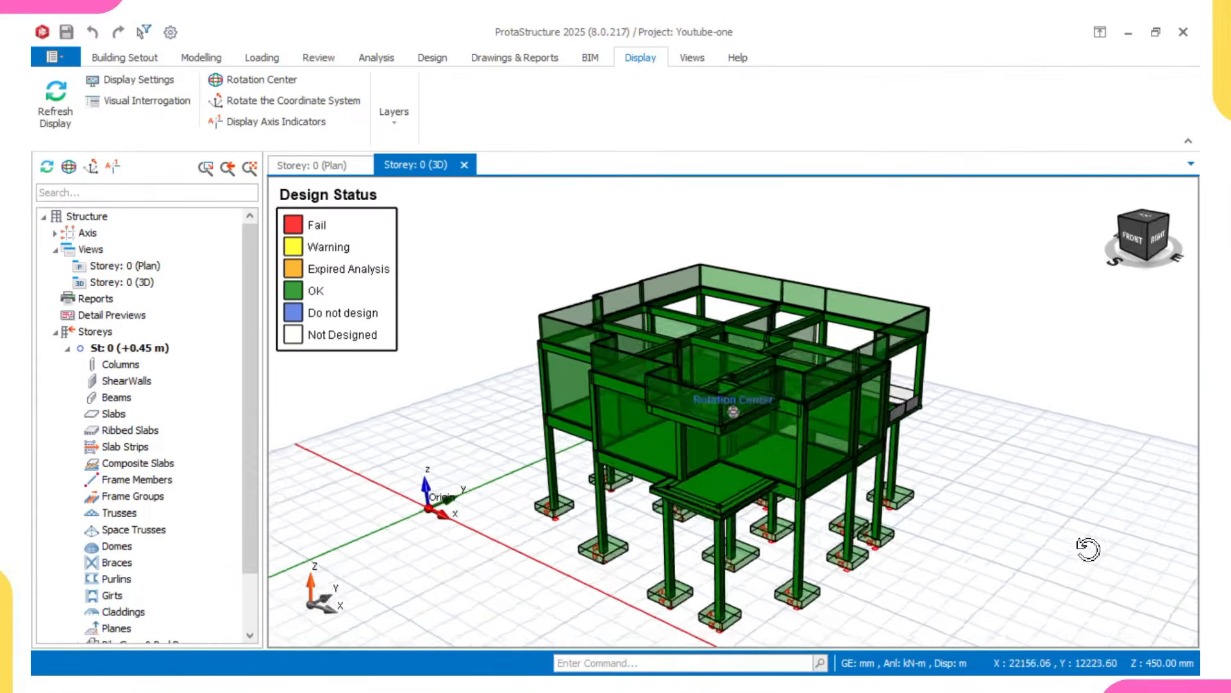
middle_click_drag(1091, 544, 1057, 532)
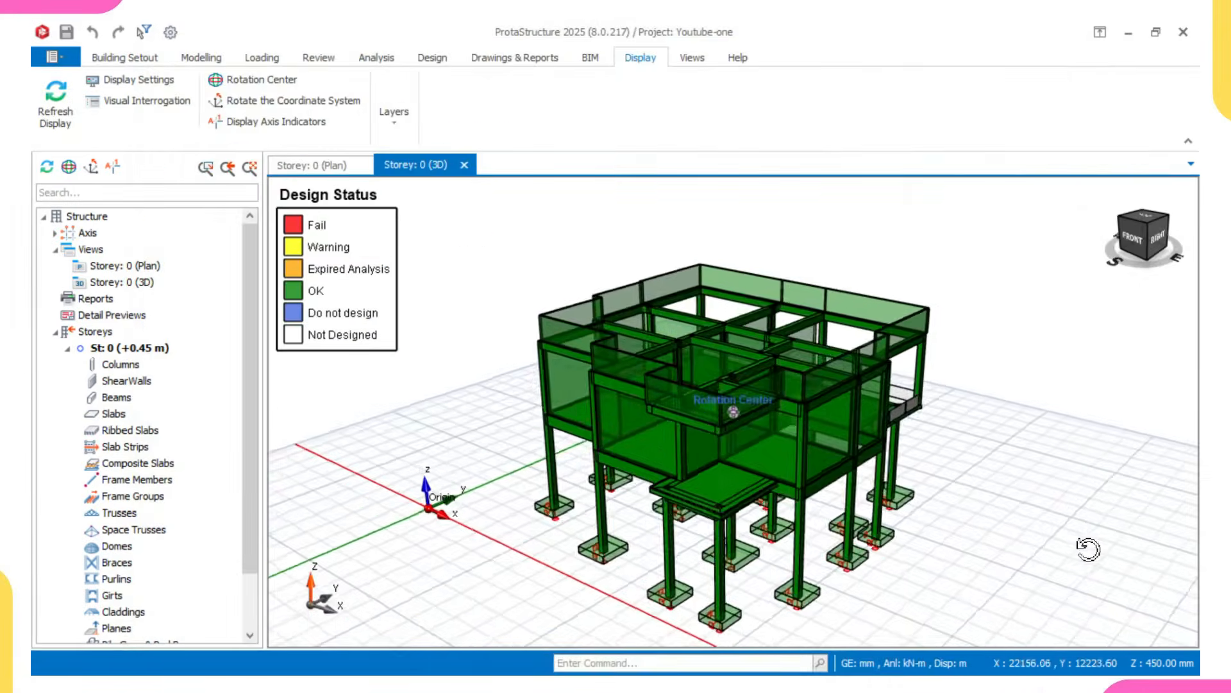
middle_click_drag(1094, 556, 1039, 520)
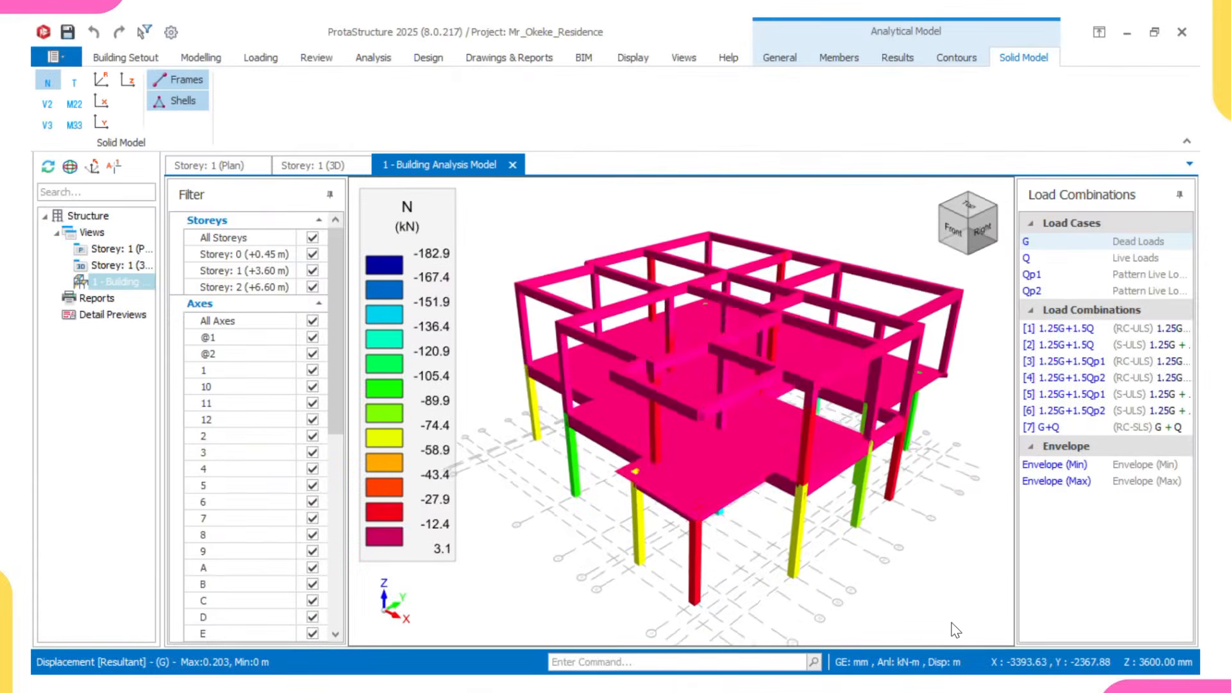
middle_click_drag(949, 598, 1075, 667)
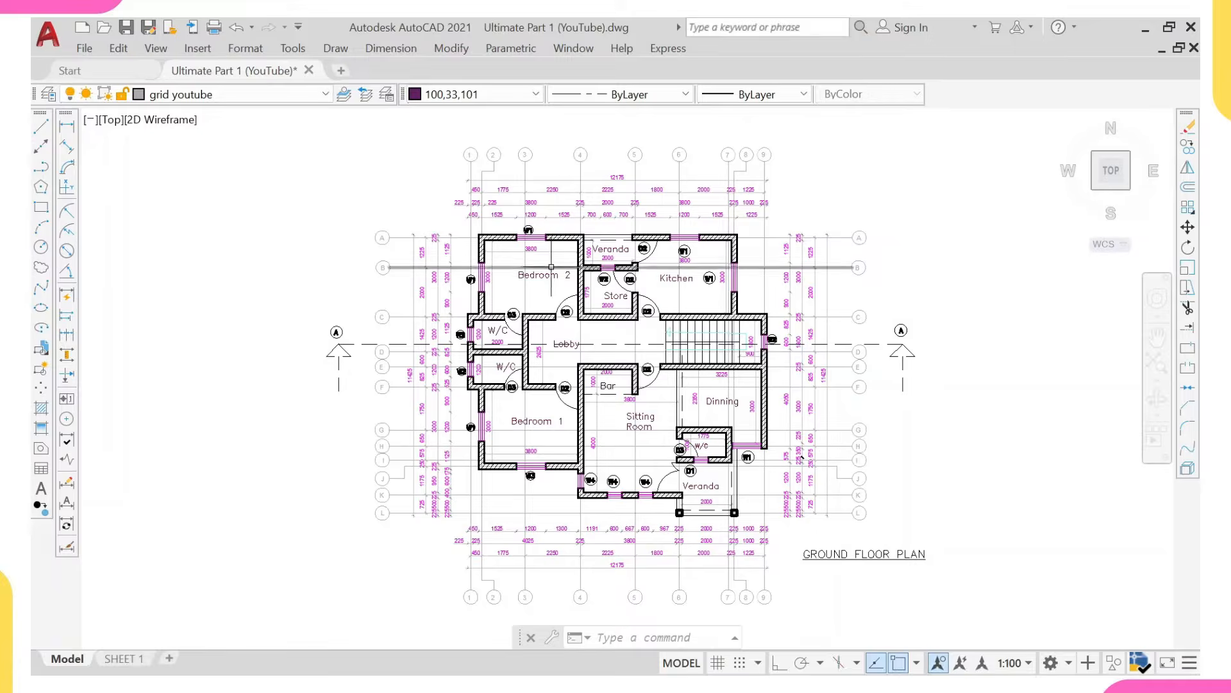
Examine the structural beam and column layout drawn between the ground floor plan and the first floor plan.
scroll(547, 263, "down", 4)
middle_click_drag(877, 285, 663, 324)
scroll(776, 320, "up", 4)
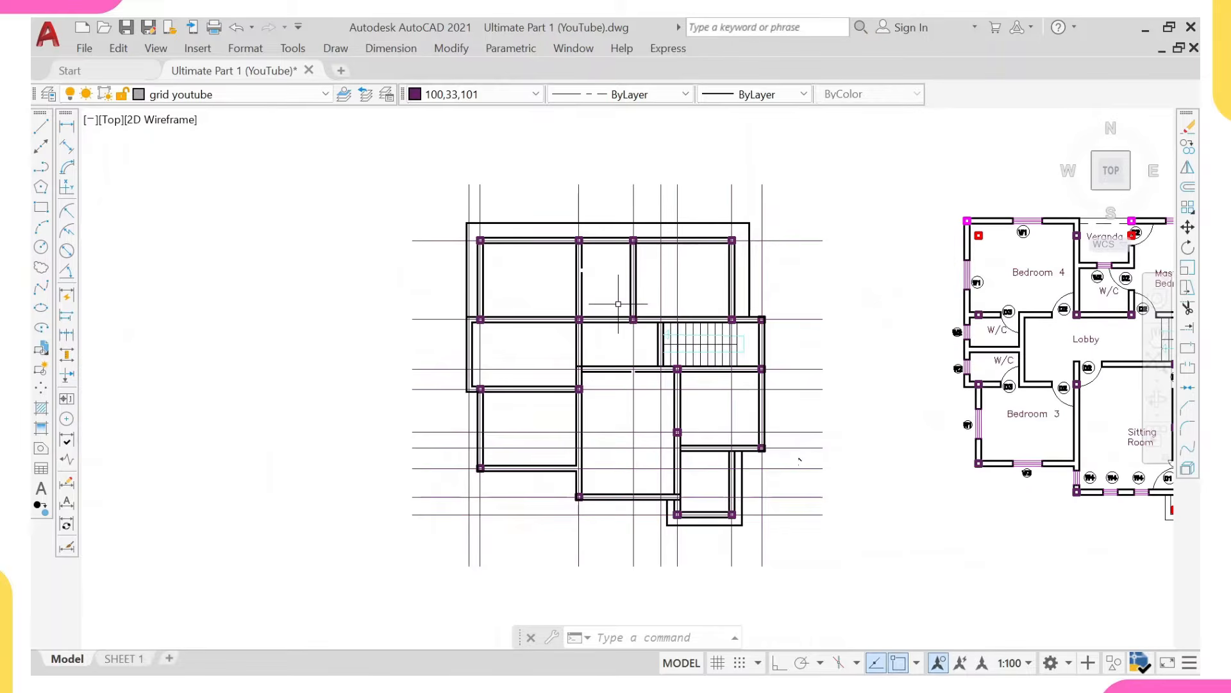
scroll(618, 304, "up", 2)
scroll(660, 295, "down", 2)
middle_click_drag(660, 294, 485, 302)
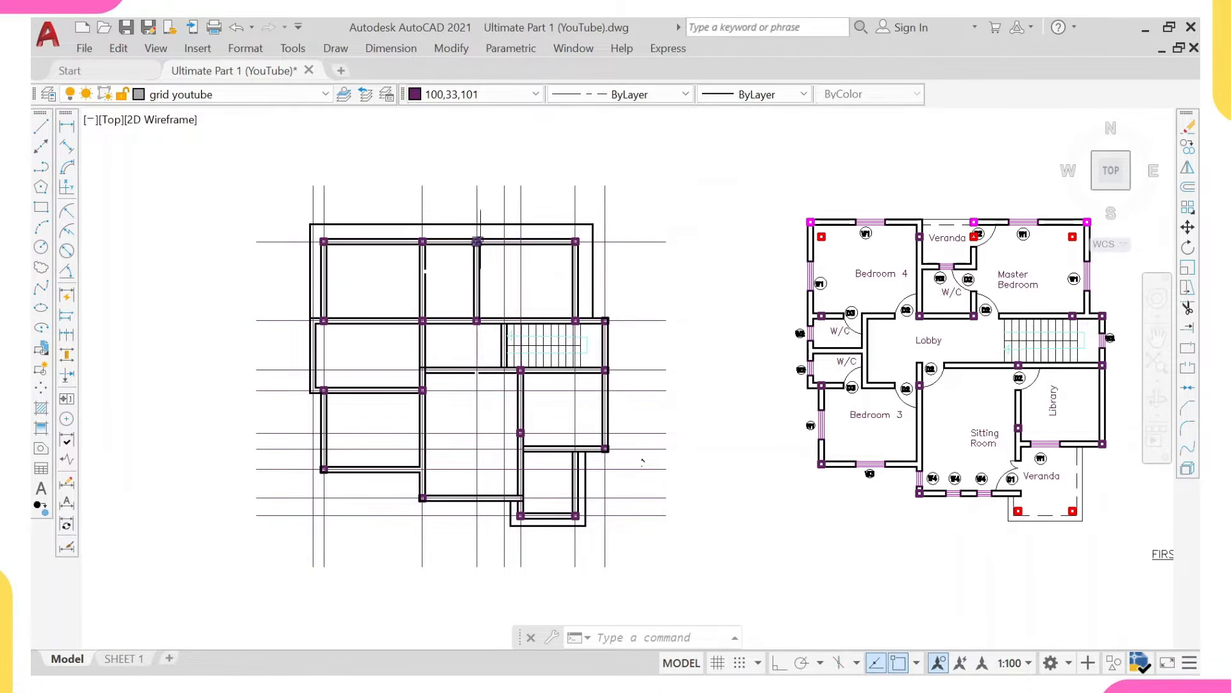
middle_click_drag(819, 353, 719, 351)
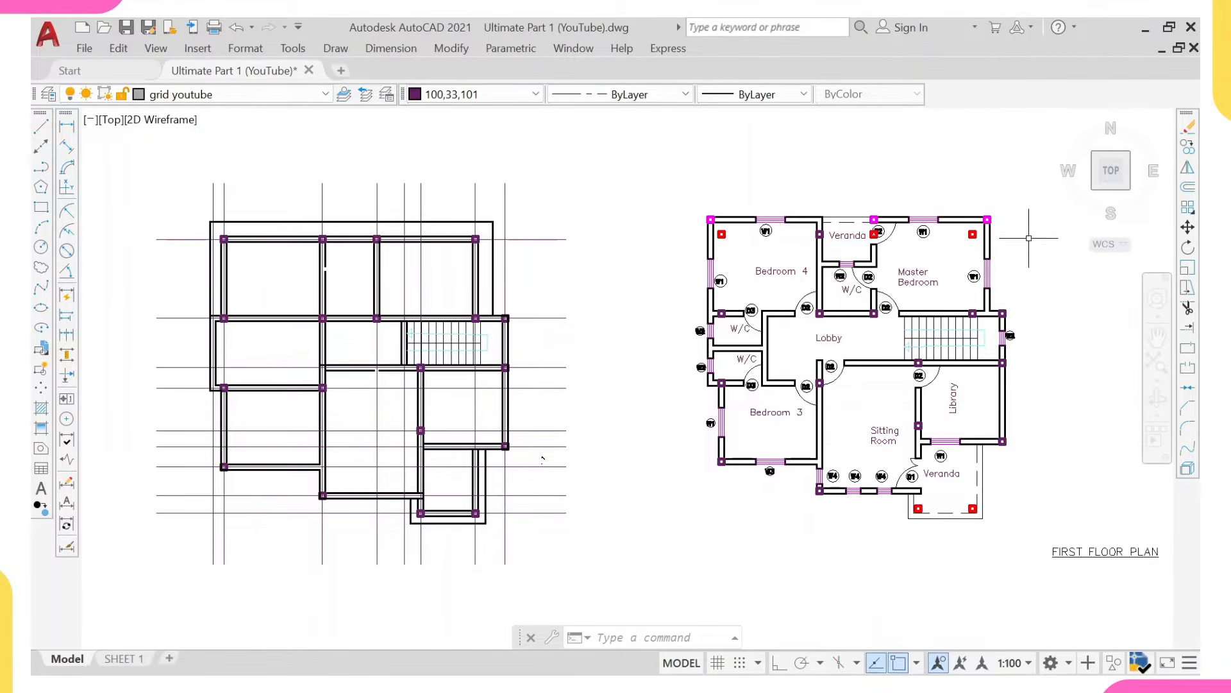
Inspect the column positions on the first floor plan and compare them with the structural layout.
middle_click_drag(868, 354, 744, 374)
scroll(609, 265, "up", 2)
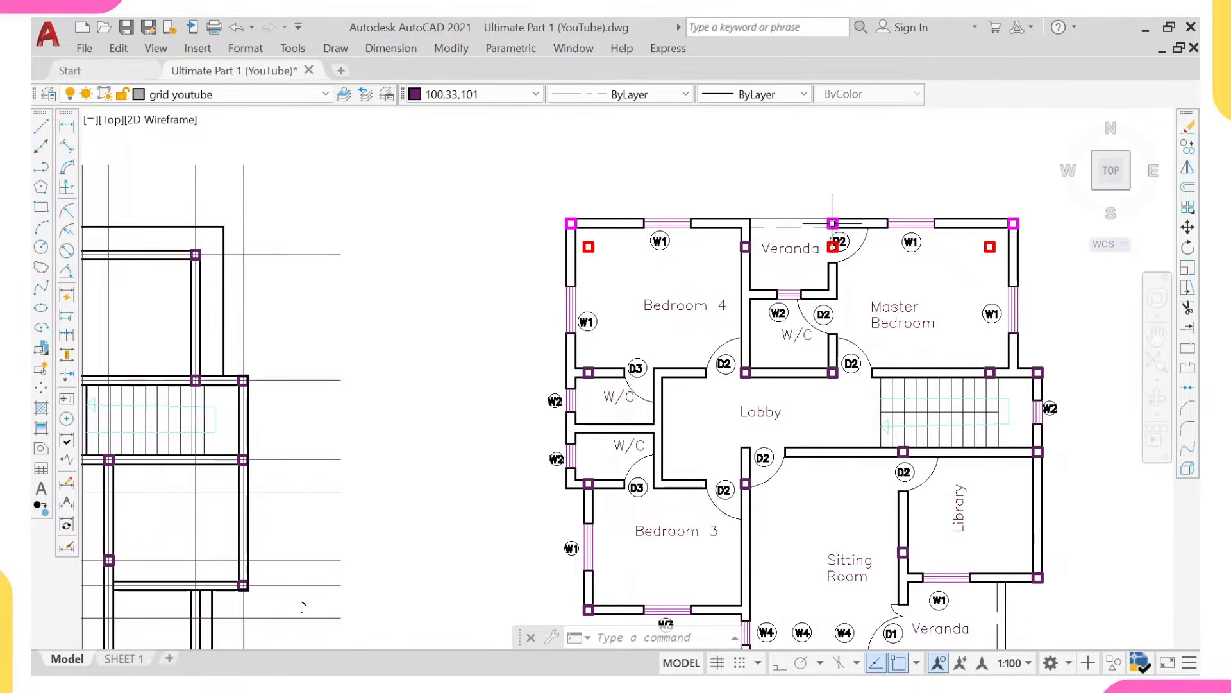
mouse_move(959, 253)
middle_mouse_down()
mouse_move(824, 253)
mouse_move(784, 220)
middle_mouse_up()
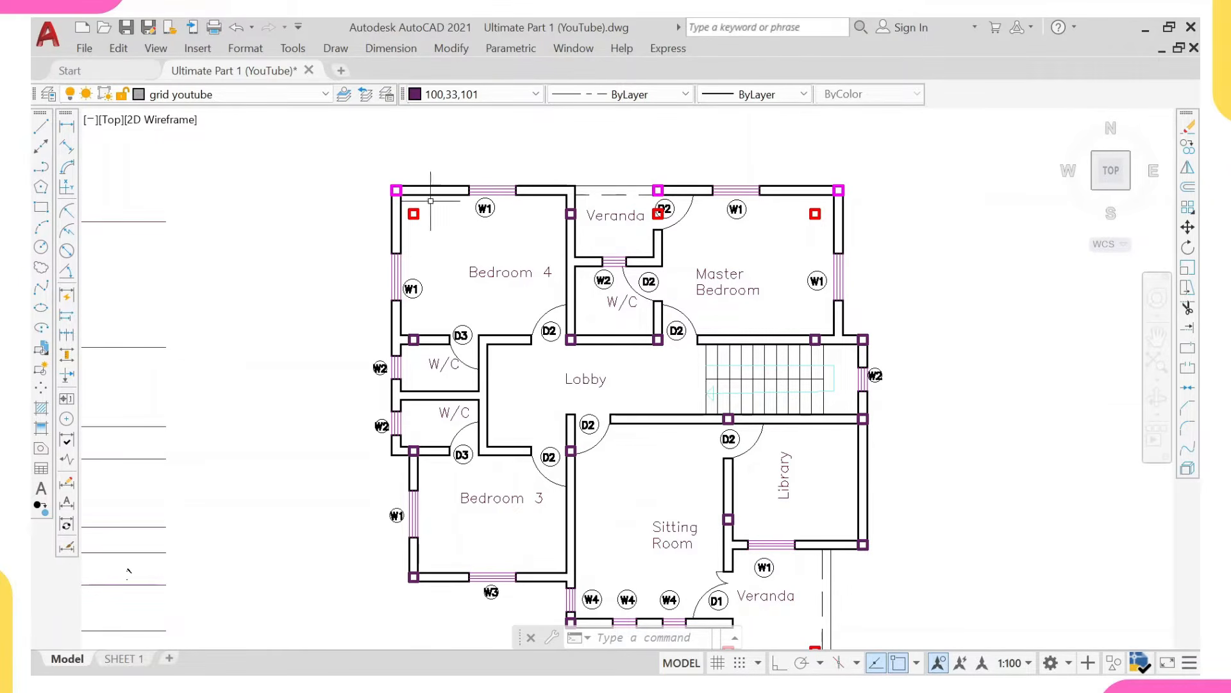
middle_click_drag(554, 273, 514, 211)
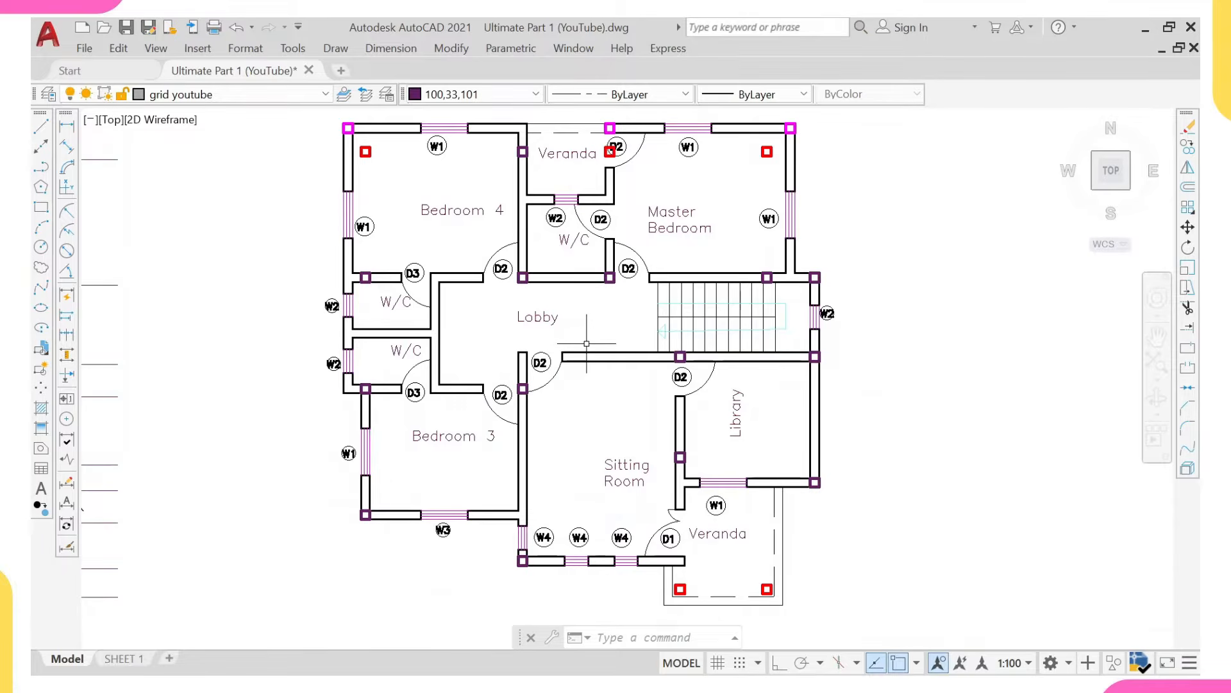
scroll(587, 343, "down", 2)
scroll(924, 356, "down", 2)
middle_click_drag(308, 345, 625, 343)
middle_click_drag(354, 346, 739, 375)
scroll(744, 380, "up", 2)
middle_click_drag(641, 383, 798, 393)
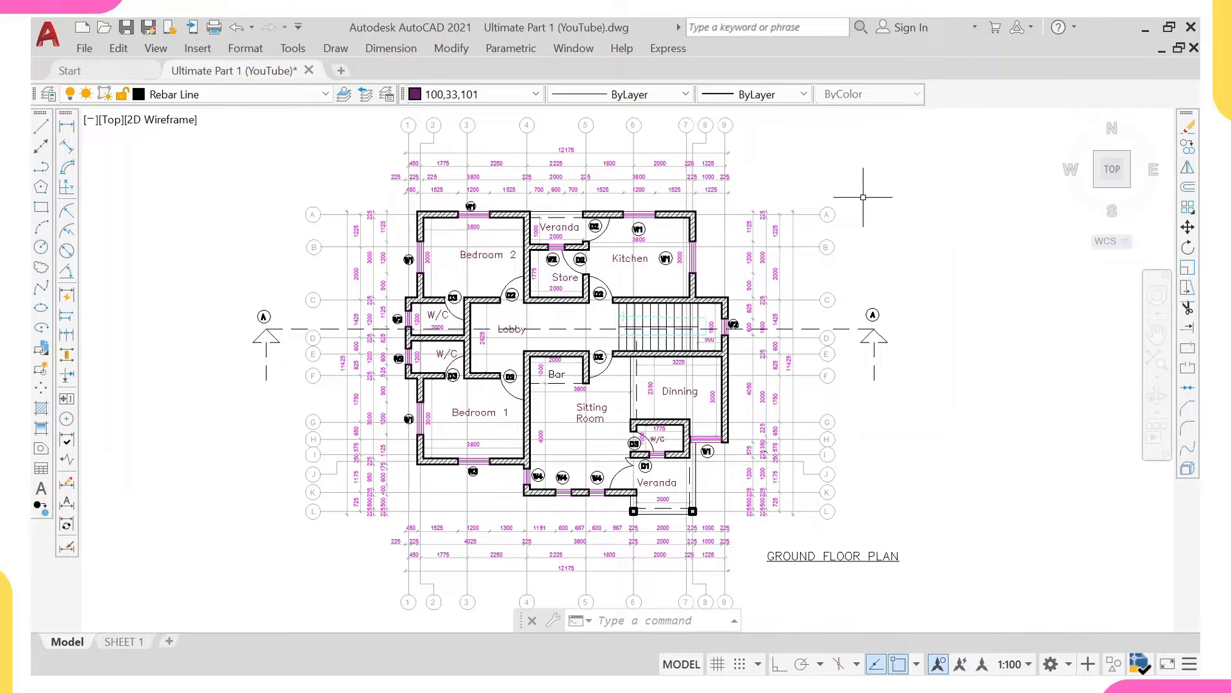
Copy the whole row of architectural plans, elevations, section and schedules to the empty area below the structural detail sheets.
scroll(864, 197, "down", 6)
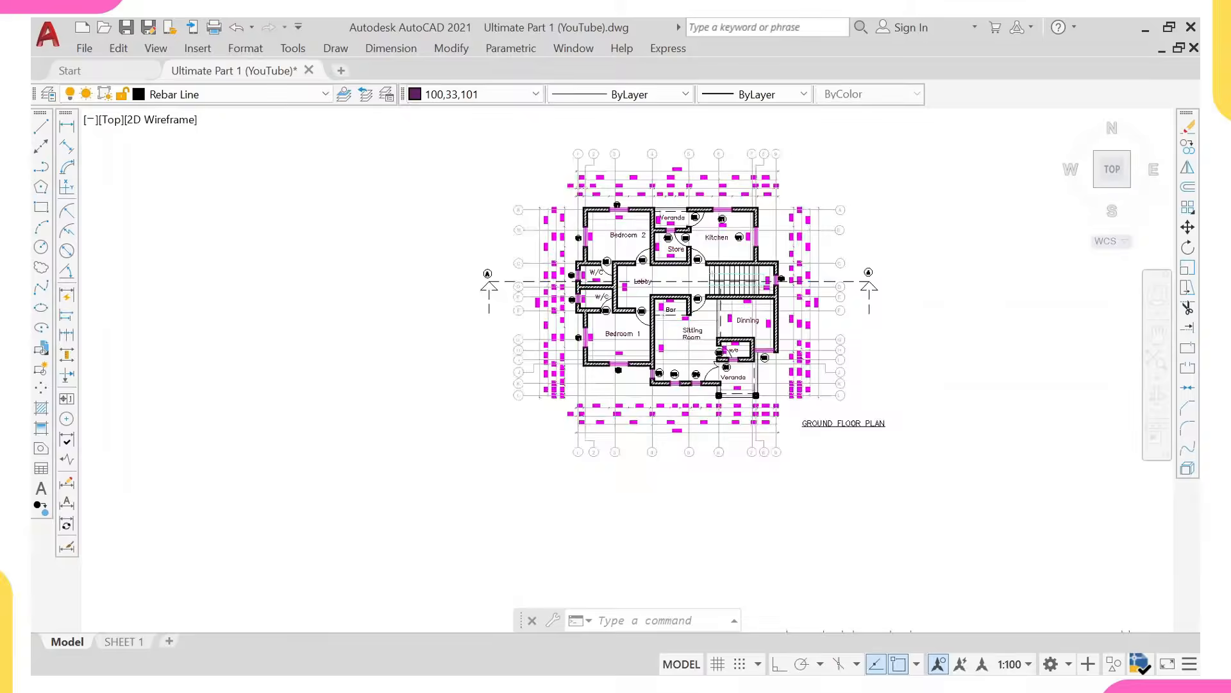
mouse_move(866, 225)
middle_mouse_down()
mouse_move(635, 295)
mouse_move(530, 292)
middle_mouse_up()
scroll(585, 298, "down", 2)
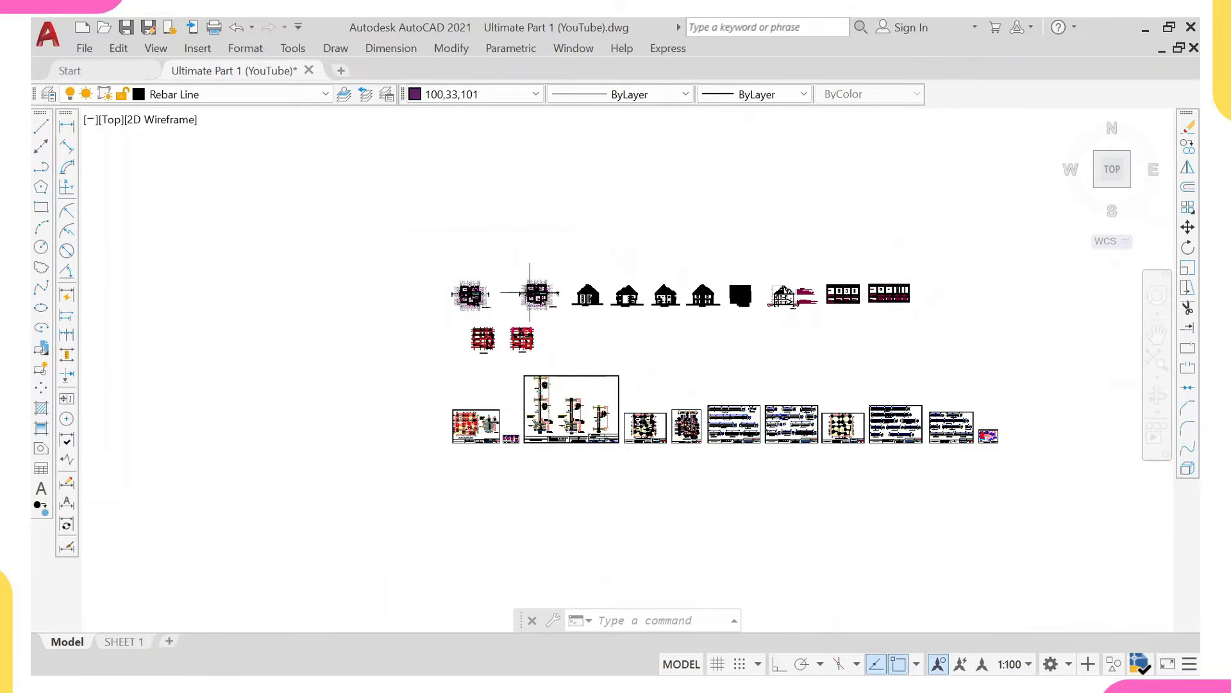
left_click(371, 199)
left_click(985, 331)
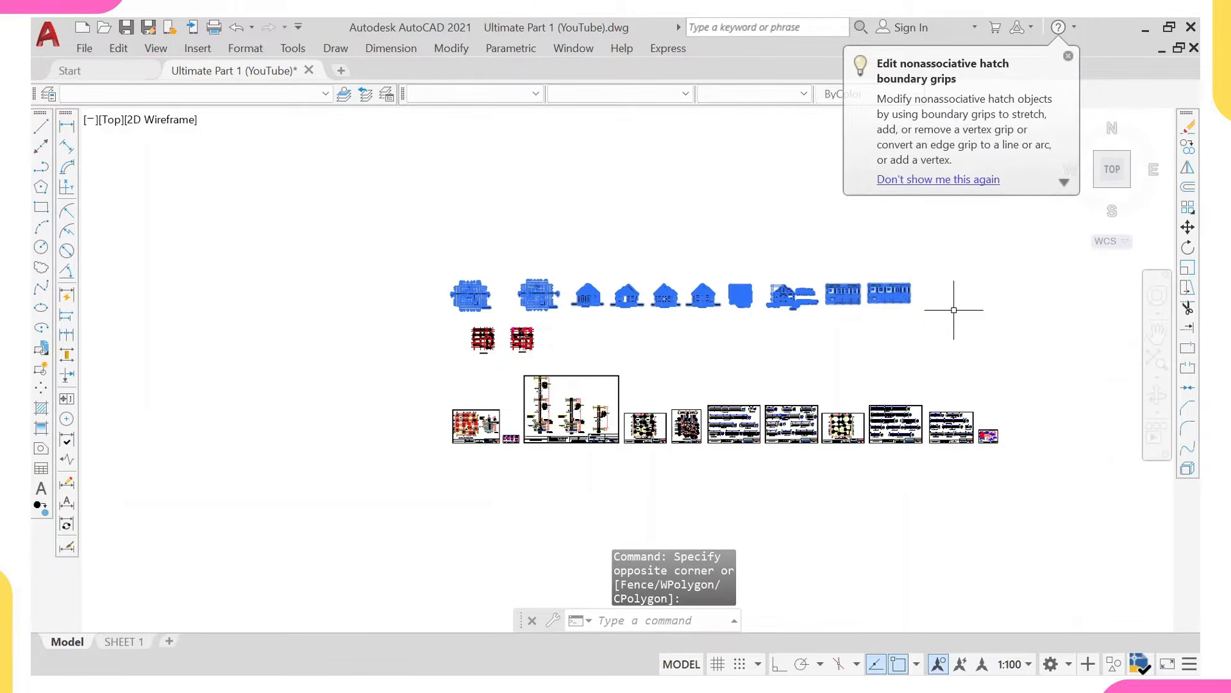
type("co")
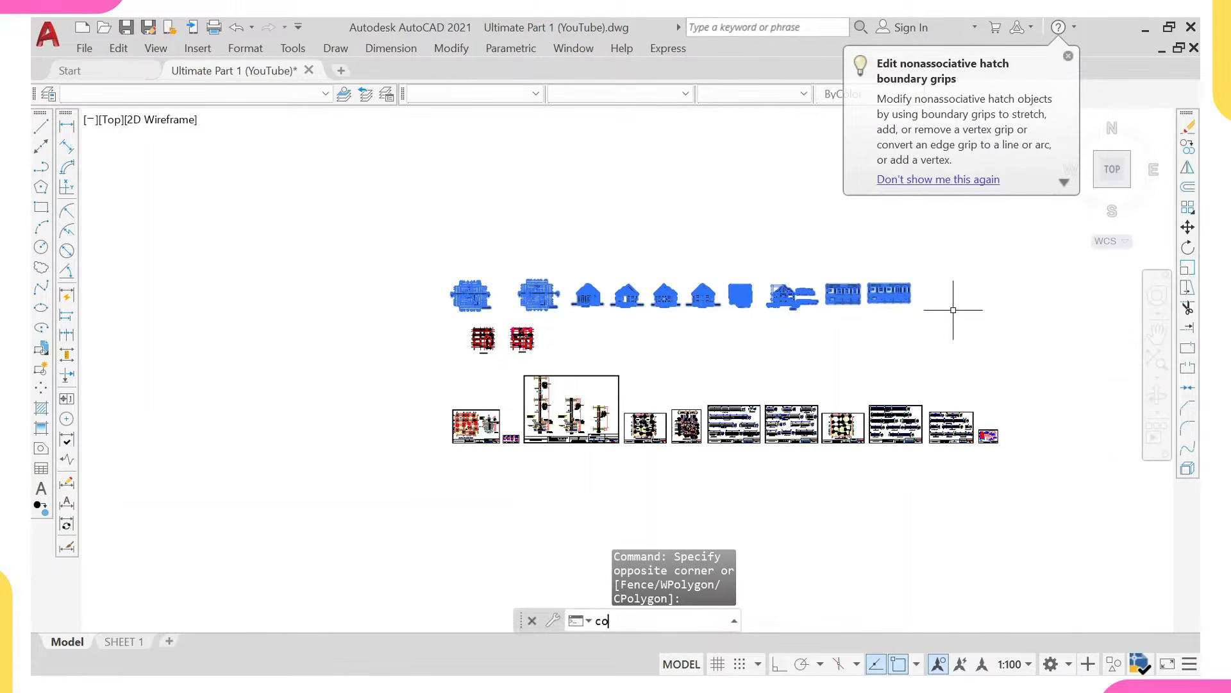
key("Return")
left_click(784, 286)
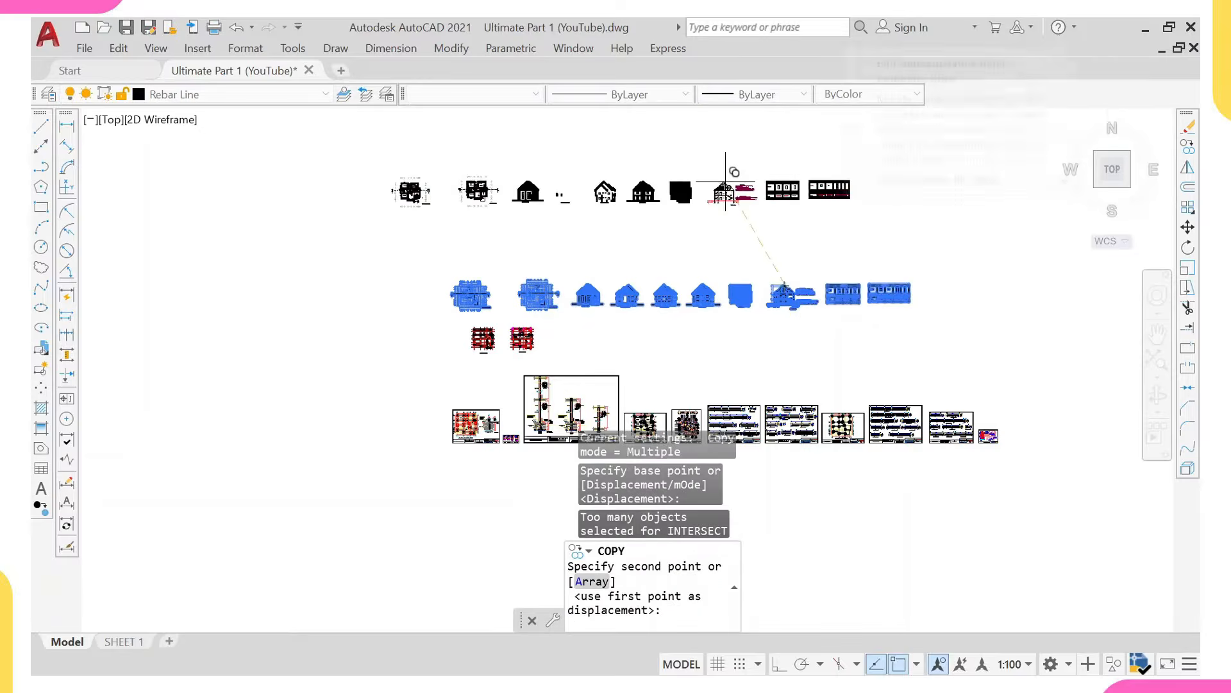
scroll(720, 195, "down", 4)
middle_click_drag(714, 274, 674, 120)
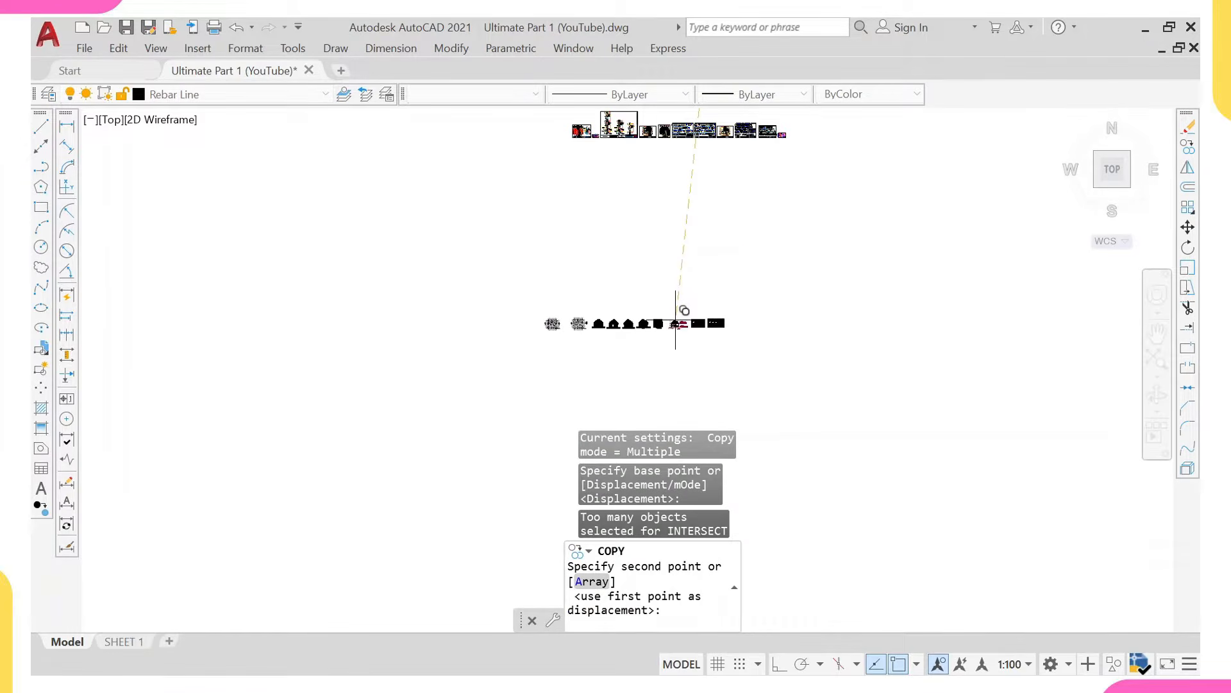
left_click(675, 319)
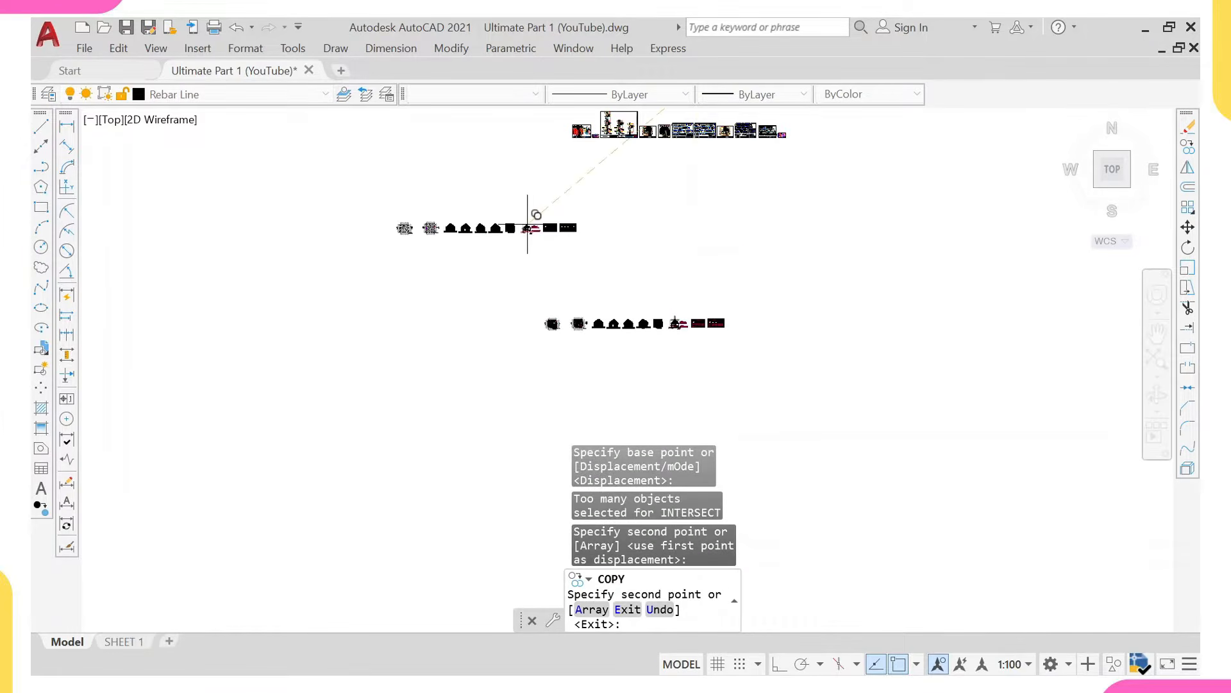
key("Escape")
Examine the W/C and bedroom walls on the copied ground floor plan and compare them with the first floor plan.
scroll(537, 320, "up", 8)
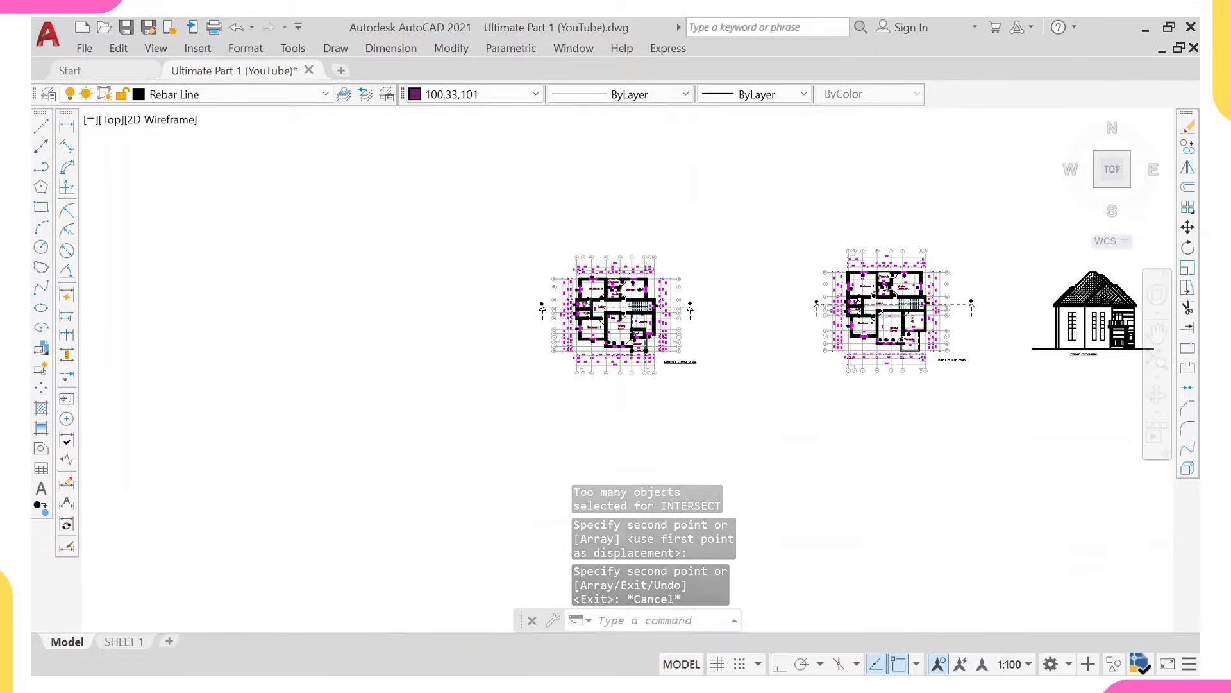
scroll(646, 321, "up", 5)
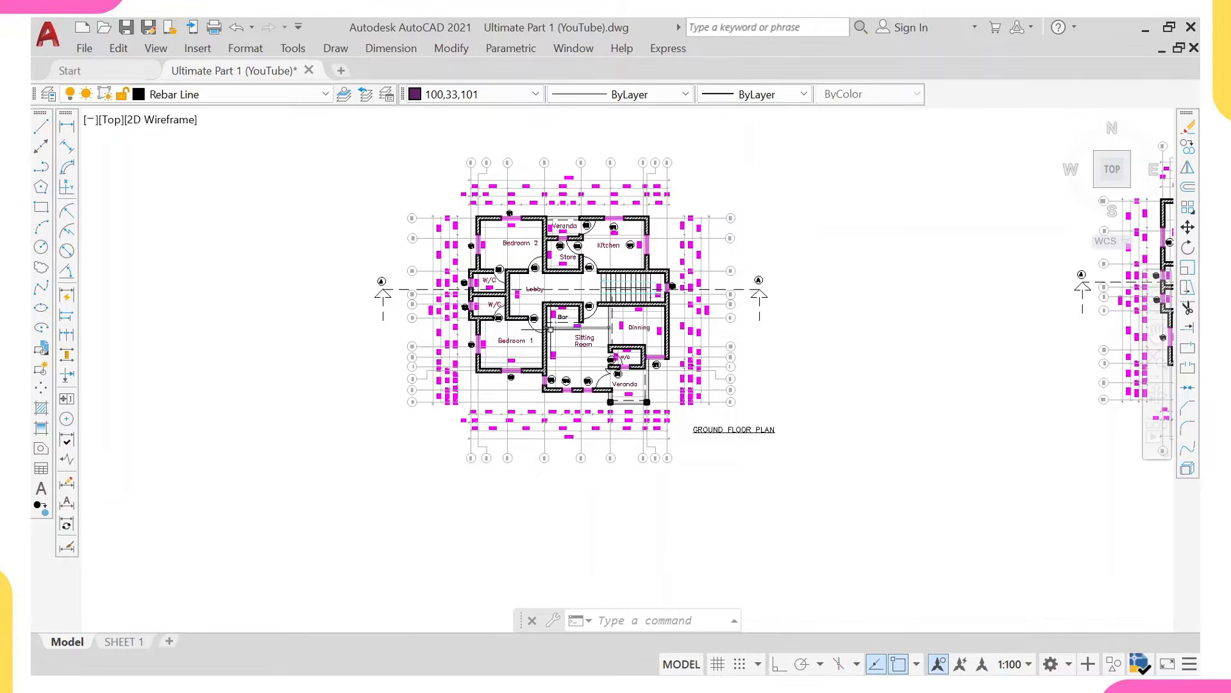
scroll(477, 330, "up", 4)
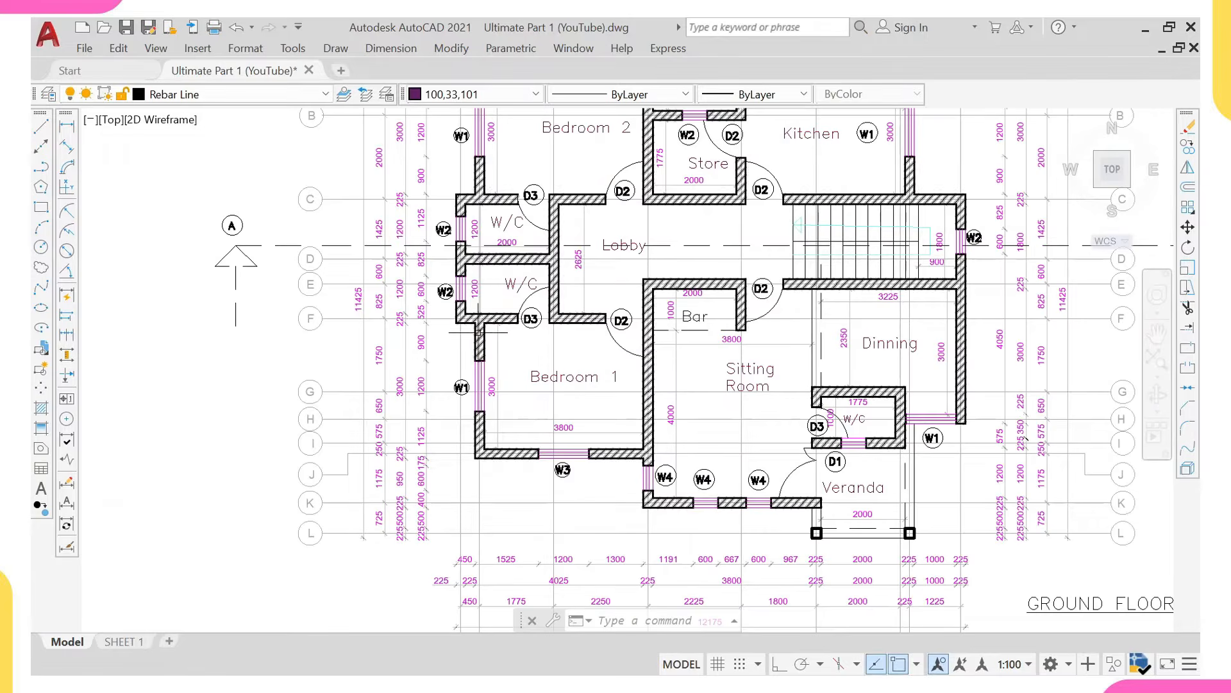
middle_click_drag(474, 254, 462, 329)
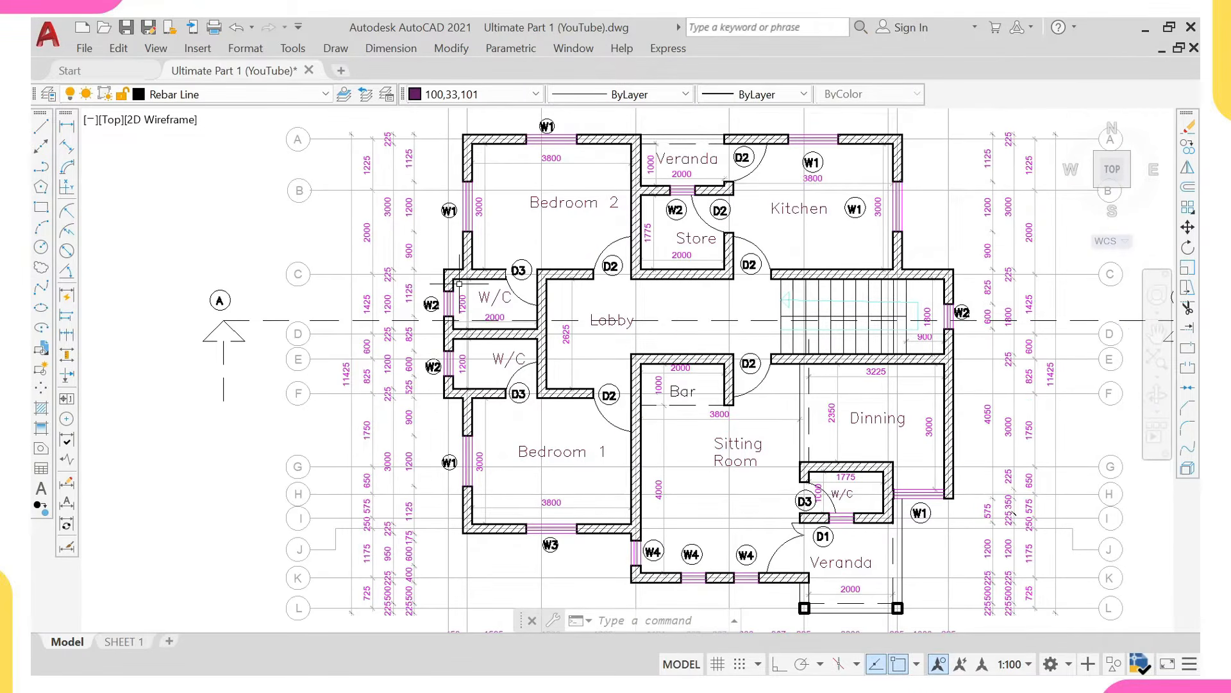
scroll(456, 278, "up", 2)
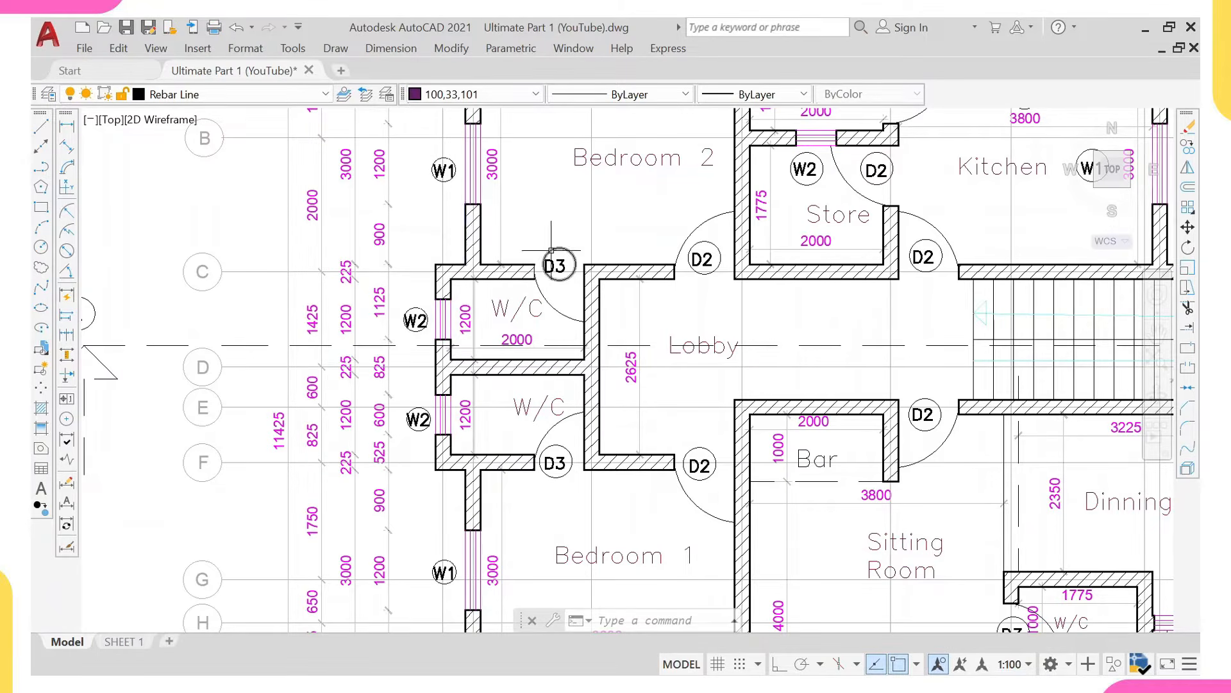
scroll(555, 264, "down", 8)
middle_click_drag(834, 295, 513, 302)
scroll(616, 302, "up", 5)
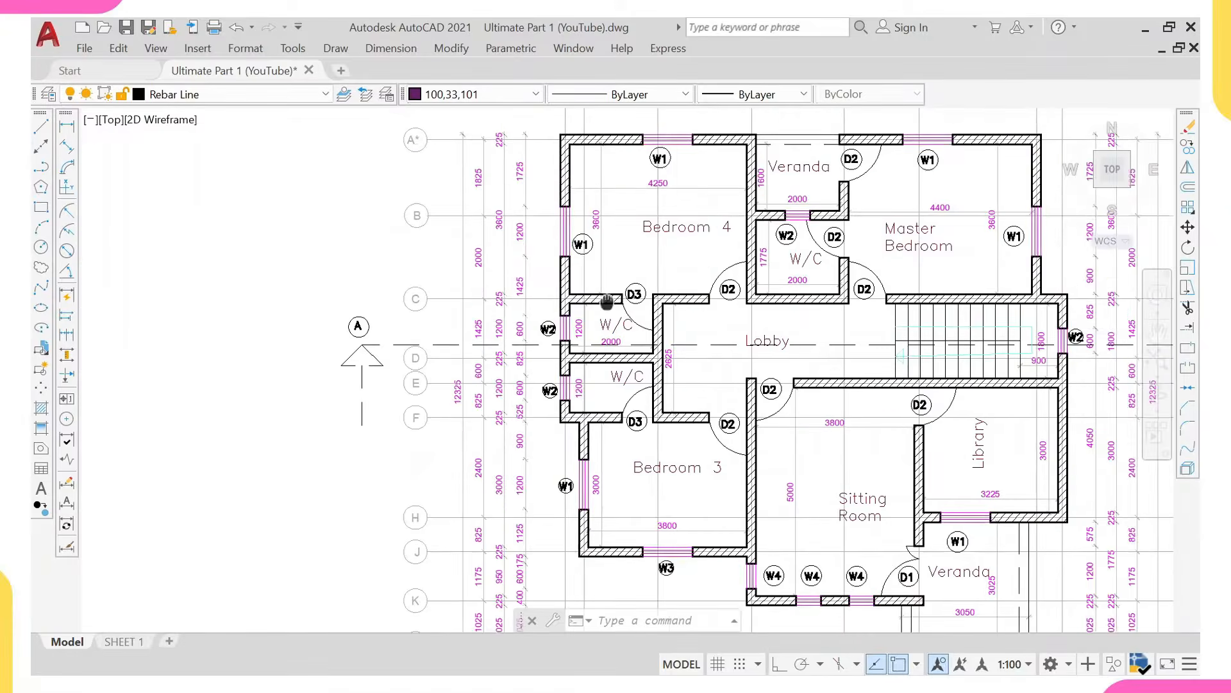
Inspect the front, right side and left side elevations for the upper-floor overhang.
scroll(563, 196, "down", 10)
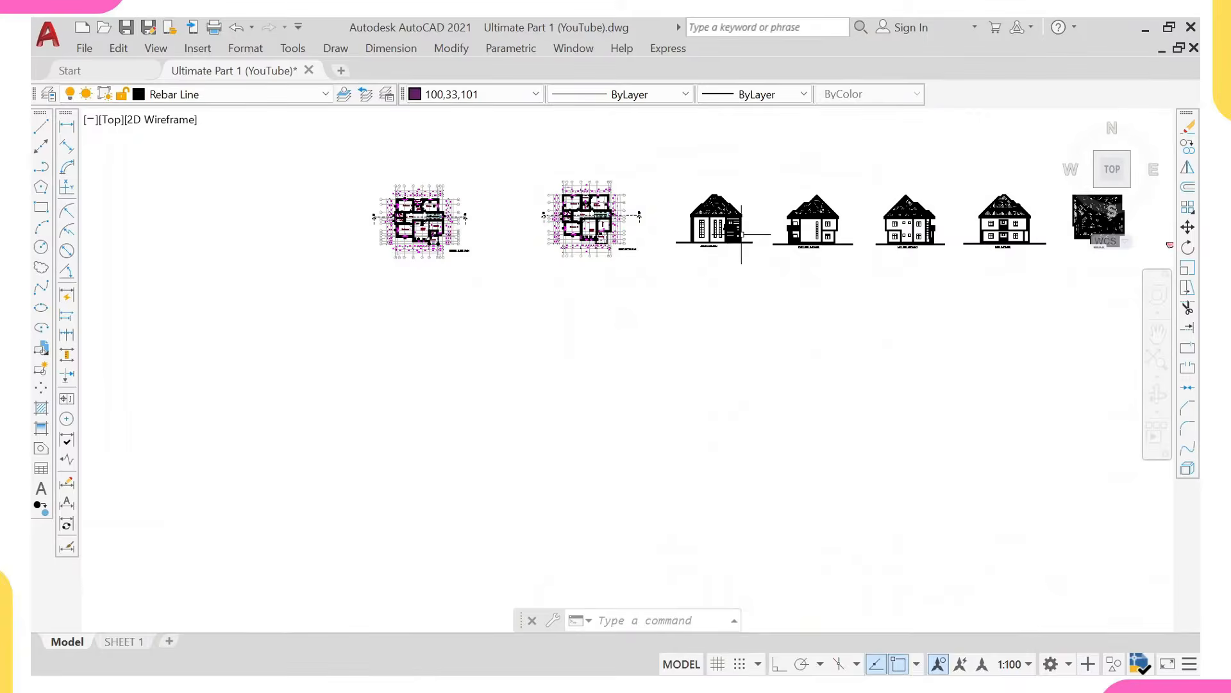
middle_click_drag(881, 226, 693, 274)
scroll(693, 274, "up", 2)
scroll(694, 274, "up", 6)
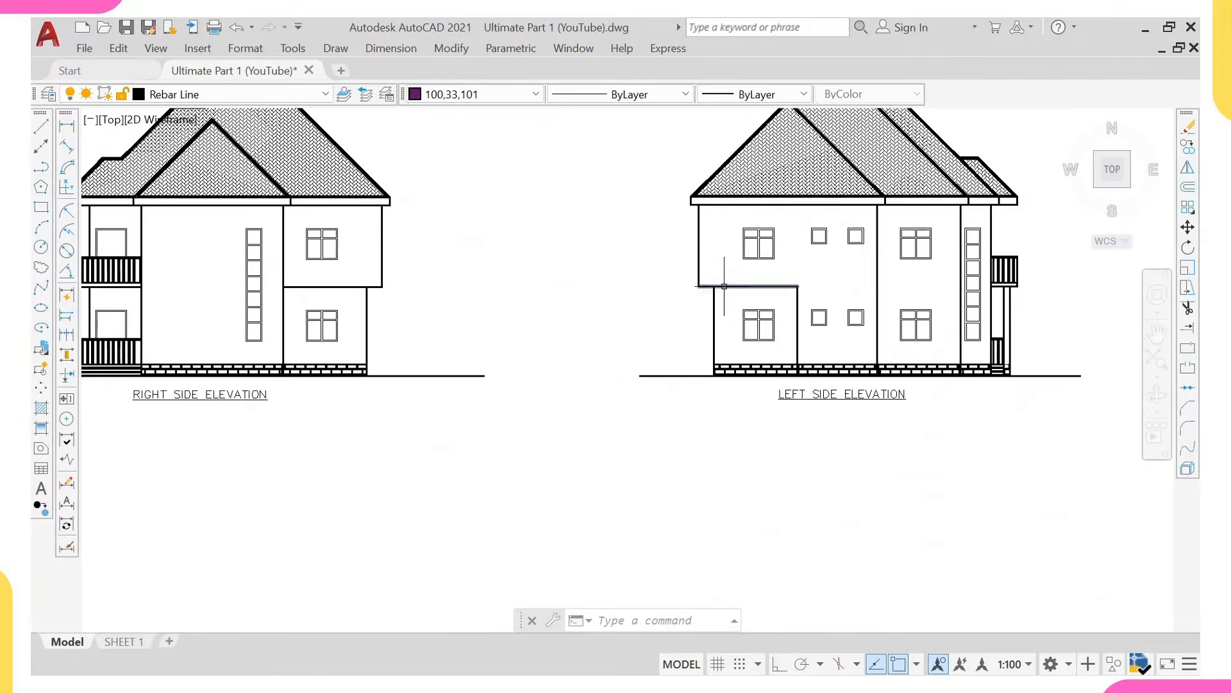
scroll(301, 287, "down", 8)
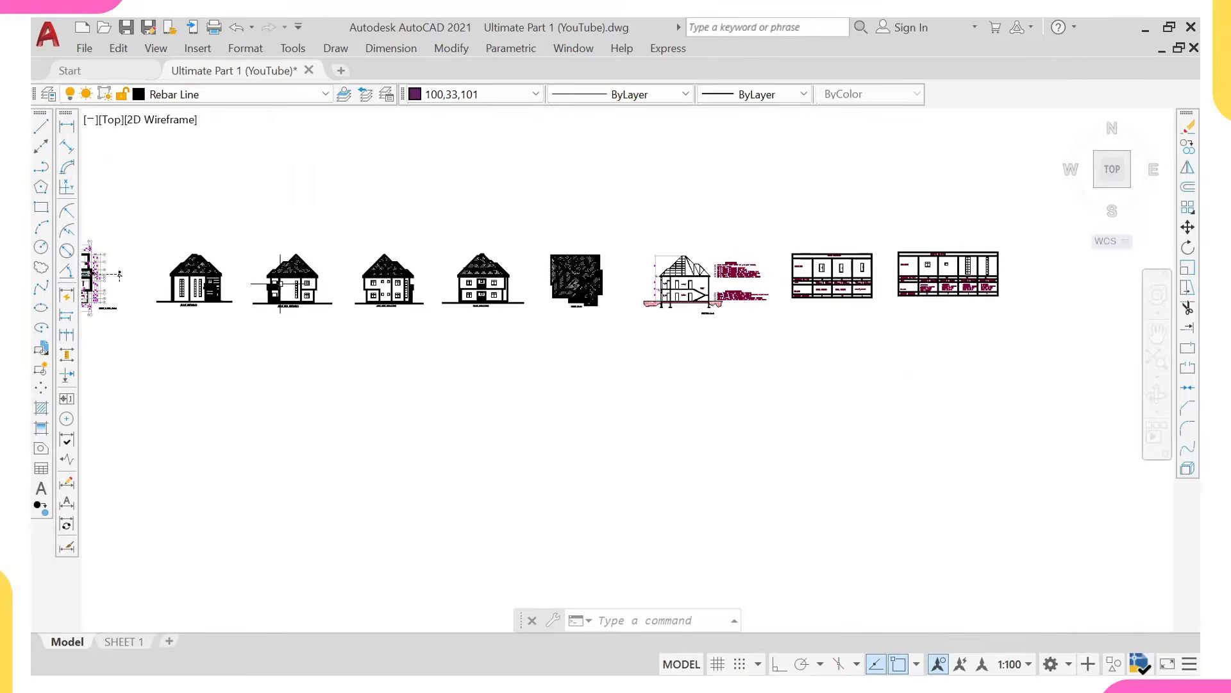
mouse_move(343, 282)
middle_mouse_down()
mouse_move(375, 315)
mouse_move(707, 333)
middle_mouse_up()
scroll(414, 319, "up", 2)
scroll(460, 318, "up", 4)
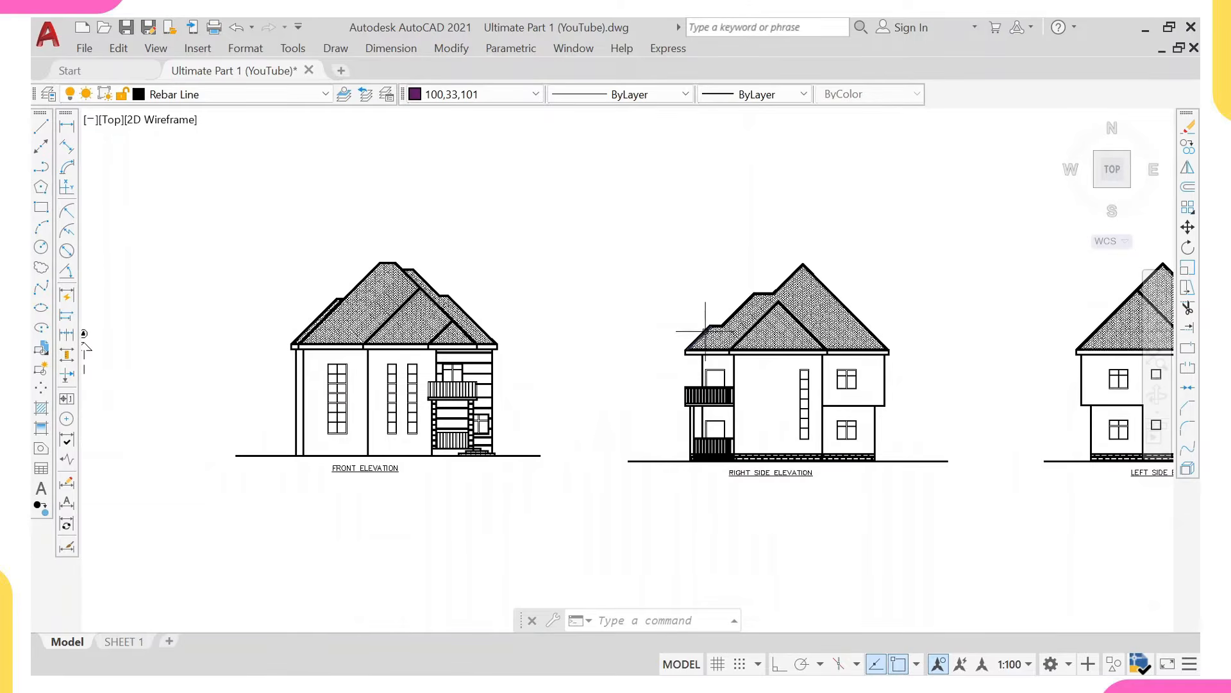
scroll(565, 325, "down", 2)
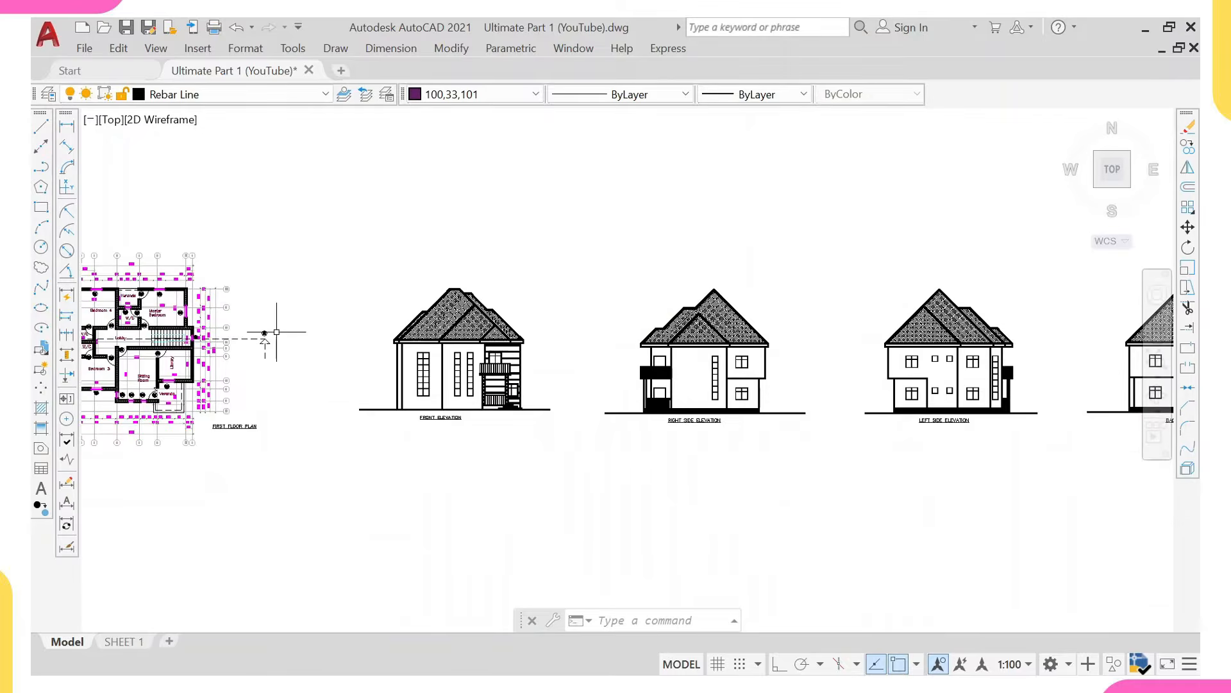
Select gridline G with its bubble and the 1750 dimension between gridlines F and G on the copied ground floor plan.
middle_click_drag(277, 332, 588, 361)
scroll(497, 347, "down", 2)
middle_click_drag(417, 346, 582, 364)
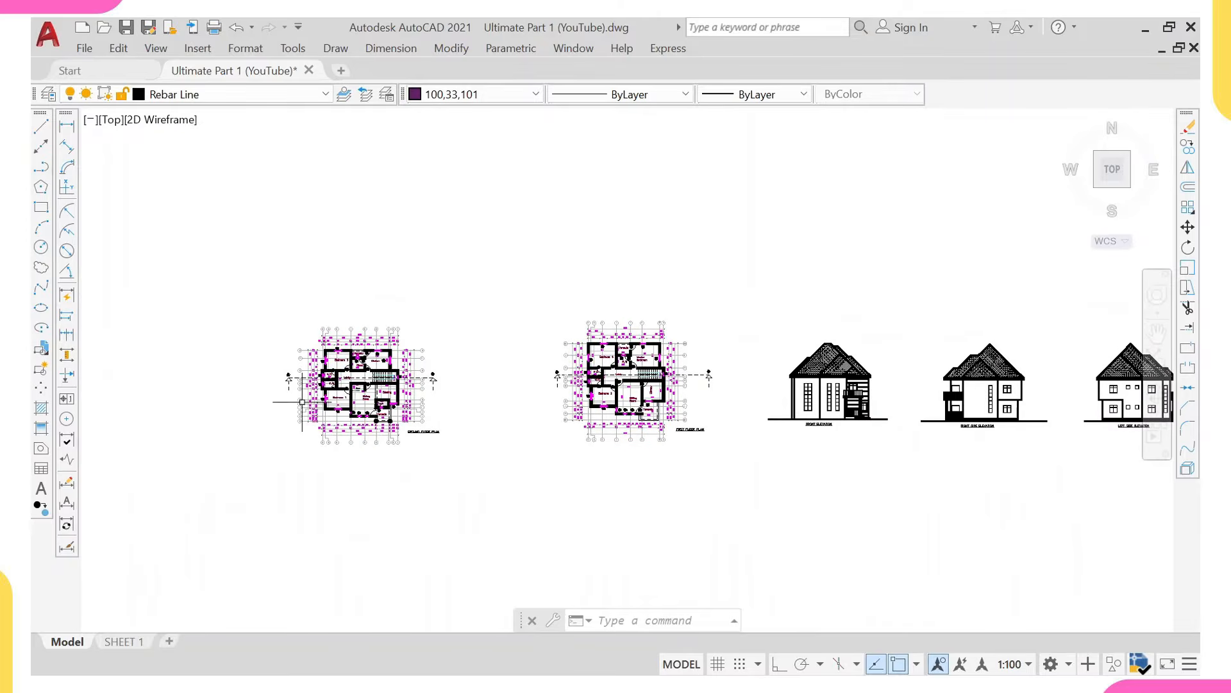
middle_click_drag(302, 402, 372, 404)
scroll(385, 410, "up", 5)
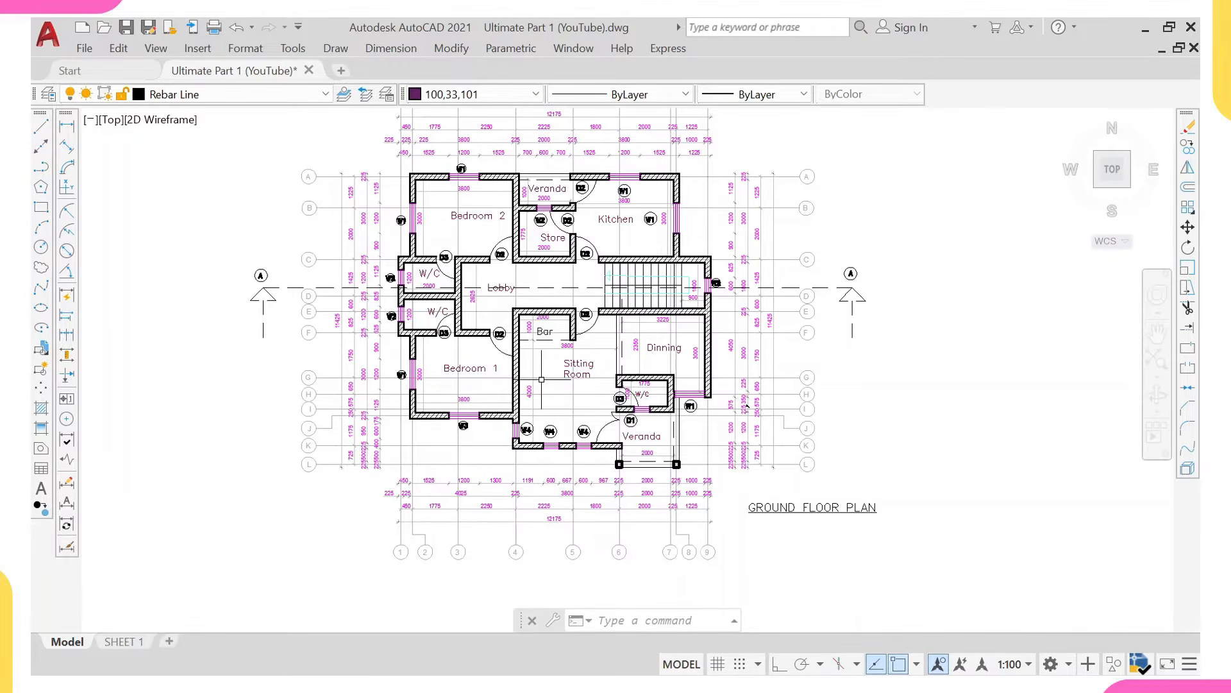
middle_click_drag(542, 379, 538, 406)
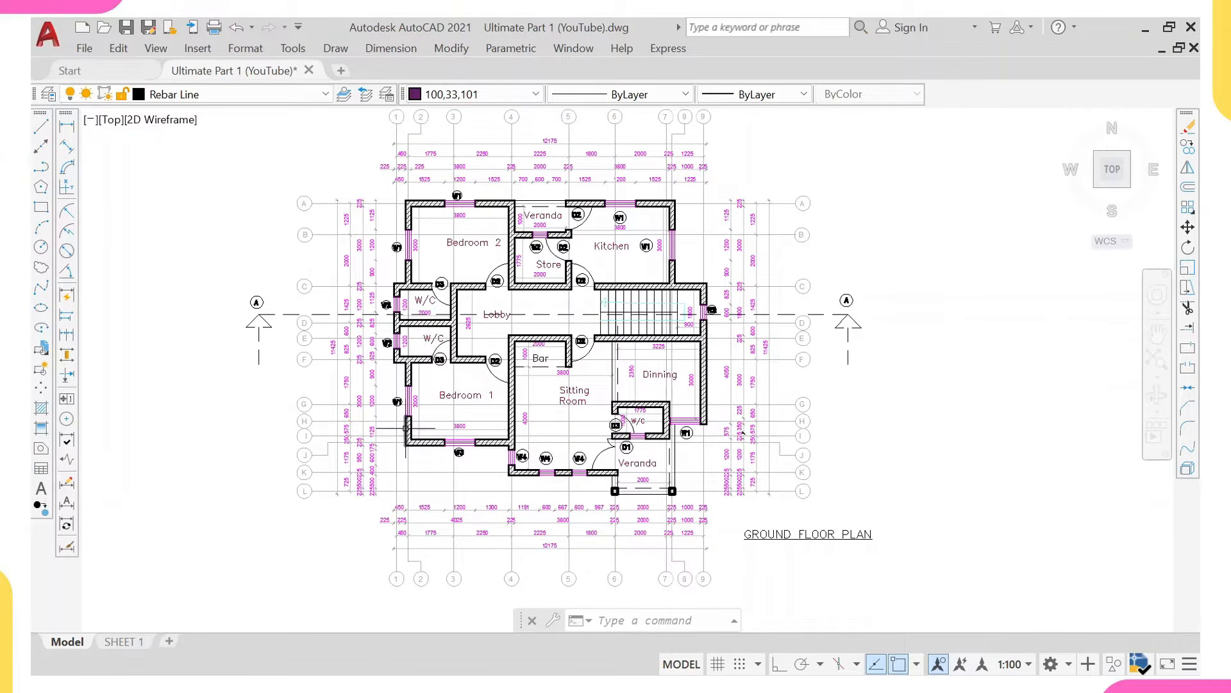
scroll(387, 387, "up", 2)
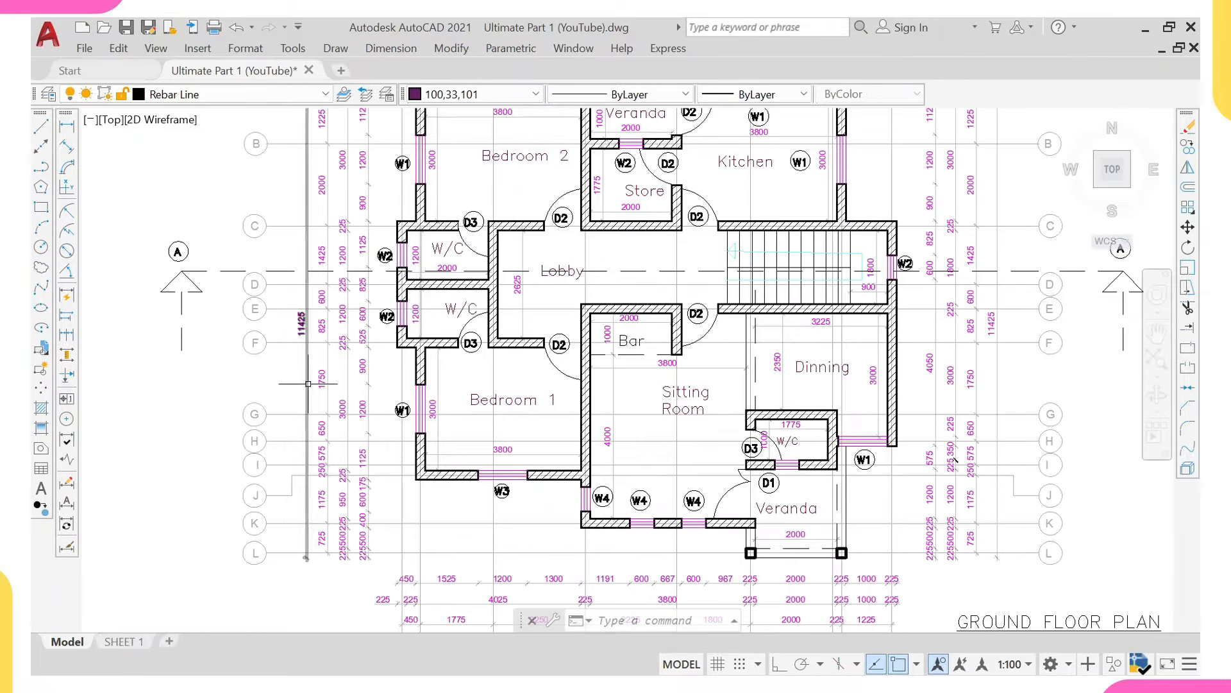
left_click(289, 381)
left_click(230, 422)
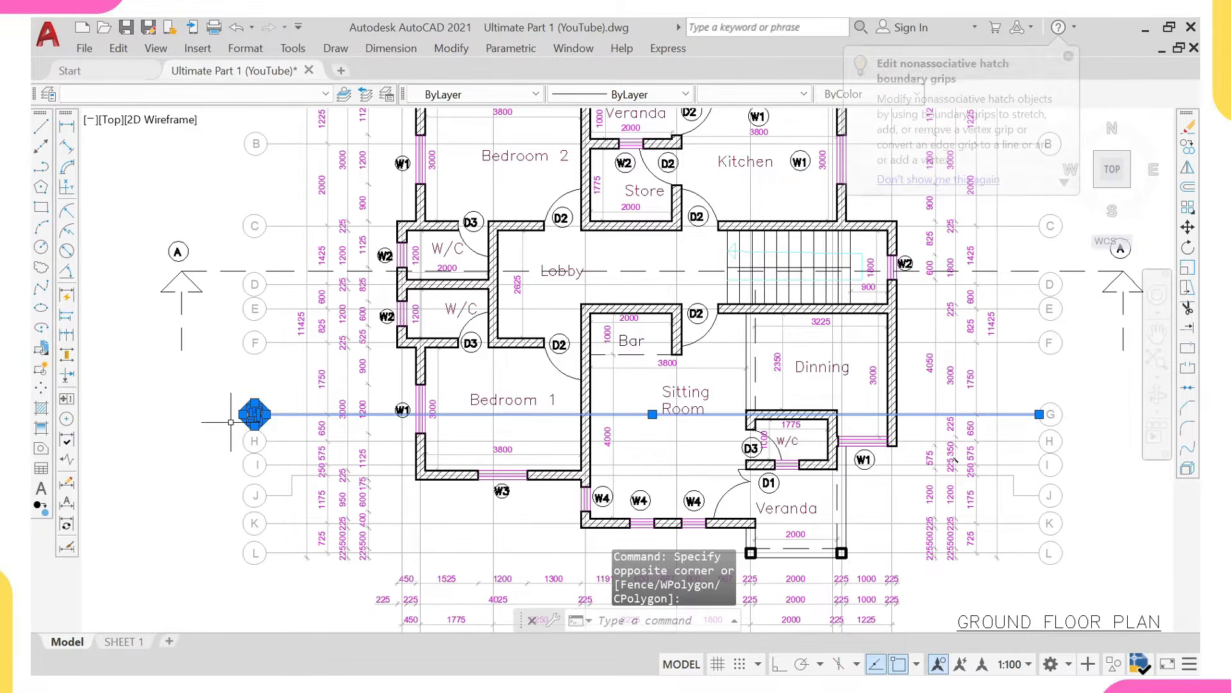
scroll(329, 376, "up", 4)
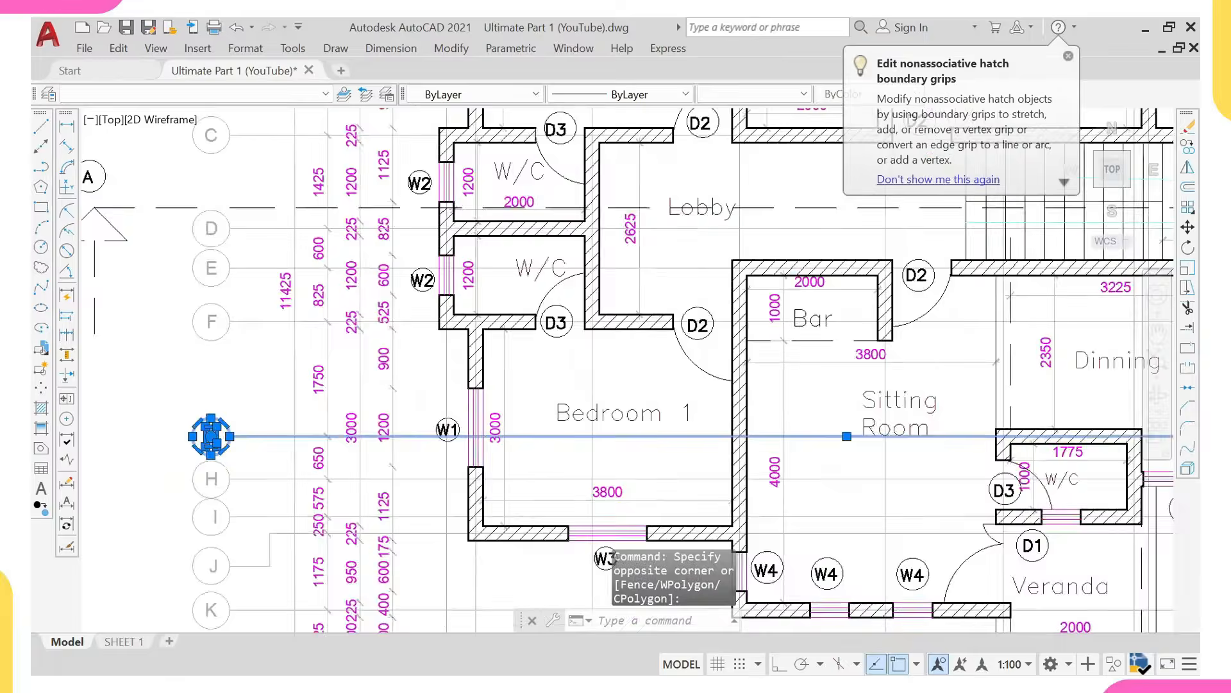
left_click(352, 358)
left_click(308, 371)
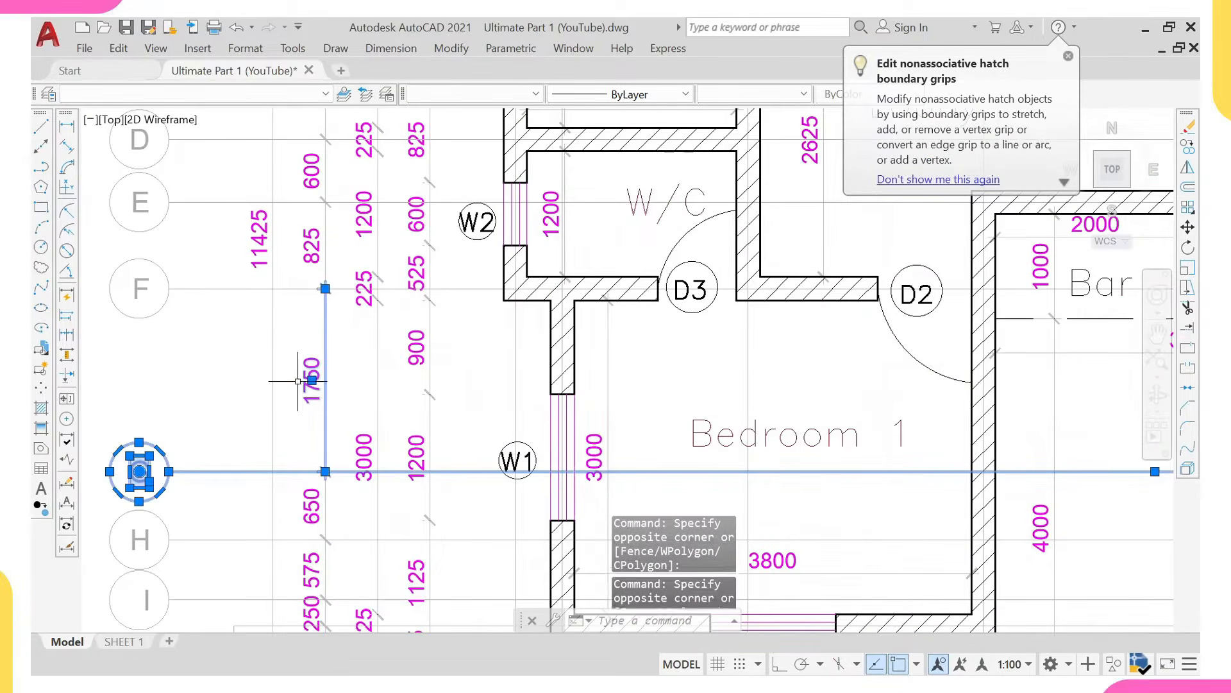
Add gridlines A and B with their bubbles and adjacent dimensions to the selection, and extend it to all similar objects.
scroll(307, 369, "down", 4)
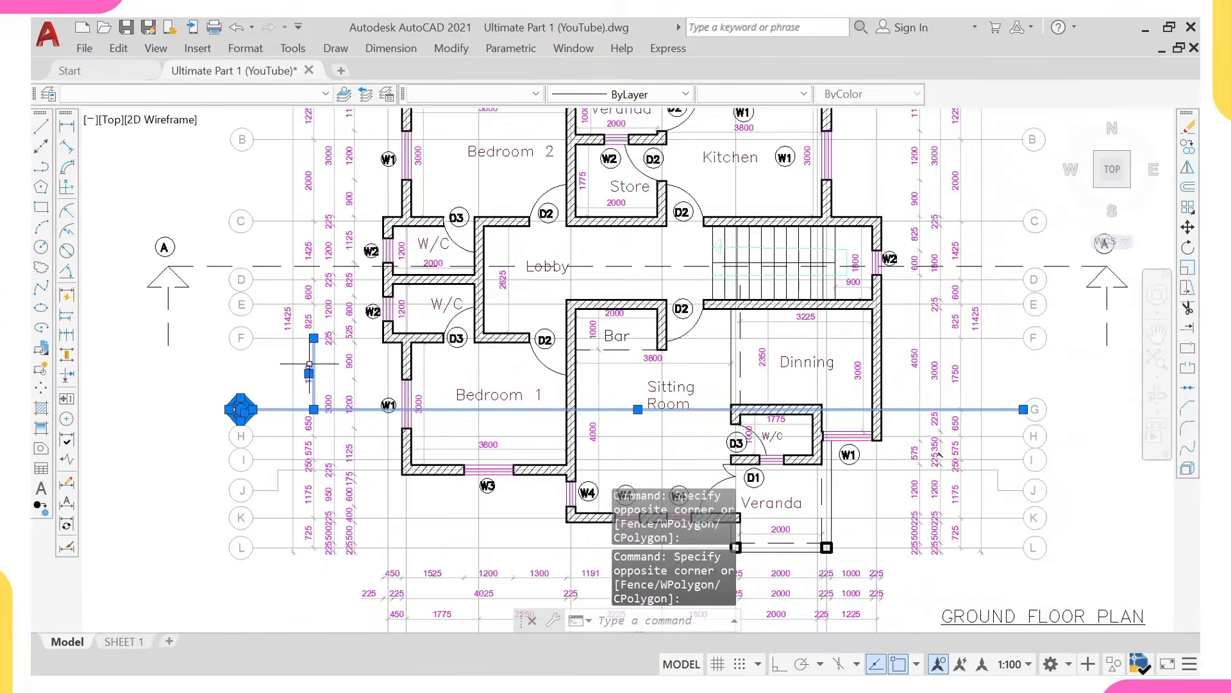
scroll(310, 360, "down", 4)
scroll(360, 191, "up", 6)
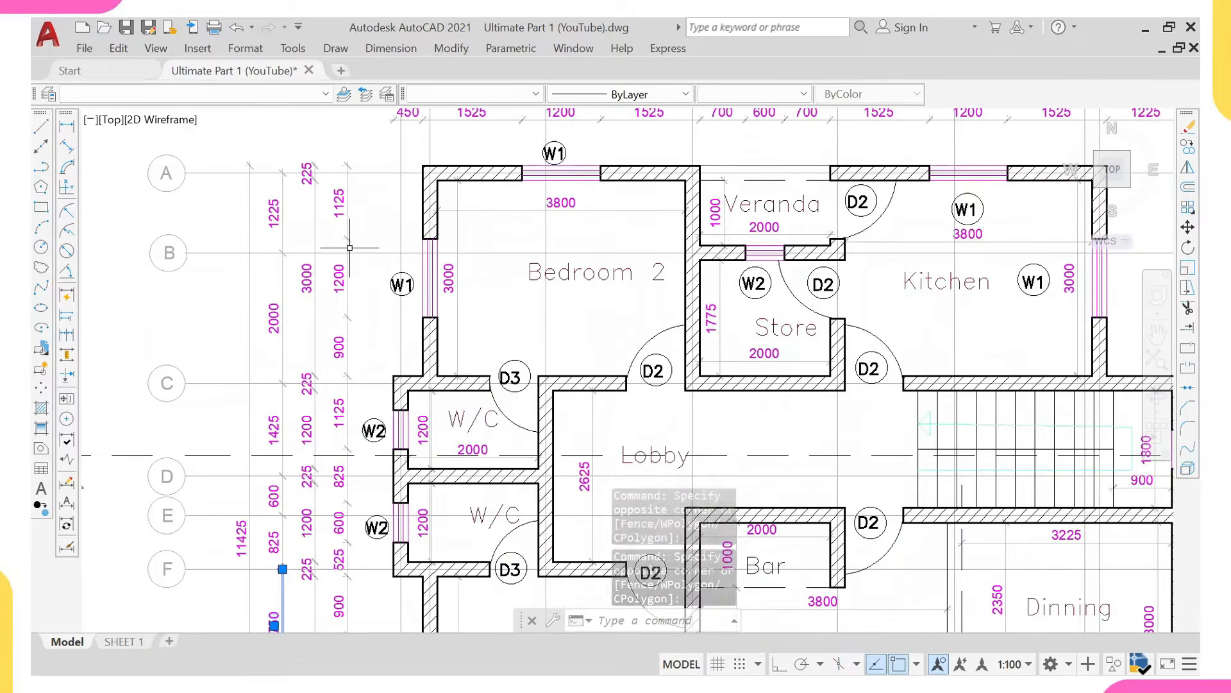
left_click(359, 135)
left_click(112, 319)
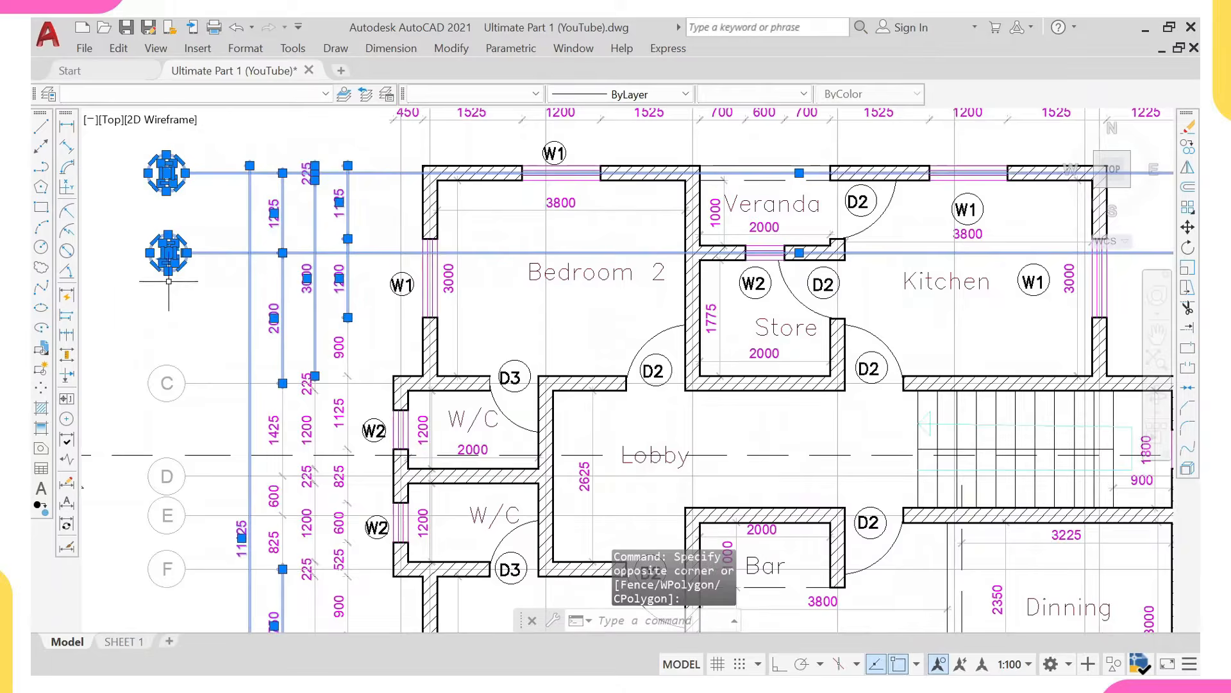
scroll(193, 277, "down", 4)
right_click(390, 209)
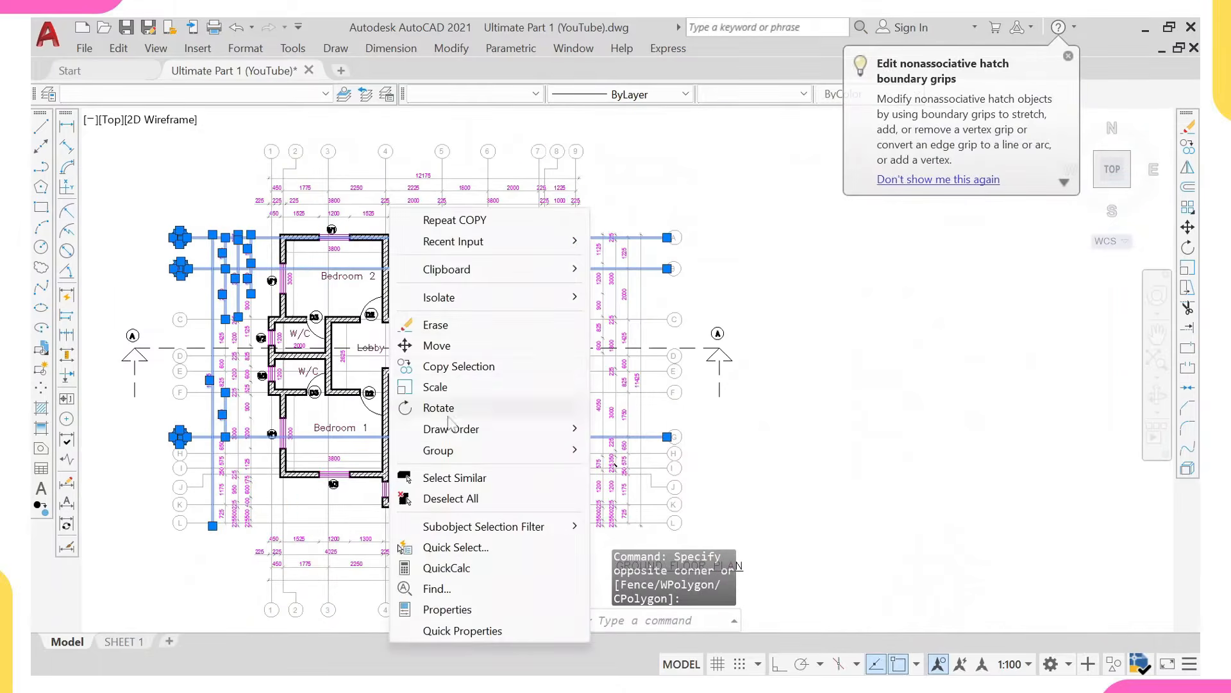
left_click(452, 479)
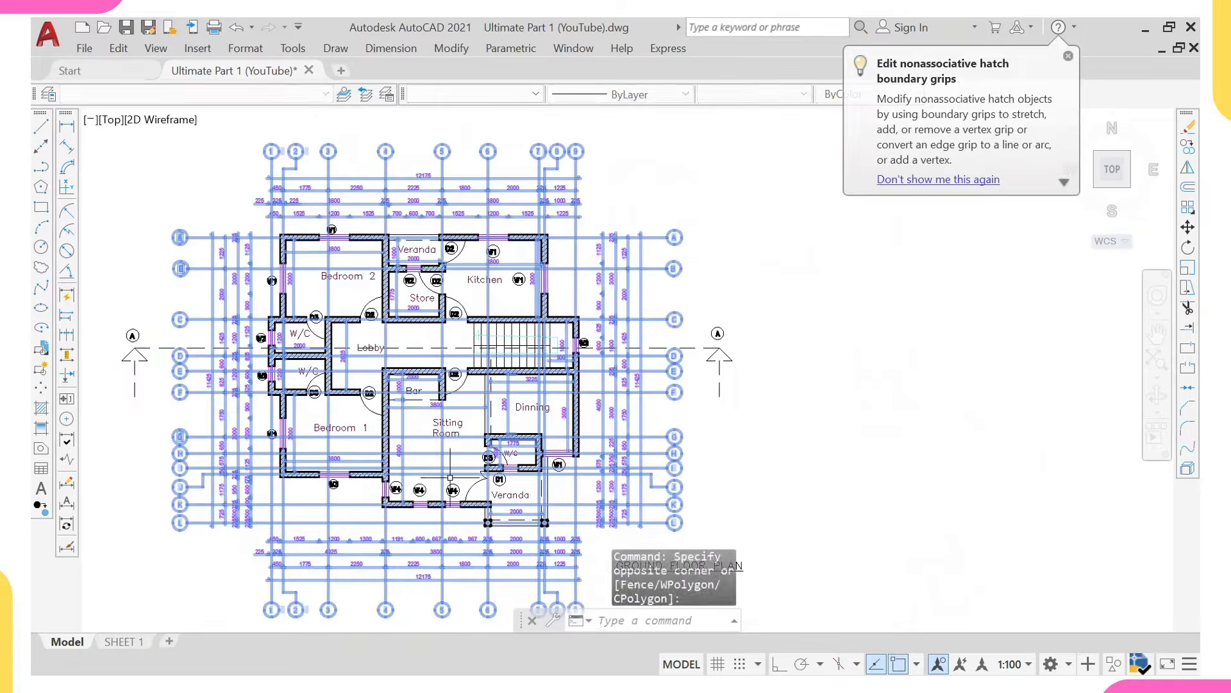
key("Delete")
Remove the original drawings from the selection and erase the selected gridlines, bubbles and dimensions from the copied floor plans.
scroll(493, 397, "down", 5)
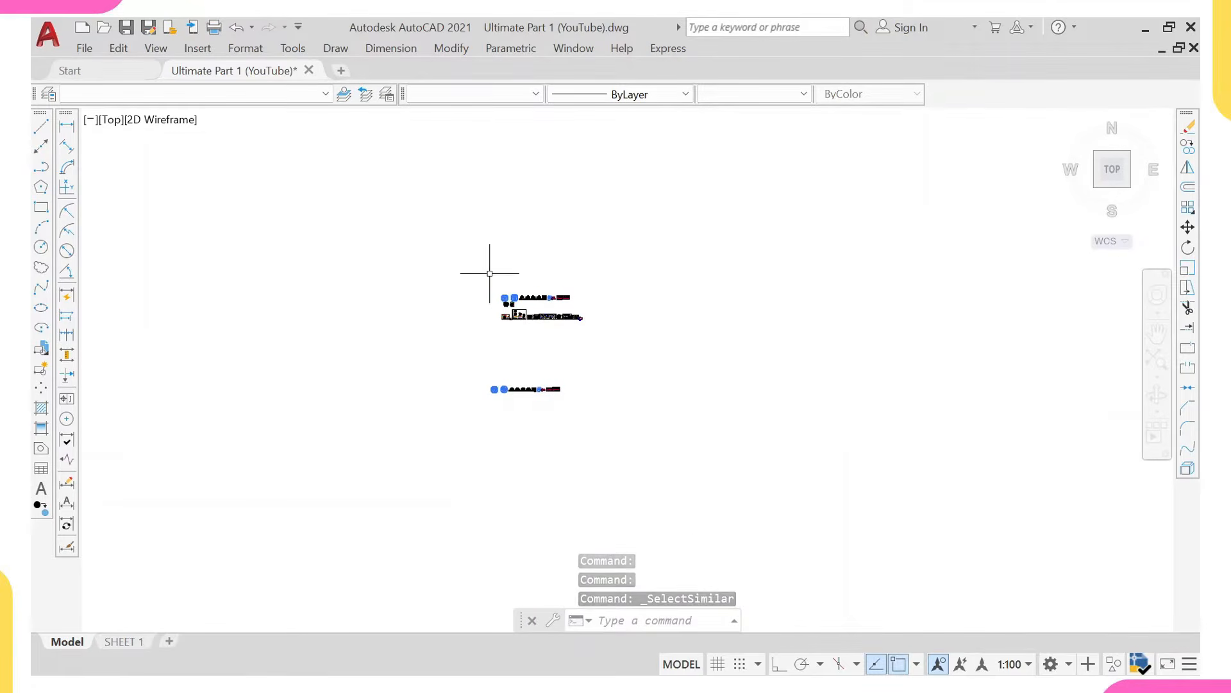
left_click(489, 273)
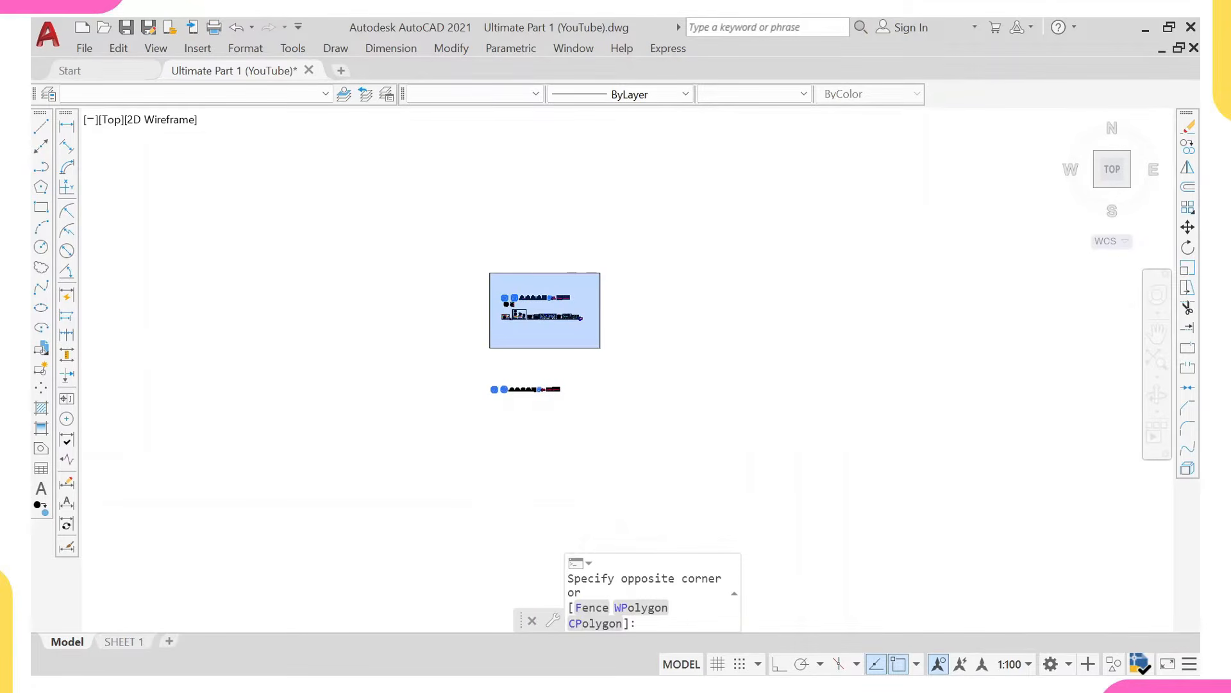
left_click(600, 347, "shift")
left_click(524, 362)
left_click(591, 413)
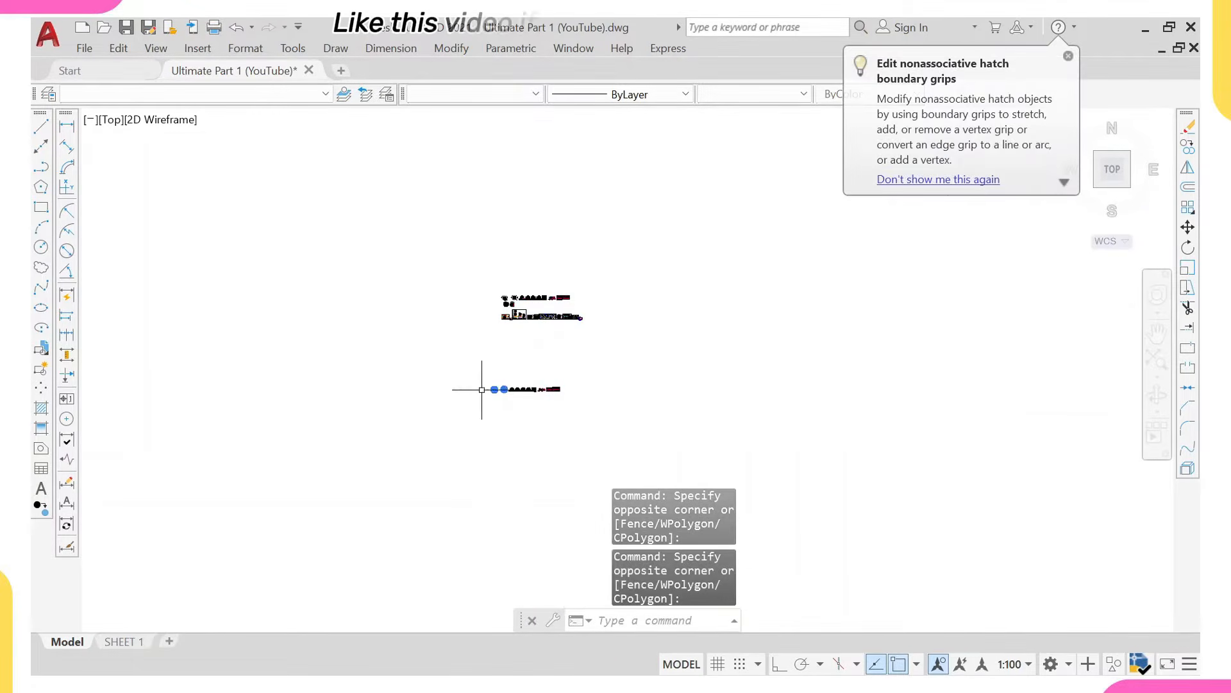
scroll(484, 388, "up", 8)
scroll(526, 387, "up", 6)
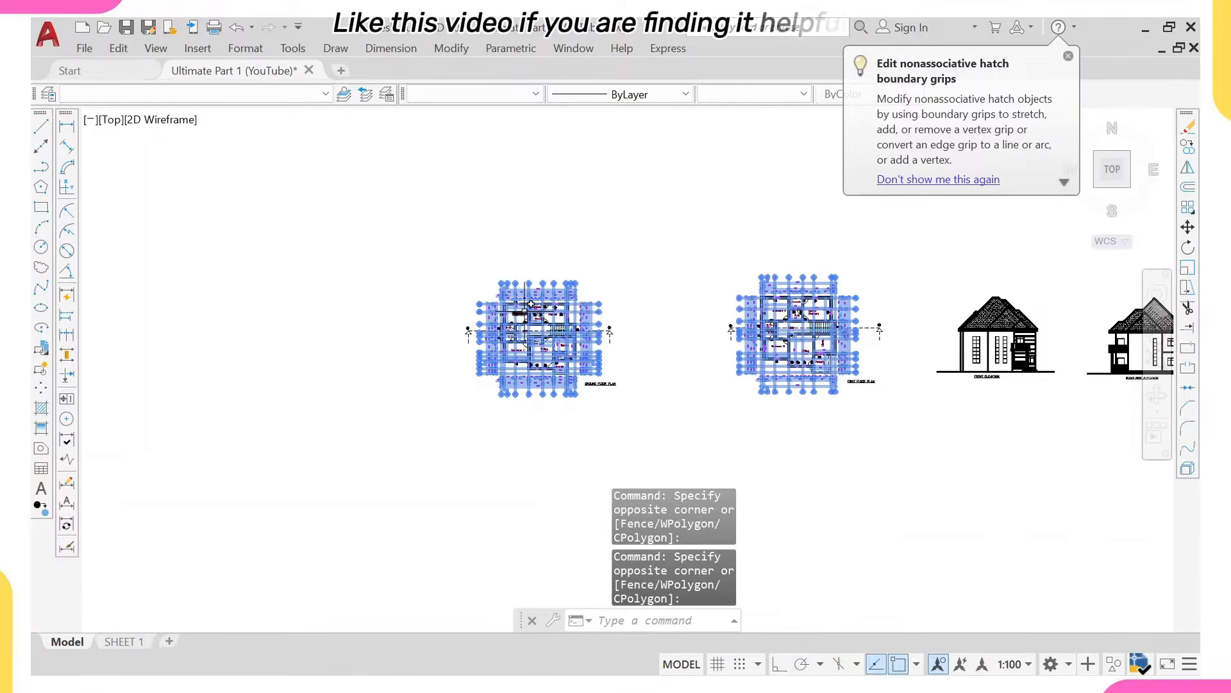
type("e")
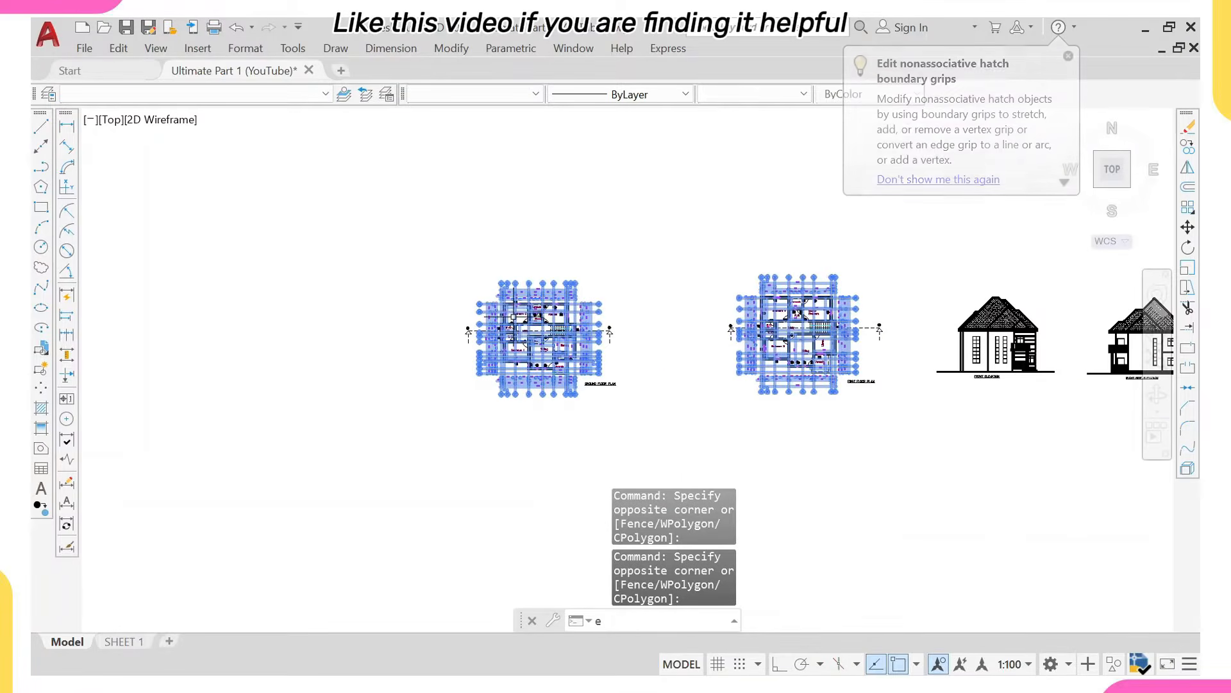
key("Return")
Erase section line A-A and both of its end markers from the copied ground floor plan.
scroll(486, 364, "up", 6)
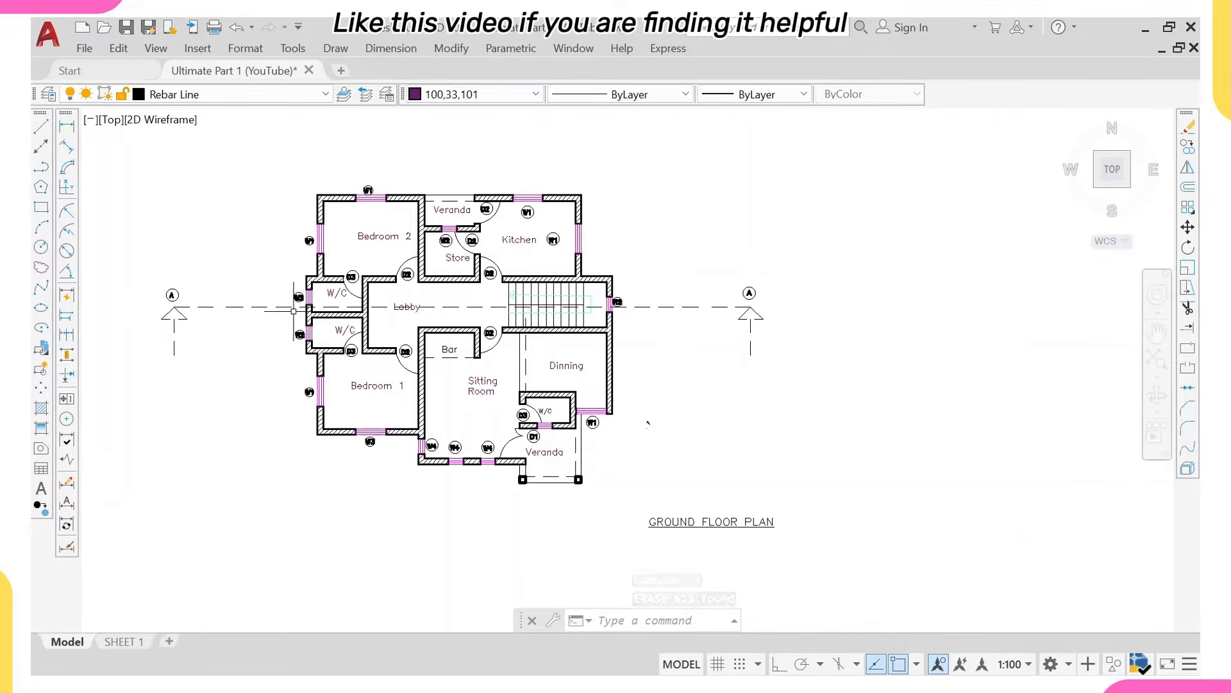
left_click(255, 227)
left_click(109, 385)
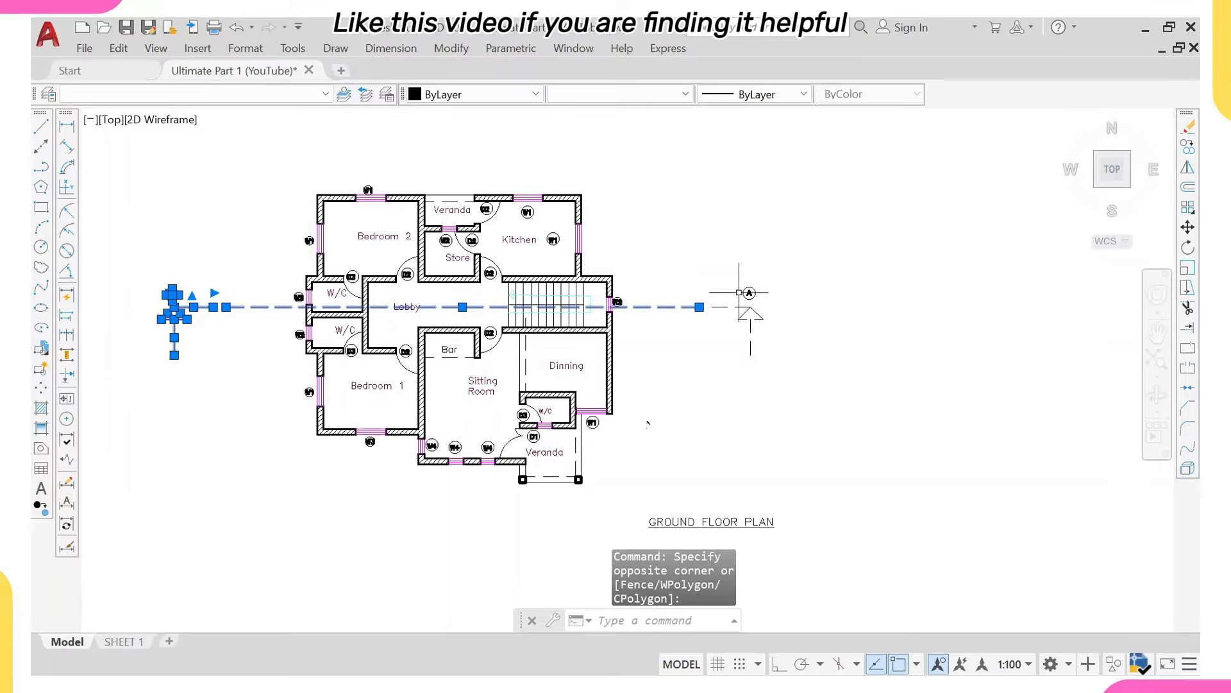
left_click(829, 254)
left_click(672, 401)
type("E")
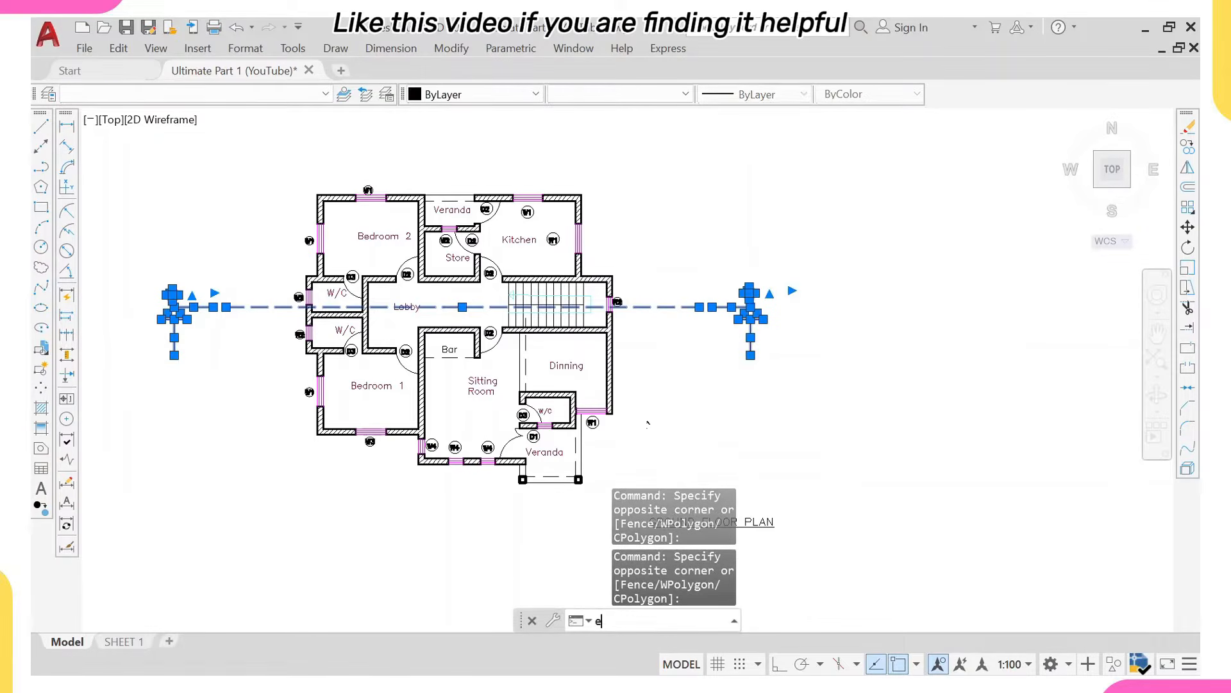
key("Return")
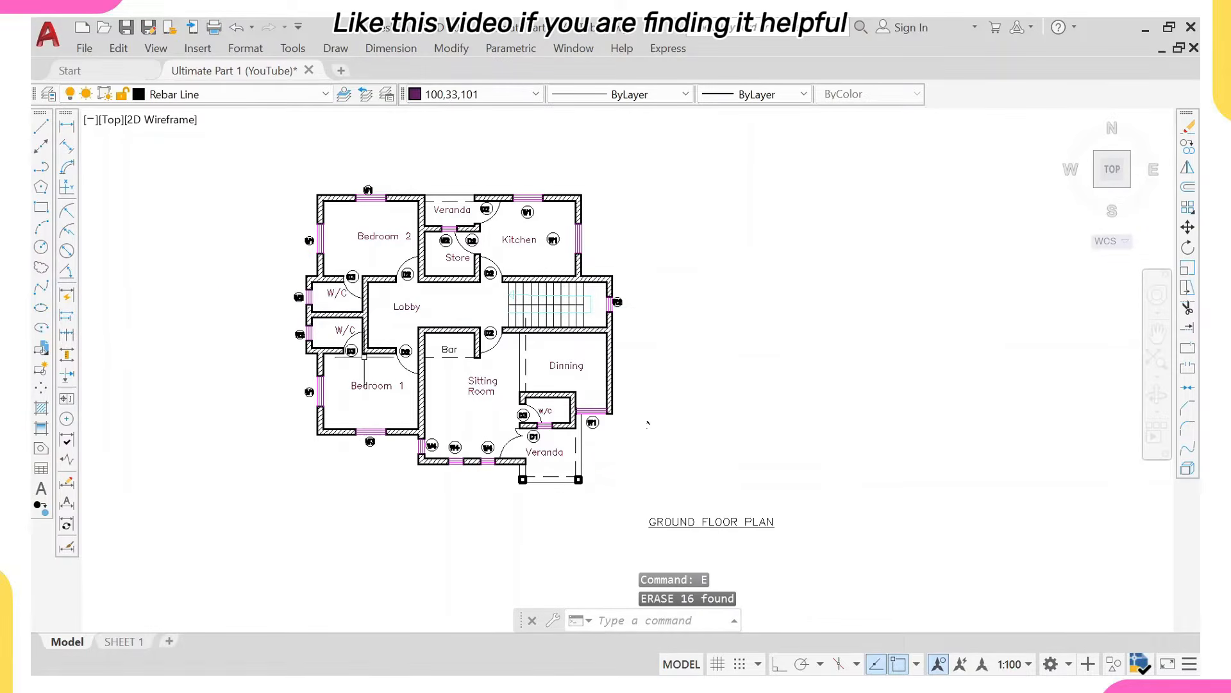
Delete the hatch filling the walls of the copied ground floor plan.
scroll(366, 354, "up", 4)
left_click(379, 333)
mouse_move(371, 335)
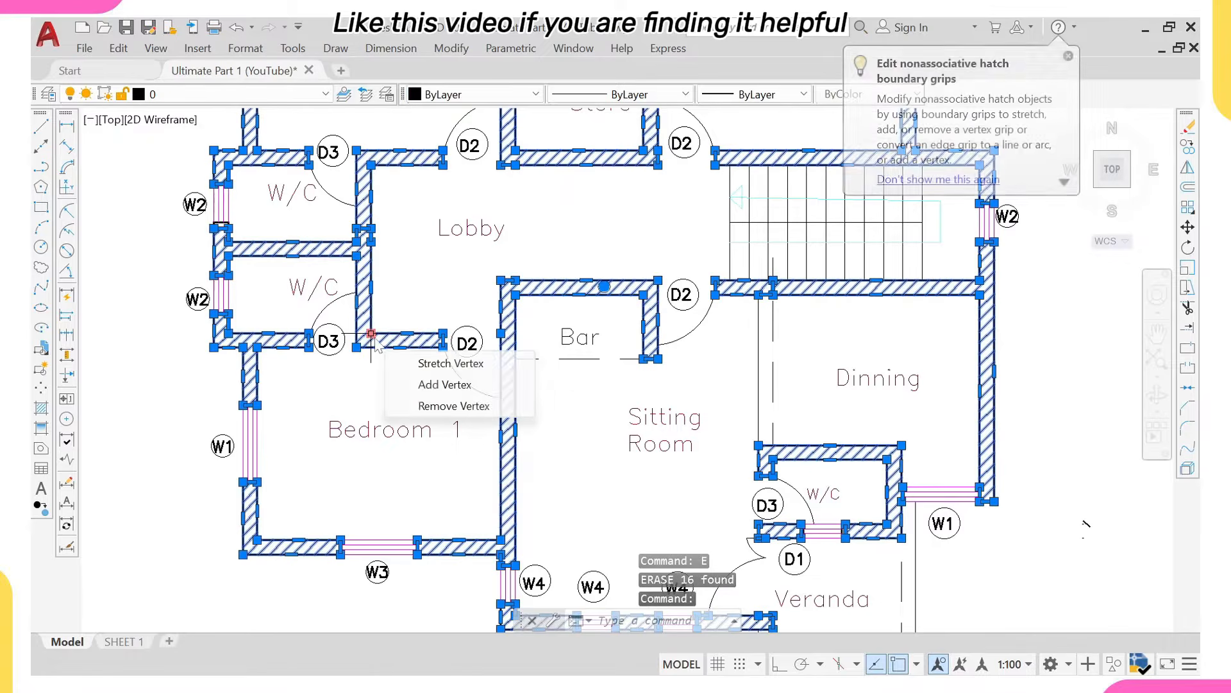
key("Delete")
scroll(422, 375, "down", 6)
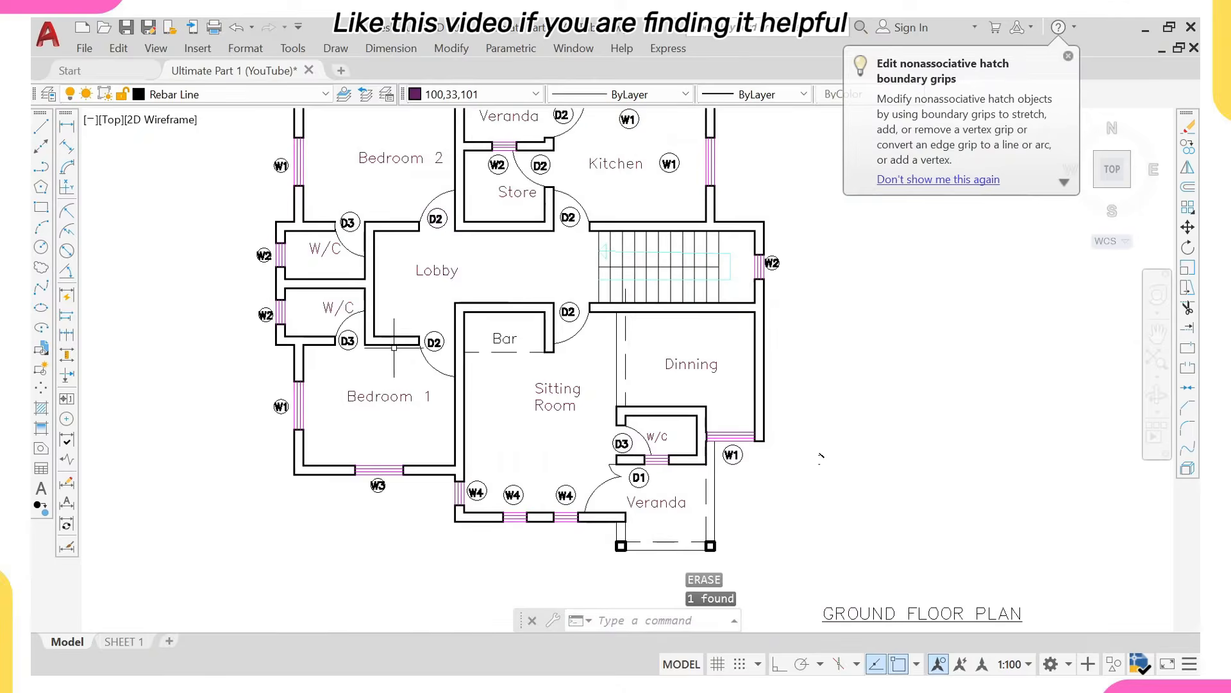
scroll(423, 376, "up", 4)
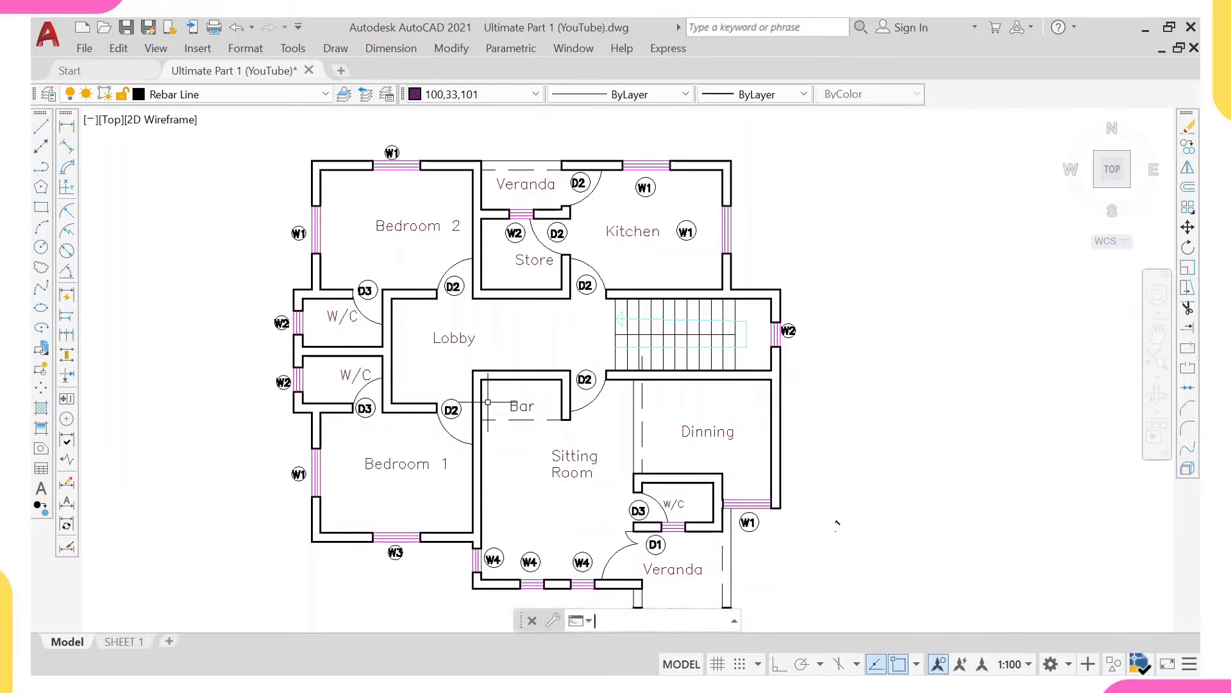
Create a layer named "grid youtube" with true colour 170,170,170 and the Default lineweight.
type("LAYer")
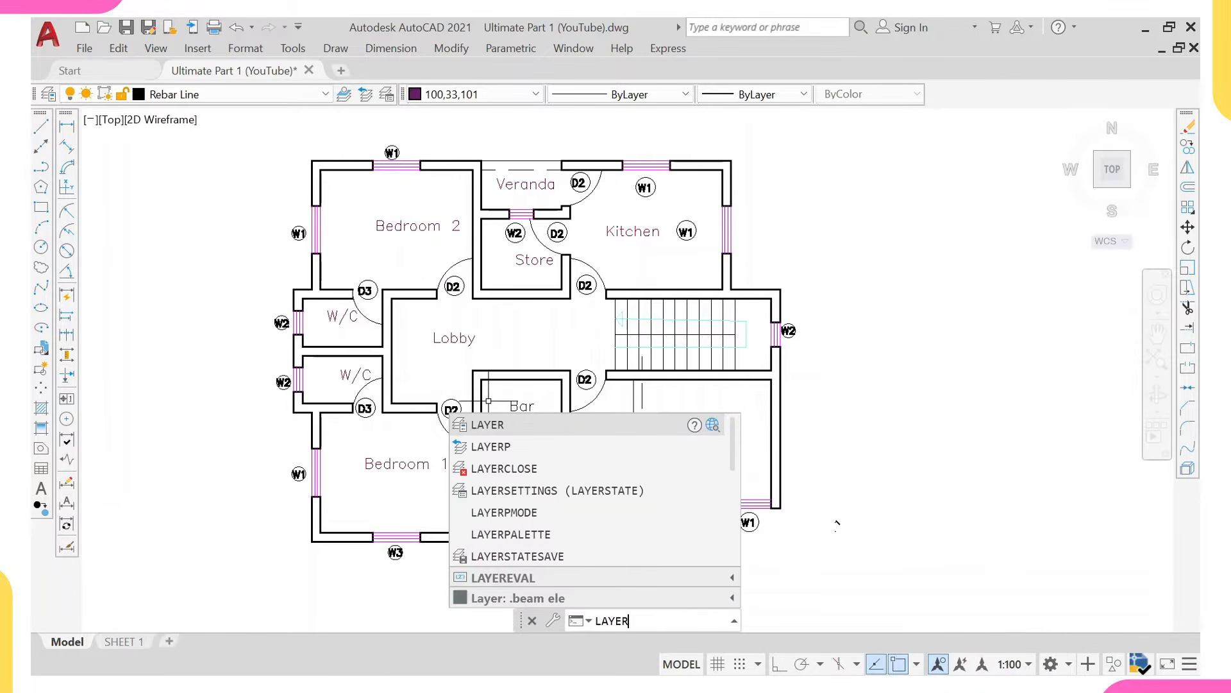
key("Return")
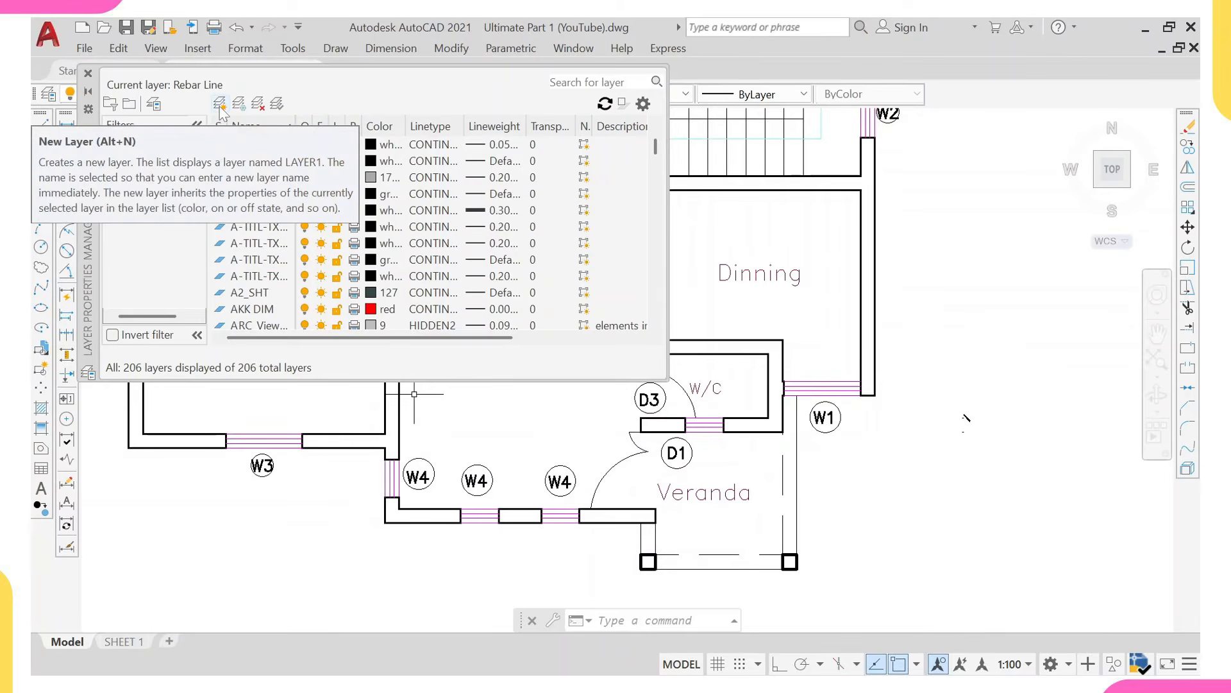
left_click(221, 106)
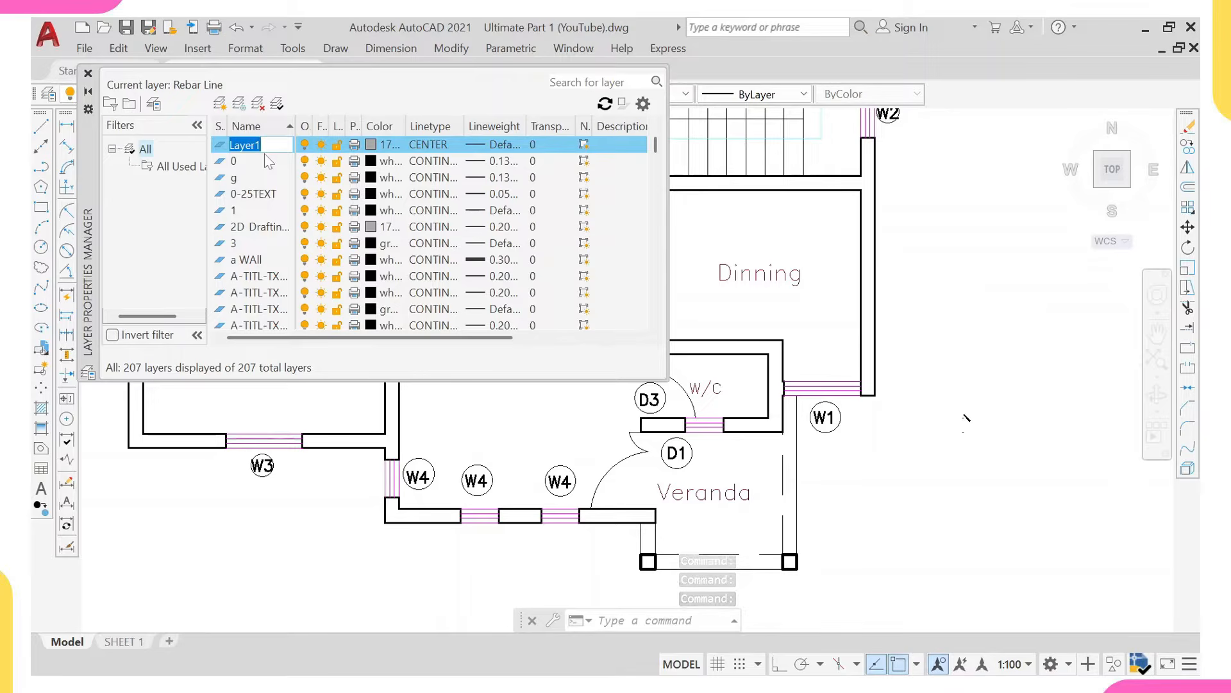
type("gri")
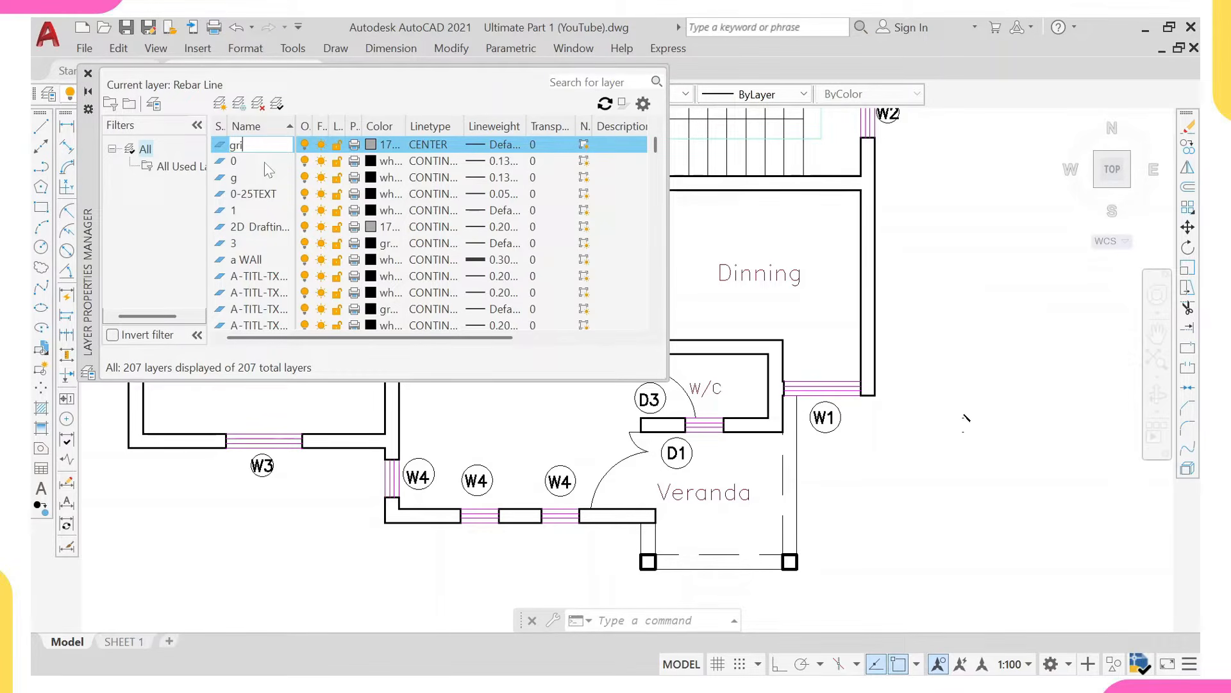
type("d youtu...")
left_click(372, 145)
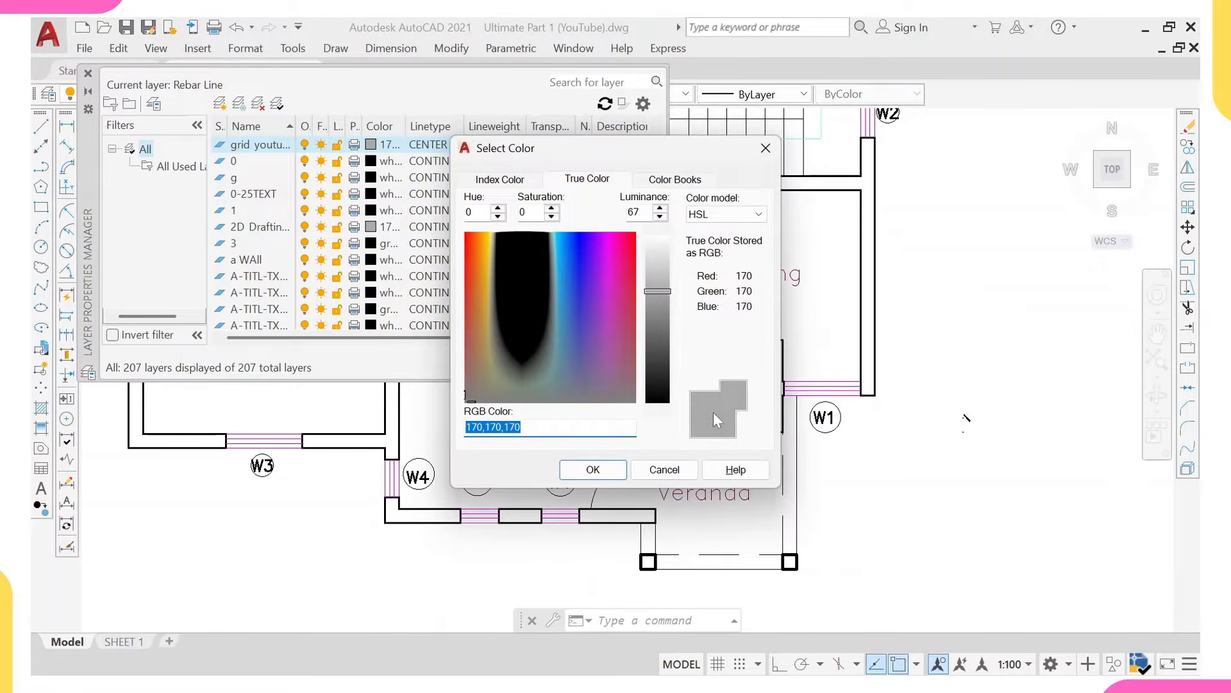
left_click(592, 469)
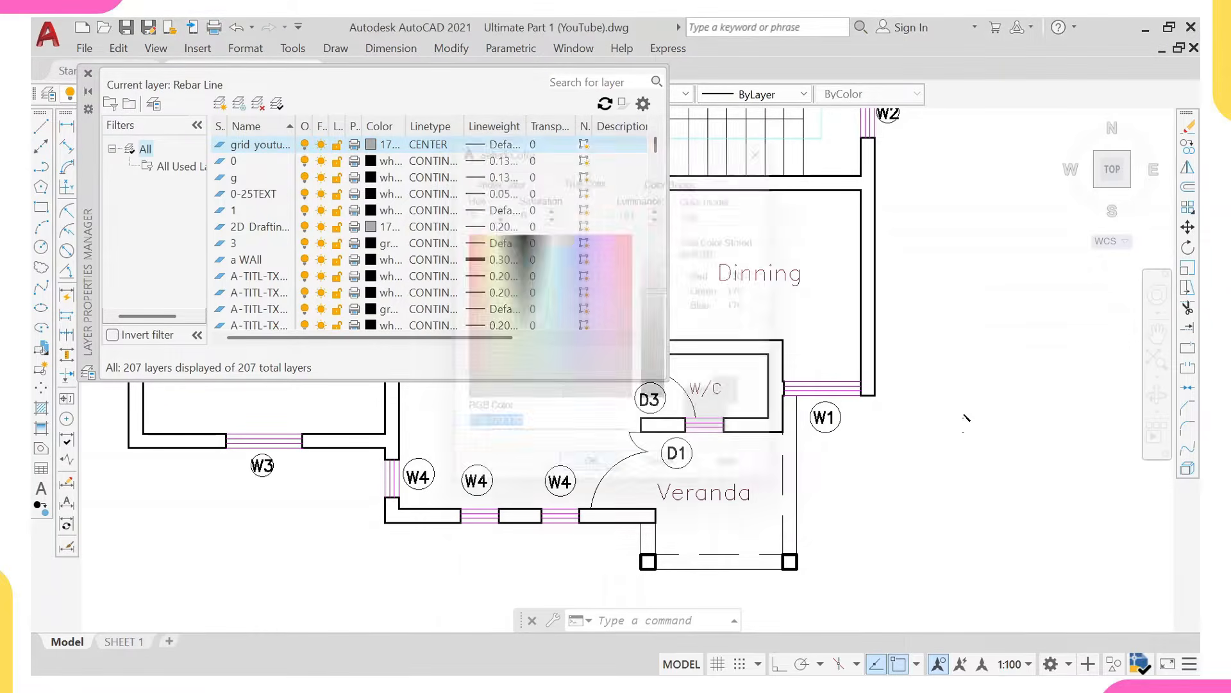
left_click(488, 145)
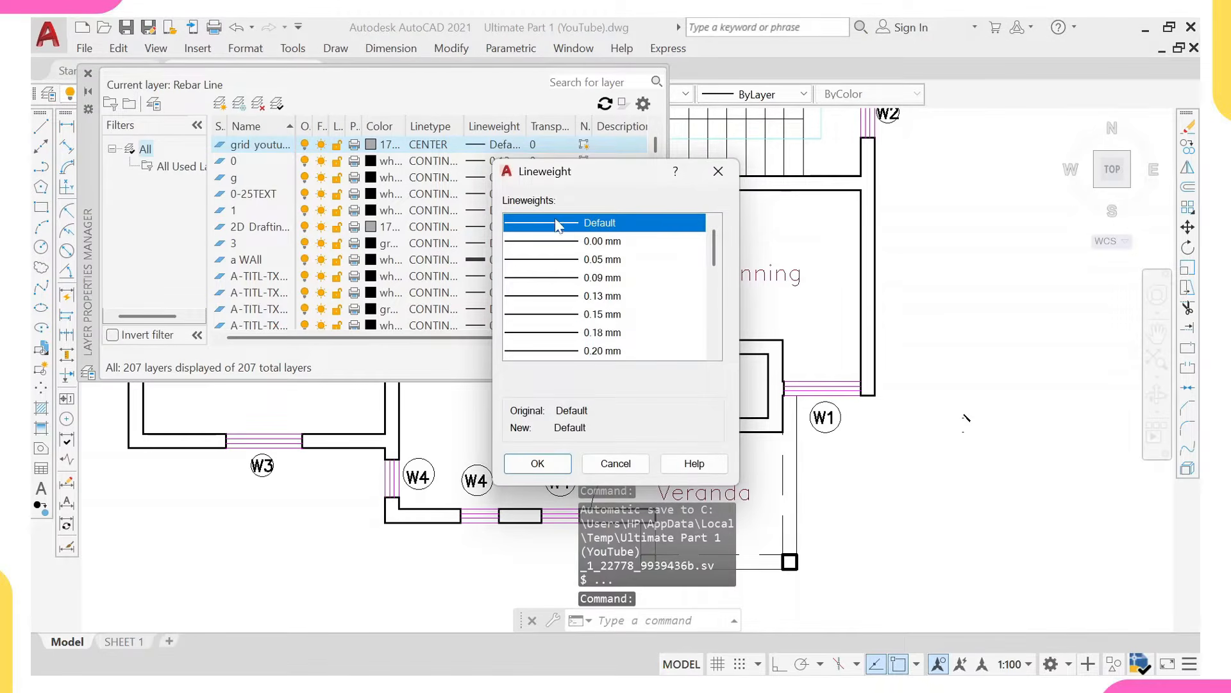
left_click(538, 463)
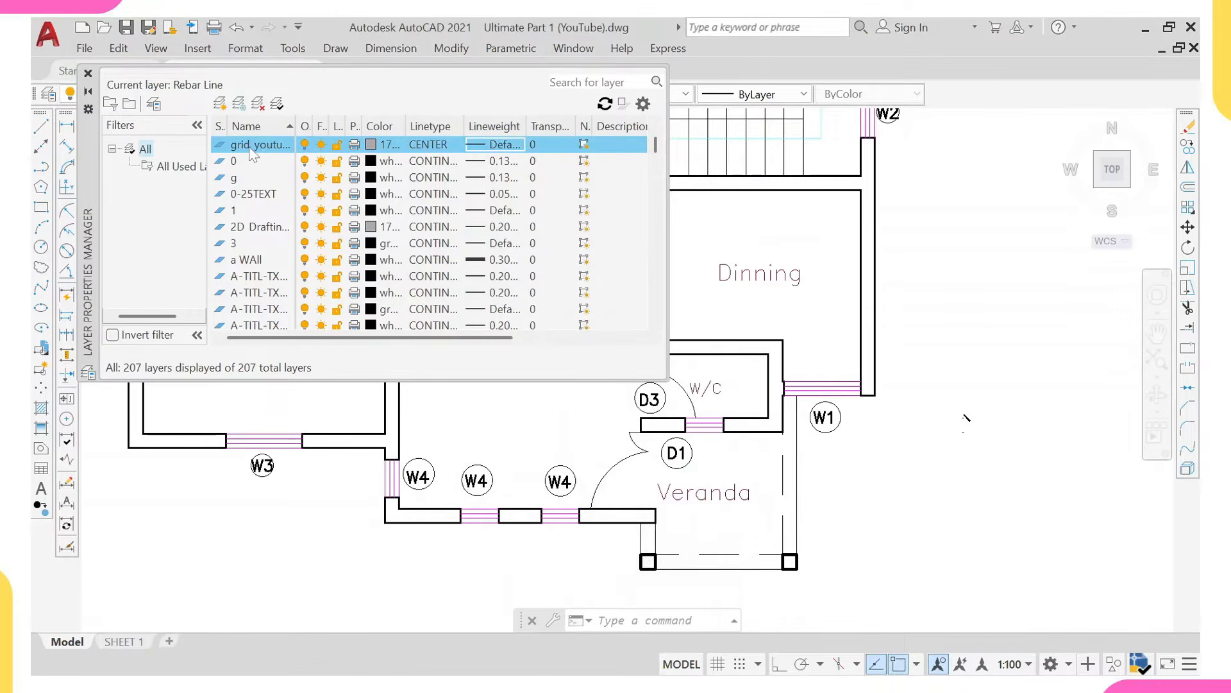
Create another layer named "column youtube".
left_click(218, 104)
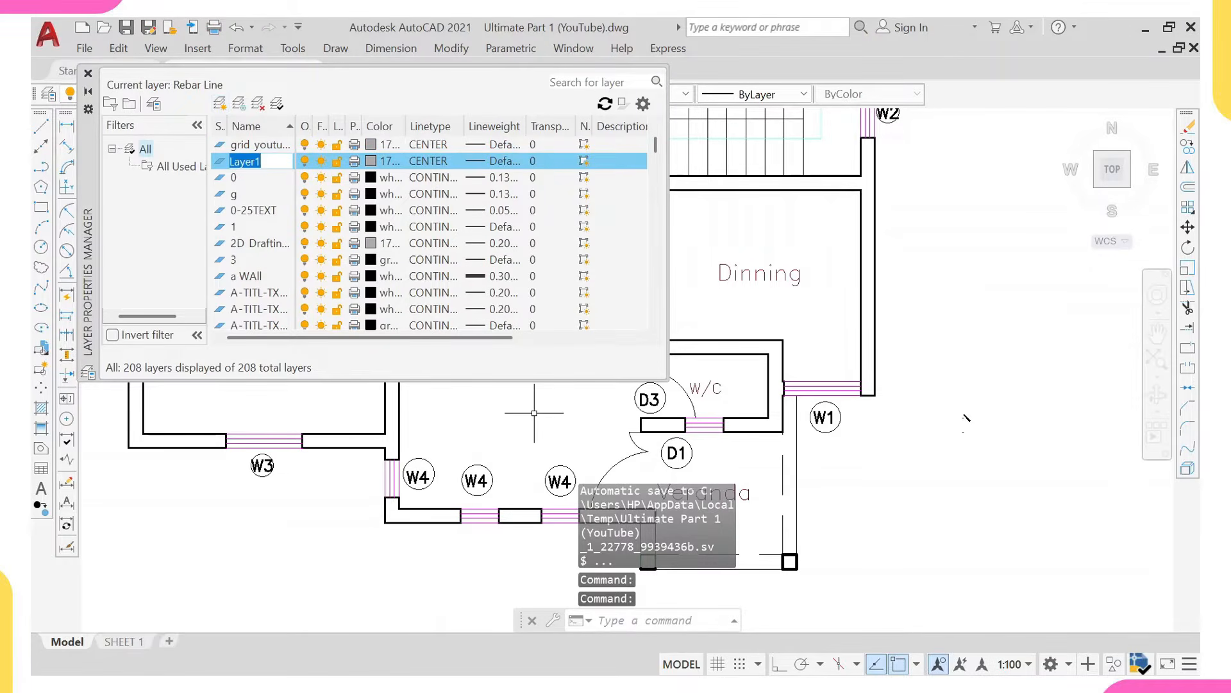
type("col")
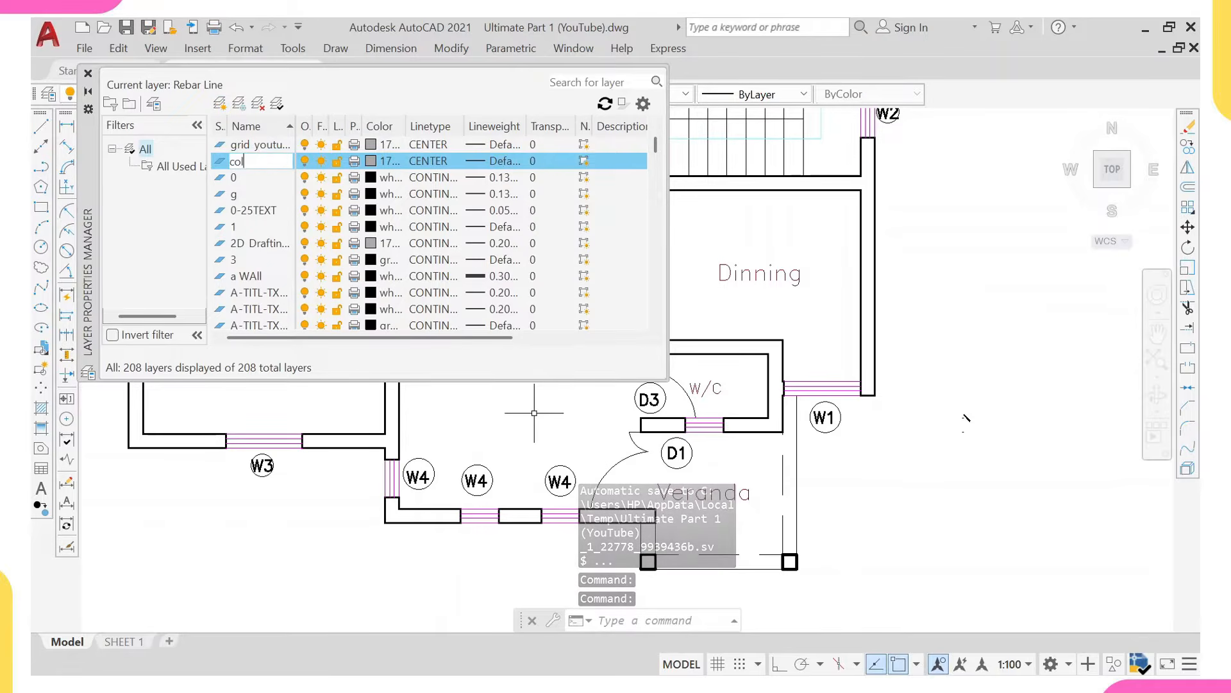
type("umn youtube")
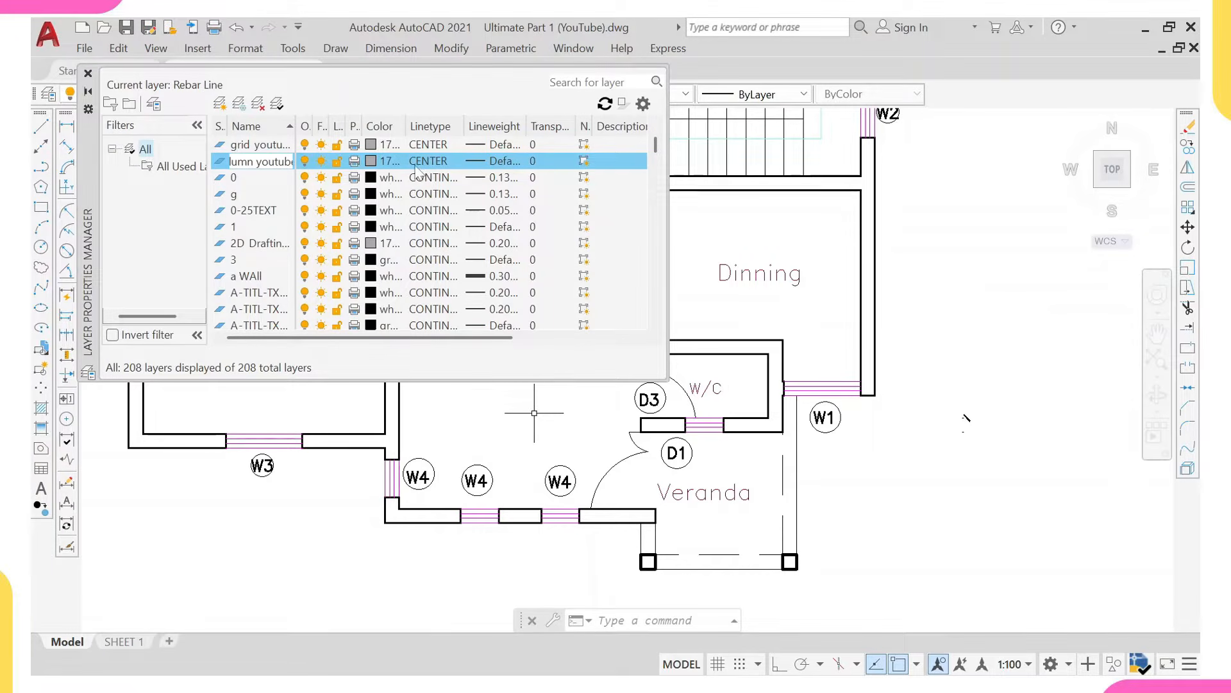
Set the "column youtube" layer's true colour to 231,171,111.
left_click(370, 162)
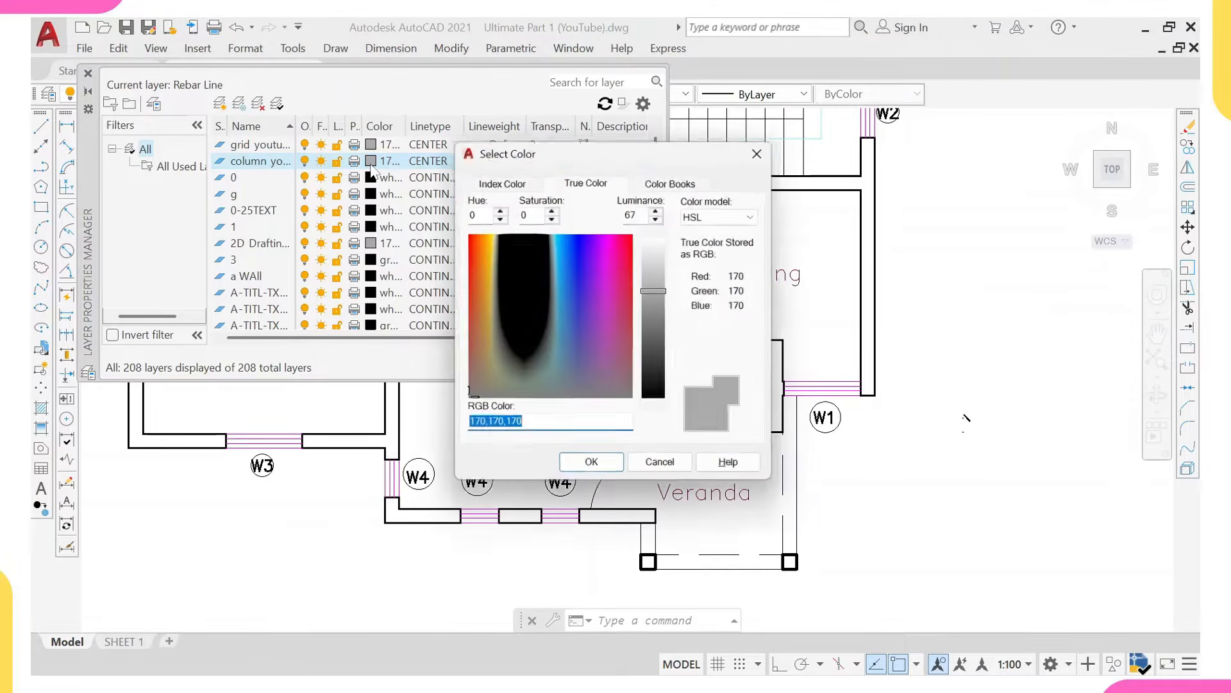
left_click(623, 295)
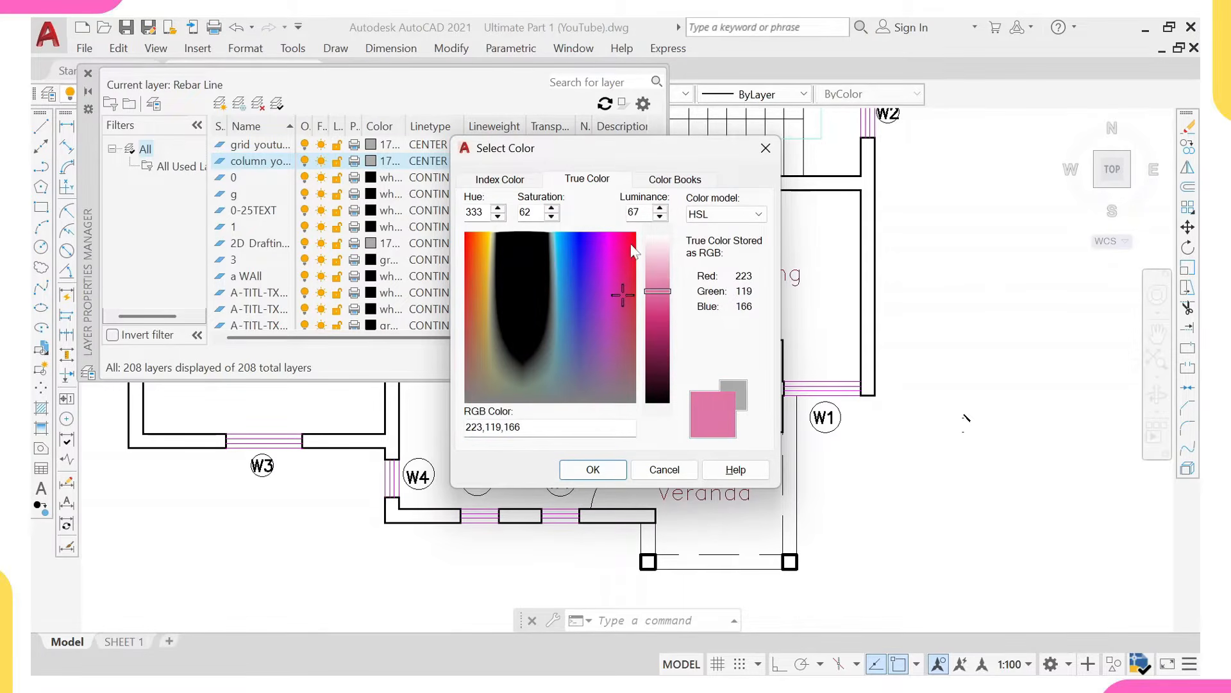
left_click(495, 286)
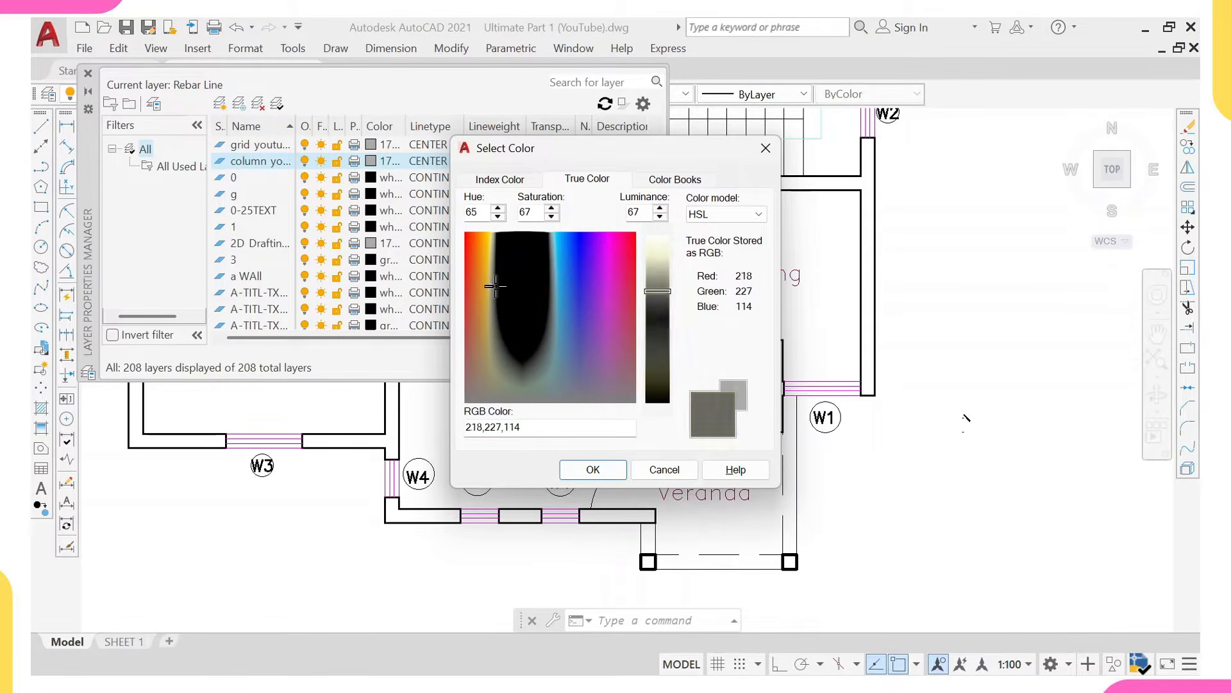
left_click(479, 280)
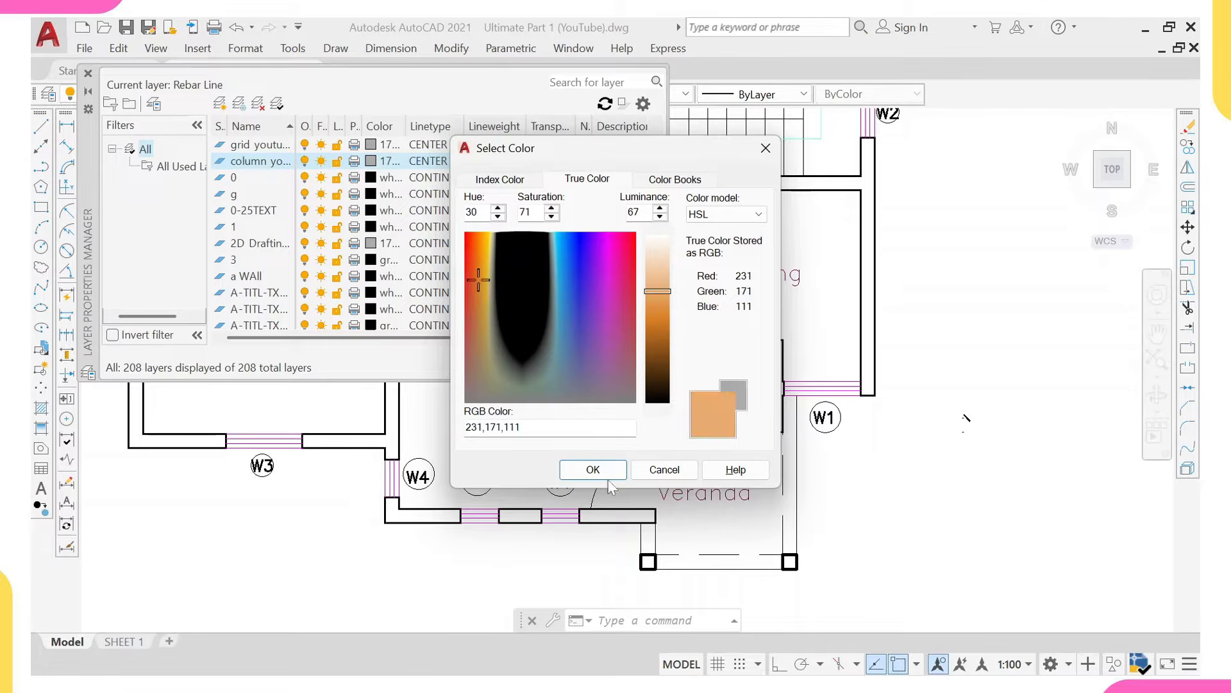
left_click(593, 470)
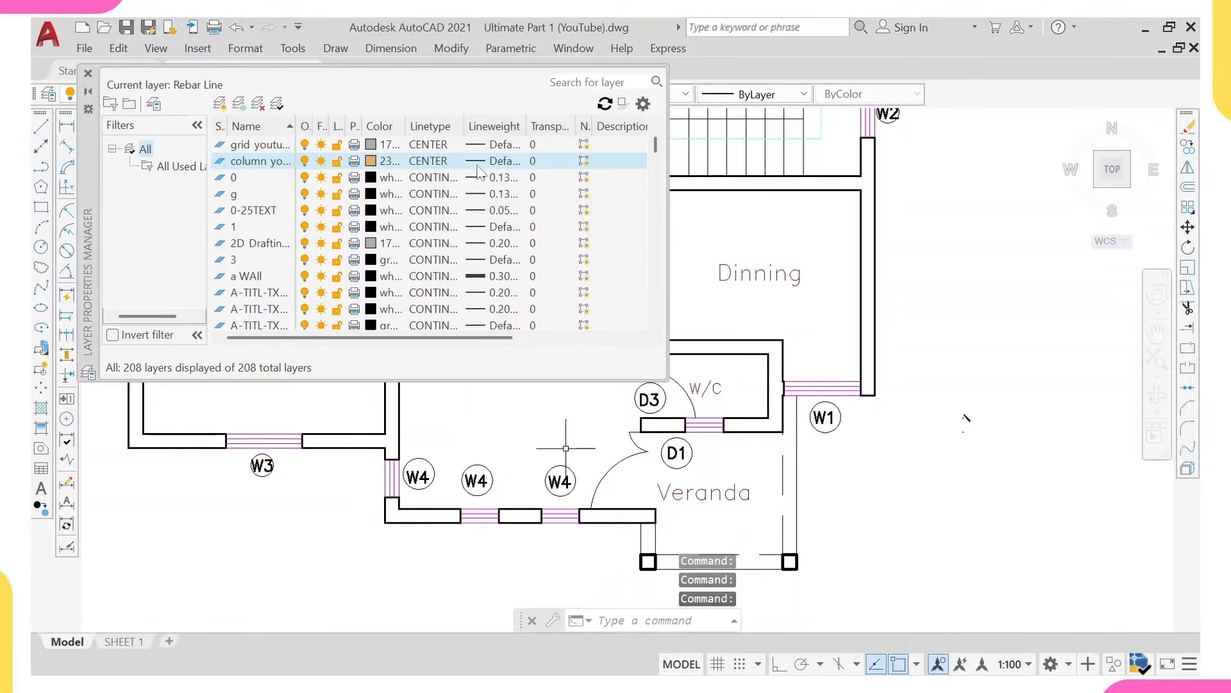
Give the "column youtube" layer a 0.50 mm lineweight and close the layer manager.
left_click(481, 168)
scroll(584, 327, "down", 2)
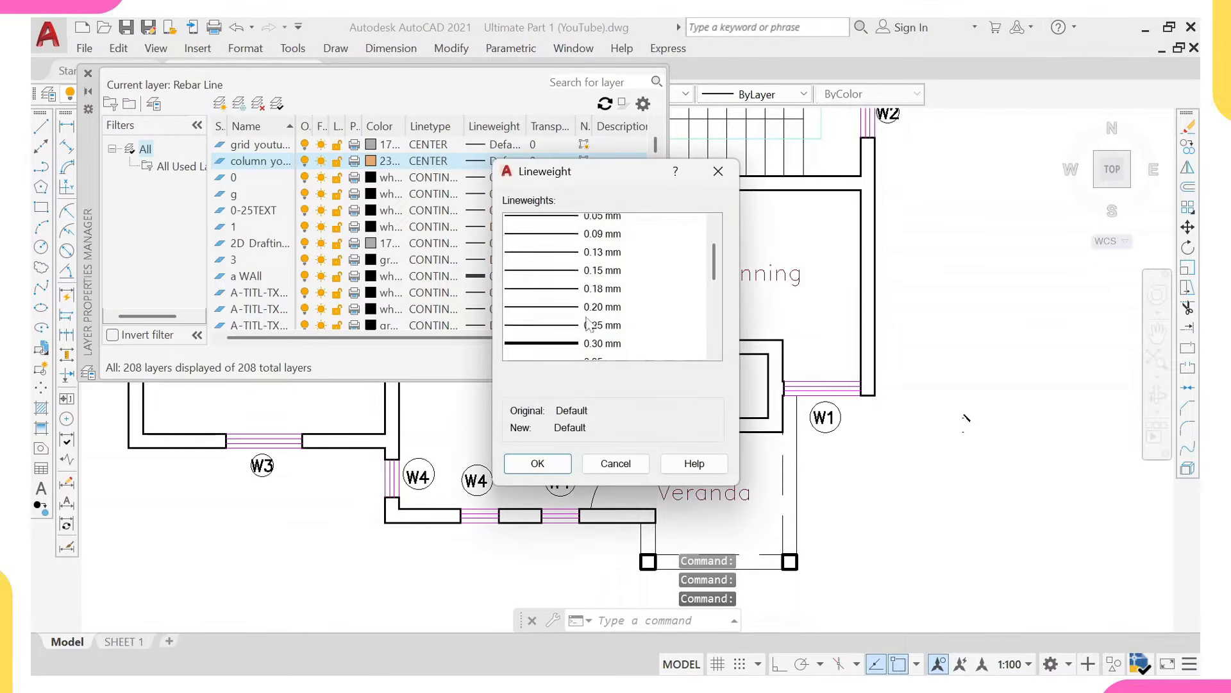
scroll(584, 353, "down", 2)
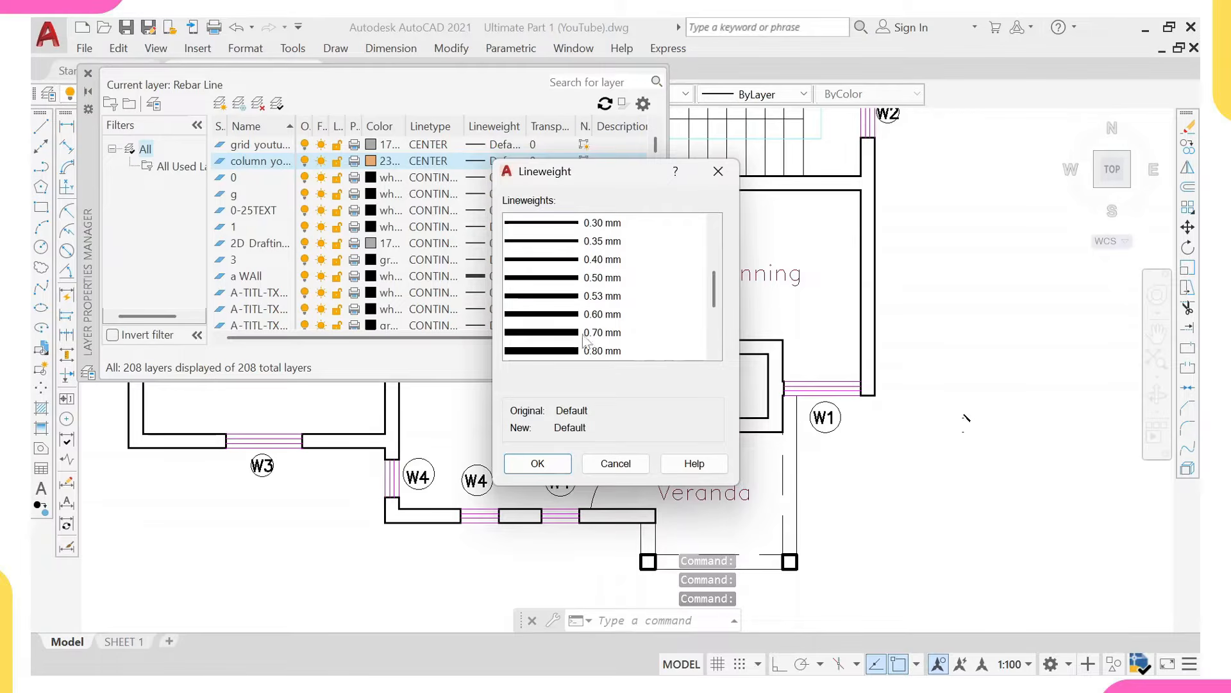
left_click(583, 280)
left_click(537, 463)
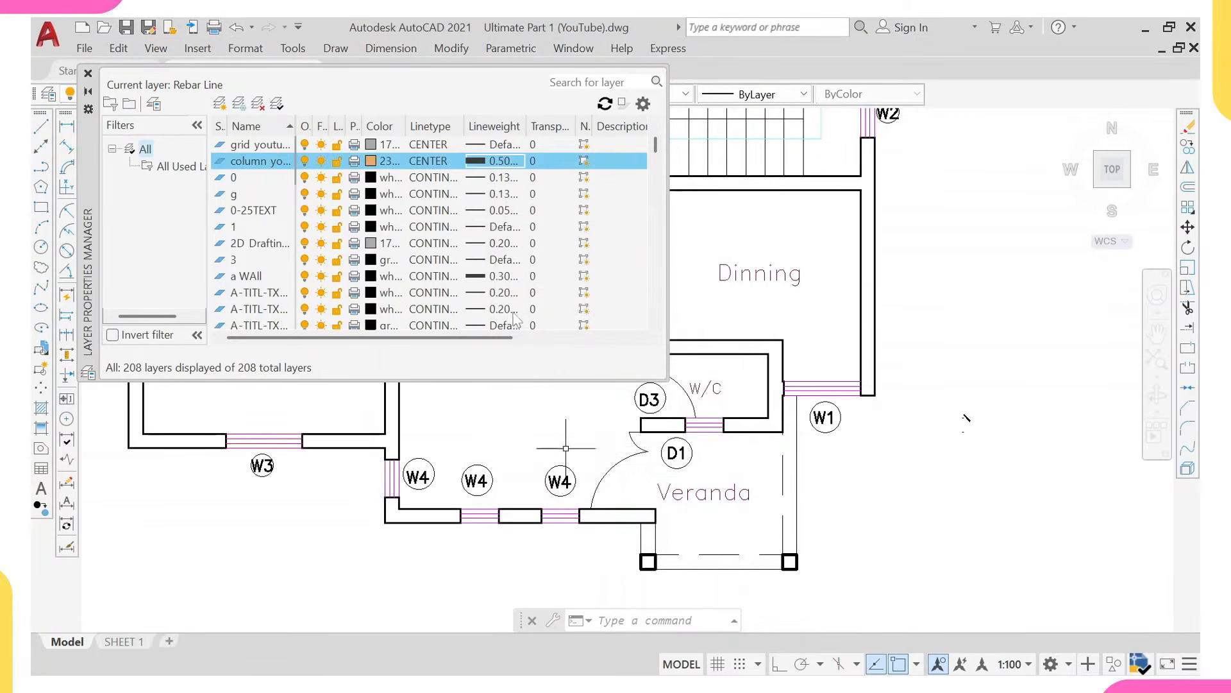
left_click(88, 75)
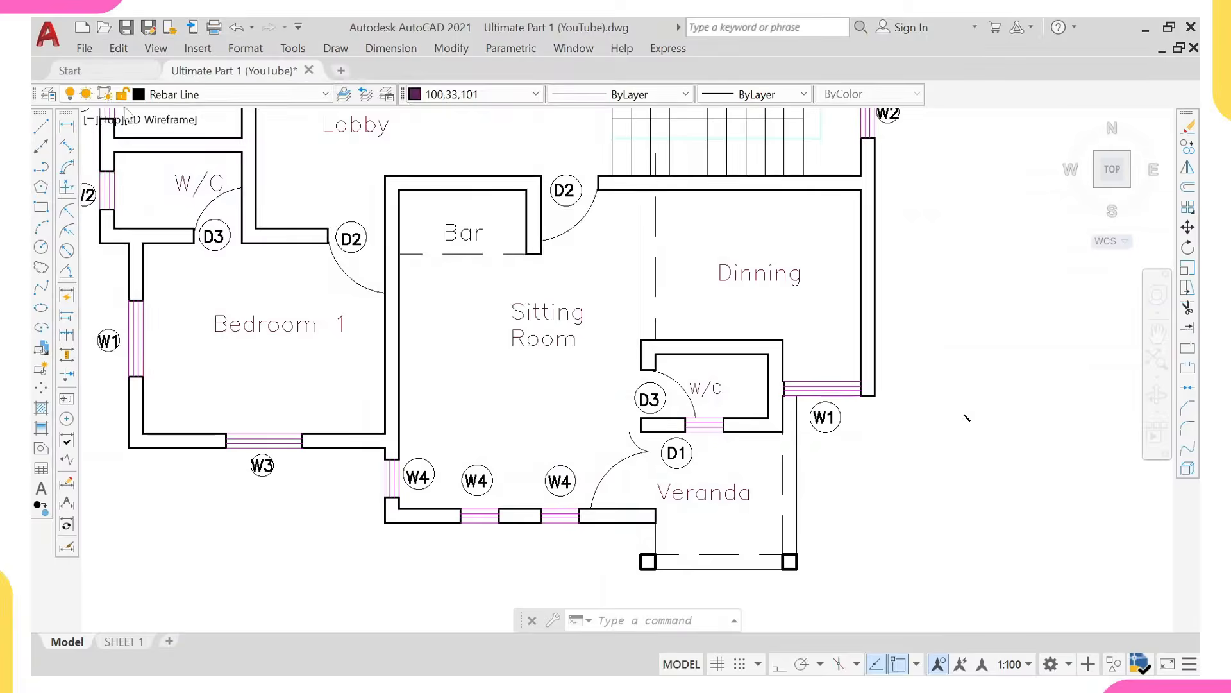
With Ortho on, draw a short vertical helper line across the thickness of Bedroom 2's upper wall, between the corner and window W1.
scroll(435, 349, "down", 5)
middle_click_drag(645, 376, 720, 484)
scroll(421, 308, "up", 5)
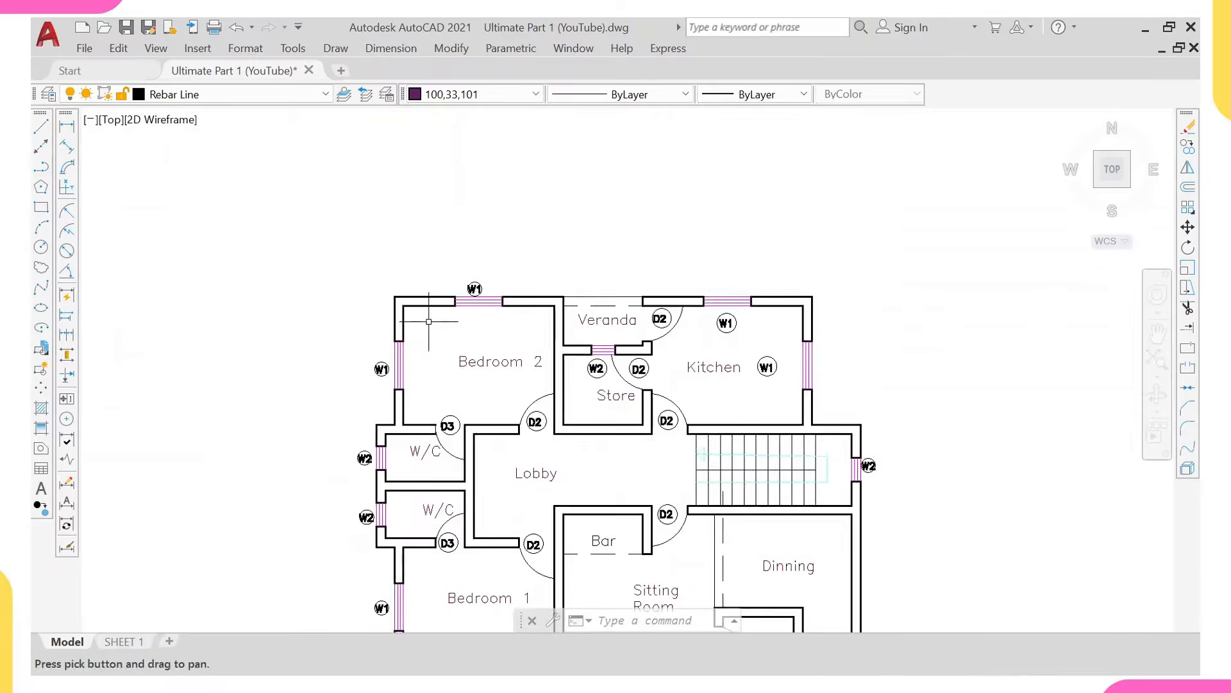
scroll(404, 321, "down", 4)
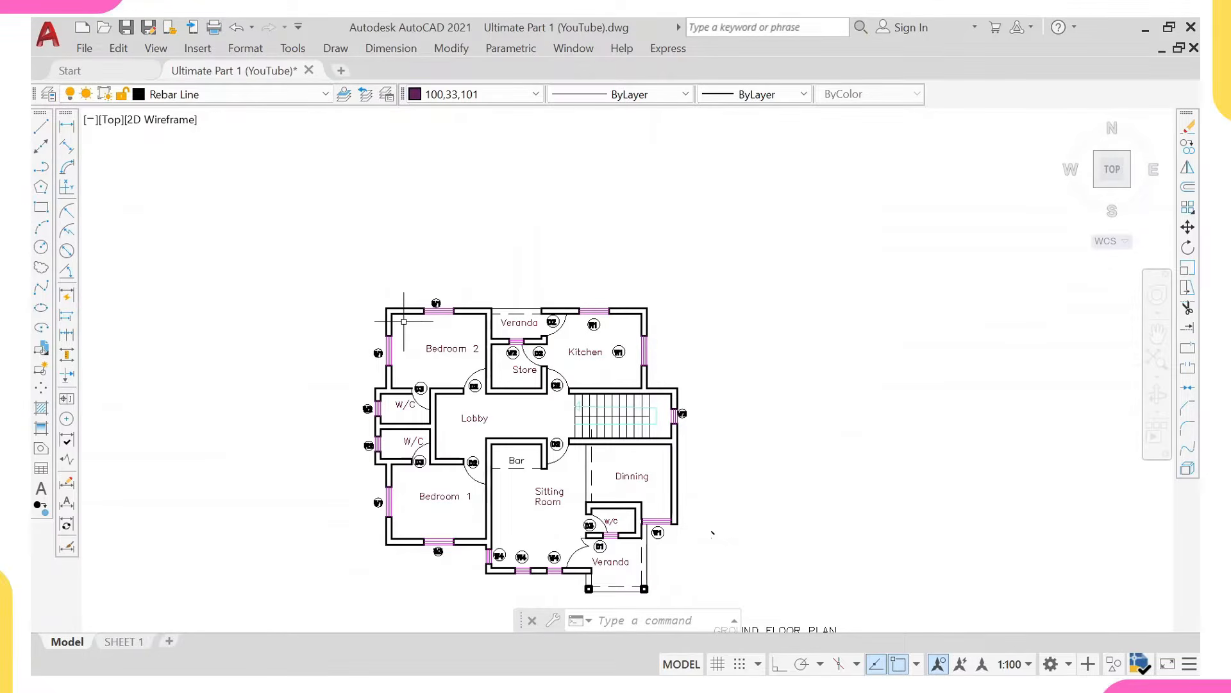
middle_click_drag(612, 512, 578, 462)
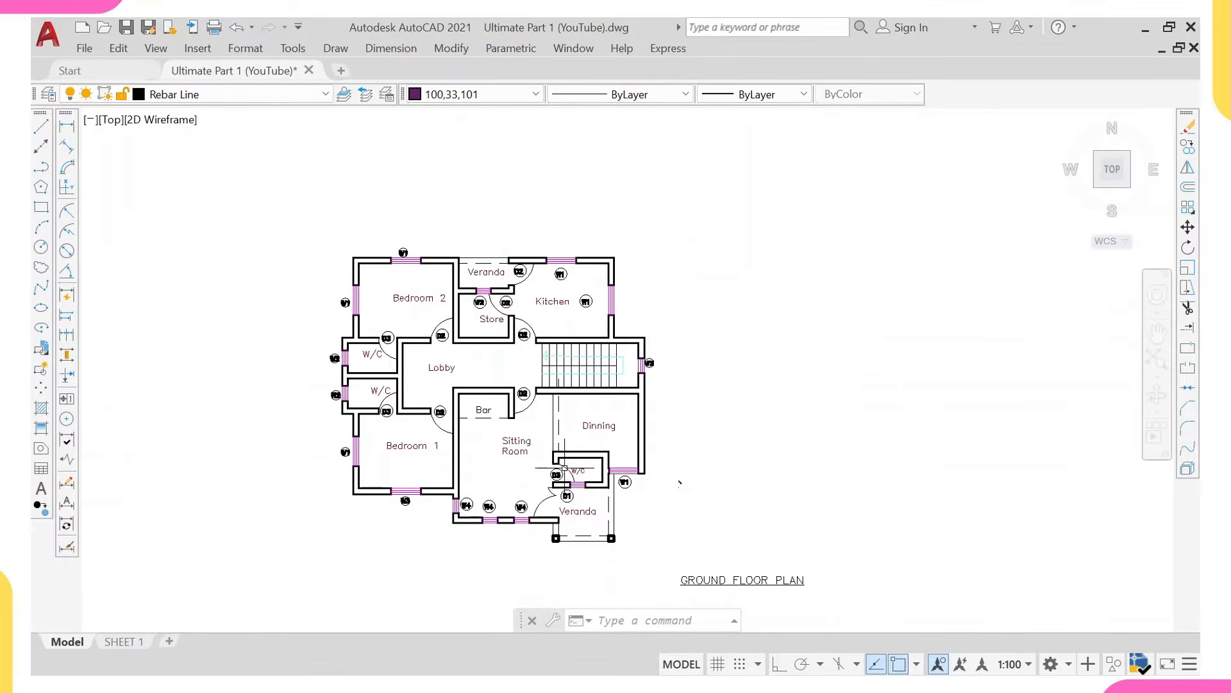
scroll(342, 256, "up", 8)
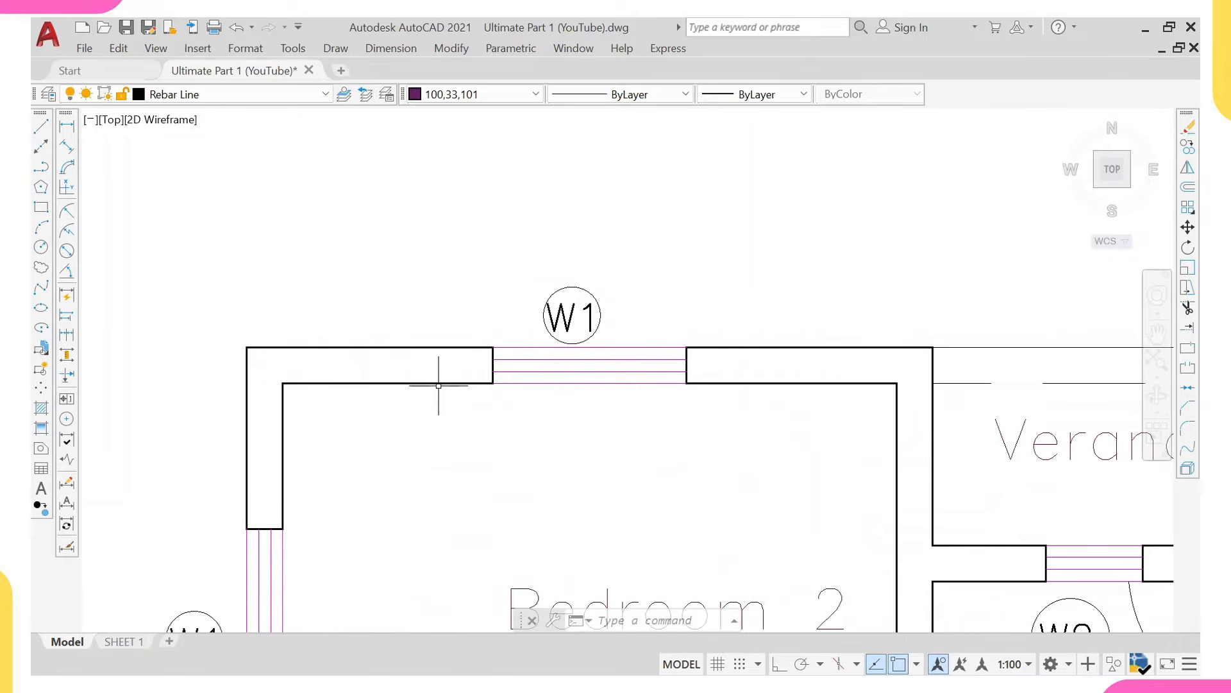
type("l")
key("Return")
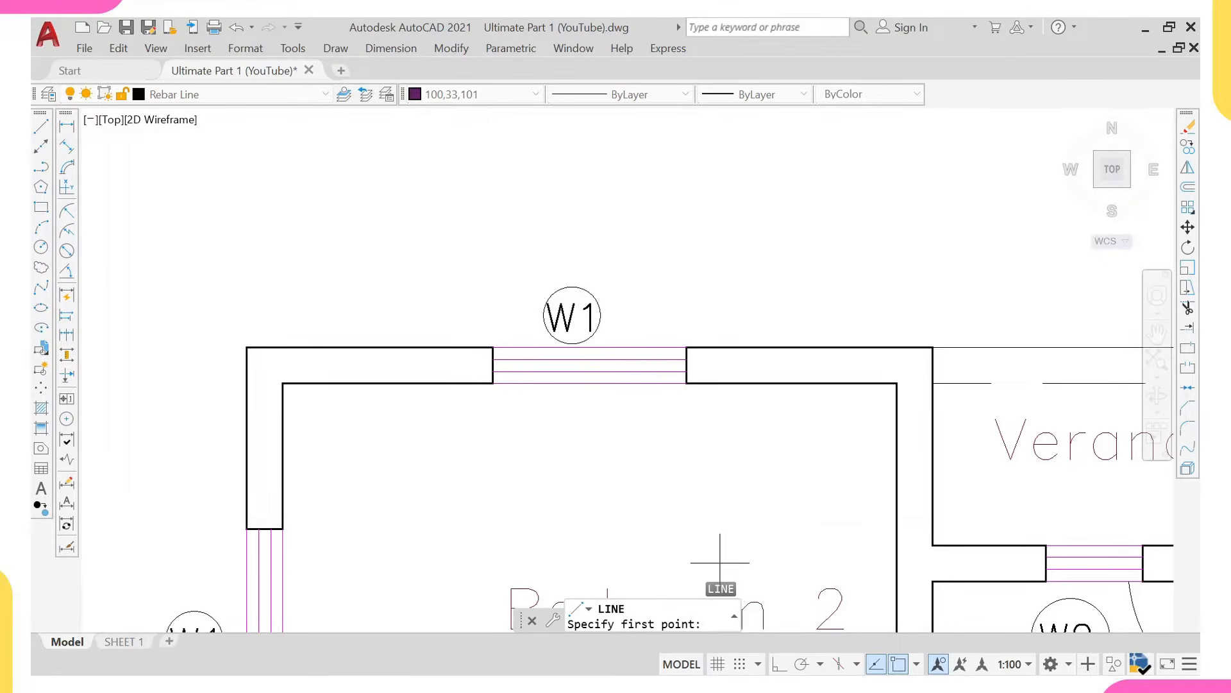
key("F8")
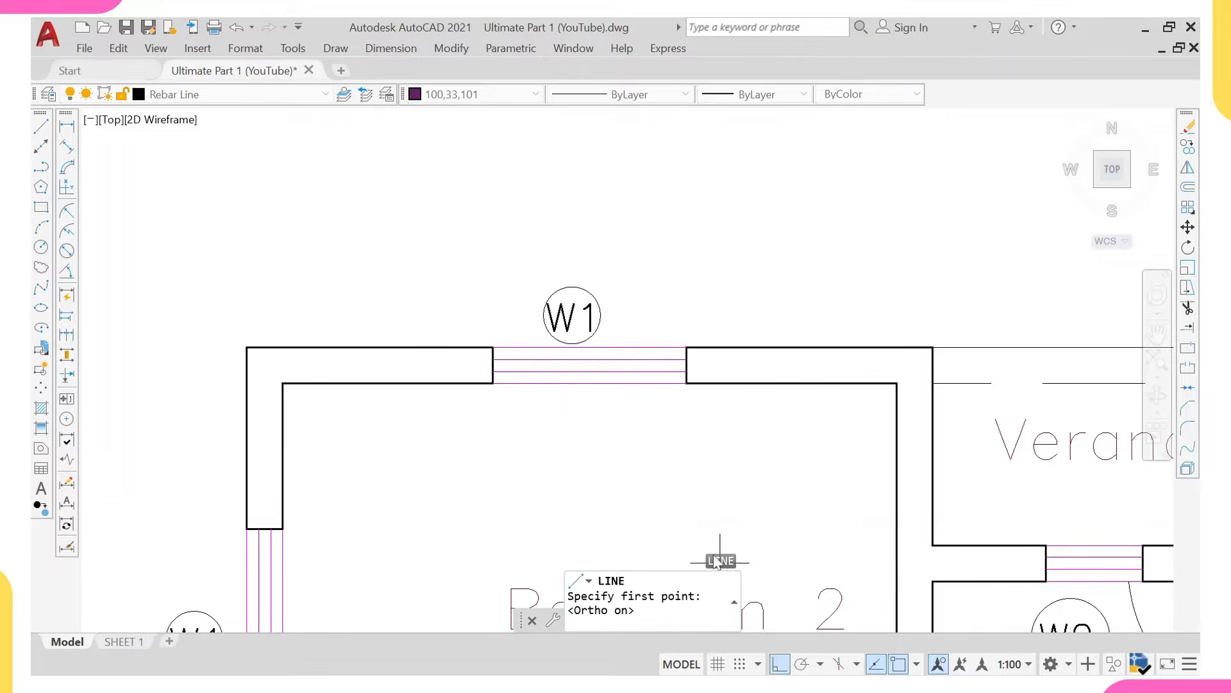
left_click(345, 347)
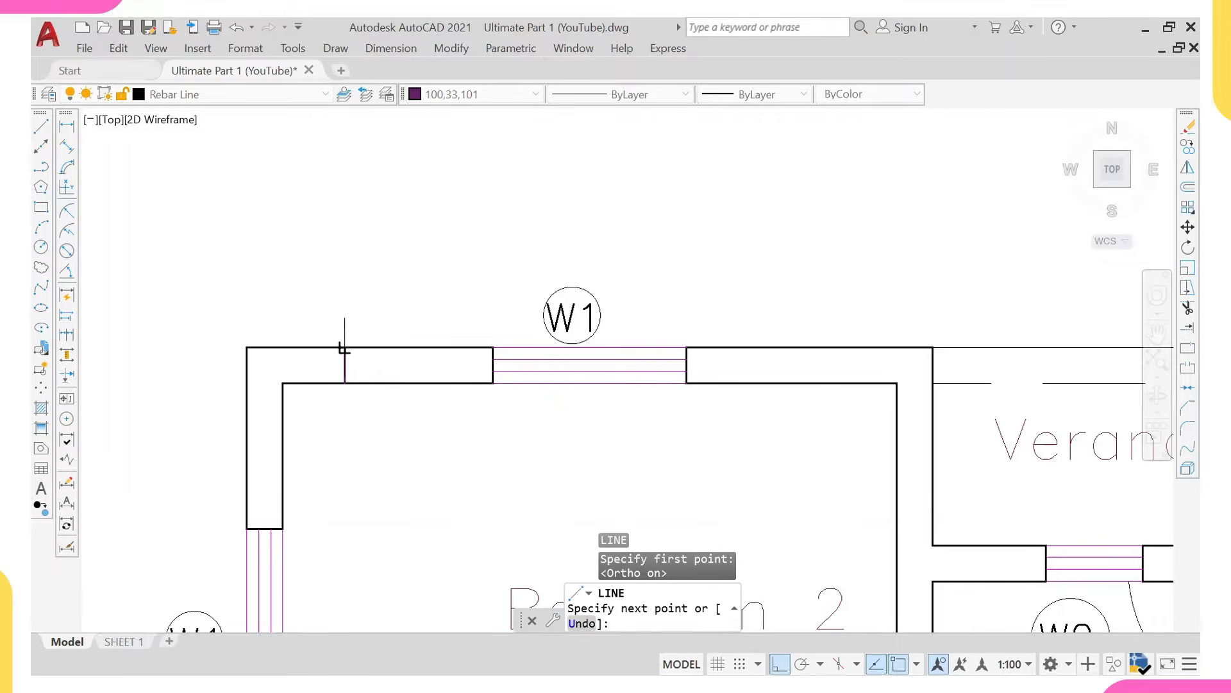
key("Escape")
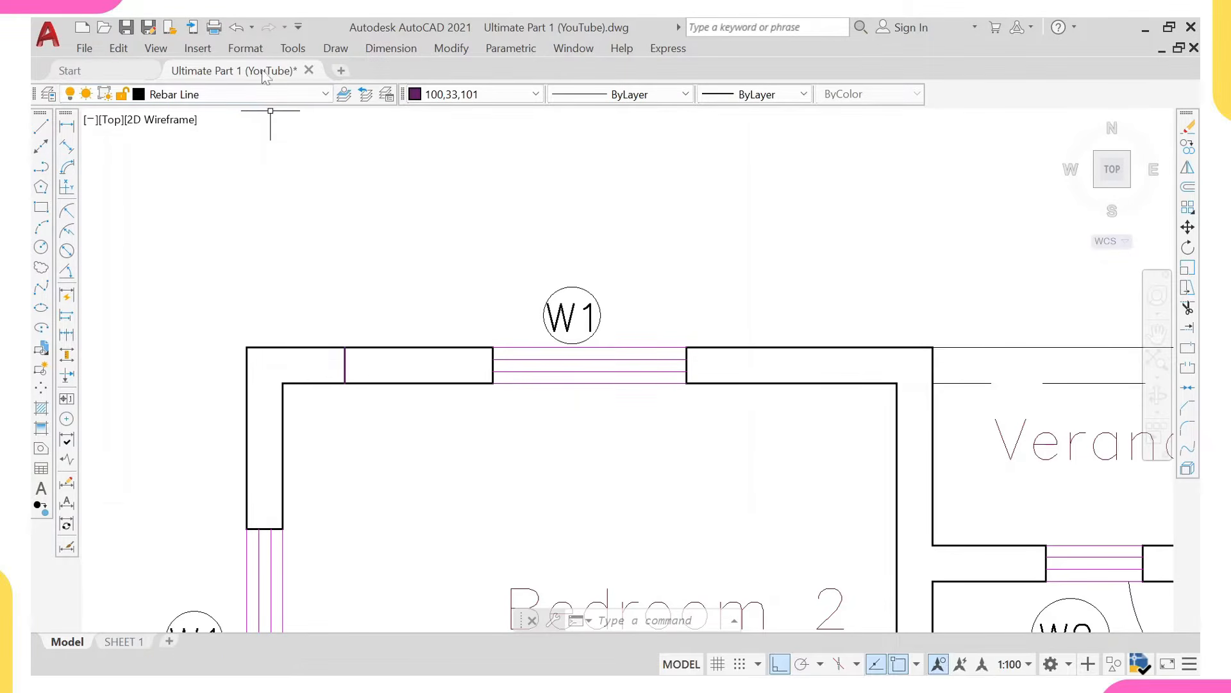
Make "grid youtube" the current layer.
left_click(269, 96)
scroll(219, 315, "down", 2)
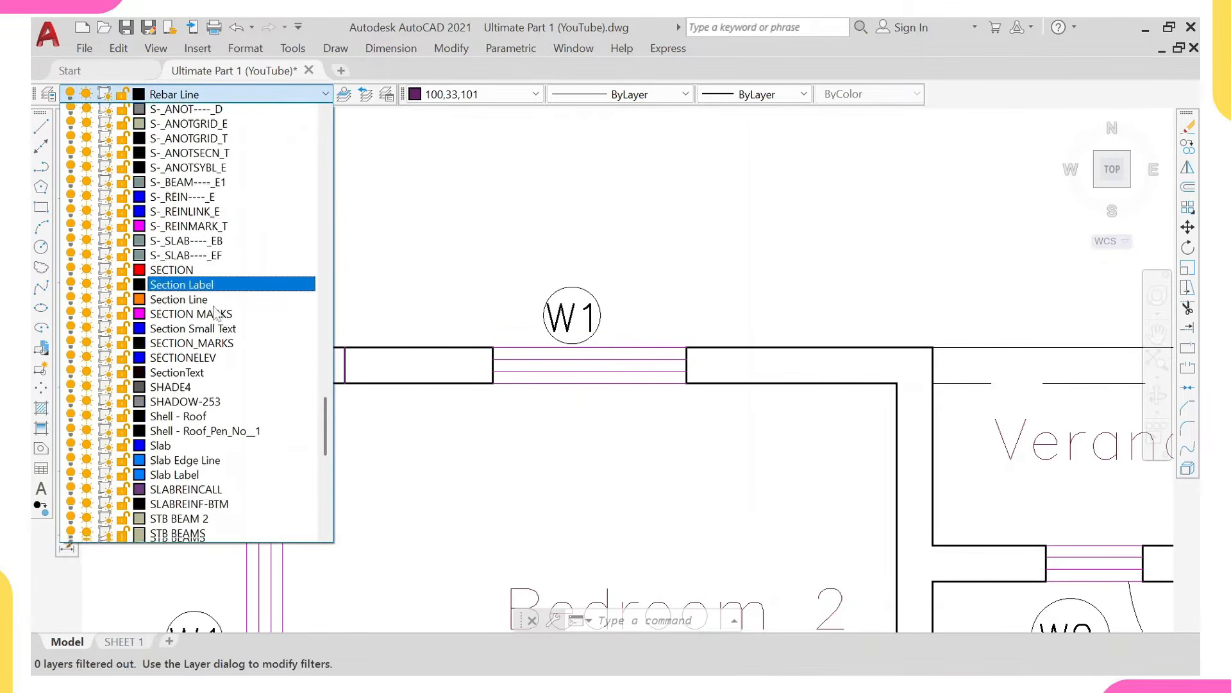
scroll(218, 314, "down", 2)
scroll(311, 359, "up", 4)
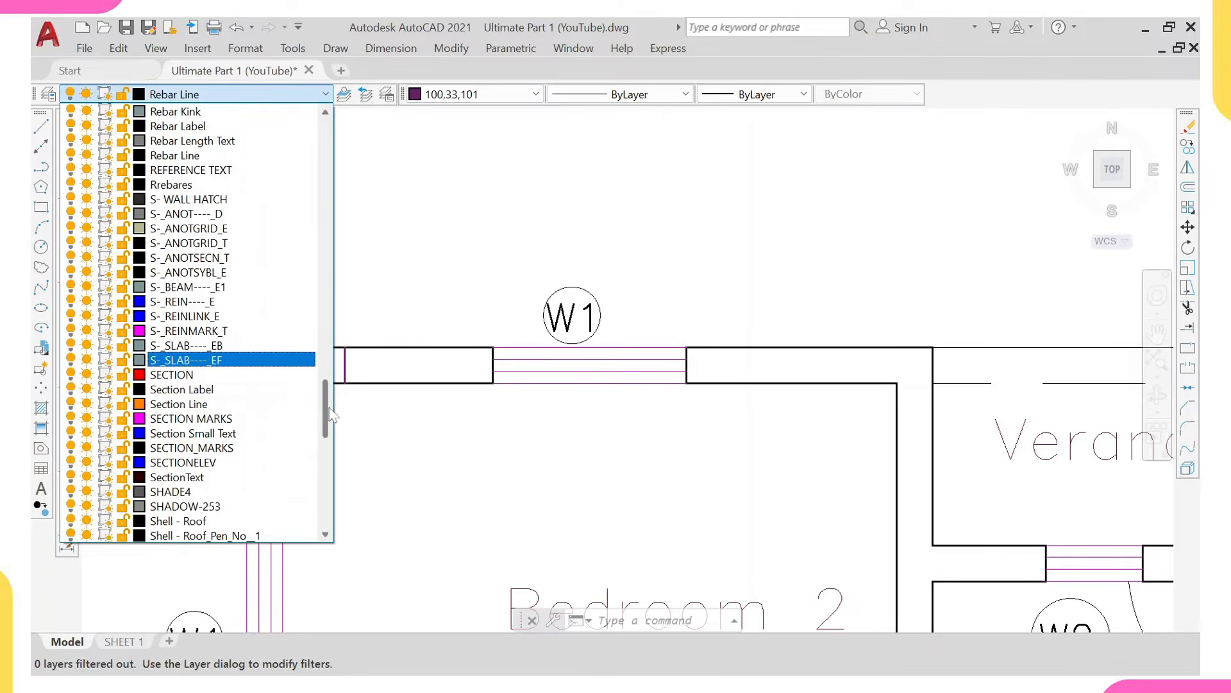
left_click_drag(332, 414, 336, 118)
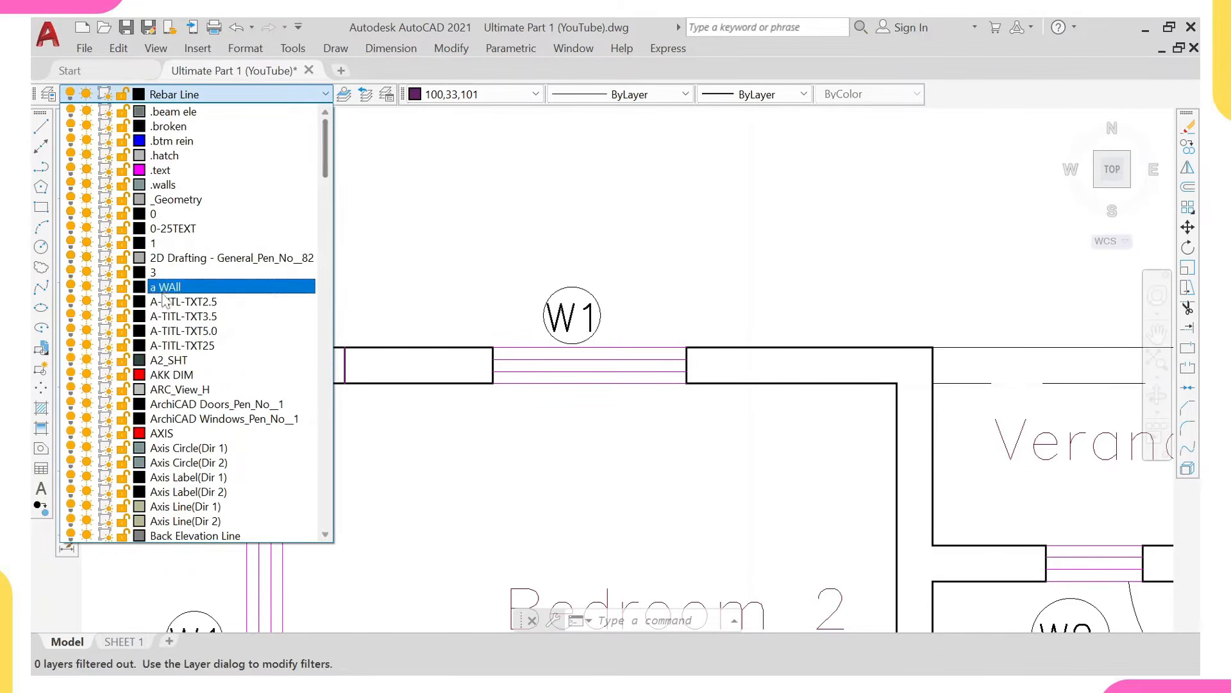
scroll(173, 333, "down", 7)
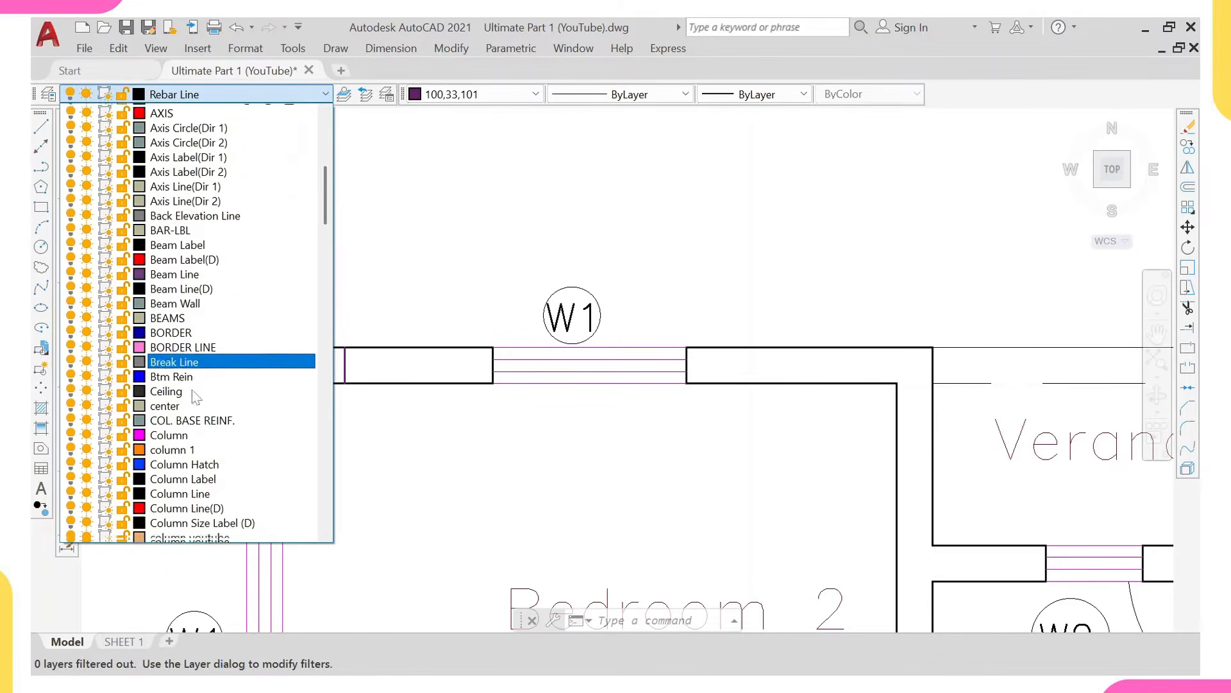
scroll(197, 411, "down", 8)
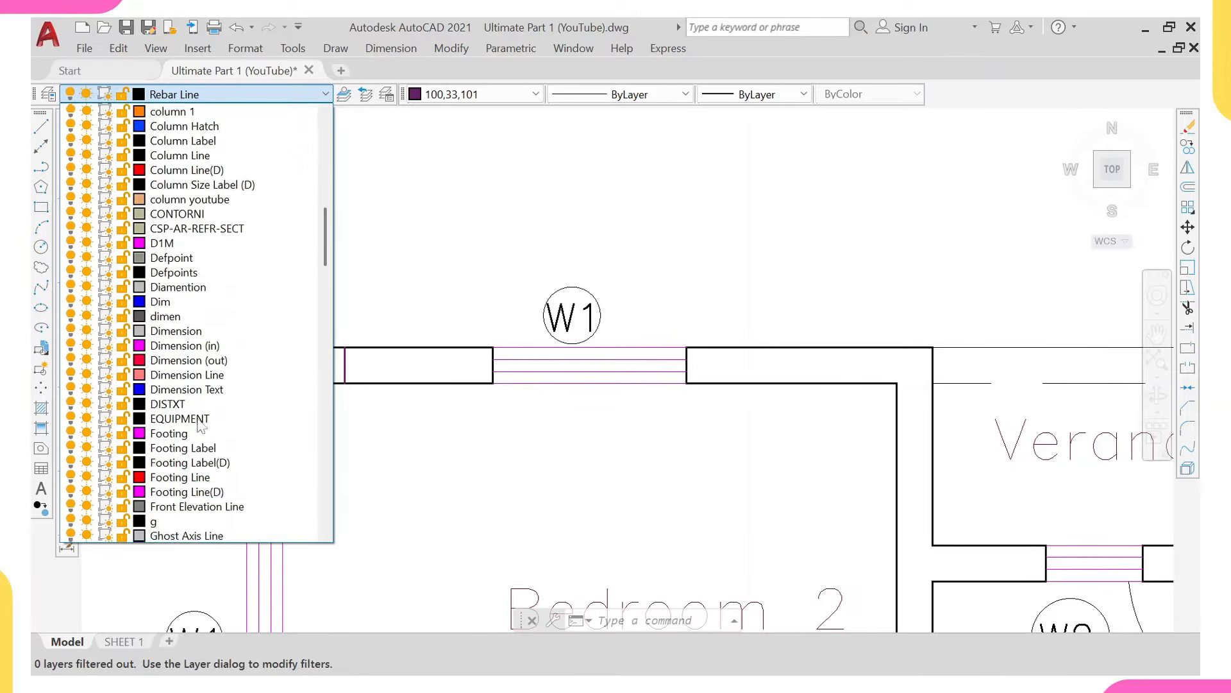
scroll(200, 425, "down", 5)
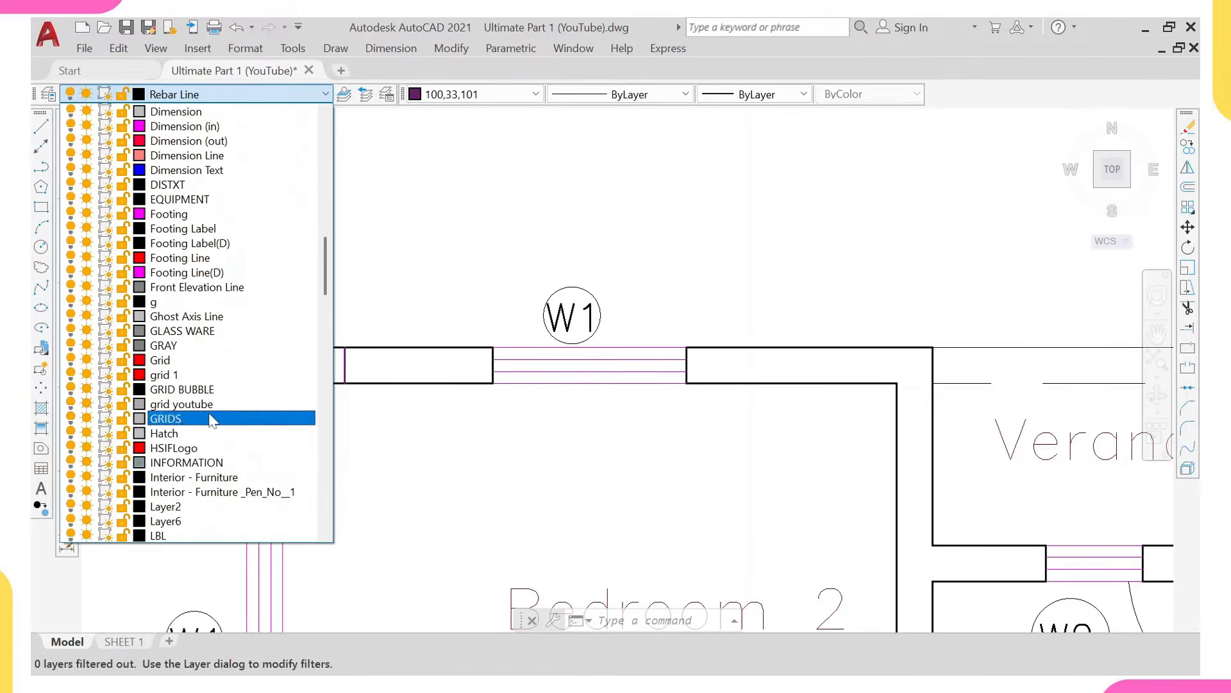
scroll(212, 420, "down", 2)
left_click(205, 317)
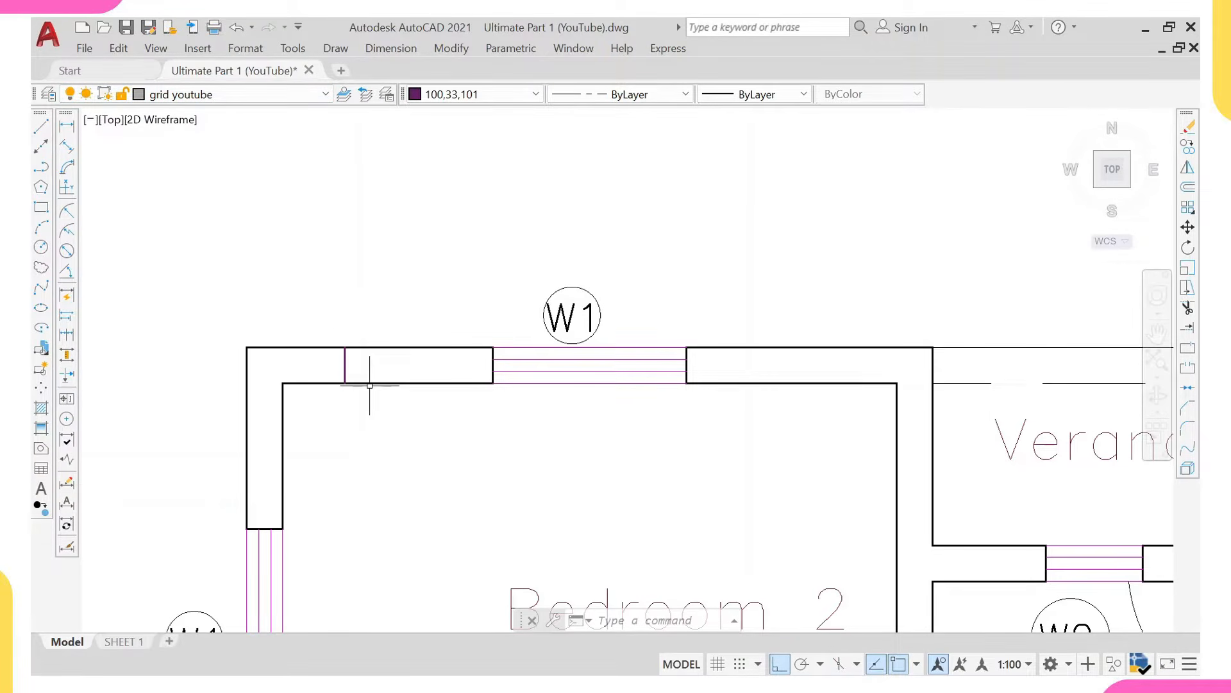
Draw a horizontal construction line (XLINE) through the midpoint of the short helper line in Bedroom 2's upper wall.
type("xl")
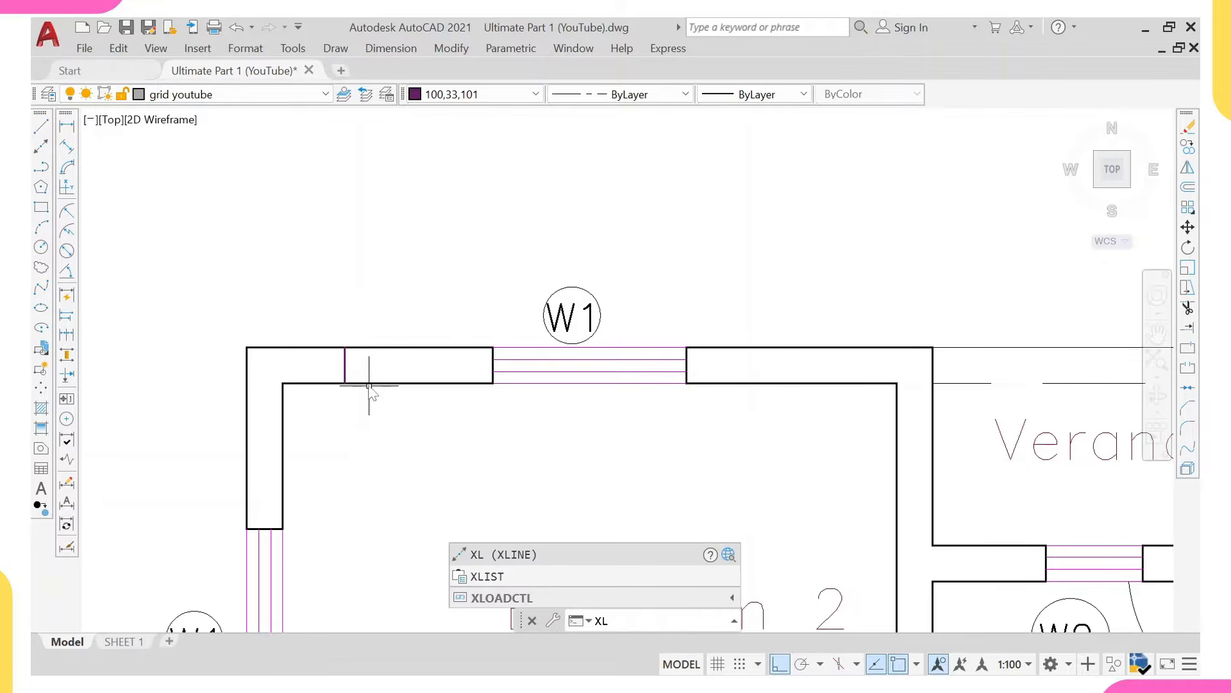
key("Return")
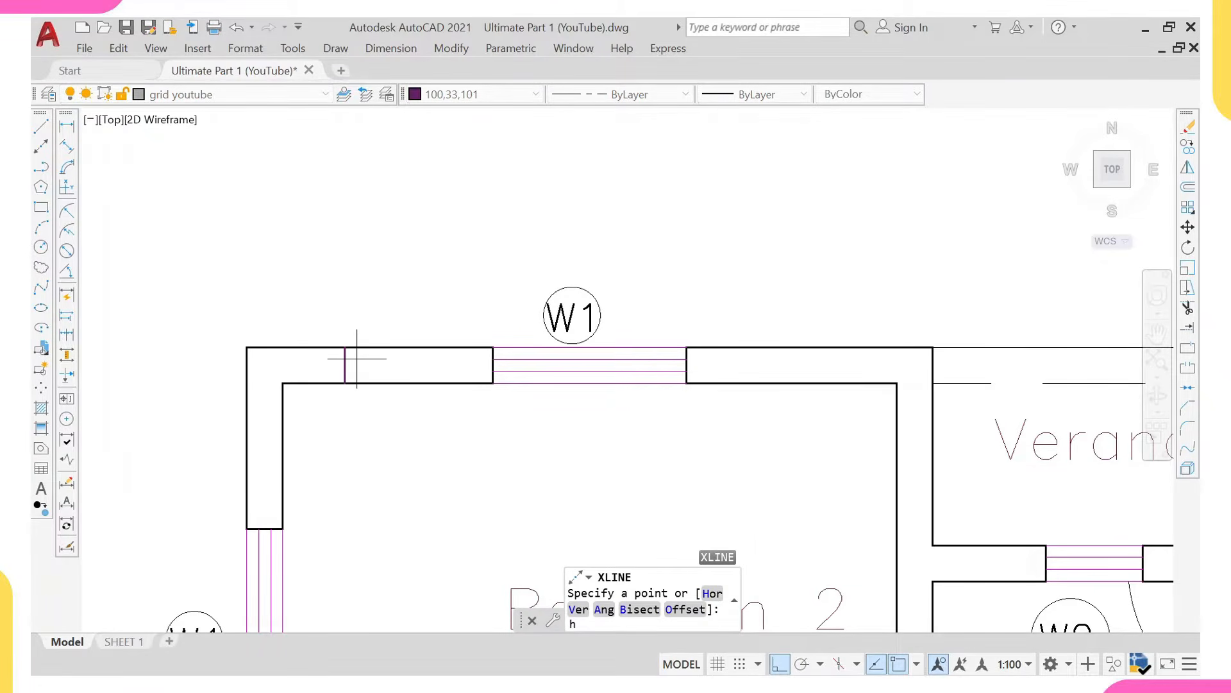
key("Return")
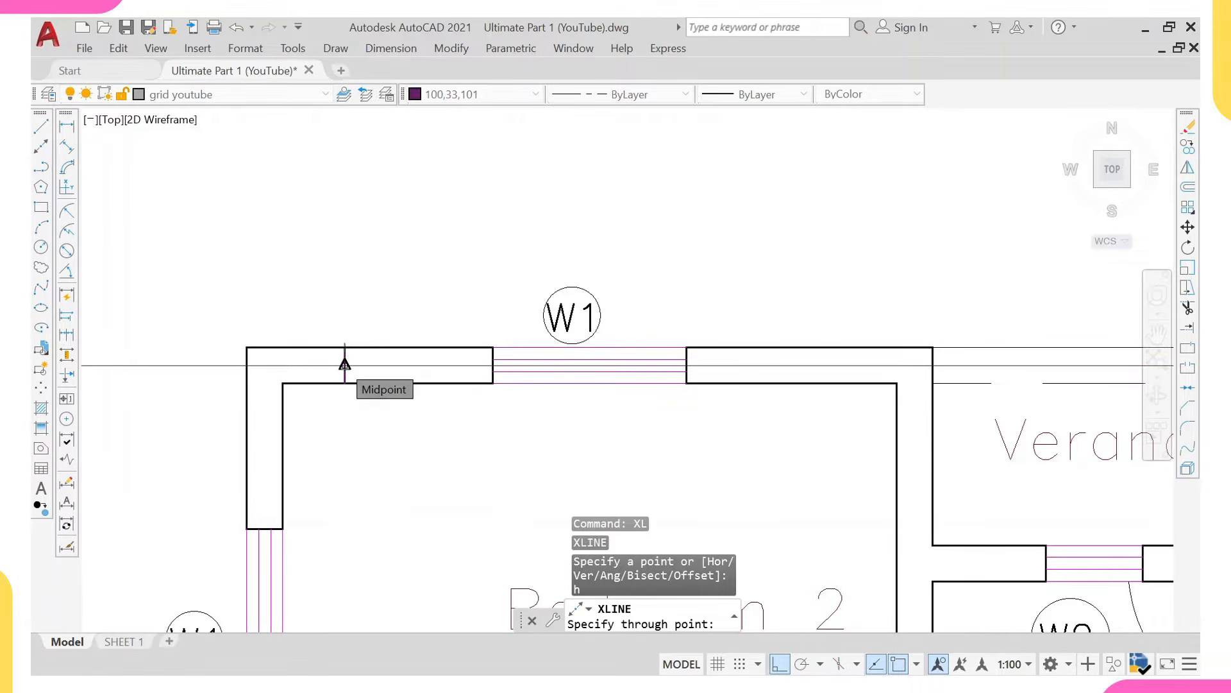
left_click(345, 364)
key("Return")
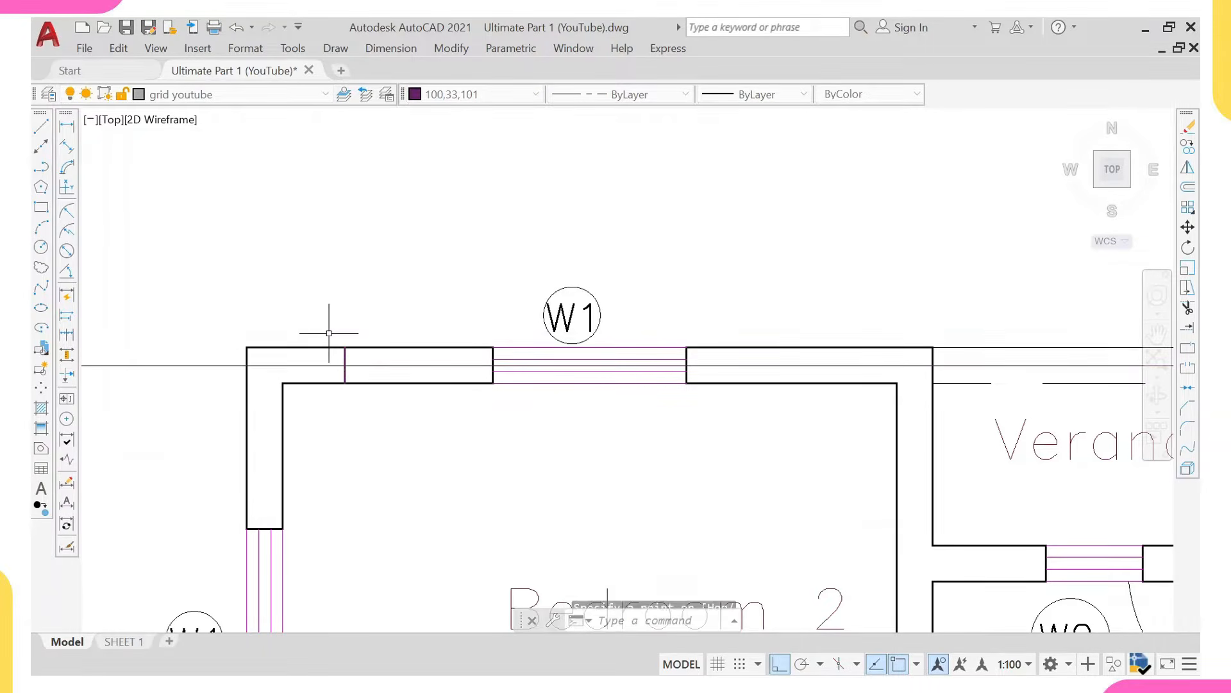
Erase the short helper line across Bedroom 2's upper wall.
left_click(319, 323)
left_click(390, 436)
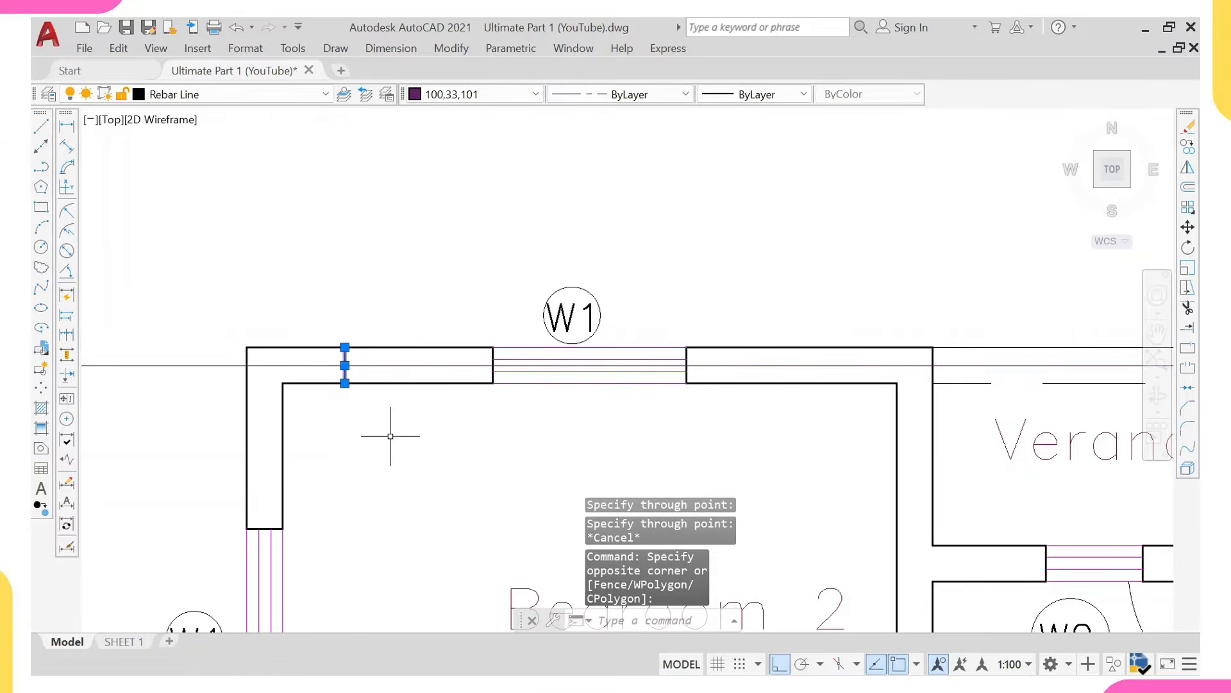
key("Return")
Copy the horizontal construction line from Bedroom 2's inner upper-left corner onto the centreline of the wall between the Veranda and the Store.
scroll(369, 385, "down", 5)
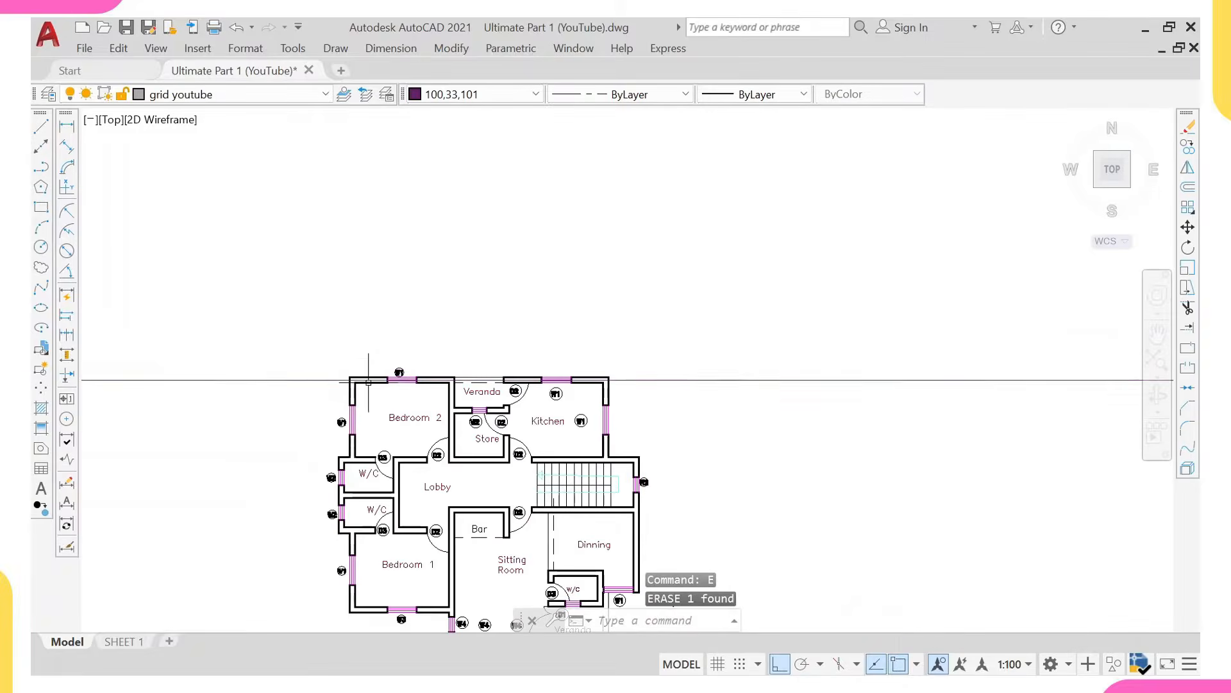
scroll(389, 380, "up", 5)
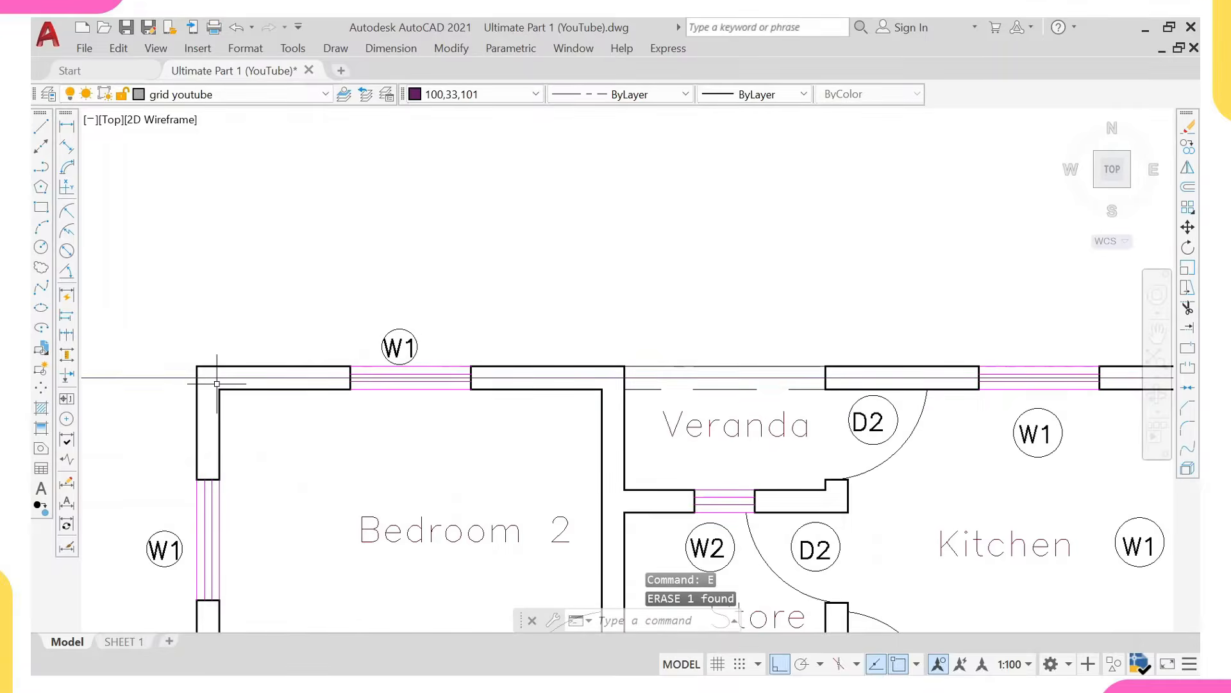
scroll(217, 384, "down", 5)
scroll(399, 360, "up", 5)
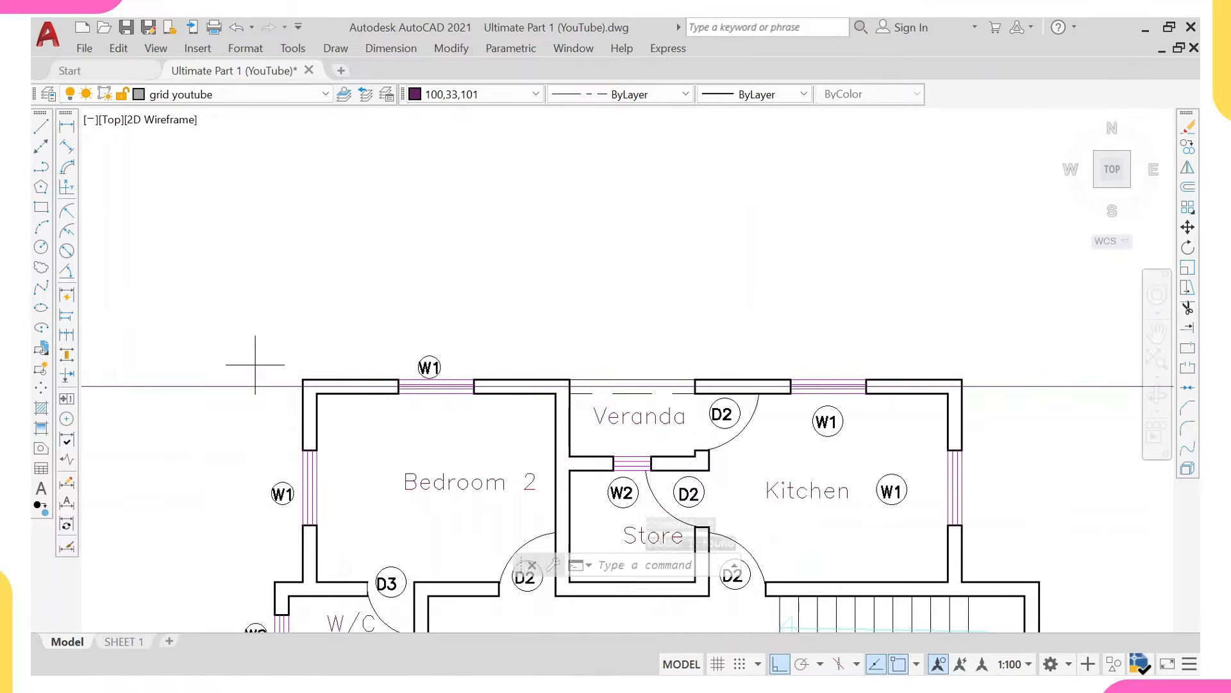
left_click(257, 365)
left_click(221, 417)
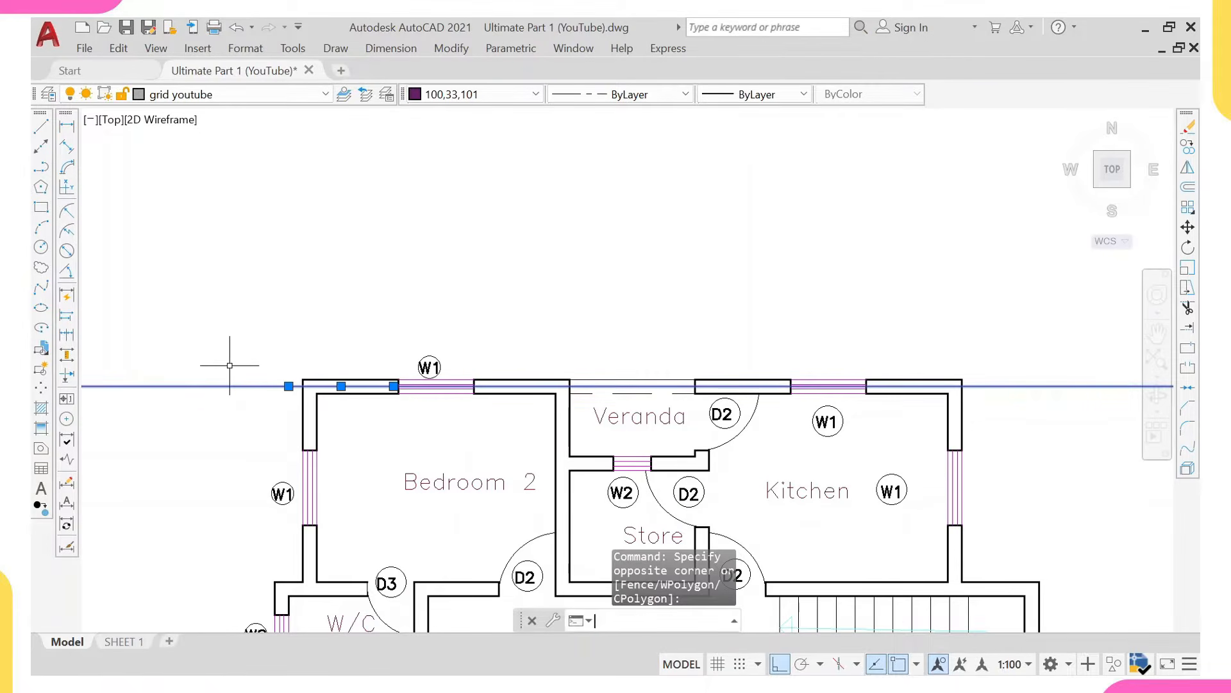
type("co")
key("Return")
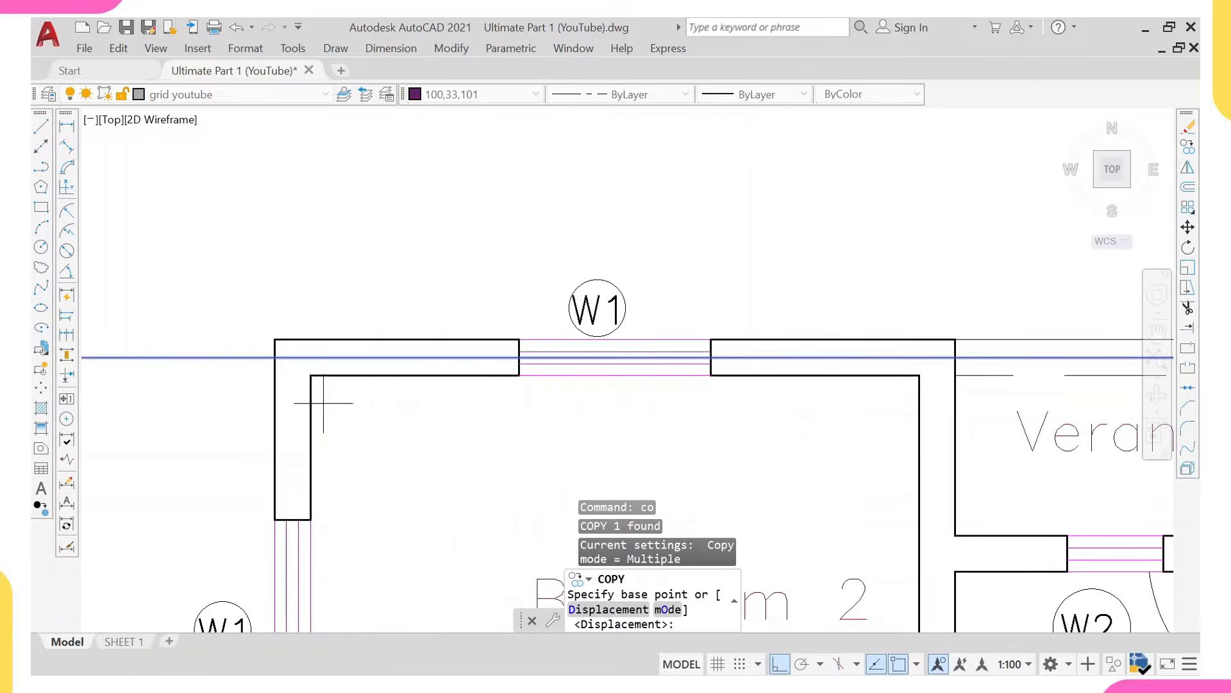
scroll(308, 374, "up", 5)
left_click(310, 374)
scroll(308, 372, "down", 5)
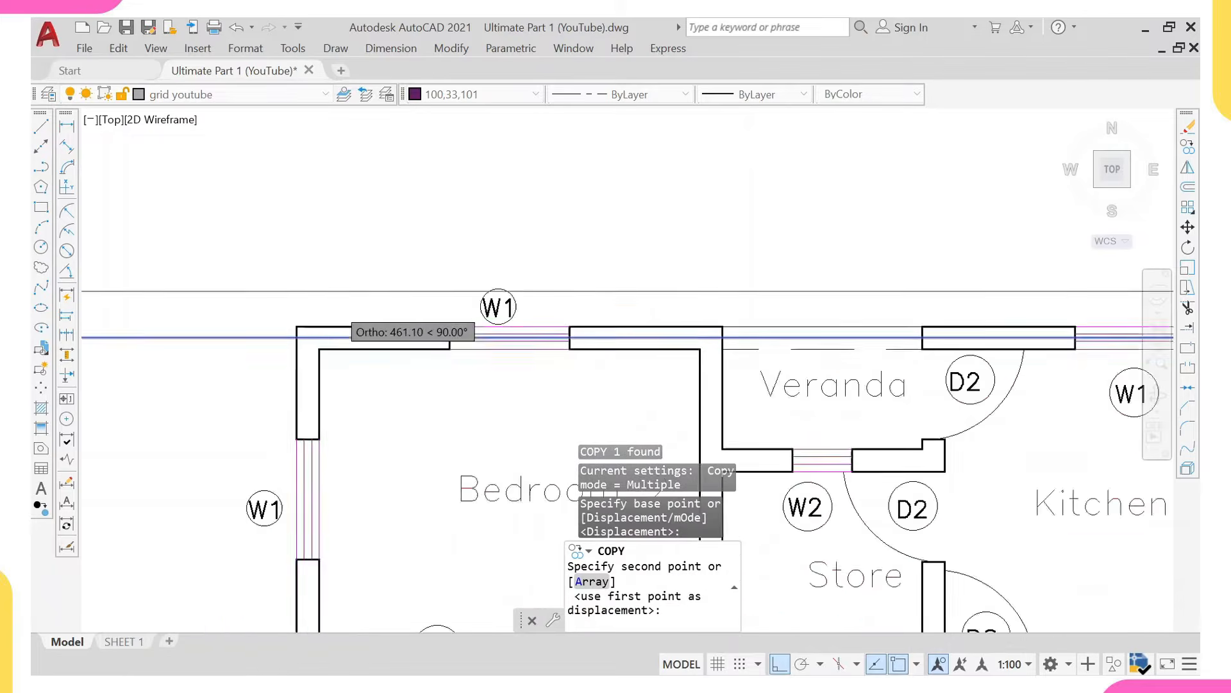
scroll(417, 358, "up", 5)
scroll(417, 358, "up", 3)
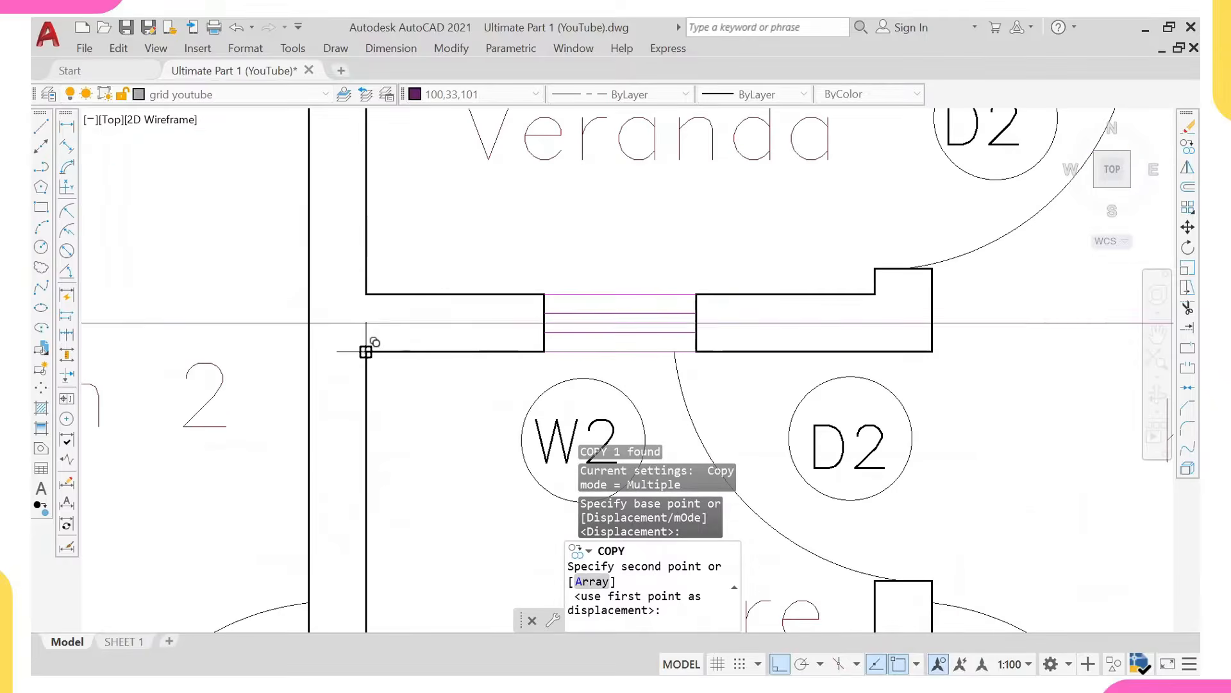
left_click(366, 346)
Place further copies of the horizontal construction line along the Store–Lobby wall and along the wall between the Lobby and the Bar.
scroll(365, 347, "down", 5)
scroll(383, 385, "up", 2)
scroll(383, 385, "up", 2)
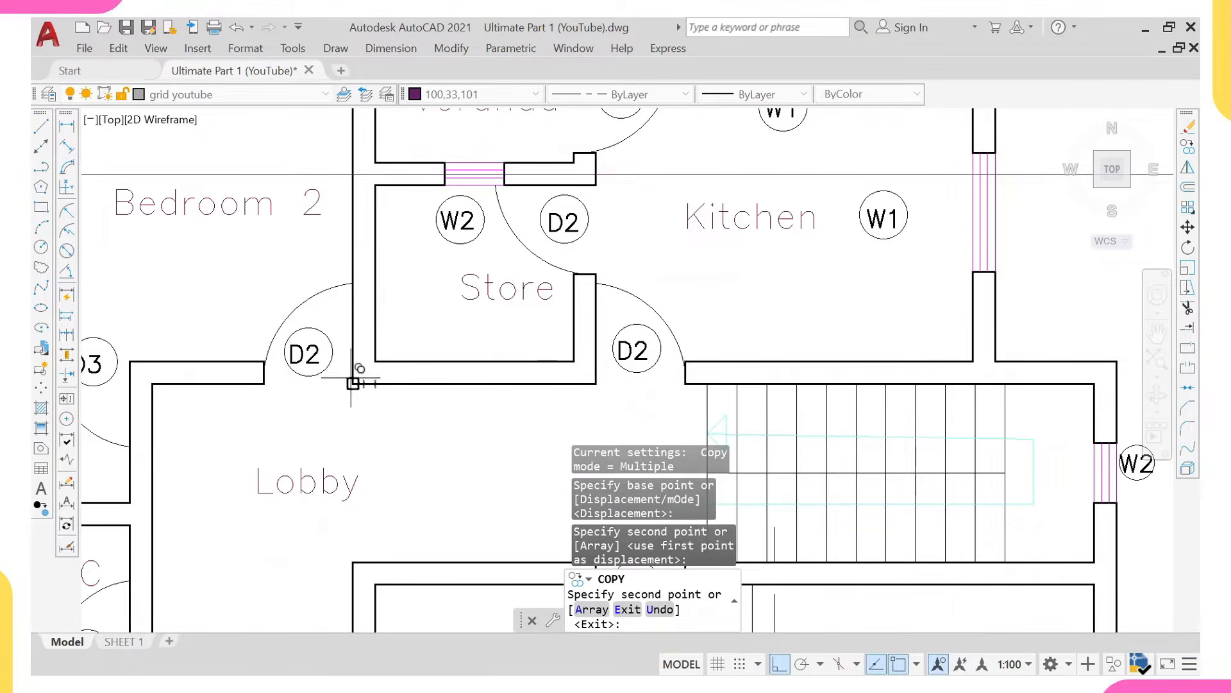
left_click(353, 383)
scroll(350, 359, "down", 5)
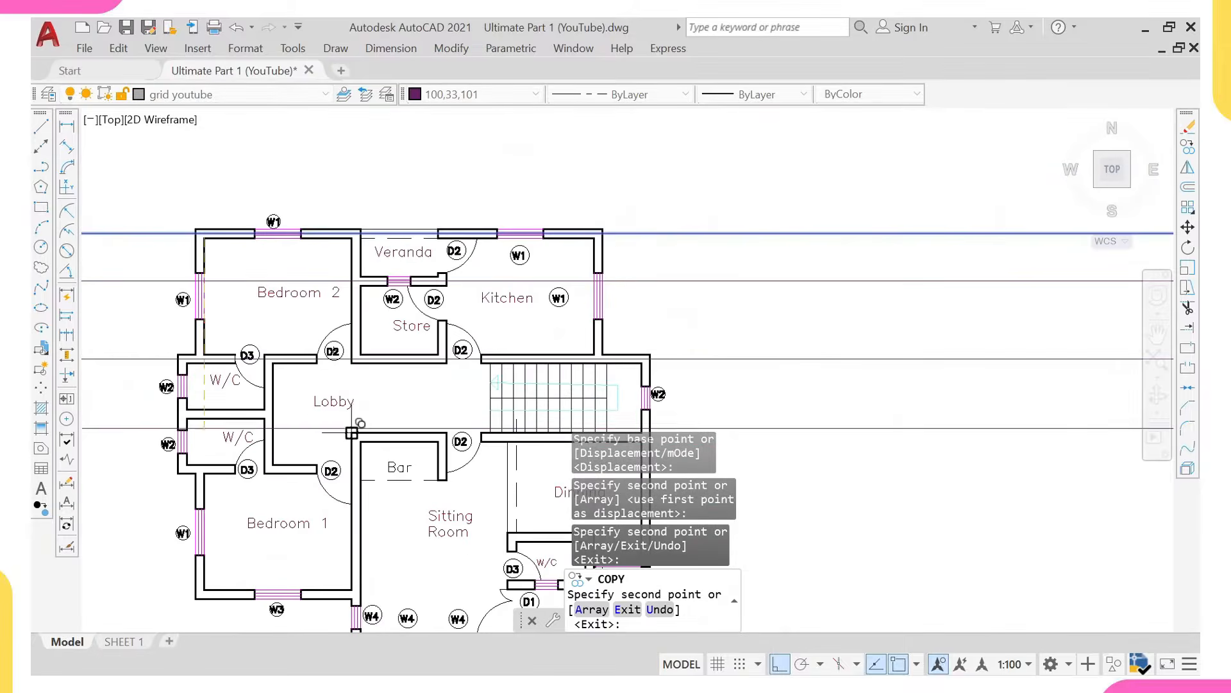
scroll(360, 367, "up", 1)
scroll(361, 367, "up", 2)
left_click(363, 366)
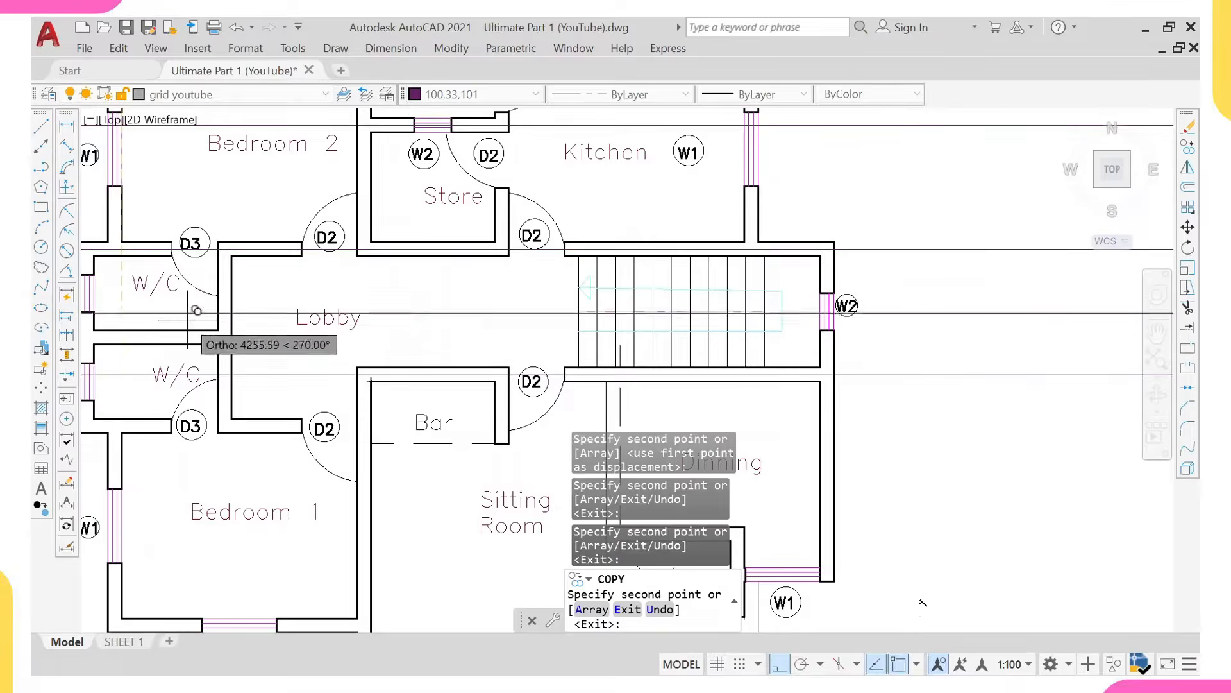
Place copies of the horizontal construction line along the wall dividing the two W/Cs and along Bedroom 1's upper wall.
scroll(268, 349, "up", 6)
left_click(302, 379)
scroll(303, 321, "down", 5)
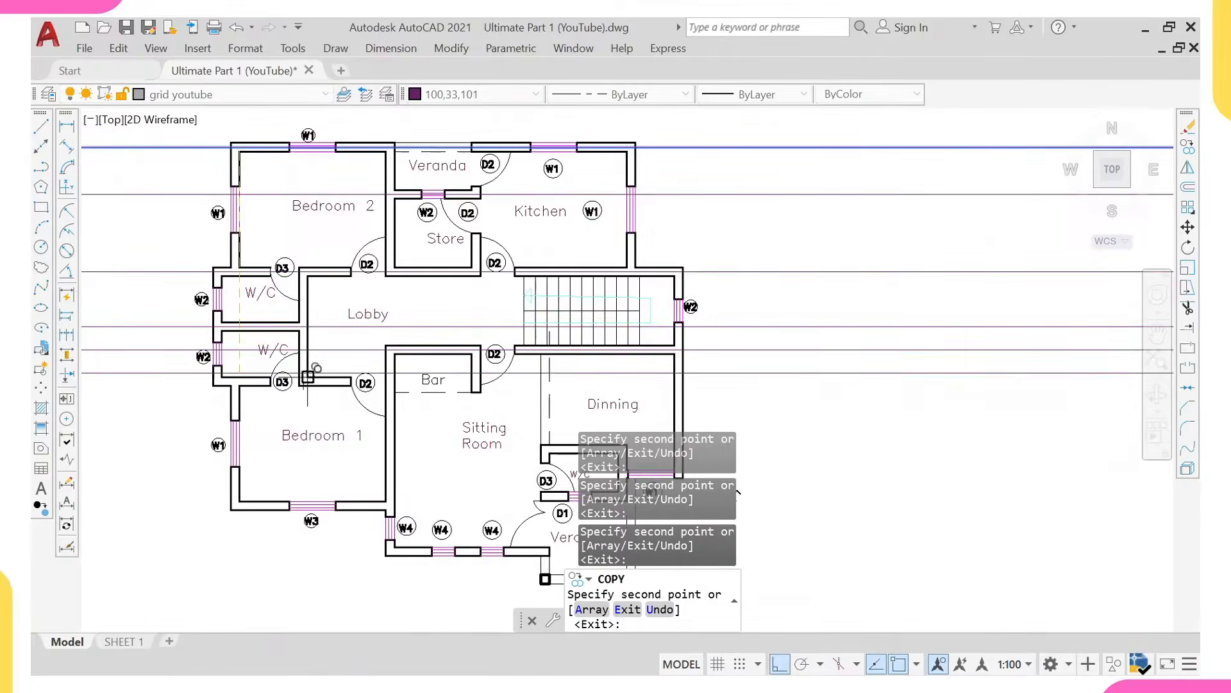
scroll(303, 380, "up", 4)
left_click(277, 380)
scroll(277, 380, "down", 6)
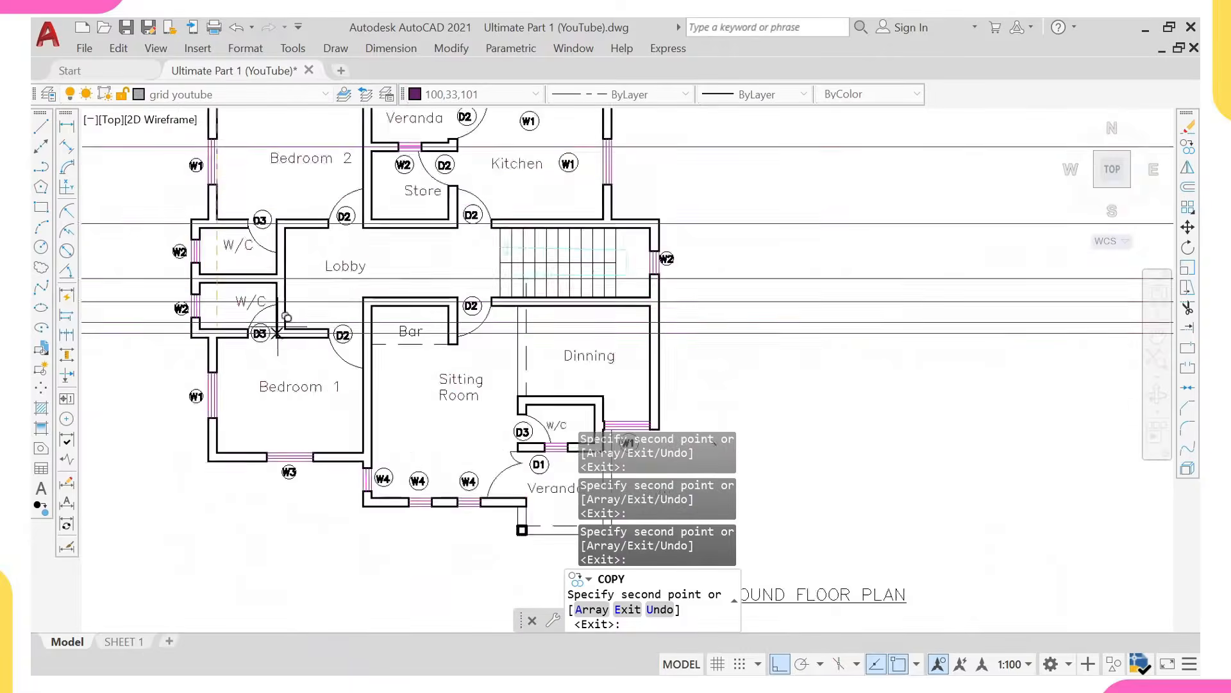
Place copies of the horizontal construction line along Bedroom 1's lower wall and along the Sitting Room's lower wall with the W4 windows.
scroll(247, 407, "up", 5)
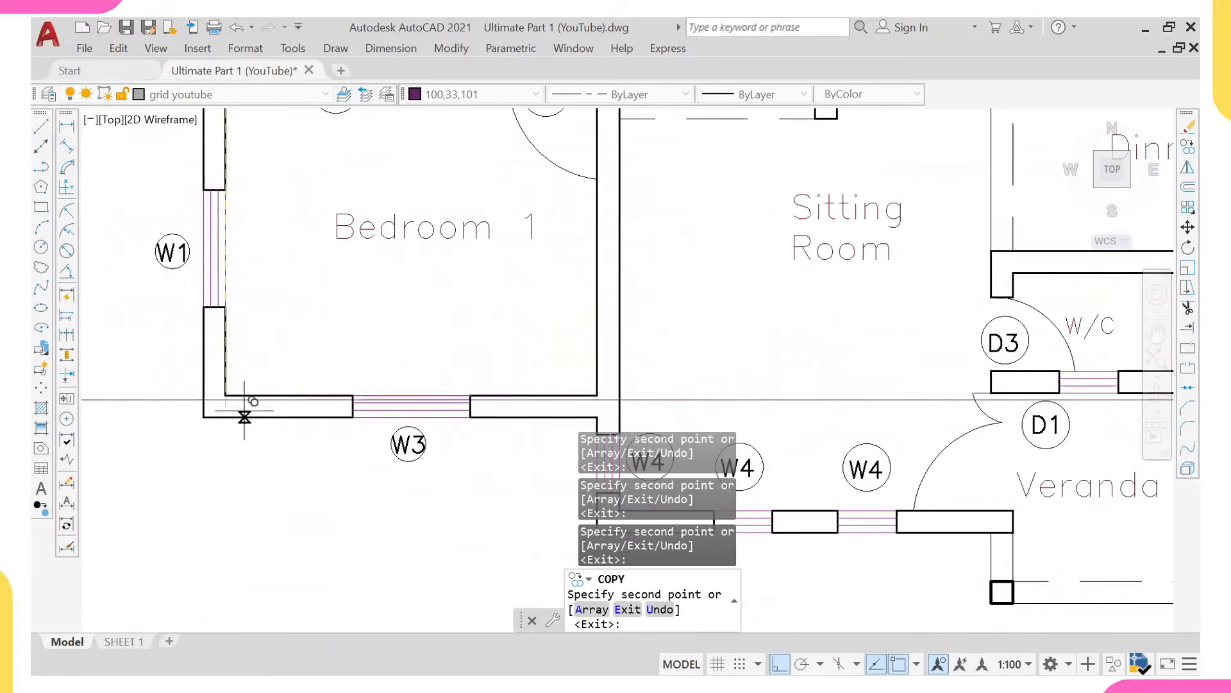
left_click(203, 416)
scroll(333, 349, "down", 3)
scroll(481, 372, "up", 3)
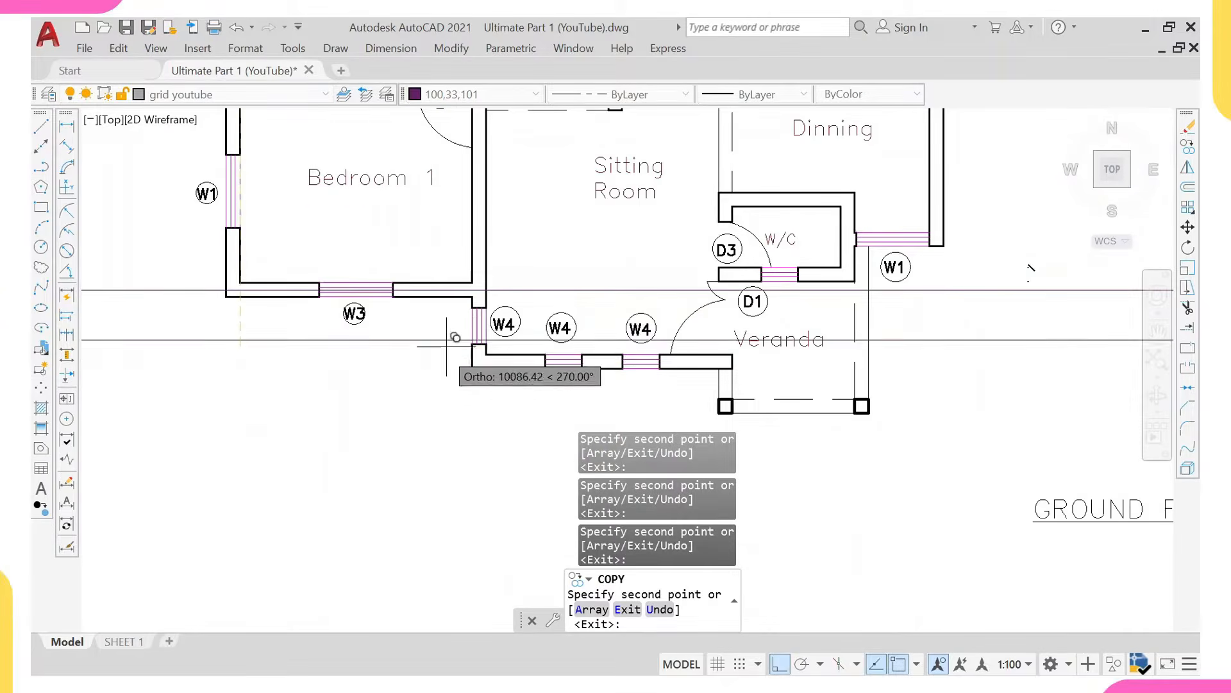
left_click(478, 357)
scroll(481, 363, "down", 3)
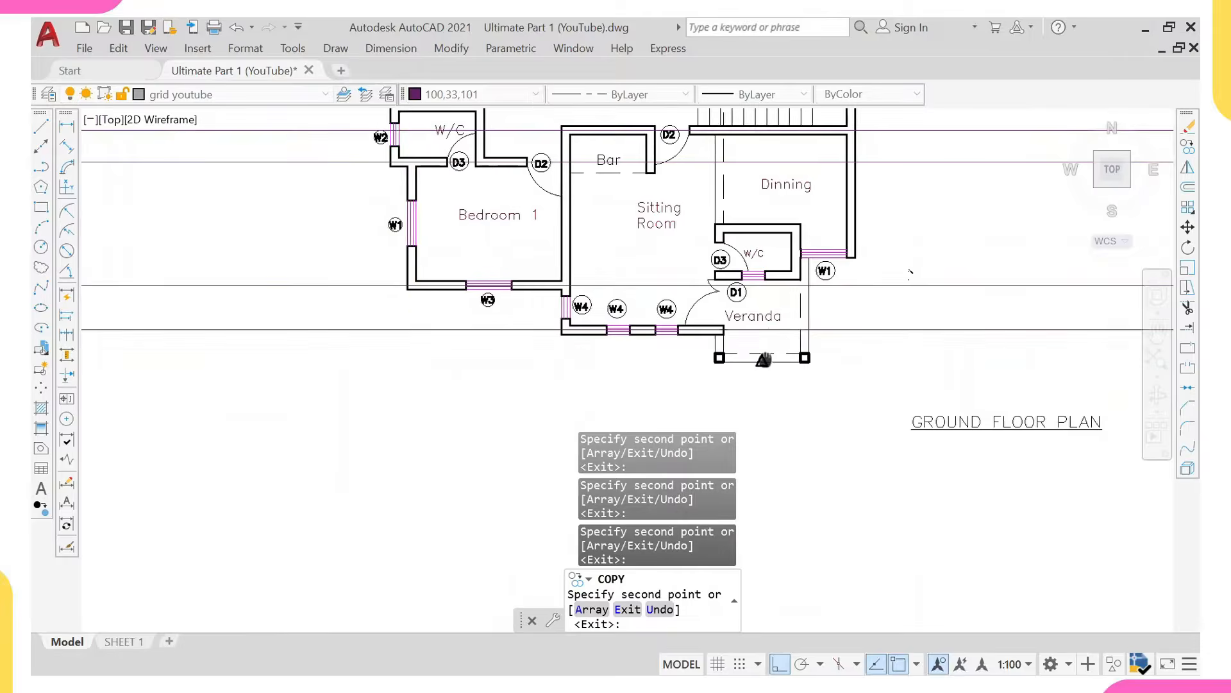
scroll(616, 330, "up", 3)
left_click(620, 328)
middle_click_drag(666, 177, 596, 257)
key("ctrl+z")
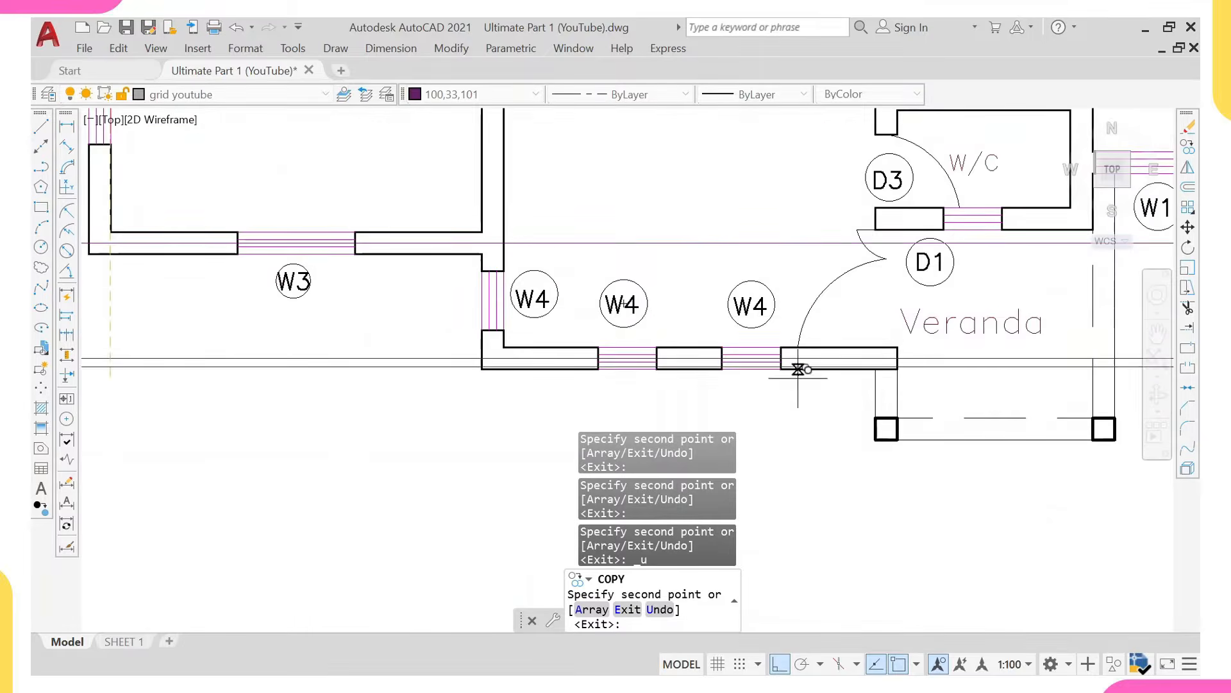
Place a copy of the horizontal construction line through the centres of the front Veranda's two columns.
middle_click_drag(839, 426, 748, 268)
scroll(751, 269, "up", 2)
left_click(806, 282)
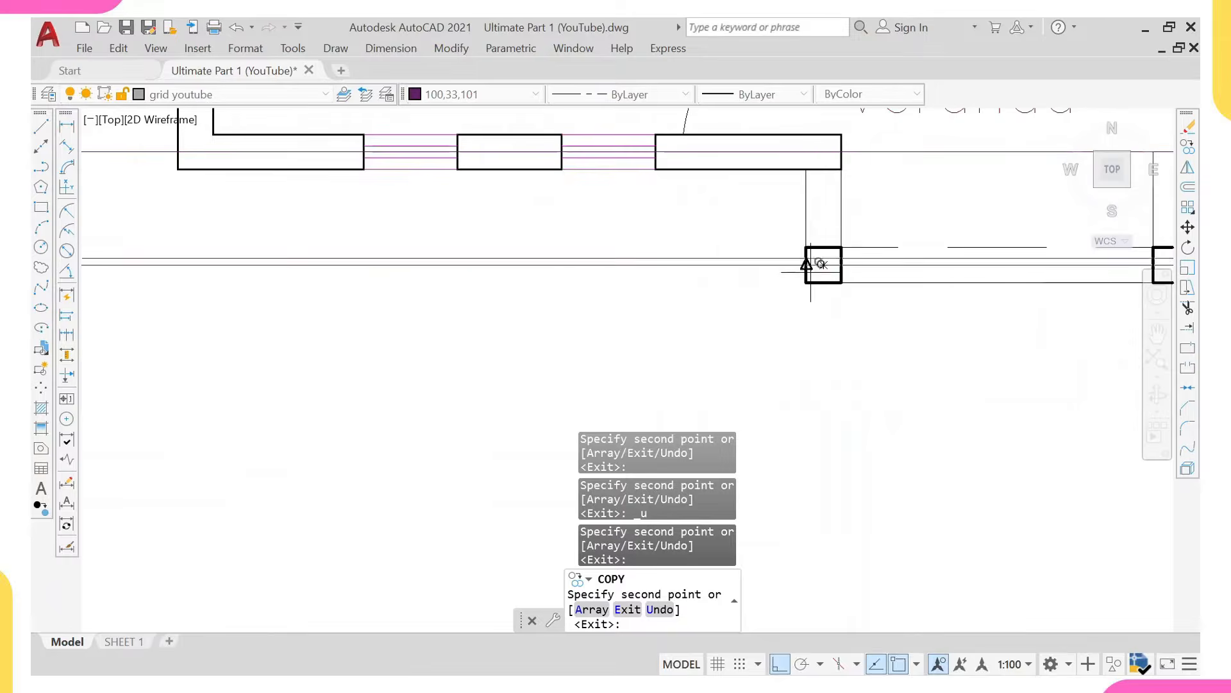
scroll(814, 264, "down", 5)
Place copies of the horizontal construction line along the lower and upper walls of the W/C beside the Dinning room.
scroll(807, 244, "up", 6)
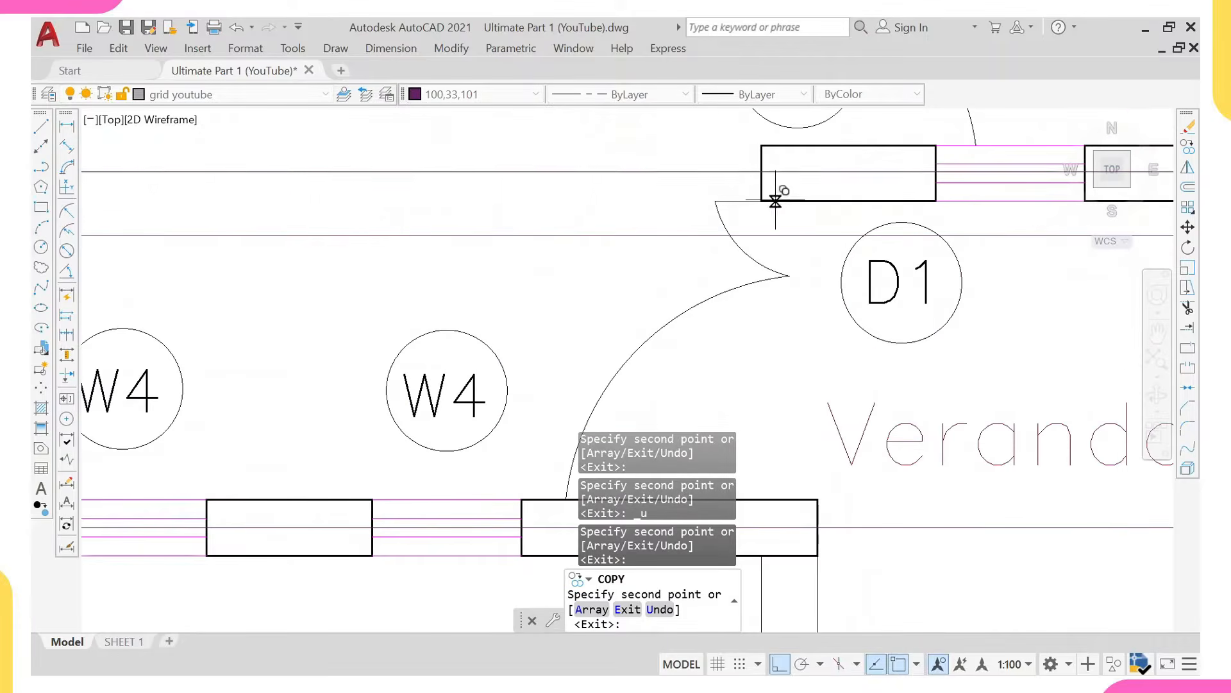
left_click(767, 197)
scroll(769, 200, "down", 6)
scroll(769, 205, "up", 6)
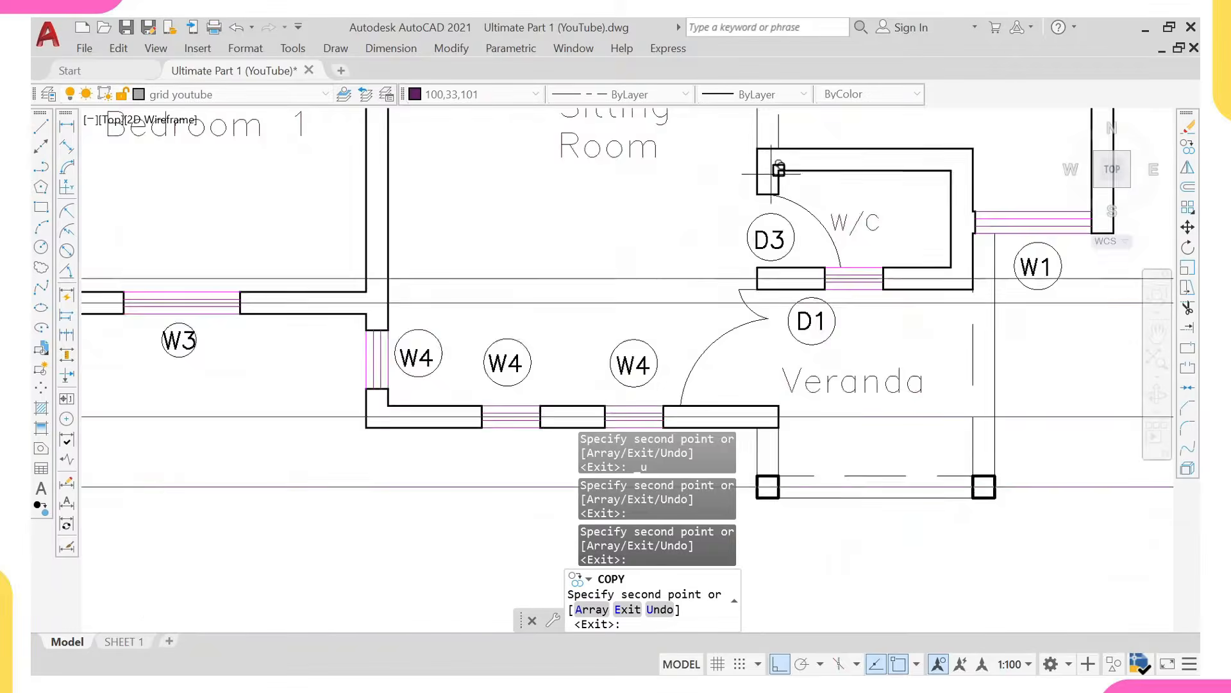
scroll(790, 164, "down", 6)
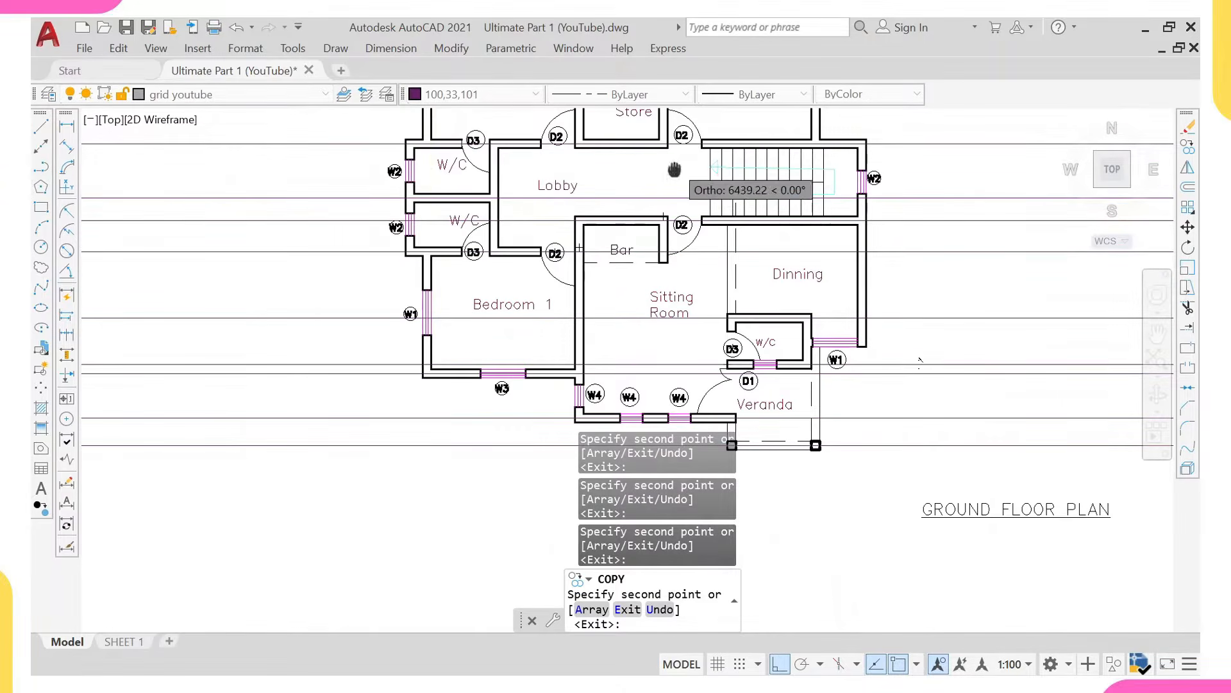
Place a last copy of the horizontal construction line along the centre of window W1 in the Dinning room's lower wall, and finish copying.
mouse_move(675, 166)
middle_mouse_down()
mouse_move(667, 286)
mouse_move(586, 190)
middle_mouse_up()
scroll(585, 202, "down", 2)
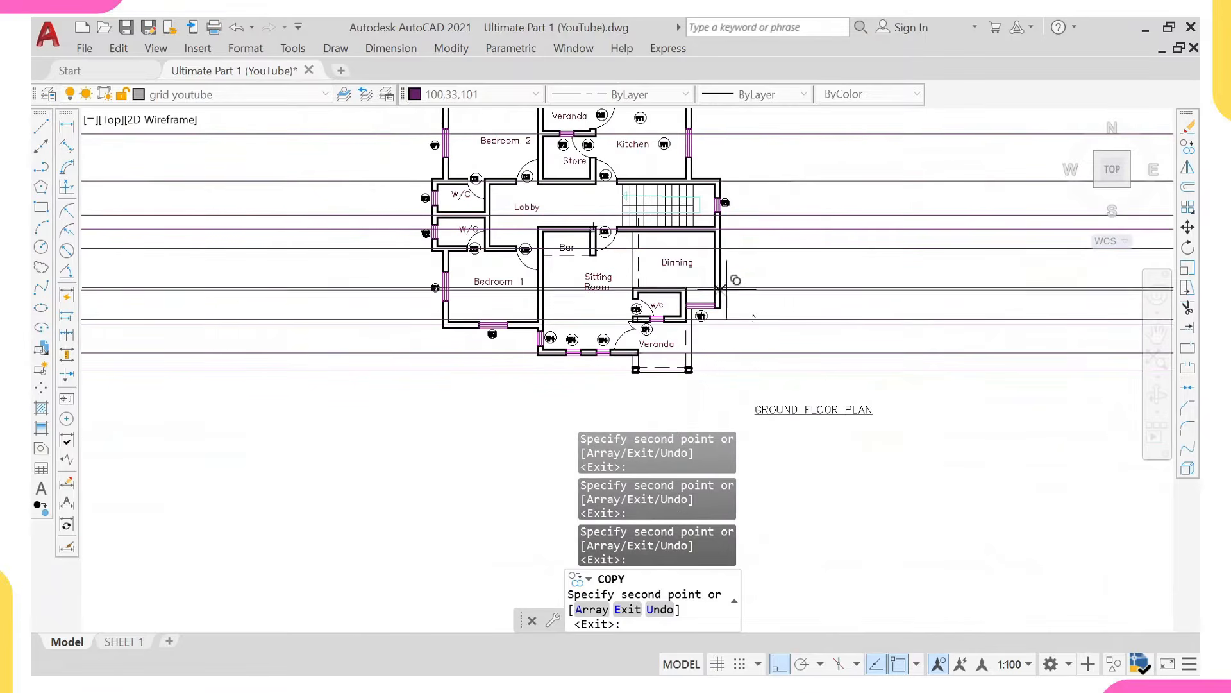
scroll(720, 307, "up", 4)
scroll(721, 304, "up", 3)
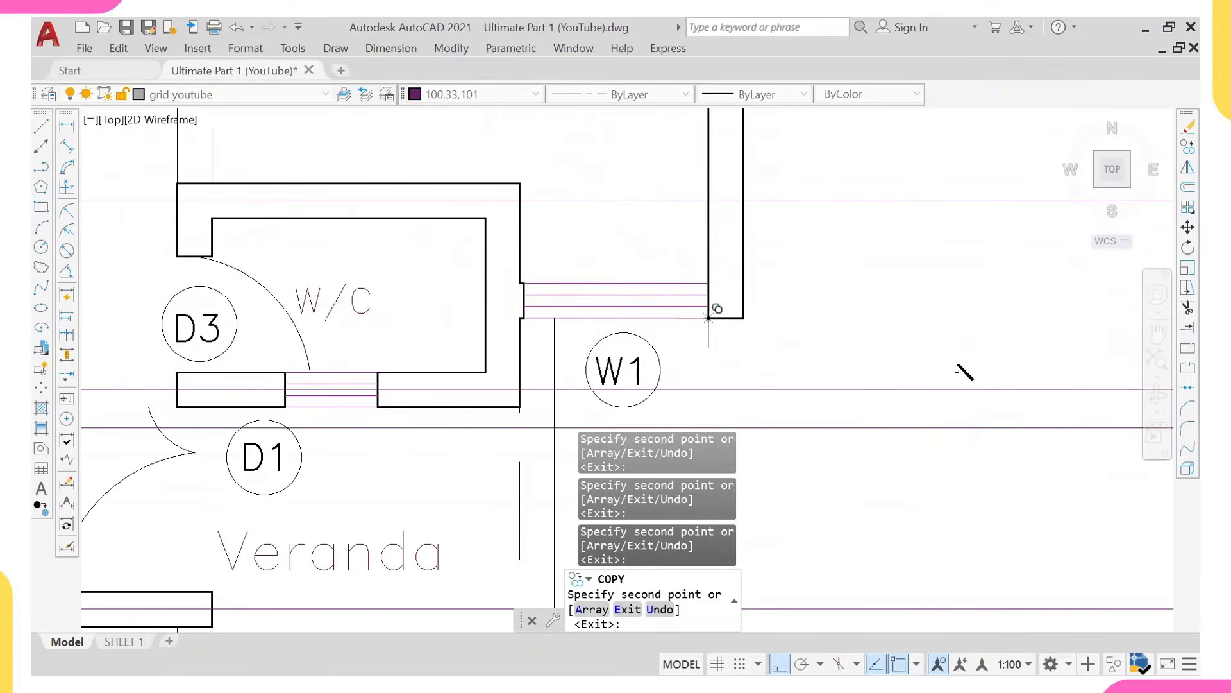
scroll(538, 317, "up", 3)
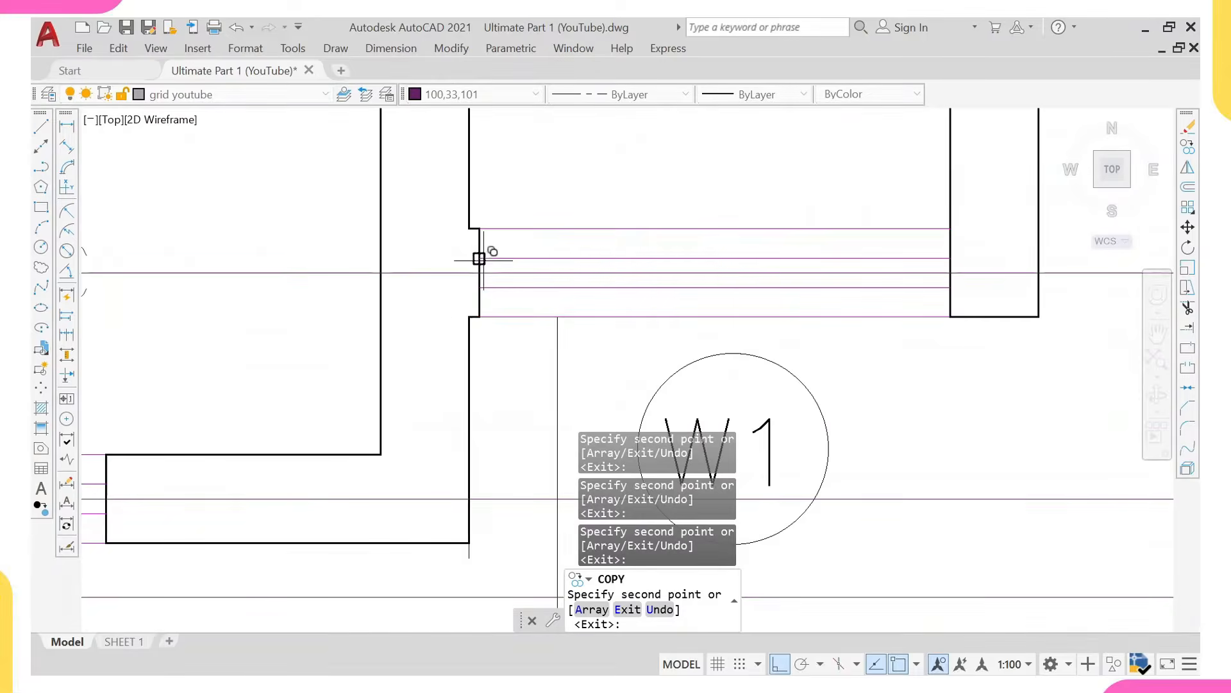
scroll(481, 260, "down", 6)
middle_click_drag(523, 271, 523, 324)
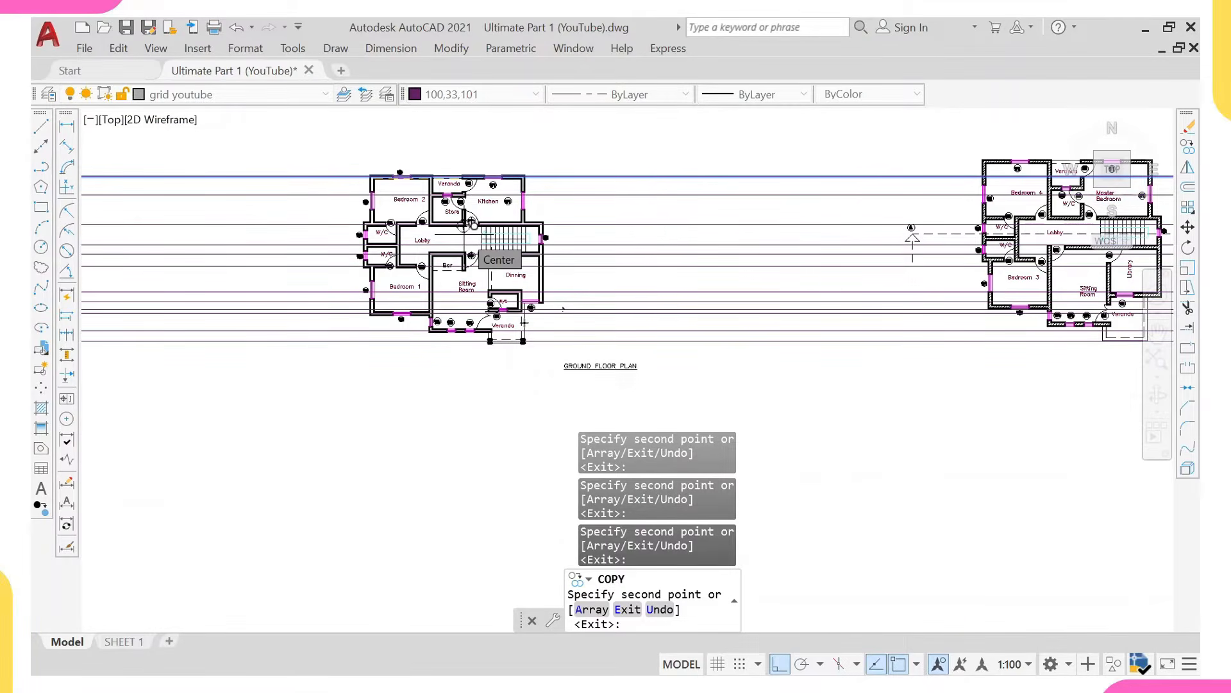
key("Escape")
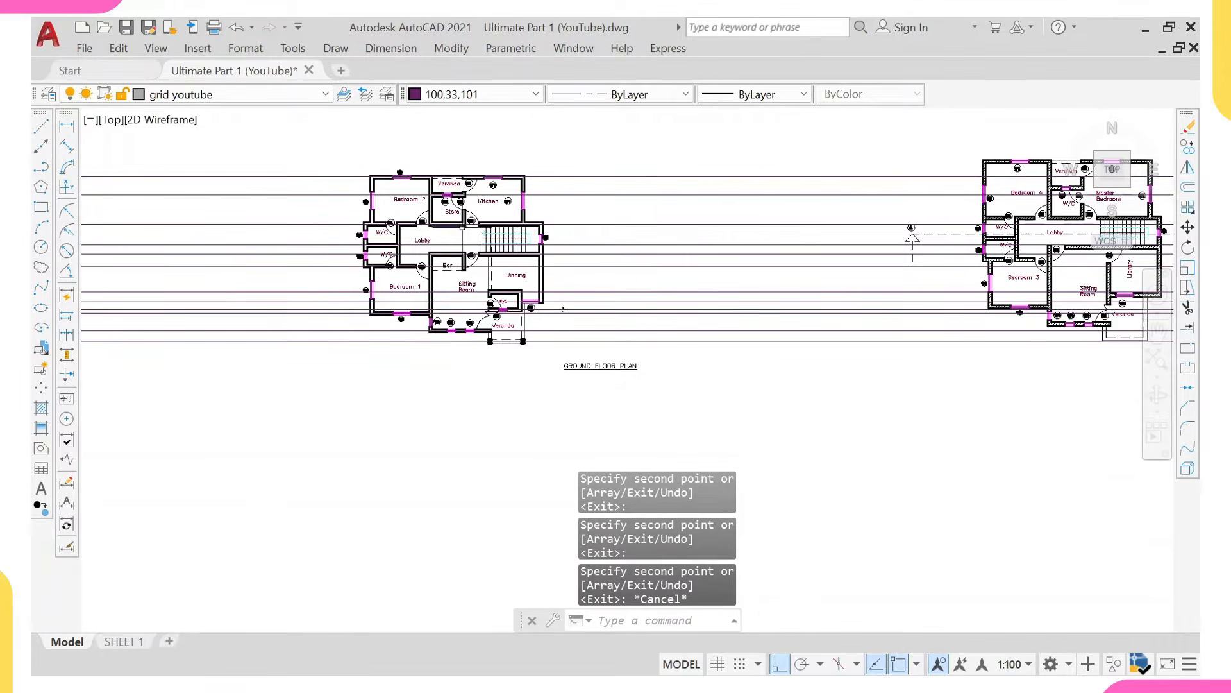
Draw a short horizontal helper line across the thickness of Bedroom 2's left wall, between the corner and window W1.
scroll(395, 248, "up", 5)
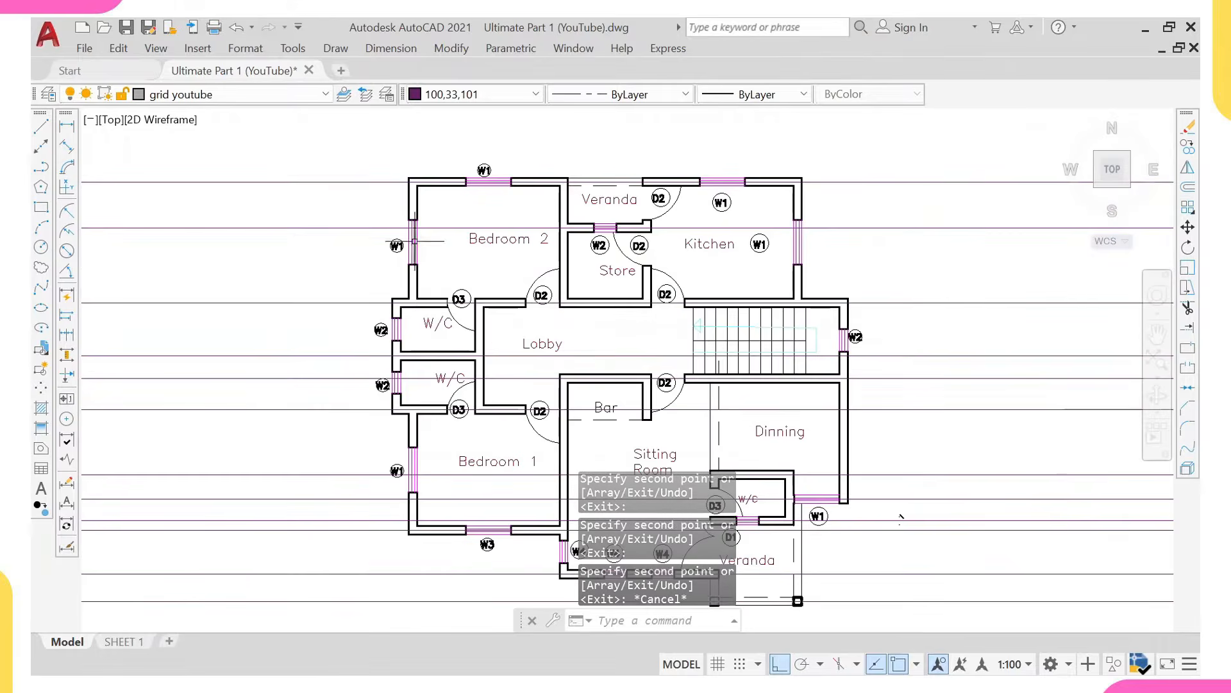
scroll(432, 340, "up", 5)
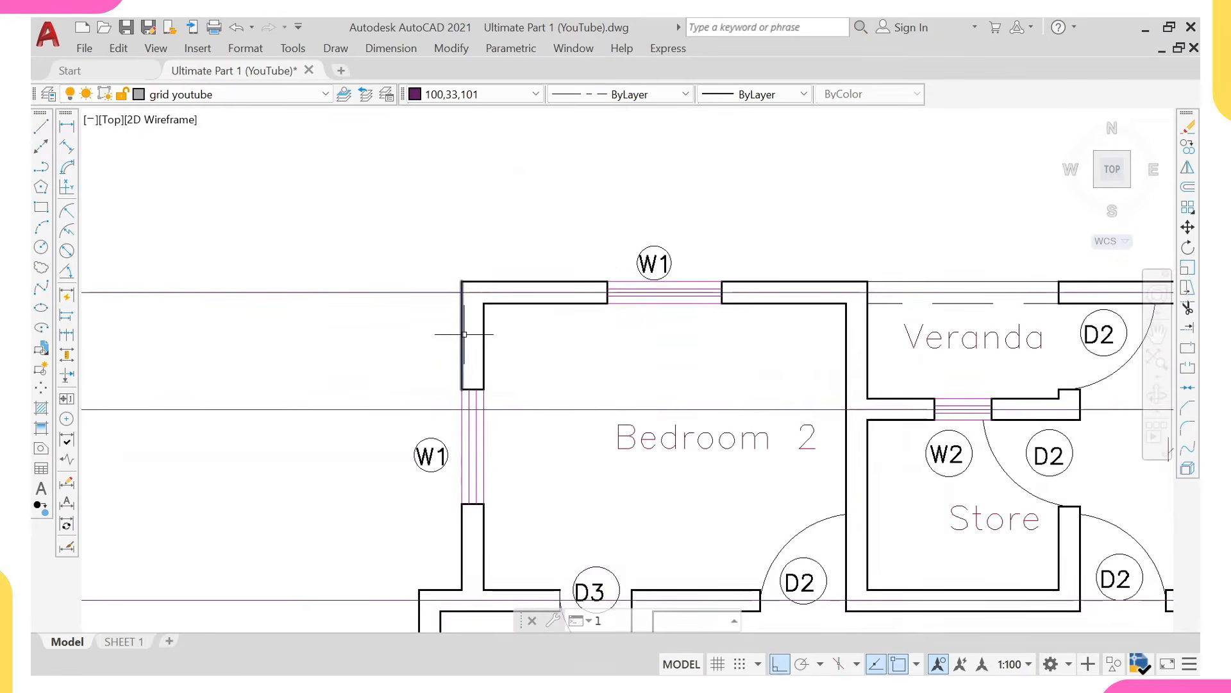
type("l")
key("Return")
left_click(477, 313)
scroll(483, 343, "up", 2)
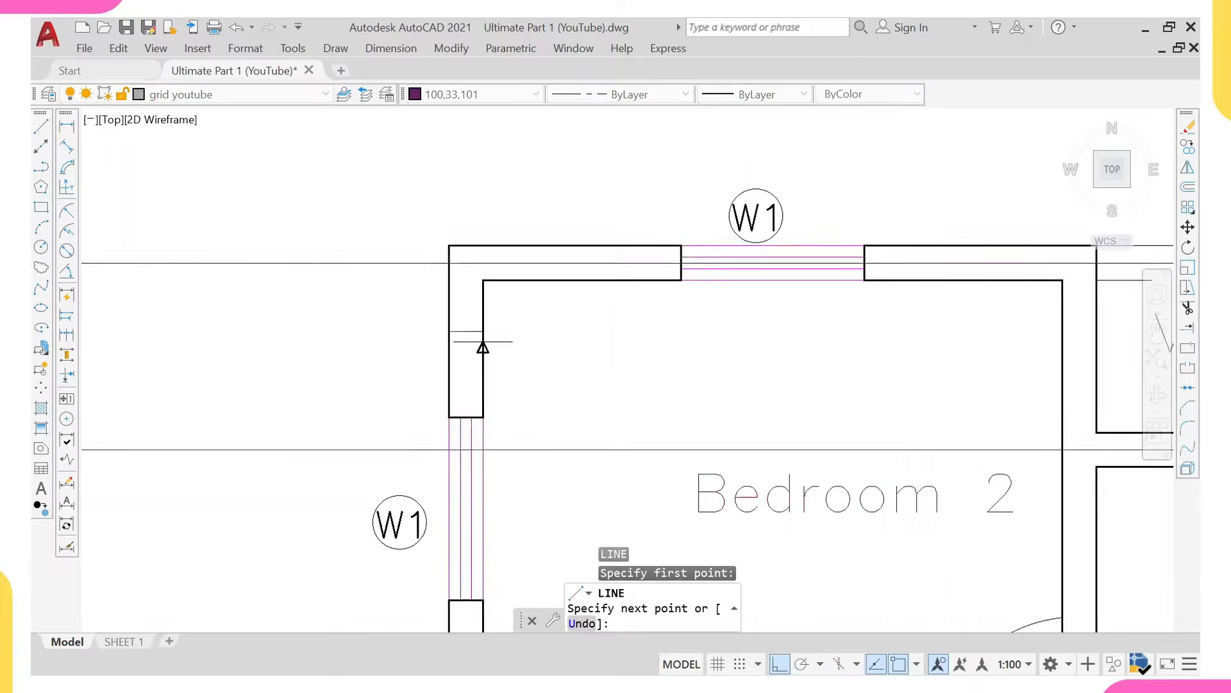
scroll(483, 341, "up", 2)
key("Return")
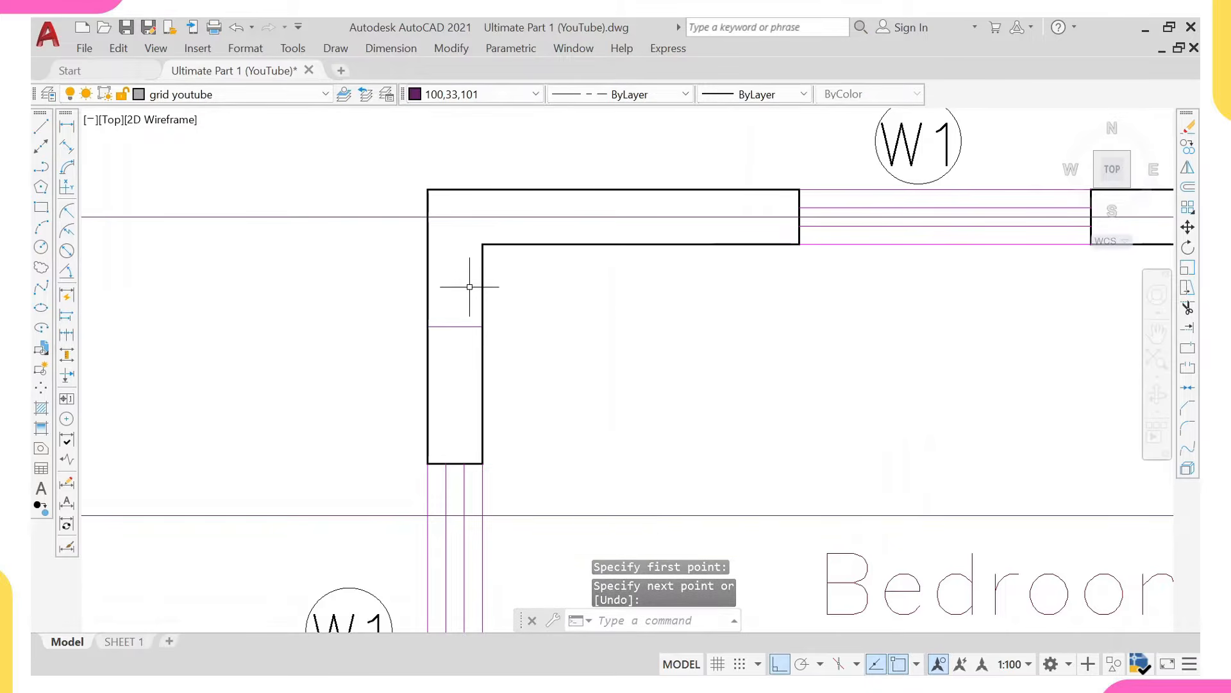
Draw a vertical construction line (XLINE) through the midpoint of the short helper line in Bedroom 2's left wall.
type("XL")
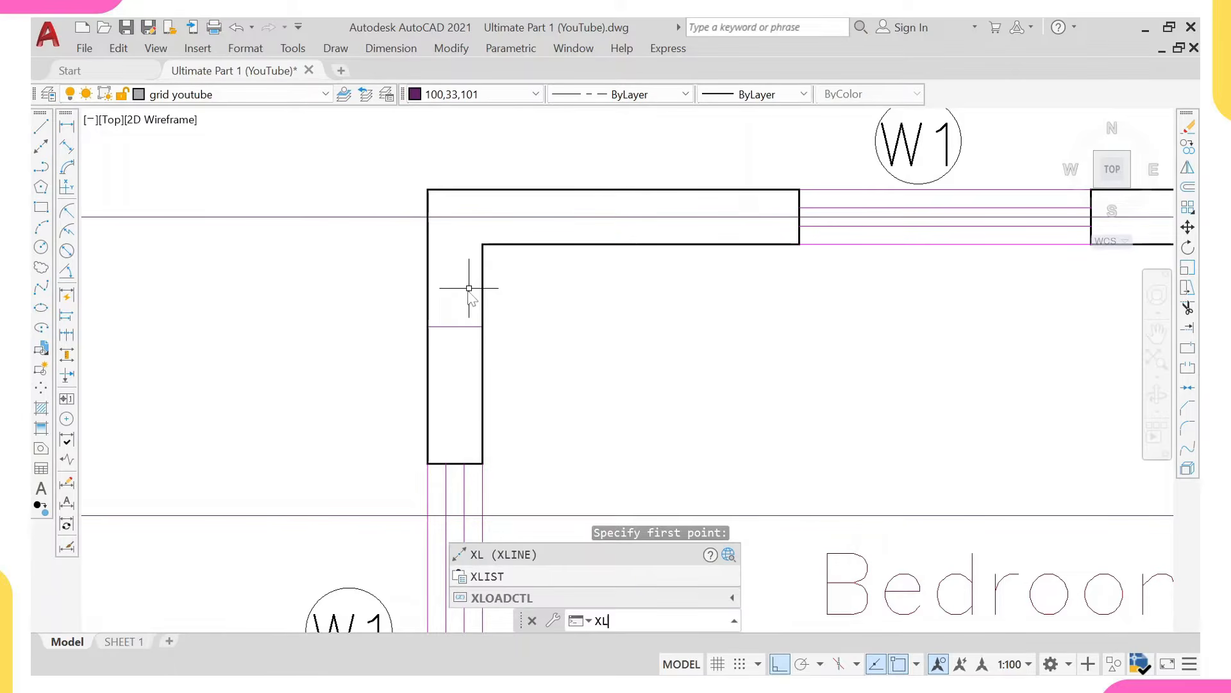
key("Return")
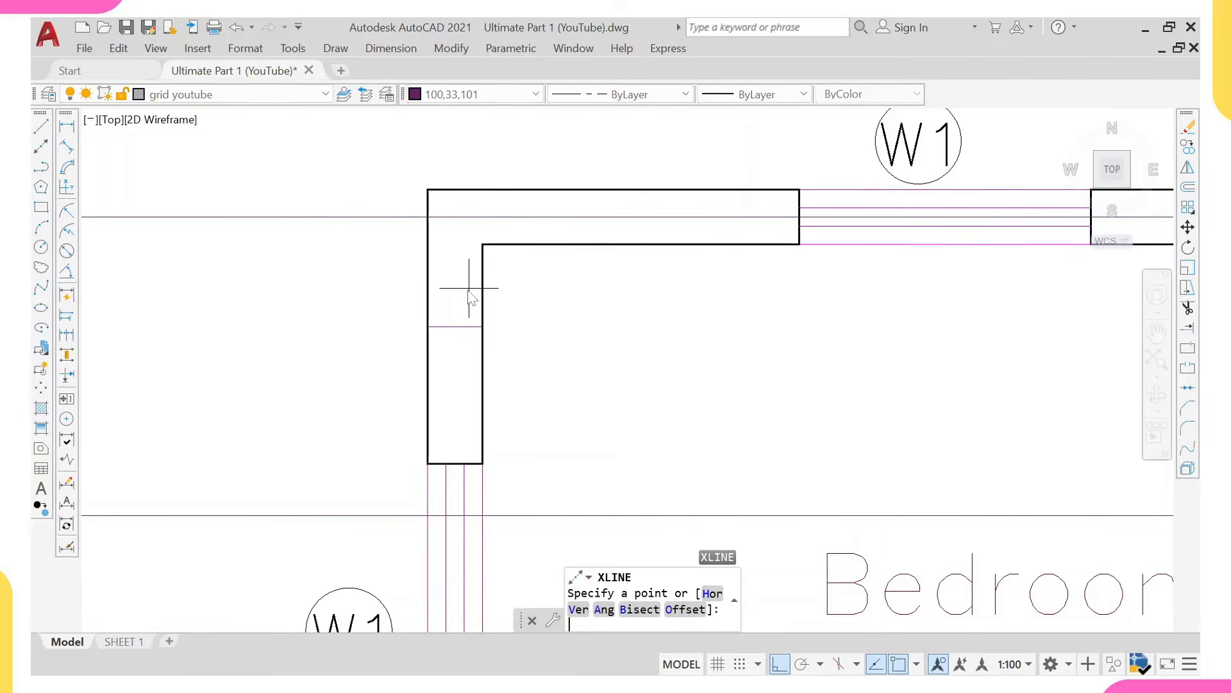
key("Return")
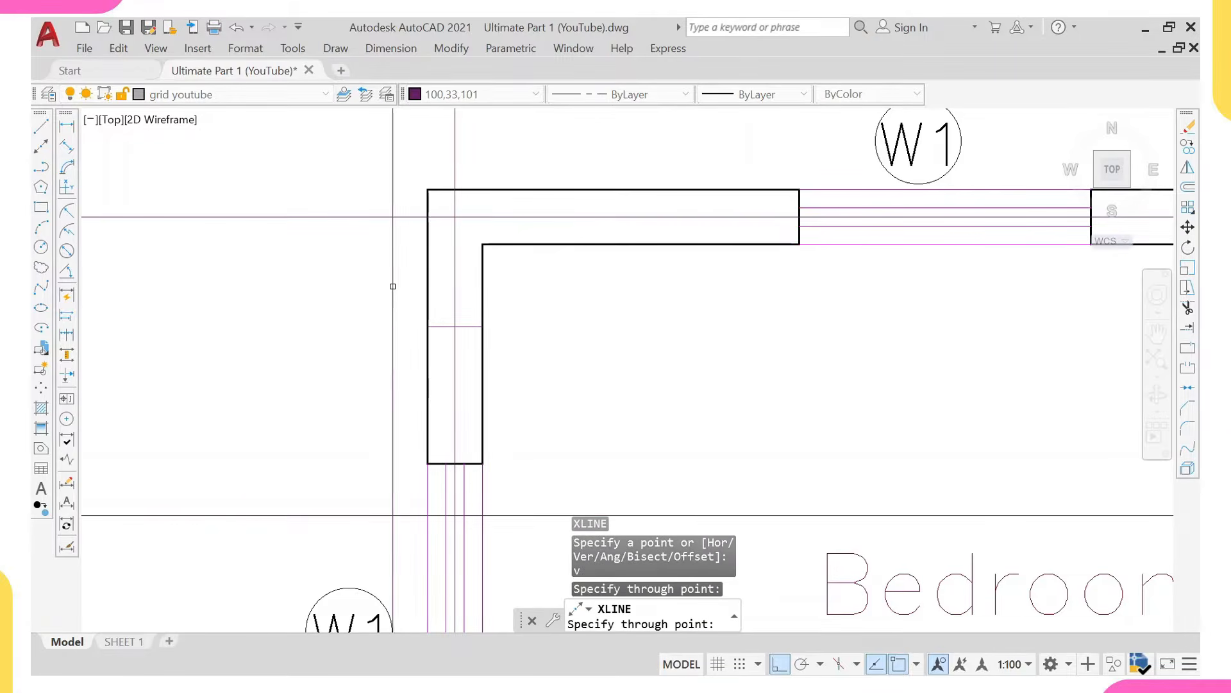
key("Escape")
Erase the short helper line across Bedroom 2's left wall.
left_click(383, 283)
left_click(558, 360)
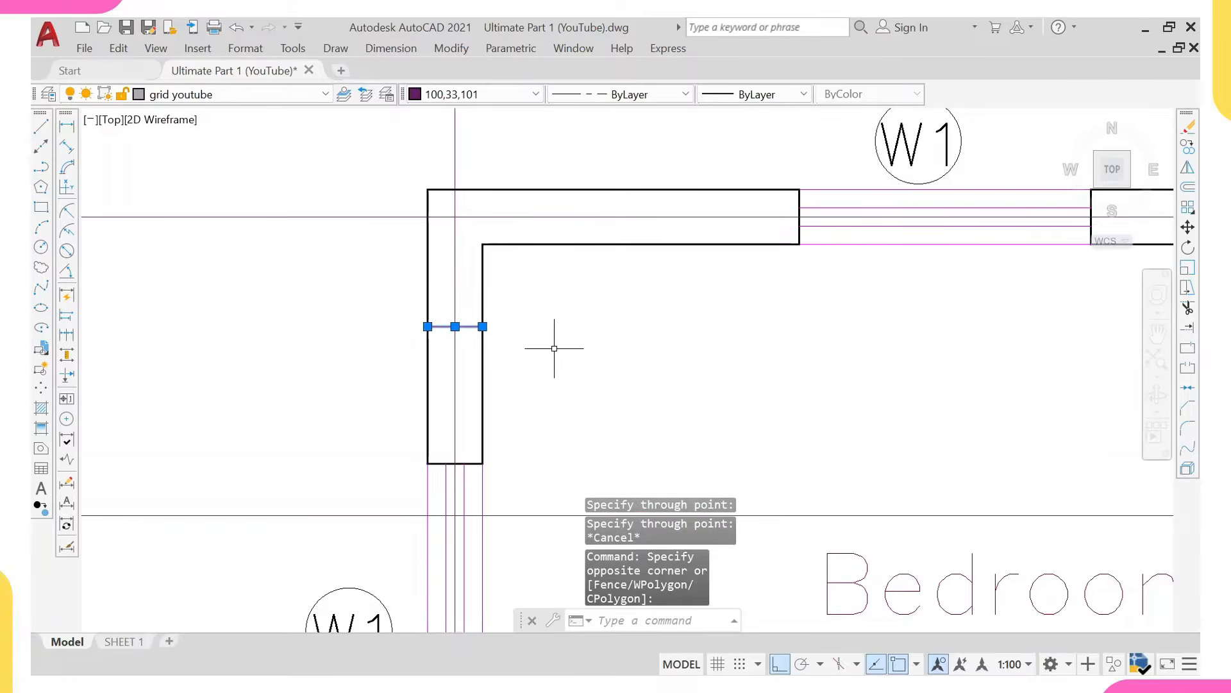
type("e")
key("Return")
Copy the vertical construction line from Bedroom 2's left wall to the centre of the upper W/C's outer wall with window W2.
scroll(516, 346, "down", 2)
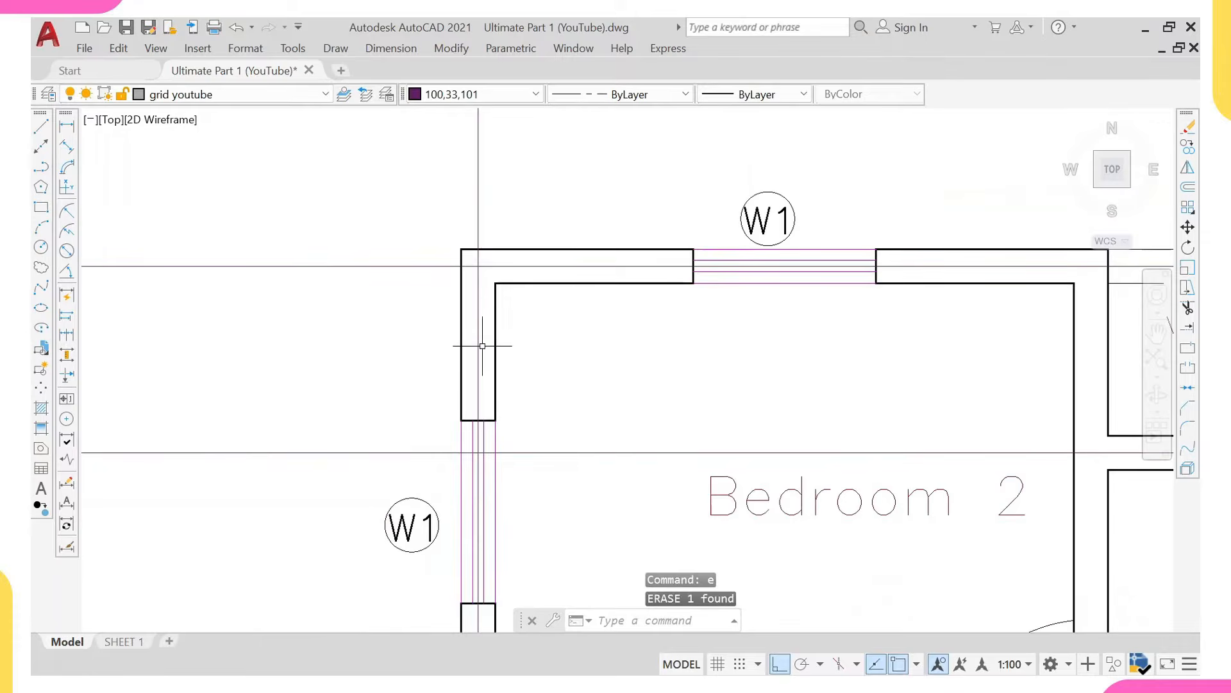
left_click_drag(482, 345, 473, 347)
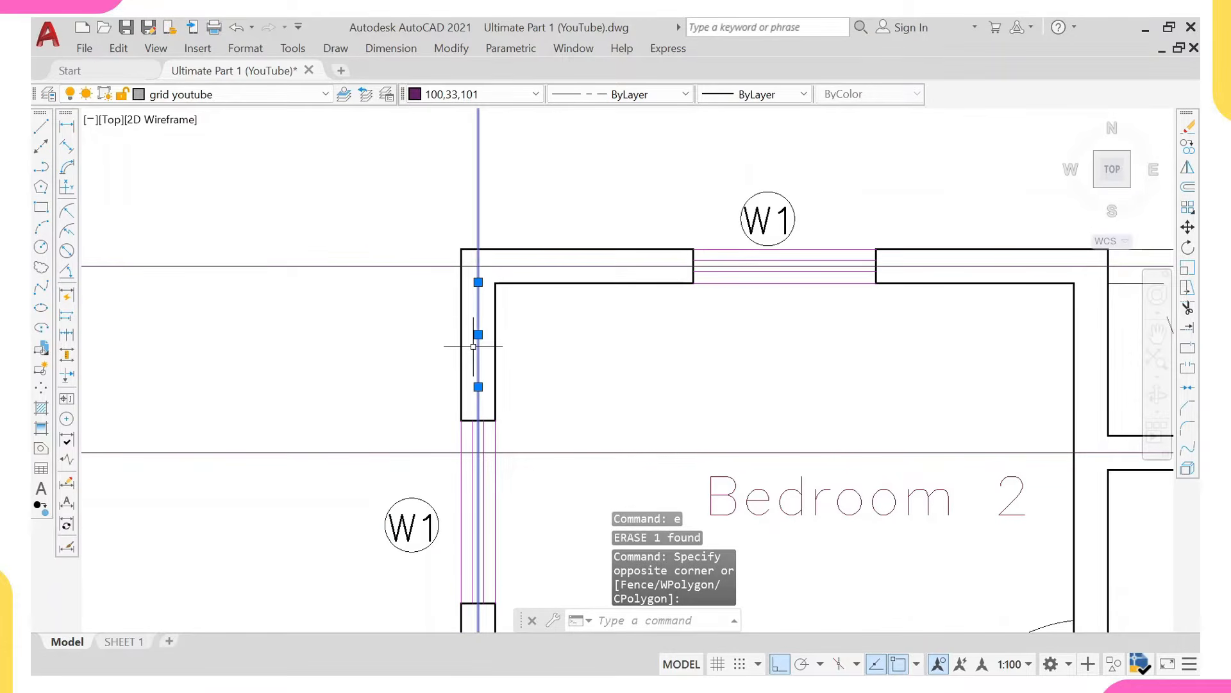
type("co")
key("Return")
scroll(497, 297, "up", 2)
left_click(494, 235)
scroll(497, 242, "down", 3)
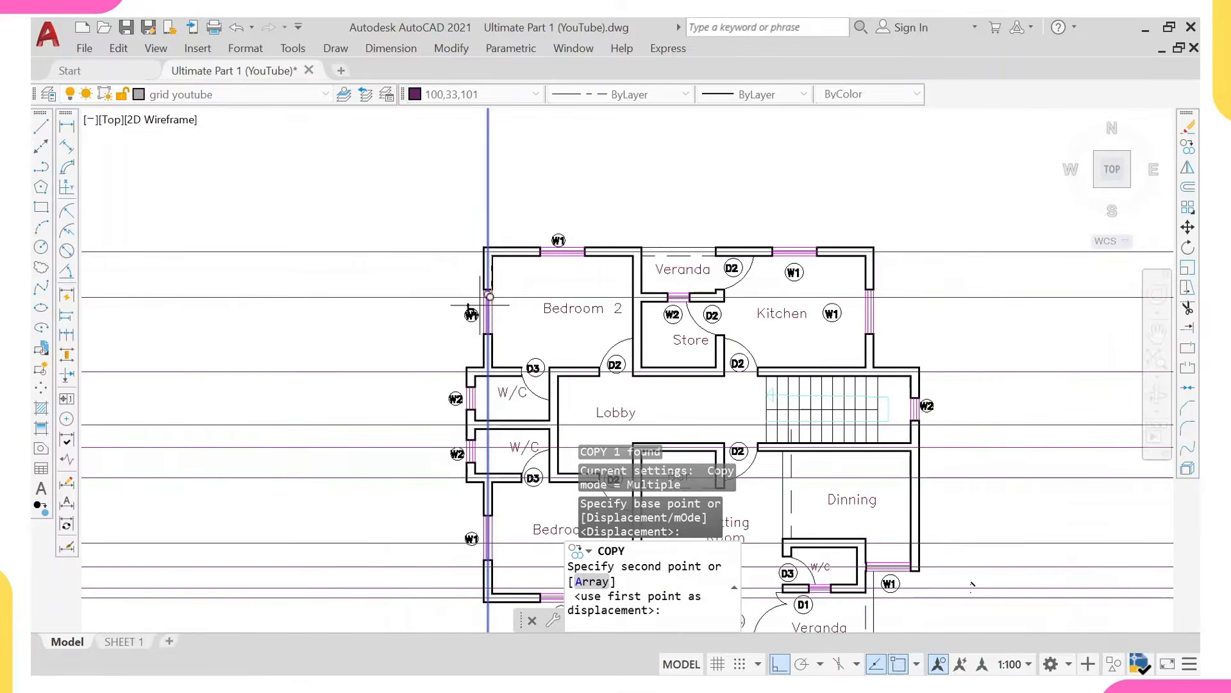
scroll(483, 379, "up", 5)
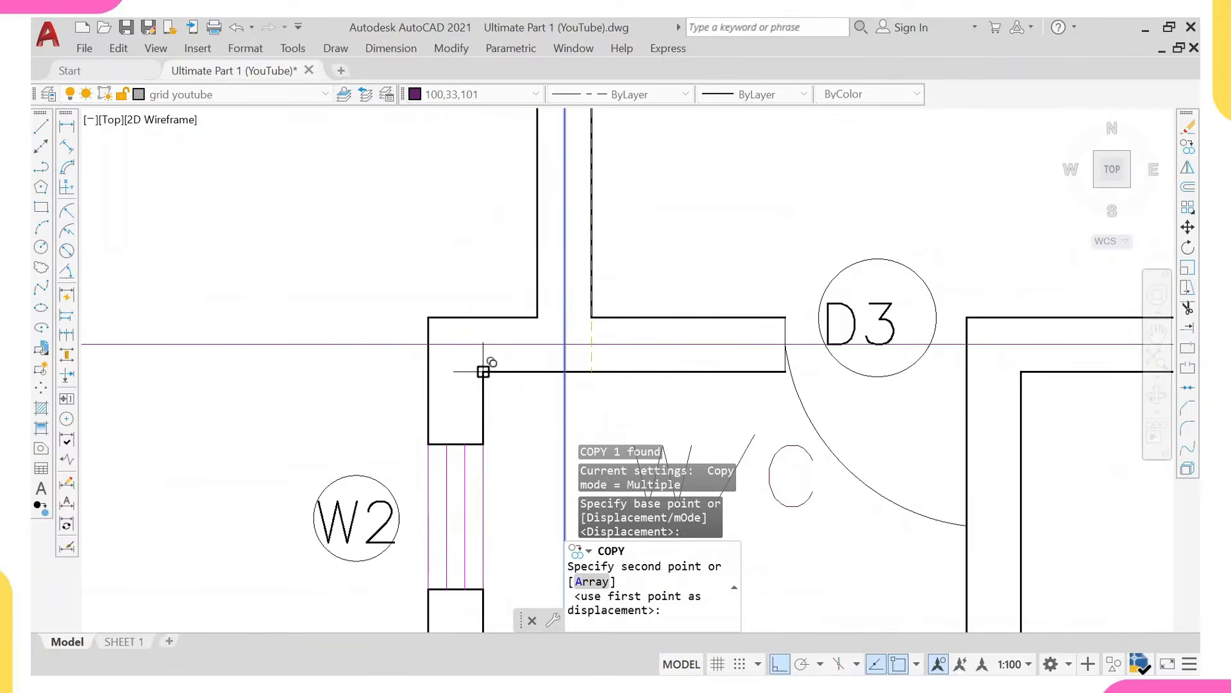
left_click(483, 372)
Place further copies of the vertical construction line along the centres of the W/C–Lobby wall and the Store's left and right walls.
scroll(483, 371, "down", 4)
scroll(574, 310, "up", 4)
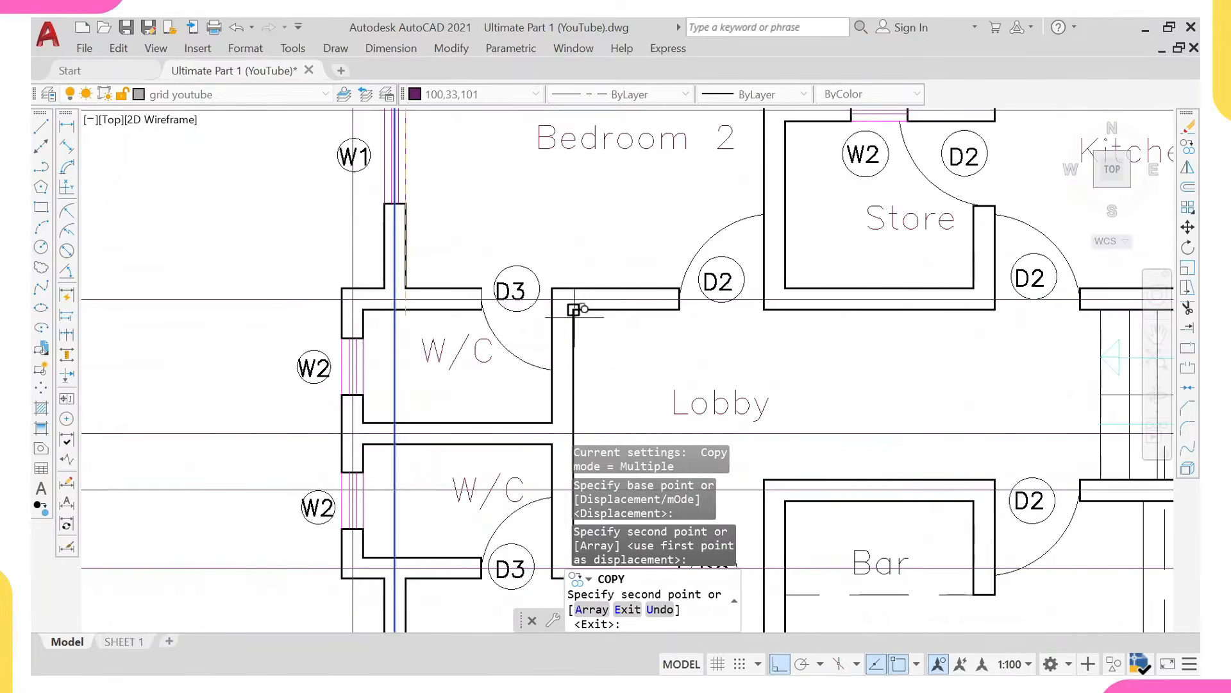
scroll(574, 309, "down", 2)
scroll(706, 281, "up", 4)
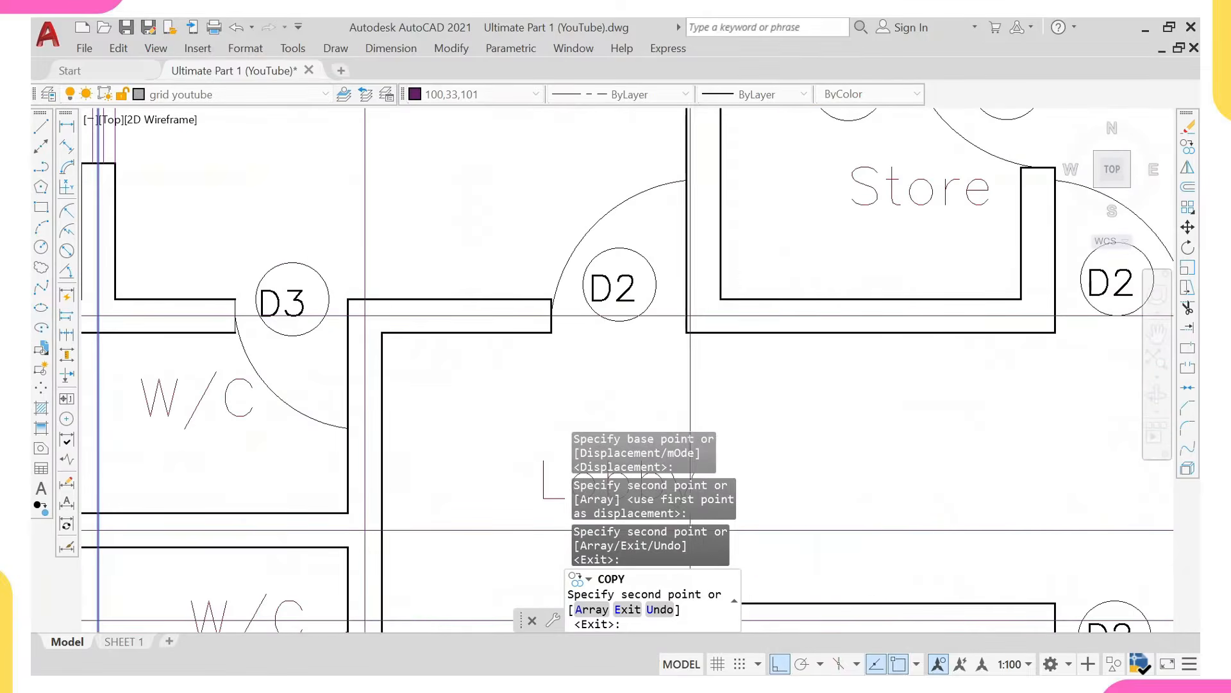
left_click(720, 272)
scroll(724, 269, "down", 6)
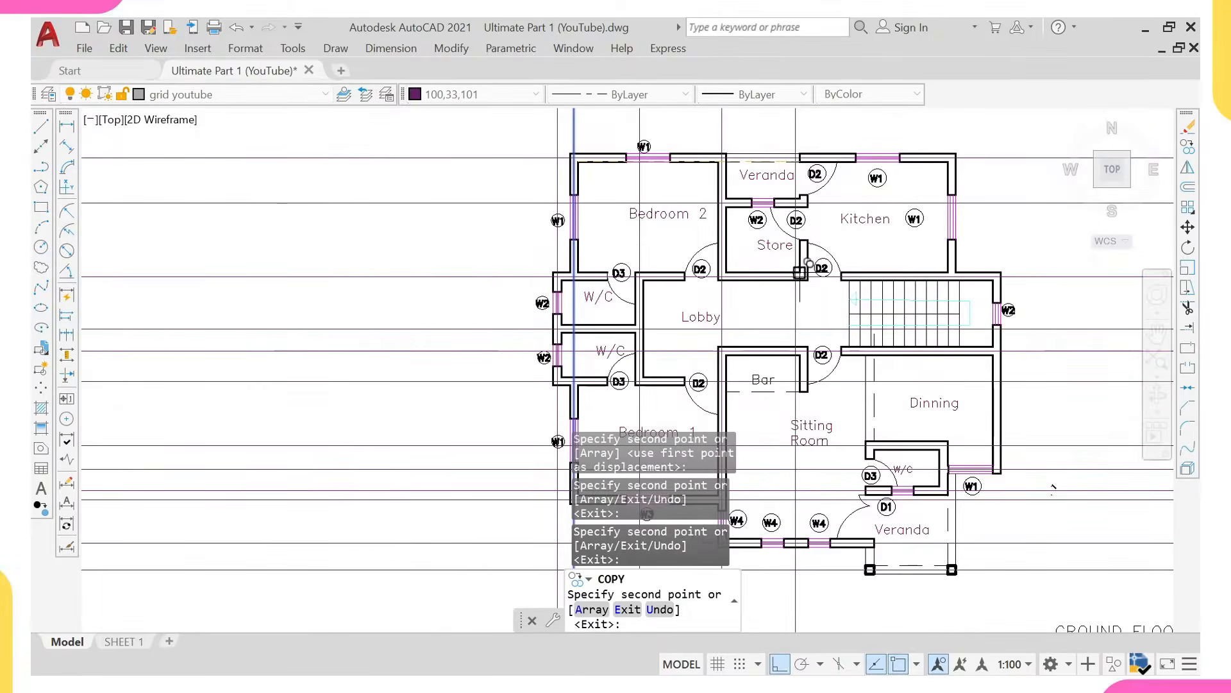
scroll(796, 275, "up", 5)
left_click(789, 288)
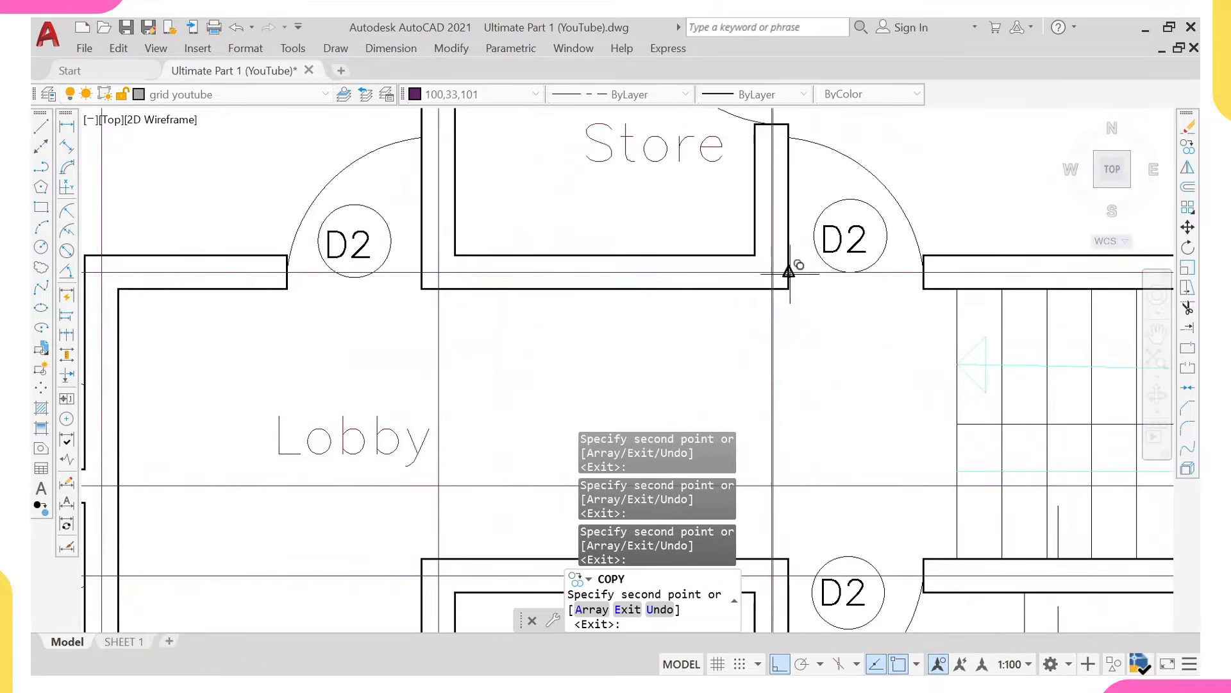
Place copies of the vertical construction line along the centres of the Kitchen's right wall and the staircase's outer wall with window W2.
scroll(794, 266, "down", 5)
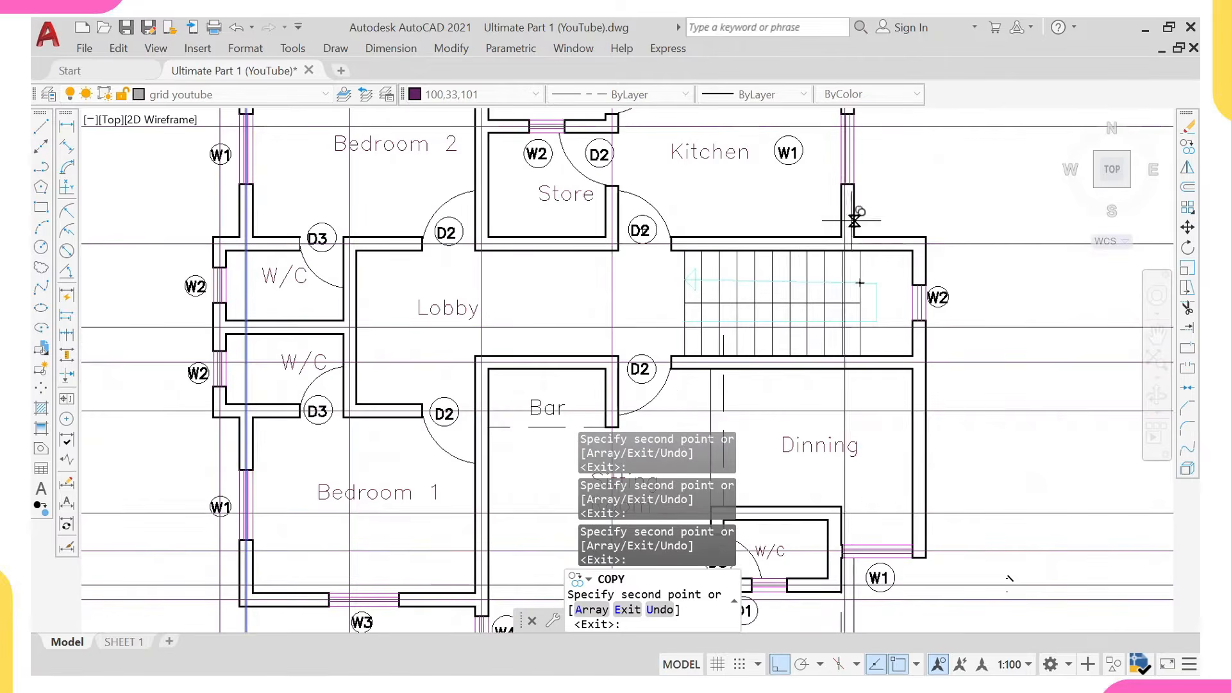
scroll(853, 239, "up", 2)
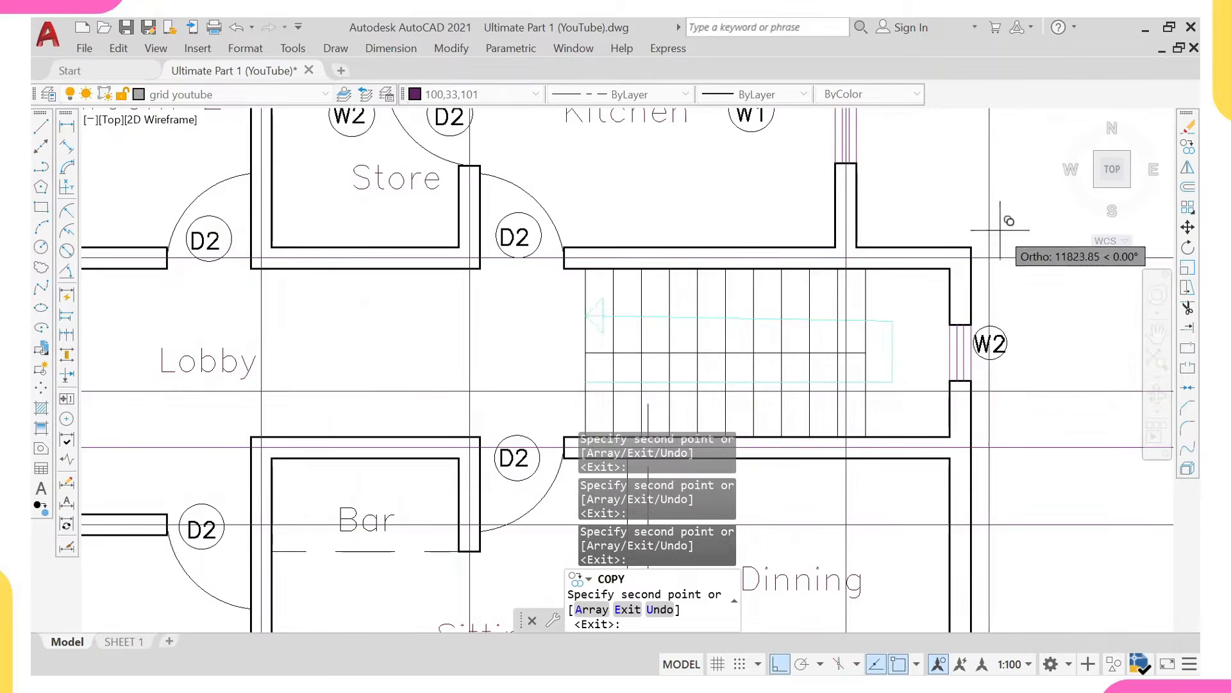
scroll(856, 247, "up", 3)
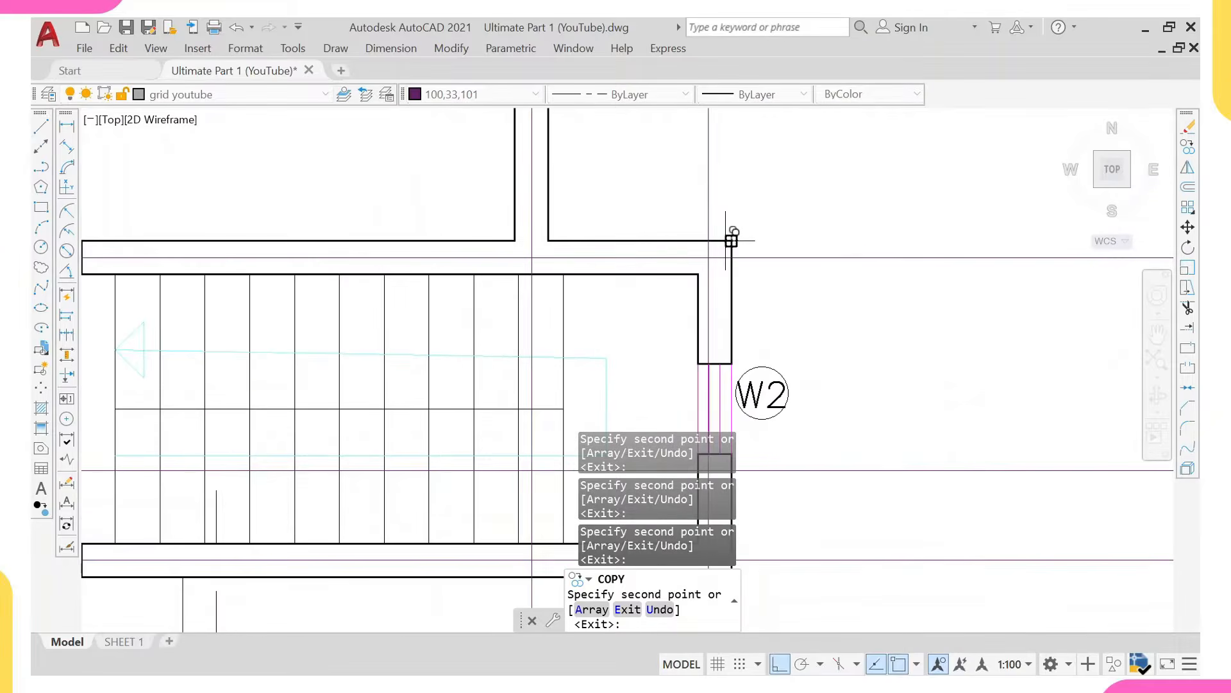
scroll(715, 197, "down", 5)
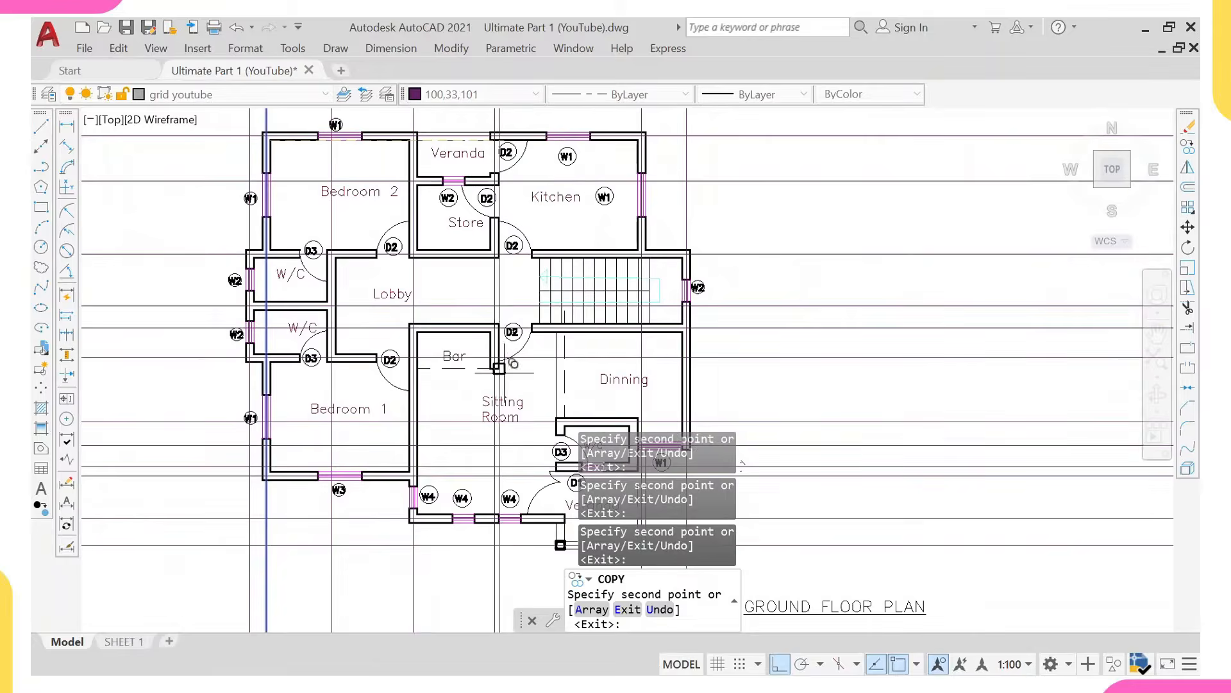
Place copies of the vertical construction line along the right and left walls of the W/C below the Dinning room, and finish copying.
middle_click_drag(709, 424, 688, 256)
scroll(640, 255, "up", 2)
scroll(576, 242, "up", 2)
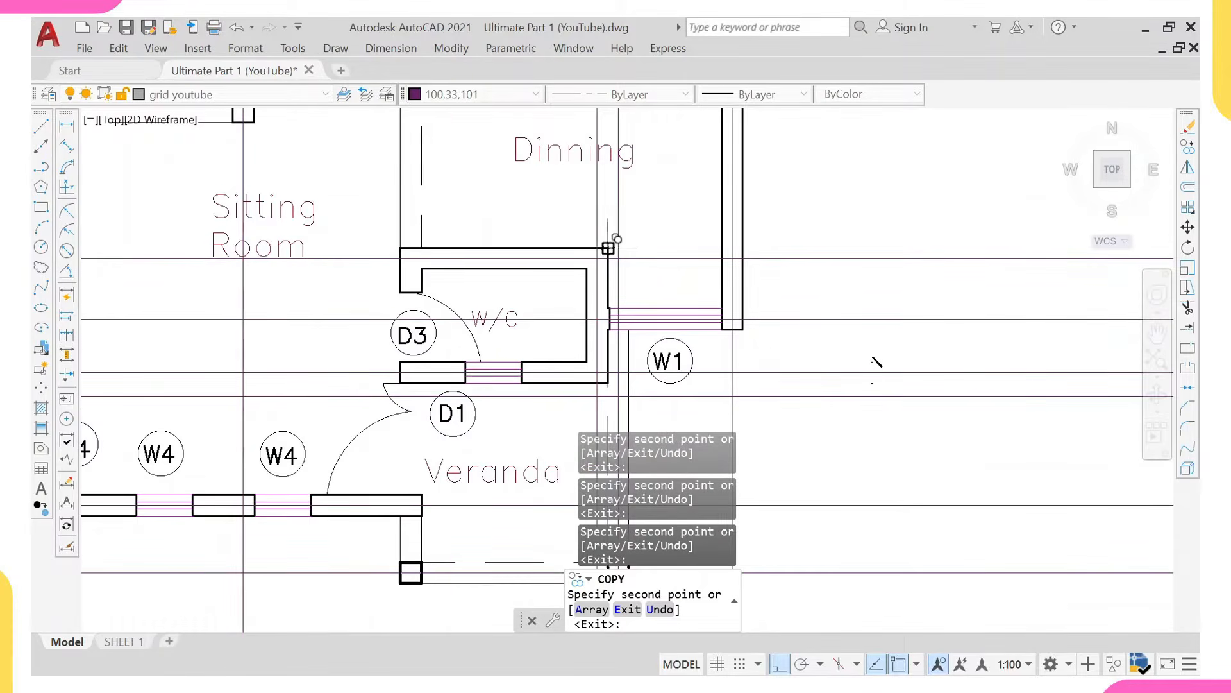
scroll(427, 253, "up", 2)
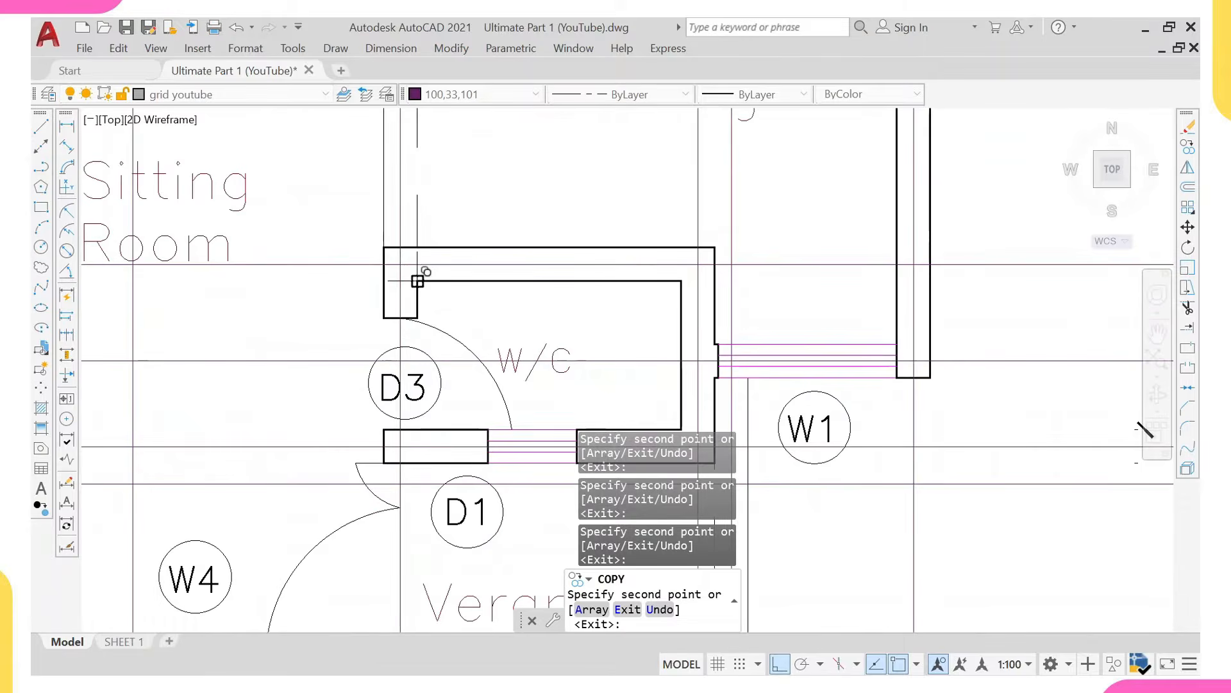
scroll(416, 222, "down", 3)
scroll(495, 366, "up", 2)
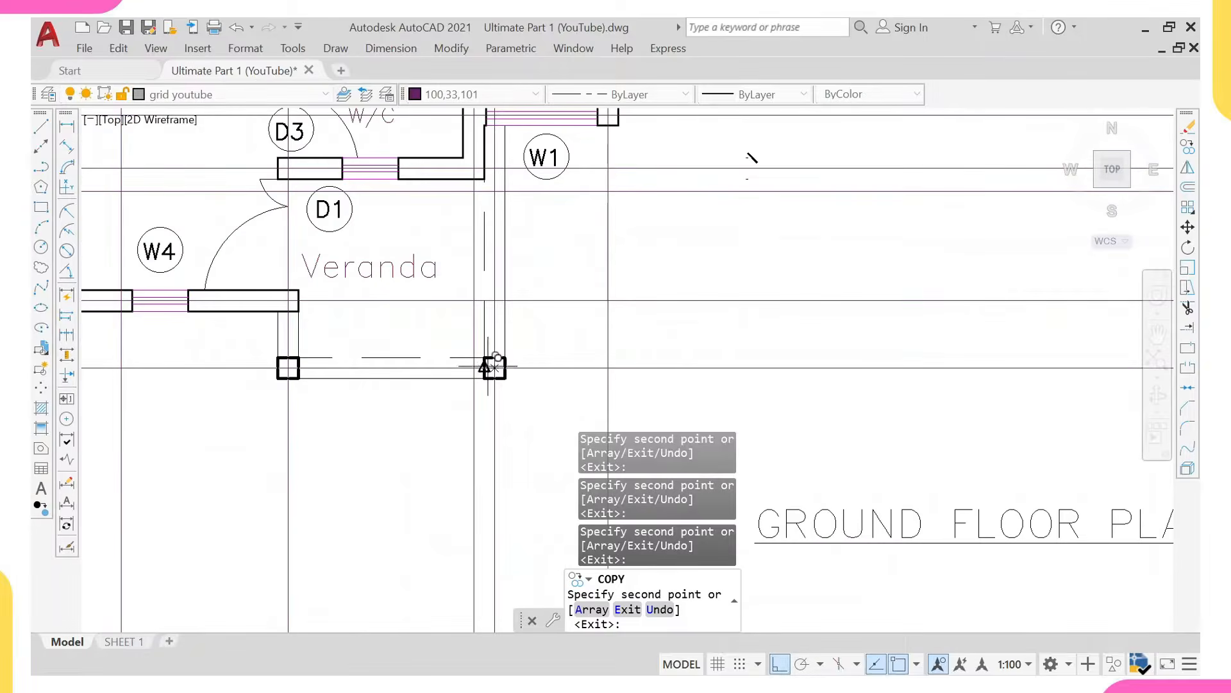
scroll(340, 359, "down", 1)
scroll(595, 366, "down", 5)
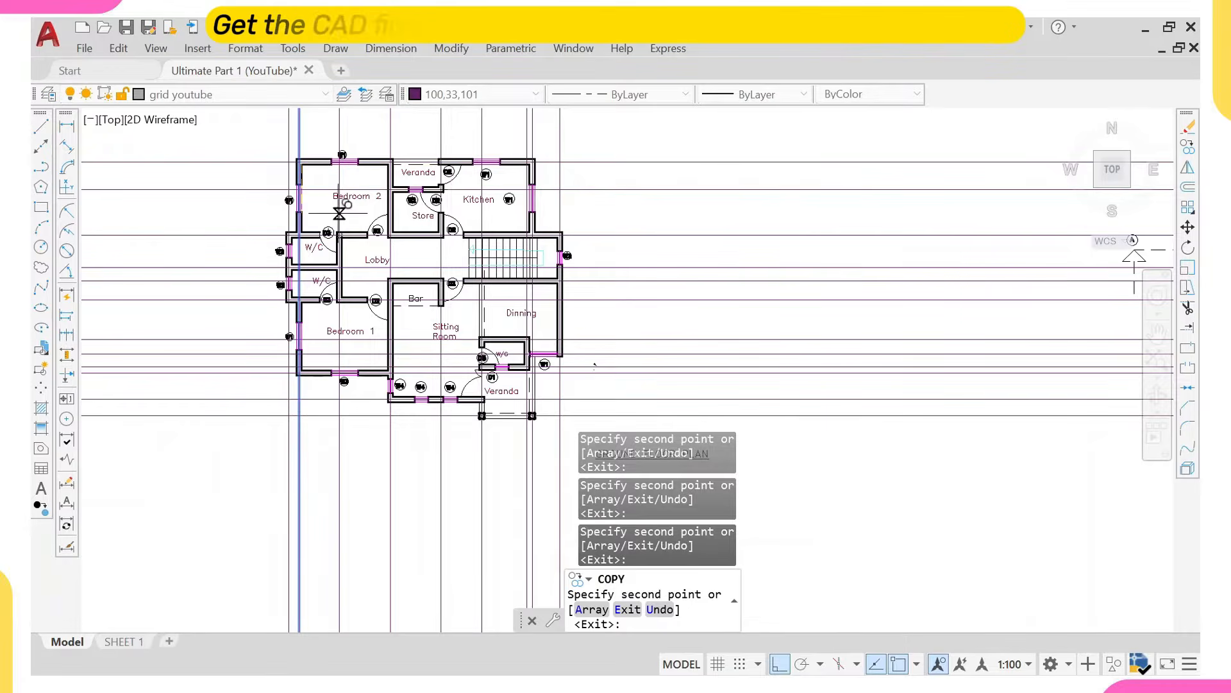
key("Escape")
Examine the extent of the construction lines across all the drawings in model space.
scroll(619, 221, "down", 8)
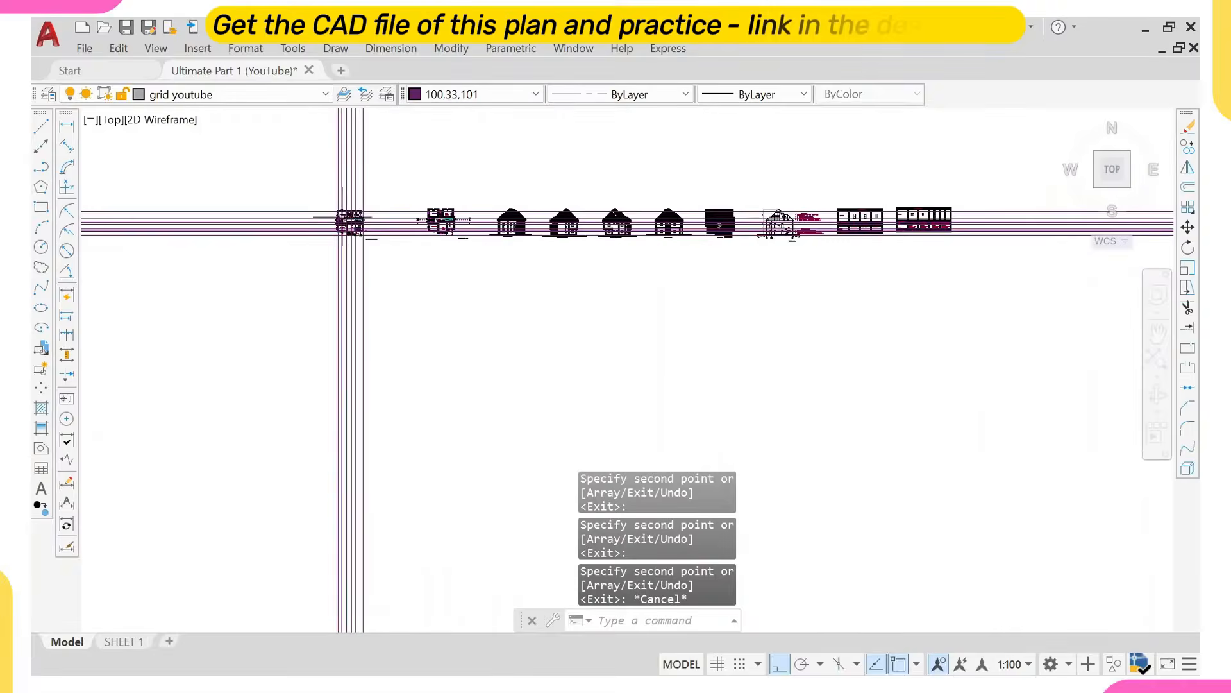
scroll(369, 225, "down", 2)
middle_click_drag(369, 225, 392, 311)
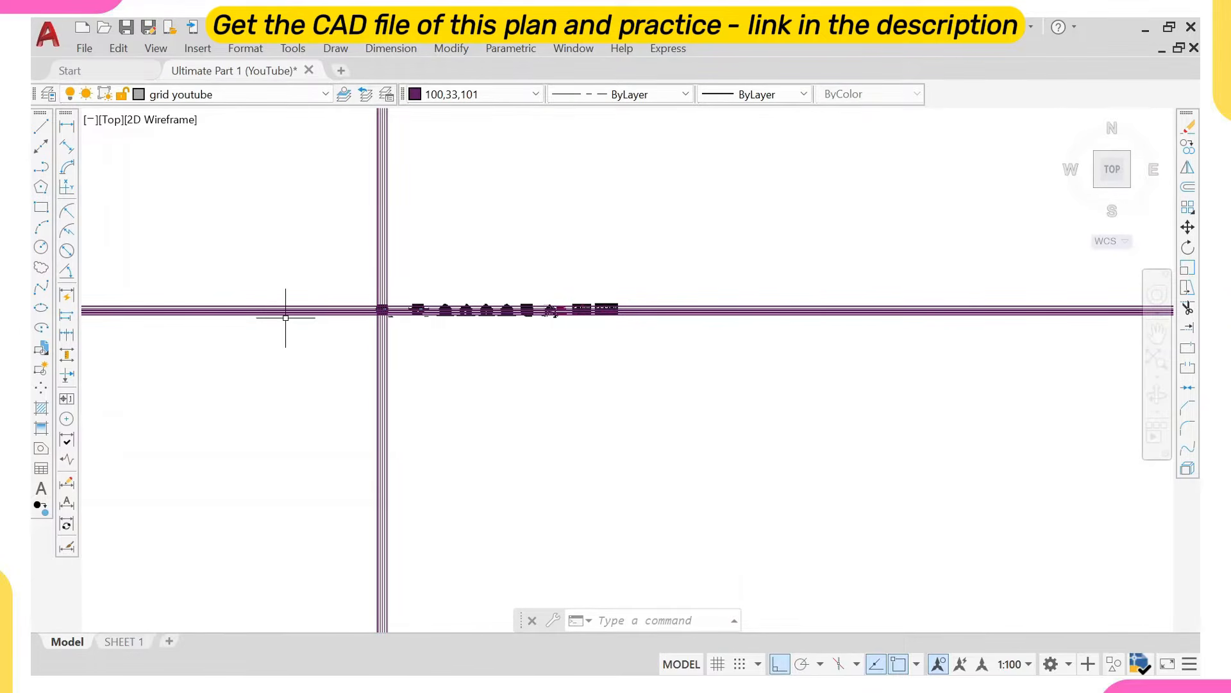
scroll(378, 308, "up", 3)
scroll(375, 306, "down", 4)
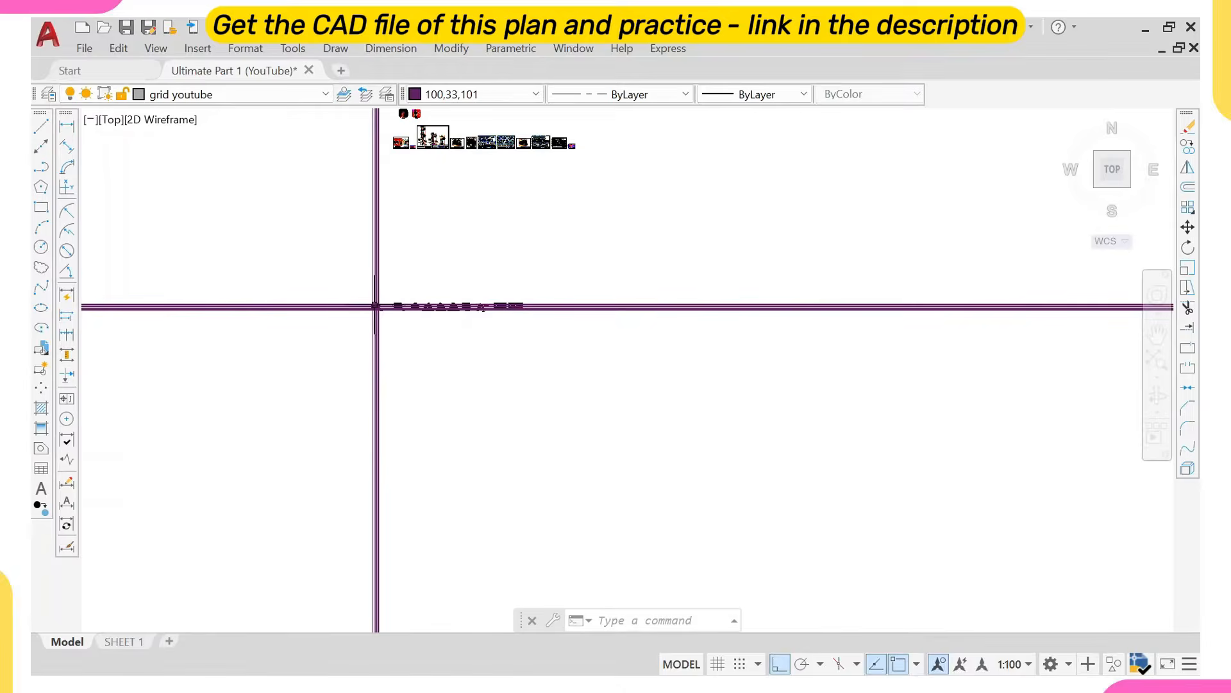
scroll(417, 309, "up", 5)
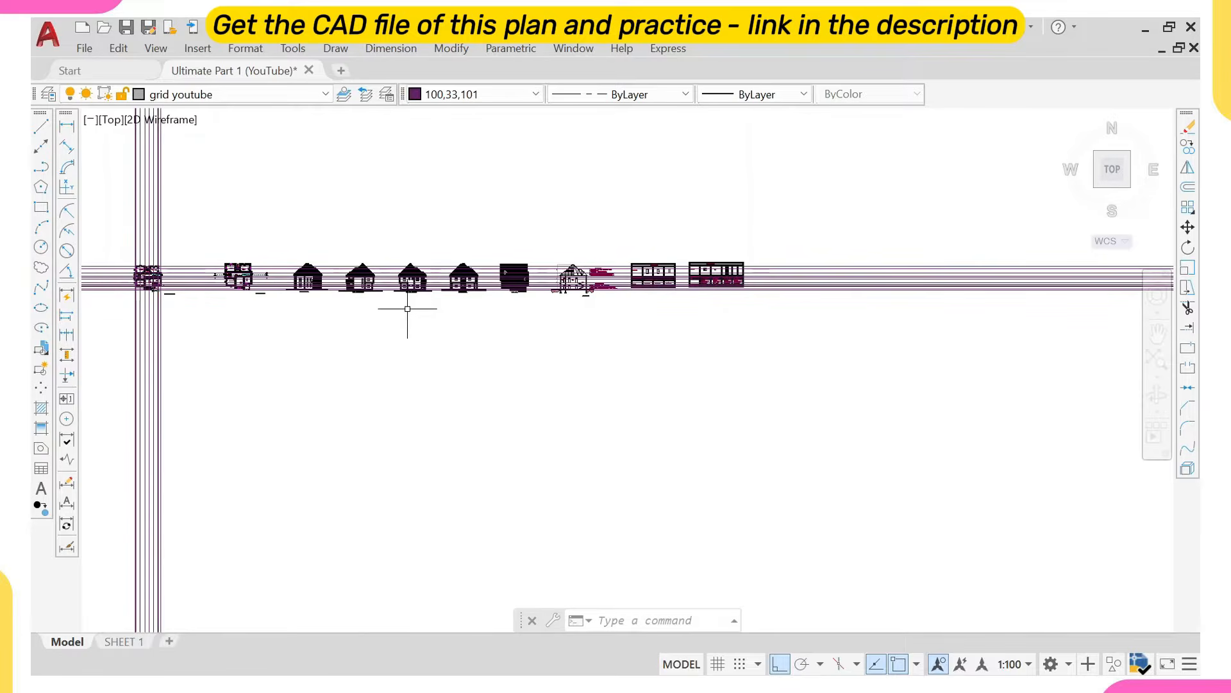
scroll(408, 309, "up", 3)
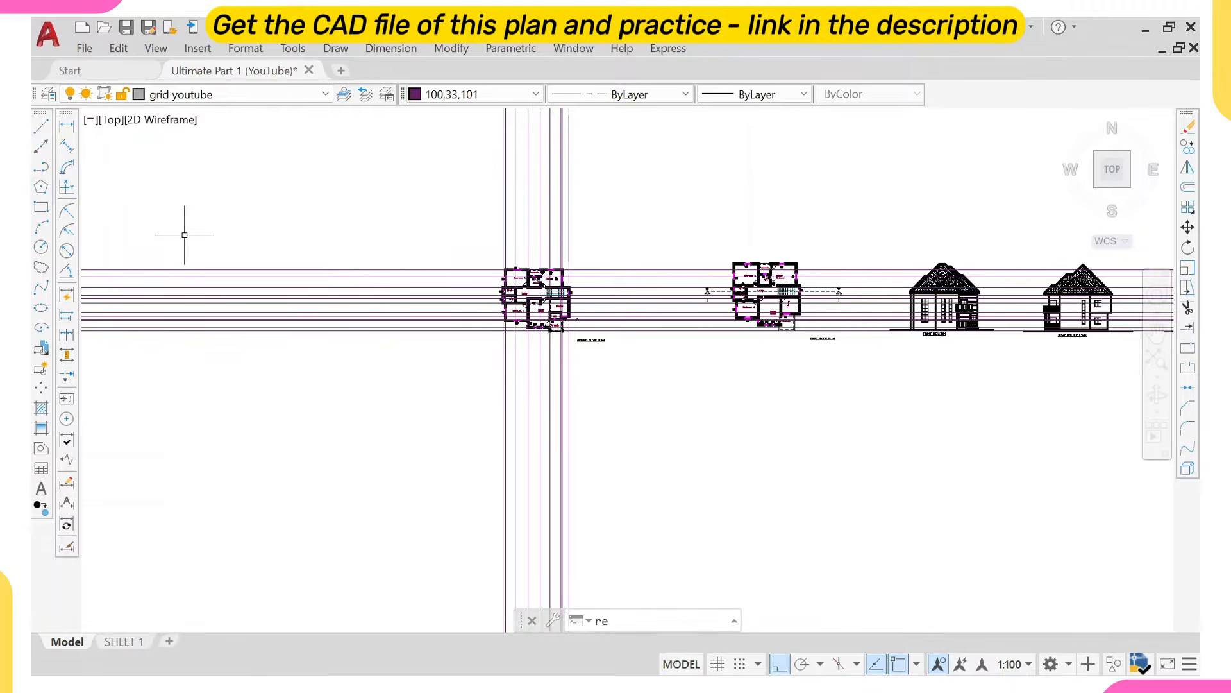
Draw a rectangle (RECTANG) around the whole ground floor plan with some margin on every side.
type("rec")
key("Return")
scroll(527, 231, "up", 2)
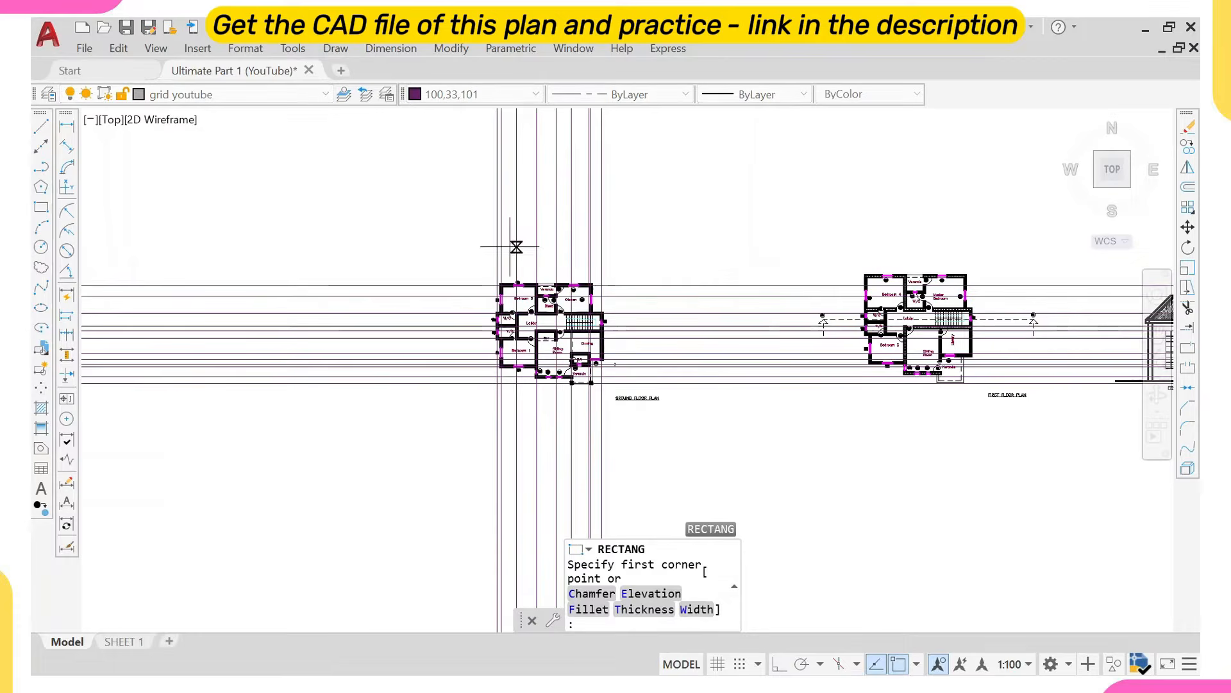
left_click(503, 285)
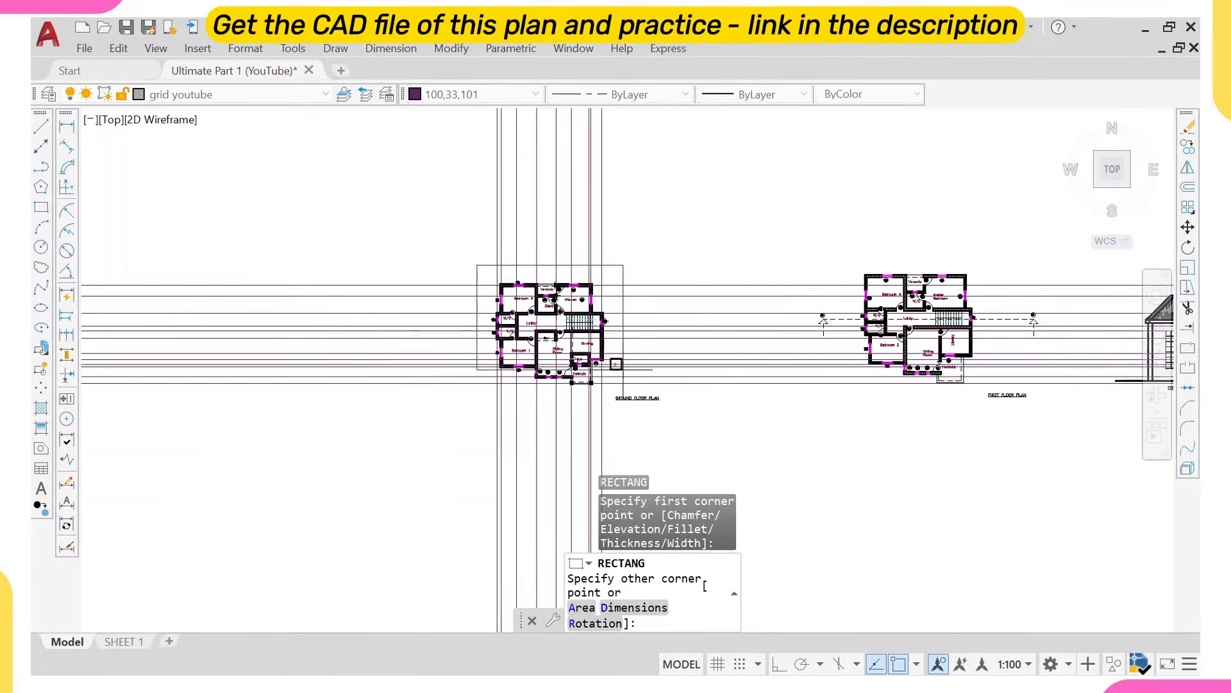
scroll(611, 437, "up", 2)
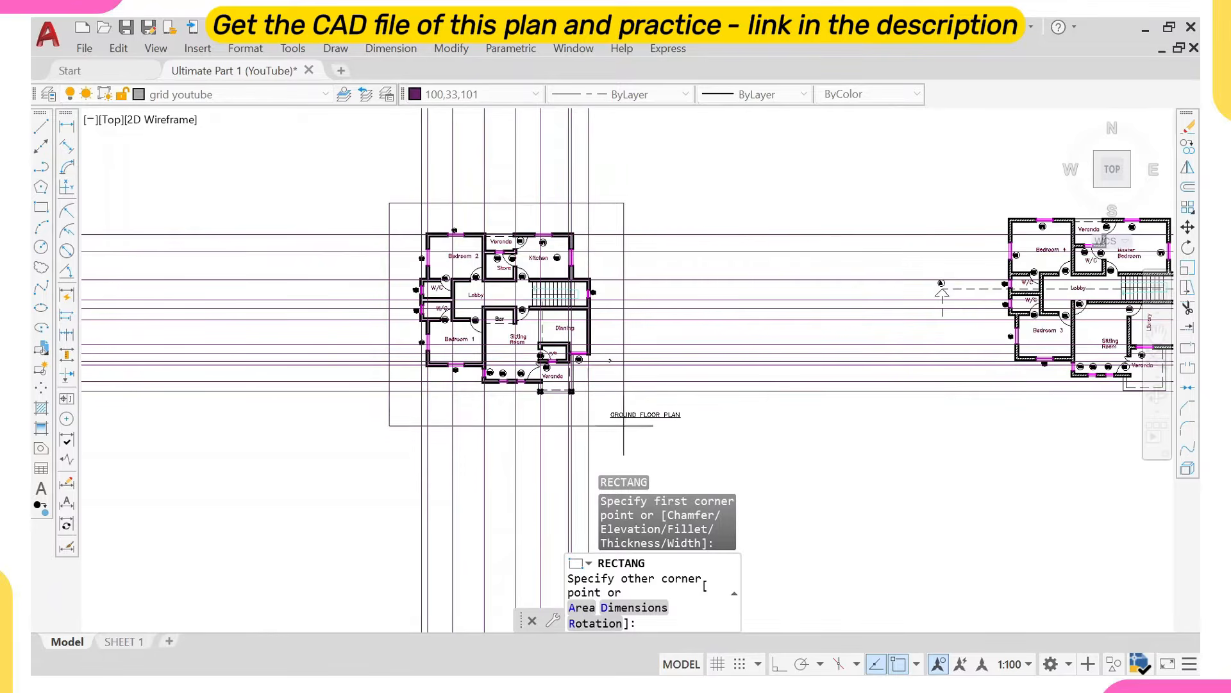
left_click(623, 420)
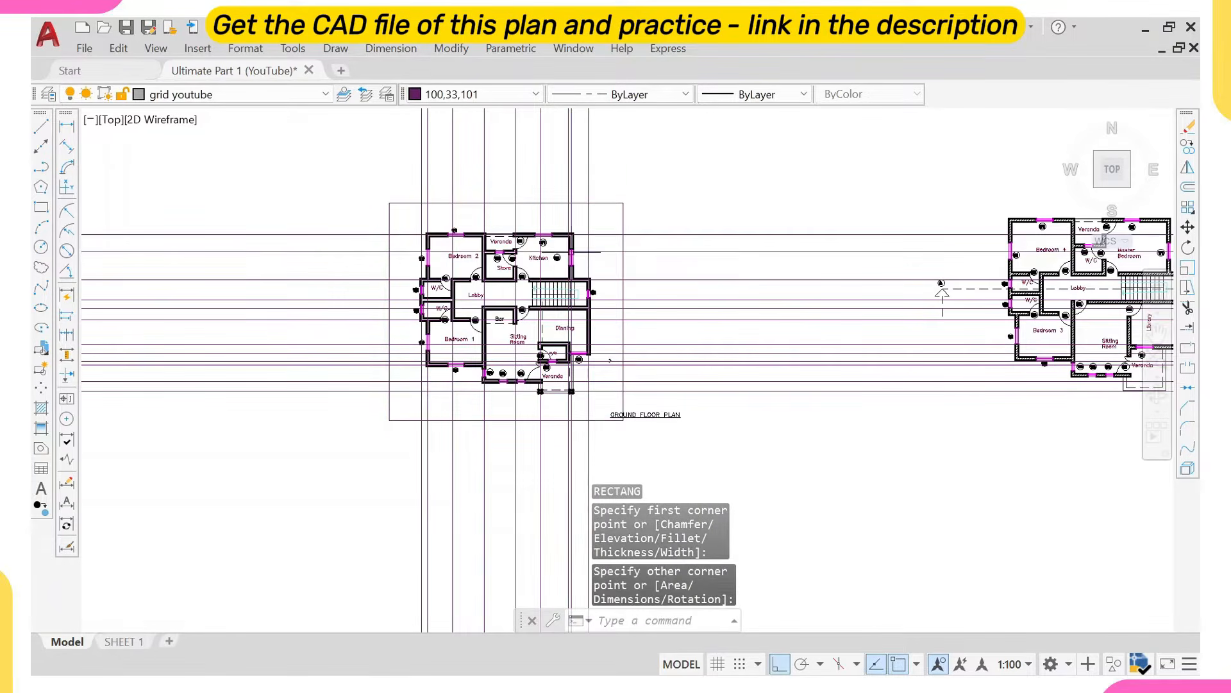
Trim the horizontal construction lines to the right of the ground floor plan, using the surrounding rectangle as the cutting edge.
left_click(653, 182)
left_click(610, 216)
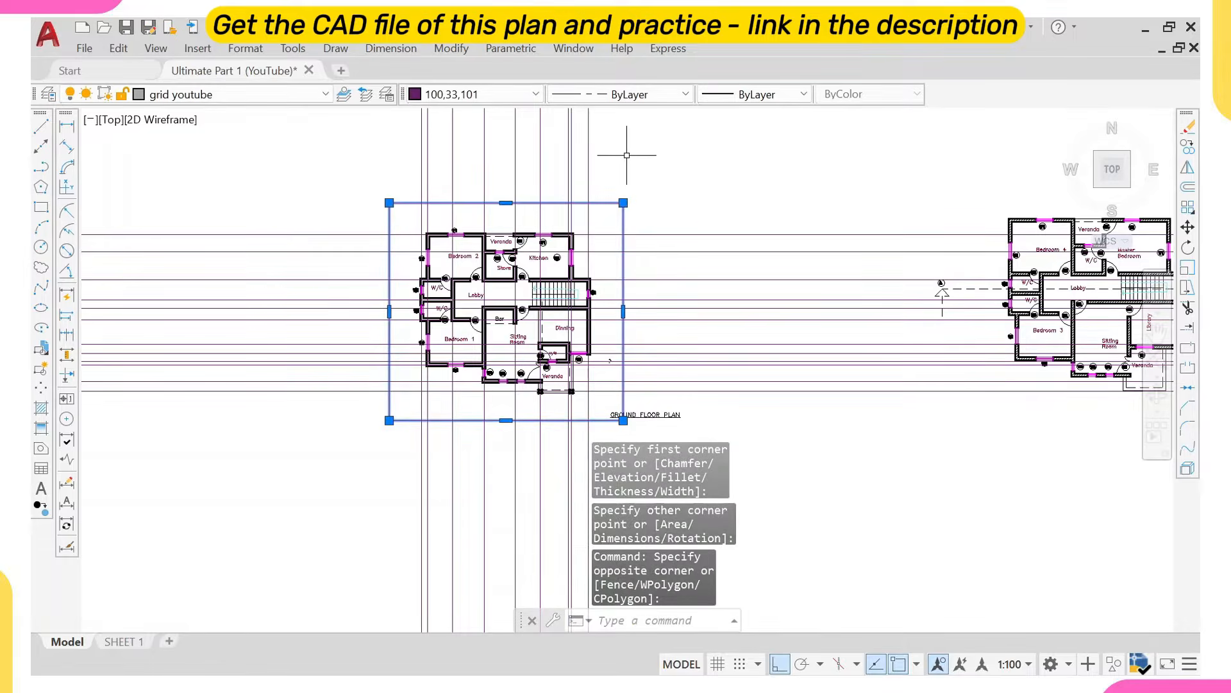
type("tr")
key("Return")
scroll(731, 229, "down", 8)
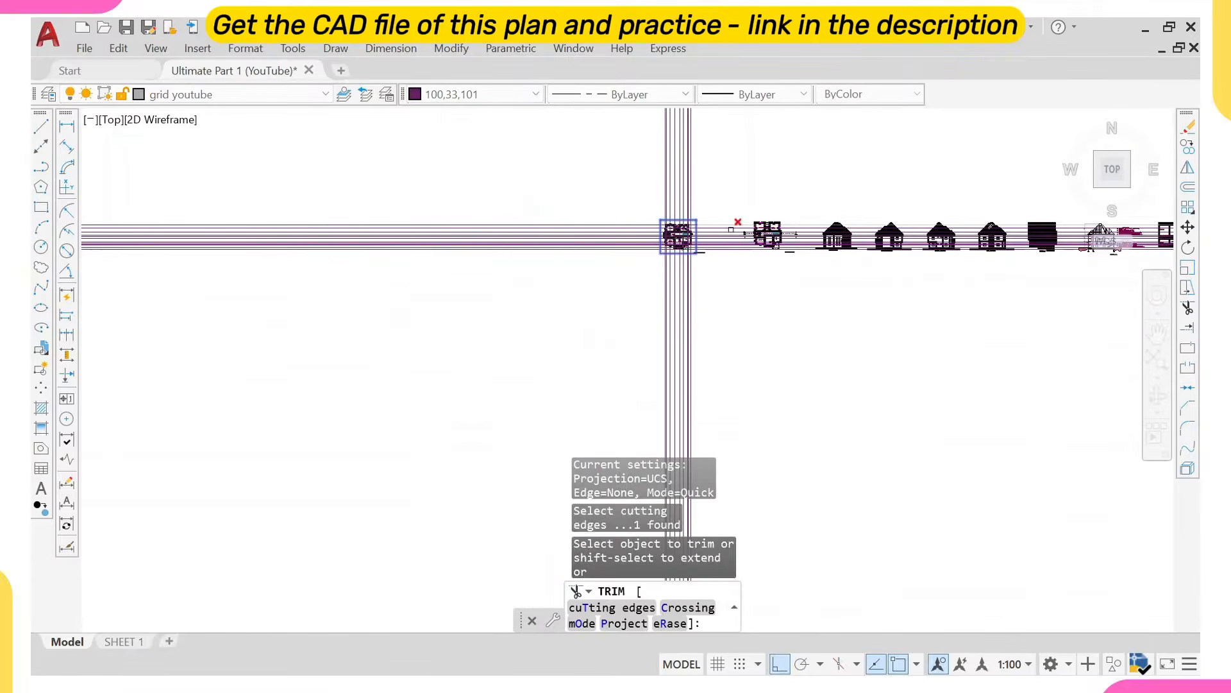
left_click(731, 202)
left_click(716, 330)
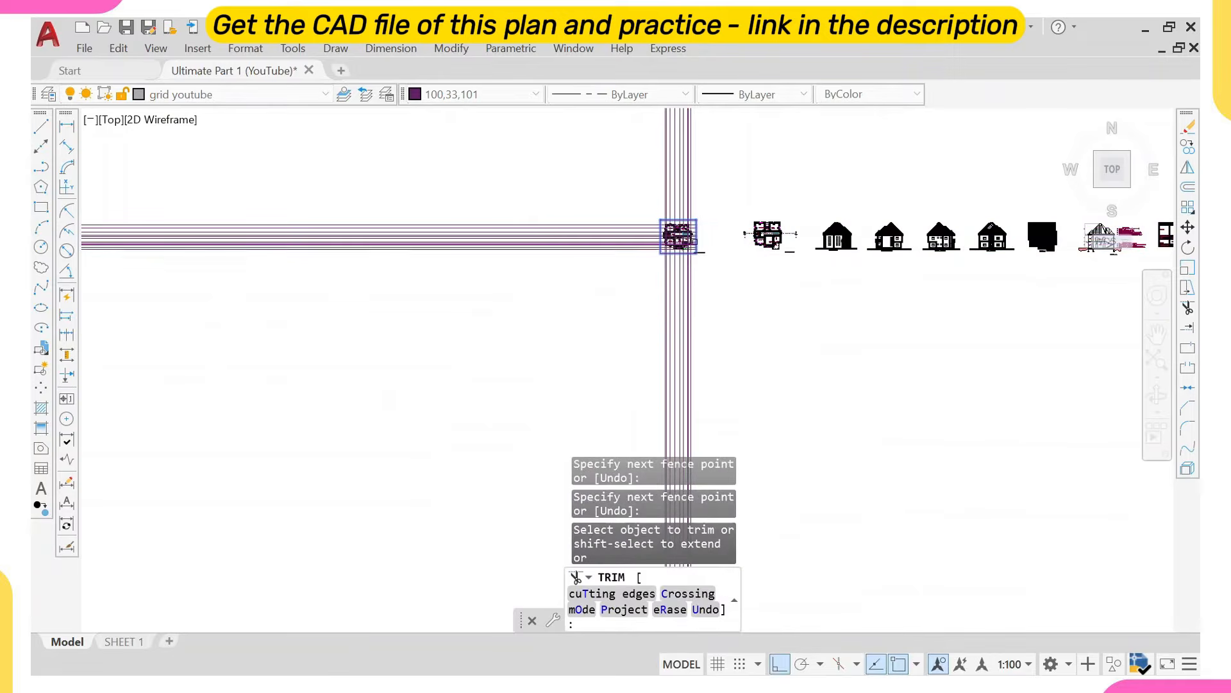
Trim the vertical construction lines below the rectangle around the ground floor plan.
scroll(680, 249, "up", 5)
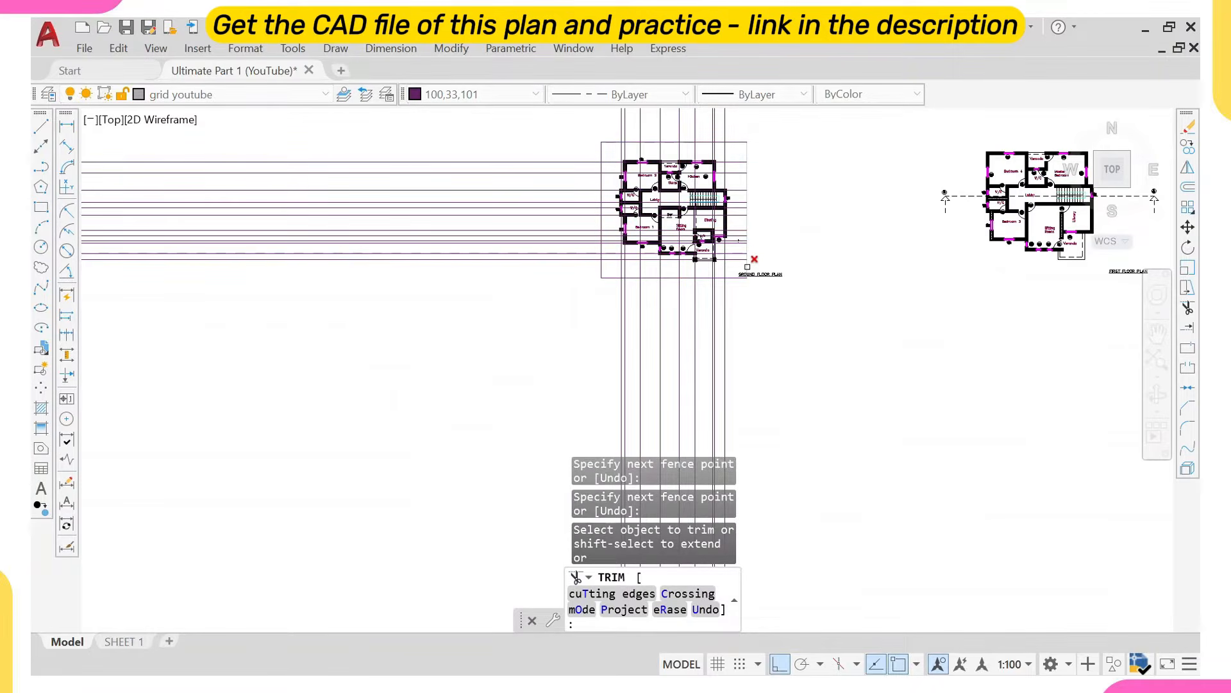
scroll(750, 260, "down", 6)
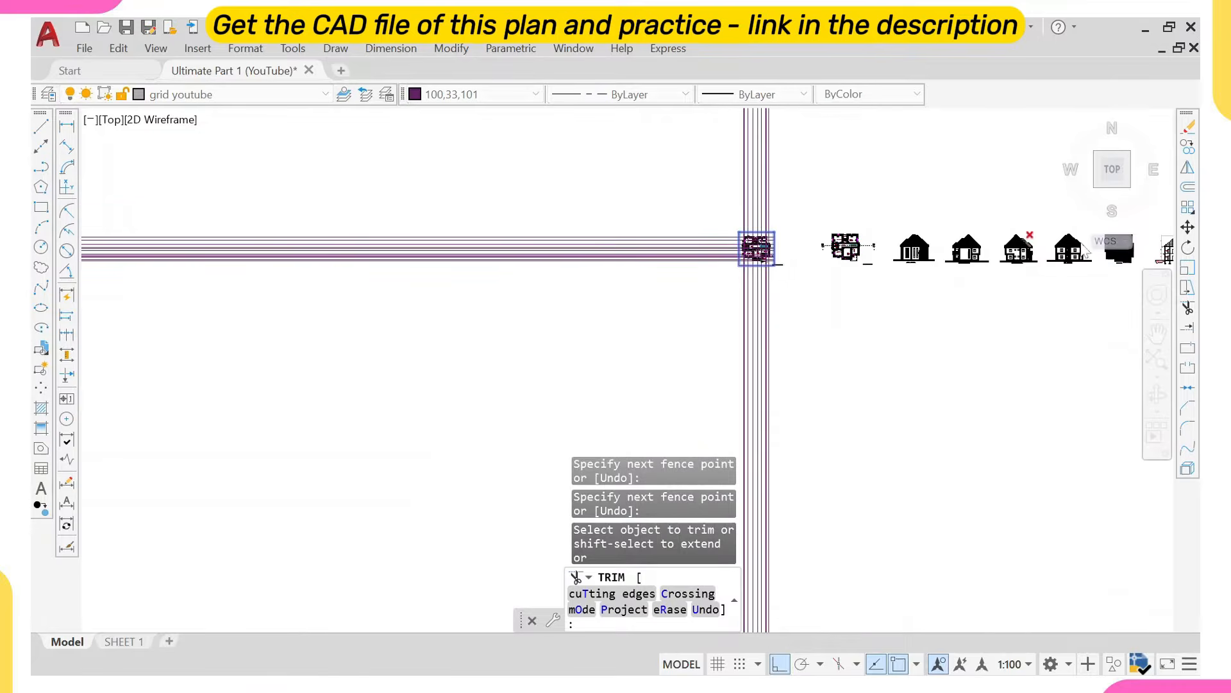
scroll(785, 263, "up", 2)
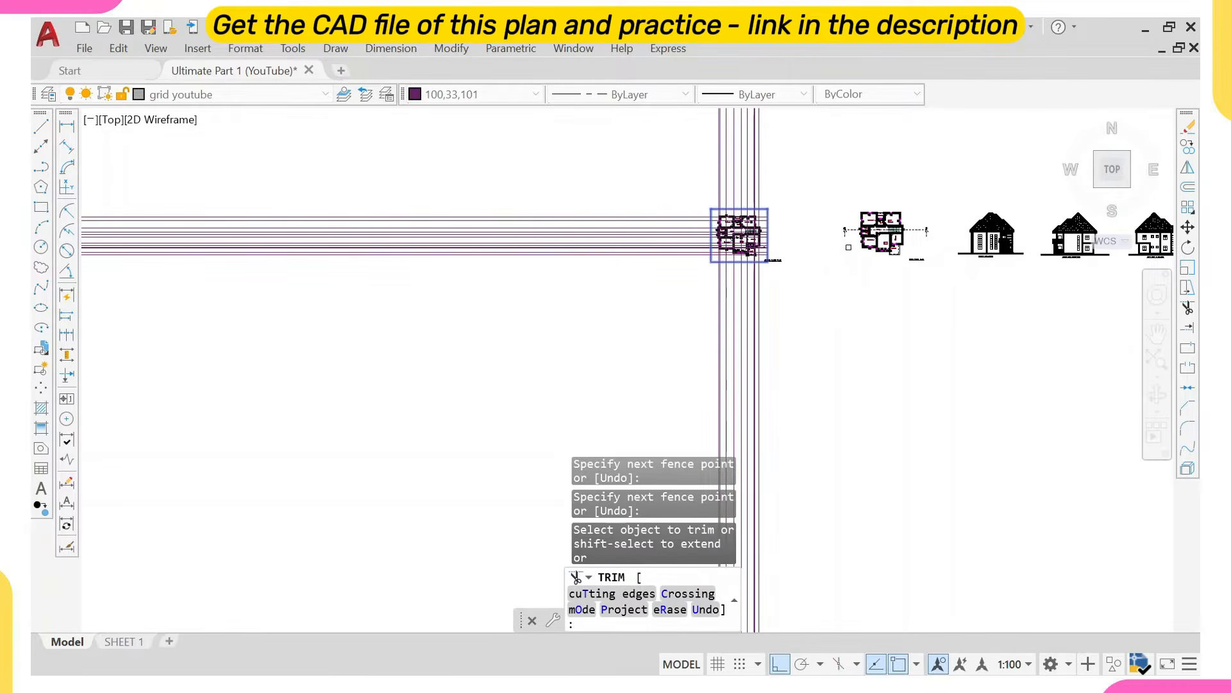
left_click(860, 258)
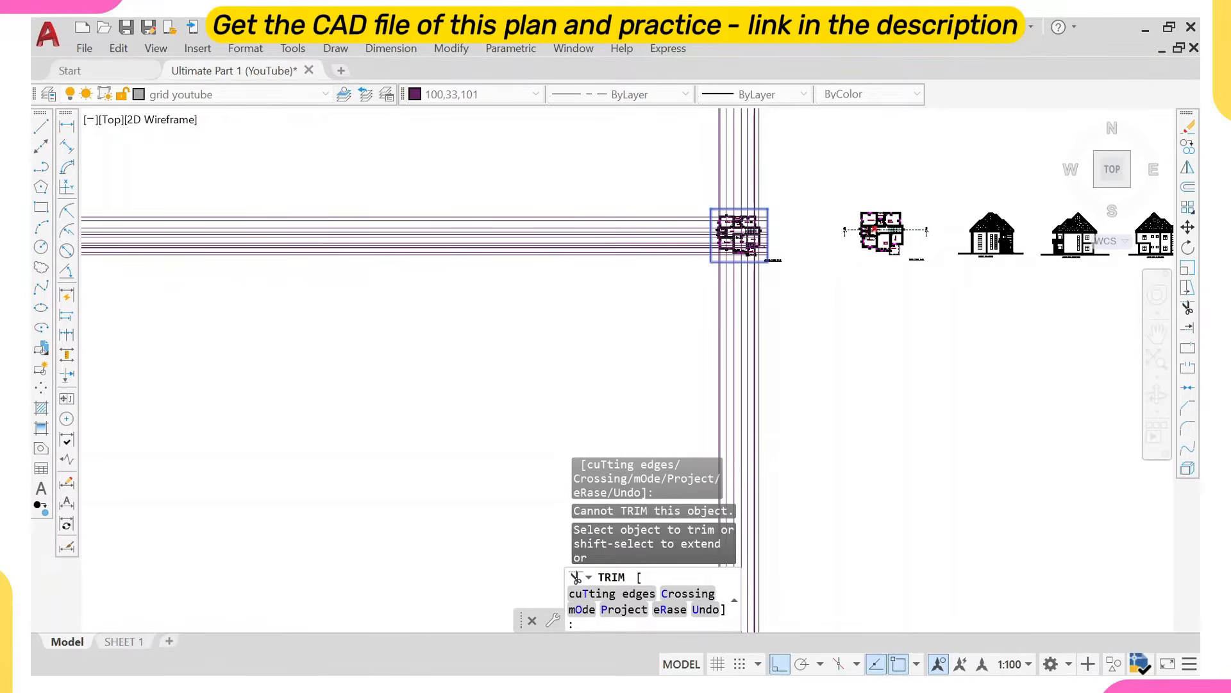
left_click(775, 330)
left_click(692, 330)
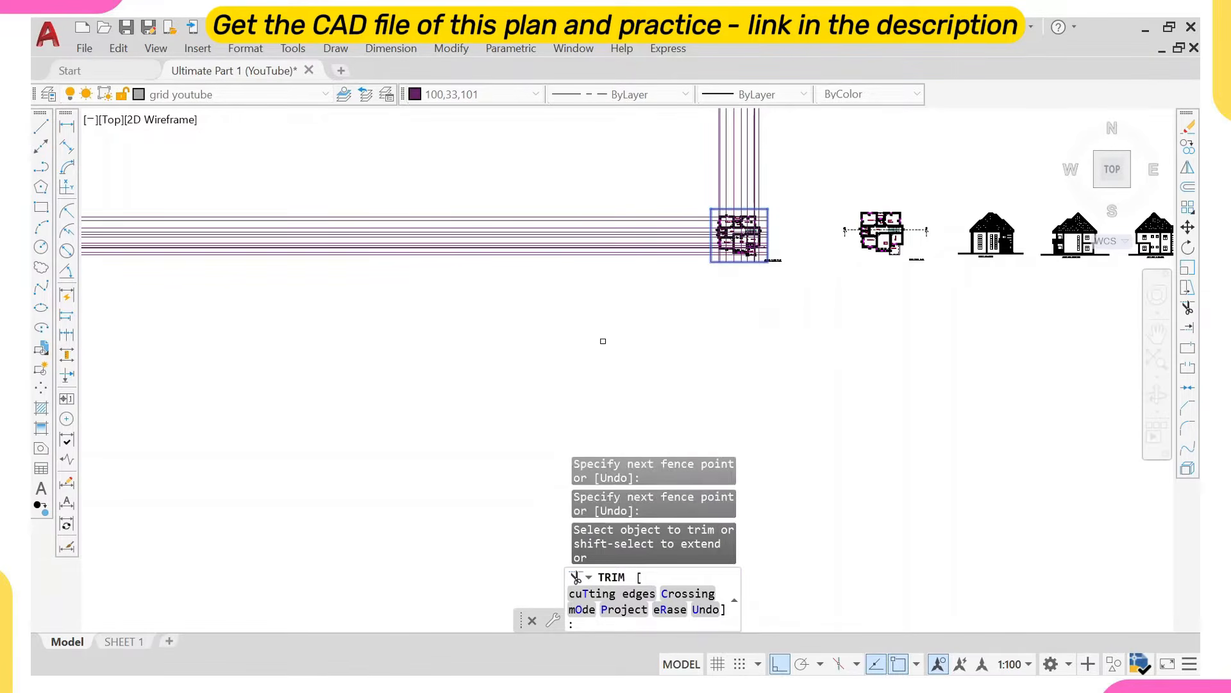
Trim the horizontal construction lines left of the rectangle and the vertical ones above it, and end trimming.
left_click(585, 283)
left_click(588, 202)
left_click(813, 165)
left_click(813, 166)
left_click(813, 165)
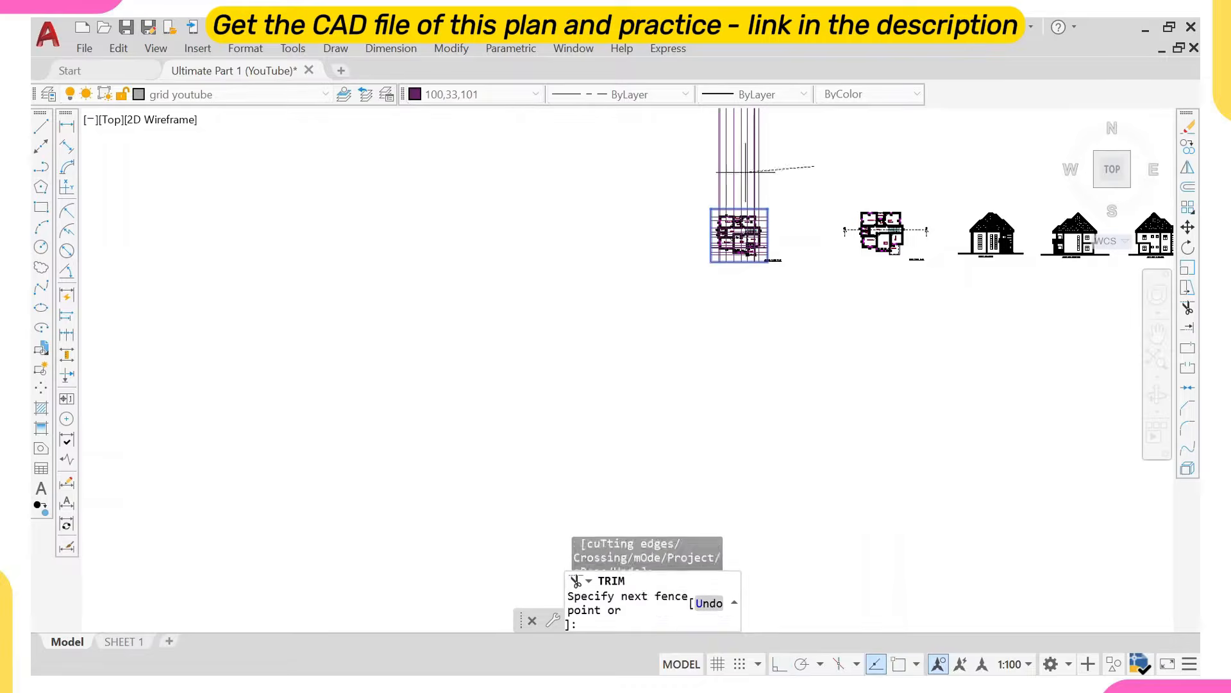
left_click(668, 165)
key("Escape")
scroll(741, 231, "up", 8)
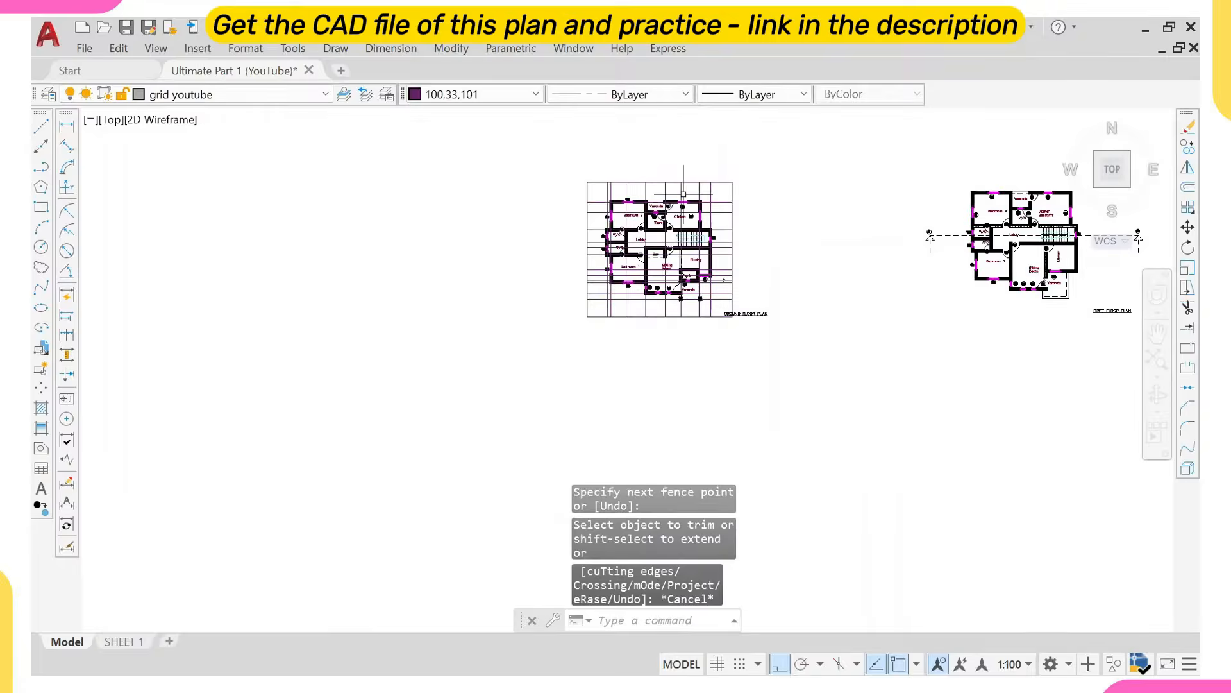
Erase the boundary rectangle around the ground floor plan, keeping the trimmed gridlines.
left_click(558, 204)
left_click(478, 204)
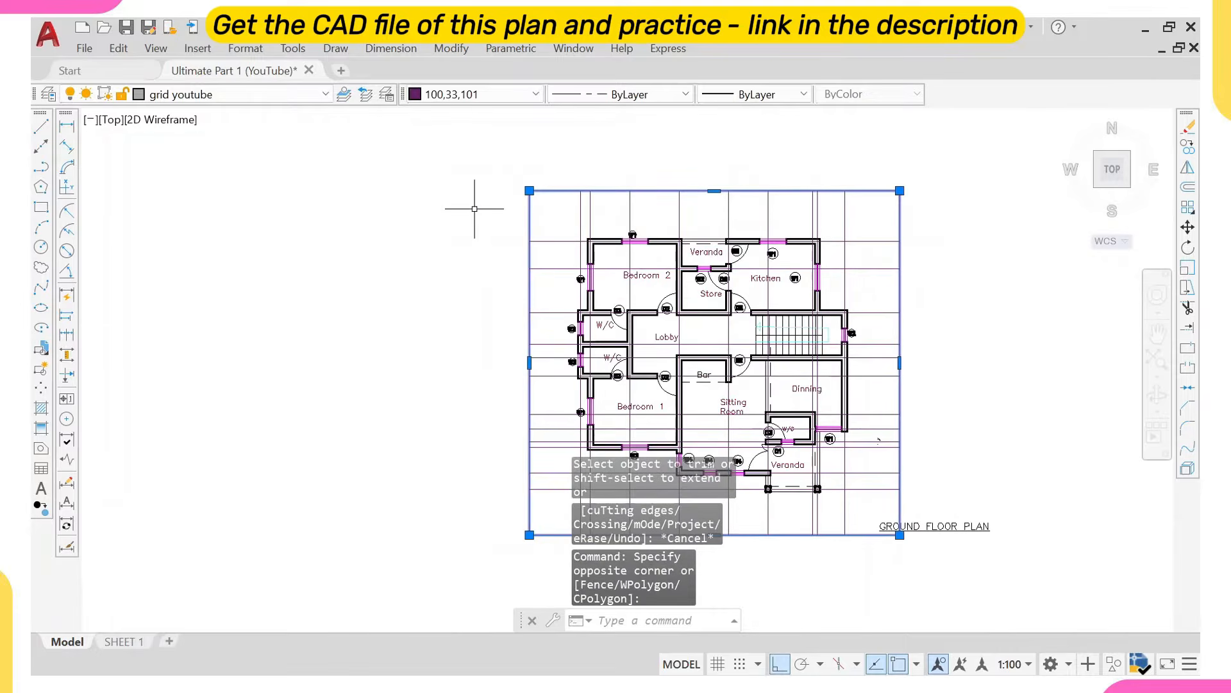
type("e")
key("Return")
middle_click_drag(647, 272, 555, 231)
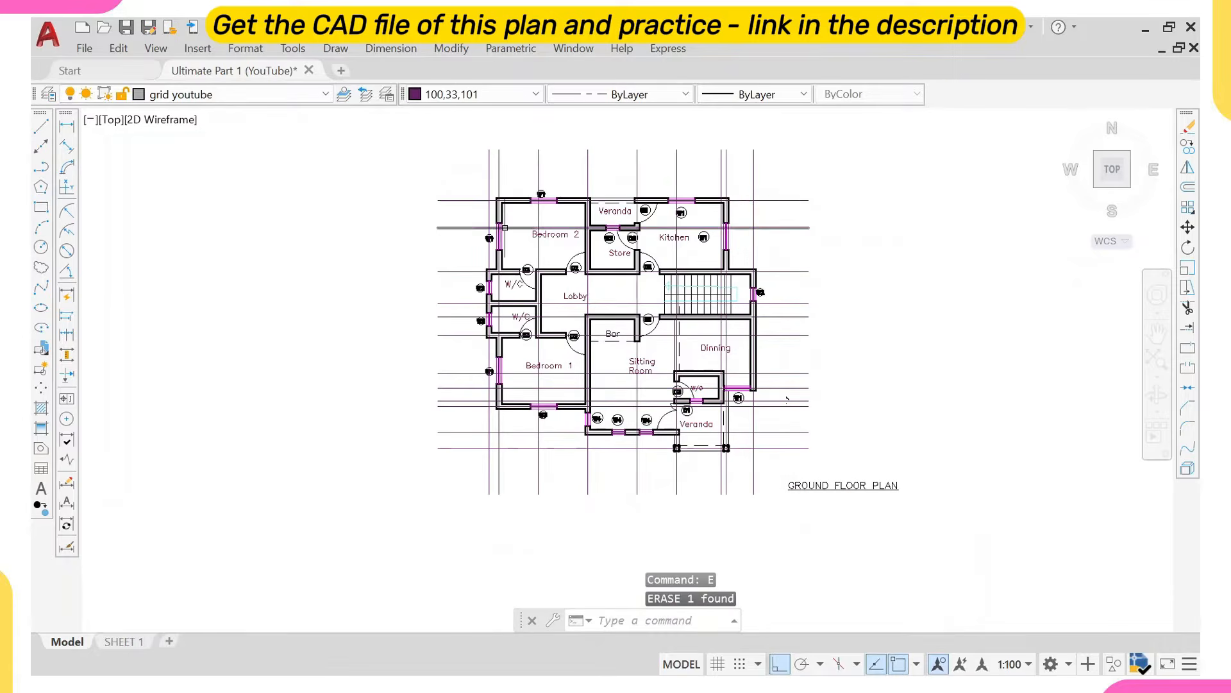
Make "column youtube" the current layer.
scroll(636, 291, "up", 2)
scroll(631, 293, "down", 2)
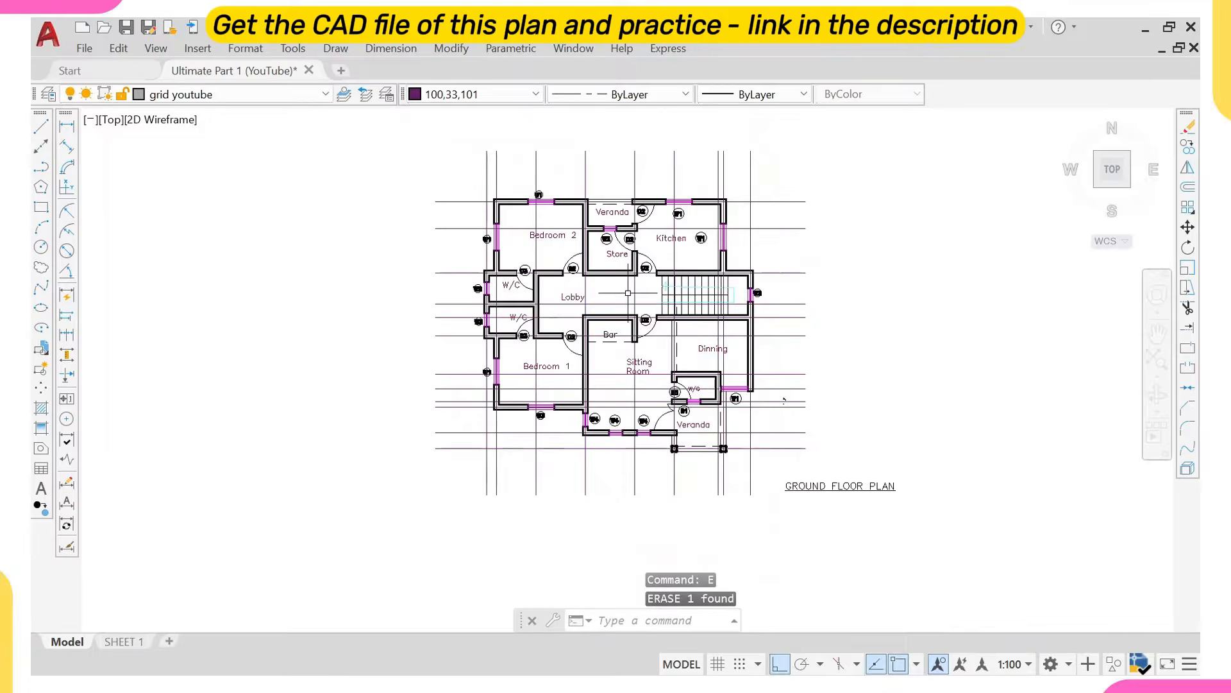
middle_click_drag(626, 304, 542, 320)
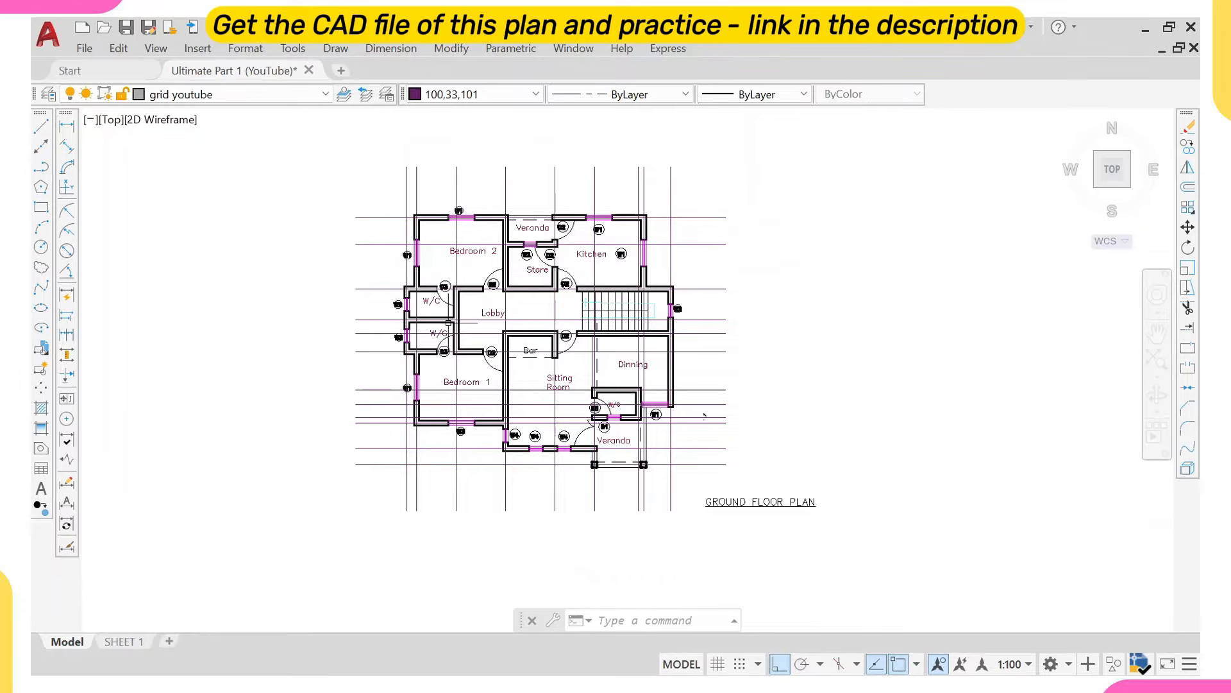
middle_click_drag(404, 304, 540, 324)
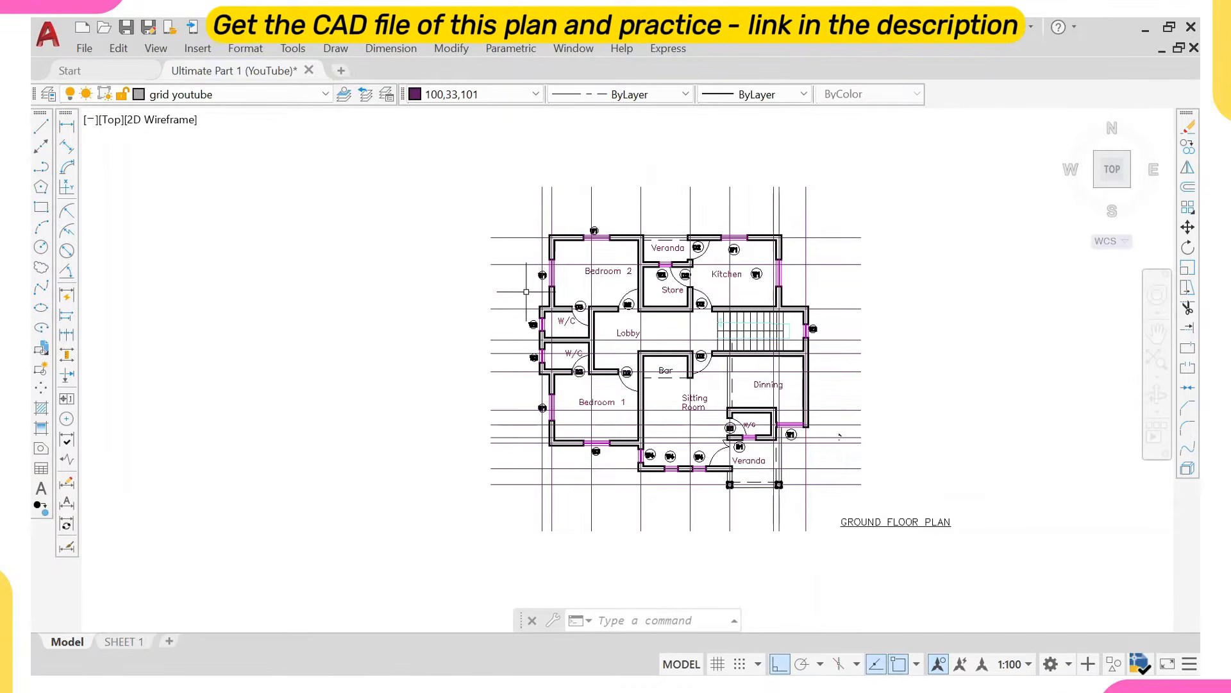
left_click(192, 102)
scroll(205, 321, "down", 5)
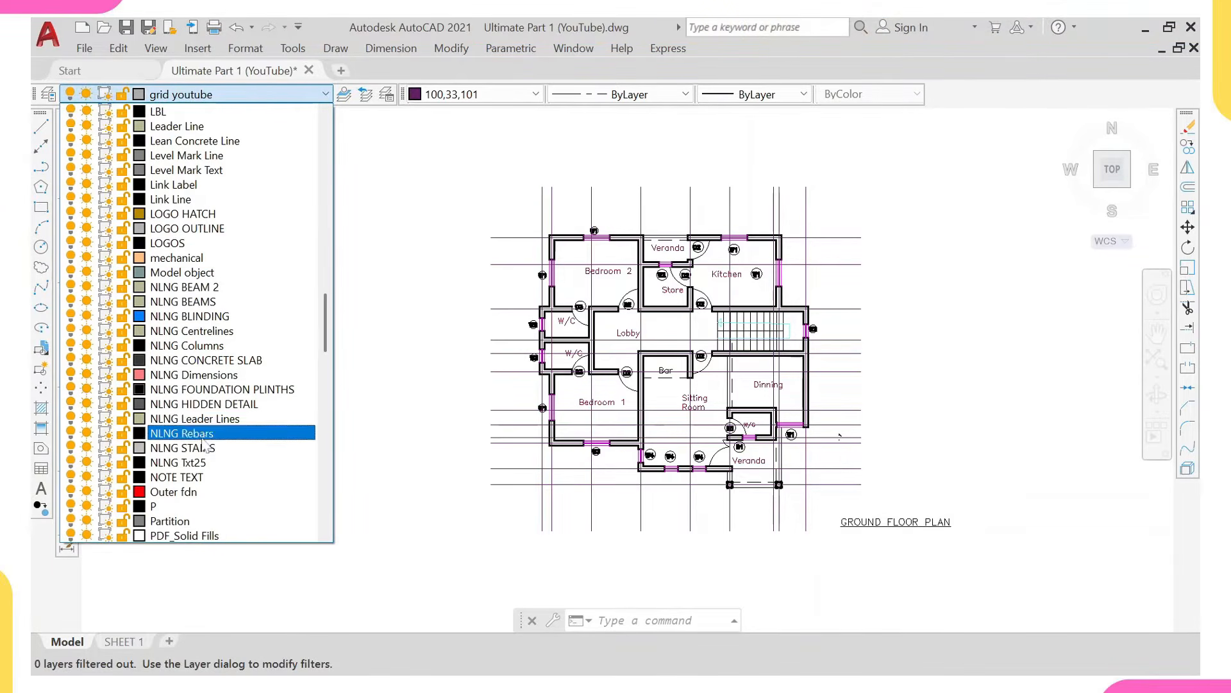
scroll(204, 447, "down", 3)
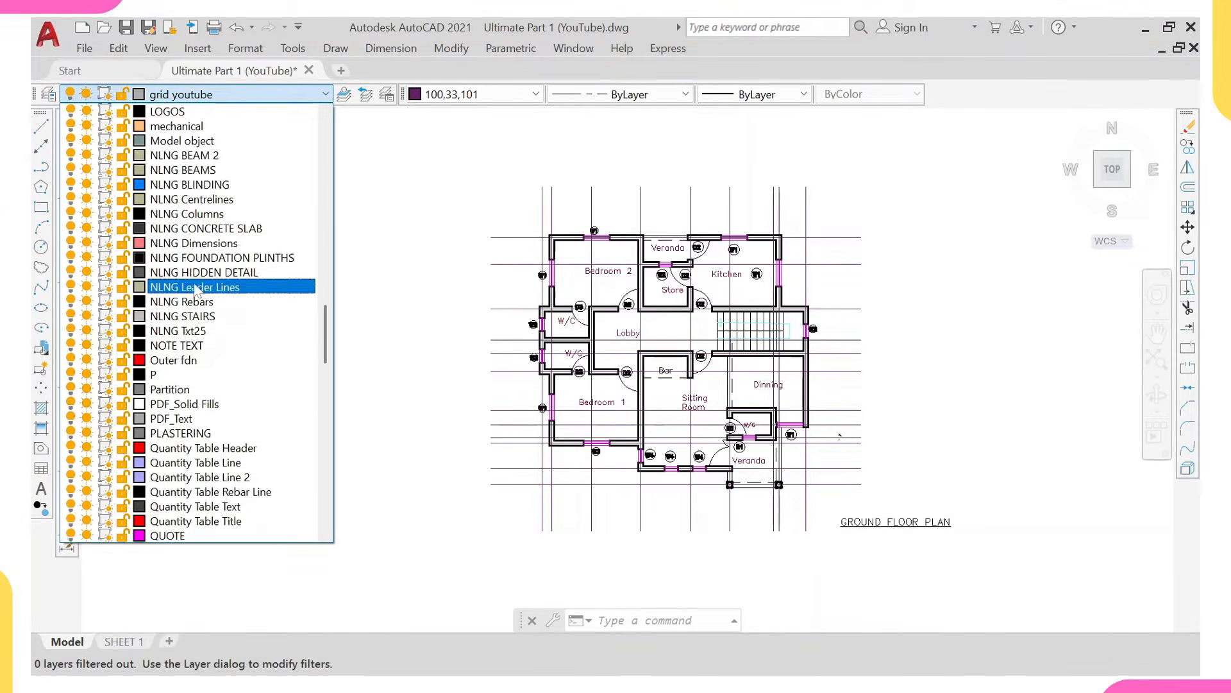
scroll(195, 289, "up", 12)
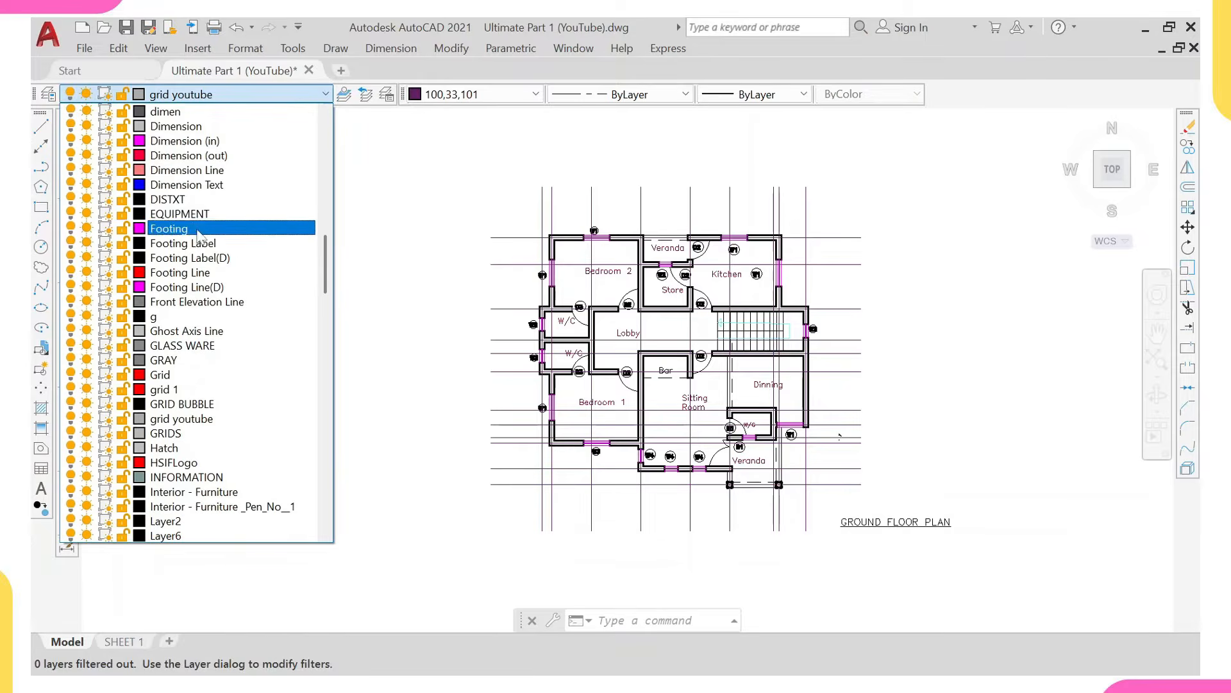
scroll(183, 211, "up", 4)
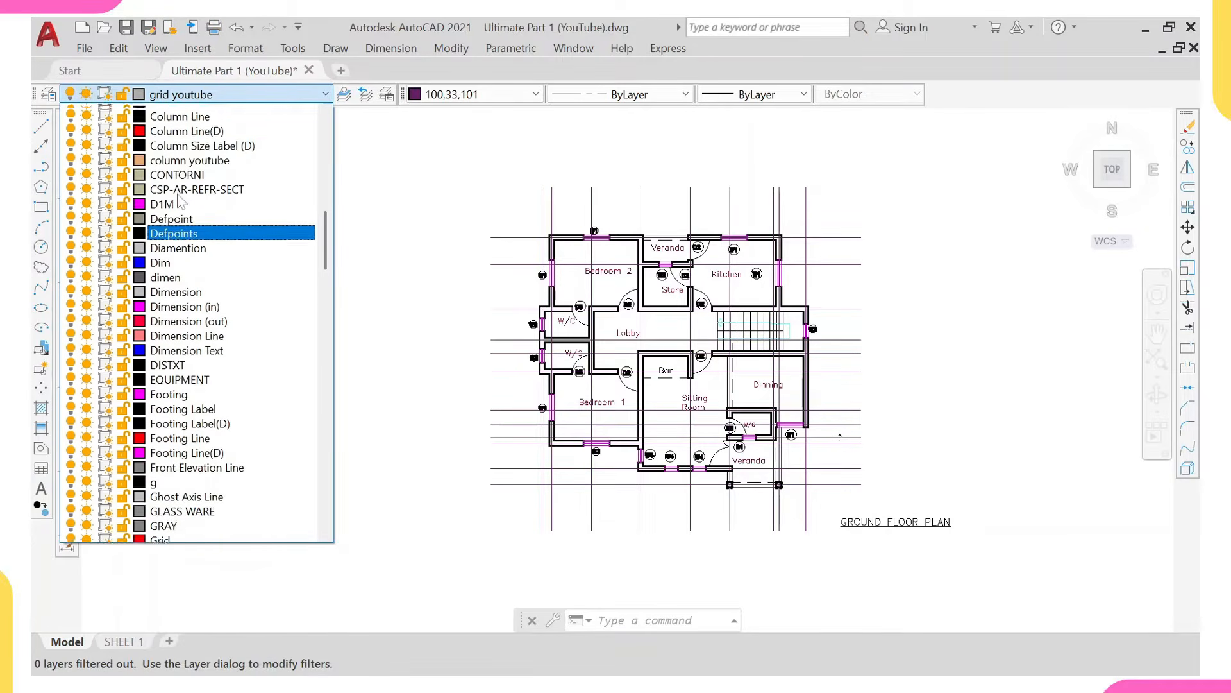
scroll(181, 203, "up", 2)
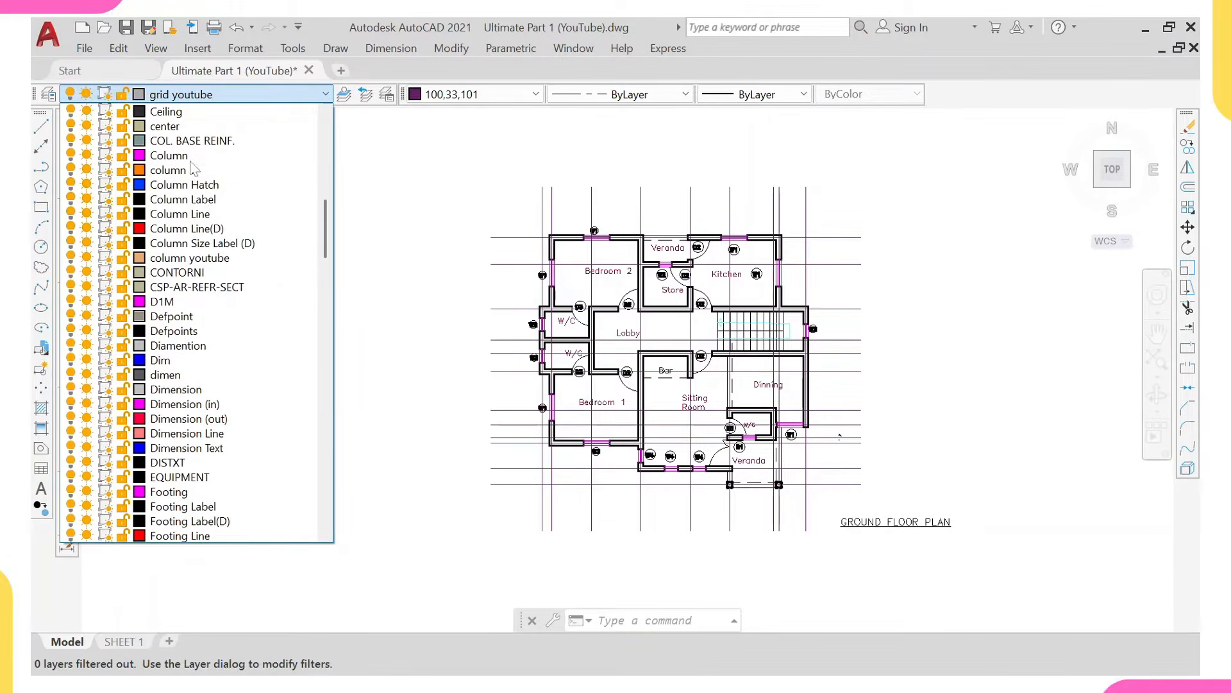
left_click(191, 257)
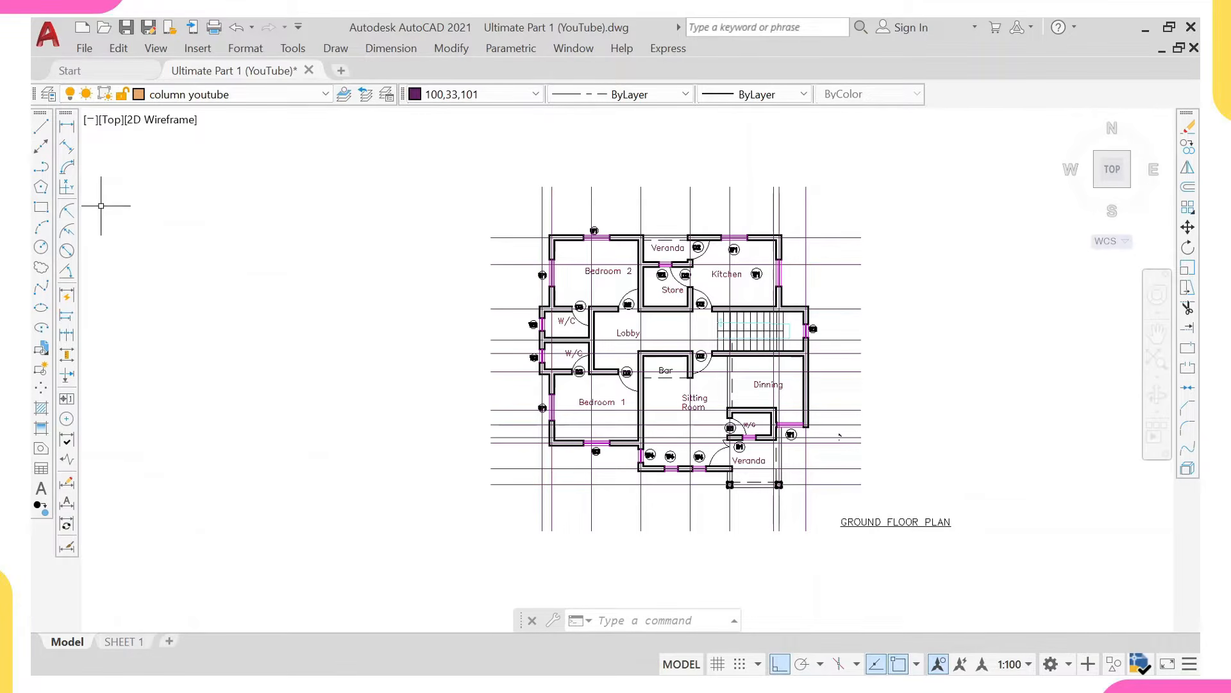
Draw a 225 by 225 column square (RECTANG) in the empty space to the left of the ground floor plan.
type("REC")
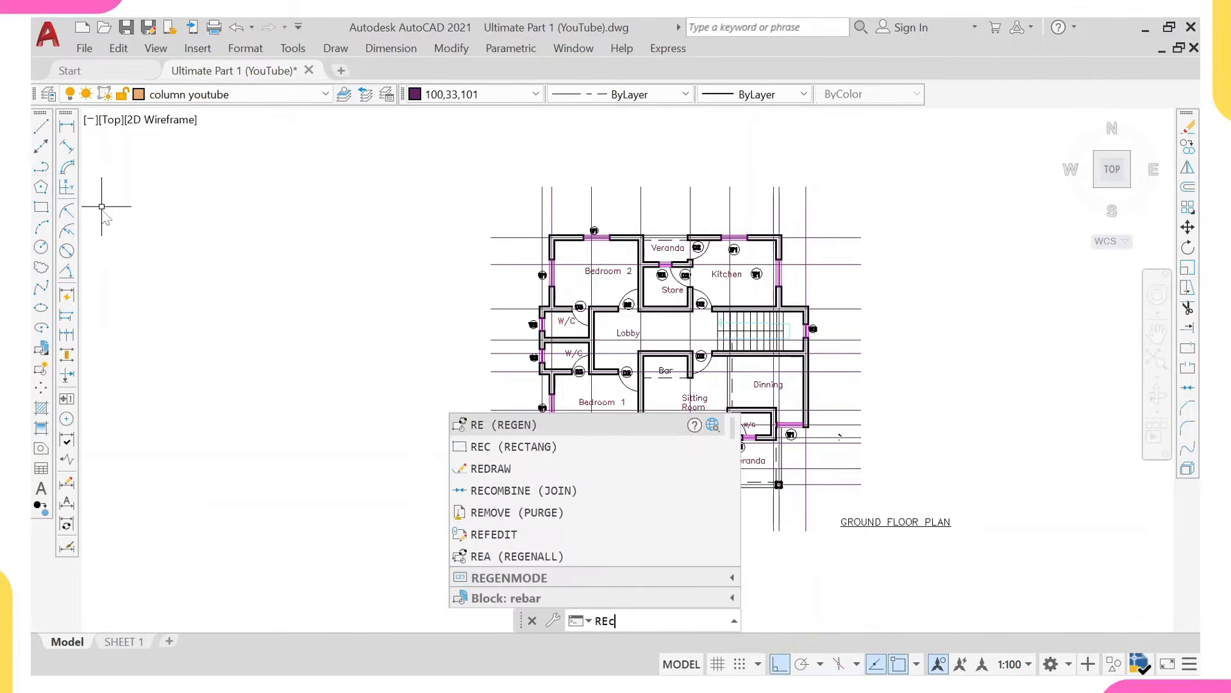
key("Return")
scroll(404, 255, "up", 2)
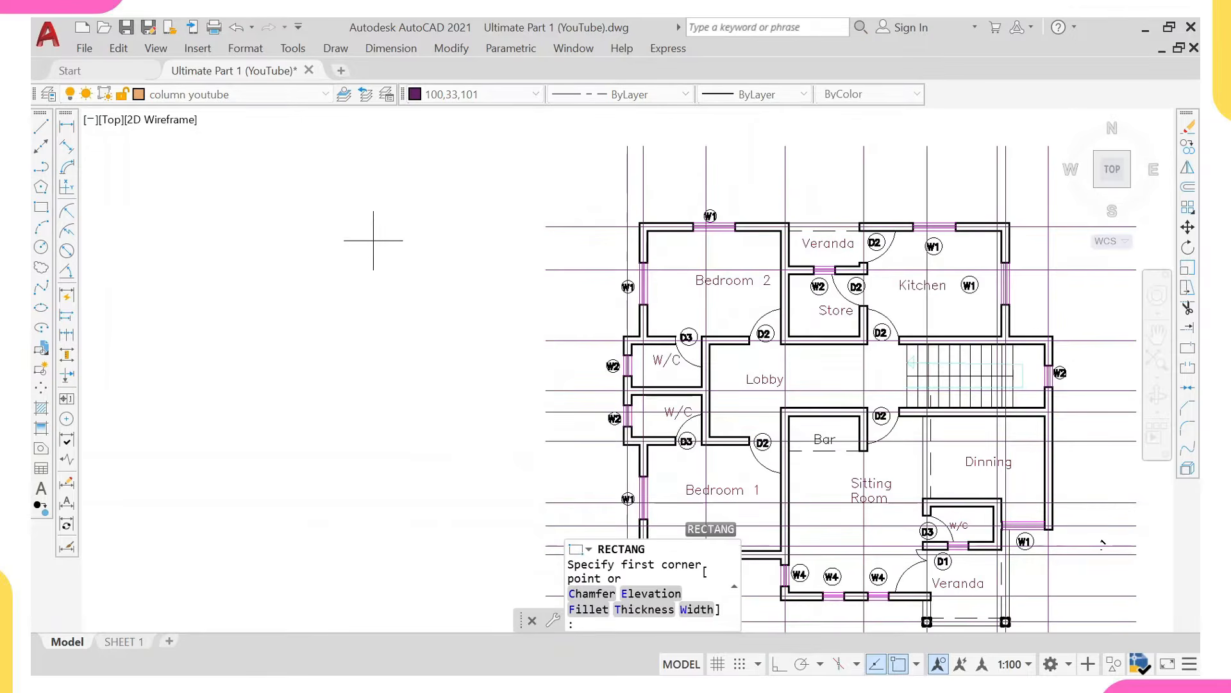
left_click(387, 241)
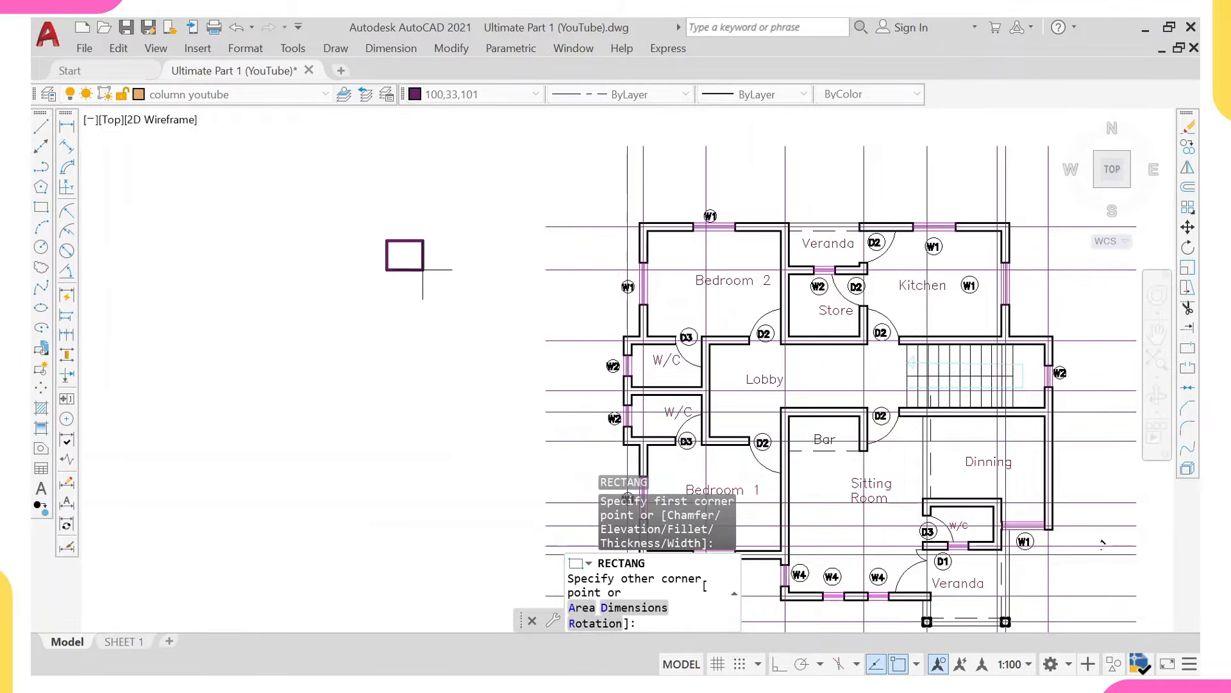
type("@225,225")
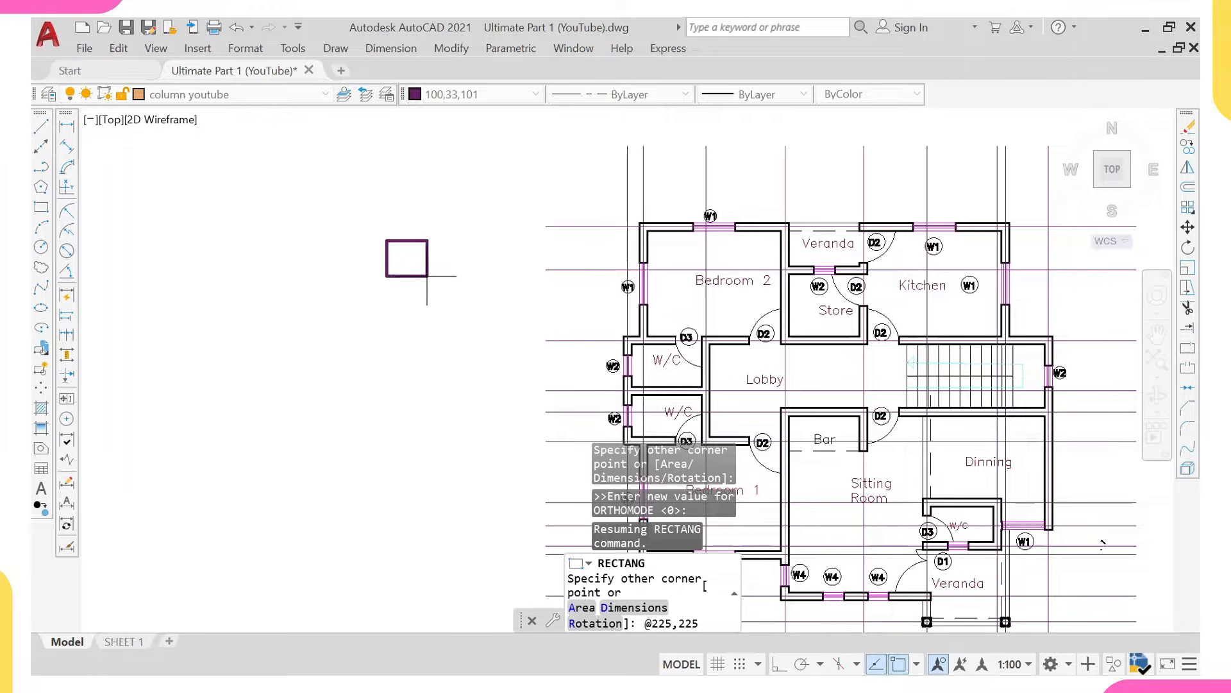
key("Return")
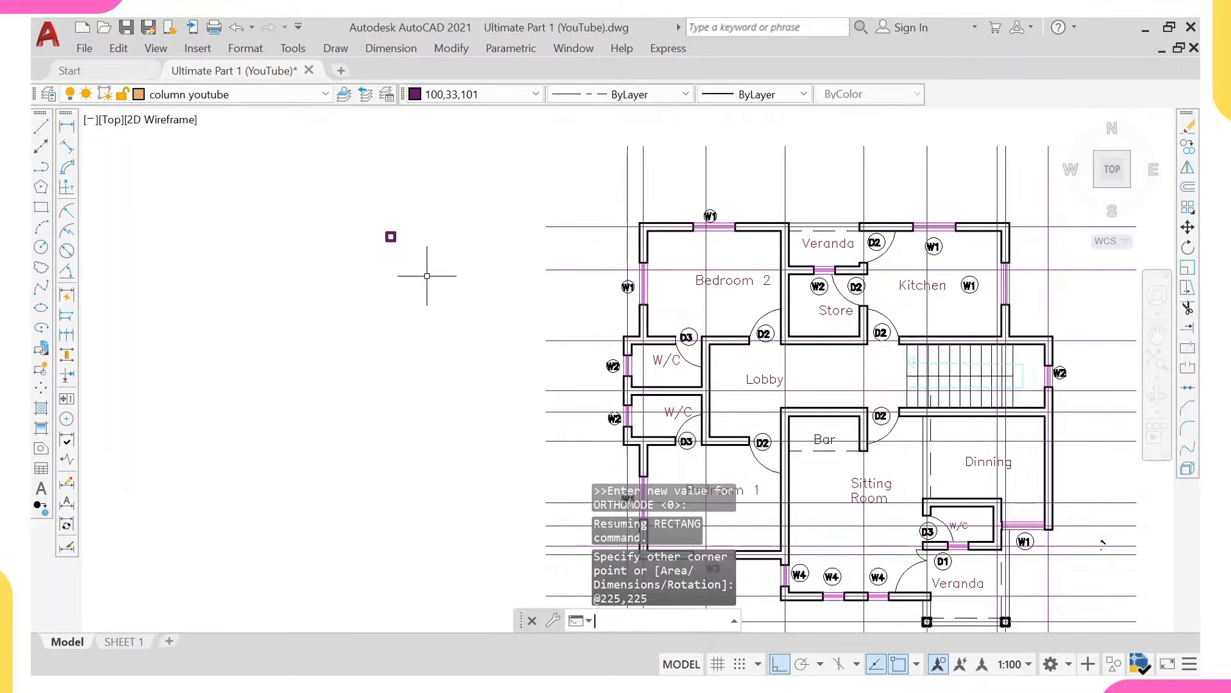
scroll(393, 233, "up", 5)
scroll(431, 239, "down", 4)
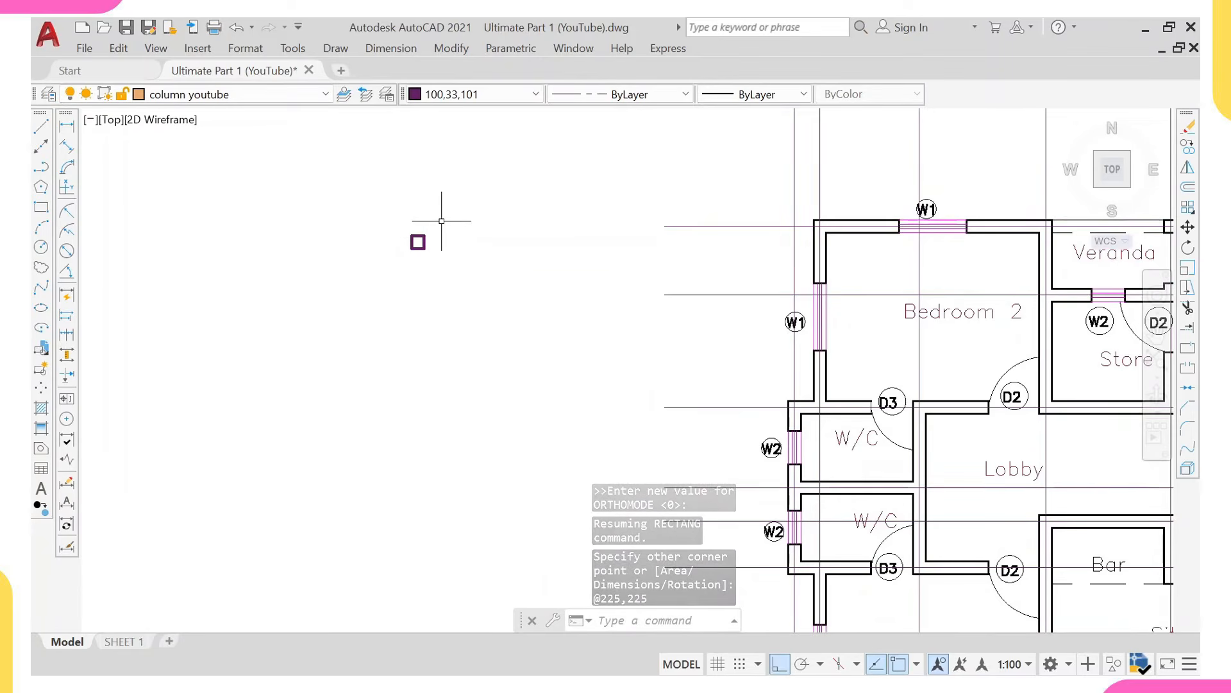
scroll(438, 226, "down", 4)
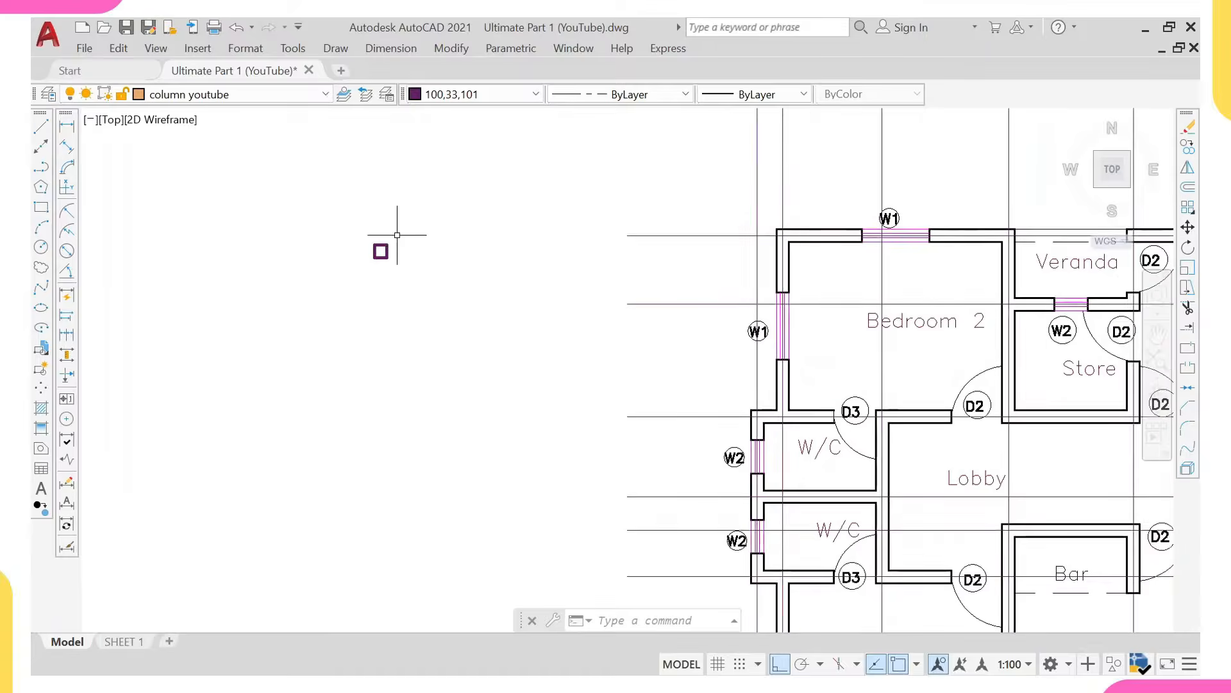
middle_click_drag(594, 274, 491, 286)
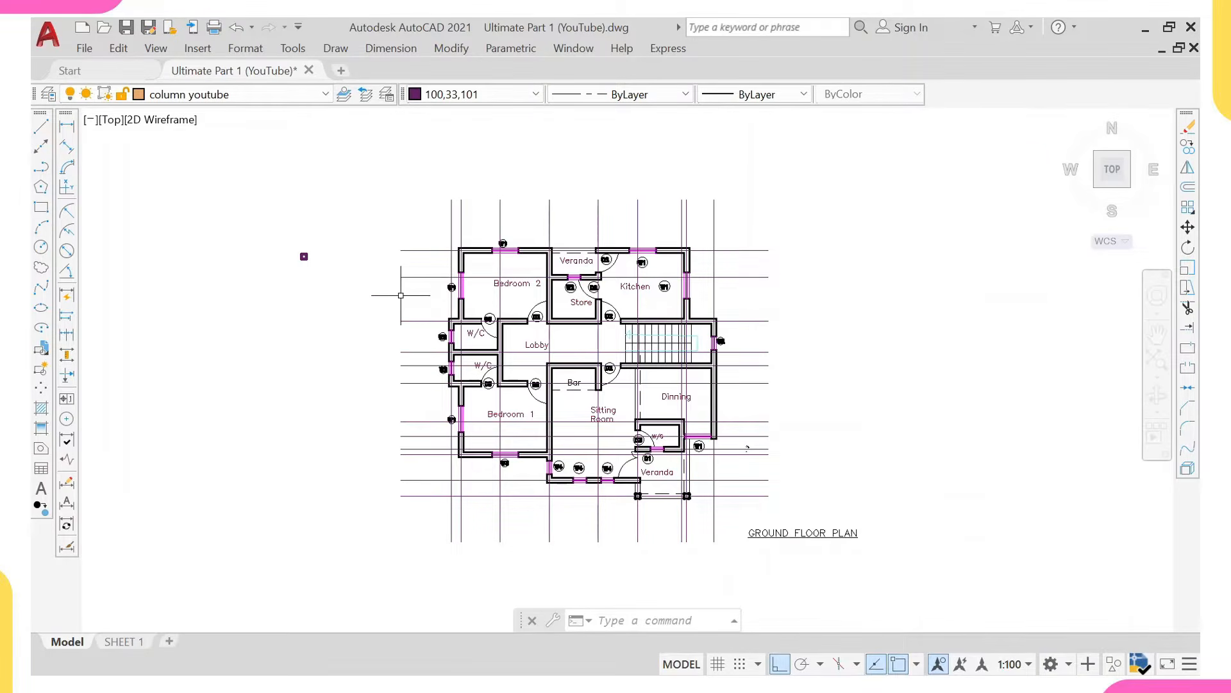
scroll(302, 257, "up", 4)
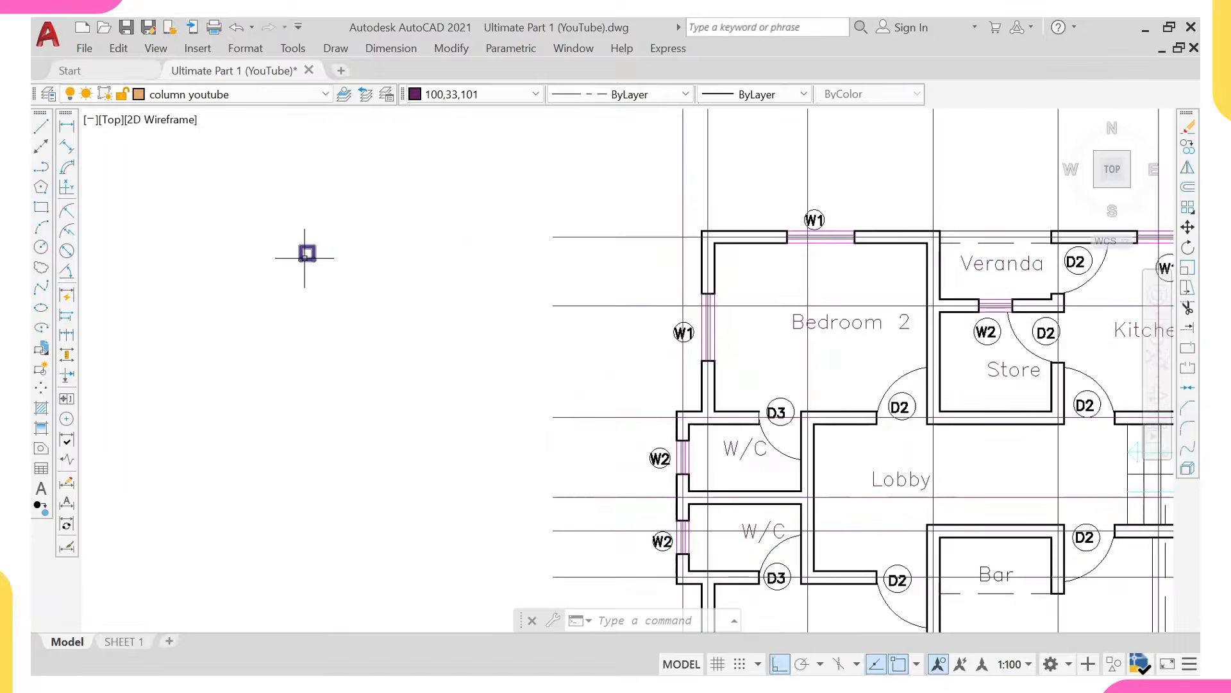
mouse_move(307, 255)
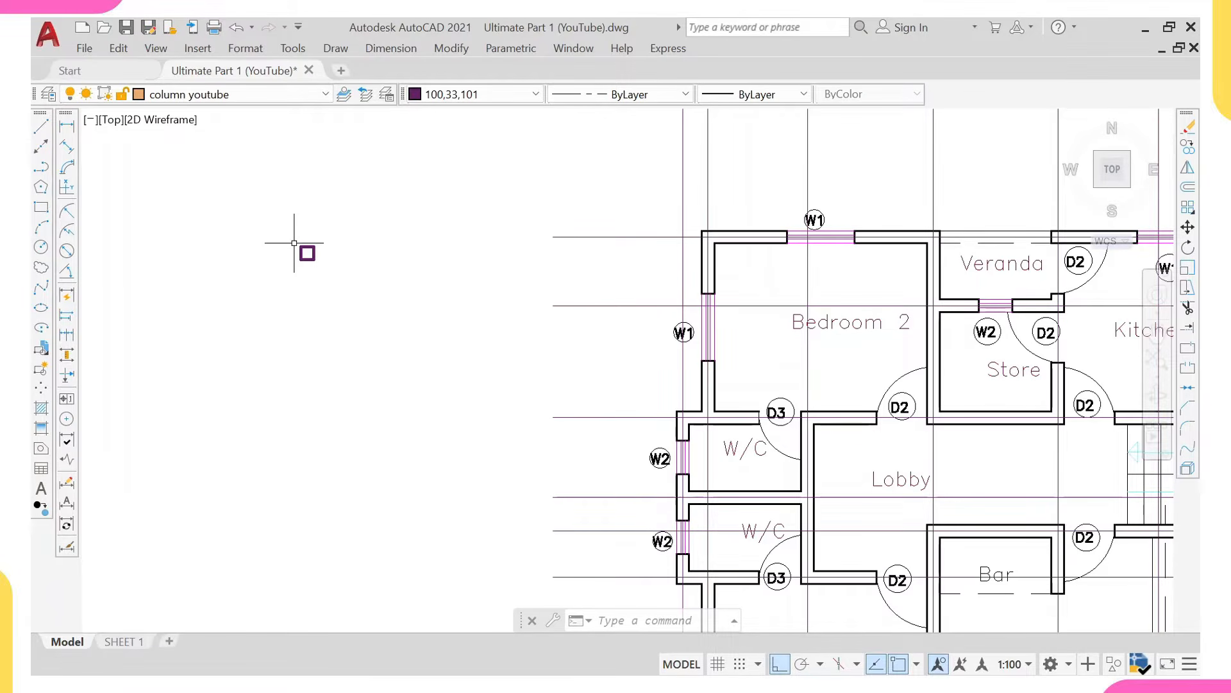
scroll(314, 253, "down", 2)
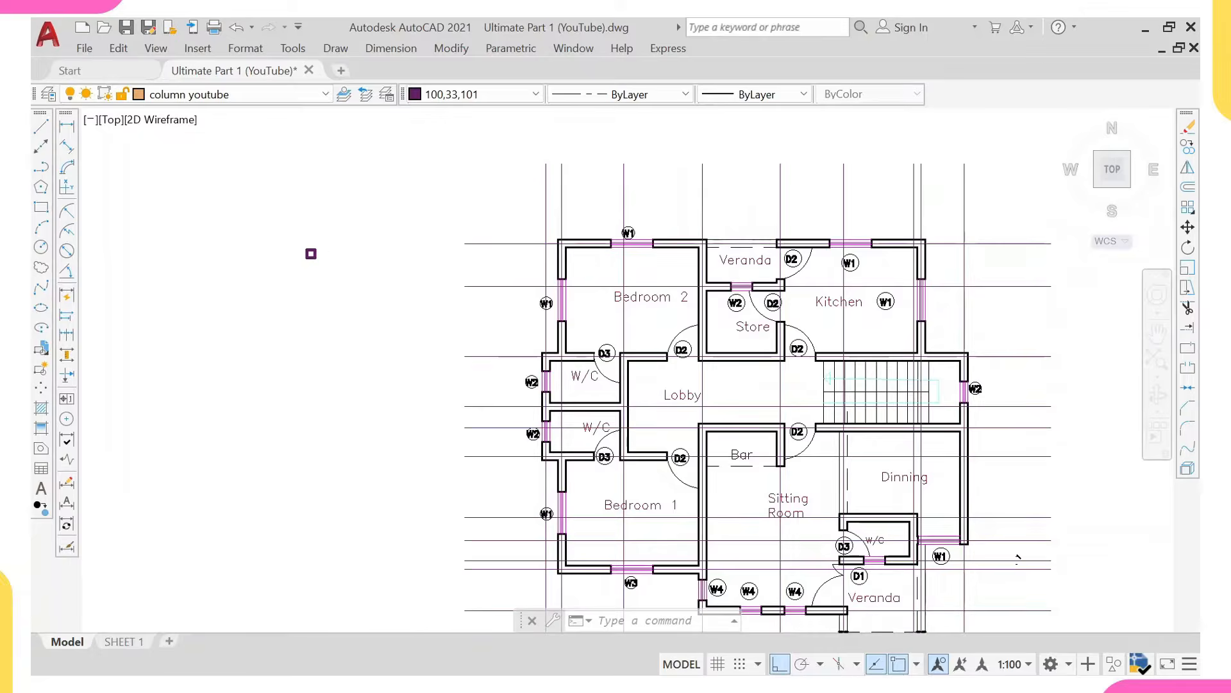
scroll(300, 243, "up", 2)
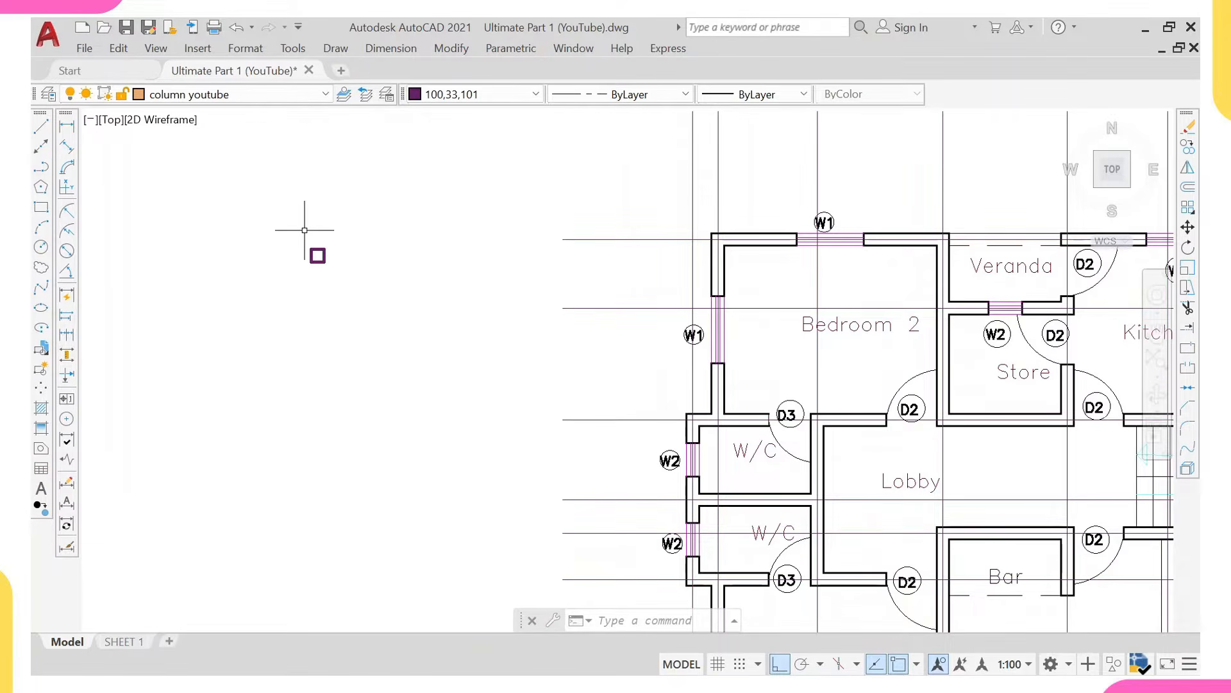
Copy the column square by its centre onto the gridline intersection at Bedroom 2's upper-left corner, with Ortho off.
left_click(304, 231)
left_click(352, 271)
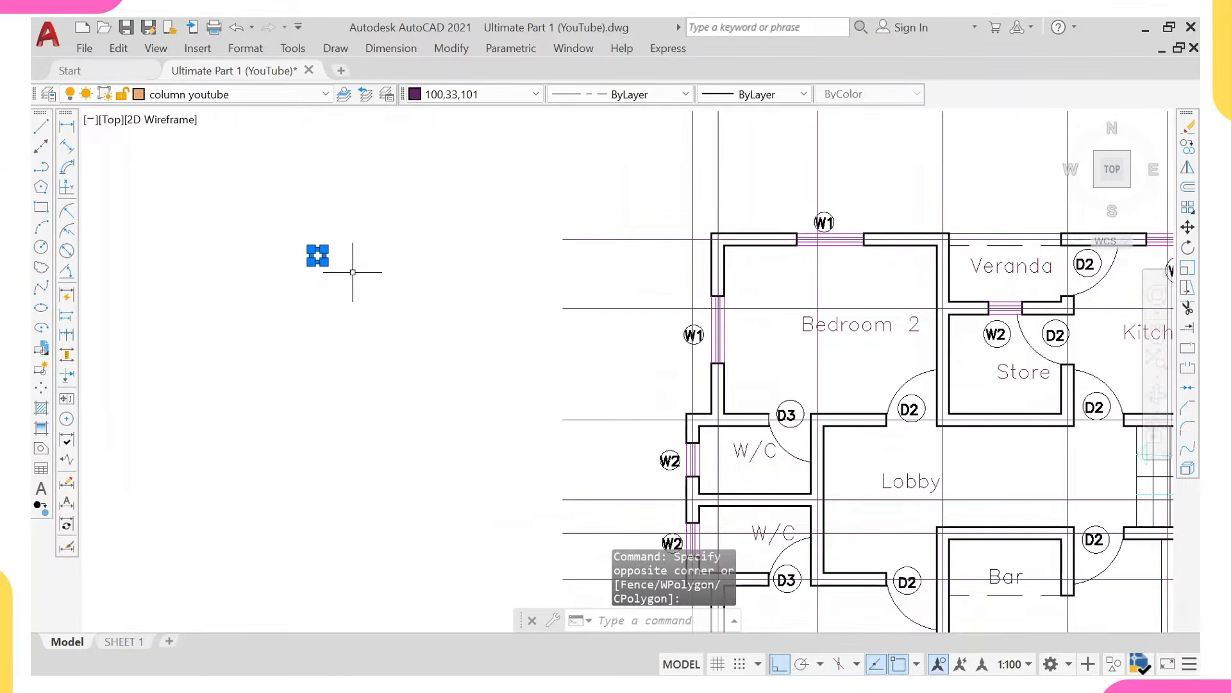
type("co")
key("Return")
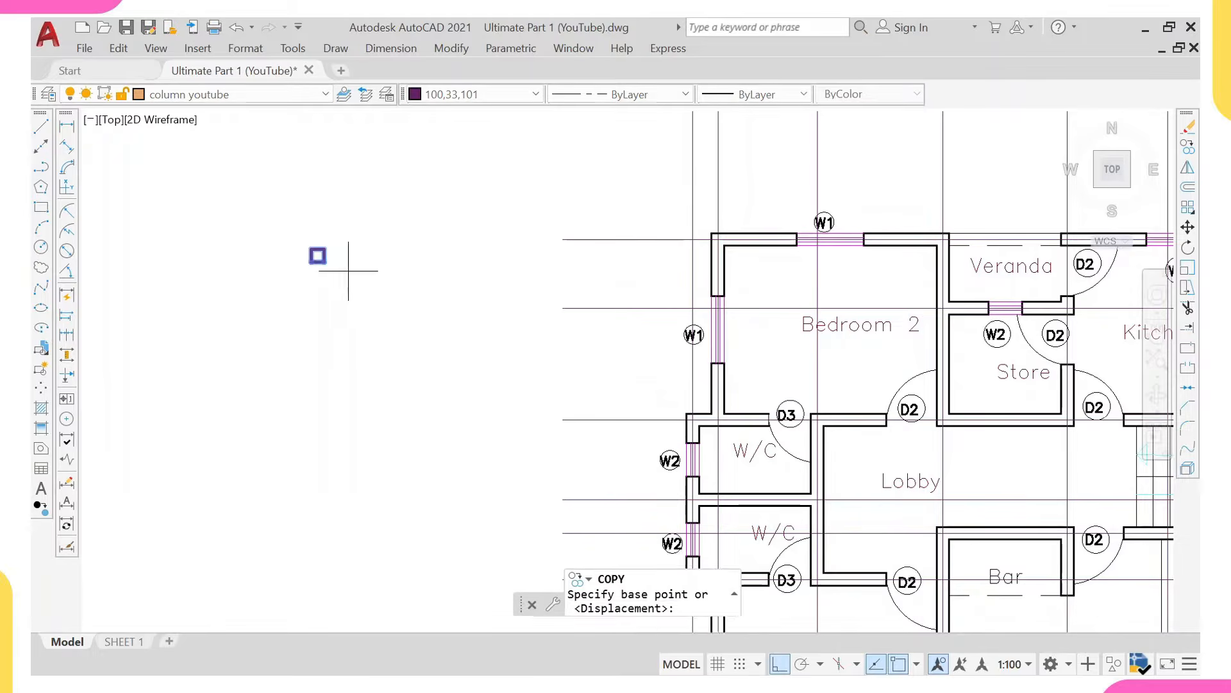
left_click(293, 250)
scroll(436, 226, "down", 3)
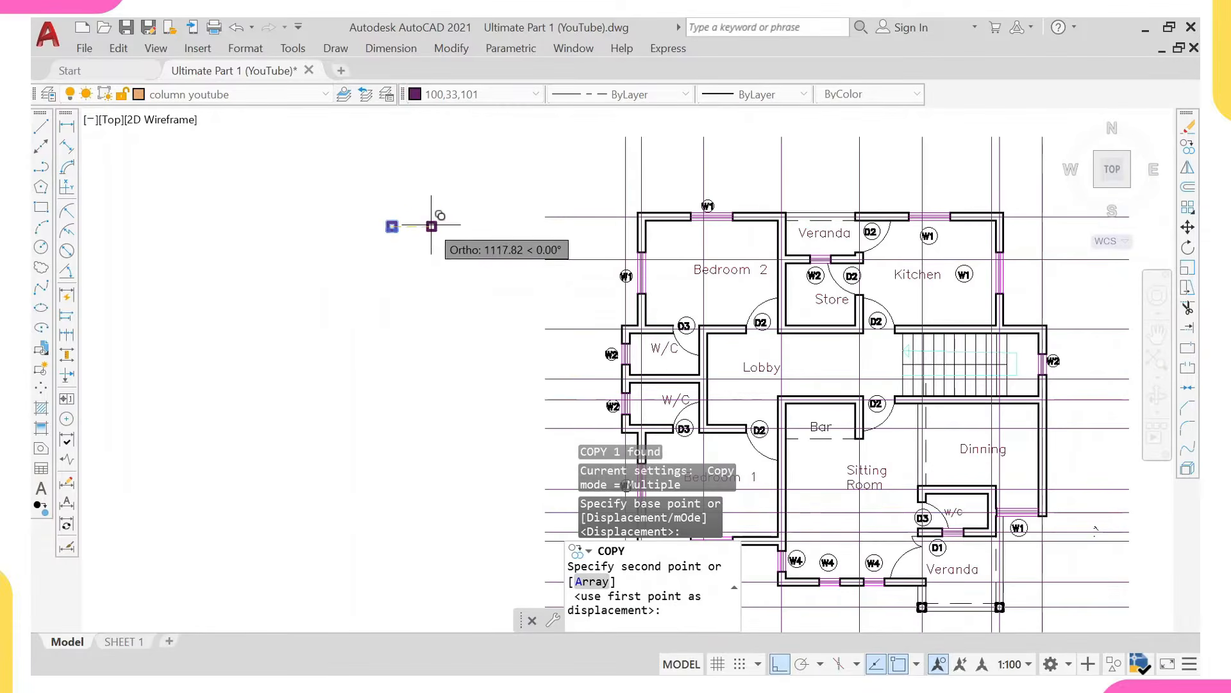
scroll(643, 212, "up", 8)
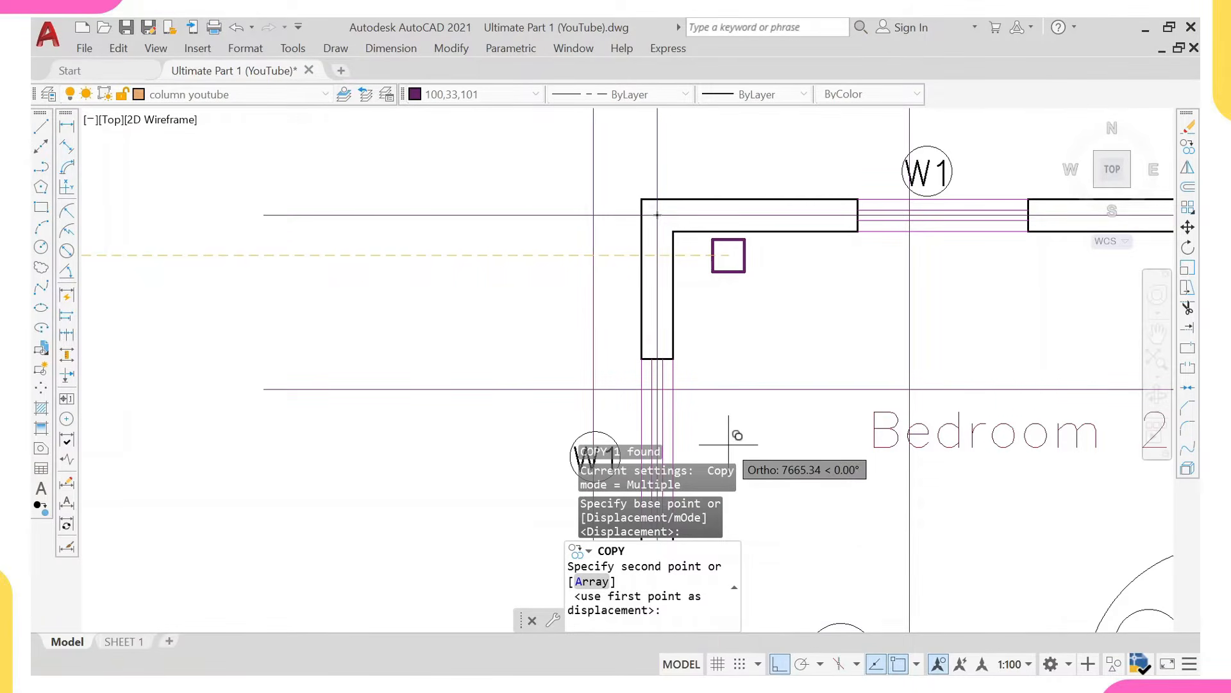
key("F8")
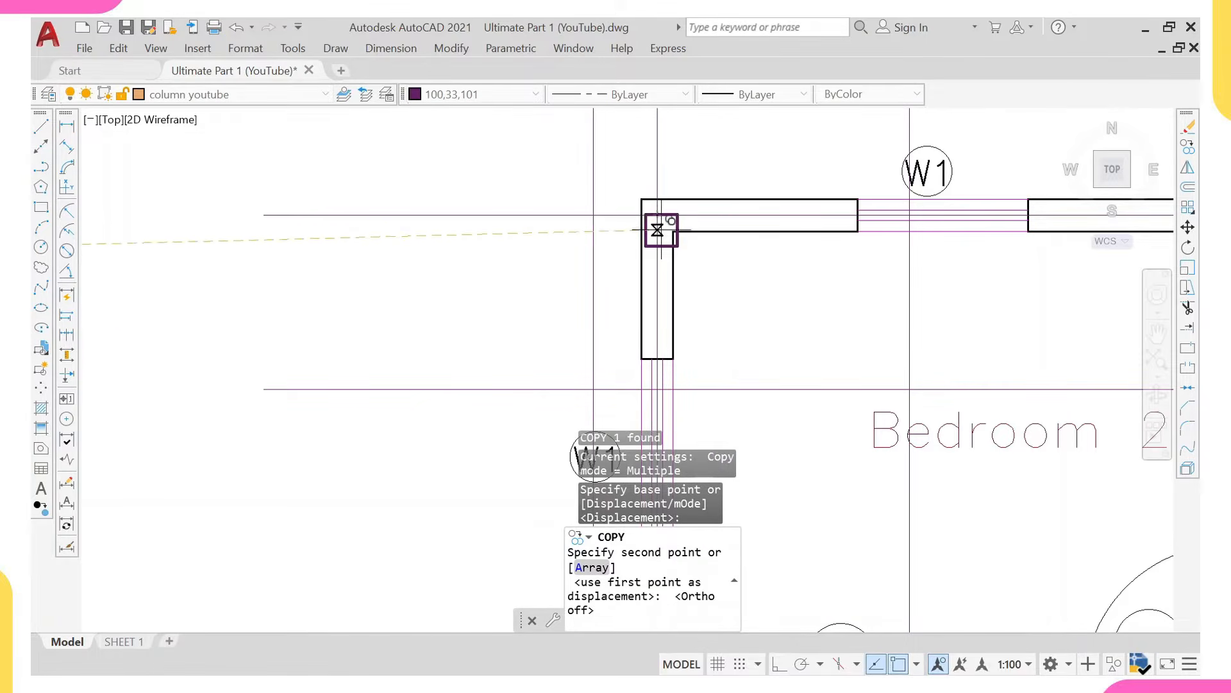
left_click(657, 215)
Place column copies on the top gridline at the Bedroom 2/Veranda wall and at the Veranda/Kitchen corner.
scroll(710, 178, "down", 3)
scroll(790, 178, "up", 2)
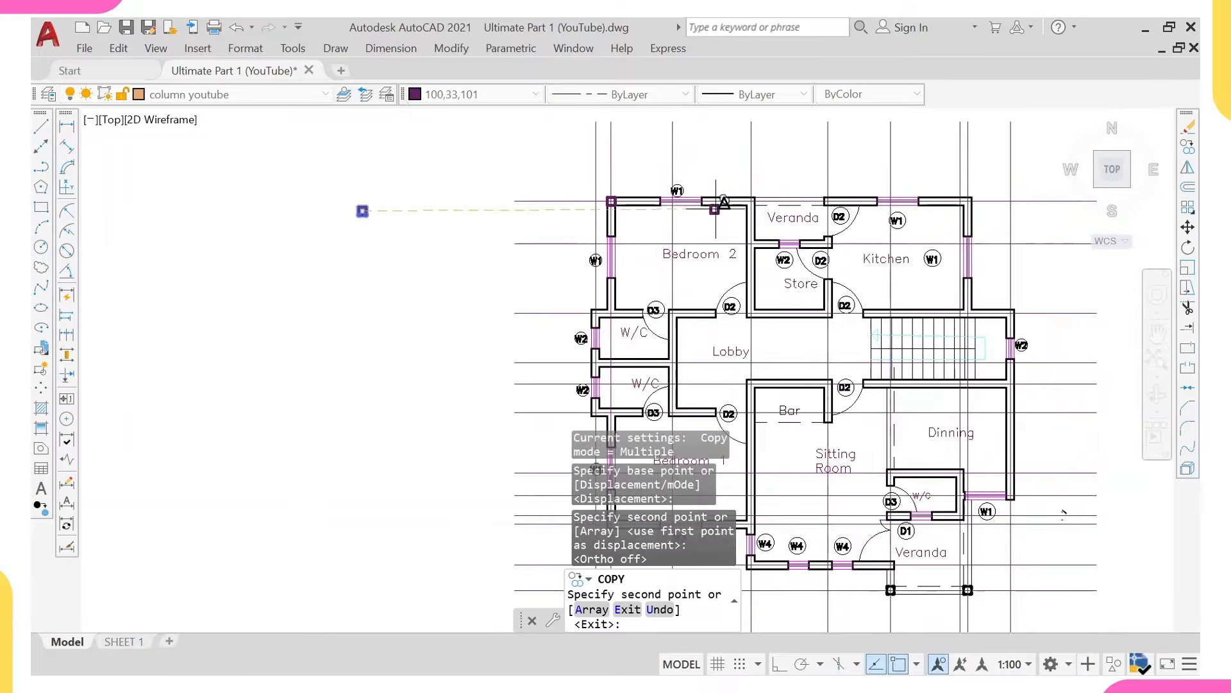
scroll(790, 178, "up", 2)
left_click(744, 206)
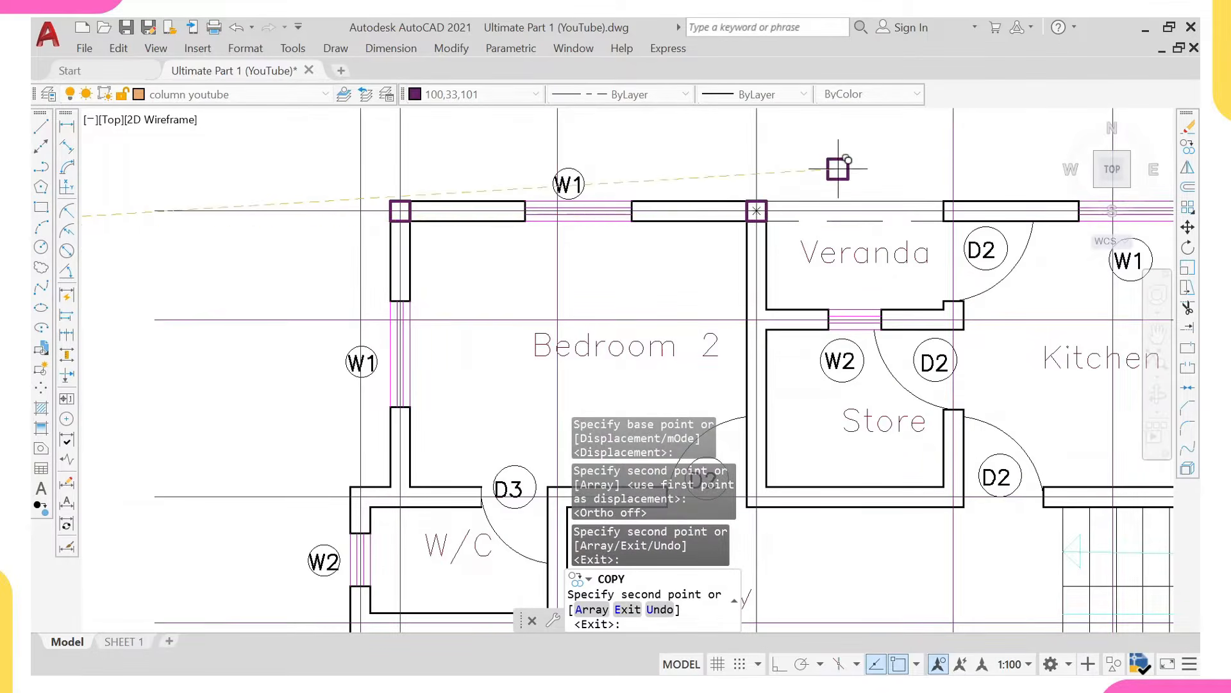
scroll(911, 192, "down", 2)
scroll(801, 237, "down", 1)
scroll(758, 229, "up", 3)
left_click(764, 211)
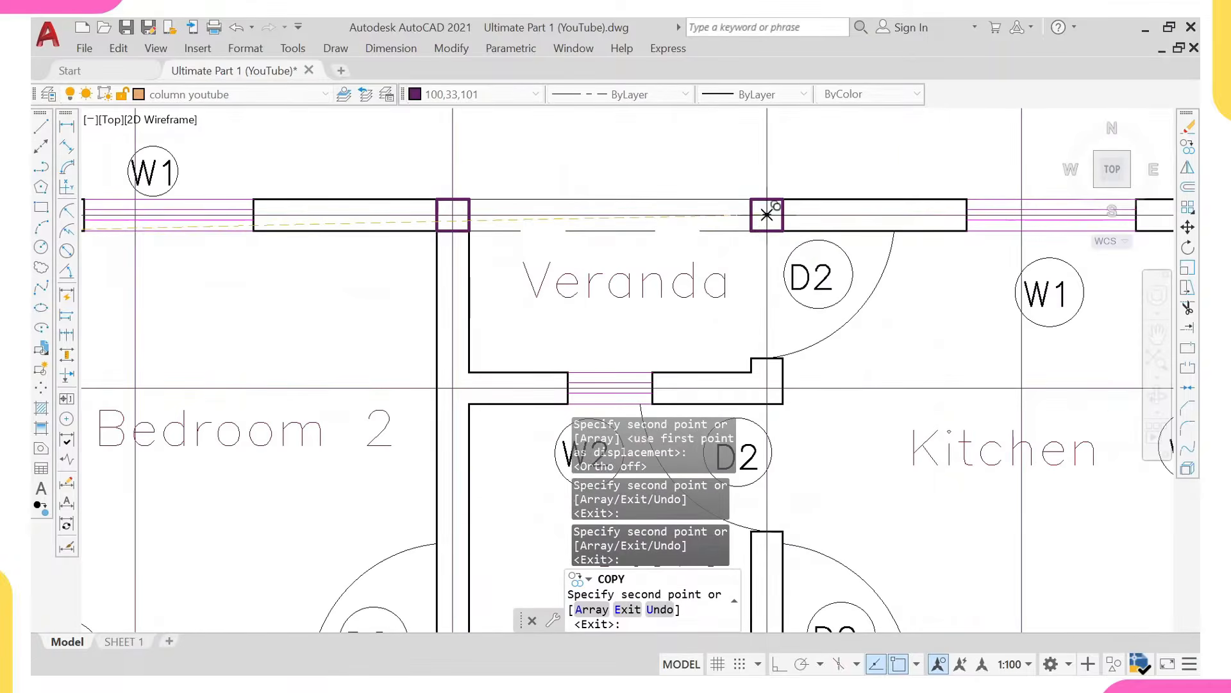
Place another column copy on the gridline intersection at the Kitchen's upper-right corner.
scroll(770, 212, "down", 3)
middle_click_drag(825, 250, 760, 250)
scroll(980, 199, "up", 2)
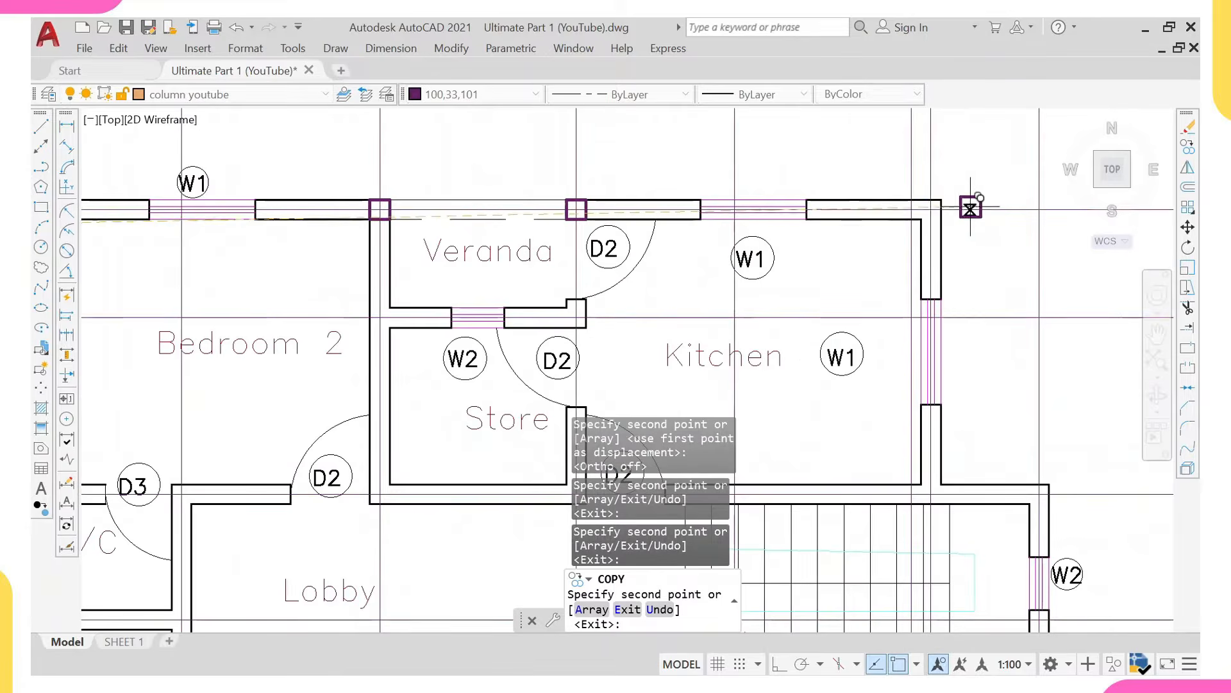
left_click(930, 209)
scroll(781, 220, "down", 3)
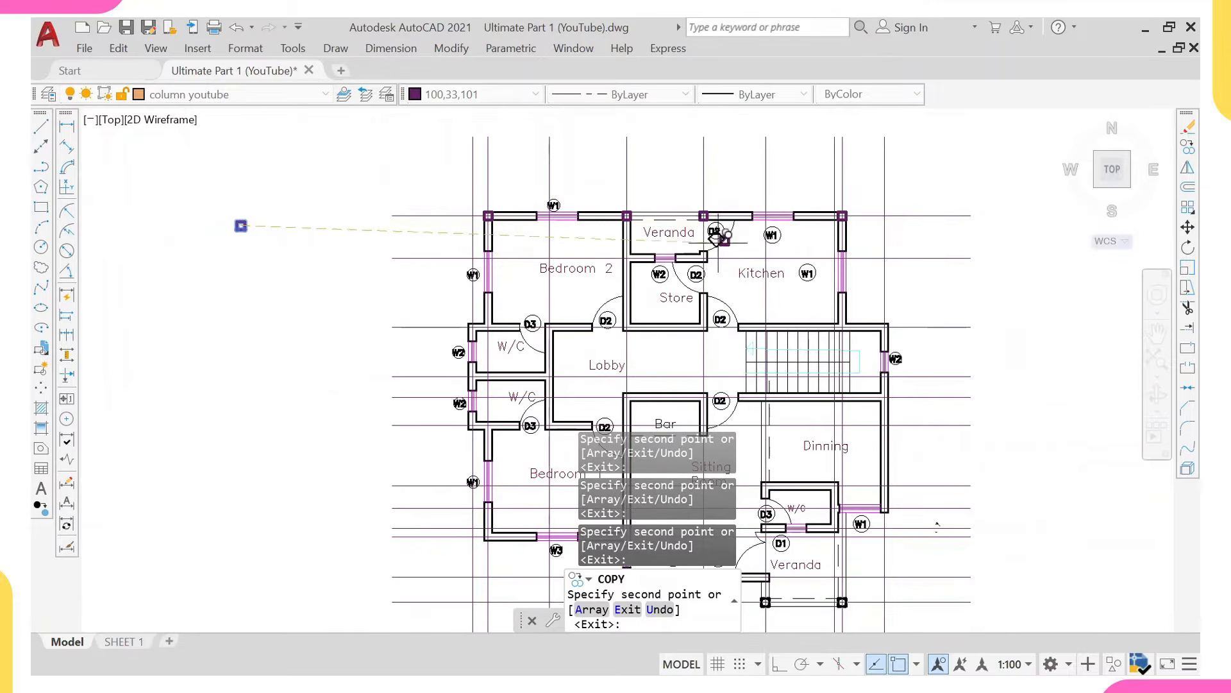
scroll(489, 324, "up", 2)
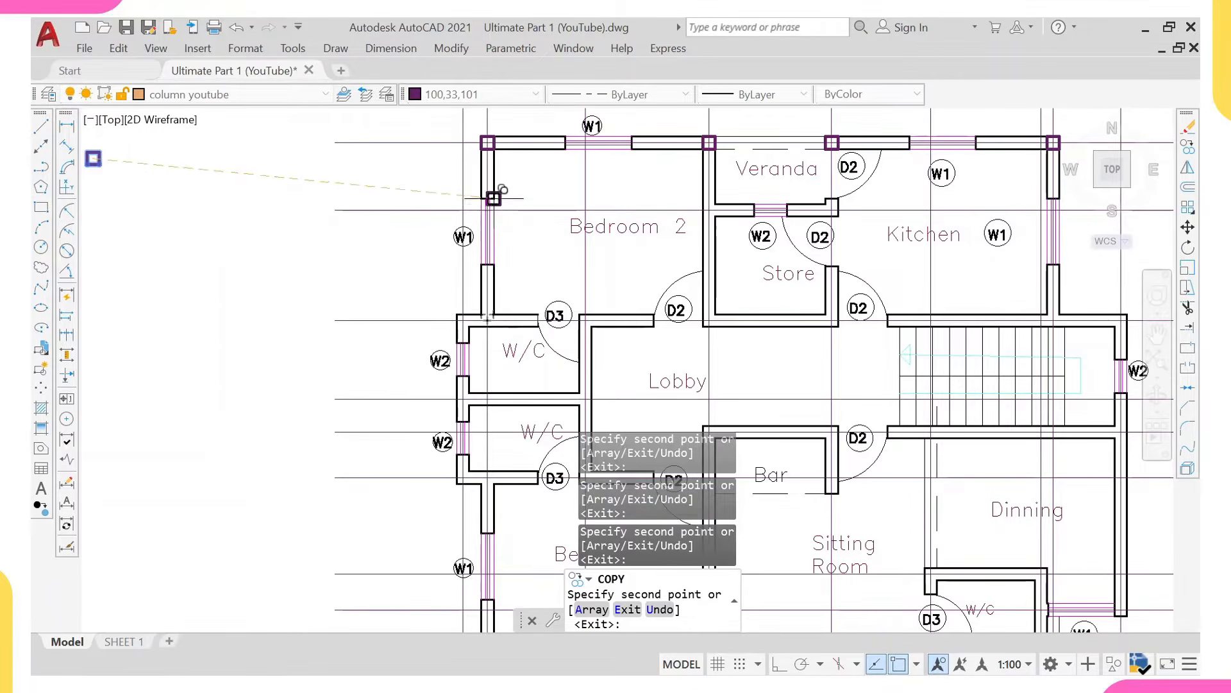
middle_click_drag(490, 189, 470, 285)
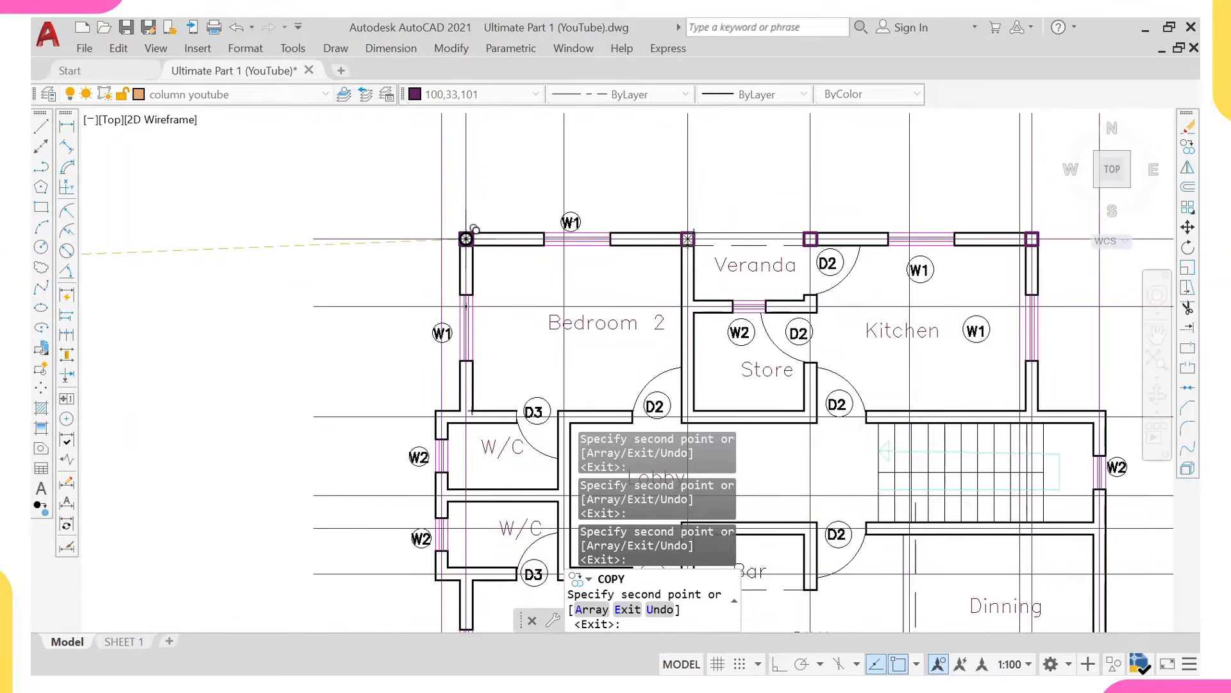
Place a column copy on the gridline intersection at Bedroom 2's lower-left corner, above the upper W/C.
left_click(467, 238)
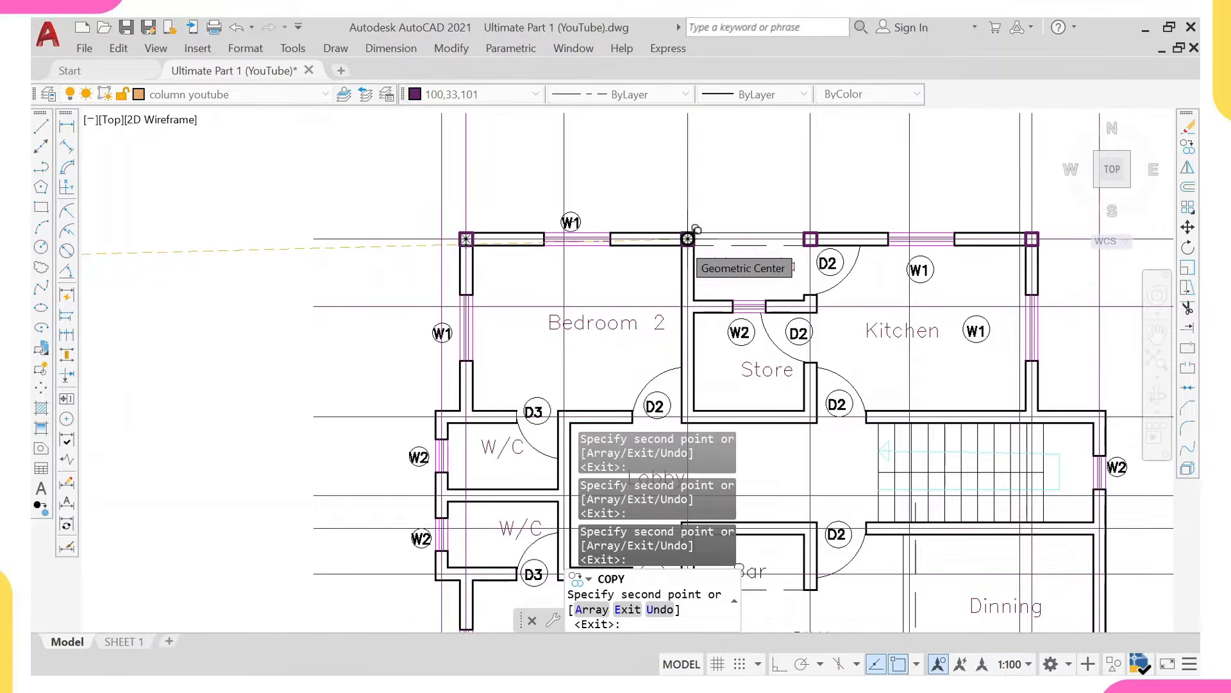
left_click(696, 230)
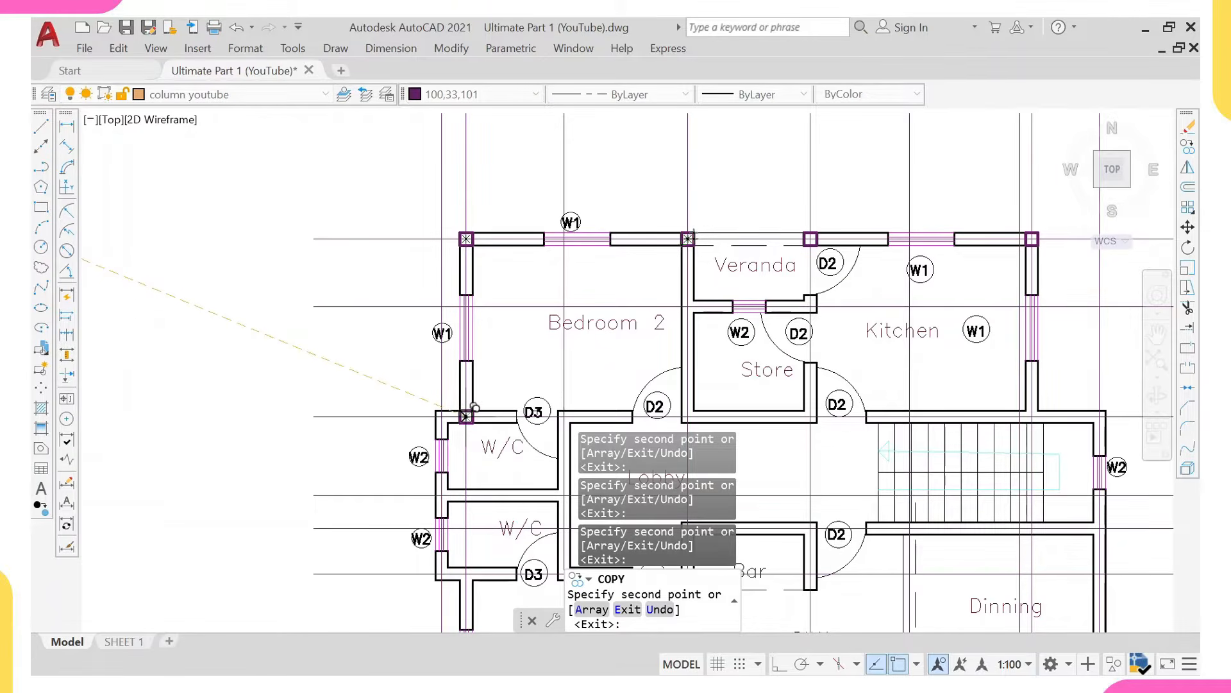
scroll(474, 408, "up", 2)
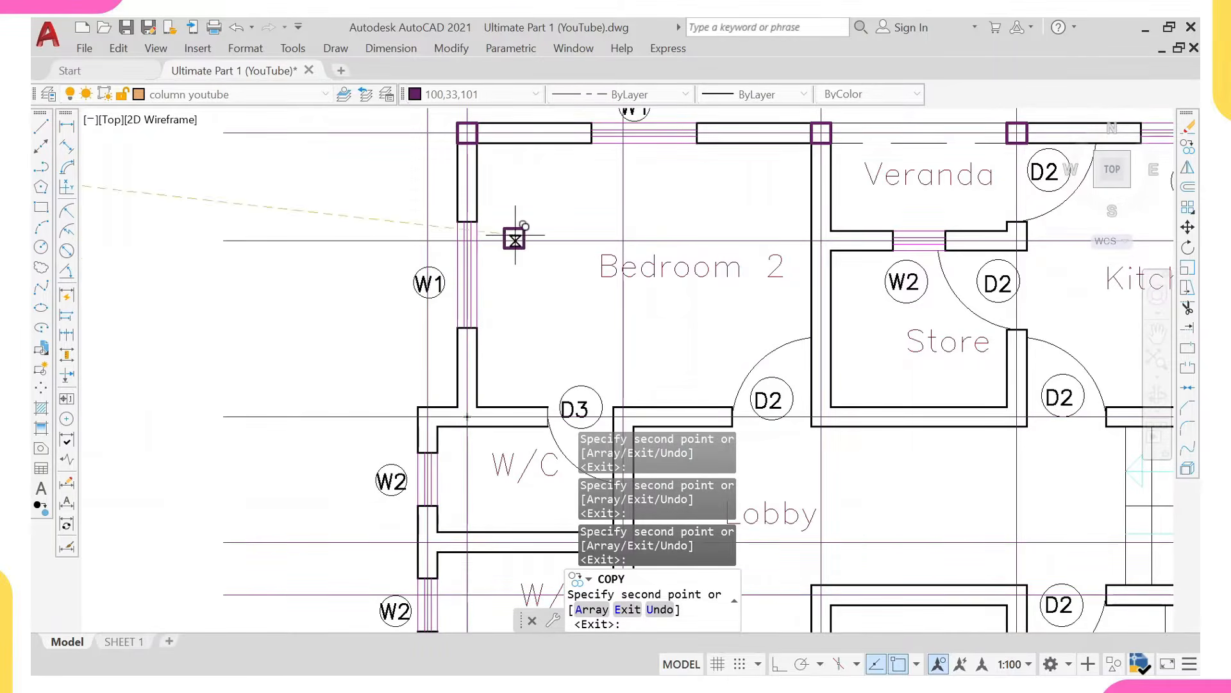
scroll(515, 239, "down", 3)
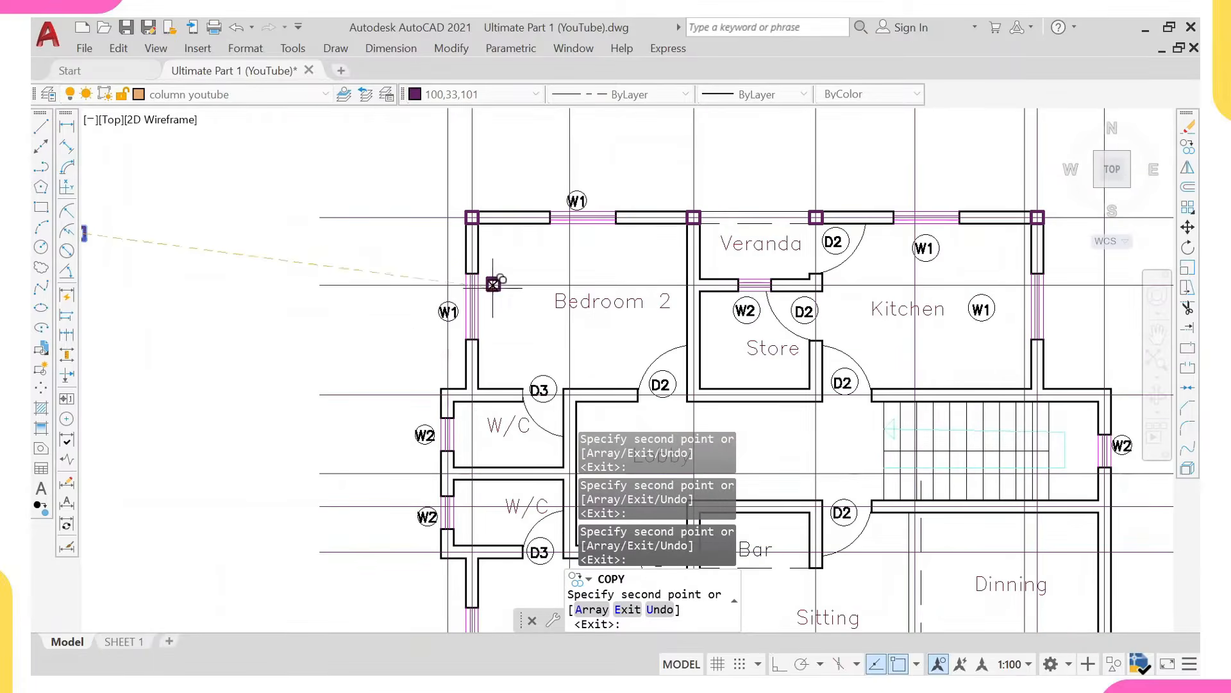
scroll(470, 390, "up", 3)
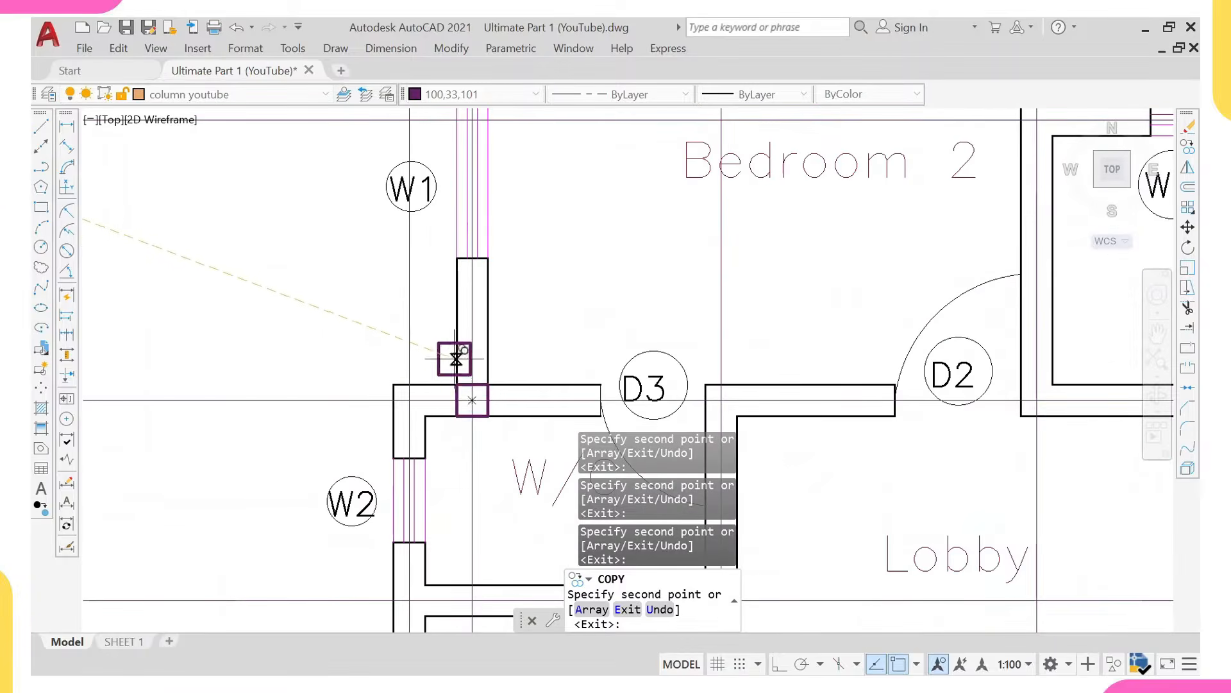
Place column copies on the gridline intersections at Bedroom 1's upper-left and lower-left corners.
scroll(456, 358, "down", 5)
scroll(440, 329, "up", 5)
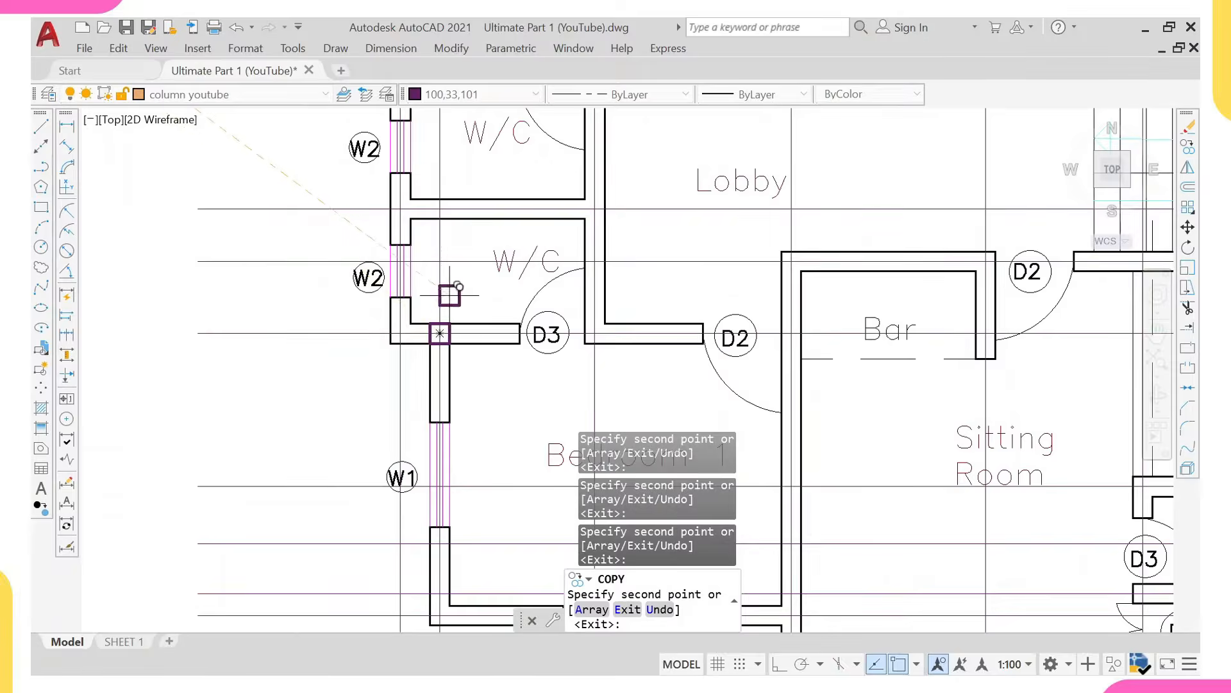
scroll(449, 287, "down", 5)
scroll(440, 314, "up", 3)
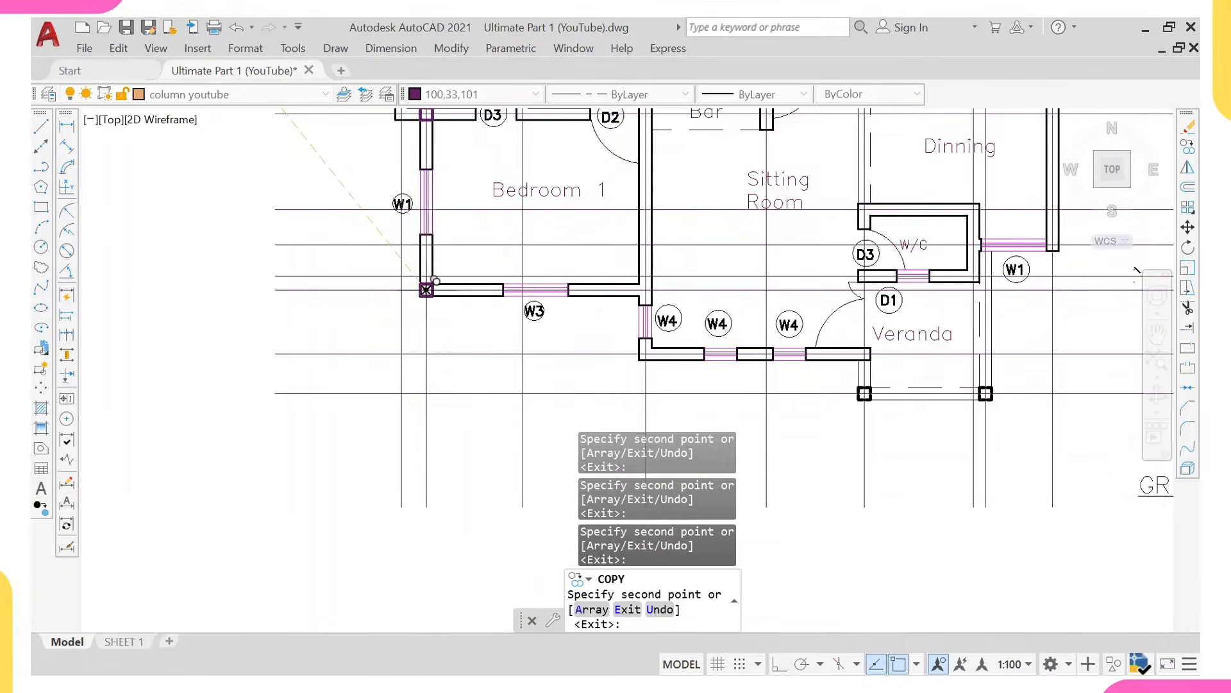
Place column copies at Bedroom 1's lower-right corner and at the Sitting Room's lower-left corner below window W4.
scroll(622, 283, "up", 4)
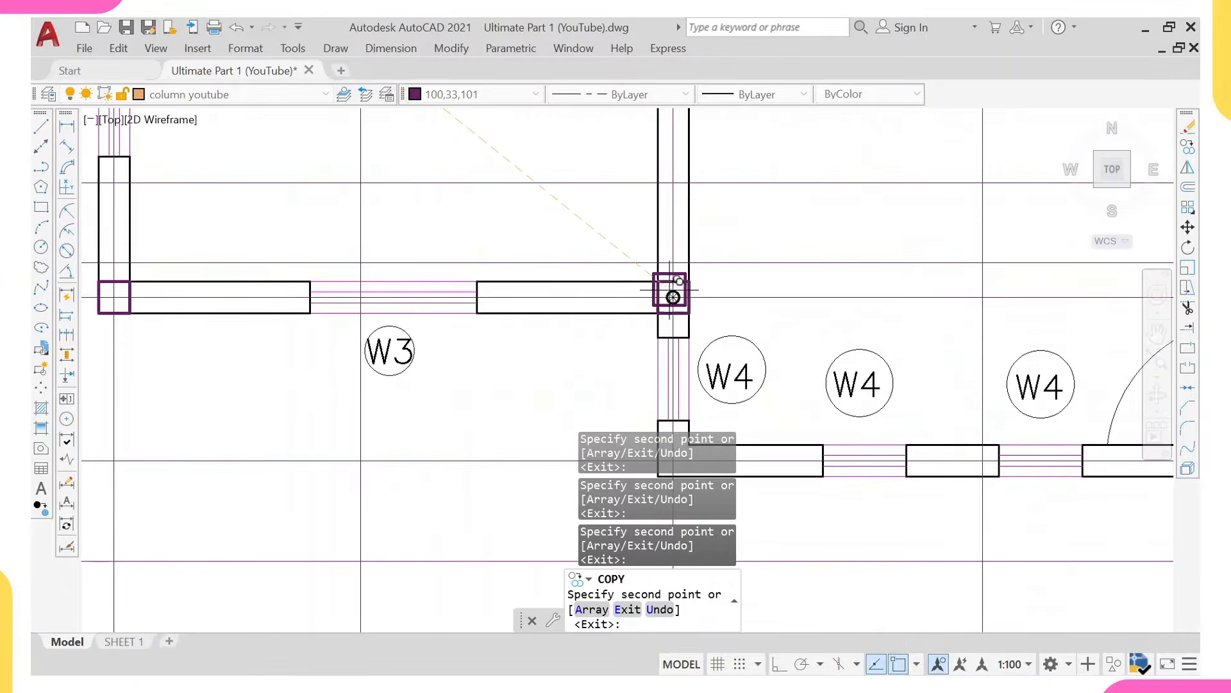
scroll(669, 365, "down", 5)
middle_click_drag(667, 364, 641, 248)
scroll(644, 266, "up", 5)
left_click(637, 319)
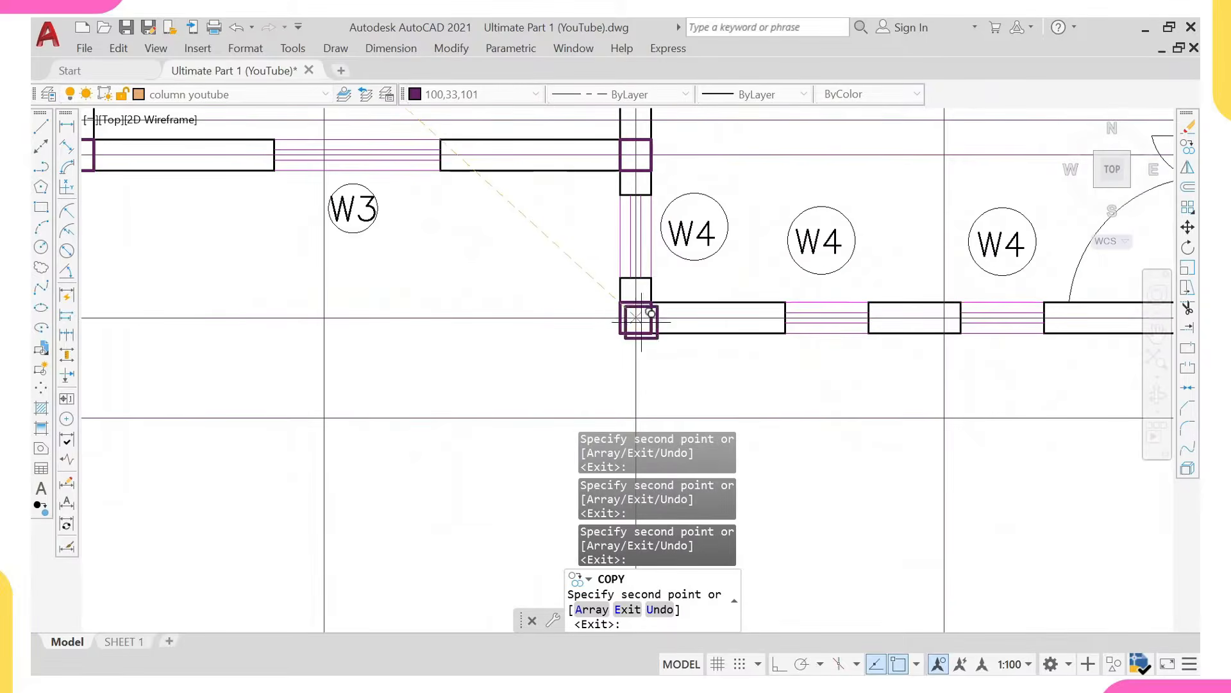
Place a column copy where the Sitting Room's front wall ends at the front Veranda, beside door D1.
scroll(829, 260, "down", 5)
middle_click_drag(1000, 313, 775, 318)
scroll(753, 295, "up", 5)
left_click(742, 281)
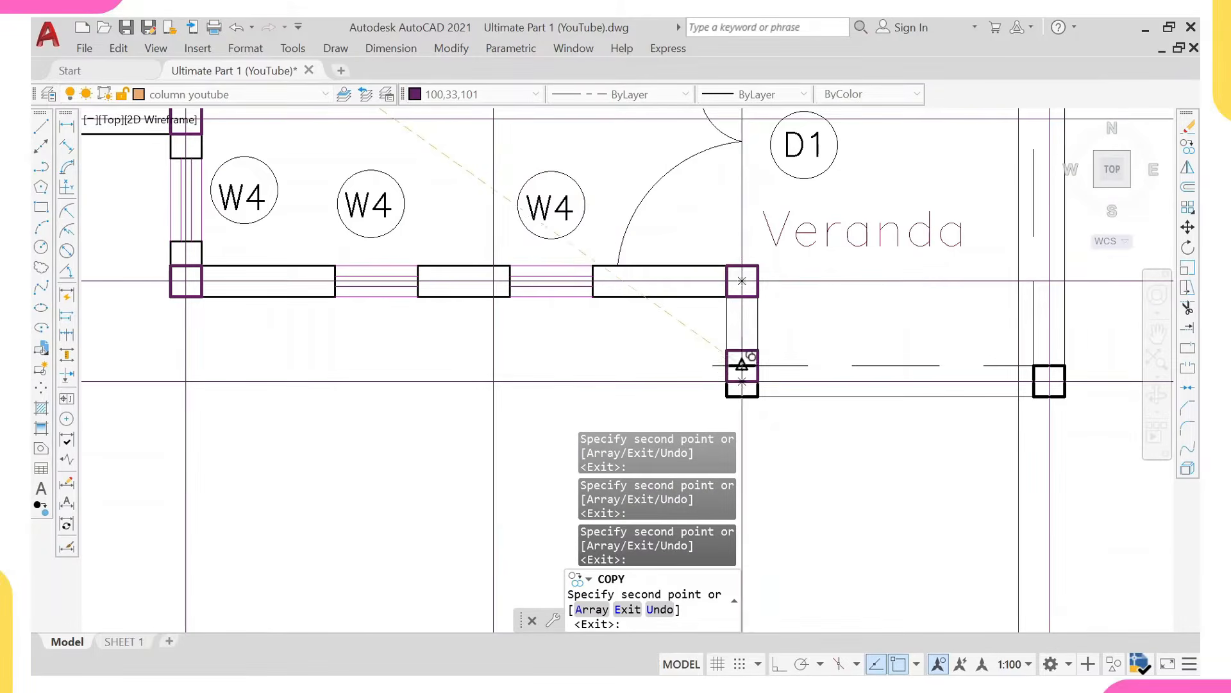
Place column copies over the two existing outer column outlines at the front Veranda's lower corners.
left_click(742, 381)
scroll(888, 306, "down", 4)
middle_click_drag(965, 340, 848, 350)
scroll(846, 350, "up", 2)
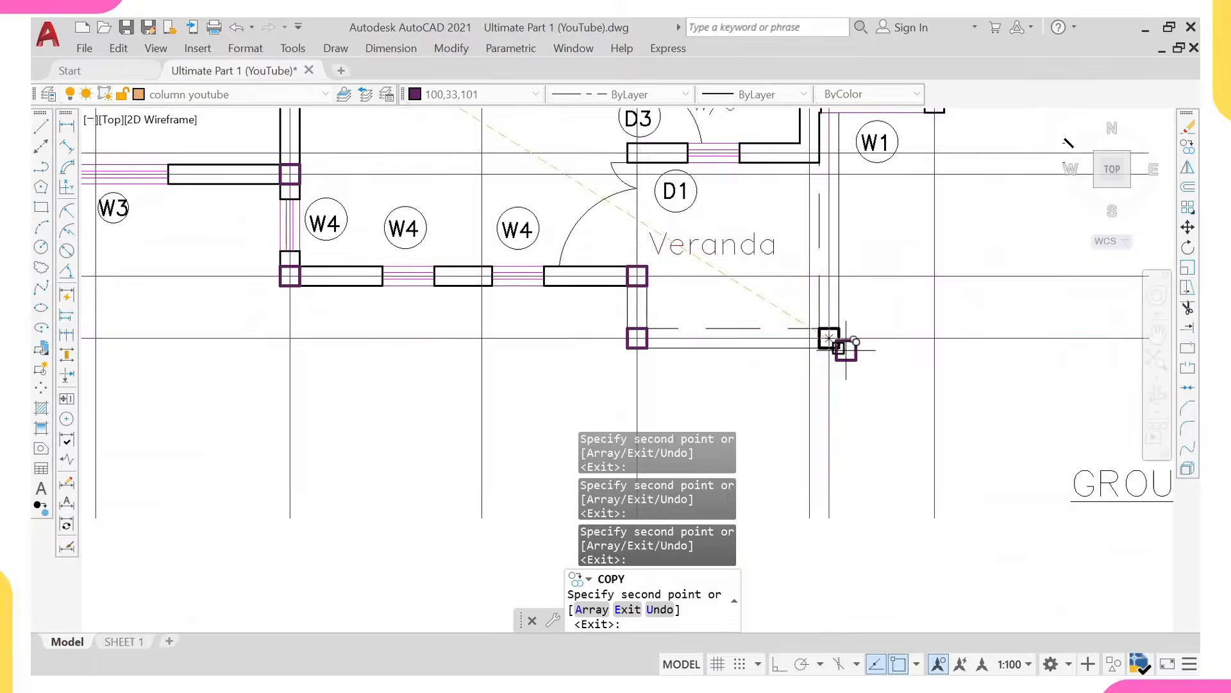
left_click(830, 338)
Place column copies on the gridline intersections at the Store's lower-left and lower-right corners.
scroll(823, 264, "down", 4)
middle_click_drag(834, 212, 758, 442)
scroll(817, 224, "down", 2)
scroll(705, 325, "down", 2)
scroll(574, 288, "up", 4)
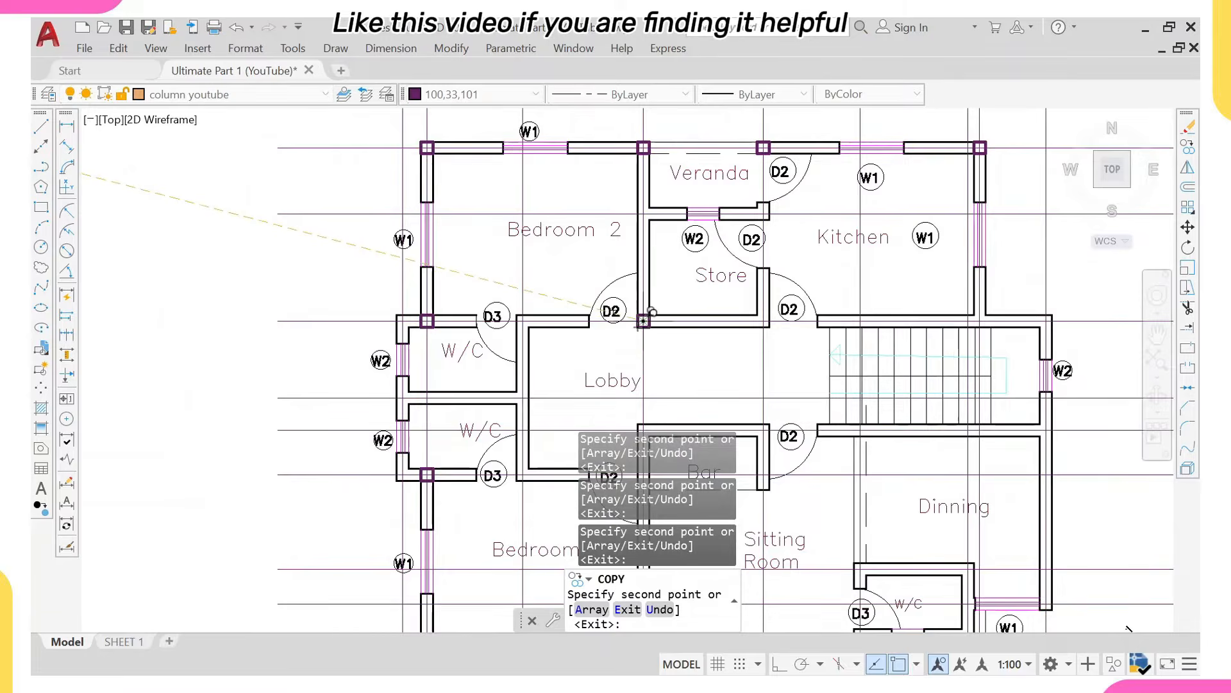
scroll(648, 316, "up", 5)
scroll(688, 268, "down", 8)
scroll(744, 283, "up", 6)
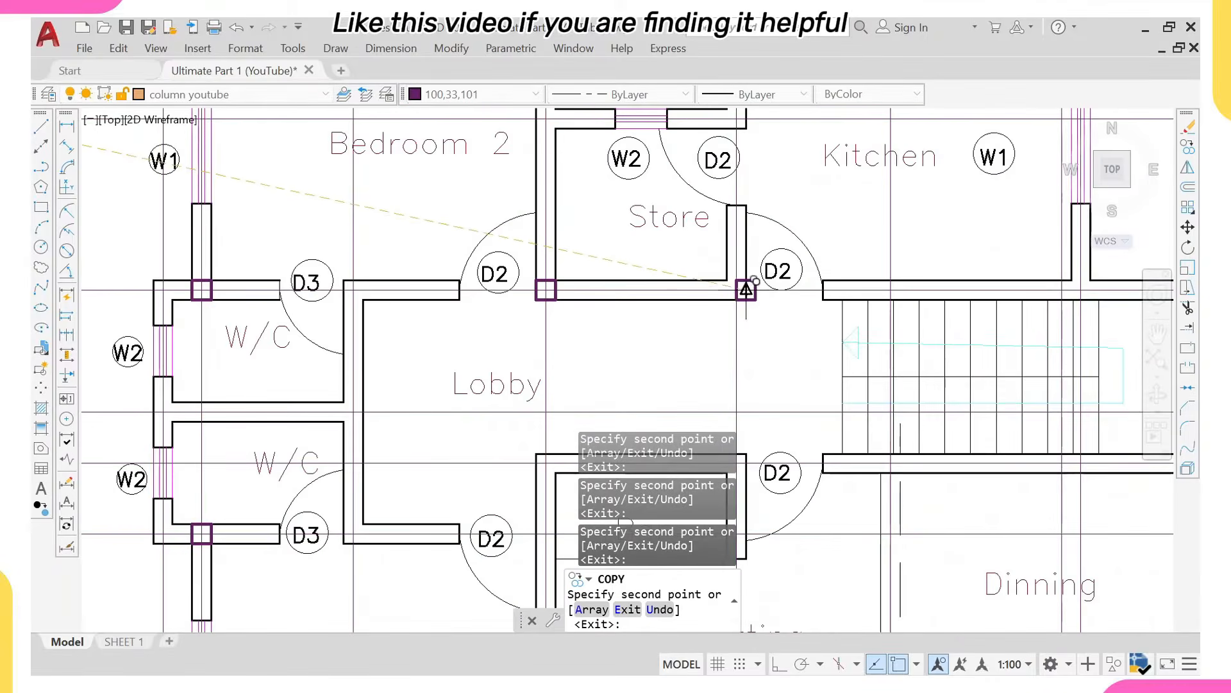
Place column copies at the Kitchen's lower-right corner and at the staircase's upper-right outer wall corner.
scroll(744, 282, "down", 6)
scroll(755, 255, "up", 8)
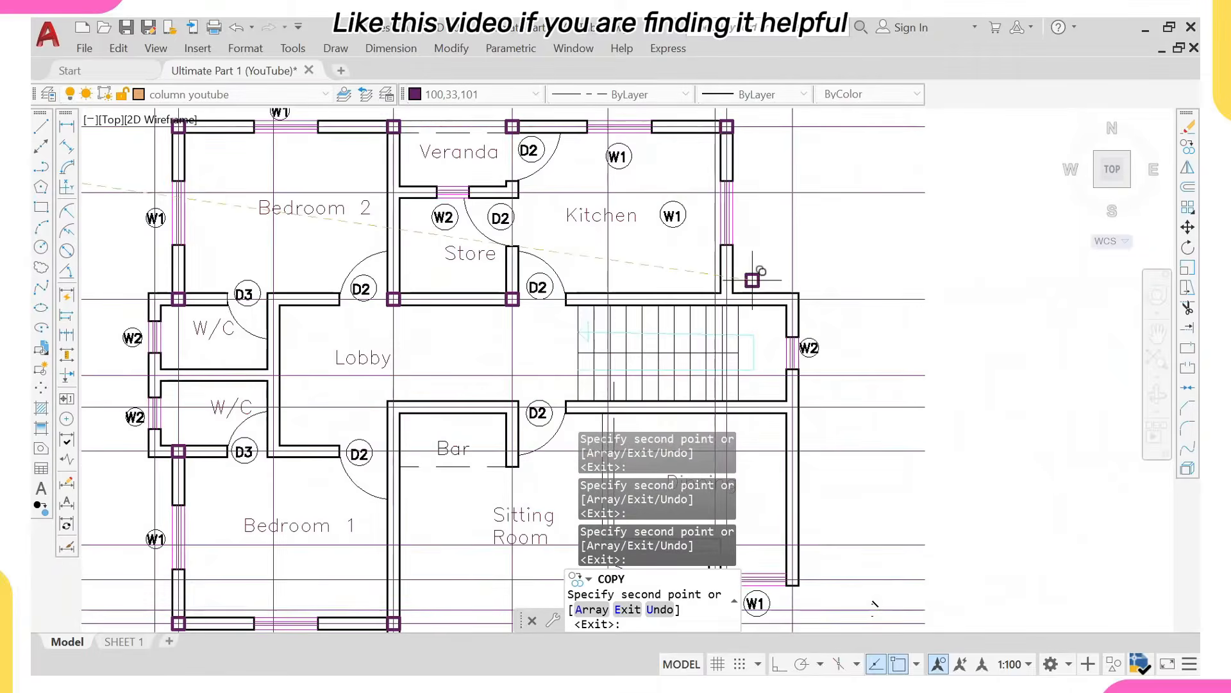
scroll(704, 316, "down", 6)
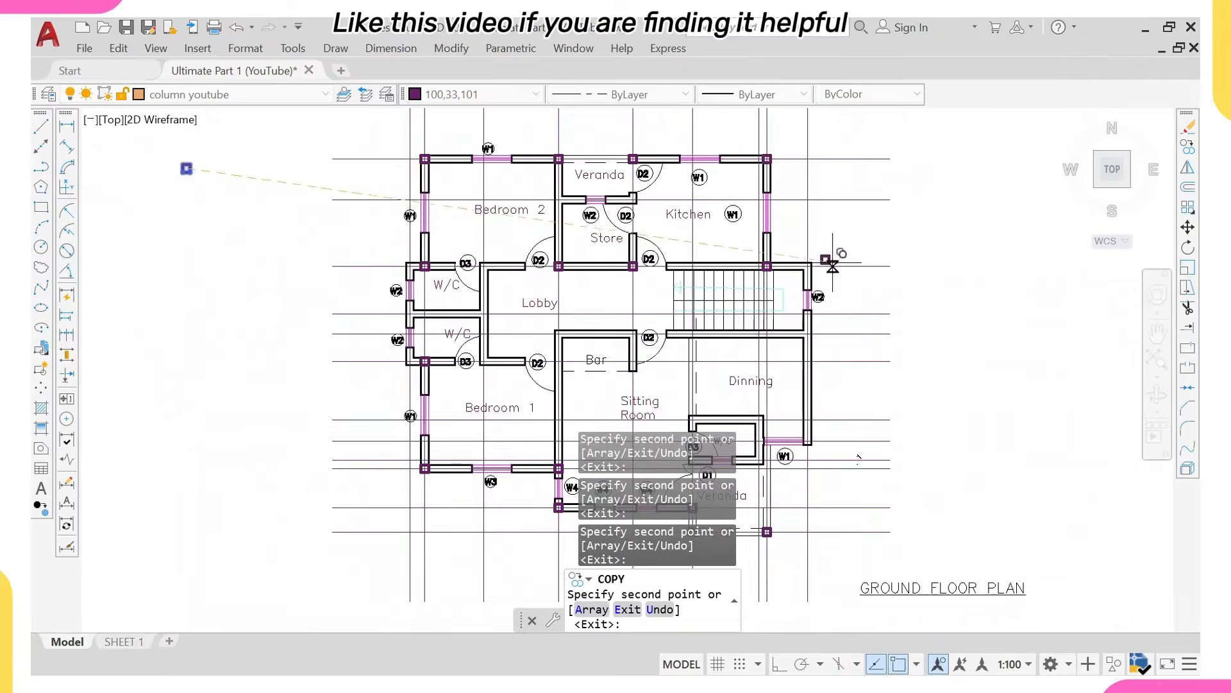
scroll(773, 266, "up", 6)
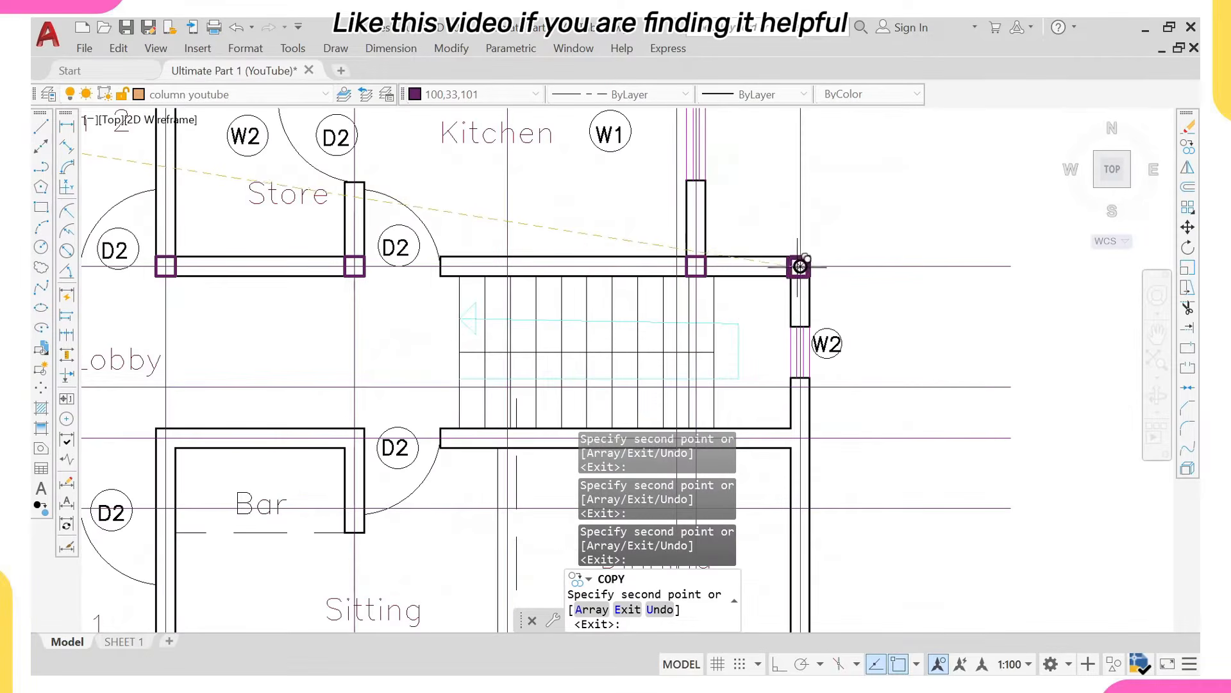
Place column copies at the Dinning room's upper-right corner below the stairs and at its lower-right corner beside window W1.
scroll(803, 272, "down", 6)
scroll(803, 333, "up", 6)
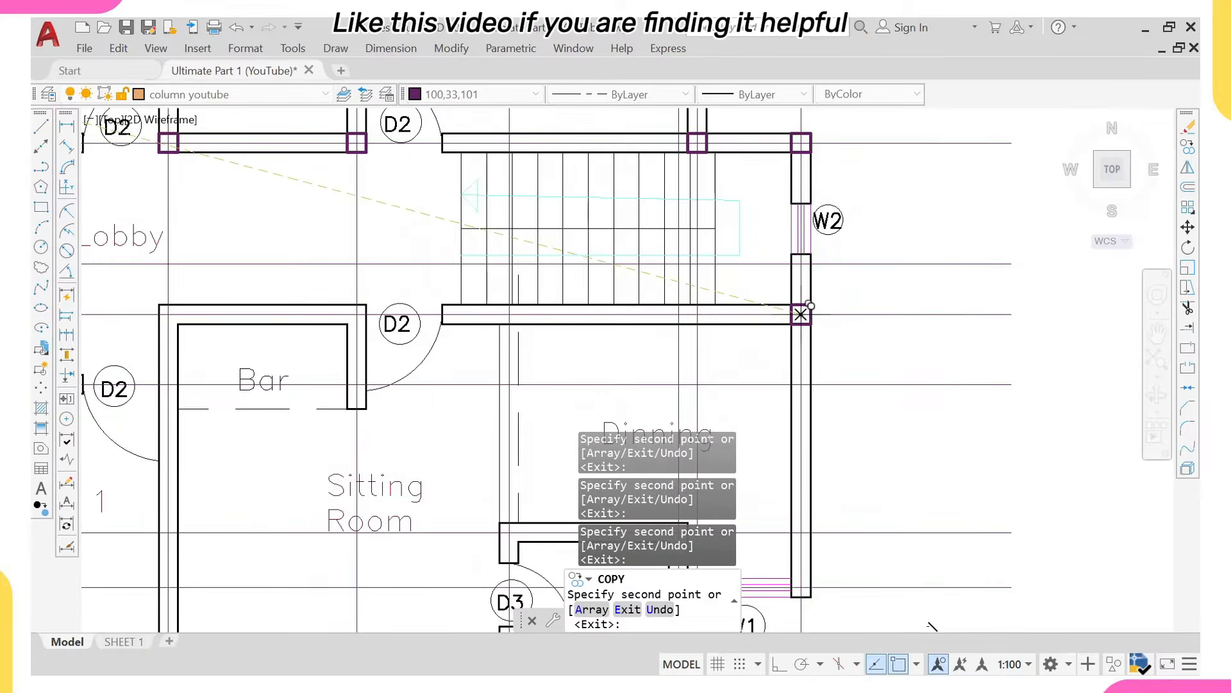
scroll(791, 274, "down", 4)
scroll(752, 240, "up", 2)
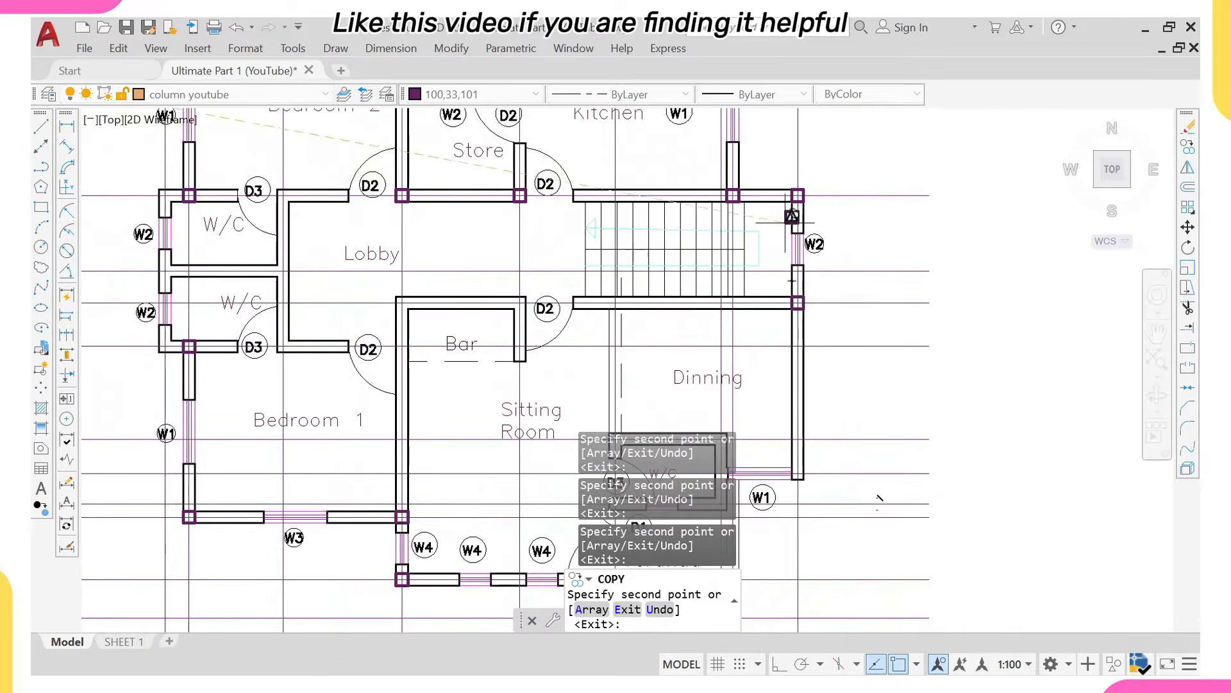
scroll(793, 323, "down", 2)
scroll(788, 333, "up", 4)
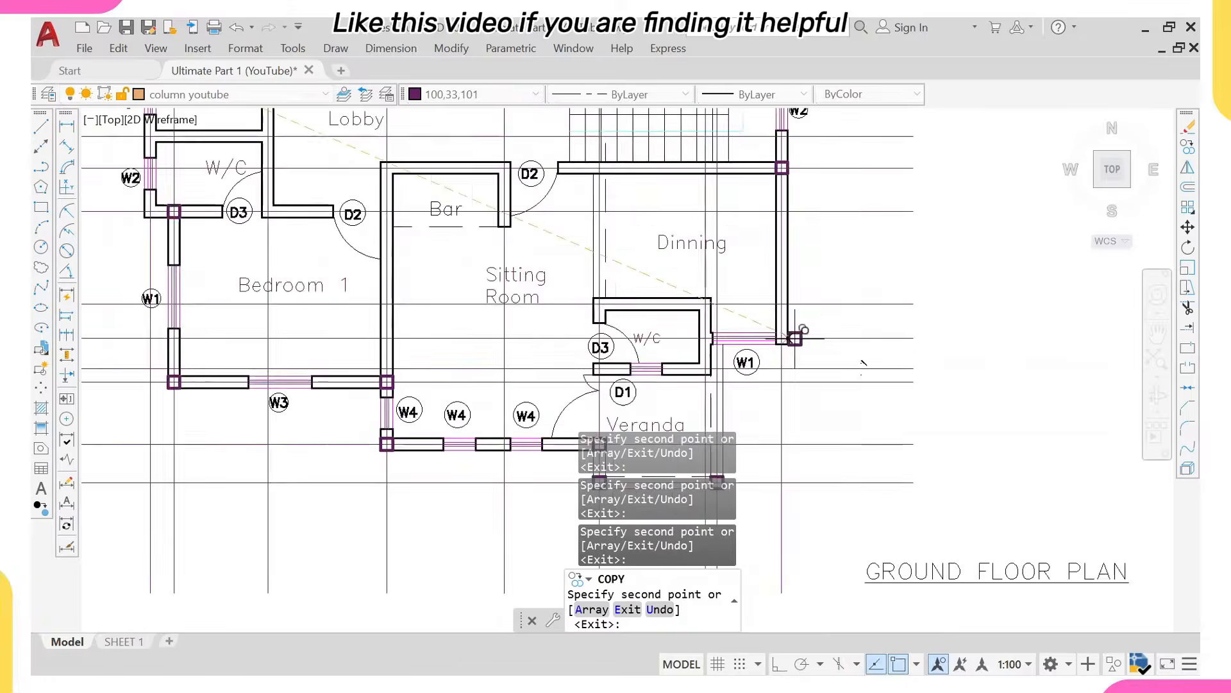
scroll(774, 263, "down", 4)
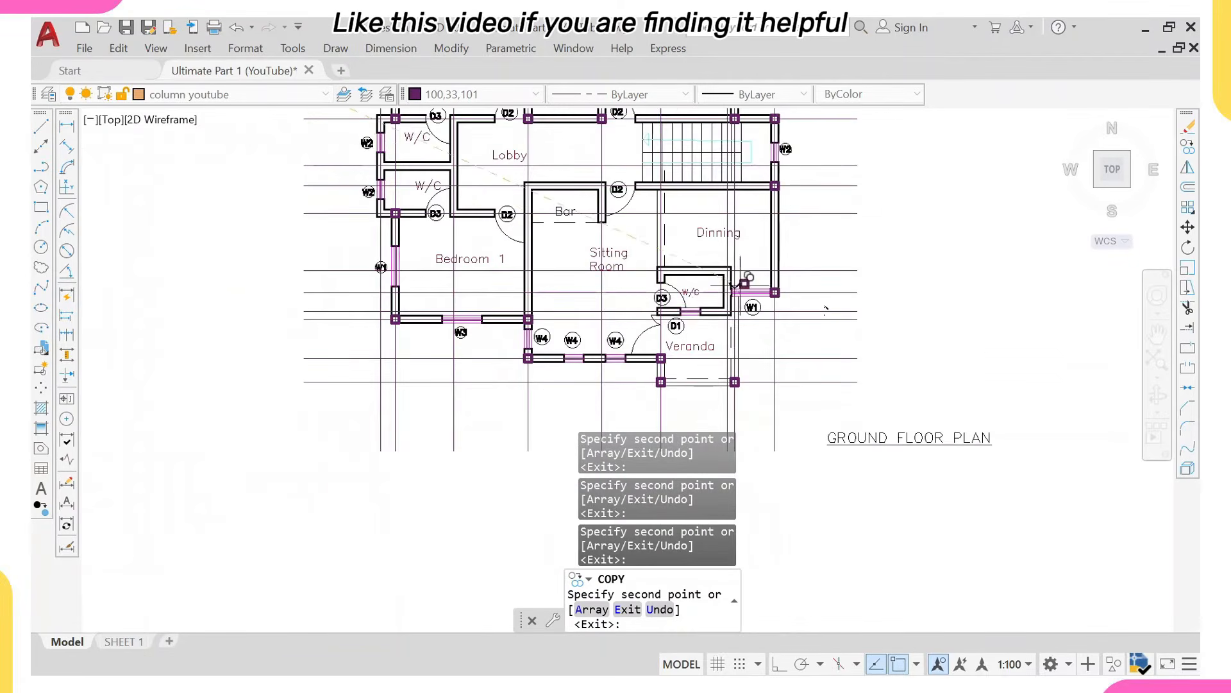
Place a column copy on the gridline intersection at the upper-left corner of the W/C beside the Dinning room.
middle_click_drag(534, 217, 534, 245)
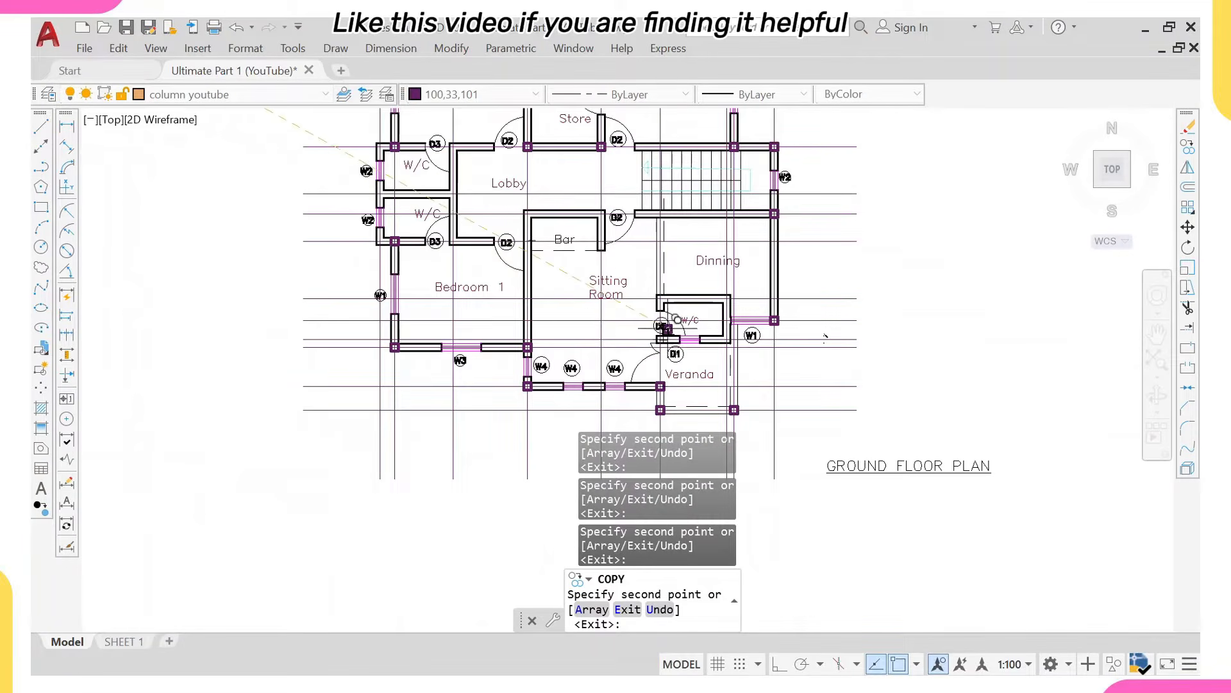
scroll(664, 328, "up", 2)
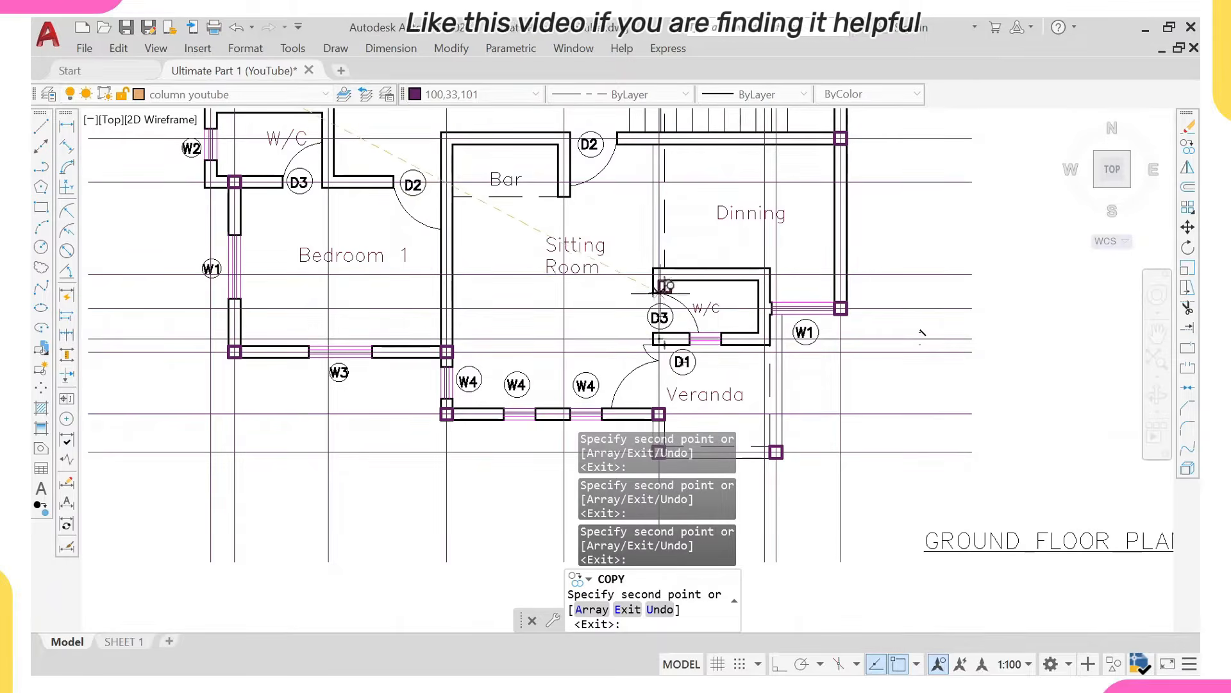
scroll(660, 325, "down", 2)
scroll(659, 314, "up", 3)
middle_click_drag(660, 319, 661, 231)
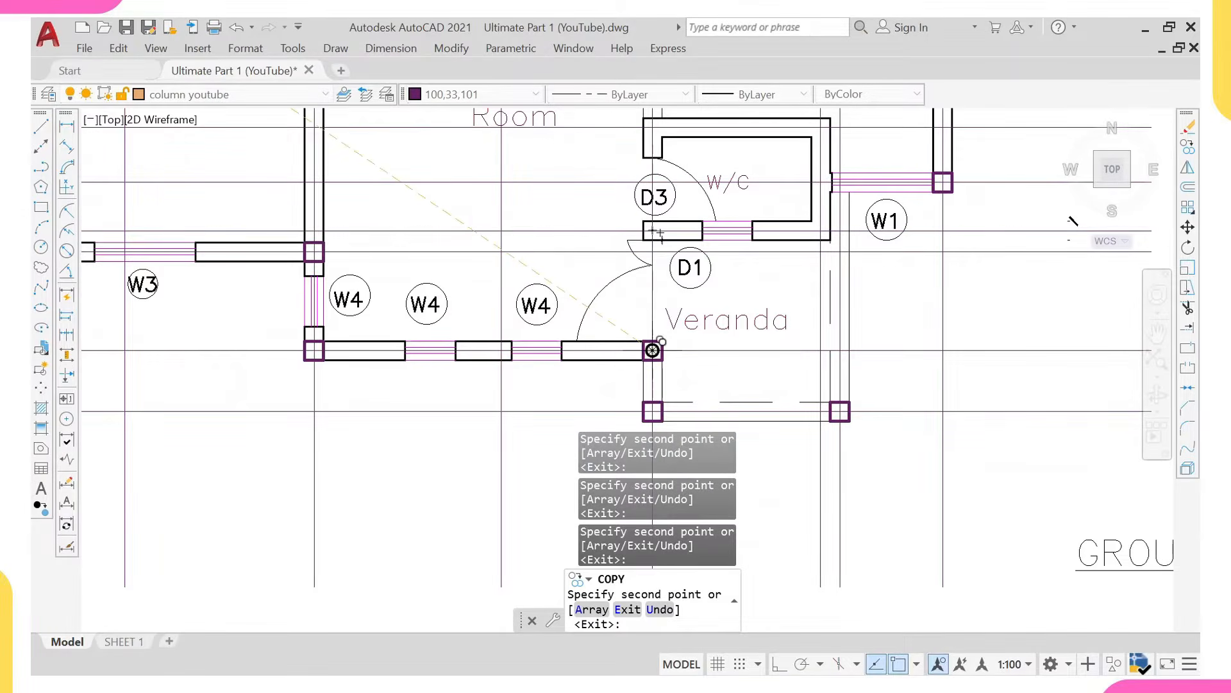
scroll(652, 349, "down", 3)
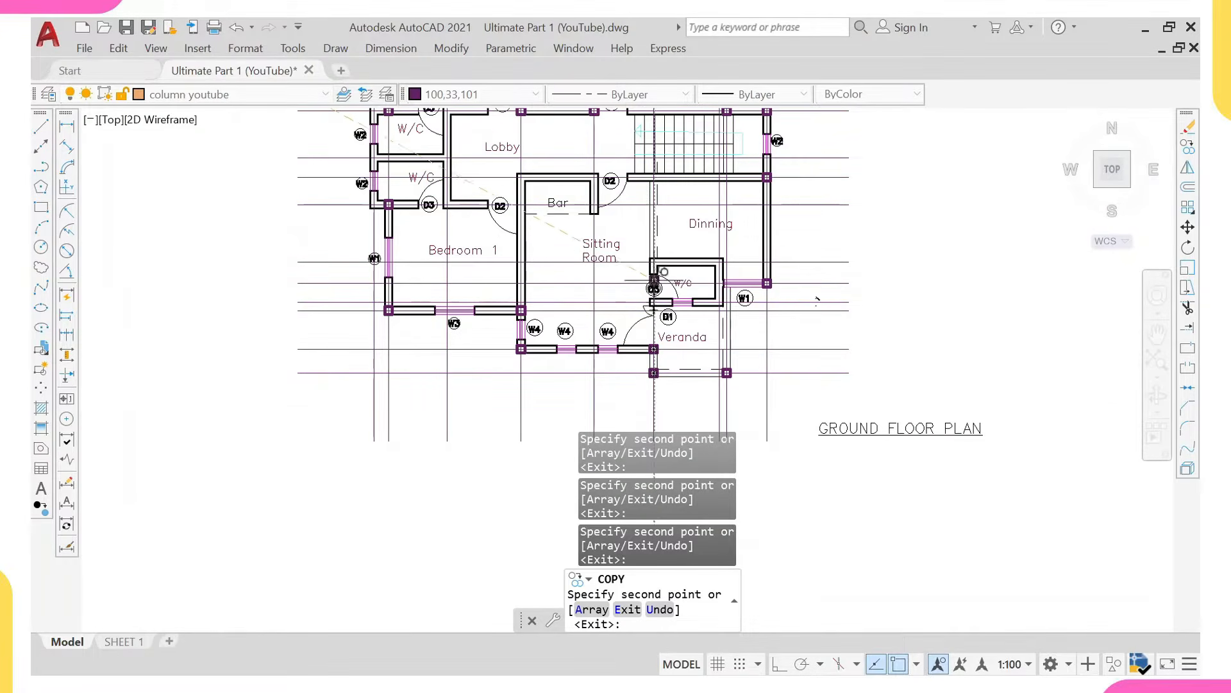
scroll(650, 261, "up", 2)
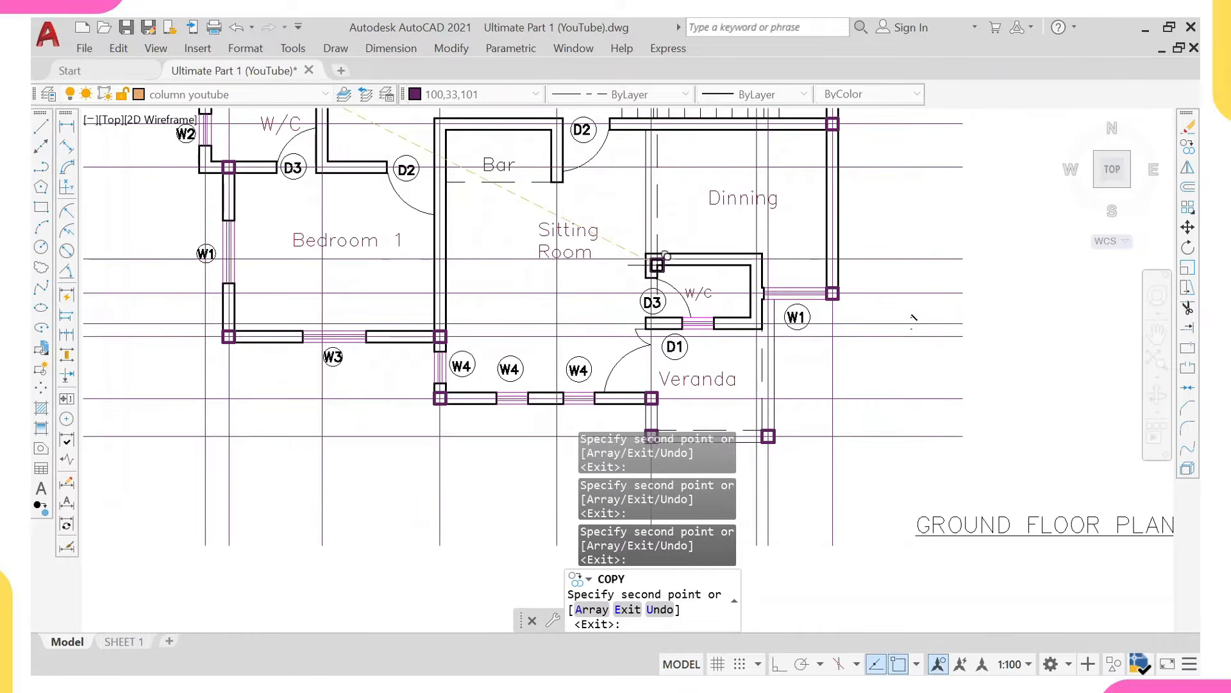
scroll(648, 263, "up", 4)
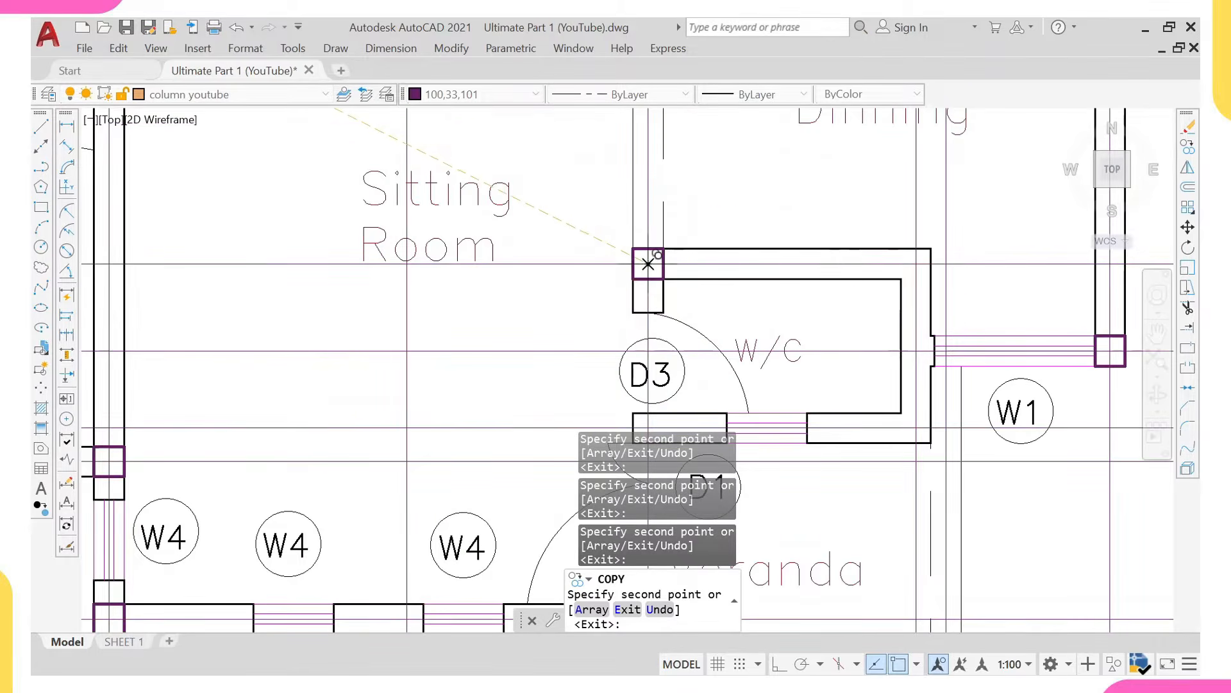
Place a column copy at Bedroom 1's upper-right corner on the Bar's left wall, and end the copying.
scroll(648, 263, "down", 8)
scroll(609, 244, "up", 1)
scroll(603, 238, "up", 5)
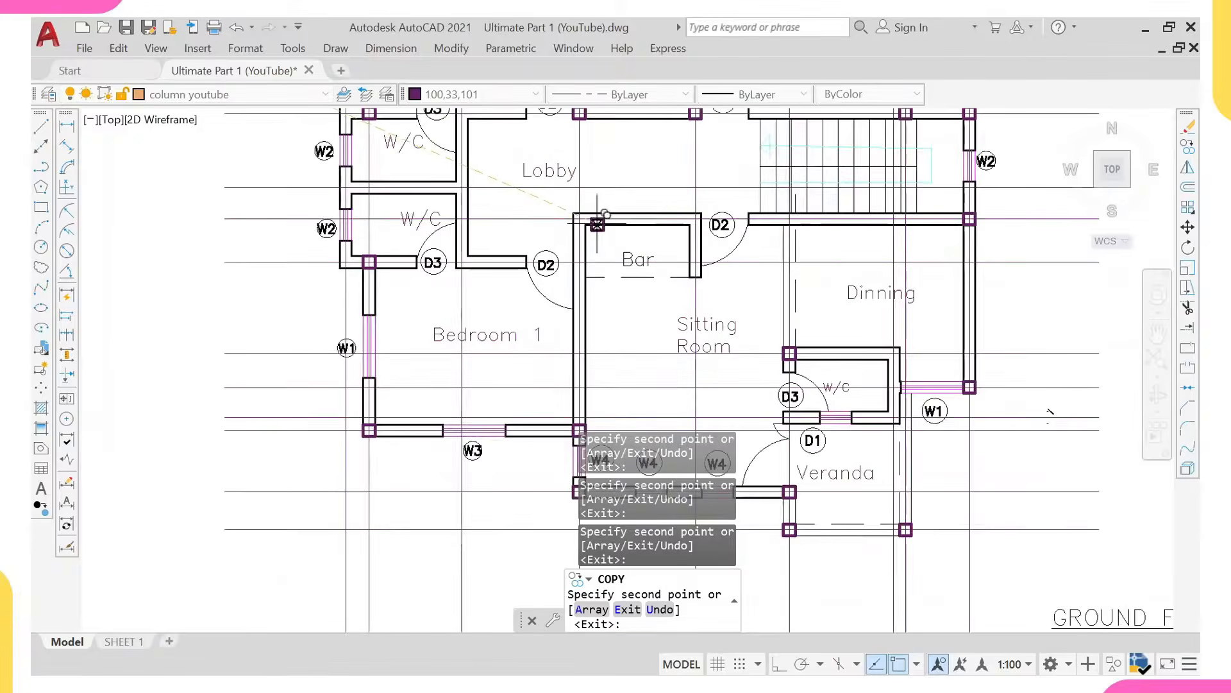
scroll(603, 231, "down", 3)
middle_click_drag(594, 268, 415, 354)
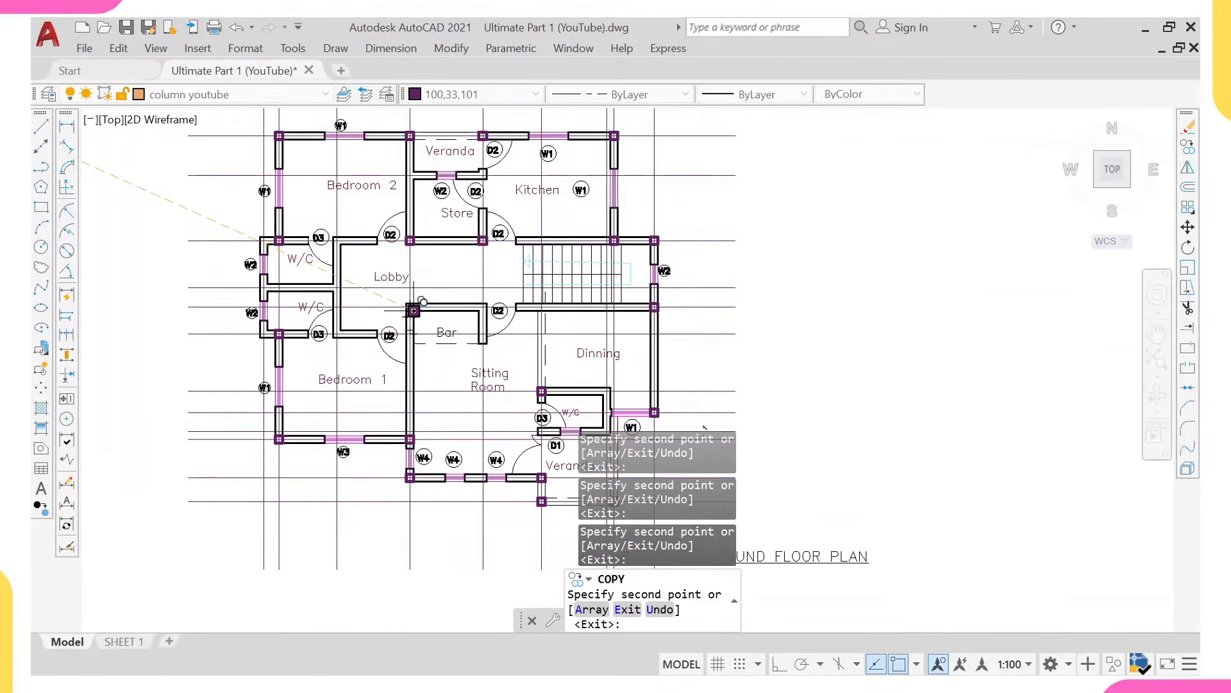
scroll(411, 330, "up", 5)
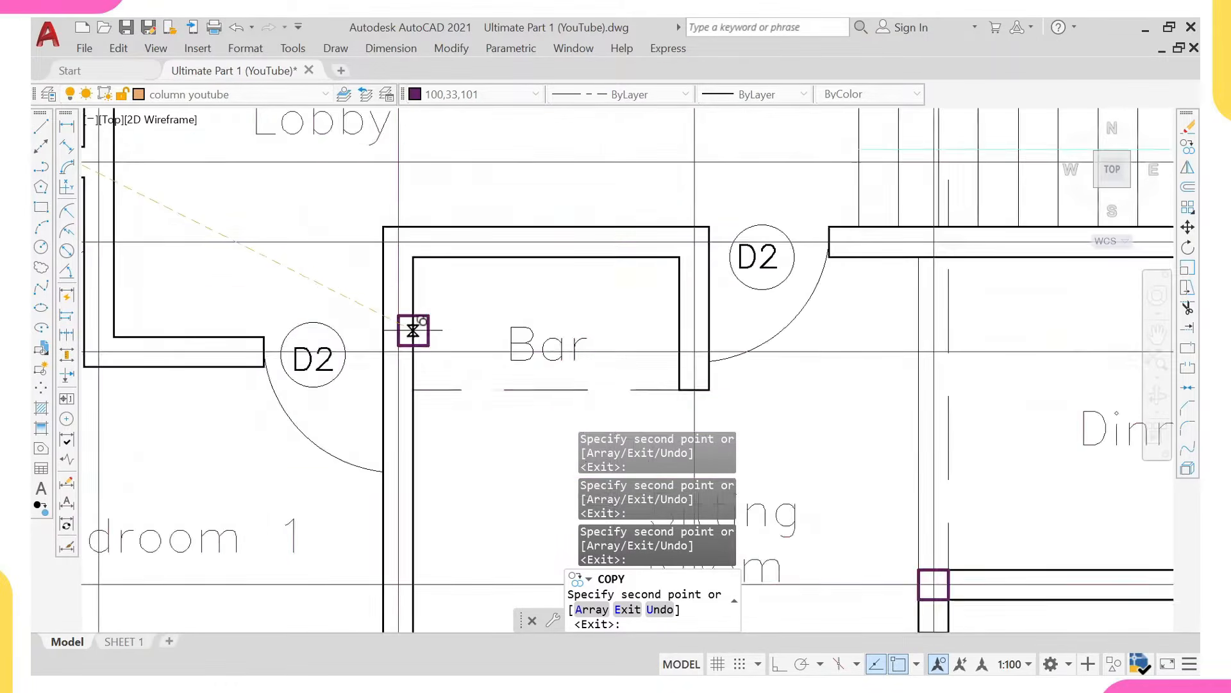
scroll(408, 331, "down", 5)
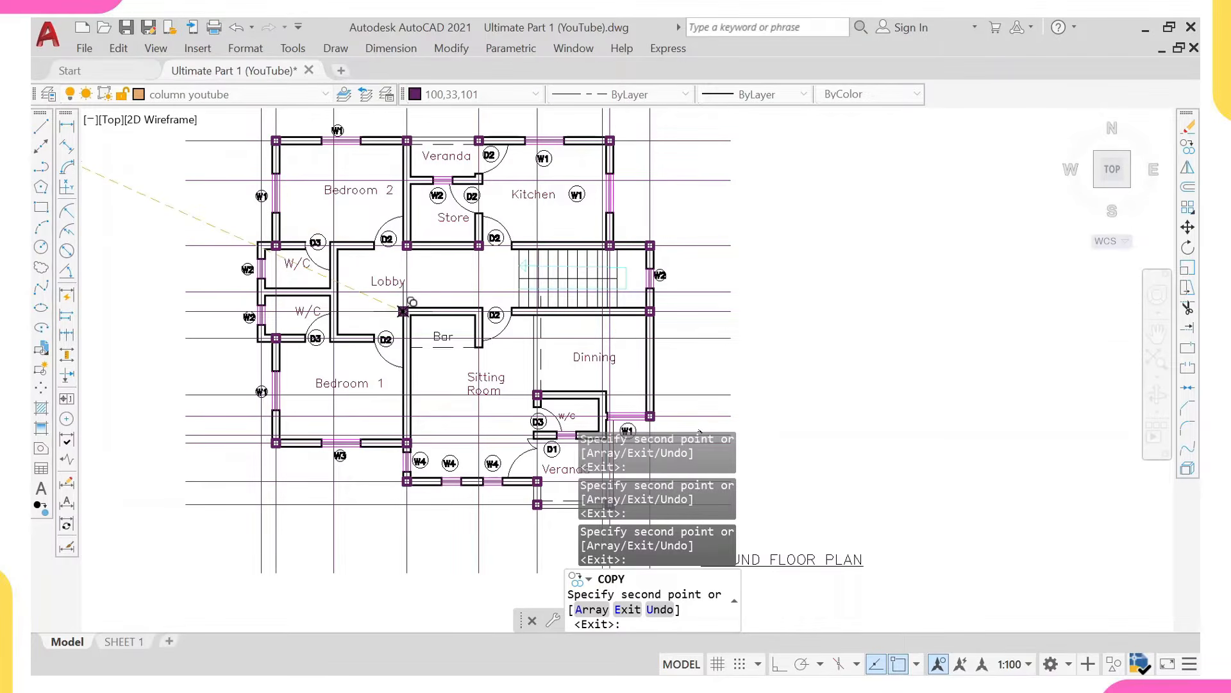
scroll(402, 334, "up", 3)
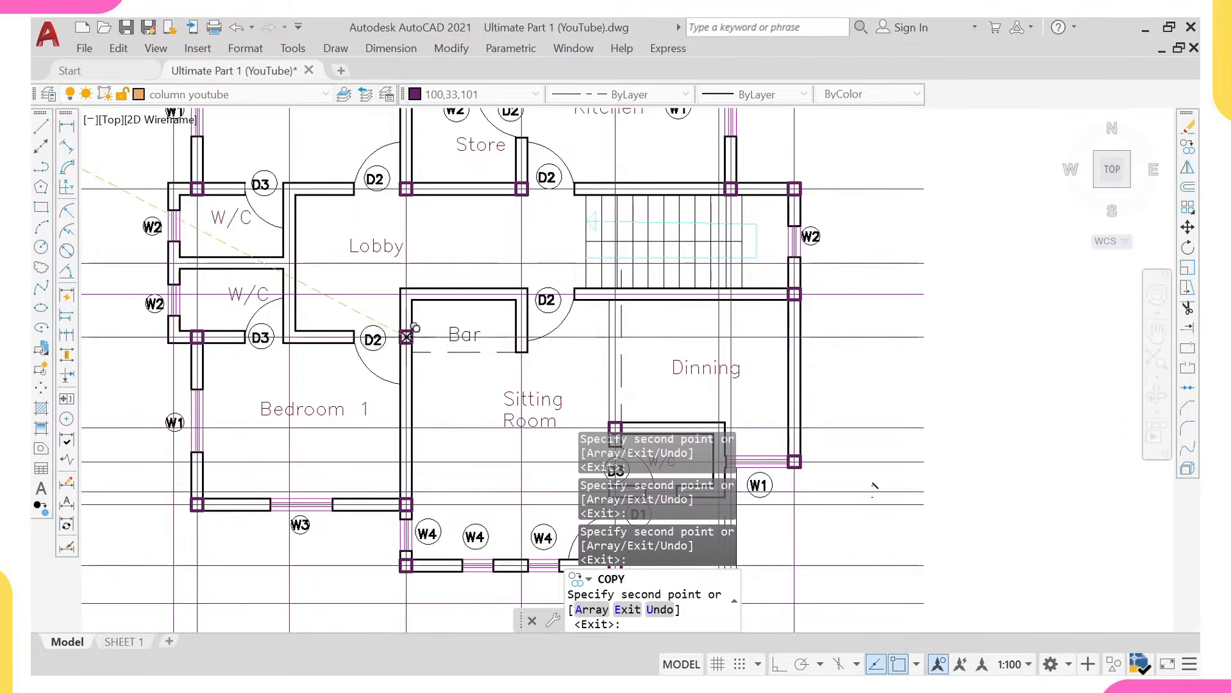
scroll(454, 315, "down", 2)
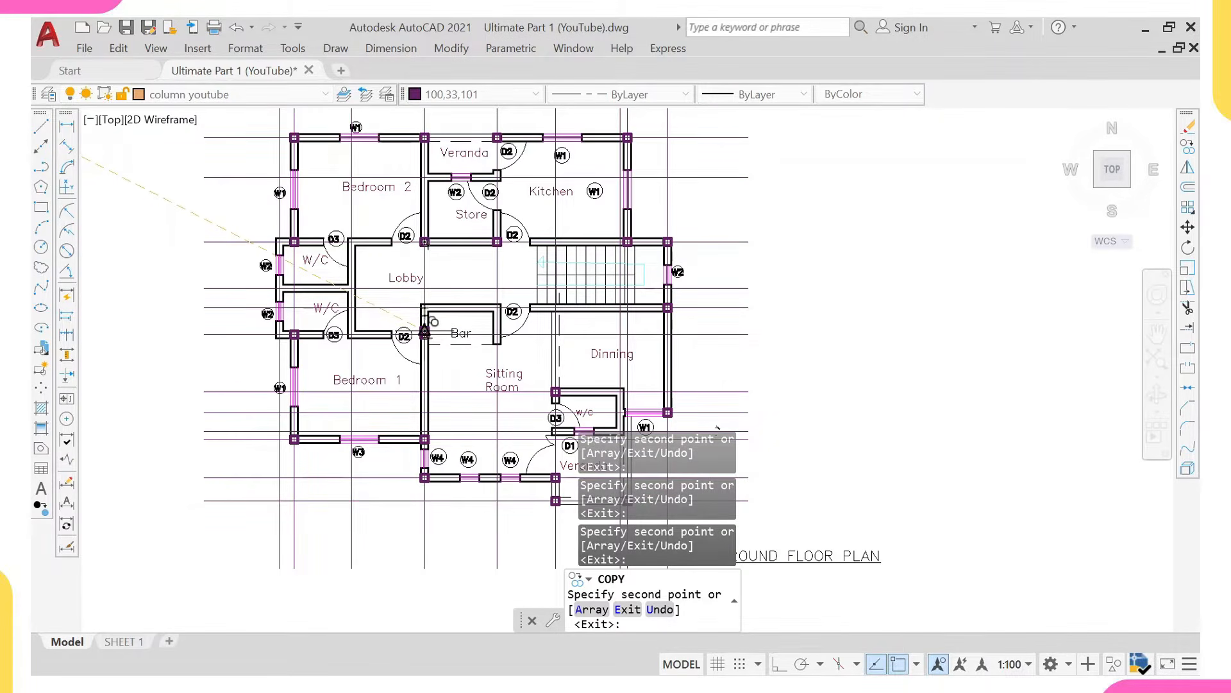
left_click(425, 333)
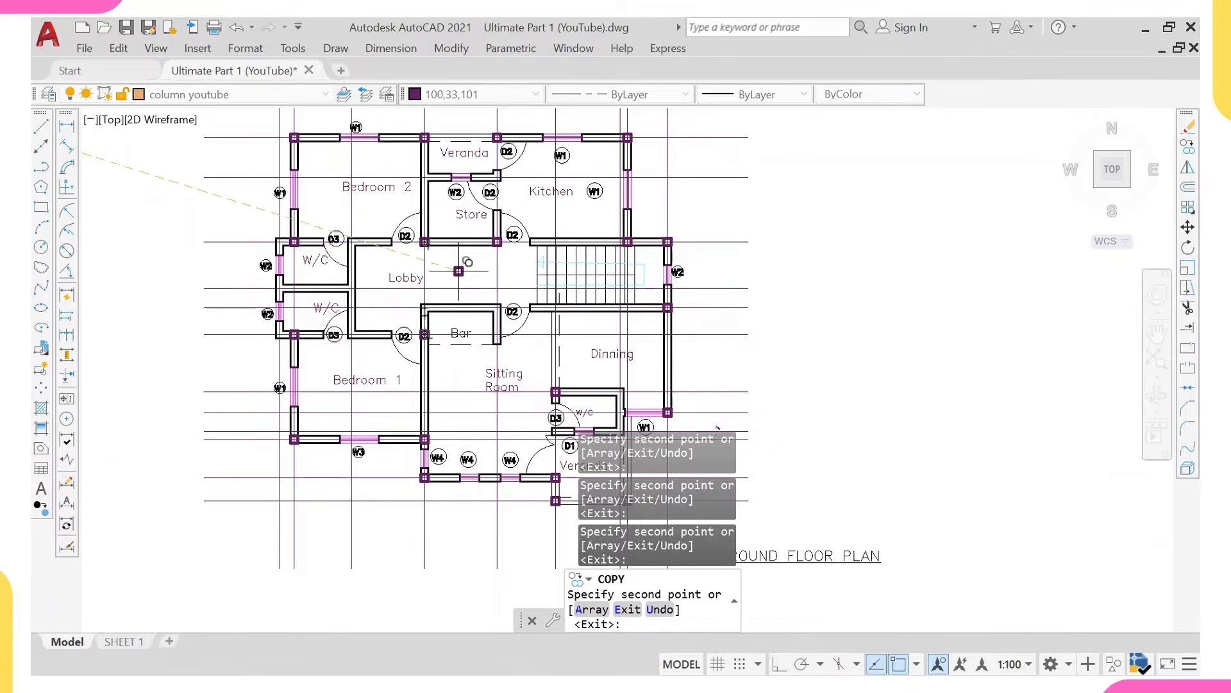
key("Escape")
scroll(459, 263, "up", 2)
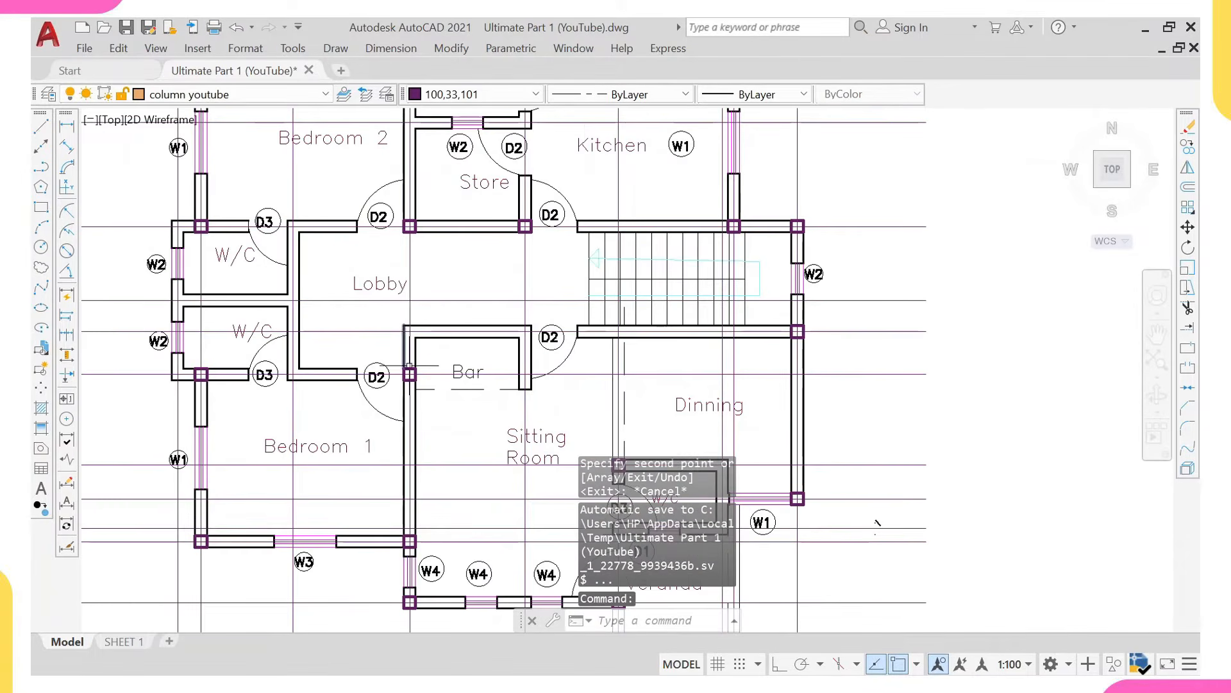
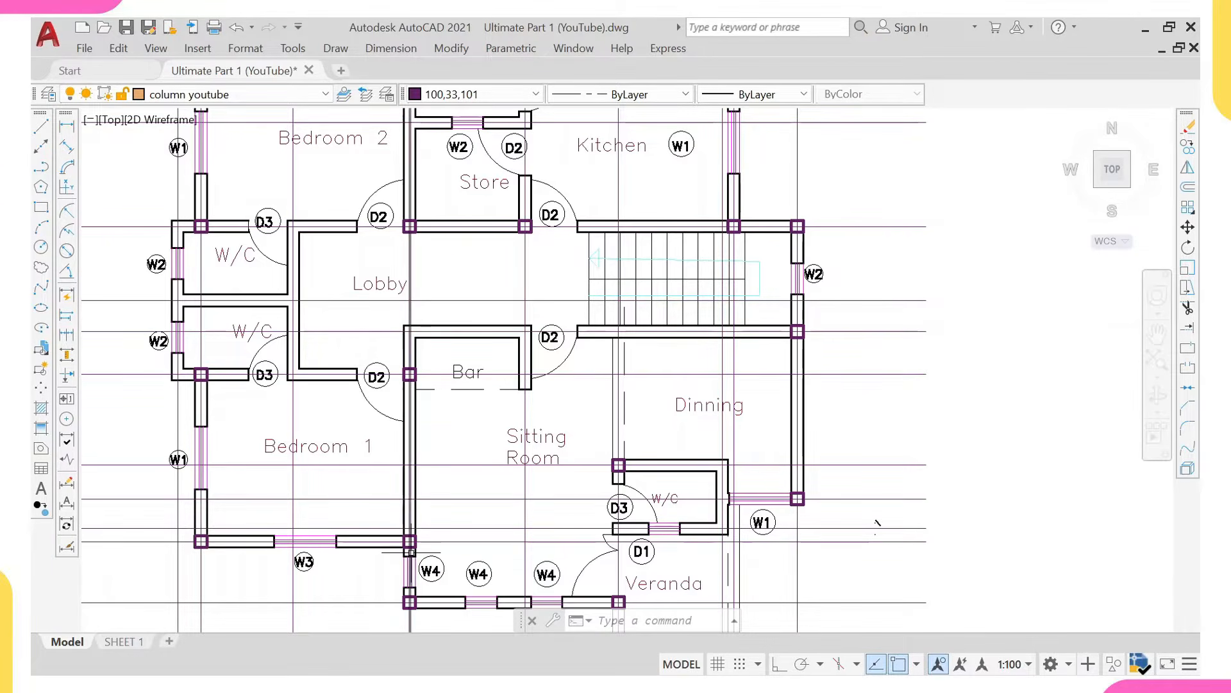
mouse_move(411, 541)
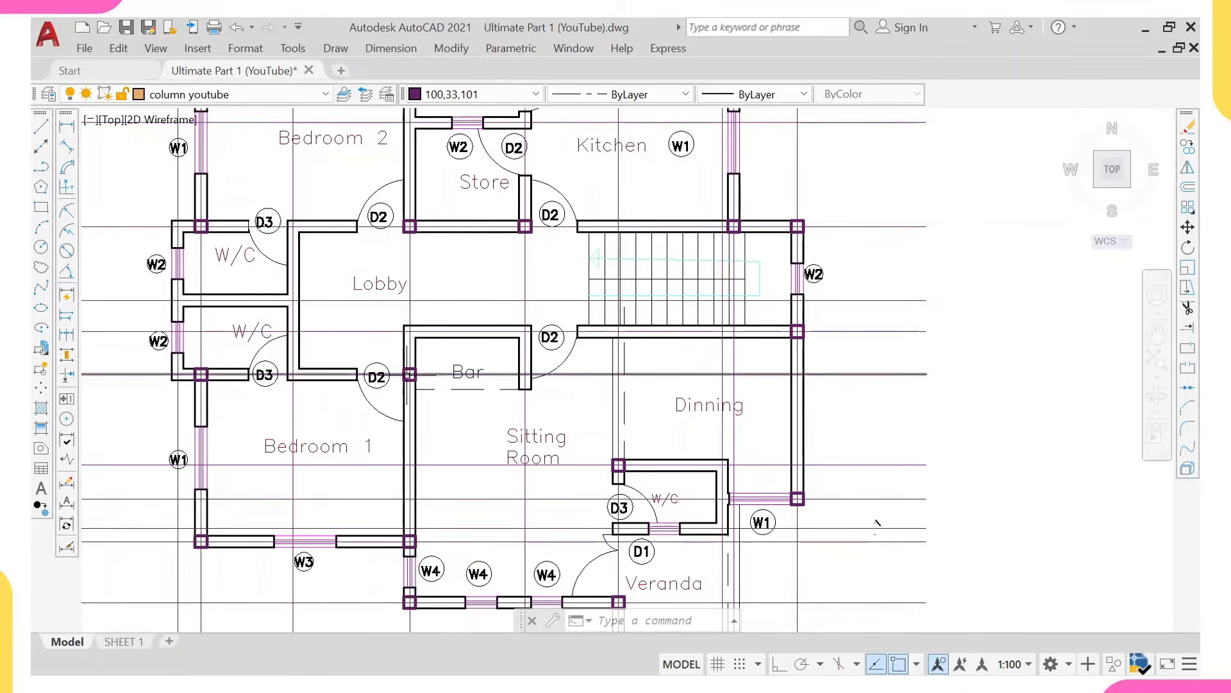
scroll(409, 374, "down", 2)
scroll(414, 373, "up", 3)
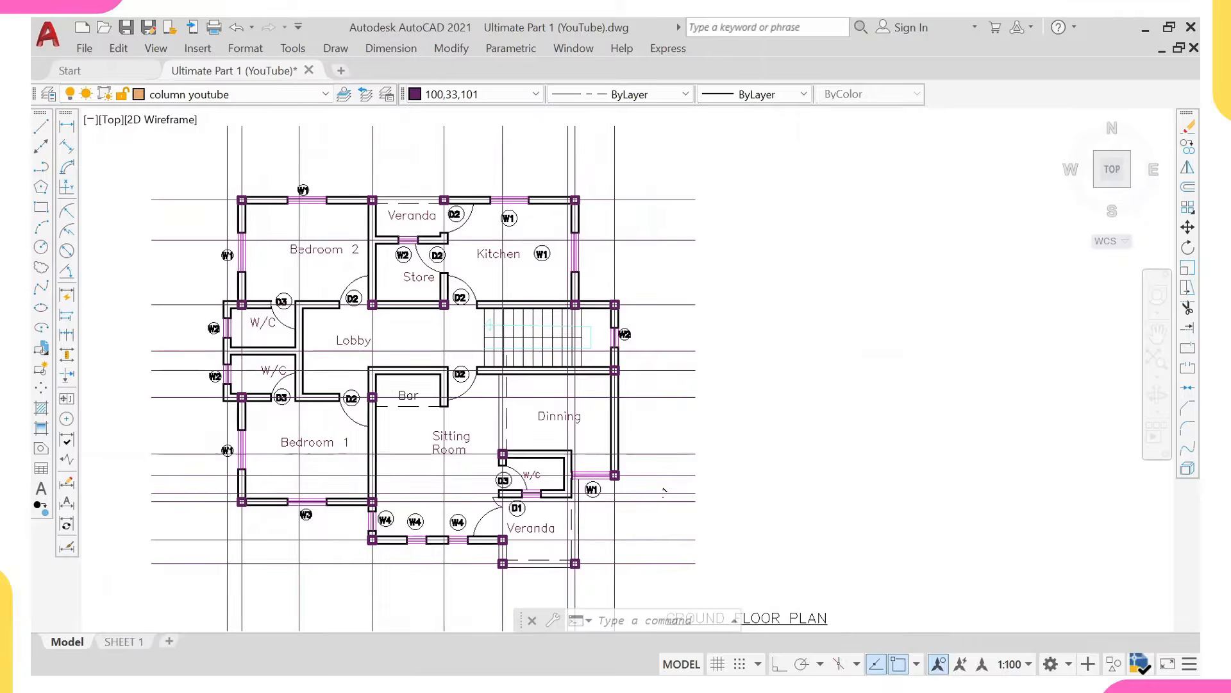
key("Escape")
key("Escape")
Copy the column at the Store's lower-right corner by its centre to the gridline intersection at the Bar's upper-right corner.
scroll(346, 430, "up", 2)
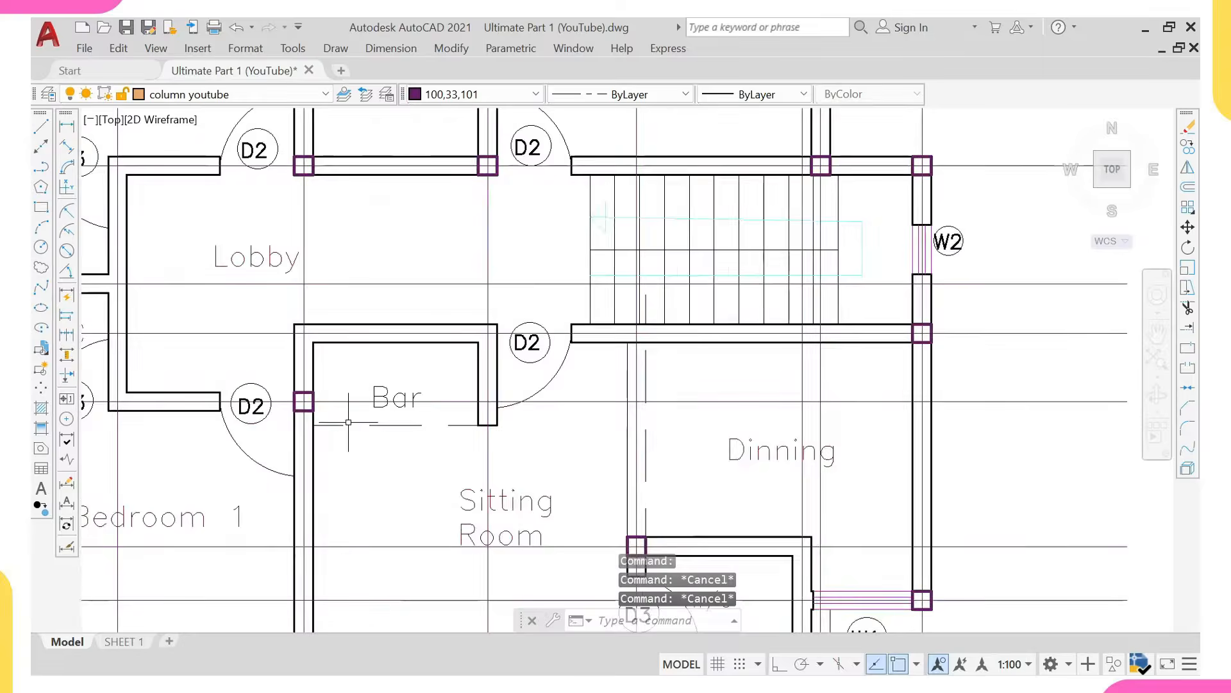
scroll(570, 410, "down", 4)
scroll(577, 382, "up", 4)
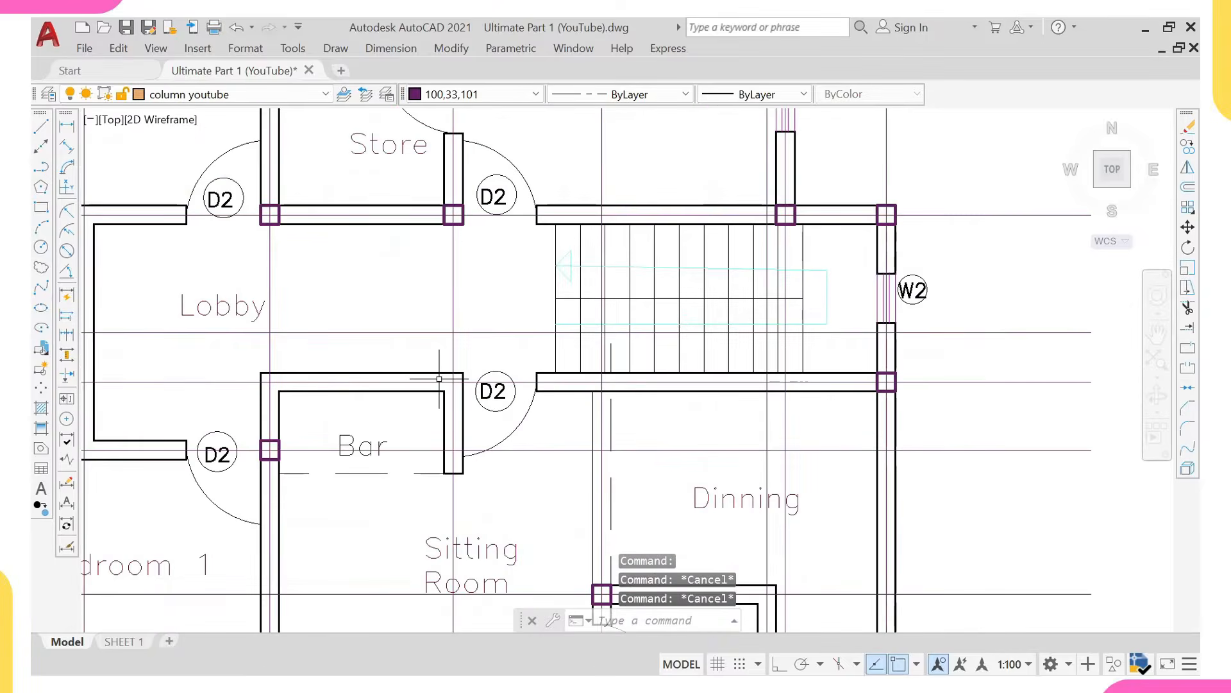
scroll(434, 220, "up", 4)
left_click(434, 220)
left_click(397, 229)
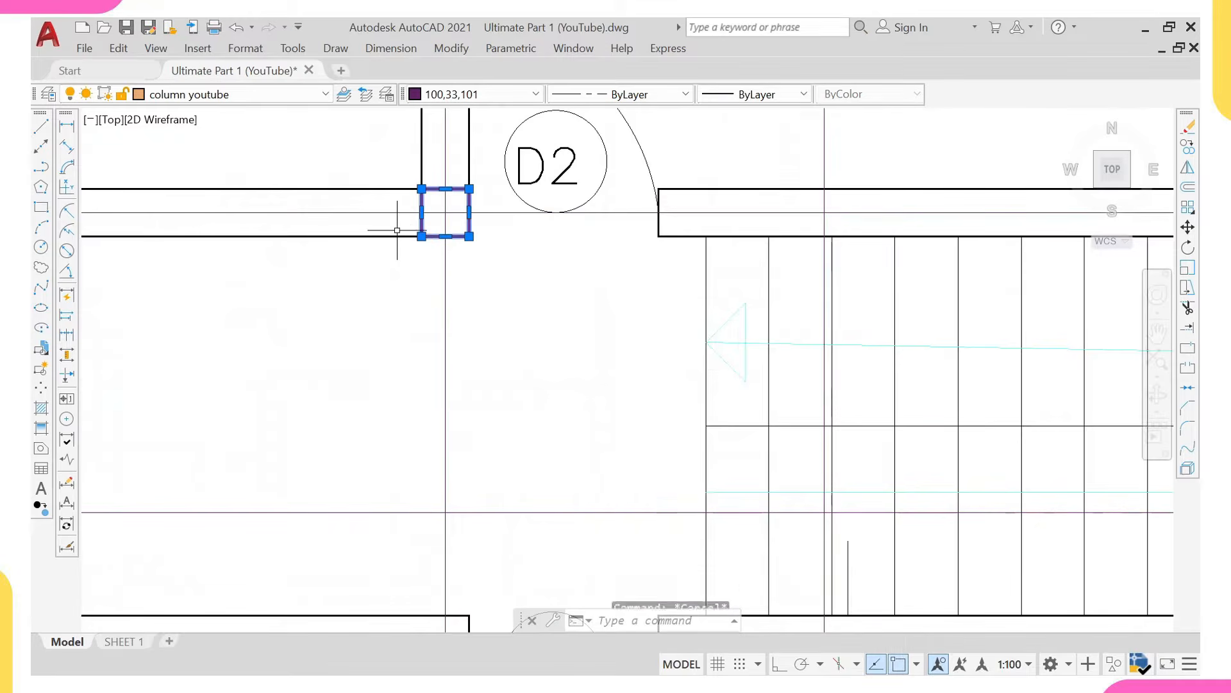
type("Co")
key("Return")
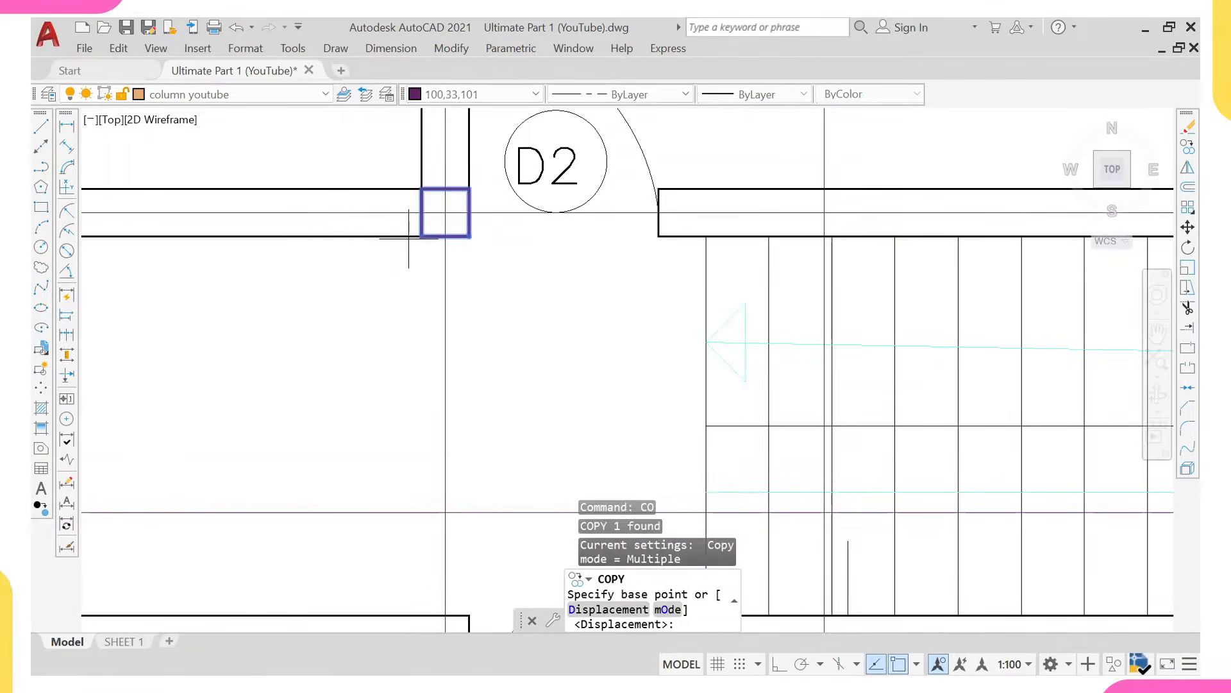
left_click(445, 212)
scroll(449, 206, "down", 5)
scroll(450, 285, "up", 3)
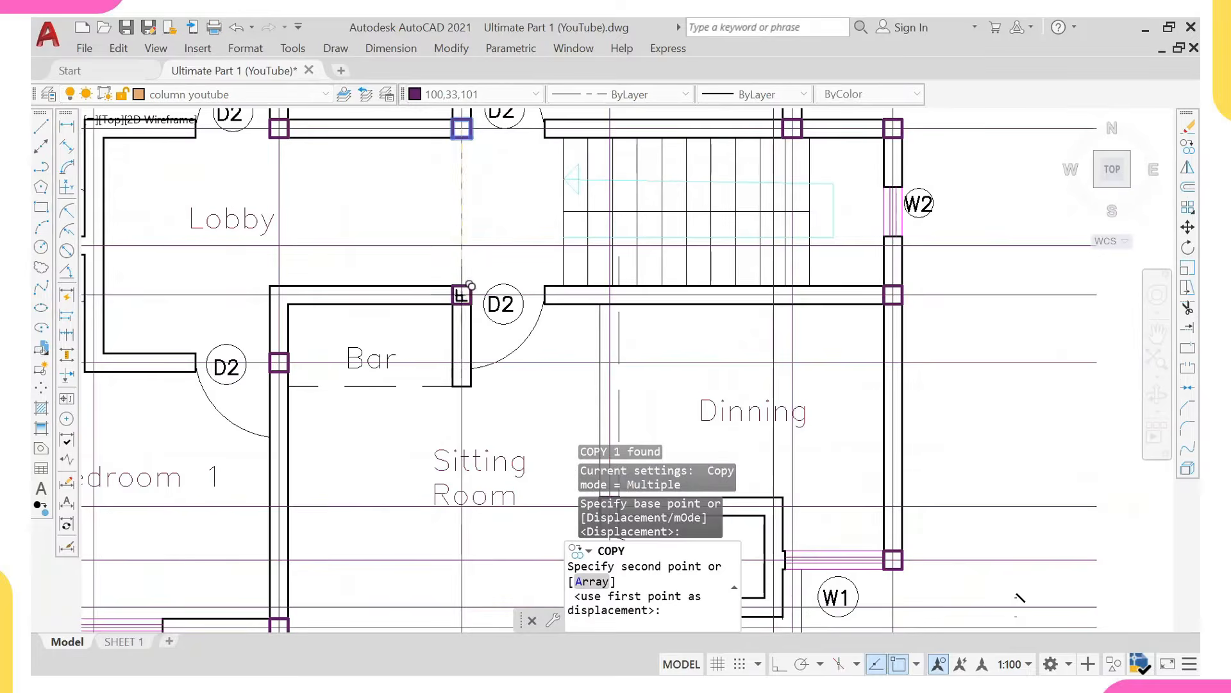
left_click(451, 285)
scroll(468, 220, "down", 4)
scroll(417, 356, "up", 1)
key("Escape")
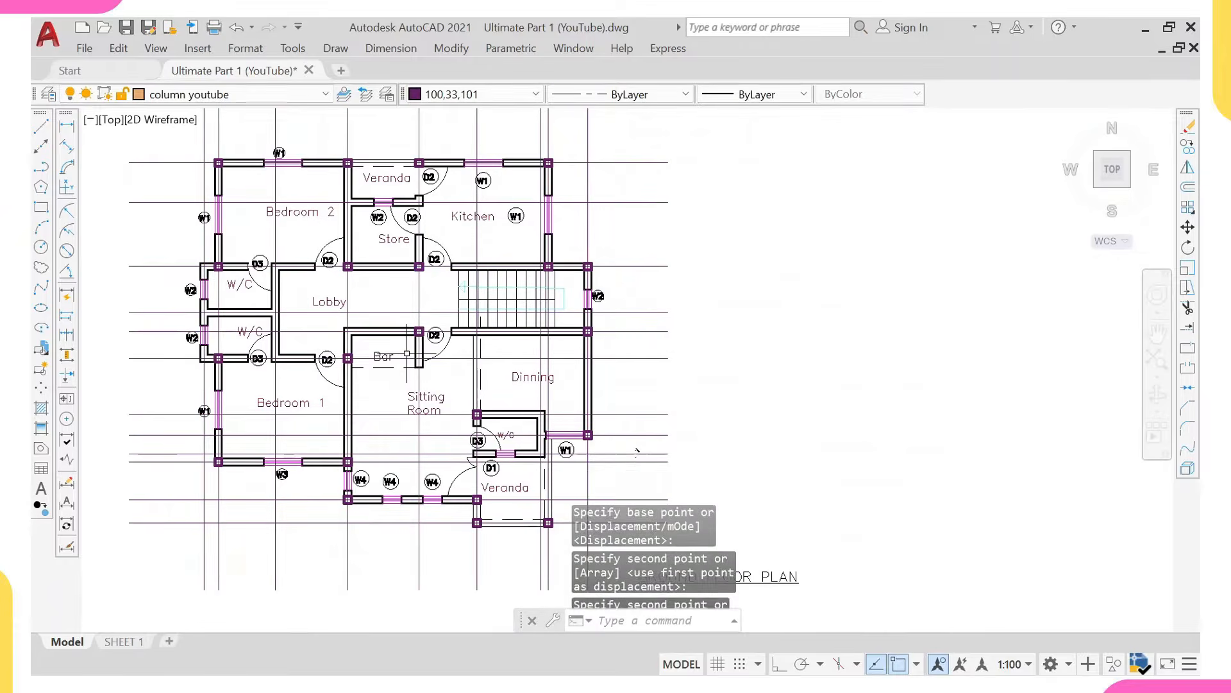
Examine the ground floor plan's column layout around the bedrooms, W/Cs, Sitting Room and verandas.
scroll(327, 328, "down", 3)
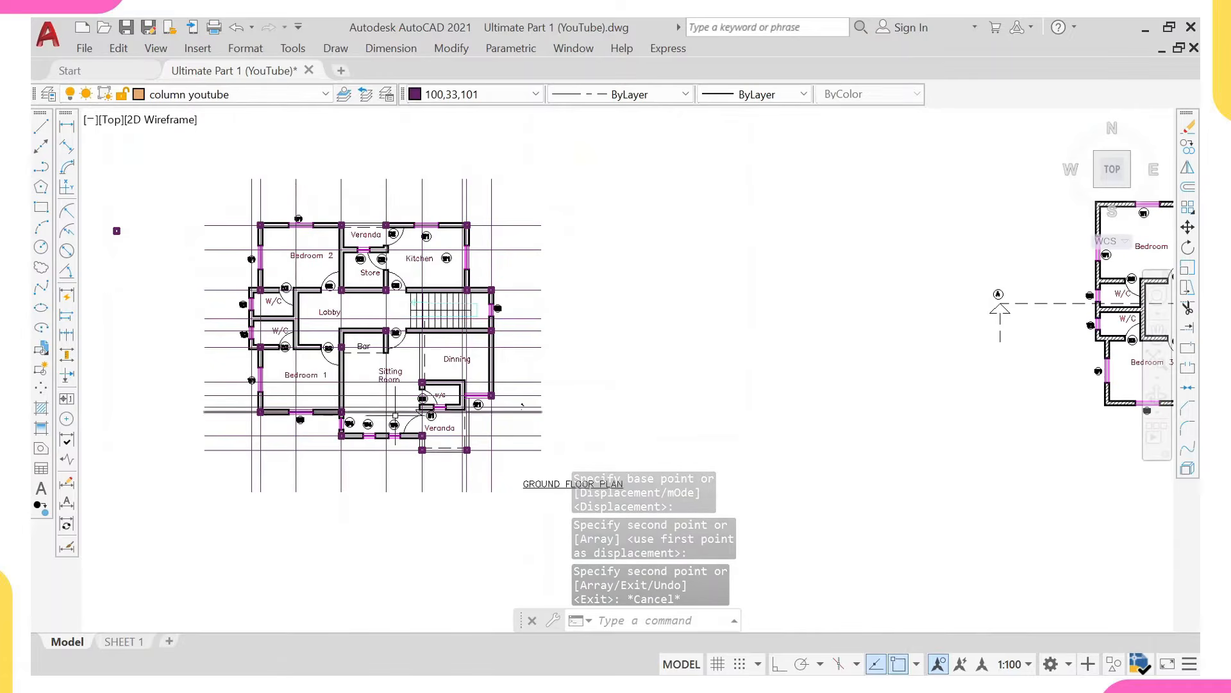
scroll(370, 366, "up", 3)
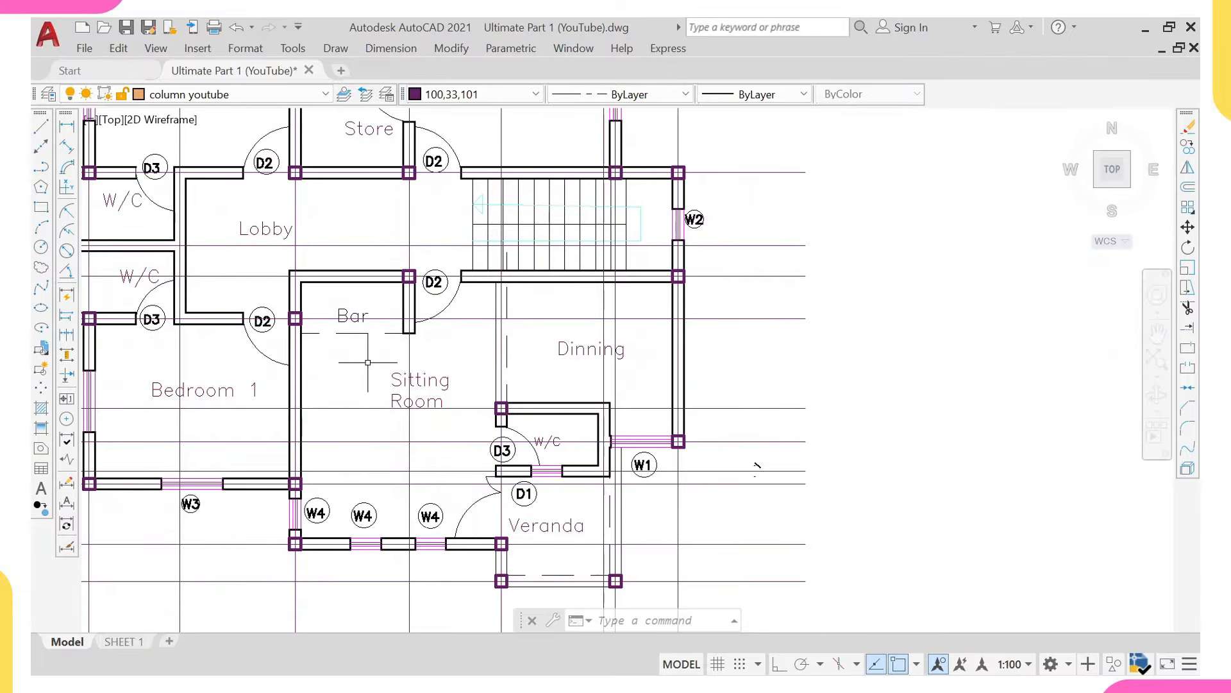
middle_click_drag(306, 267, 384, 366)
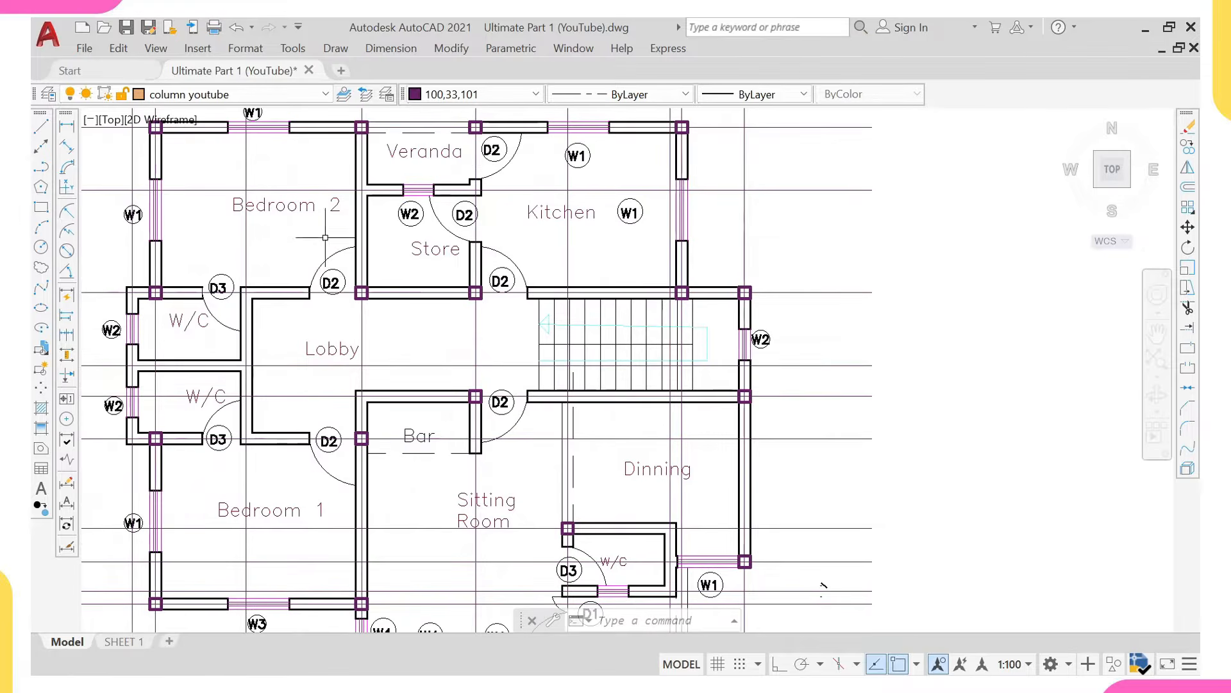
scroll(303, 233, "down", 4)
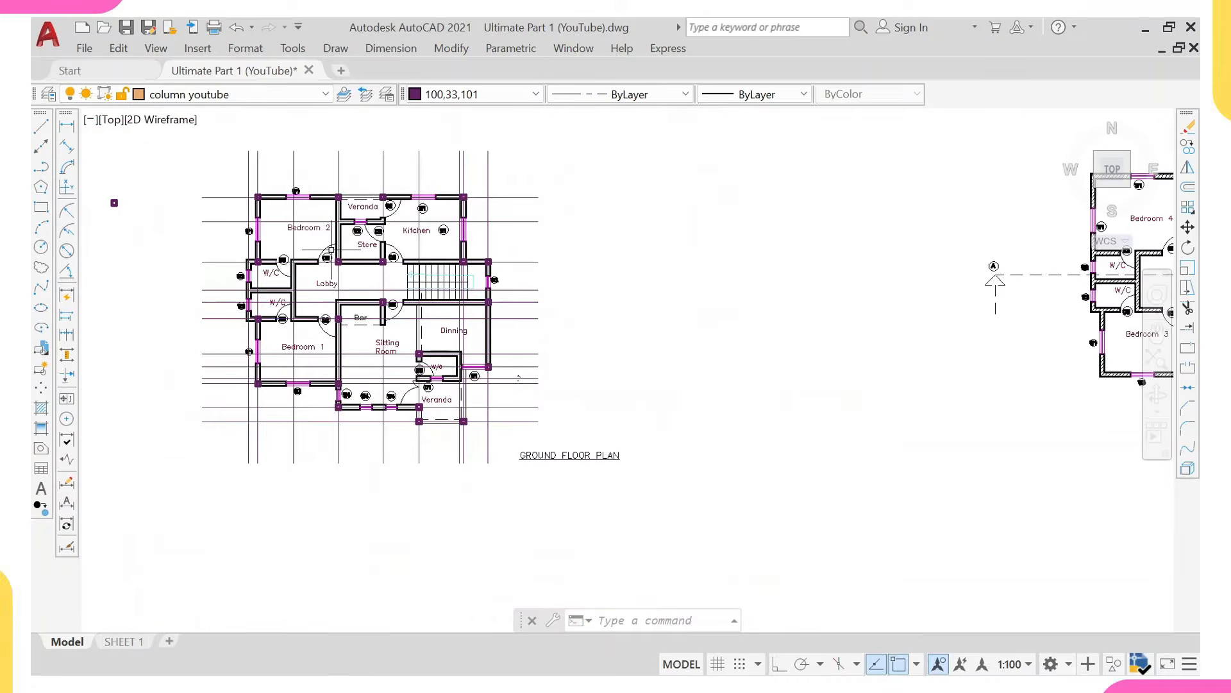
scroll(282, 193, "up", 4)
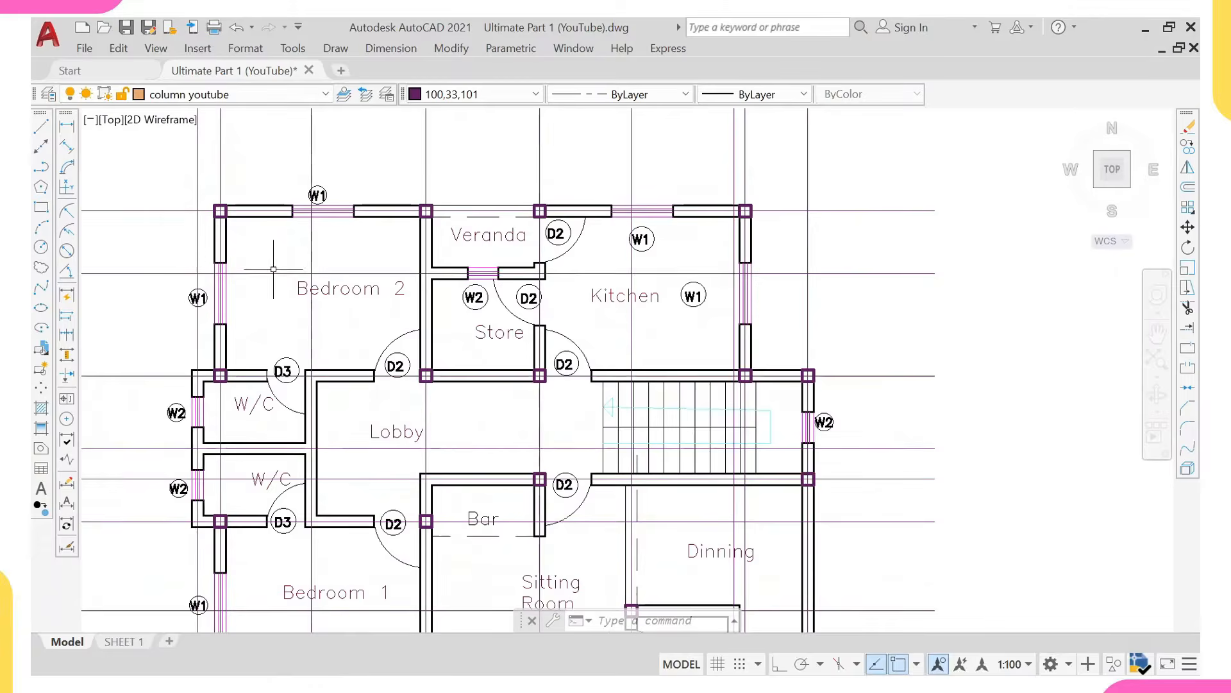
middle_click_drag(264, 272, 315, 243)
scroll(307, 237, "down", 2)
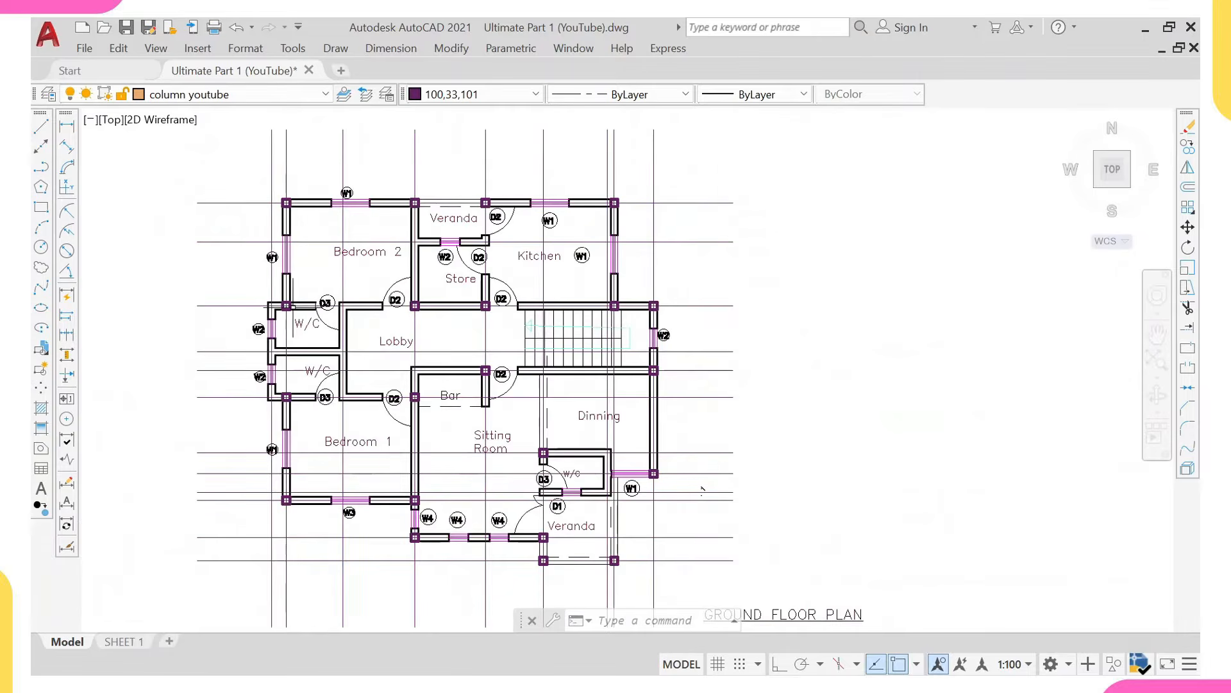
scroll(352, 440, "up", 2)
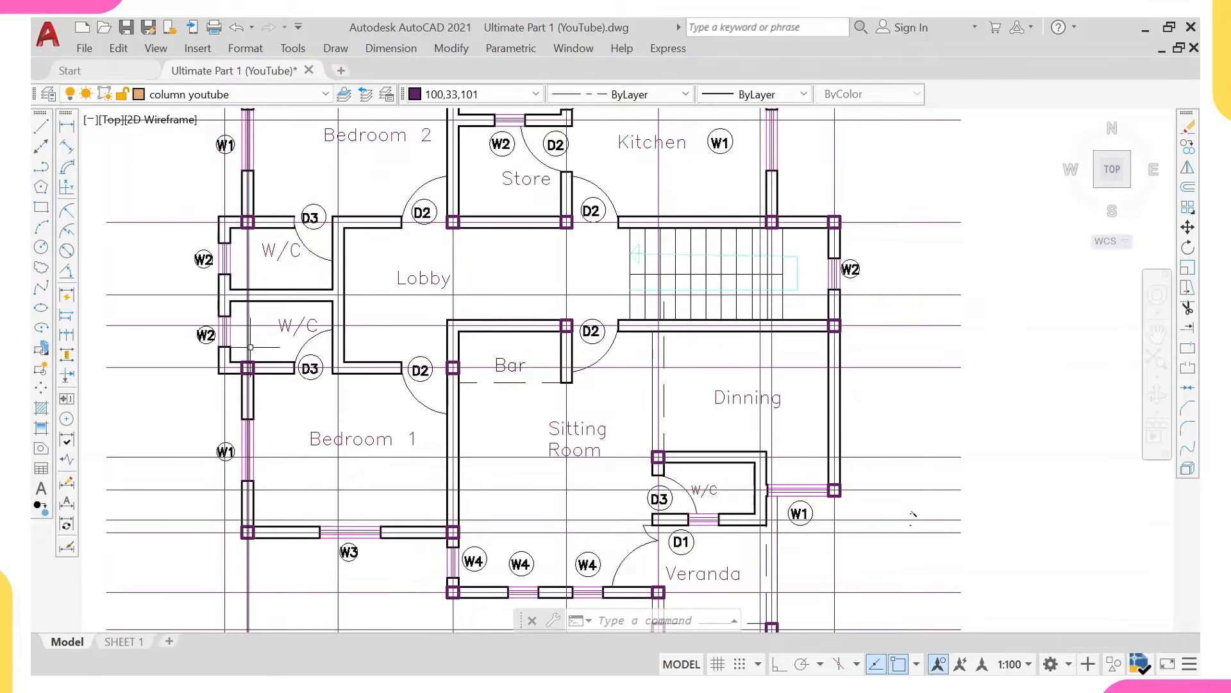
scroll(250, 347, "down", 3)
scroll(365, 226, "up", 1)
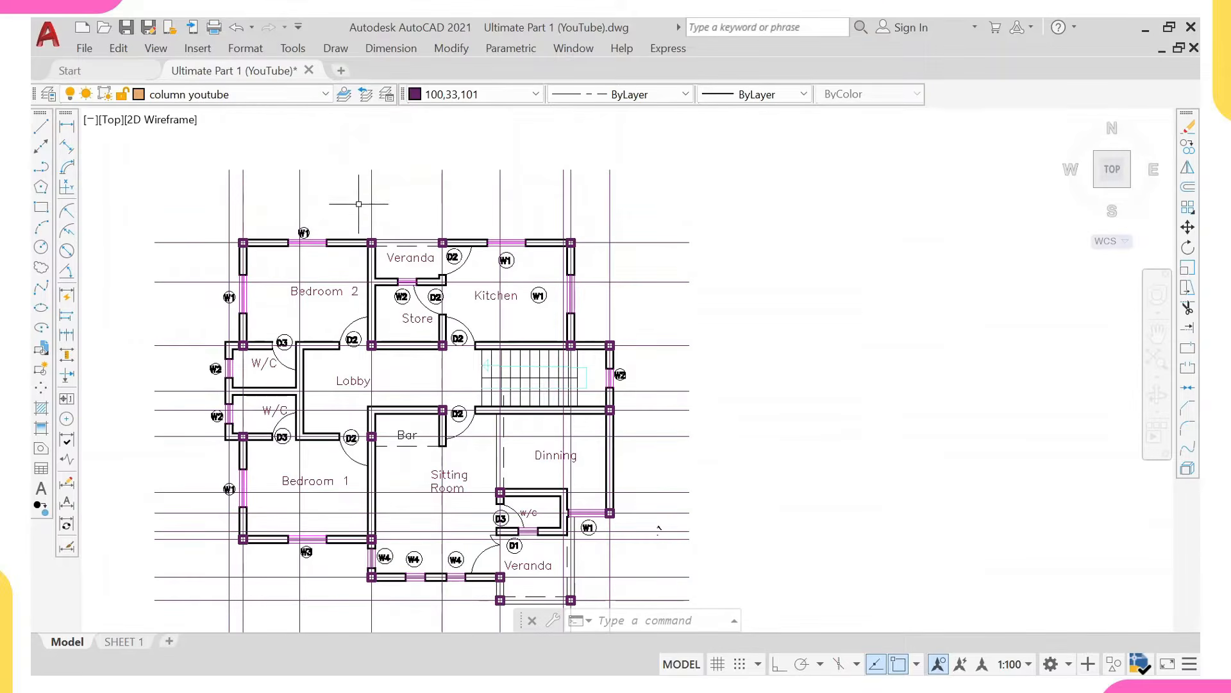
Add a linear dimension above the plan between the gridlines of the Kitchen's right and left walls.
middle_click_drag(349, 227, 350, 293)
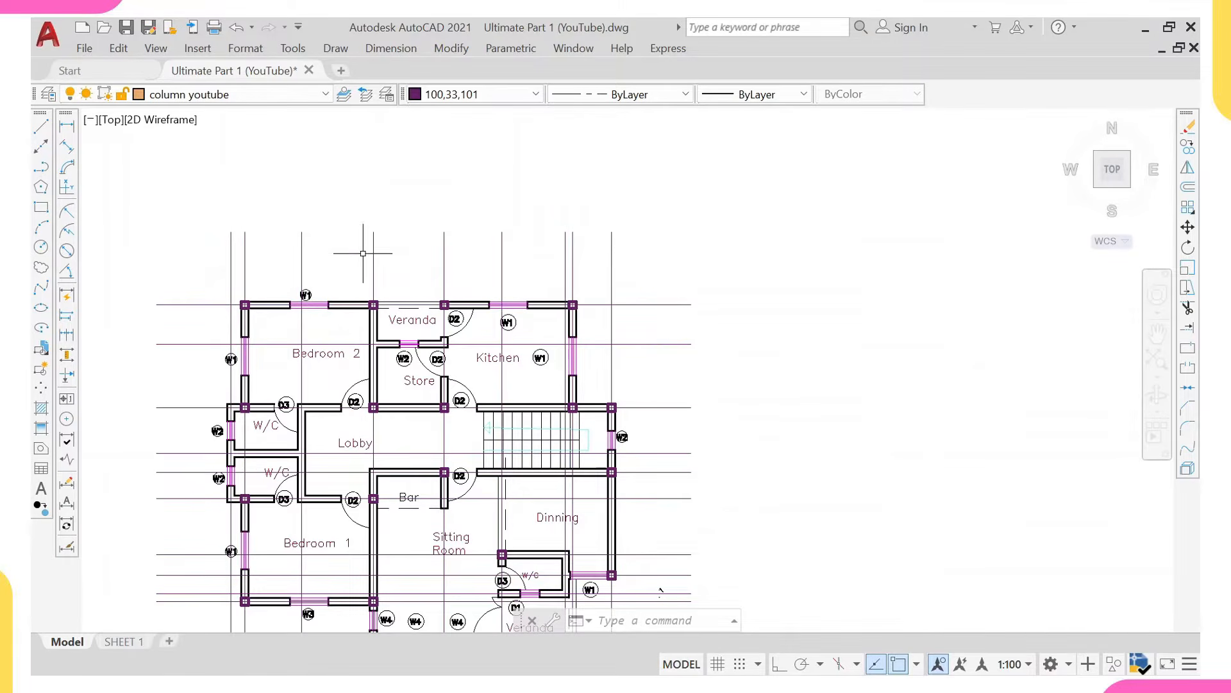
left_click(67, 127)
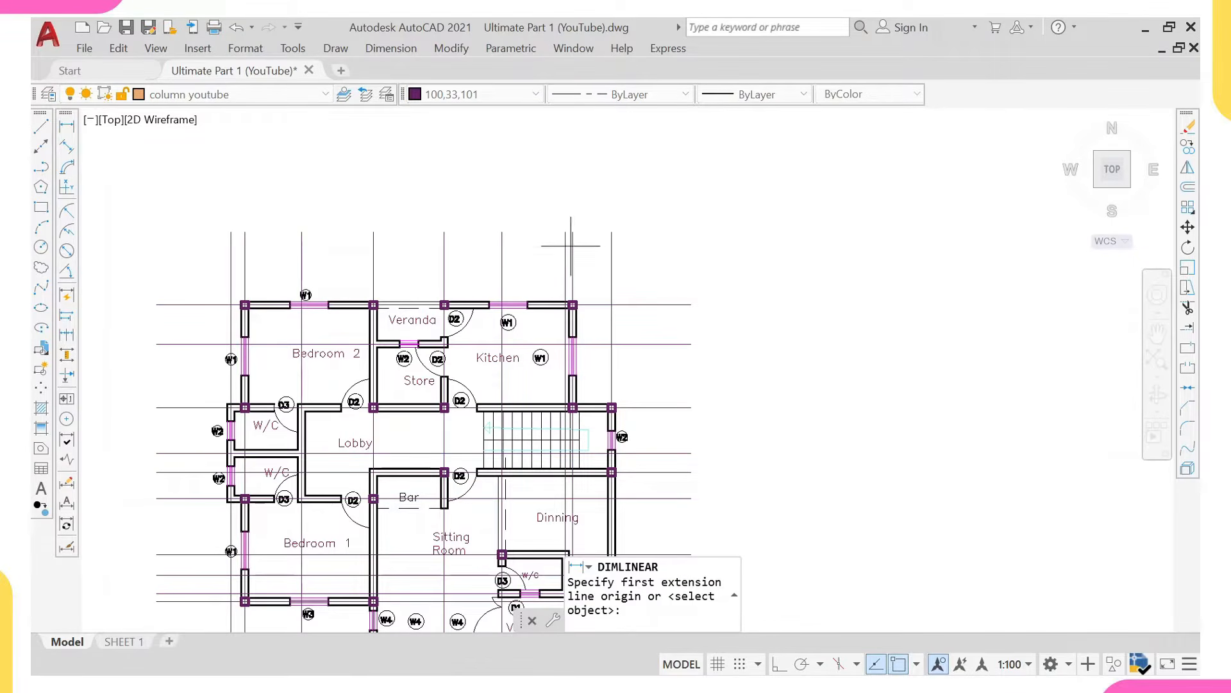
left_click(572, 226)
left_click(445, 230)
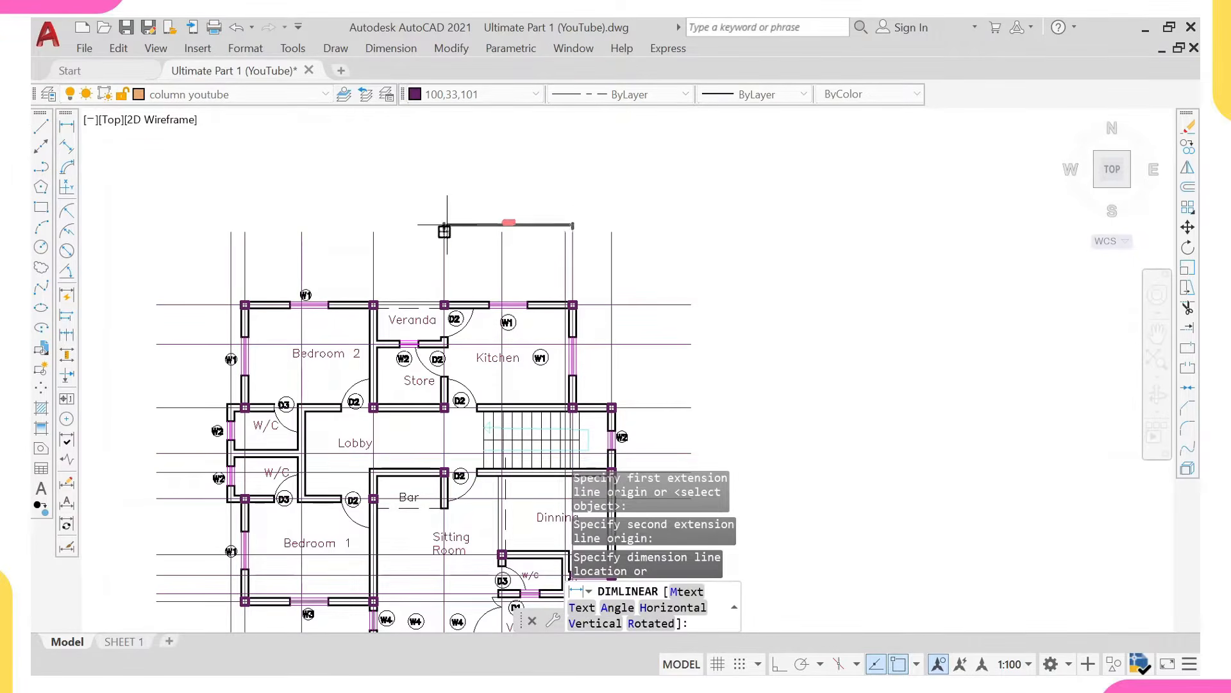
scroll(447, 230, "up", 4)
left_click(593, 214)
scroll(597, 215, "up", 2)
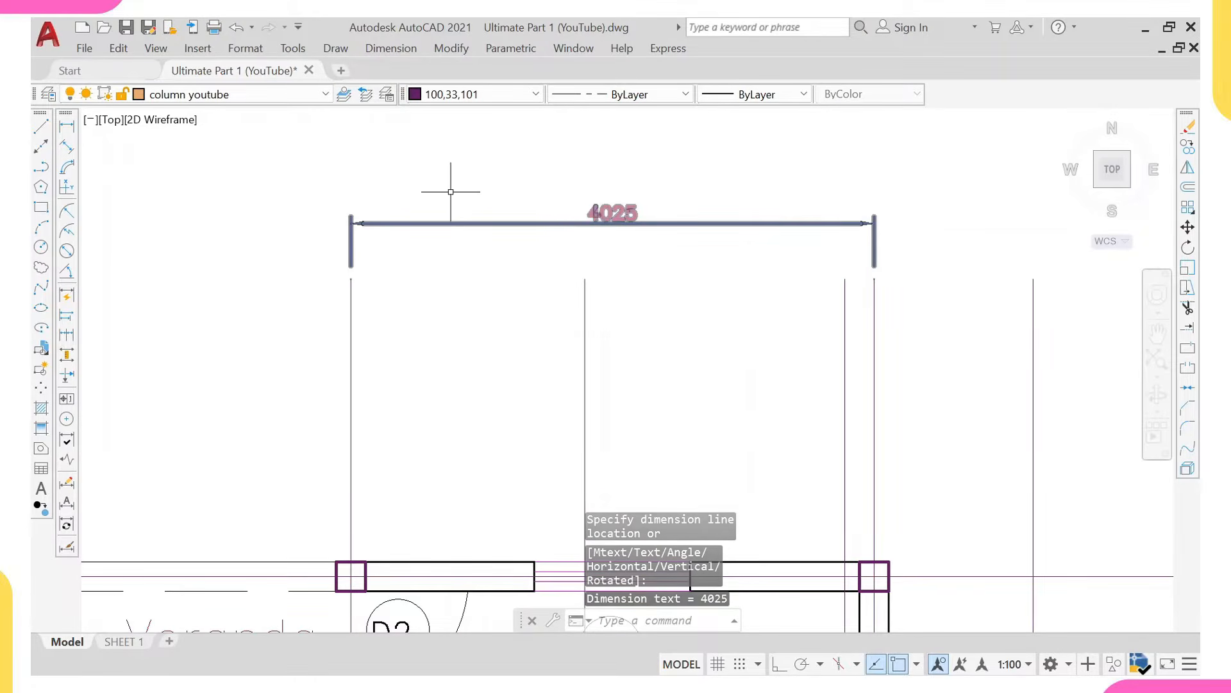
Make "grid youtube" the current layer.
left_click(269, 94)
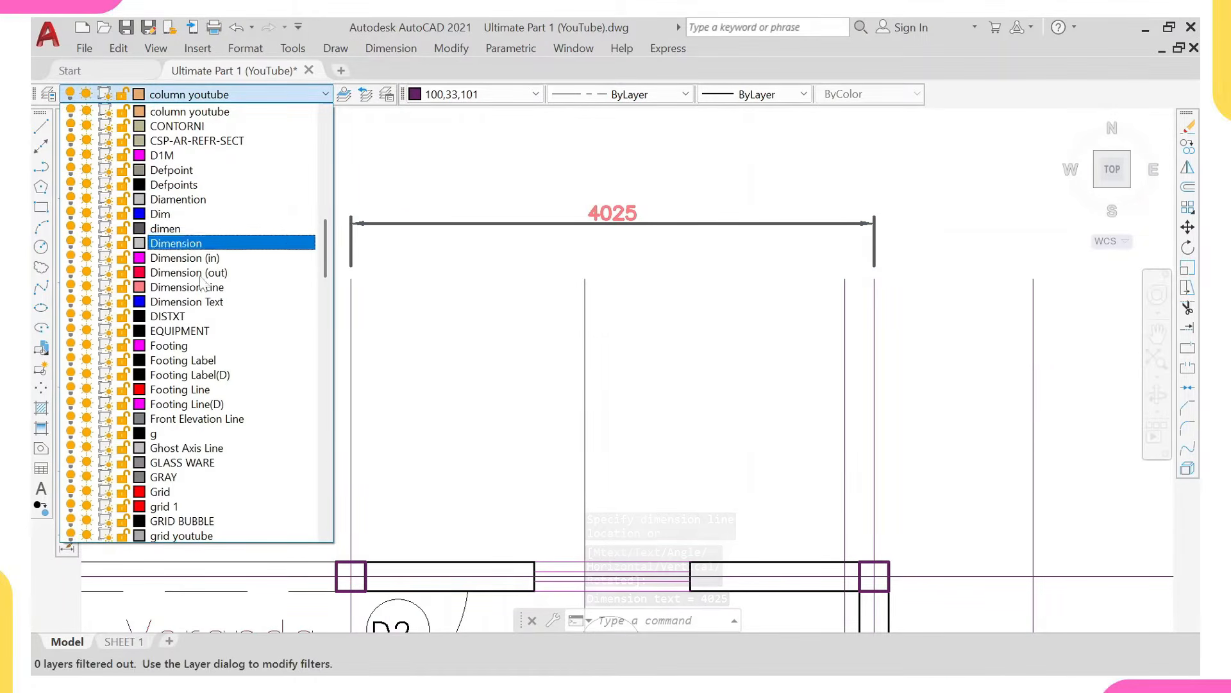
scroll(195, 229, "up", 1)
scroll(194, 231, "up", 7)
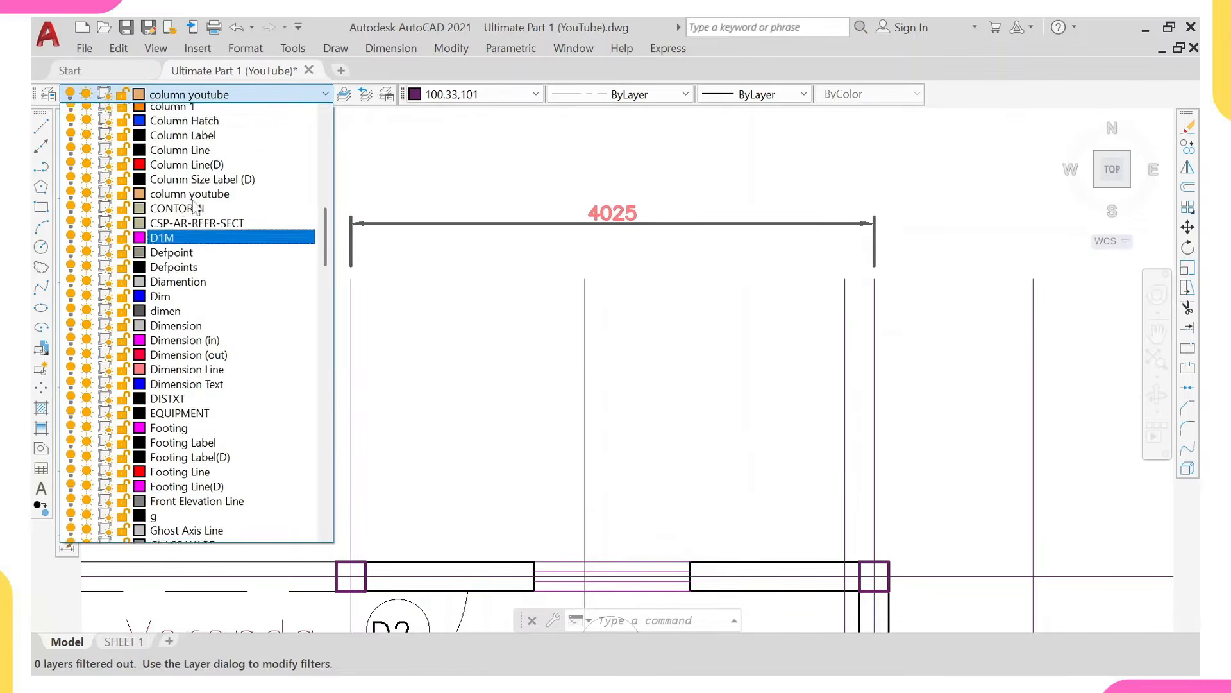
scroll(181, 135, "up", 8)
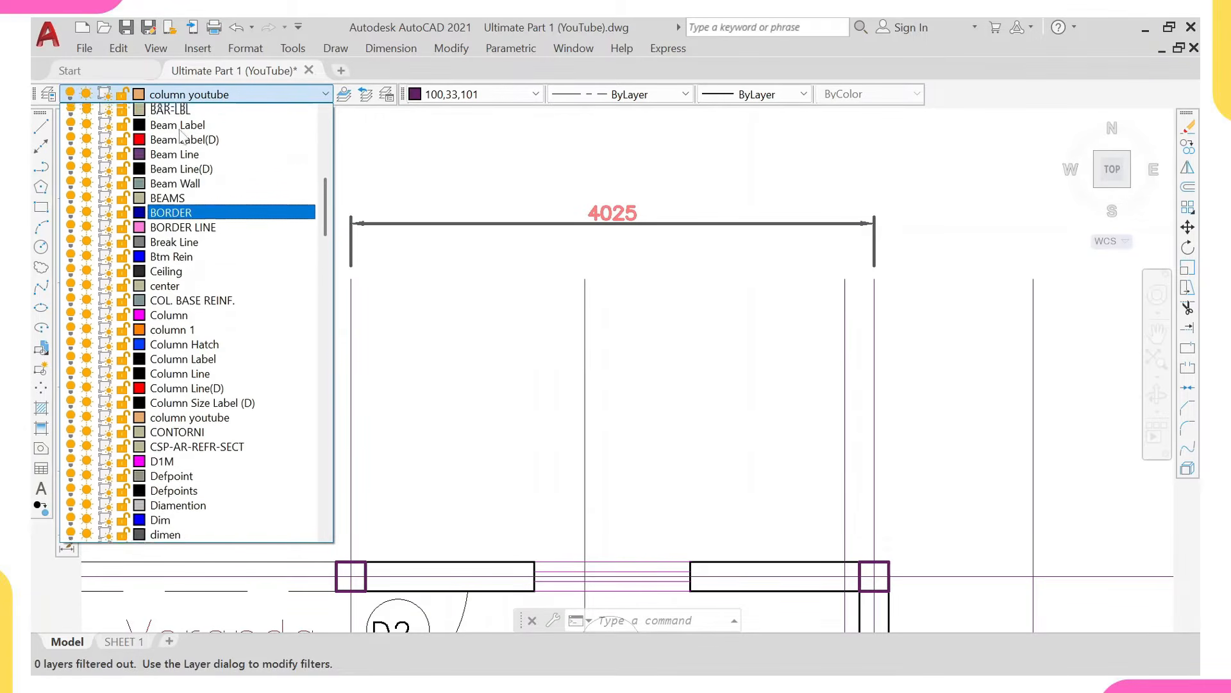
scroll(182, 131, "up", 6)
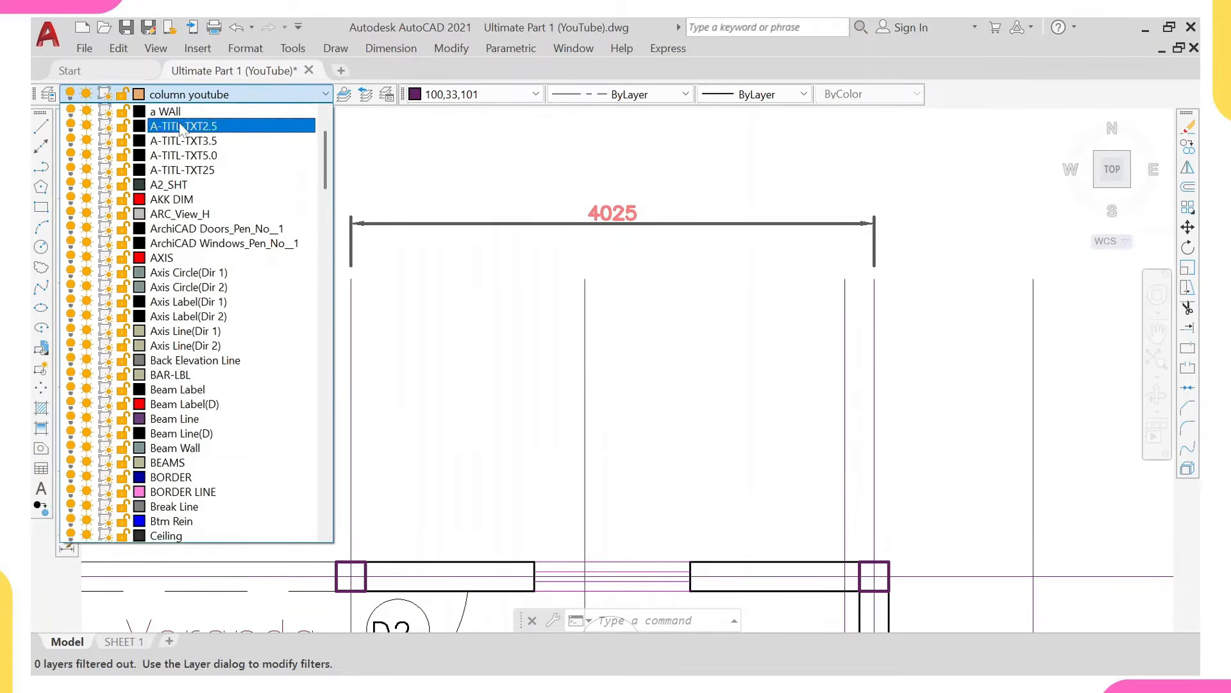
scroll(157, 182, "down", 17)
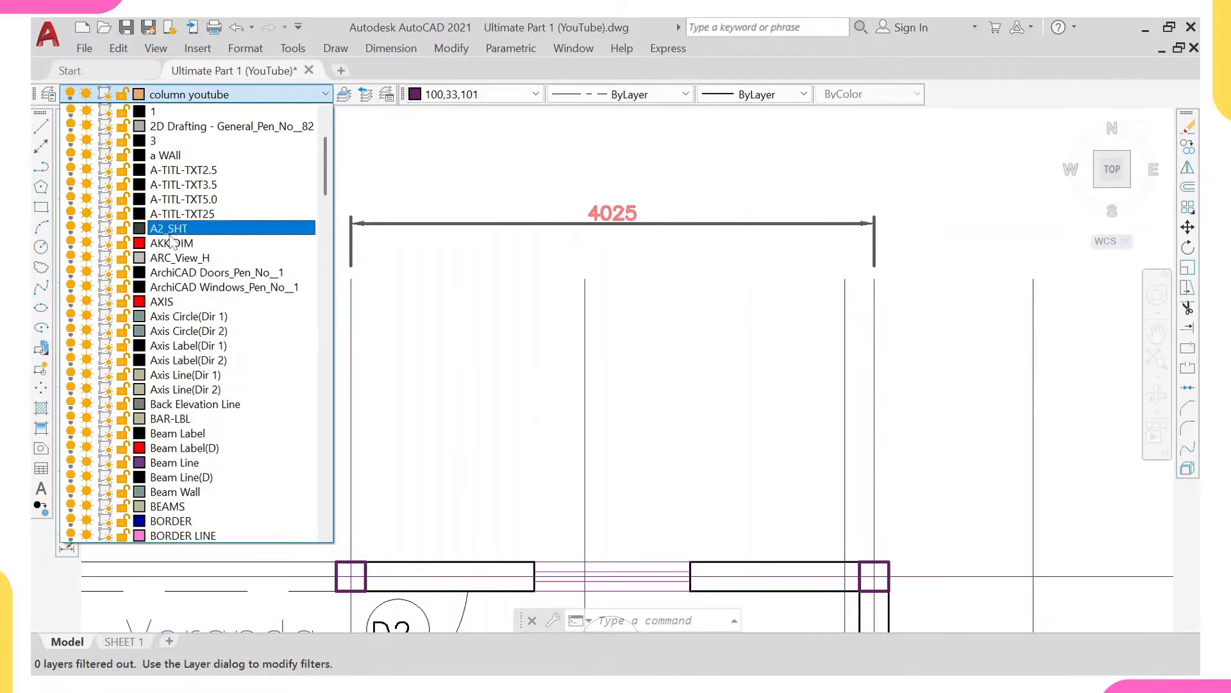
scroll(203, 423, "down", 8)
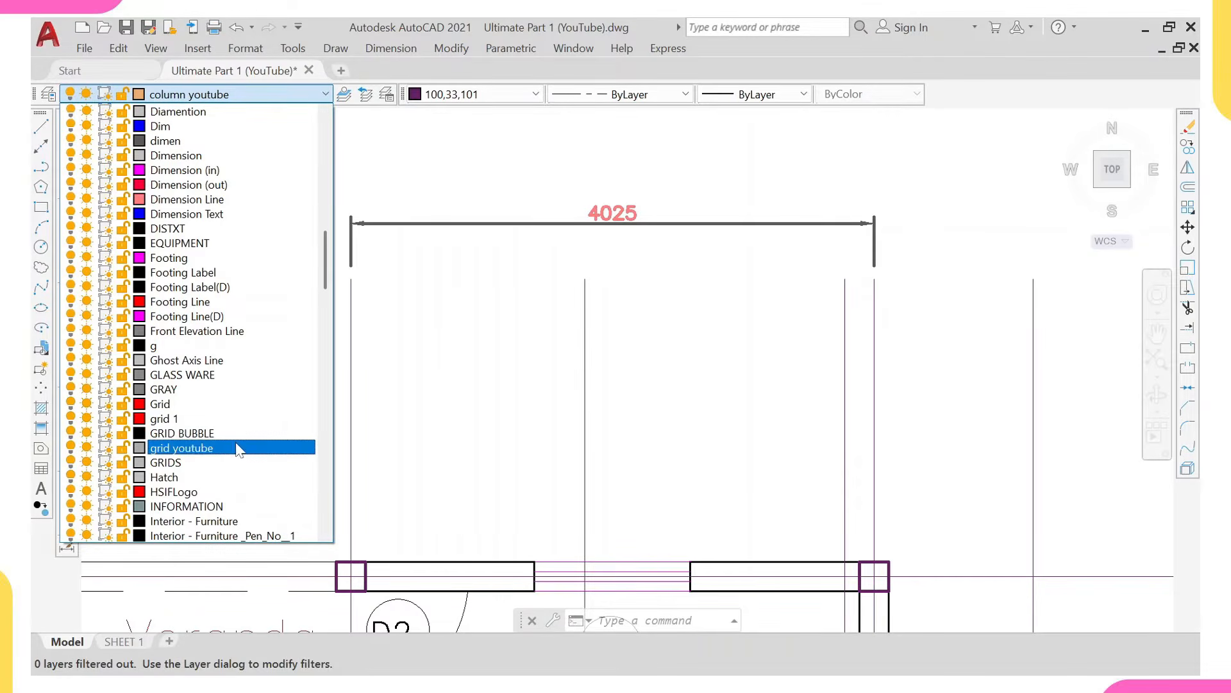
left_click(196, 448)
scroll(598, 207, "up", 2)
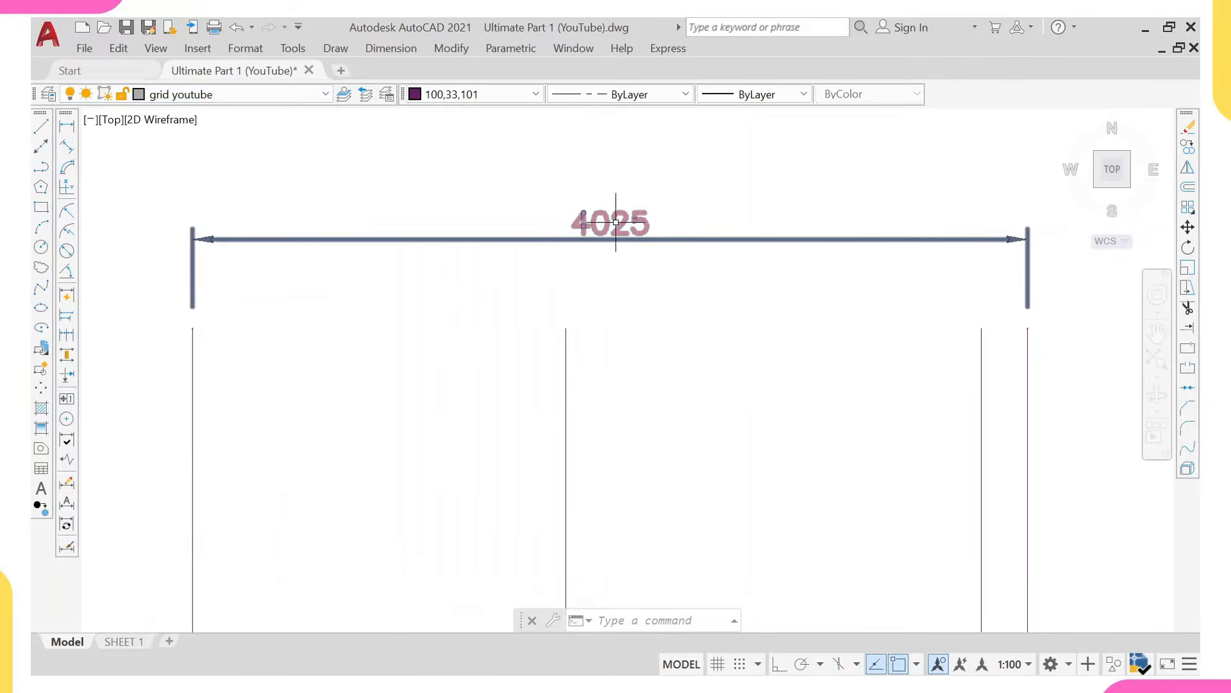
Add a linear dimension above the plan between the gridlines on either side of the upper Veranda, beside the Kitchen dimension.
scroll(645, 221, "down", 6)
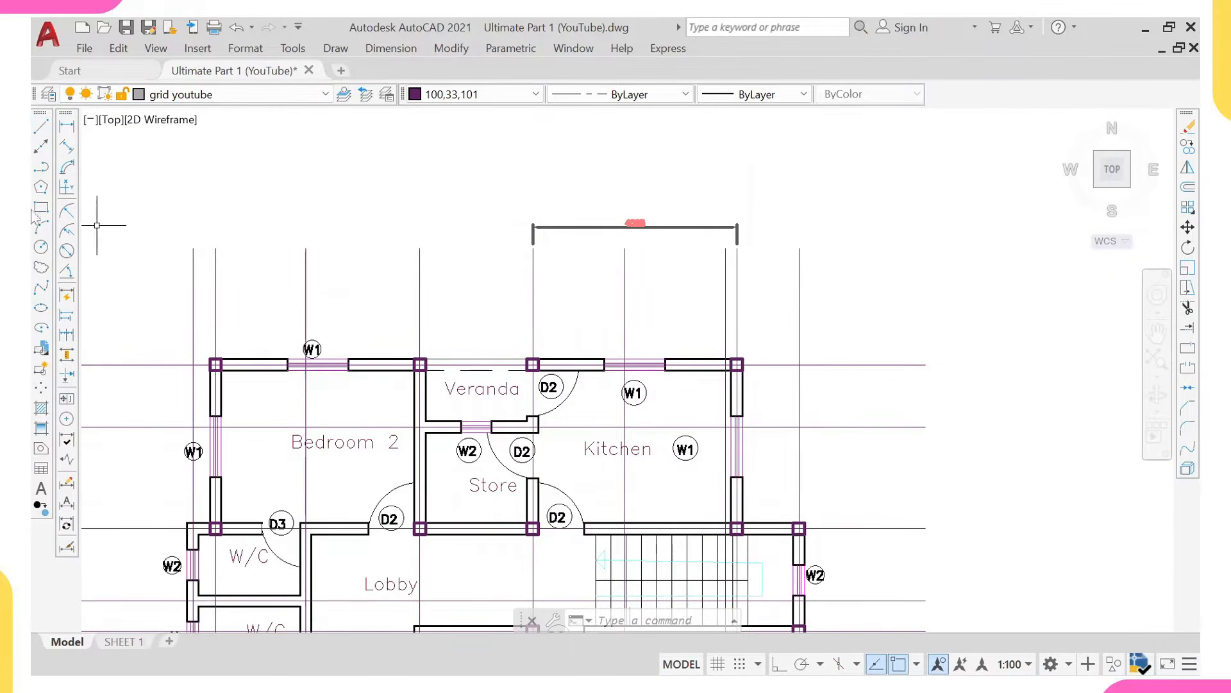
left_click(66, 127)
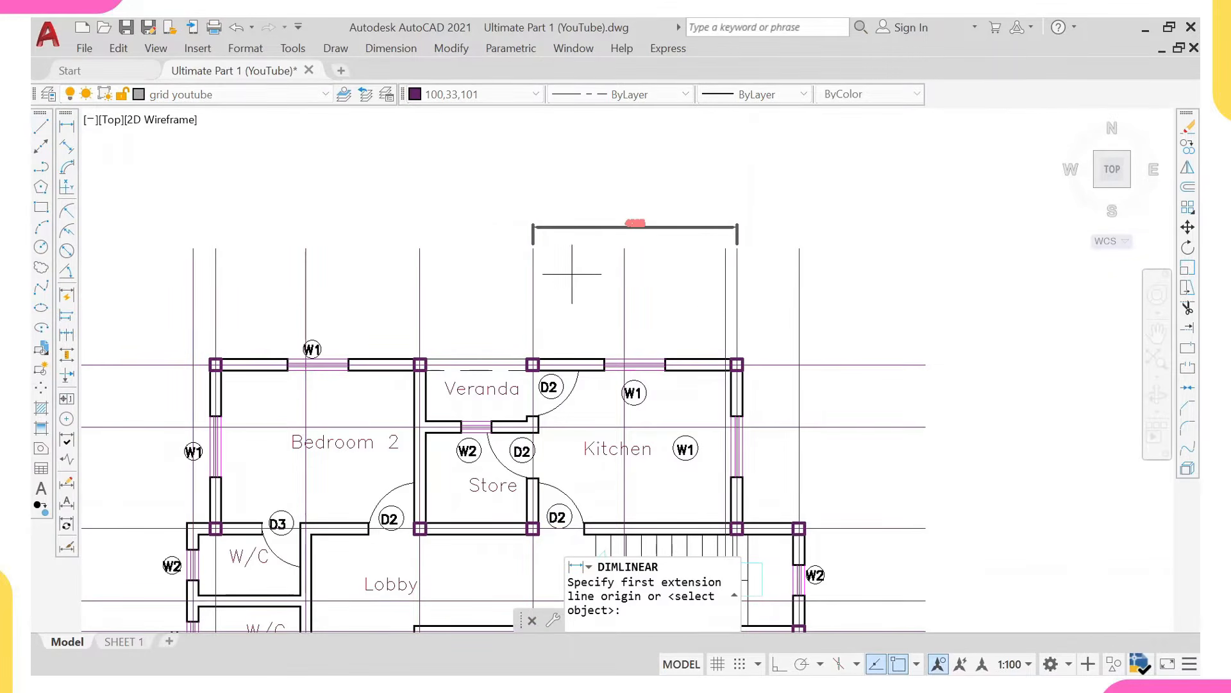
left_click(533, 248)
left_click(420, 248)
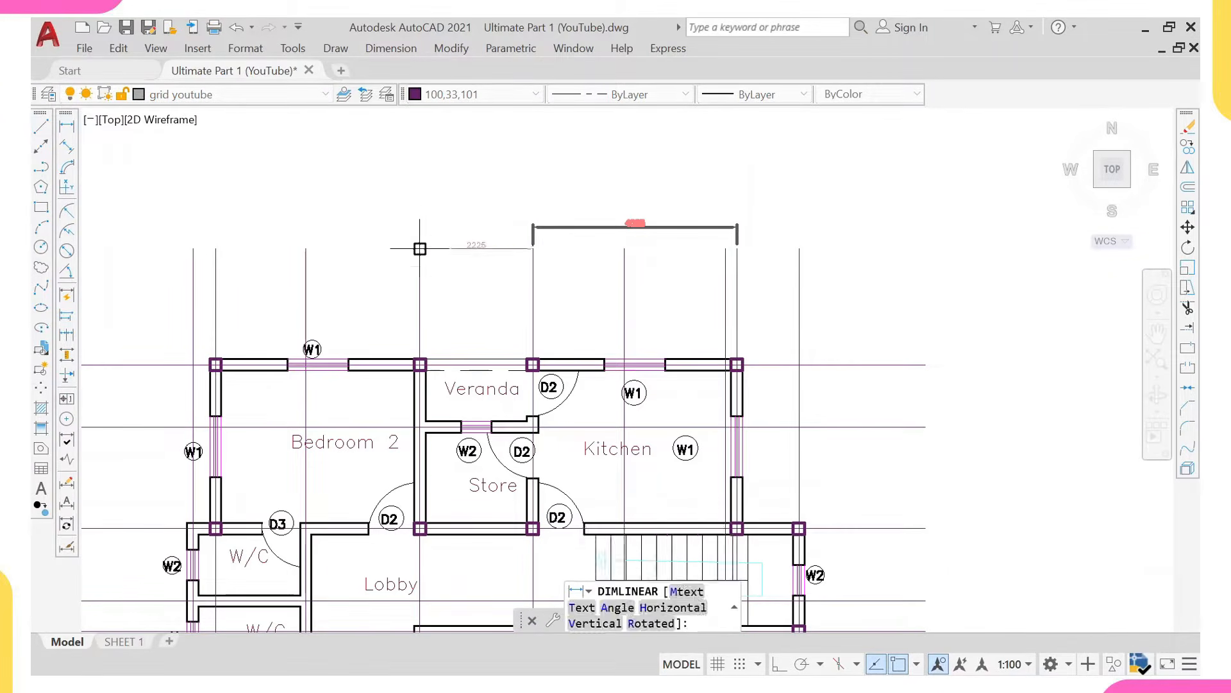
left_click(420, 230)
scroll(497, 245, "up", 2)
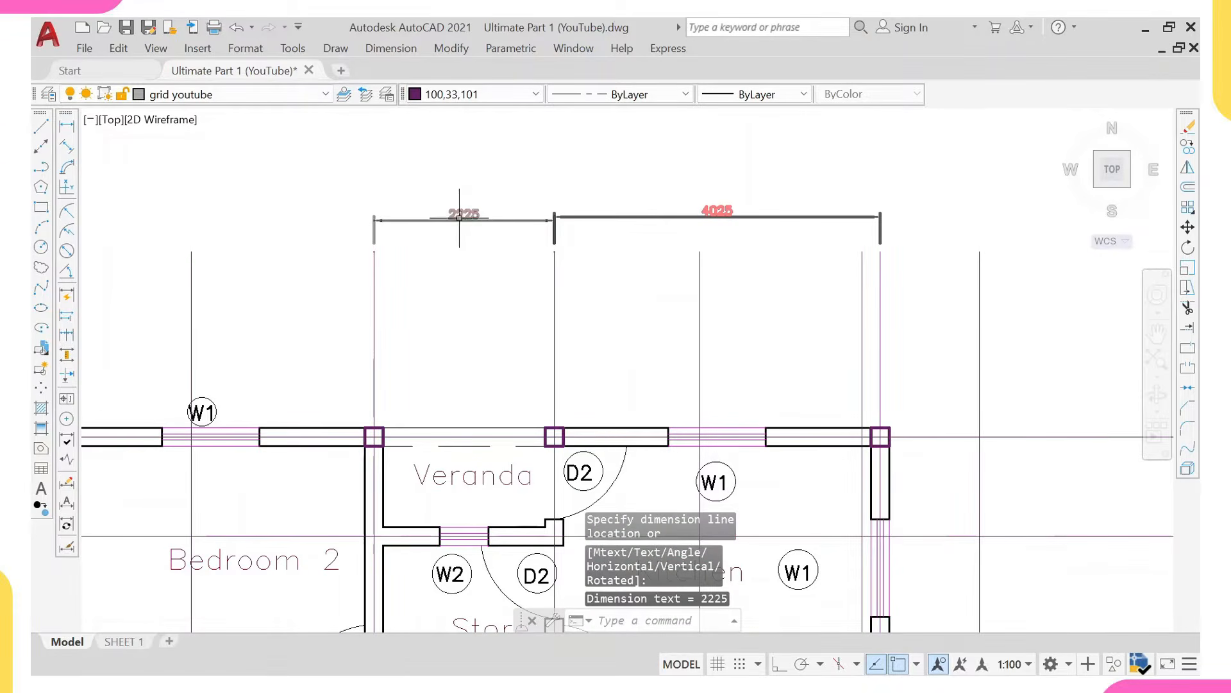
Add a linear dimension above the plan between the gridlines of Bedroom 2's right and left walls.
right_click(426, 182)
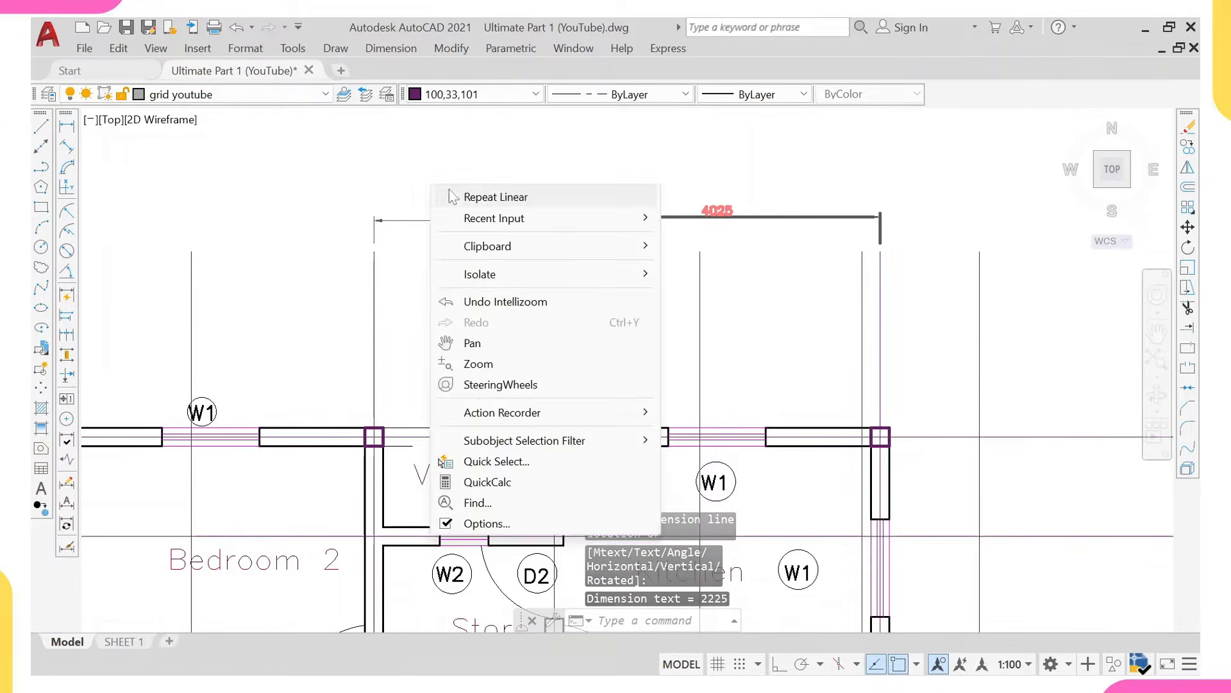
left_click(494, 195)
scroll(362, 234, "down", 2)
left_click(369, 243)
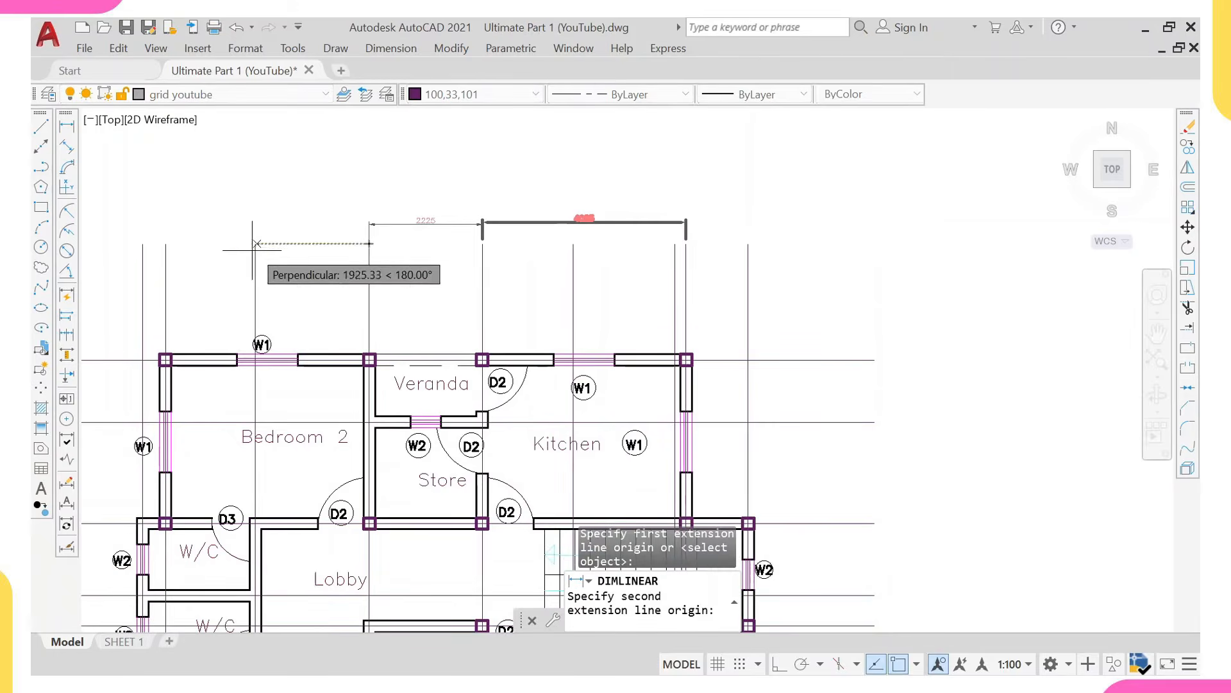
left_click(166, 244)
scroll(174, 224, "up", 2)
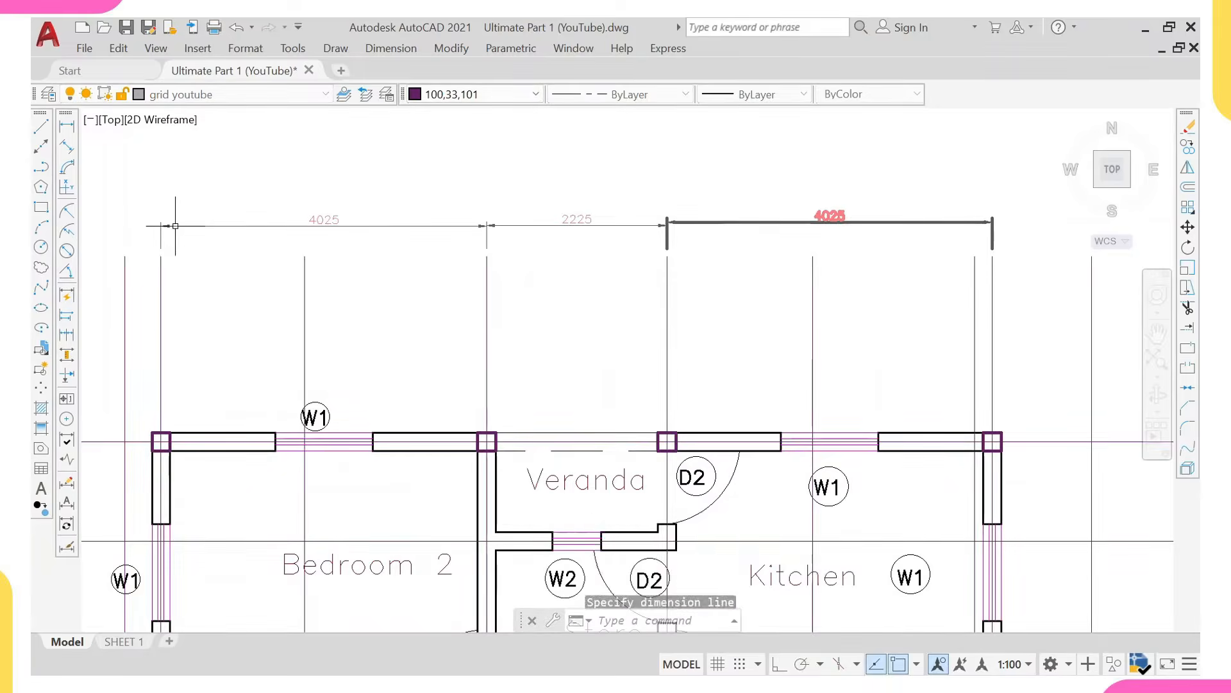
scroll(329, 225, "down", 4)
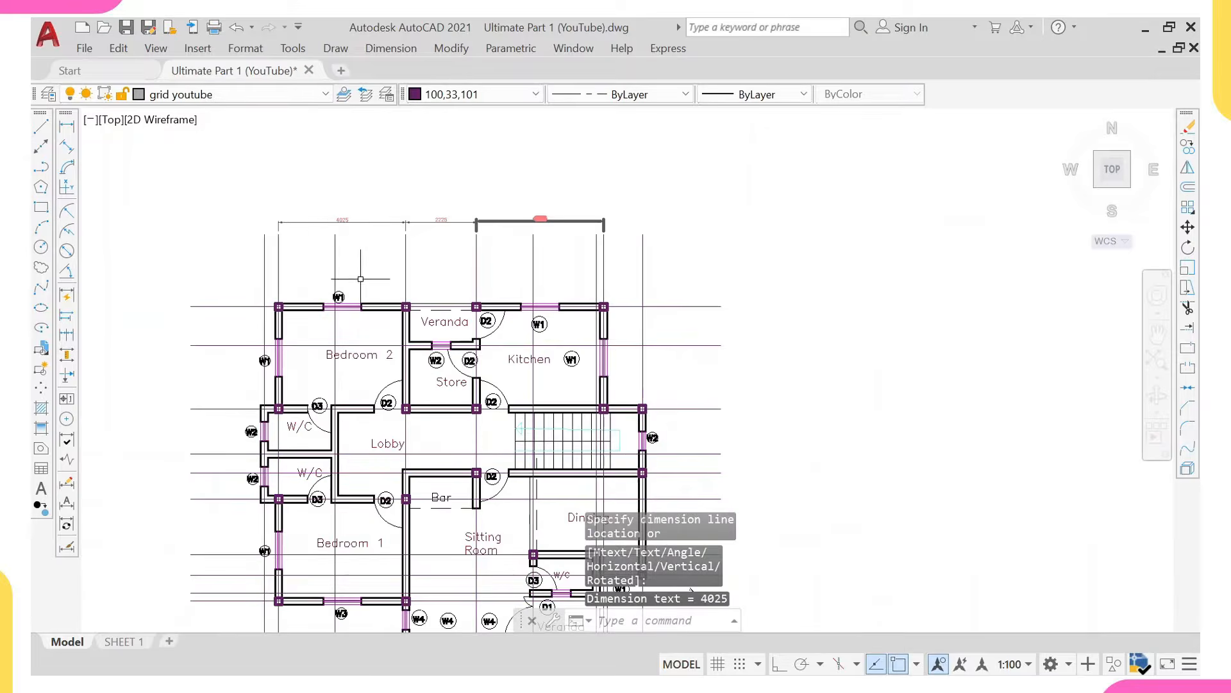
Add a vertical linear dimension left of the plan between the gridlines of Bedroom 2's upper and lower walls.
scroll(329, 226, "down", 2)
middle_click_drag(361, 201, 364, 217)
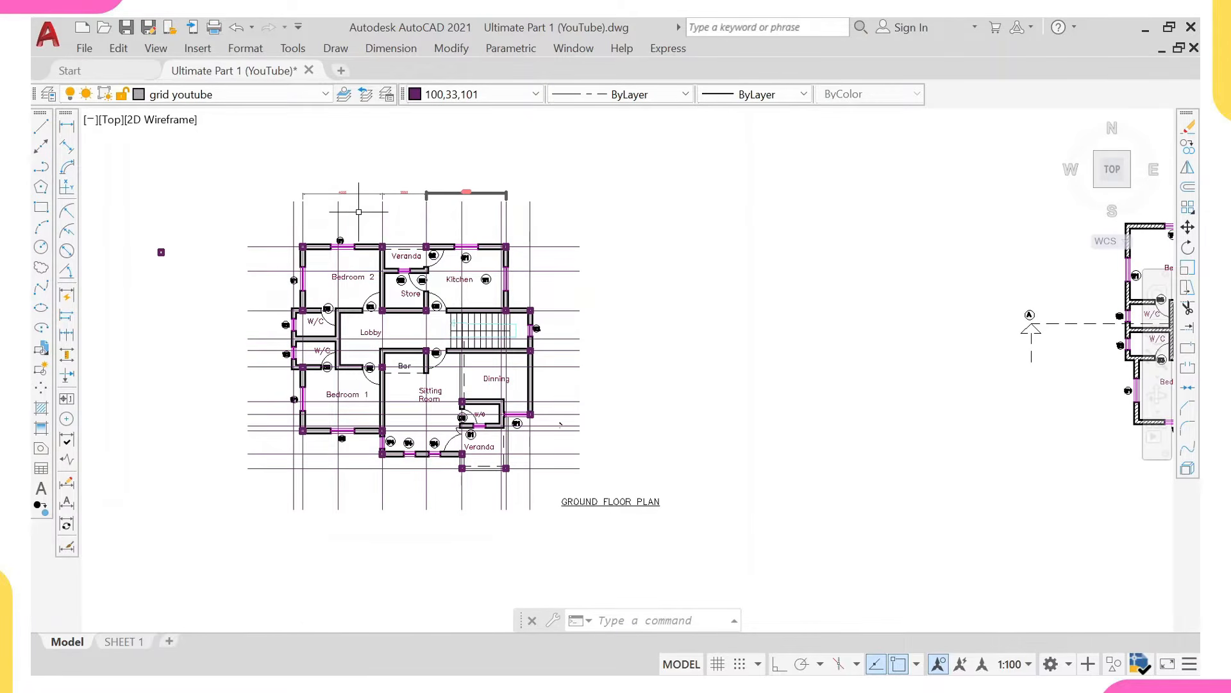
right_click(275, 235)
left_click(296, 220)
scroll(277, 251, "up", 4)
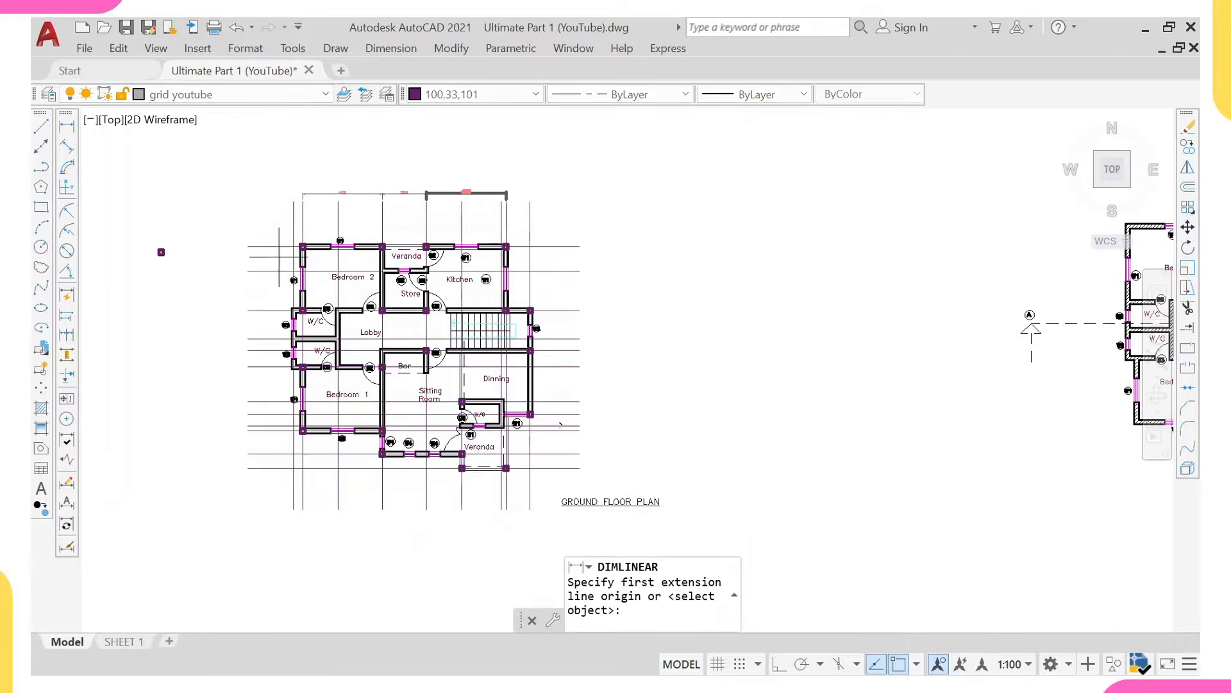
left_click(243, 231)
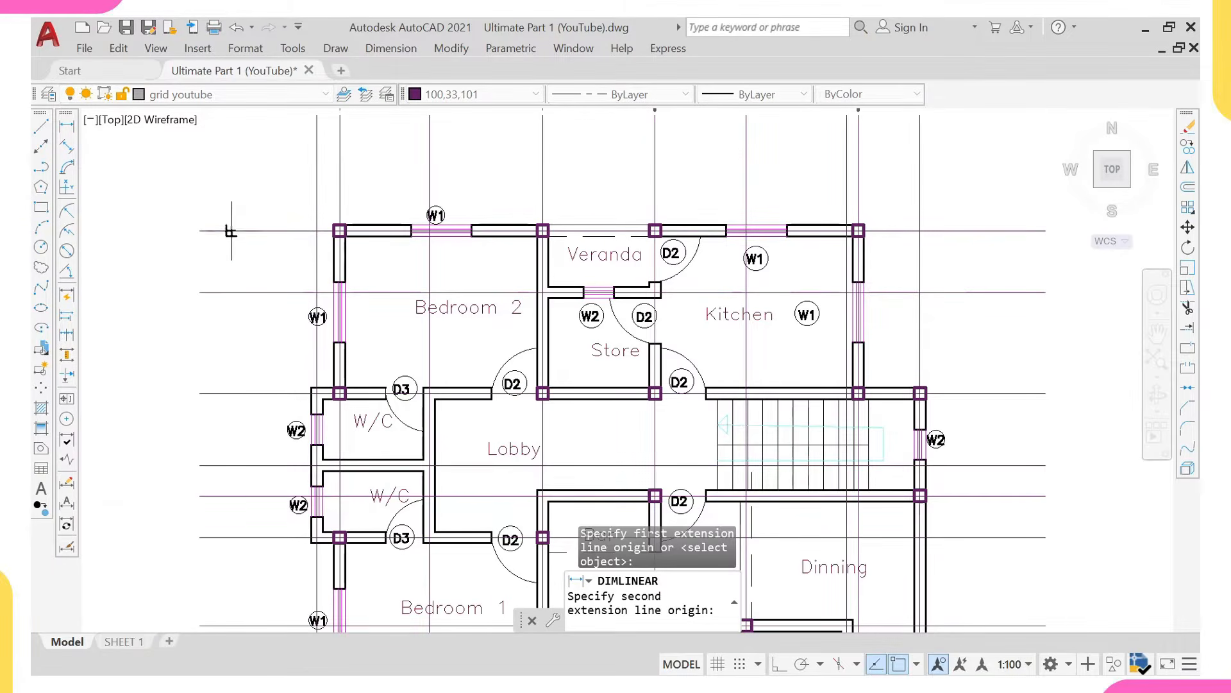
left_click(243, 392)
left_click(202, 362)
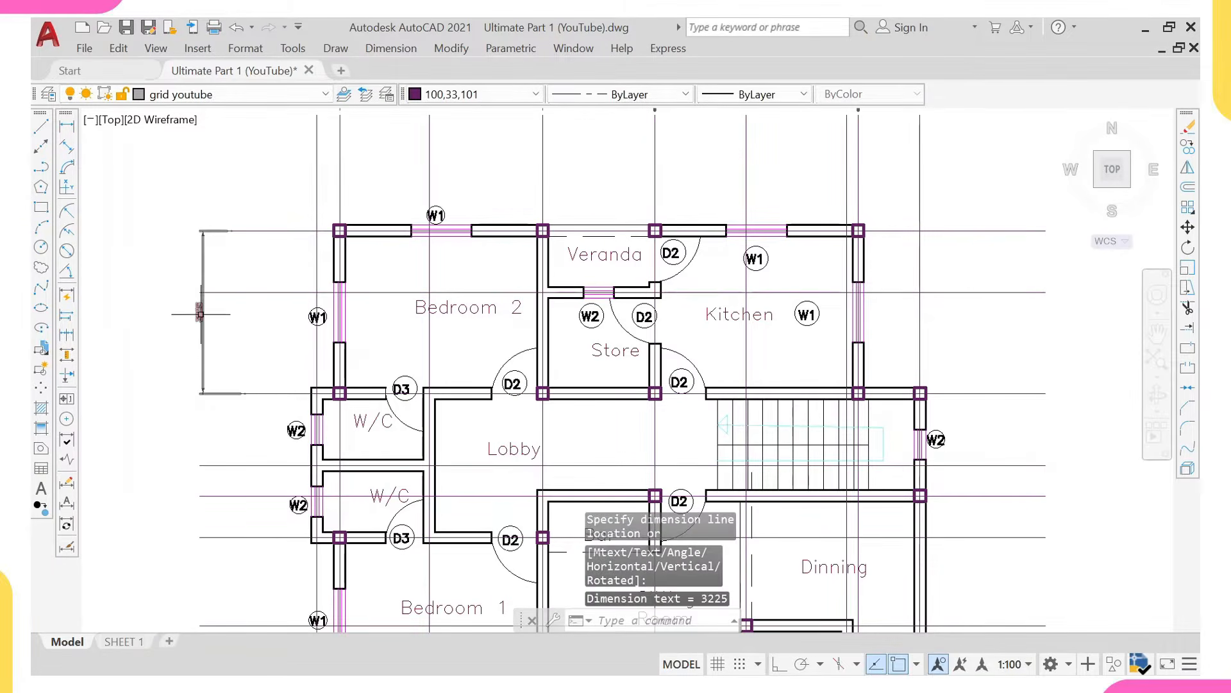
Add a vertical linear dimension left of the plan spanning the two W/Cs, from Bedroom 2's lower-wall gridline to Bedroom 1's upper-wall gridline.
right_click(240, 263)
left_click(276, 275)
middle_click_drag(245, 425, 275, 296)
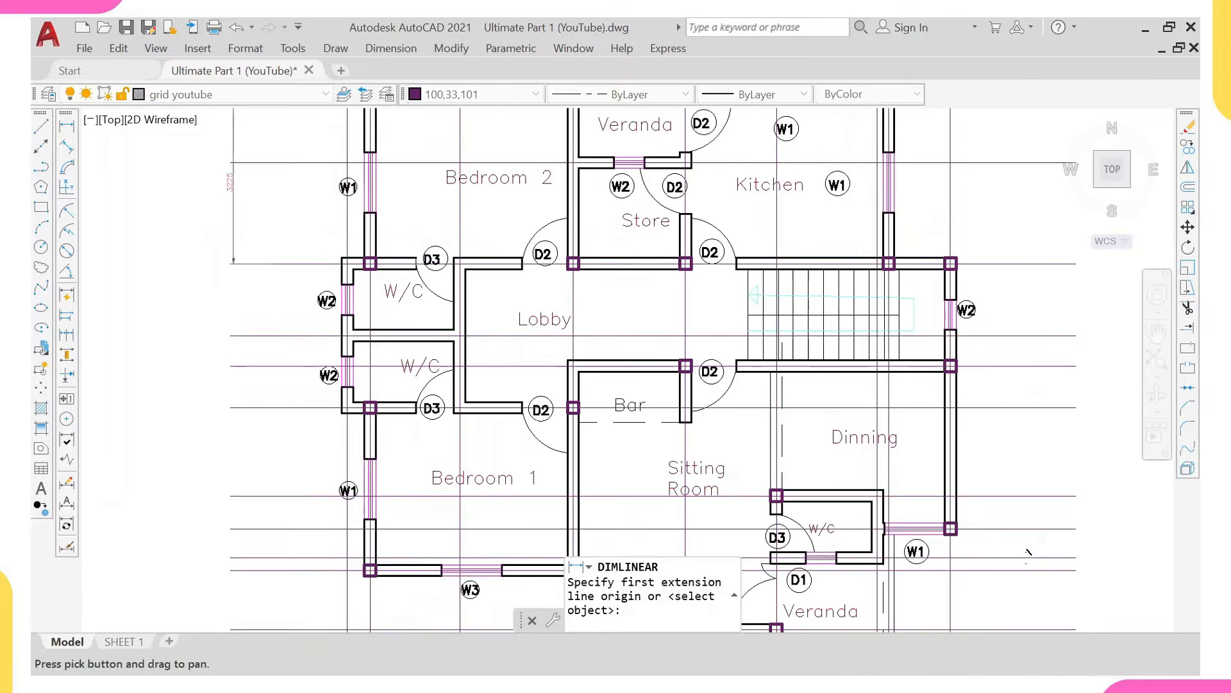
left_click(269, 263)
left_click(254, 407)
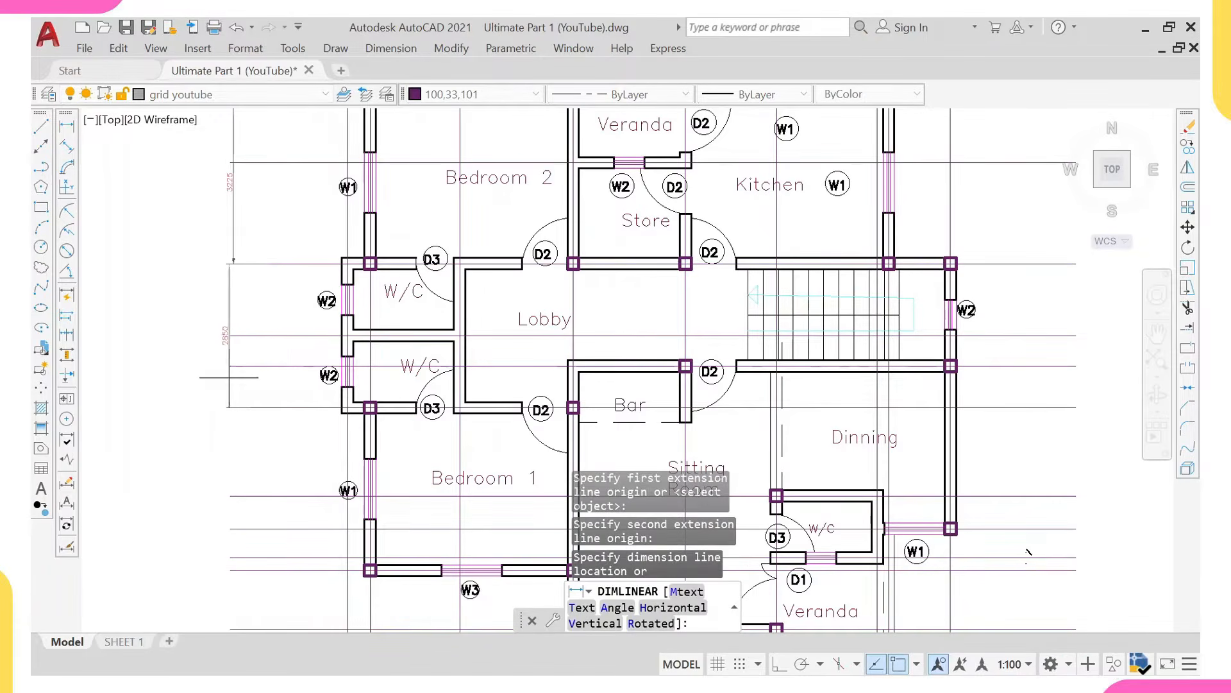
left_click(230, 335)
scroll(229, 334, "up", 4)
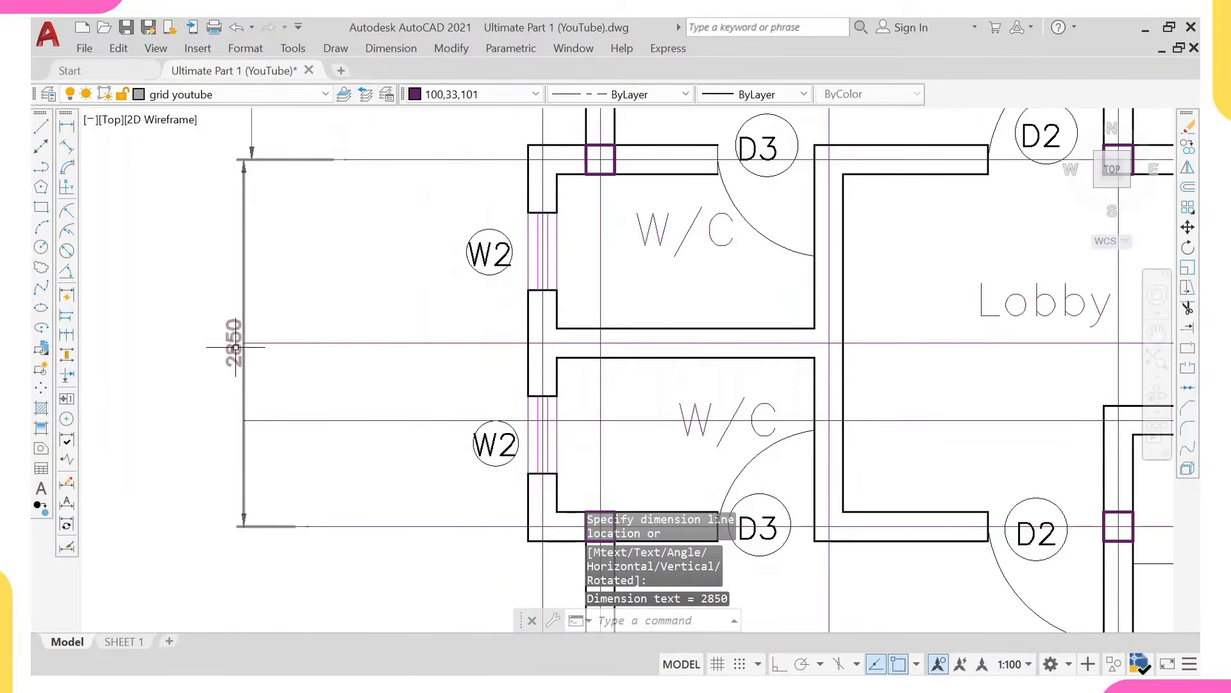
scroll(252, 331, "down", 4)
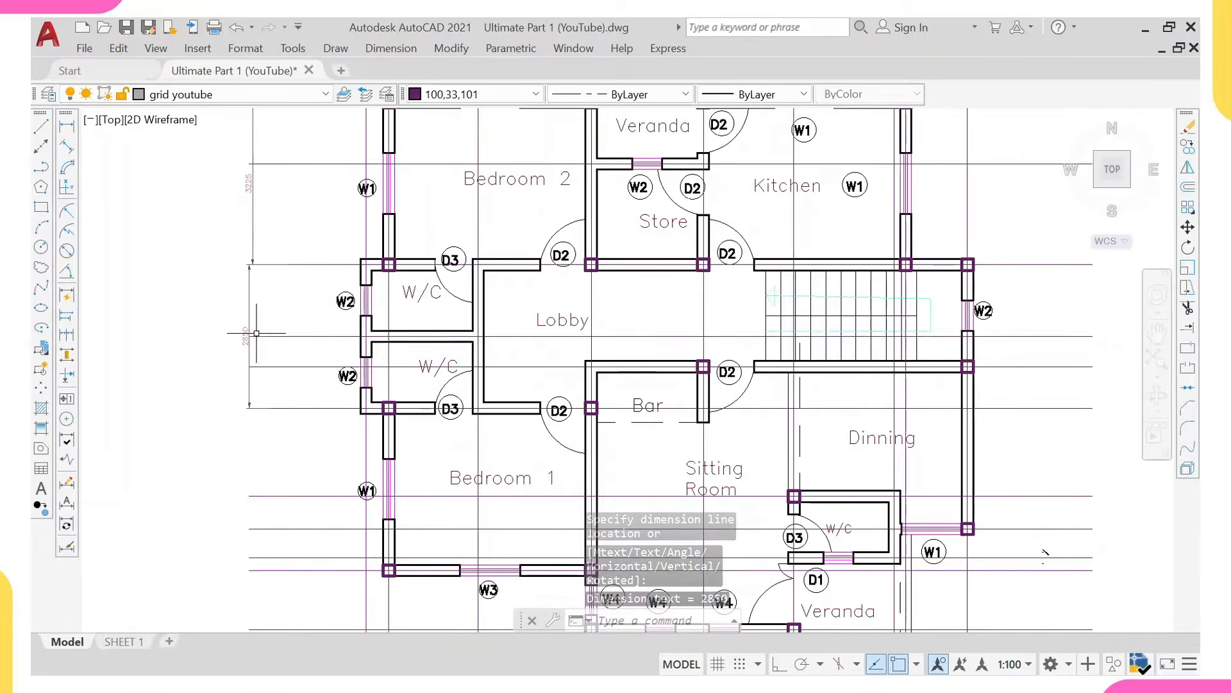
Examine the walls of the two W/Cs beside the Lobby in relation to the gridlines and columns.
scroll(223, 339, "down", 2)
mouse_move(298, 356)
middle_mouse_down()
mouse_move(223, 339)
mouse_move(202, 372)
middle_mouse_up()
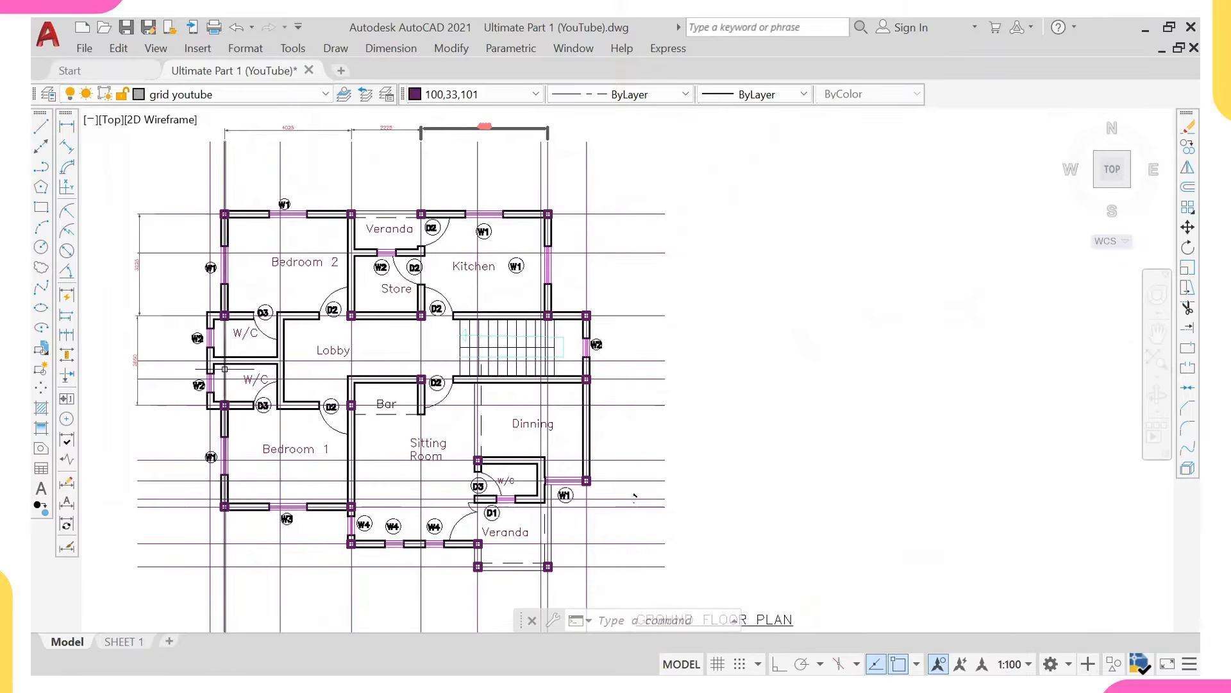
scroll(233, 346, "up", 3)
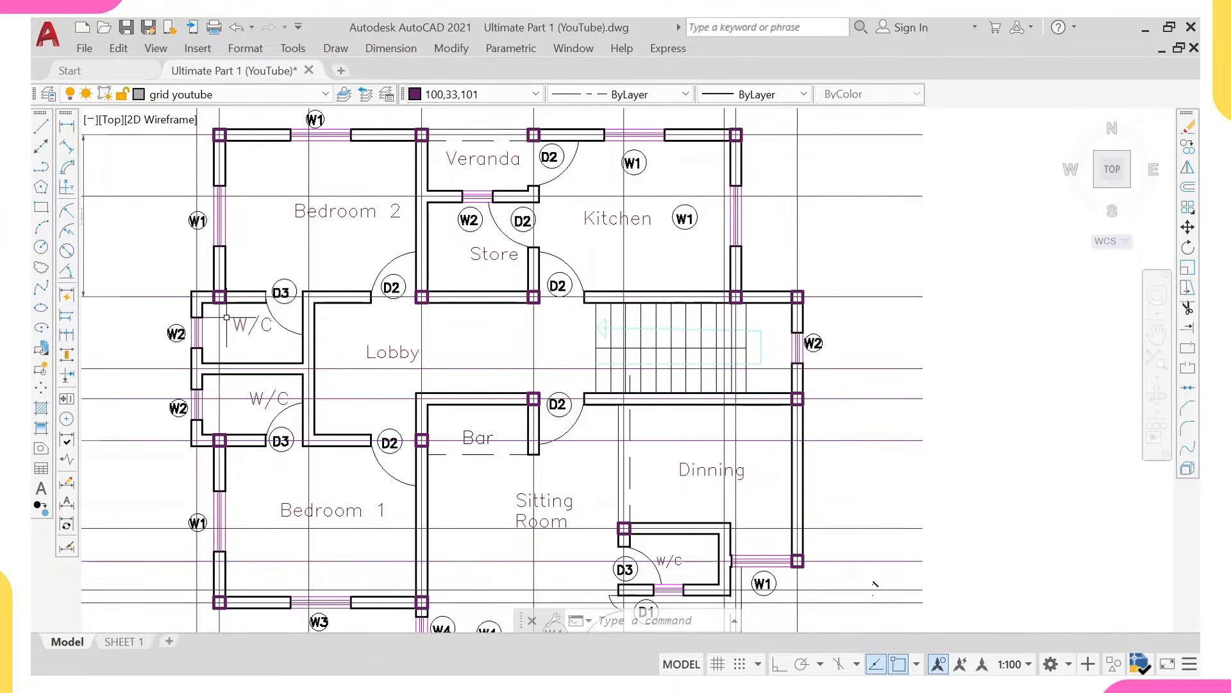
scroll(227, 316, "up", 1)
scroll(226, 334, "down", 1)
scroll(224, 368, "up", 2)
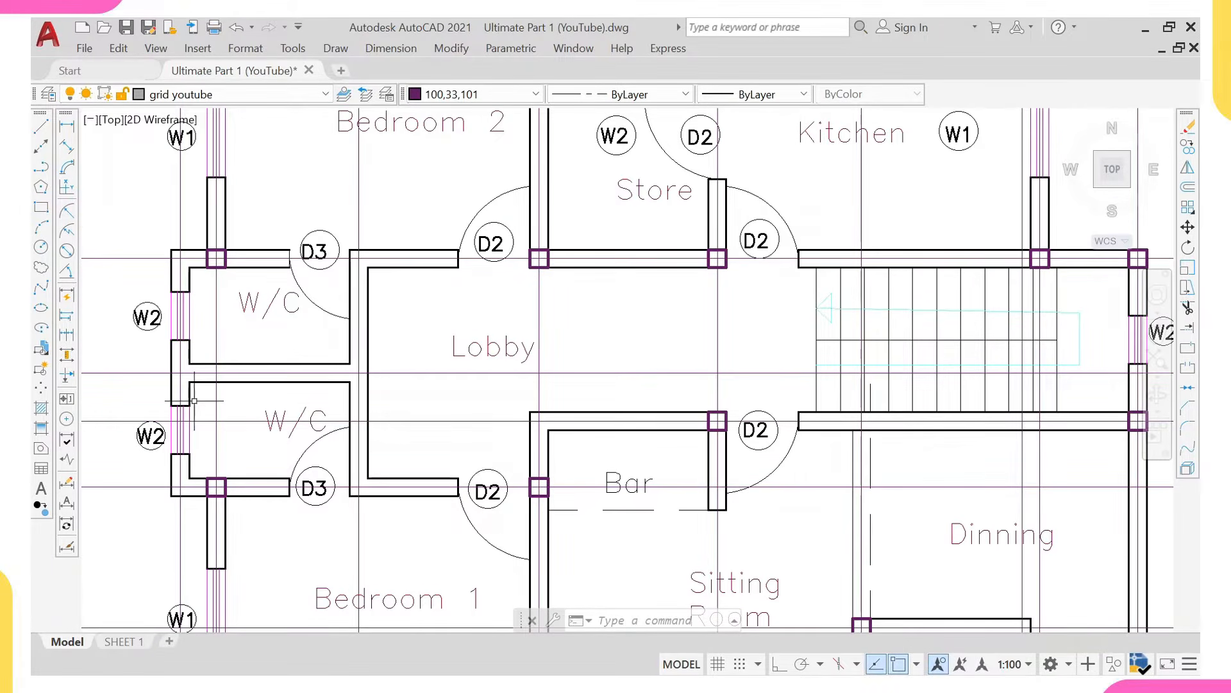
scroll(212, 357, "up", 2)
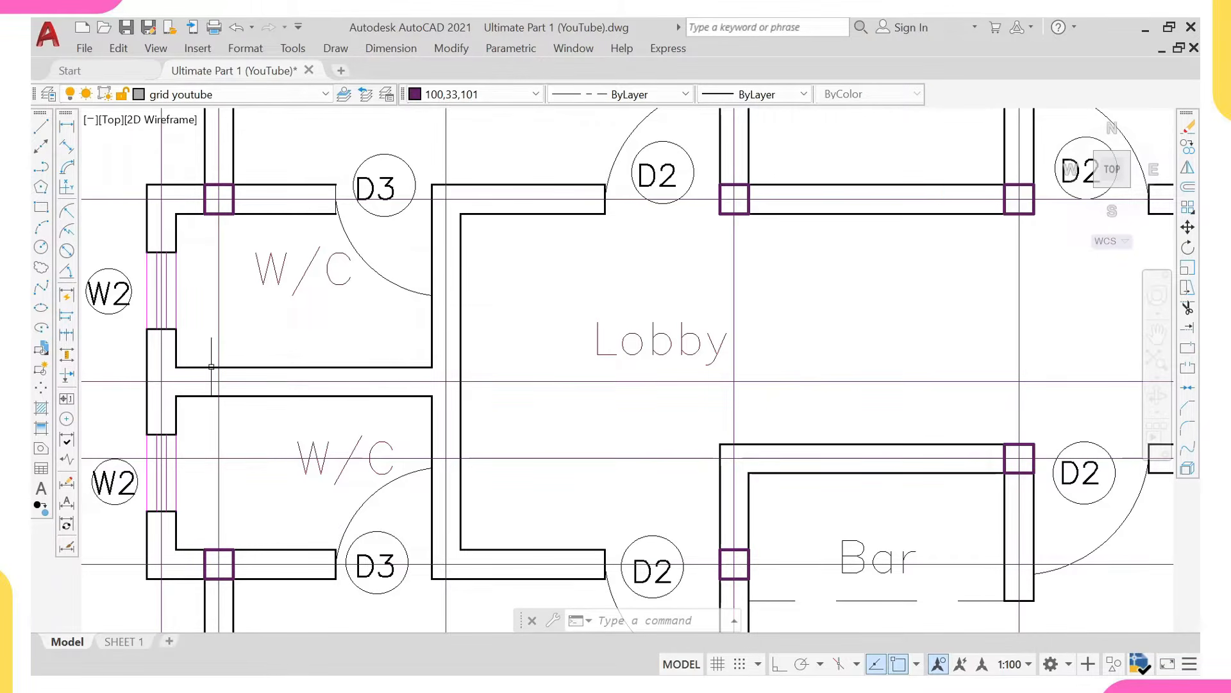
scroll(204, 473, "down", 2)
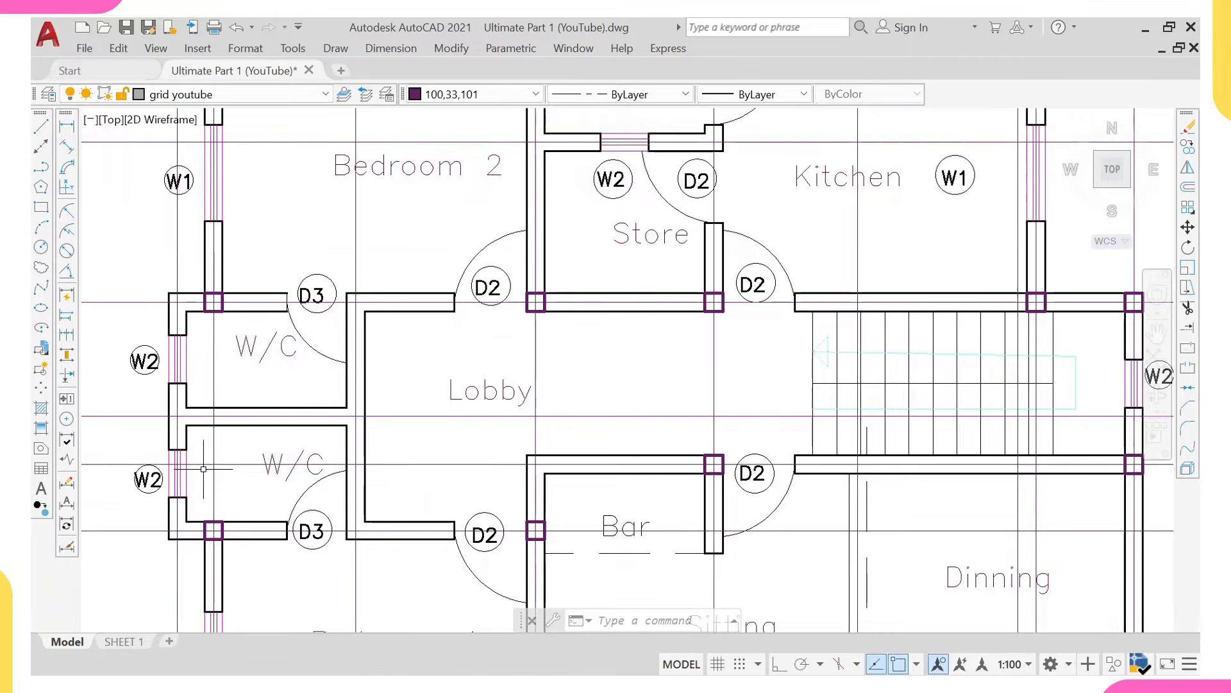
scroll(196, 410, "down", 4)
scroll(192, 385, "up", 2)
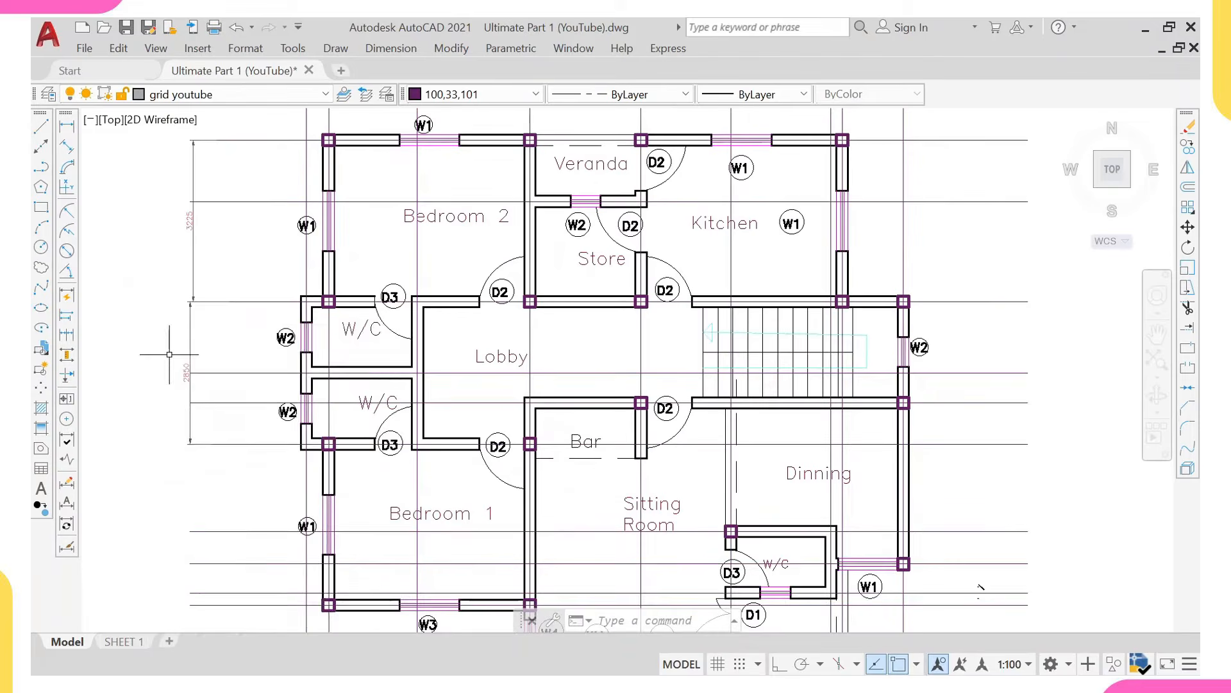
Add a vertical linear dimension left of the plan between the gridlines of Bedroom 1's upper and lower walls.
right_click(172, 327)
left_click(235, 337)
middle_click_drag(200, 429, 221, 359)
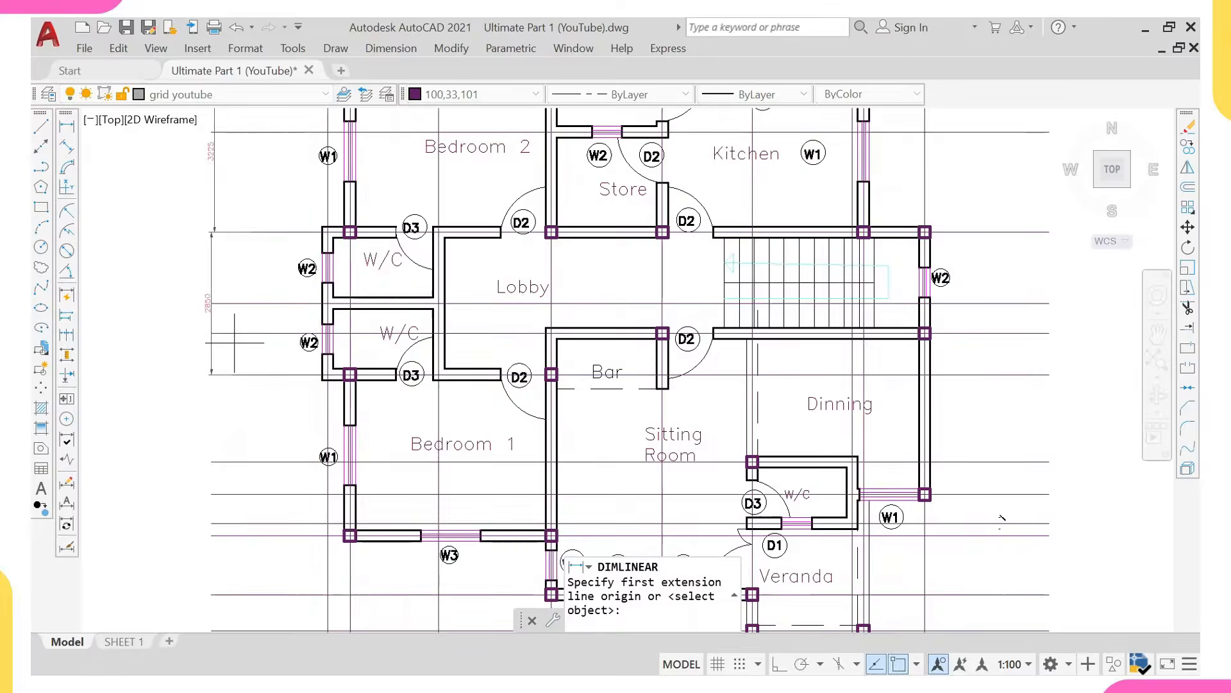
left_click(212, 374)
left_click(224, 534)
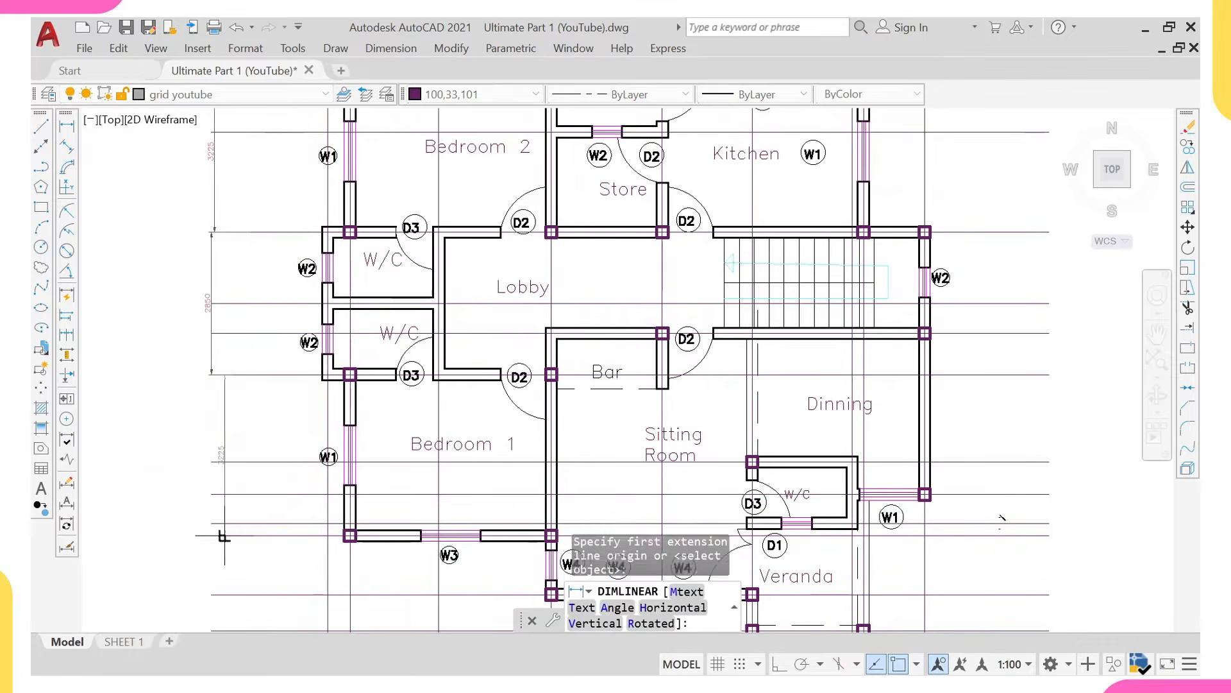
scroll(189, 494, "up", 2)
left_click(188, 477)
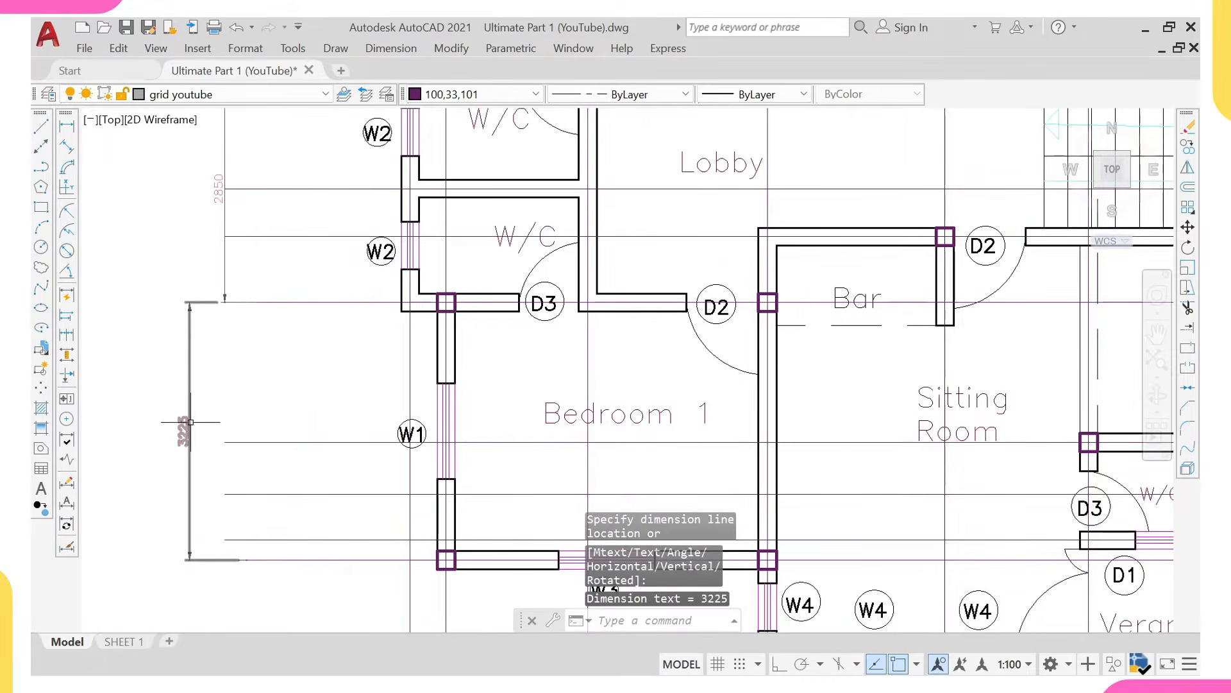
Add a horizontal linear dimension below the plan between the gridlines of Bedroom 1's left and right walls.
scroll(222, 334, "down", 4)
right_click(215, 323)
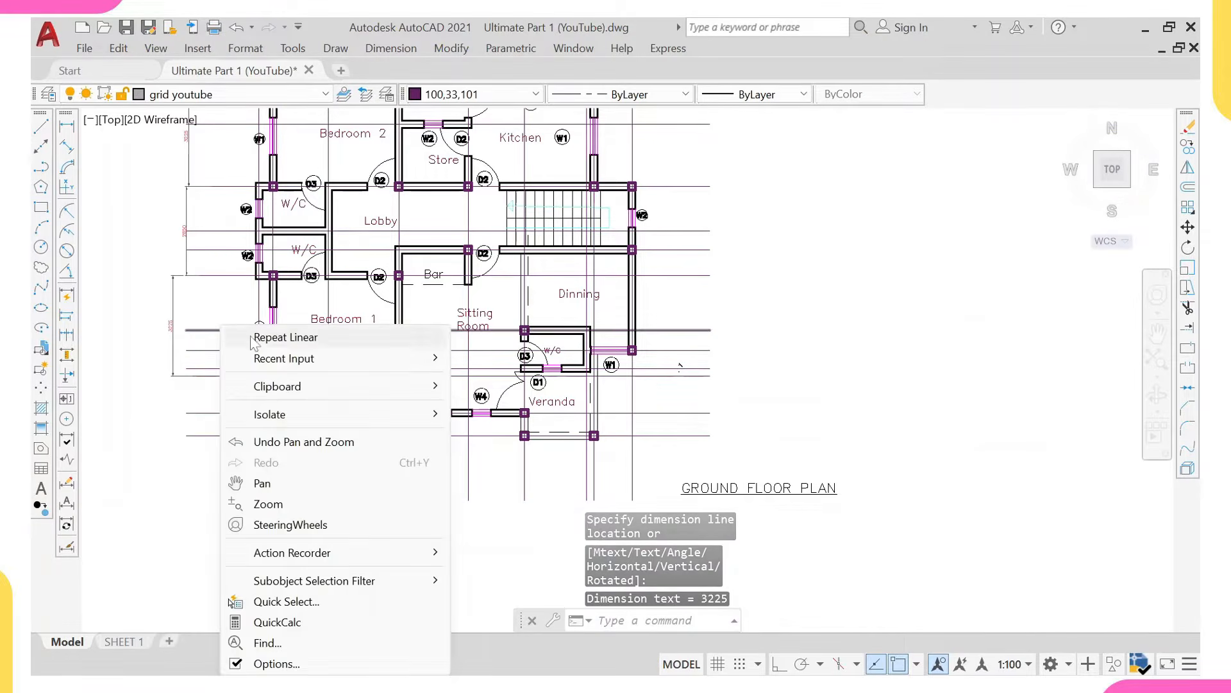
left_click(247, 333)
left_click(274, 500)
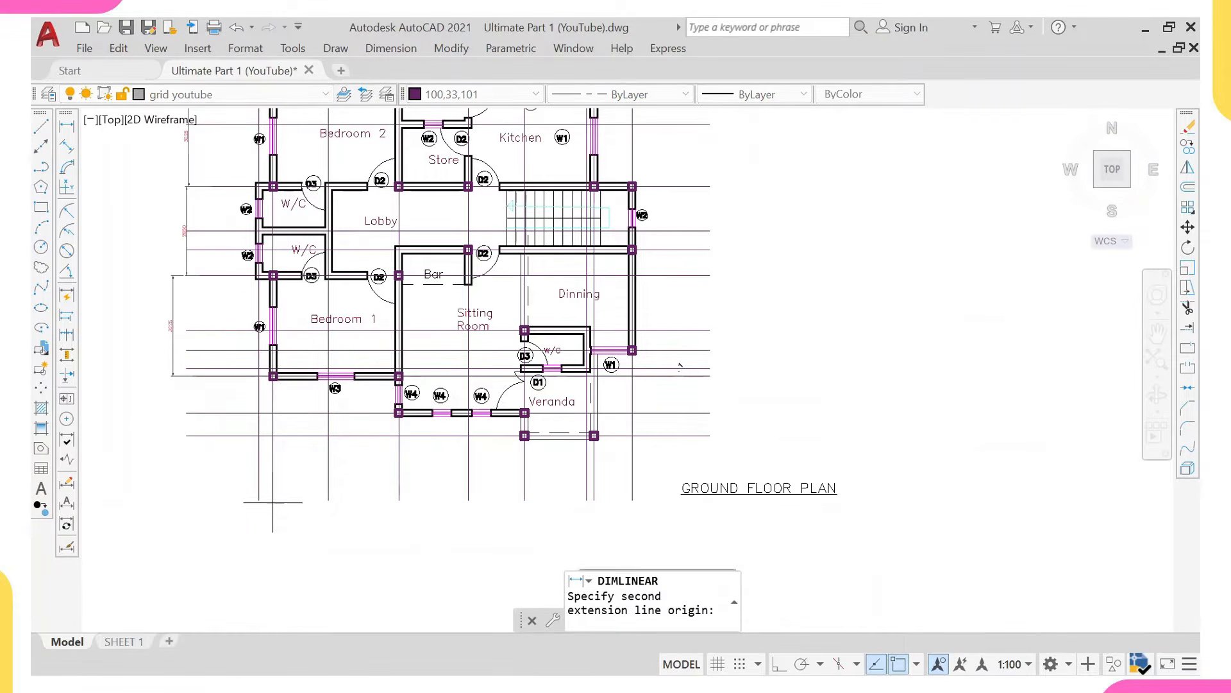
left_click(399, 499)
left_click(398, 495)
scroll(337, 501, "up", 2)
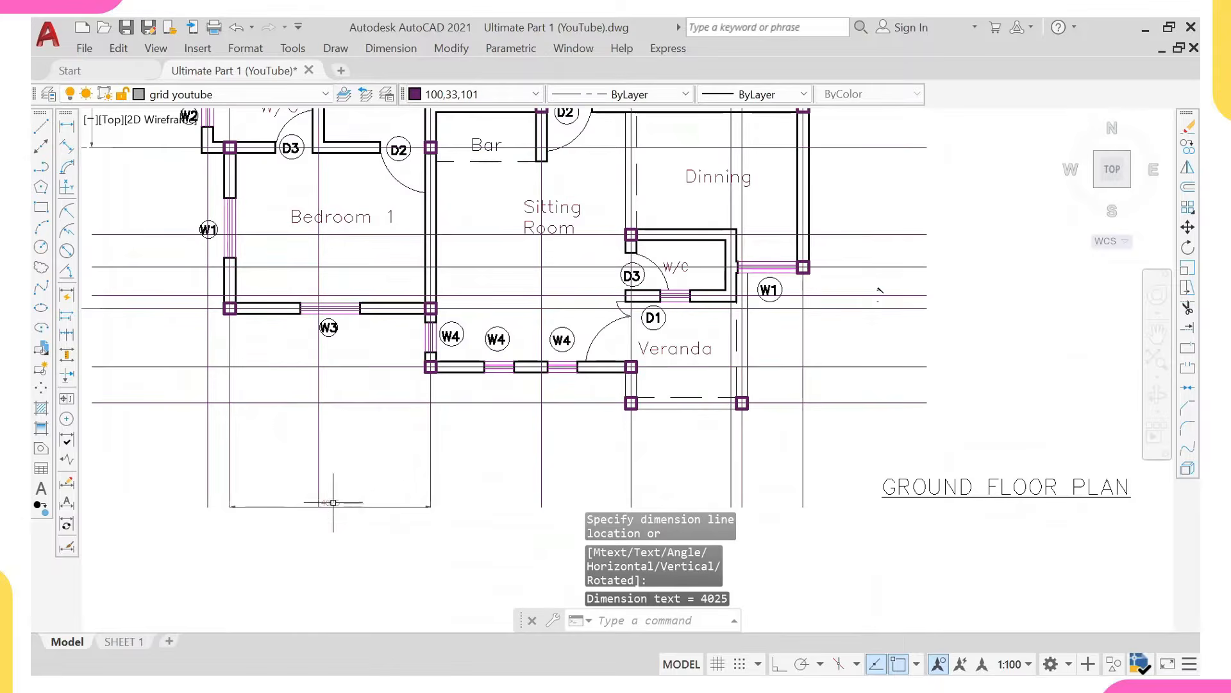
right_click(451, 116)
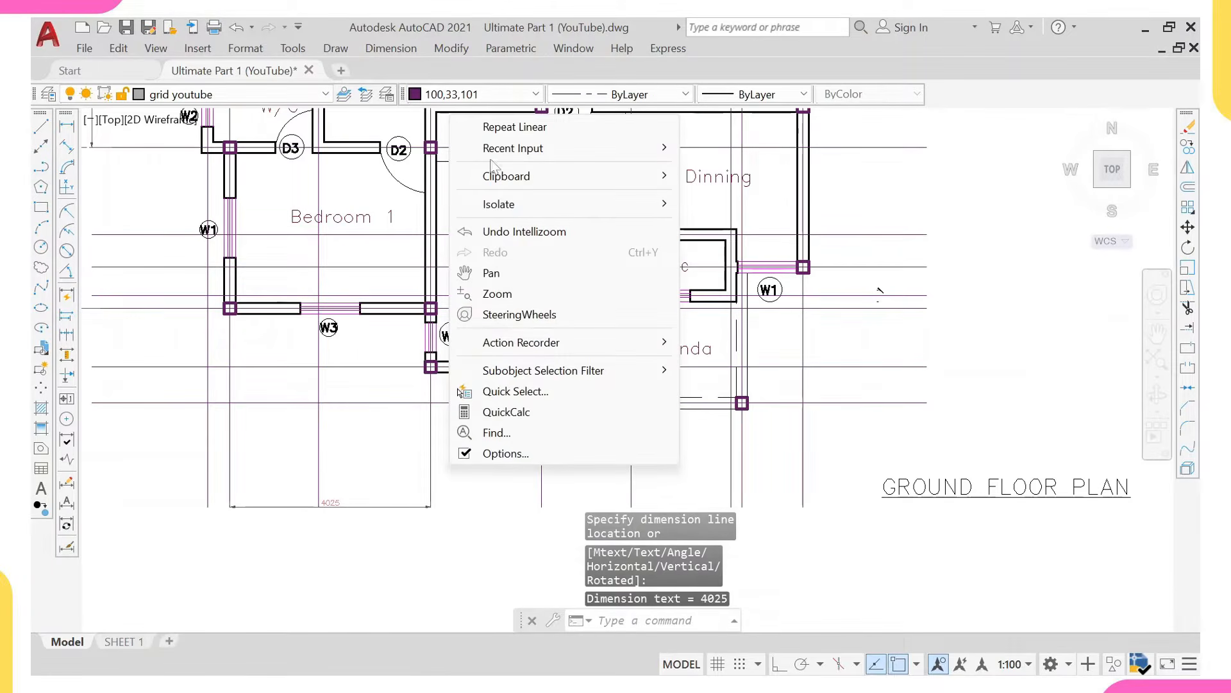
left_click(510, 127)
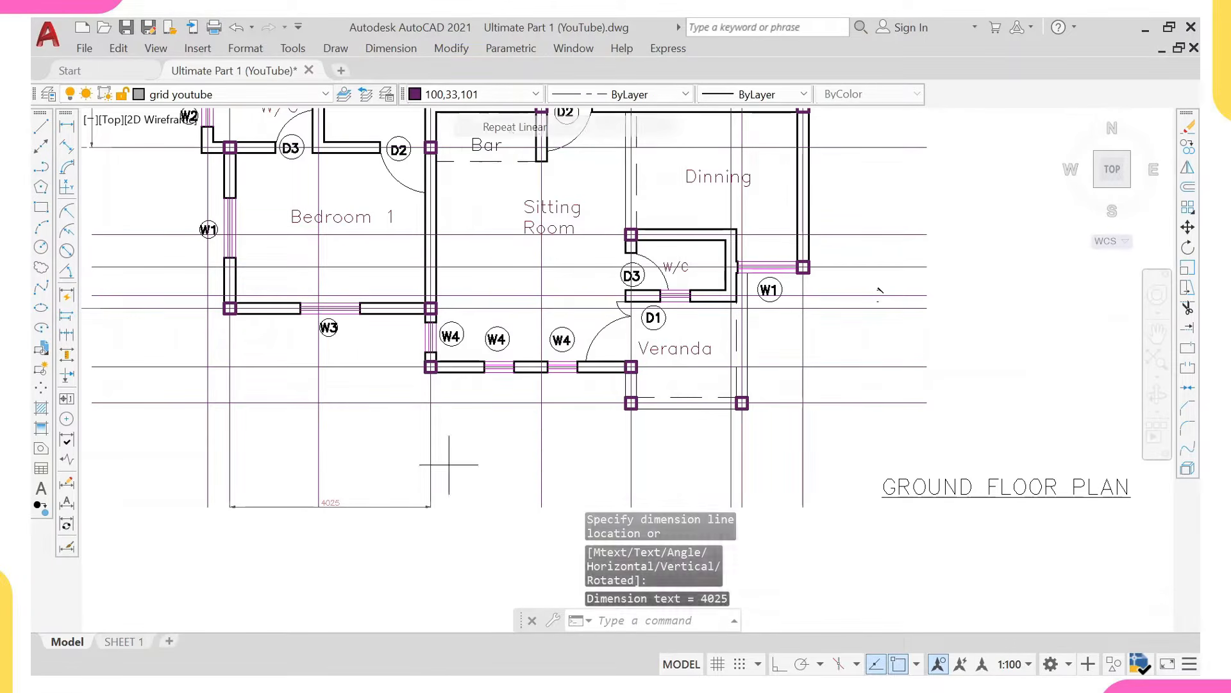
left_click(431, 506)
key("Escape")
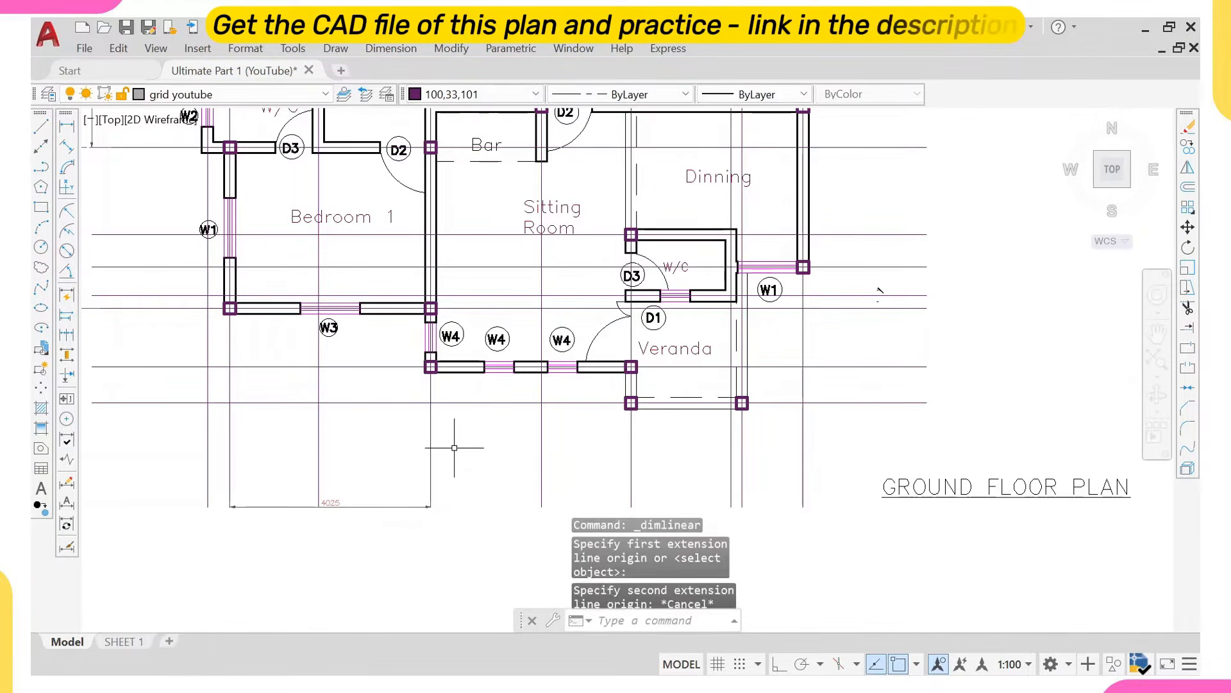
Add a horizontal linear dimension below the Sitting Room between its left-wall gridline and the lower Veranda's left gridline.
right_click(482, 240)
left_click(513, 244)
scroll(414, 490, "up", 2)
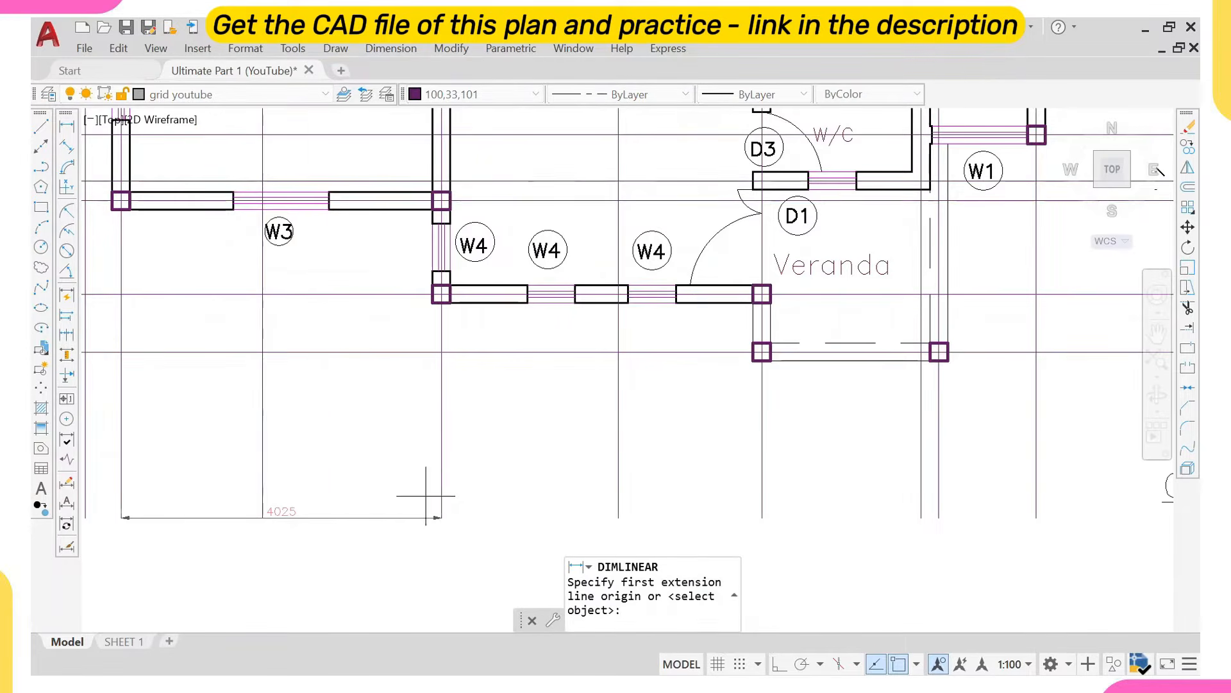
left_click(441, 493)
left_click(762, 477)
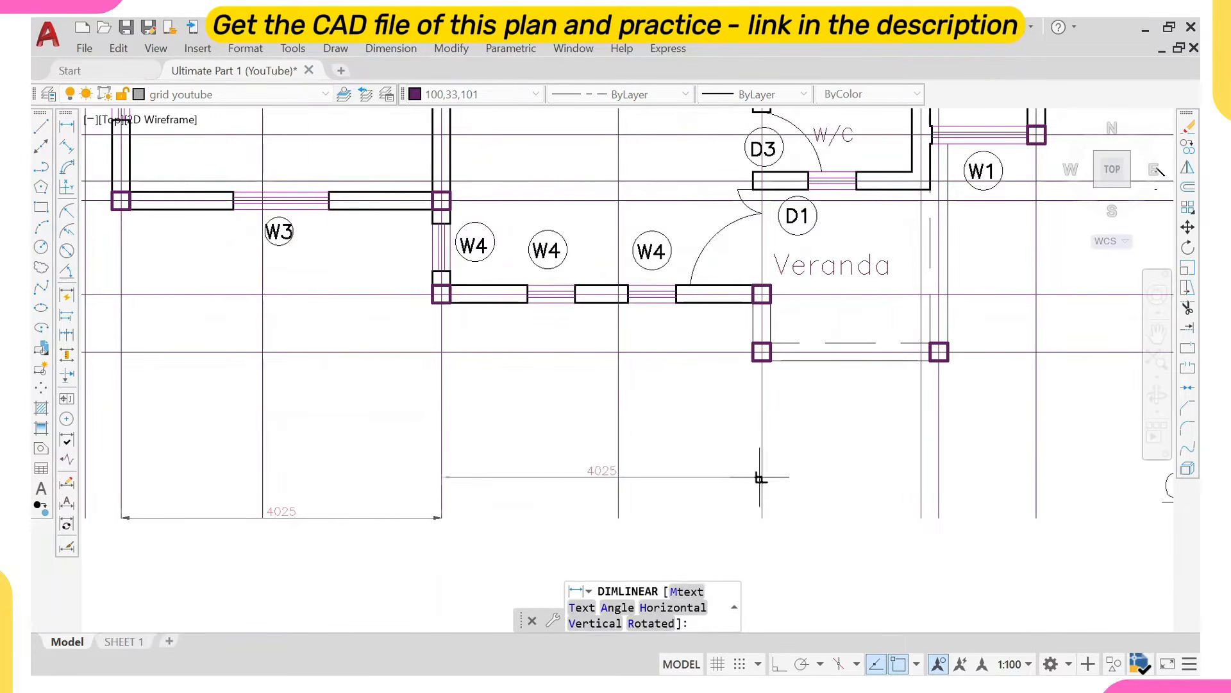
scroll(630, 438, "up", 2)
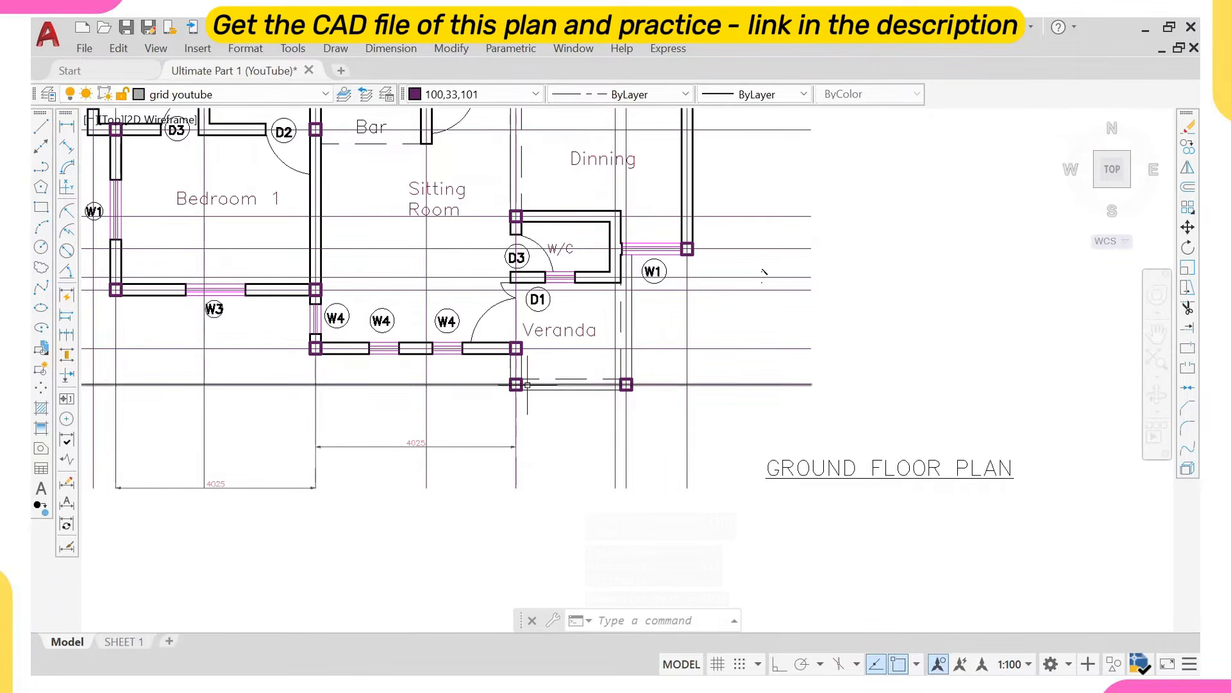
Add a vertical linear dimension right of the plan between the column gridlines at the Dinning room's upper and lower walls.
middle_click_drag(569, 409, 455, 441)
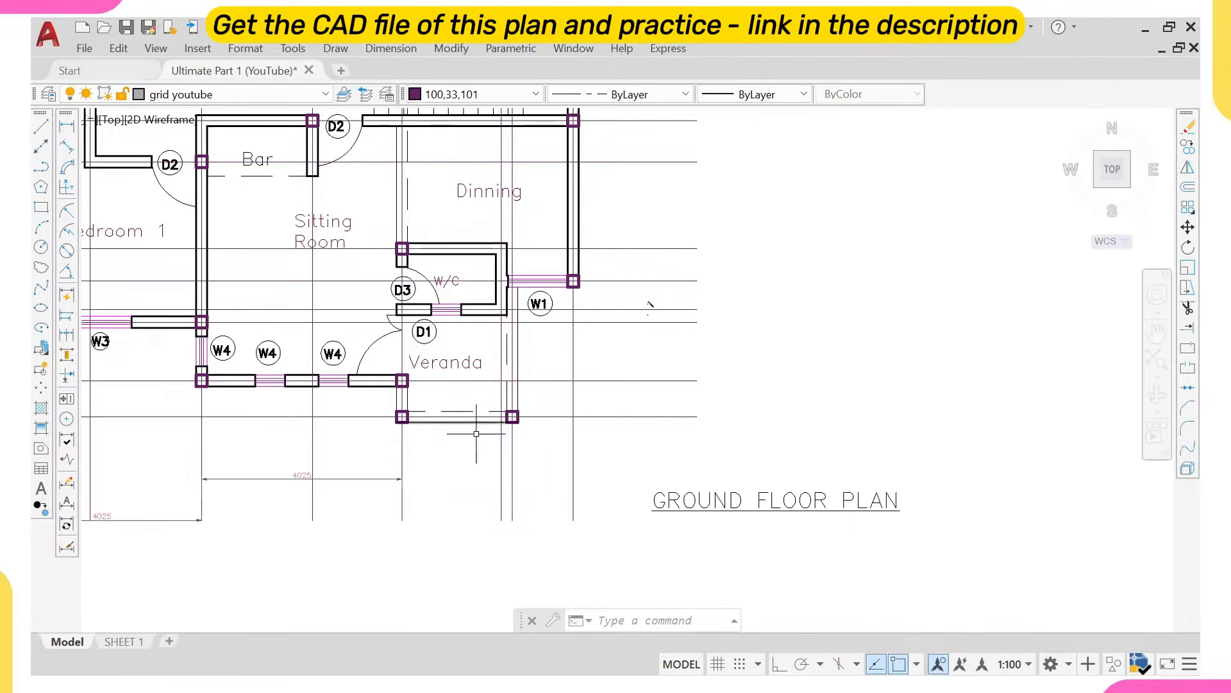
scroll(431, 420, "down", 2)
scroll(440, 398, "up", 2)
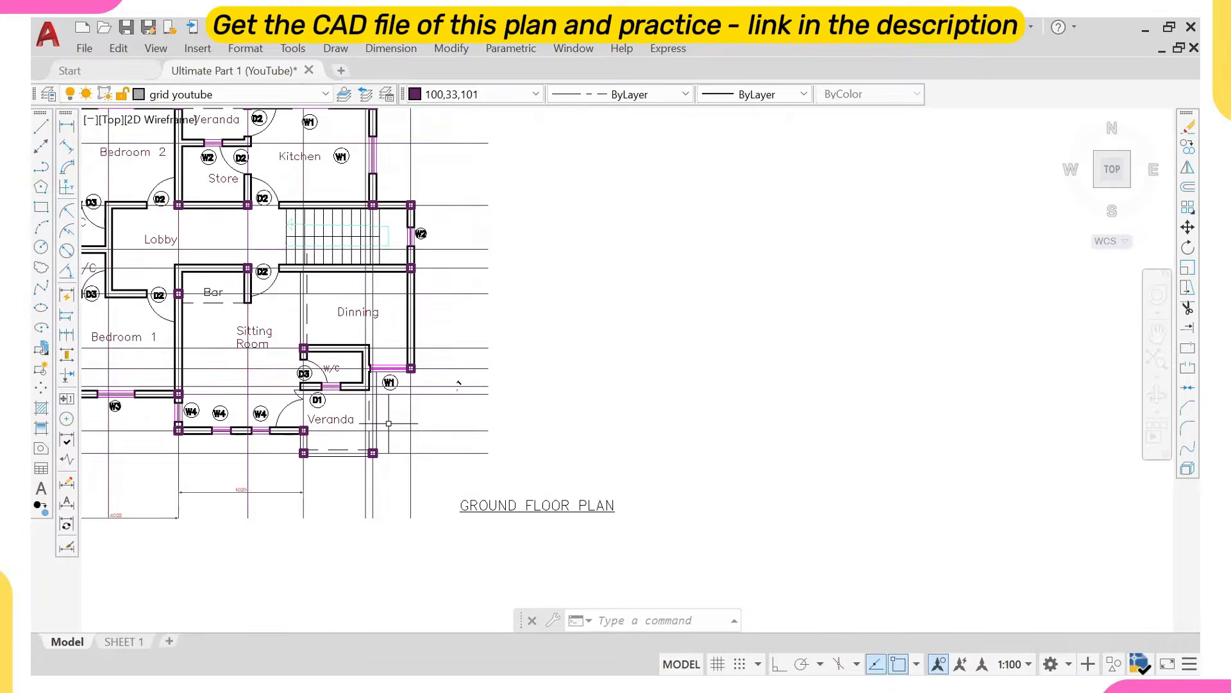
right_click(486, 403)
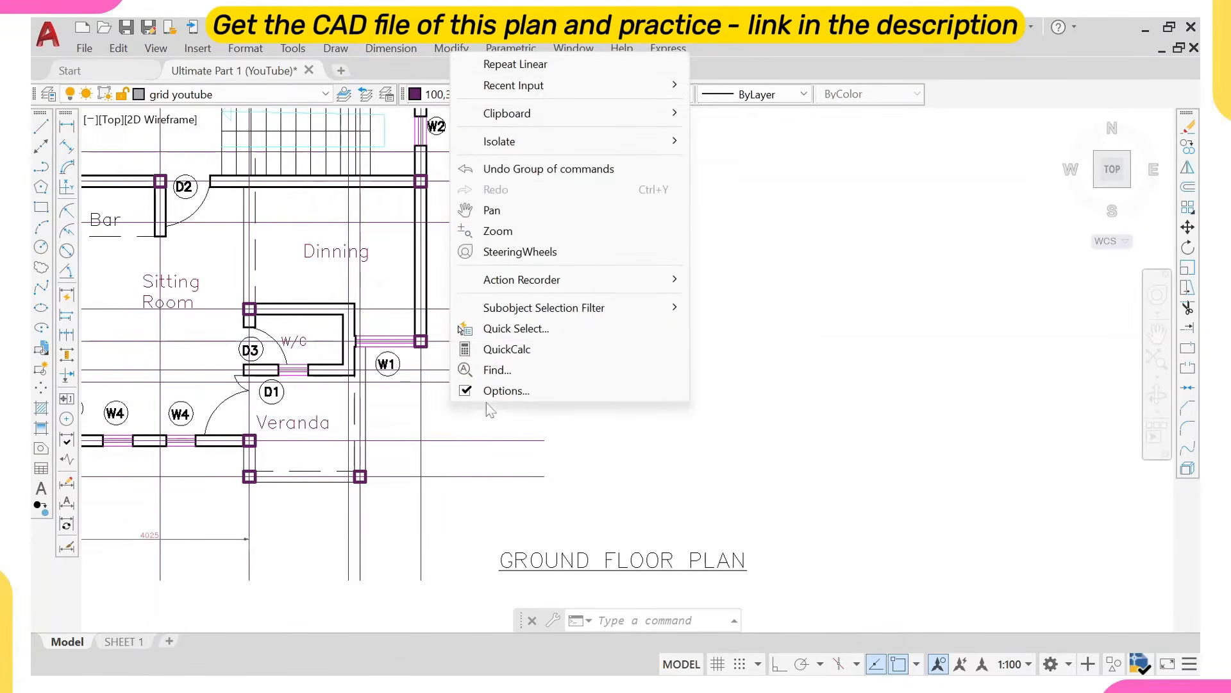
left_click(538, 64)
left_click(439, 341)
middle_click_drag(460, 224, 446, 436)
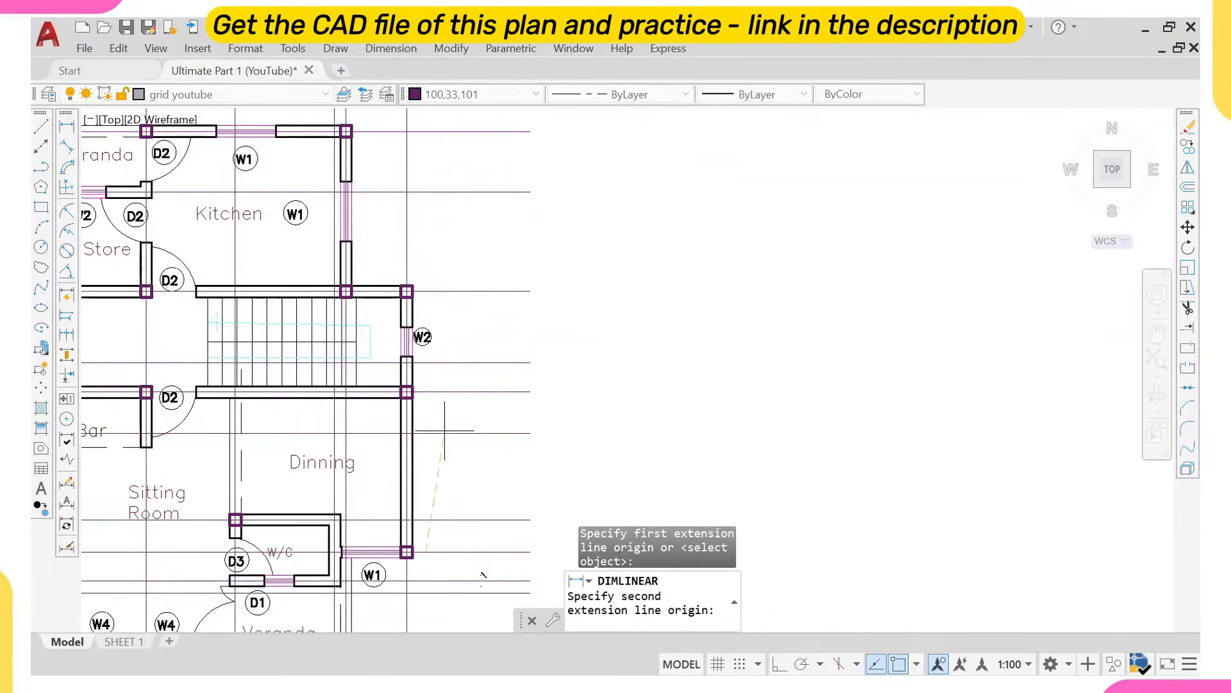
left_click(407, 391)
left_click(527, 397)
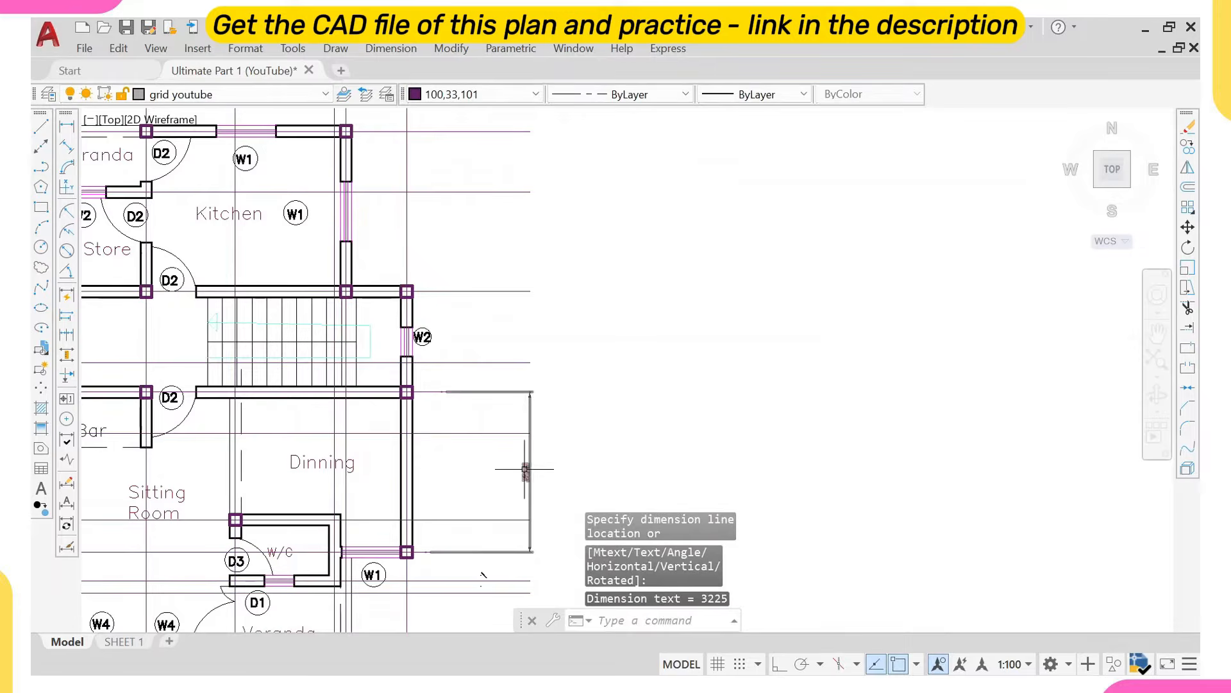
right_click(497, 250)
left_click(447, 234)
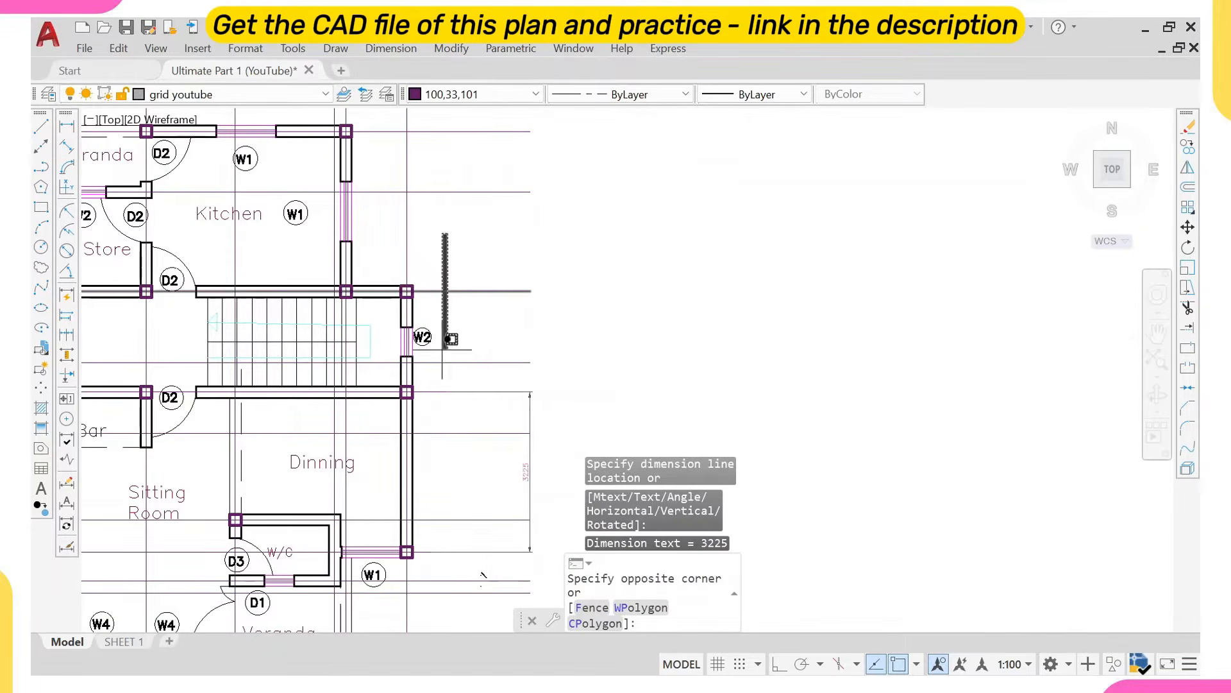
left_click(460, 316)
middle_click_drag(378, 240, 421, 393)
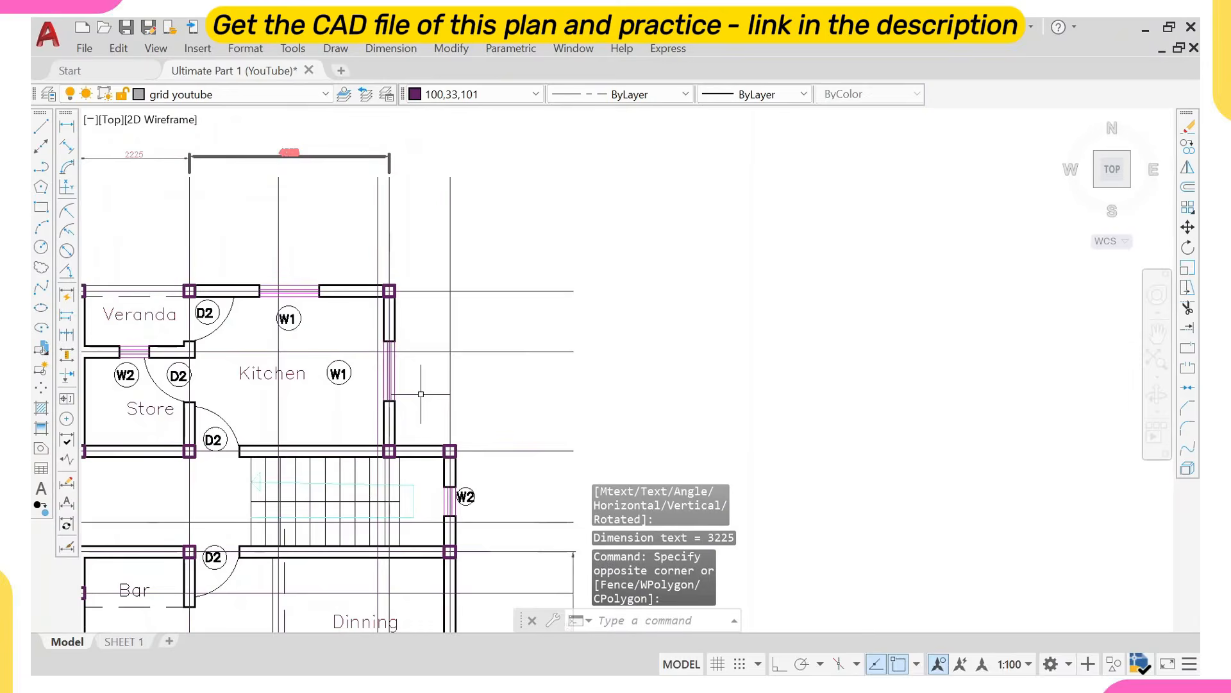
scroll(380, 356, "down", 2)
scroll(381, 397, "down", 2)
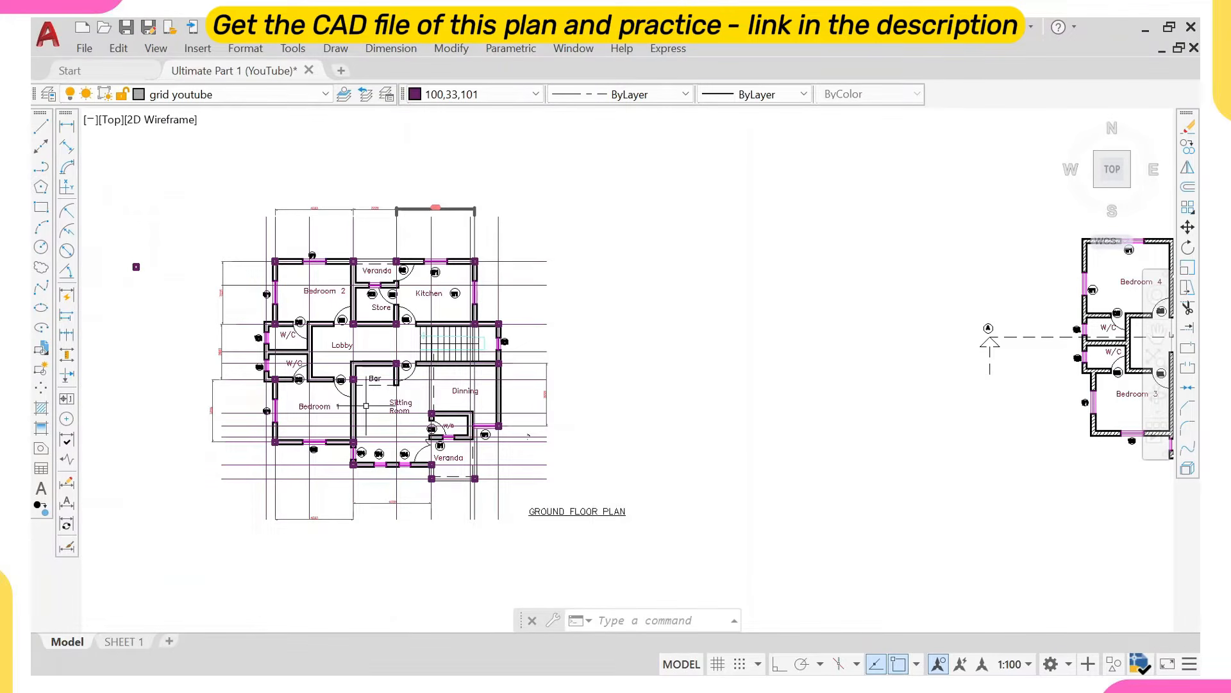
scroll(333, 317, "up", 2)
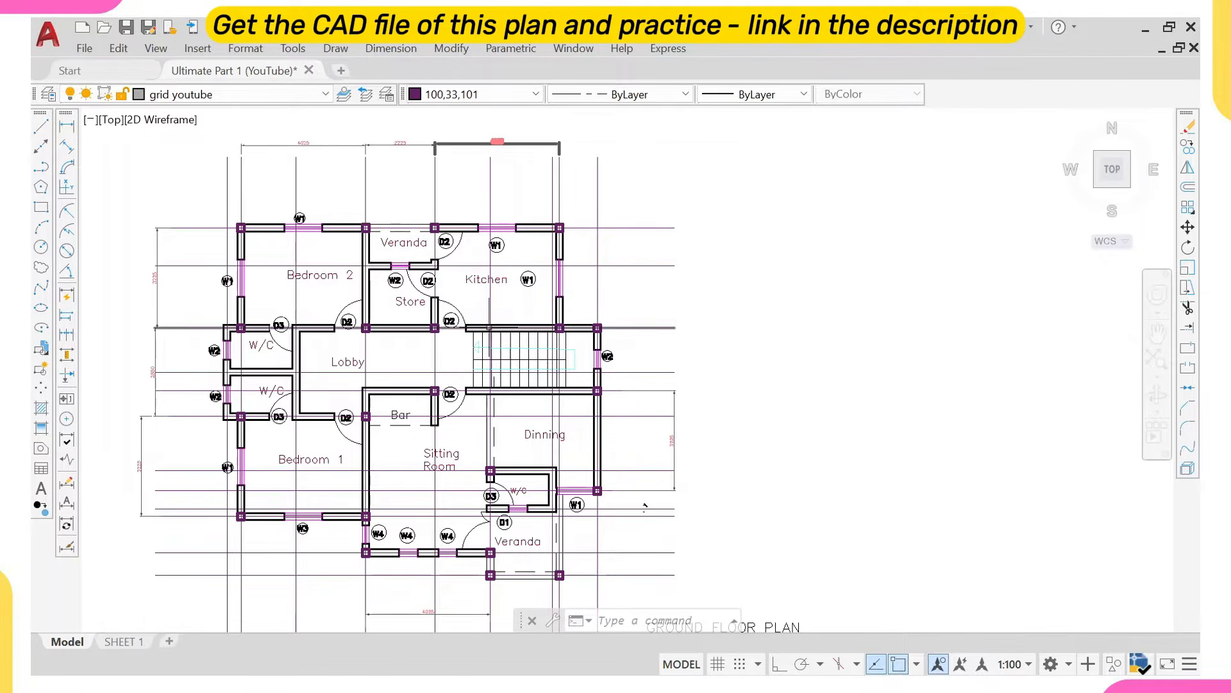
scroll(450, 394, "up", 2)
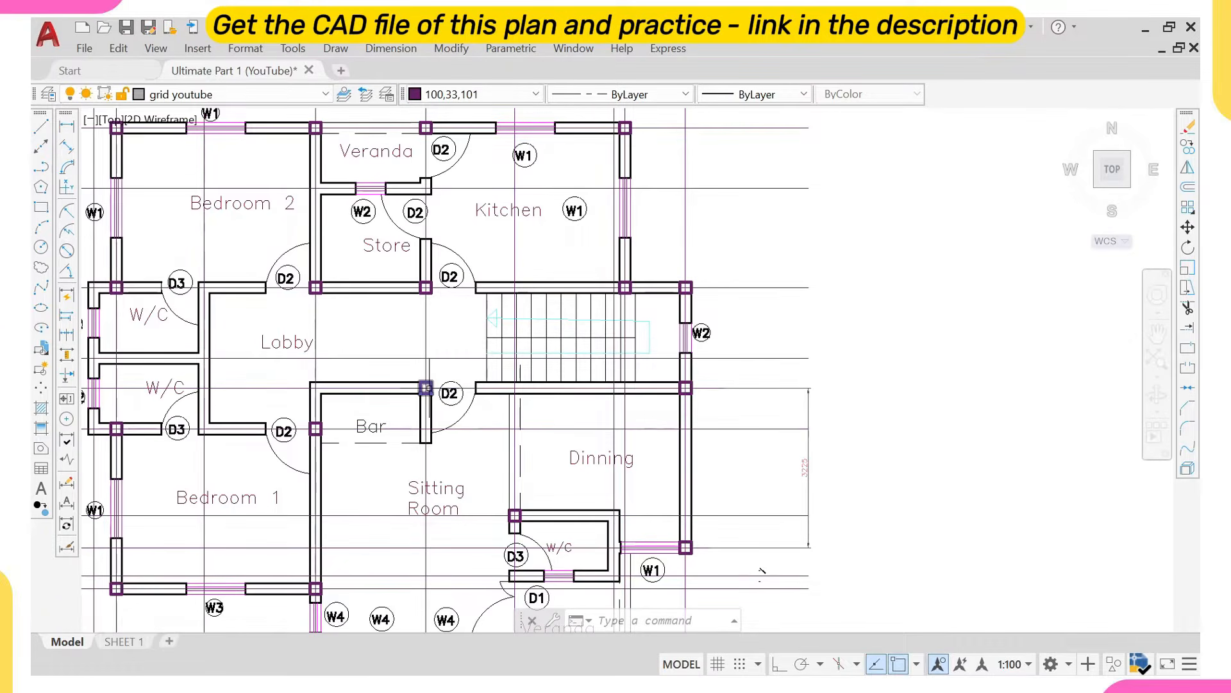
right_click(756, 241)
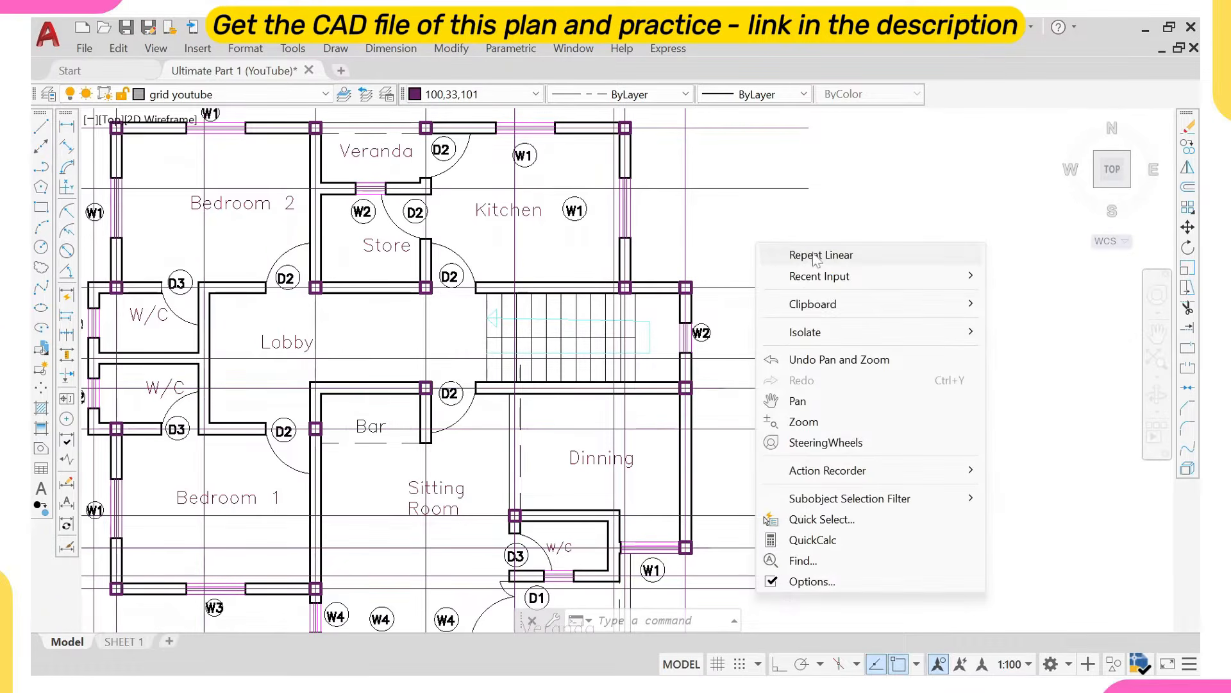
left_click(773, 250)
left_click(425, 368)
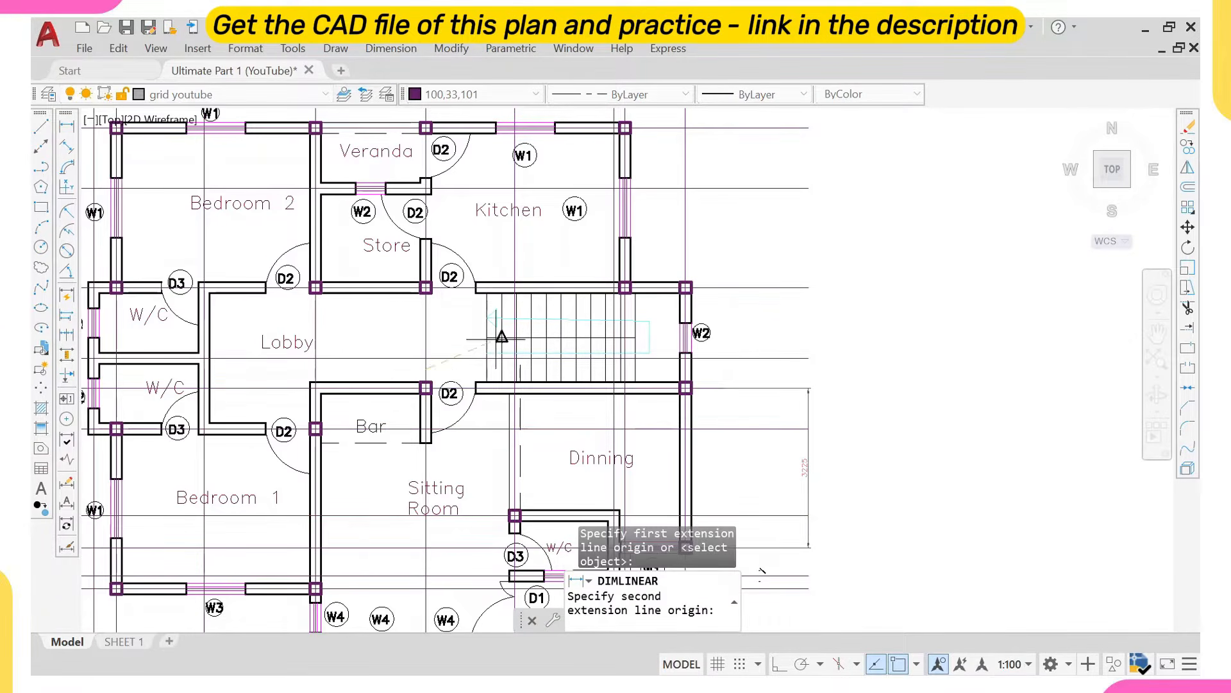
scroll(690, 382, "up", 4)
left_click(683, 337)
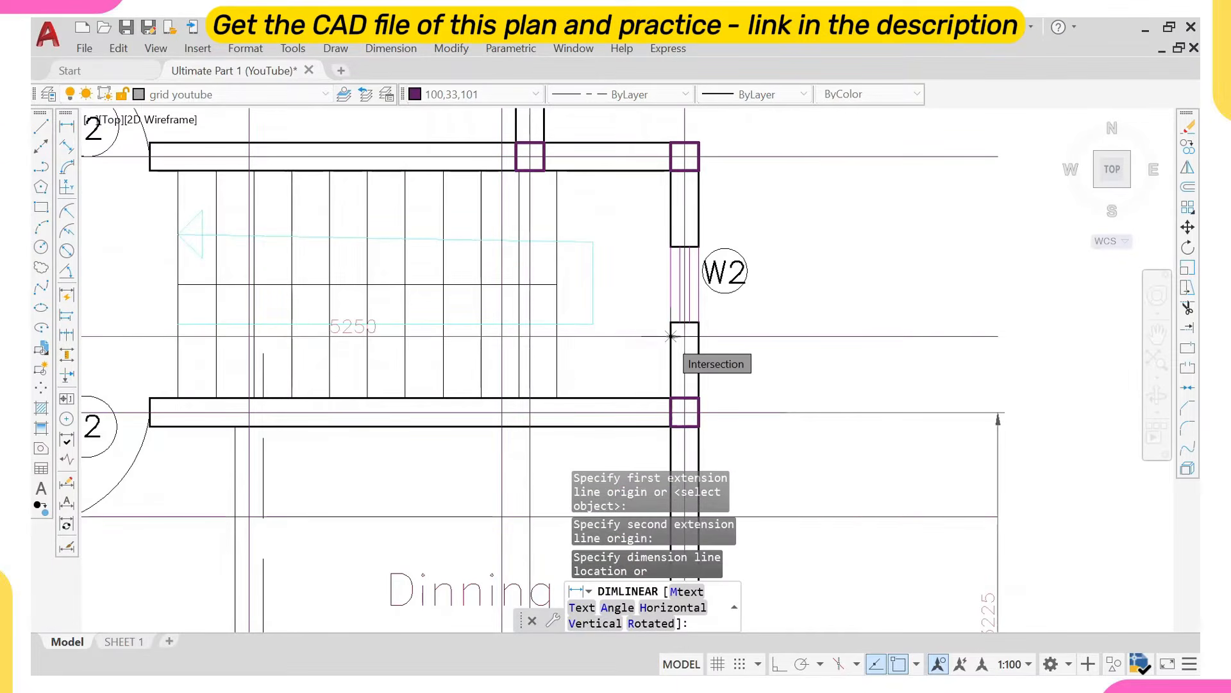
key("Escape")
Erase all the gridline dimensions around the four sides of the ground floor plan.
scroll(671, 336, "down", 4)
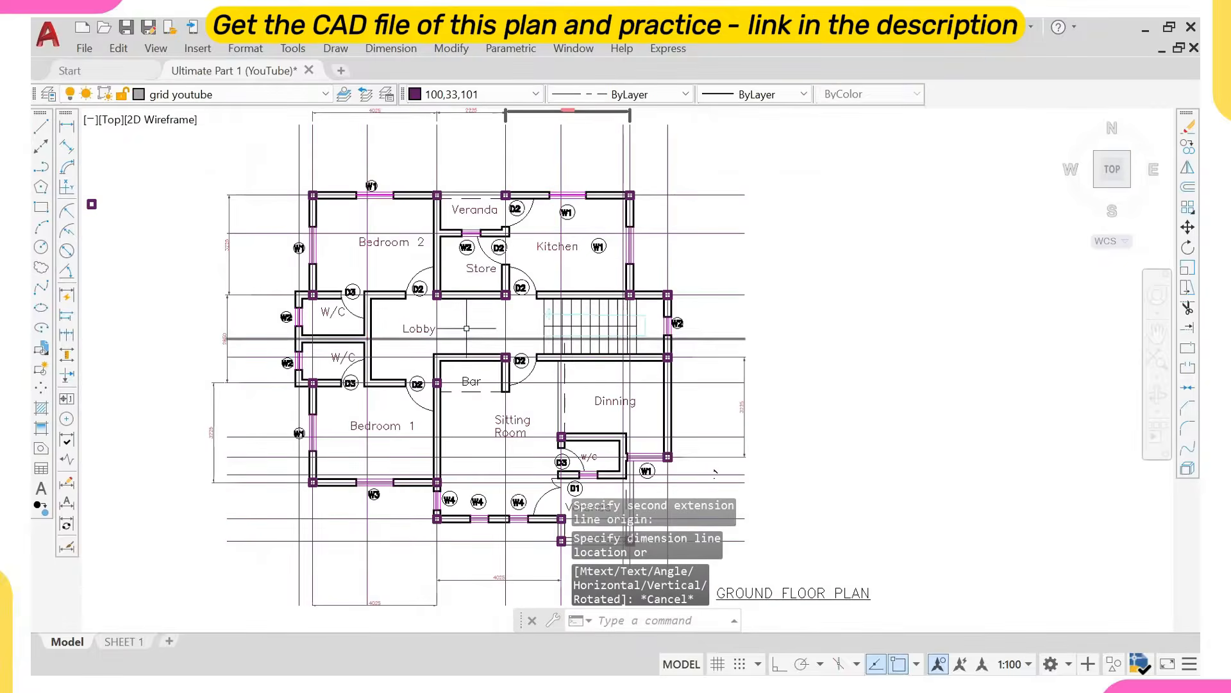
left_click(249, 259)
left_click(207, 267)
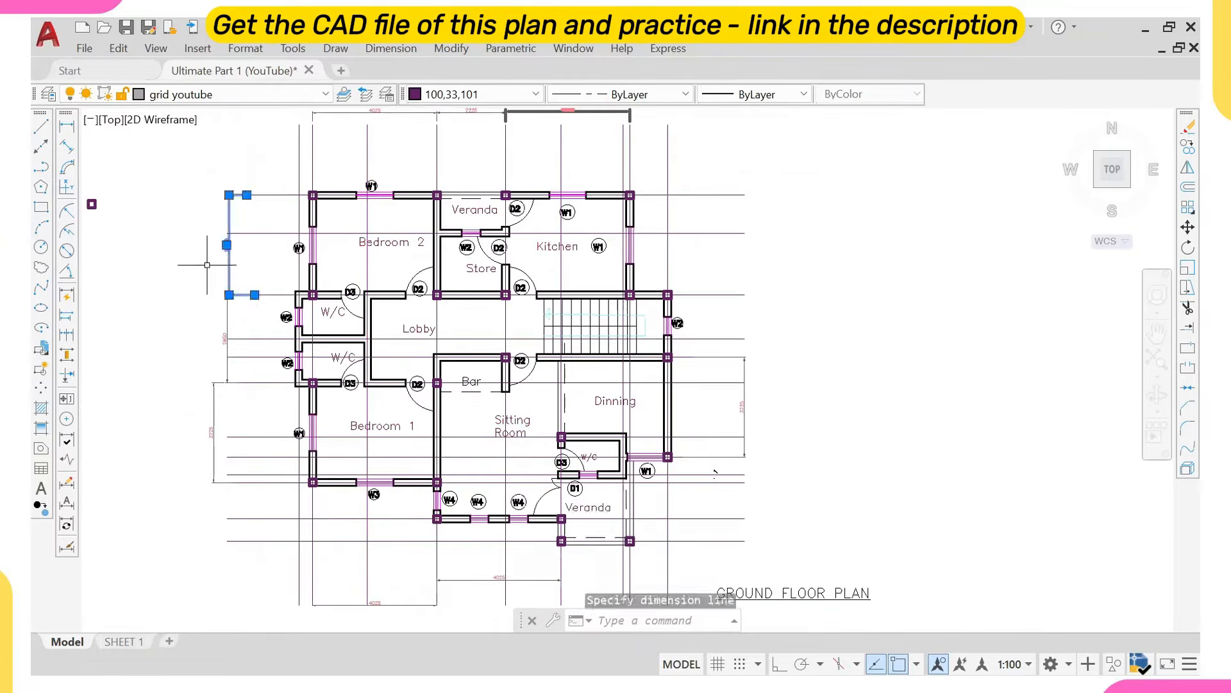
left_click(227, 348)
left_click(225, 446)
left_click(154, 421)
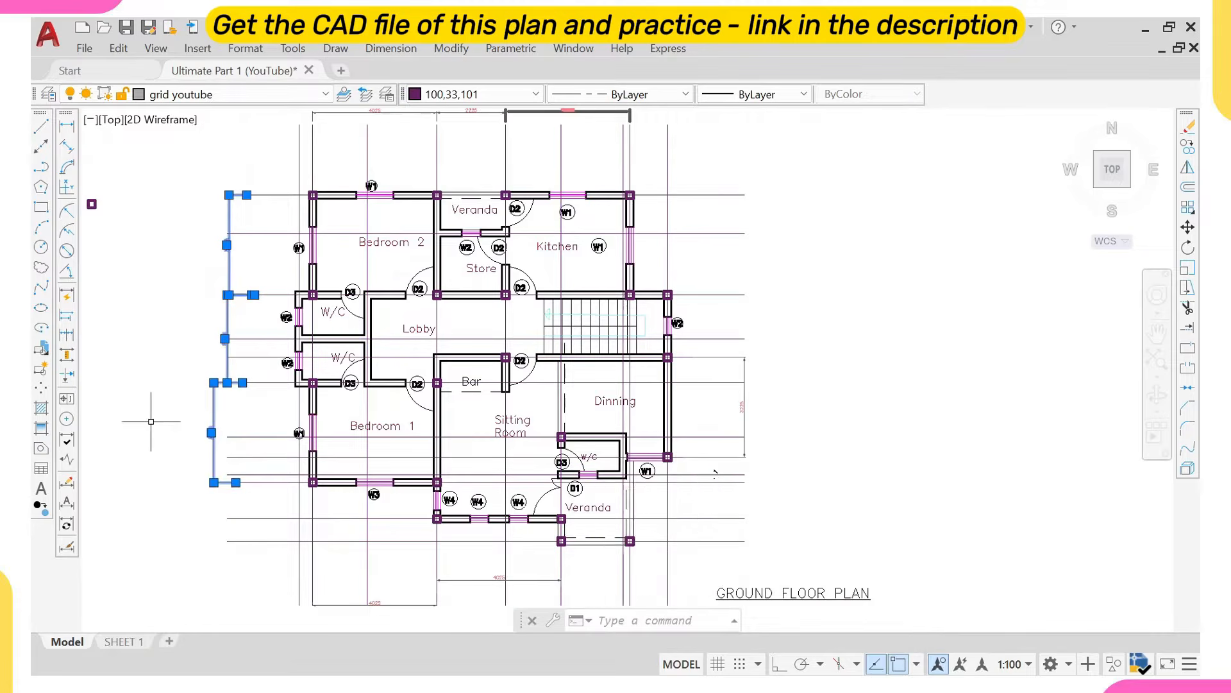
scroll(210, 422, "down", 4)
scroll(345, 521, "up", 4)
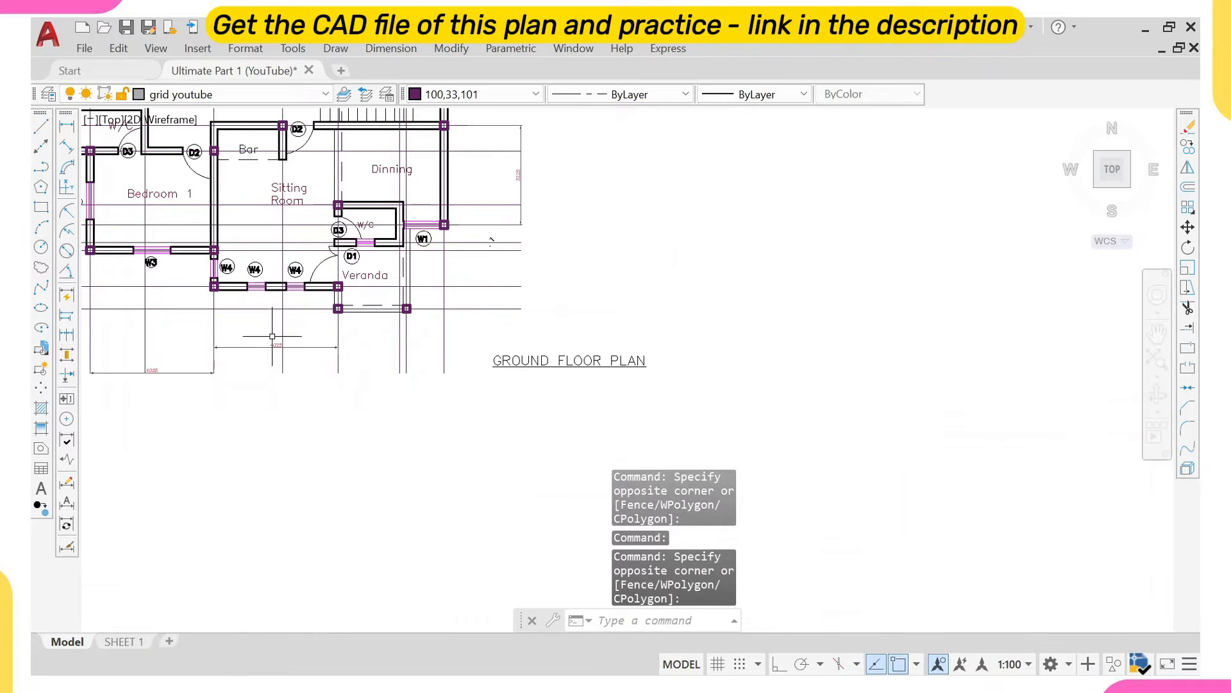
left_click(272, 336)
left_click(259, 390)
left_click(181, 360)
left_click(168, 402)
scroll(177, 393, "down", 4)
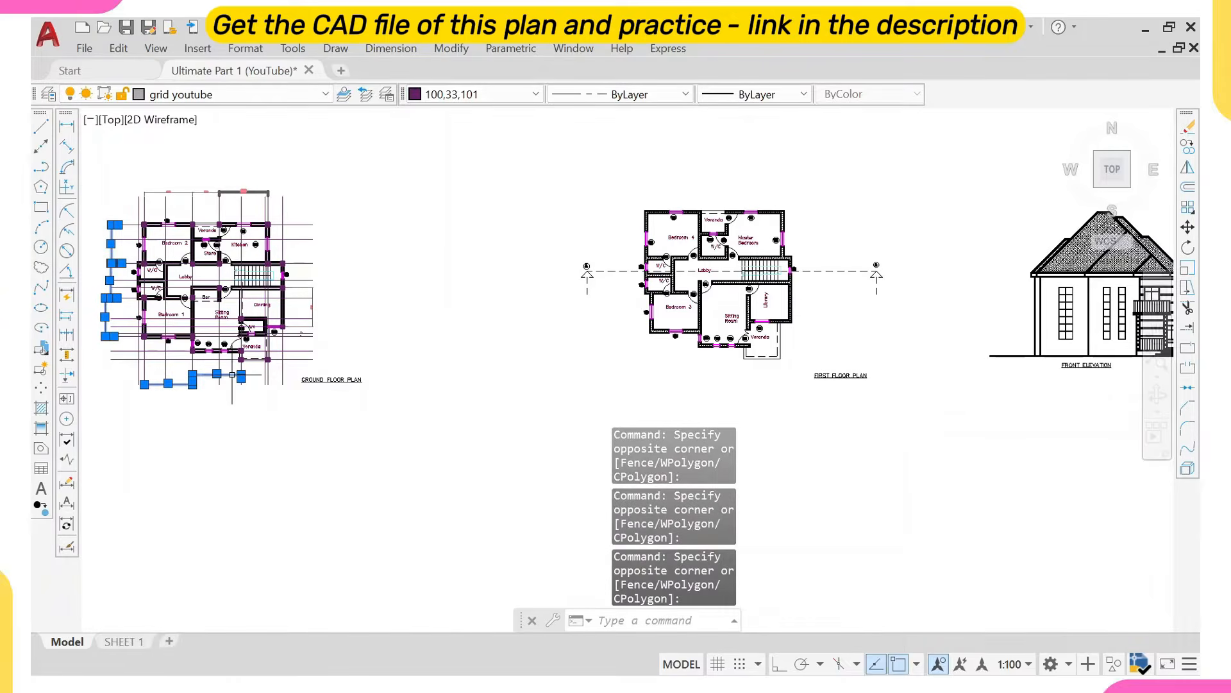
scroll(335, 257, "up", 4)
left_click(325, 330)
left_click(267, 358)
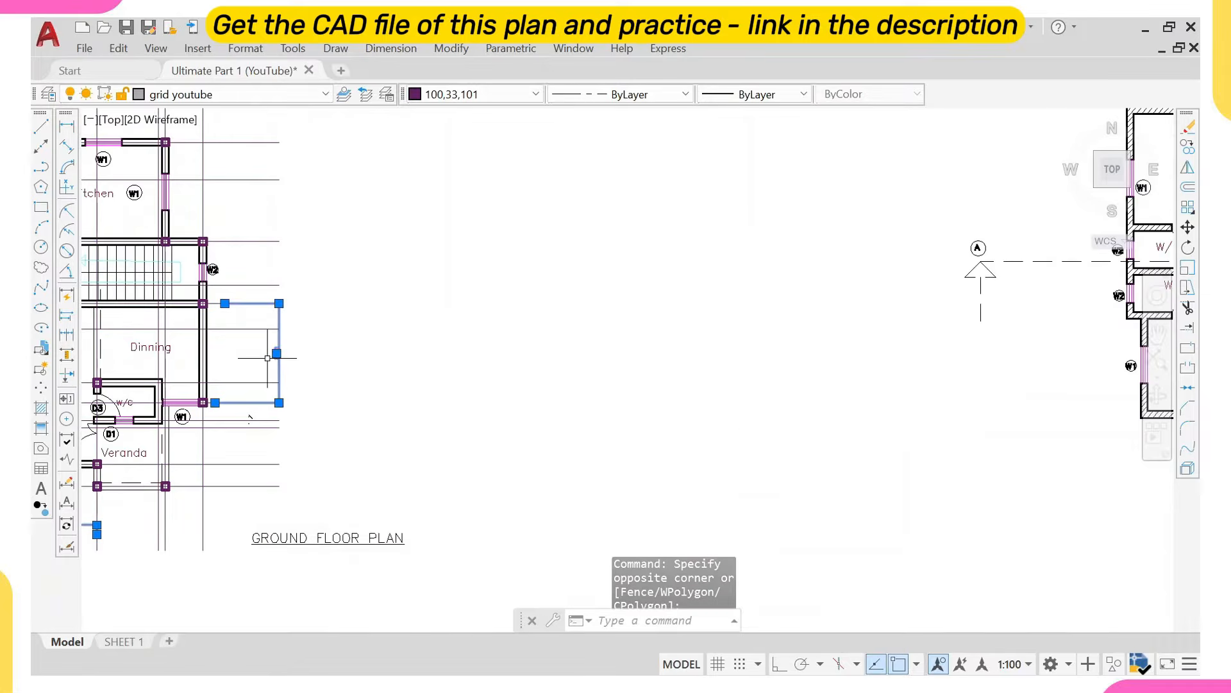
scroll(324, 340, "down", 5)
scroll(270, 256, "up", 5)
left_click(229, 235)
left_click(216, 281)
left_click(156, 207)
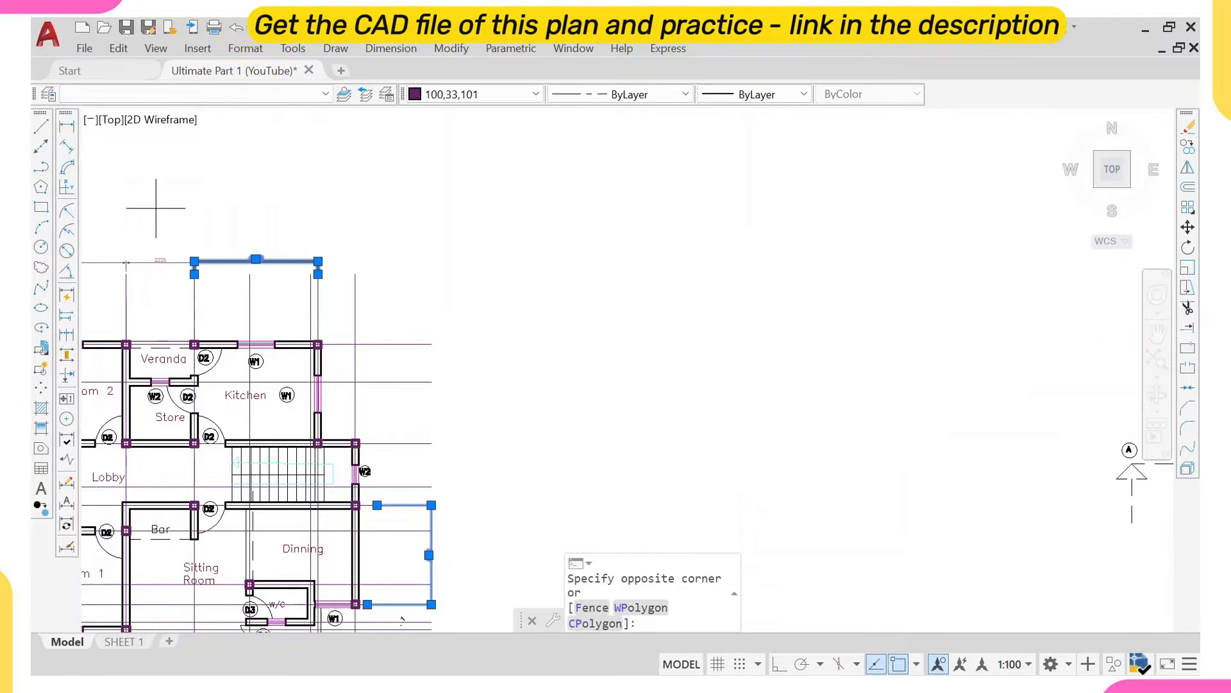
left_click(142, 277)
middle_click_drag(122, 257, 313, 246)
left_click(294, 232)
left_click(289, 262)
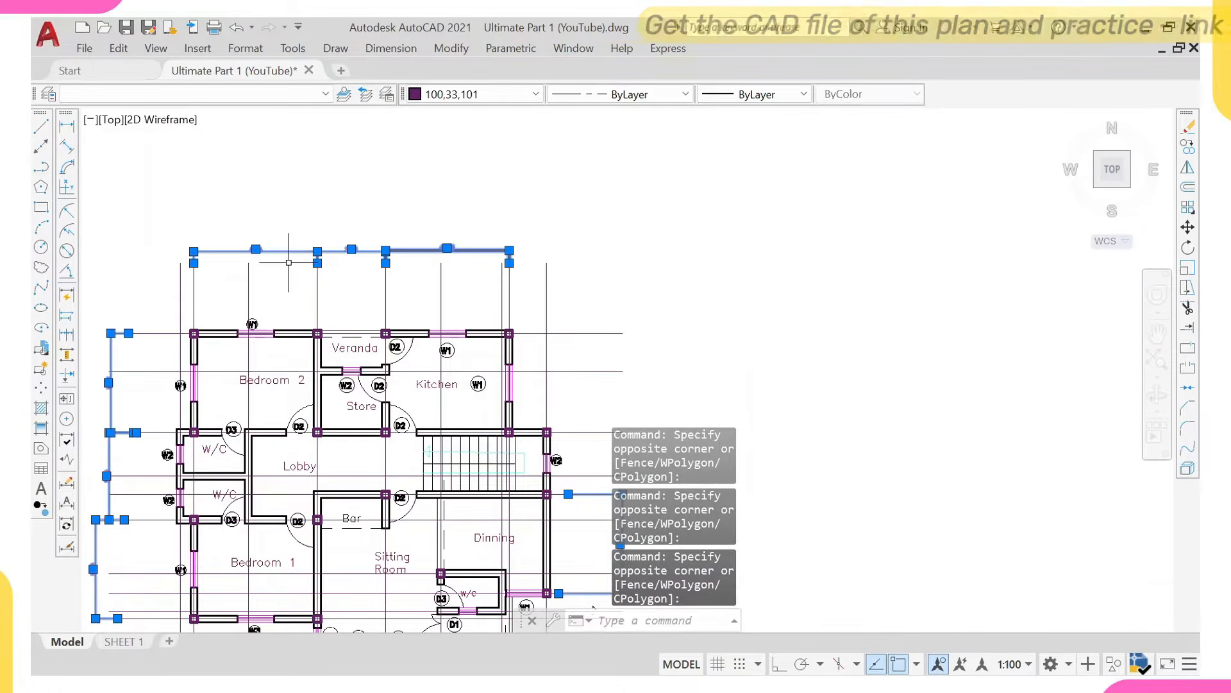
type("e")
key("Return")
Examine the column layout of the ground floor plan, especially around Bedroom 1 and the Sitting Room.
middle_click_drag(312, 398, 309, 262)
scroll(309, 263, "down", 2)
middle_click_drag(243, 301, 270, 306)
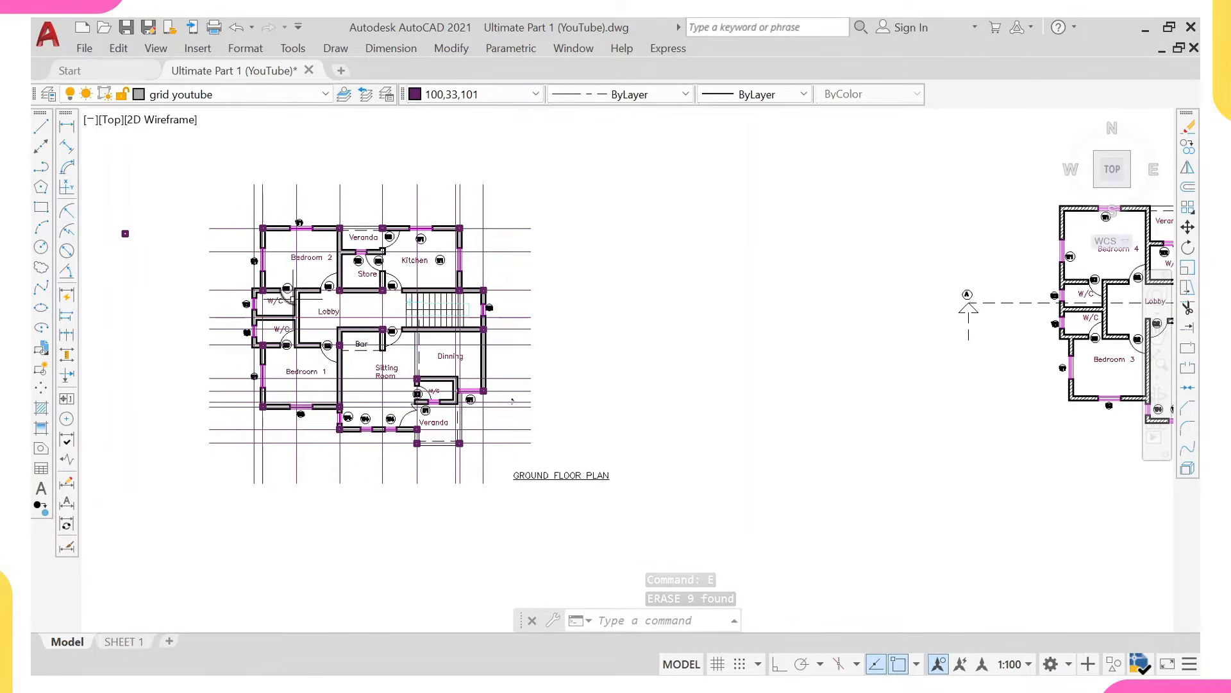
scroll(326, 357, "up", 4)
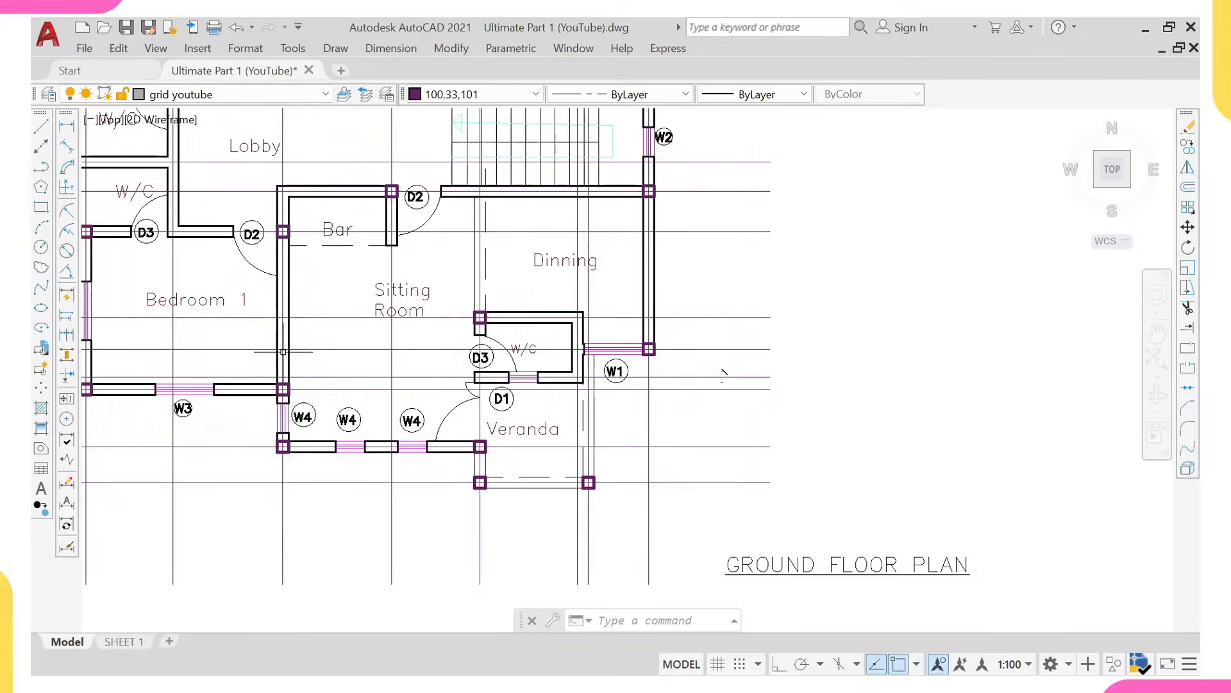
scroll(284, 377, "down", 2)
middle_click_drag(283, 384, 286, 402)
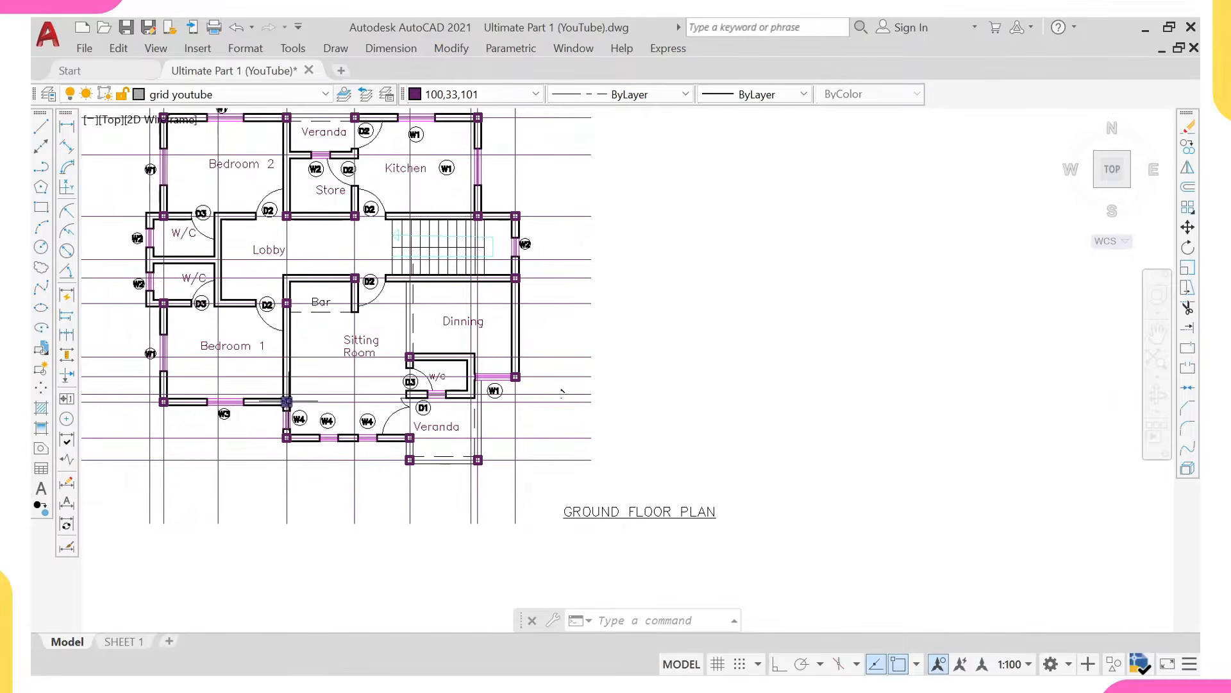
scroll(287, 350, "up", 2)
scroll(426, 386, "down", 4)
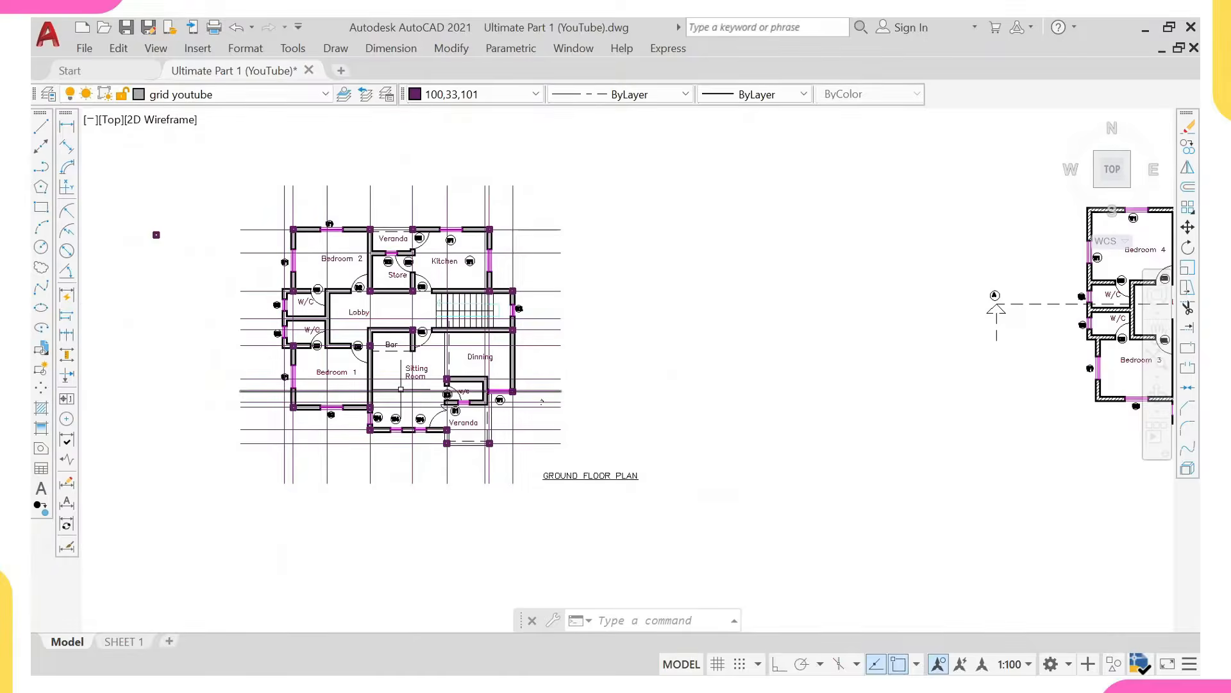
scroll(385, 388, "up", 3)
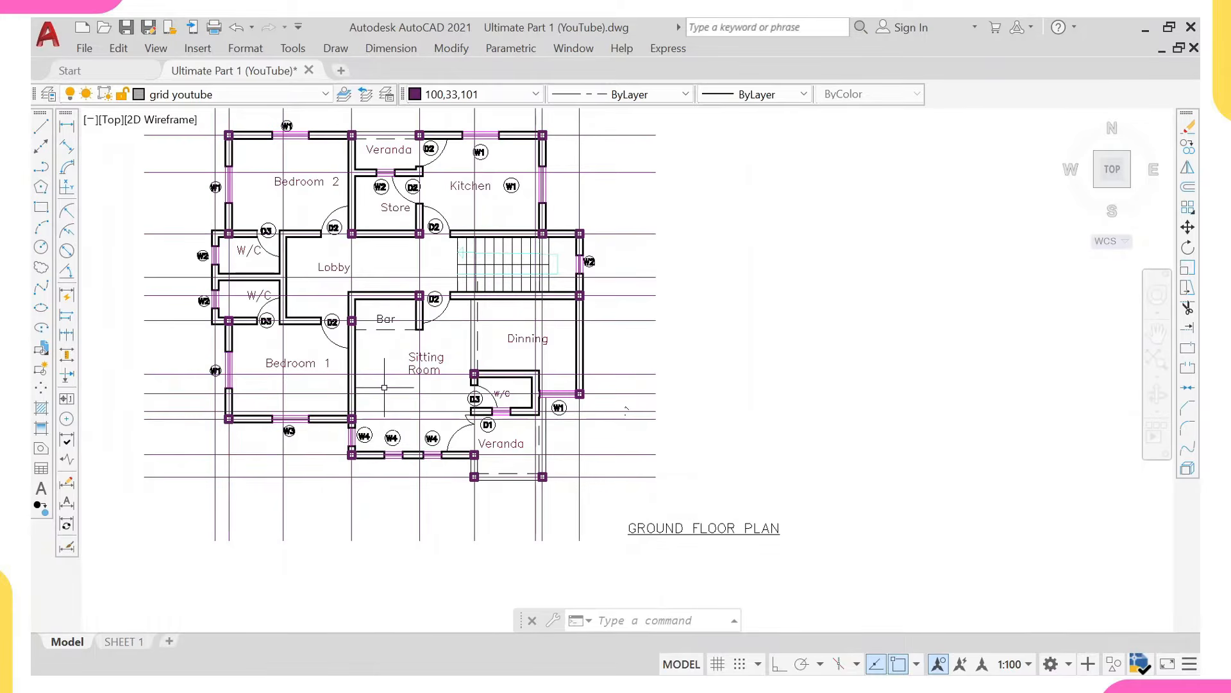
middle_click_drag(374, 387, 313, 372)
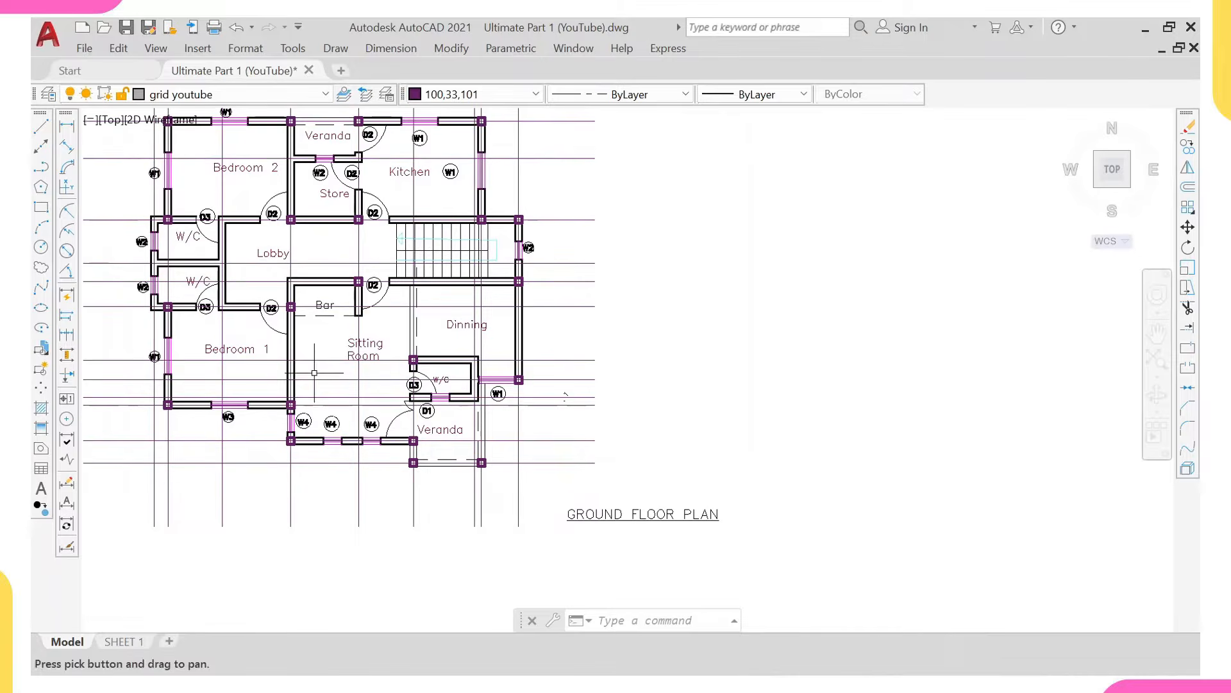
Add a vertical linear dimension inside the Sitting Room between the gridlines of Bedroom 1's upper wall and the Sitting Room's lower wall.
left_click(66, 127)
scroll(297, 364, "up", 2)
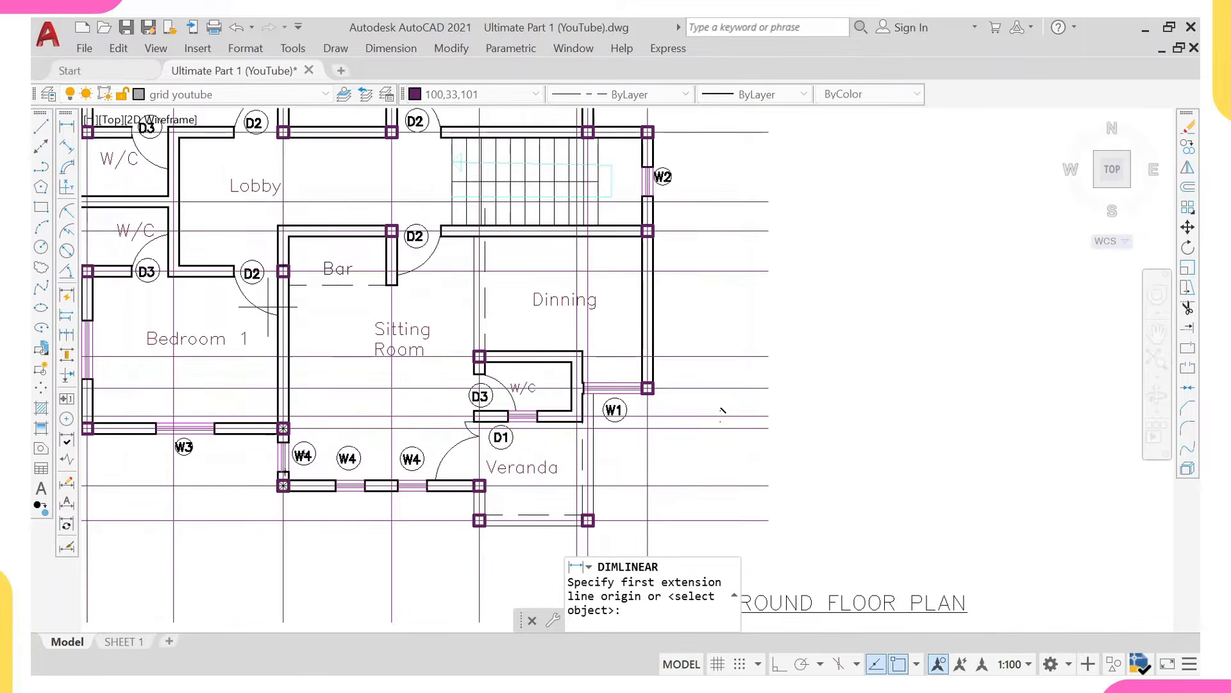
left_click(300, 468)
scroll(301, 467, "up", 2)
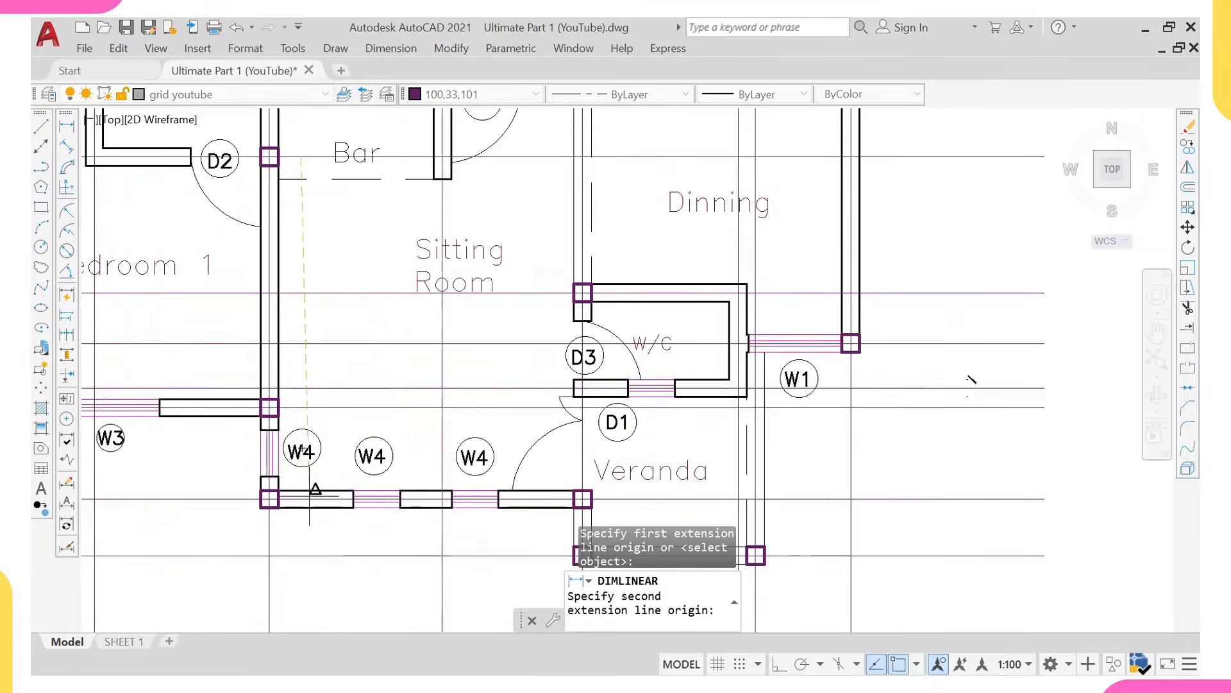
left_click(313, 496)
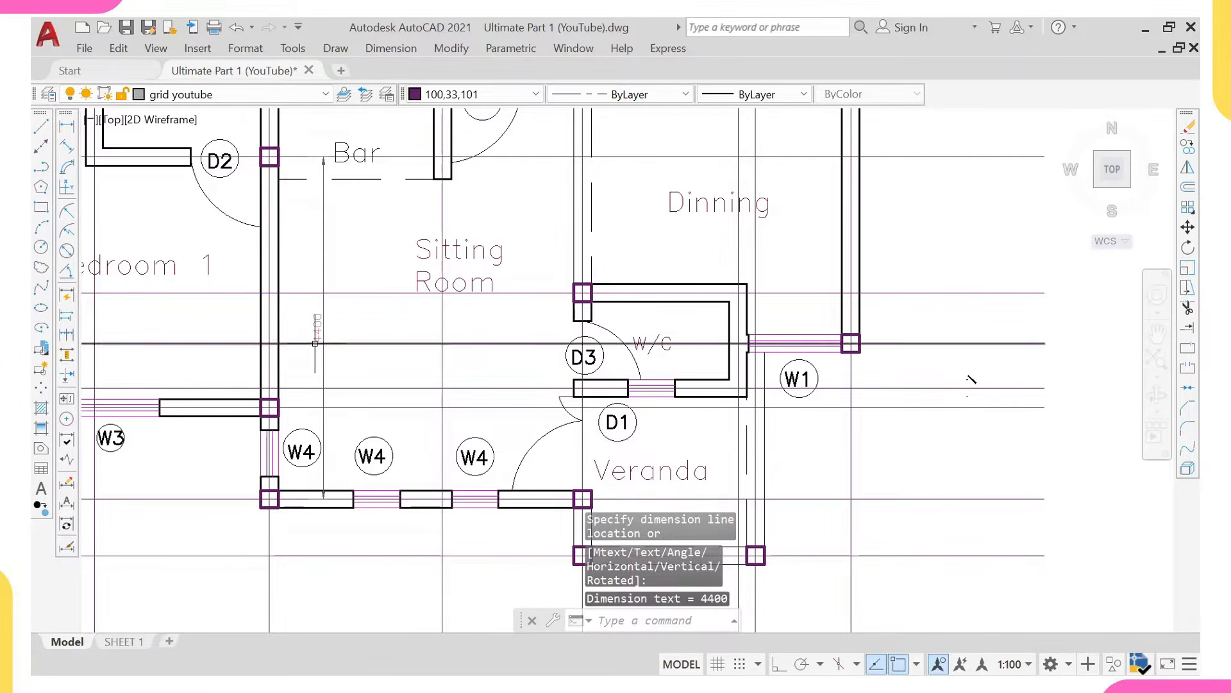
scroll(321, 321, "down", 4)
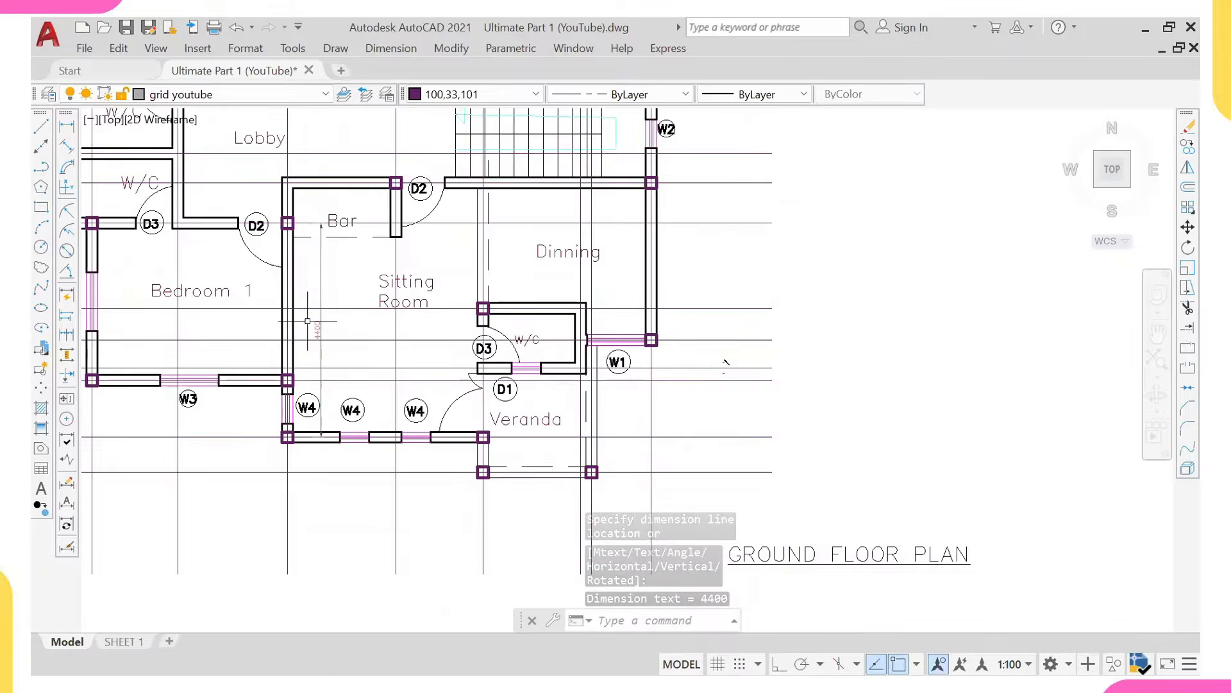
scroll(290, 308, "up", 2)
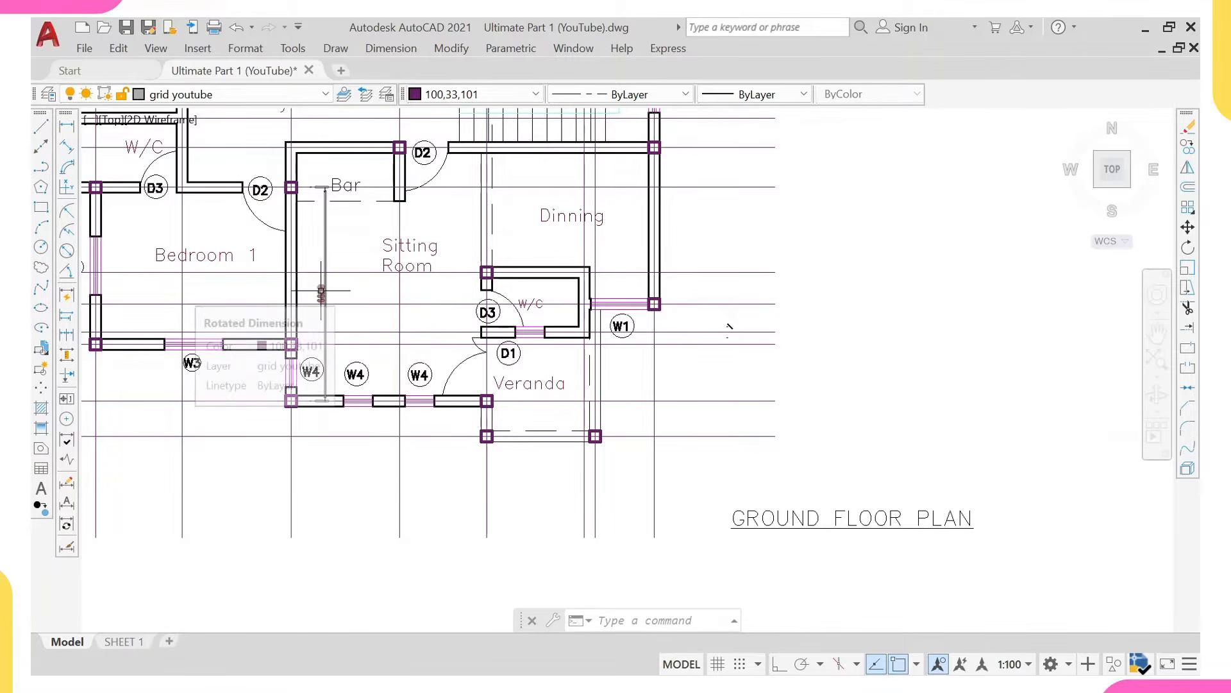
Erase the column at Bedroom 1's lower-right corner, where its lower wall meets the Sitting Room wall.
scroll(283, 349, "up", 4)
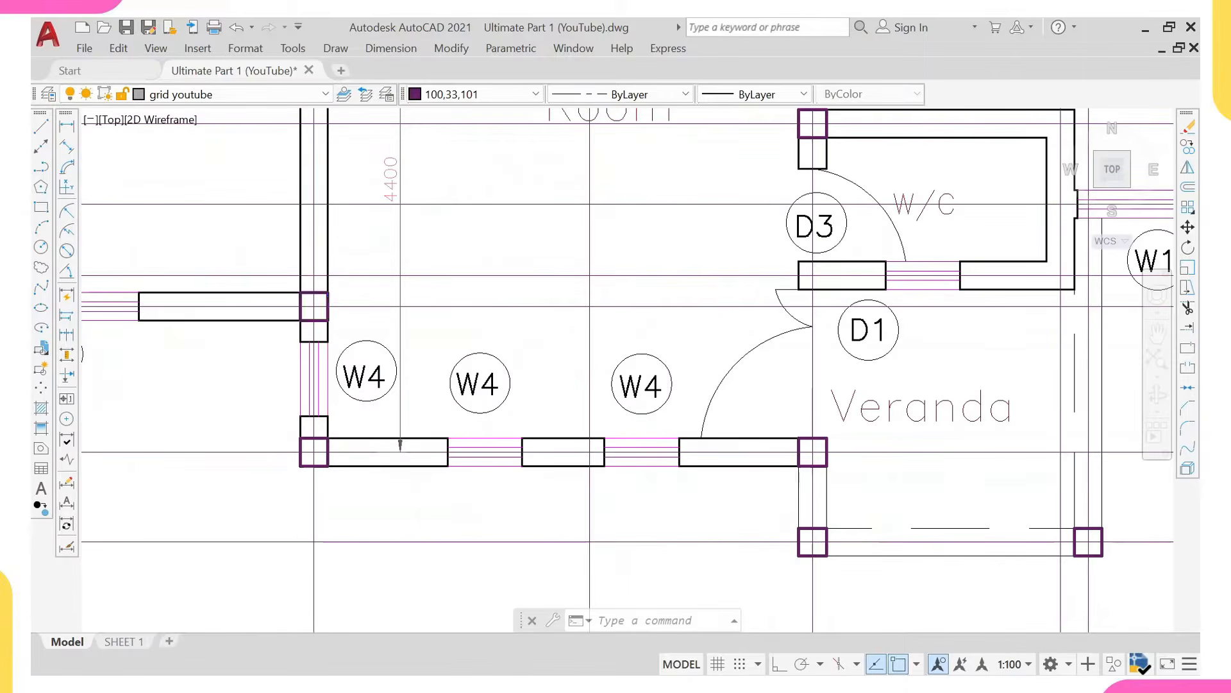
left_click(304, 300)
type("e")
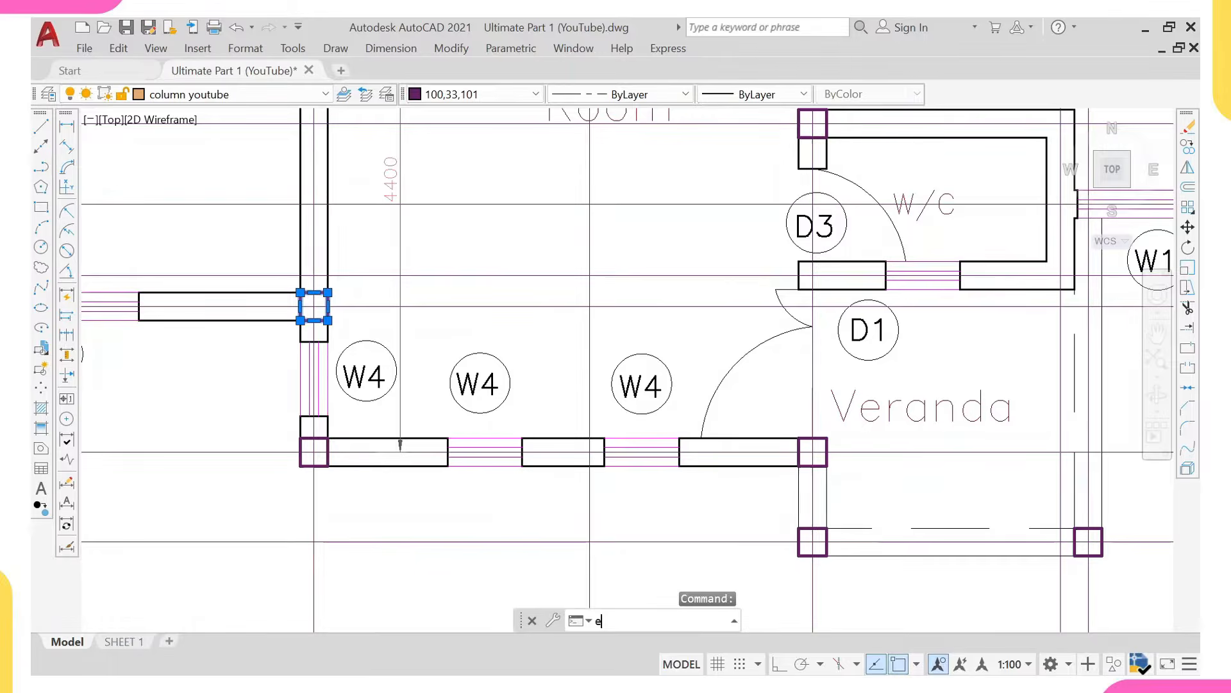
key("Return")
scroll(251, 326, "down", 4)
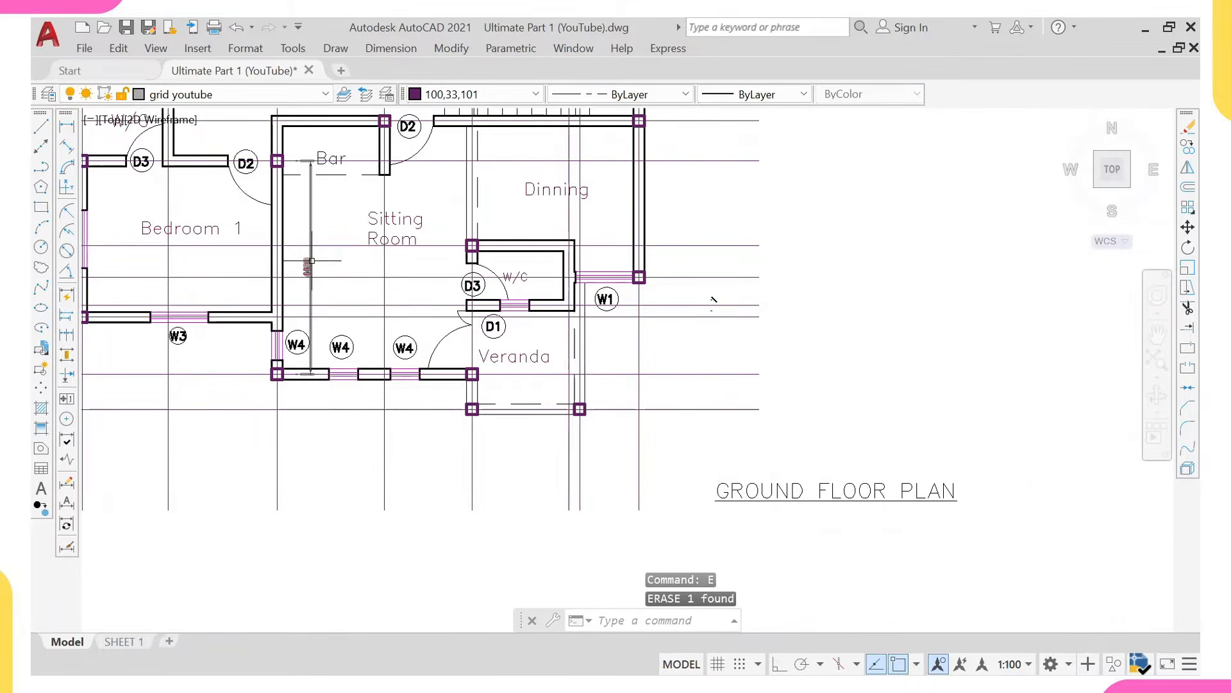
middle_click_drag(232, 304, 322, 313)
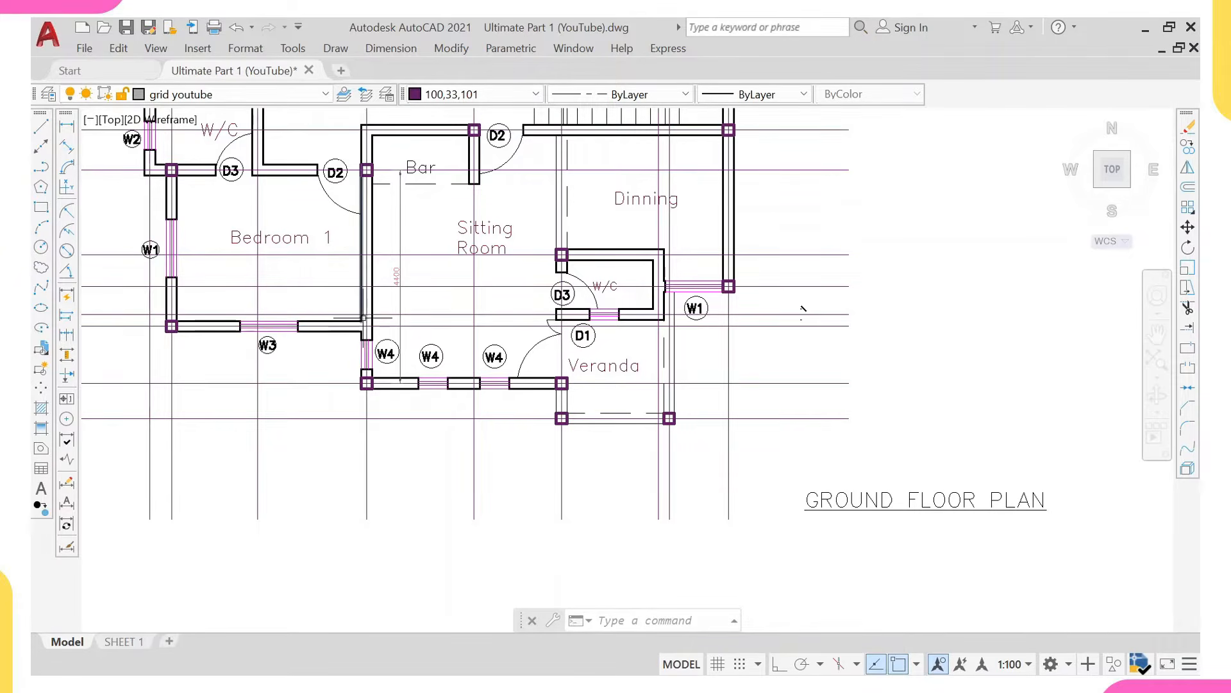
Erase the vertical dimension inside the Sitting Room.
left_click(406, 301)
left_click(469, 289)
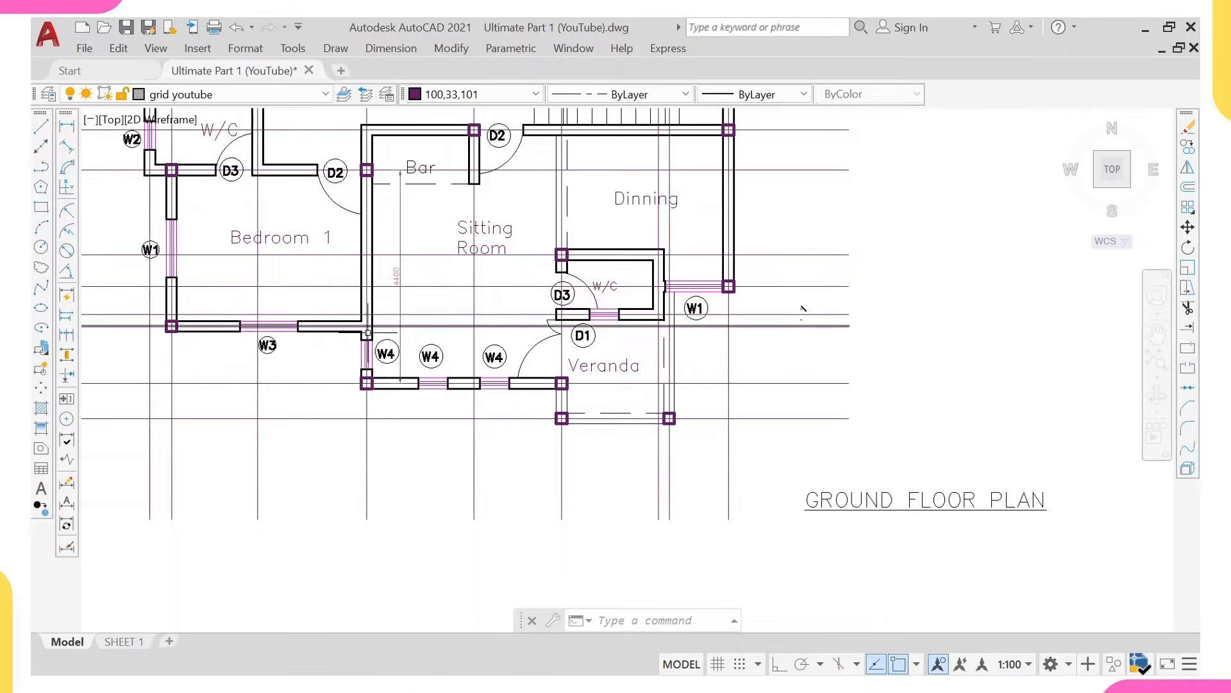
left_click(395, 301)
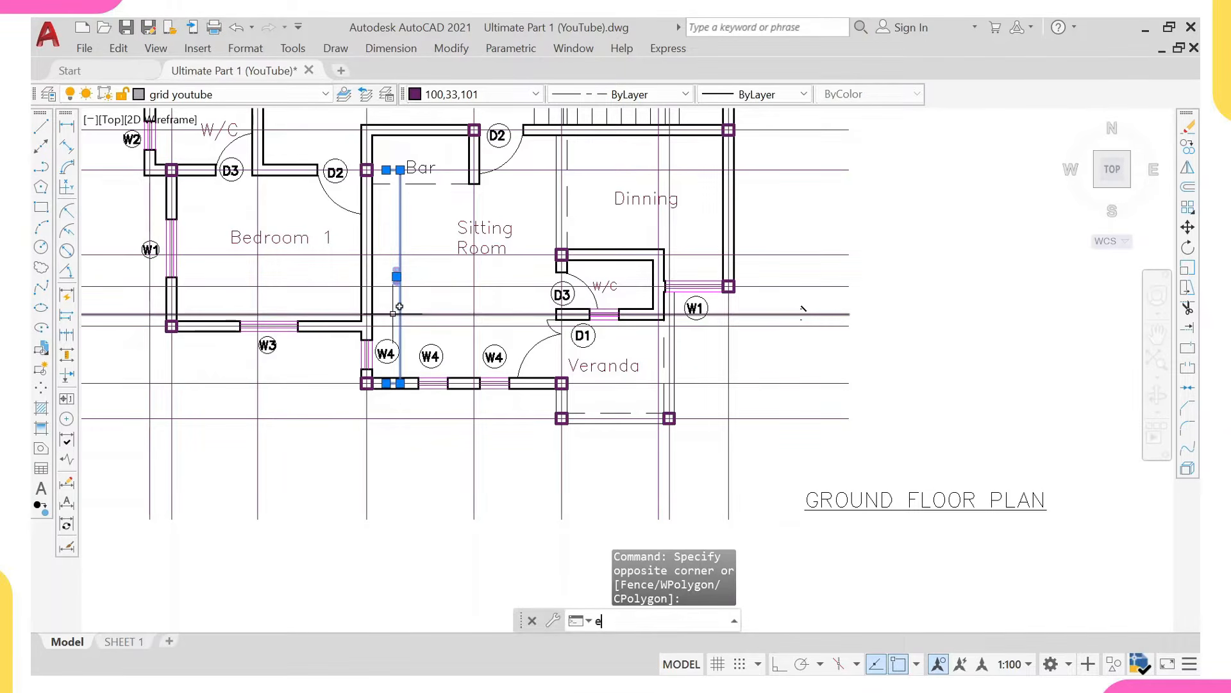
type("E")
key("Return")
Add a vertical linear dimension beside the D1 door between the gridlines of the W/C's upper wall and the Veranda's lower edge.
scroll(416, 340, "down", 2)
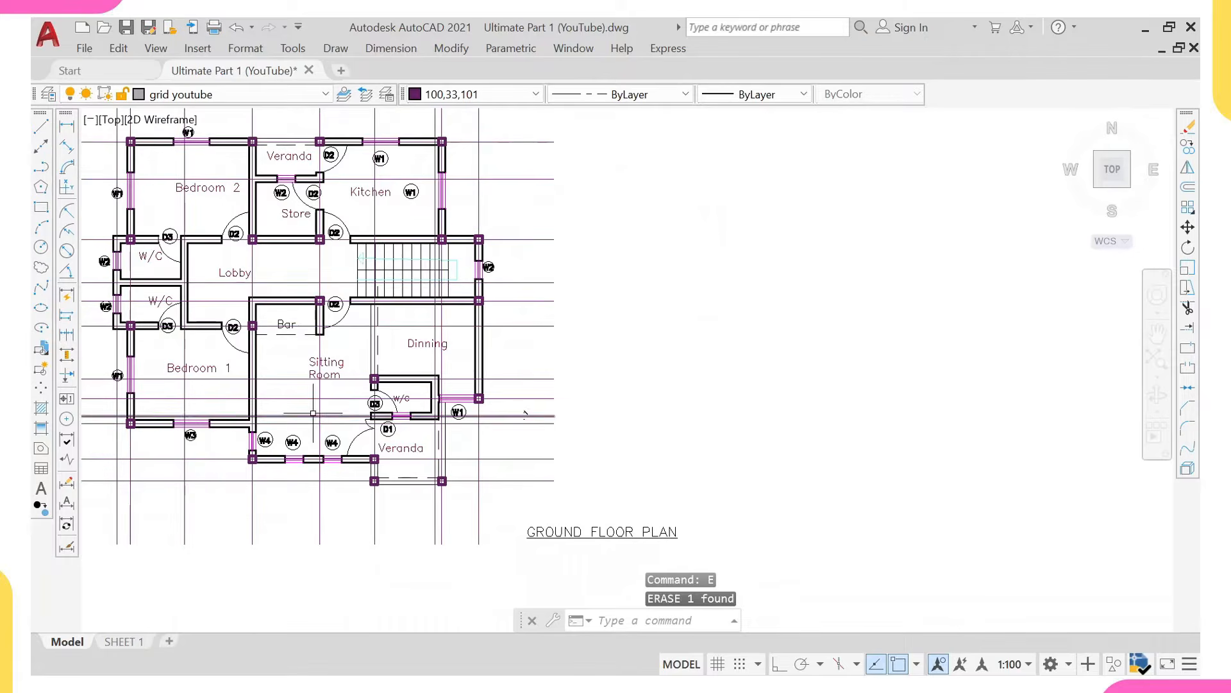
middle_click_drag(375, 481, 349, 413)
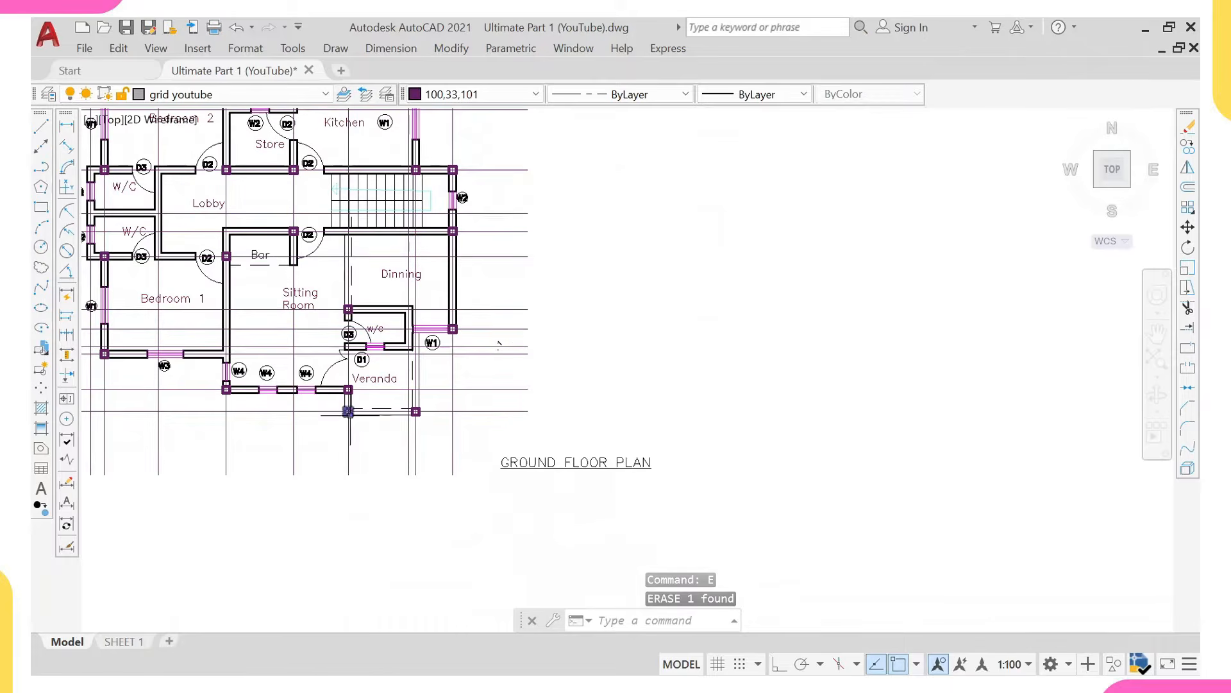
left_click(67, 127)
scroll(359, 320, "up", 4)
left_click(311, 292)
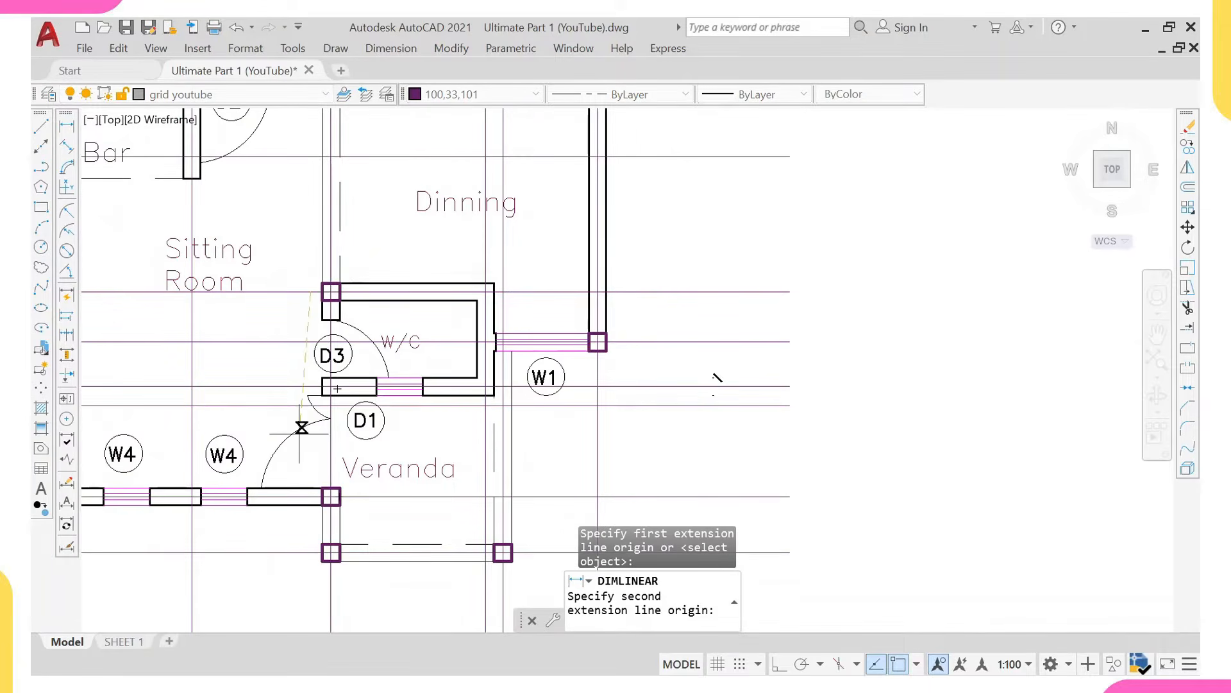
left_click(299, 552)
left_click(270, 504)
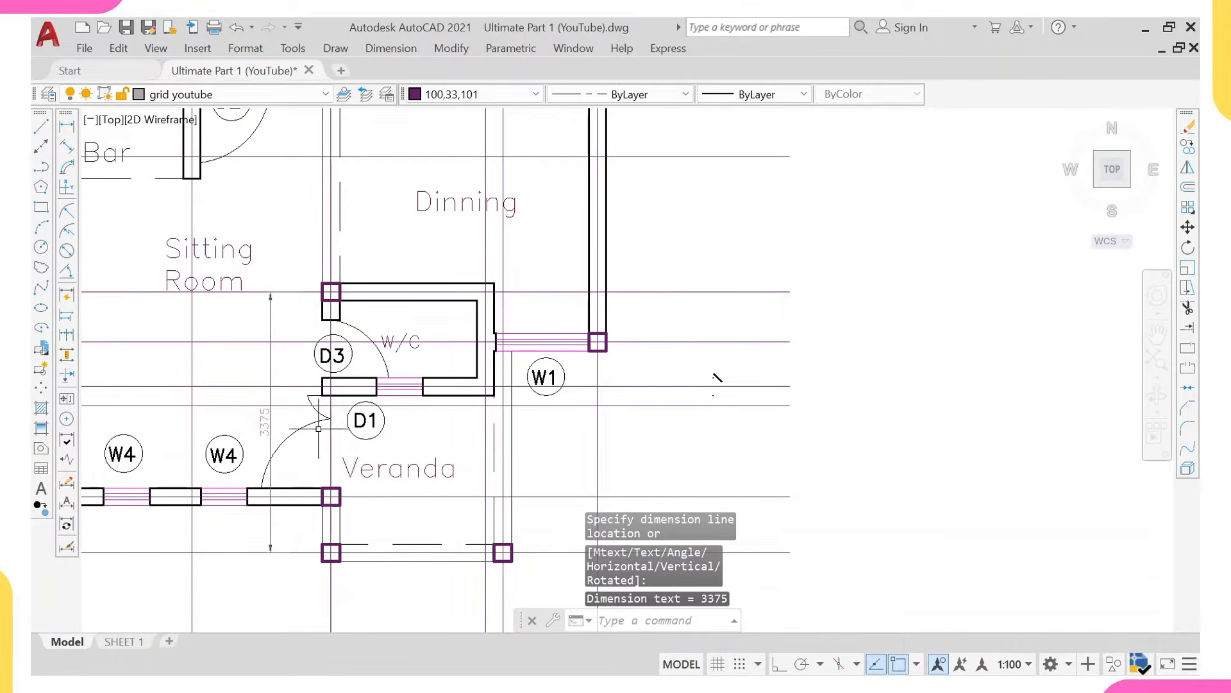
Erase the column at the right end of the Sitting Room's lower wall, beside the Veranda below the D1 door.
scroll(325, 500, "up", 5)
left_click(316, 500)
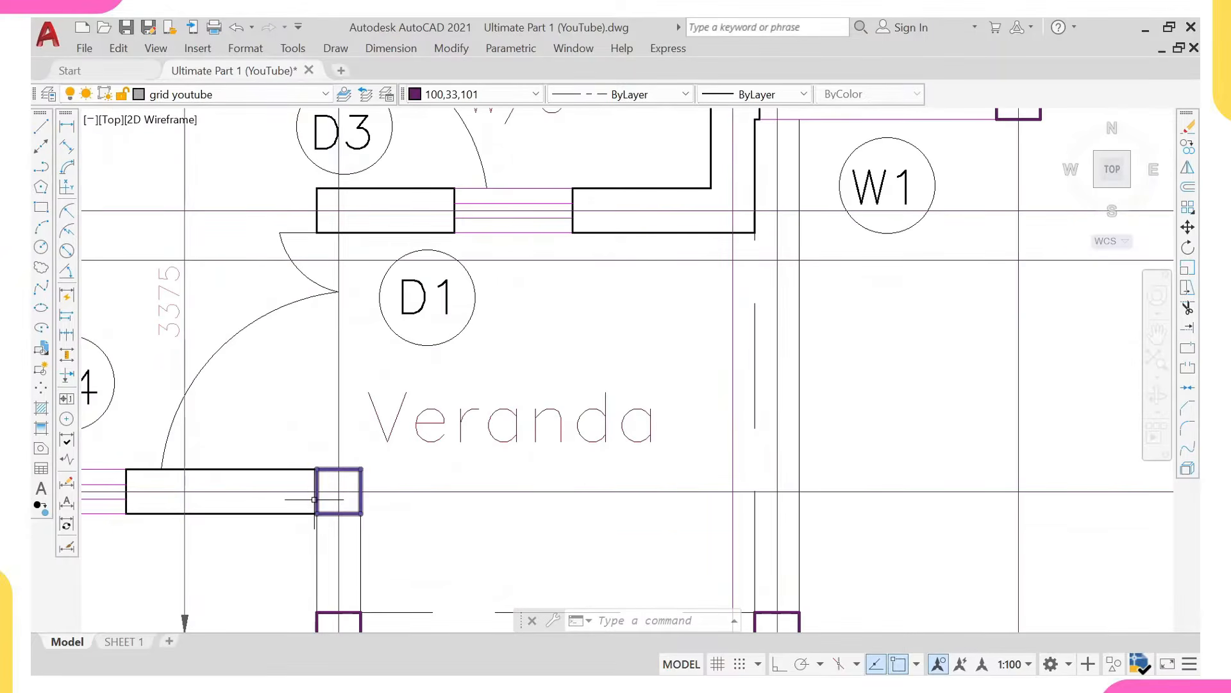
scroll(314, 499, "down", 5)
mouse_move(323, 504)
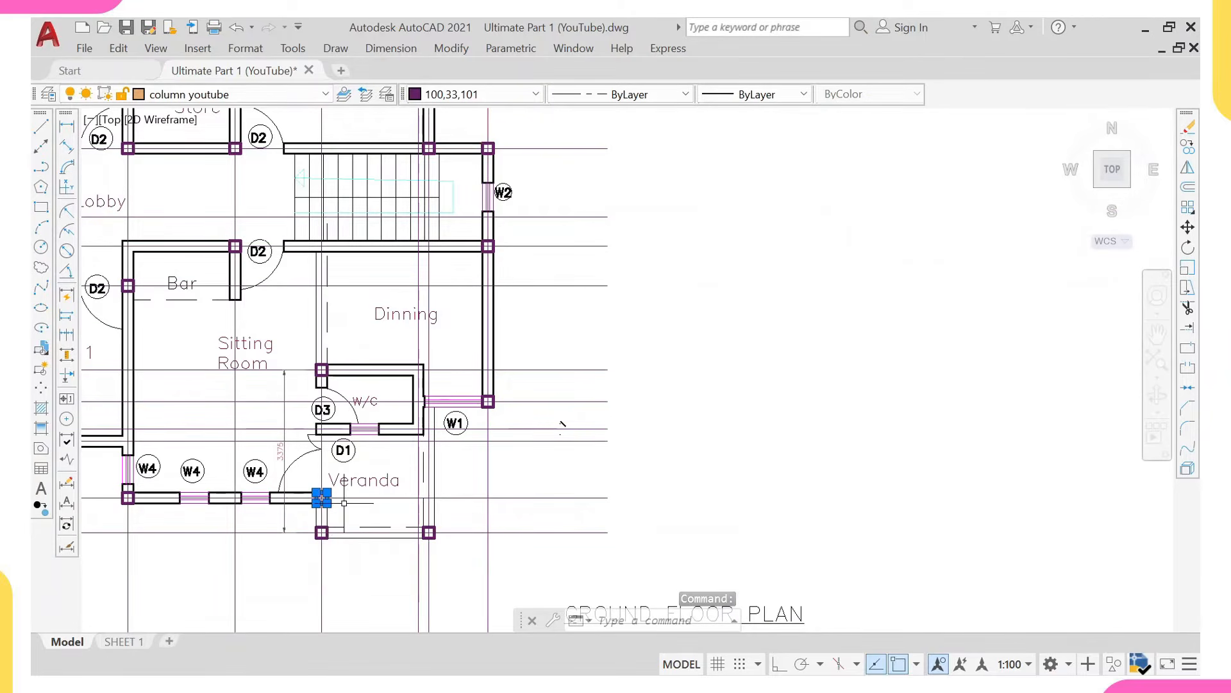
scroll(324, 495, "up", 5)
key("Escape")
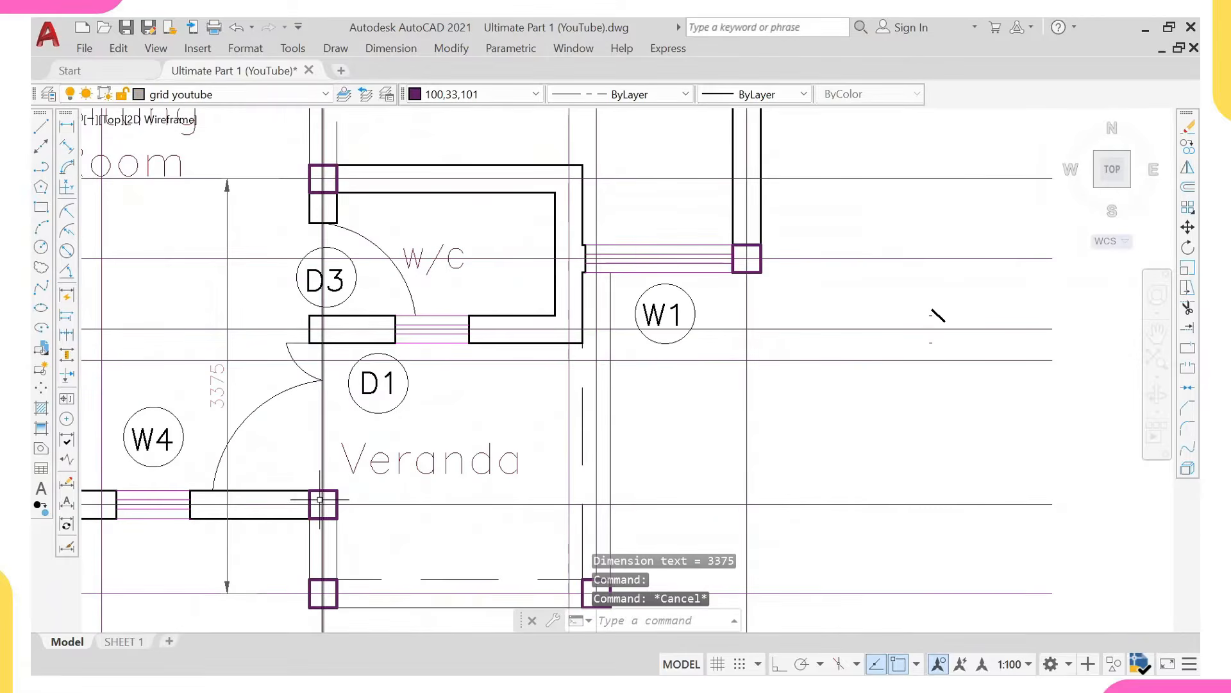
left_click(310, 508)
mouse_move(310, 504)
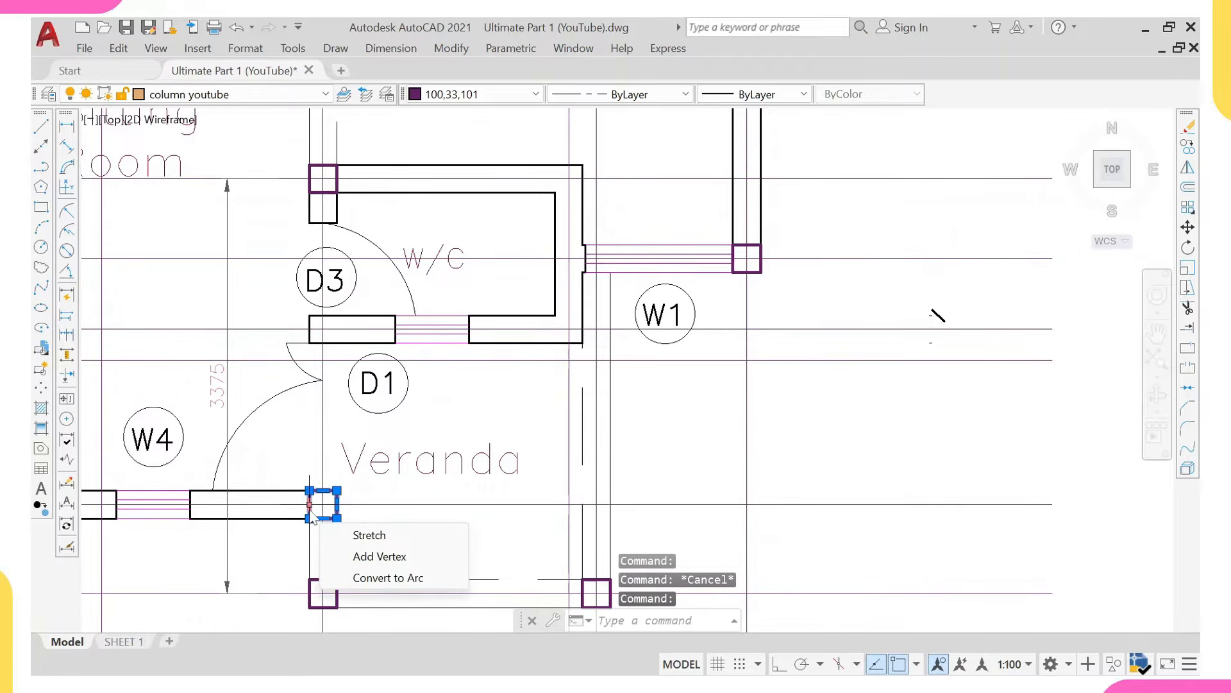
key("Escape")
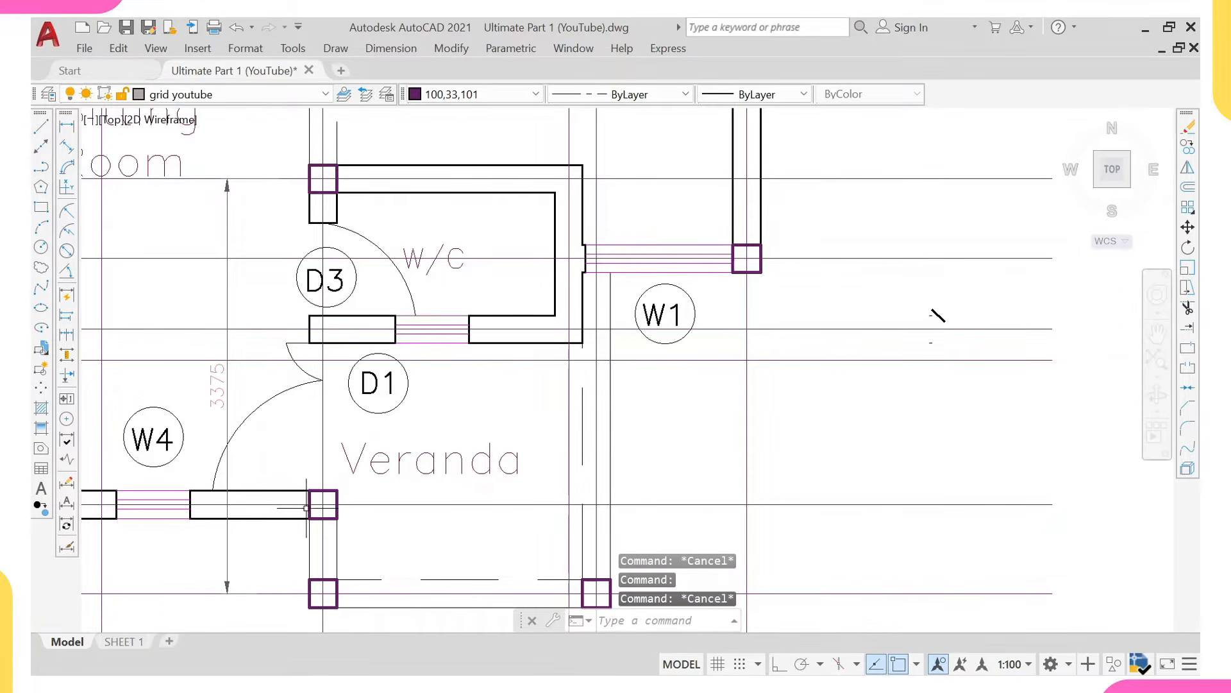
left_click(310, 511)
type("e")
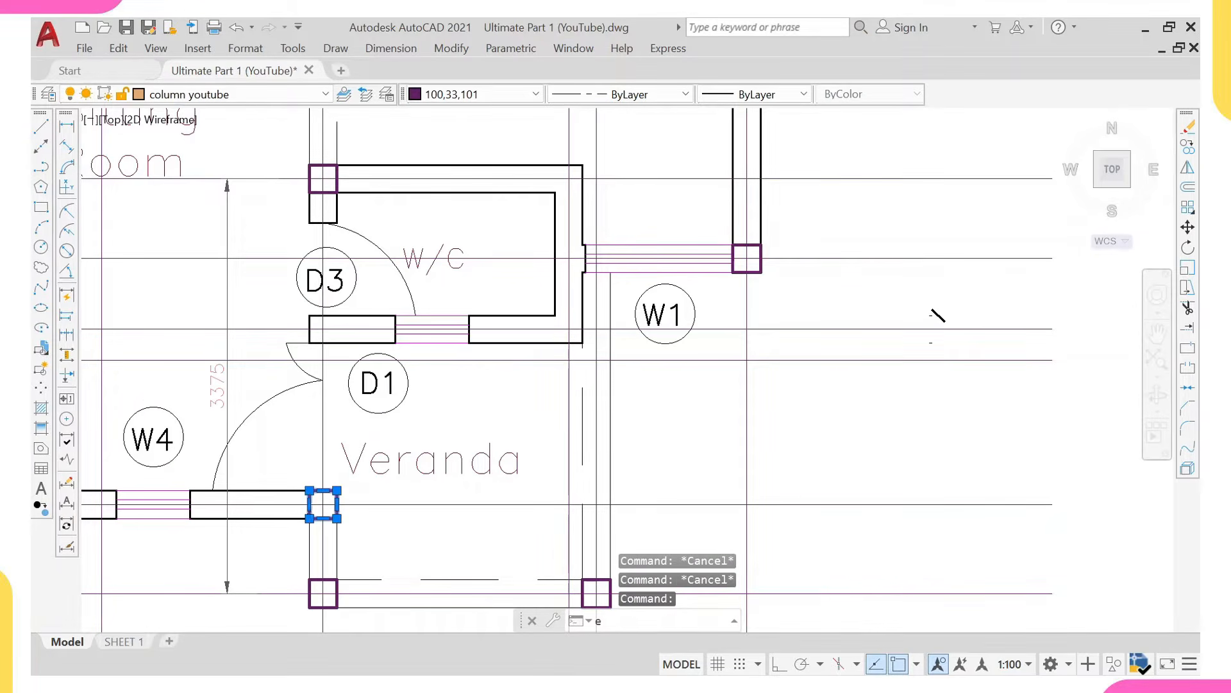
key("Return")
Erase the vertical dimension beside the D1 door.
scroll(307, 514, "down", 2)
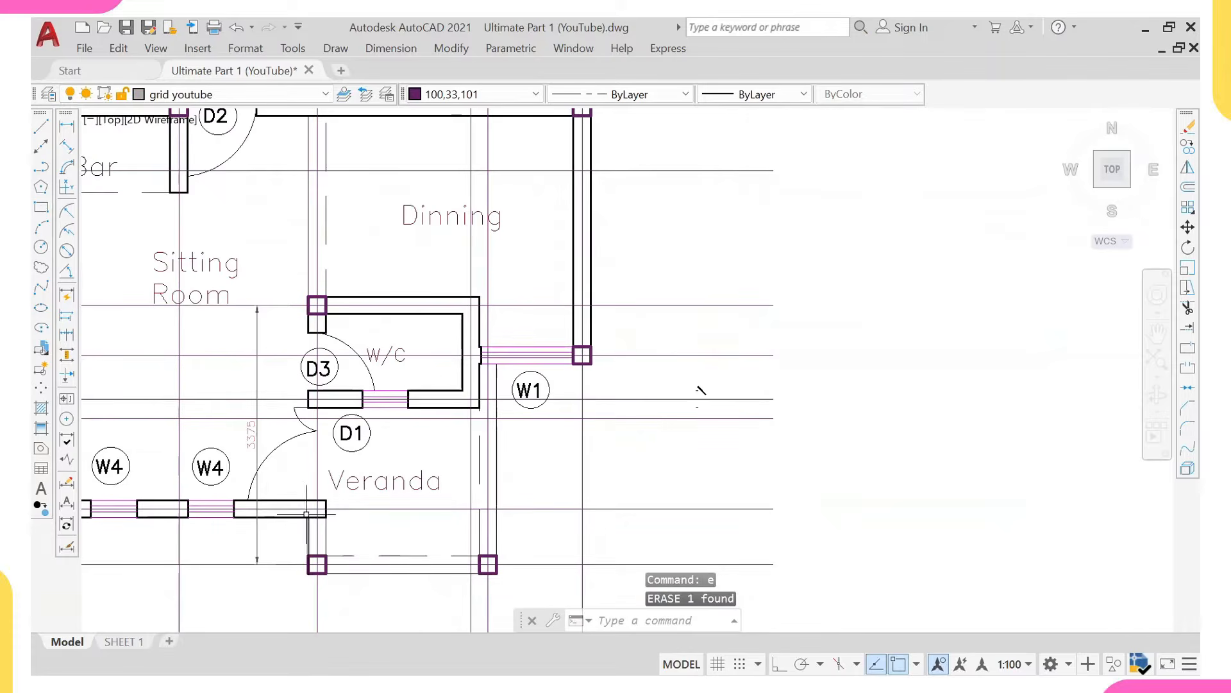
left_click(264, 532)
left_click(251, 537)
type("e")
key("Return")
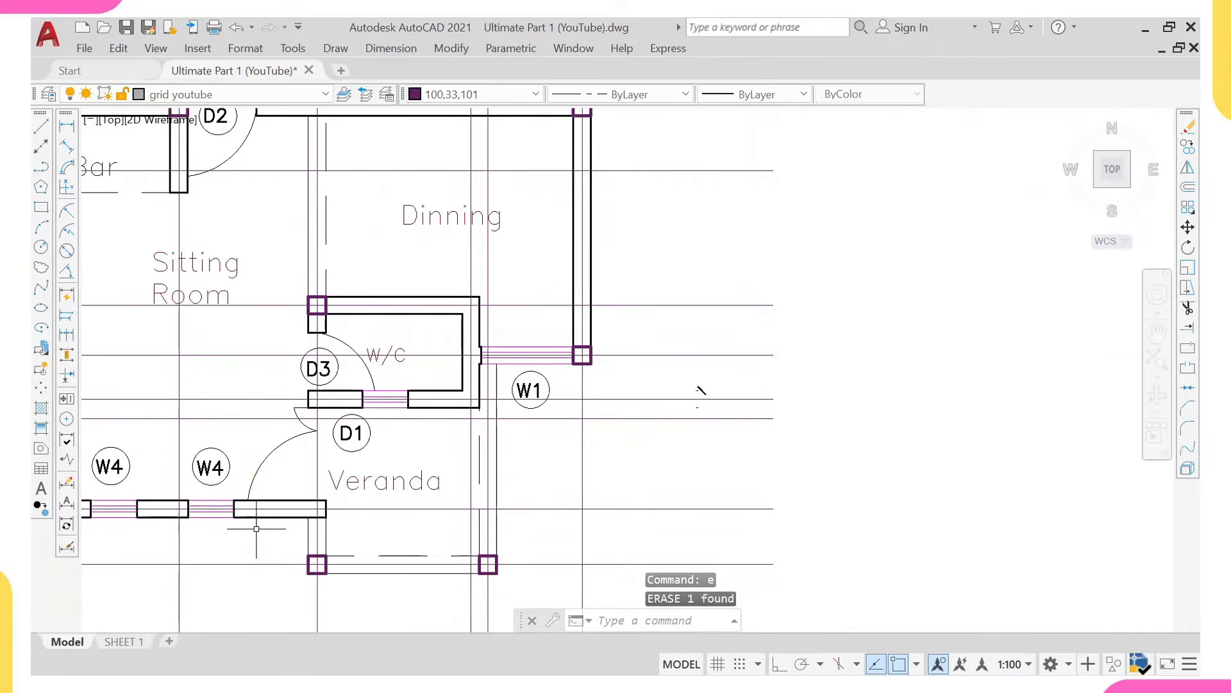
Check the horizontal span from the Kitchen's lower-left column to the staircase's upper-right column with a linear dimension, without placing it.
scroll(256, 530, "down", 2)
middle_click_drag(267, 424, 303, 449)
scroll(300, 423, "down", 1)
middle_click_drag(261, 411, 271, 431)
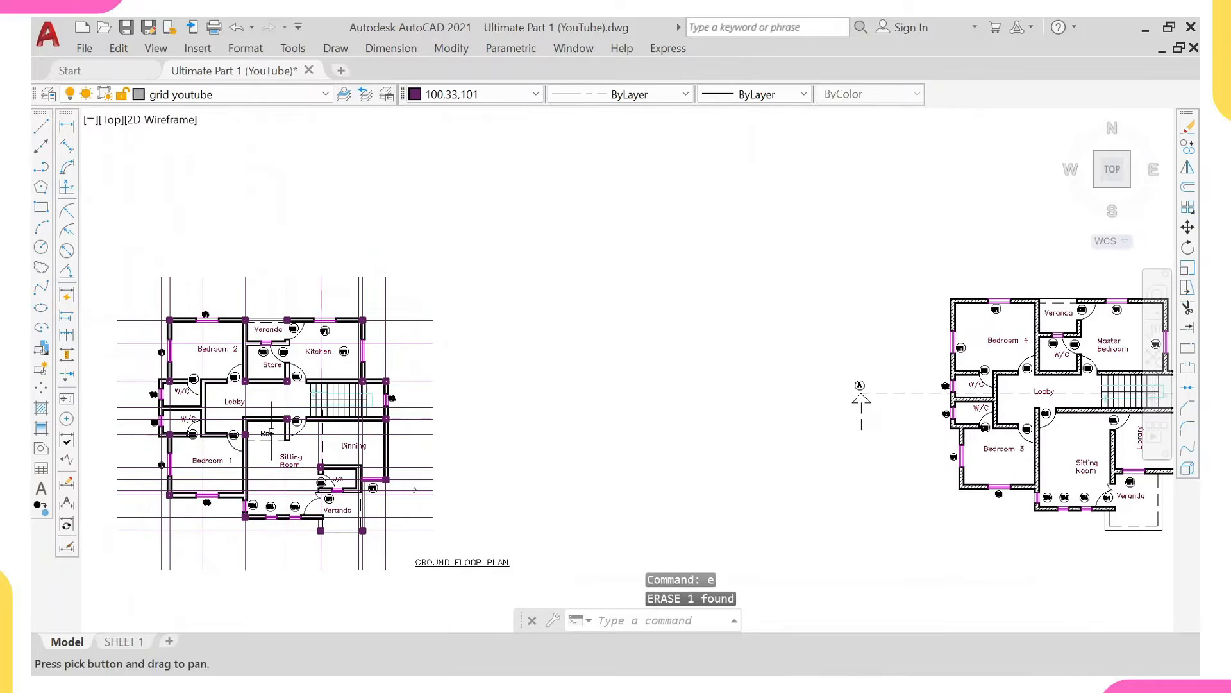
scroll(372, 379, "up", 4)
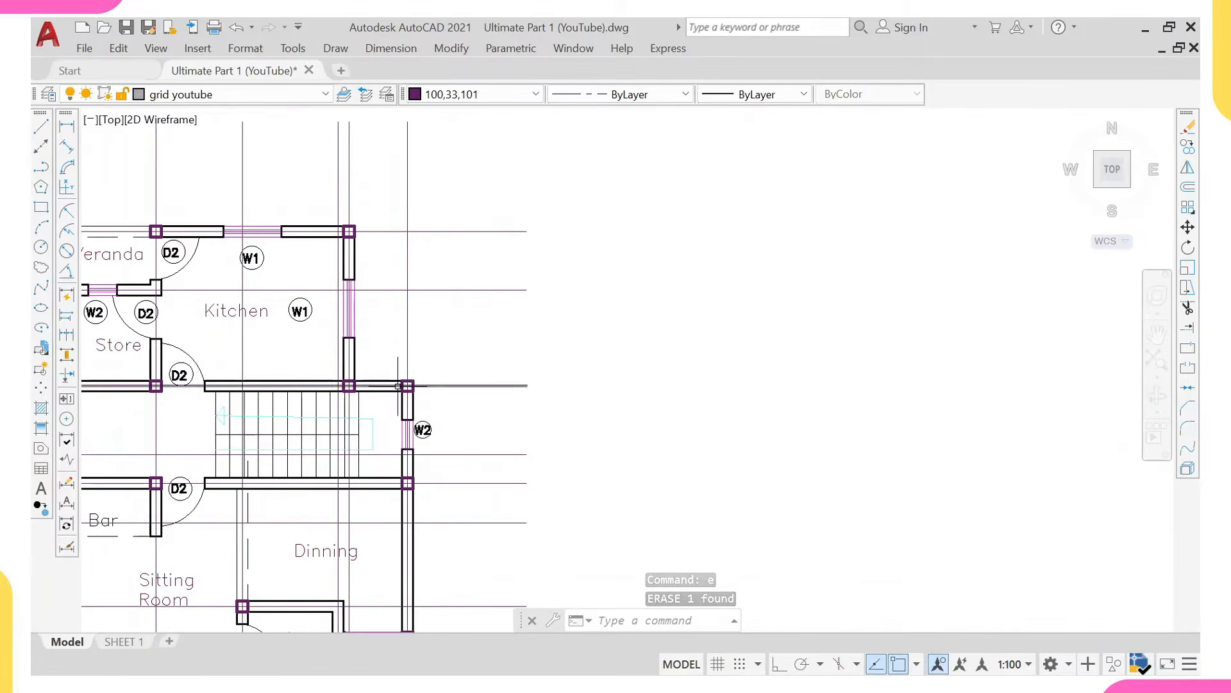
left_click(66, 126)
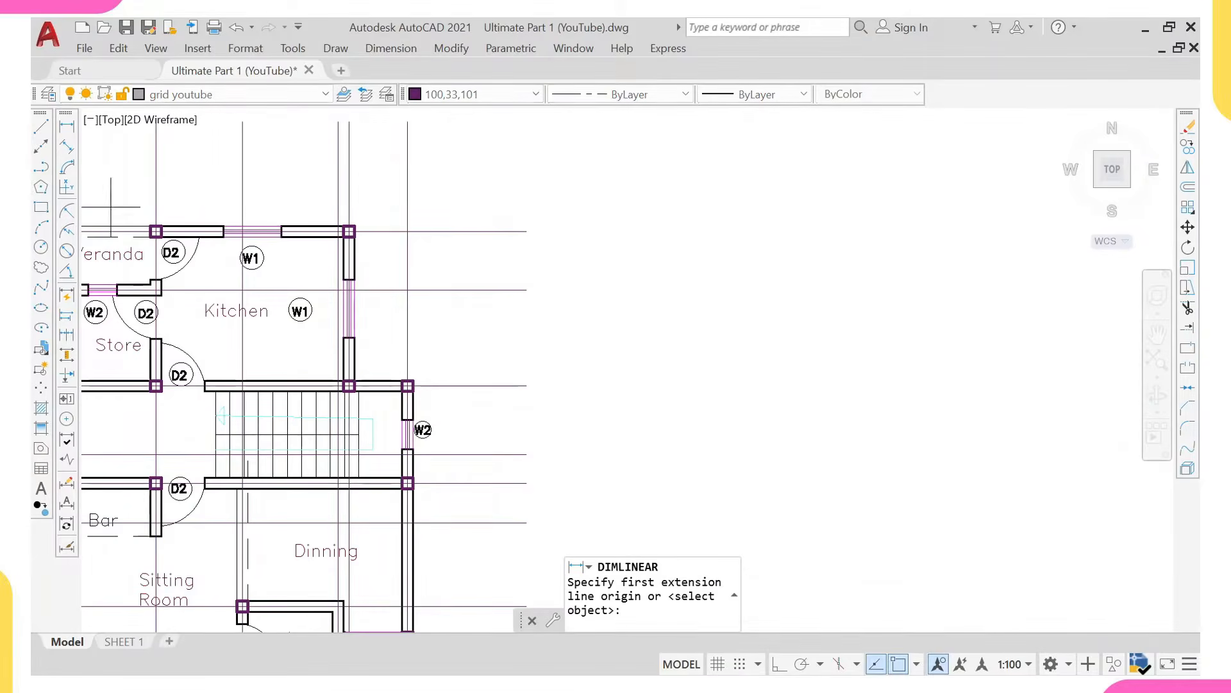
scroll(151, 366, "up", 4)
left_click(156, 386)
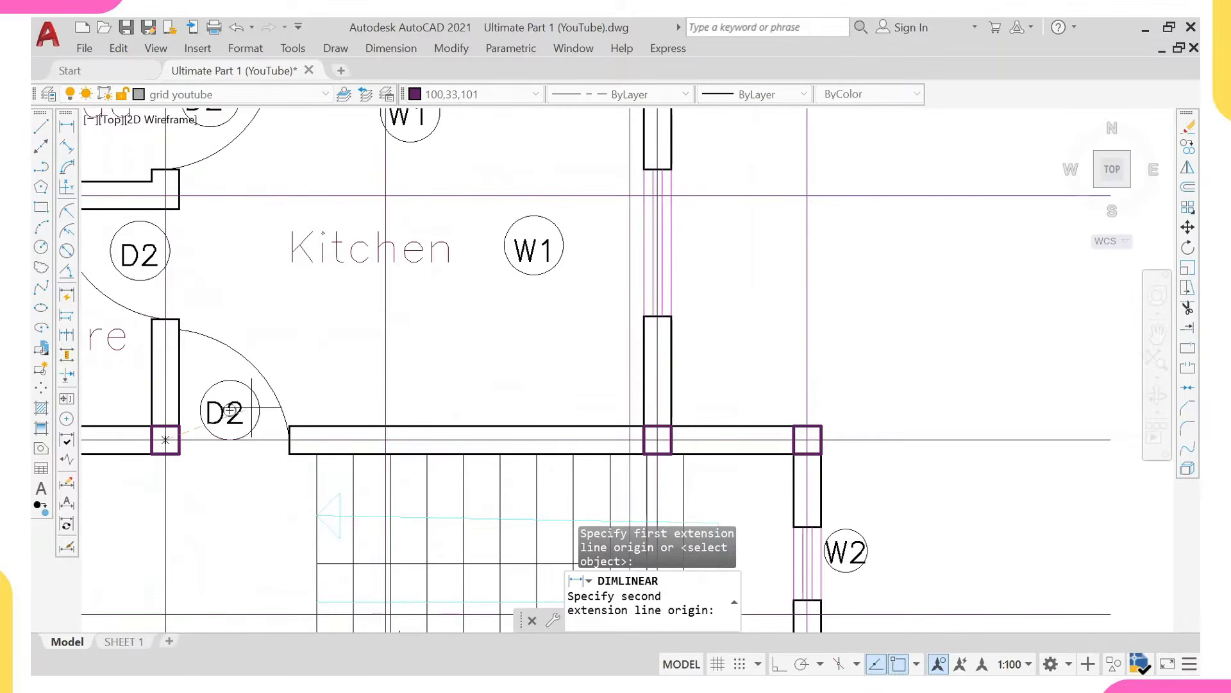
left_click(807, 440)
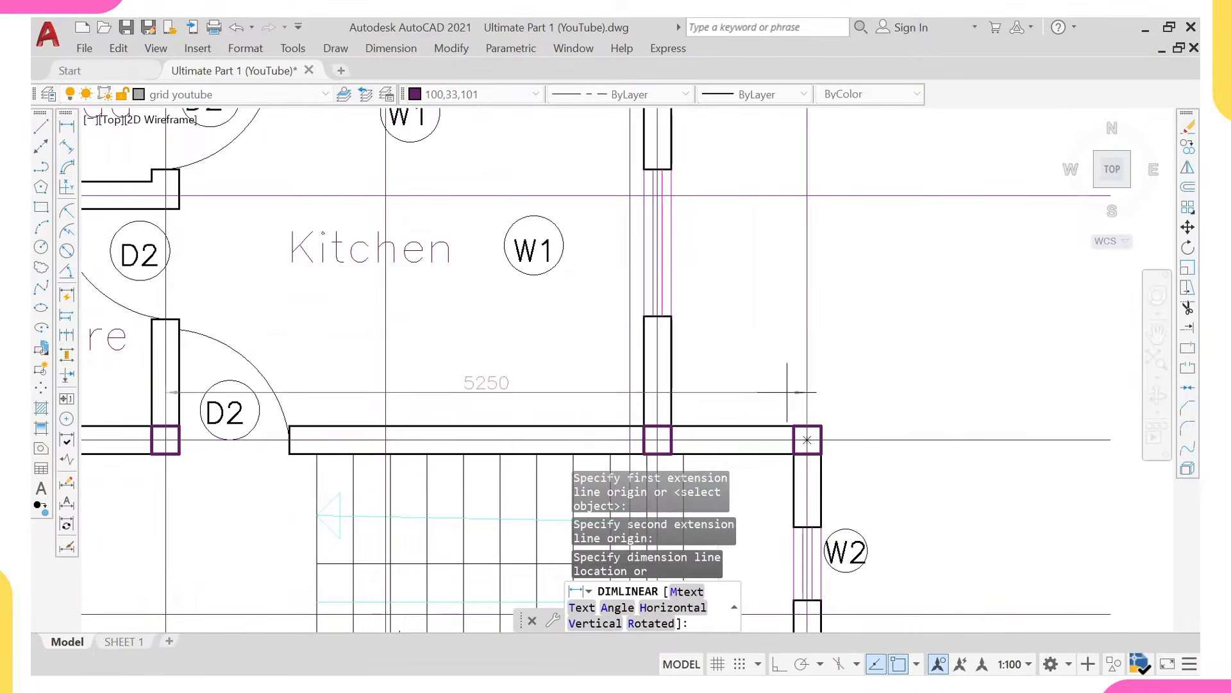
scroll(778, 371, "down", 2)
middle_click_drag(760, 358, 705, 250)
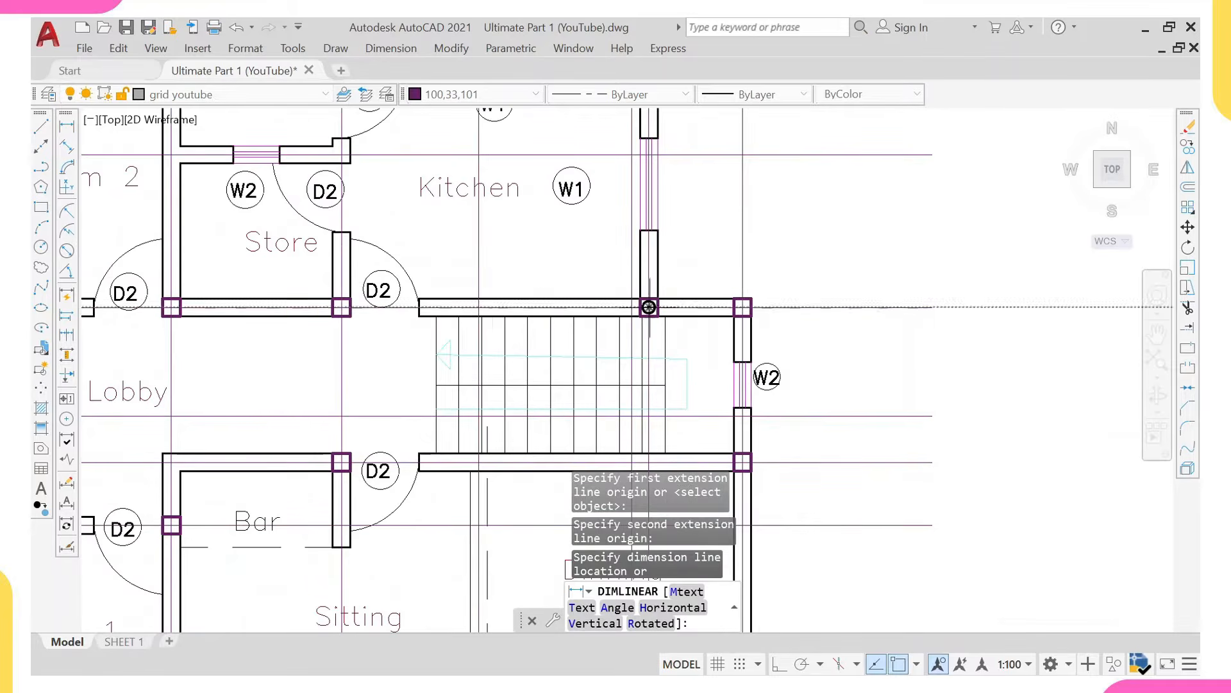
middle_click_drag(649, 307, 665, 331)
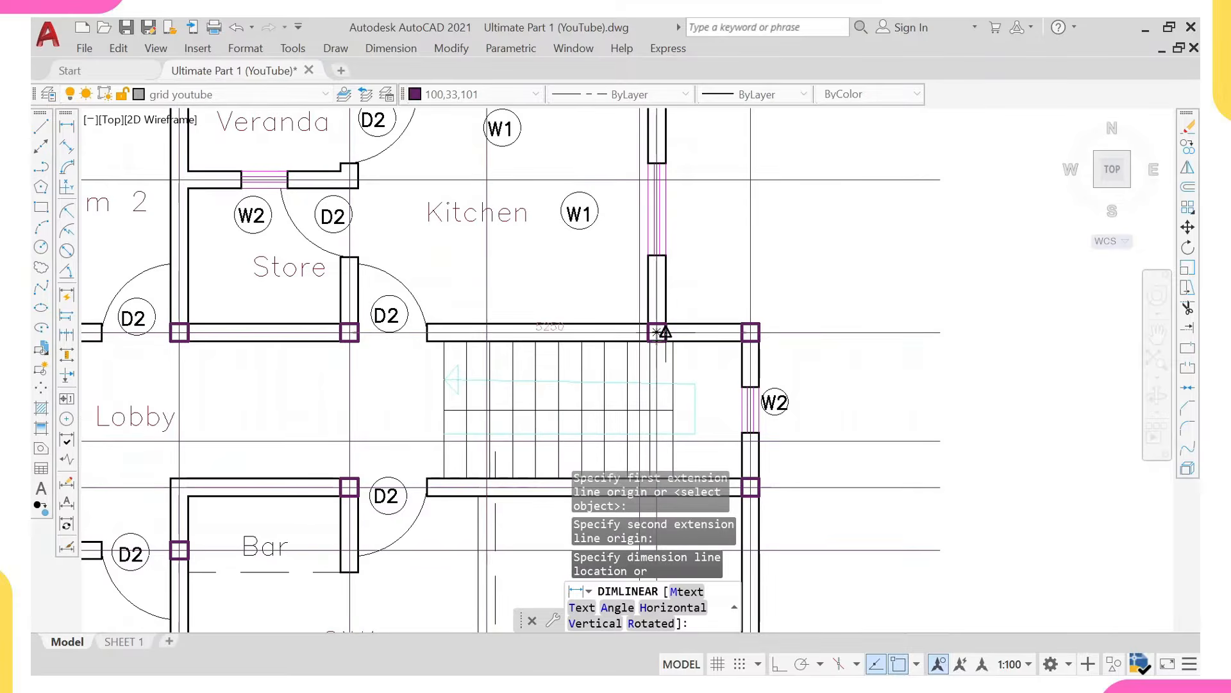
key("Escape")
Review the remaining columns and gridlines across the whole ground floor plan.
scroll(665, 331, "up", 1)
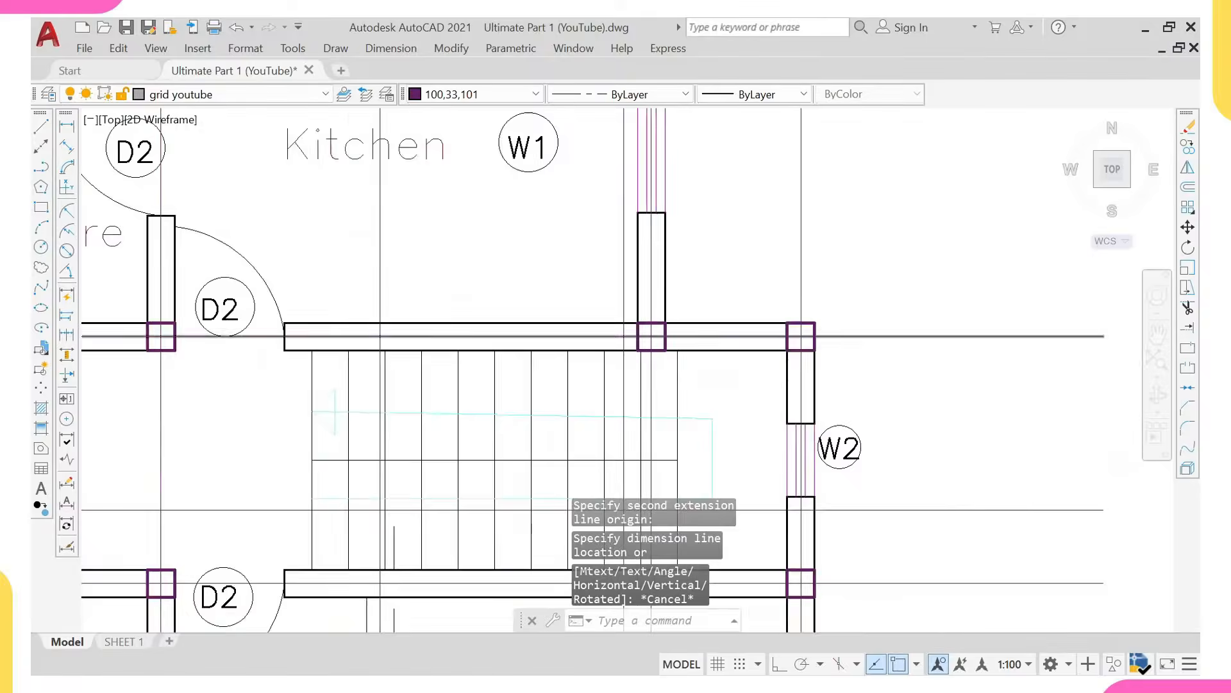
scroll(629, 357, "down", 5)
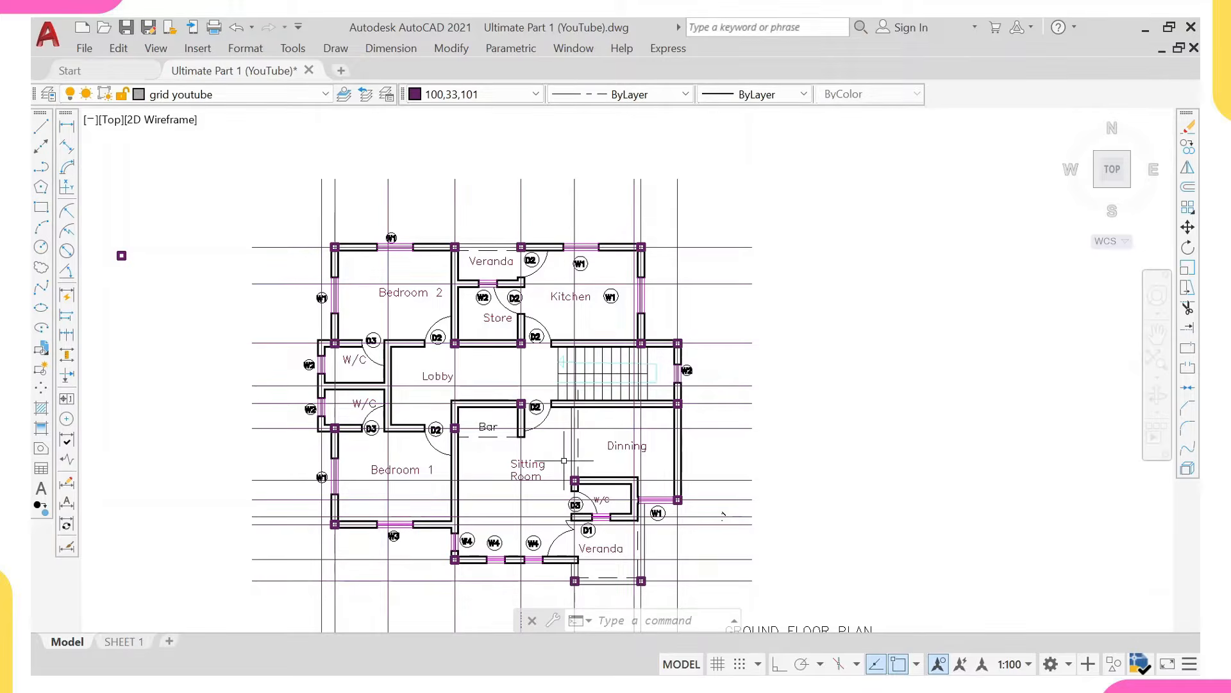
middle_click_drag(589, 425, 543, 432)
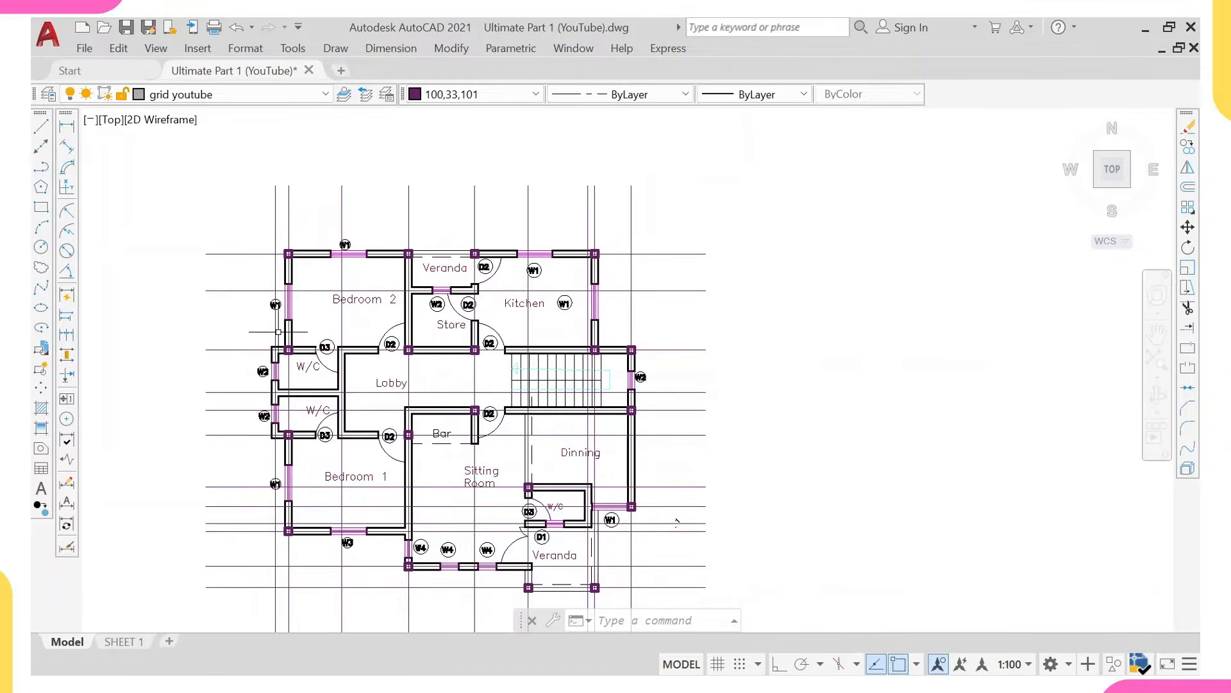
middle_click_drag(278, 332, 235, 288)
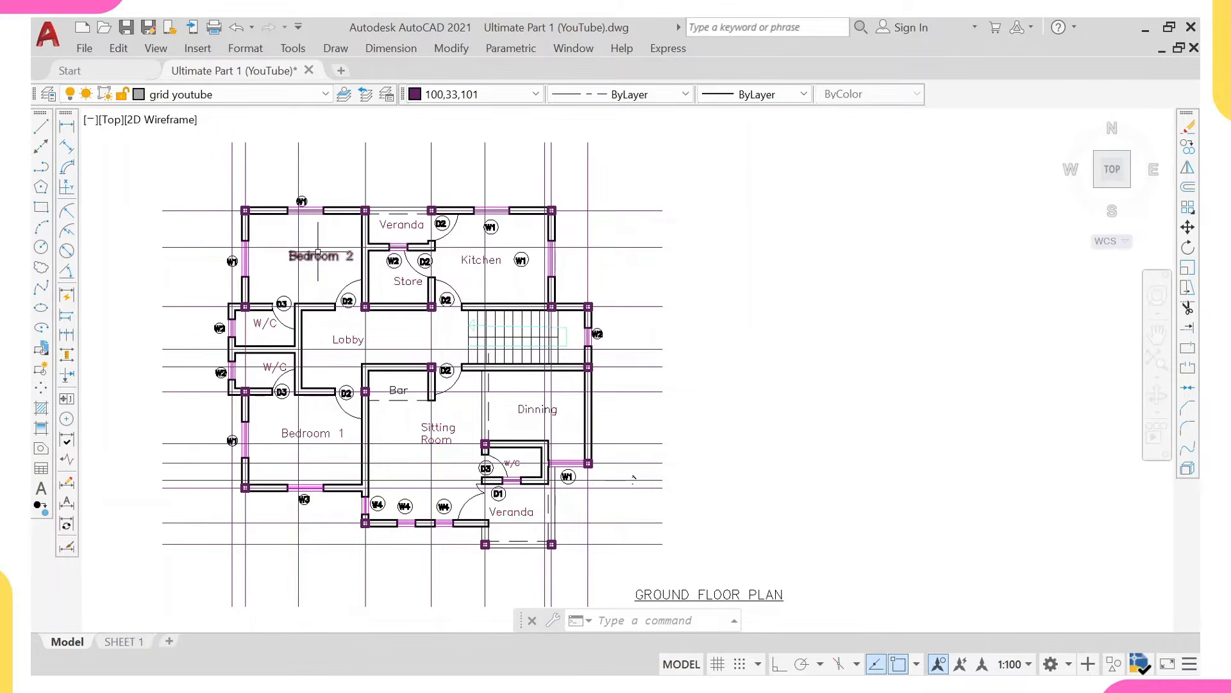
middle_click_drag(276, 250, 283, 218)
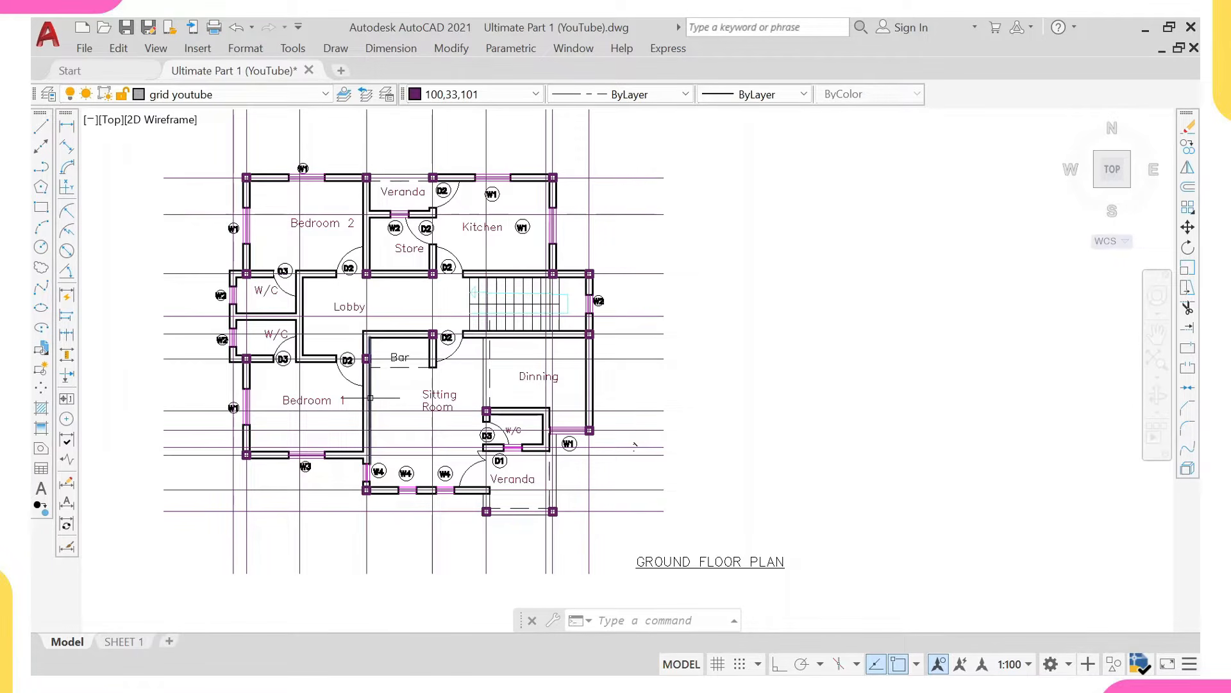
scroll(370, 394, "down", 10)
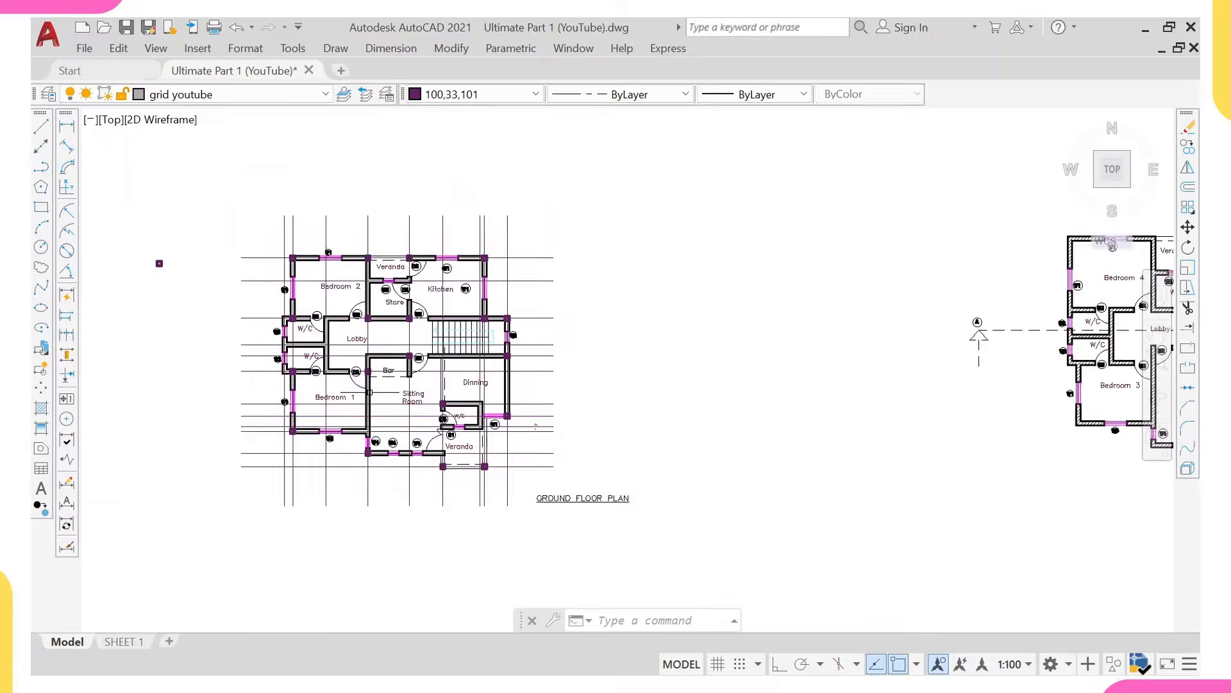
Look through the row of architectural drawings, from the ground and first floor plans to the elevations, roof plan and section.
middle_click_drag(414, 217, 404, 311)
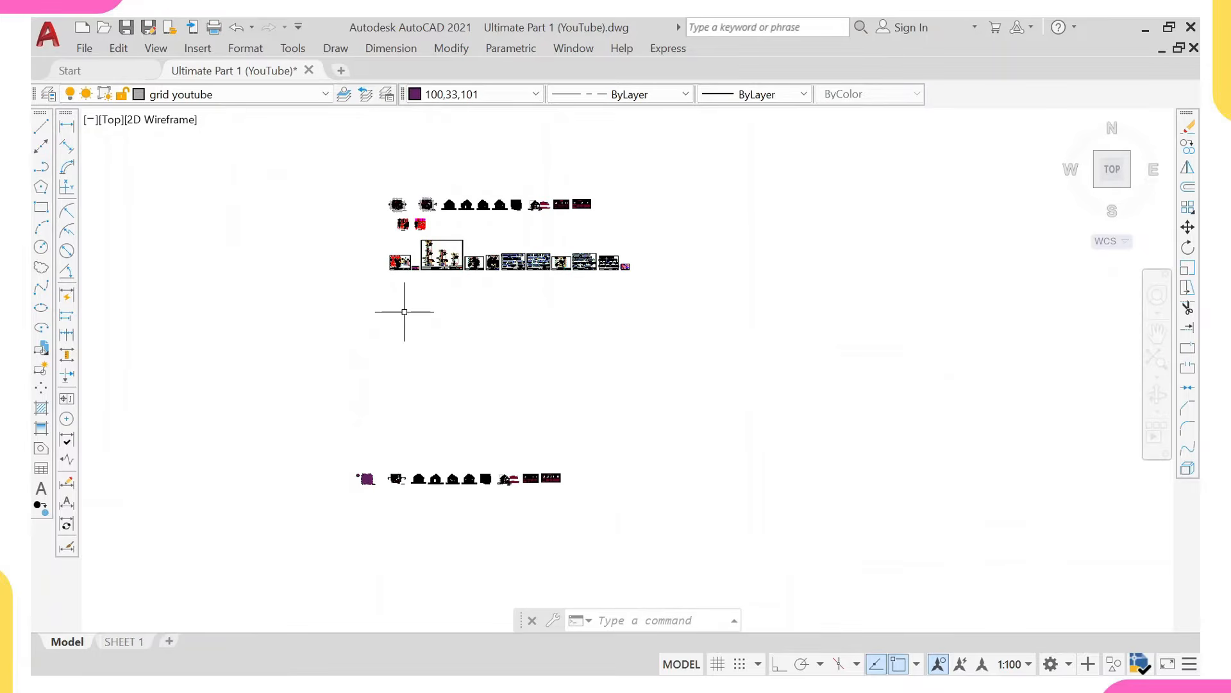
scroll(413, 511, "up", 6)
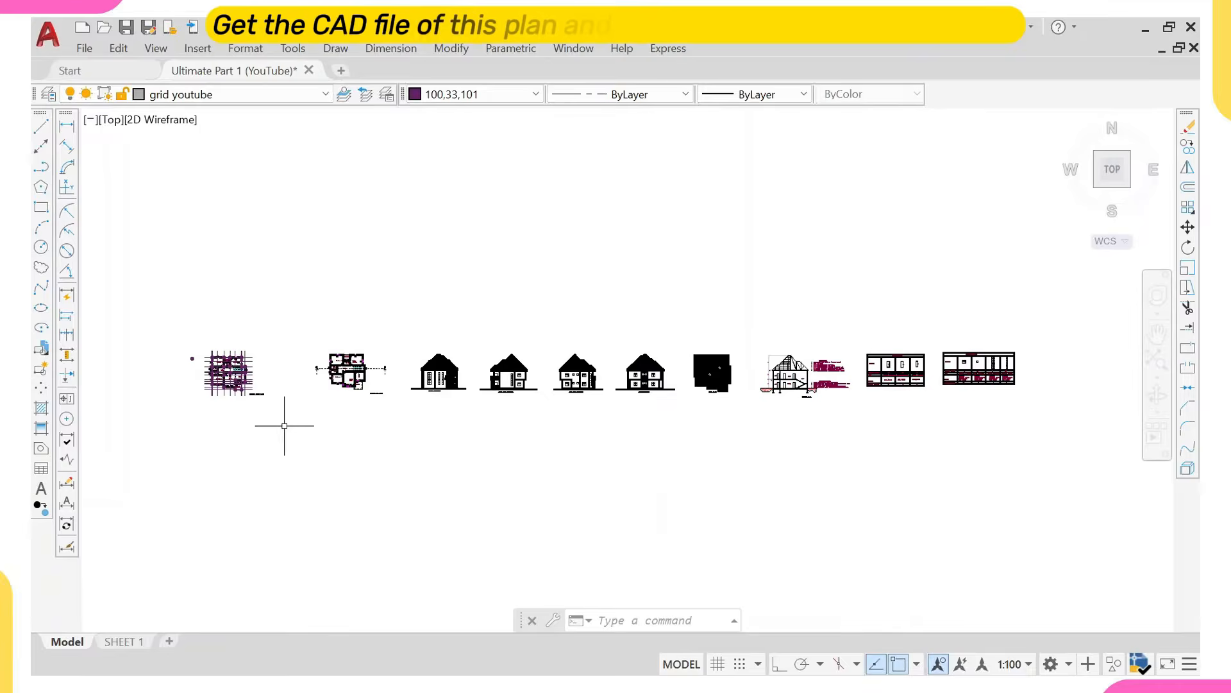
middle_click_drag(283, 426, 412, 406)
scroll(412, 406, "up", 4)
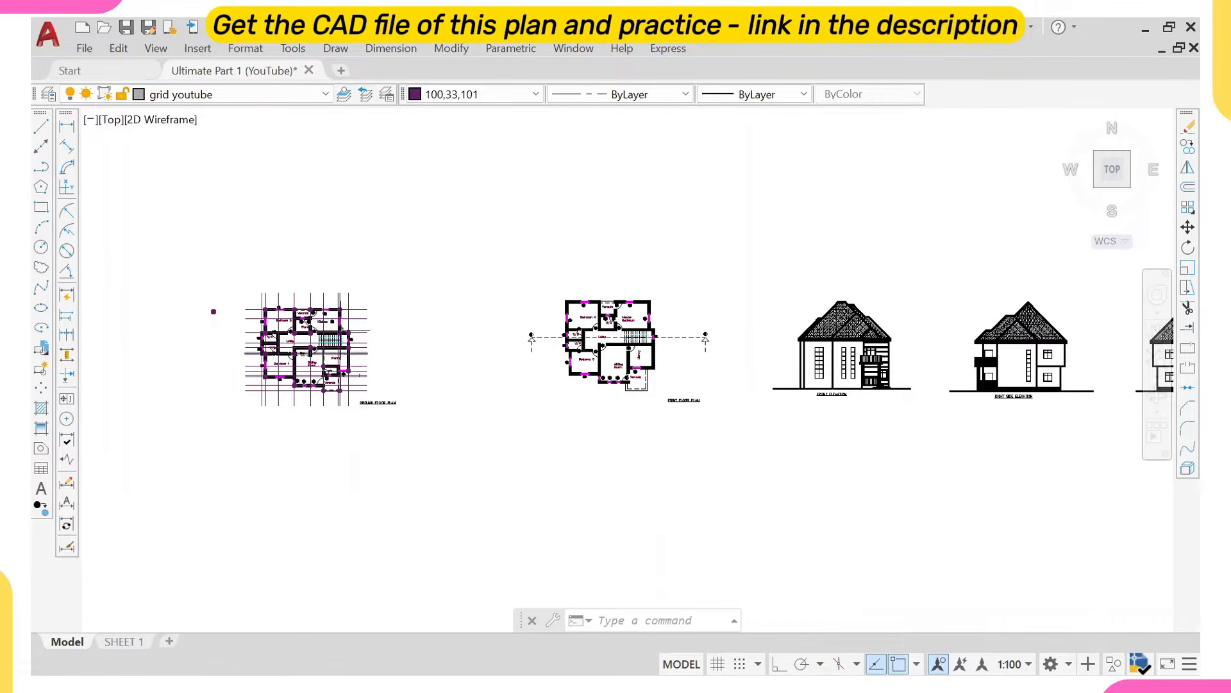
scroll(281, 347, "down", 1)
scroll(294, 348, "up", 2)
scroll(304, 327, "down", 2)
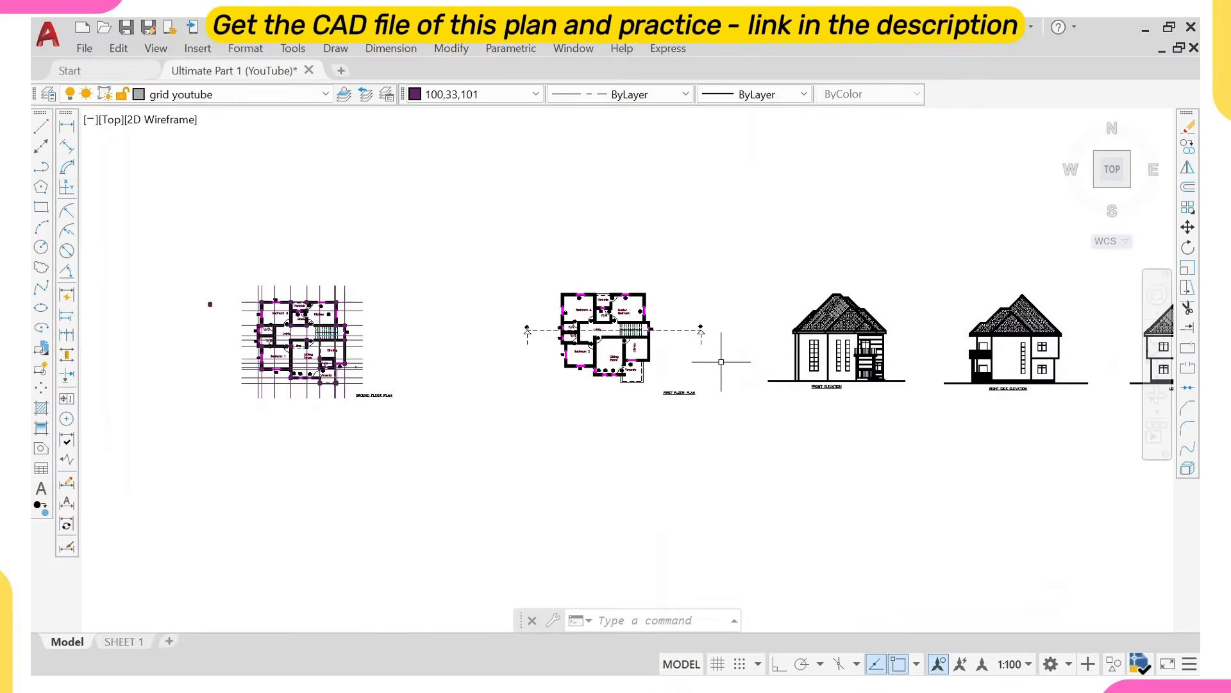
mouse_move(803, 364)
middle_mouse_down()
mouse_move(436, 418)
mouse_move(447, 420)
middle_mouse_up()
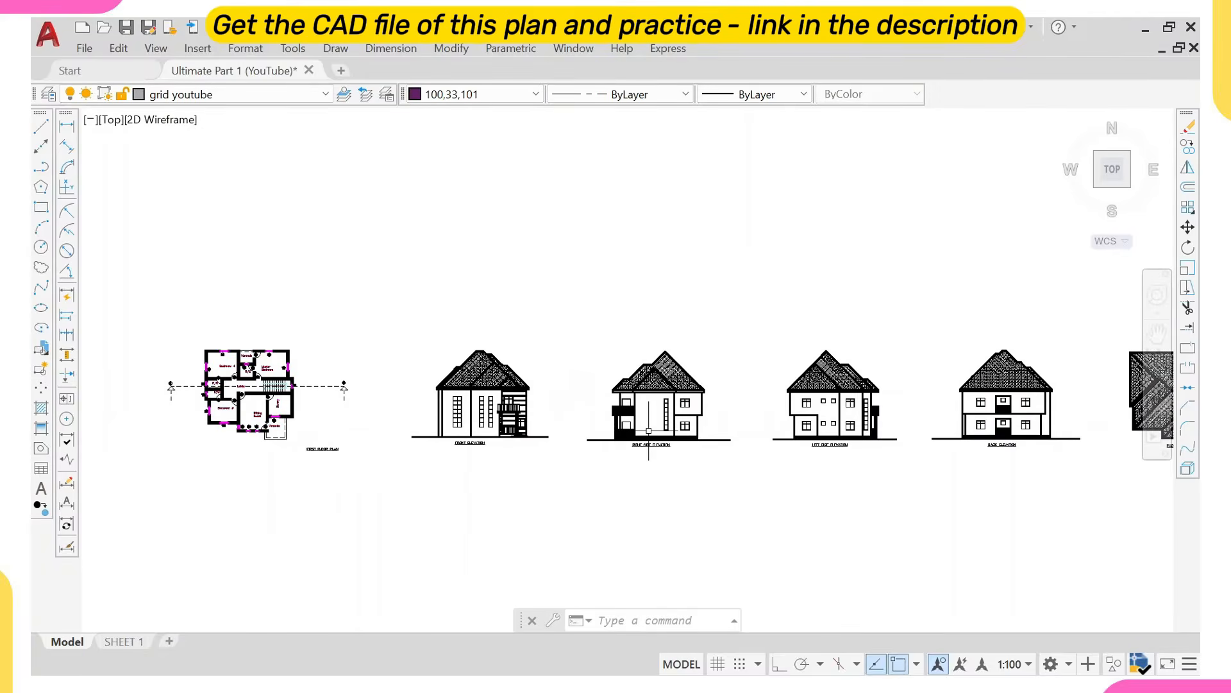
middle_click_drag(648, 431, 312, 440)
middle_click_drag(821, 434, 519, 460)
scroll(521, 460, "down", 2)
middle_click_drag(349, 424, 576, 412)
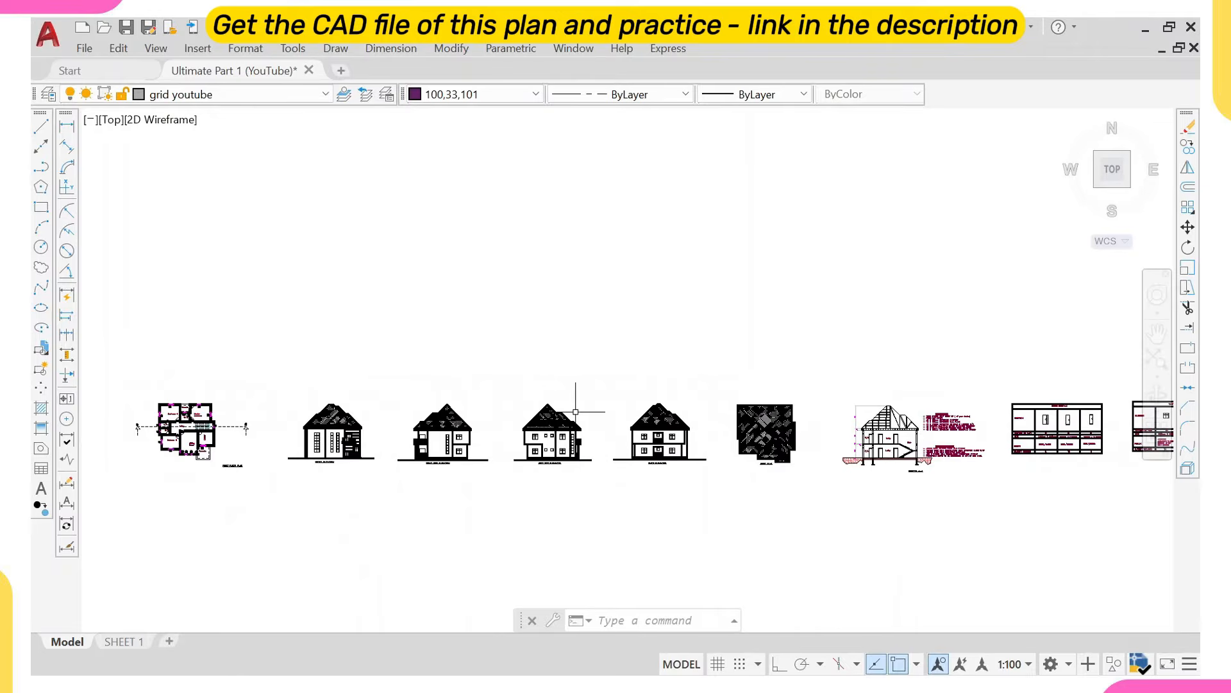
middle_click_drag(205, 384, 432, 403)
scroll(439, 391, "down", 2)
mouse_move(253, 242)
middle_mouse_down()
mouse_move(439, 390)
mouse_move(440, 511)
middle_mouse_up()
Examine the structural sheets with the foundation layout, column details, floor layouts and beam details, and return to the working plans.
scroll(440, 511, "down", 4)
scroll(535, 315, "up", 2)
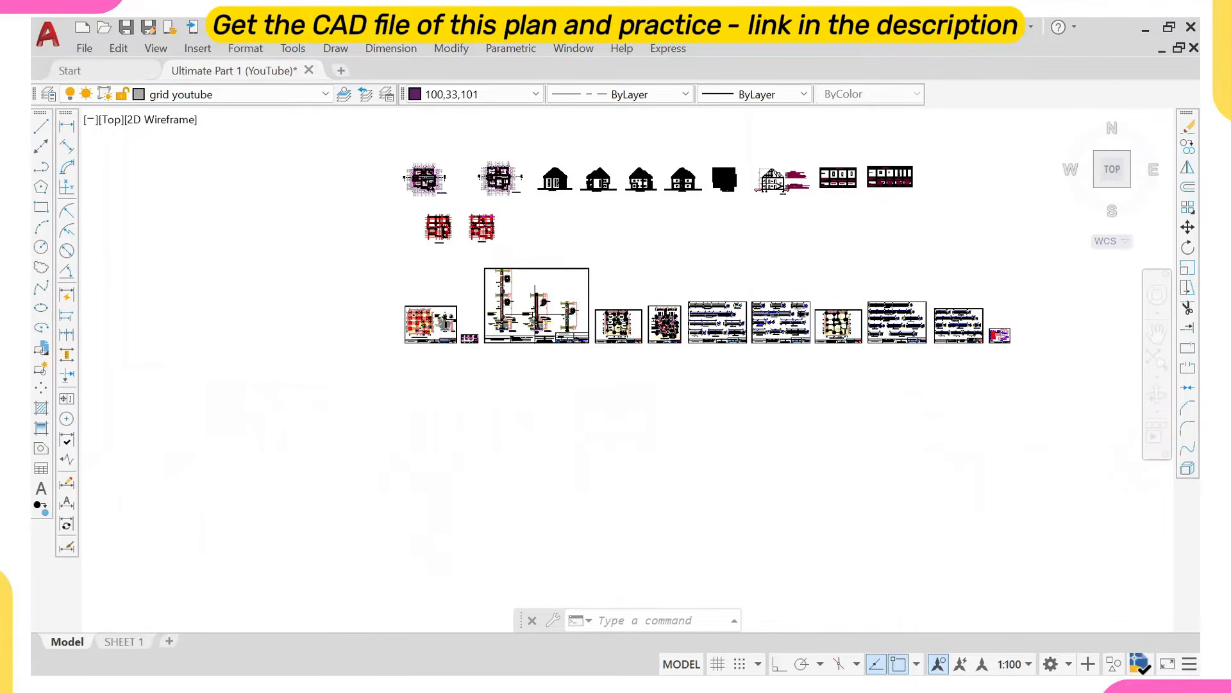
scroll(483, 282, "up", 4)
scroll(377, 392, "up", 2)
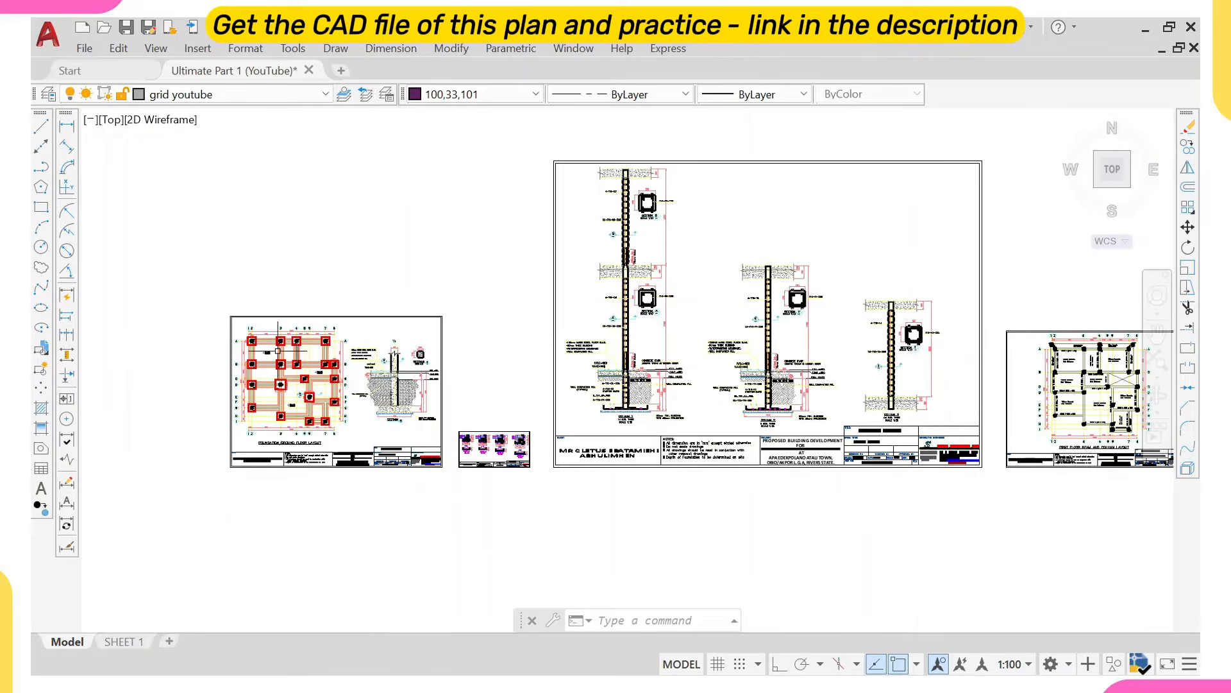
scroll(393, 365, "down", 2)
mouse_move(624, 341)
middle_mouse_down()
mouse_move(403, 426)
mouse_move(471, 476)
mouse_move(513, 455)
middle_mouse_up()
scroll(471, 475, "up", 2)
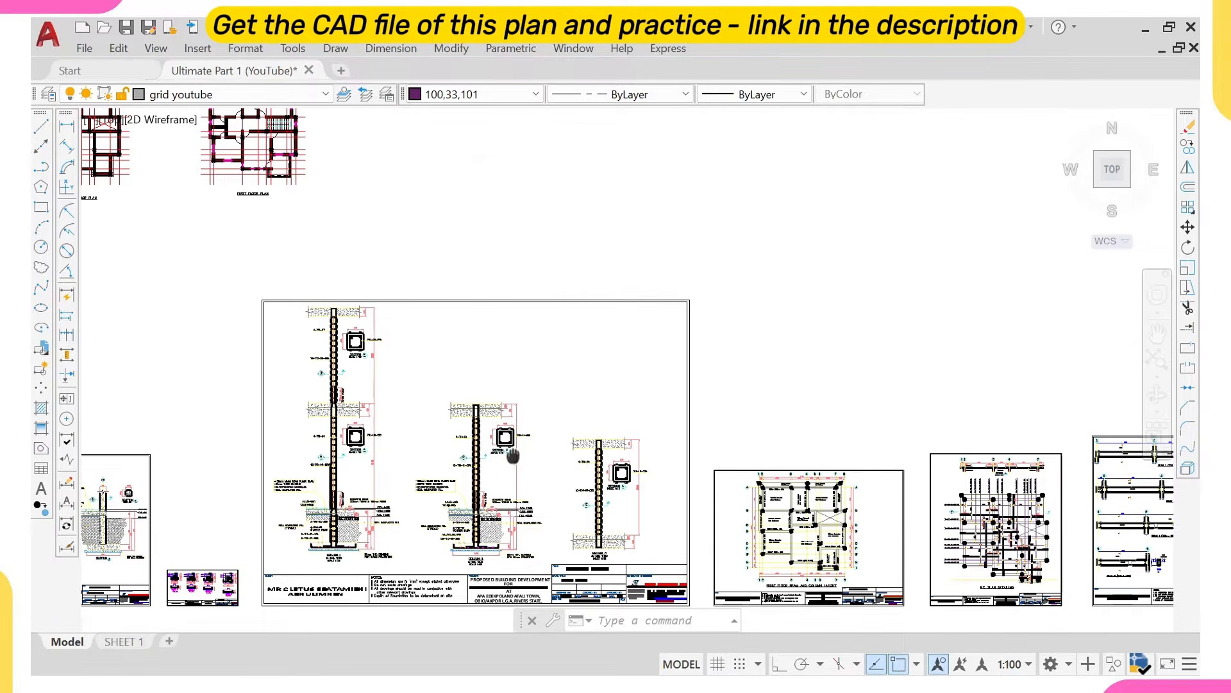
scroll(564, 420, "down", 2)
scroll(564, 421, "down", 2)
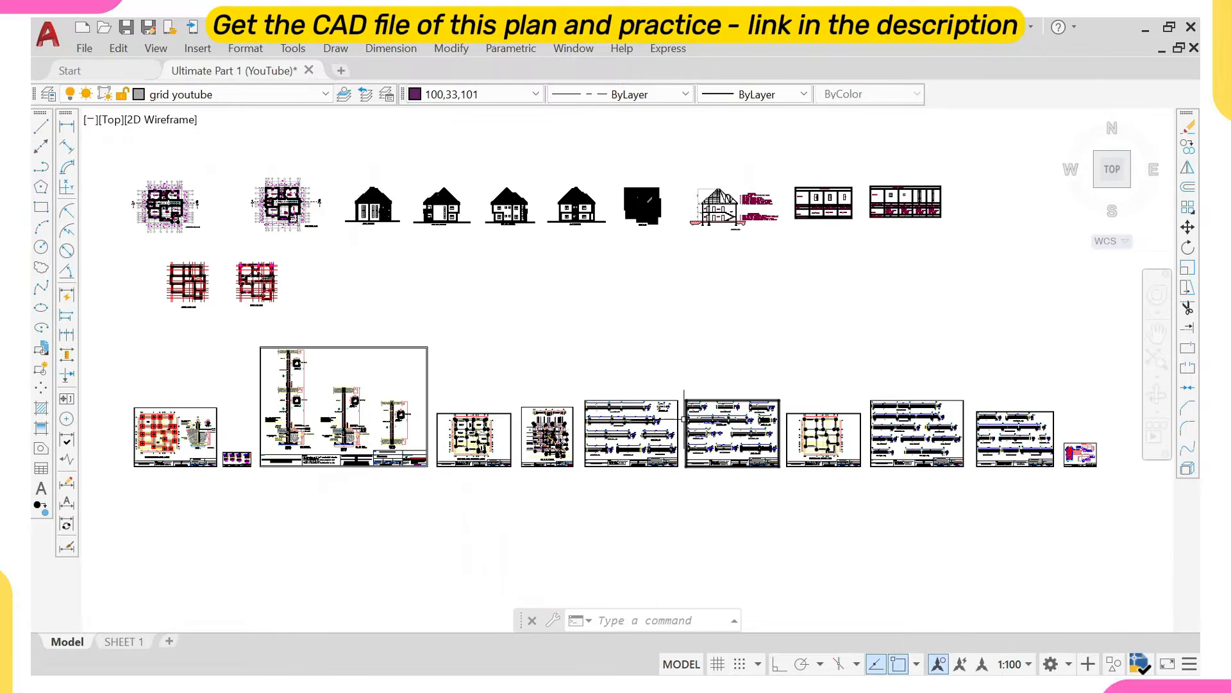
mouse_move(685, 419)
middle_mouse_down()
mouse_move(346, 434)
mouse_move(541, 389)
middle_mouse_up()
middle_click_drag(340, 389, 622, 463)
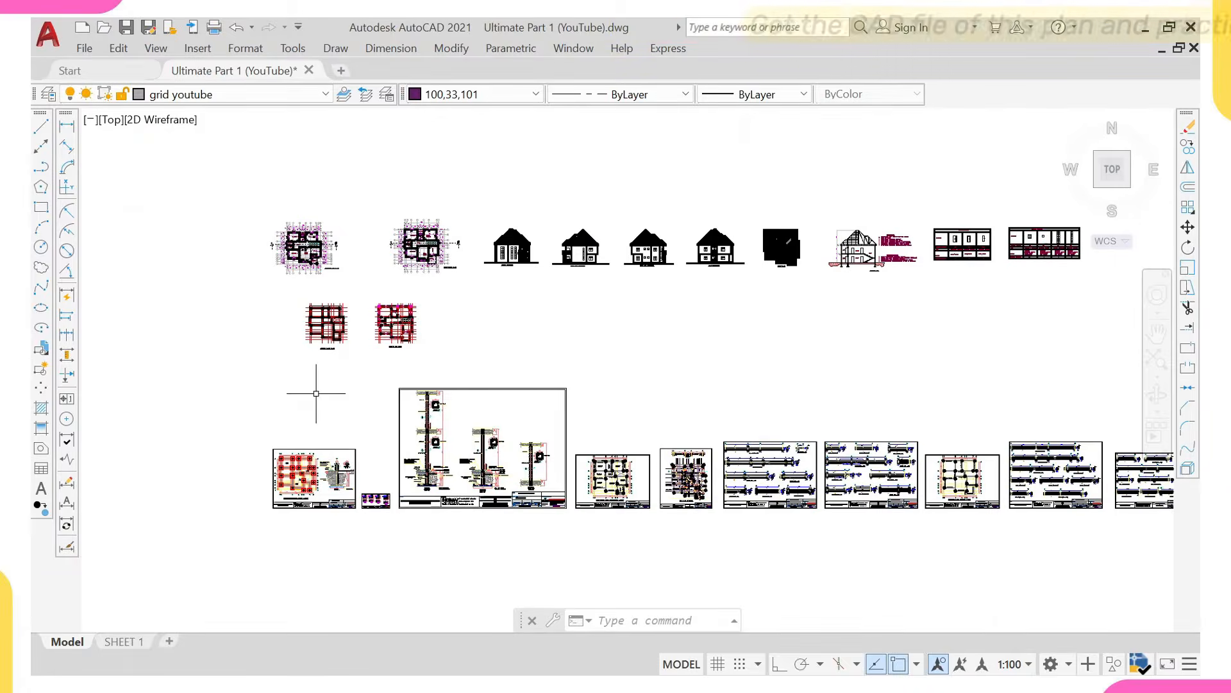
scroll(304, 482, "up", 2)
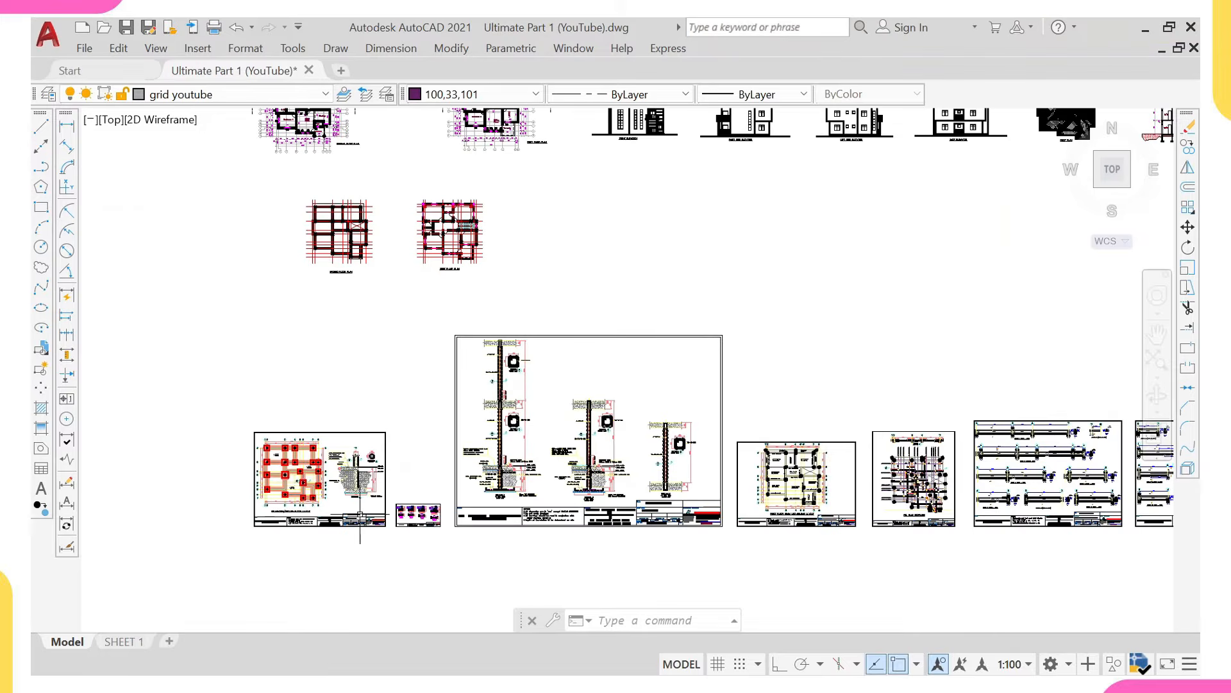
scroll(360, 513, "down", 6)
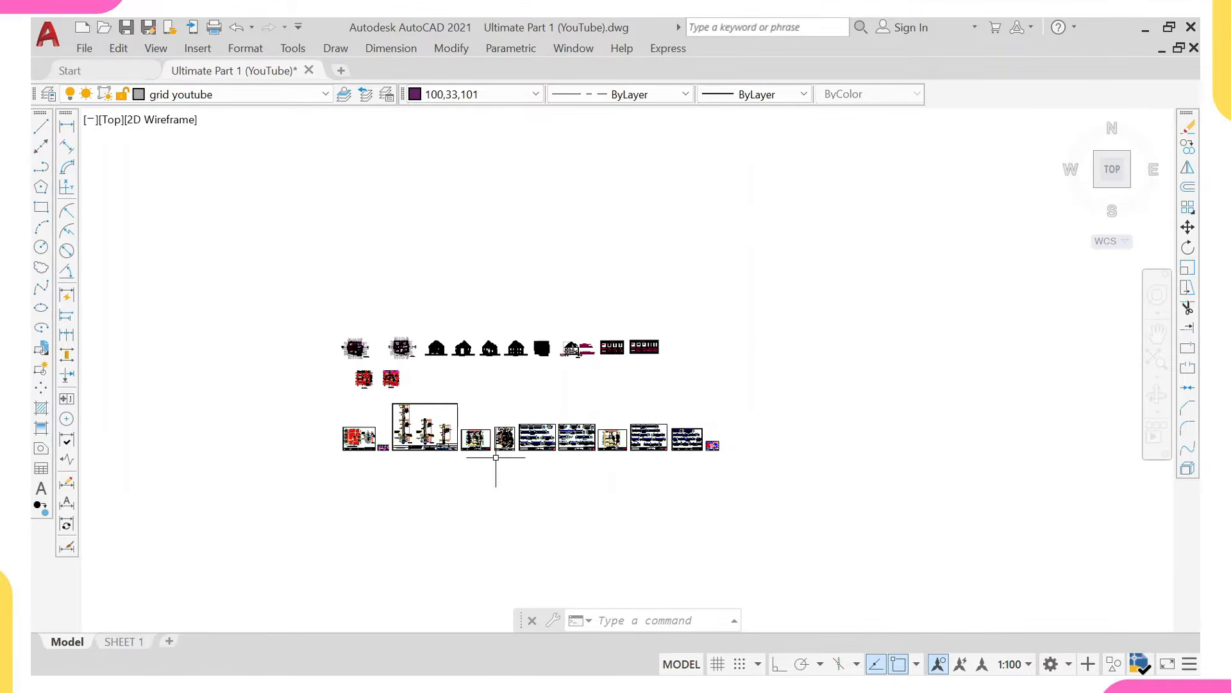
scroll(496, 457, "down", 2)
middle_click_drag(496, 458, 466, 205)
scroll(357, 406, "up", 4)
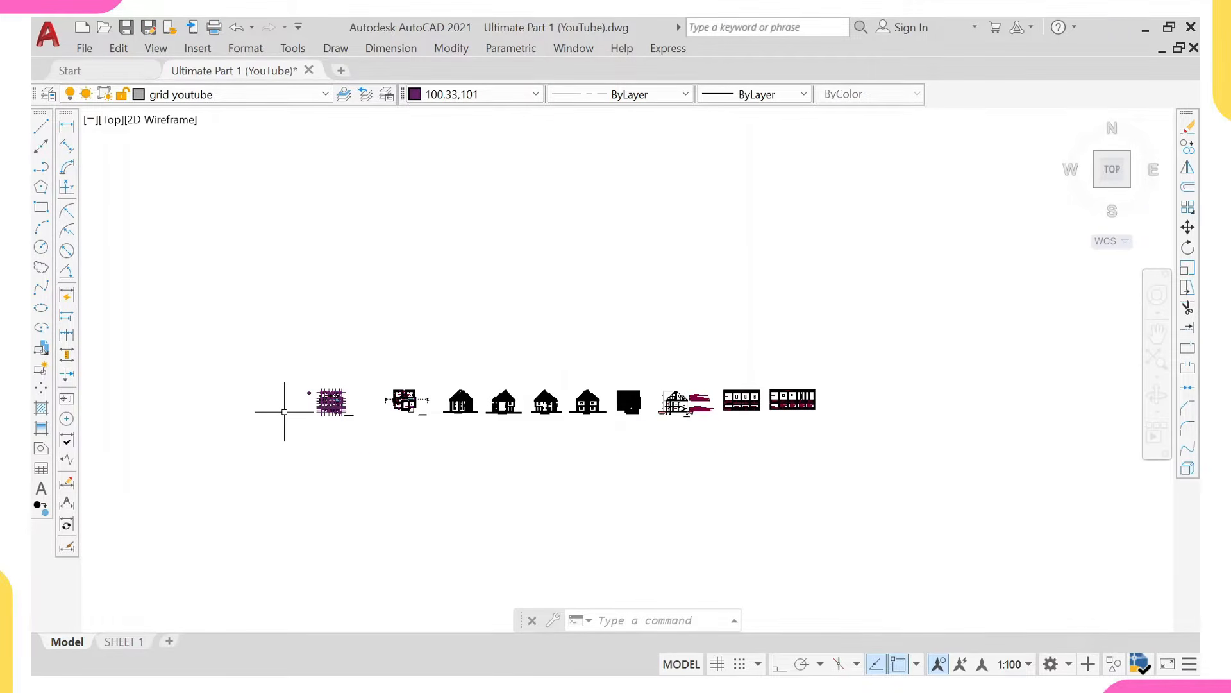
Erase the GROUND FLOOR PLAN title text beside the gridded ground floor plan.
scroll(284, 411, "up", 5)
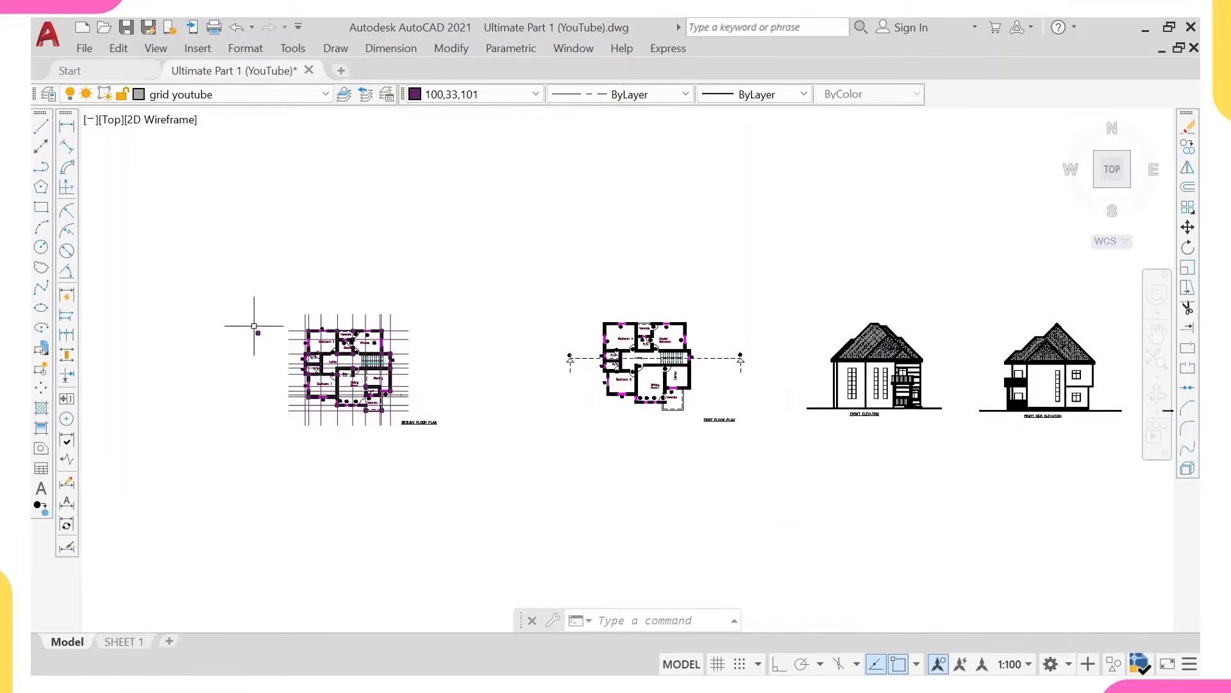
scroll(258, 333, "up", 3)
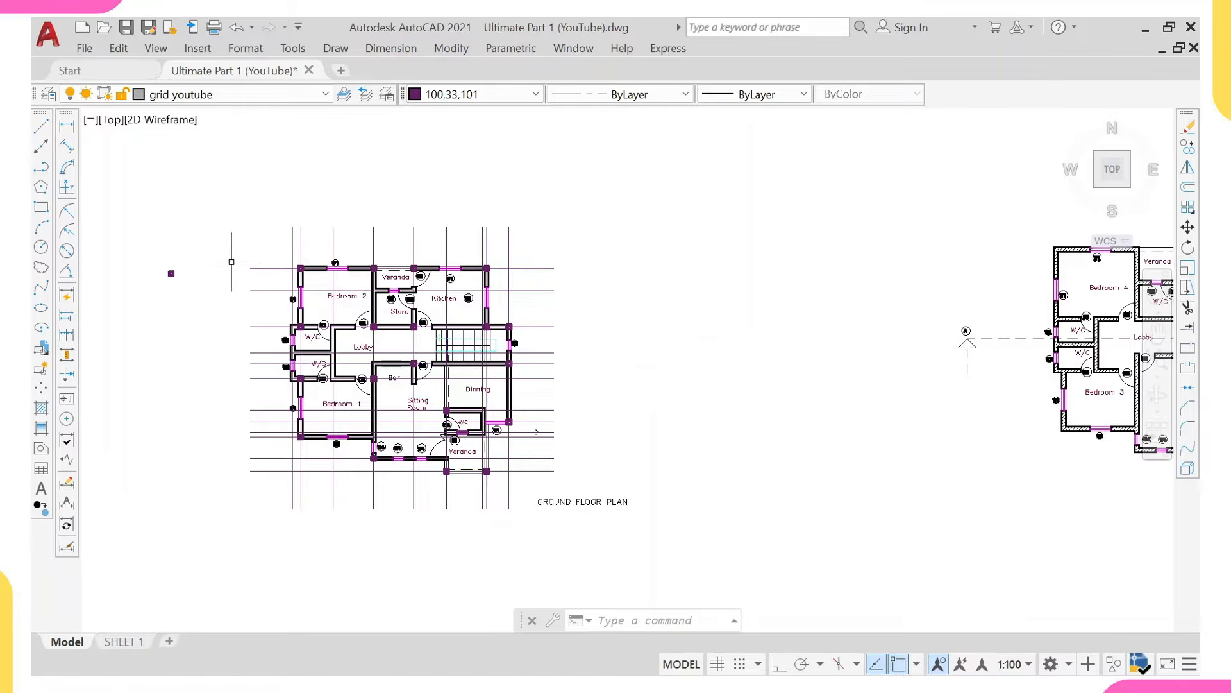
scroll(297, 295, "down", 2)
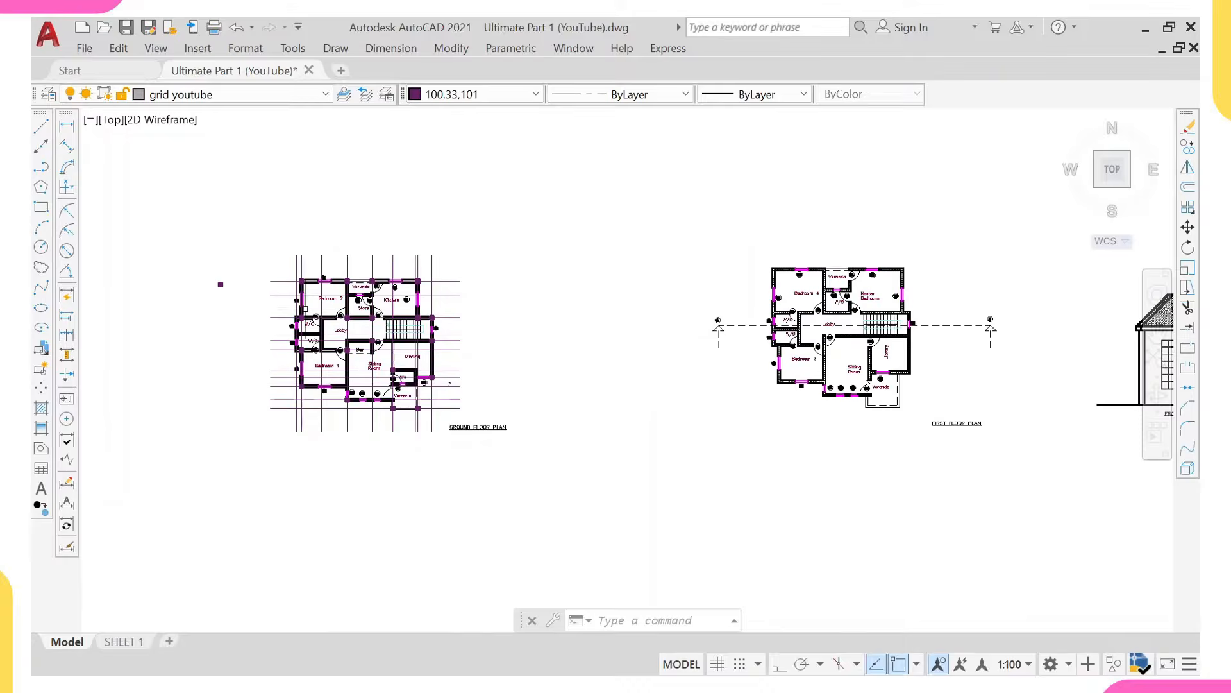
scroll(304, 309, "down", 3)
scroll(304, 308, "up", 3)
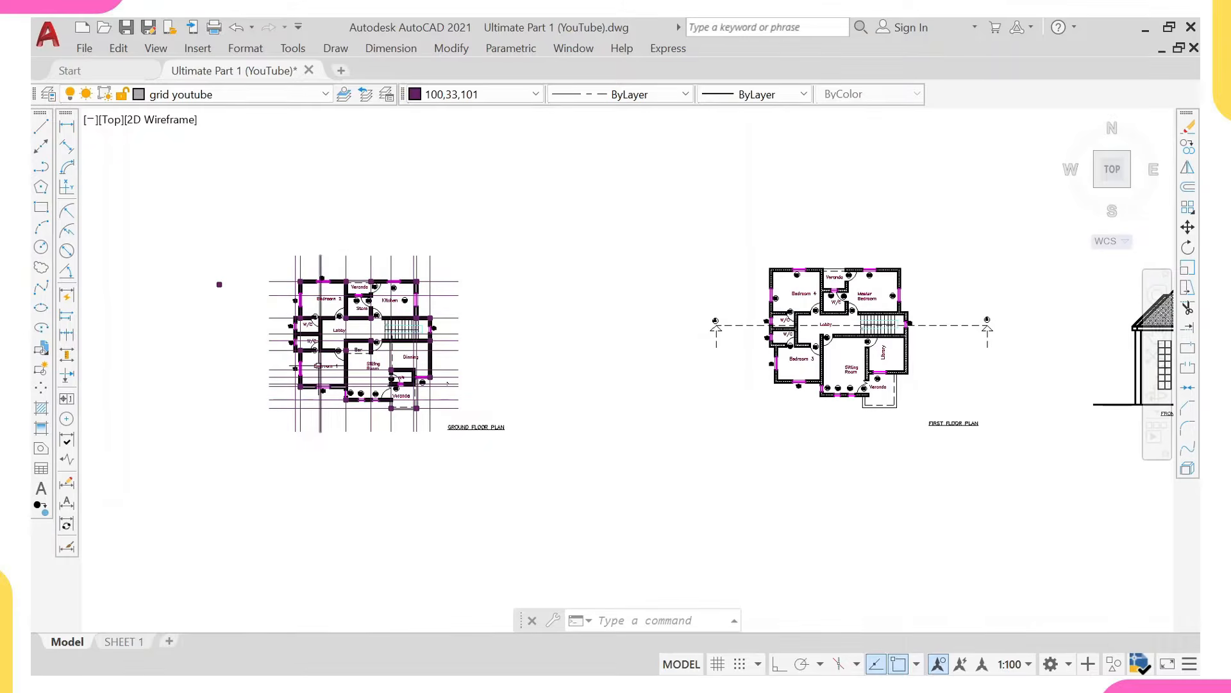
scroll(466, 423, "up", 2)
middle_click_drag(495, 420, 587, 422)
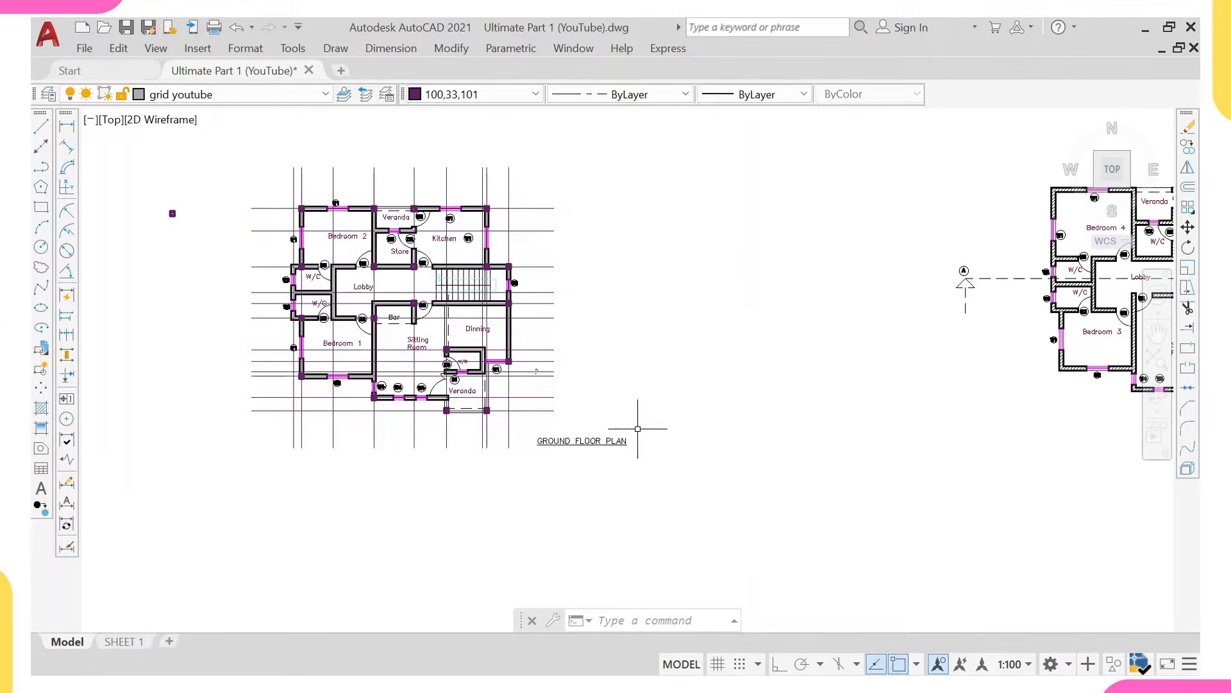
left_click(637, 424)
left_click(582, 480)
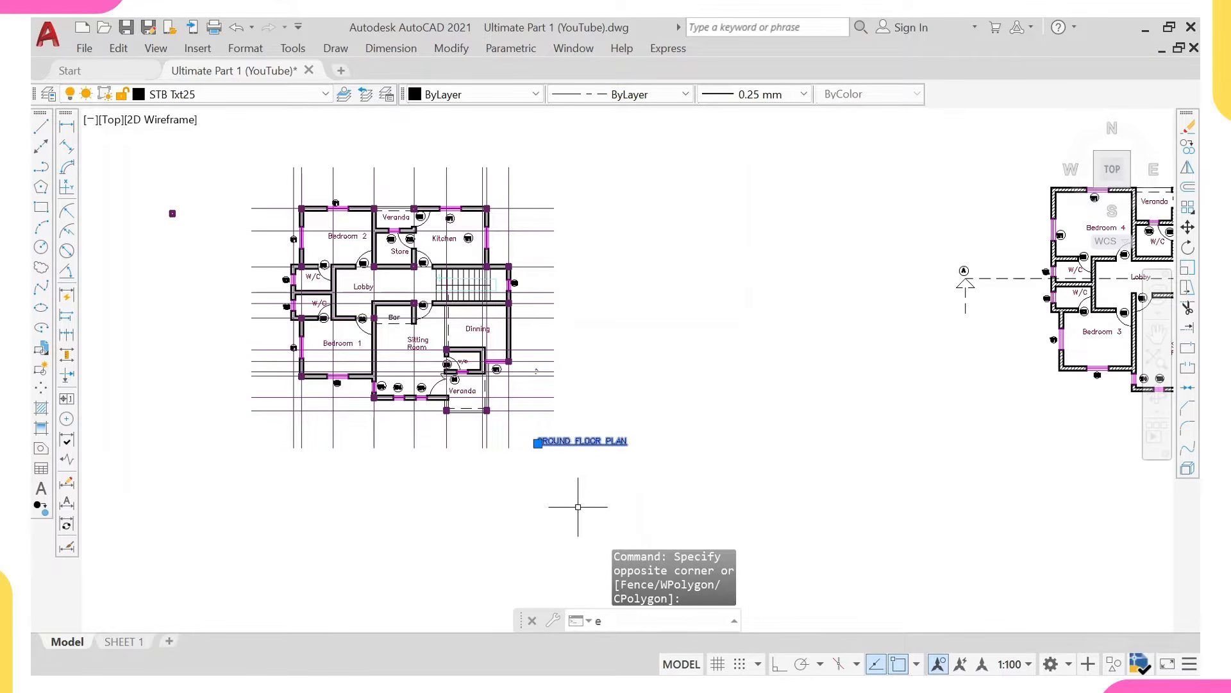
type("e")
key("Return")
Erase the two W1 windows and their tags from Bedroom 2's outer walls on the ground floor plan.
scroll(373, 370, "up", 2)
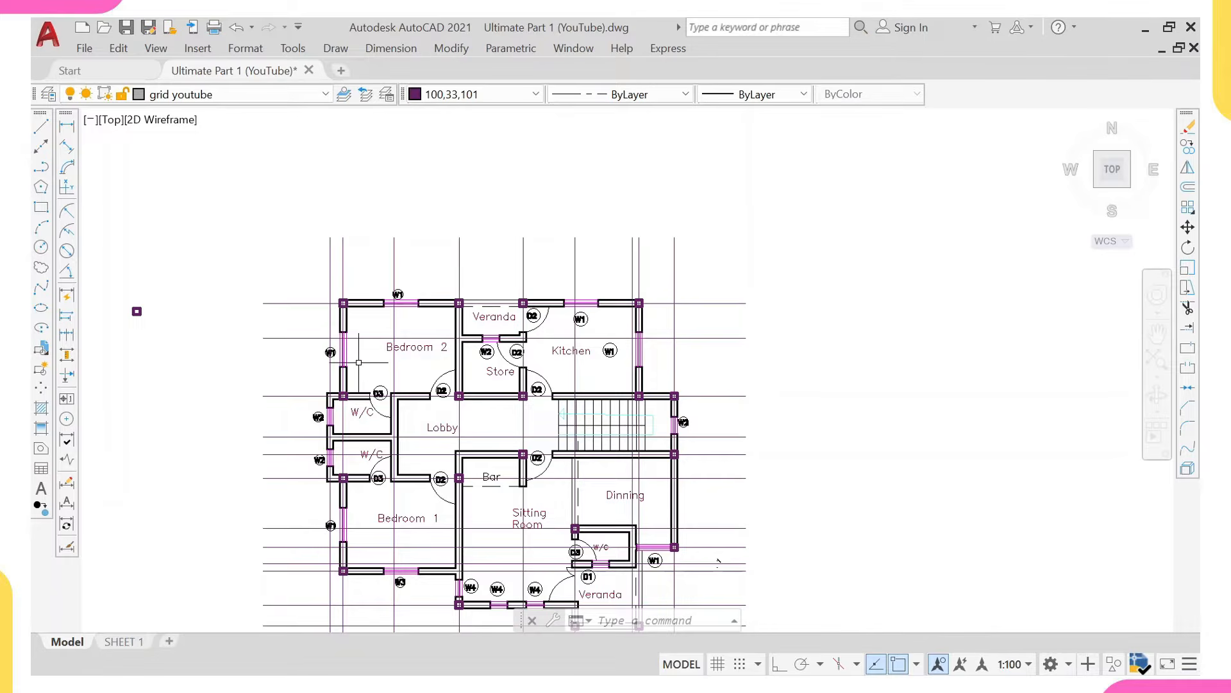
scroll(433, 451, "down", 3)
scroll(420, 456, "up", 3)
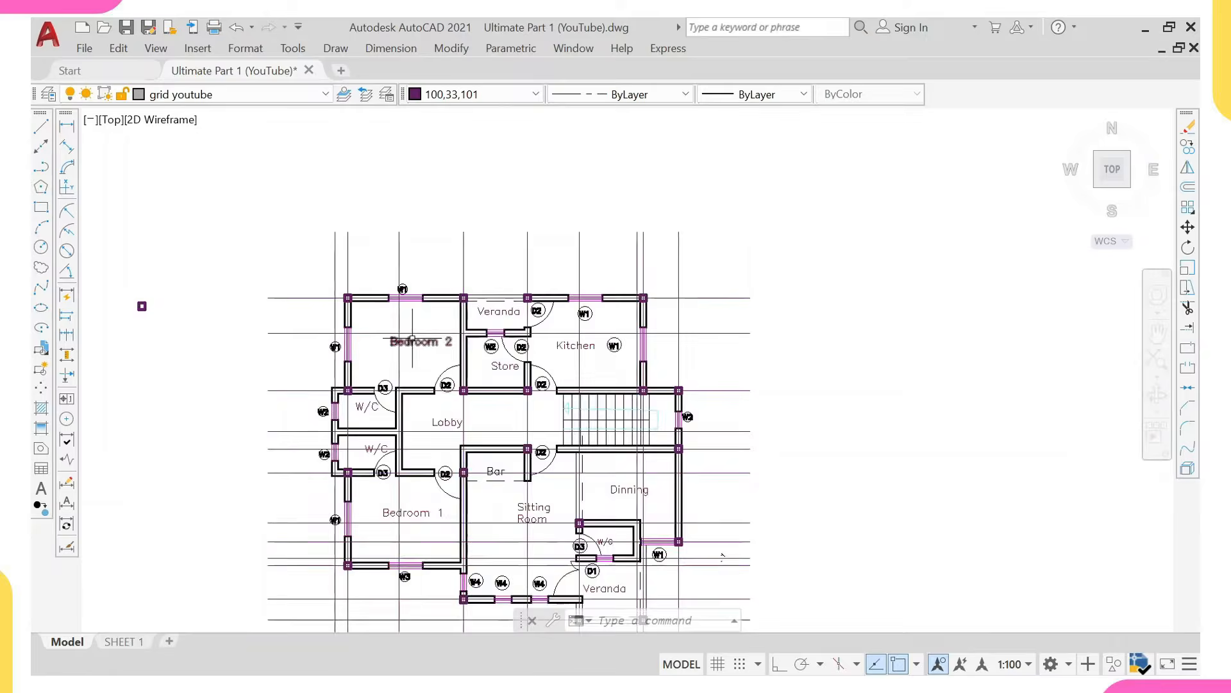
scroll(412, 340, "up", 2)
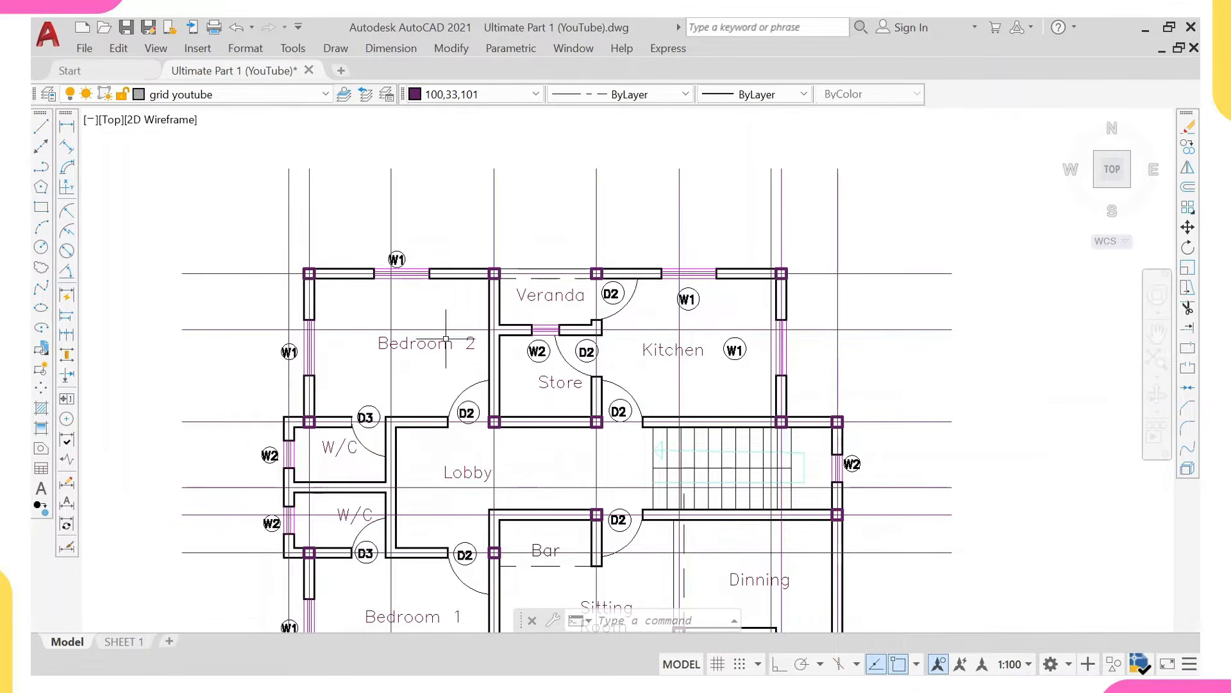
left_click(264, 316)
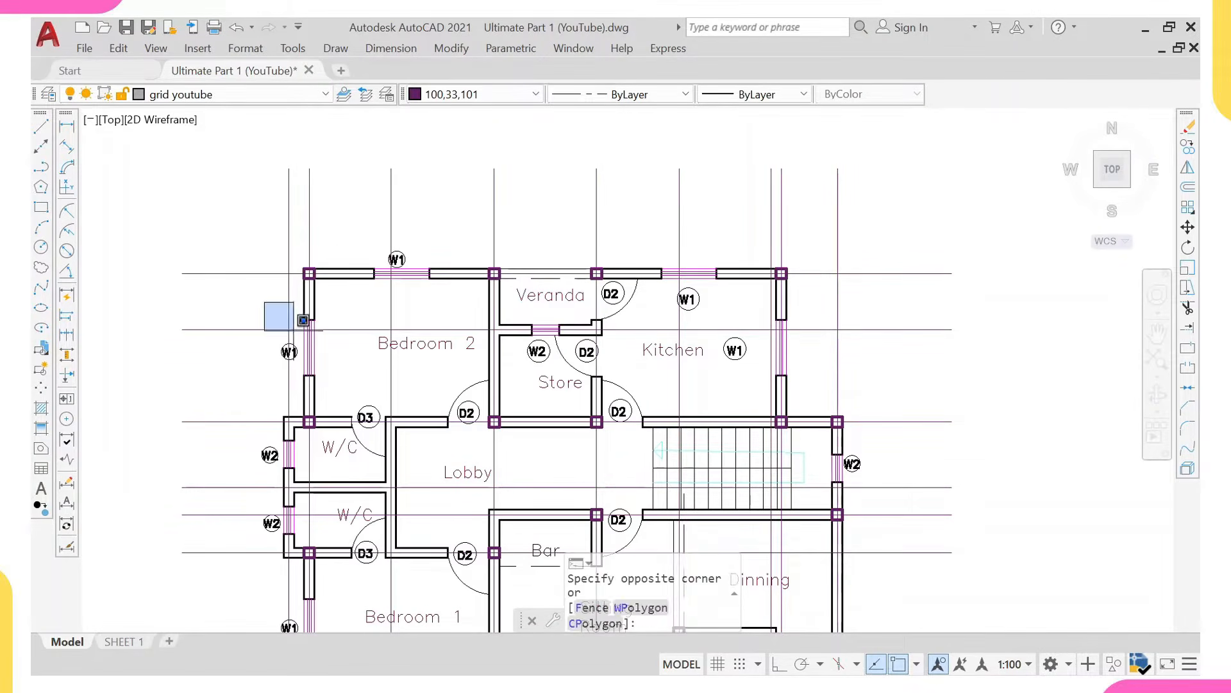
left_click(324, 398)
left_click(347, 235)
left_click(403, 286)
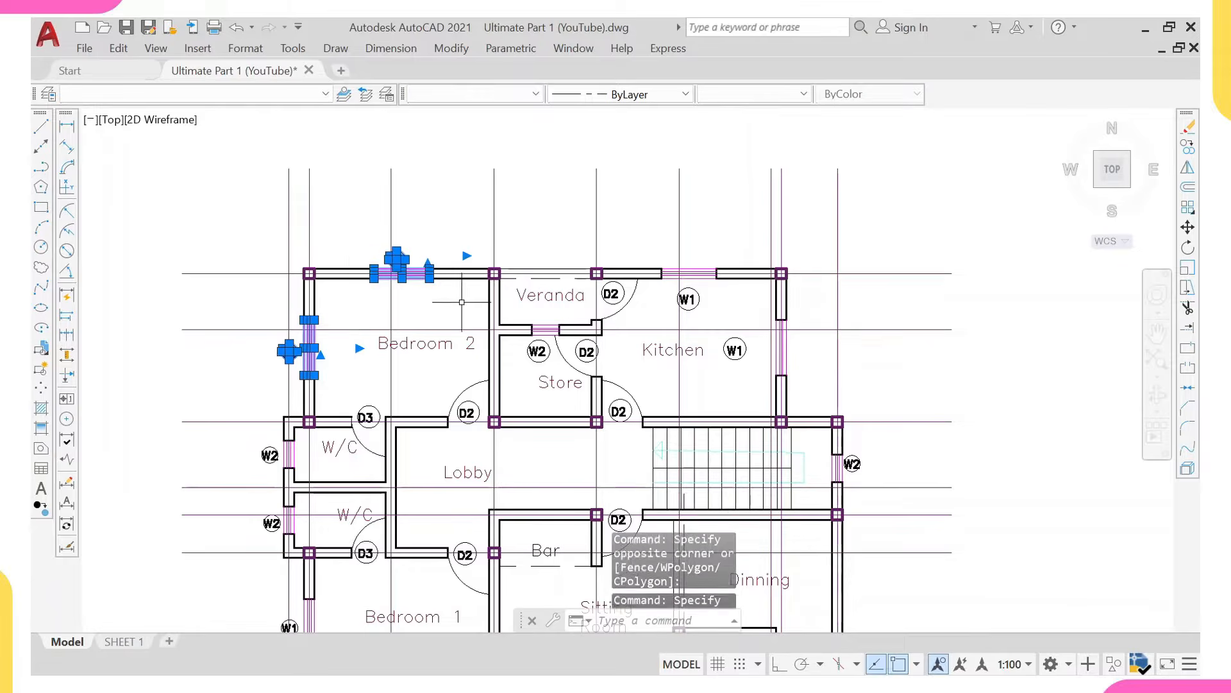
type("e")
key("Return")
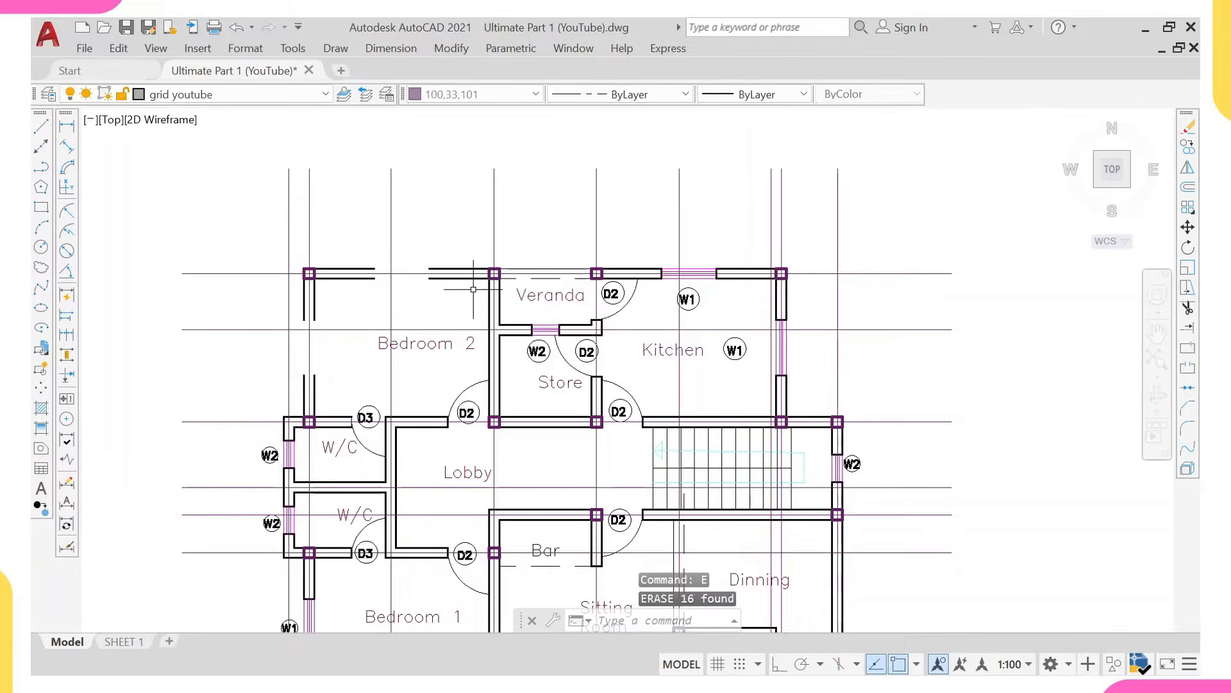
Erase the upper W/C's D3 door and Bedroom 2's D2 door with their tags, plus the Bedroom 2 room label.
left_click(345, 399)
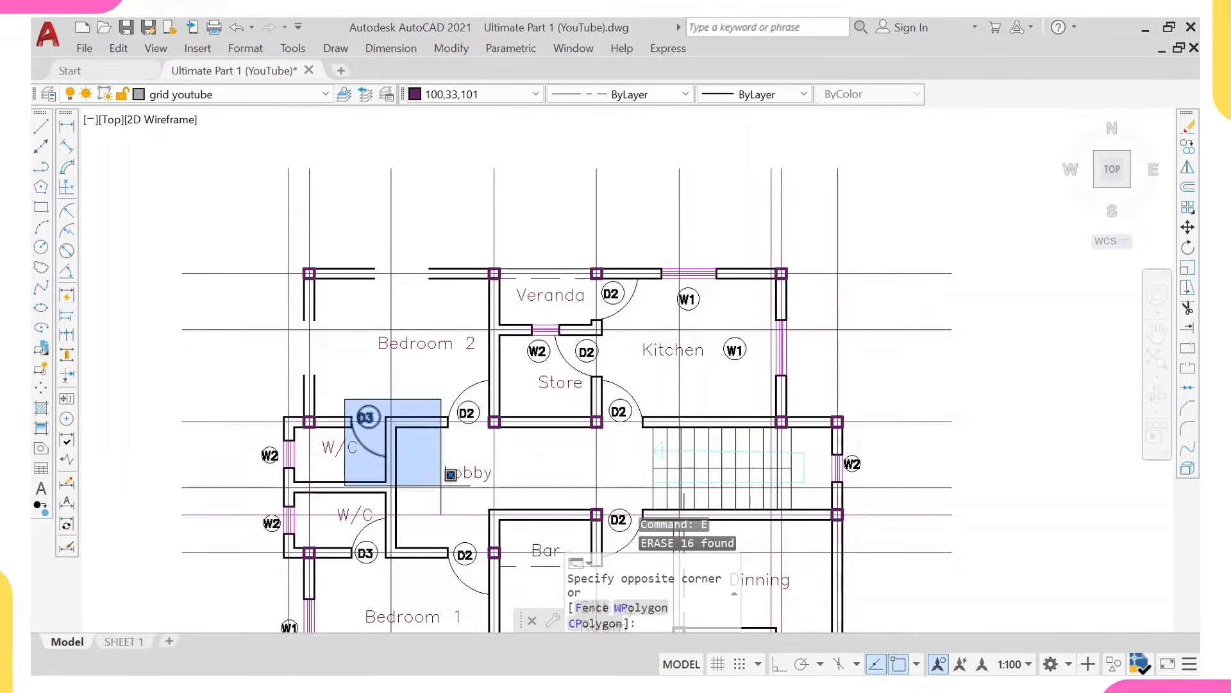
left_click(441, 472)
left_click(426, 384)
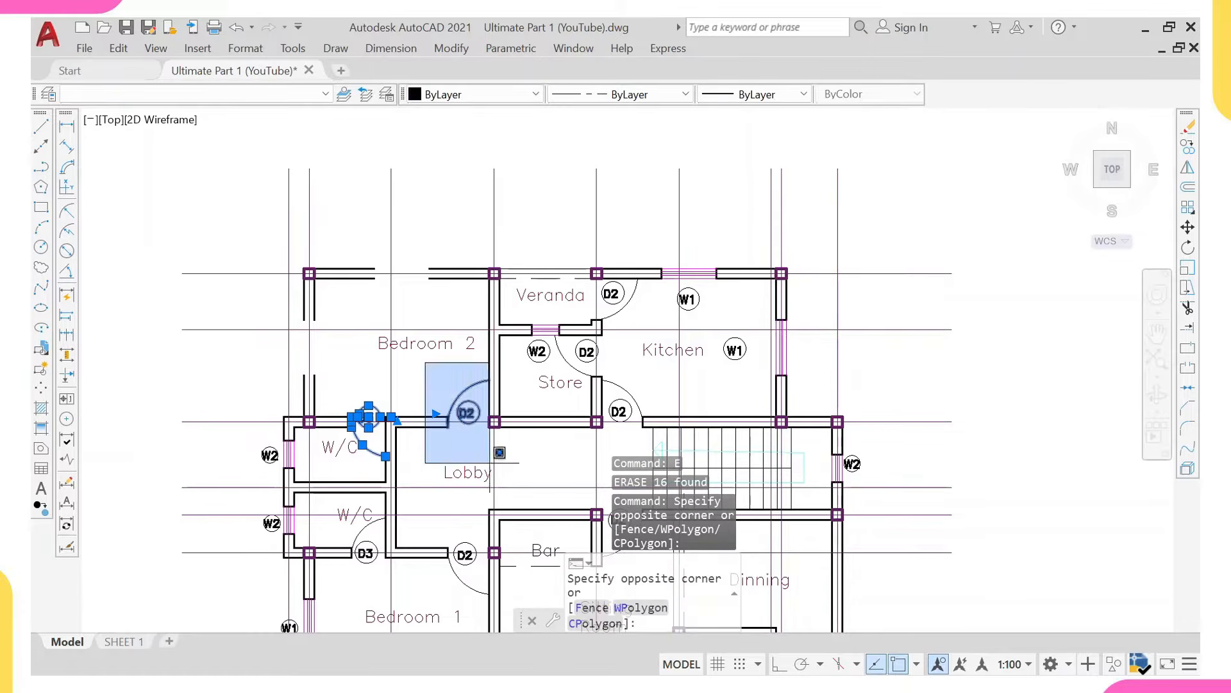
left_click(493, 454)
type("e")
key("Return")
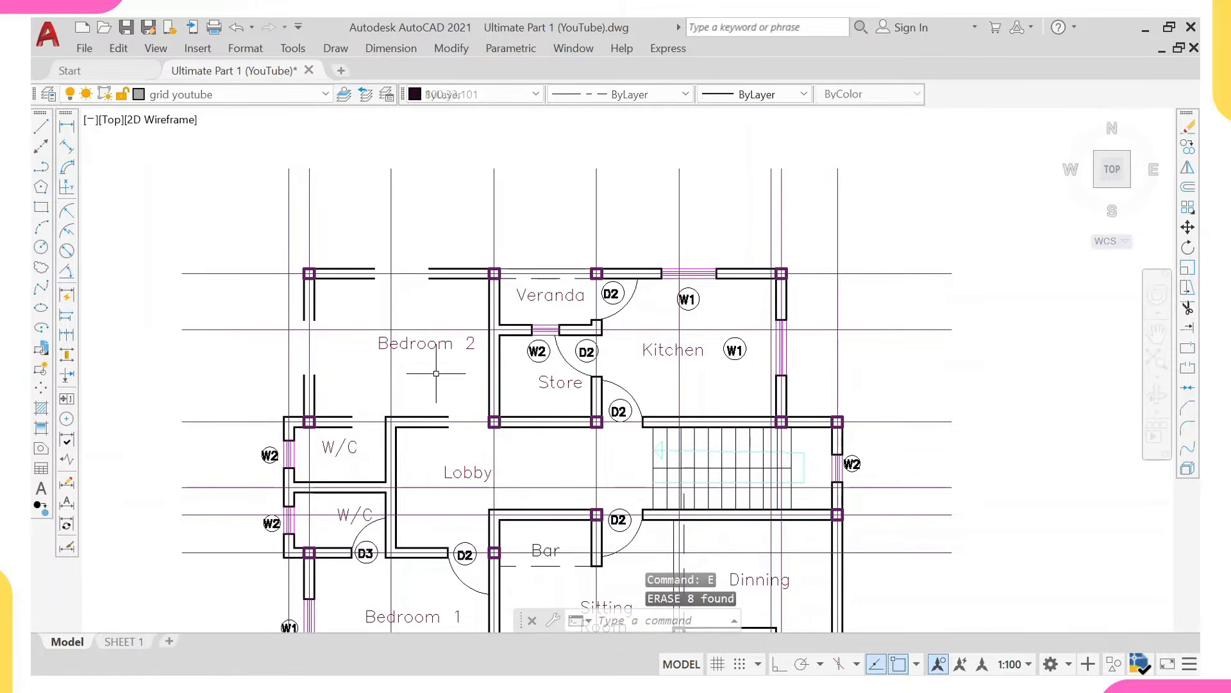
left_click(429, 343)
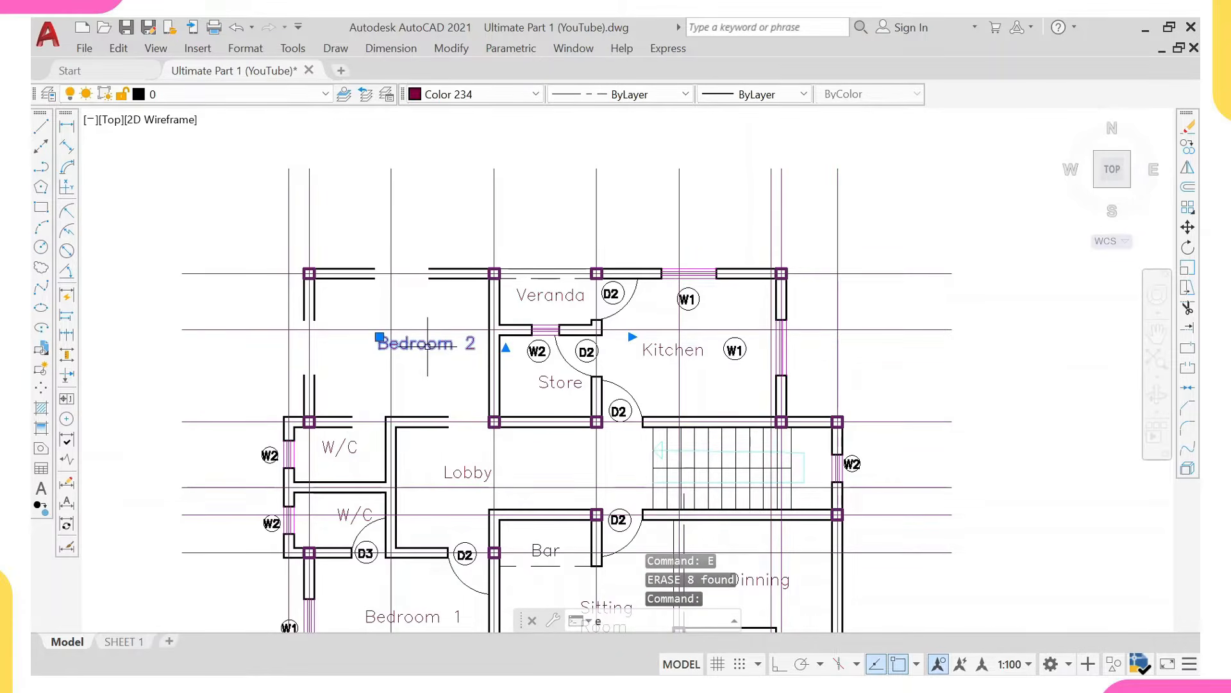
key("Return")
Extend both lines of Bedroom 2's upper wall across the window opening to the outer corner column.
scroll(324, 278, "up", 5)
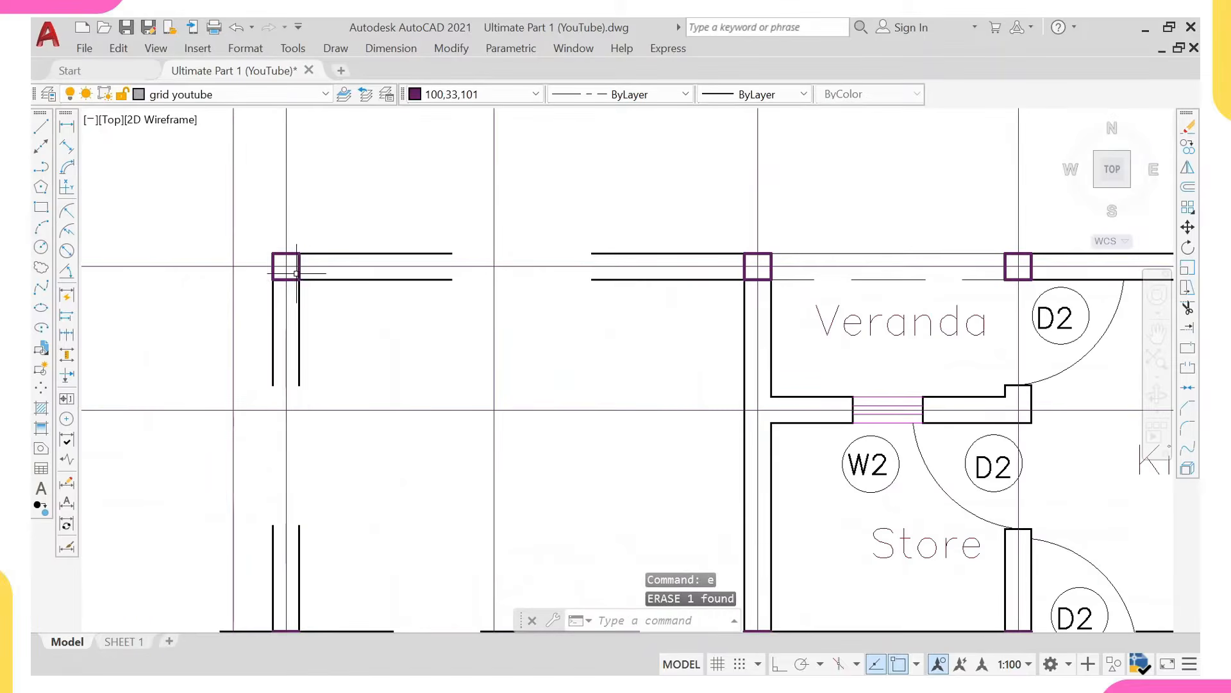
left_click(296, 273)
type("ex")
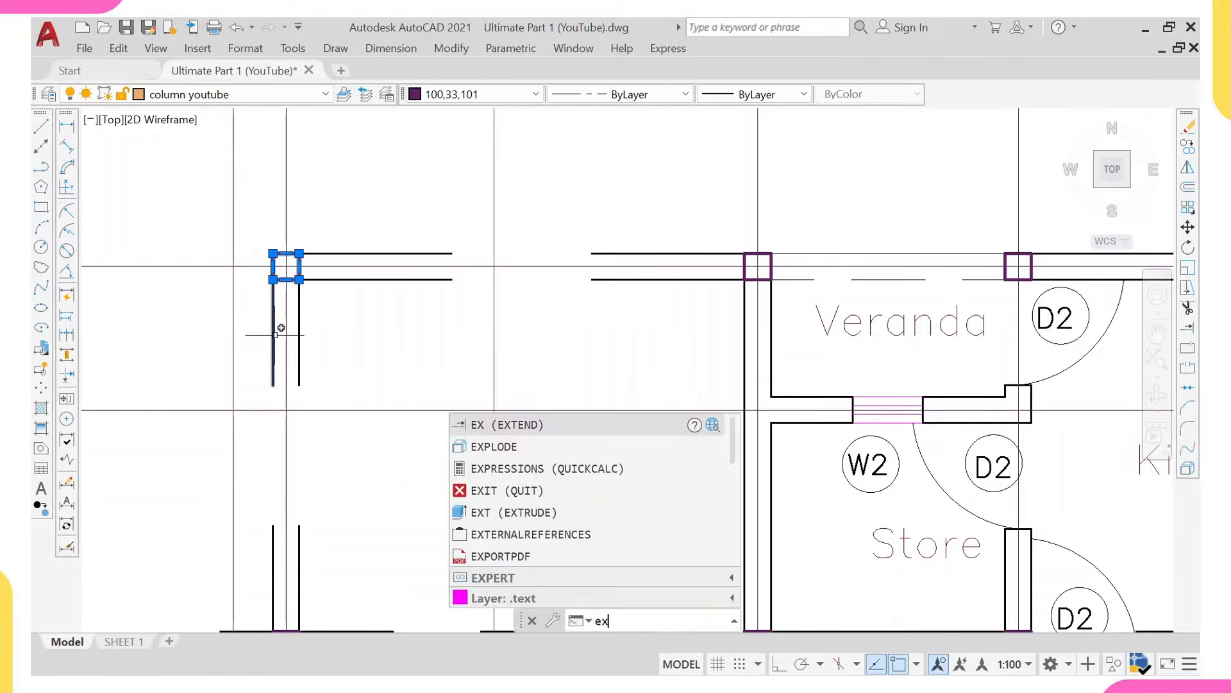
key("Return")
left_click(623, 281)
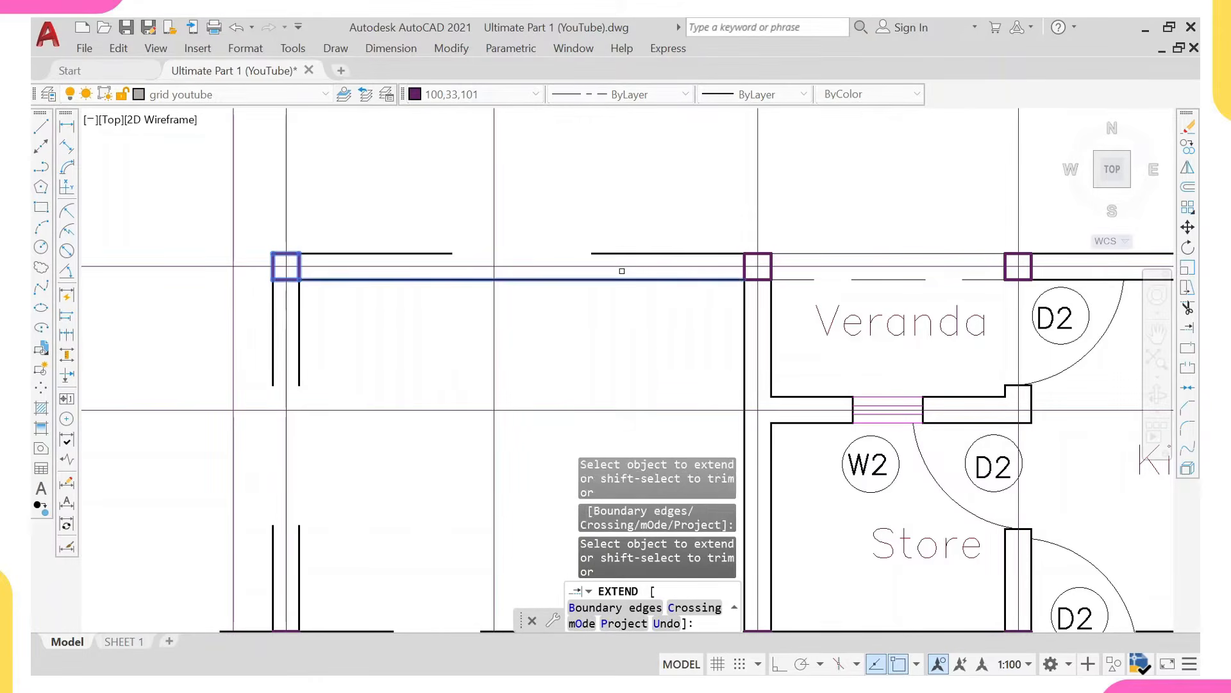
left_click(621, 267)
left_click(618, 251)
Extend both lines of Bedroom 2's outer side wall across its window opening up to the corner column.
scroll(415, 390, "down", 4)
scroll(375, 495, "up", 2)
middle_click_drag(374, 496, 374, 366)
left_click(371, 326)
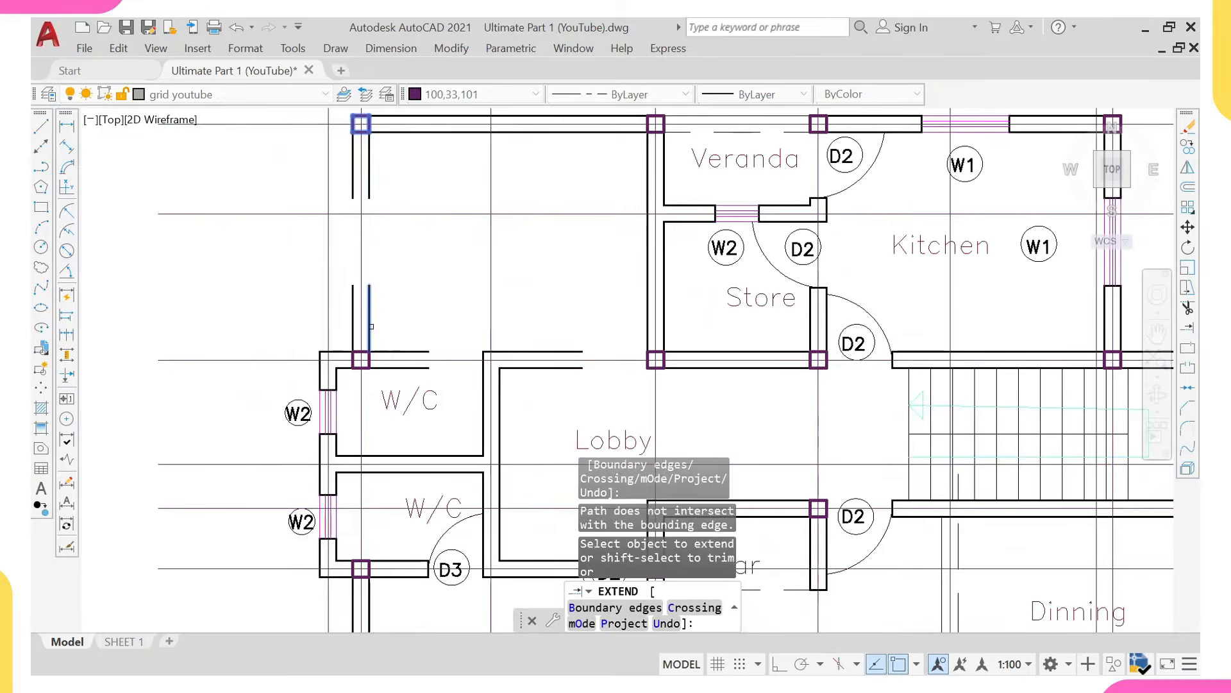
left_click(367, 311)
left_click(356, 313)
left_click(354, 309)
middle_click_drag(519, 340, 516, 349)
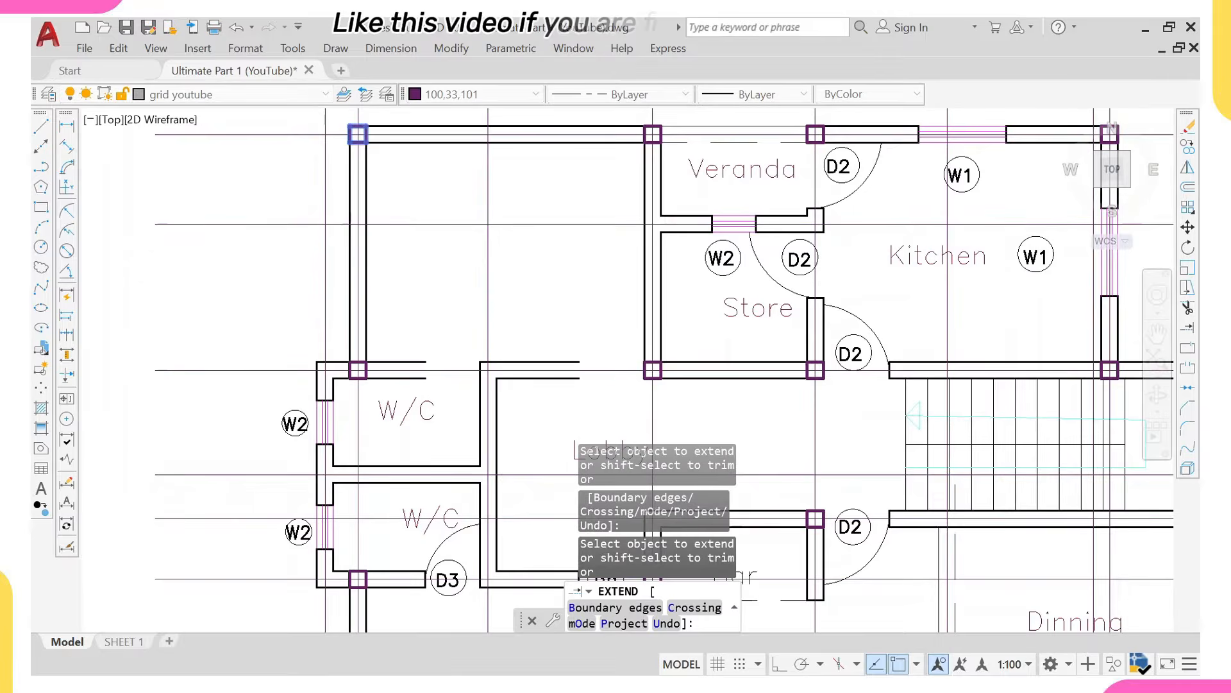
left_click(518, 351)
key("Escape")
Extend the wall lines above the W/C and lobby across the two door openings to the column below the store wall.
scroll(477, 394, "down", 2)
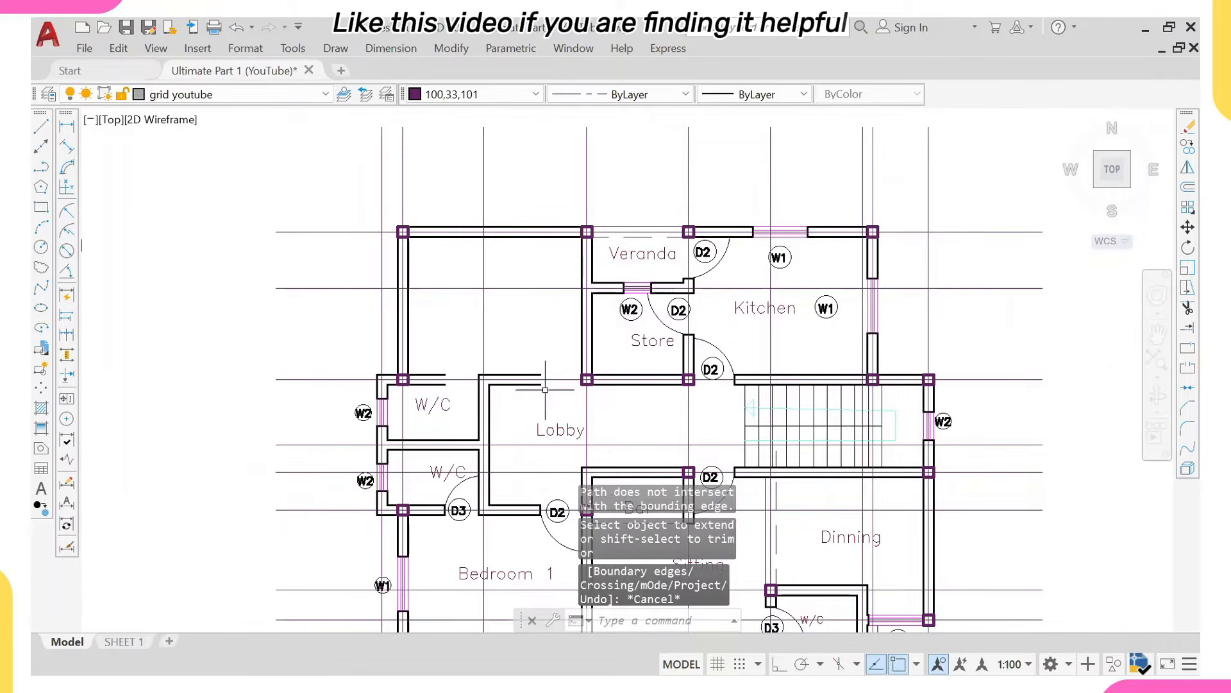
scroll(589, 379, "up", 3)
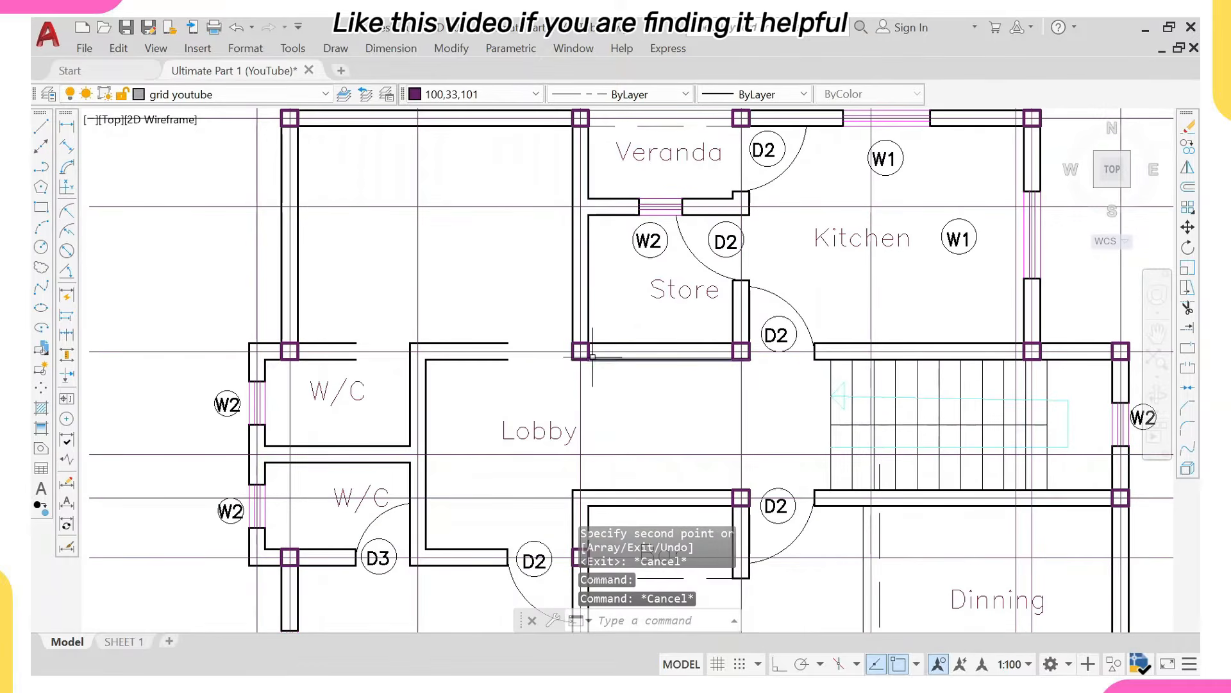
left_click(589, 357)
type("e")
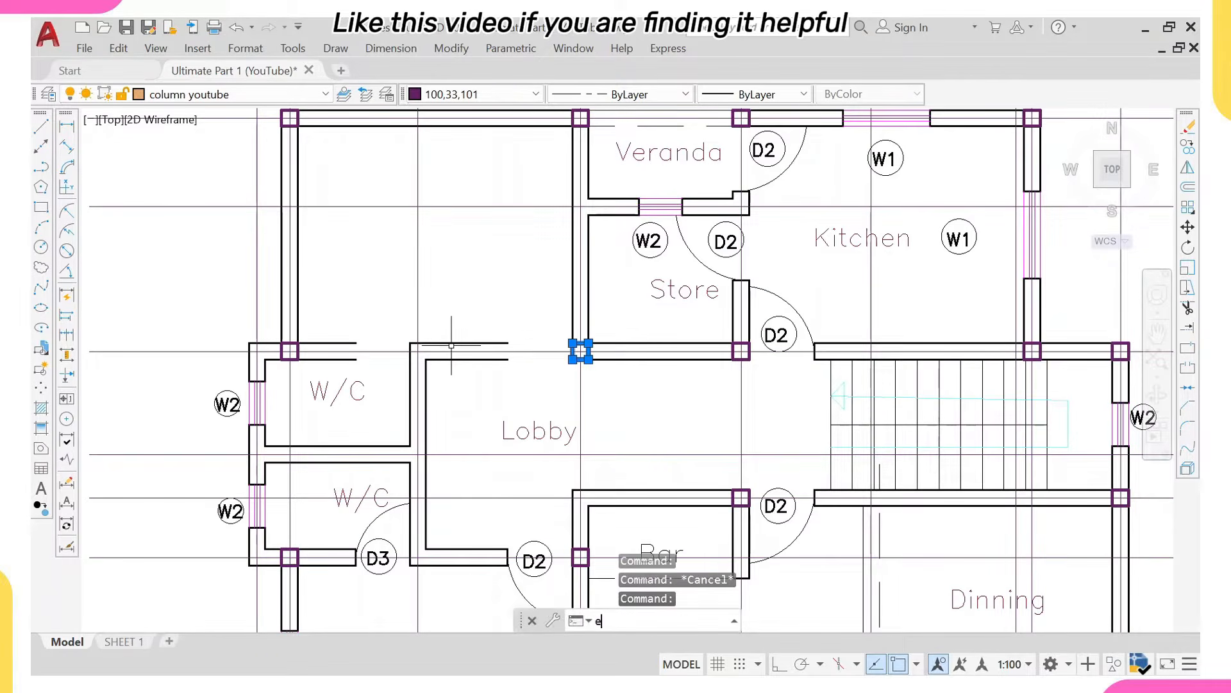
type("x")
key("Return")
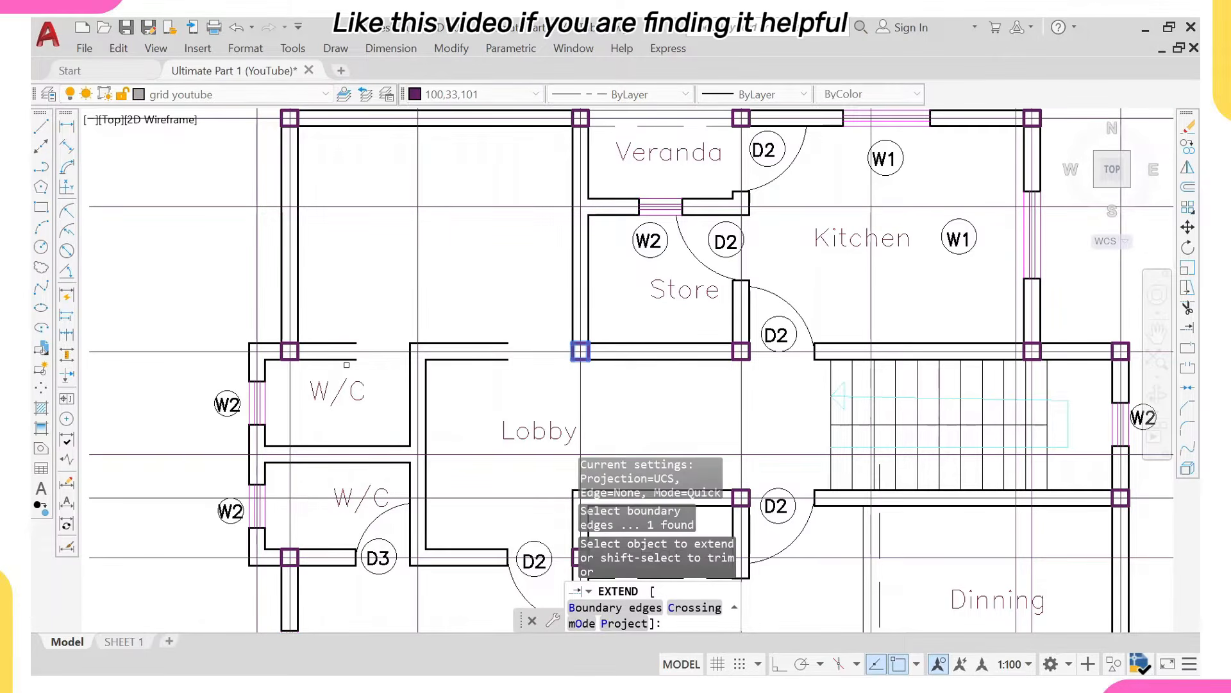
left_click(349, 360)
scroll(376, 329, "down", 4)
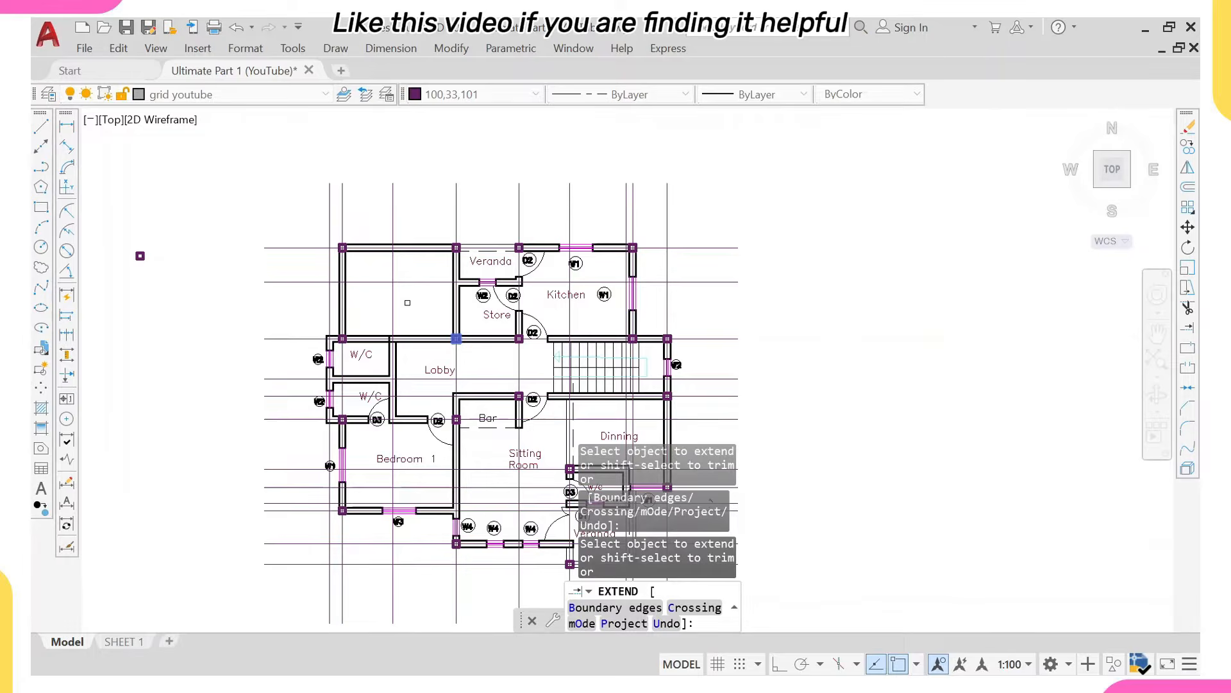
key("Escape")
Erase the veranda–store partition with its W2 window, the store and lower kitchen D2 doors, the Store and Veranda labels, and the veranda edge lines.
scroll(496, 279, "up", 2)
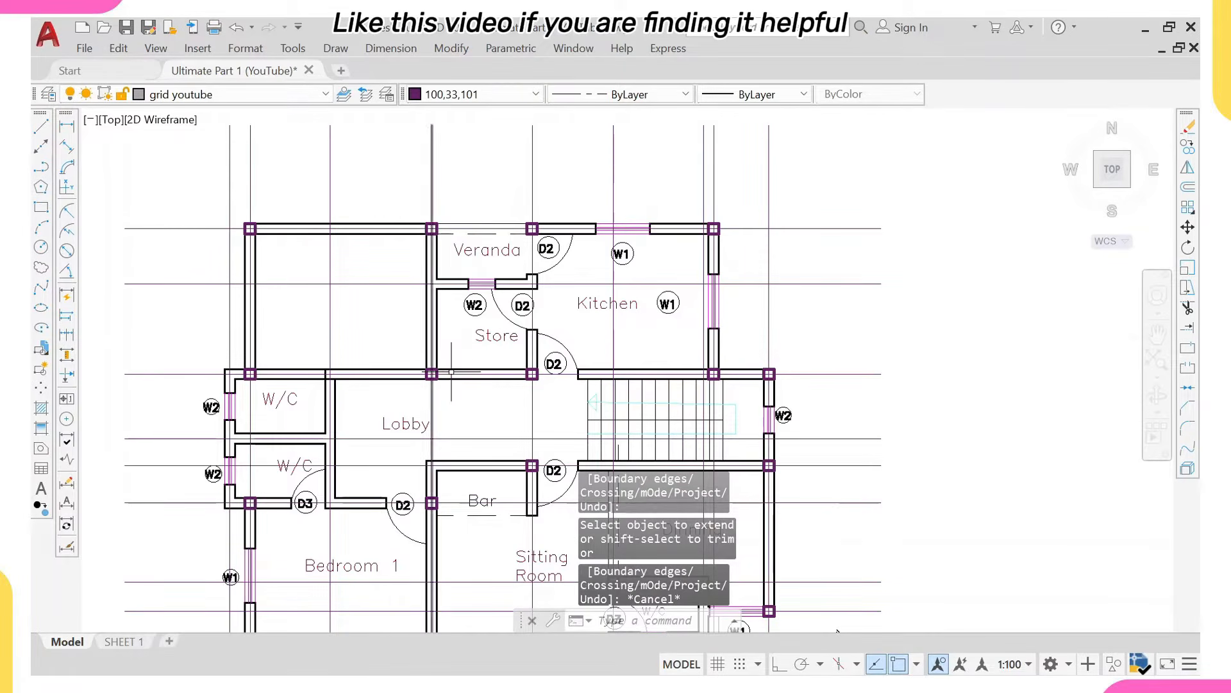
left_click(451, 268)
scroll(456, 271, "up", 2)
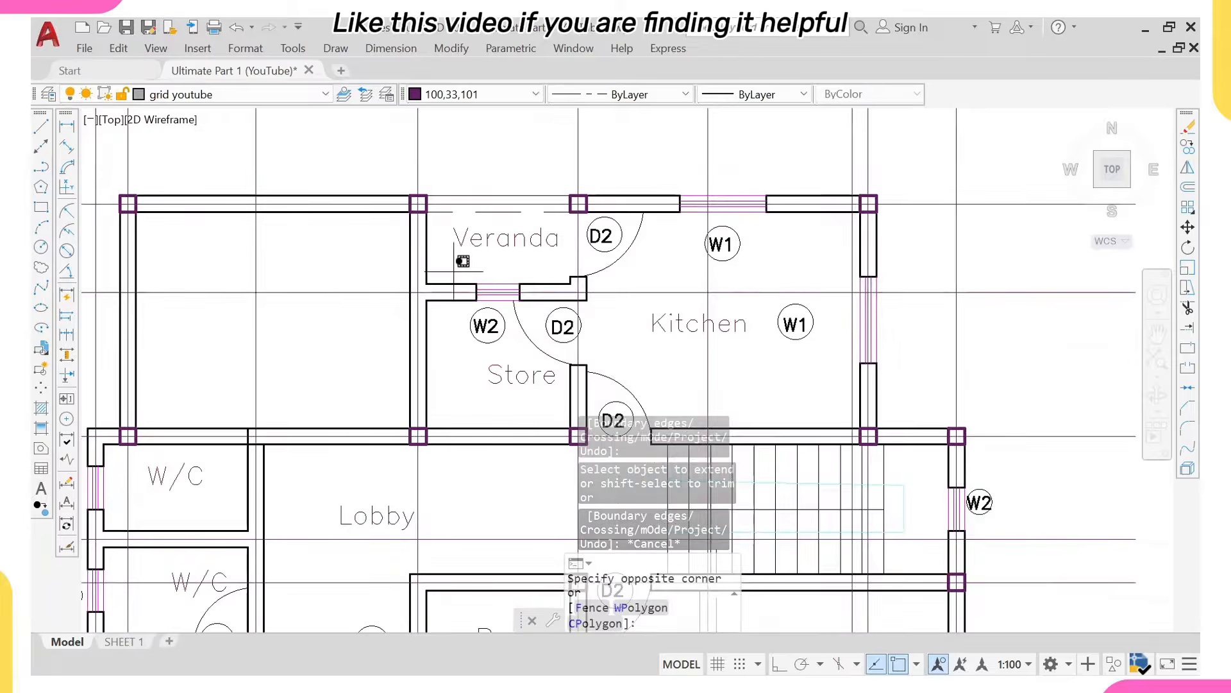
scroll(463, 261, "up", 2)
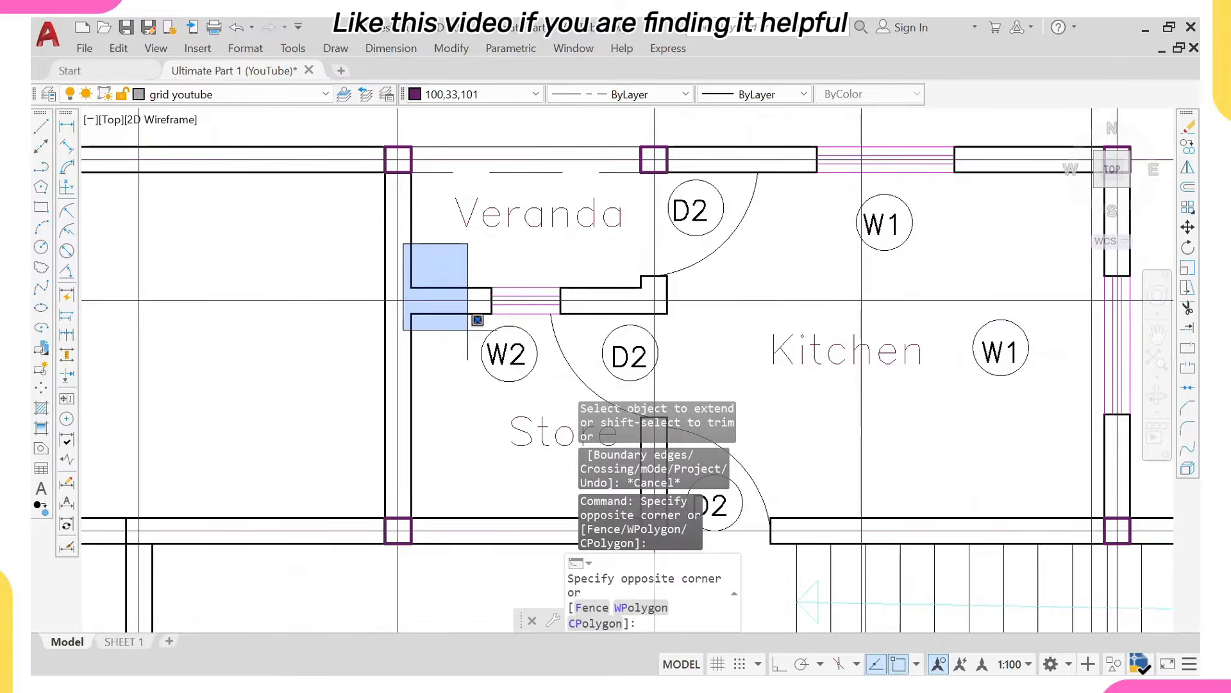
scroll(635, 388, "down", 3)
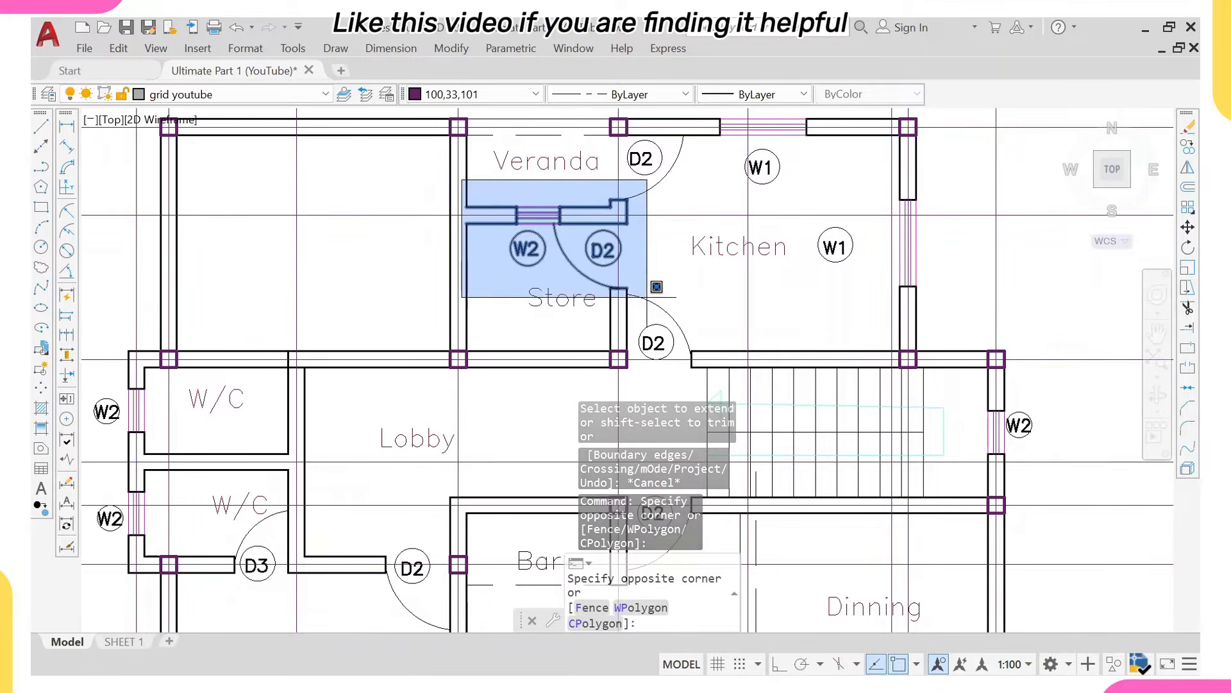
left_click(656, 287)
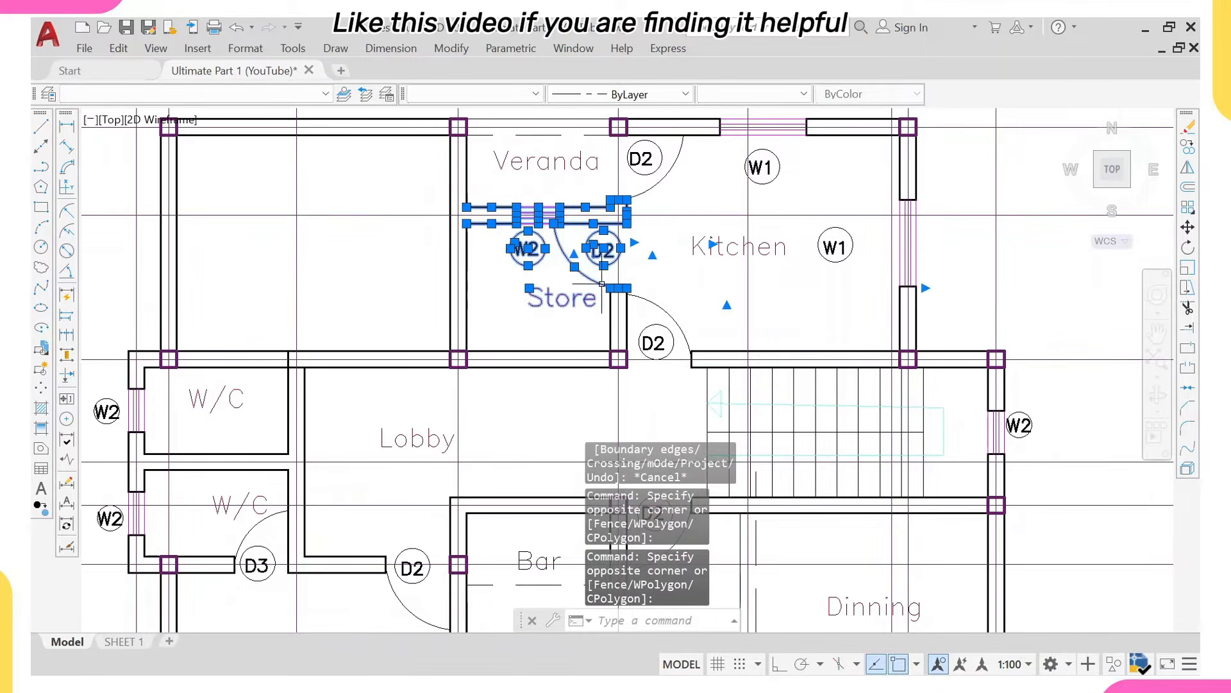
left_click(623, 272)
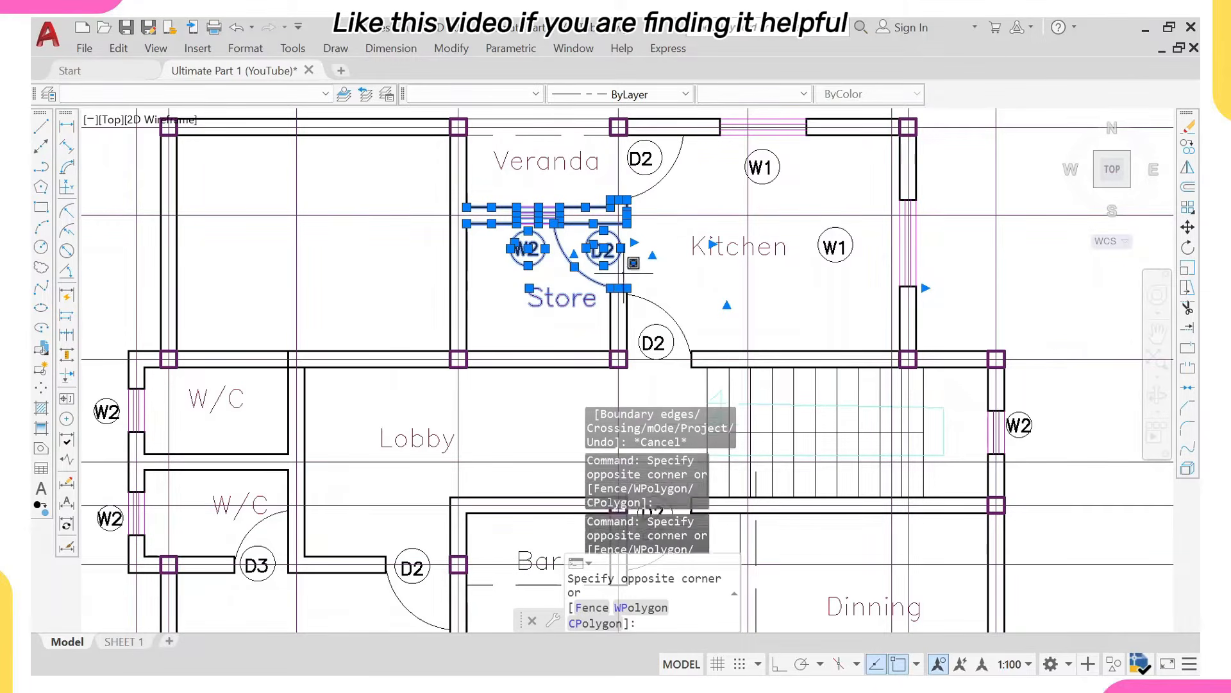
left_click(721, 351)
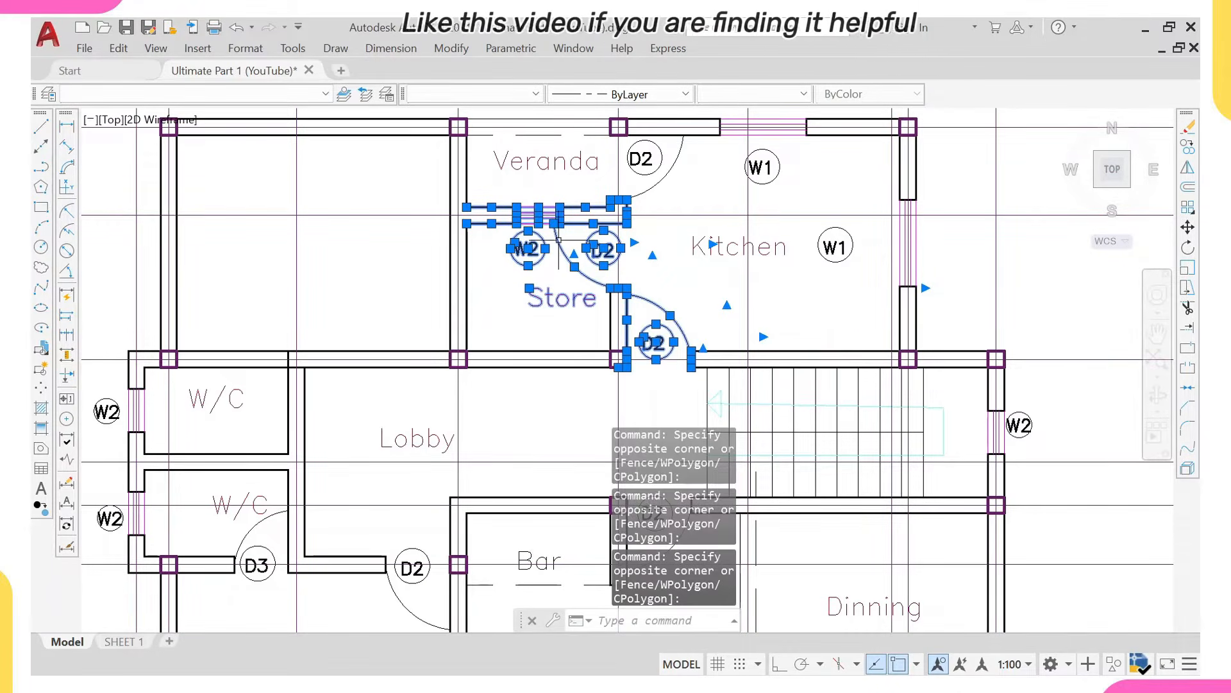
left_click(522, 153)
middle_click_drag(522, 155, 522, 174)
left_click(505, 190)
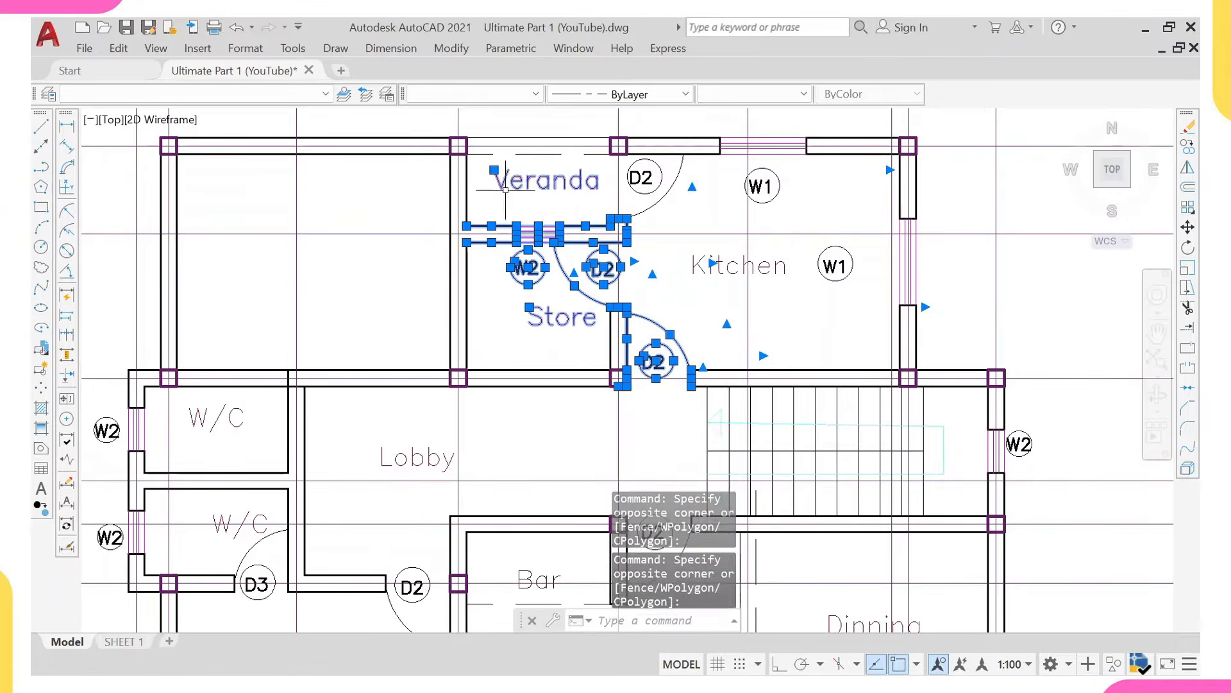
left_click(499, 139)
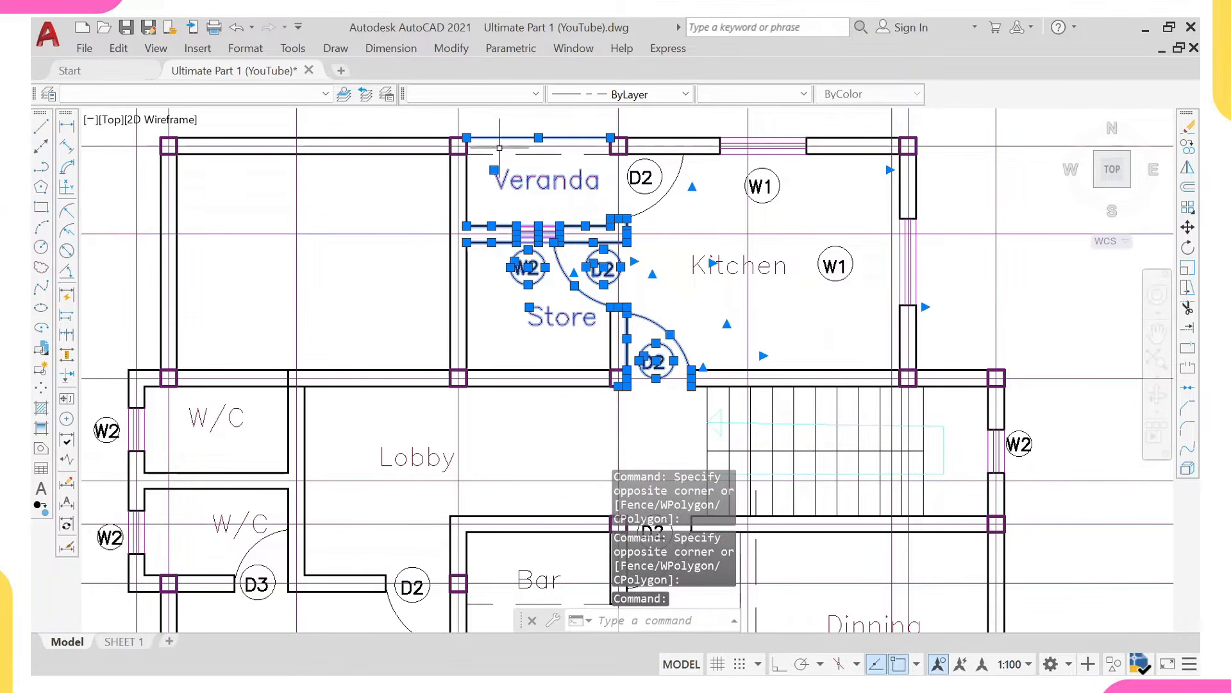
left_click(518, 154)
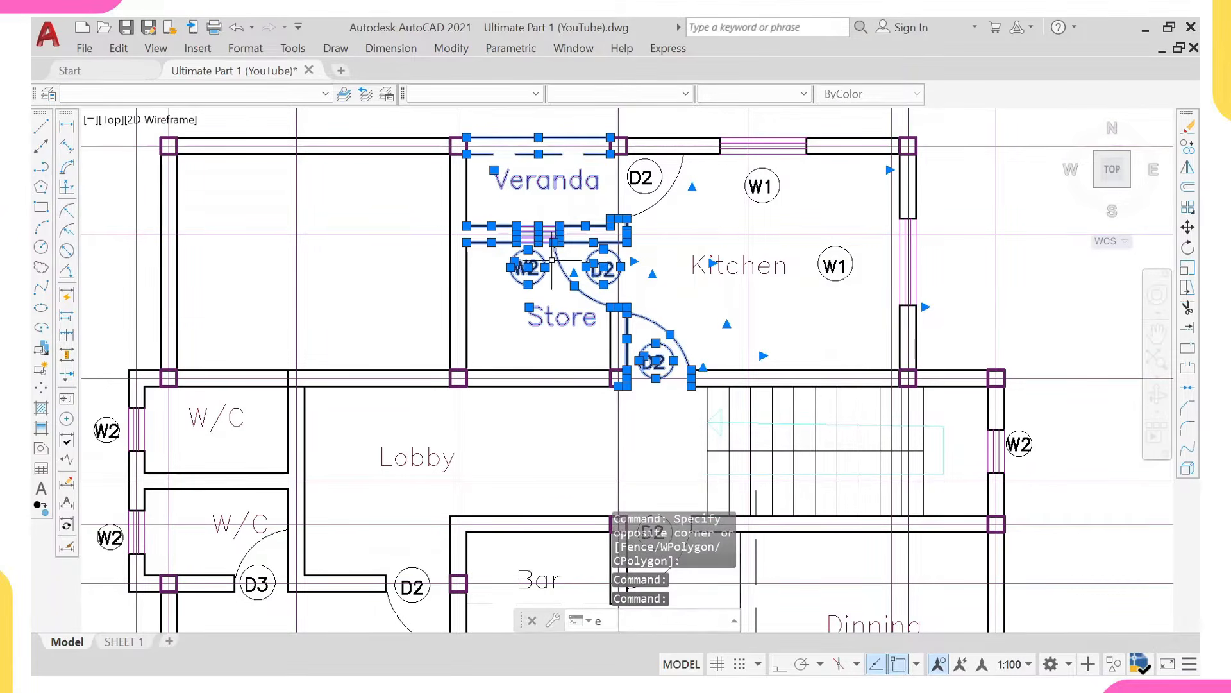
type("e")
key("Return")
Extend Bedroom 2's upper wall lines and the remaining store–kitchen wall line to the kitchen's upper corner column.
mouse_move(549, 267)
middle_mouse_down()
mouse_move(559, 295)
mouse_move(534, 312)
middle_mouse_up()
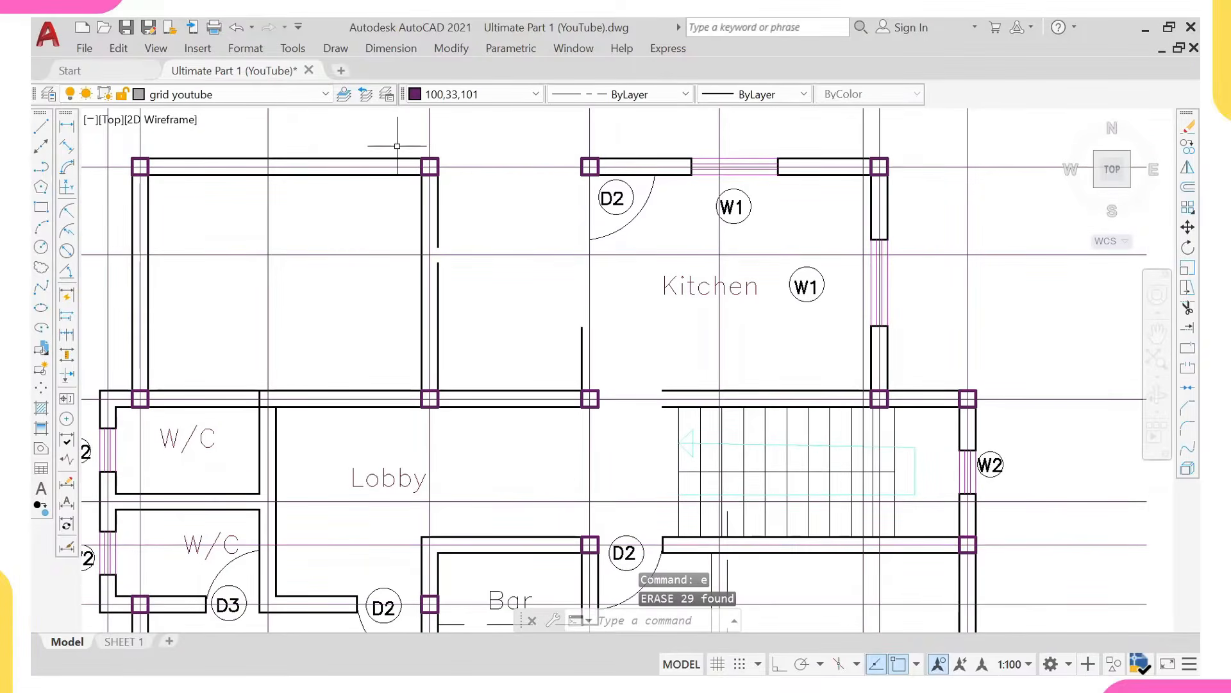
left_click(588, 168)
type("e")
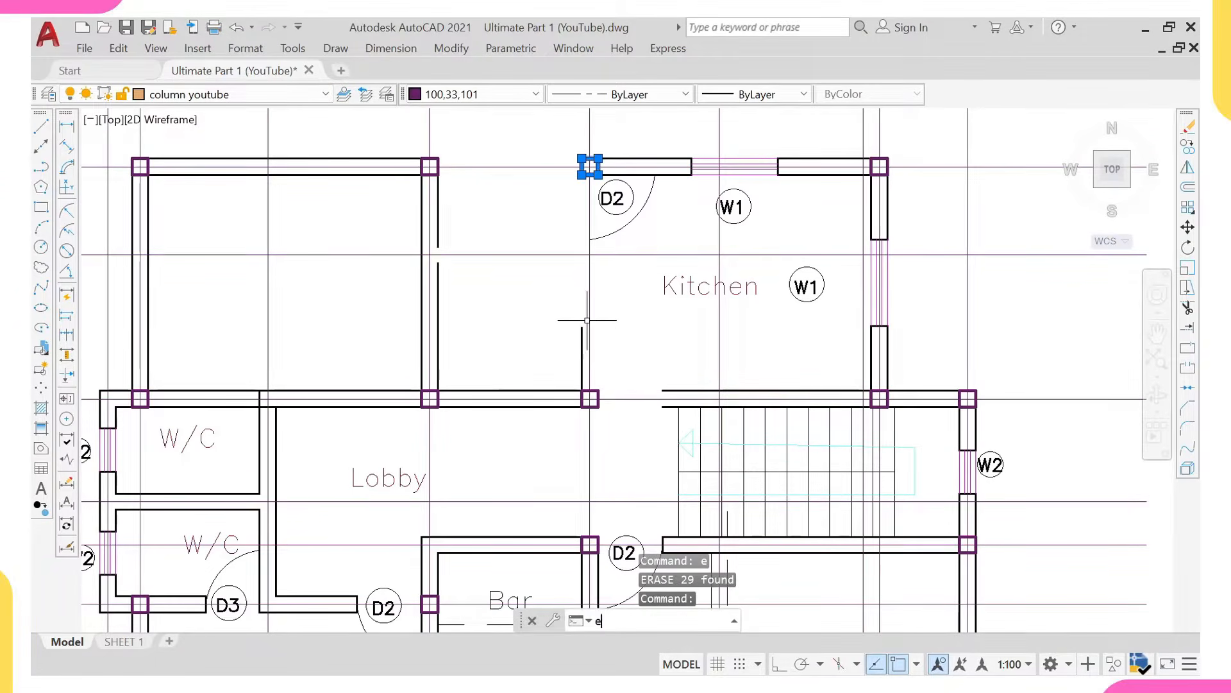
type("x")
key("Return")
left_click(433, 162)
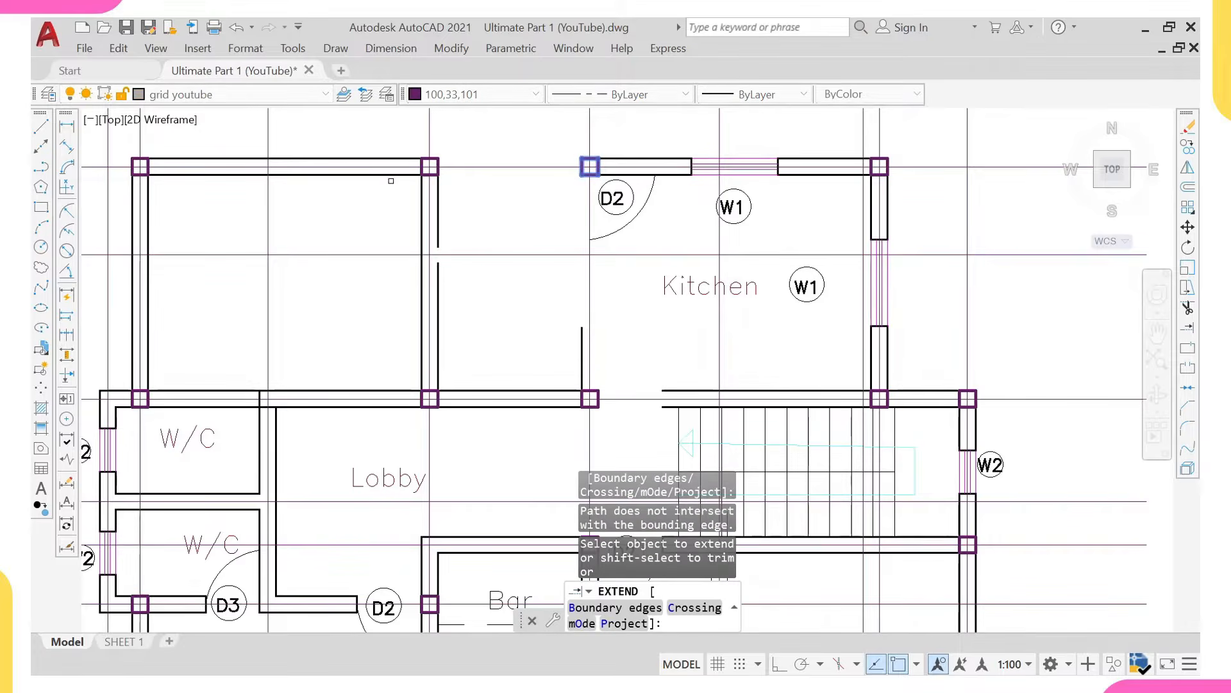
left_click(404, 173)
left_click(404, 167)
left_click(406, 159)
left_click(410, 166)
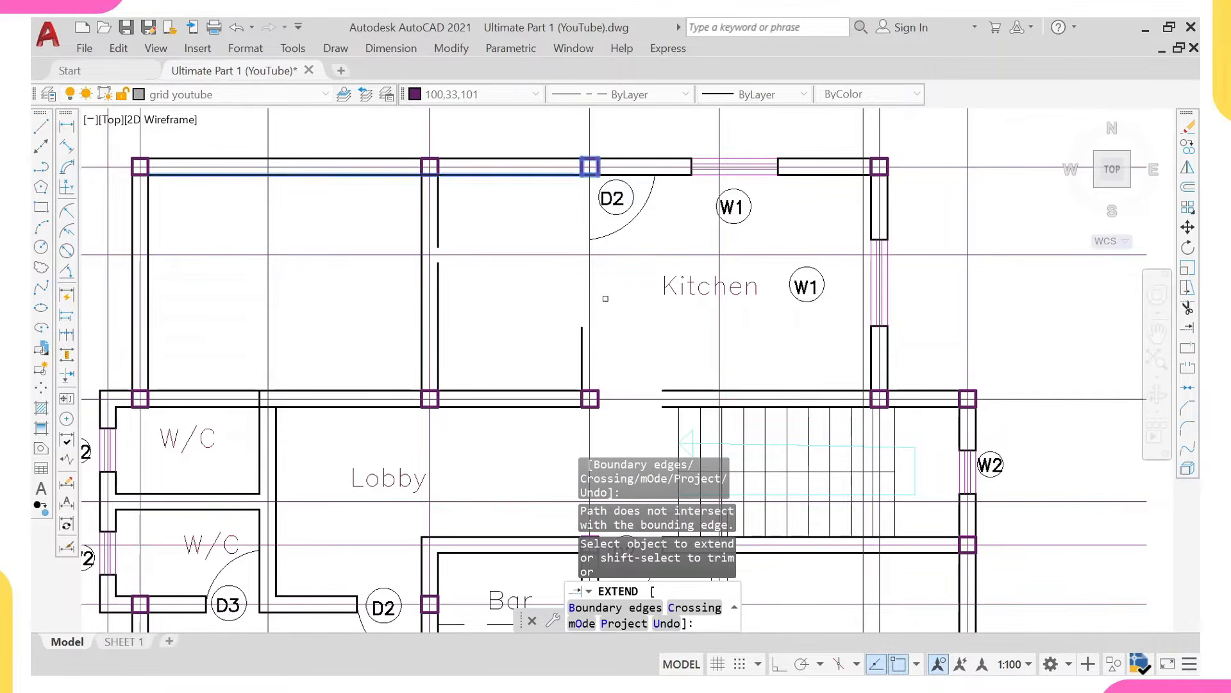
left_click(580, 356)
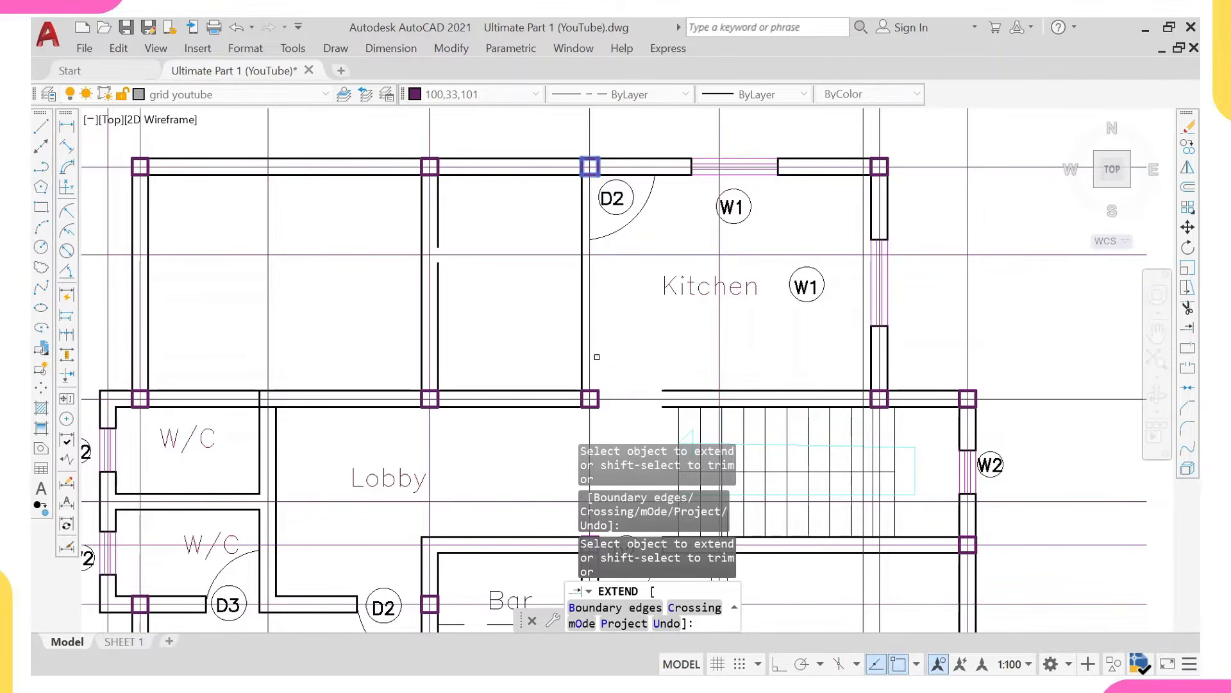
key("Escape")
Erase the D2 door and its tag at the kitchen's upper corner.
scroll(625, 216, "up", 1)
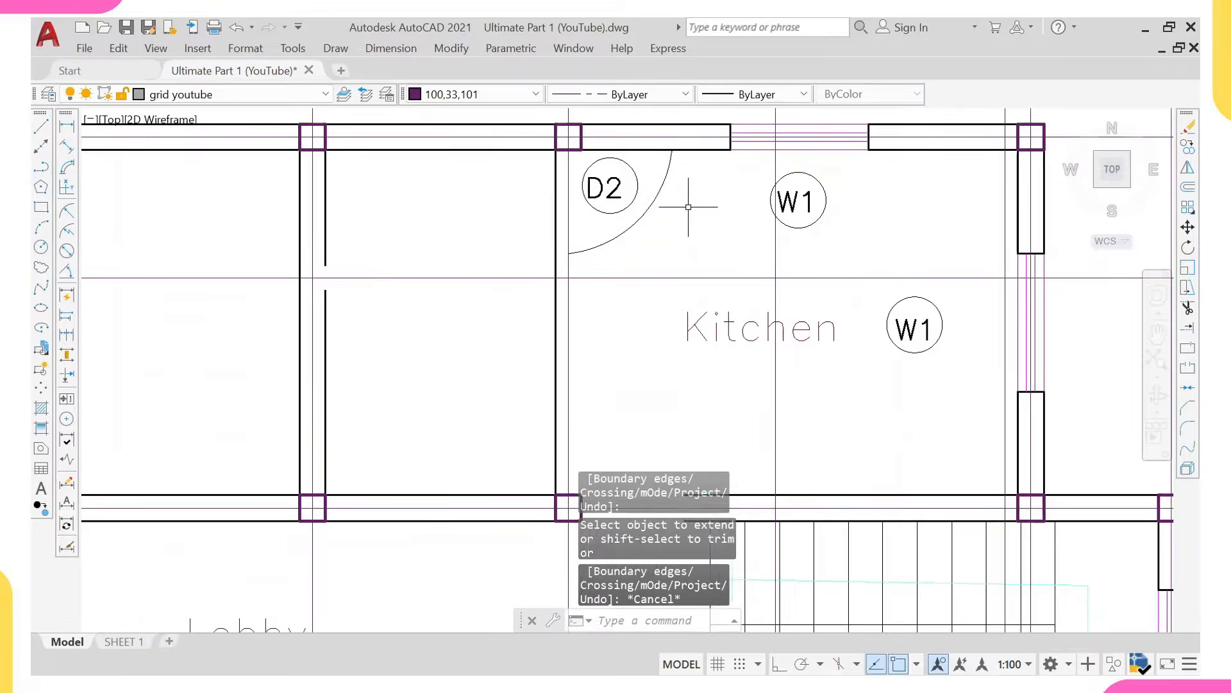
left_click(689, 206)
left_click(617, 192)
type("e")
key("Return")
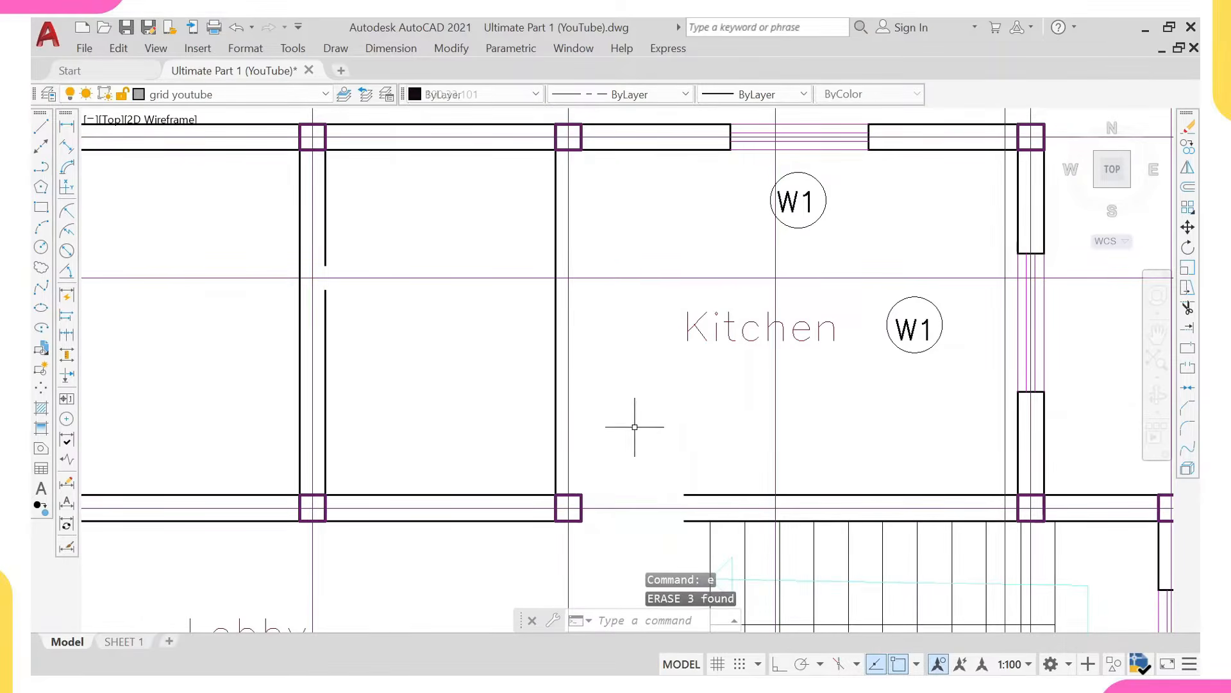
Copy the store–kitchen wall line to the kitchen-side face of the column to form the wall's second line.
middle_click_drag(572, 429, 531, 295)
left_click(515, 306)
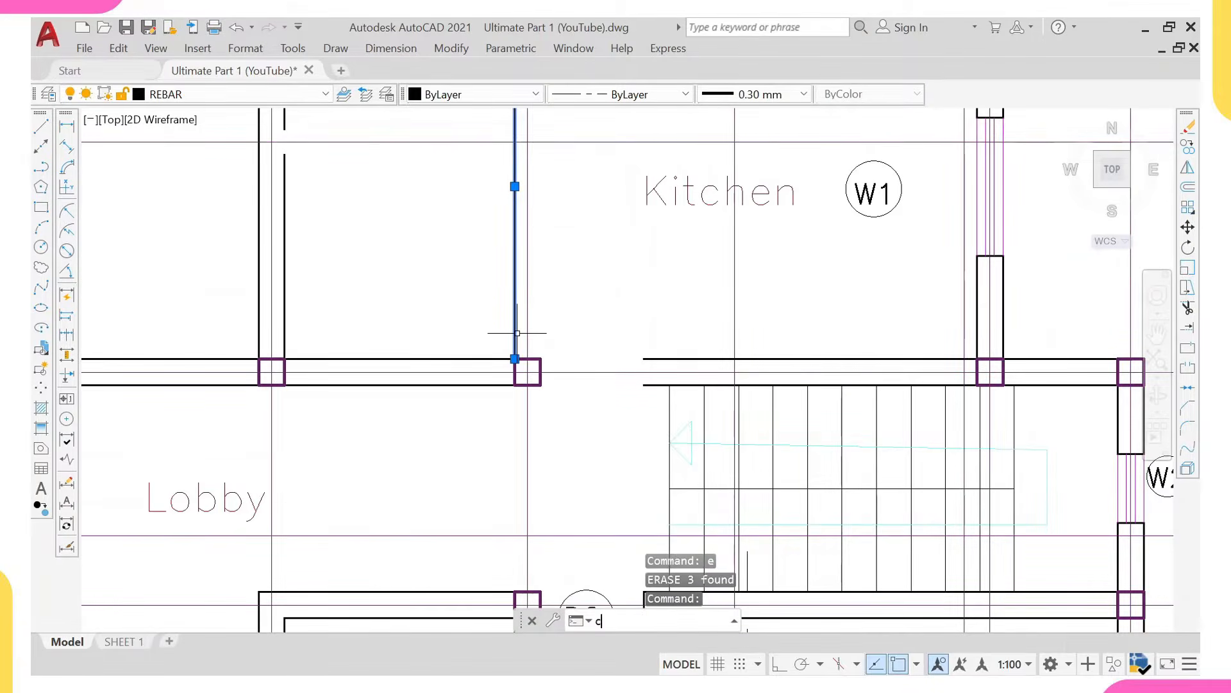
type("co")
key("Return")
left_click(515, 357)
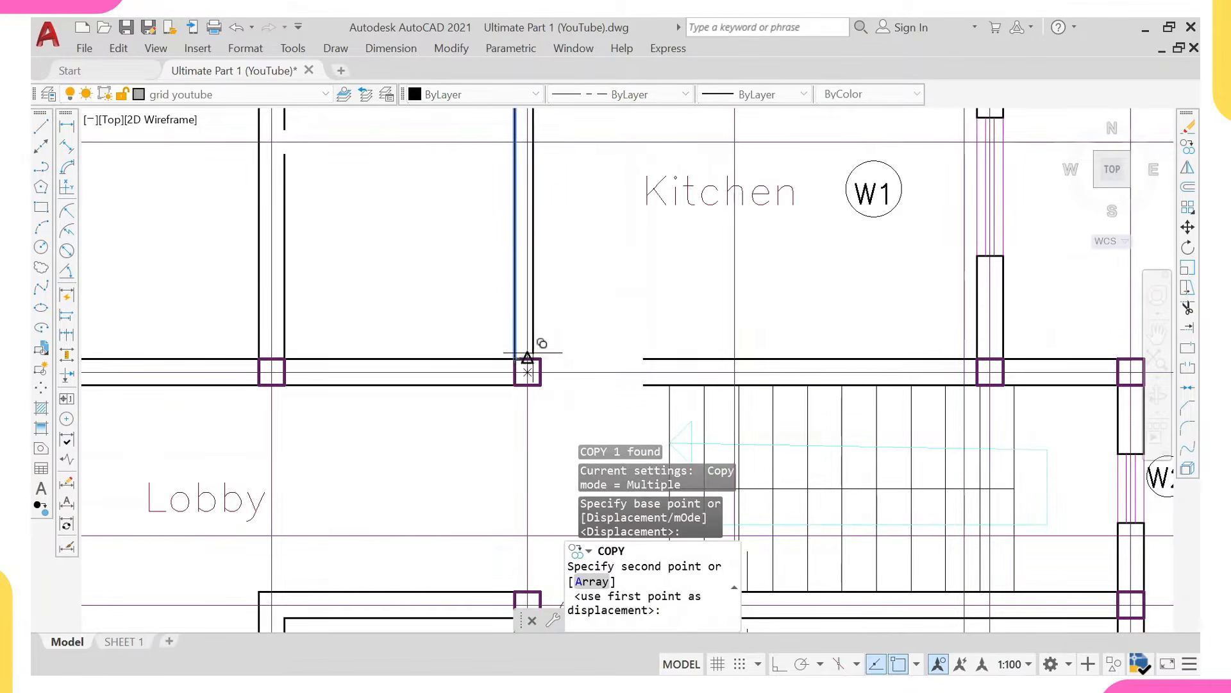
scroll(542, 352, "down", 4)
middle_click_drag(582, 302, 563, 328)
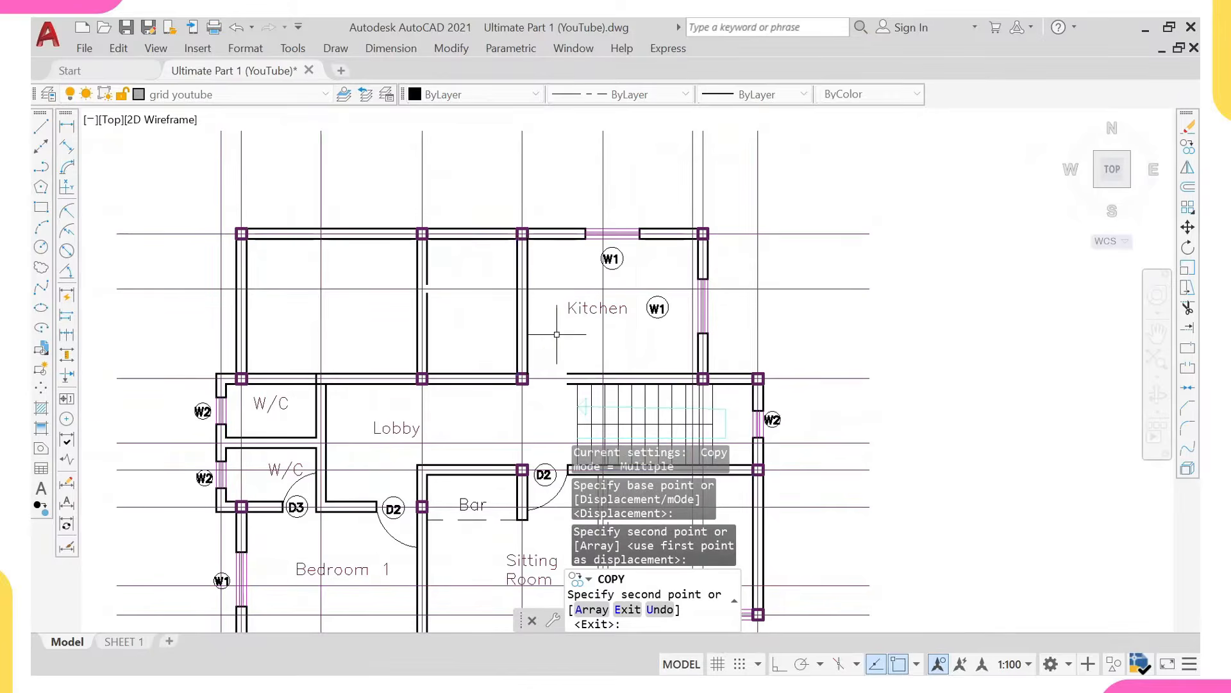
key("Escape")
Erase the kitchen's two W1 windows with their tags and the Kitchen label.
left_click(566, 198)
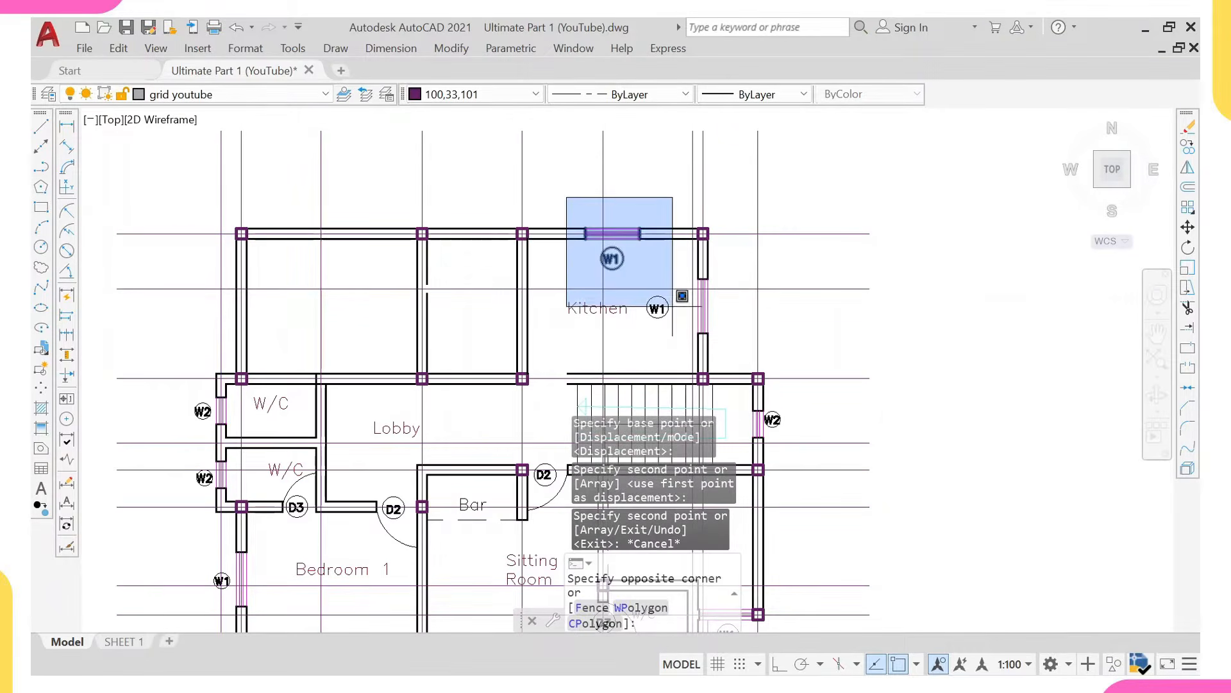
left_click(680, 344)
left_click(666, 270)
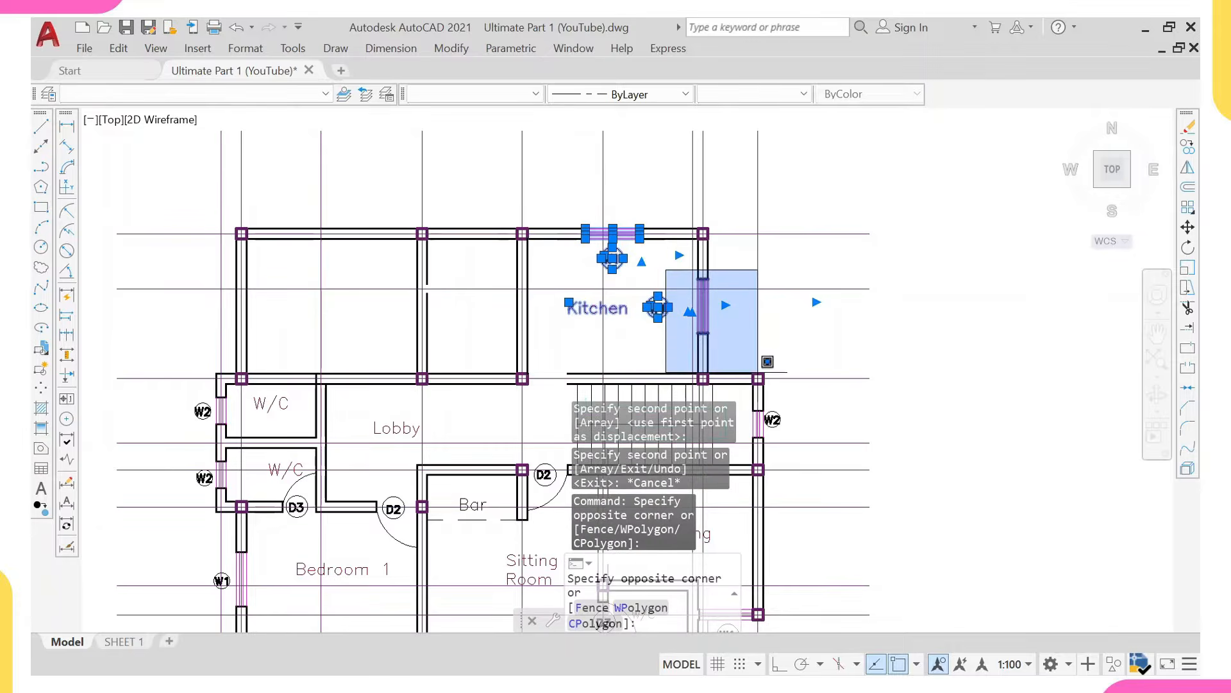
left_click(786, 373)
type("e")
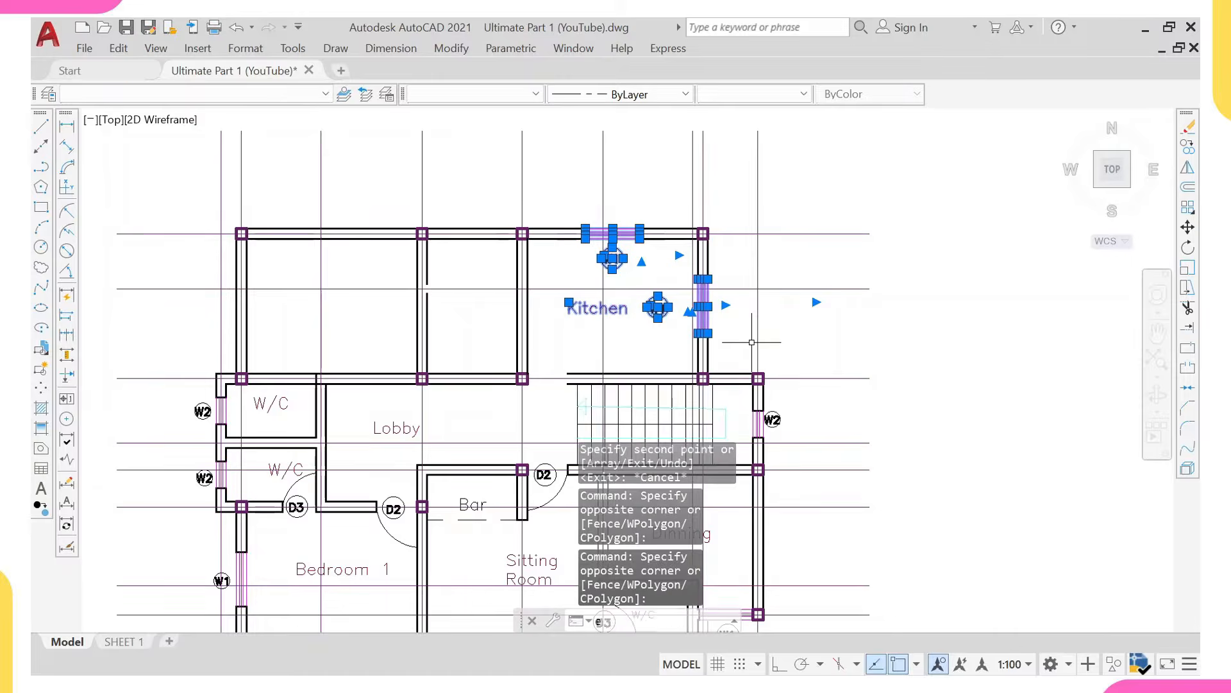
key("Return")
Extend the kitchen's upper and outer side wall lines across the window gaps to the corner column.
middle_click_drag(693, 223, 686, 195)
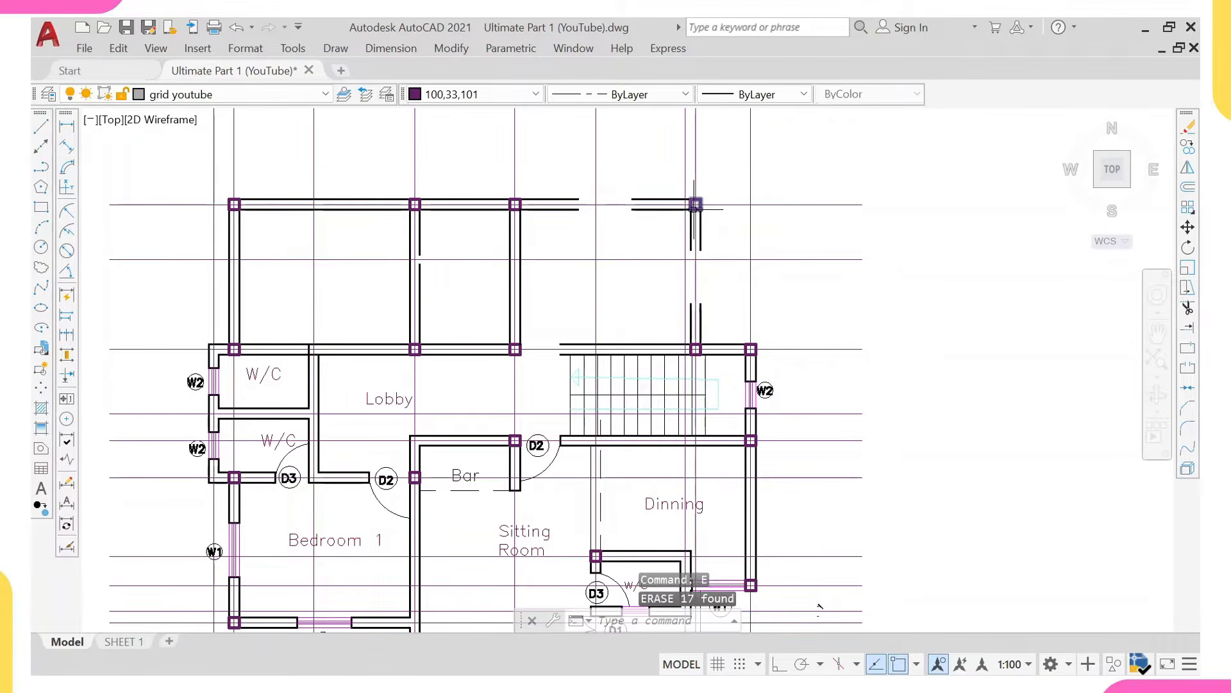
left_click(696, 204)
type("ex")
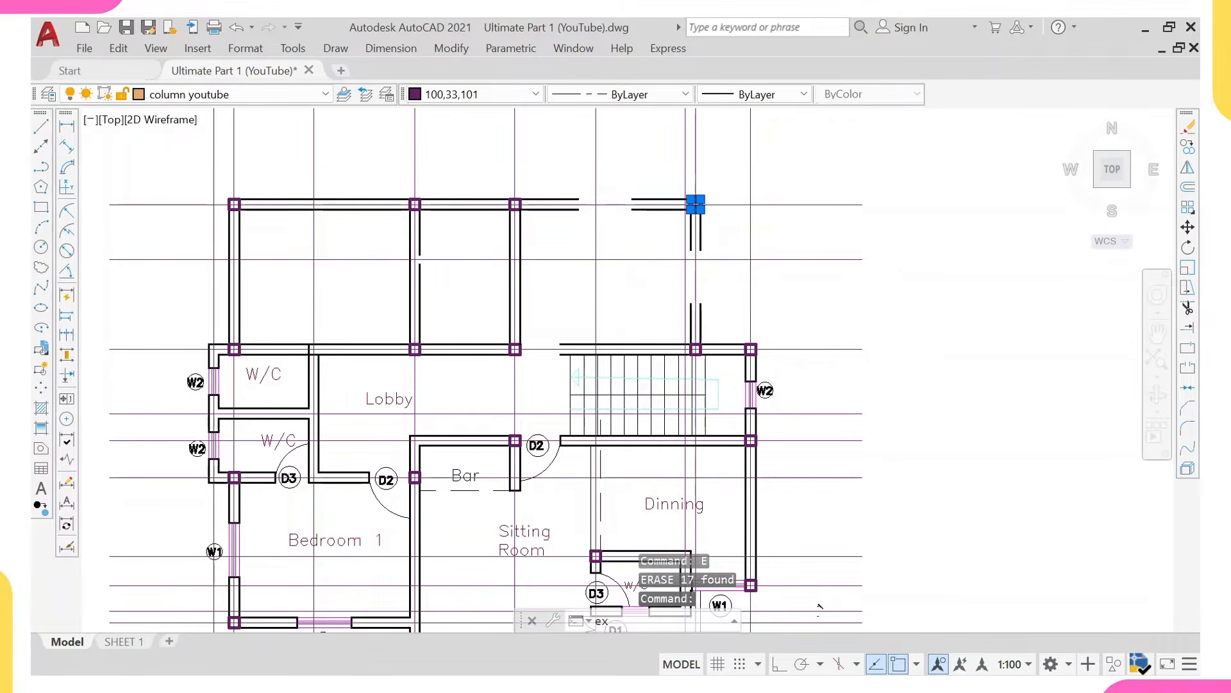
key("Return")
left_click(565, 197)
left_click(574, 199)
left_click(572, 210)
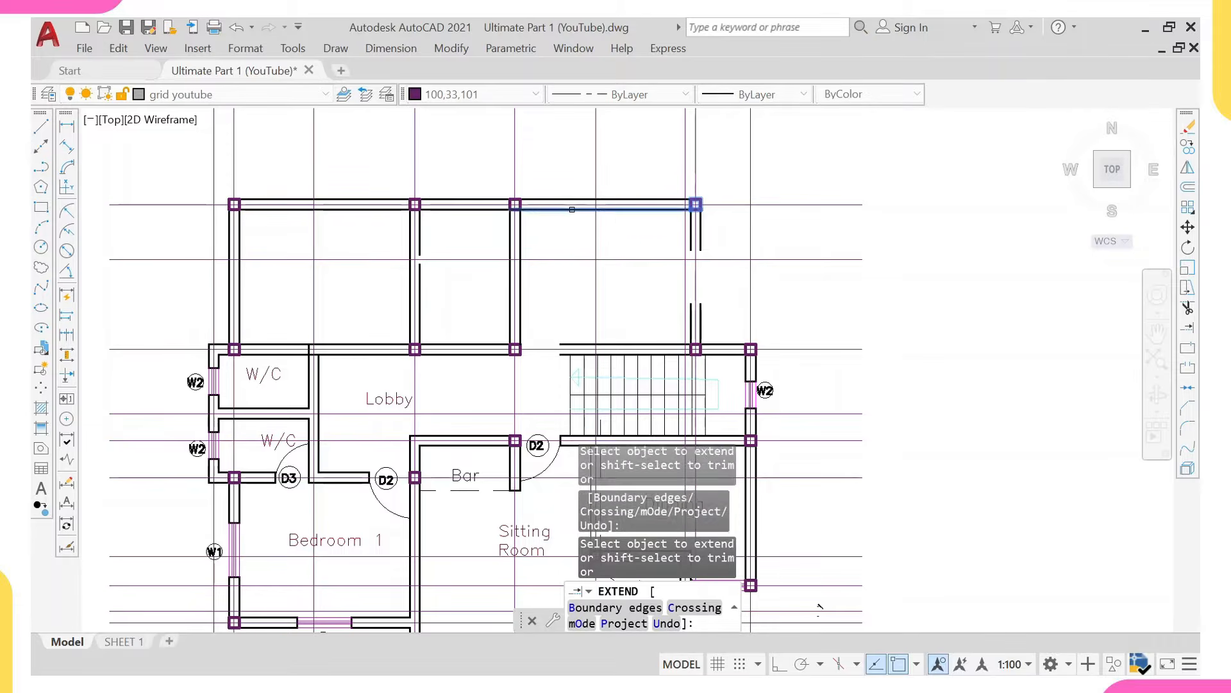
left_click(691, 297)
left_click(701, 313)
left_click(699, 313)
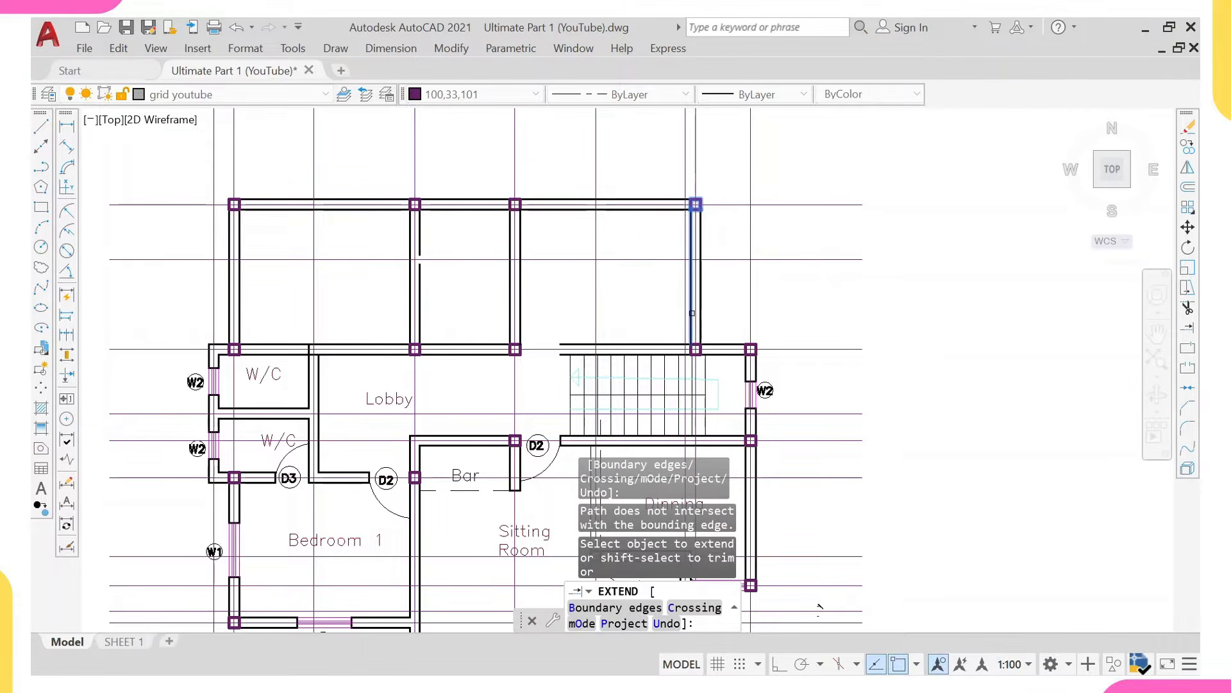
left_click(690, 312)
Extend both wall lines between the kitchen and the staircase across the former door opening.
left_click(569, 347)
key("Escape")
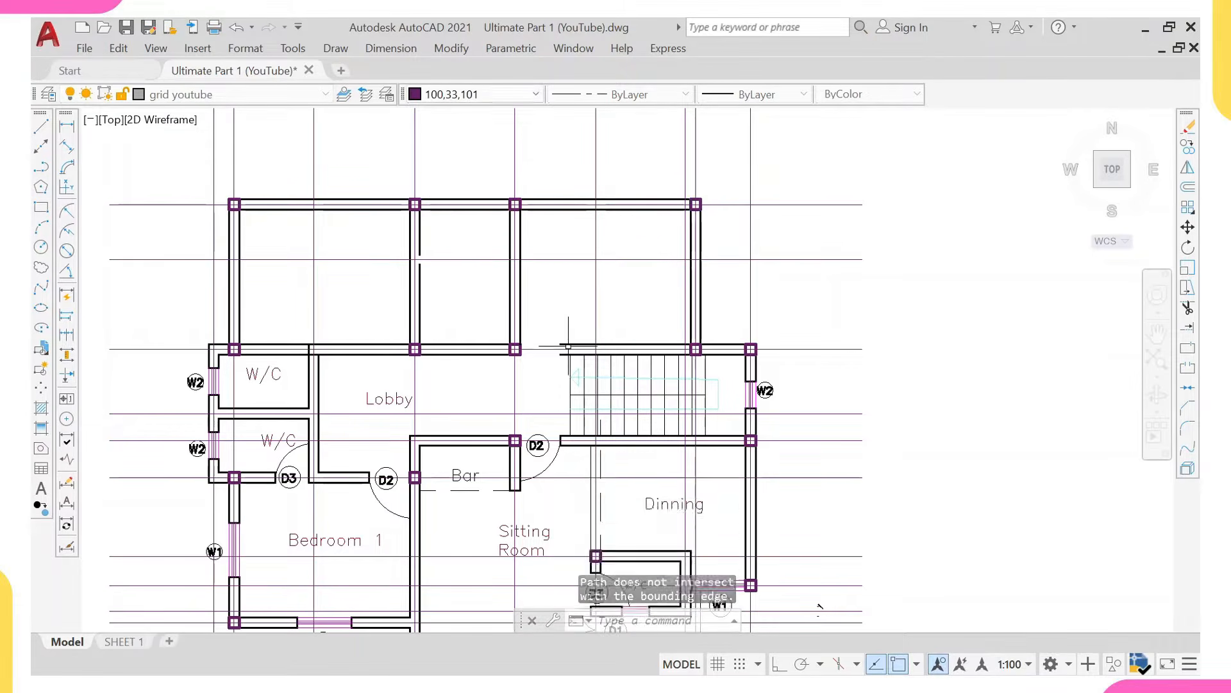
type("e")
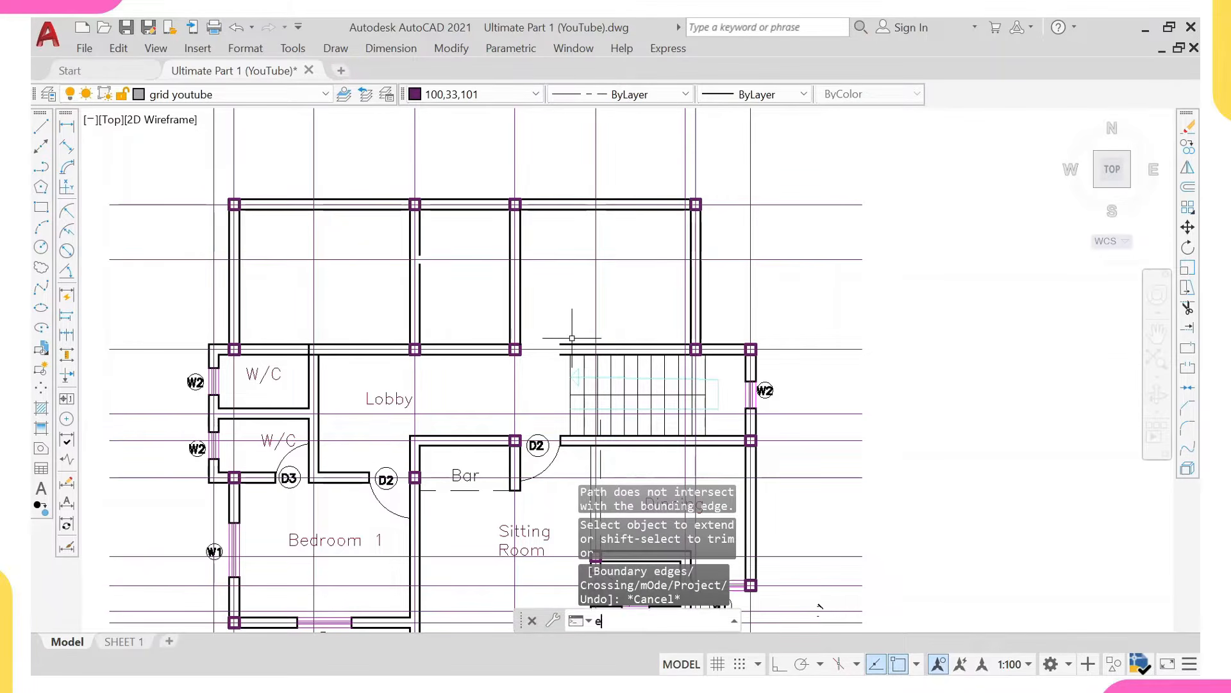
type("x")
key("Return")
left_click(570, 355)
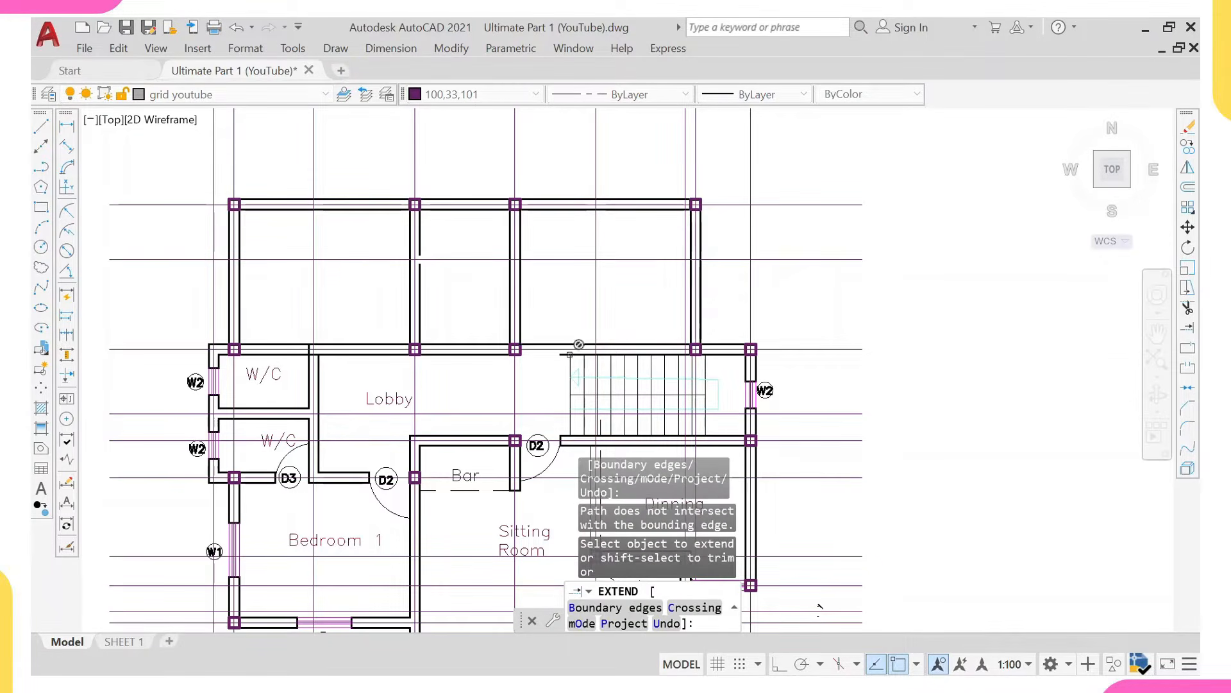
left_click(545, 354)
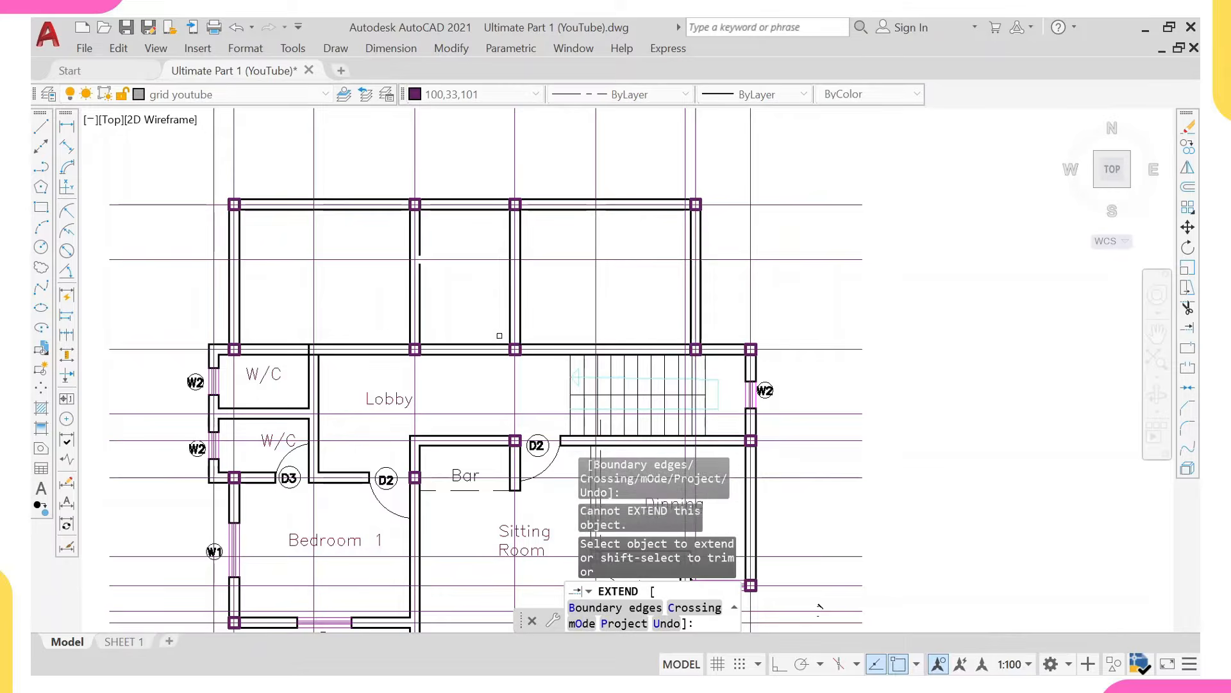
key("Escape")
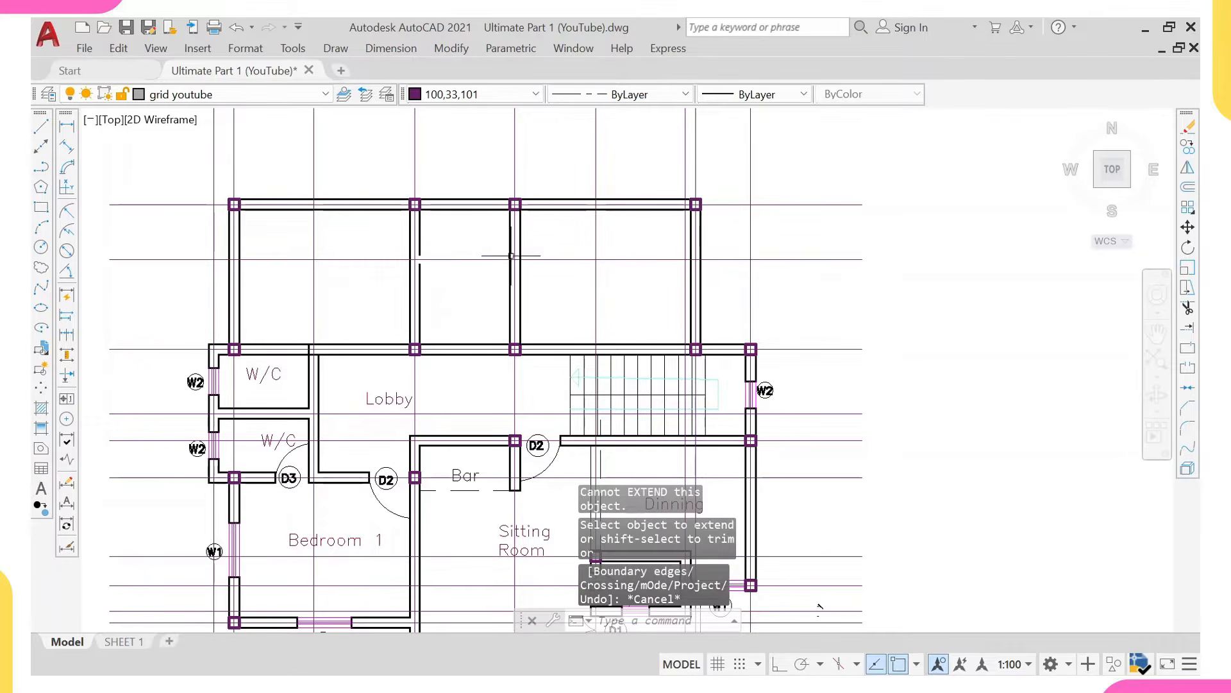
Add linear dimensions for the width and depth of the plan's upper-left room, between its column grid lines.
left_click(66, 125)
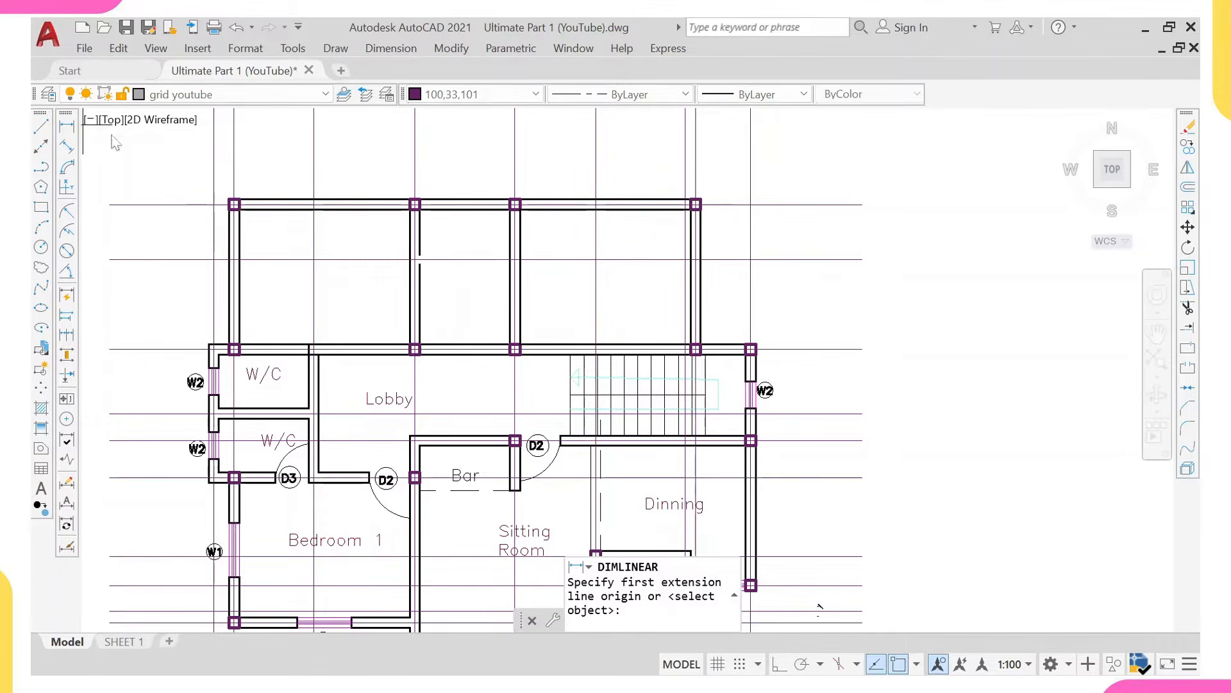
left_click(235, 176)
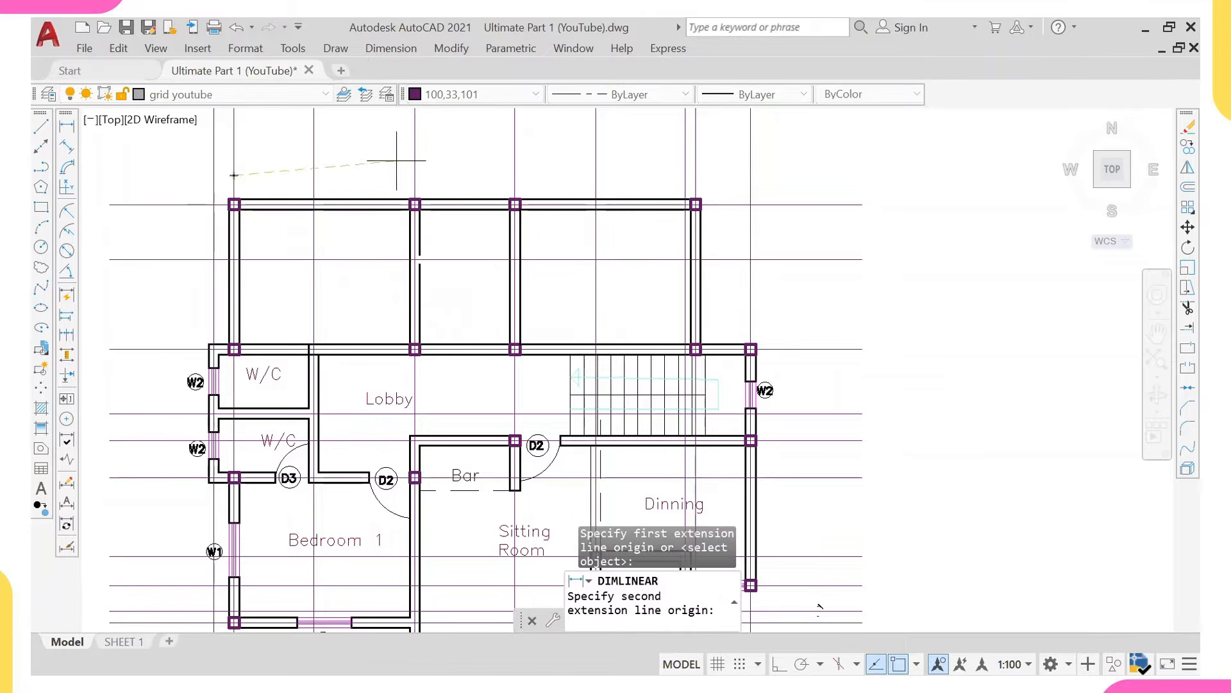
left_click(414, 175)
left_click(410, 174)
right_click(354, 141)
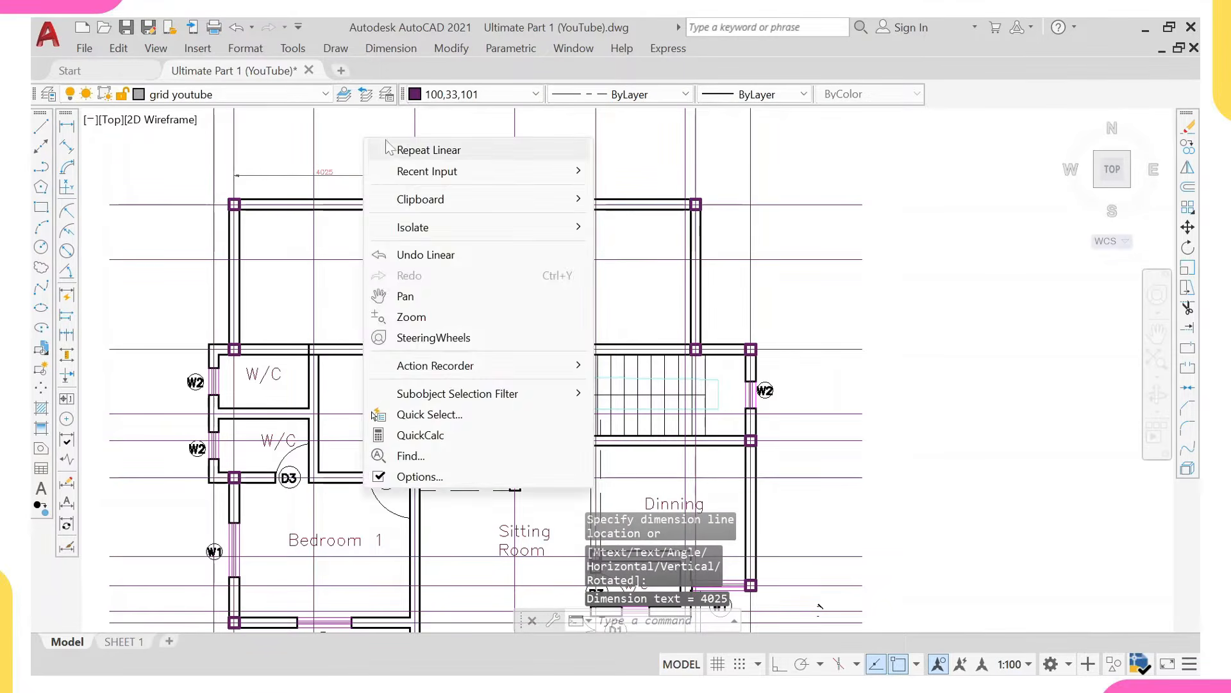
left_click(404, 149)
left_click(181, 204)
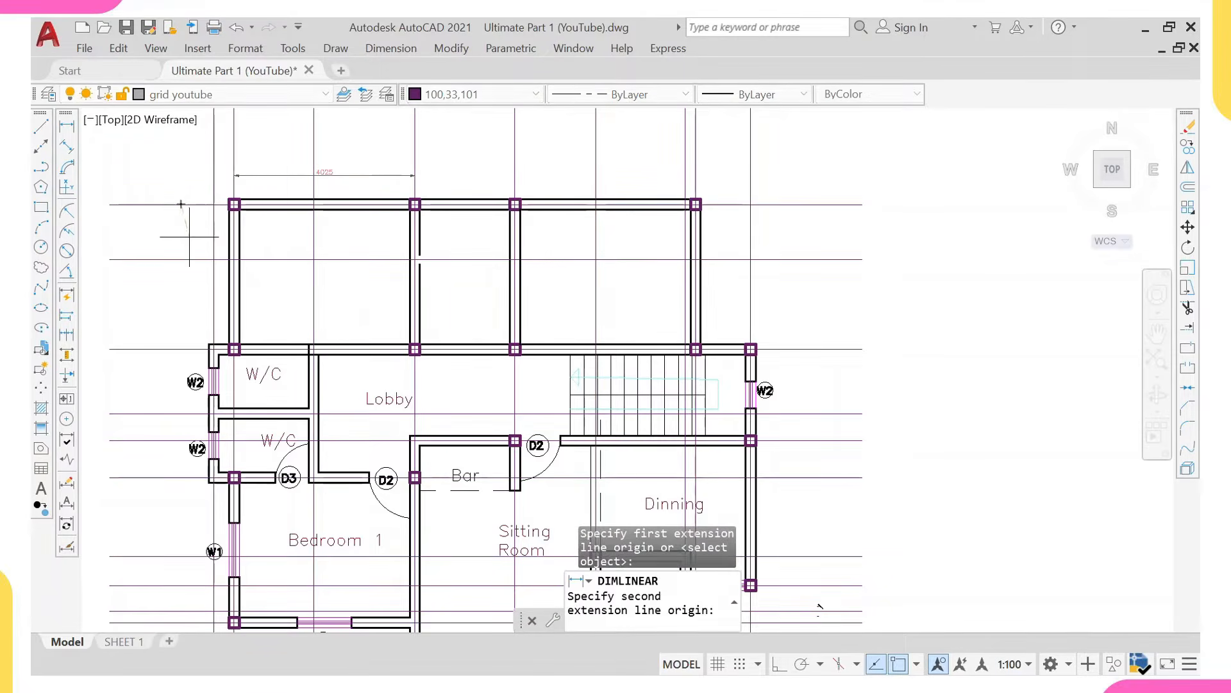
left_click(168, 350)
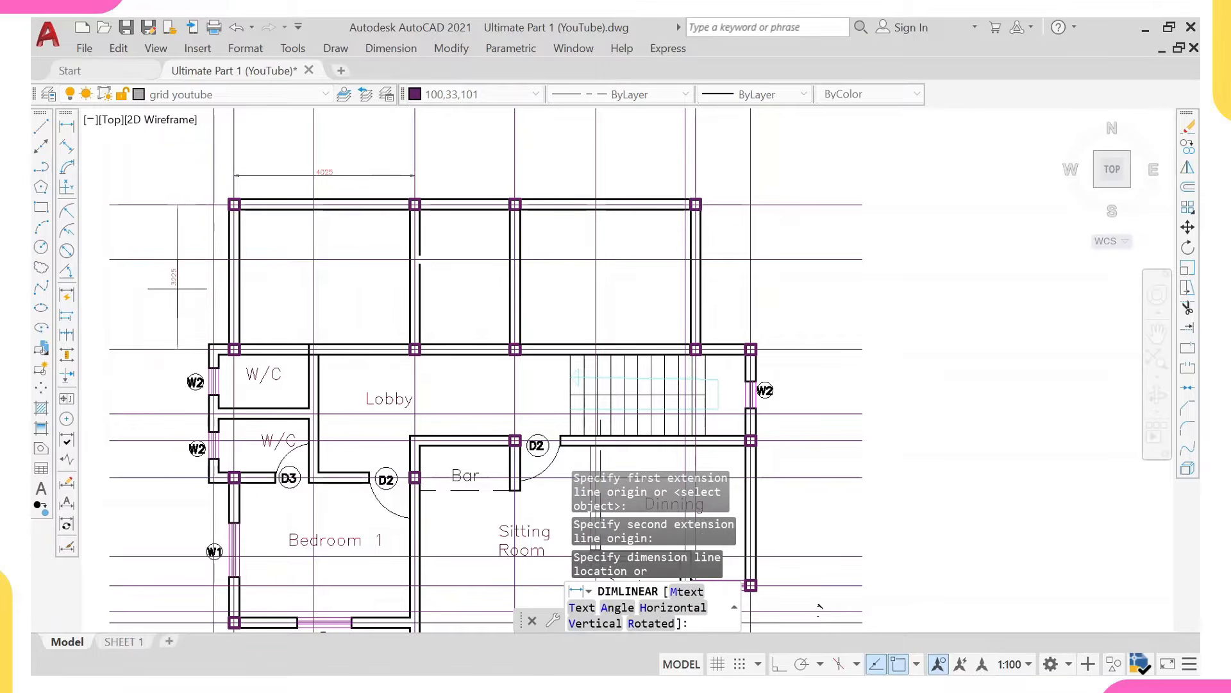
left_click(177, 288)
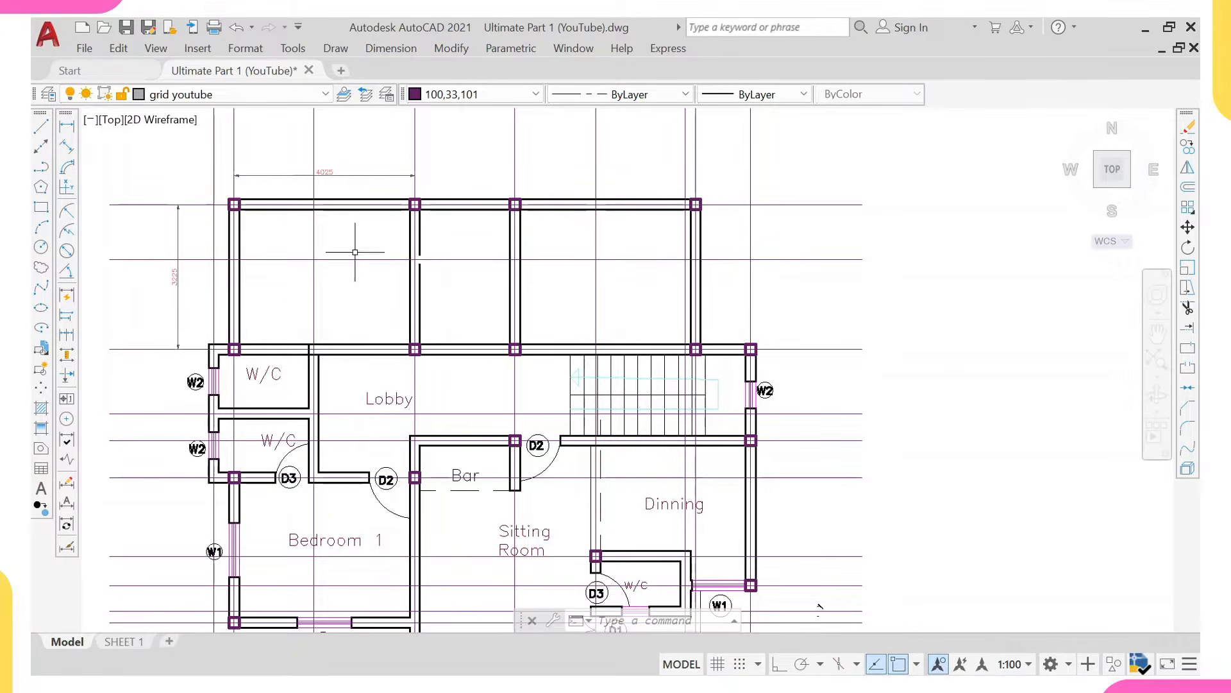
Measure the kitchen's width between its column grid lines with a trial linear dimension.
right_click(557, 172)
left_click(625, 186)
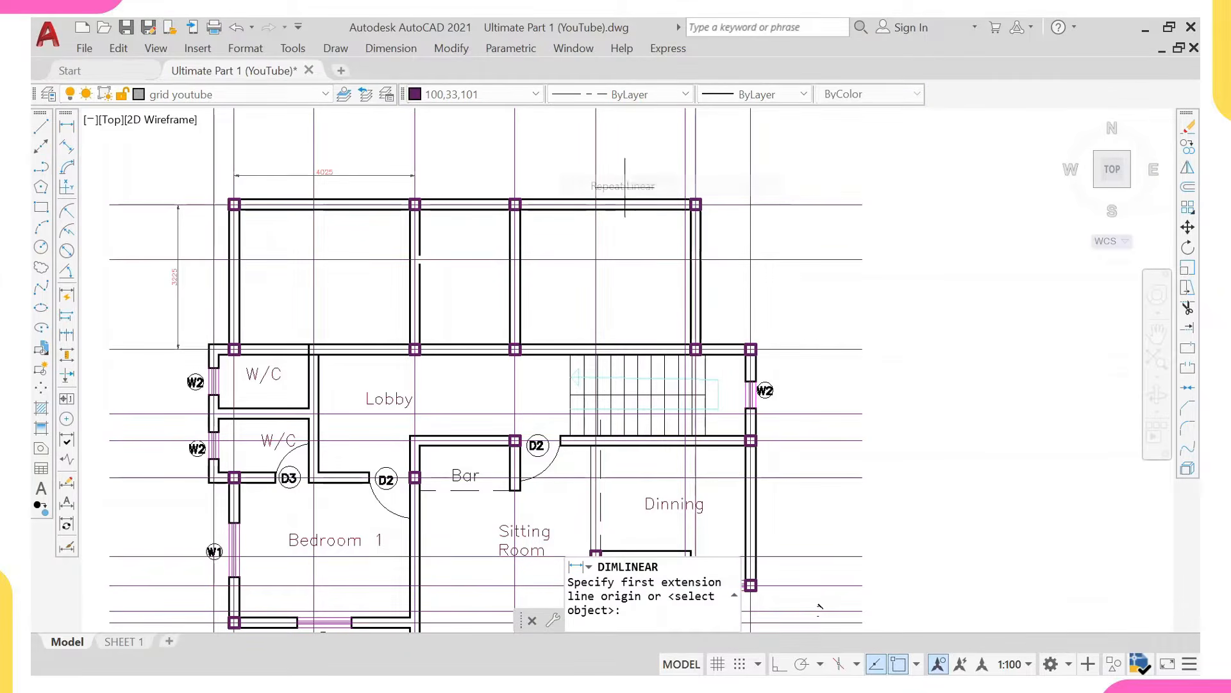
left_click(514, 174)
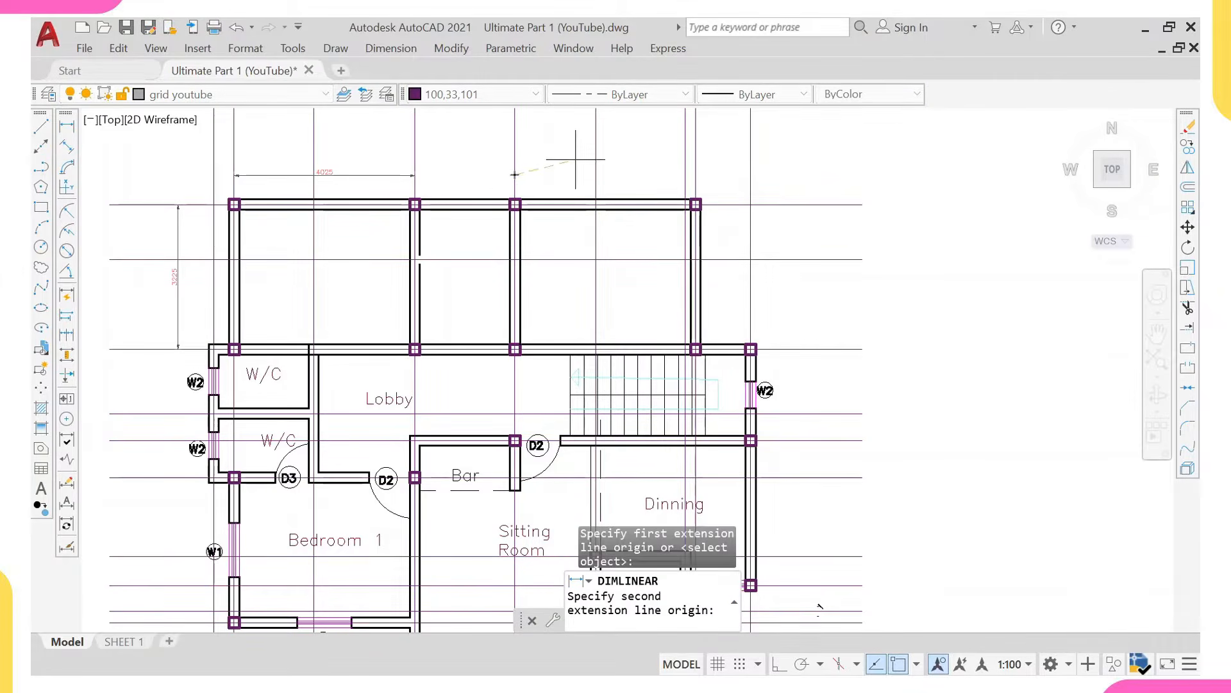
left_click(695, 175)
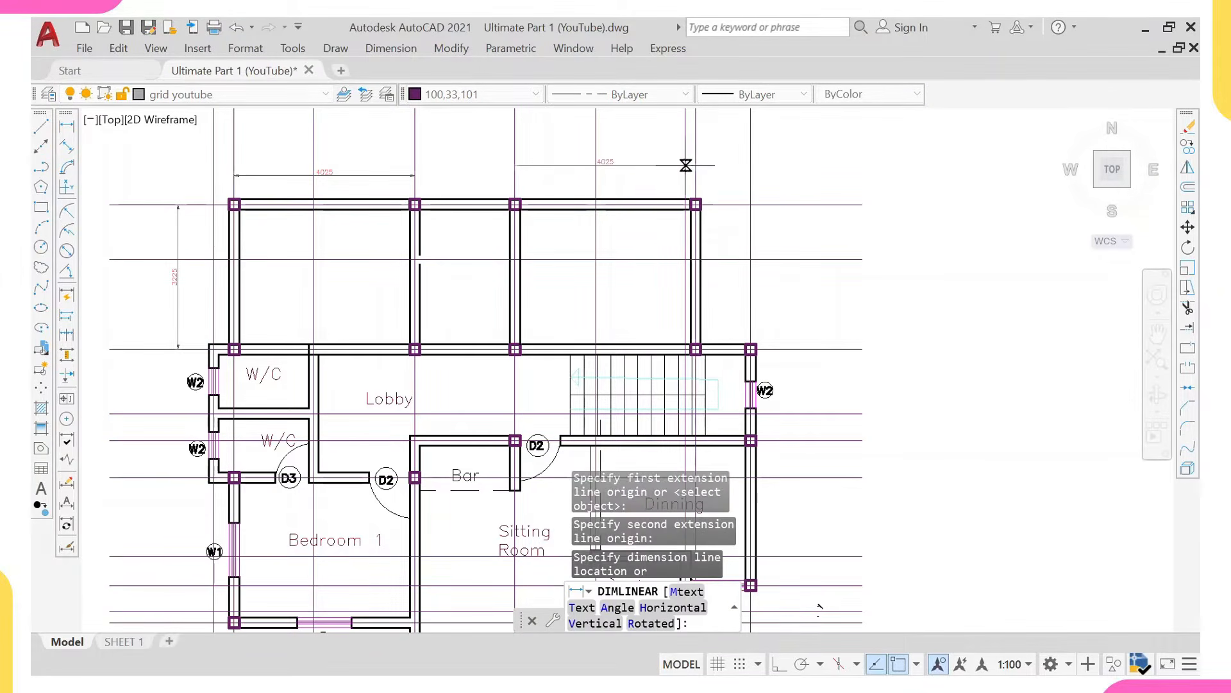
key("Escape")
Erase the width and depth dimensions of the upper-left room.
left_click(320, 174)
left_click(142, 238)
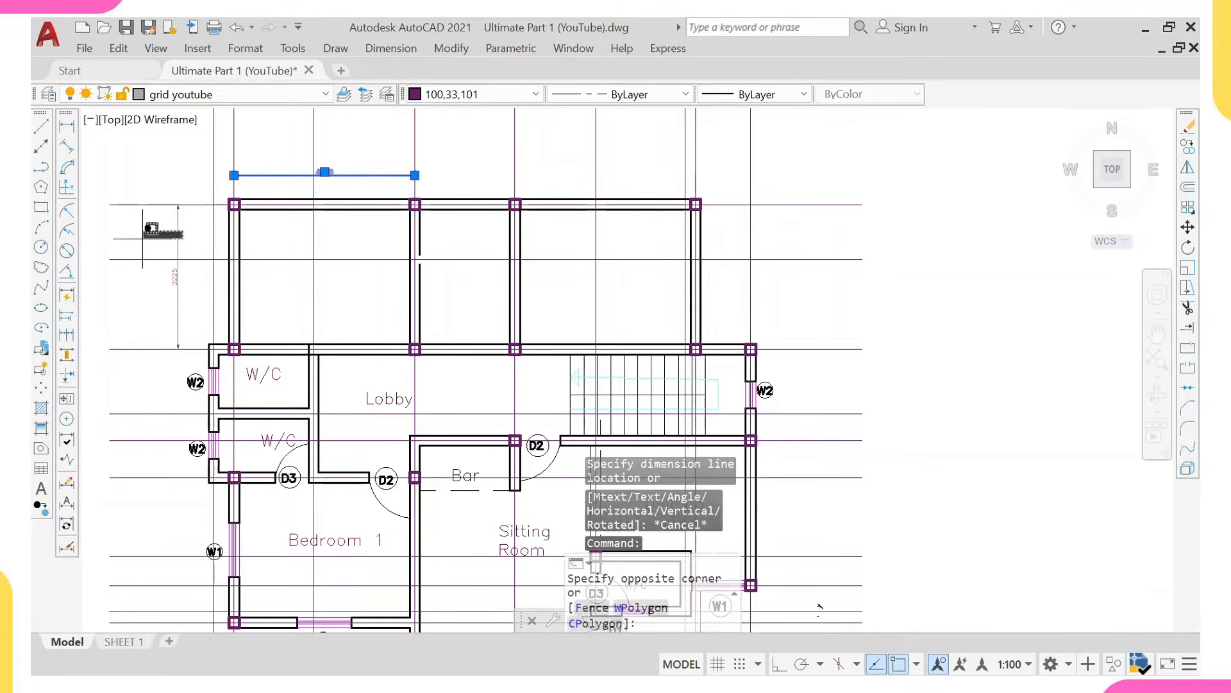
left_click(142, 241)
type("e")
key("Return")
Erase the two W/C labels, the Lobby label, the W/C's D3 door swing and the lobby-side wall lines.
middle_click_drag(263, 303, 237, 194)
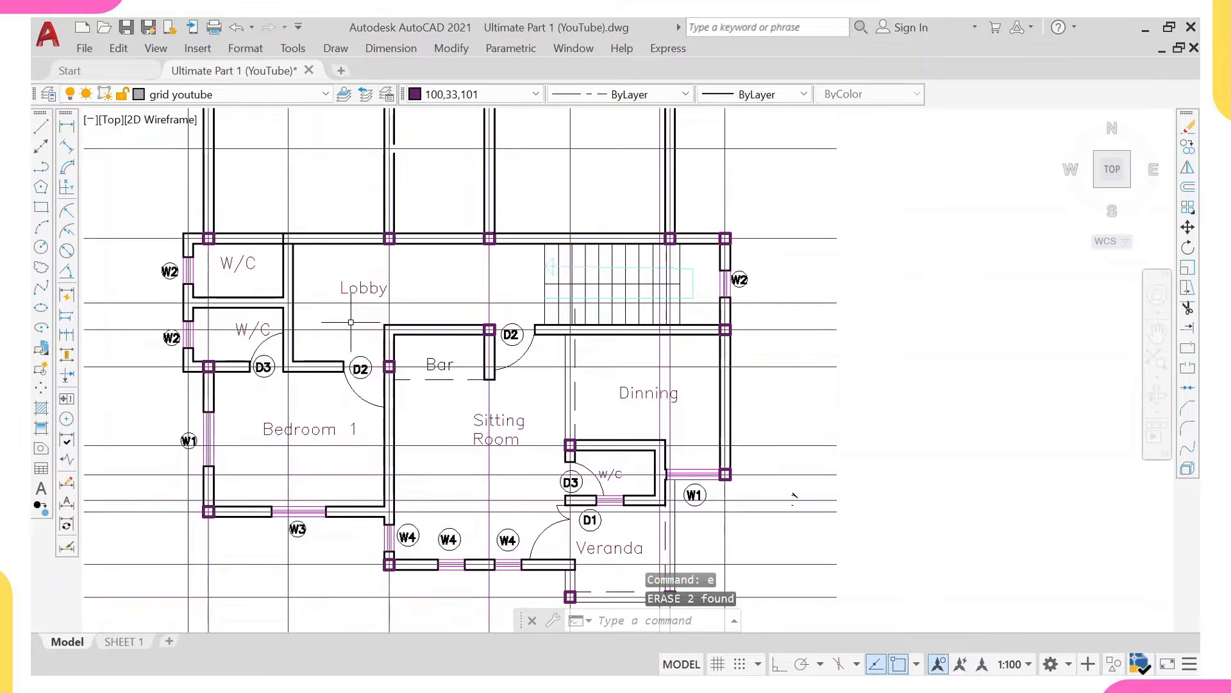
scroll(238, 276, "up", 3)
scroll(143, 208, "up", 3)
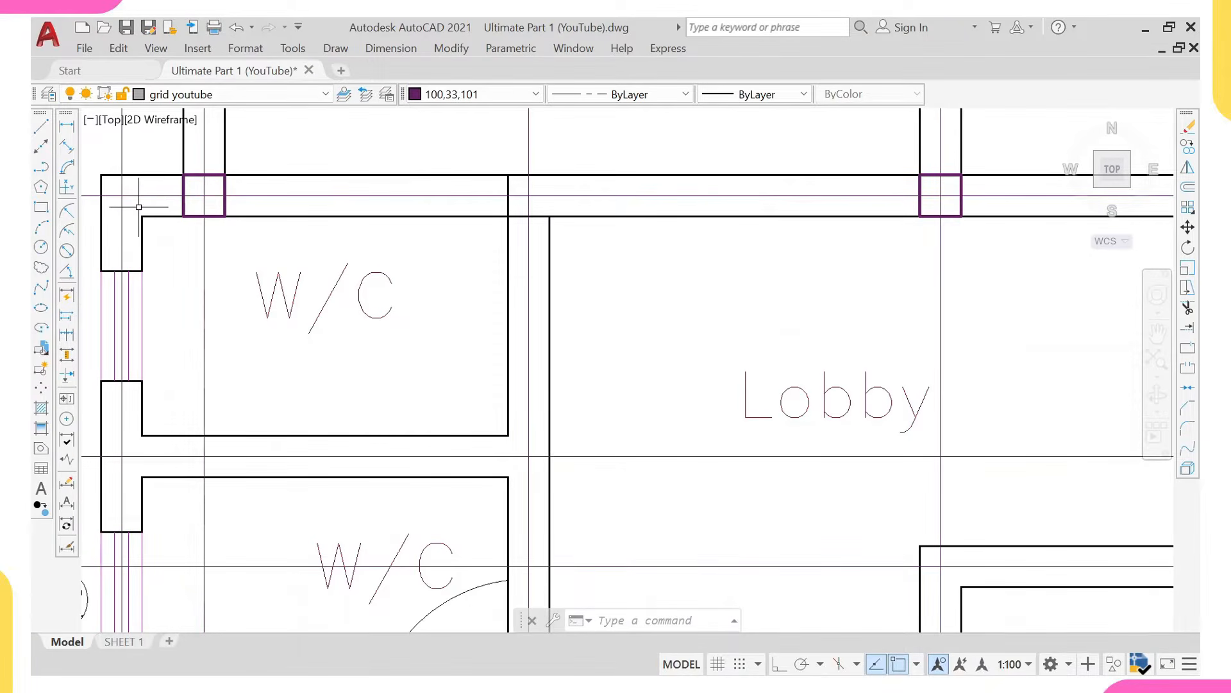
left_click(163, 207)
scroll(289, 276, "down", 4)
middle_click_drag(397, 309, 393, 261)
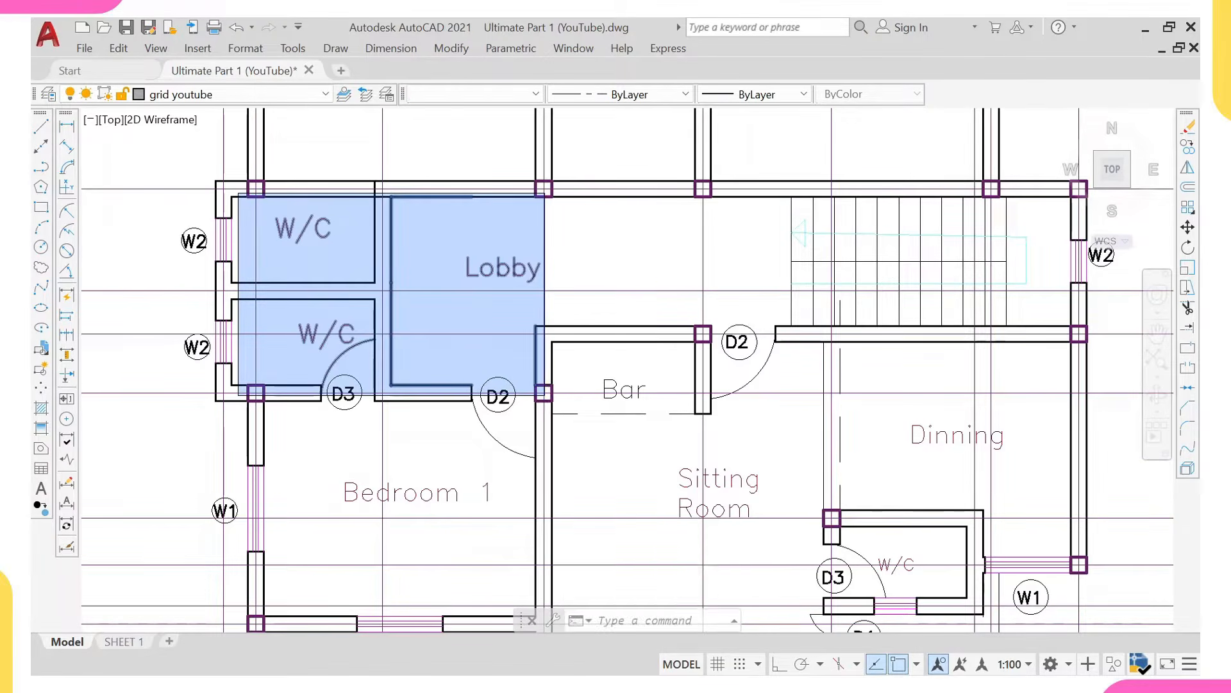
left_click(554, 385)
type("e")
key("Return")
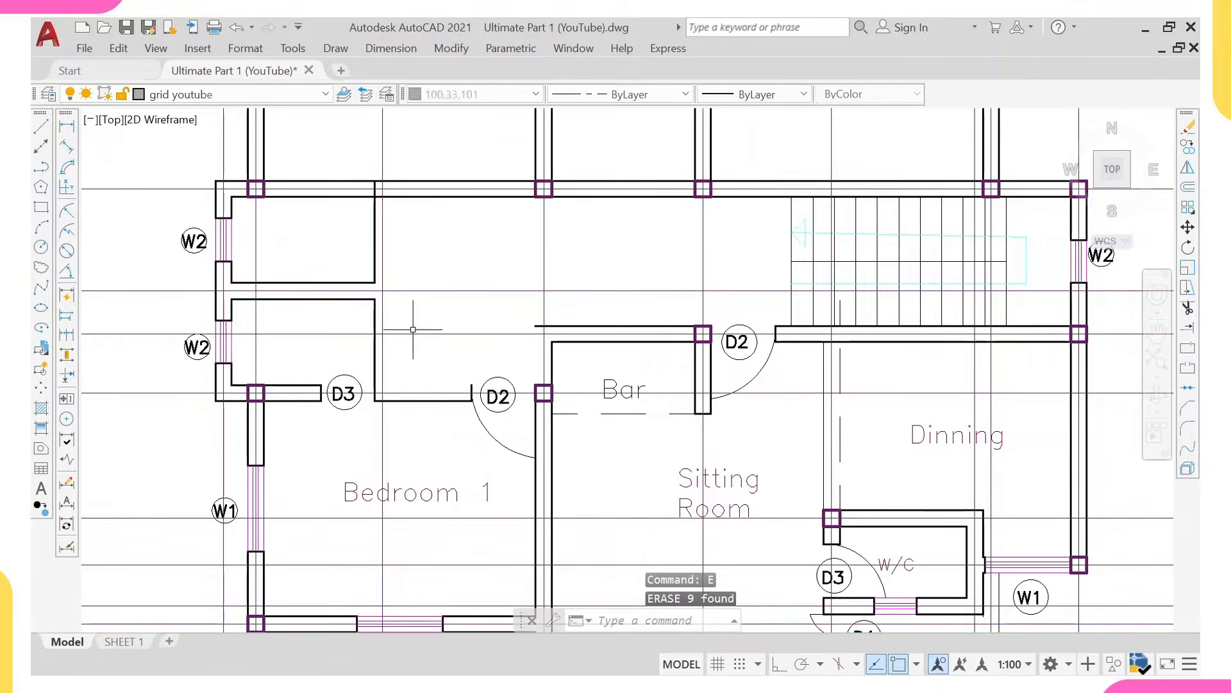
Erase the remaining W/C partition lines, Bedroom 1's D2 door tag and the wall end line beside it.
left_click(362, 299)
left_click(362, 282)
left_click(374, 269)
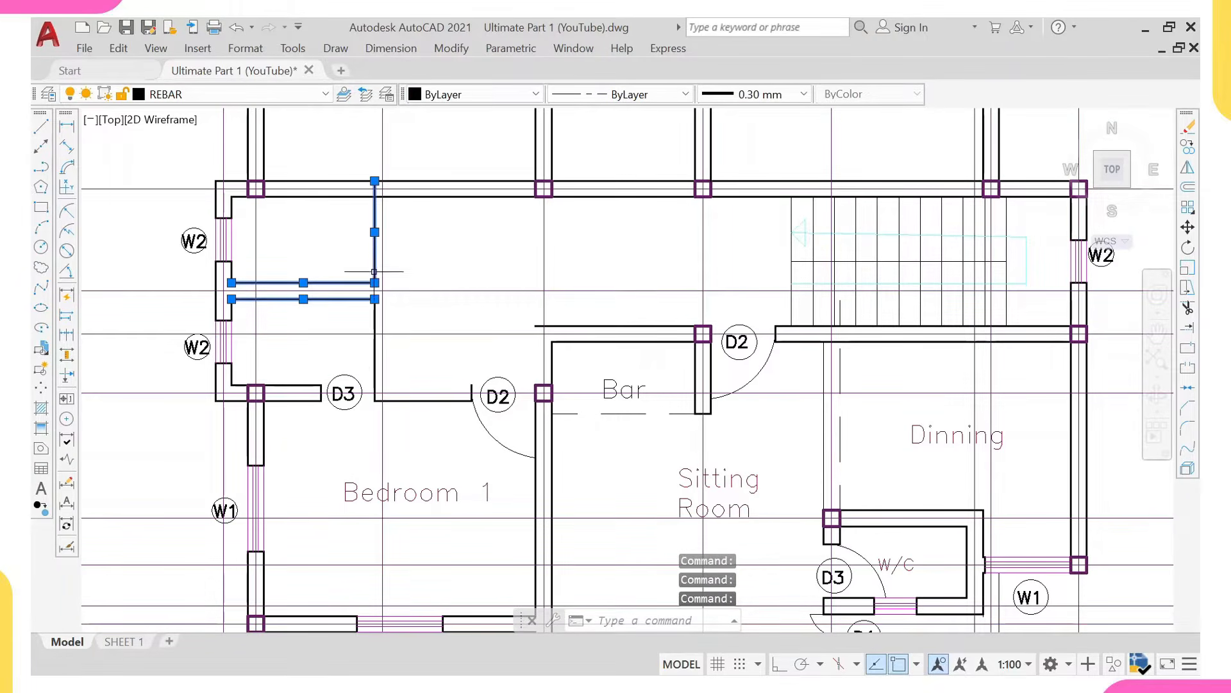
left_click(375, 350)
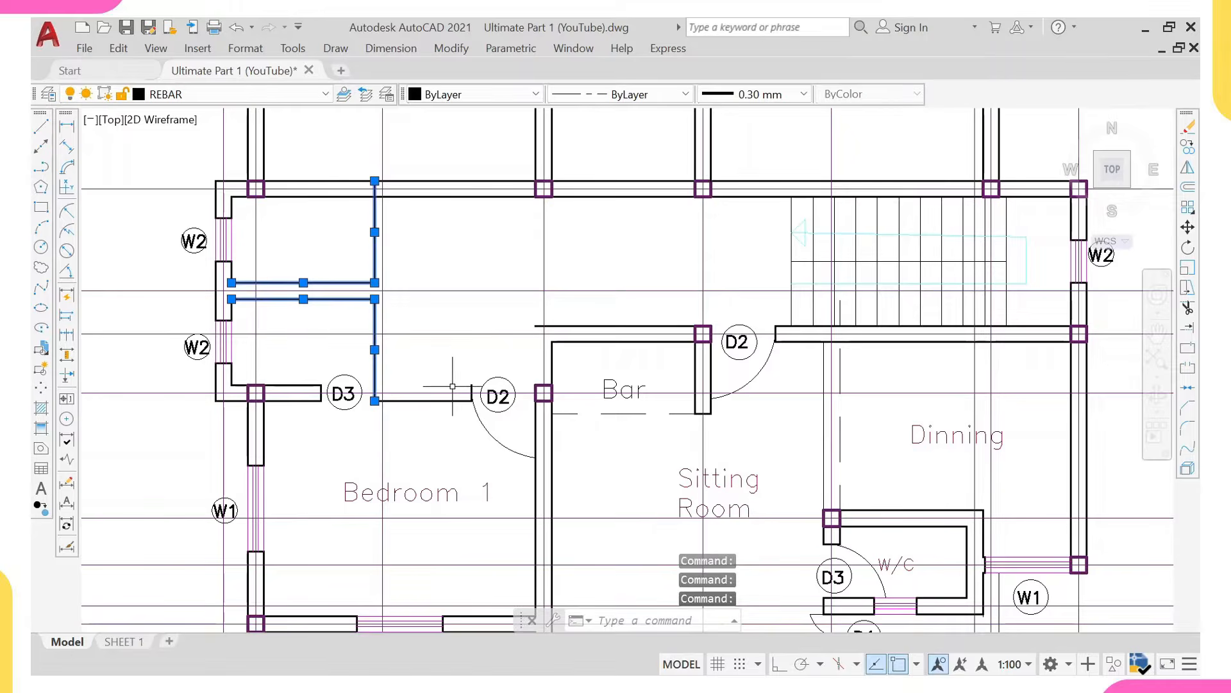
left_click(472, 381)
left_click(511, 372)
left_click(487, 390)
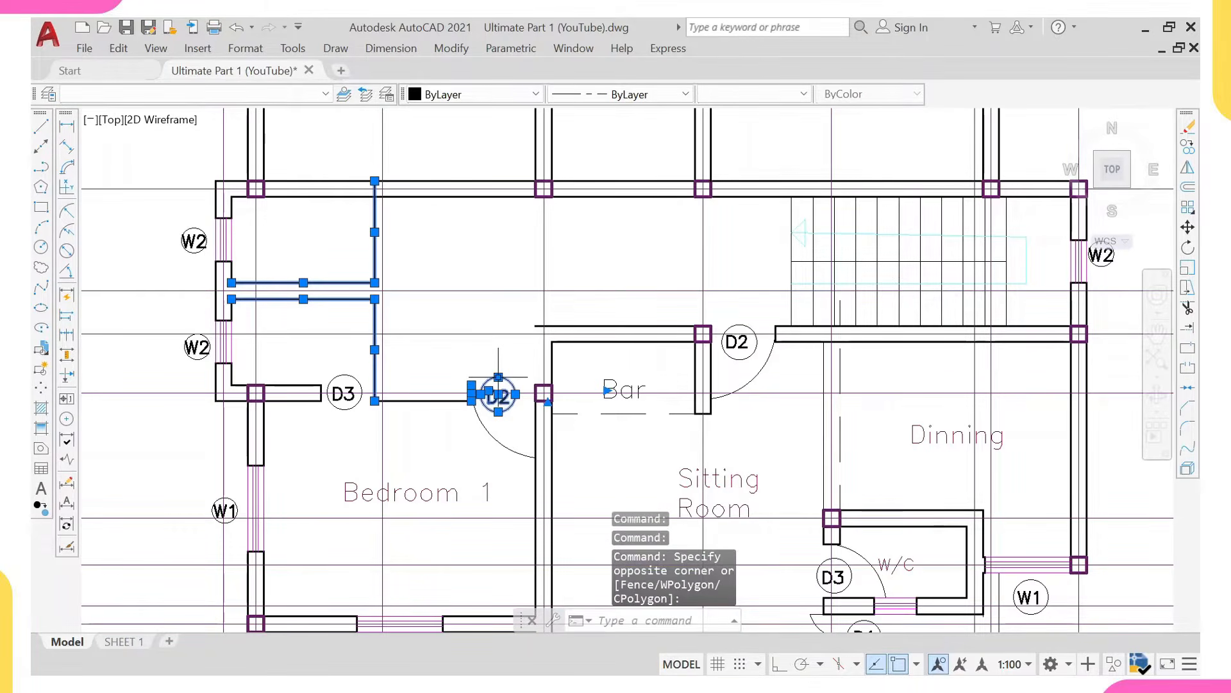
type("E")
key("Return")
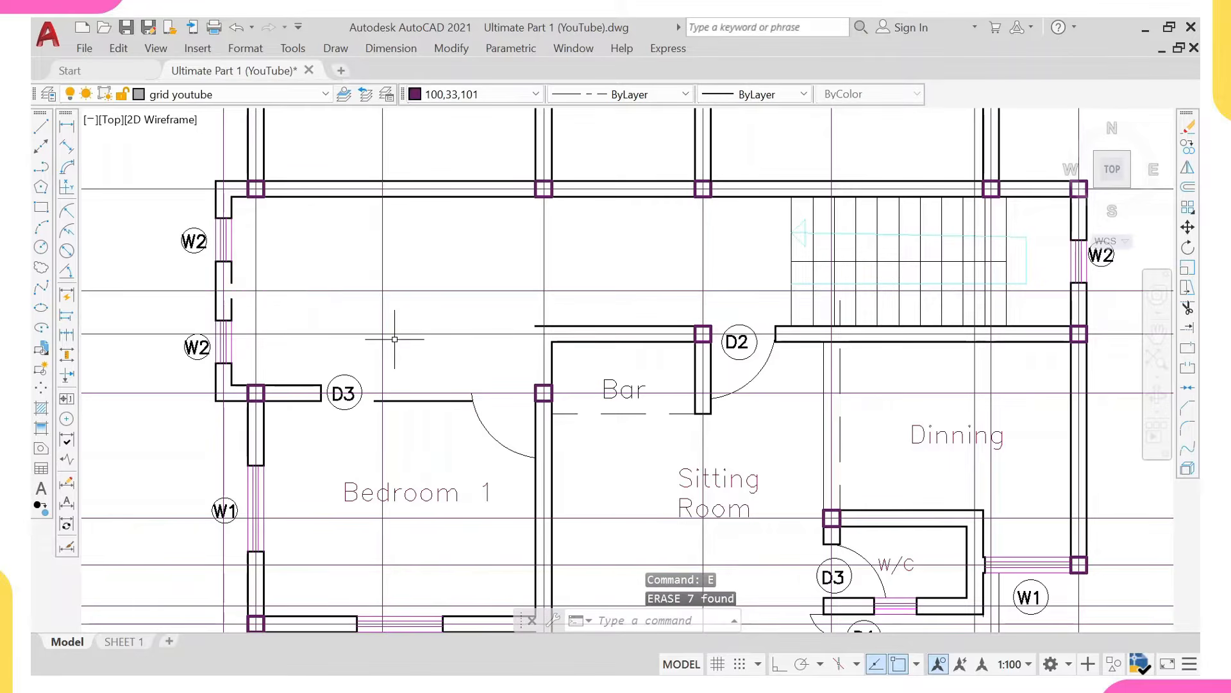
Erase the two W2 windows on the W/C outer wall, their tags and the wall piece between them.
left_click(139, 212)
left_click(319, 371)
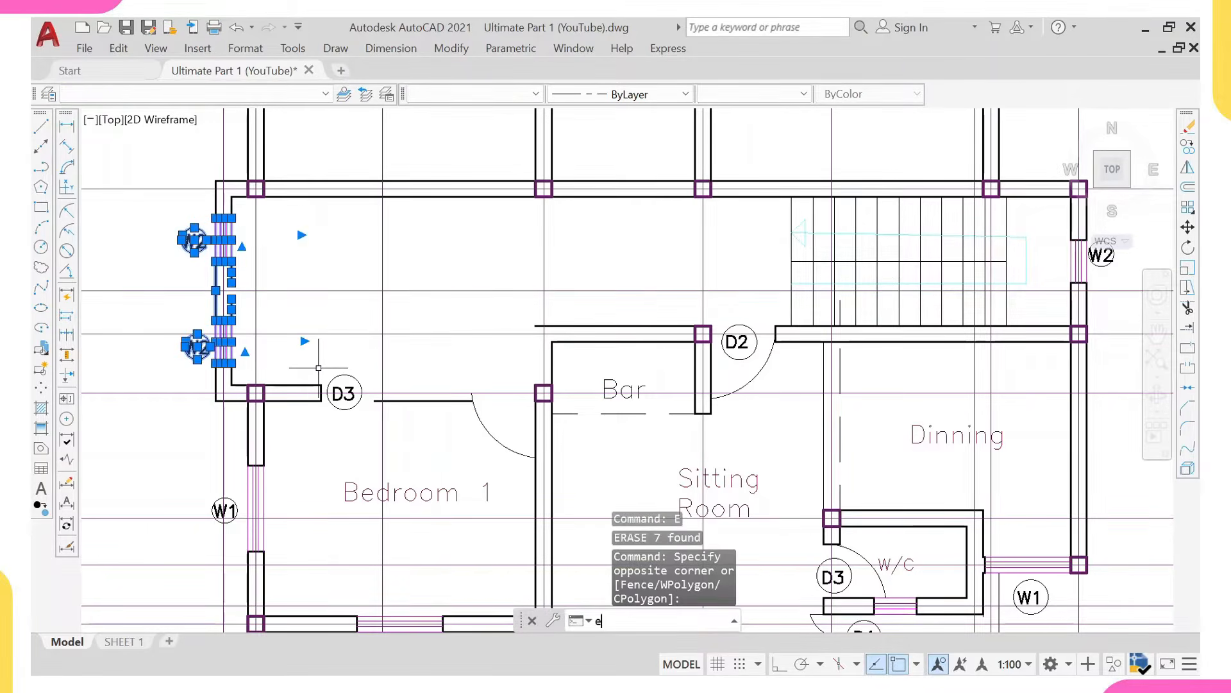
type("E")
key("Return")
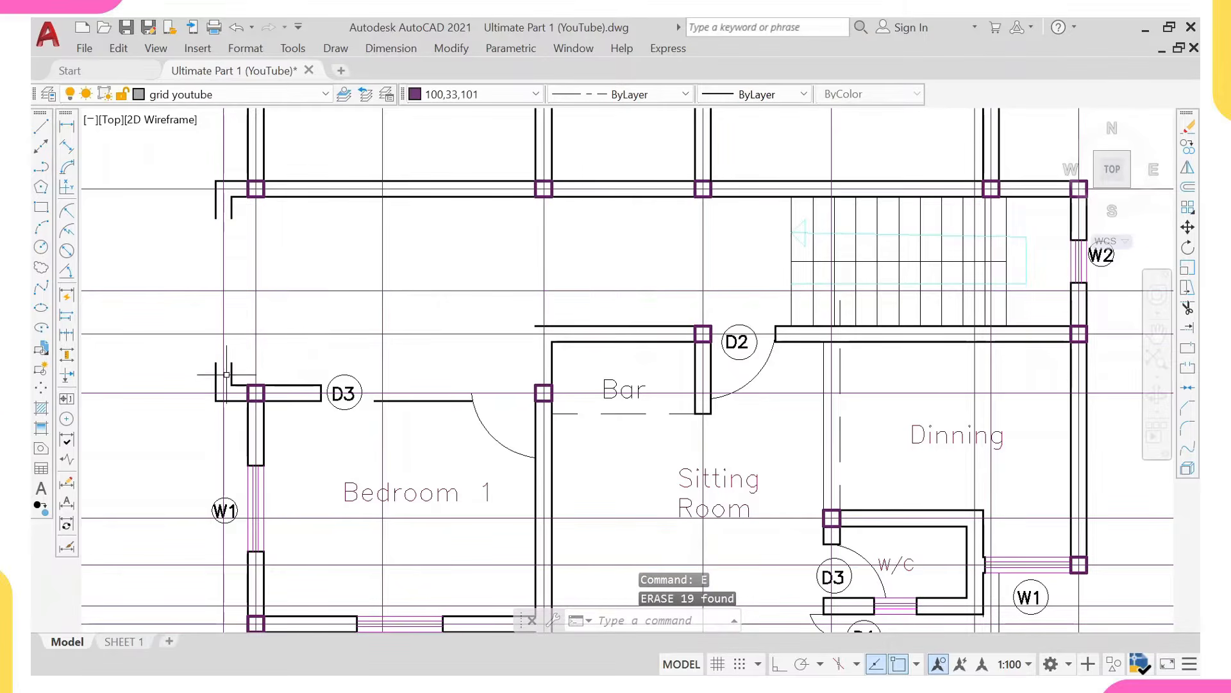
Extend both W/C outer wall lines upward across the window gap to the upper wall lines.
left_click(234, 197)
left_click(241, 179)
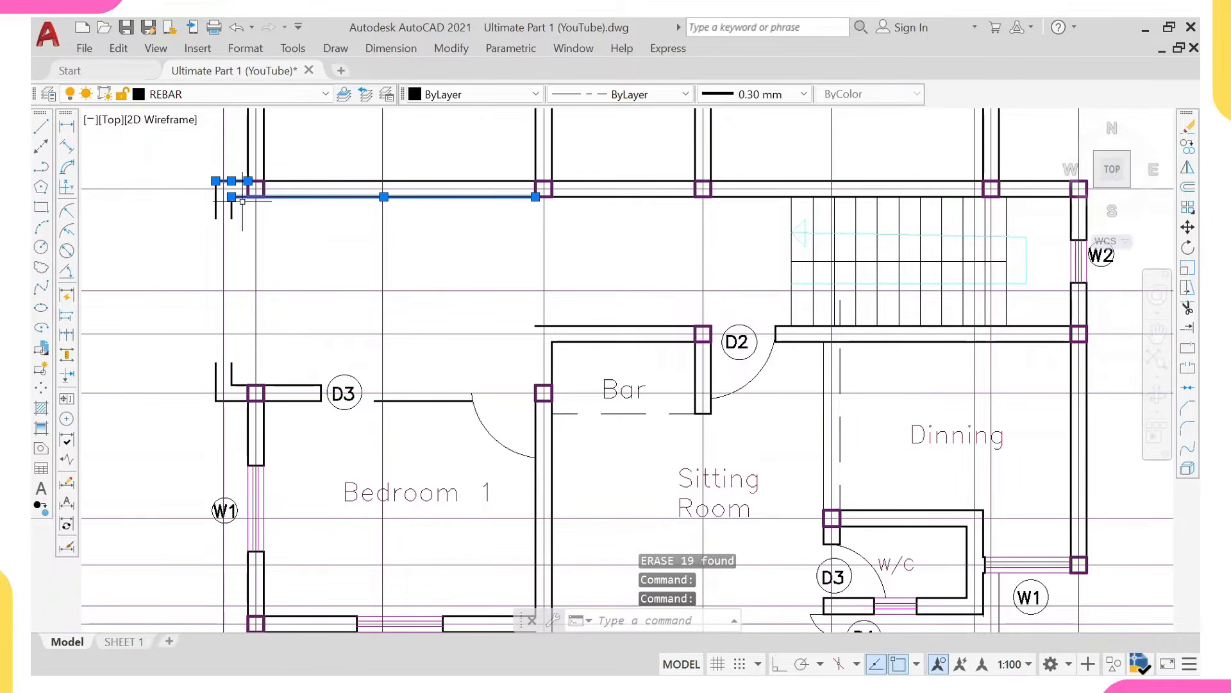
type("ex")
key("Return")
left_click(233, 402)
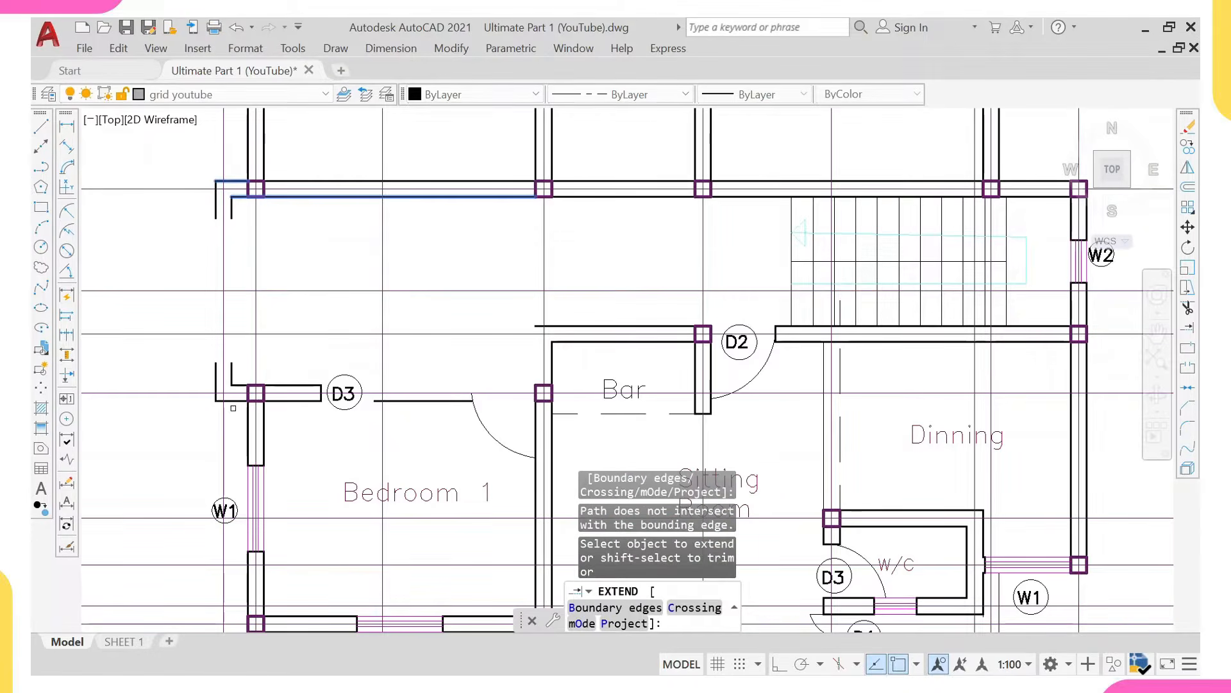
left_click(229, 377)
left_click(217, 380)
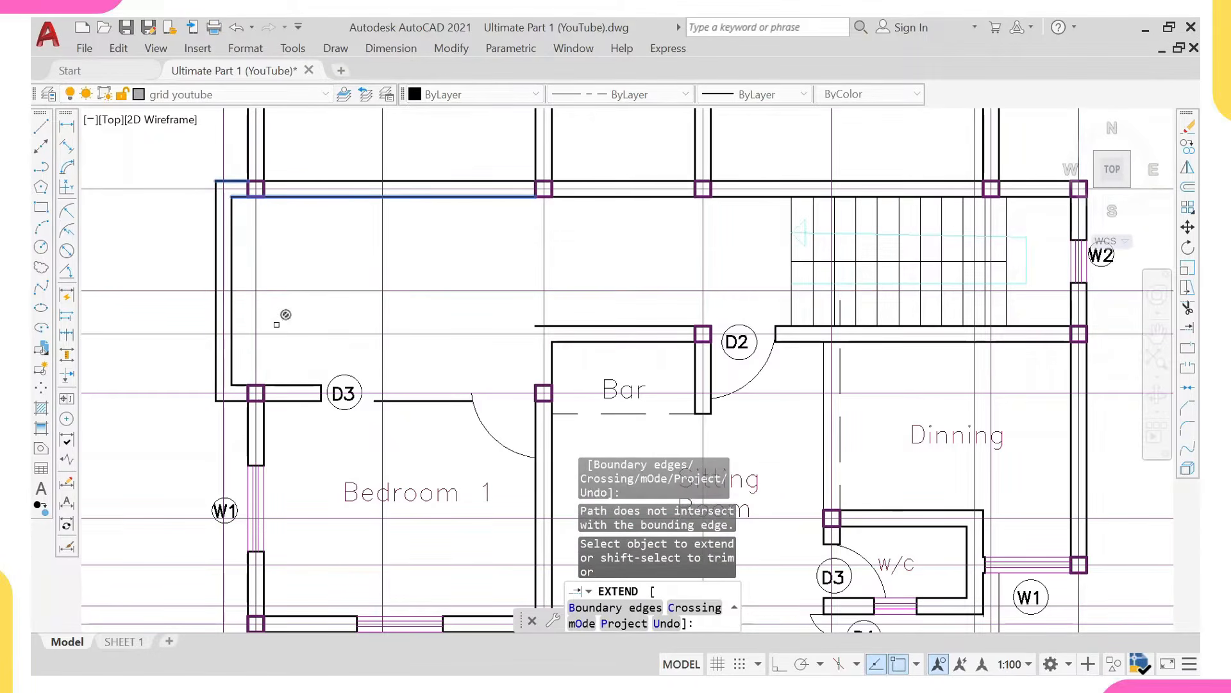
Erase Bedroom 1's D3 door tag and swing, the short wall line beside it and the adjoining wall end line.
key("Escape")
left_click(281, 349)
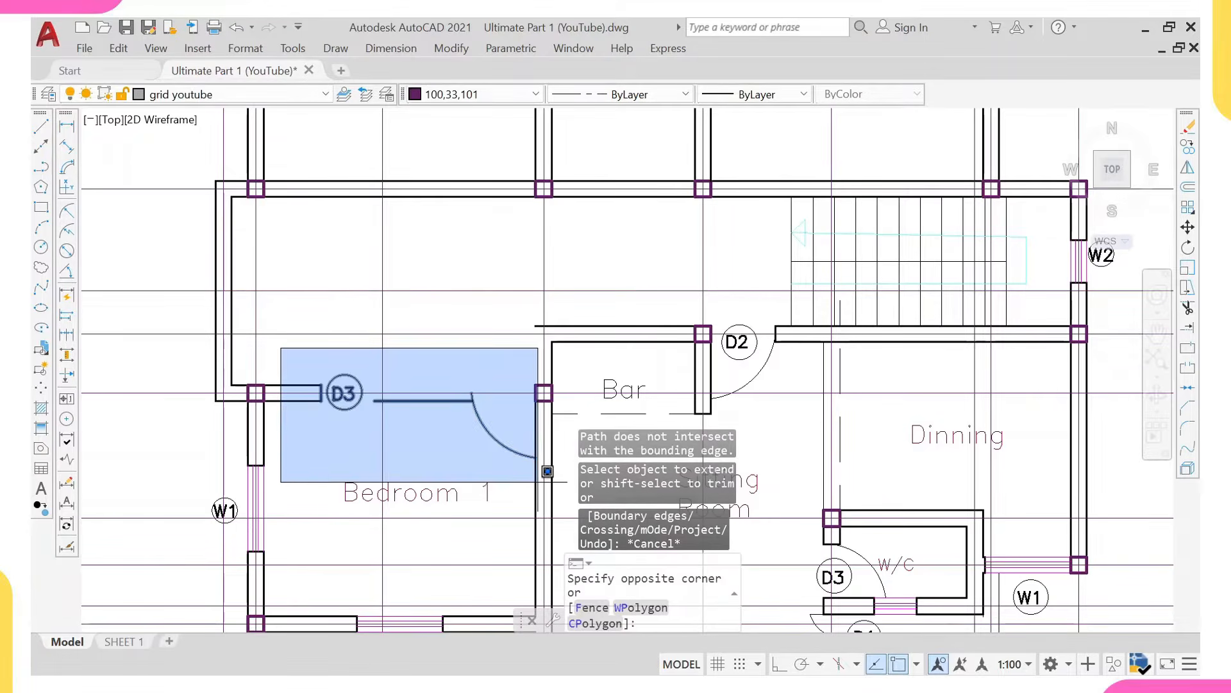
left_click(546, 508)
type("e")
key("Return")
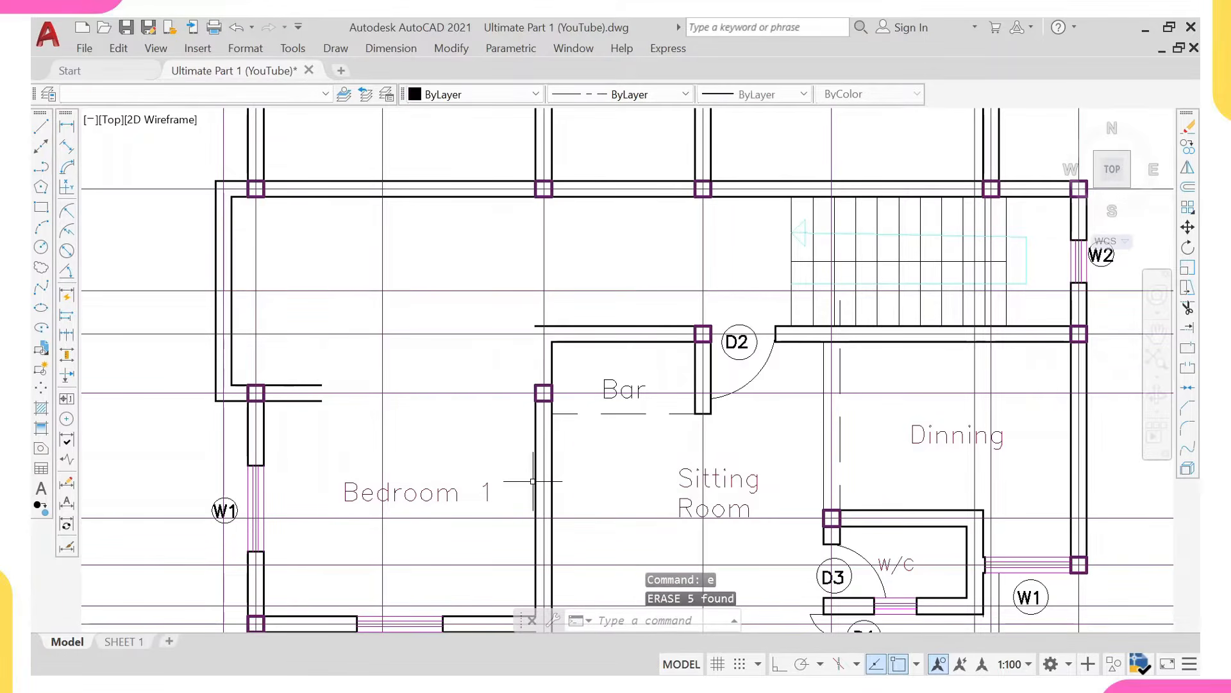
Extend both lines of Bedroom 1's upper wall across the door gap to the column beside the Bar.
left_click(546, 397)
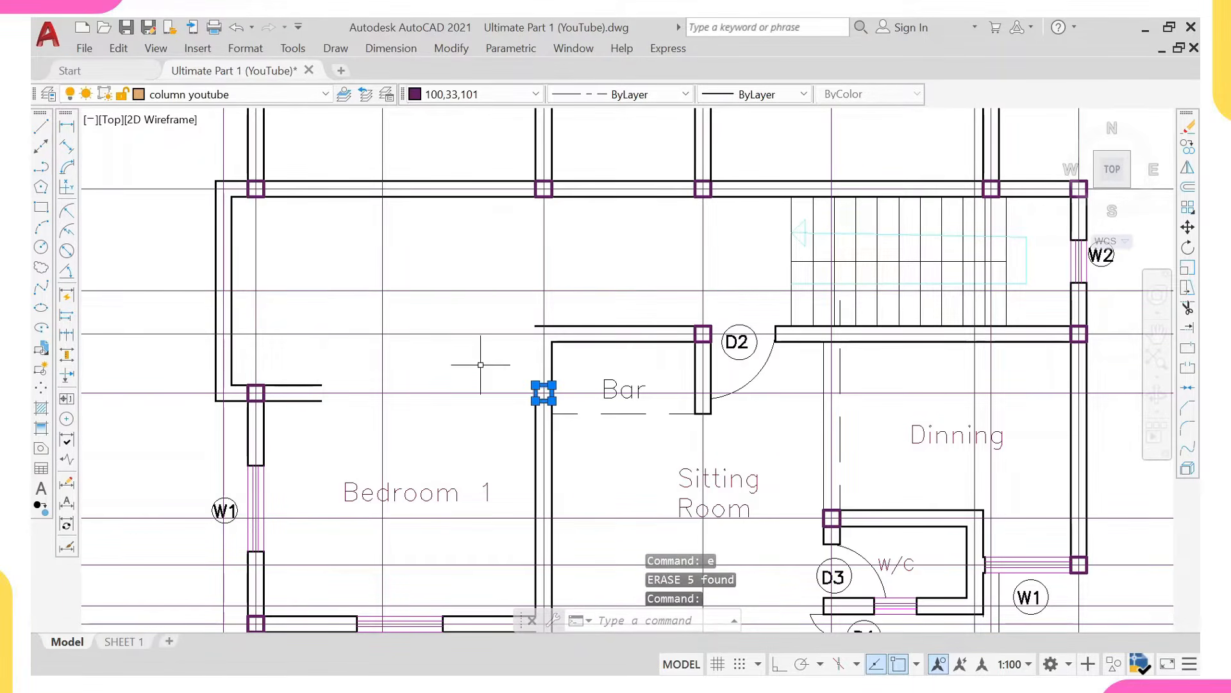
type("ex")
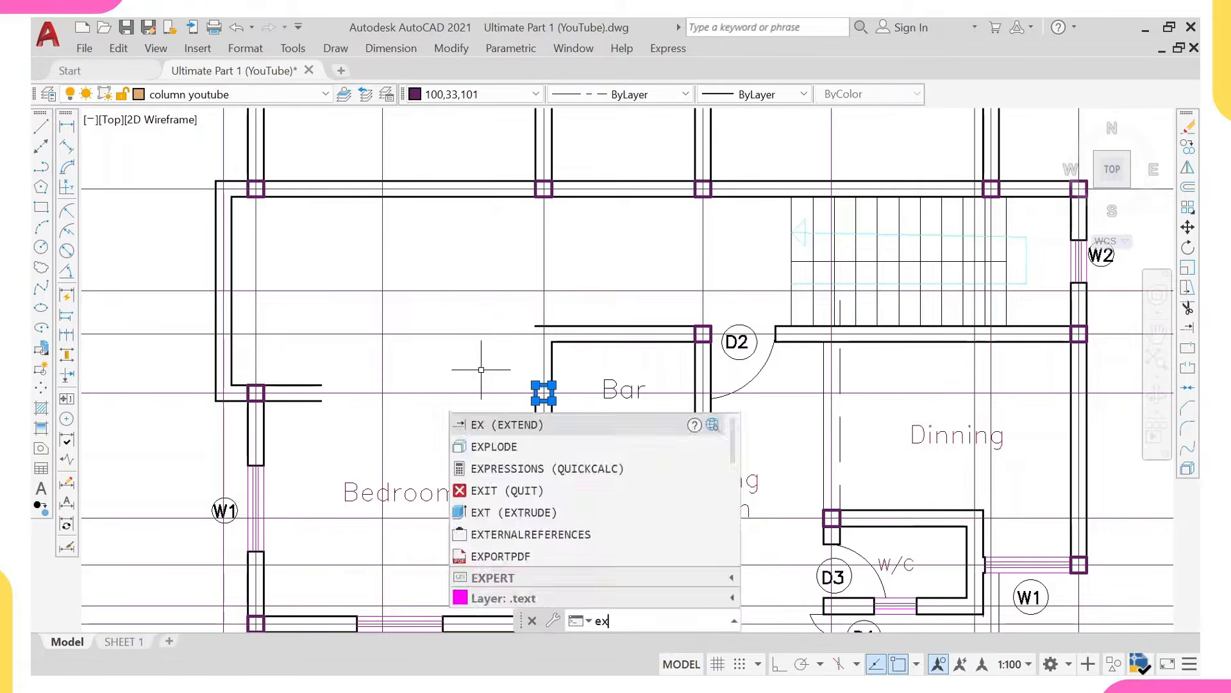
key("Return")
left_click(310, 399)
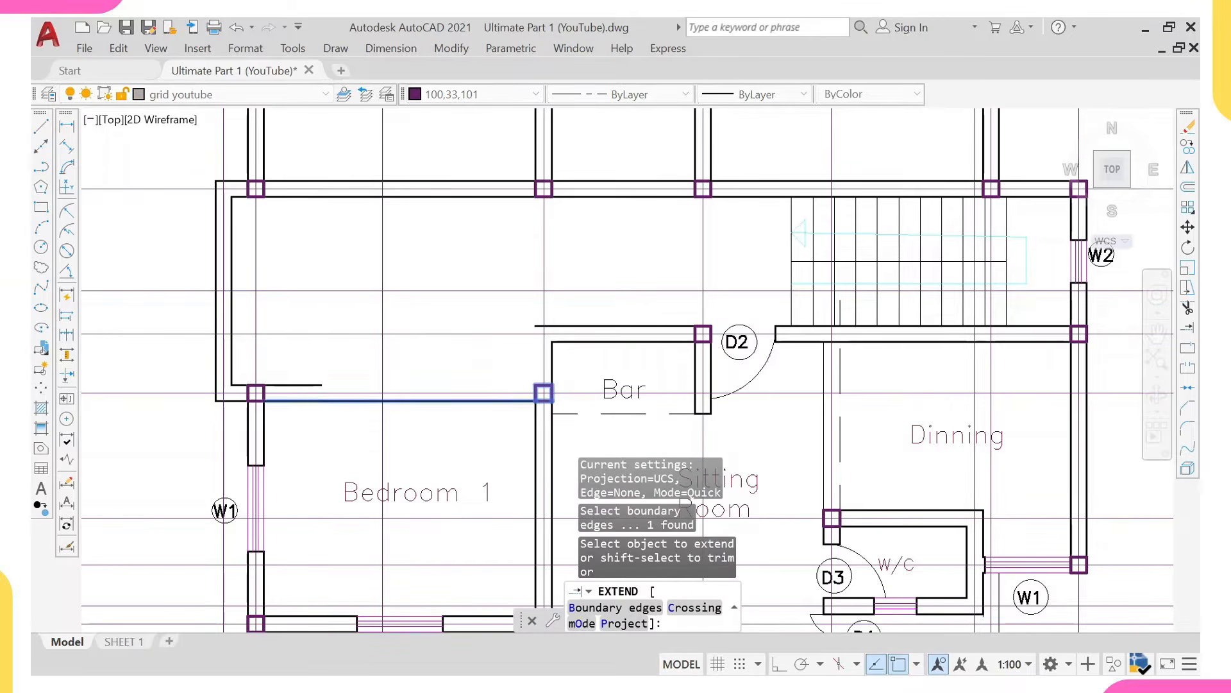
left_click(308, 386)
key("Escape")
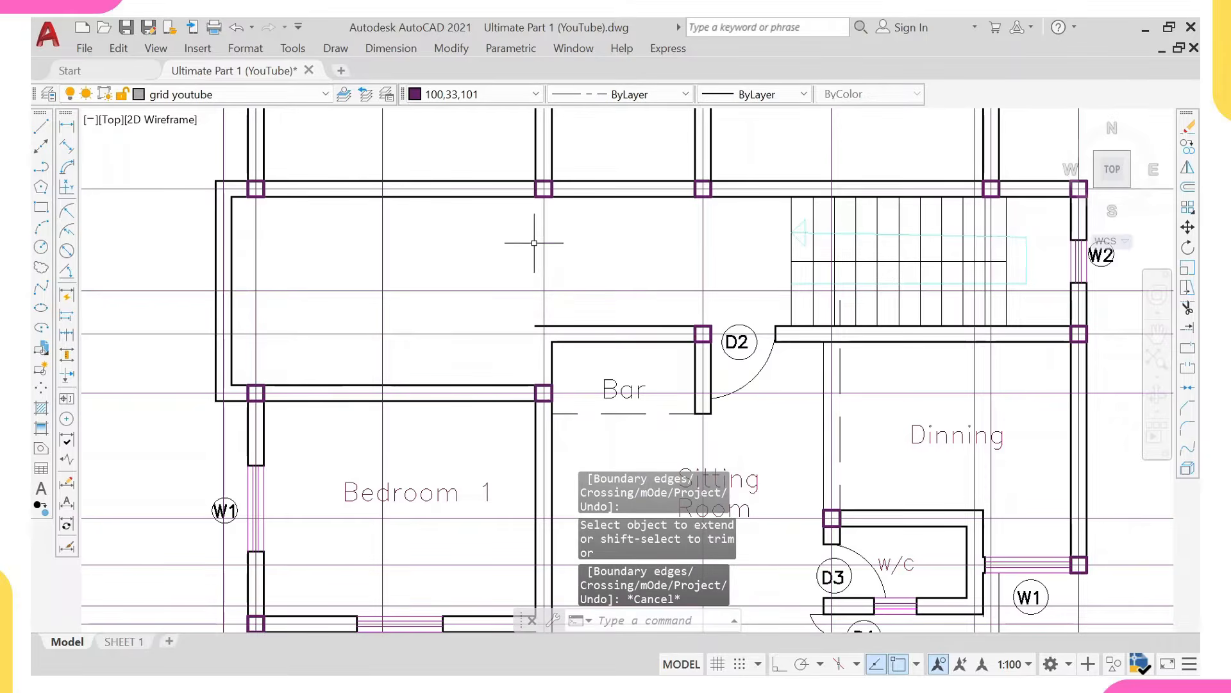
Extend both vertical wall lines from the upper rooms down to the column at Bedroom 1's upper inner corner.
left_click(538, 384)
type("ex")
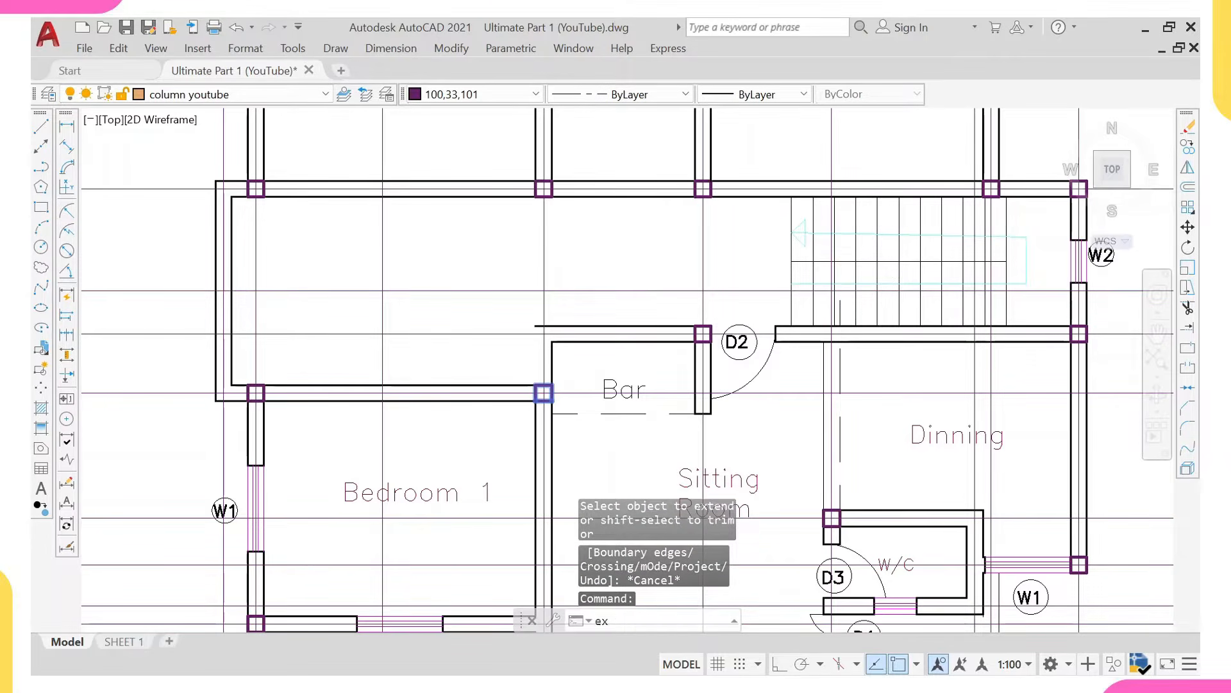
key("Return")
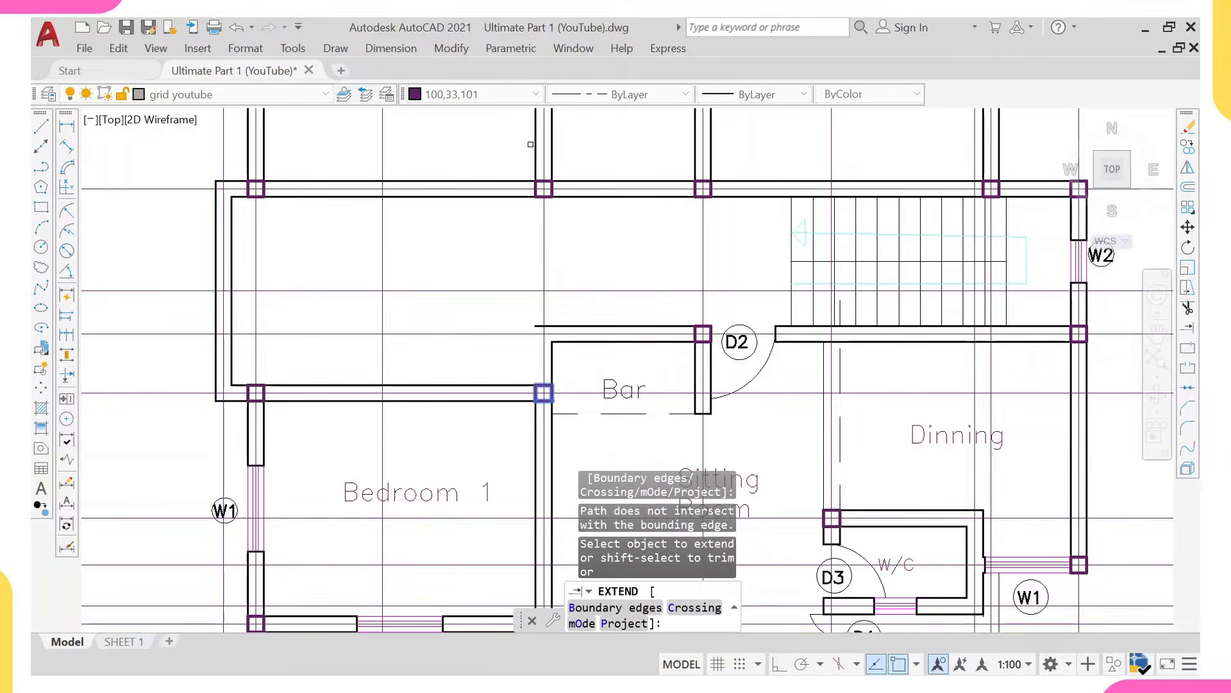
left_click(536, 146)
left_click(552, 161)
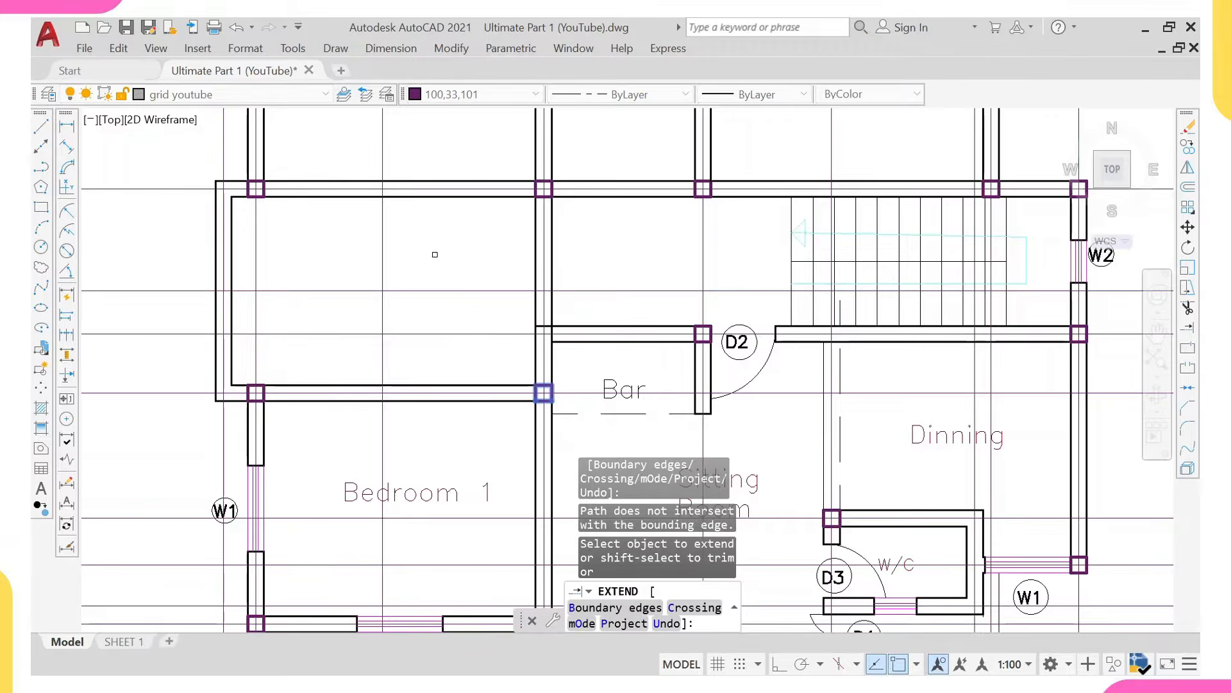
scroll(435, 254, "down", 4)
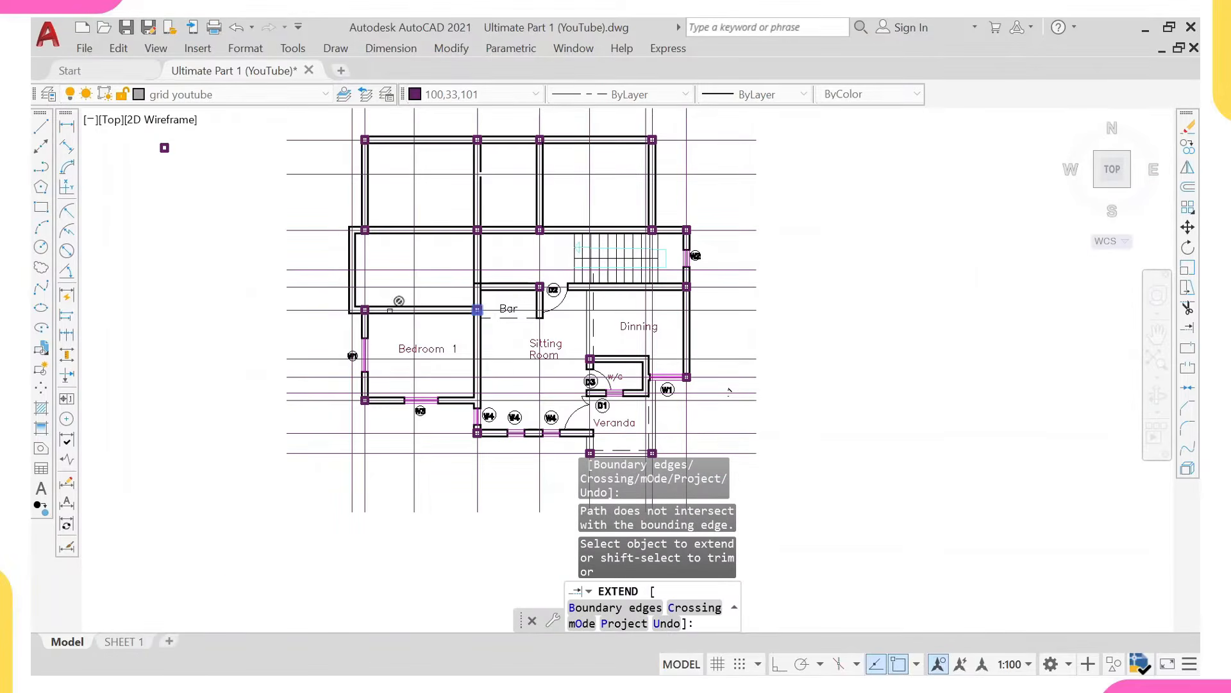
key("Escape")
Place a vertical linear dimension between the inner wall faces of the room above Bedroom 1.
scroll(381, 285, "up", 4)
middle_click_drag(372, 290, 356, 332)
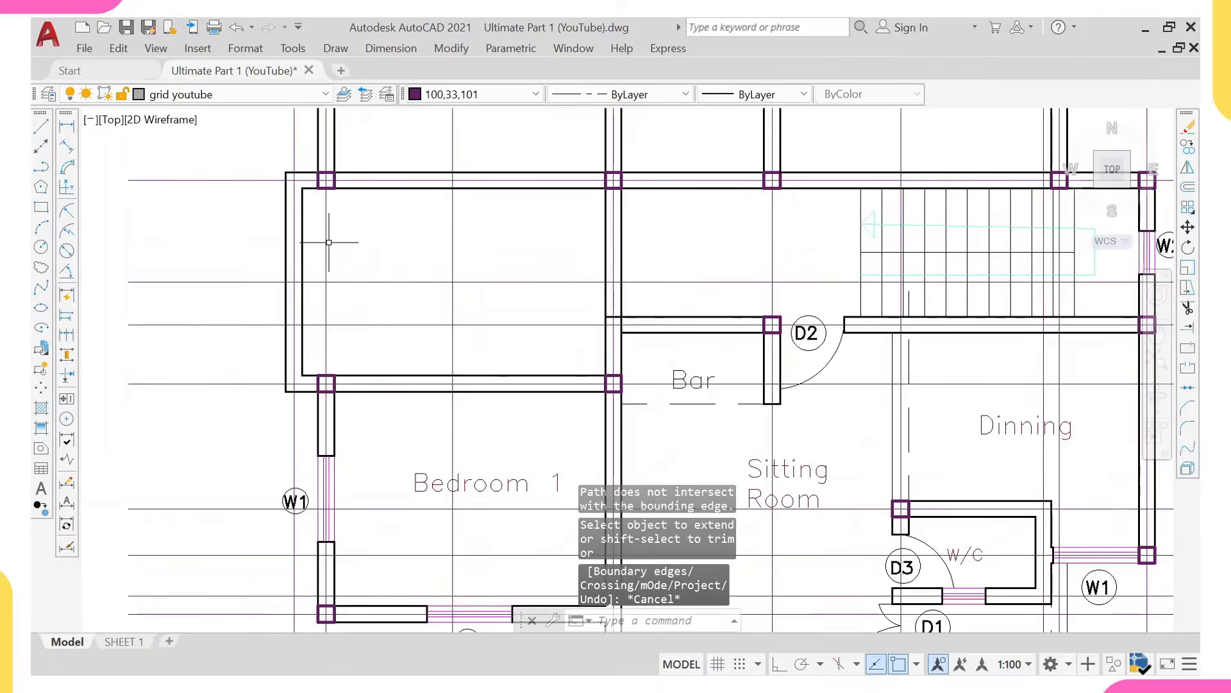
left_click(69, 126)
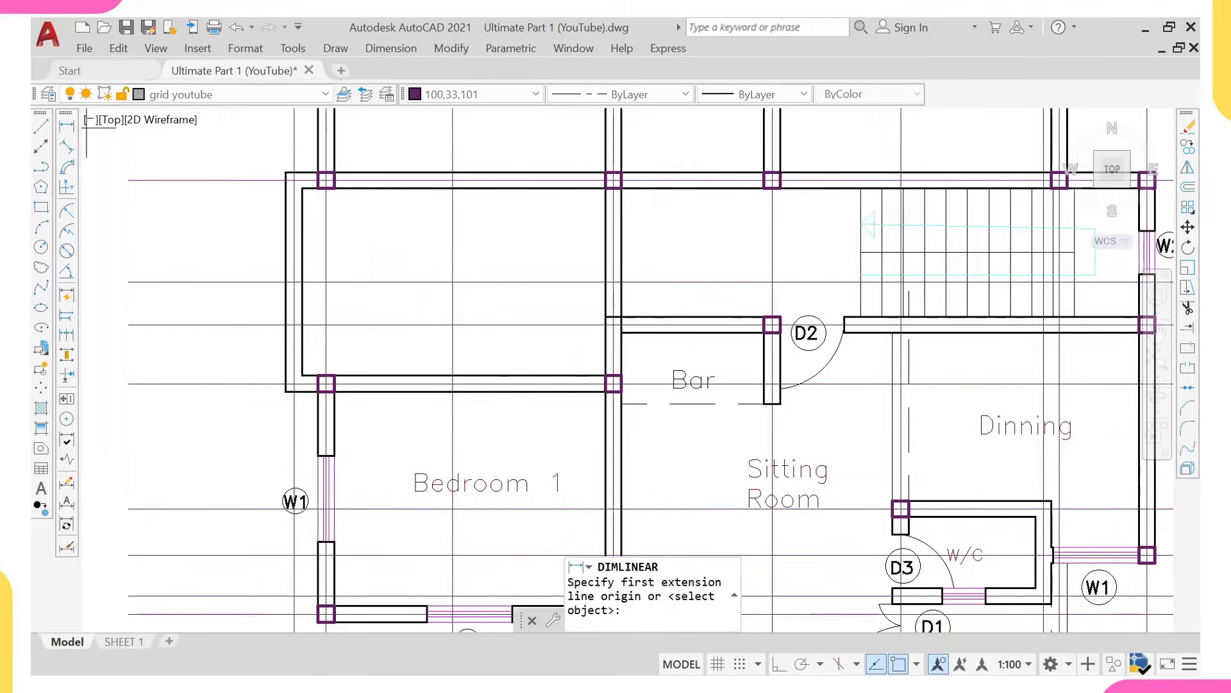
left_click(302, 188)
left_click(301, 375)
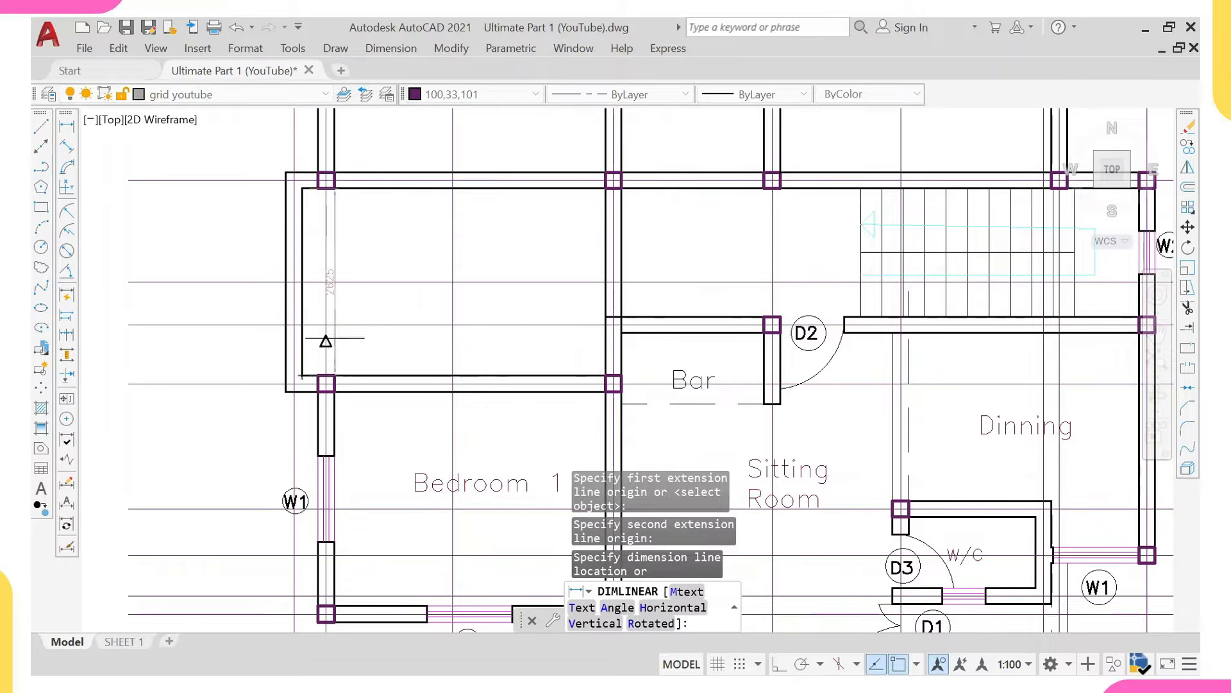
left_click(355, 315)
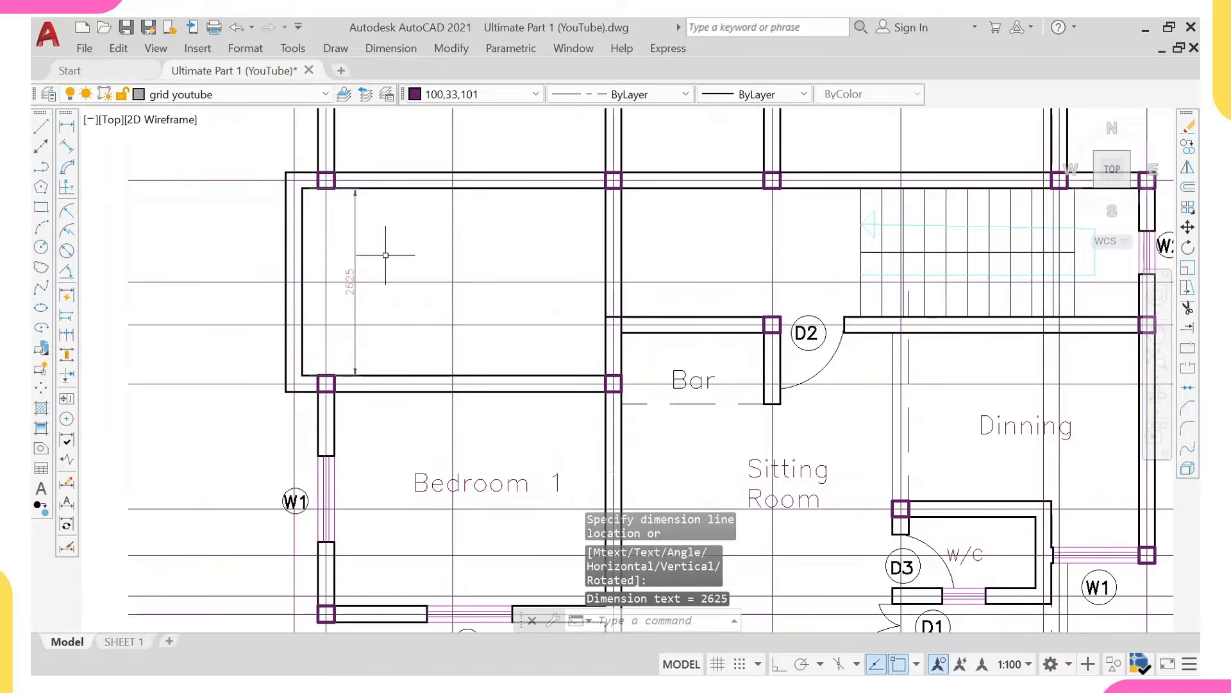
Measure the width of the room above Bedroom 1 with a linear dimension, cancelling it before placement.
right_click(378, 248)
left_click(417, 261)
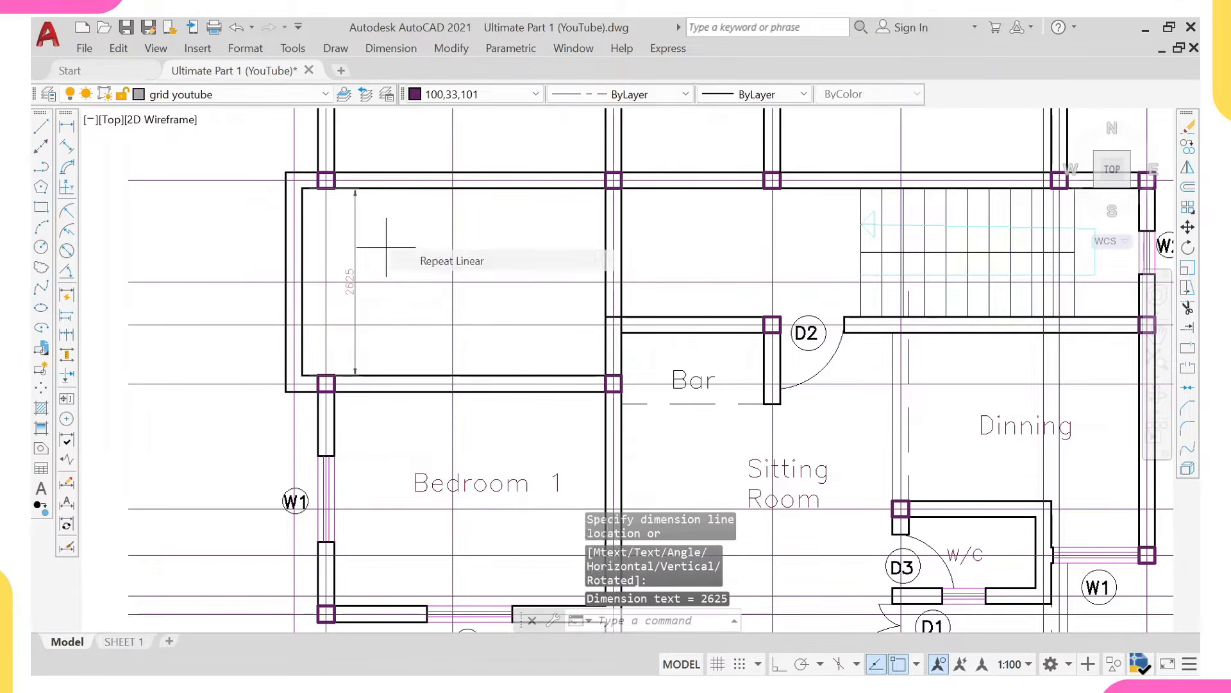
left_click(302, 187)
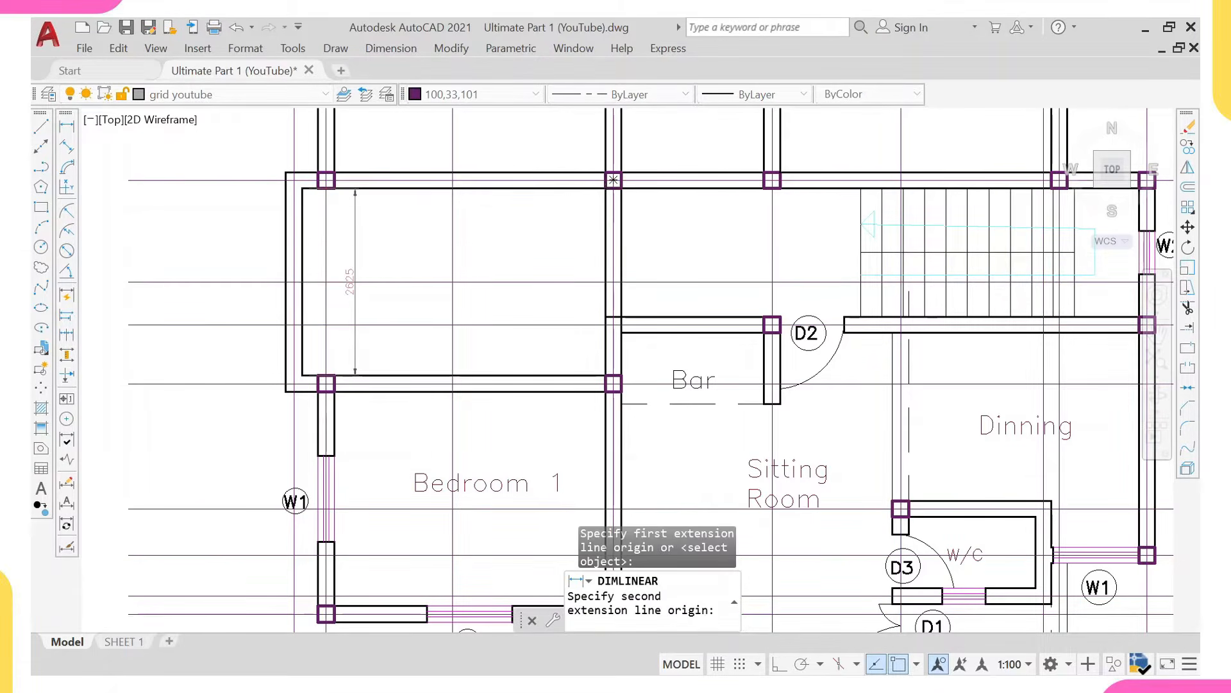
left_click(607, 188)
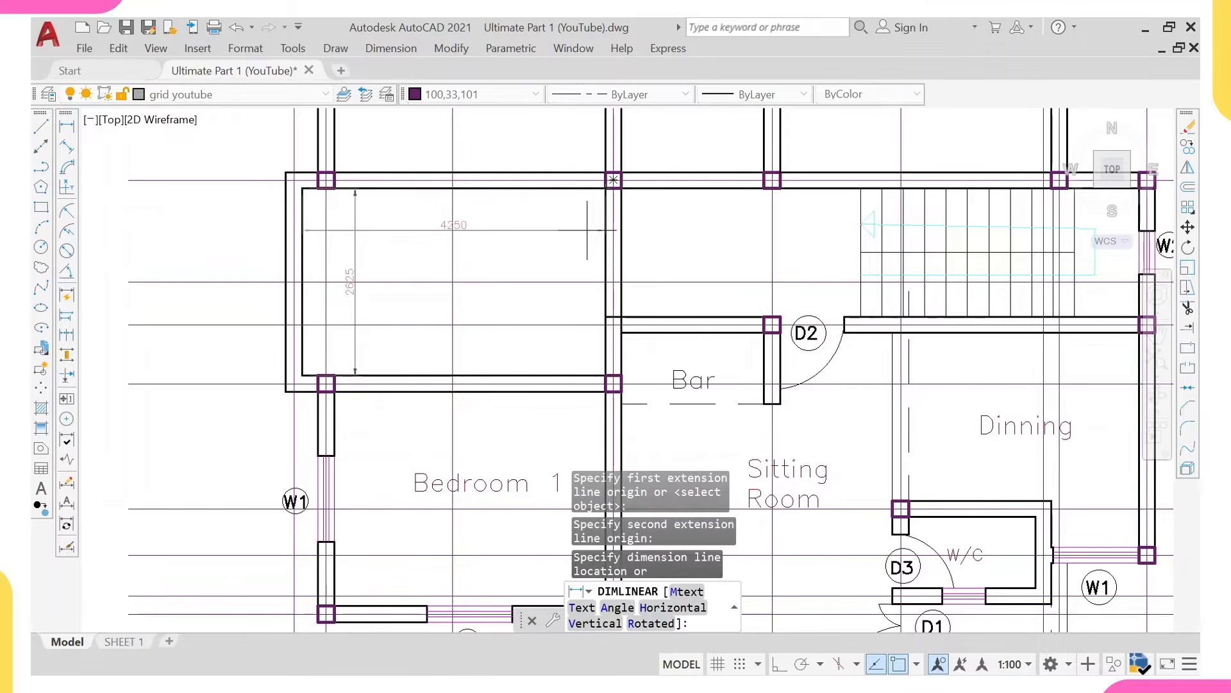
key("Escape")
Erase the vertical dimension in the room above Bedroom 1.
left_click(395, 221)
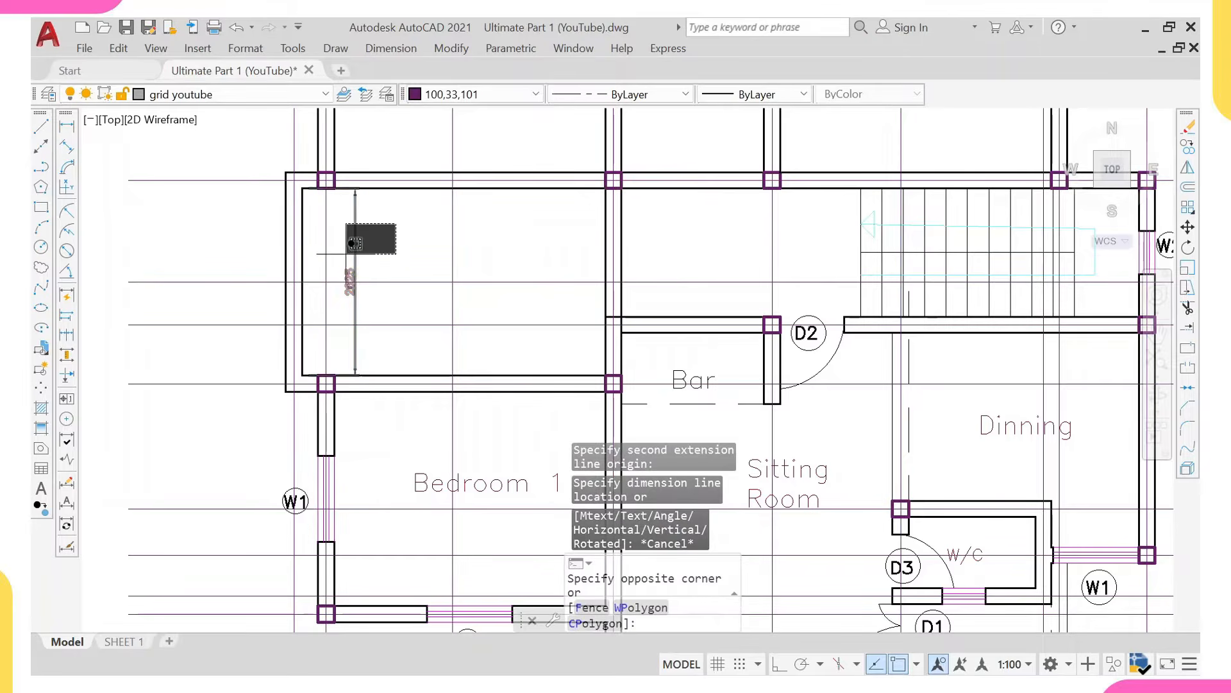
left_click(346, 267)
type("e")
key("Return")
Erase Bedroom 1's W1 and W3 windows with their tags and wall end lines, and the Bedroom 1 label.
scroll(349, 282, "down", 6)
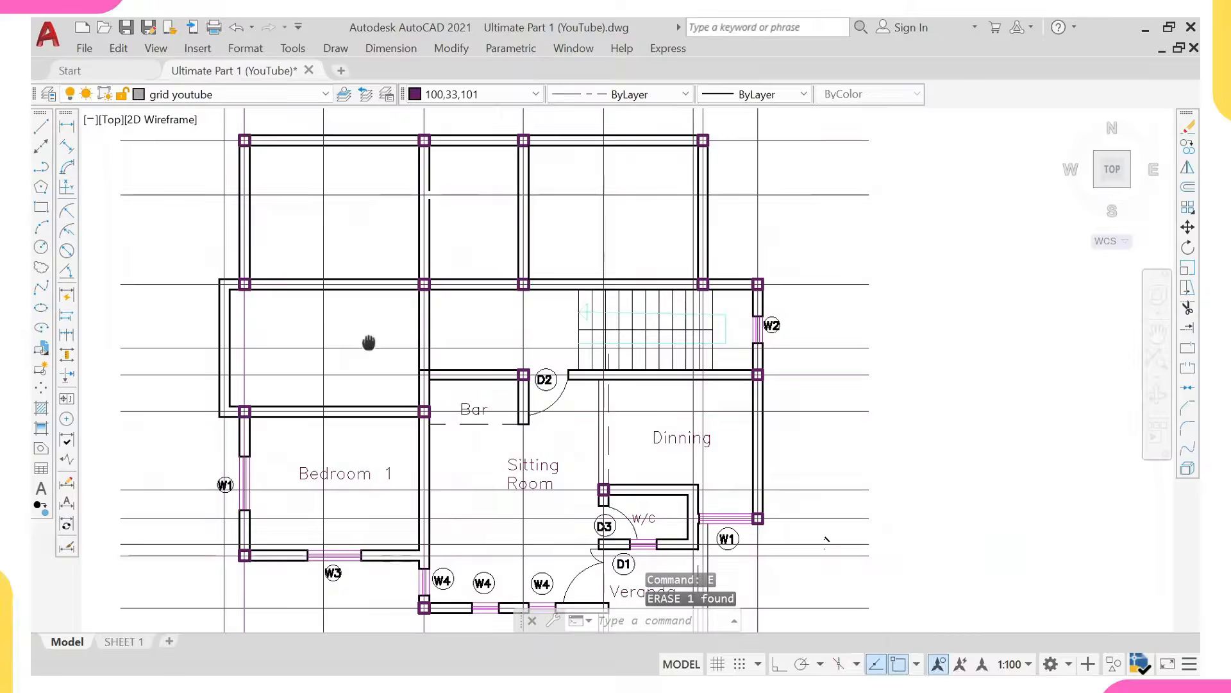
scroll(372, 401, "up", 2)
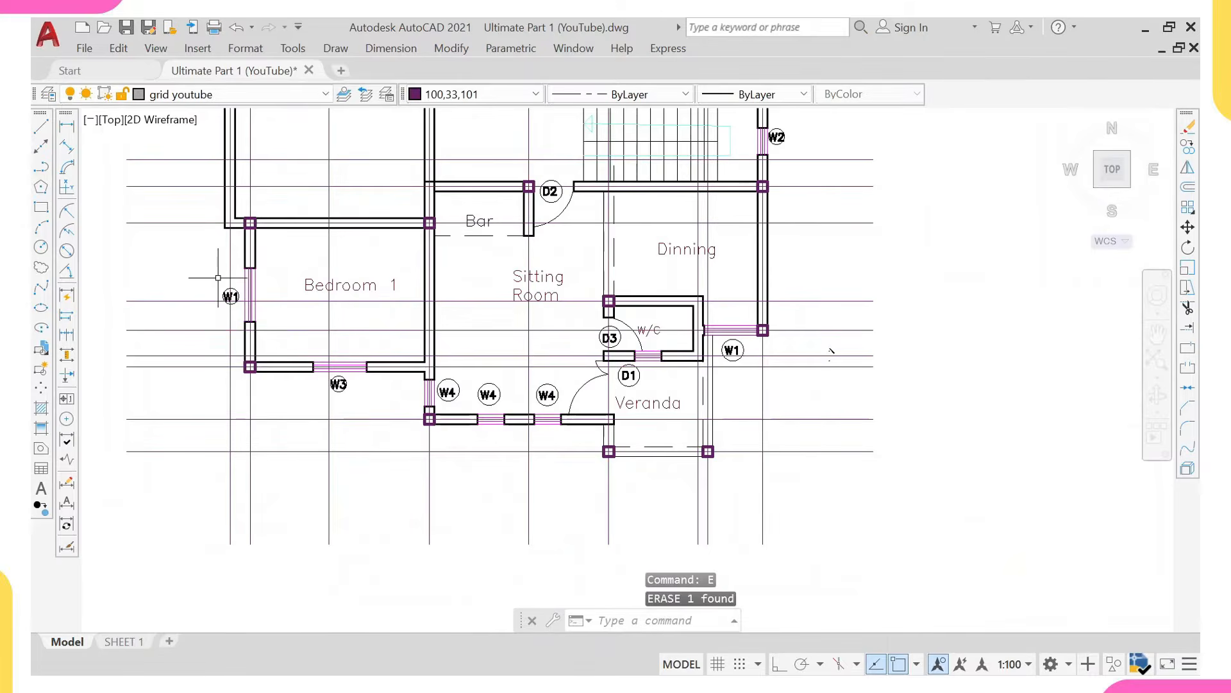
left_click(215, 253)
left_click(297, 343)
left_click(290, 279)
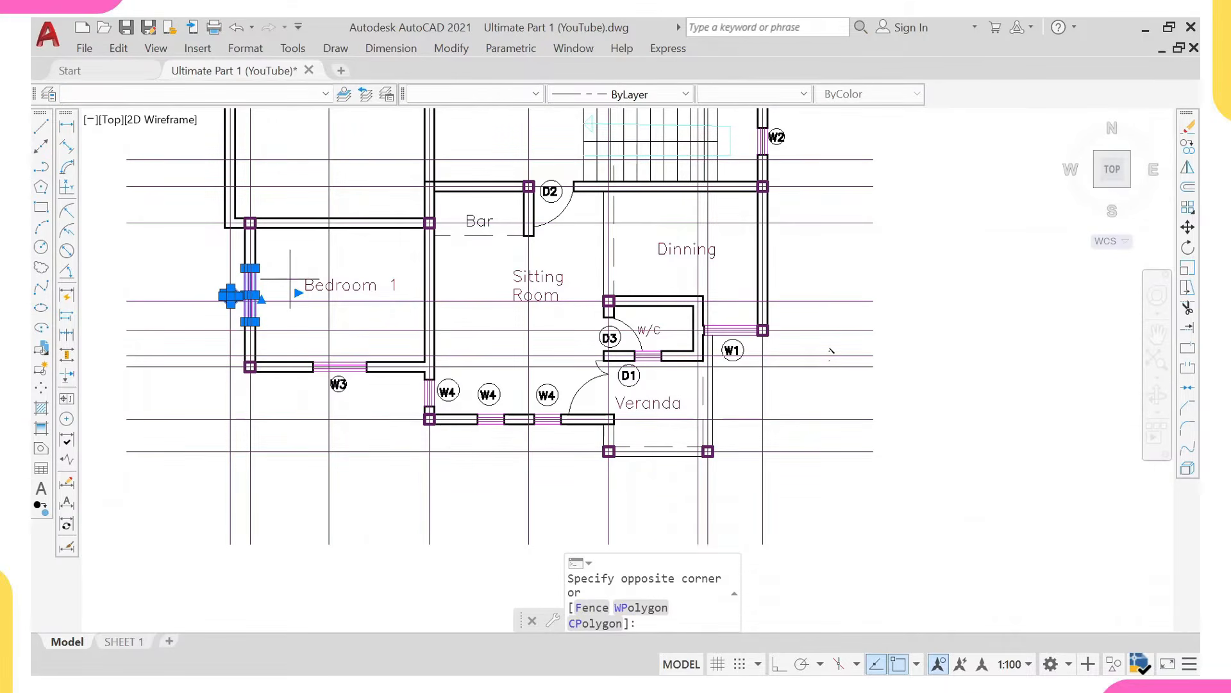
left_click(417, 414)
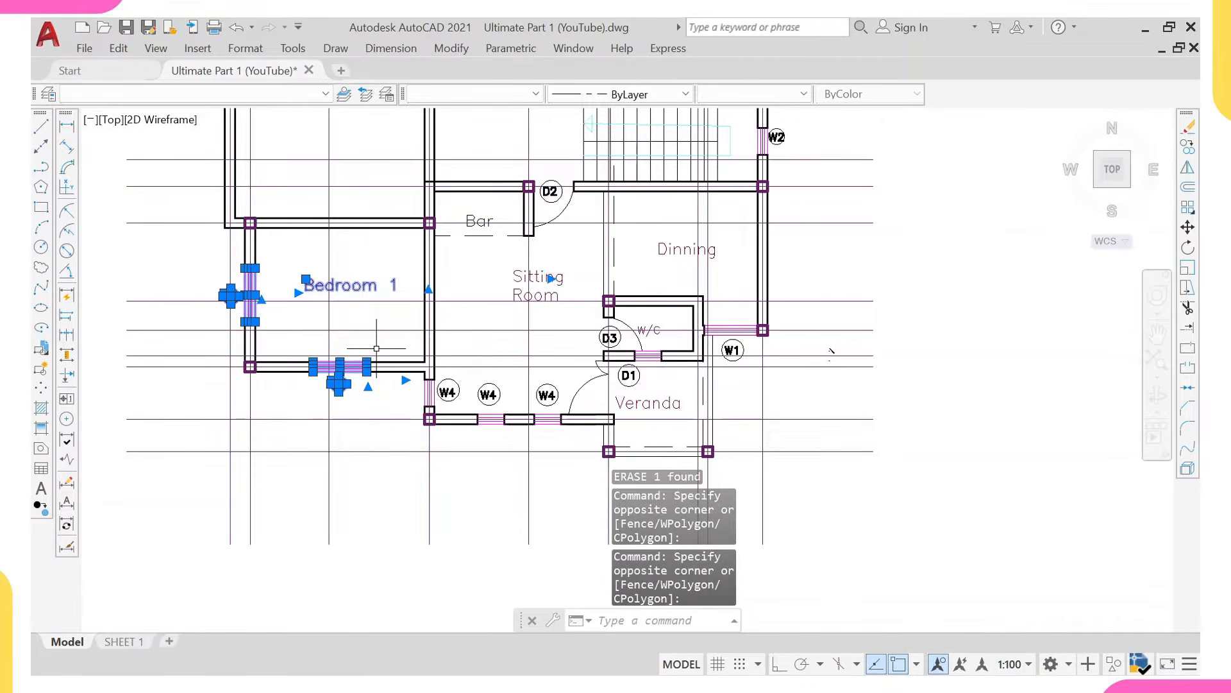
type("E")
key("Return")
Extend both lines of Bedroom 1's lower wall across the window gap to the outer corner column.
scroll(249, 374, "up", 4)
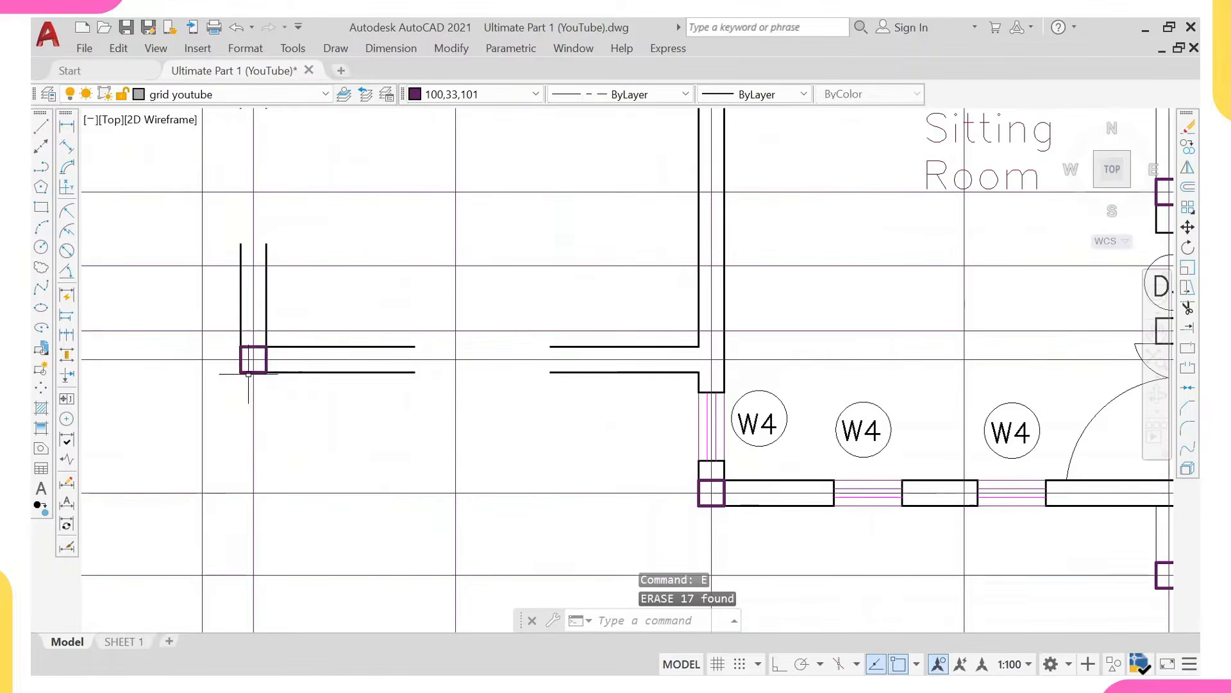
left_click(249, 372)
type("e")
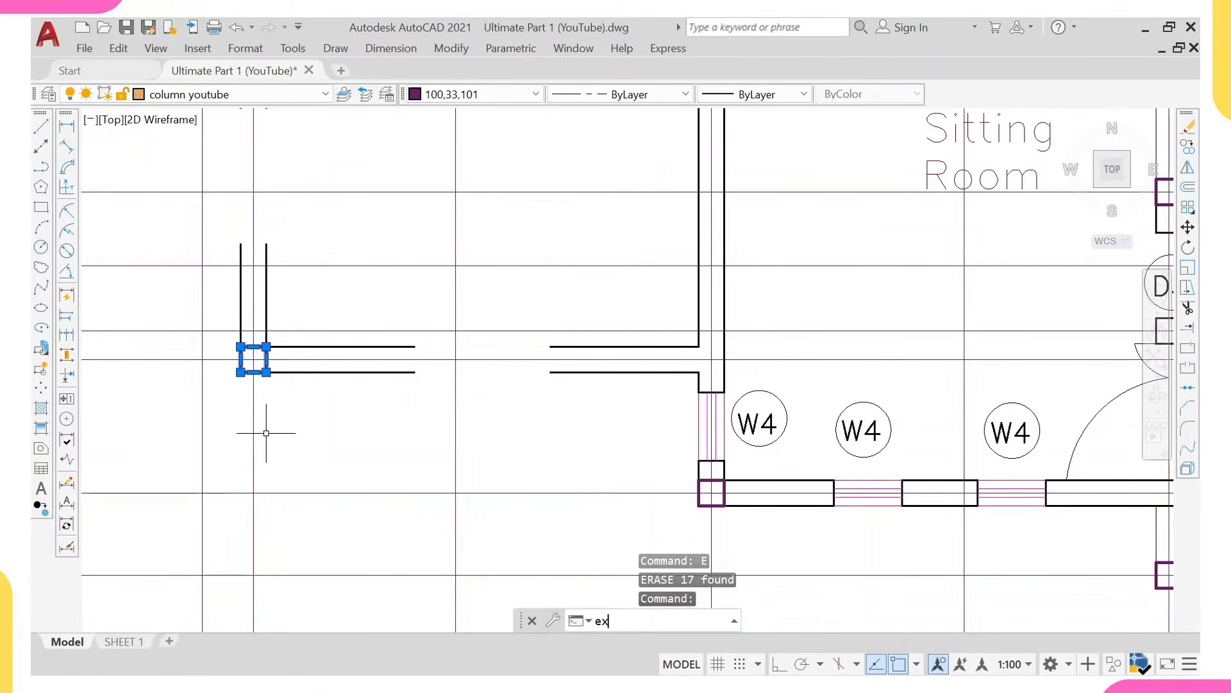
type("x")
key("Return")
left_click(553, 351)
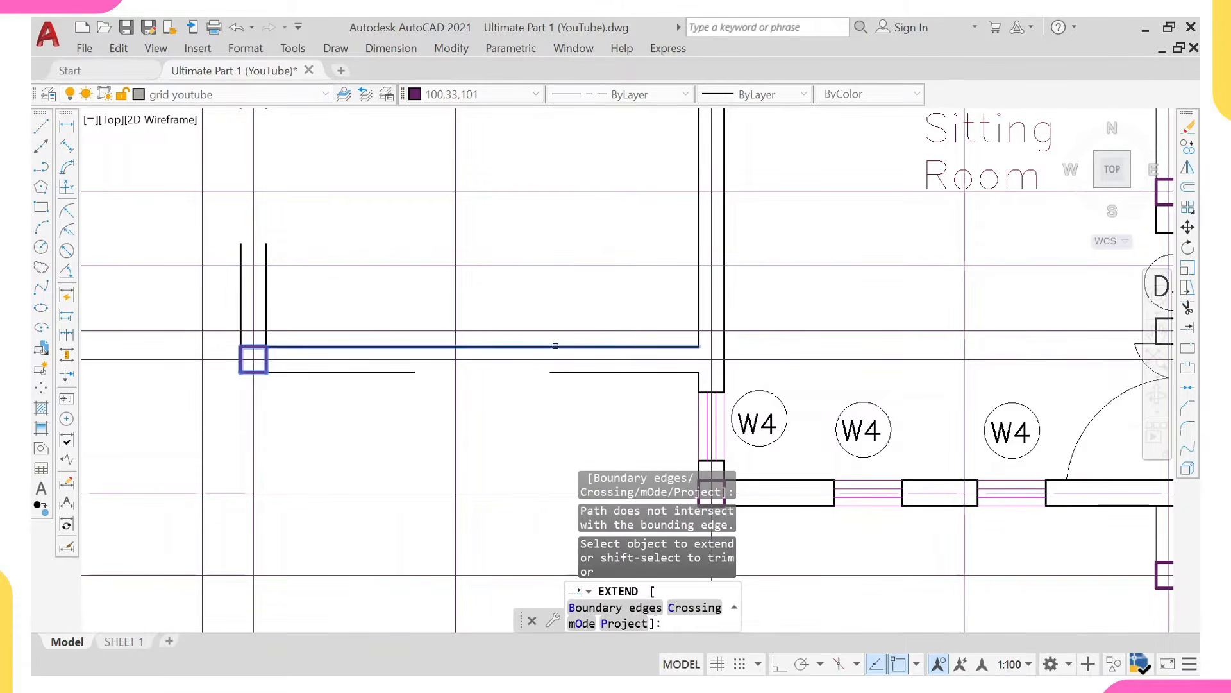
left_click(556, 346)
left_click(559, 371)
Extend both lines of Bedroom 1's outer side wall down across the window gap to the lower corner column.
scroll(376, 297, "down", 4)
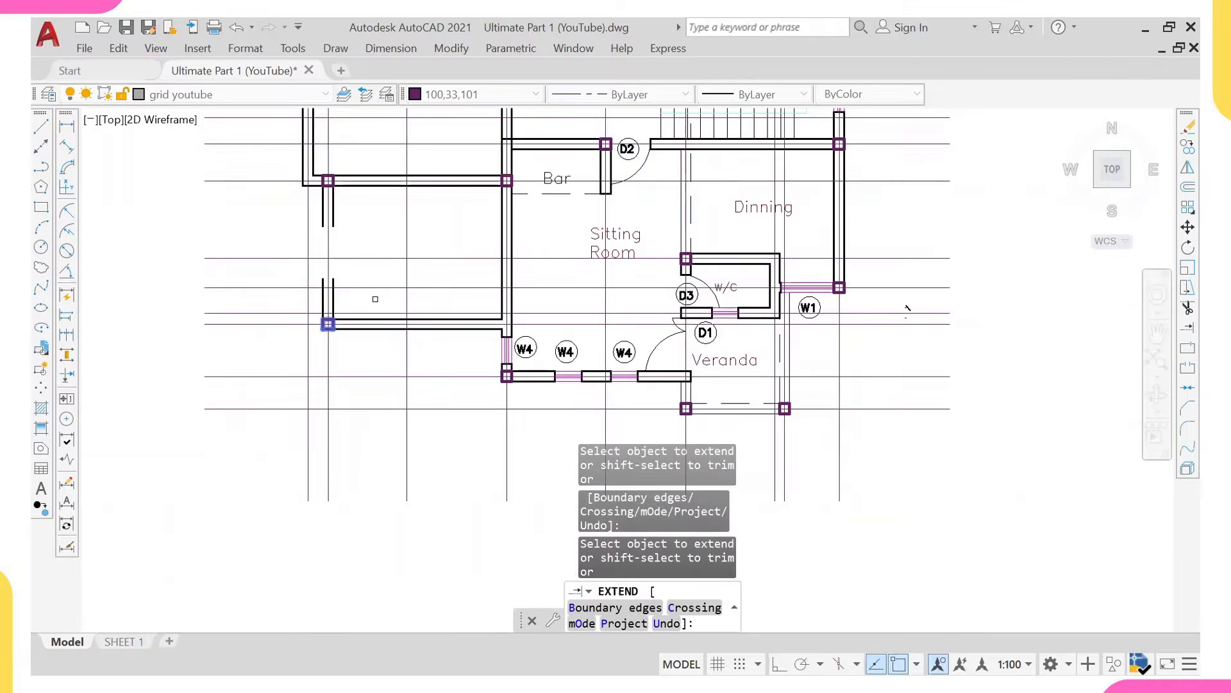
scroll(311, 140, "up", 4)
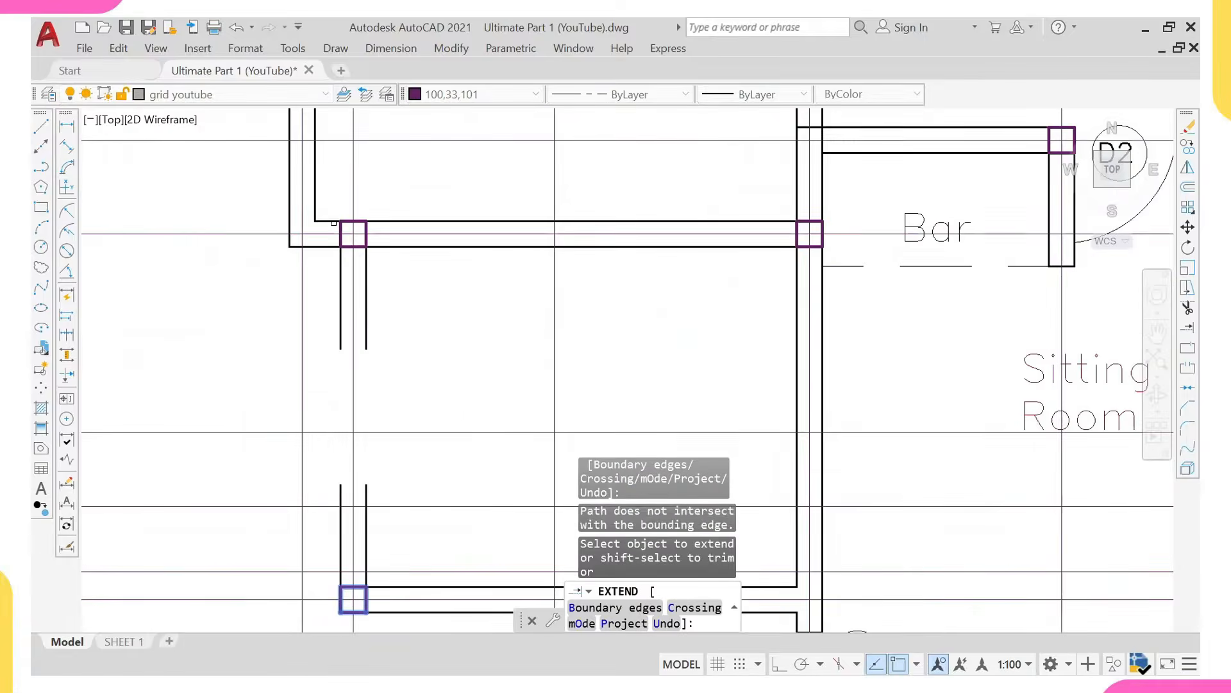
left_click(337, 297)
left_click(367, 276)
left_click(367, 302)
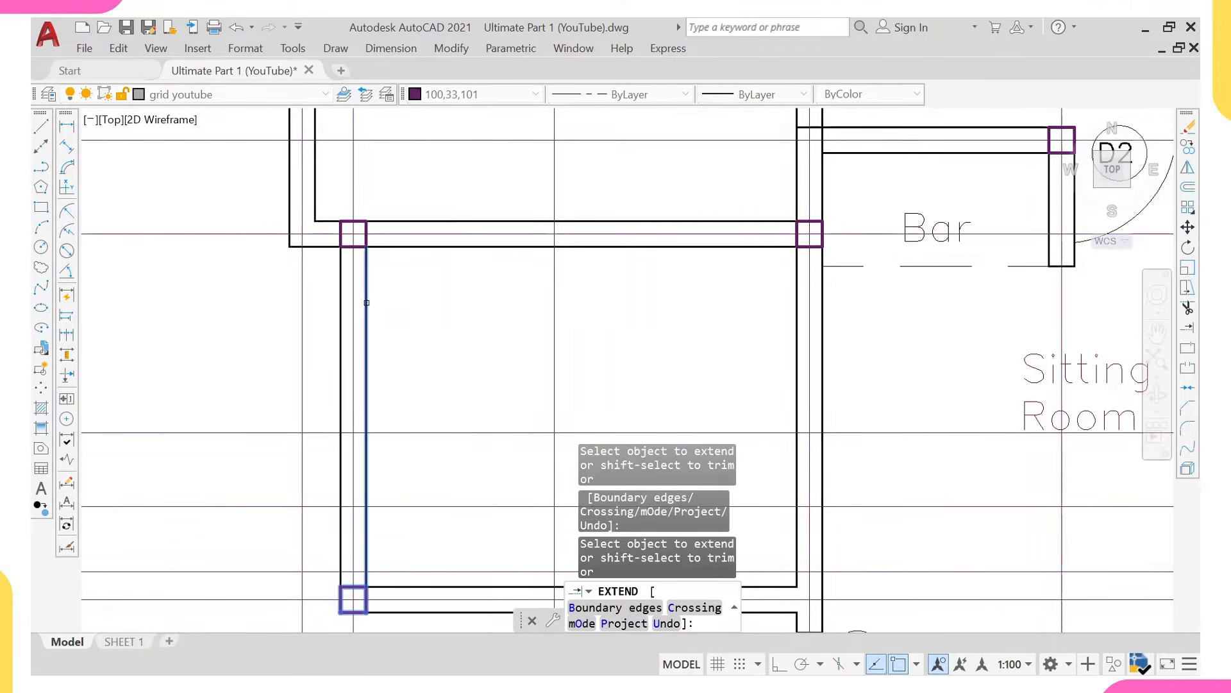
scroll(379, 289, "down", 4)
middle_click_drag(467, 333, 360, 263)
left_click(413, 337)
middle_click_drag(498, 341, 411, 342)
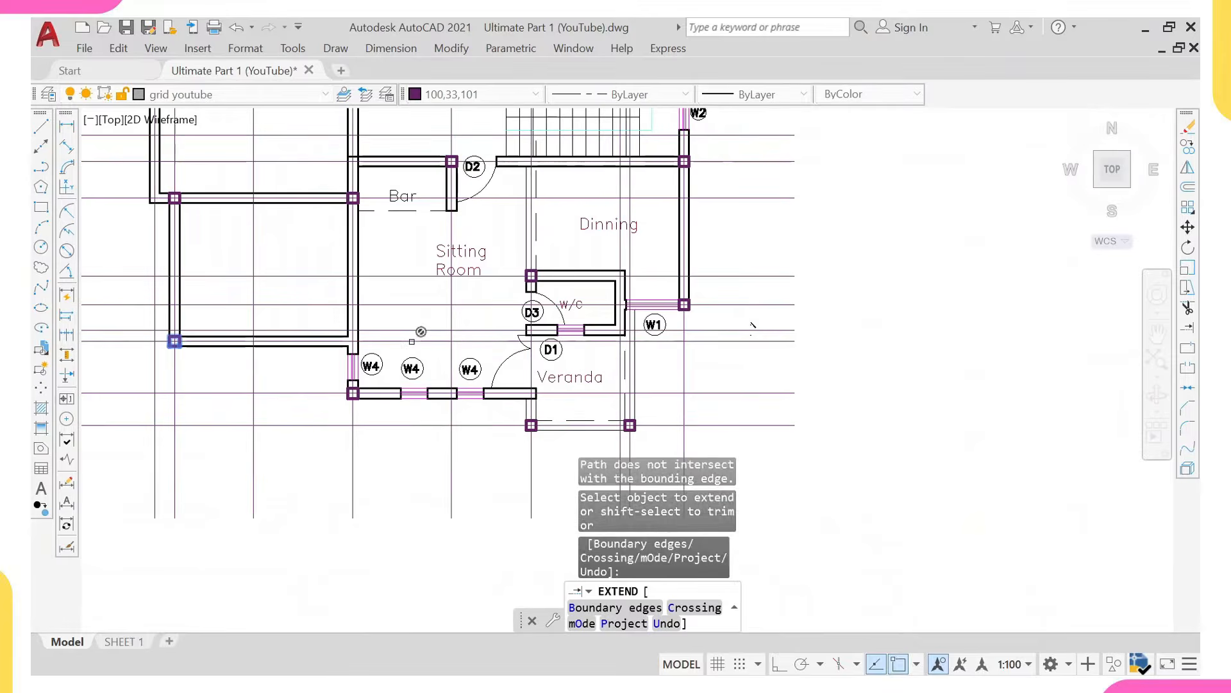
key("Escape")
Explode the Bar partition and label, the D2 door, the Sitting Room label, the three W4 windows with tags, and the D1 door swing.
scroll(309, 290, "down", 2)
middle_click_drag(321, 295, 295, 298)
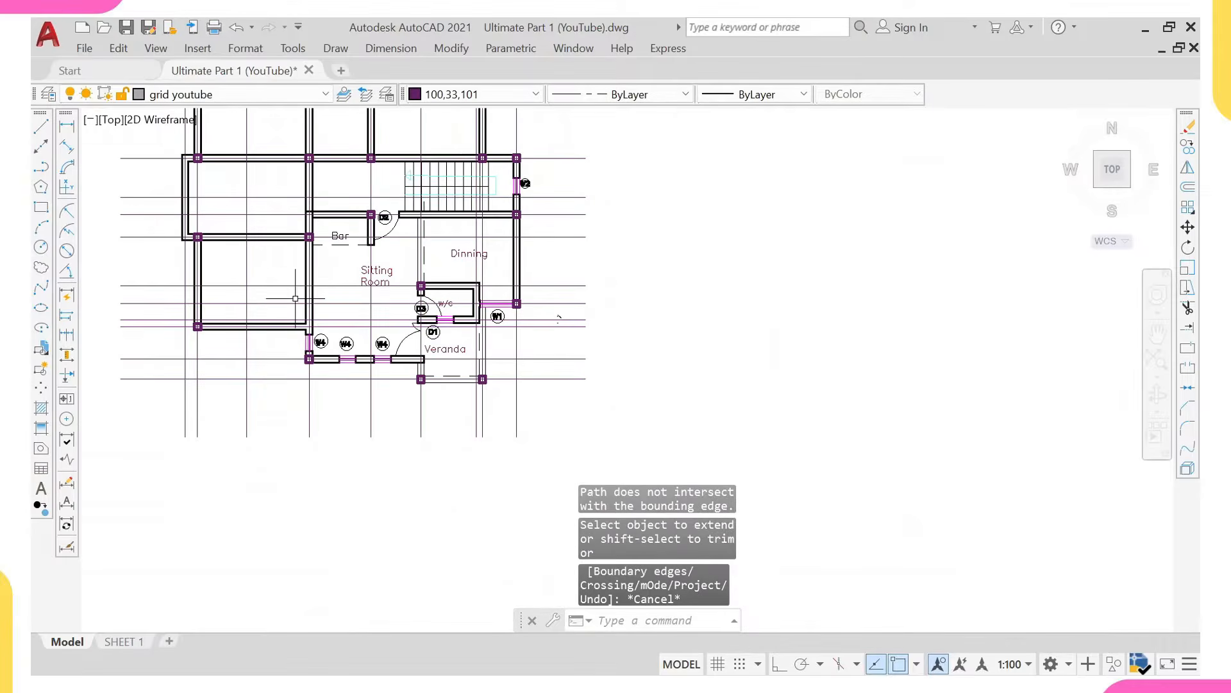
scroll(333, 232, "up", 6)
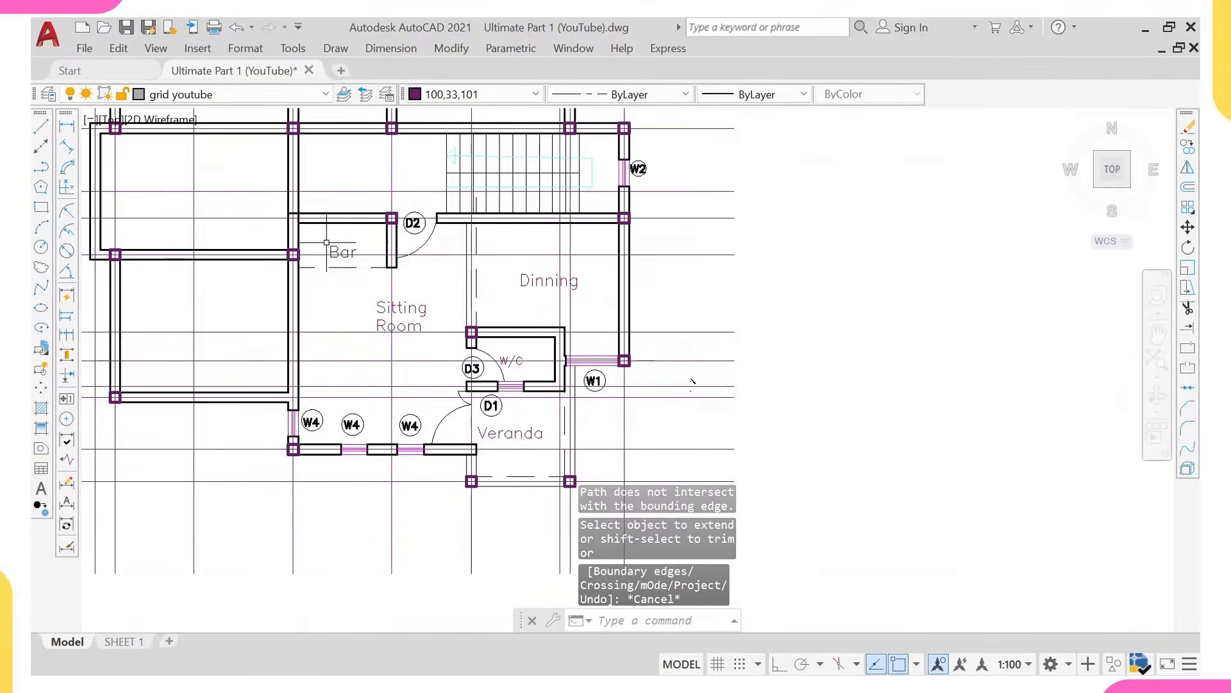
left_click(337, 231)
left_click(329, 283)
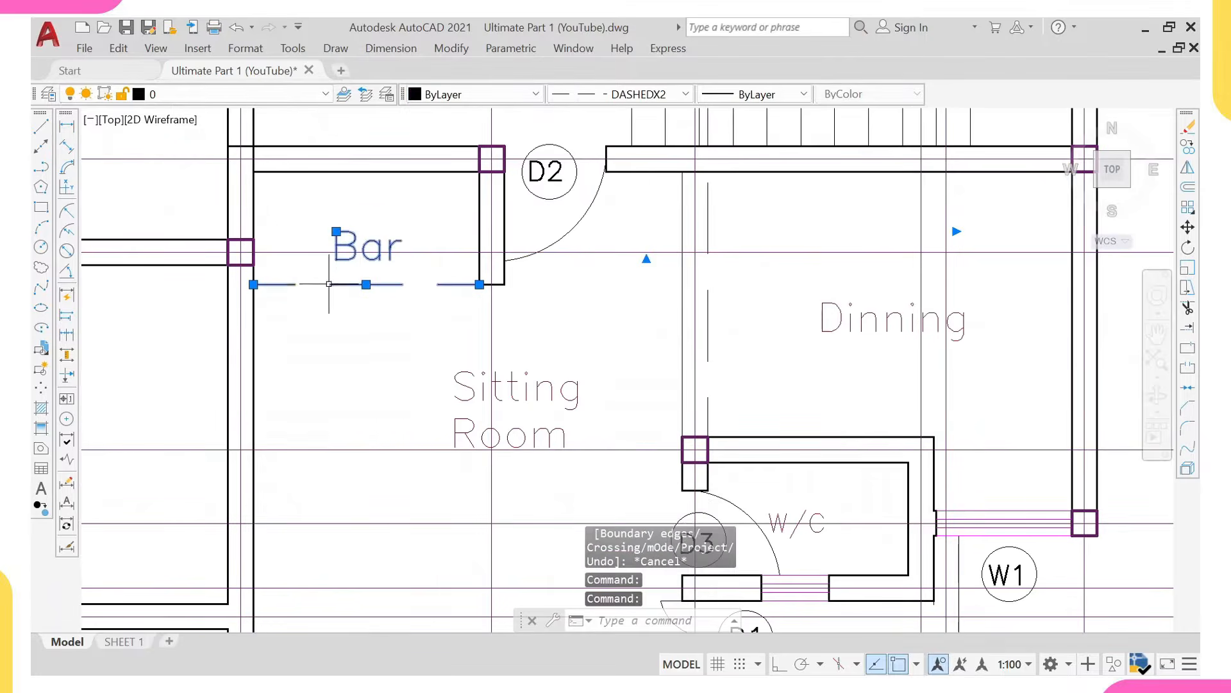
left_click(407, 165)
left_click(581, 367)
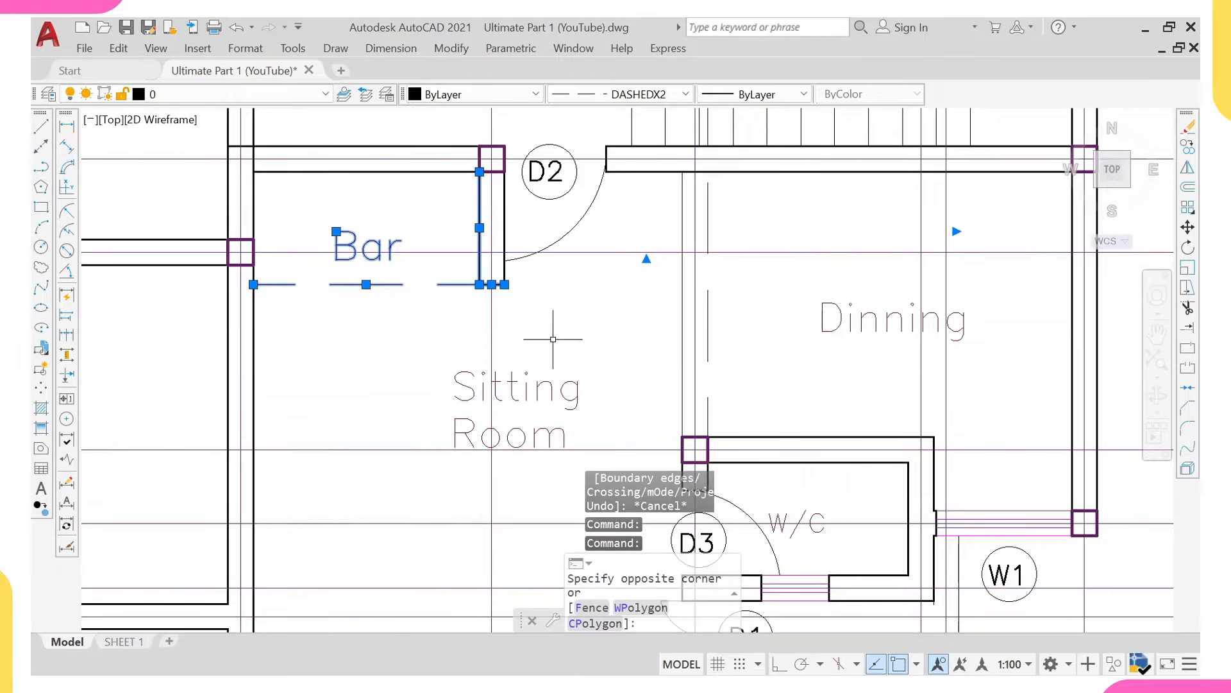
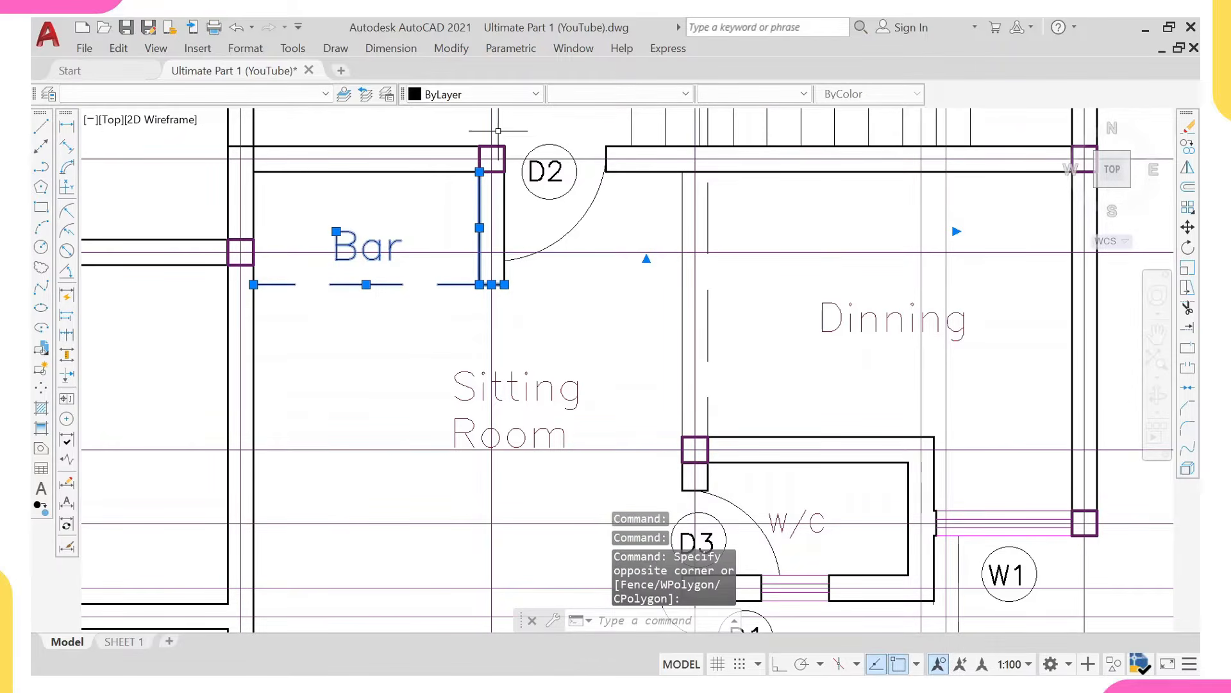
left_click(644, 367)
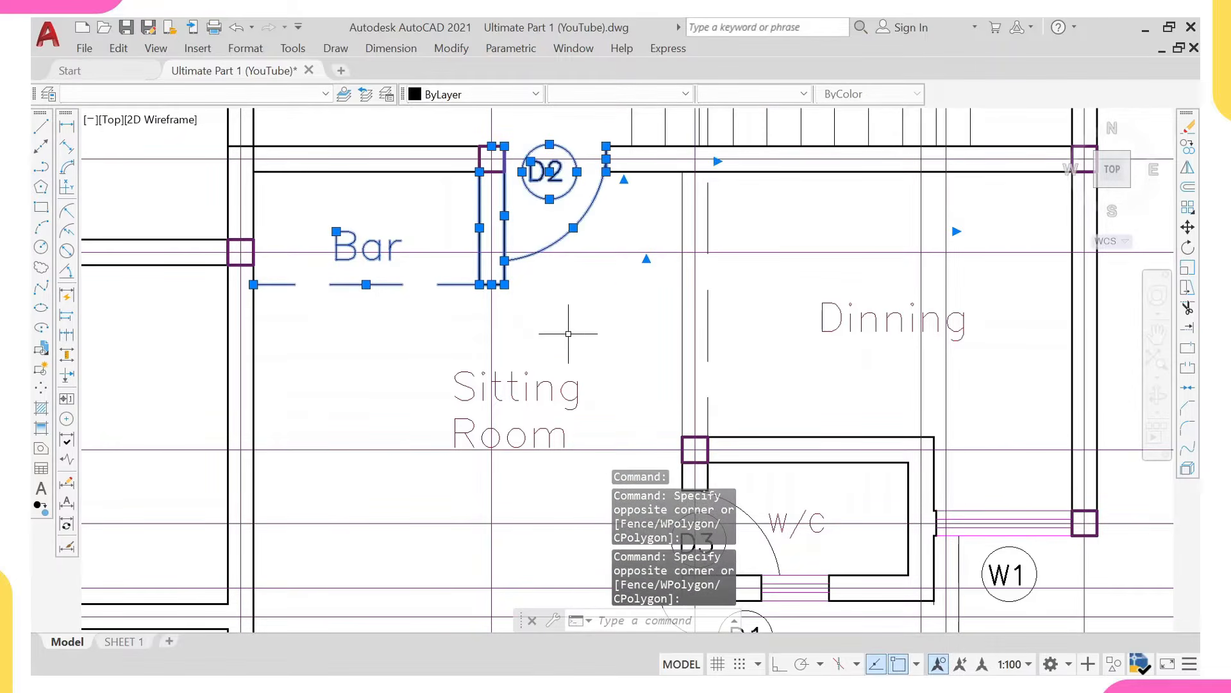
left_click(535, 402)
left_click(502, 381)
scroll(501, 321, "down", 6)
scroll(506, 436, "up", 2)
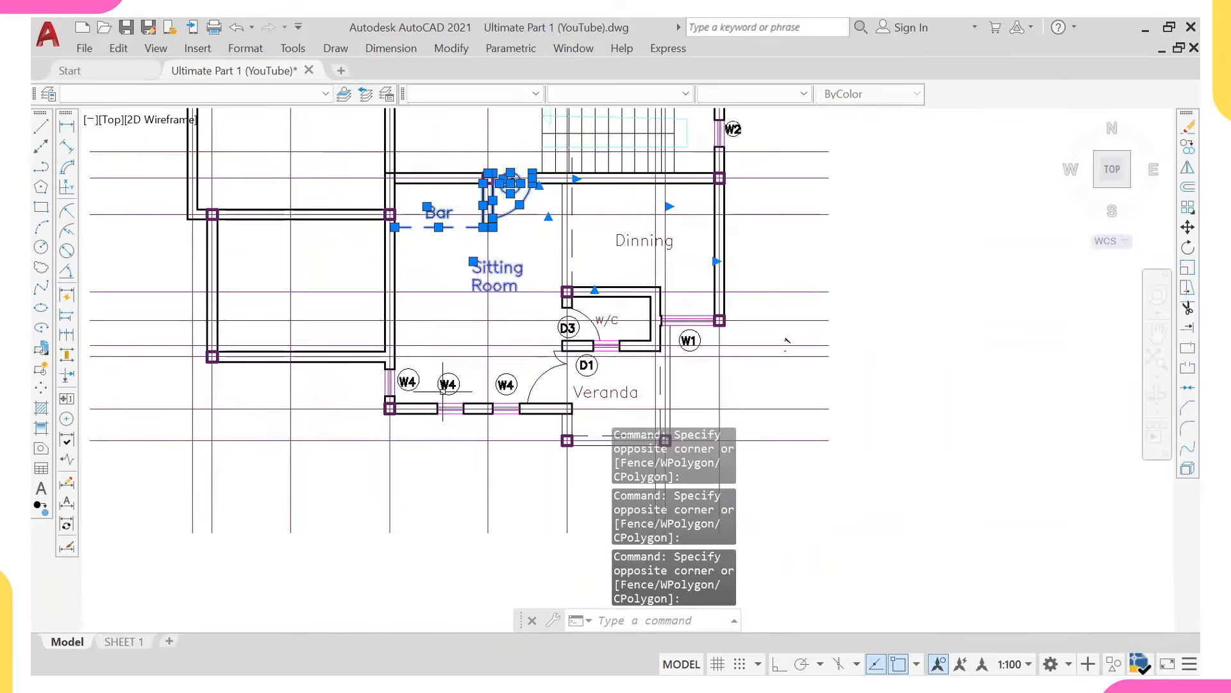
scroll(442, 389, "up", 5)
left_click(372, 349)
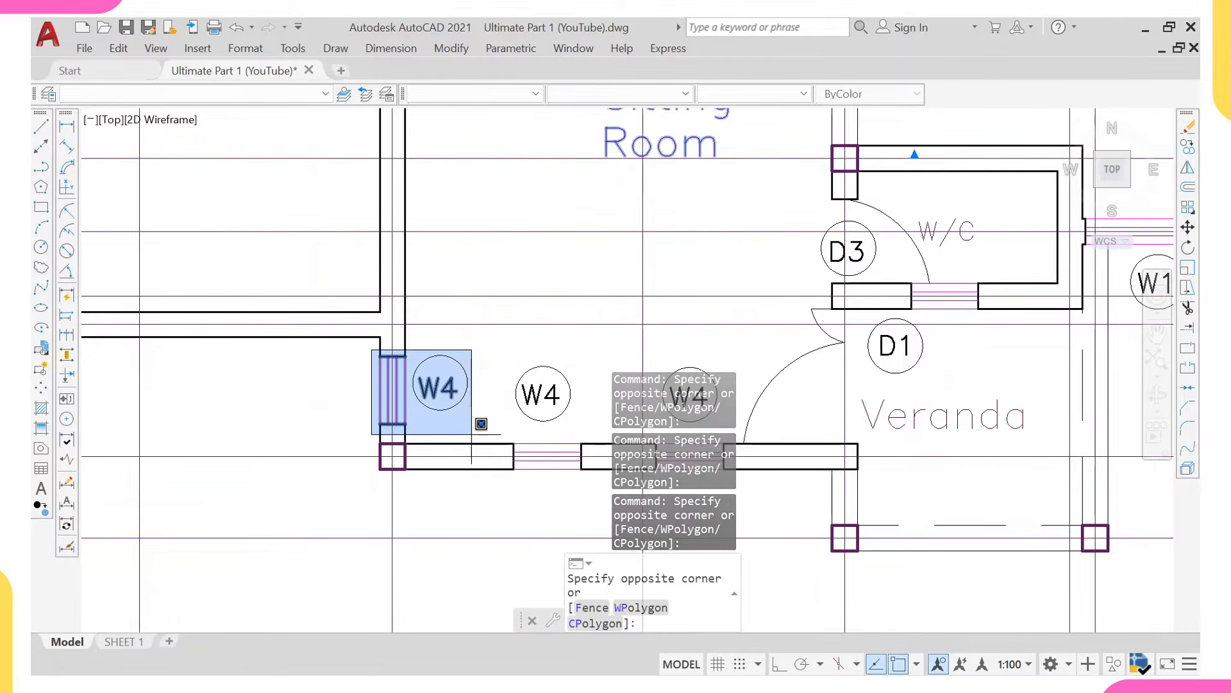
left_click(587, 431)
left_click(415, 262)
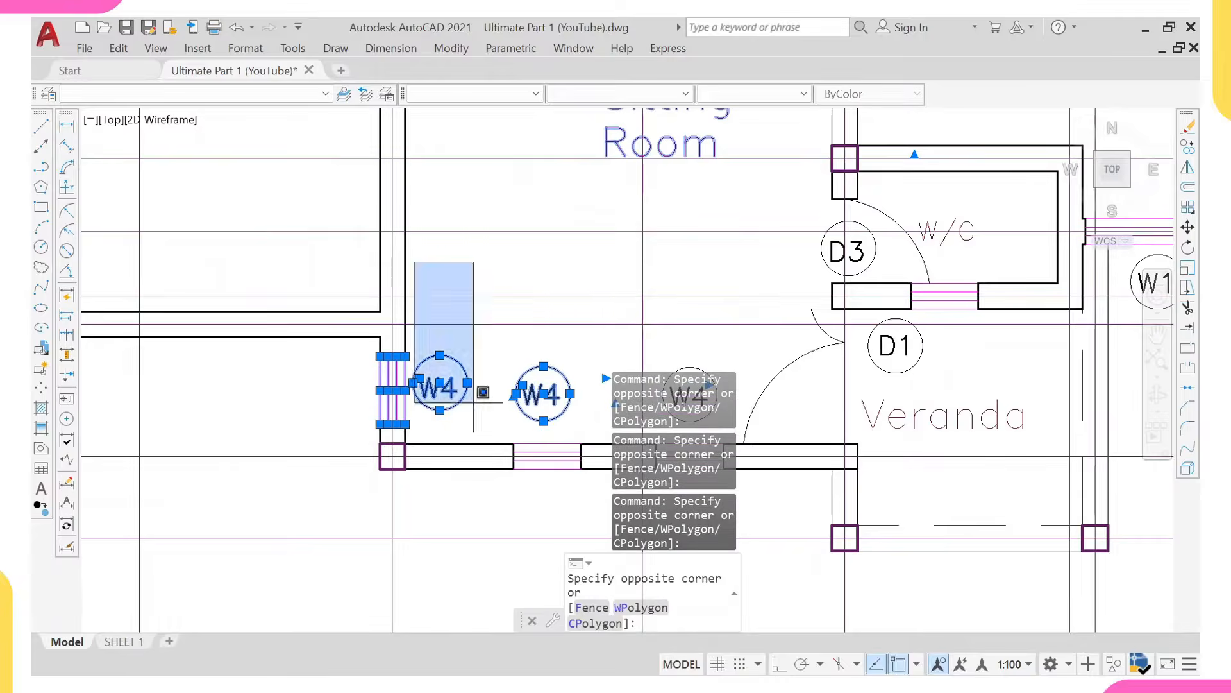
scroll(481, 413, "down", 4)
scroll(491, 436, "up", 2)
left_click(496, 428)
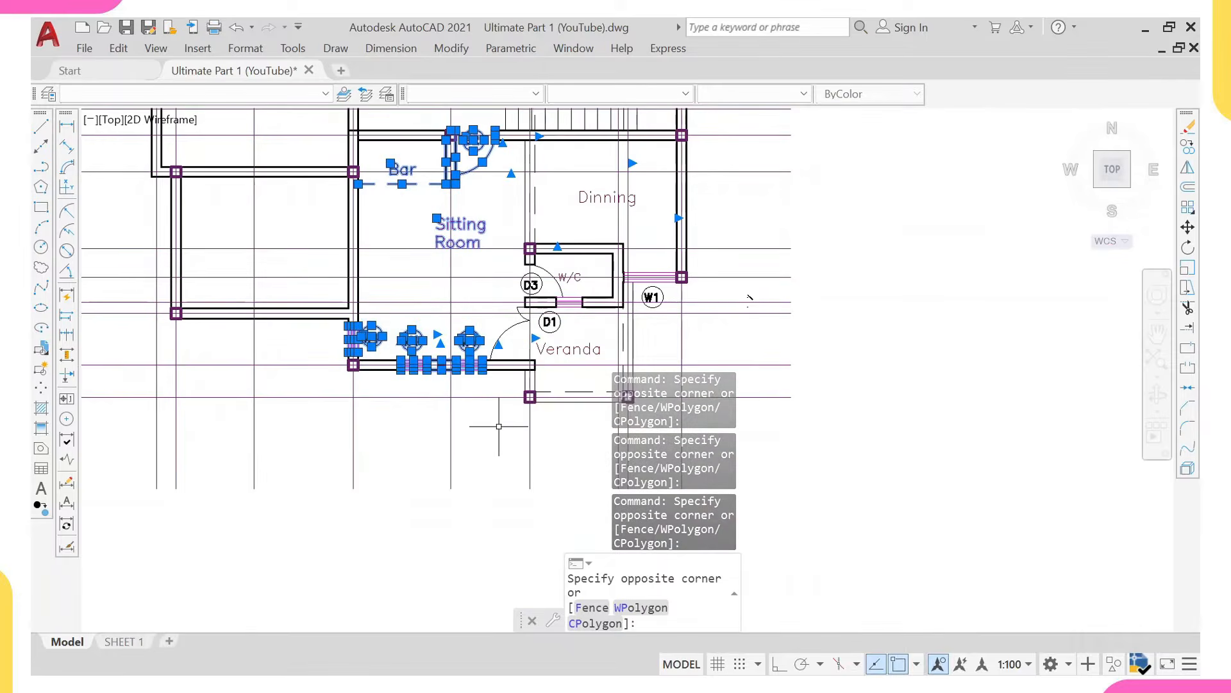
scroll(523, 337, "up", 4)
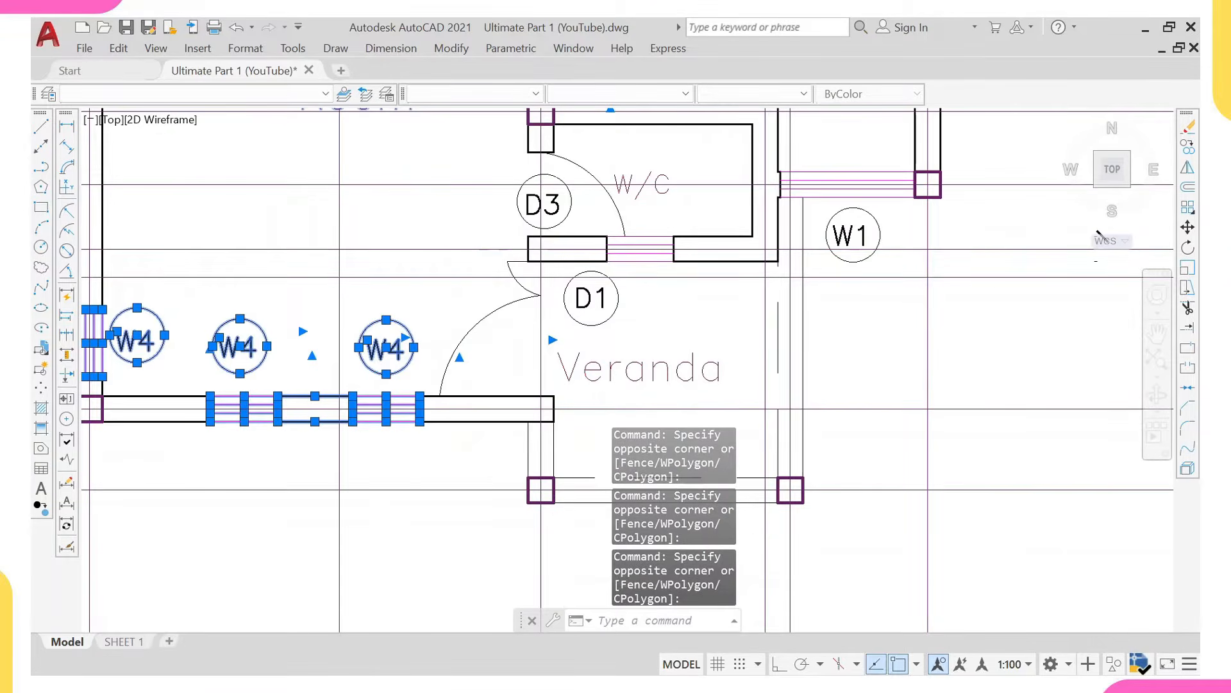
left_click(424, 225)
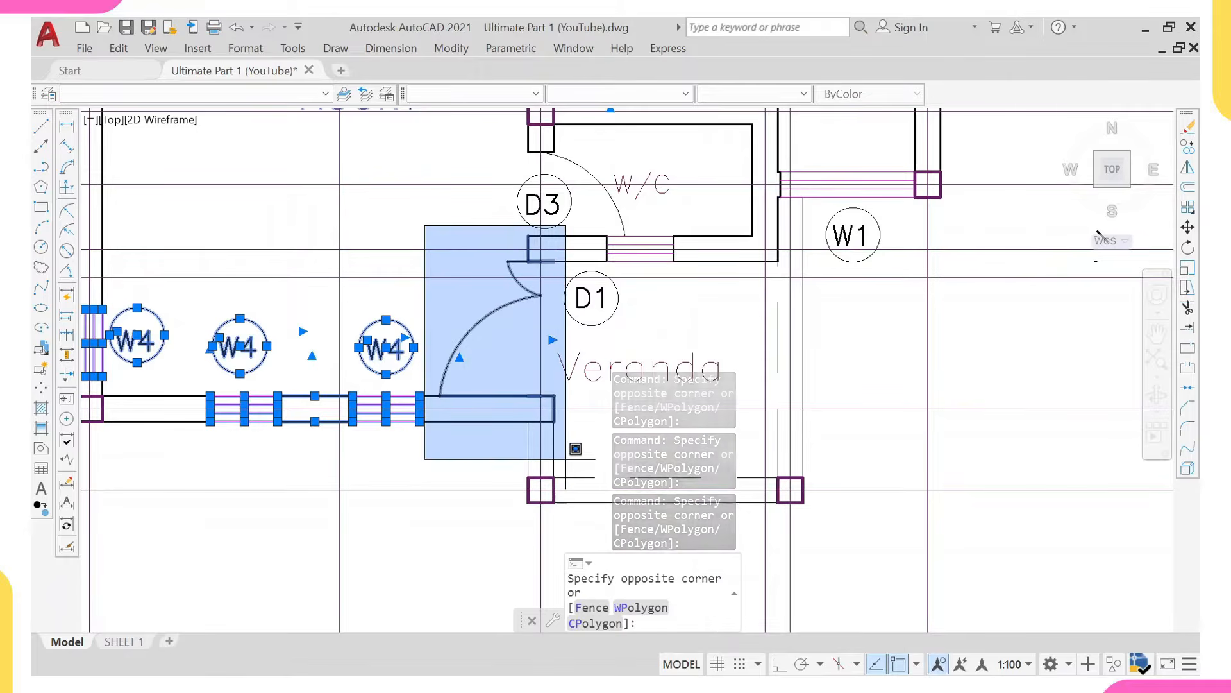
left_click(575, 448)
type("explode")
key("Return")
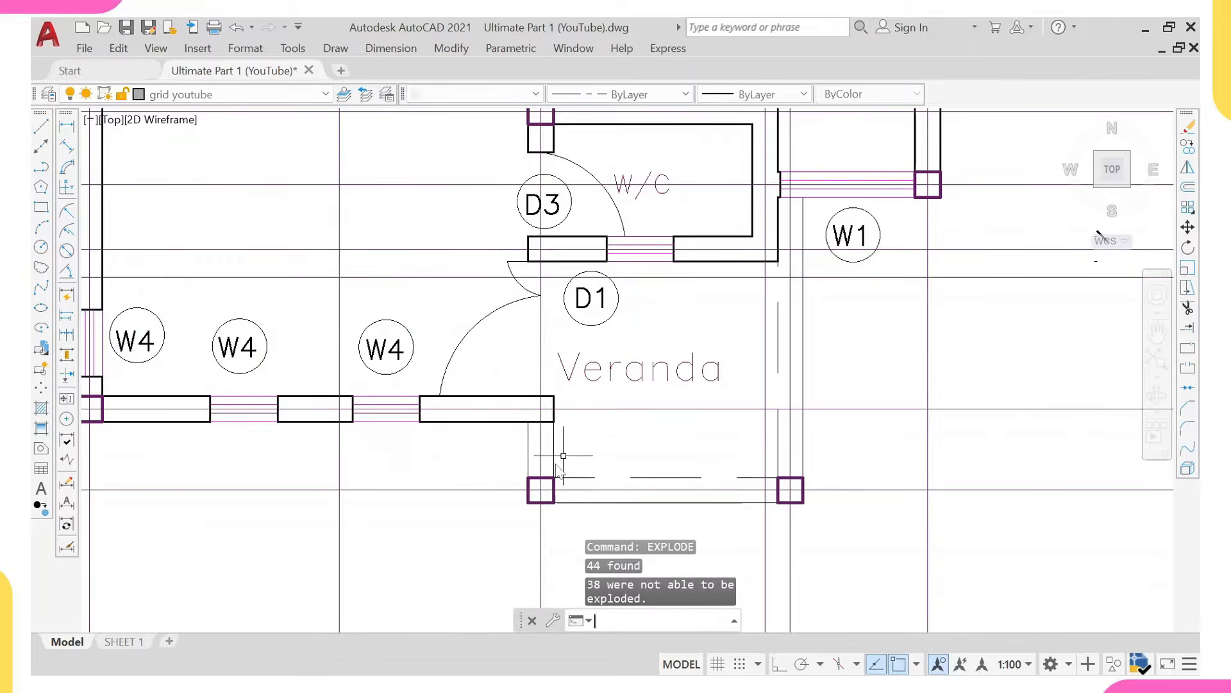
Erase the W4 window in the Sitting Room's side wall, its tag, and the neighbouring W4 tag.
scroll(494, 397, "down", 5)
scroll(435, 364, "up", 6)
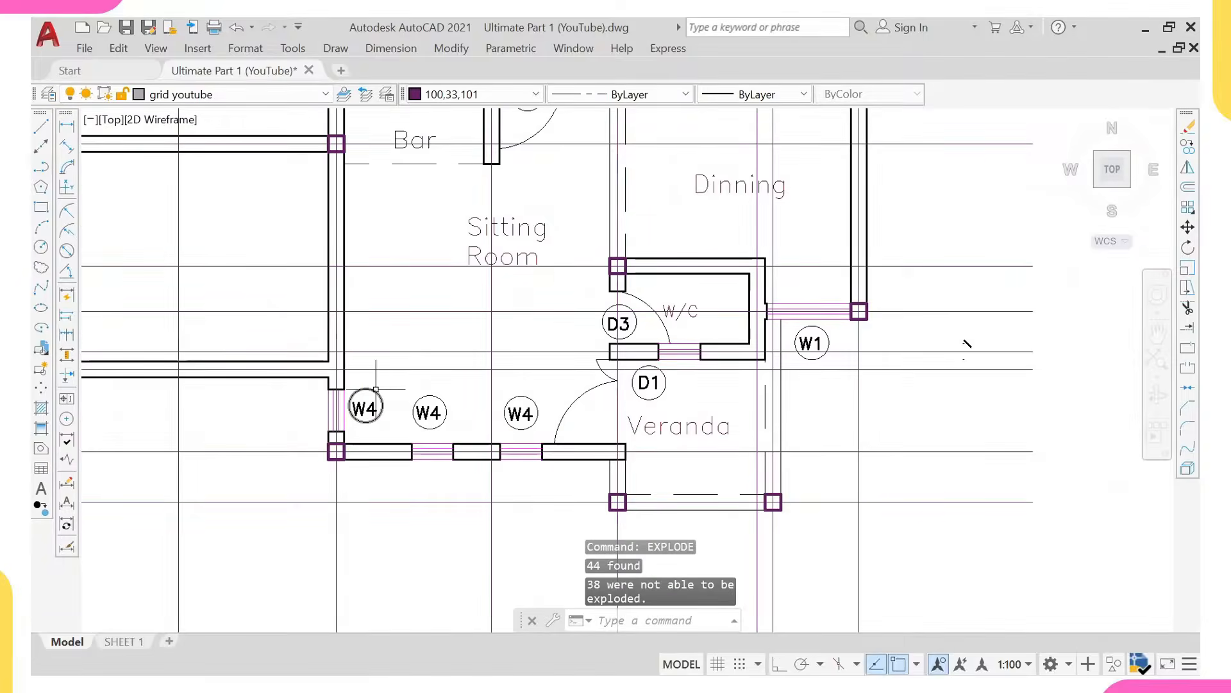
left_click(274, 381)
left_click(566, 459)
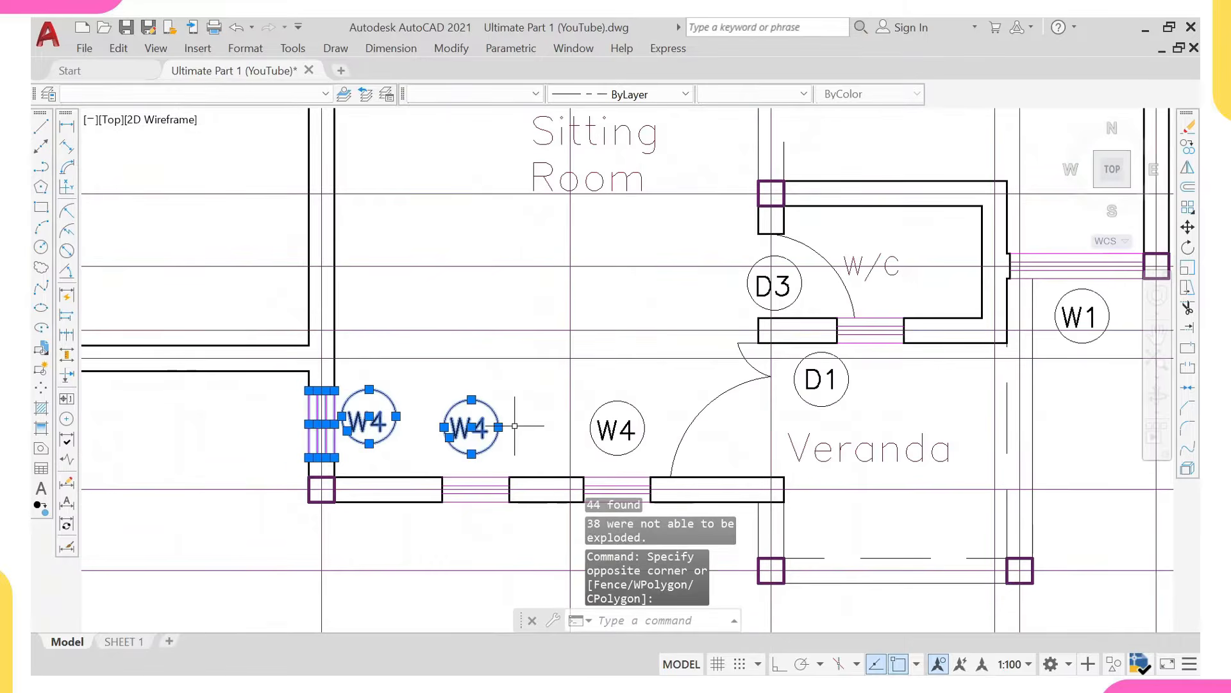
type("e")
key("Return")
Erase both windows in the Sitting Room's lower wall, the wall piece between them, the remaining W4 tag and the D1 door swing.
middle_click_drag(408, 433, 365, 322)
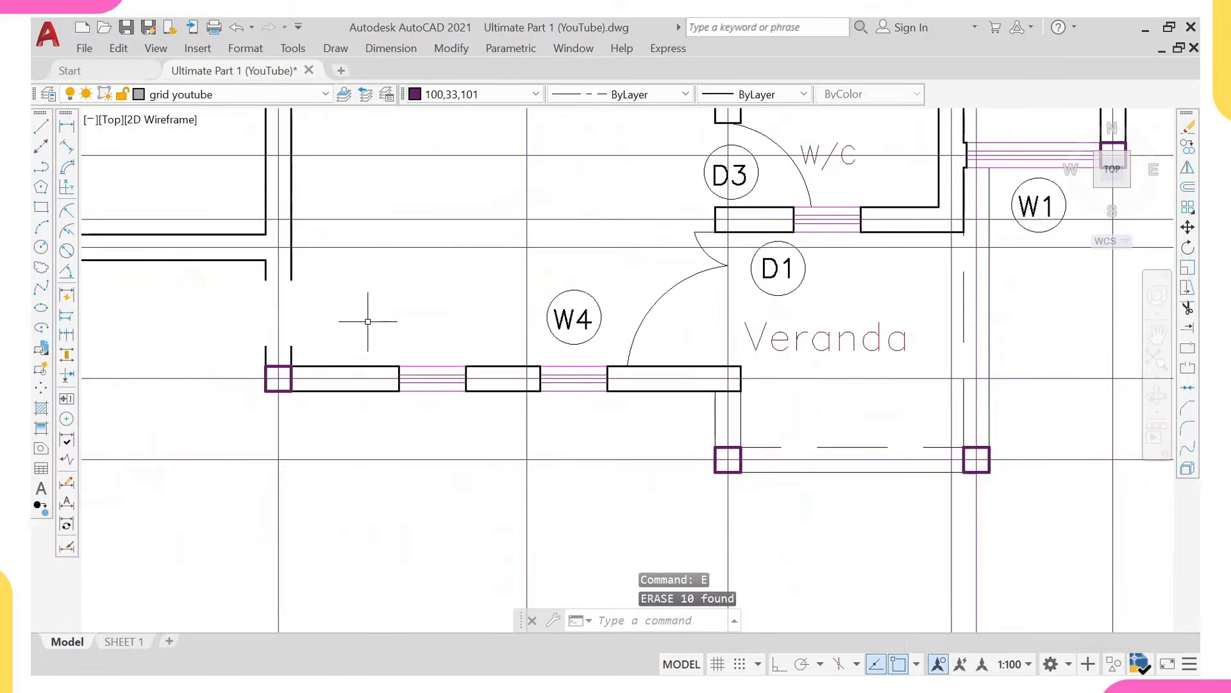
left_click(365, 322)
left_click(692, 465)
left_click(638, 336)
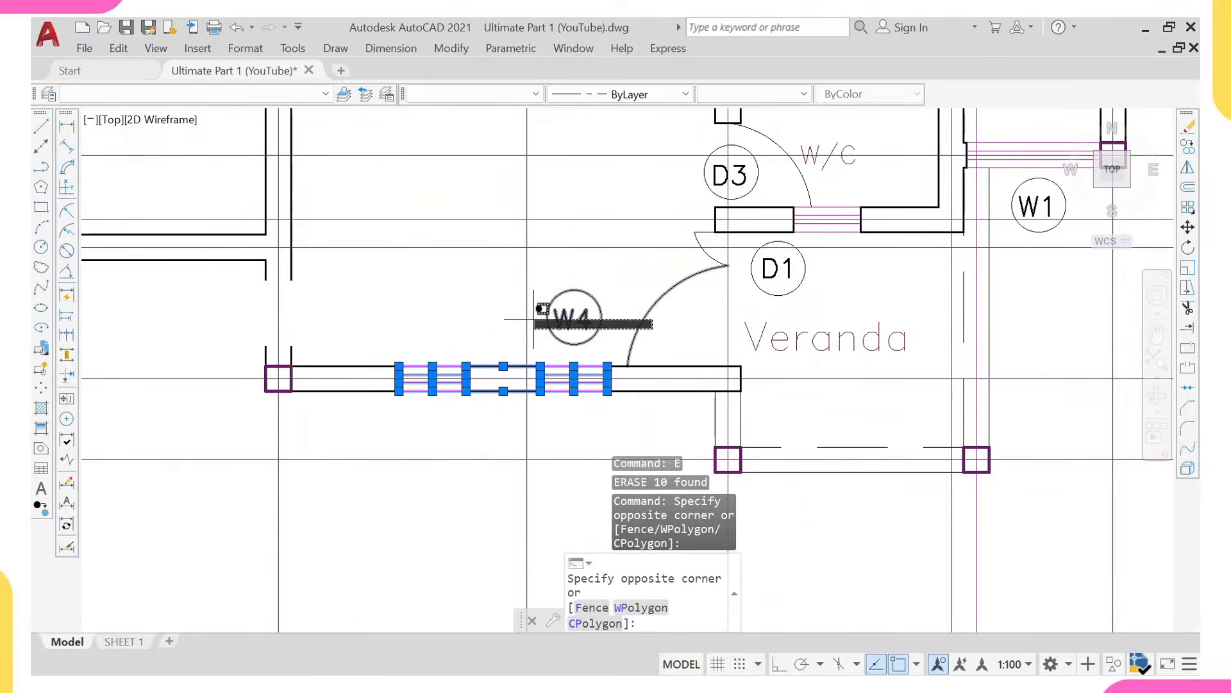
left_click(564, 314)
scroll(696, 253, "up", 2)
left_click(713, 212)
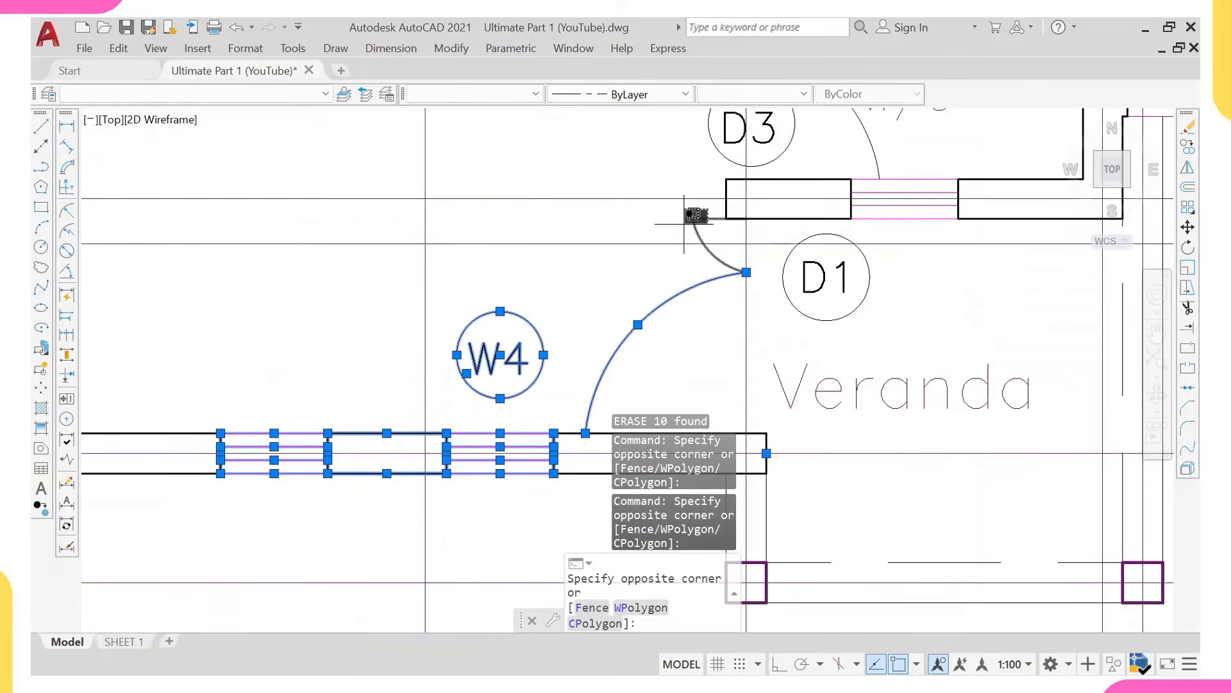
left_click(684, 231)
type("e")
key("Return")
scroll(582, 344, "down", 5)
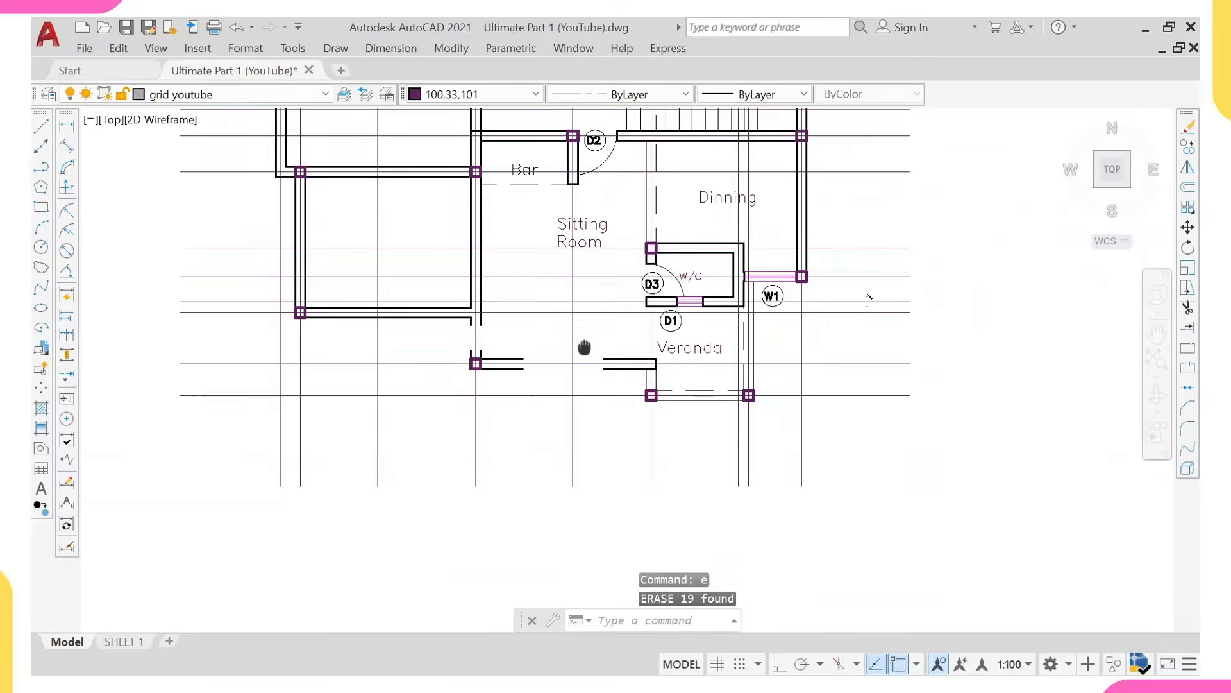
Erase the Bar label, its dashed line, the partition's inner and end lines, and the D2 door swing with its tag.
scroll(492, 197, "up", 4)
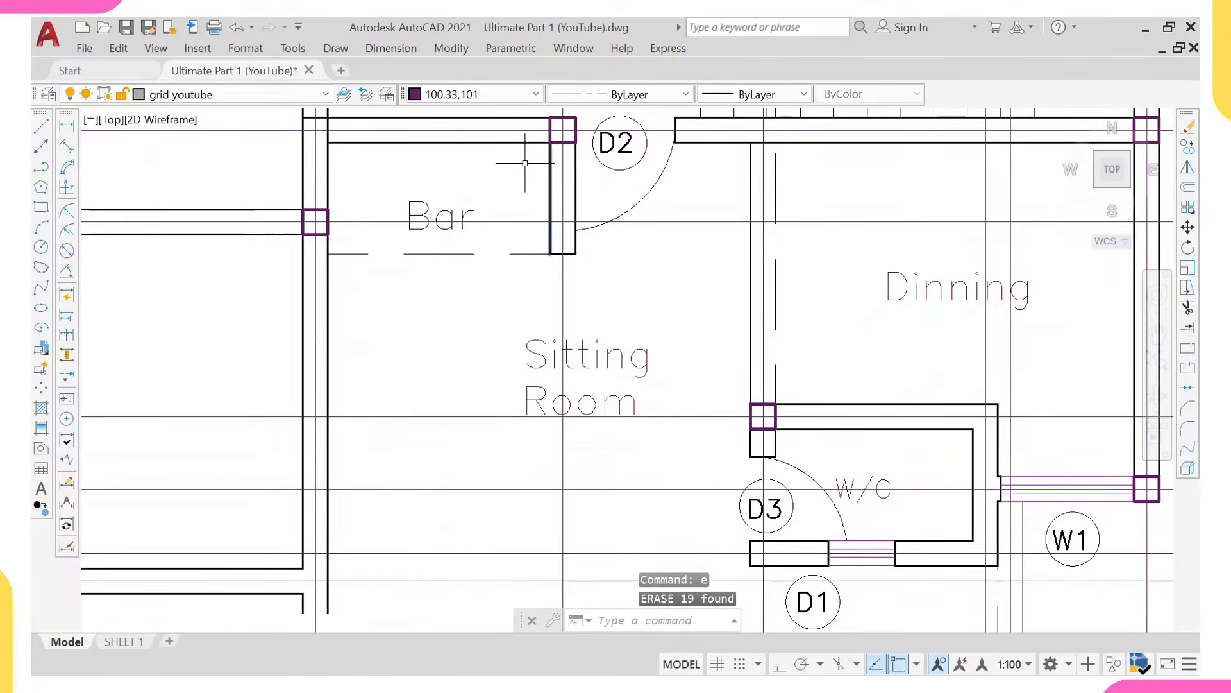
scroll(525, 163, "down", 4)
scroll(417, 244, "up", 4)
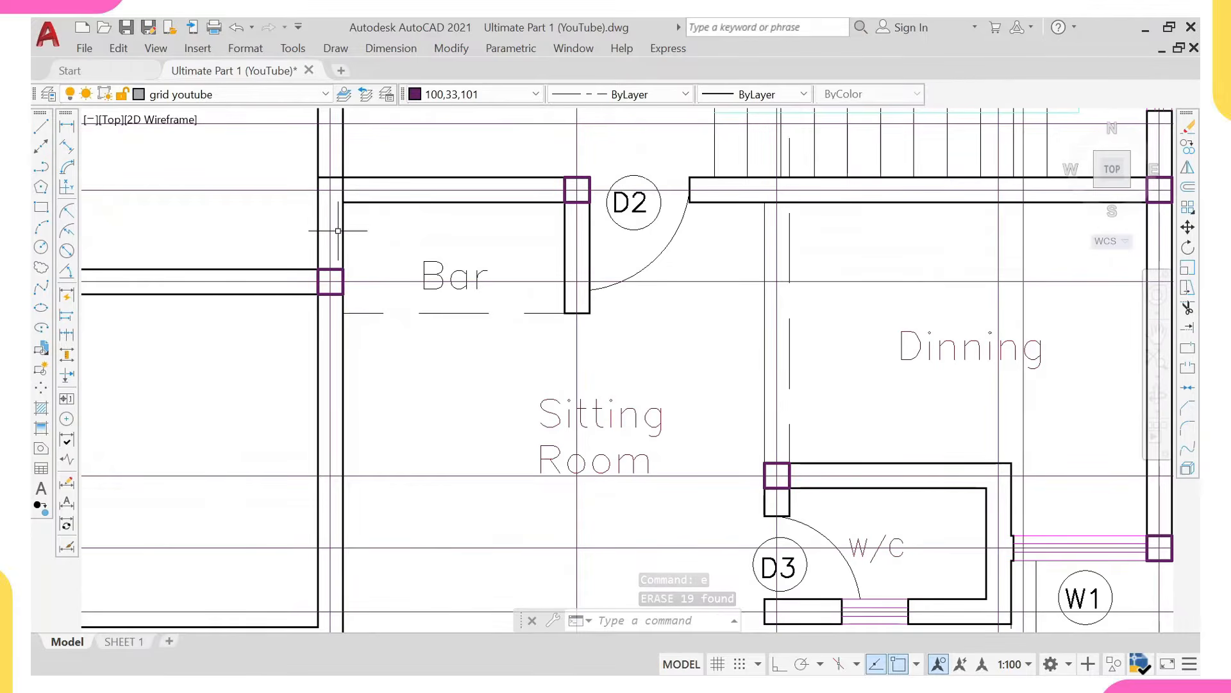
left_click(335, 213)
left_click(657, 399)
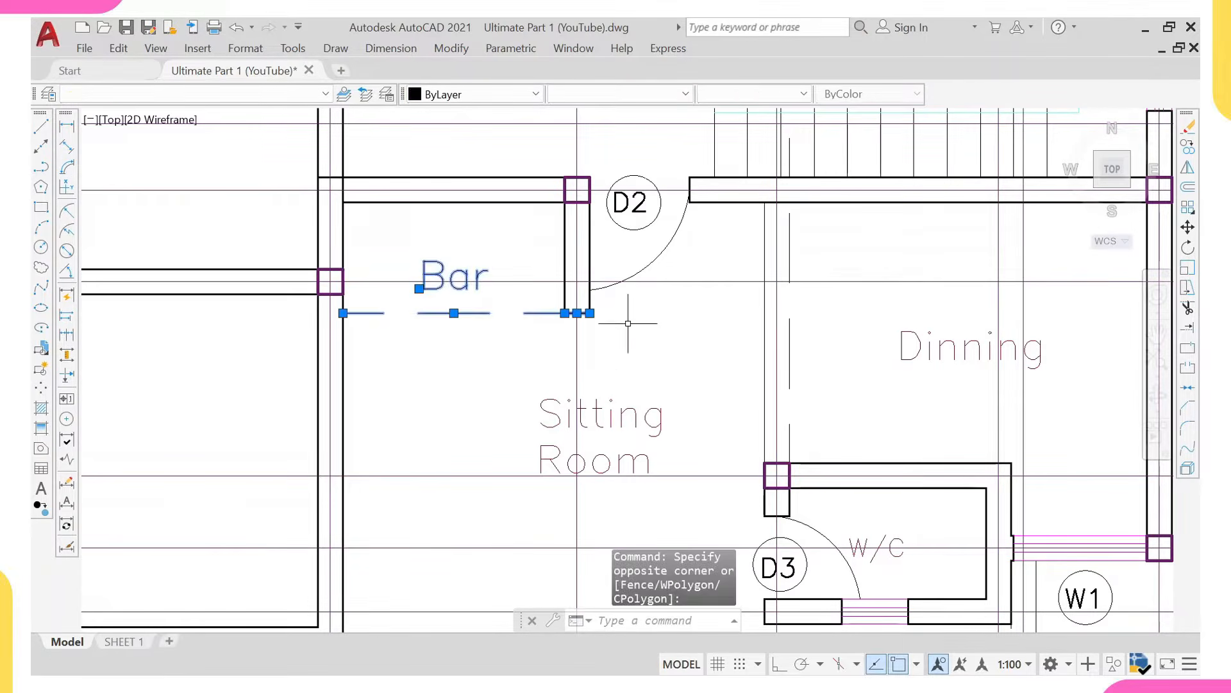
left_click(523, 195)
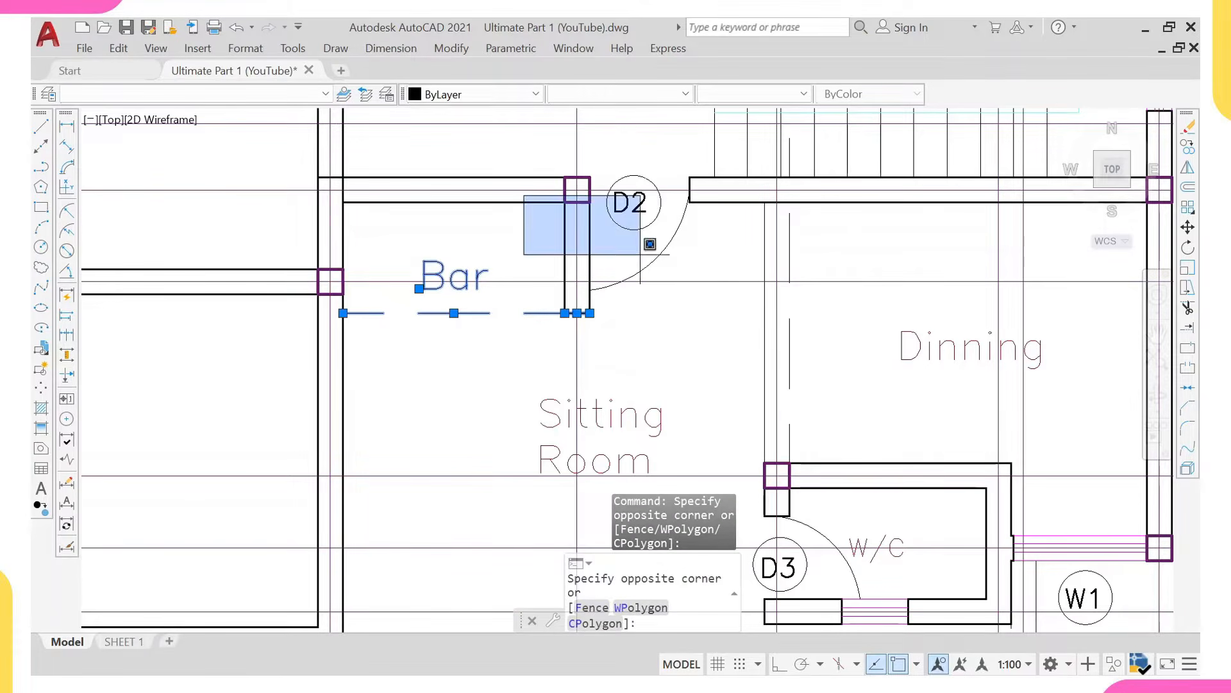
left_click(757, 372)
left_click(701, 215)
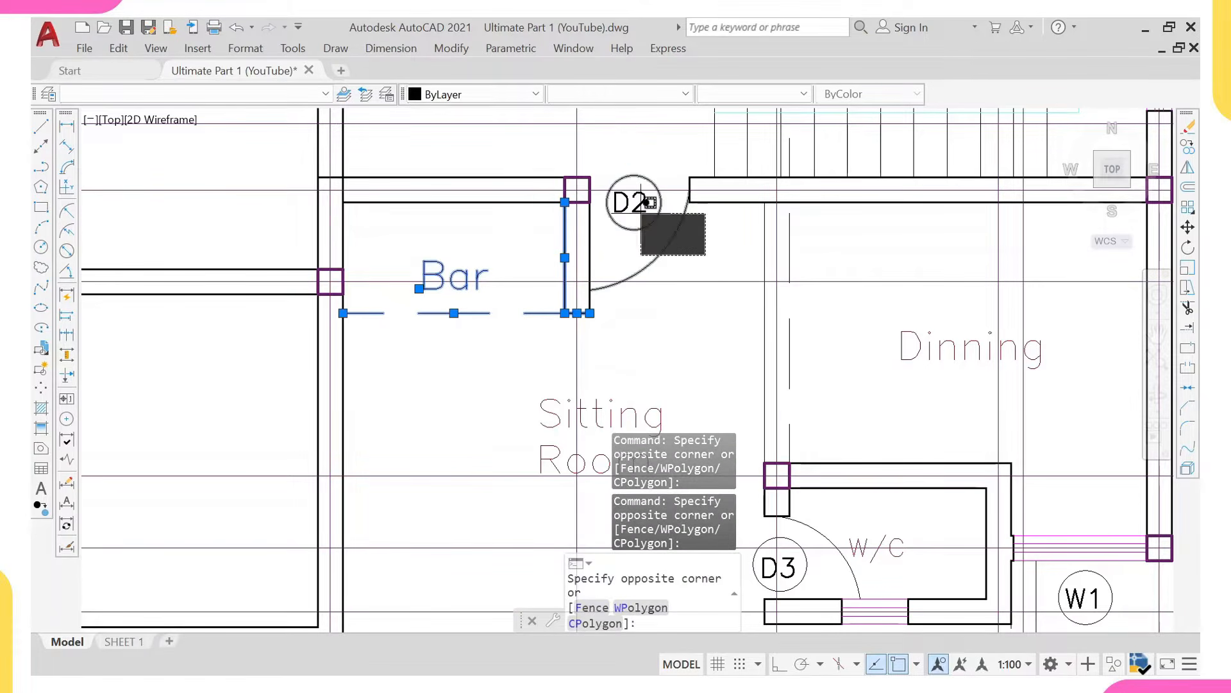
left_click(641, 252)
type("r")
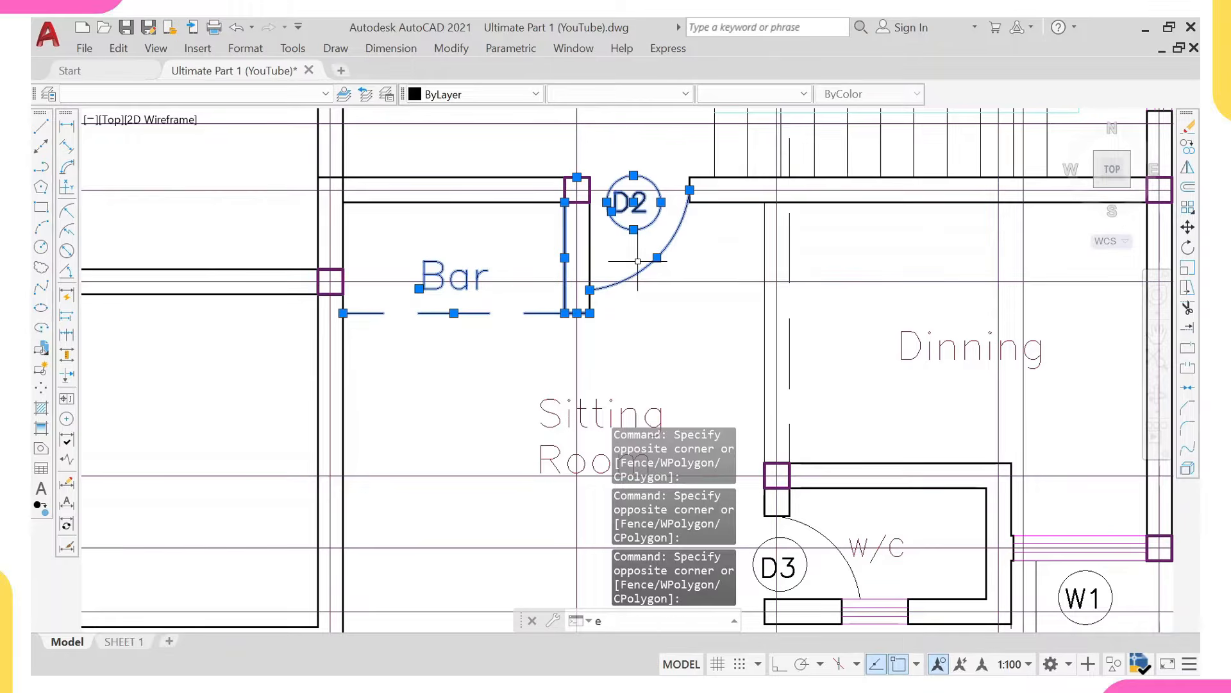
key("Return")
Erase the remaining Bar partition line below the column at the former D2 door.
scroll(626, 265, "down", 2)
left_click(604, 266)
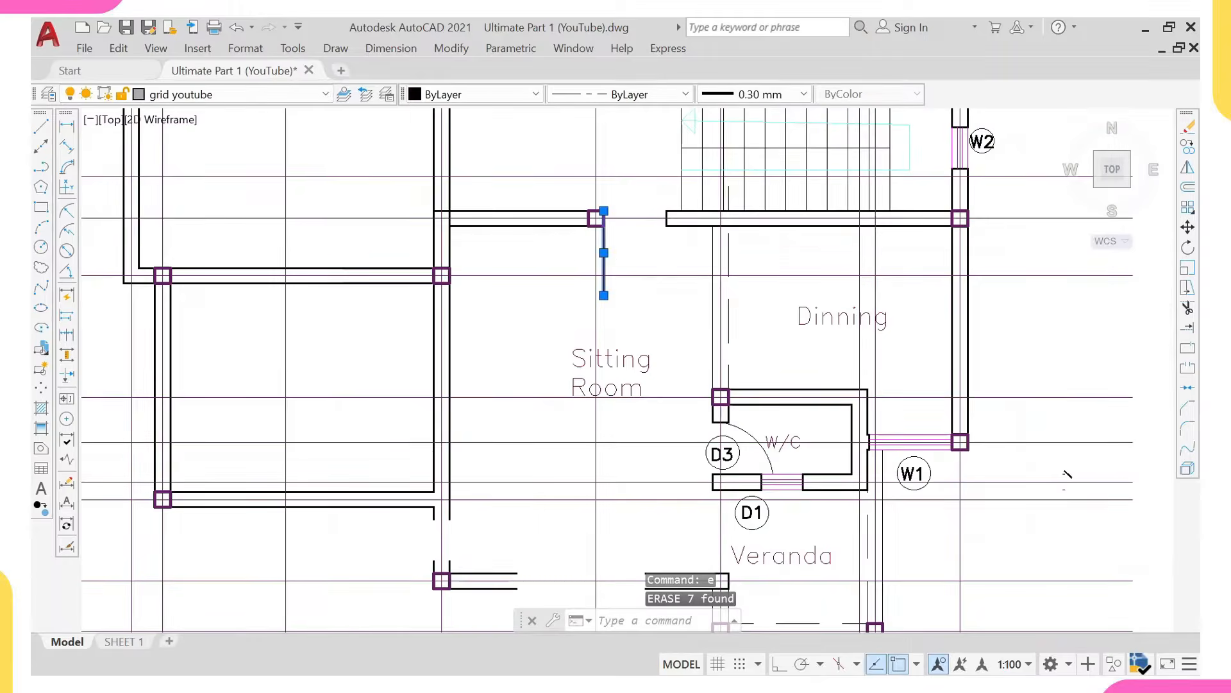
type("e")
key("Return")
scroll(627, 275, "down", 2)
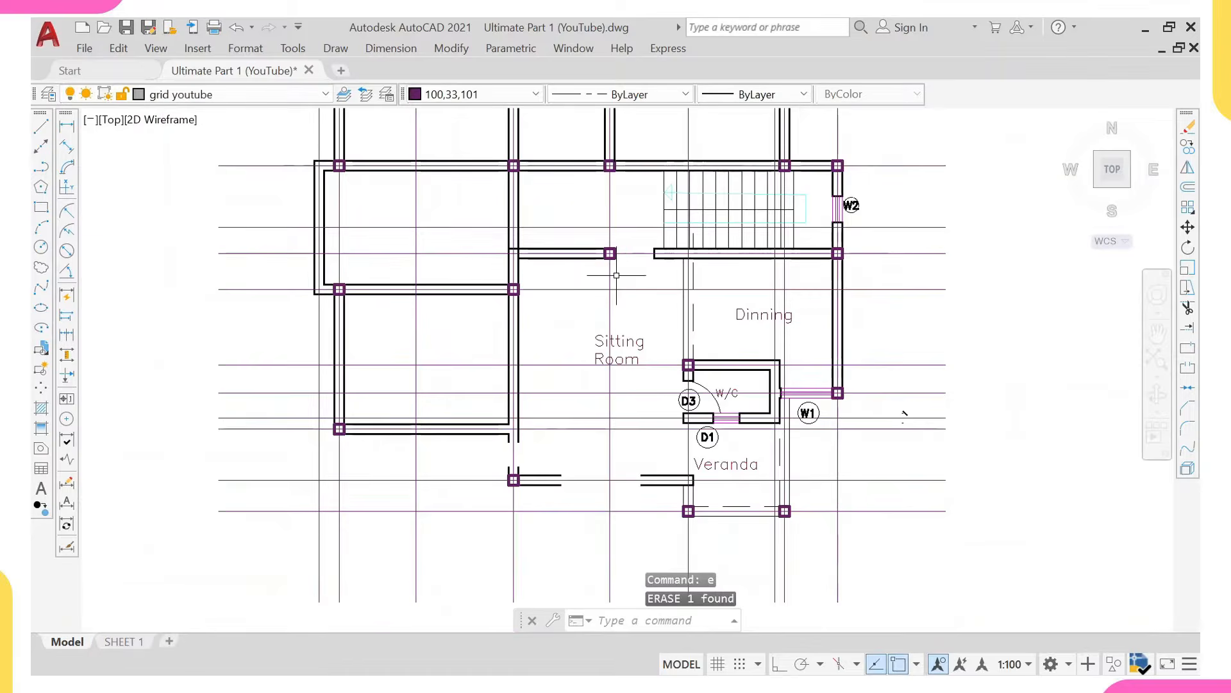
Extend both lines of the Sitting Room's side wall down across the window gap to the lower corner column.
scroll(513, 470, "up", 2)
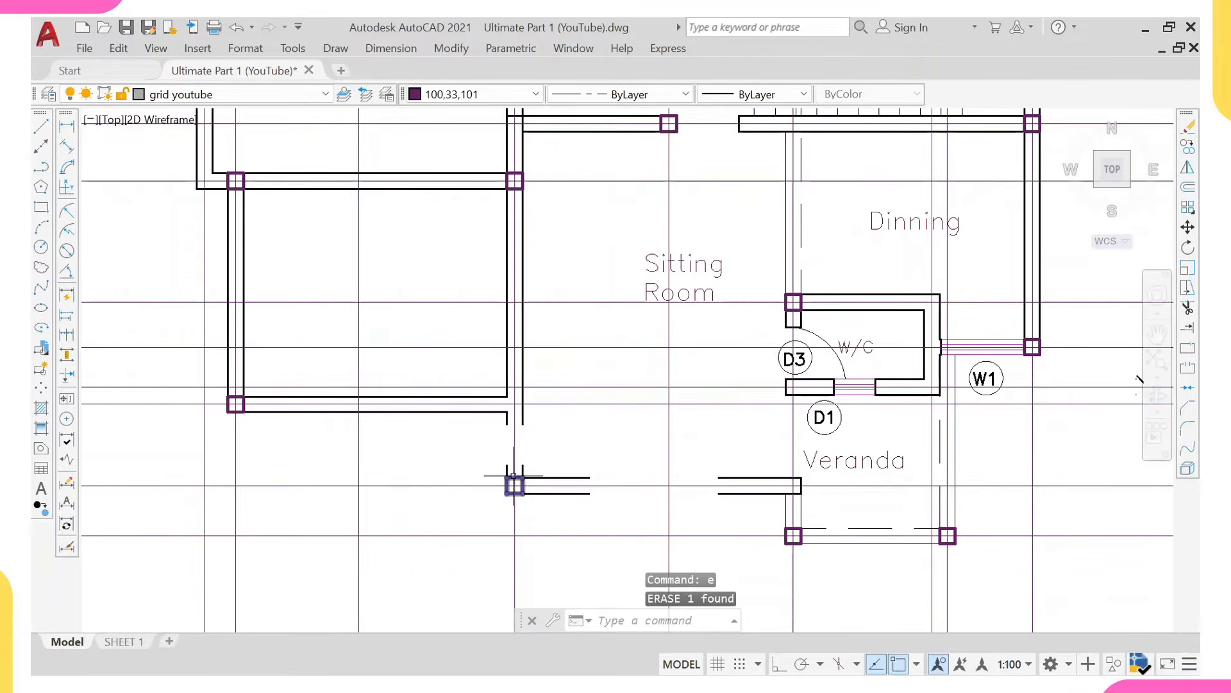
left_click(513, 479)
type("ex")
key("Return")
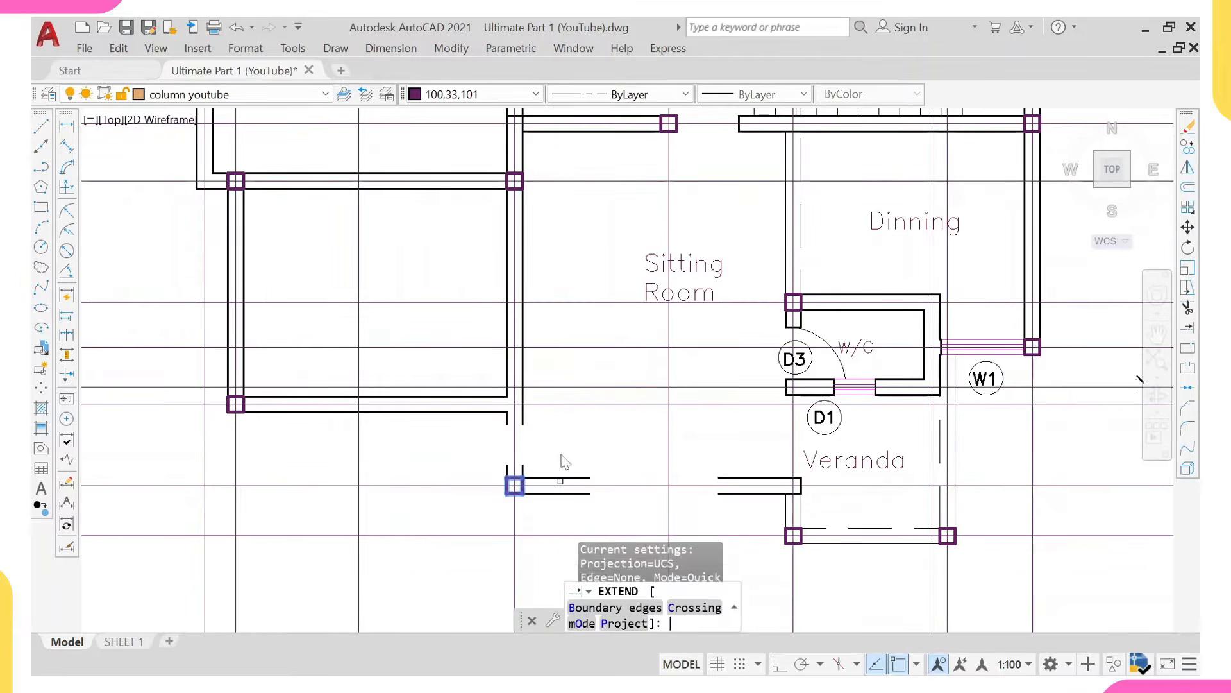
scroll(557, 454, "up", 4)
left_click(463, 374)
left_click(424, 365)
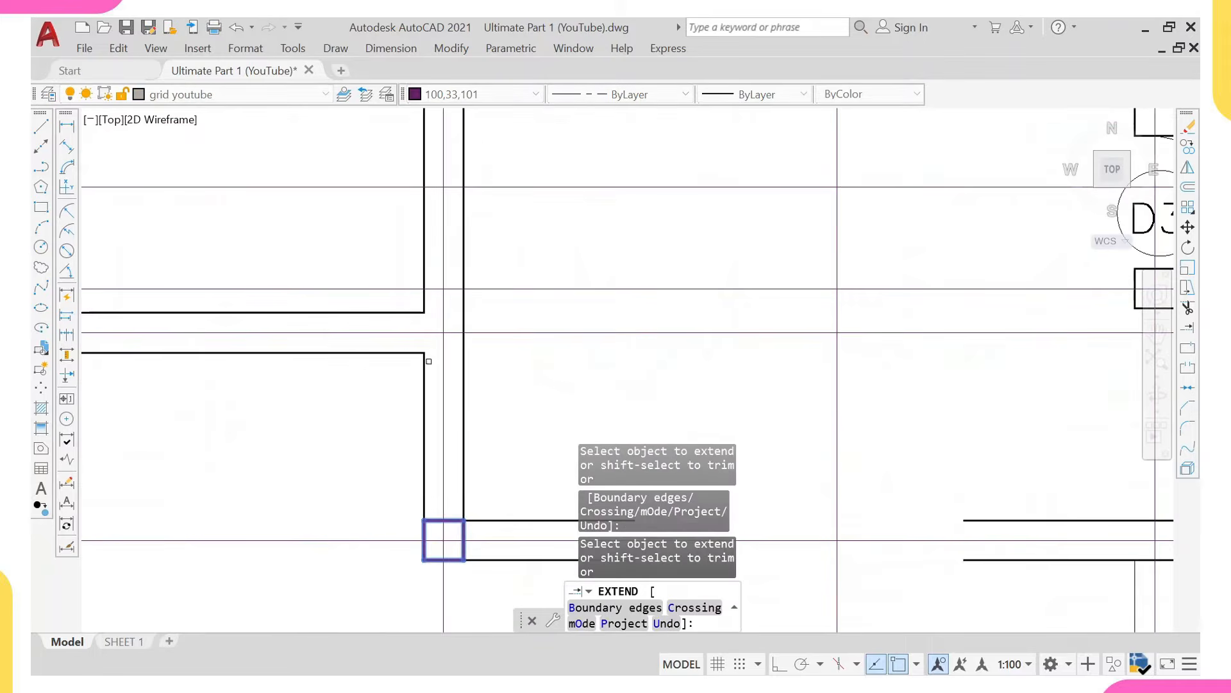
Extend both lines of the Sitting Room's lower wall across the window gap to the corner column.
scroll(426, 357, "down", 3)
left_click(512, 363)
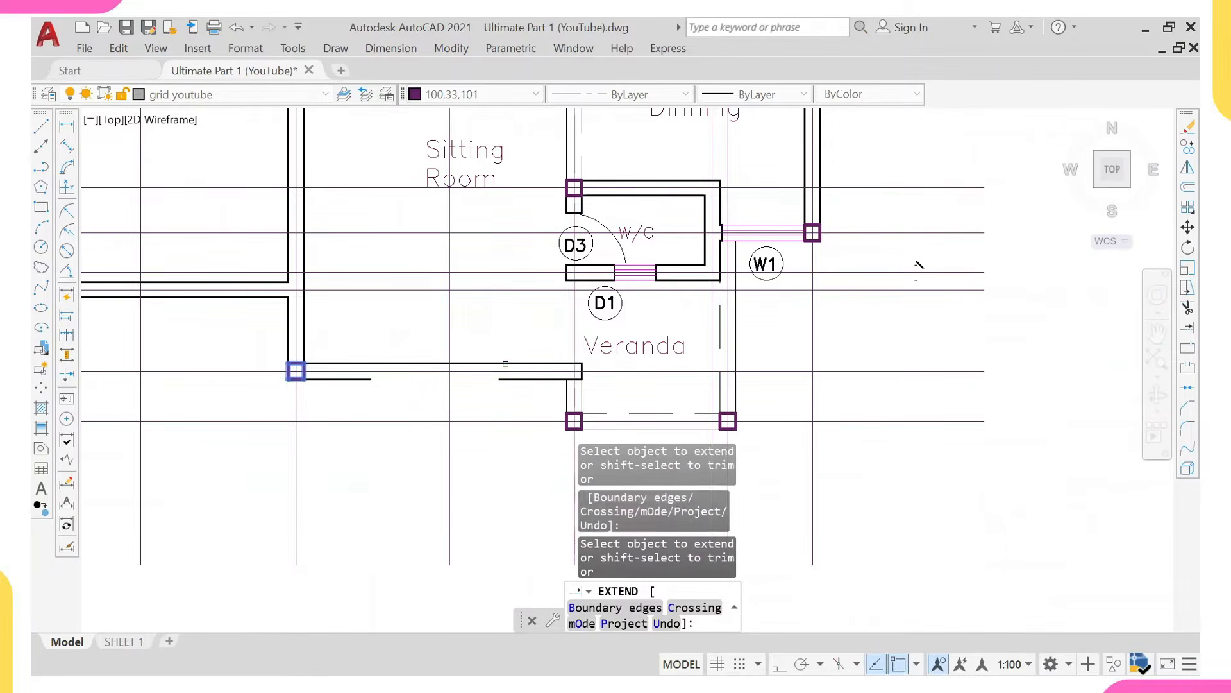
left_click(504, 379)
scroll(513, 337, "down", 4)
middle_click_drag(513, 337, 497, 418)
left_click(497, 417)
left_click(490, 350)
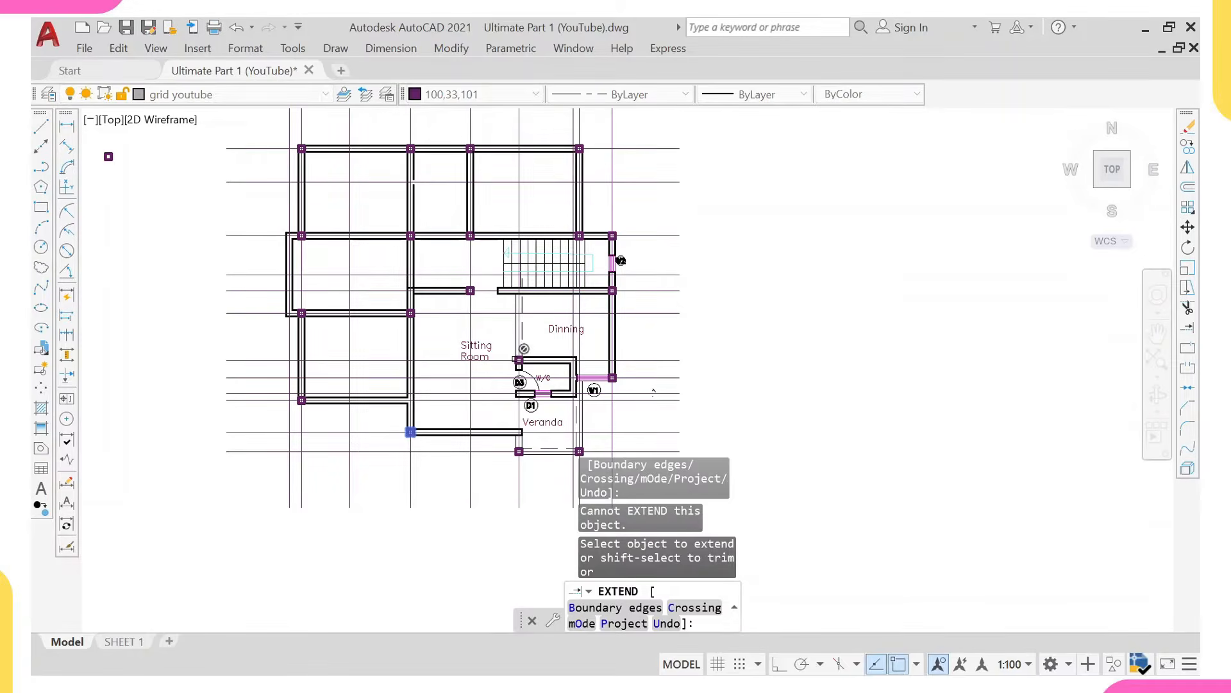
key("Escape")
Erase the end line of the wall between the stairs and the Dinning area at the former D2 door opening.
middle_click_drag(508, 374, 431, 387)
scroll(397, 304, "up", 4)
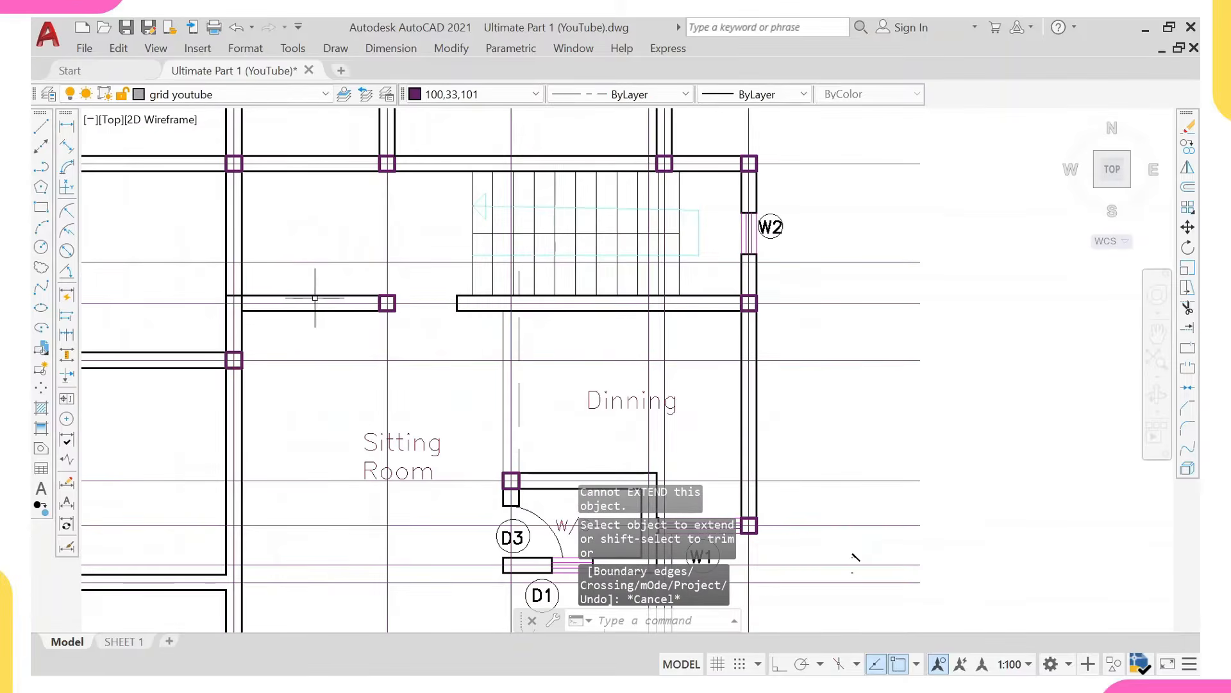
left_click(457, 303)
left_click(475, 340)
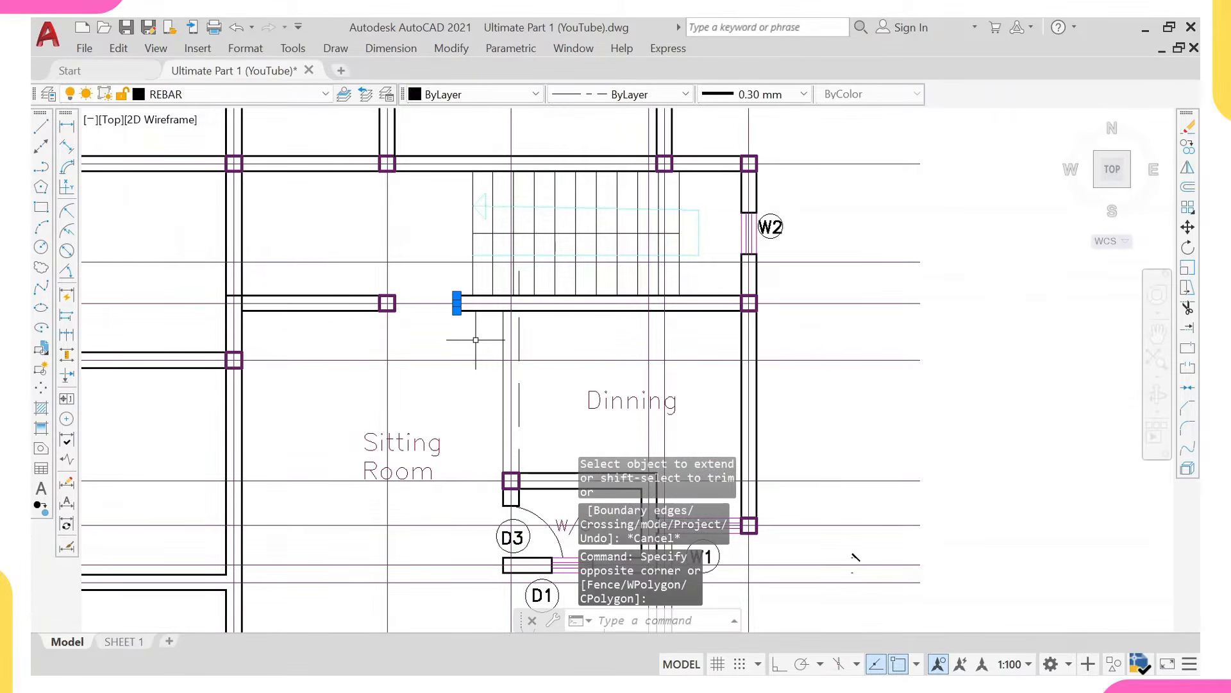
type("e")
key("Return")
type("e")
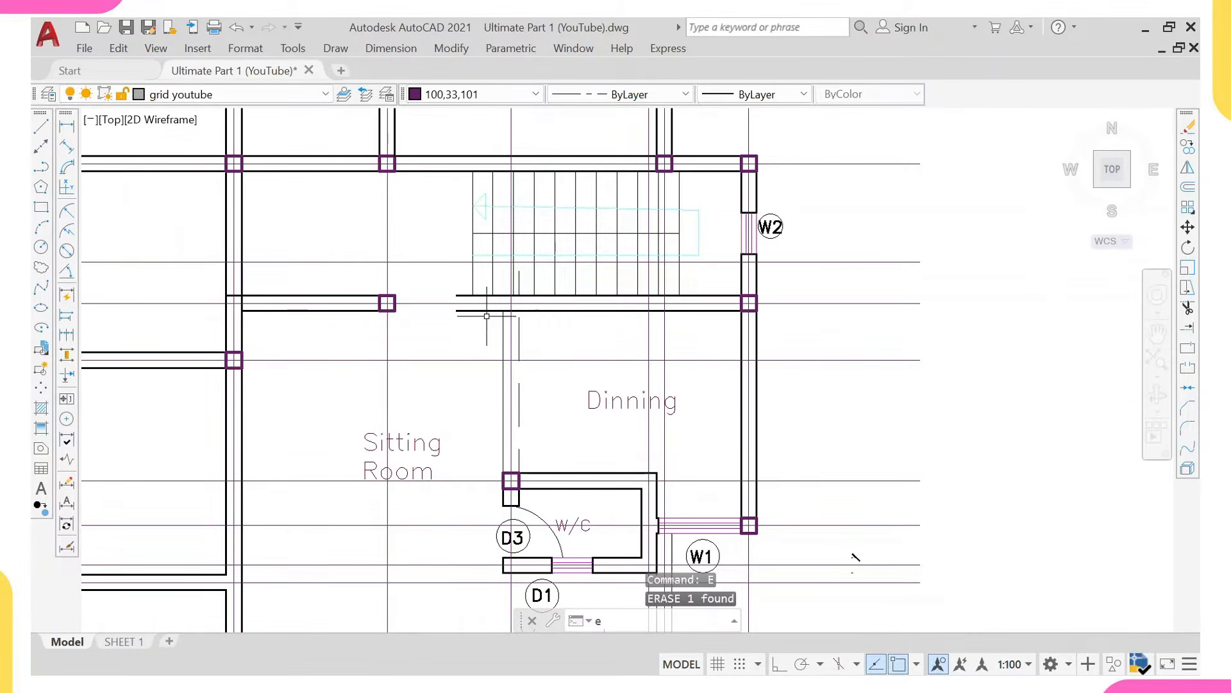
Extend both lines of the wall between the stairs and the Dinning area across the door gap to the column.
key("Return")
left_click(451, 297)
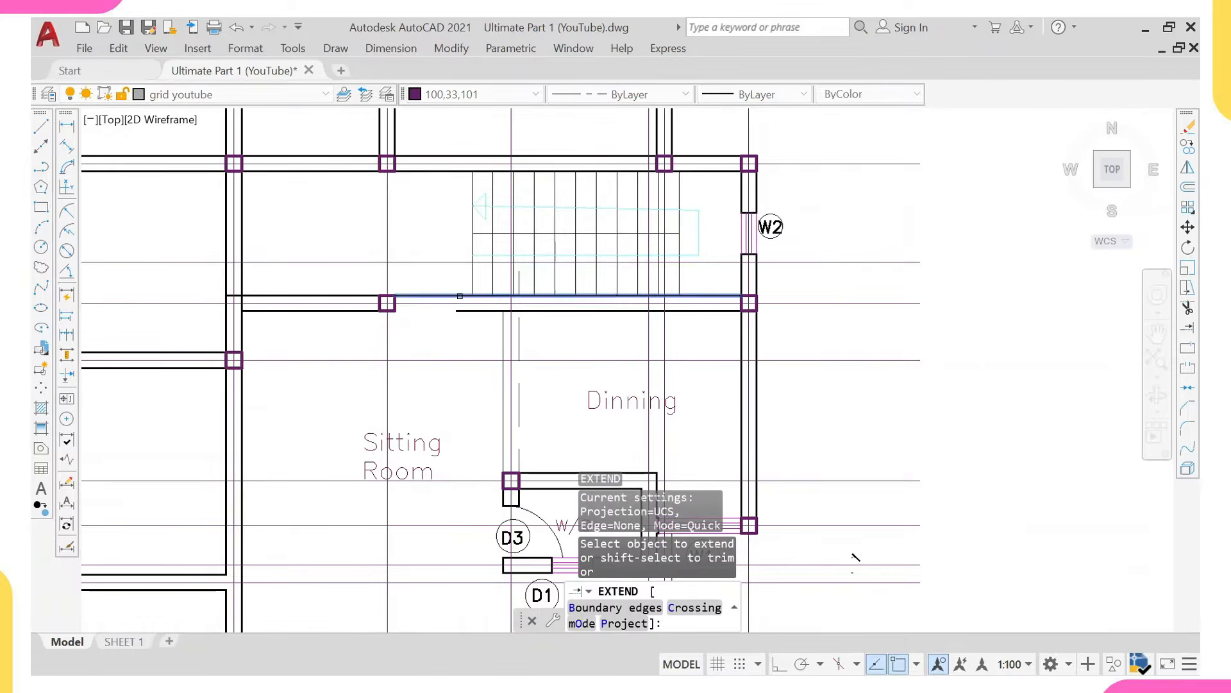
left_click(503, 325)
middle_click_drag(516, 337, 403, 275)
key("Escape")
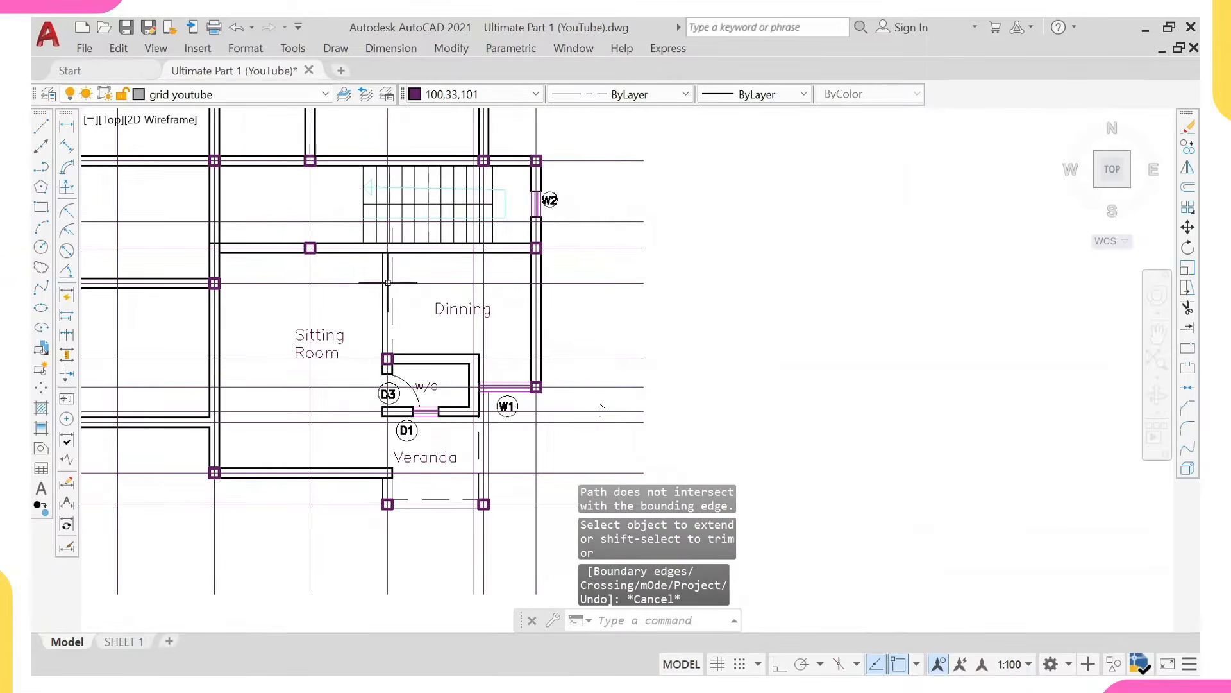
Match the two thin lines between the Sitting Room and the Dinning area to the properties of the W/C's upper wall line.
scroll(391, 325, "up", 2)
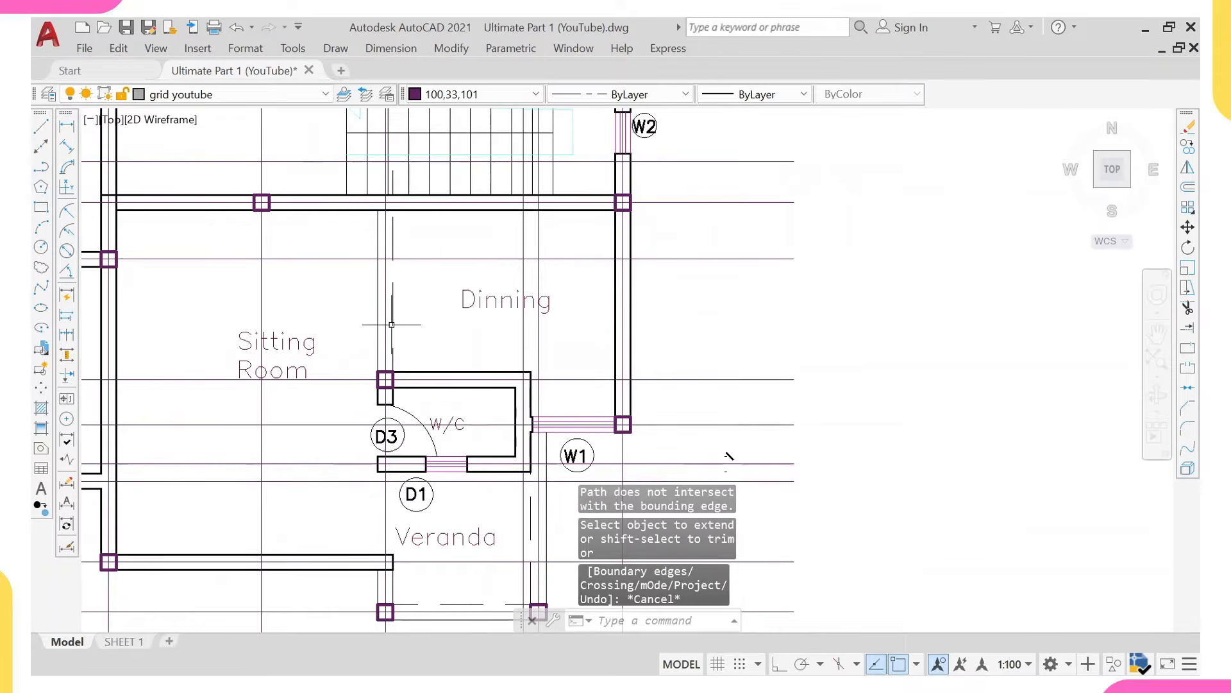
left_click(418, 372)
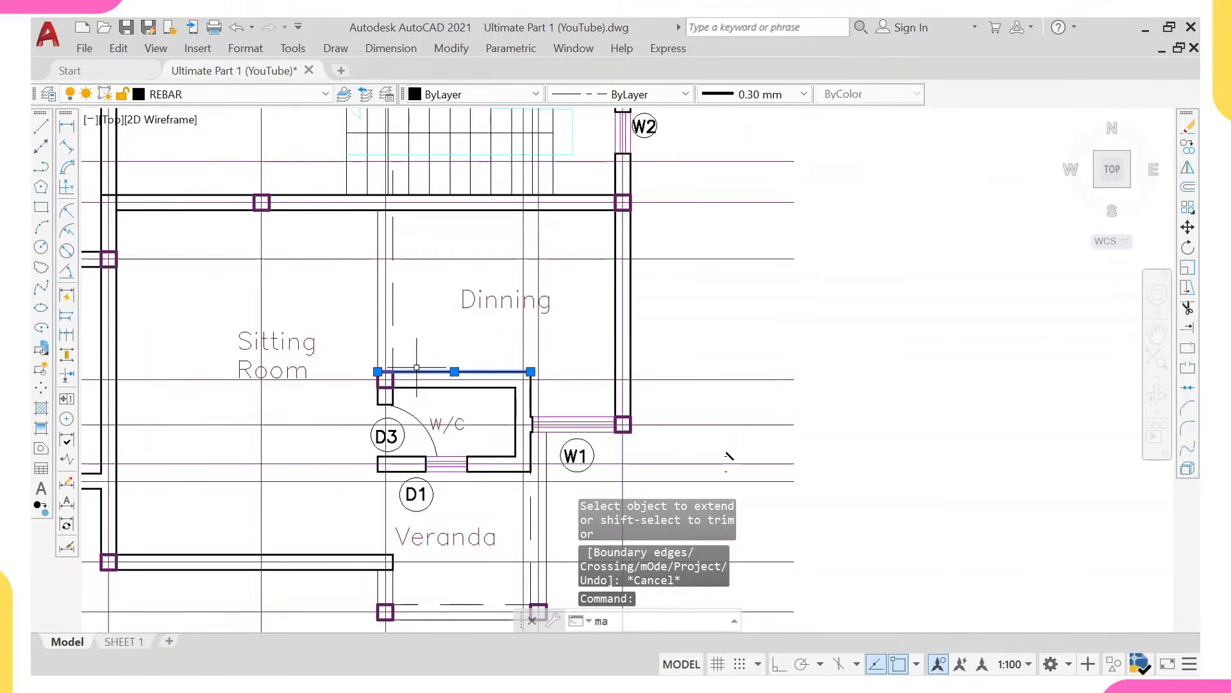
key("Return")
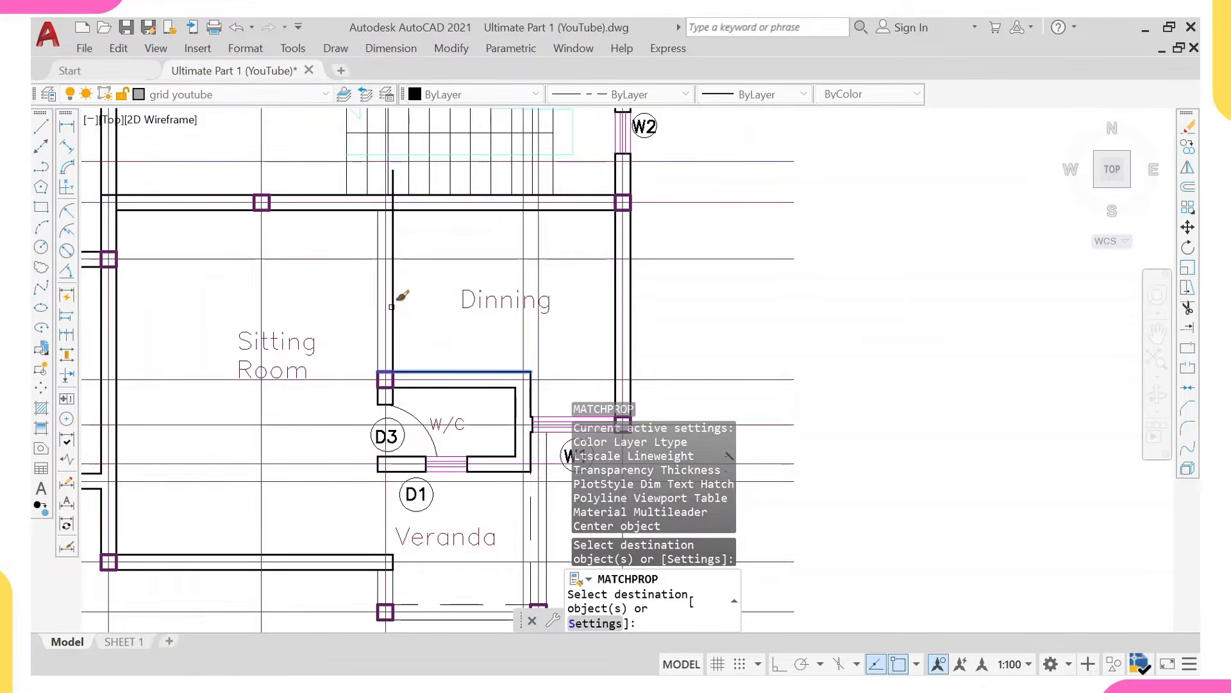
left_click(385, 301)
key("Escape")
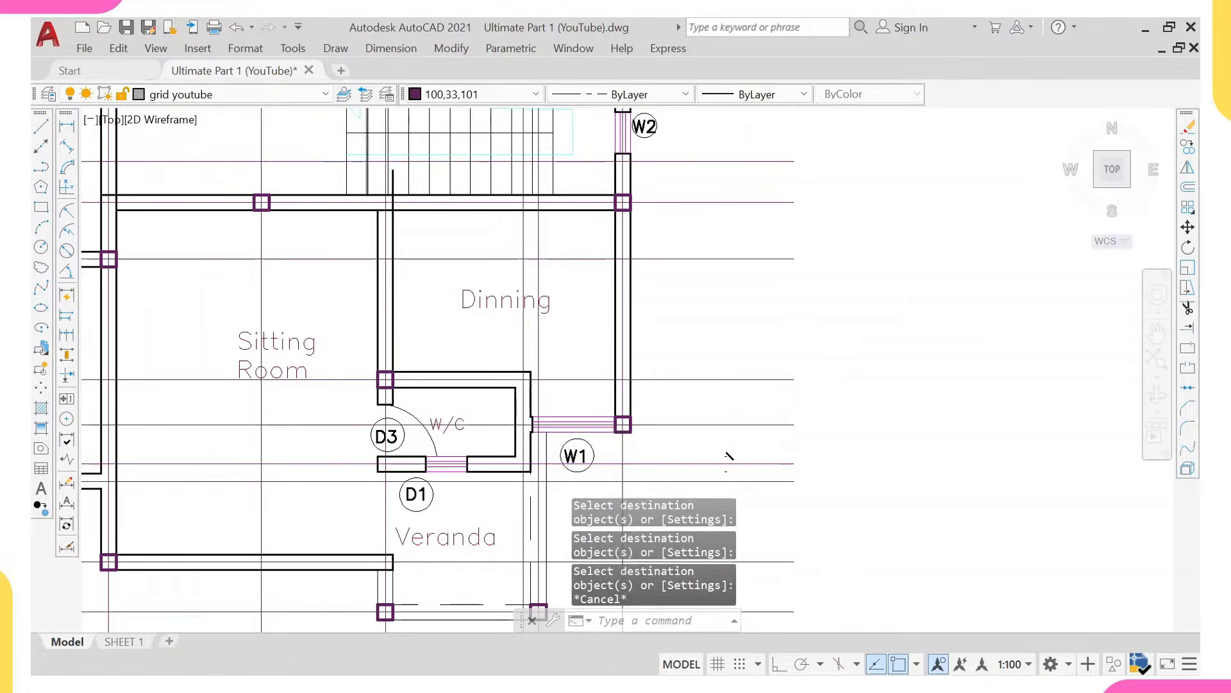
Shorten the Dinning-side line of the new dividing wall to end at the lower face of the stair wall.
scroll(385, 173, "up", 4)
left_click(407, 178)
left_click(407, 168)
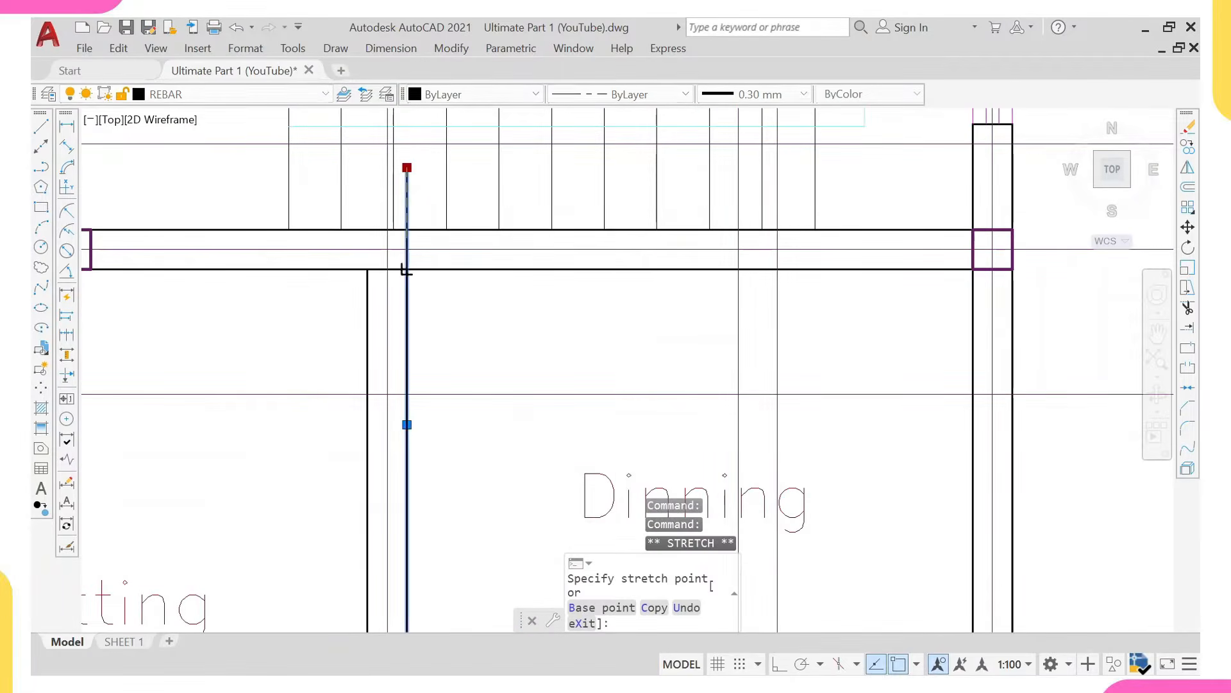
left_click(407, 269)
scroll(402, 256, "down", 9)
scroll(408, 289, "up", 6)
key("Escape")
Extend both lines of the wall between the Sitting Room and the Dinning area down to the Sitting Room's lower wall.
scroll(400, 269, "up", 2)
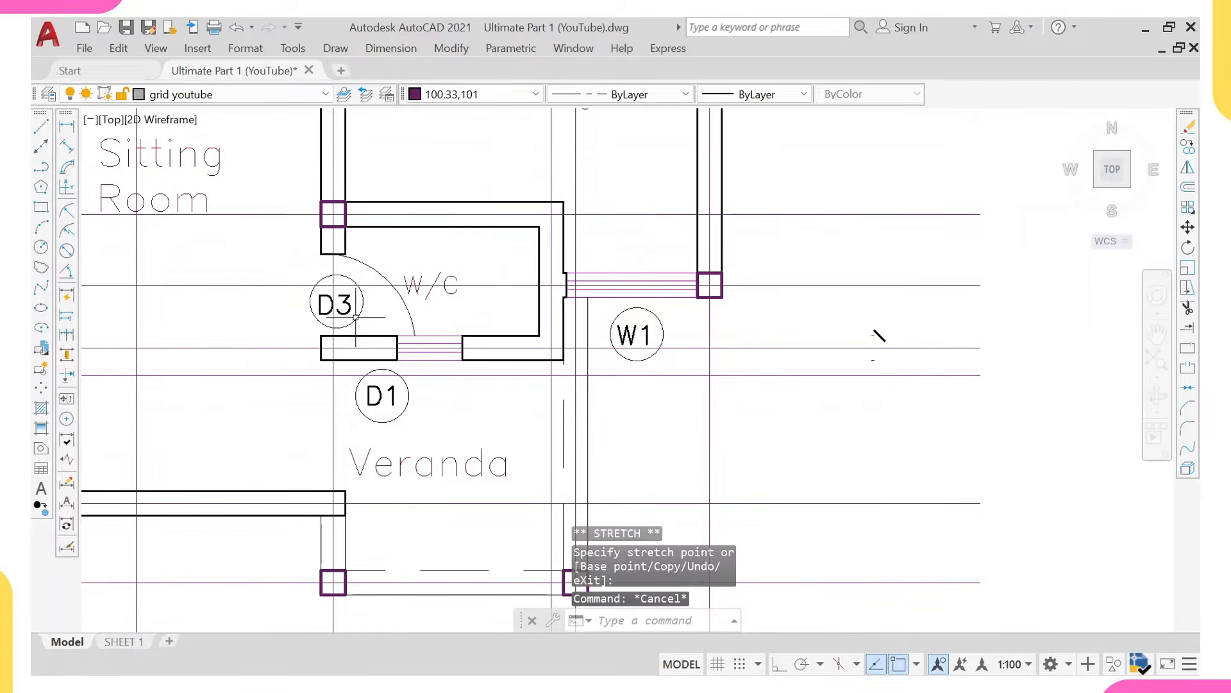
left_click(324, 491)
type("ex")
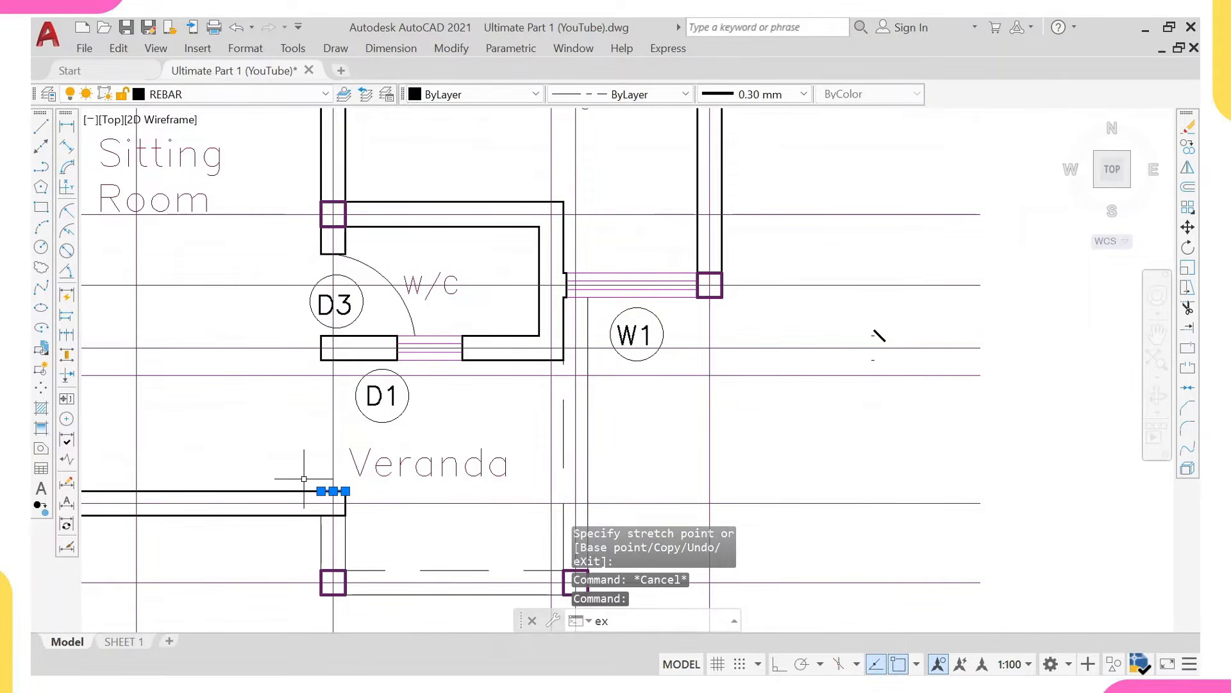
key("Return")
left_click(327, 339)
scroll(334, 299, "down", 2)
left_click(326, 206)
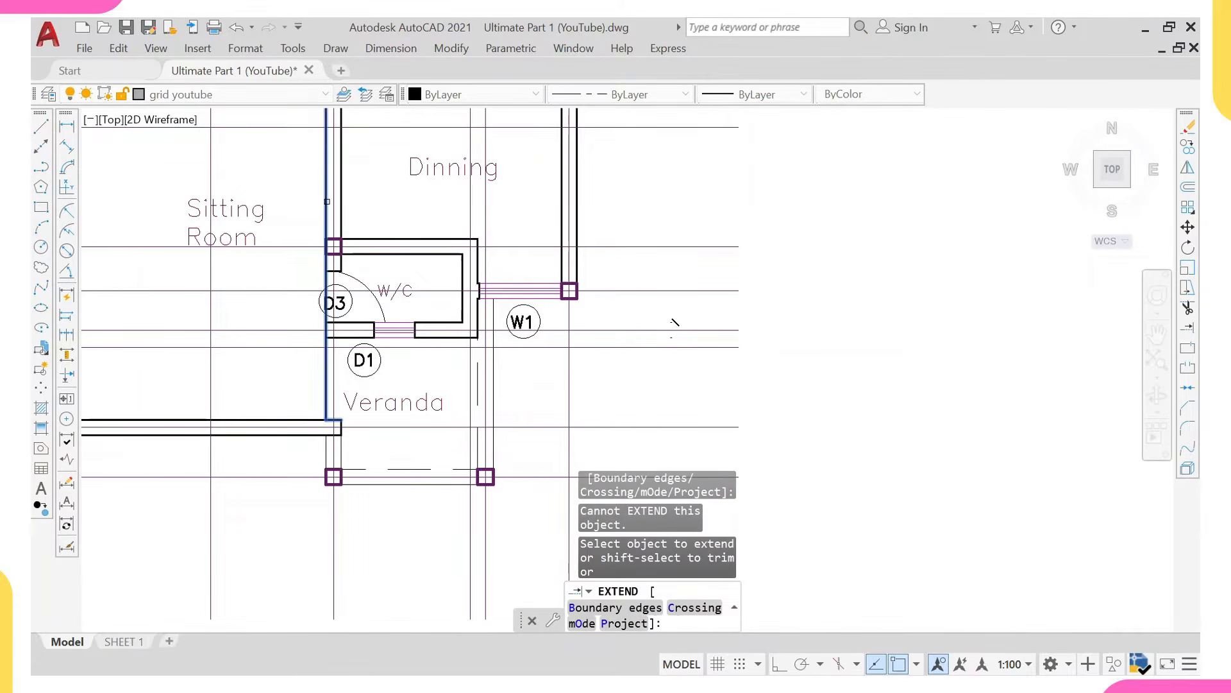
left_click(339, 196)
scroll(334, 269, "down", 4)
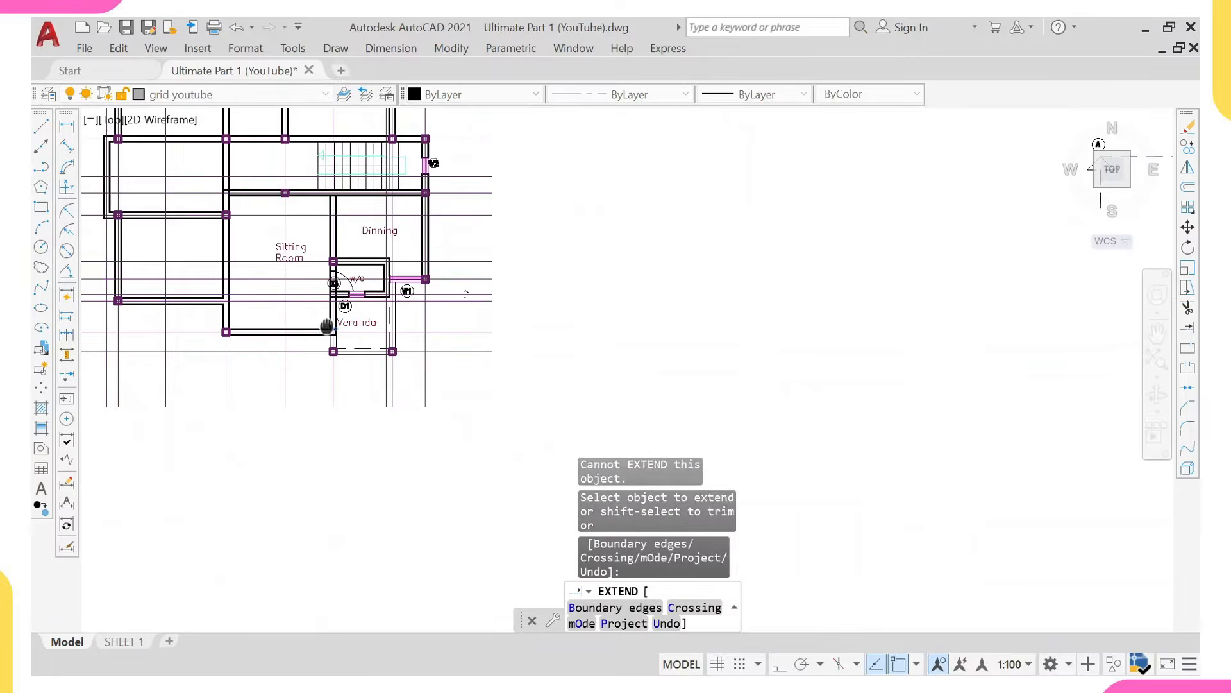
key("Escape")
Add a linear dimension across the Sitting Room's clear width, from the side wall's column to the dividing wall.
middle_click_drag(277, 289, 333, 341)
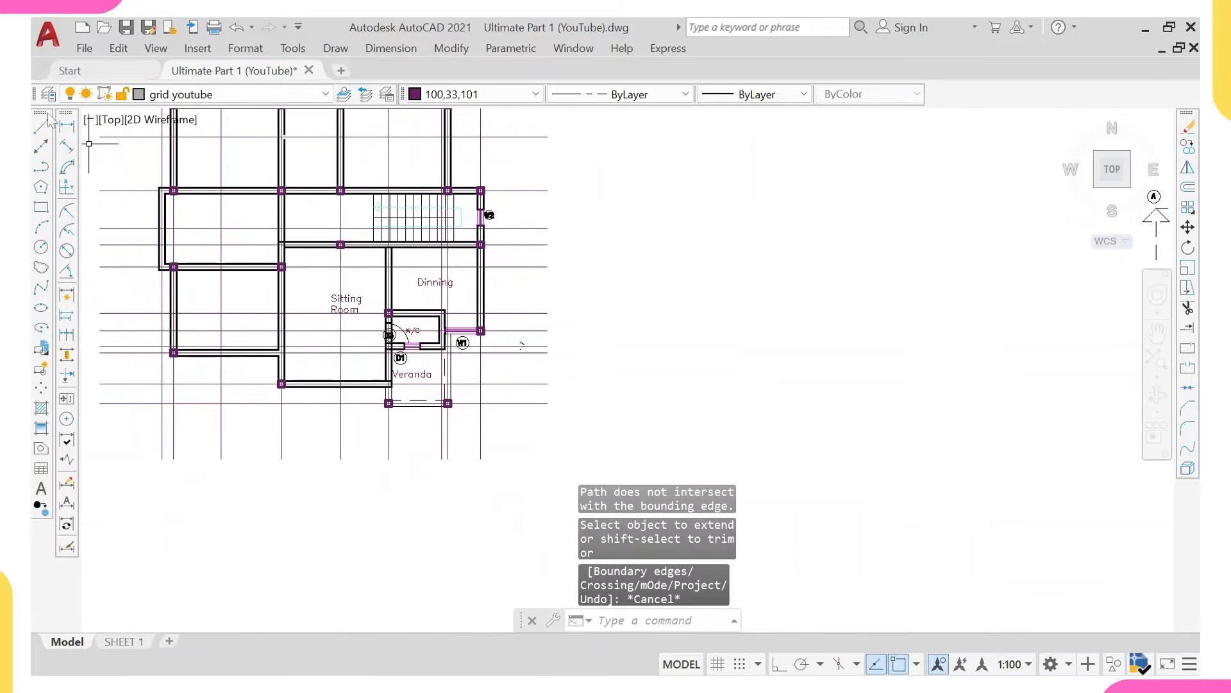
left_click(66, 125)
scroll(302, 247, "up", 4)
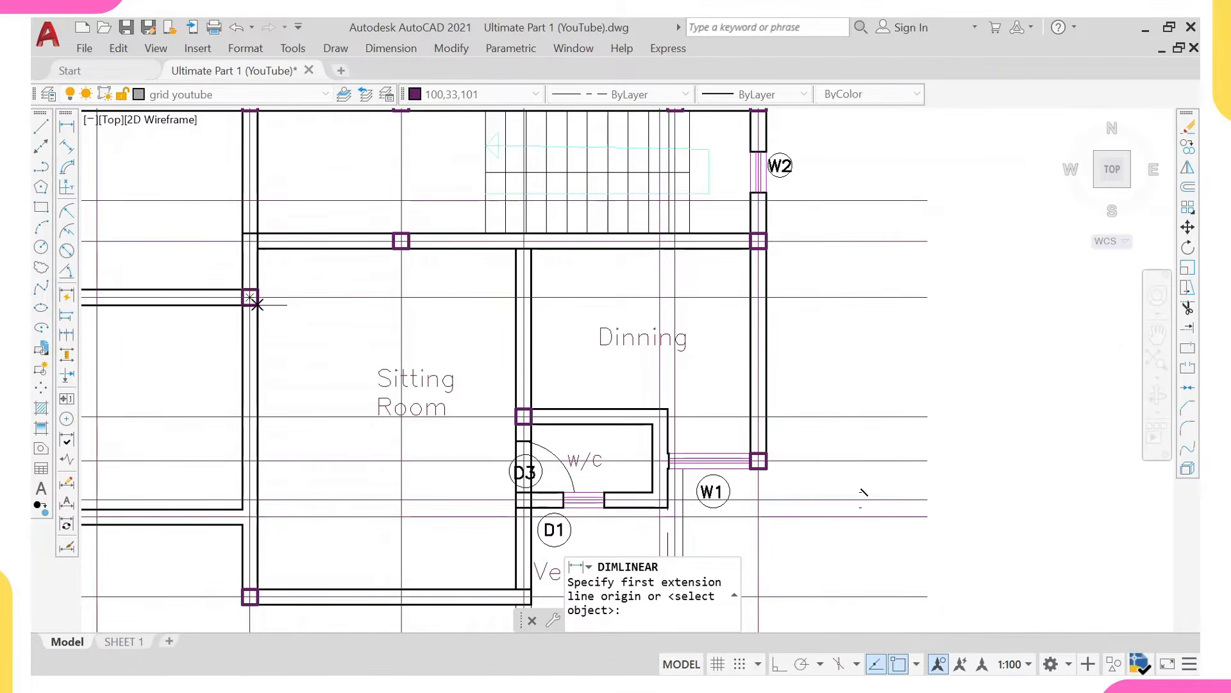
scroll(250, 297, "up", 4)
left_click(264, 272)
scroll(401, 207, "down", 4)
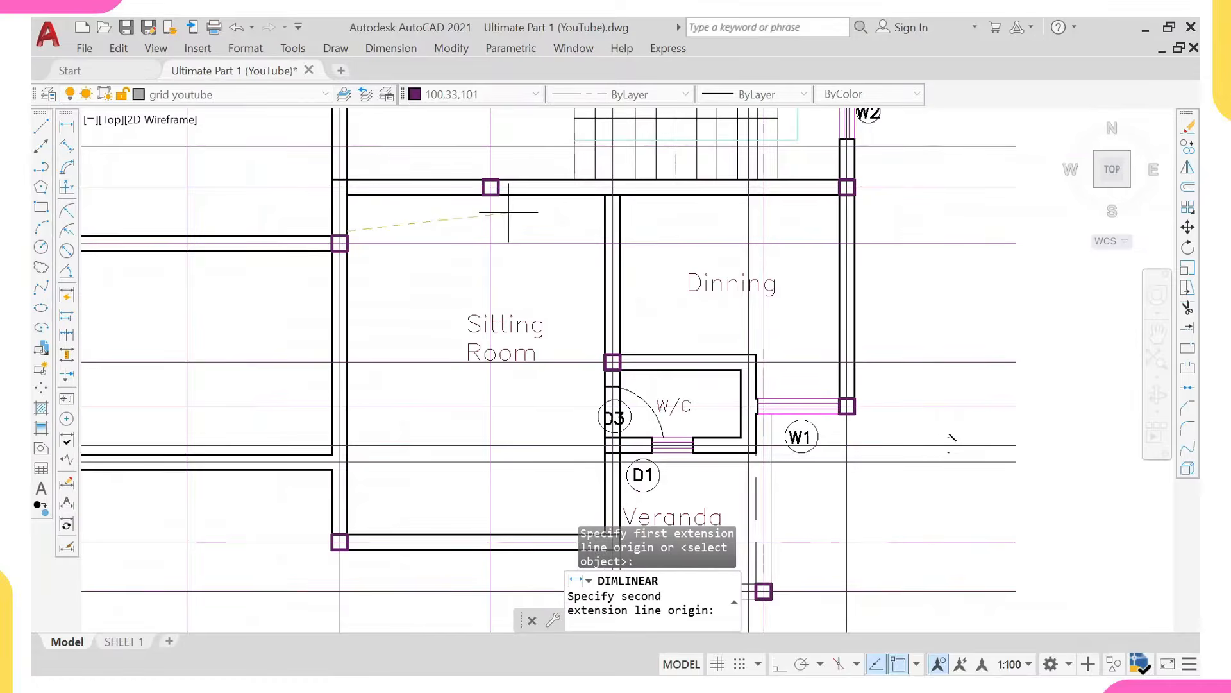
left_click(604, 228)
left_click(602, 232)
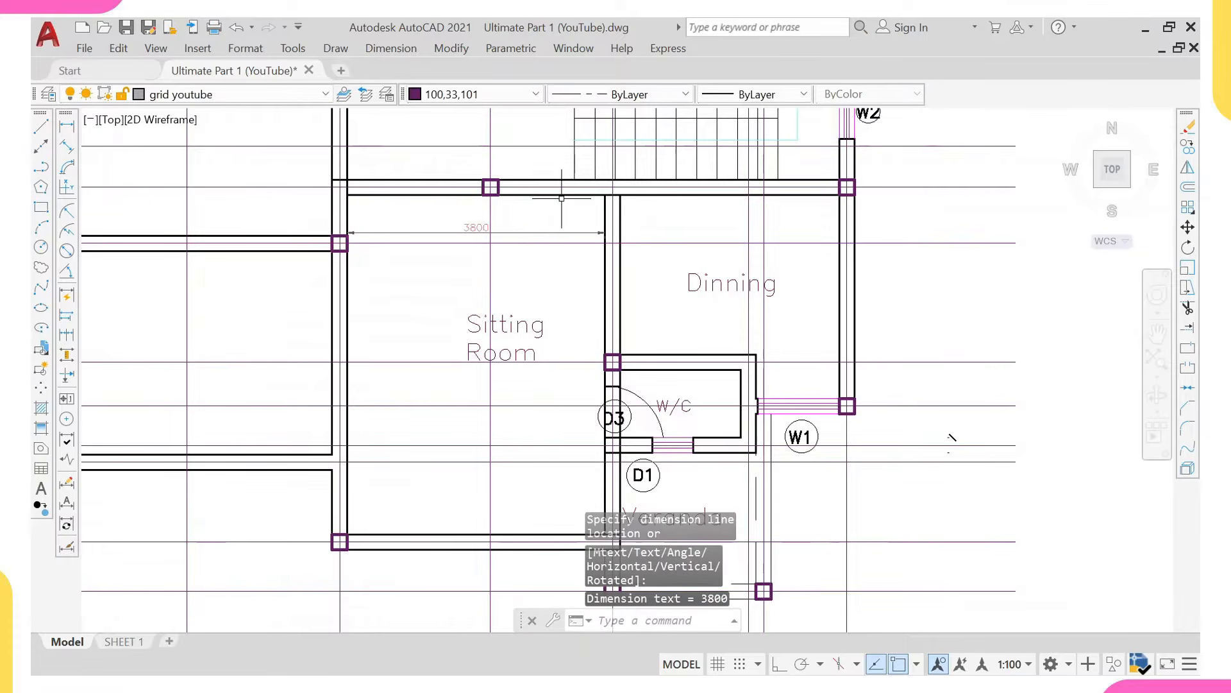
Measure the Sitting Room's clear length from the stair wall to its lower wall, without keeping the dimension.
right_click(587, 206)
left_click(625, 212)
left_click(562, 195)
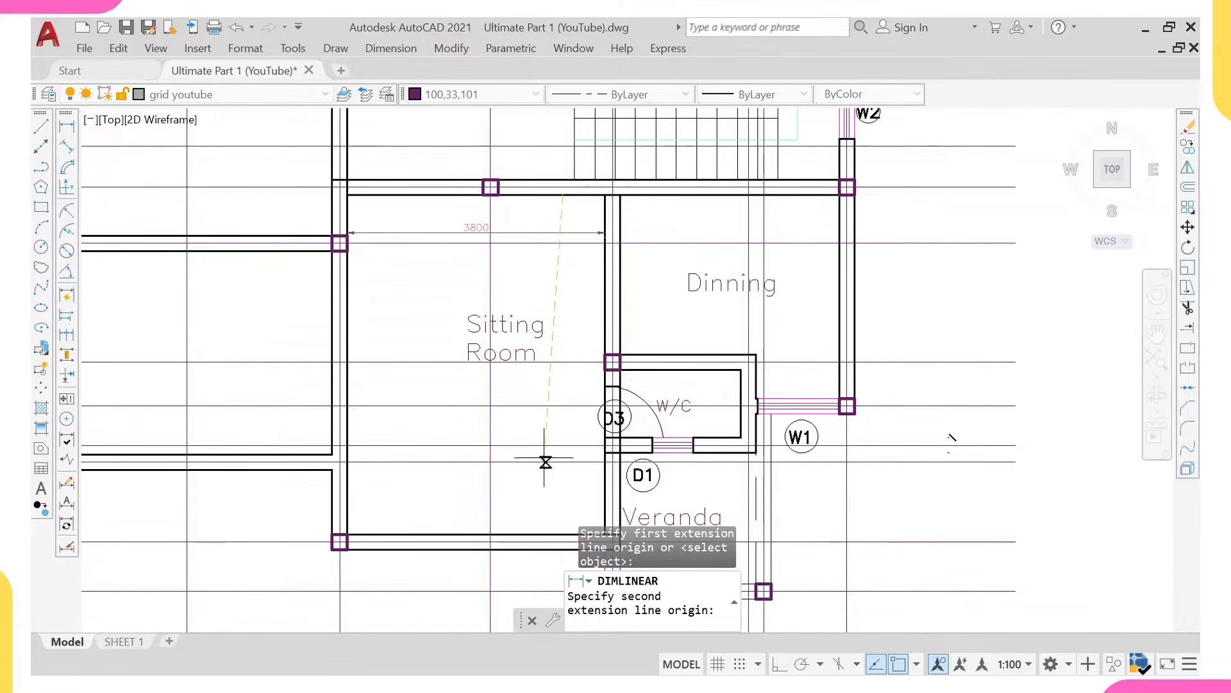
left_click(551, 534)
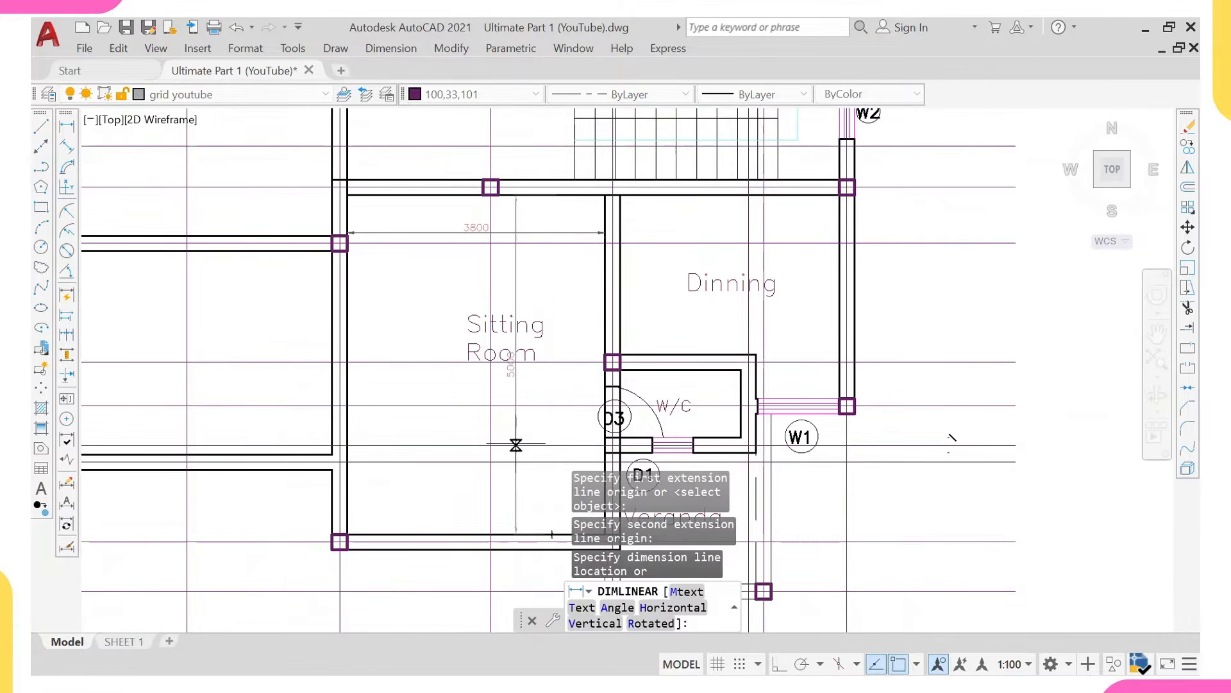
key("Escape")
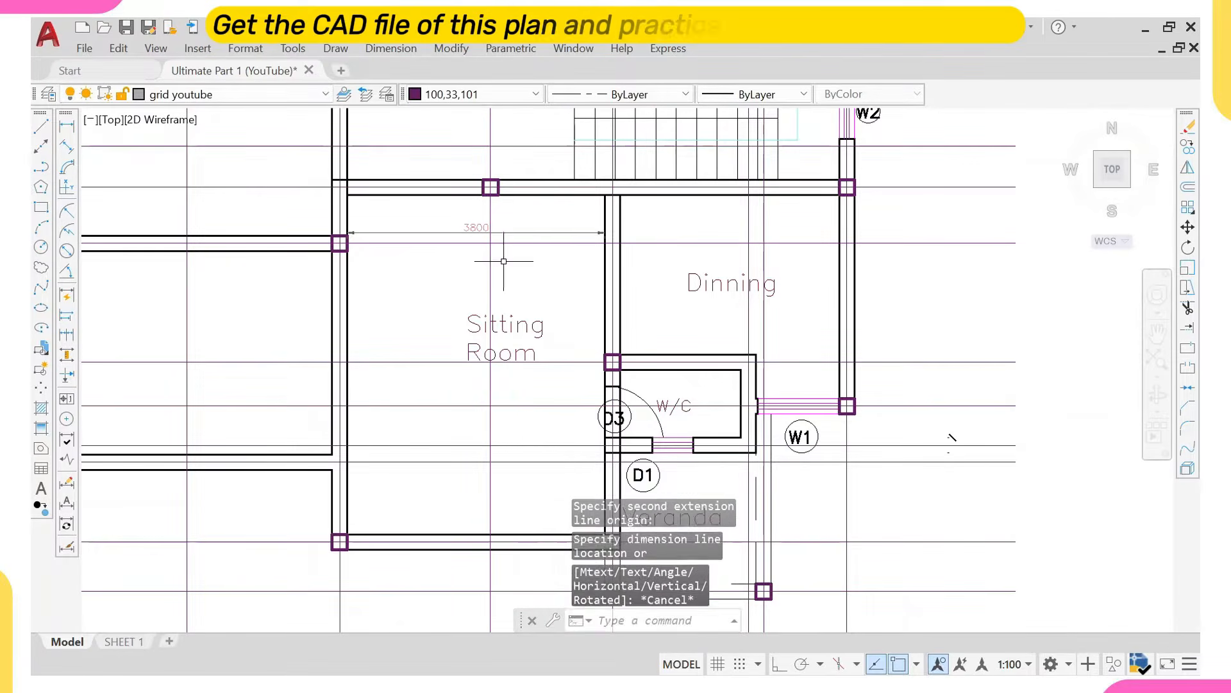
Erase the width dimension in the Sitting Room.
left_click(518, 204)
left_click(503, 227)
type("E")
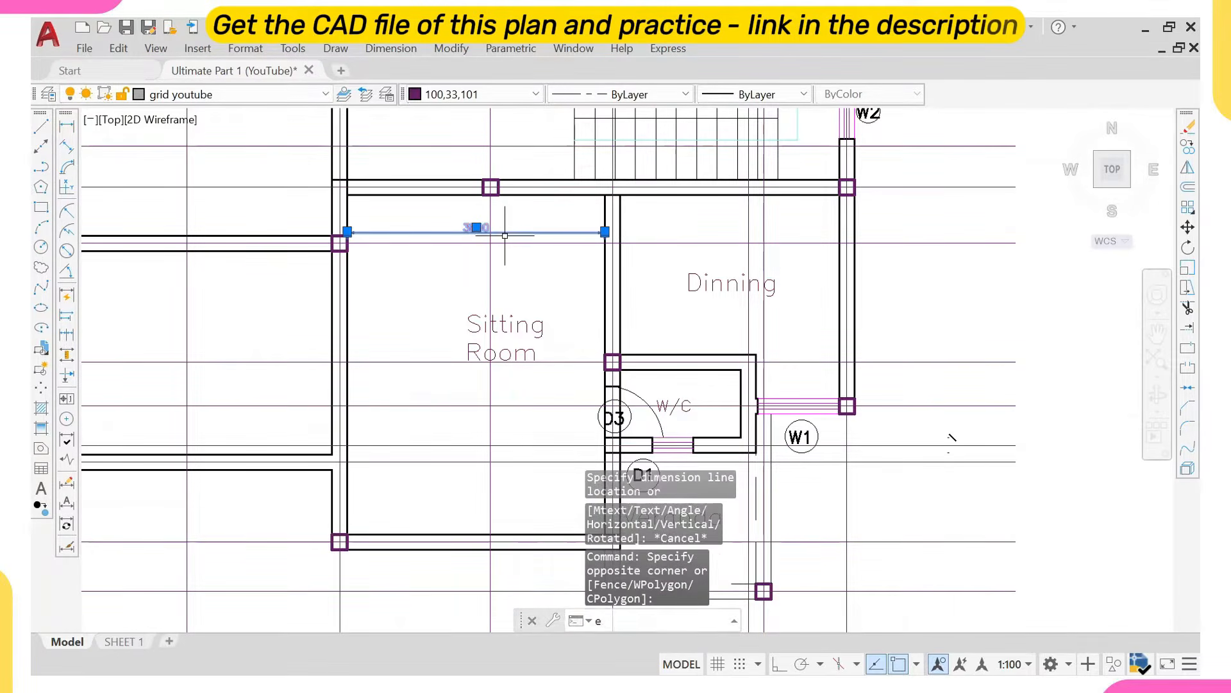
key("Return")
Compare the W/C, Dinning and Veranda walls with the Library and Veranda area of the first floor plan.
scroll(504, 235, "down", 3)
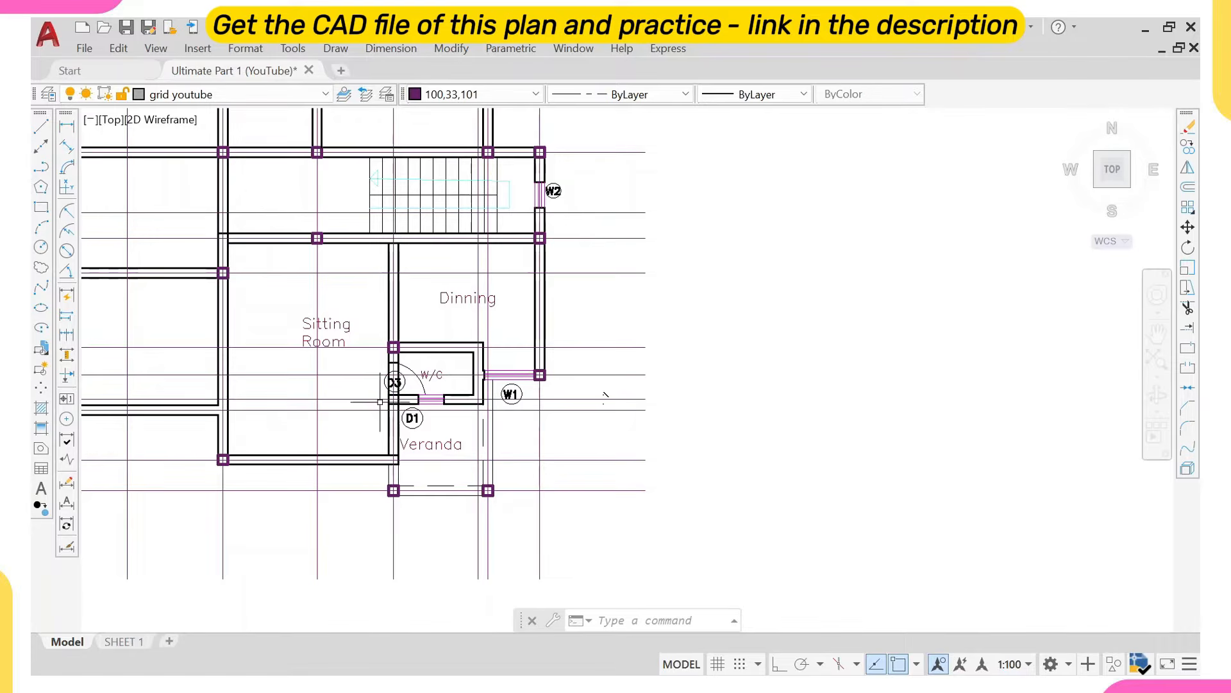
scroll(432, 345, "down", 5)
scroll(471, 361, "up", 5)
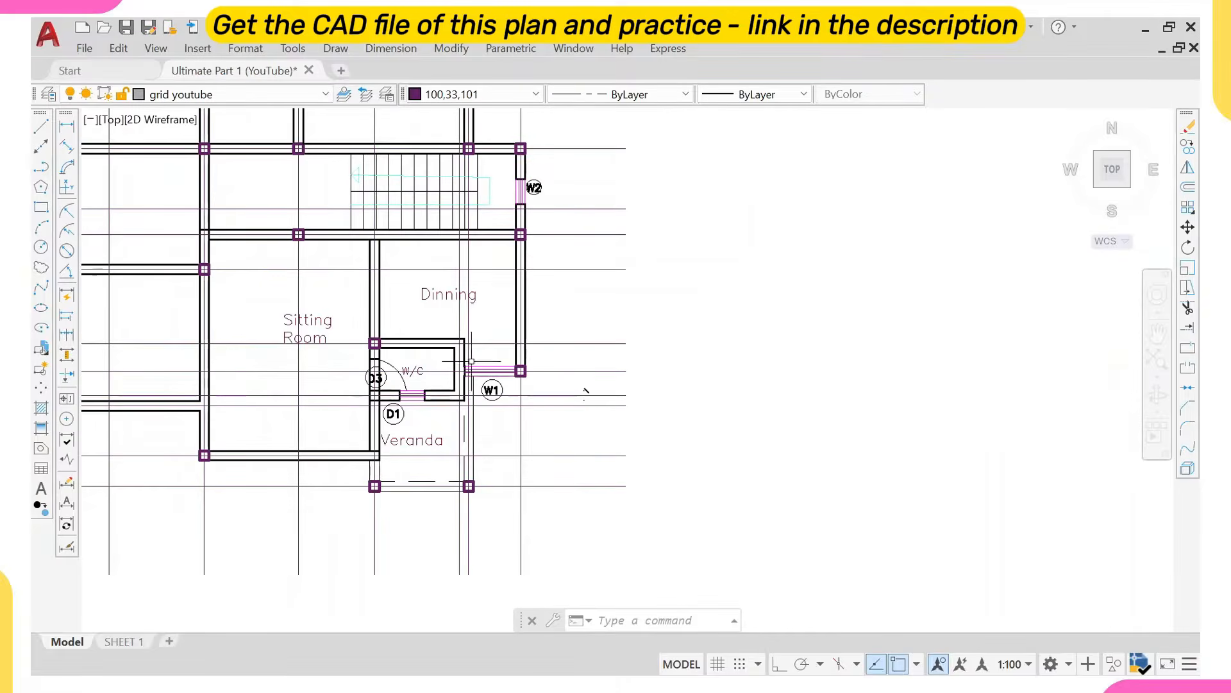
scroll(469, 362, "down", 2)
scroll(771, 351, "down", 2)
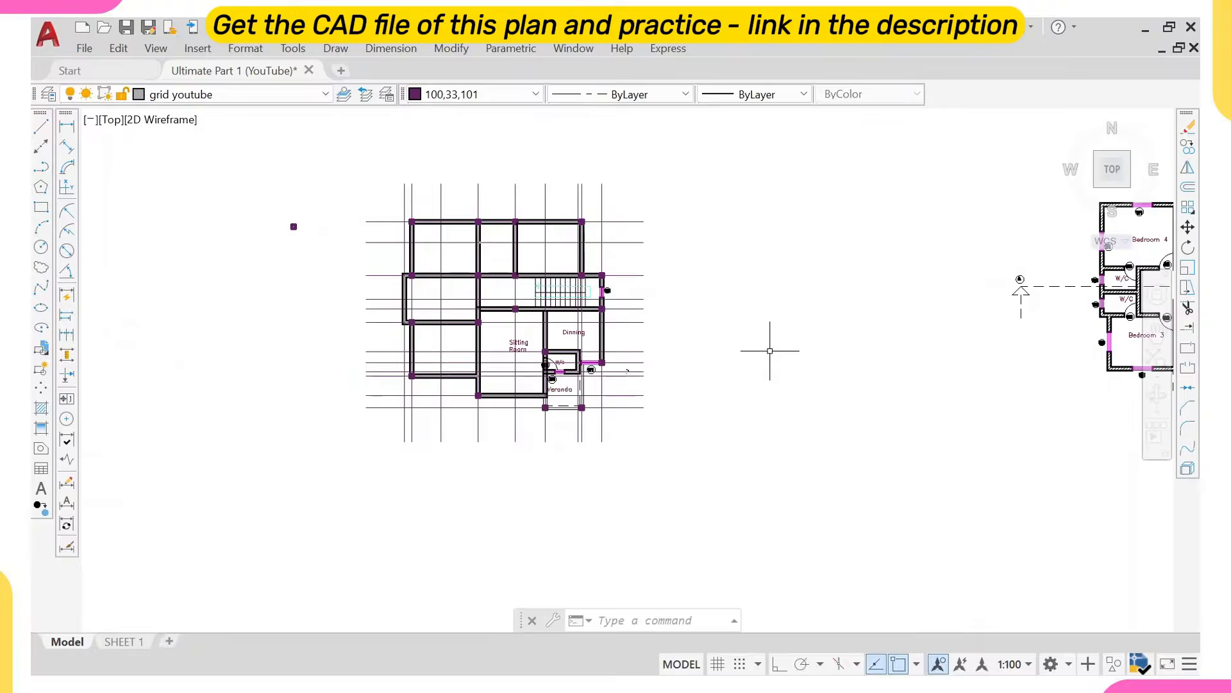
mouse_move(837, 346)
middle_mouse_down()
mouse_move(798, 360)
mouse_move(372, 333)
middle_mouse_up()
middle_click_drag(667, 327, 351, 342)
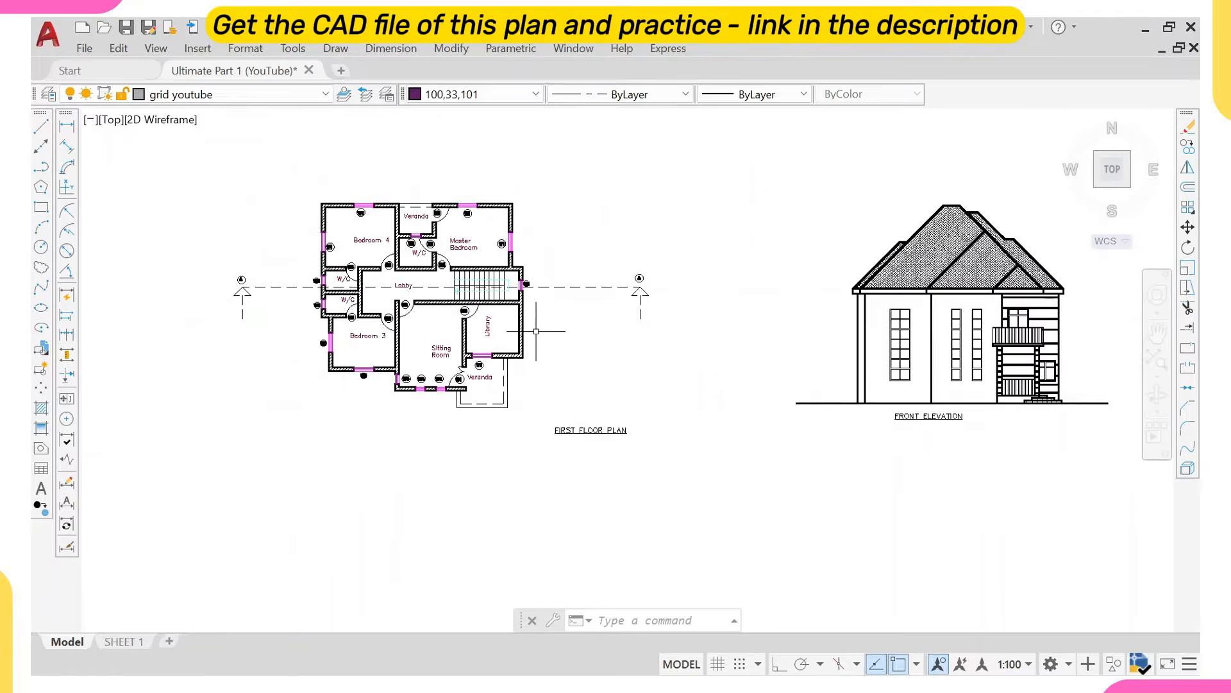
scroll(497, 356, "up", 2)
scroll(500, 358, "up", 5)
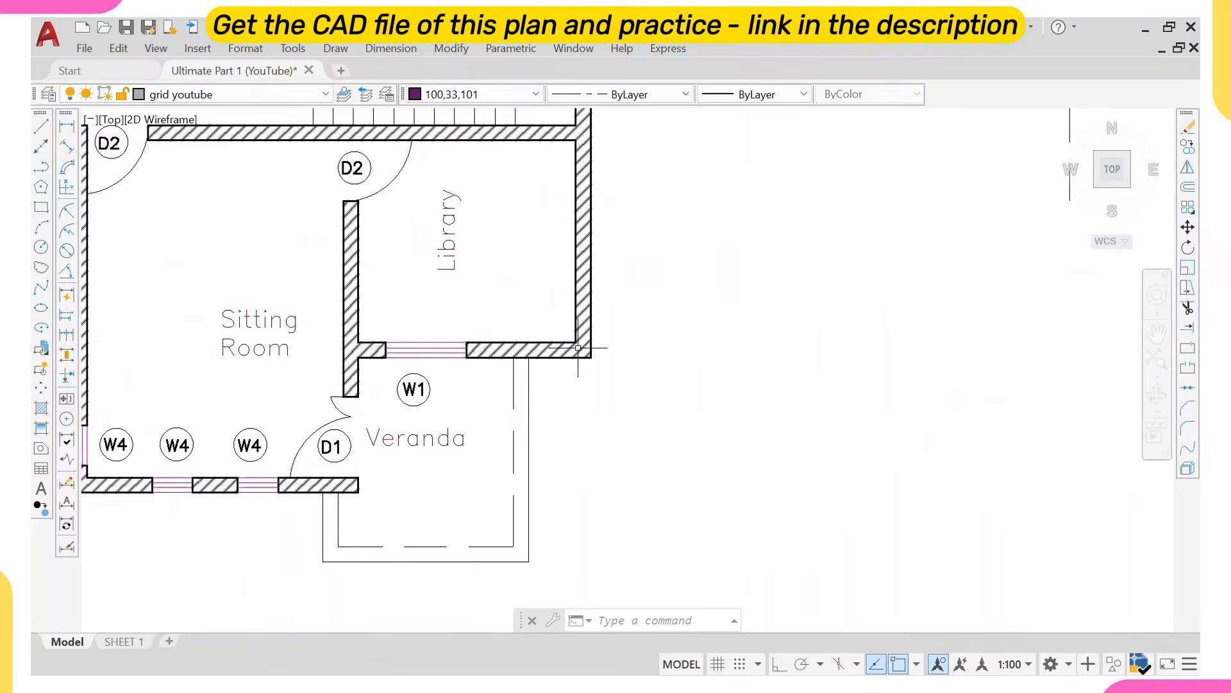
scroll(570, 349, "down", 10)
scroll(302, 363, "up", 4)
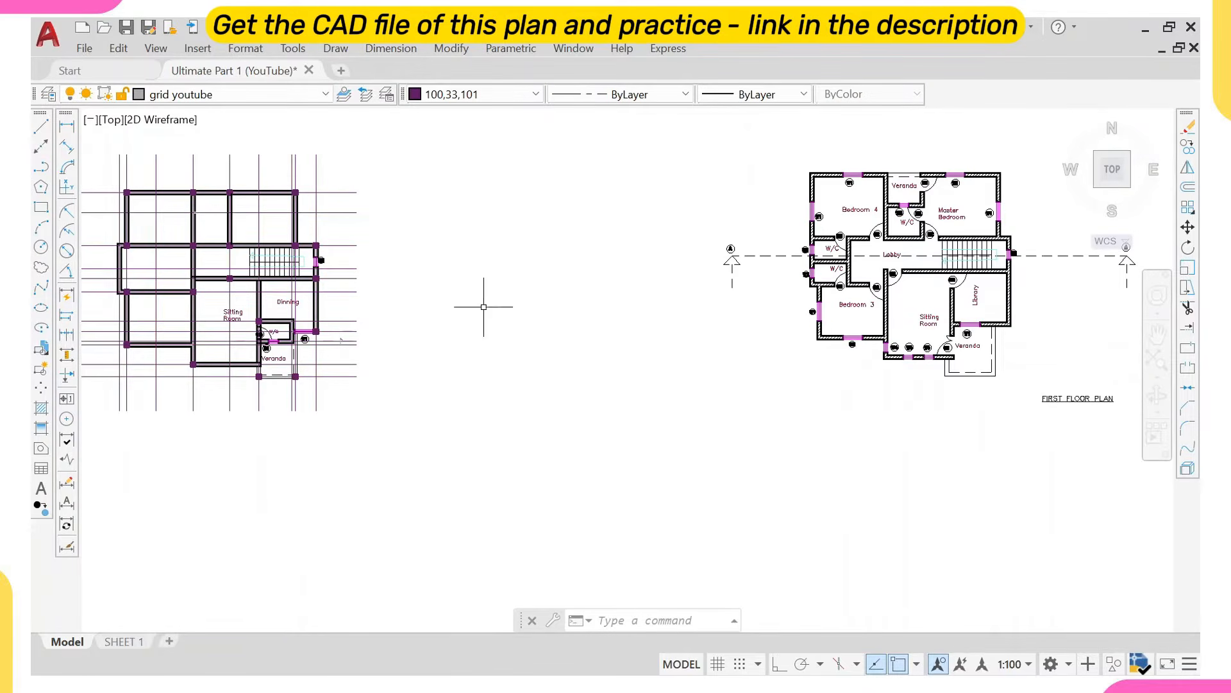
scroll(1011, 322, "up", 4)
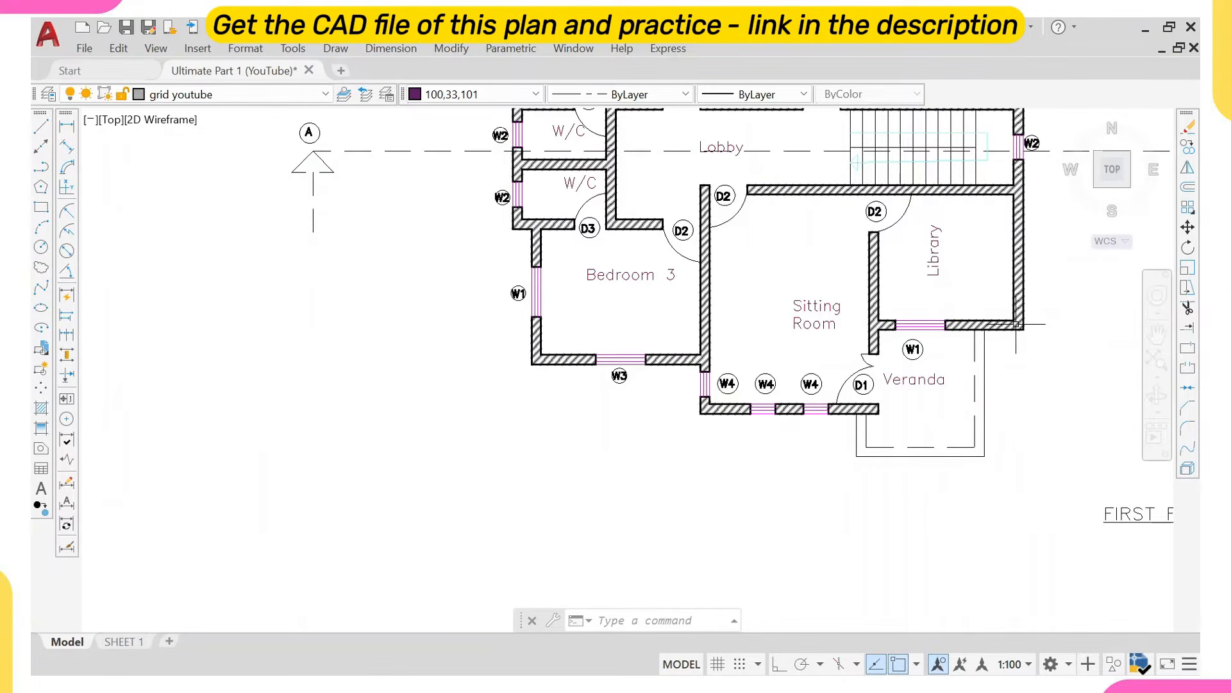
scroll(1017, 324, "down", 6)
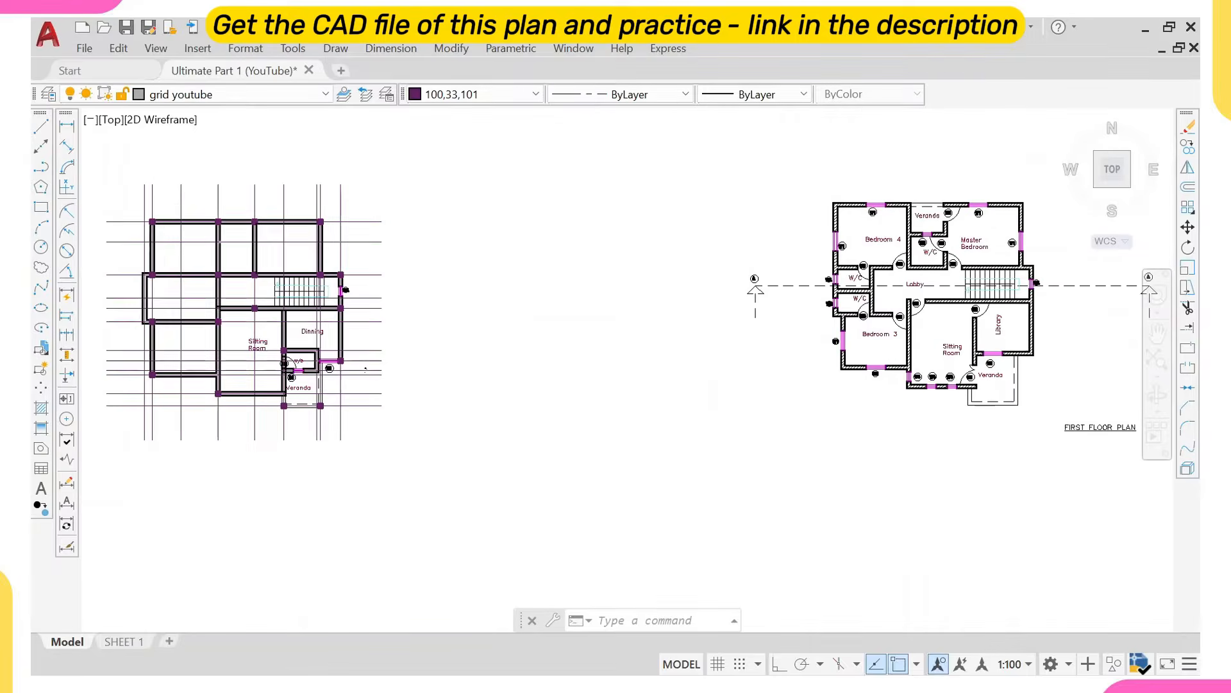
scroll(365, 370, "up", 2)
scroll(324, 355, "up", 2)
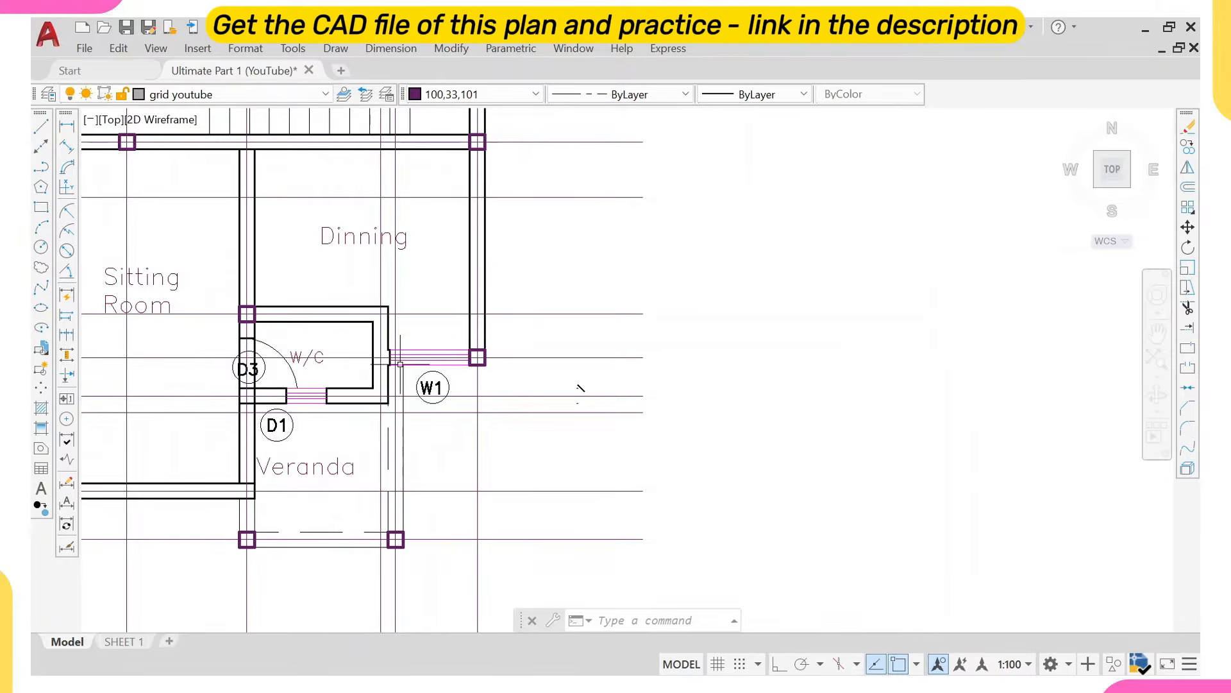
scroll(419, 370, "down", 5)
scroll(440, 373, "up", 5)
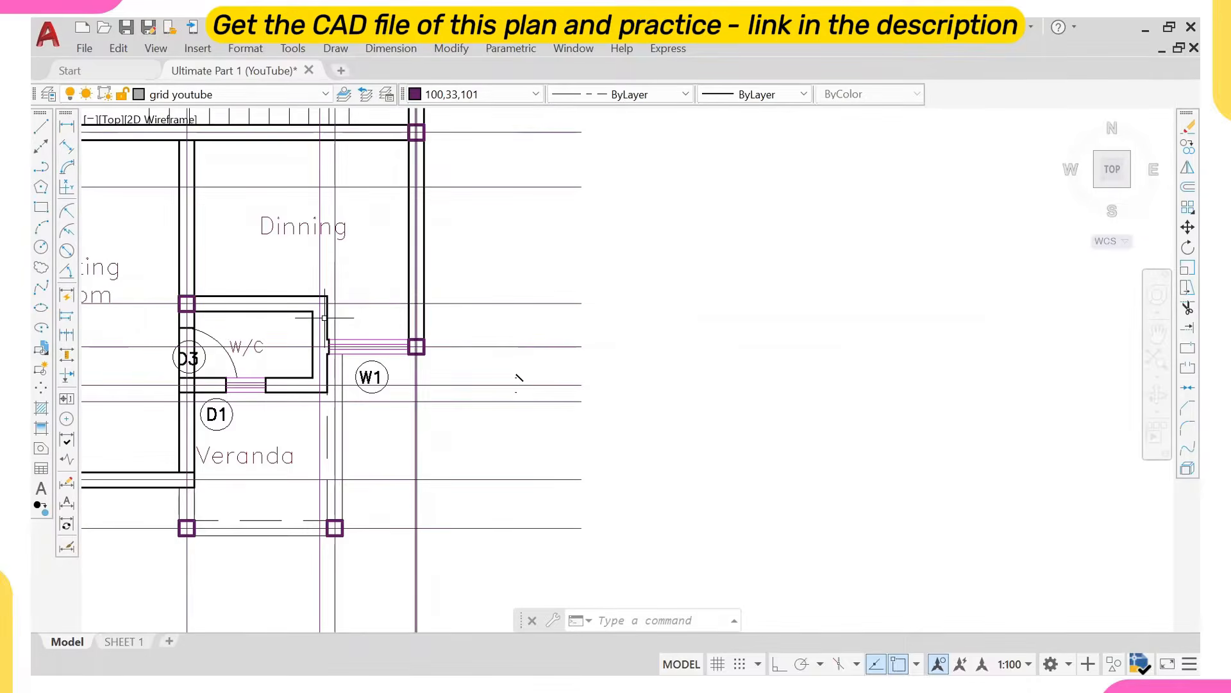
Erase the W/C walls, door, window and label together with the two inner lines of window W1.
middle_click_drag(236, 315, 363, 325)
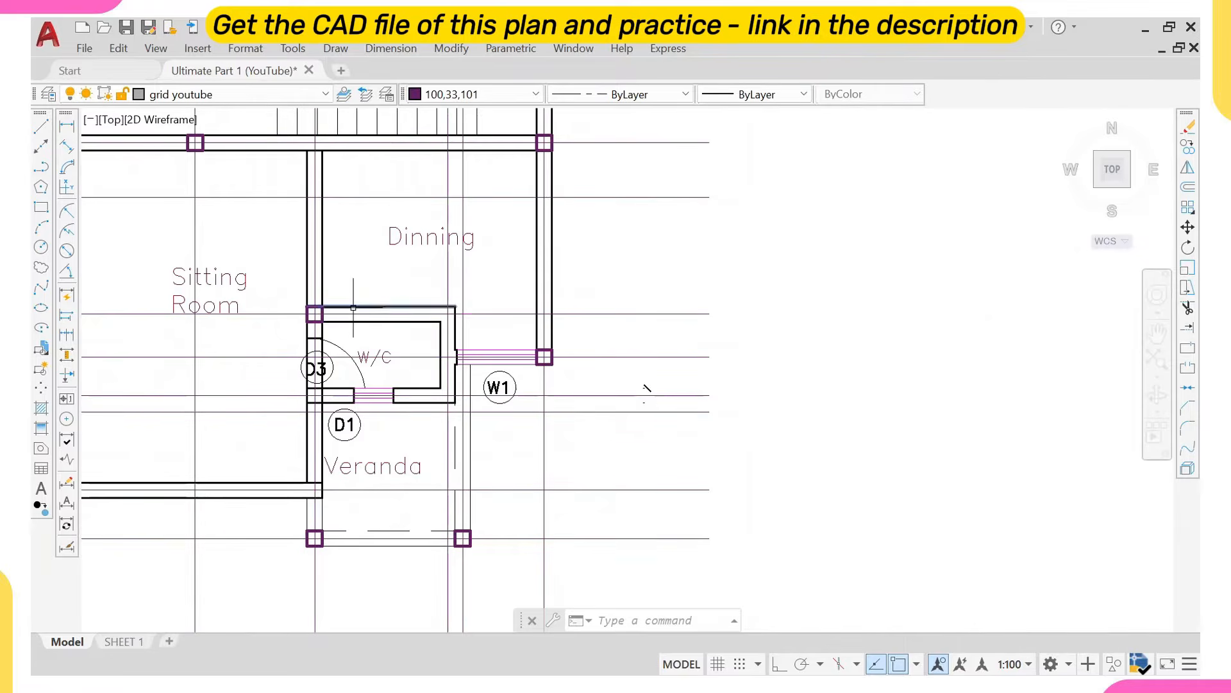
left_click(358, 308)
left_click(360, 321)
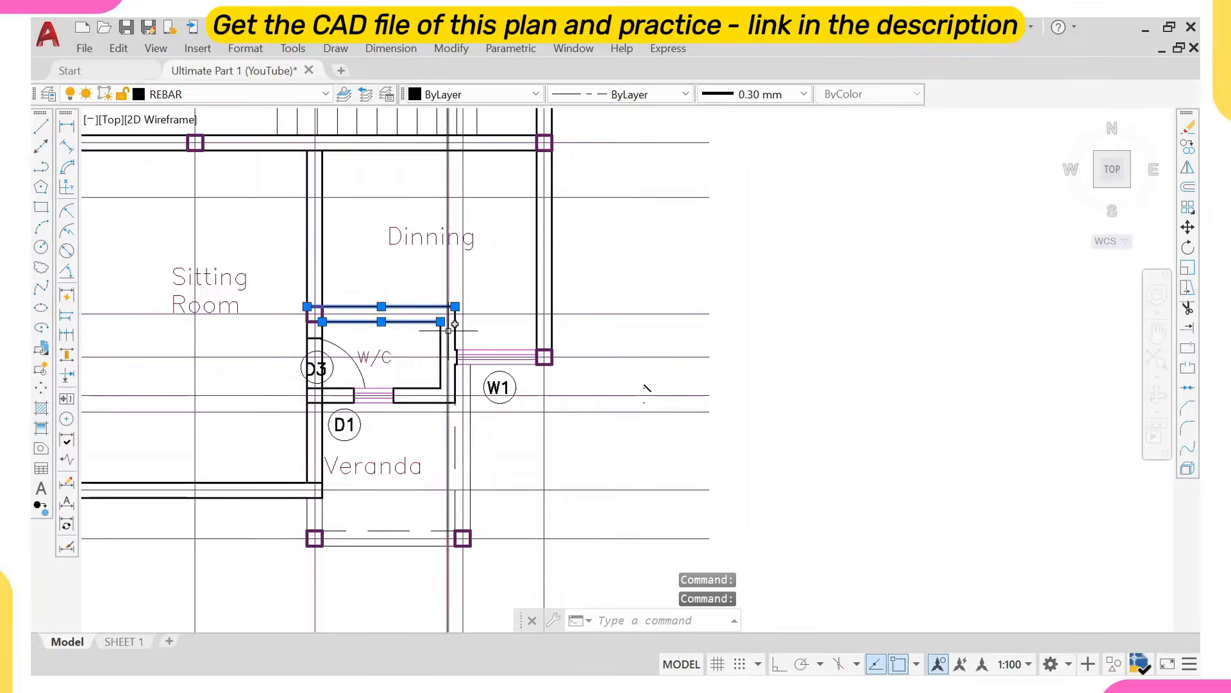
scroll(458, 324, "up", 2)
left_click(460, 324)
left_click(436, 339)
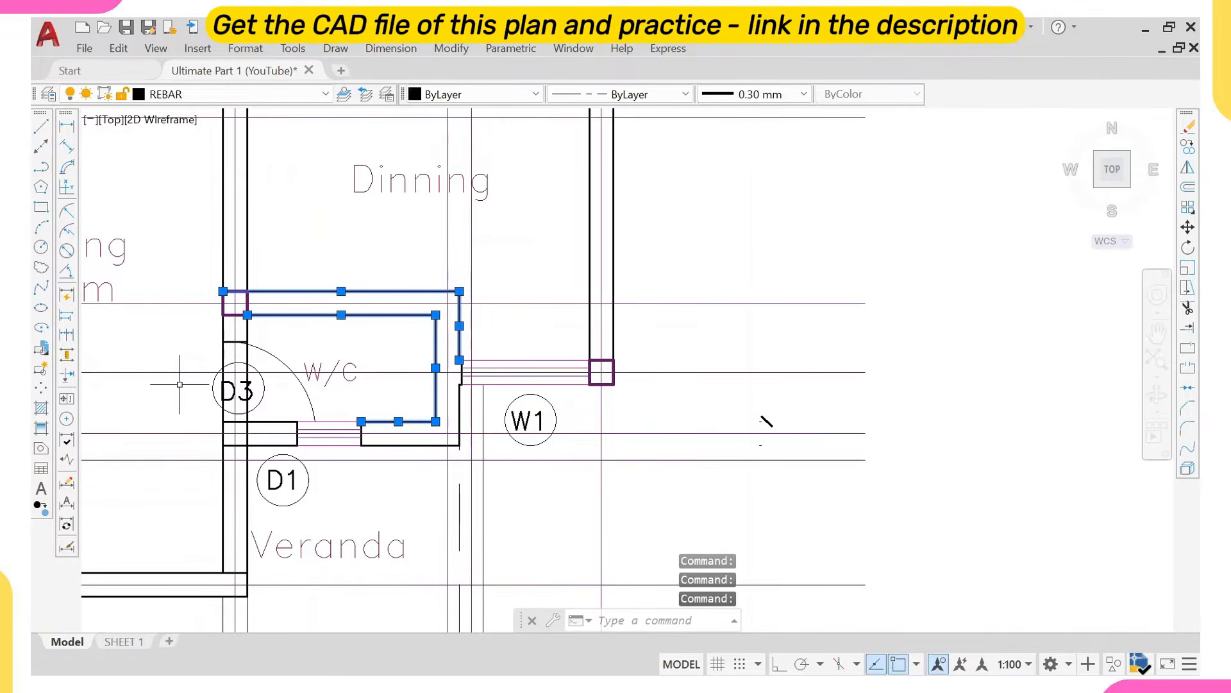
left_click(179, 334)
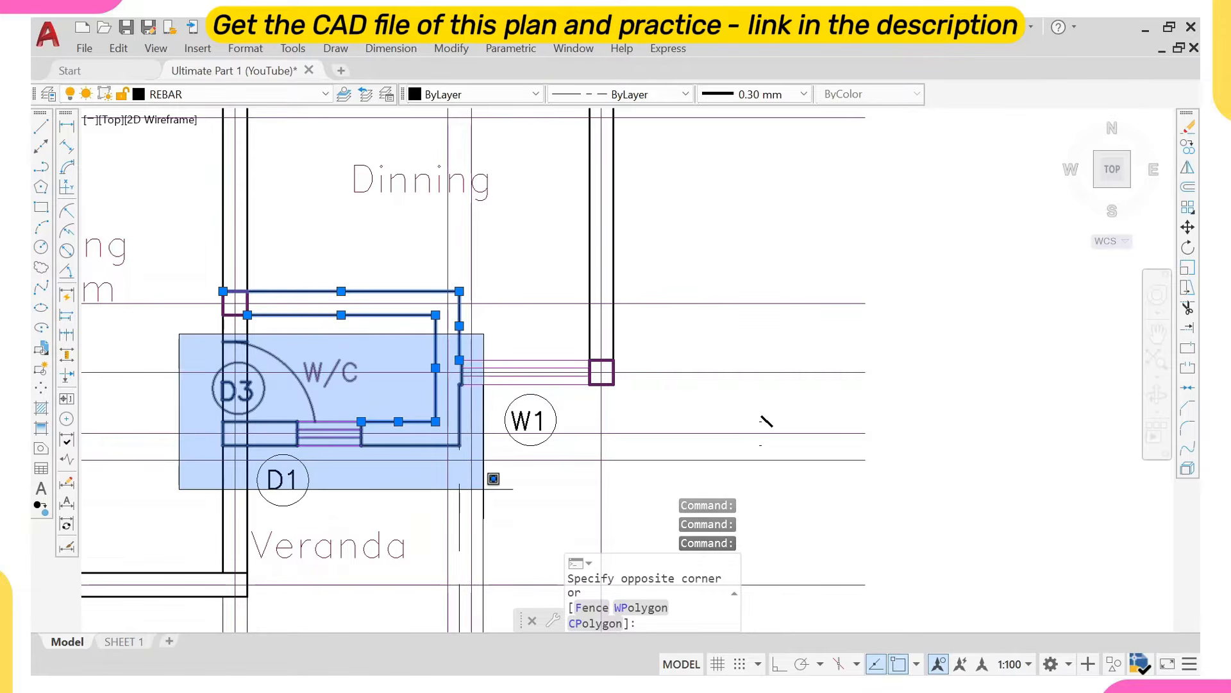
scroll(505, 480, "down", 4)
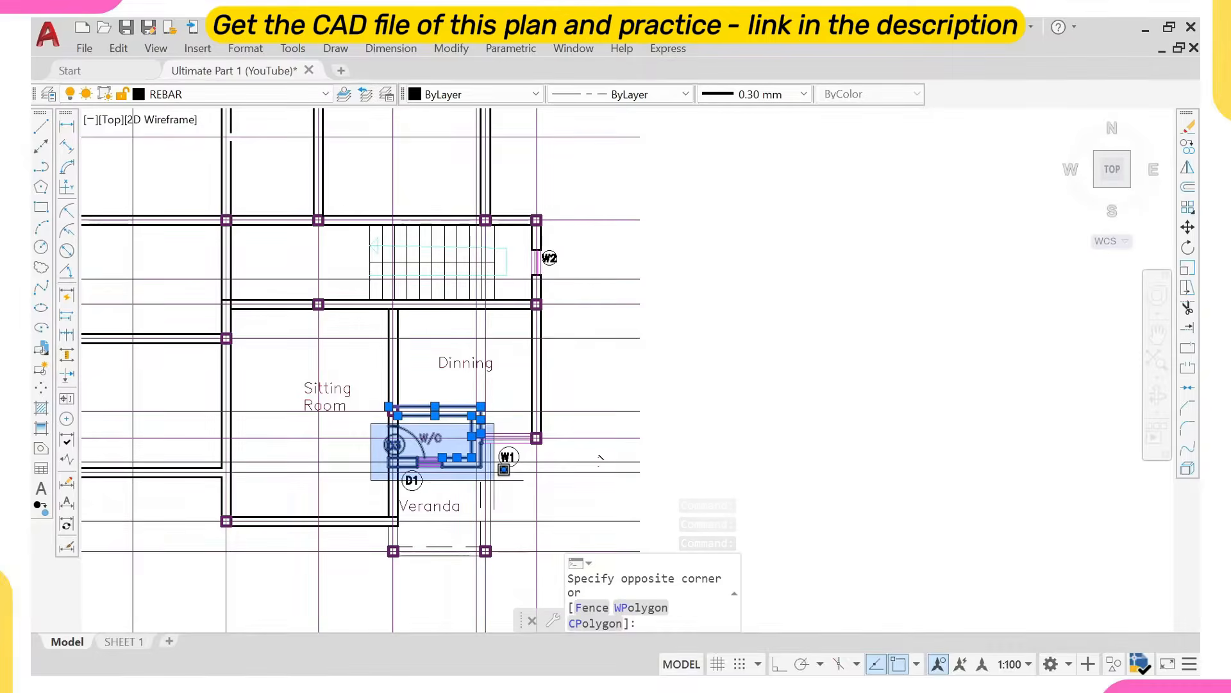
scroll(503, 459, "up", 4)
left_click(476, 434)
scroll(443, 366, "up", 2)
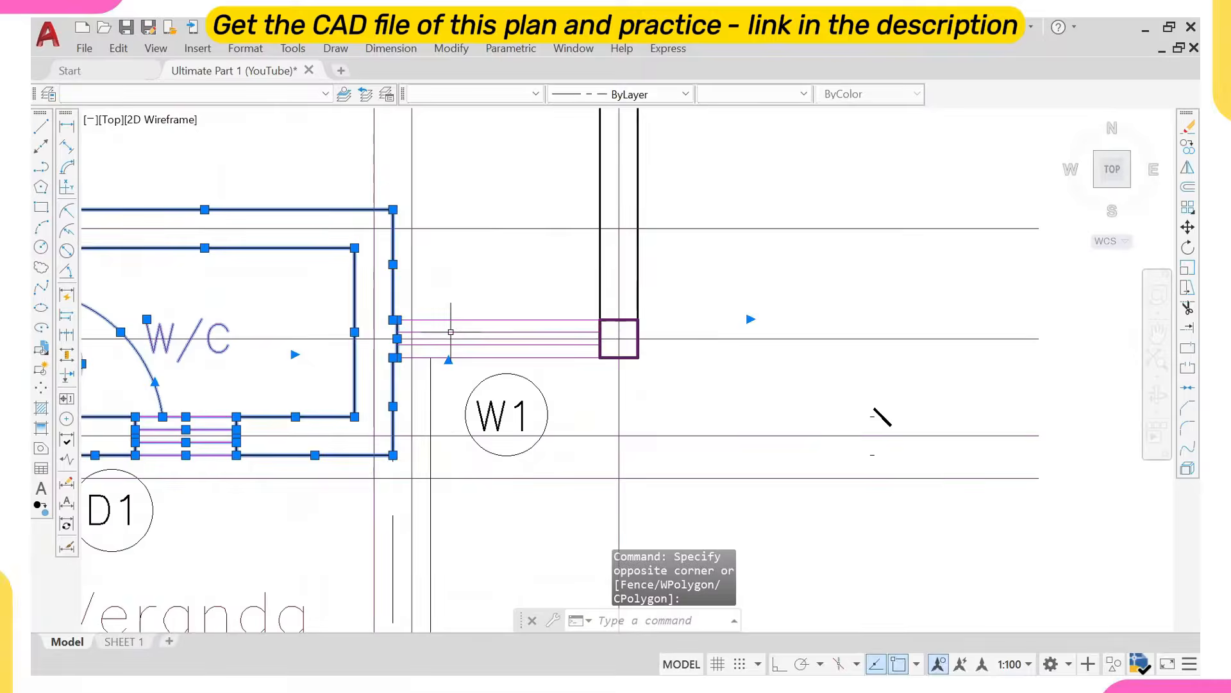
left_click(462, 345)
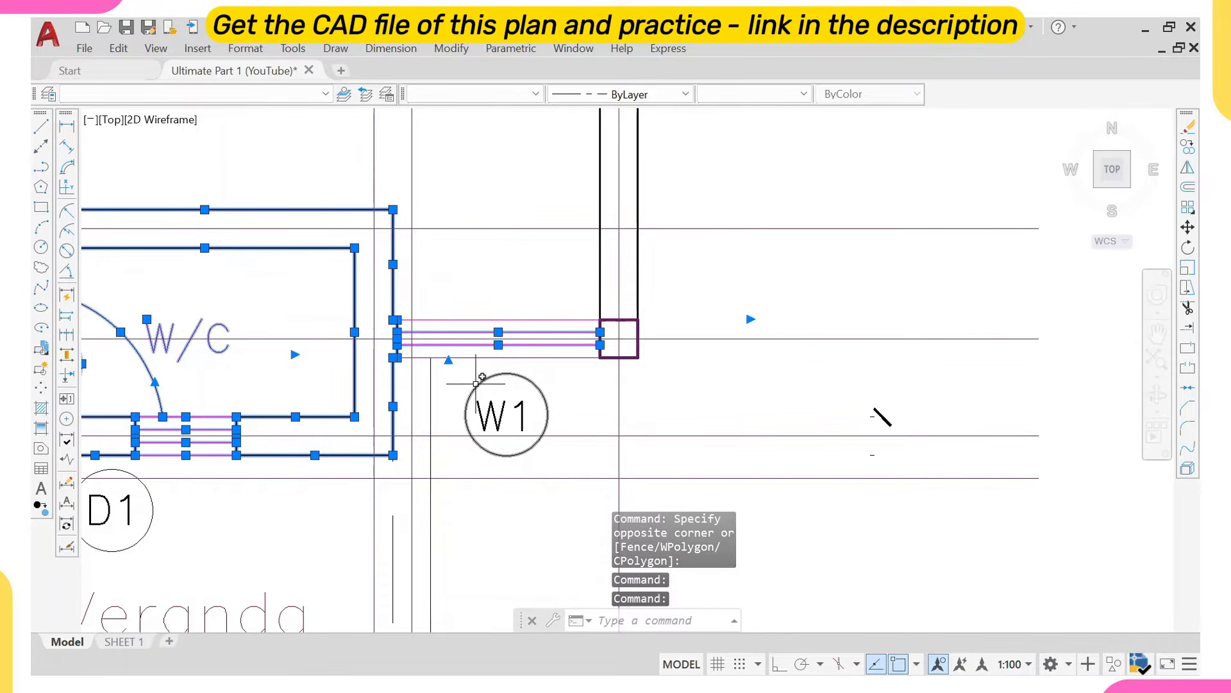
type("e")
key("Return")
scroll(449, 370, "down", 4)
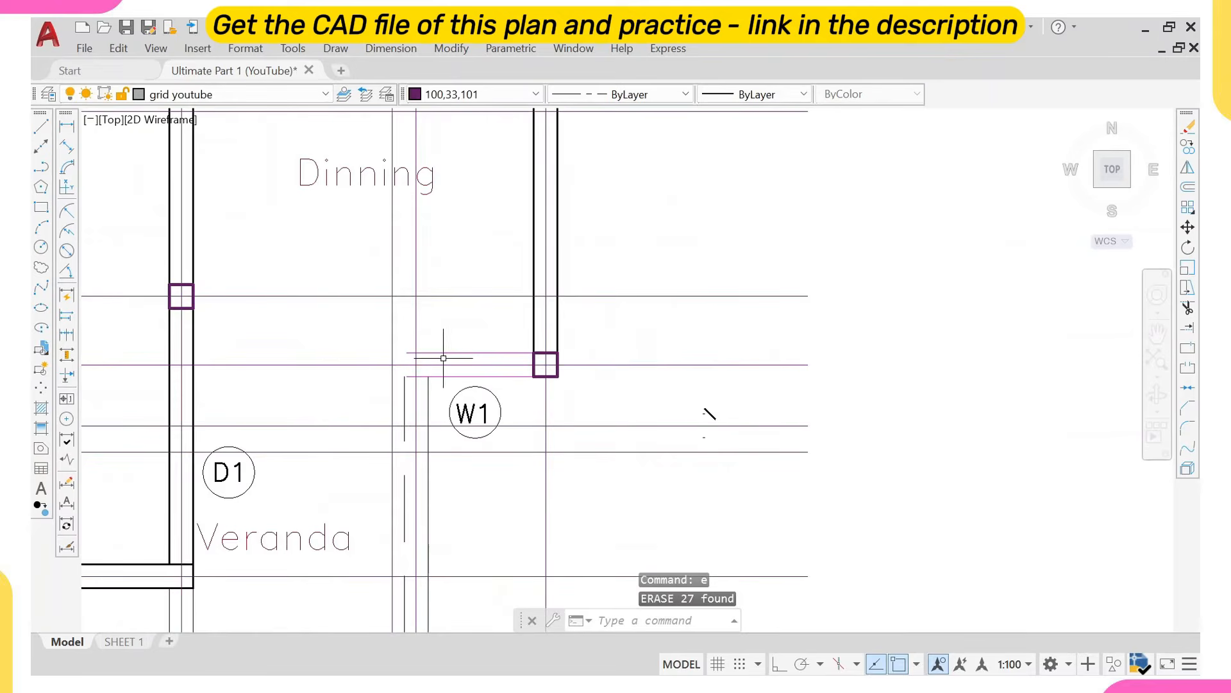
Match the two remaining W1 window outlines to the properties of the Dinning room's outer wall line.
left_click(556, 318)
type("ma")
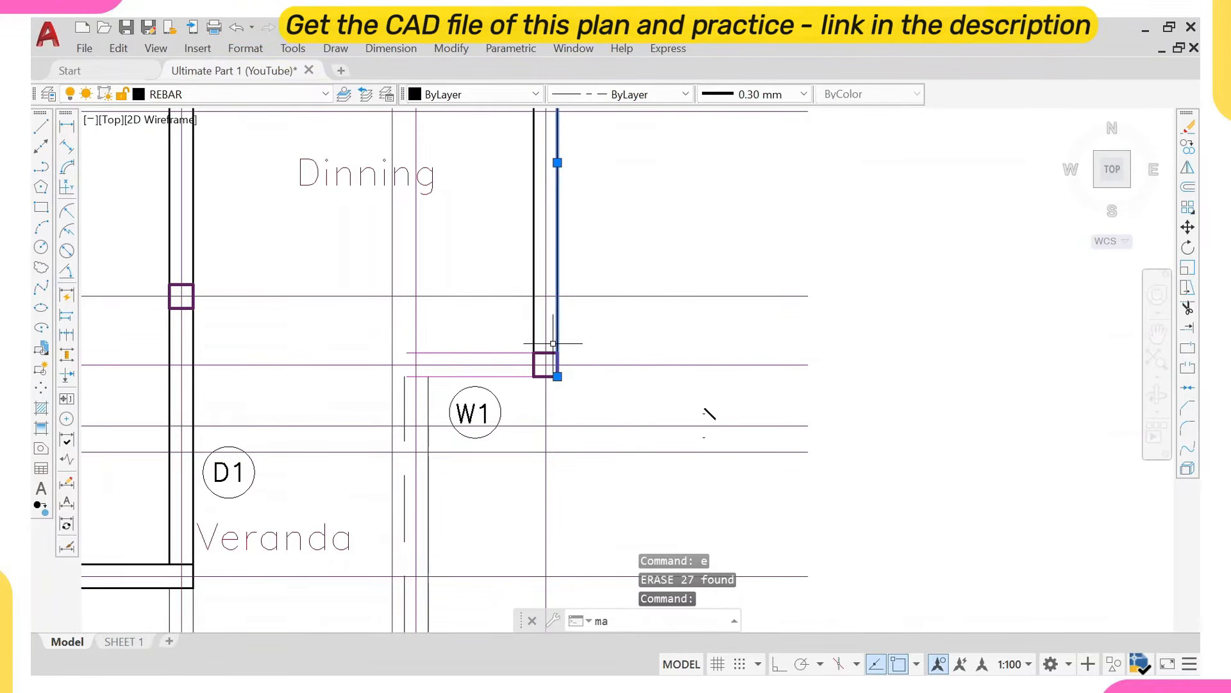
key("Return")
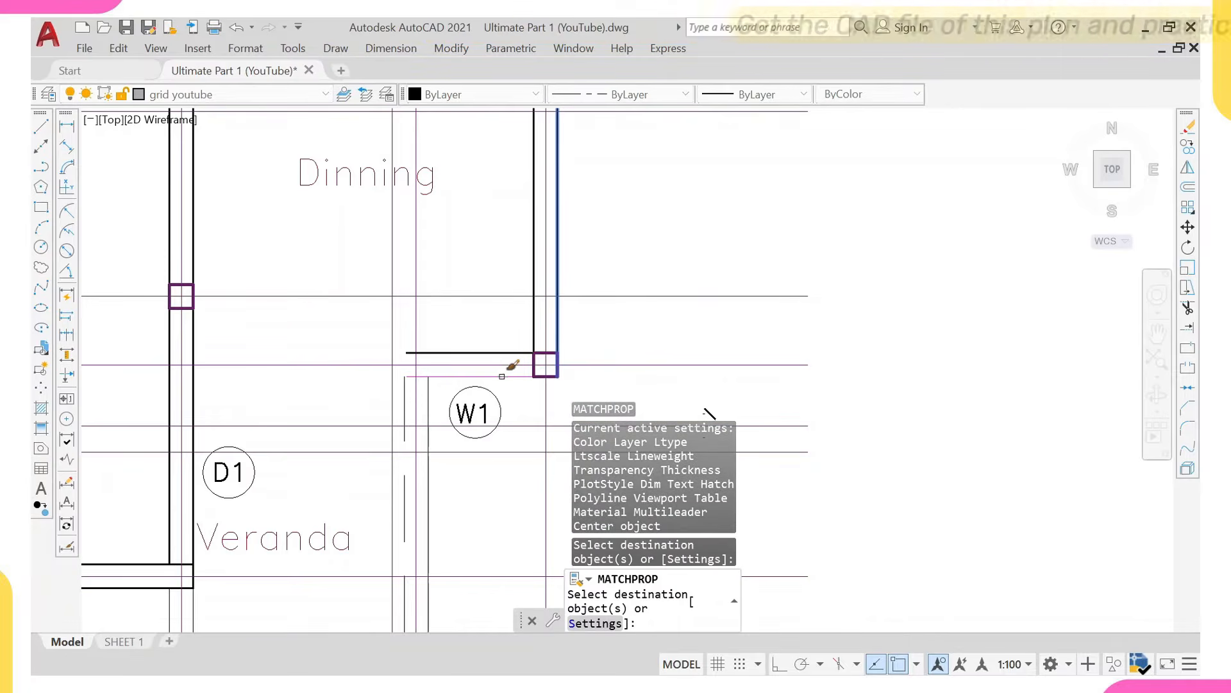
left_click(502, 376)
key("Escape")
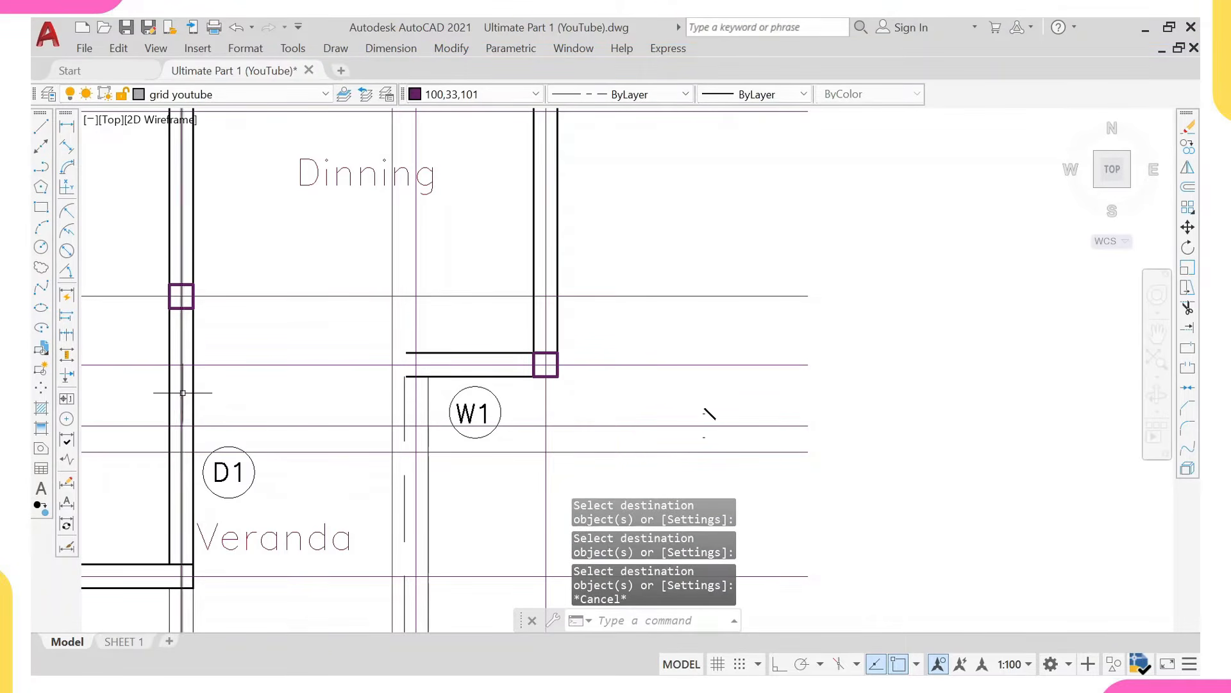
Extend both lines of the Dinning room's lower wall to the wall dividing it from the Sitting Room.
left_click(192, 392)
type("ex")
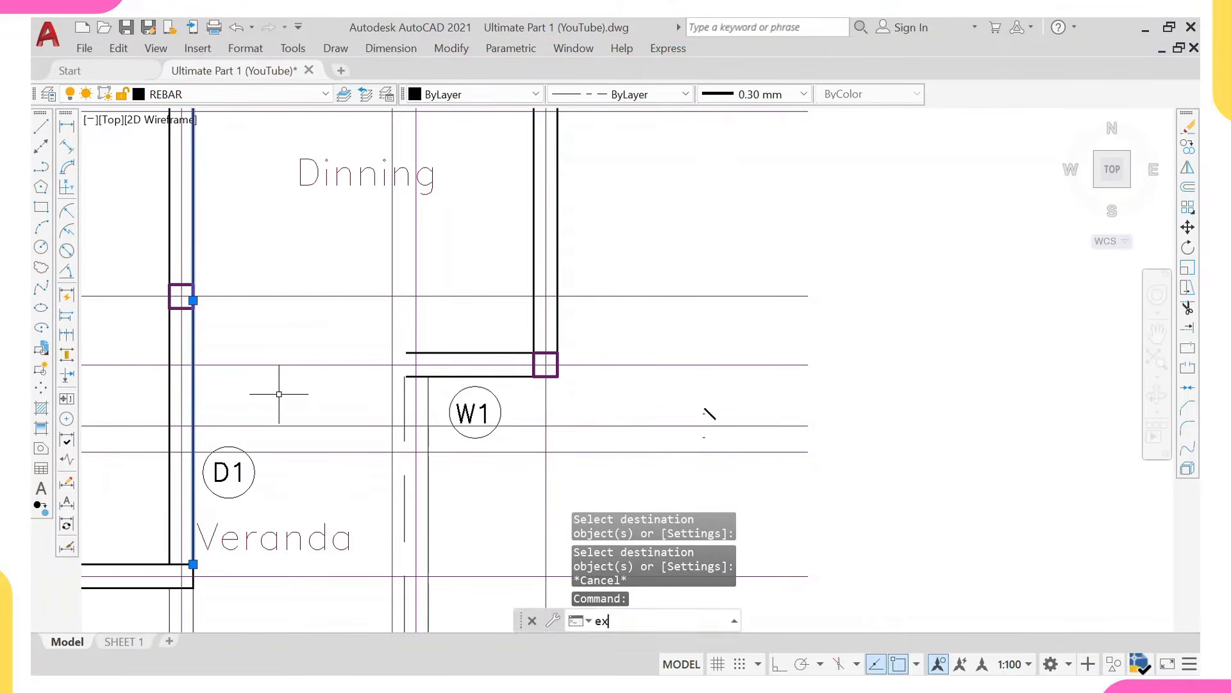
key("Return")
left_click(437, 352)
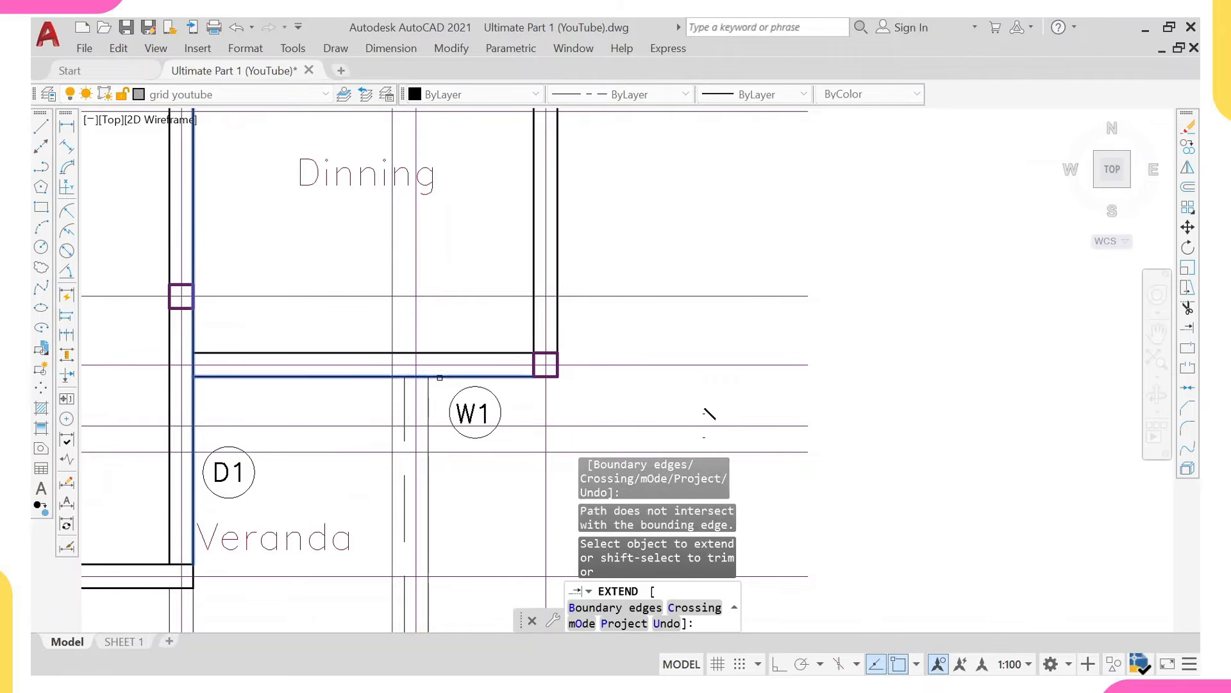
scroll(439, 378, "down", 4)
key("Escape")
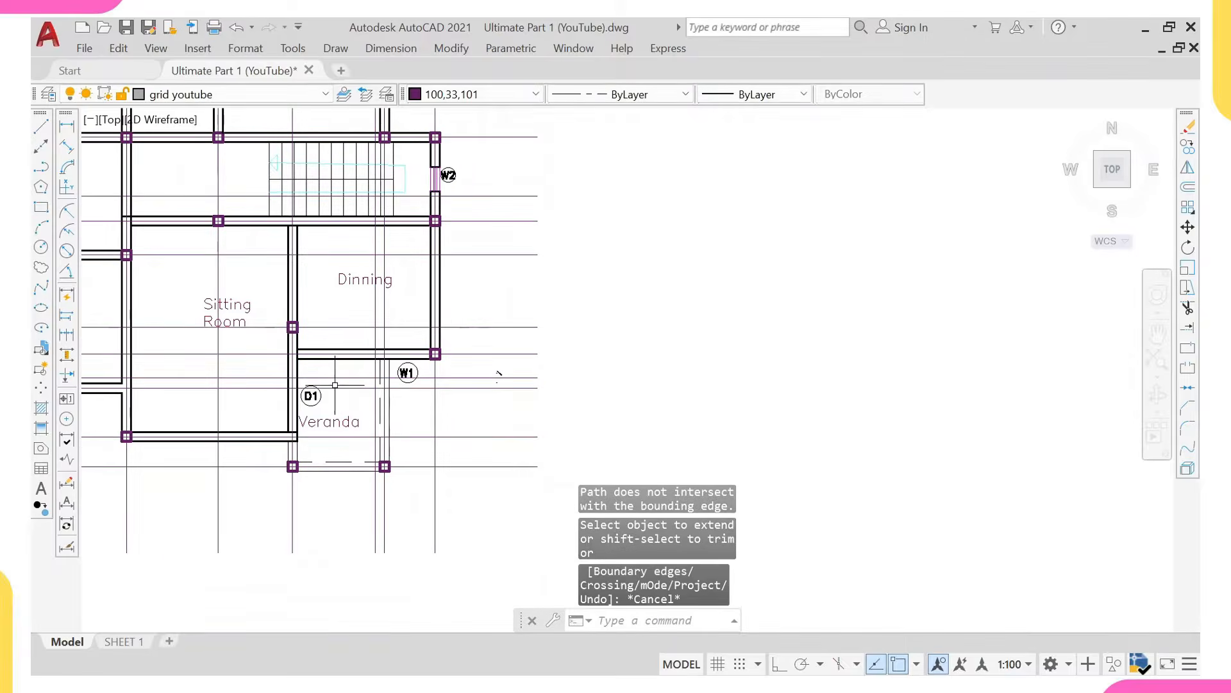
Match the Veranda's thin and dashed outlines between its columns to the Dinning room's lower wall line.
scroll(335, 385, "up", 2)
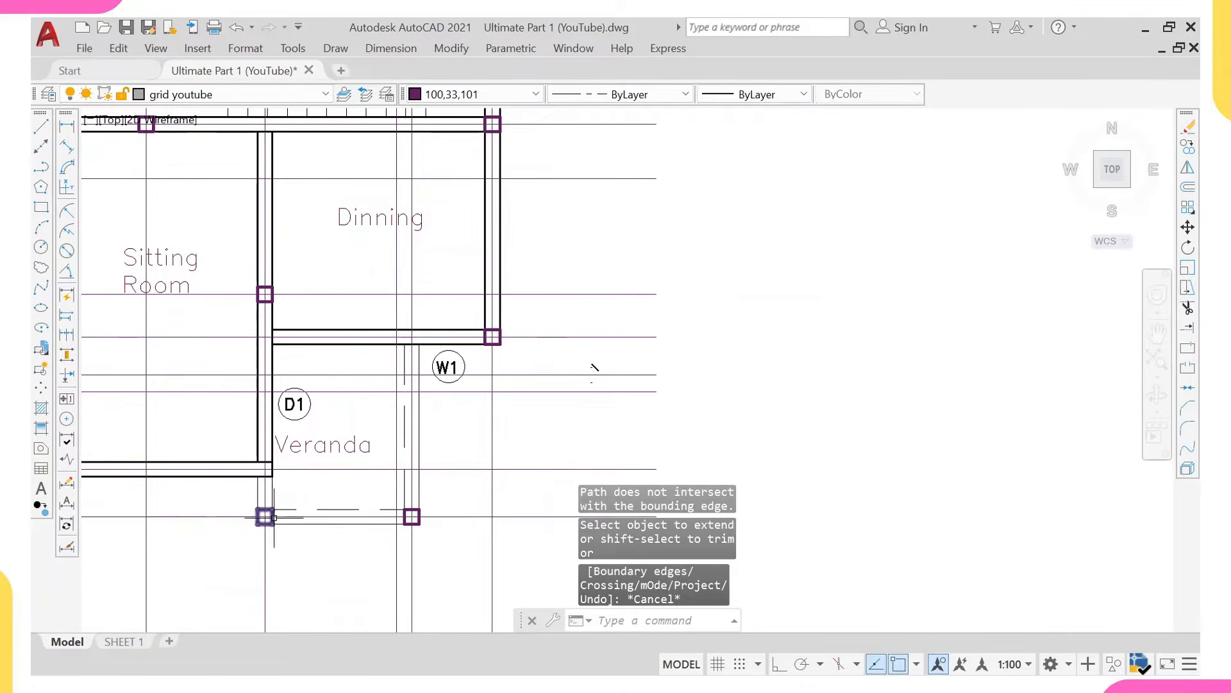
left_click(431, 345)
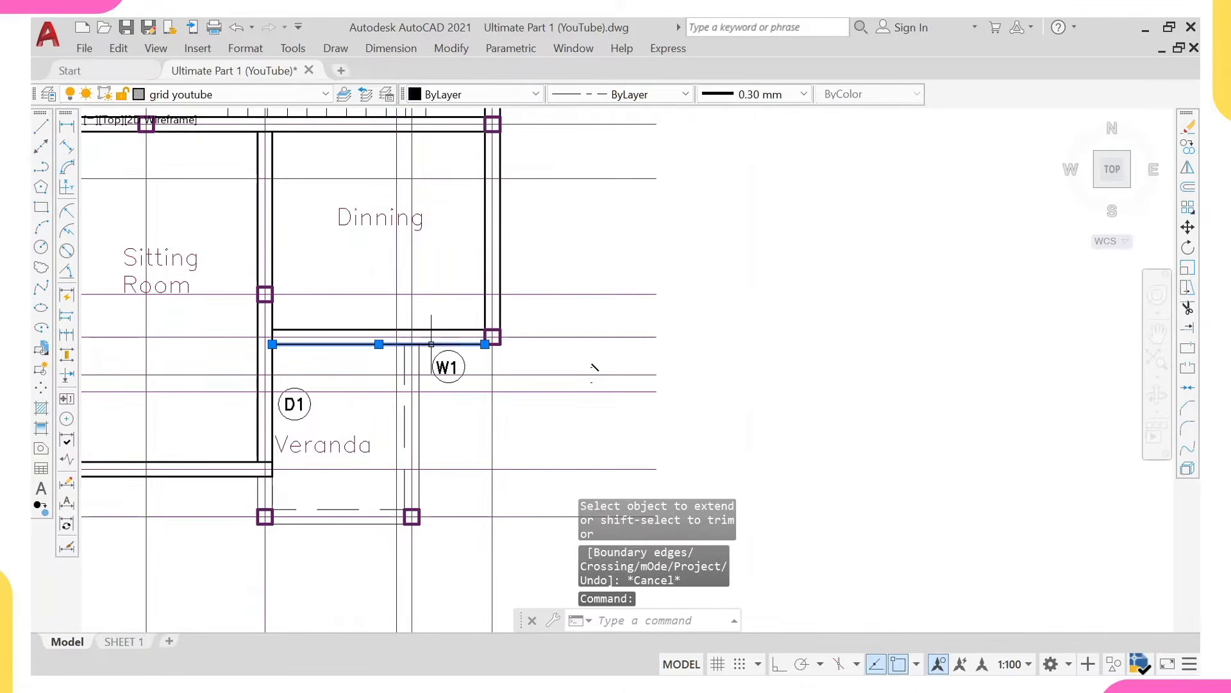
type("ma")
key("Return")
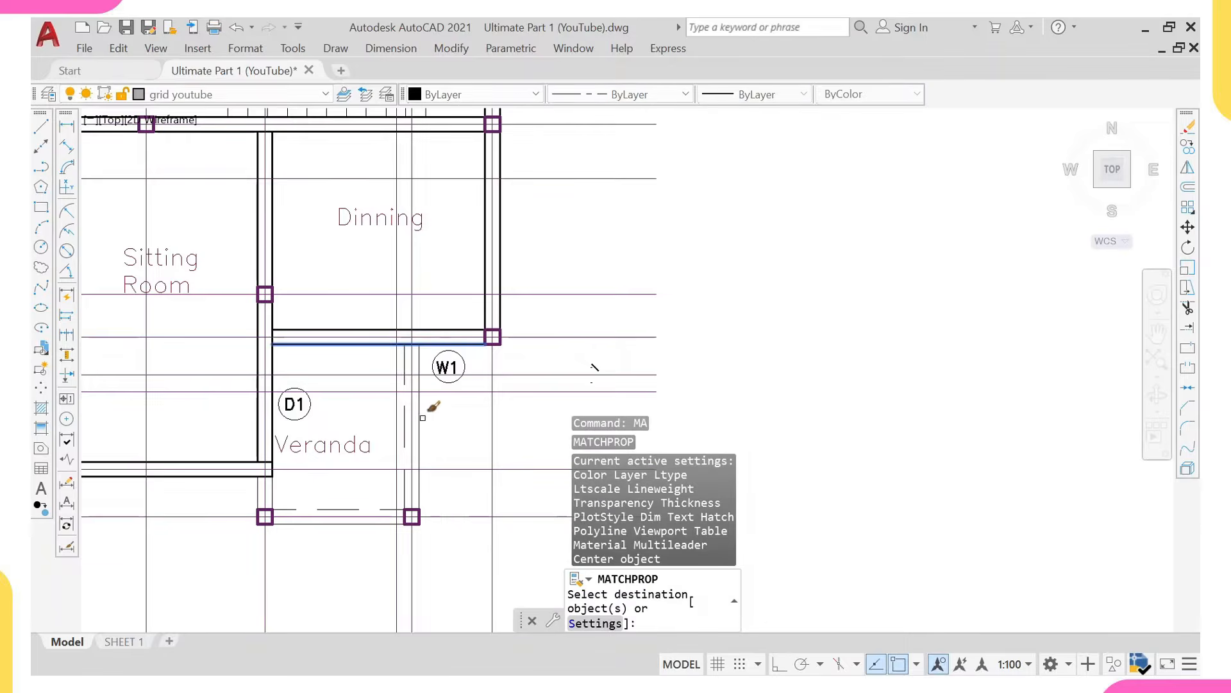
left_click(418, 424)
left_click(405, 391)
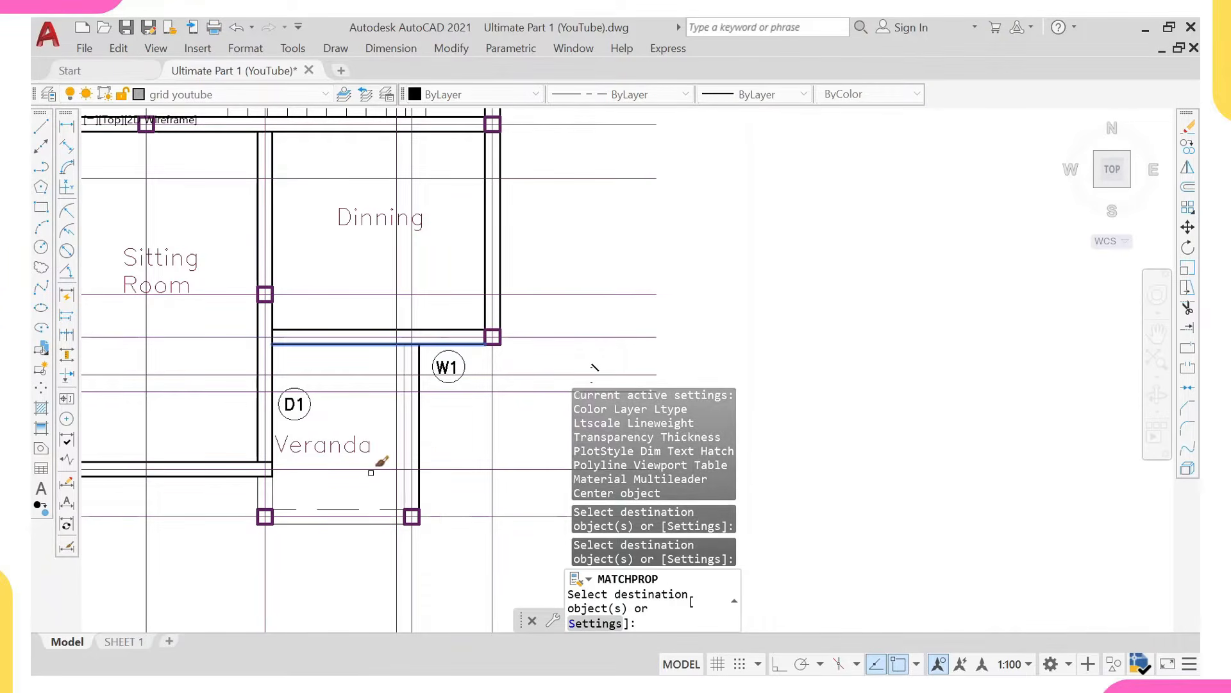
left_click(341, 510)
left_click(332, 522)
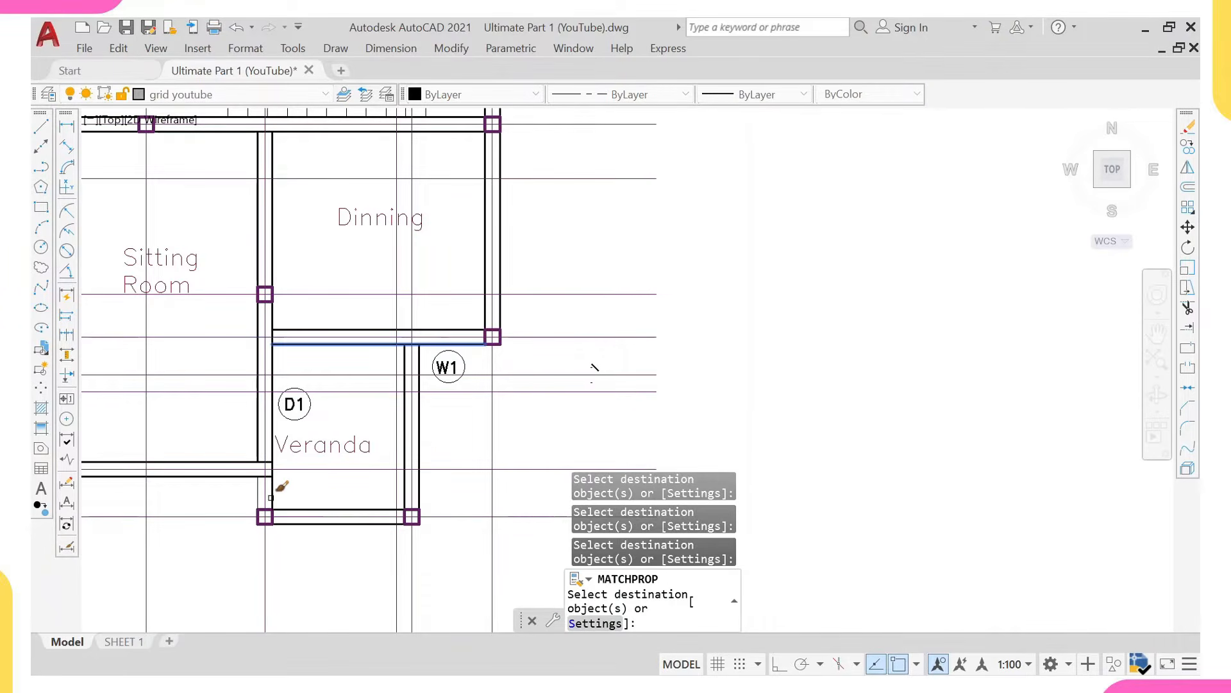
scroll(259, 497, "down", 6)
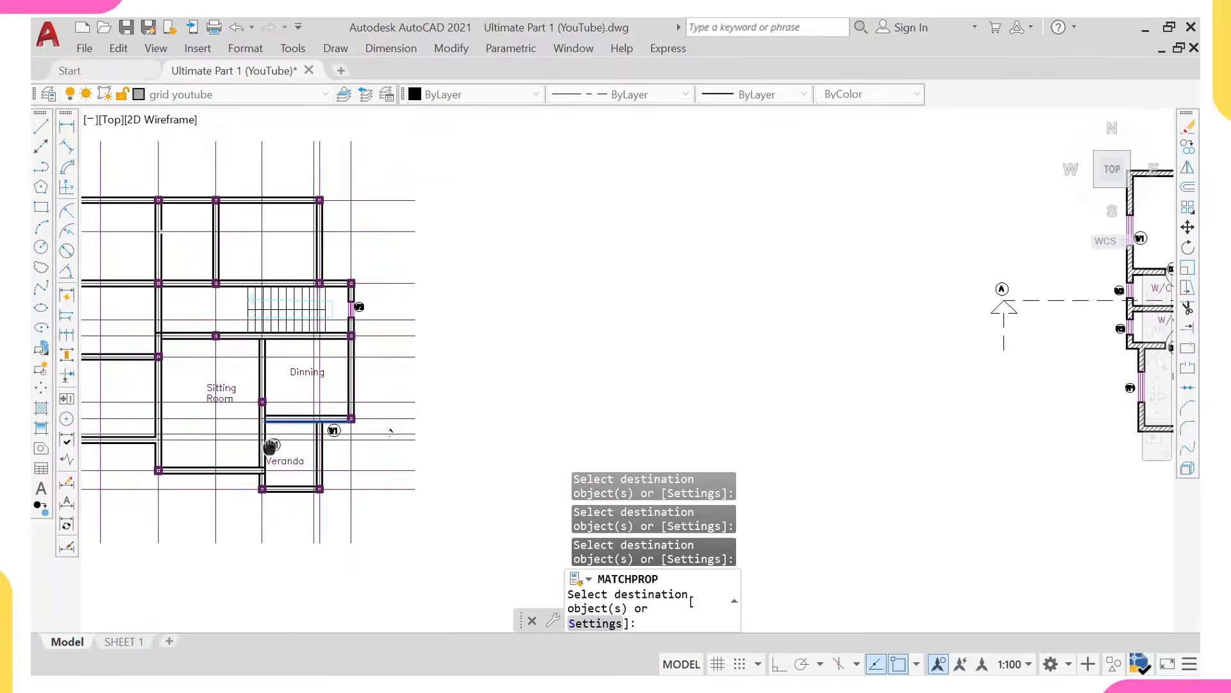
key("Escape")
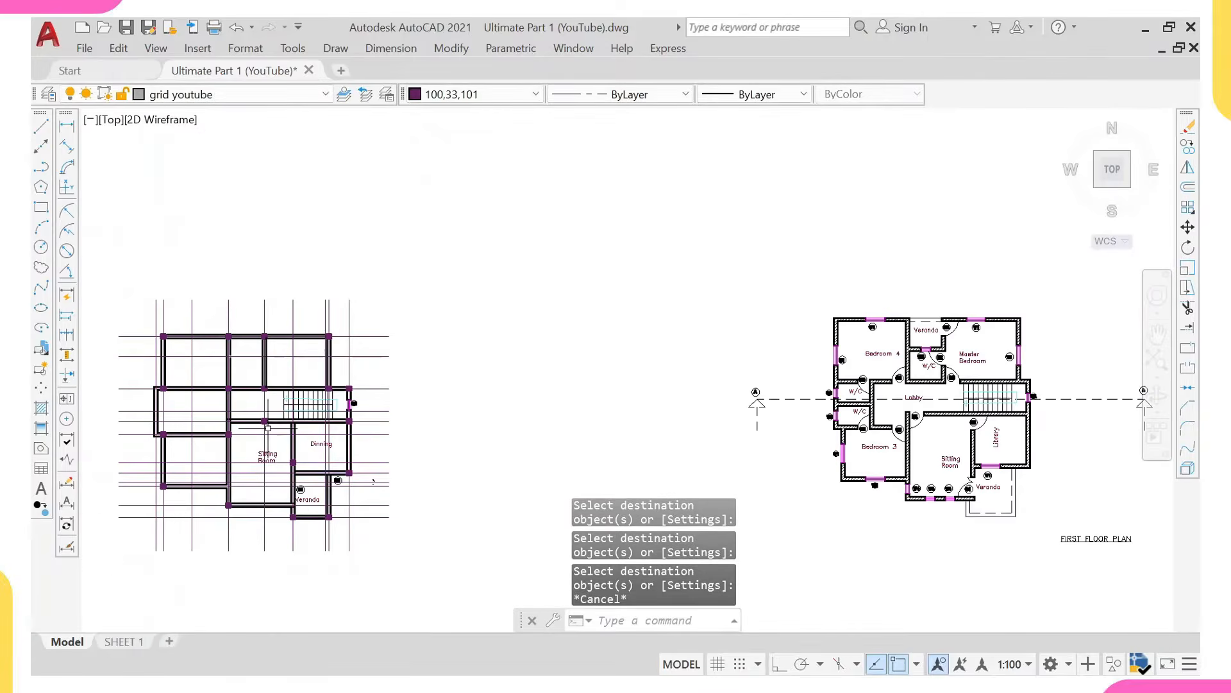
Erase the Sitting Room, Dinning and Veranda labels along with the D1 and W1 tags.
middle_click_drag(250, 339, 352, 329)
scroll(377, 436, "up", 2)
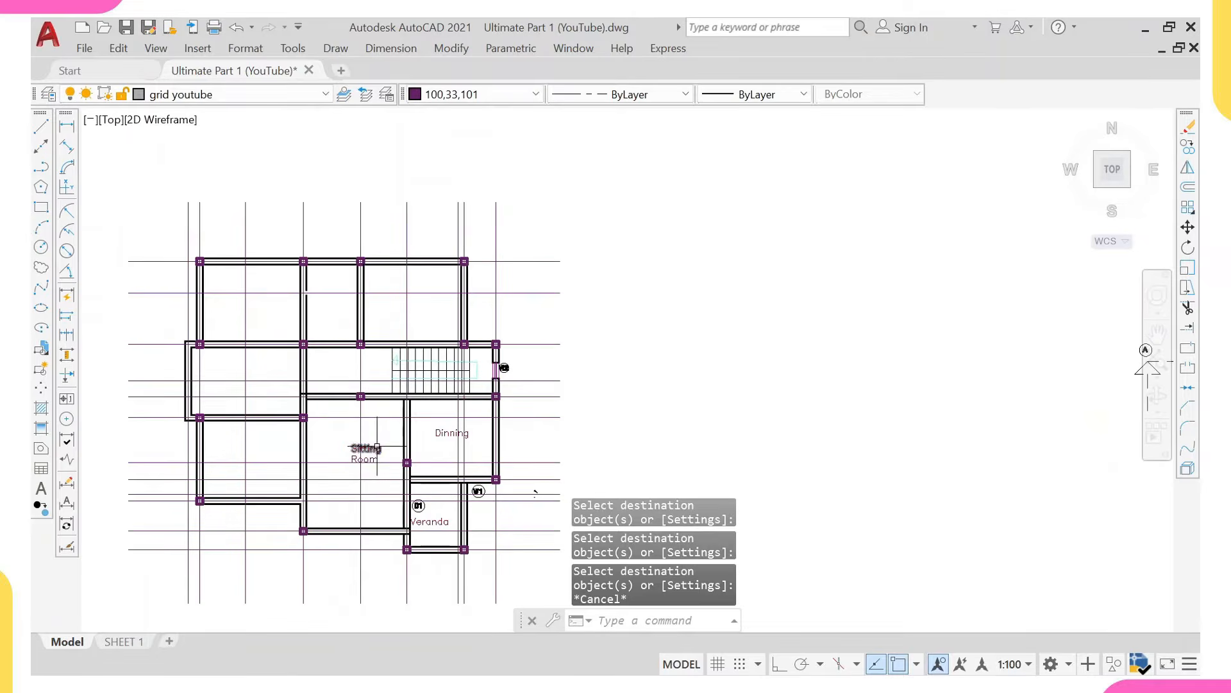
left_click(377, 447)
left_click(439, 434)
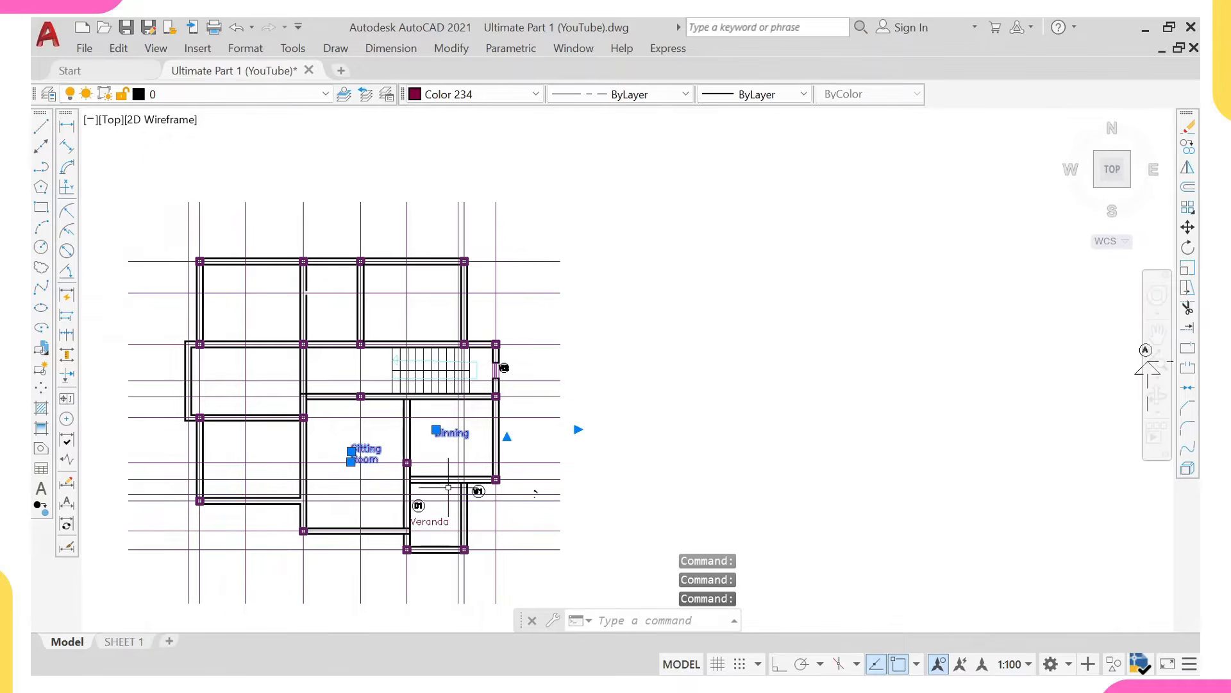
scroll(427, 511, "up", 4)
left_click(422, 497)
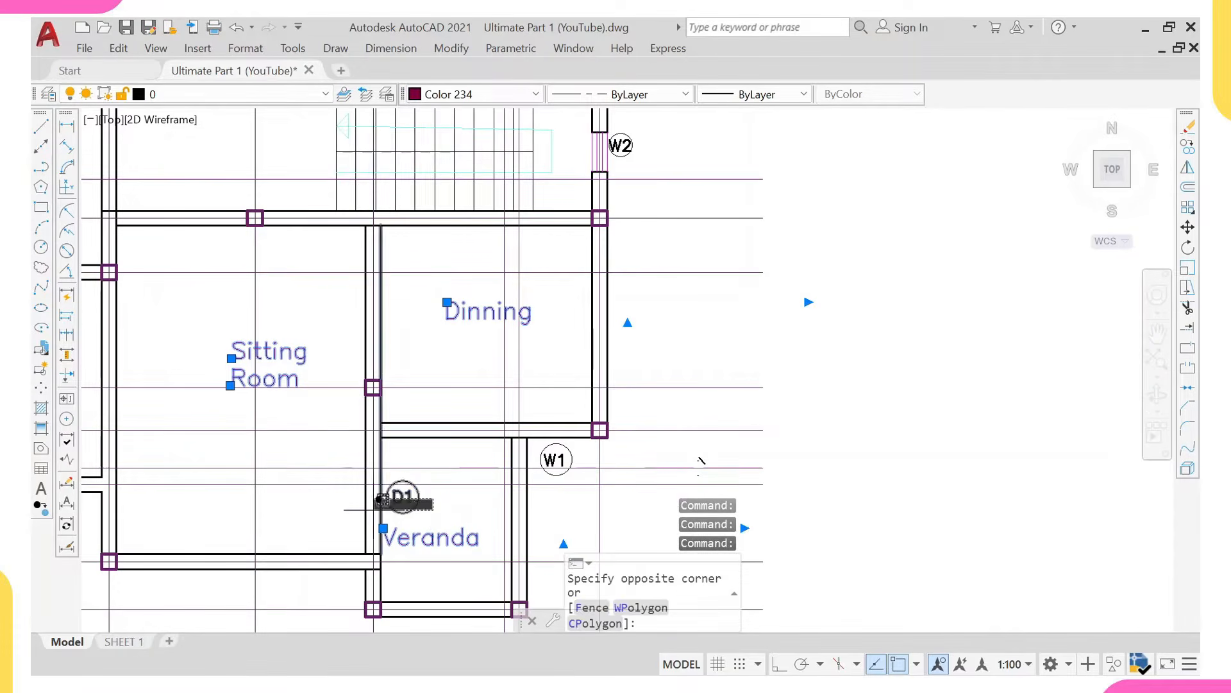
left_click(398, 495)
left_click(571, 454)
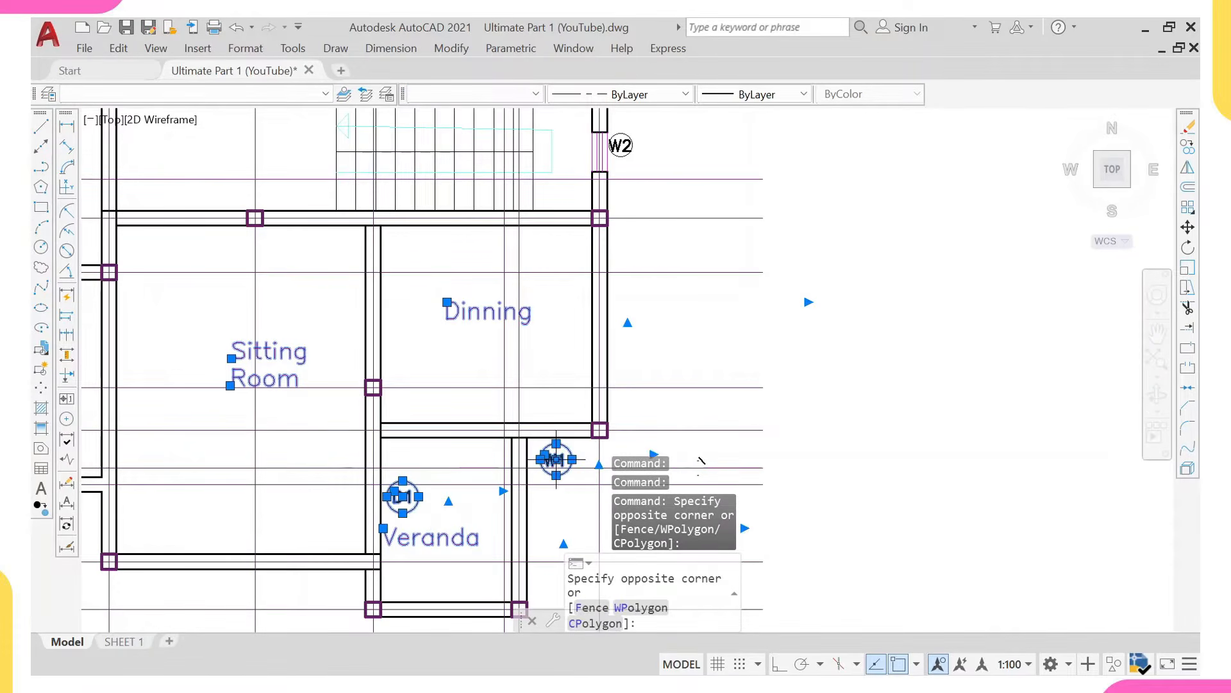
left_click(555, 459)
type("e")
key("Return")
scroll(481, 413, "down", 3)
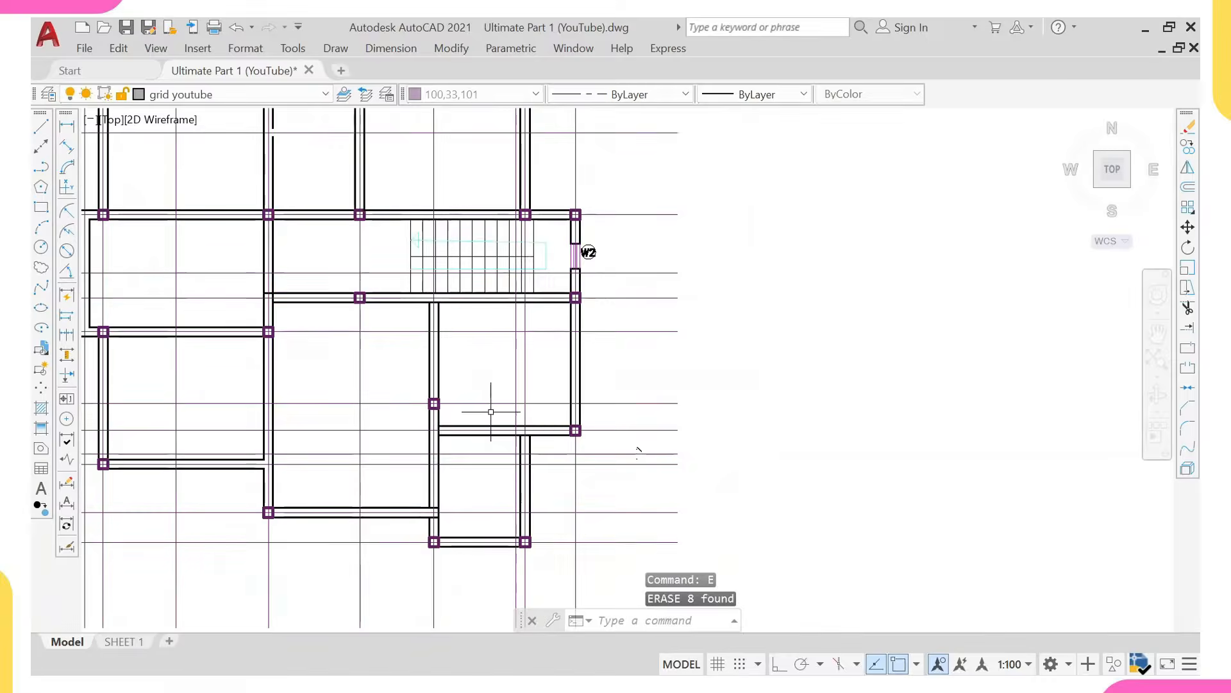
Add a horizontal linear dimension along the lower stair wall, from the Sitting Room's side wall centreline to the intermediate column's centre.
scroll(285, 382, "up", 3)
scroll(285, 382, "down", 4)
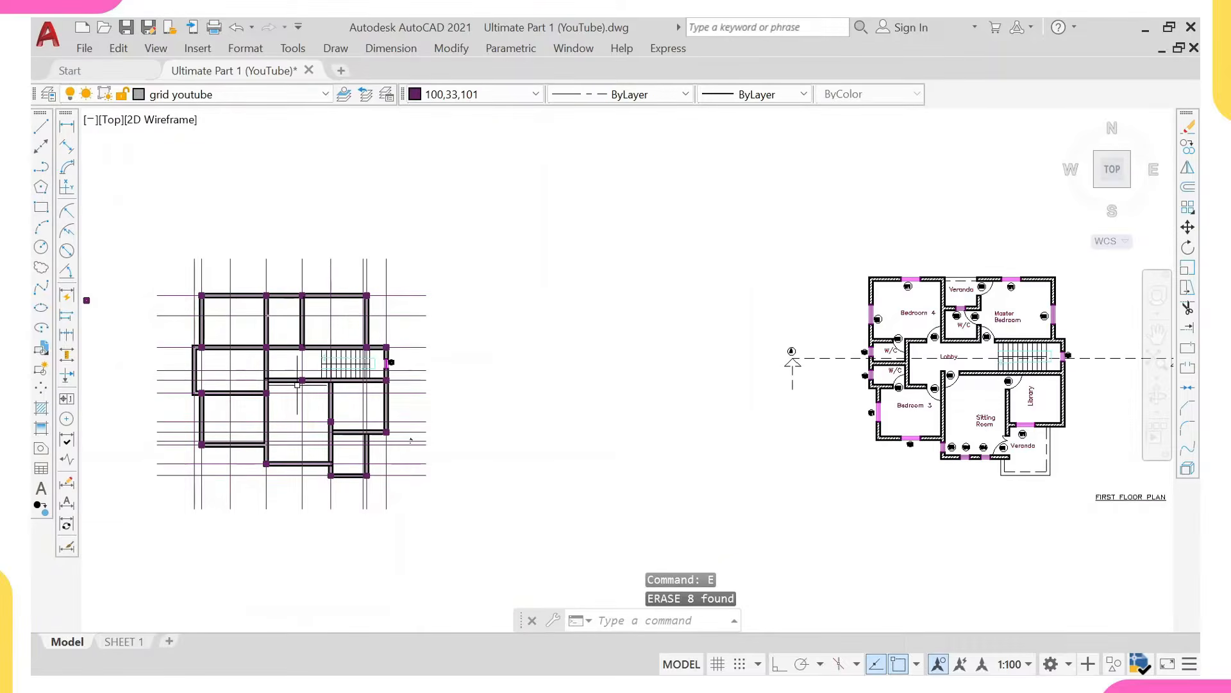
middle_click_drag(308, 400, 321, 426)
scroll(329, 406, "up", 4)
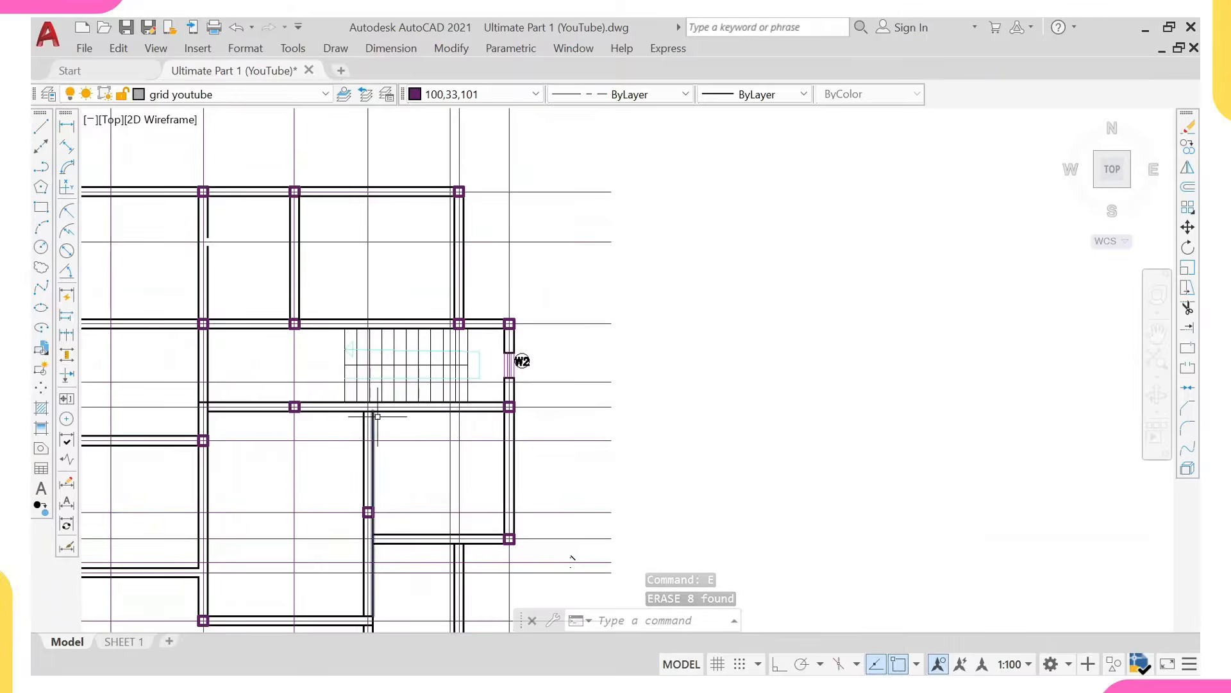
scroll(300, 405, "up", 2)
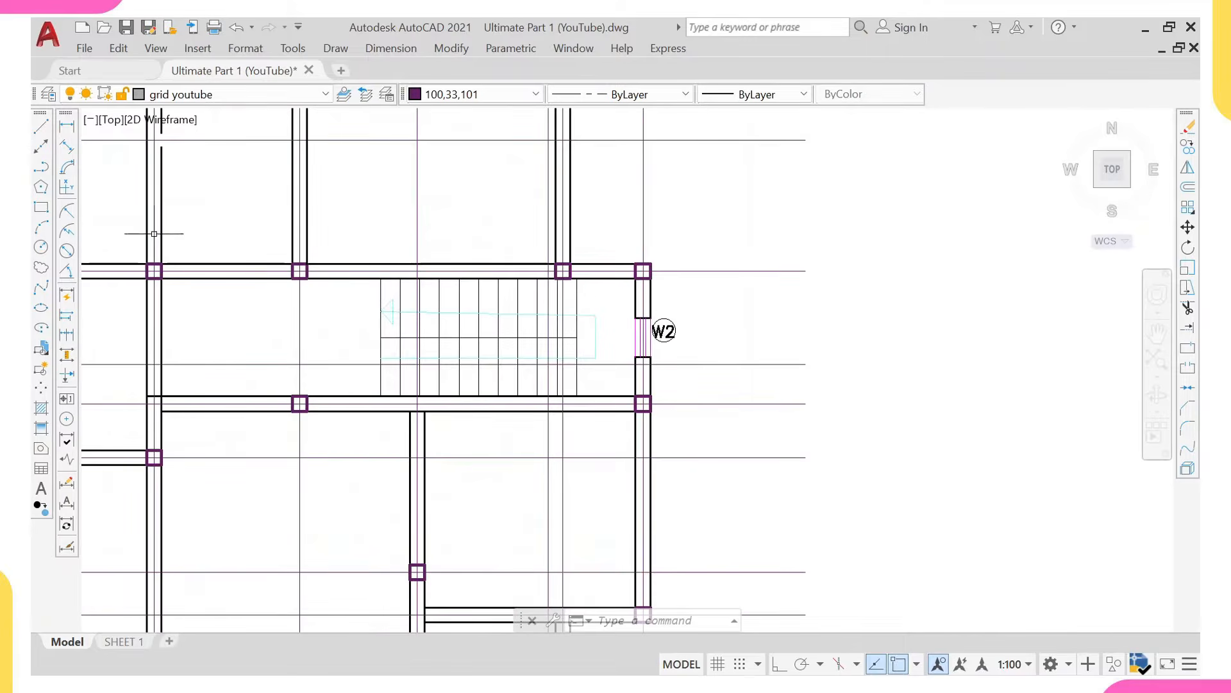
left_click(67, 126)
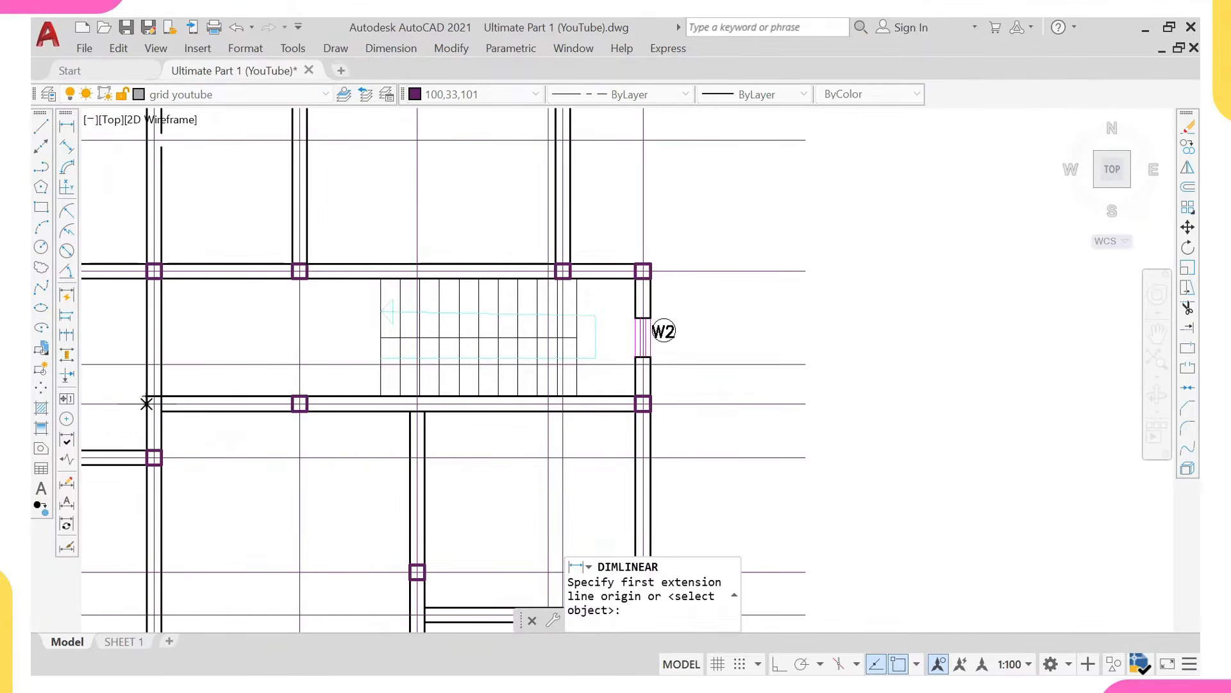
left_click(154, 404)
scroll(325, 410, "up", 2)
left_click(285, 399)
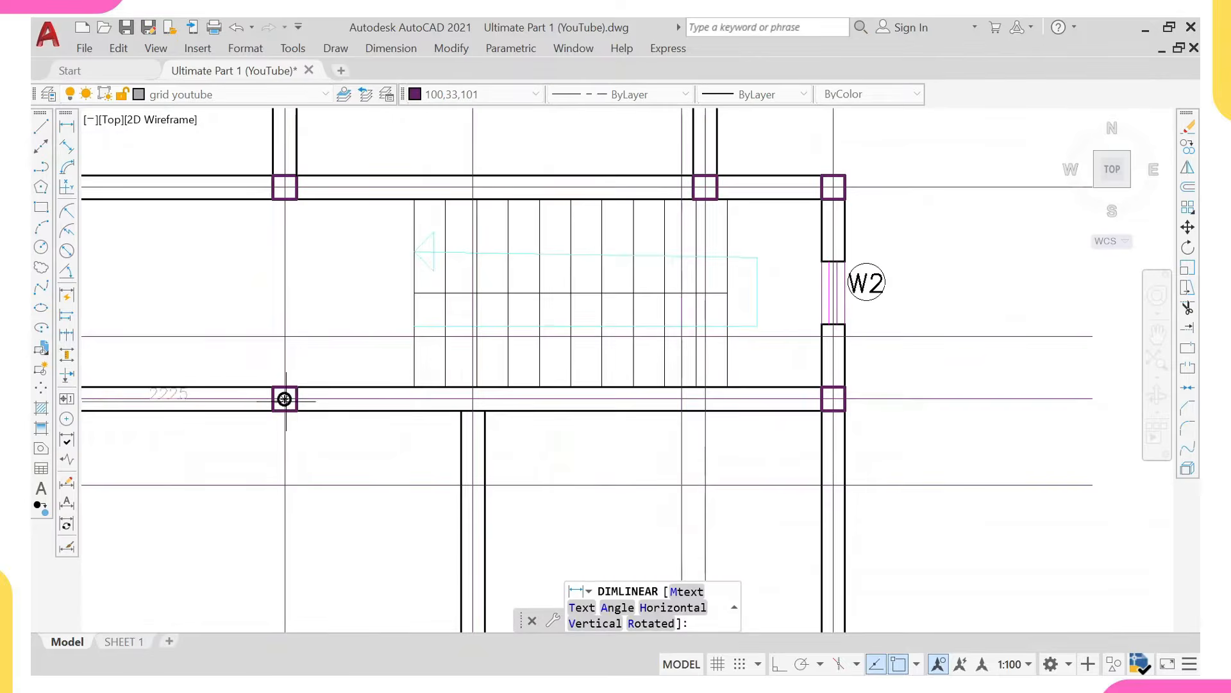
left_click(287, 527)
Add a horizontal linear dimension from the intermediate stair-wall column's centre to the outer wall column, in line with the previous dimension.
right_click(318, 87)
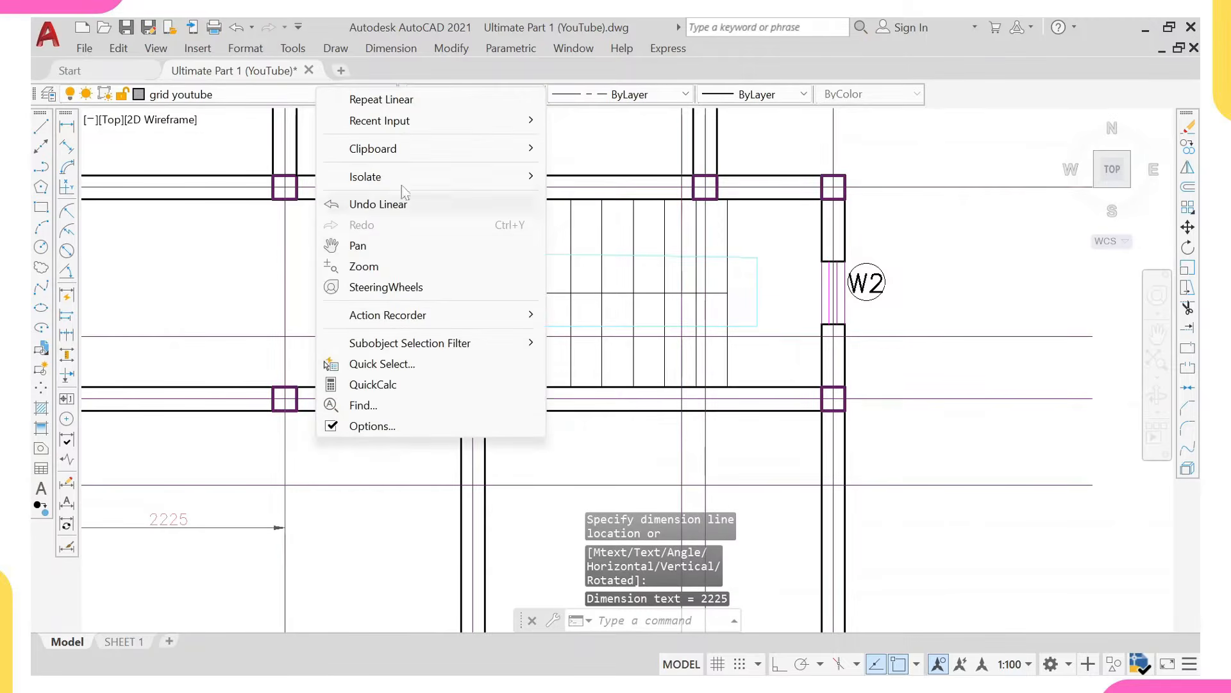
left_click(381, 99)
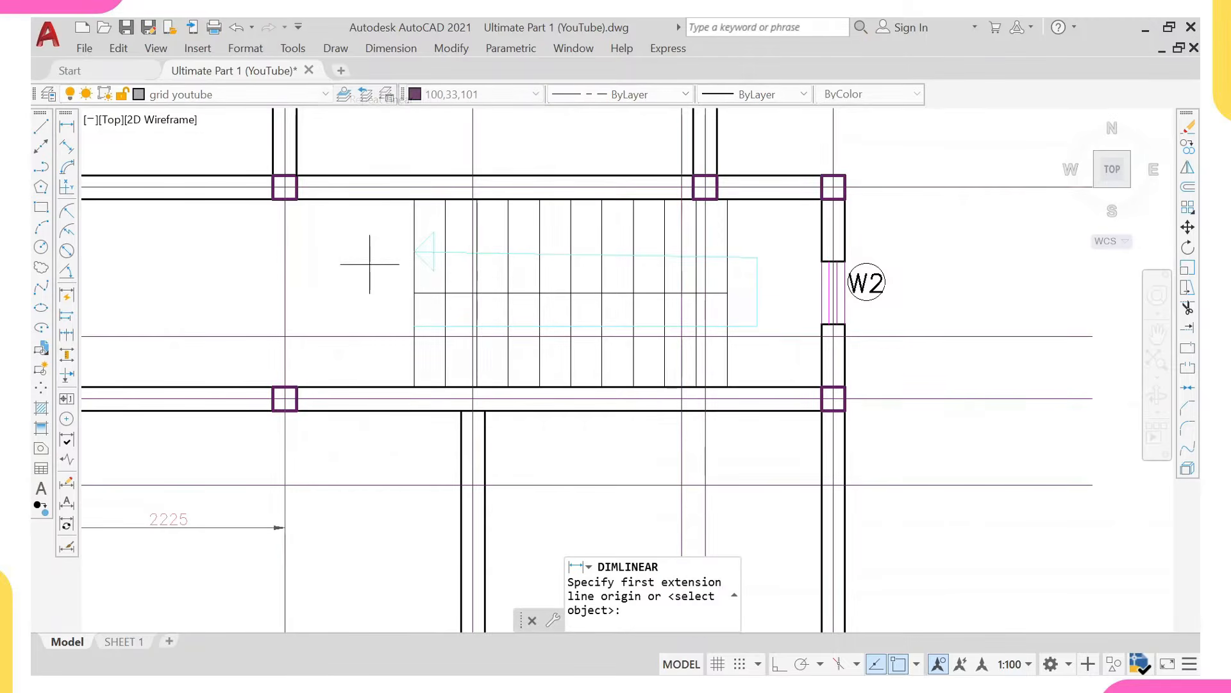
left_click(284, 399)
left_click(821, 399)
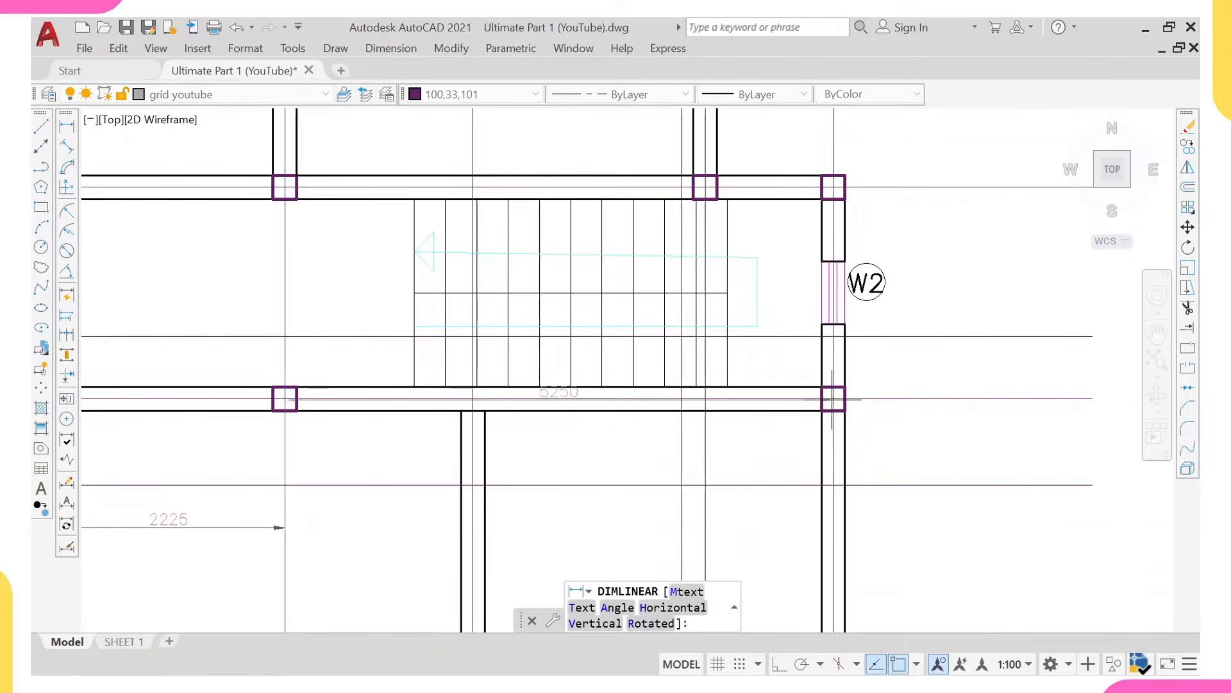
scroll(783, 346, "down", 3)
left_click(777, 455)
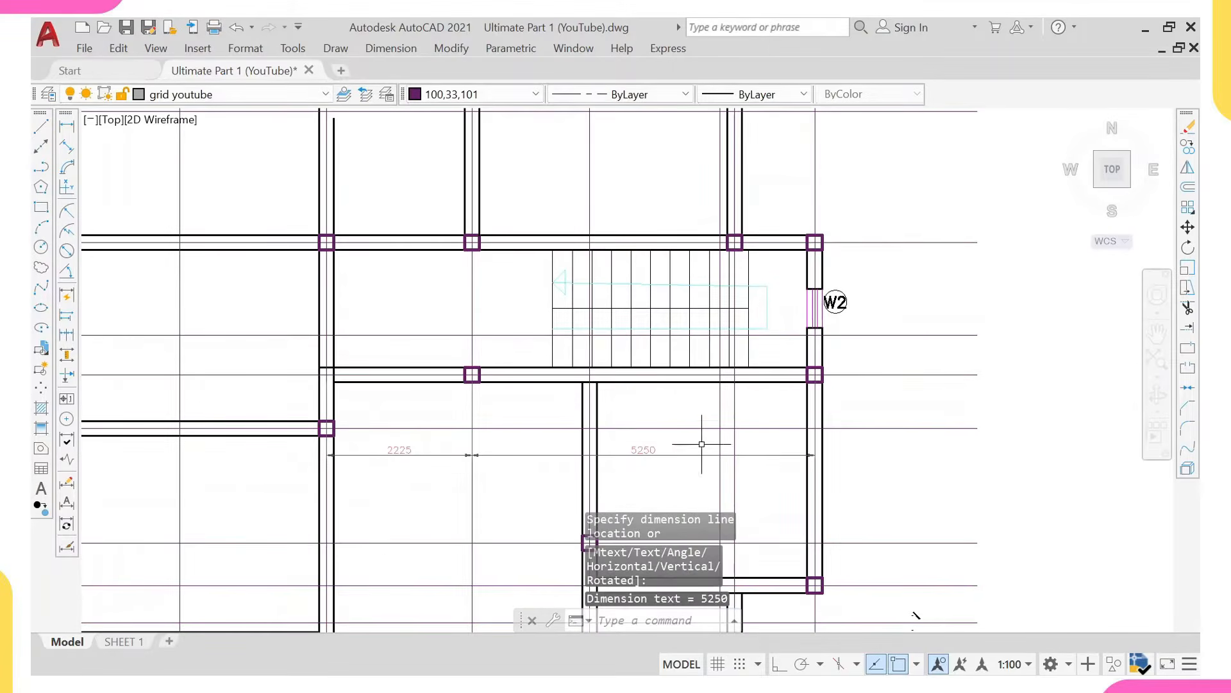
Match the first stair line at the arrow end to the properties of the lower stair wall line.
middle_click_drag(513, 412, 482, 341)
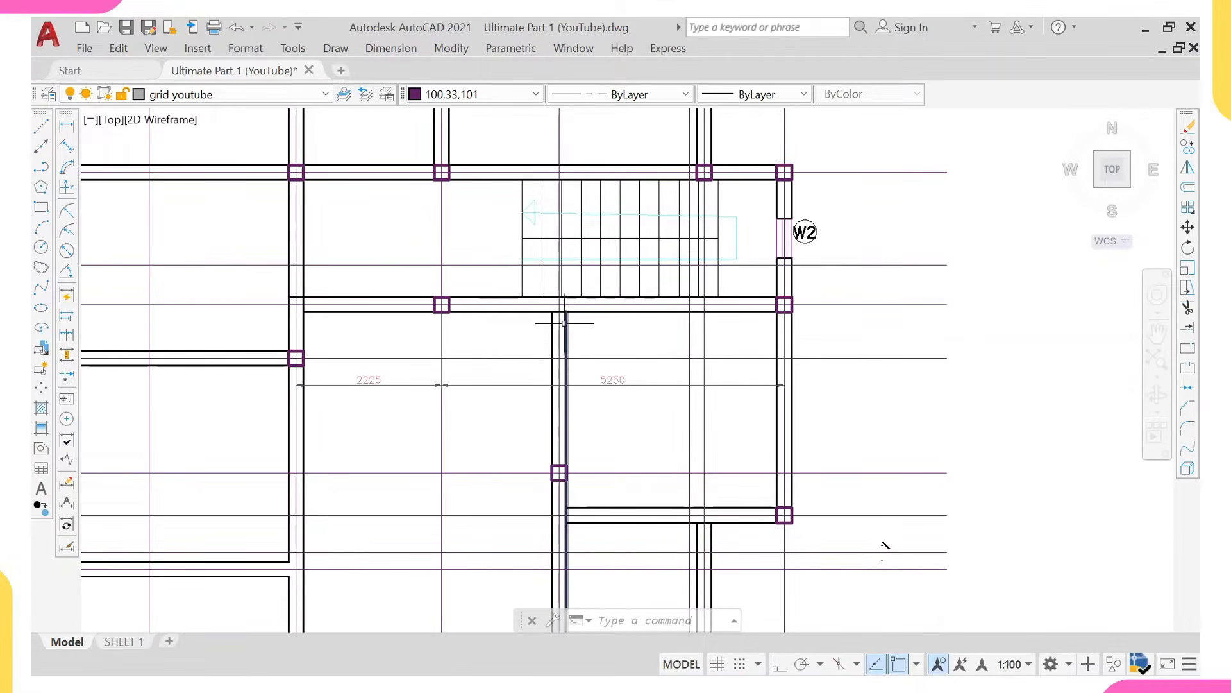
scroll(558, 320, "up", 2)
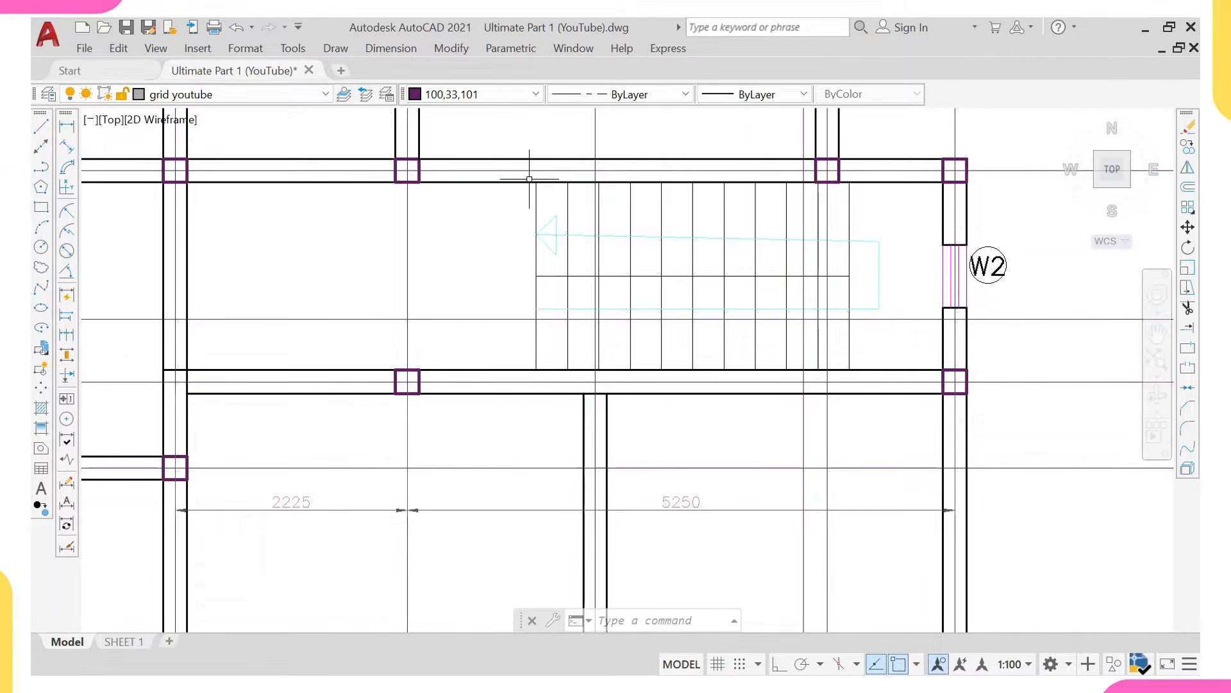
left_click(507, 369)
type("ma")
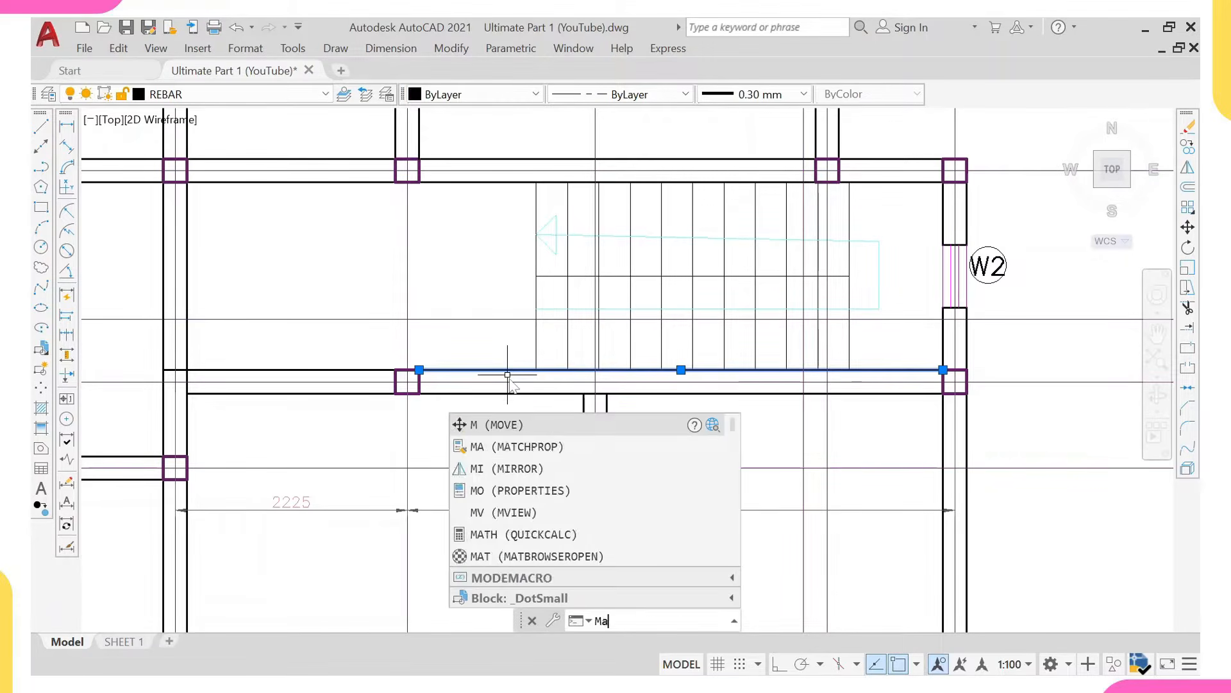
key("Return")
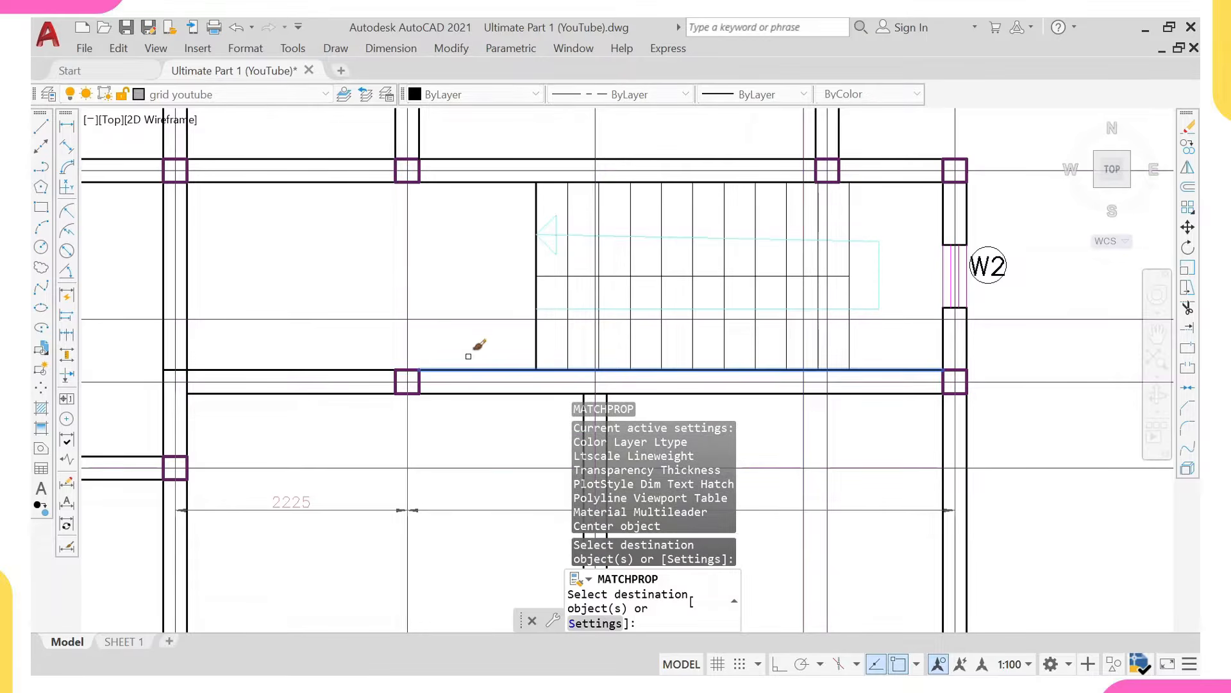
key("Escape")
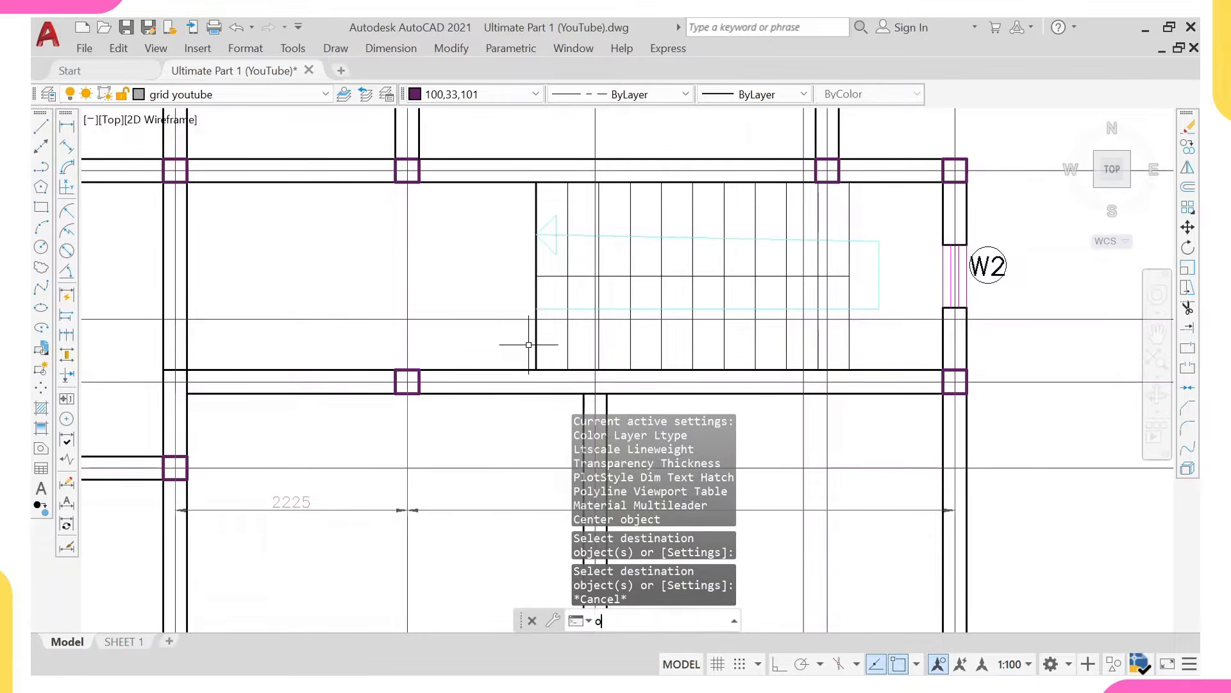
Offset the thickened first stair line by 225 away from the treads to form a cross wall beside the stairs.
type("off")
key("Return")
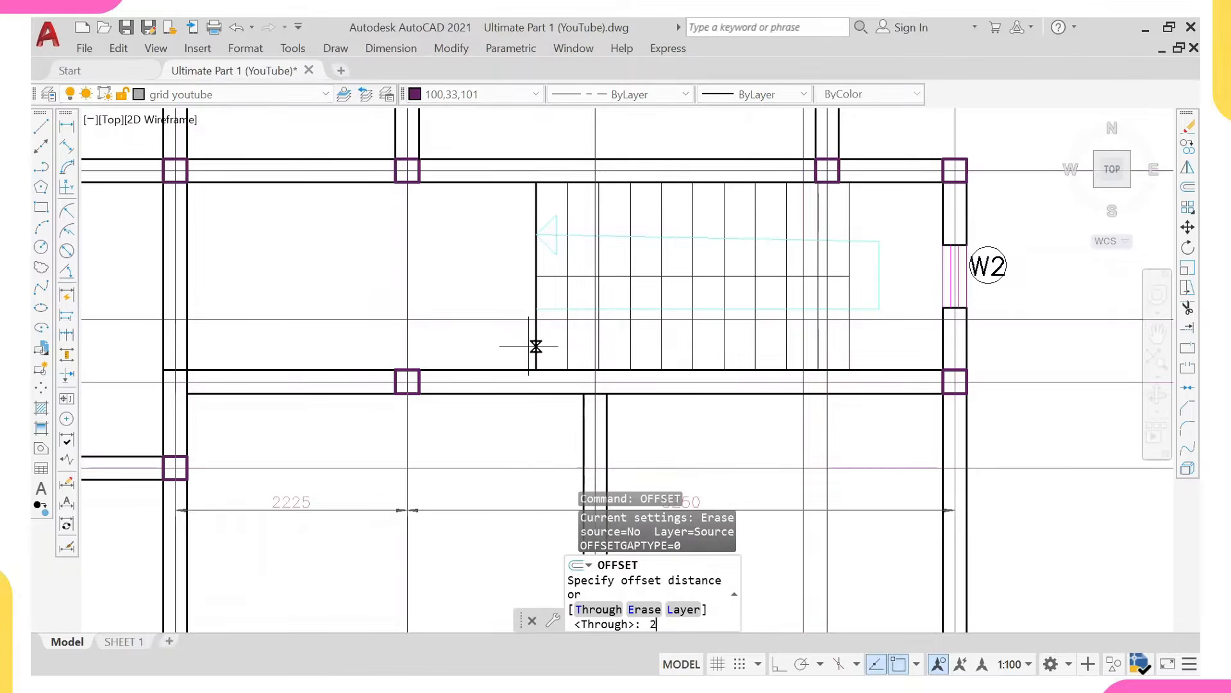
type("225")
key("Return")
left_click(536, 337)
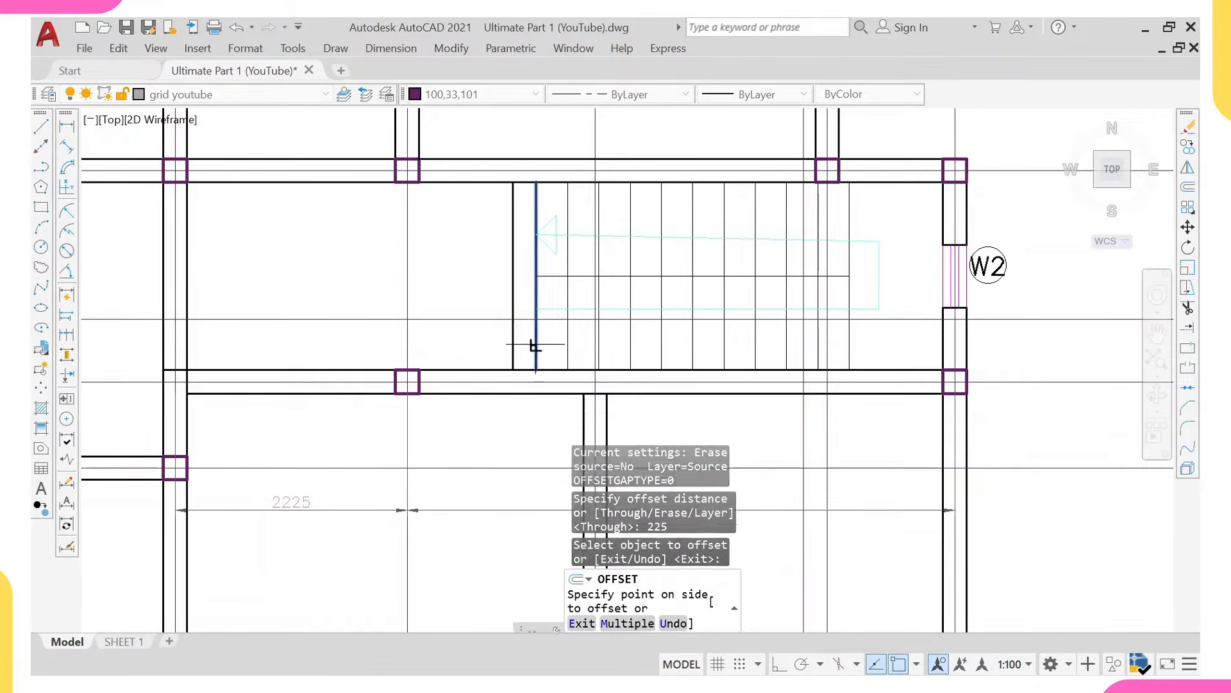
left_click(512, 347)
key("Escape")
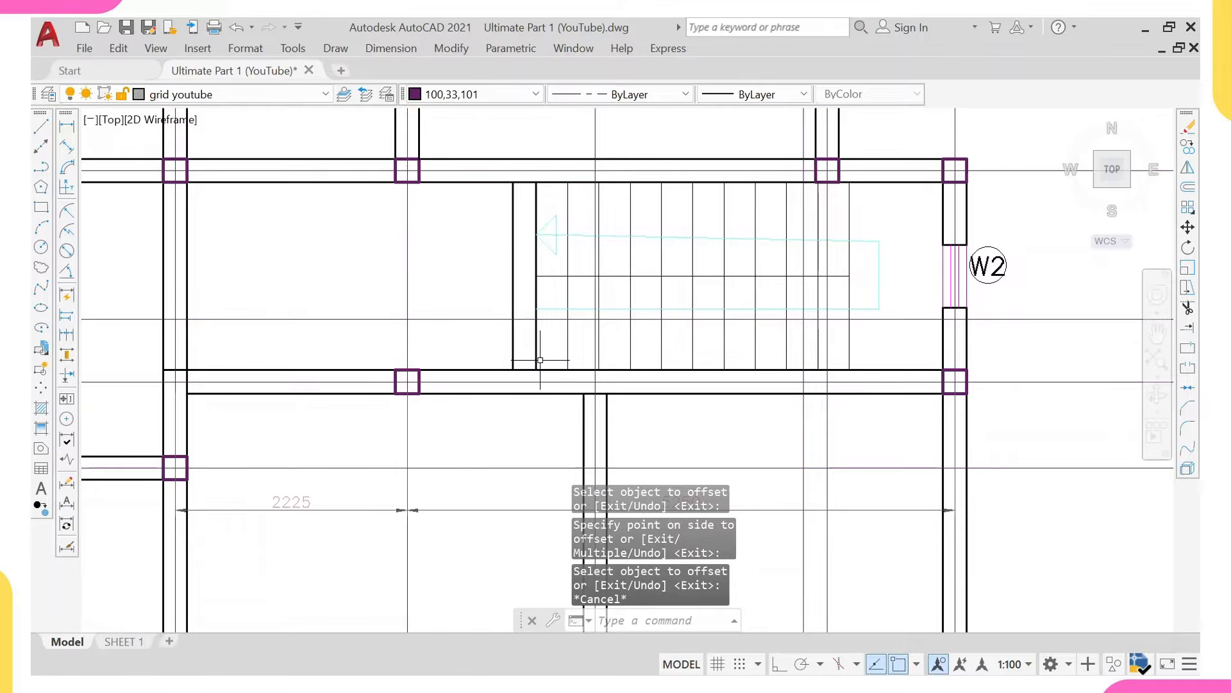
With ortho on, draw a helper line across the new cross wall's two faces and on to the nearby vertical grid line.
scroll(578, 366, "up", 2)
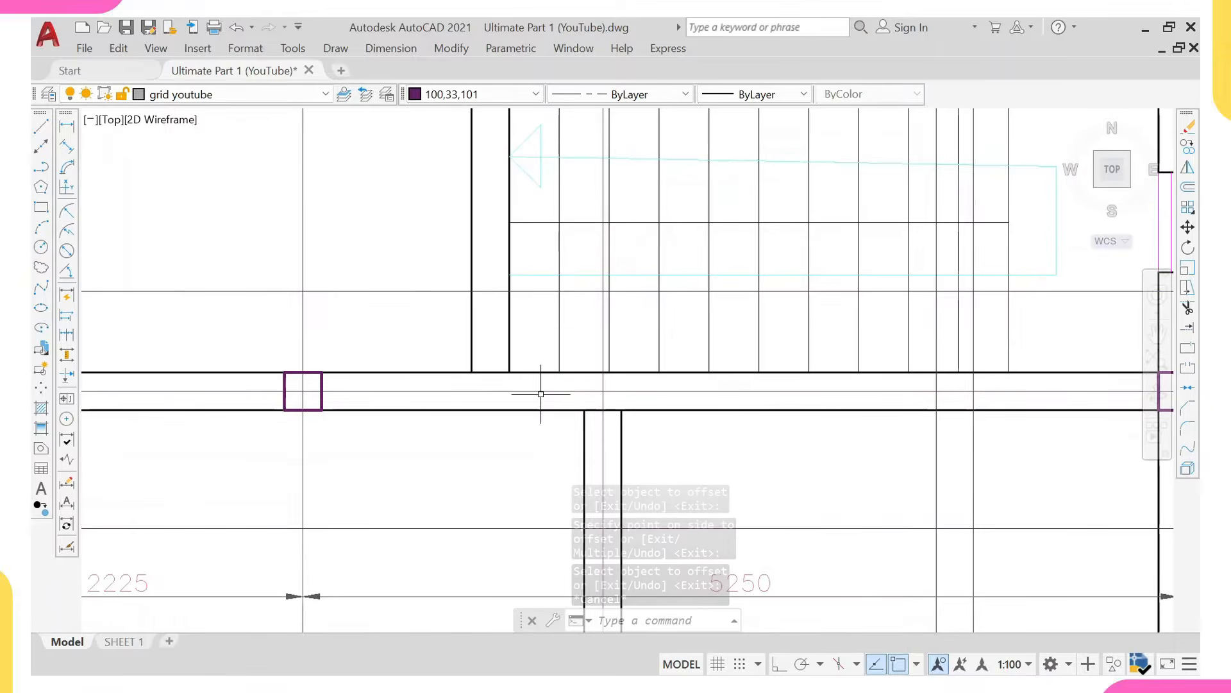
type("l")
key("Return")
left_click(473, 349)
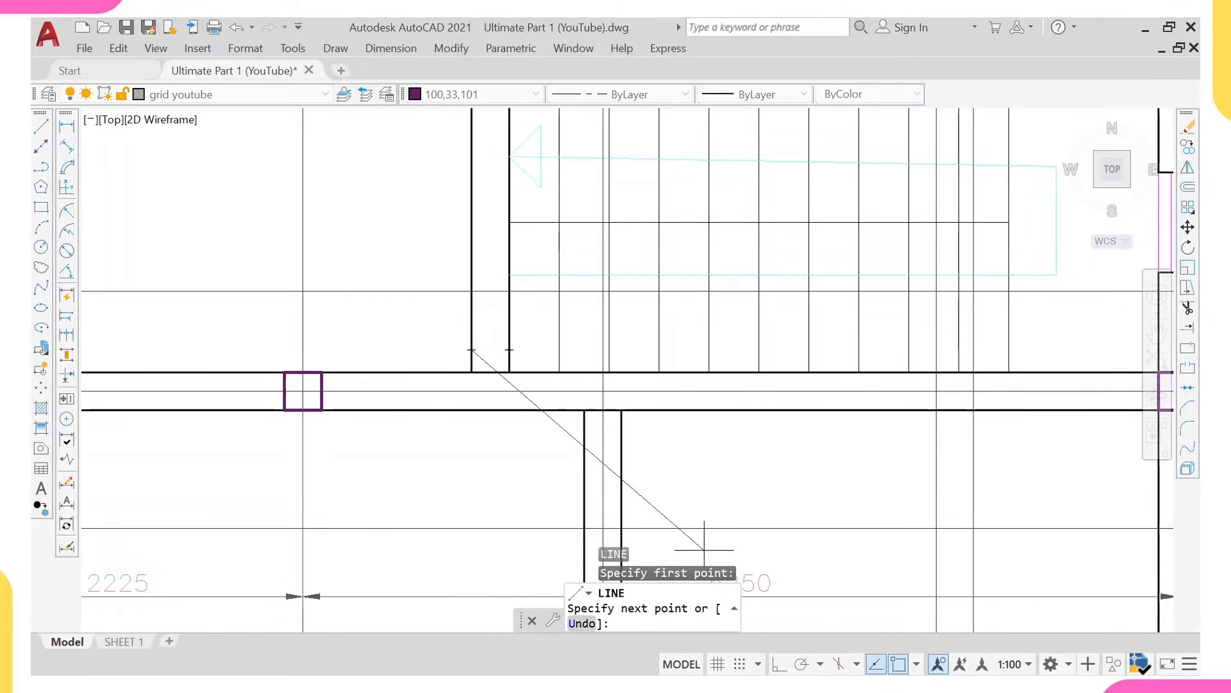
key("F8")
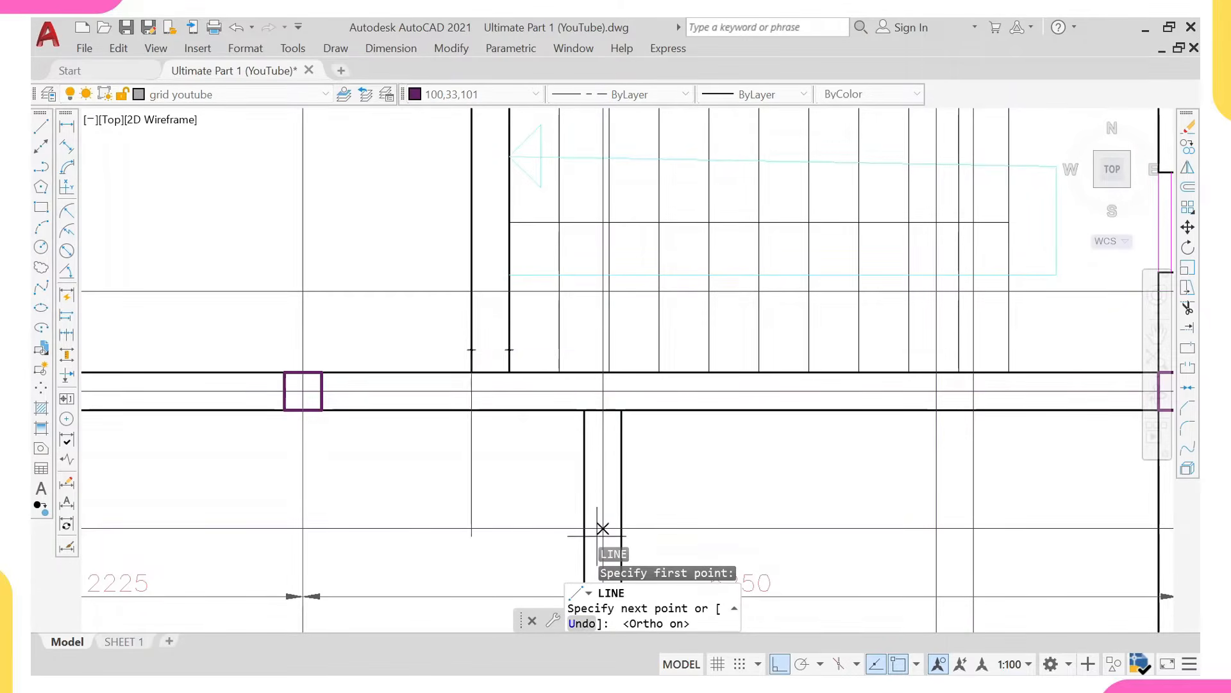
left_click(509, 350)
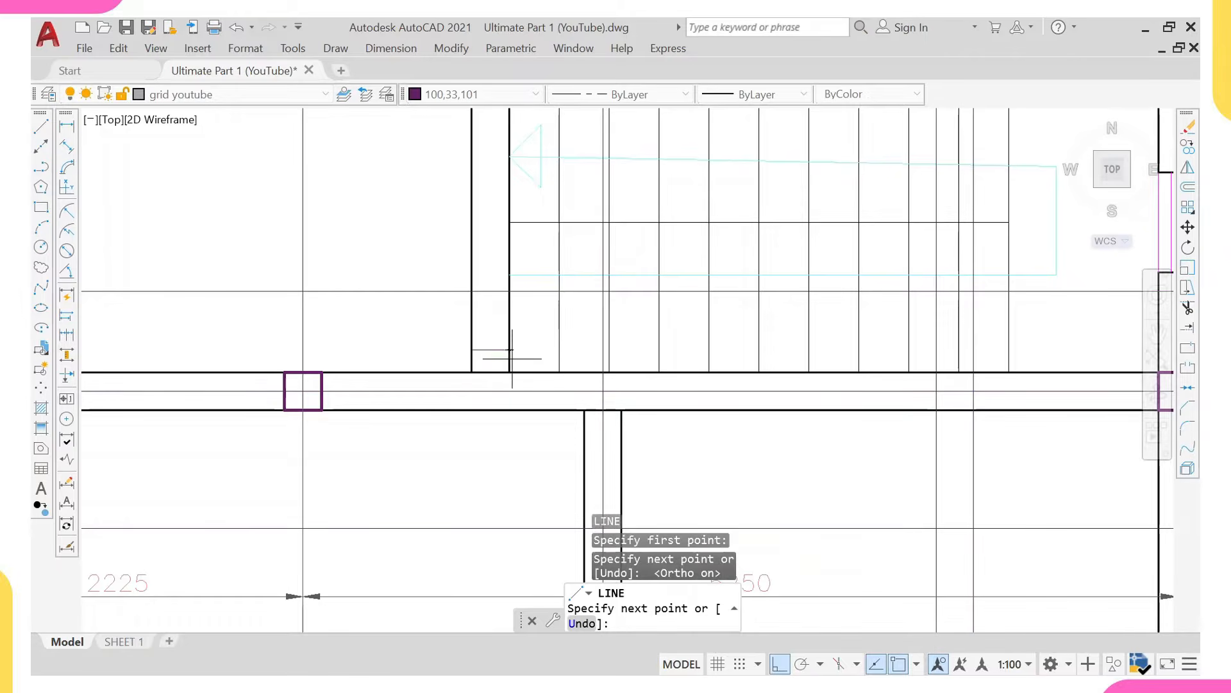
left_click(603, 350)
key("Escape")
Copy the vertical grid line from the helper line's end to the midpoint between the new cross wall's faces.
left_click(603, 359)
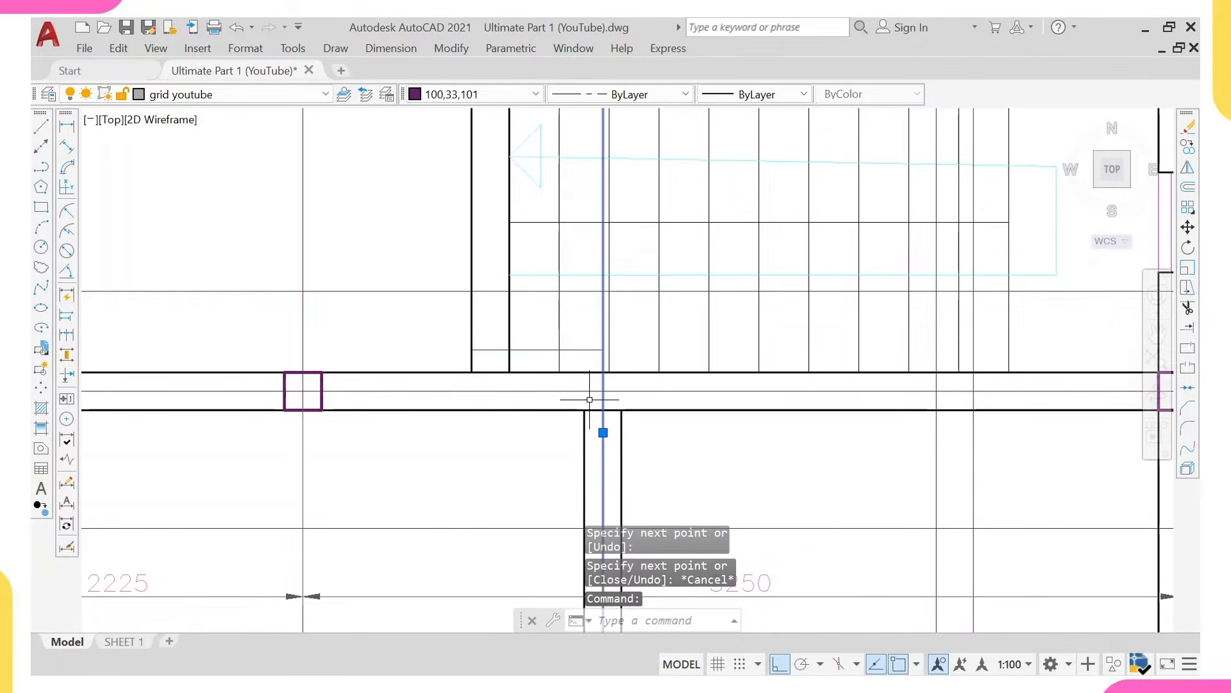
type("co")
key("Return")
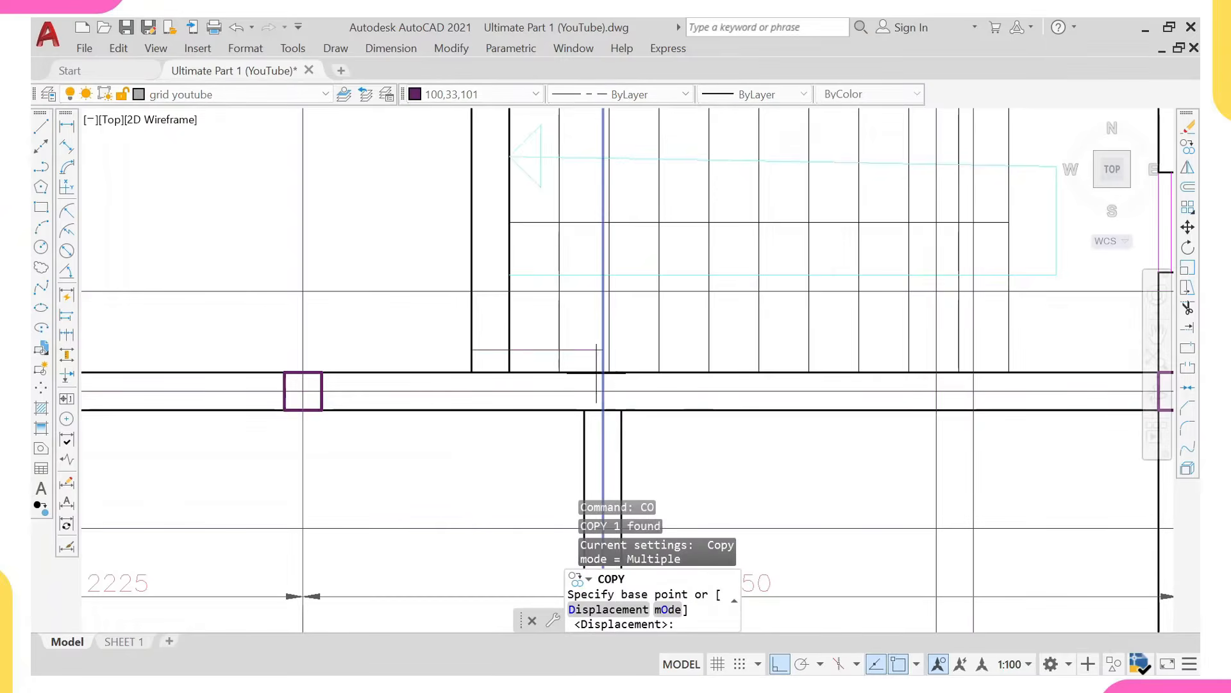
left_click(604, 350)
left_click(491, 349)
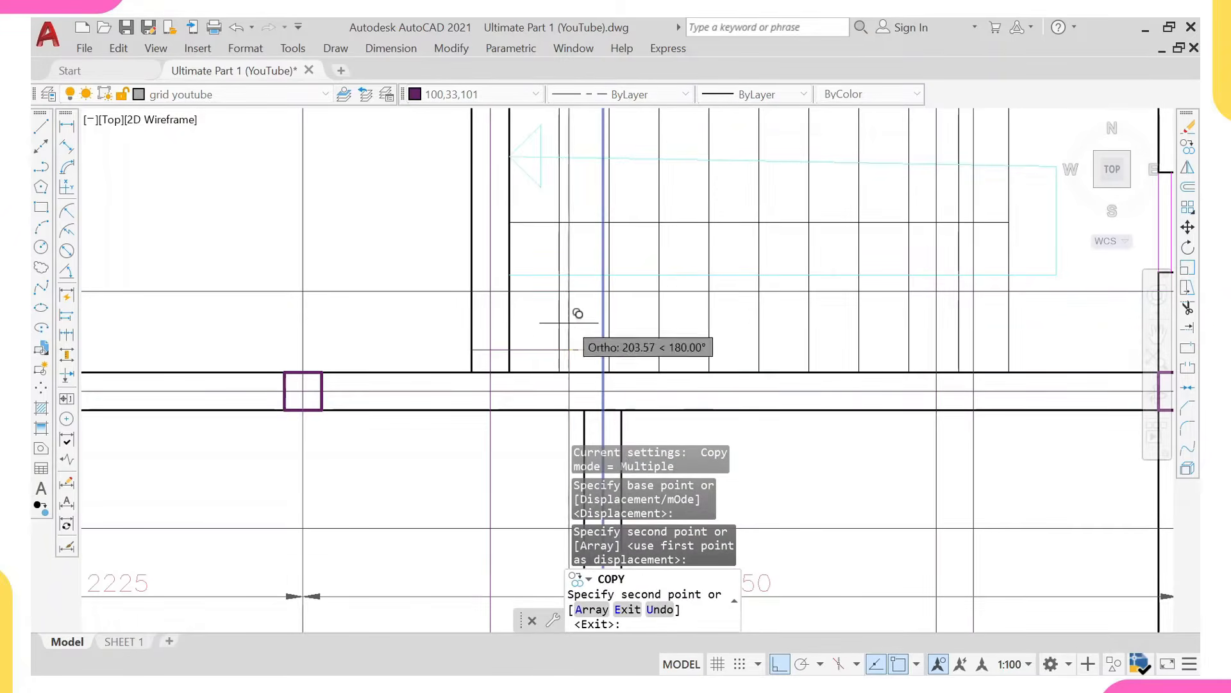
key("Escape")
Erase the helper line segments across the new cross wall.
left_click(448, 318)
left_click(660, 357)
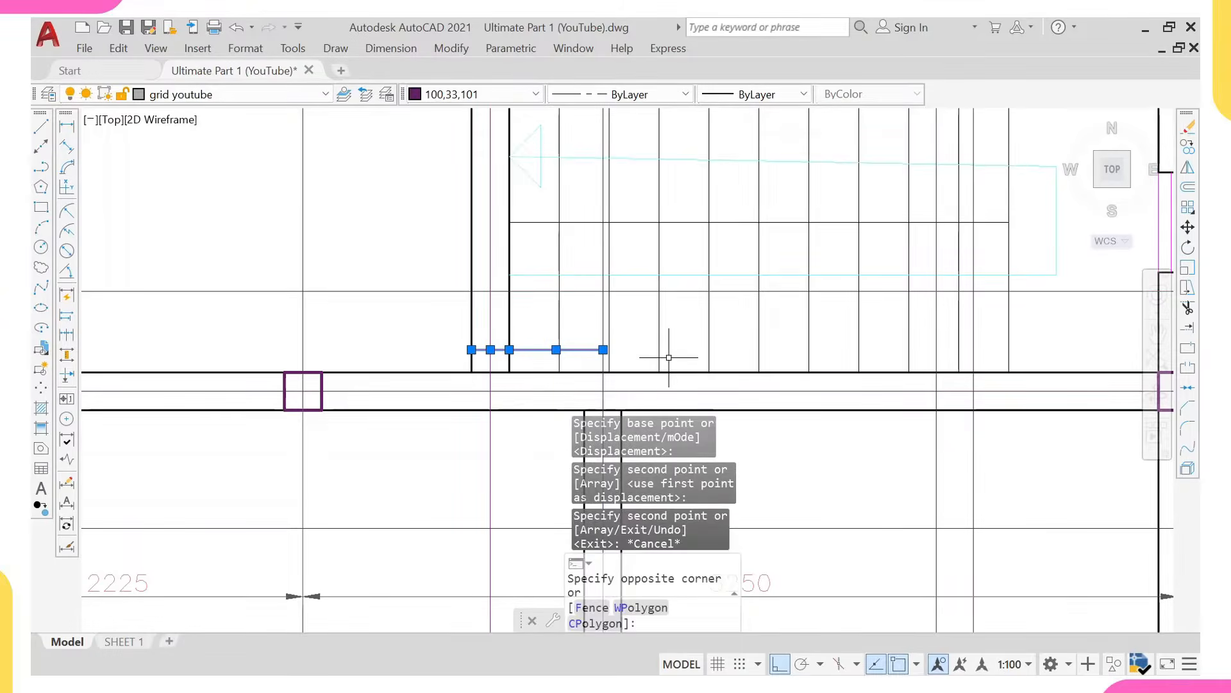
type("e")
key("Return")
scroll(619, 393, "down", 2)
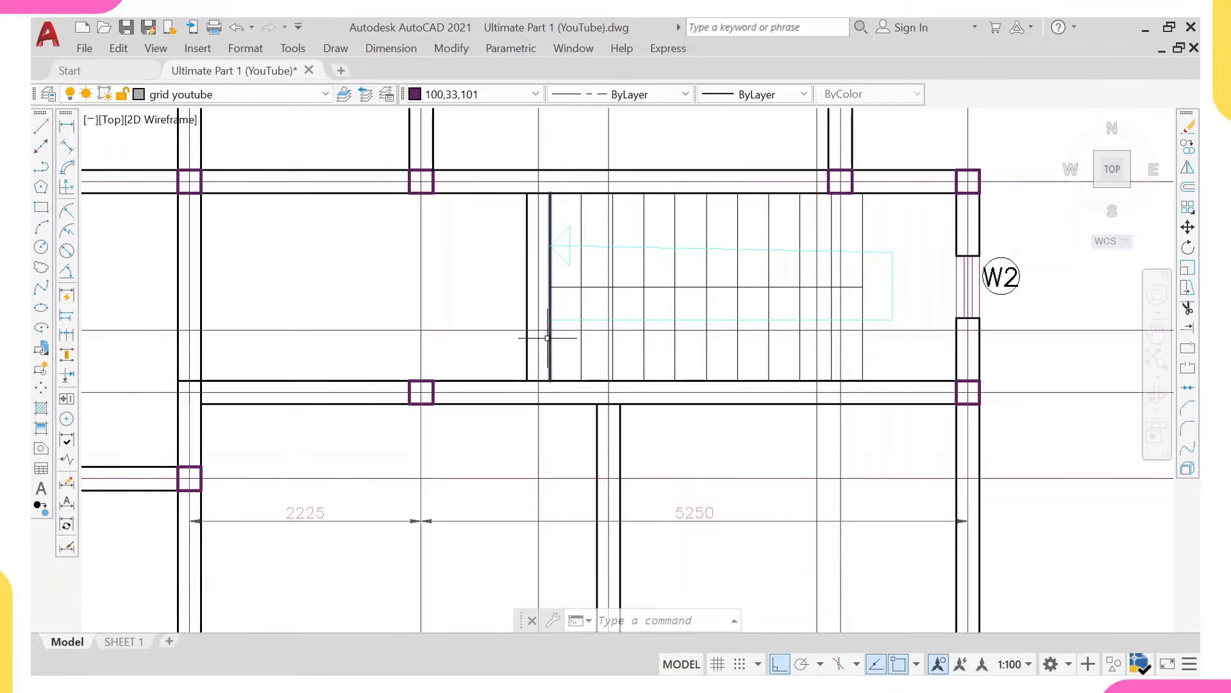
middle_click_drag(561, 436, 473, 357)
scroll(297, 352, "down", 2)
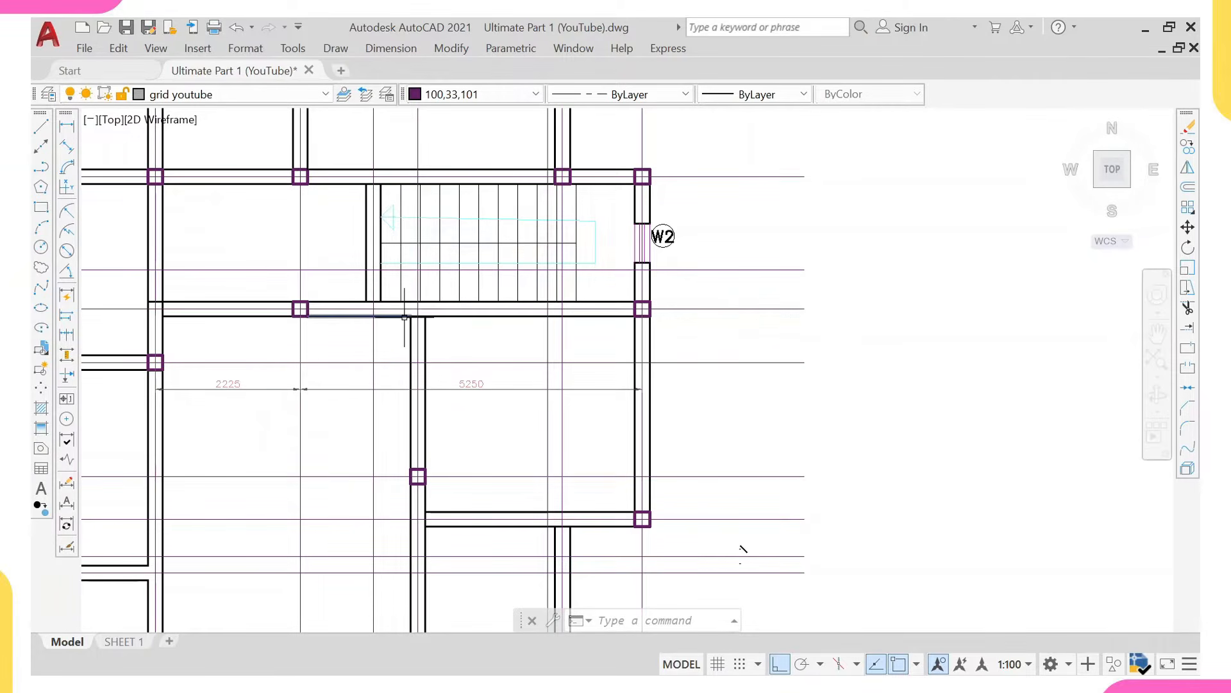
middle_click_drag(401, 333, 409, 388)
left_click(427, 362)
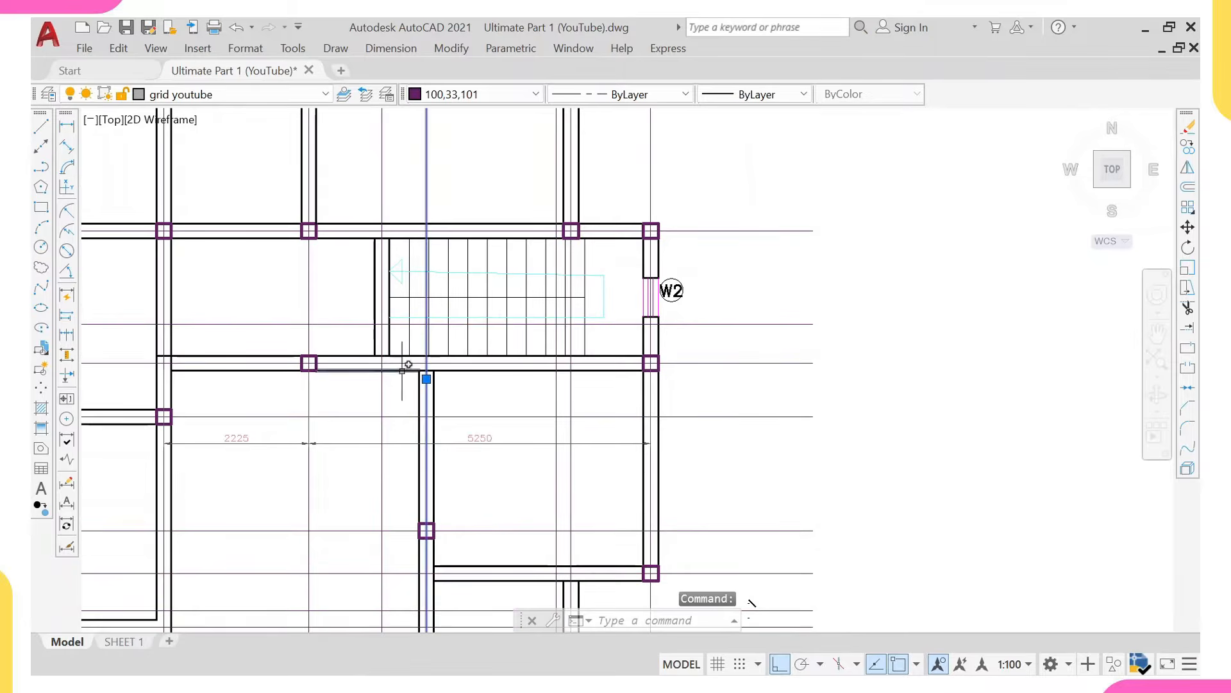
key("Delete")
key("Escape")
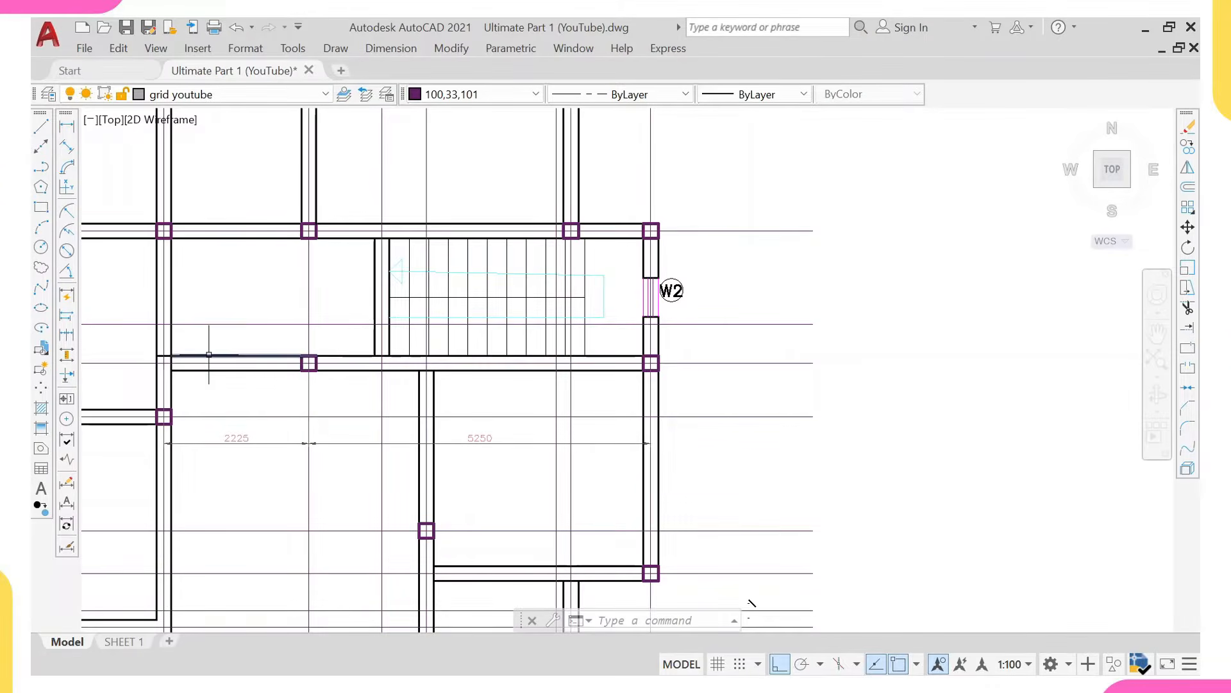
Copy the intermediate column on the lower stair wall from its centre to the grid intersection above the partition wall below the stairs.
scroll(278, 375, "up", 2)
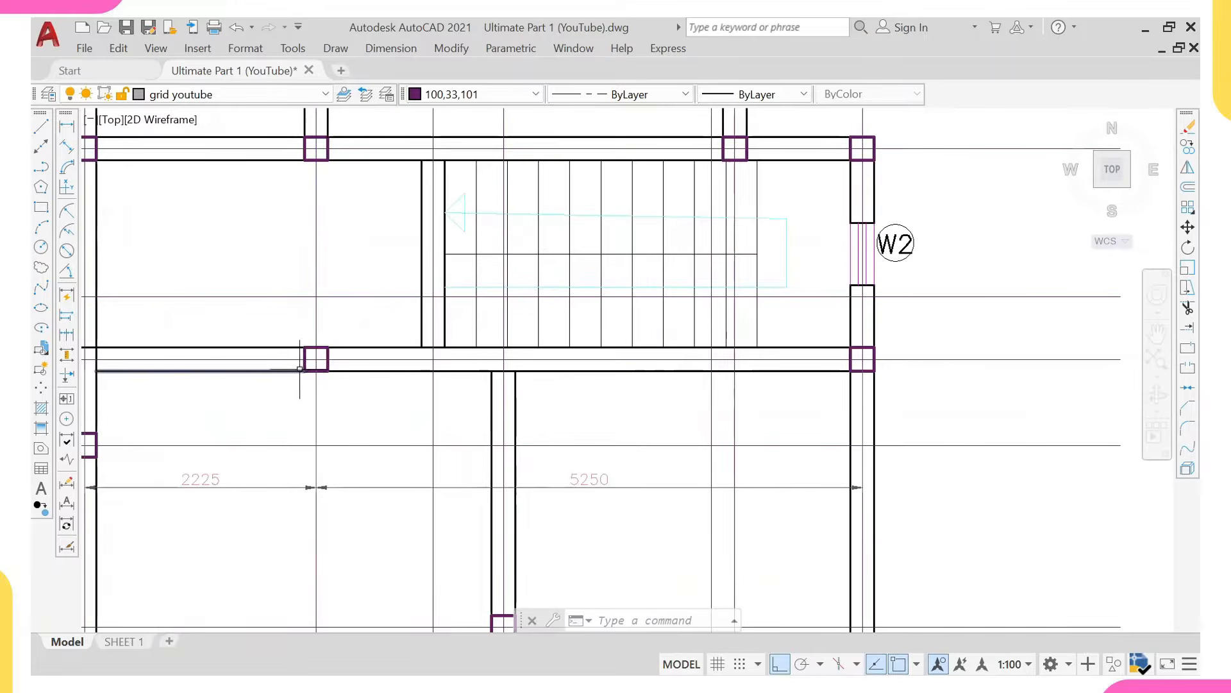
left_click(306, 372)
type("co")
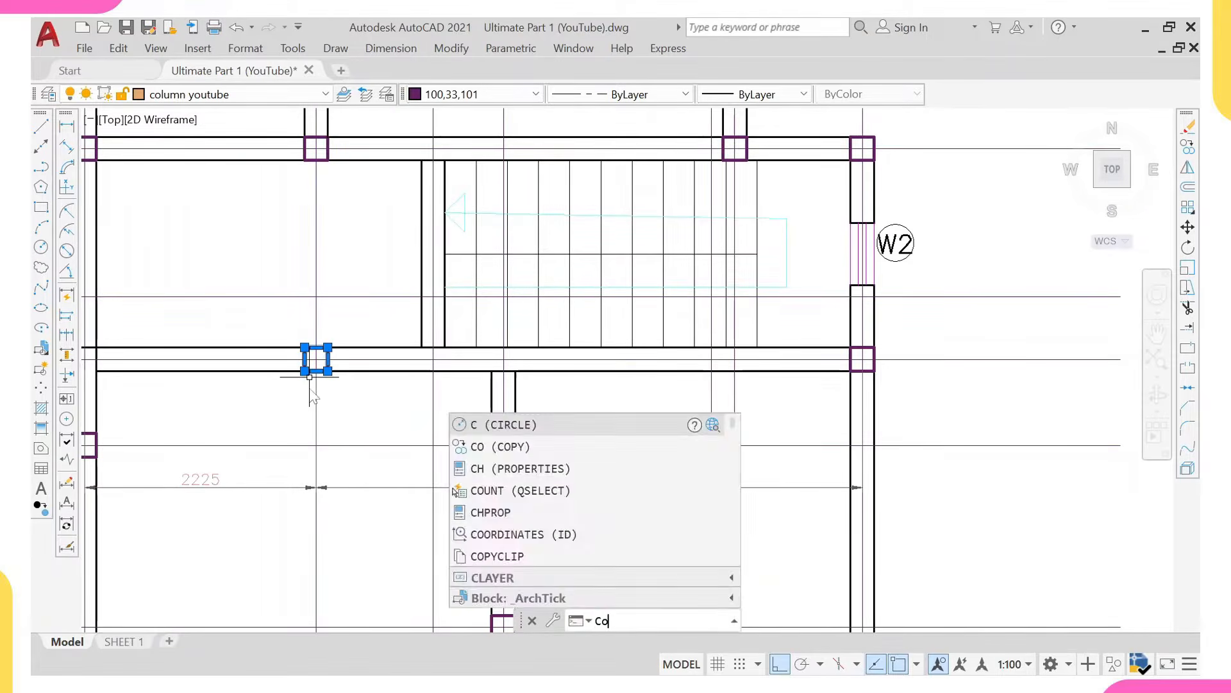
key("Return")
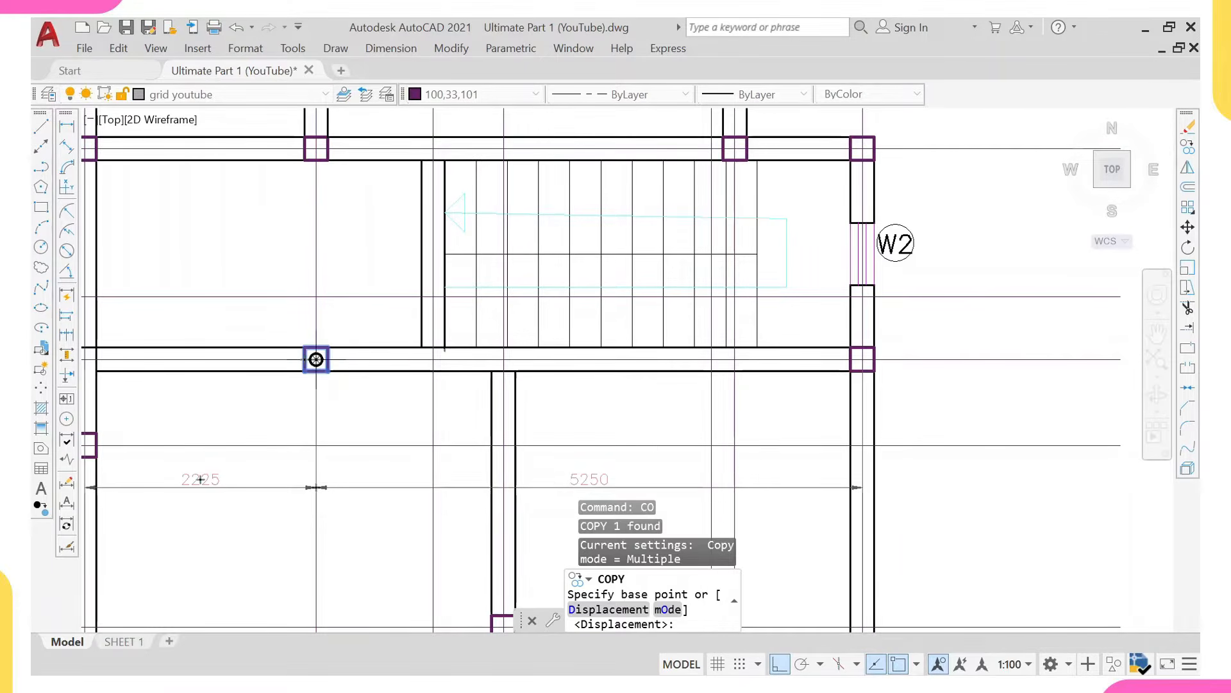
left_click(316, 359)
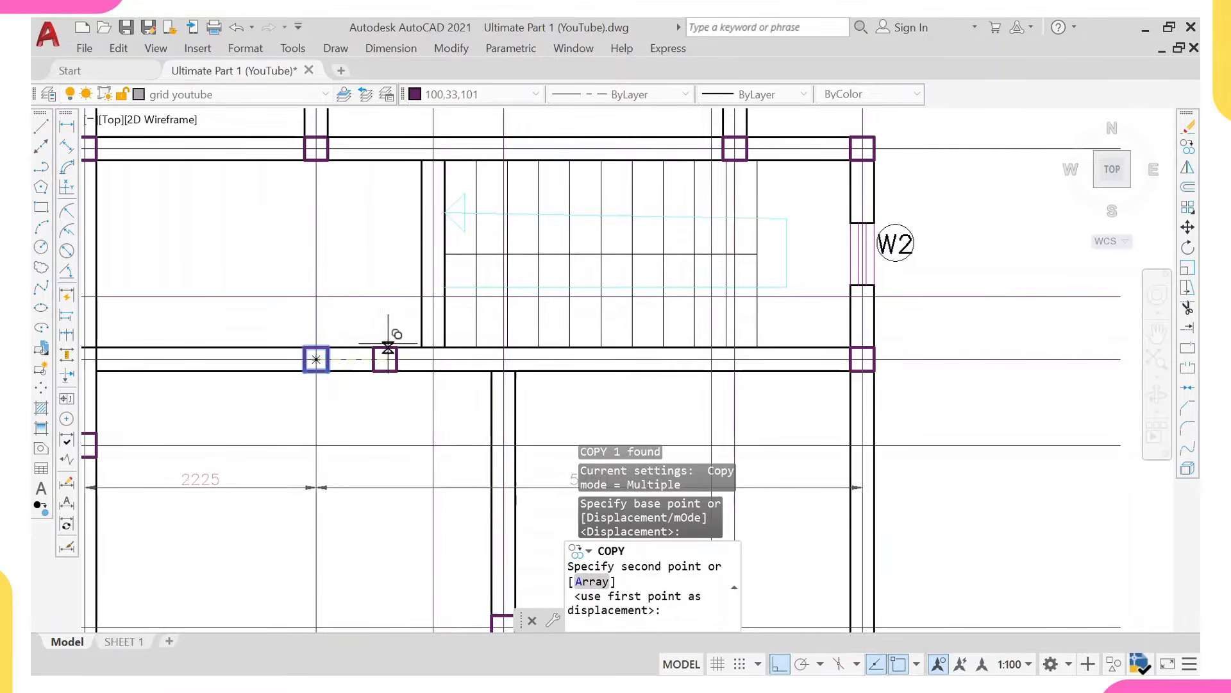
left_click(503, 360)
key("Escape")
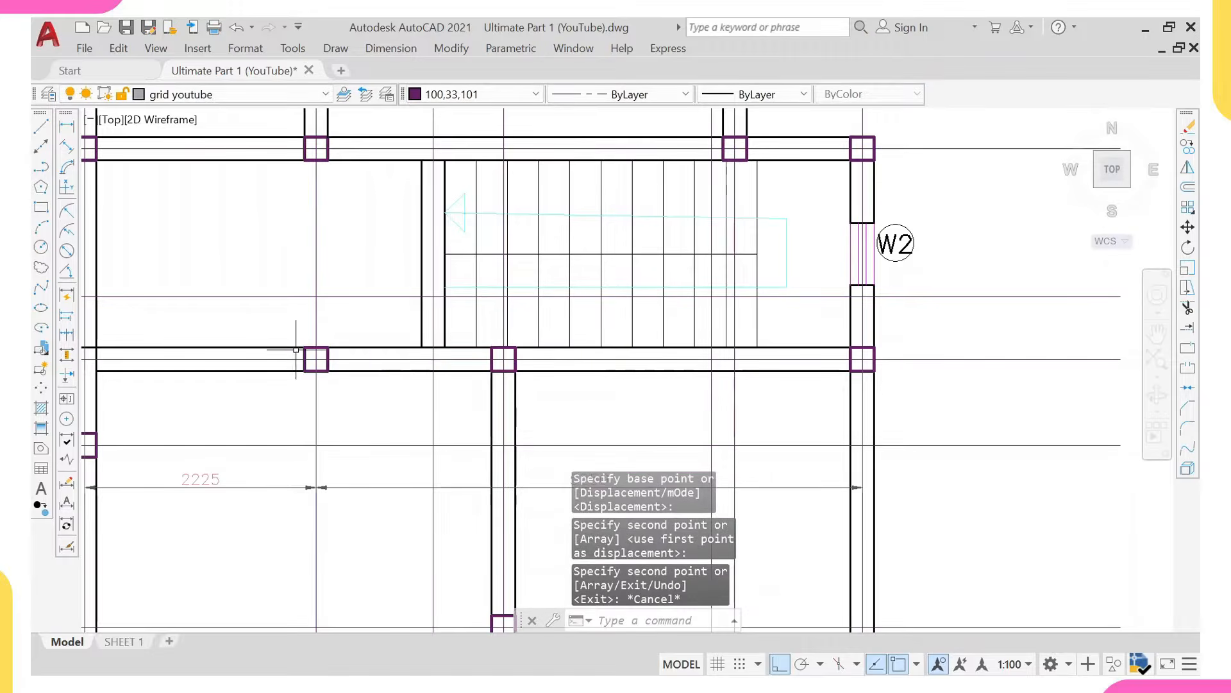
Erase the original intermediate column on the lower stair wall.
left_click(274, 325)
key("Return")
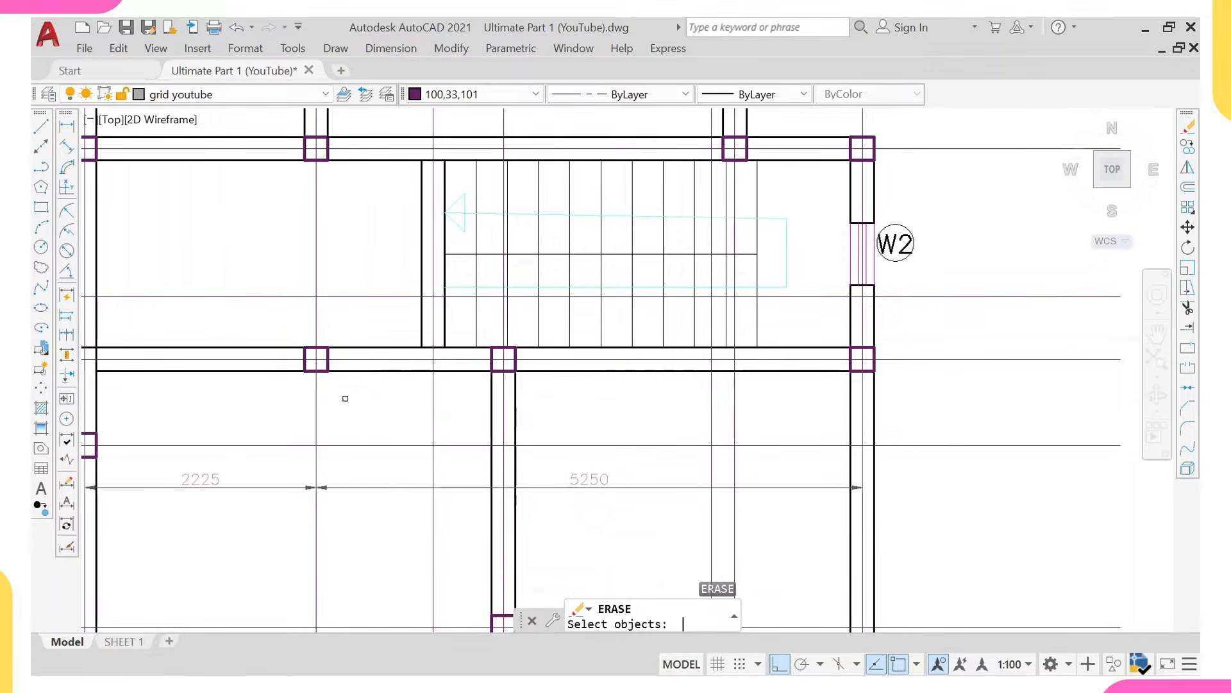
key("Escape")
left_click(259, 294)
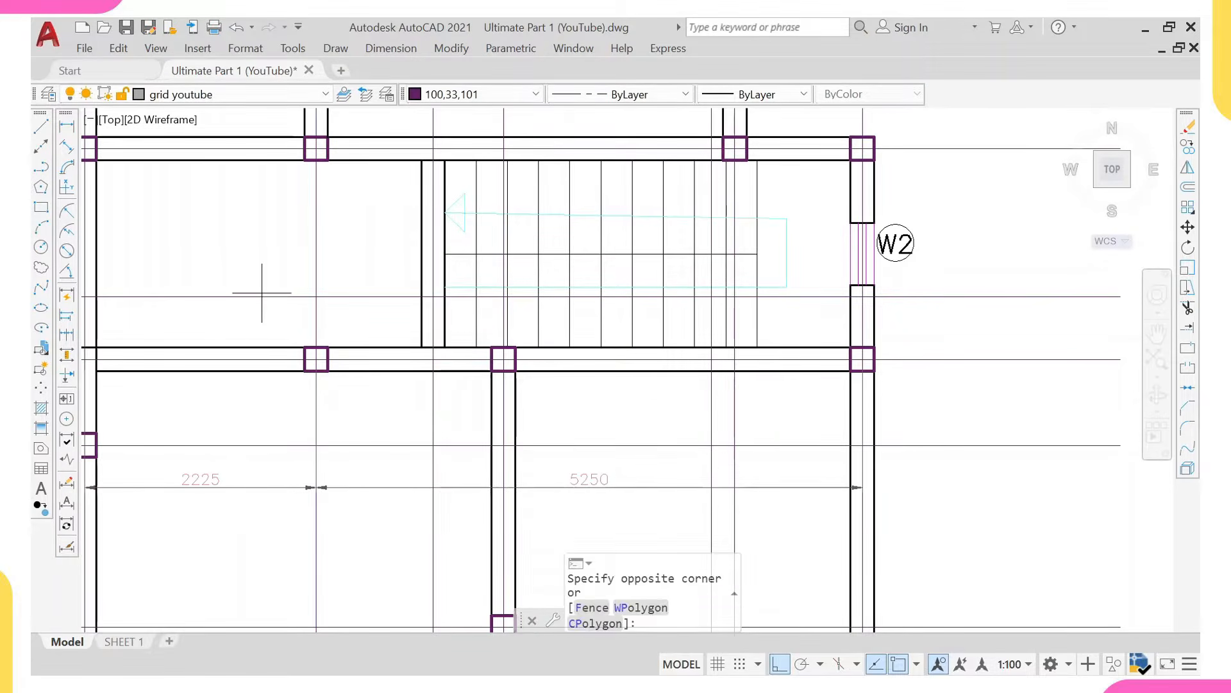
left_click(389, 410)
type("e")
key("Return")
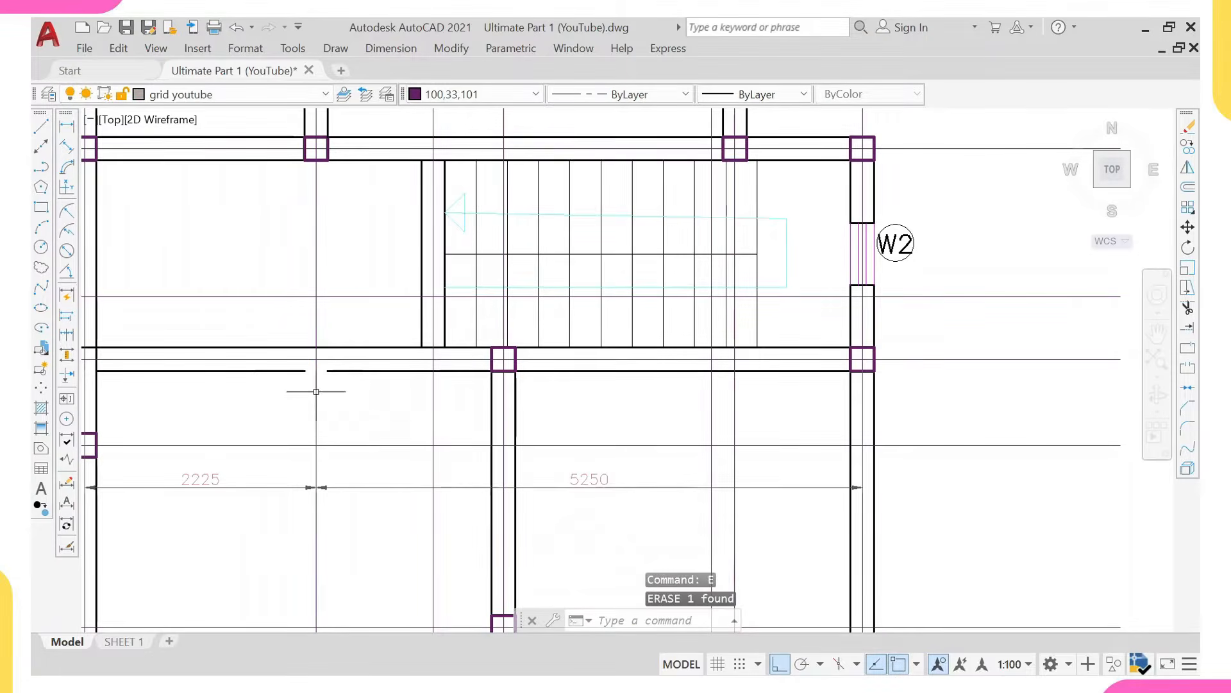
scroll(317, 392, "down", 2)
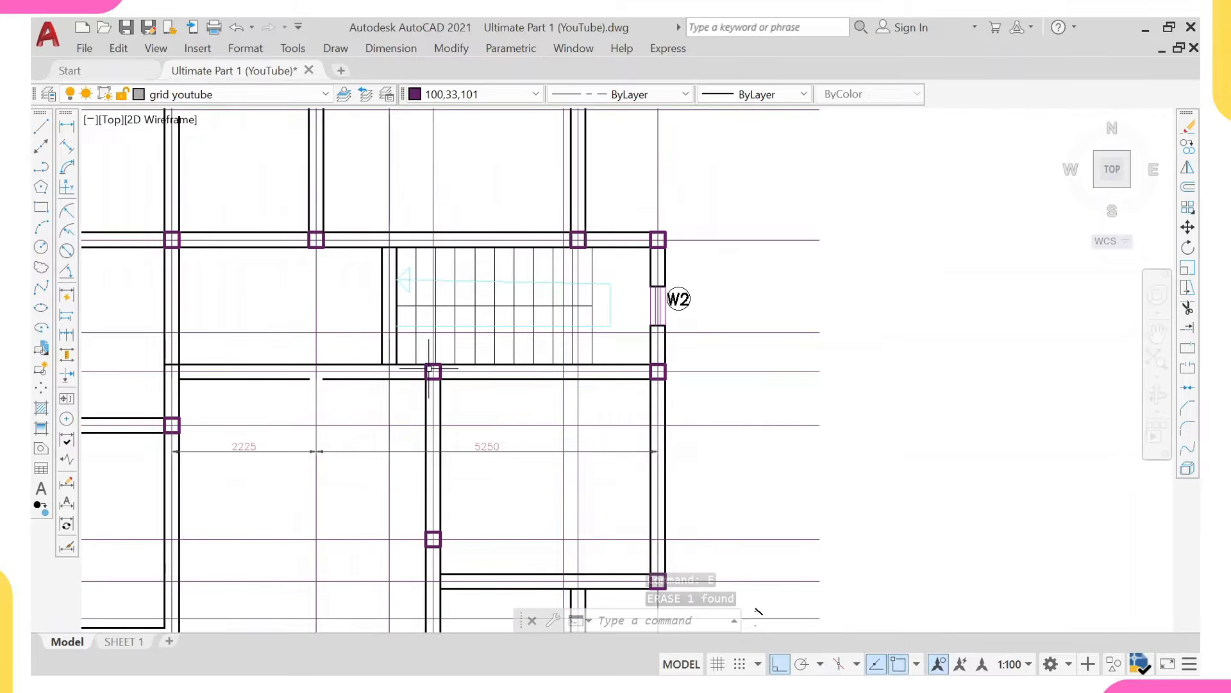
left_click(66, 126)
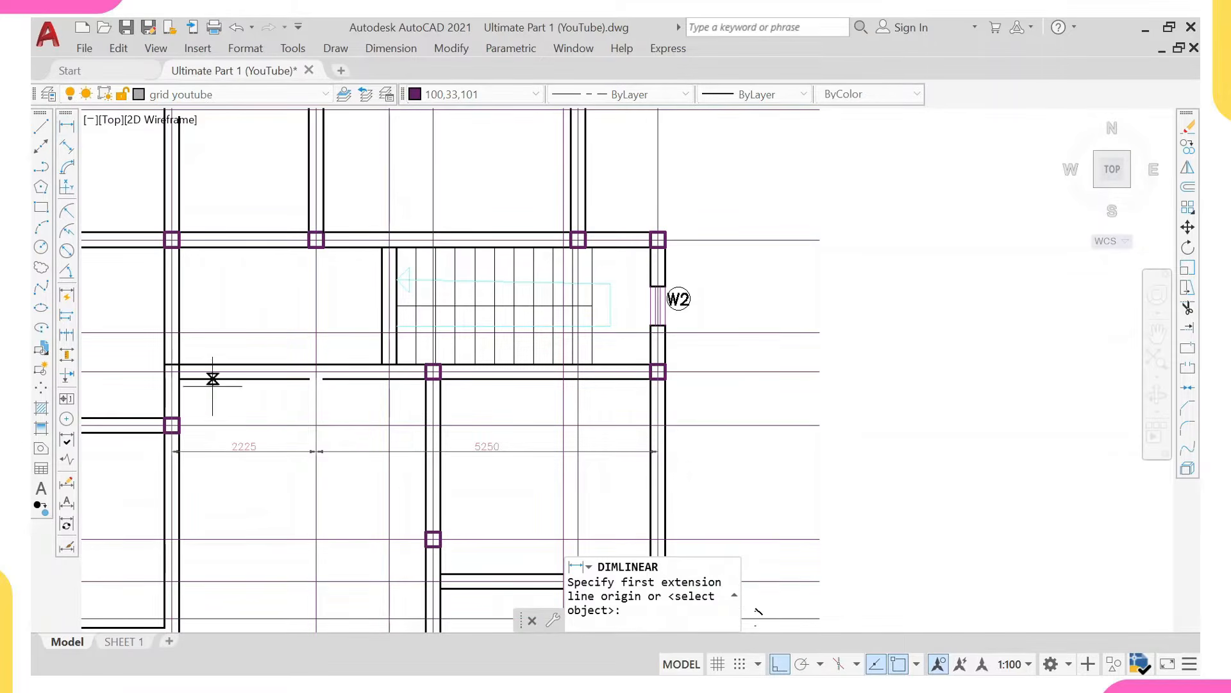
left_click(171, 385)
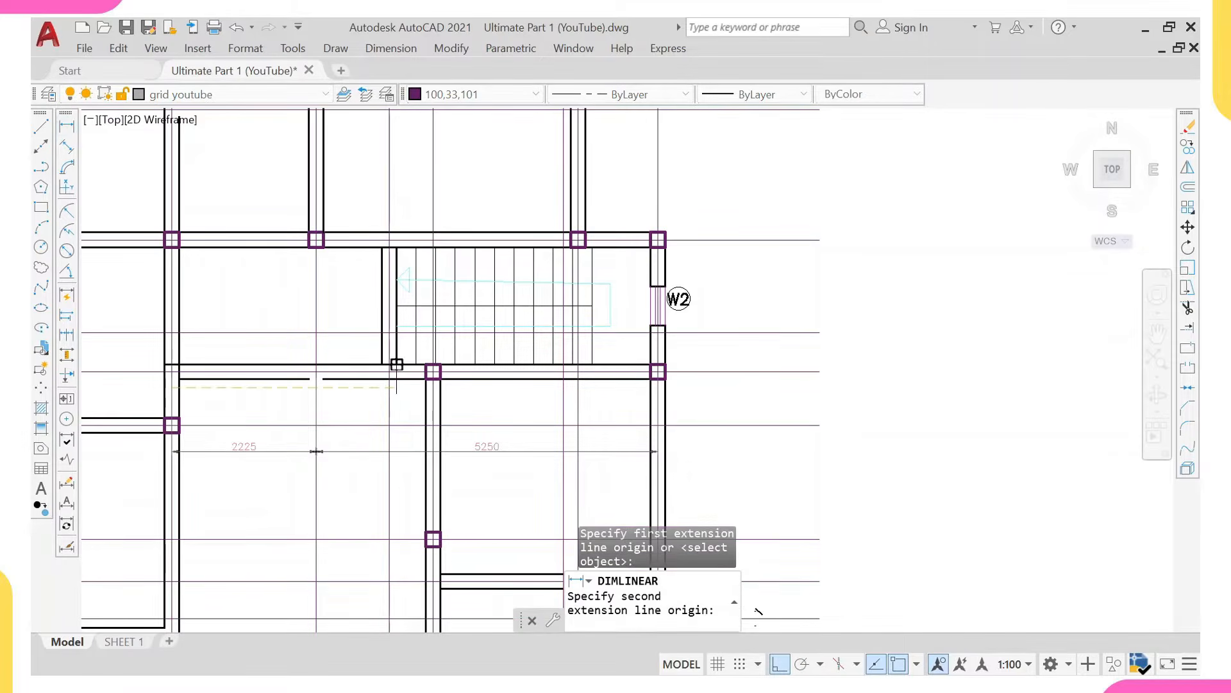
left_click(425, 386)
scroll(421, 423, "up", 2)
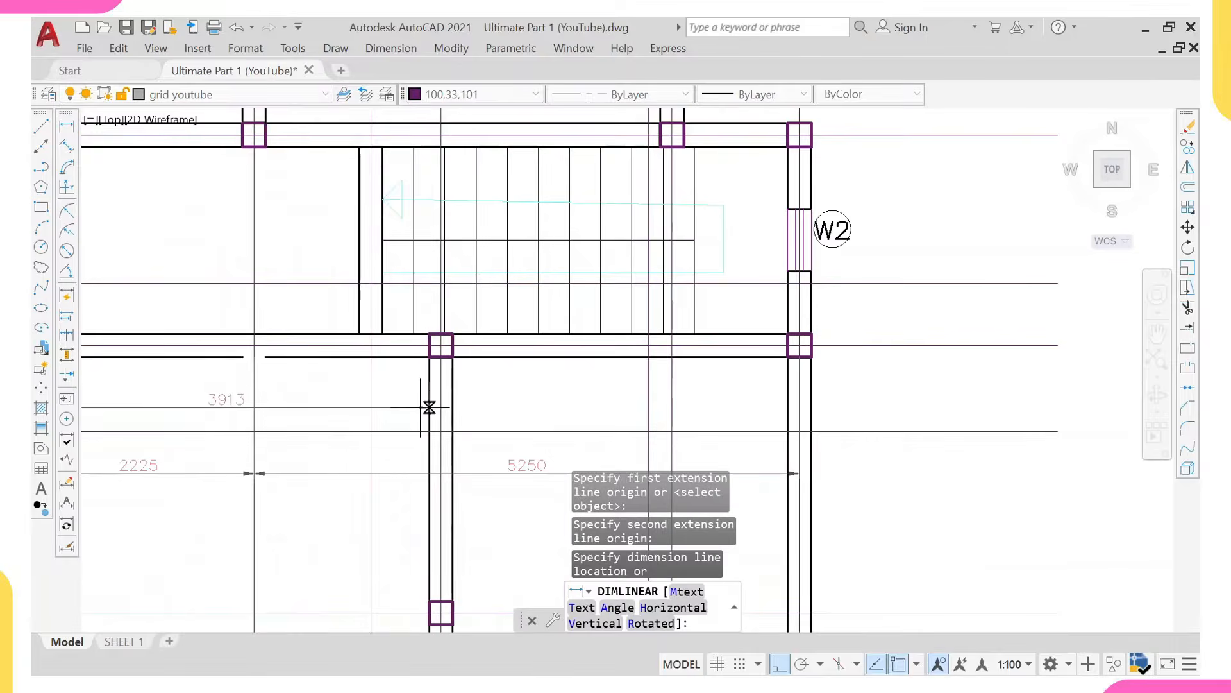
key("Escape")
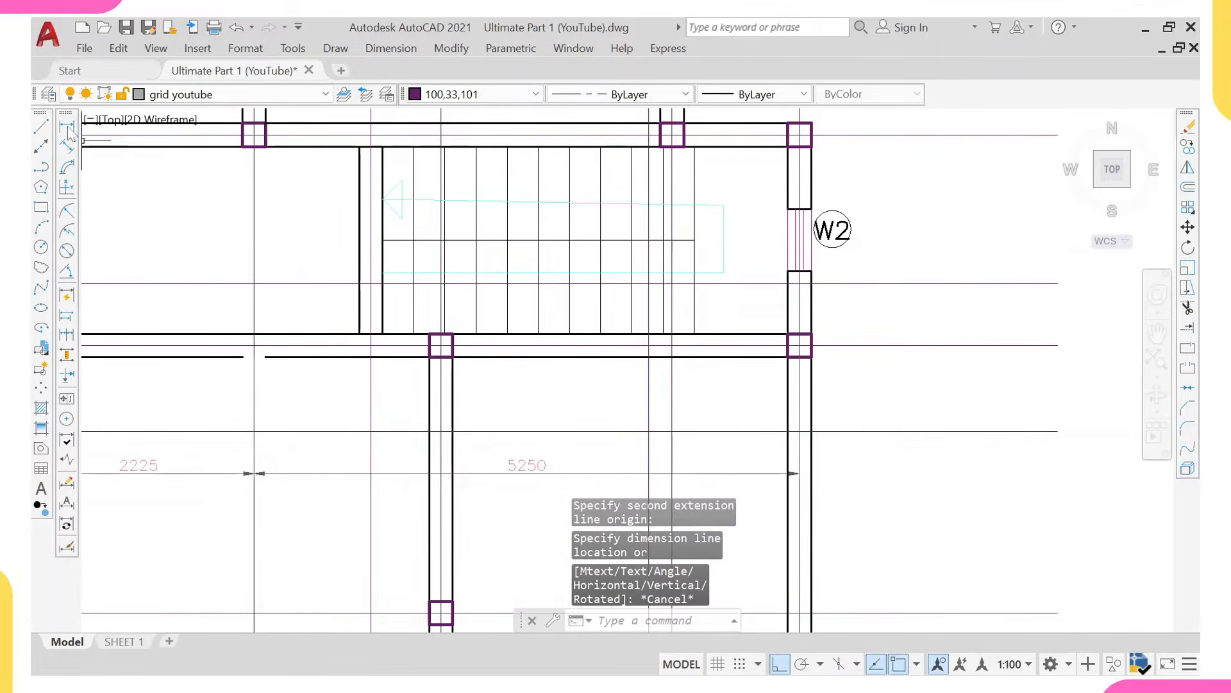
Add a linear dimension below the lower stair wall from the vertical wall's grid line to the repositioned column's centreline.
left_click(67, 127)
middle_click_drag(242, 332, 506, 364)
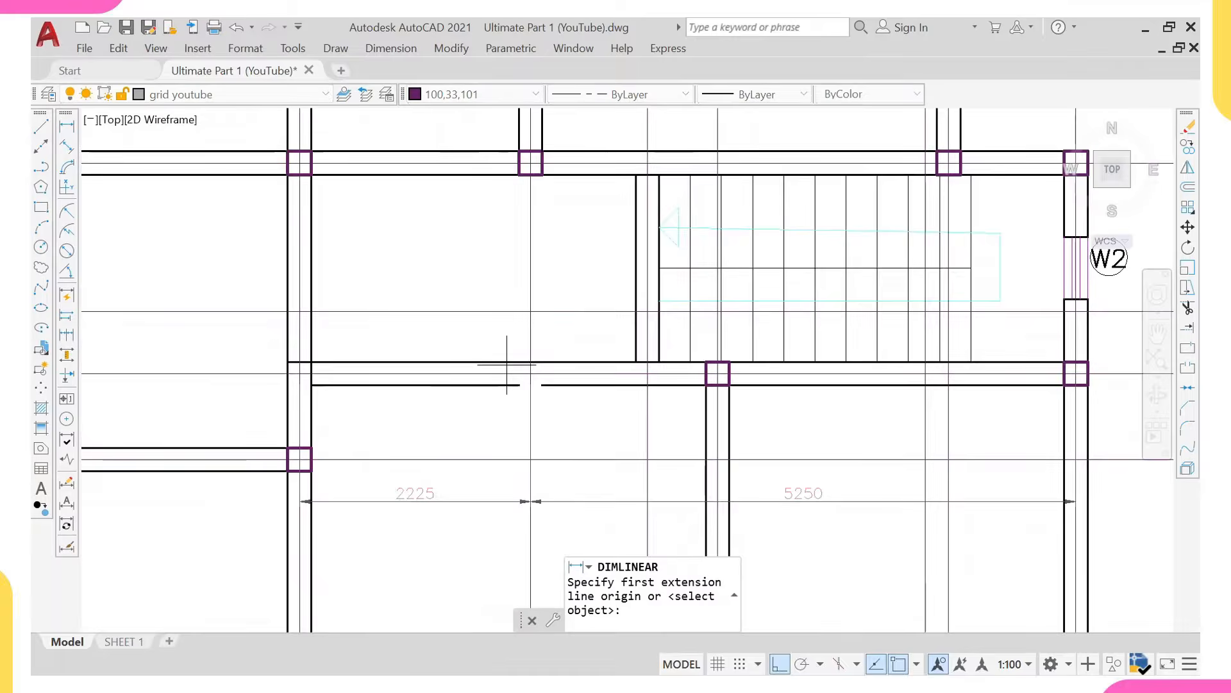
left_click(296, 399)
left_click(718, 399)
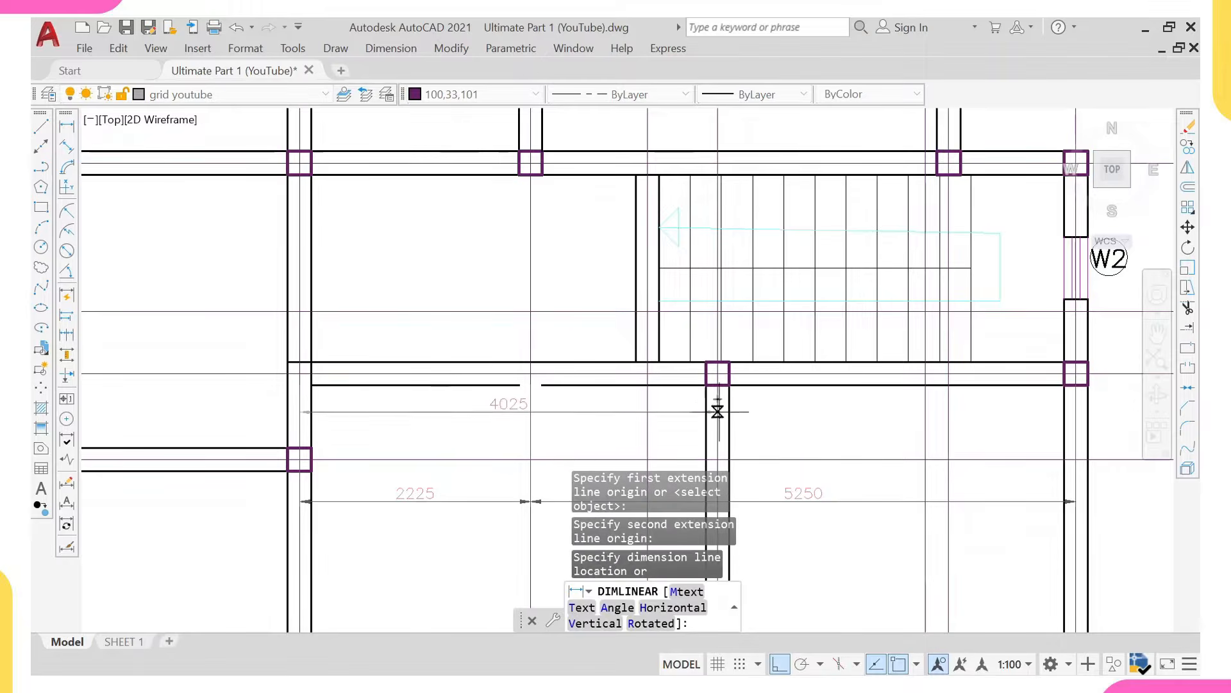
left_click(719, 417)
Add a linear dimension from the repositioned column's centreline to the grid line of the outer wall beside the stairs.
right_click(747, 312)
left_click(799, 324)
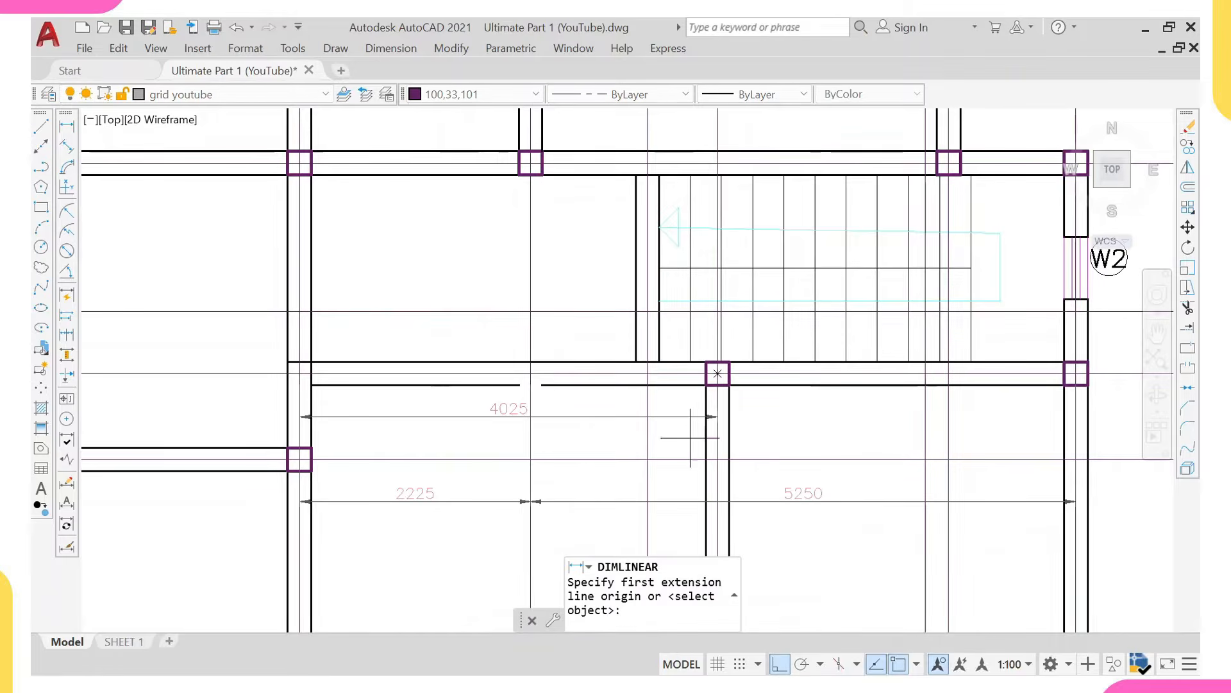
left_click(717, 421)
middle_click_drag(921, 420, 756, 413)
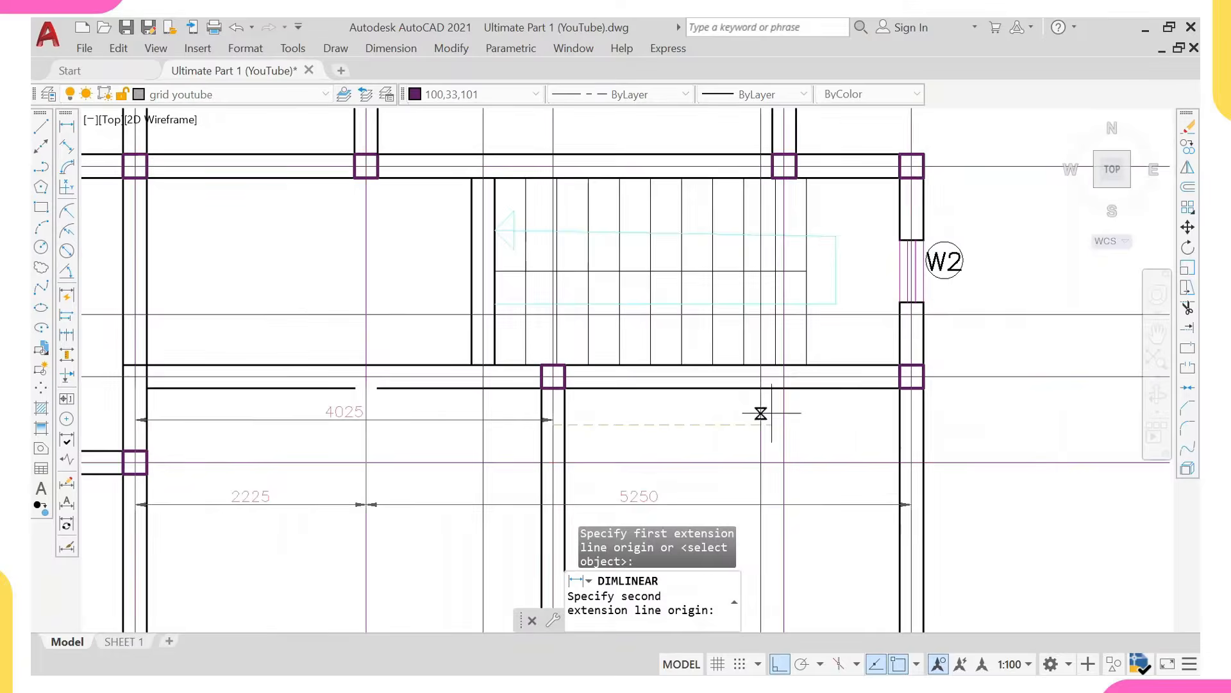
left_click(908, 414)
left_click(885, 429)
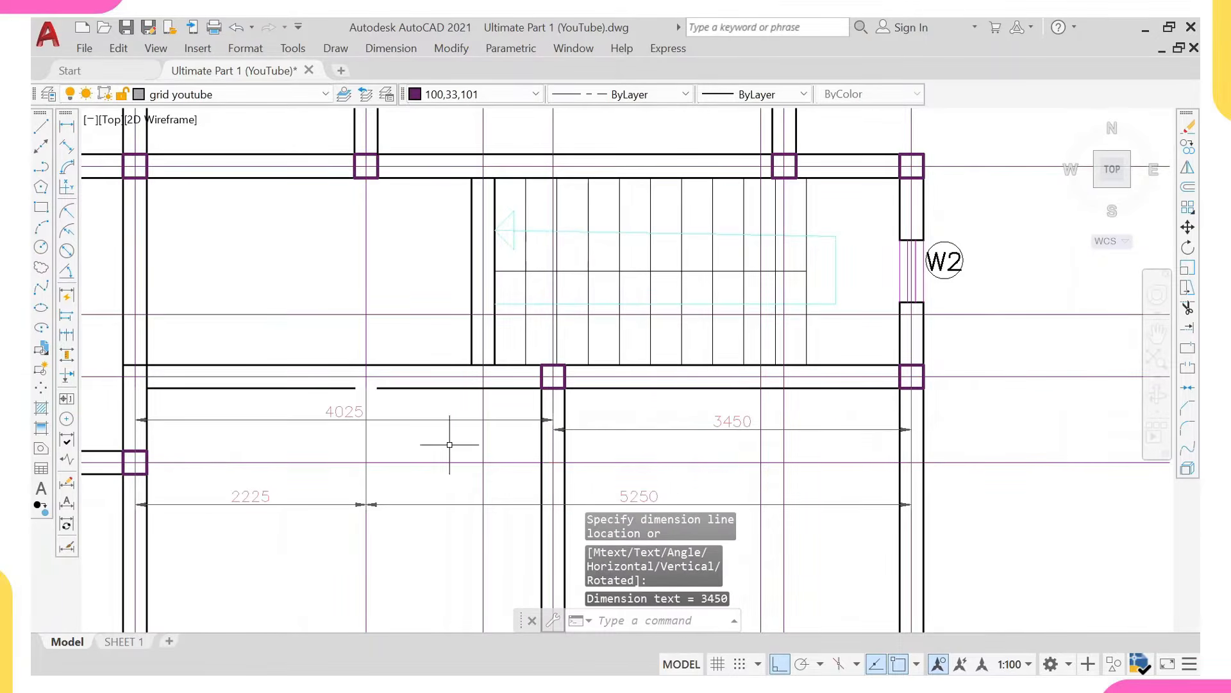
Erase all four linear dimensions below the lower stair wall.
scroll(367, 435, "down", 2)
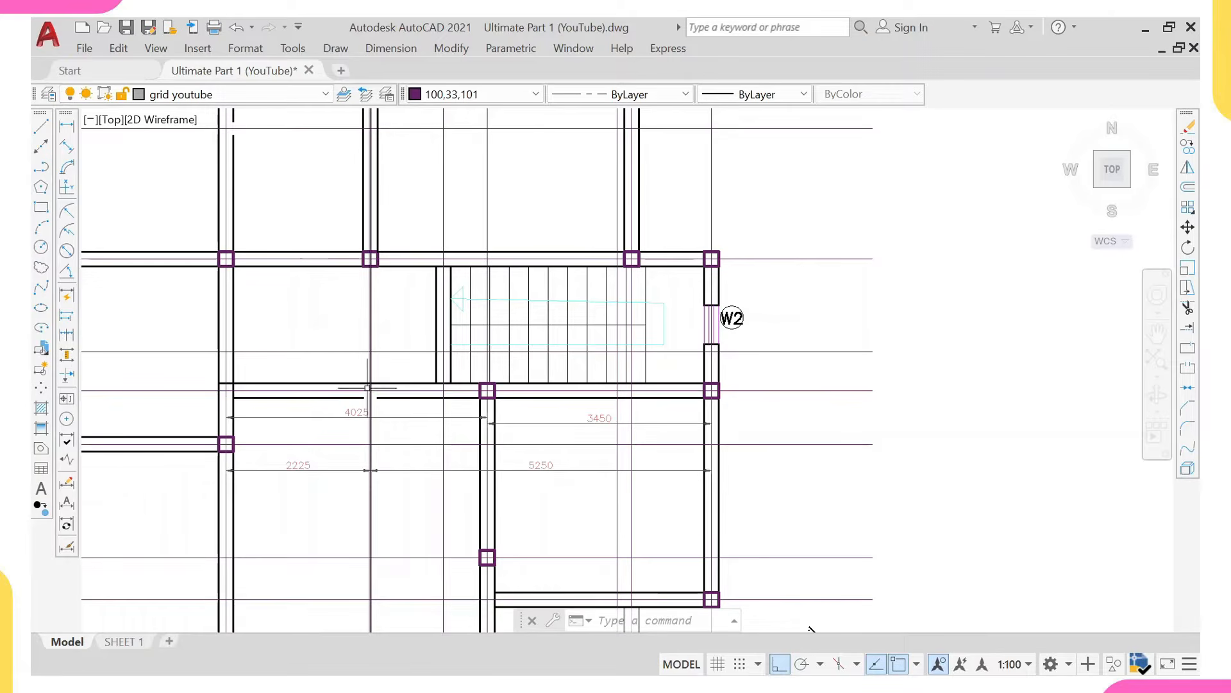
left_click(308, 417)
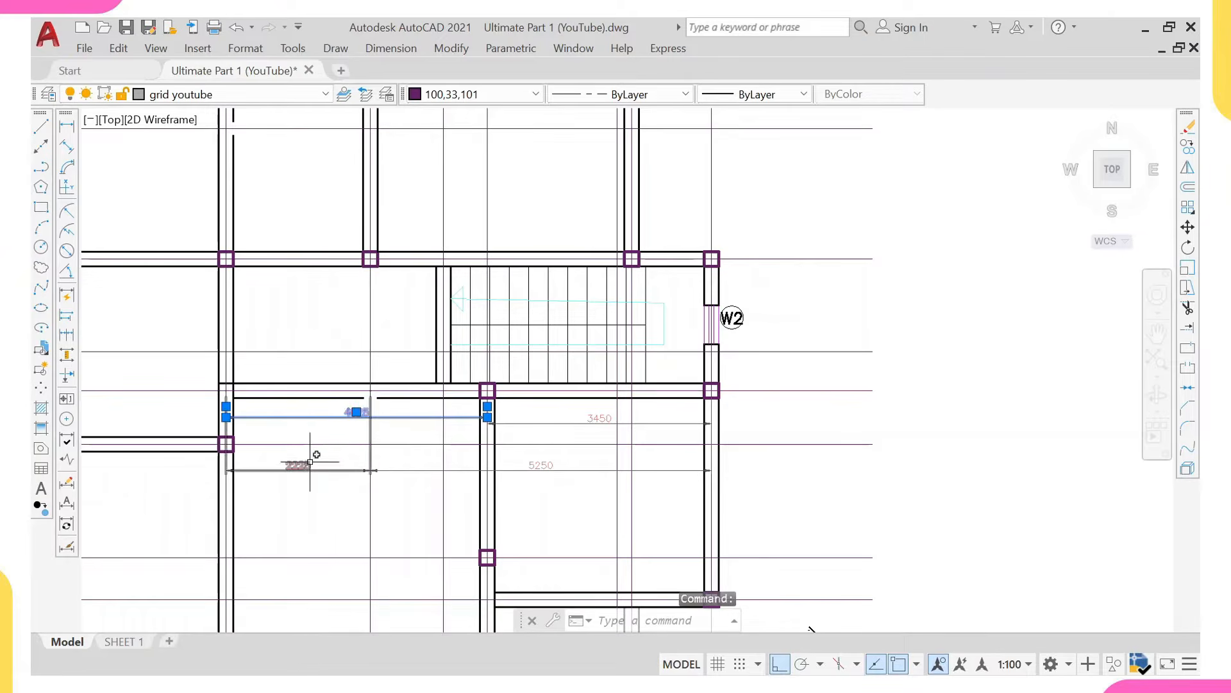
left_click(309, 468)
left_click(406, 469)
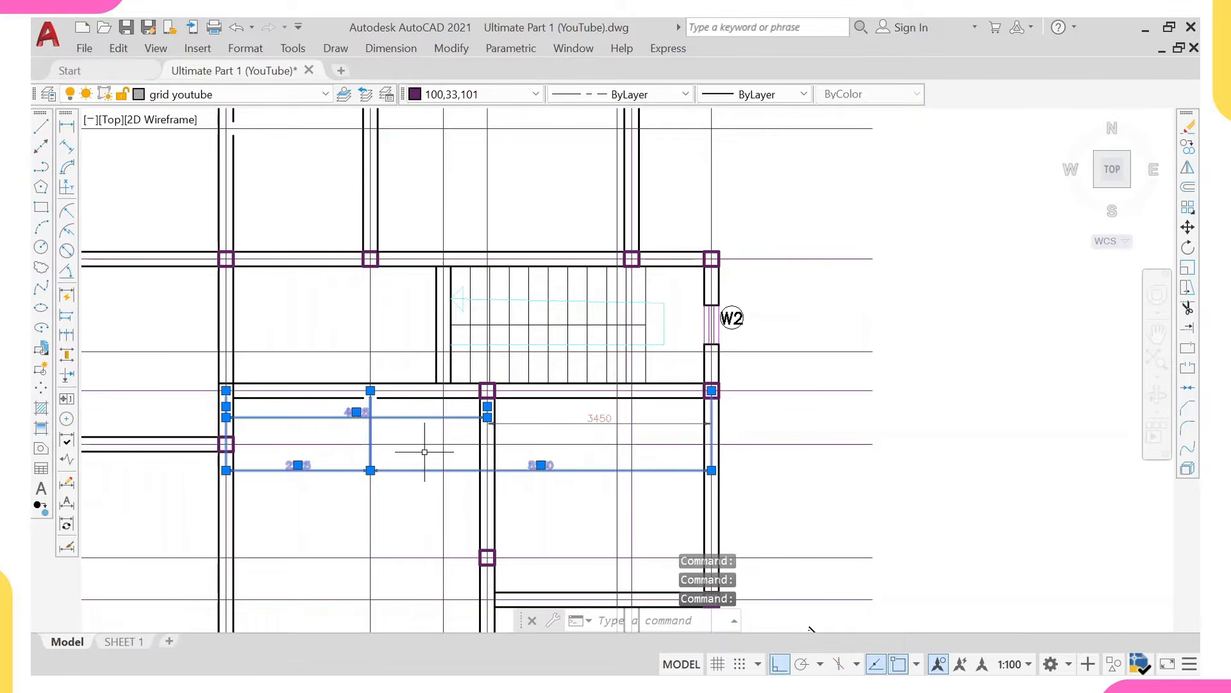
type("e")
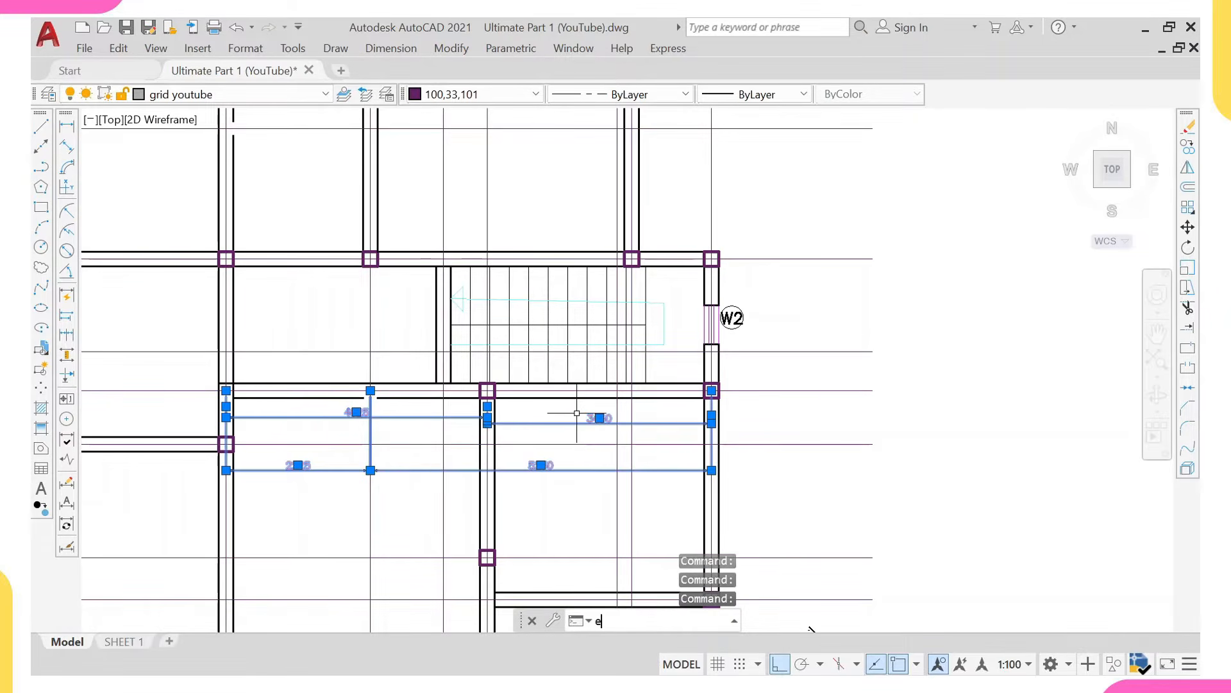
key("Return")
Erase window W2 and its tag from the outer wall beside the stairs.
scroll(576, 413, "down", 2)
scroll(415, 409, "down", 4)
mouse_move(415, 409)
middle_mouse_down()
mouse_move(349, 347)
mouse_move(394, 310)
middle_mouse_up()
scroll(533, 292, "up", 4)
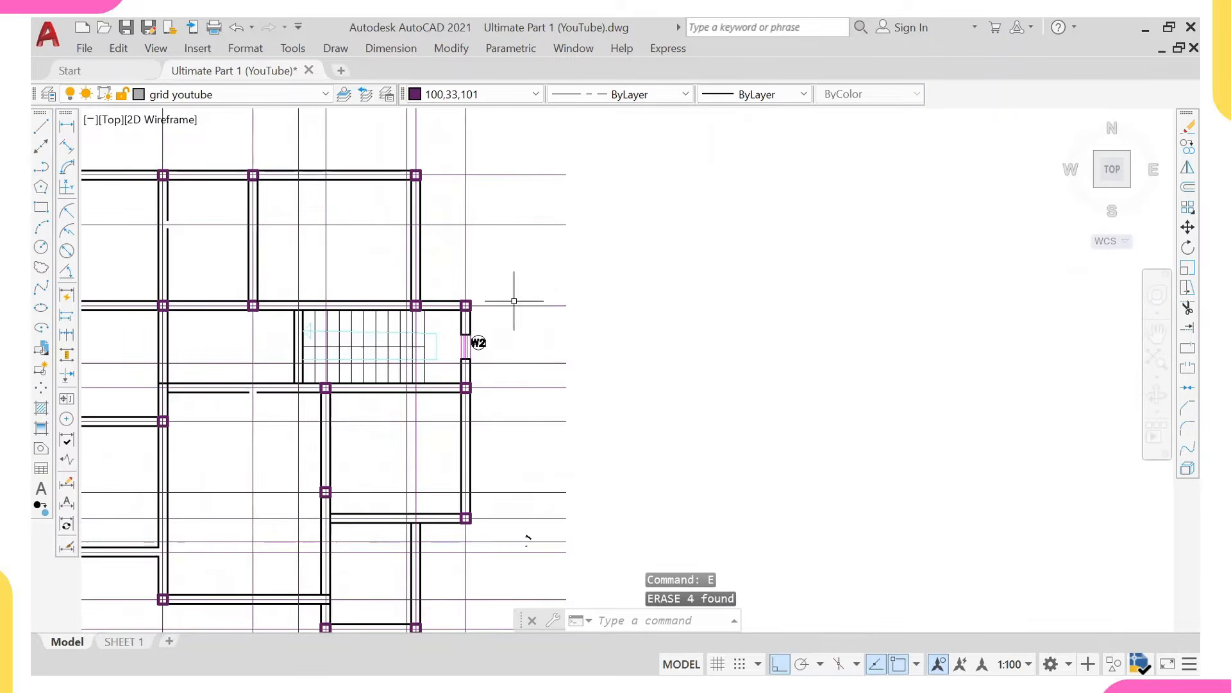
left_click(453, 319)
left_click(506, 363)
type("e")
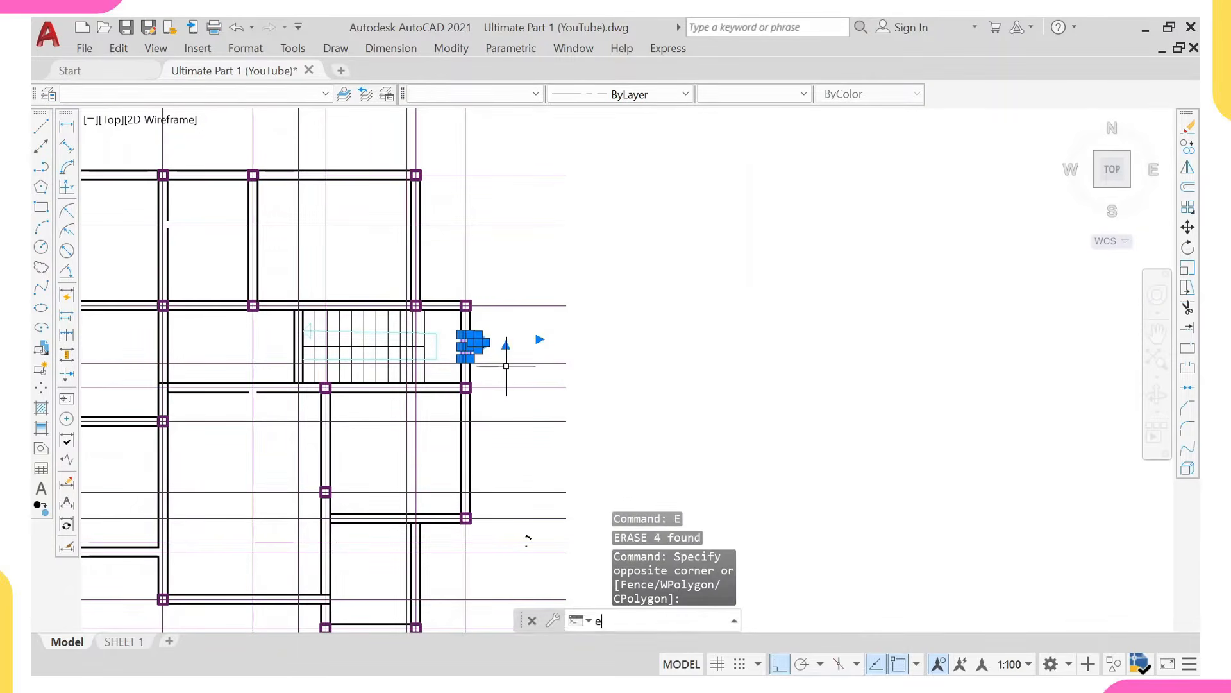
key("Return")
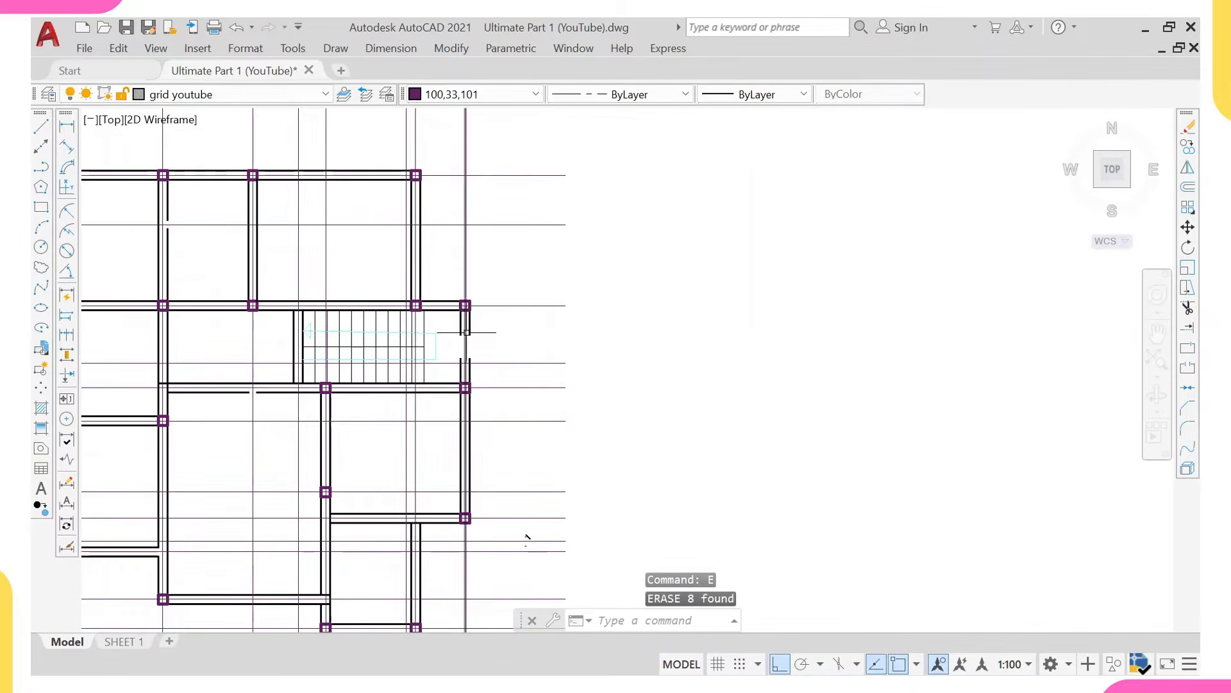
Extend both faces of the outer wall across the removed window's gap, using the column at the upper stair-wall corner as boundary.
left_click(468, 321)
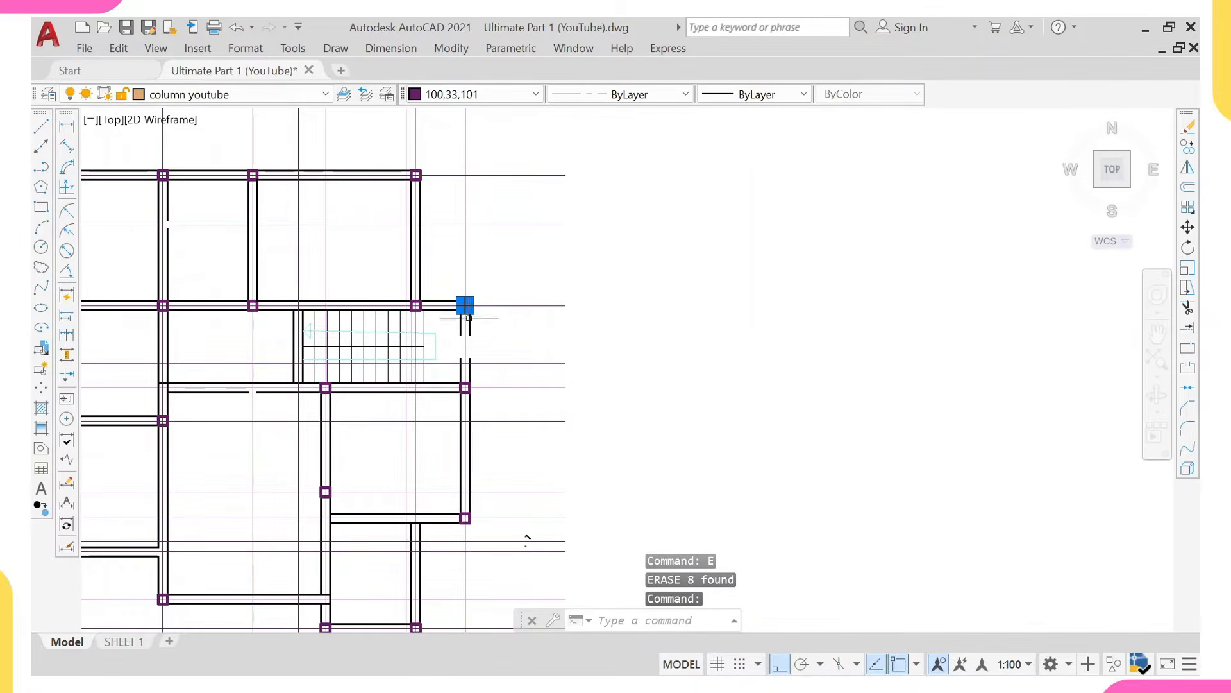
type("ex")
key("Return")
scroll(468, 338, "up", 4)
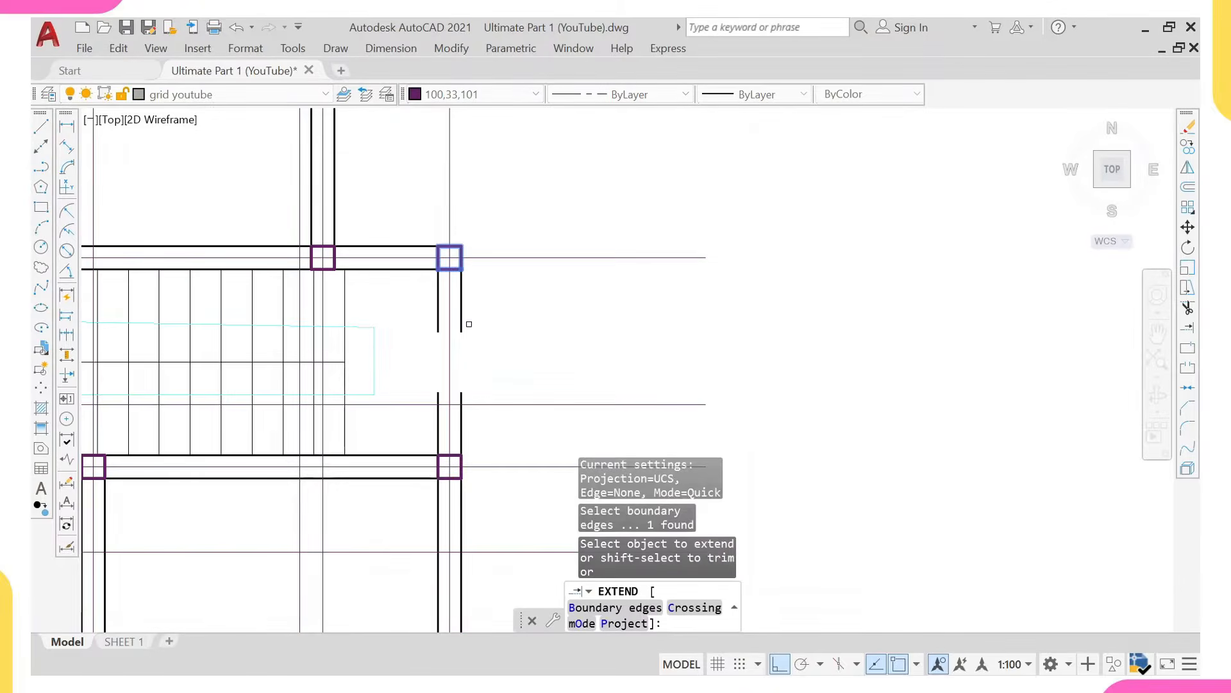
left_click(456, 322)
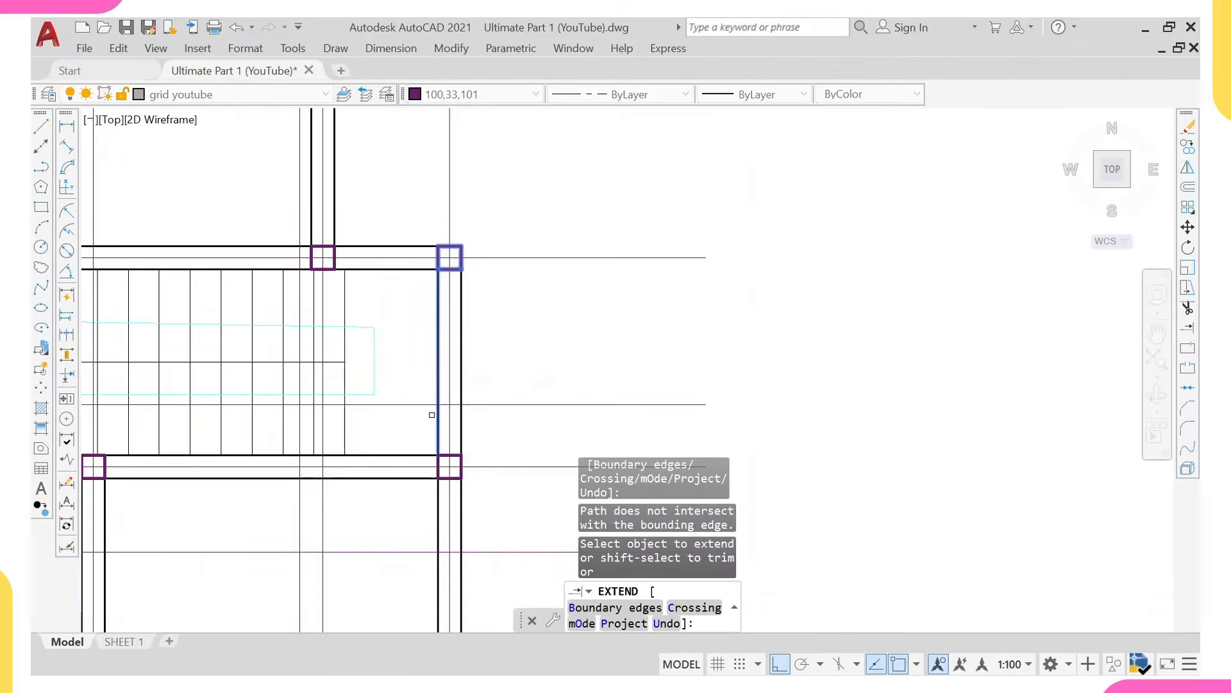
scroll(435, 416, "down", 6)
key("Escape")
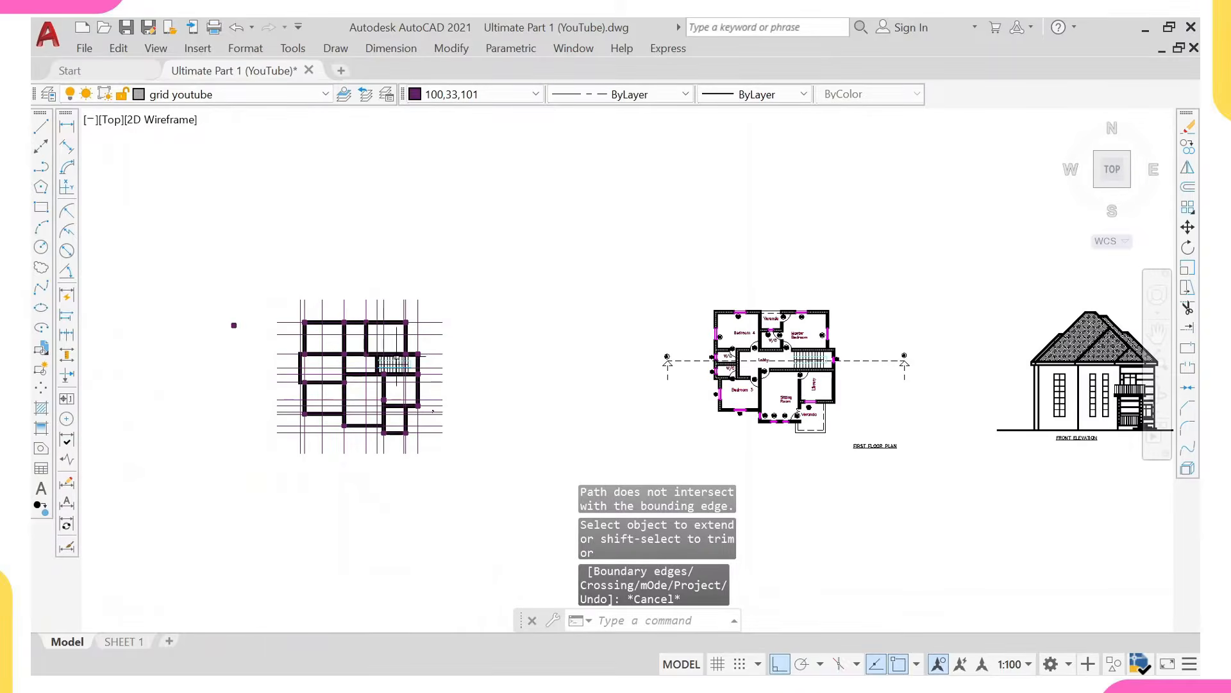
Erase the stray column lying outside the stripped wall-and-column plan.
left_click(220, 308)
left_click(270, 370)
type("e")
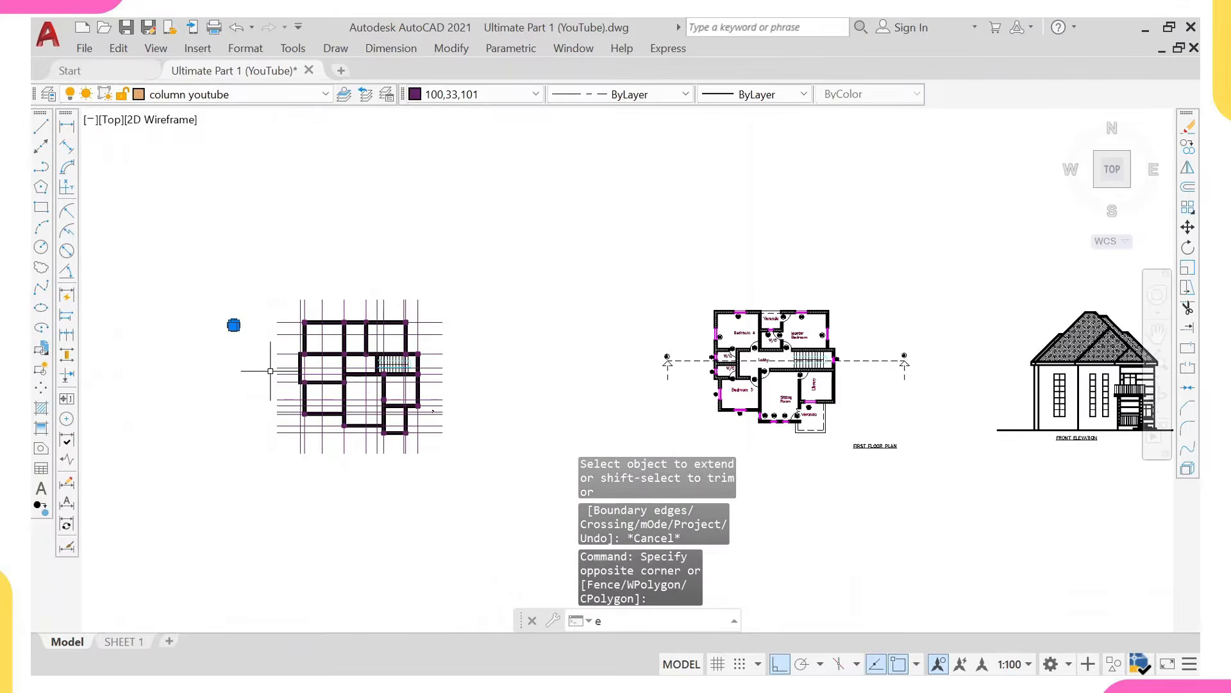
key("Return")
key("Return")
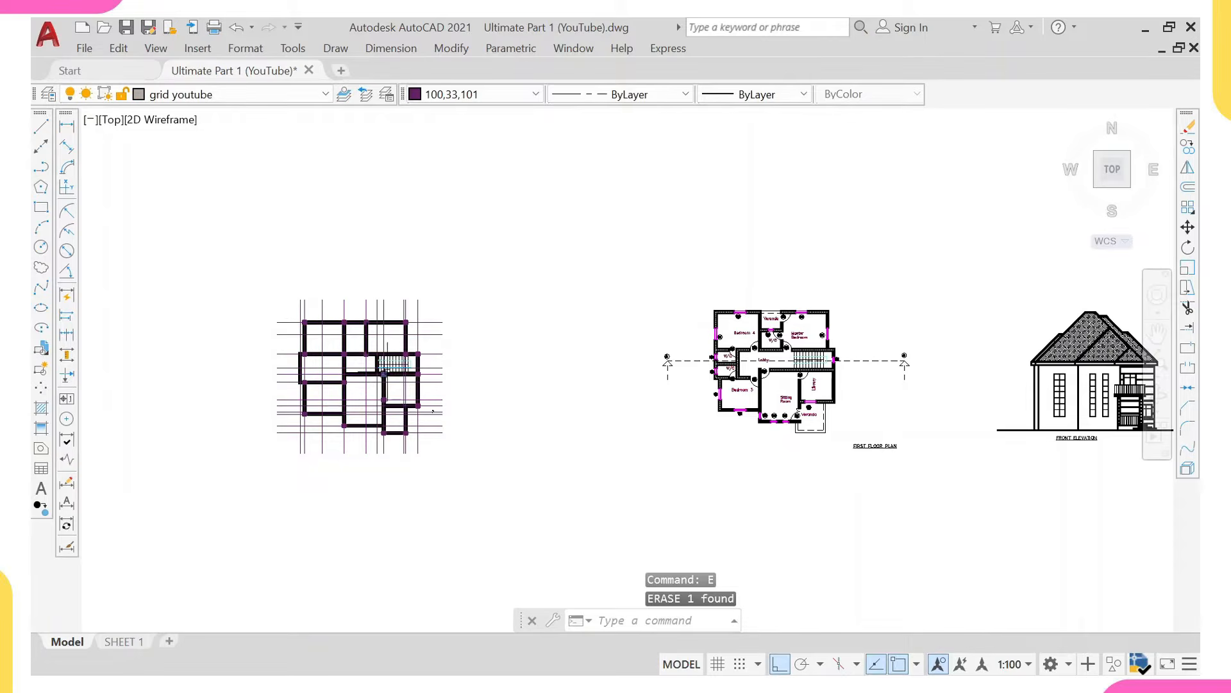
Erase the wall hatch from the first floor plan.
middle_click_drag(762, 335, 554, 341)
scroll(553, 362, "up", 4)
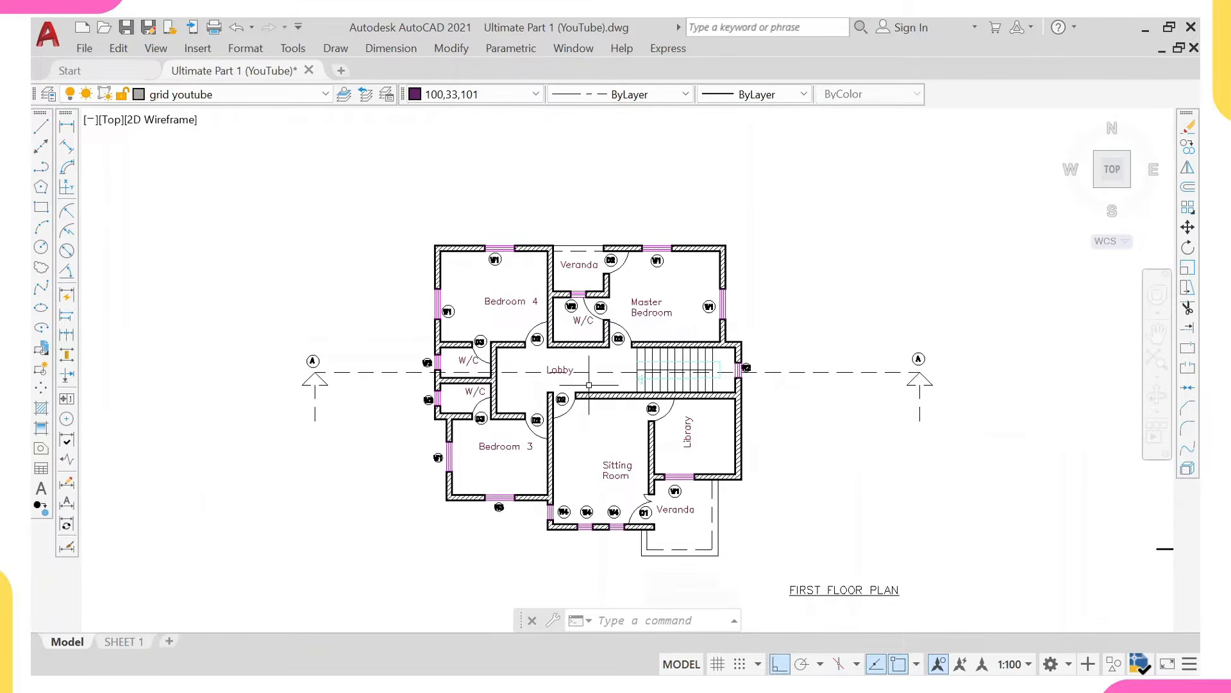
scroll(606, 396, "up", 2)
left_click(607, 397)
key("Escape")
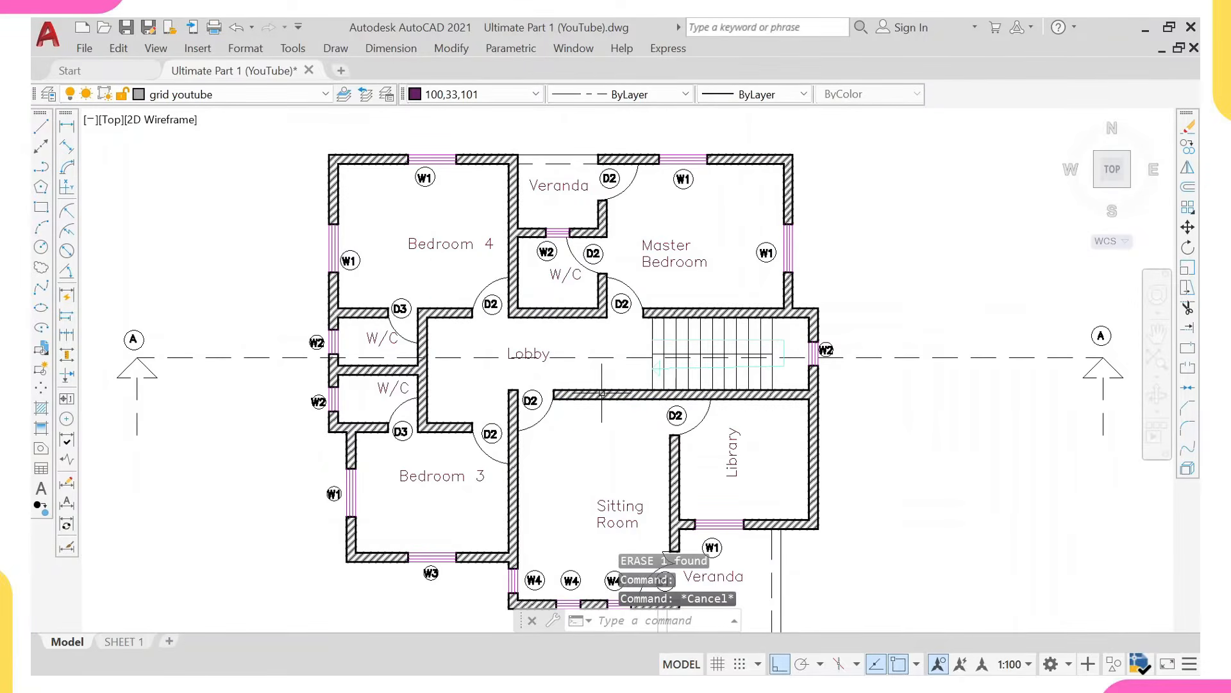
left_click(601, 395)
type("e")
key("Return")
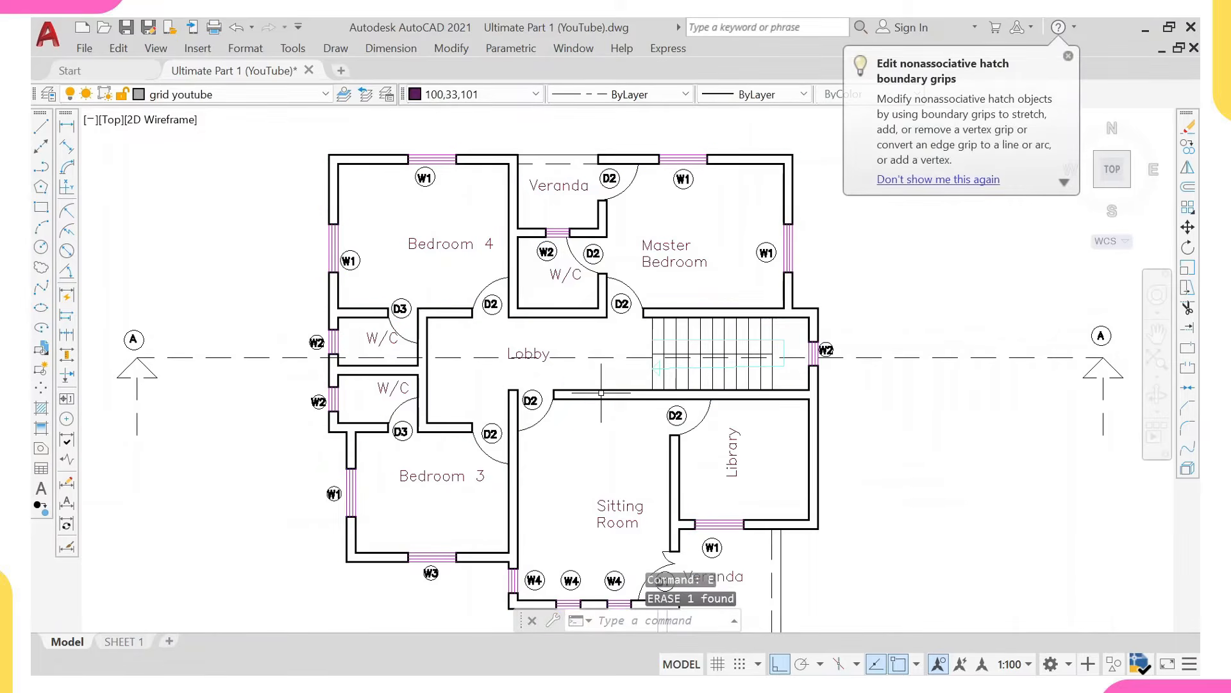
Select all similar columns and, with ortho off, copy them from the stair's outer upper corner column centre to the matching first floor wall corner.
scroll(494, 264, "down", 8)
scroll(302, 291, "up", 10)
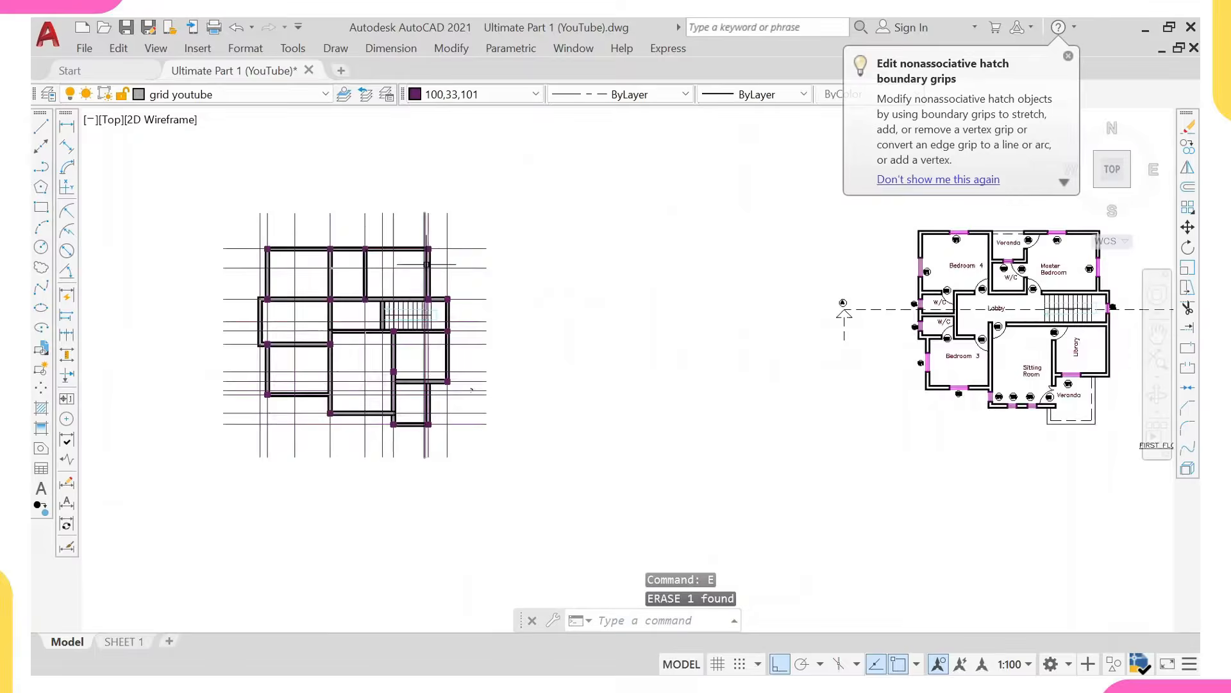
left_click(426, 217)
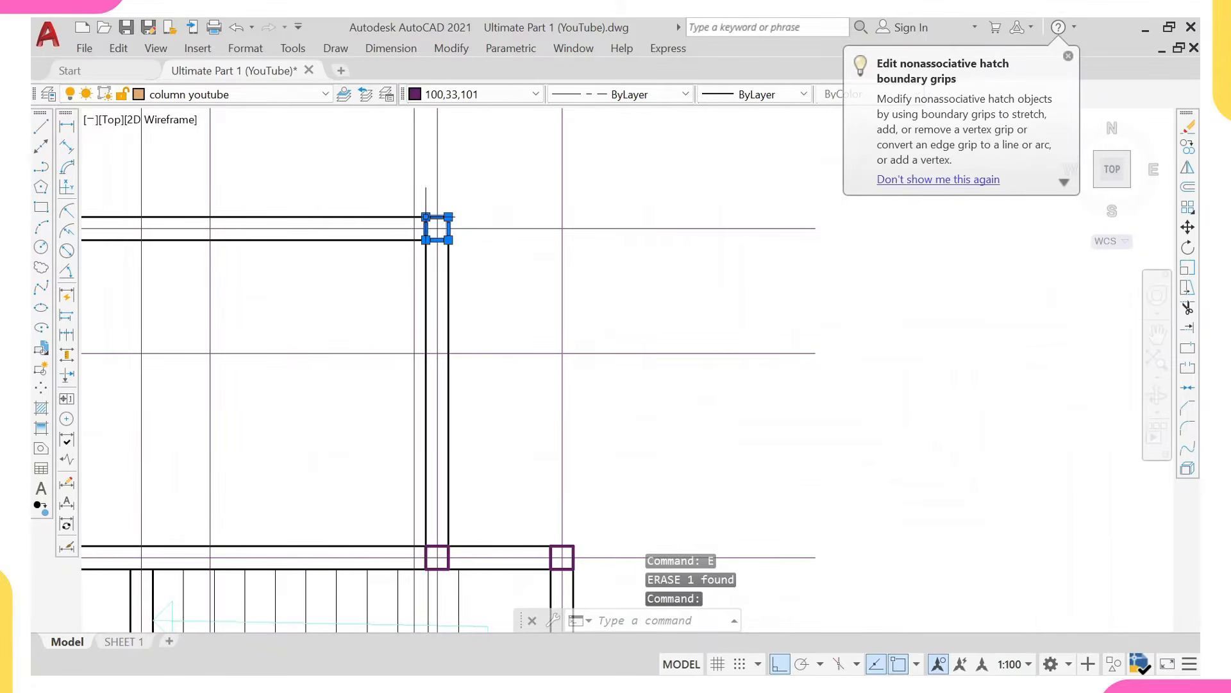
right_click(426, 172)
left_click(477, 498)
scroll(477, 494, "down", 10)
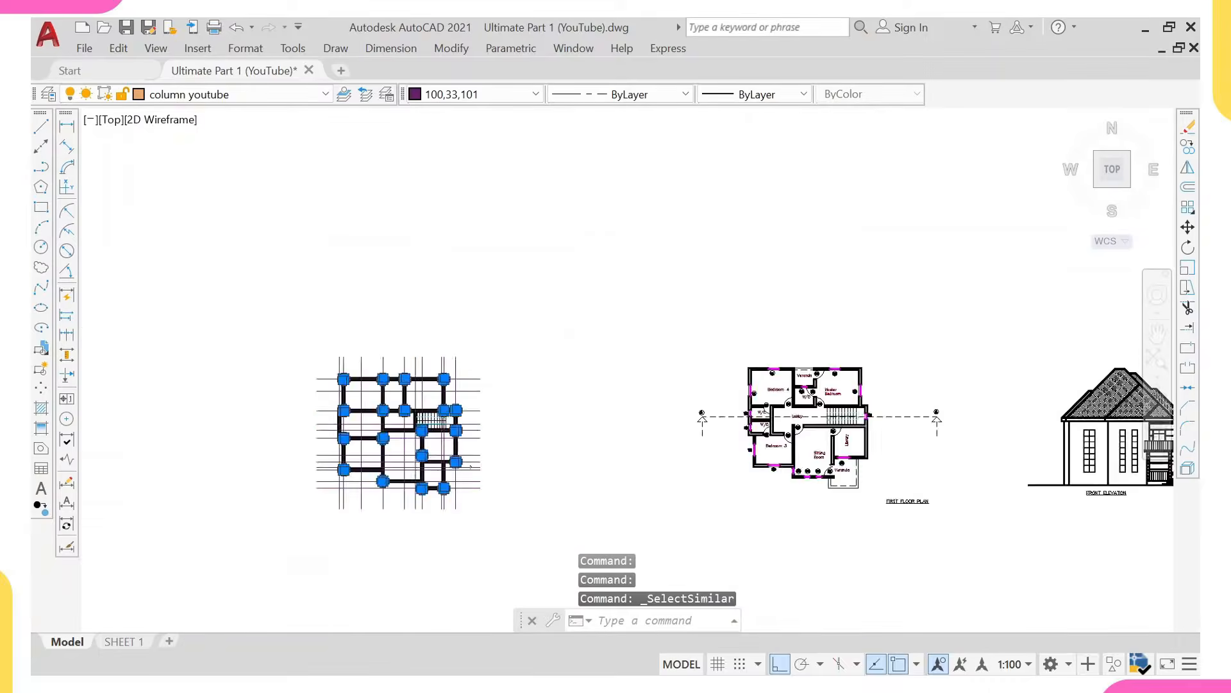
scroll(476, 388, "up", 4)
scroll(439, 410, "up", 5)
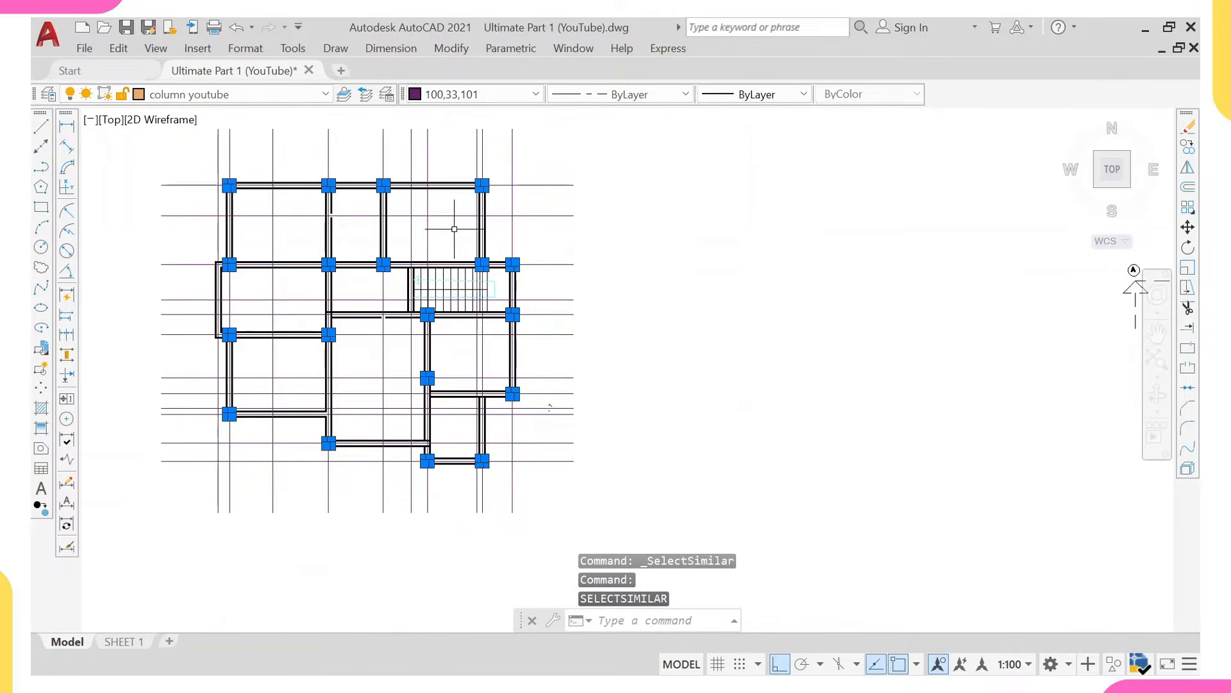
scroll(417, 327, "up", 8)
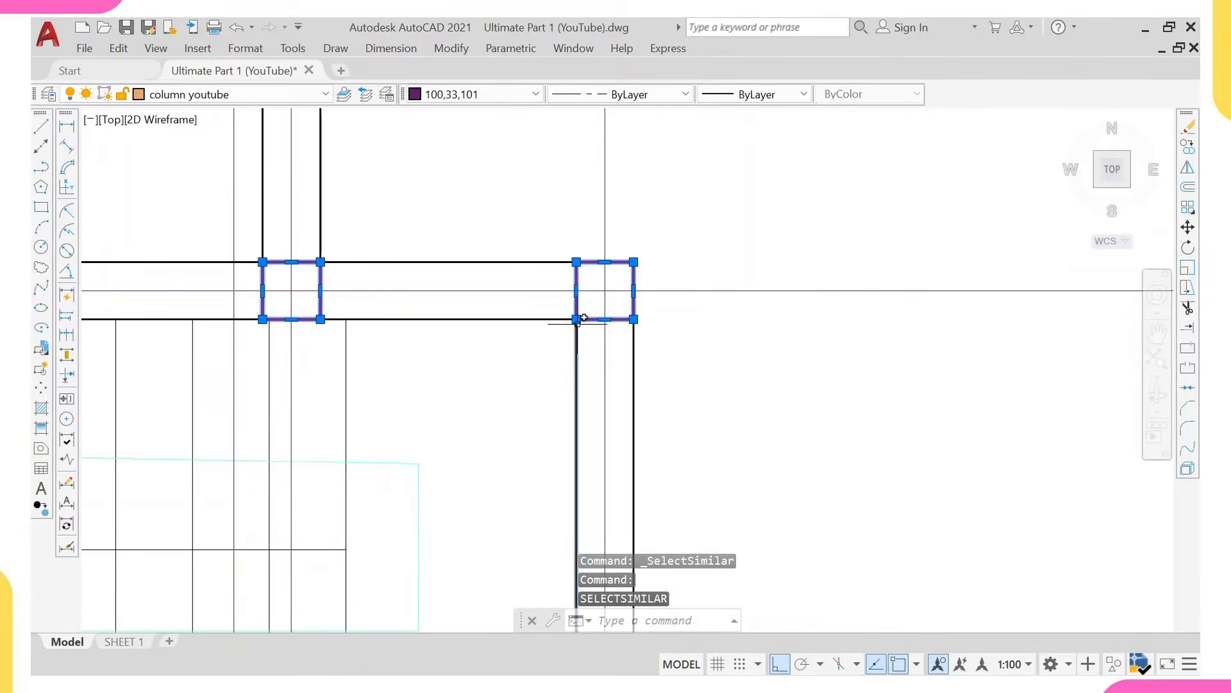
type("co")
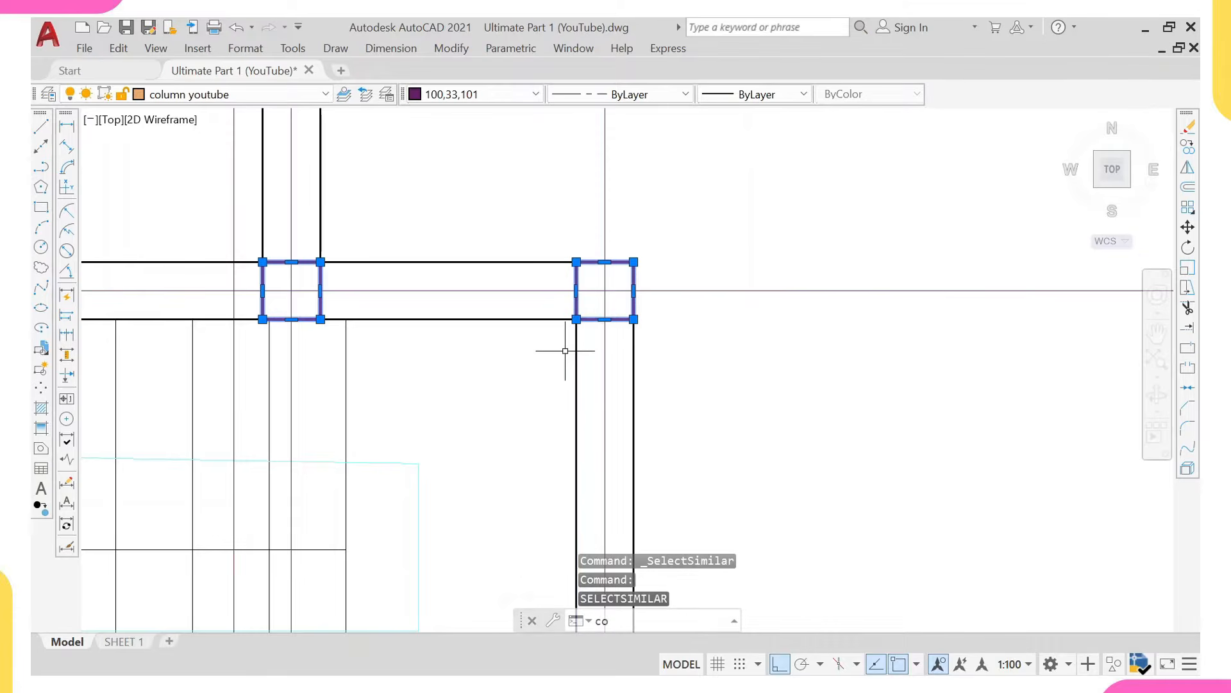
key("Return")
left_click(605, 291)
scroll(571, 288, "down", 4)
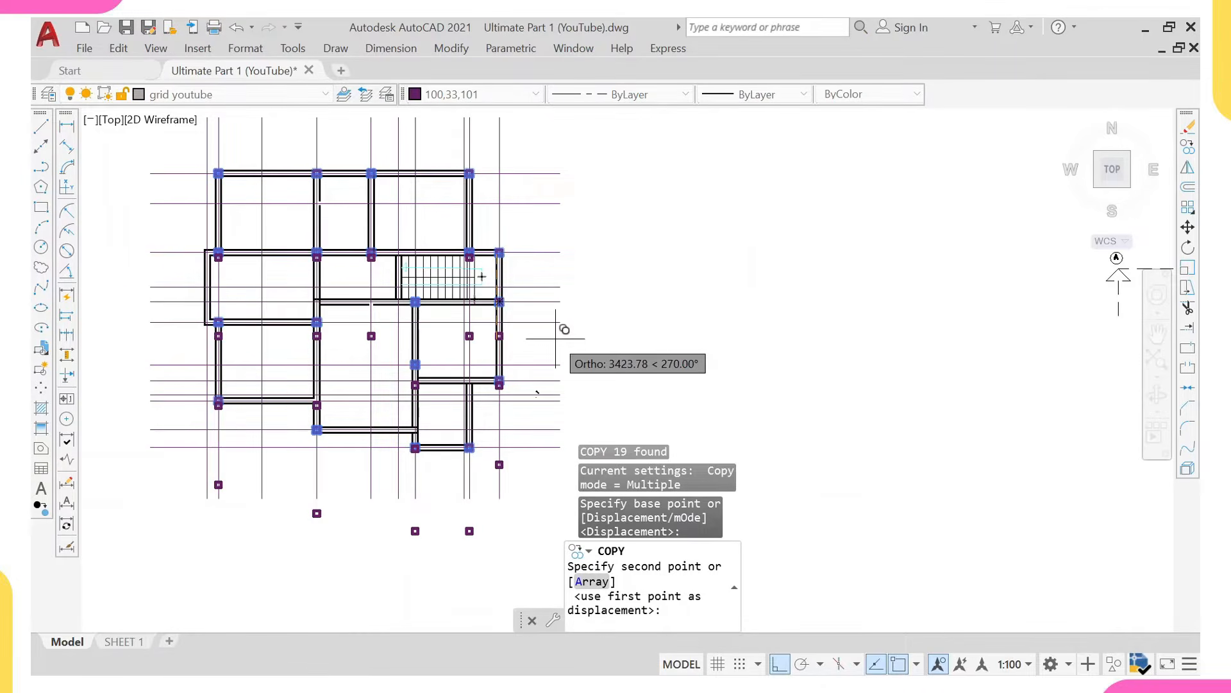
key("F8")
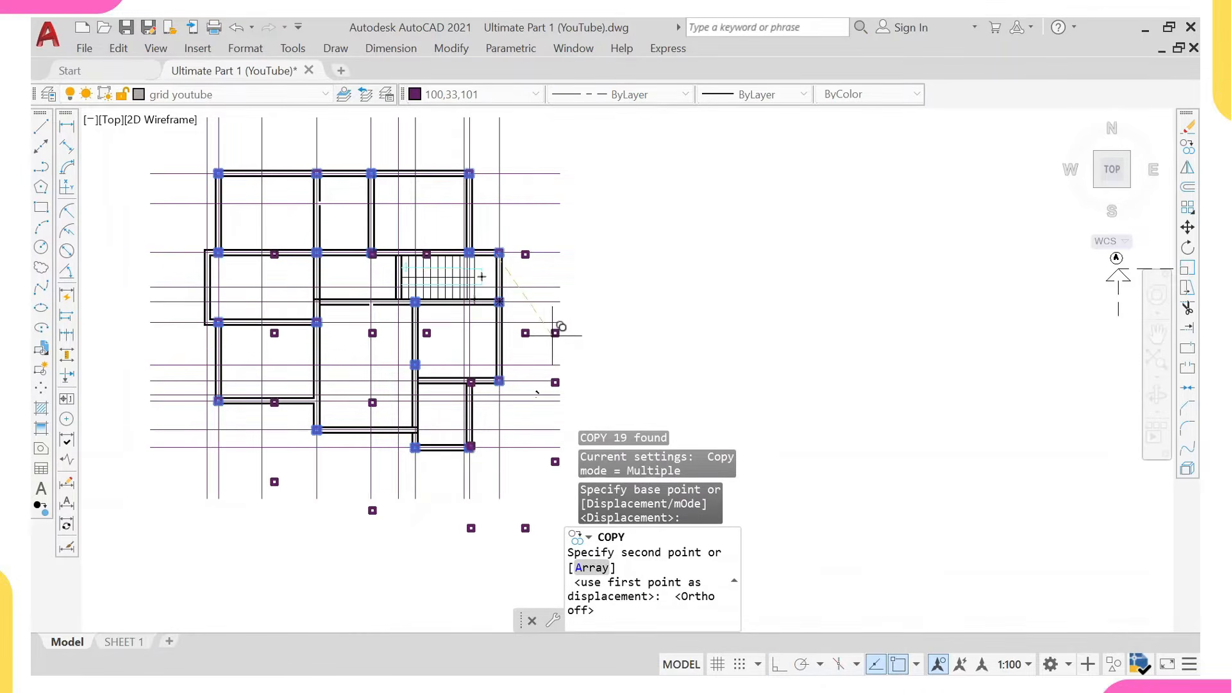
scroll(507, 343, "down", 3)
scroll(859, 295, "up", 5)
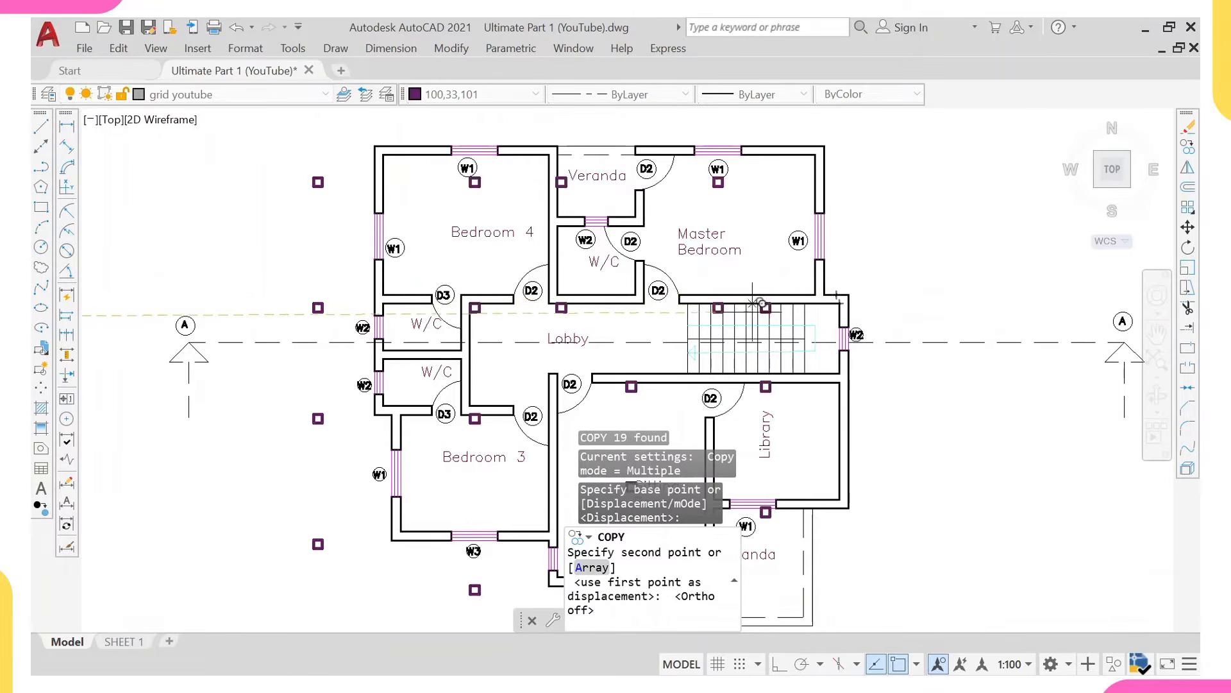
scroll(837, 303, "up", 4)
left_click(828, 304)
scroll(828, 304, "down", 6)
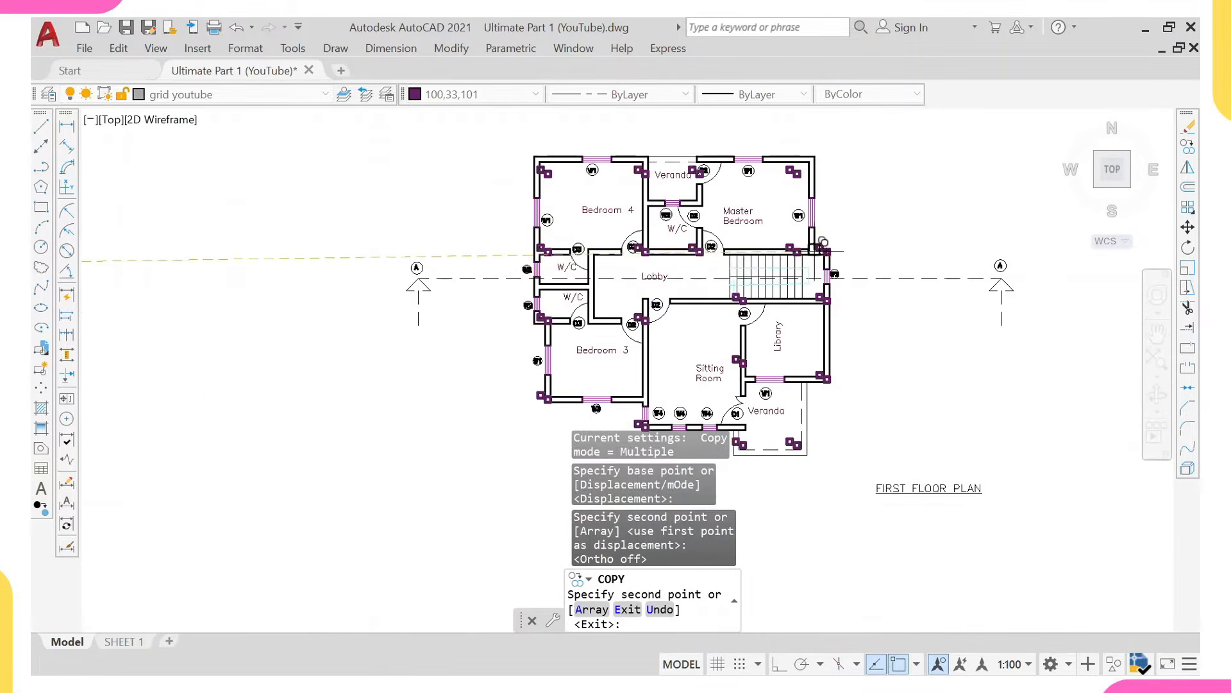
key("Escape")
Change the colour of the three off-wall columns along the upper side of Bedroom 4, the veranda and the Master Bedroom to Red.
scroll(569, 209, "up", 4)
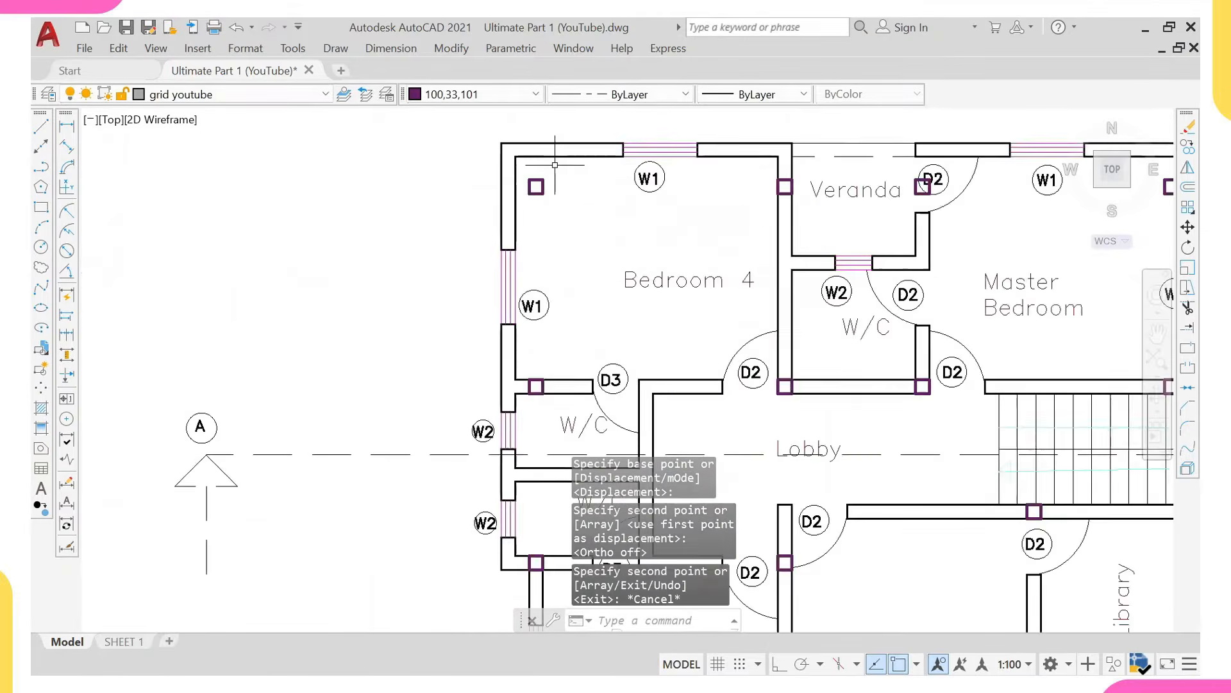
left_click(564, 151)
left_click(536, 211)
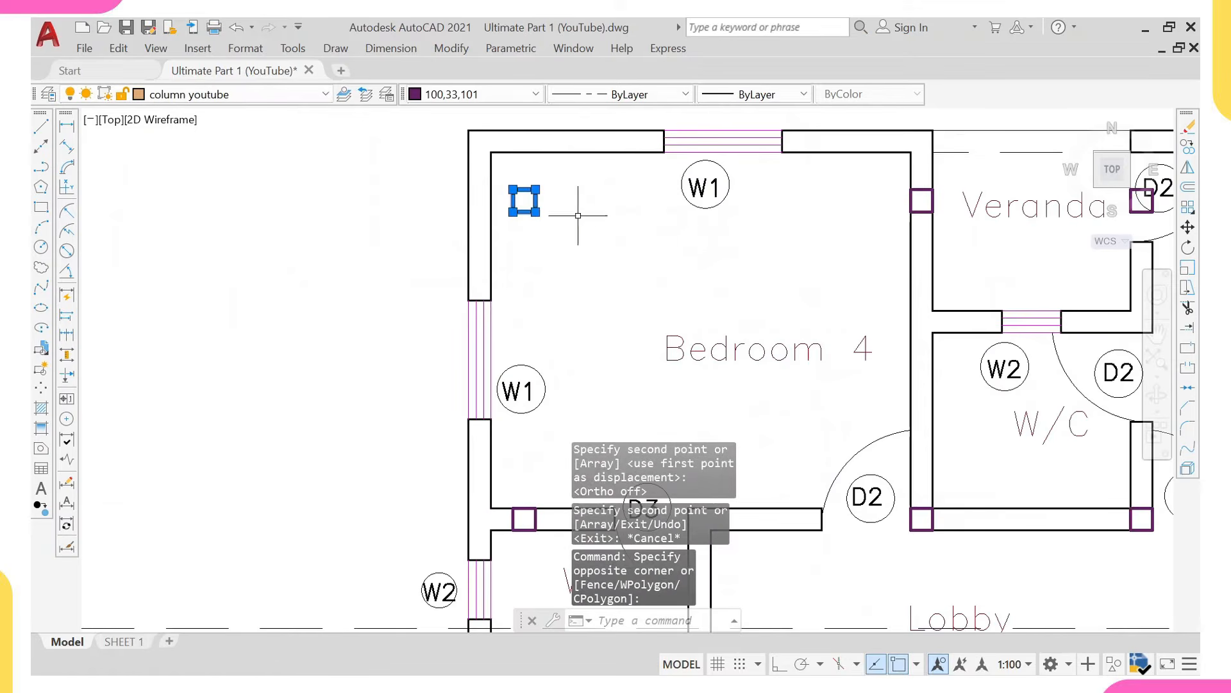
scroll(578, 216, "down", 3)
scroll(614, 235, "up", 3)
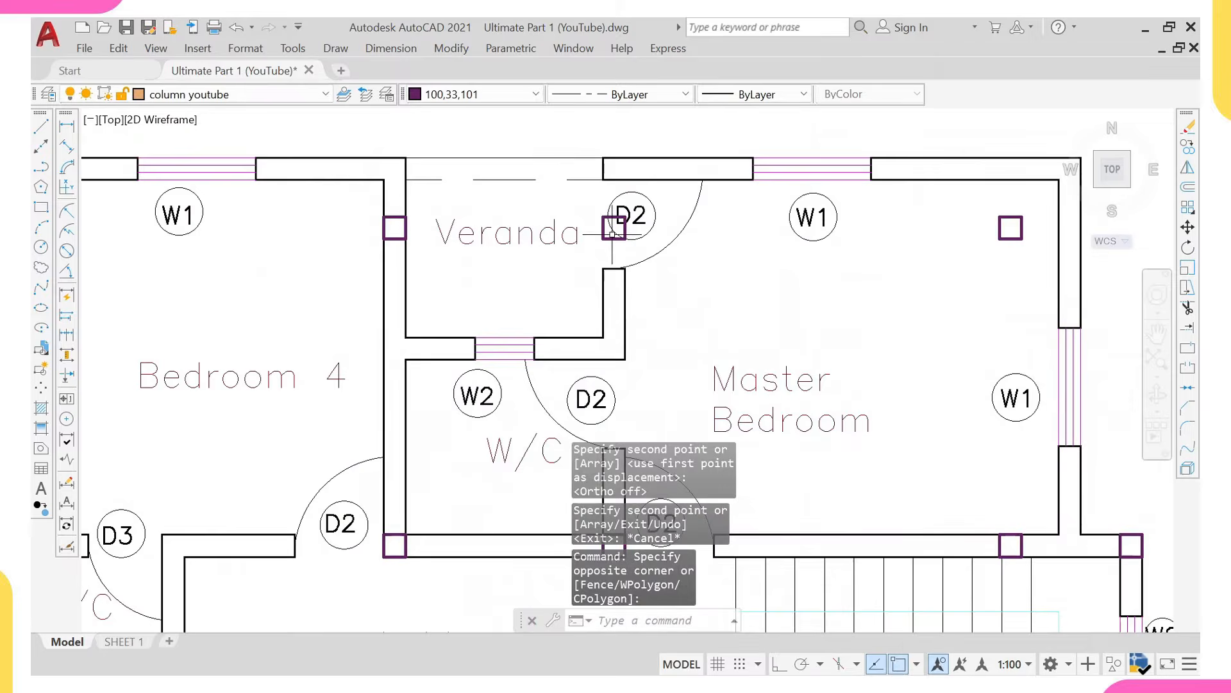
left_click(614, 231)
scroll(259, 262, "down", 3)
mouse_move(161, 252)
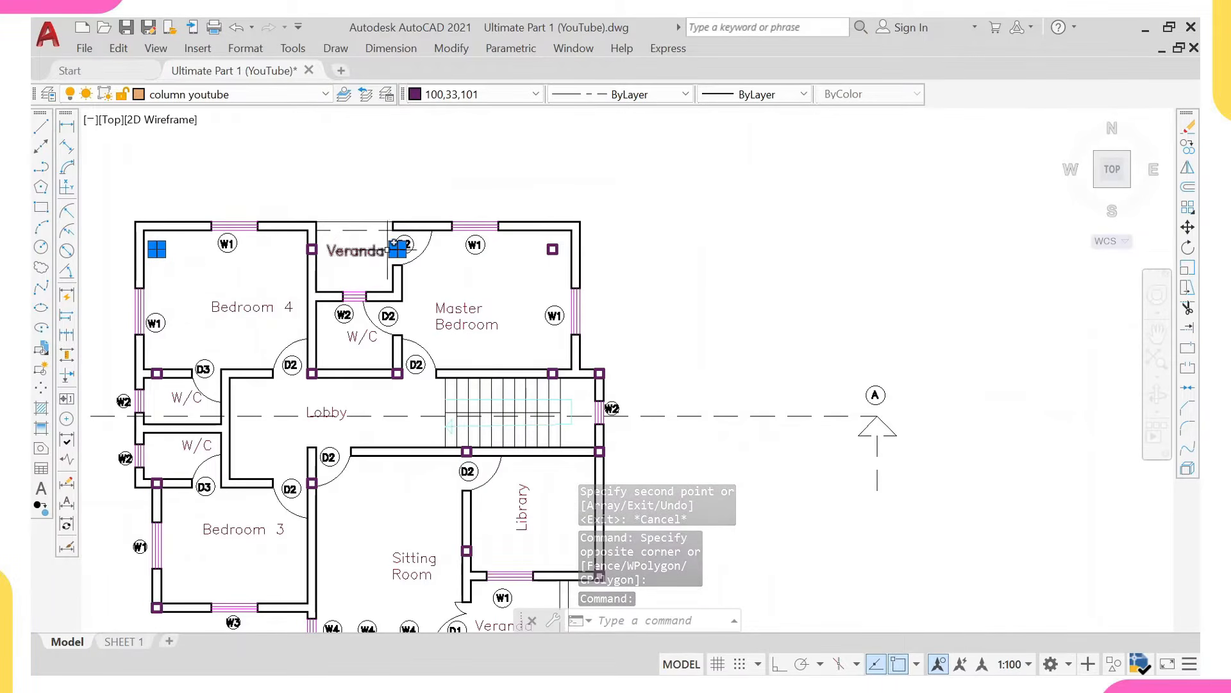
scroll(398, 249, "up", 2)
left_click(639, 252)
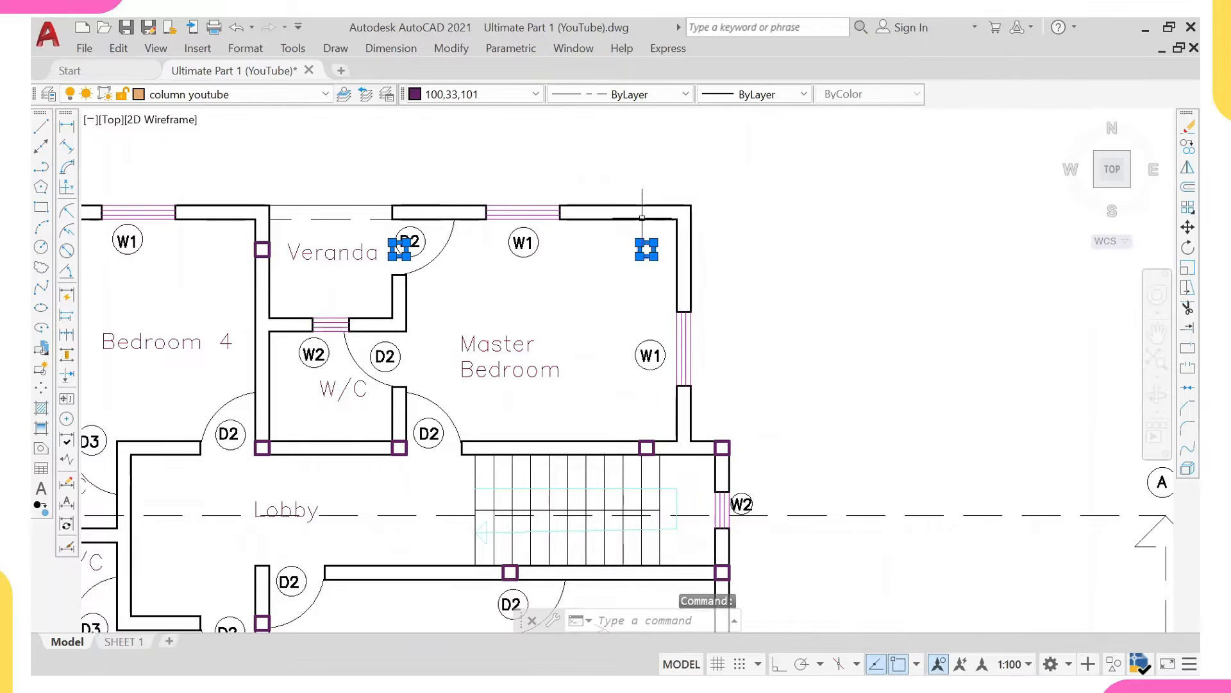
scroll(616, 247, "down", 2)
left_click(410, 95)
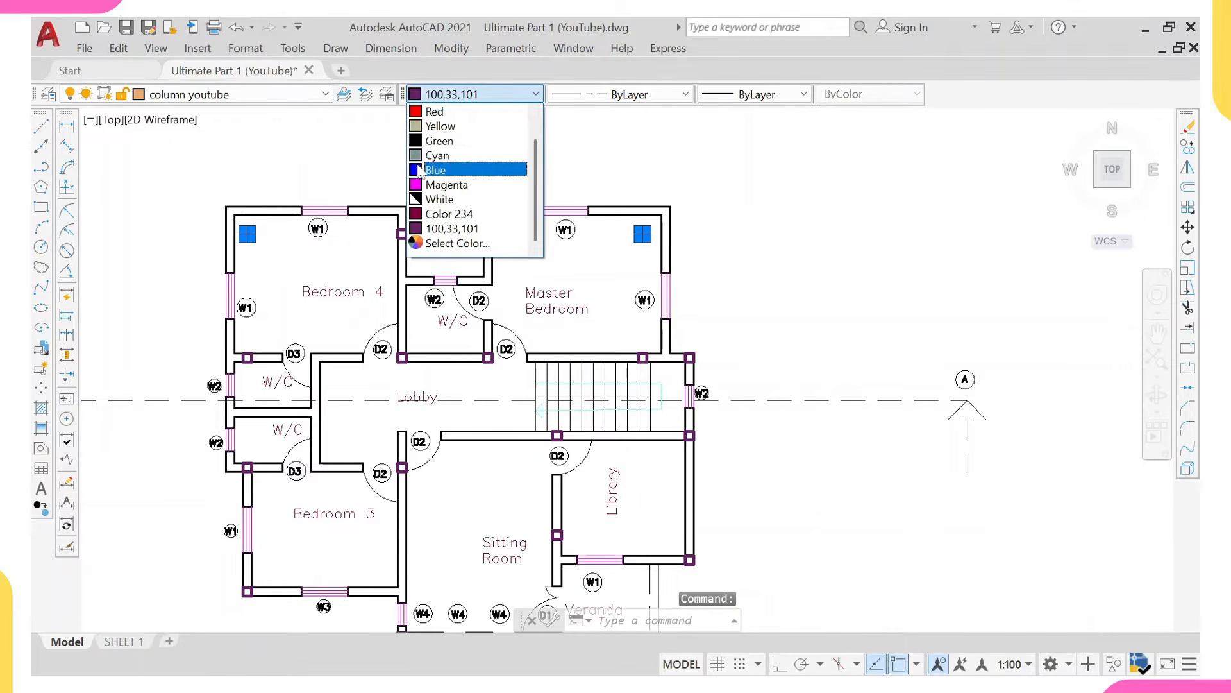
left_click(414, 111)
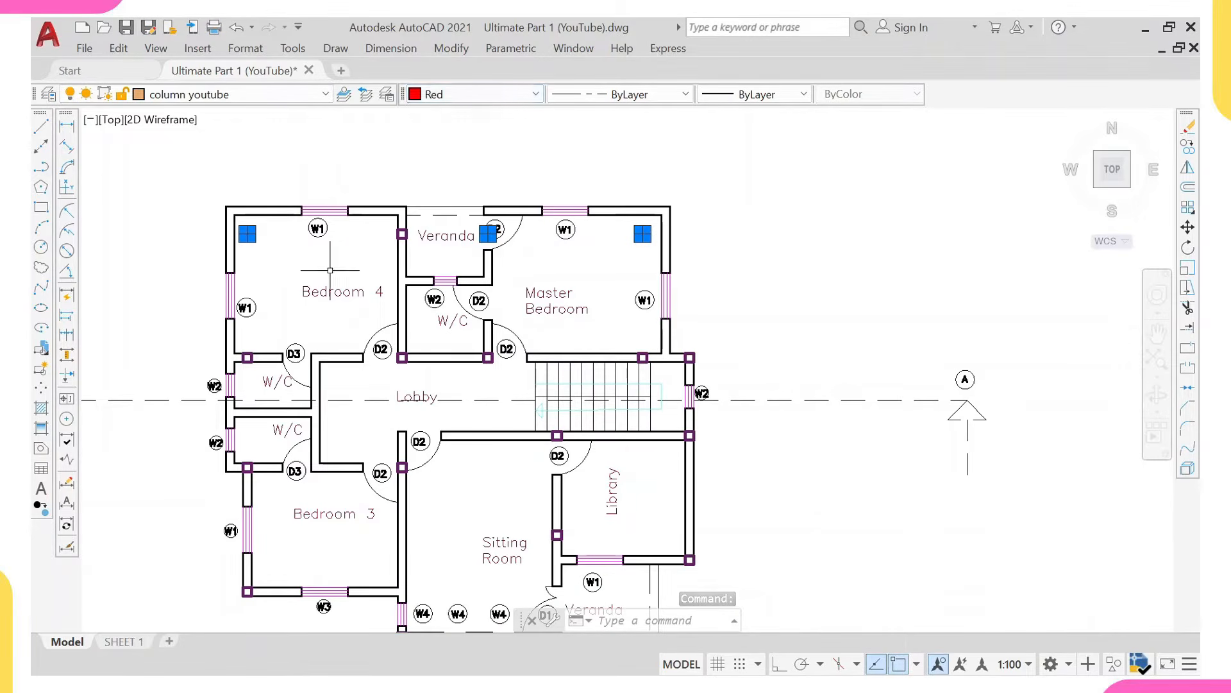
key("Escape")
Change the colour of the two columns at the lower veranda's front edge to Red.
scroll(438, 225, "up", 4)
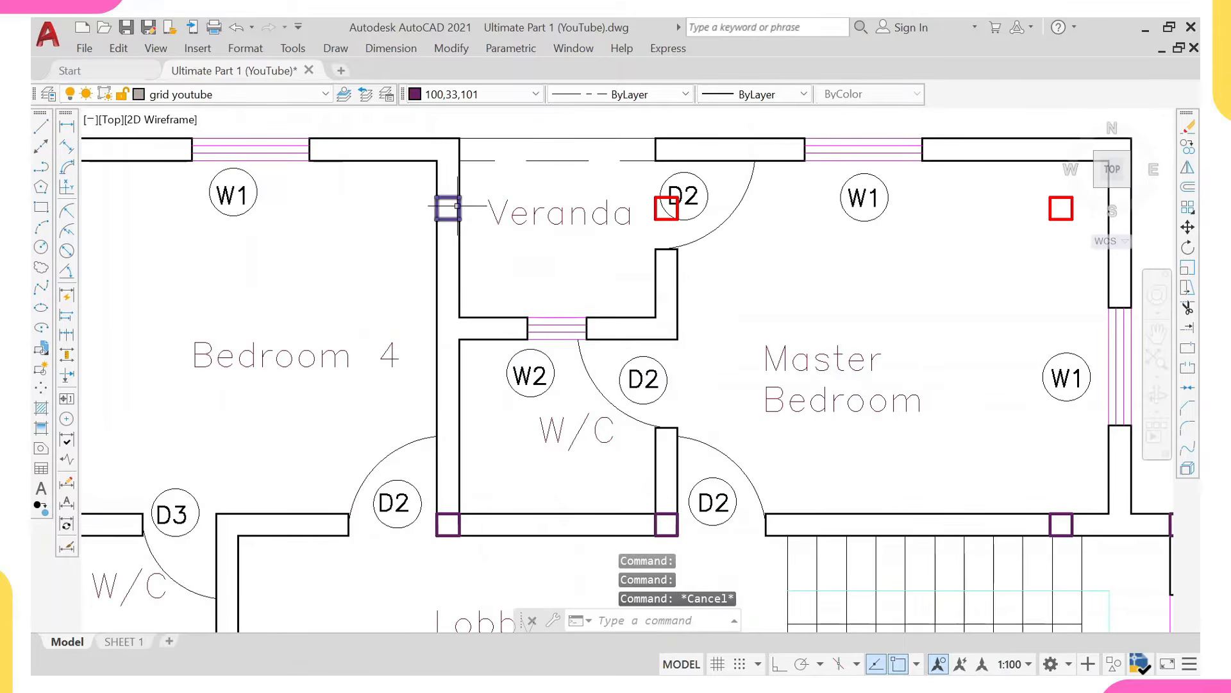
scroll(446, 175, "down", 6)
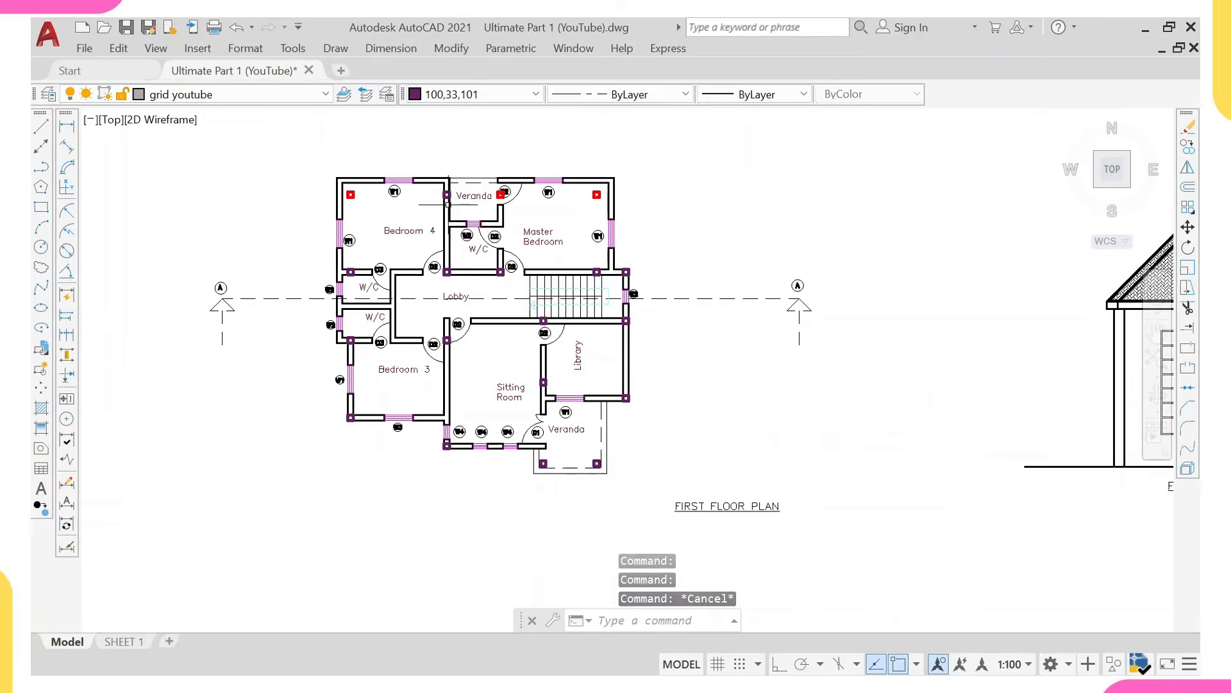
scroll(484, 286, "up", 5)
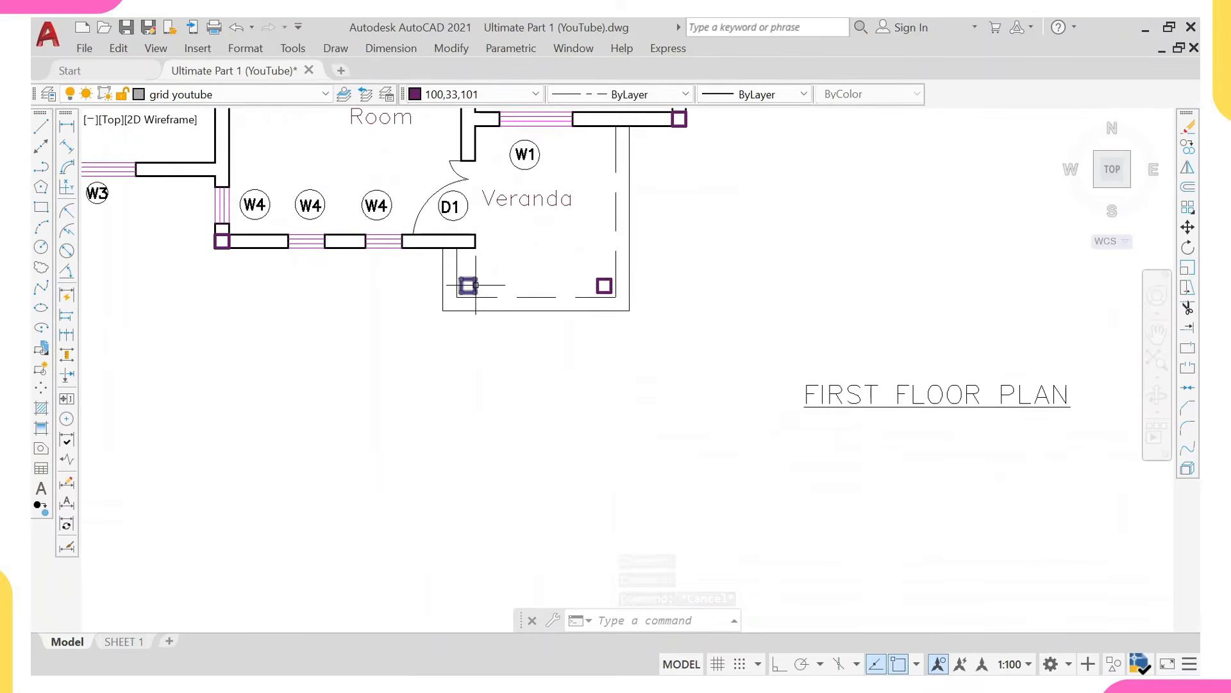
left_click(468, 285)
left_click(605, 287)
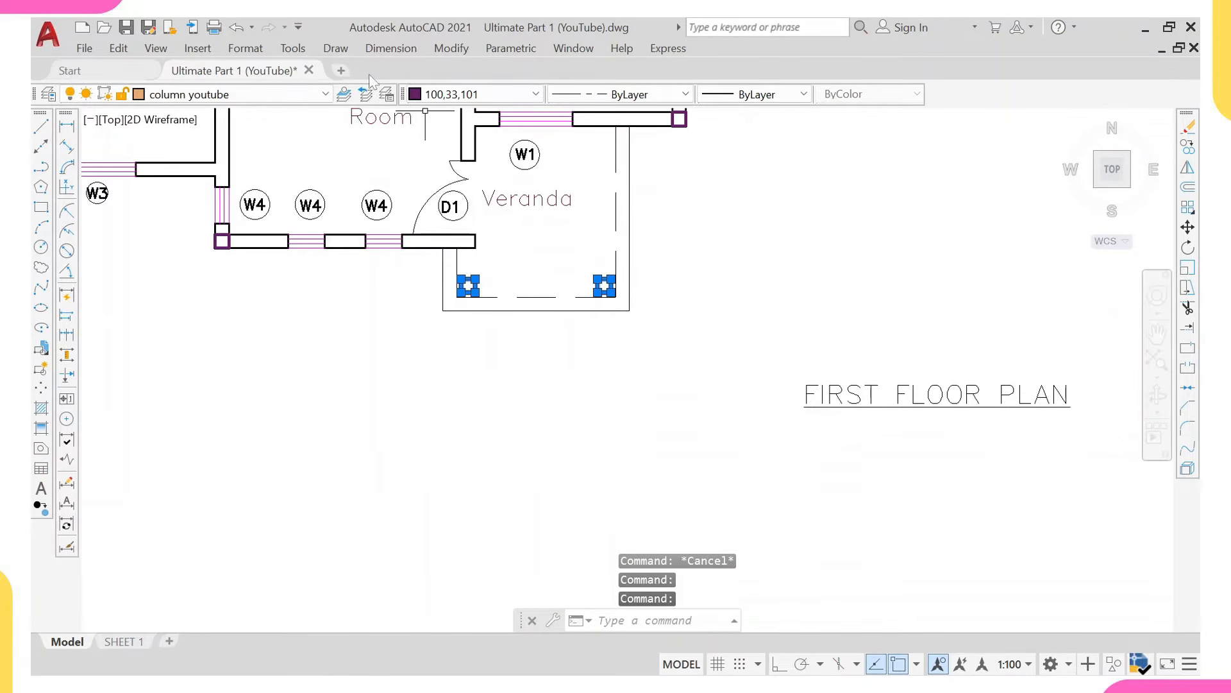
left_click(415, 96)
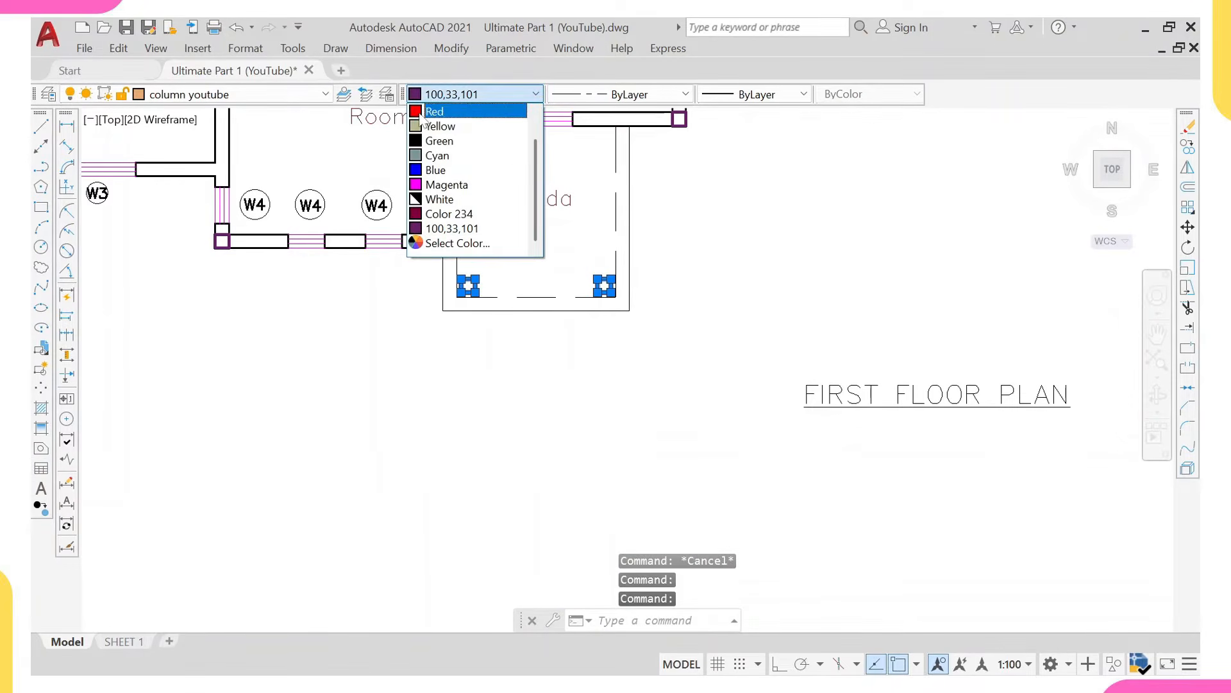
left_click(439, 113)
scroll(426, 284, "down", 4)
scroll(426, 284, "down", 2)
key("Escape")
scroll(320, 224, "up", 2)
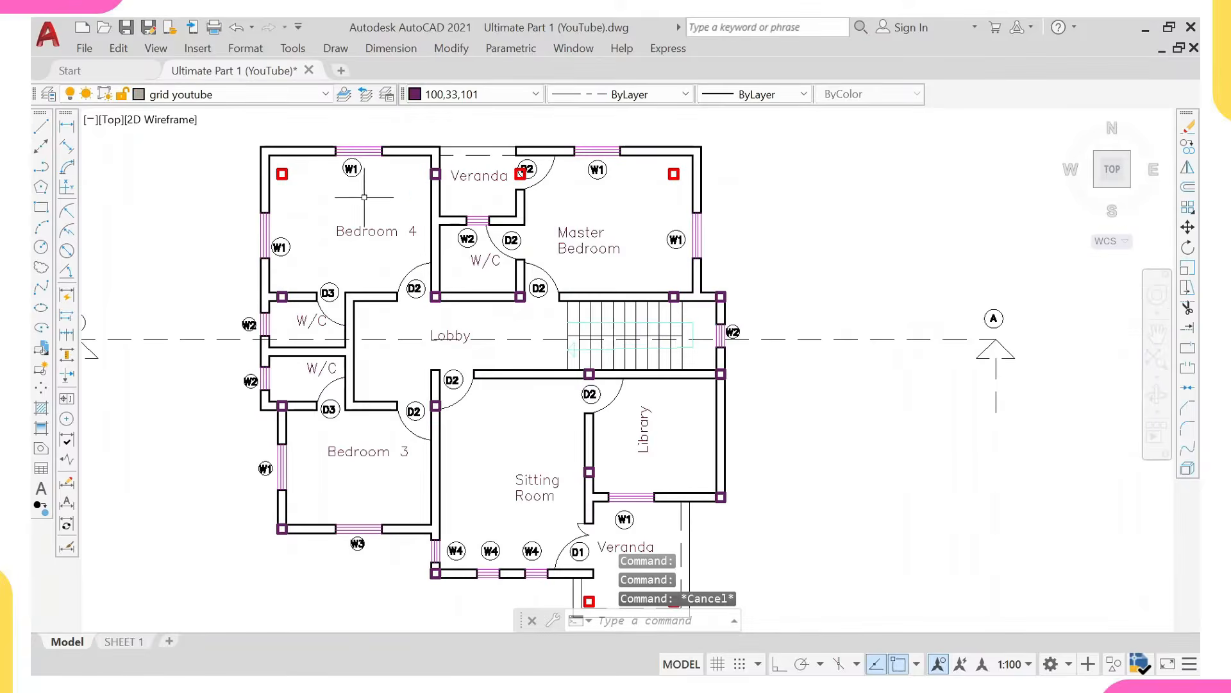
Copy the red Bedroom 4 column from its upper outer corner to the outer corner of the Bedroom 4 walls.
middle_click_drag(351, 209, 383, 290)
scroll(325, 266, "up", 4)
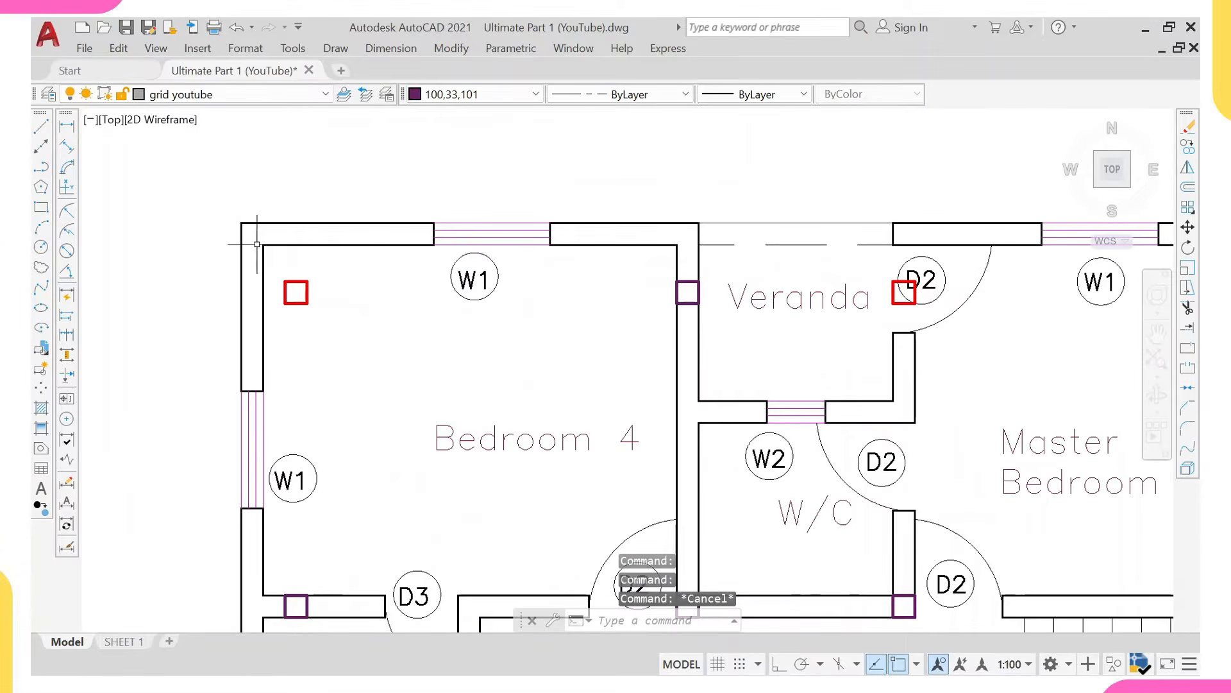
scroll(866, 245, "down", 2)
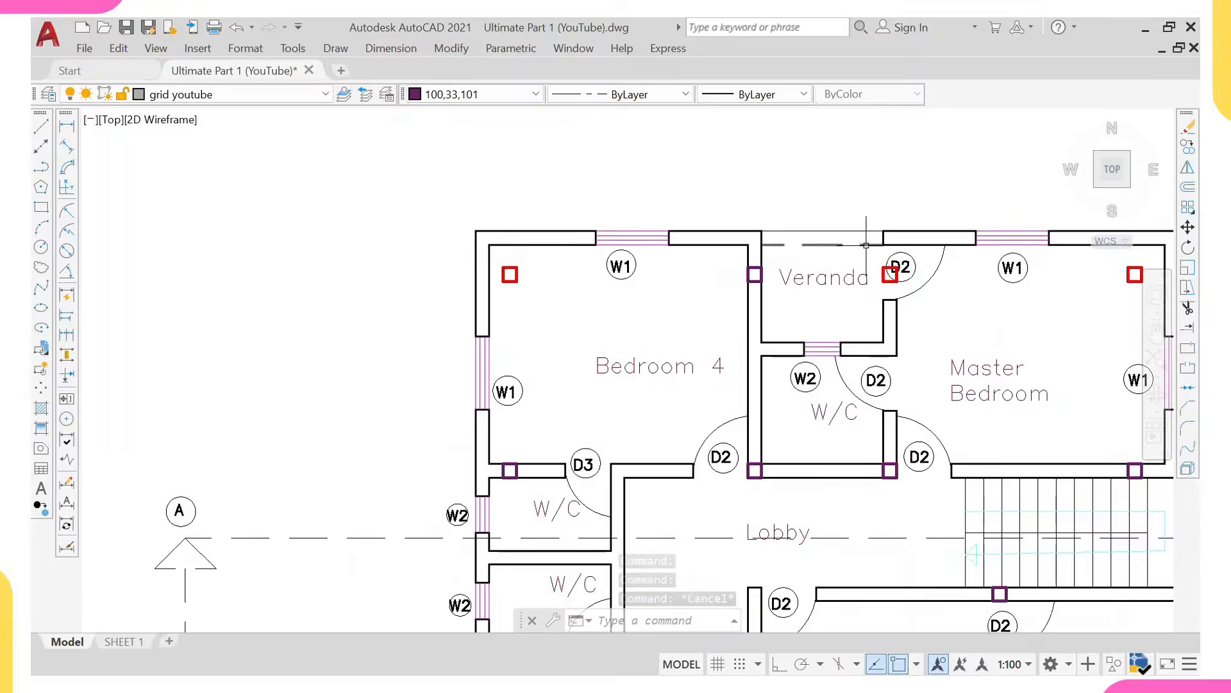
scroll(497, 263, "up", 2)
left_click(531, 276)
left_click(518, 285)
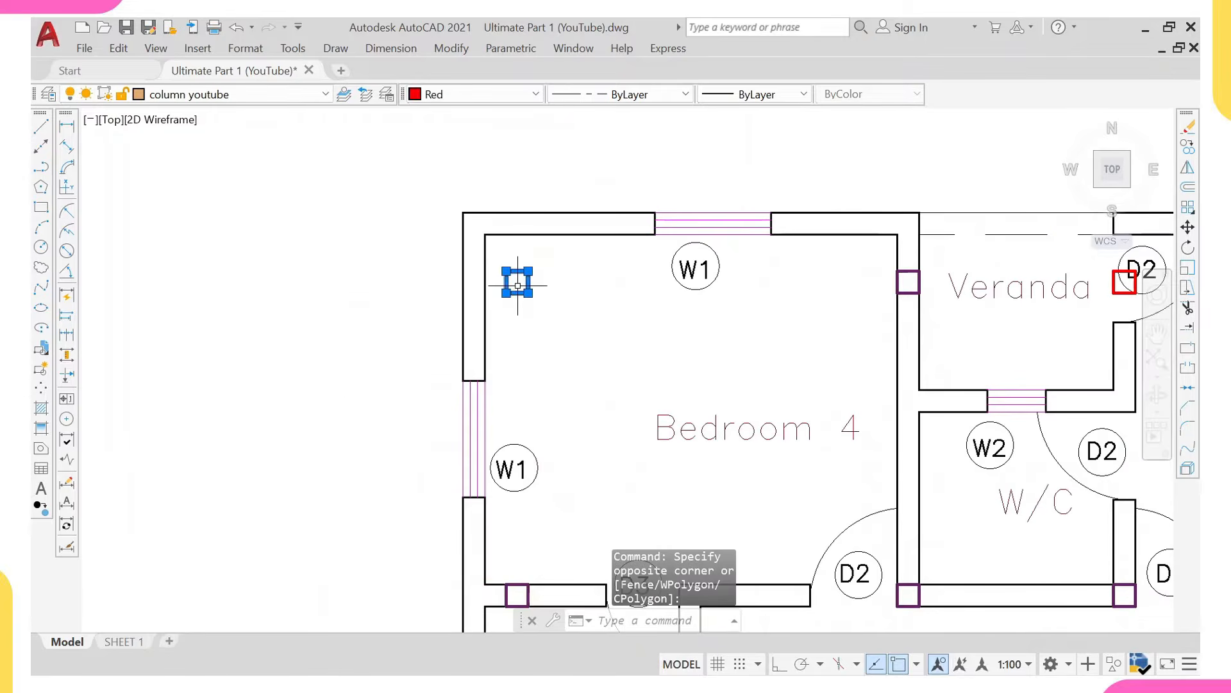
type("co")
key("Return")
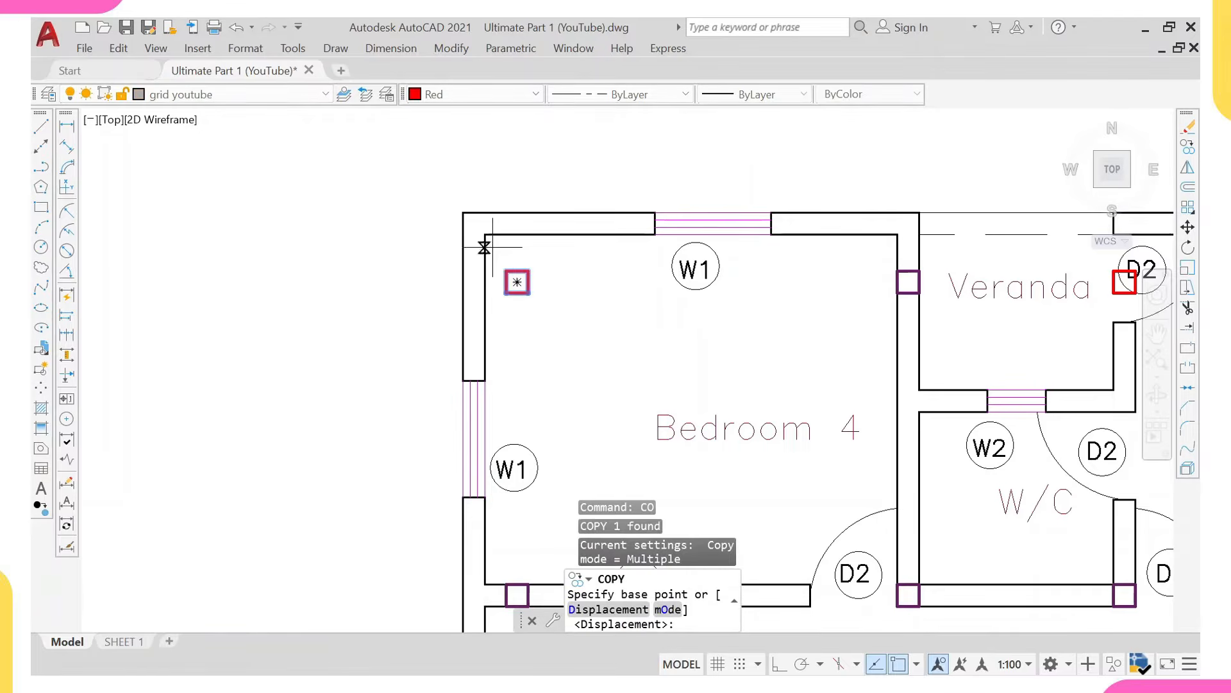
left_click(507, 272)
left_click(463, 212)
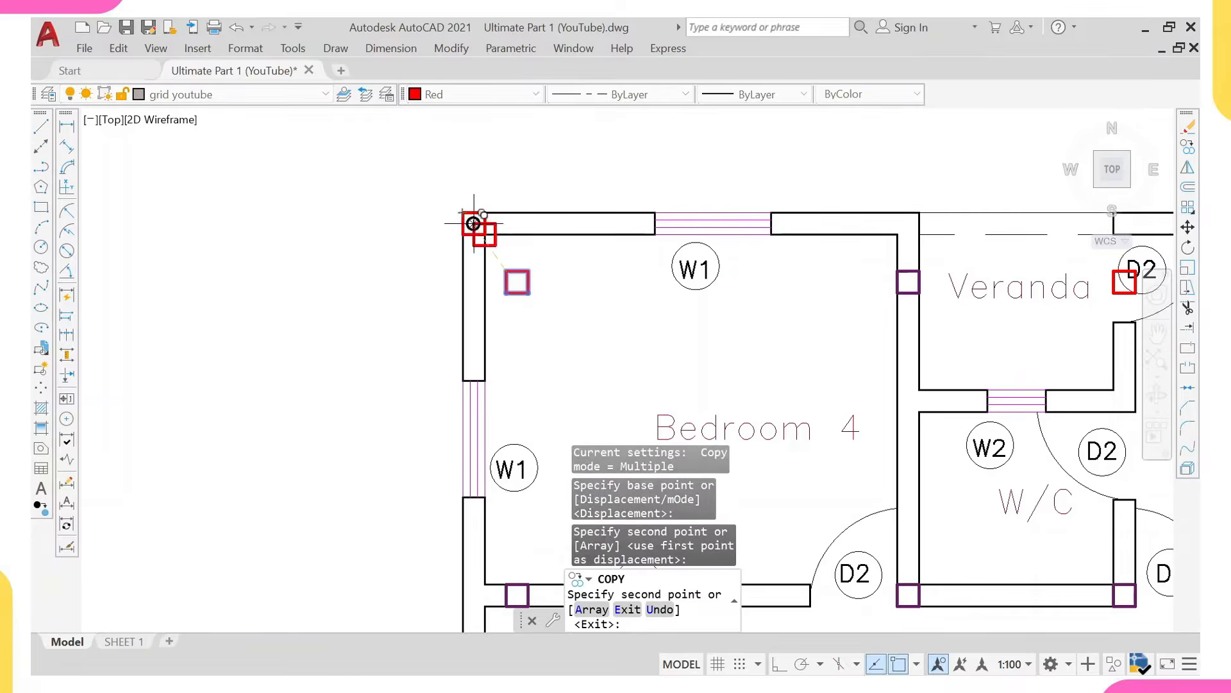
Place another copy of the column at the end of the Master Bedroom's upper wall beside the upper veranda.
scroll(495, 258, "down", 2)
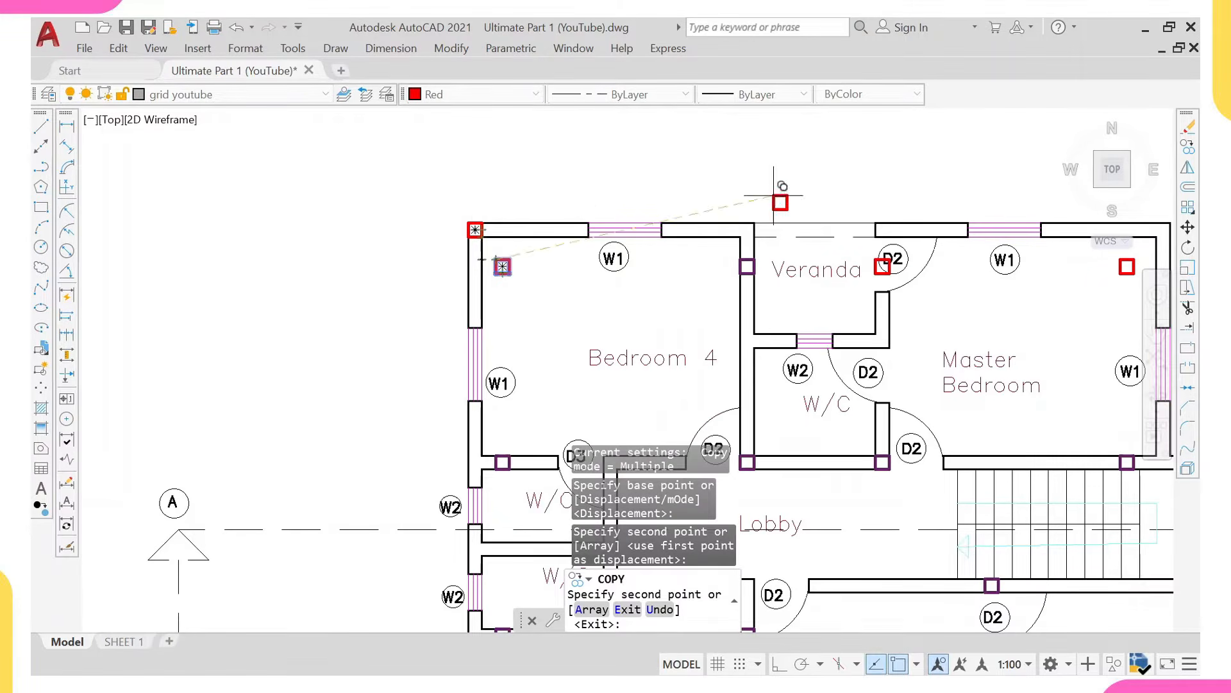
scroll(773, 194, "up", 2)
left_click(624, 247)
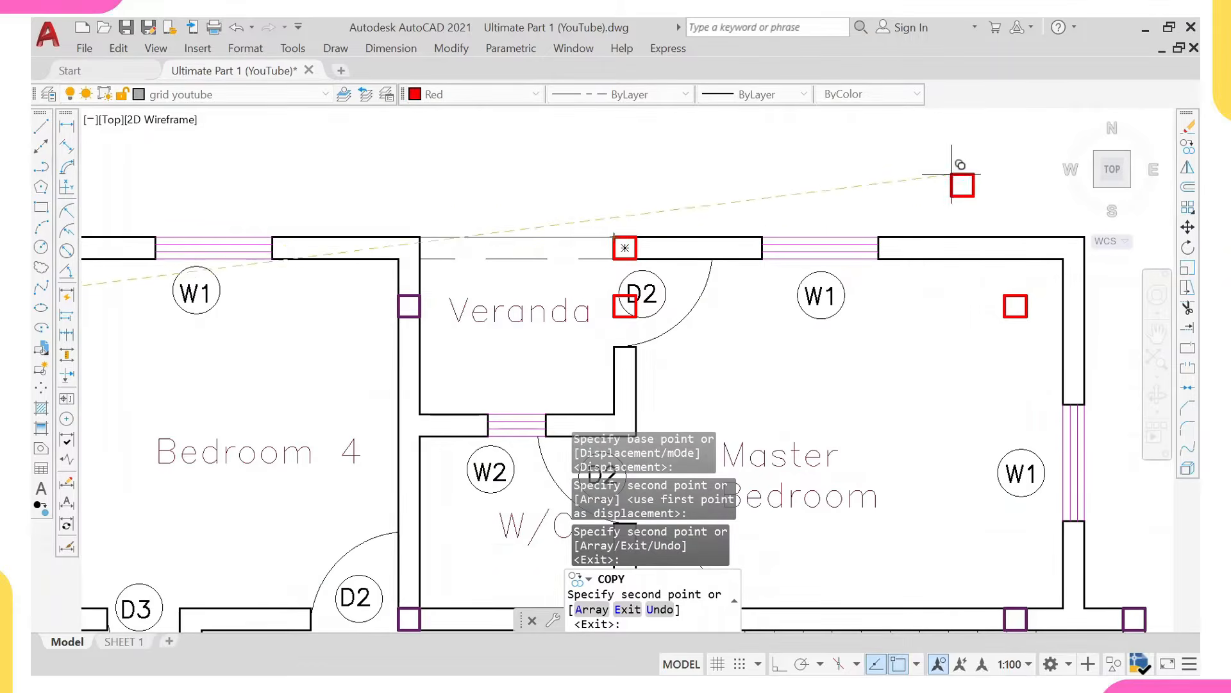
middle_click_drag(943, 215, 747, 221)
scroll(805, 227, "up", 4)
middle_click_drag(842, 225, 533, 81)
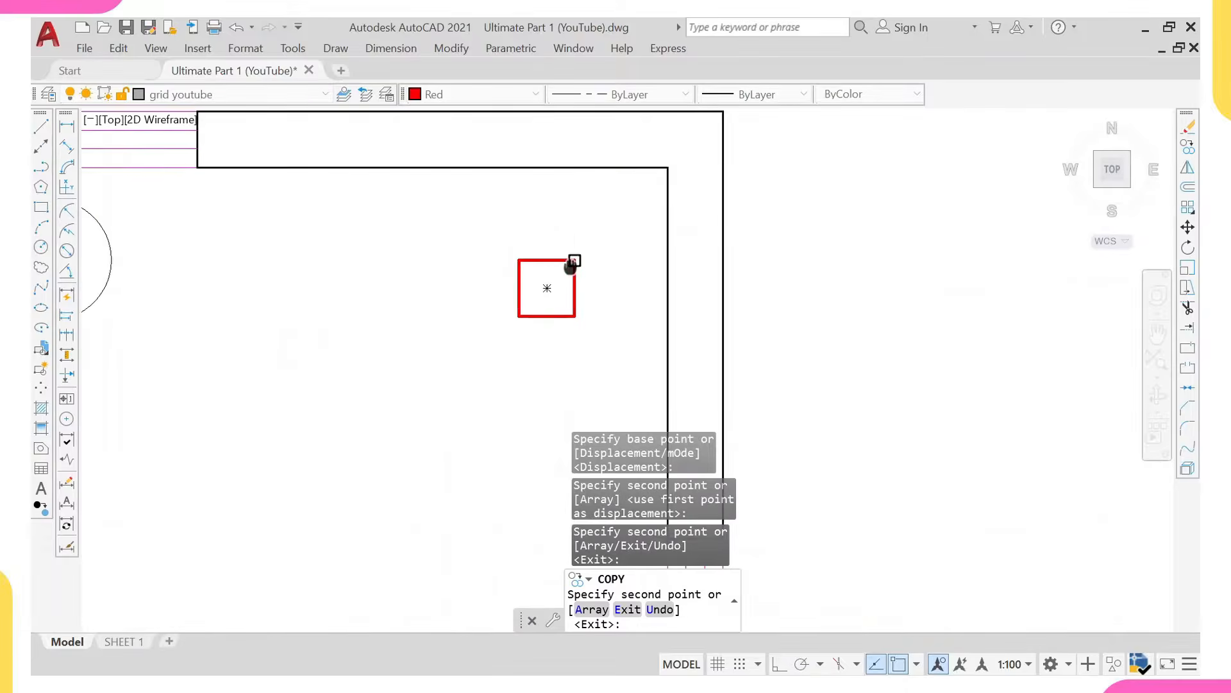
middle_click_drag(570, 267, 564, 321)
key("Escape")
Copy the red Master Bedroom column from its upper outer corner to the outer corner of the Master Bedroom walls.
left_click(533, 285)
left_click(494, 361)
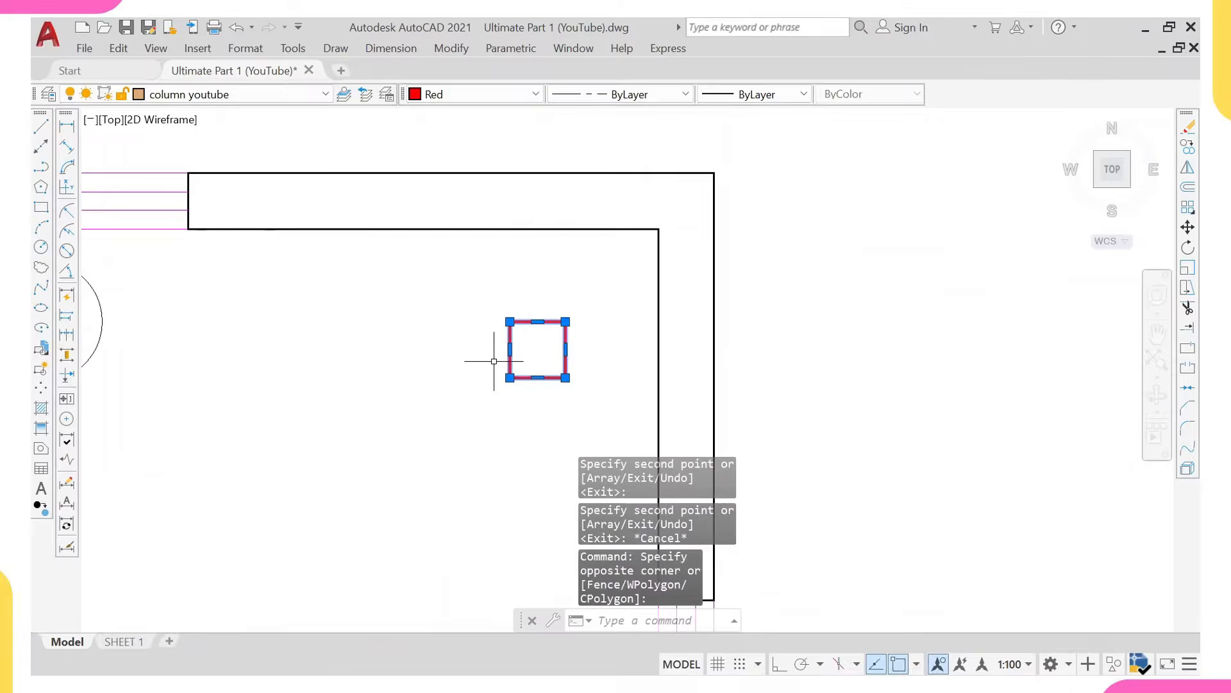
type("co")
key("Return")
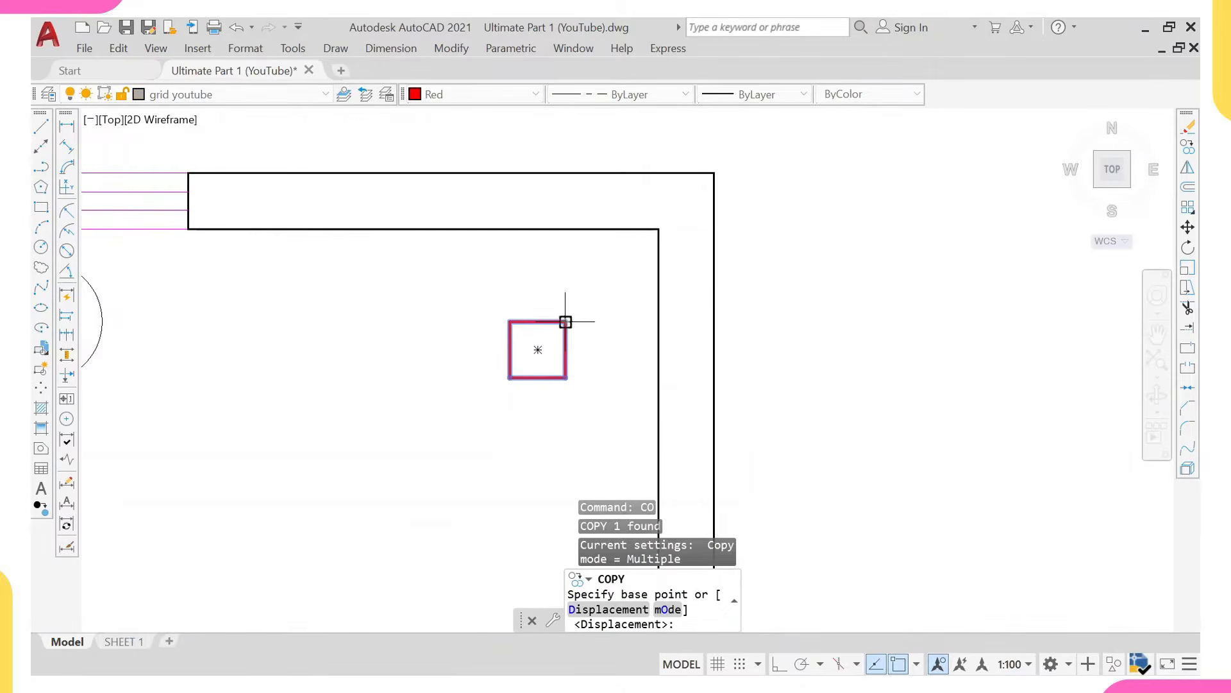
left_click(565, 321)
left_click(714, 172)
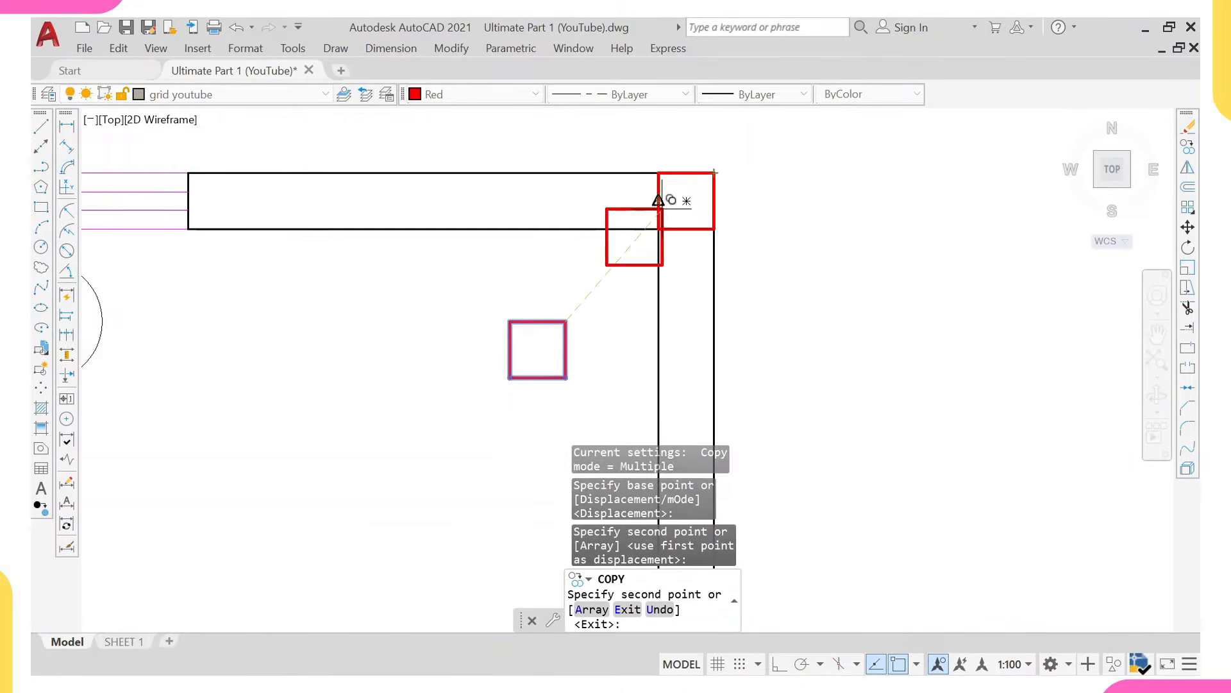
key("Escape")
Change the colour of the three new columns along the first floor plan's upper wall to Magenta.
left_click(692, 182)
left_click(569, 206)
scroll(535, 211, "down", 3)
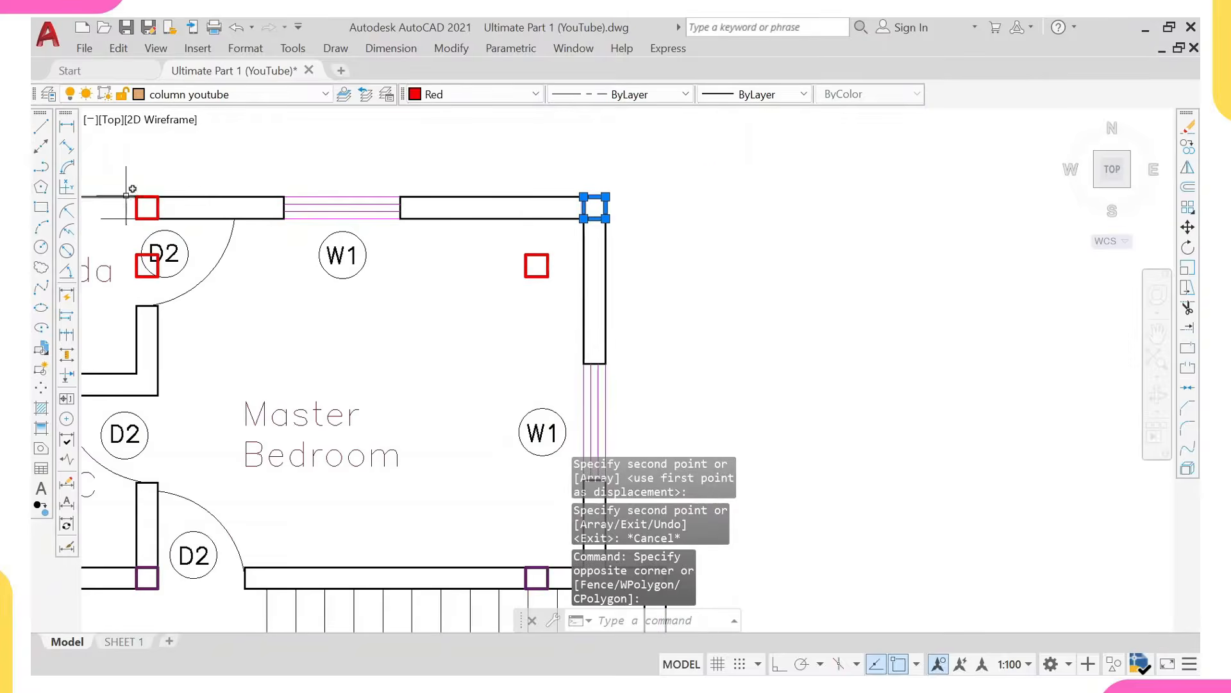
scroll(263, 208, "up", 2)
left_click(449, 229)
left_click(432, 233)
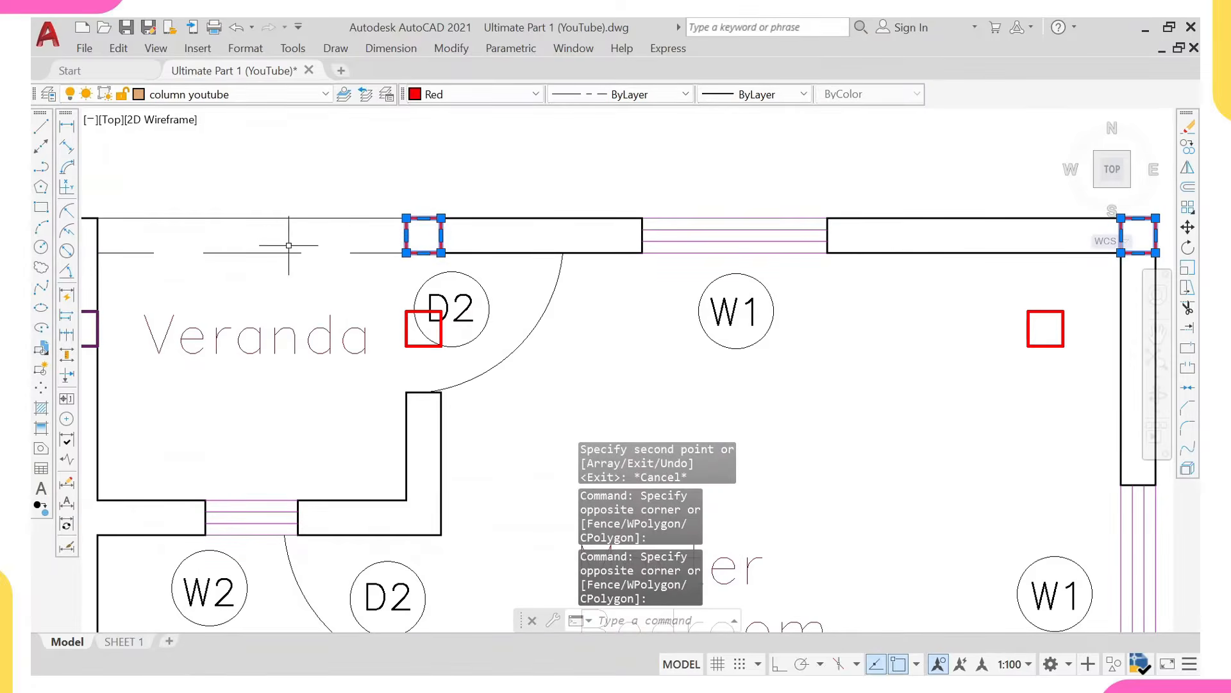
middle_click_drag(176, 260, 583, 228)
scroll(582, 228, "down", 2)
middle_click_drag(139, 214, 272, 231)
scroll(272, 231, "up", 2)
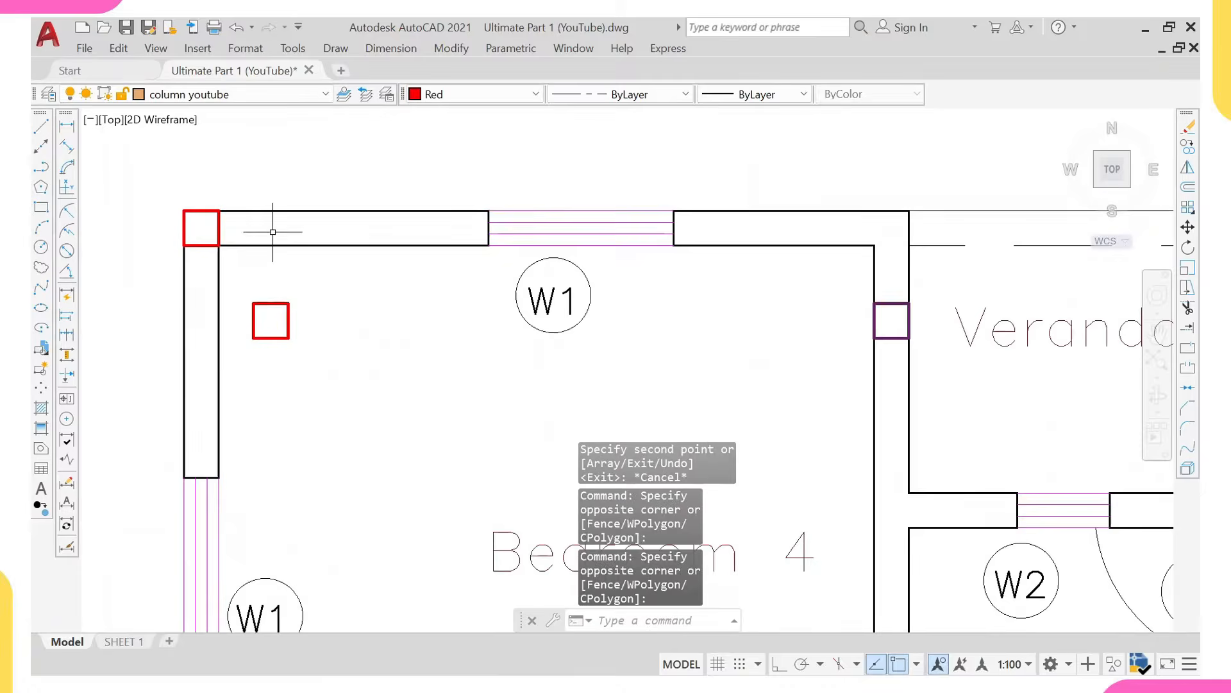
left_click(249, 227)
left_click(206, 226)
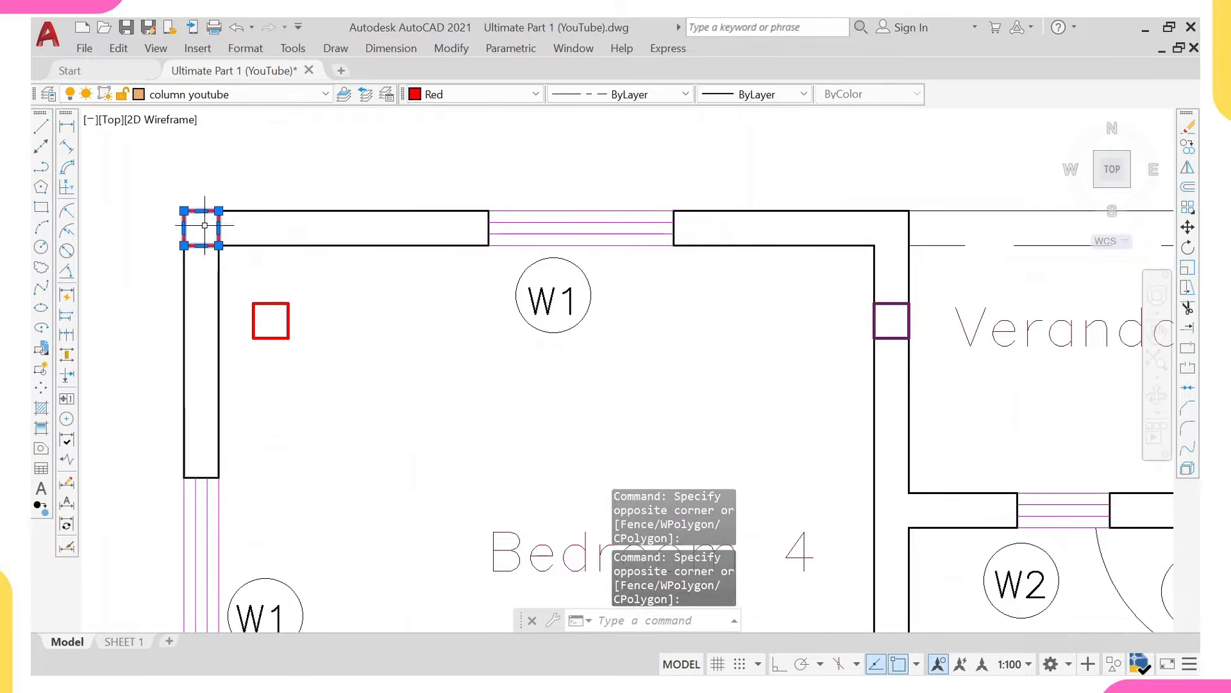
left_click(417, 96)
left_click(443, 184)
scroll(348, 230, "down", 5)
key("Escape")
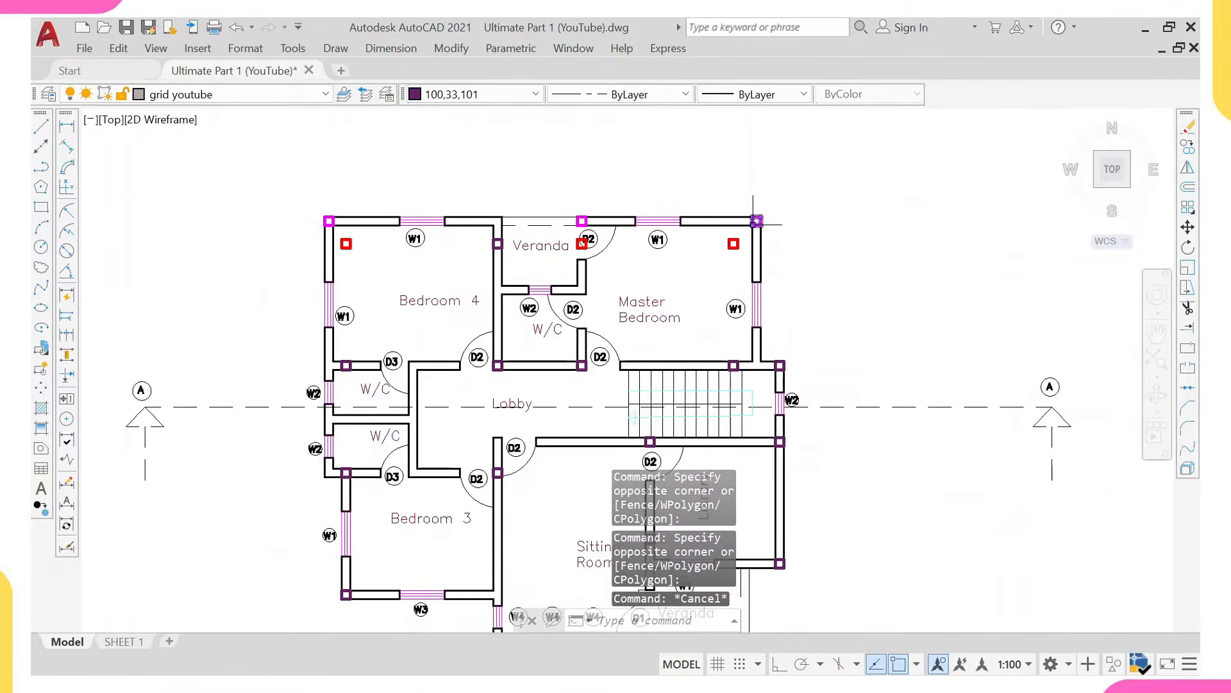
Examine the lower veranda's red columns on the first floor plan and compare them with the balcony supports on the front elevation.
scroll(329, 221, "down", 3)
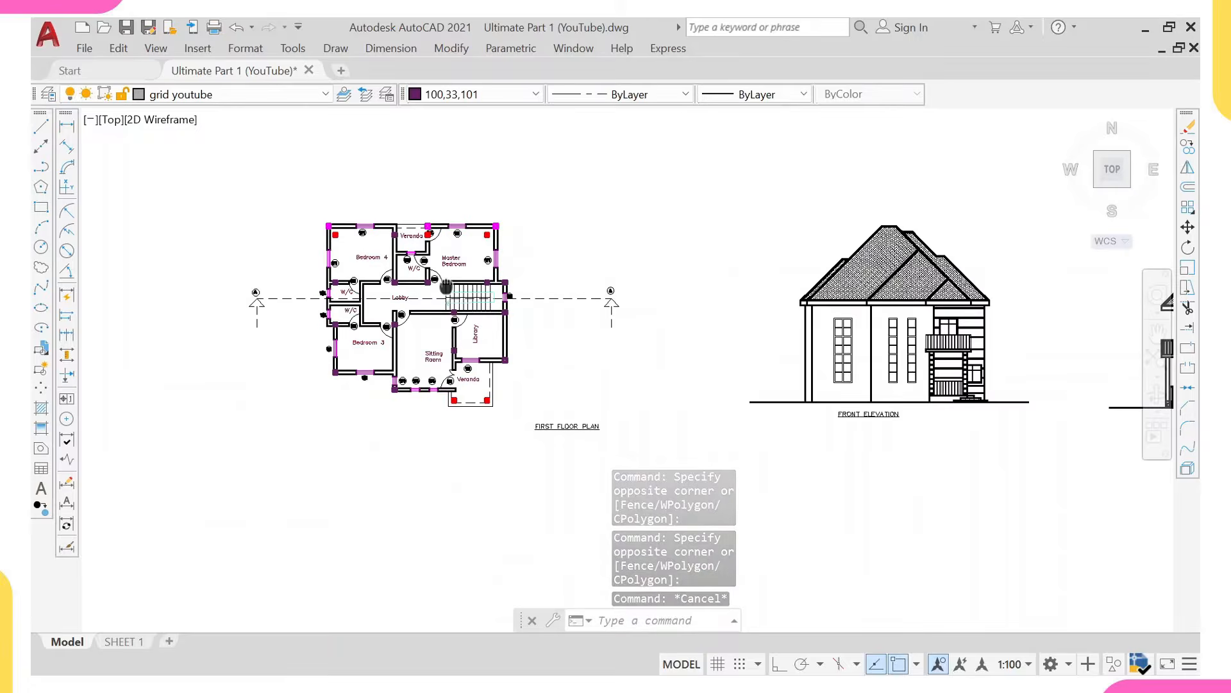
scroll(335, 311, "up", 3)
scroll(332, 354, "up", 2)
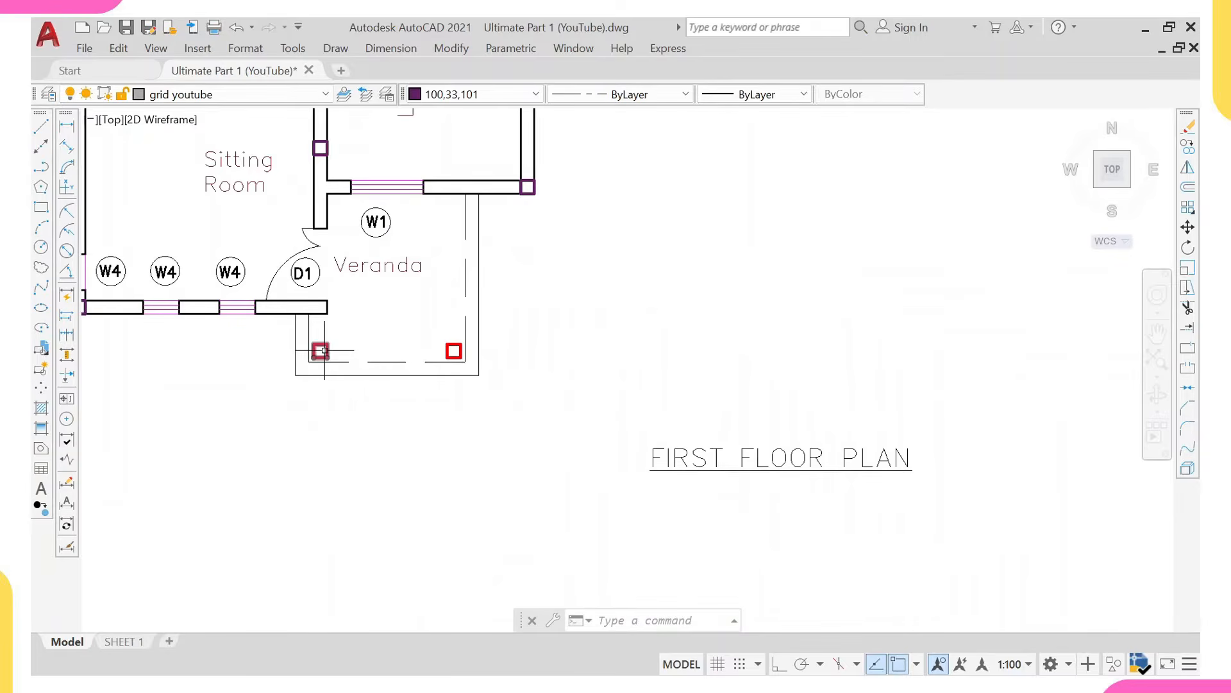
scroll(320, 351, "down", 4)
middle_click_drag(1015, 329, 527, 359)
scroll(626, 312, "up", 3)
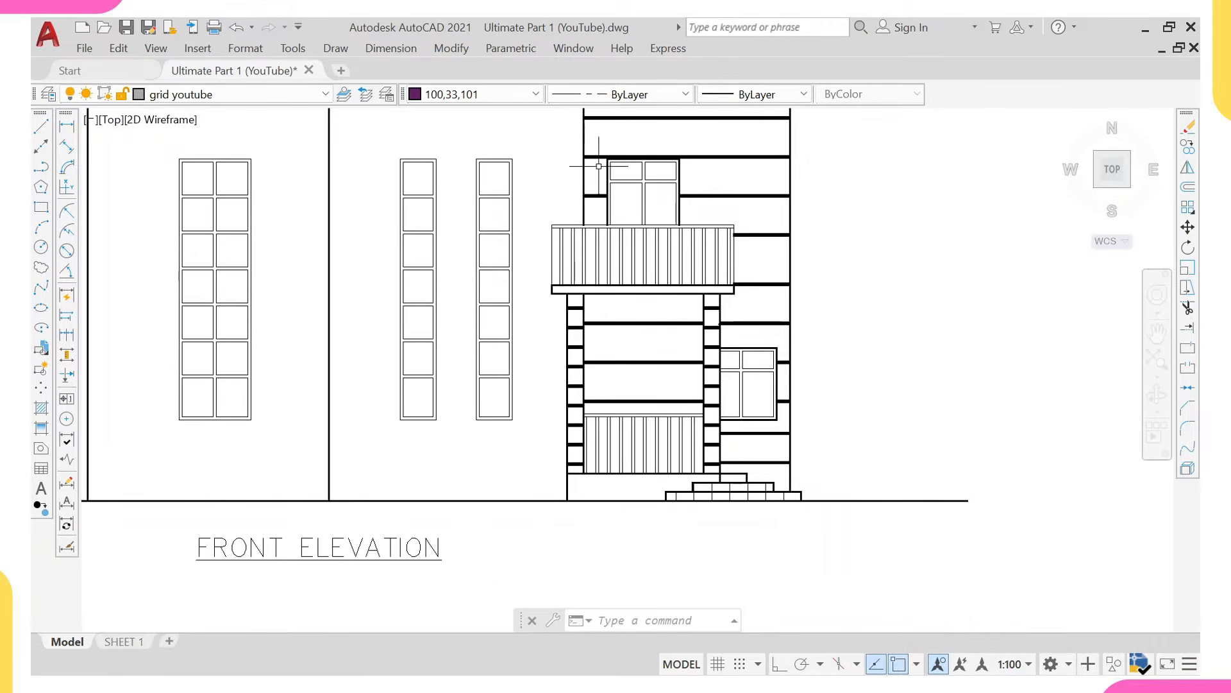
scroll(705, 183, "down", 5)
scroll(674, 307, "up", 1)
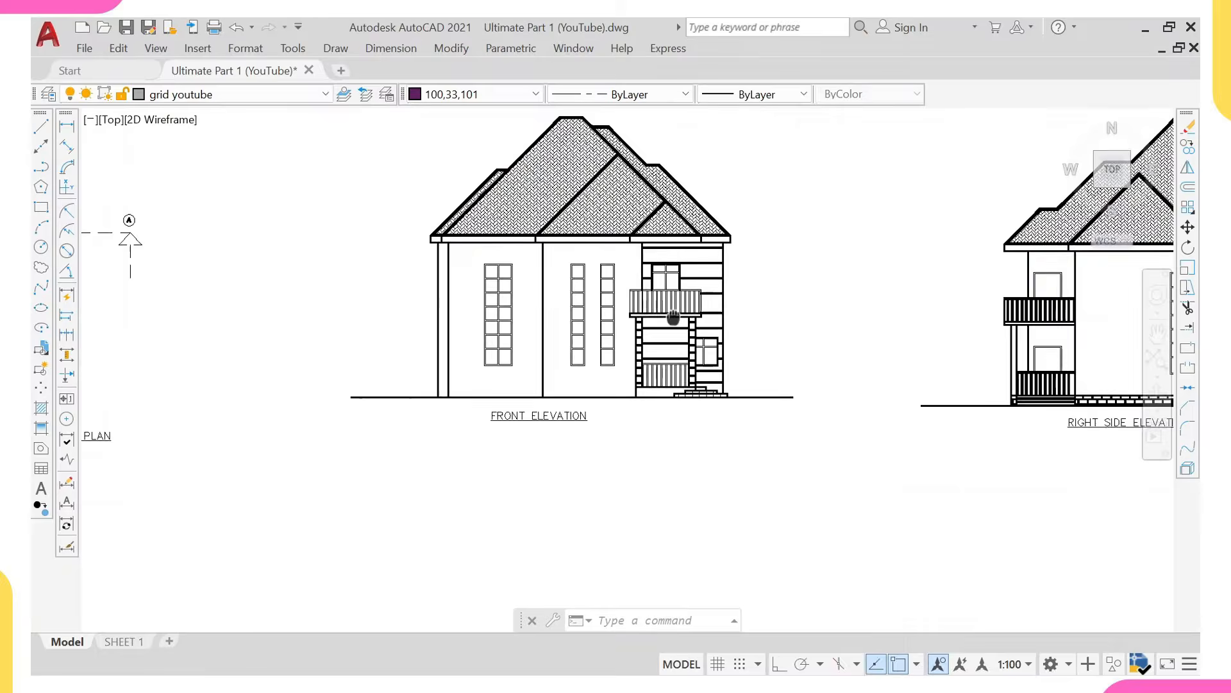
middle_click_drag(462, 321, 811, 305)
scroll(790, 276, "down", 2)
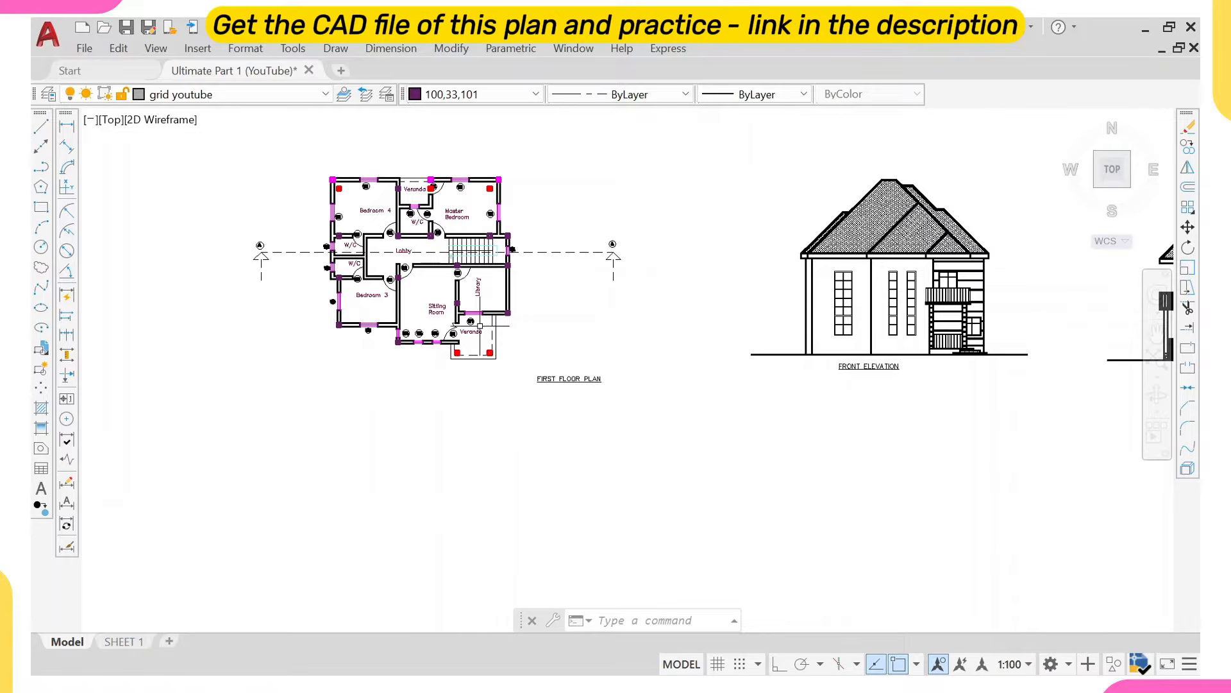
middle_click_drag(408, 272, 418, 328)
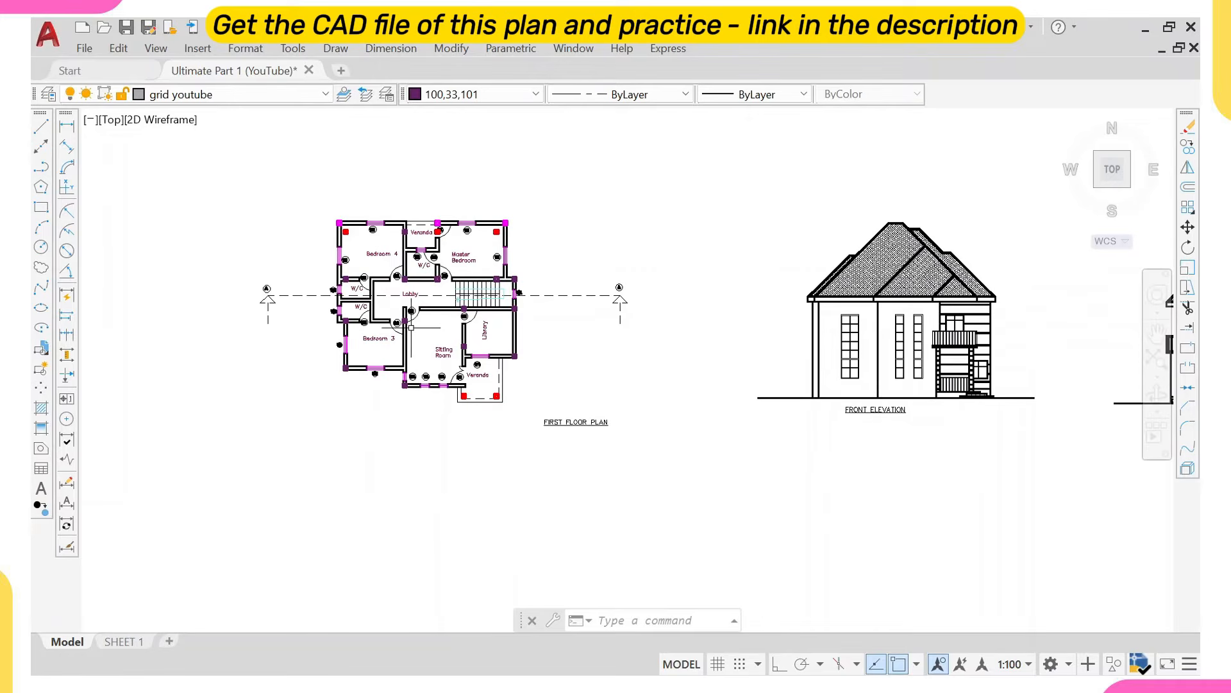
Examine the first floor plan's column positions against the column grid layout and the front elevation.
middle_click_drag(305, 333, 457, 345)
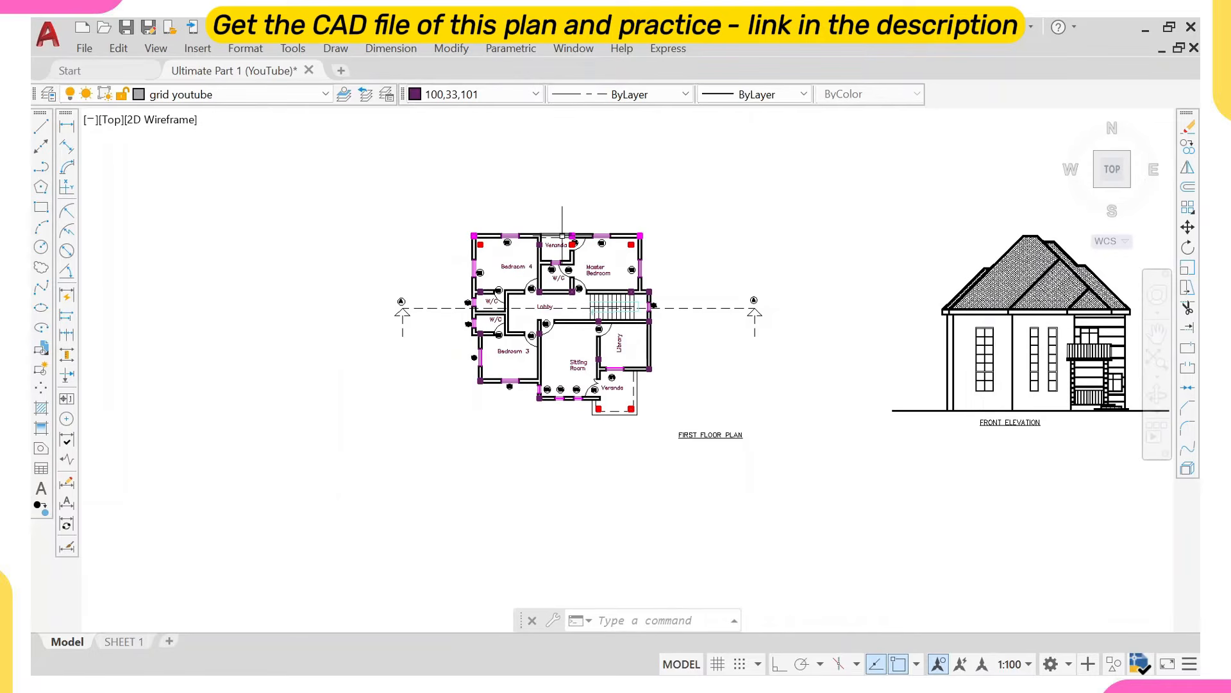
middle_click_drag(562, 236, 514, 261)
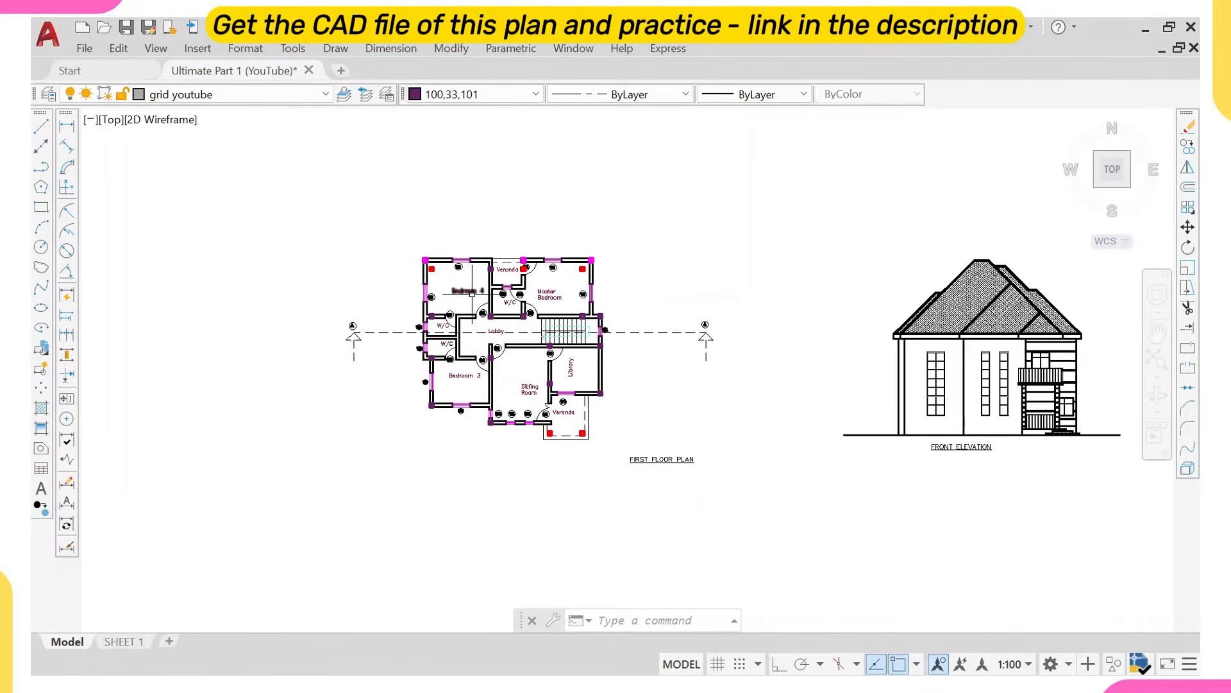
scroll(472, 294, "up", 2)
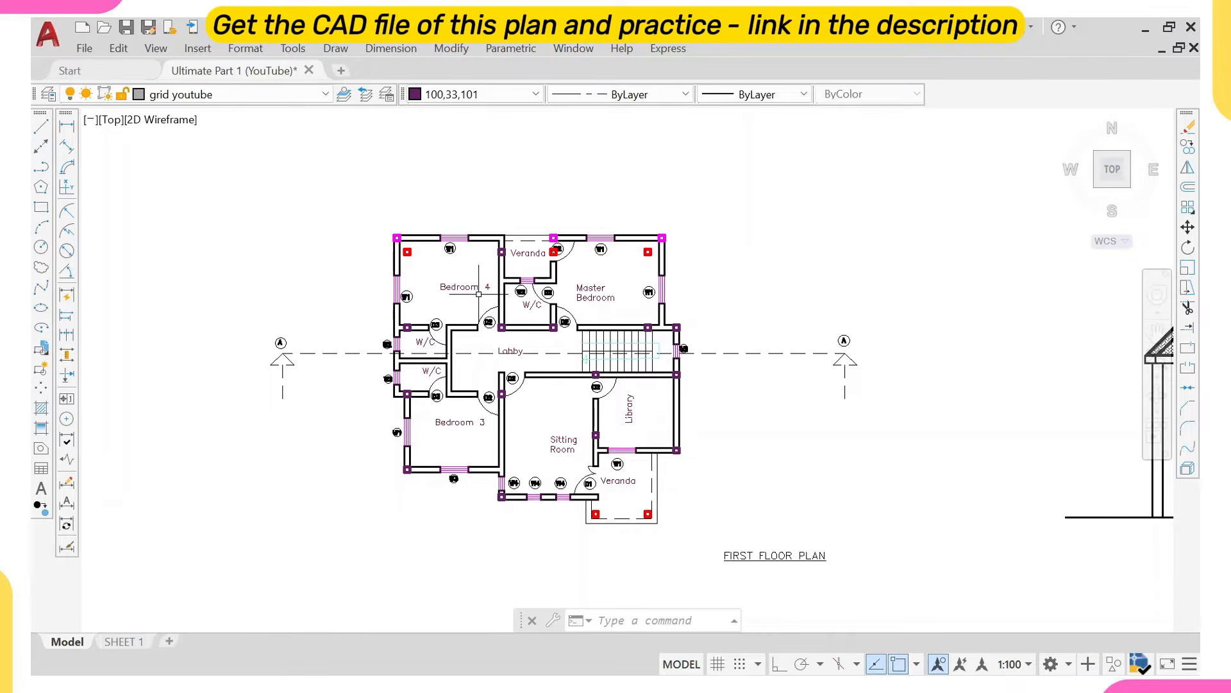
middle_click_drag(456, 283, 455, 273)
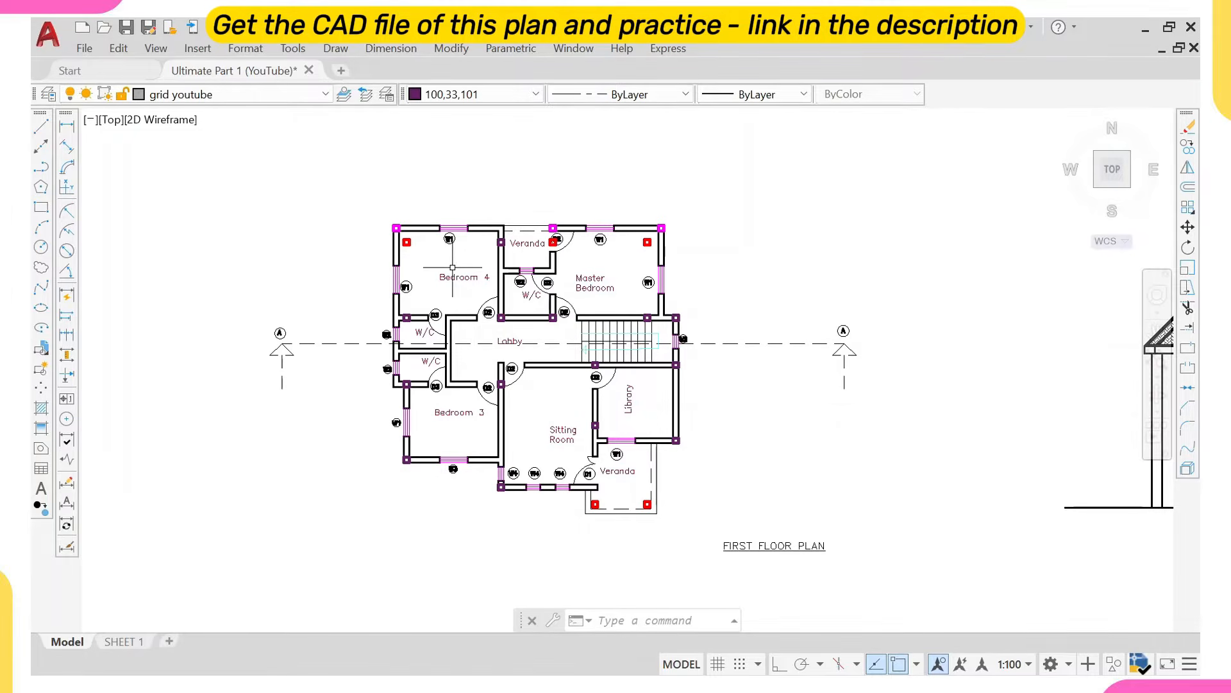
scroll(444, 266, "down", 2)
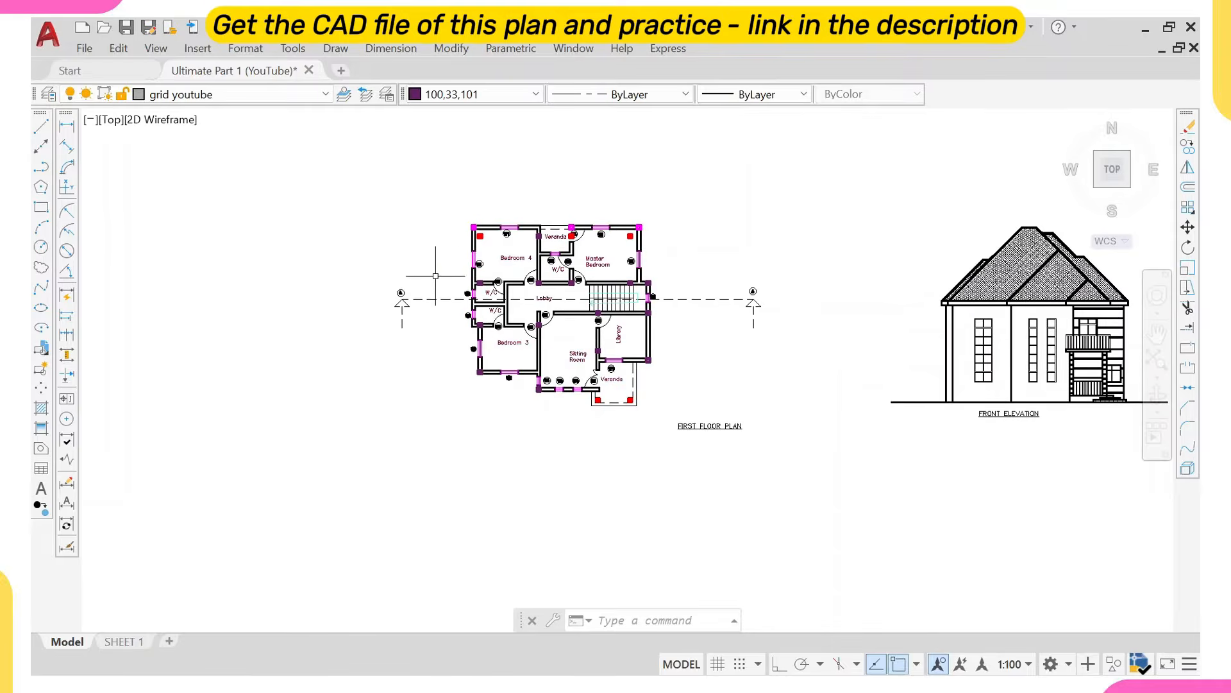
scroll(414, 286, "down", 2)
middle_click_drag(260, 317, 684, 308)
middle_click_drag(948, 286, 744, 320)
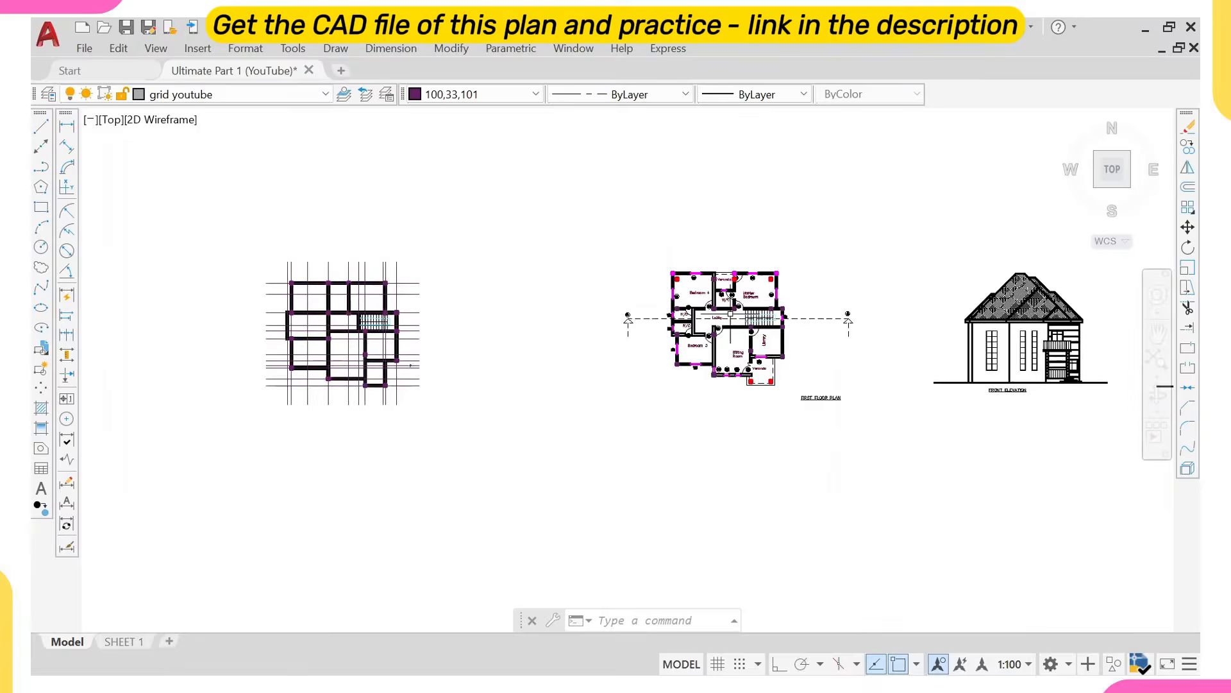
scroll(731, 313, "up", 4)
scroll(647, 297, "down", 2)
middle_click_drag(149, 324, 379, 305)
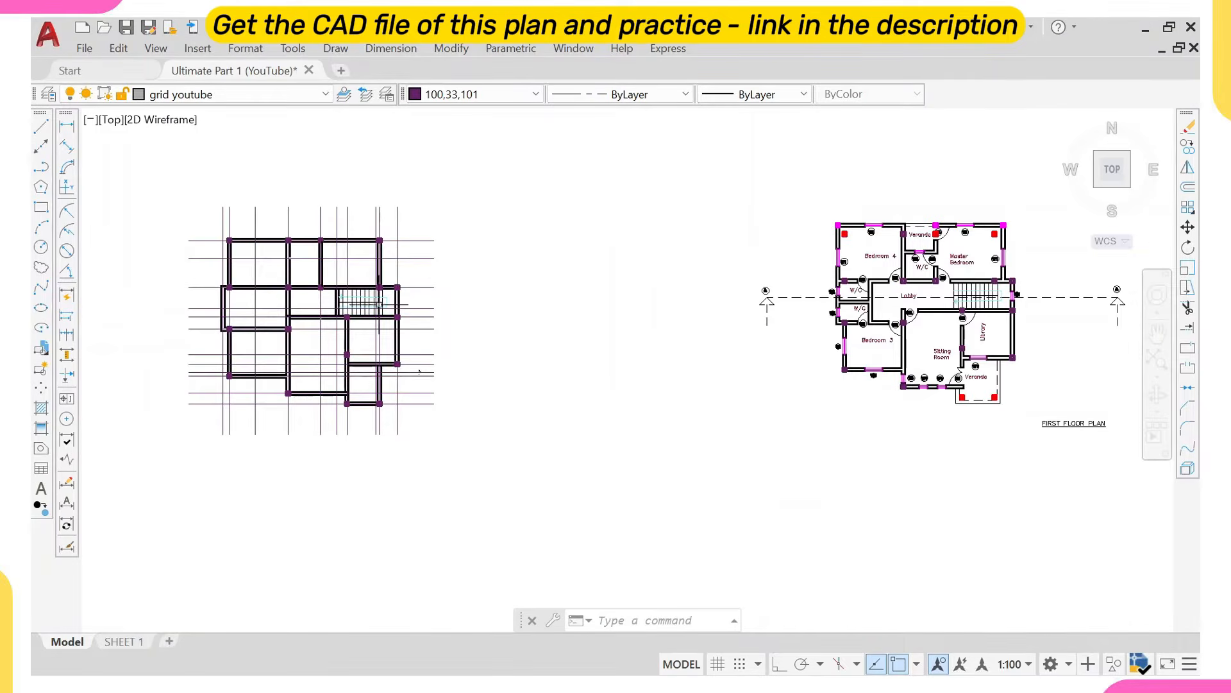
mouse_move(588, 299)
middle_mouse_down()
mouse_move(387, 301)
mouse_move(553, 316)
middle_mouse_up()
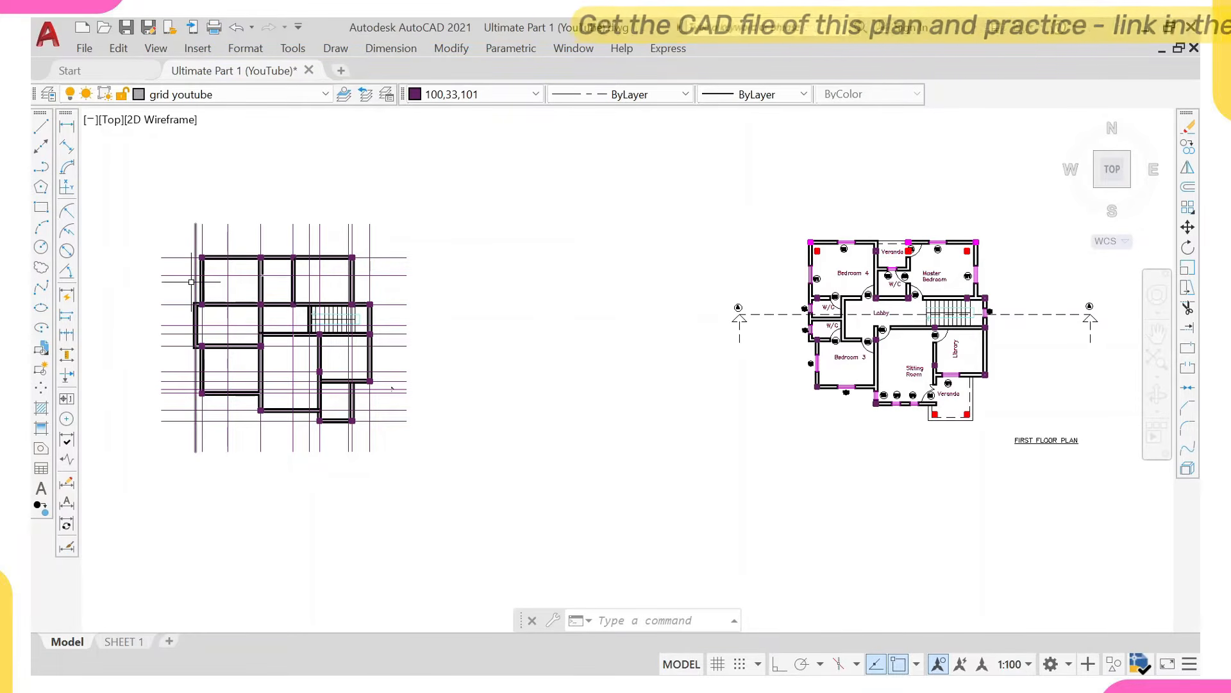
middle_click_drag(789, 250, 487, 268)
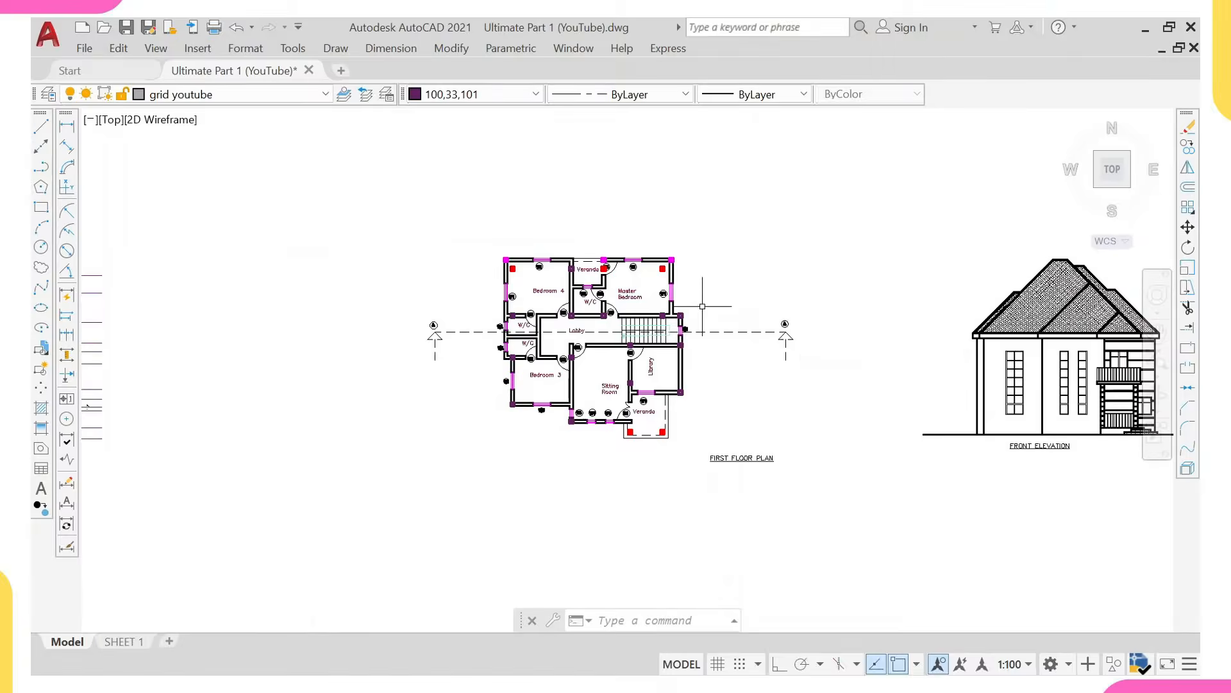
Select the outer wall lines at Bedroom 4's upper outer corner and at the Master Bedroom's upper outer corner.
scroll(486, 270, "up", 5)
scroll(478, 260, "up", 3)
left_click(456, 243)
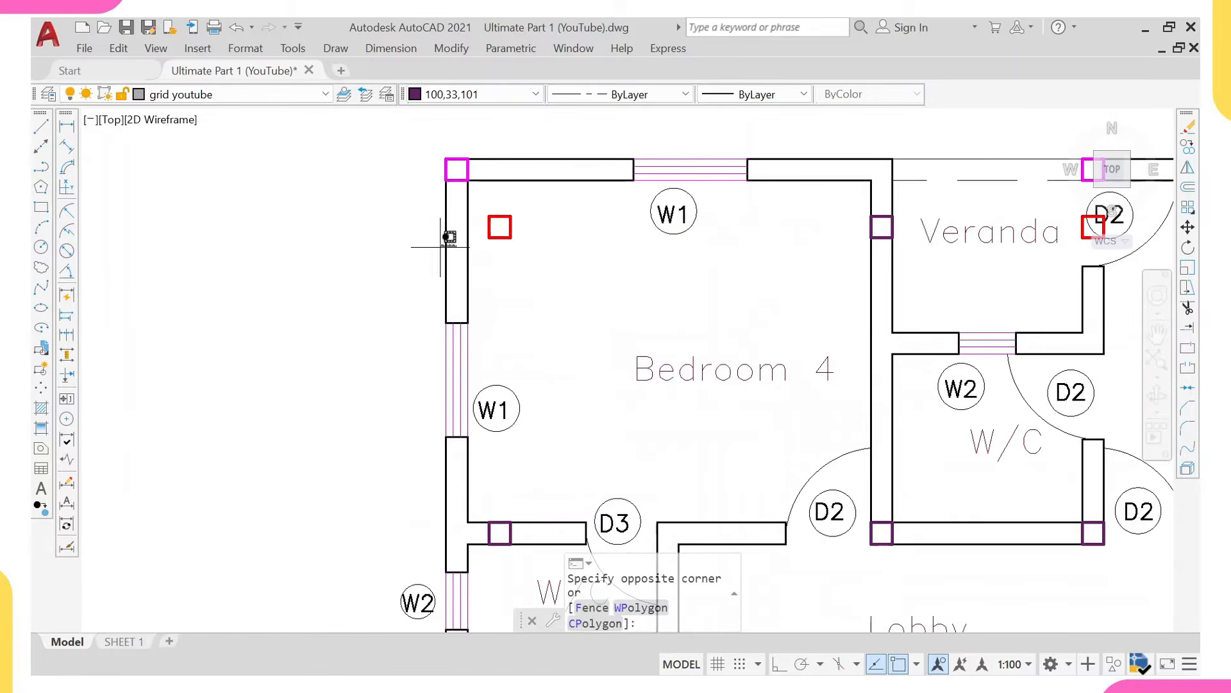
left_click(439, 208)
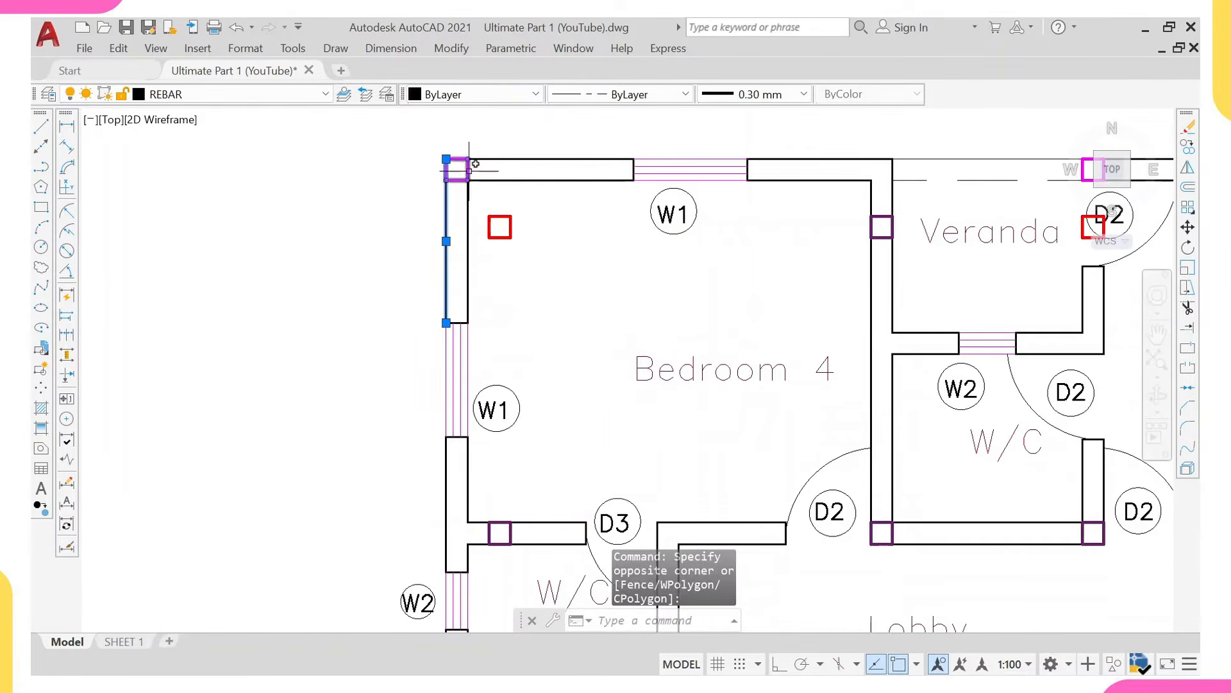
left_click(518, 140)
scroll(449, 157, "down", 7)
scroll(760, 179, "up", 4)
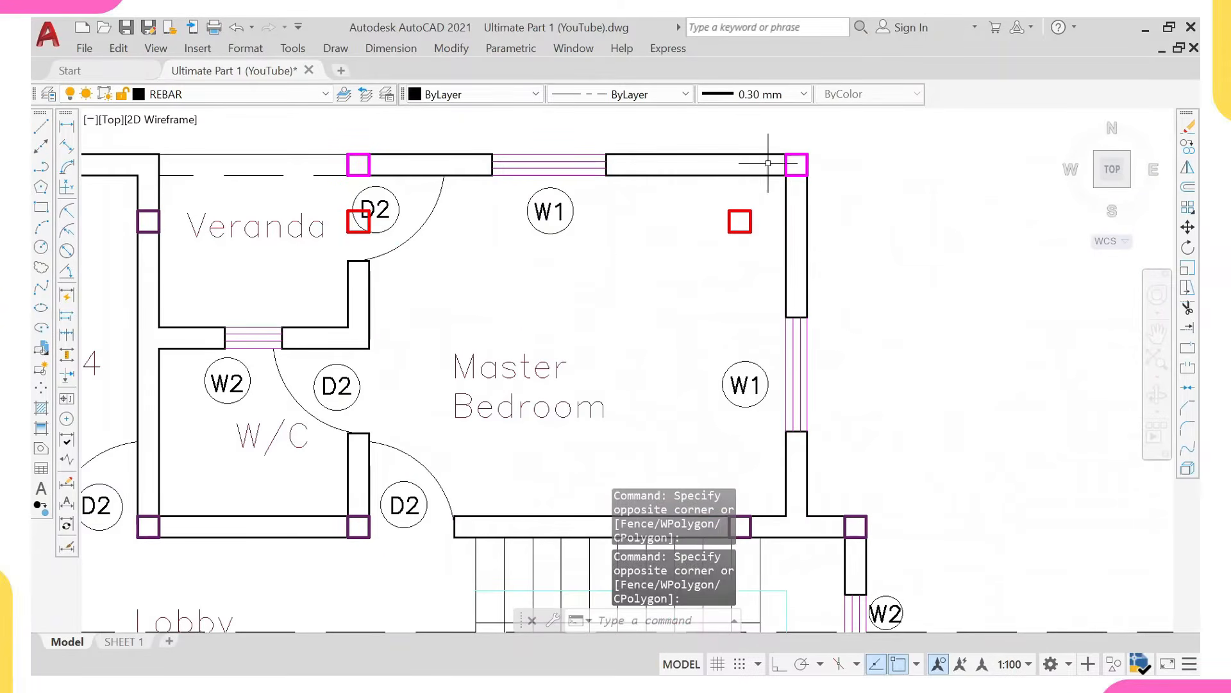
left_click(765, 146)
left_click(752, 158)
left_click(817, 194)
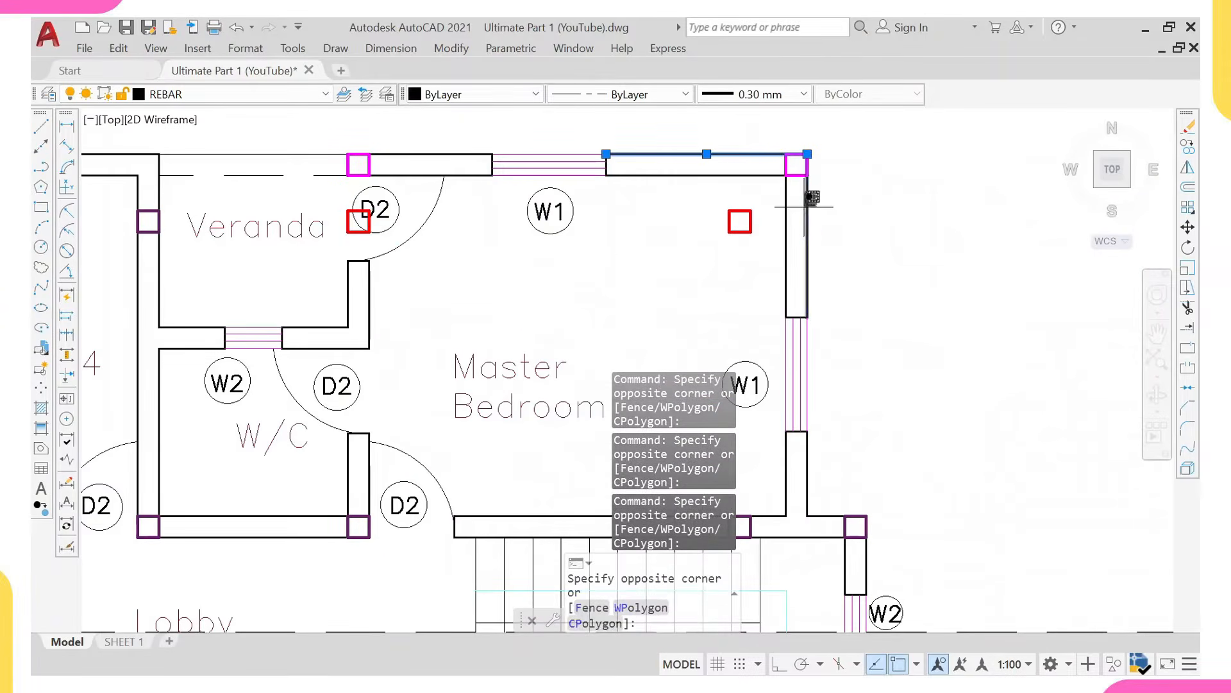
left_click(803, 207)
Add the outer wall lines at the corner beside the staircase, above window W2, to the selection.
scroll(861, 282, "down", 3)
middle_click_drag(829, 484, 753, 300)
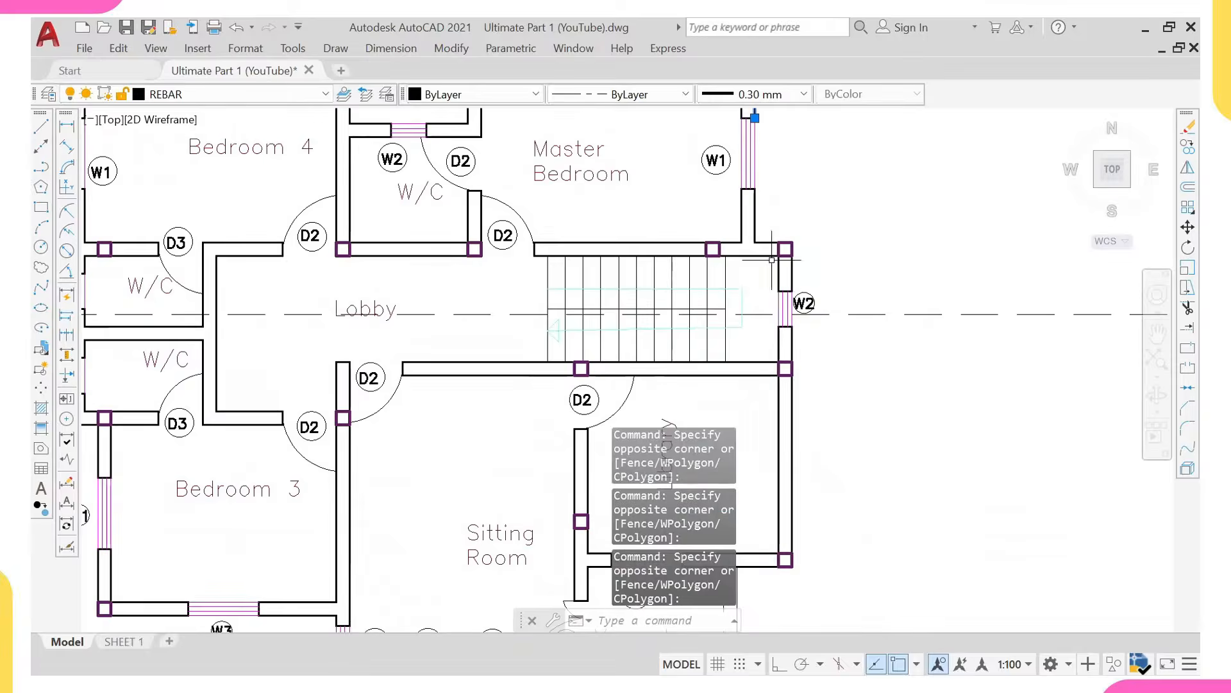
scroll(772, 260, "up", 2)
left_click(773, 226)
left_click(759, 237)
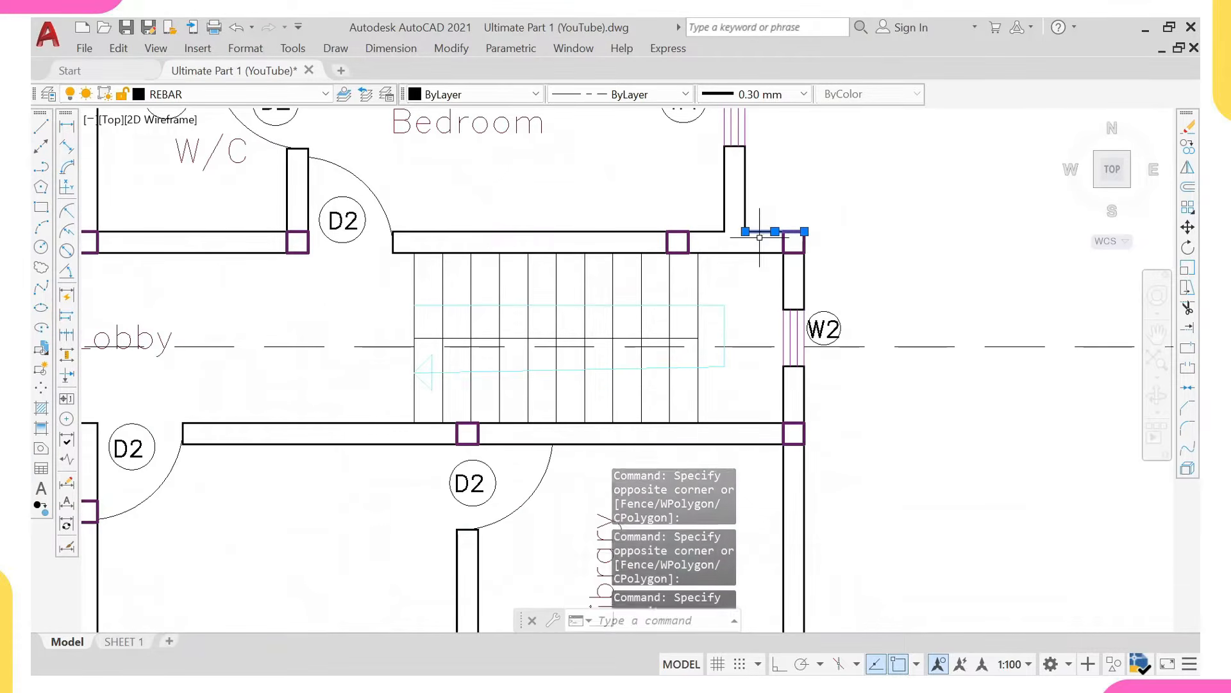
left_click(813, 261)
left_click(801, 275)
scroll(801, 284, "down", 2)
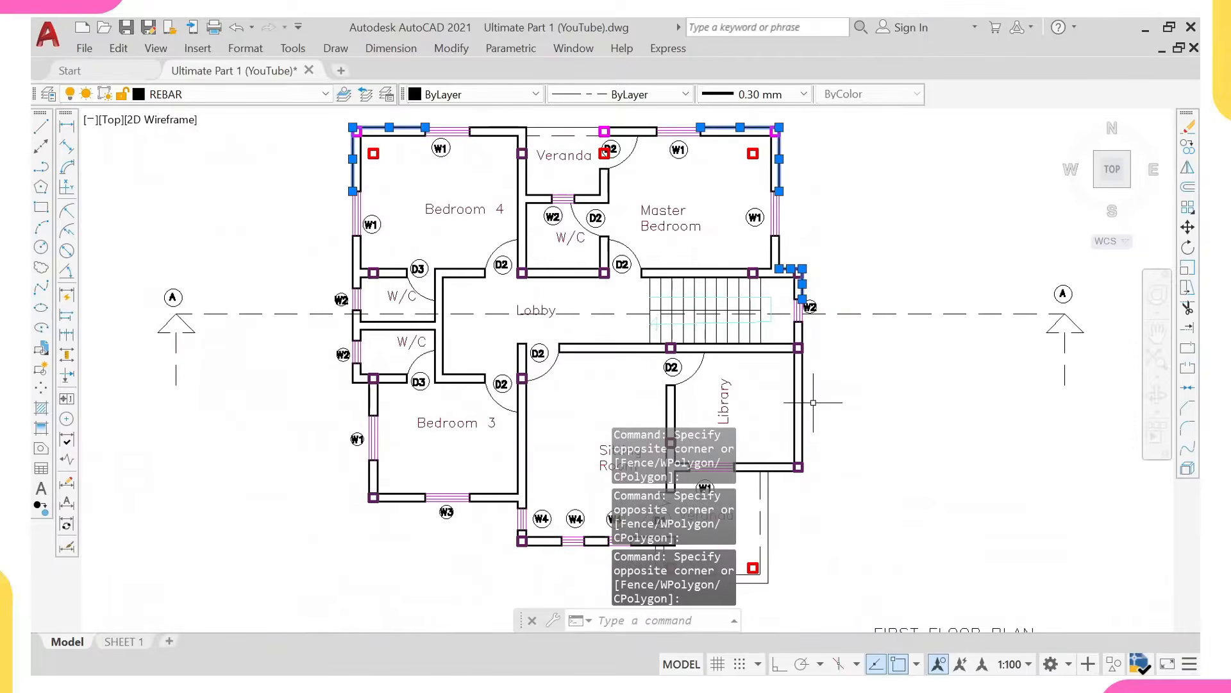
Add the Library's outer side wall line and its lower outer wall lines next to the veranda to the selection.
scroll(756, 340, "up", 2)
middle_click_drag(795, 449, 767, 254)
left_click(783, 322)
left_click(761, 348)
scroll(762, 254, "up", 2)
left_click(762, 257)
left_click(747, 297)
Add the lower veranda's outer edge lines on all three open sides to the selection.
scroll(746, 299, "down", 4)
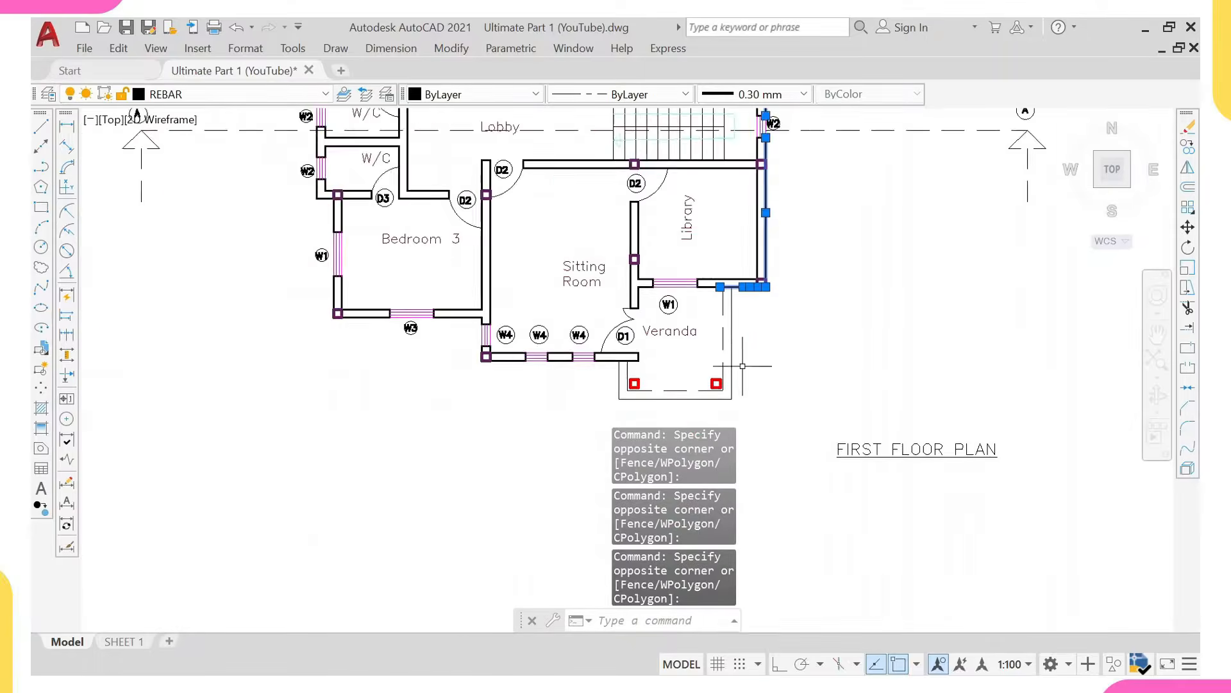
middle_click_drag(742, 365, 741, 297)
scroll(741, 297, "up", 4)
left_click(742, 297)
left_click(600, 310)
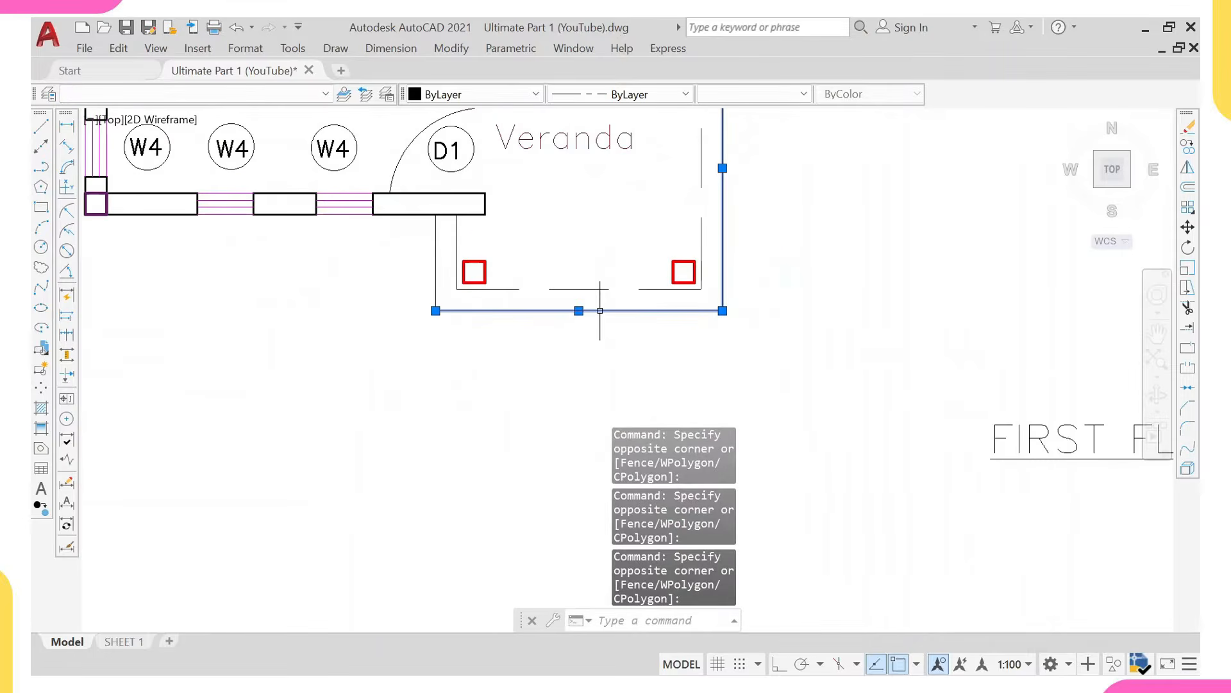
left_click(452, 299)
left_click(385, 329)
Add the outer wall lines at the Sitting Room's lower outer corner, beside the W4 windows, to the selection.
scroll(349, 321, "down", 4)
scroll(377, 292, "up", 4)
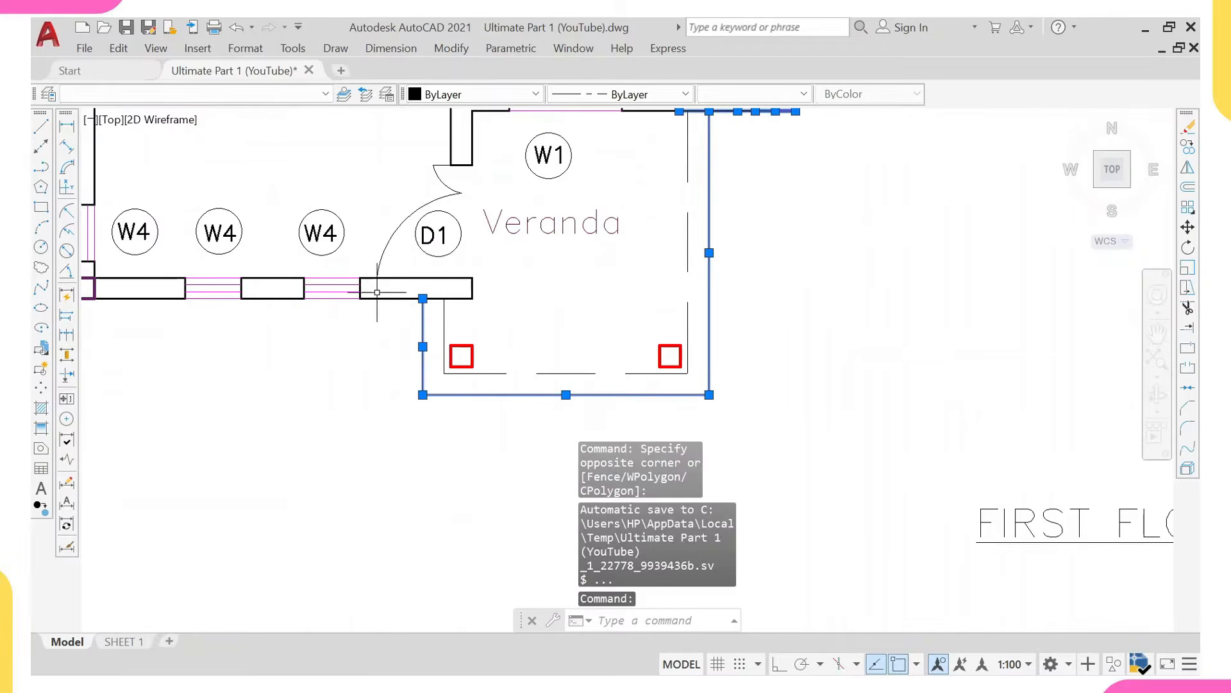
middle_click_drag(196, 311, 565, 280)
left_click(539, 253)
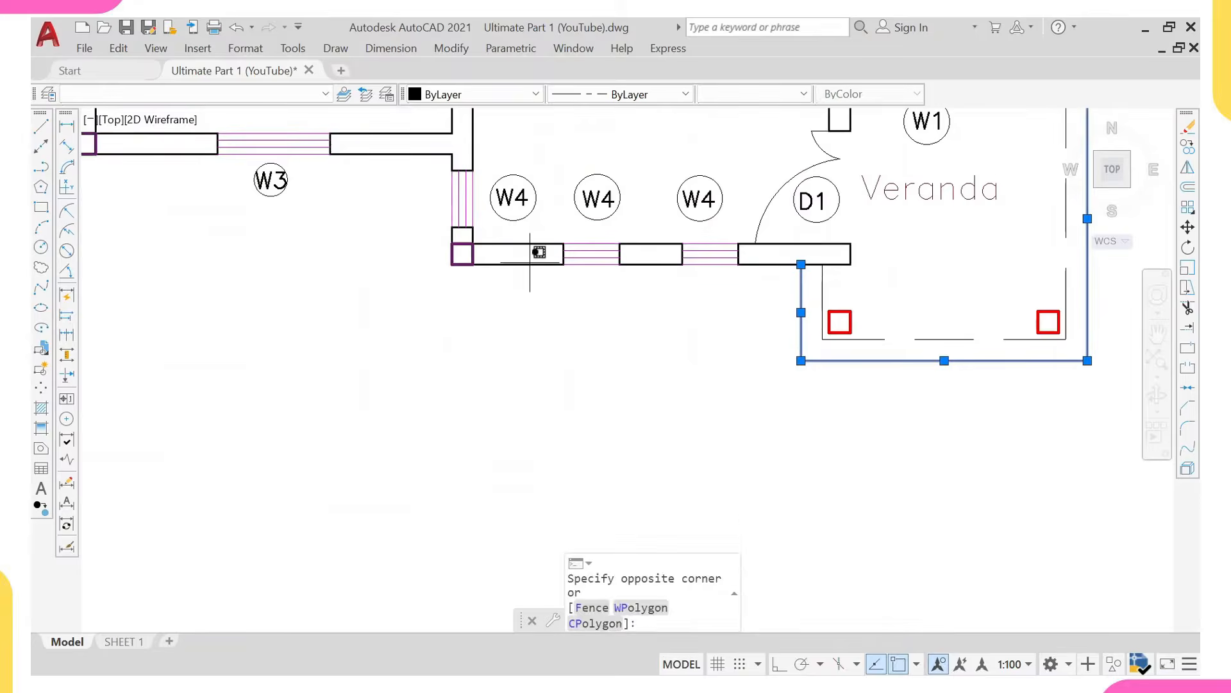
left_click(503, 267)
scroll(470, 231, "up", 2)
left_click(463, 238)
left_click(428, 234)
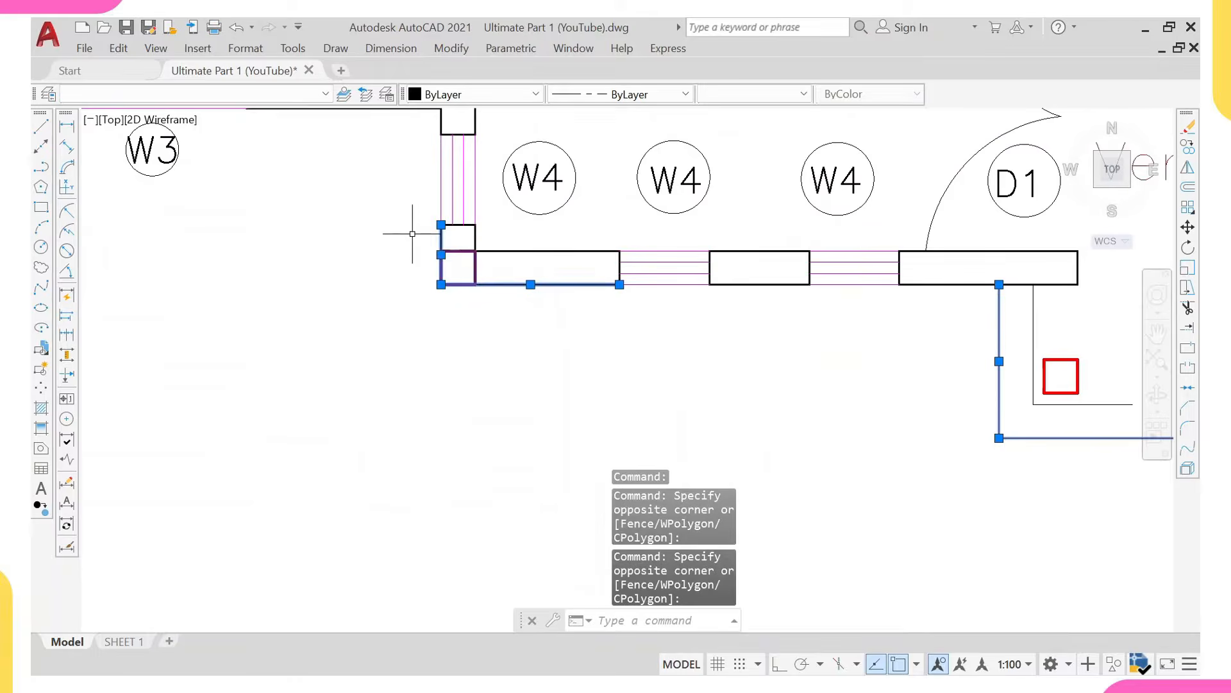
Add Bedroom 3's outer lines at its junction with the Sitting Room and at its lower outer corner to the selection.
scroll(428, 222, "up", 2)
middle_click_drag(428, 221, 489, 374)
left_click(522, 174)
left_click(476, 206)
scroll(447, 208, "down", 3)
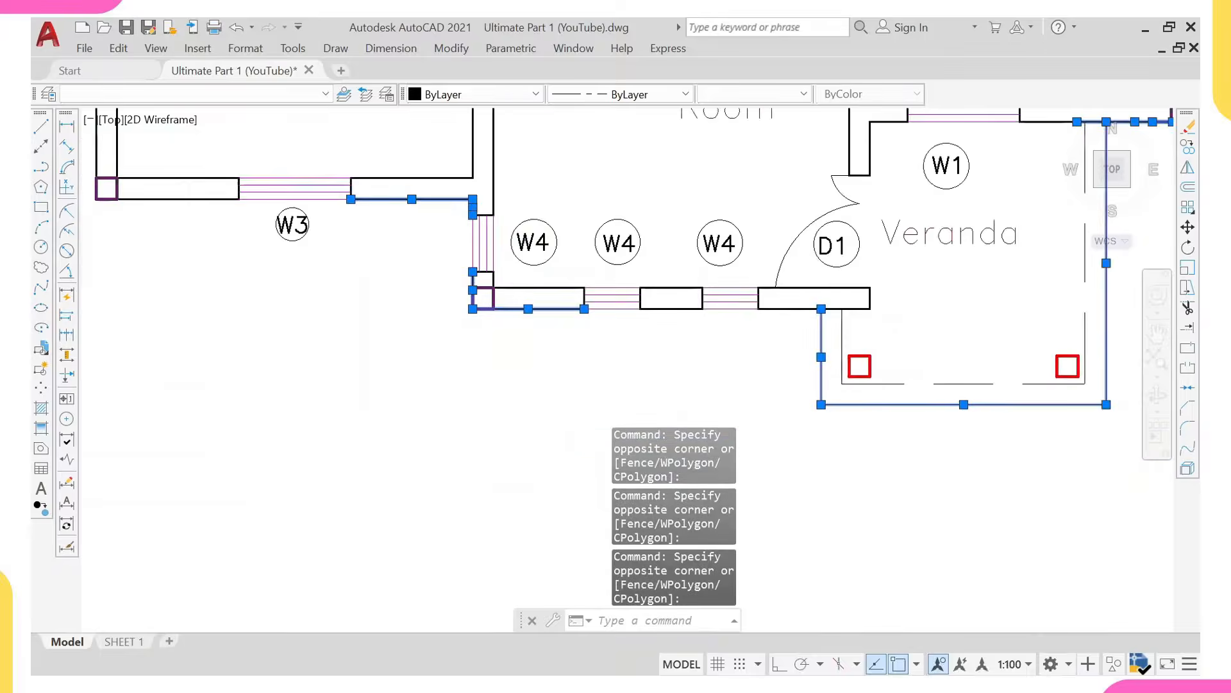
middle_click_drag(373, 205, 443, 297)
scroll(318, 289, "up", 2)
left_click(330, 276)
left_click(325, 315)
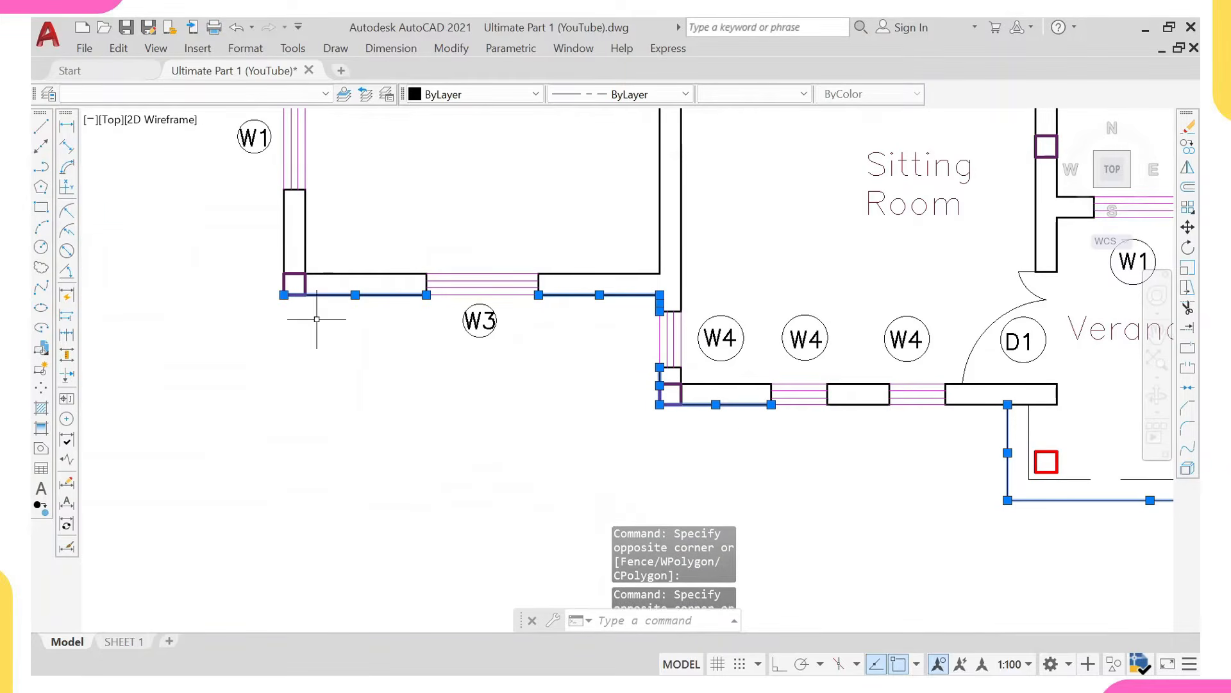
left_click(291, 241)
left_click(277, 249)
Add the outer wall lines at the projecting W/C corner above Bedroom 3 to the selection.
scroll(276, 250, "down", 4)
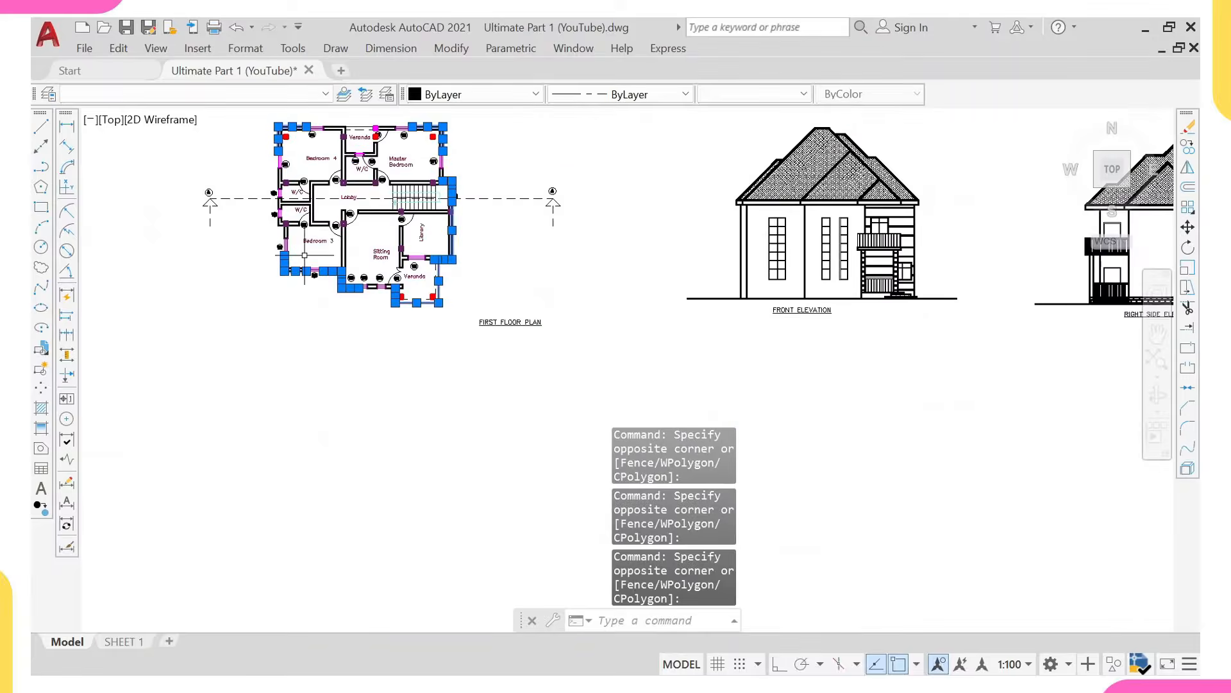
scroll(275, 160, "up", 2)
middle_click_drag(333, 322, 296, 133)
scroll(262, 216, "up", 2)
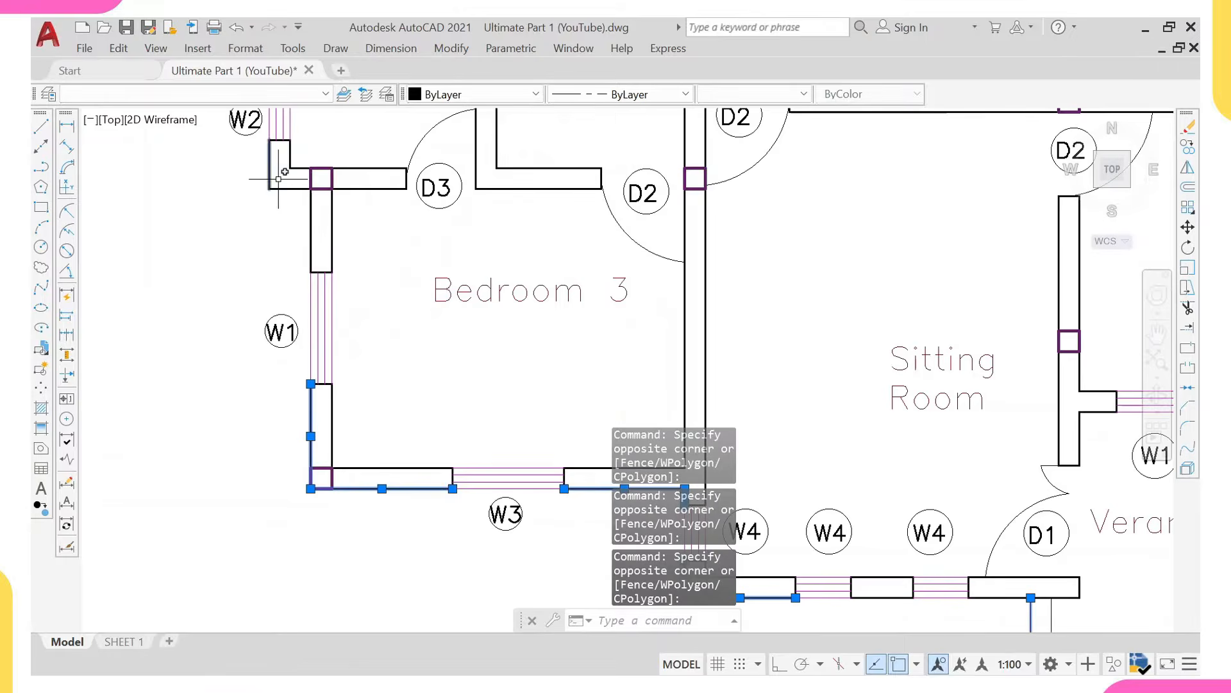
left_click(280, 179)
left_click(256, 200)
scroll(256, 197, "down", 8)
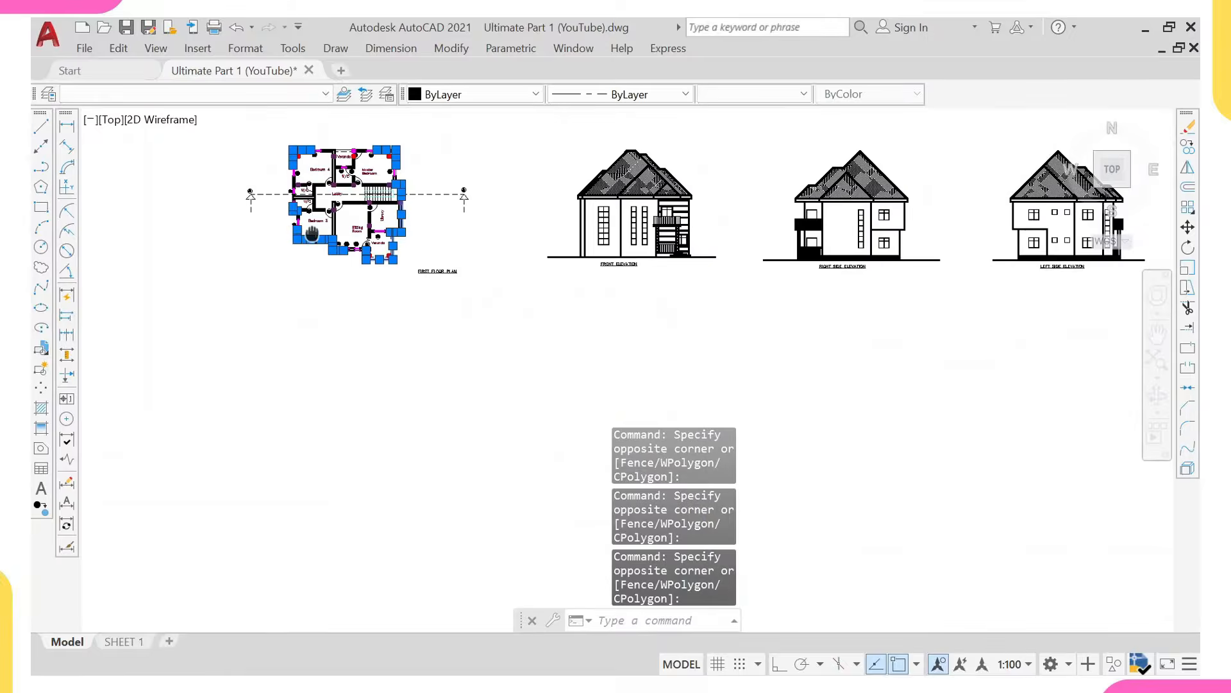
Copy the selected outer wall lines of the first floor plan to the empty space below the column grid layout.
middle_click_drag(321, 193, 305, 226)
type("co")
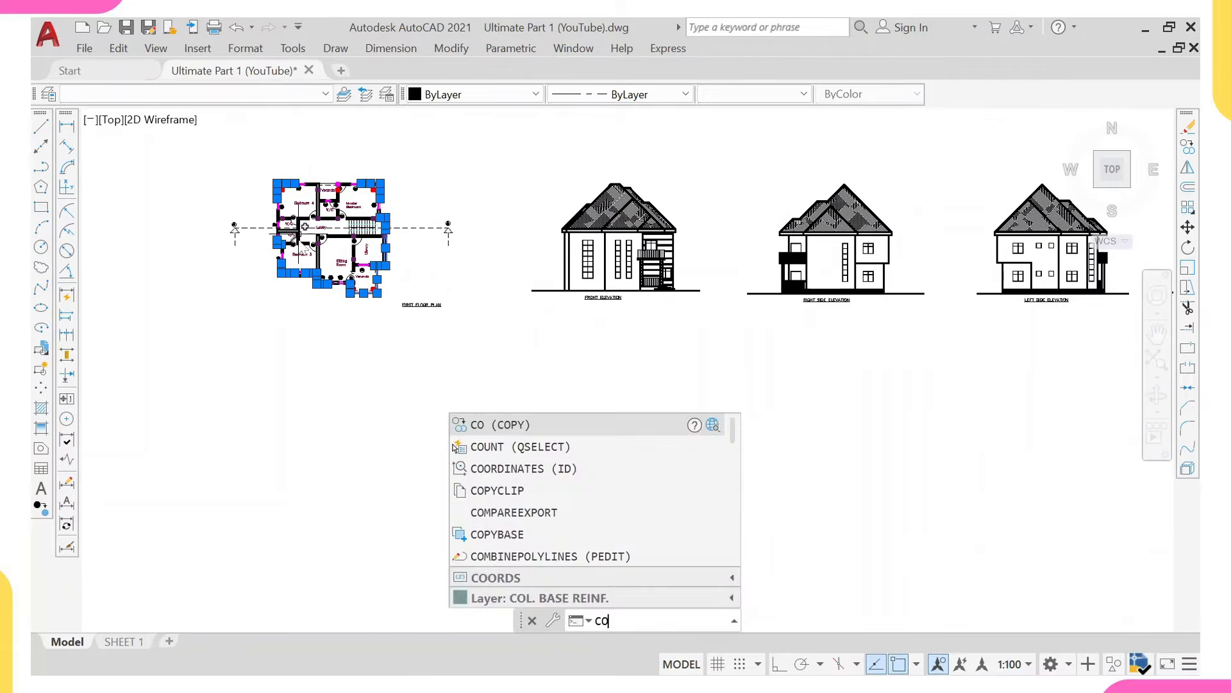
key("Return")
left_click(300, 232)
scroll(157, 318, "down", 4)
middle_click_drag(96, 343, 287, 310)
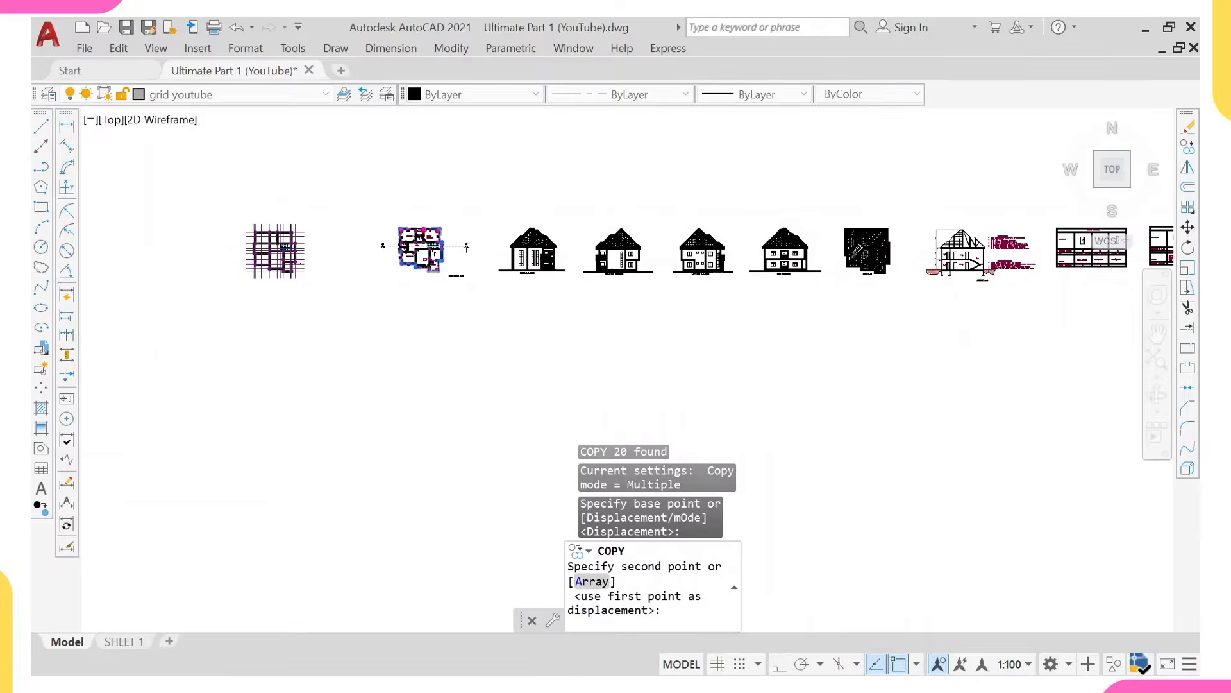
scroll(286, 310, "up", 2)
left_click(245, 322)
key("Escape")
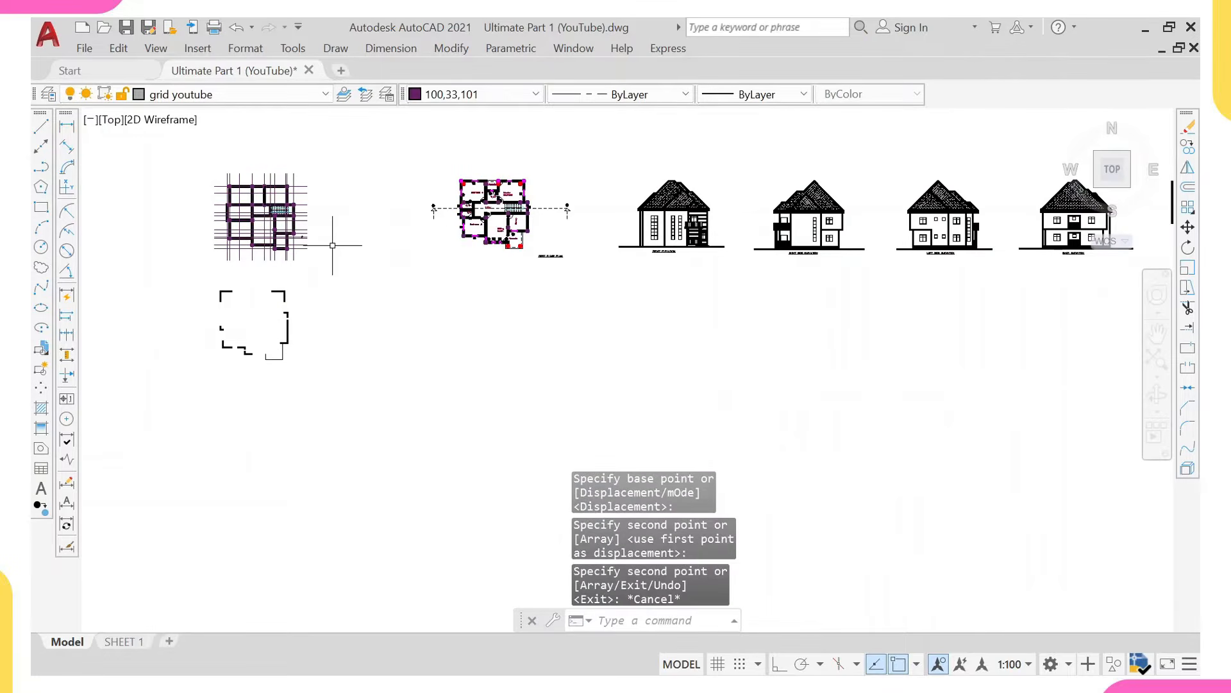
Extend the copied Master Bedroom side line and the staircase side line across their window gaps with Extend.
type("ex")
key("Return")
scroll(324, 279, "up", 2)
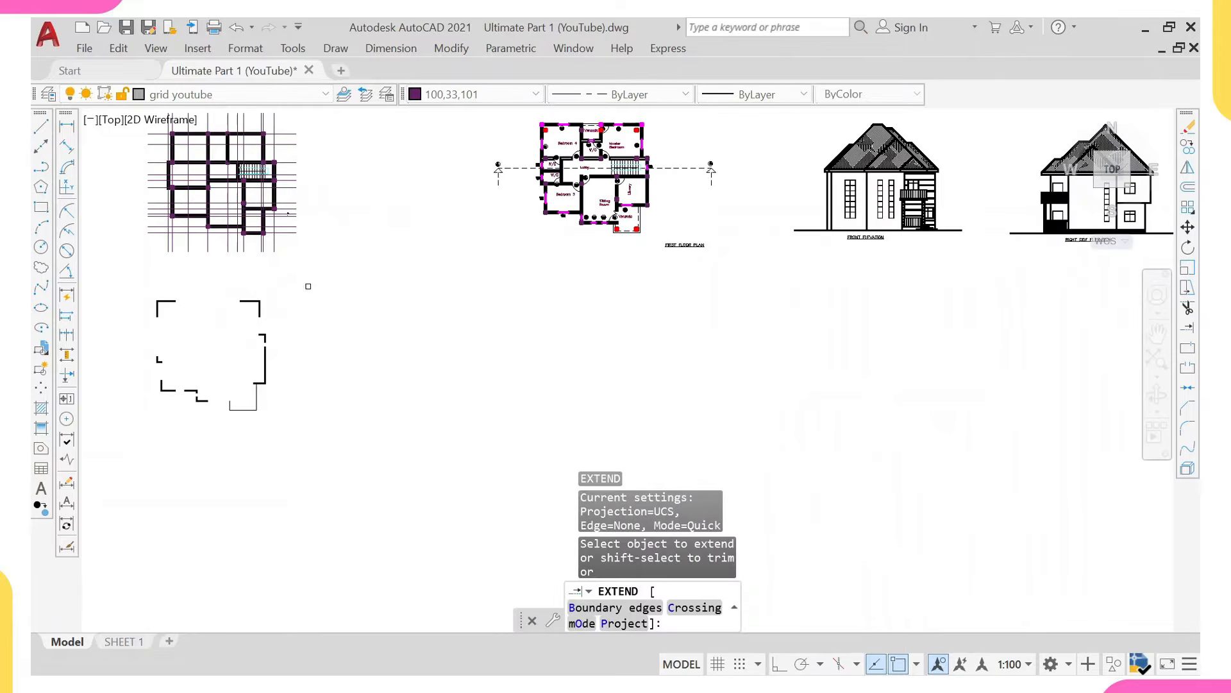
left_click(267, 315)
left_click(235, 312)
scroll(271, 339, "up", 2)
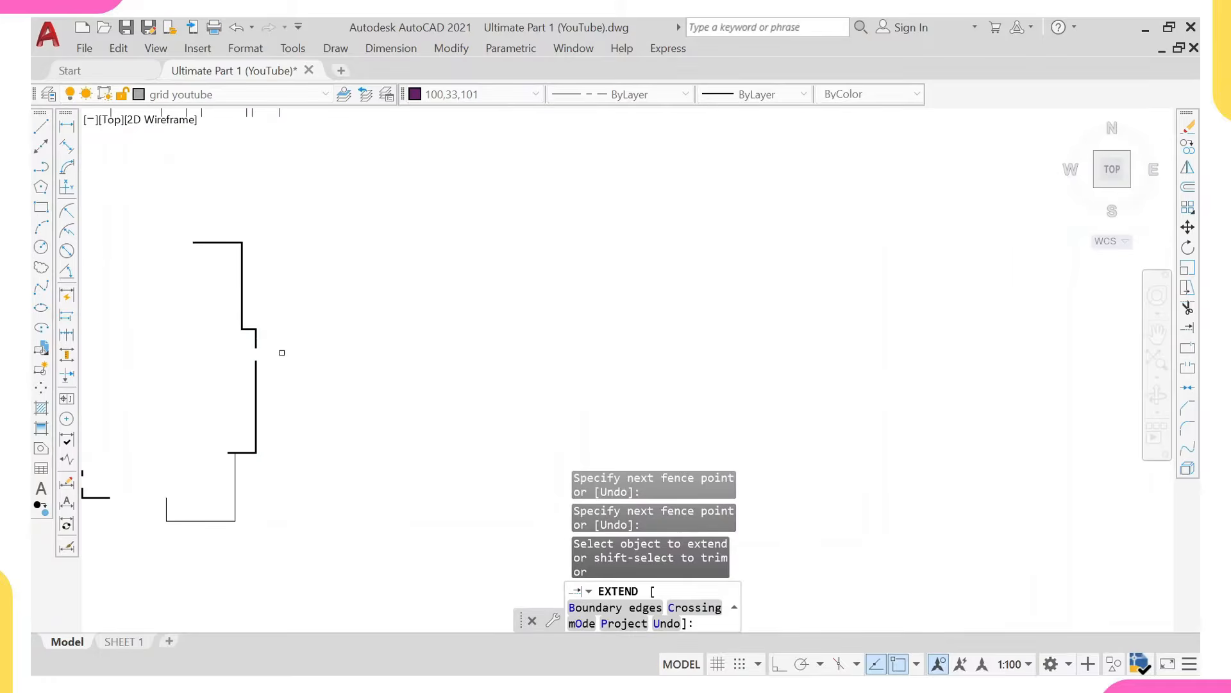
left_click(282, 373)
left_click(167, 382)
middle_click_drag(225, 461, 348, 320)
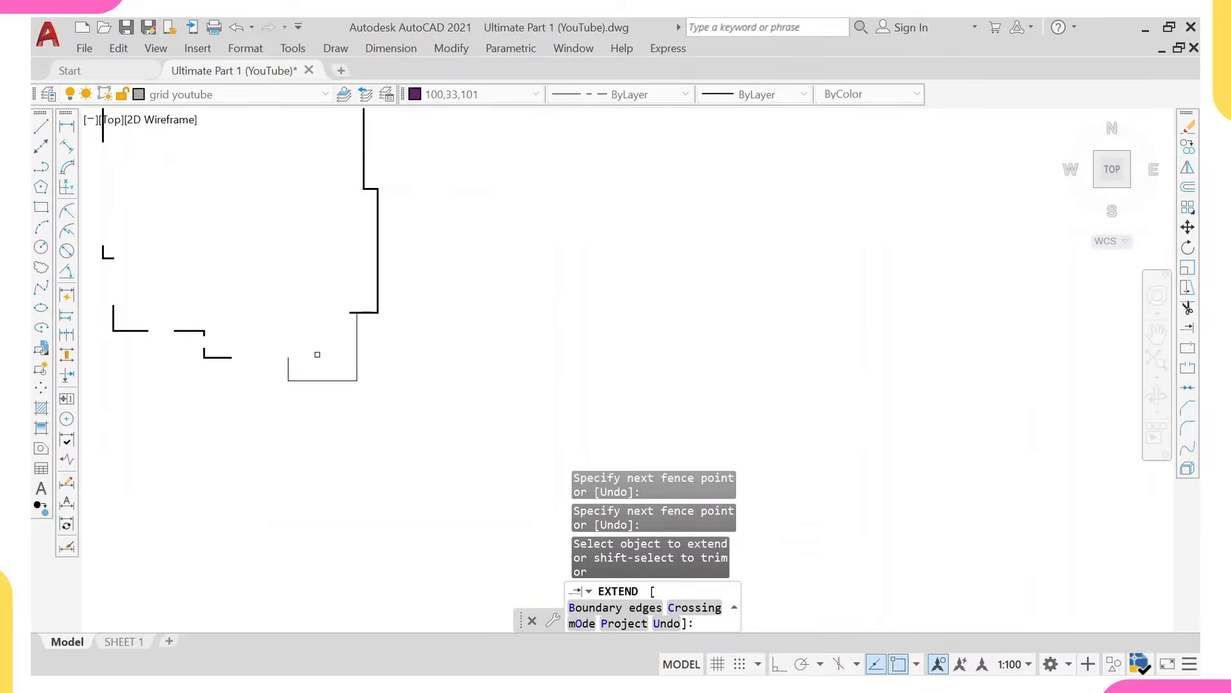
Extend the Sitting Room's lower line to the veranda edge, then close the gaps at its corner and along Bedroom 3's lower line.
left_click(215, 315)
left_click(209, 399)
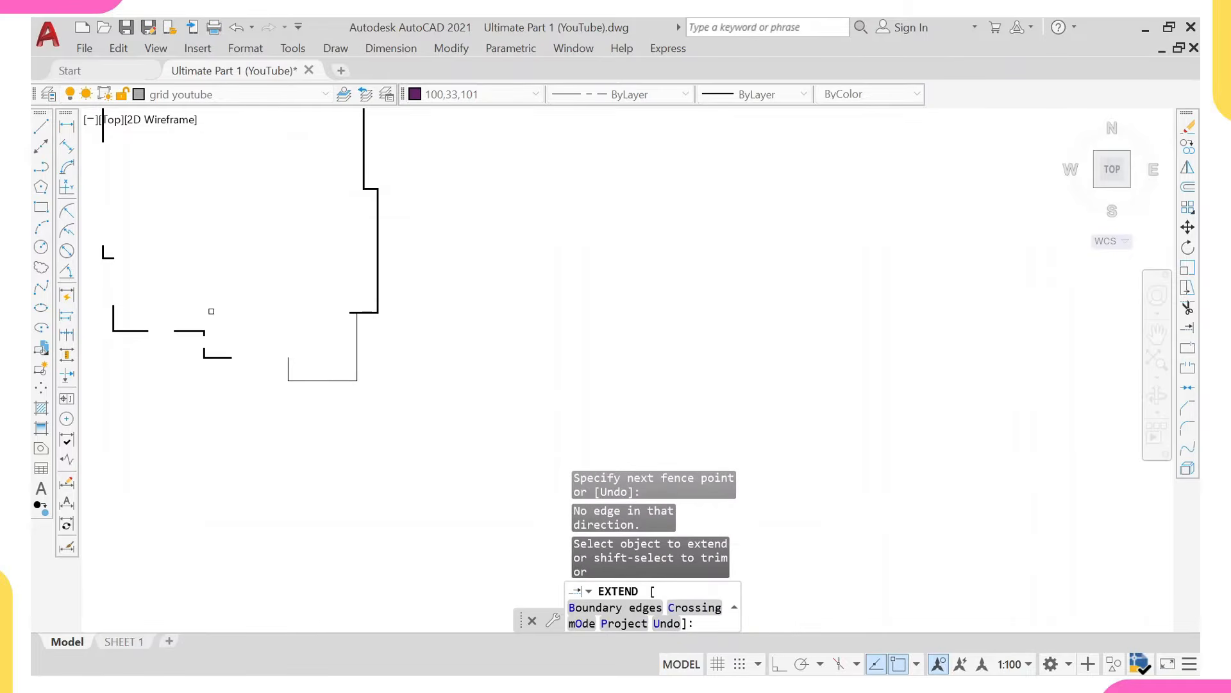
left_click(218, 358)
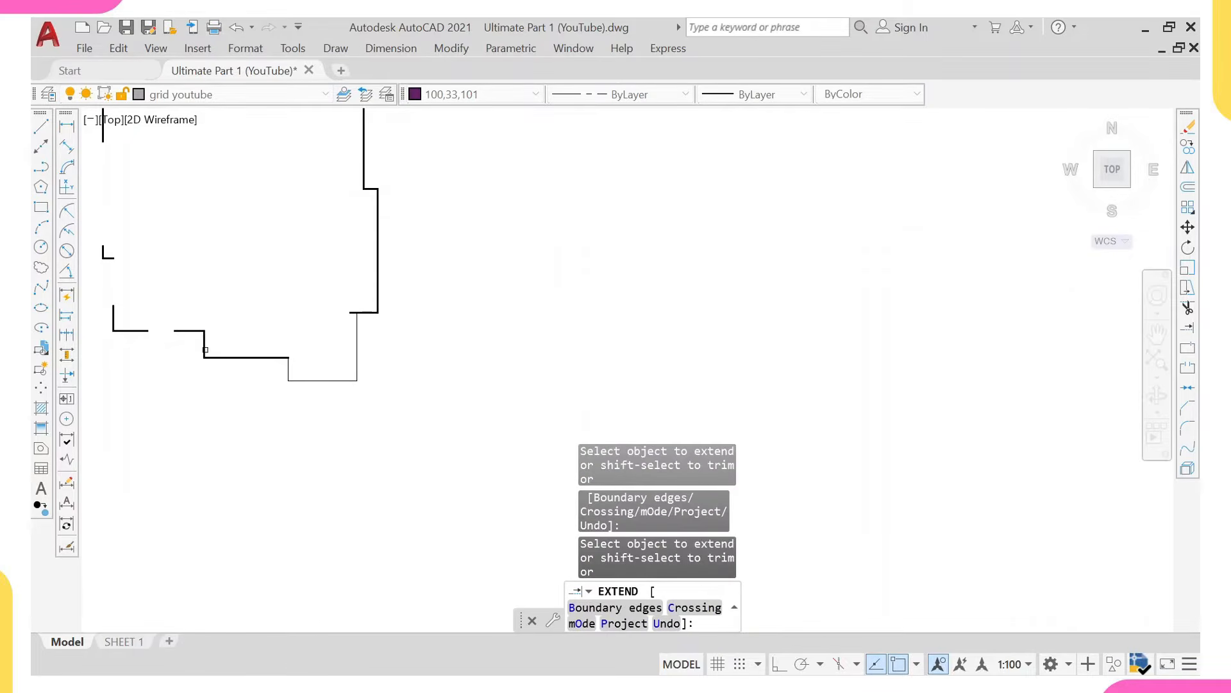
left_click(205, 350)
left_click(172, 323)
left_click(170, 347)
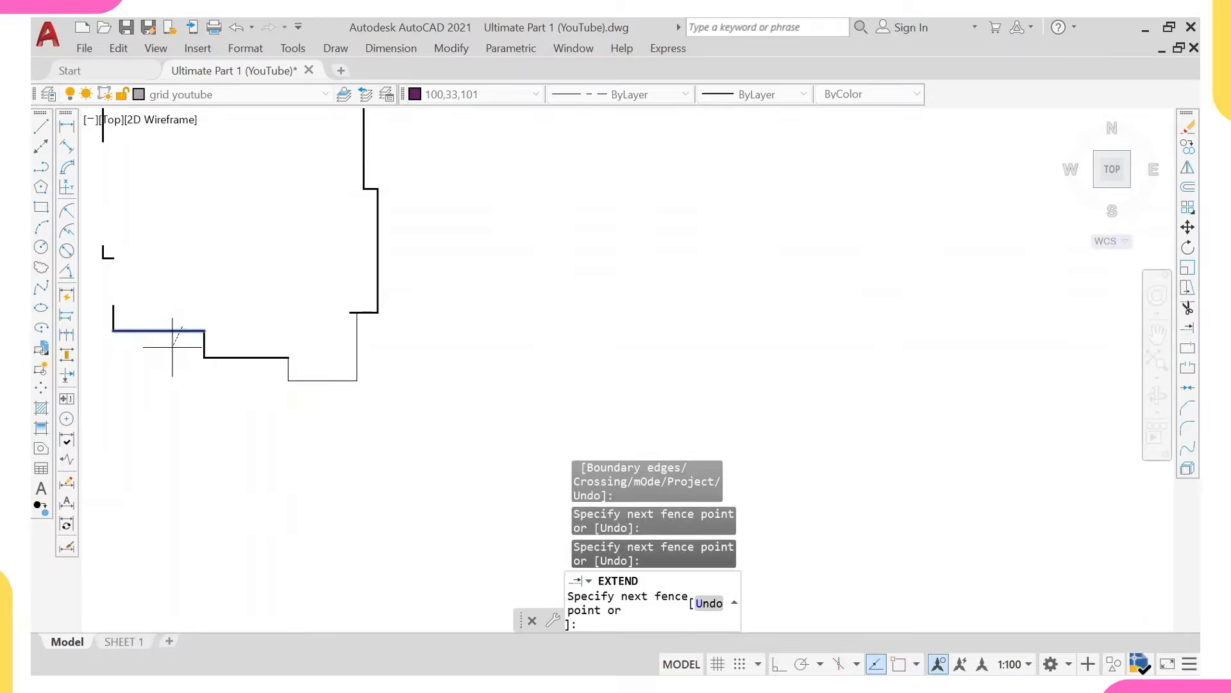
Extend the outline's remaining open wall lines along Bedroom 3's side, the W/C side and the upper edge to close their gaps.
left_click(110, 312)
middle_click_drag(121, 278, 245, 303)
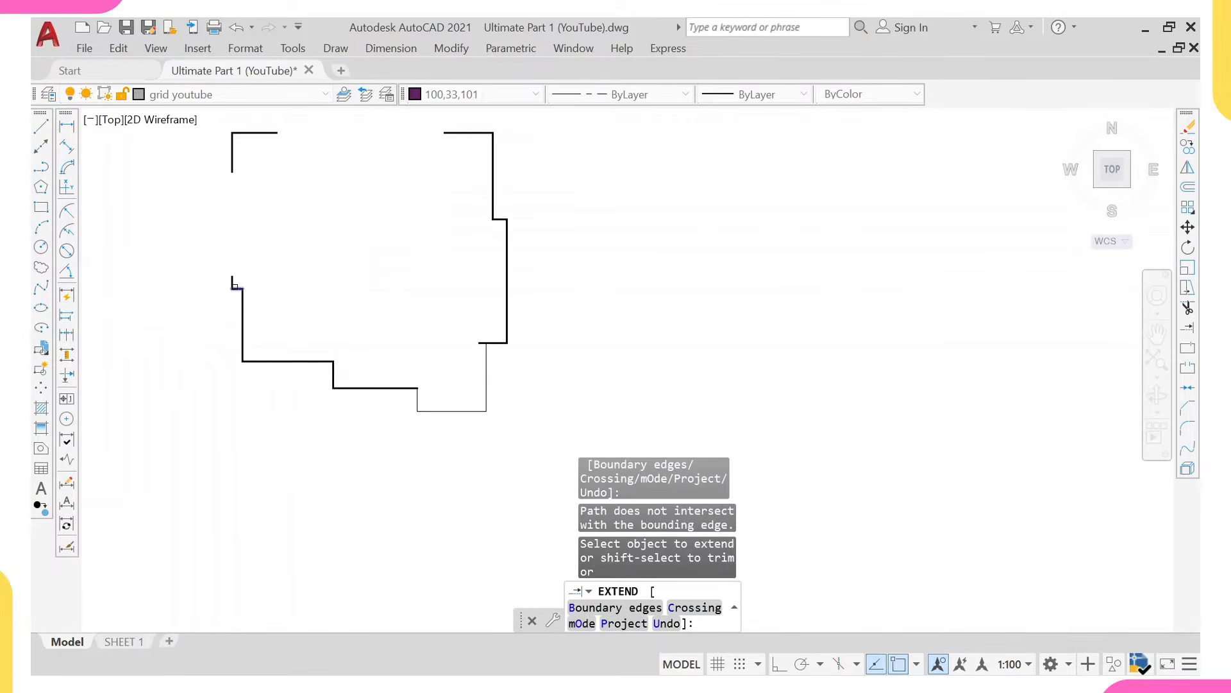
left_click(234, 283)
left_click(231, 281)
middle_click_drag(286, 138, 279, 186)
left_click(258, 180)
middle_click_drag(403, 334, 377, 275)
key("Escape")
Stretch the inner end of the short horizontal line above the veranda to the top corner of the veranda's side line.
scroll(454, 331, "up", 3)
left_click(448, 316)
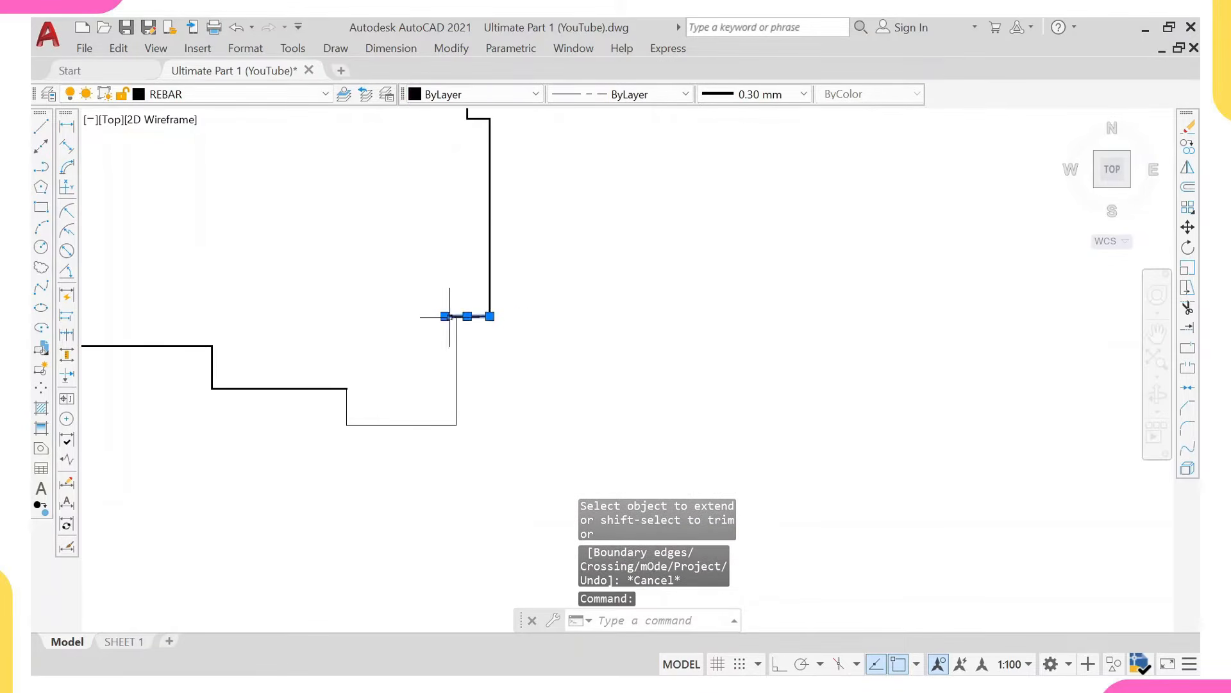
scroll(448, 317, "up", 5)
left_click(430, 314)
left_click(476, 314)
key("Escape")
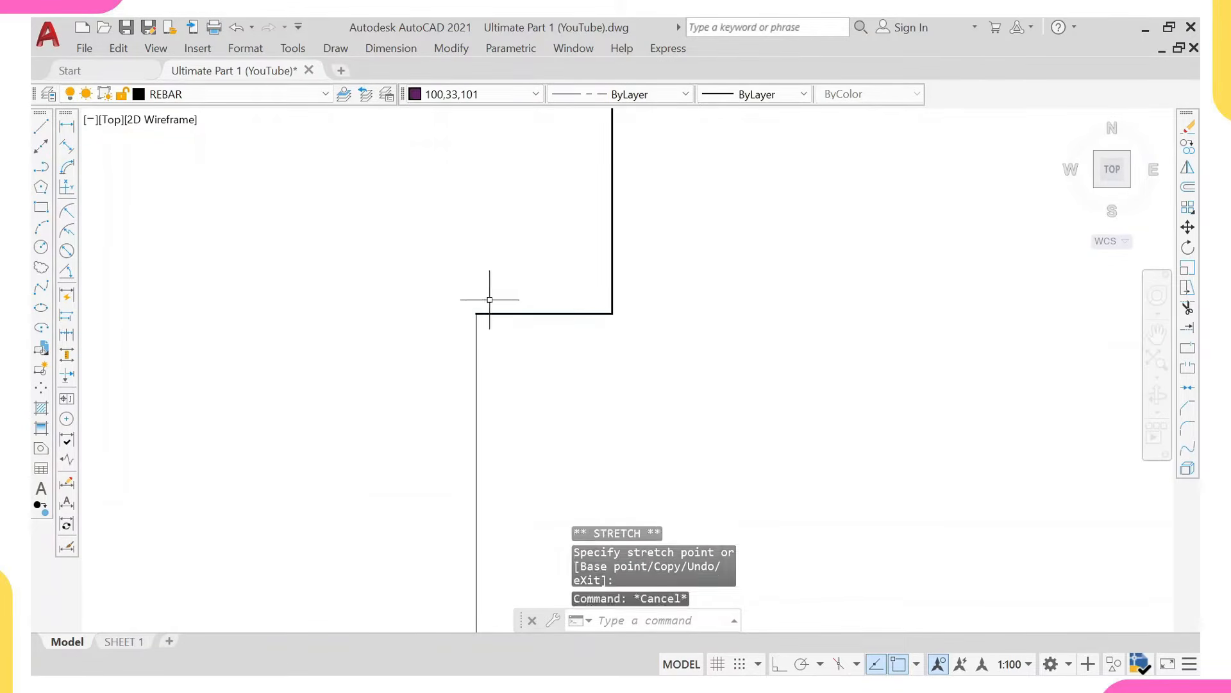
Match the properties of the short wall line above the veranda onto the thin veranda edge lines with MATCHPROP.
left_click(536, 315)
type("MA")
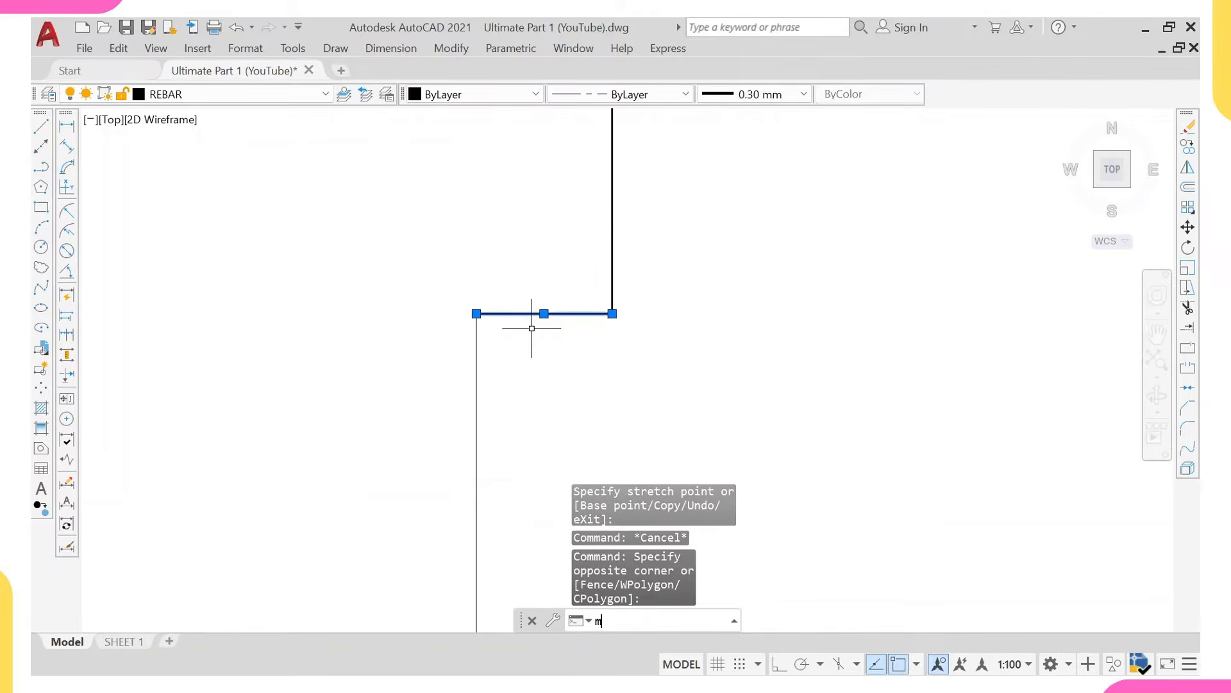
key("Return")
scroll(531, 328, "down", 4)
left_click(528, 303)
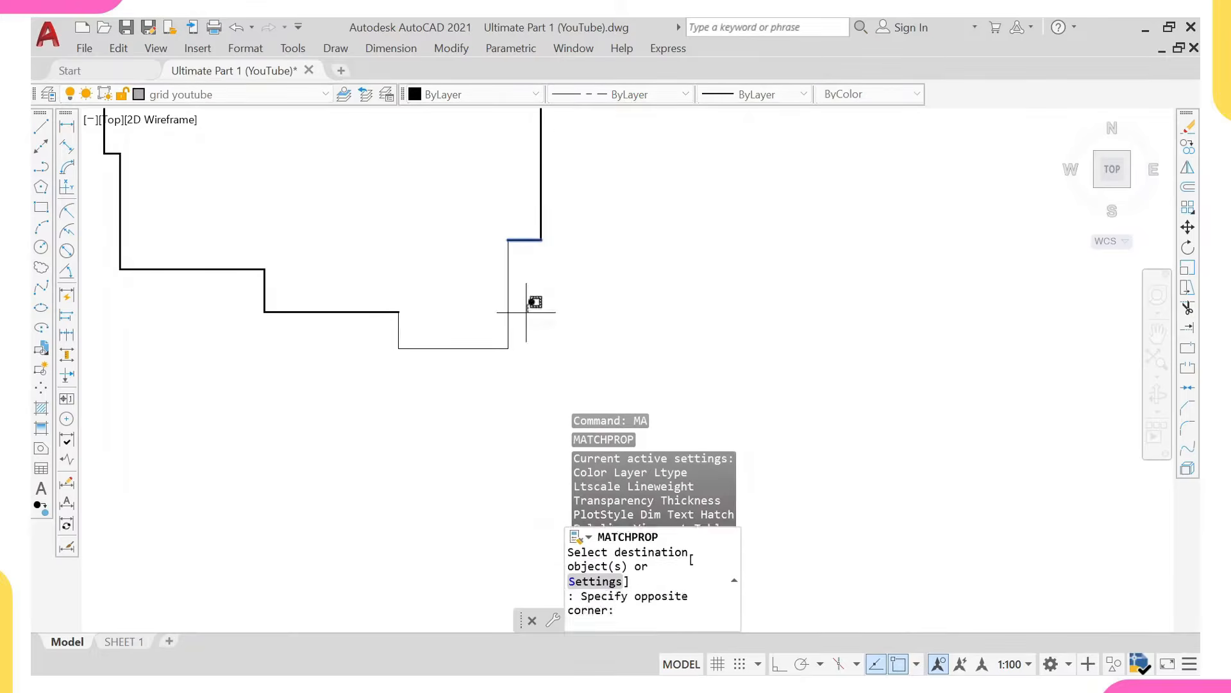
left_click(383, 401)
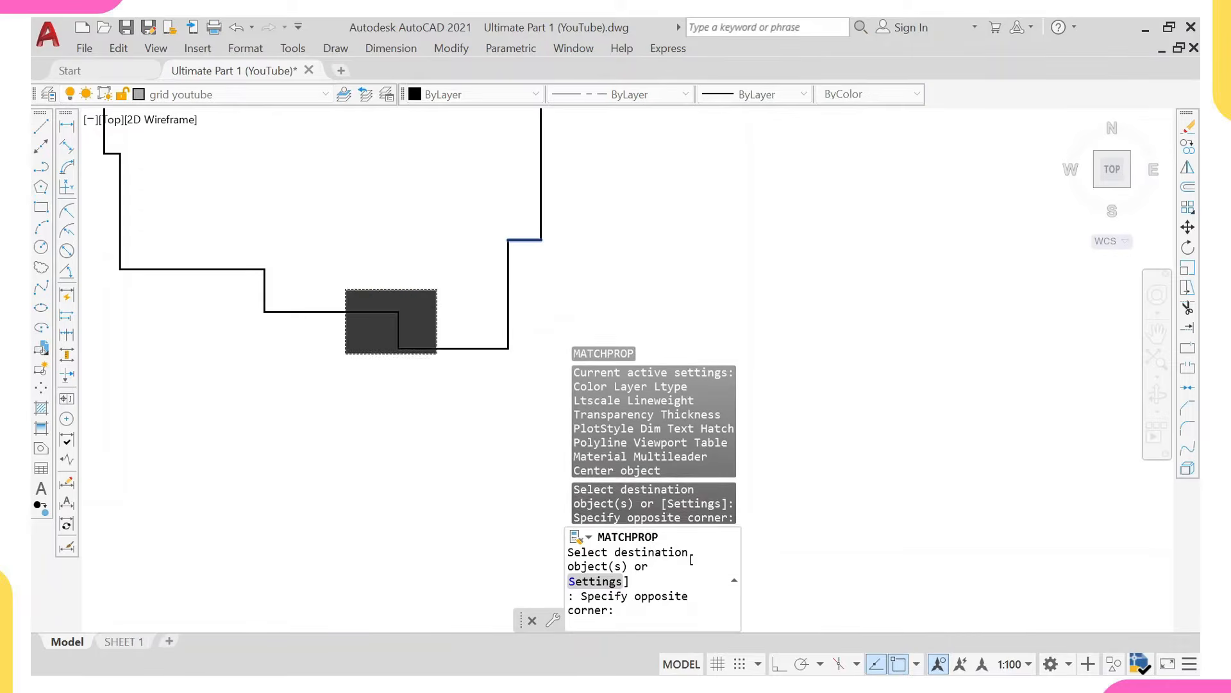
left_click(345, 356)
scroll(339, 333, "down", 3)
key("Escape")
Convert the whole building outline into a block named wall, redefining the existing block definition.
middle_click_drag(346, 322, 343, 337)
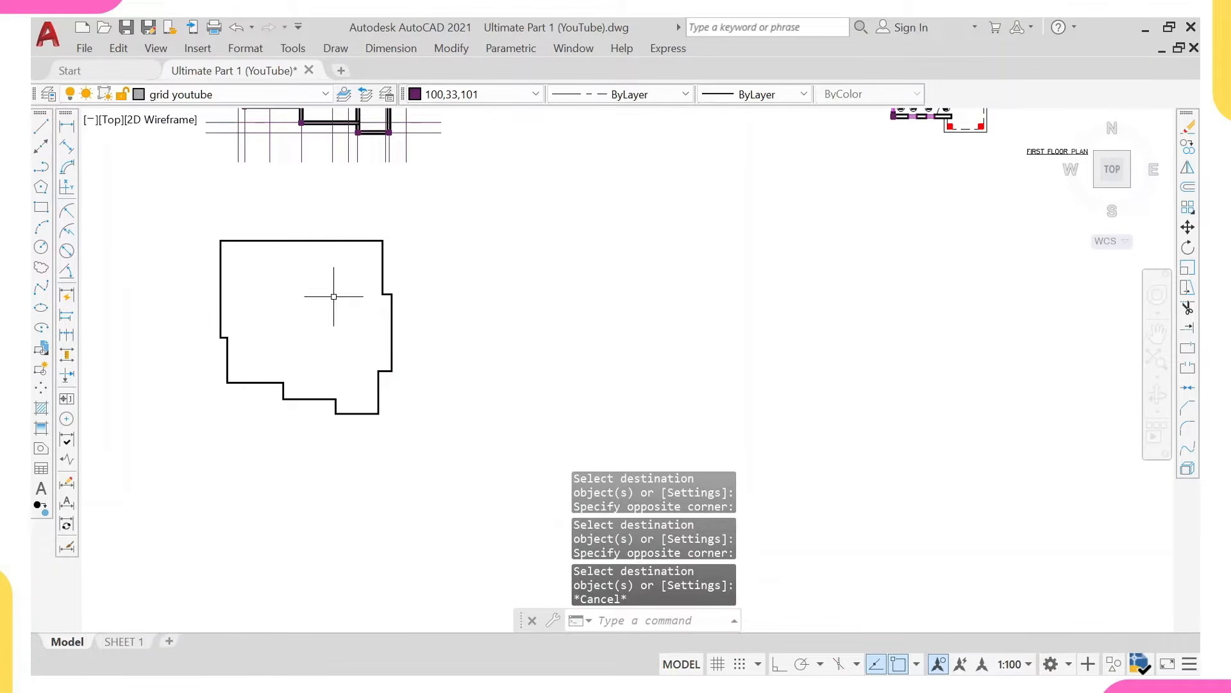
left_click(408, 218)
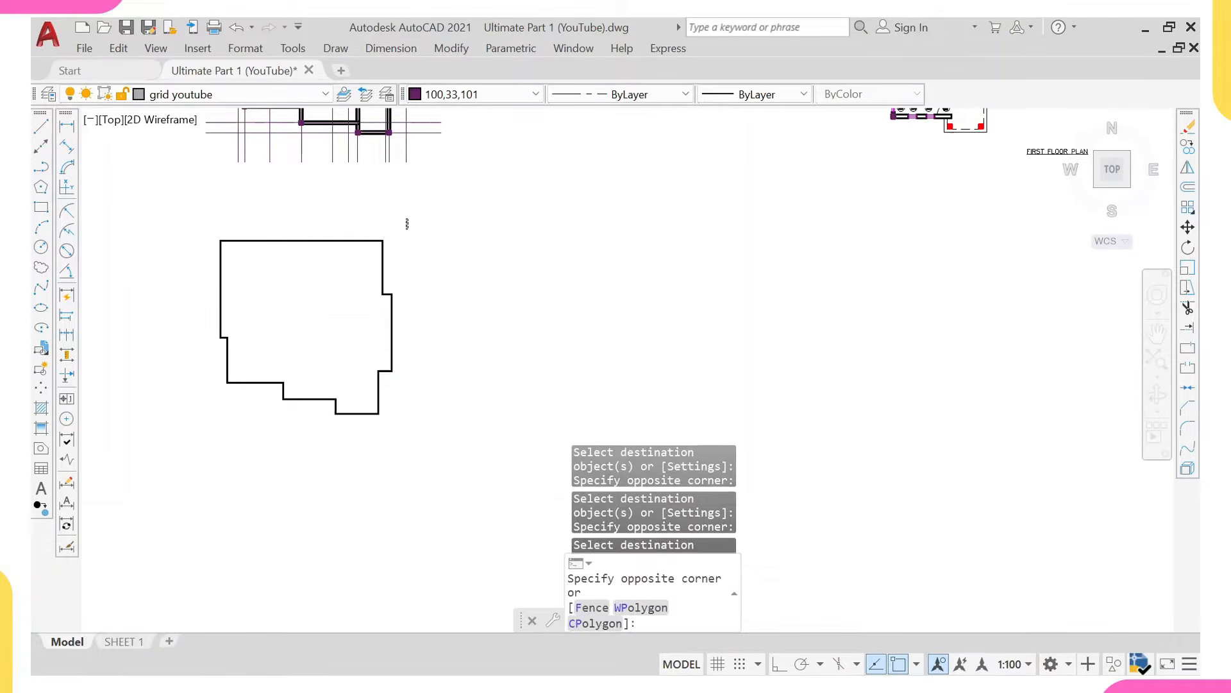
left_click(200, 438)
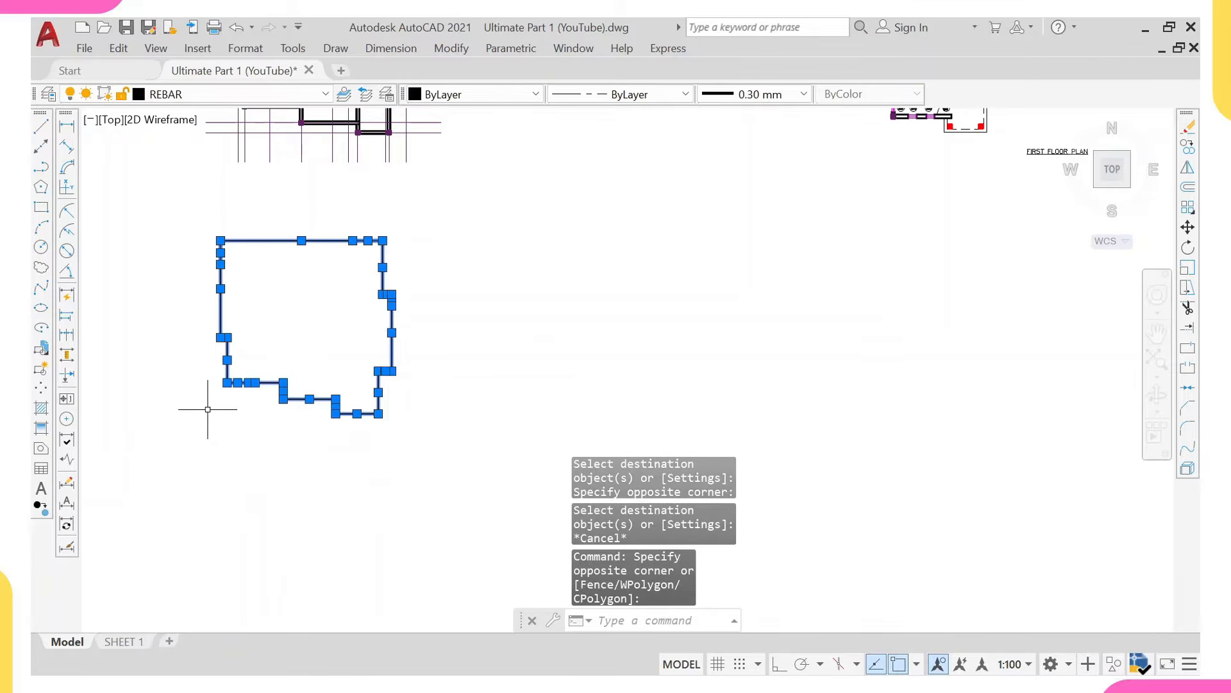
type("b")
key("Return")
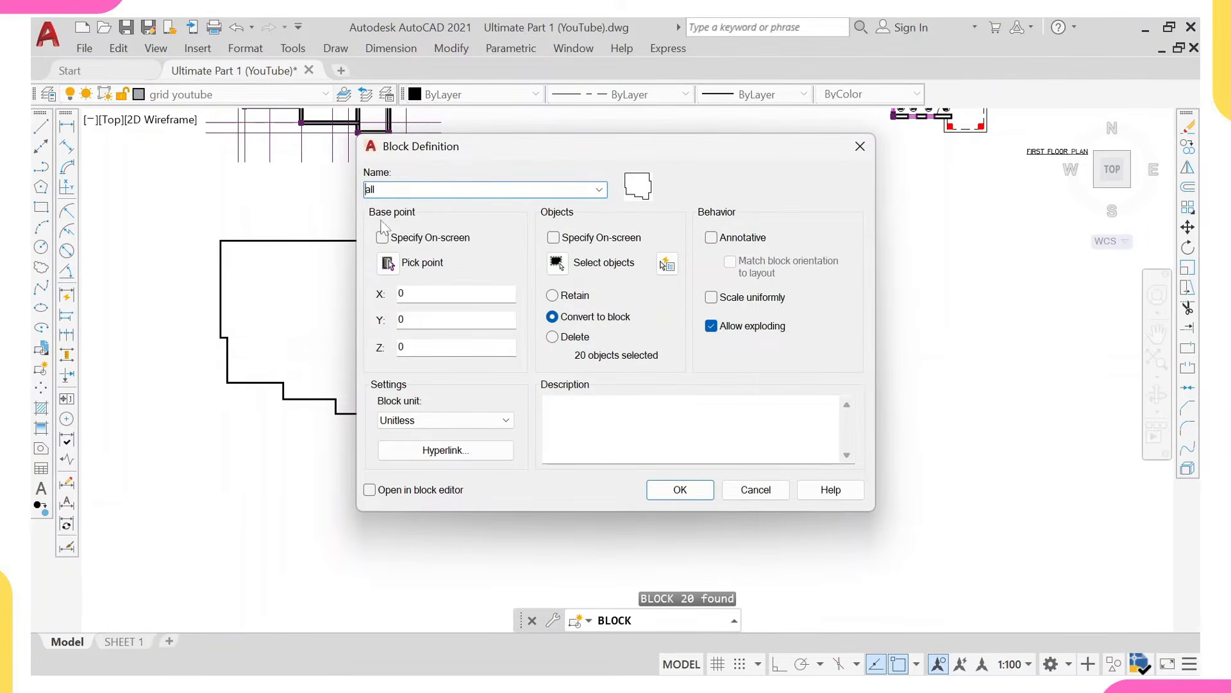
left_click(664, 491)
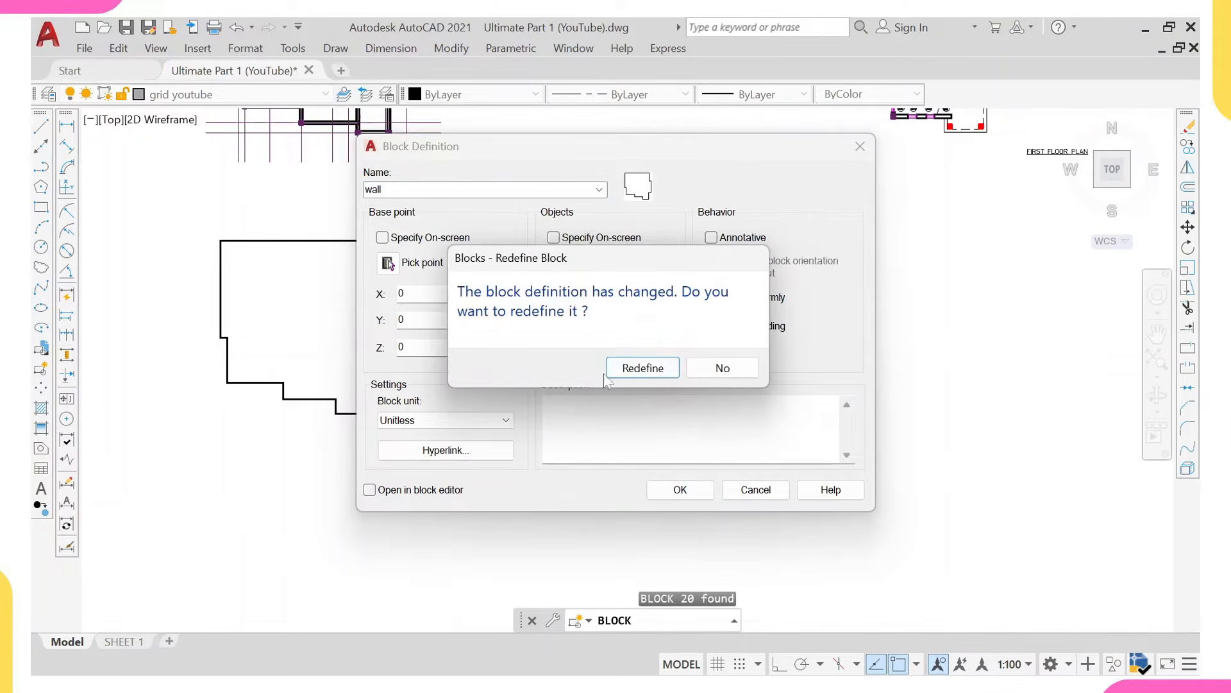
left_click(643, 369)
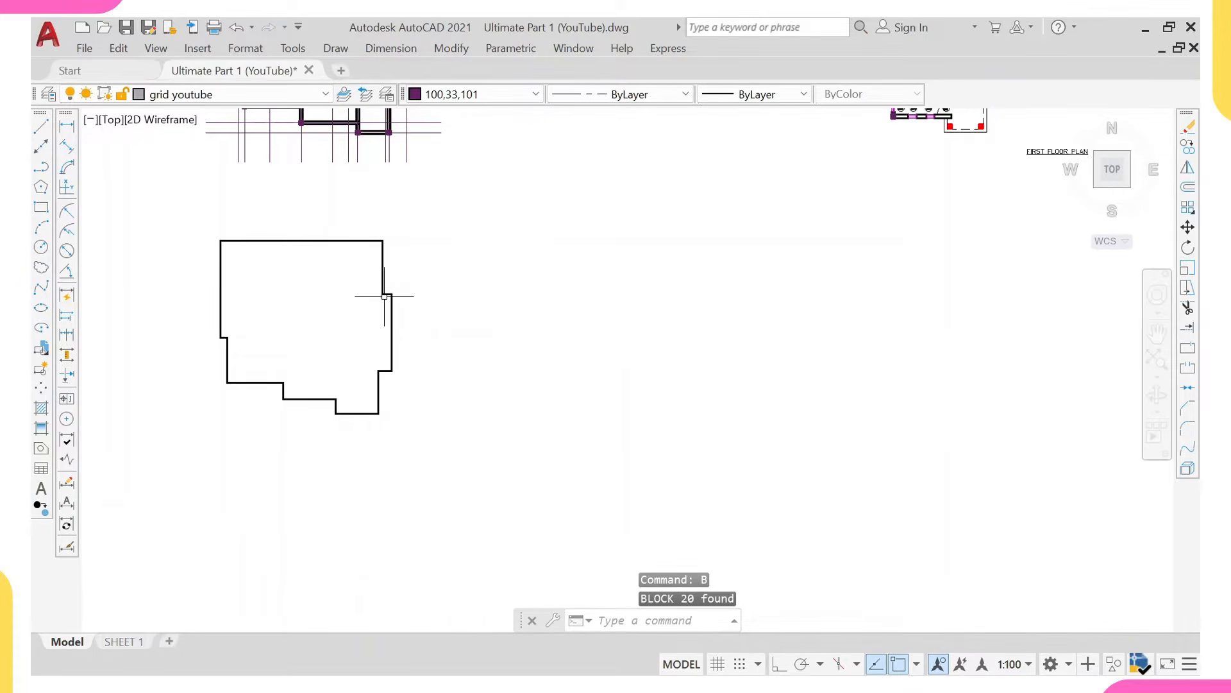
middle_click_drag(382, 289, 426, 283)
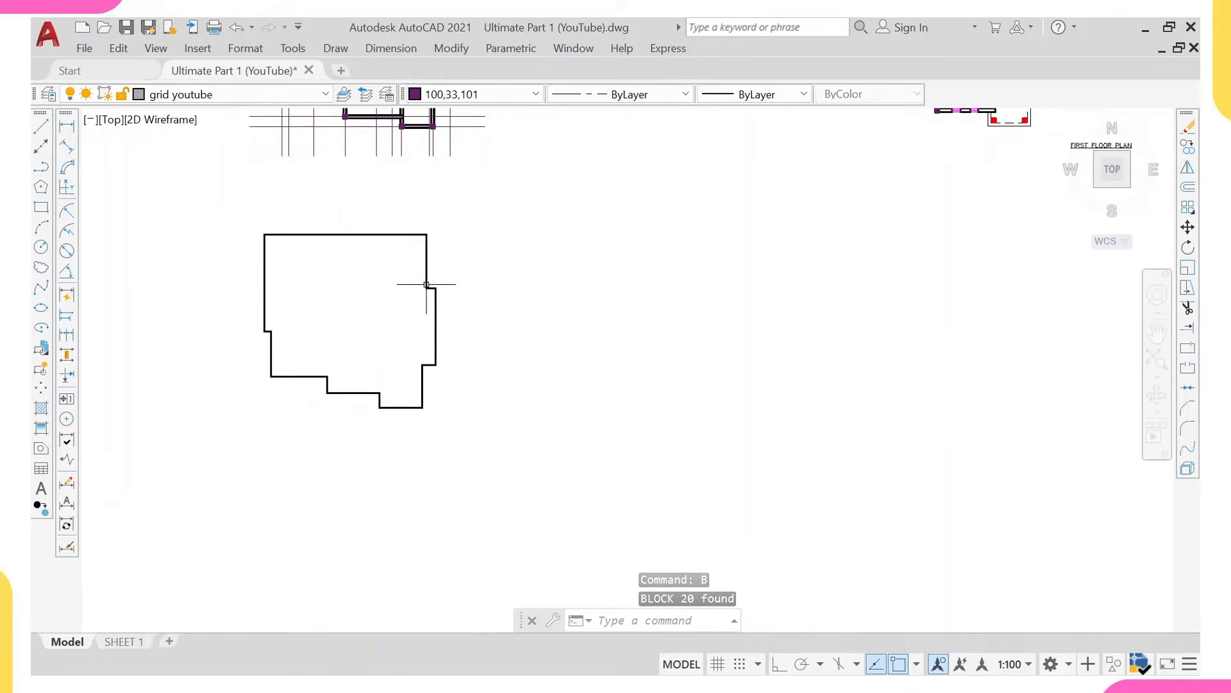
key("Escape")
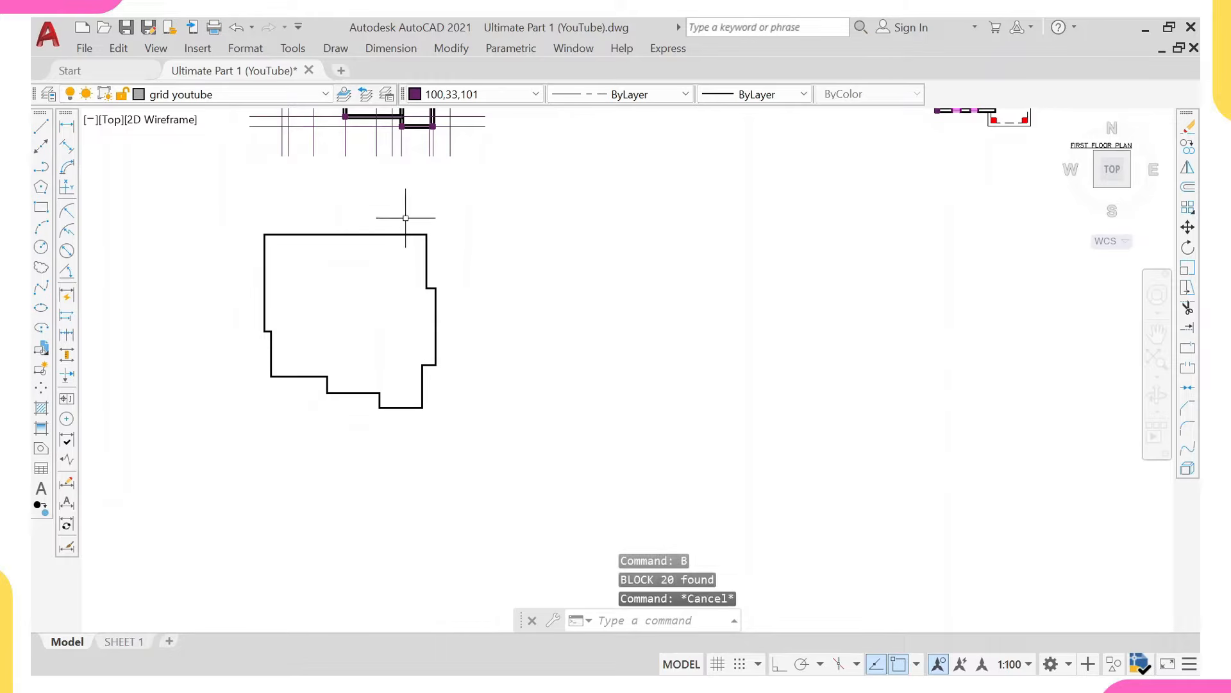
Copy the outline block onto the column grid layout, using its projecting corner beside the staircase as base point.
left_click(514, 204)
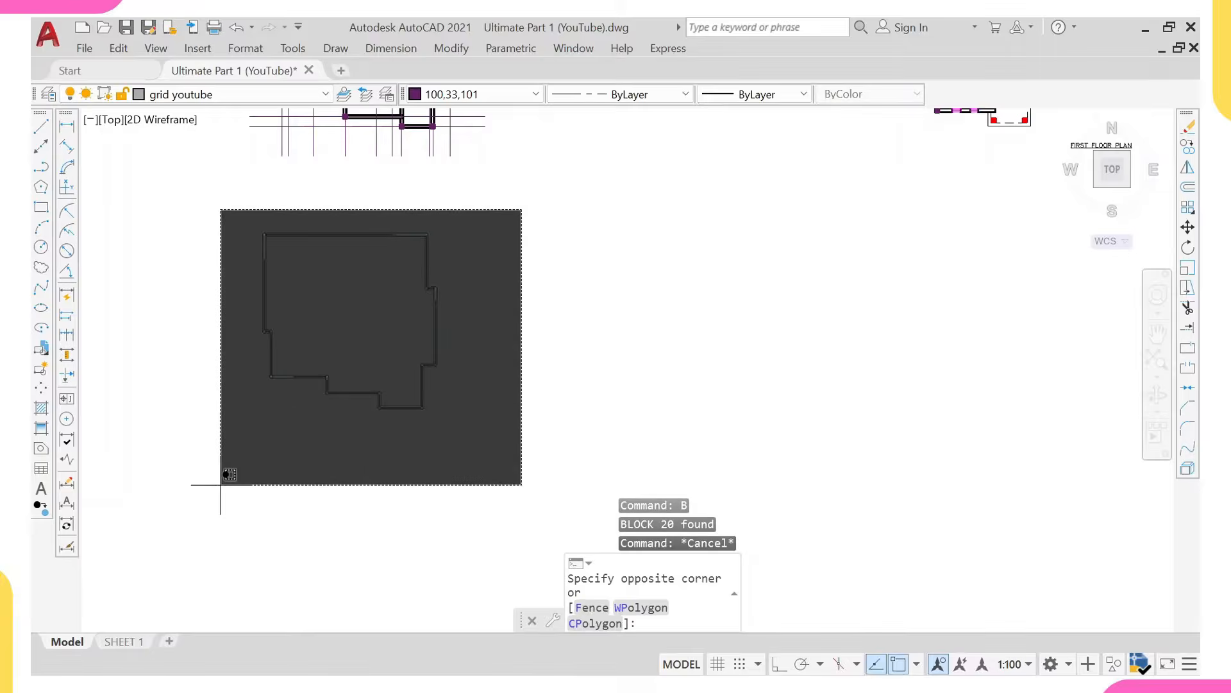
left_click(219, 452)
type("co")
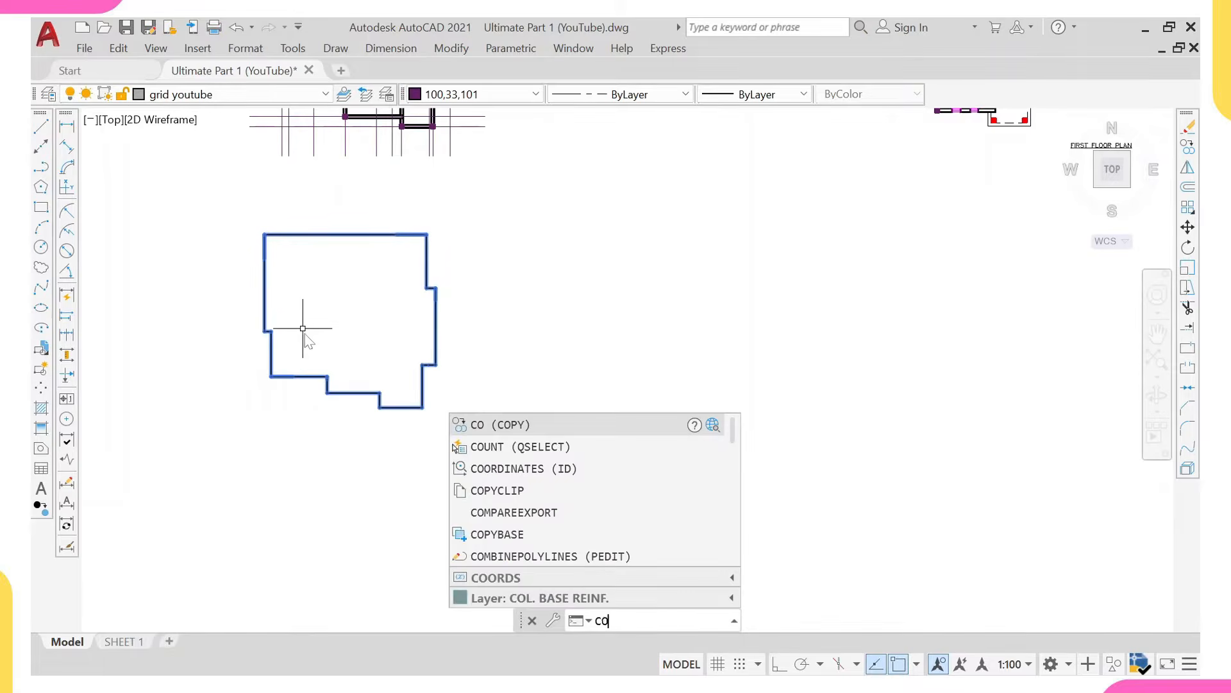
key("Return")
scroll(442, 290, "up", 3)
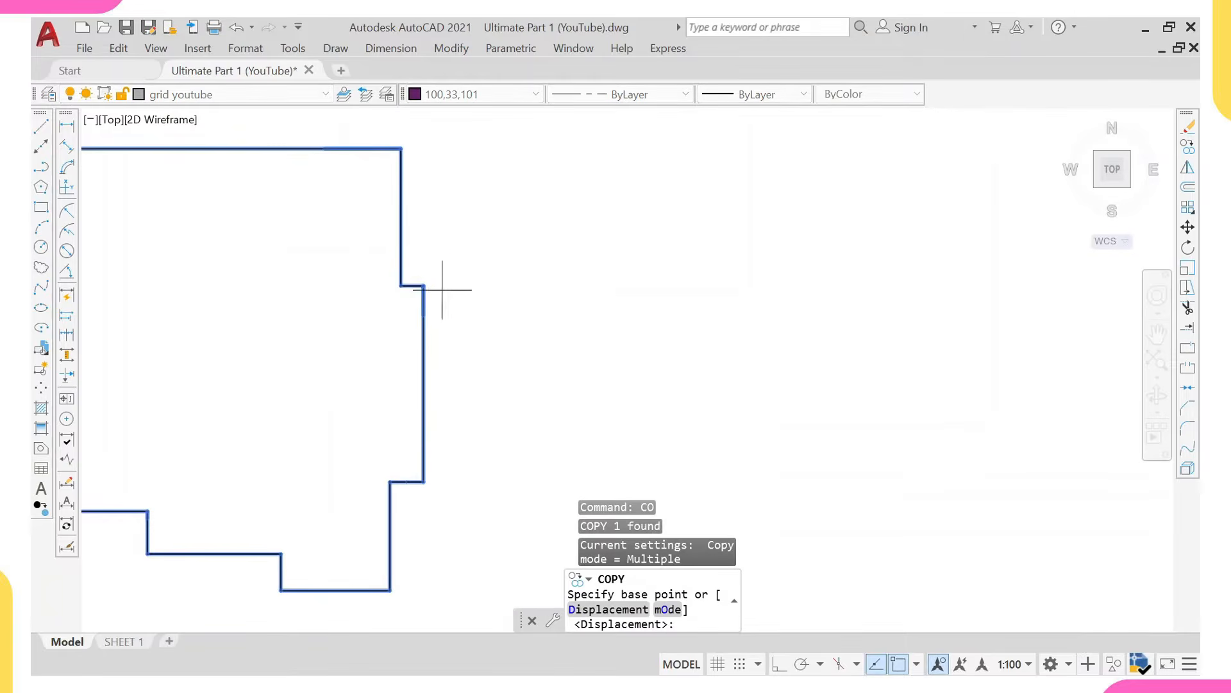
left_click(423, 285)
scroll(423, 287, "down", 5)
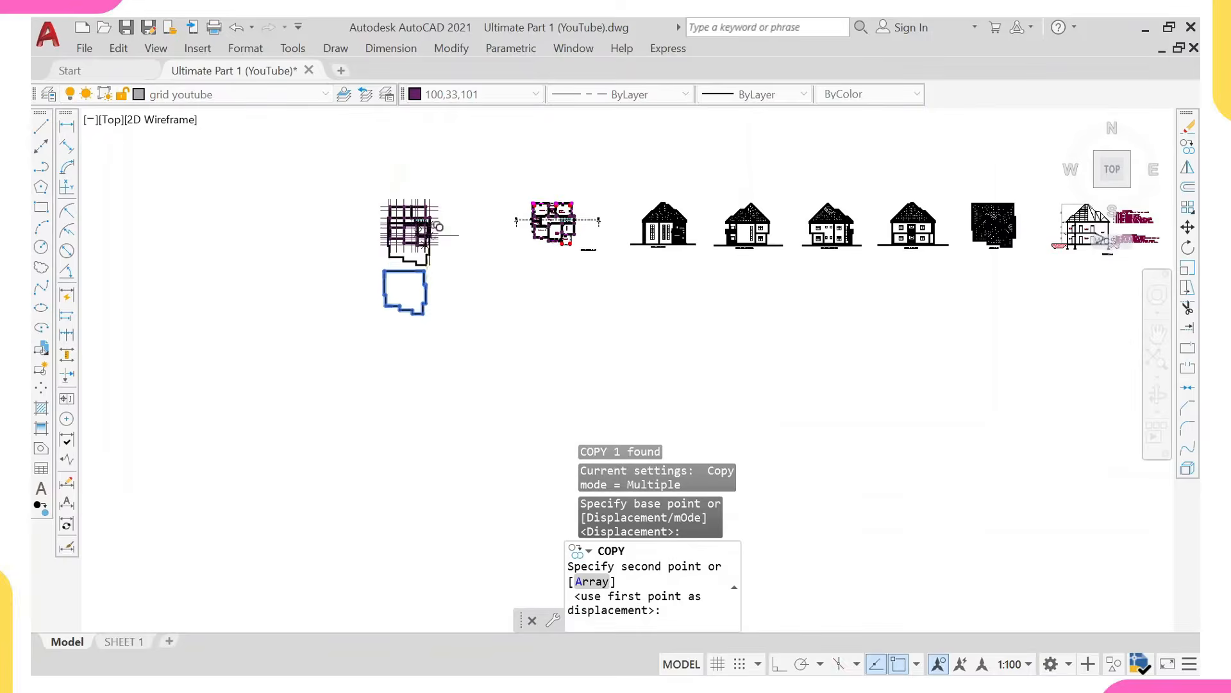
scroll(429, 289, "up", 5)
scroll(429, 288, "up", 3)
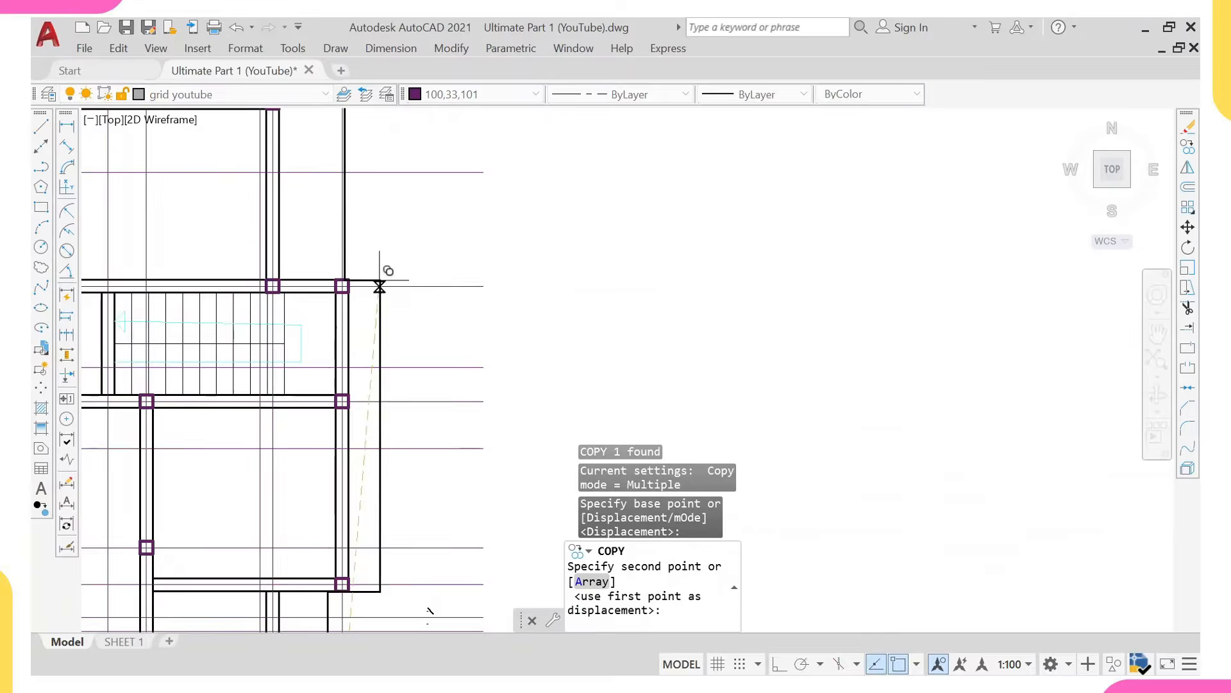
left_click(349, 273)
scroll(402, 306, "down", 5)
key("Escape")
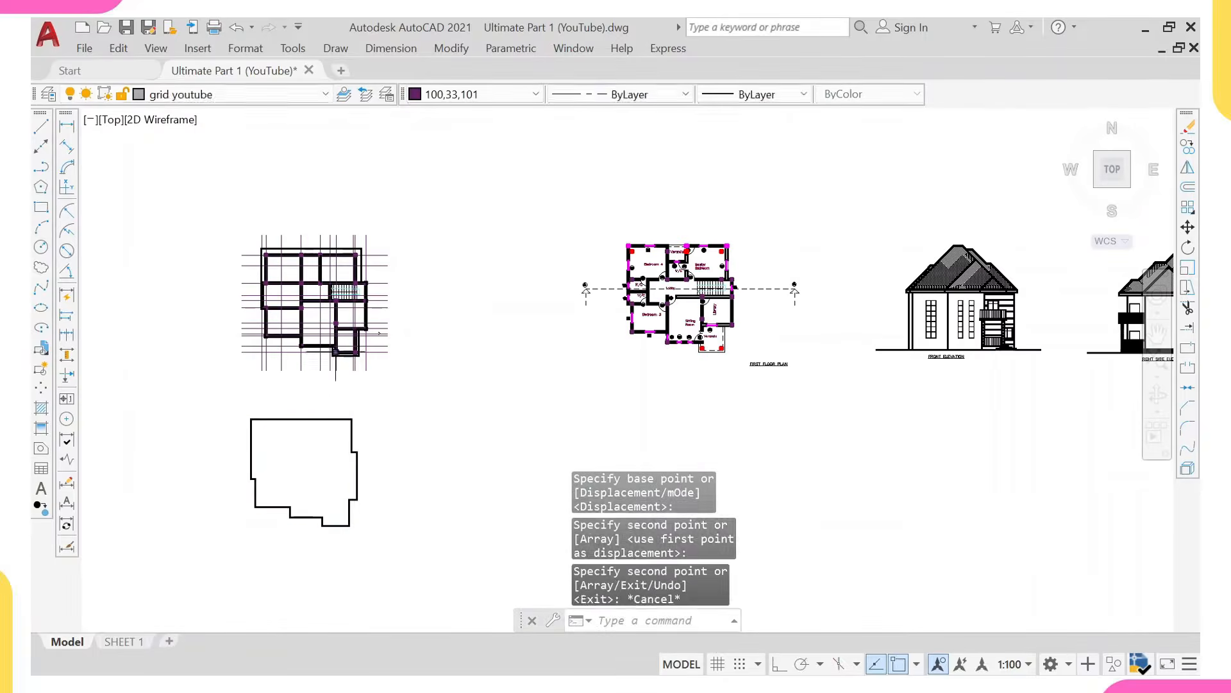
Set the colour of the outline block placed over the column grid layout to Cyan.
scroll(391, 315, "up", 5)
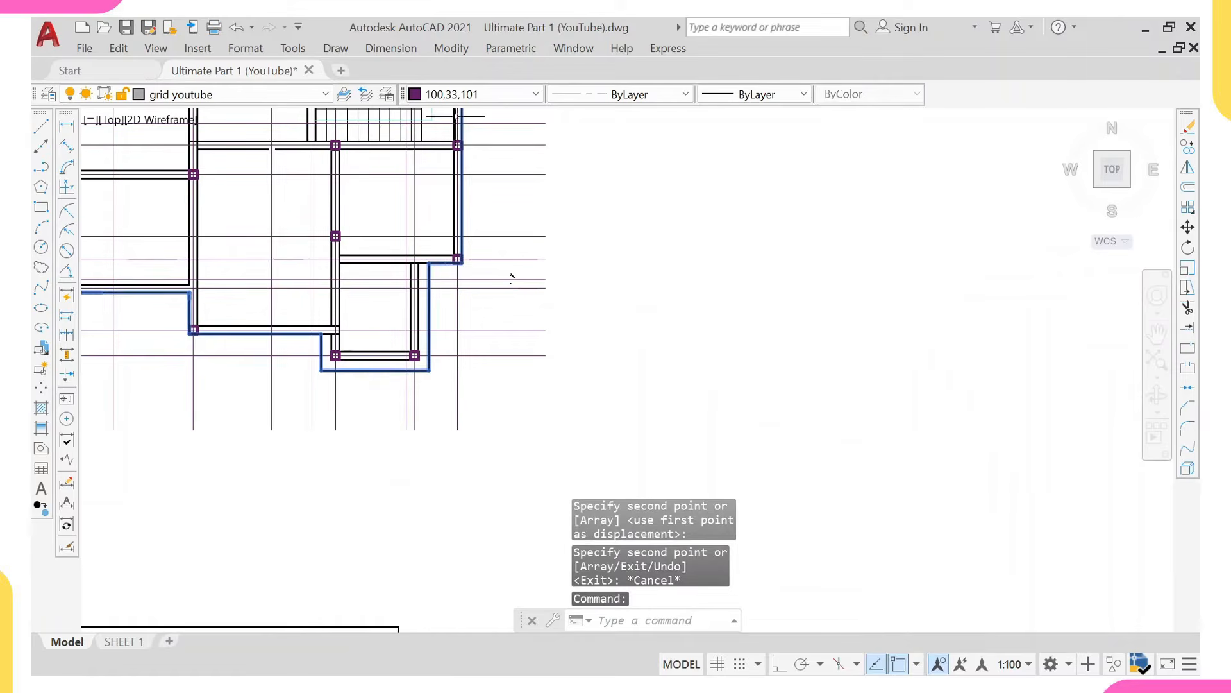
left_click(427, 95)
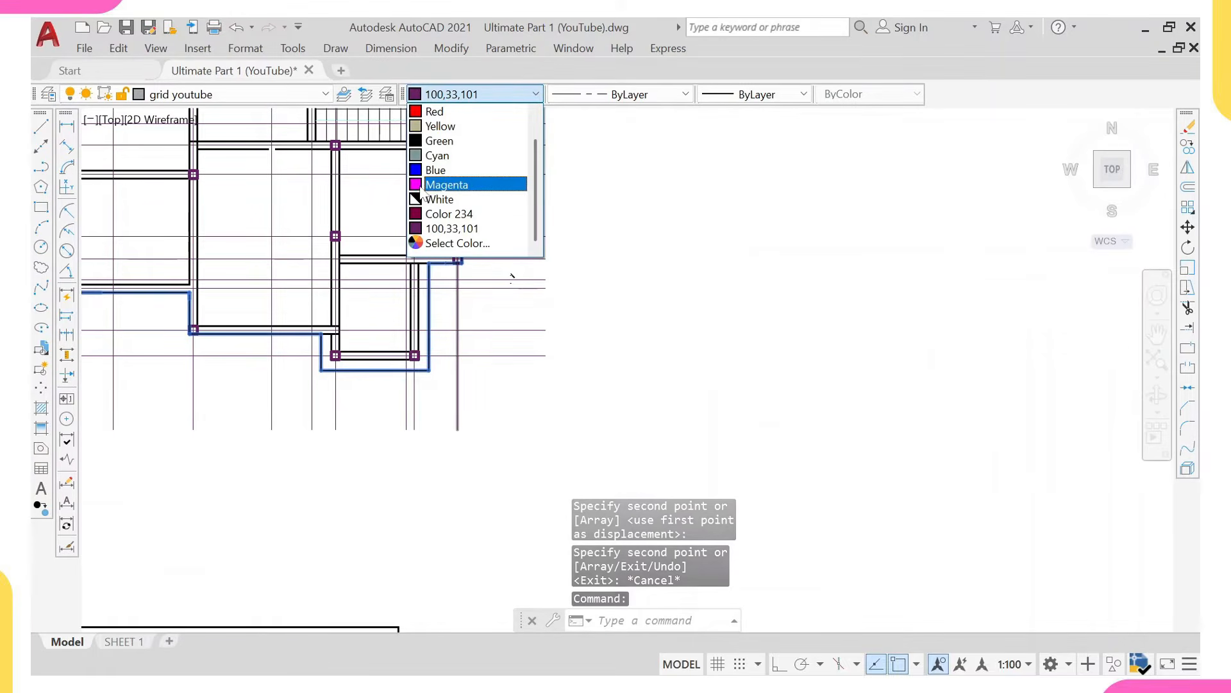
left_click(437, 155)
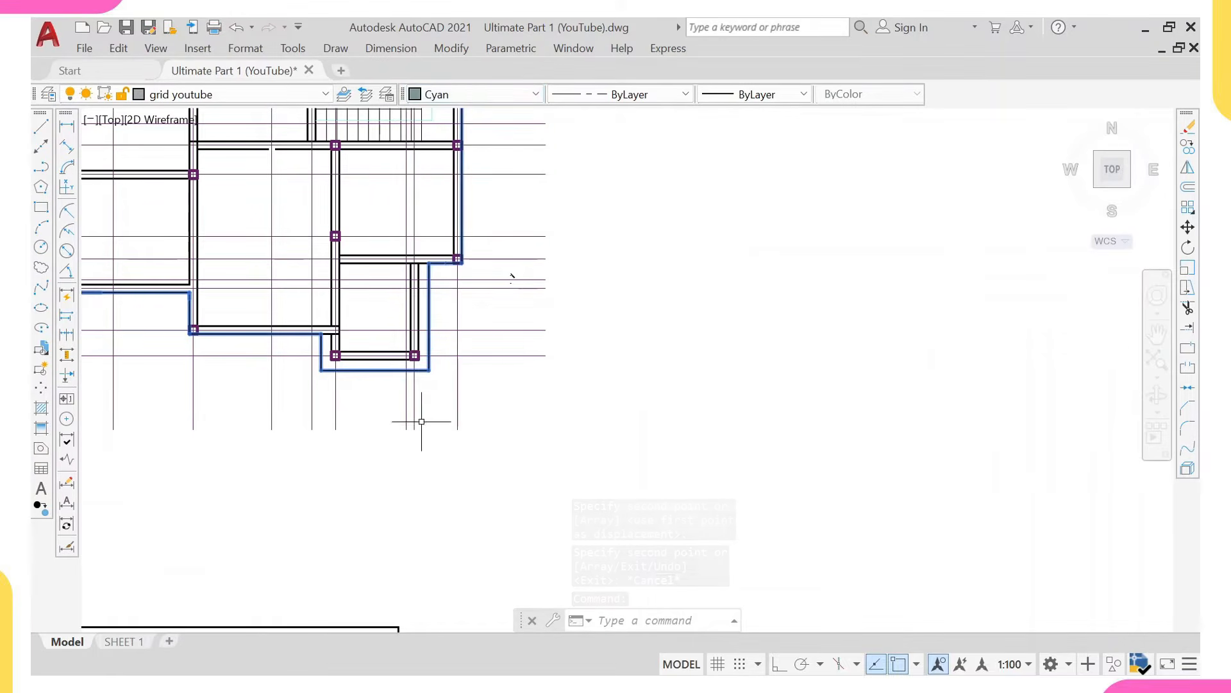
key("Escape")
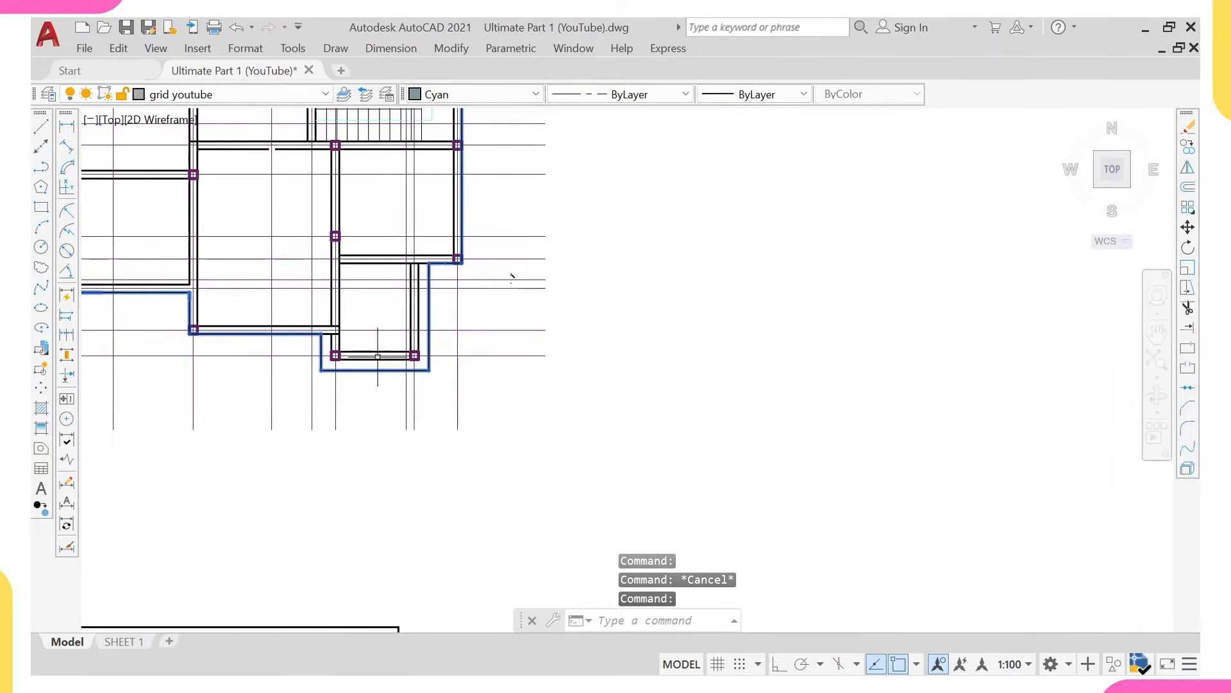
key("Escape")
Examine how the copied outline sits over the walls, columns and grid lines of the column grid layout.
scroll(359, 449, "down", 5)
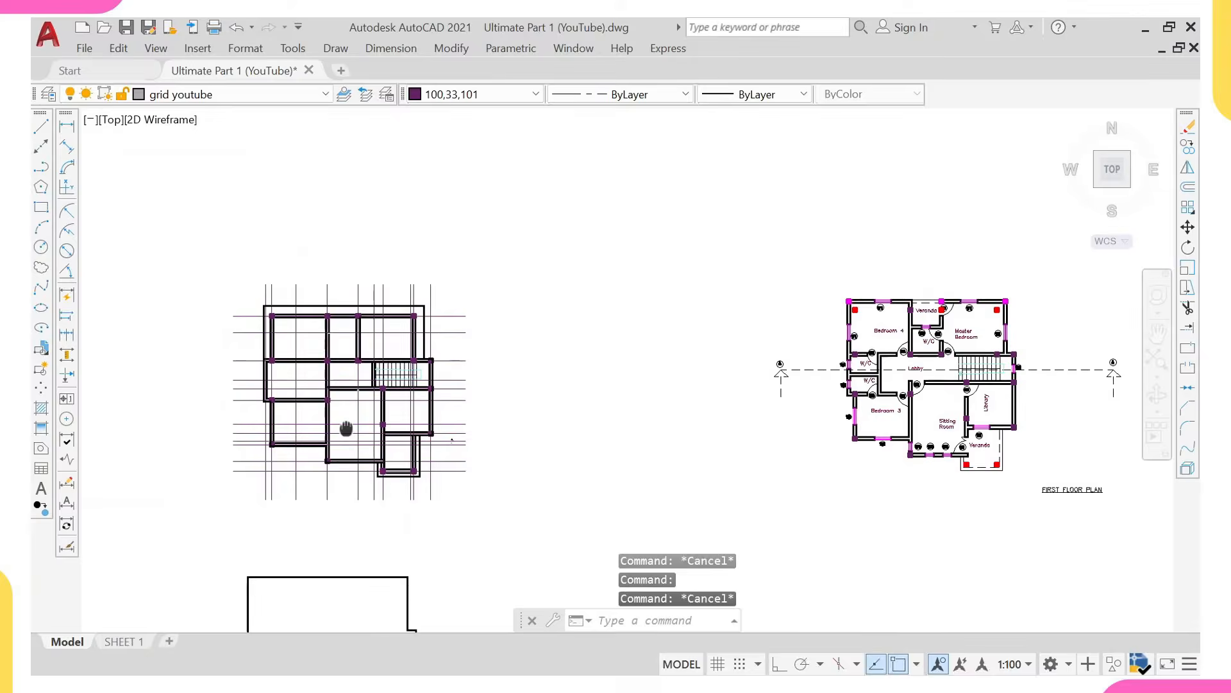
scroll(263, 422, "up", 5)
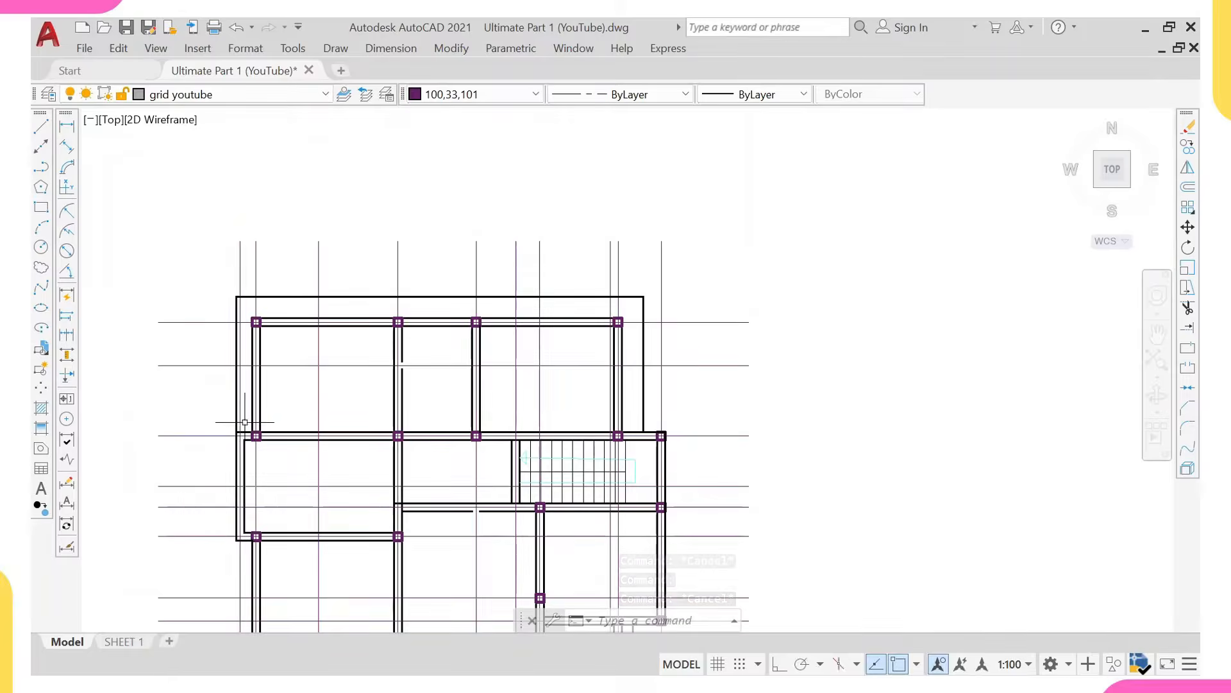
scroll(245, 420, "up", 2)
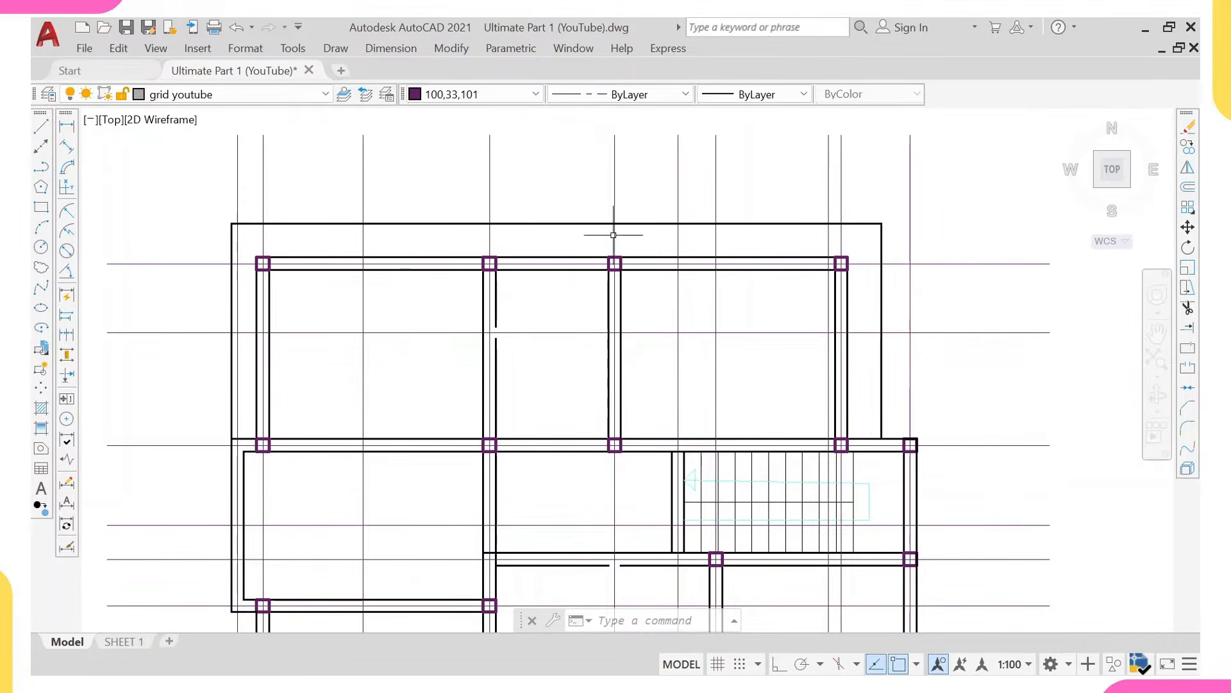
scroll(859, 333, "down", 2)
middle_click_drag(922, 515, 865, 413)
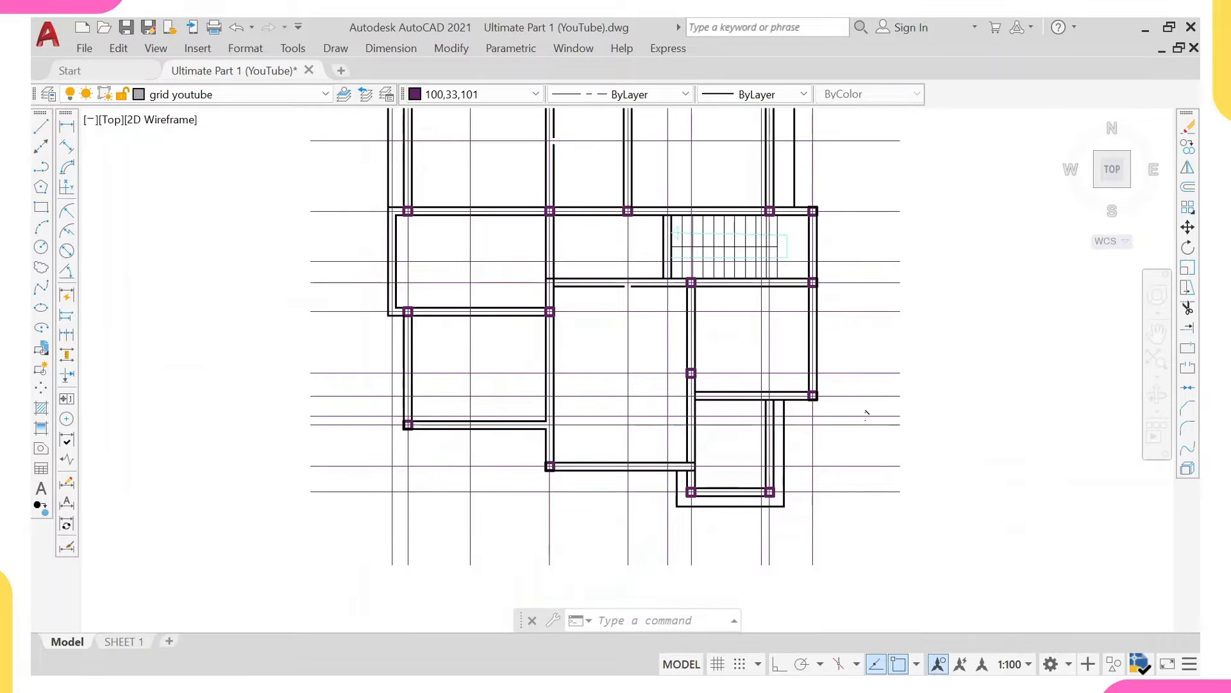
scroll(769, 493, "down", 2)
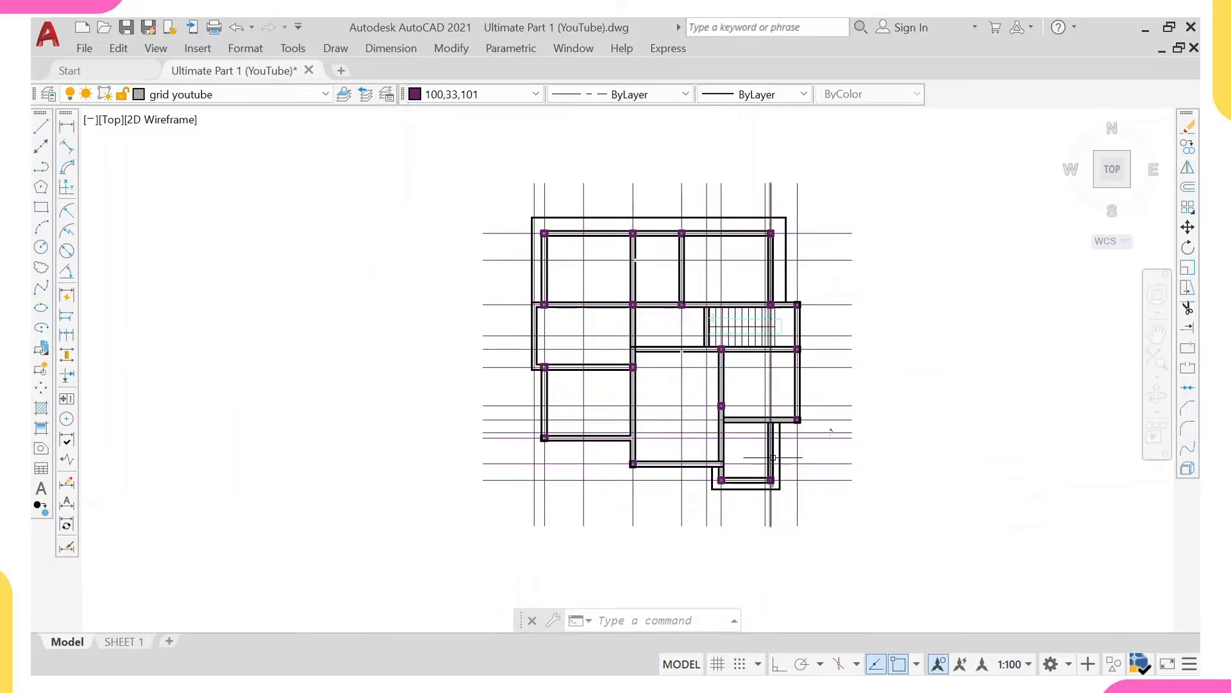
middle_click_drag(698, 382, 544, 417)
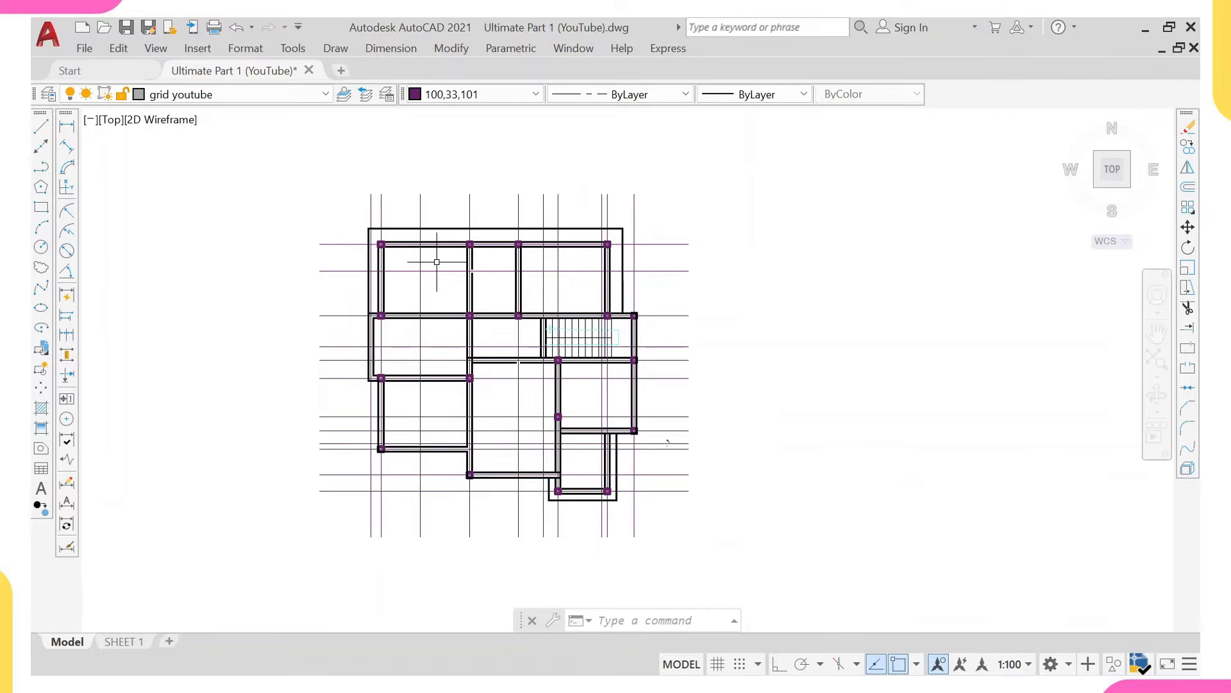
Erase five grid lines that pass through no columns, two vertical and three horizontal, keeping the vertical one along the staircase wall.
scroll(475, 211, "up", 2)
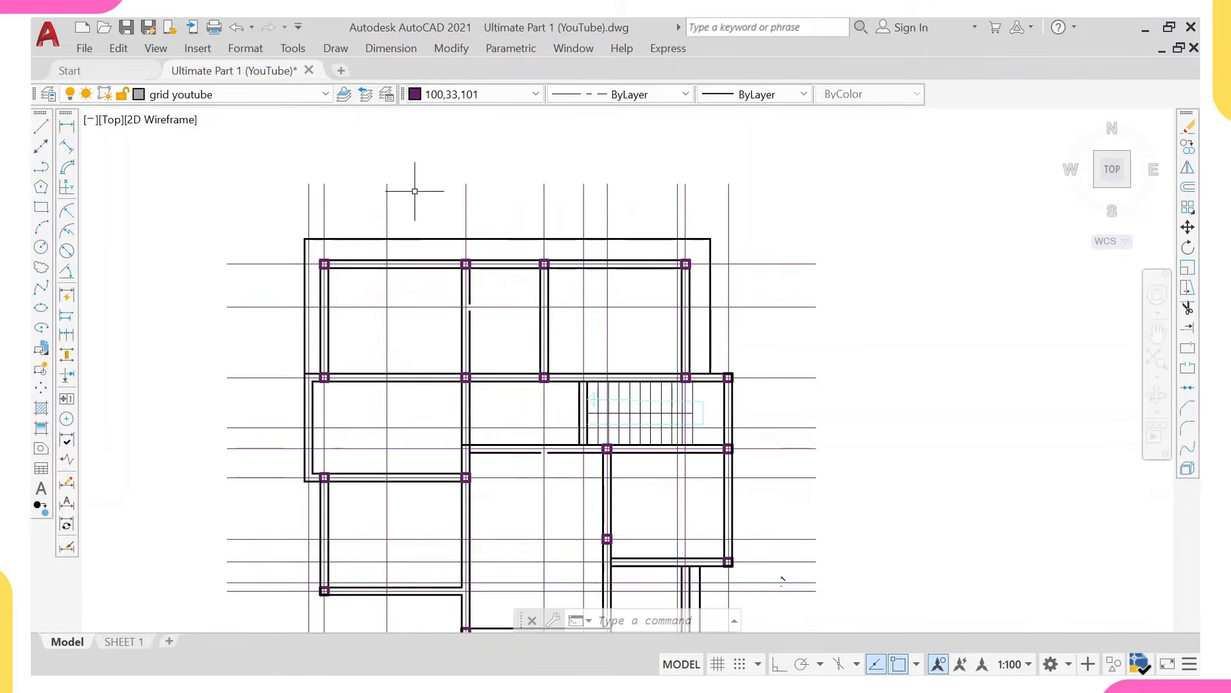
left_click_drag(402, 180, 373, 206)
scroll(394, 198, "down", 2)
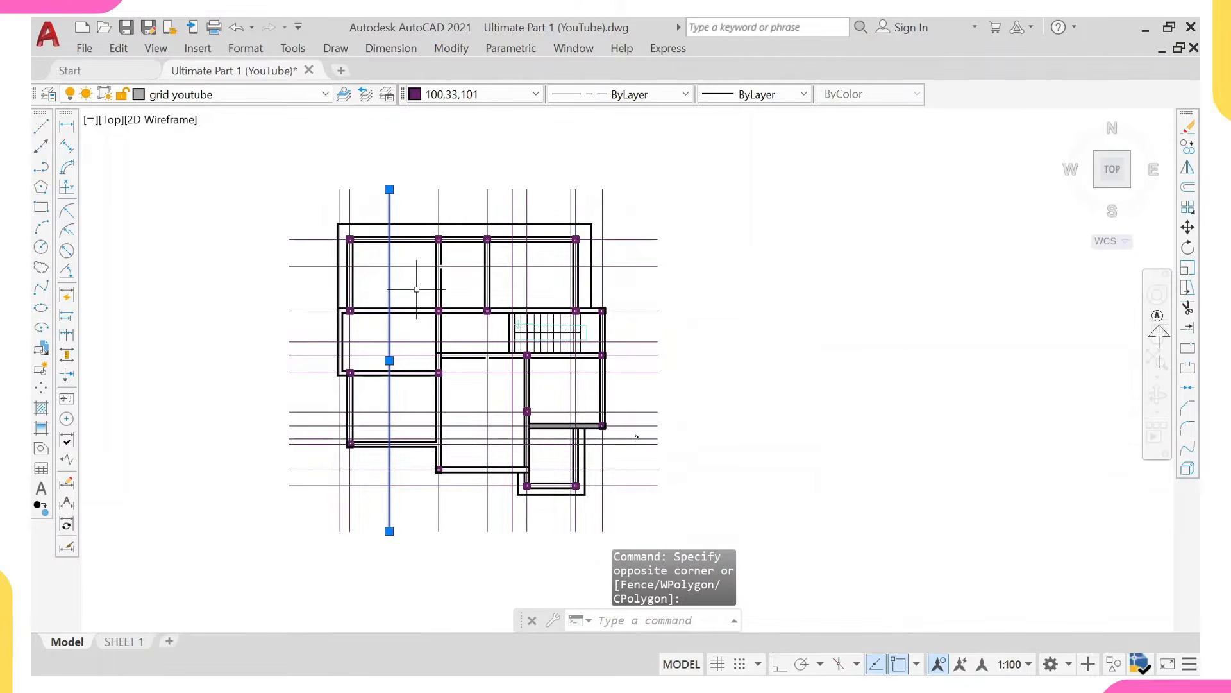
left_click(512, 206)
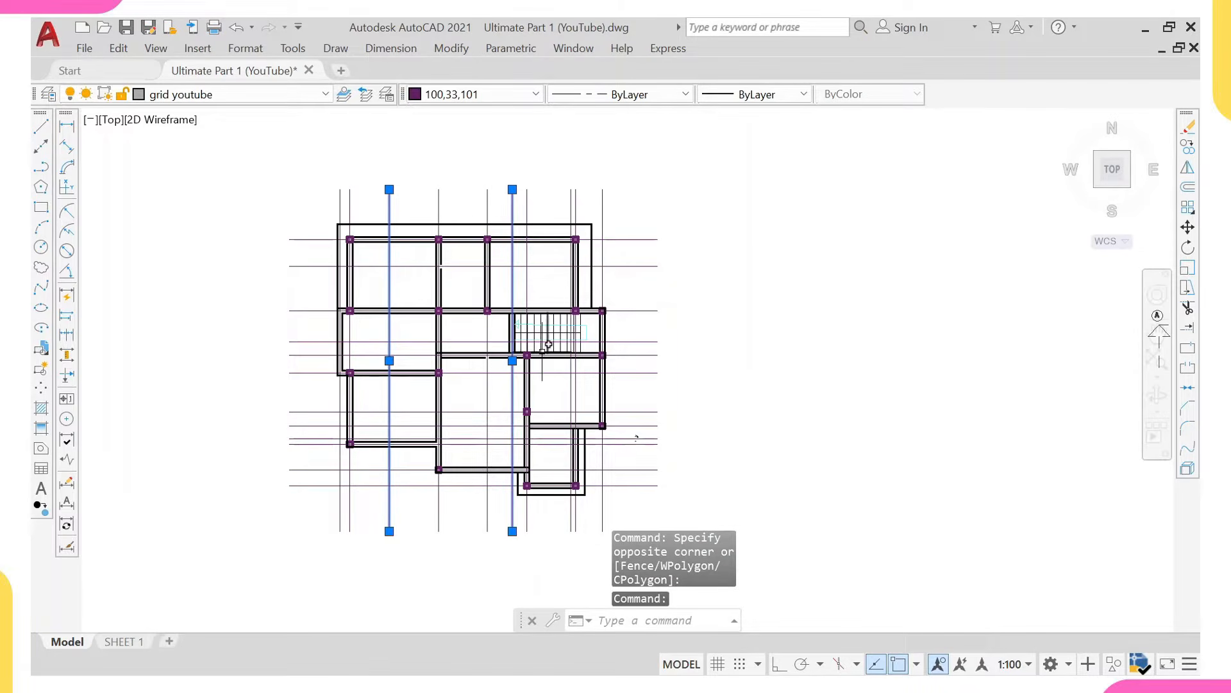
left_click(513, 189)
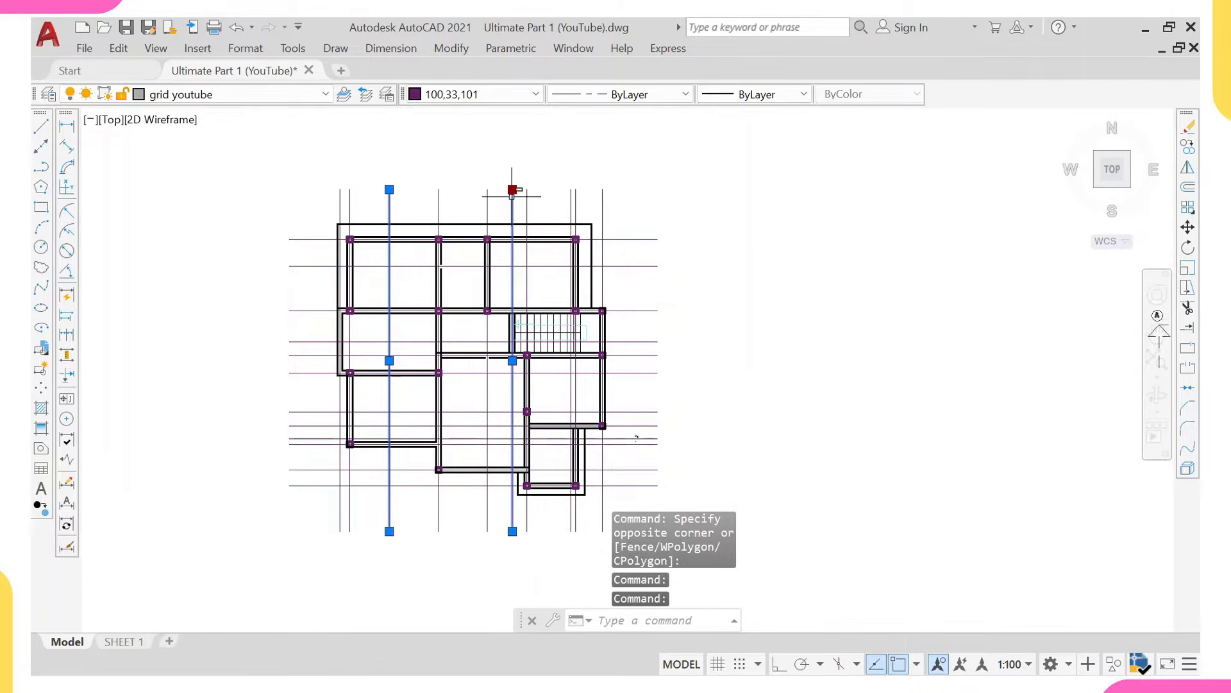
left_click(516, 204, "shift")
left_click(506, 214, "shift")
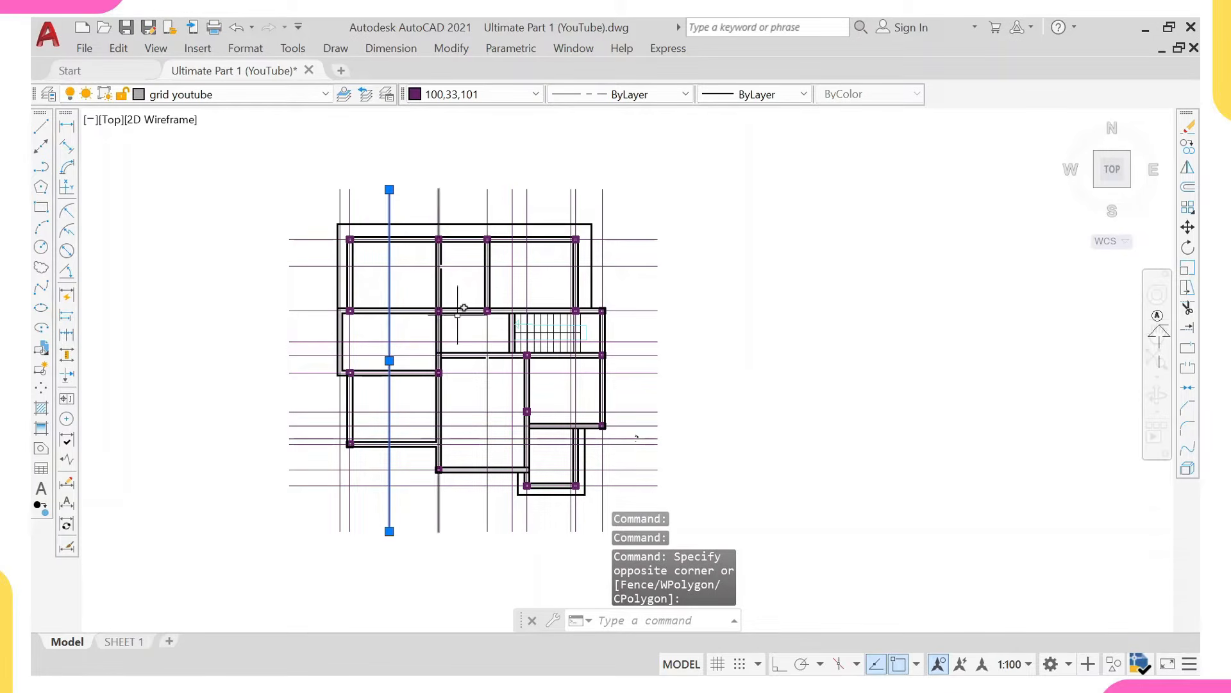
left_click(570, 263)
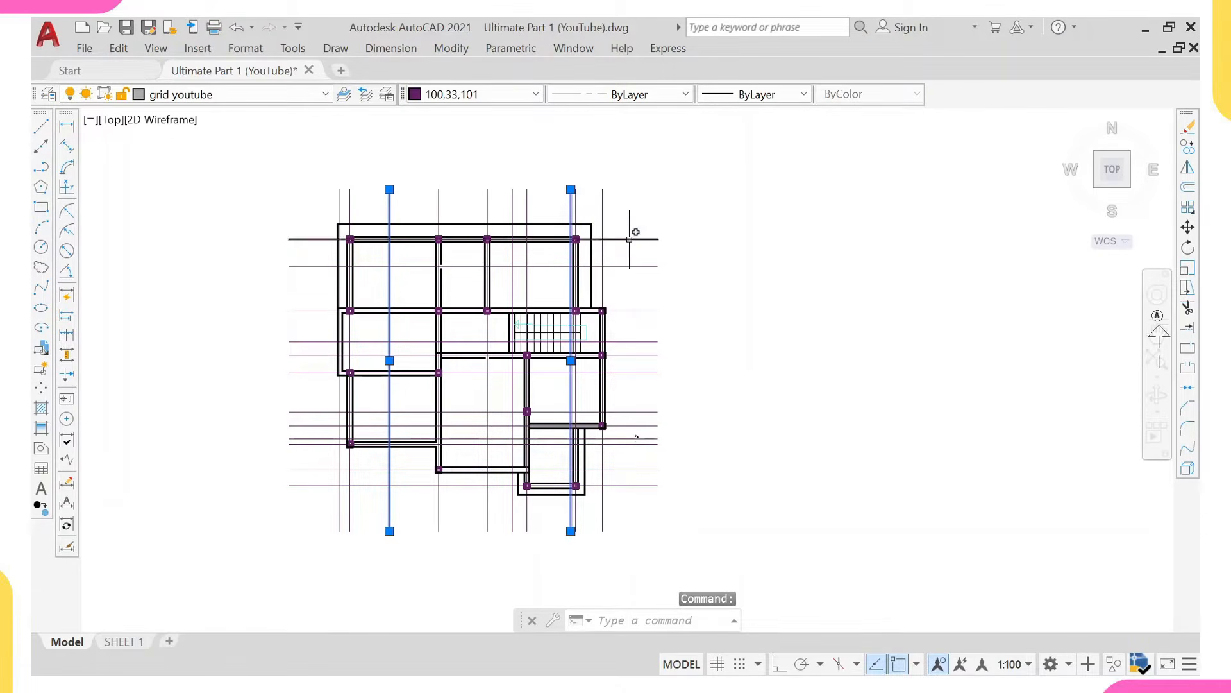
left_click(656, 260)
left_click(642, 282)
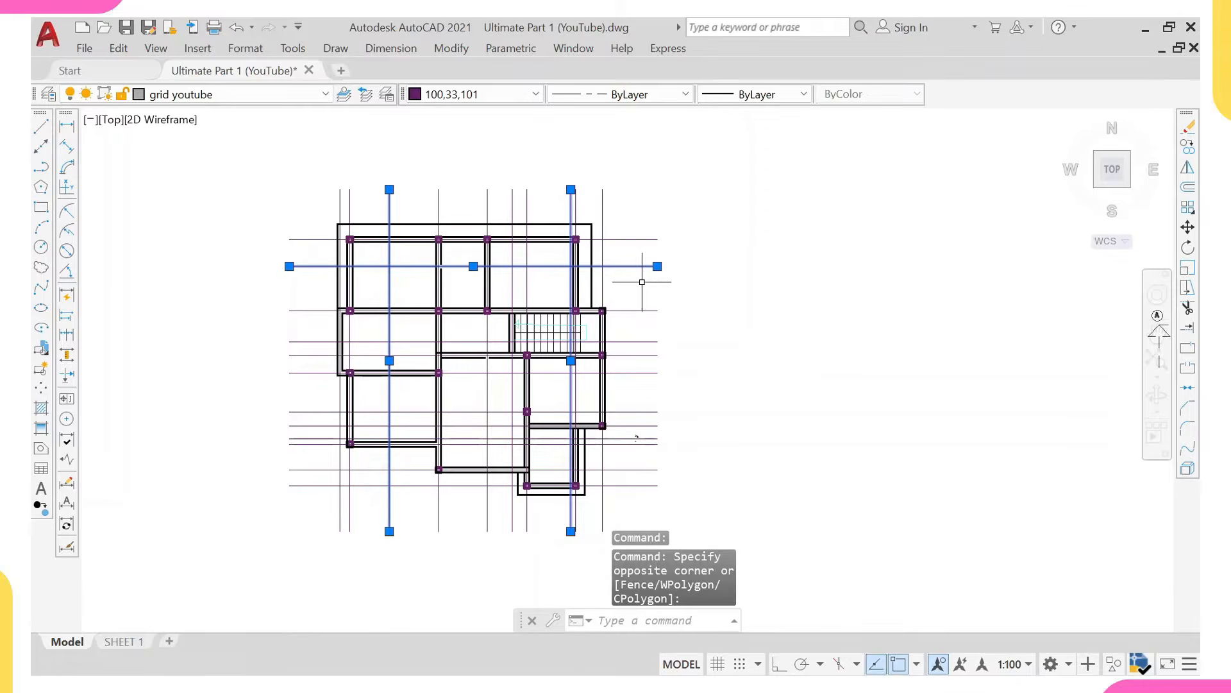
left_click(638, 342)
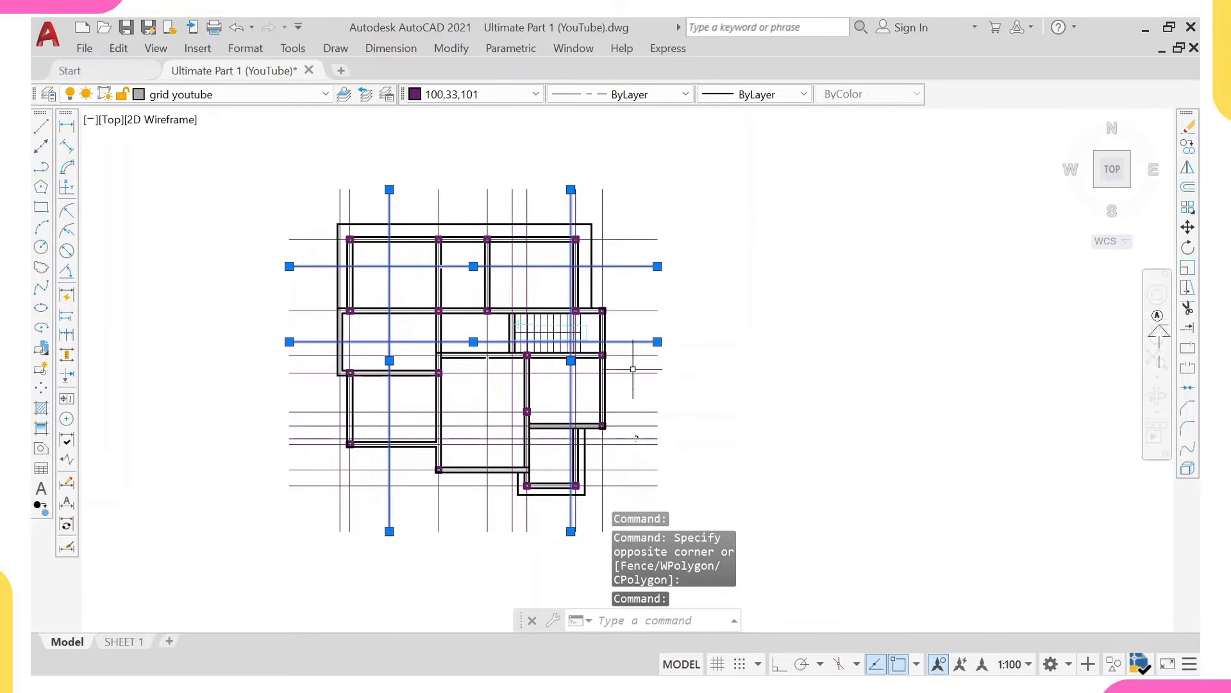
left_click(634, 438)
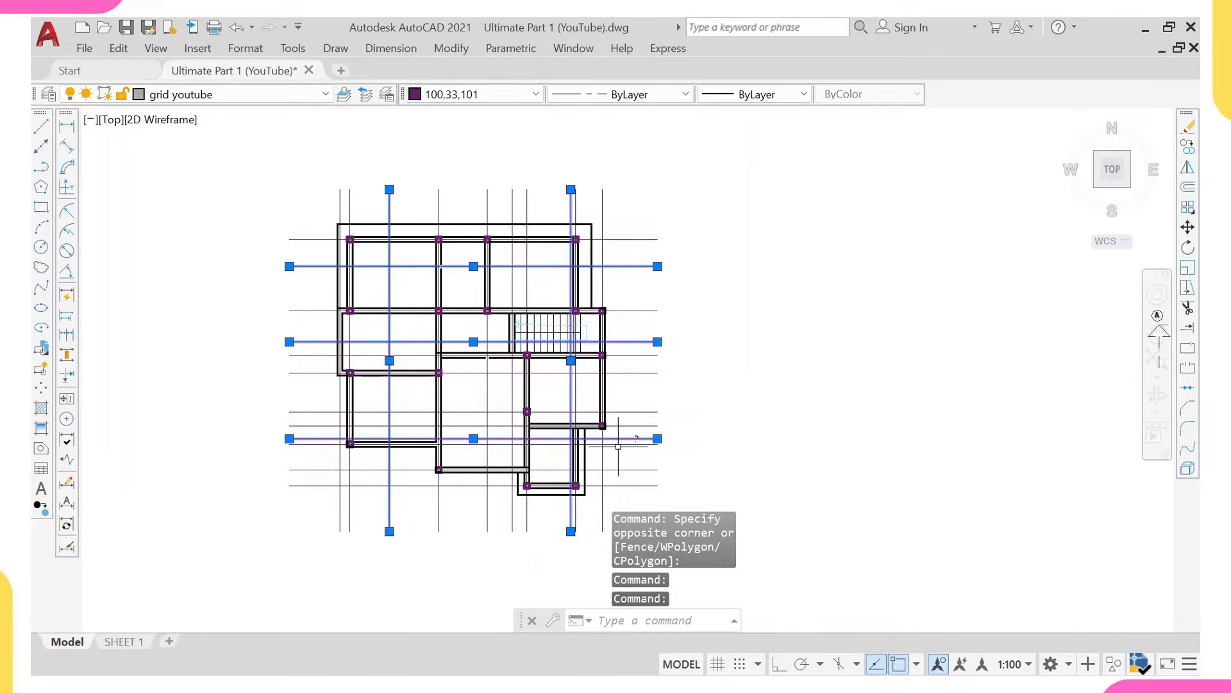
type("e")
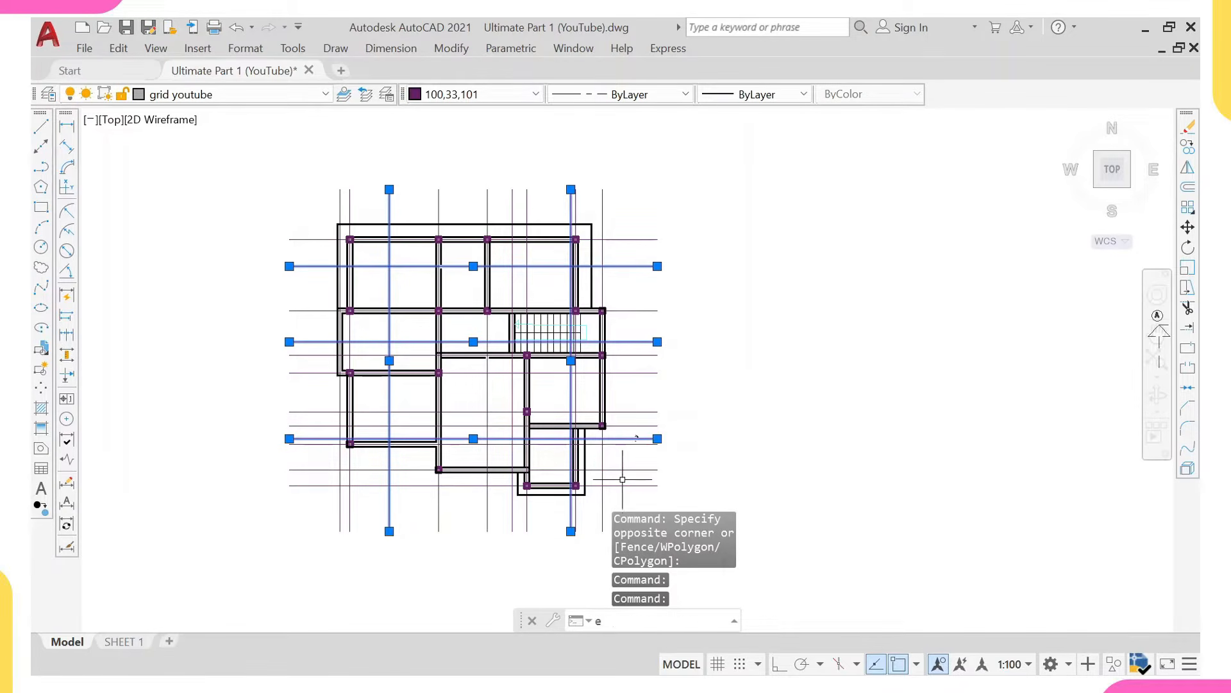
key("Return")
Erase the original building outline block lying below the column grid layout.
scroll(577, 385, "down", 4)
scroll(757, 357, "up", 2)
scroll(449, 410, "down", 2)
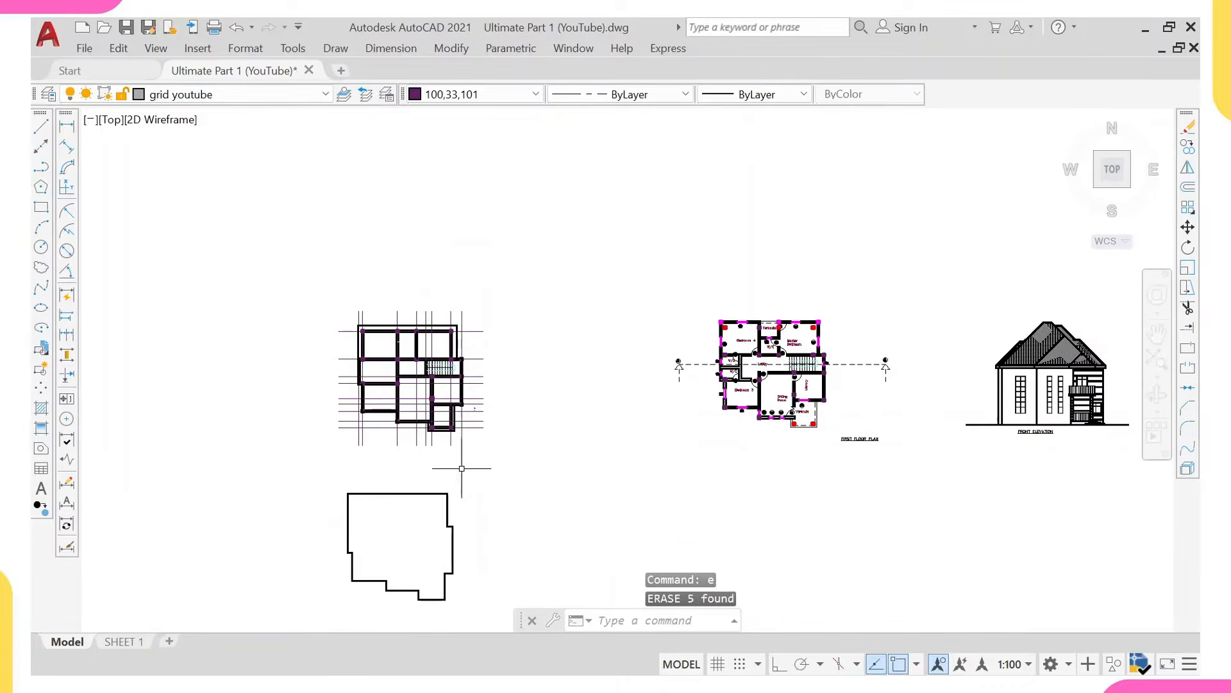
left_click(475, 471)
left_click(339, 607)
type("e")
key("Return")
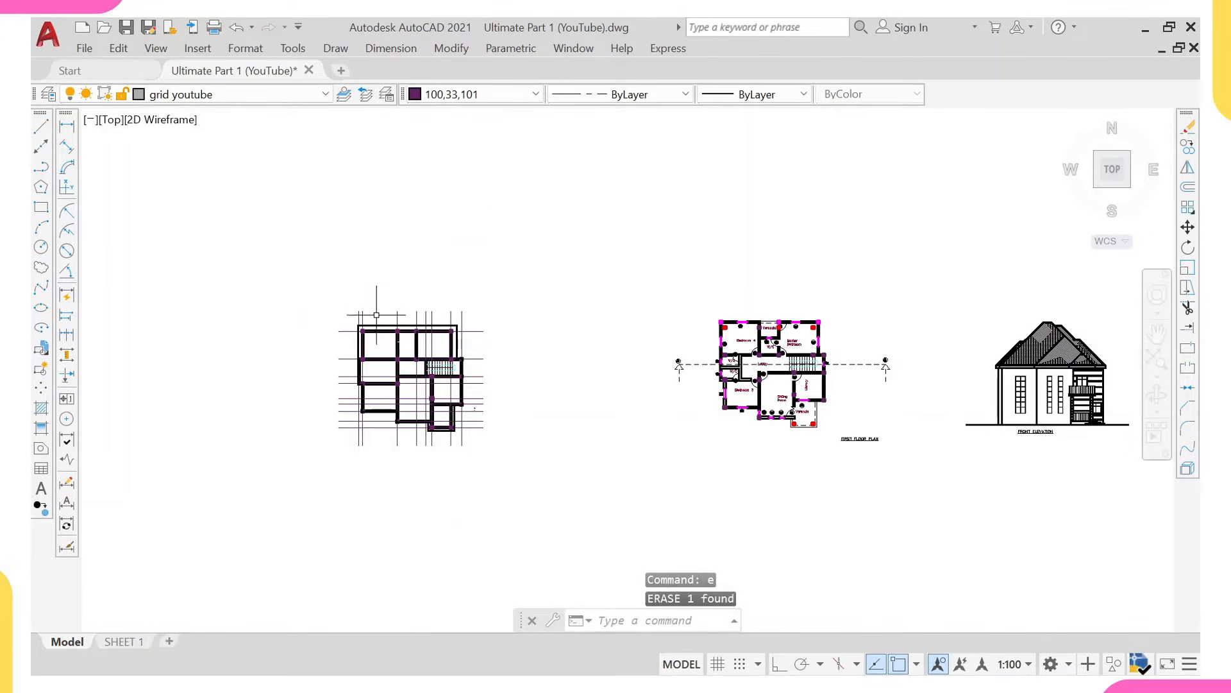
Start a line at the drawing origin 0,0.
scroll(302, 359, "up", 5)
scroll(356, 409, "down", 5)
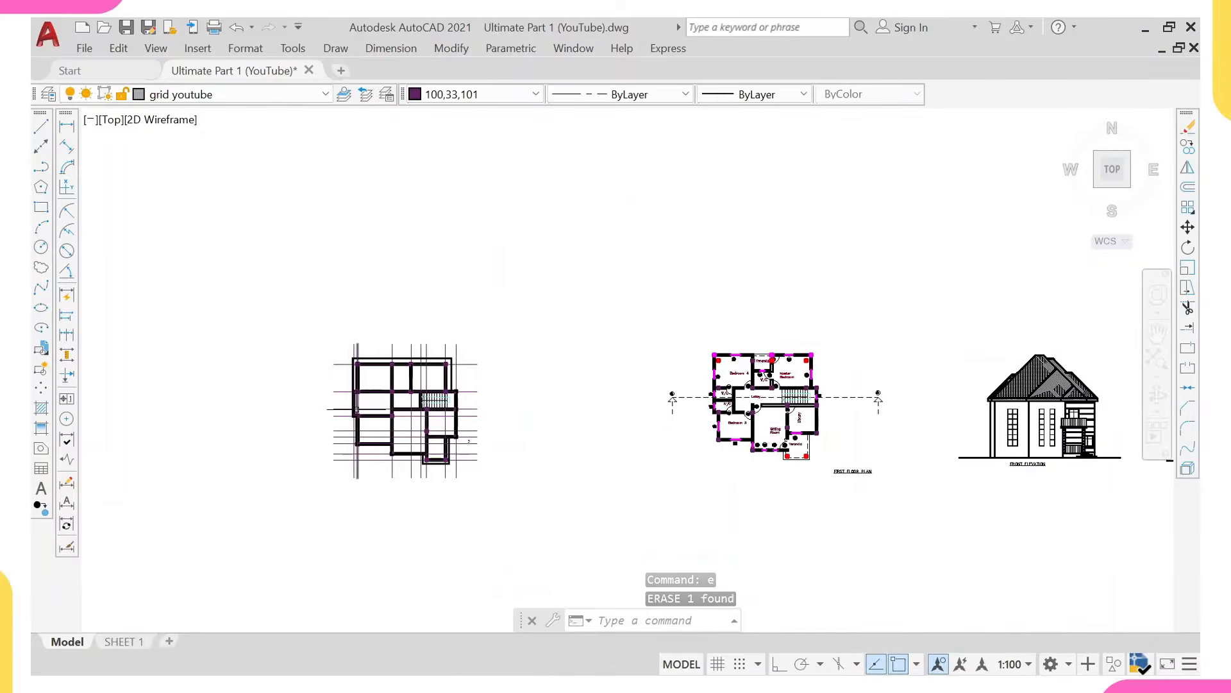
scroll(421, 401, "up", 3)
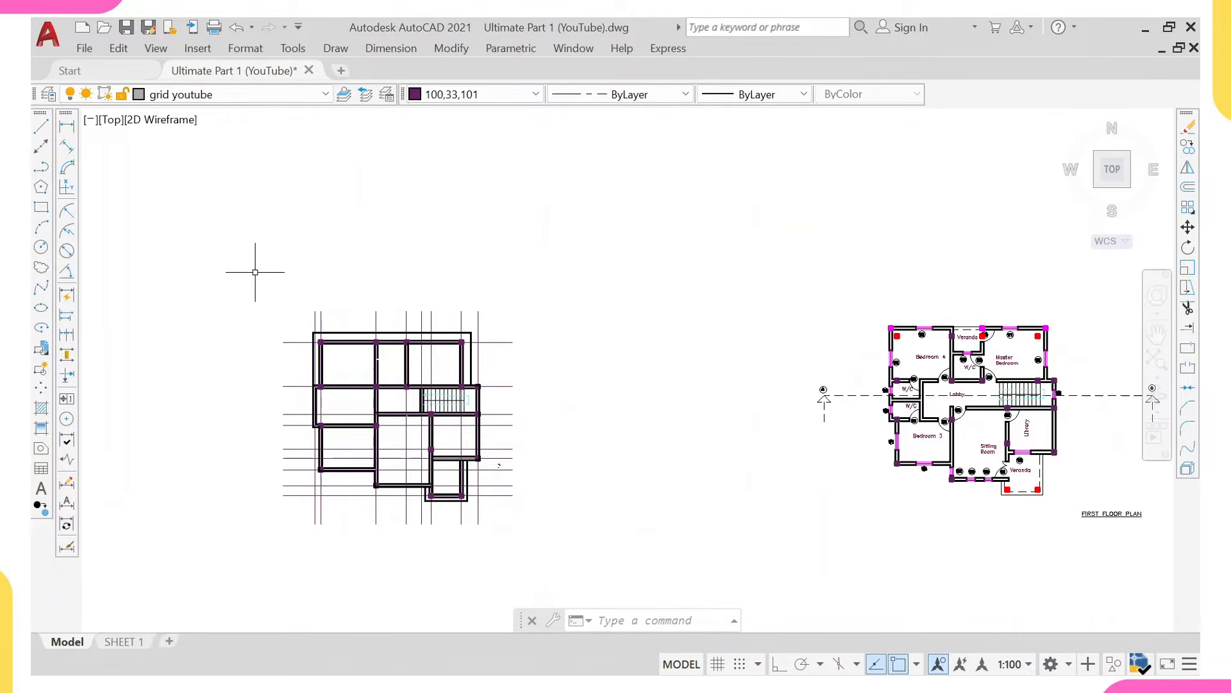
scroll(259, 276, "down", 2)
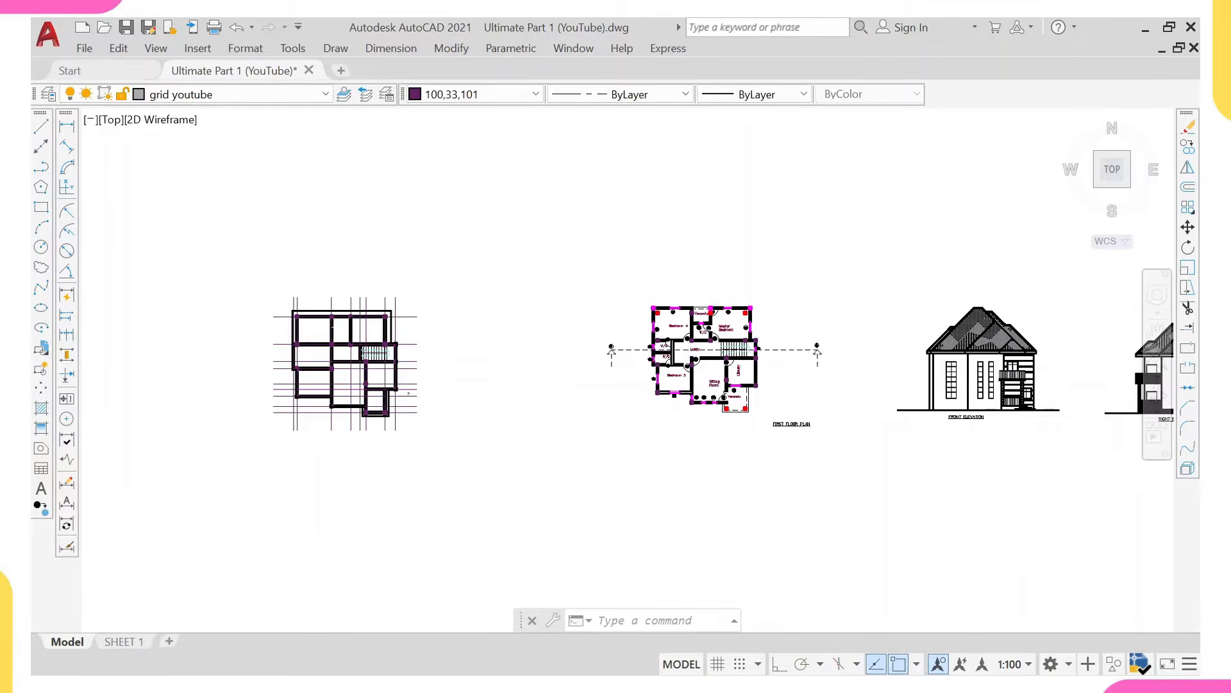
scroll(302, 324, "down", 5)
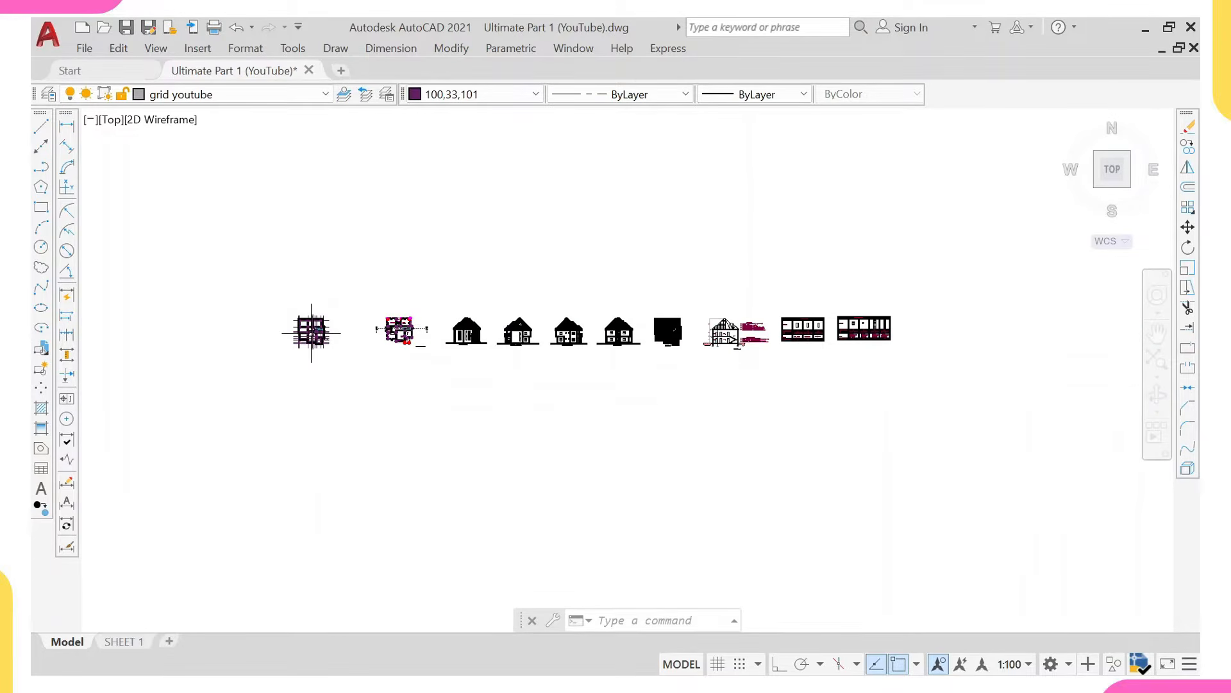
type("l")
key("Return")
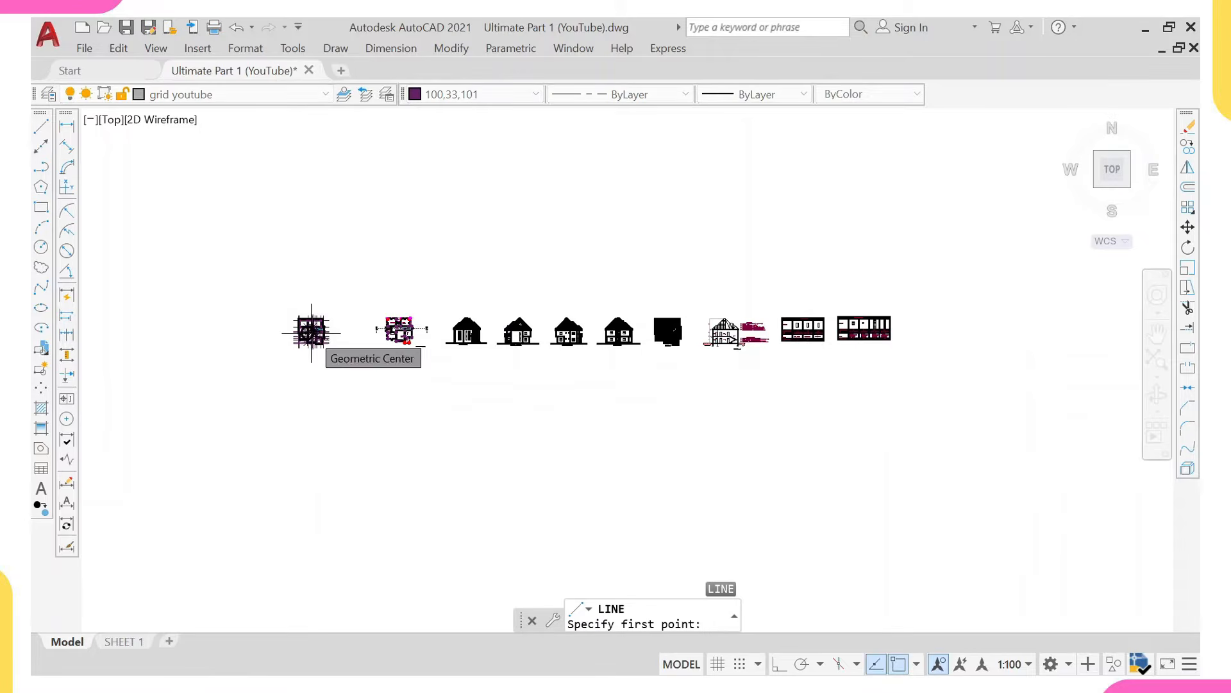
type("0,0")
key("Return")
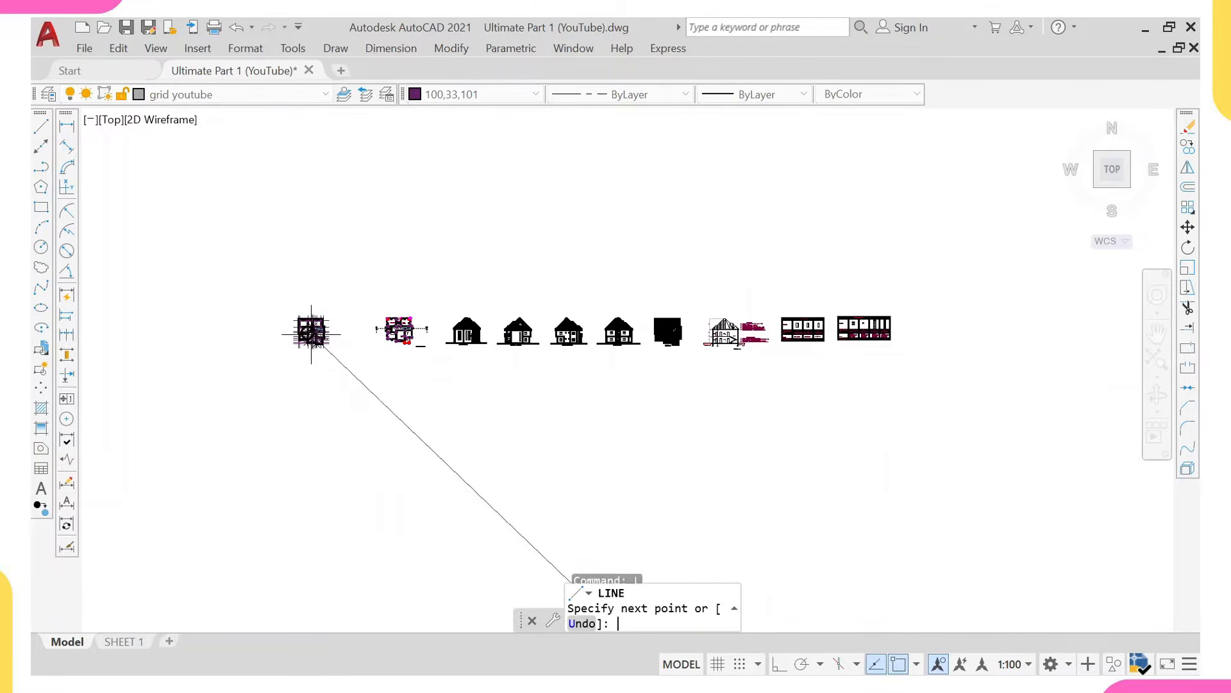
End the guide line that starts at the origin 0,0 and locate its origin end.
scroll(385, 277, "down", 5)
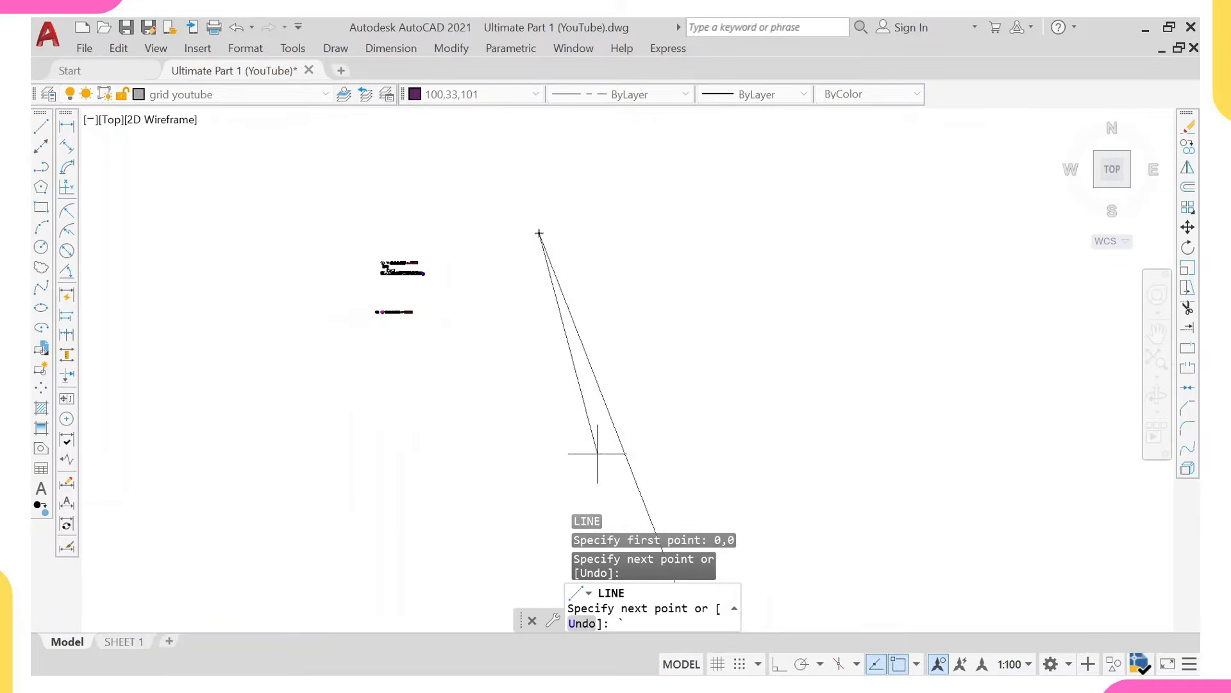
type("`")
key("Escape")
type("`")
key("Escape")
middle_click_drag(619, 454, 462, 153)
scroll(509, 305, "down", 1)
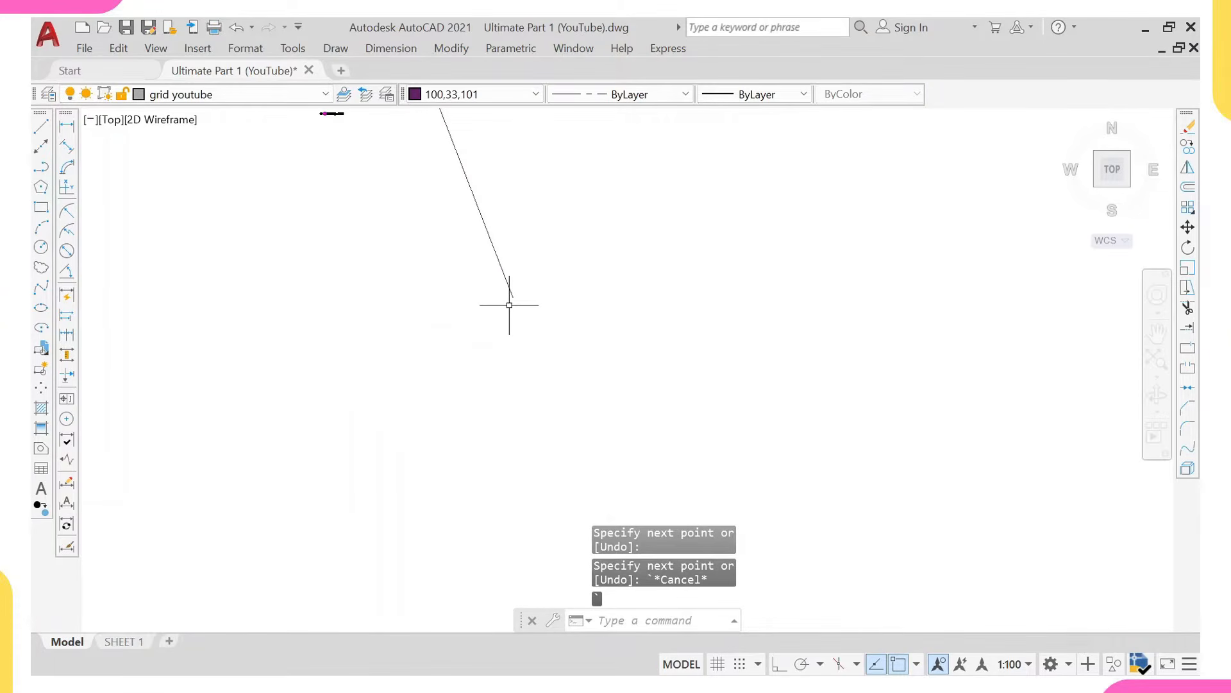
Copy the first floor plan with its grid lines from the row of drawings to beside the guide line's origin end.
scroll(509, 305, "down", 5)
middle_click_drag(293, 153, 345, 284)
scroll(501, 343, "up", 8)
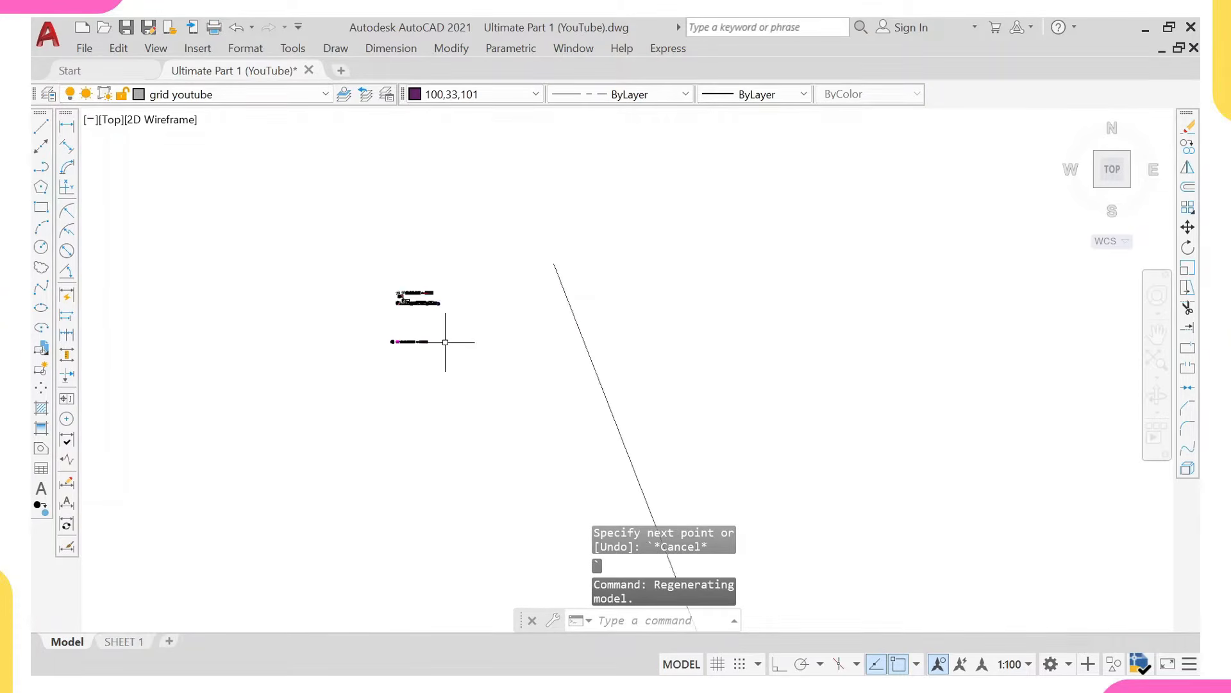
left_click(322, 229)
left_click(378, 296)
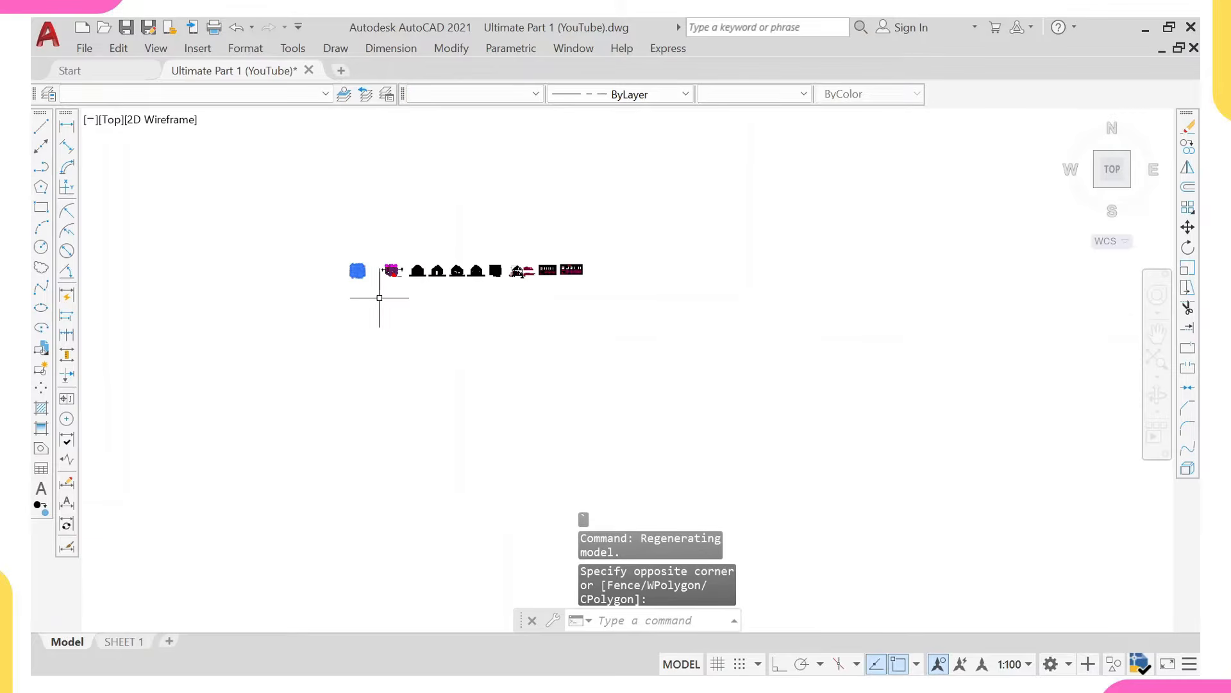
type("co")
key("Return")
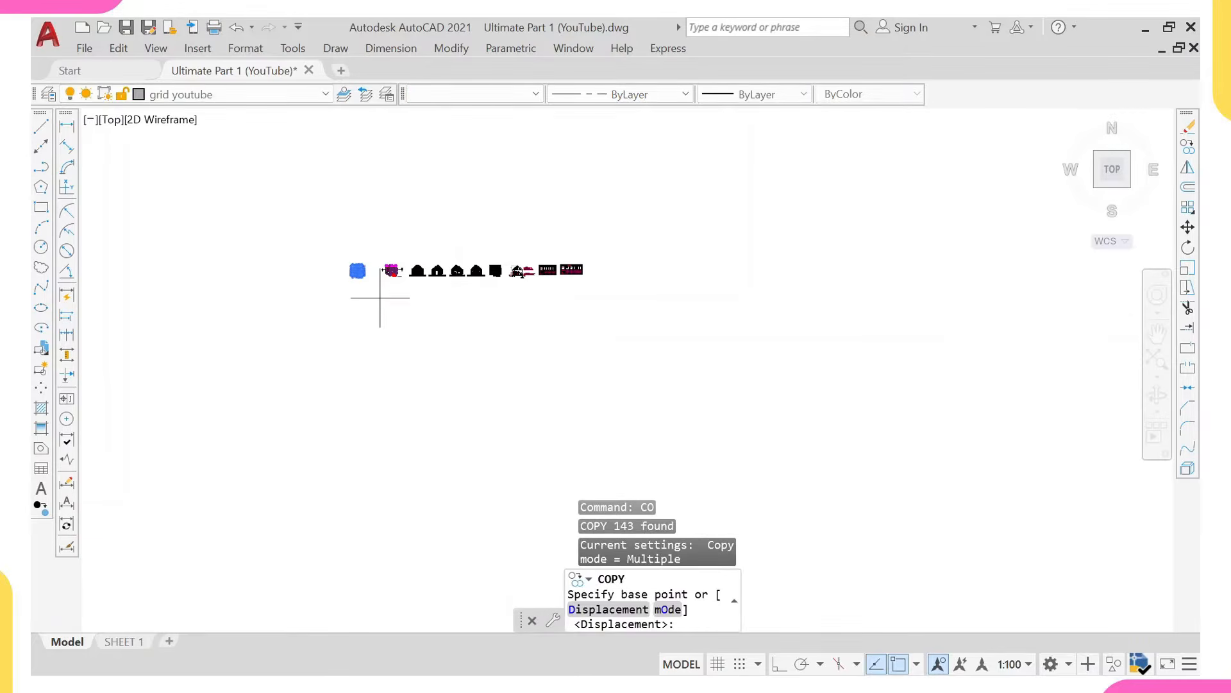
left_click(358, 270)
scroll(483, 237, "down", 8)
middle_click_drag(627, 335, 443, 128)
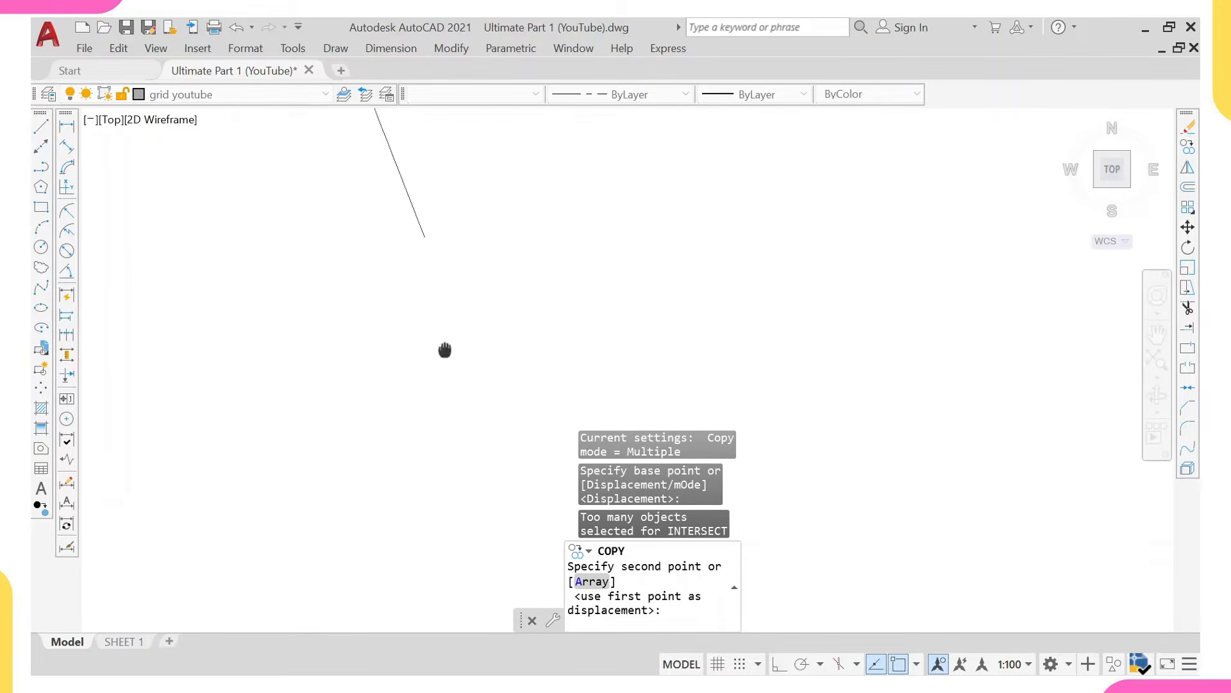
scroll(449, 337, "up", 5)
left_click(468, 346)
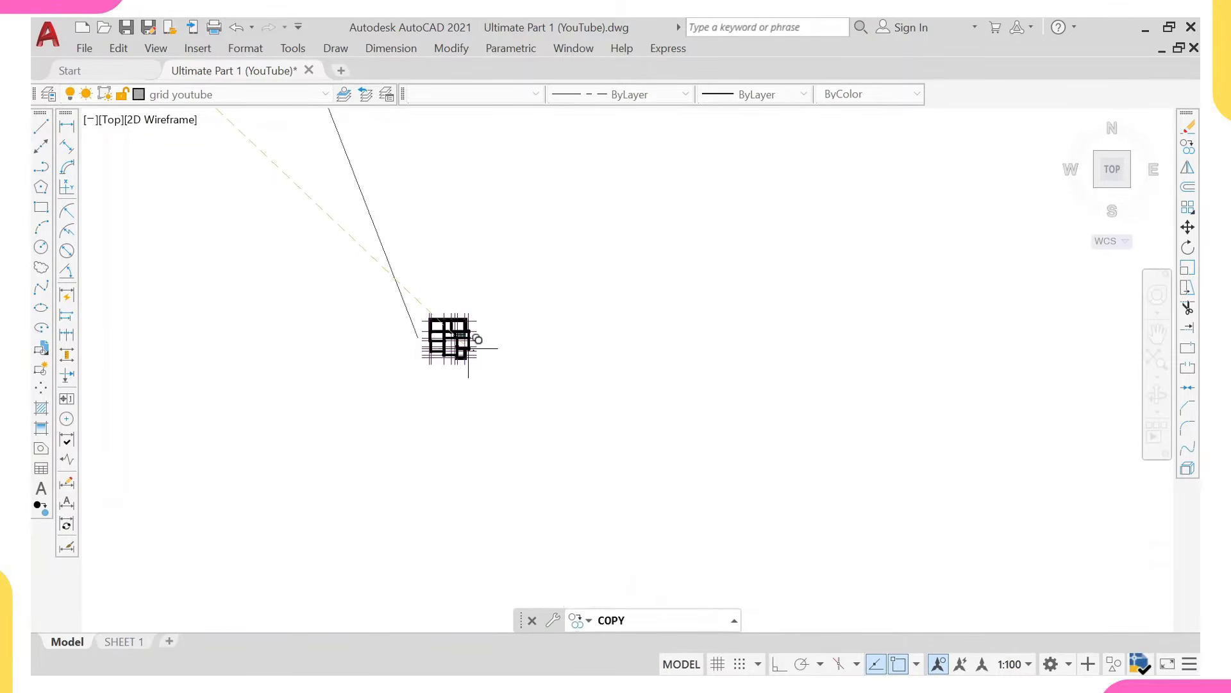
key("Escape")
Erase the guide line leading to the copied floor plan.
left_click_drag(472, 240, 335, 267)
type("e")
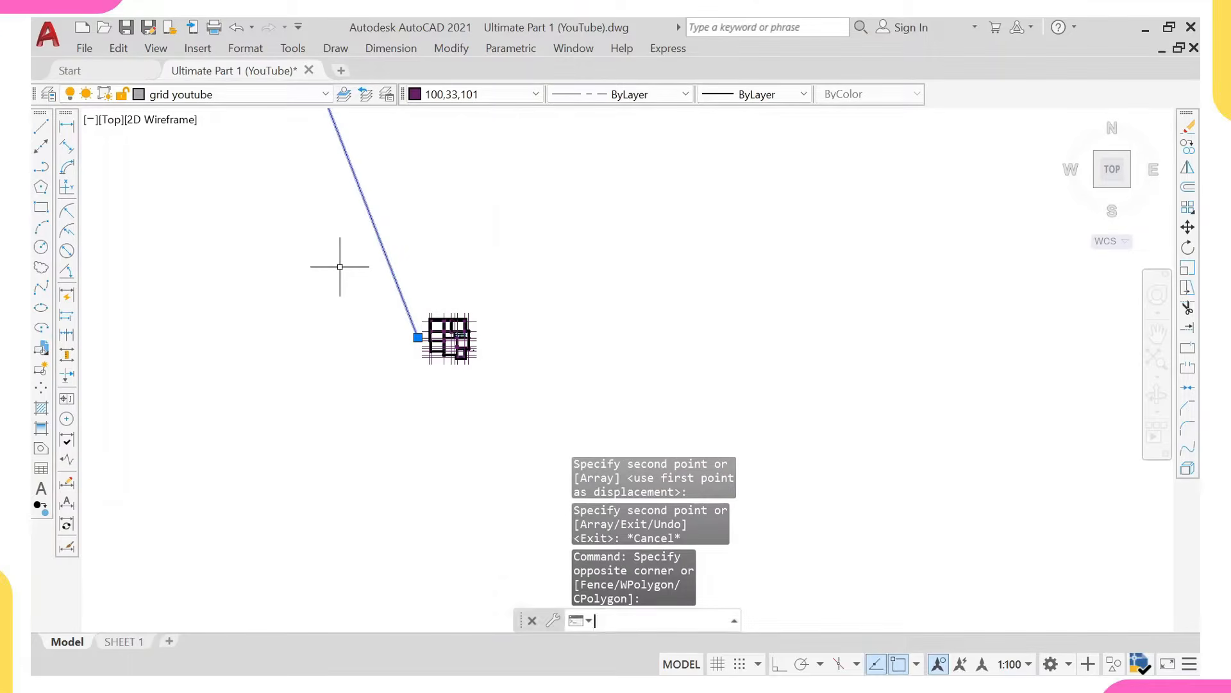
key("Return")
scroll(436, 313, "up", 6)
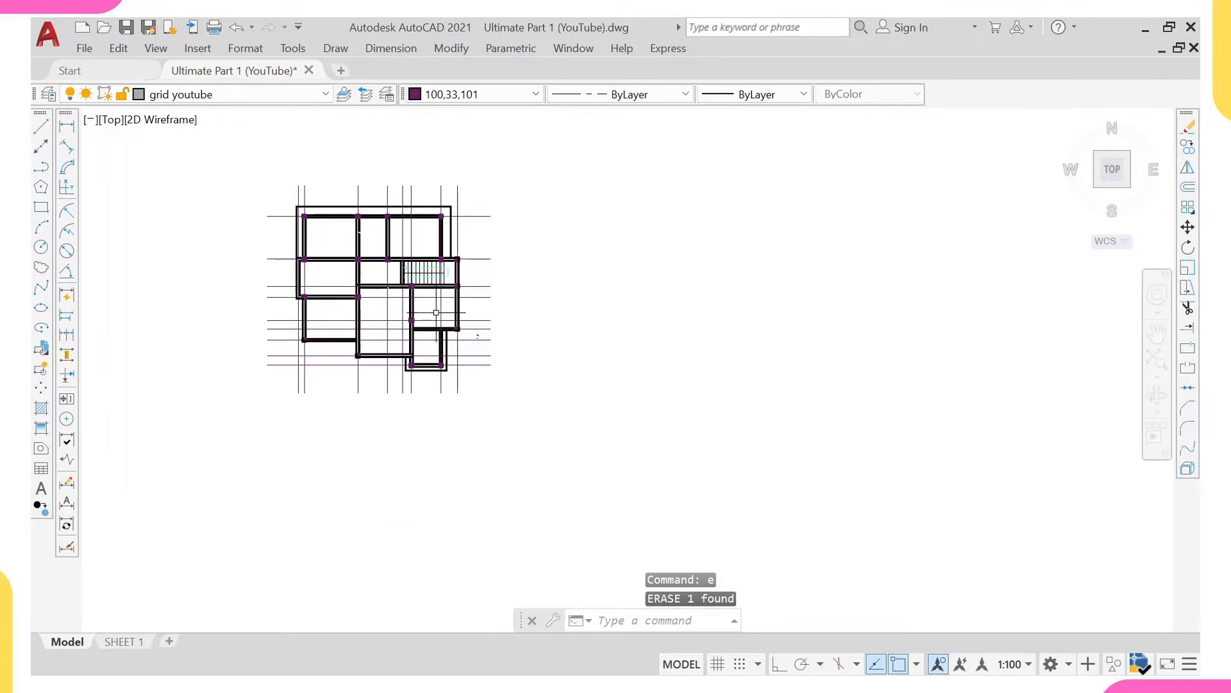
type("W")
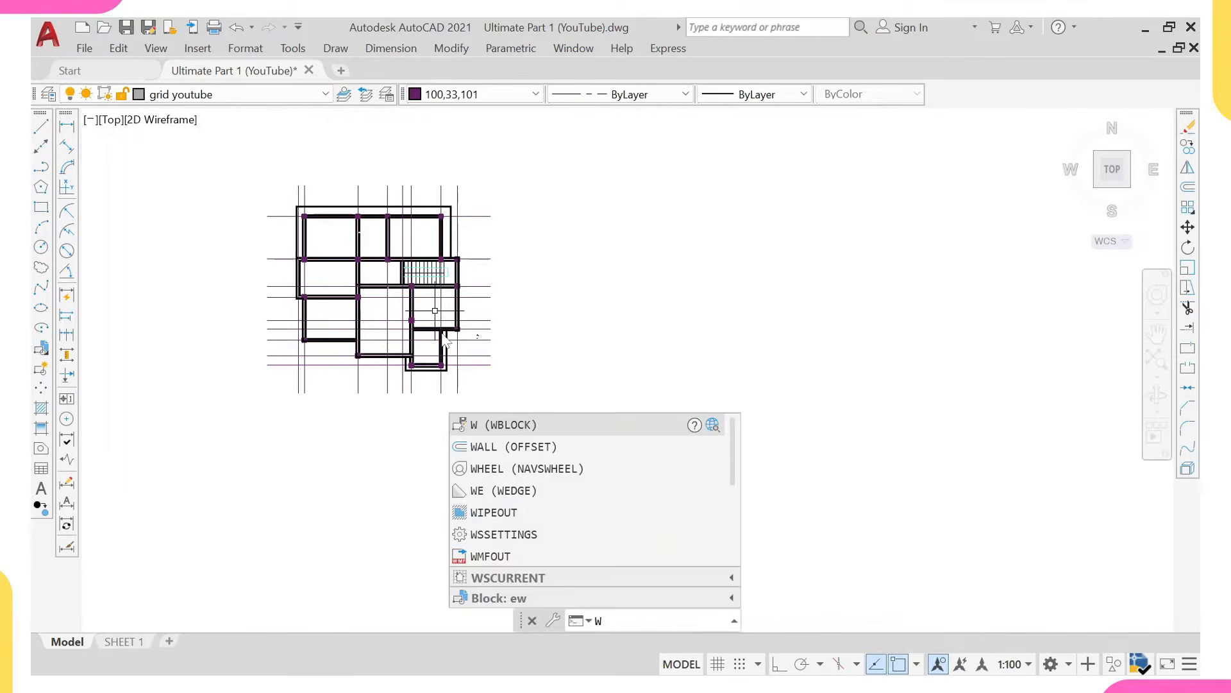
scroll(435, 315, "down", 3)
key("BackSpace")
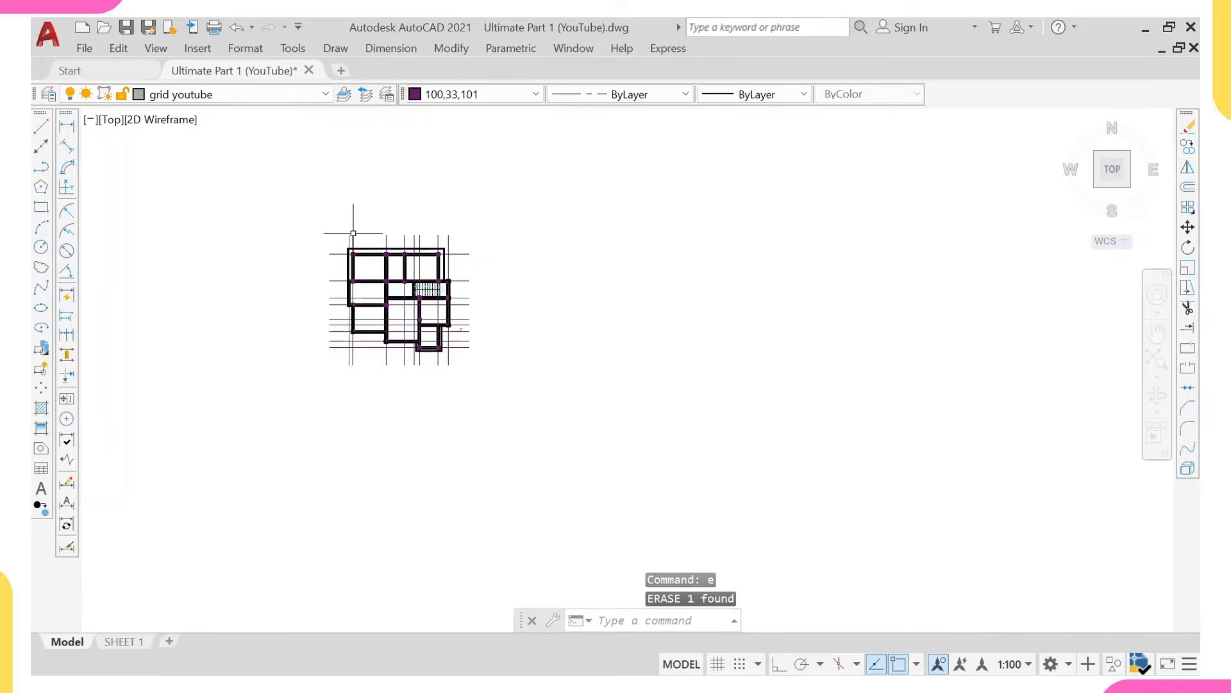
Start a Write Block from the whole copied floor plan and set its insert units to Millimeters.
left_click(300, 187)
left_click(514, 426)
type("W")
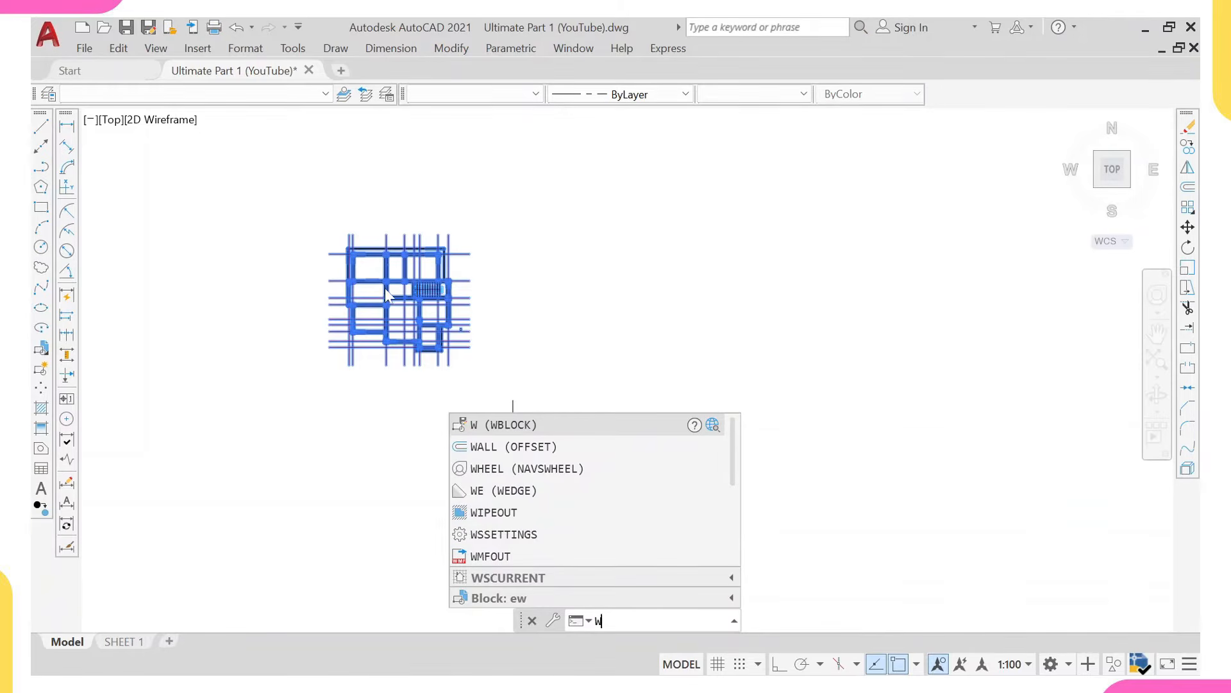
key("Return")
key("Return")
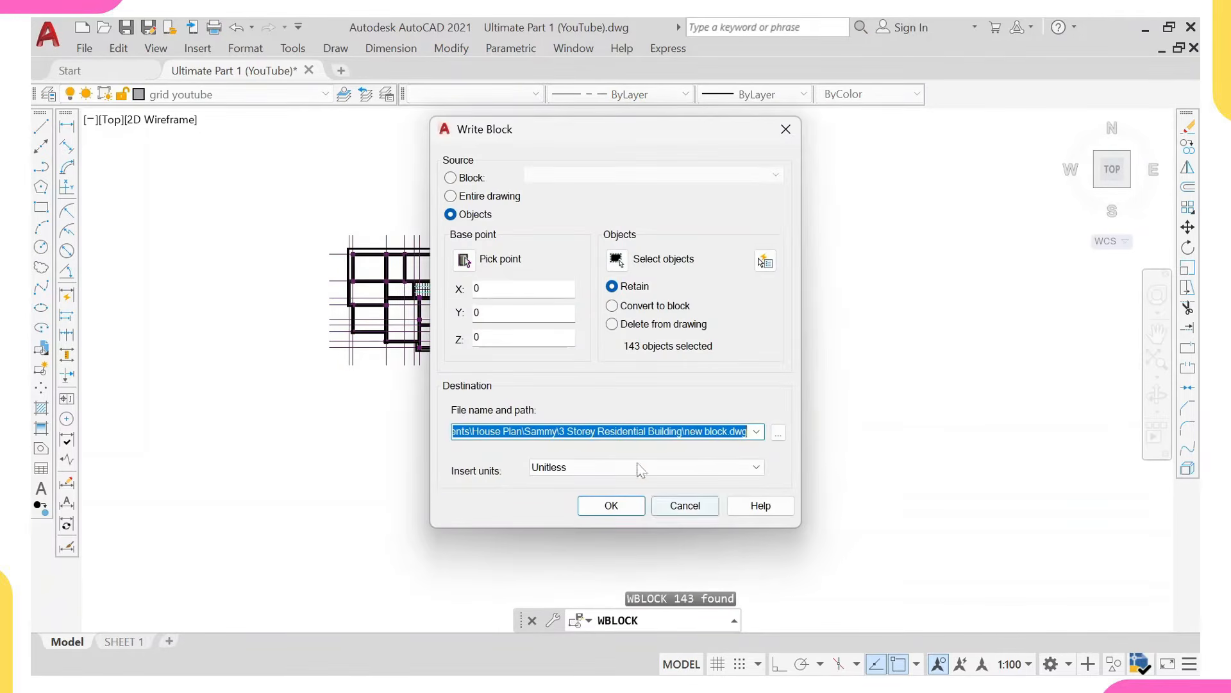
left_click(757, 467)
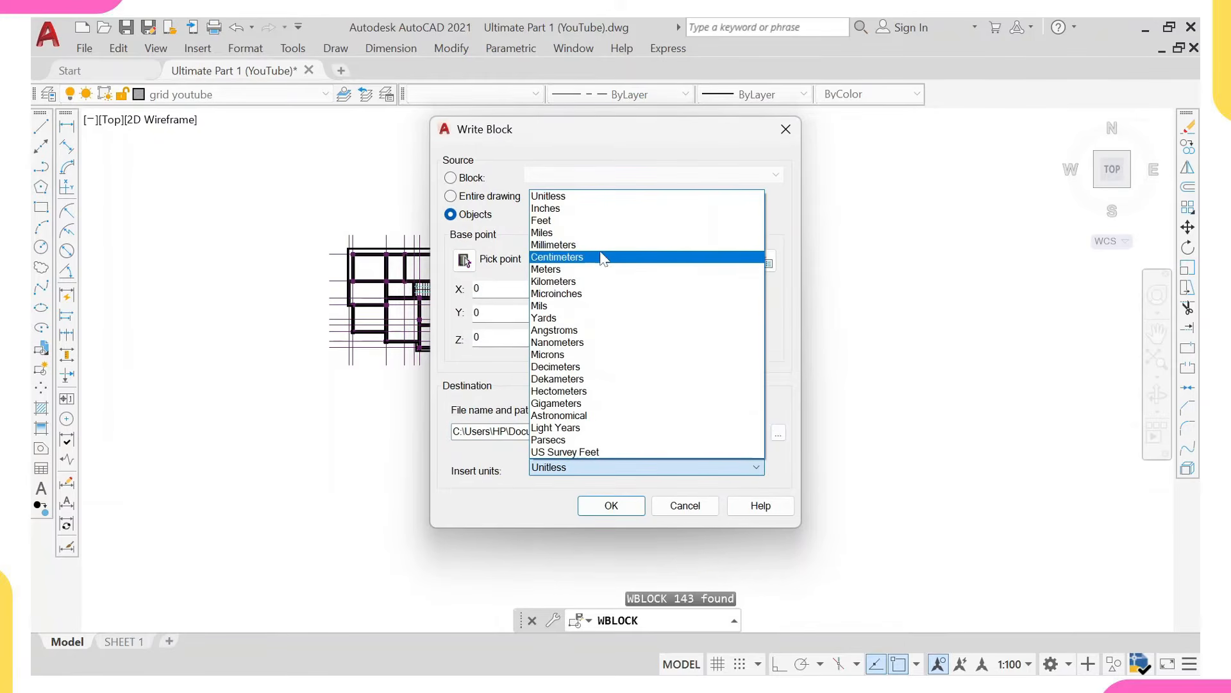
left_click(601, 254)
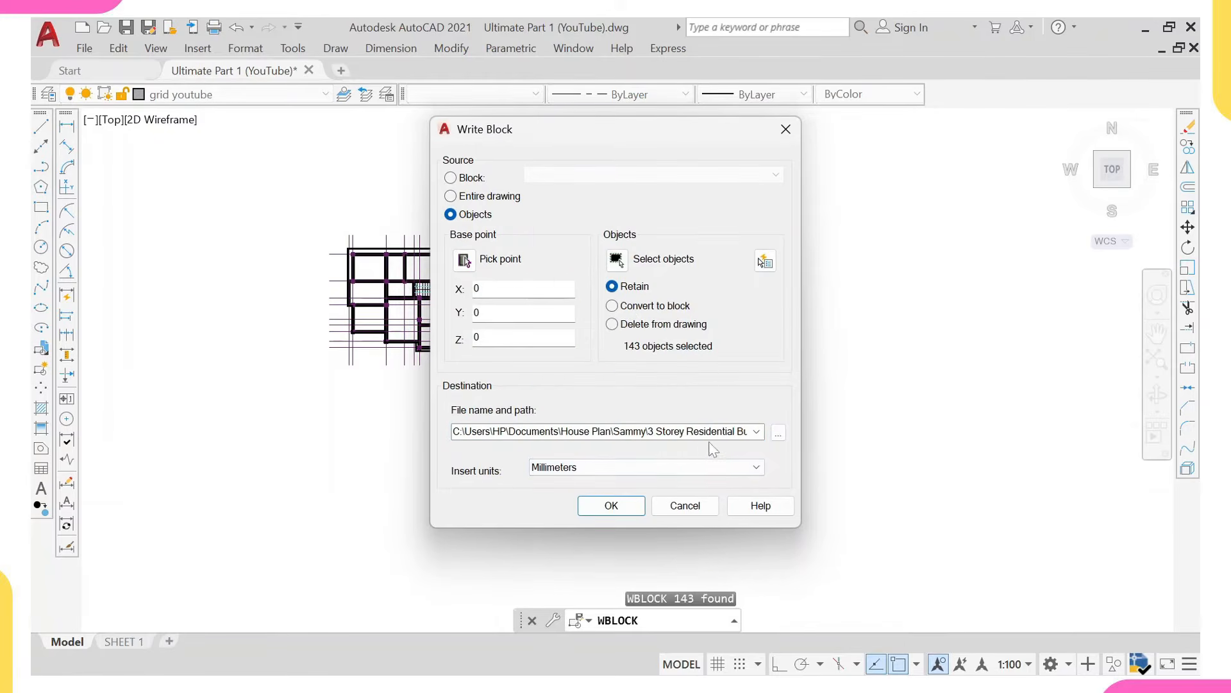
Write the block to the Desktop as an AutoCAD 2018 DXF file named YouTube One.
left_click(778, 433)
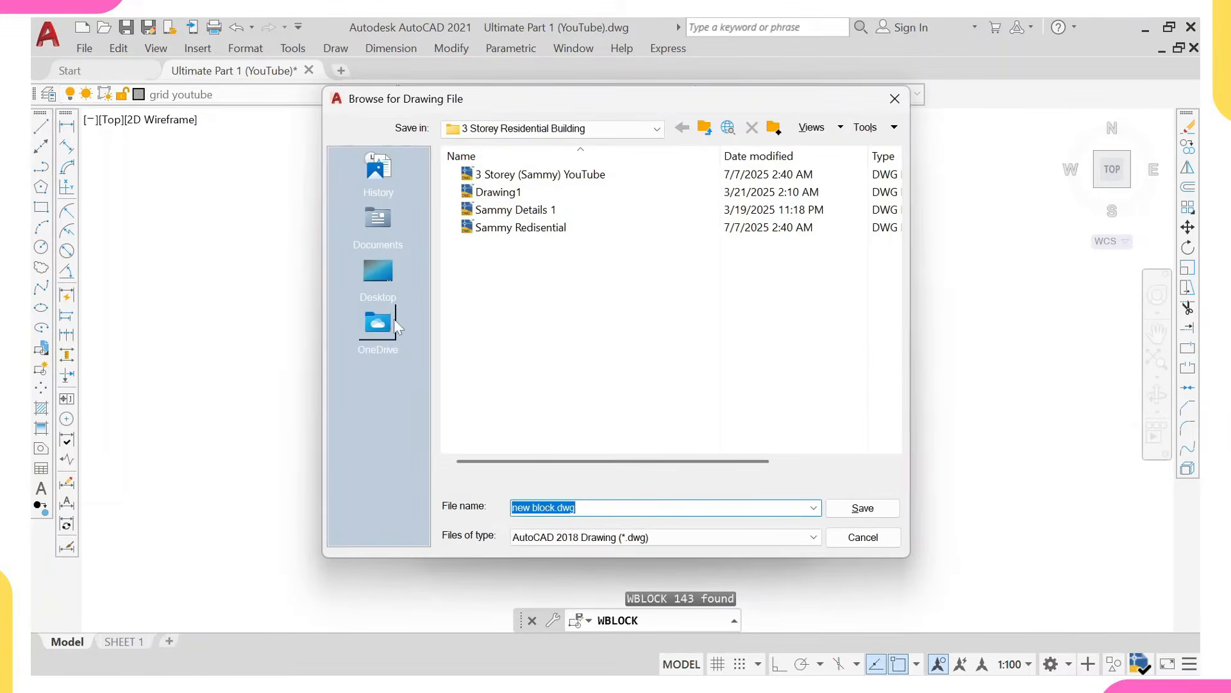
left_click(378, 281)
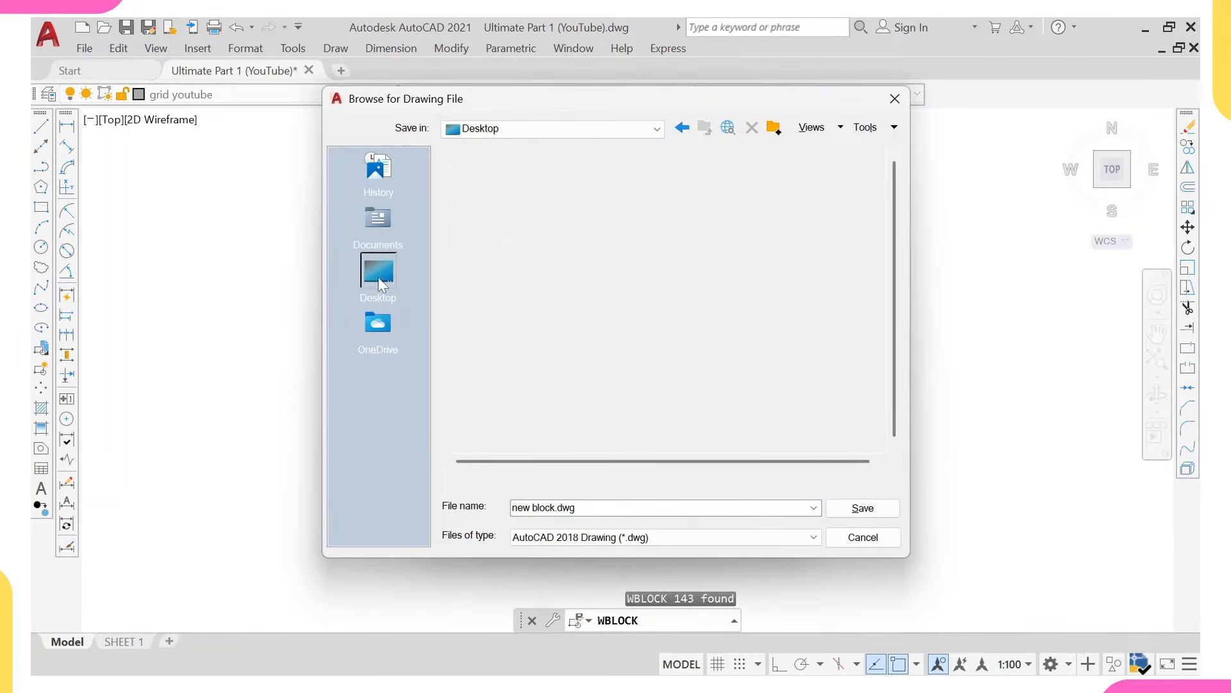
left_click(774, 545)
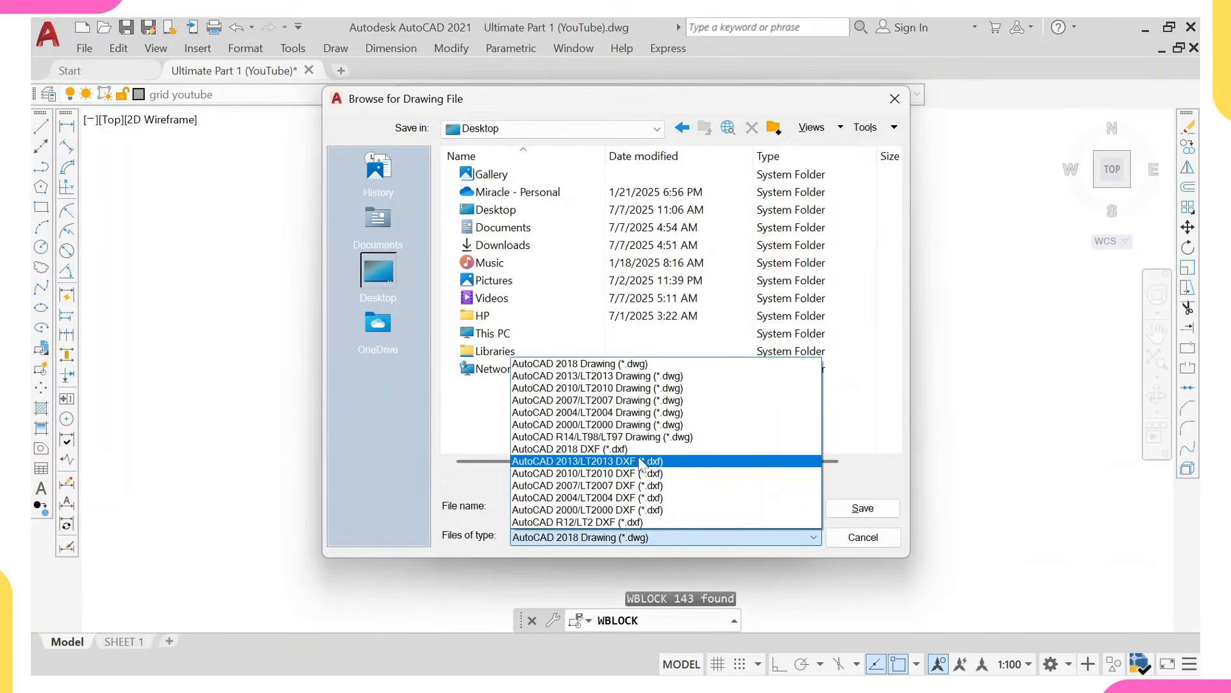
left_click(635, 449)
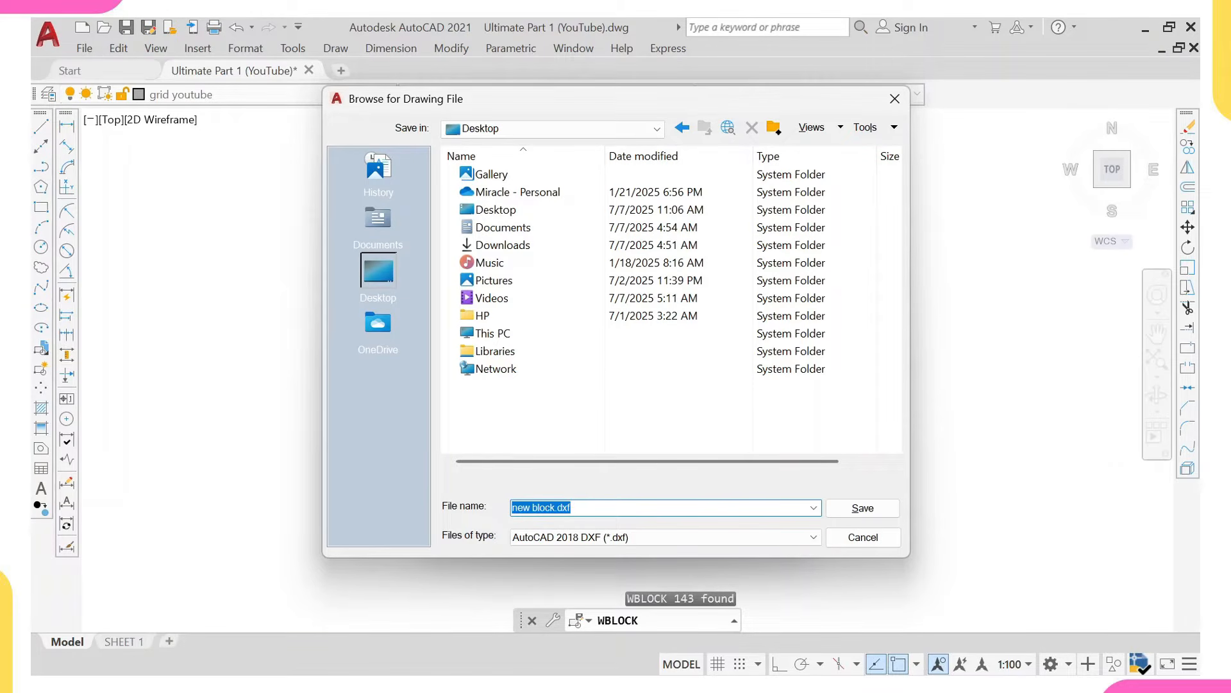
type("YouTube One")
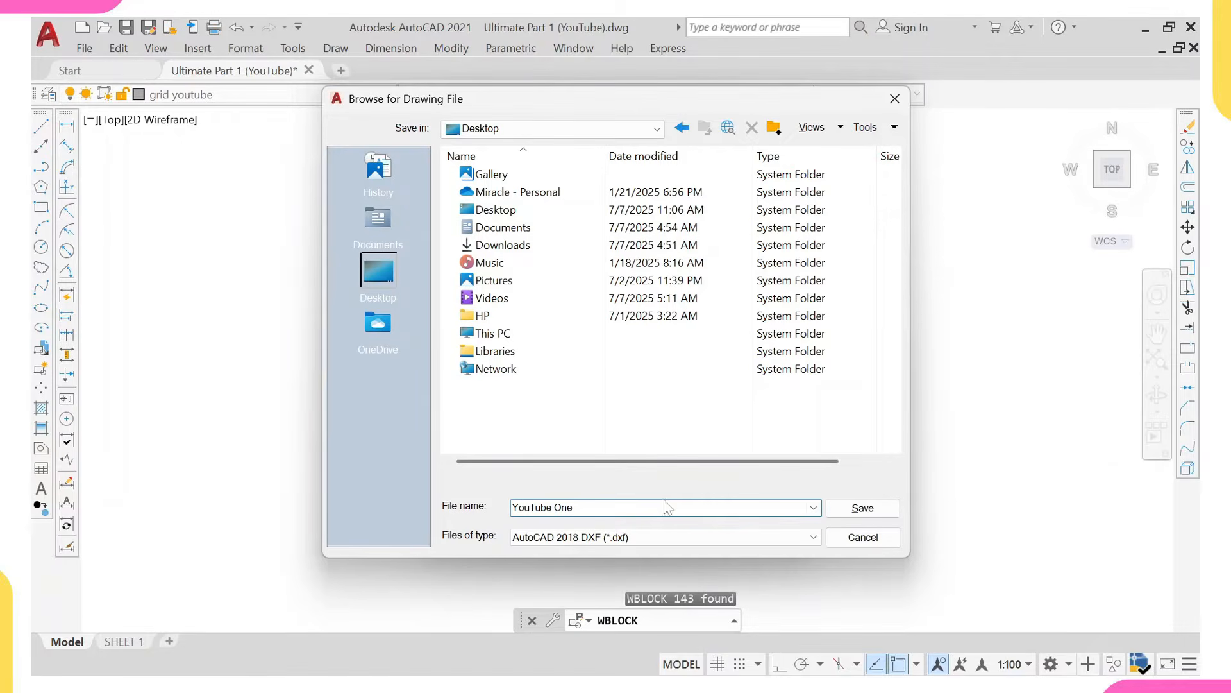
left_click(865, 510)
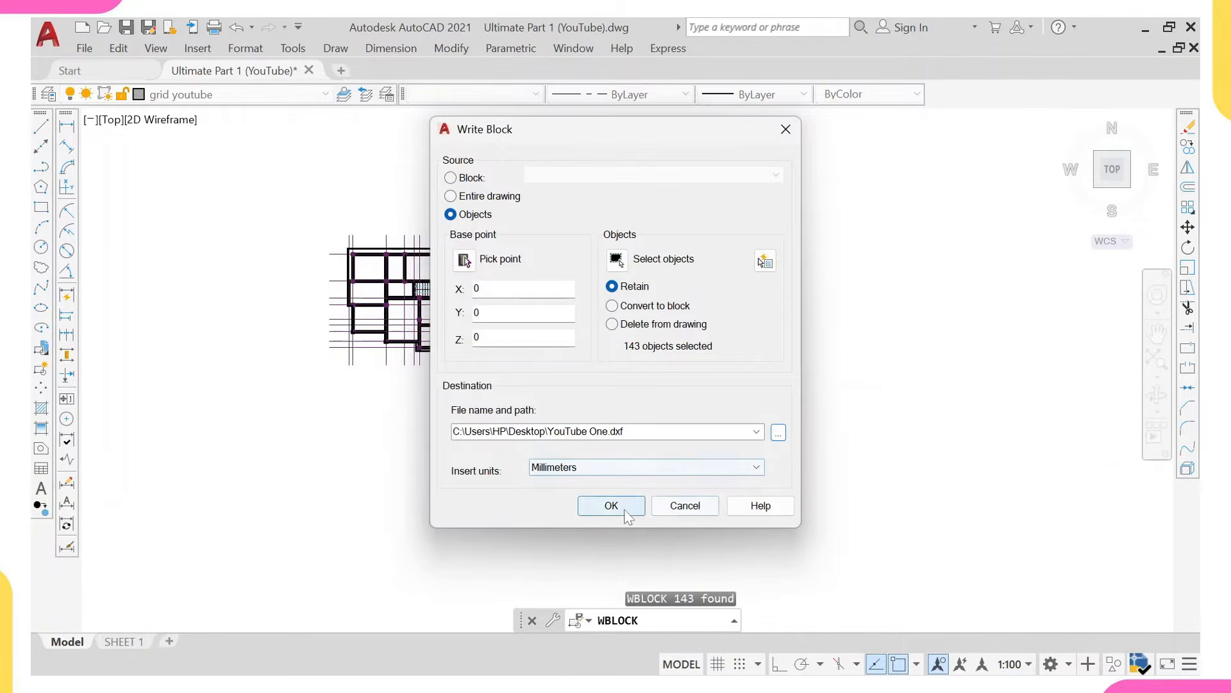
left_click(624, 511)
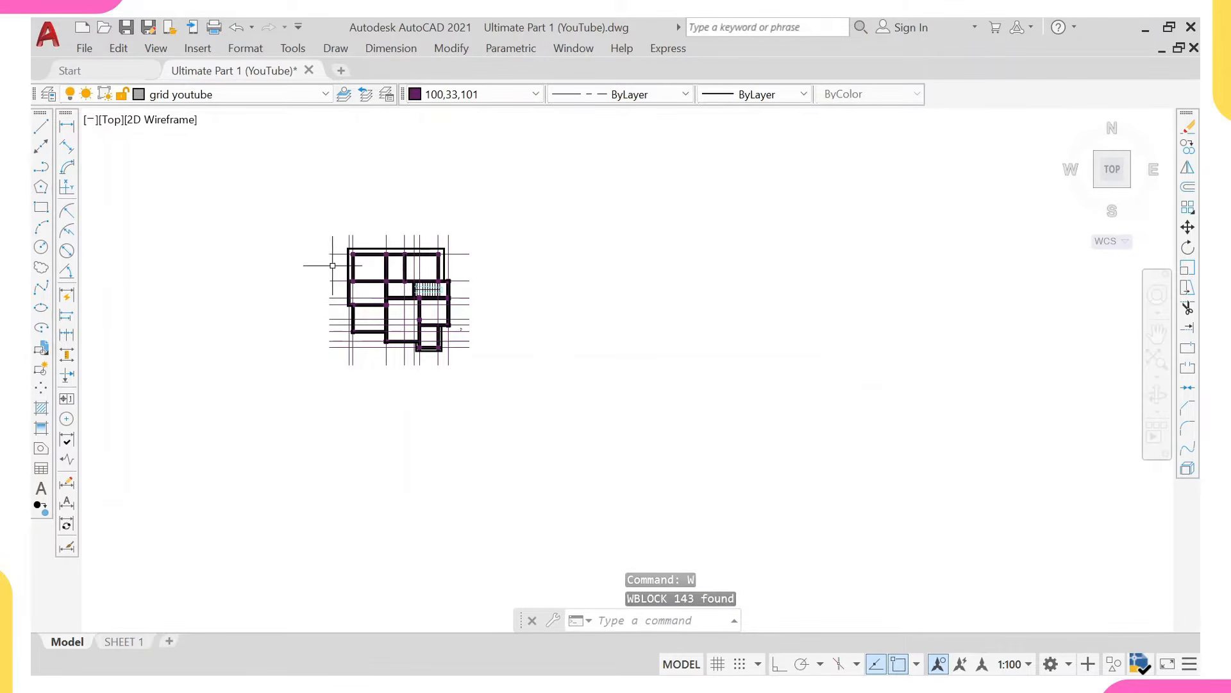
Open the exported YouTube One DXF file from the desktop and check the floor plan.
left_click(1147, 29)
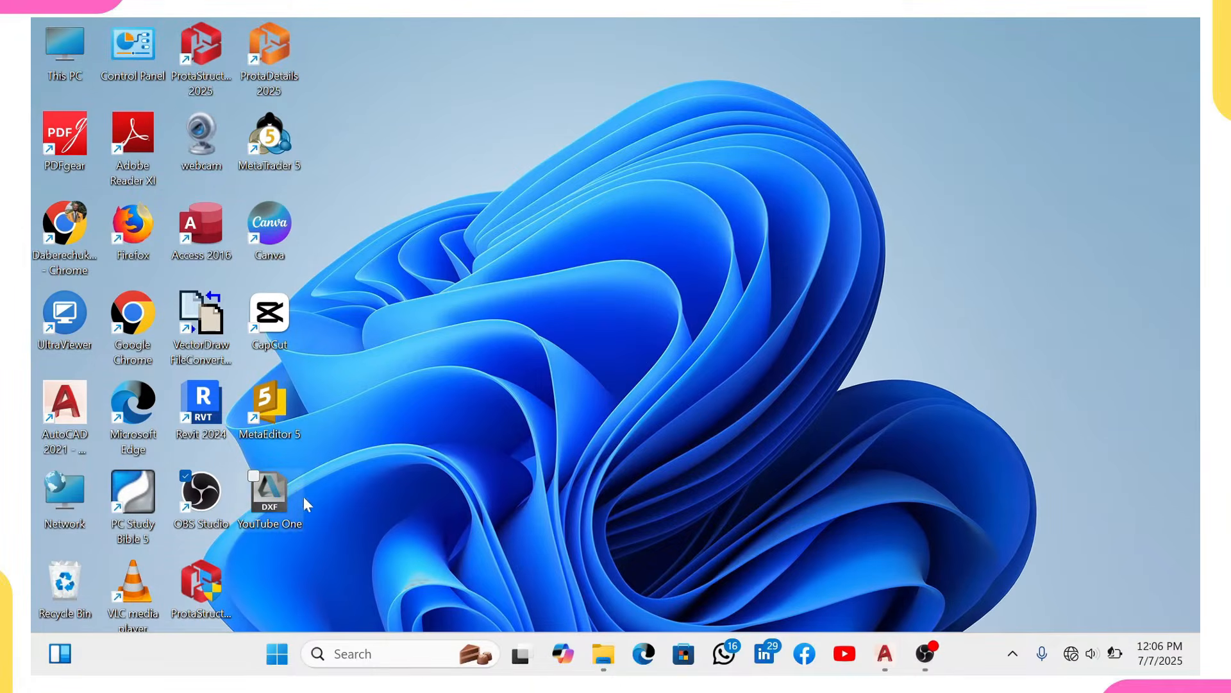
double_click(263, 499)
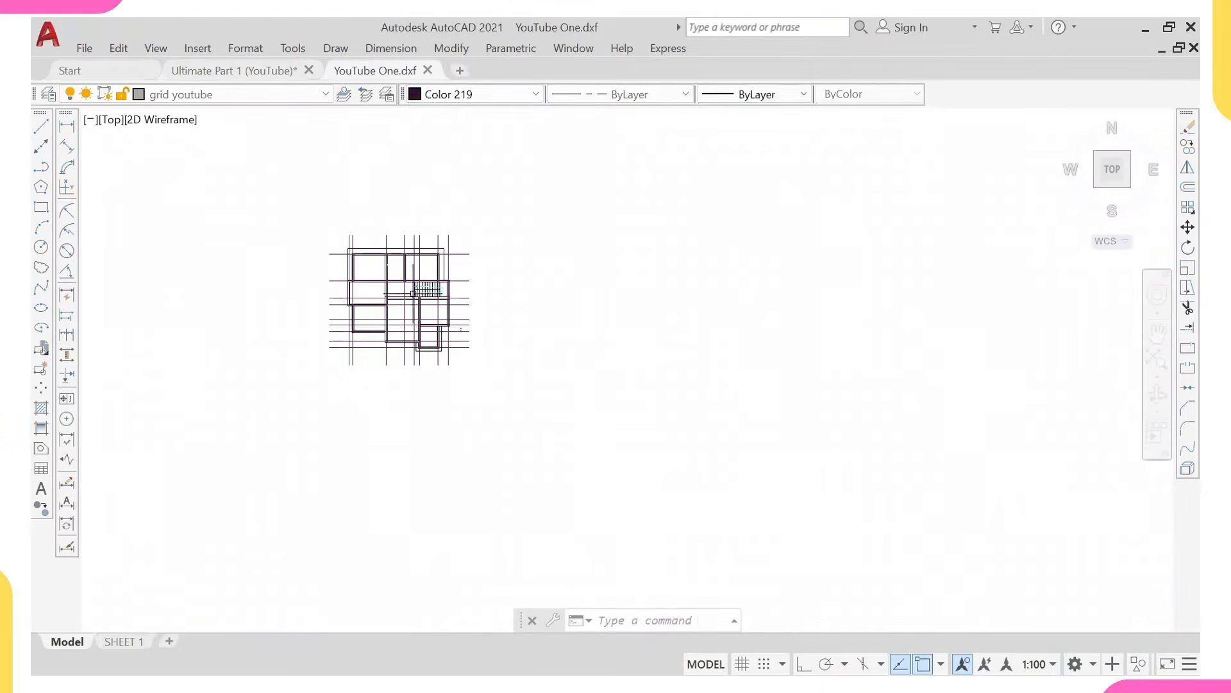
scroll(410, 306, "up", 3)
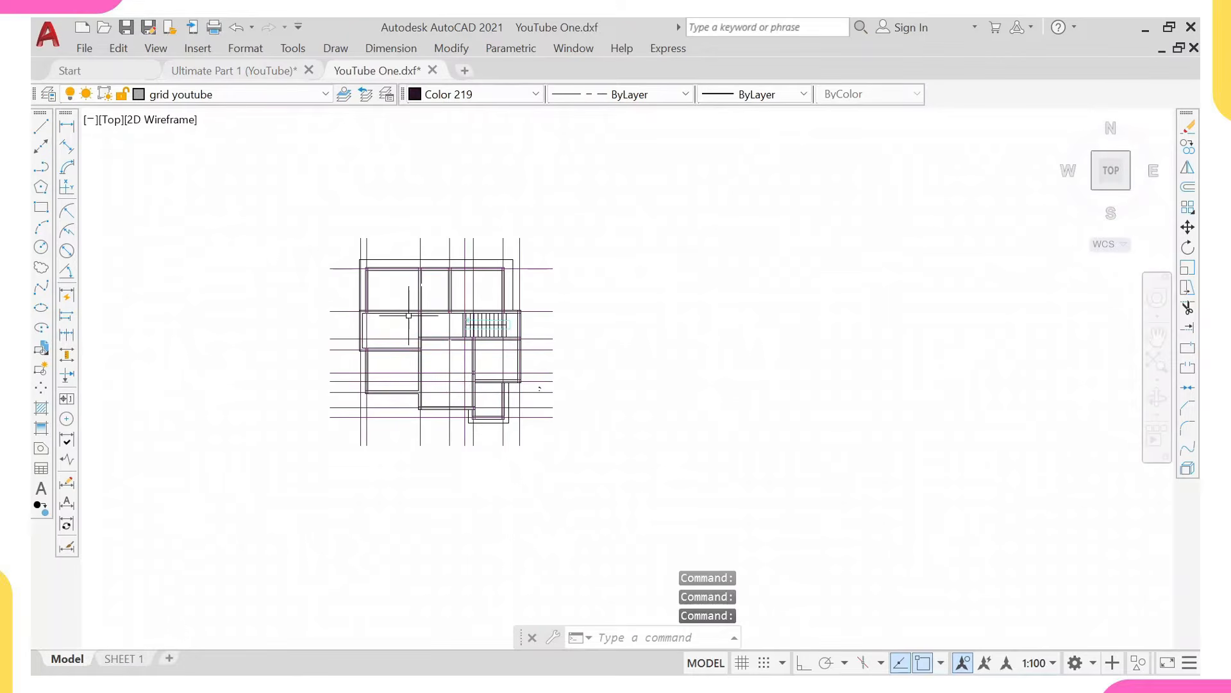
scroll(409, 333, "up", 2)
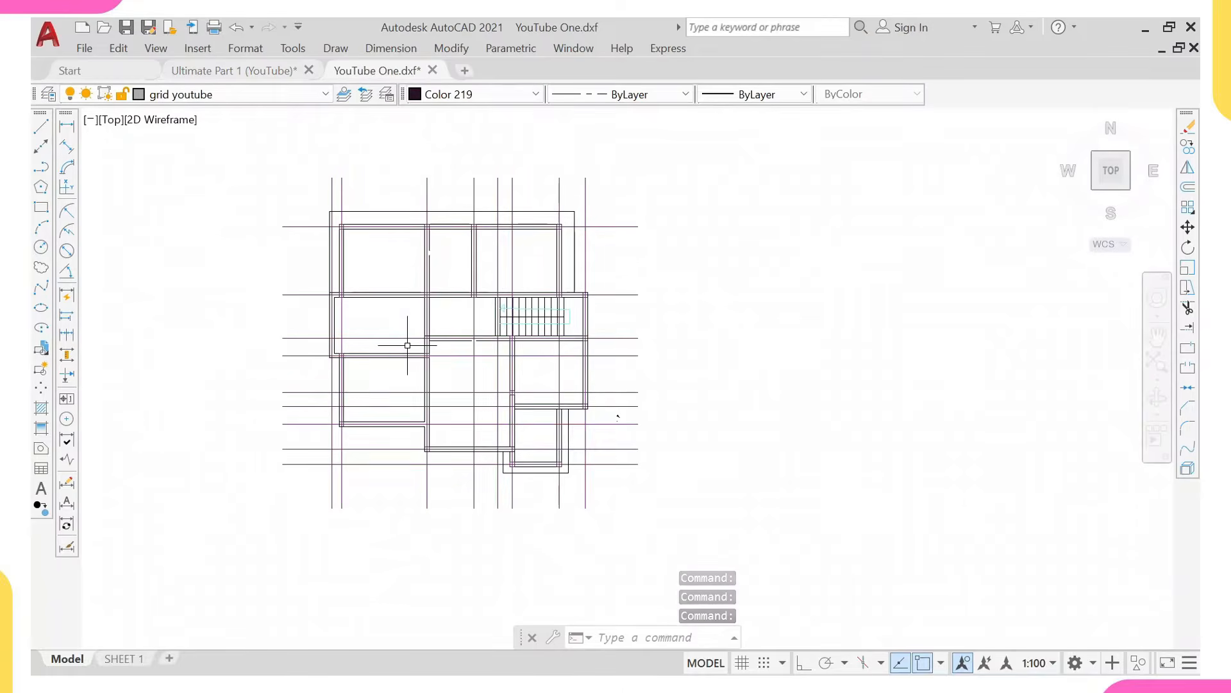
Turn on Display Lineweight in the lineweight settings of the DXF drawing.
scroll(408, 343, "down", 2)
type("LIn")
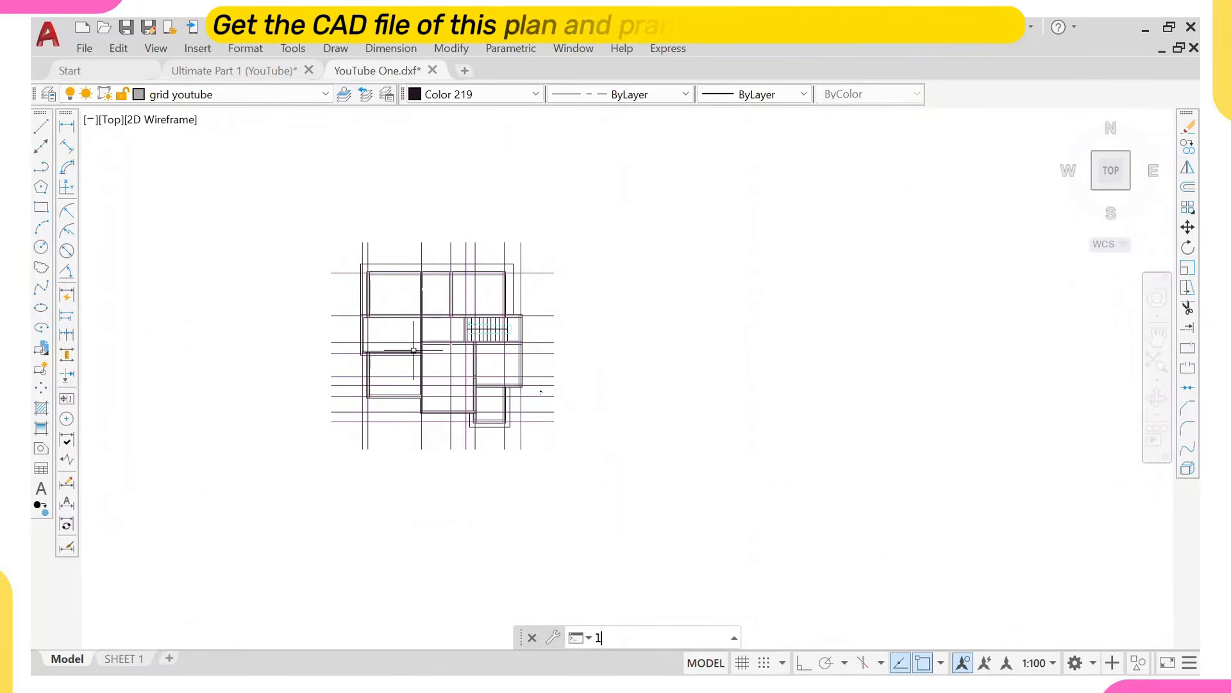
type("e")
key("Down")
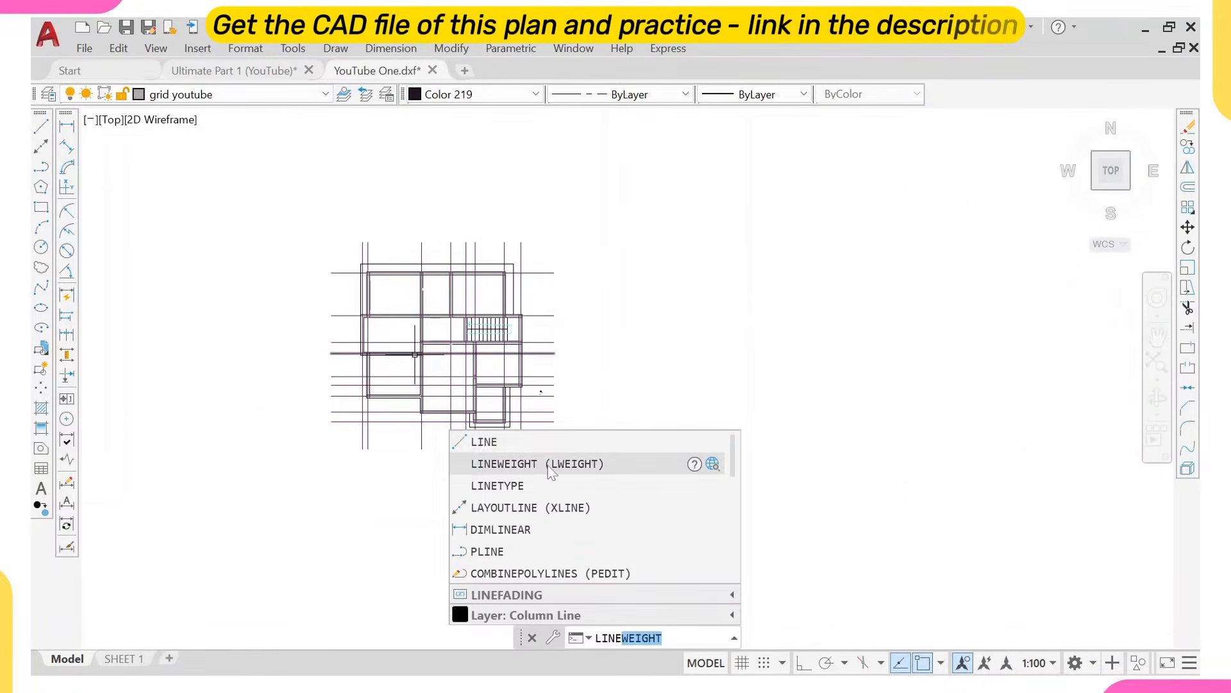
key("Return")
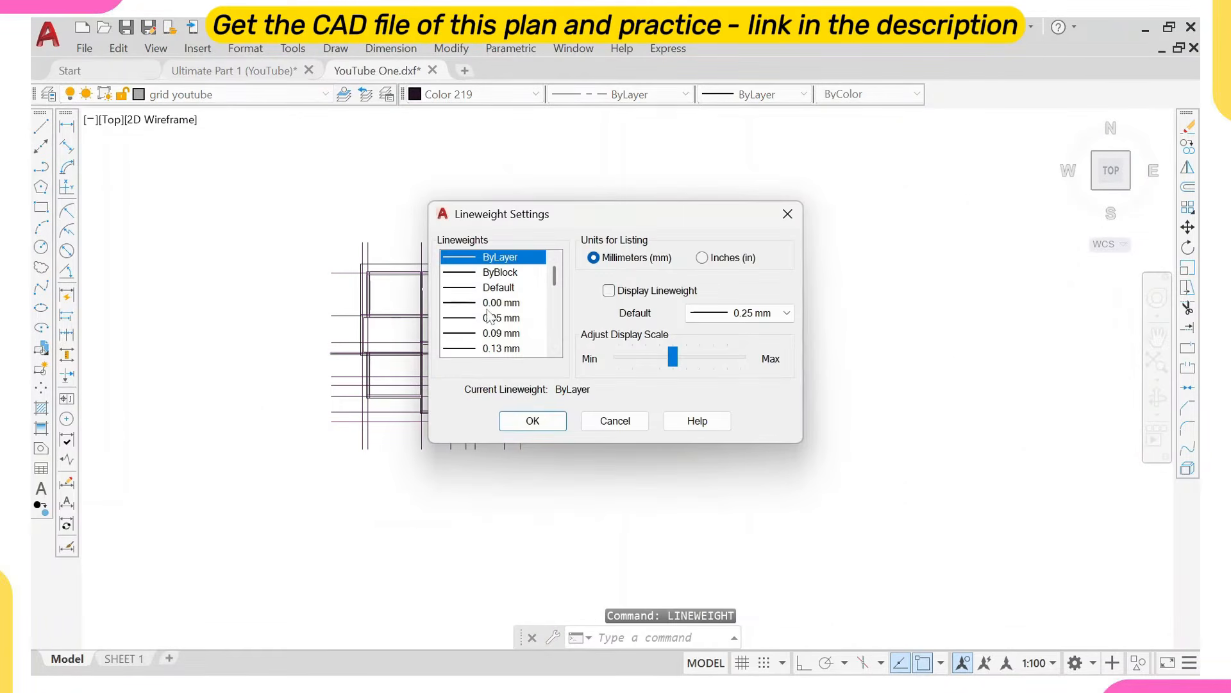
left_click(608, 291)
left_click(532, 421)
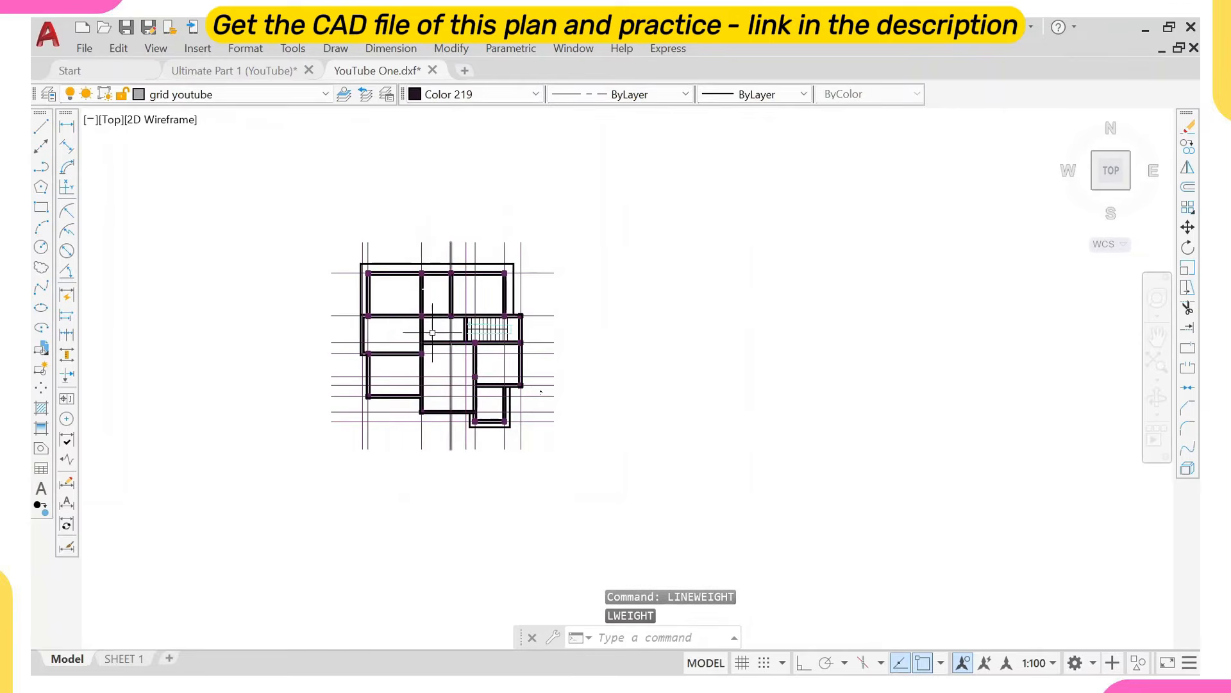
scroll(417, 346, "up", 2)
scroll(410, 305, "down", 2)
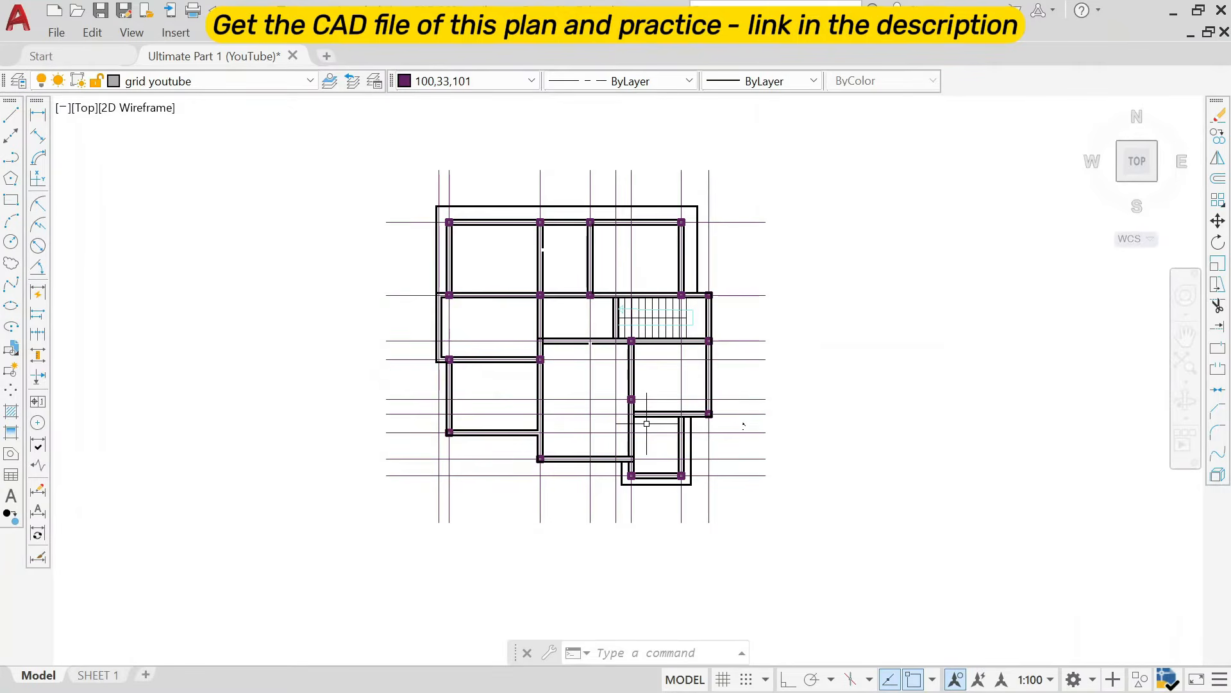
Examine the complete set of plans, elevations and structural sheets in the Ultimate Part 1 drawing.
scroll(641, 413, "down", 5)
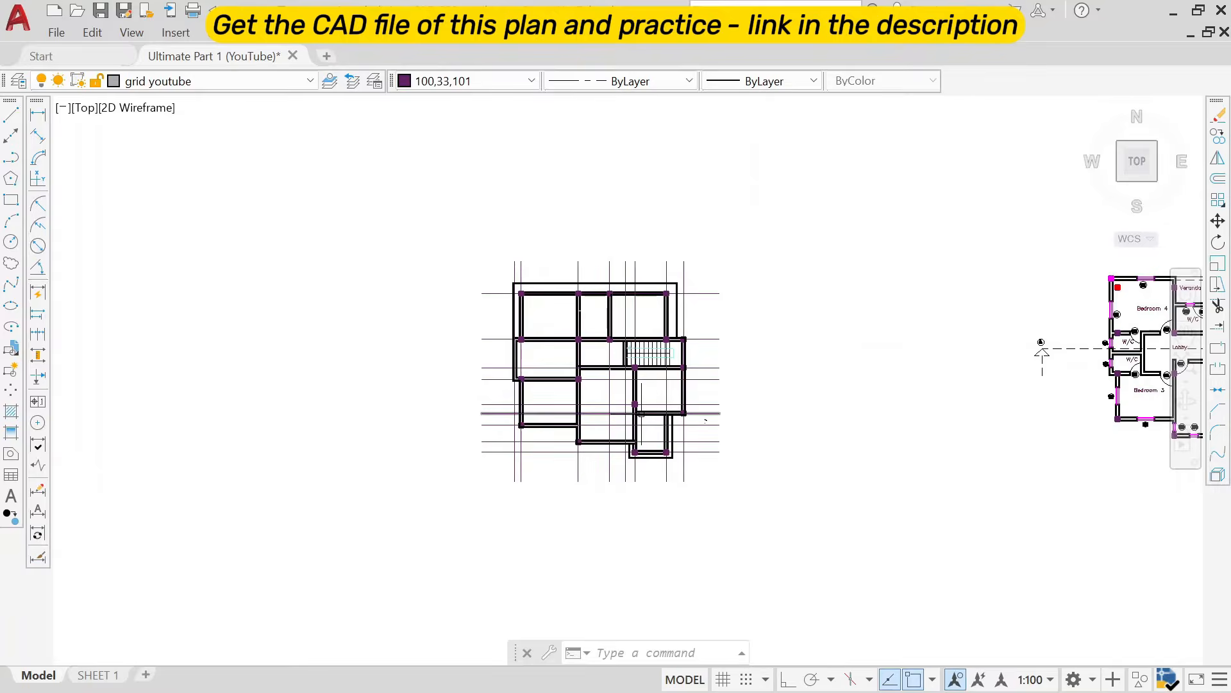
scroll(658, 377, "down", 4)
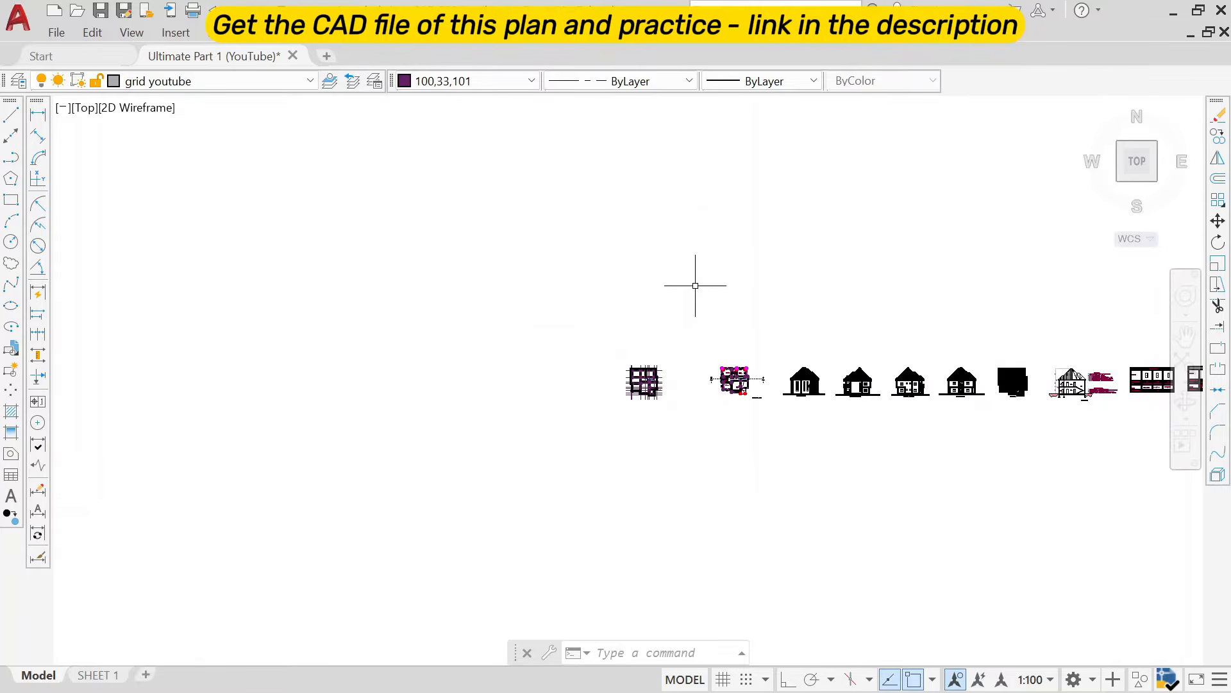
middle_click_drag(695, 283, 660, 440)
scroll(660, 440, "down", 3)
scroll(817, 230, "up", 3)
middle_click_drag(816, 230, 607, 376)
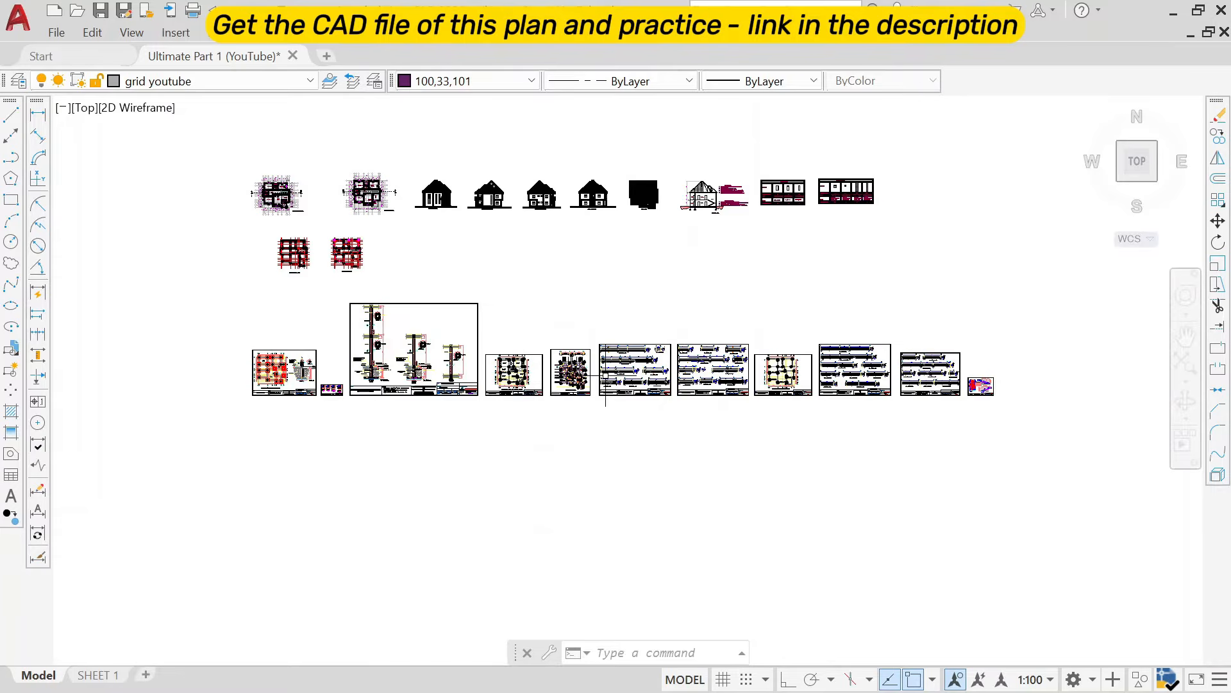
middle_click_drag(525, 395, 558, 447)
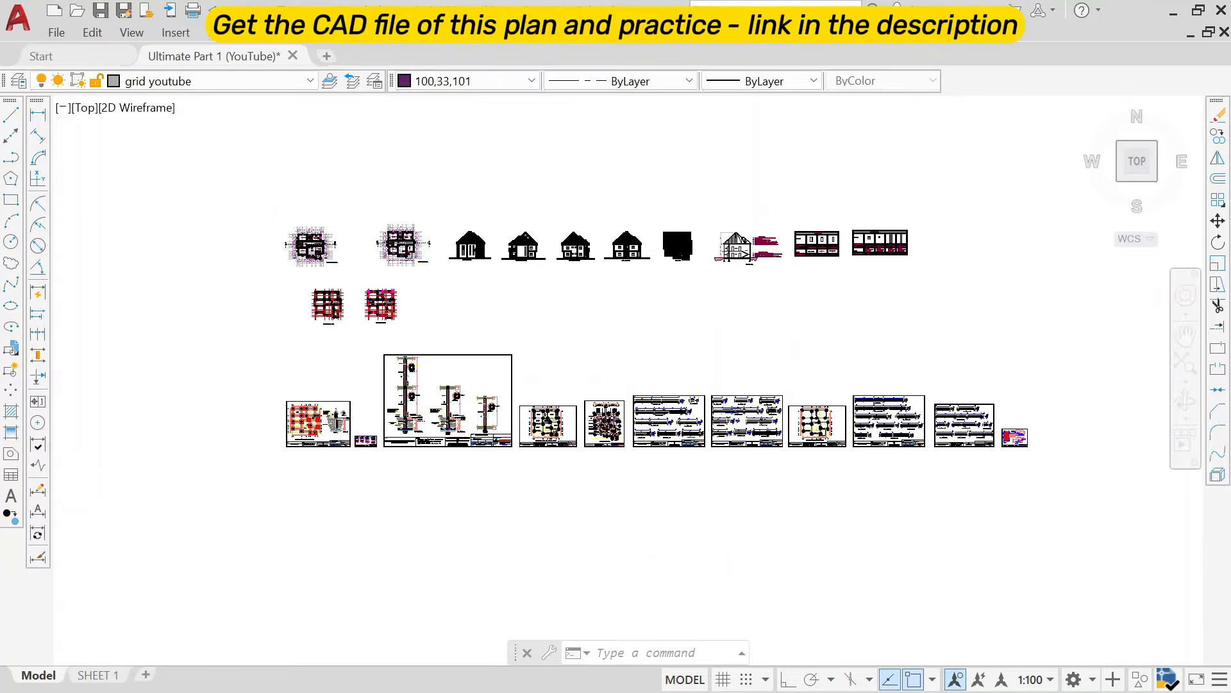
Look more closely at the structural sheets, from the column details to the framing plans and beam details.
scroll(503, 414, "up", 2)
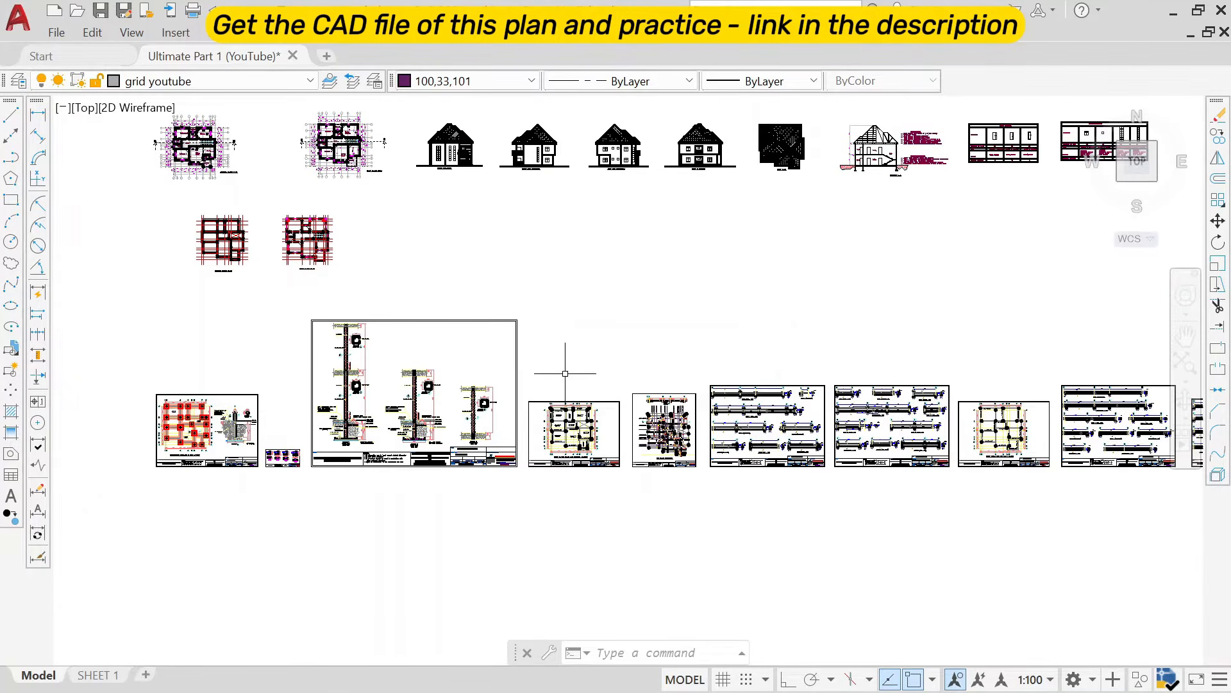
middle_click_drag(565, 374, 515, 385)
scroll(479, 409, "up", 2)
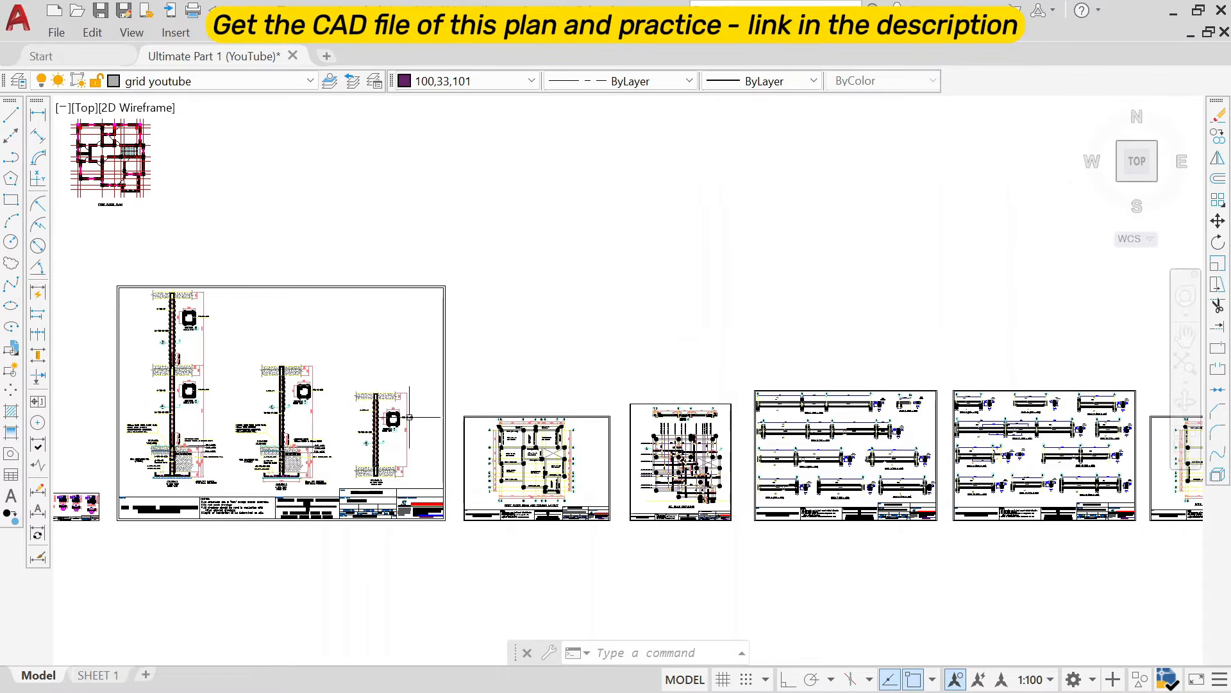
mouse_move(411, 424)
middle_mouse_down()
mouse_move(441, 489)
mouse_move(191, 449)
middle_mouse_up()
scroll(431, 429, "down", 2)
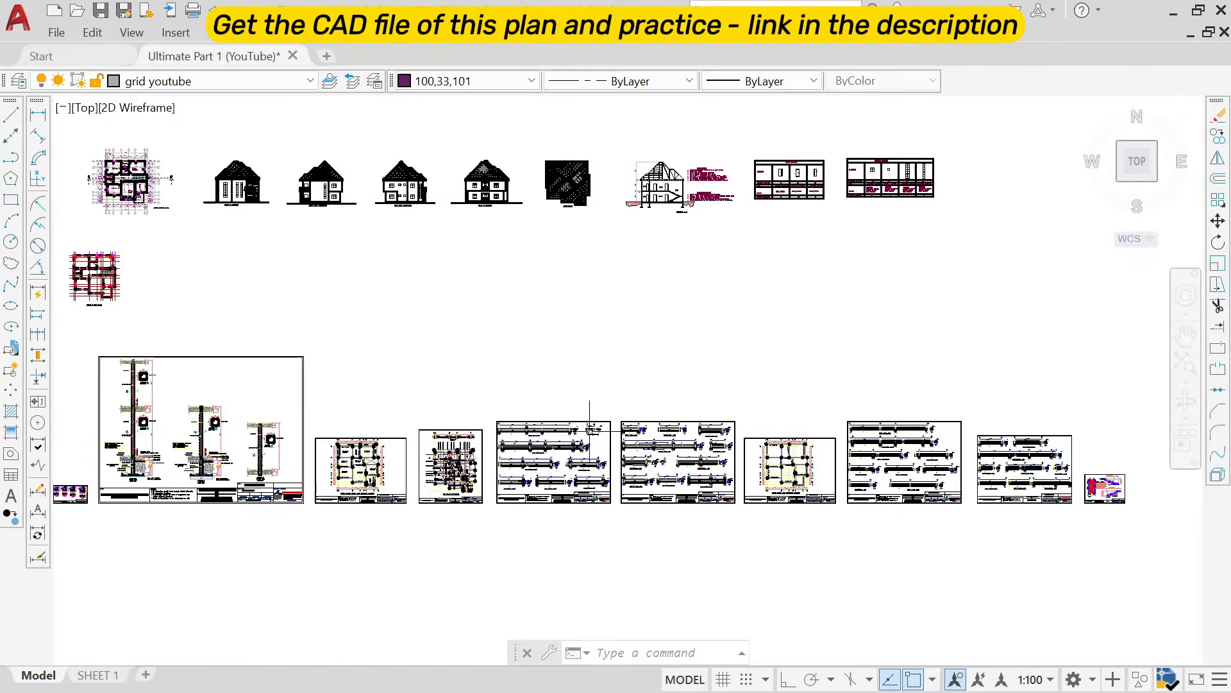
mouse_move(814, 434)
middle_mouse_down()
mouse_move(579, 443)
mouse_move(730, 443)
middle_mouse_up()
middle_click_drag(103, 360, 293, 360)
scroll(292, 360, "up", 2)
scroll(292, 360, "up", 2)
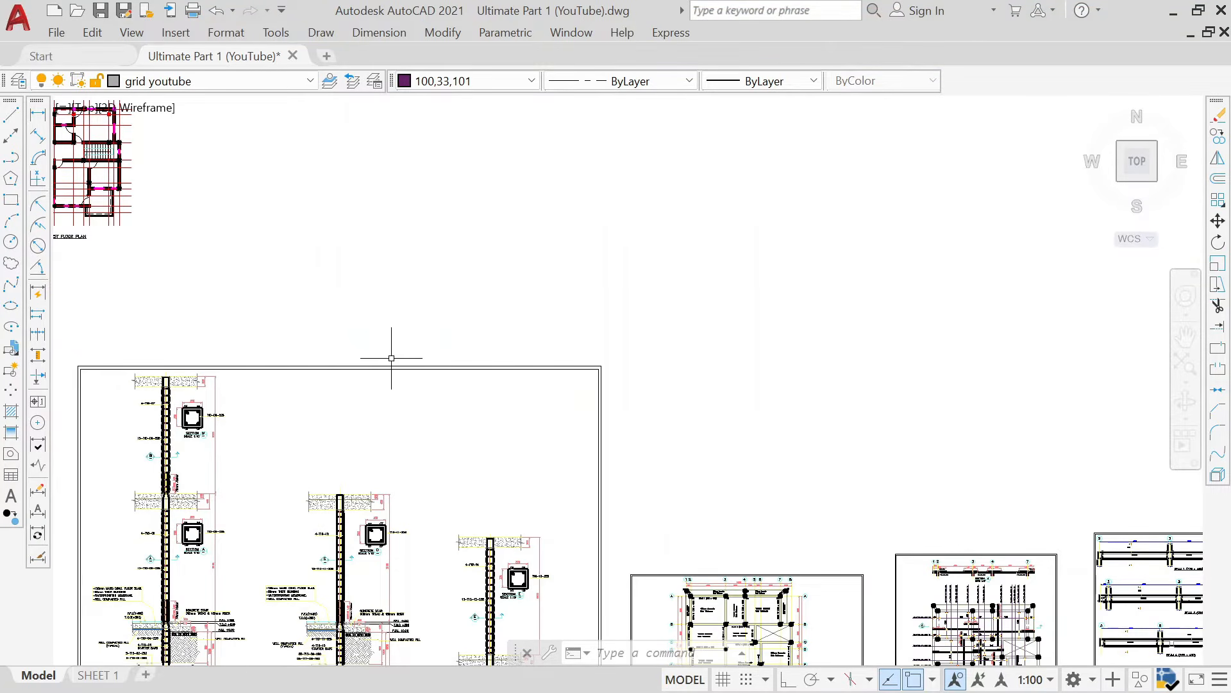
scroll(391, 358, "down", 4)
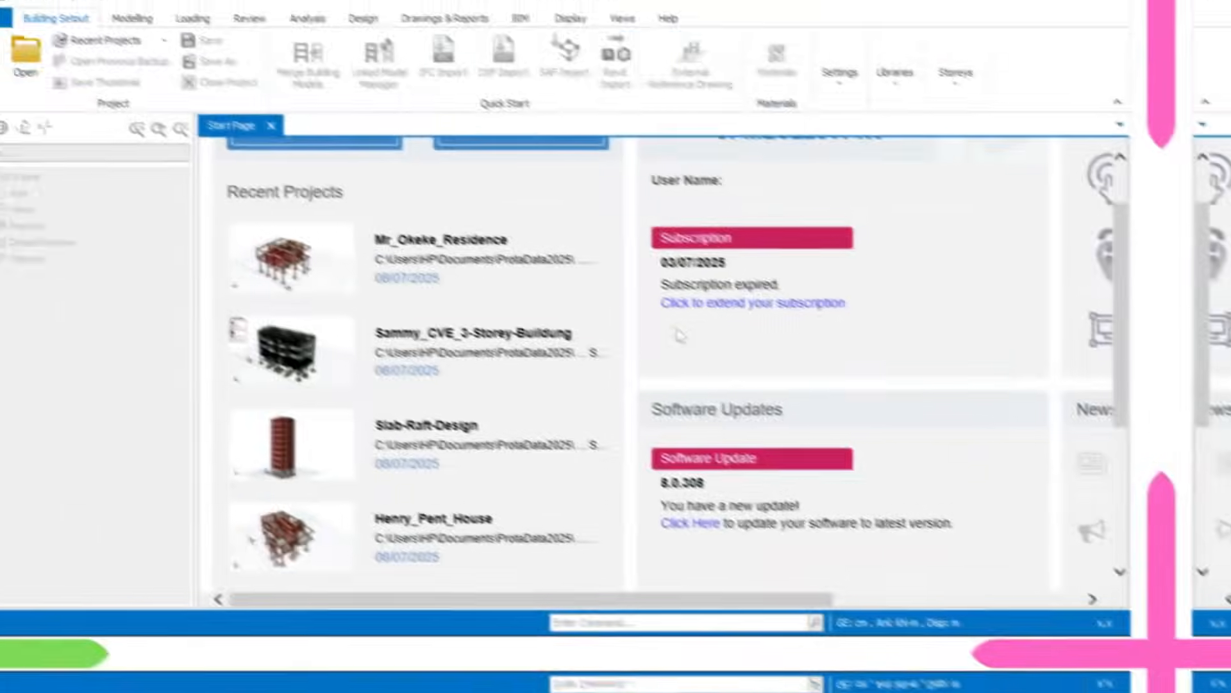
Switch to ProtaStructure and create a new project named Youtube-one from the United Kingdom (EuroCode) template.
scroll(750, 375, "up", 1)
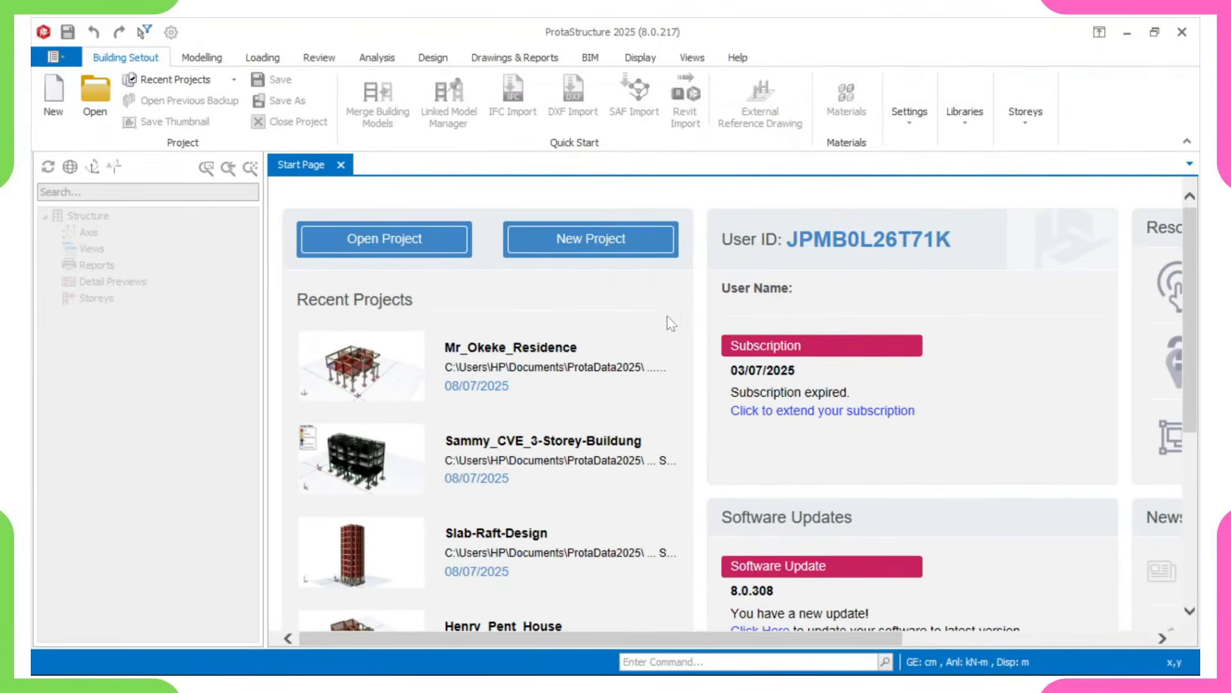
left_click(582, 243)
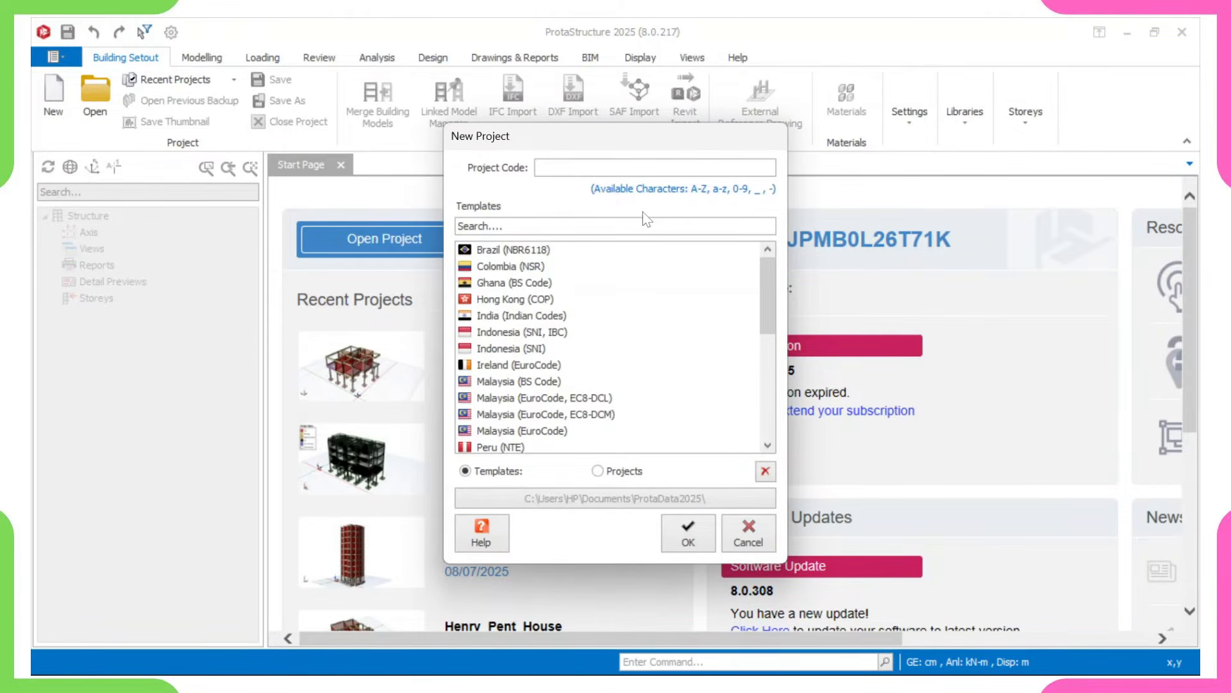
type("Youtube-one")
scroll(546, 315, "down", 5)
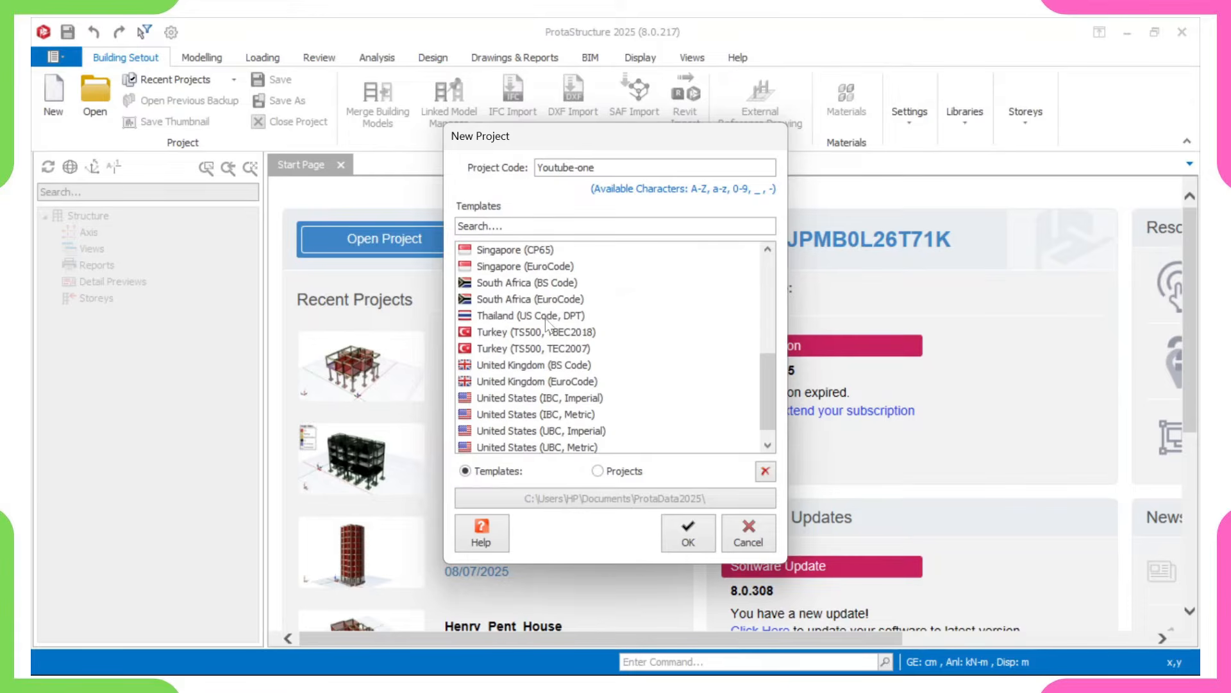
scroll(547, 324, "down", 1)
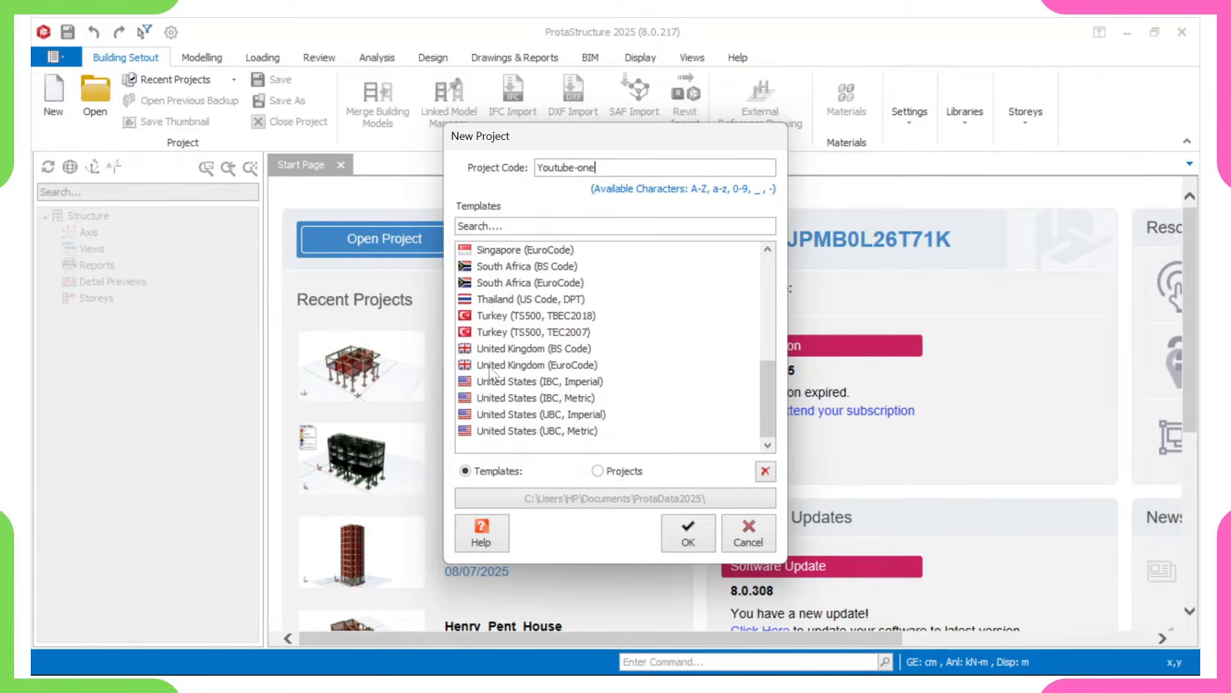
left_click(558, 367)
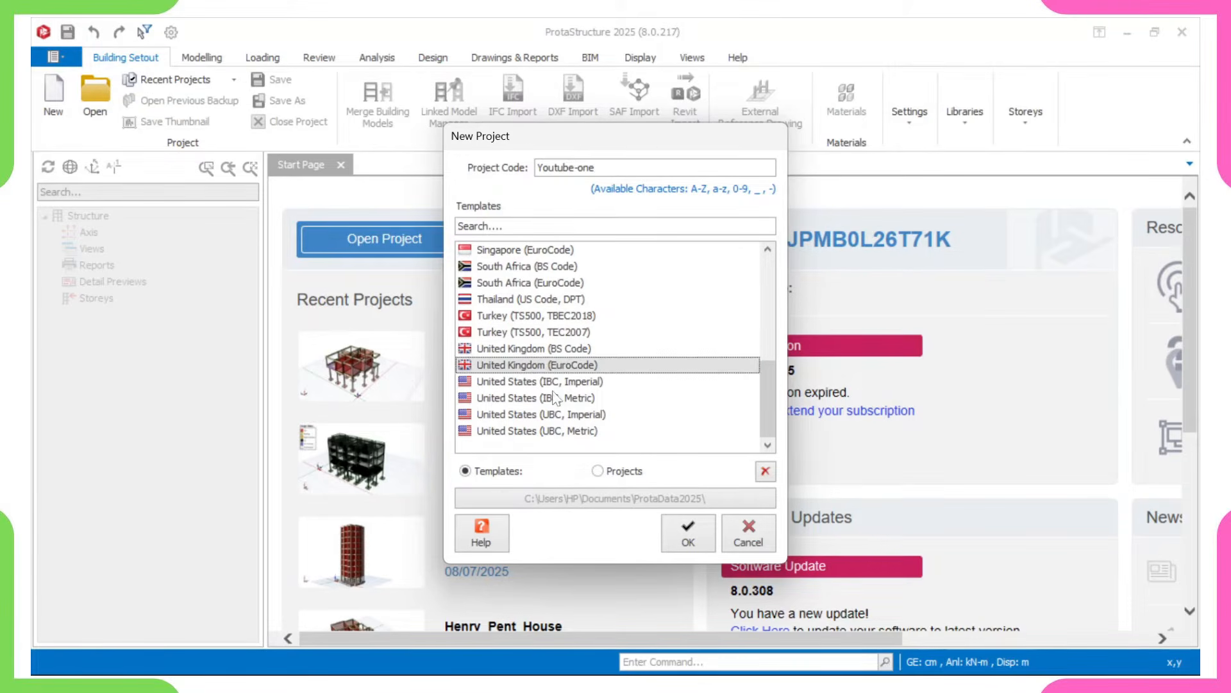
left_click(687, 538)
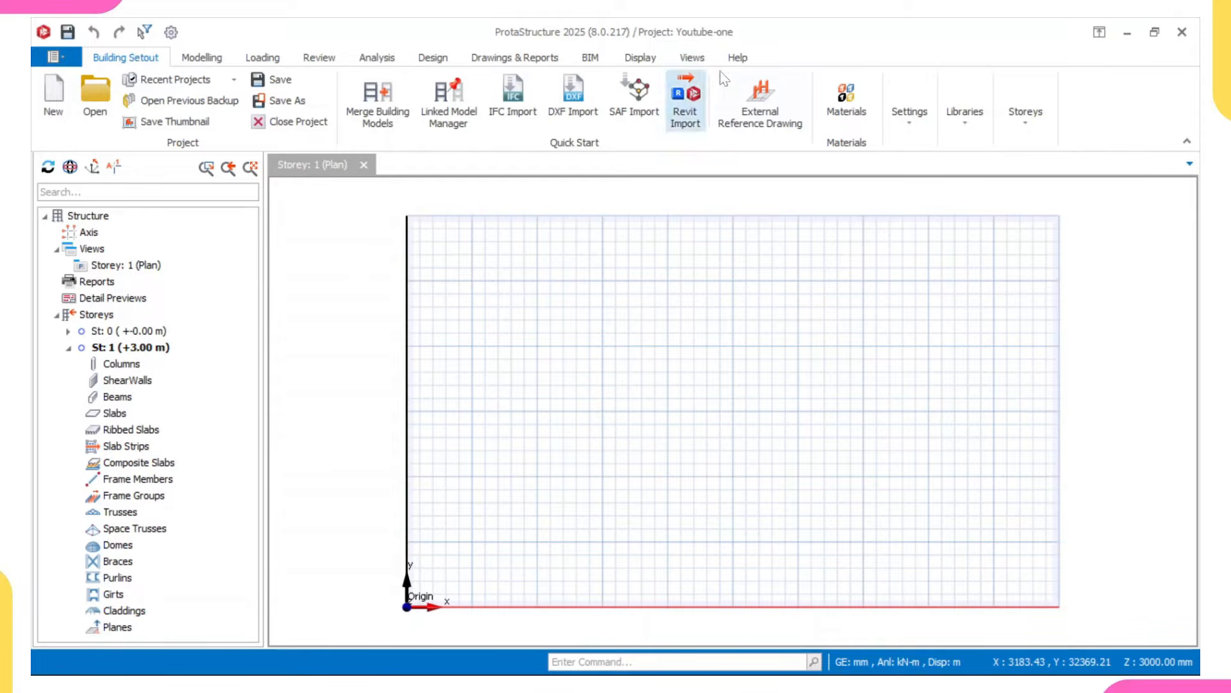
Add the YouTube One DXF file from the Desktop as an external reference drawing for storey 1.
left_click(742, 105)
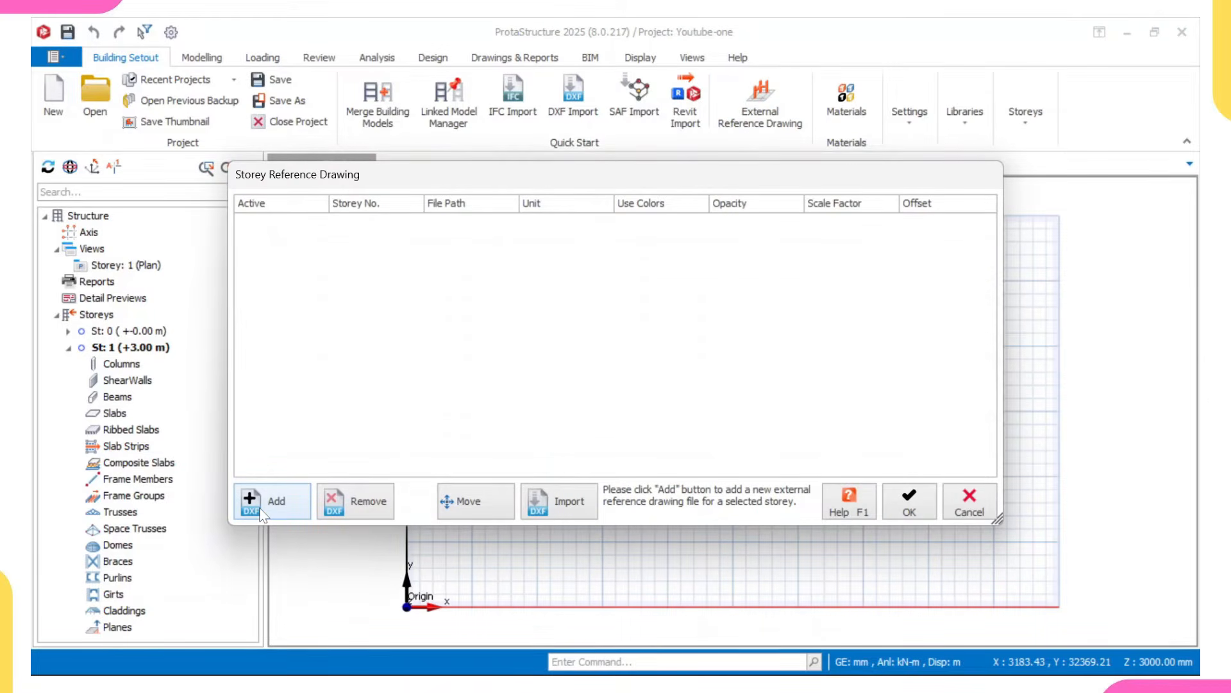
left_click(268, 502)
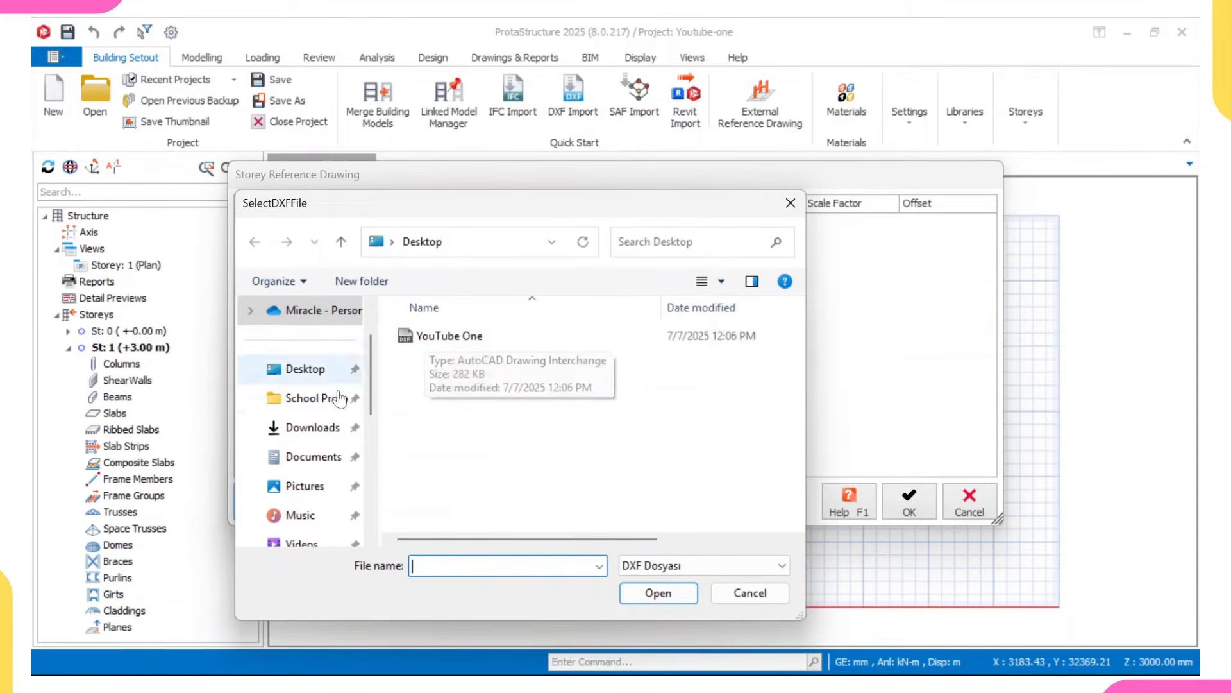
left_click(292, 369)
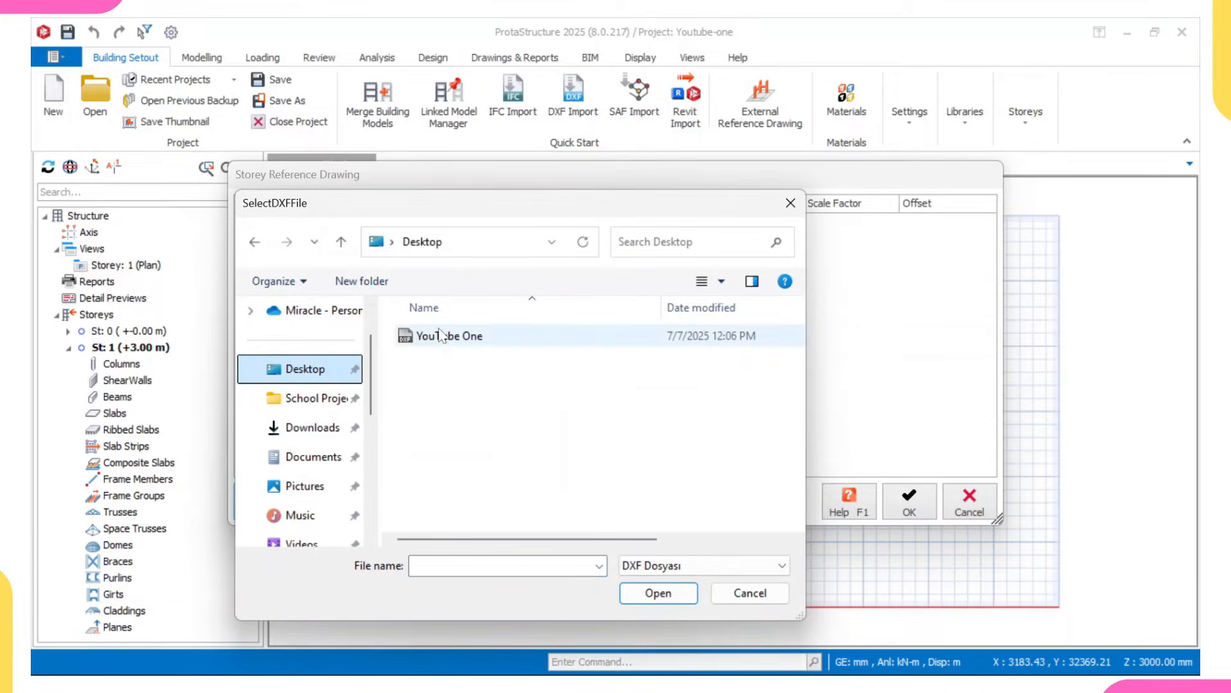
left_click(454, 345)
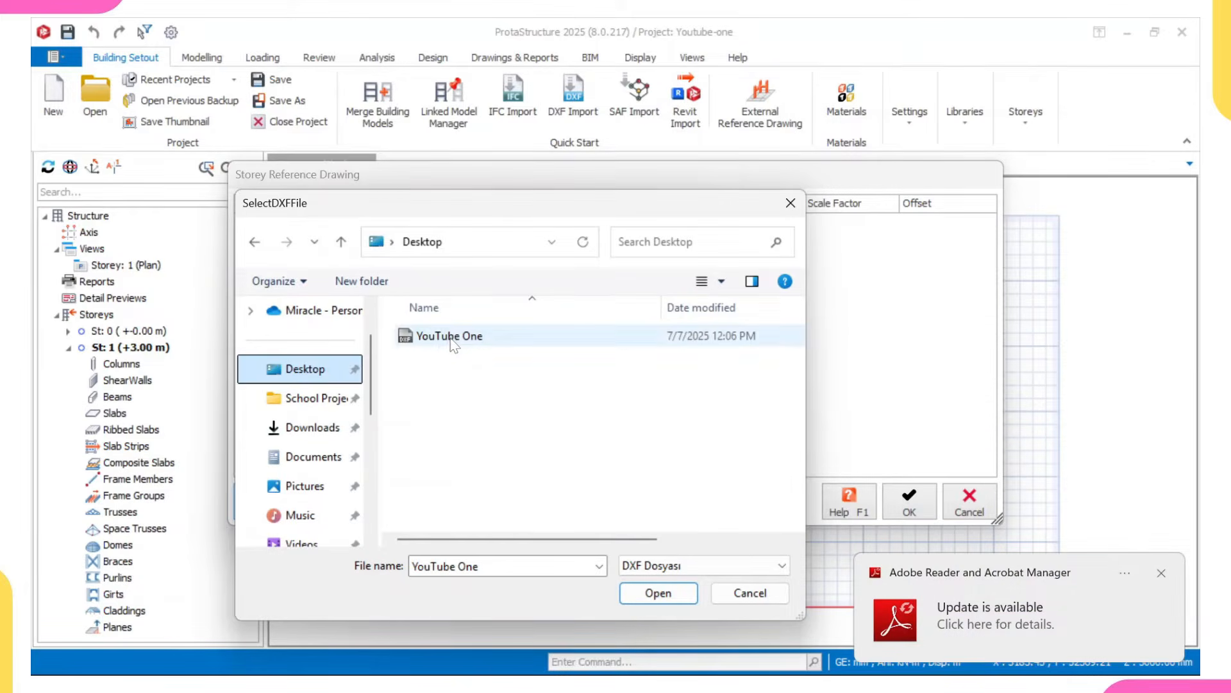
left_click(454, 346)
left_click(658, 593)
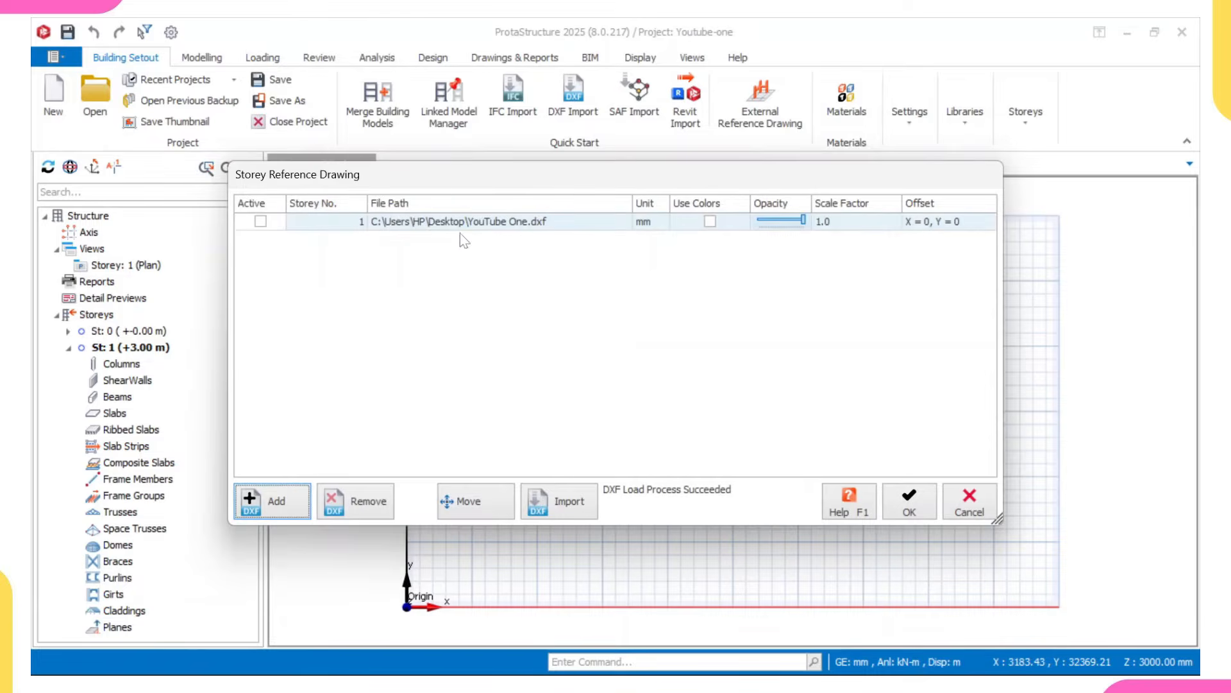
Activate the YouTube One reference drawing with its own colours, try a lower opacity and restore full opacity.
left_click_drag(457, 189, 402, 62)
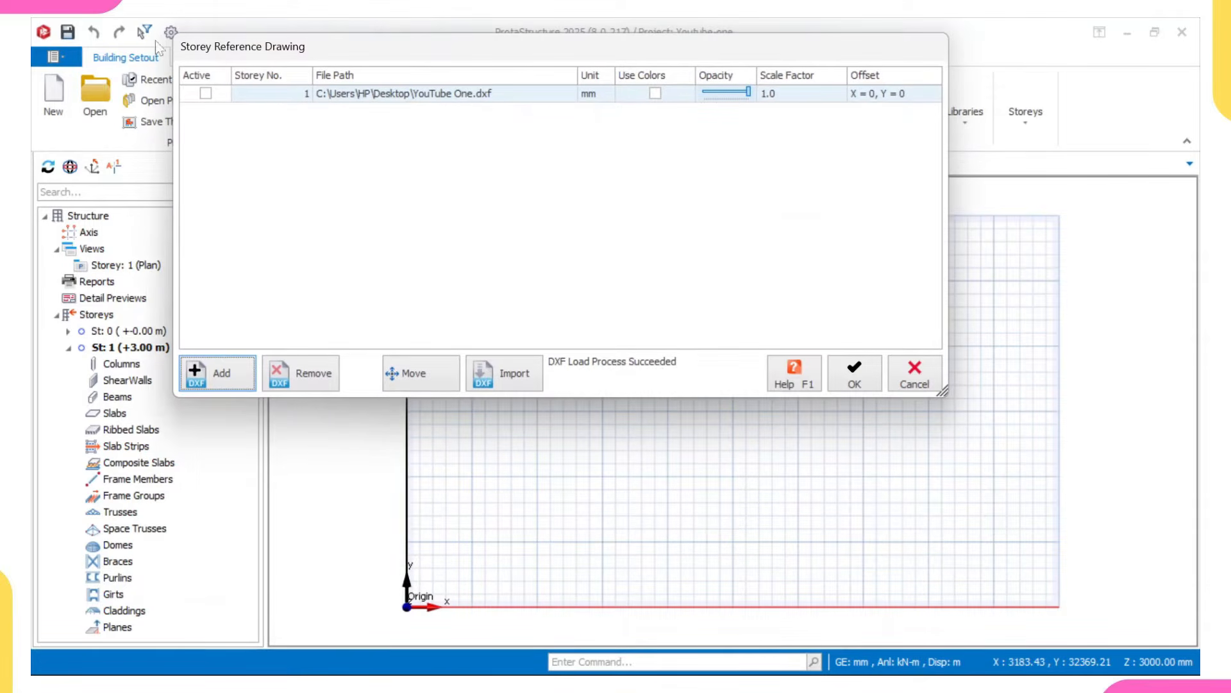
left_click(206, 93)
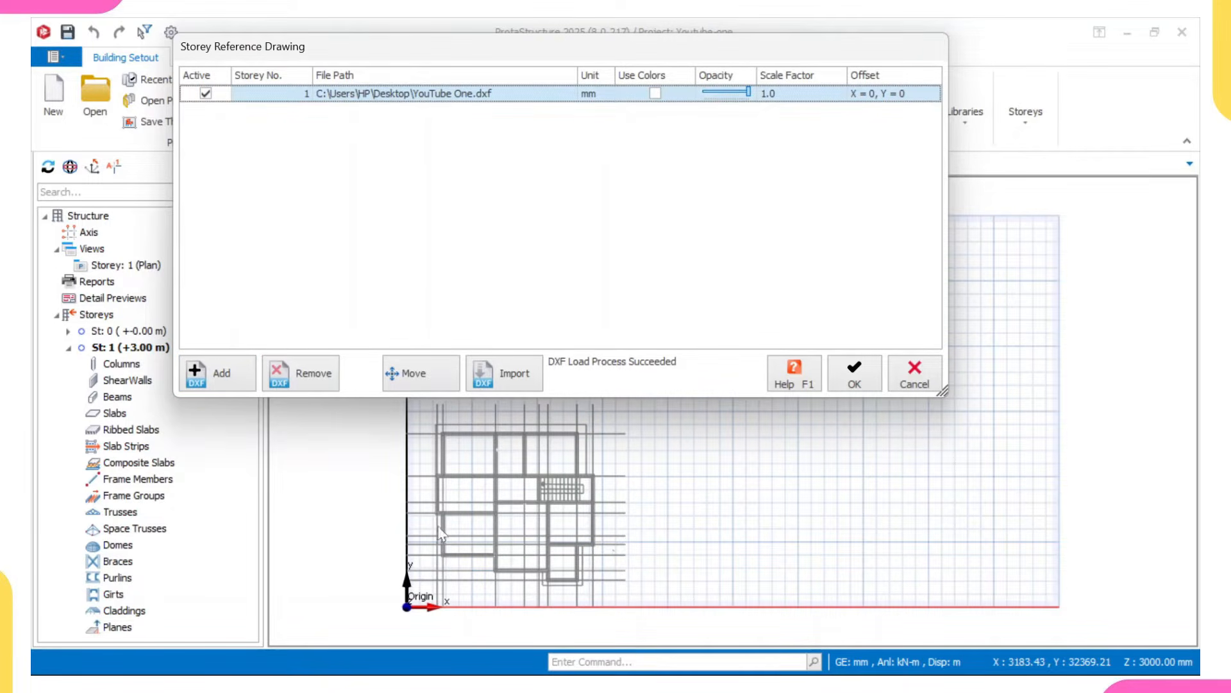
left_click(655, 94)
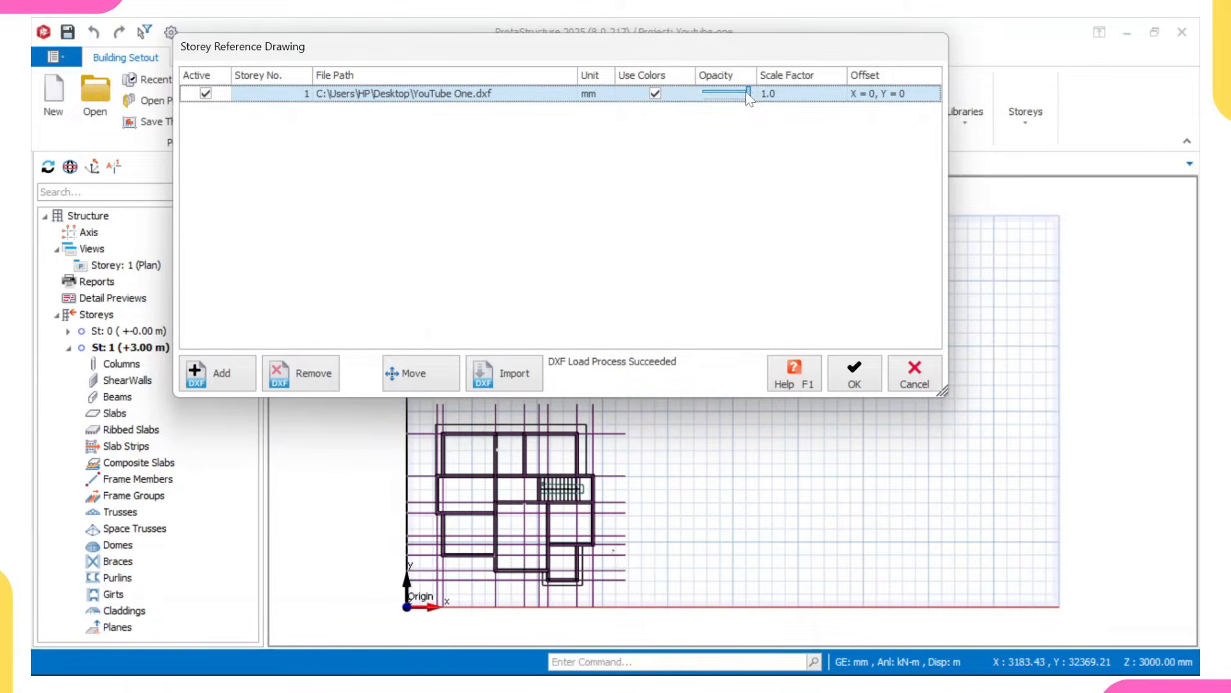
left_click_drag(749, 91, 714, 95)
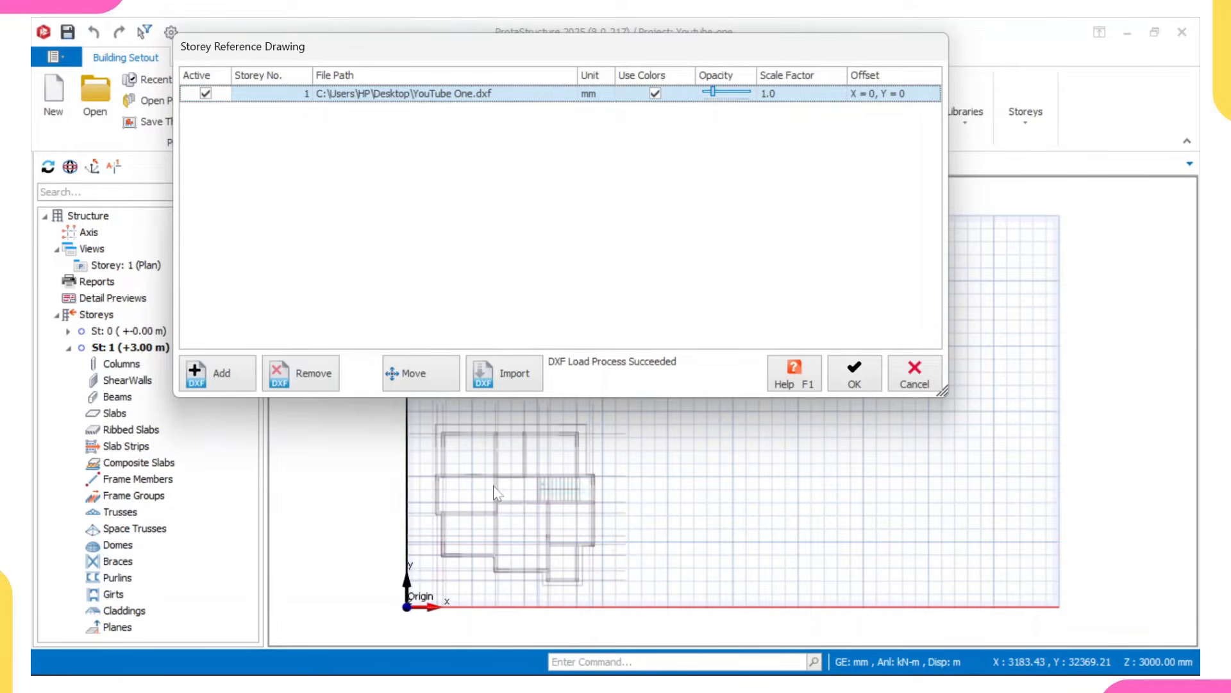
left_click(750, 94)
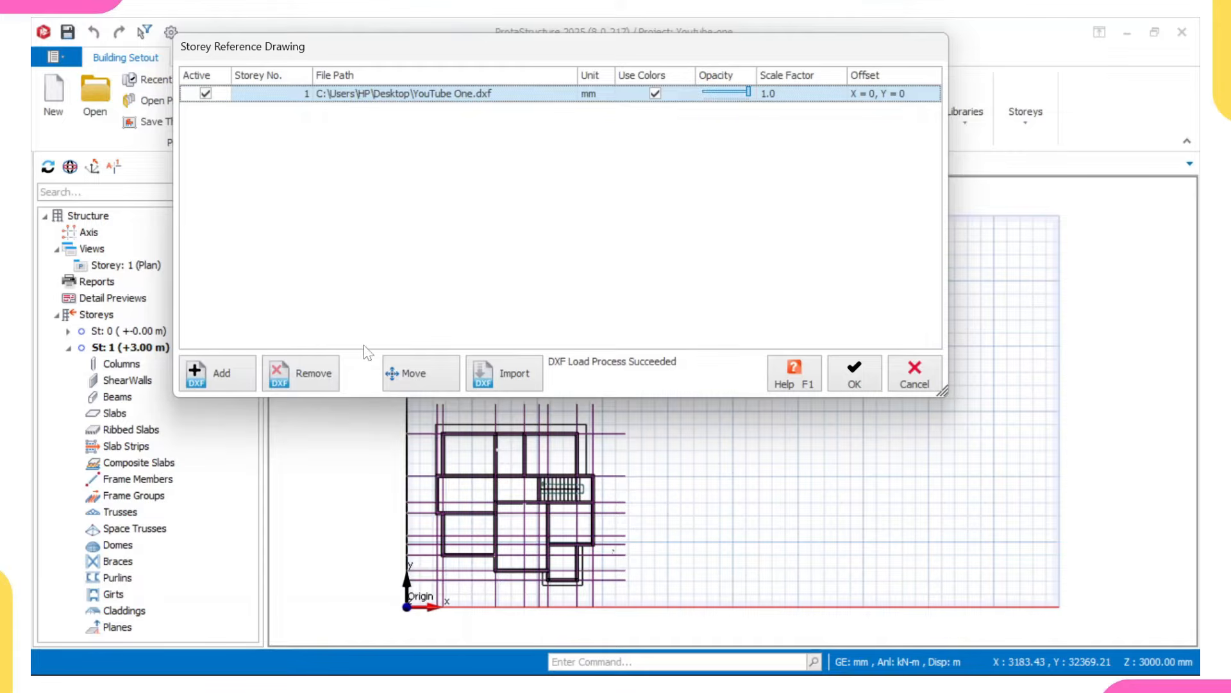
Set up the DXF import with the grid youtube layer for grids and only the column youtube layer for columns.
left_click(511, 383)
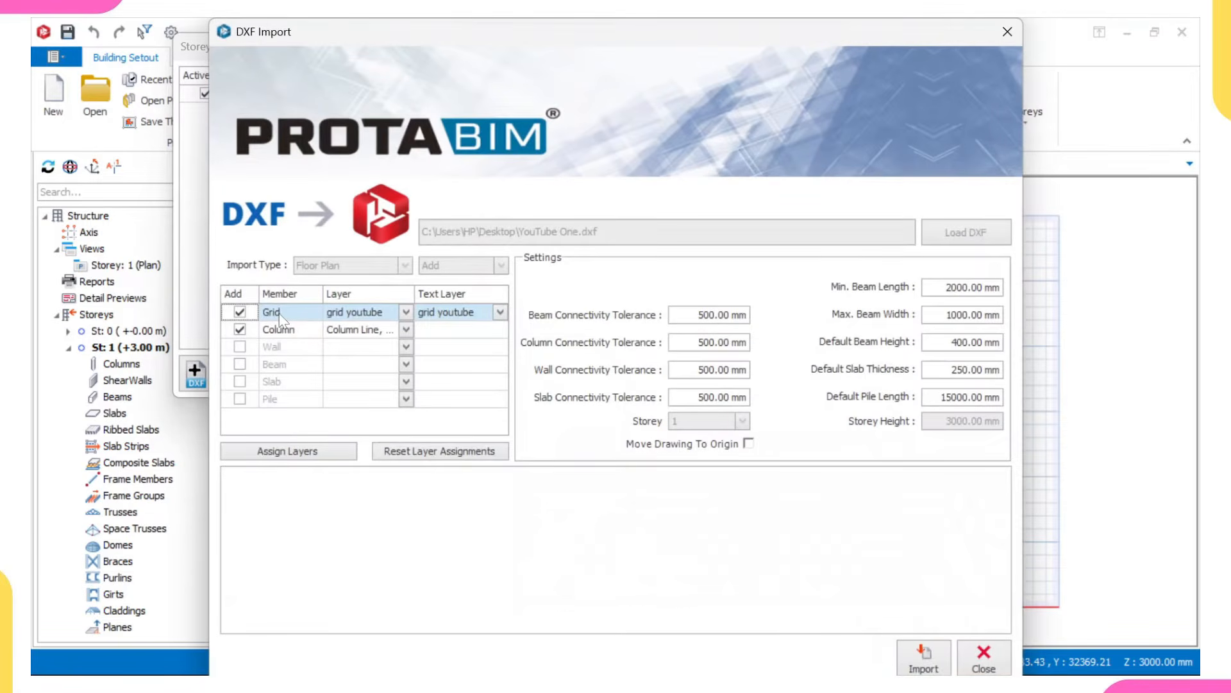
left_click(406, 312)
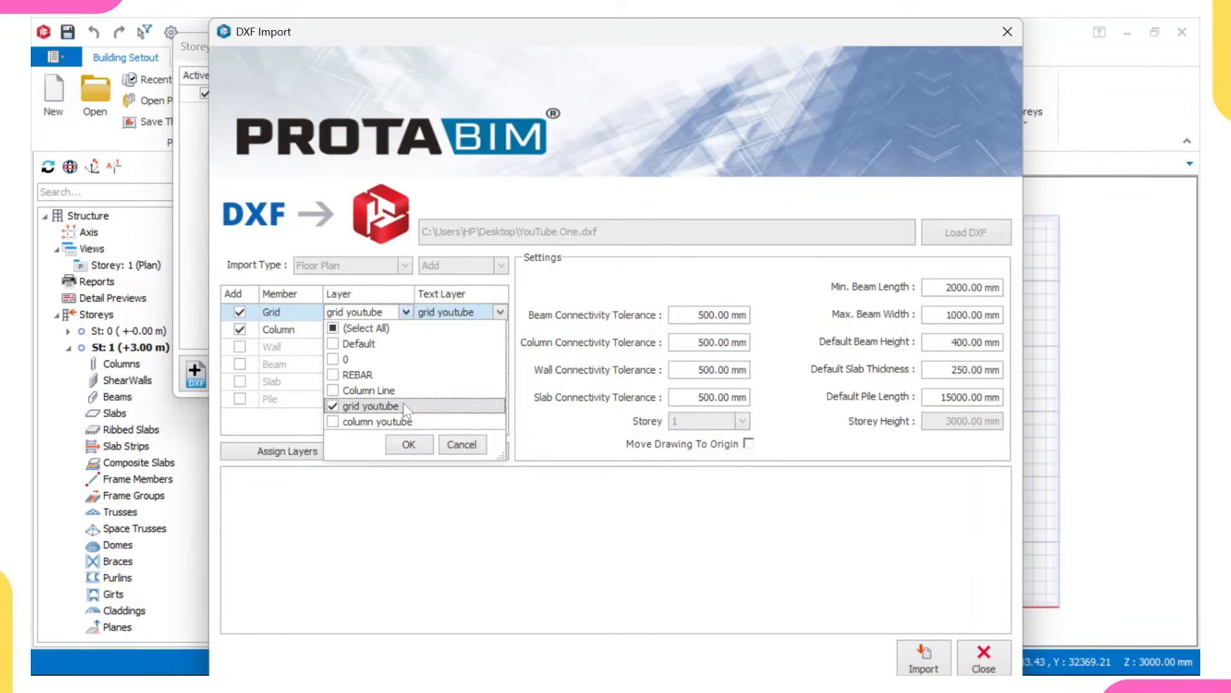
left_click(404, 446)
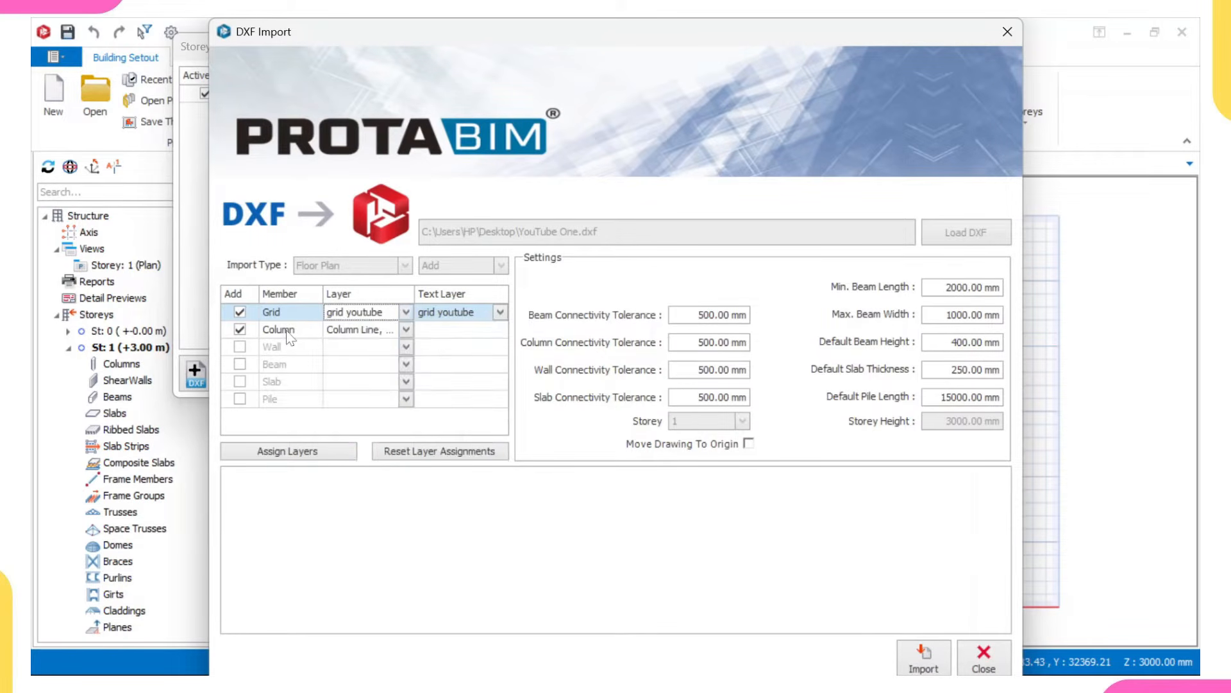
left_click(340, 333)
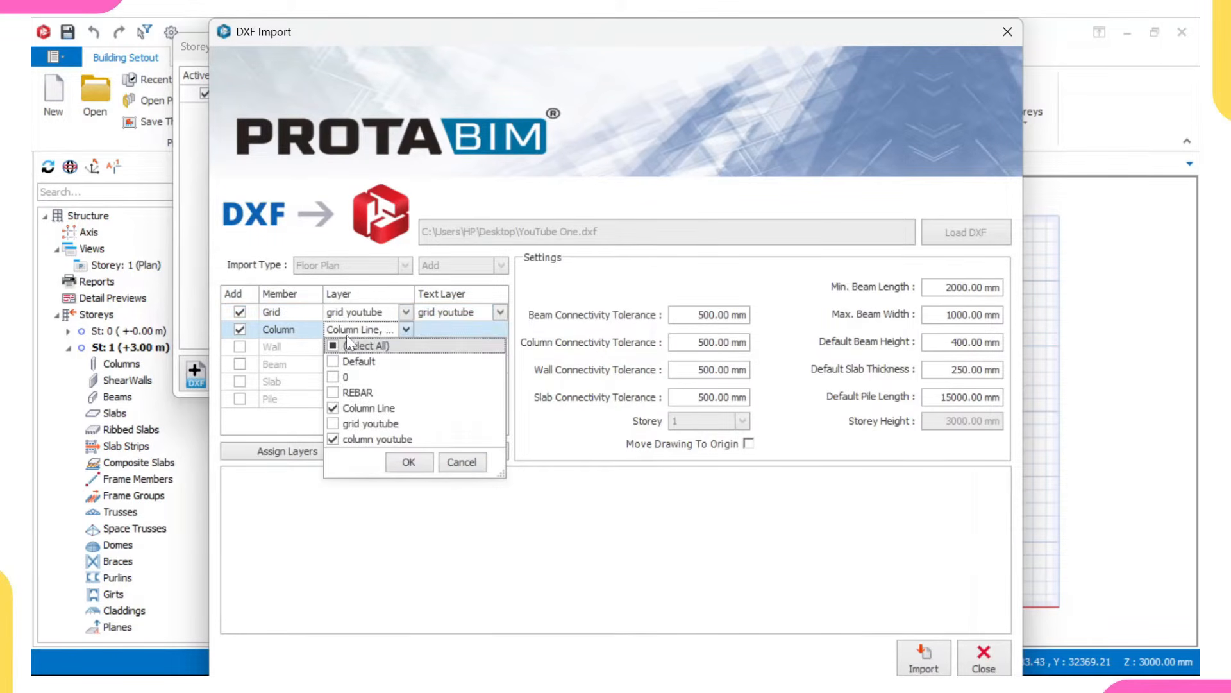
left_click(335, 409)
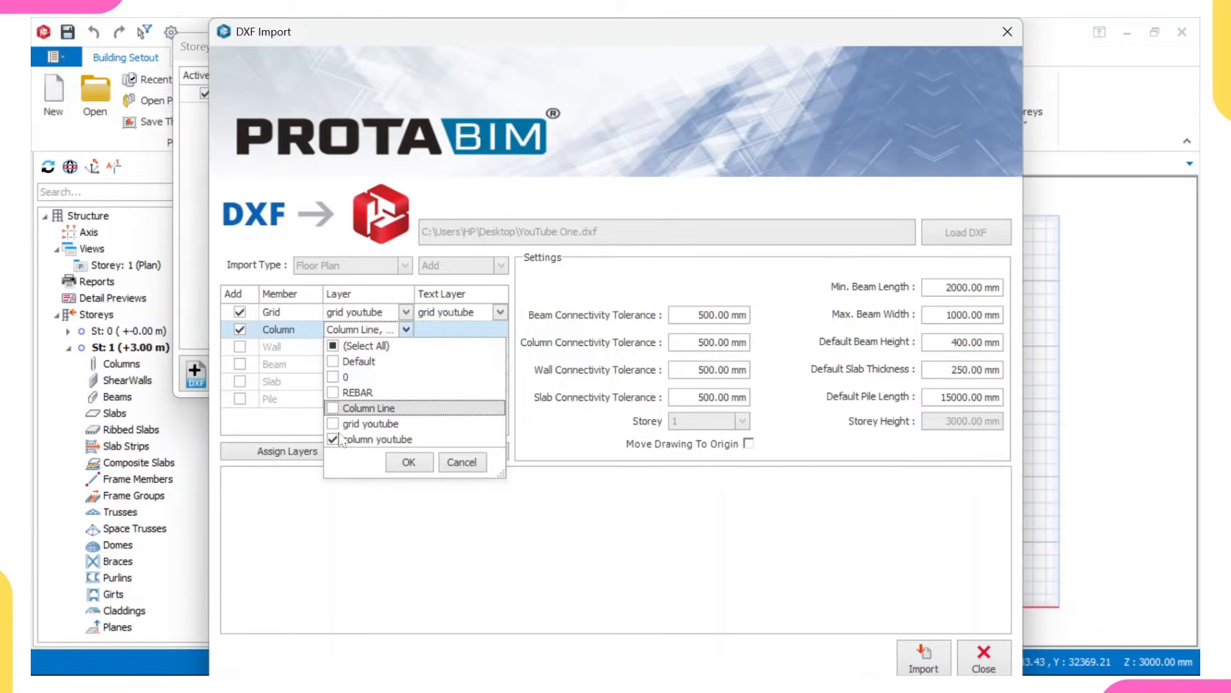
left_click(409, 462)
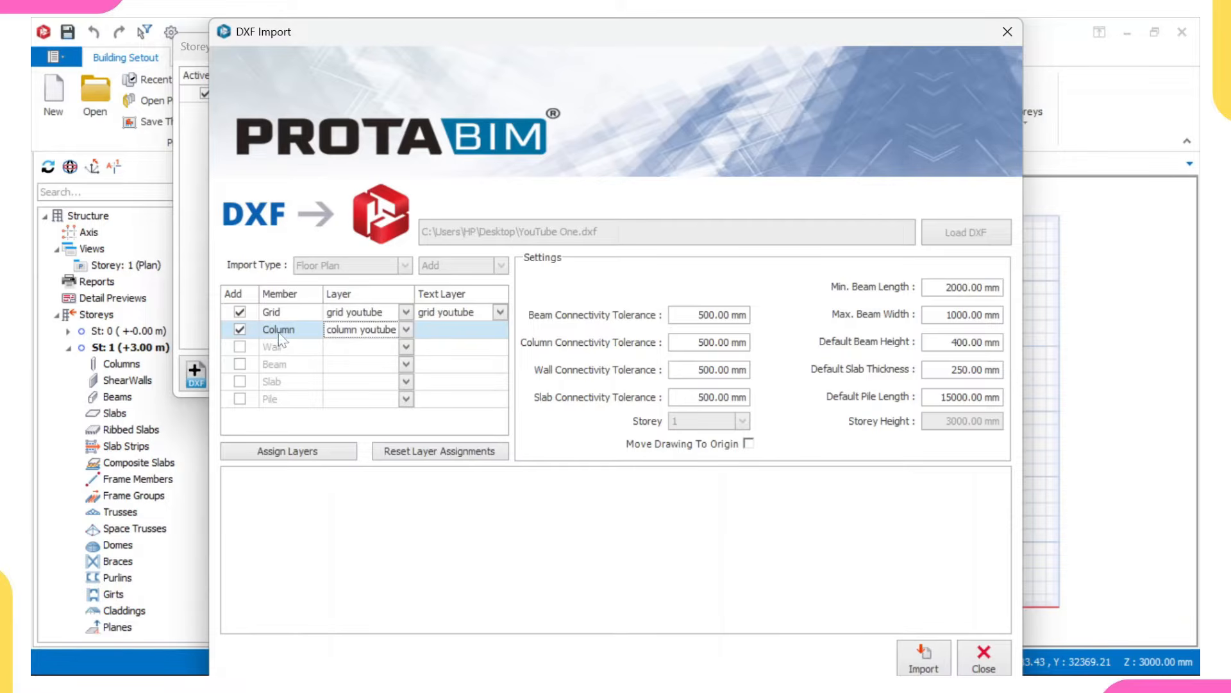
Import the grids and columns into storey 1, accept the reference drawing and check them on the plan.
left_click(928, 660)
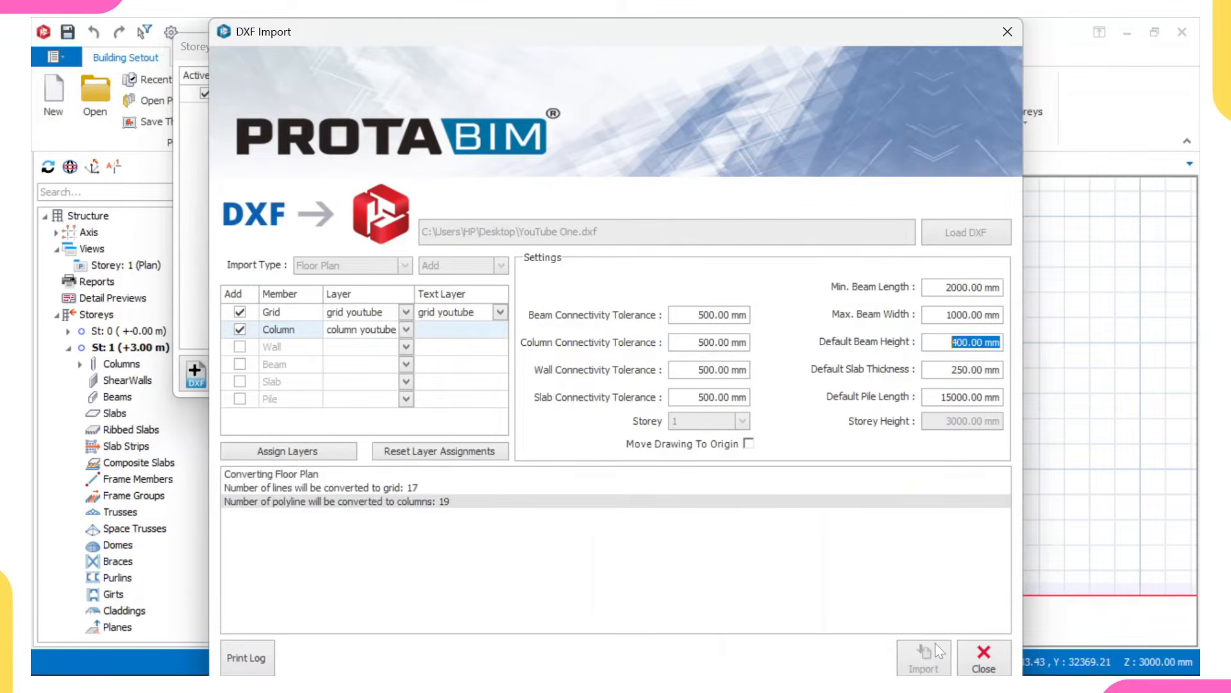
left_click(981, 657)
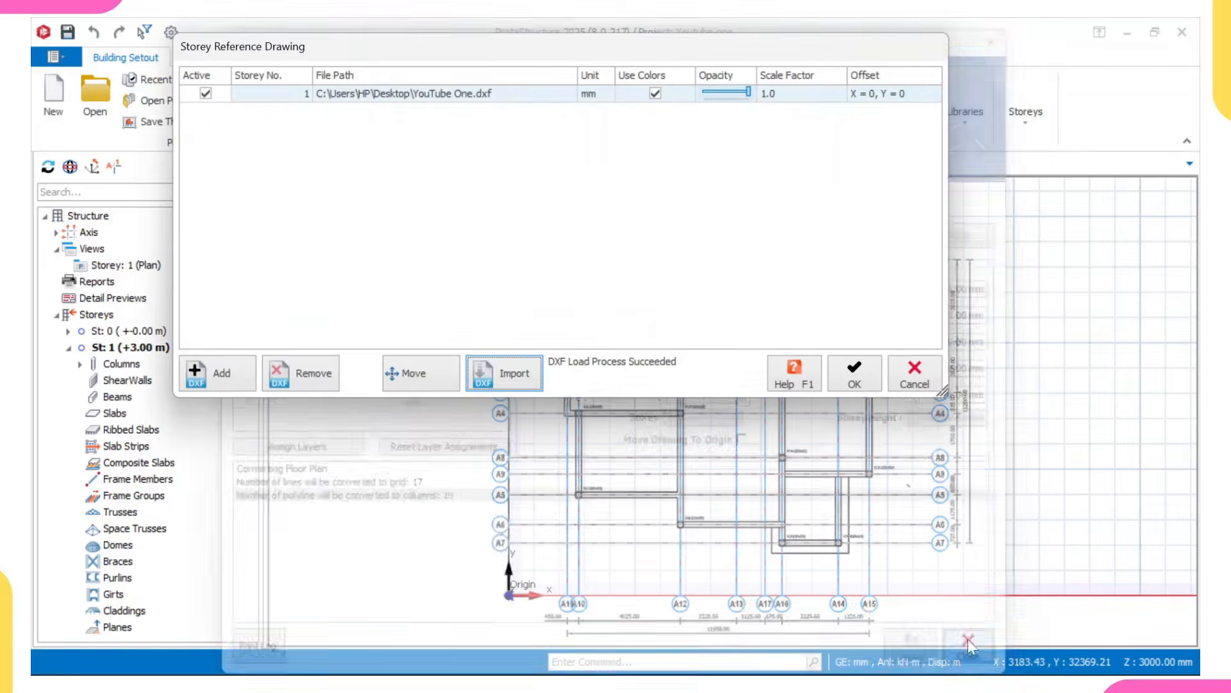
left_click(854, 373)
scroll(580, 298, "down", 1)
scroll(580, 298, "up", 4)
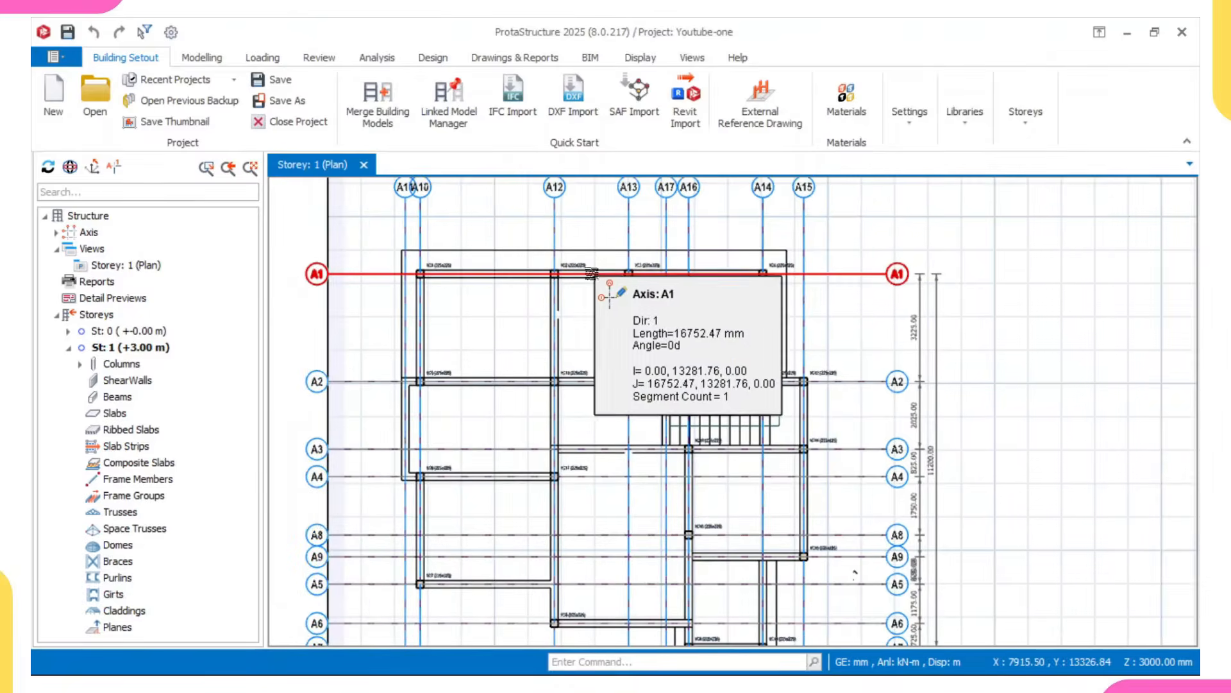
scroll(592, 274, "down", 1)
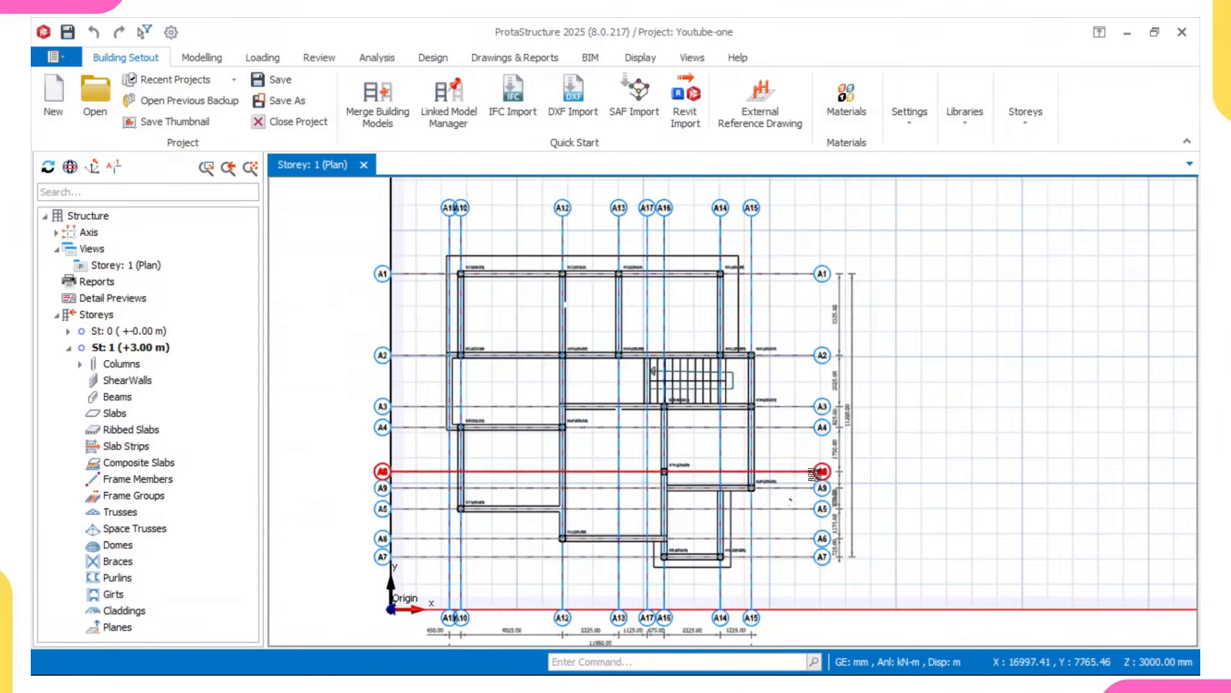
mouse_move(716, 215)
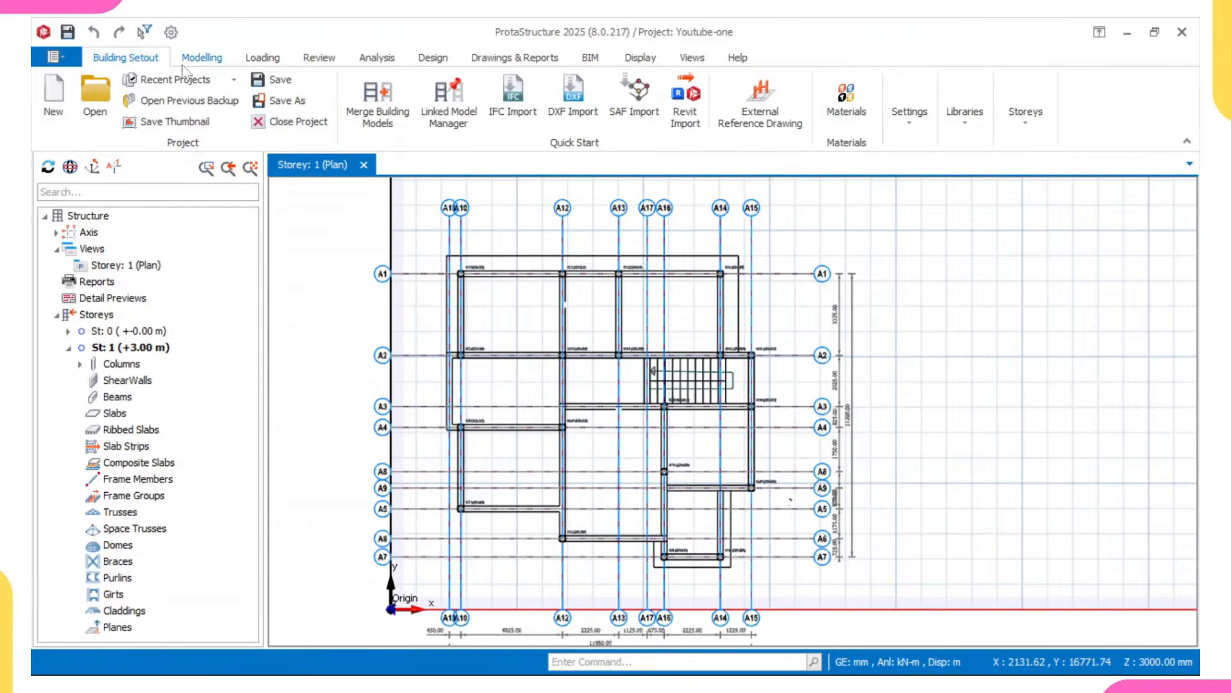
Re-label the axes across all storeys, numbering direction 2 axes 1,2,3... left to right and lettering direction 1 axes A,B,C... top to bottom.
left_click(324, 59)
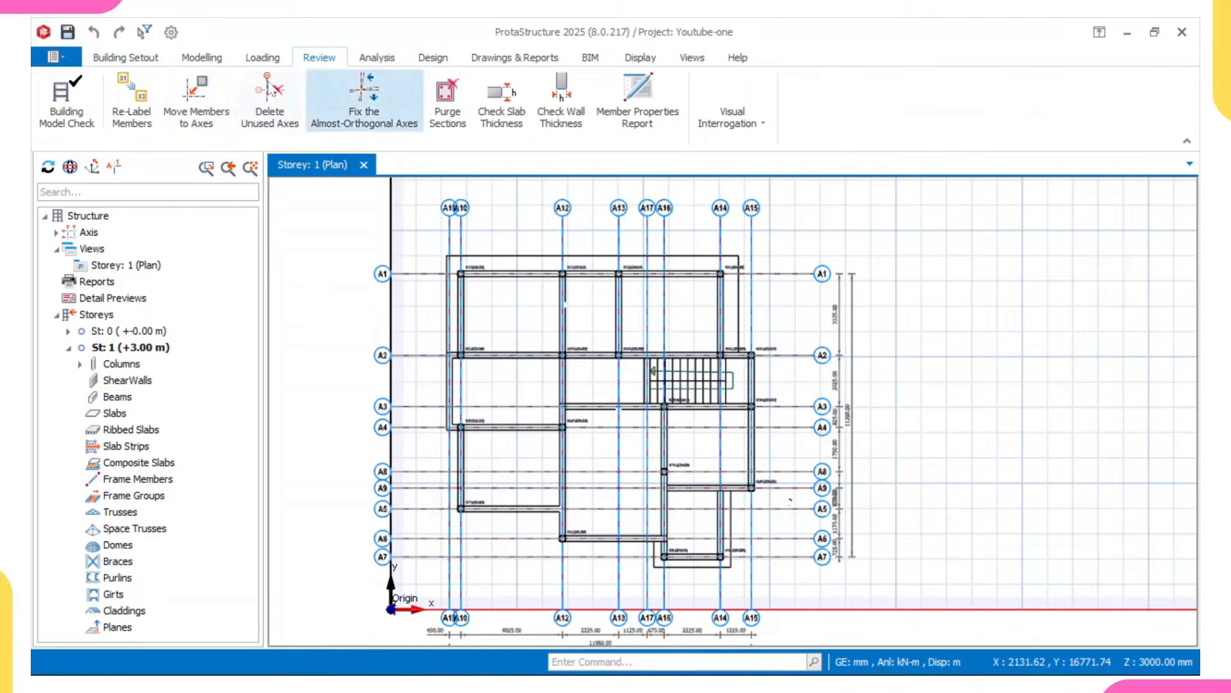
left_click(140, 103)
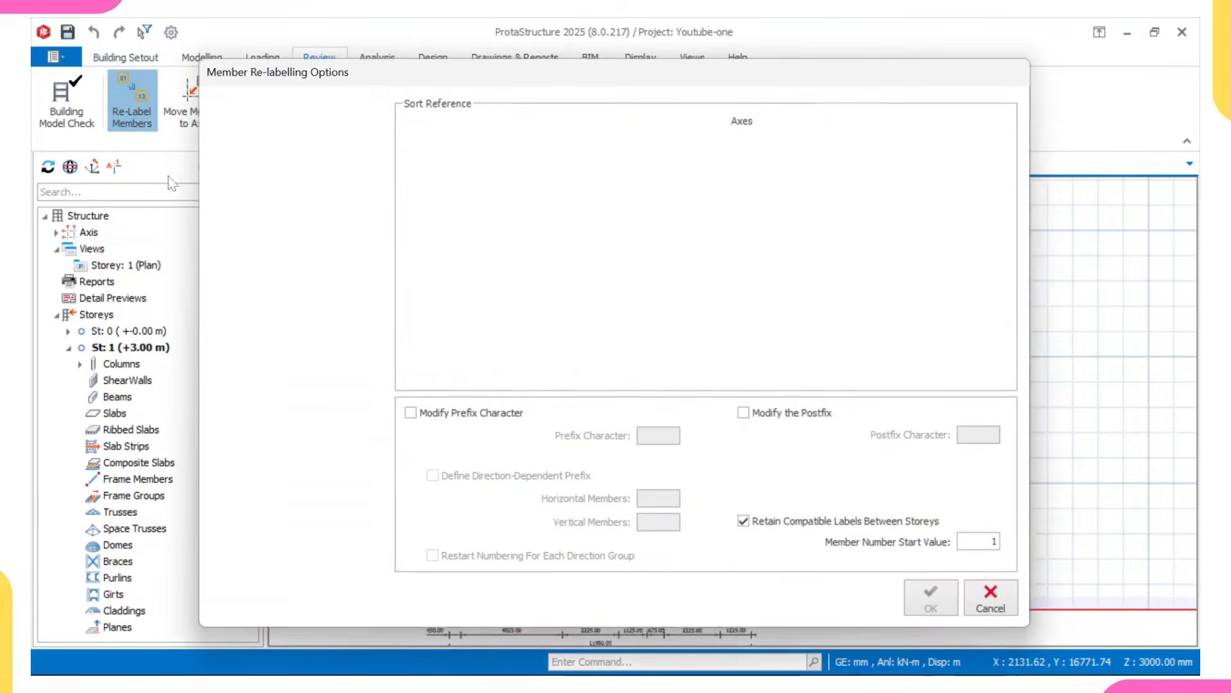
left_click(236, 128)
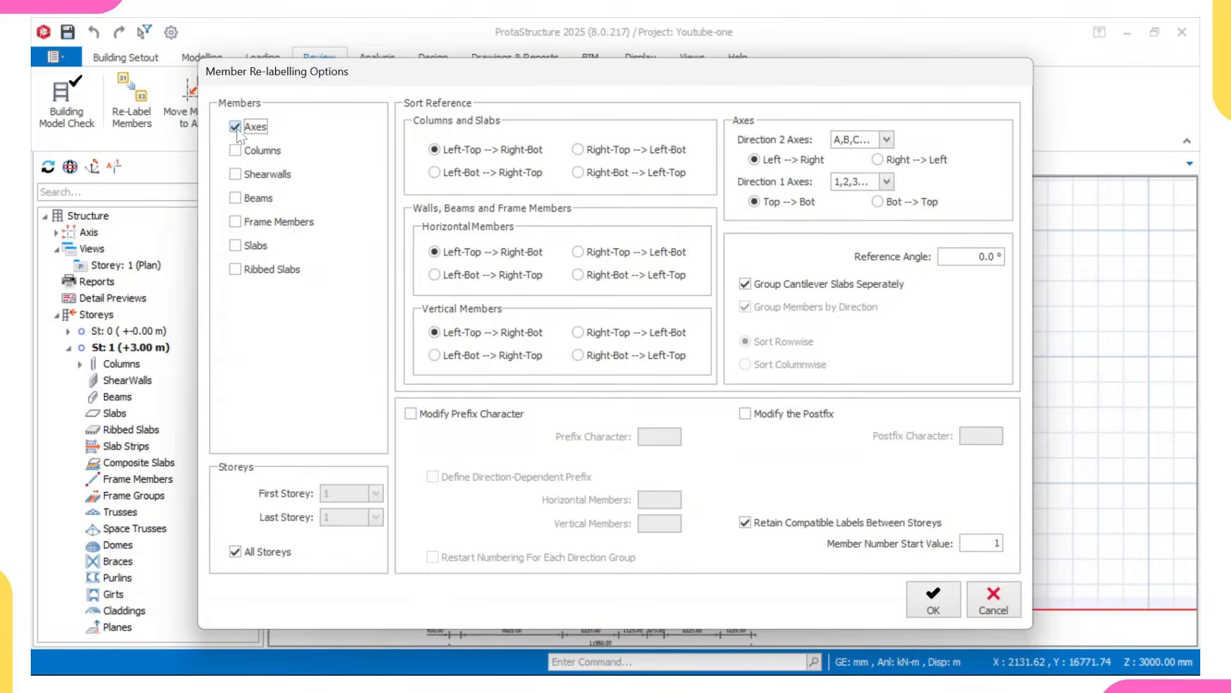
left_click(886, 141)
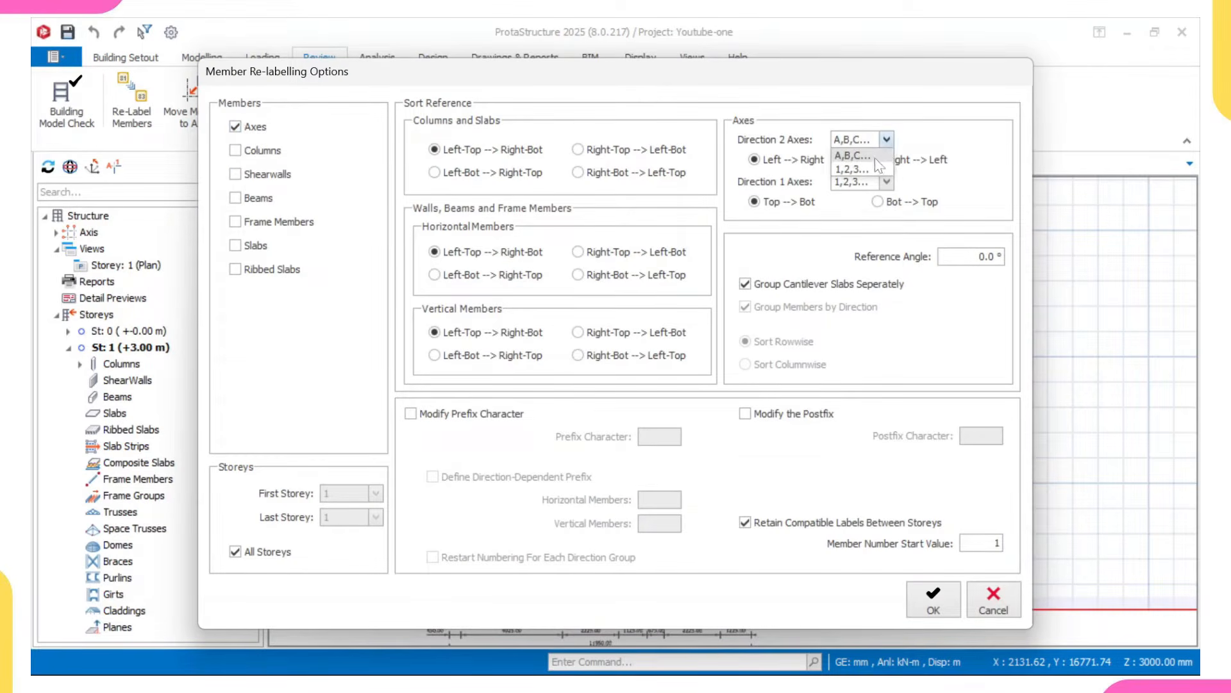
left_click(934, 599)
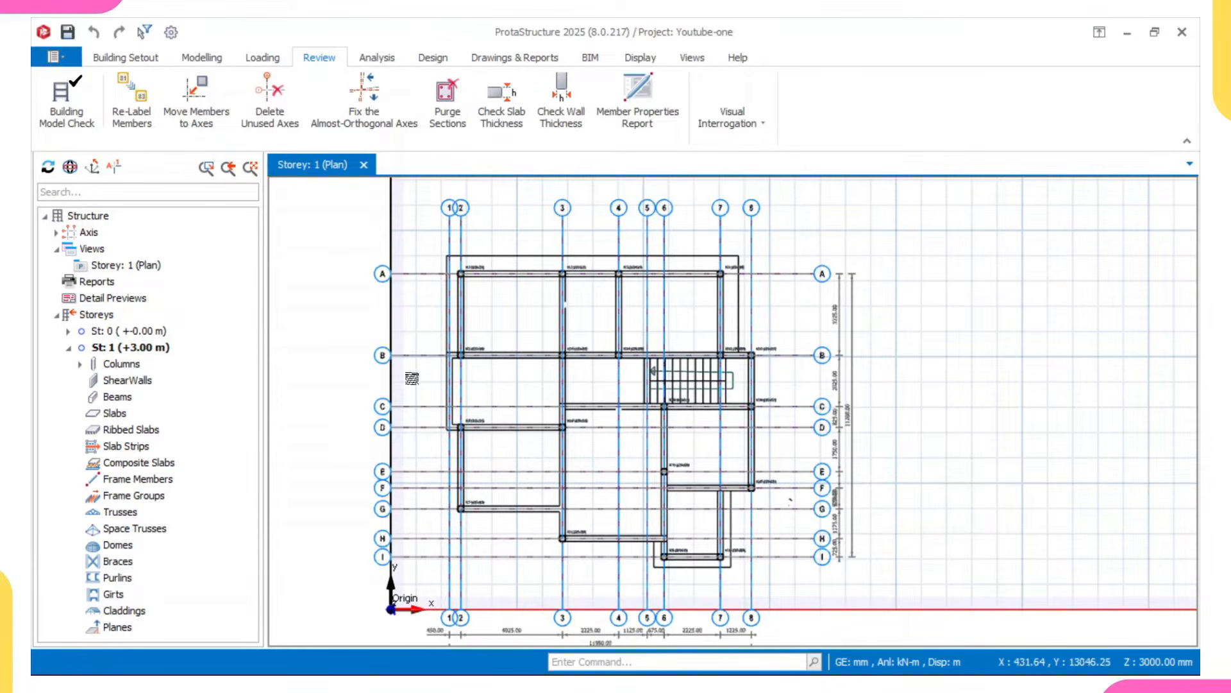
Start a normal beam and set its width b to 225 mm and its depth h to 450 mm.
scroll(484, 255, "down", 1)
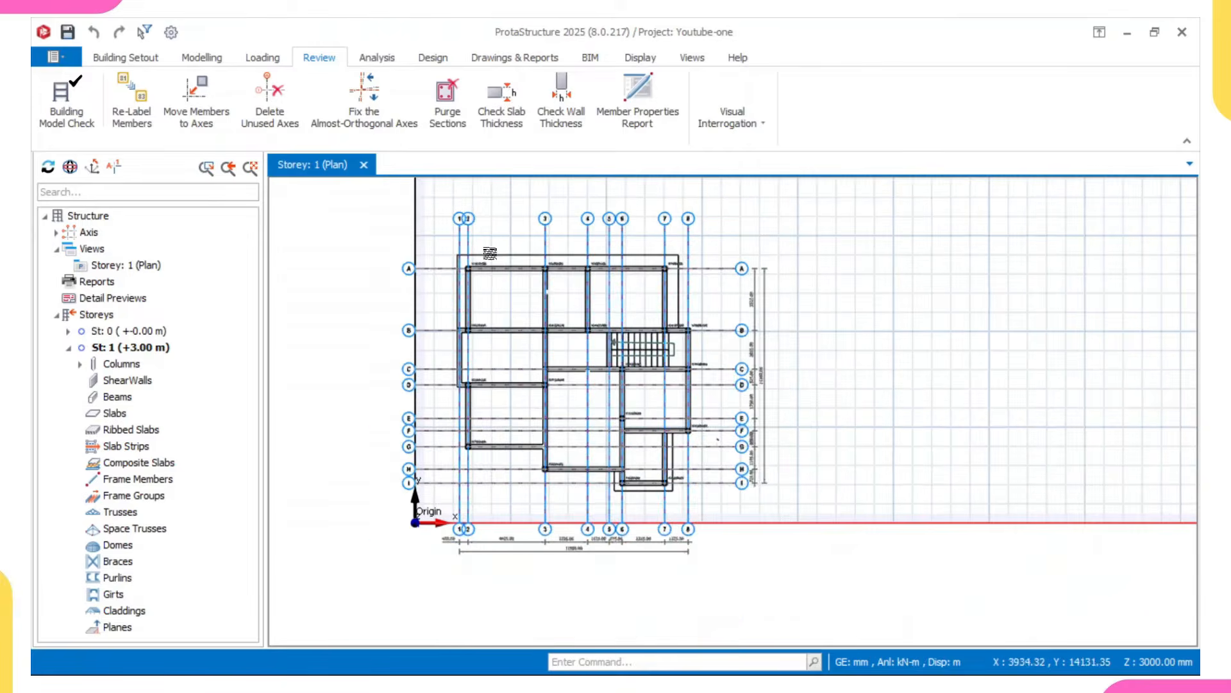
scroll(482, 257, "up", 1)
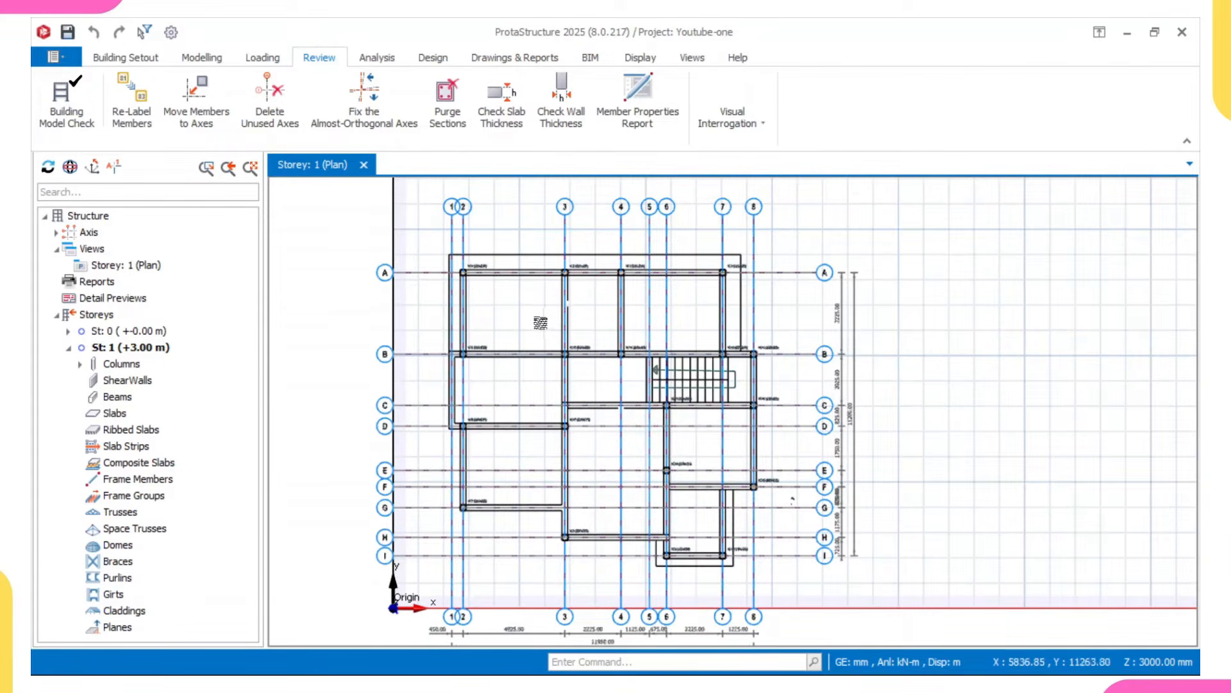
scroll(551, 327, "up", 2)
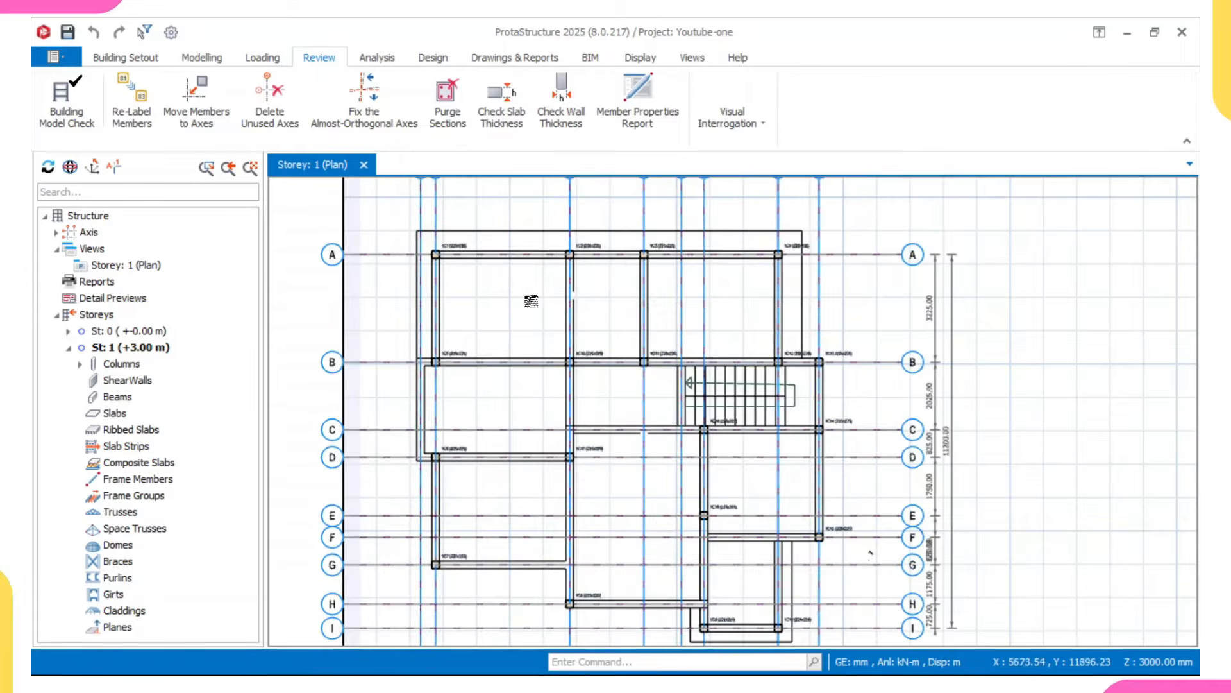
middle_click_drag(504, 293, 429, 290)
scroll(430, 290, "up", 1)
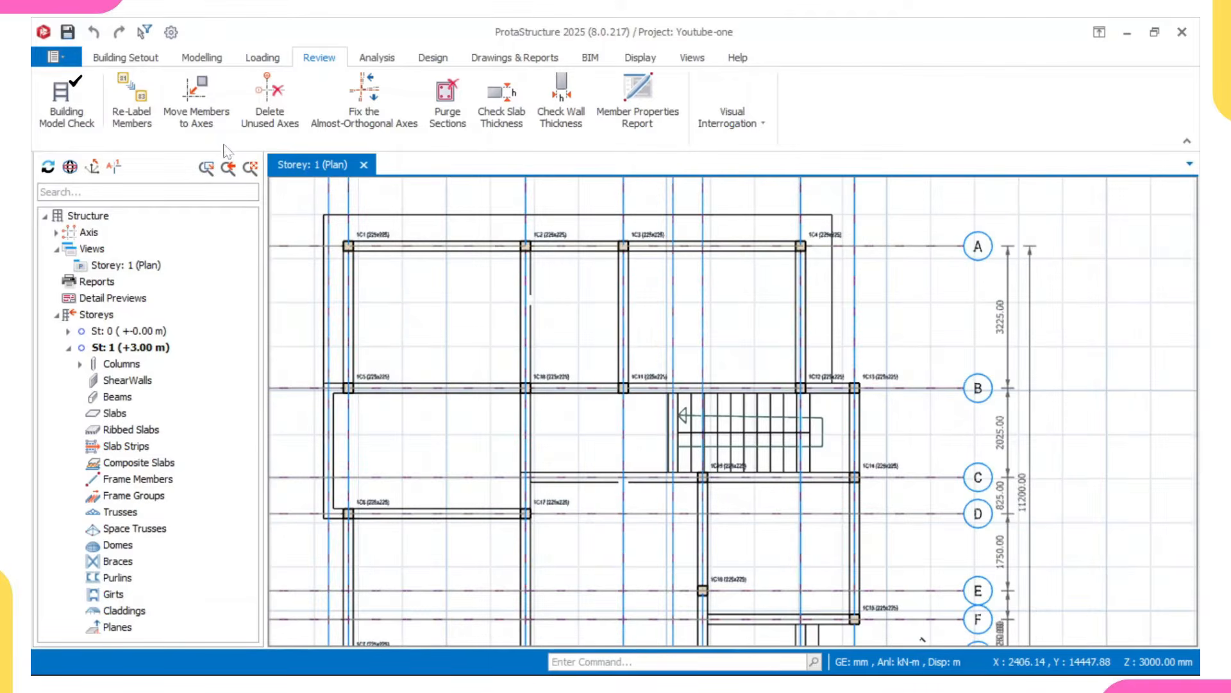
left_click(202, 59)
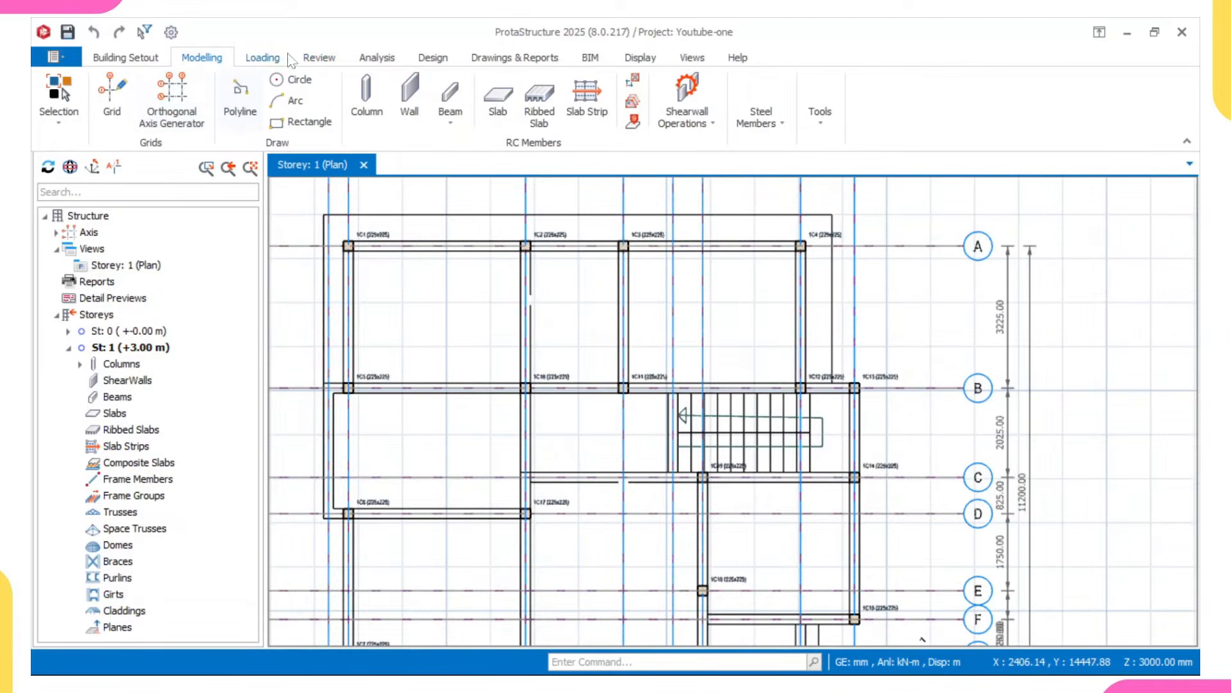
left_click(450, 116)
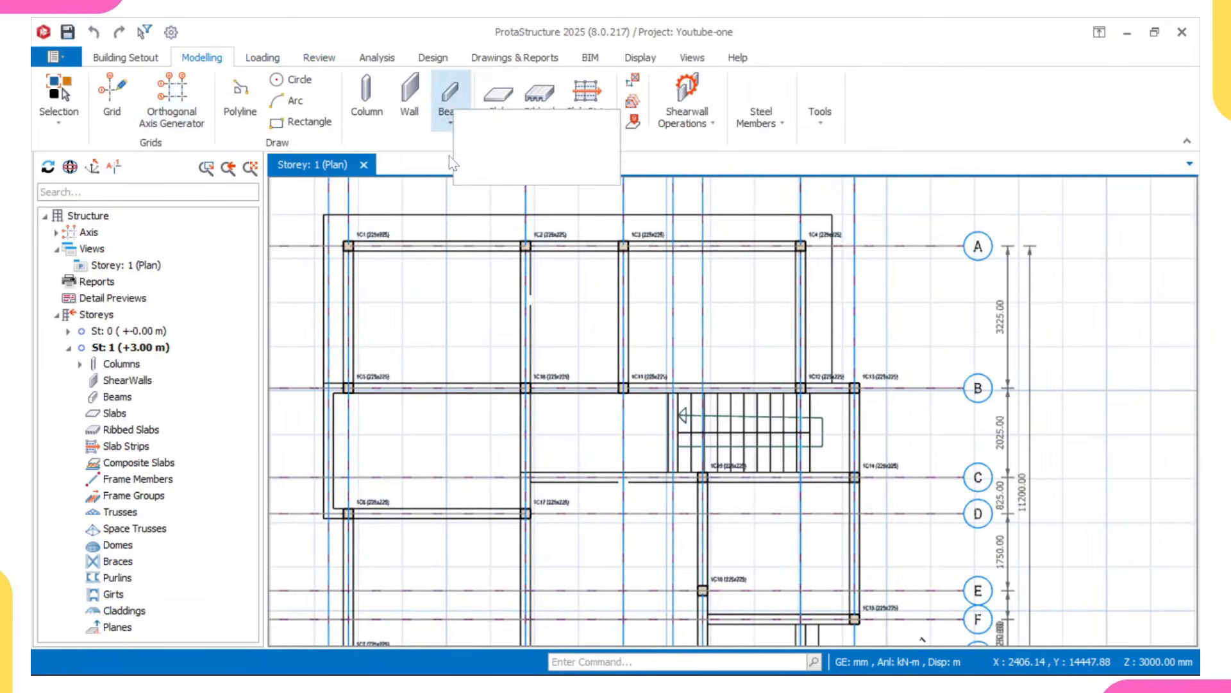
left_click(500, 129)
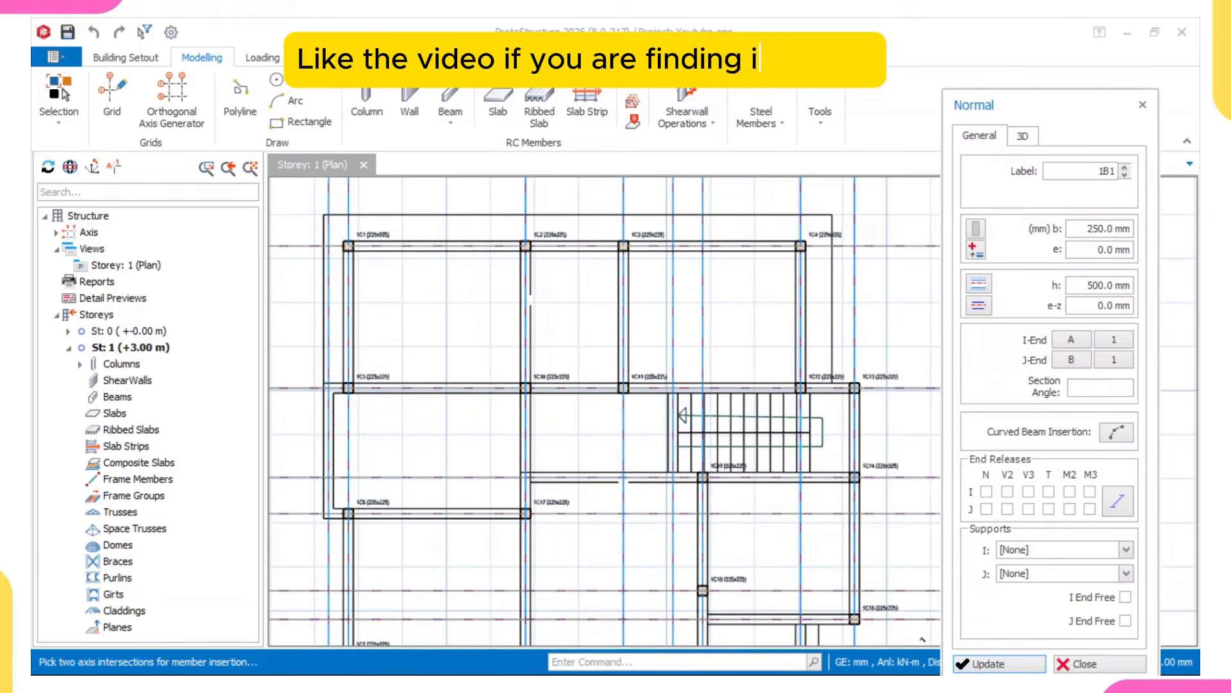
left_click_drag(1087, 229, 1145, 231)
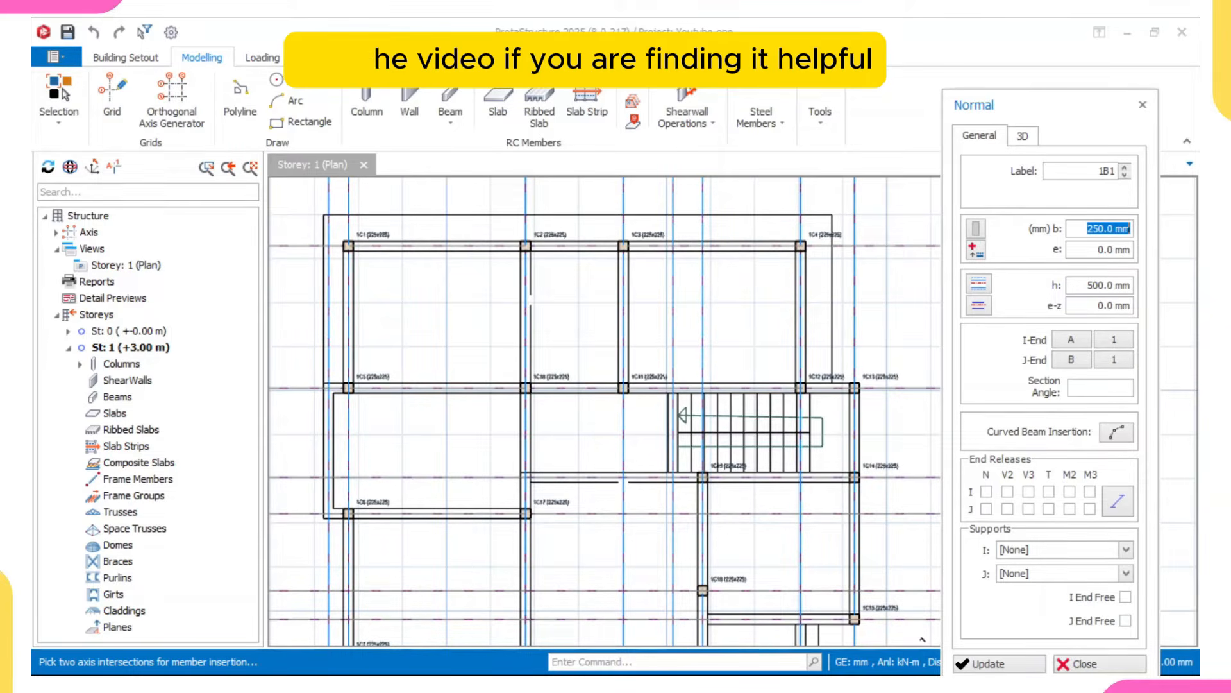
type("225")
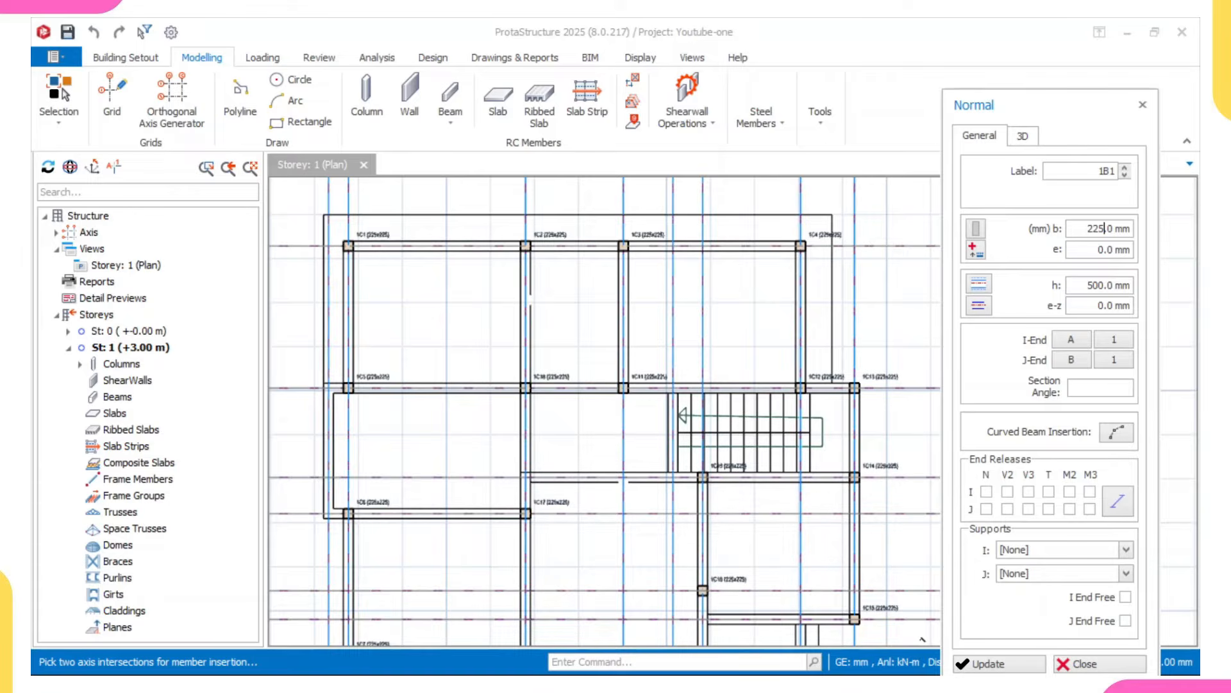
left_click_drag(1087, 285, 1142, 298)
type("4")
Insert beams along axis A from axis 2 to axis 7, and along axis 7 between axes A and B.
left_click(349, 246)
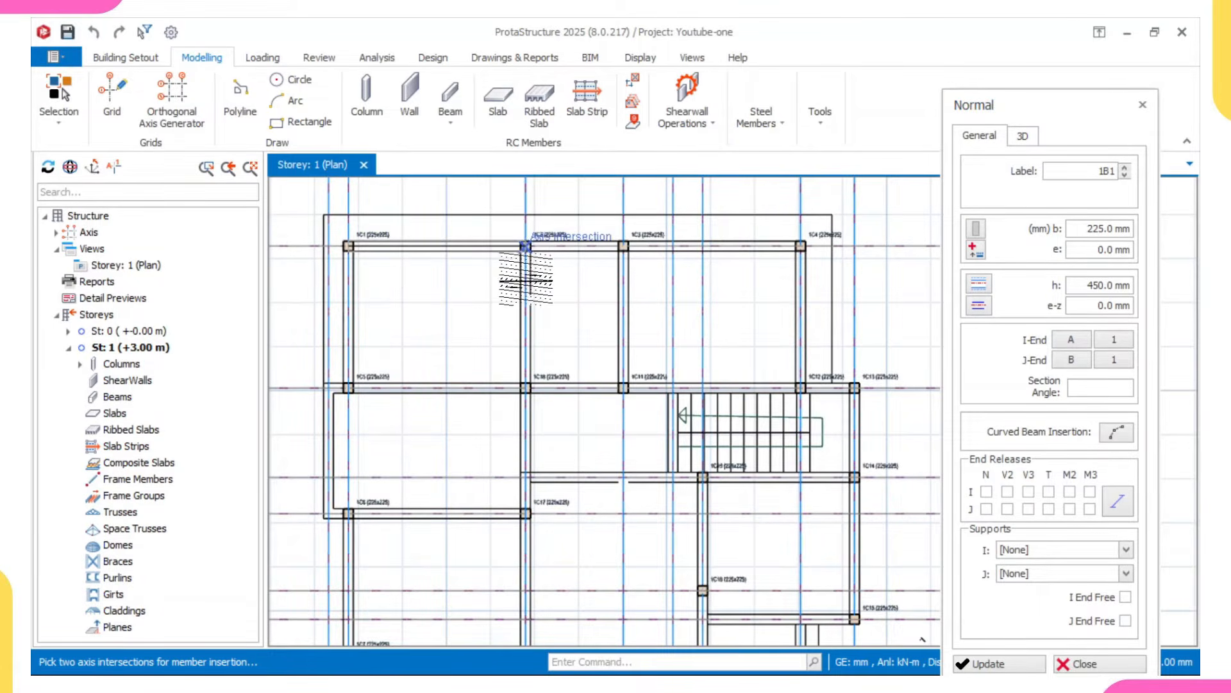
left_click(529, 253)
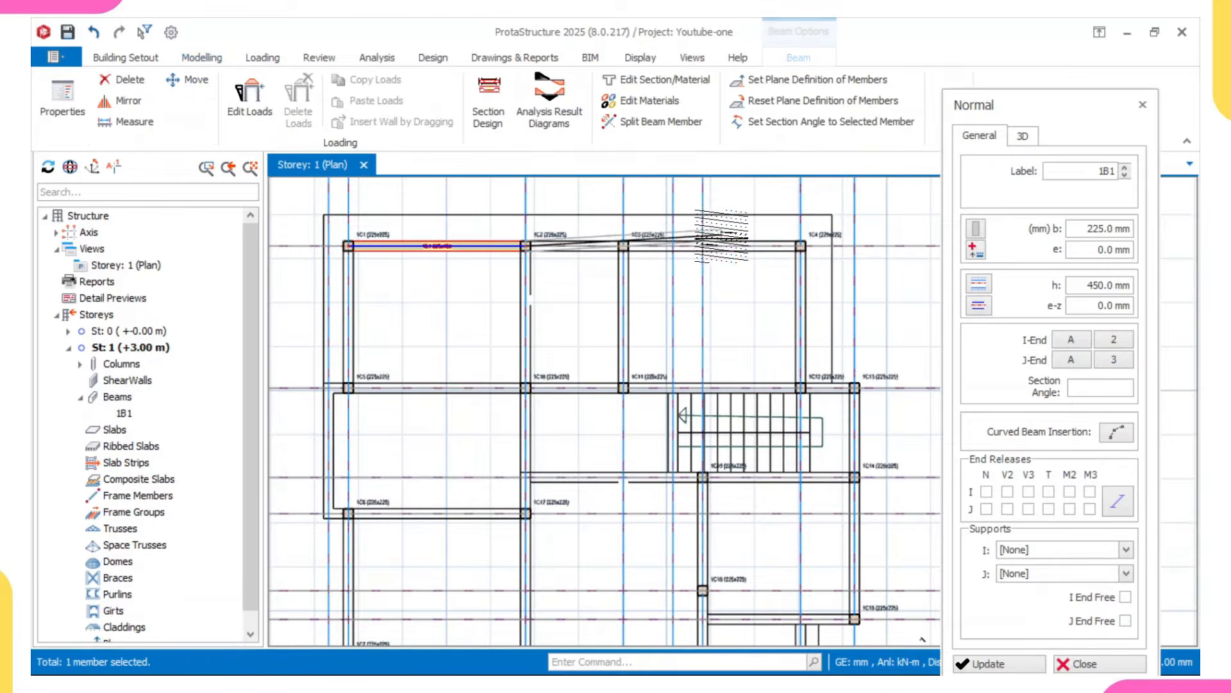
left_click(801, 246)
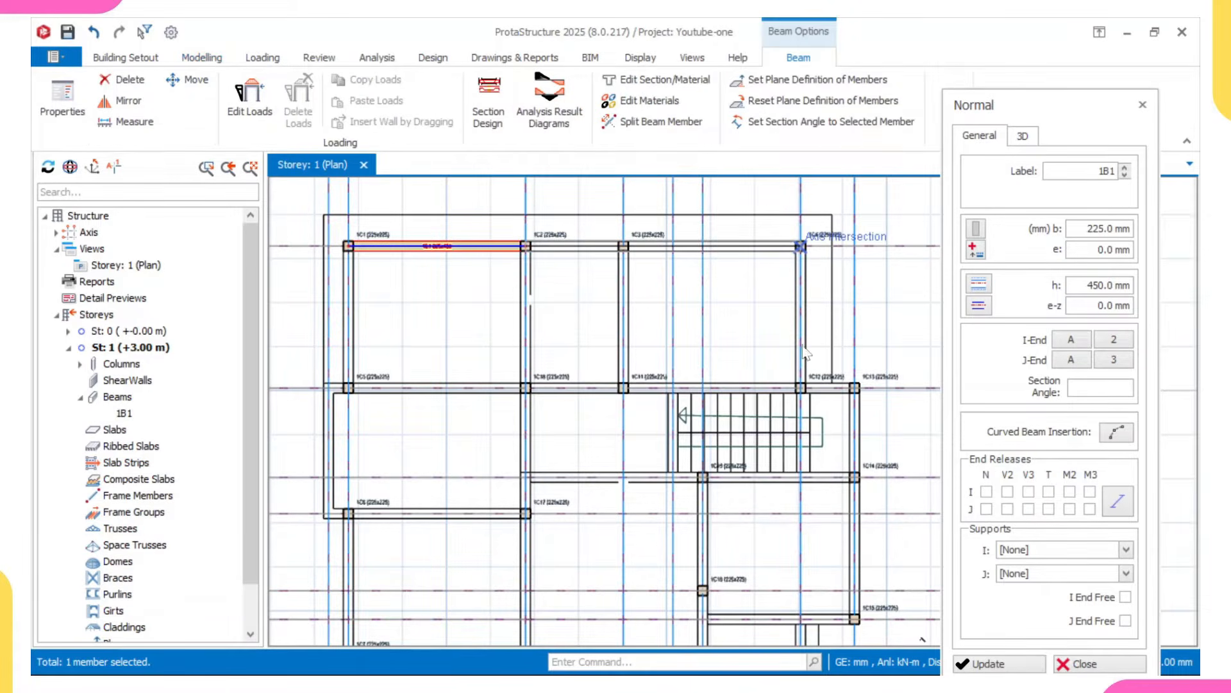
left_click(801, 386)
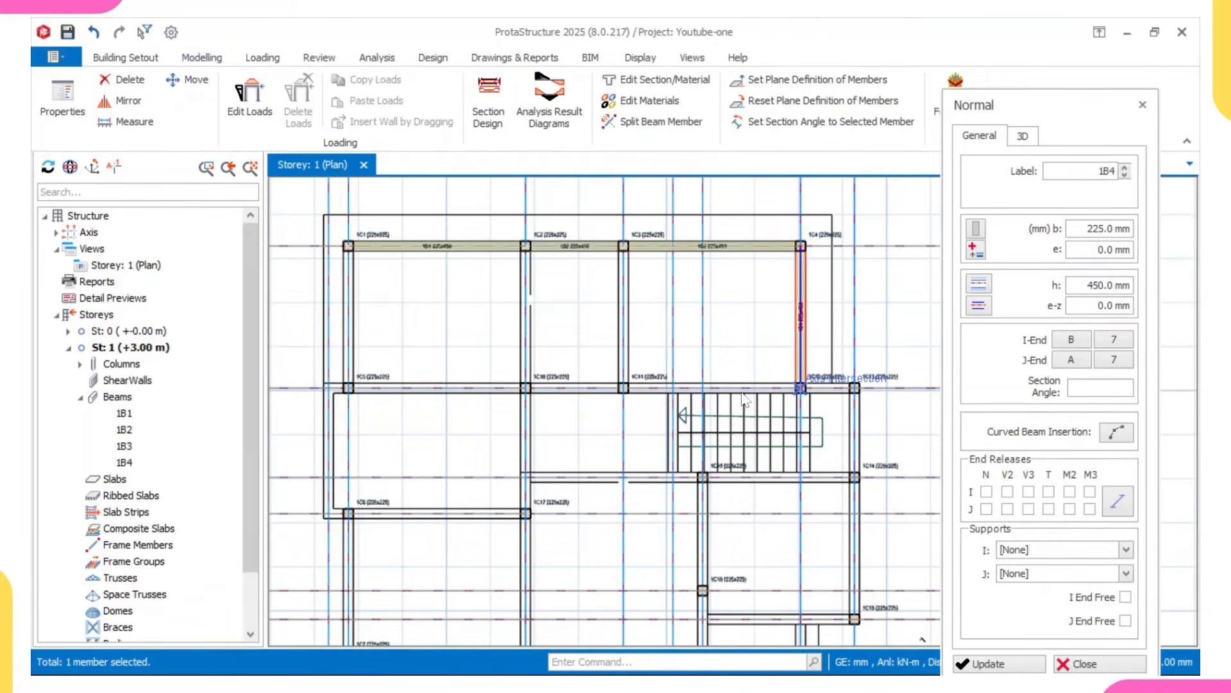
Insert beams along axis B from axis 8 to axis 2 and extend the run to axis 1.
left_click(347, 388)
scroll(341, 393, "up", 5)
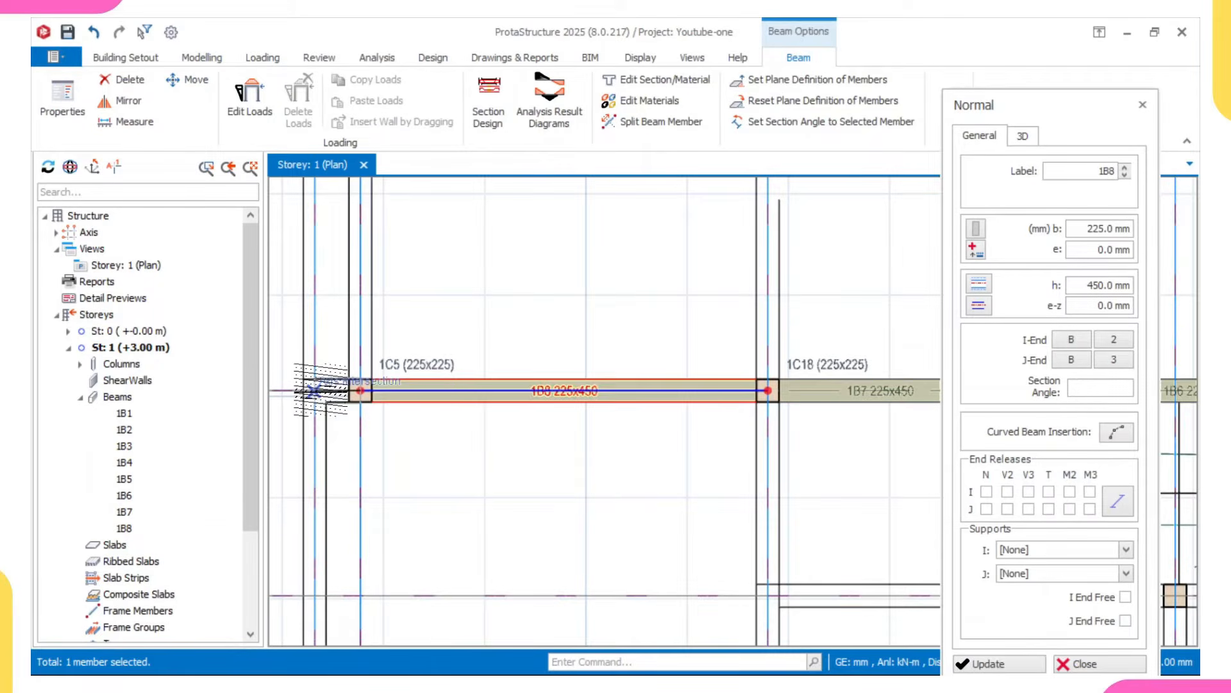
left_click(331, 390)
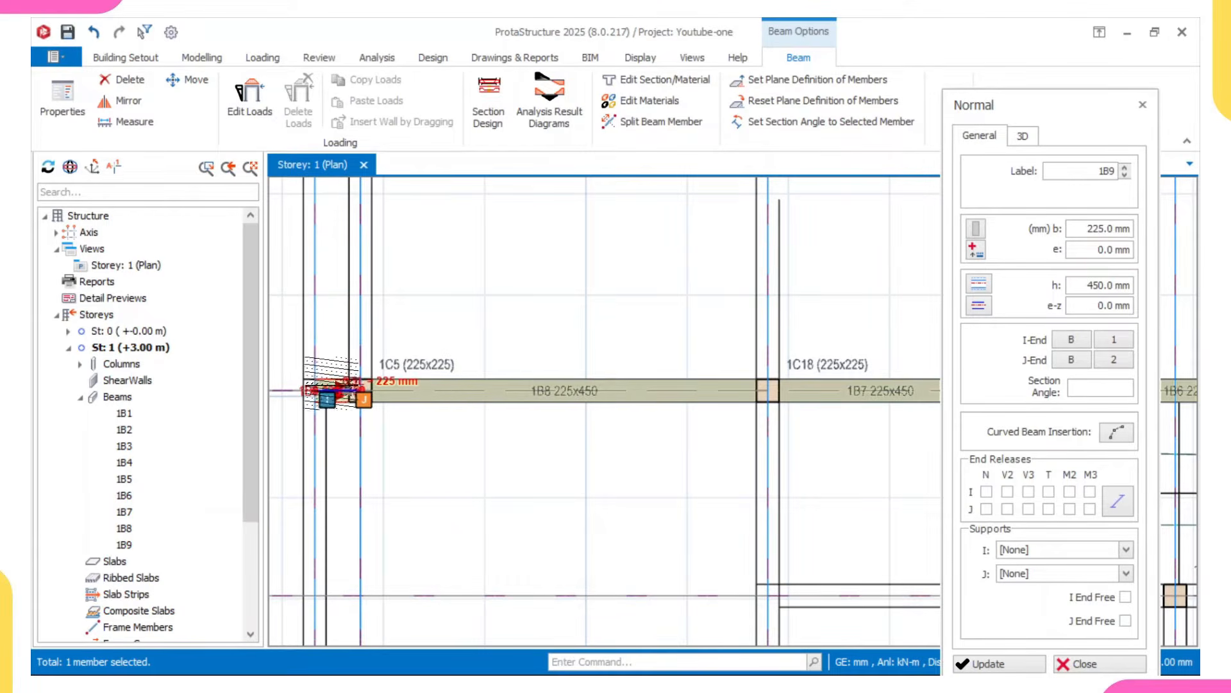
Insert beams along axis D from the column at axis 3 to the intersection with axis 1.
scroll(334, 392, "down", 2)
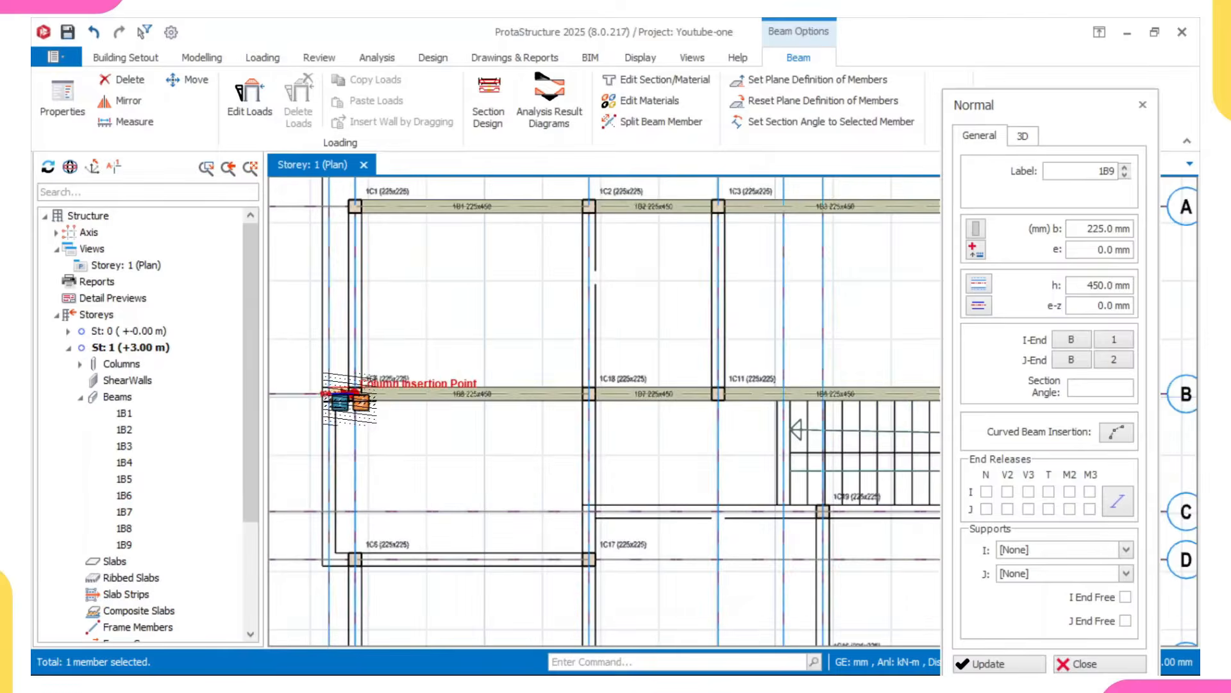
scroll(340, 396, "up", 1)
scroll(339, 395, "up", 1)
scroll(339, 394, "down", 2)
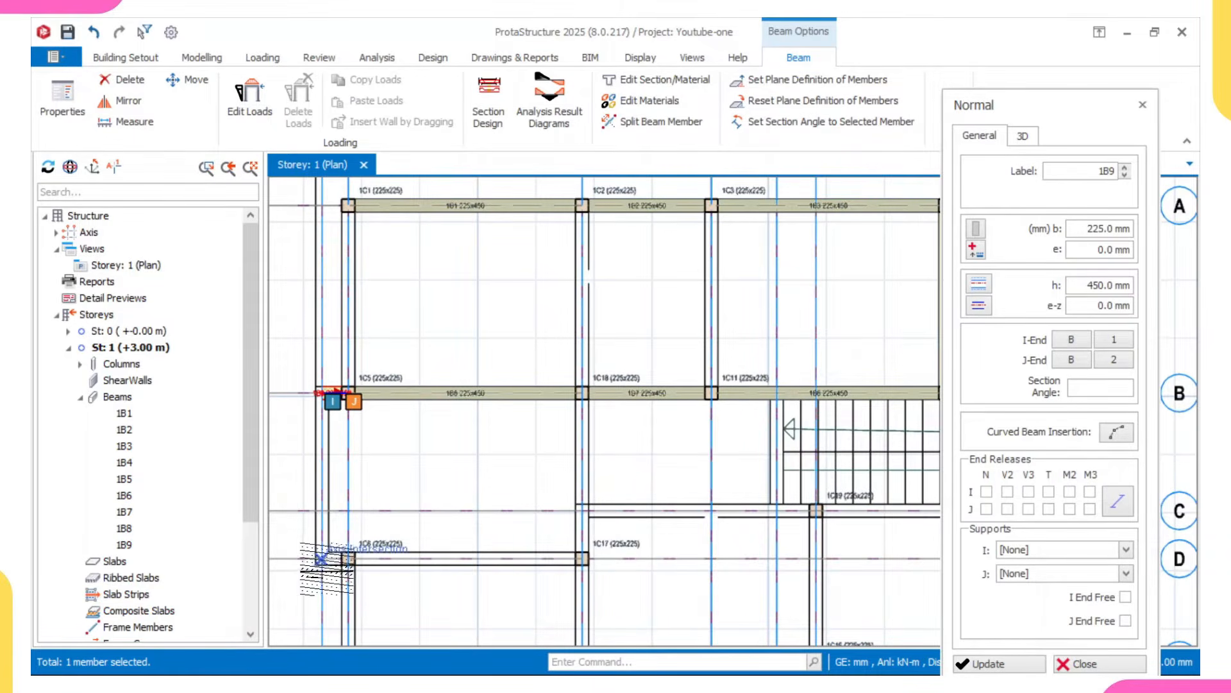
scroll(336, 406, "down", 3)
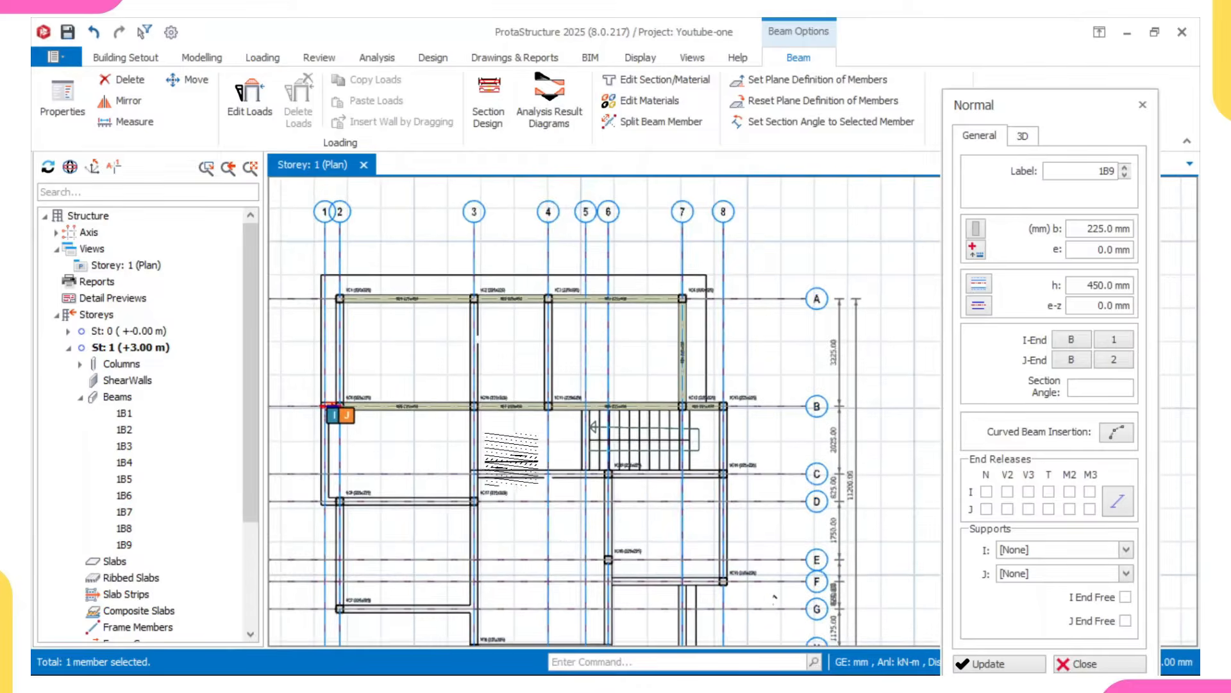
scroll(447, 418, "up", 3)
left_click(446, 418)
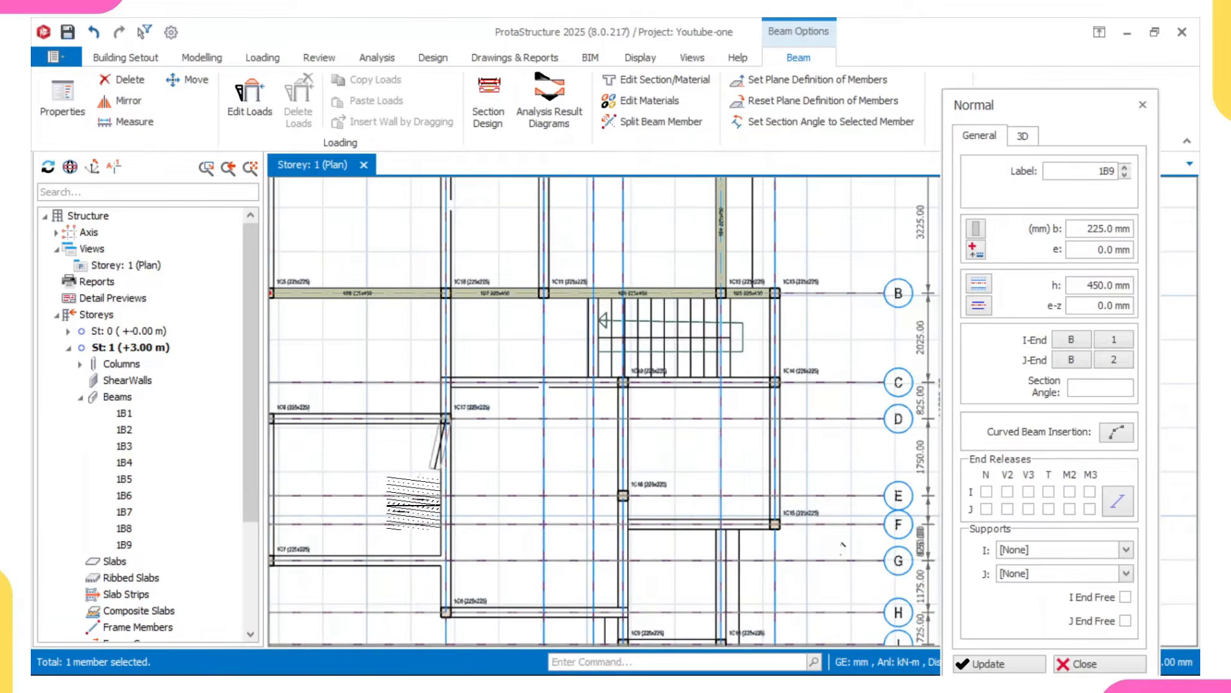
scroll(384, 502, "down", 2)
middle_click_drag(293, 454, 315, 442)
scroll(314, 442, "up", 2)
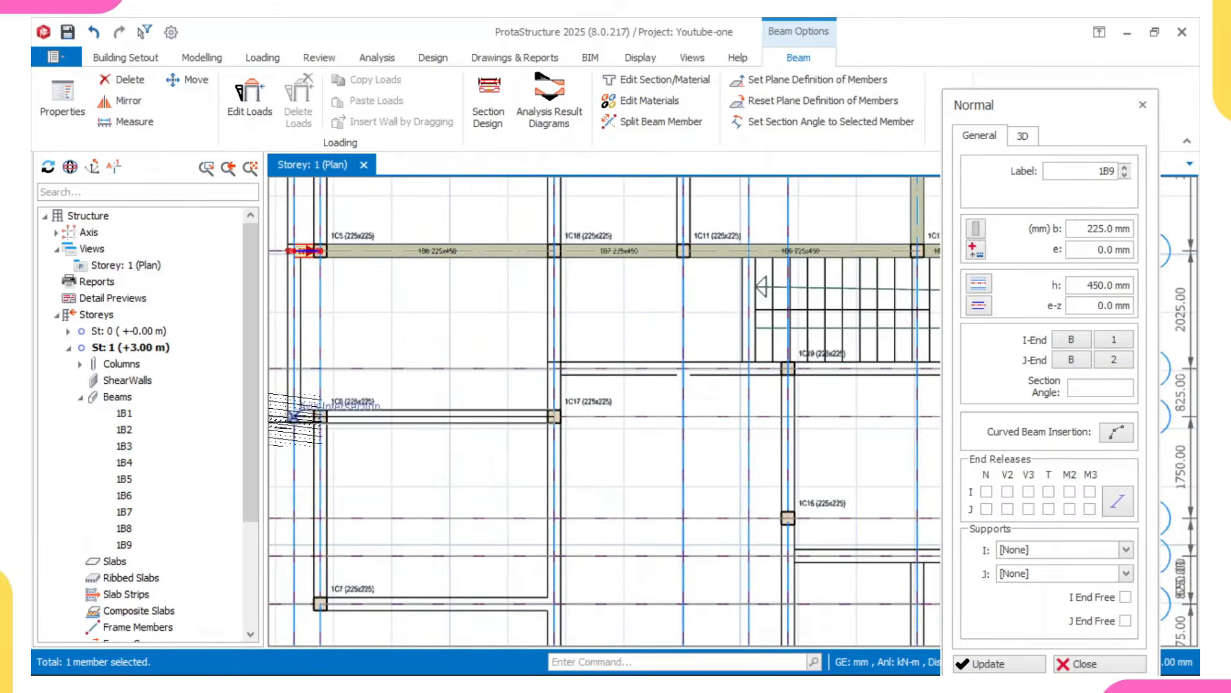
left_click(295, 416)
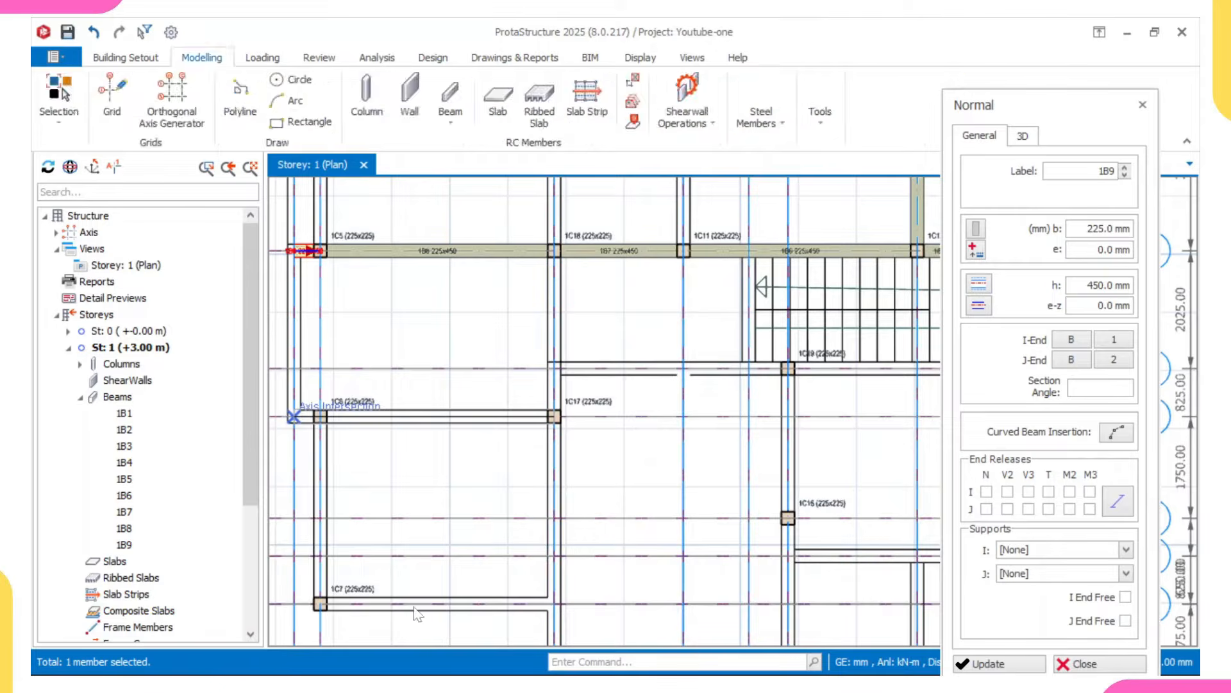
Insert the edge beam along axis 1 between axes D and B.
scroll(277, 284, "up", 2)
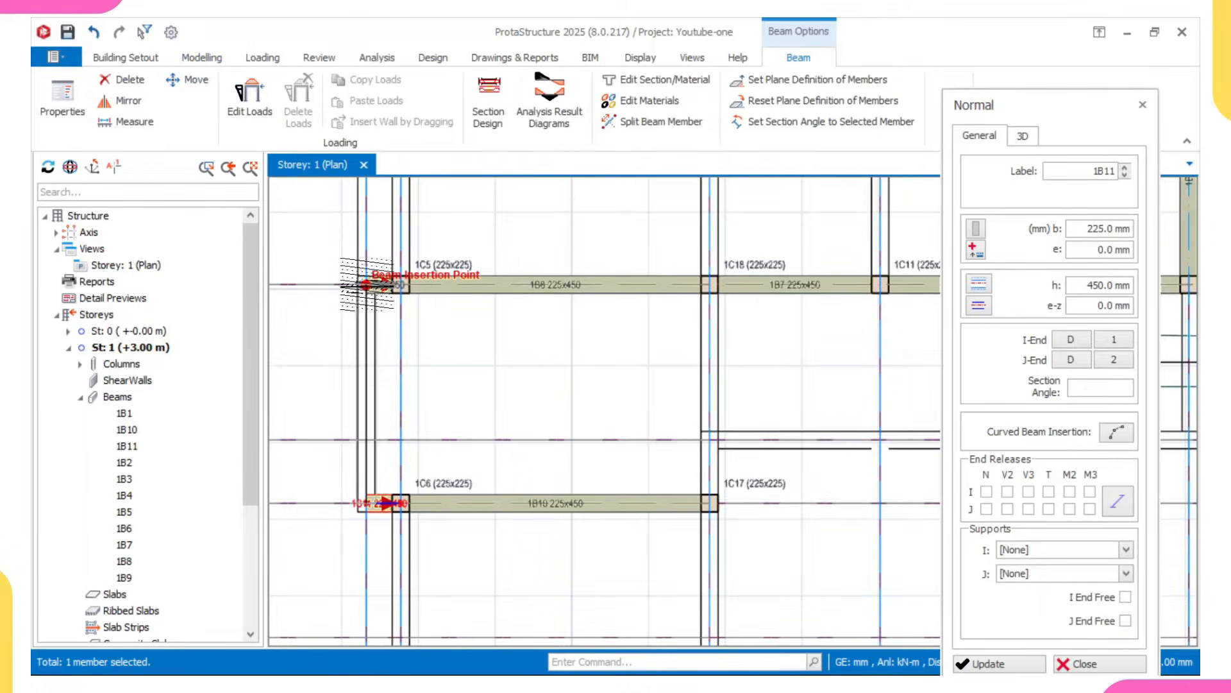
key("Escape")
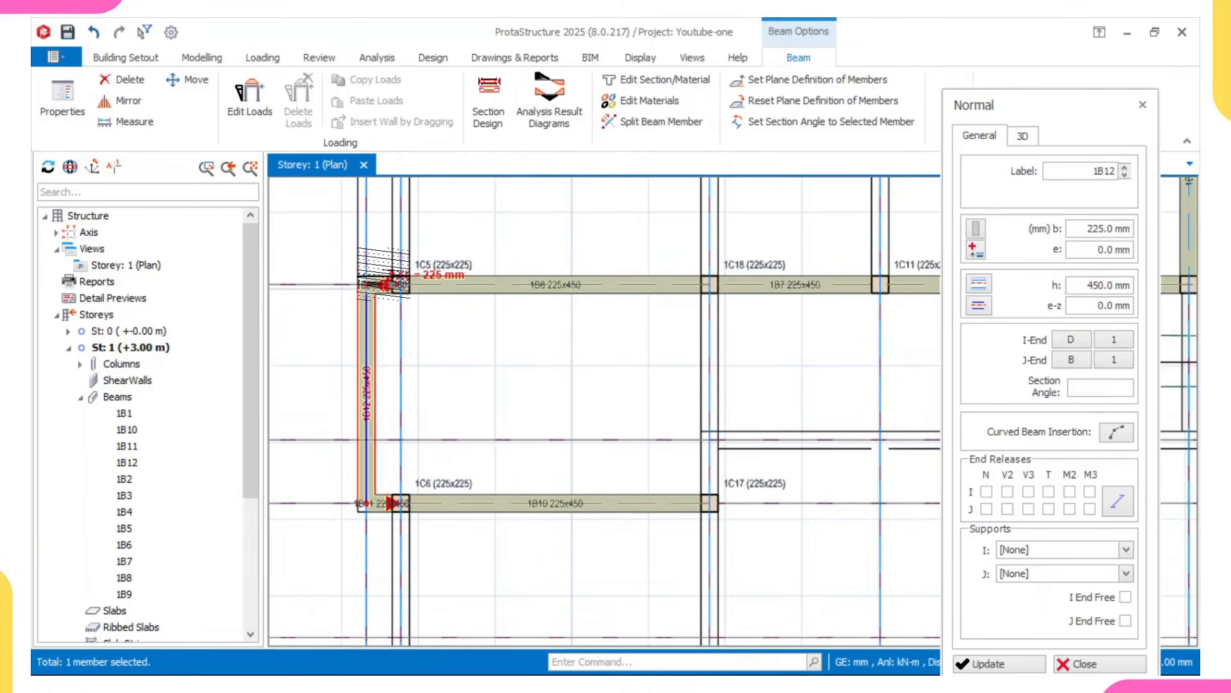
key("Escape")
Insert a beam along axis 2 between the columns at axes D and G.
scroll(455, 474, "down", 1)
middle_click_drag(456, 502, 434, 329)
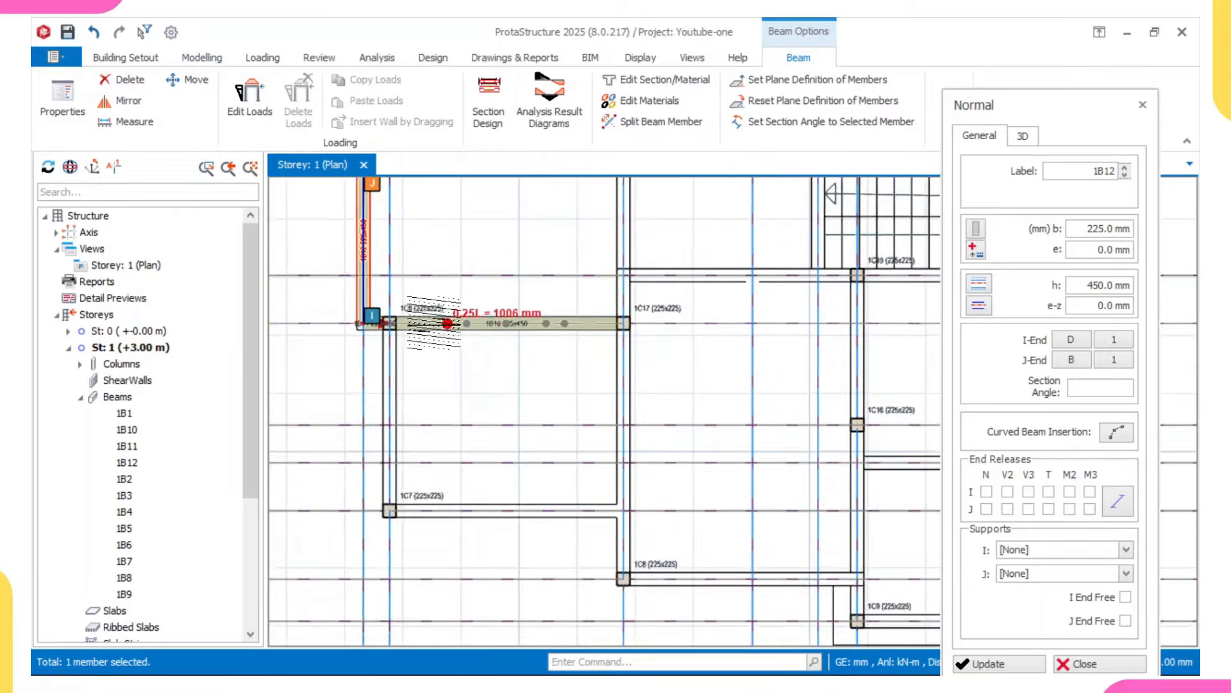
scroll(436, 326, "down", 2)
scroll(420, 324, "up", 3)
left_click(417, 327)
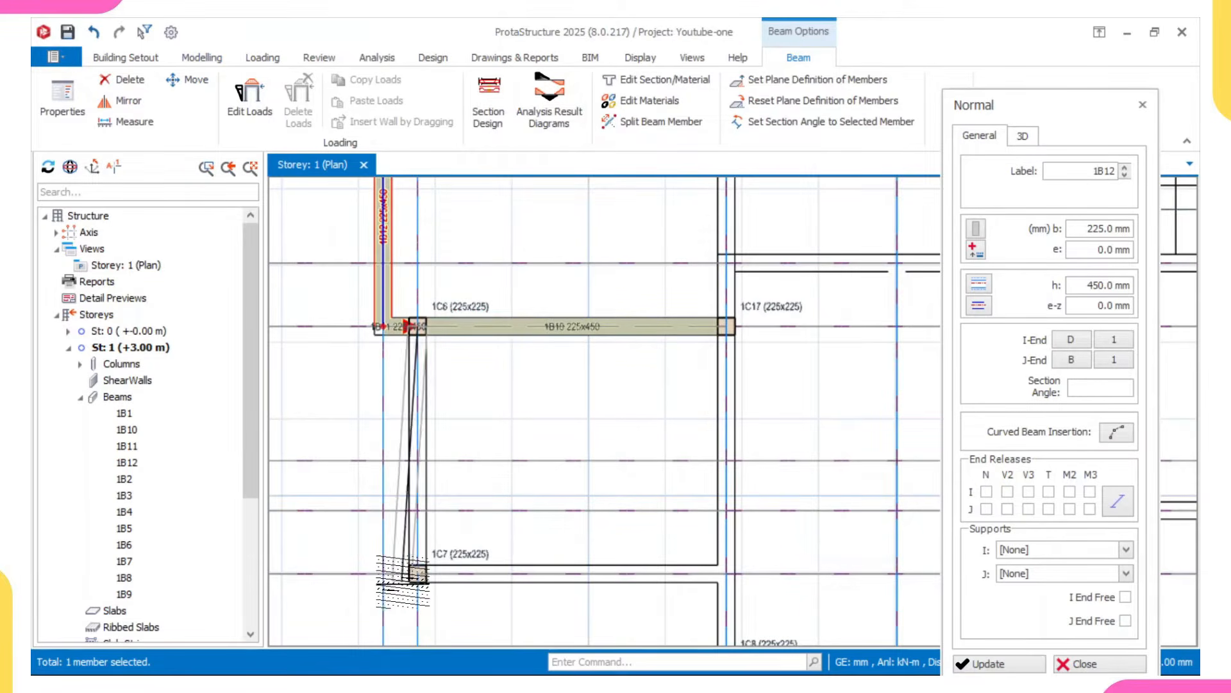
left_click(417, 571)
Insert a beam along axis G from the column at axis 2 to axis 3, and end beam insertion.
scroll(454, 467, "down", 2)
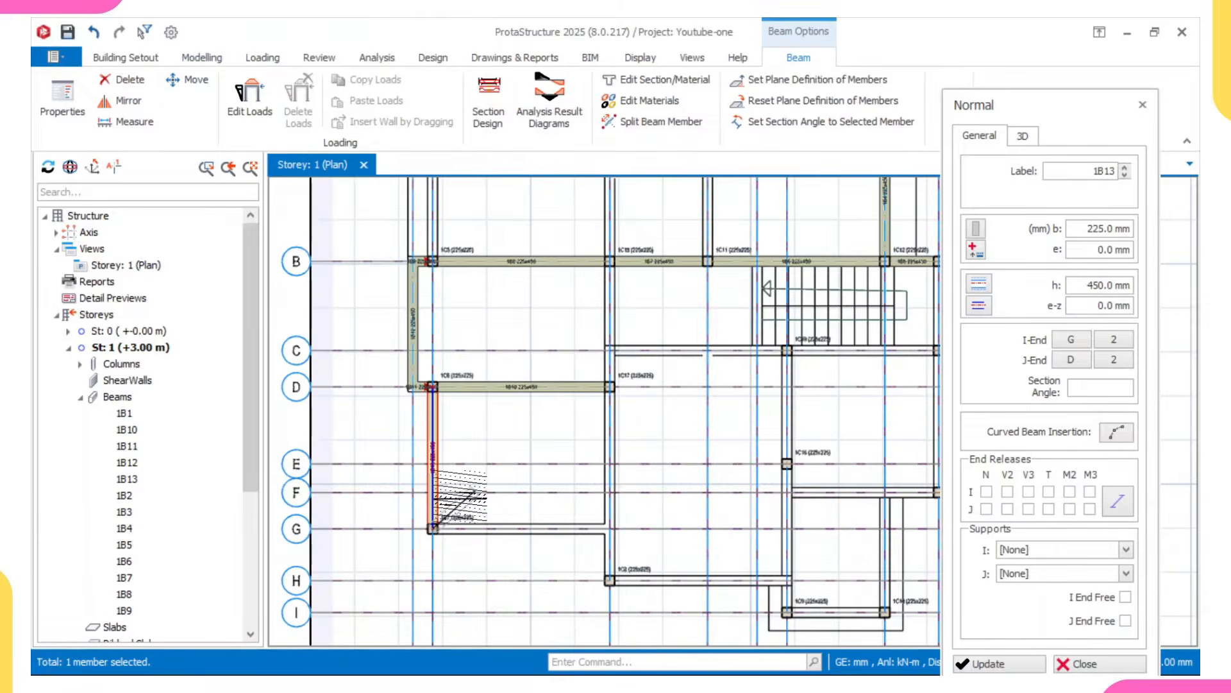
scroll(589, 525, "up", 2)
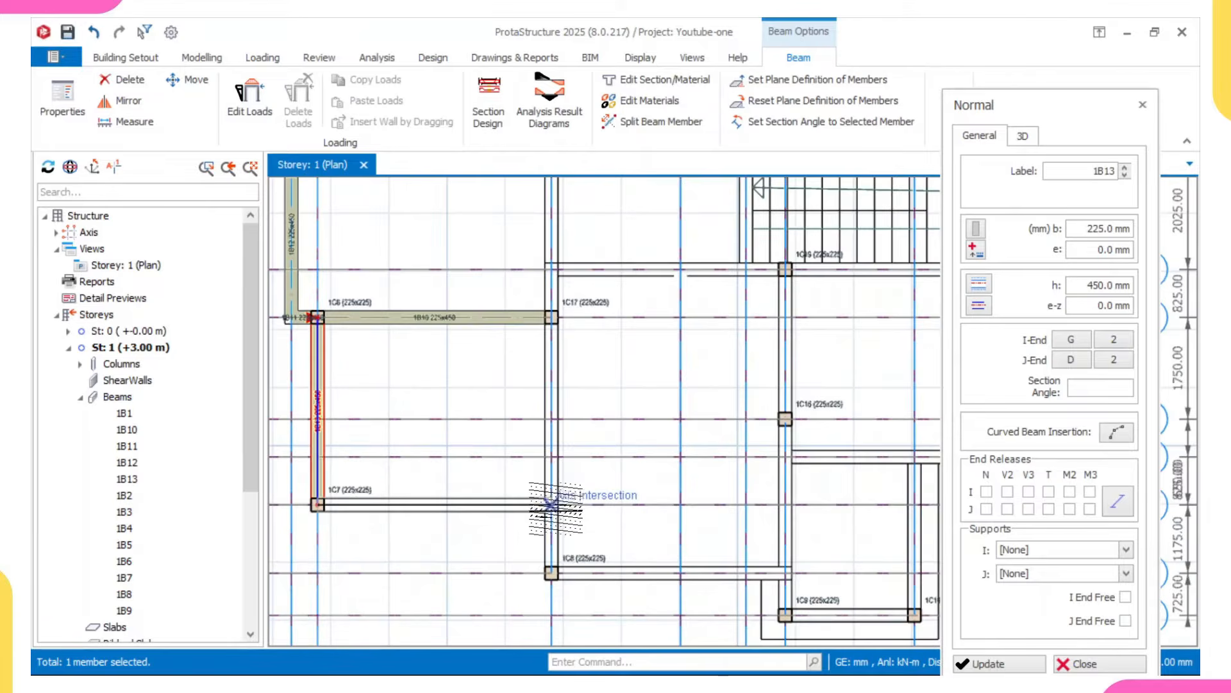
left_click(551, 503)
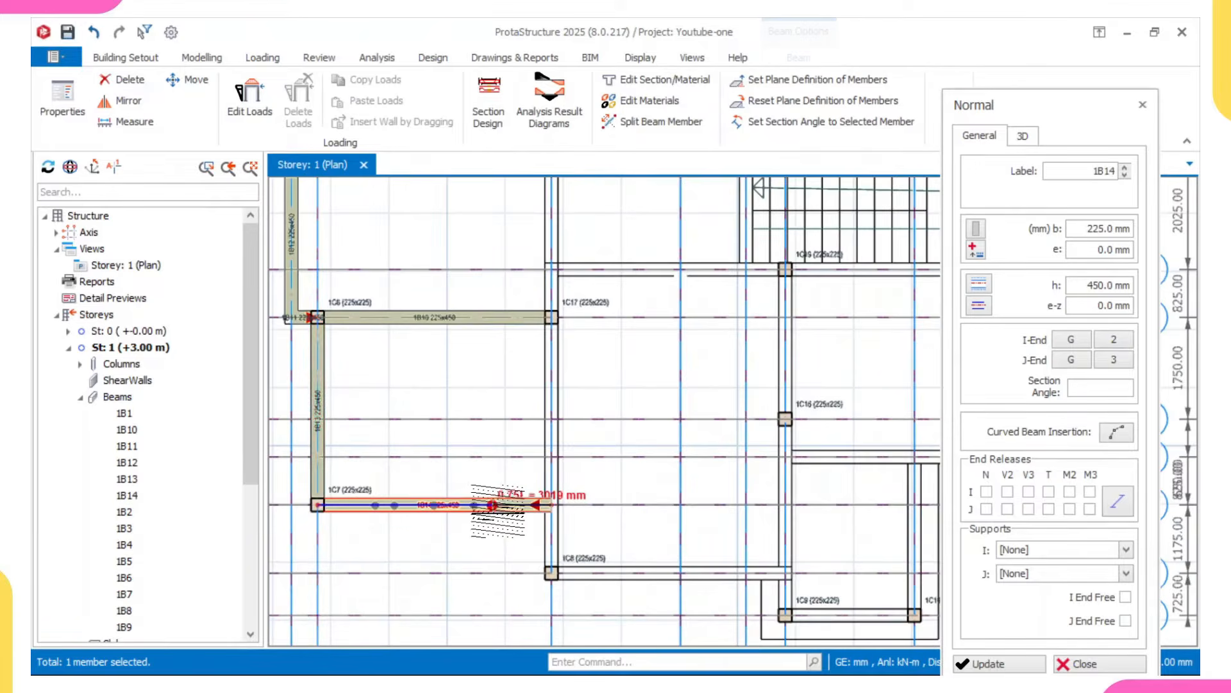
scroll(487, 507, "up", 1)
middle_click_drag(460, 525, 627, 514)
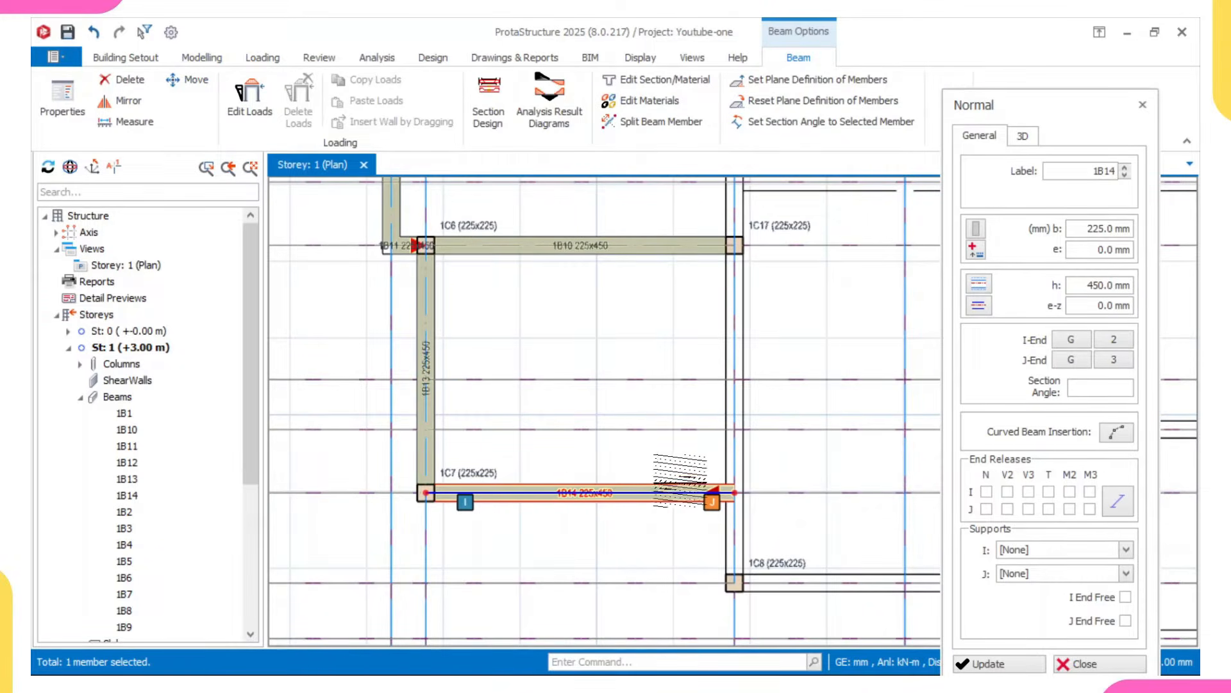
key("Escape")
key("Escape")
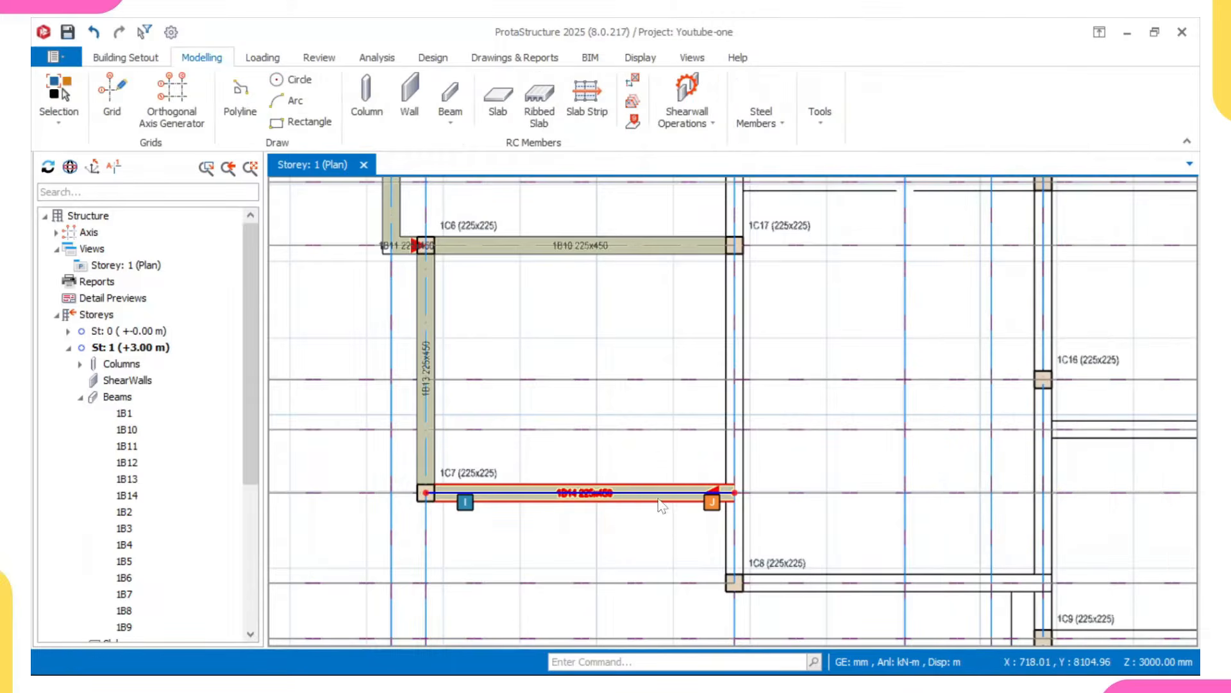
Delete the beam along axis G between axes 2 and 3.
left_click(650, 500)
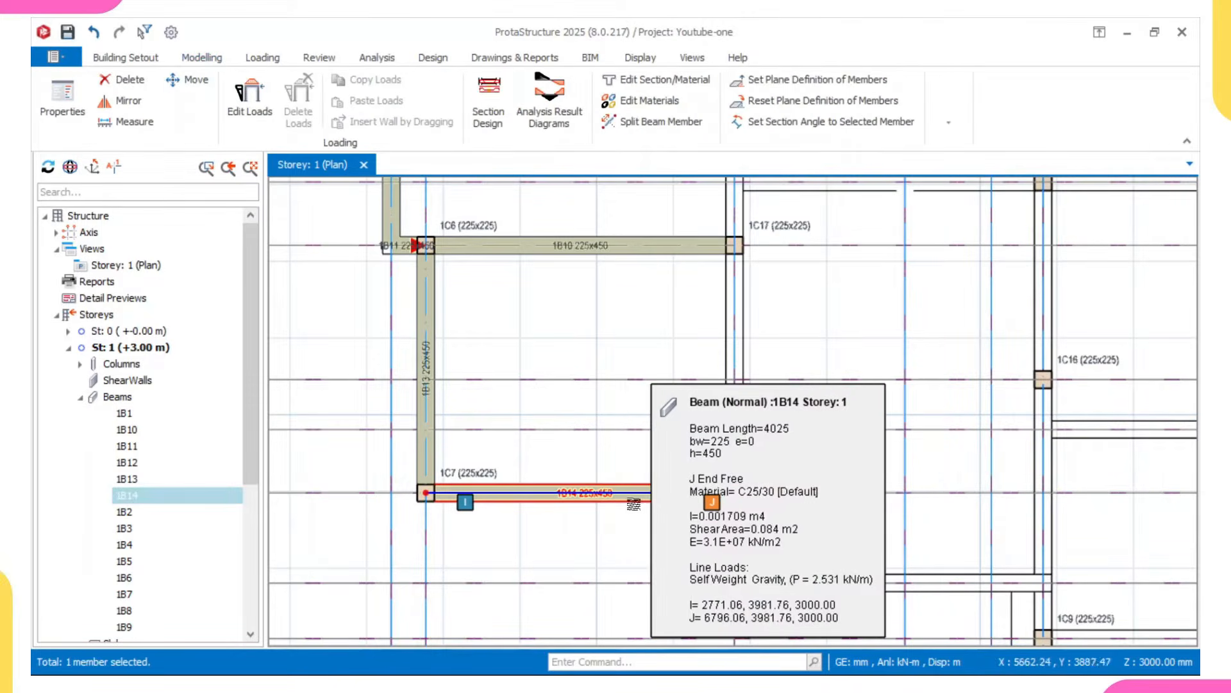
right_click(616, 427)
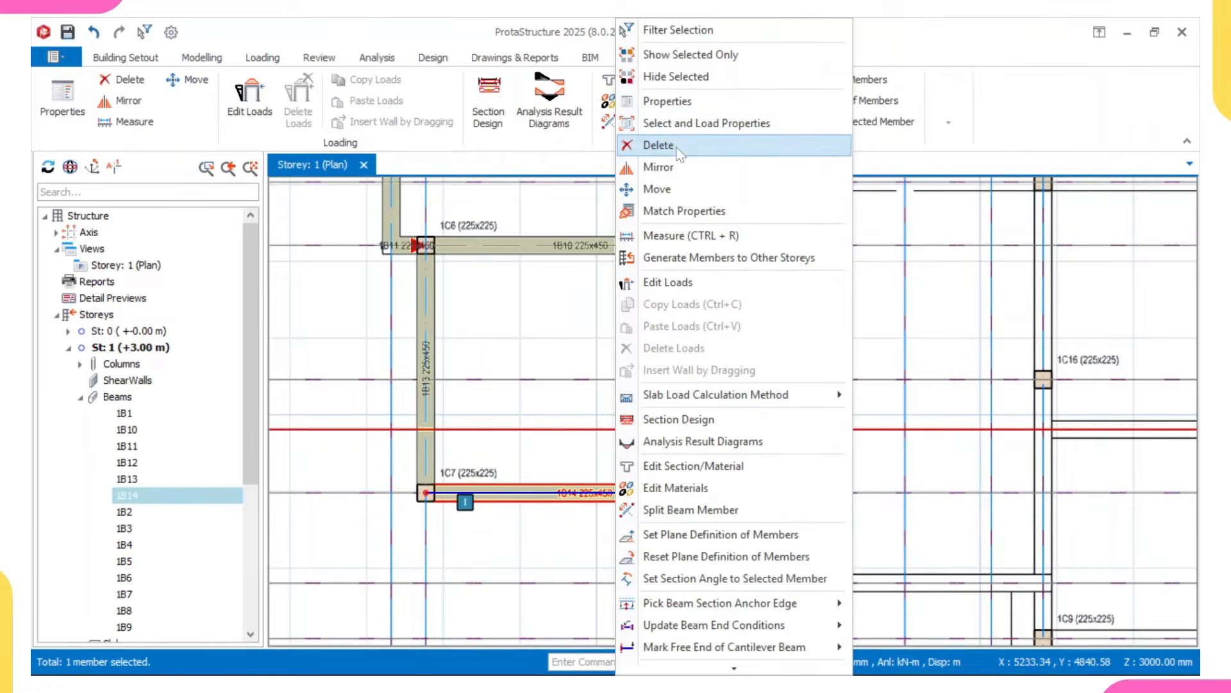
left_click(687, 253)
Insert a 225x450 mm beam along axis 3 between axes D and H, and another along axis G from the column at axis 2 to axis 3.
left_click(658, 252)
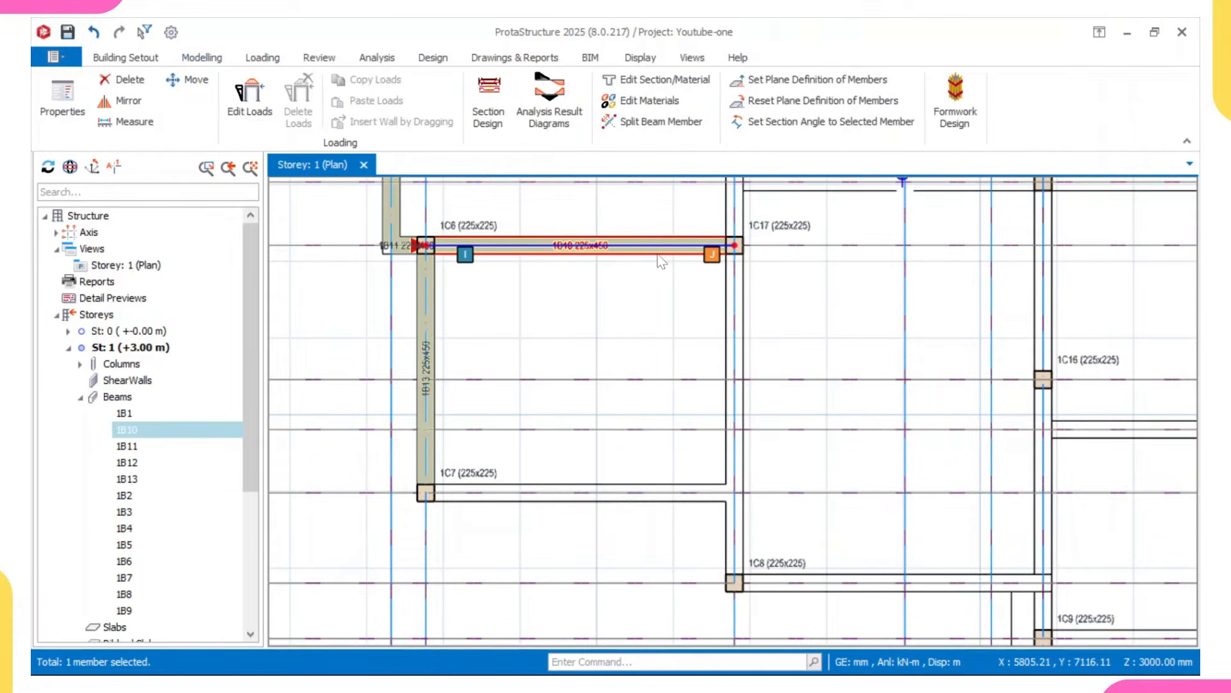
double_click(678, 250)
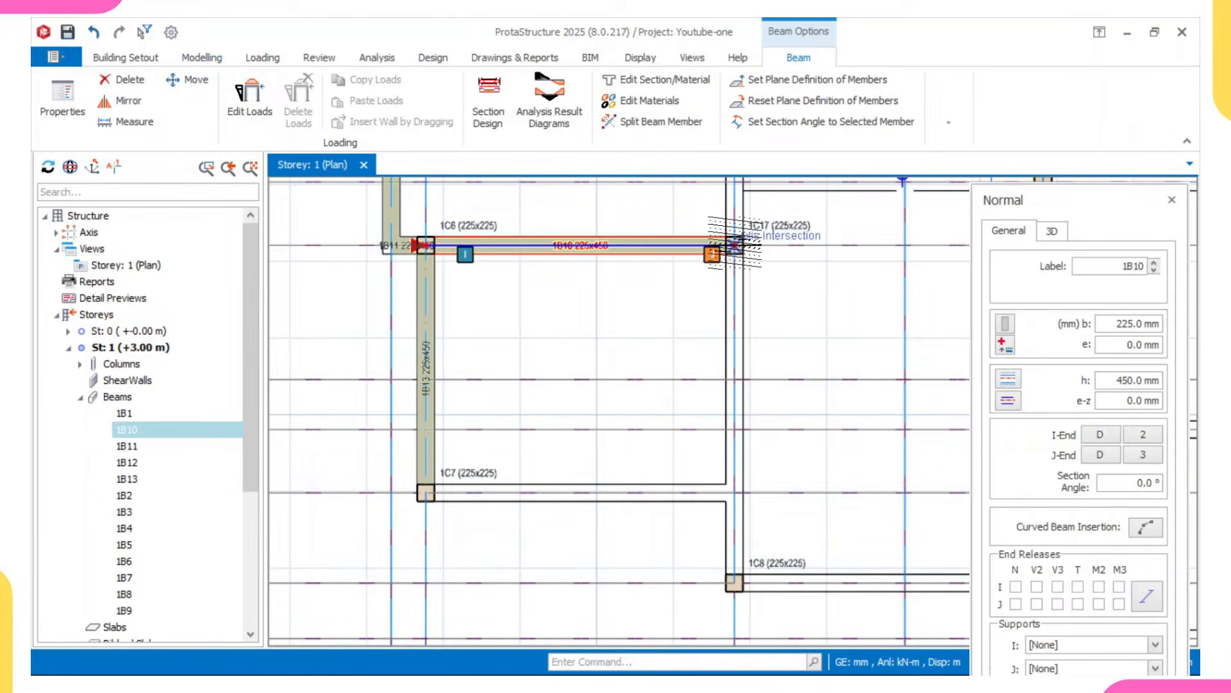
left_click(734, 245)
left_click(734, 583)
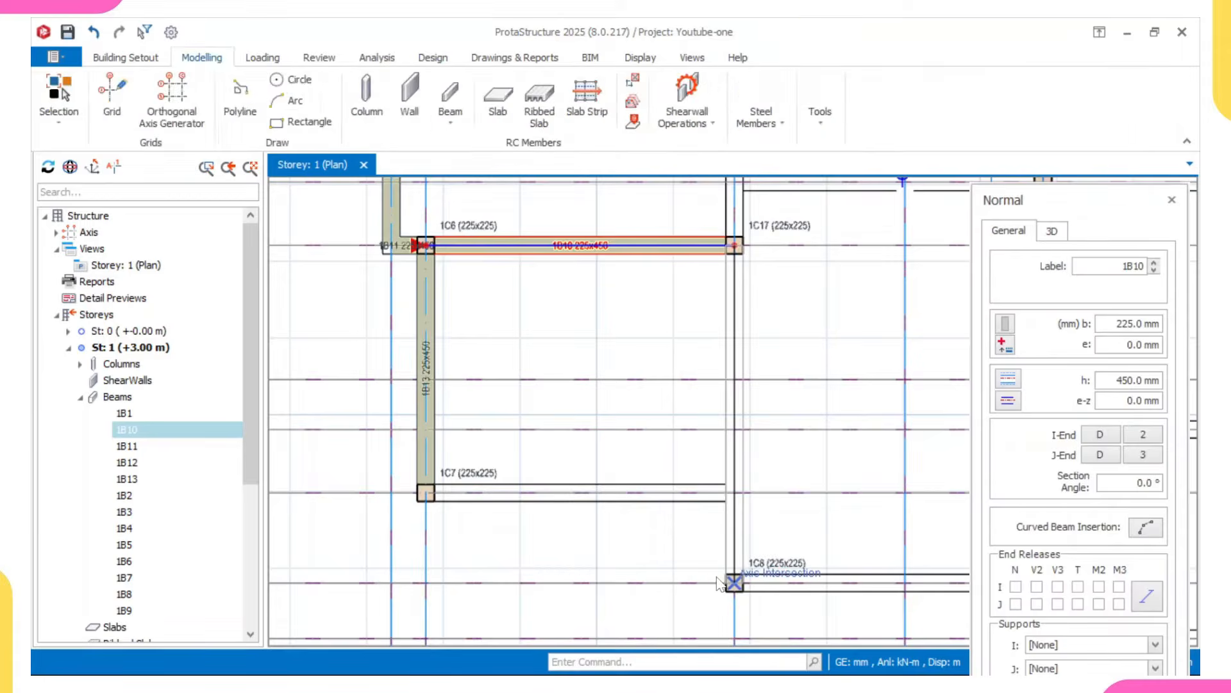
left_click(426, 494)
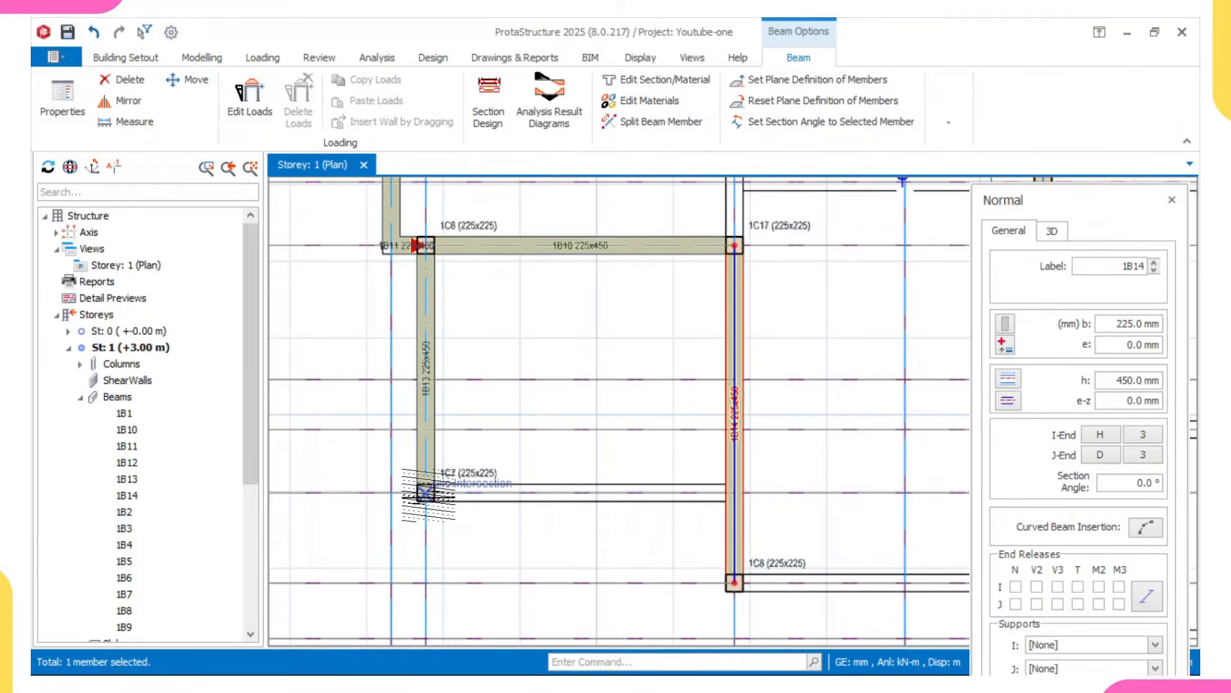
left_click(705, 502)
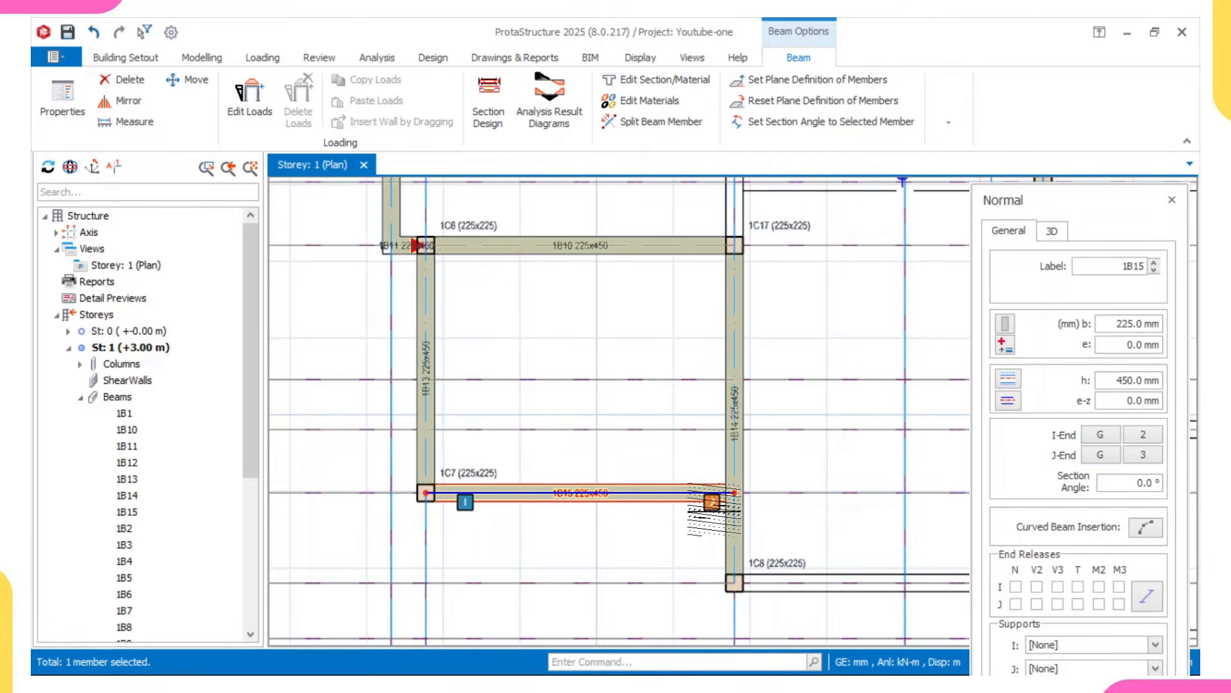
Insert beams along axis 6 between axes C and I, and a beam along axis I from axis 6 to the column at axis 7.
scroll(712, 503, "down", 5)
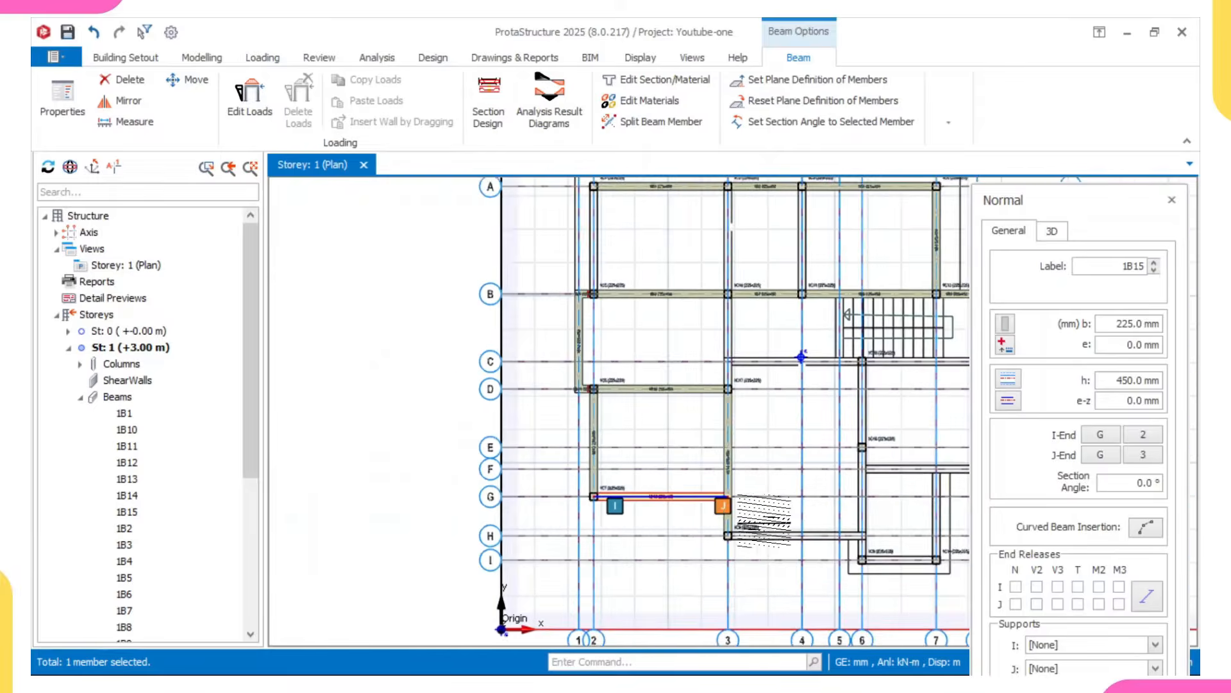
scroll(731, 485, "down", 3)
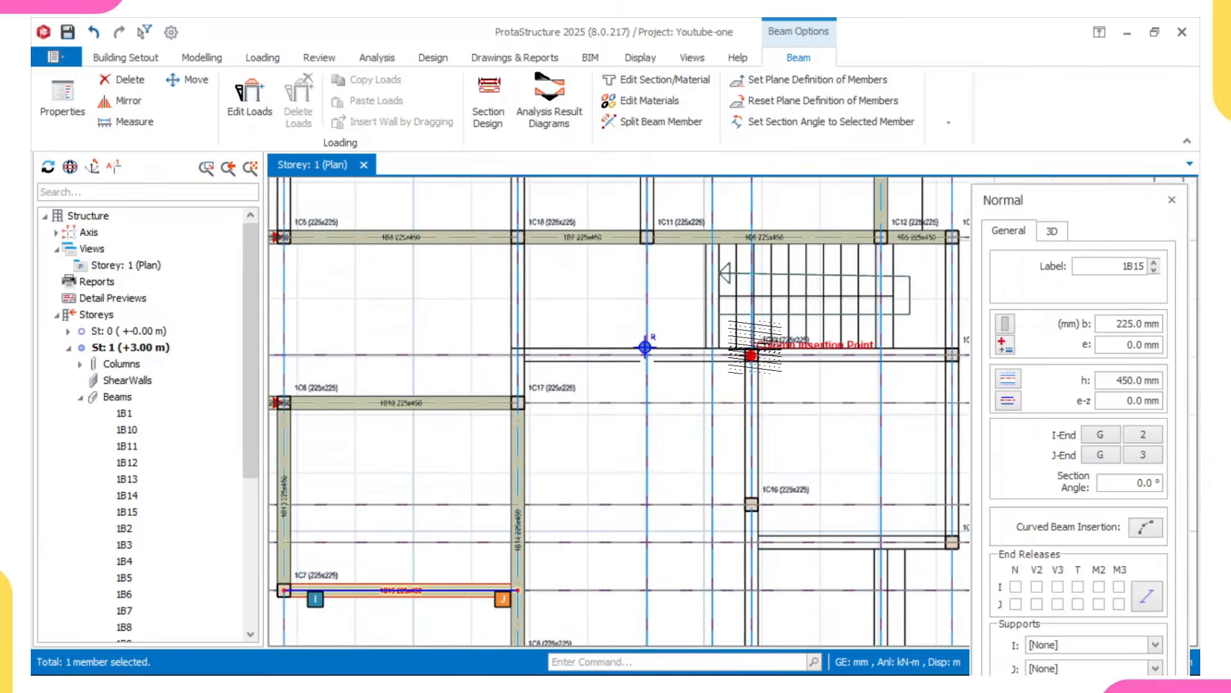
scroll(749, 491, "up", 3)
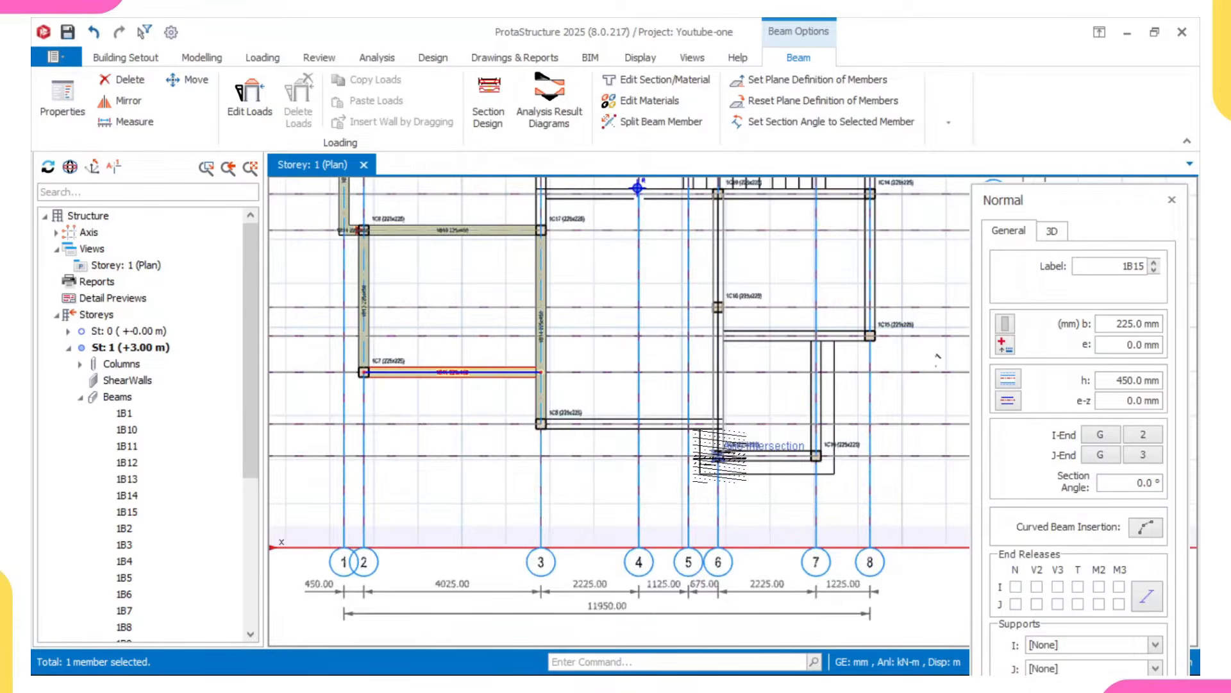
left_click(718, 456)
scroll(715, 398, "up", 2)
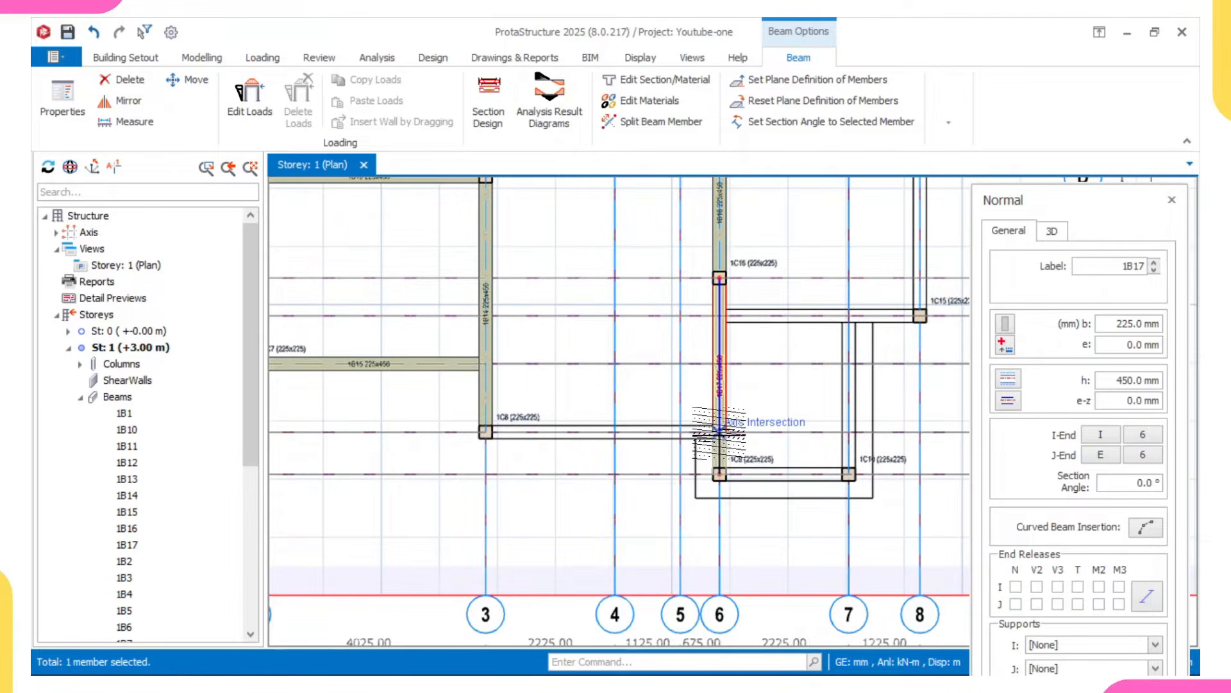
left_click(848, 463)
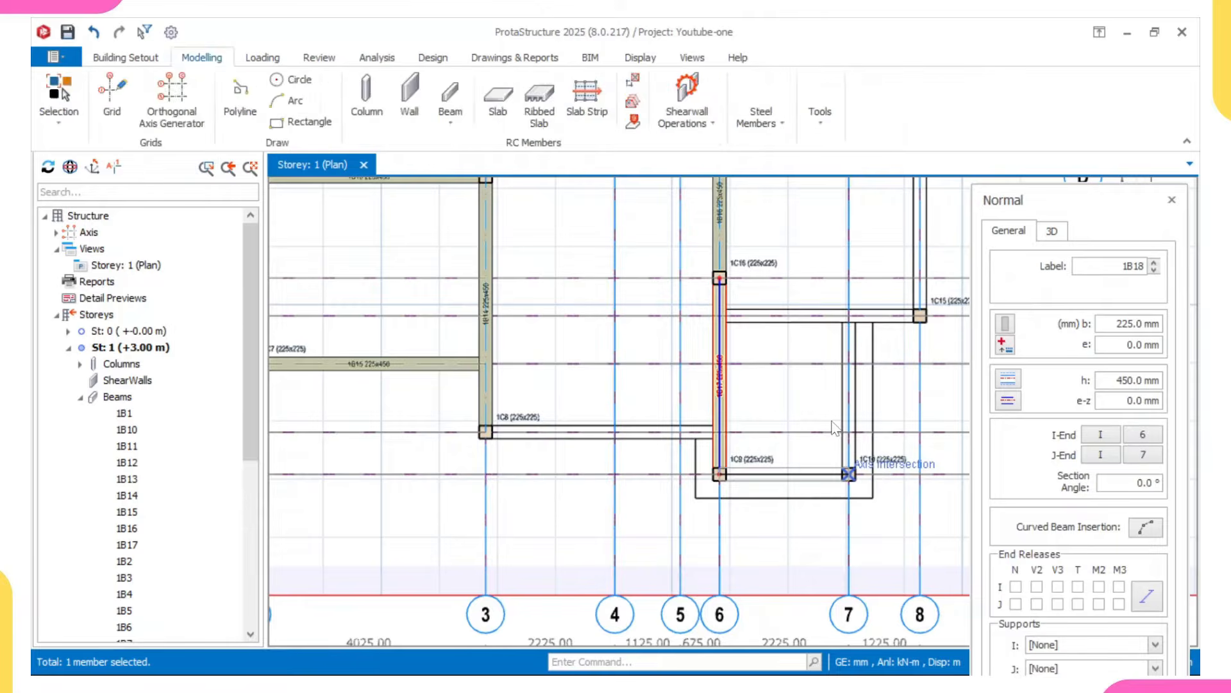
Try to insert a beam along axis 7 from the column at axis I to the intersection with axis F.
scroll(847, 314, "up", 3)
middle_click_drag(752, 353, 544, 378)
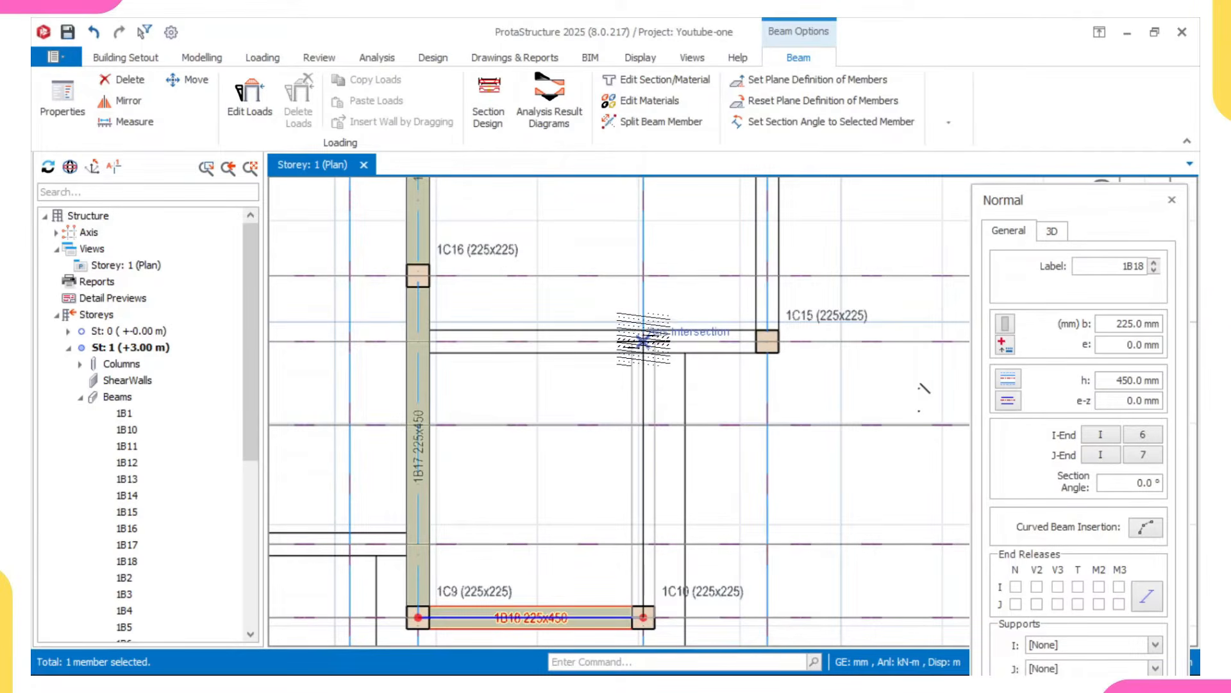
left_click(642, 371)
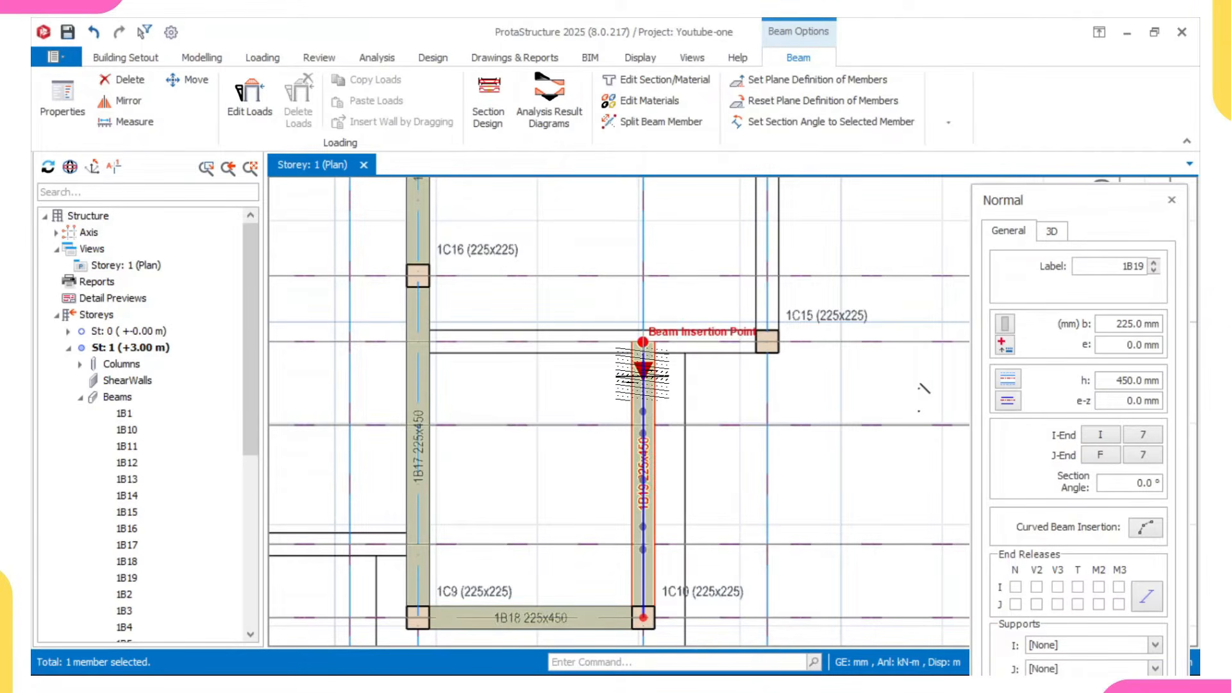
Examine the end of the axis 7 beam where it meets axis F.
scroll(643, 375, "down", 2)
scroll(646, 380, "up", 2)
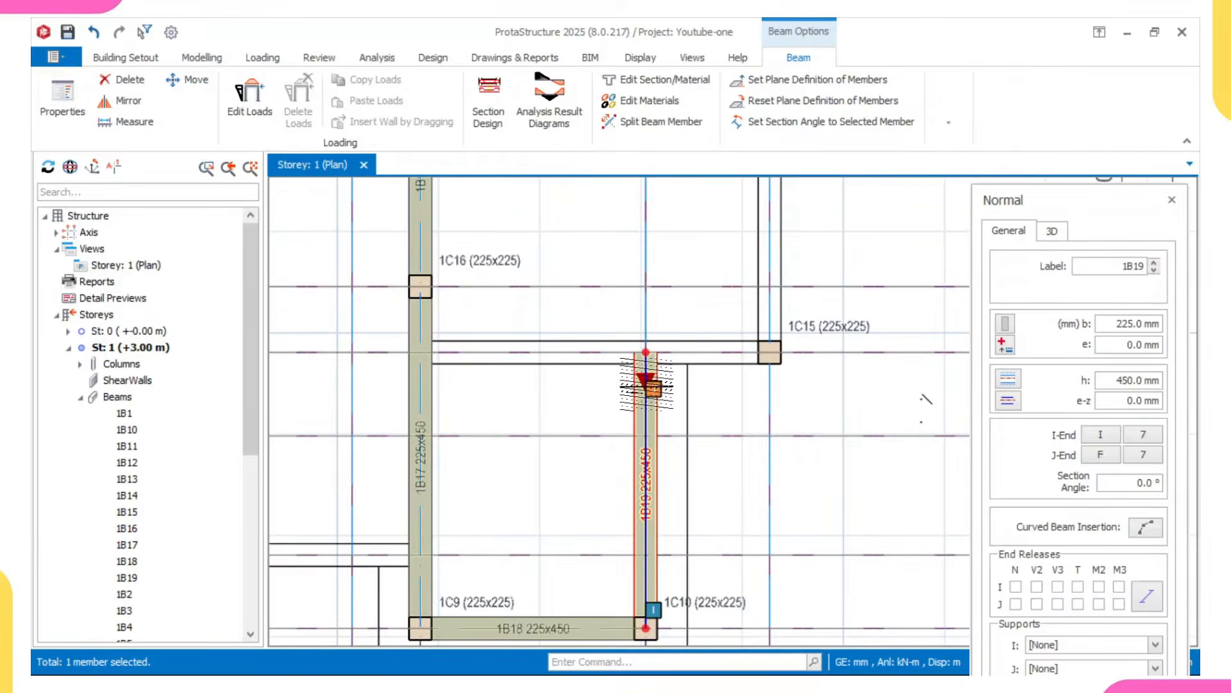
scroll(646, 379, "down", 2)
scroll(647, 380, "up", 2)
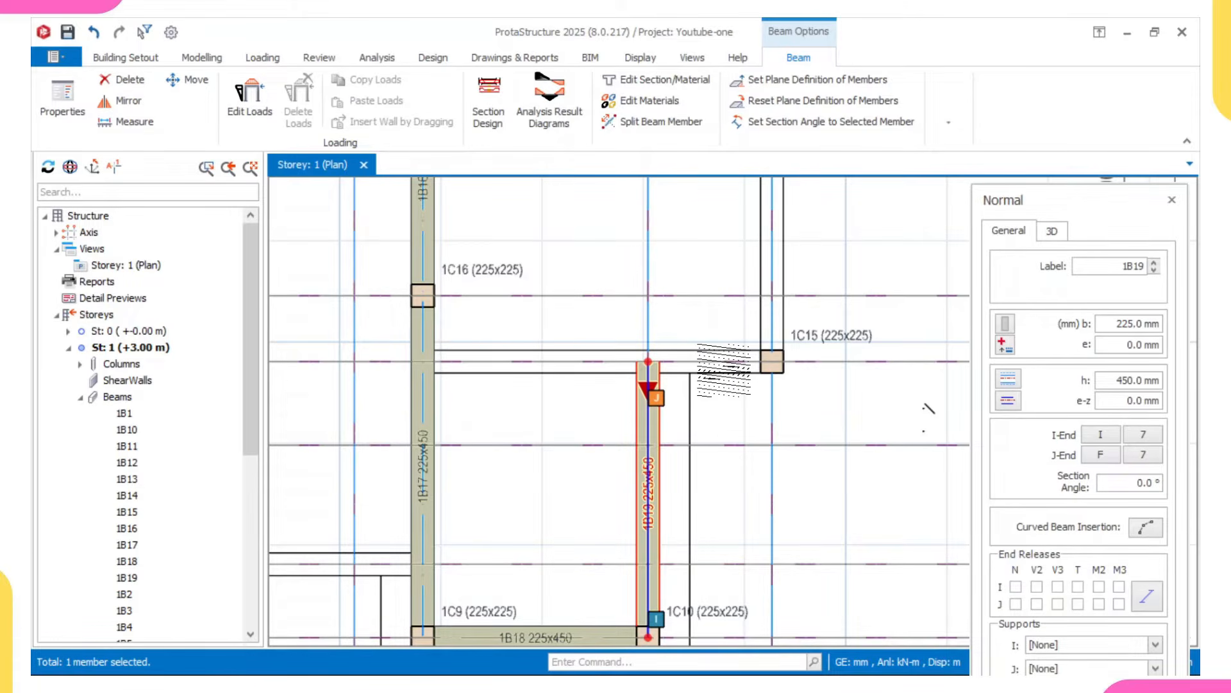
scroll(724, 370, "down", 1)
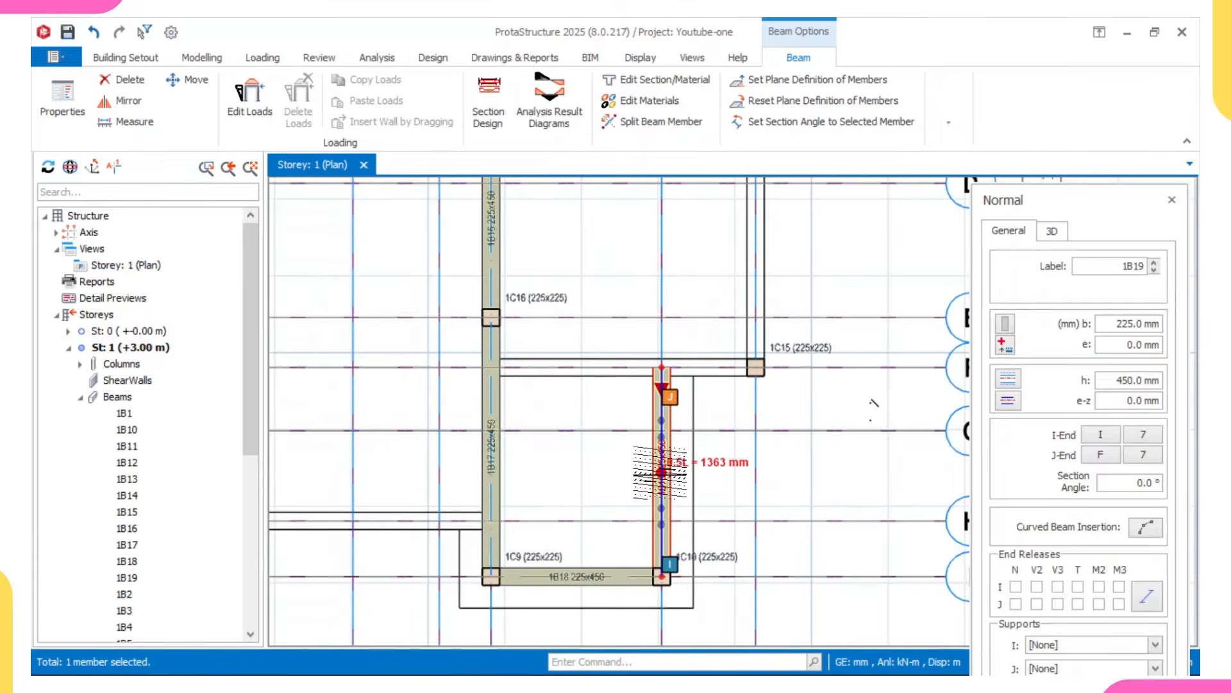
scroll(632, 393, "up", 1)
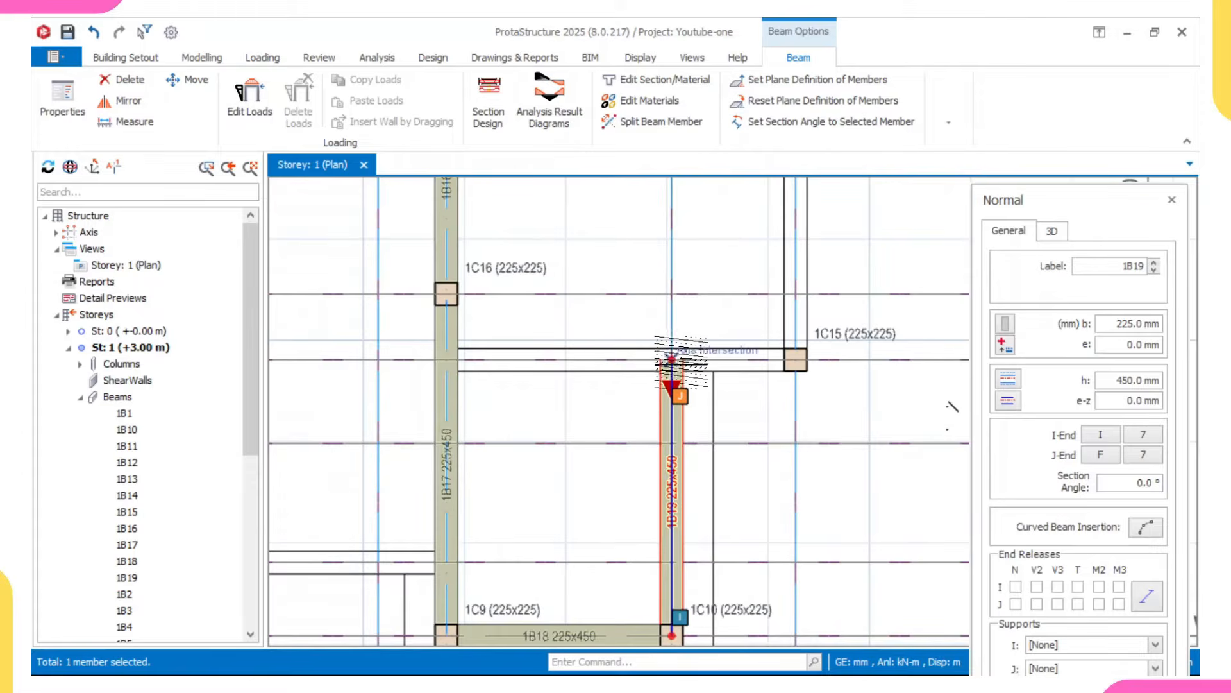
scroll(631, 431, "down", 1)
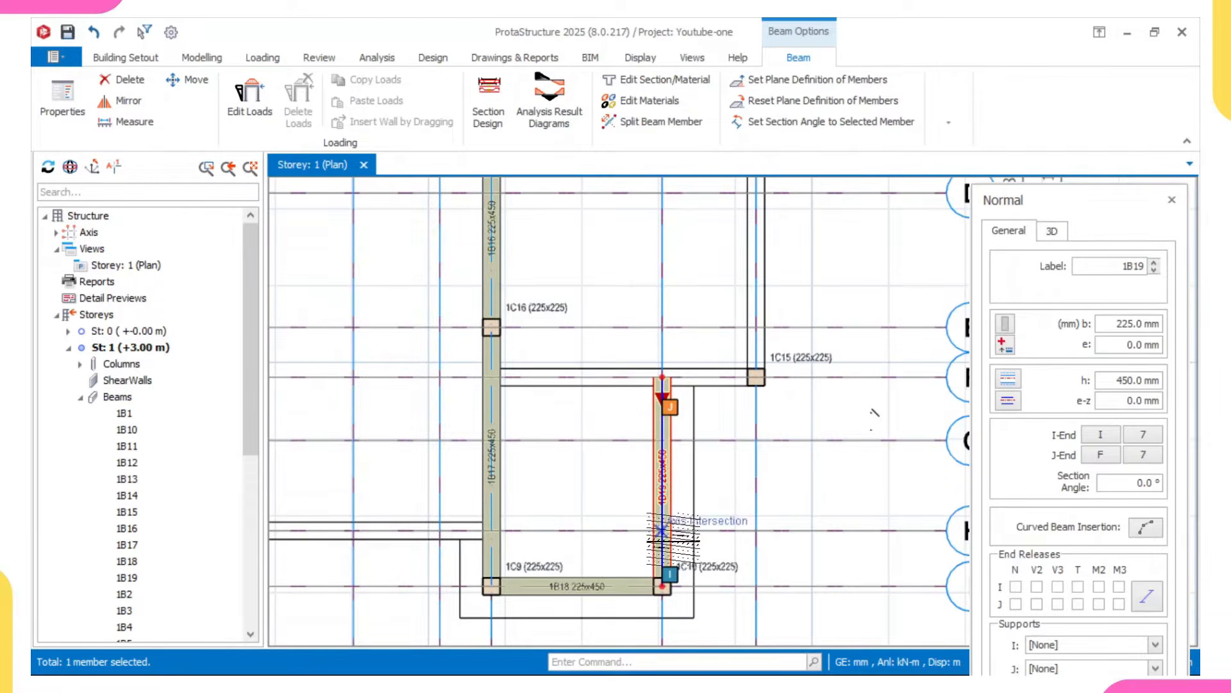
scroll(654, 385, "up", 1)
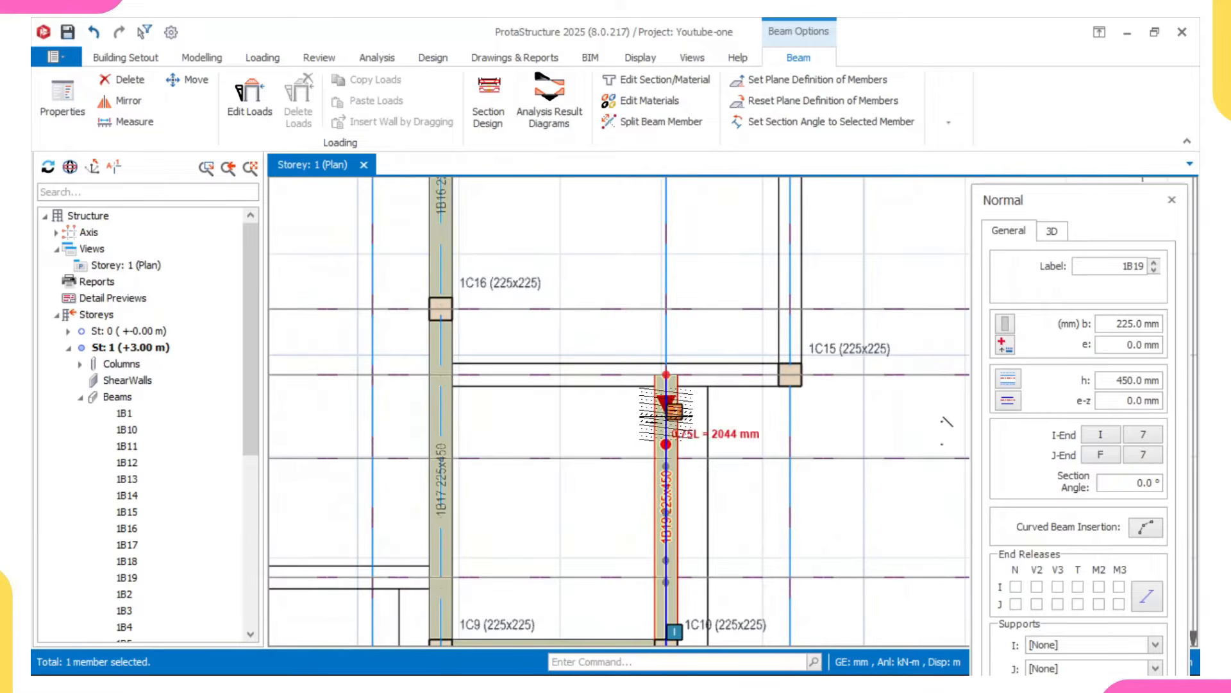
Undo the beam inserted along axis 7 and end beam insertion.
left_click(666, 373)
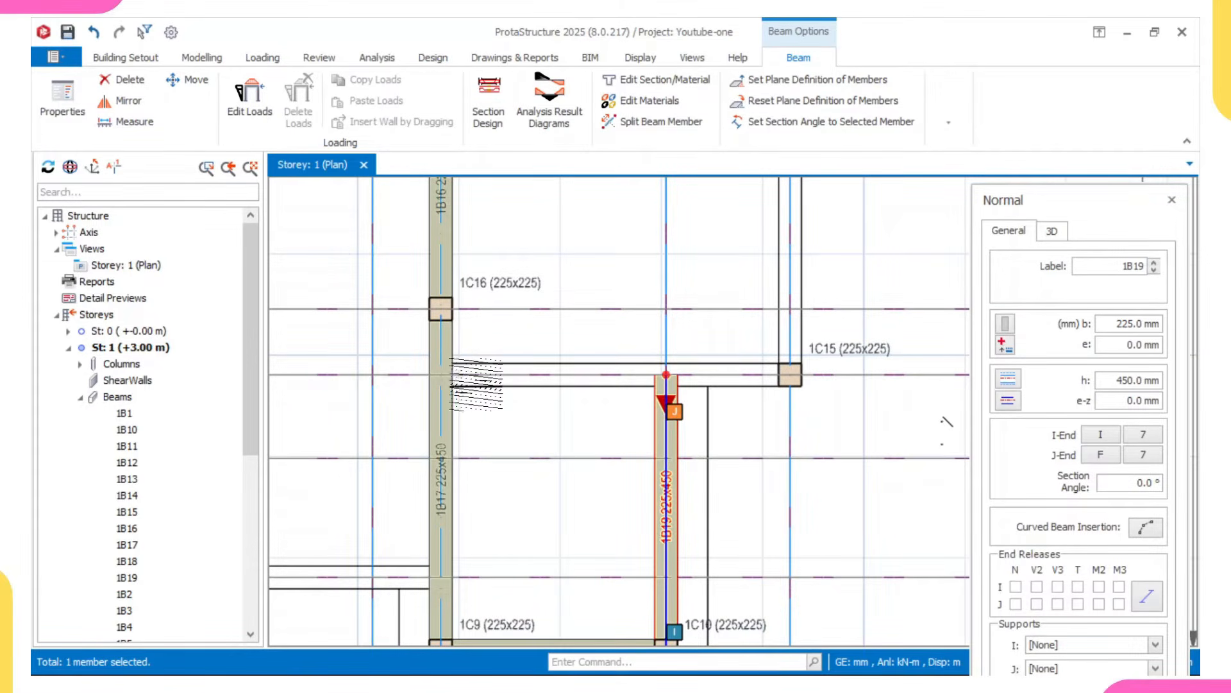
scroll(570, 404, "down", 3)
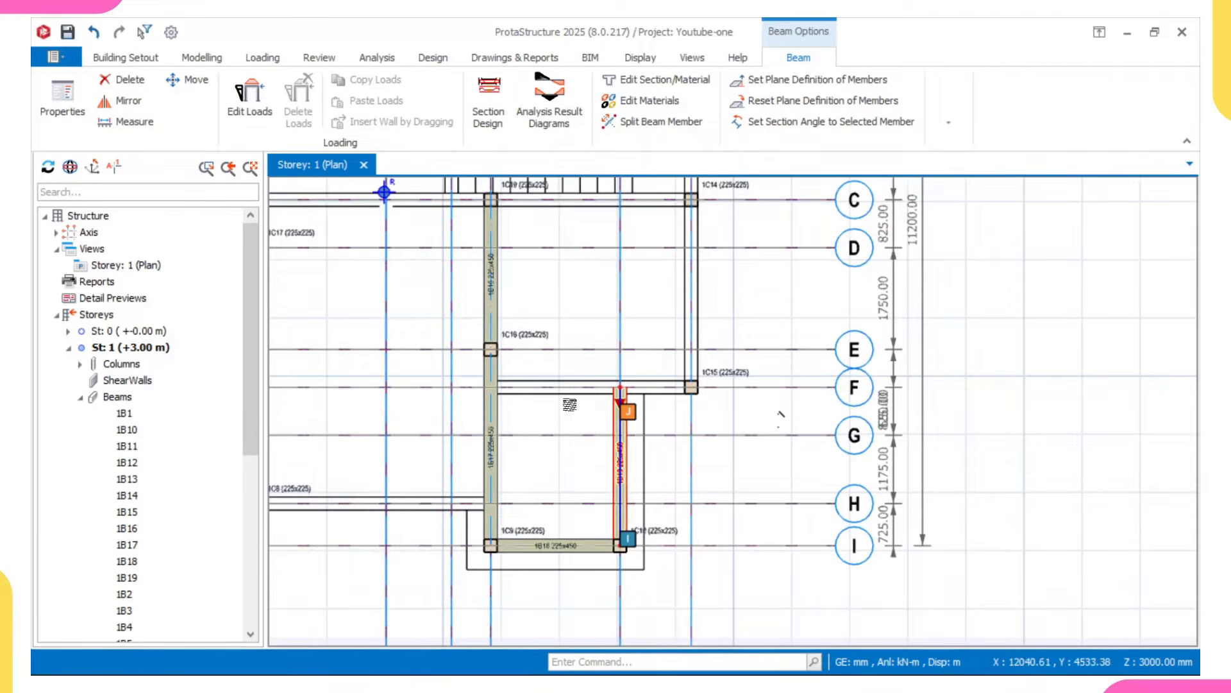
key("Escape")
Insert a 225x450 mm beam along axis F between axes 6 and 8, and a beam along axis 7 between axes I and F.
scroll(648, 456, "up", 2)
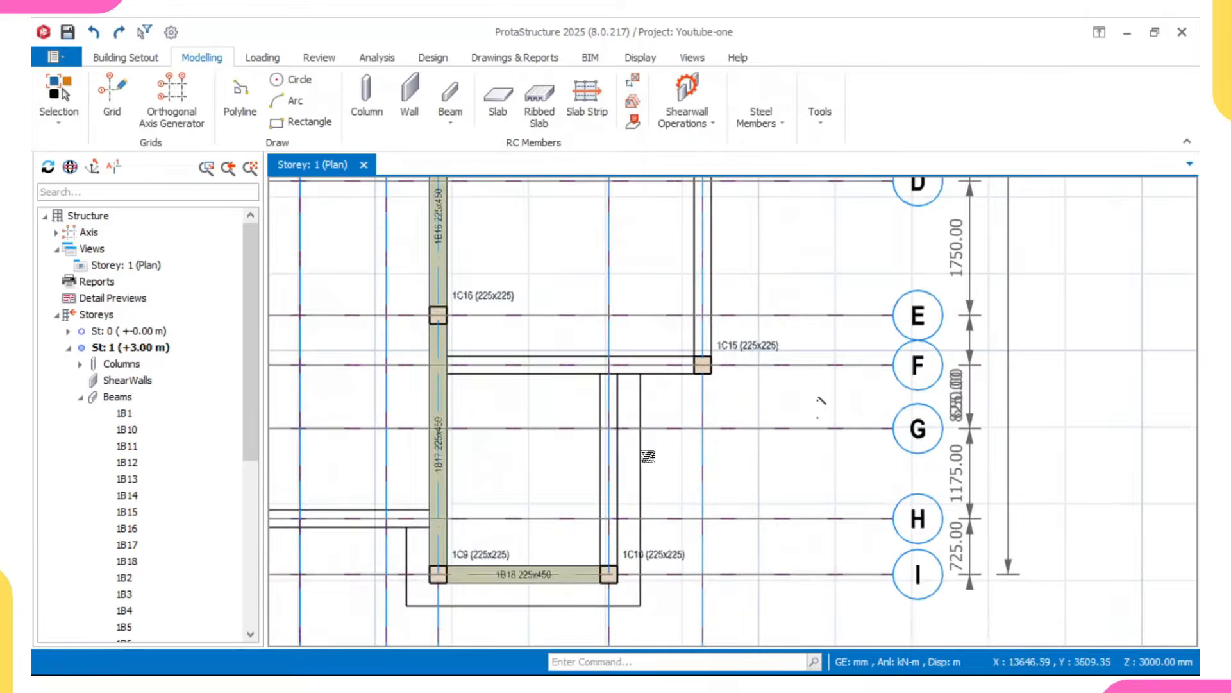
left_click(440, 421)
double_click(446, 420)
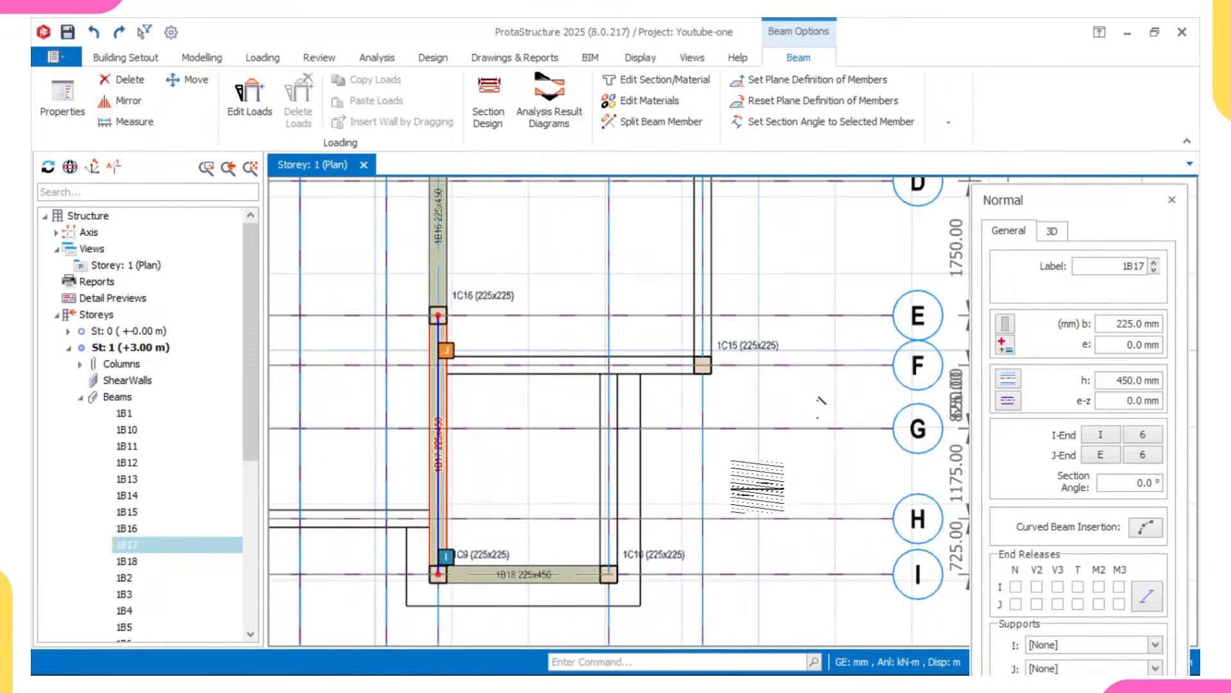
left_click(700, 367)
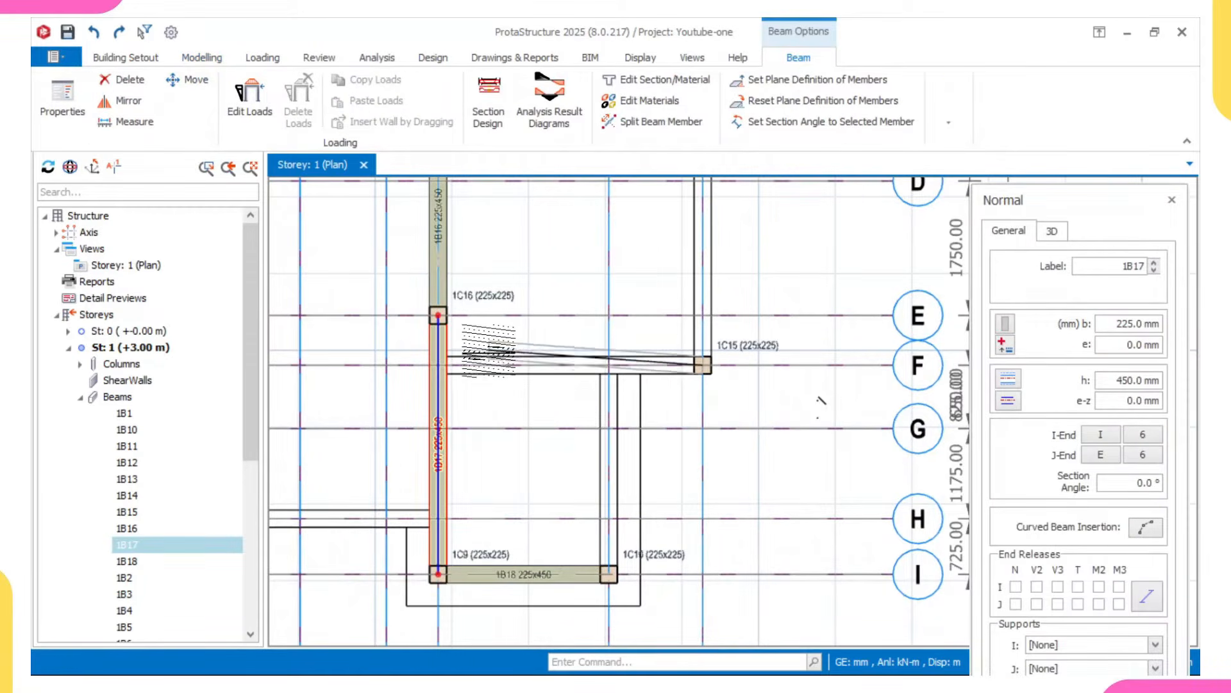
left_click(545, 383)
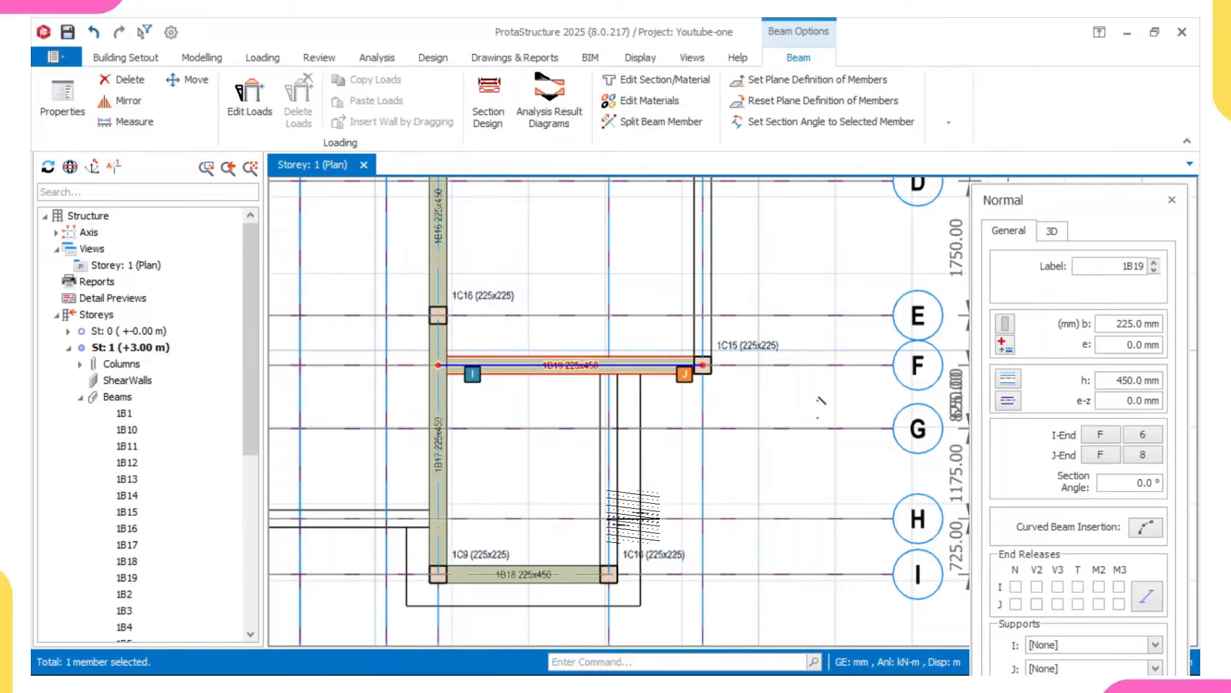
left_click(604, 360)
Insert beams along axis 8 from axis F to axis B, and a beam along axis C between the columns at axes 8 and 6.
scroll(581, 353, "down", 2)
middle_click_drag(622, 314, 634, 422)
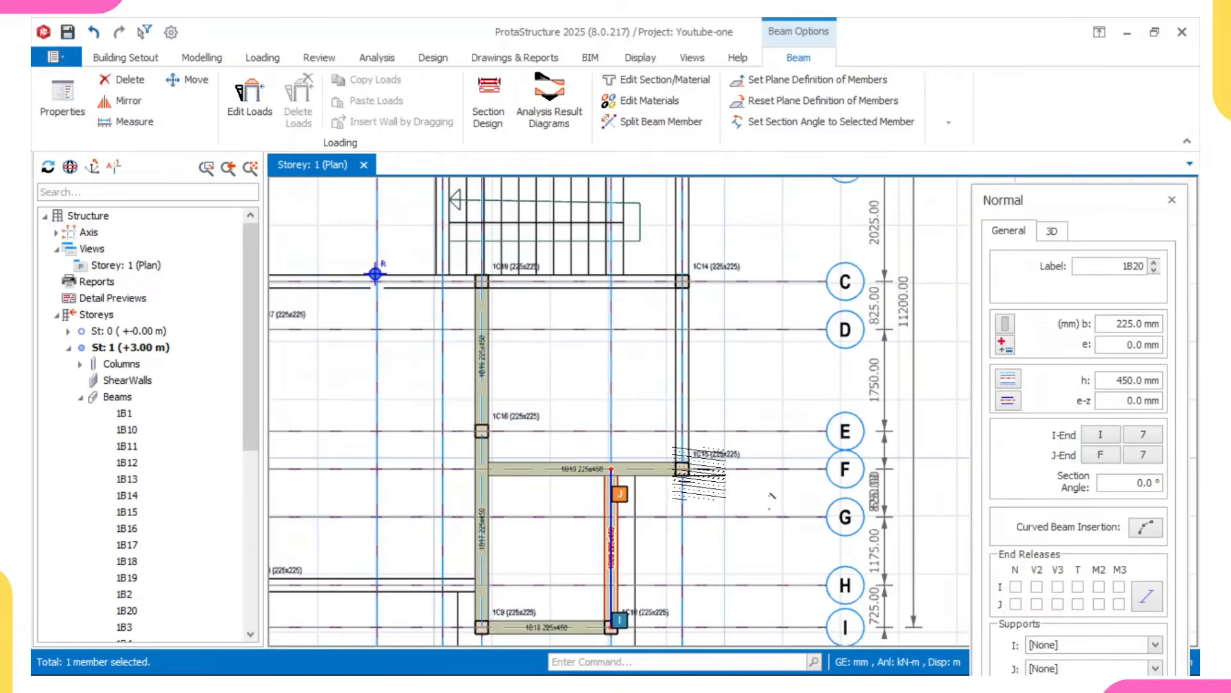
scroll(770, 497, "down", 2)
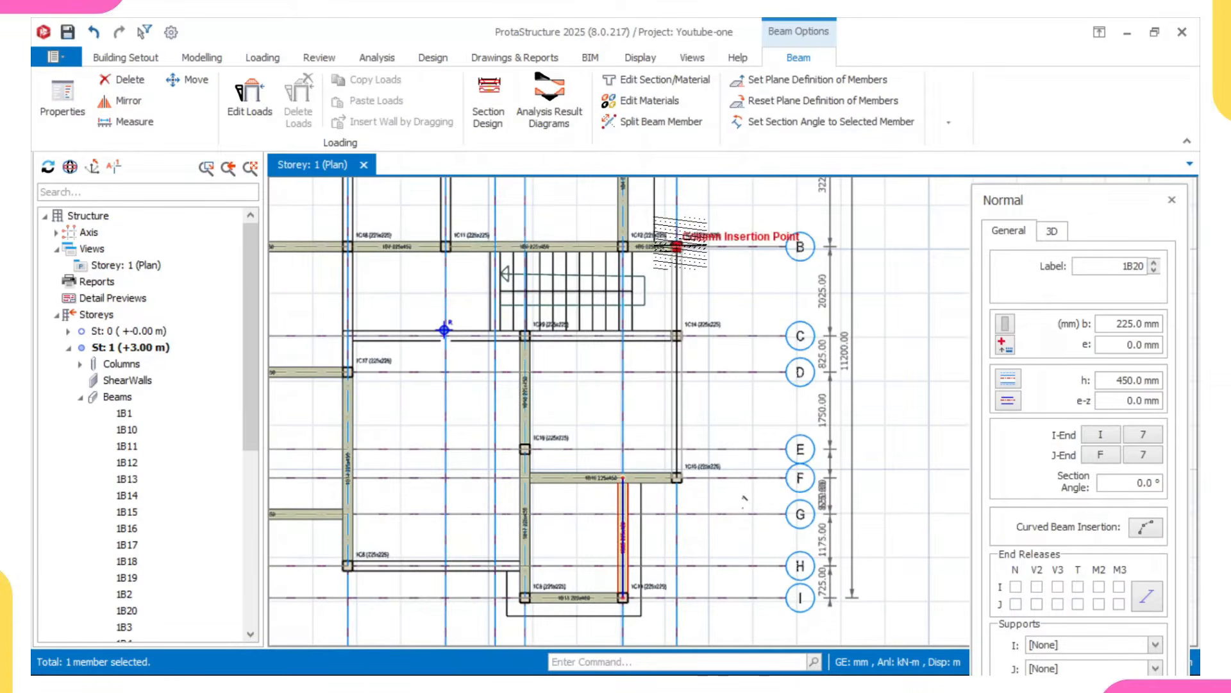
left_click(676, 246)
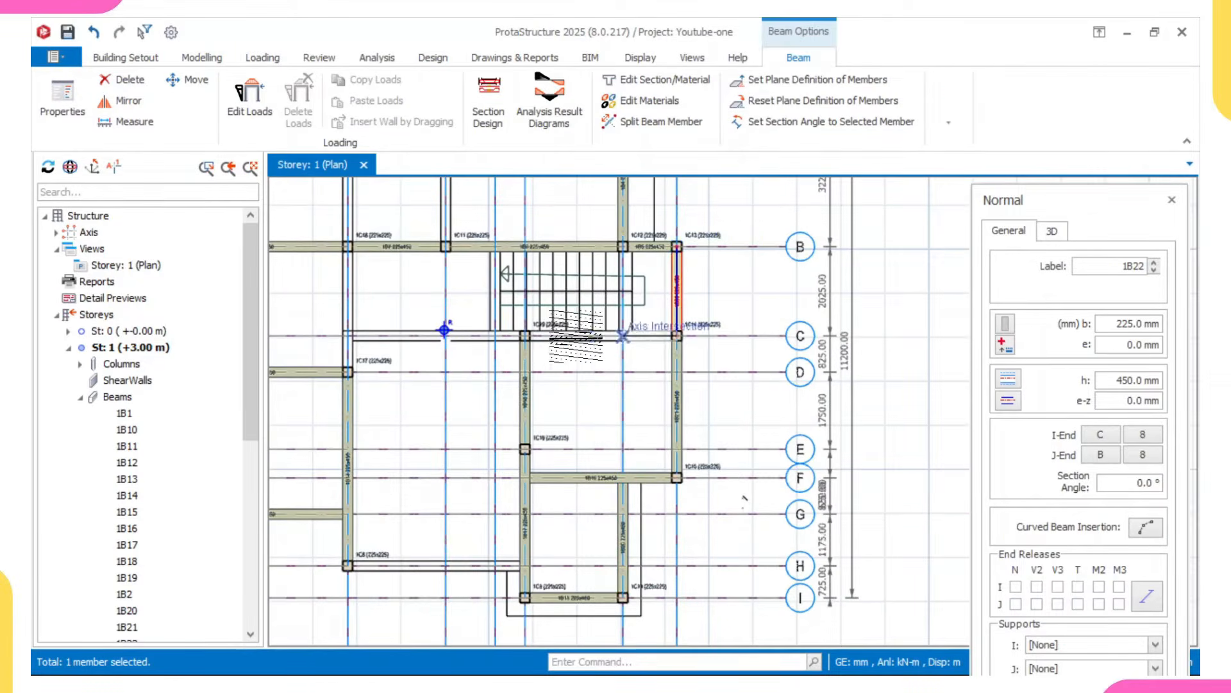
scroll(444, 330, "up", 1)
left_click(551, 335)
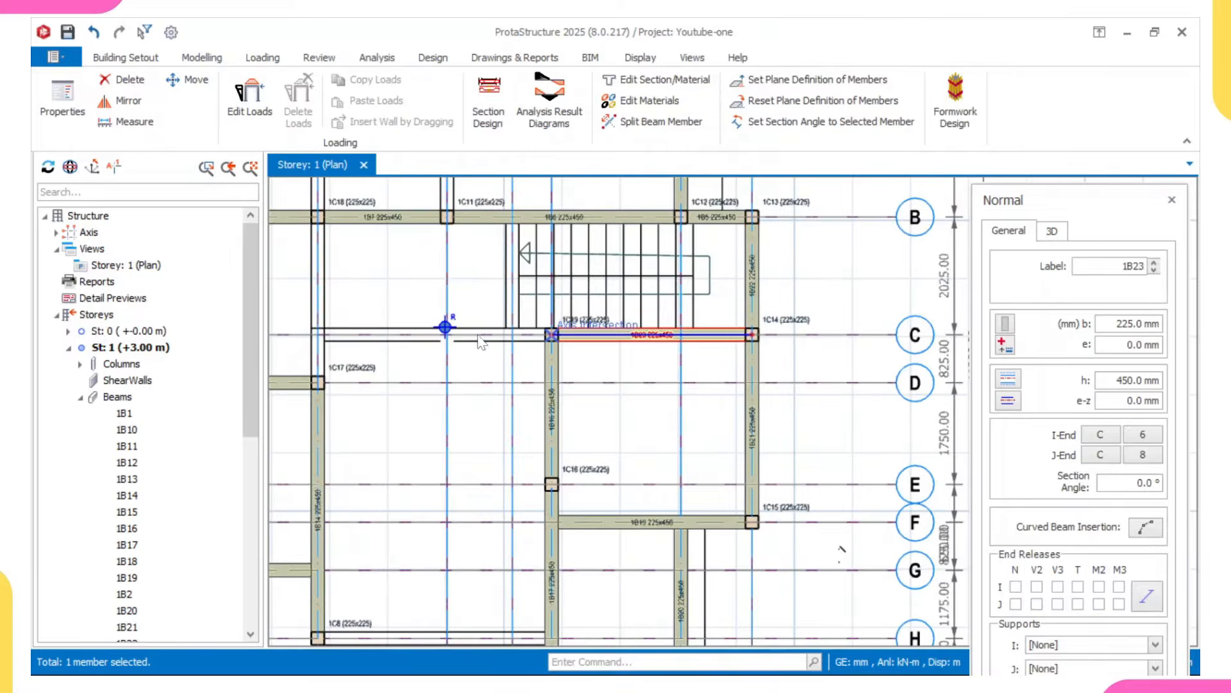
Insert beams along axis 3 from the column at axis A to the column at axis D.
scroll(408, 317, "down", 2)
middle_click_drag(371, 275, 471, 440)
scroll(466, 314, "up", 1)
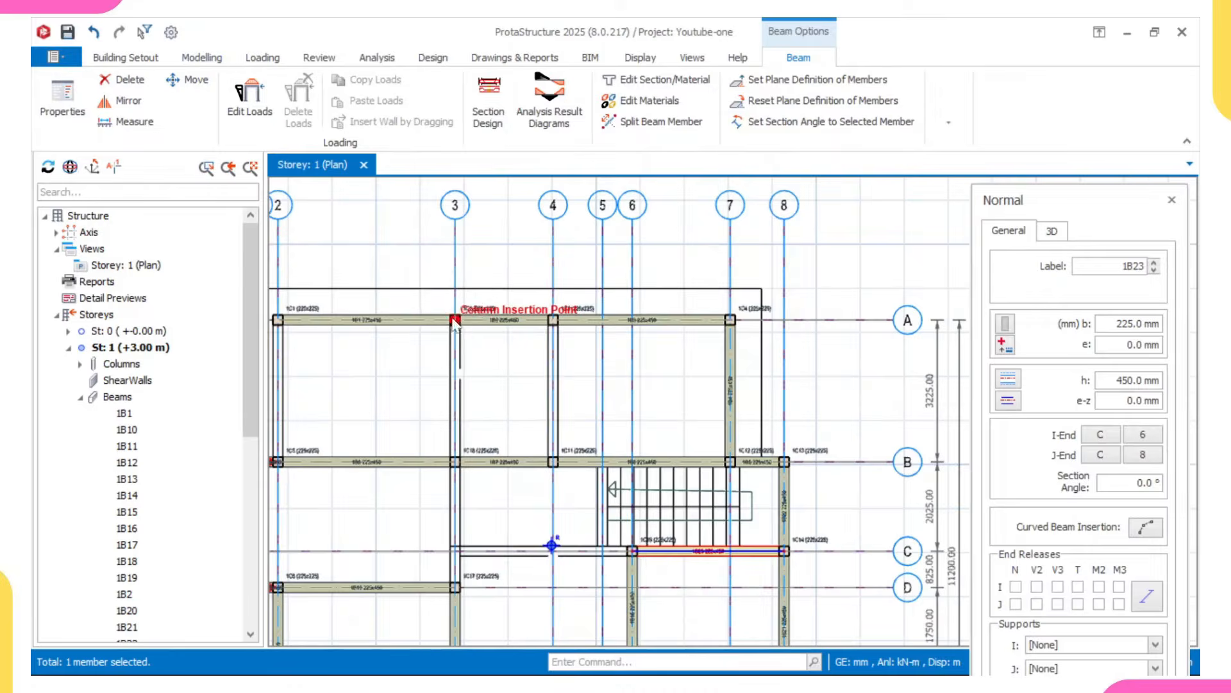
scroll(454, 322, "down", 2)
scroll(454, 363, "up", 2)
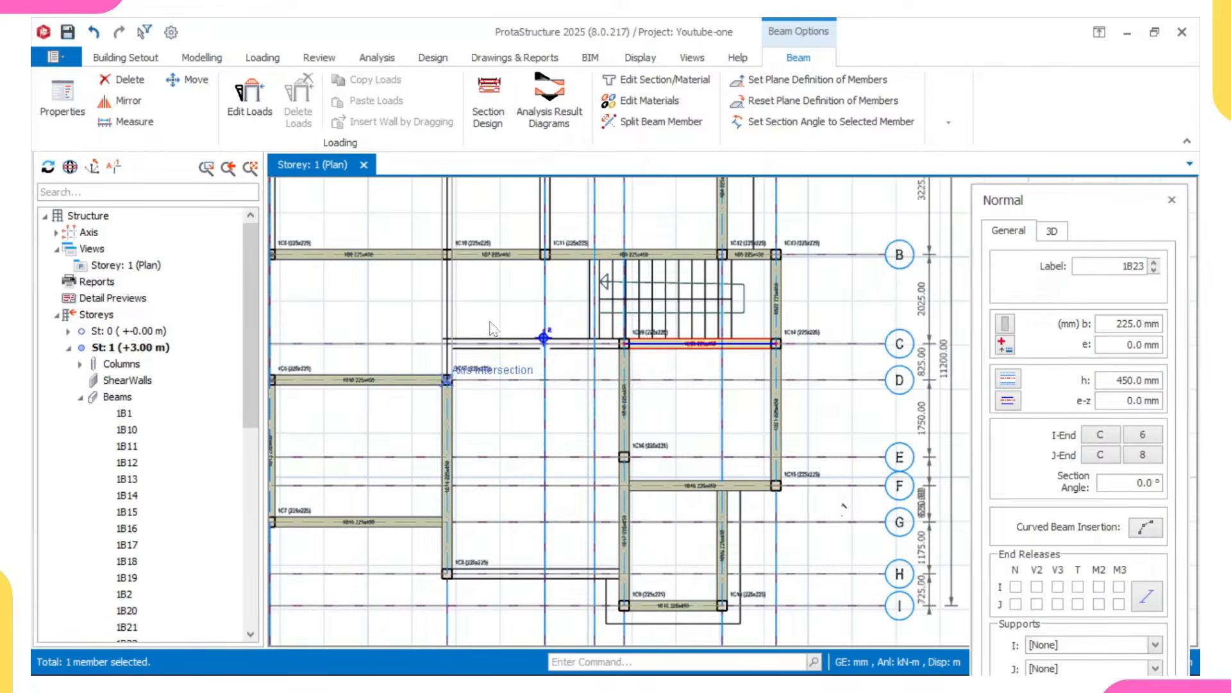
left_click(447, 379)
Insert a beam along axis C from the column at axis 6 to the intersection with axis 3.
left_click(624, 344)
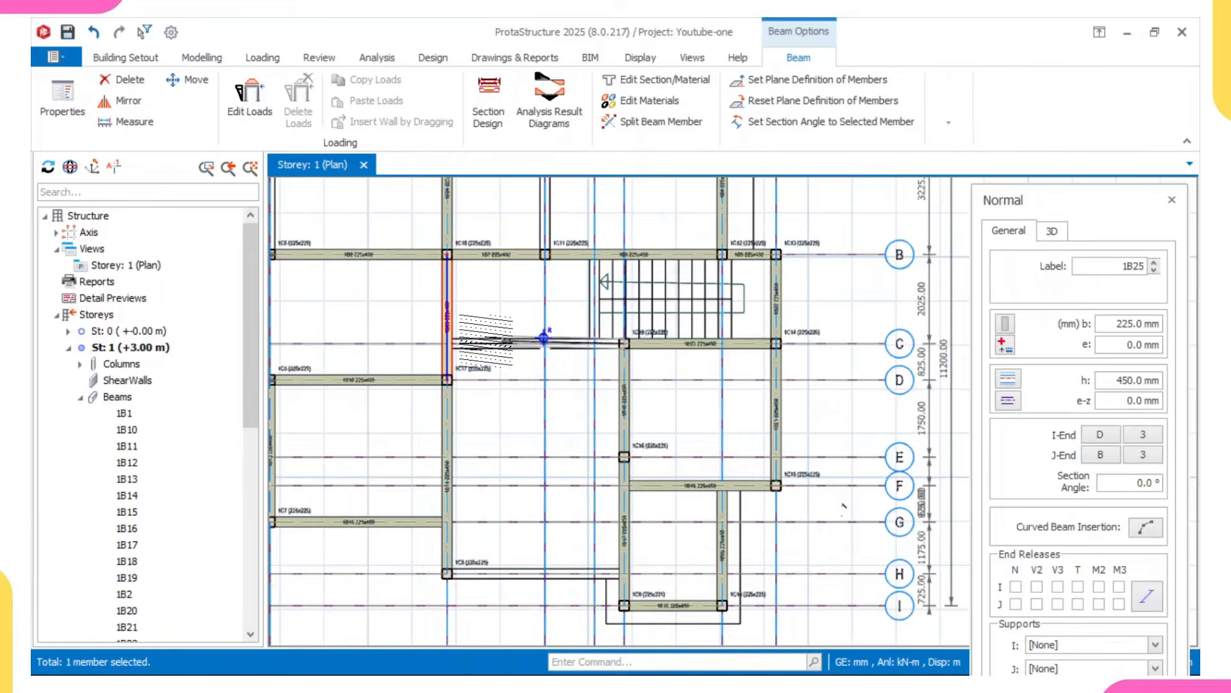
left_click(447, 343)
scroll(447, 341, "up", 2)
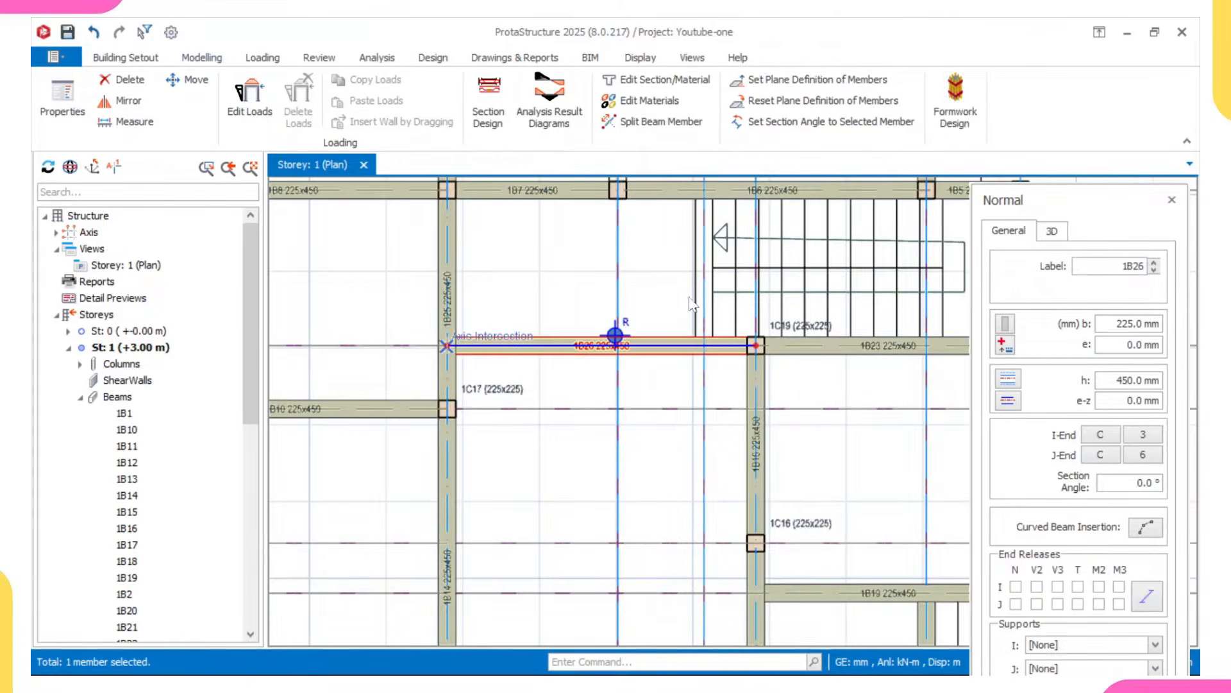
middle_click_drag(703, 286, 688, 358)
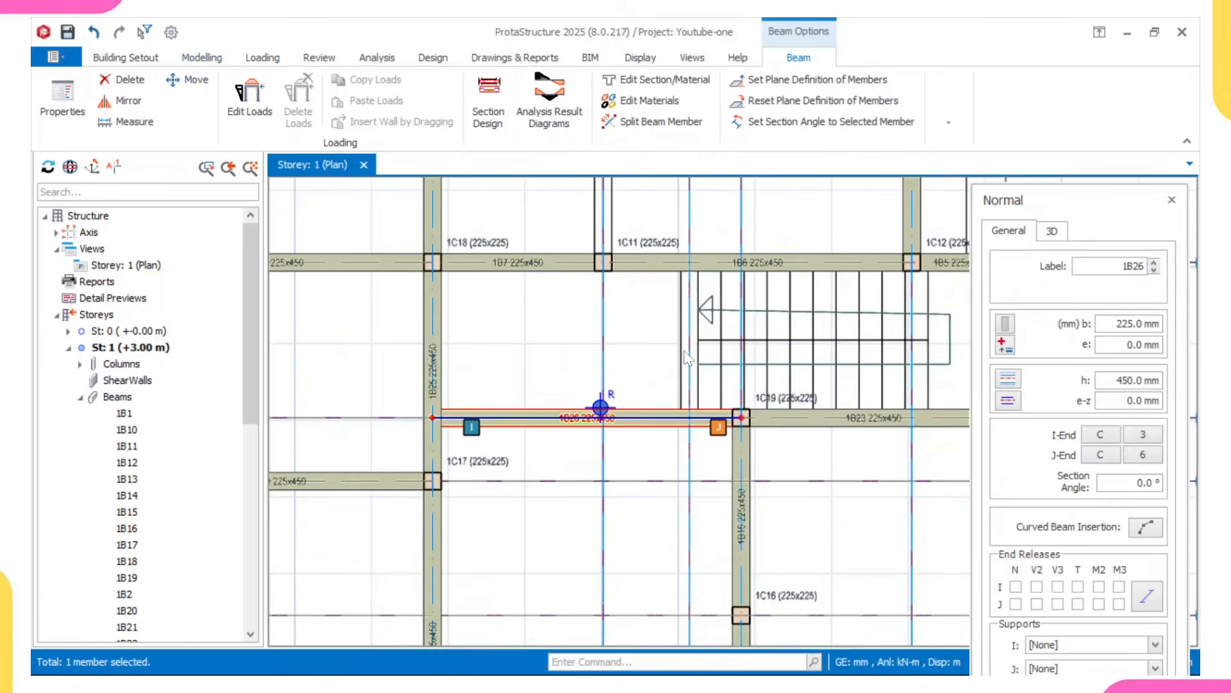
Insert 225x450 mm beams along axis 5 from axis C to axis B, and along axis 4 from axis B to axis A.
left_click(693, 413)
scroll(606, 356, "down", 3)
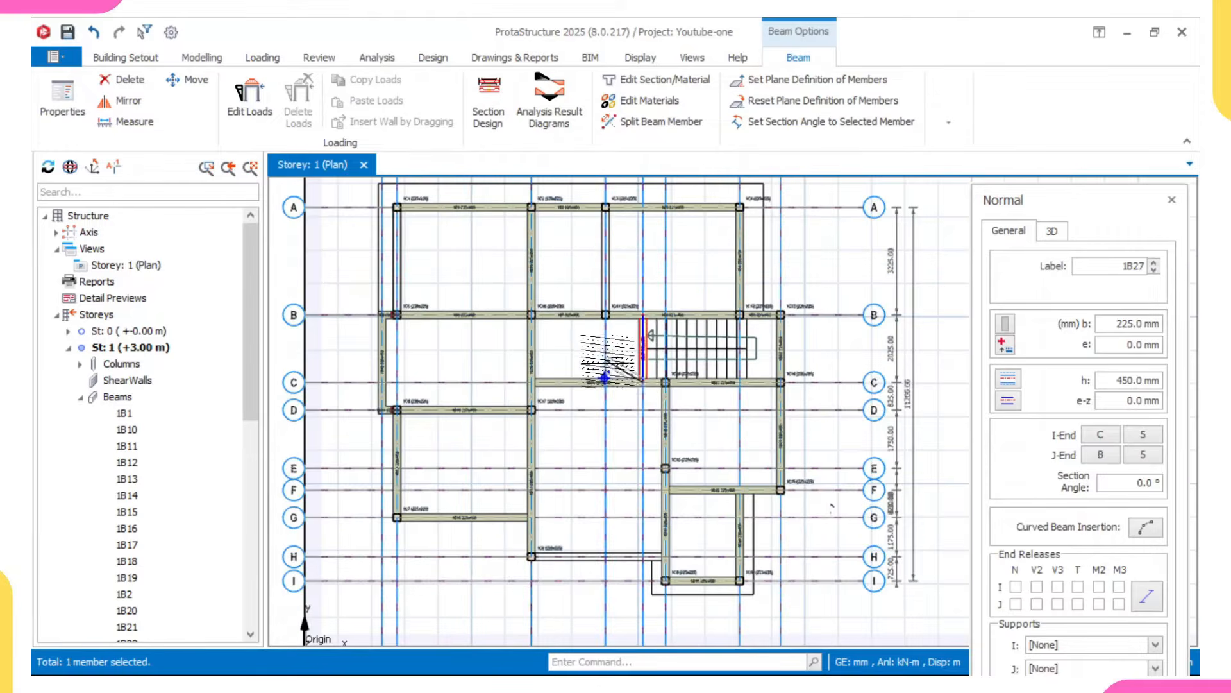
scroll(605, 347, "up", 3)
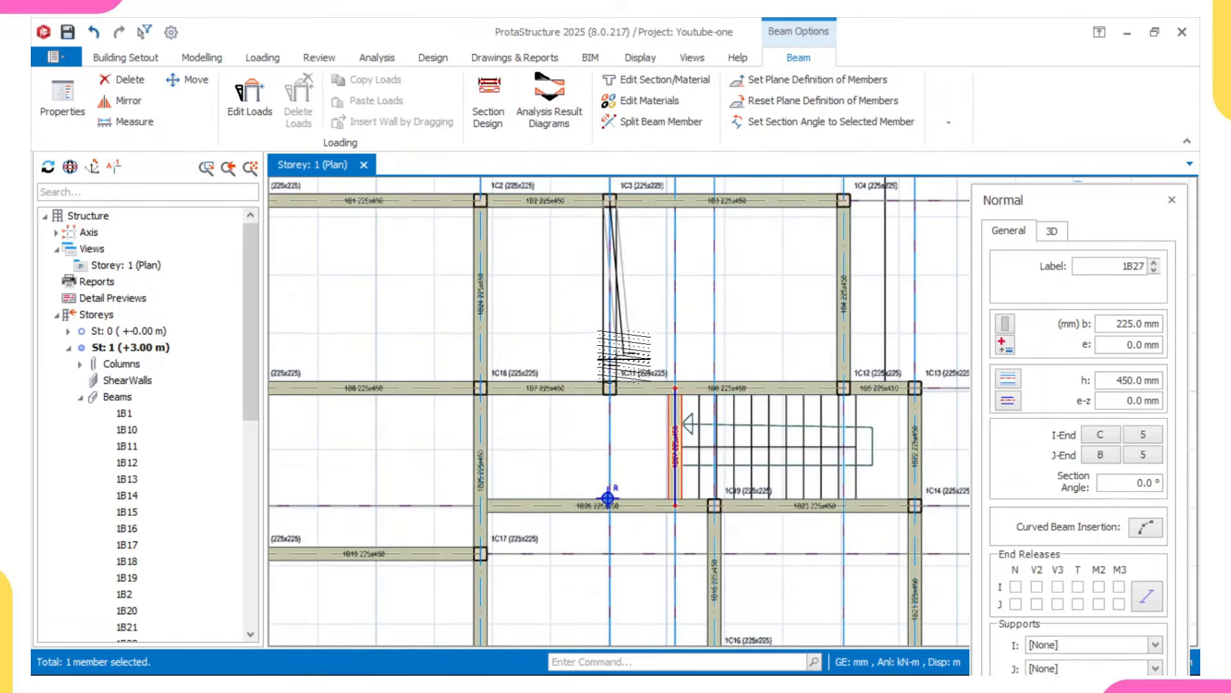
left_click(632, 305)
scroll(643, 296, "down", 3)
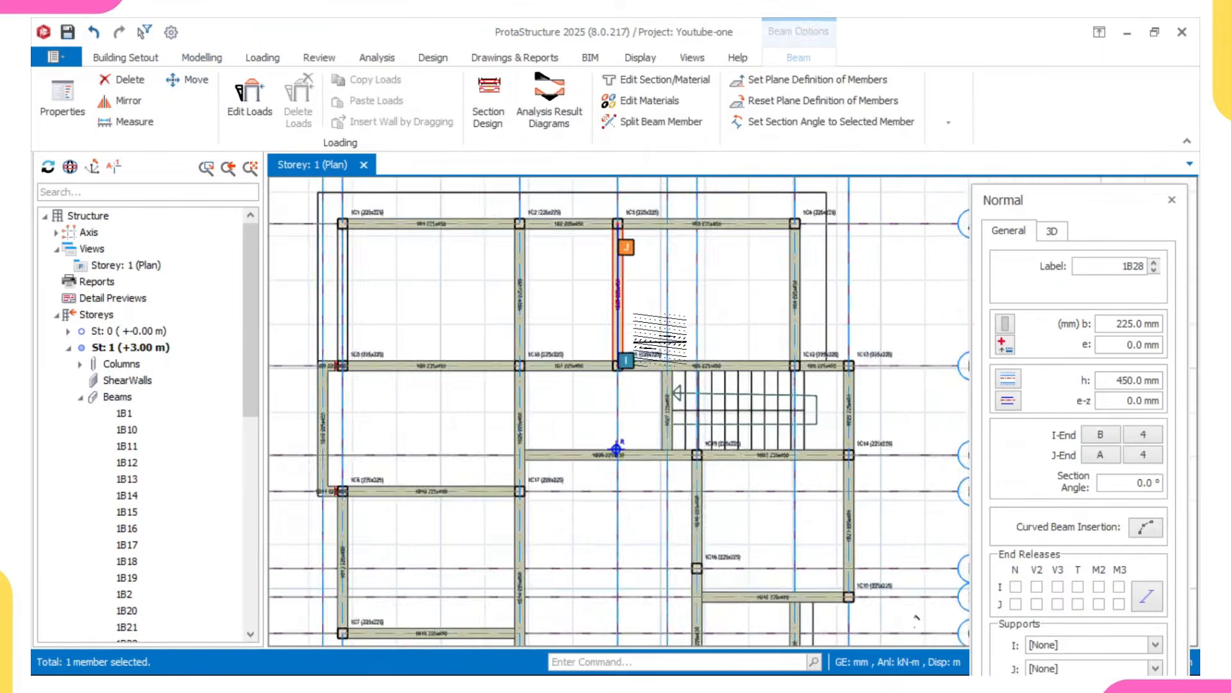
Insert beams along axis 2 from axis B to axis A, and along axis H from the column at axis 3 to axis 6.
scroll(488, 289, "up", 3)
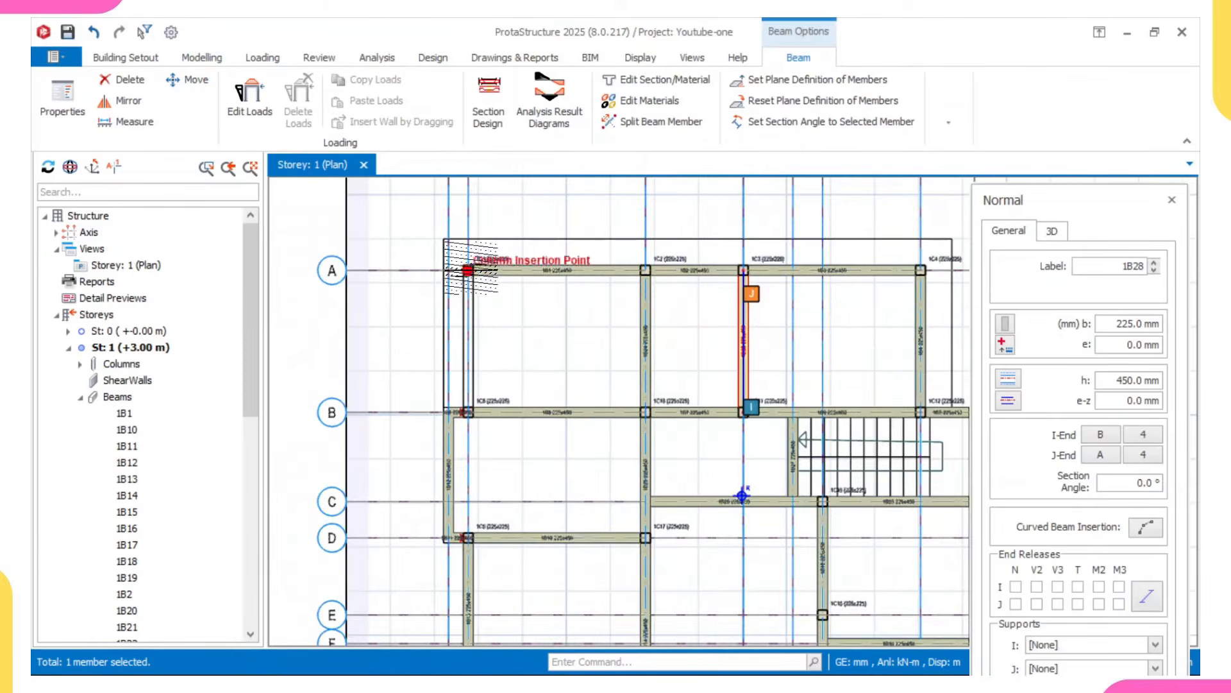
left_click(465, 339)
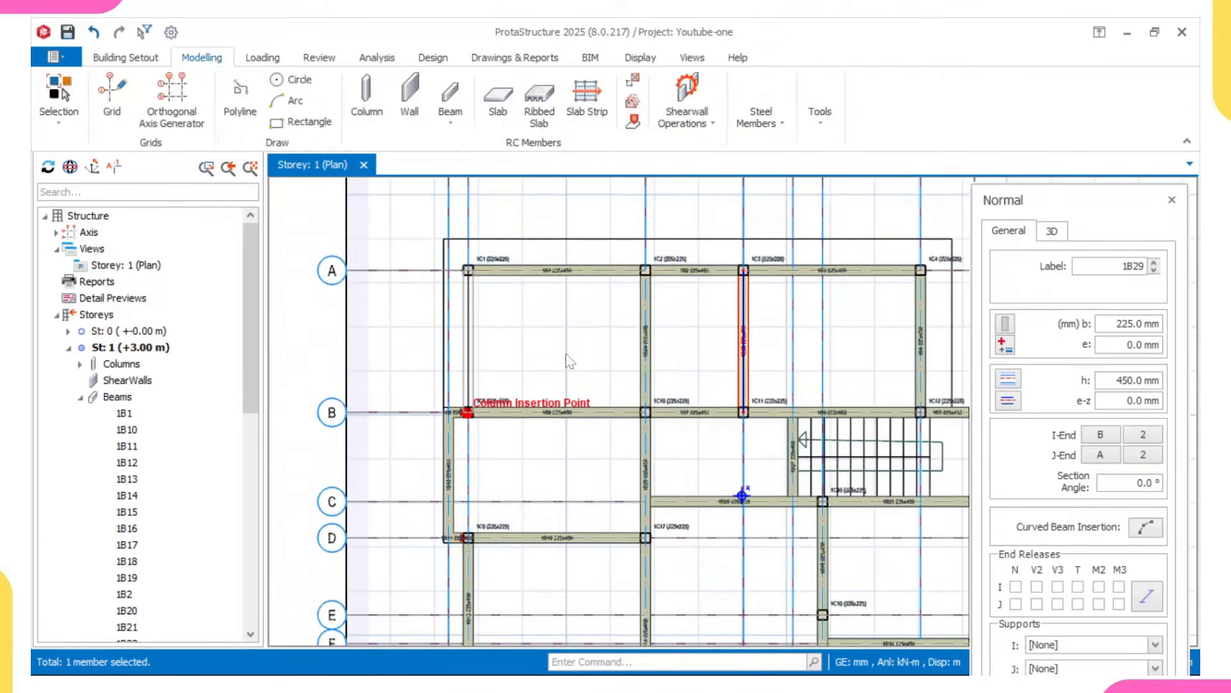
scroll(588, 496, "down", 3)
scroll(588, 495, "up", 3)
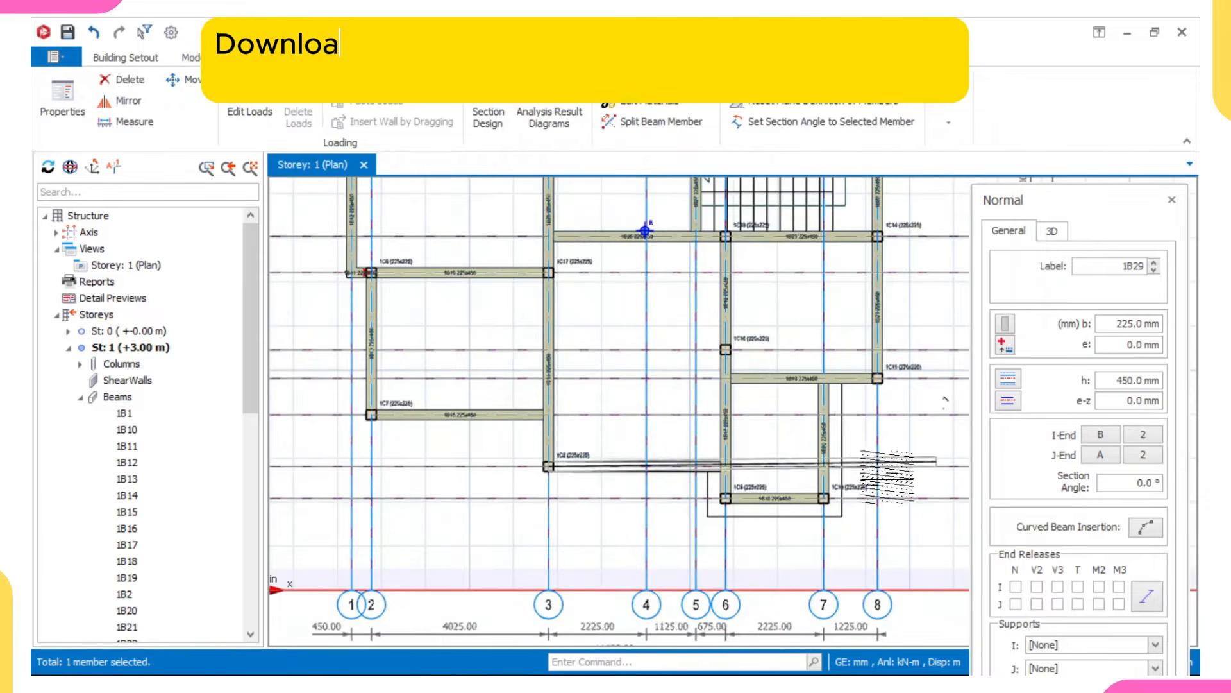
scroll(879, 480, "up", 2)
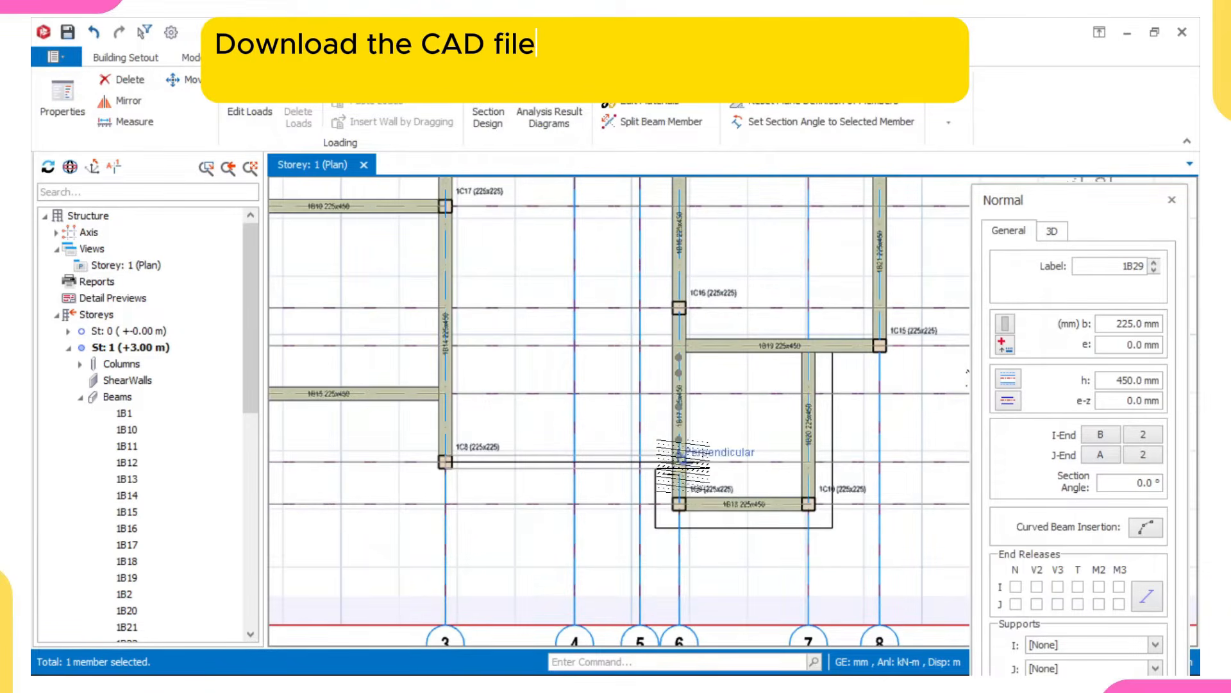
left_click(679, 458)
scroll(558, 299, "down", 3)
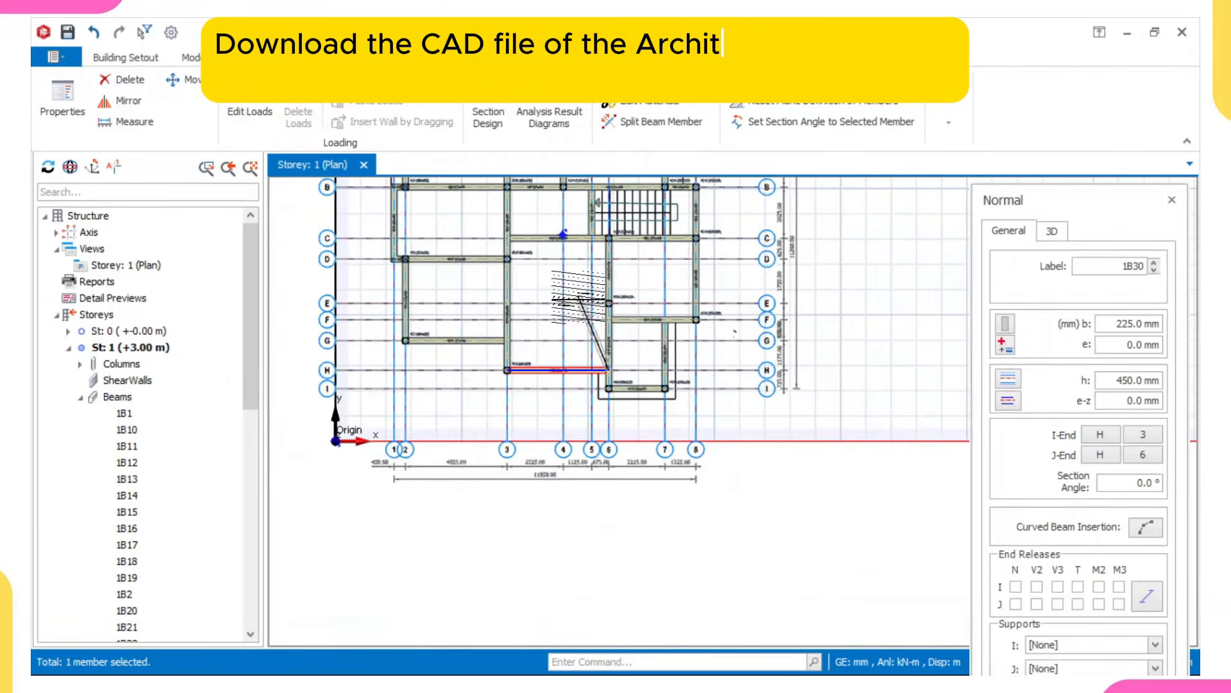
key("Escape")
scroll(574, 266, "down", 1)
middle_click_drag(567, 278, 579, 360)
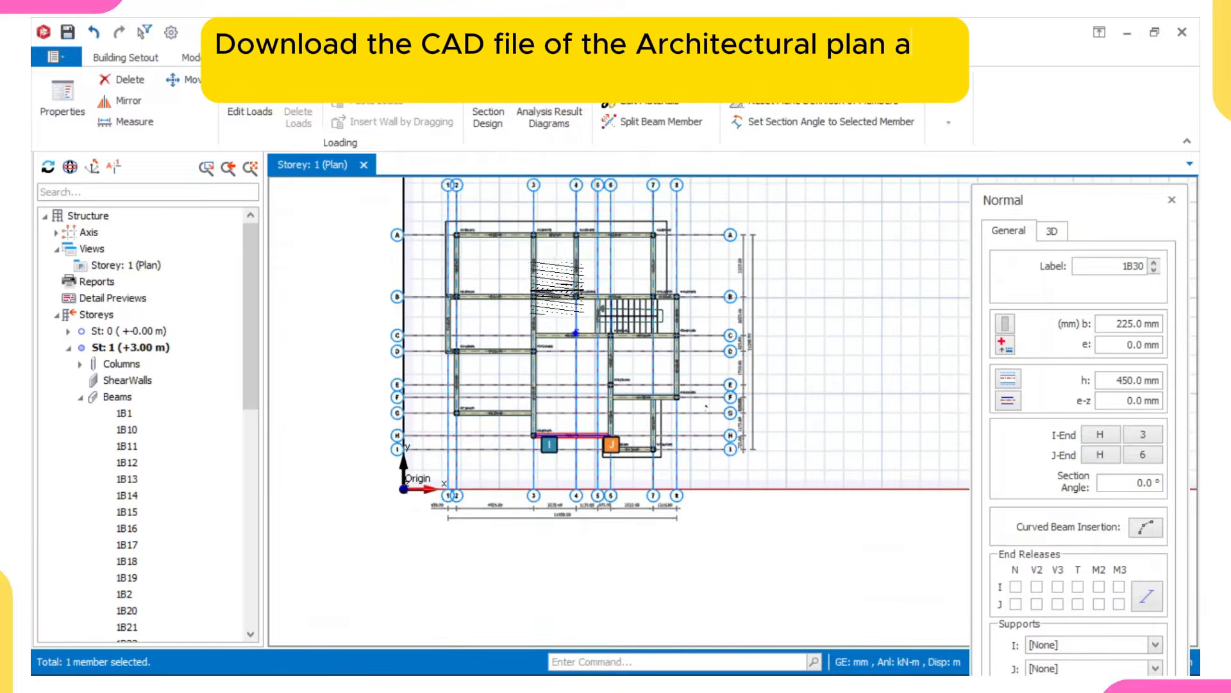
scroll(545, 282, "up", 1)
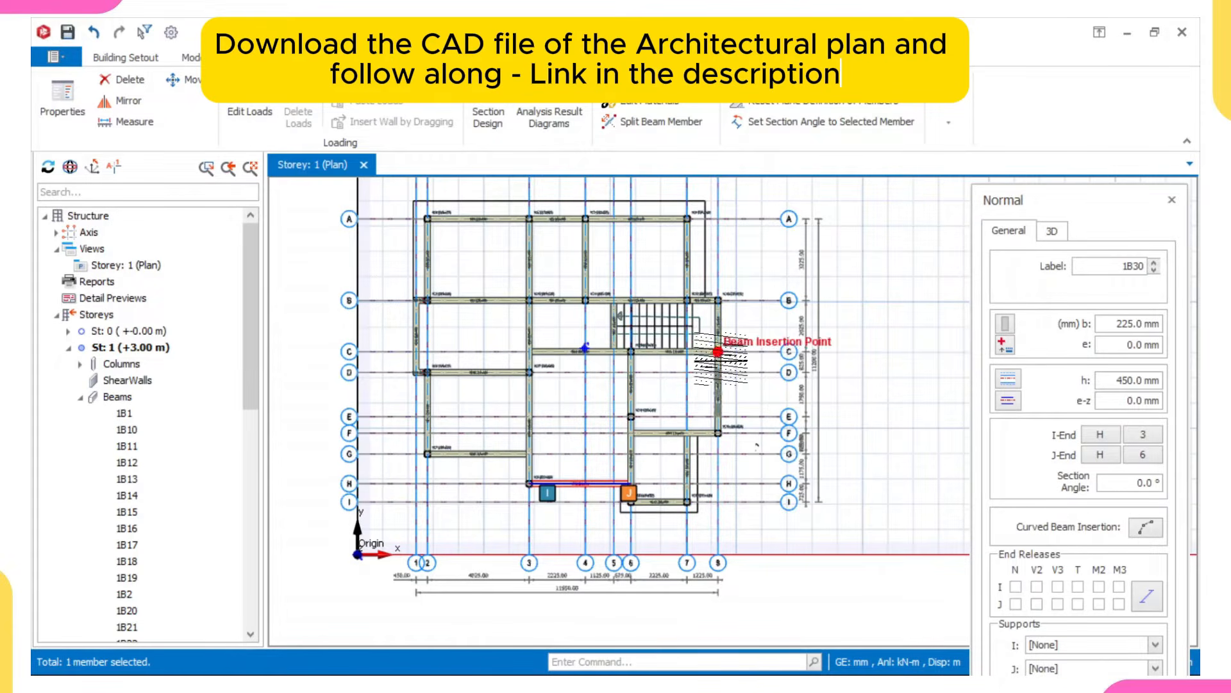
key("Escape")
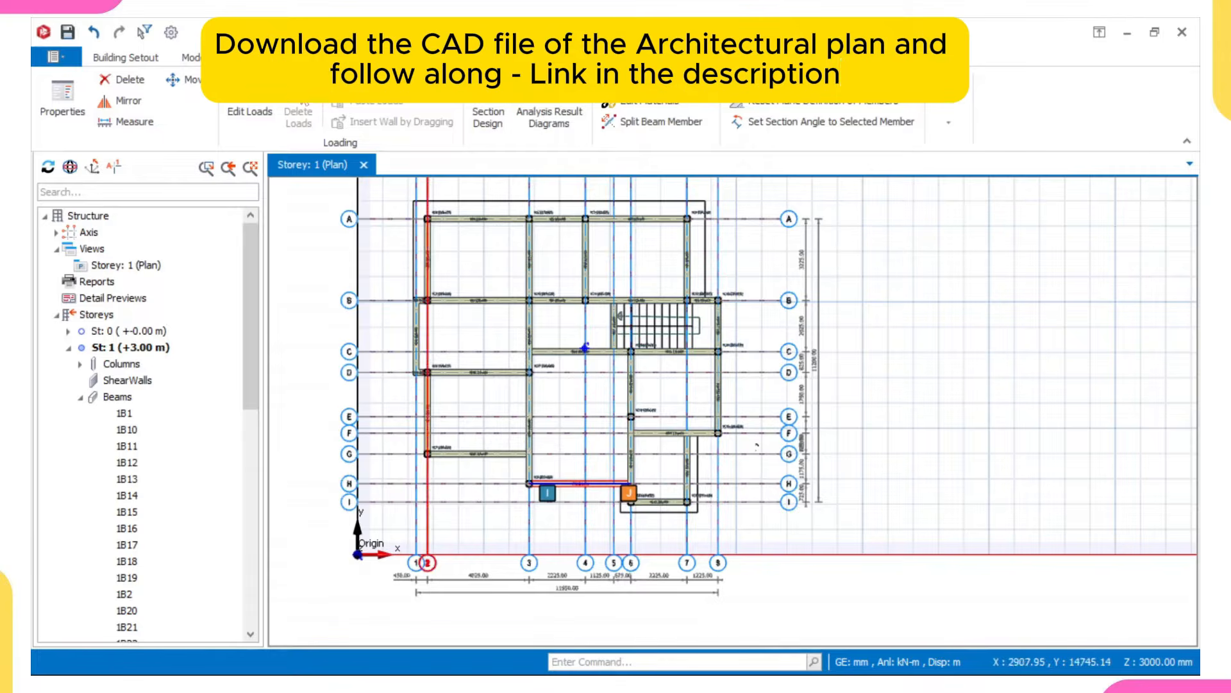
Start the Slab command and generate the load combinations from dead, live and automatic pattern loads, with wind loading left off.
left_click(192, 58)
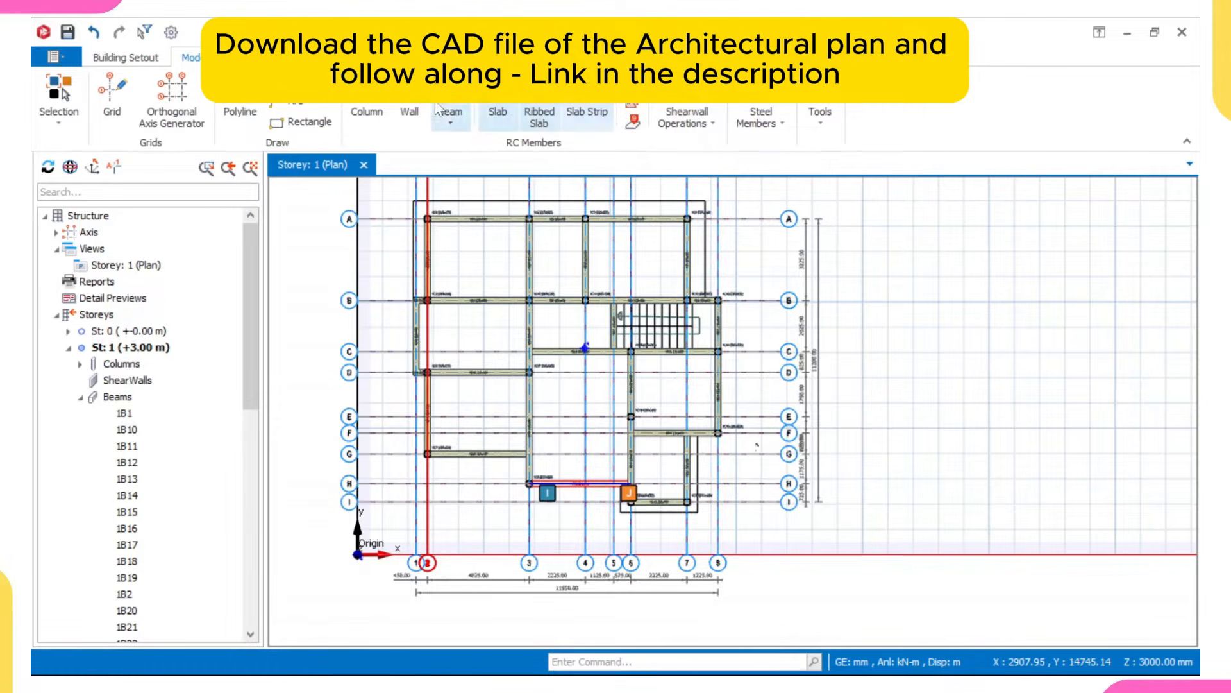
left_click(498, 115)
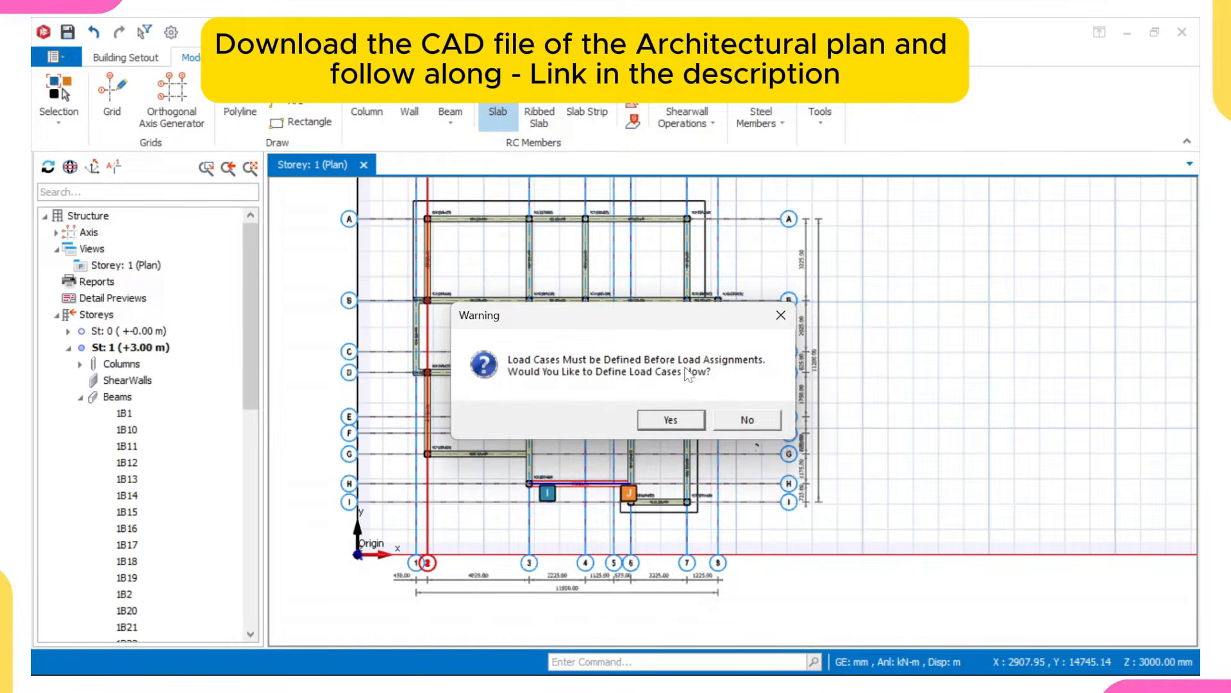
left_click(678, 425)
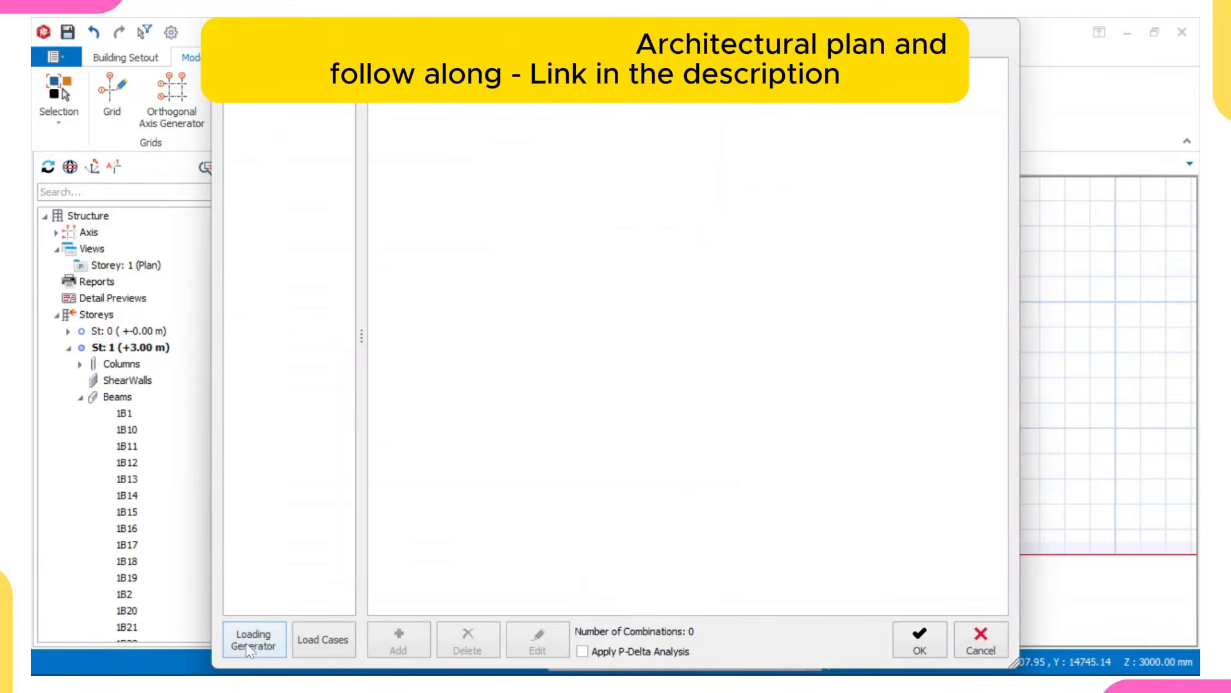
left_click(268, 640)
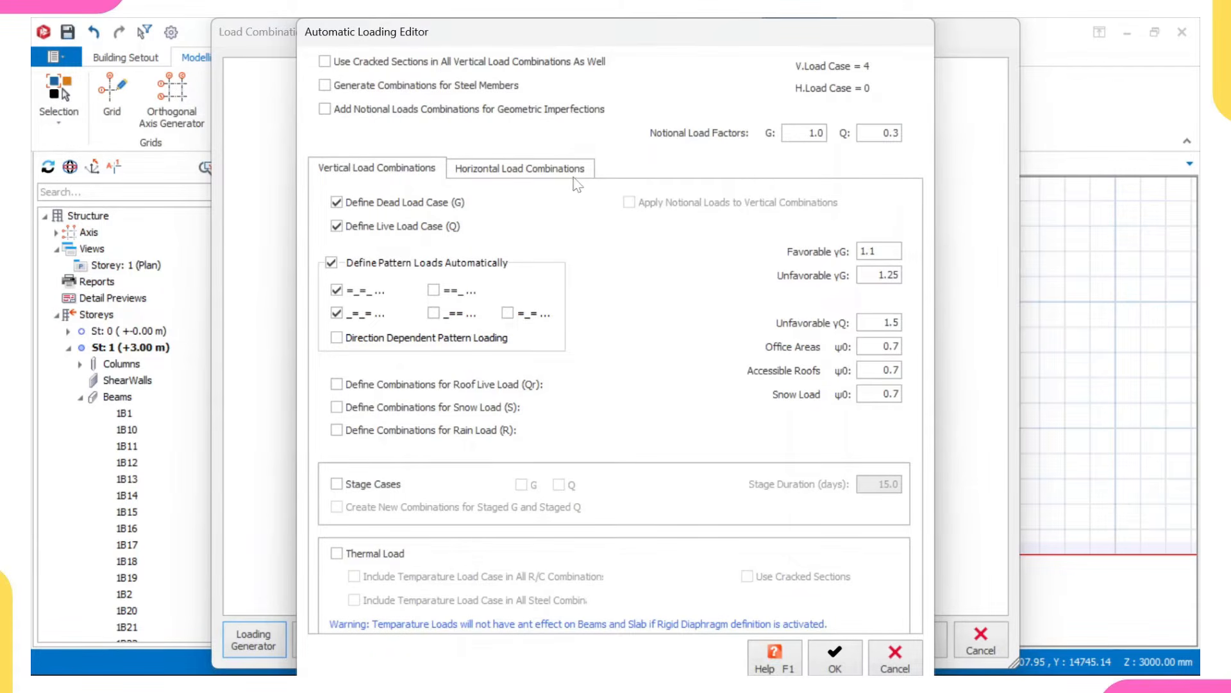
left_click(553, 169)
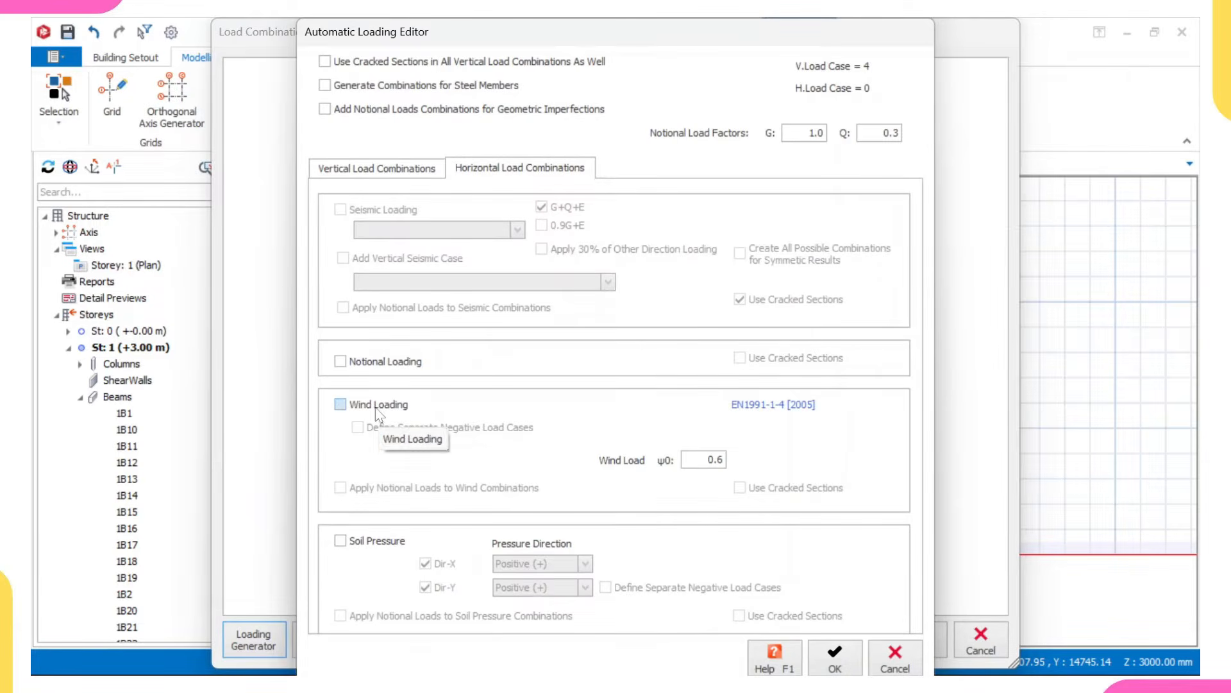
left_click(340, 406)
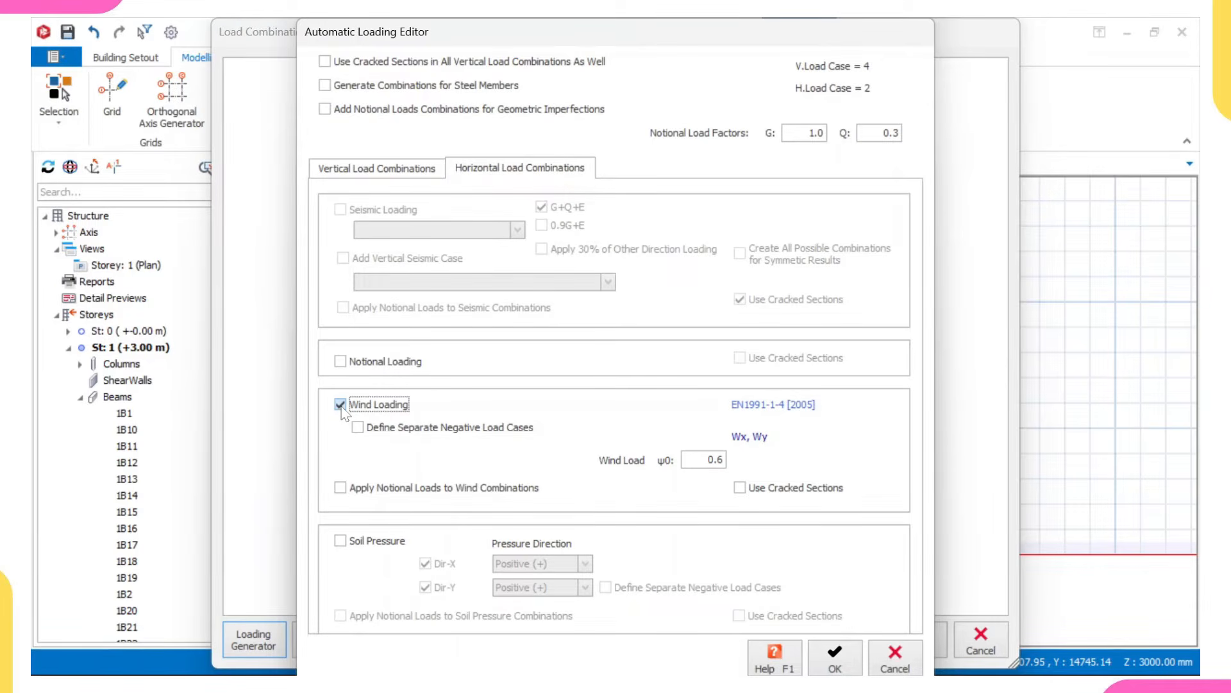
left_click(341, 406)
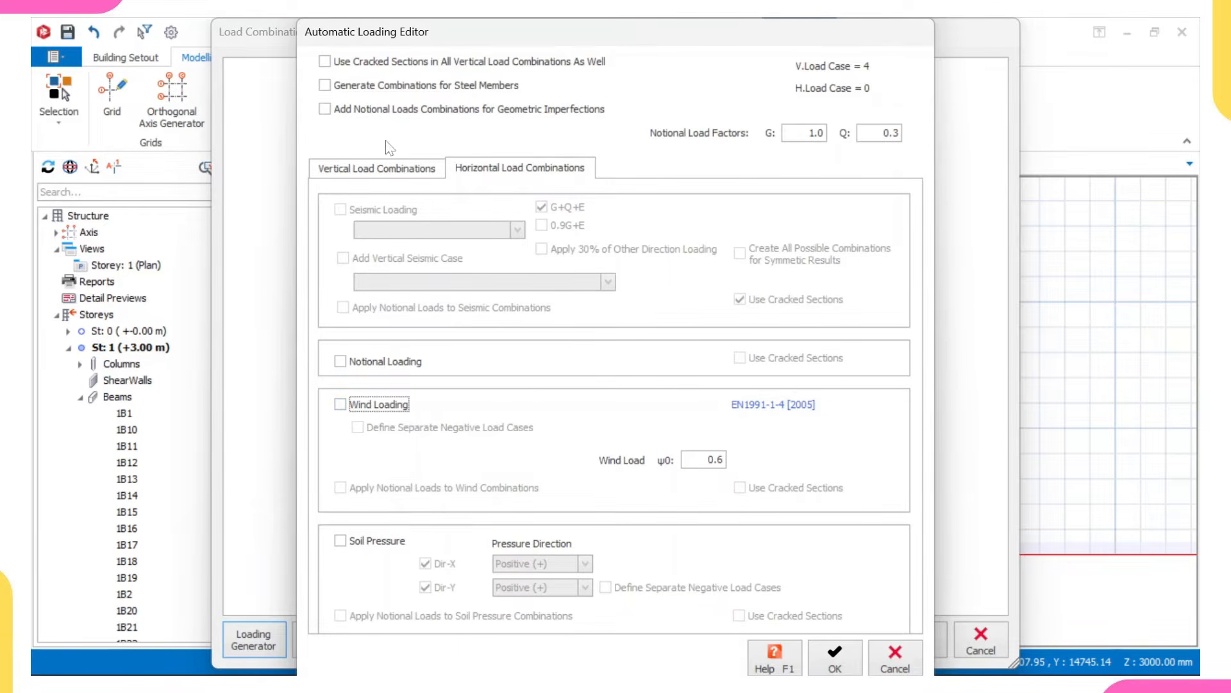
left_click(382, 172)
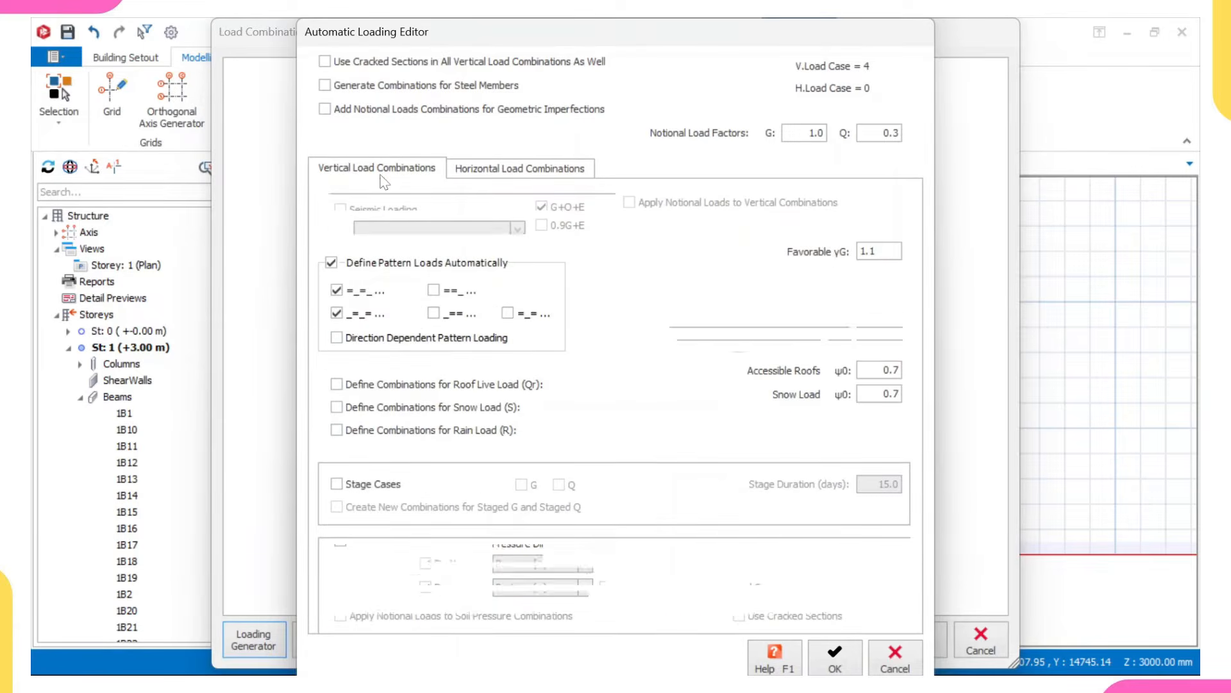
left_click(537, 168)
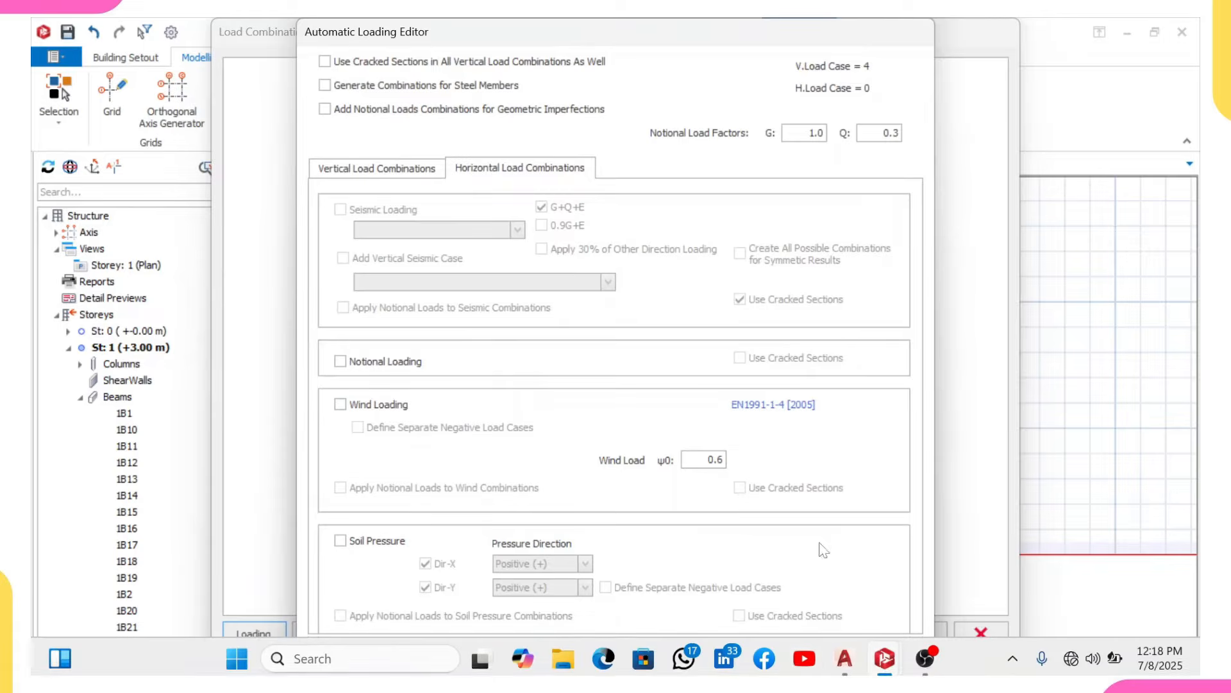
left_click(836, 658)
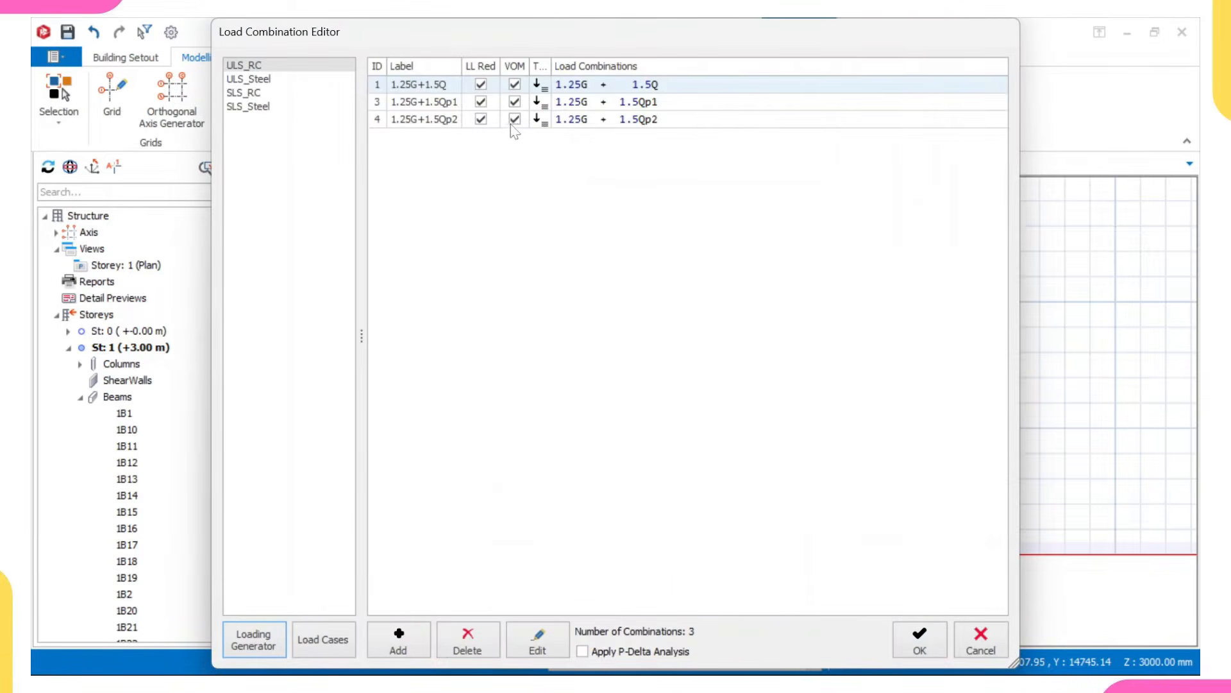
left_click(924, 645)
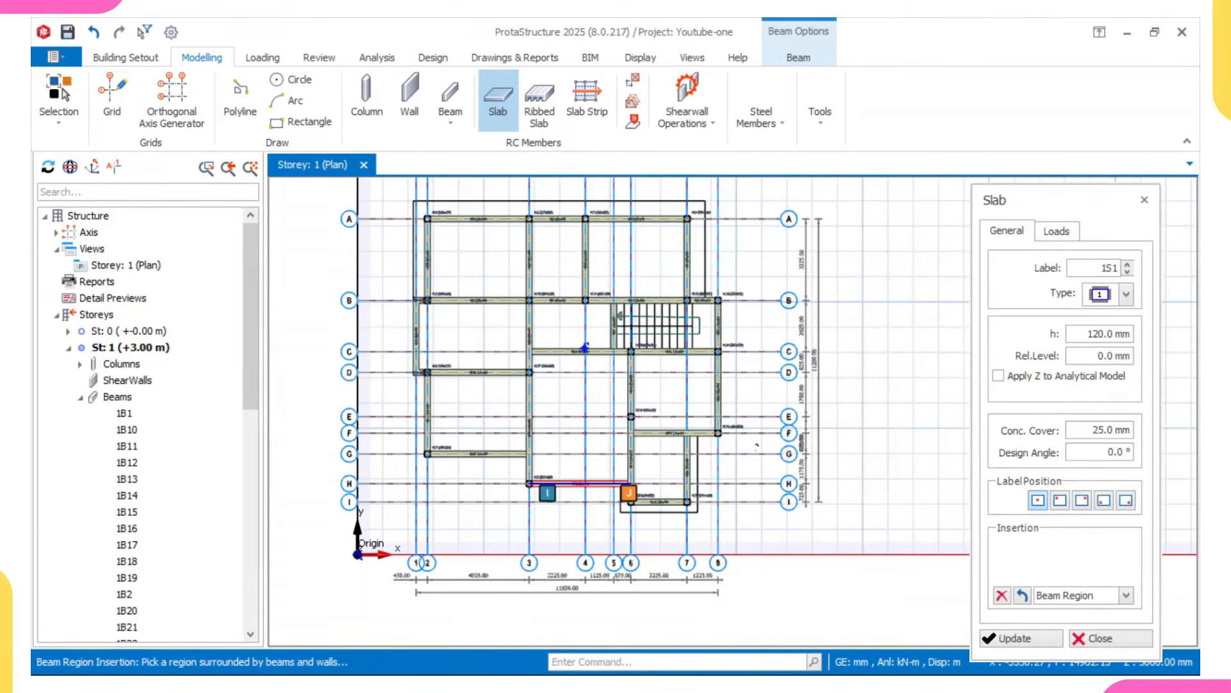
Set the slab thickness h to 150 mm.
left_click(1119, 335)
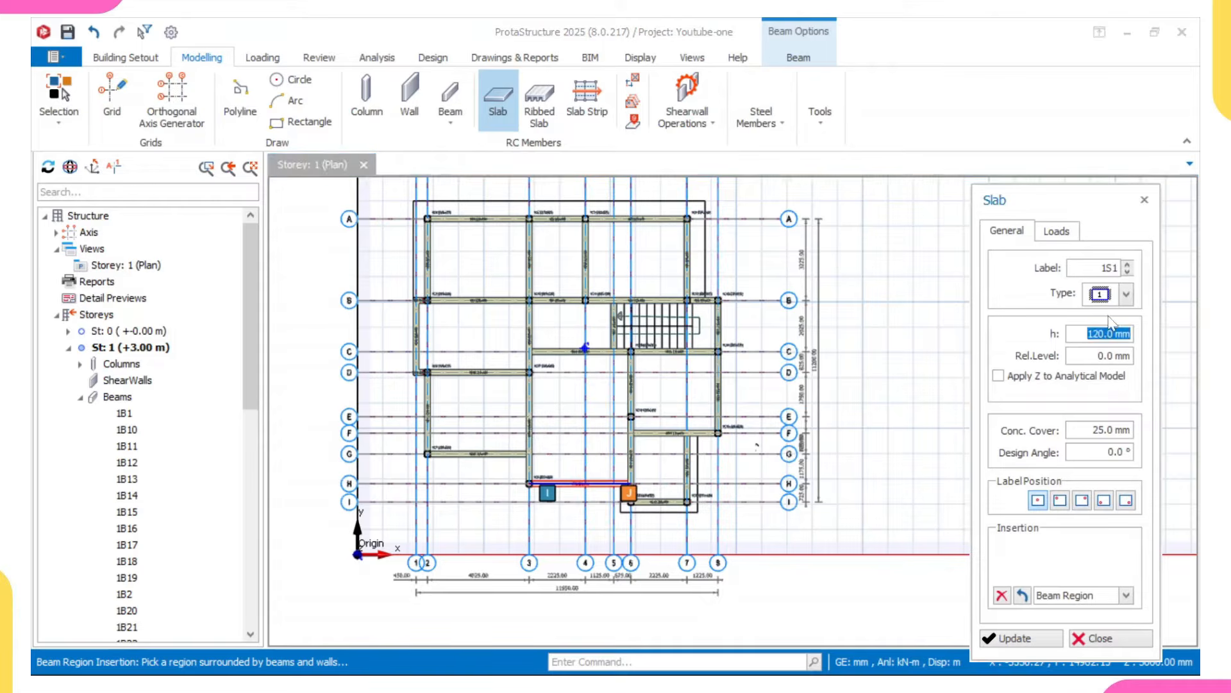
type("150")
left_click_drag(1070, 205, 1066, 134)
Set the slab dead load to 1.5 kN/m2 and the imposed load to the 1.50 general domestic use value.
left_click(1064, 166)
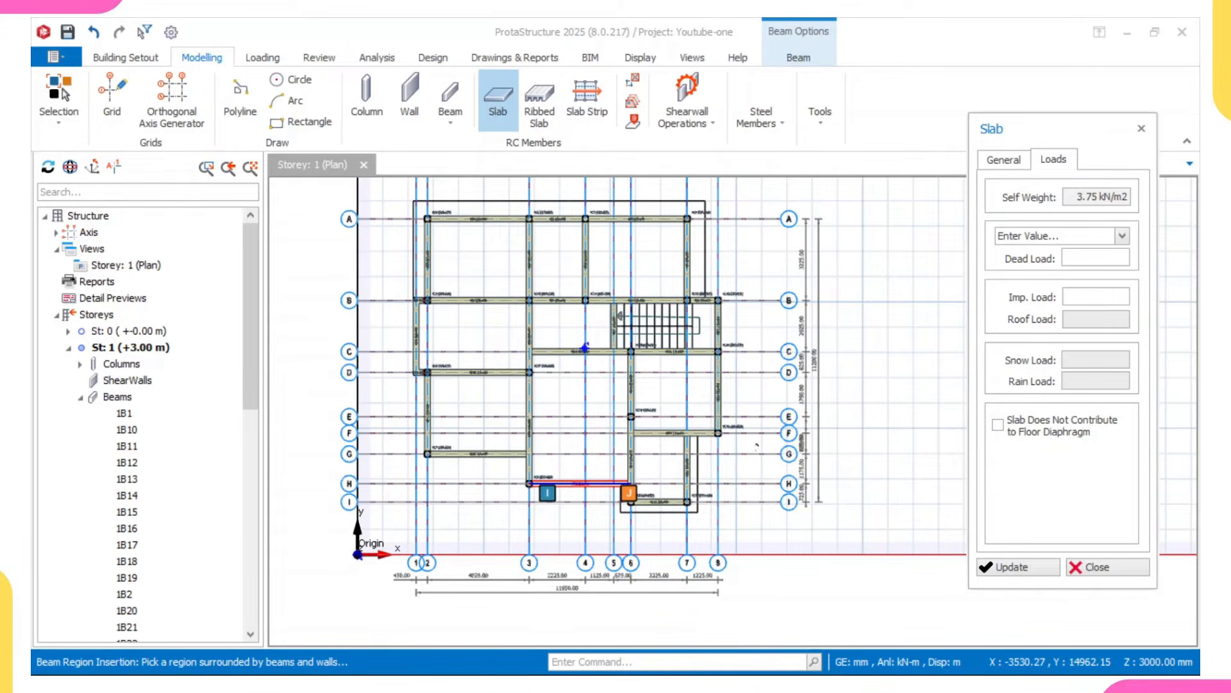
left_click(1094, 258)
type("1.5 kN/m2")
left_click(1089, 294)
right_click(1089, 296)
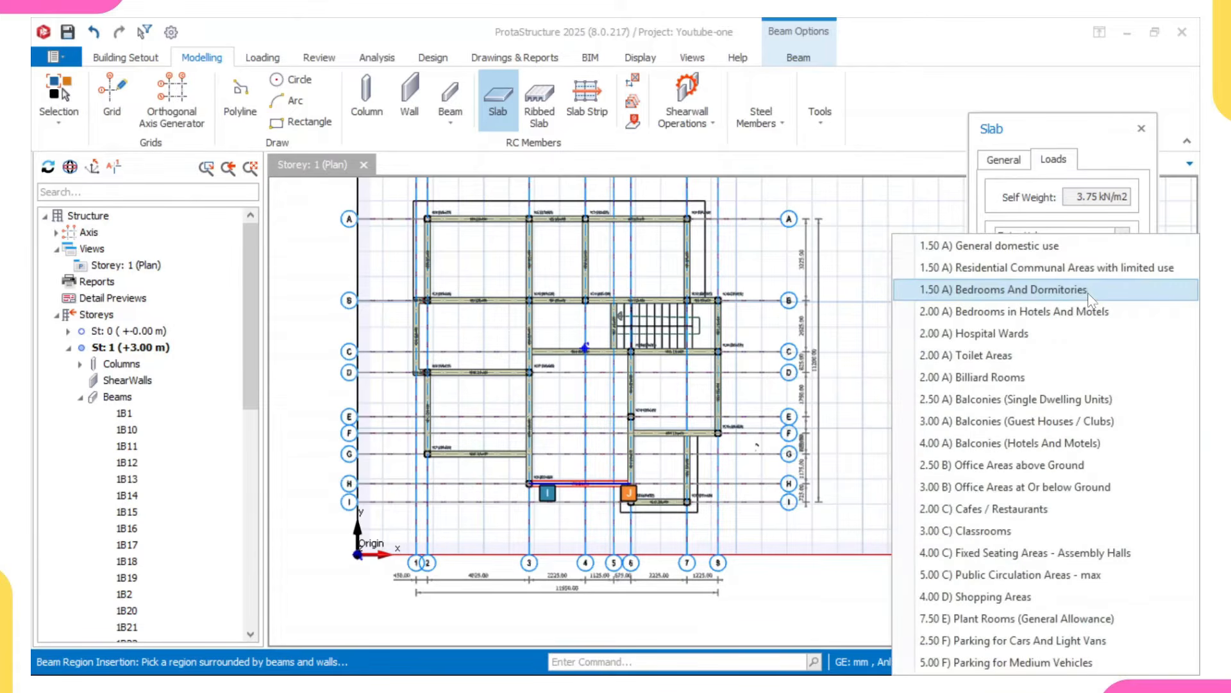
left_click(1059, 249)
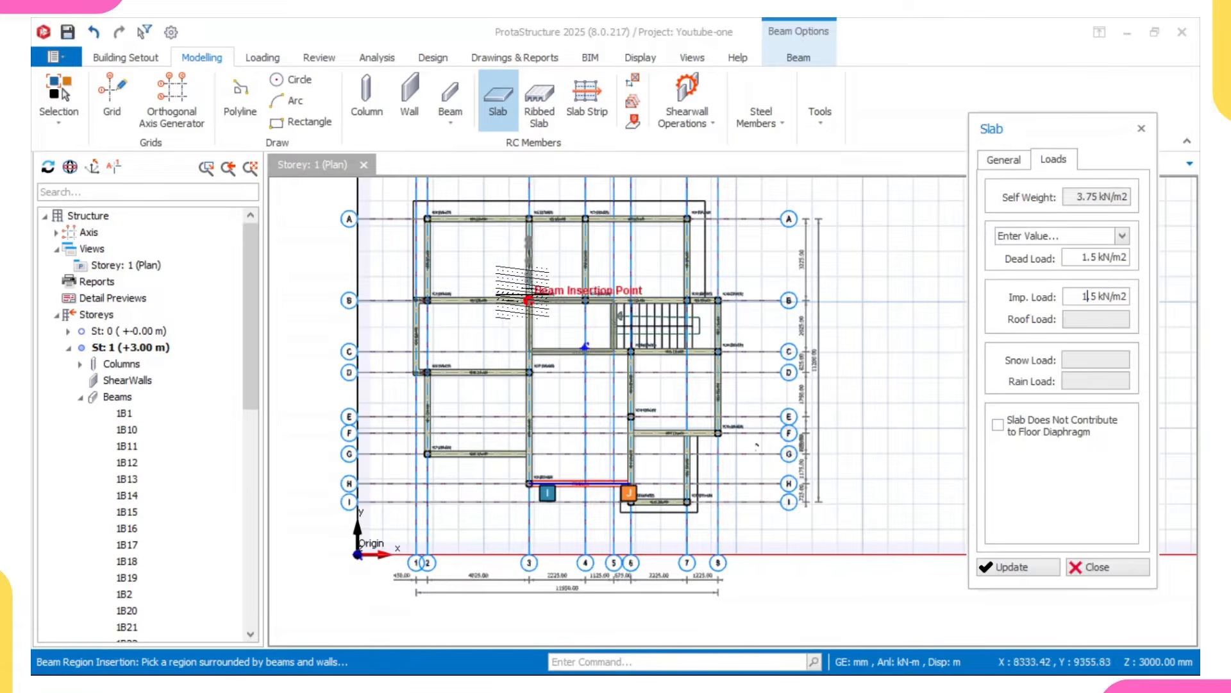
Insert slabs in the three bays between axes A and B, and in the two bays west of axis 3 between axes B and G.
scroll(478, 292, "up", 2)
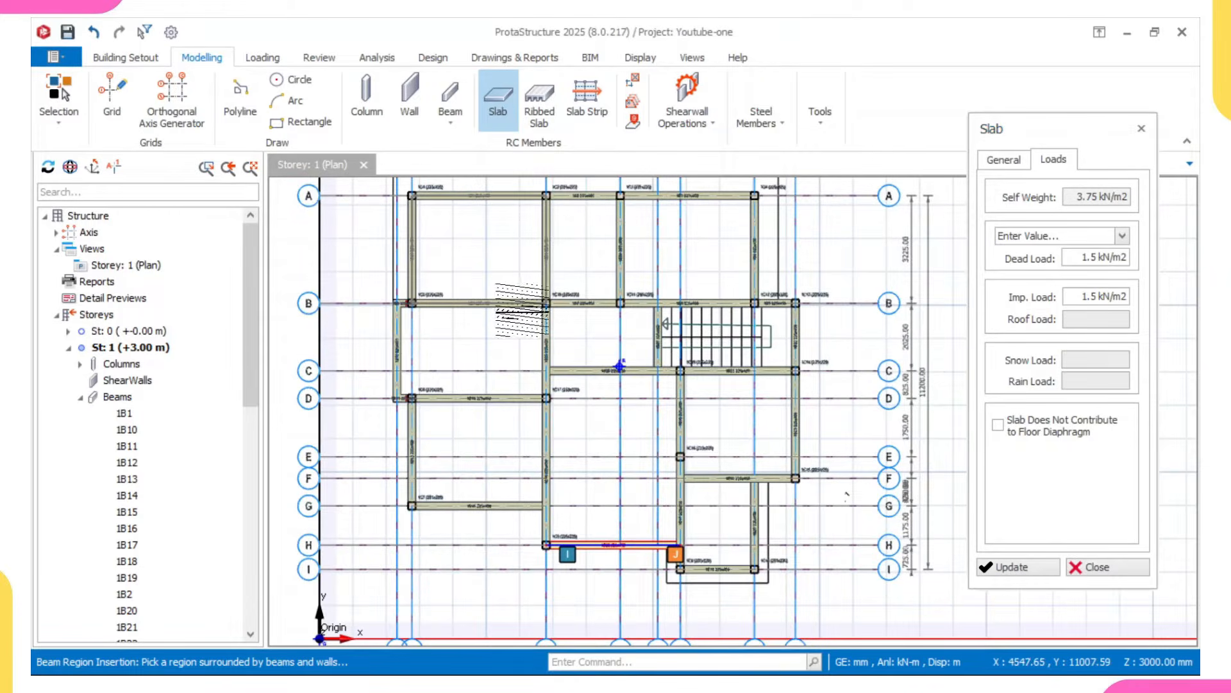
left_click(517, 275)
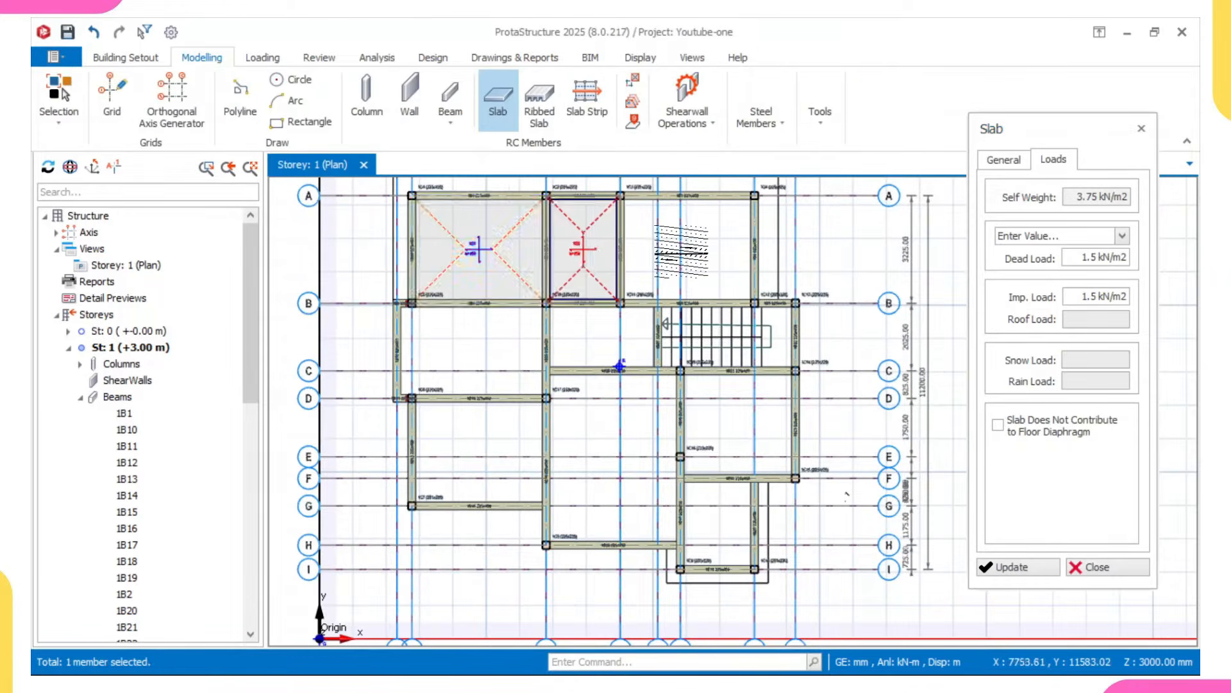
left_click(681, 251)
left_click(507, 365)
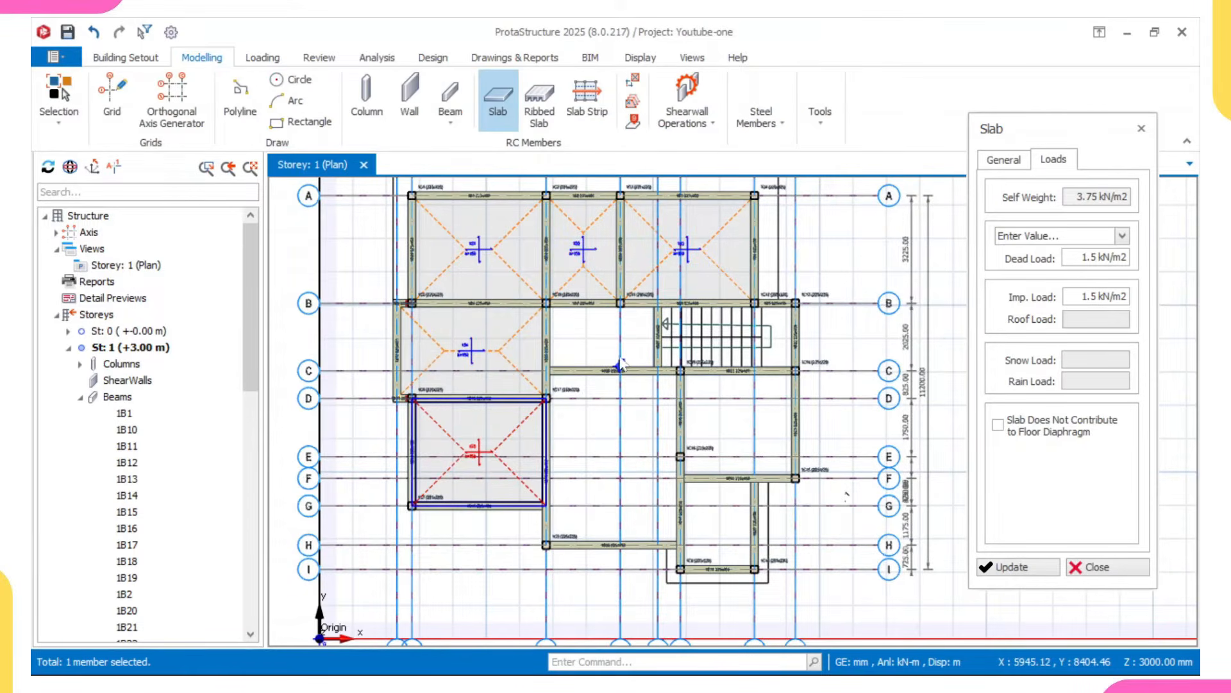
Insert slabs in the four bays east of axis 3 between axes B and I, leaving the staircase bay open, and finish slab insertion.
left_click(625, 443)
left_click(735, 431)
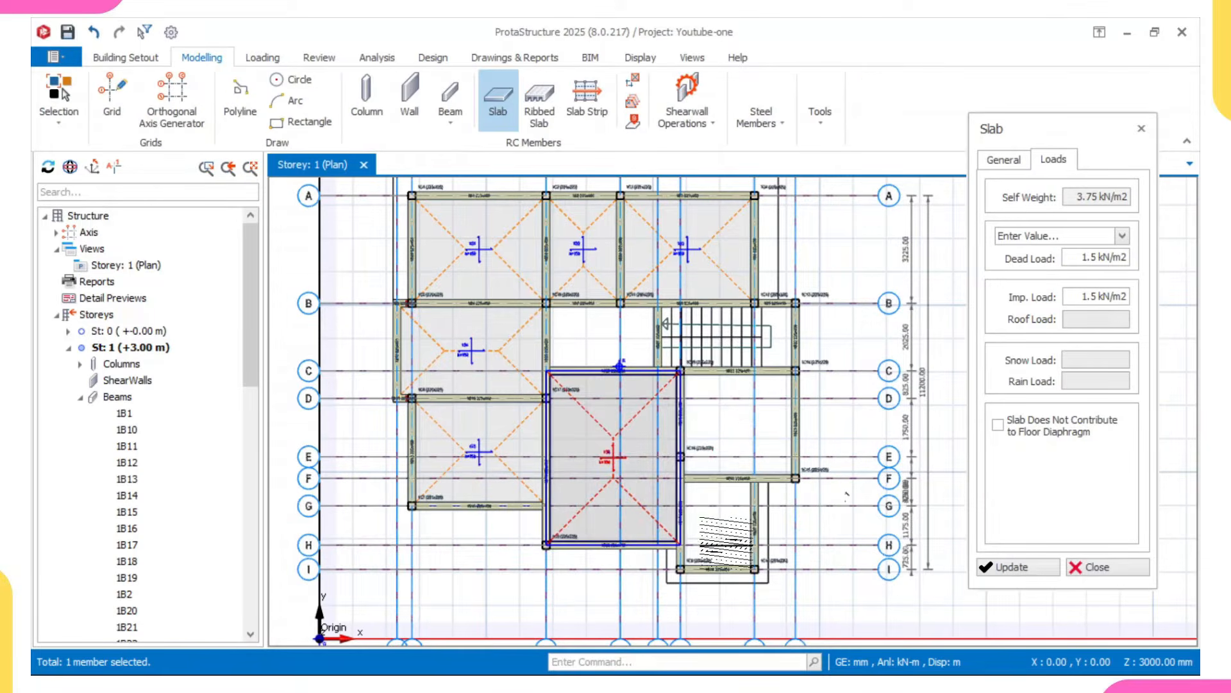
left_click(725, 540)
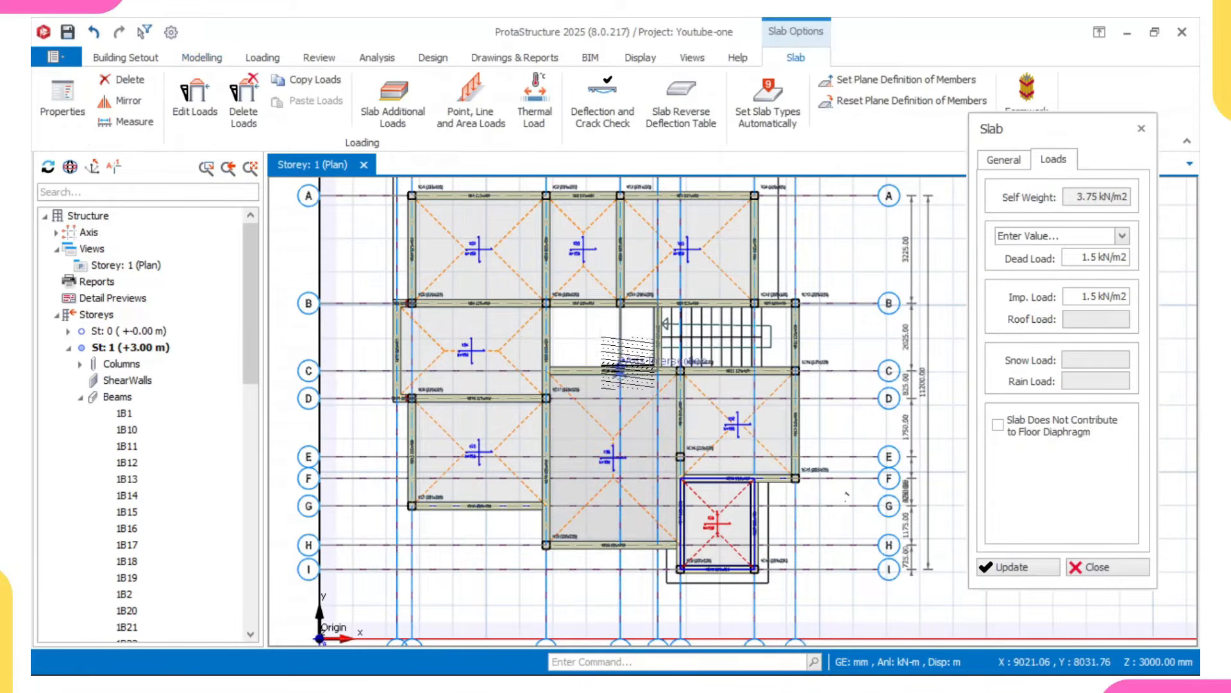
left_click(617, 350)
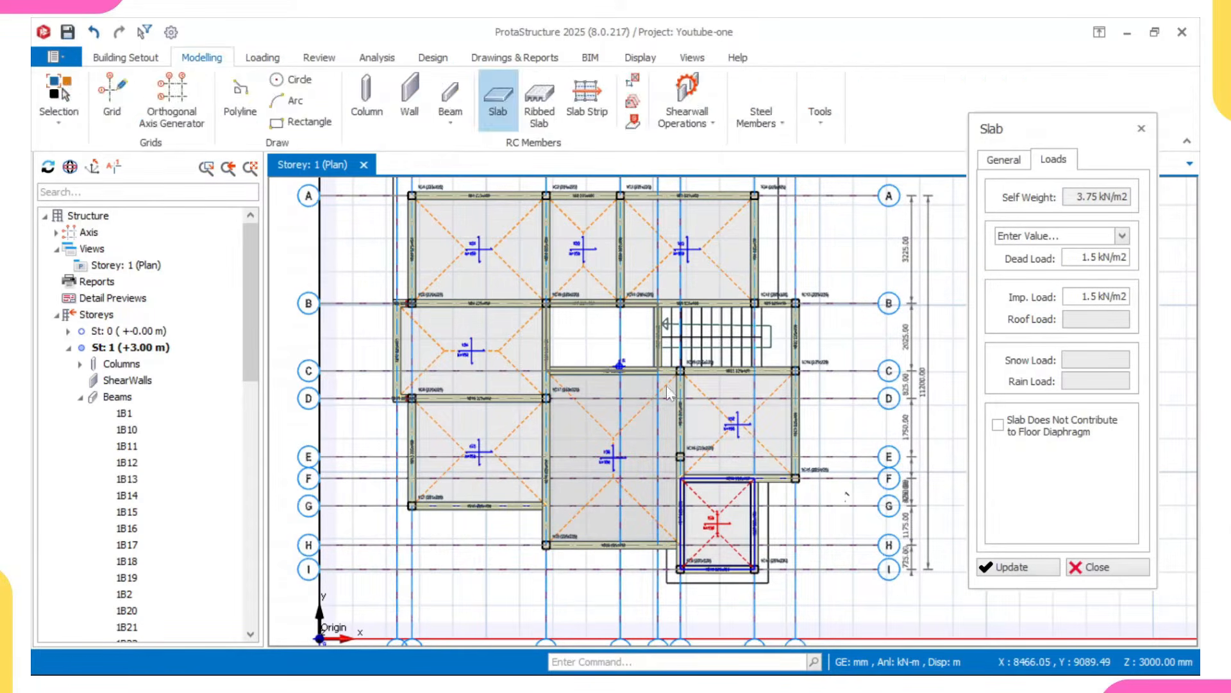
scroll(702, 343, "up", 2)
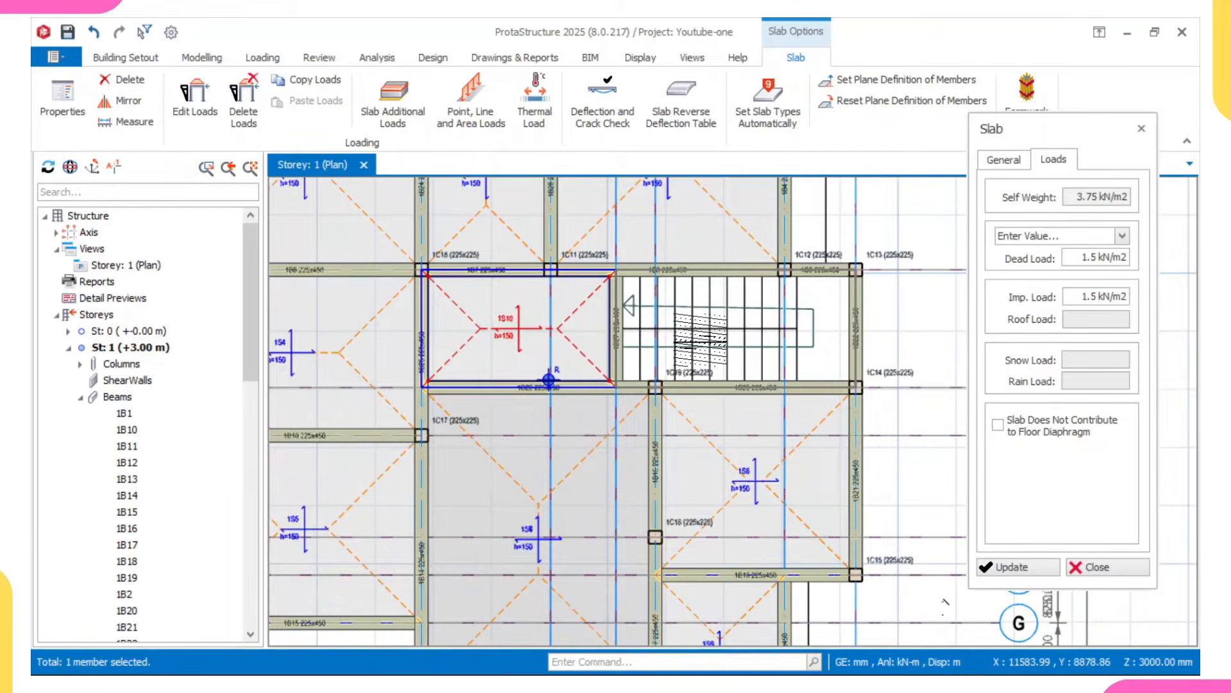
scroll(752, 342, "down", 1)
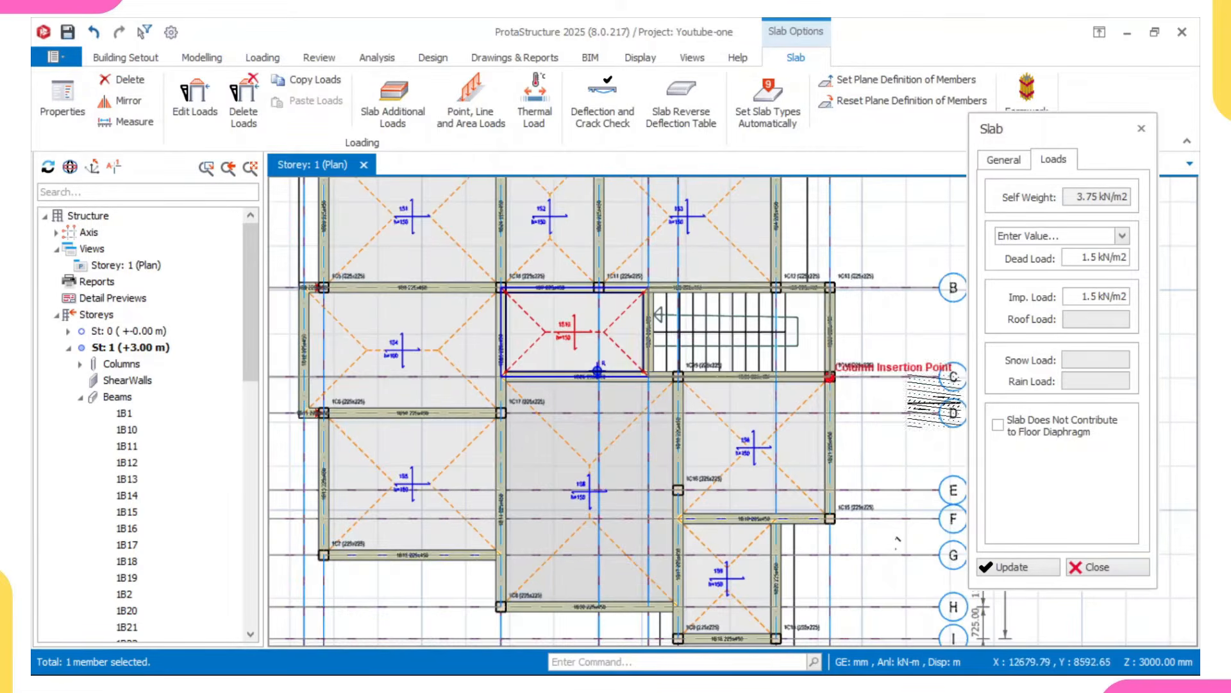
left_click(1086, 566)
scroll(740, 352, "down", 3)
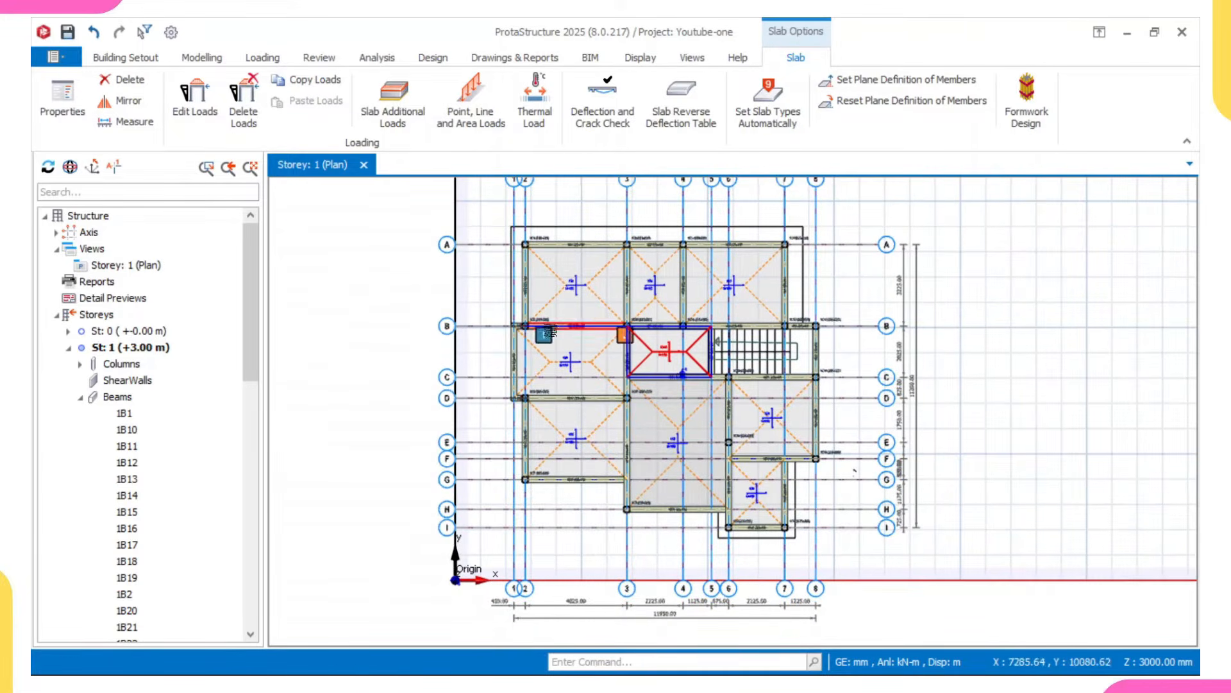
Clear the slab selection and examine the storey 1 beams along axis A between axes 2 and 7.
scroll(571, 235, "up", 2)
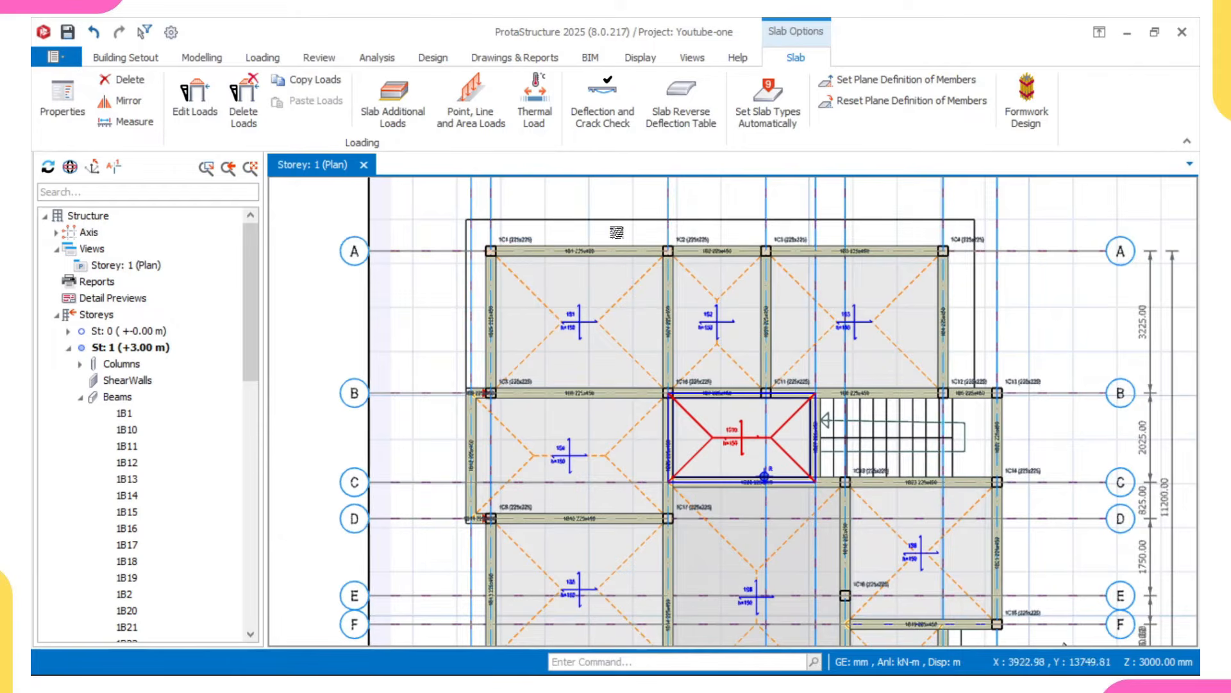
middle_click_drag(749, 243, 693, 302)
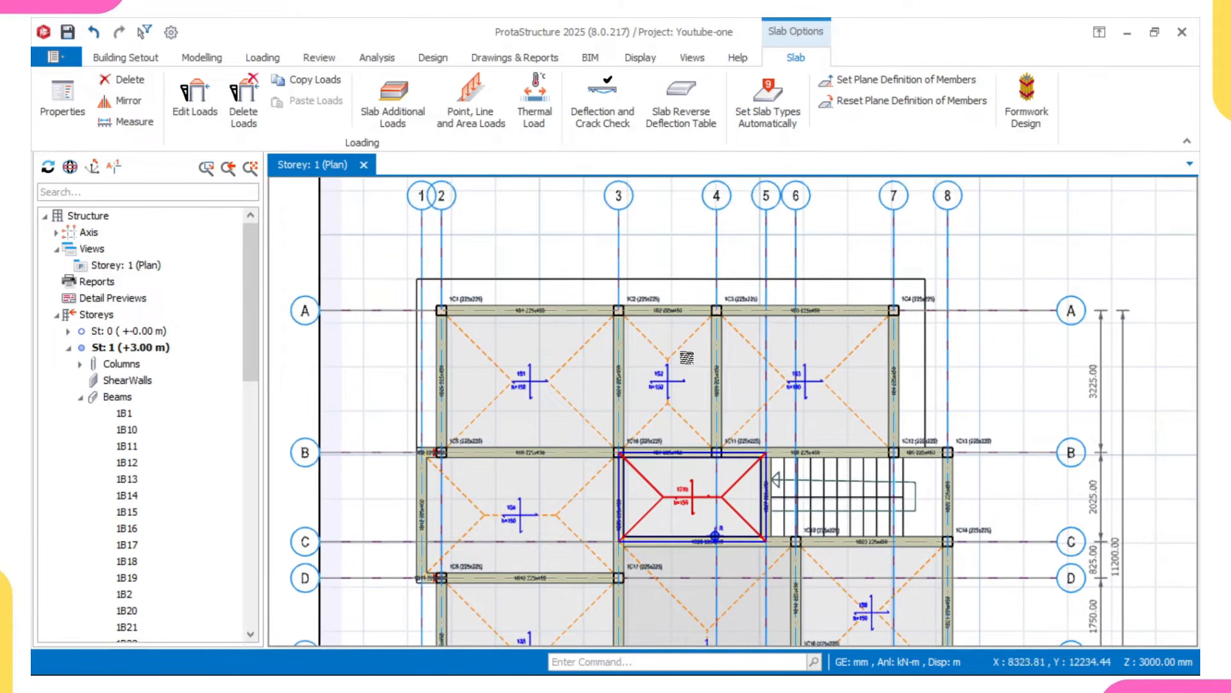
scroll(686, 358, "up", 2)
middle_click_drag(696, 356, 737, 348)
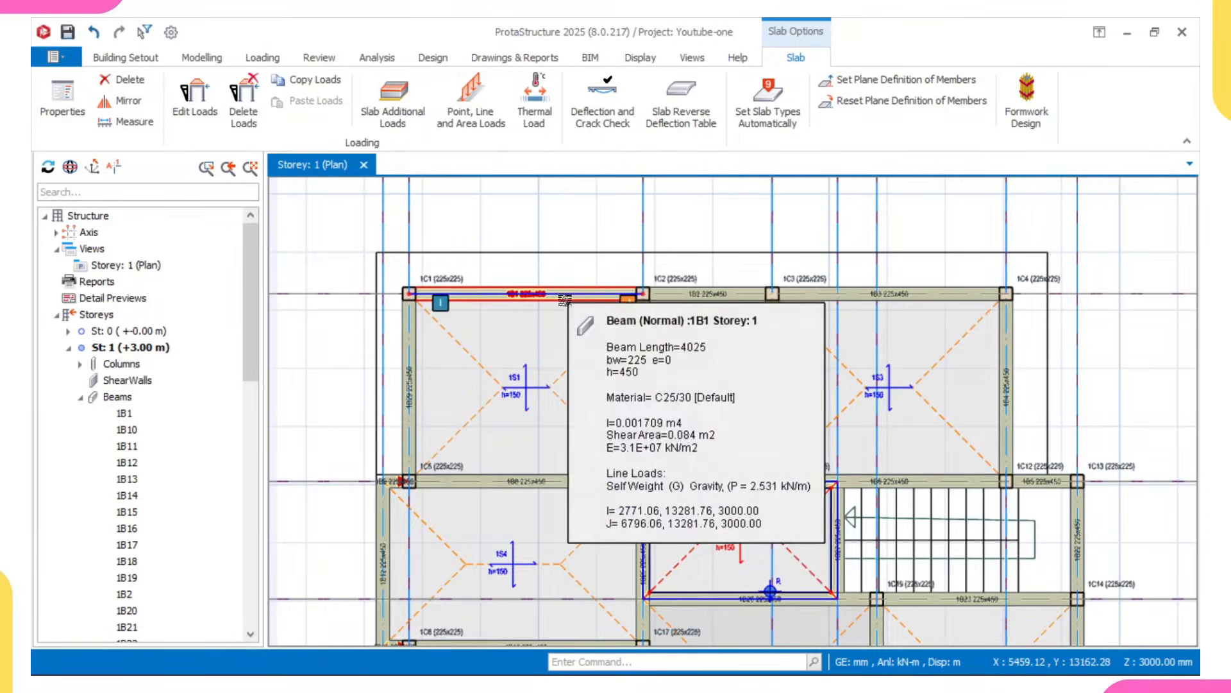
key("Escape")
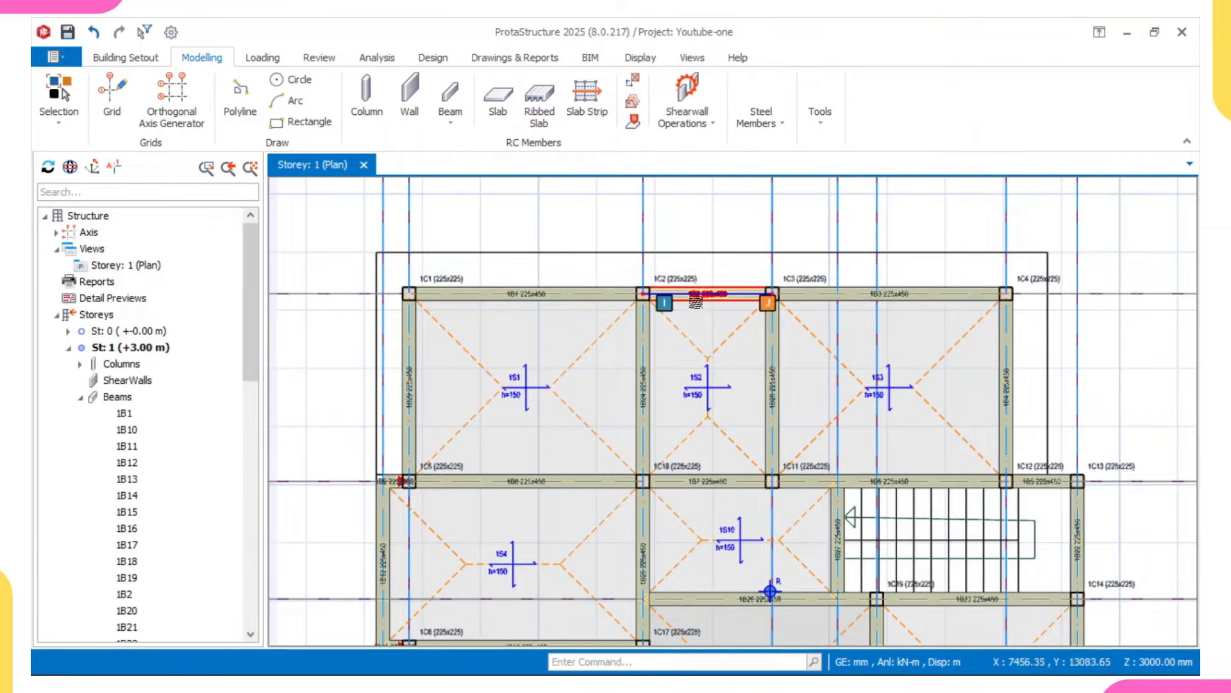
mouse_move(659, 278)
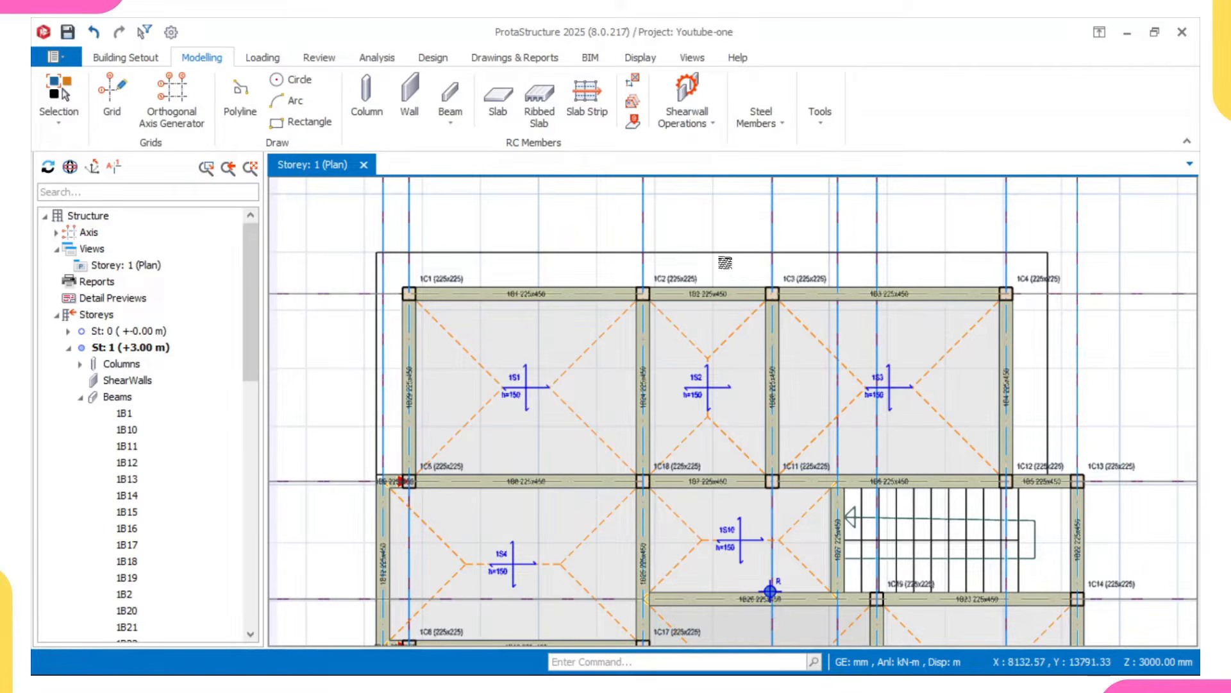
left_click(707, 288)
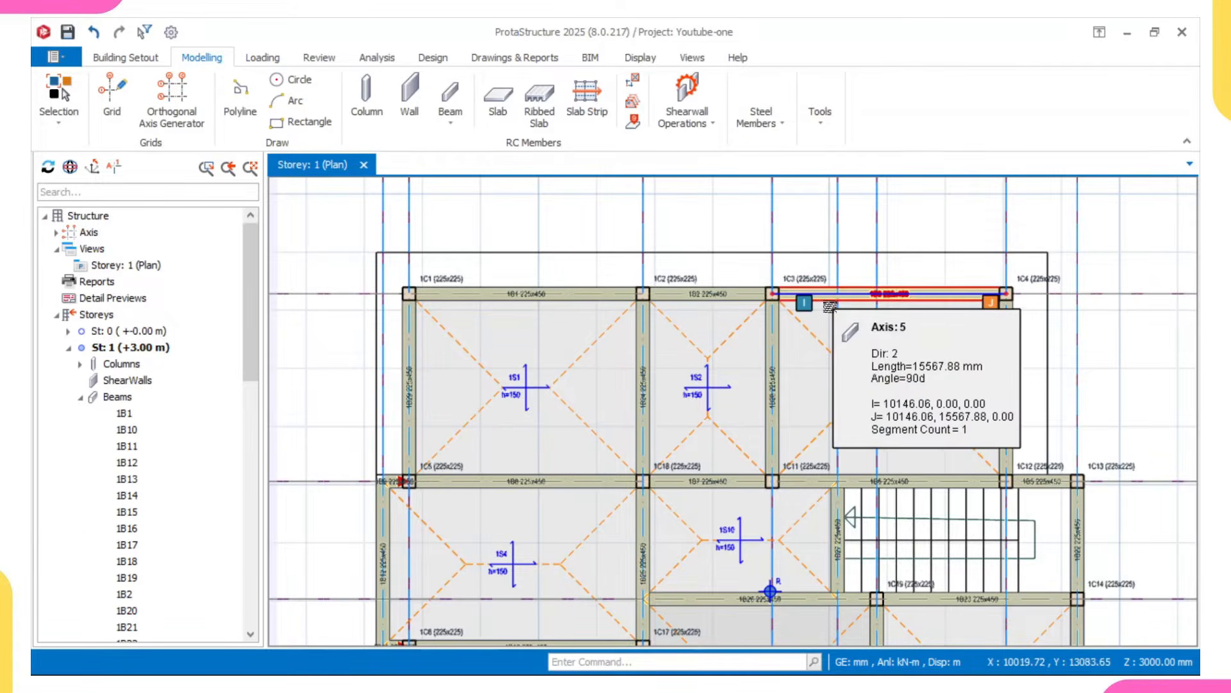
mouse_move(831, 304)
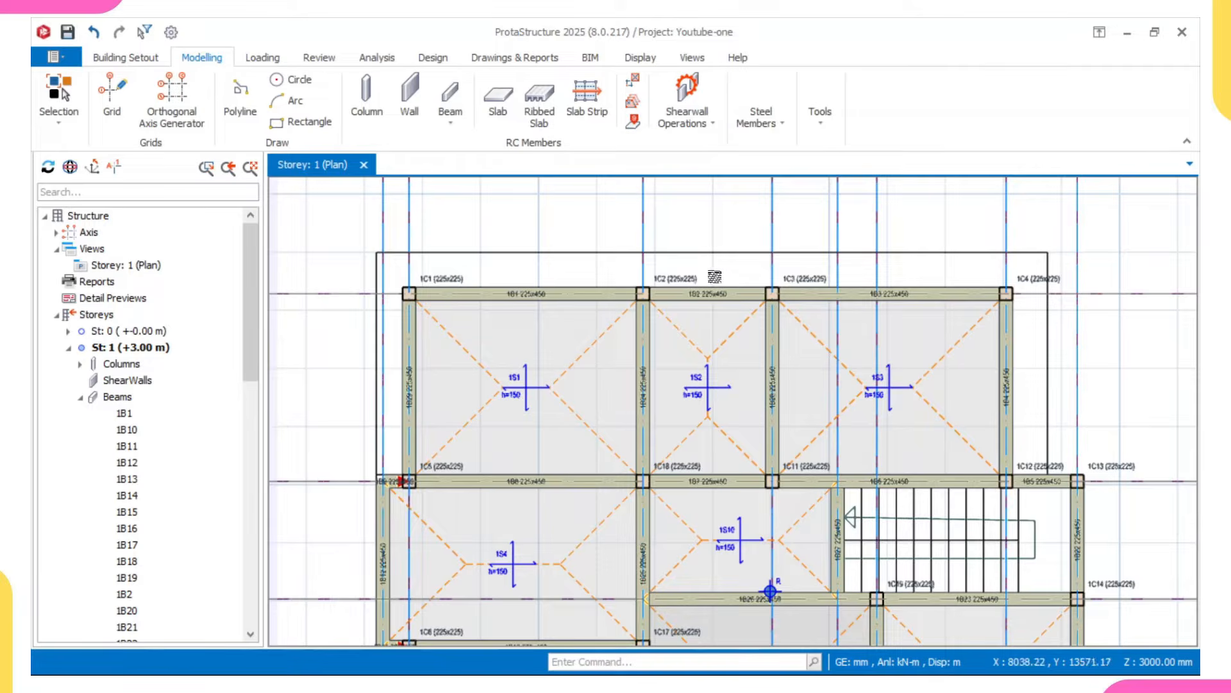
left_click(688, 290)
mouse_move(687, 290)
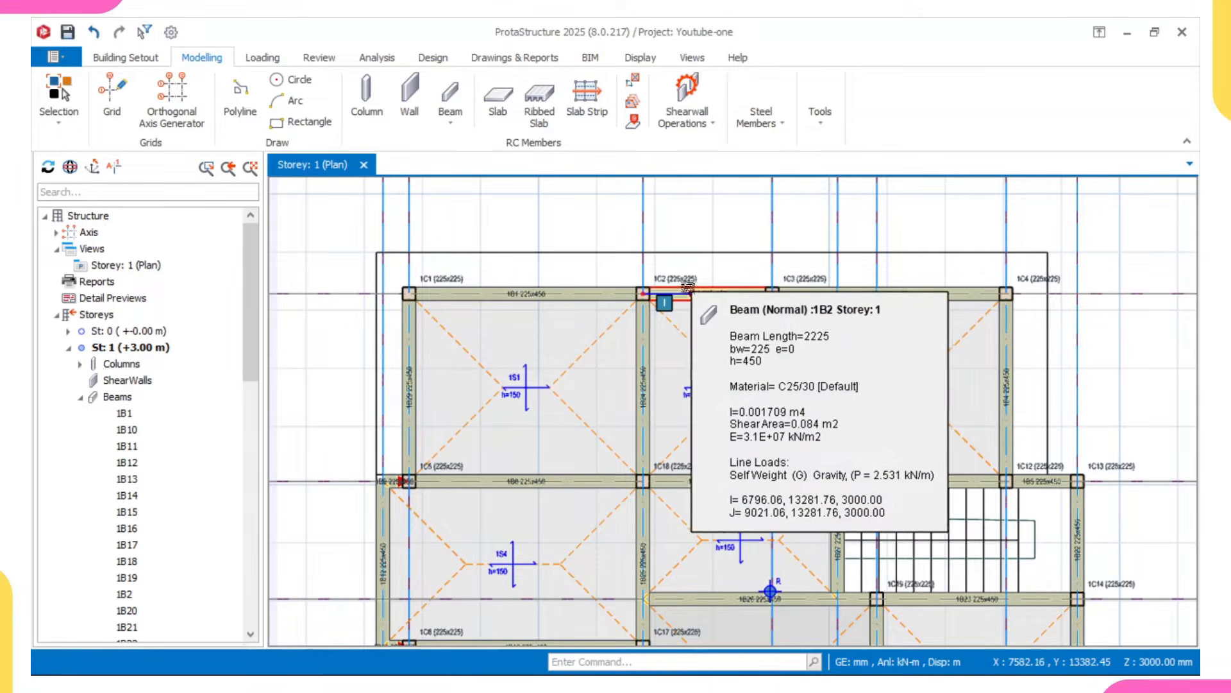
left_click(690, 283)
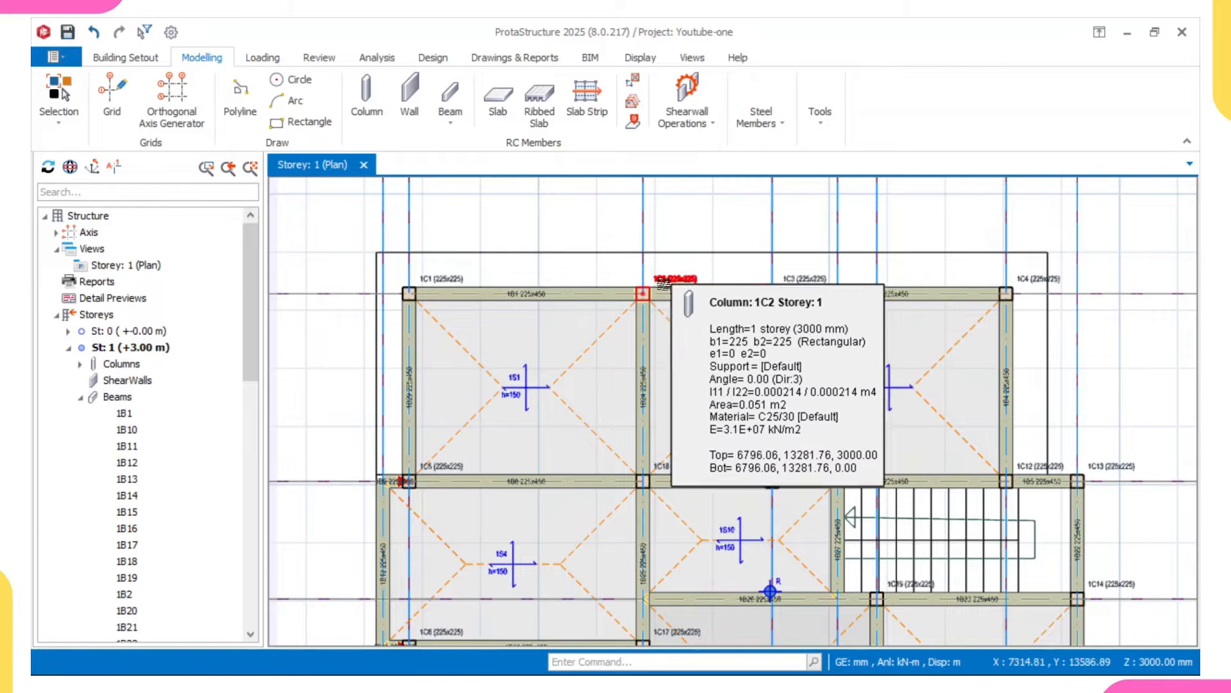
Examine how the axis A beam line meets its end columns 1C1 and 1C4.
left_click(420, 286)
left_click(419, 288)
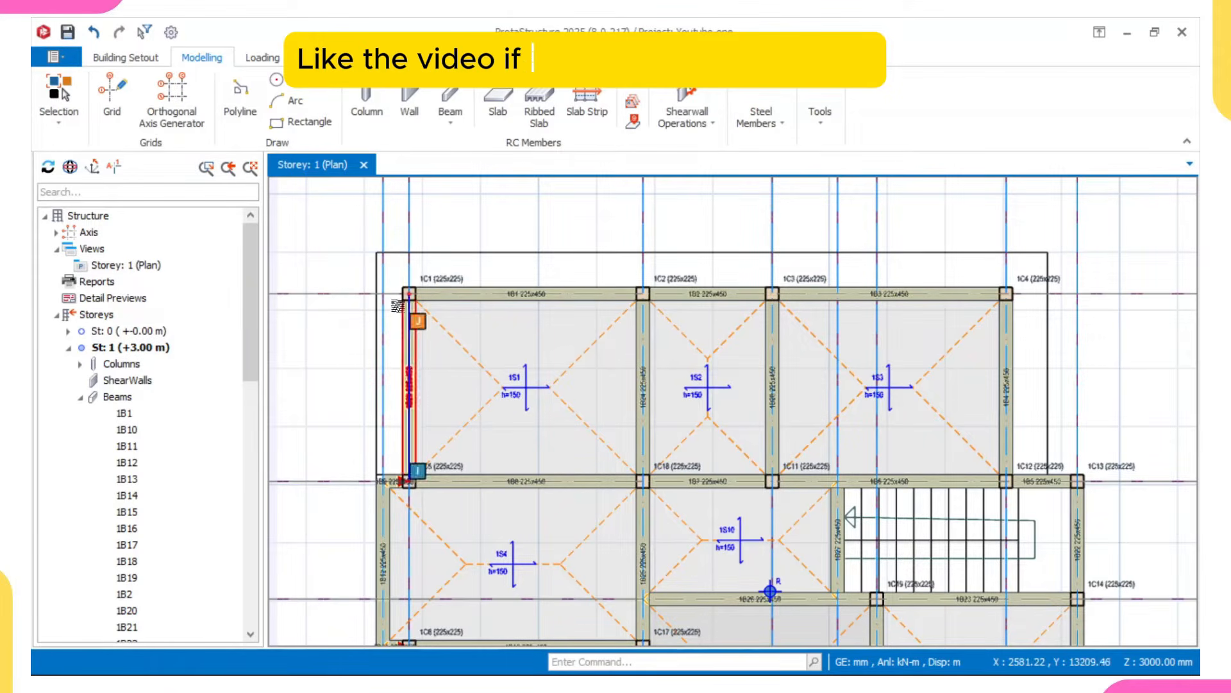
left_click(442, 299)
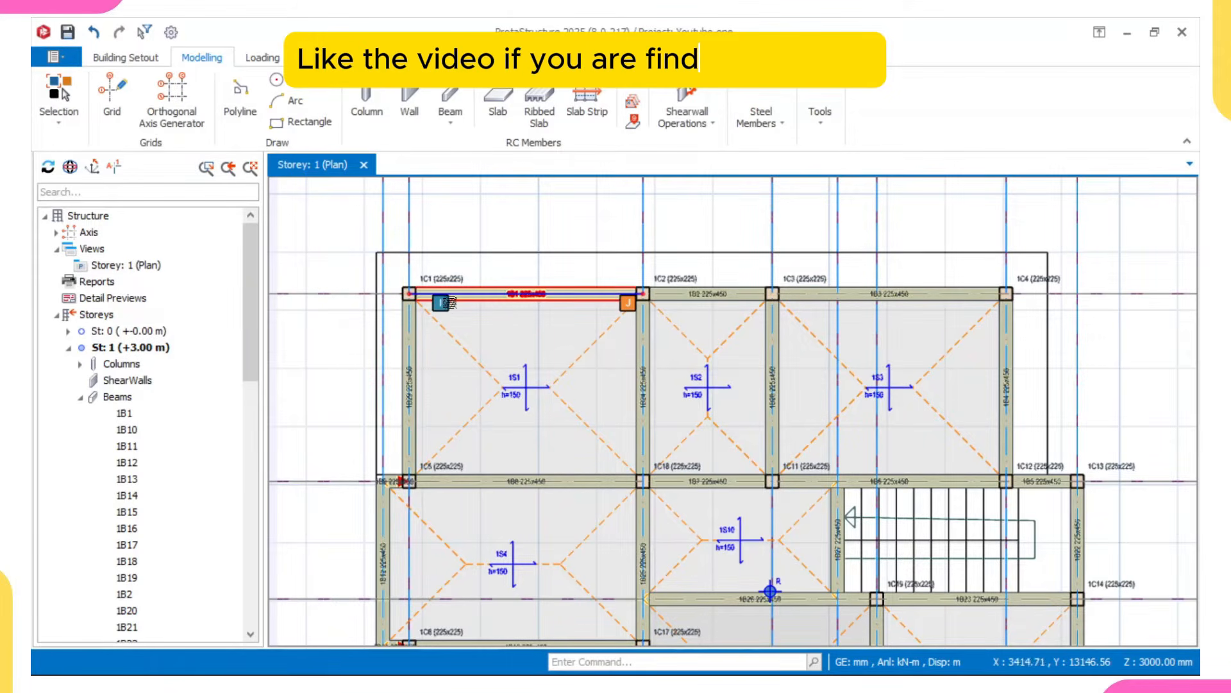
mouse_move(449, 298)
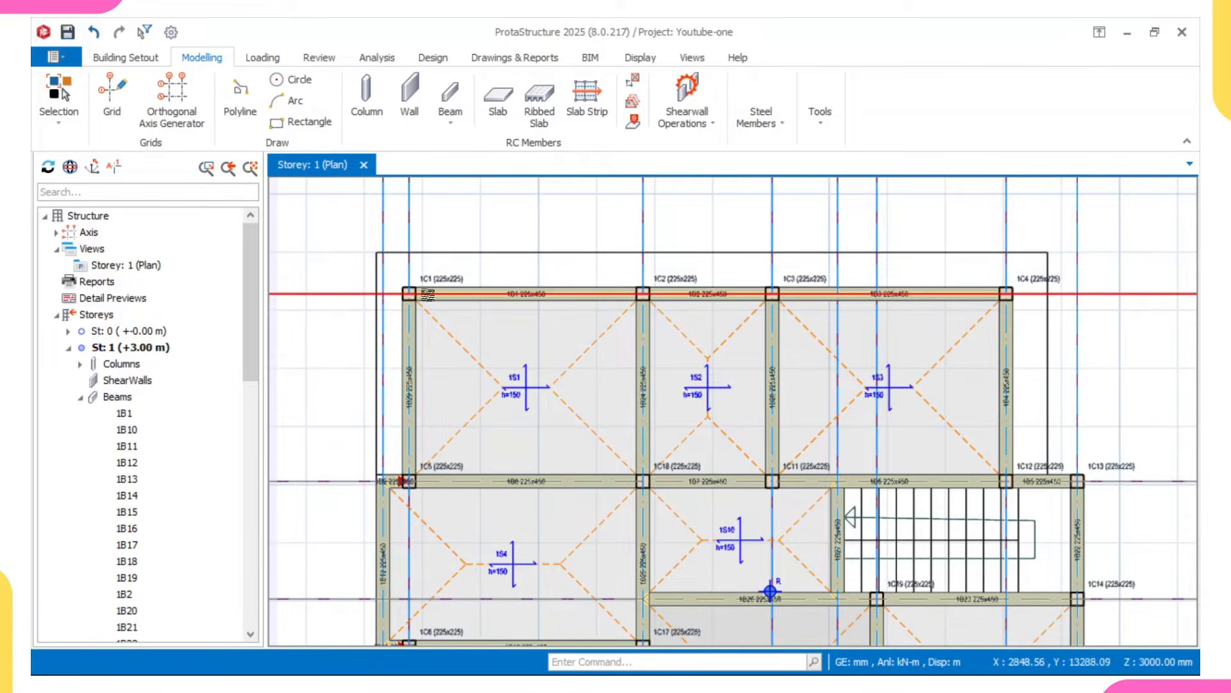
mouse_move(526, 299)
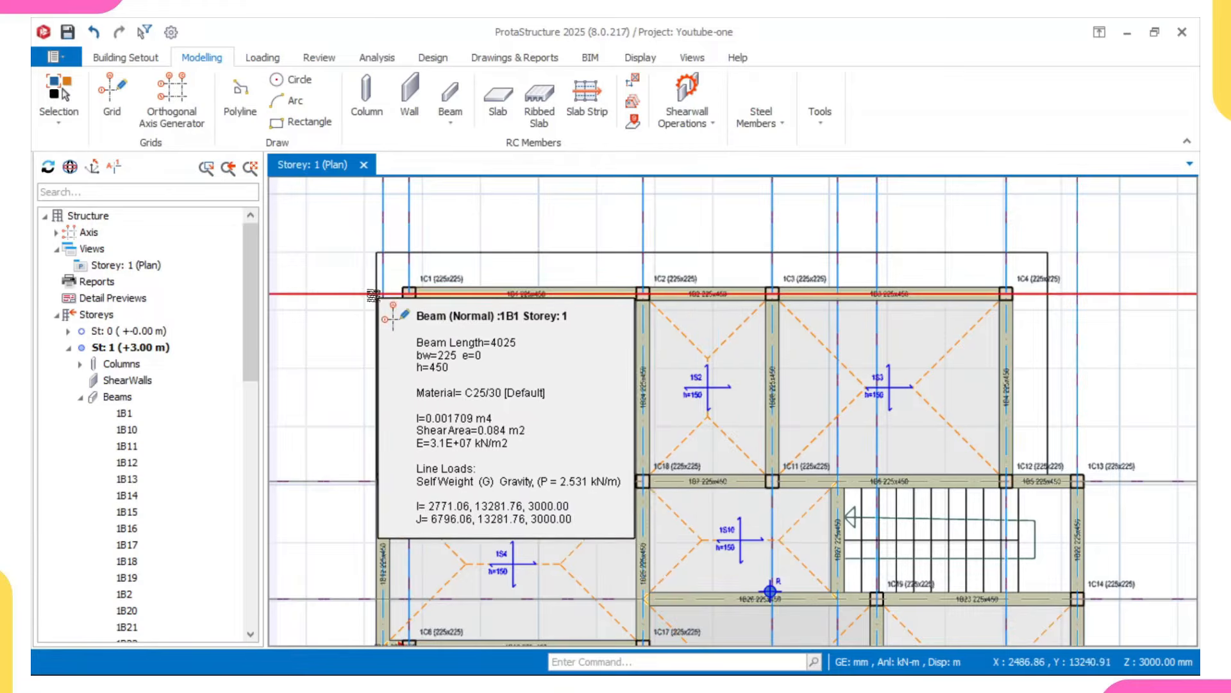
mouse_move(330, 295)
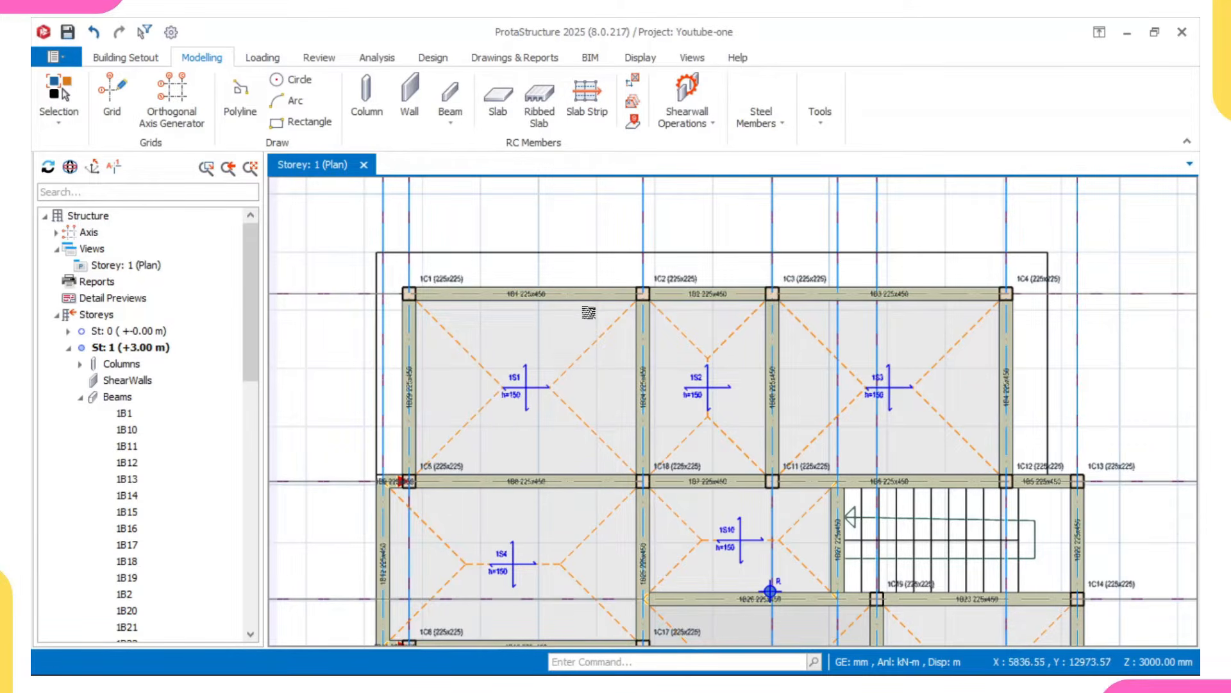
left_click(702, 309)
left_click(460, 296)
mouse_move(460, 303)
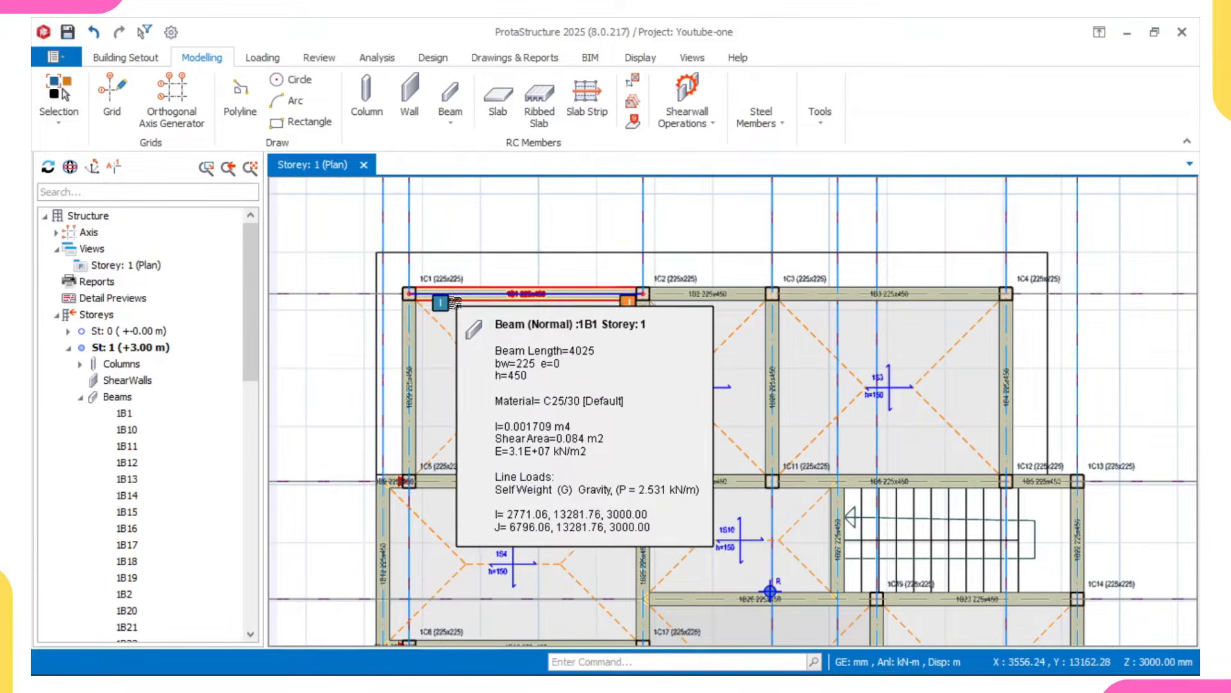
left_click(369, 276)
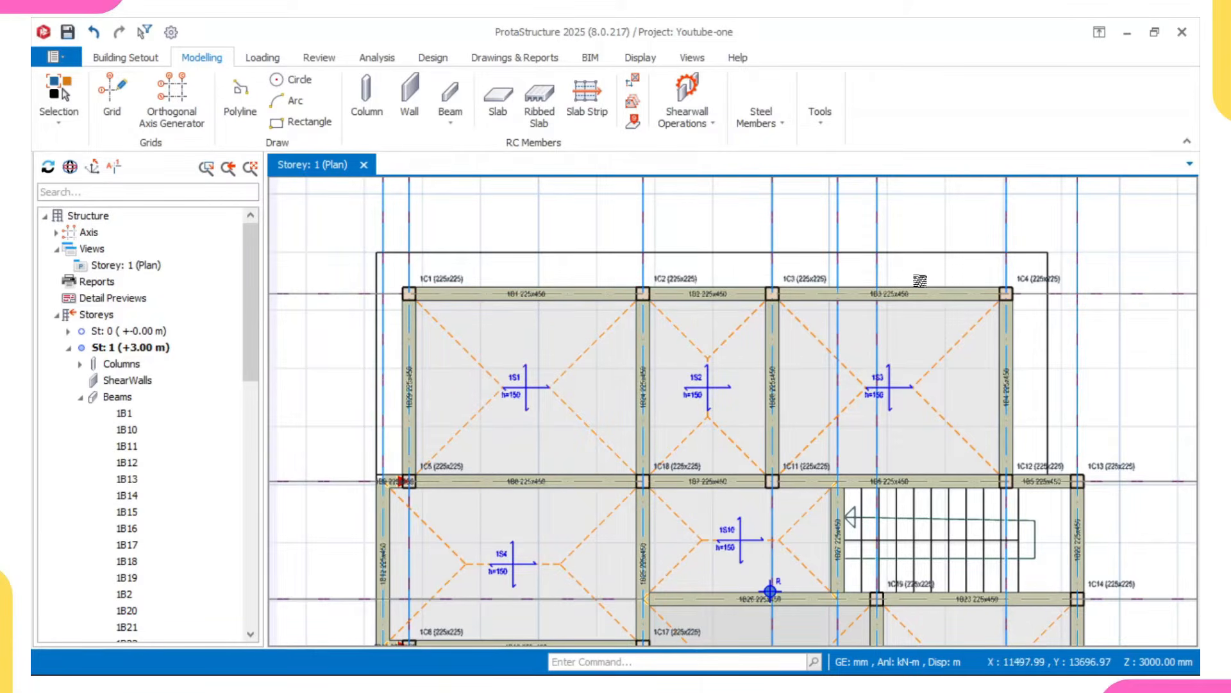
left_click(425, 298)
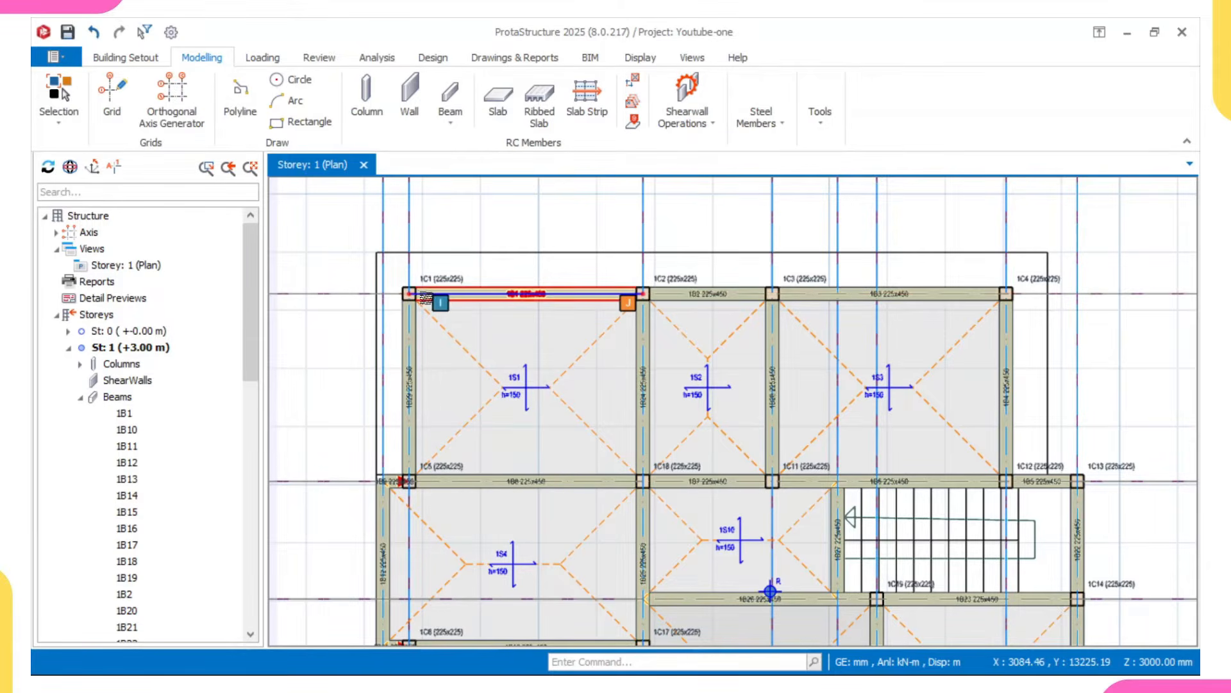
key("Escape")
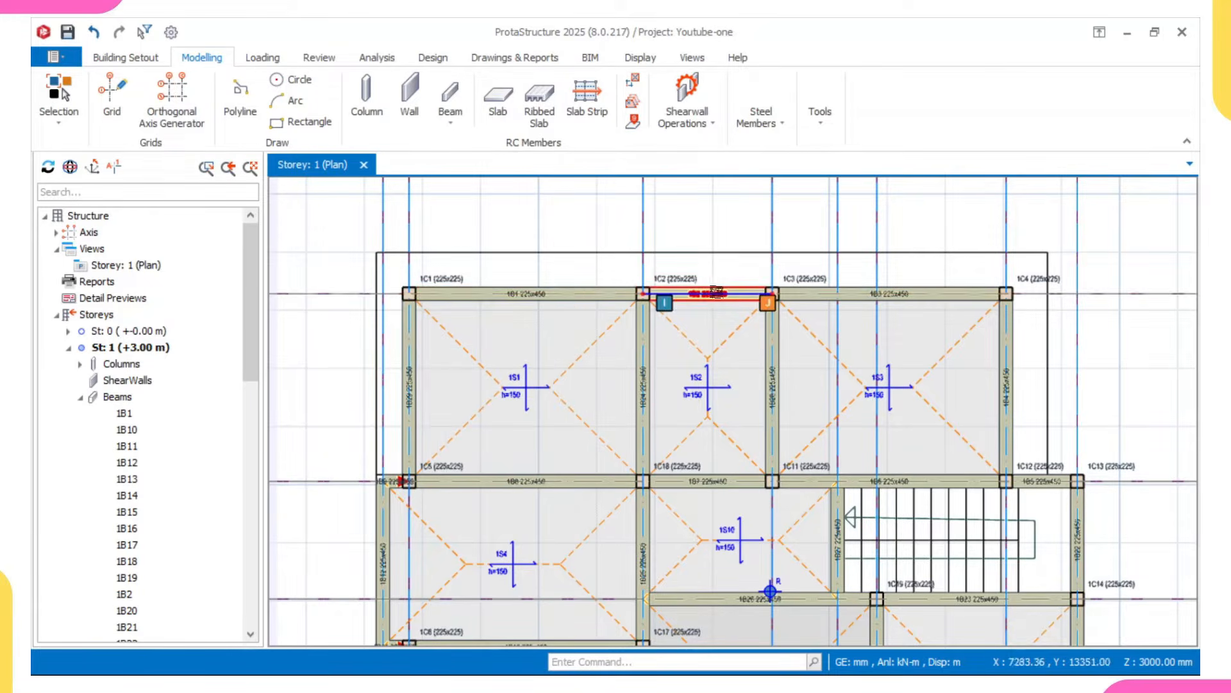
left_click(991, 299)
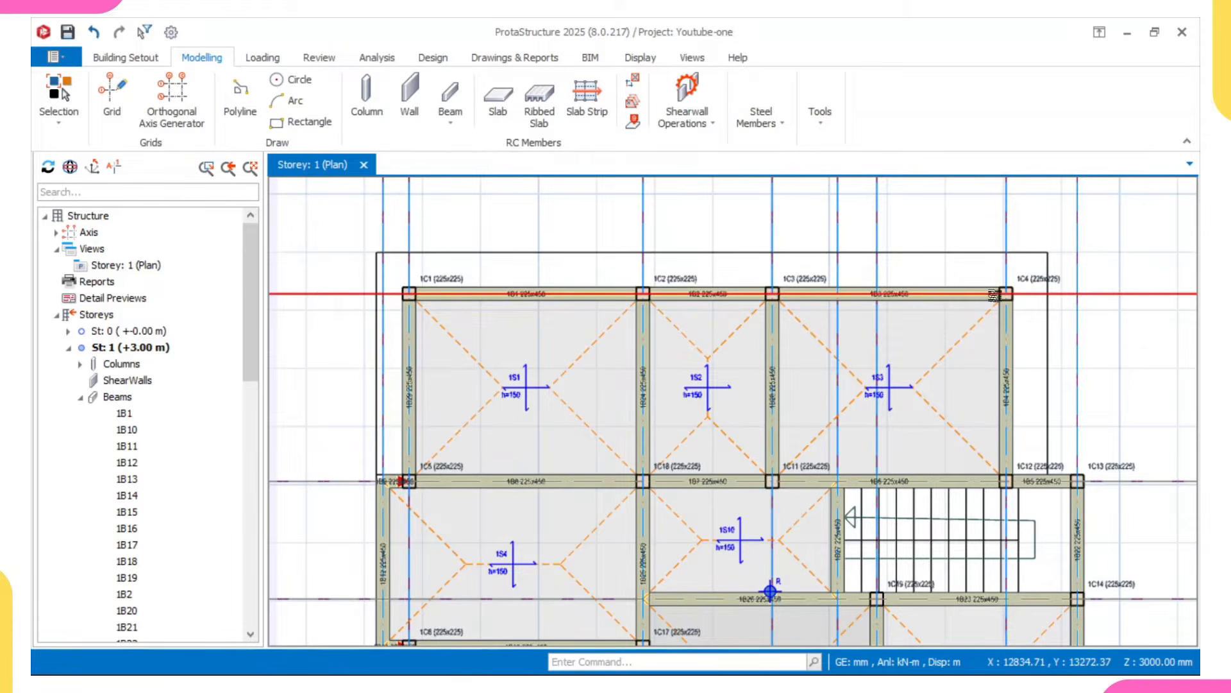
left_click(706, 294)
left_click(517, 294)
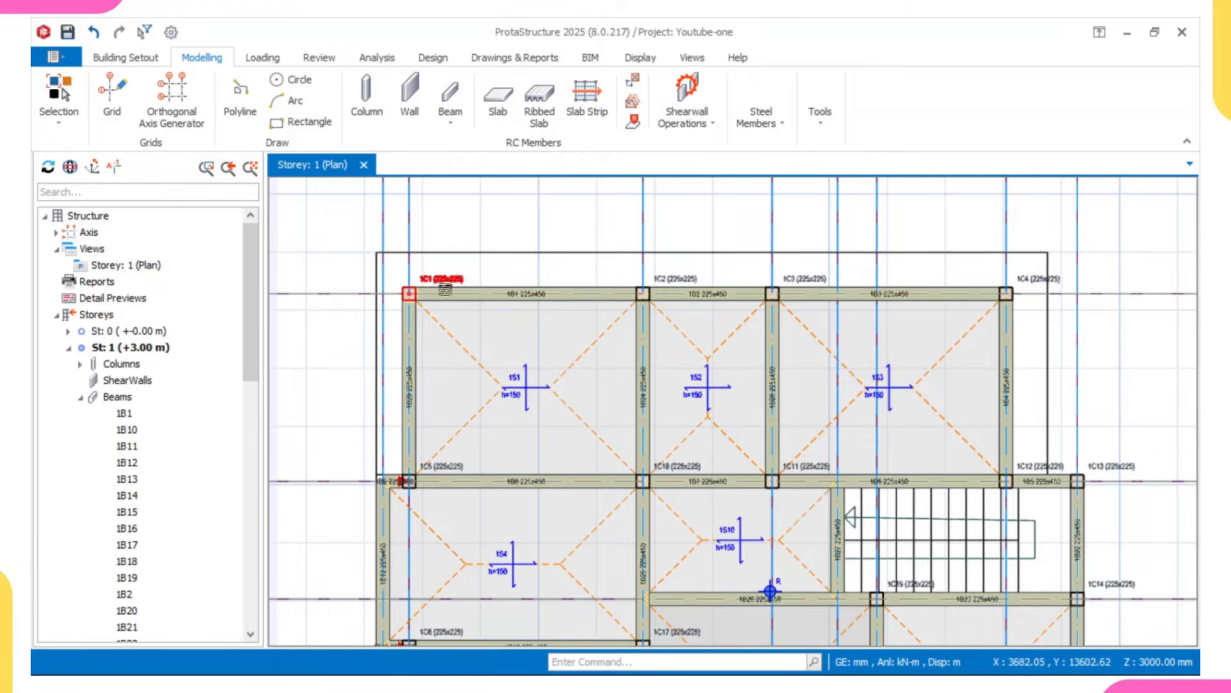
Apply a hinge at the left end (i) of beam 1B1 on axis A, covering only the selected beam, and deselect it.
left_click(541, 300)
right_click(504, 214)
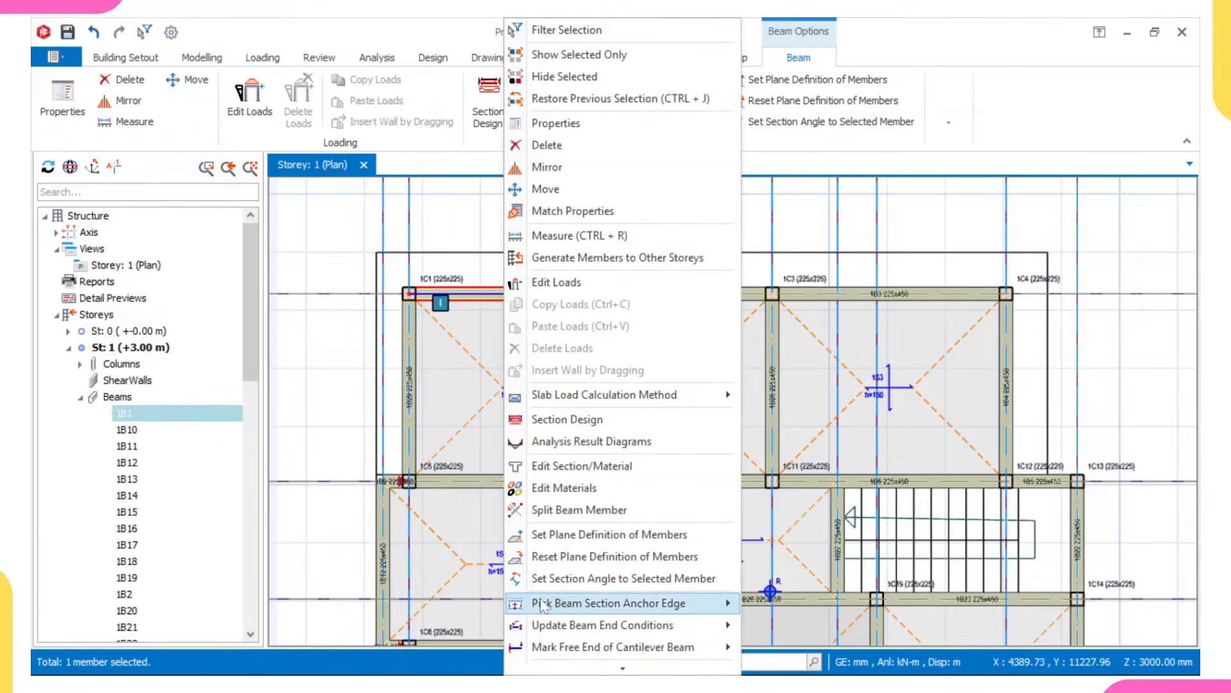
mouse_move(557, 626)
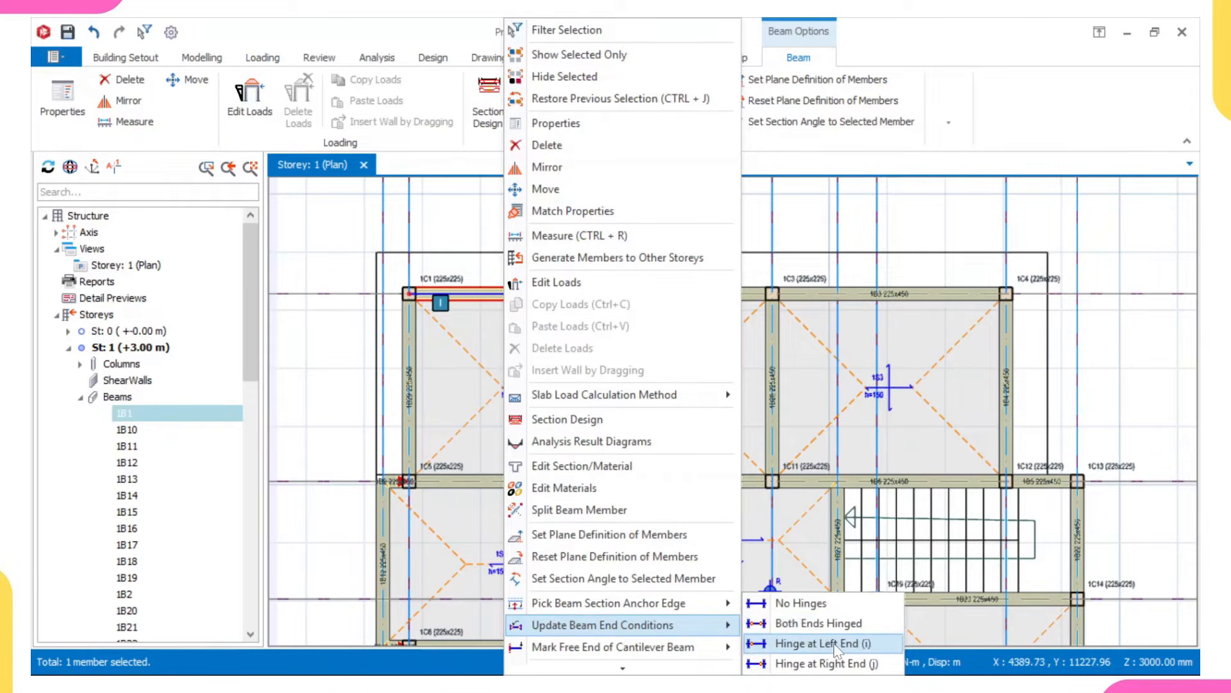
left_click(856, 644)
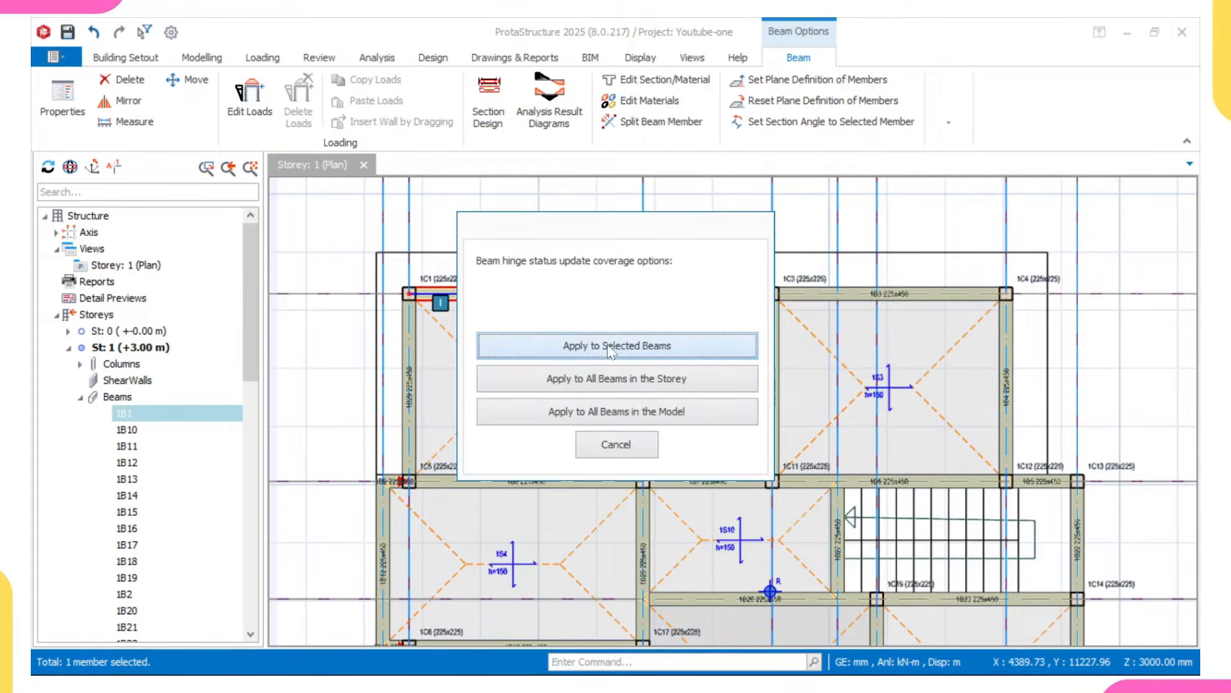
left_click(608, 349)
scroll(431, 293, "up", 3)
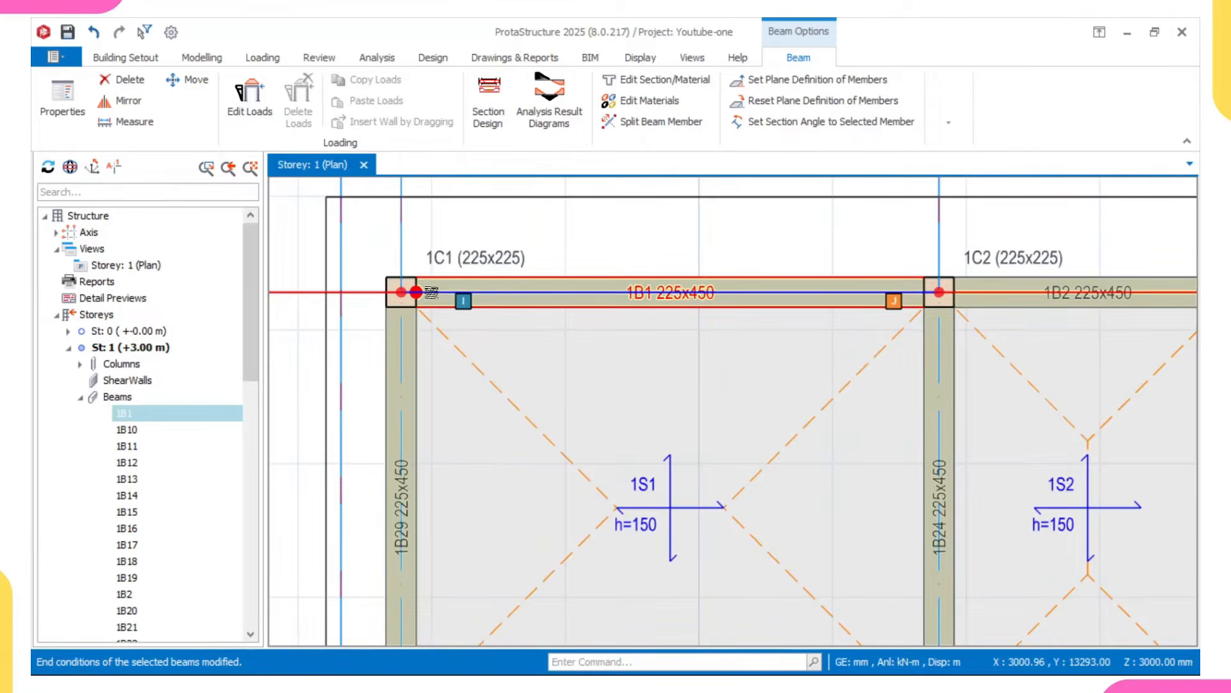
key("Escape")
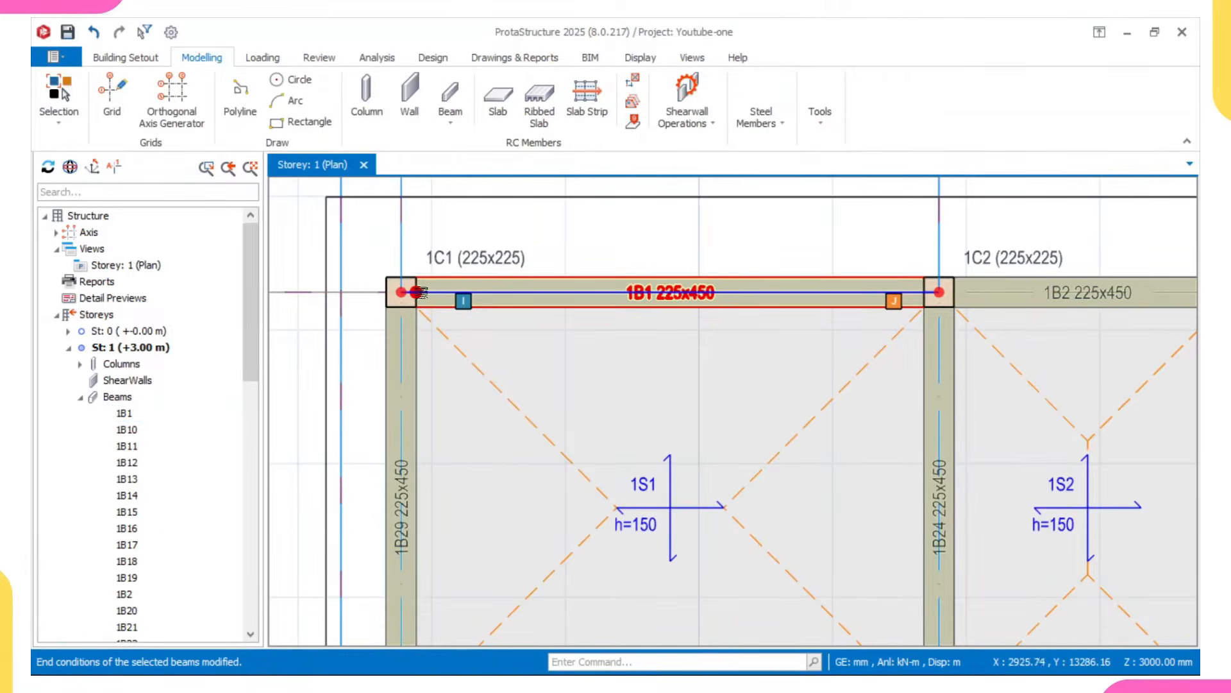
Examine the hinge on beam 1B1 beside column 1C1 and the neighbouring axis A beams up to axis 7.
mouse_move(417, 292)
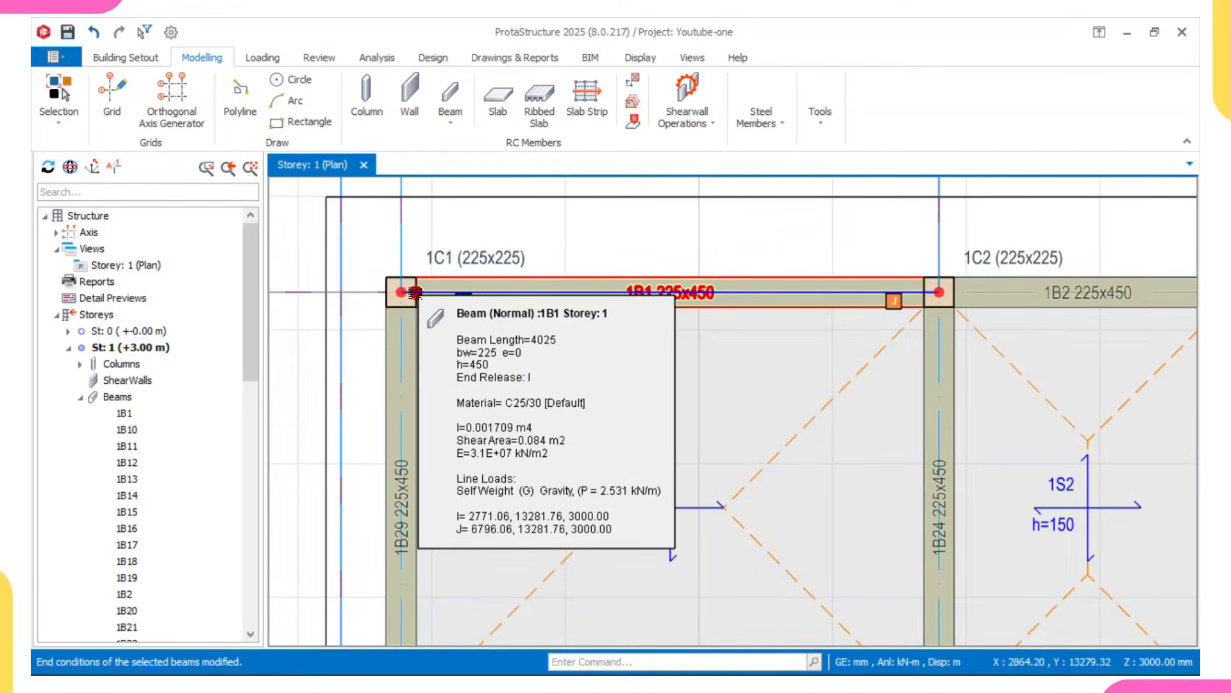
scroll(415, 293, "down", 3)
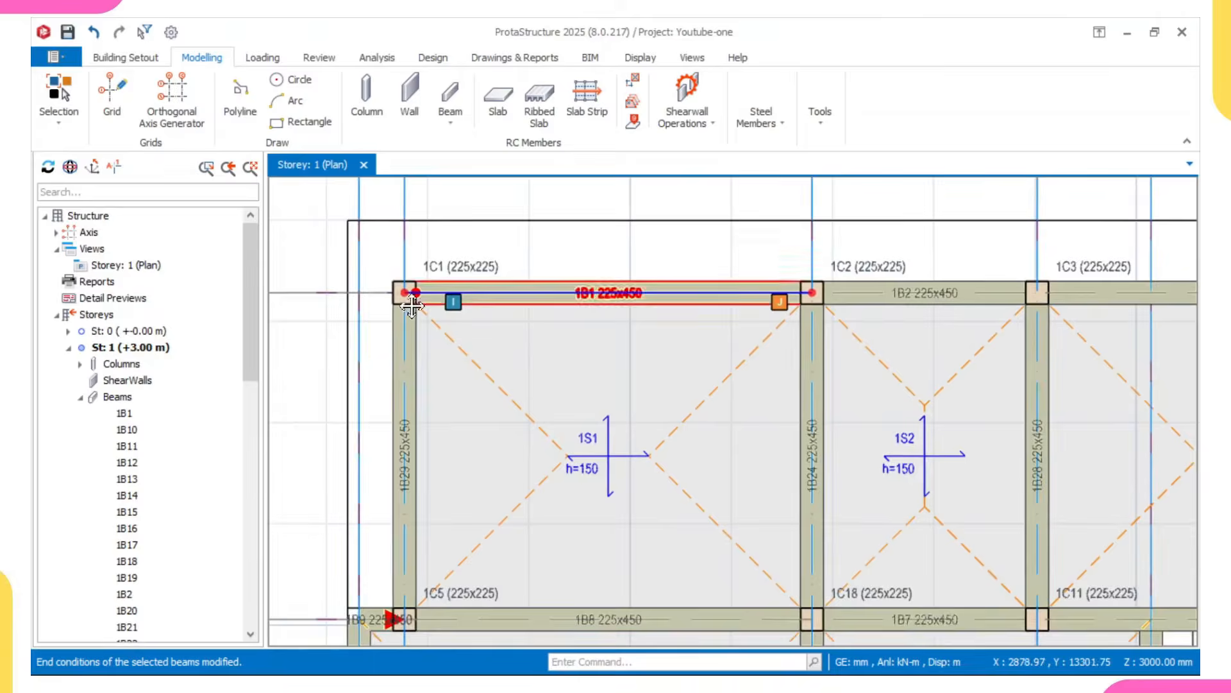
scroll(413, 221, "up", 2)
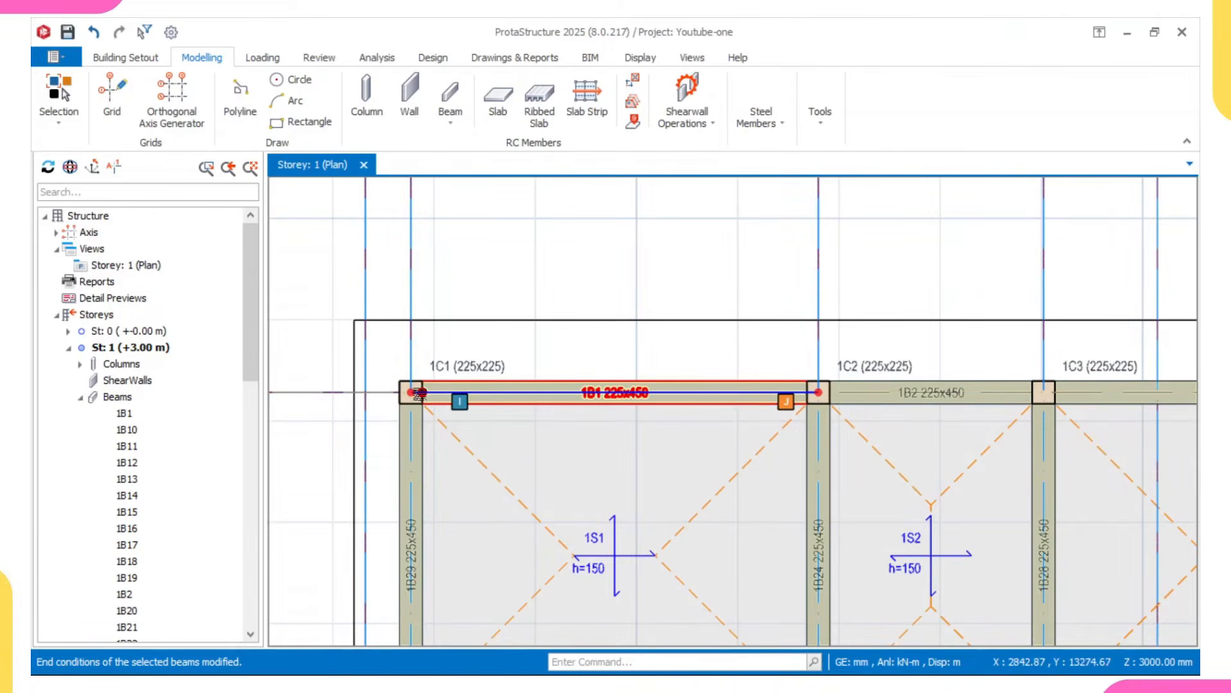
mouse_move(421, 394)
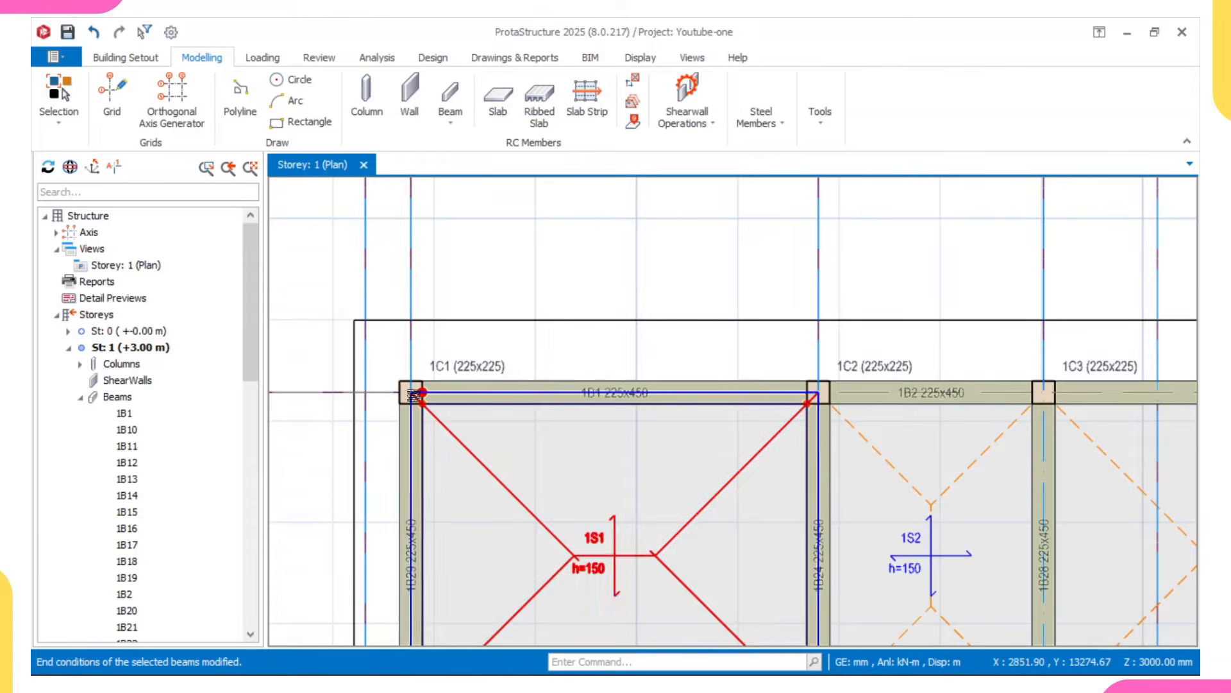
left_click(416, 392)
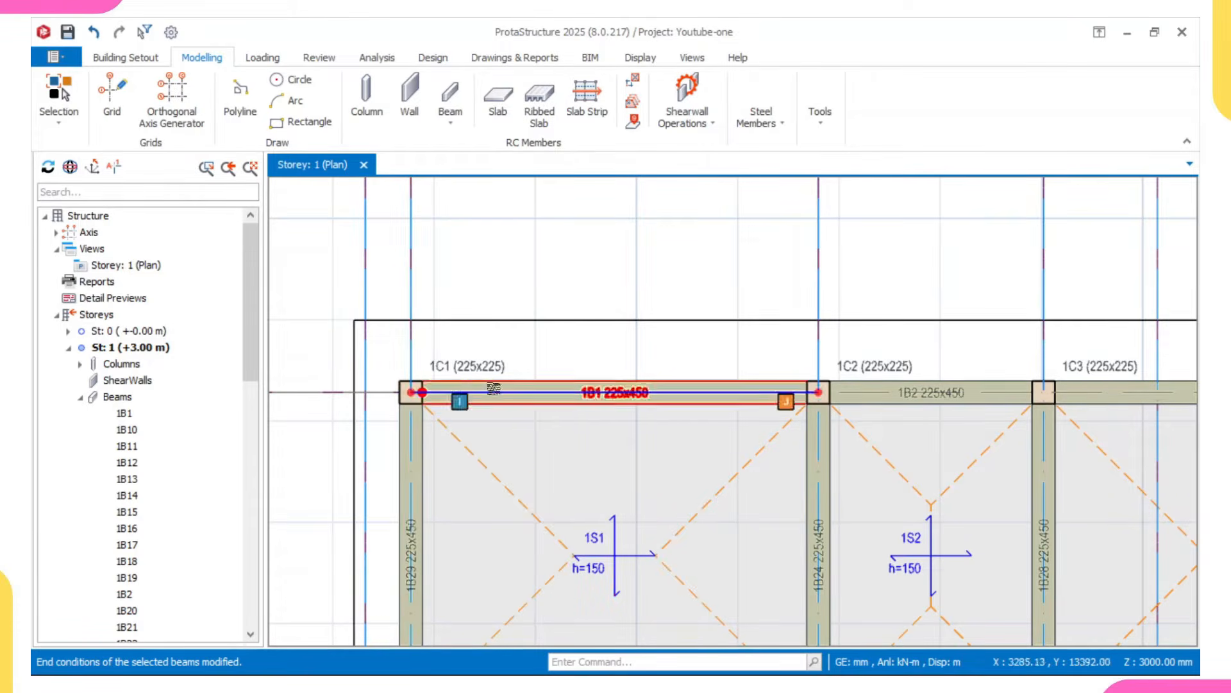
scroll(519, 383, "down", 3)
scroll(726, 387, "up", 2)
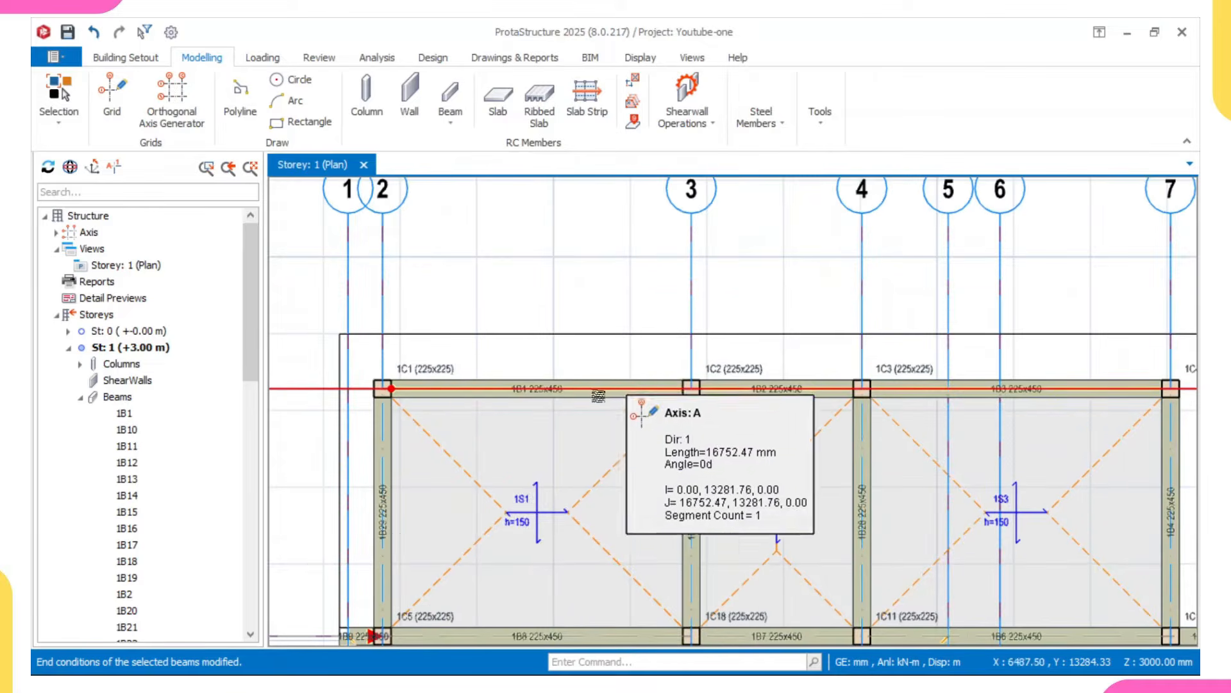
scroll(682, 398, "down", 3)
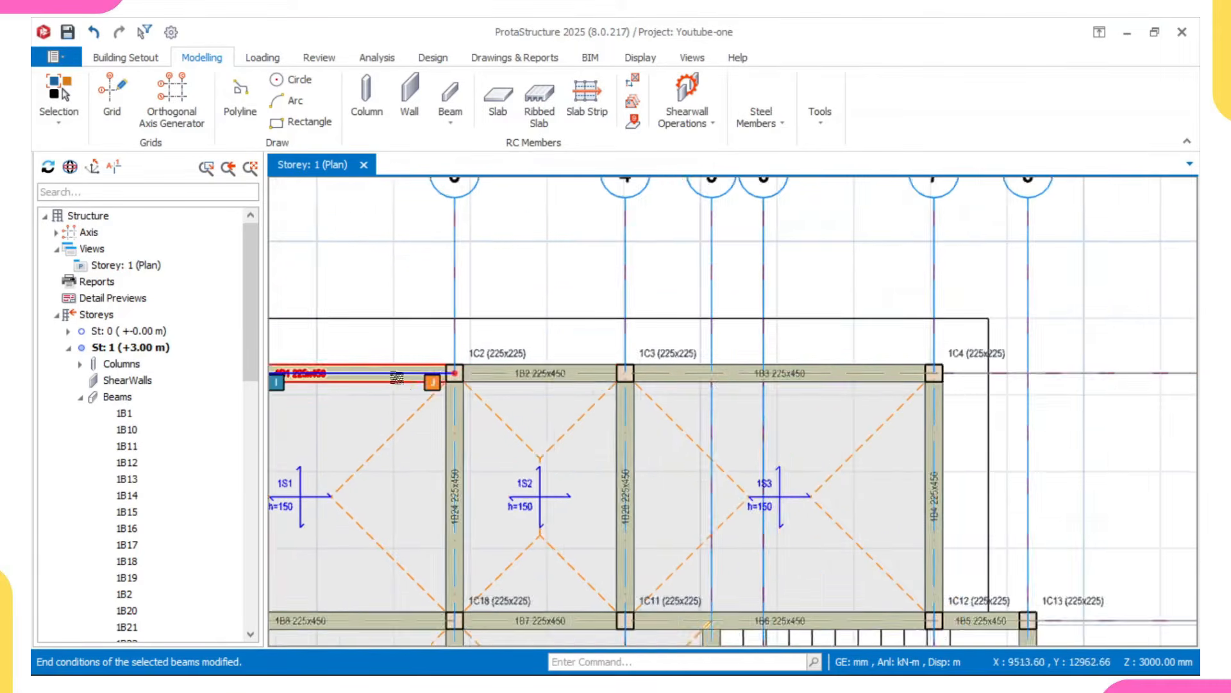
scroll(418, 359, "up", 2)
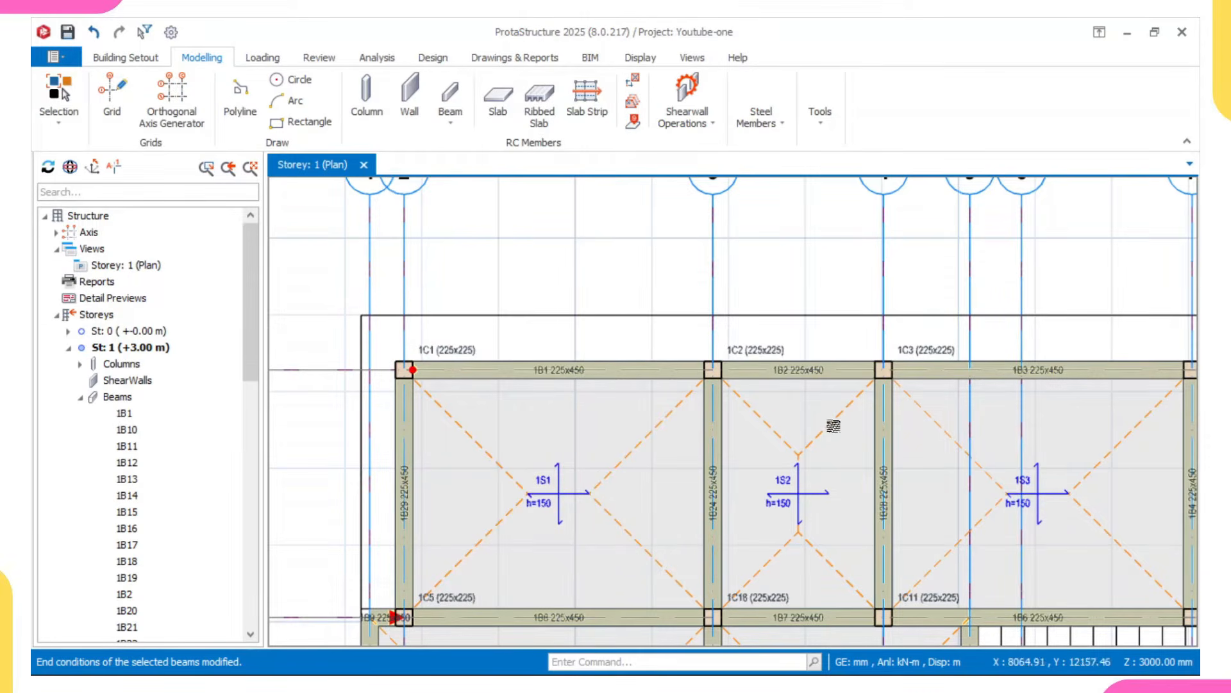
scroll(960, 366, "down", 2)
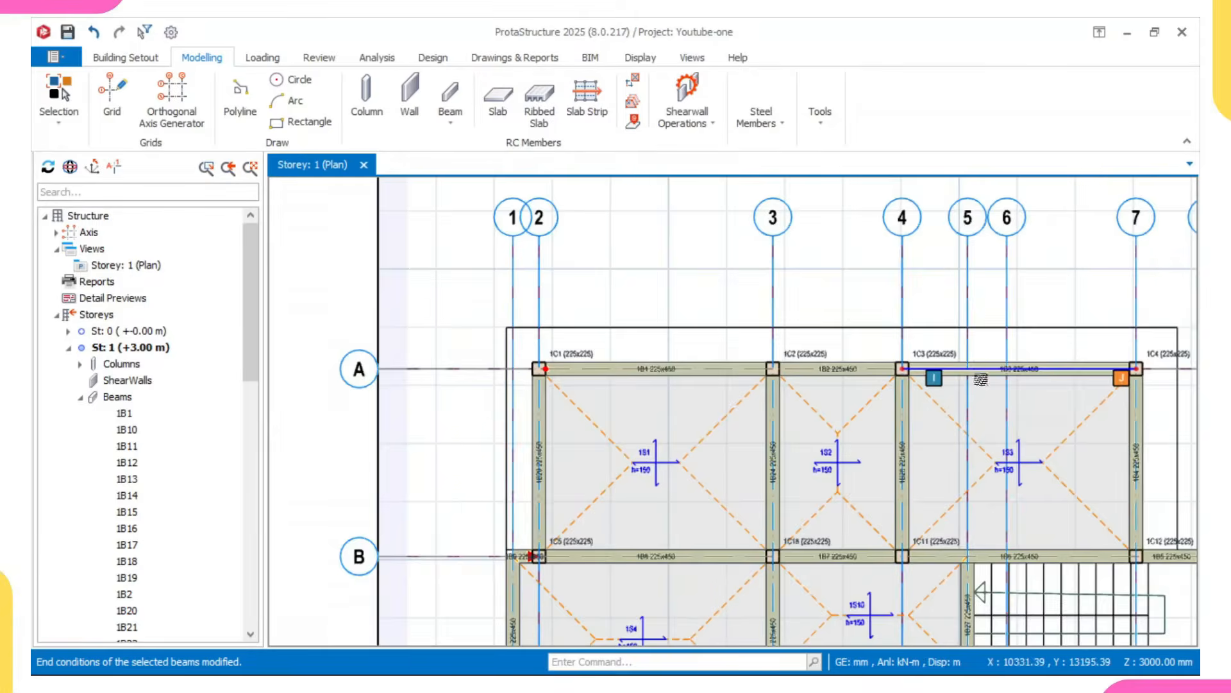
middle_click_drag(974, 379, 836, 389)
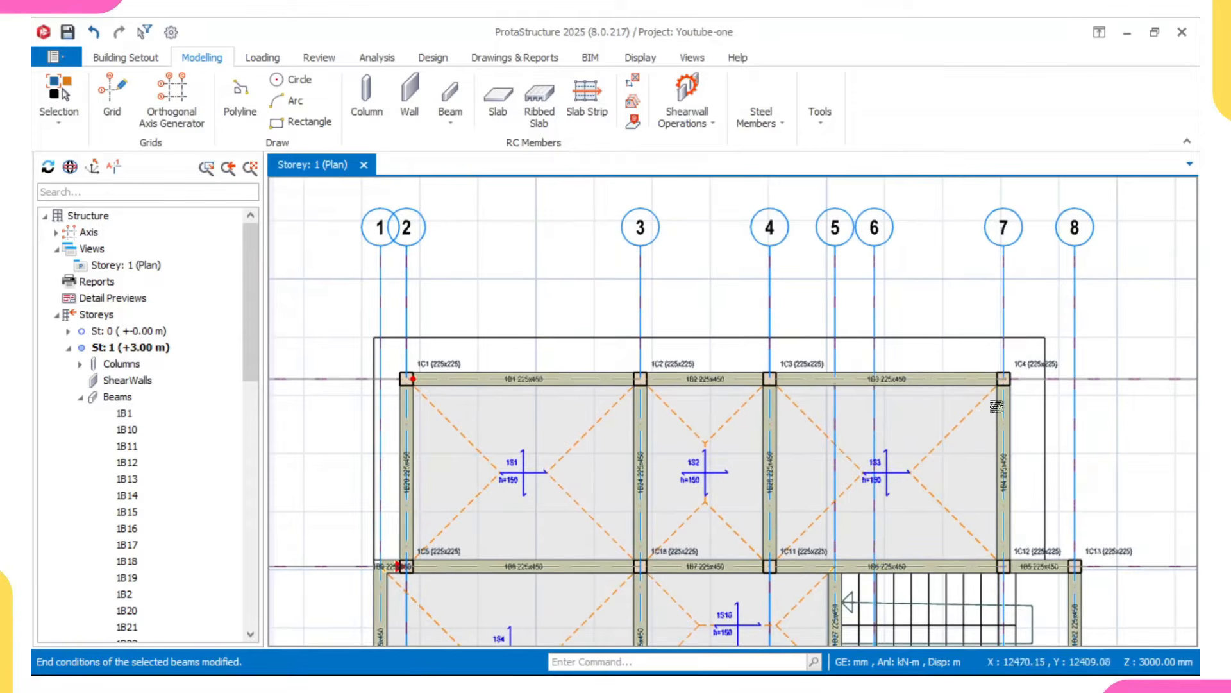
Apply hinges at both ends of beam 1B29 on axis 2 between axes A and B.
mouse_move(996, 387)
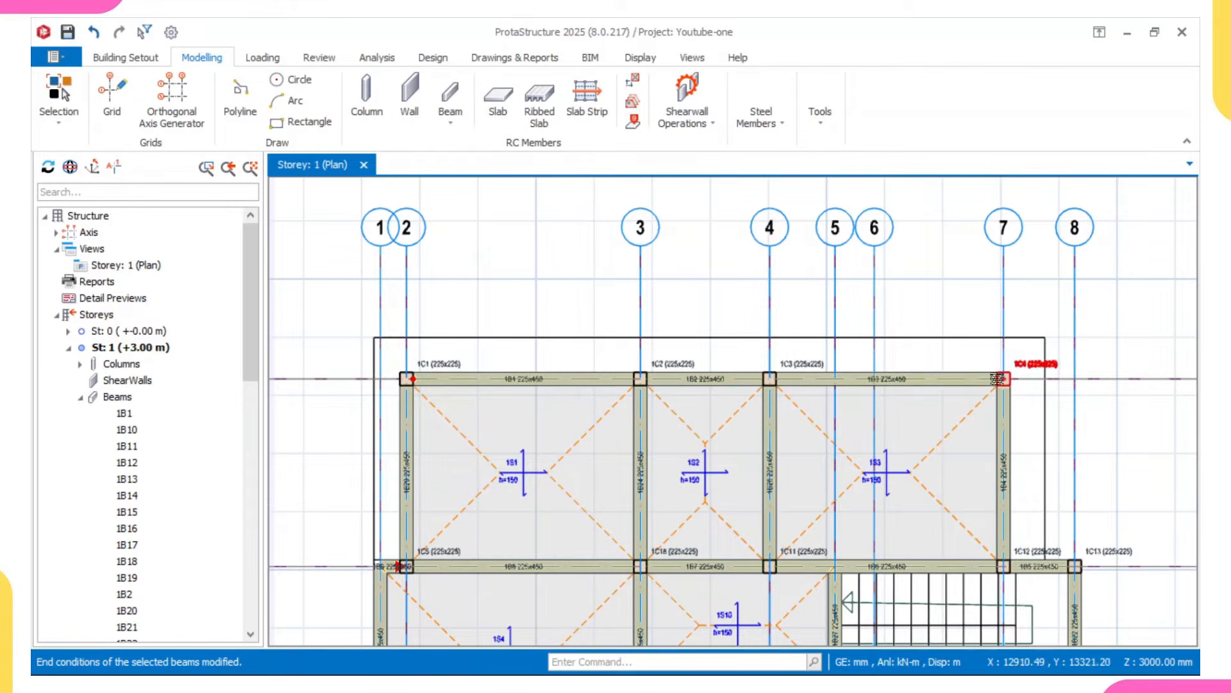
scroll(845, 417, "down", 2)
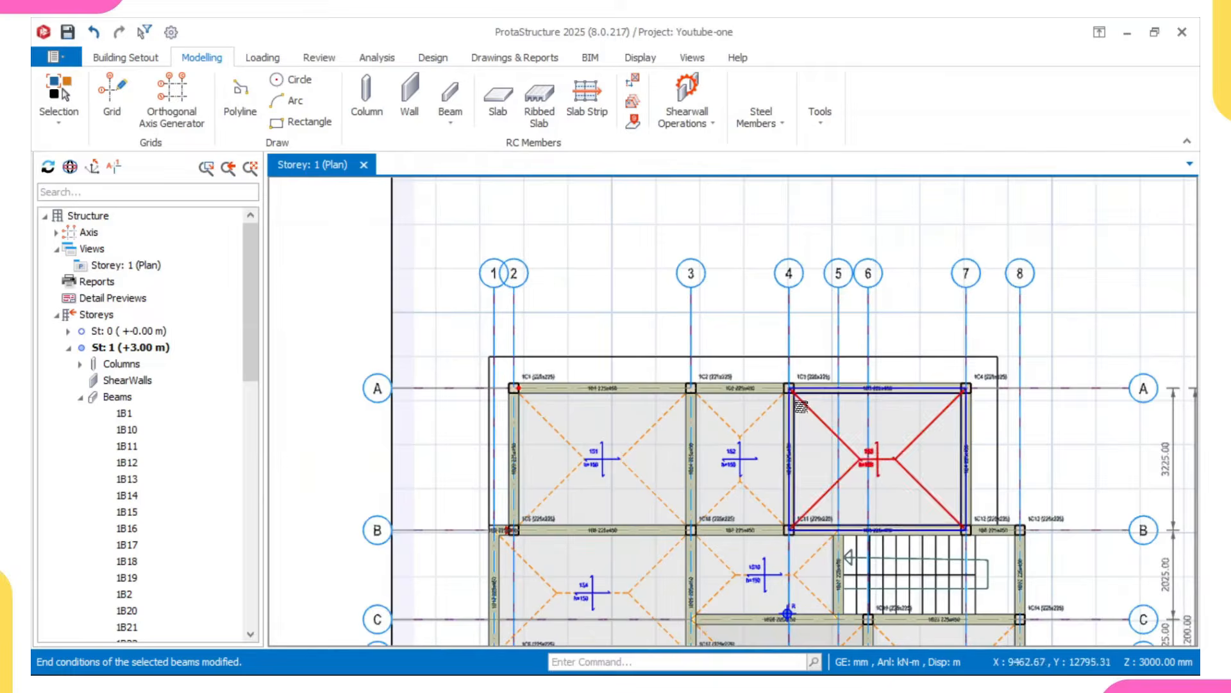
middle_click_drag(798, 406, 753, 343)
scroll(470, 402, "up", 3)
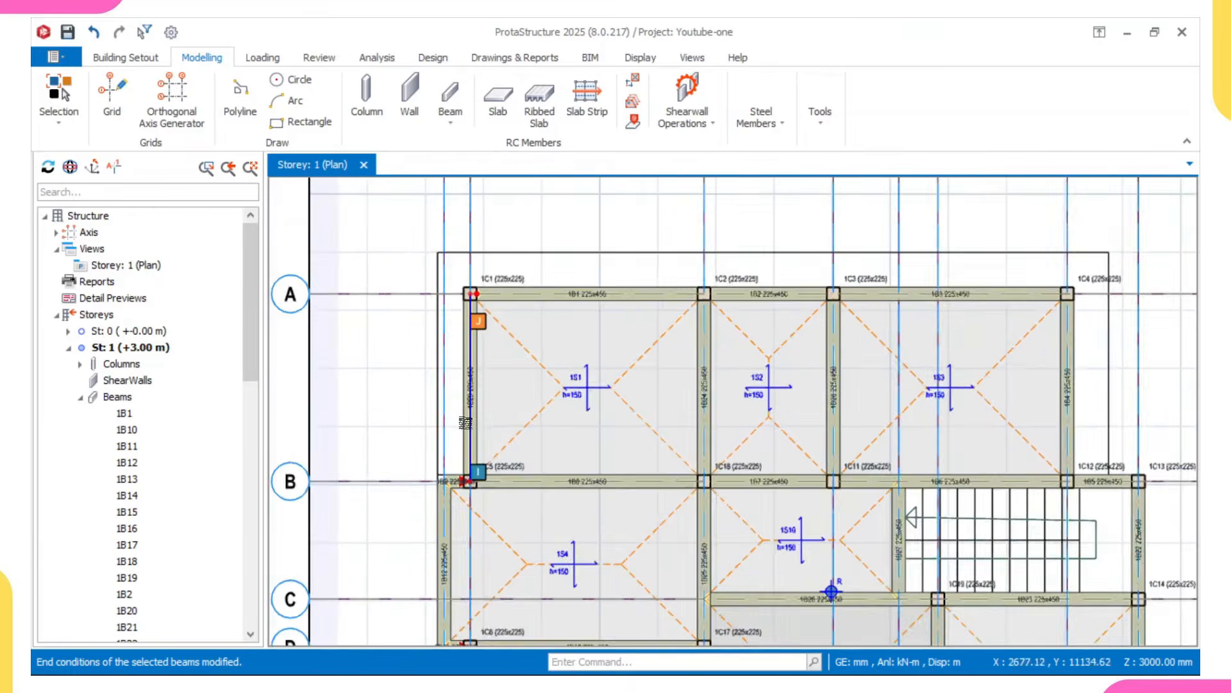
scroll(490, 418, "up", 1)
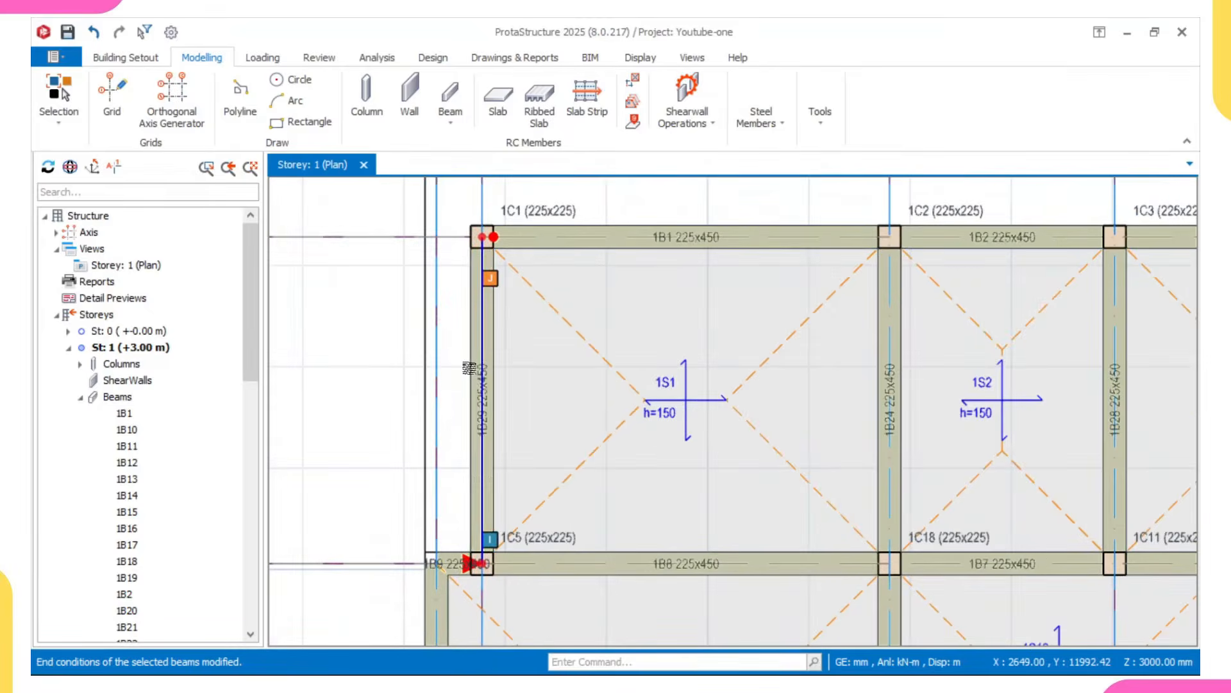
left_click(486, 237)
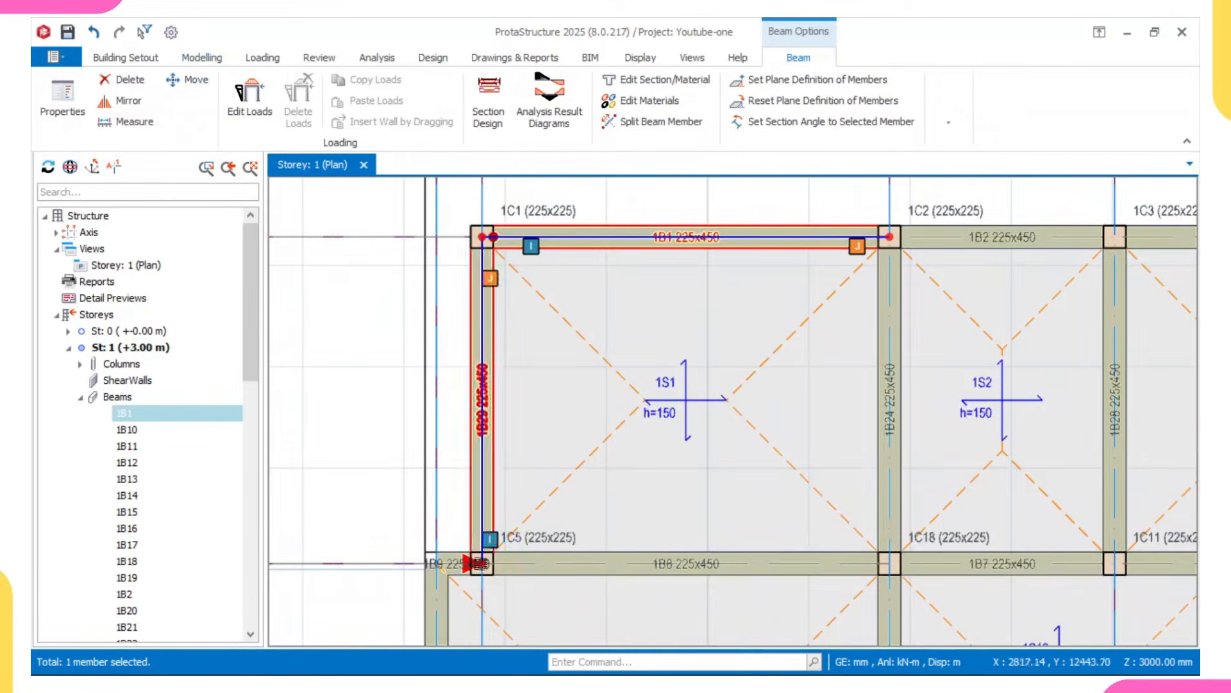
left_click(473, 425)
right_click(531, 355)
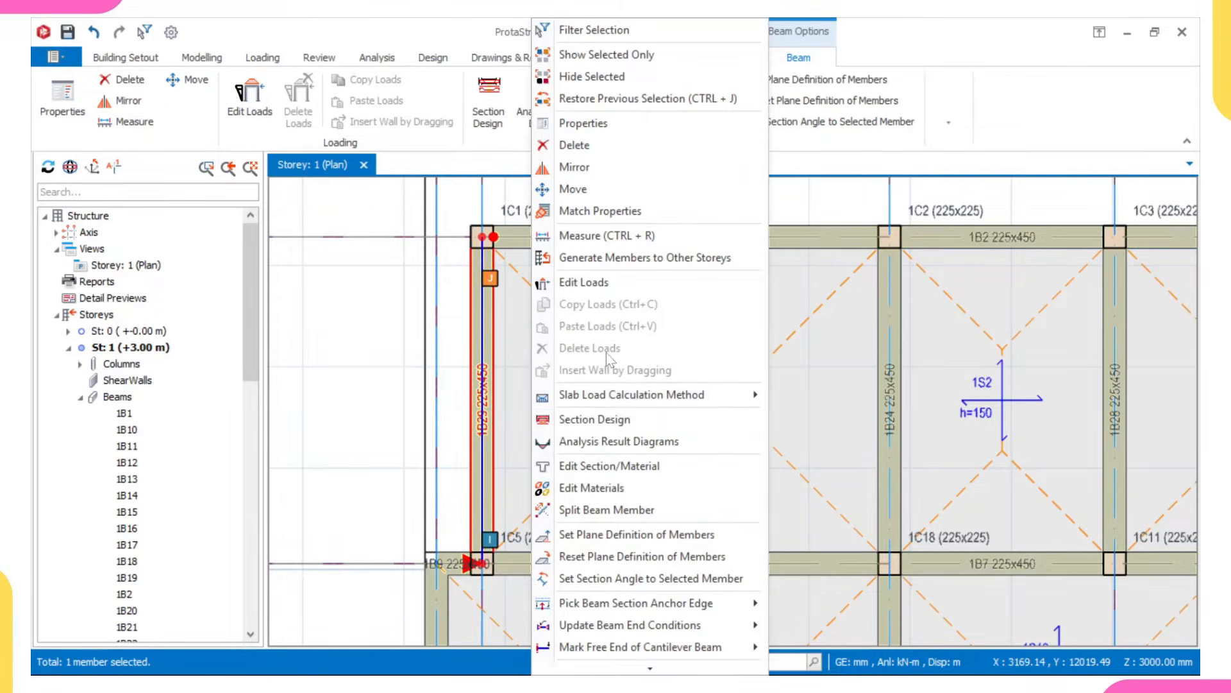
mouse_move(616, 632)
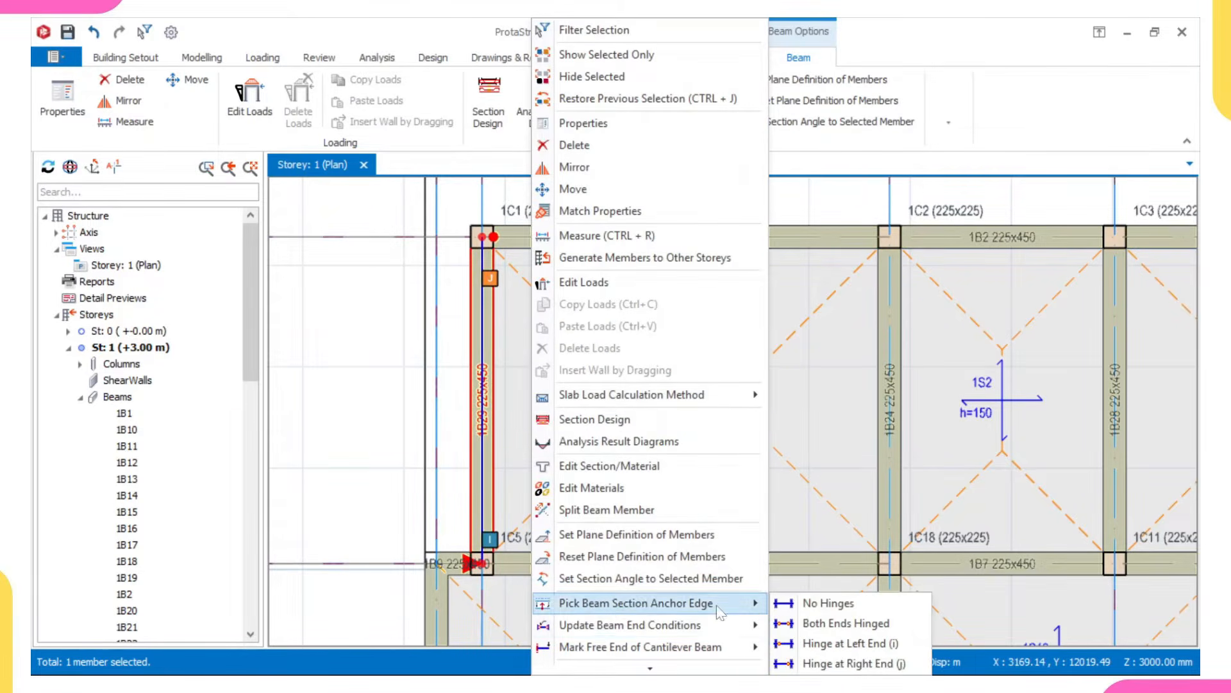
left_click(828, 624)
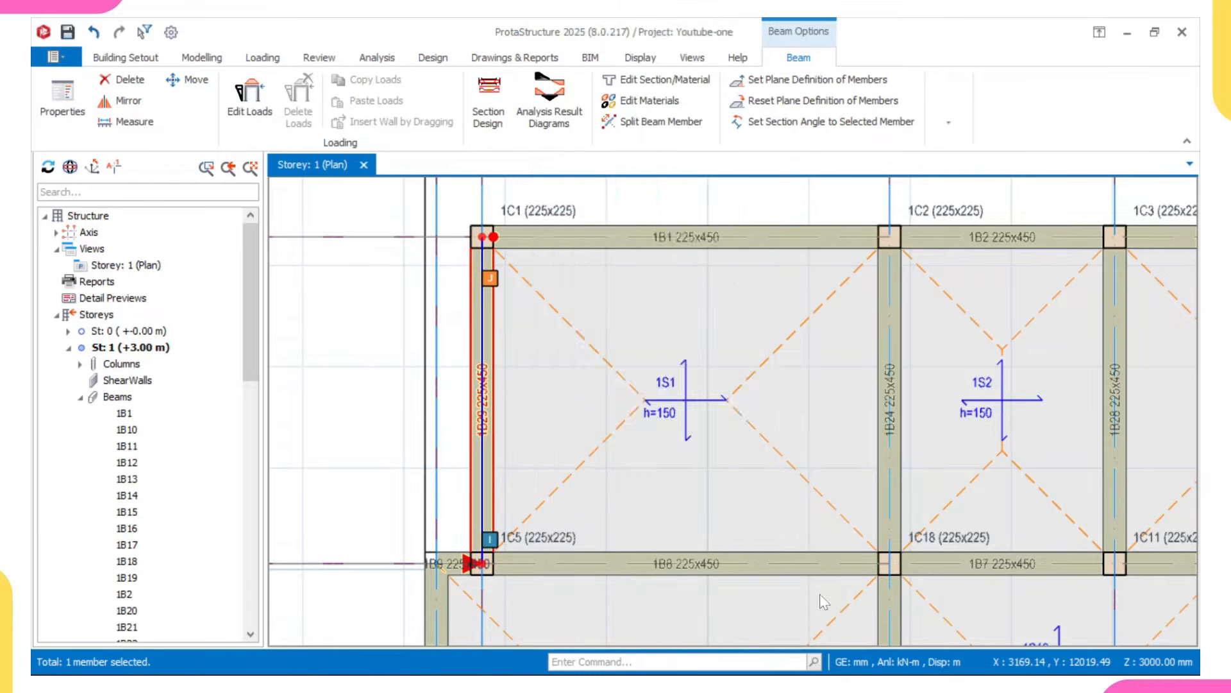
left_click(674, 358)
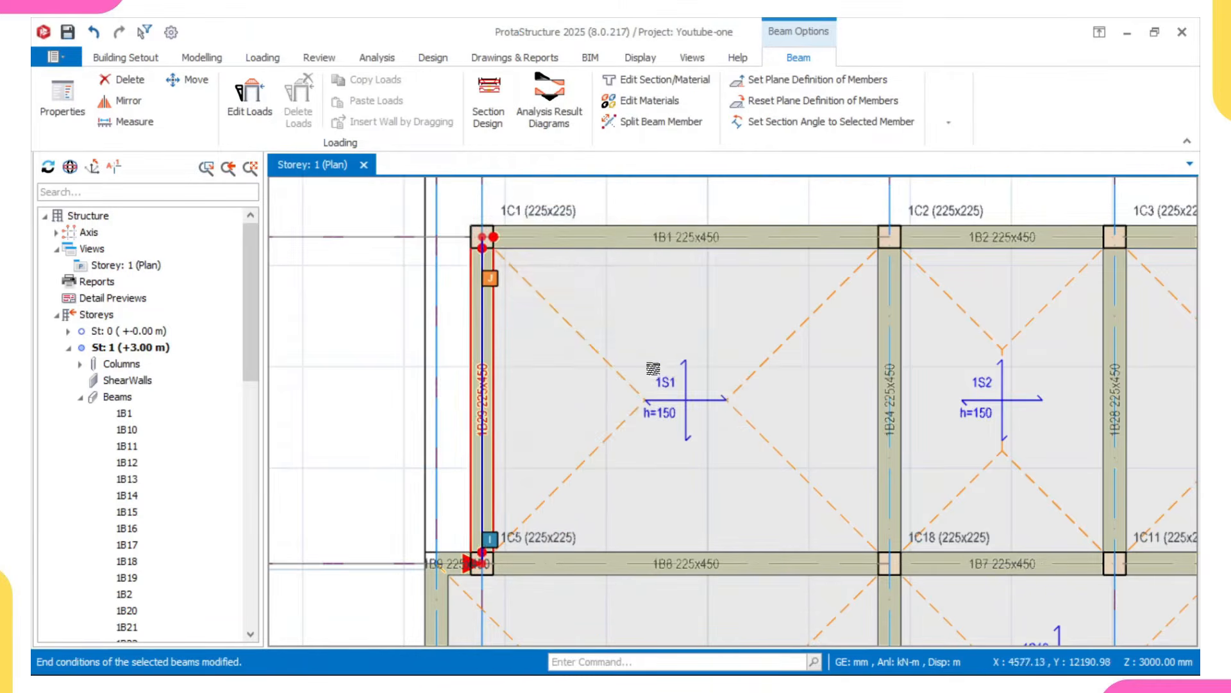
Examine the storey 1 beams along axes 1 and 2 around columns 1C1, 1C5 and 1C6.
scroll(574, 270, "down", 4)
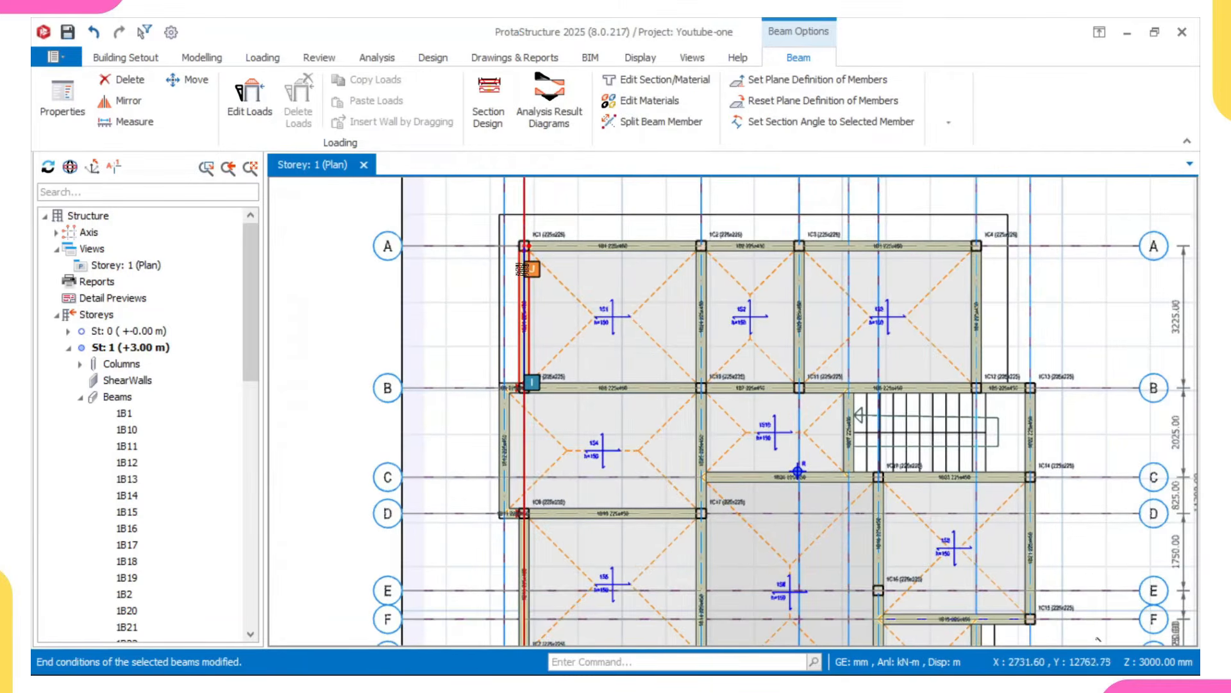
scroll(522, 269, "up", 2)
scroll(523, 269, "down", 2)
mouse_move(524, 314)
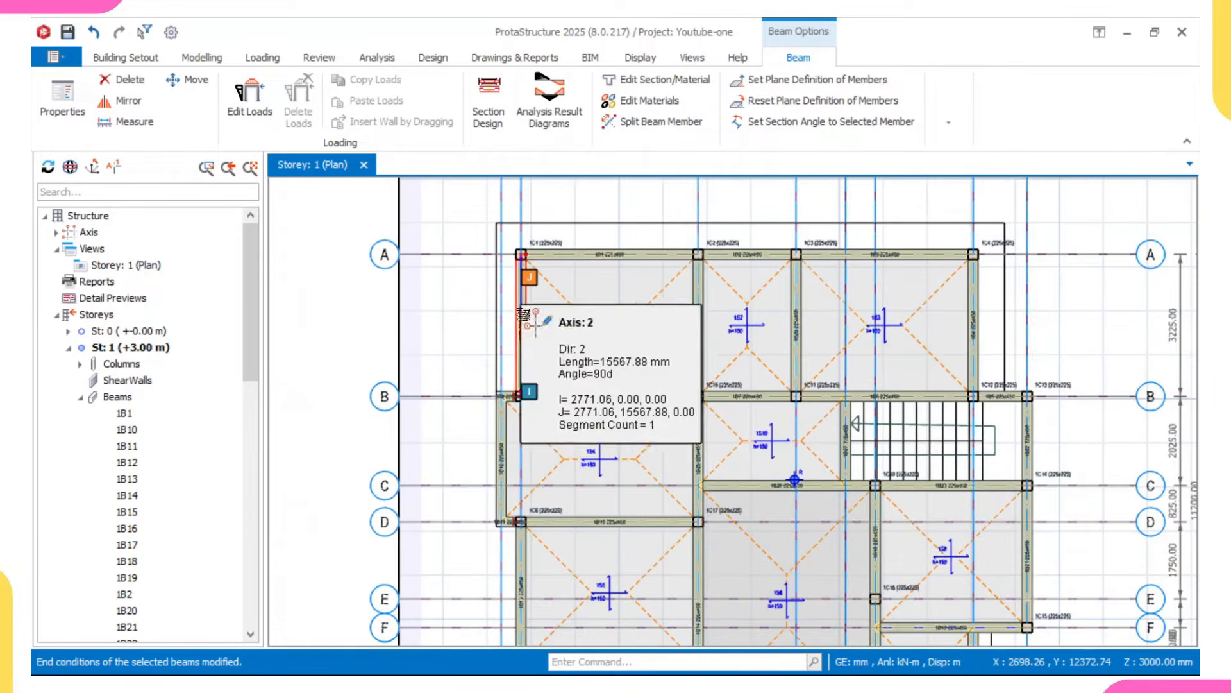
scroll(507, 324, "down", 1)
mouse_move(500, 384)
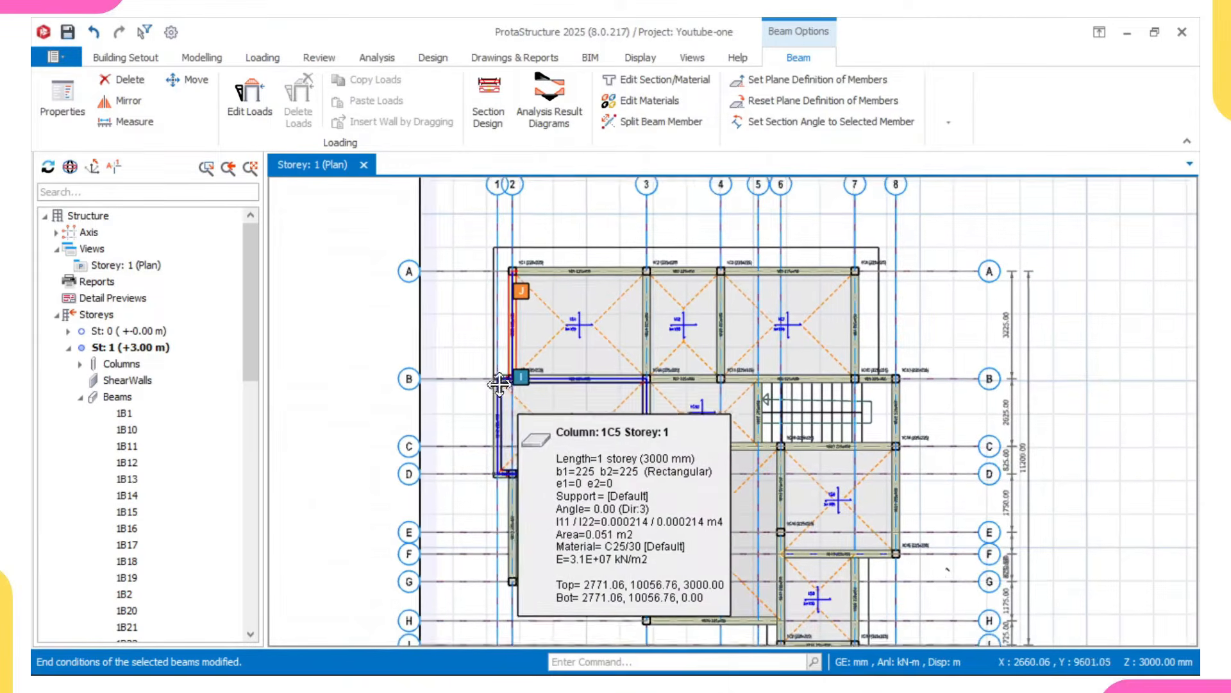
scroll(505, 321, "up", 2)
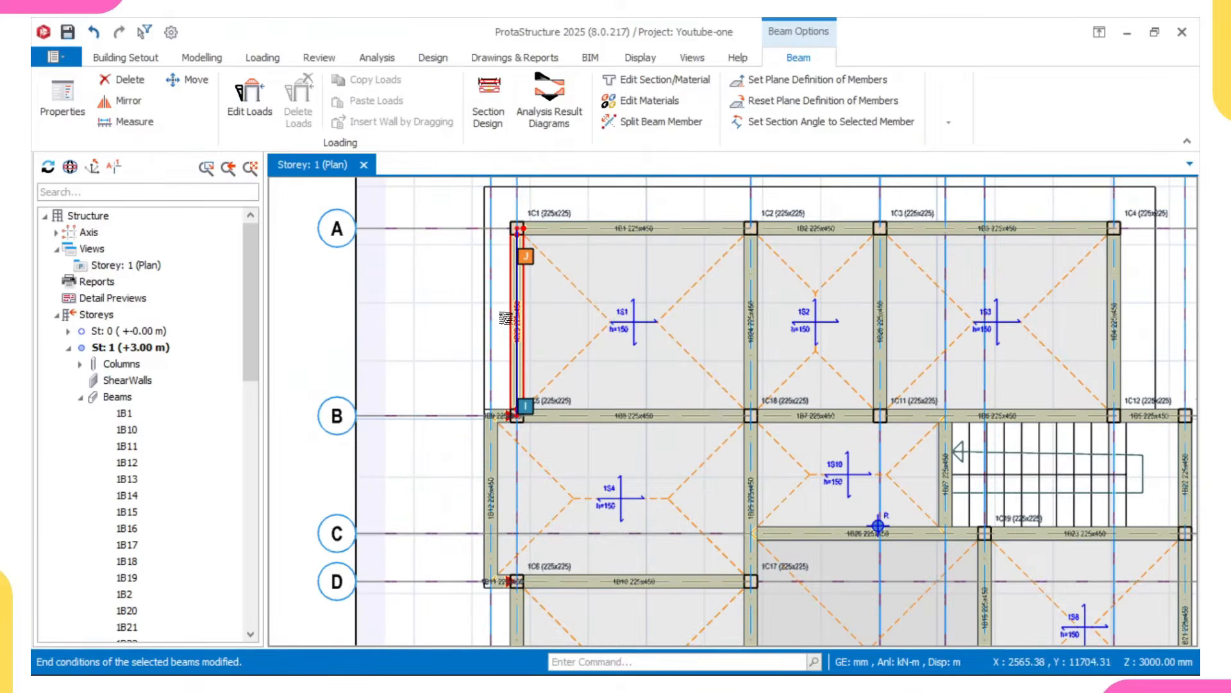
scroll(512, 309, "down", 1)
scroll(502, 328, "down", 1)
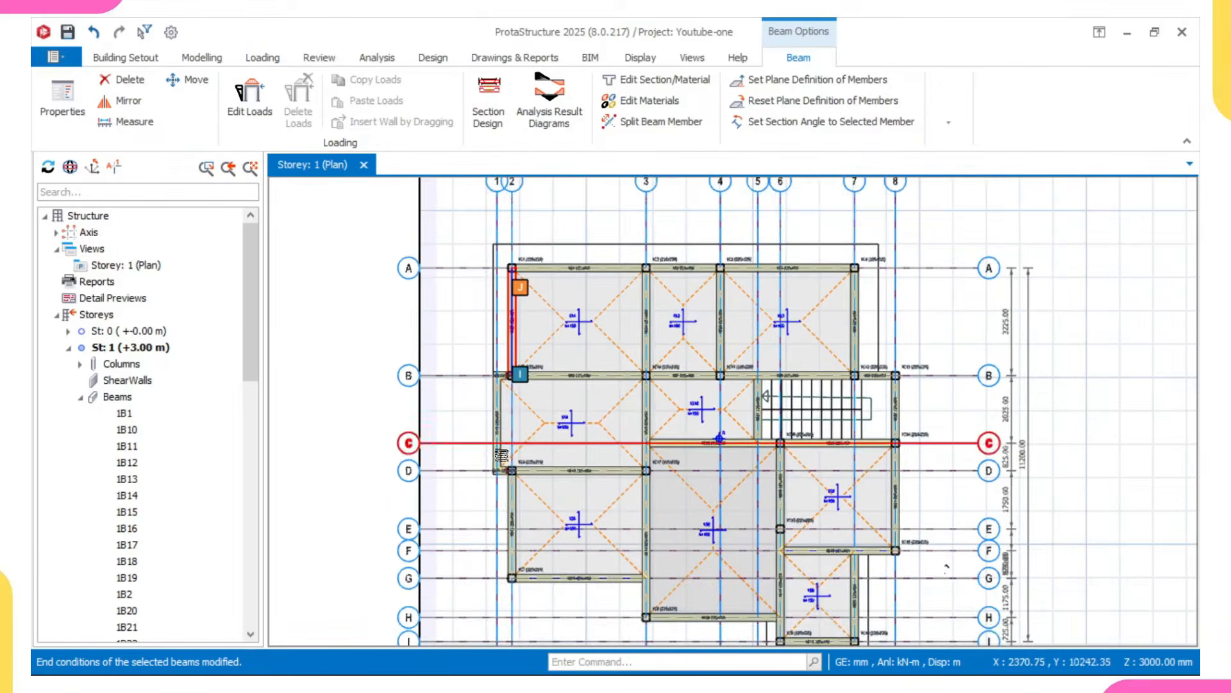
Add the single-span beams to the selection: axis 2 between D and G, axes G, H, I and F, and axis 7 between F and I.
middle_click_drag(508, 497, 505, 433)
scroll(503, 443, "up", 1)
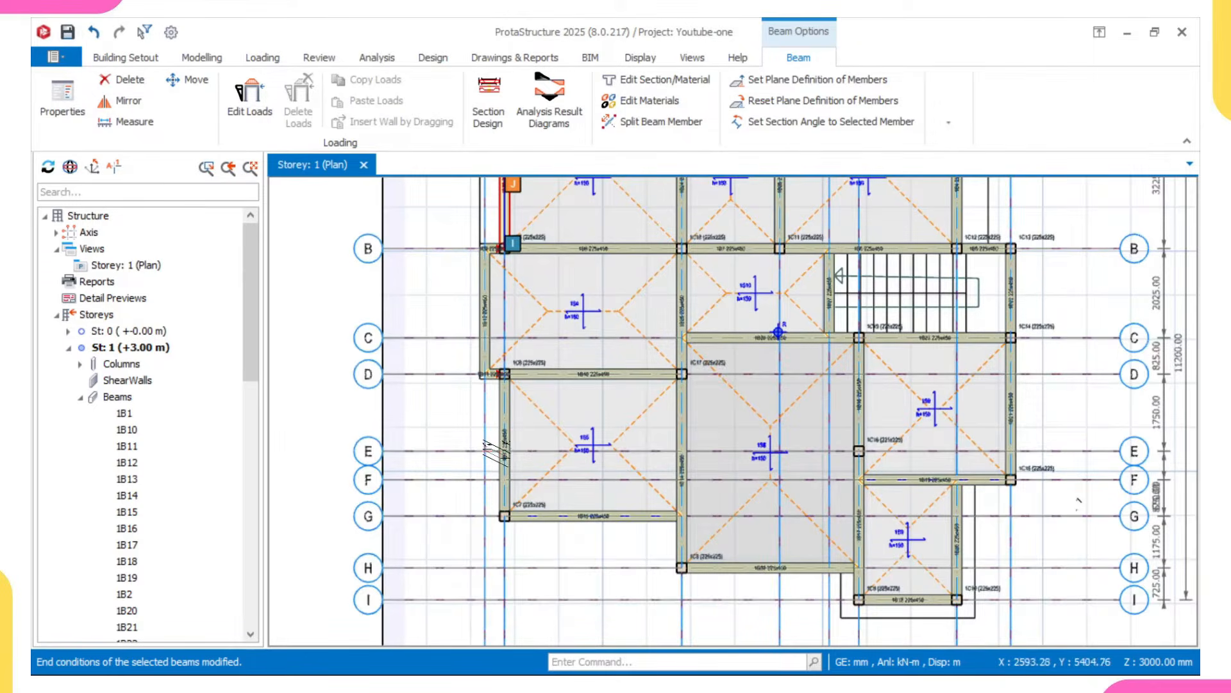
left_click(505, 446)
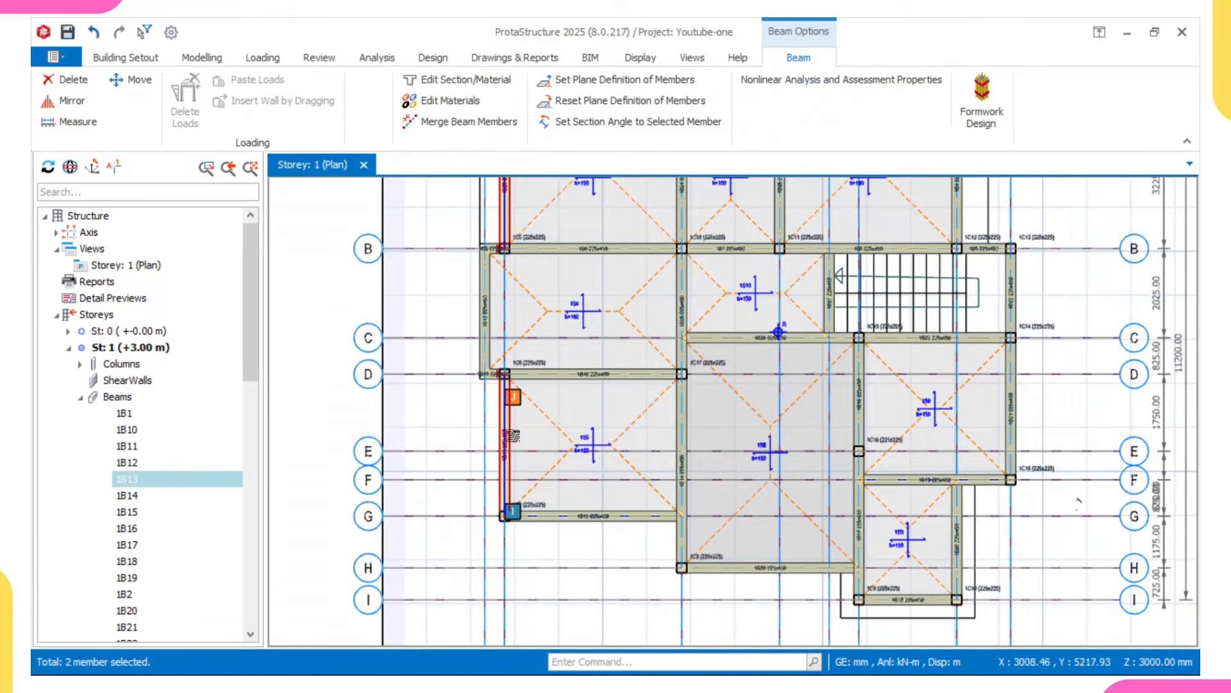
left_click(616, 521)
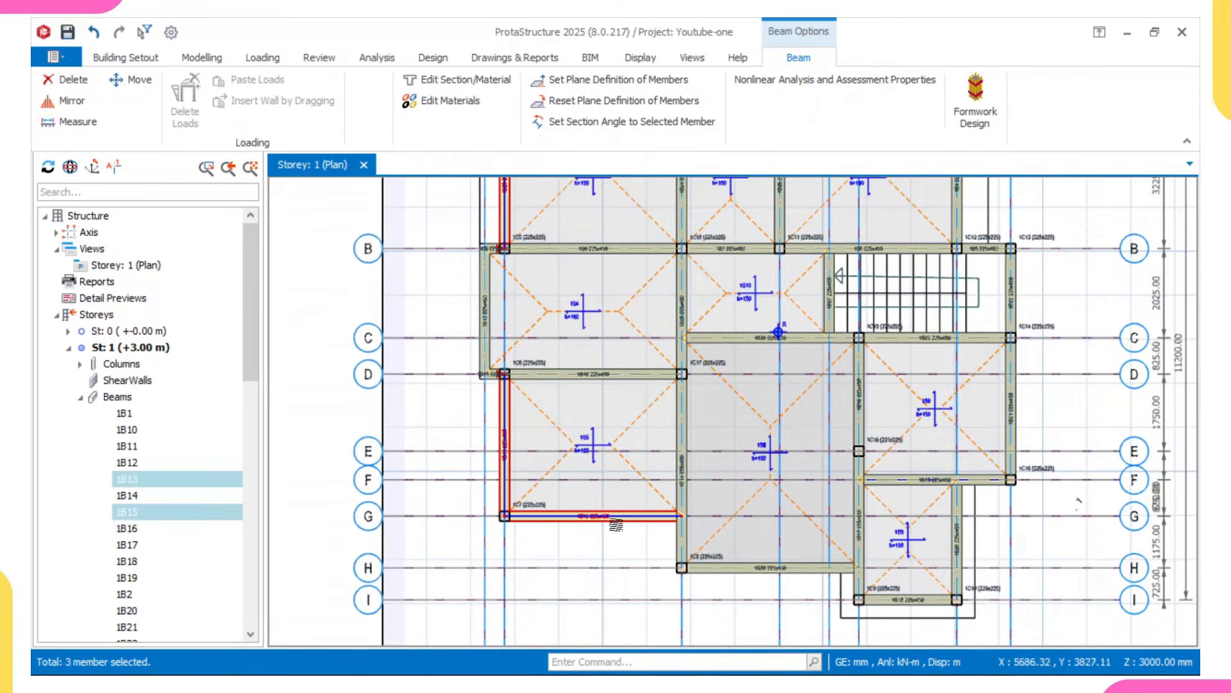
left_click(736, 567)
left_click(919, 599)
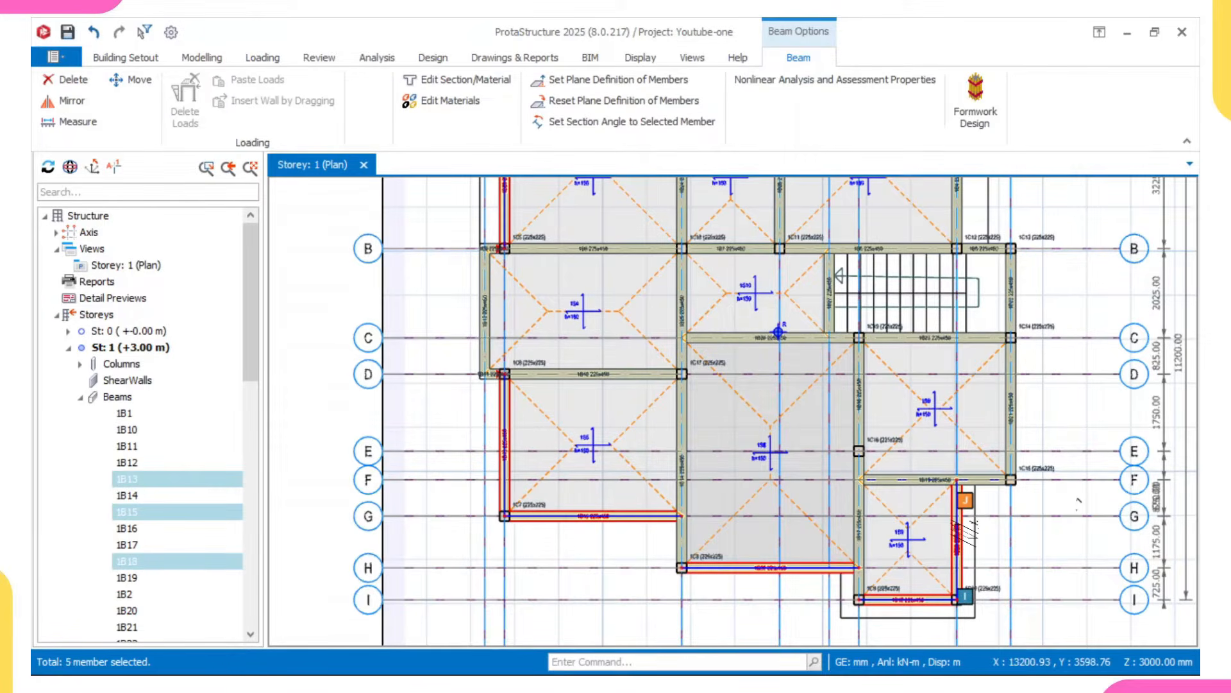
left_click(958, 529)
left_click(936, 479)
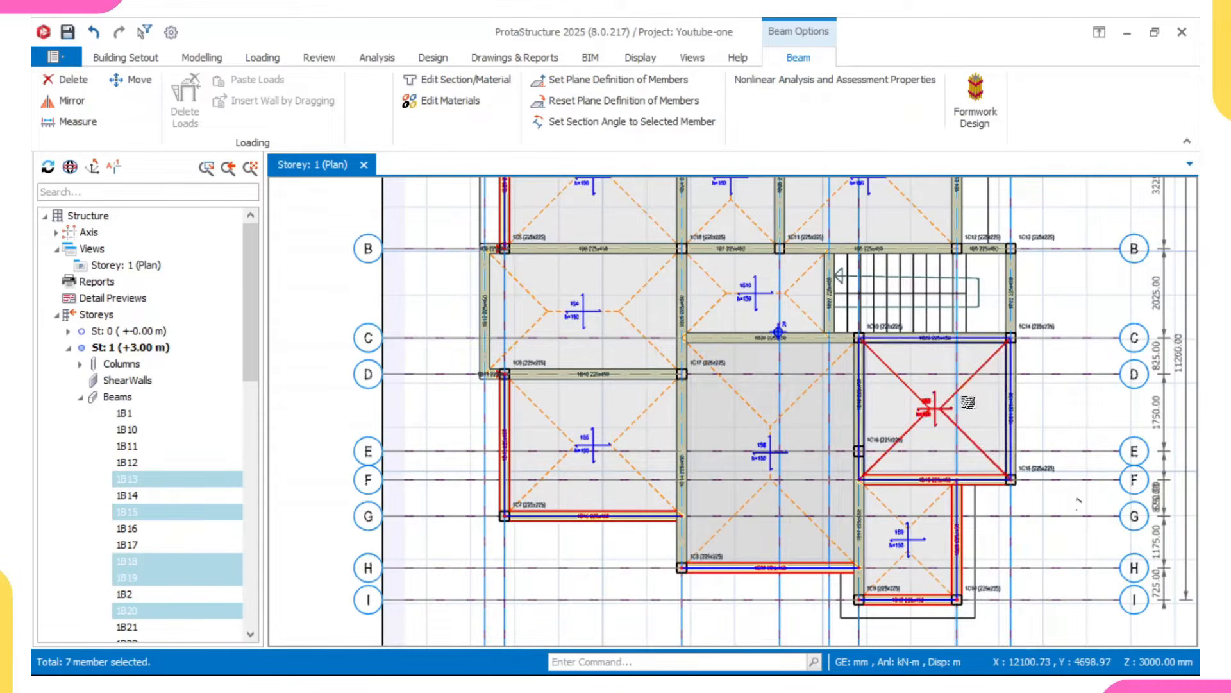
left_click(1014, 395)
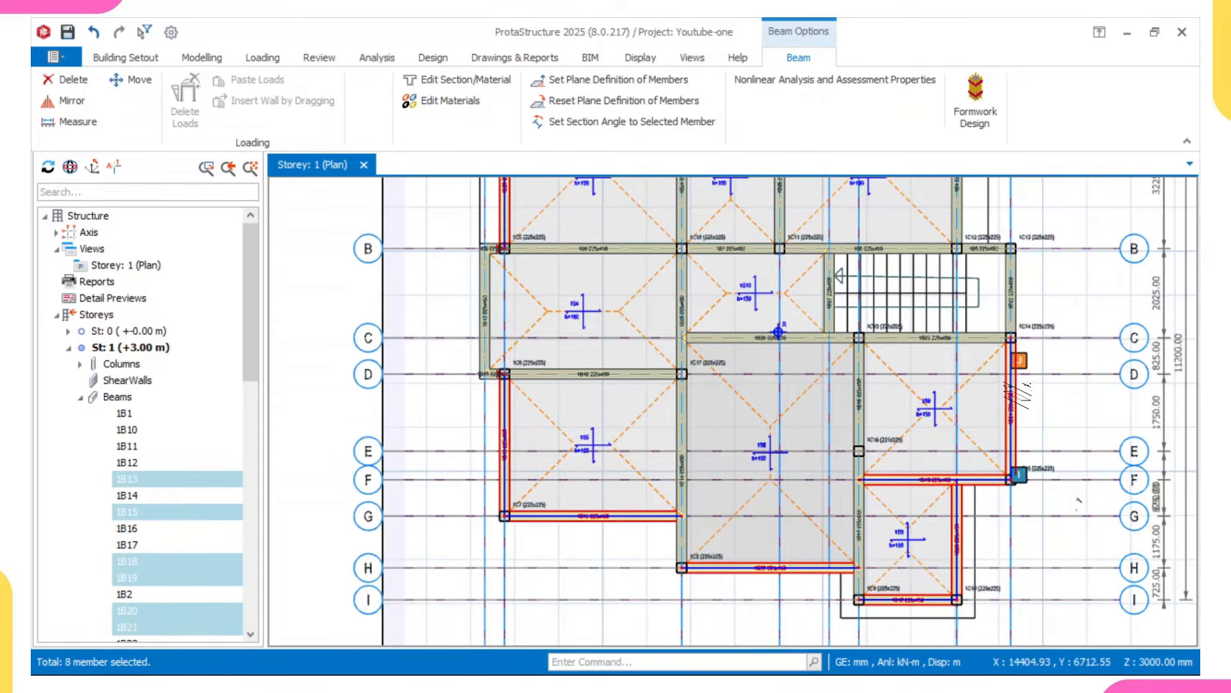
left_click(1012, 397)
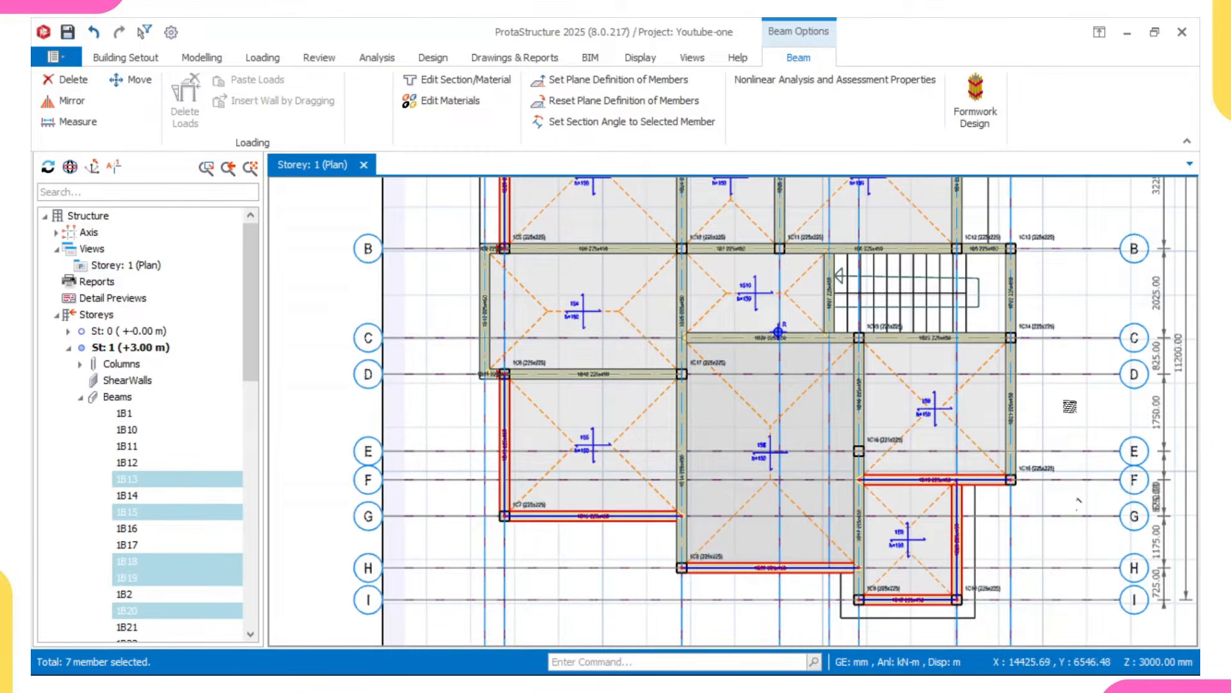
Examine the short cantilever beam 1B11 at column 1C6 on axis D and the beams around slab 1S4.
middle_click_drag(701, 348, 690, 449)
scroll(690, 449, "down", 1)
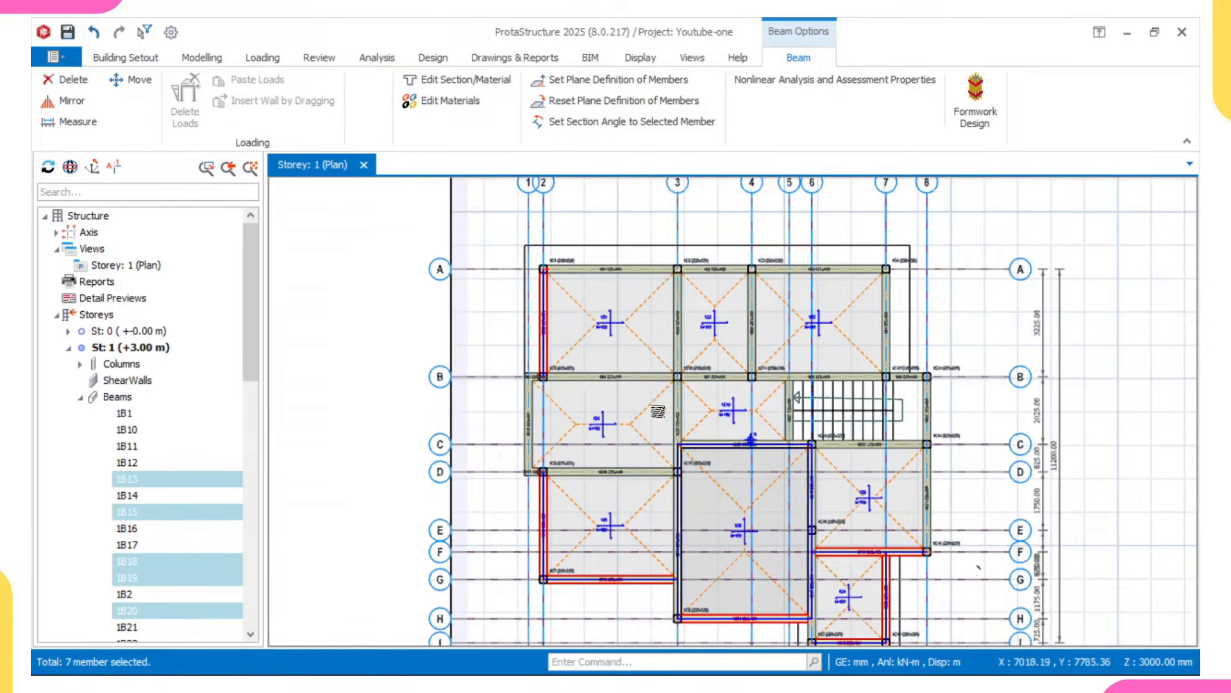
scroll(632, 481, "up", 2)
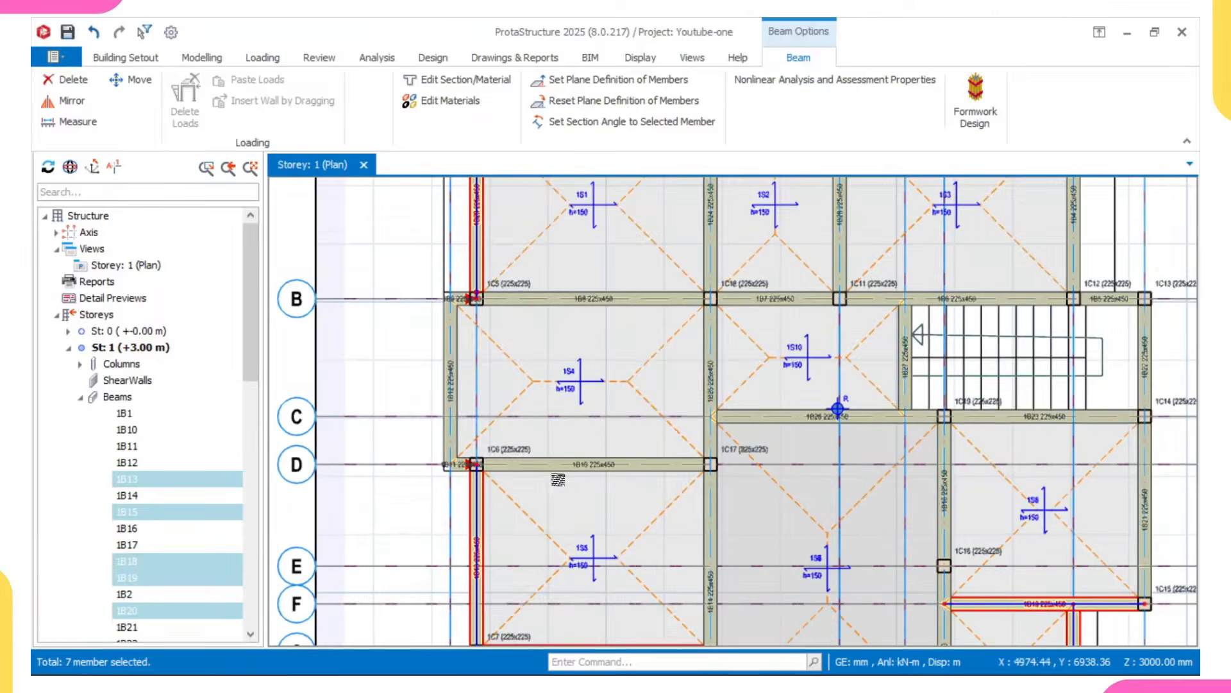
scroll(477, 473, "up", 1)
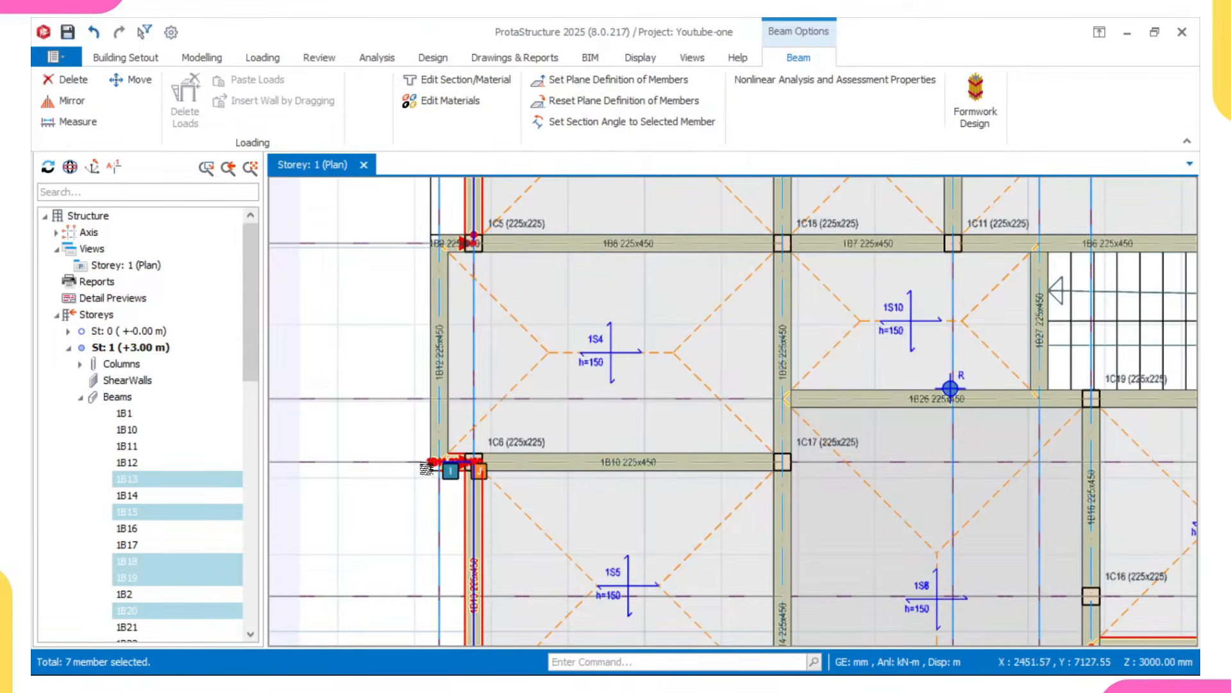
scroll(433, 469, "down", 2)
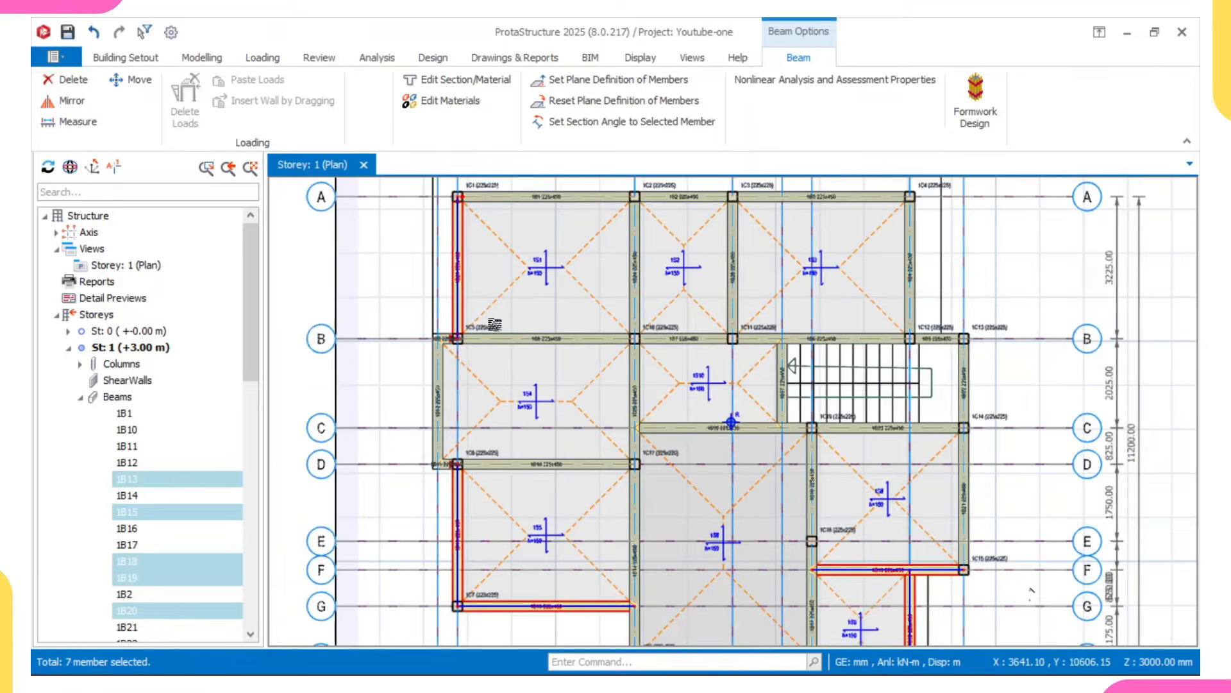
scroll(436, 556, "up", 2)
scroll(437, 555, "up", 2)
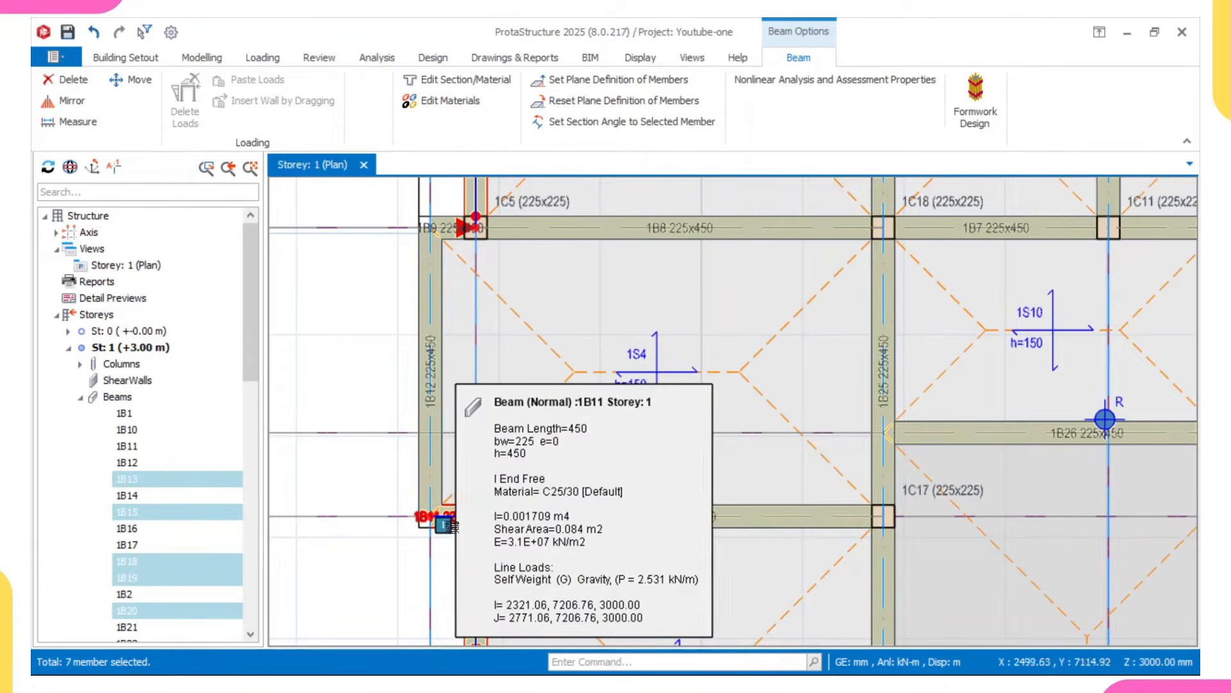
scroll(444, 507, "up", 1)
middle_click_drag(451, 498, 449, 494)
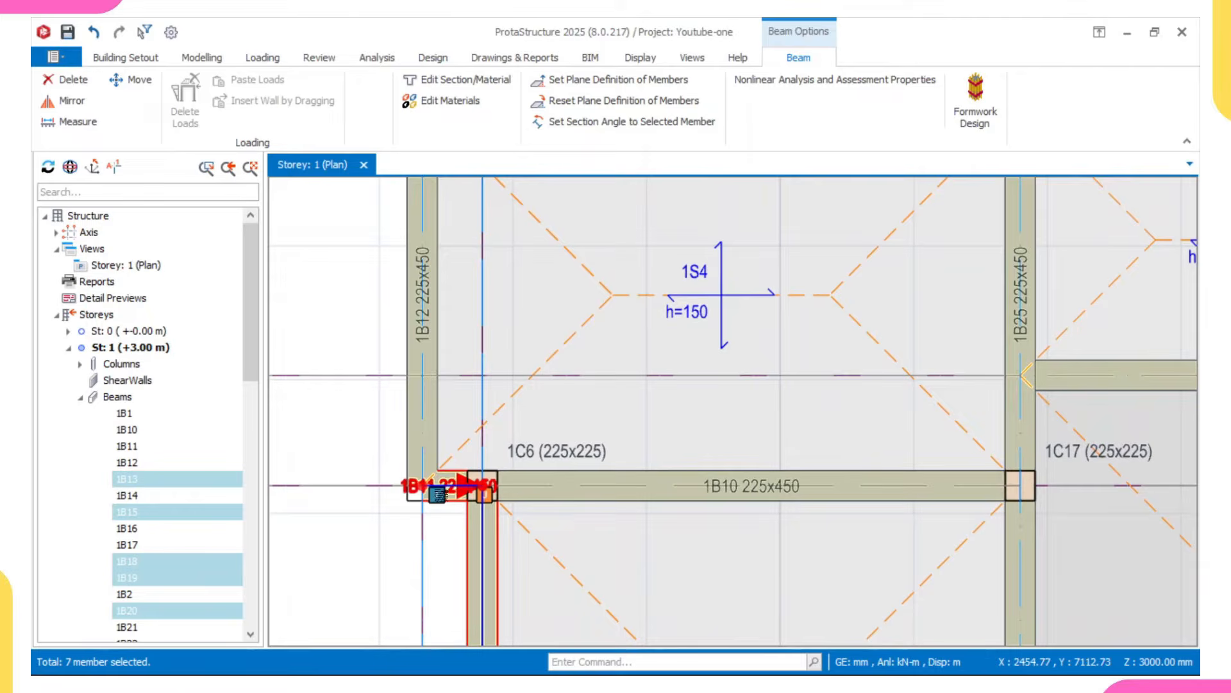
scroll(440, 492, "down", 3)
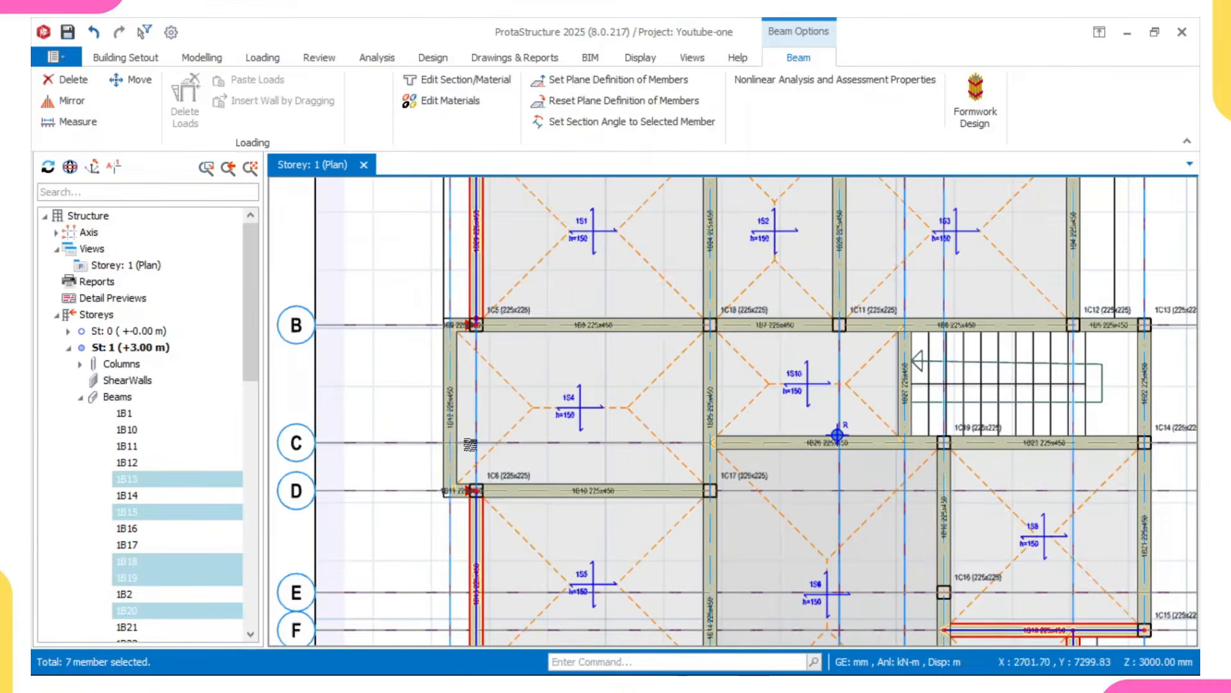
scroll(470, 444, "down", 2)
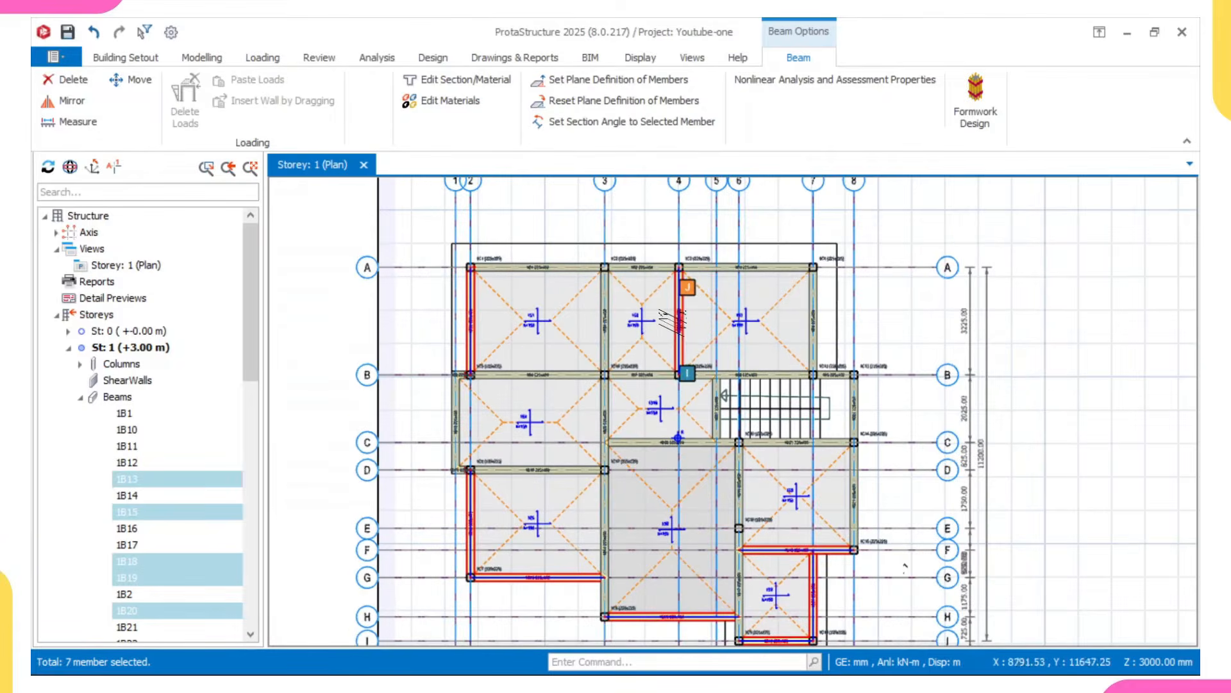
Add the beams on axes 4 and 7 between A and B and stair beam 1B27 on axis 5 to the selection.
left_click(675, 321)
scroll(812, 325, "up", 2)
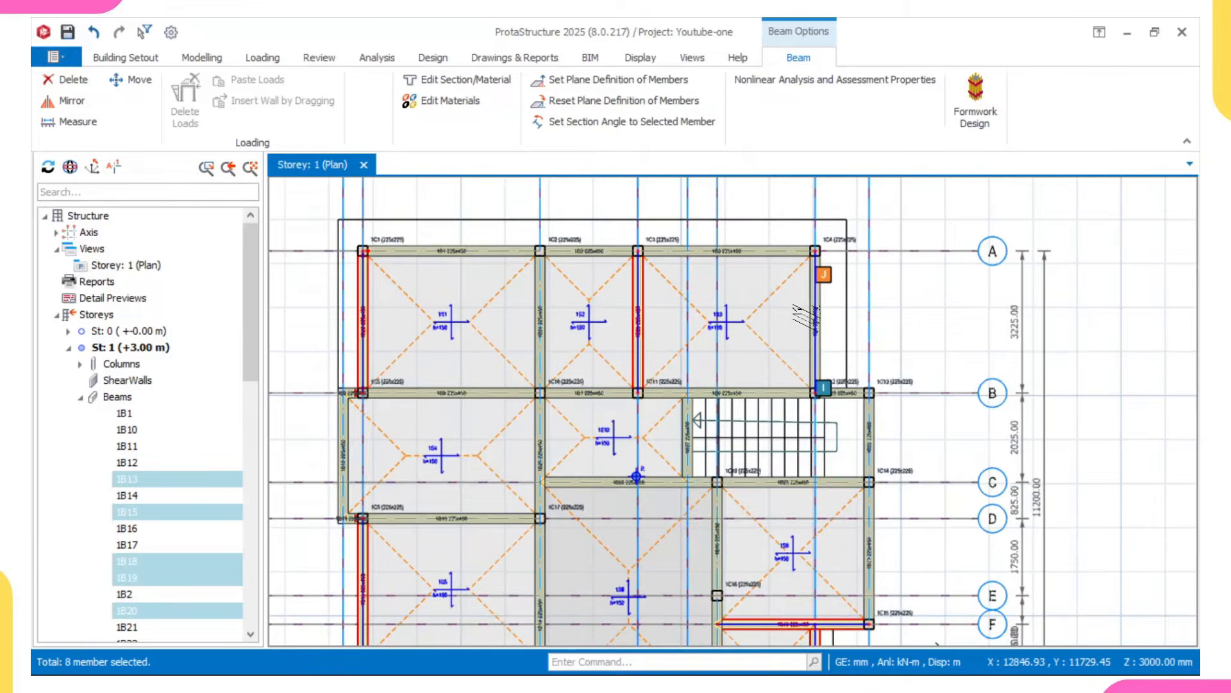
left_click(807, 313)
scroll(745, 341, "down", 2)
scroll(716, 411, "up", 2)
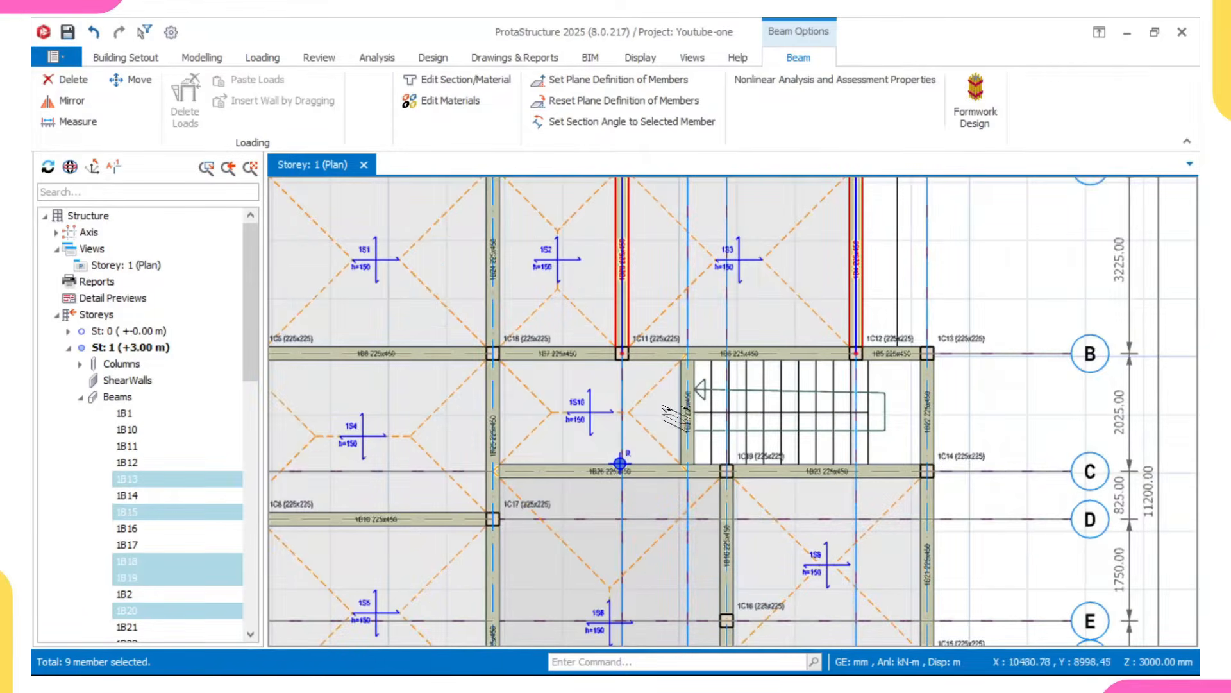
left_click(700, 405)
scroll(700, 385, "down", 2)
middle_click_drag(721, 420, 704, 359)
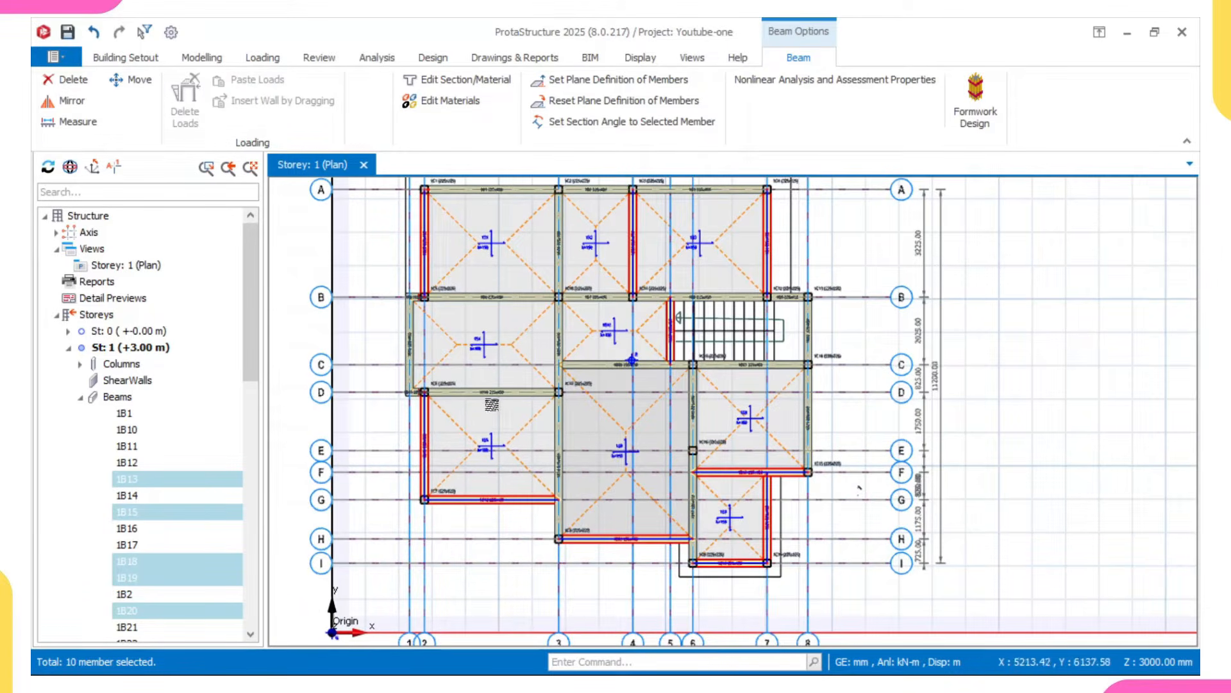
Add beam 1B12 on axis 1 between axes B and D to the selection.
middle_click_drag(530, 387, 533, 424)
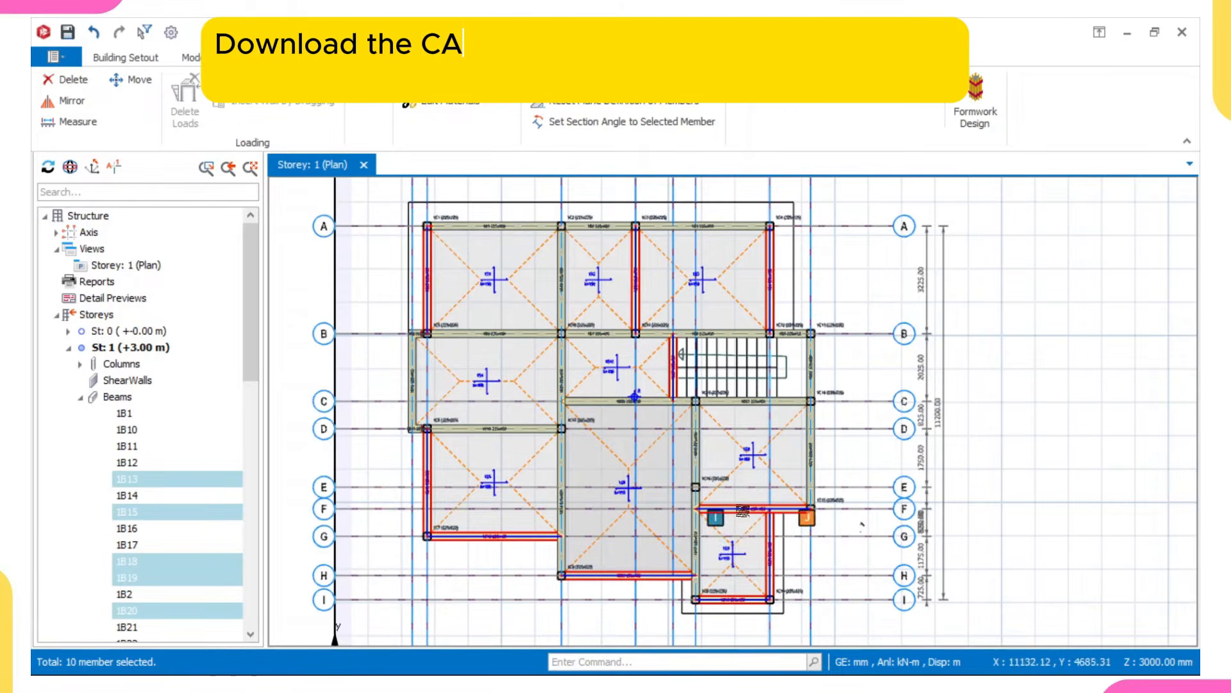
scroll(401, 388, "up", 3)
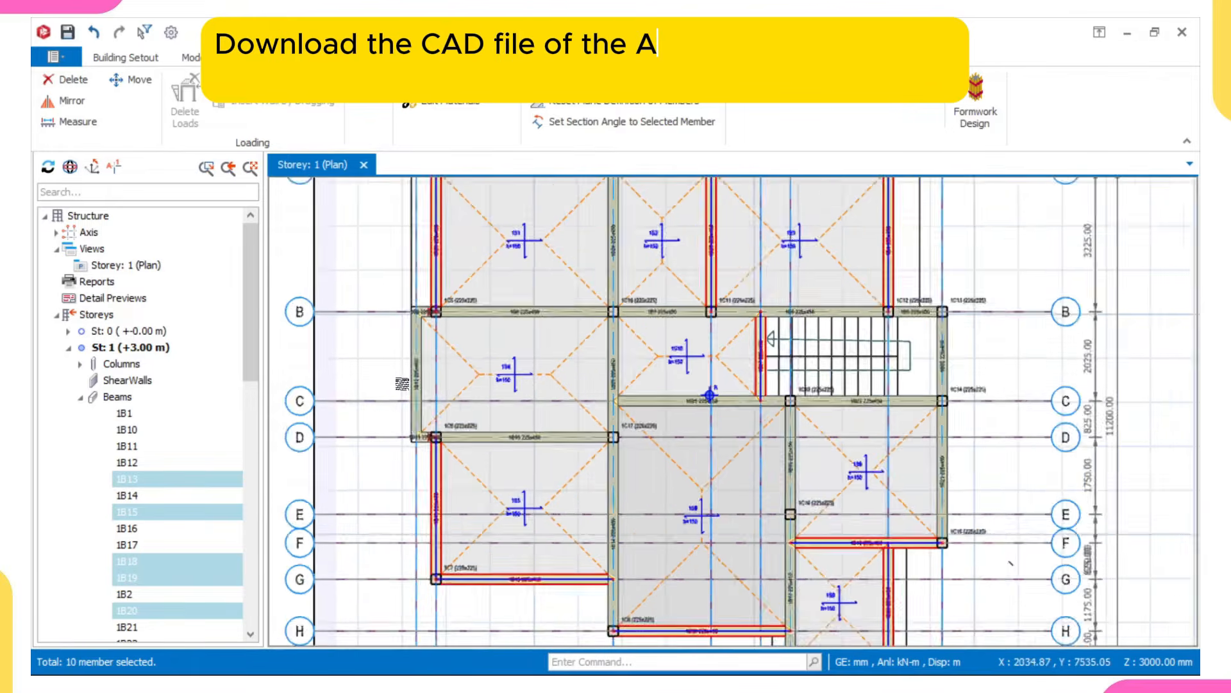
left_click(414, 366)
scroll(442, 319, "down", 2)
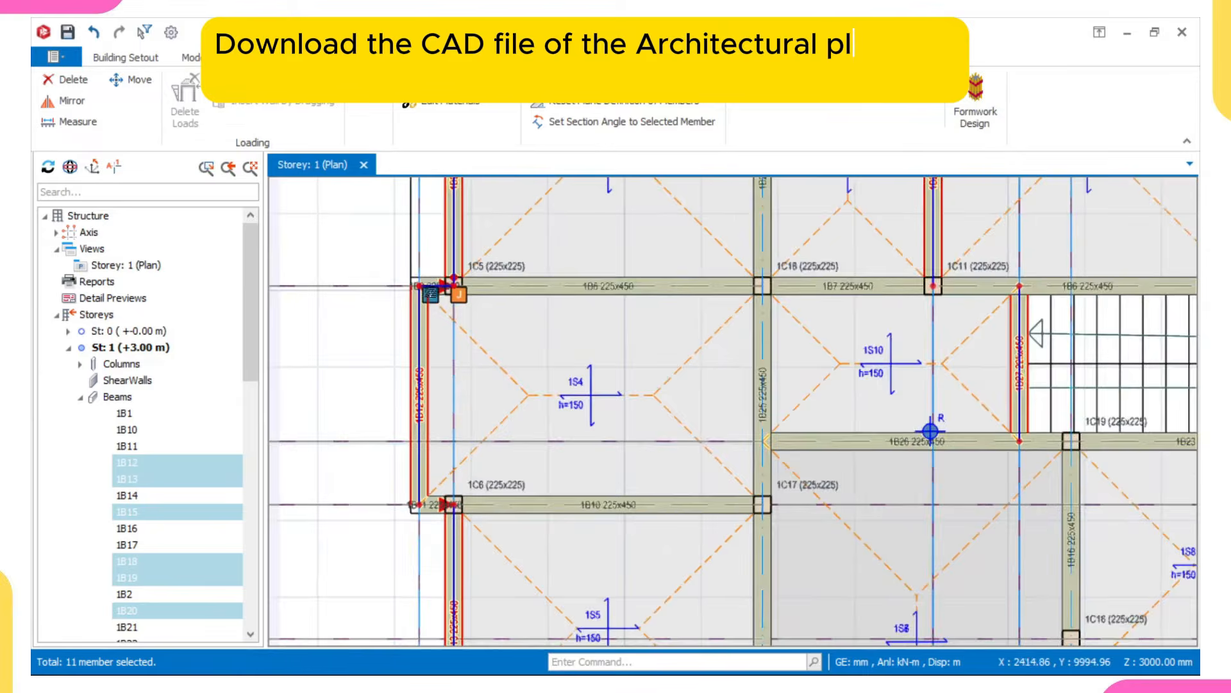
Set the end conditions of the selected single-span beams to Both Ends Hinged, apply to selected beams only, and clear the selection.
scroll(440, 319, "up", 2)
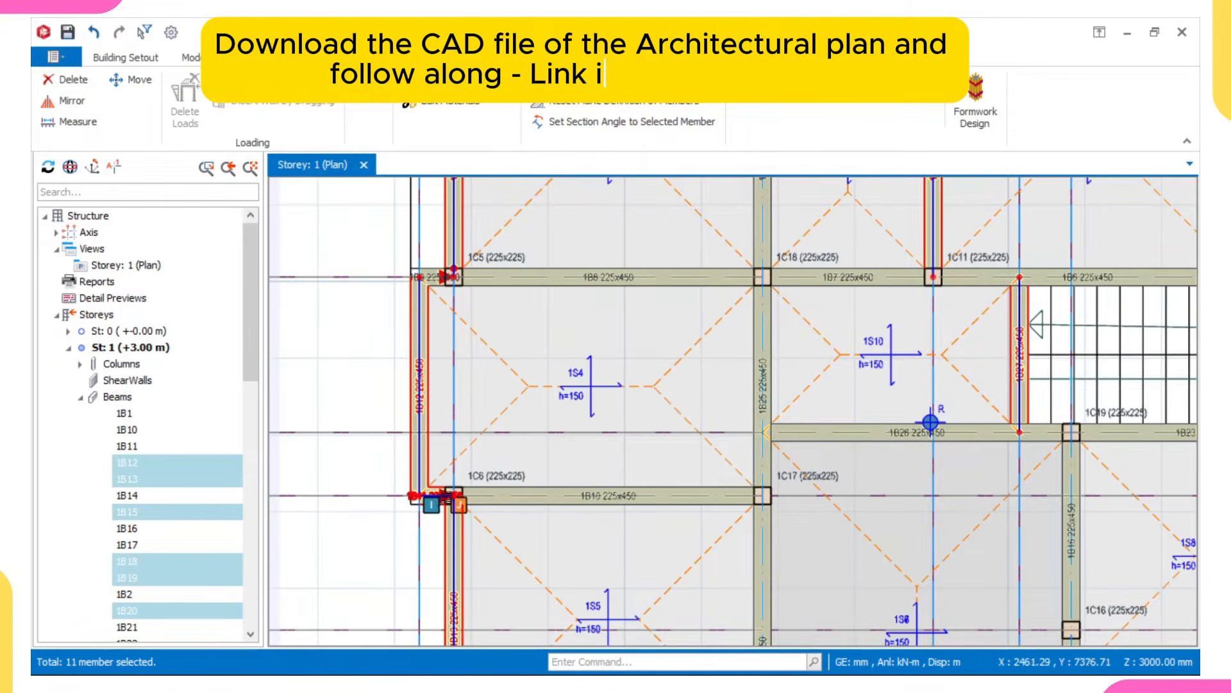
scroll(442, 283, "down", 5)
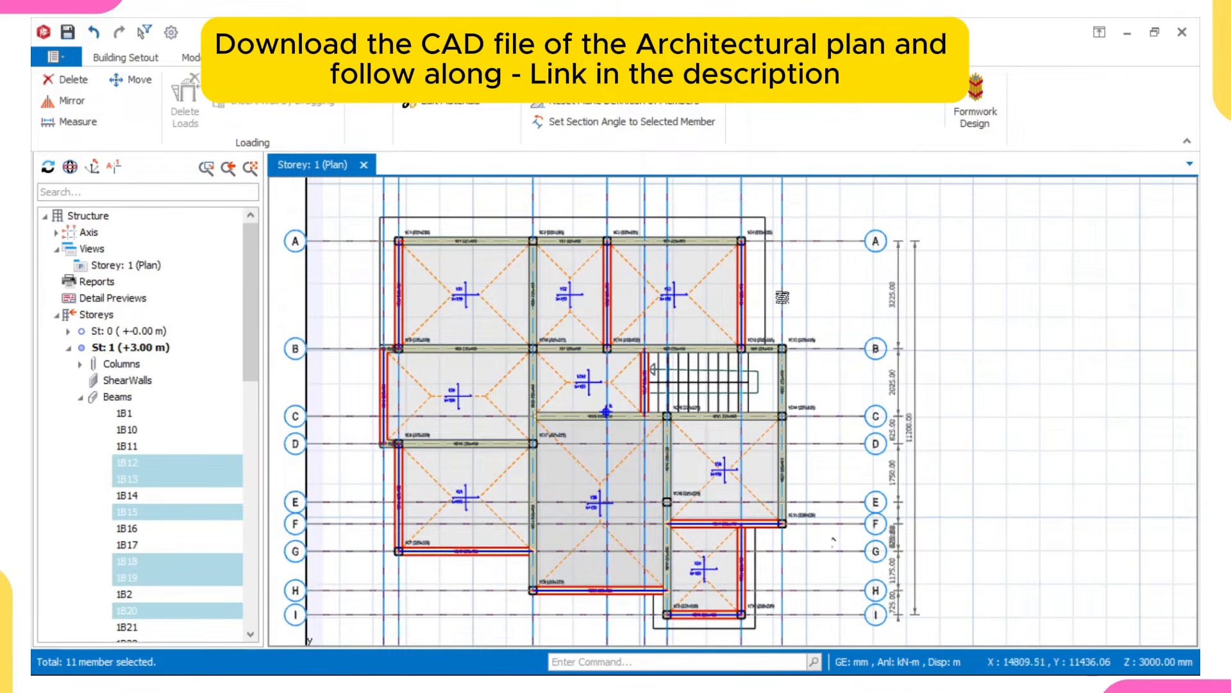
right_click(833, 541)
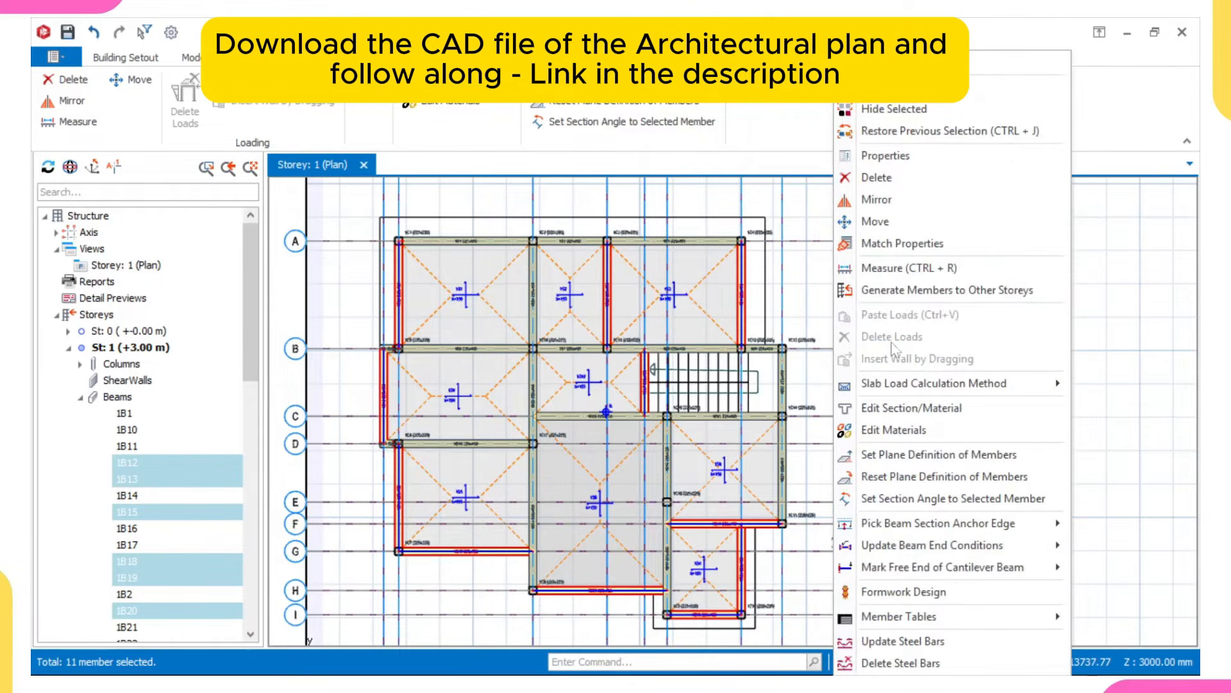
mouse_move(925, 547)
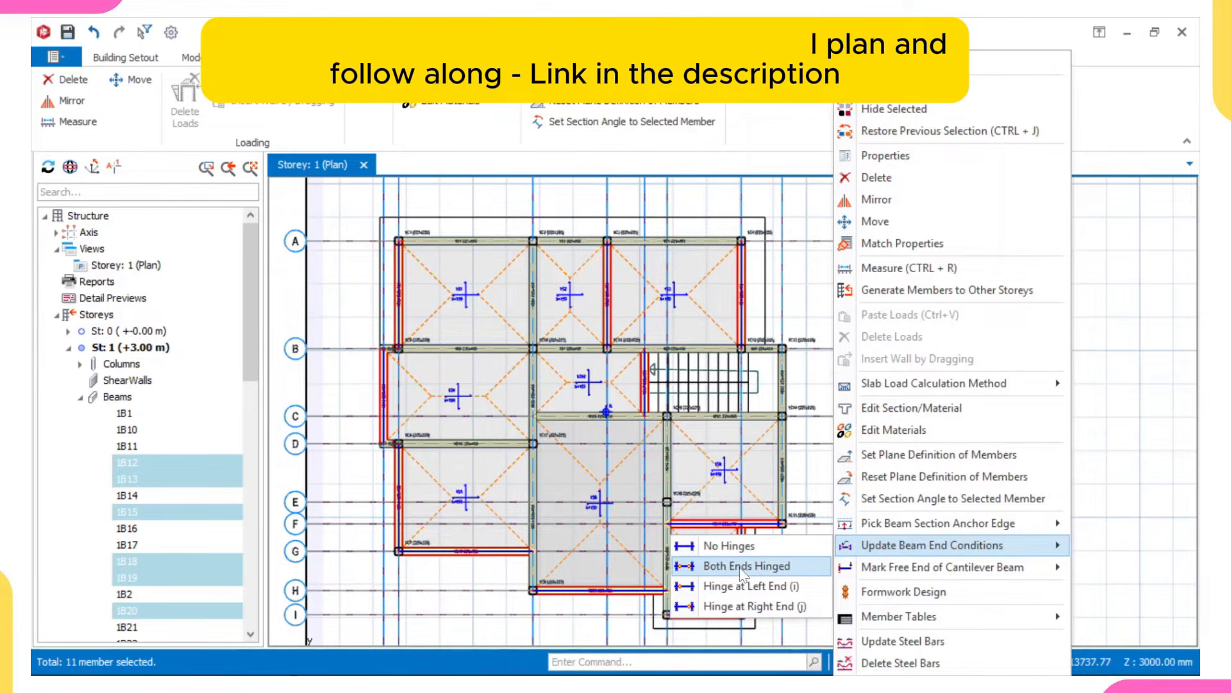
left_click(767, 568)
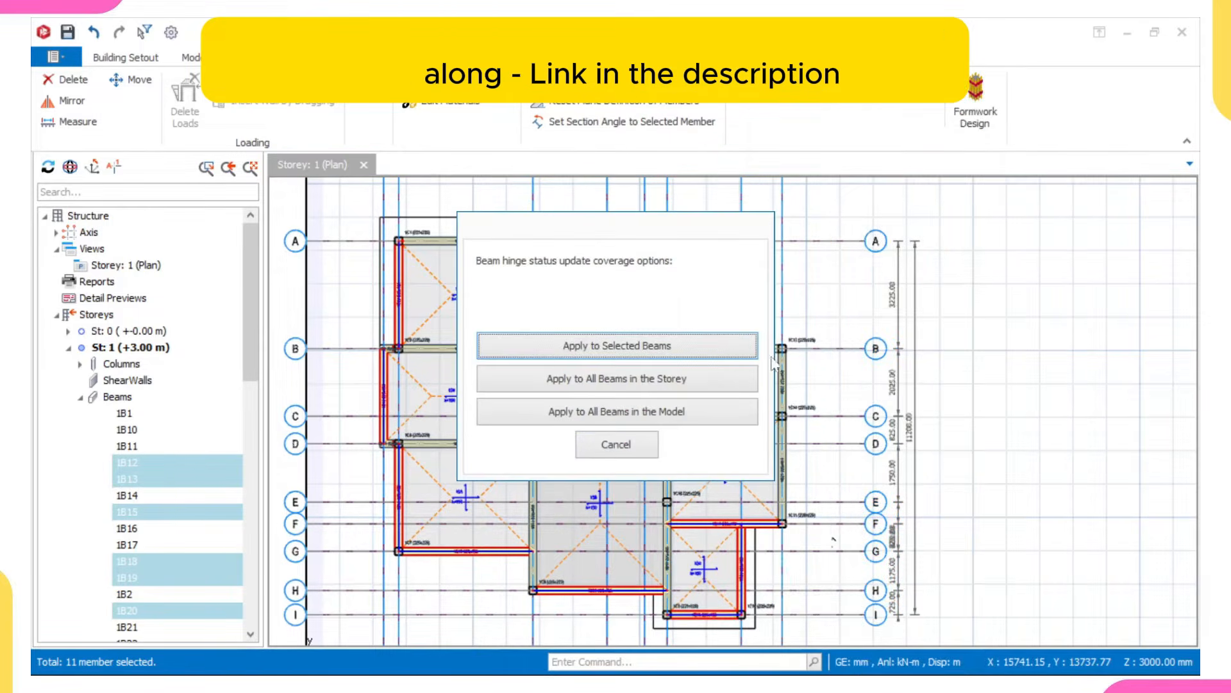
left_click(704, 349)
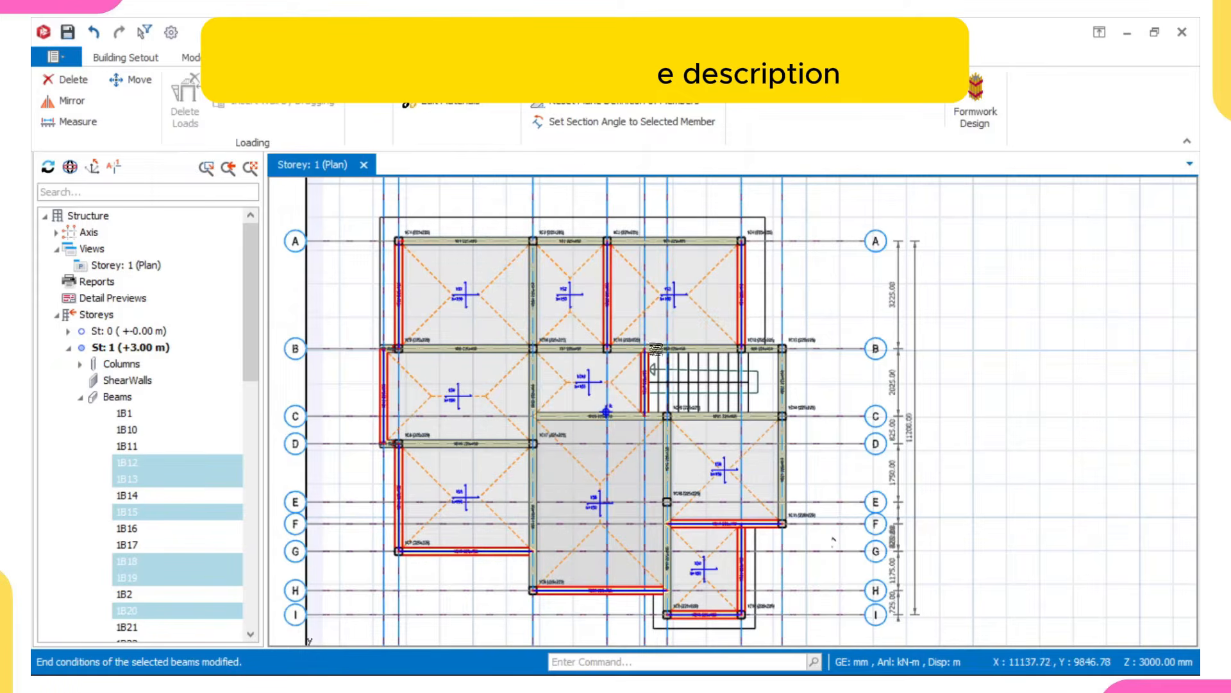
key("Escape")
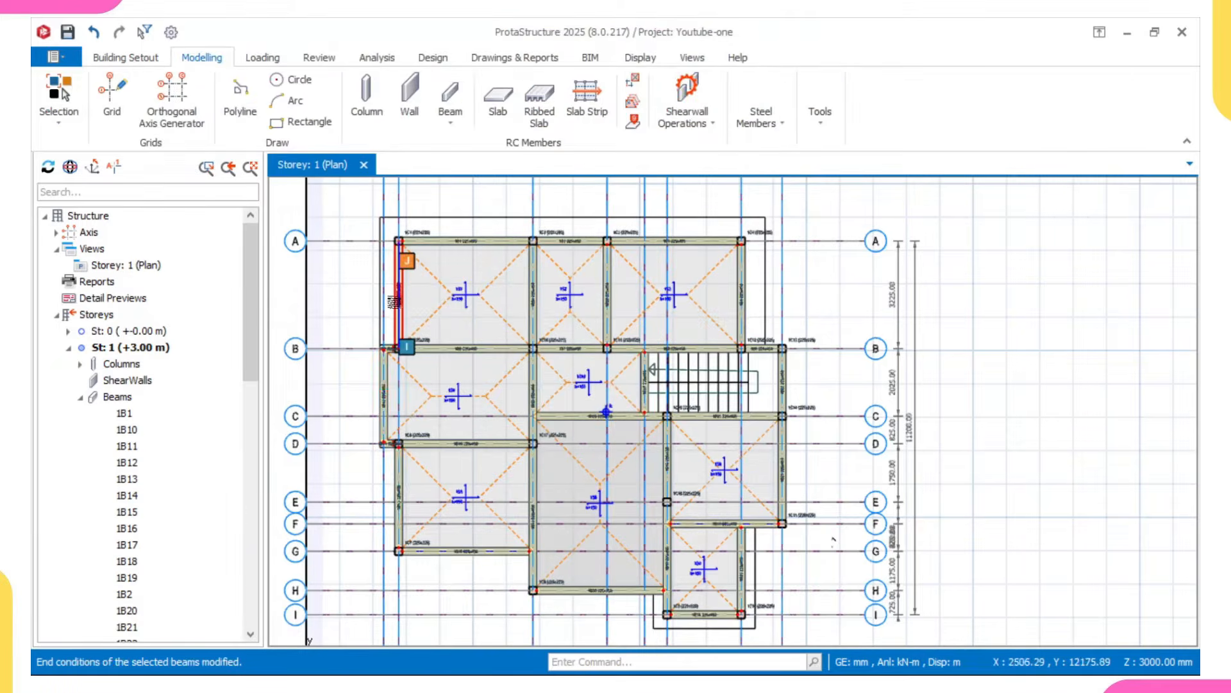
Select beam 1B1 on axis A between axes 2 and 3.
scroll(395, 302, "up", 1)
scroll(411, 205, "up", 1)
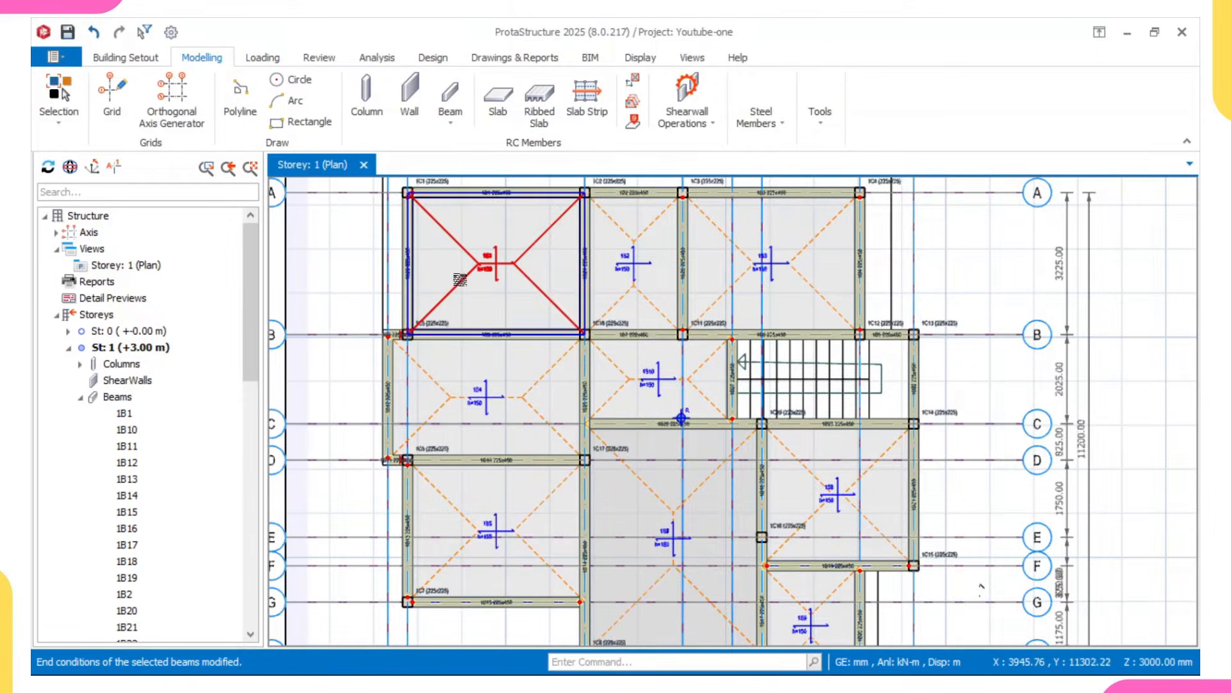
left_click(471, 193)
scroll(466, 212, "up", 1)
middle_click_drag(461, 243, 470, 262)
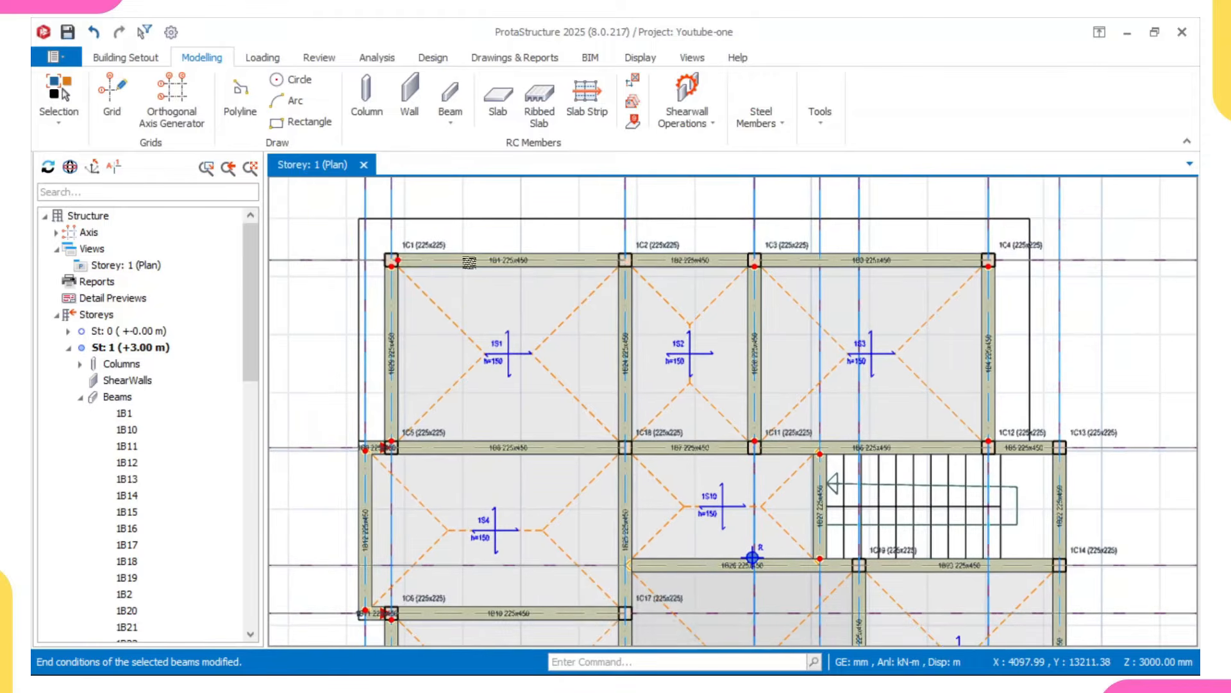
left_click(463, 260)
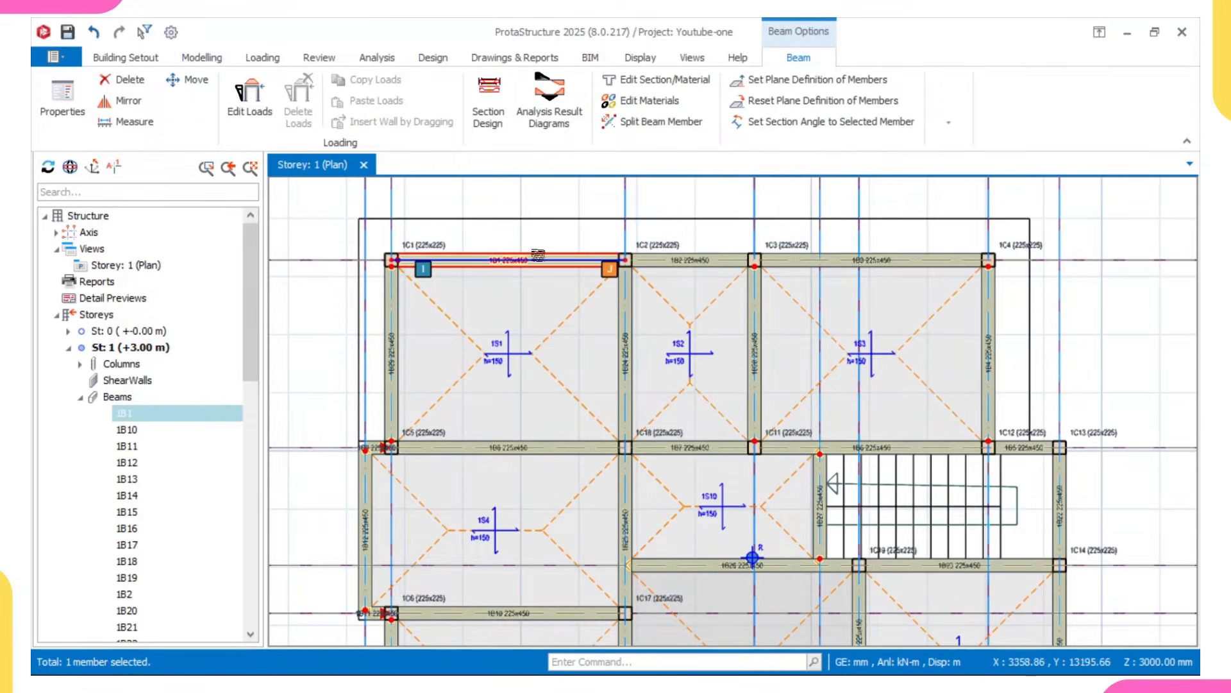
Add beam 1B26 on axis C between axes 3 and 6 to the selection.
left_click(739, 250)
scroll(738, 249, "down", 2)
middle_click_drag(866, 273, 751, 268)
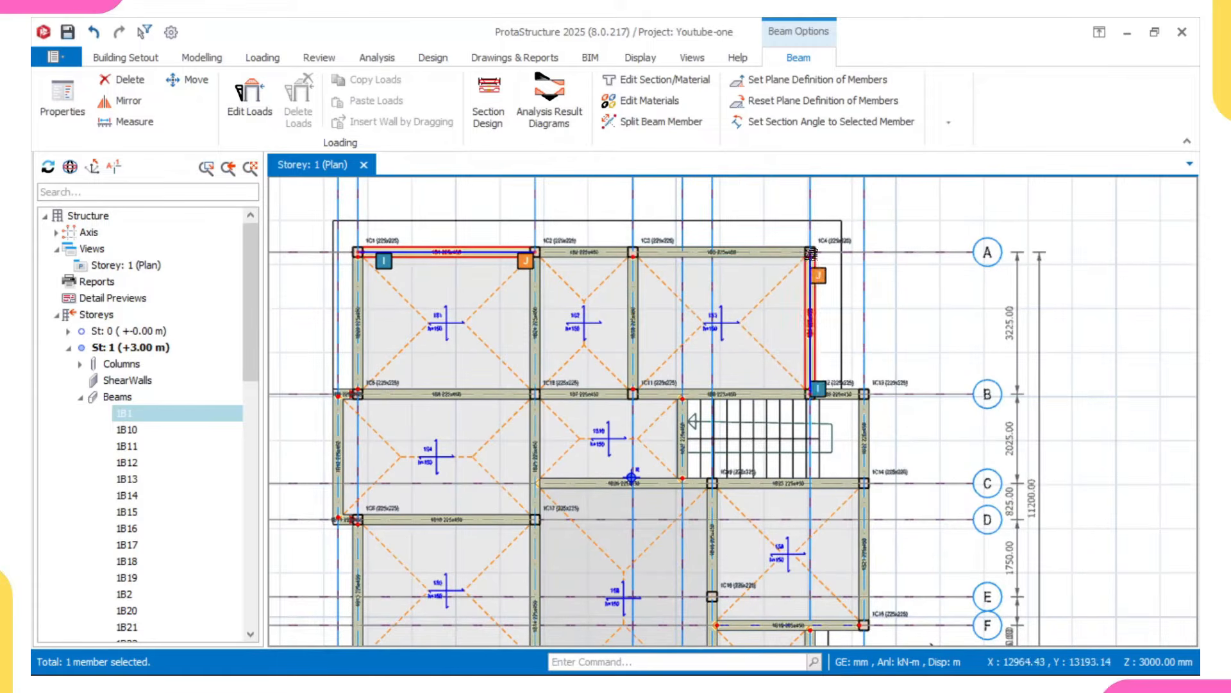
left_click(799, 253)
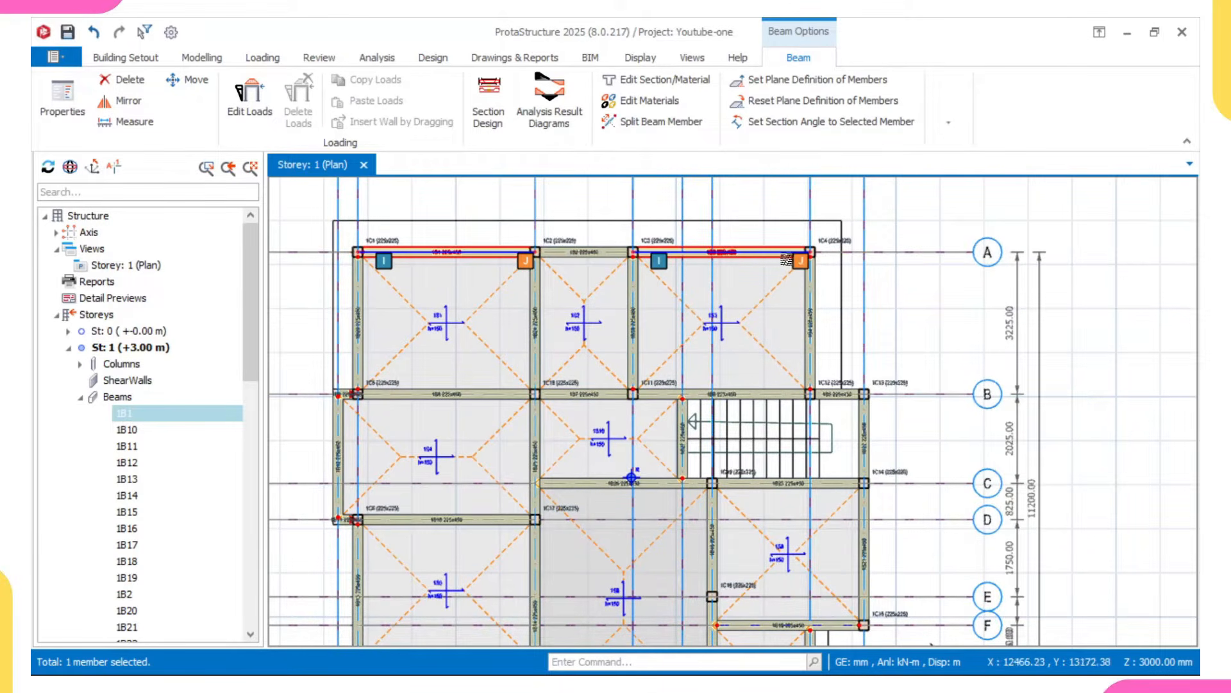
middle_click_drag(548, 311, 584, 280)
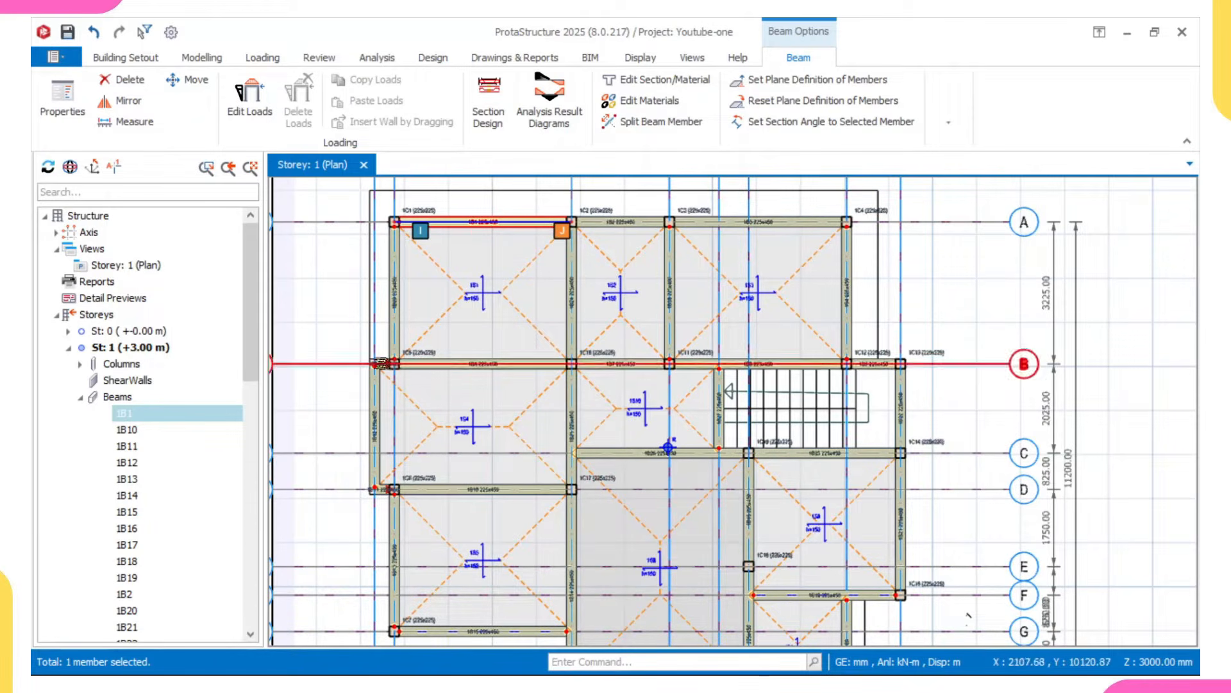
scroll(471, 363, "down", 2)
middle_click_drag(505, 392, 511, 306)
scroll(540, 331, "up", 2)
left_click(581, 383, "ctrl")
scroll(497, 377, "down", 1)
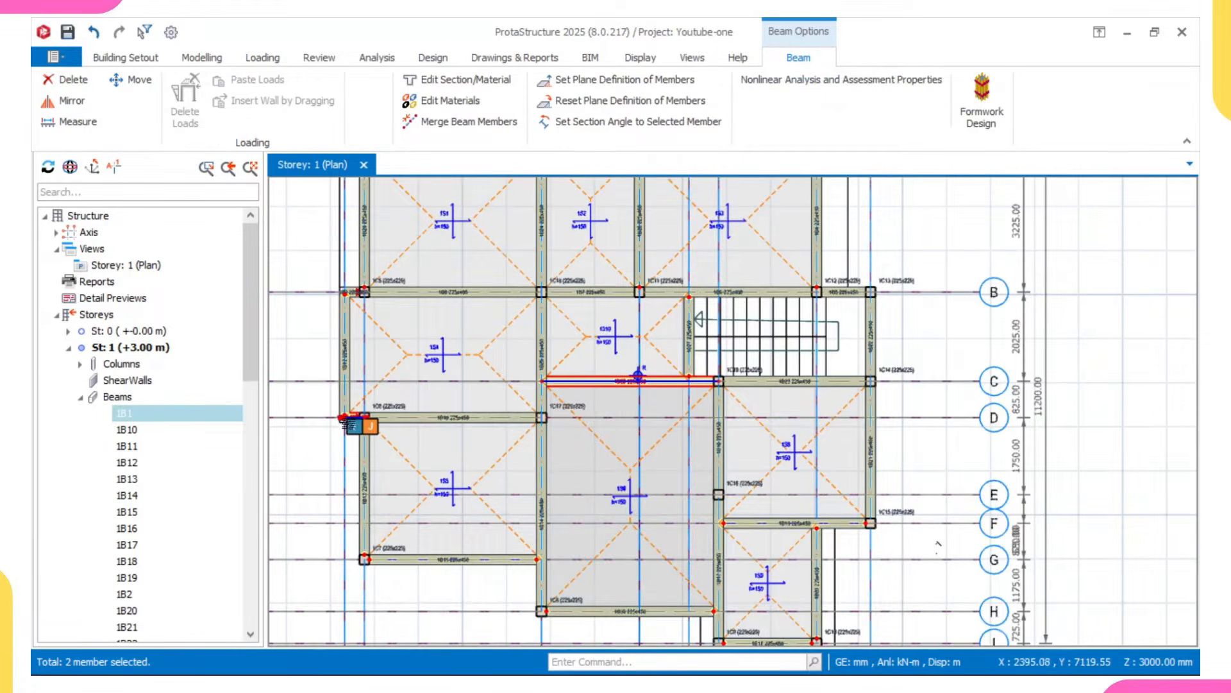
Examine the storey 1 beams, including 1B15 on axis G and 1B30 on axis H, for remaining beams that need an end hinge.
scroll(349, 424, "down", 2)
middle_click_drag(499, 464, 471, 412)
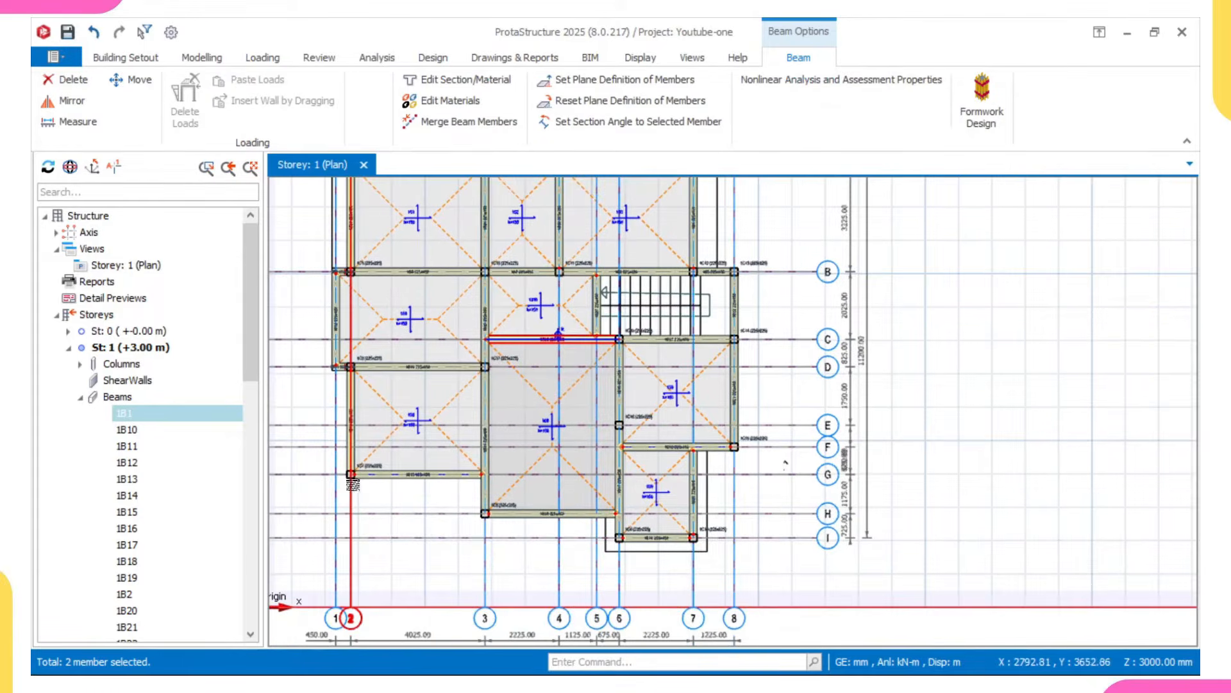
mouse_move(358, 479)
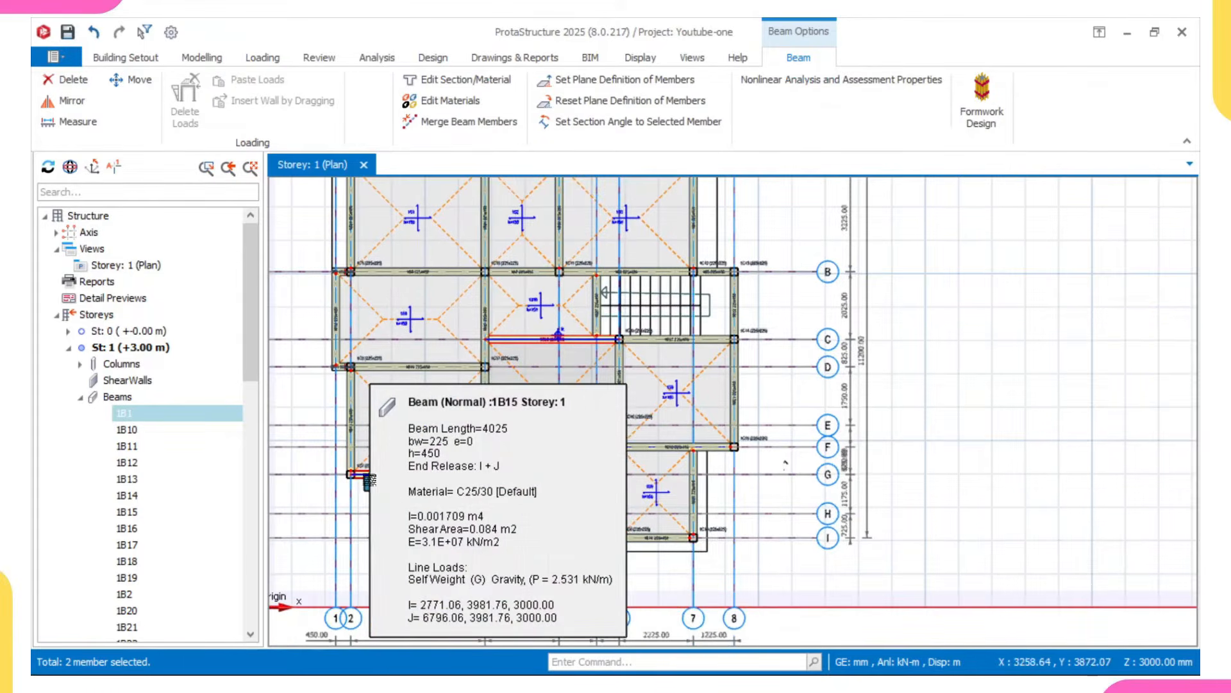
scroll(381, 478, "up", 1)
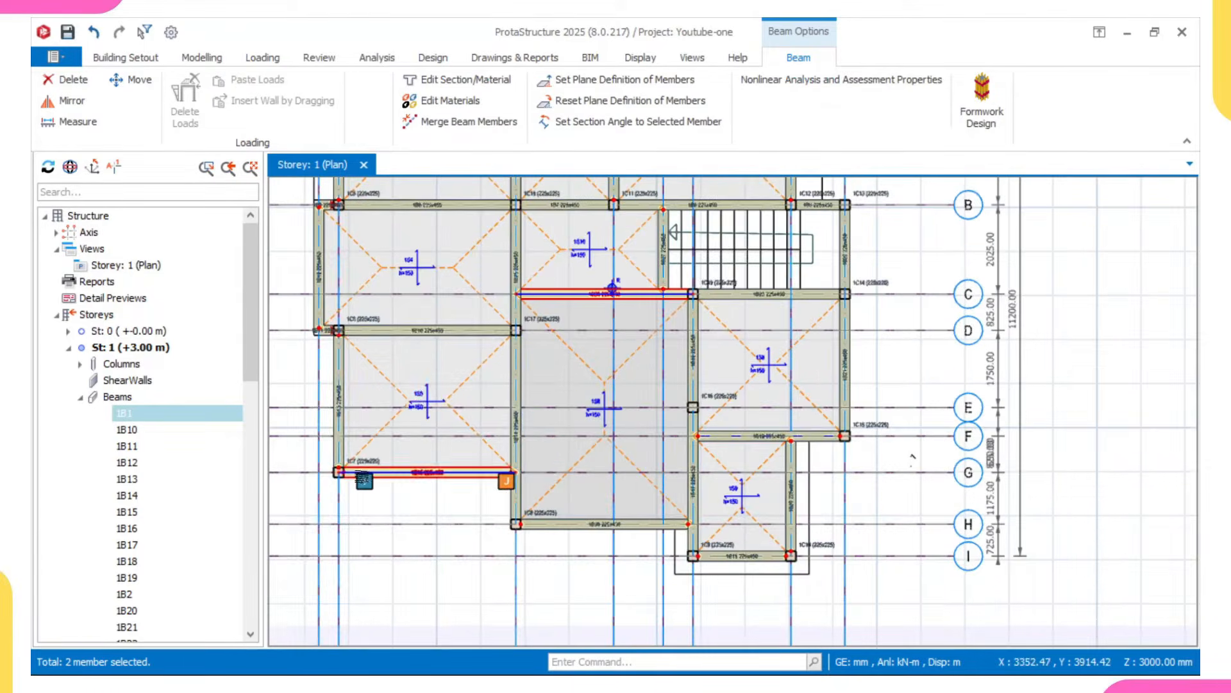
scroll(381, 480, "up", 1)
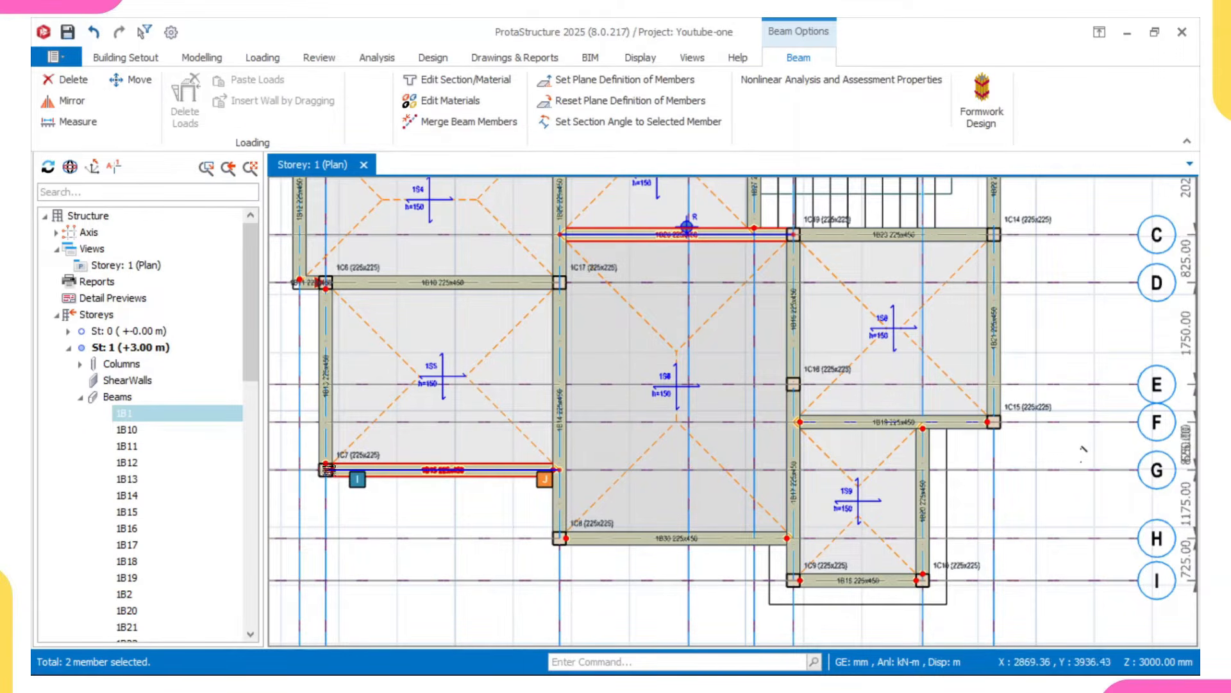
scroll(390, 467, "down", 1)
scroll(366, 460, "down", 1)
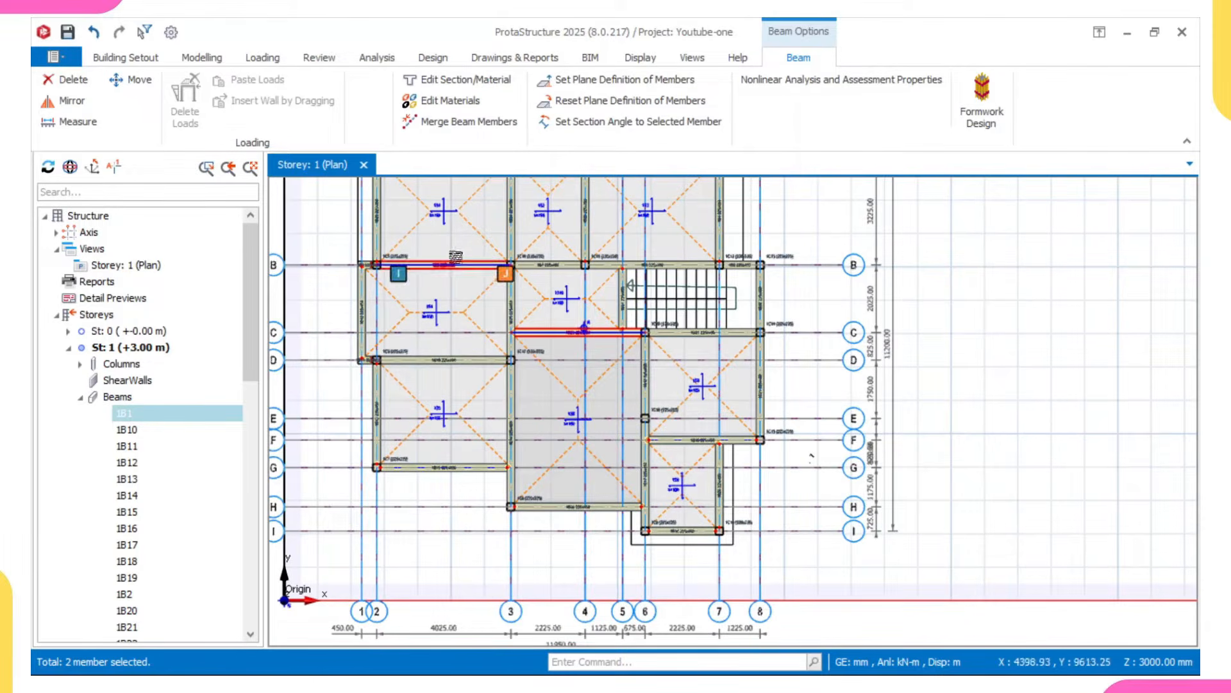
scroll(811, 457, "down", 1)
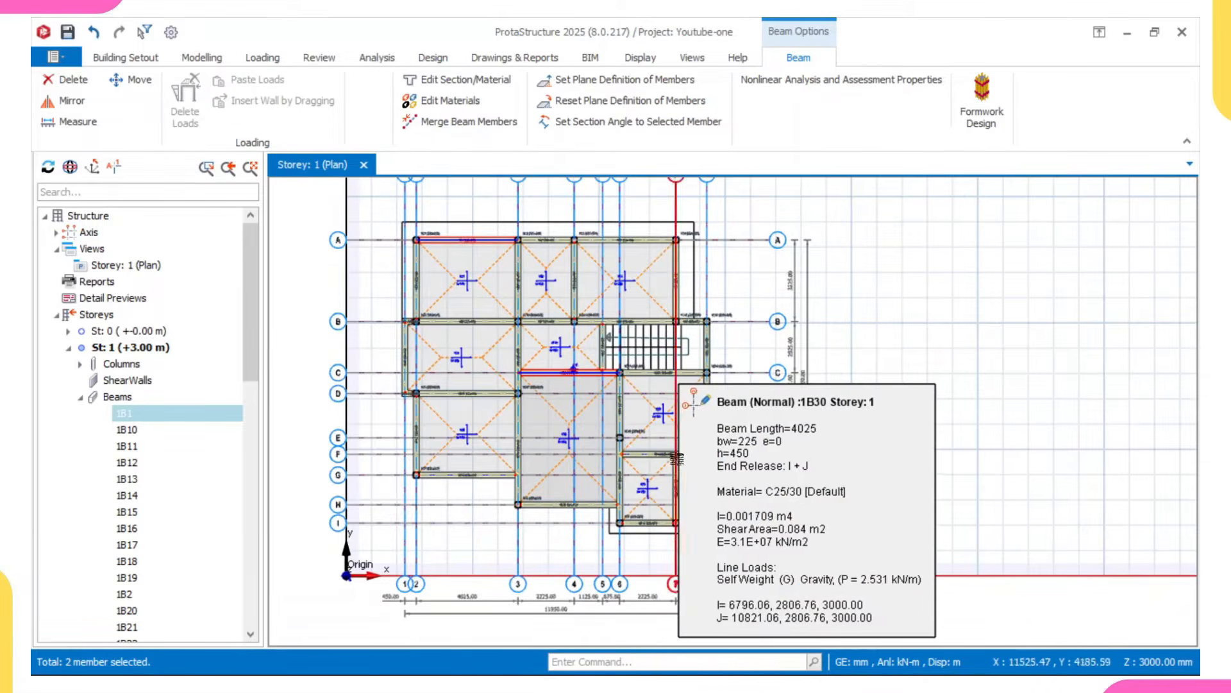
scroll(764, 458, "up", 1)
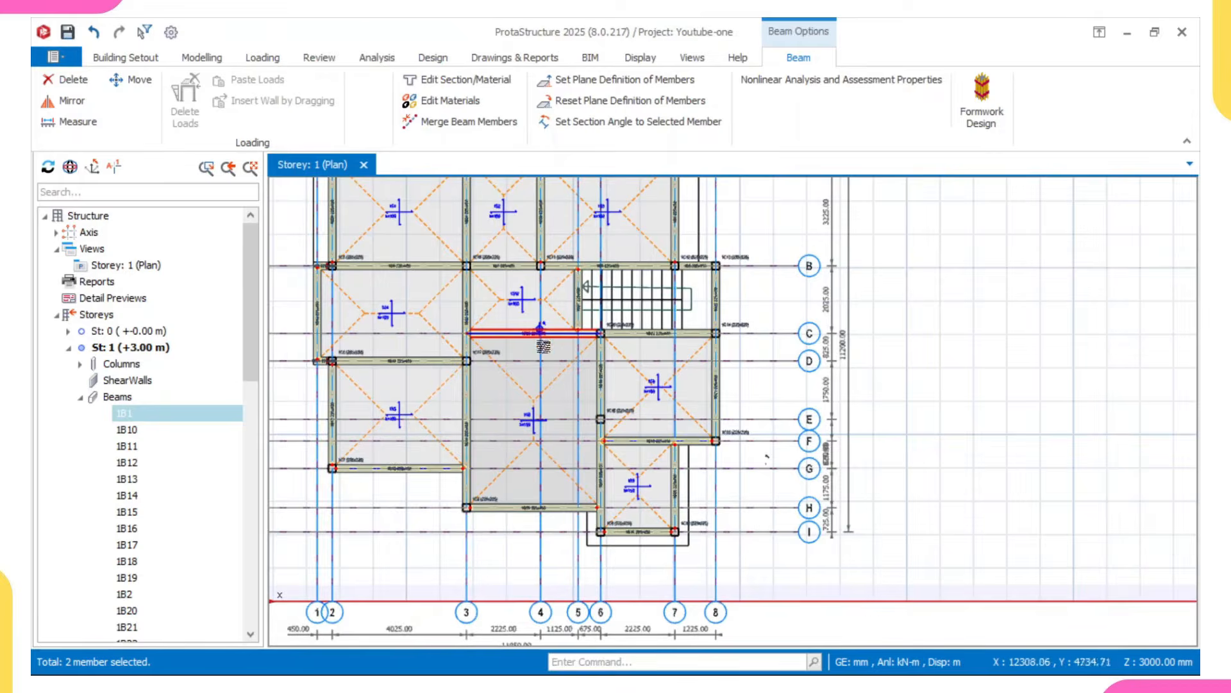
middle_click_drag(475, 262, 468, 345)
middle_click_drag(306, 325, 380, 329)
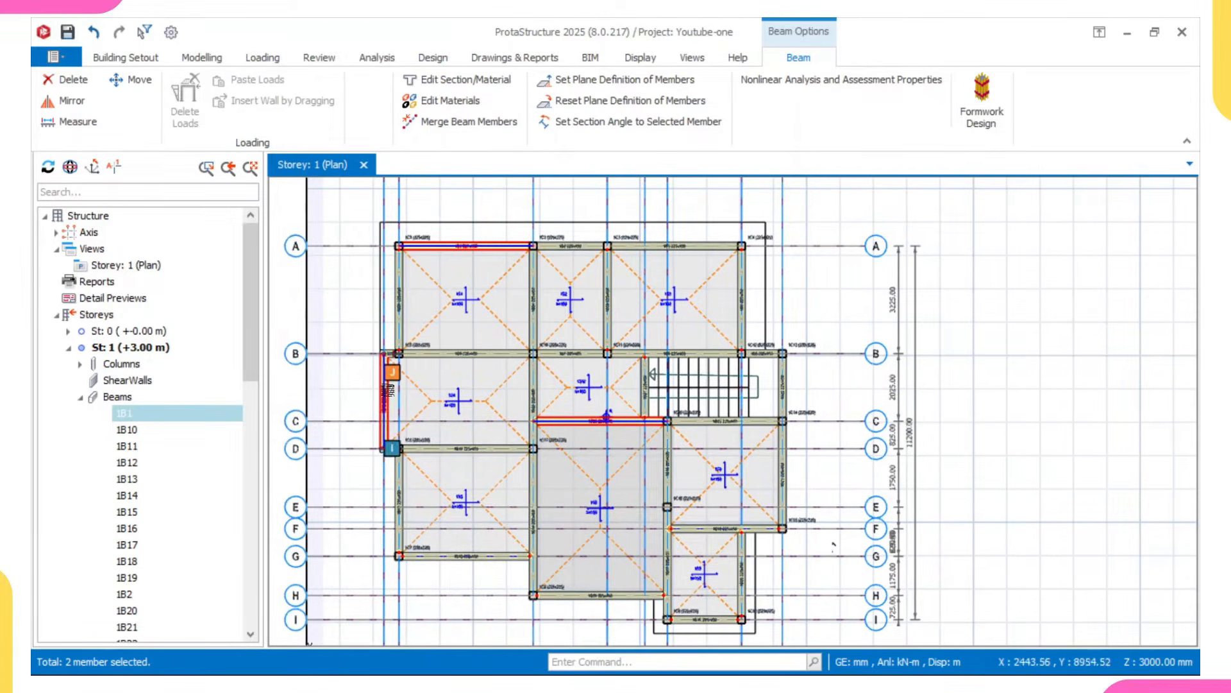
middle_click_drag(531, 498, 515, 400)
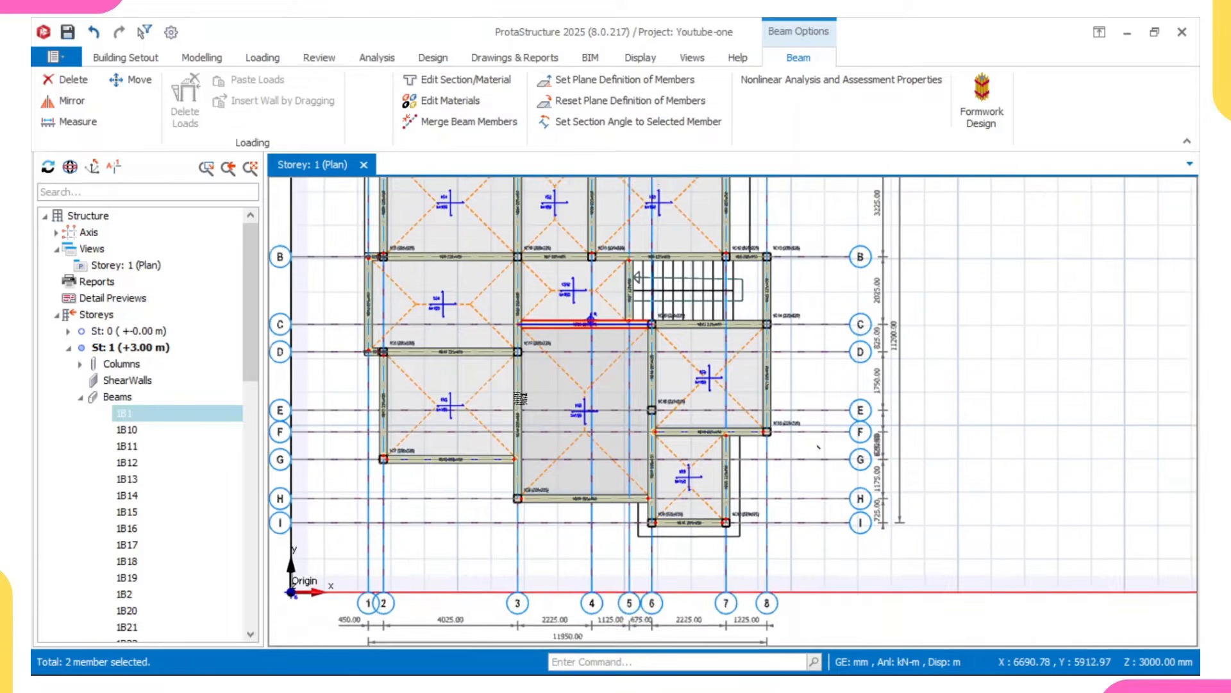
Add beam 1B14 on axis 3 between D and H and beam 1B17 on axis 6 between E and I to the selection.
scroll(512, 510, "up", 2)
left_click(512, 461, "ctrl")
scroll(508, 439, "down", 2)
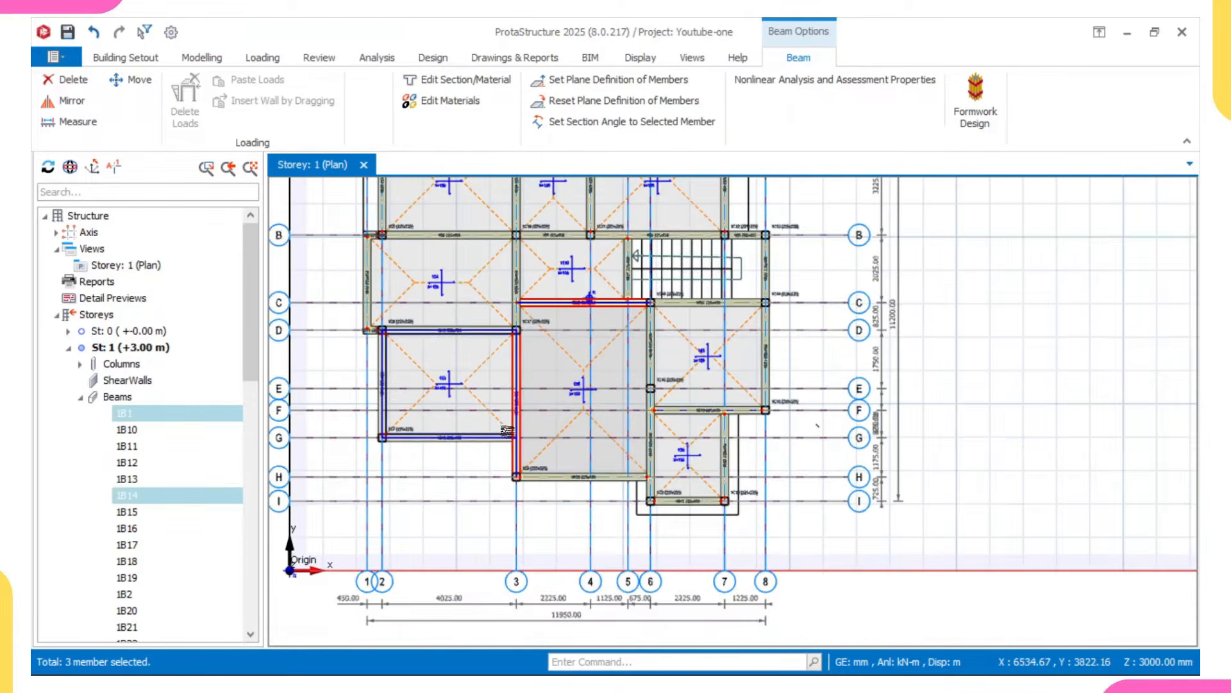
middle_click_drag(515, 357, 504, 444)
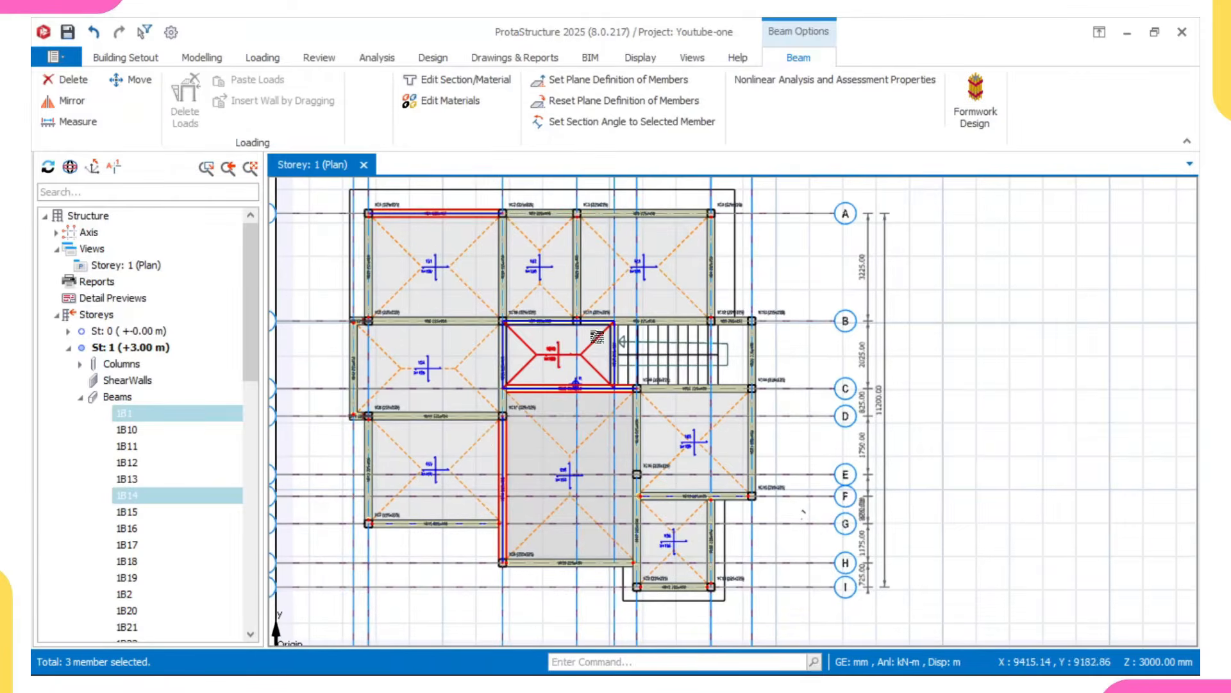
scroll(803, 512, "up", 1)
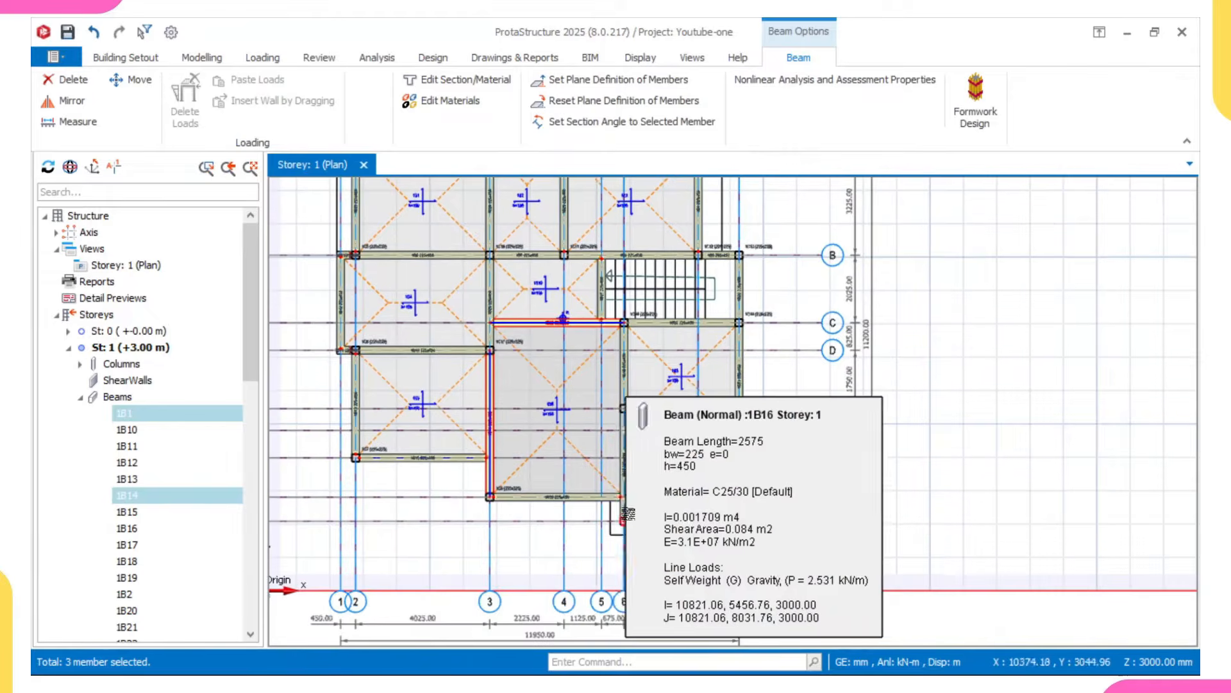
scroll(842, 424, "up", 1)
left_click(622, 393, "ctrl")
scroll(622, 396, "down", 1)
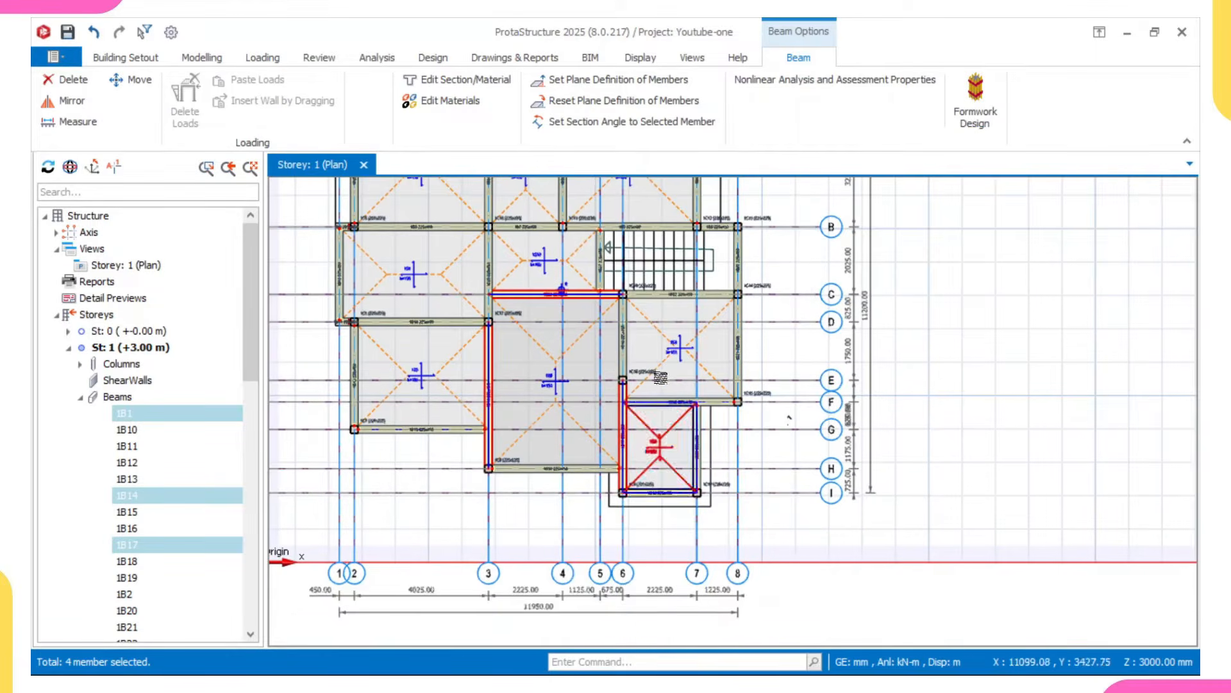
Add beam 1B21 on axis 8 between axes C and F to the selection.
middle_click_drag(721, 360, 708, 407)
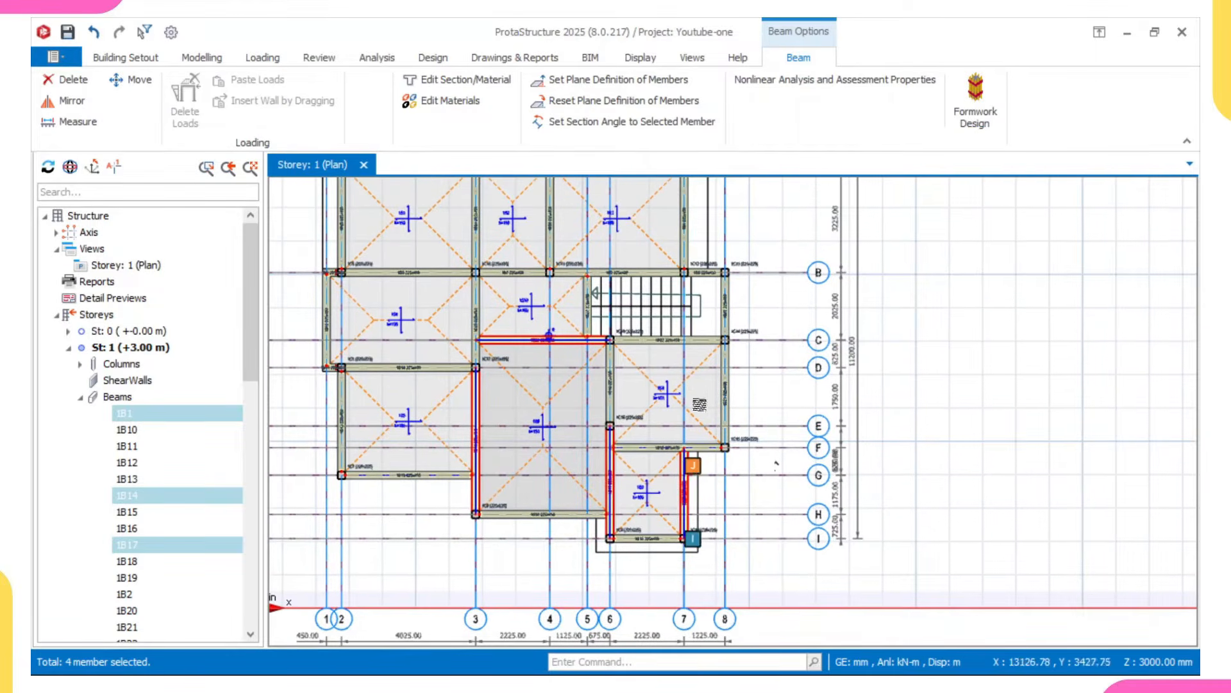
scroll(724, 395, "up", 2)
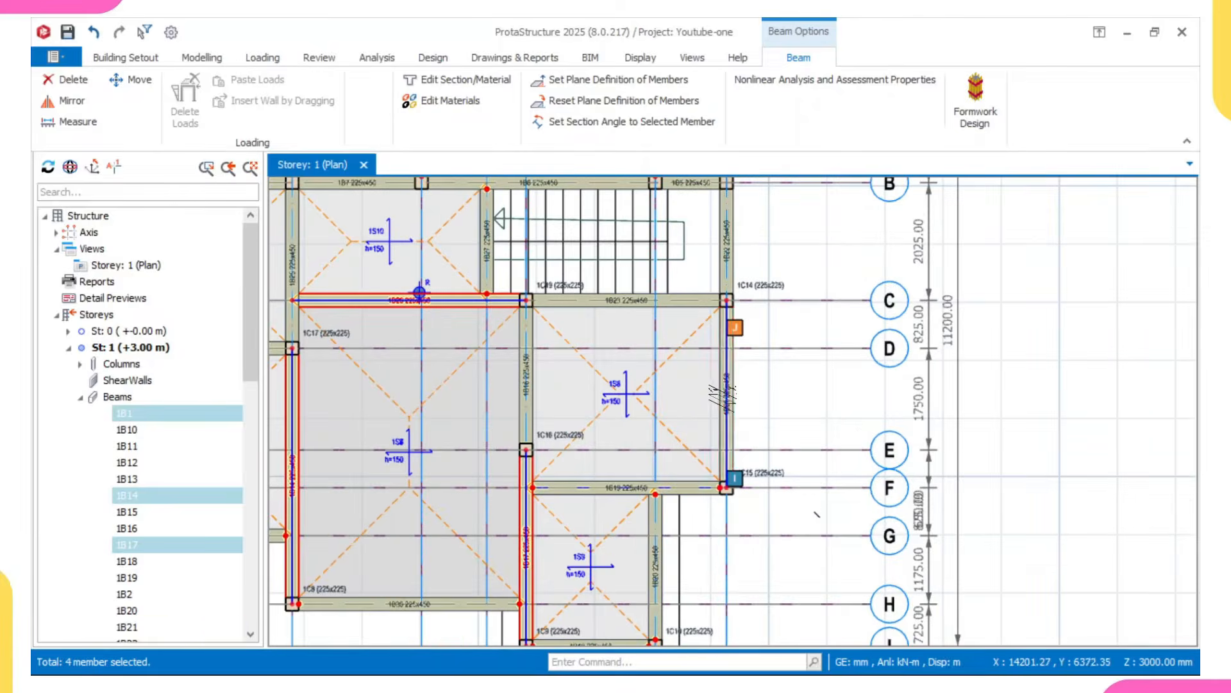
left_click(724, 395)
scroll(724, 394, "down", 3)
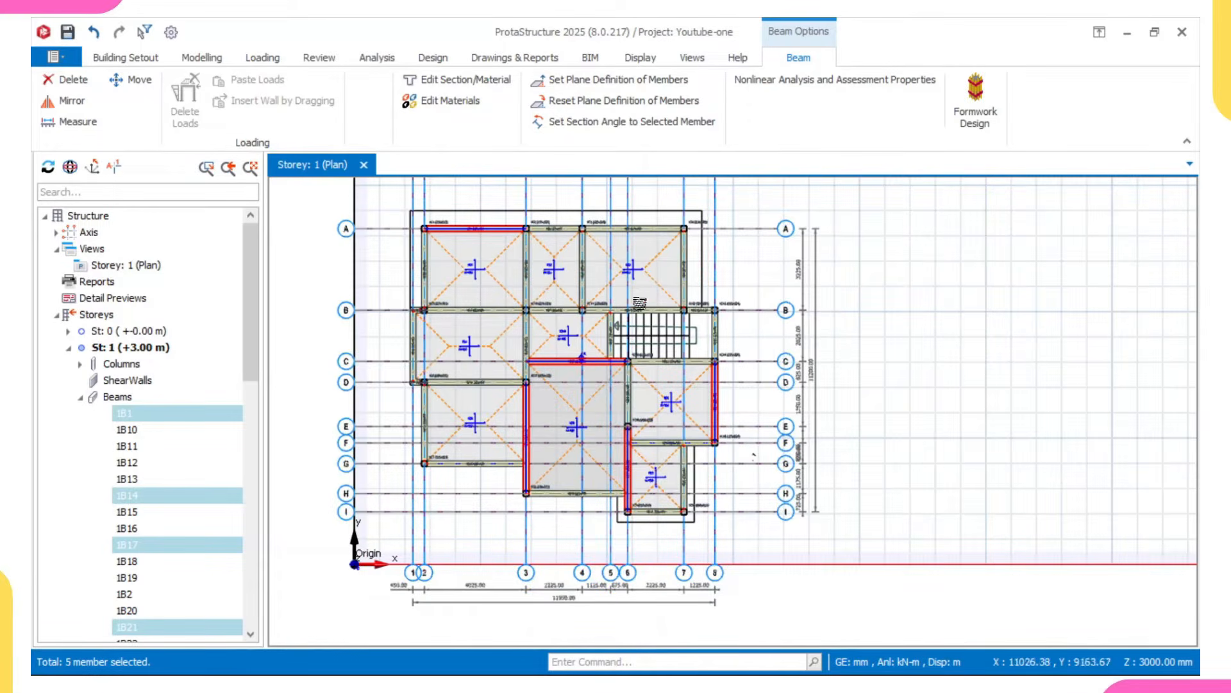
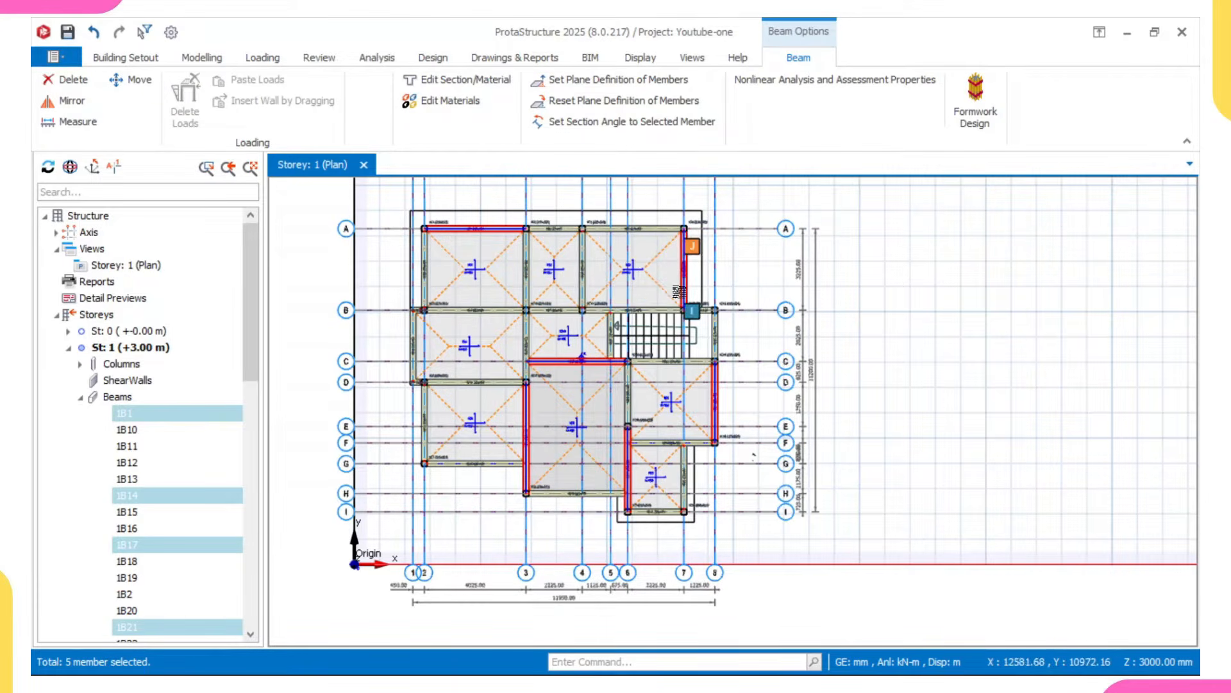
Set Hinge at Left End (i) for the five selected beams, apply to selected beams only, and check beam 1B1's hinge at column 1C1.
right_click(849, 246)
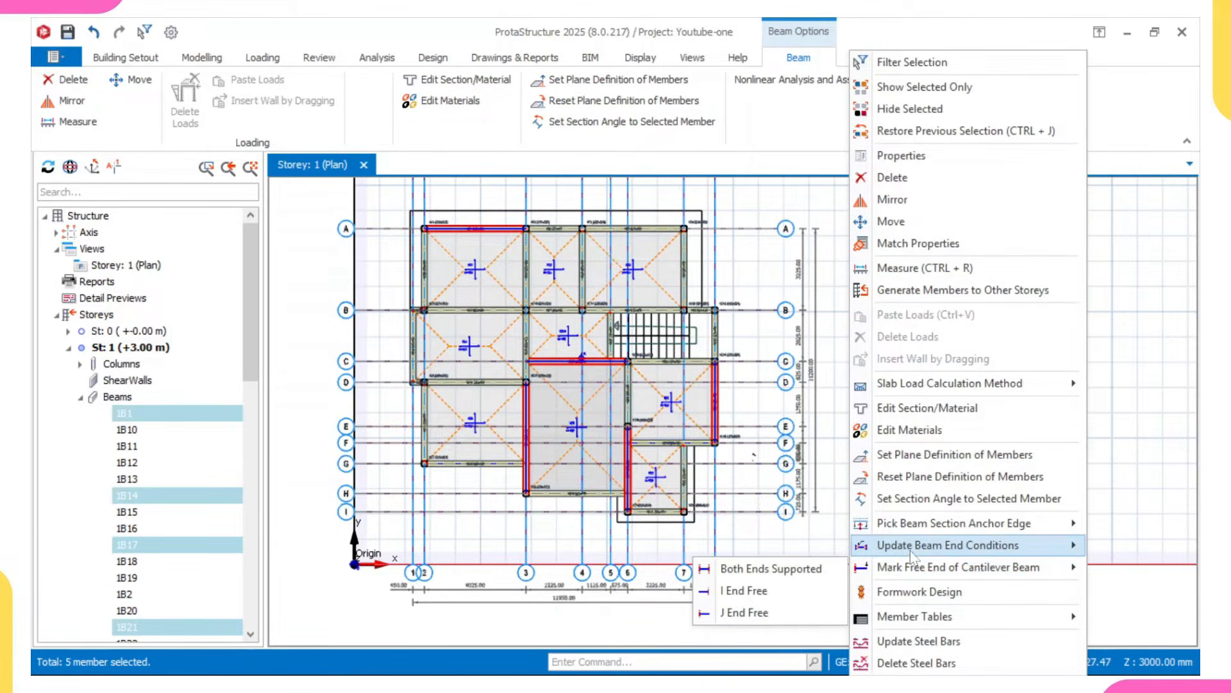
mouse_move(914, 547)
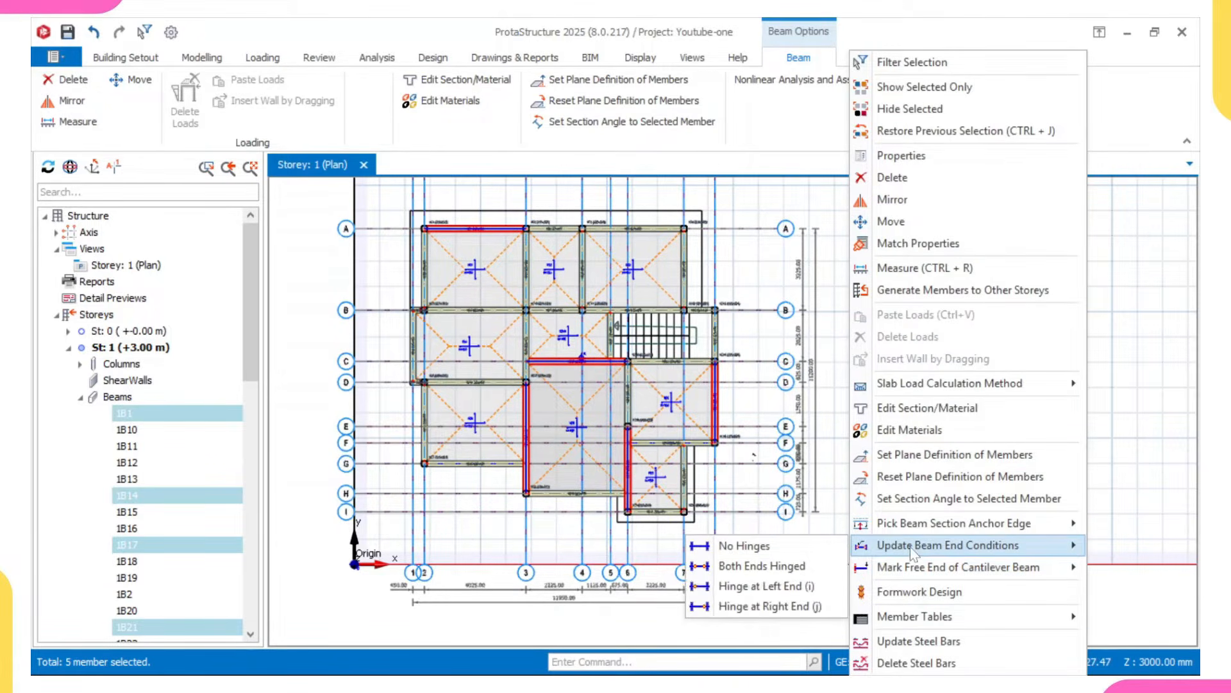
left_click(802, 586)
left_click(557, 341)
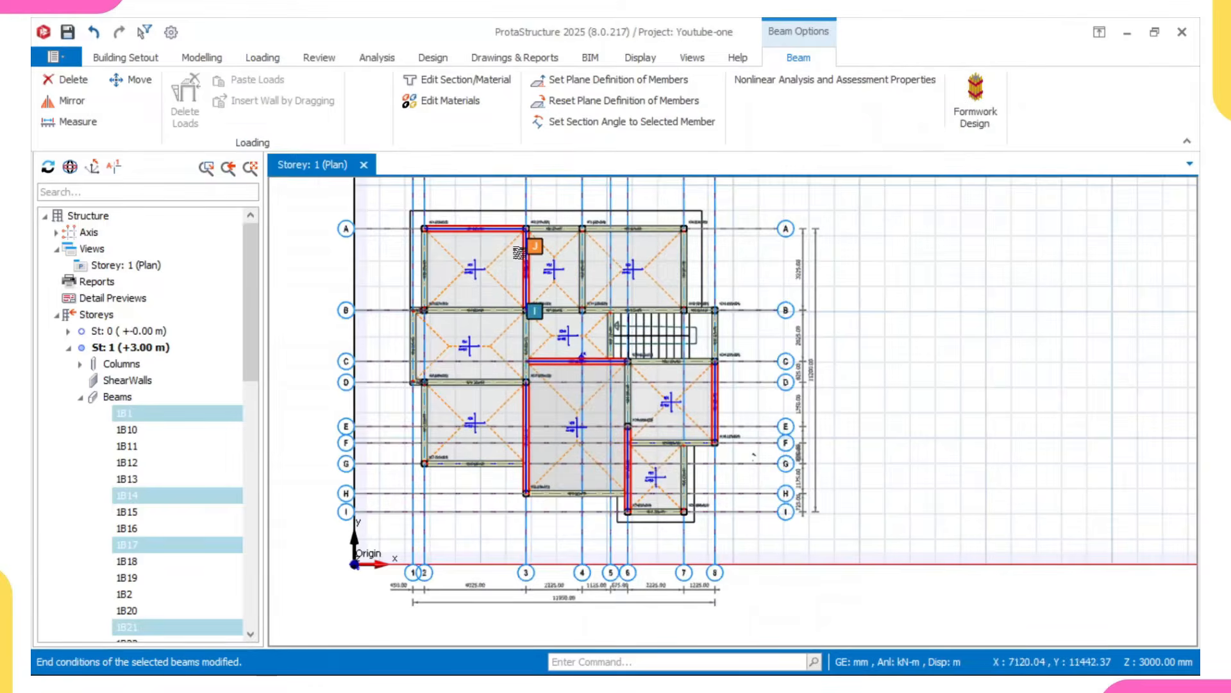
scroll(518, 252, "up", 3)
scroll(286, 239, "up", 2)
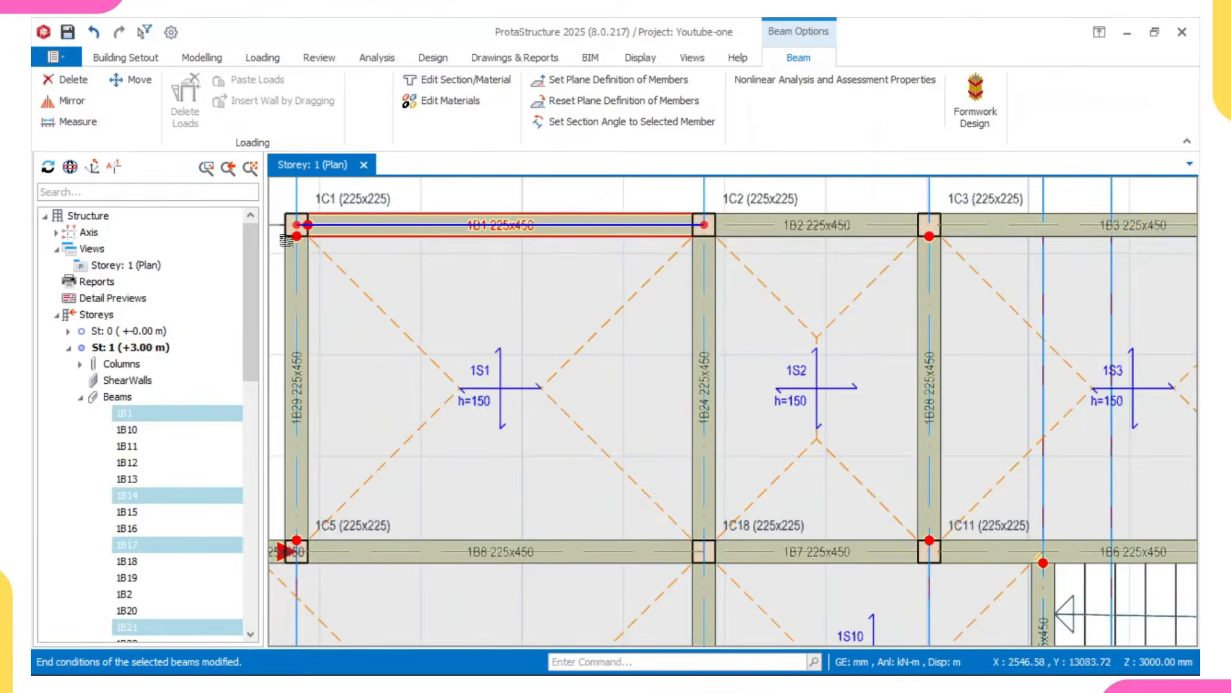
Examine the hinges on the storey 1 beams around 1B26, 1B14, 1B17 and 1B18, and clear the beam selection.
scroll(329, 242, "down", 5)
scroll(457, 408, "up", 4)
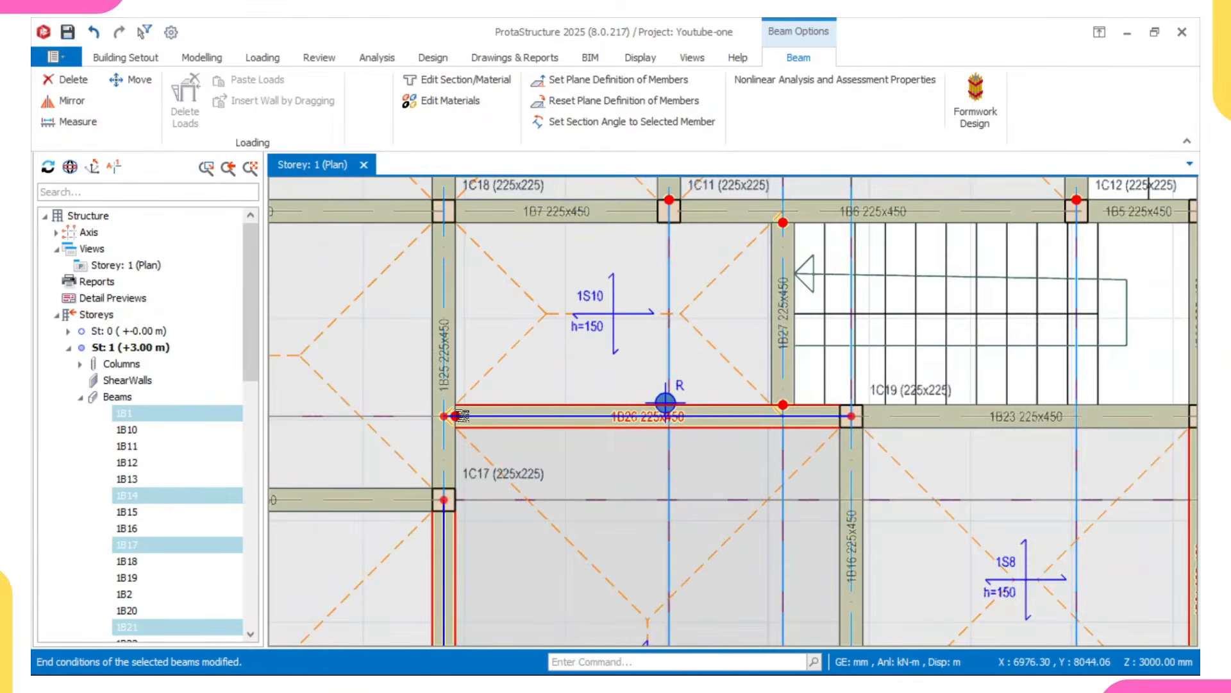
scroll(457, 418, "down", 4)
scroll(457, 461, "up", 5)
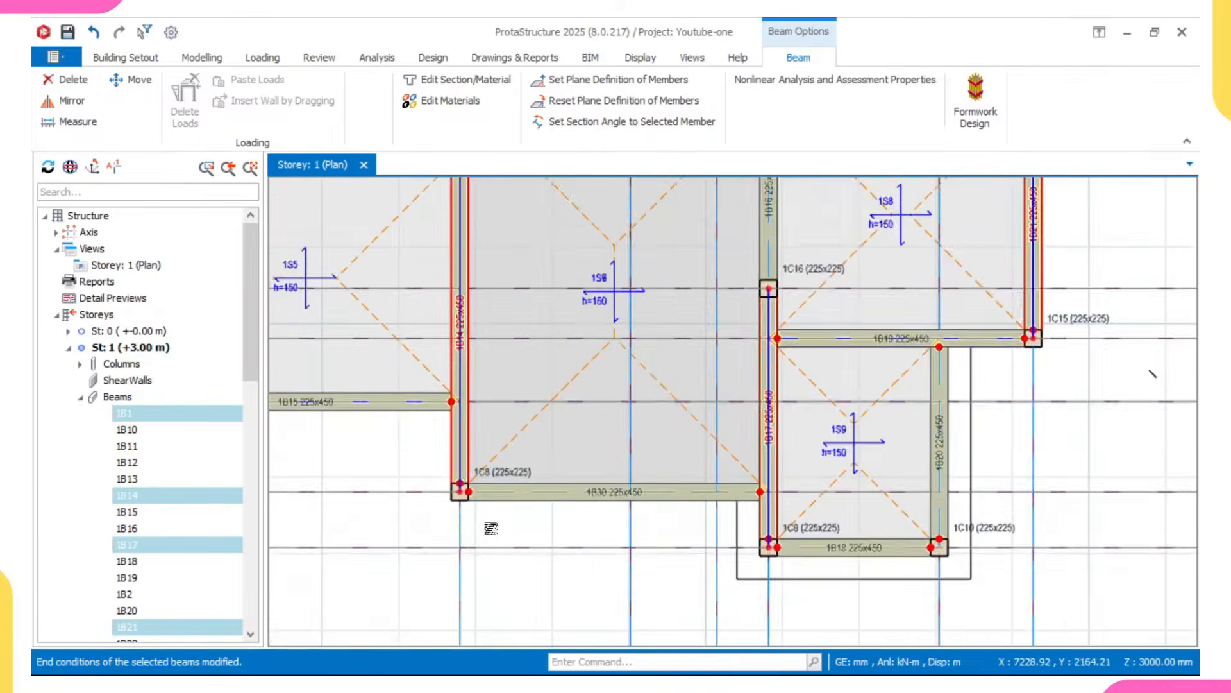
scroll(457, 461, "down", 4)
scroll(724, 485, "up", 5)
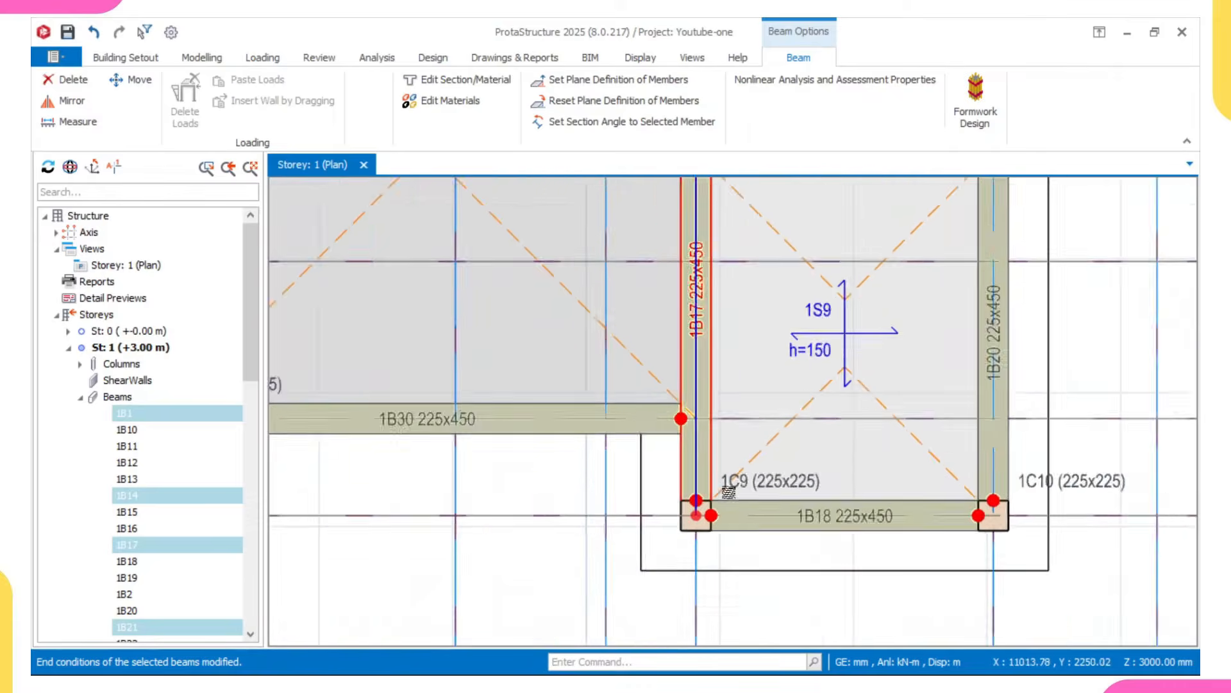
scroll(725, 485, "down", 5)
key("Escape")
scroll(584, 385, "down", 4)
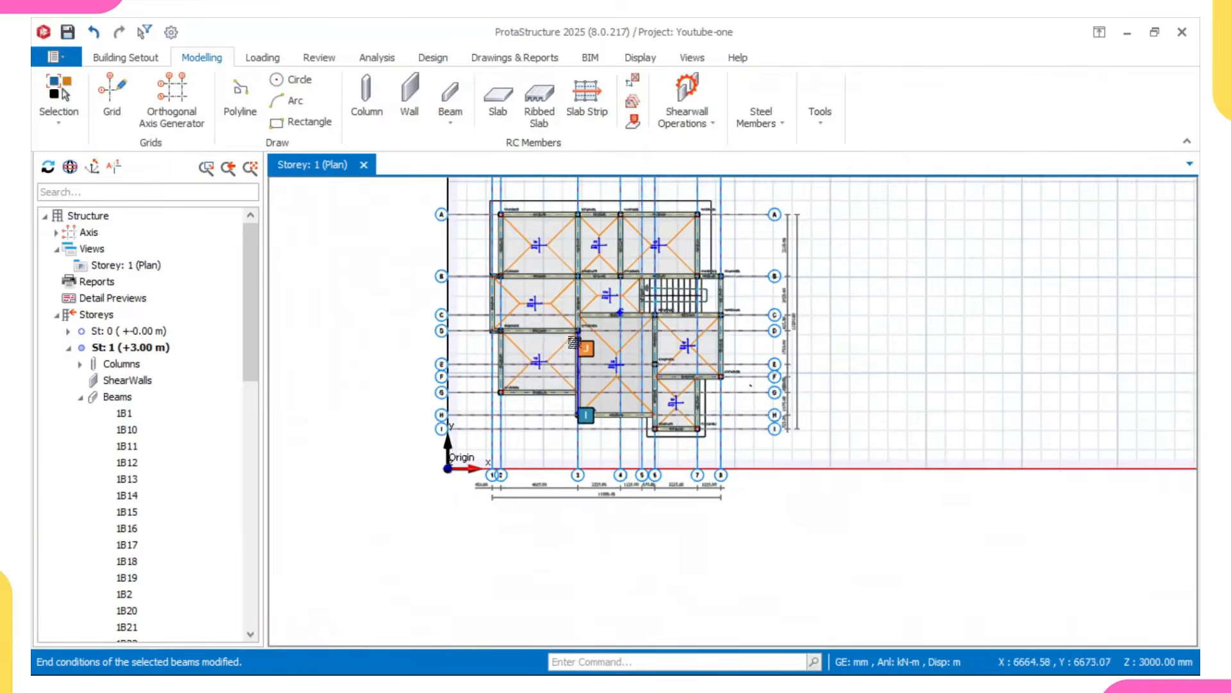
Select beam 1B3 on axis A between 4 and 7 and beam 1B5 on axis B between 7 and 8.
scroll(602, 310, "up", 5)
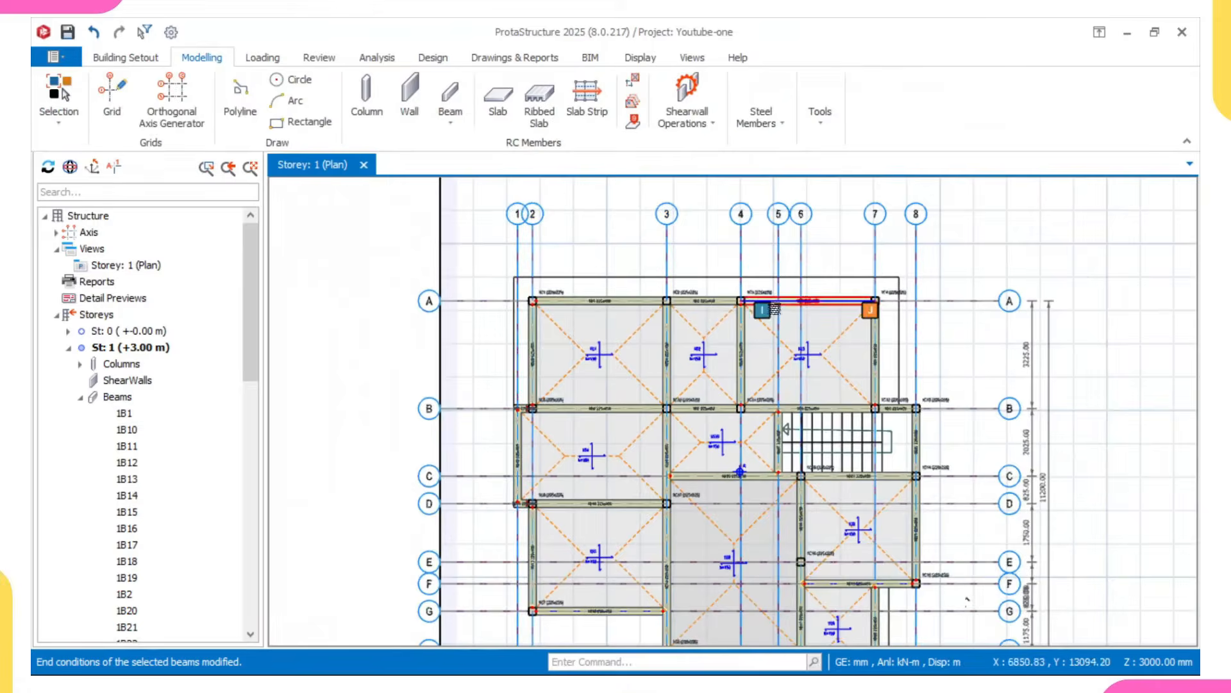
scroll(802, 307, "up", 2)
left_click(862, 301)
scroll(817, 343, "down", 1)
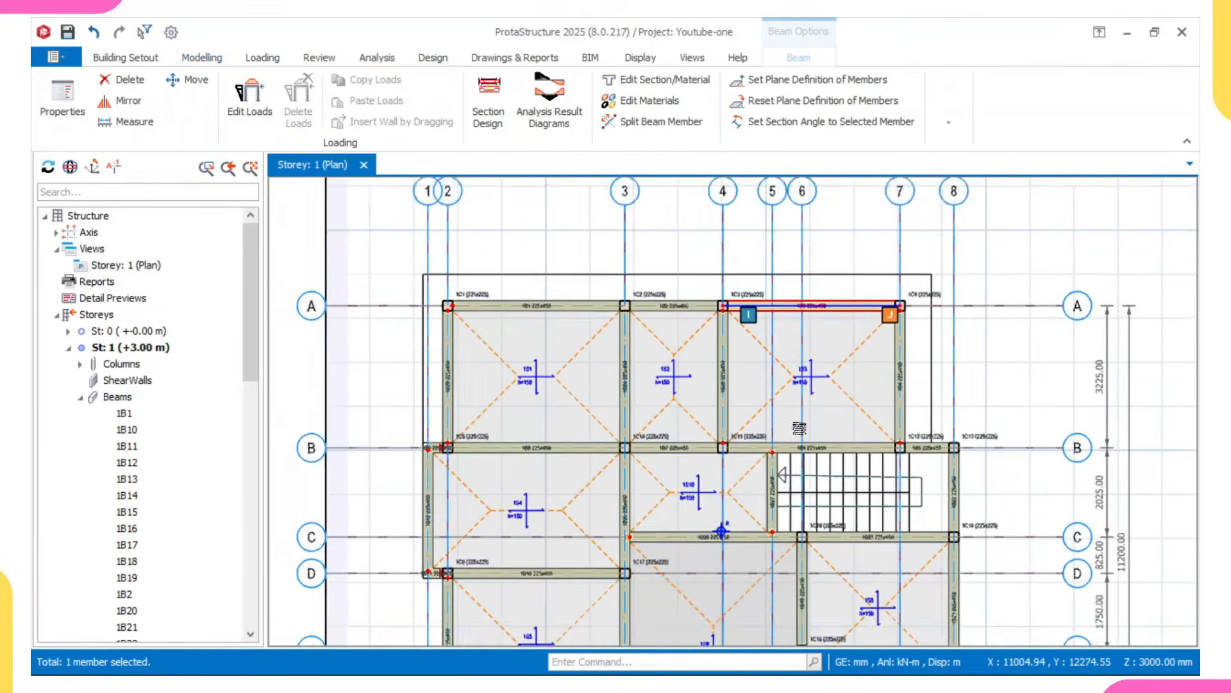
scroll(799, 429, "down", 1)
scroll(901, 392, "up", 3)
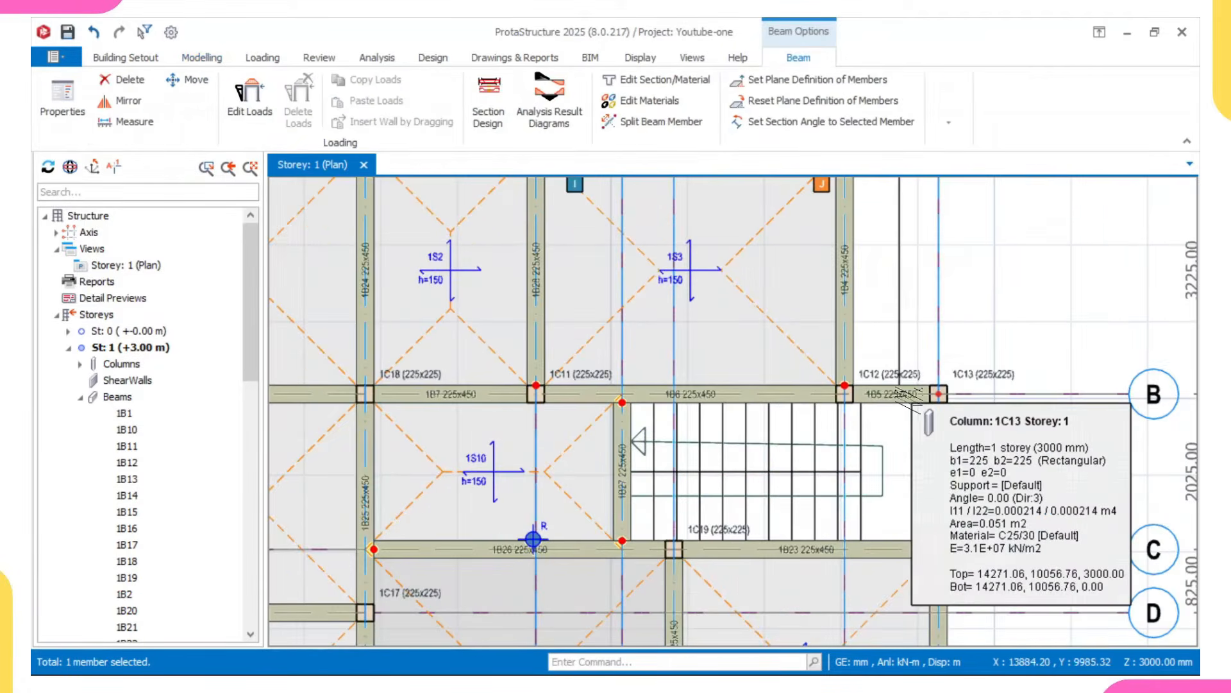
left_click(899, 396, "ctrl")
Add beam 1B23 on axis C between 6 and 8 and beam 1B10 on axis D between 2 and 3 to the selection.
scroll(828, 393, "down", 4)
middle_click_drag(798, 432, 761, 360)
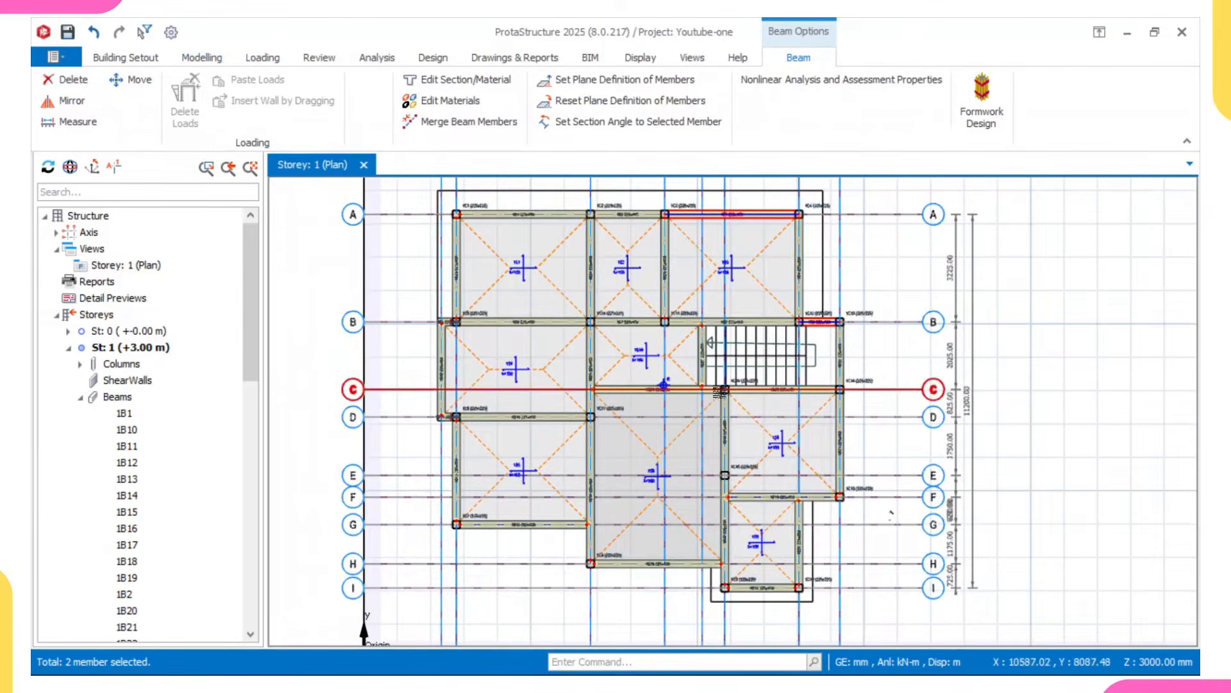
scroll(811, 388, "up", 2)
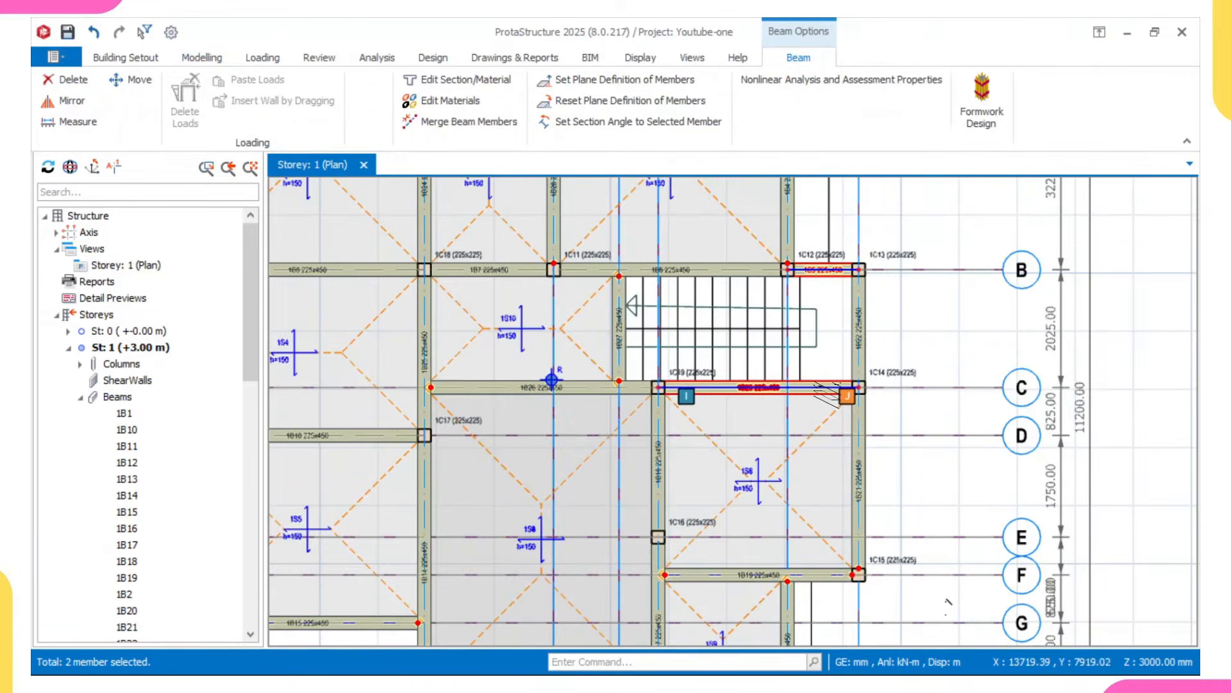
left_click(827, 393, "ctrl")
scroll(808, 391, "down", 3)
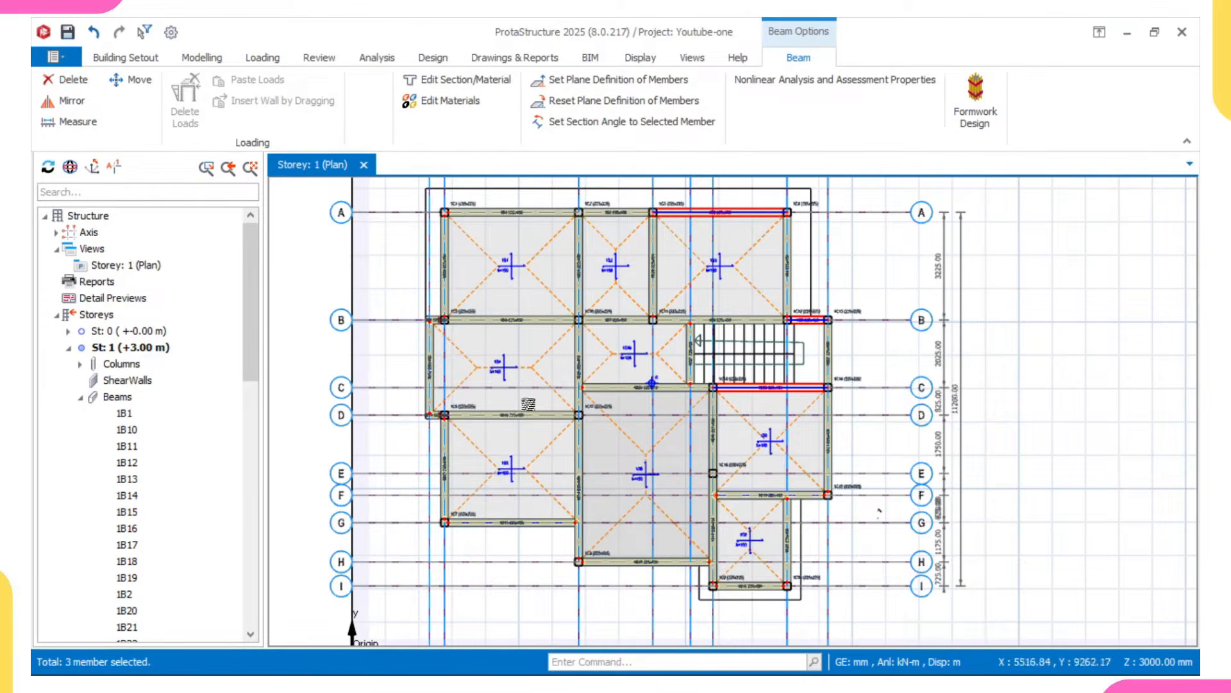
scroll(544, 418, "up", 2)
left_click(545, 415, "ctrl")
scroll(545, 415, "down", 4)
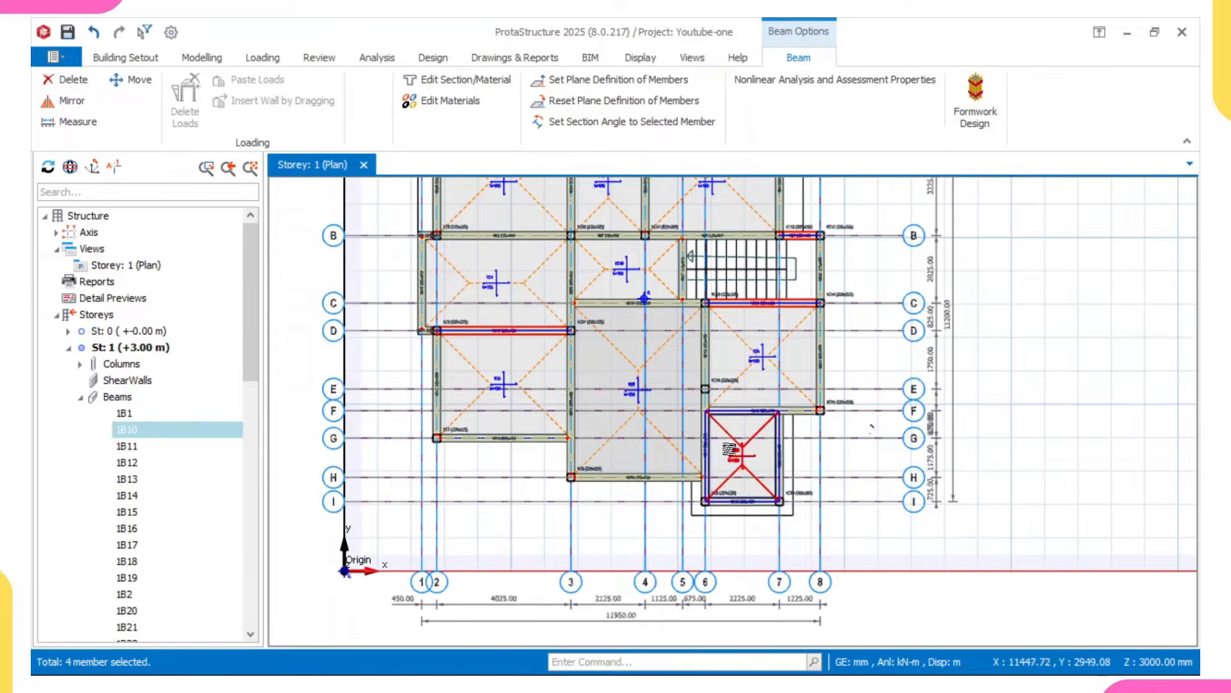
Add beam 1B24 on axis 3 between axes A and B to the selection.
scroll(737, 417, "down", 2)
scroll(485, 334, "up", 2)
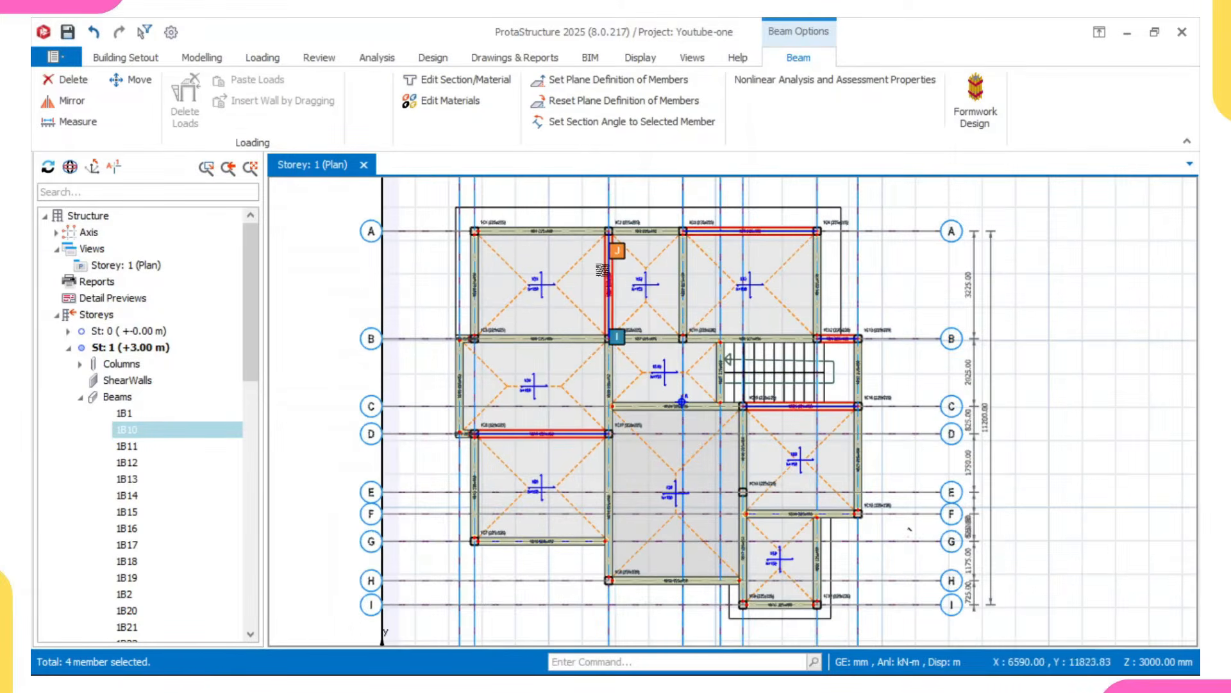
scroll(602, 270, "up", 1)
left_click(608, 250)
scroll(607, 249, "down", 2)
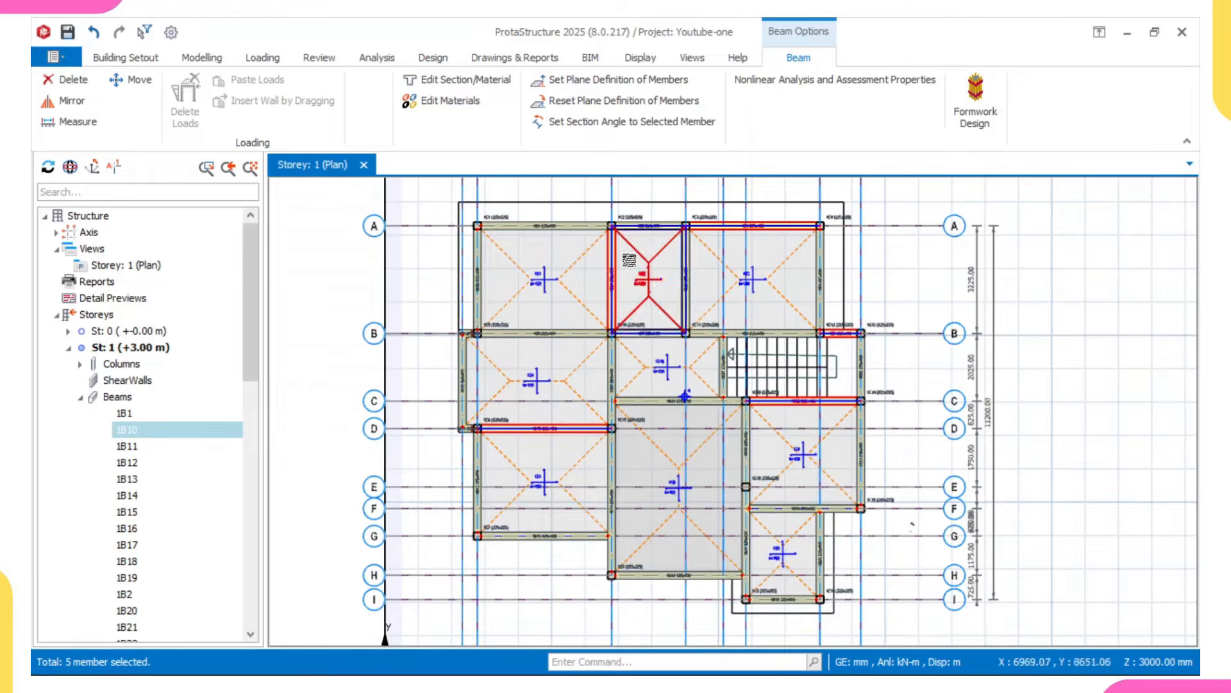
scroll(680, 263, "up", 1)
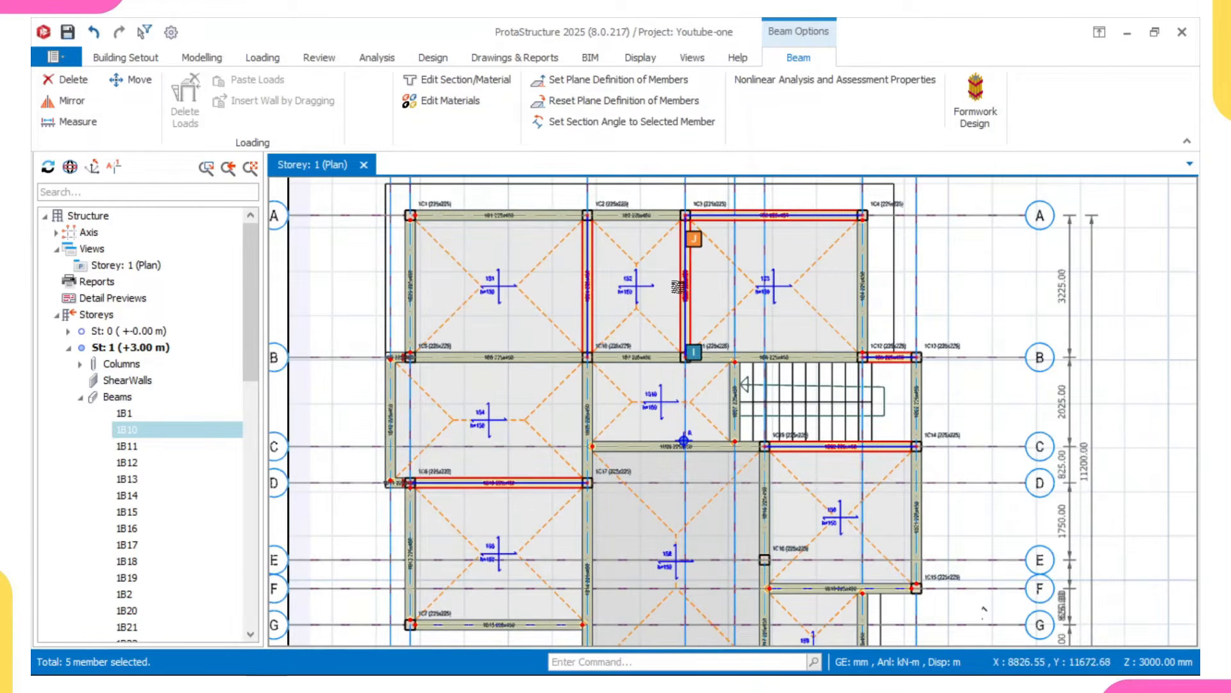
scroll(678, 286, "down", 2)
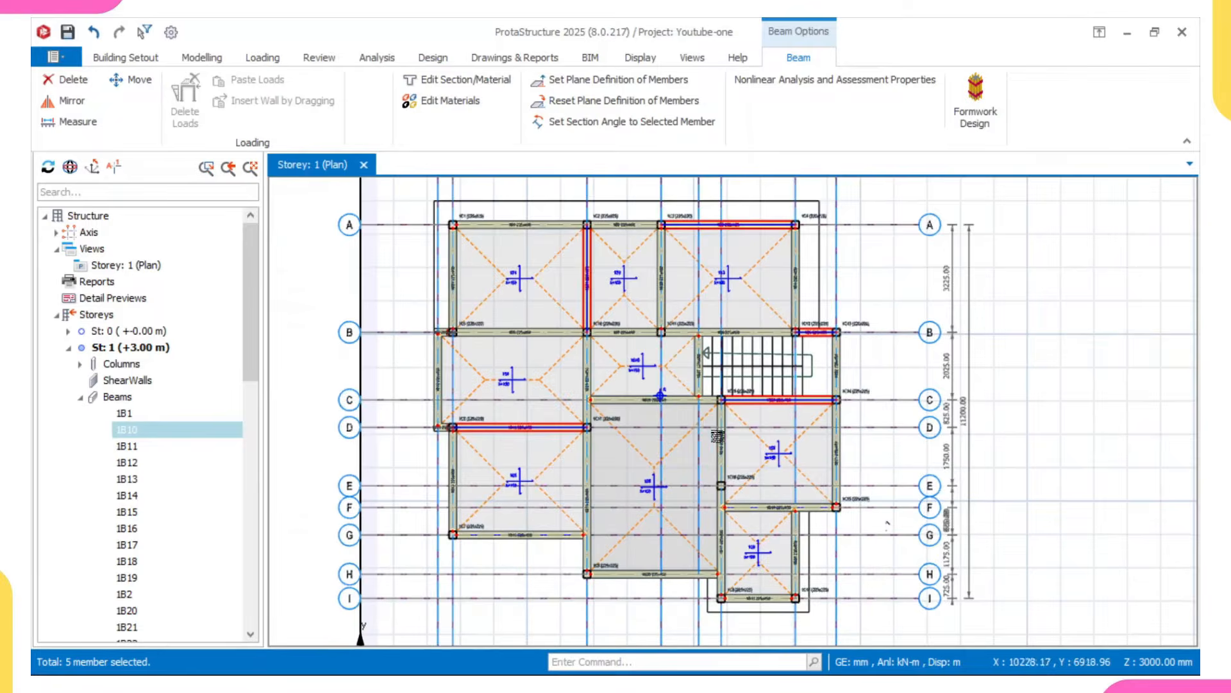
Add beam 1B16 on axis 6 between C and E and beam 1B22 on axis 8 between B and C to the selection.
scroll(718, 436, "up", 1)
left_click(718, 433)
scroll(722, 423, "down", 3)
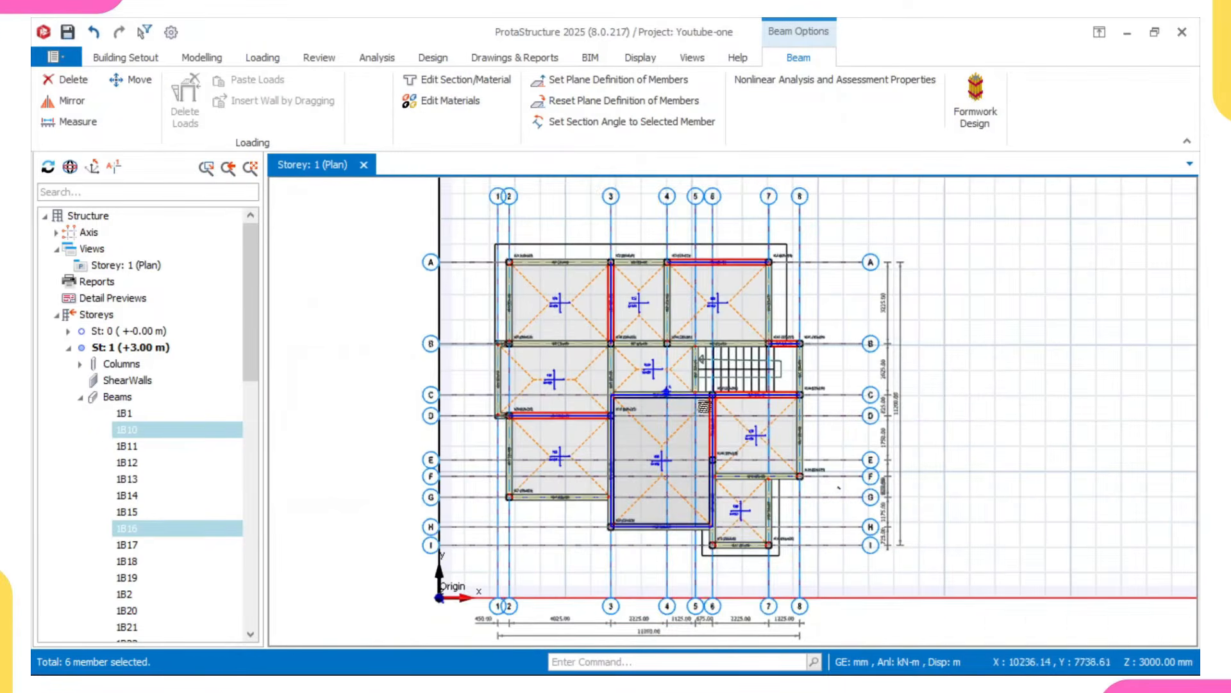
scroll(748, 374, "up", 2)
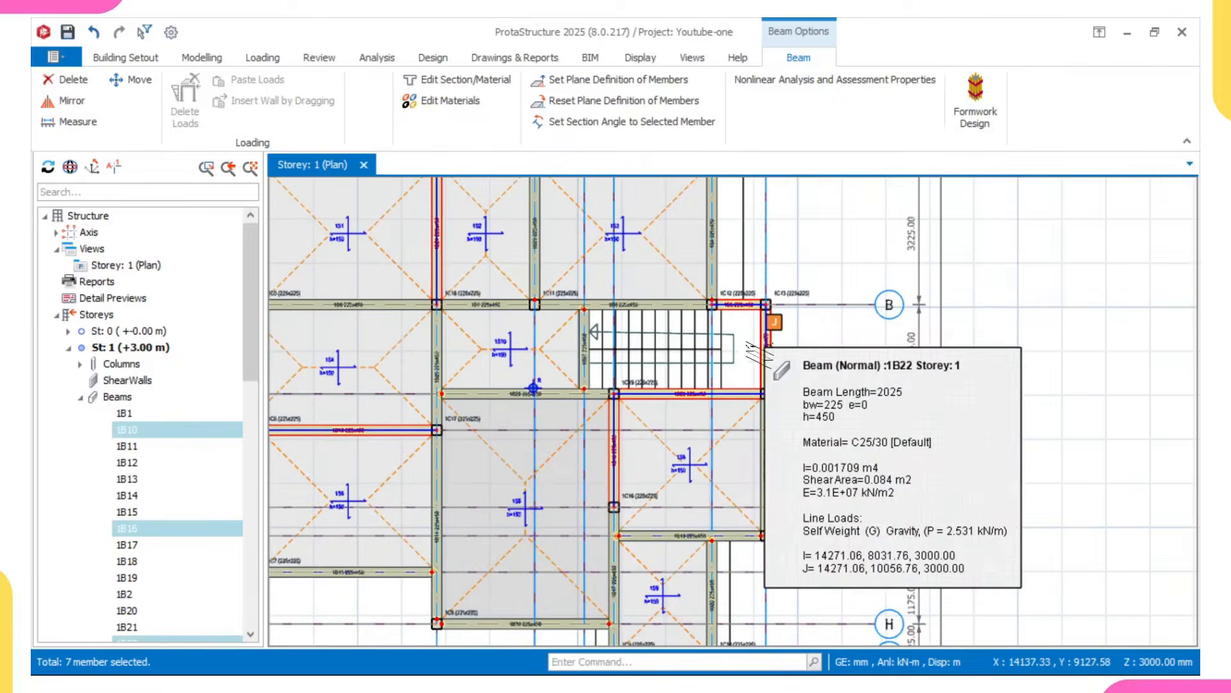
left_click(778, 346)
scroll(778, 346, "down", 2)
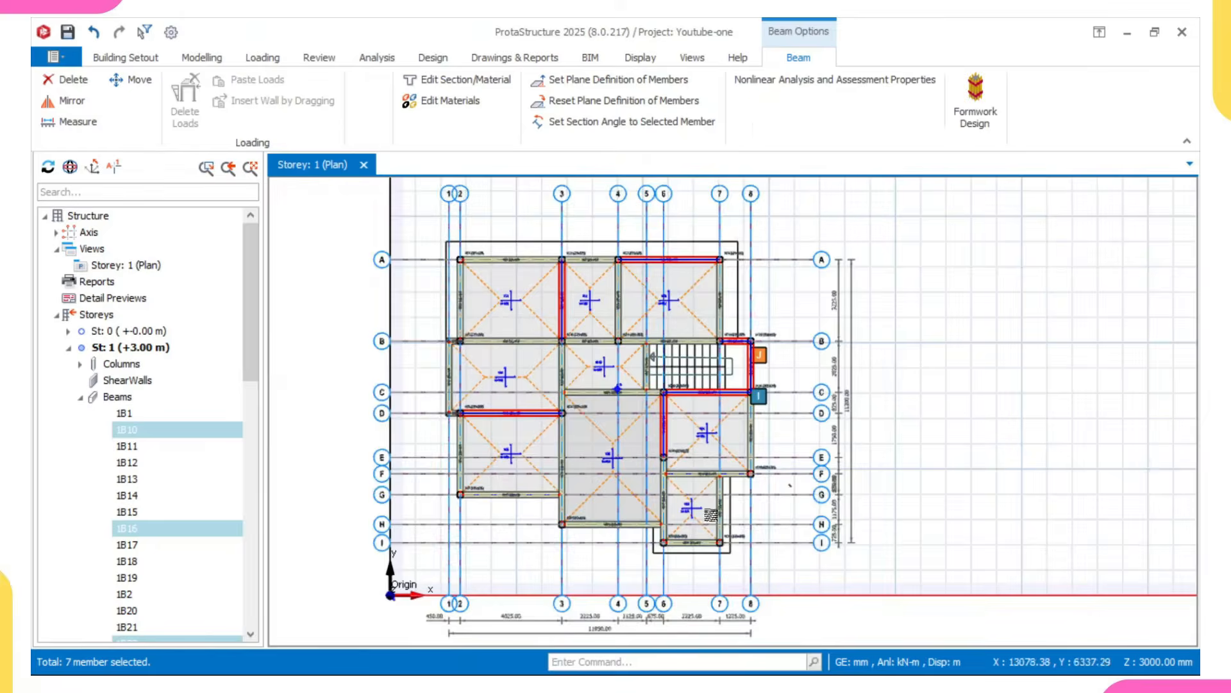
Set a hinge at the right end (j) of the seven selected beams, applying the change to selected beams only.
right_click(875, 254)
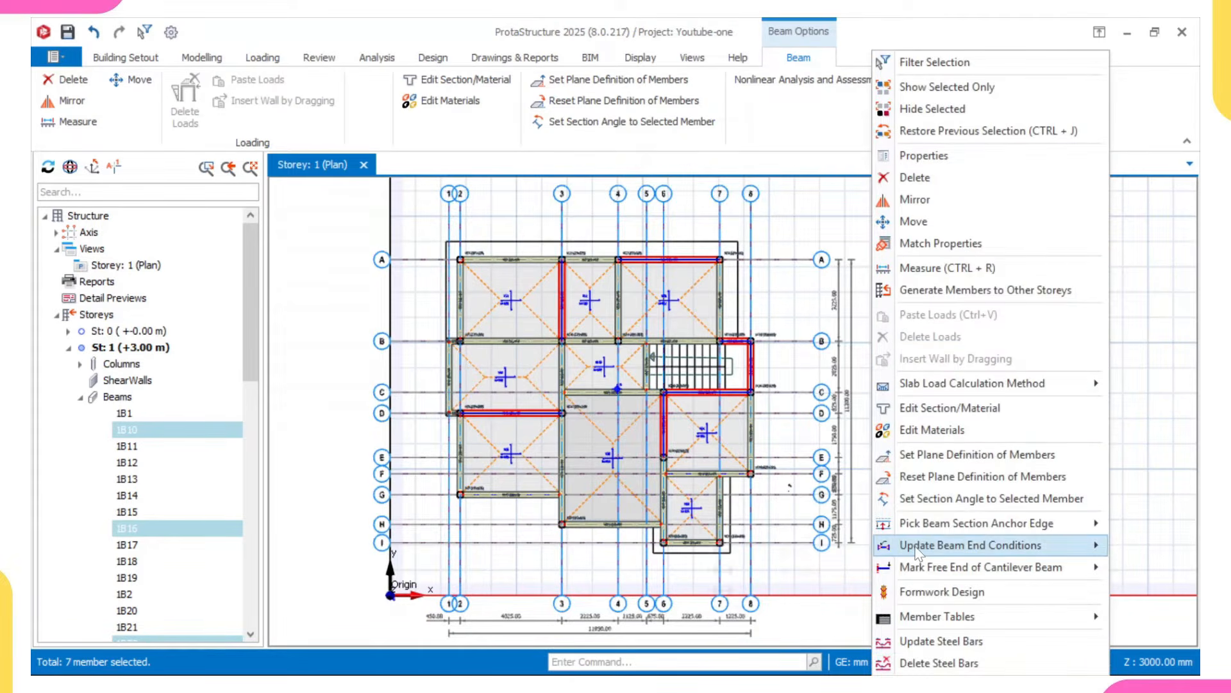
mouse_move(912, 548)
left_click(834, 607)
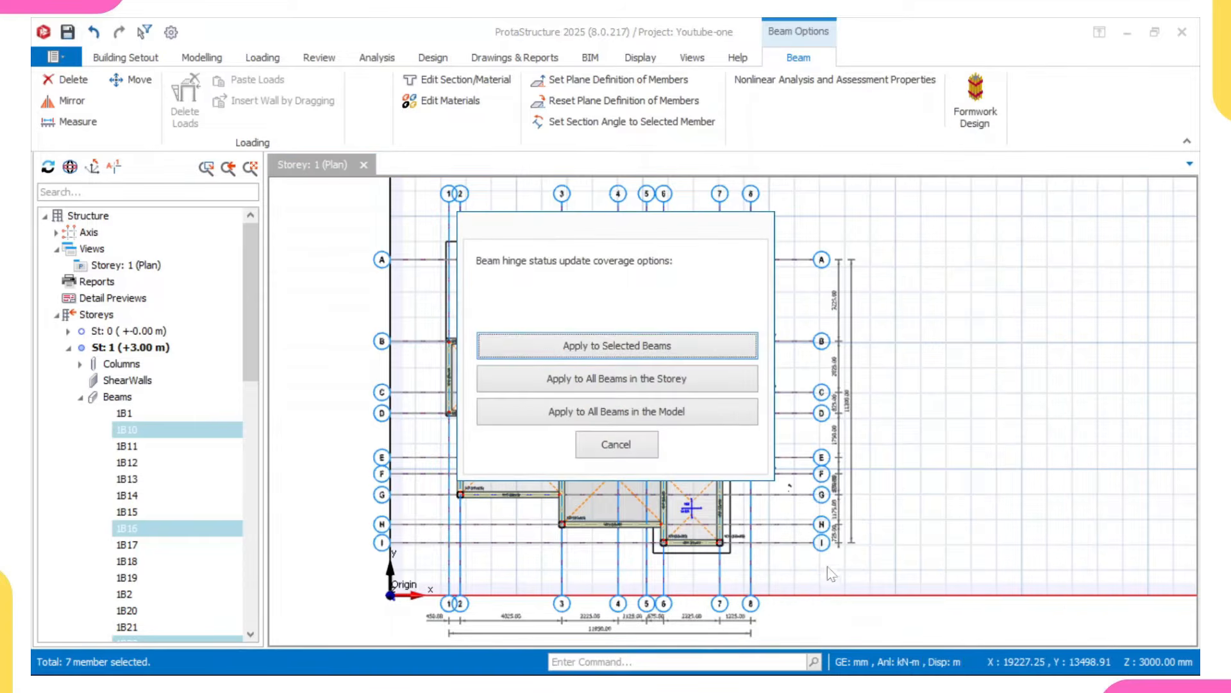
left_click(683, 347)
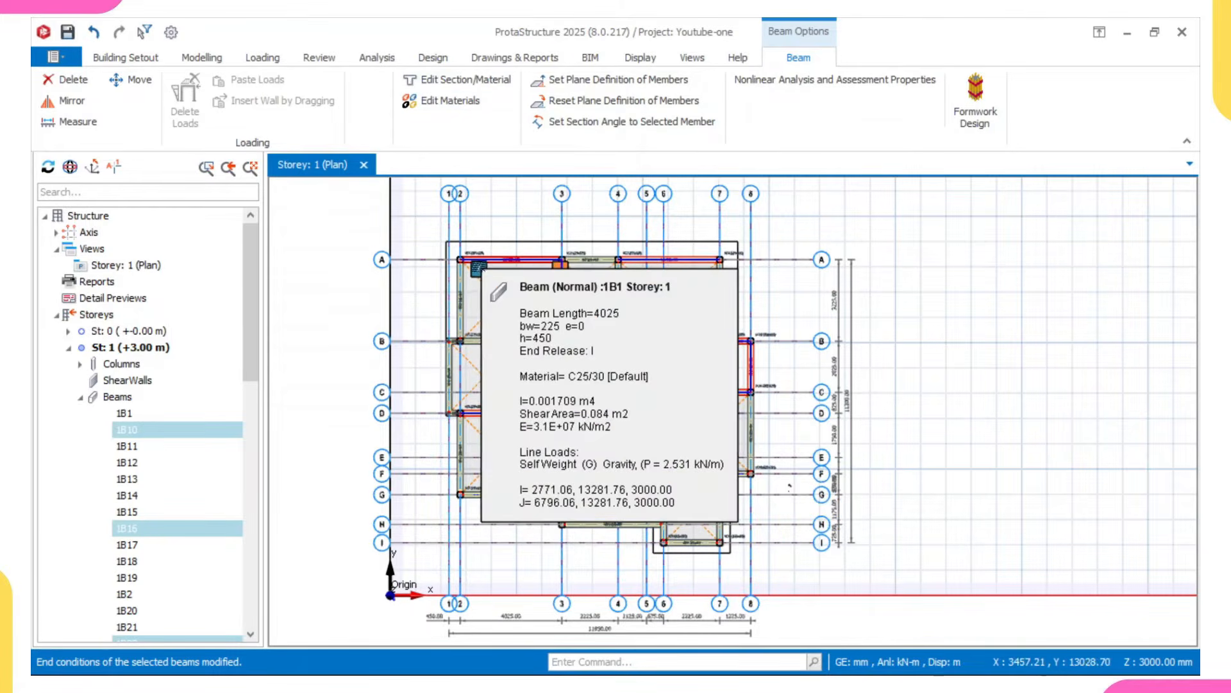
Examine the end release of beam 1B1 at column 1C1 and the continuous beams 1B1 and 1B2 along axis A.
scroll(462, 262, "up", 4)
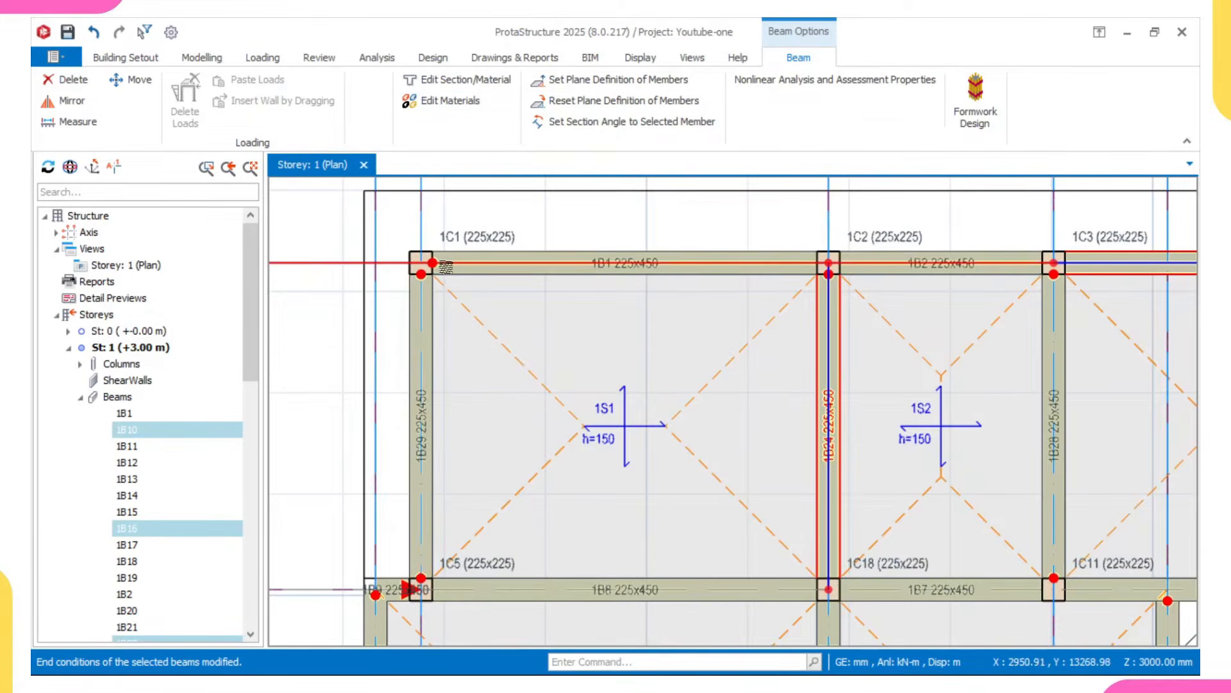
mouse_move(436, 270)
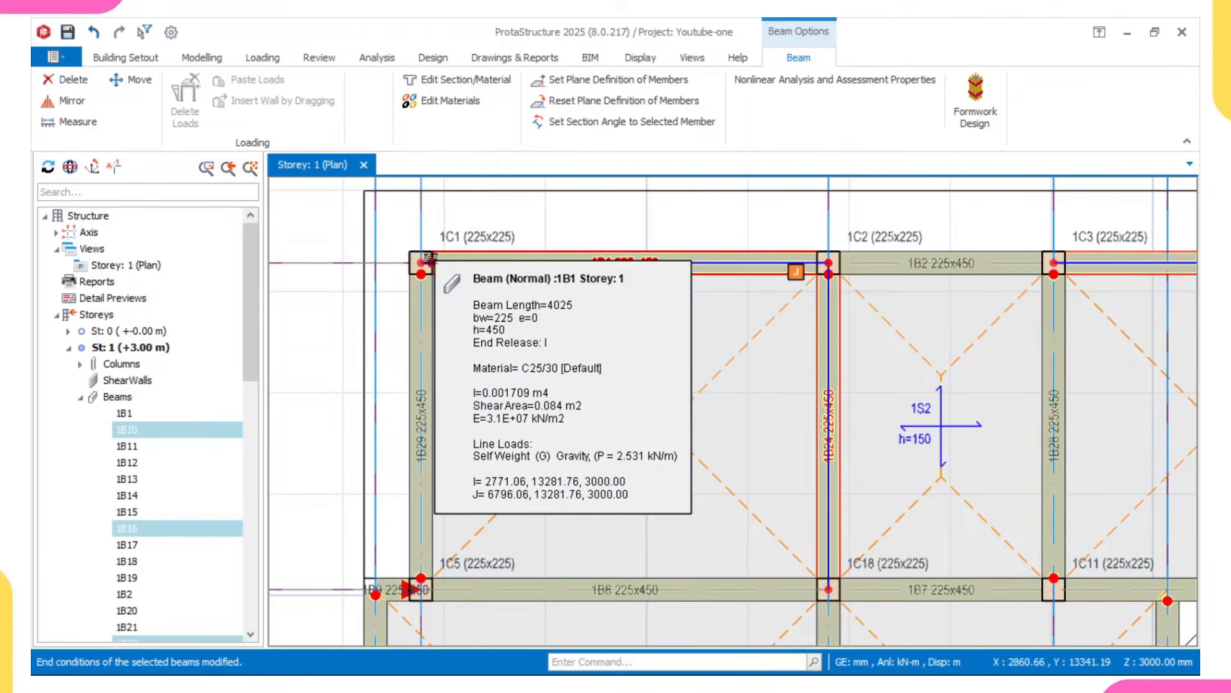
left_click(434, 256)
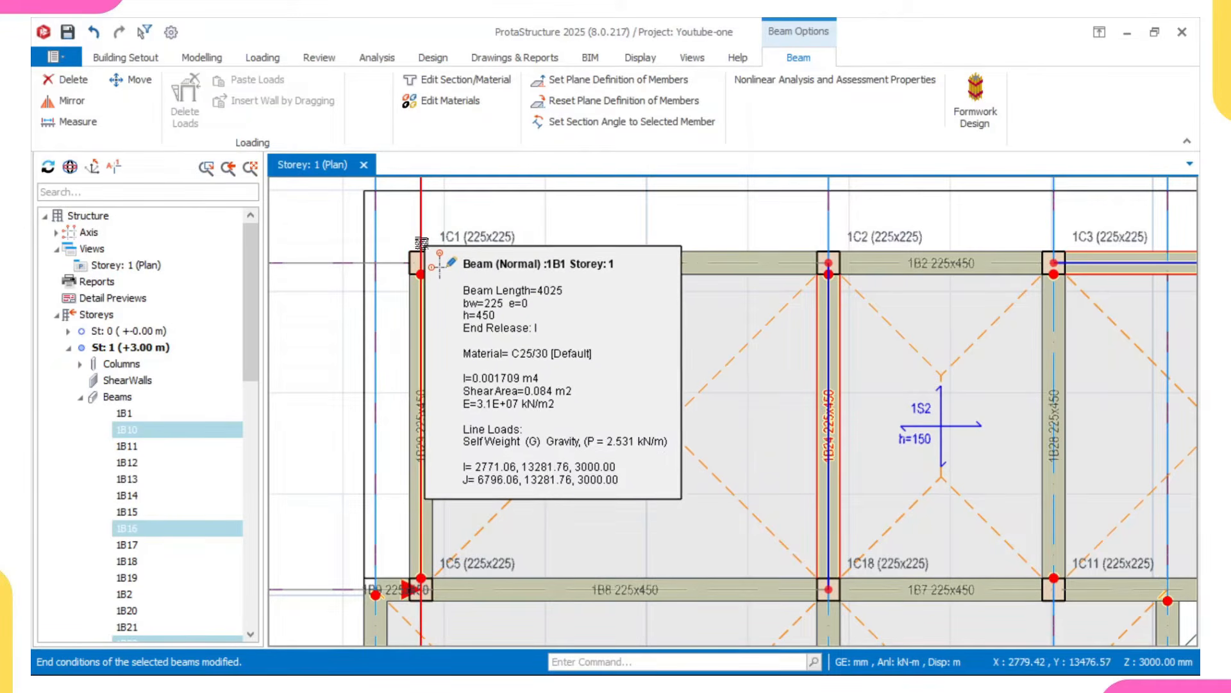
scroll(420, 242, "down", 5)
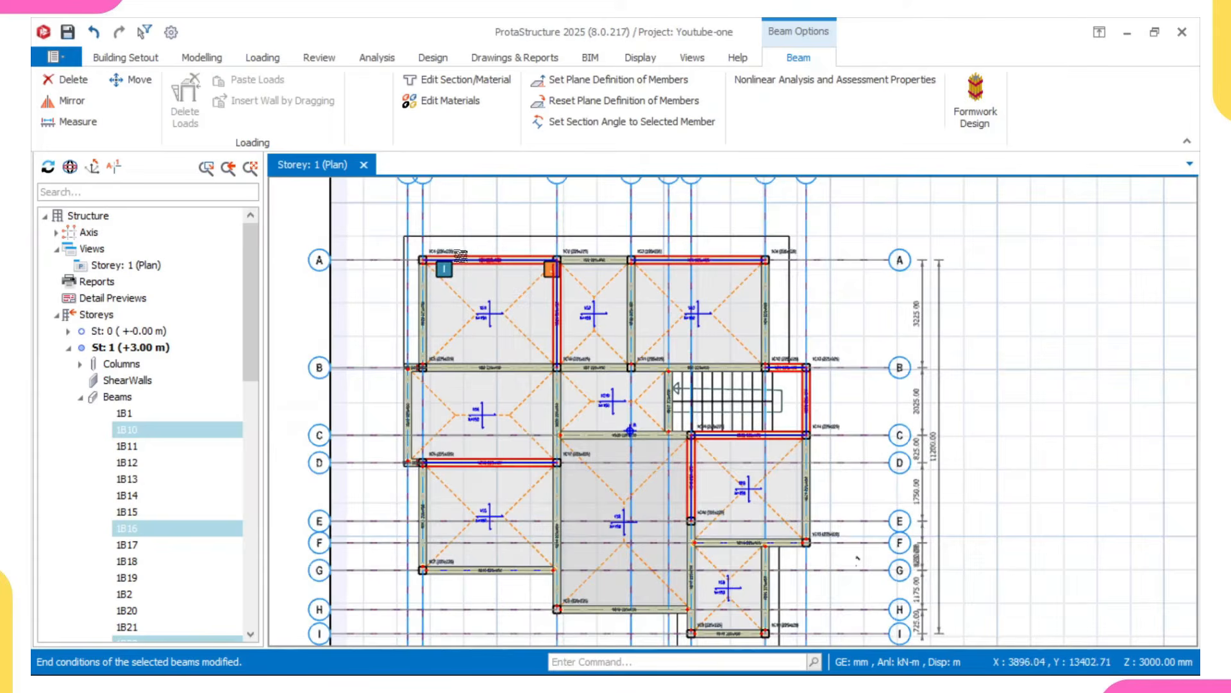
scroll(470, 258, "down", 3)
scroll(488, 263, "up", 3)
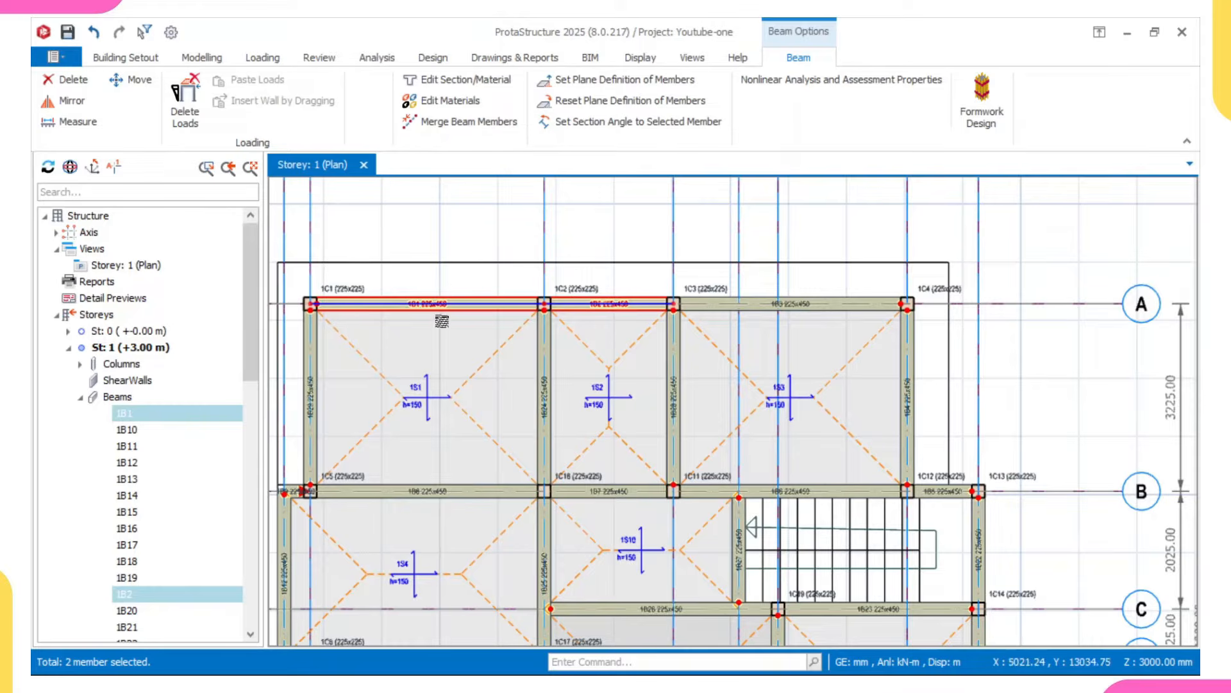
Open a 3D Physical Model view of storey 1, inspect the structure from the front, and return to the storey 1 plan.
left_click(88, 250)
right_click(88, 249)
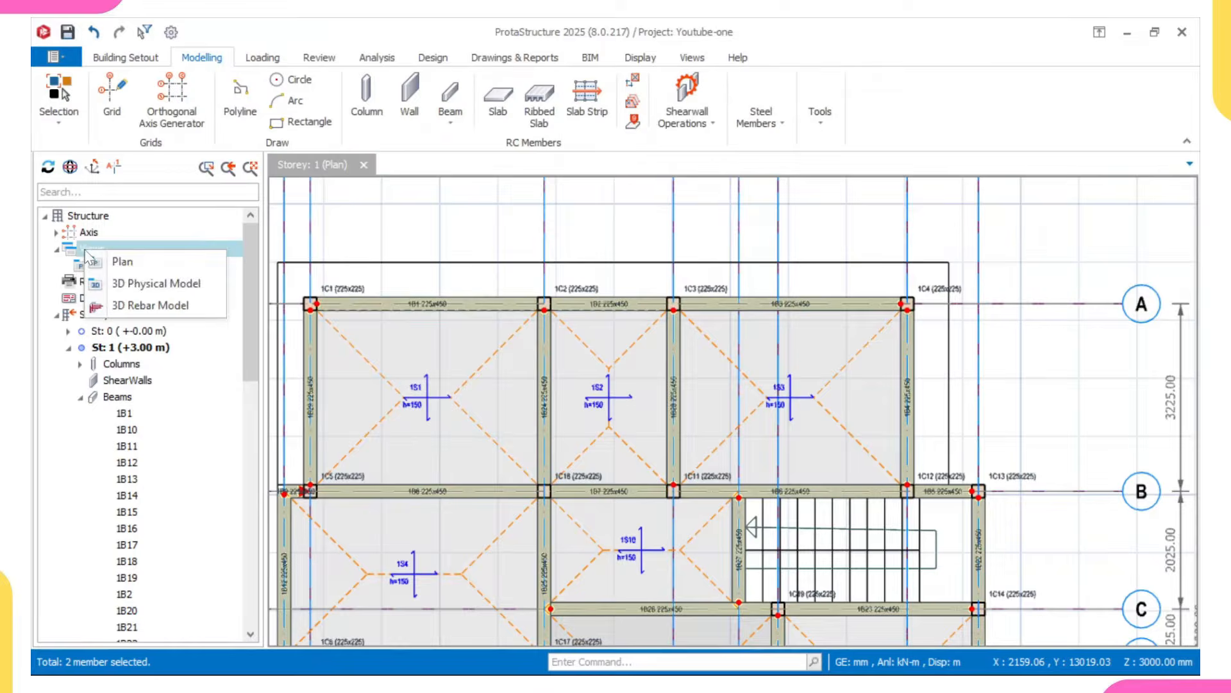
left_click(186, 289)
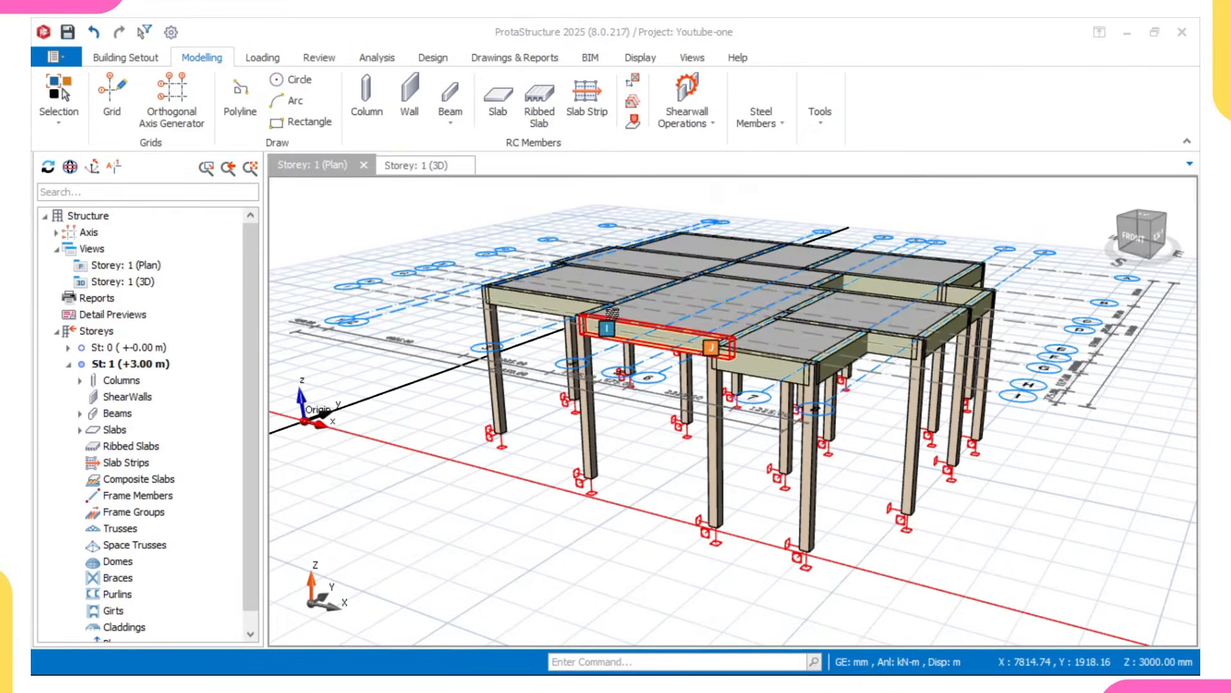
mouse_move(765, 354)
middle_mouse_down()
mouse_move(691, 373)
mouse_move(738, 473)
mouse_move(712, 449)
mouse_move(641, 426)
mouse_move(651, 378)
mouse_move(653, 393)
middle_mouse_up()
right_click(652, 392)
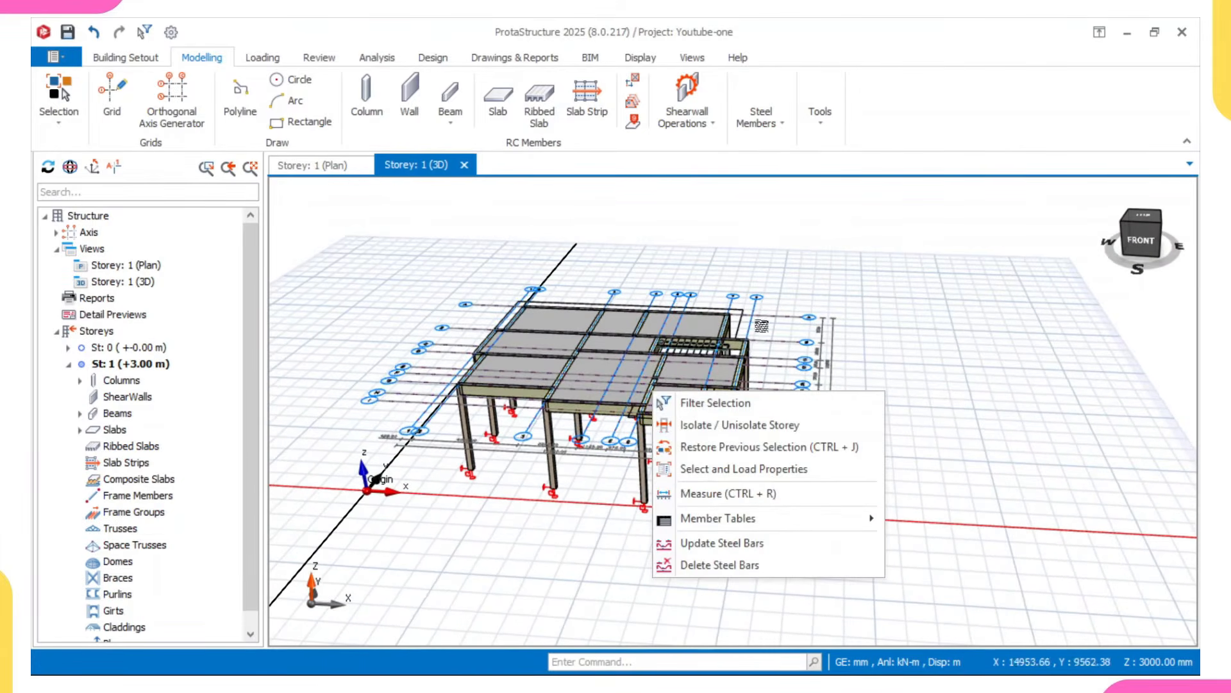
left_click(865, 292)
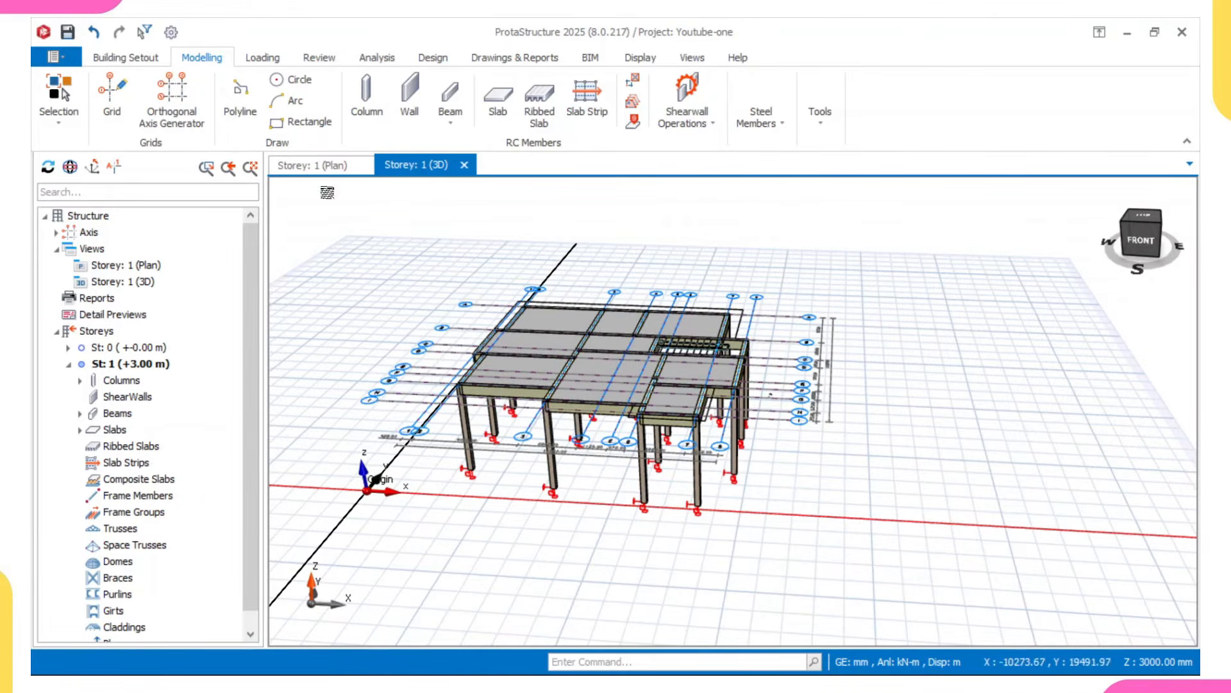
left_click(318, 168)
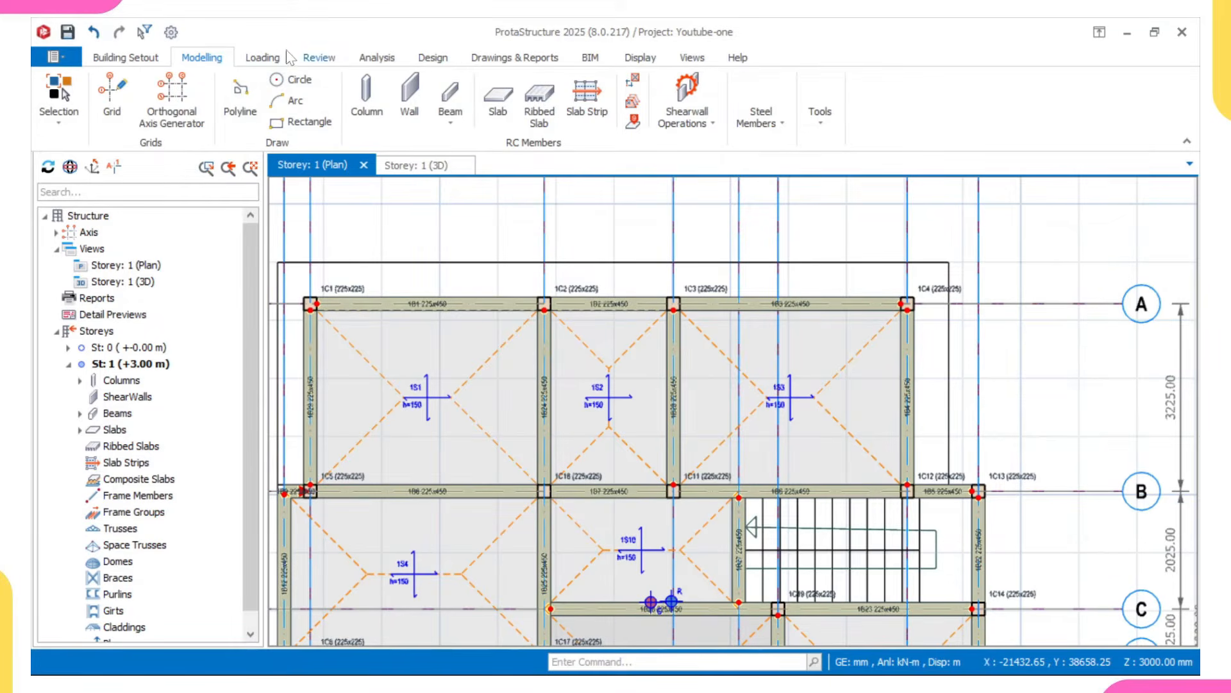
Insert storey 2 with a height of 3000 mm, generating its members from the selected storey.
left_click(140, 59)
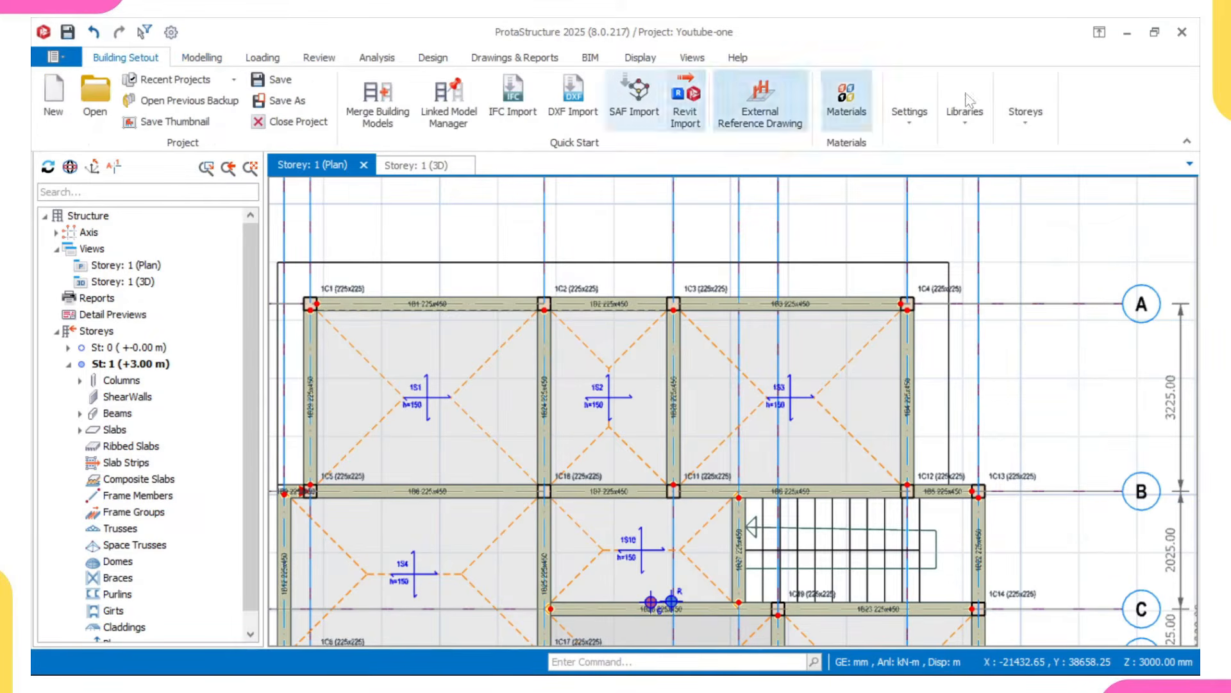
left_click(1026, 114)
left_click(1034, 178)
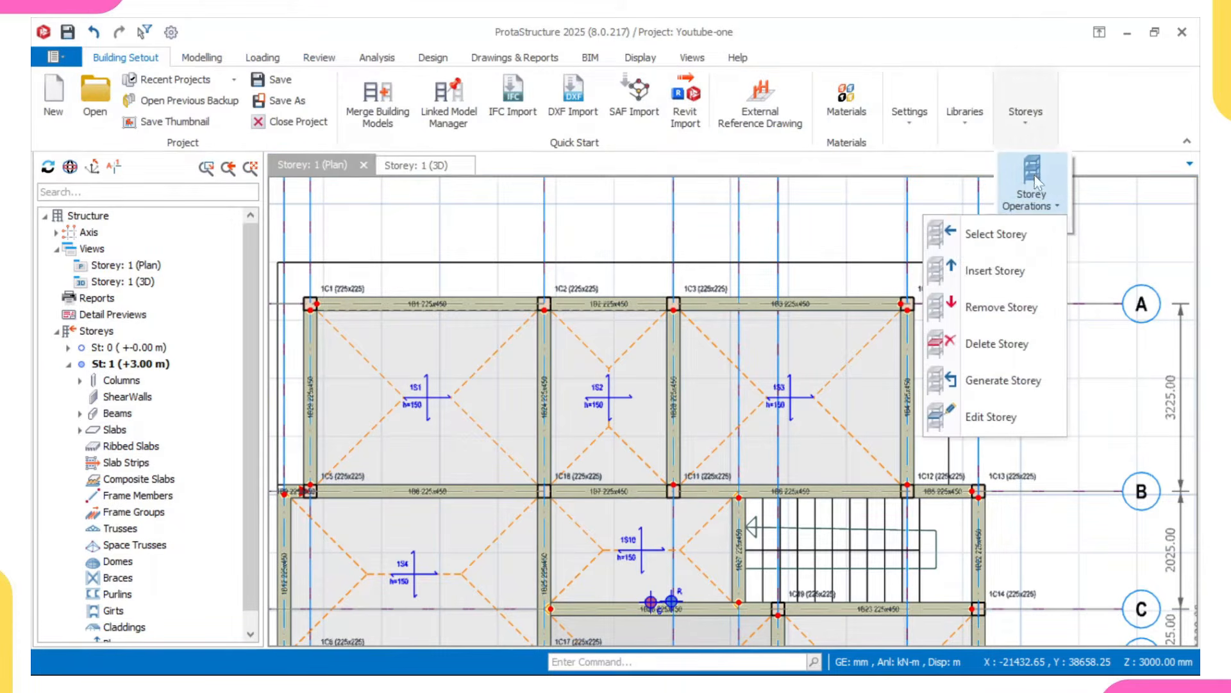
left_click(1019, 277)
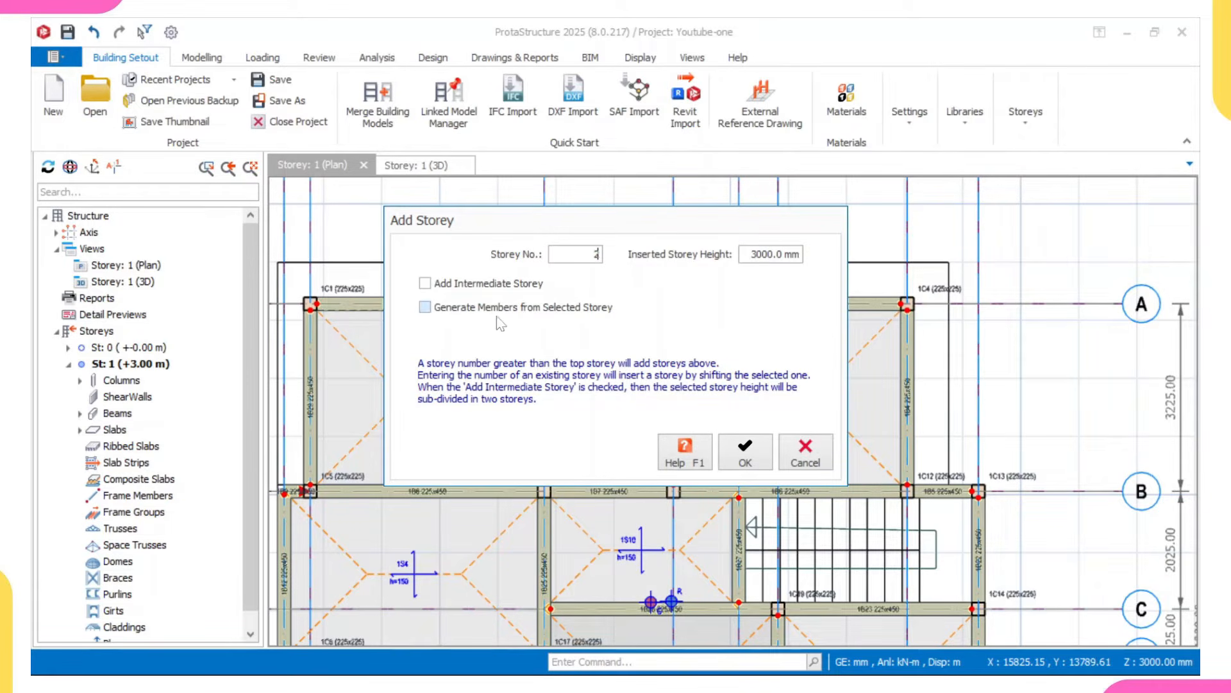
left_click(428, 311)
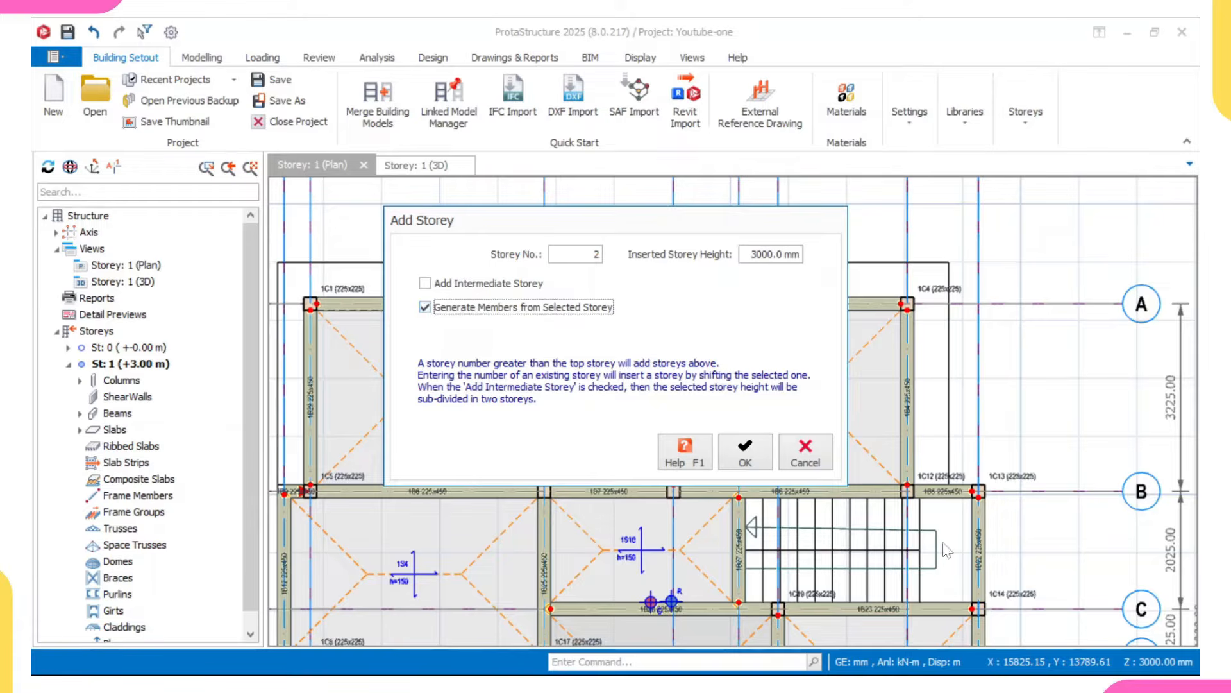
left_click(744, 461)
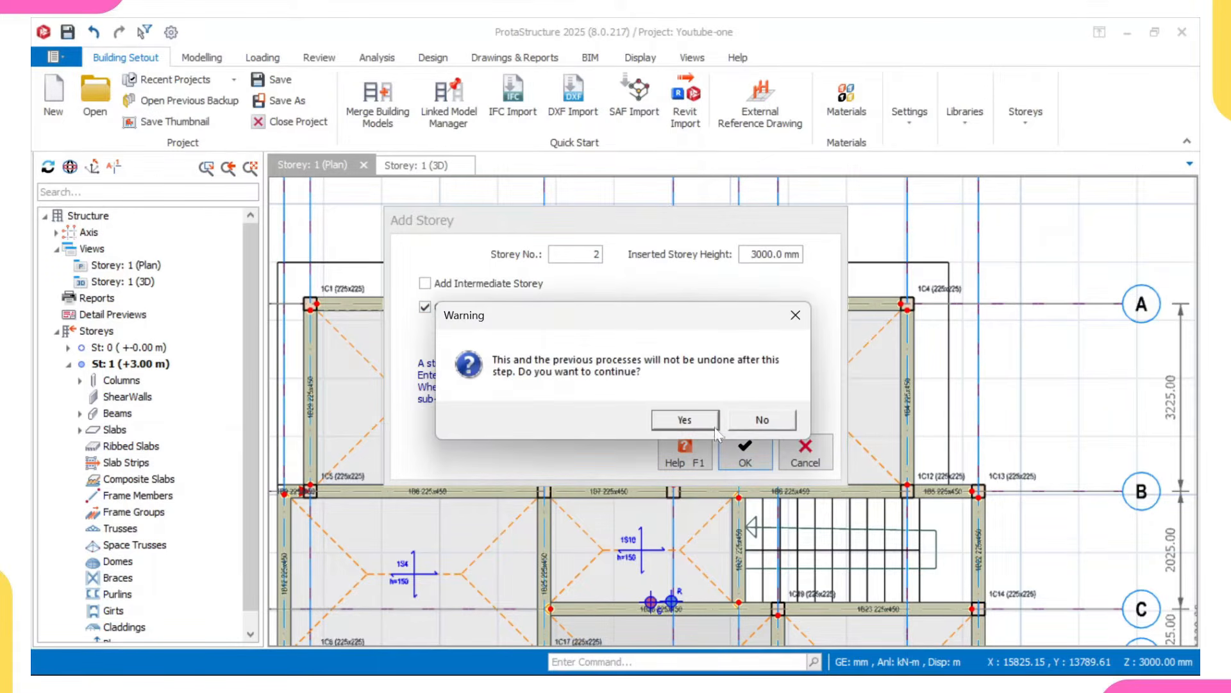
left_click(669, 421)
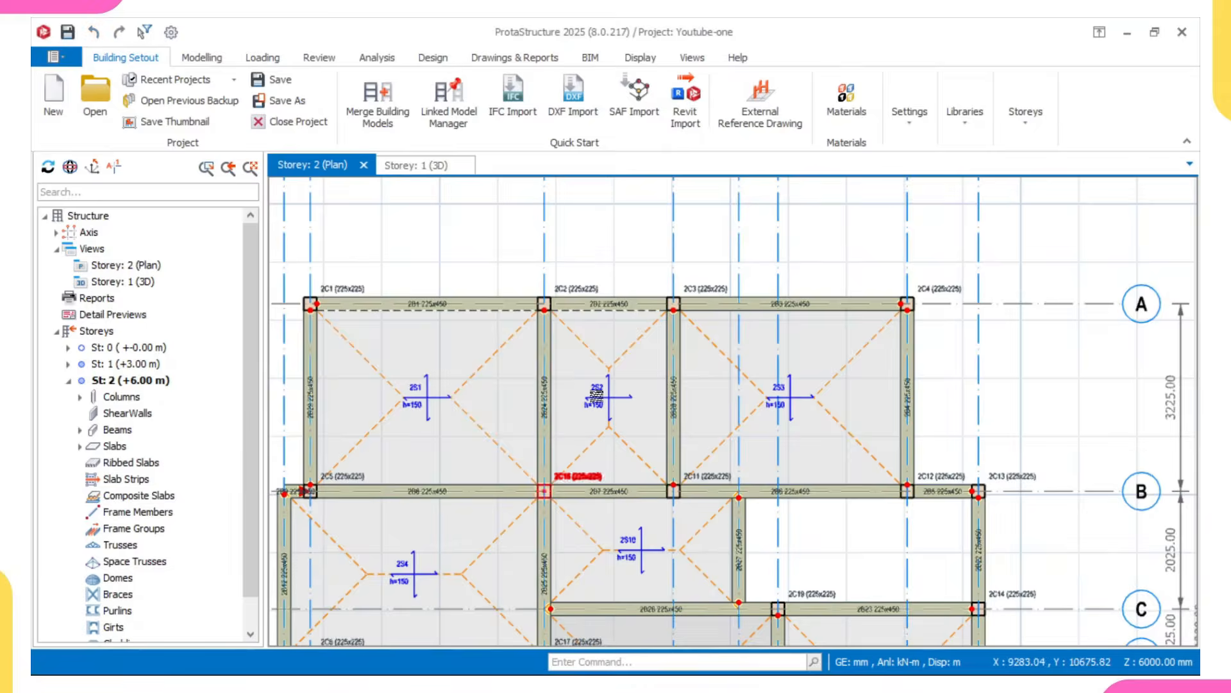
Switch to the 3D view and inspect the two-storey structure from above.
scroll(563, 341, "down", 2)
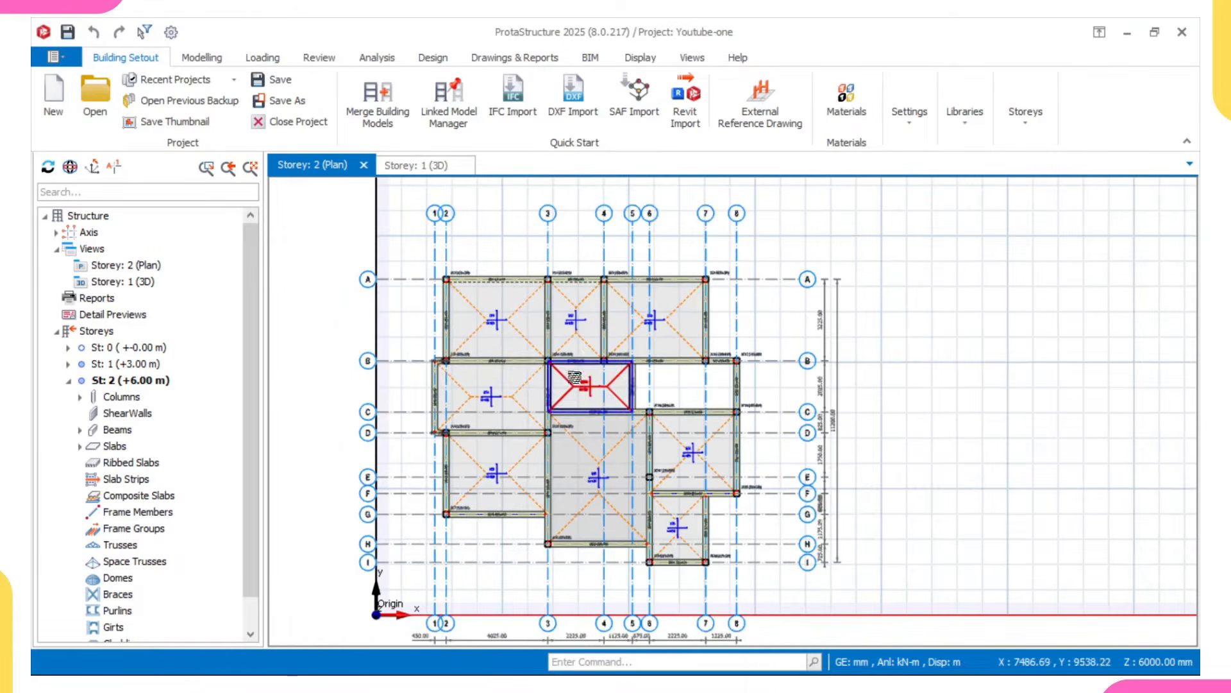
left_click(437, 168)
middle_click_drag(574, 433, 381, 260)
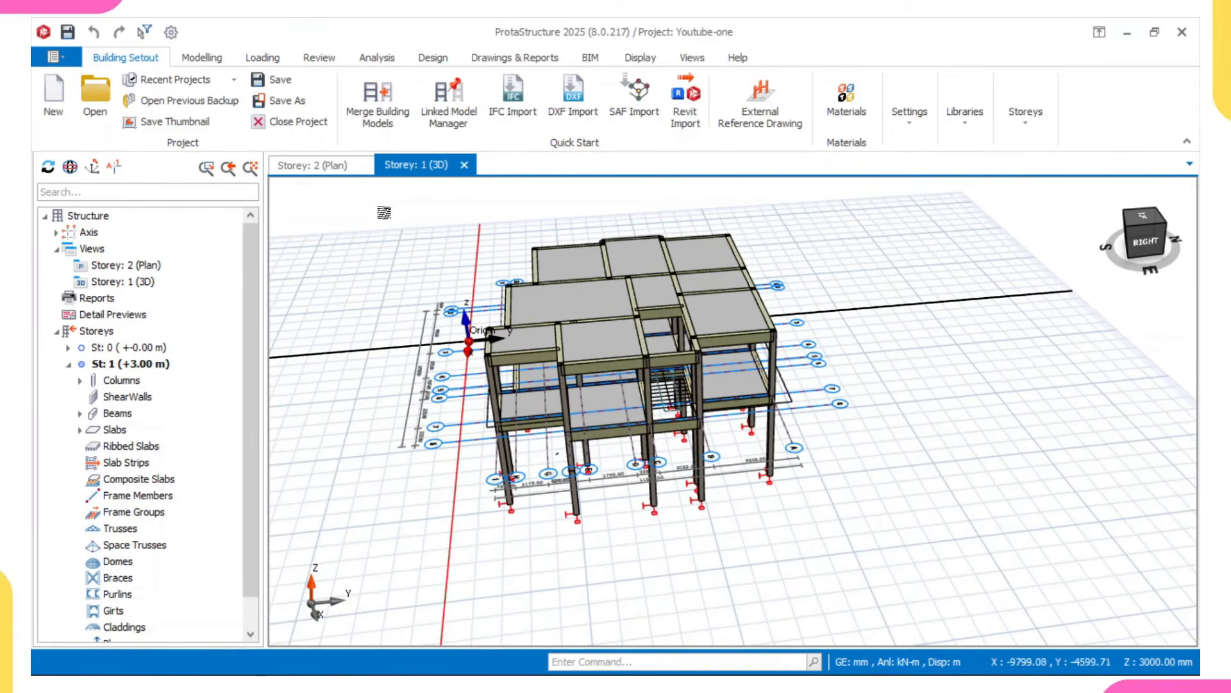
middle_click_drag(399, 189, 573, 340)
middle_click_drag(624, 418, 609, 369)
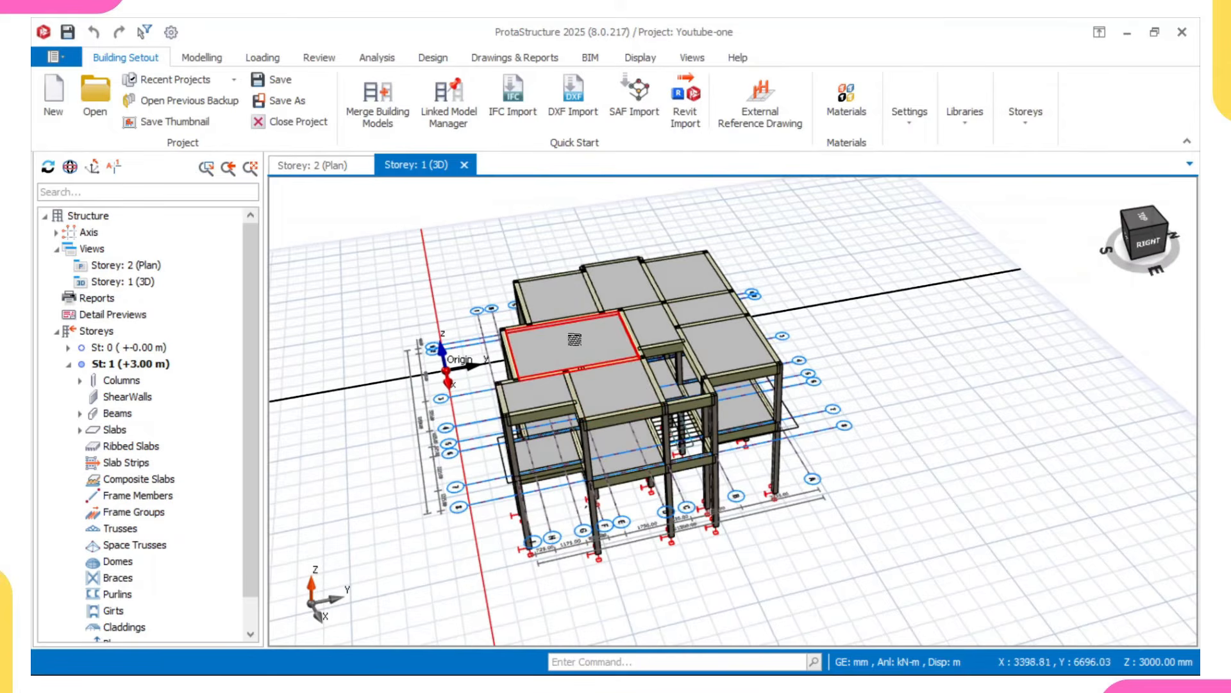
left_click(564, 302)
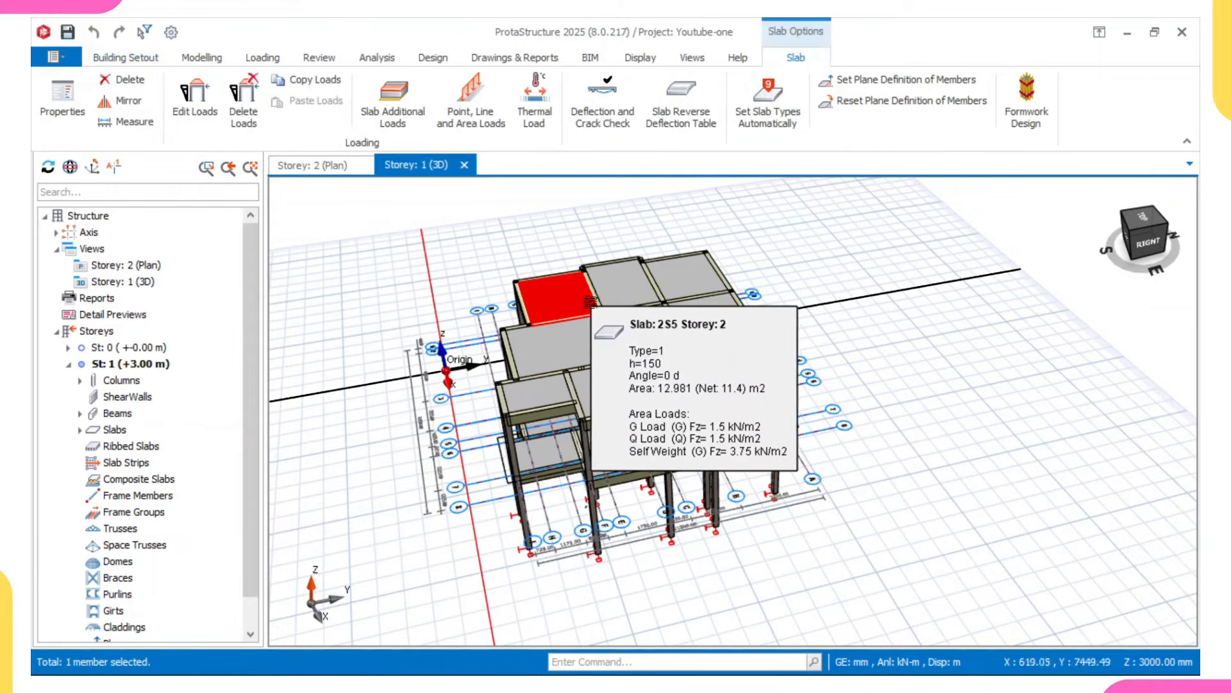
left_click(619, 290)
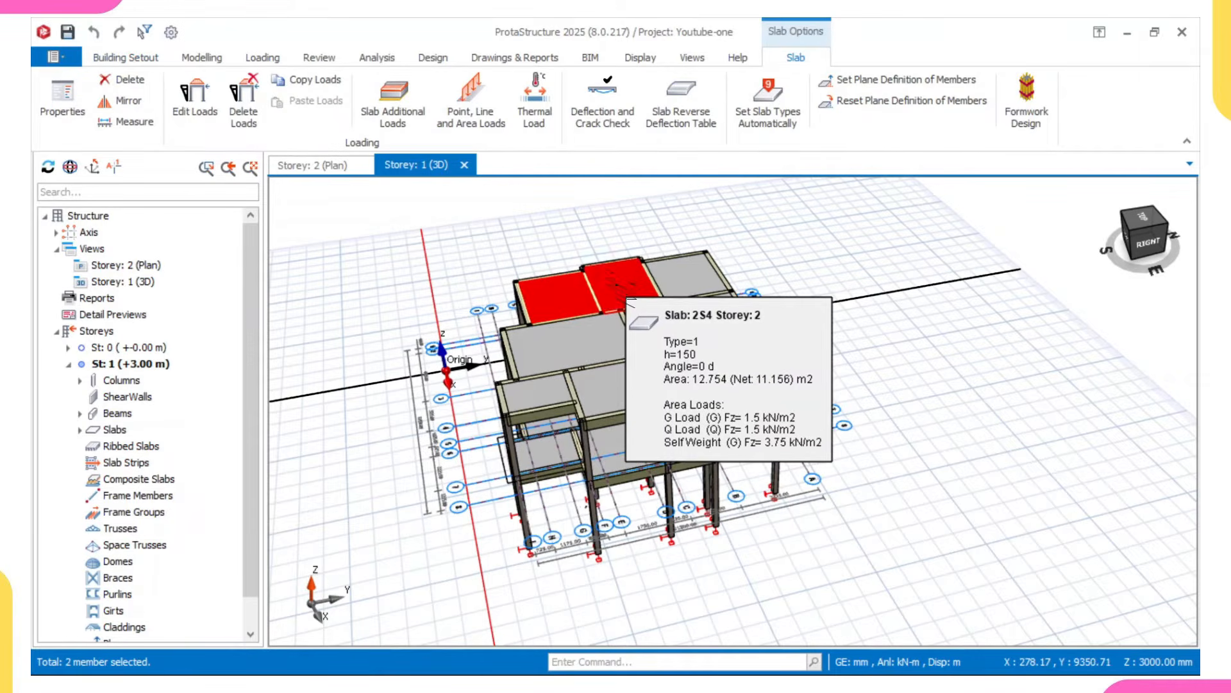
left_click(667, 277)
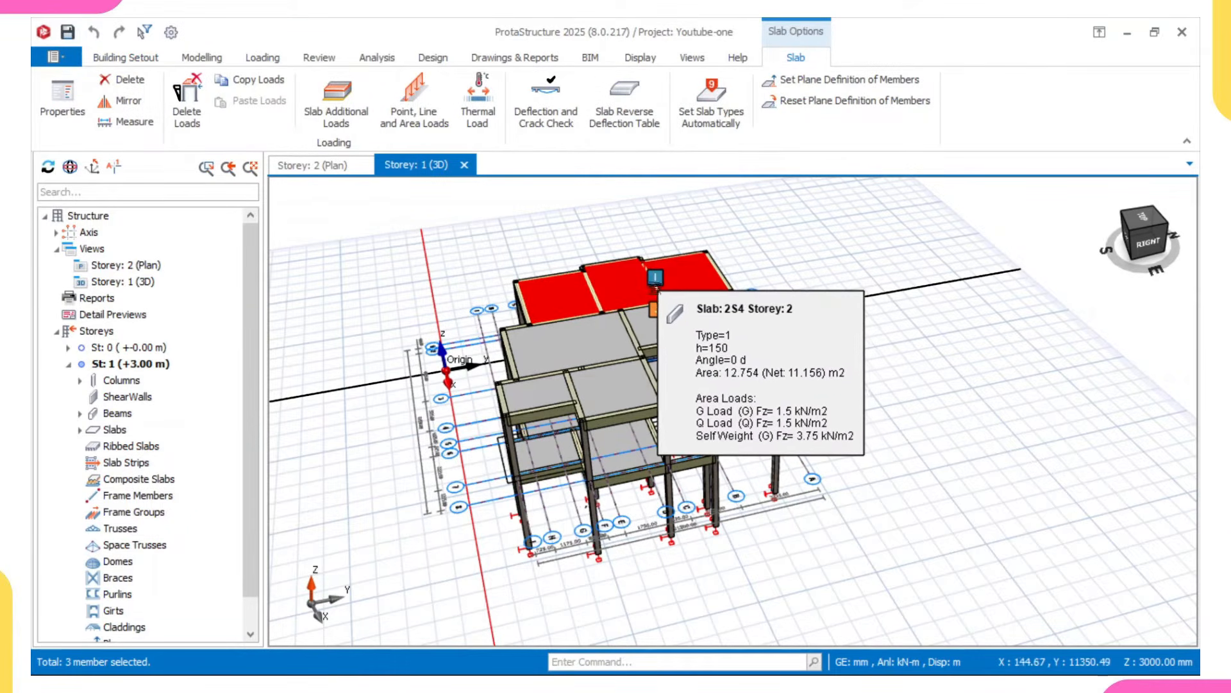
key("Escape")
Make storey 2 (+6.00 m) the active storey.
scroll(121, 431, "down", 1)
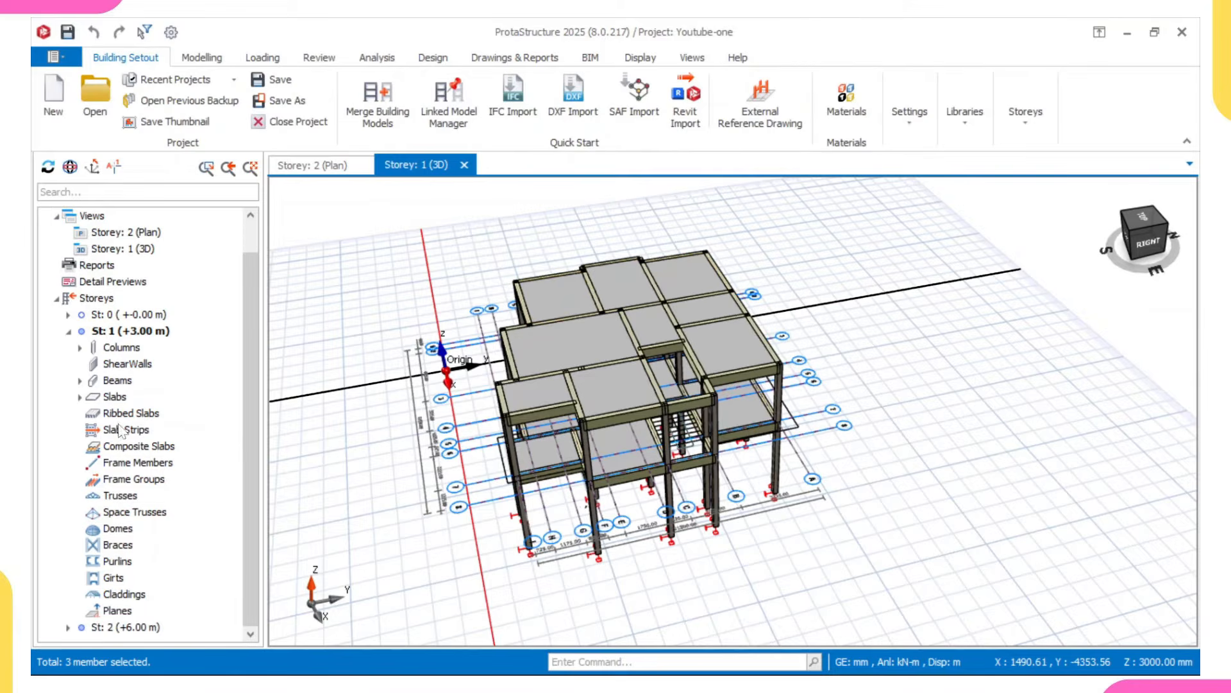
left_click(66, 623)
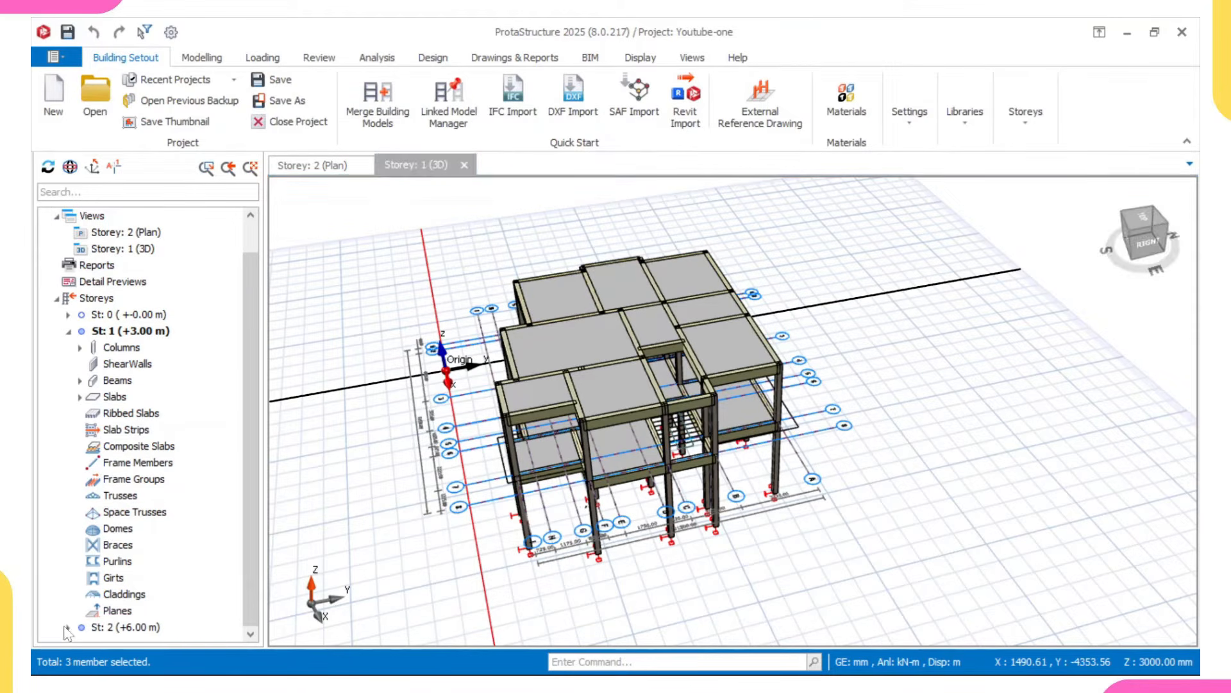
left_click(102, 632)
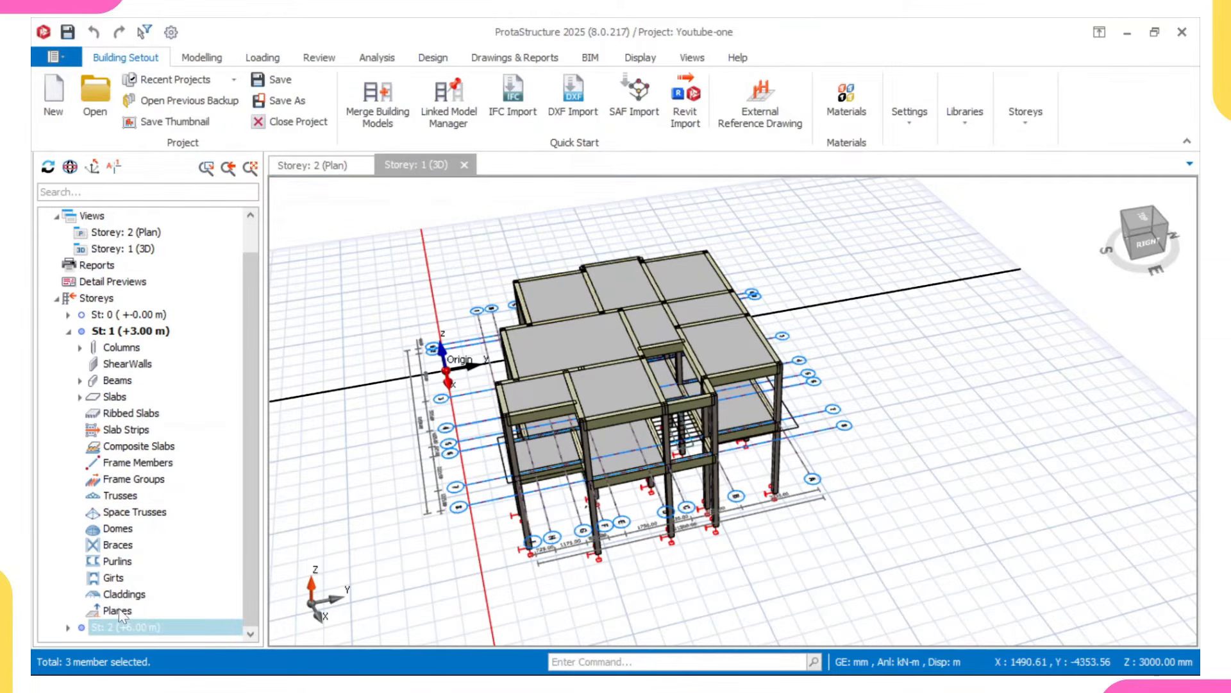
double_click(136, 629)
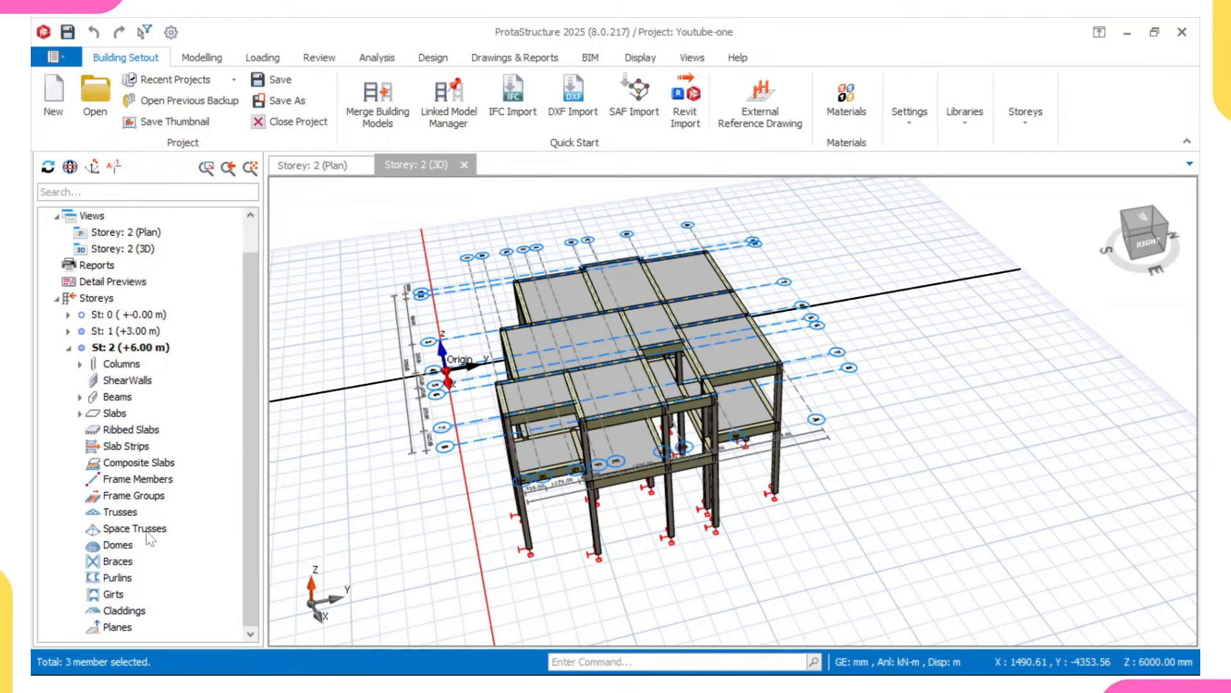
Delete slabs 2S1 to 2S10 from storey 2, restricting the deletion to slab members.
left_click(80, 413)
left_click(131, 428)
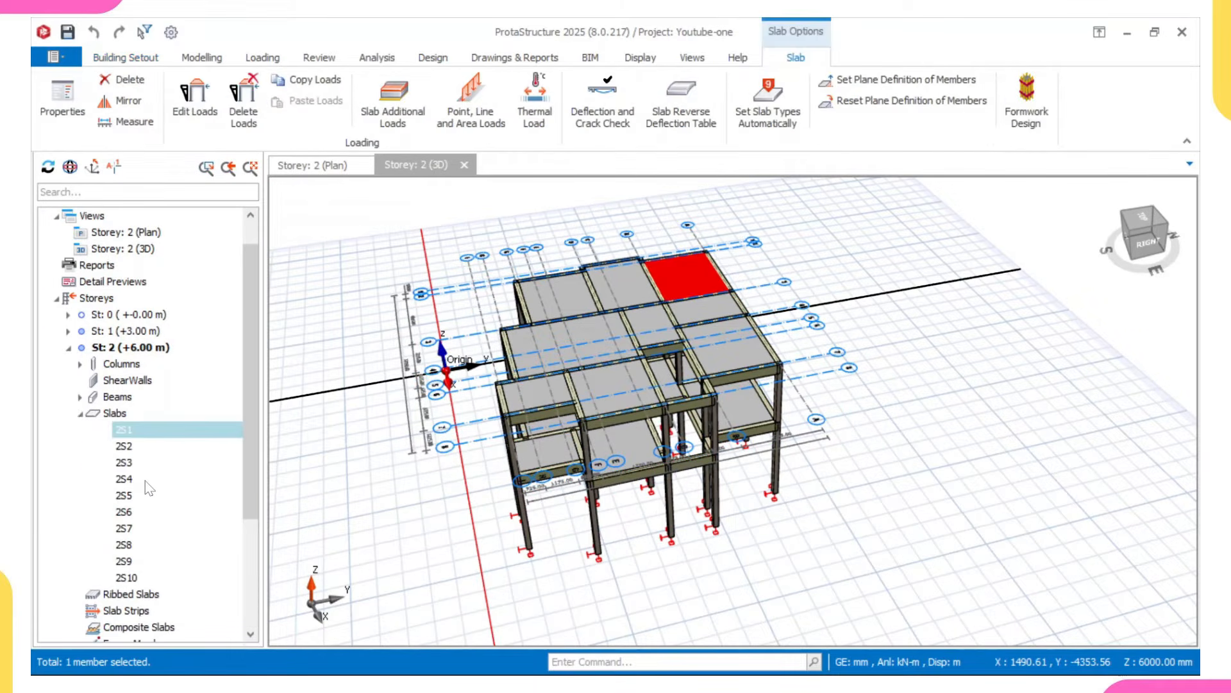
left_click(156, 578, "shift")
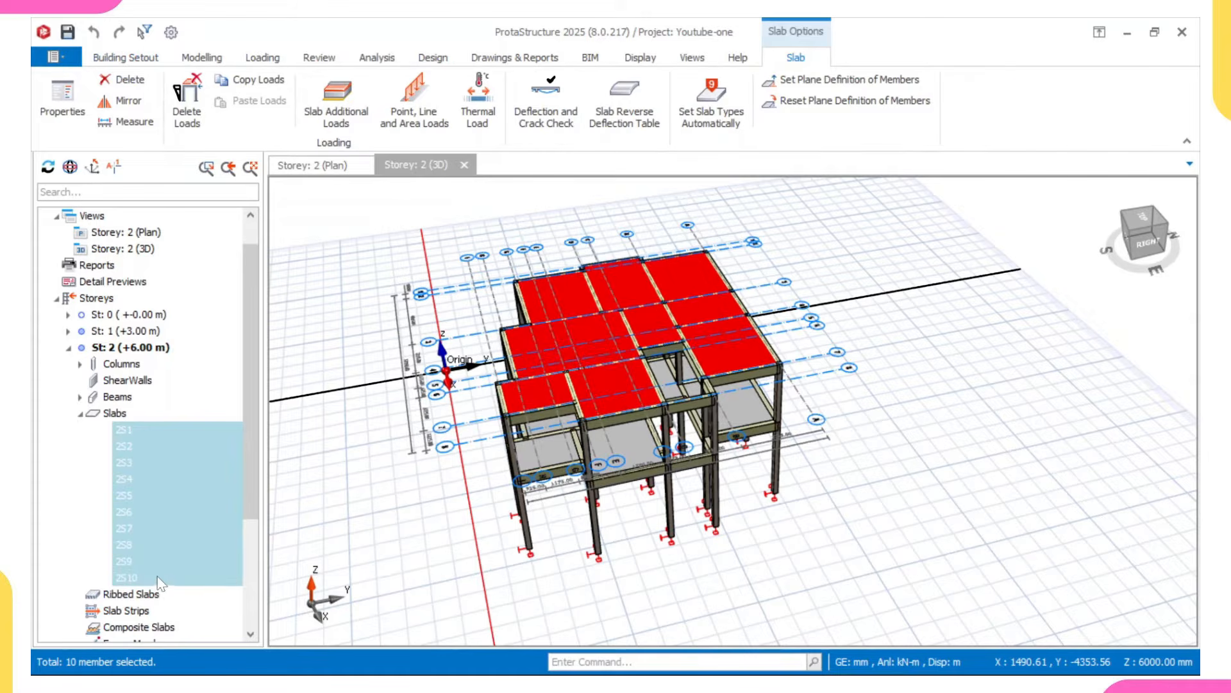
right_click(340, 475)
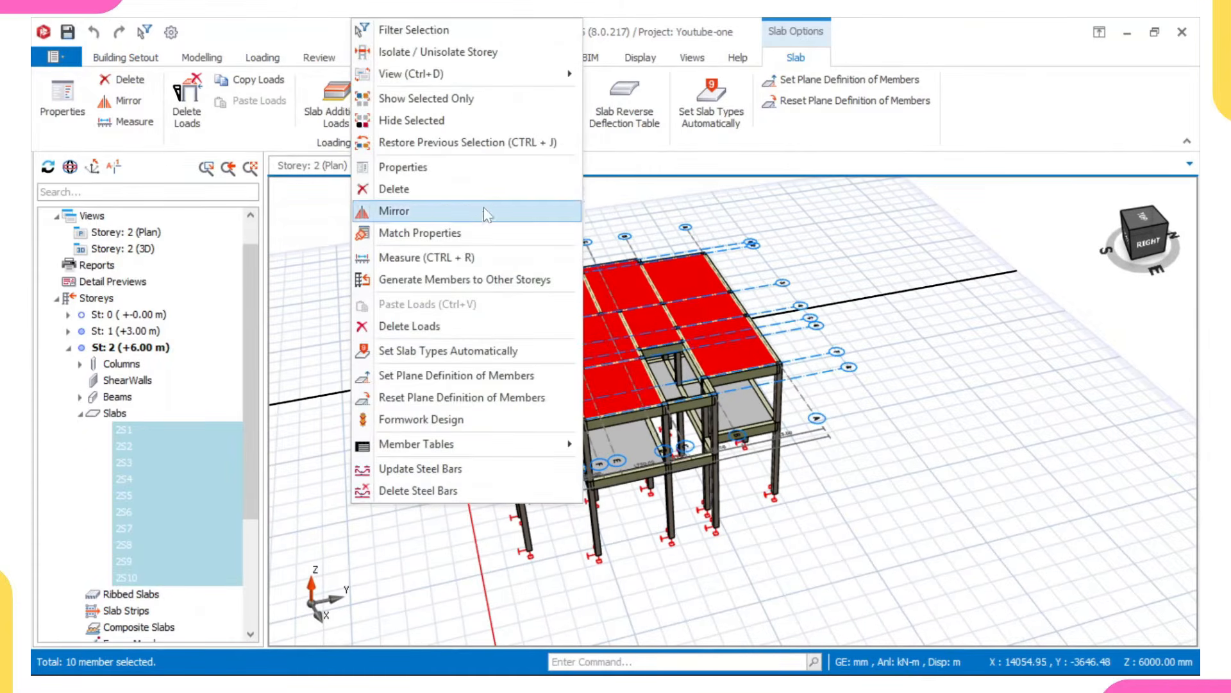
left_click(483, 189)
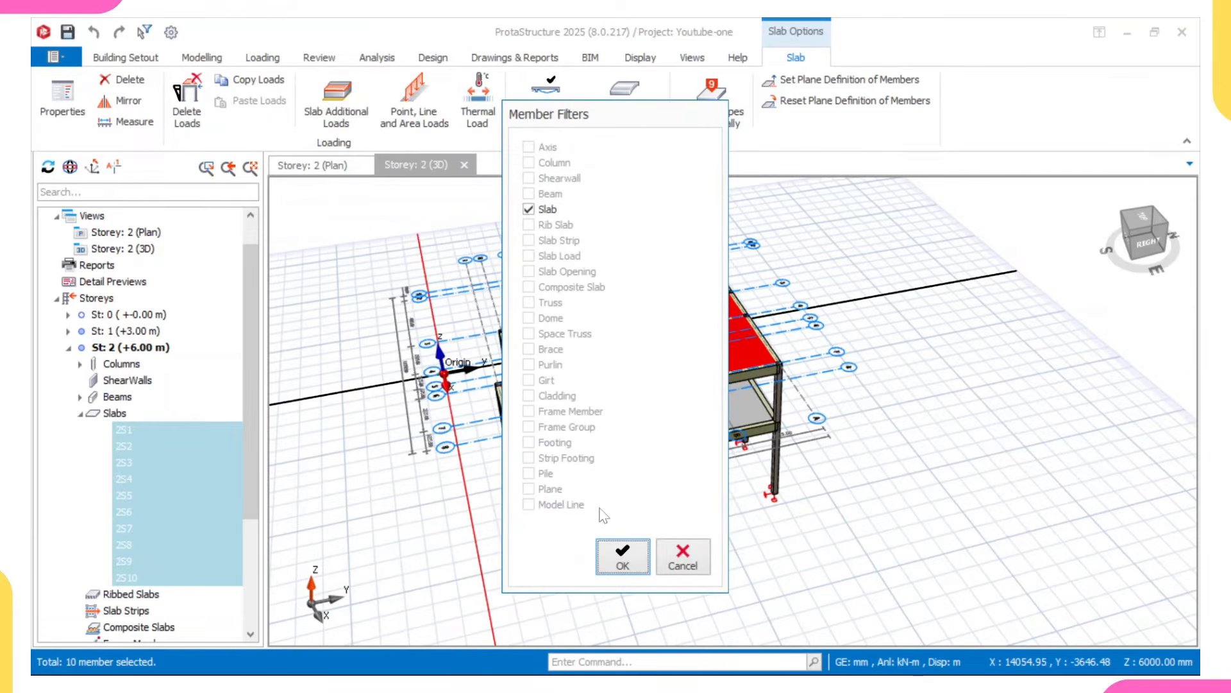
left_click(620, 557)
Examine the storey 2 beams and columns in 3D, comparing the beam properties of storeys 1 and 2.
middle_click_drag(632, 391, 580, 372)
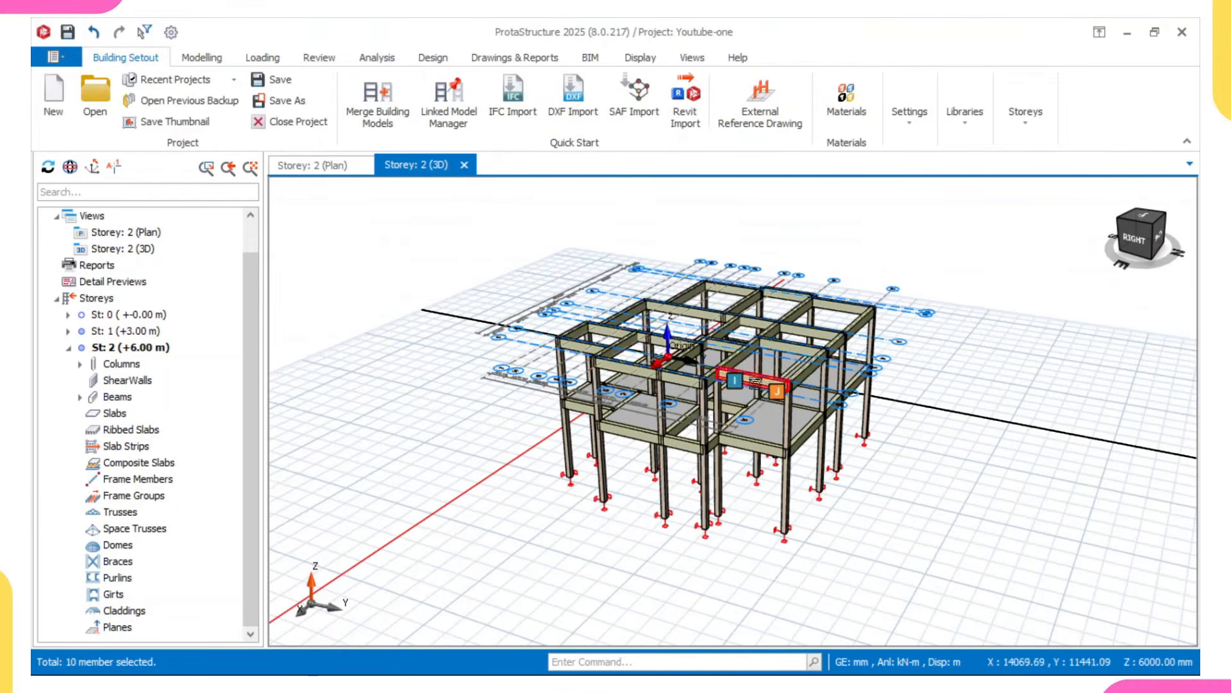
scroll(755, 383, "up", 2)
middle_click_drag(756, 383, 522, 353)
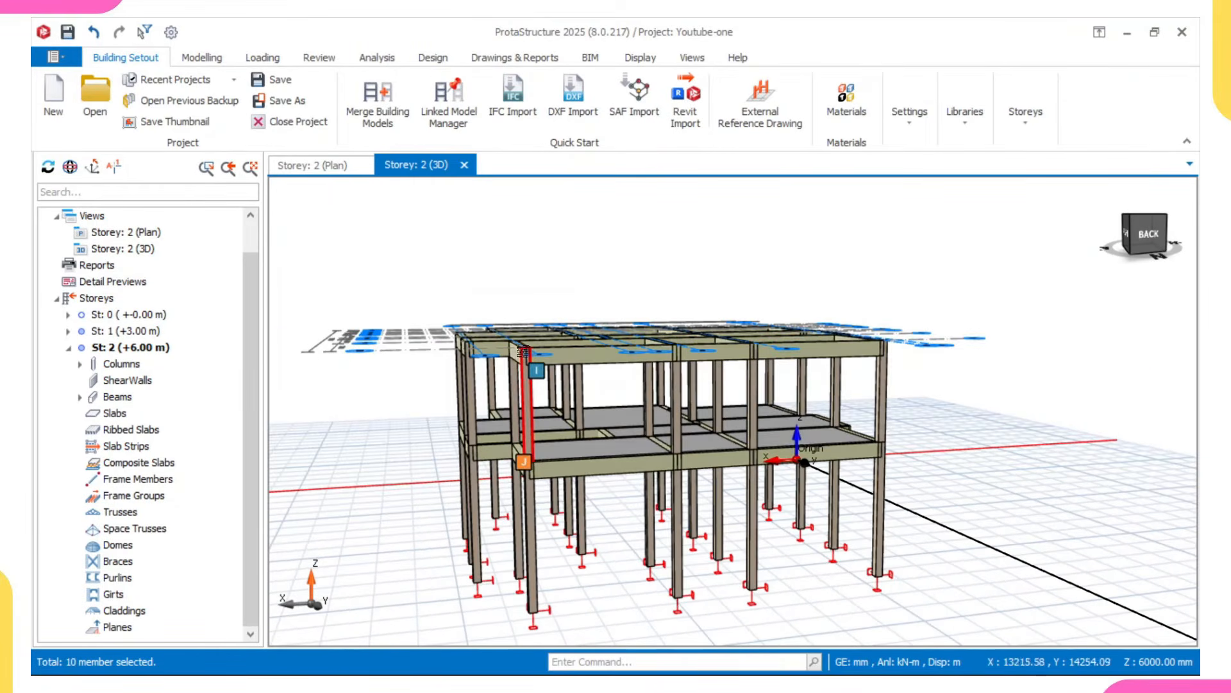
mouse_move(524, 366)
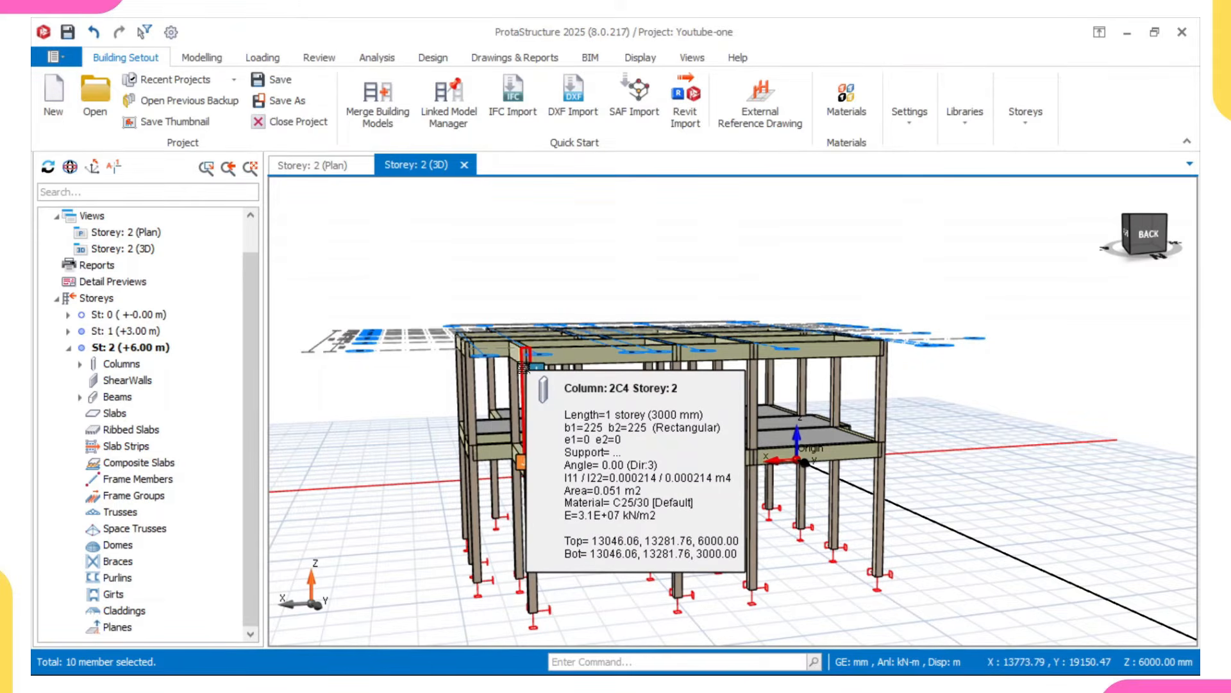
mouse_move(524, 365)
middle_mouse_down()
mouse_move(535, 370)
mouse_move(531, 355)
middle_mouse_up()
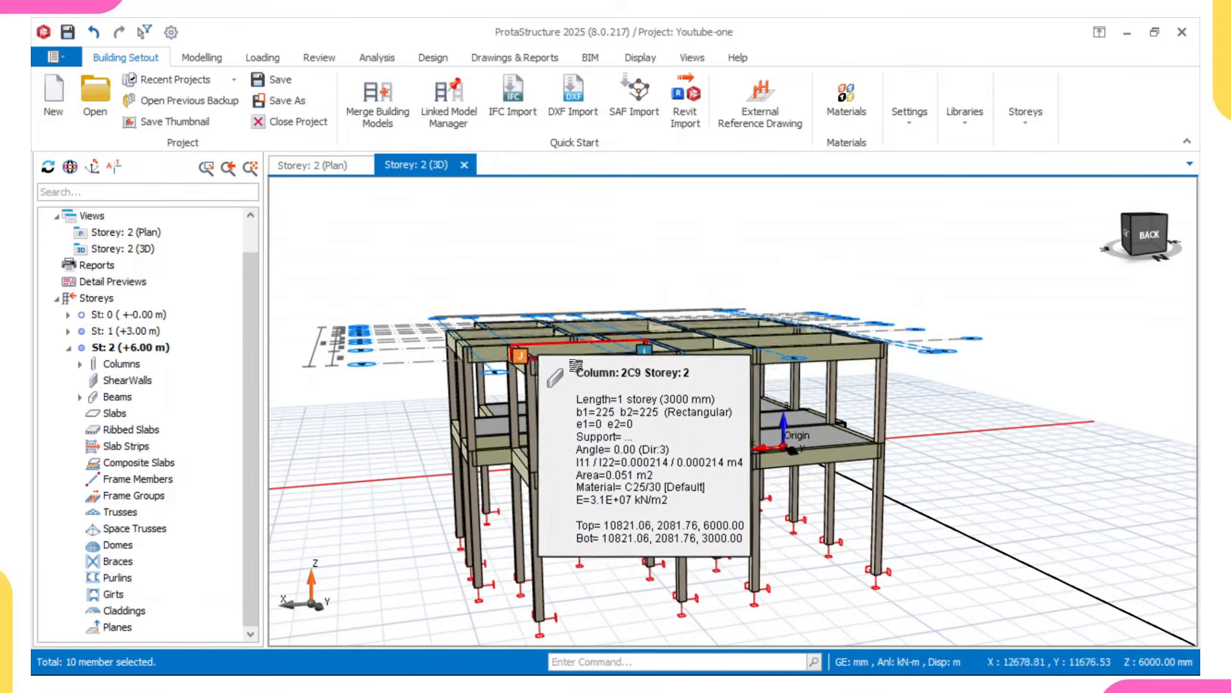
middle_click_drag(587, 440, 569, 443)
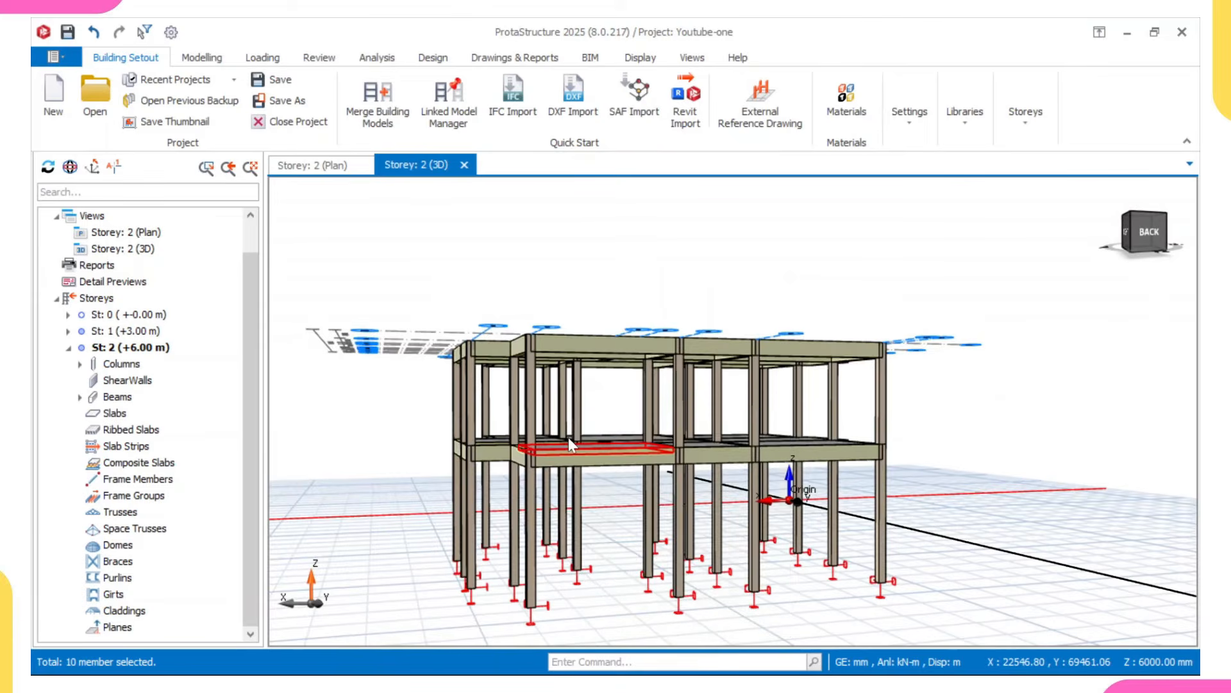
mouse_move(568, 437)
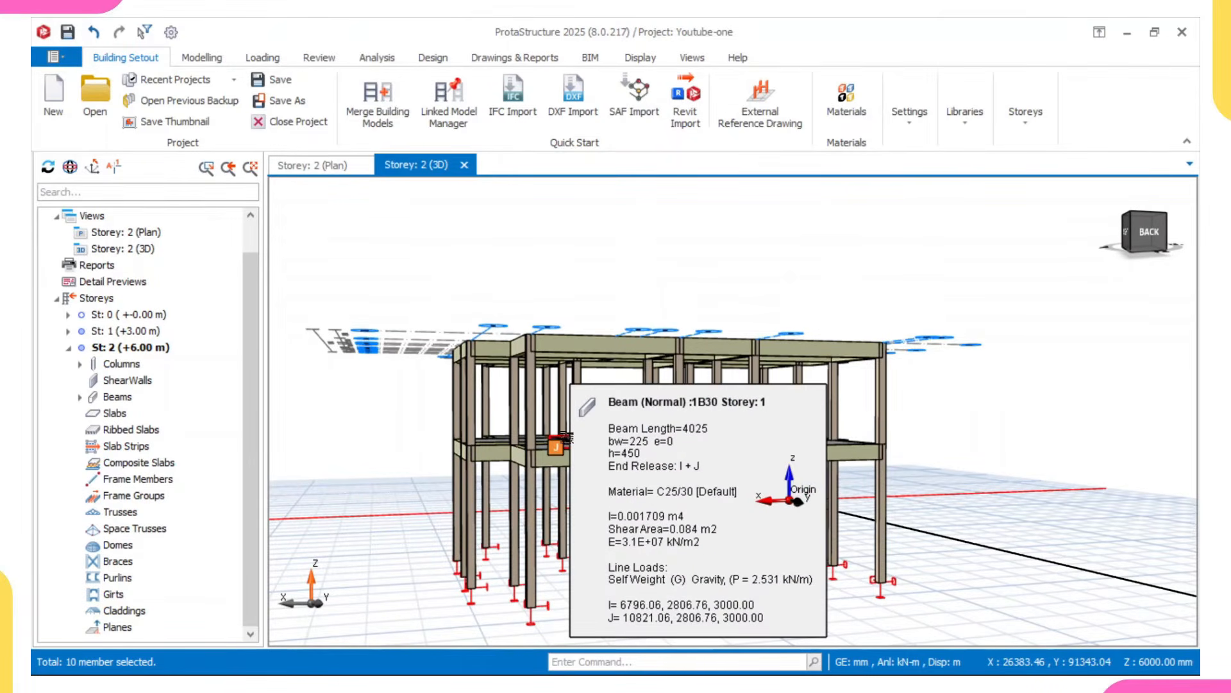
middle_click_drag(566, 438, 556, 365)
mouse_move(555, 364)
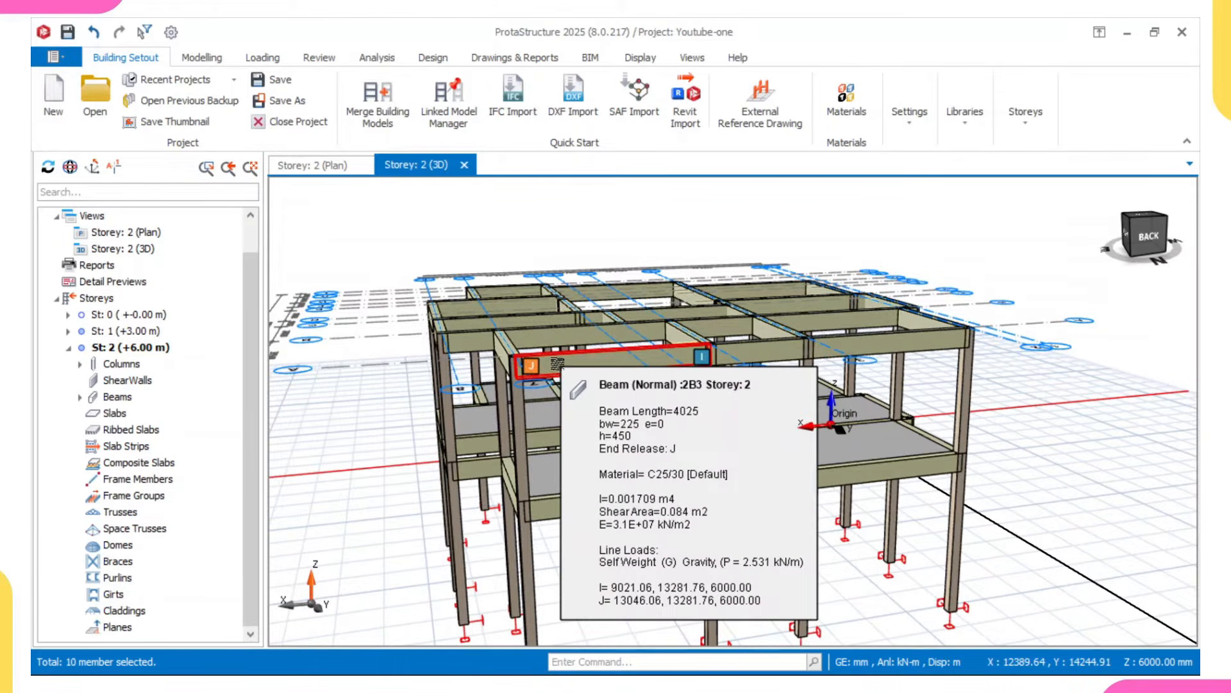
middle_click_drag(557, 364, 589, 401)
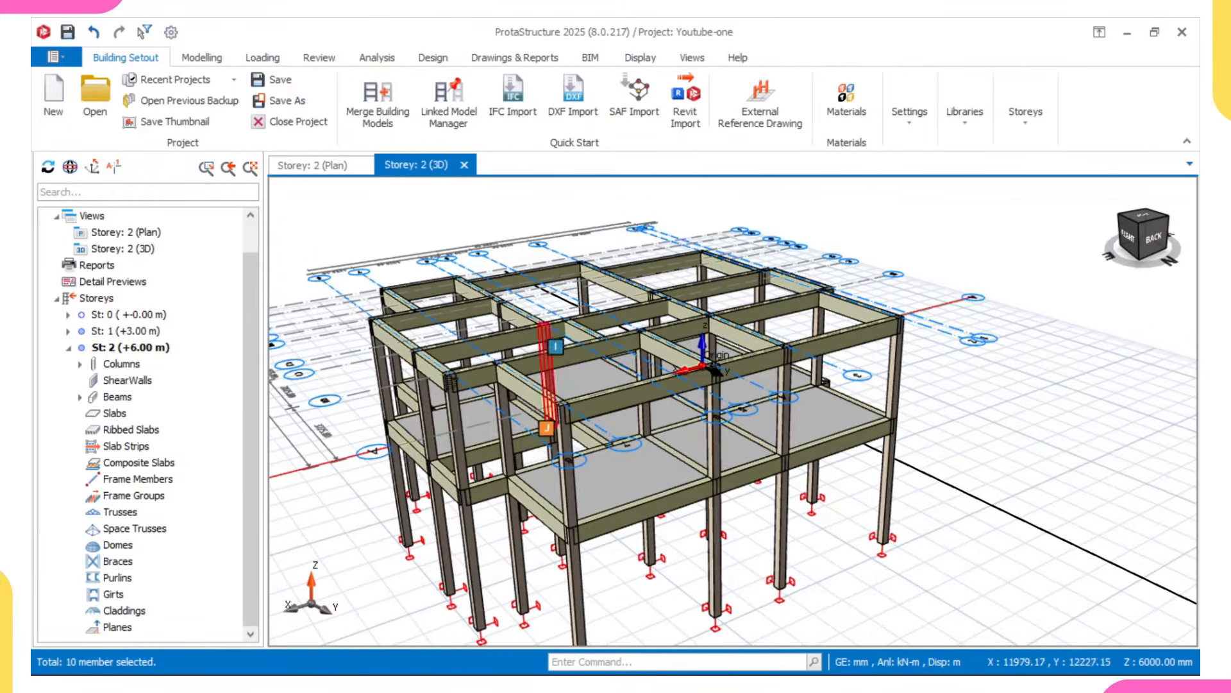
Set the depth h of all storey 2 beams to 300 mm in the RC Beam Table.
left_click(118, 398)
right_click(119, 400)
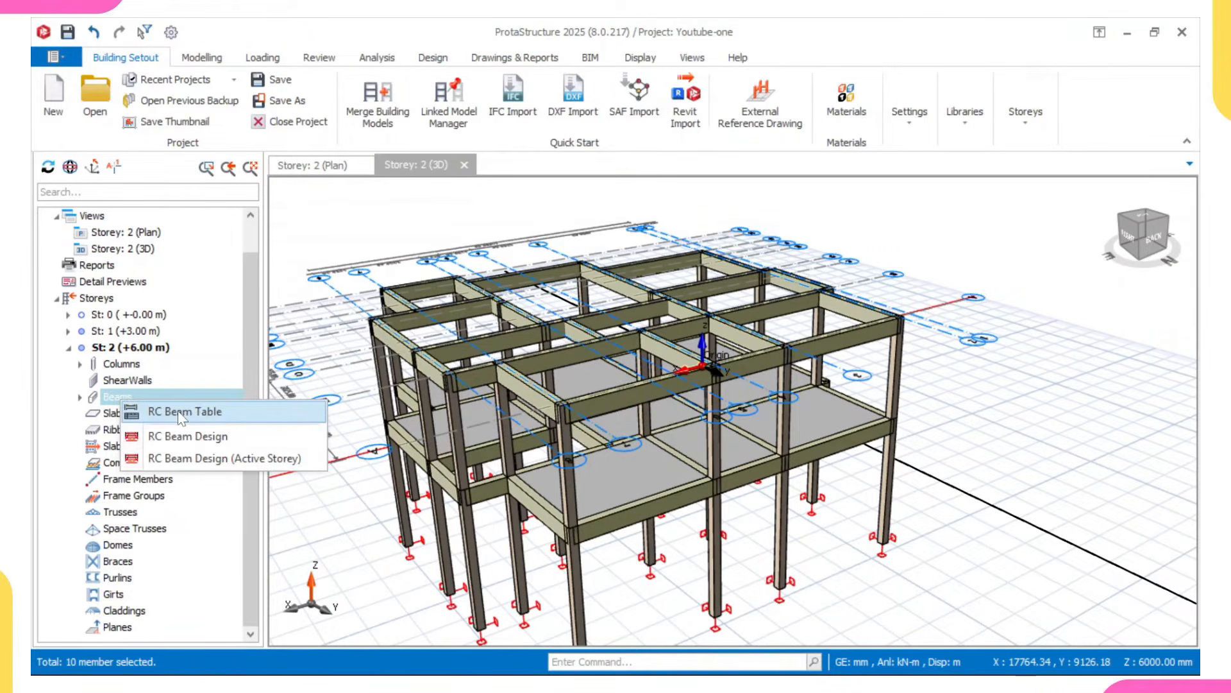
left_click(205, 414)
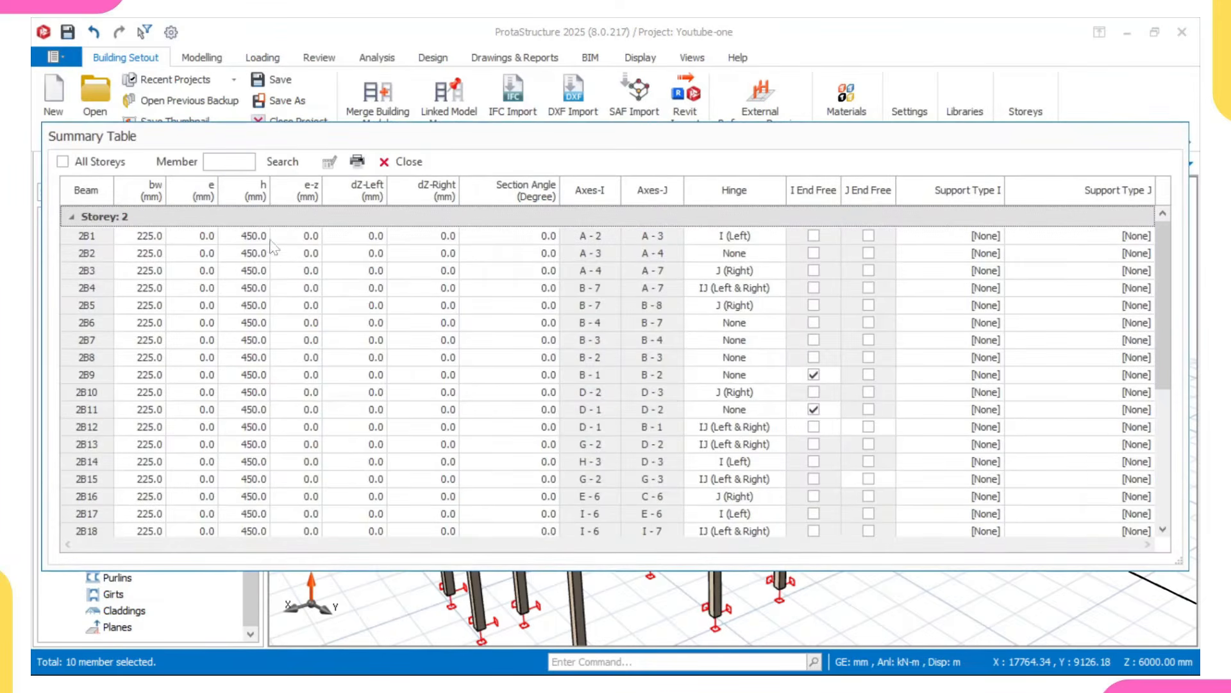
left_click(262, 191)
left_click(330, 165)
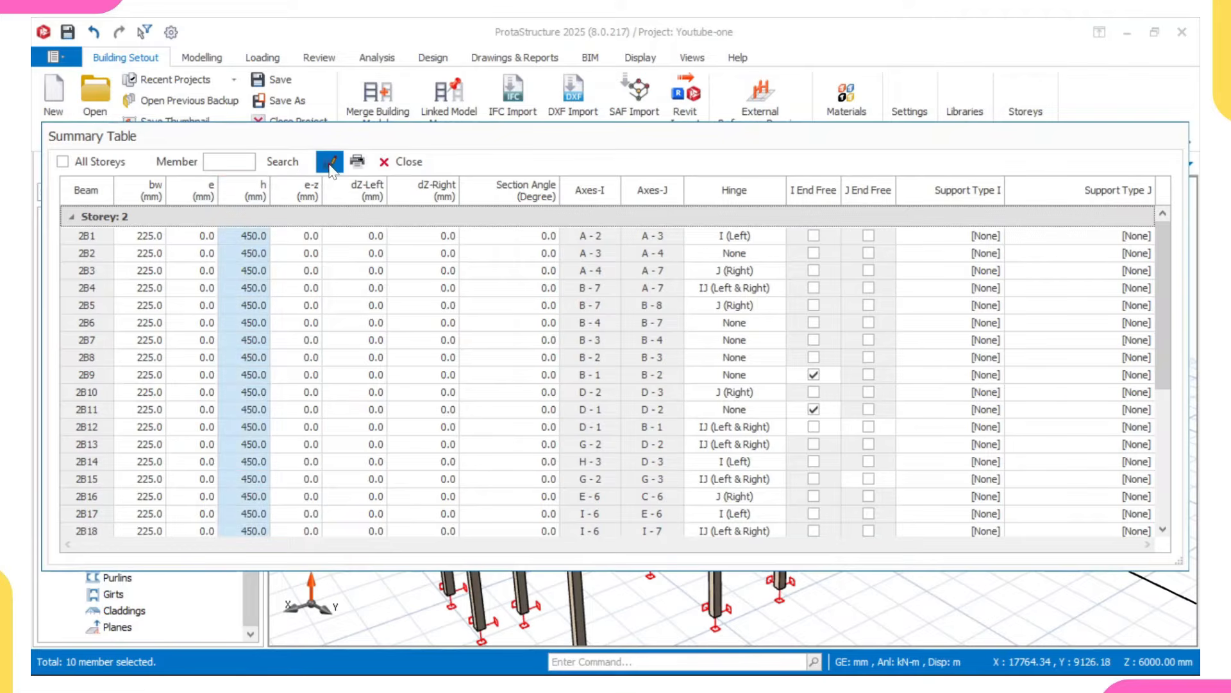
left_click(508, 311)
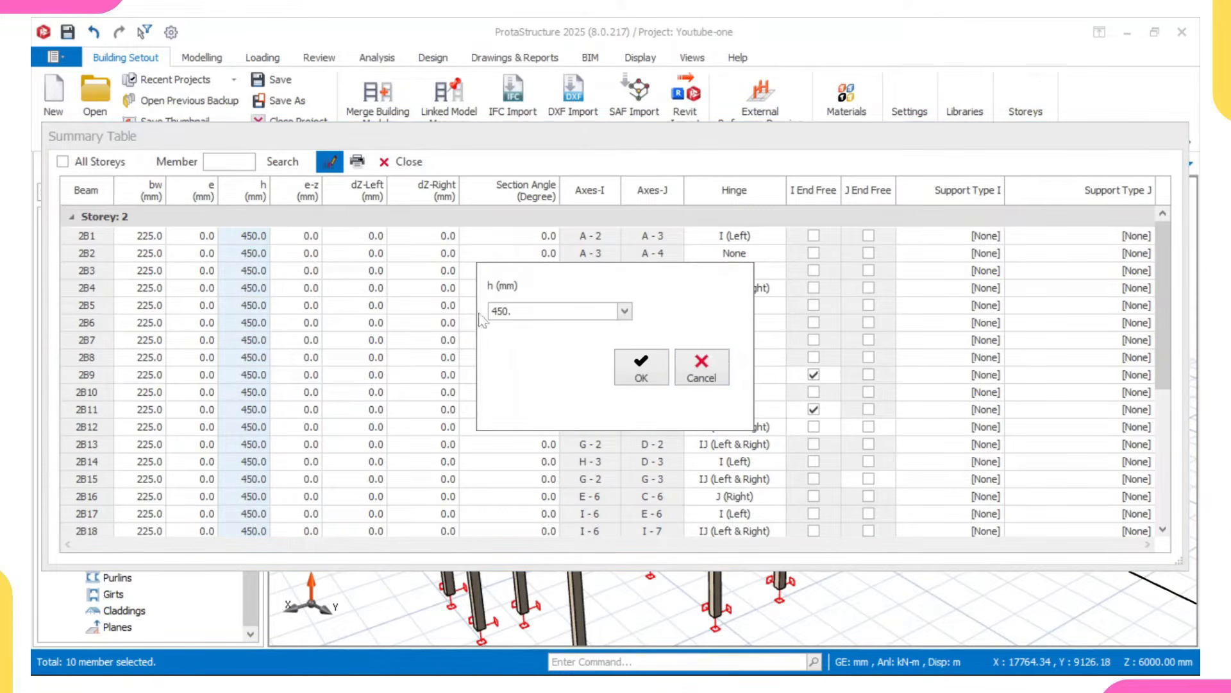
type("300")
left_click(661, 364)
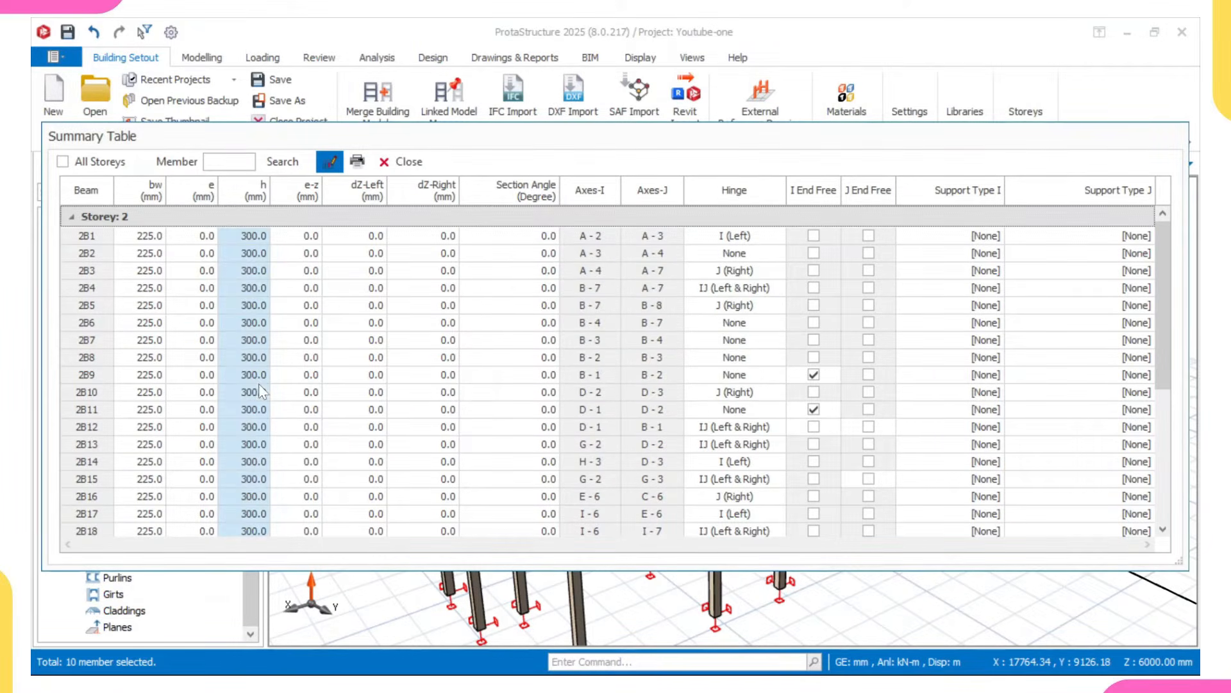
left_click(404, 165)
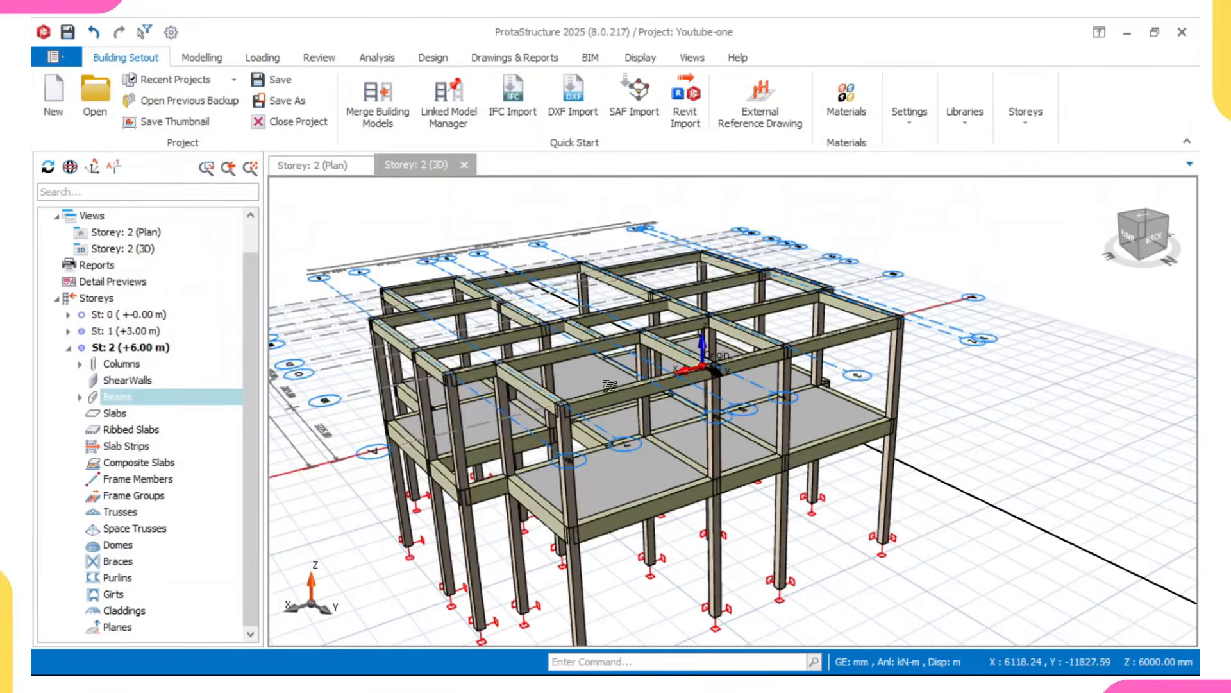
scroll(602, 397, "up", 3)
middle_click_drag(602, 397, 544, 363)
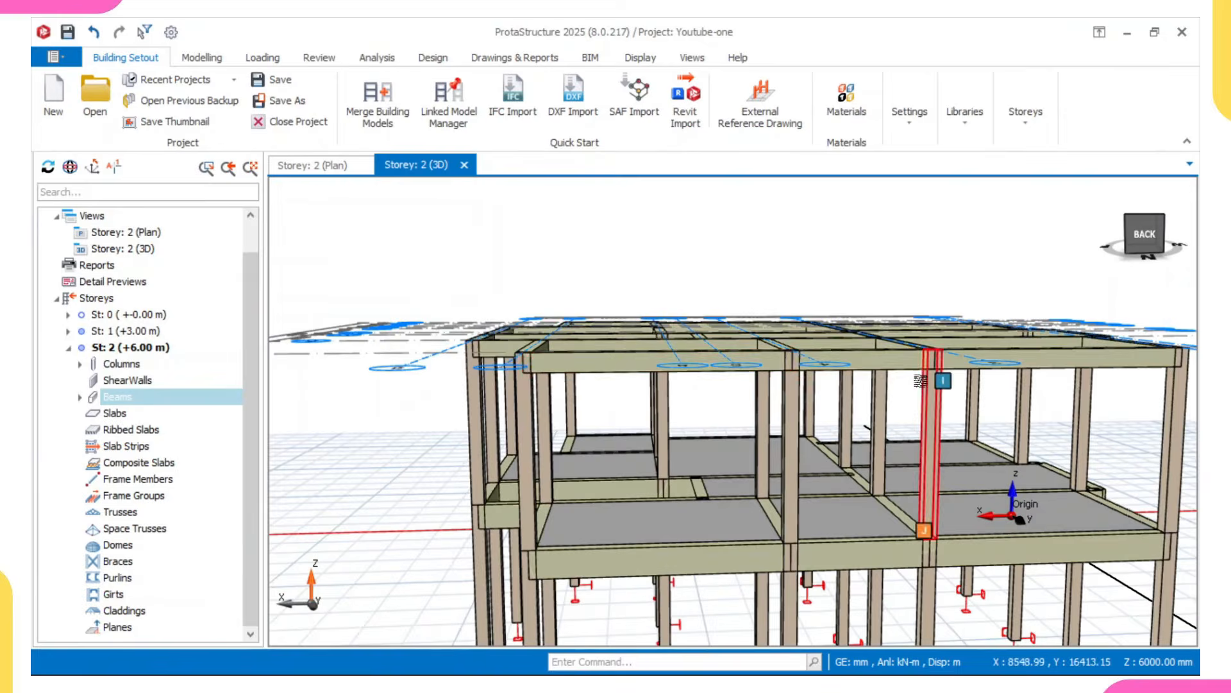
Examine the two-storey frame in 3D from several sides, looking at the storey 2 beams and the storey 1 slabs.
mouse_move(930, 378)
middle_mouse_down()
mouse_move(789, 357)
mouse_move(812, 411)
mouse_move(642, 392)
mouse_move(744, 376)
mouse_move(790, 378)
mouse_move(623, 438)
mouse_move(723, 404)
mouse_move(654, 385)
mouse_move(649, 398)
mouse_move(643, 377)
mouse_move(631, 381)
middle_mouse_up()
scroll(812, 411, "down", 5)
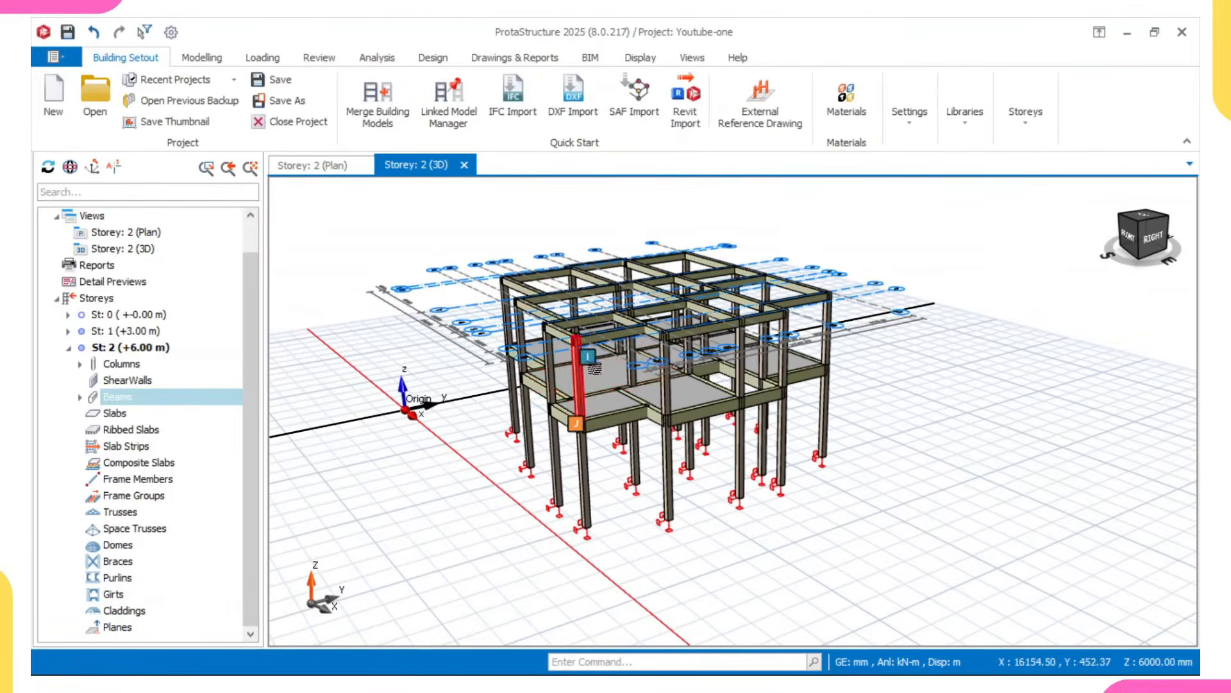
mouse_move(643, 370)
middle_mouse_down()
mouse_move(609, 371)
mouse_move(874, 396)
mouse_move(757, 417)
middle_mouse_up()
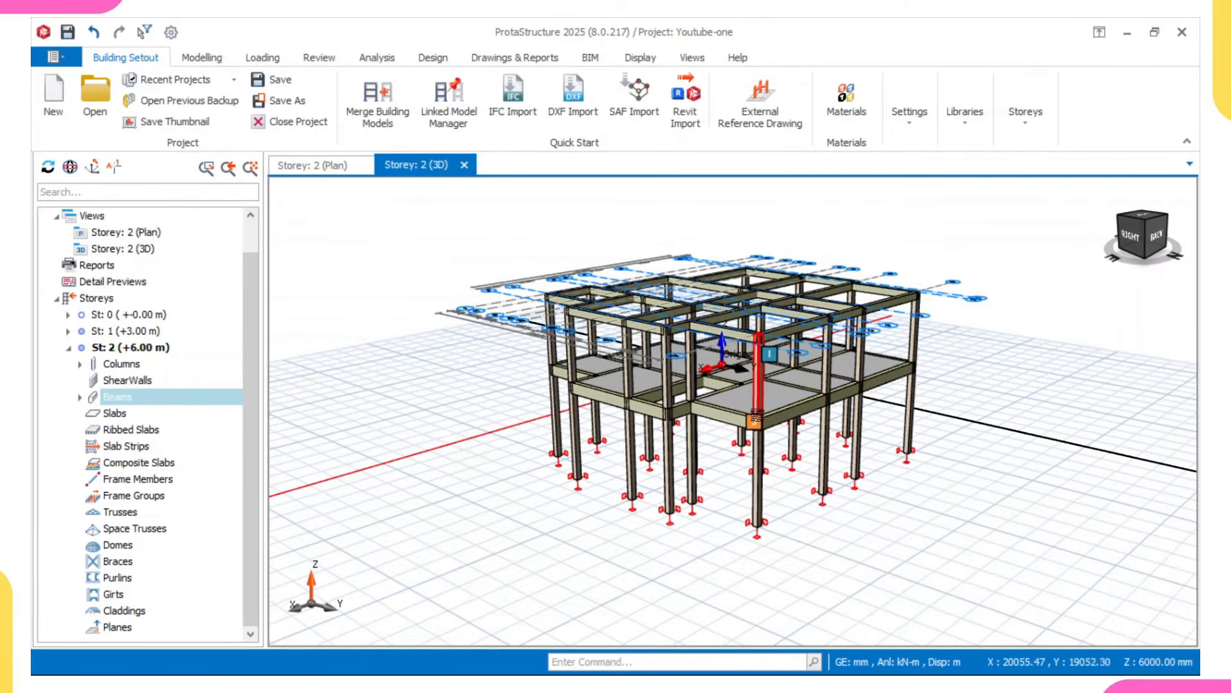
middle_click_drag(708, 379, 670, 389)
mouse_move(682, 418)
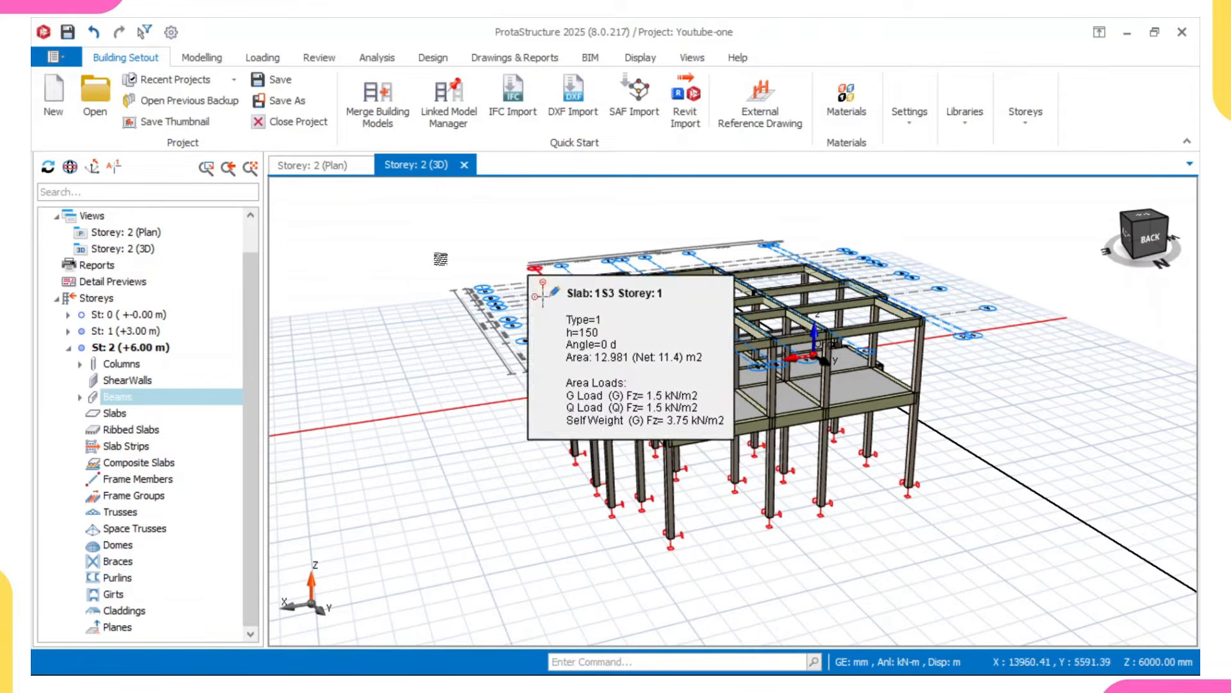
Make storey 1 (+3.00 m) the active storey in the plan view.
left_click(316, 168)
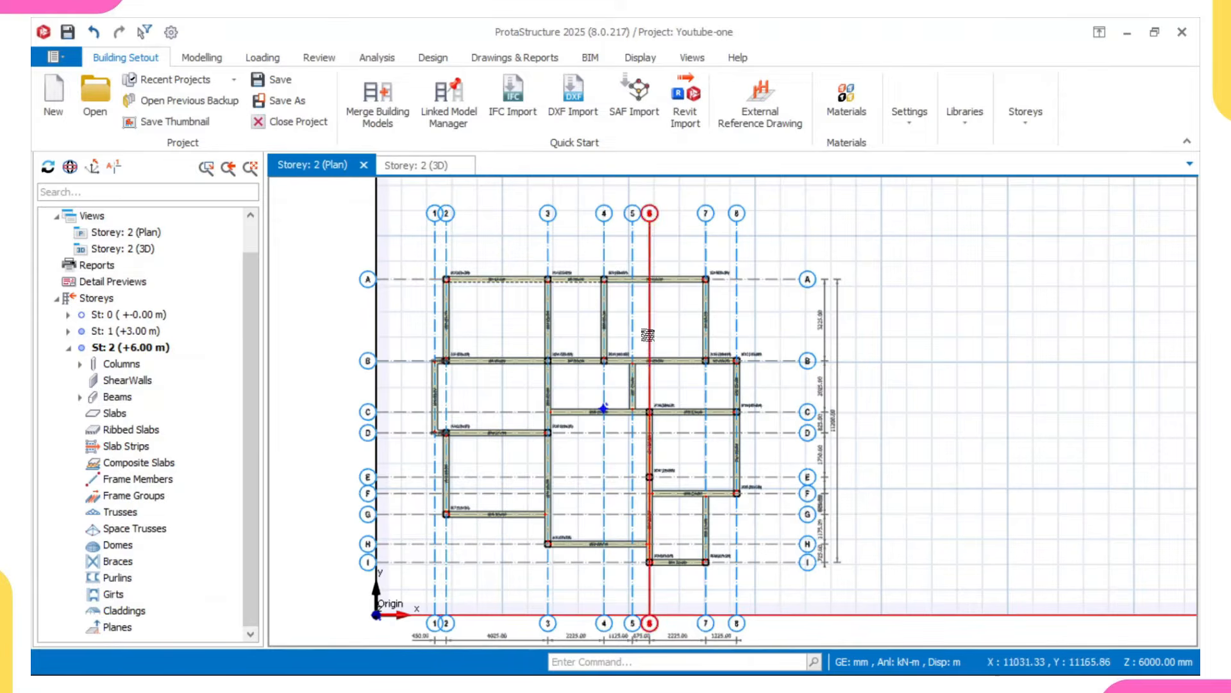
scroll(502, 296, "up", 1)
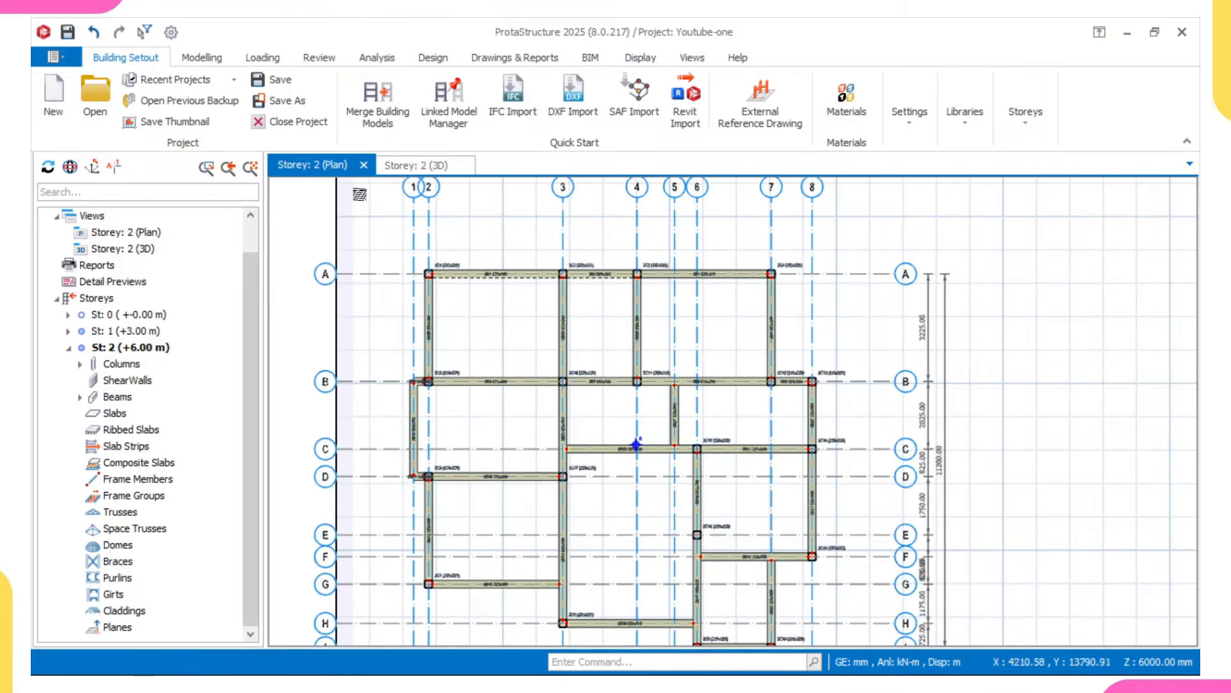
double_click(146, 331)
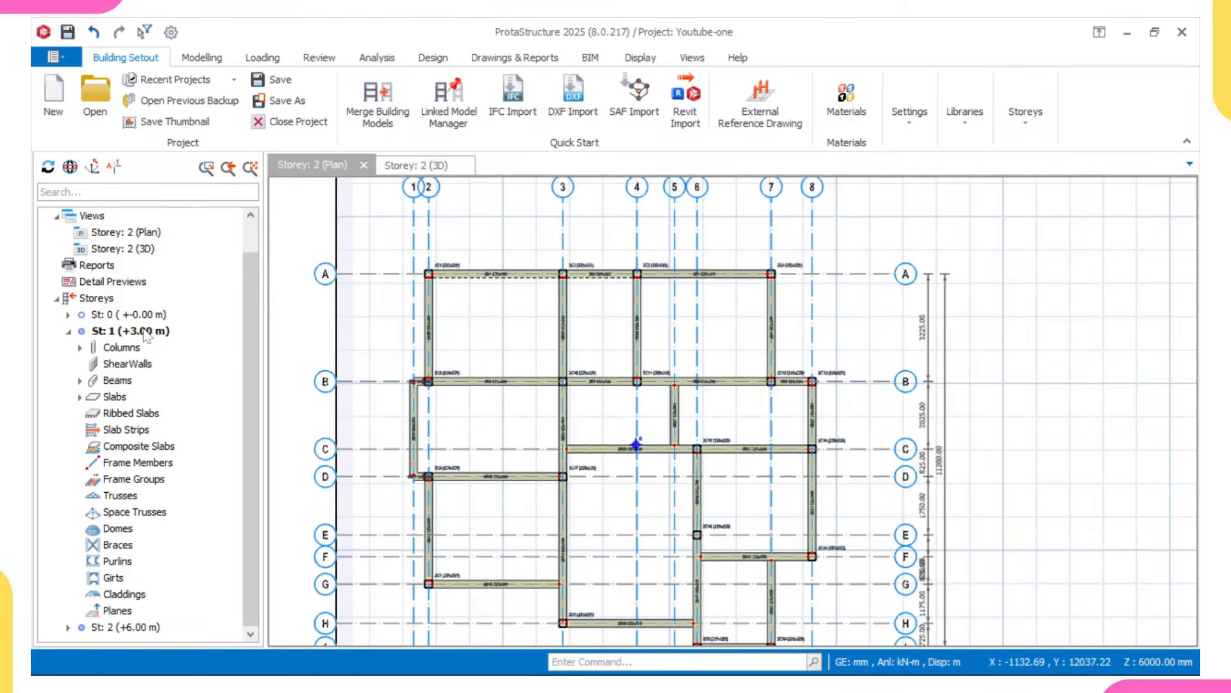
middle_click_drag(390, 355, 341, 348)
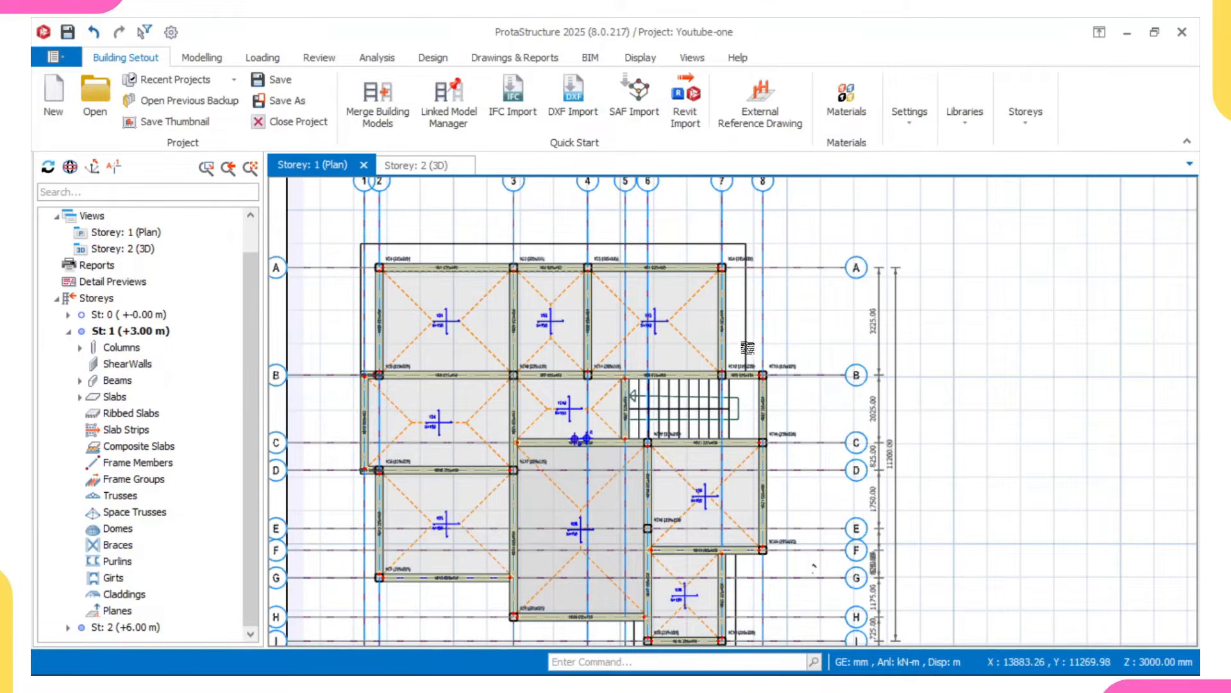
scroll(728, 350, "down", 2)
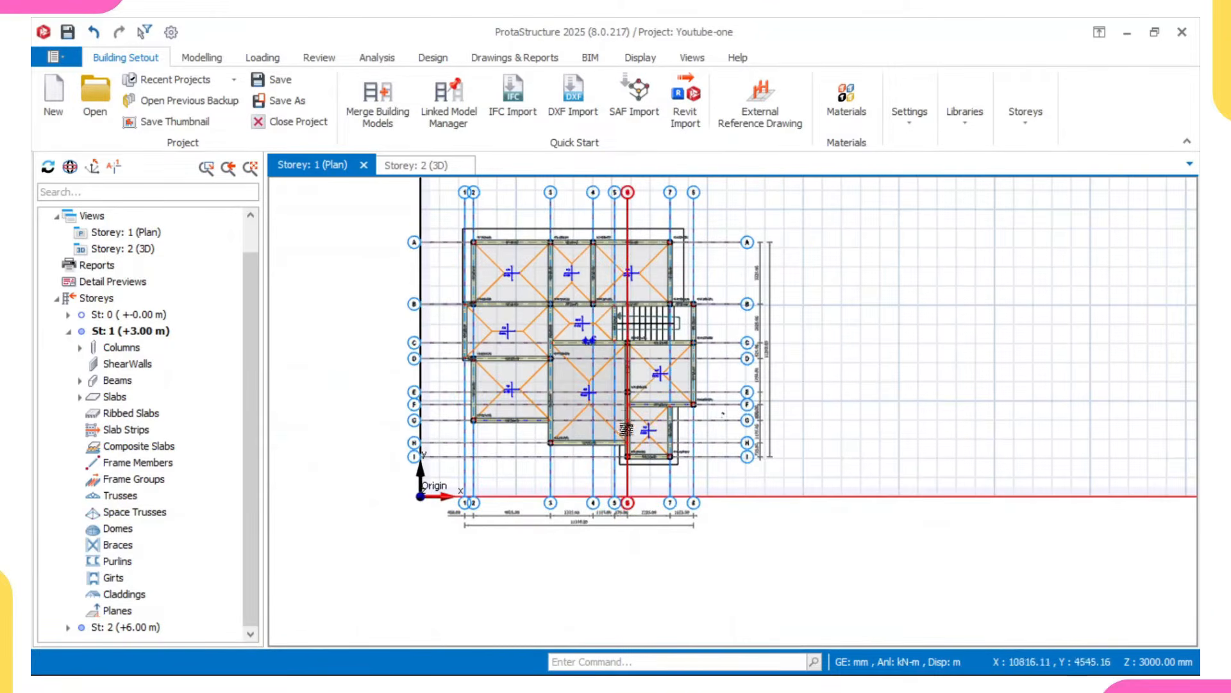
scroll(635, 457, "up", 3)
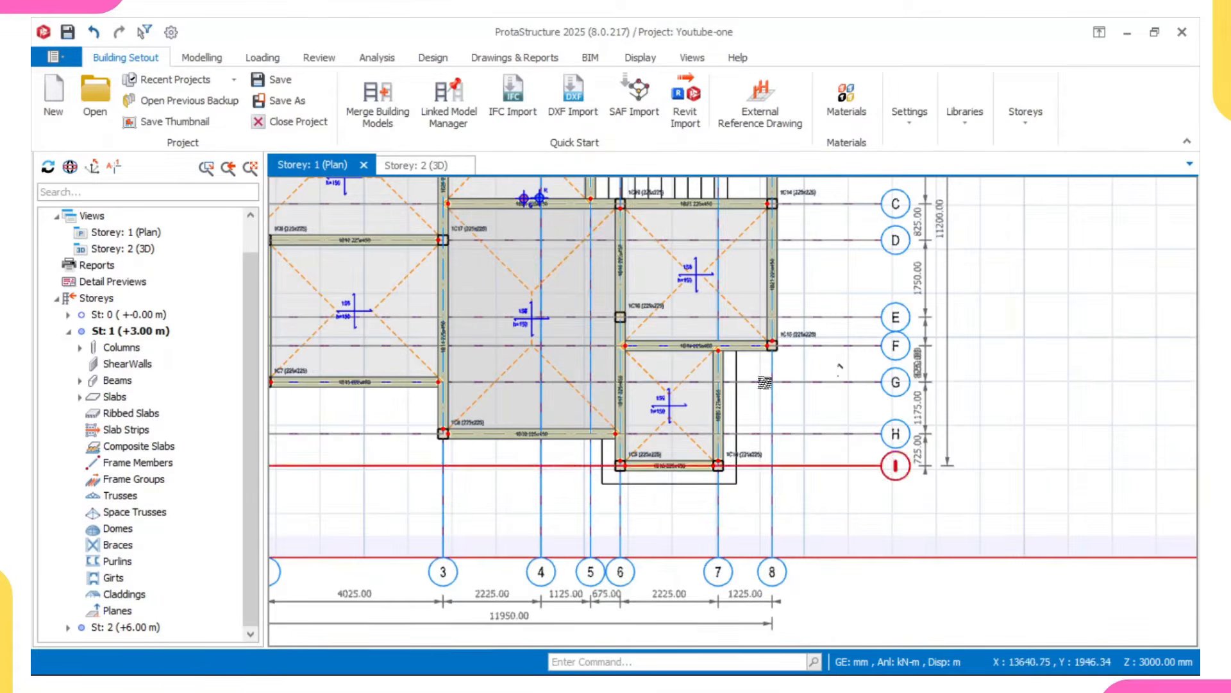
scroll(840, 367, "down", 3)
scroll(790, 478, "up", 3)
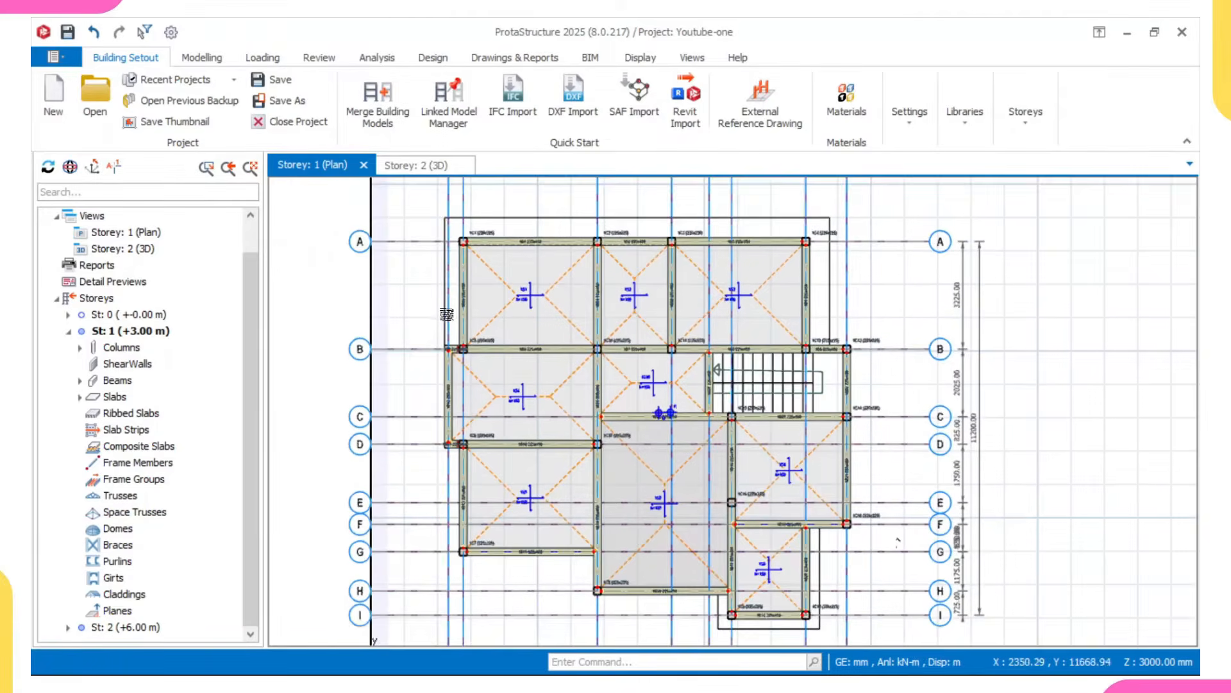
scroll(448, 263, "up", 2)
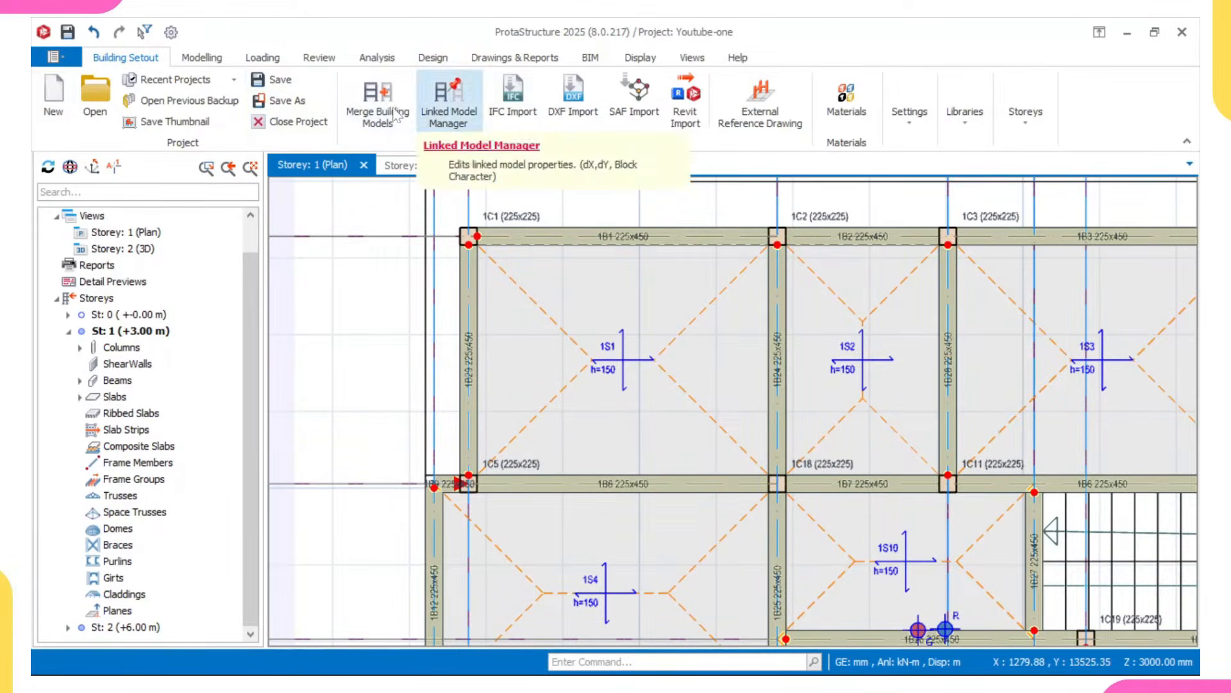
Start a new storey 1 slab with thickness h of 150 mm and the cantilever slab type 12.
left_click(218, 60)
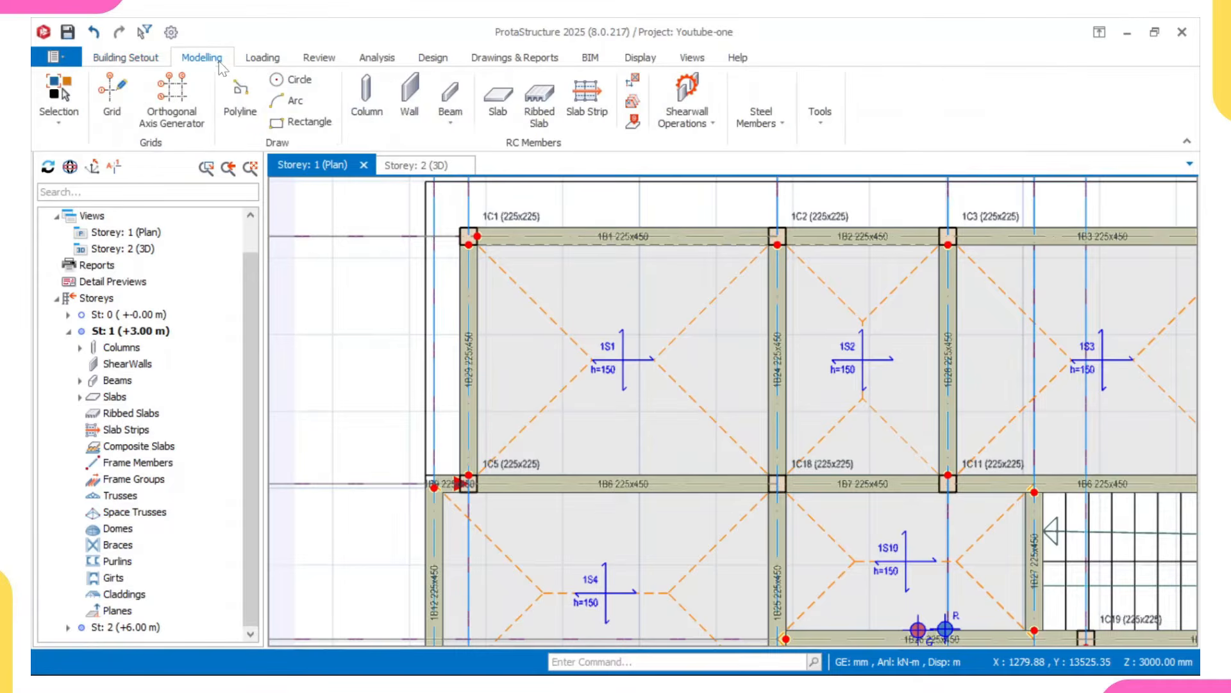
left_click(410, 103)
left_click(504, 112)
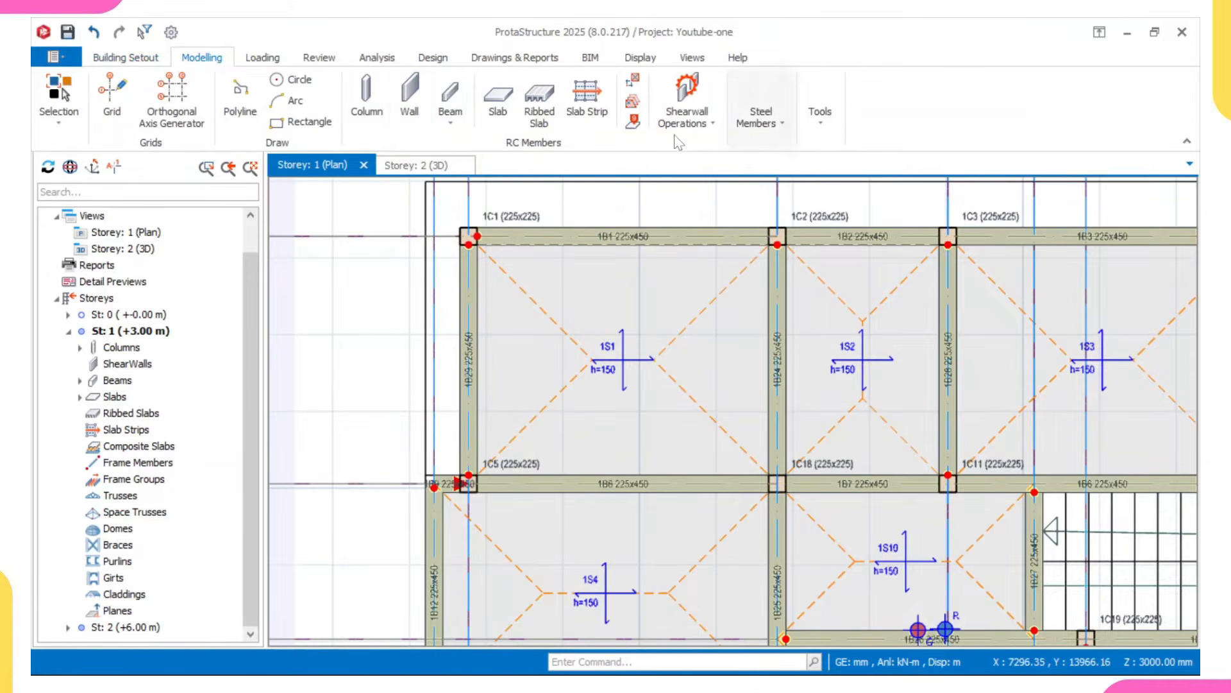
left_click(492, 101)
left_click(491, 99)
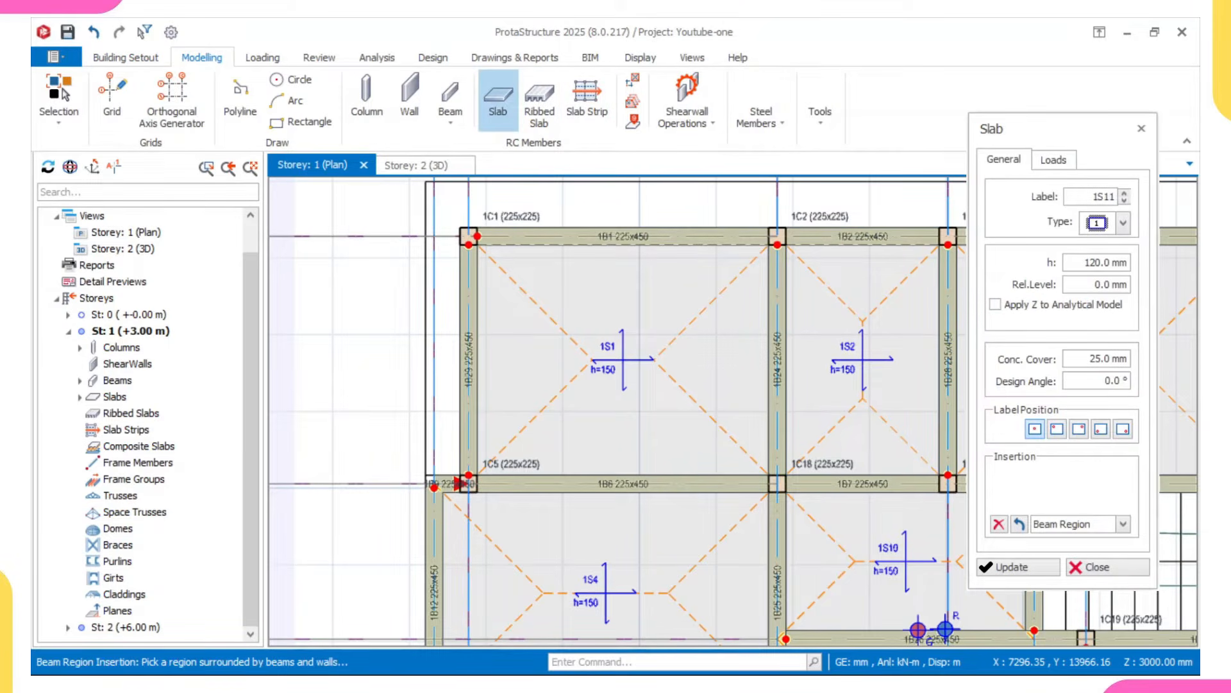
left_click(1150, 274)
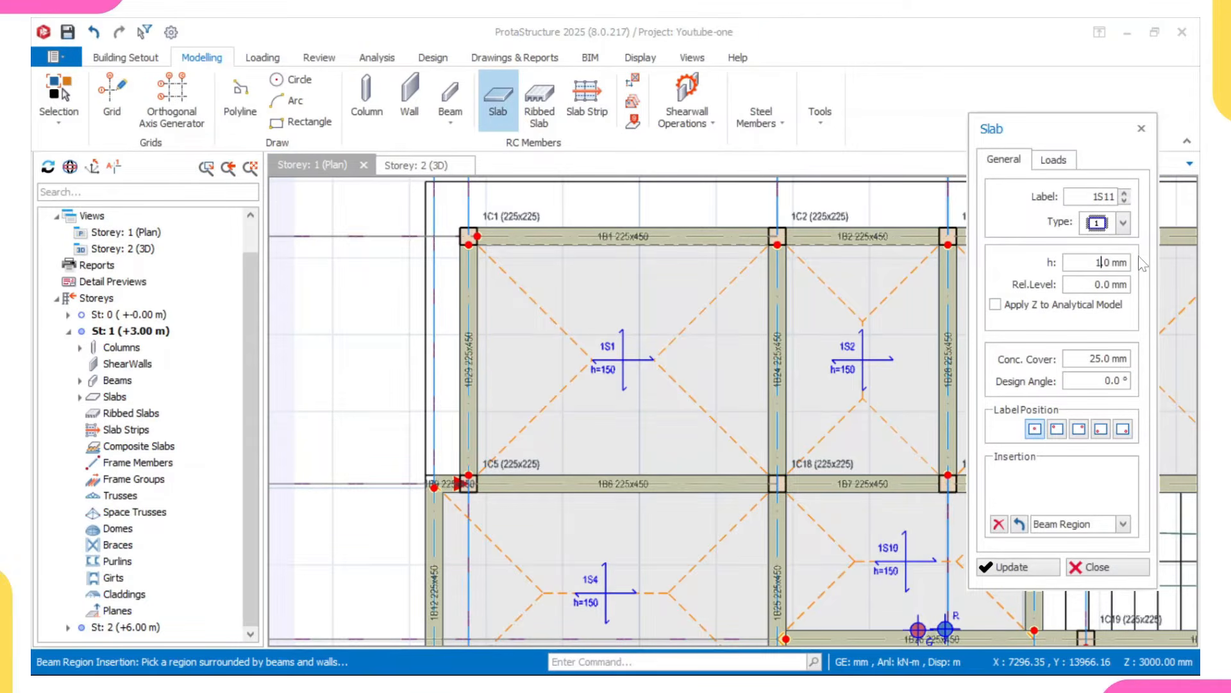
left_click(1095, 223)
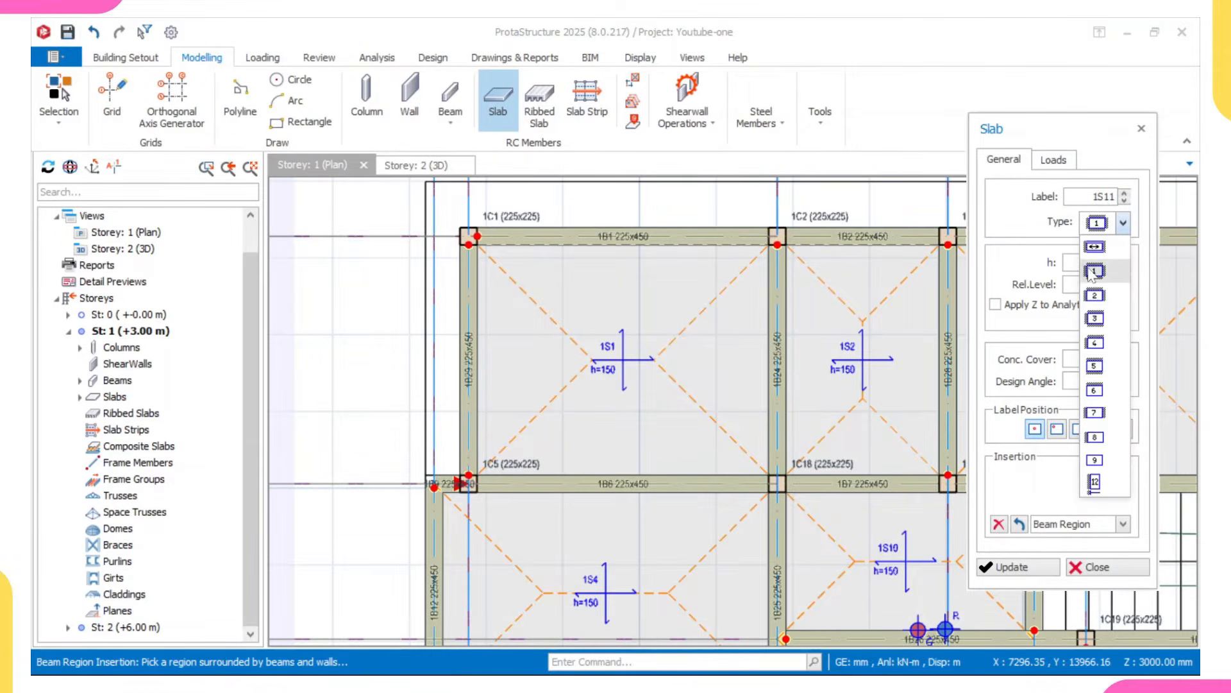
left_click(1092, 482)
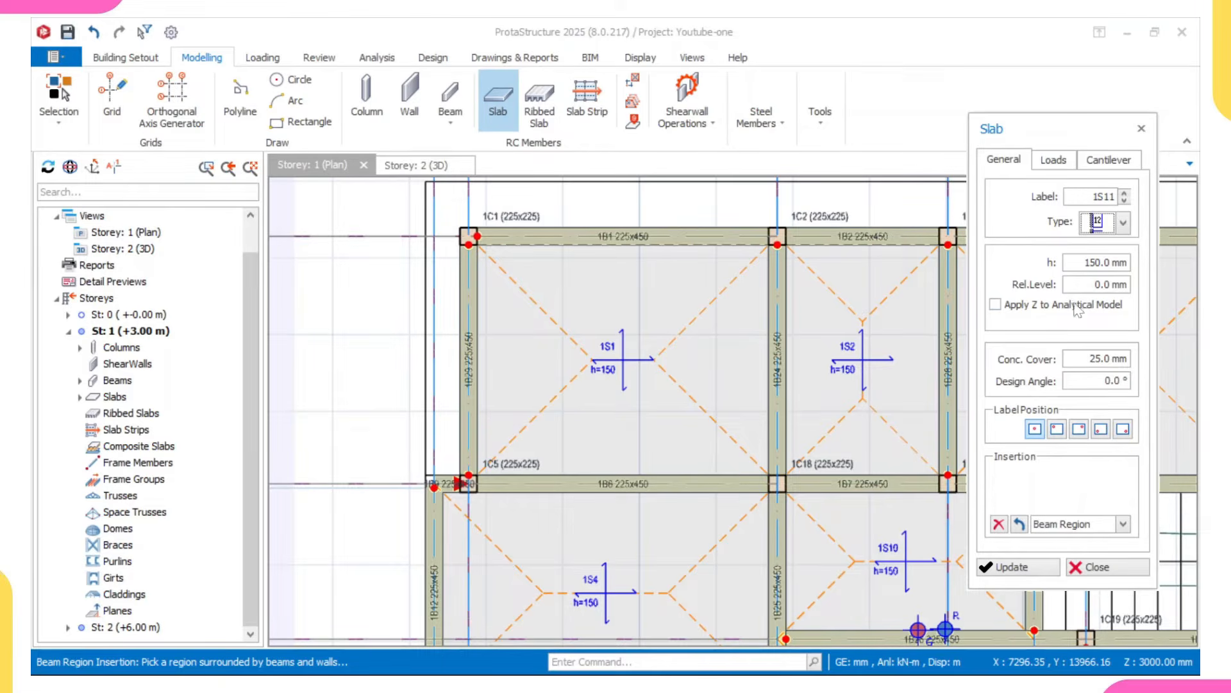
Enter the new slab's area loads, with a dead load of 1.5 kN/m2, and open its cantilever settings.
left_click(1052, 160)
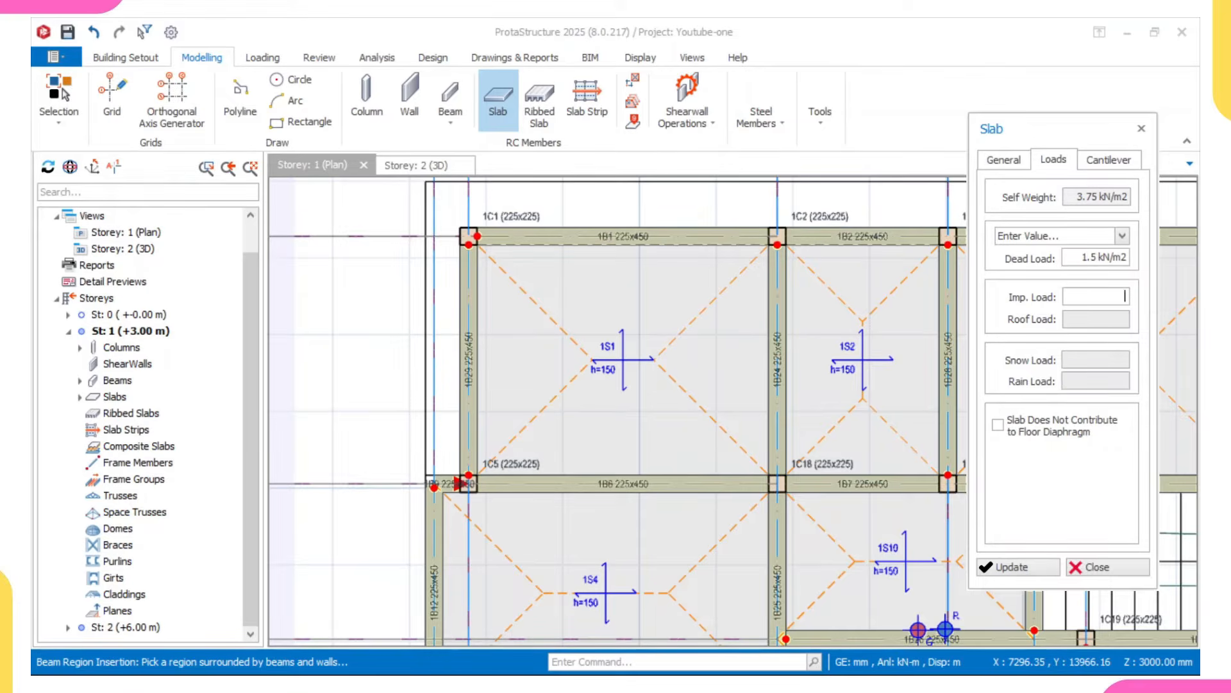
right_click(1090, 297)
left_click(1048, 243)
left_click(1109, 161)
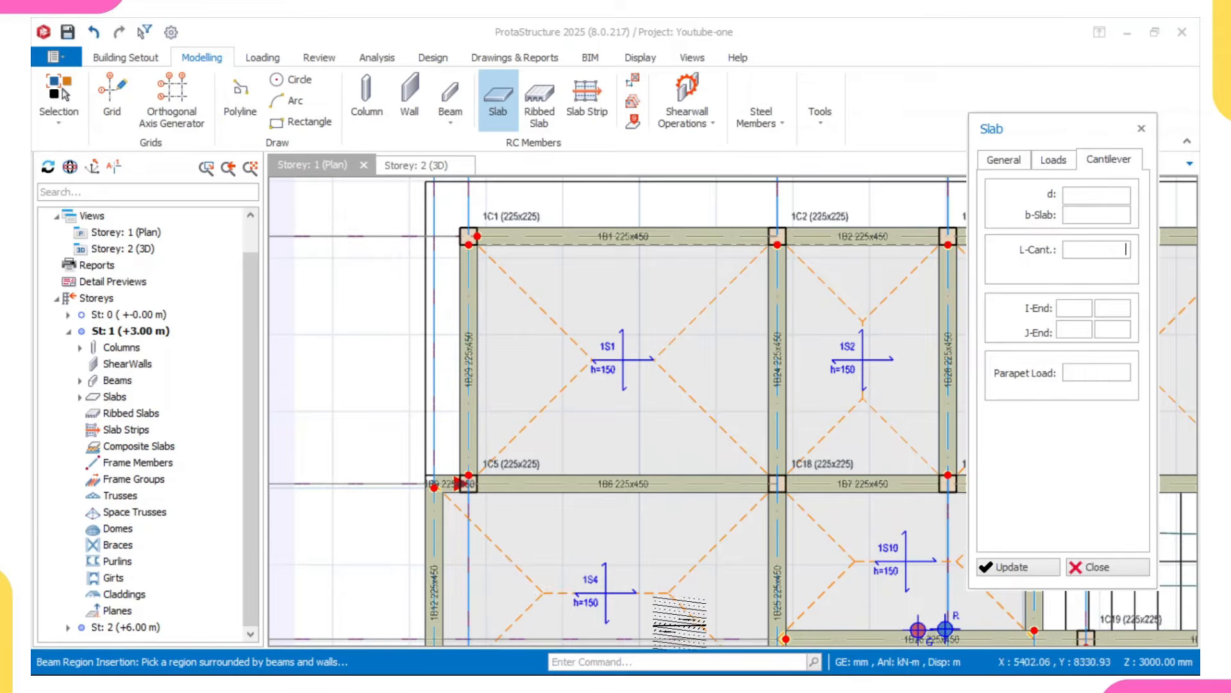
Switch to the AutoCAD floor plan and measure the horizontal overhang from the top-left column's outer face to the slab edge.
mouse_move(747, 672)
left_click(843, 654)
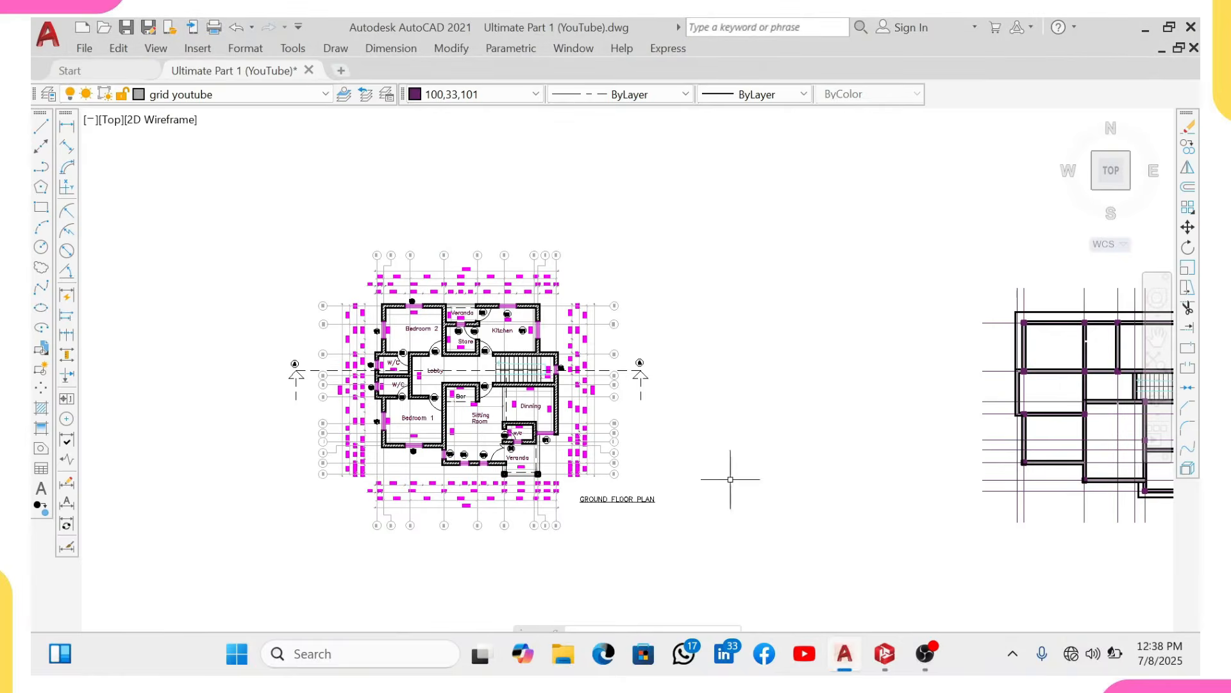
middle_click_drag(778, 414, 547, 412)
scroll(681, 390, "up", 3)
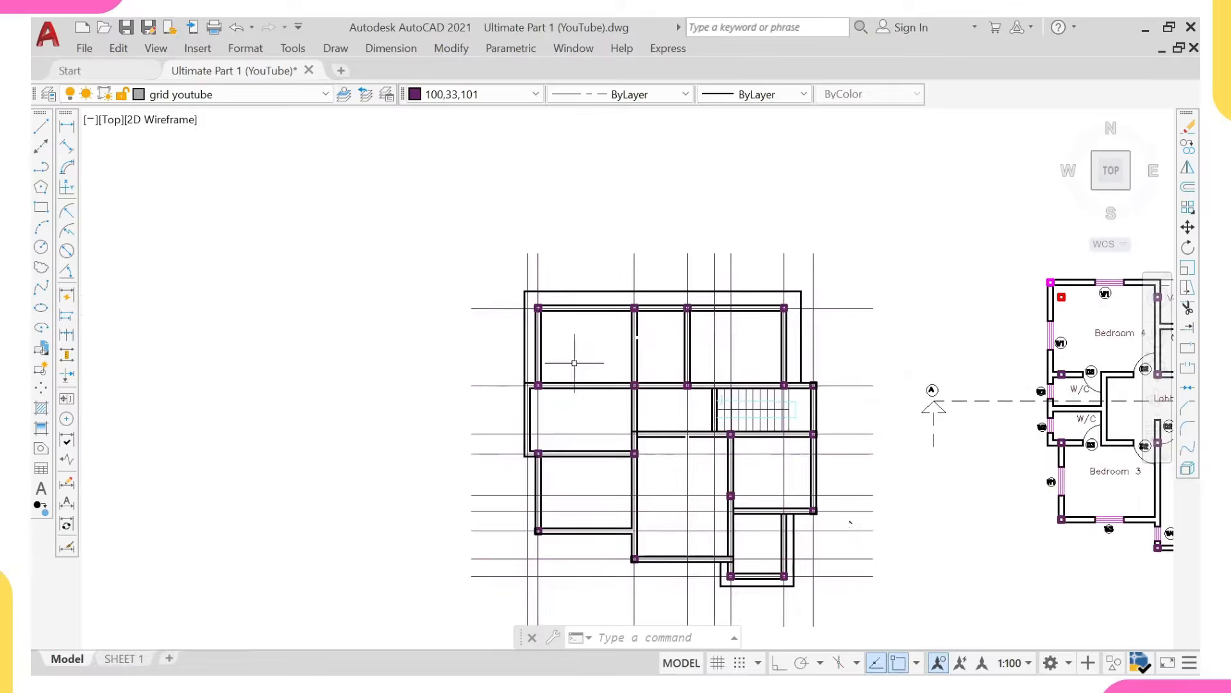
left_click(67, 126)
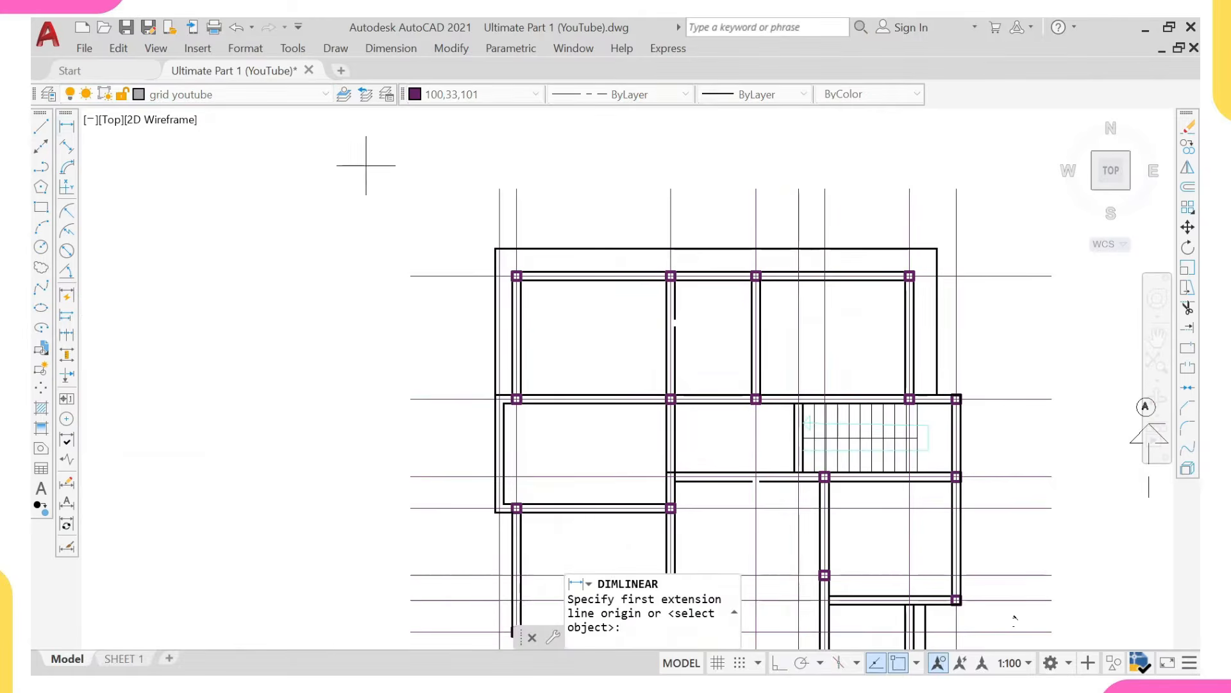
scroll(488, 244, "up", 5)
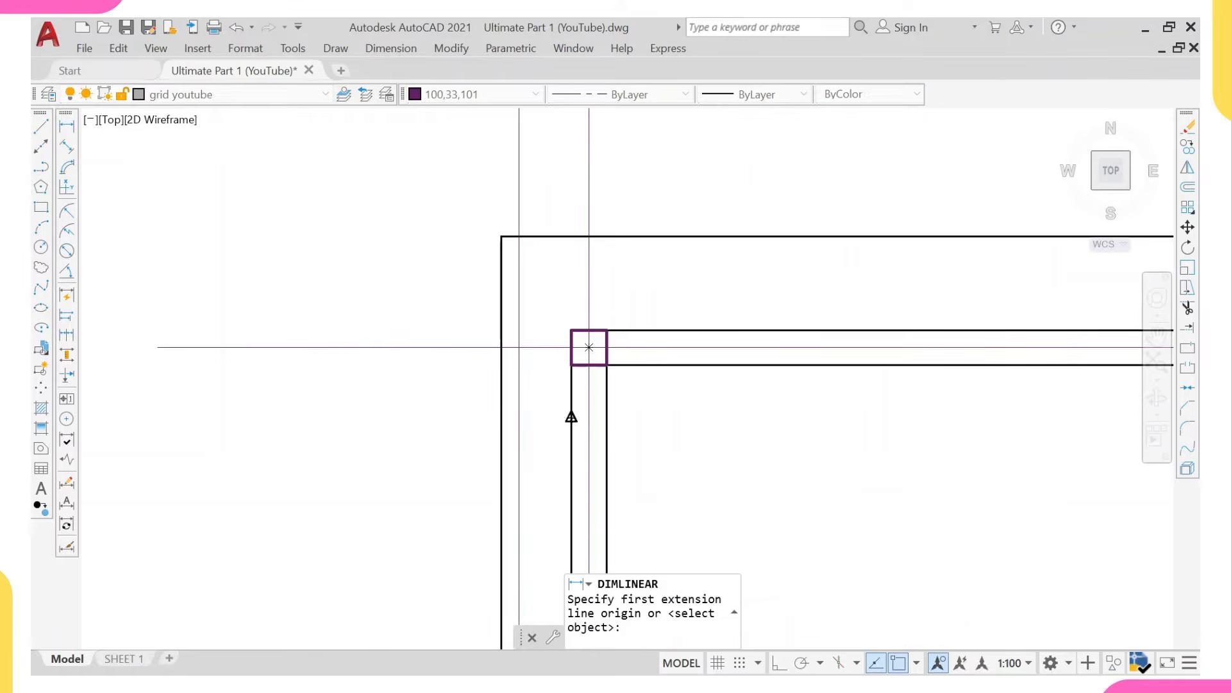
left_click(589, 347)
left_click(501, 418)
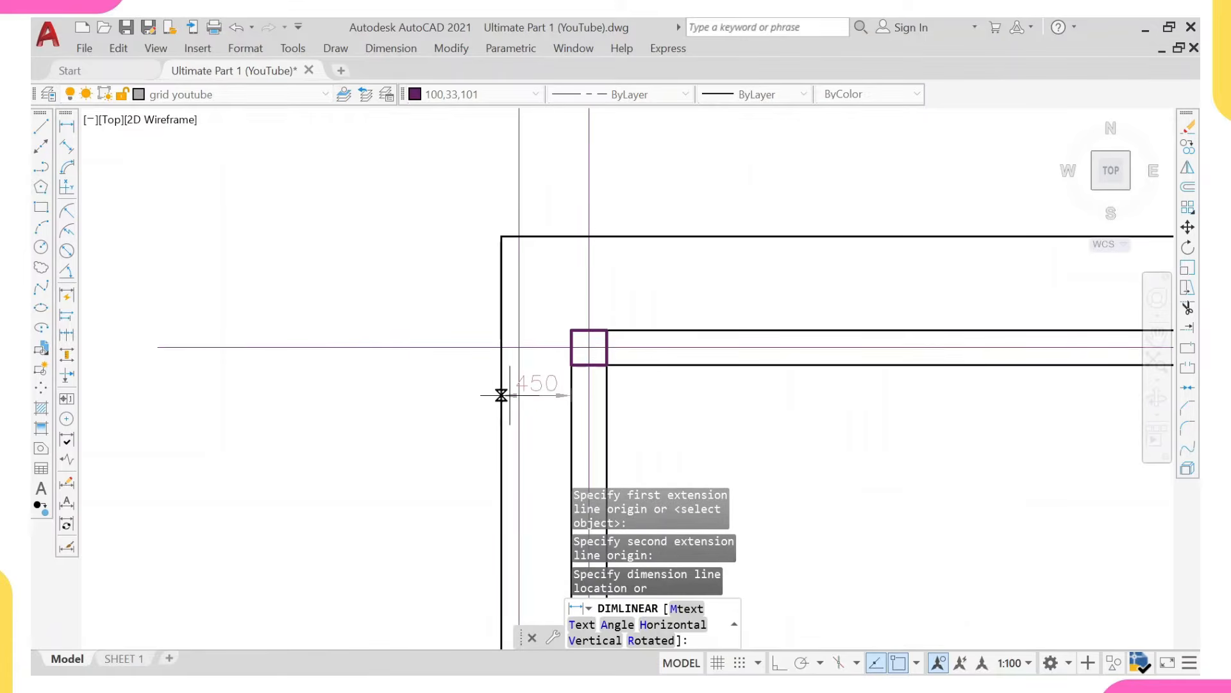
scroll(507, 394, "down", 2)
key("Escape")
Measure the vertical overhang between the uppermost beam's outer face and the slab edge above it.
right_click(660, 233)
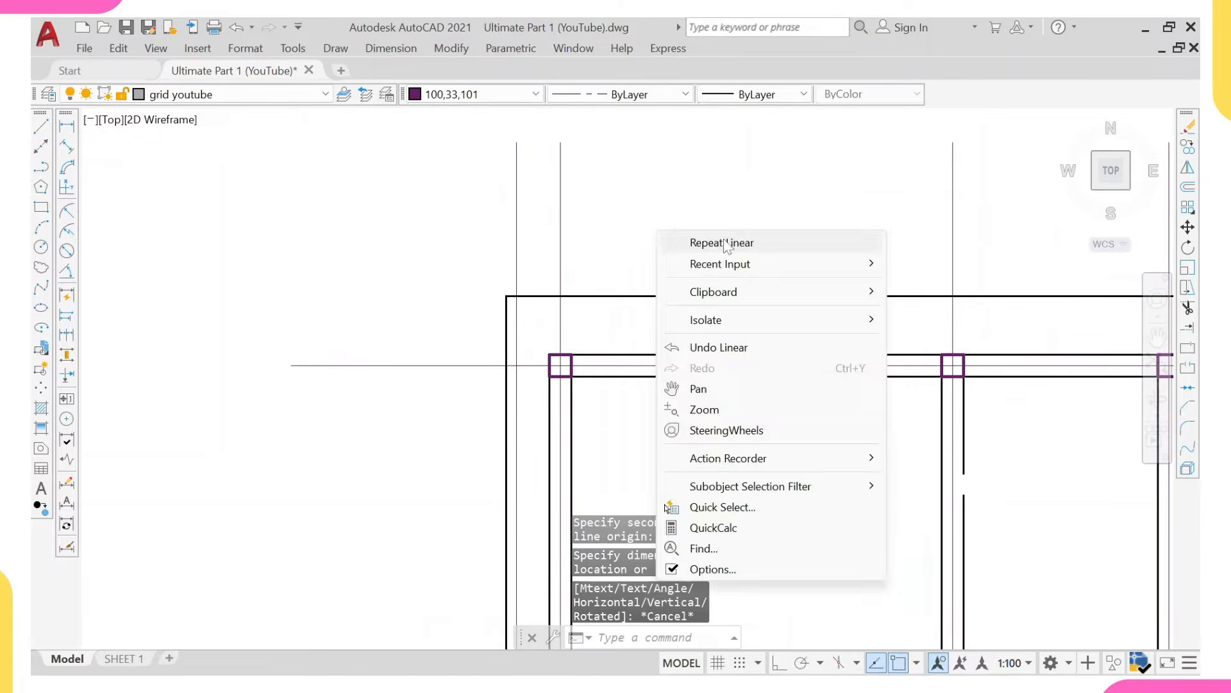
left_click(724, 244)
left_click(675, 353)
left_click(675, 296)
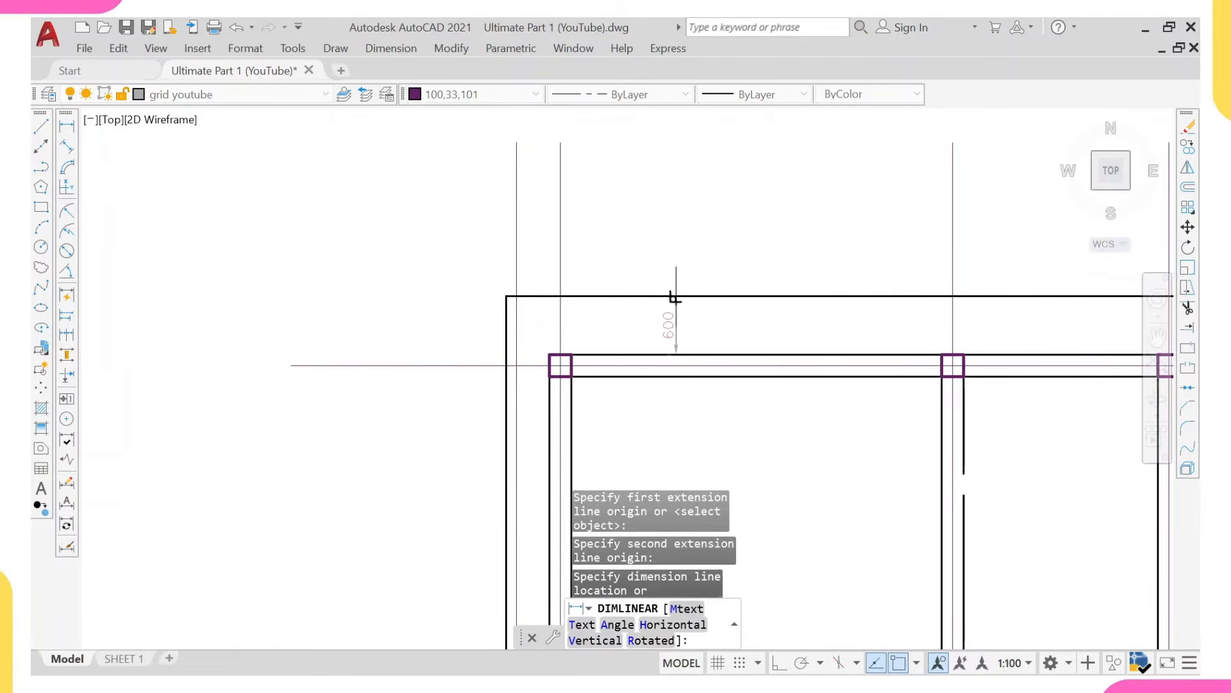
scroll(668, 282, "down", 3)
key("Escape")
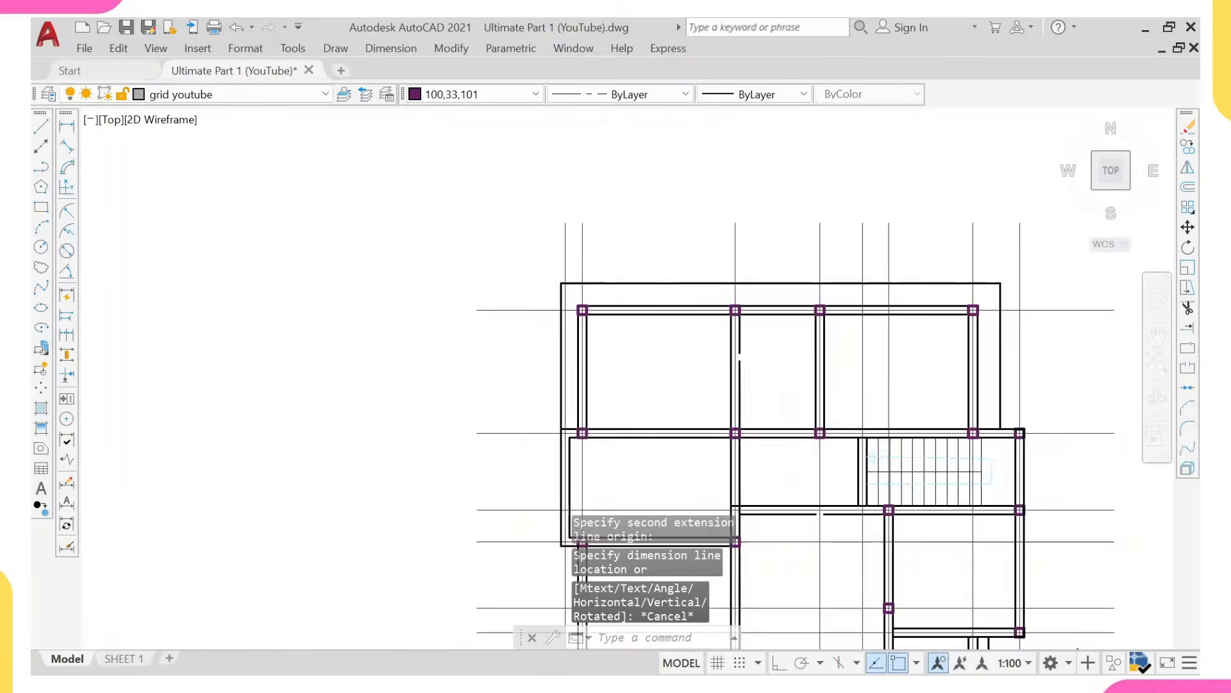
Try to measure the overhang between the top-right bay's outer beam and the slab edge, then return to ProtaStructure.
scroll(738, 283, "down", 2)
middle_click_drag(738, 283, 648, 287)
scroll(830, 293, "up", 4)
right_click(832, 291)
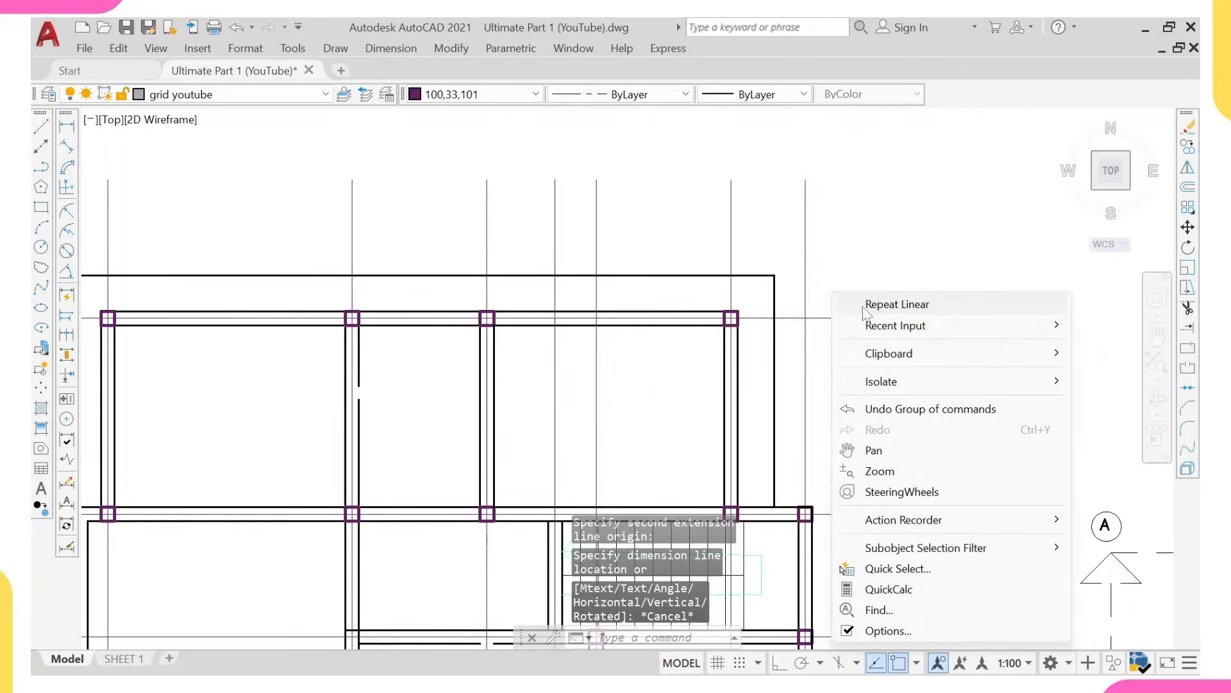
left_click(896, 305)
left_click(762, 370)
scroll(772, 365, "up", 4)
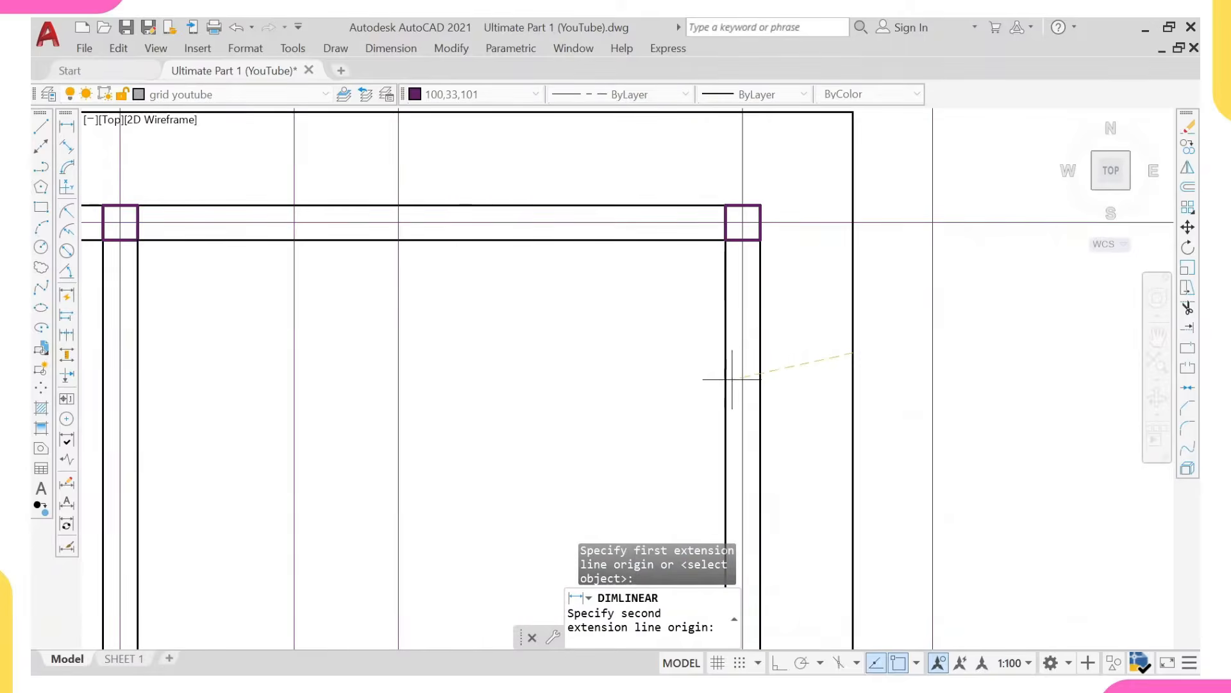
left_click(738, 370)
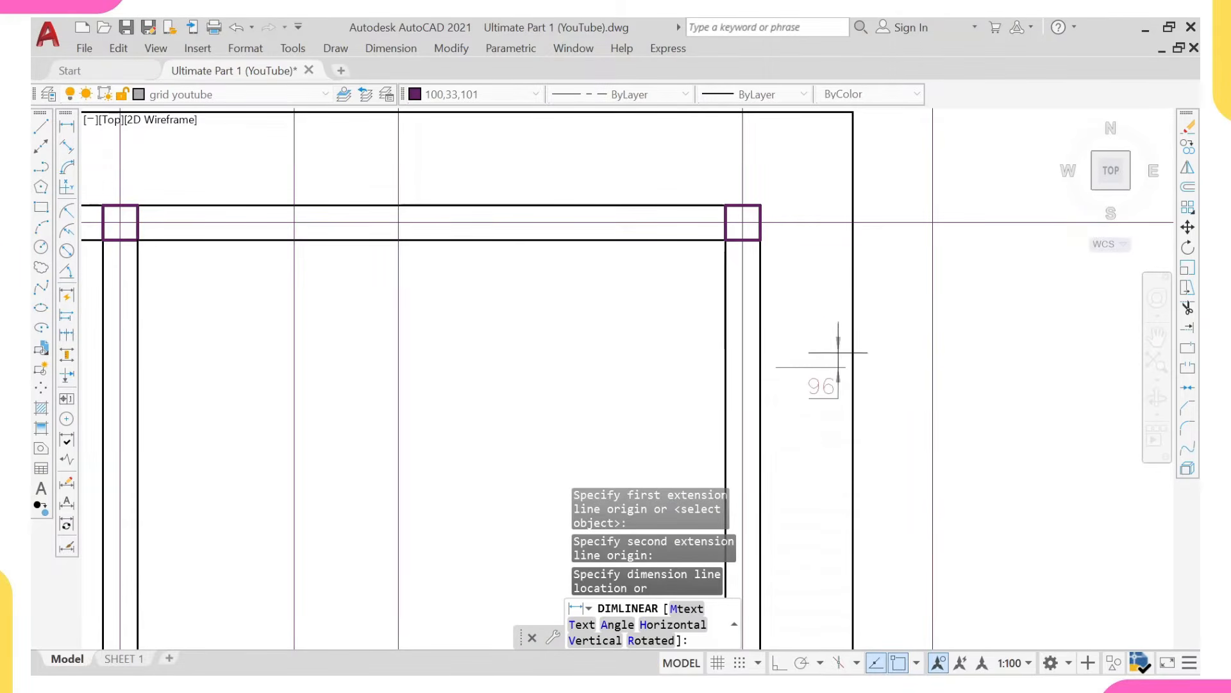
key("Escape")
scroll(804, 348, "down", 5)
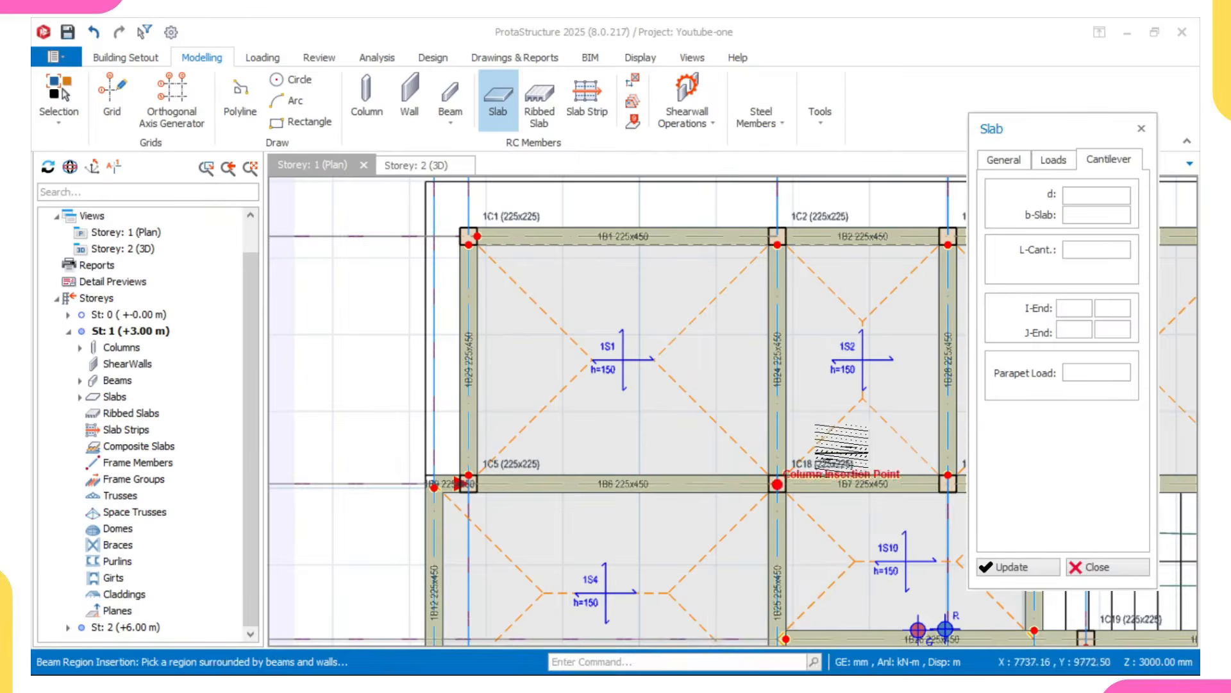
Set the cantilever length to 450 mm and insert the cantilever slab along the outer side of beam 1B29.
left_click(1127, 250)
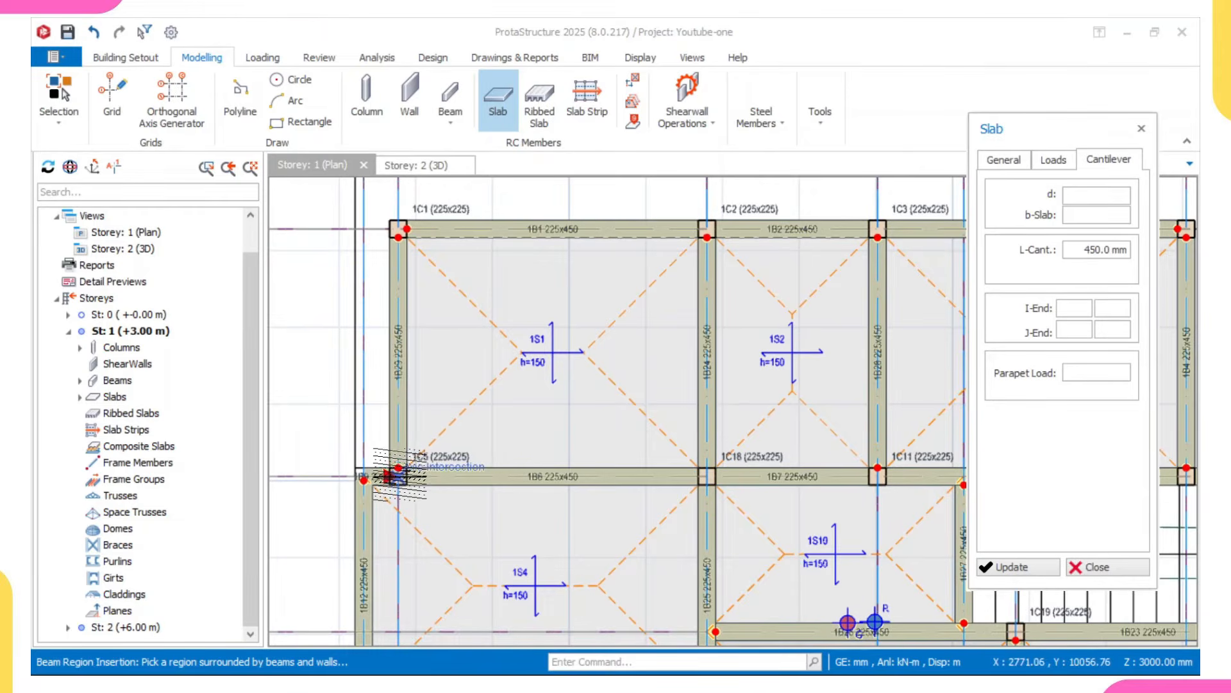
scroll(397, 226, "up", 3)
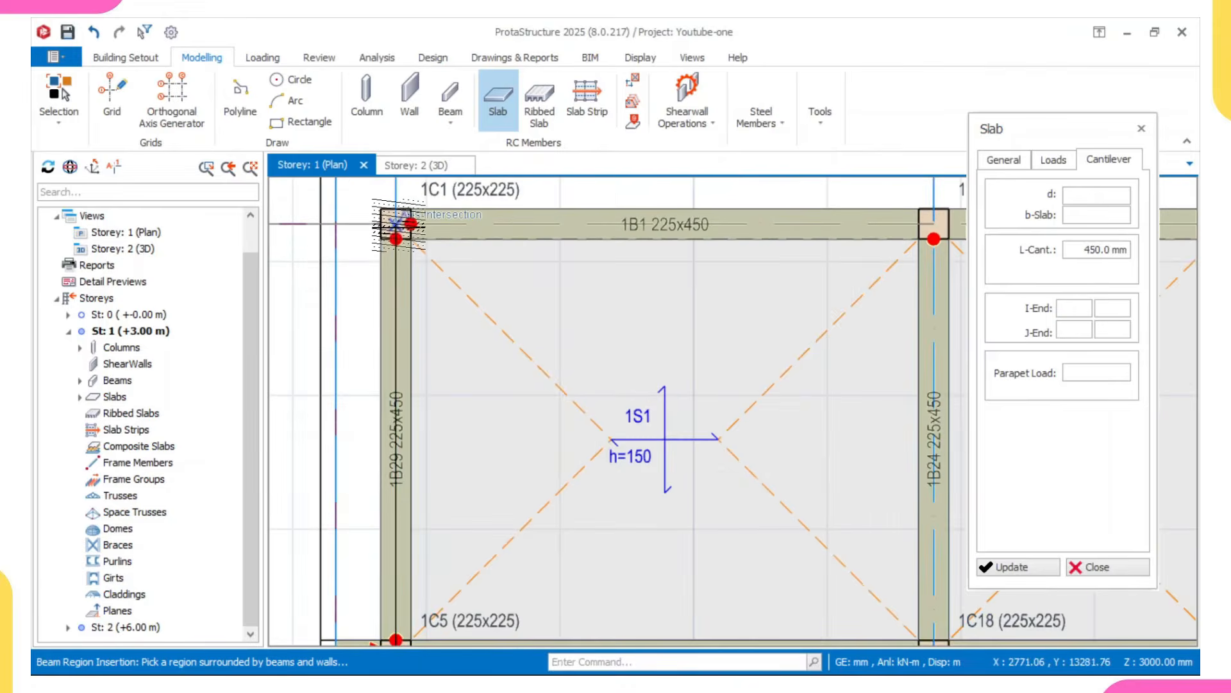
left_click(396, 231)
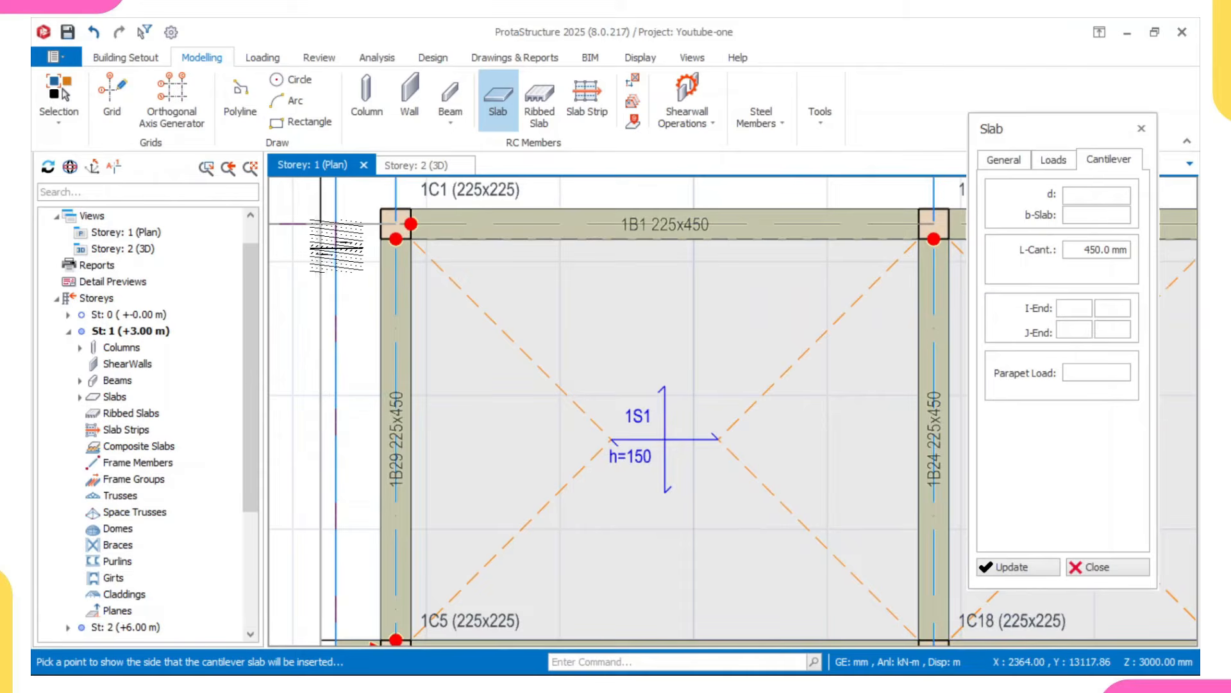
left_click(342, 256)
scroll(342, 263, "down", 2)
middle_click_drag(344, 272, 380, 358)
key("Escape")
scroll(374, 357, "up", 2)
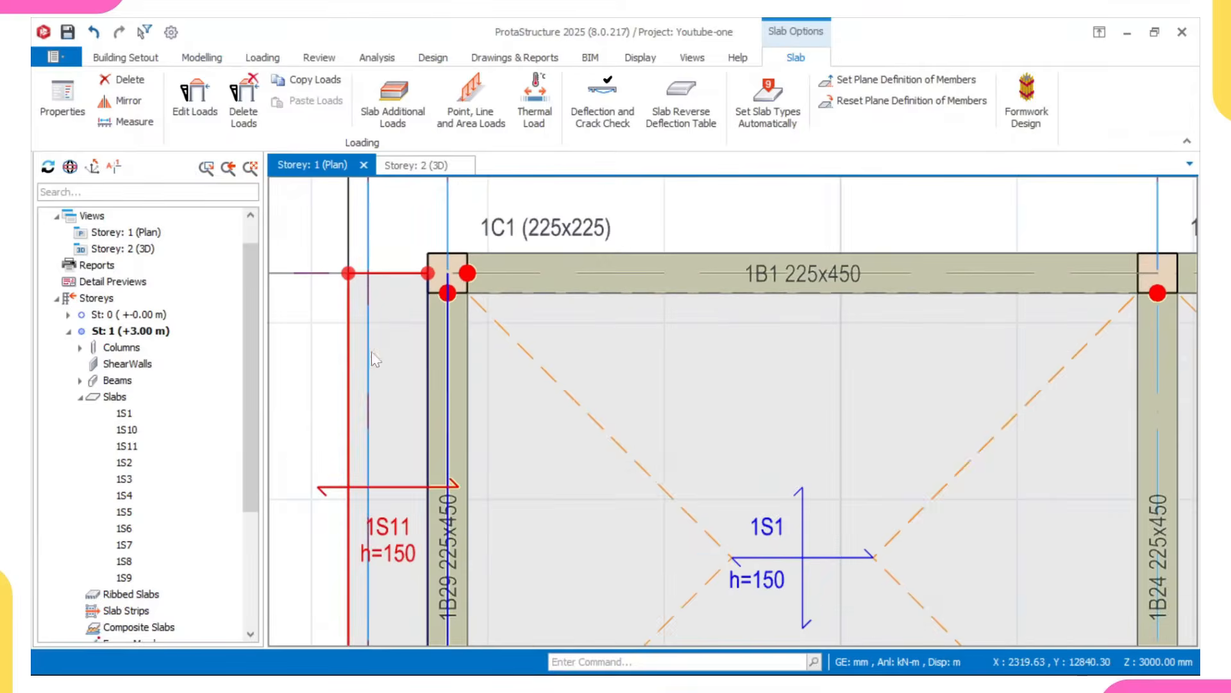
key("Escape")
scroll(383, 358, "down", 3)
scroll(353, 408, "down", 1)
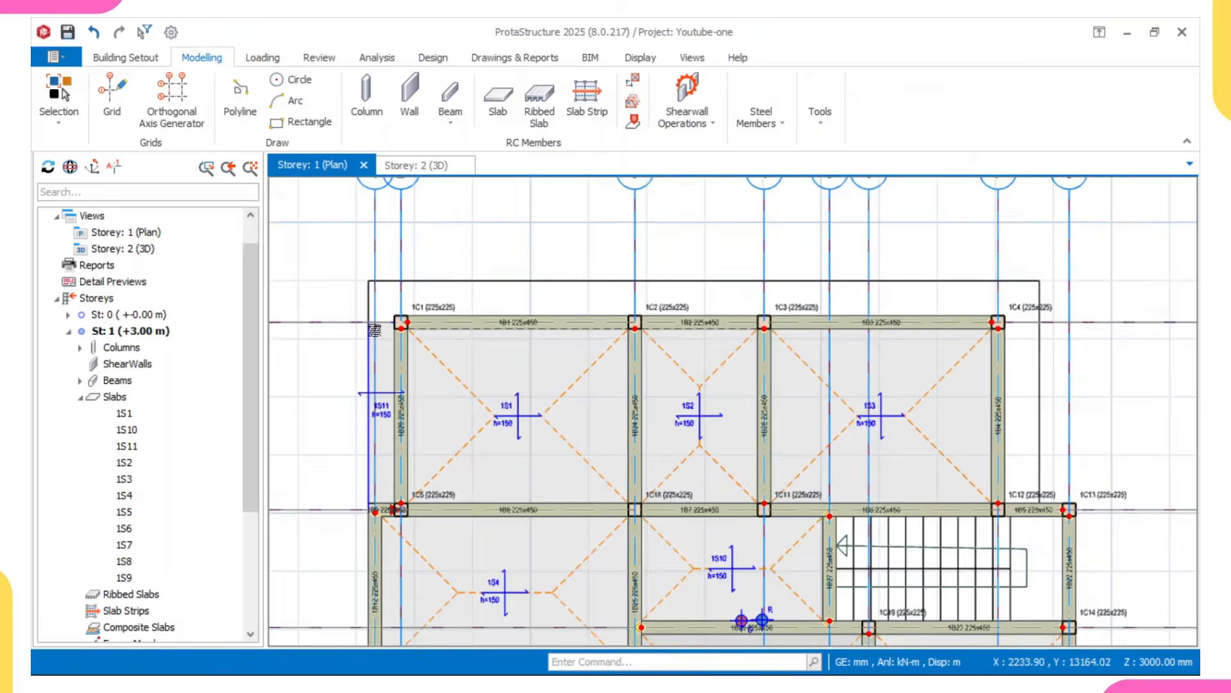
scroll(354, 423, "up", 2)
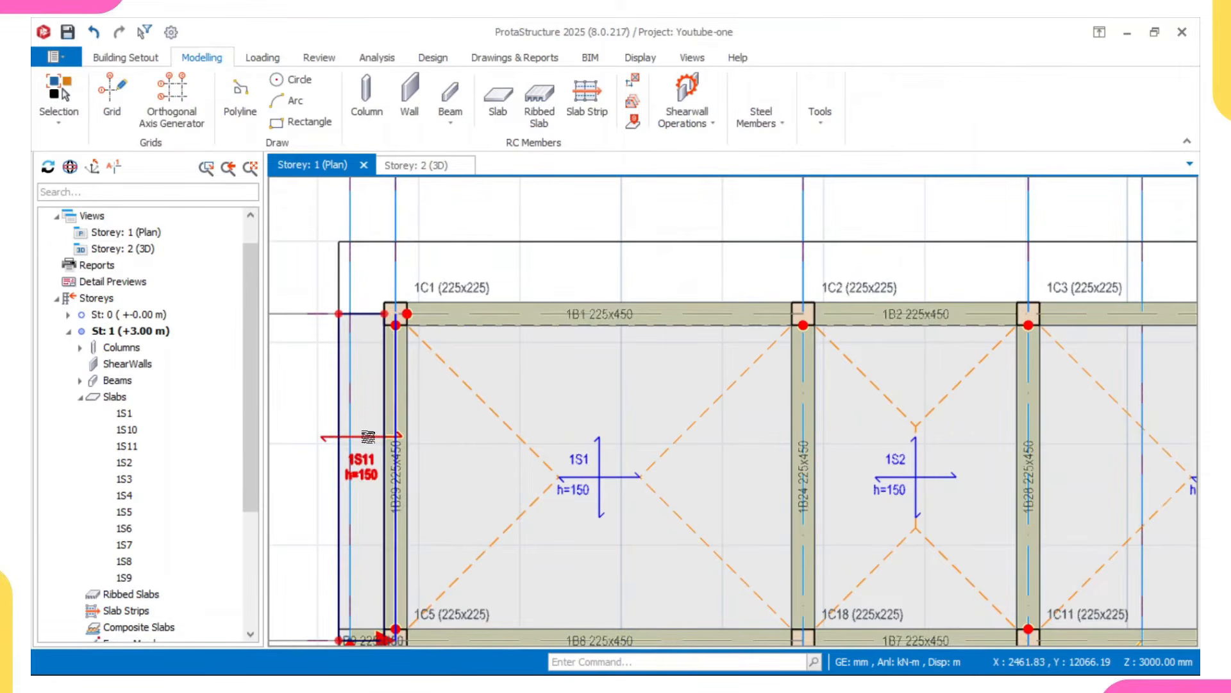
Reuse slab 1S11's settings with 600 mm cantilever length to insert a cantilever slab outside beam 1B1, between columns 1C1 and 1C2.
left_click(370, 443)
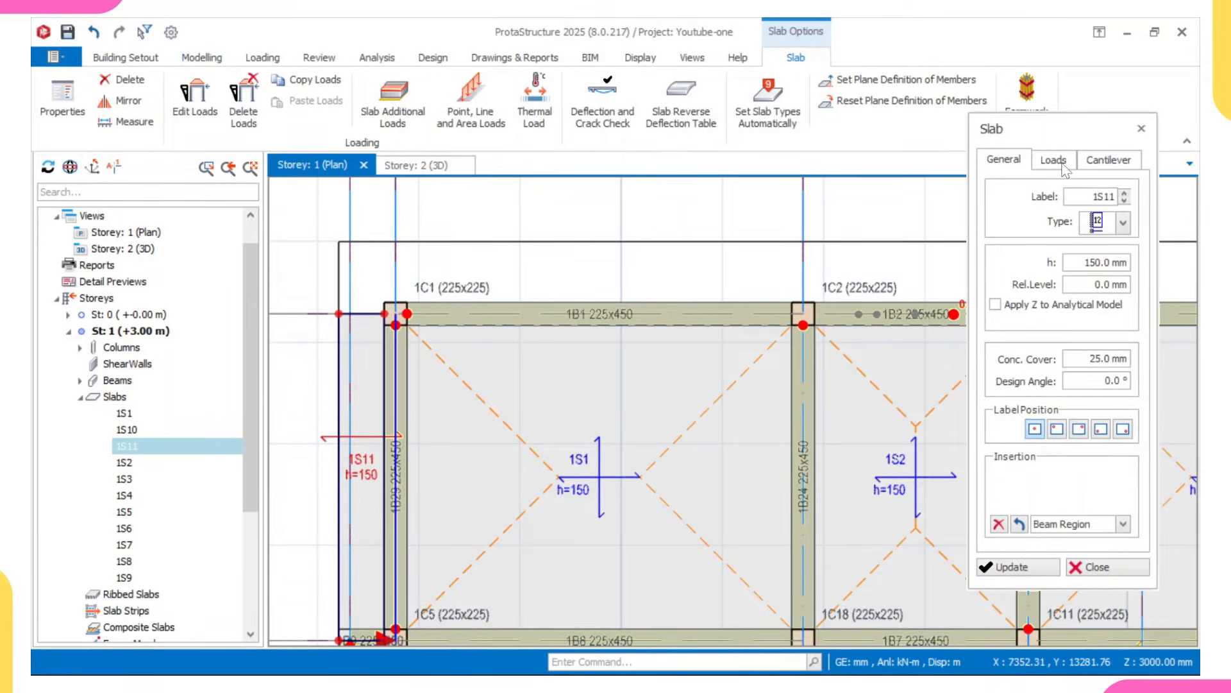
left_click(1116, 161)
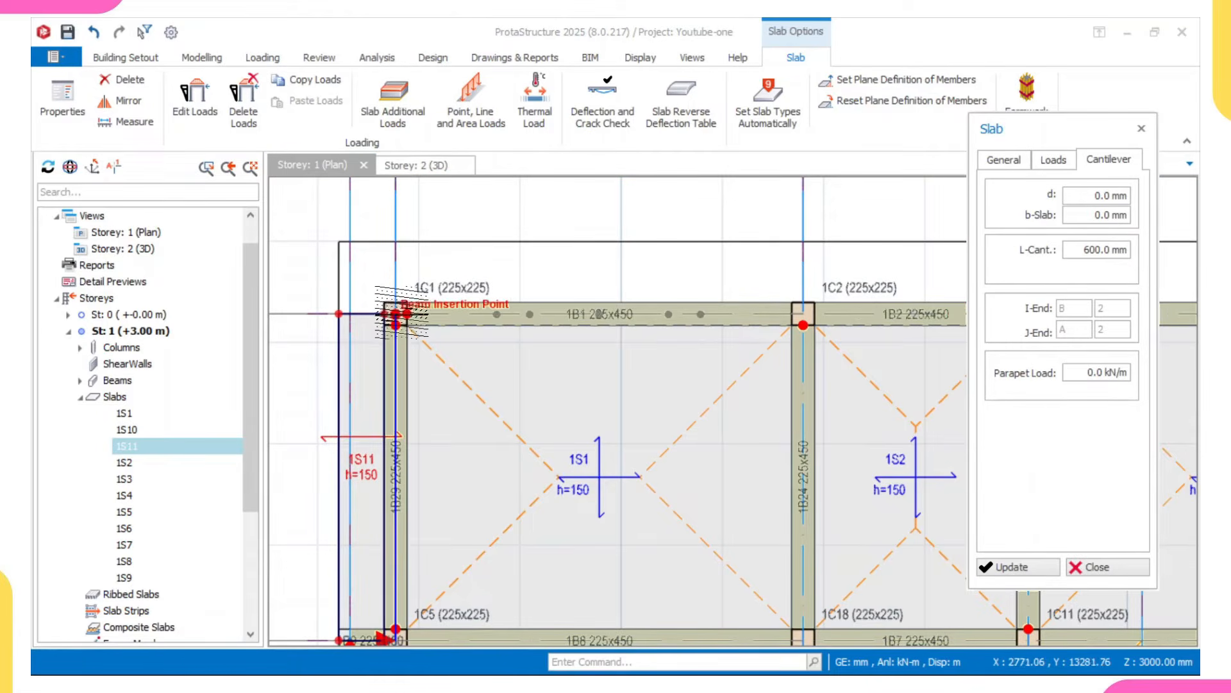
left_click(409, 309)
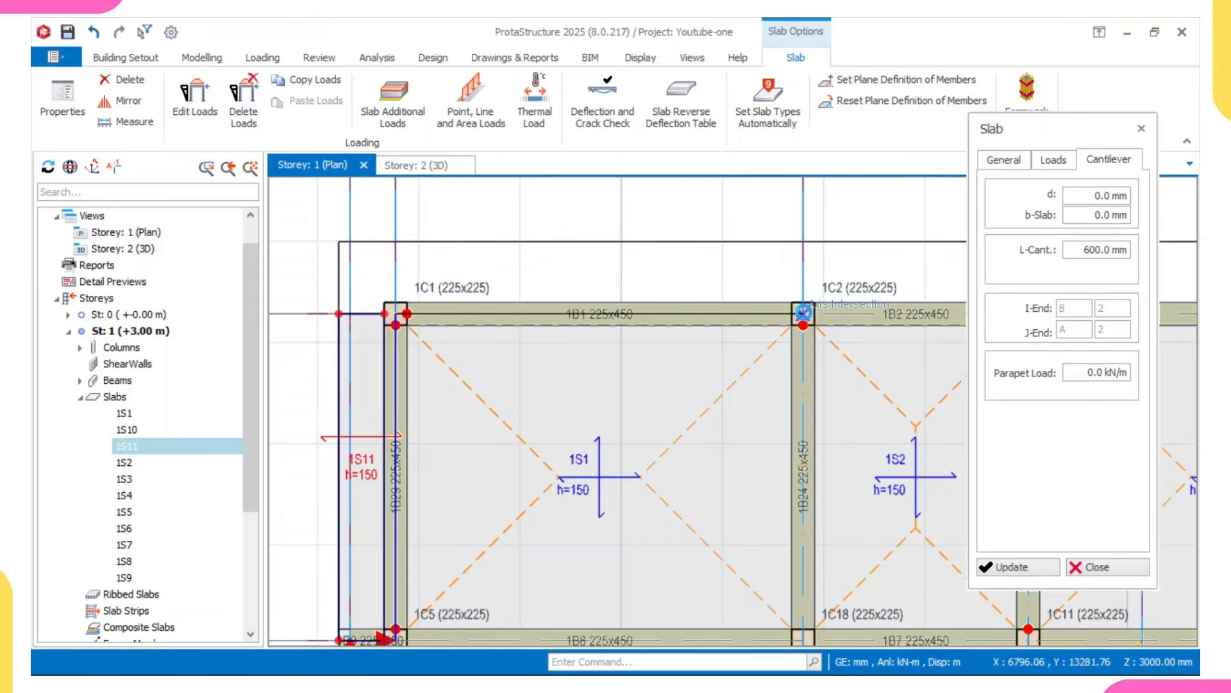
left_click(803, 314)
left_click(780, 220)
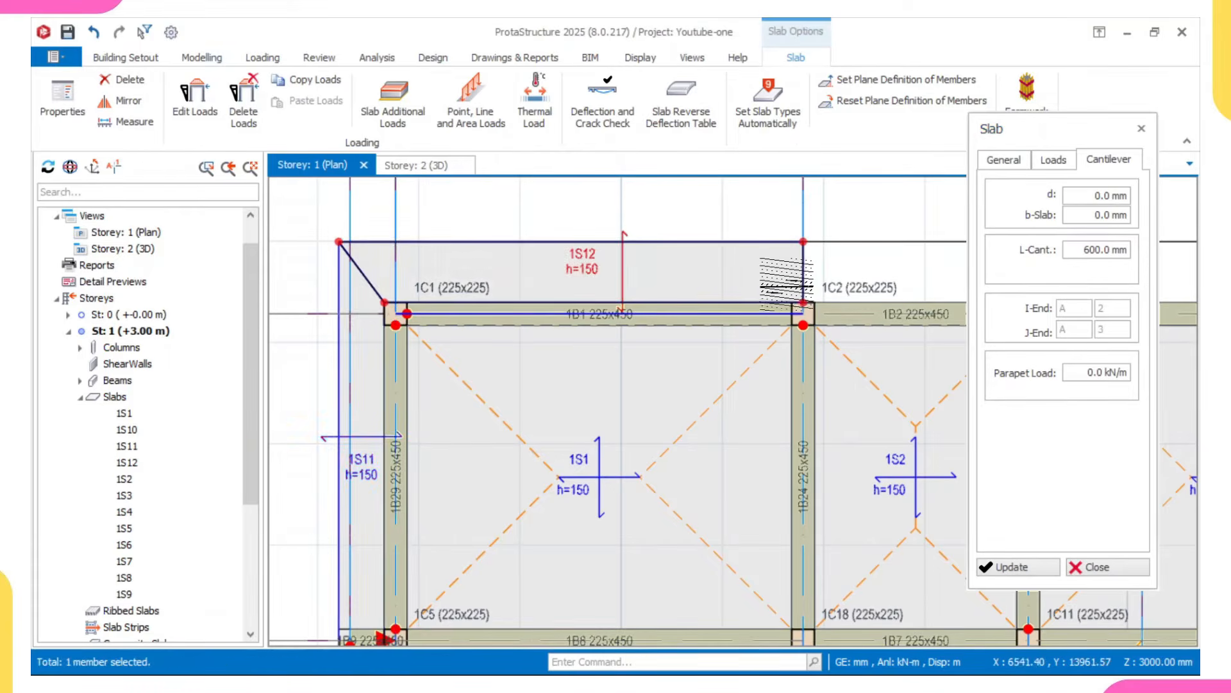
Insert a 600 mm cantilever slab on the outer side of beam 1B2, between columns 1C2 and 1C3.
scroll(789, 292, "down", 3)
scroll(794, 301, "up", 3)
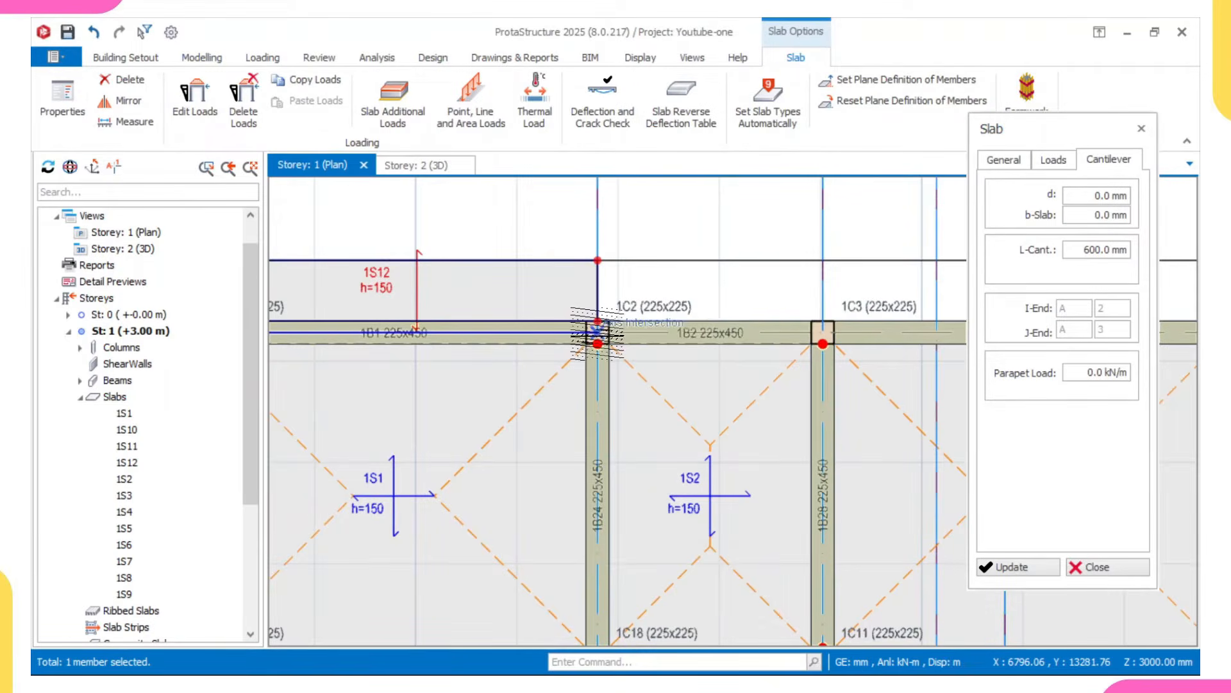
left_click(821, 328)
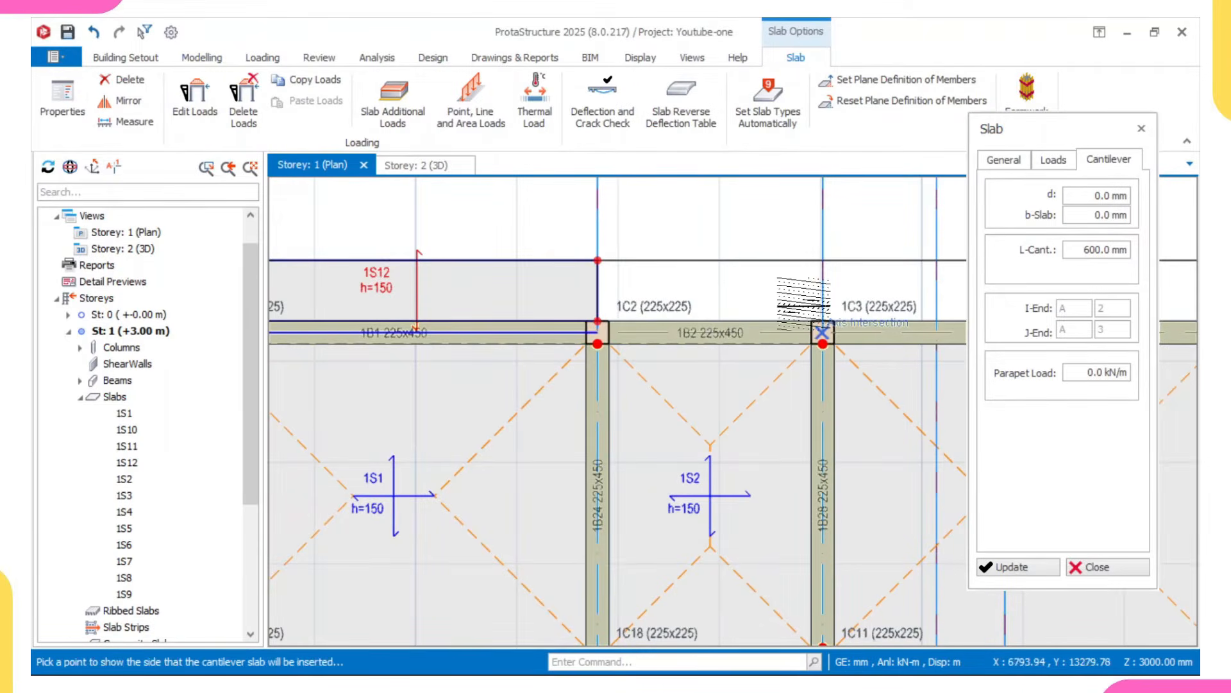
left_click(804, 192)
Insert a 600 mm cantilever slab on the outer side of beam 1B3, between columns 1C3 and 1C4.
scroll(756, 269, "down", 2)
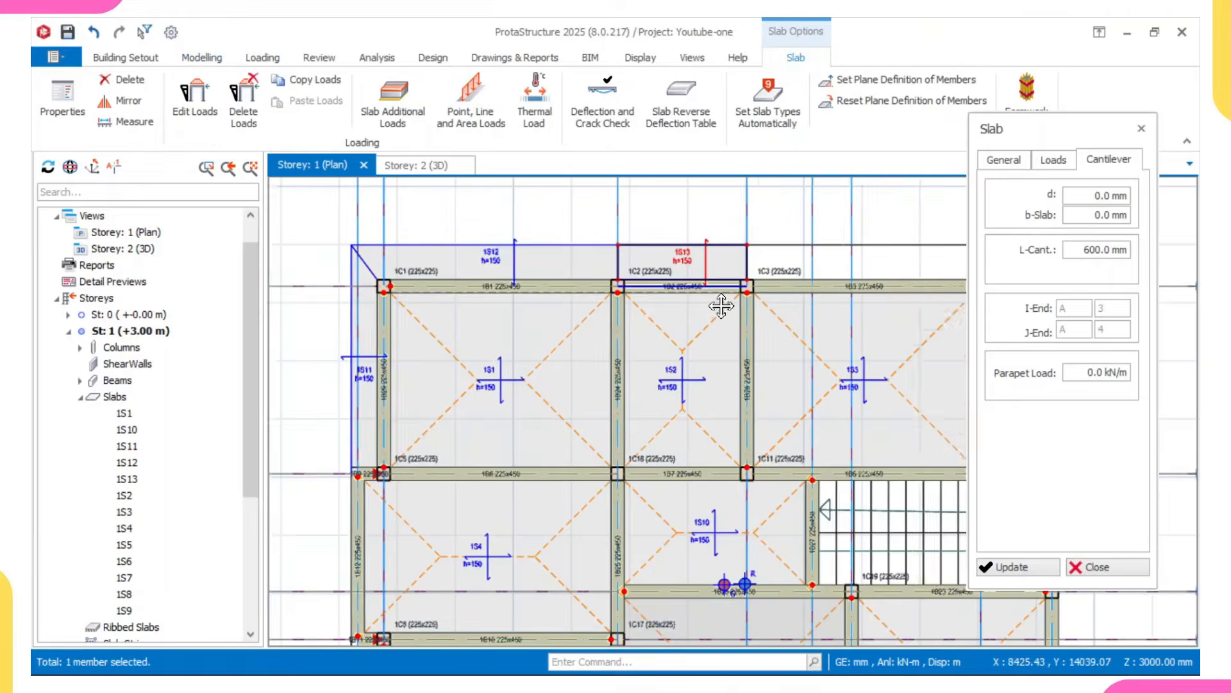
left_click(660, 281)
middle_click_drag(798, 281, 635, 292)
left_click(802, 293)
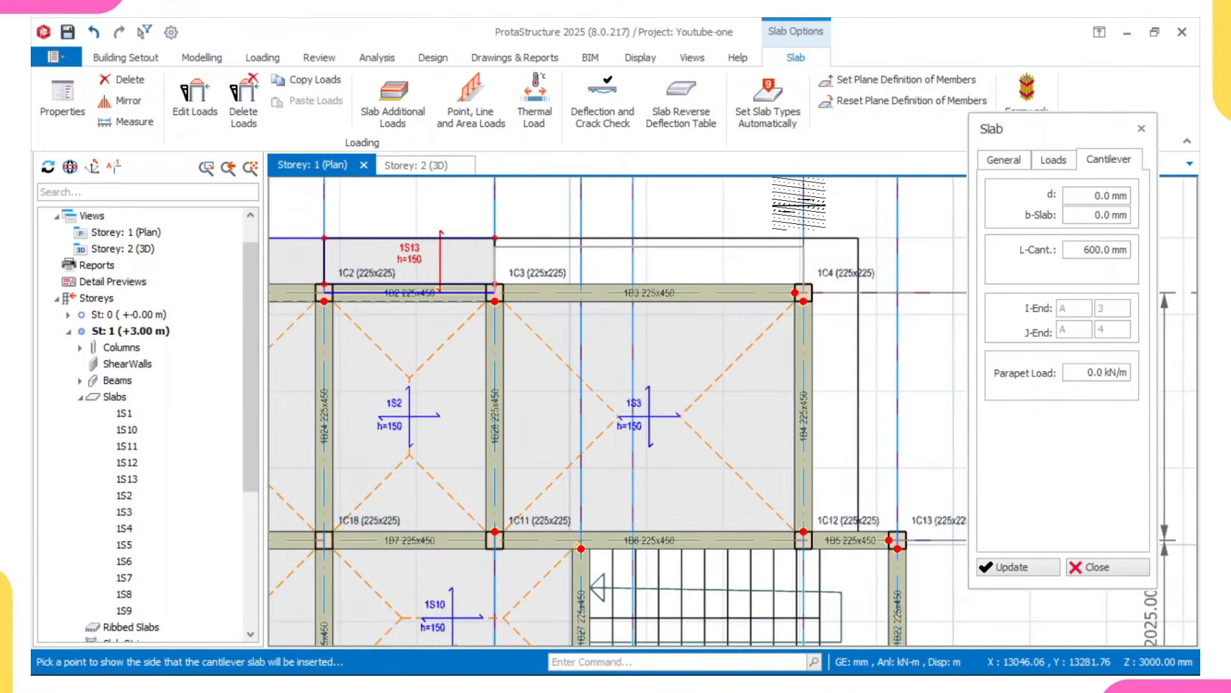
left_click(801, 217)
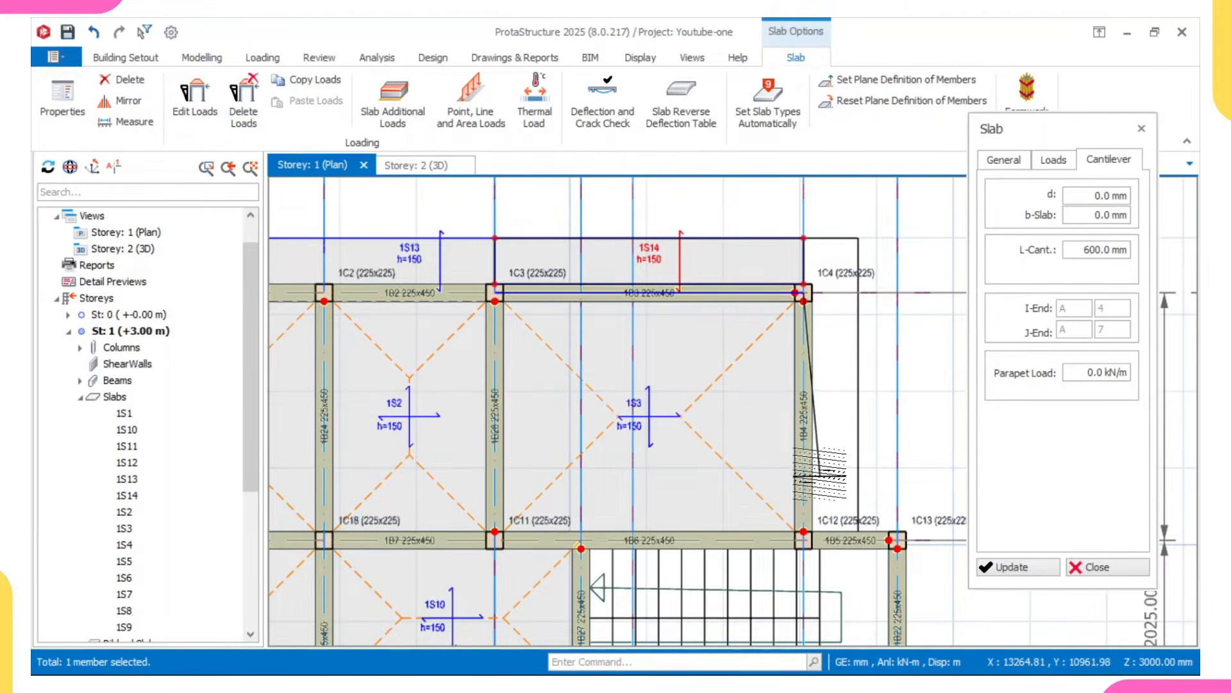
Insert a 600 mm cantilever slab outside beam 1B4 on axis 7, between axes A and B.
middle_click_drag(809, 526, 773, 411)
left_click(768, 415)
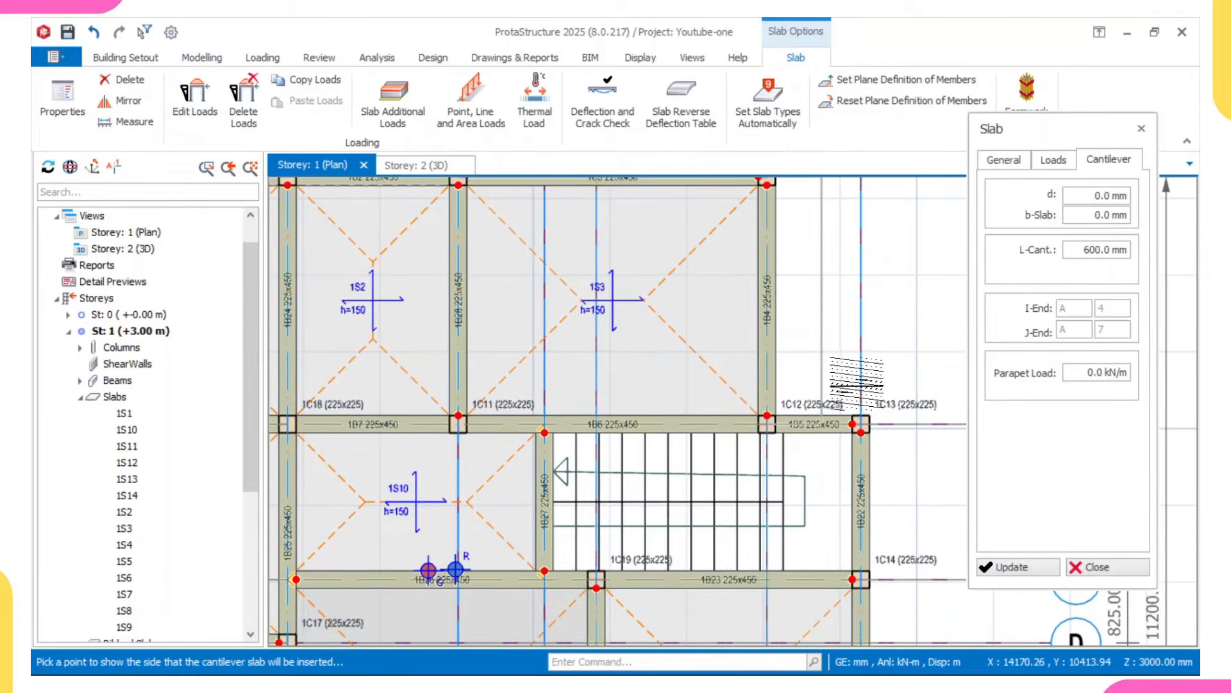
left_click(860, 356)
scroll(834, 366, "down", 5)
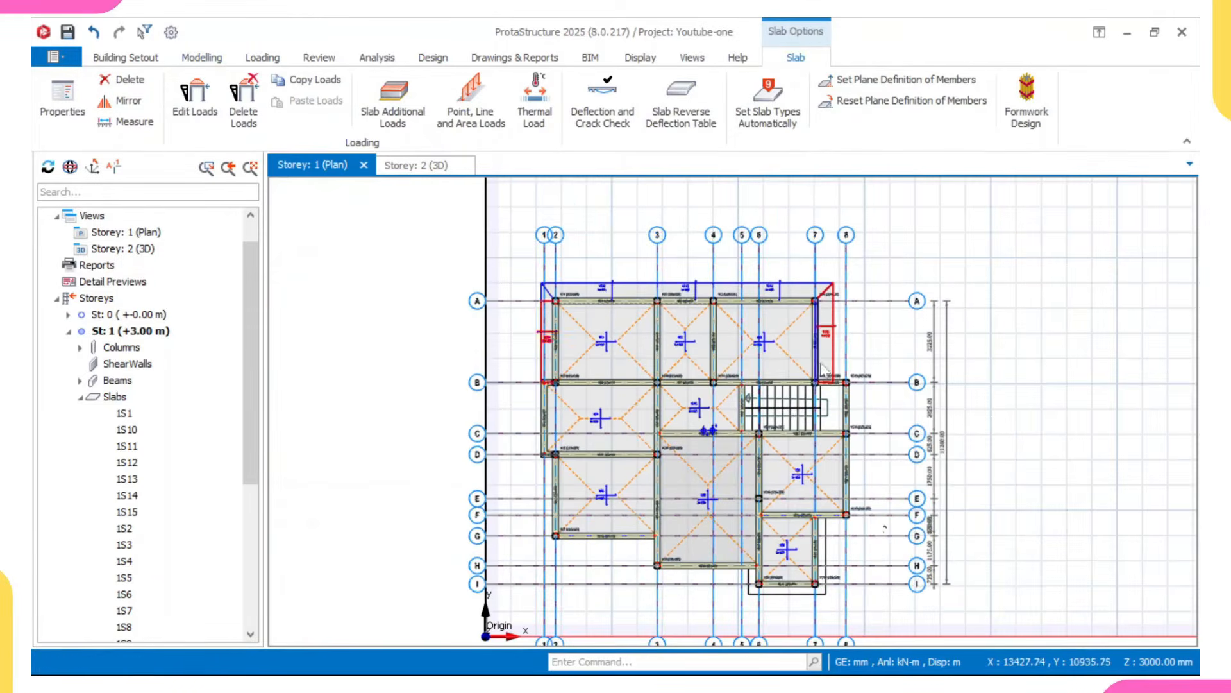
Switch to the AutoCAD plan and measure the slab overhang below the bottom beam of the lower-right projecting room.
left_click(845, 656)
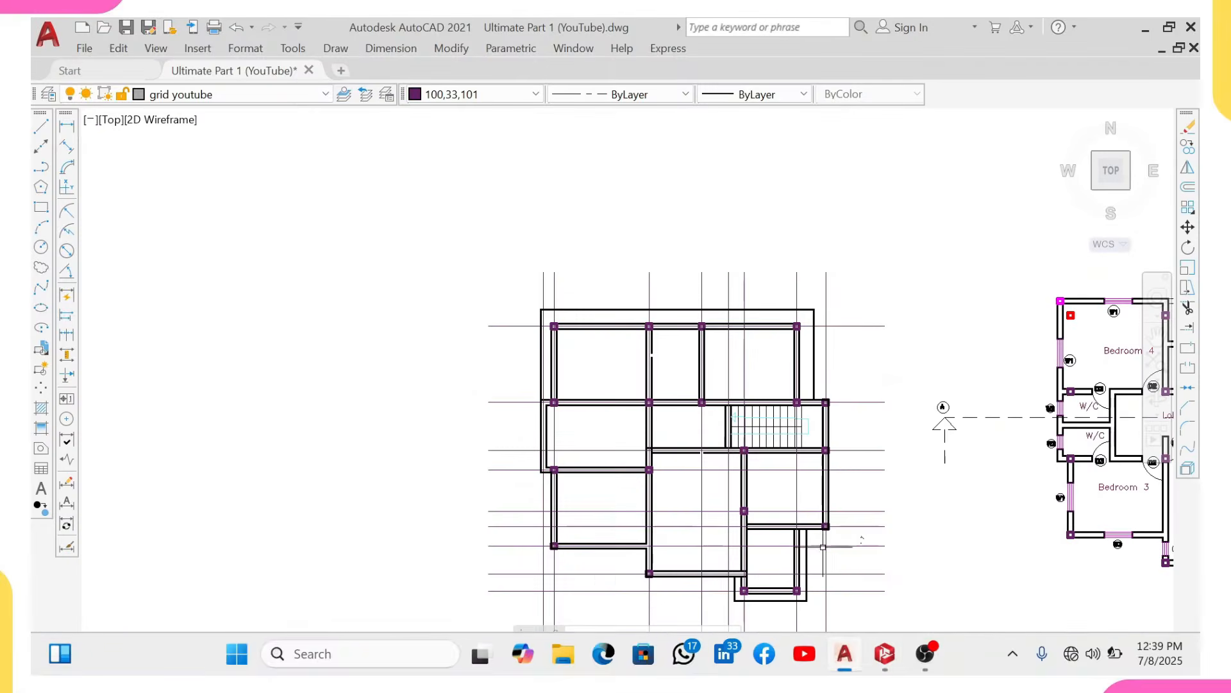
middle_click_drag(829, 505, 724, 404)
scroll(603, 369, "up", 4)
middle_click_drag(691, 499, 600, 405)
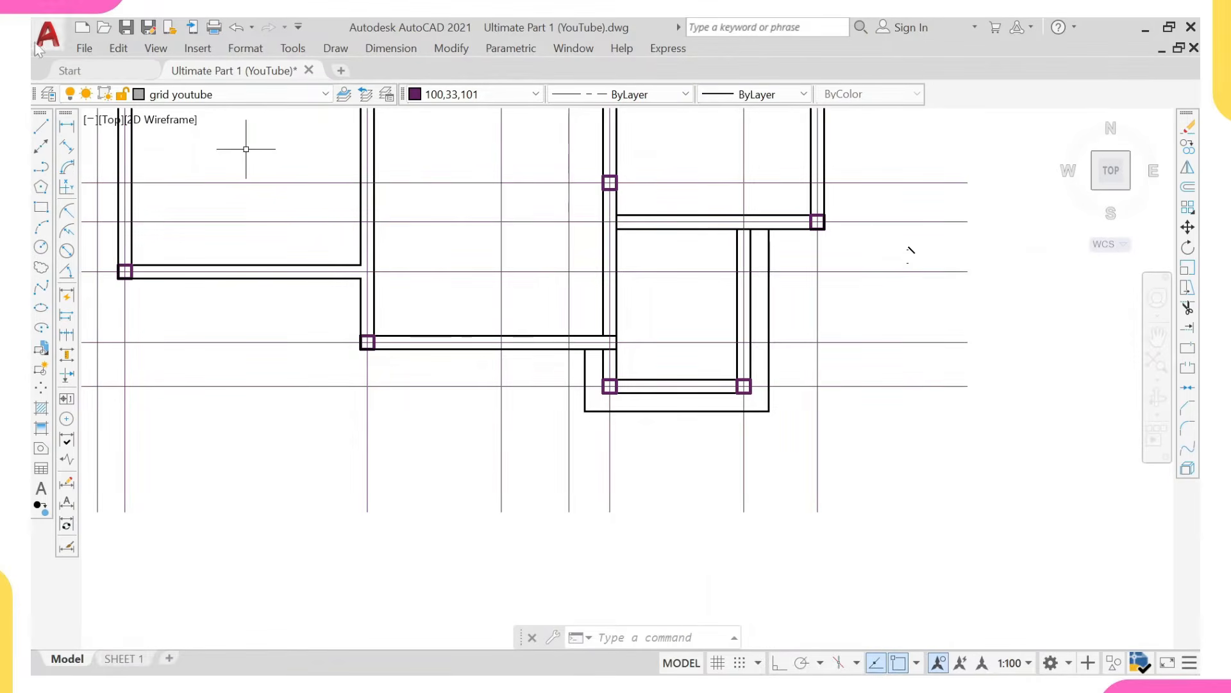
left_click(67, 131)
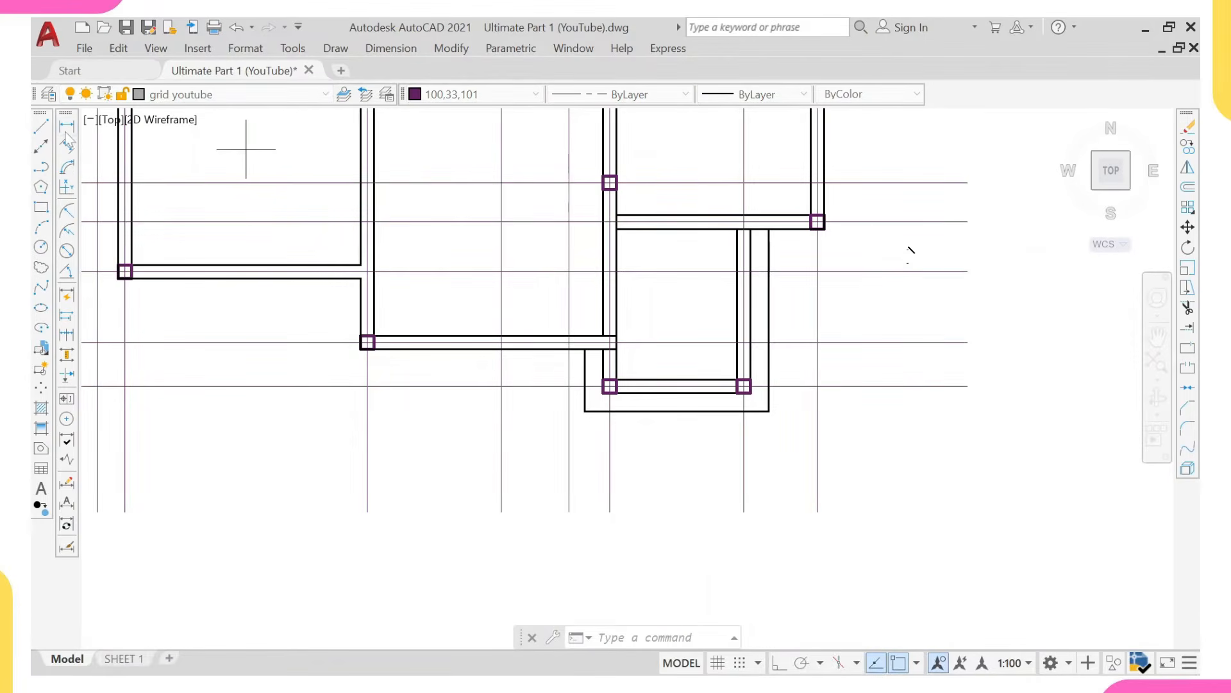
scroll(677, 391, "up", 3)
left_click(676, 388)
middle_click_drag(676, 396, 643, 312)
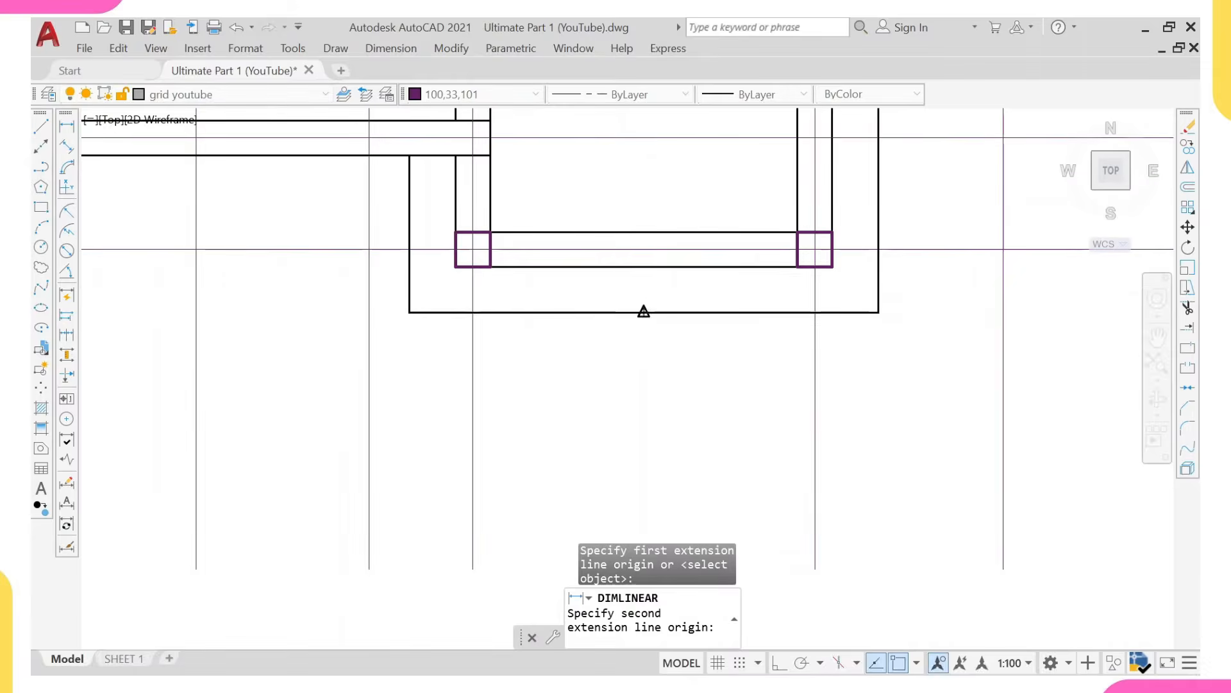
left_click(644, 311)
key("Escape")
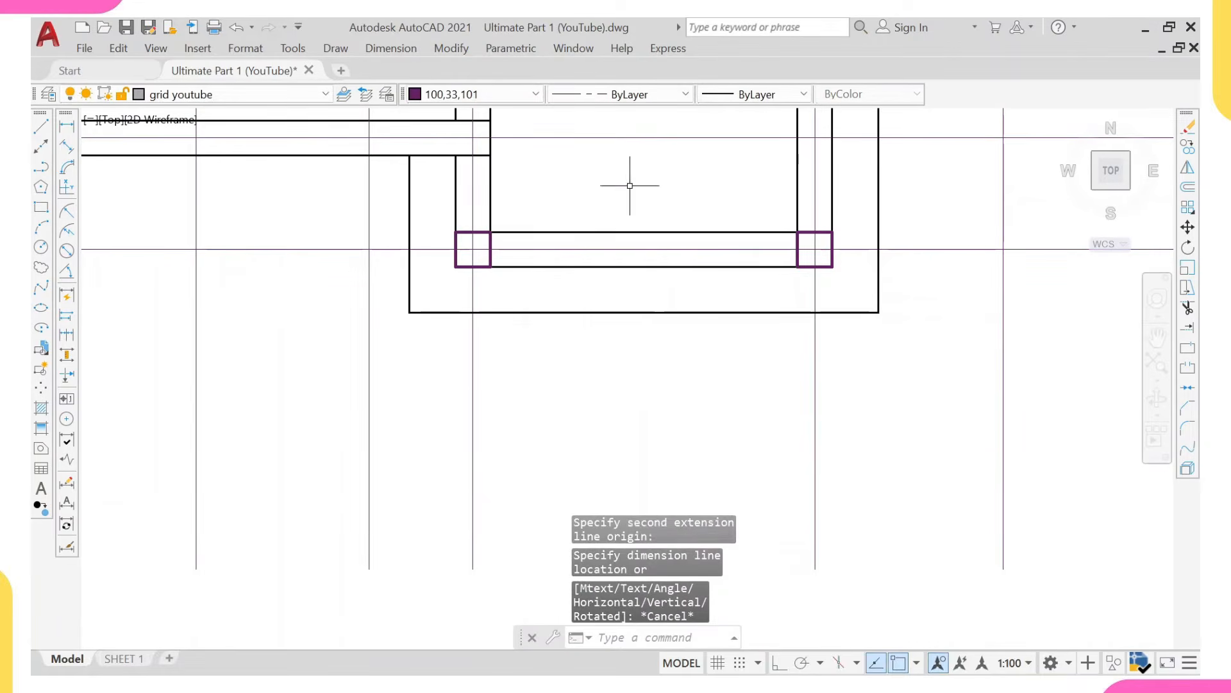
Measure the horizontal overhang from the projecting room's right beam face to the outer slab edge with a linear dimension.
right_click(633, 186)
left_click(721, 199)
left_click(832, 190)
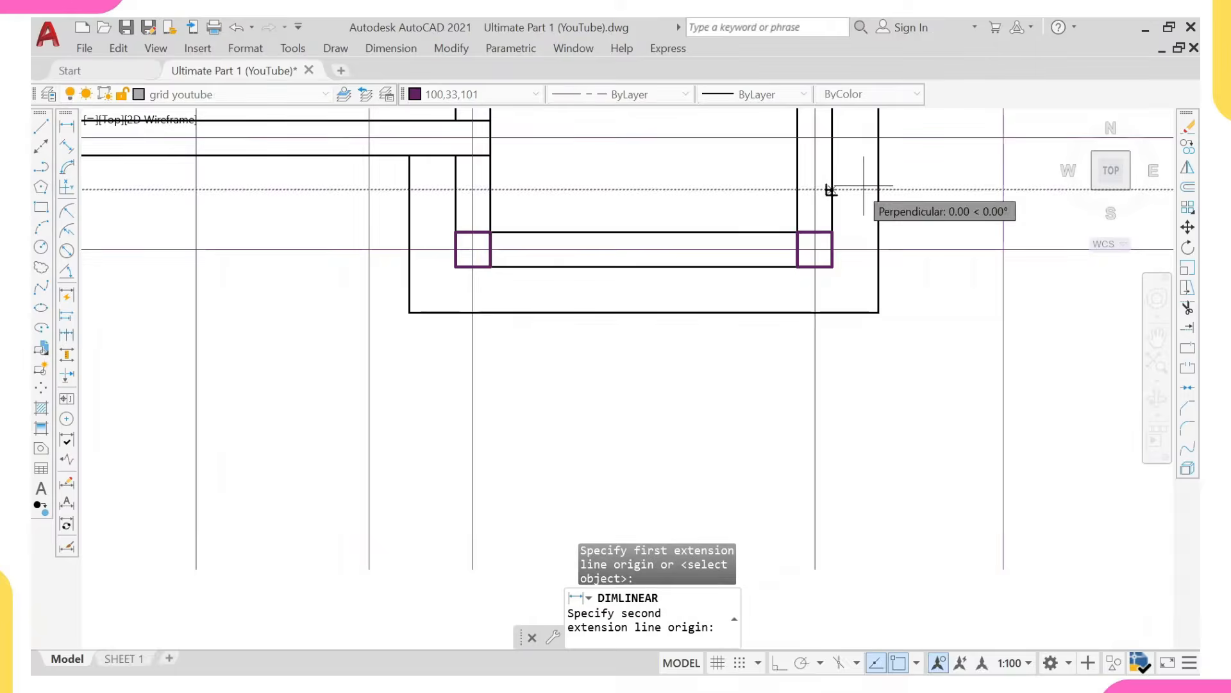
left_click(876, 191)
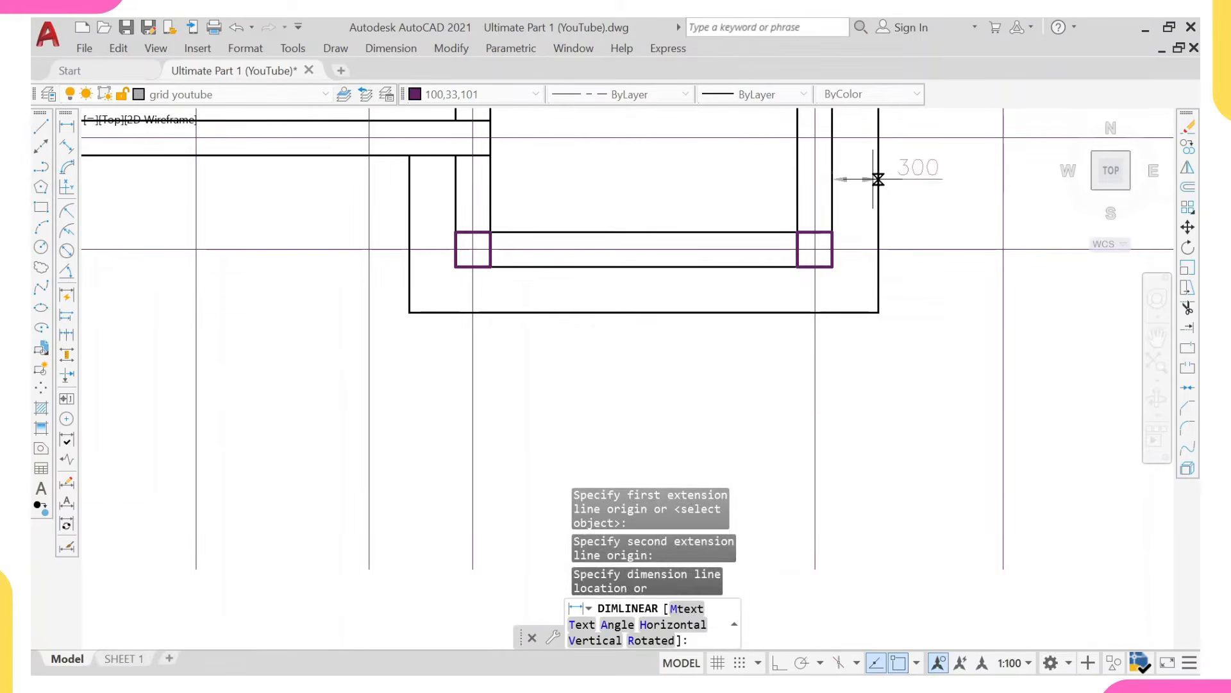
scroll(872, 187, "down", 2)
key("Escape")
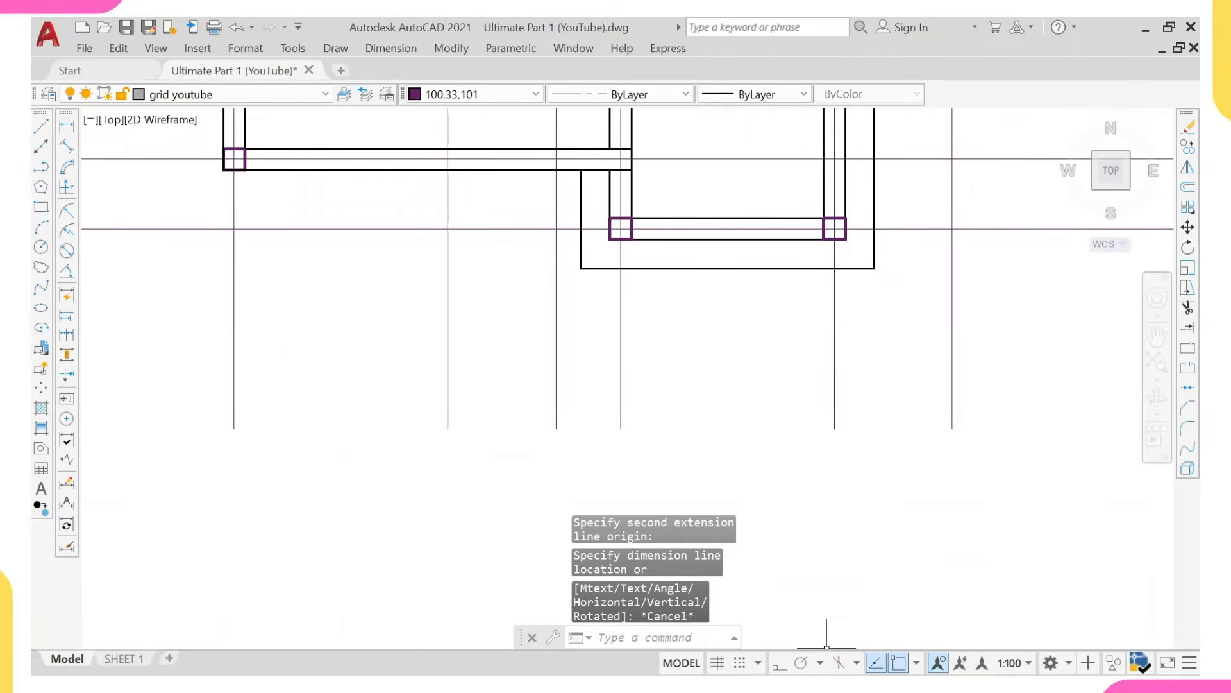
Return to ProtaStructure, open the properties of the cantilever slab outside beam 1B4, and set the cantilever length to 300 mm.
left_click(877, 664)
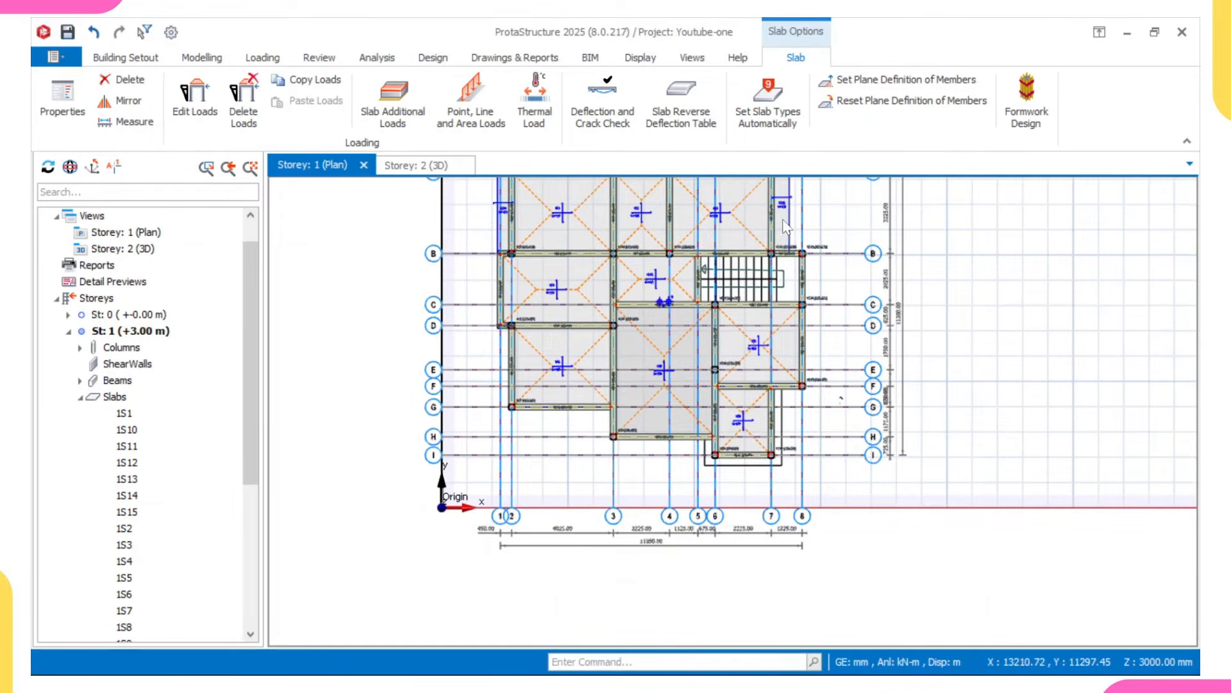
key("Escape")
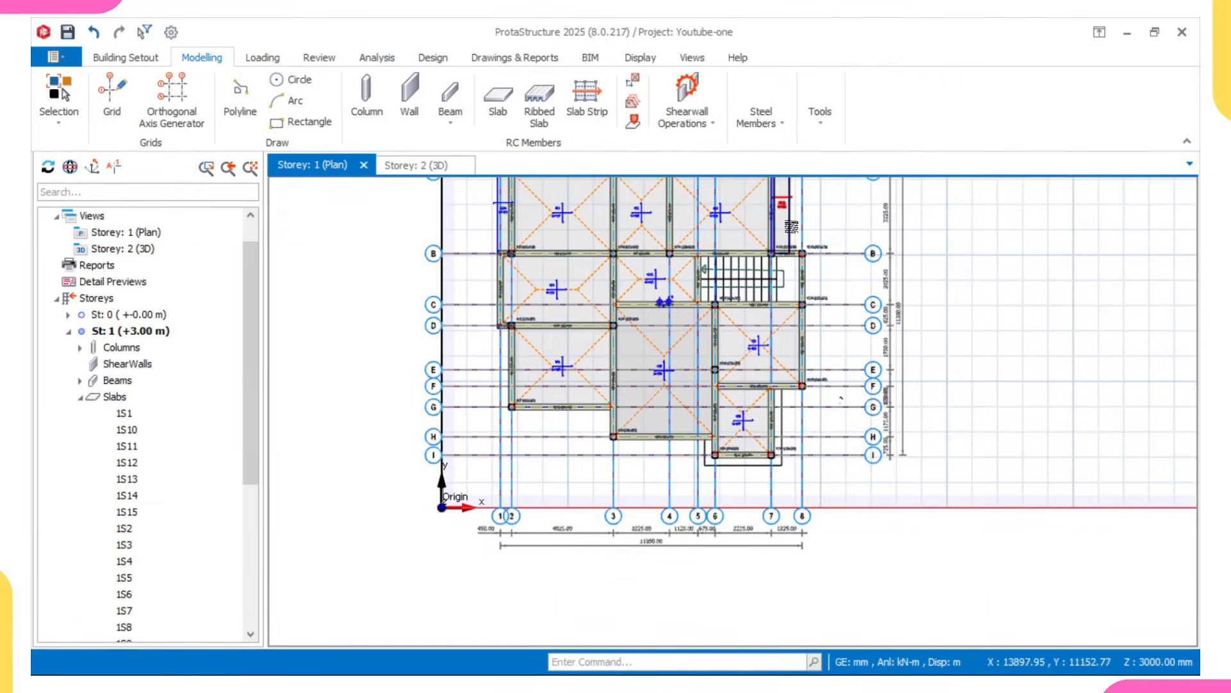
double_click(795, 232)
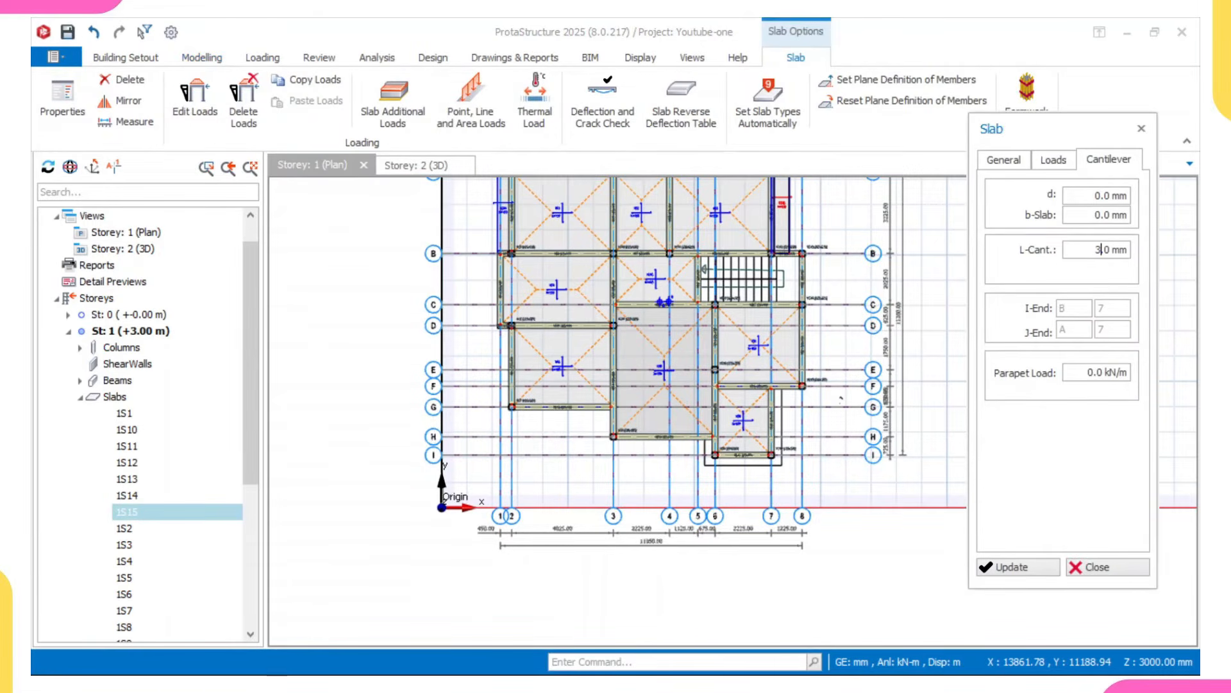
Insert 300 mm cantilever slabs outside axis 6 between axes H and I, and below beam 1B18 between columns 1C9 and 1C10.
scroll(731, 462, "up", 5)
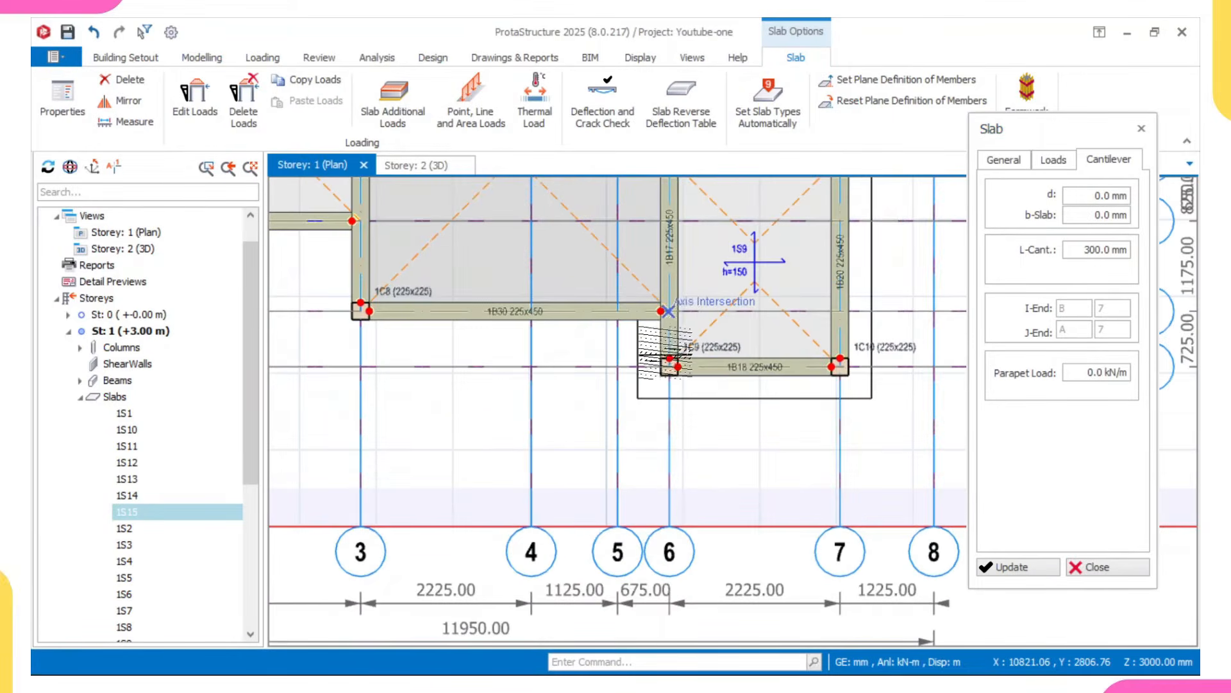
left_click(669, 366)
left_click(635, 364)
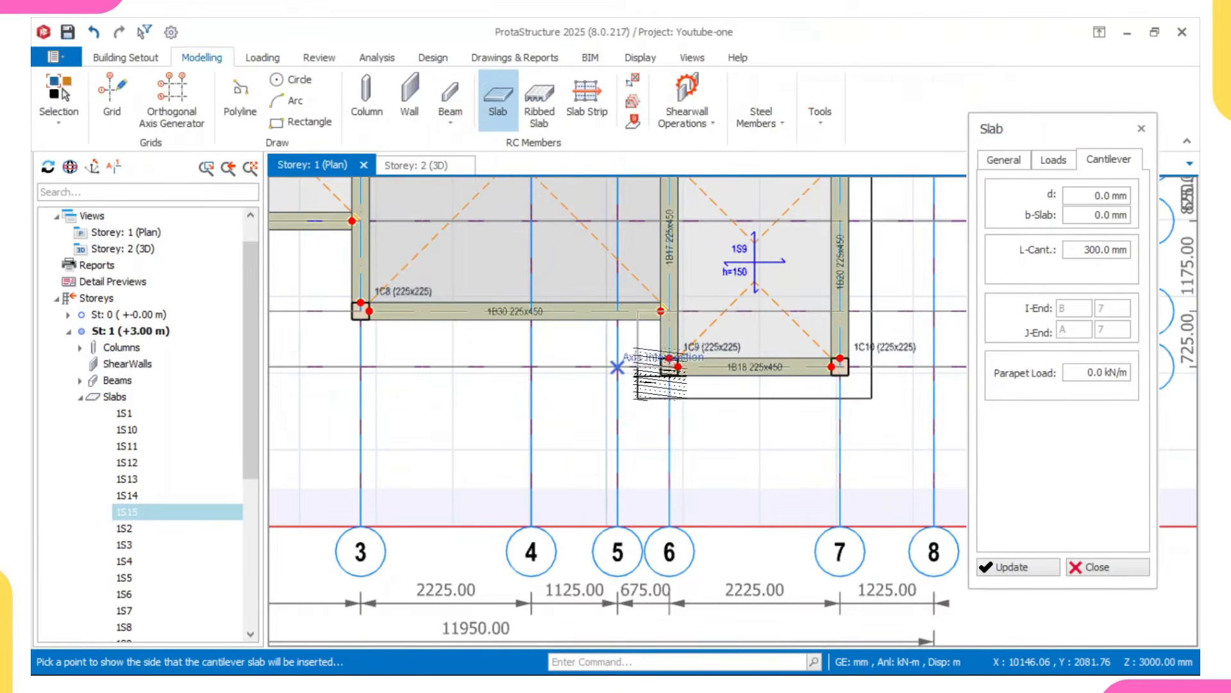
left_click_drag(725, 372, 841, 365)
left_click(885, 420)
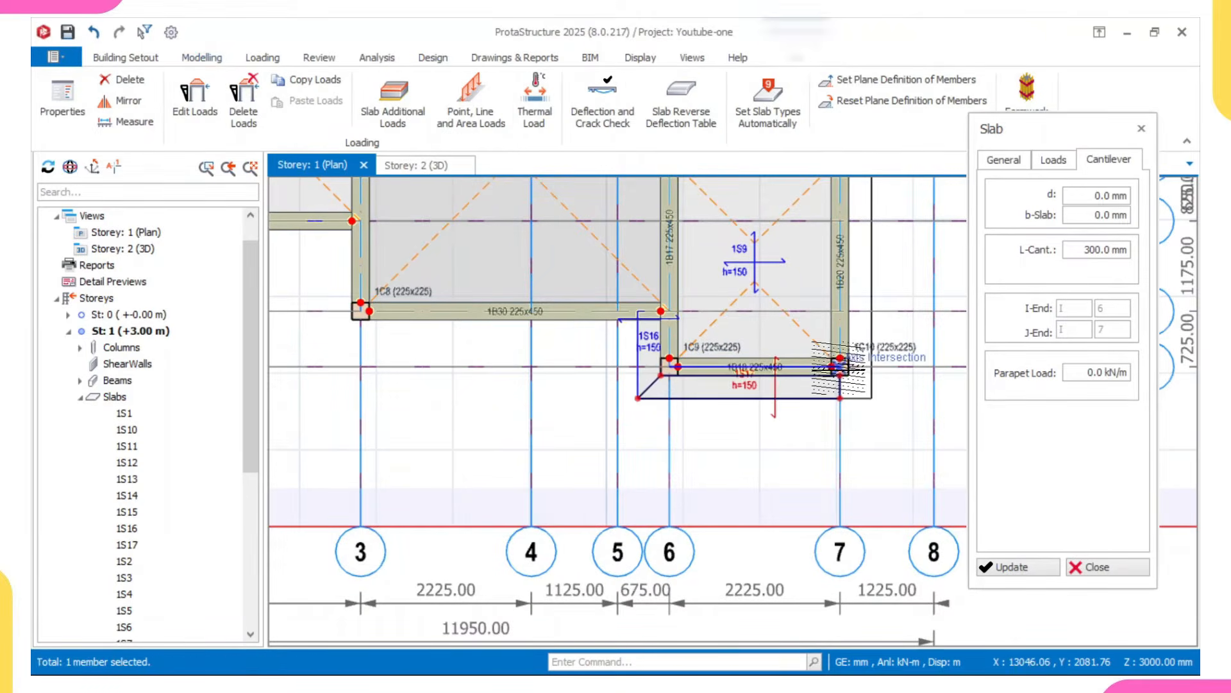
Insert a 300 mm cantilever slab outside beam 1B20 on axis 7, between axes I and F, and close the slab settings.
scroll(840, 319, "down", 1)
scroll(839, 199, "up", 1)
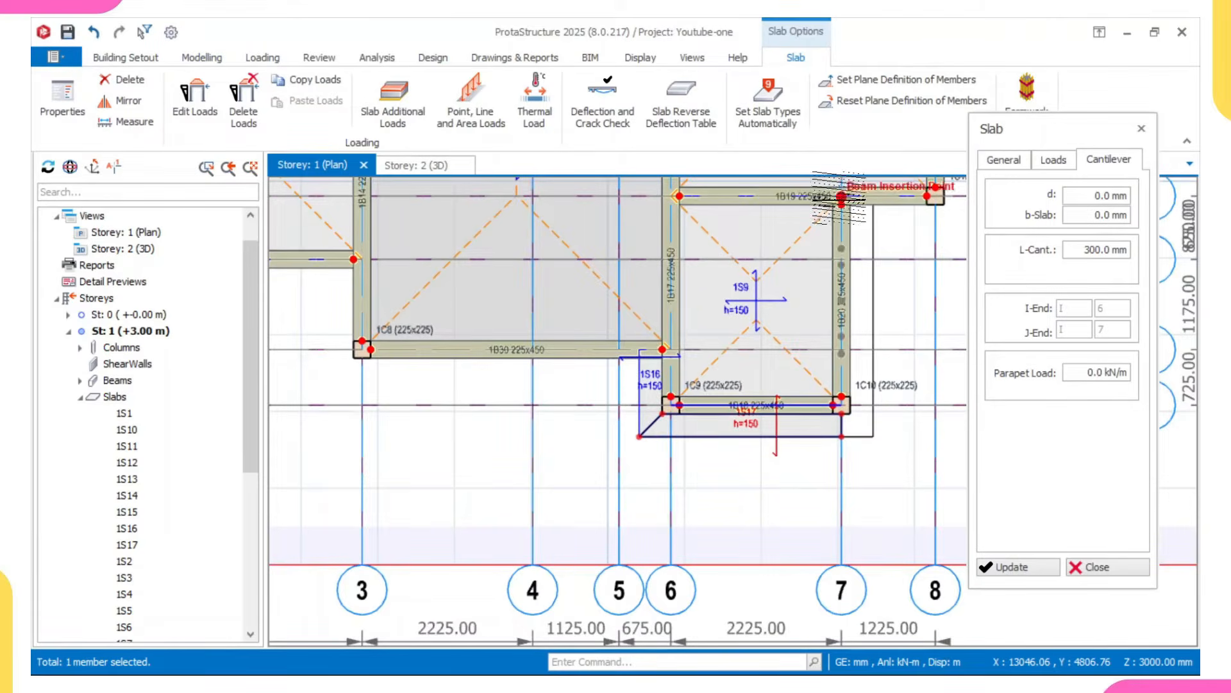
left_click_drag(842, 196, 930, 220)
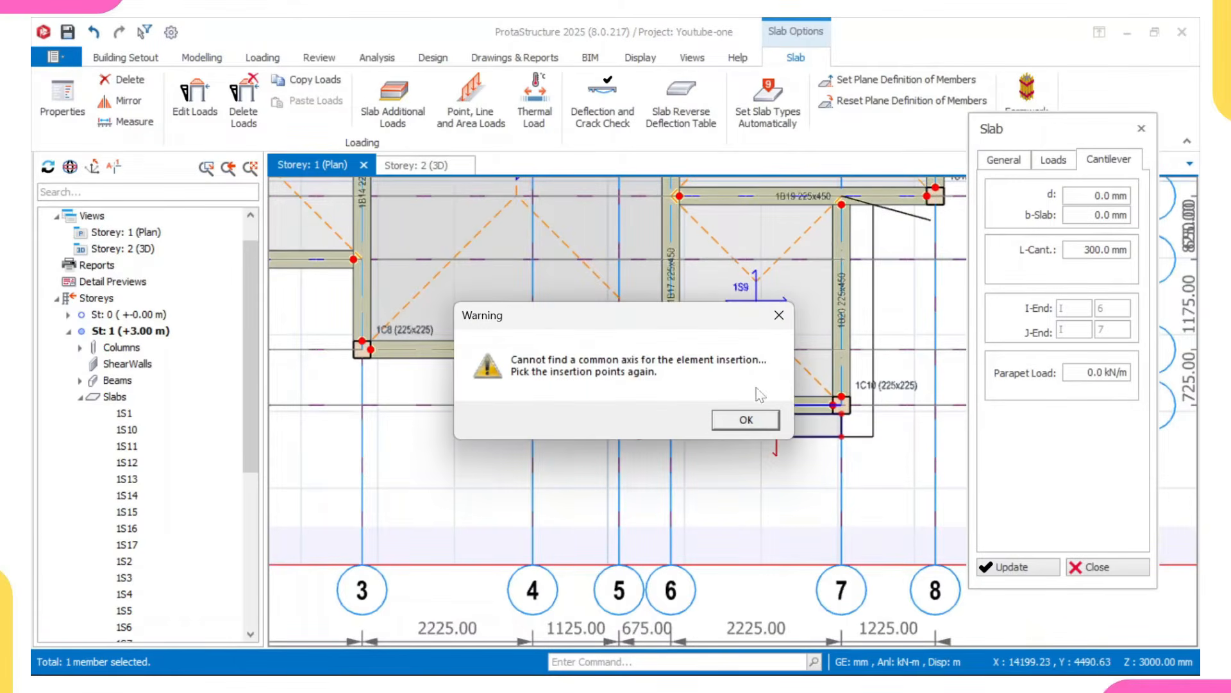
left_click(786, 318)
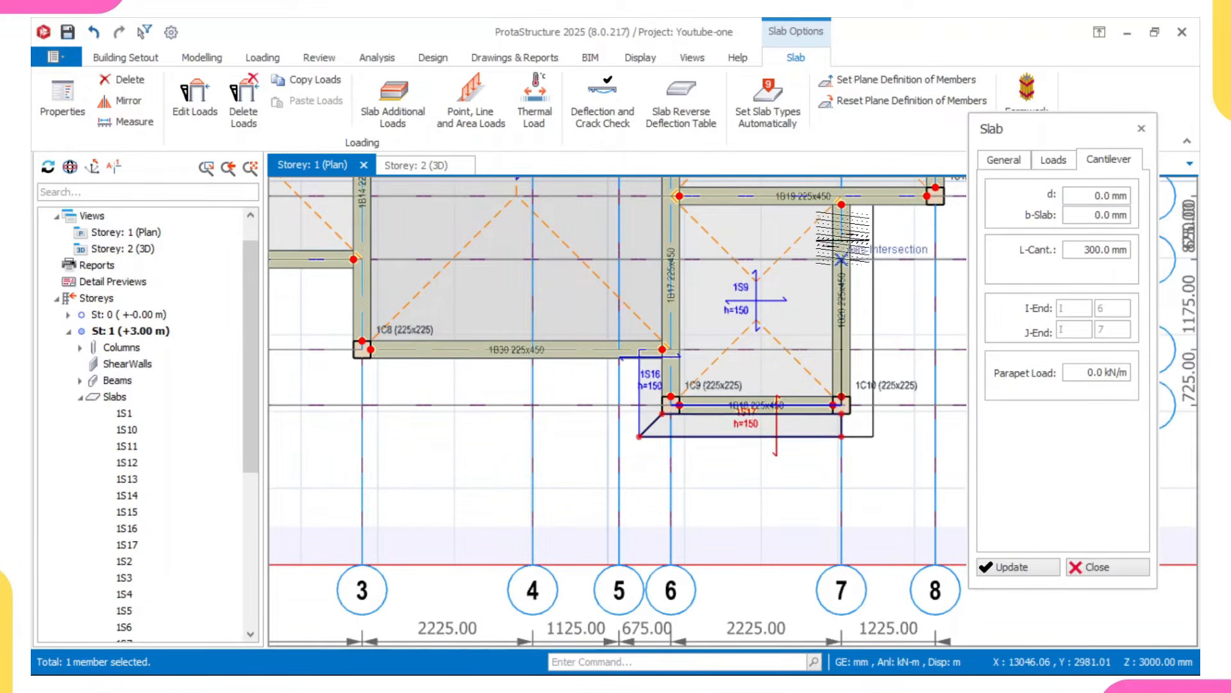
left_click(843, 198)
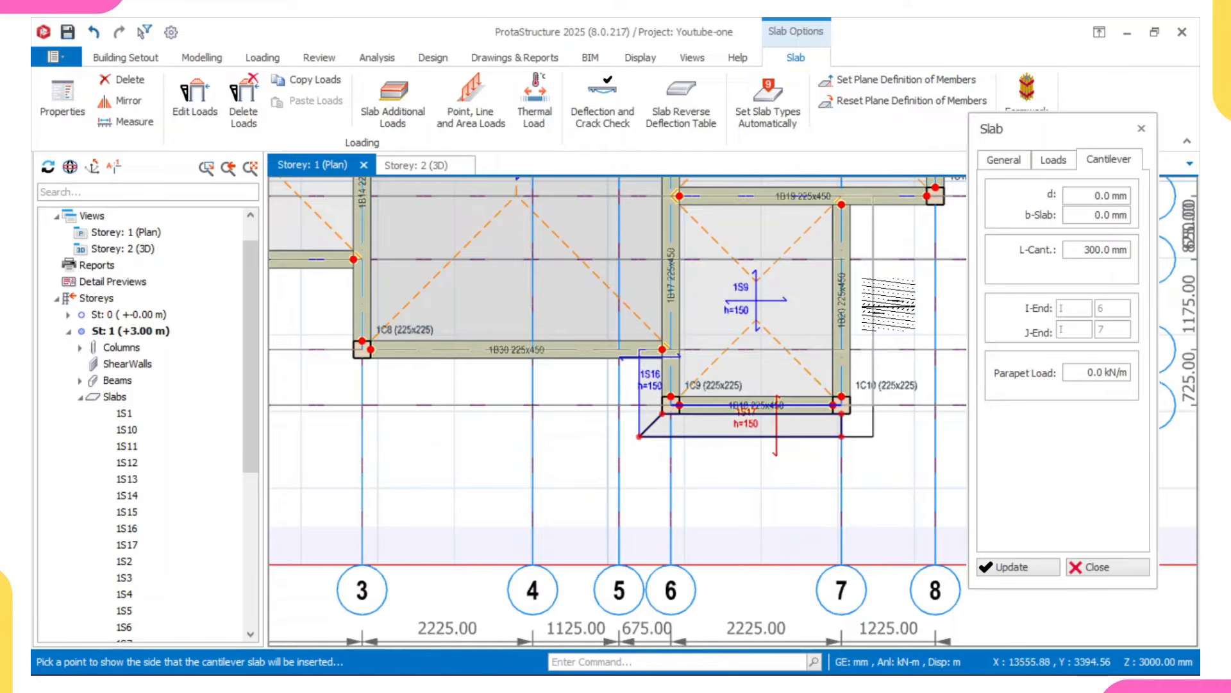
left_click(888, 305)
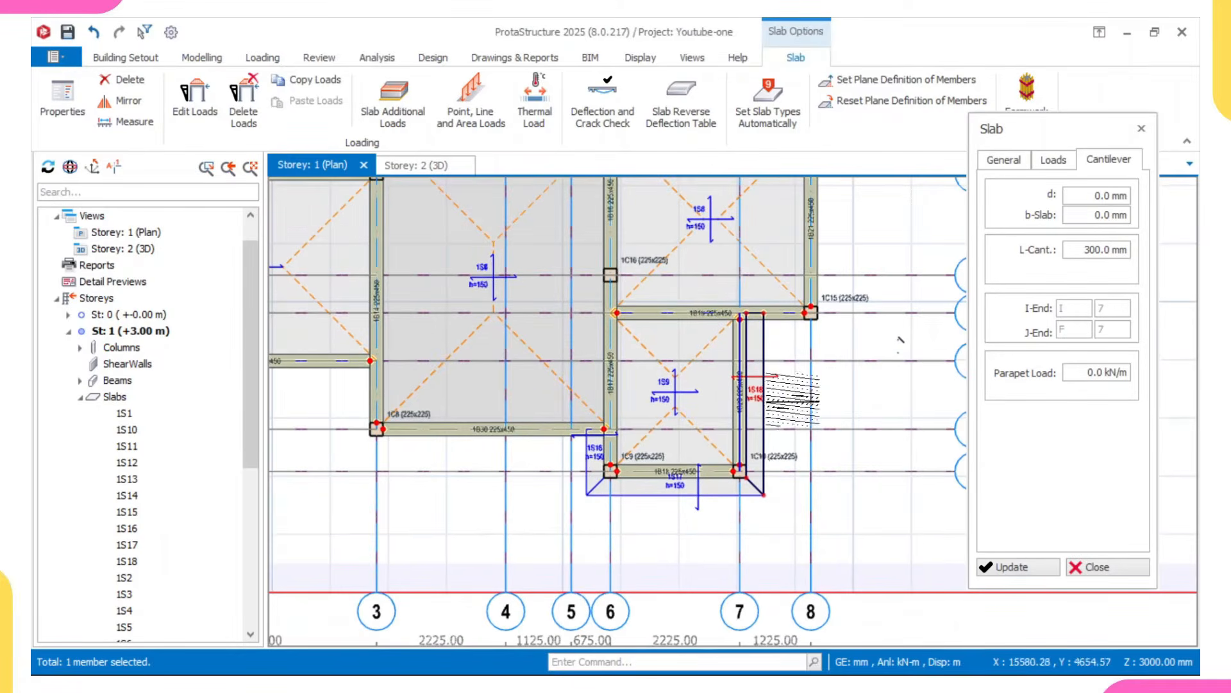
left_click(1143, 130)
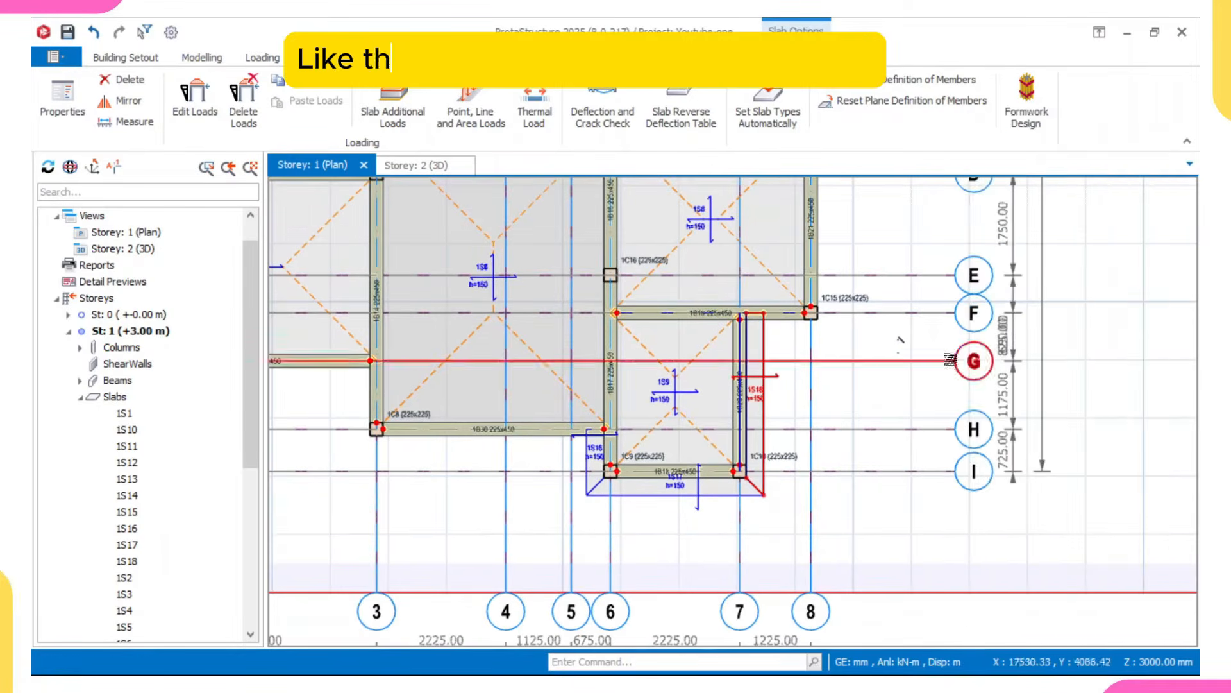
scroll(950, 360, "down", 2)
middle_click_drag(842, 401, 832, 470)
key("Escape")
key("Escape")
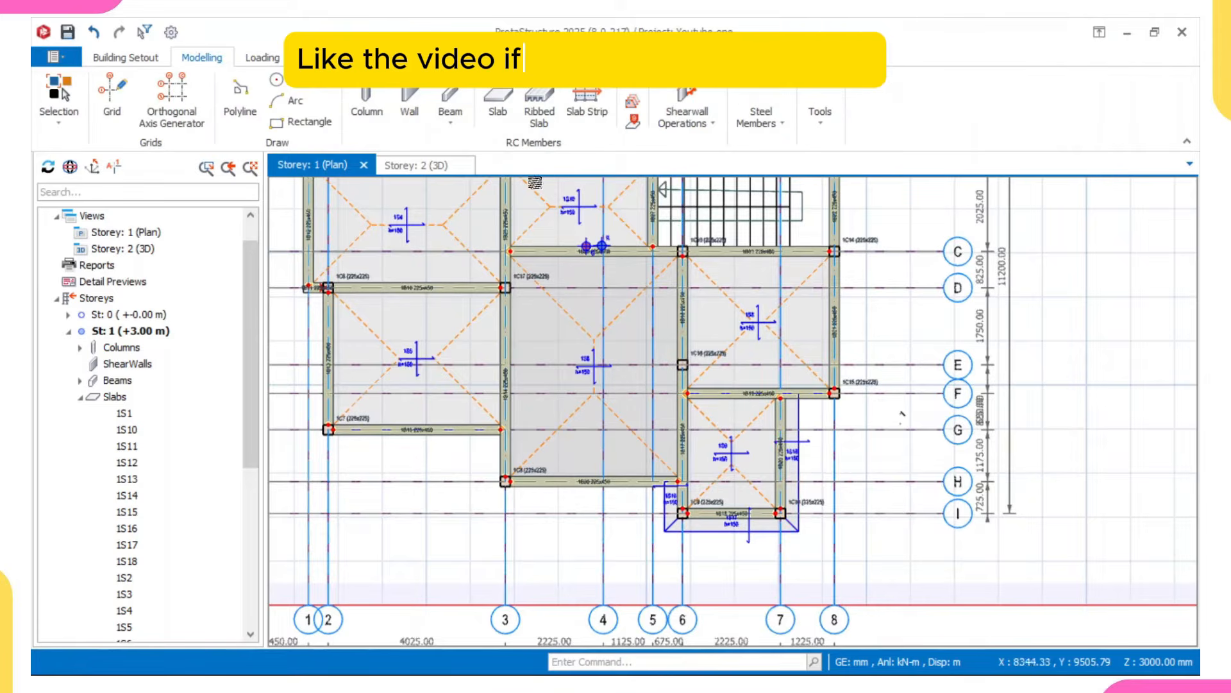
Examine the new cantilever slabs in the 3D view of the building from the back and front.
left_click(405, 167)
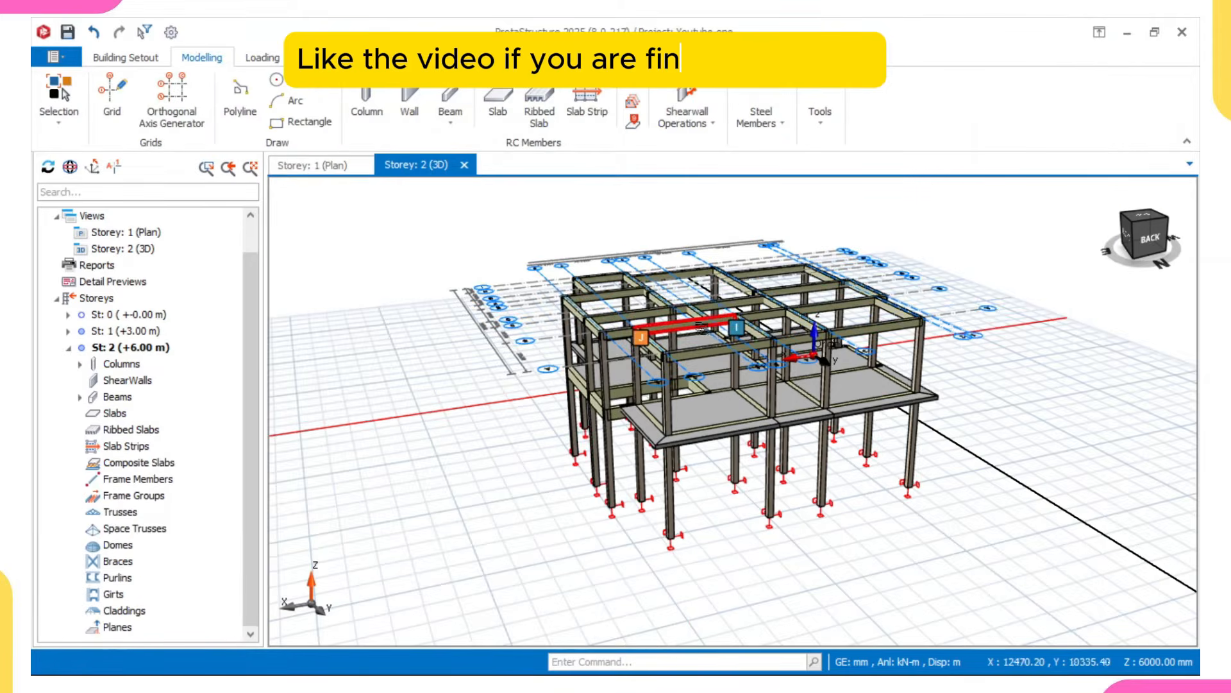
scroll(627, 337, "up", 2)
middle_click_drag(736, 349, 713, 328)
middle_click_drag(879, 408, 789, 341)
scroll(789, 341, "up", 6)
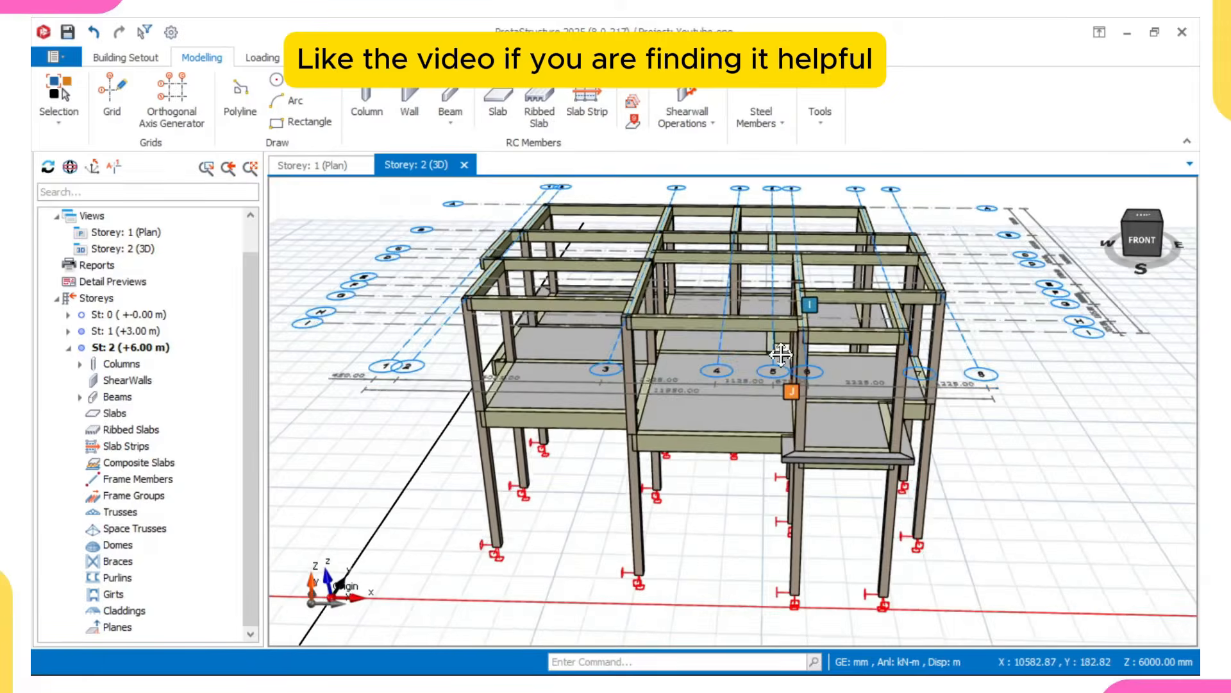
scroll(774, 381, "down", 6)
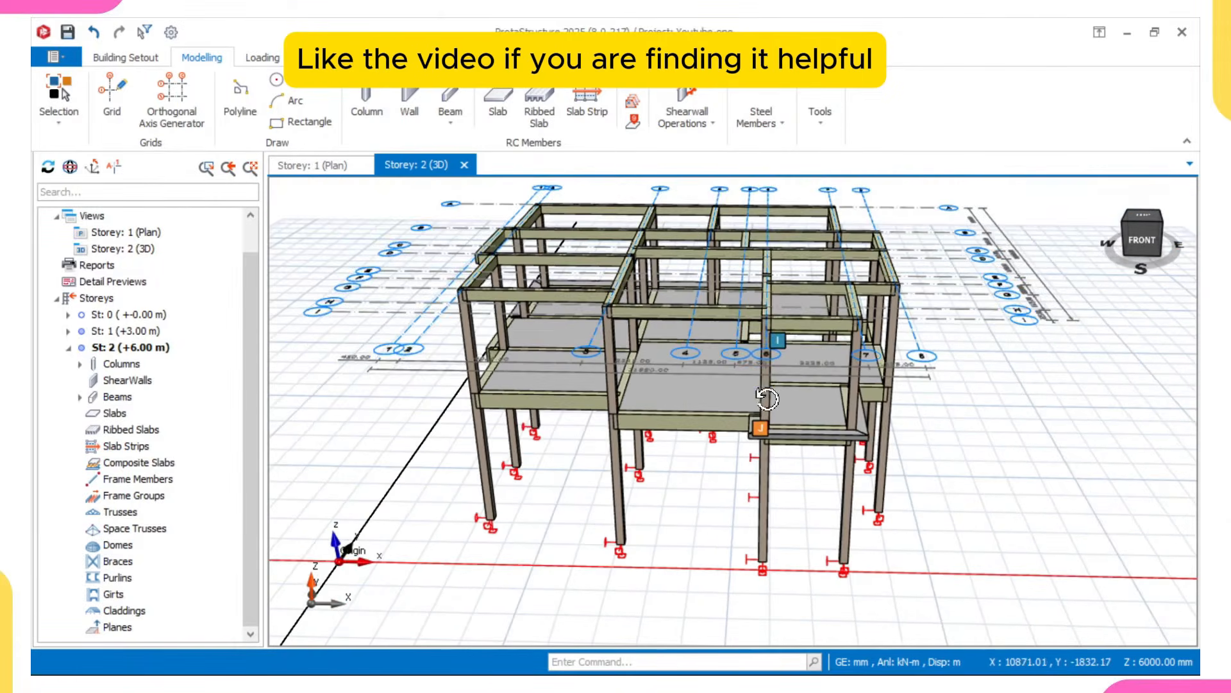
Examine the cantilever slabs in the 3D view from above, from the right side and from the back.
middle_click_drag(775, 380, 742, 407)
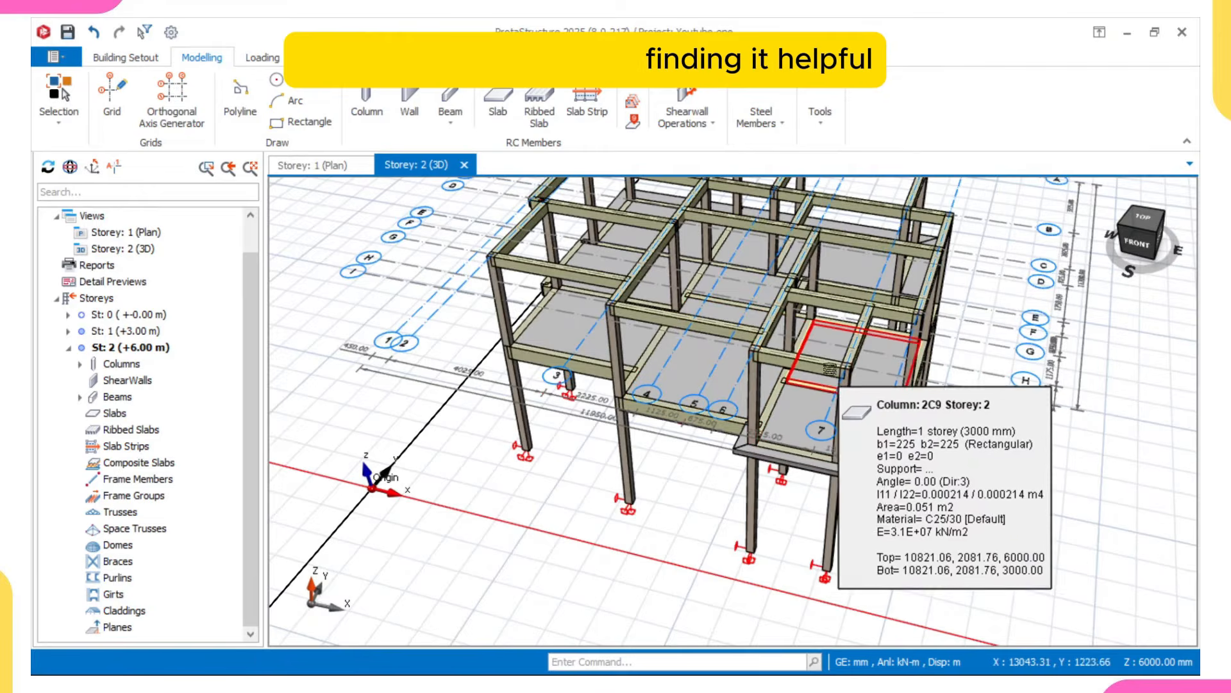
scroll(830, 369, "down", 5)
middle_click_drag(830, 369, 796, 320)
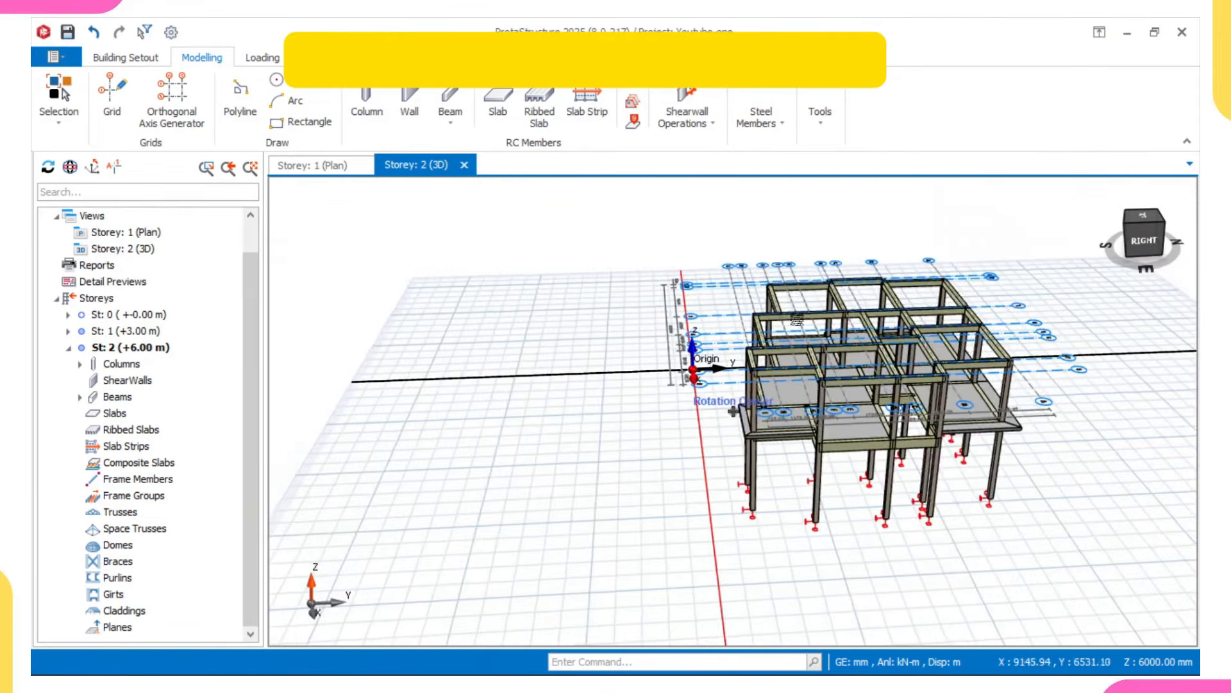
middle_click_drag(940, 314, 706, 385)
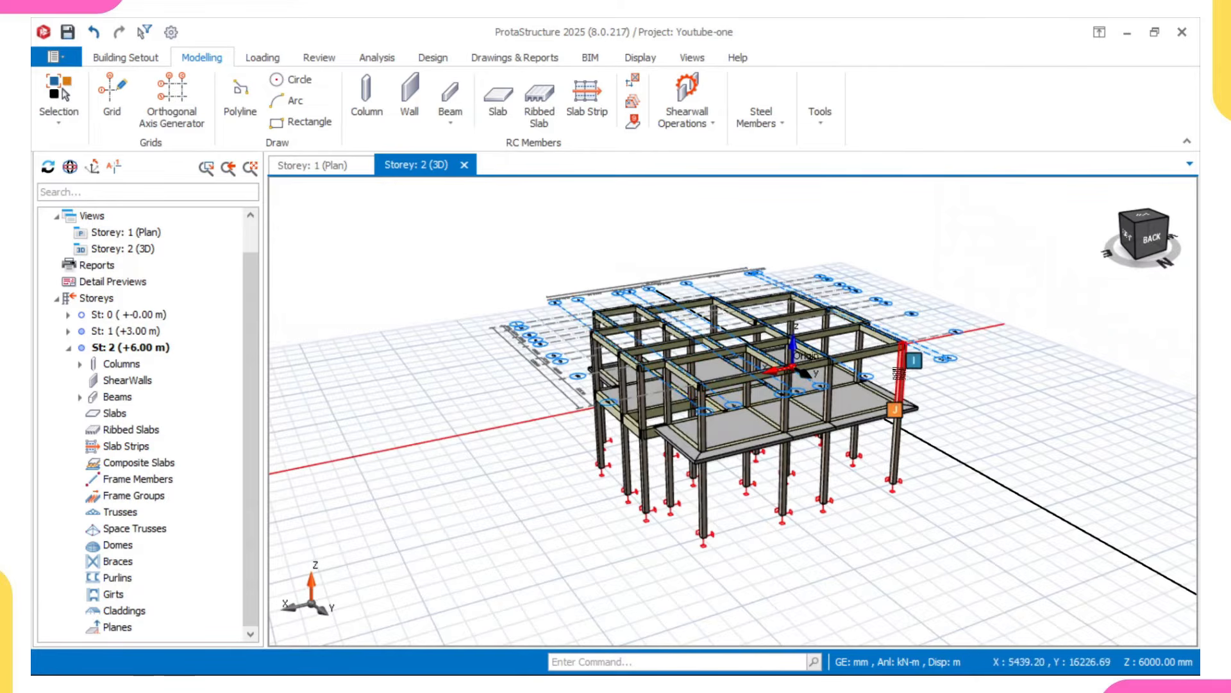
Switch to AutoCAD and examine the column positions around Bedroom 4, the Veranda and the Master Bedroom on the first floor plan.
mouse_move(759, 668)
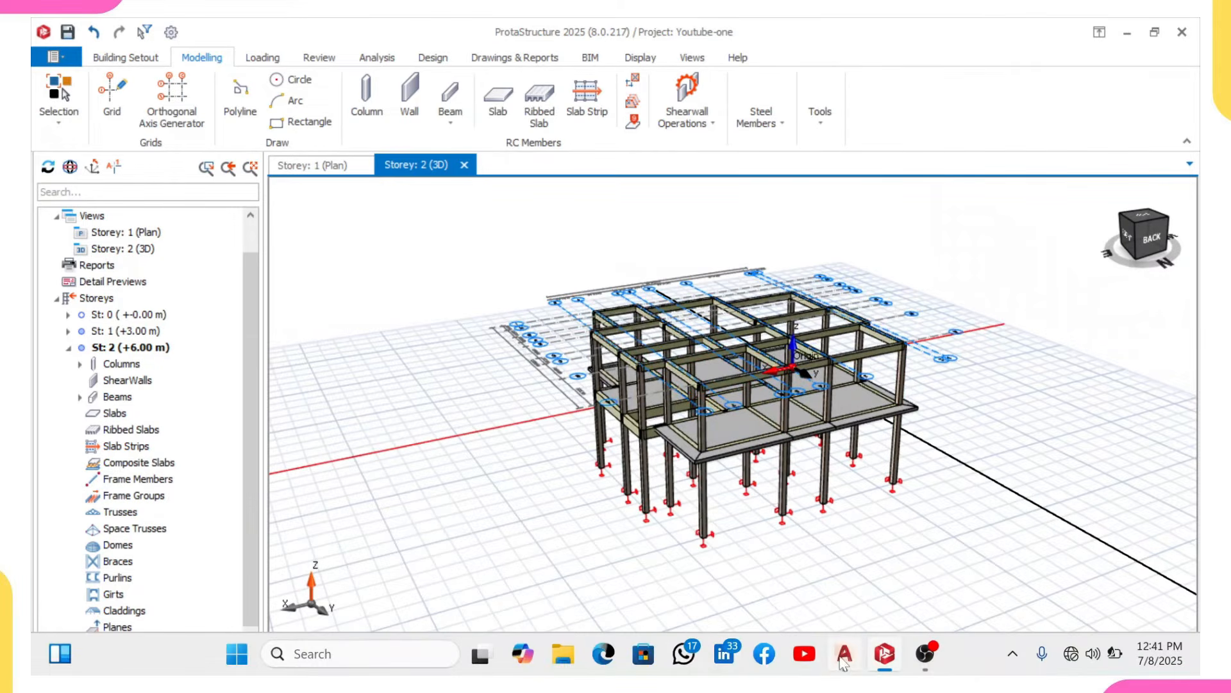
left_click(844, 656)
scroll(768, 318, "down", 4)
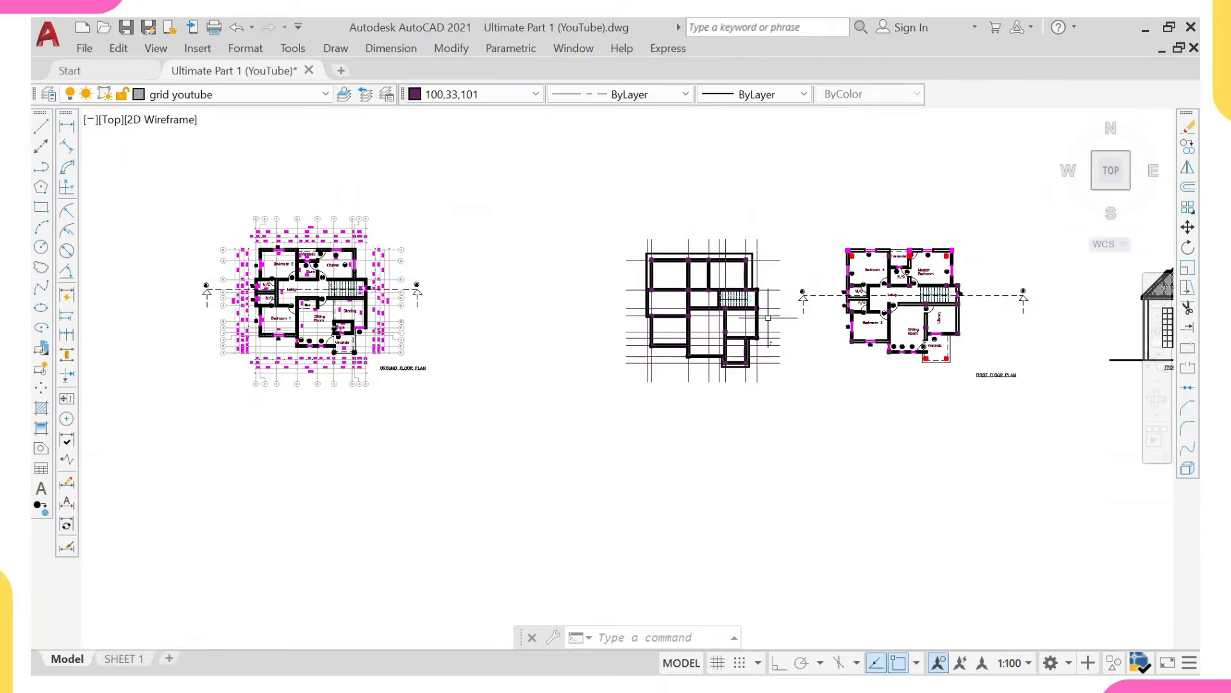
scroll(923, 257, "up", 8)
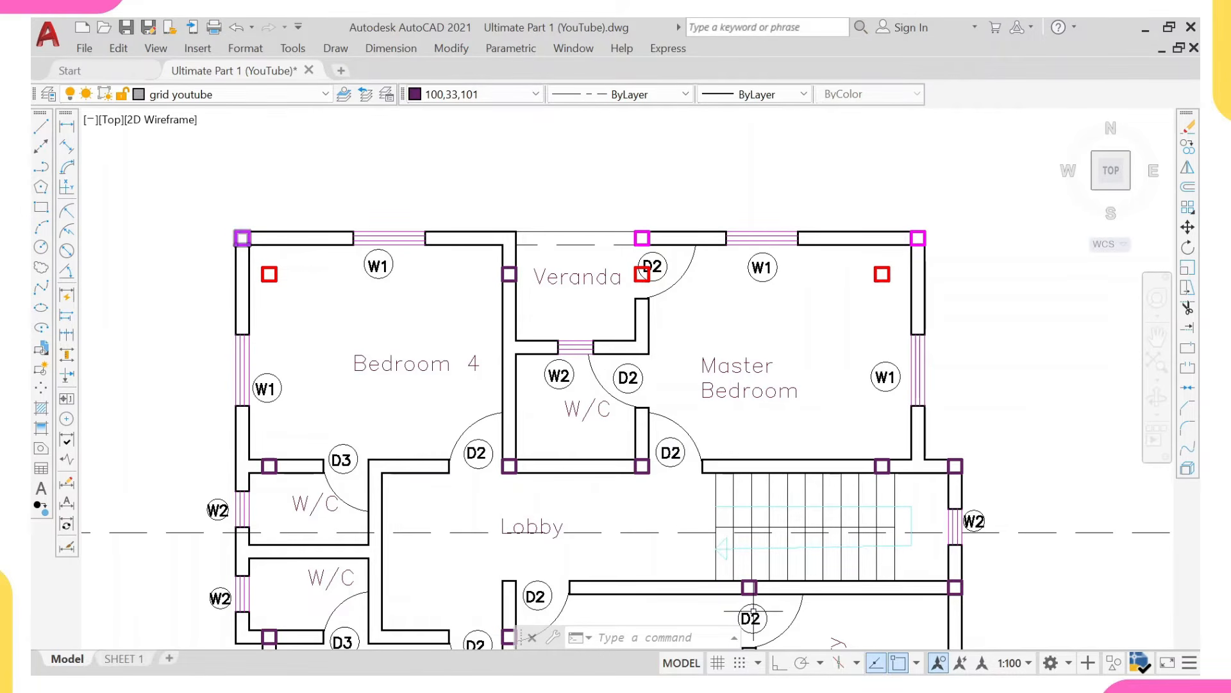
Return to the plan view in ProtaStructure and make storey 2 the active storey.
mouse_move(1155, 667)
left_click(885, 653)
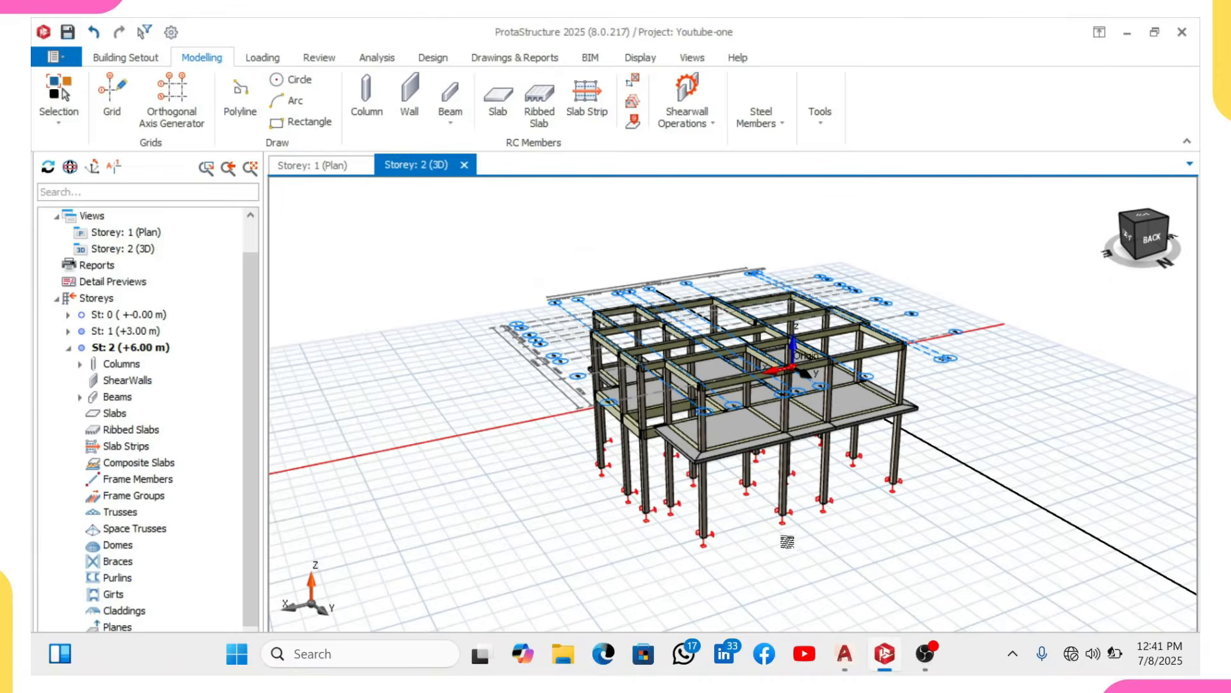
left_click(302, 170)
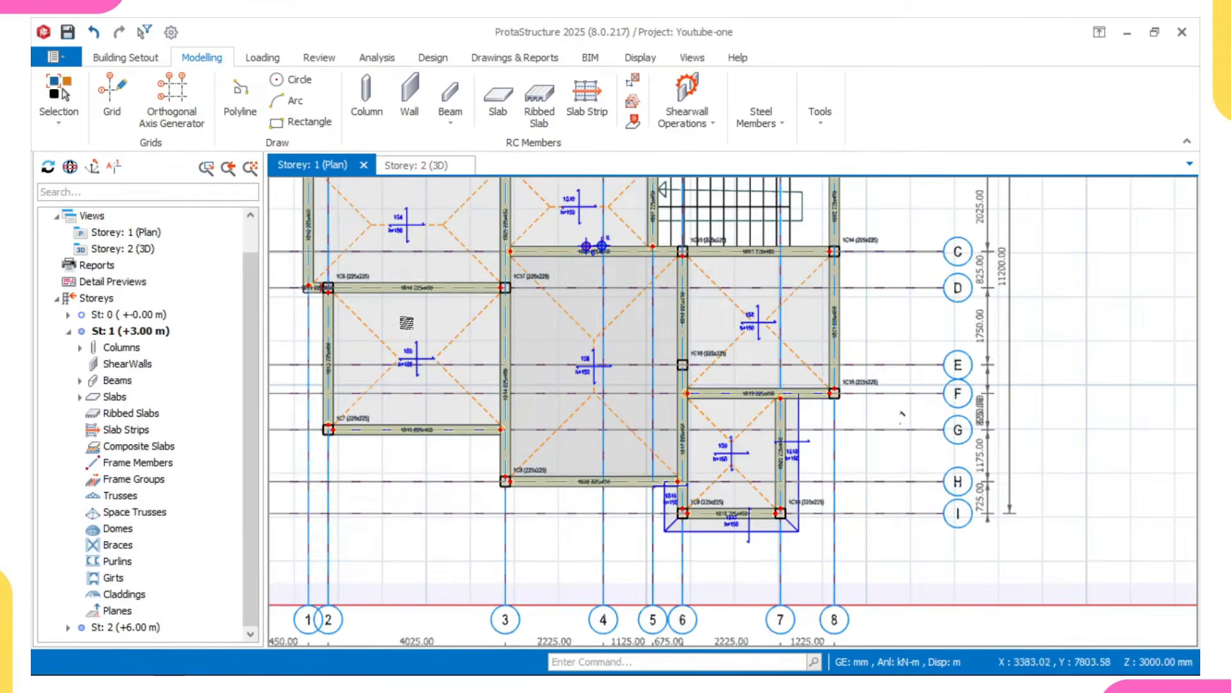
scroll(306, 336, "up", 5)
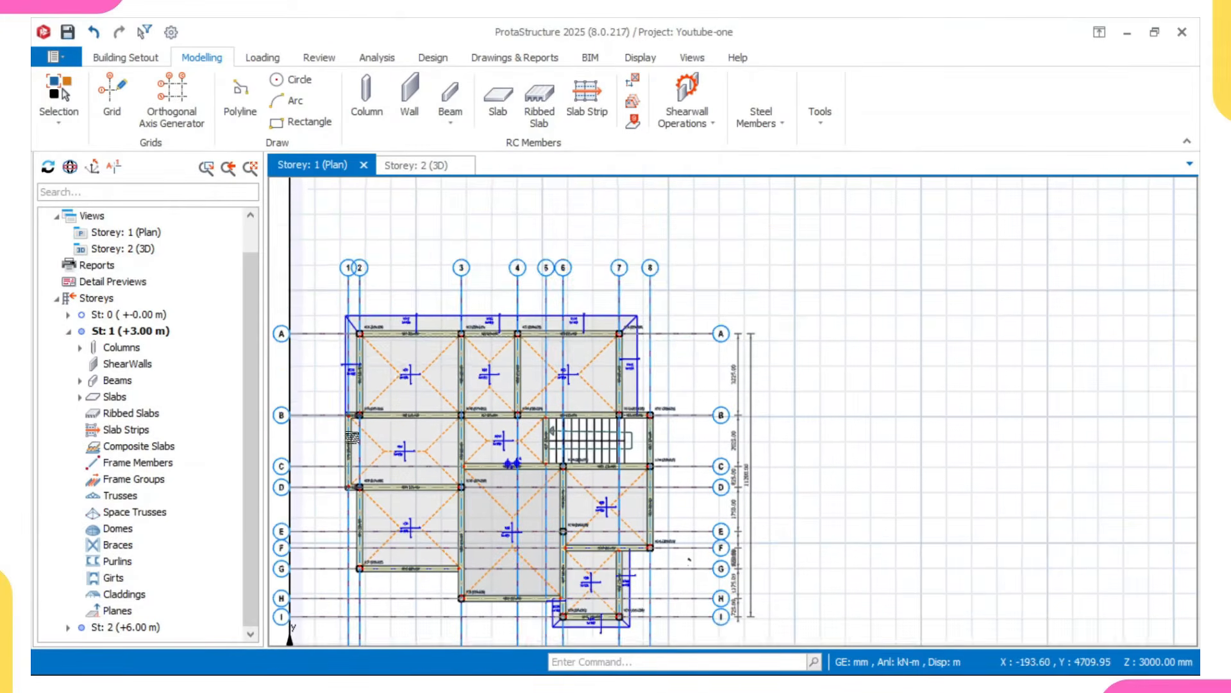
middle_click_drag(330, 371, 457, 352)
double_click(125, 626)
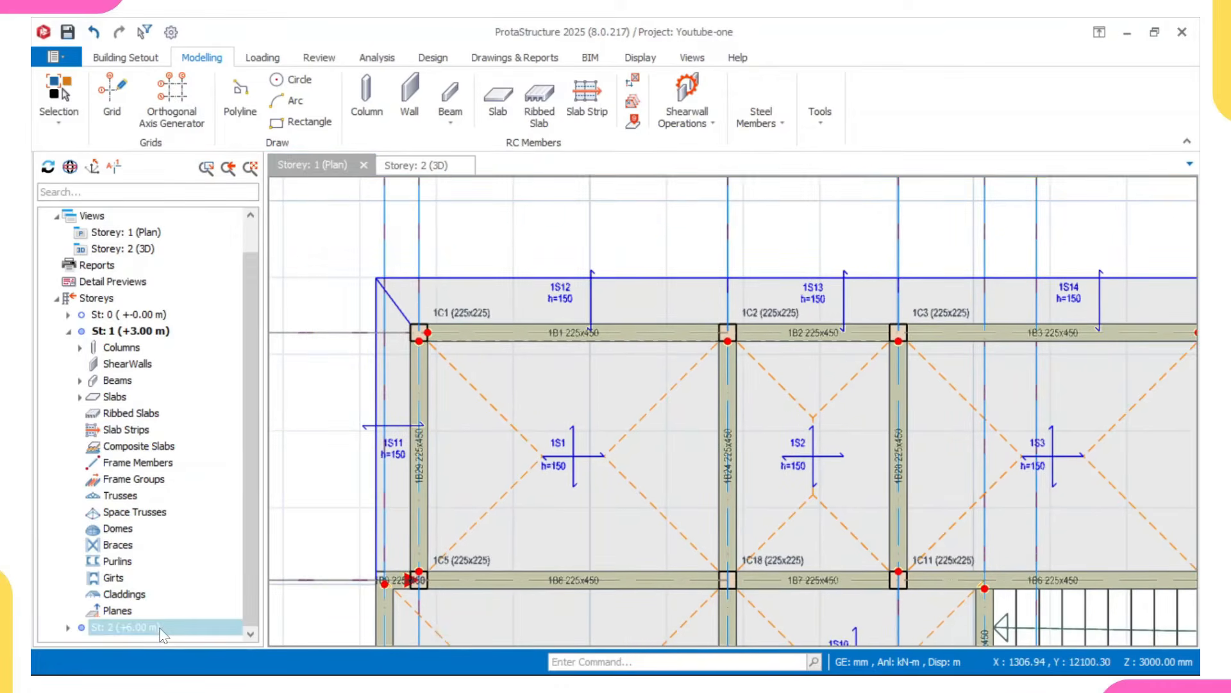
Delete columns 2C1, 2C3 and 2C4 along axis A on storey 2.
scroll(501, 284, "up", 3)
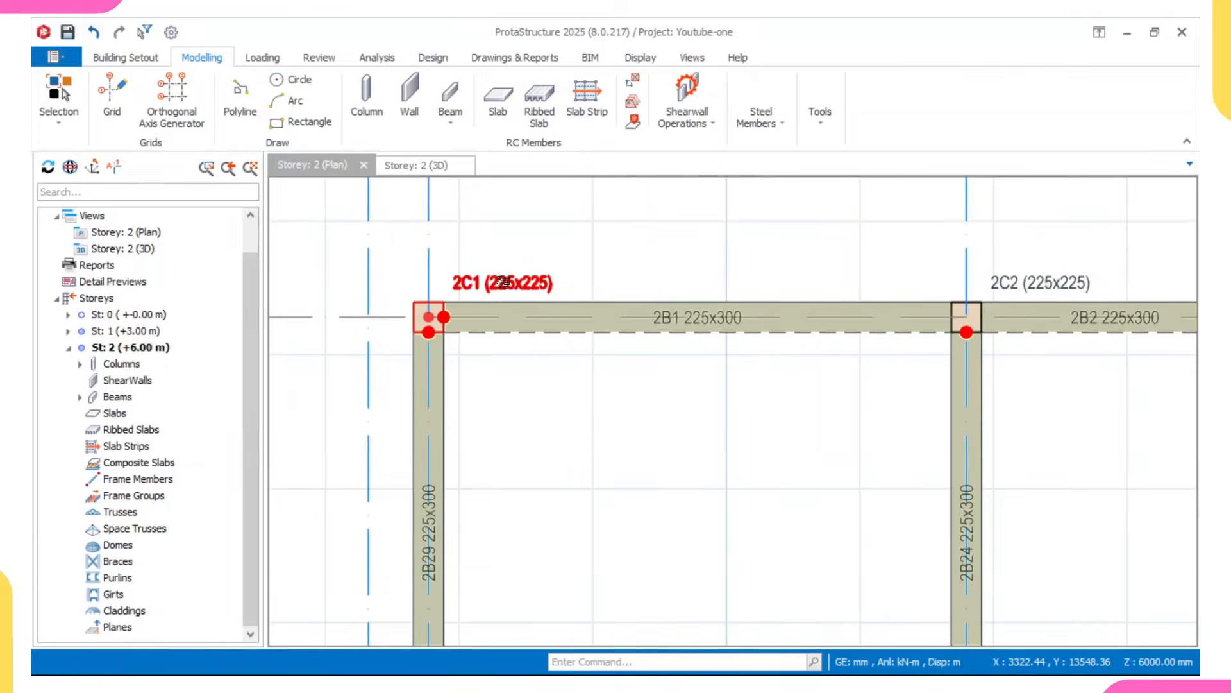
left_click(503, 283)
scroll(506, 277, "down", 4)
middle_click_drag(574, 289, 421, 287)
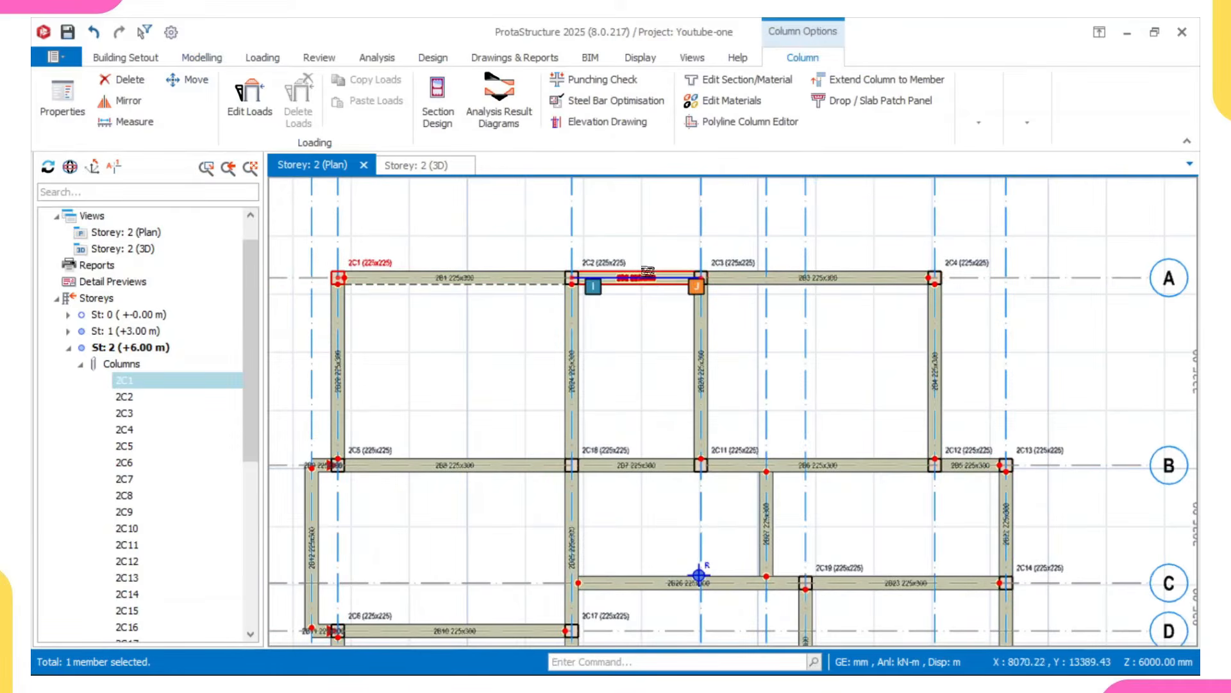
left_click(725, 257)
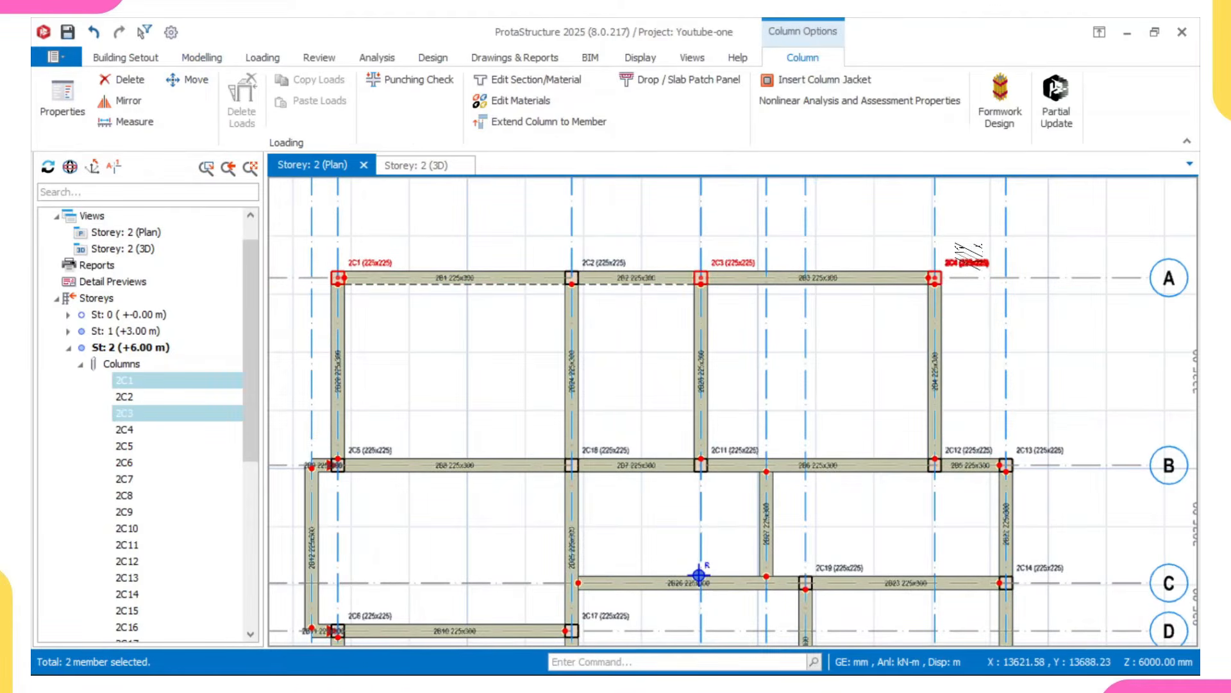
left_click(956, 255)
right_click(653, 236)
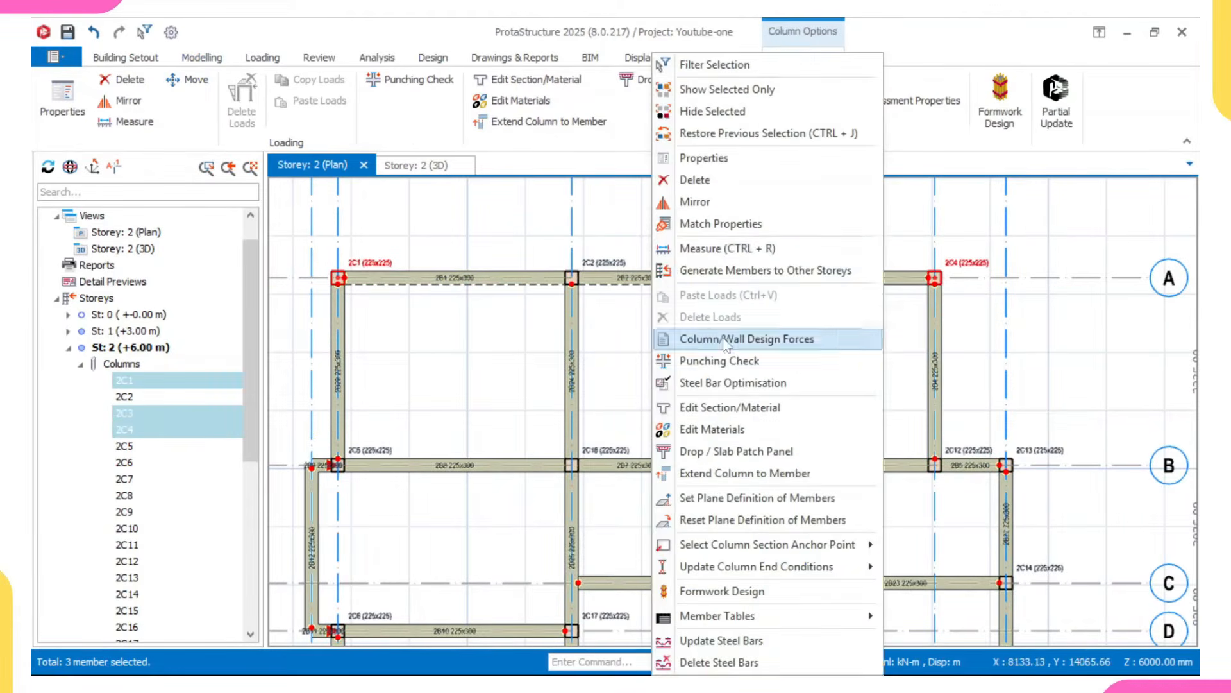
left_click(712, 65)
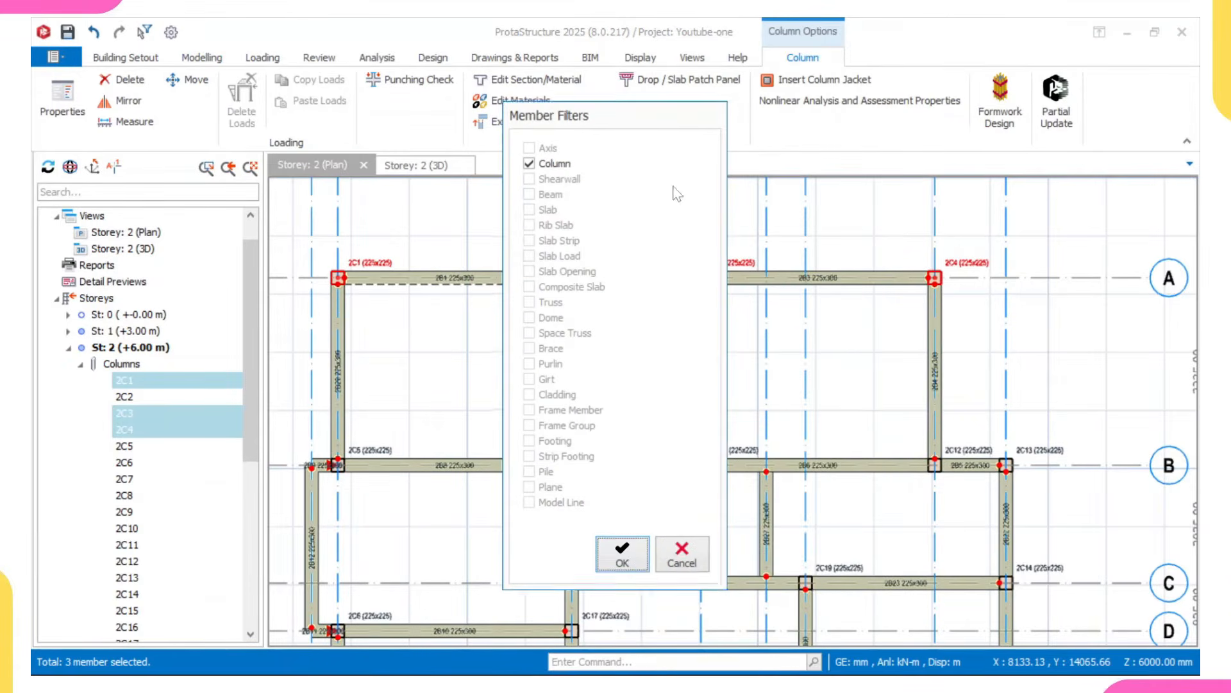
left_click(616, 555)
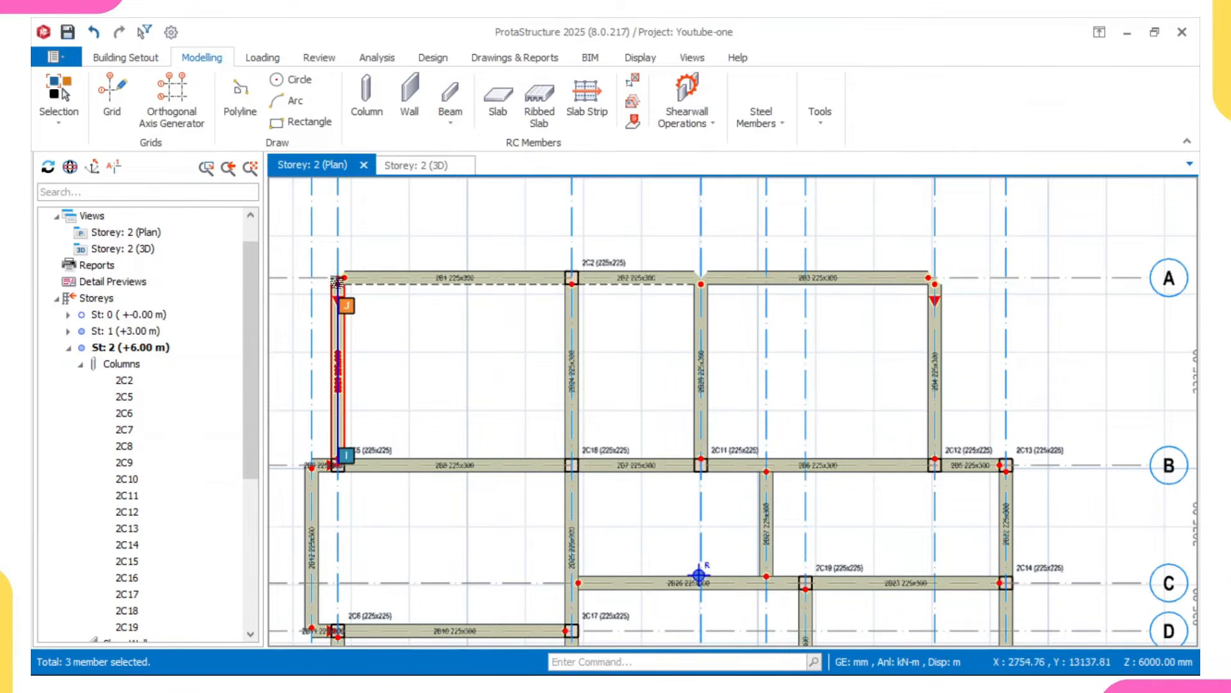
Reassign the external reference drawing YouTube One.dxf to storey 2.
scroll(524, 302, "down", 3)
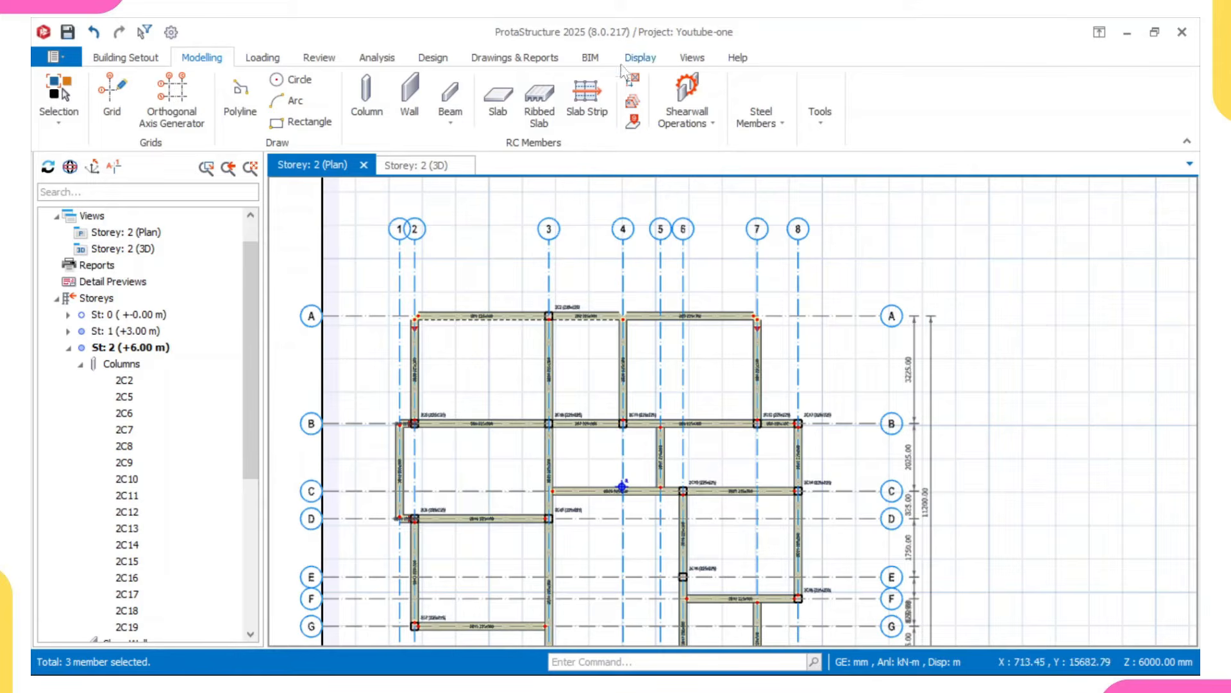
scroll(350, 280, "down", 2)
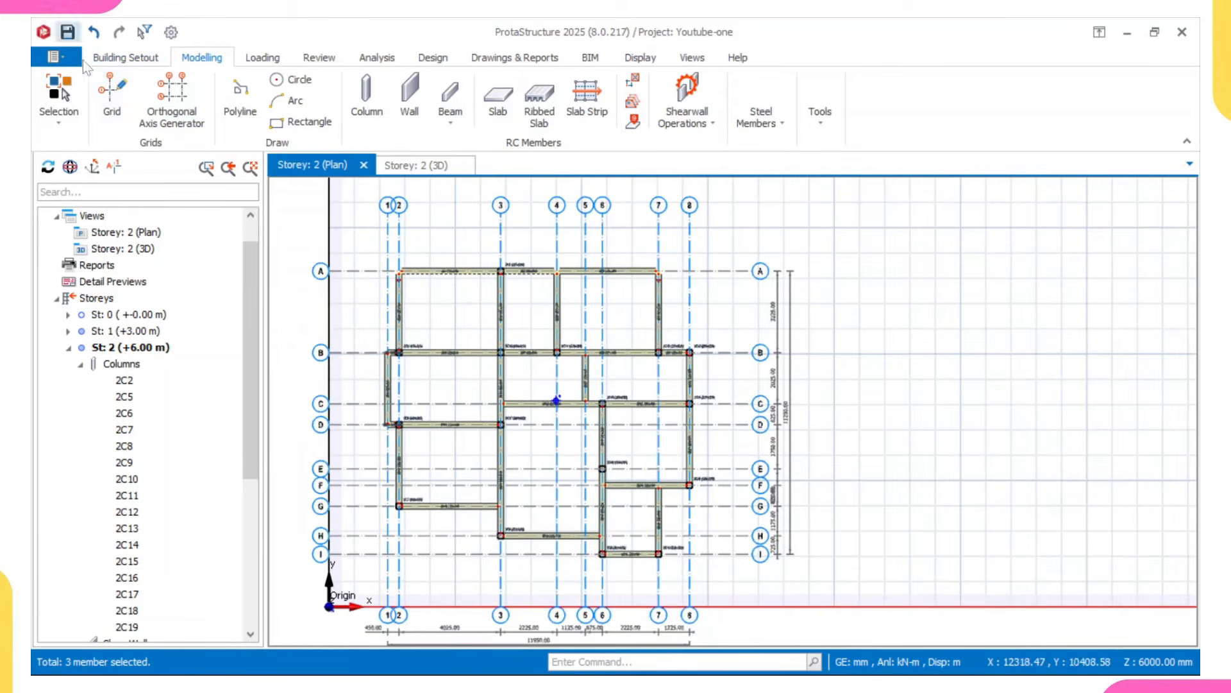
left_click(125, 57)
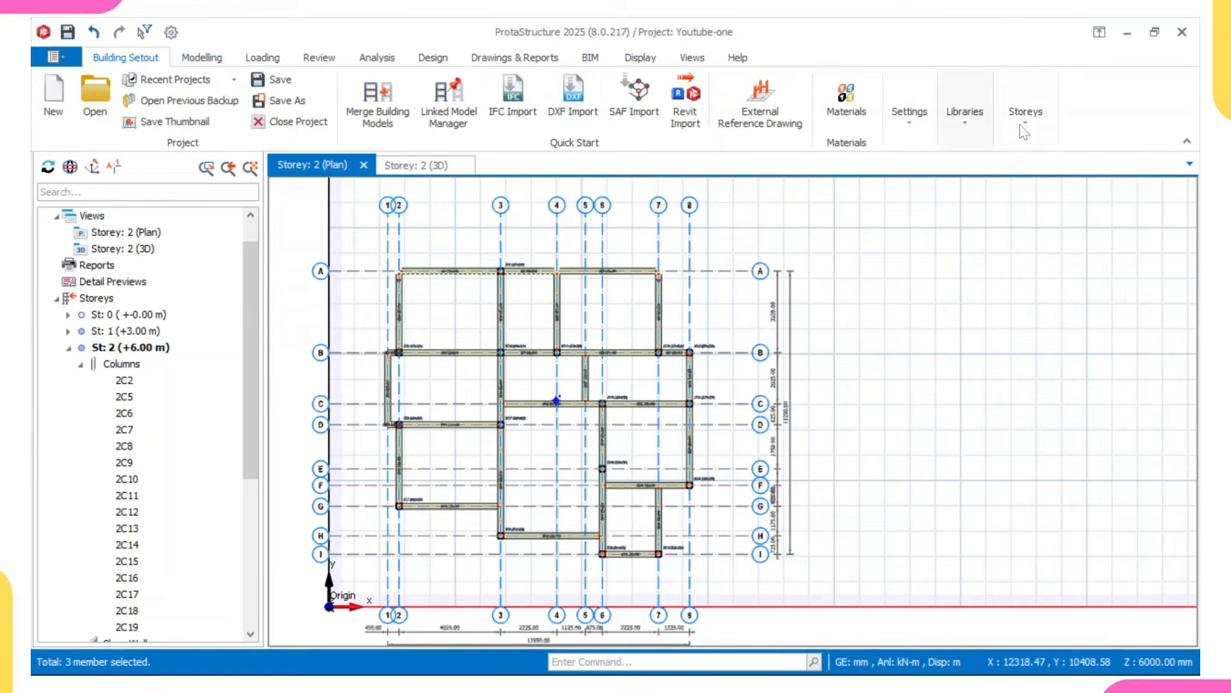
left_click(770, 116)
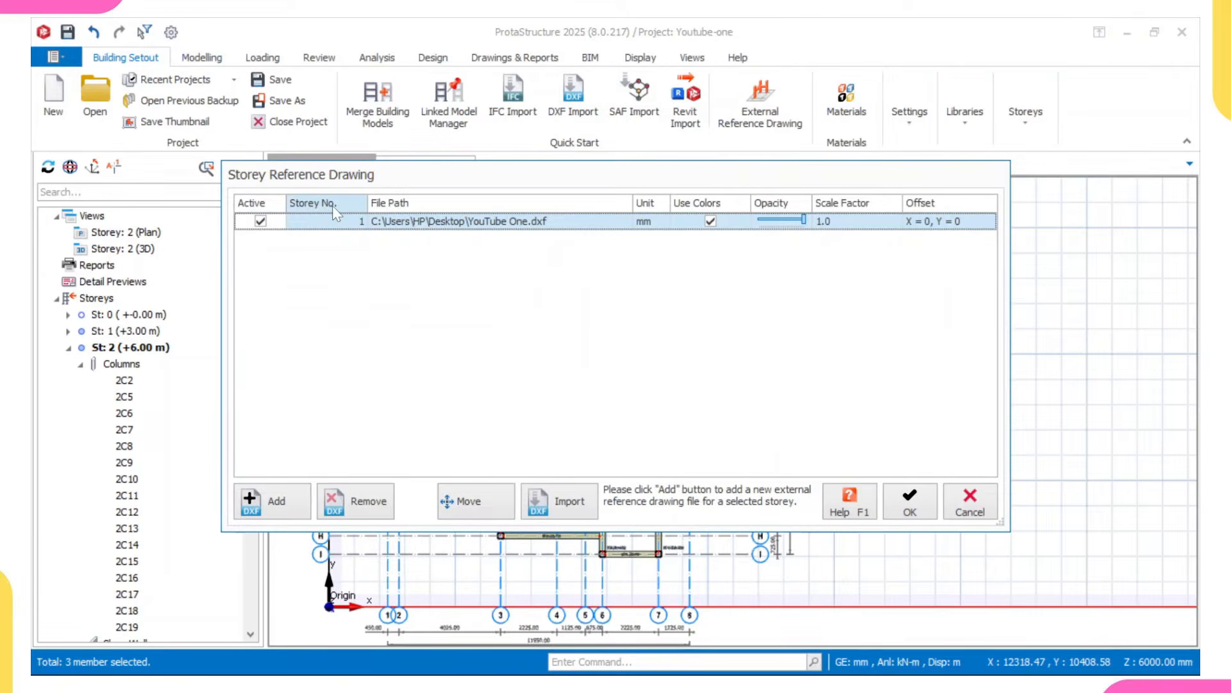
left_click(358, 222)
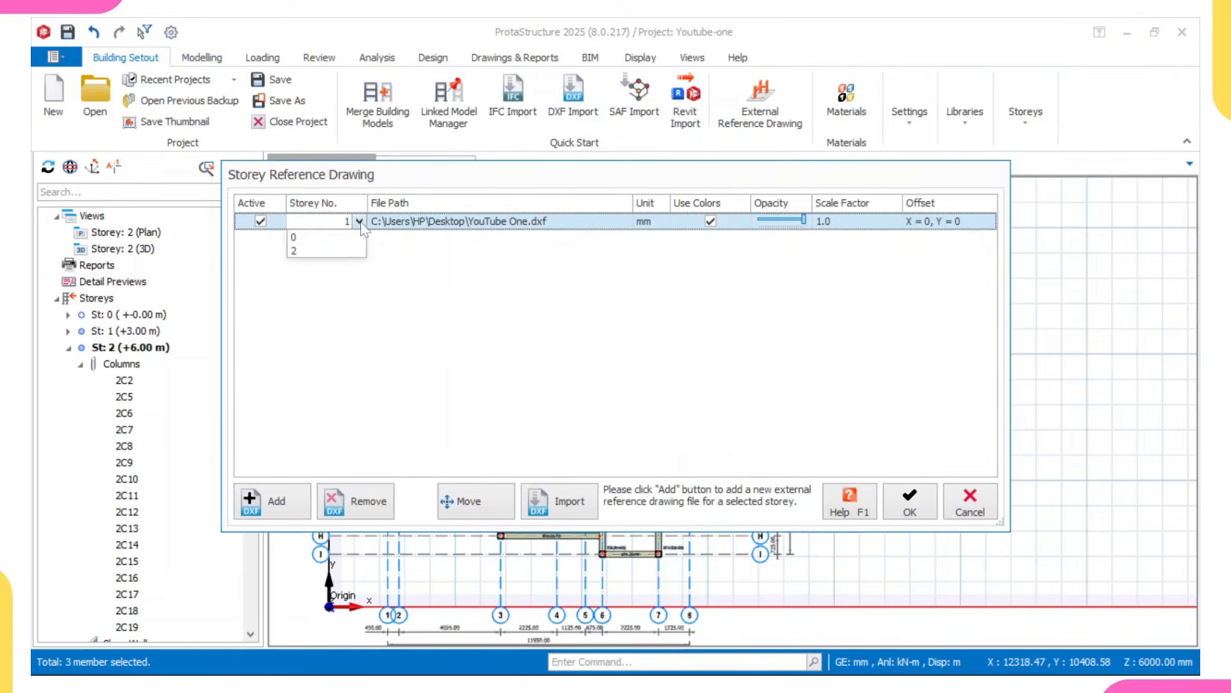
left_click(321, 251)
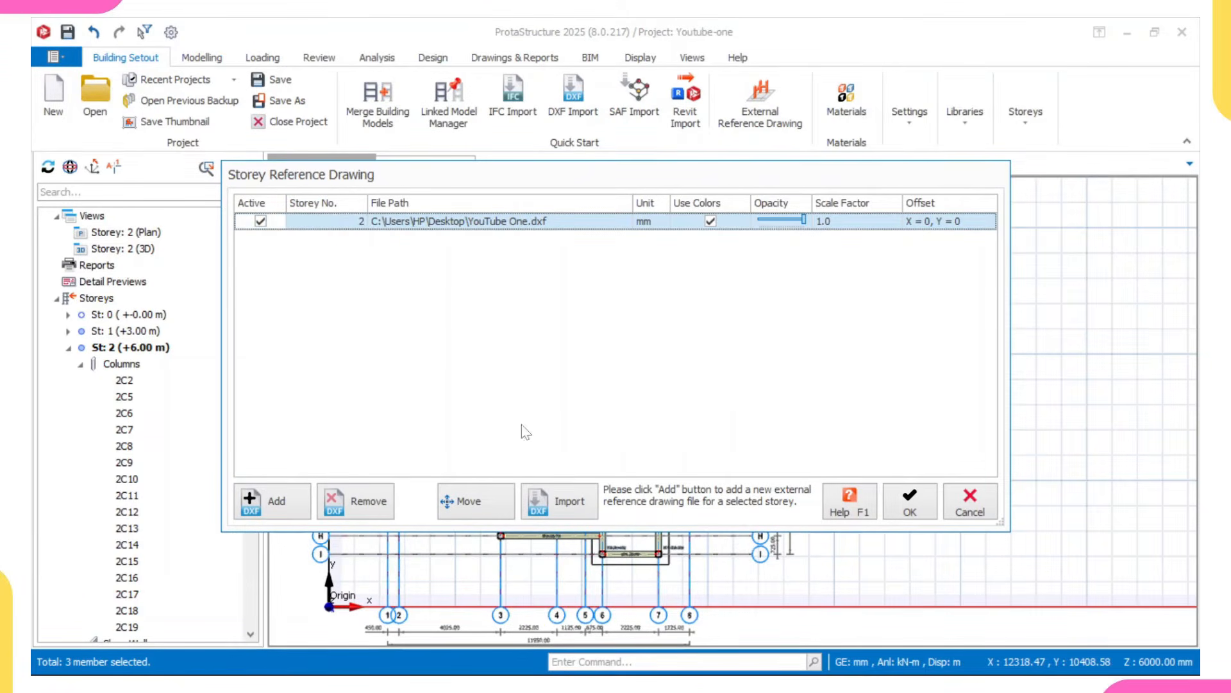
left_click(900, 515)
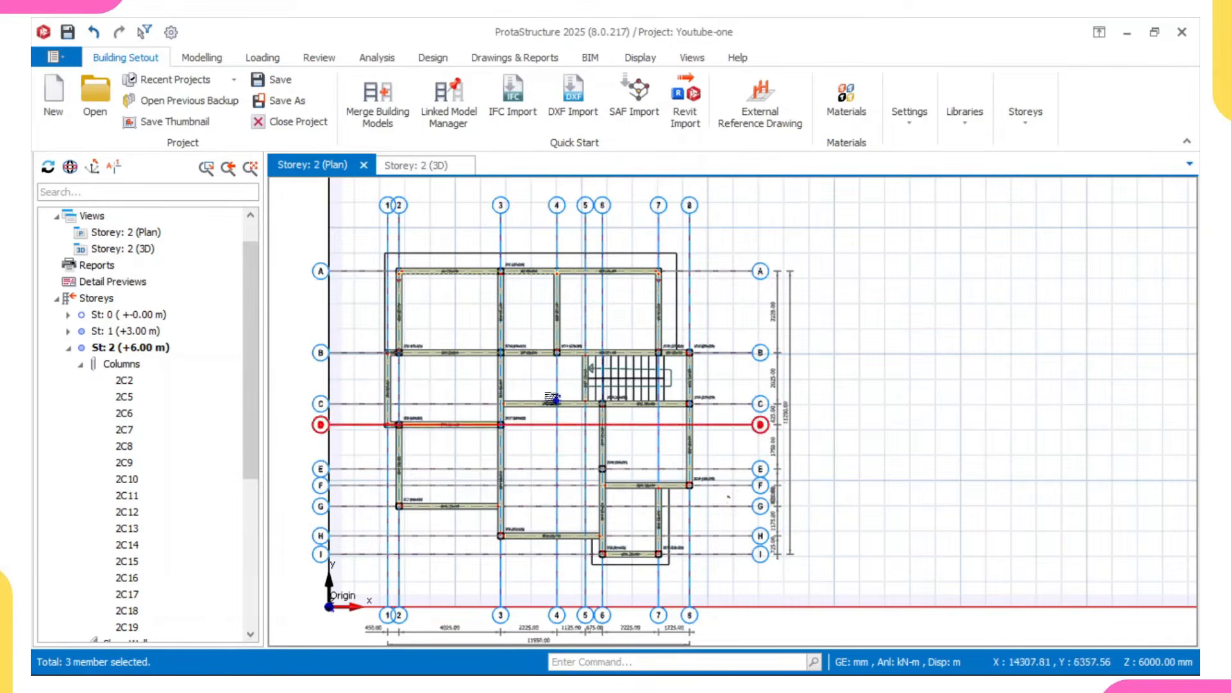
Examine the reference overhang outline around the storey 2 beams and compare it with the storey 1 plan.
scroll(438, 377, "up", 4)
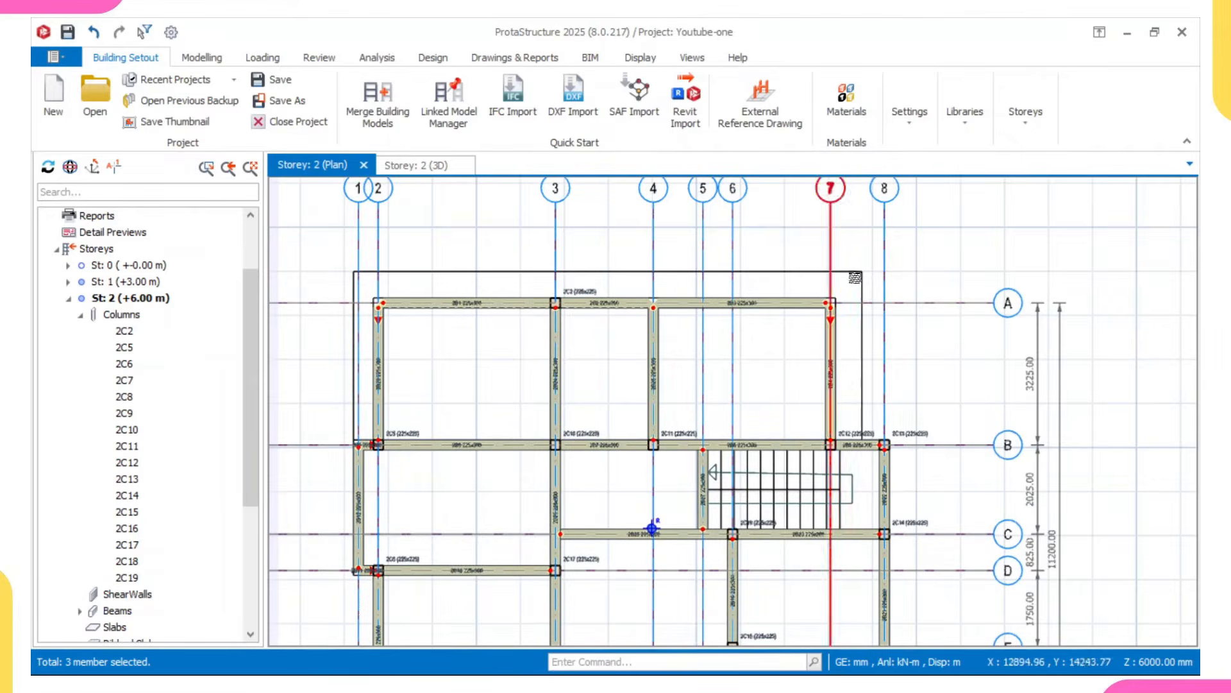
scroll(842, 424, "down", 2)
middle_click_drag(787, 393, 707, 331)
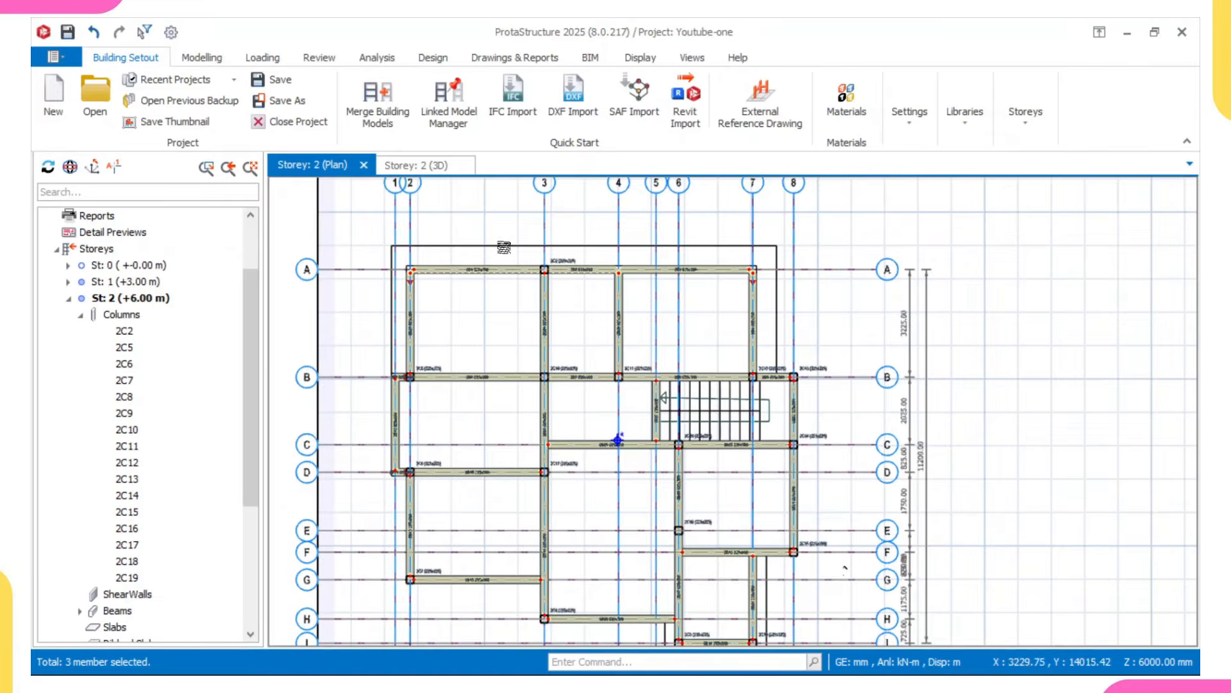
scroll(785, 285, "down", 2)
middle_click_drag(709, 486, 684, 449)
scroll(684, 447, "up", 3)
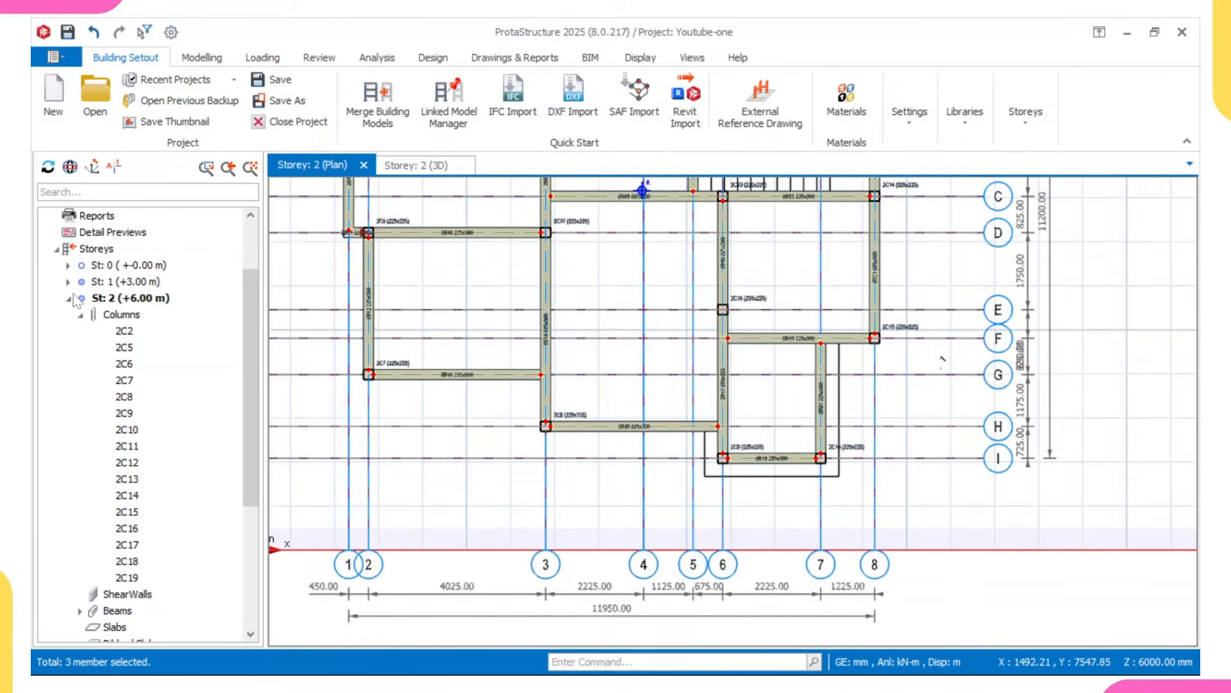
double_click(123, 283)
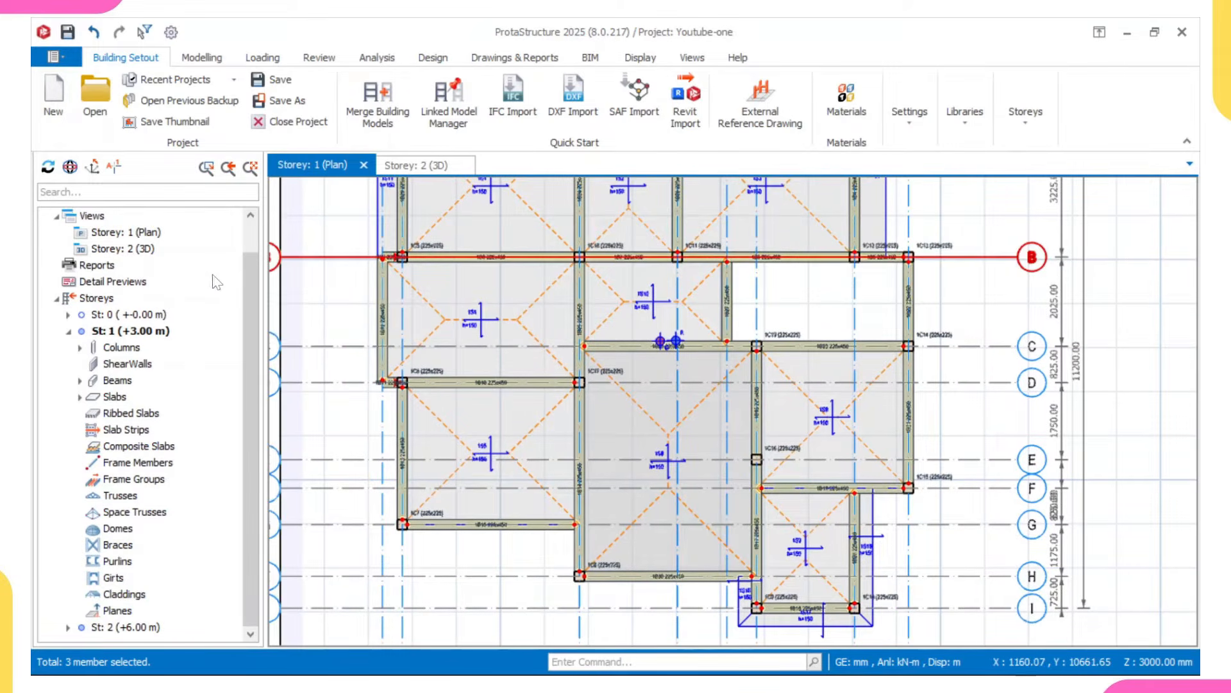
double_click(120, 629)
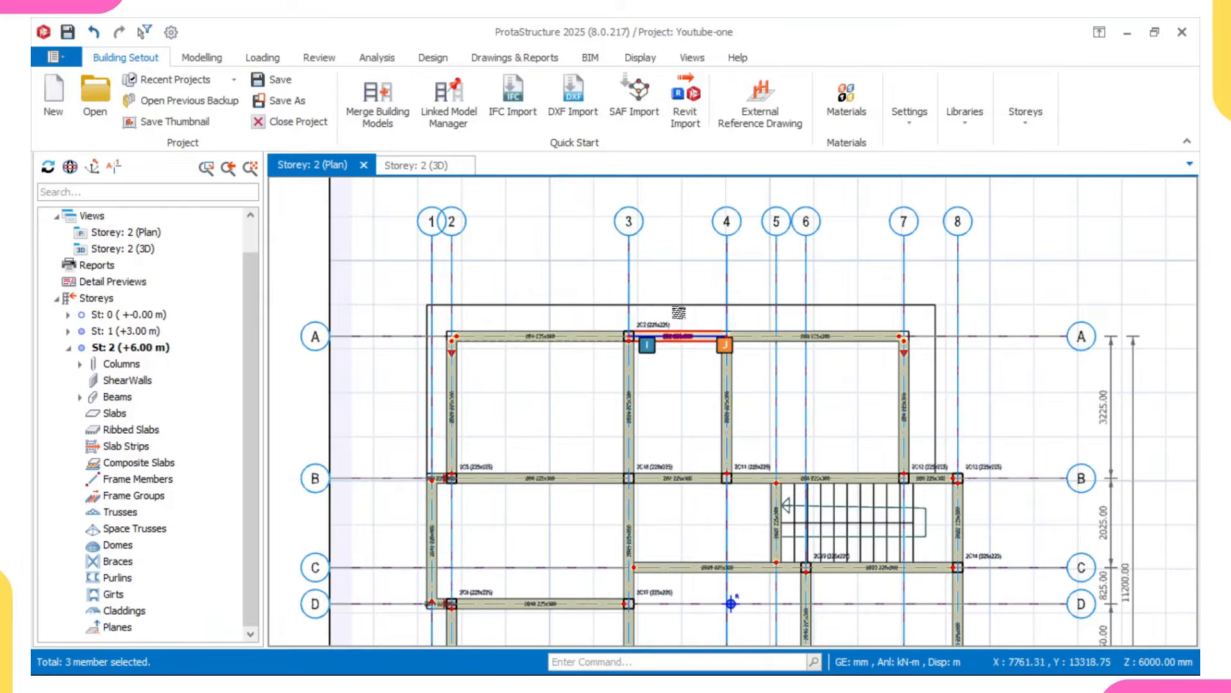
scroll(991, 382, "down", 3)
middle_click_drag(973, 480, 903, 362)
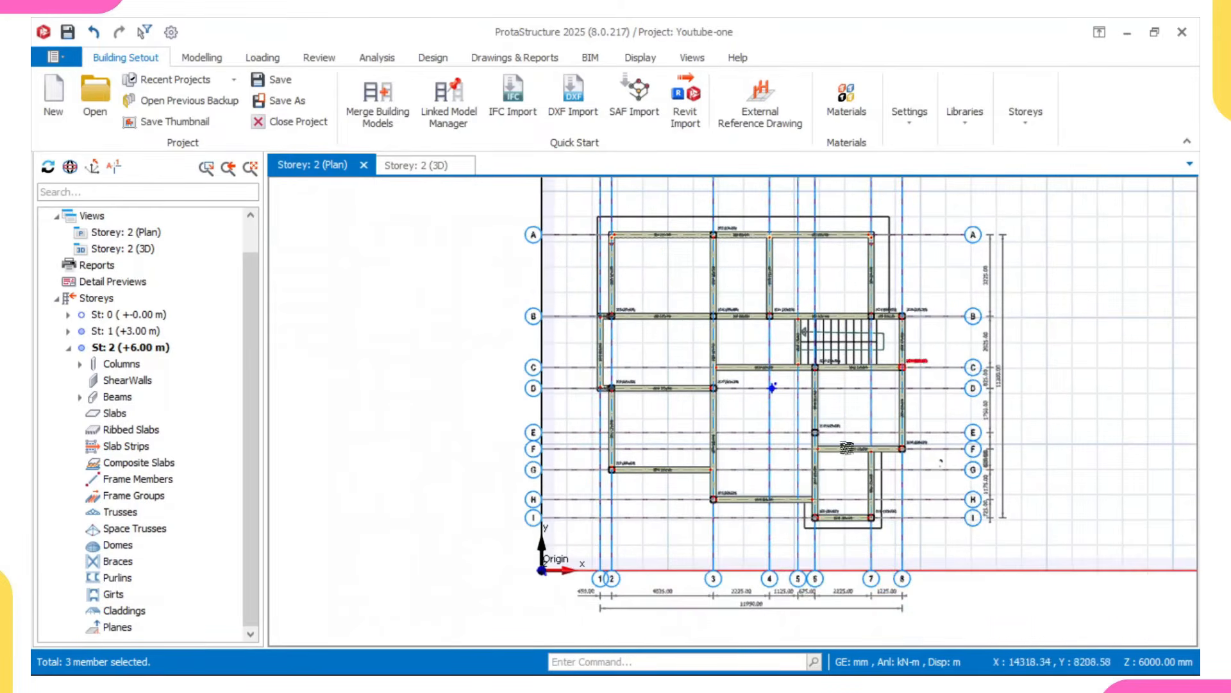
Offset axis 2 outward by 563 mm to the end point of the reference overhang outline beyond axis 1.
middle_click_drag(669, 237, 685, 325)
scroll(664, 317, "up", 3)
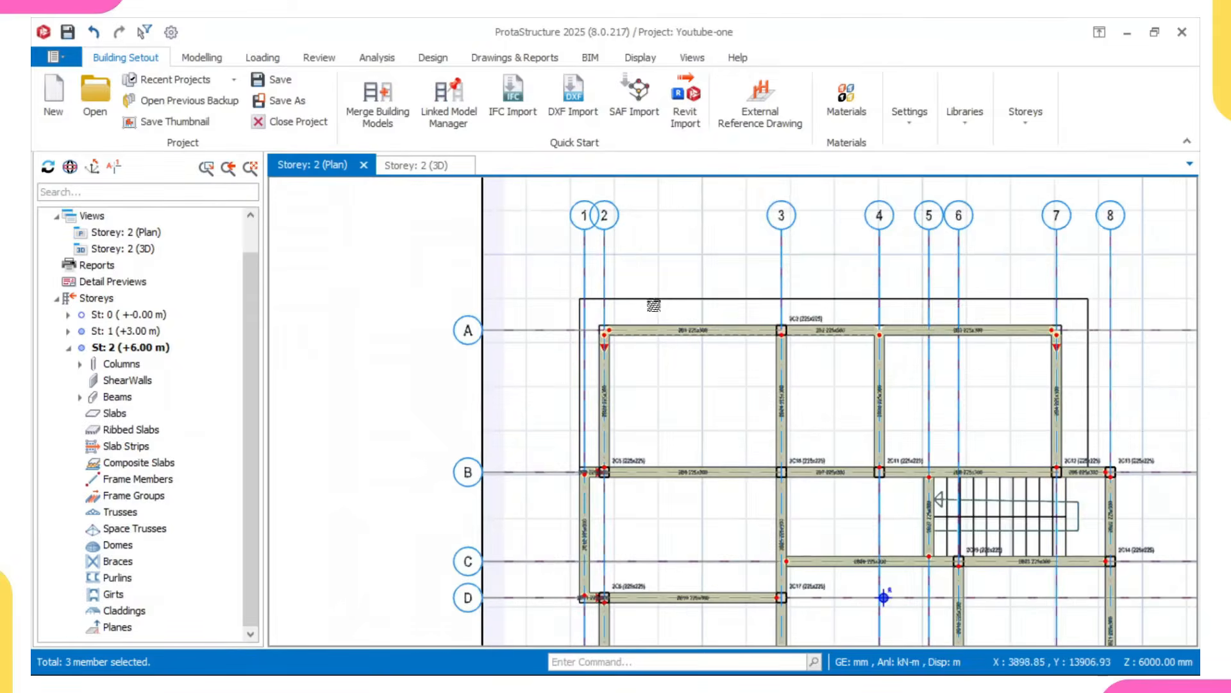
scroll(606, 340, "up", 2)
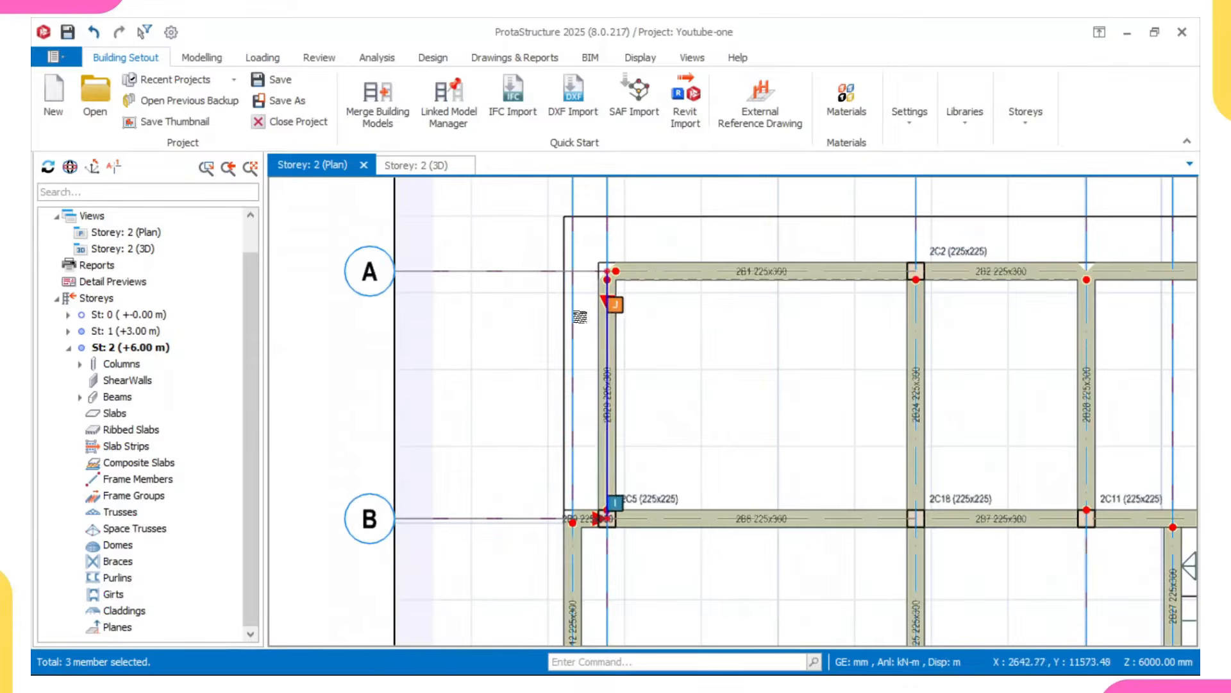
middle_click_drag(598, 241, 595, 368)
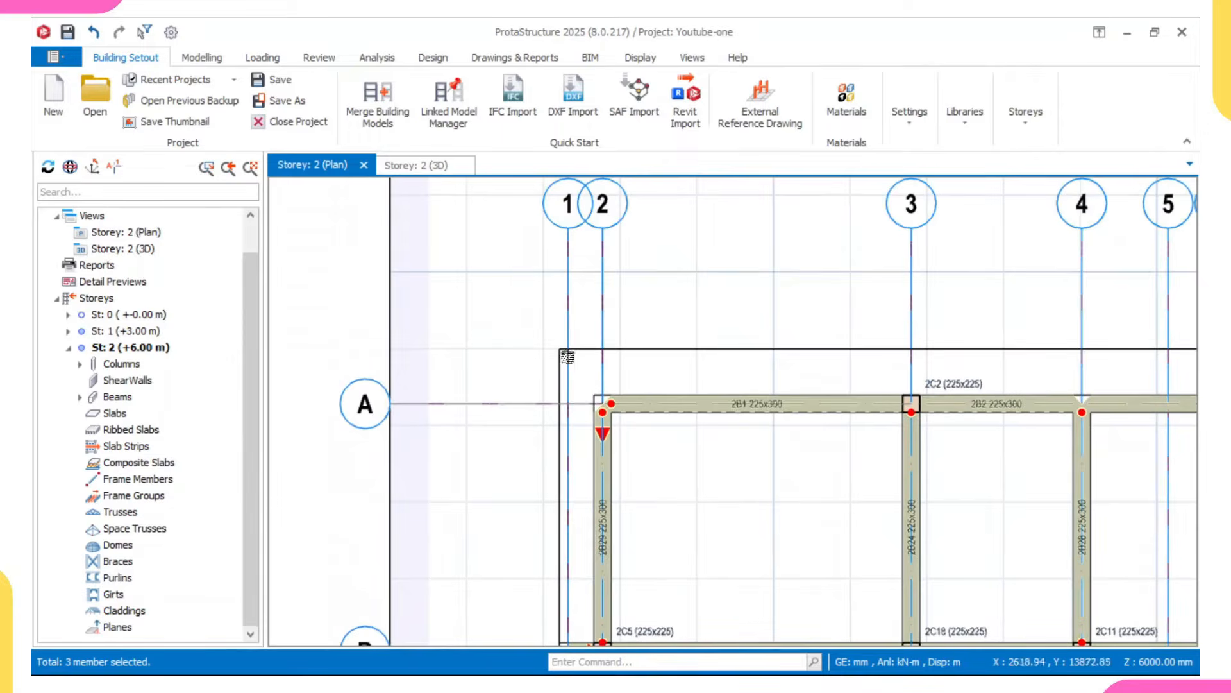
left_click(603, 306)
right_click(625, 288)
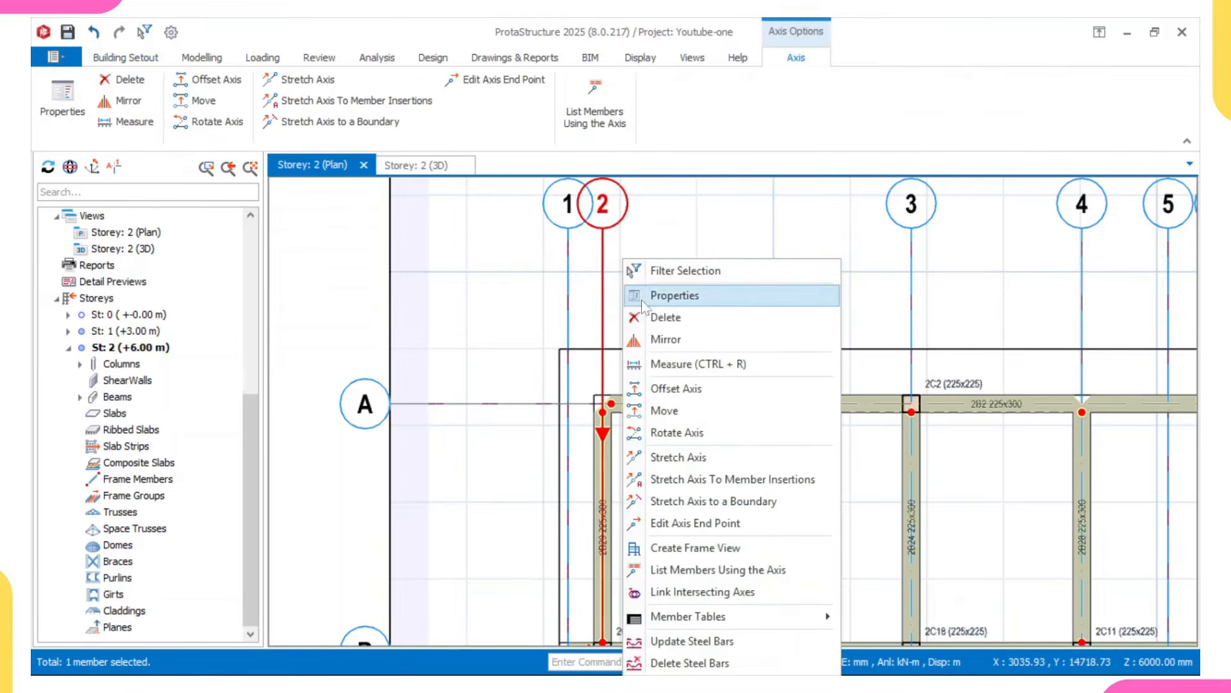
left_click(674, 388)
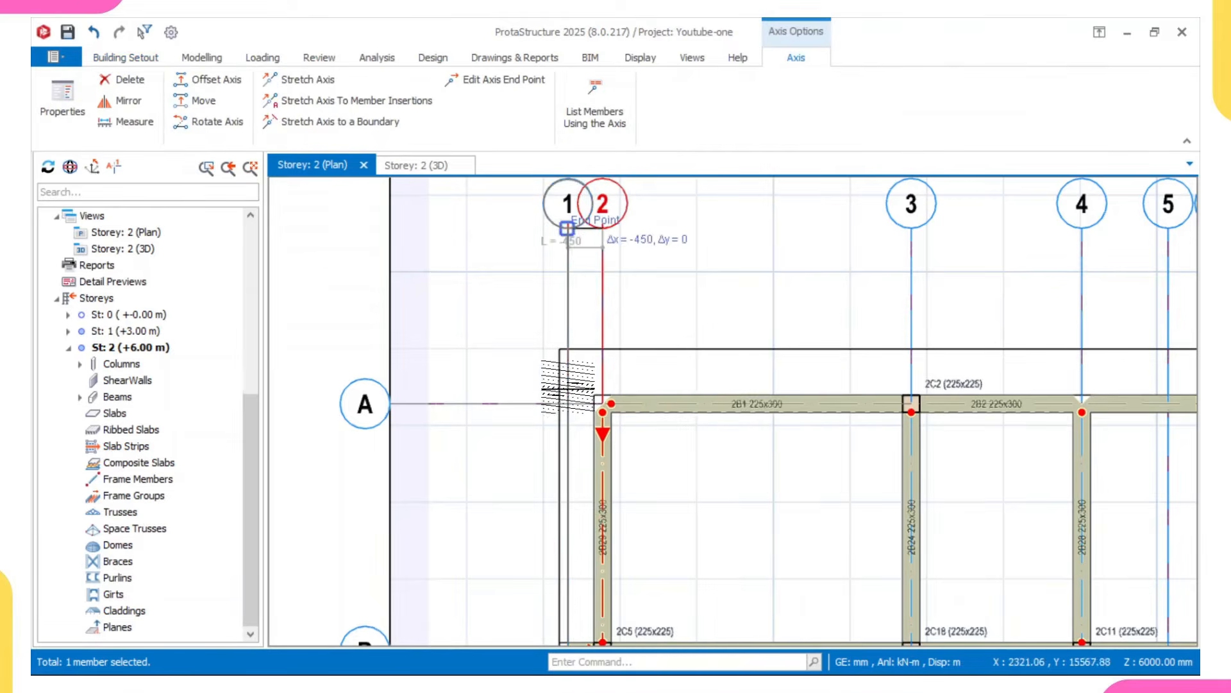
scroll(563, 335, "up", 2)
left_click(558, 331)
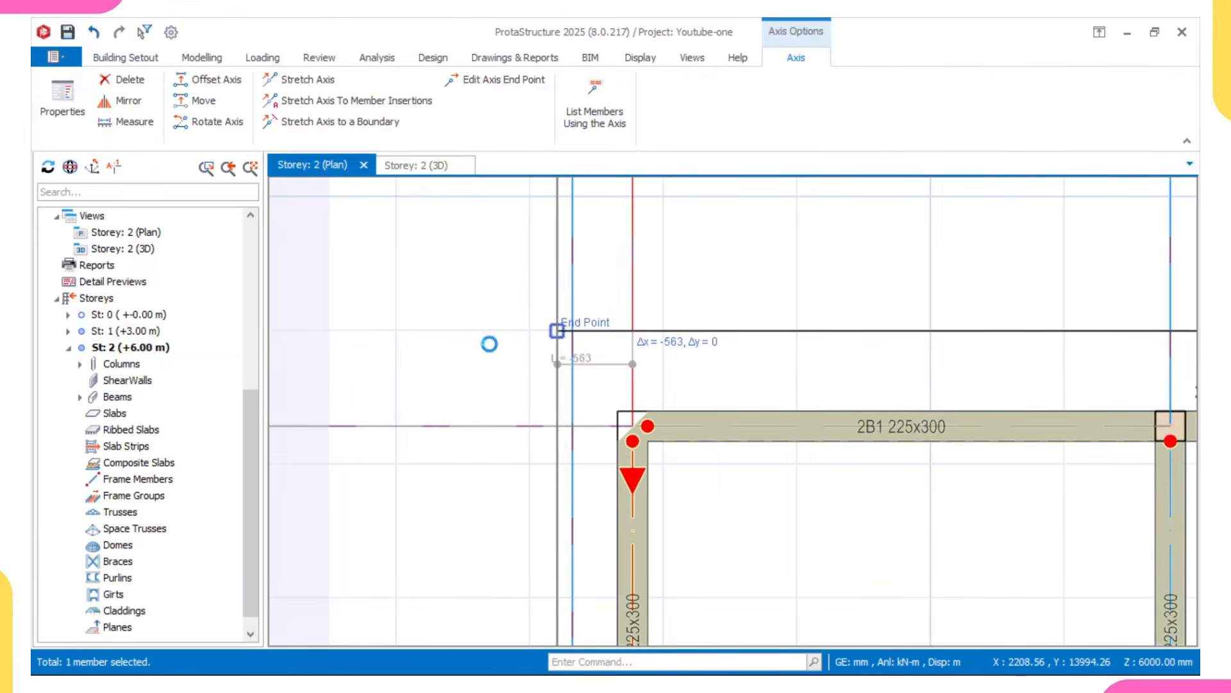
scroll(531, 348, "down", 2)
middle_click_drag(545, 355, 450, 362)
scroll(450, 362, "down", 2)
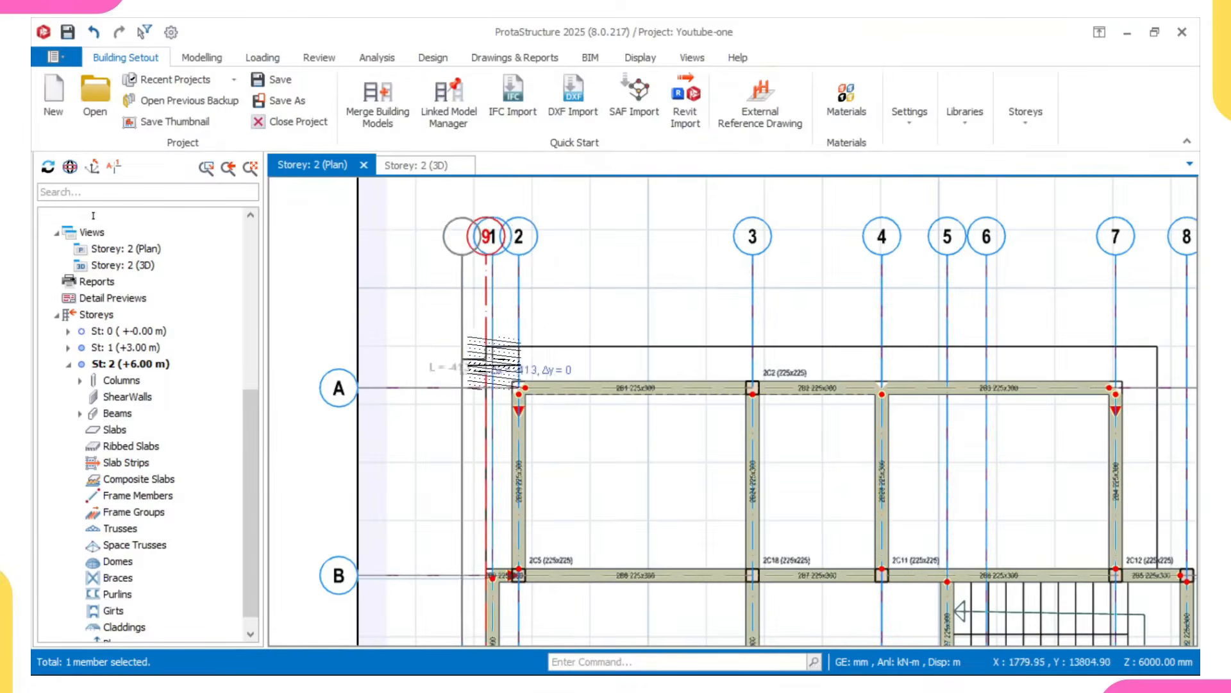
scroll(921, 346, "down", 2)
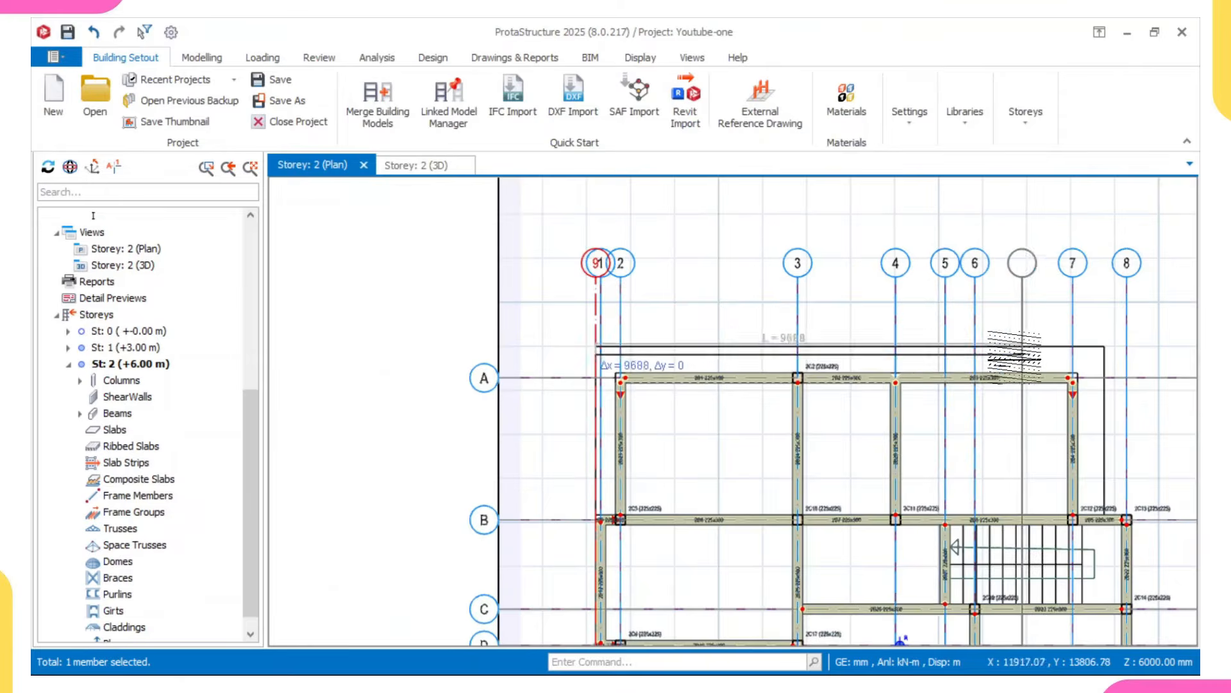
scroll(469, 336, "up", 2)
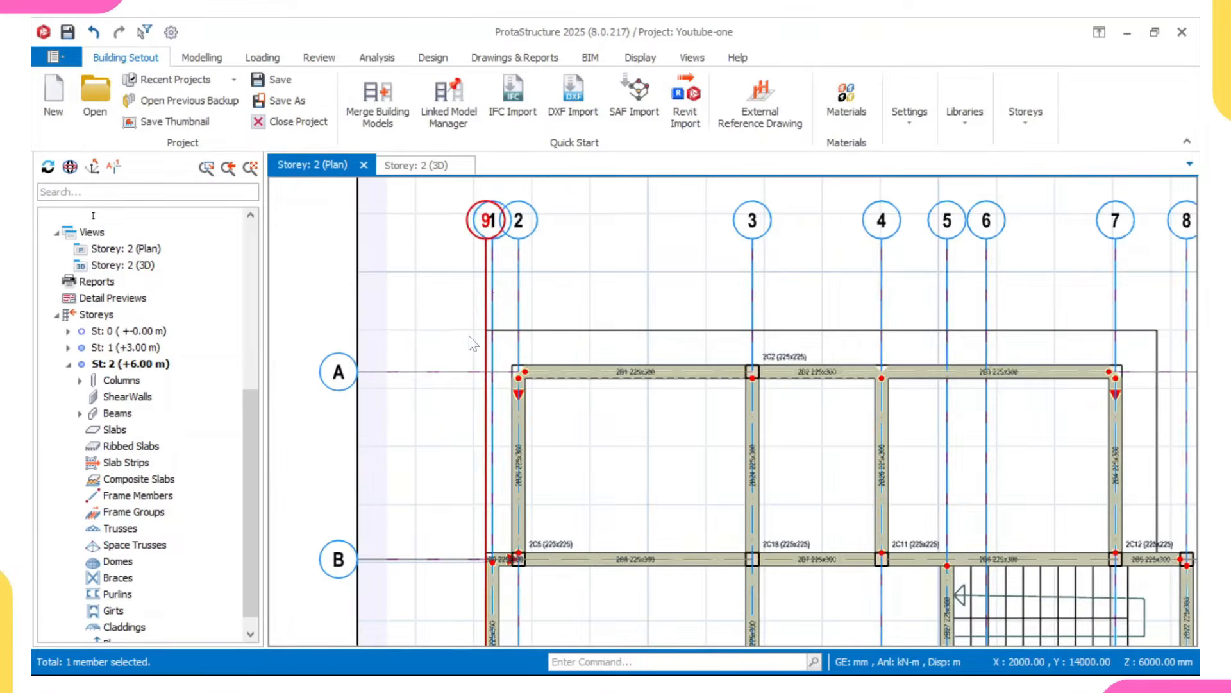
Set the new axis 9 along the overhang outline as a hidden axis and apply the change.
scroll(486, 329, "up", 1)
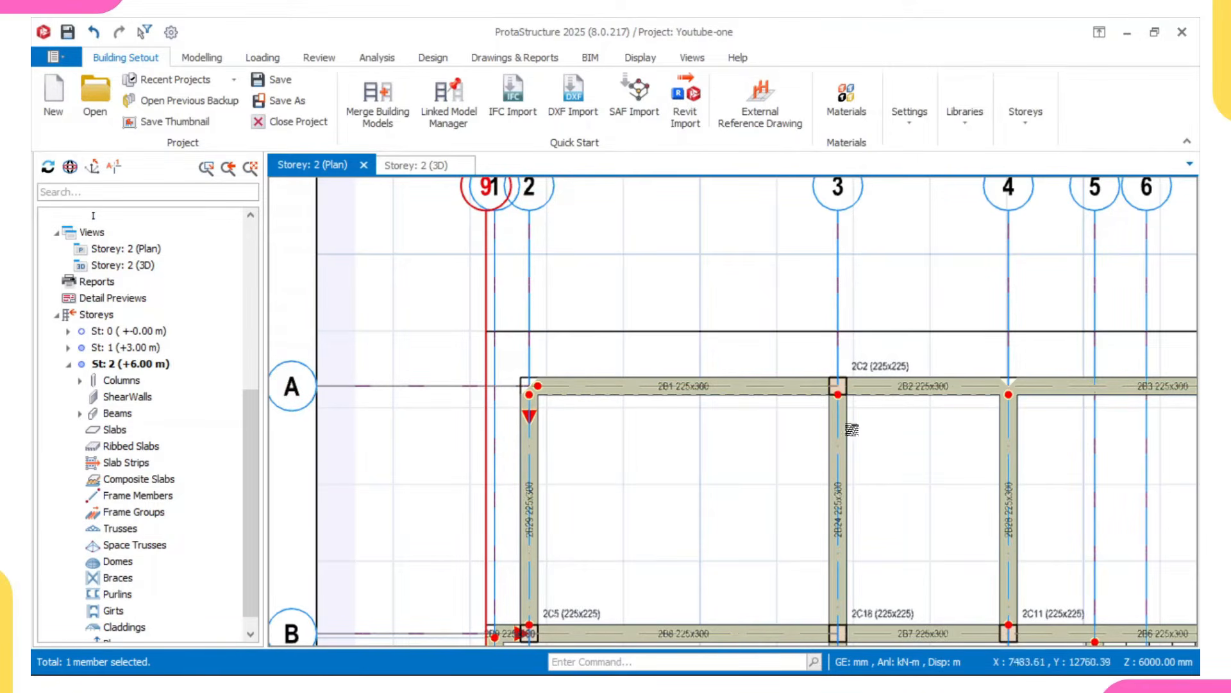
left_click(486, 312)
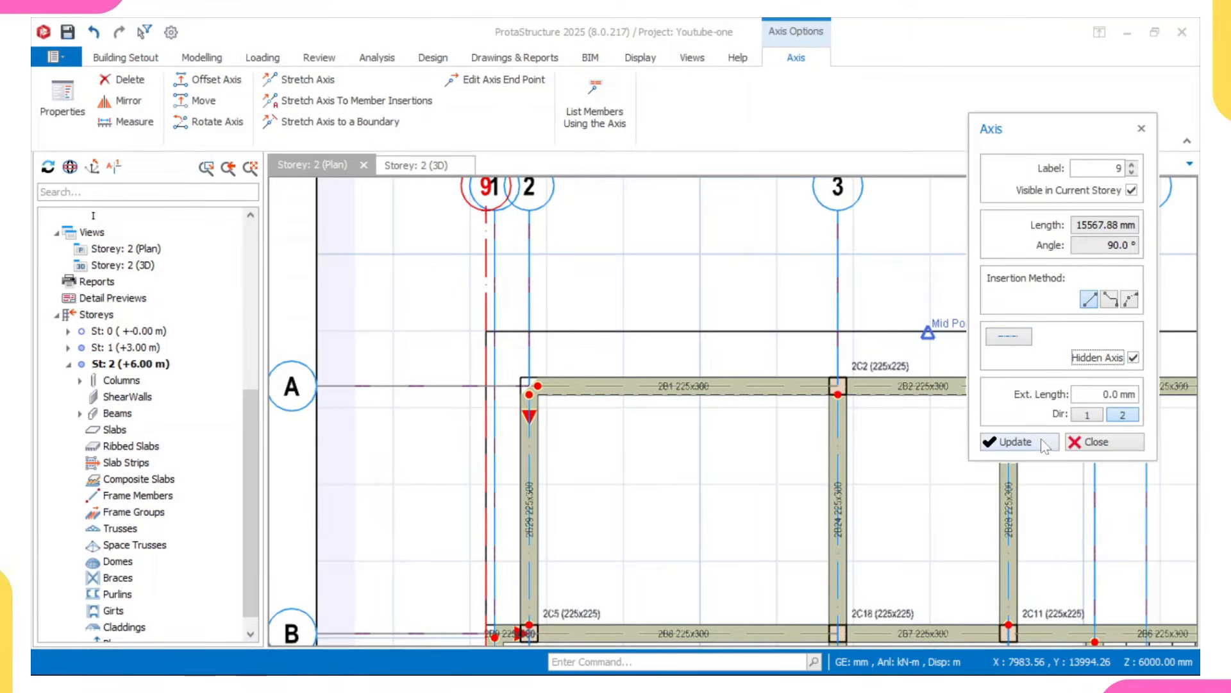
left_click(1015, 442)
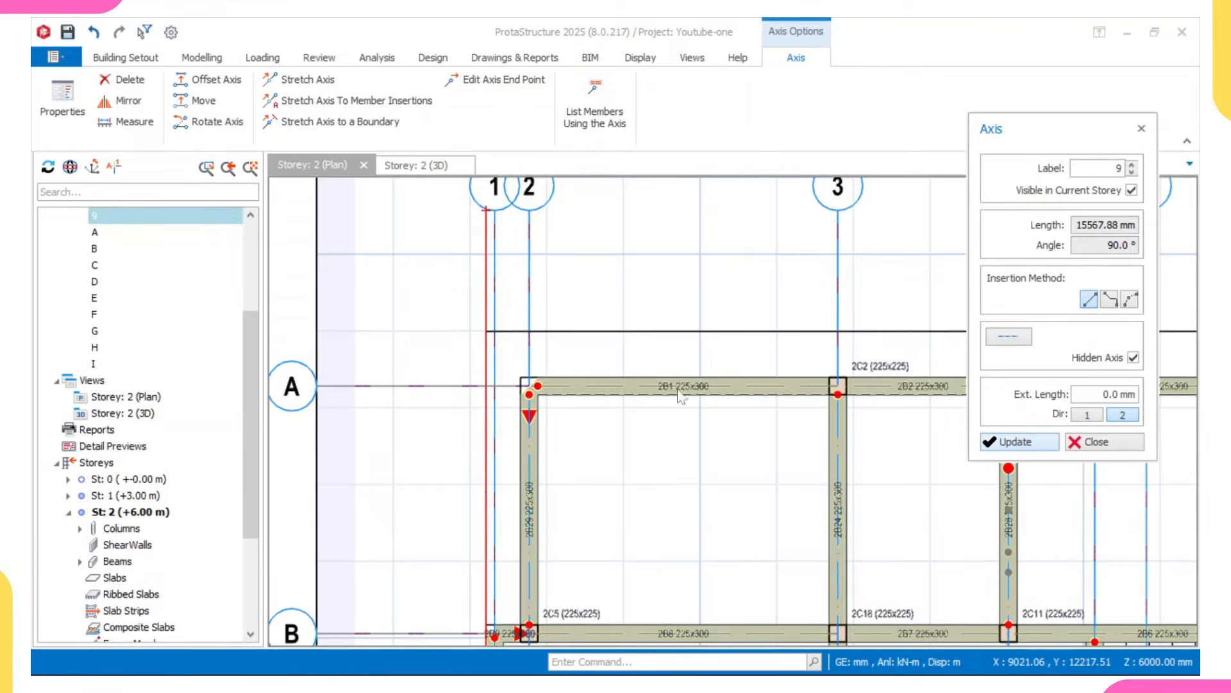
scroll(510, 324, "up", 1)
scroll(510, 314, "up", 1)
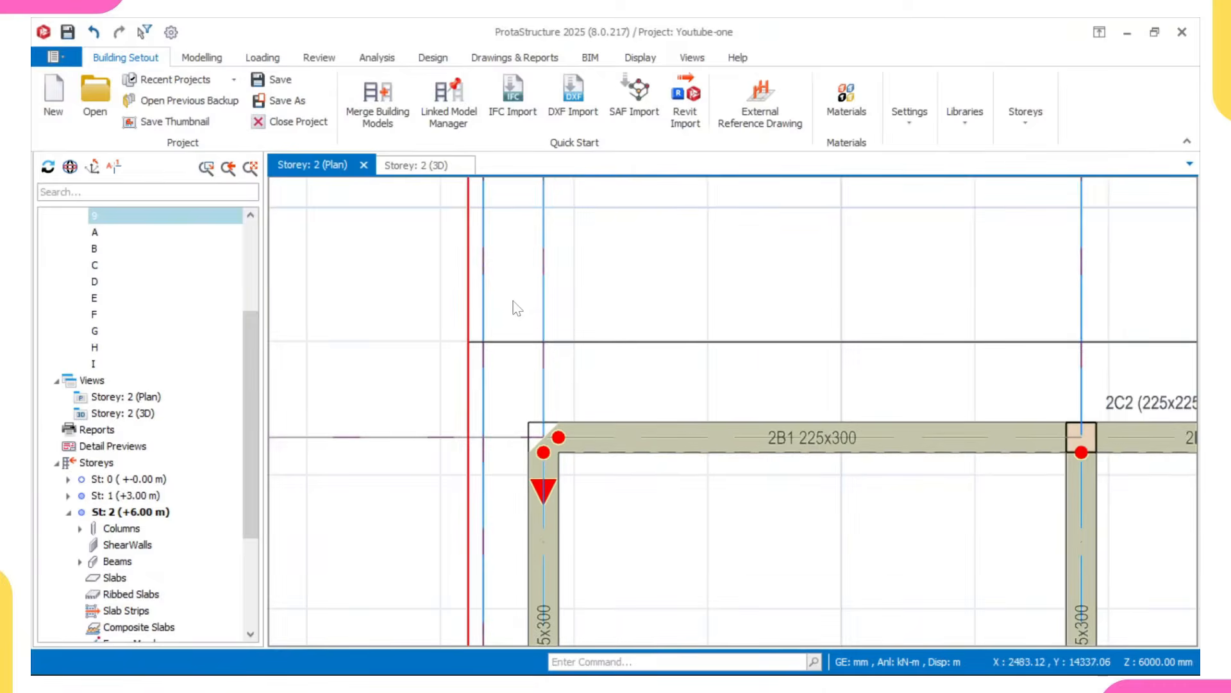
Offset axis A outward by 712 mm onto the overhang outline line parallel to it.
scroll(522, 338, "down", 1)
scroll(480, 327, "down", 2)
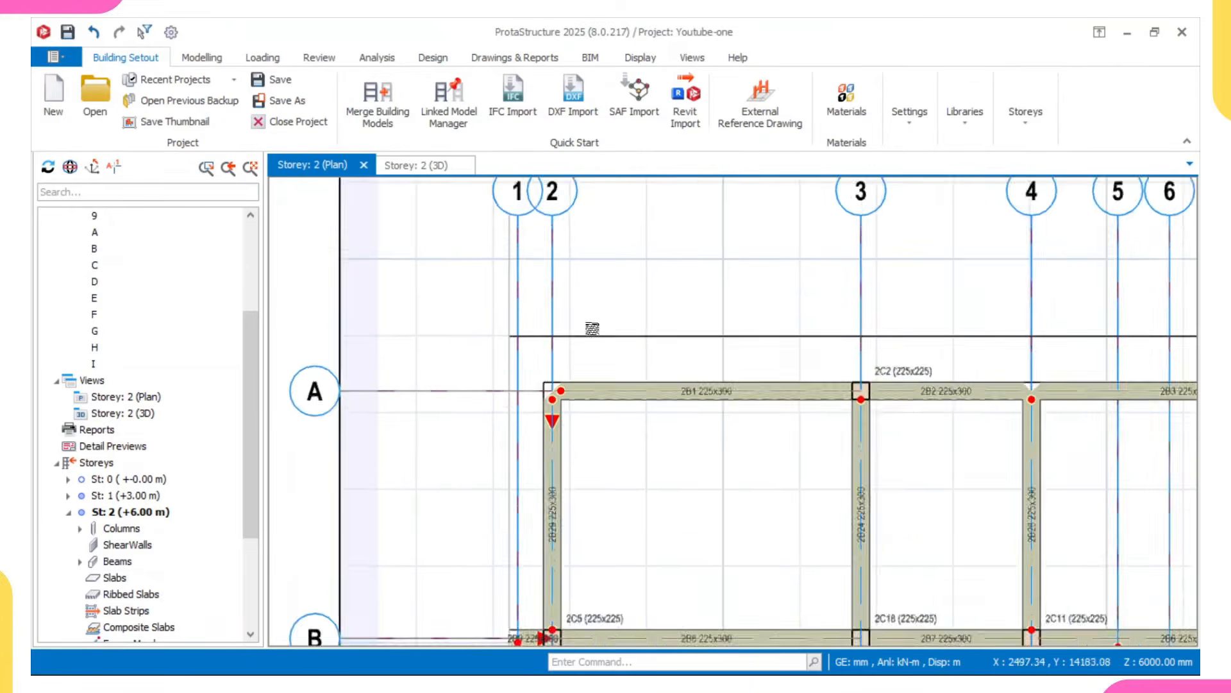
scroll(462, 350, "up", 1)
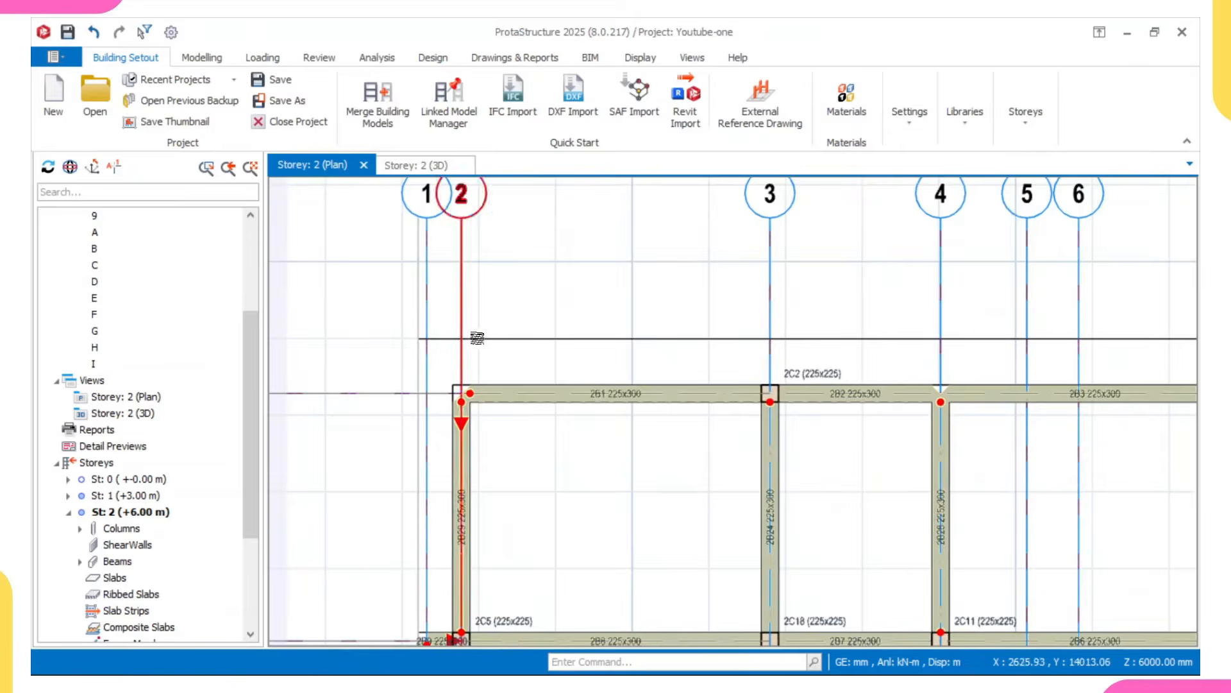
scroll(478, 340, "down", 1)
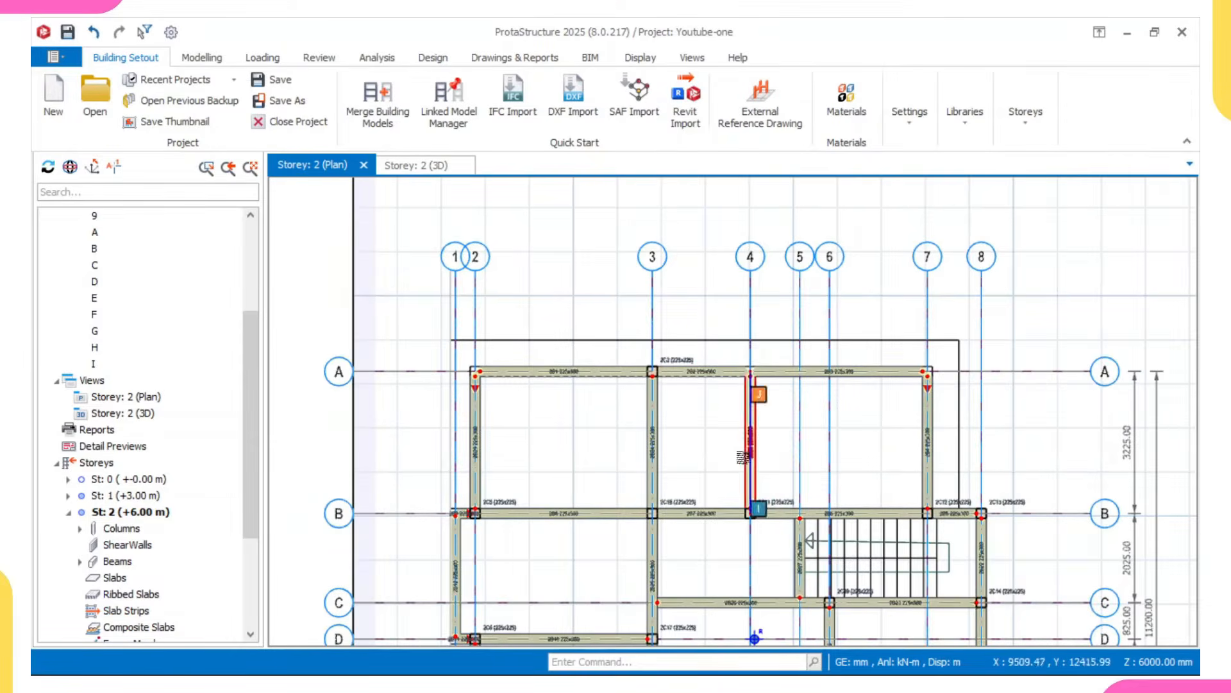
scroll(383, 366, "up", 1)
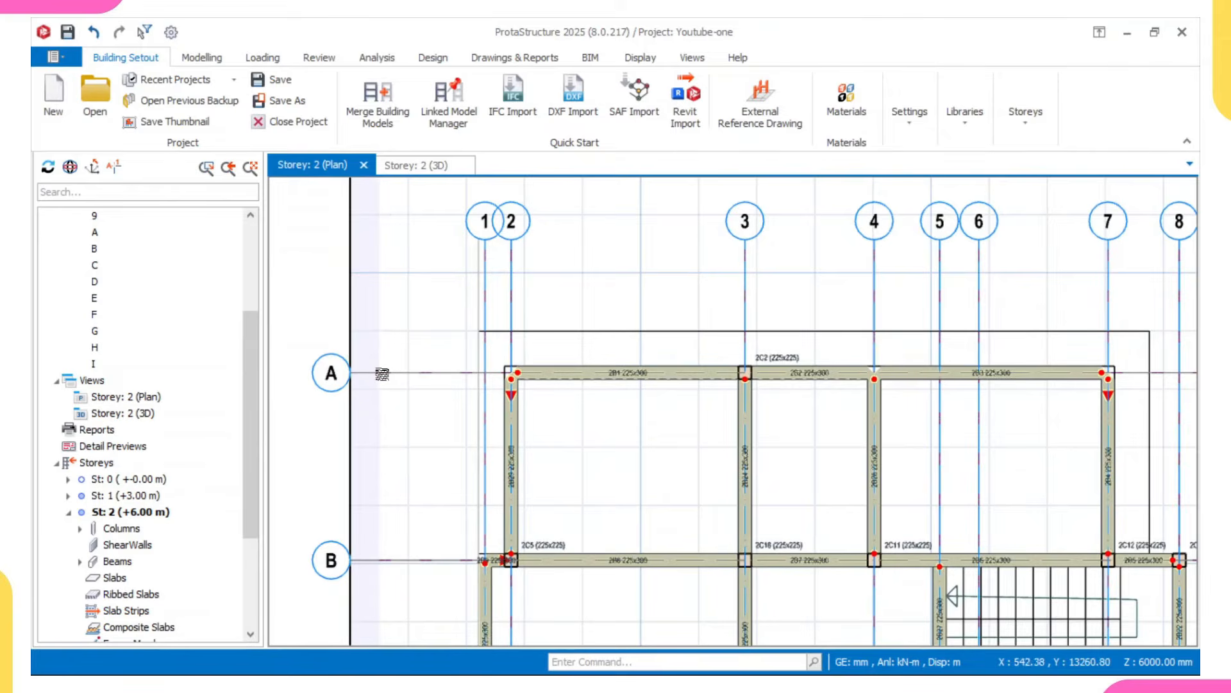
left_click(394, 373)
right_click(399, 351)
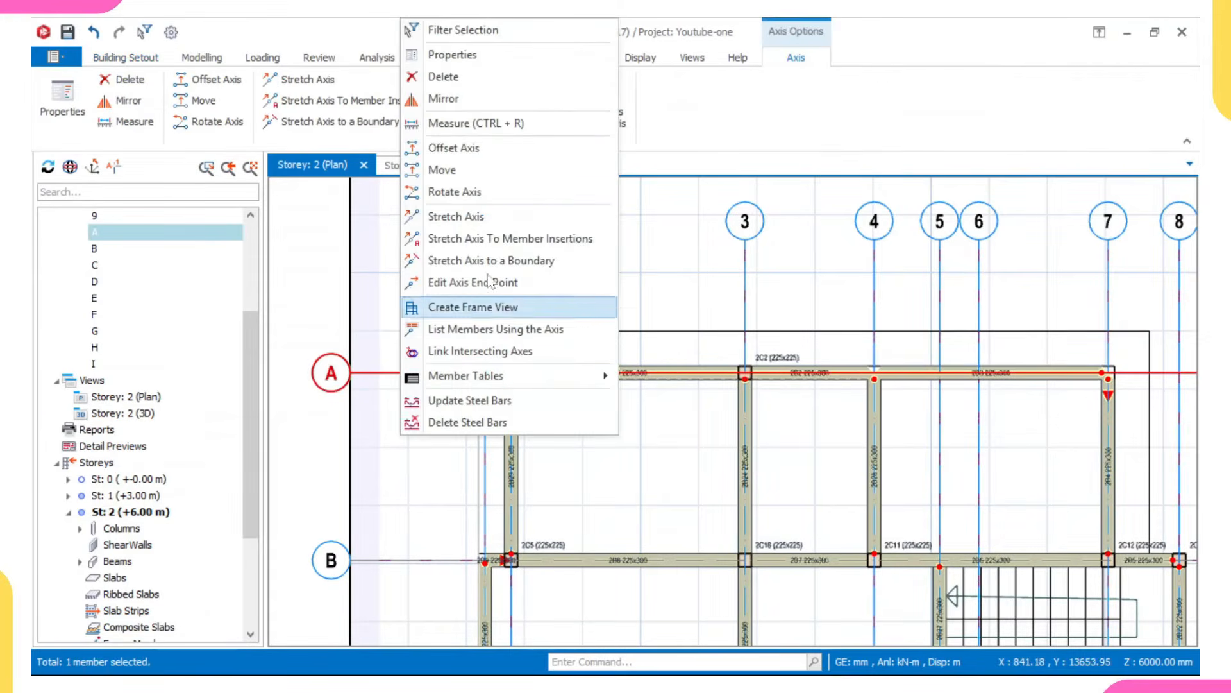
left_click(485, 155)
scroll(512, 352, "up", 2)
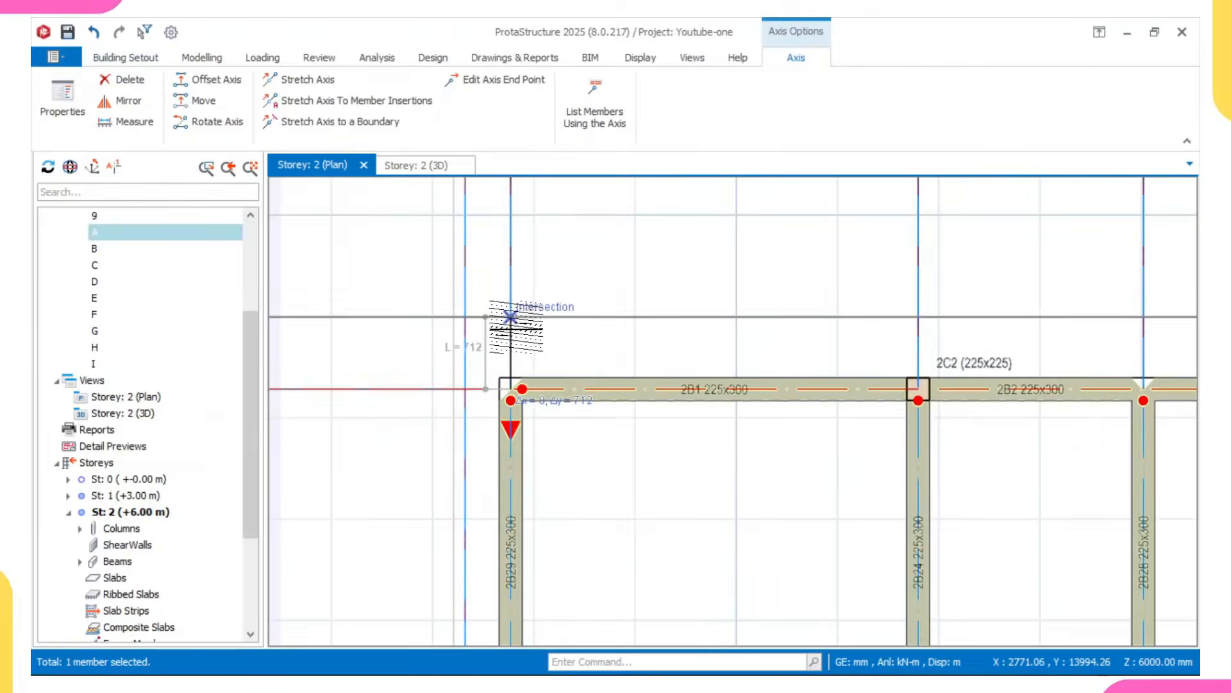
left_click(511, 317)
scroll(456, 353, "down", 3)
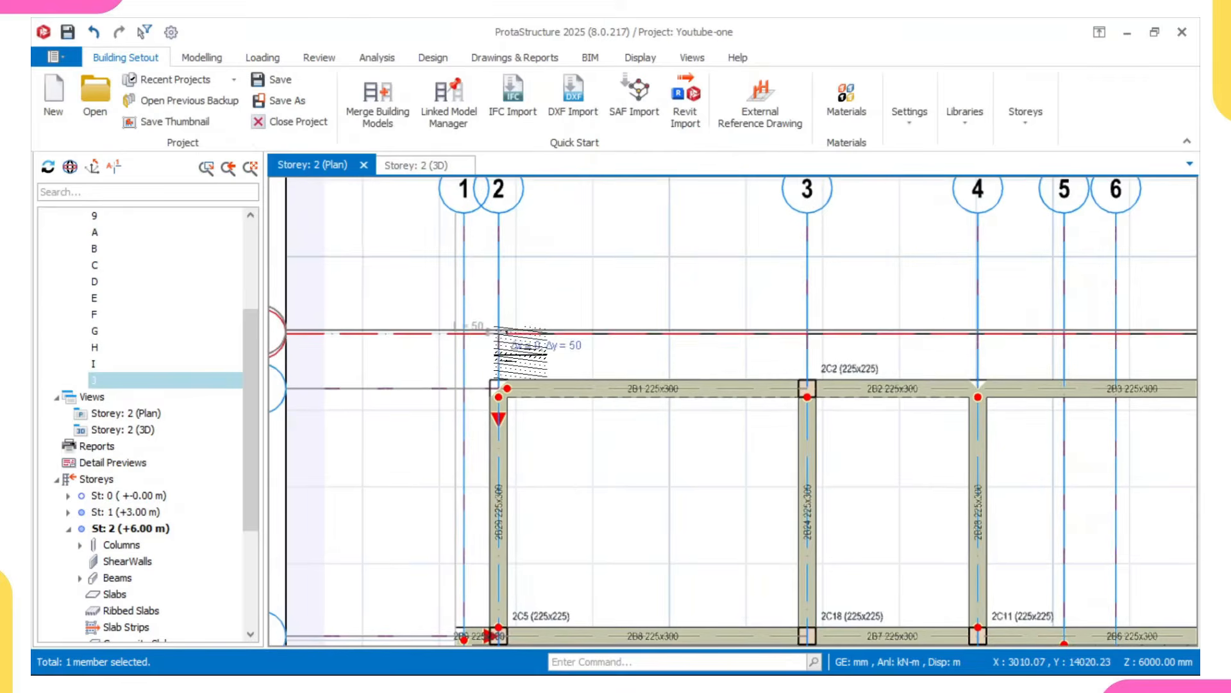
scroll(456, 352, "up", 1)
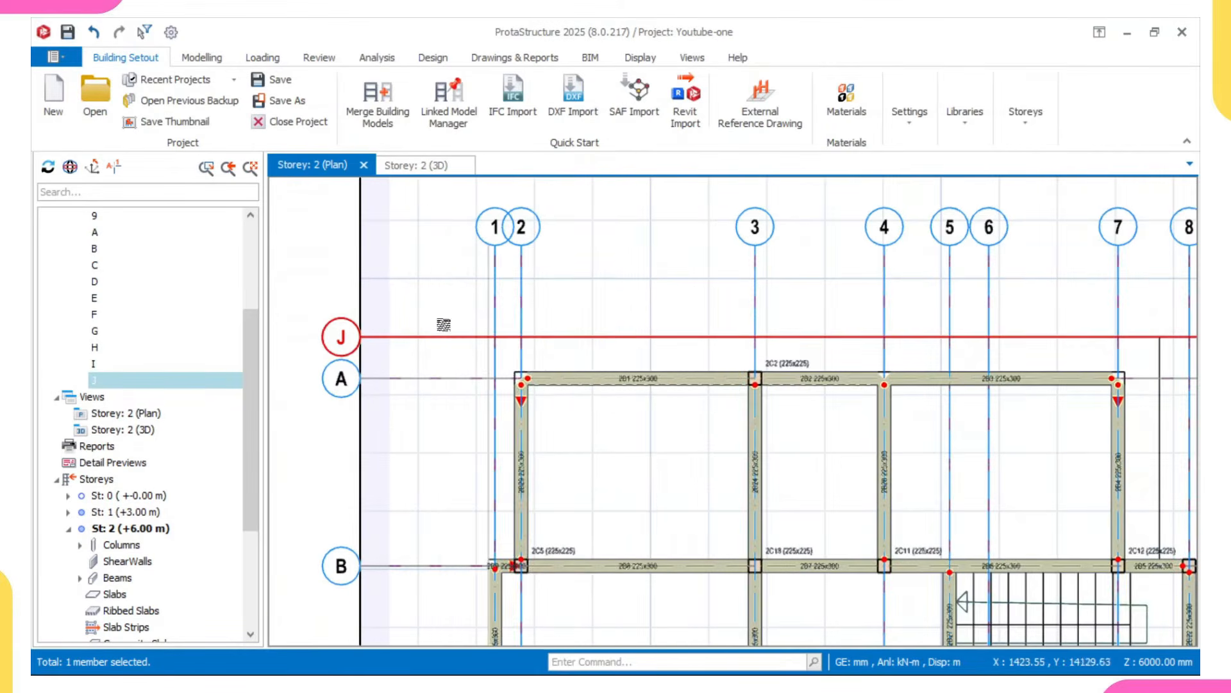
Set the new axis J along the overhang outline as a hidden axis and apply the change.
right_click(443, 325)
left_click(495, 290)
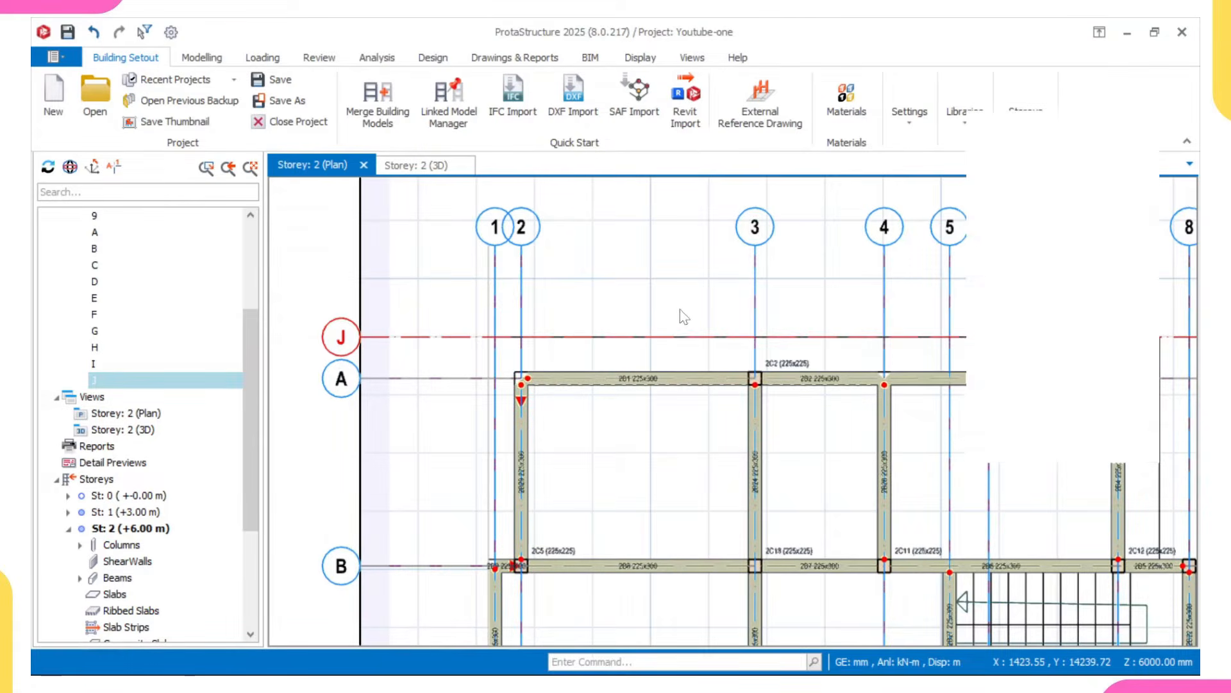
left_click(1002, 341)
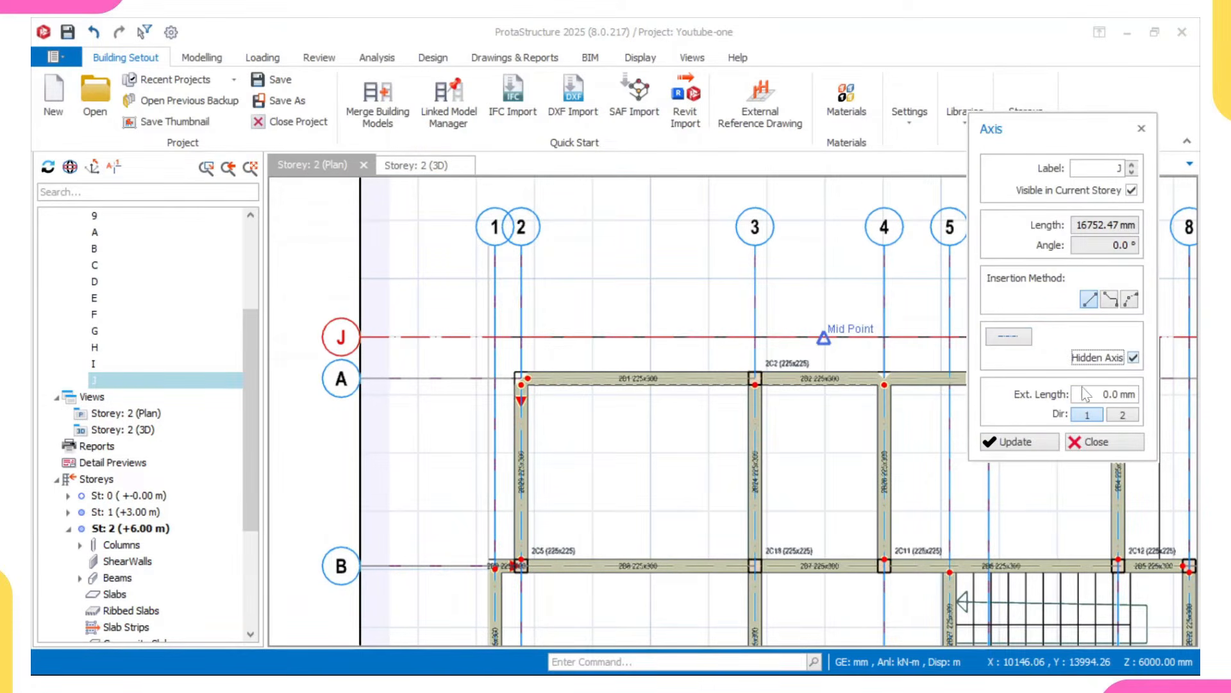
left_click(1034, 439)
scroll(925, 426, "down", 2)
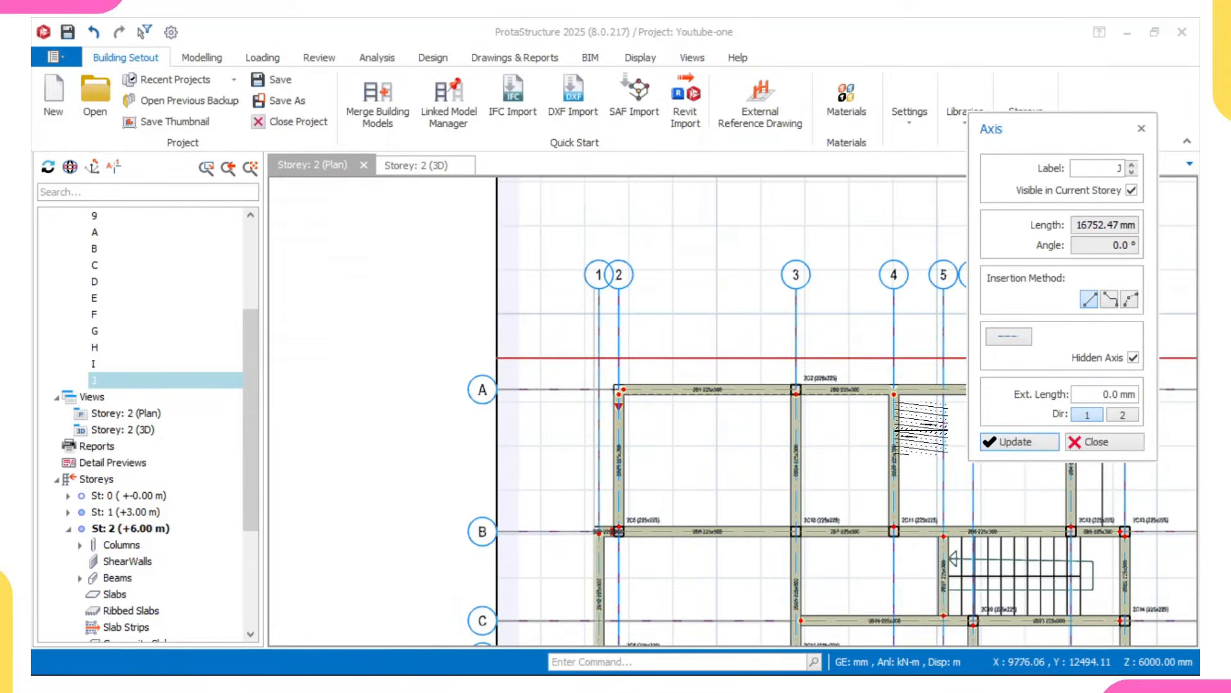
middle_click_drag(925, 427, 803, 419)
left_click(1001, 441)
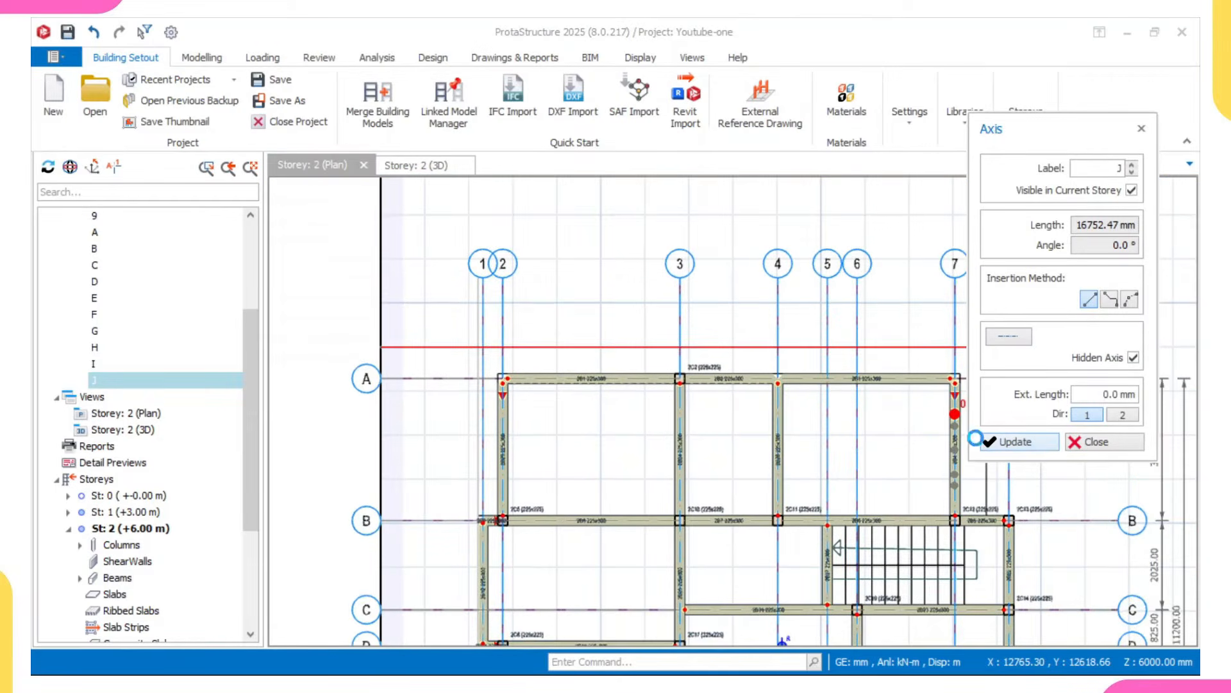
left_click(1120, 442)
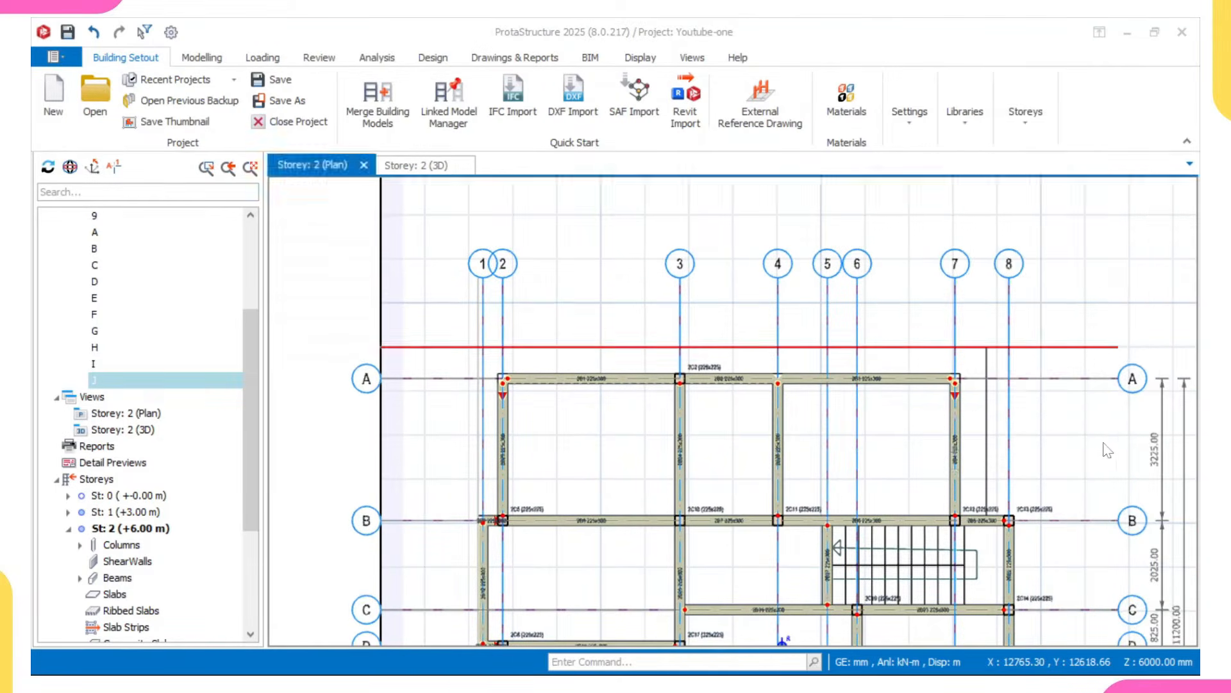
Offset axis 8 inward by 512 mm onto the overhang outline line between axes 7 and 8.
scroll(943, 436, "down", 1)
middle_click_drag(948, 430, 791, 429)
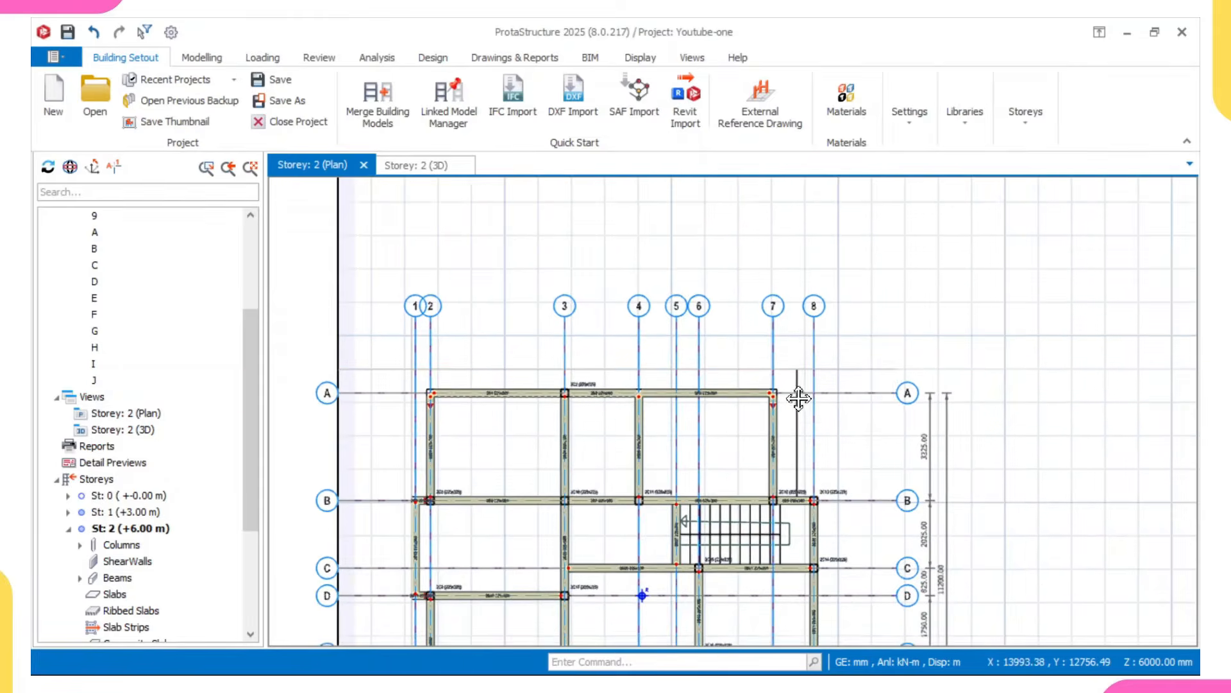
scroll(779, 338, "up", 1)
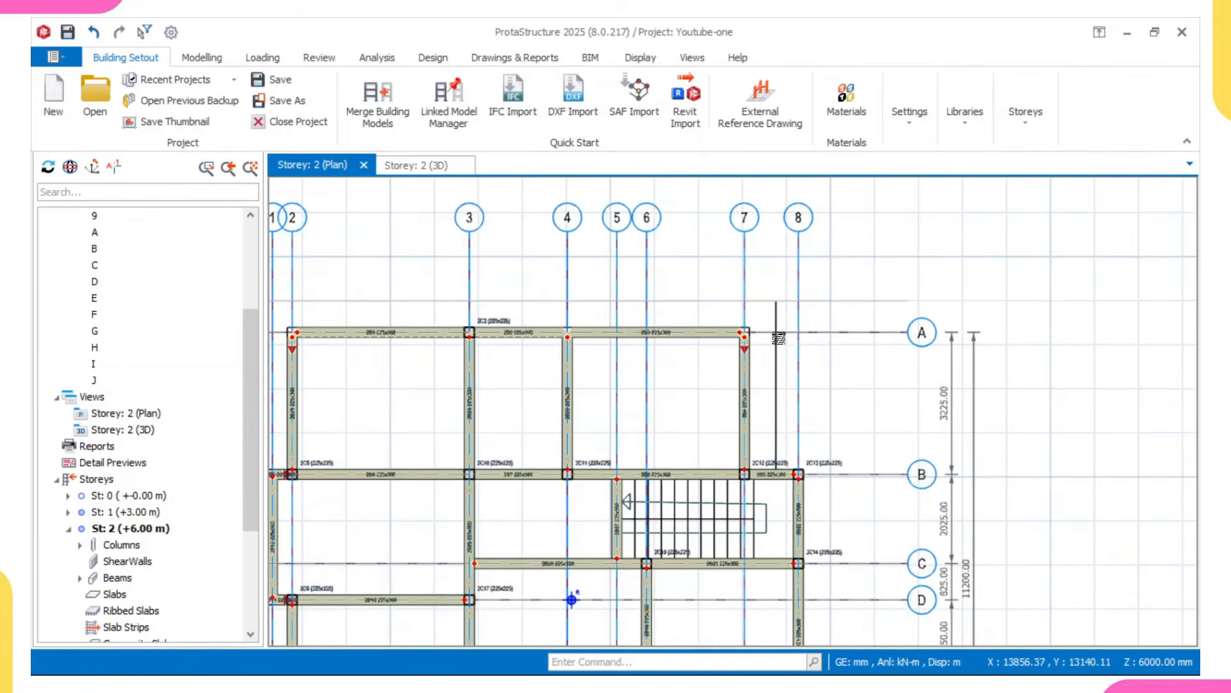
left_click(795, 273)
right_click(779, 263)
left_click(827, 410)
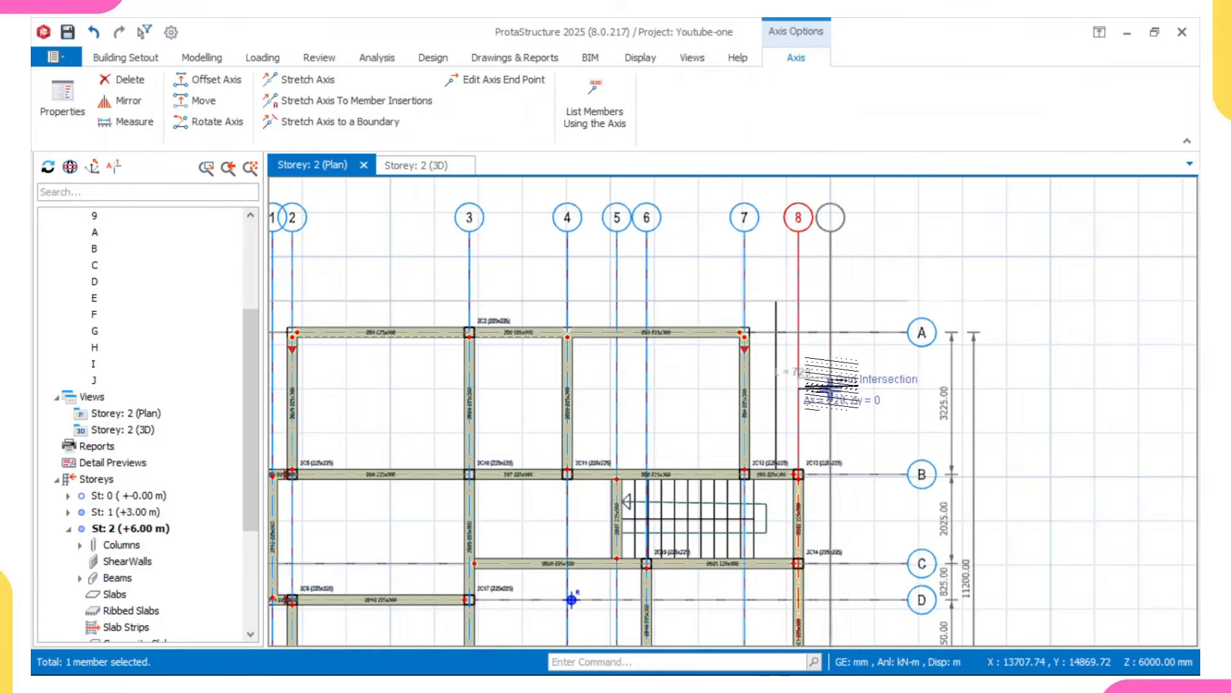
scroll(782, 323, "up", 1)
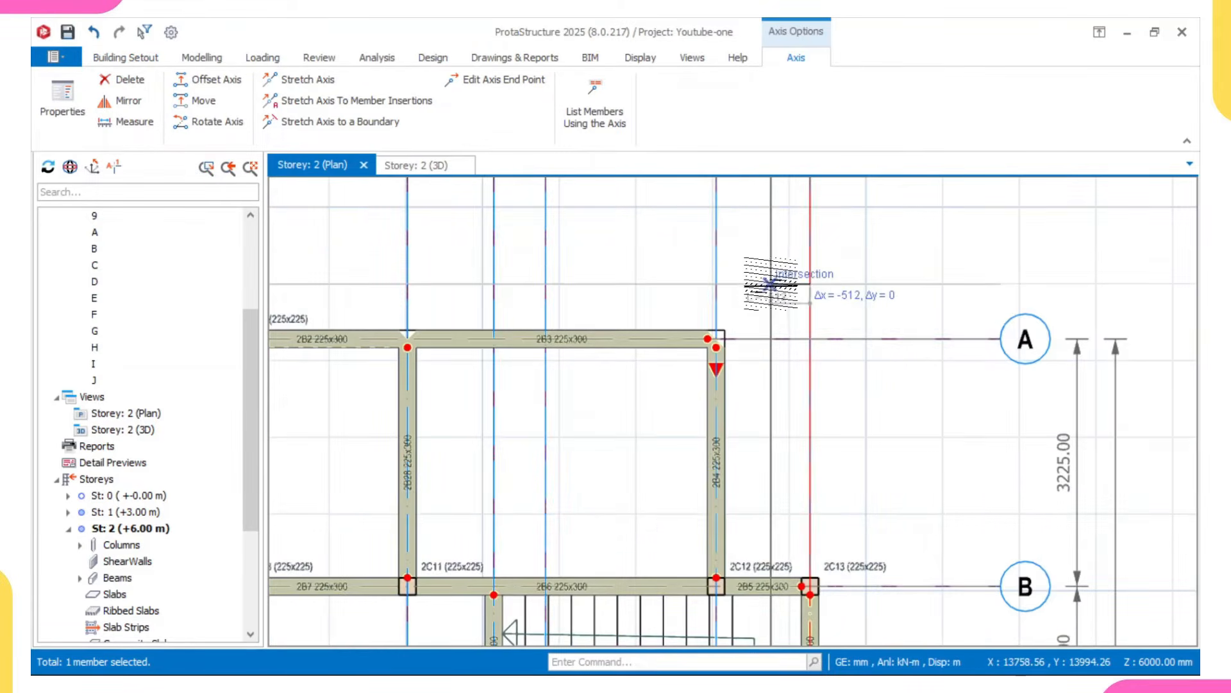
left_click(771, 285)
scroll(817, 312, "down", 1)
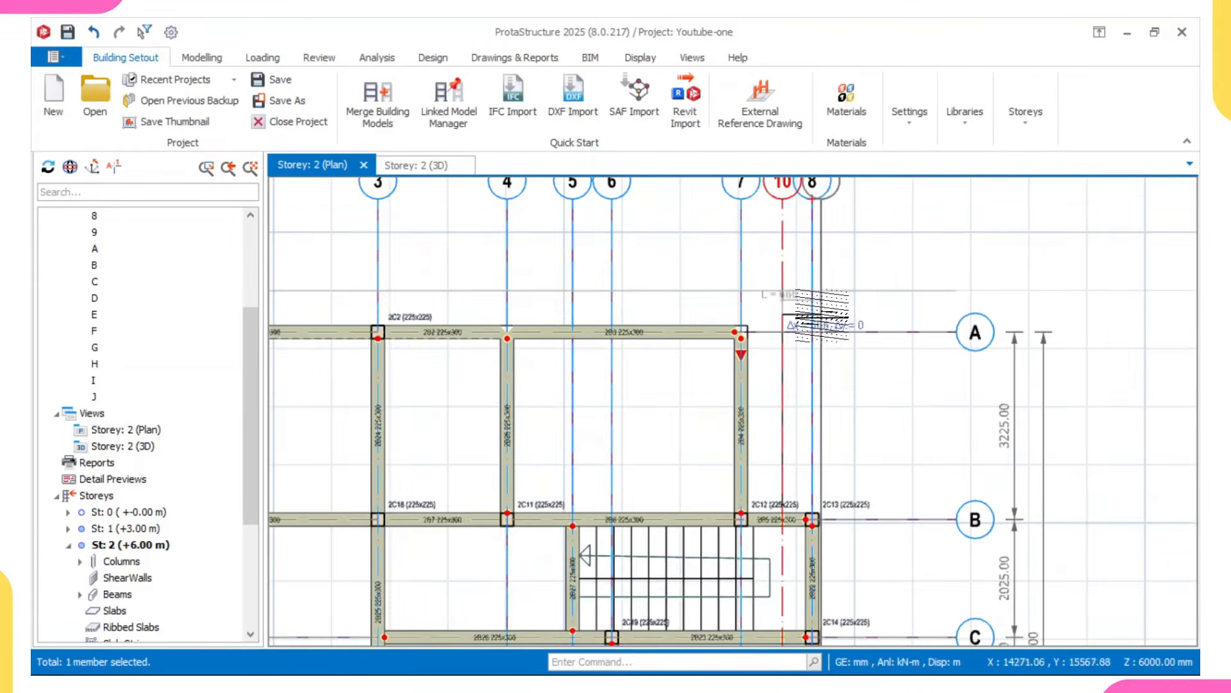
key("Escape")
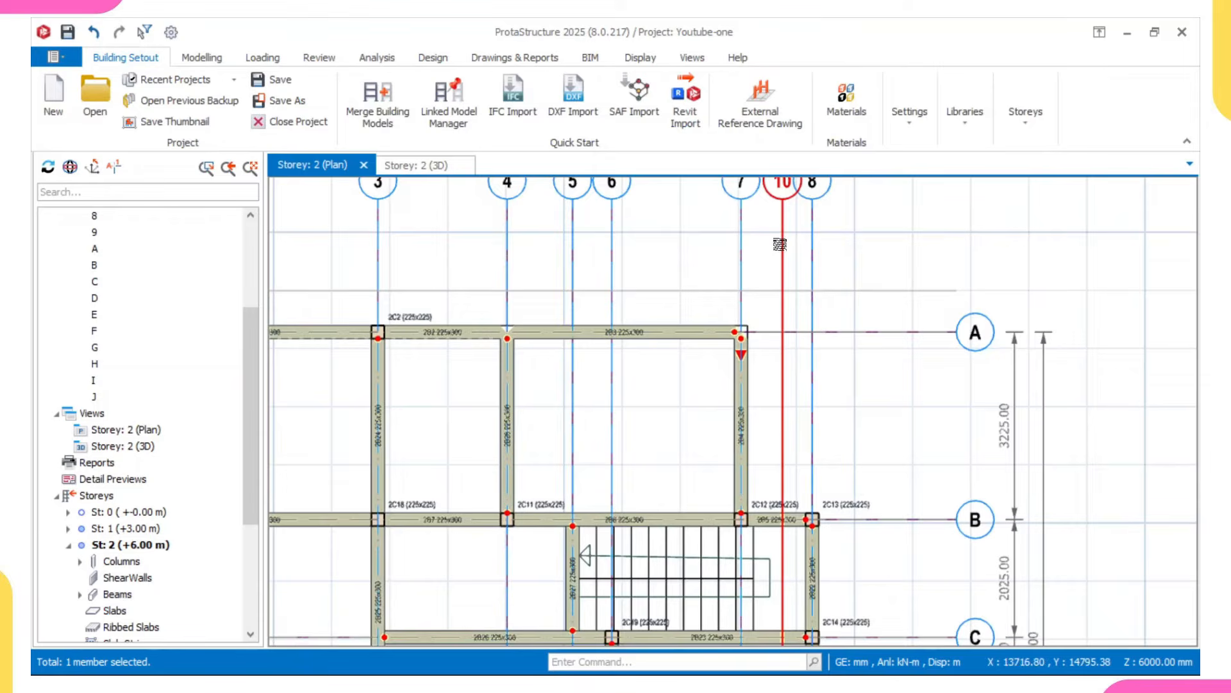
Set the new axis 10 between axes 7 and 8 as a hidden axis and apply the change.
double_click(781, 251)
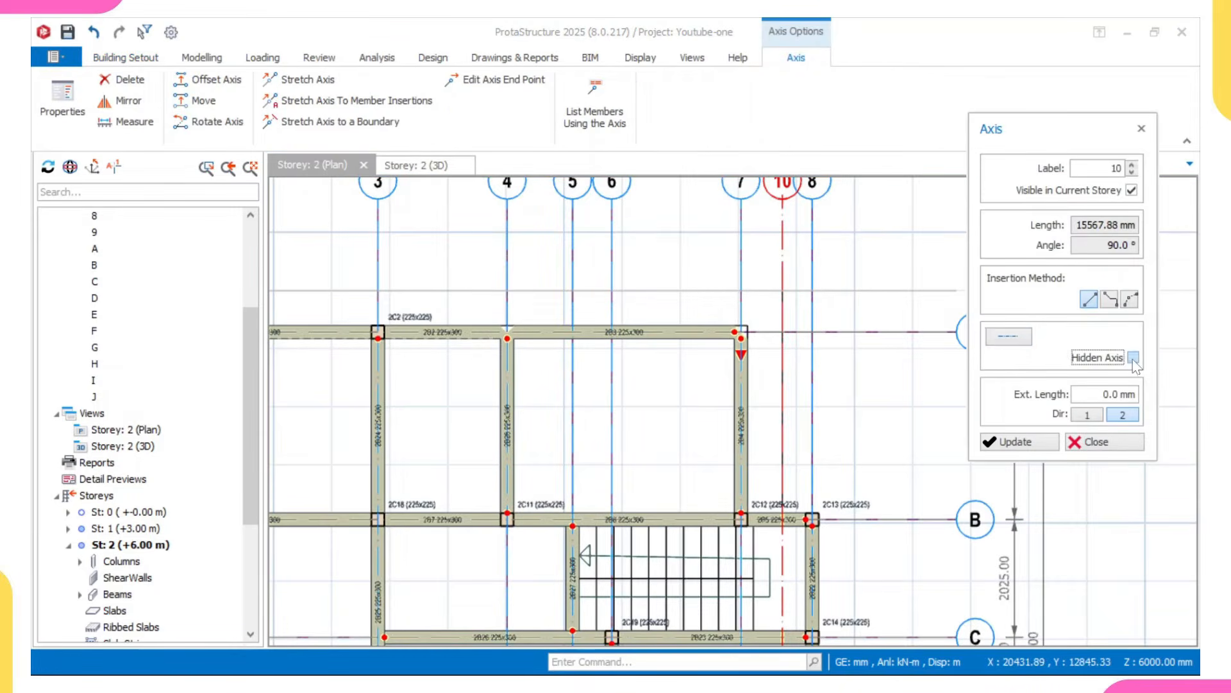
left_click(1017, 442)
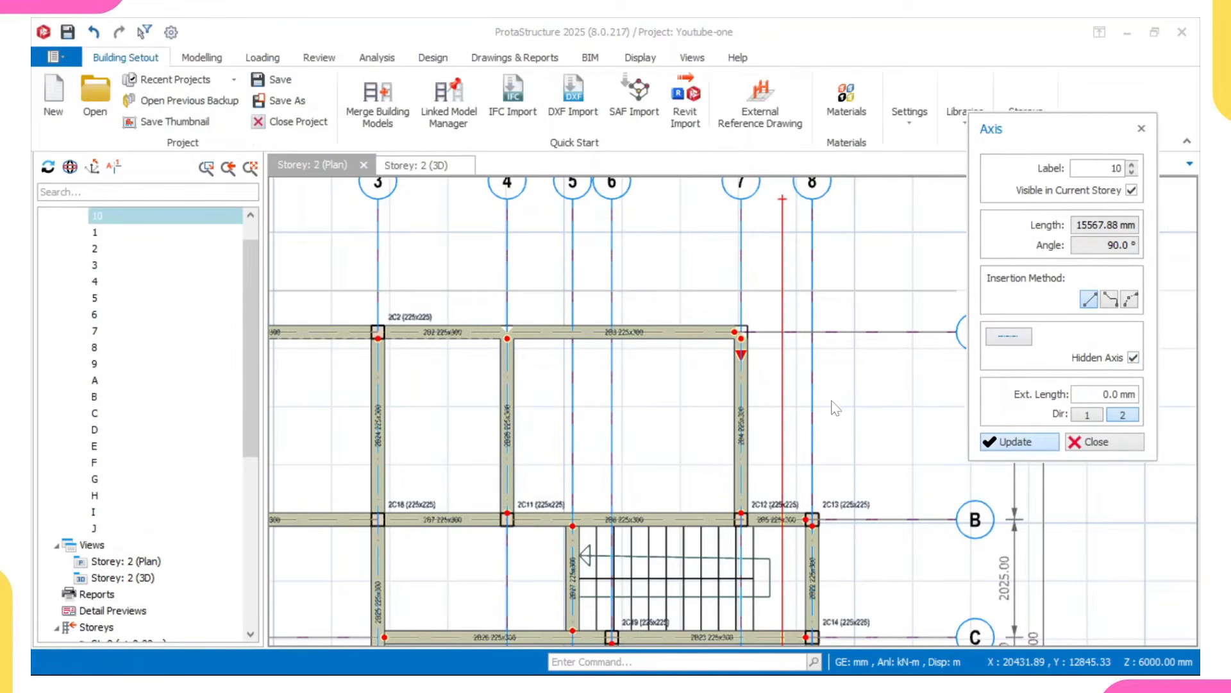
scroll(815, 270, "down", 5)
key("Escape")
key("Escape")
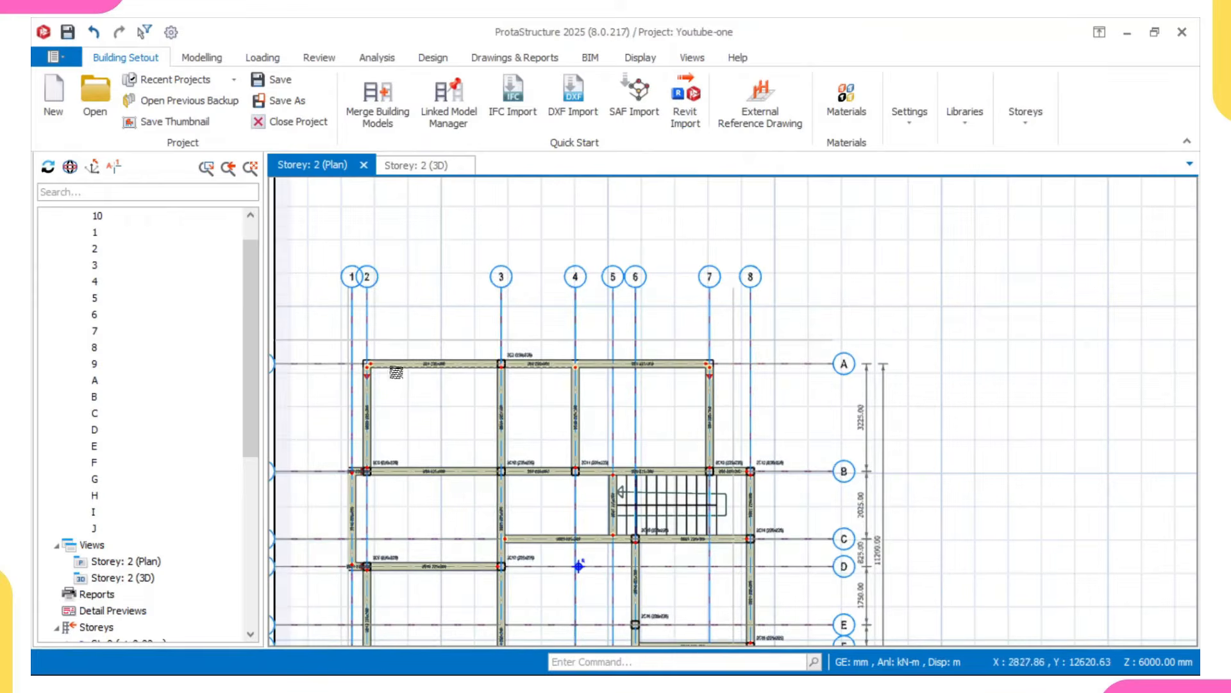
Offset axis I outward by 412.5 mm onto the overhang outline line parallel to it.
scroll(298, 383, "up", 1)
scroll(364, 340, "up", 1)
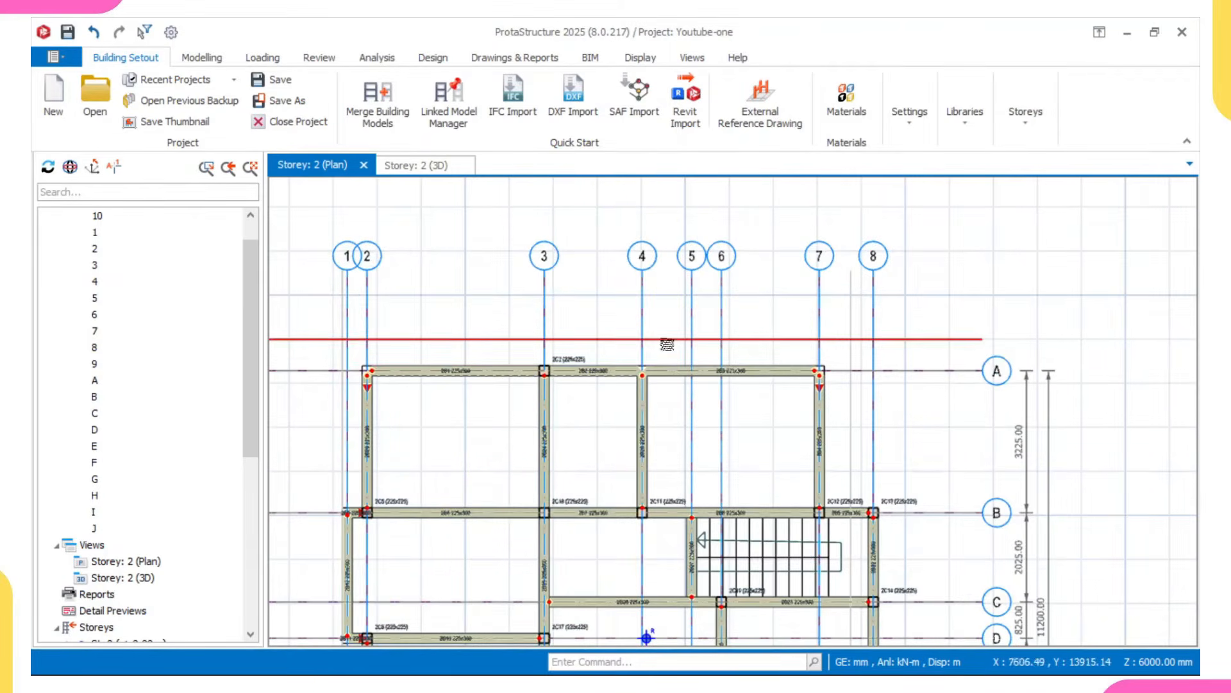
scroll(840, 443, "down", 2)
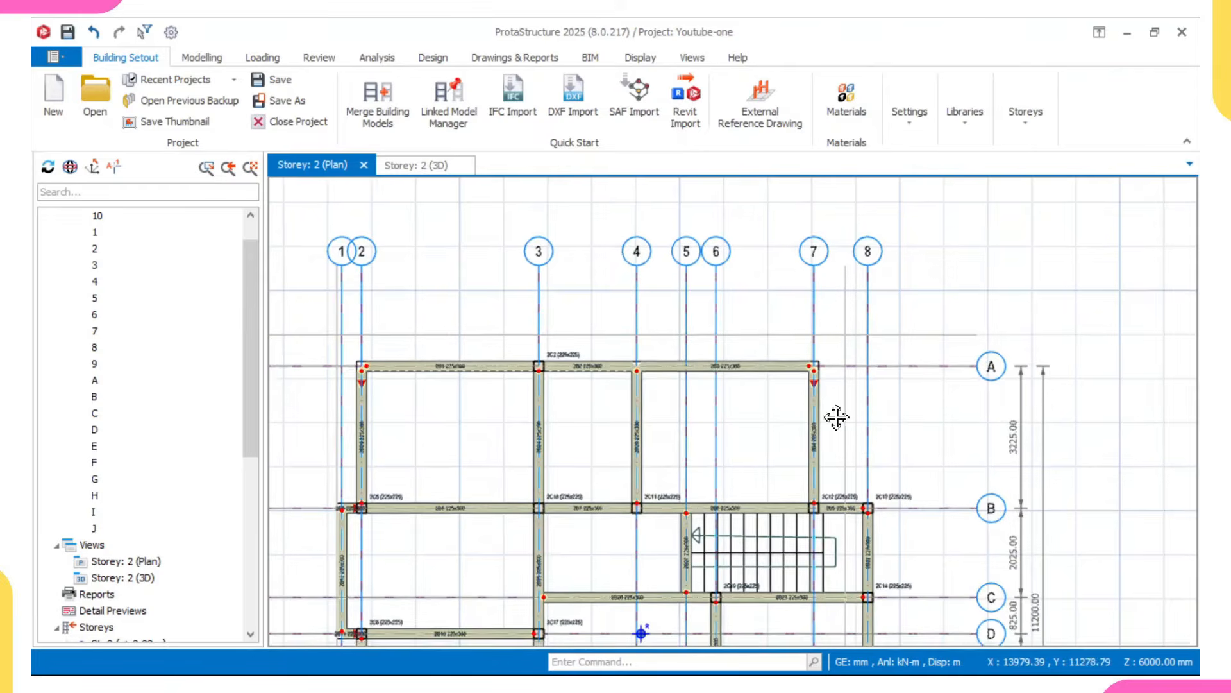
scroll(702, 459, "up", 2)
scroll(800, 388, "up", 3)
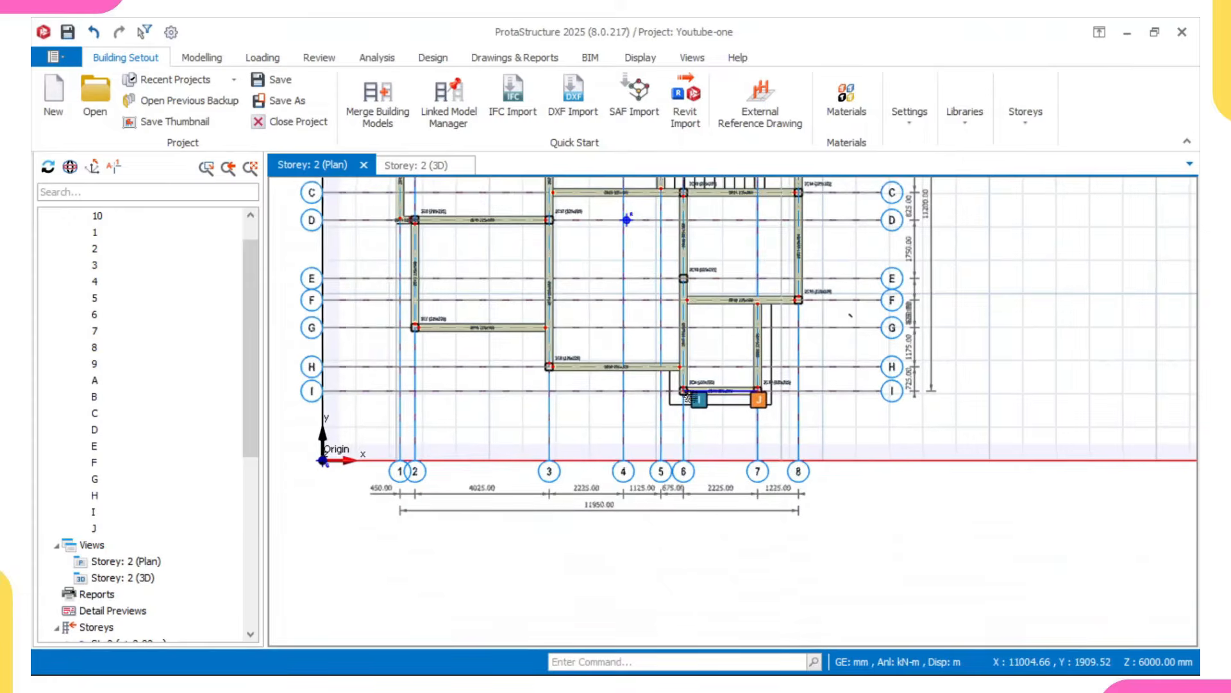
left_click(800, 388)
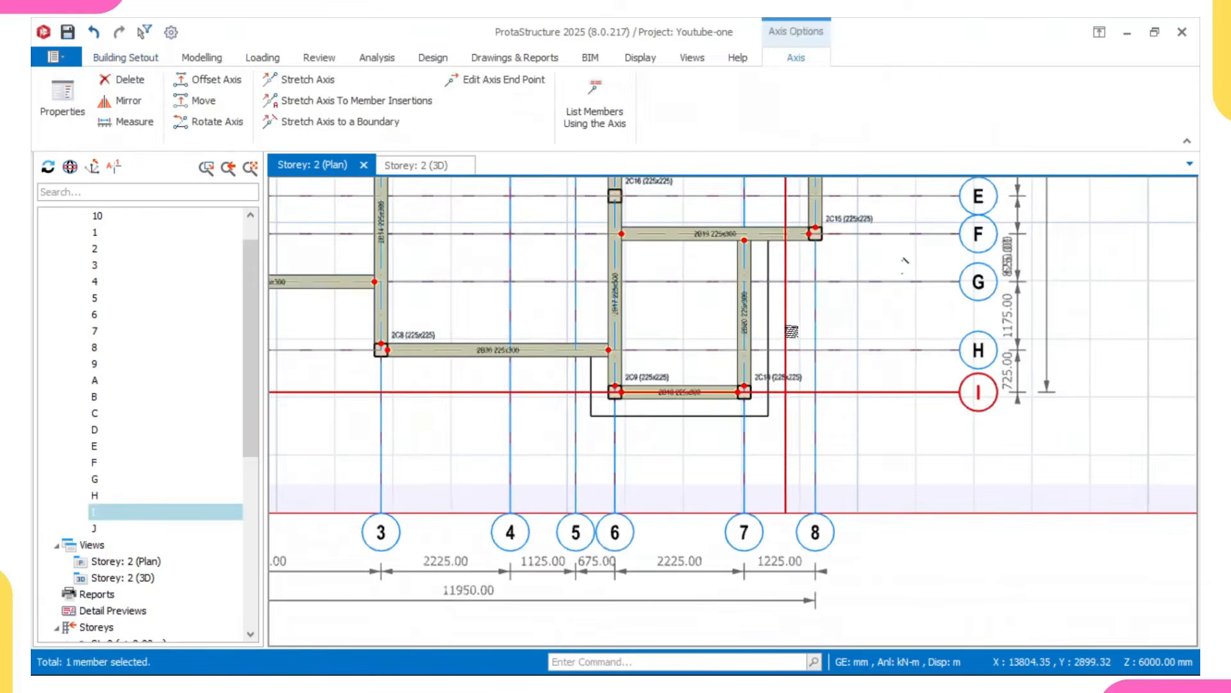
right_click(790, 388)
left_click(828, 387)
scroll(680, 416, "up", 1)
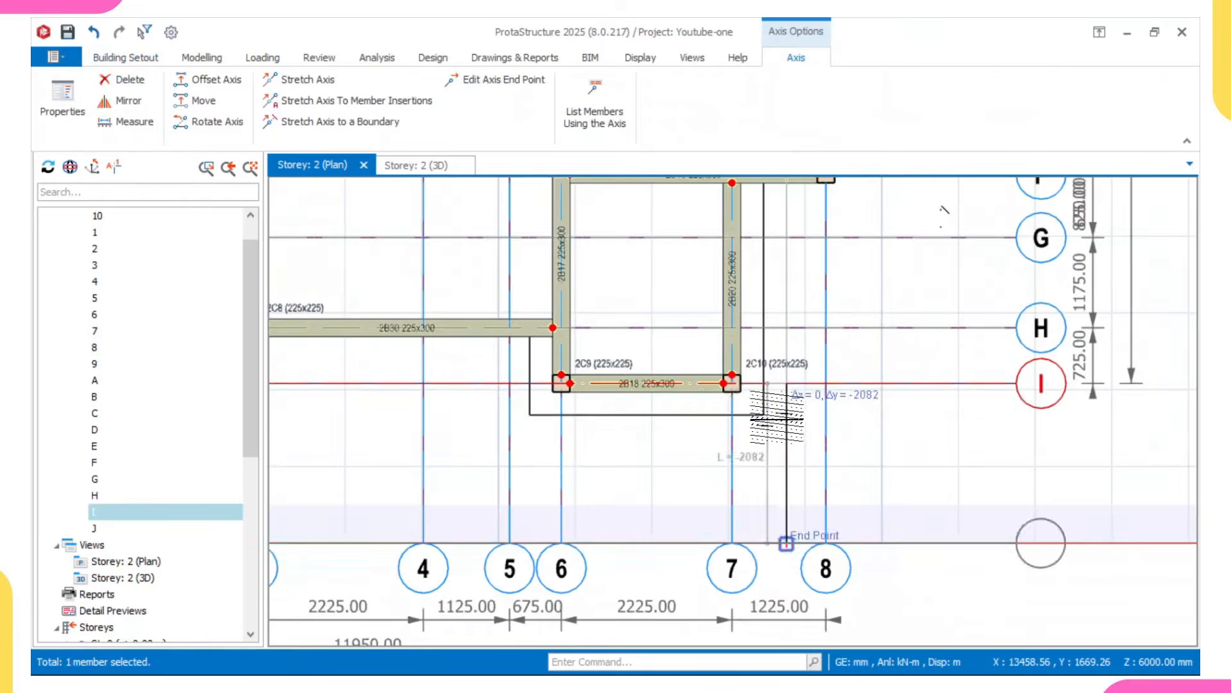
left_click(770, 415)
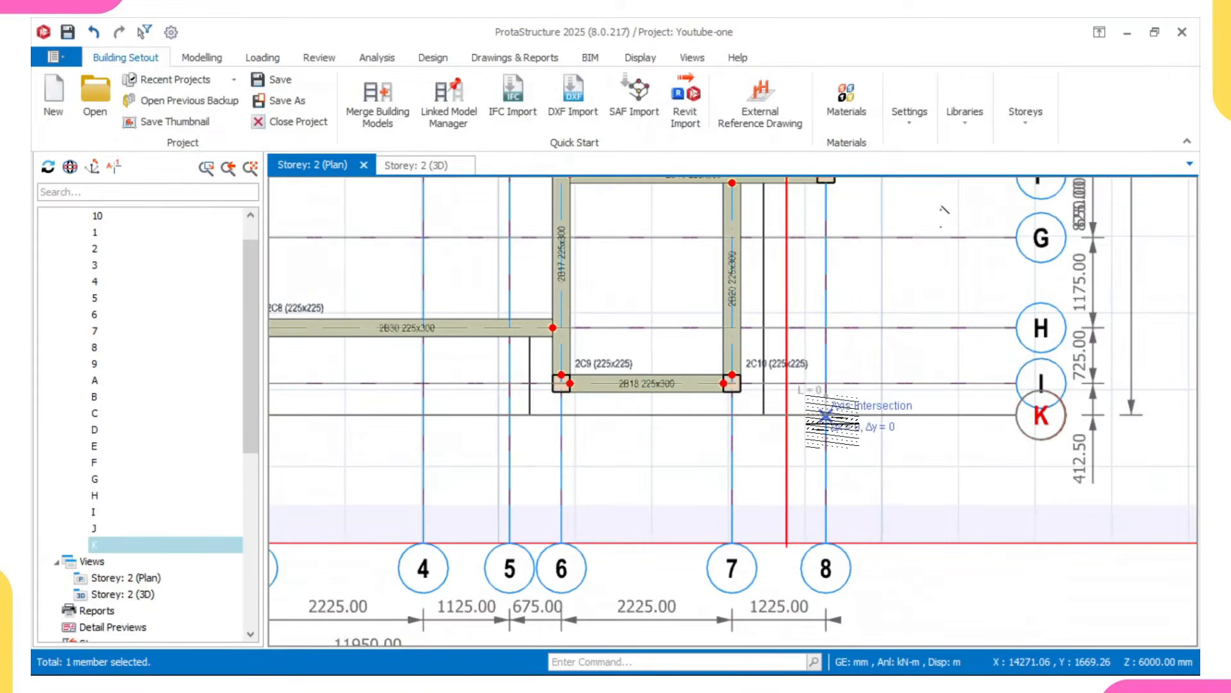
key("Escape")
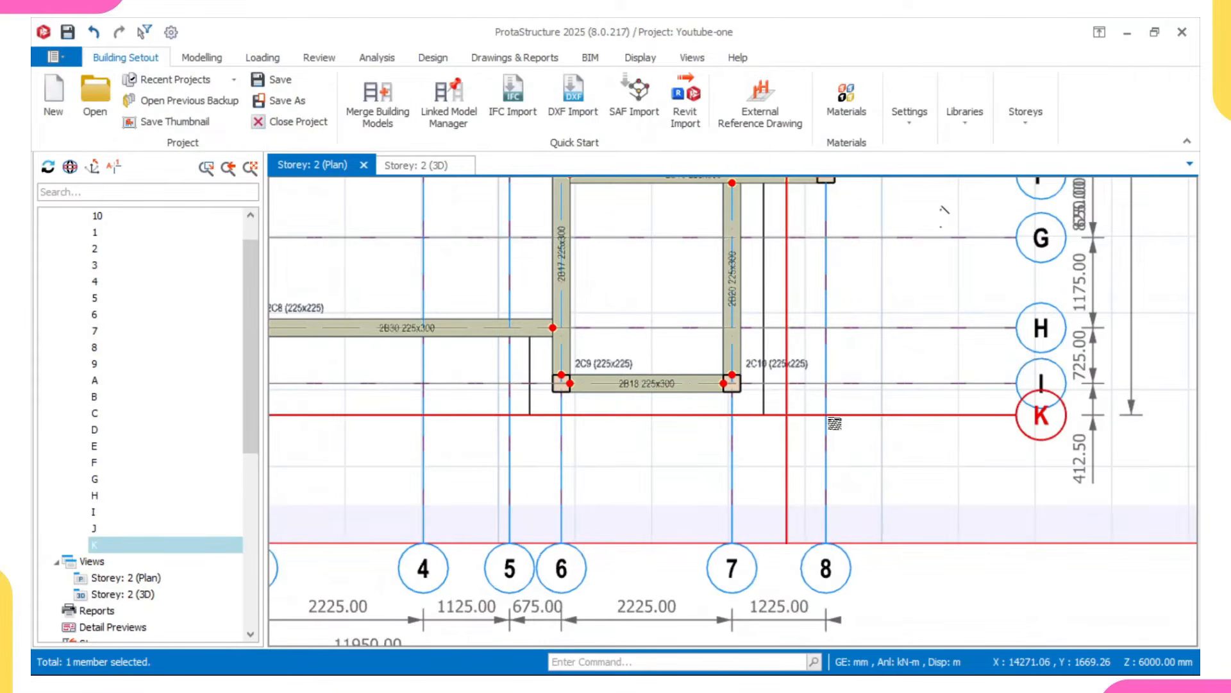
Set the new axis K beyond axis I as a hidden axis and apply the change.
right_click(883, 402)
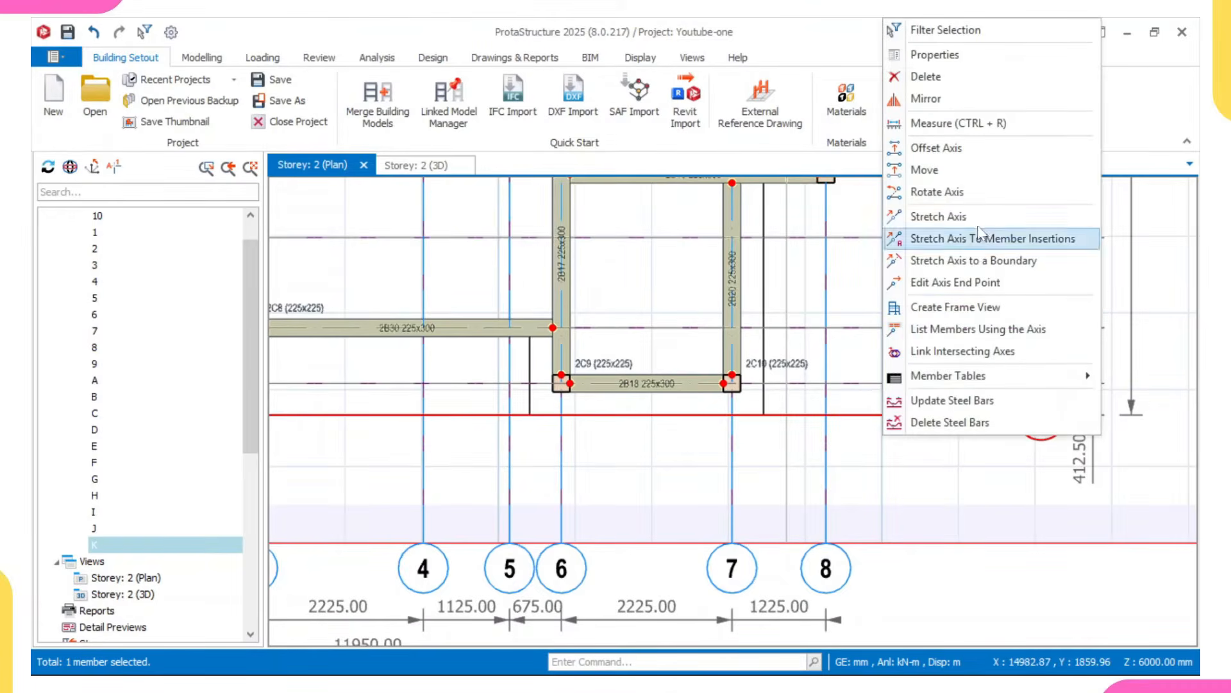
left_click(924, 55)
left_click(1015, 342)
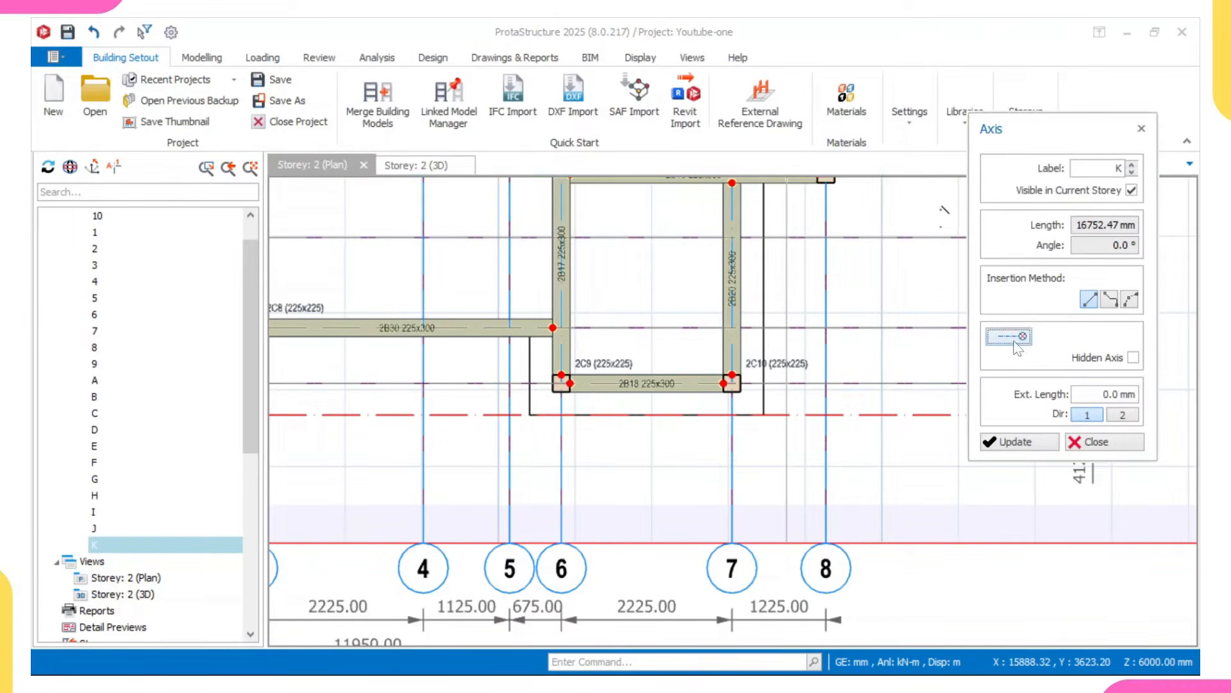
left_click(1020, 443)
left_click(1103, 442)
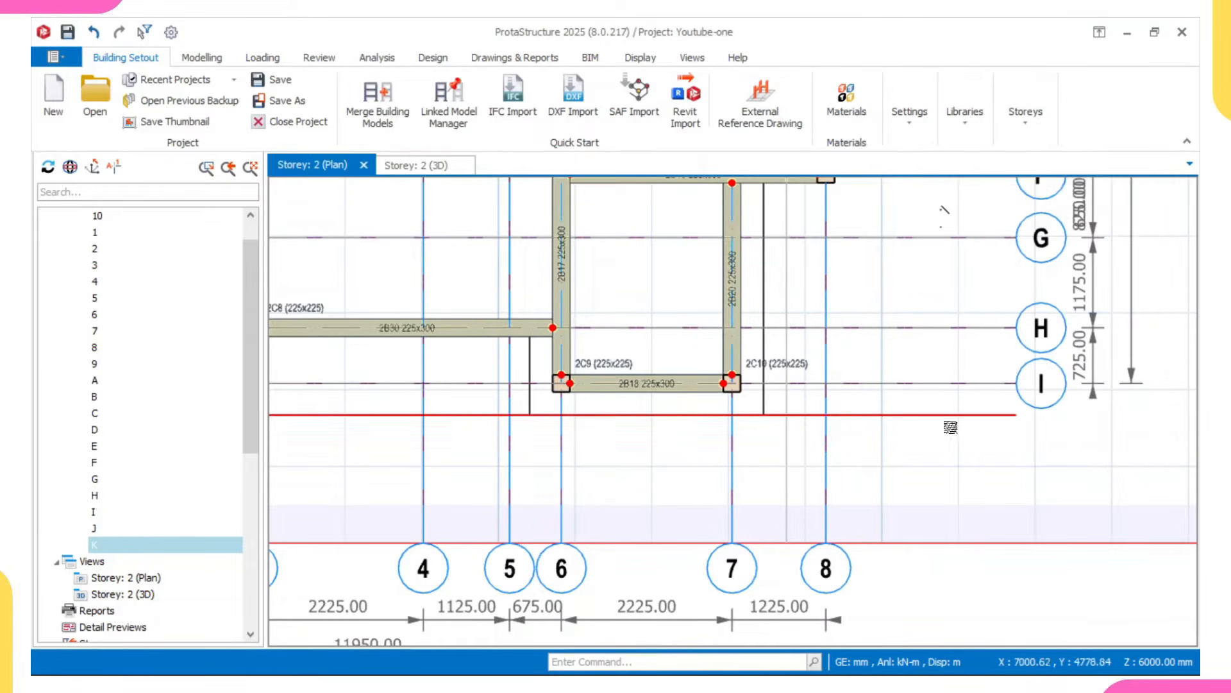
key("Escape")
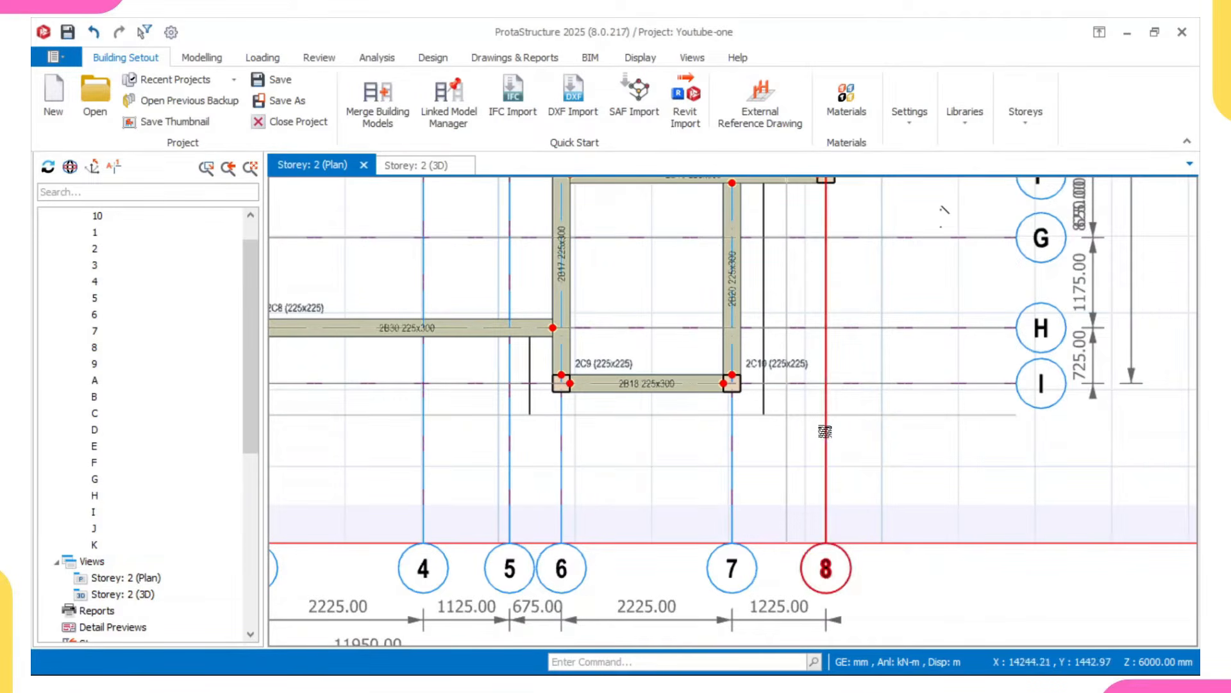
Offset axis 8 inward by 812.5 mm onto the overhang outline line beside column 2C10.
right_click(826, 429)
left_click(828, 417)
left_click(826, 424)
right_click(827, 432)
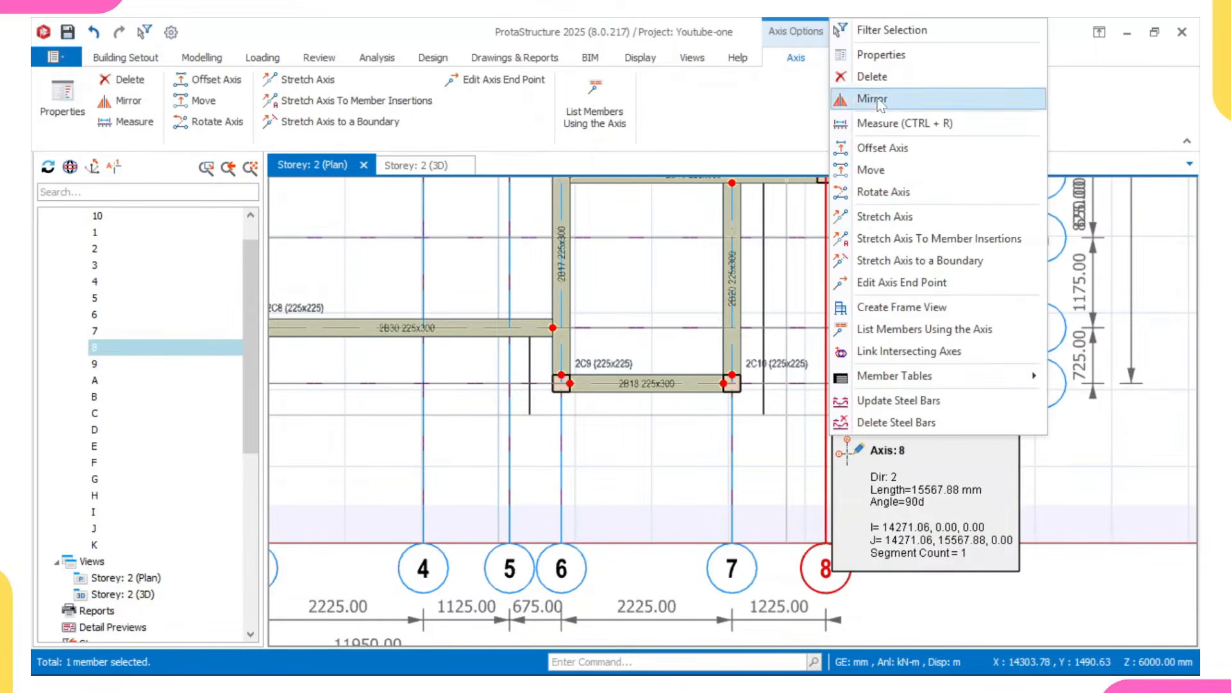
left_click(887, 148)
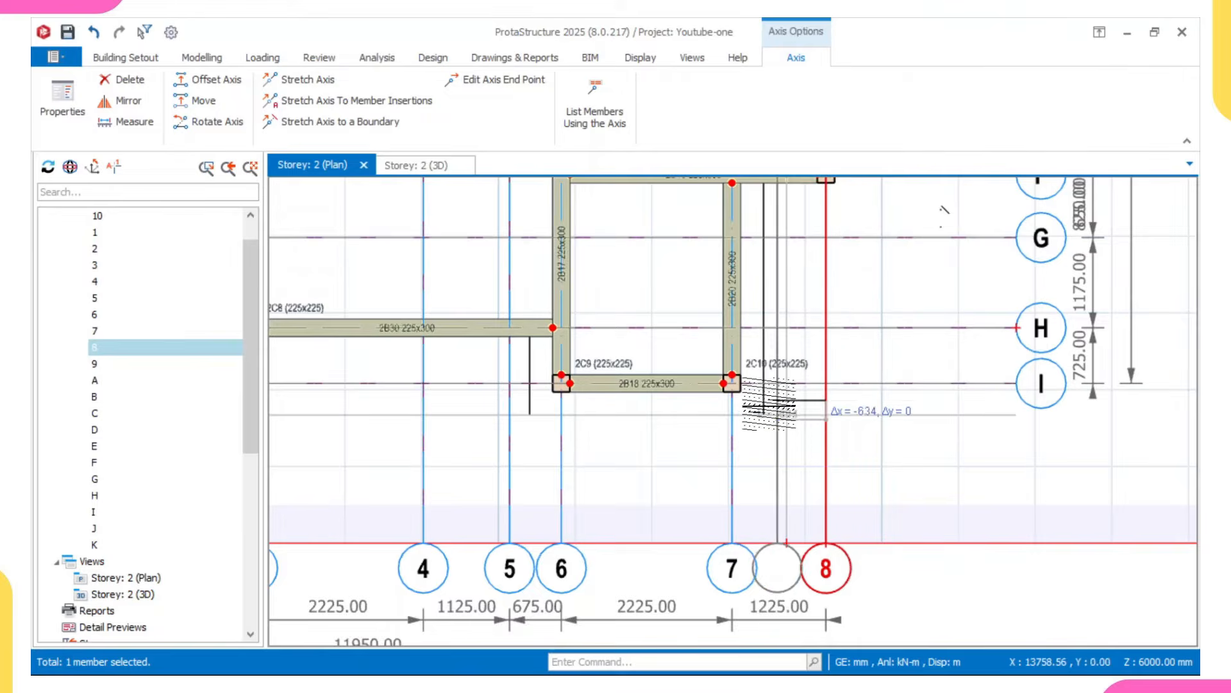
left_click(763, 415)
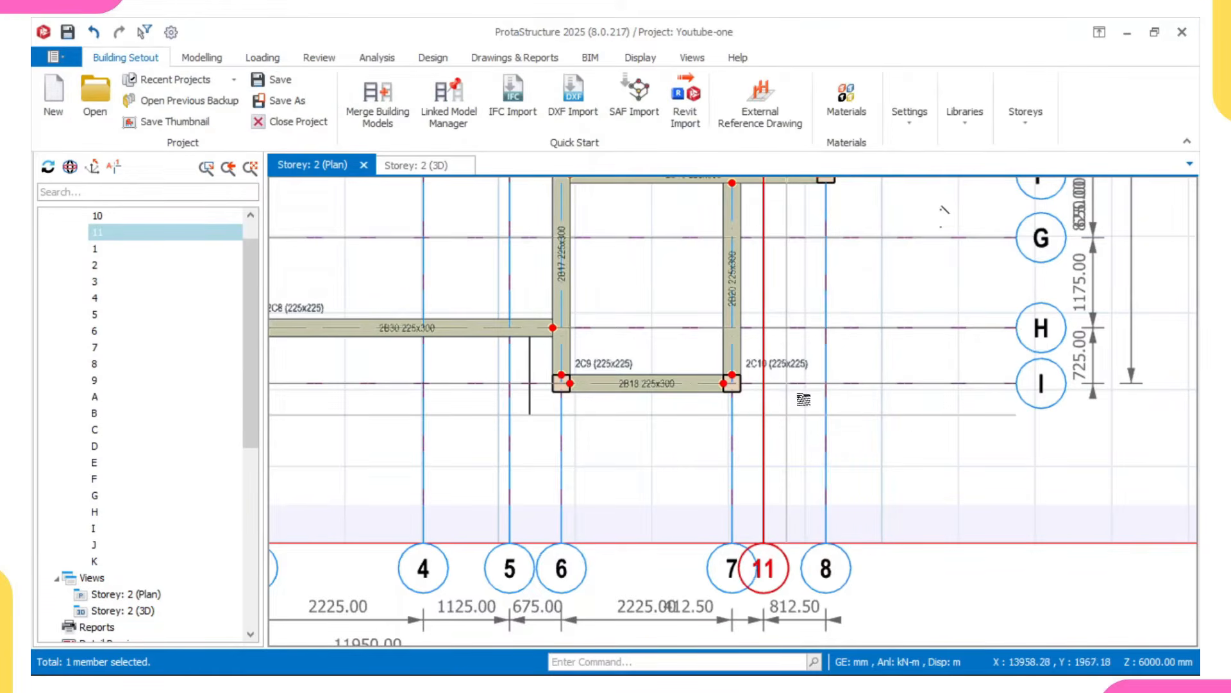
Set the new axis 11 between axes 7 and 8 as a hidden axis and apply the change.
right_click(794, 251)
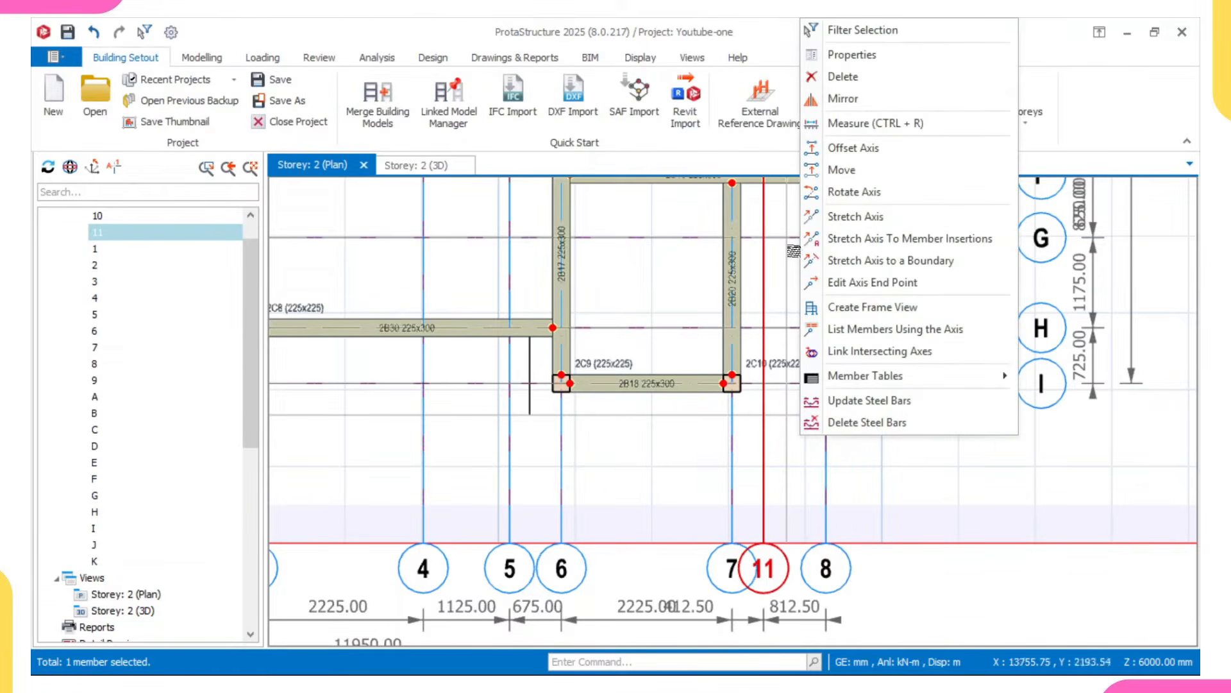
left_click(857, 59)
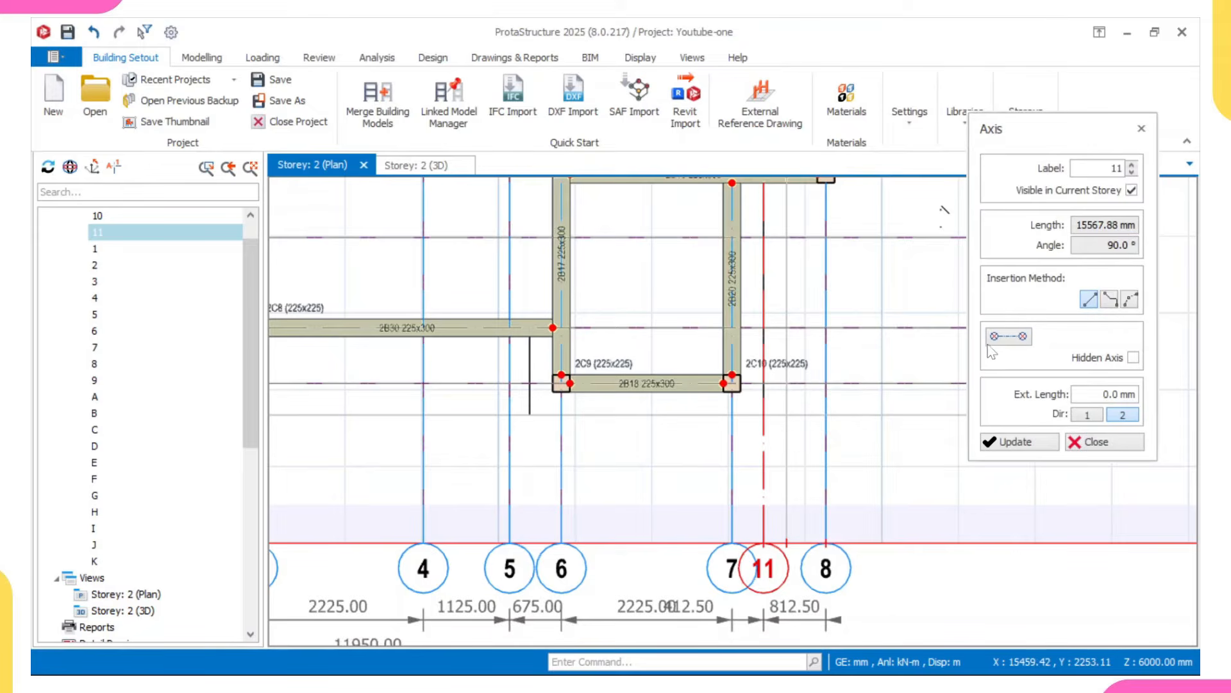
left_click(1002, 342)
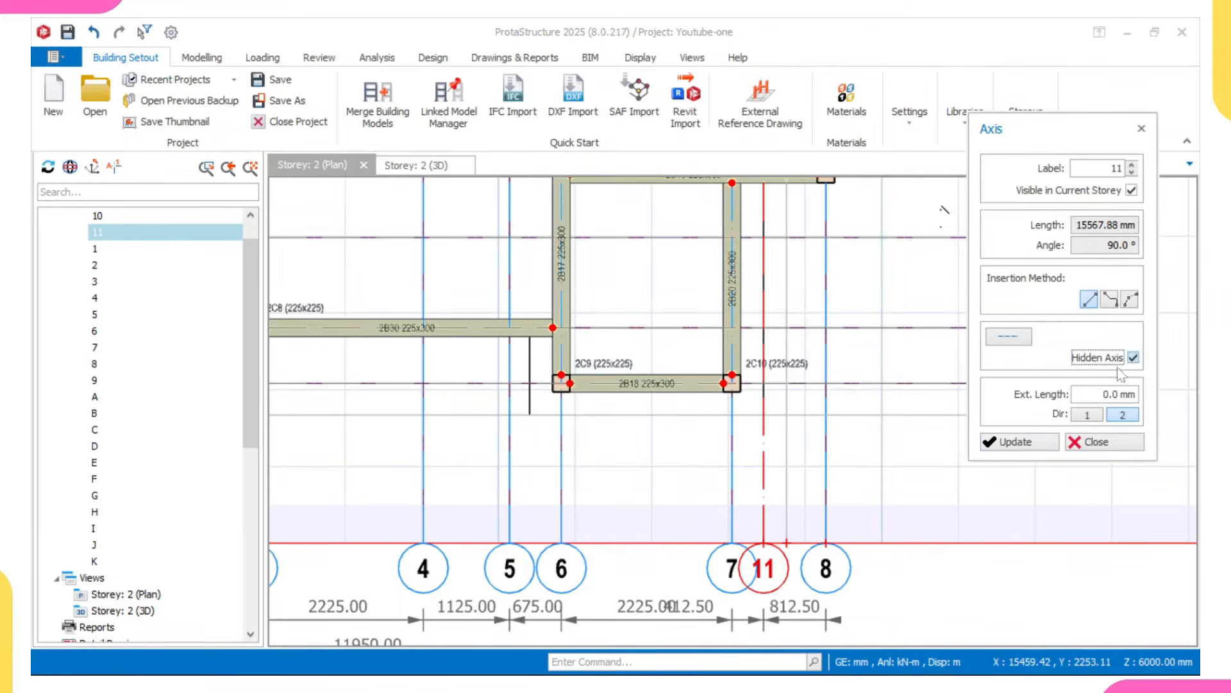
left_click(1104, 442)
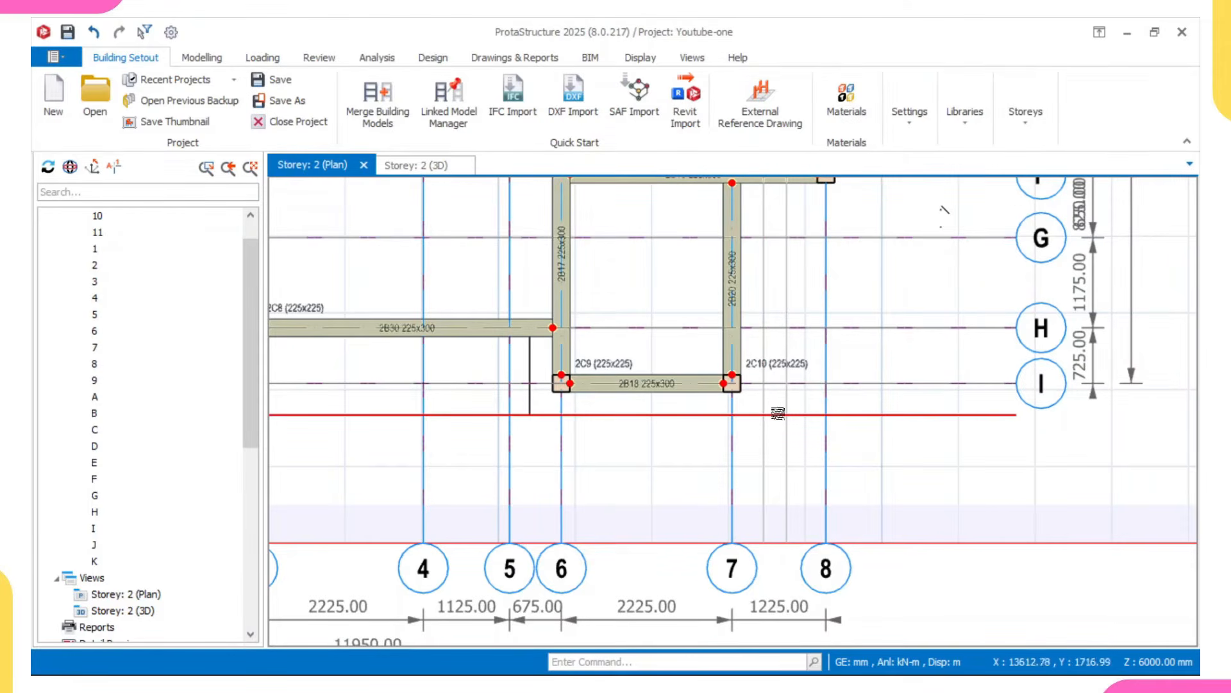
Offset hidden axis 11 onto the opposite overhang outline line between axes 5 and 6.
left_click(762, 429)
right_click(762, 429)
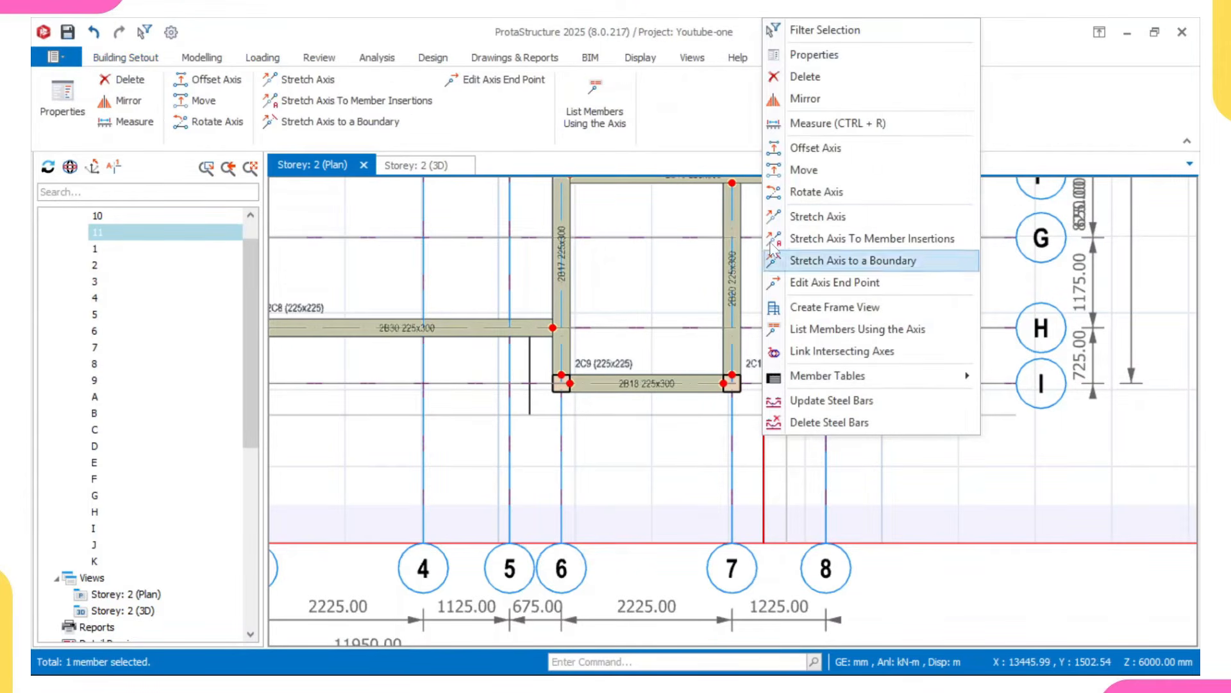
left_click(822, 152)
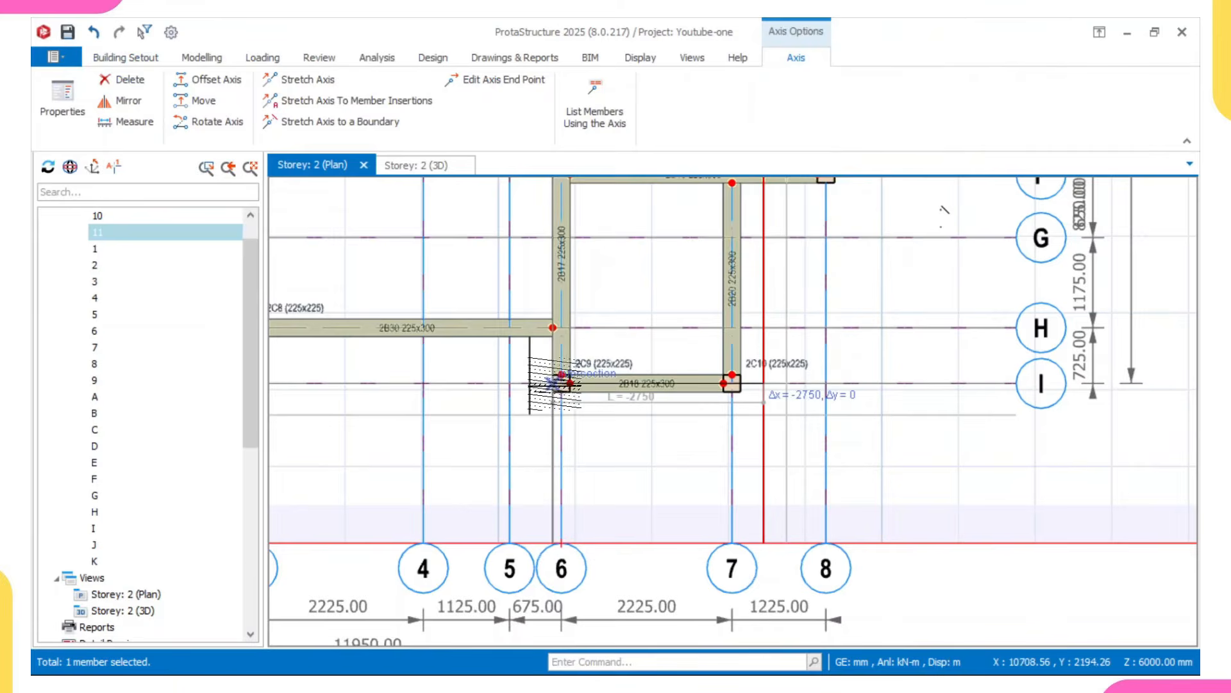
left_click(530, 415)
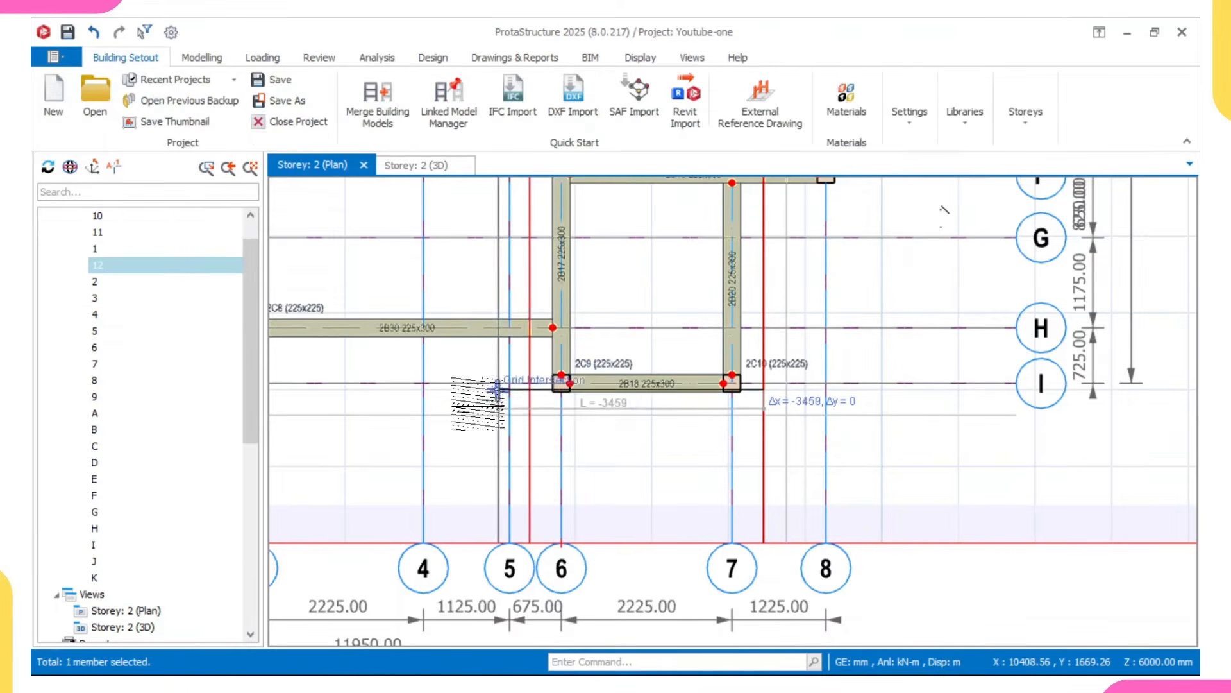
scroll(531, 534, "up", 3)
scroll(518, 516, "down", 3)
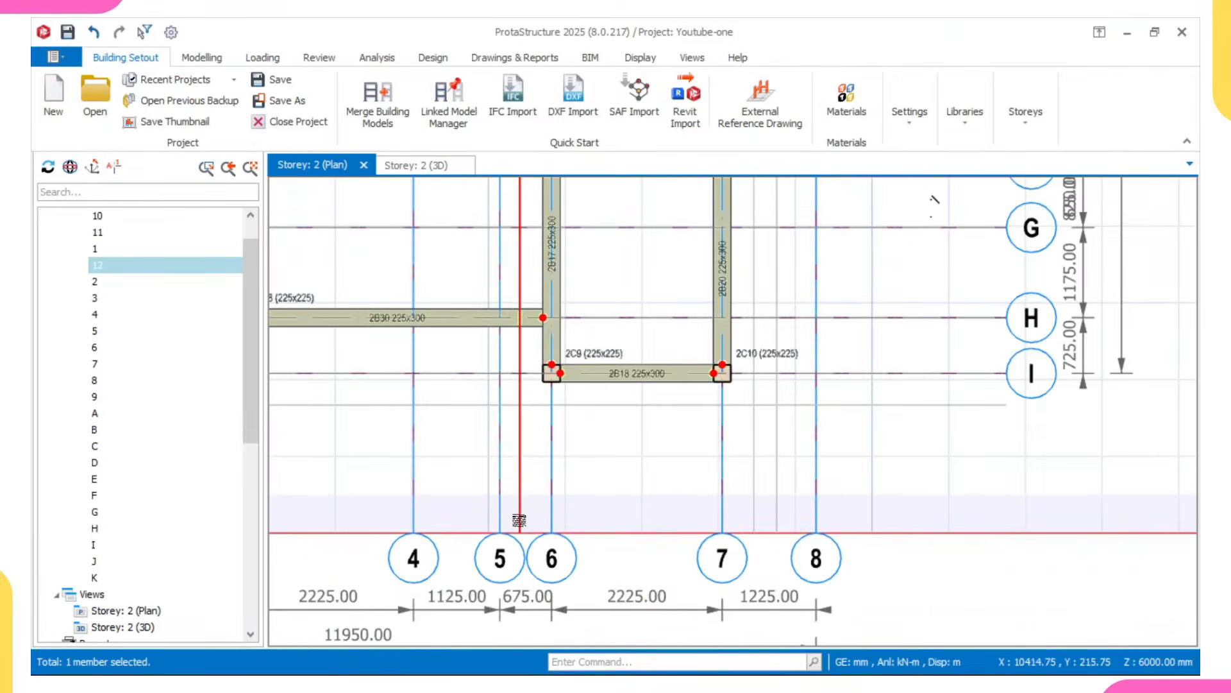
Open the properties of beam 2B8 on axis B between axes 2 and 3.
scroll(509, 524, "down", 4)
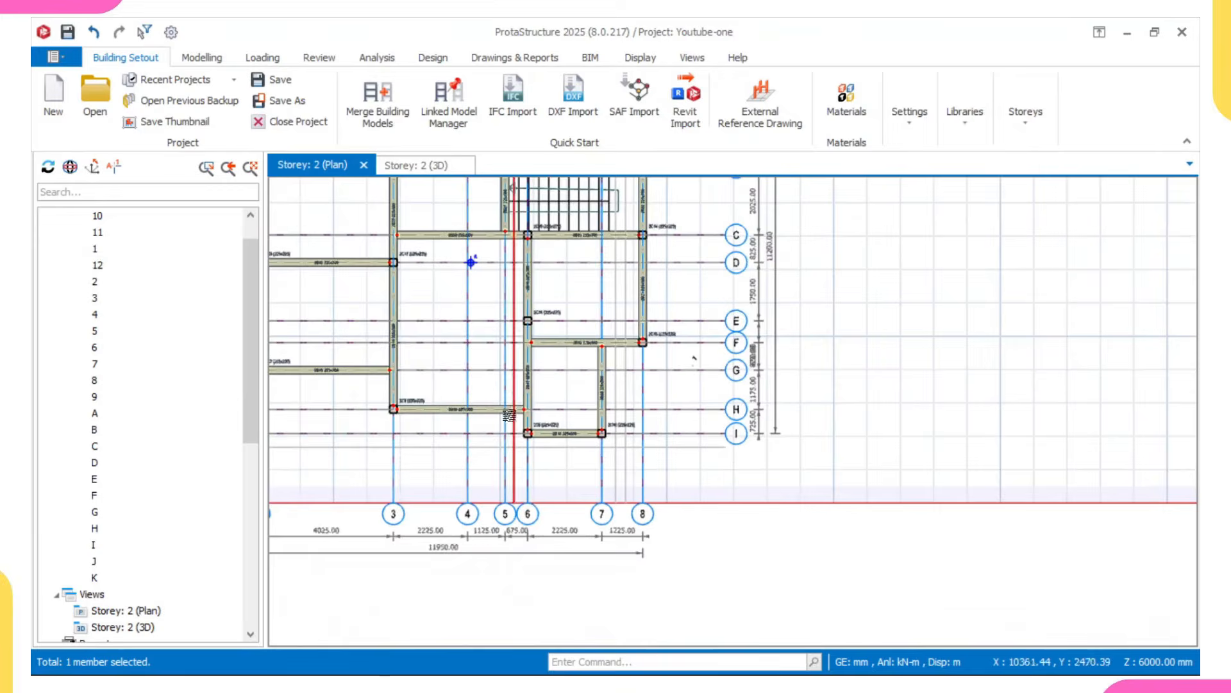
scroll(509, 415, "down", 4)
scroll(457, 292, "up", 4)
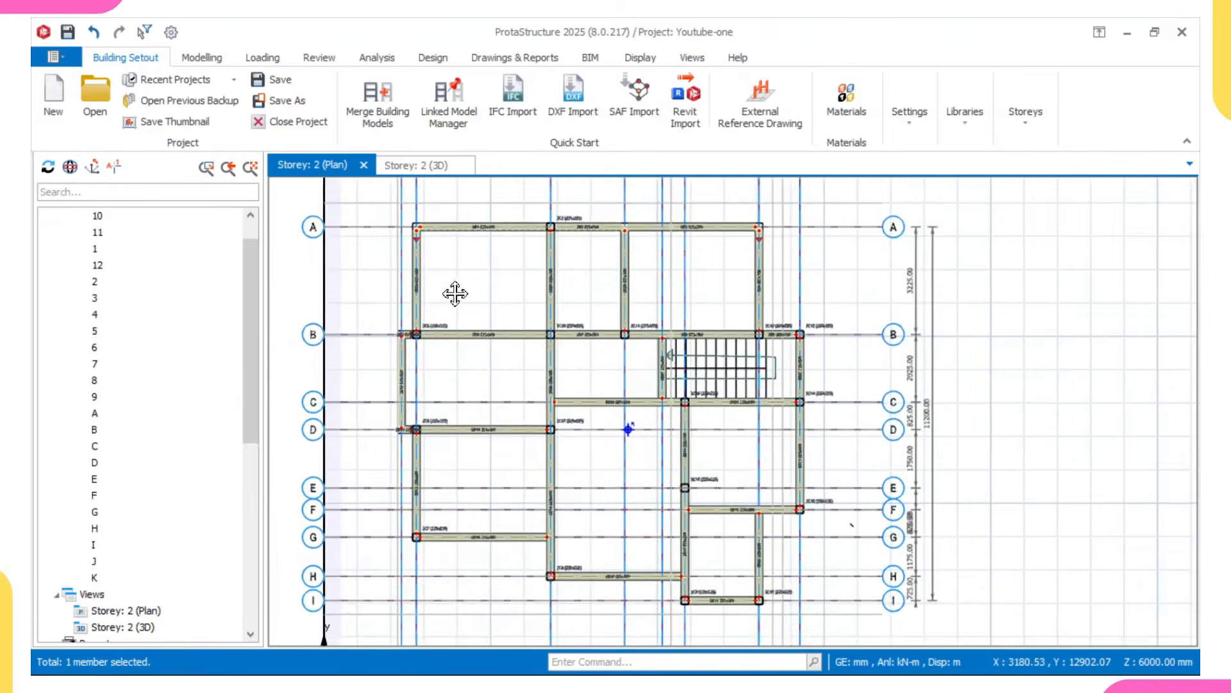
middle_click_drag(456, 293, 473, 344)
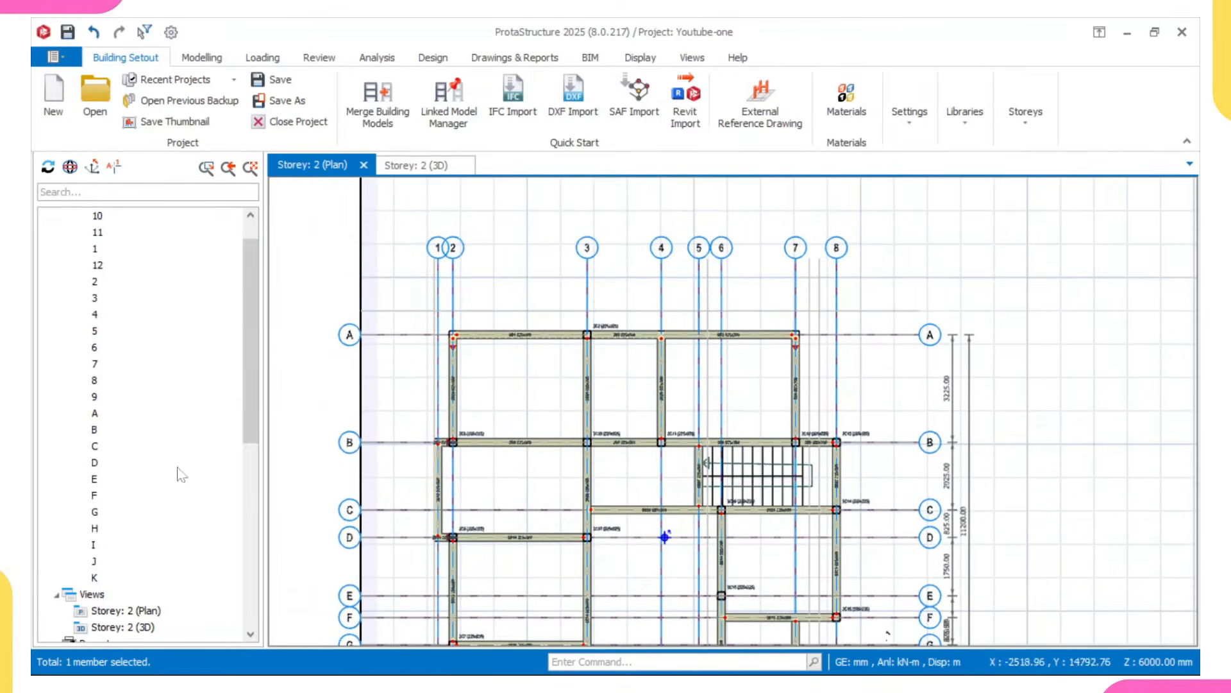
scroll(181, 475, "down", 5)
scroll(551, 351, "up", 2)
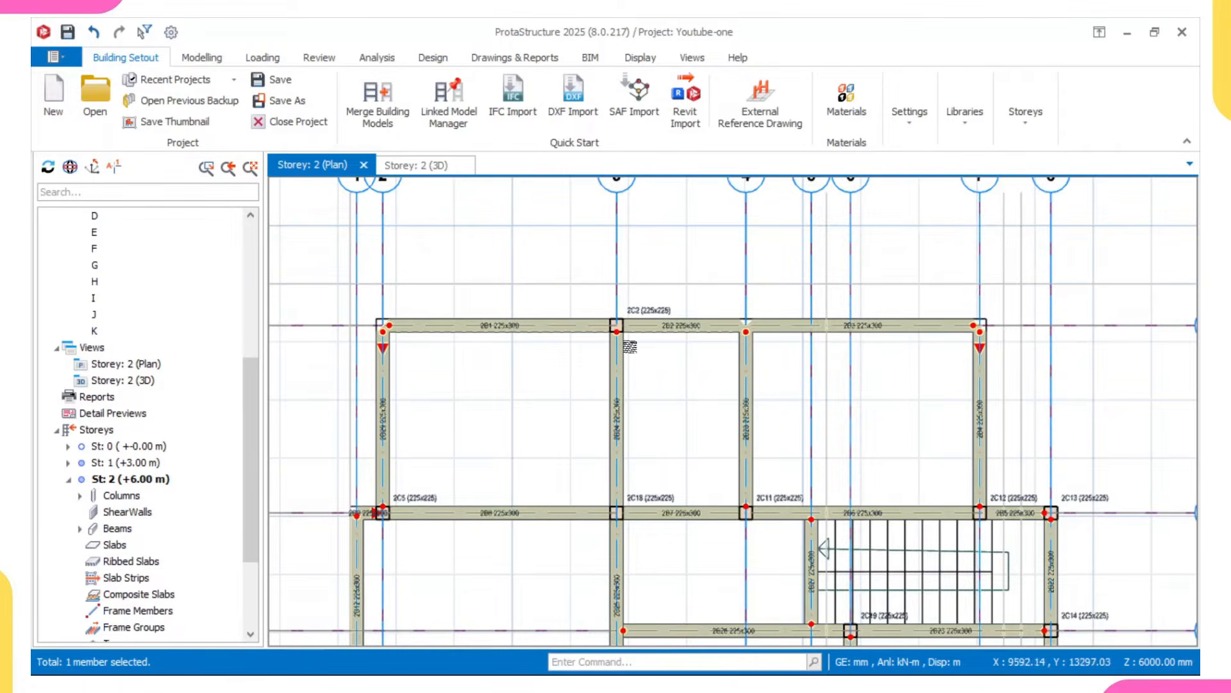
scroll(413, 474, "up", 3)
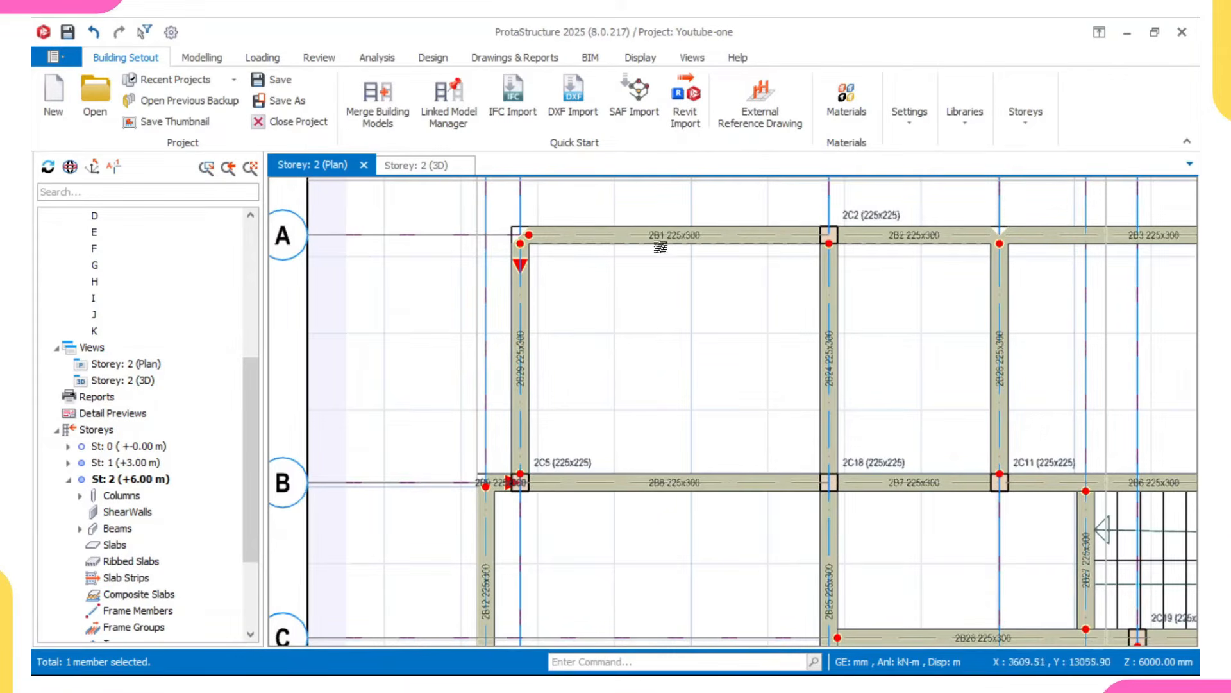
left_click(665, 492)
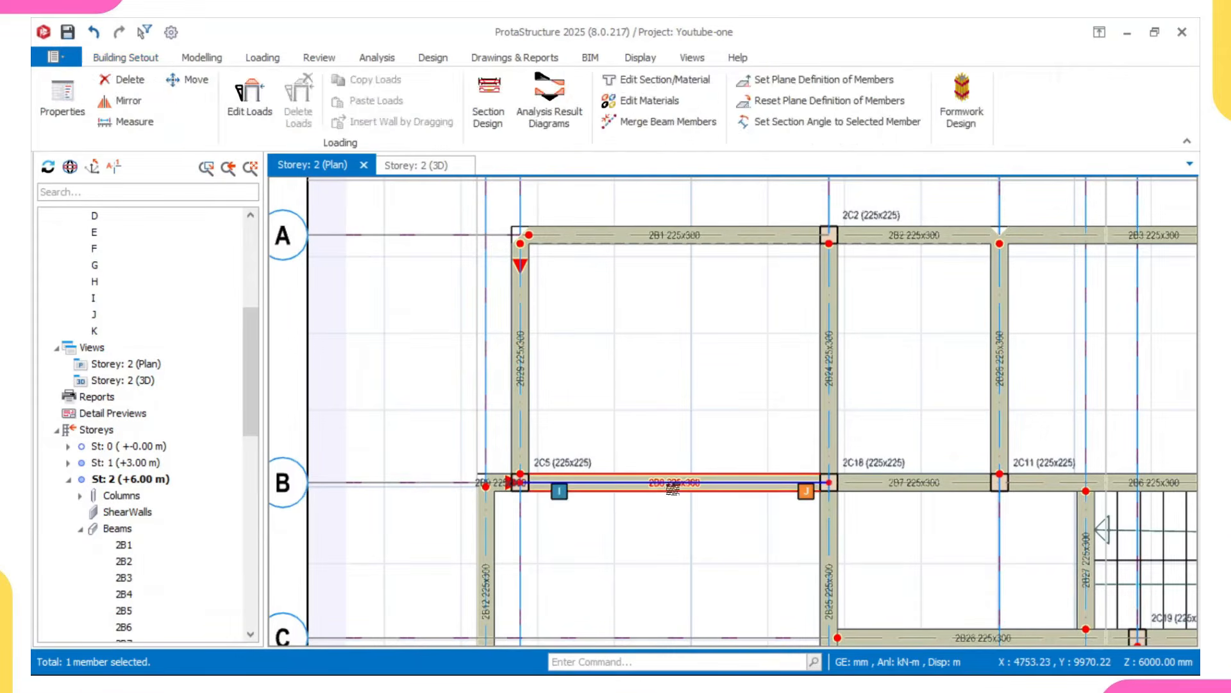
middle_click_drag(707, 417, 585, 402)
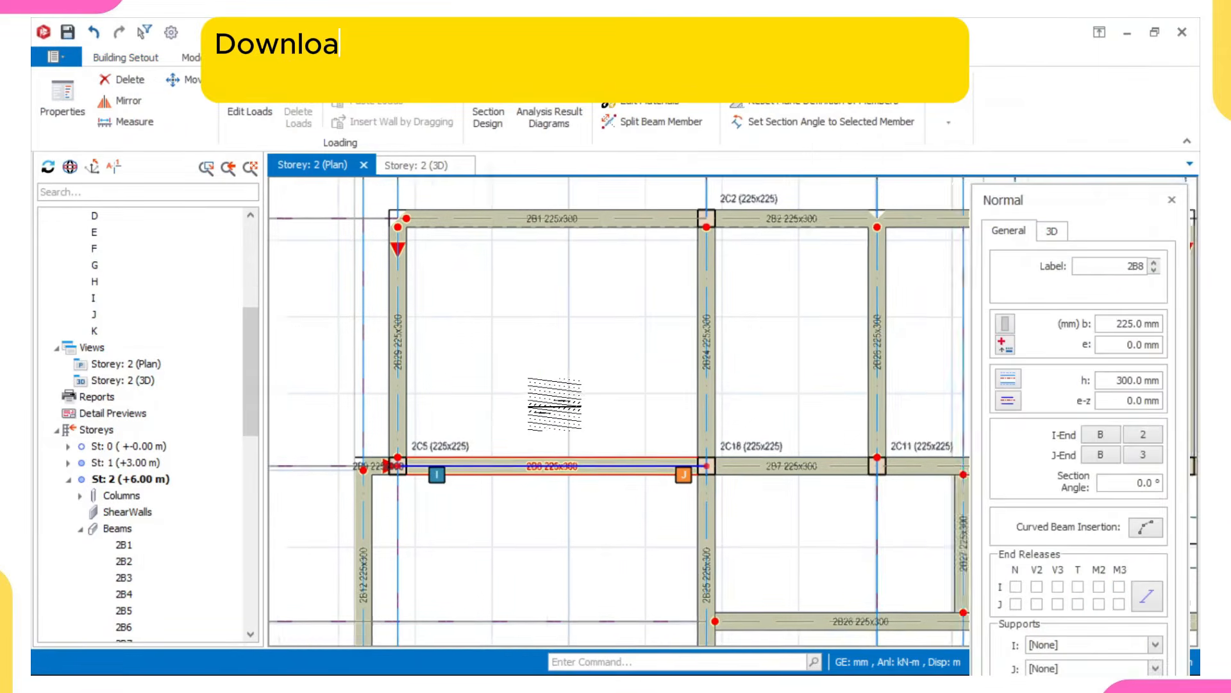
scroll(379, 451, "up", 2)
scroll(326, 364, "down", 2)
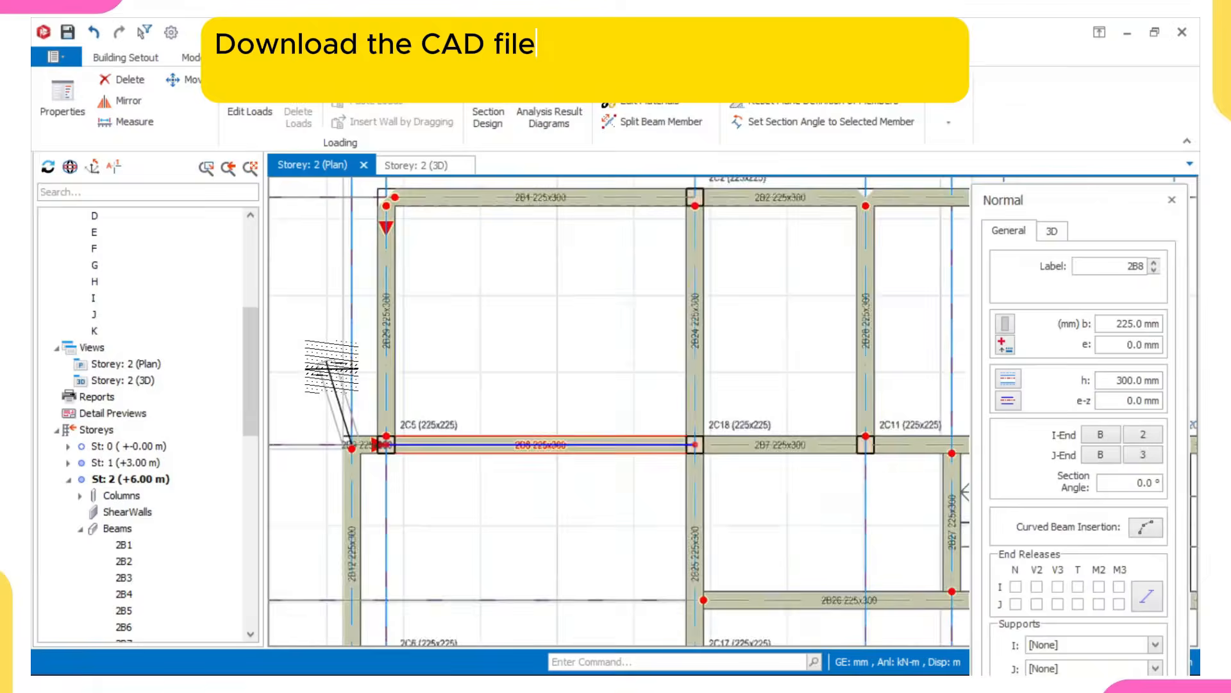
middle_click_drag(344, 226, 333, 313)
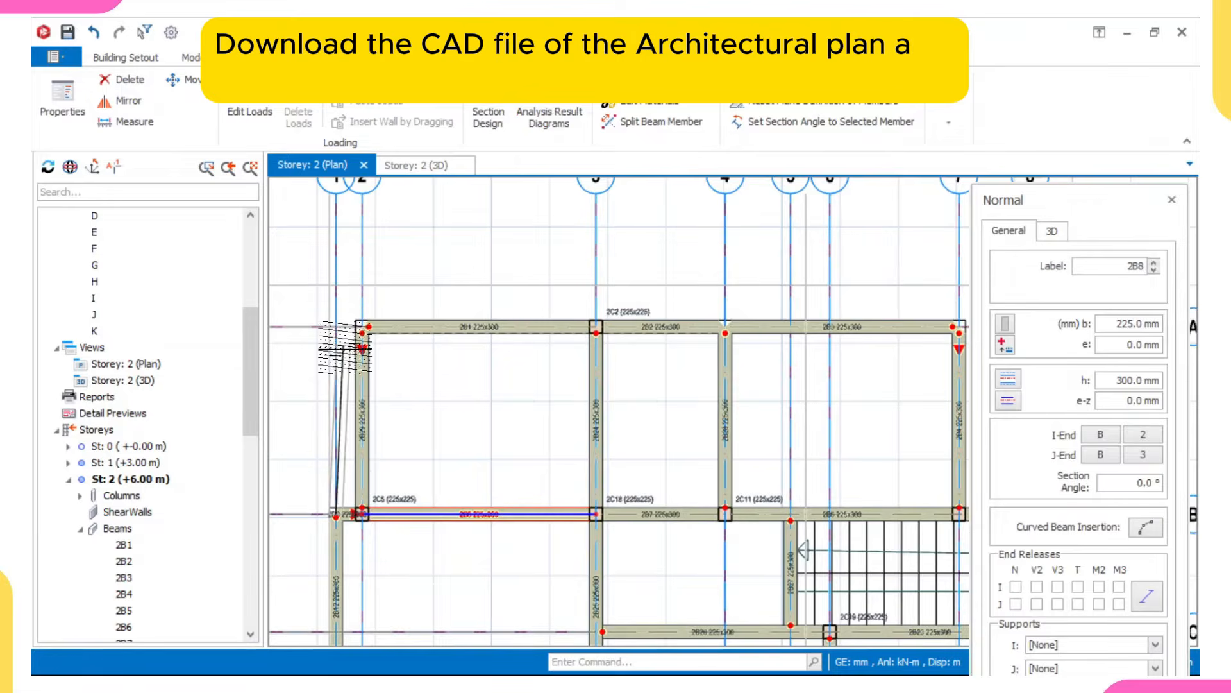
scroll(337, 325, "up", 2)
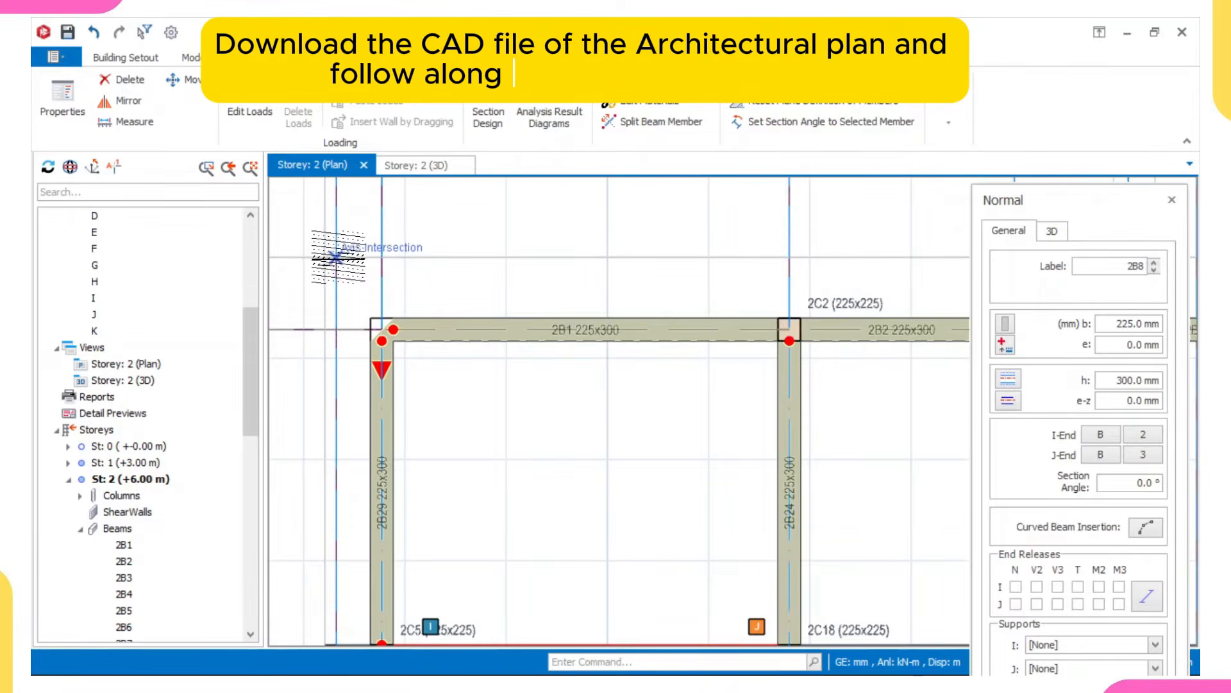
Place a 225x225 column at the intersection of hidden axes J and 9, using column 2C2's properties.
left_click(846, 302)
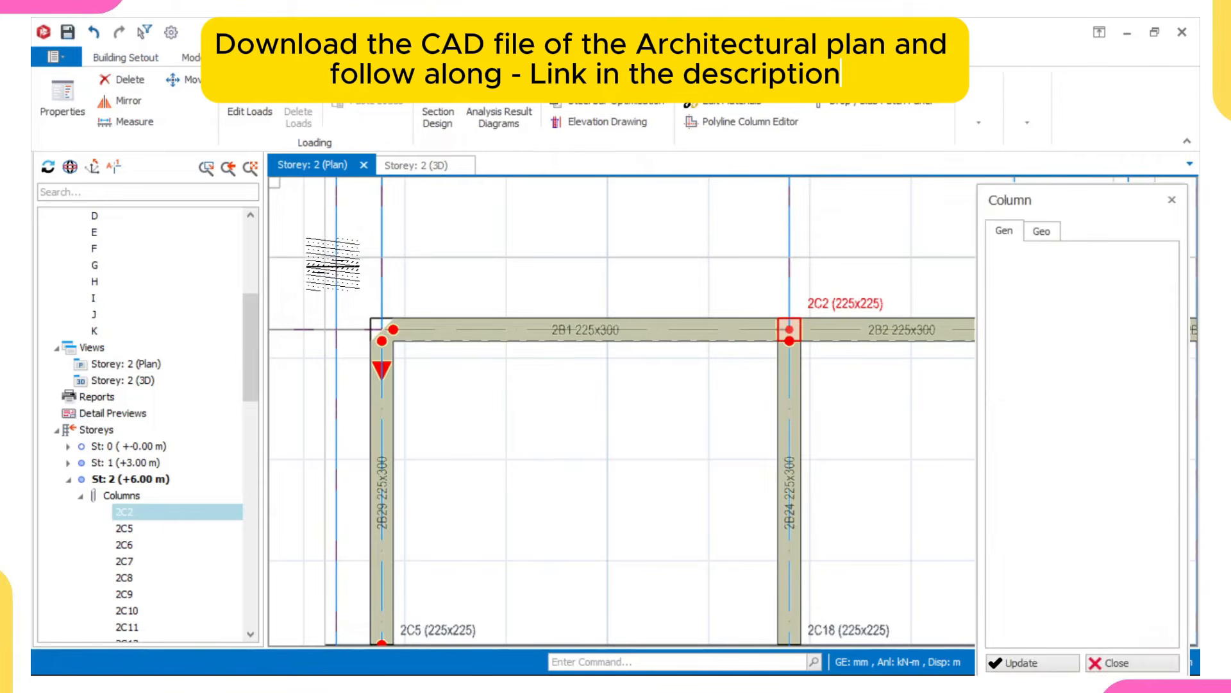
scroll(387, 270, "down", 2)
scroll(342, 263, "down", 2)
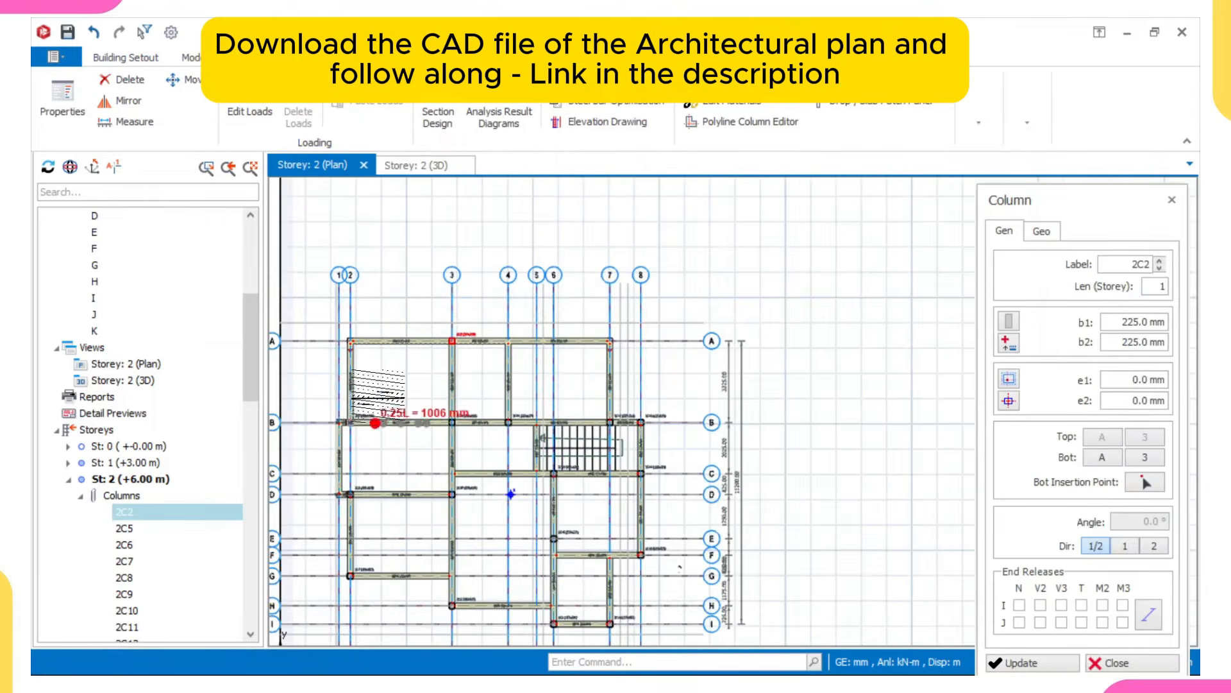
scroll(359, 410, "up", 3)
scroll(490, 366, "up", 3)
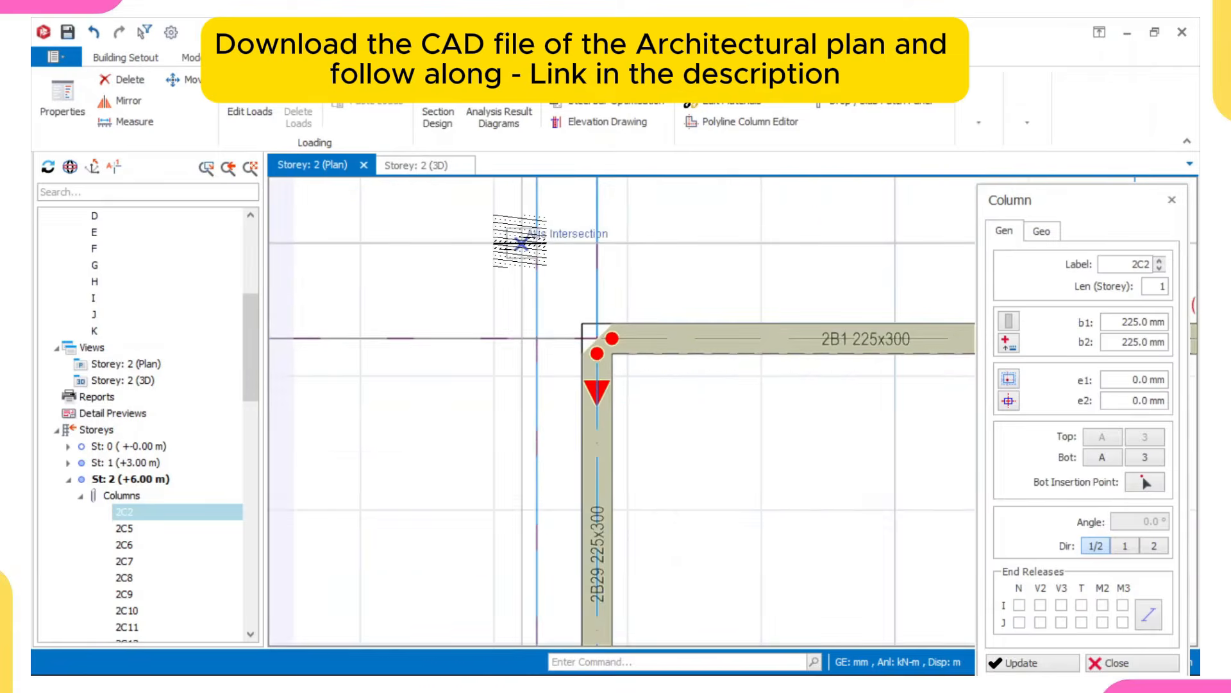
left_click(521, 243)
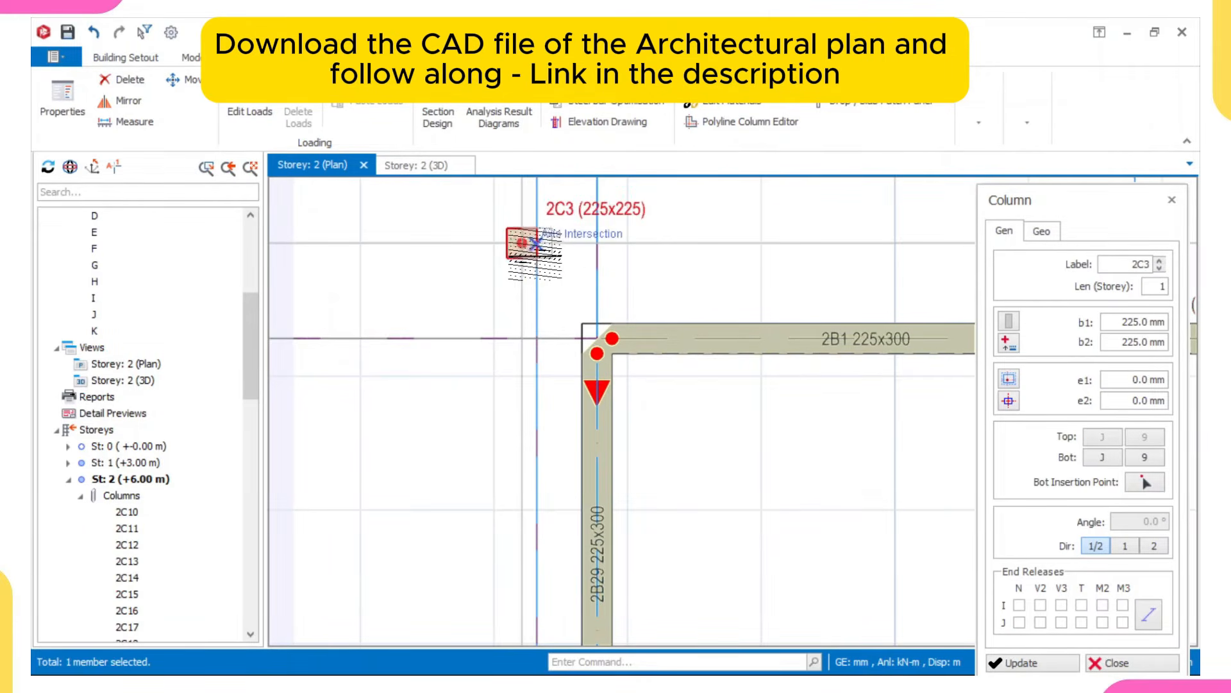
key("Escape")
scroll(531, 254, "up", 2)
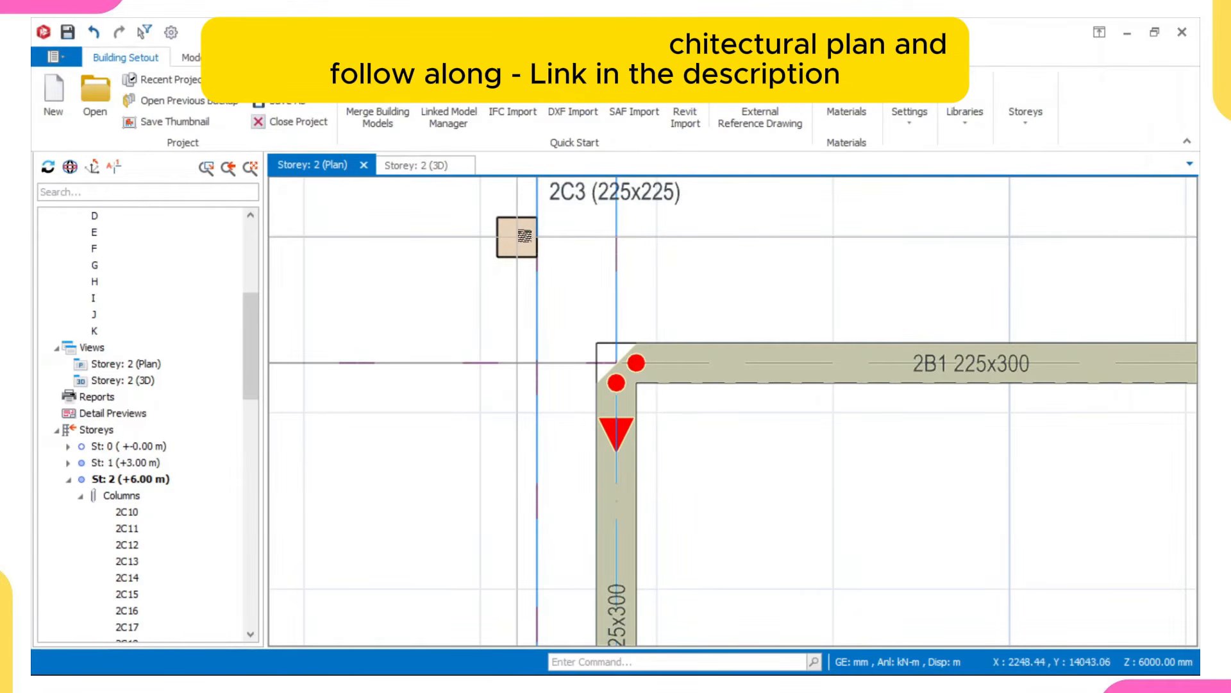
Set the eccentricities of column 2C3 to e1 112.5 mm and e2 -112.5 mm so it sits inside the overhang corner.
left_click(517, 237)
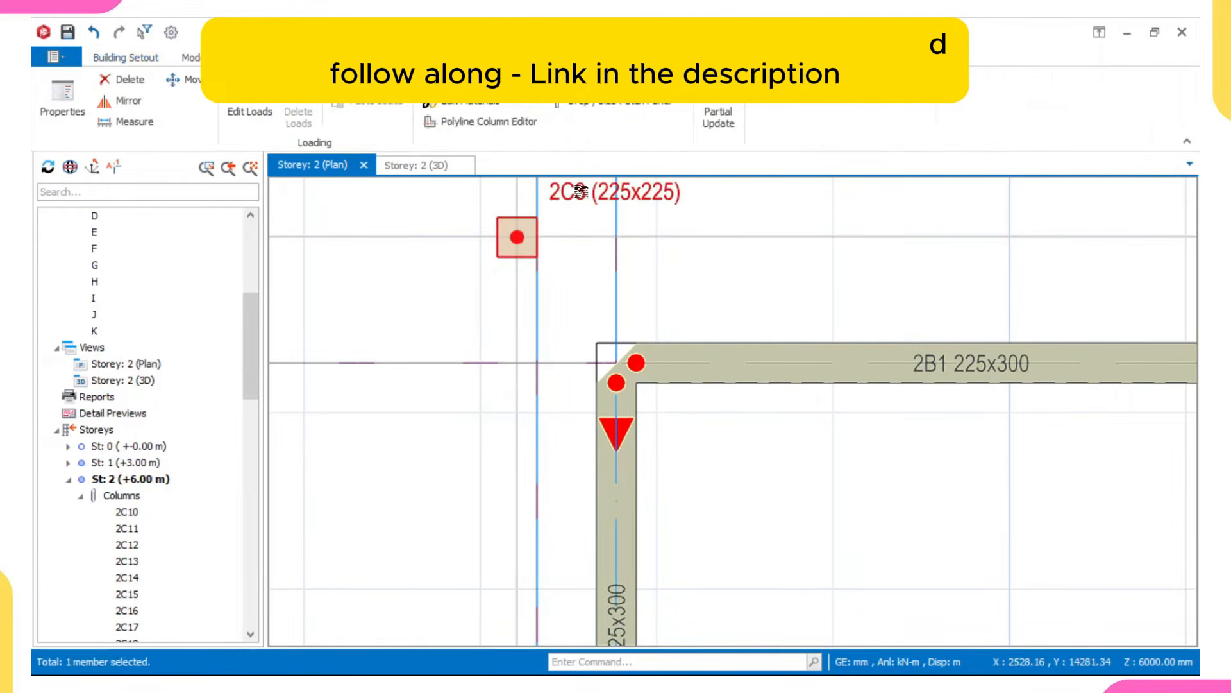
right_click(583, 211)
left_click(651, 126)
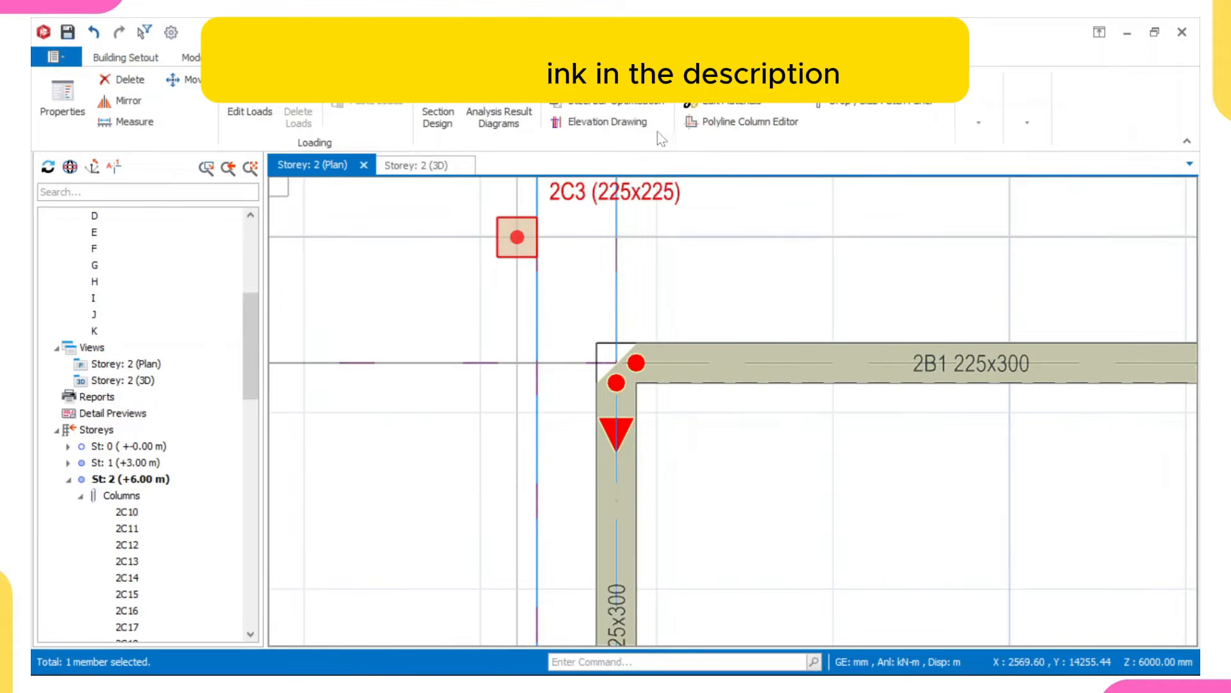
left_click(1009, 400)
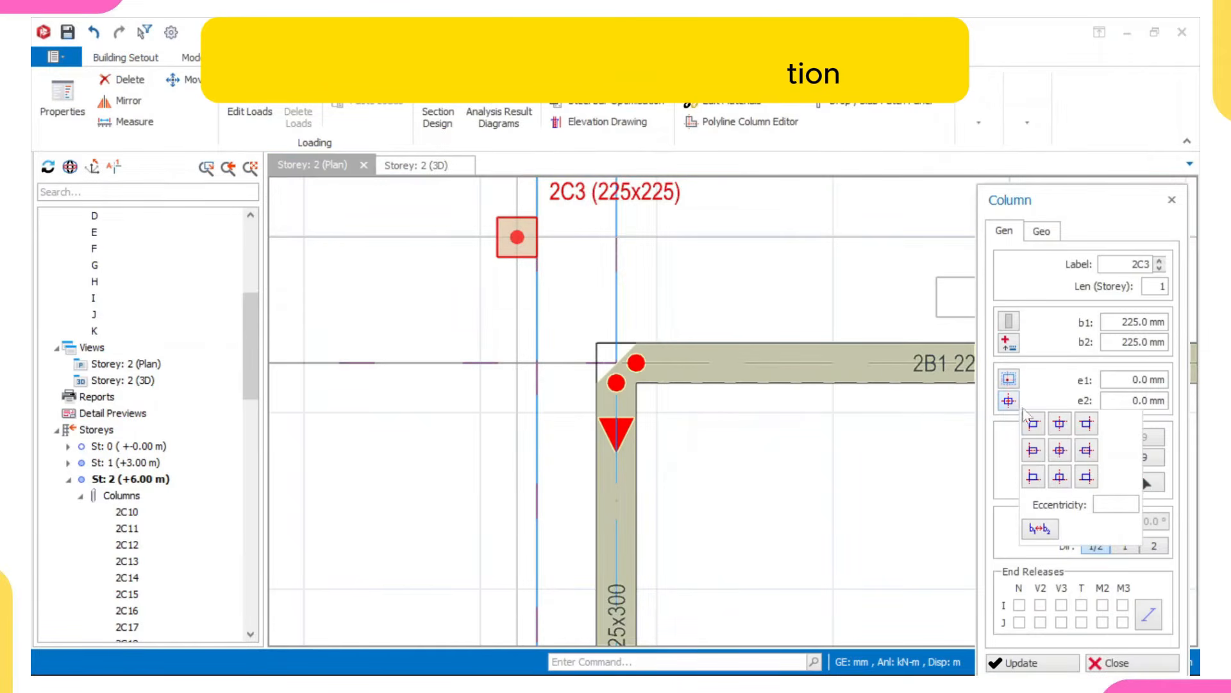
left_click(1033, 424)
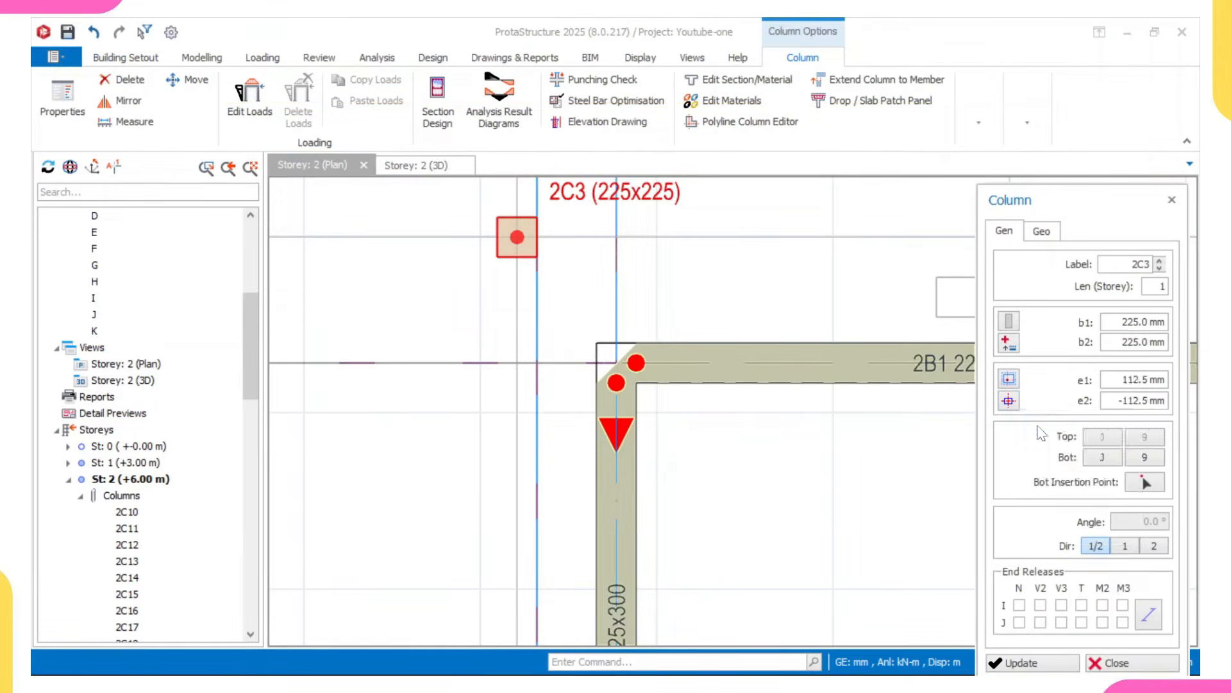
left_click(1018, 665)
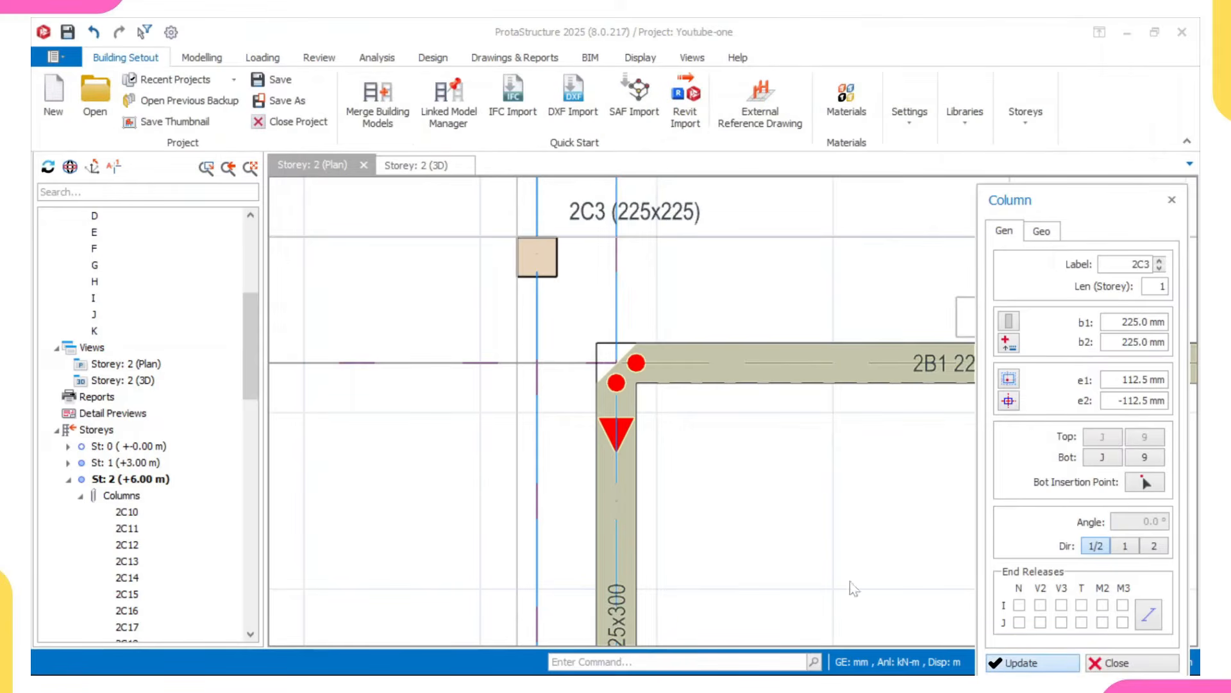
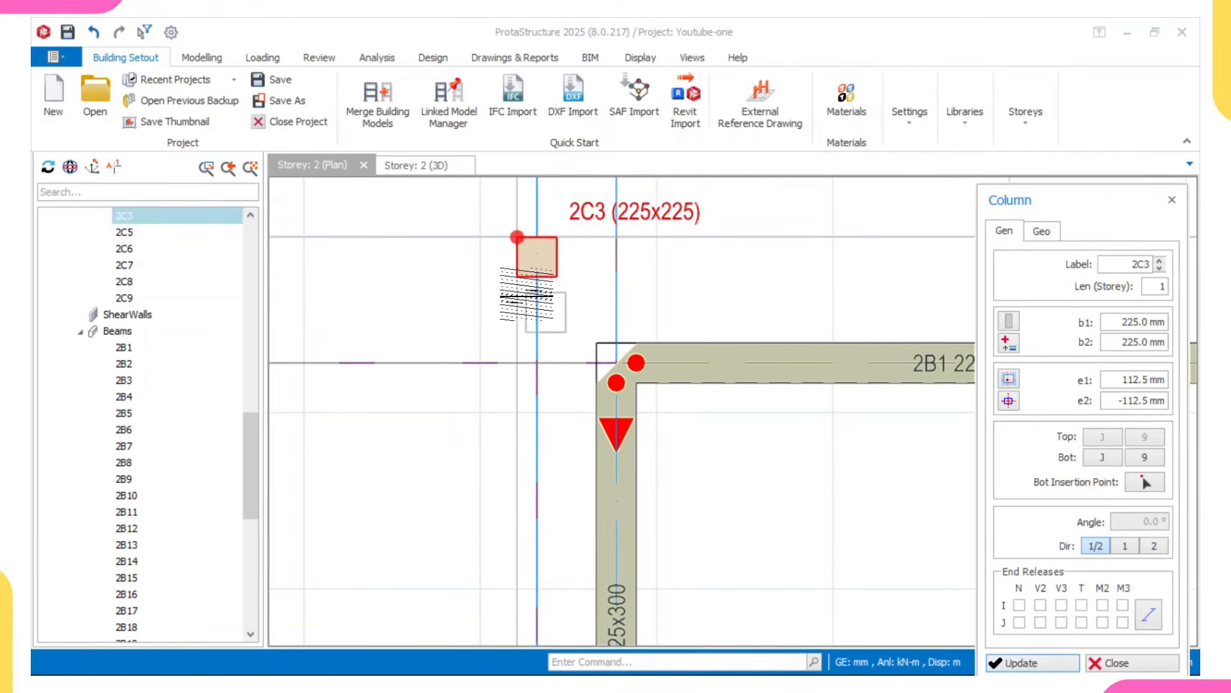
scroll(539, 275, "down", 3)
middle_click_drag(446, 305, 409, 310)
key("Escape")
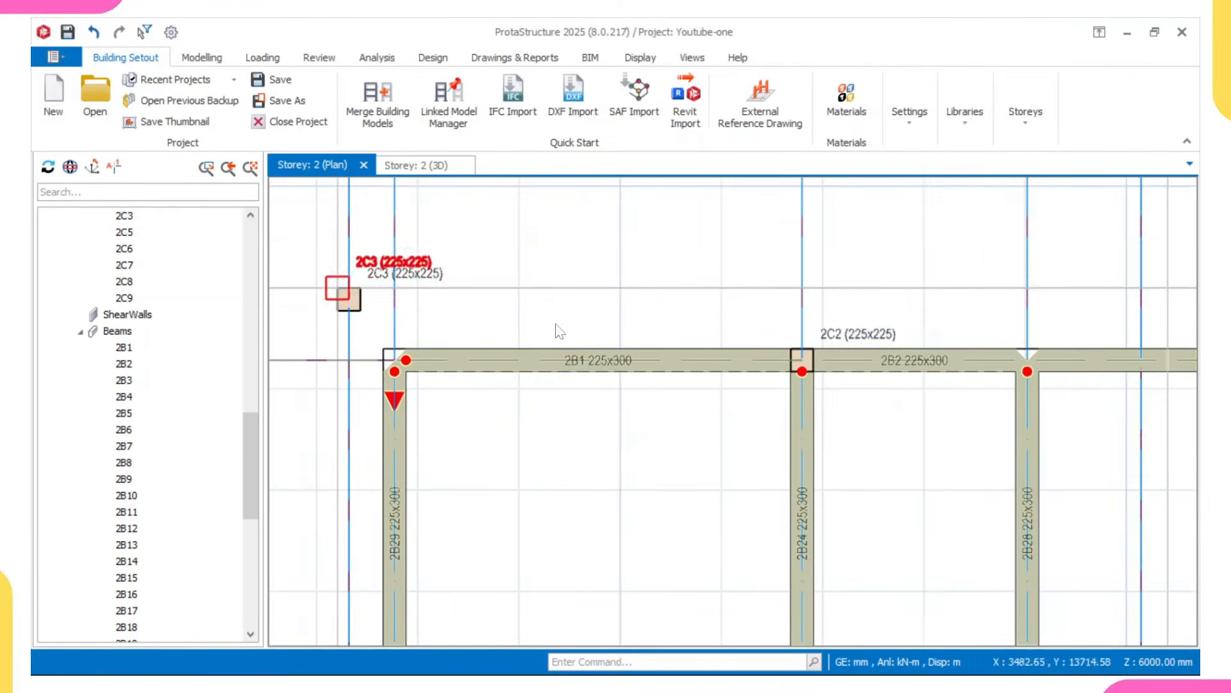
Add a 225x225 column at axes J and 4 from column 2C2's properties and set its e2 eccentricity to -112.5 mm.
left_click(834, 335)
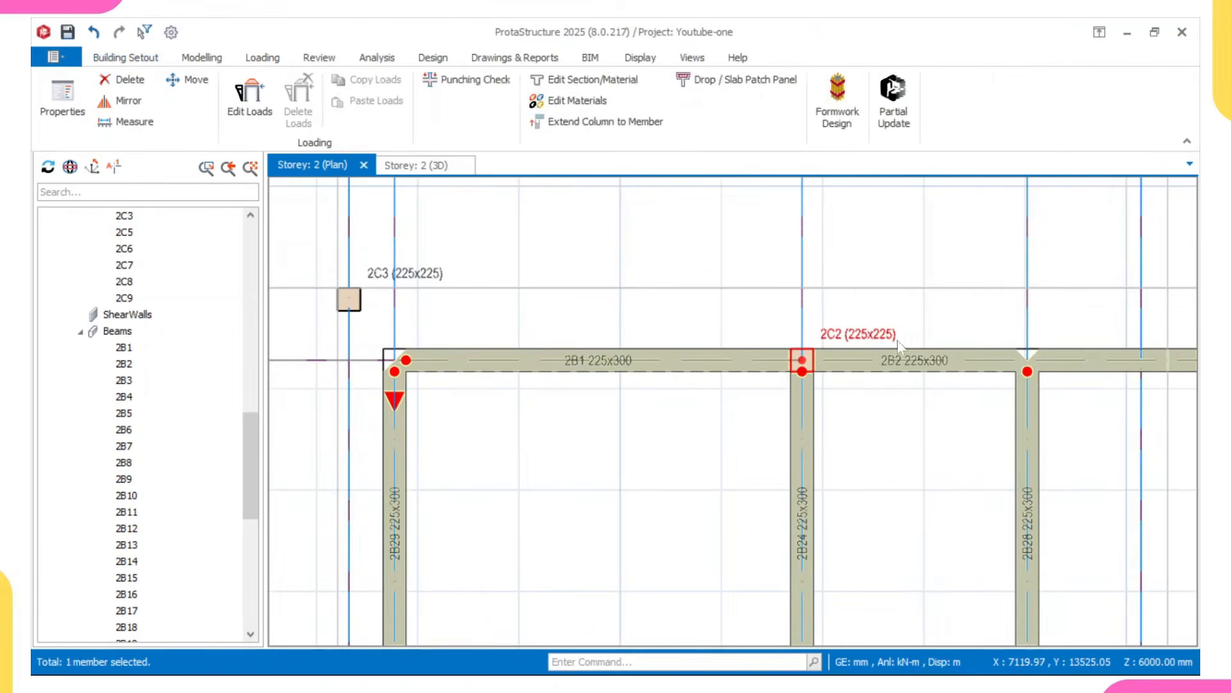
left_click(781, 290)
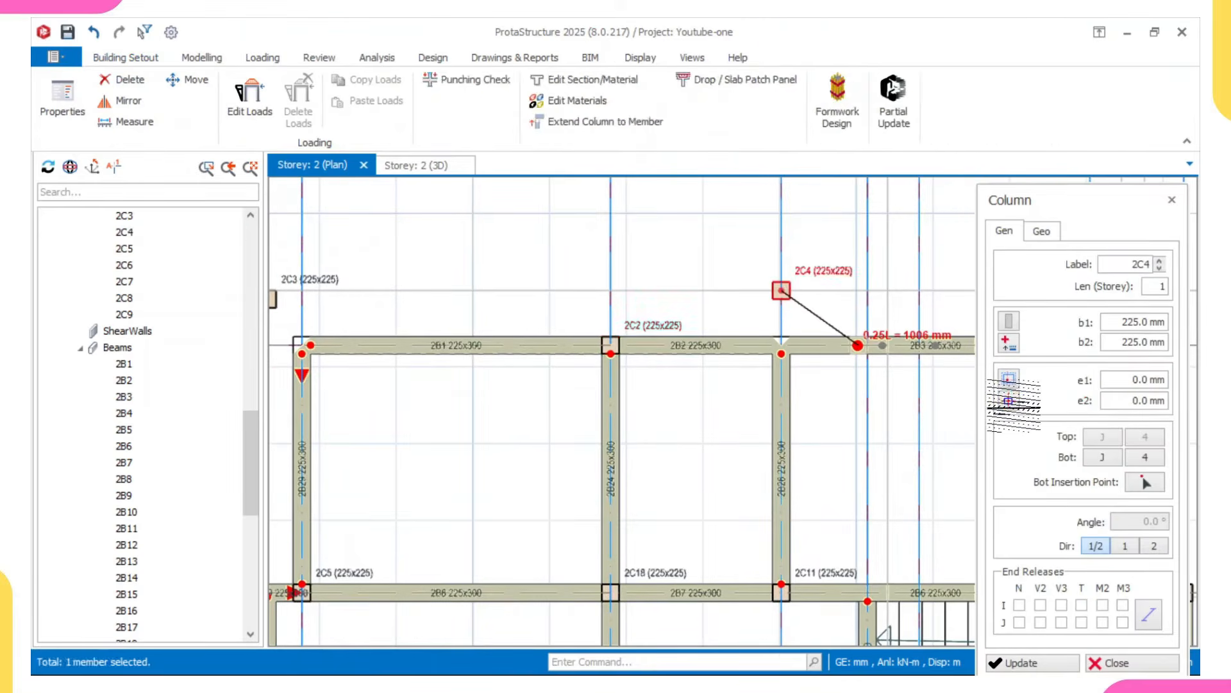
left_click(1009, 400)
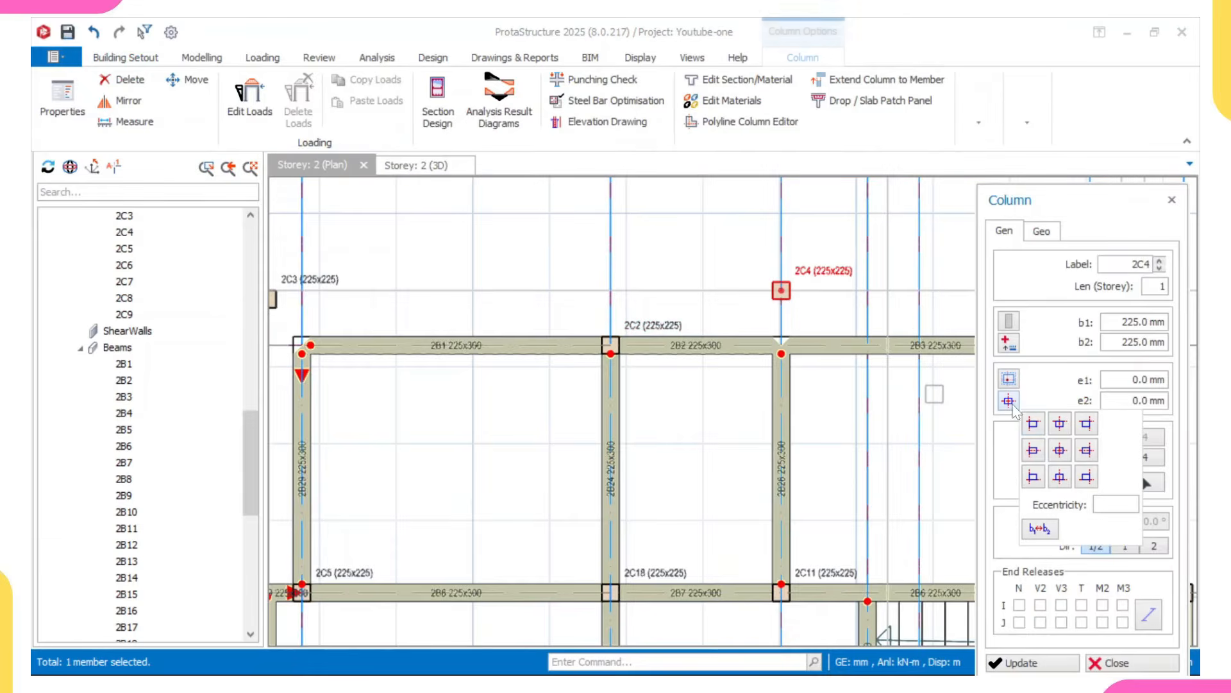
left_click(1059, 424)
left_click(1020, 663)
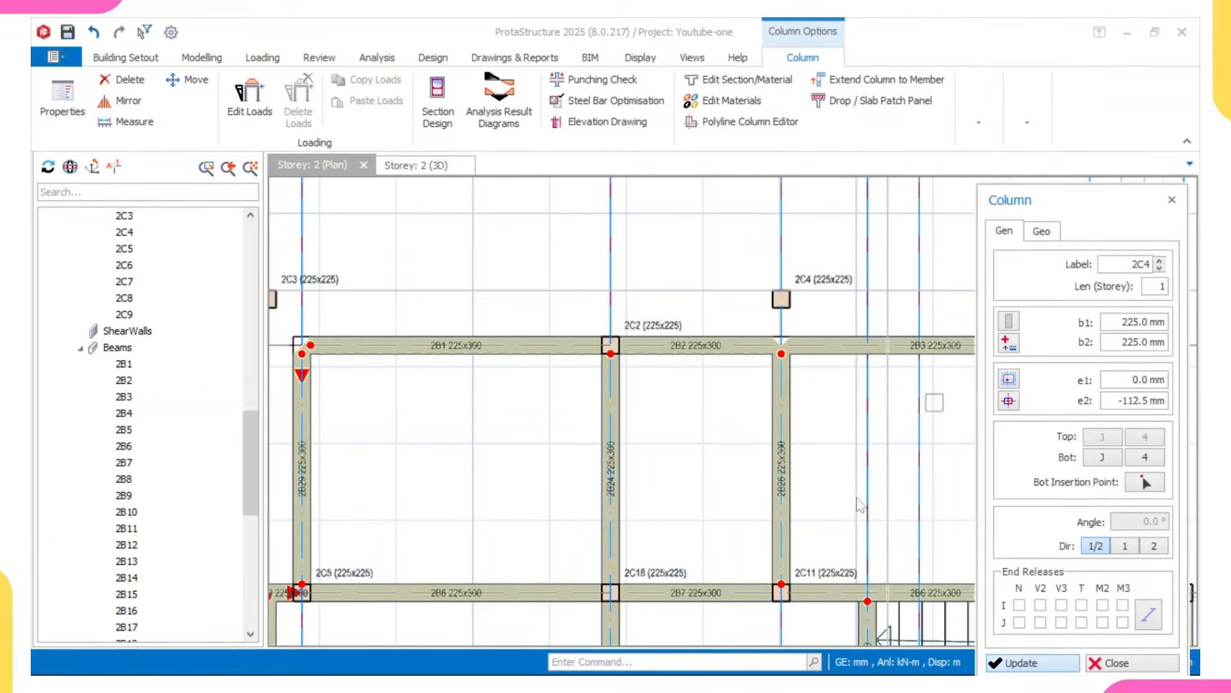
Try placing 225x225 columns where hidden axis J meets axes 7 and 11.
scroll(826, 429, "down", 4)
scroll(729, 370, "up", 2)
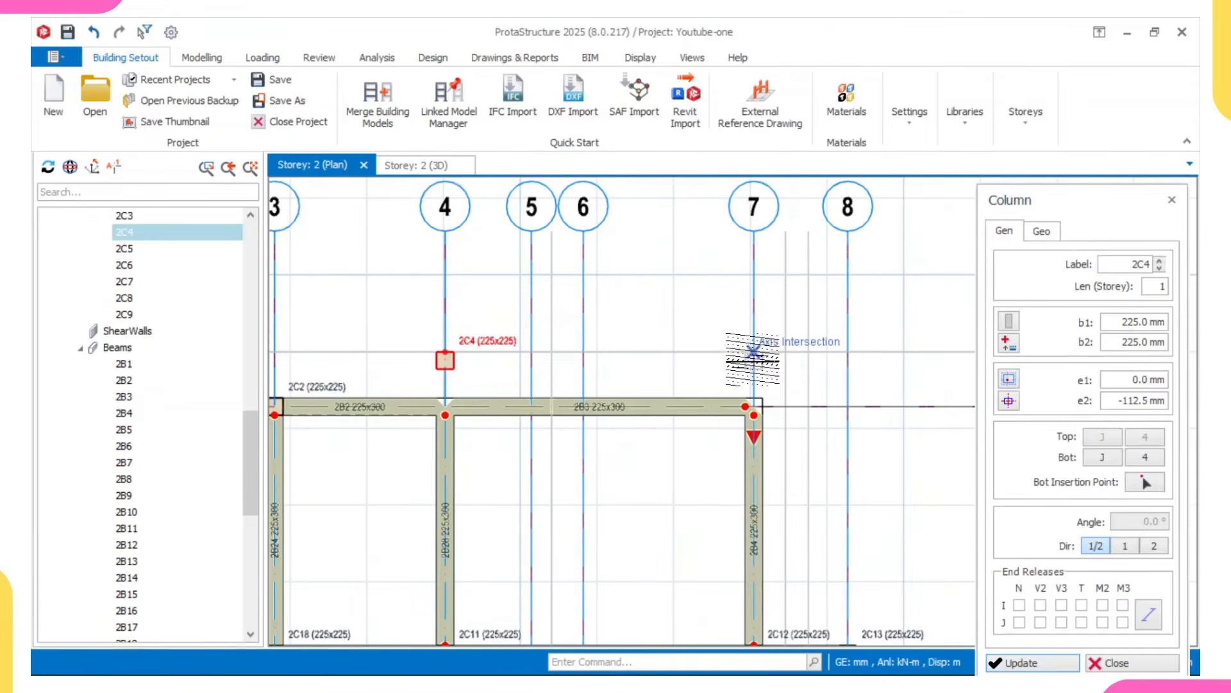
left_click(754, 352)
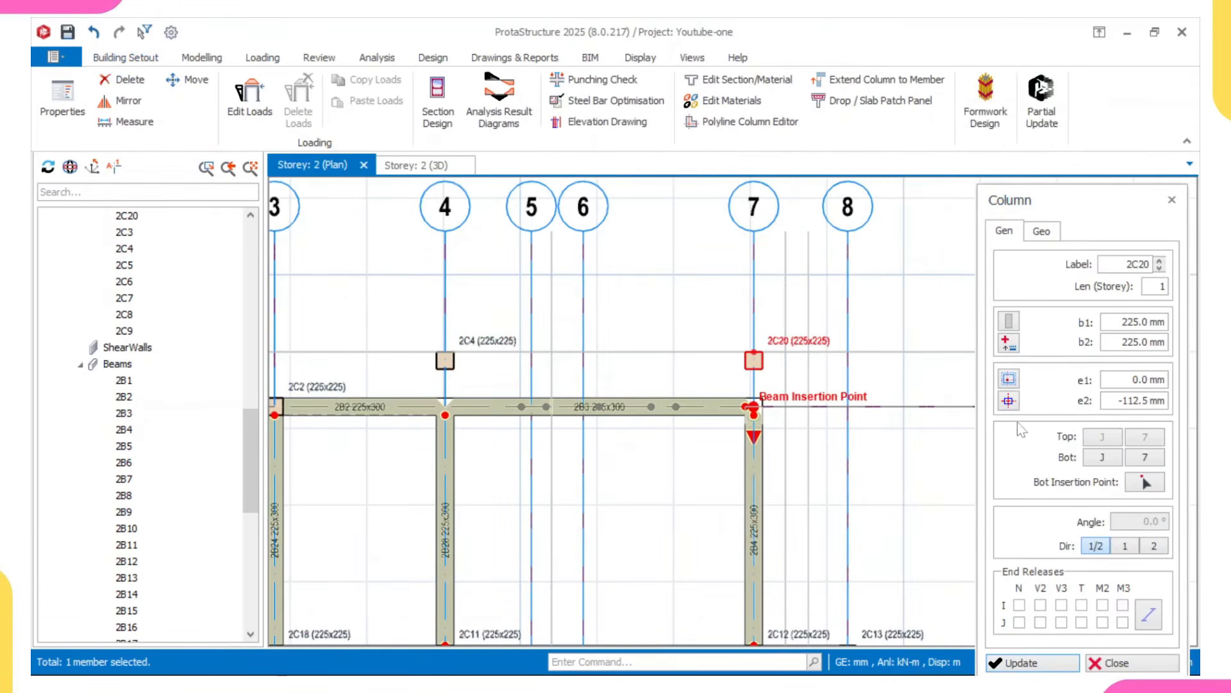
left_click(1012, 404)
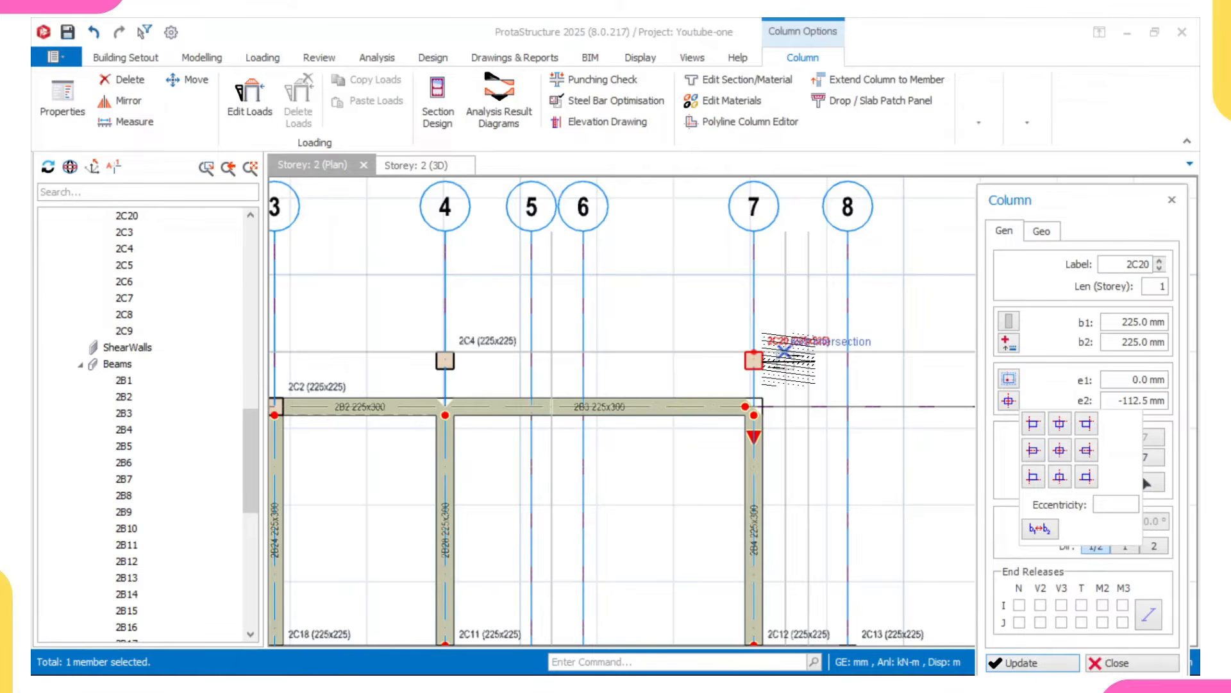
scroll(786, 354, "up", 1)
left_click(784, 353)
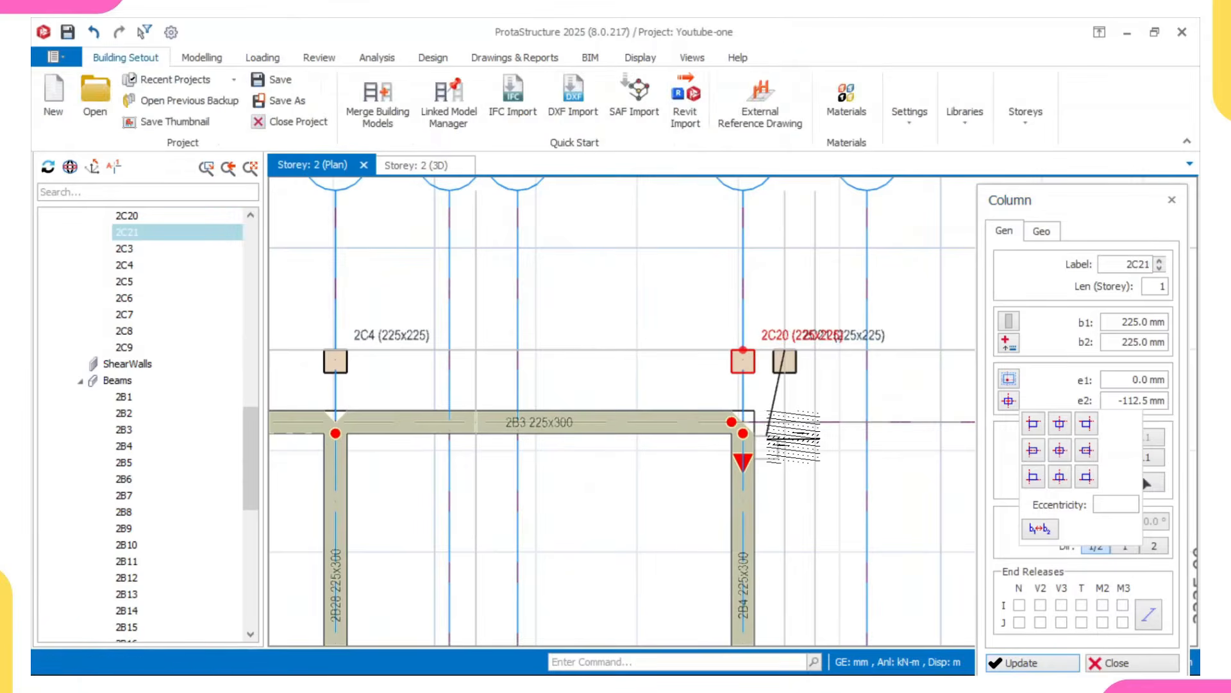
Place a 225x225 column at hidden axes J and 10 and set both its e1 and e2 eccentricities to -112.5 mm.
scroll(799, 463, "down", 3)
scroll(807, 507, "down", 3)
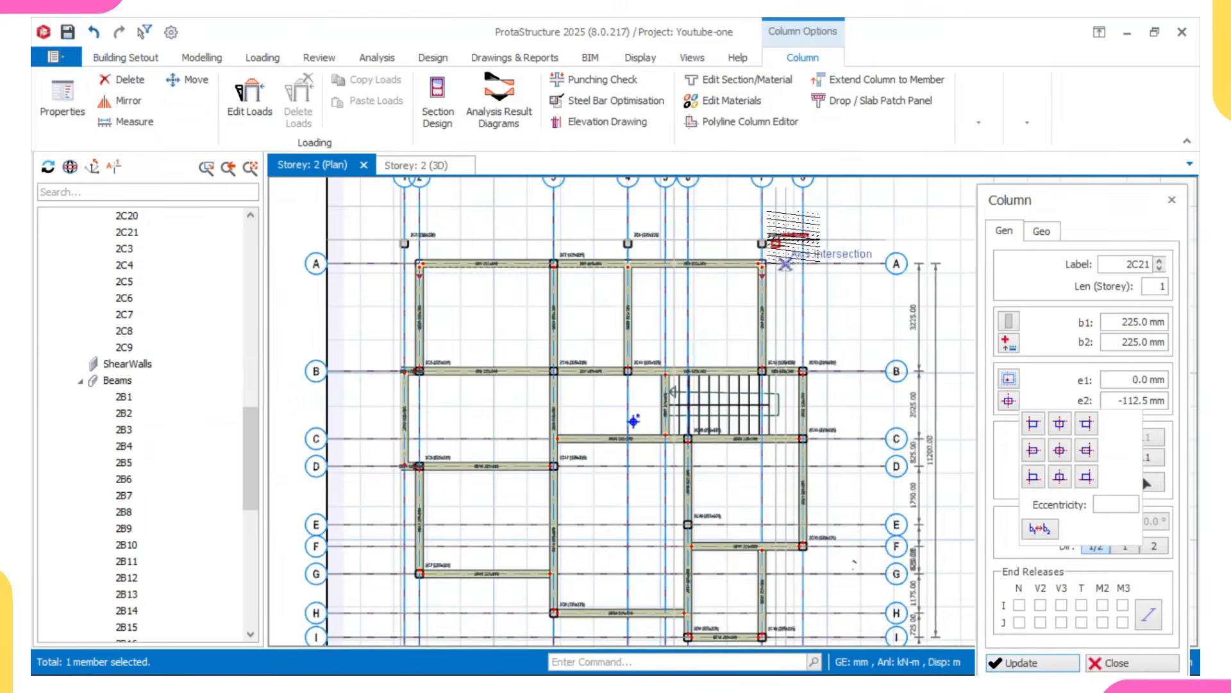
scroll(797, 253, "up", 4)
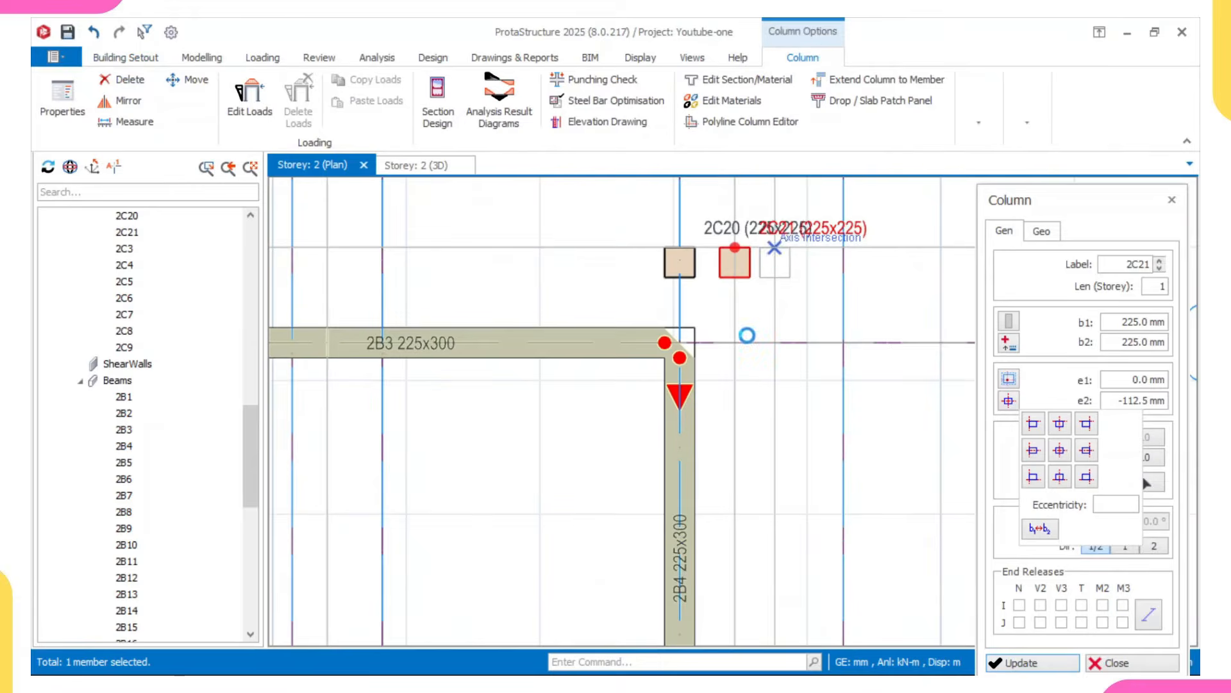
left_click(775, 247)
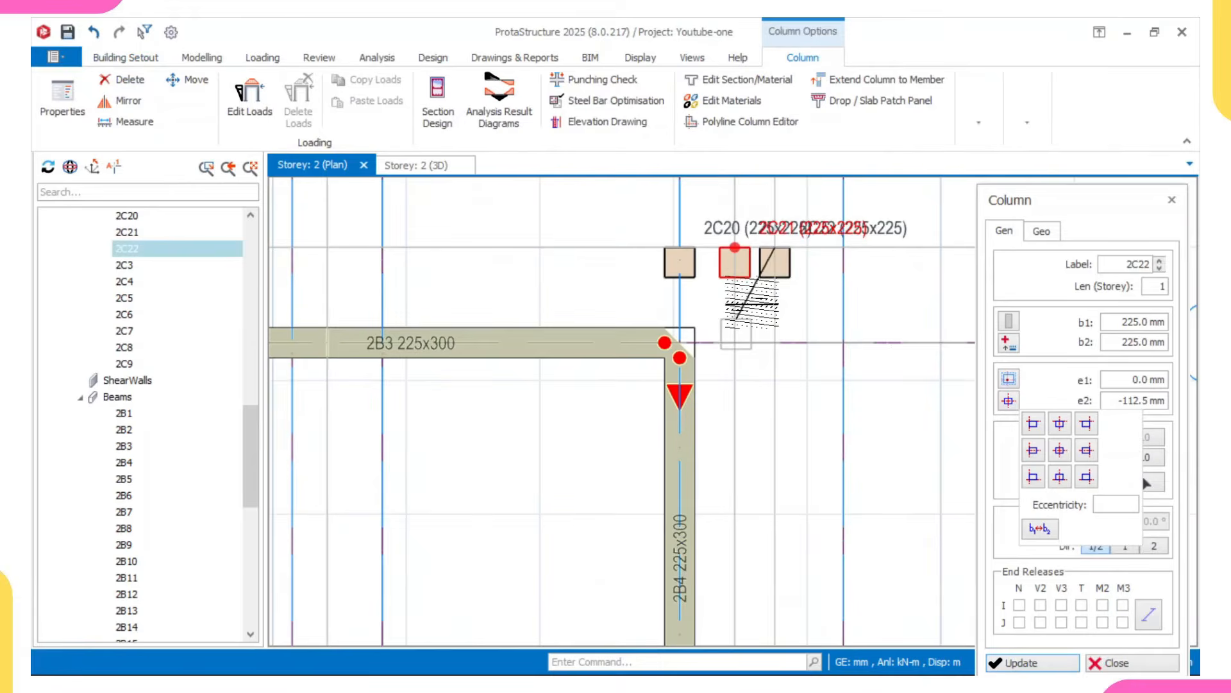
left_click(1086, 424)
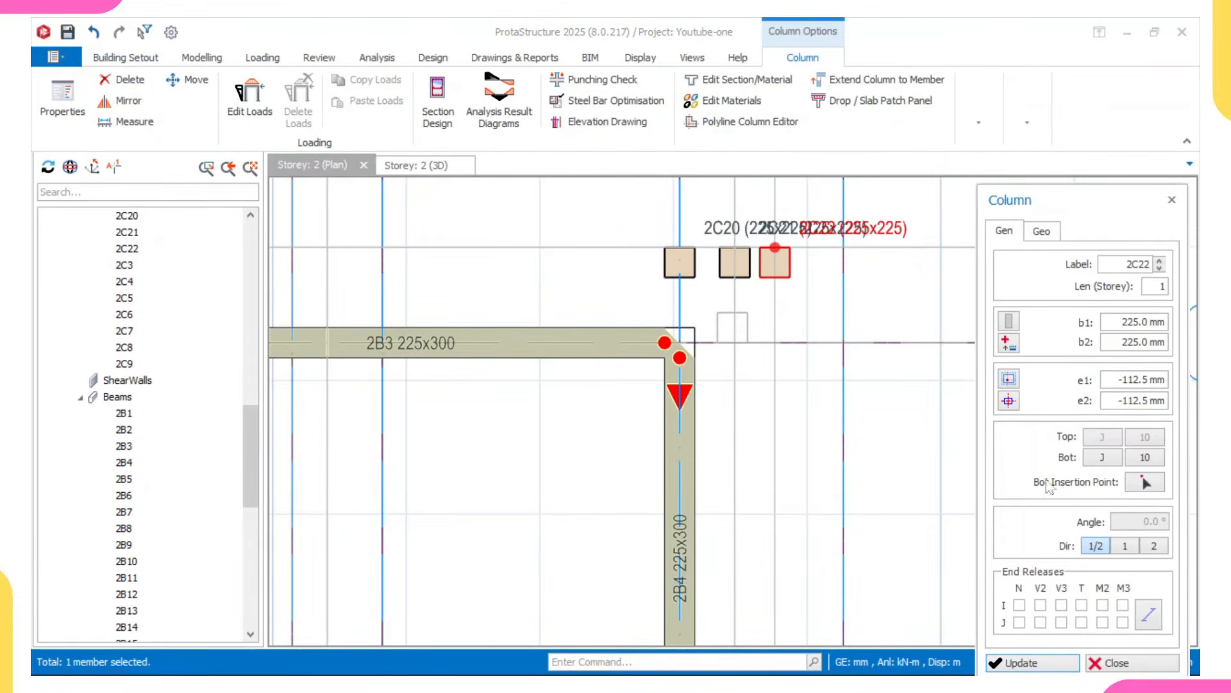
left_click(1009, 401)
left_click(1085, 425)
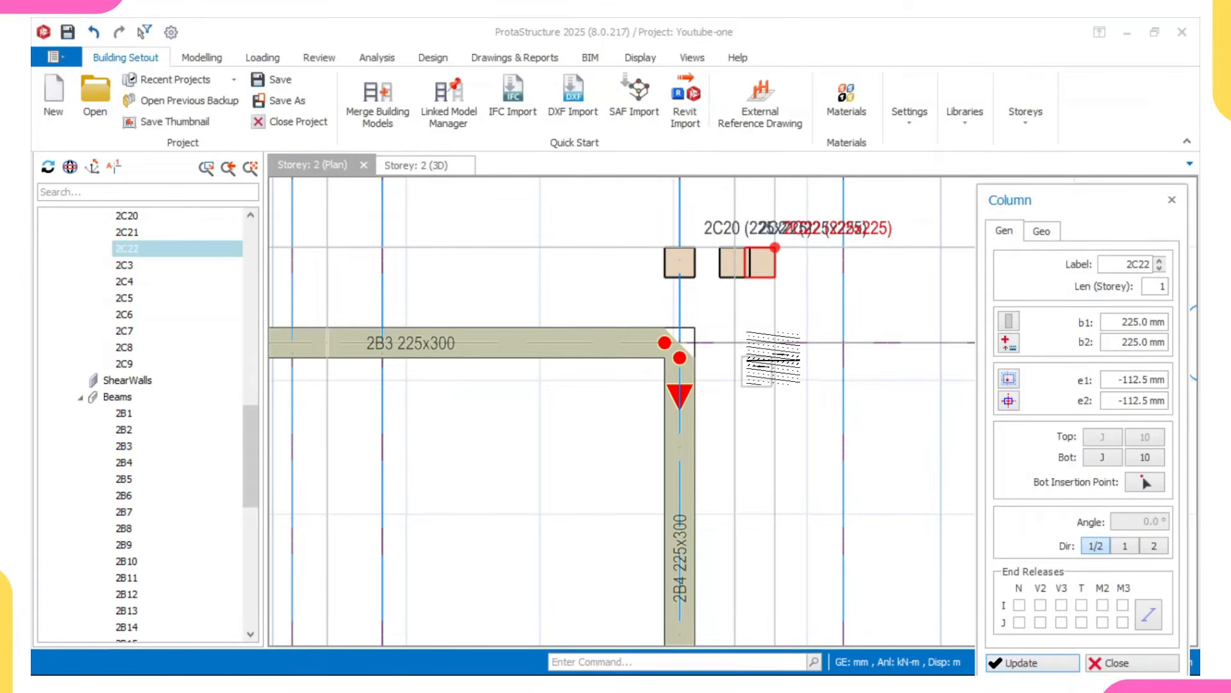
key("Escape")
Delete the surplus columns 2C20 and 2C21 on hidden axis J.
left_click(727, 267)
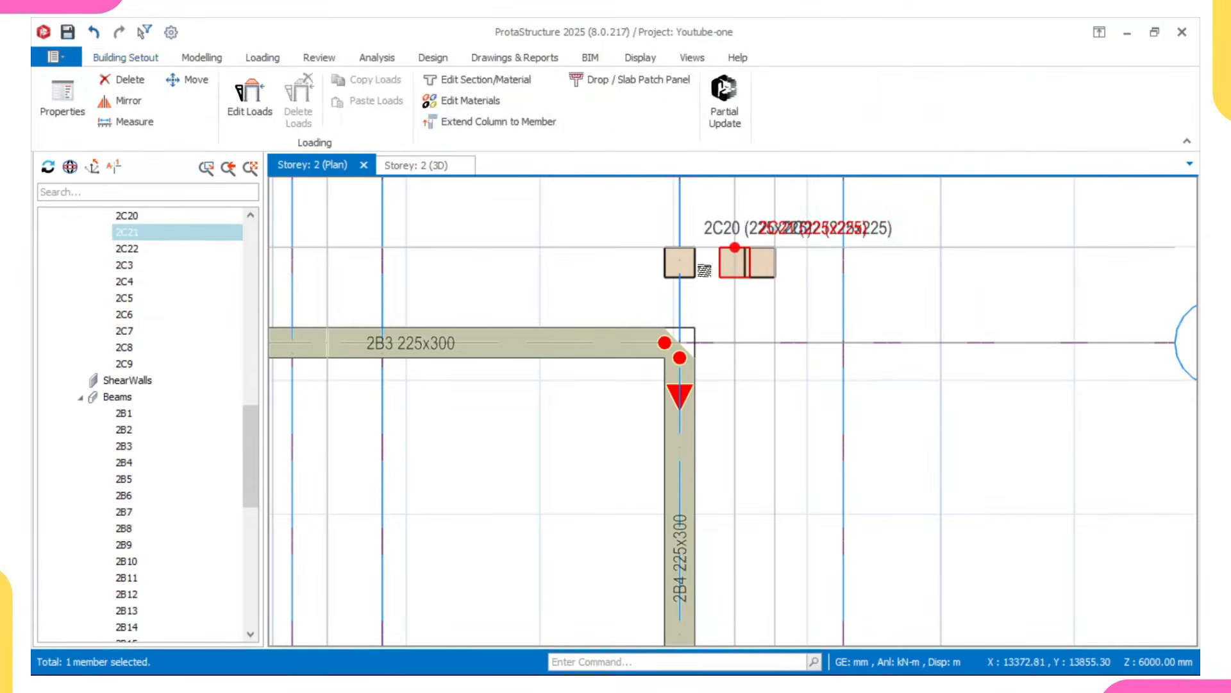
left_click(692, 272)
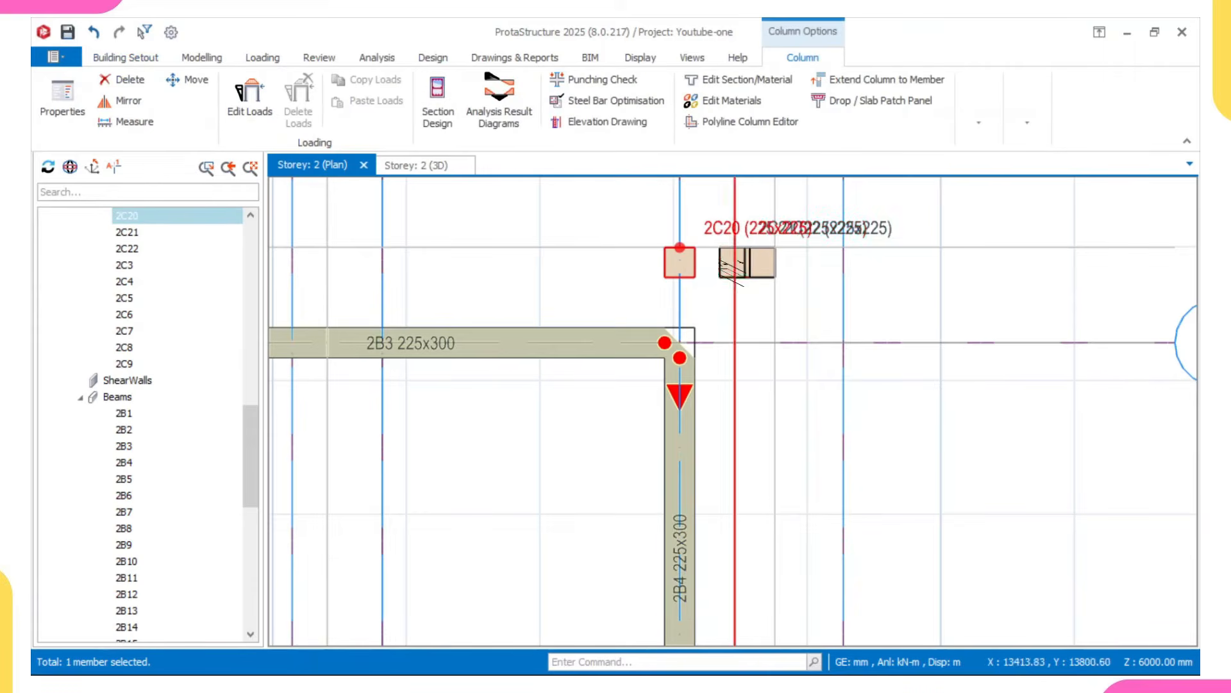
left_click(731, 266, "ctrl")
right_click(692, 264)
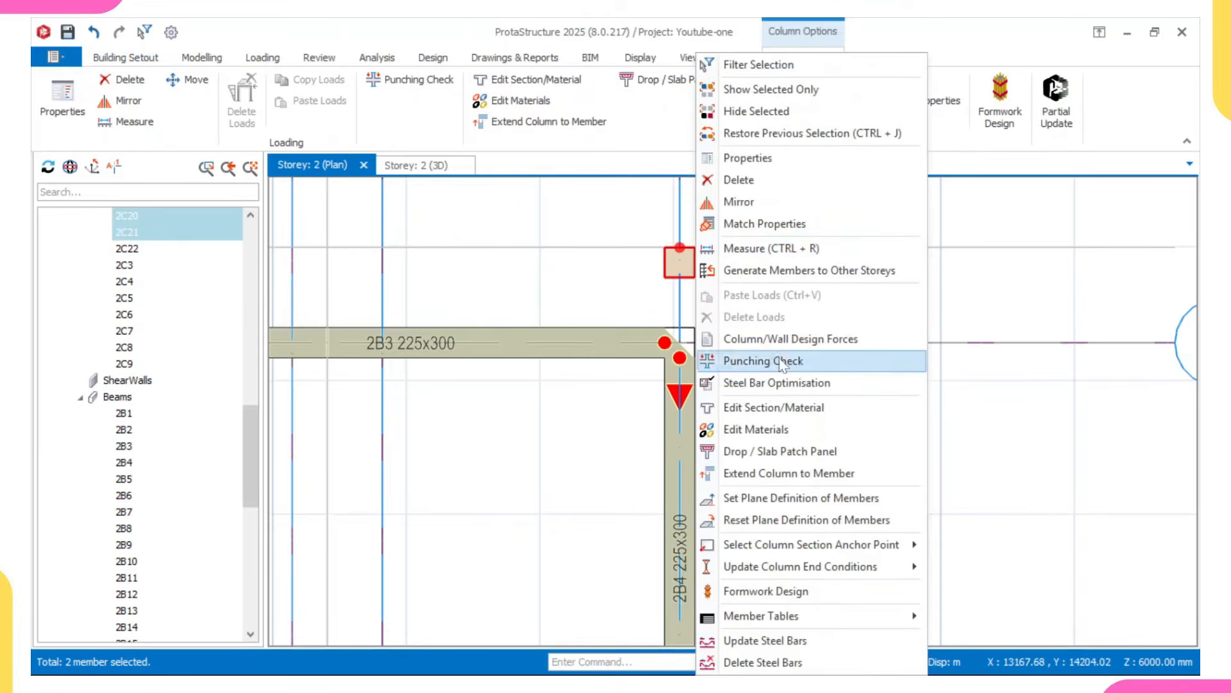
left_click(739, 180)
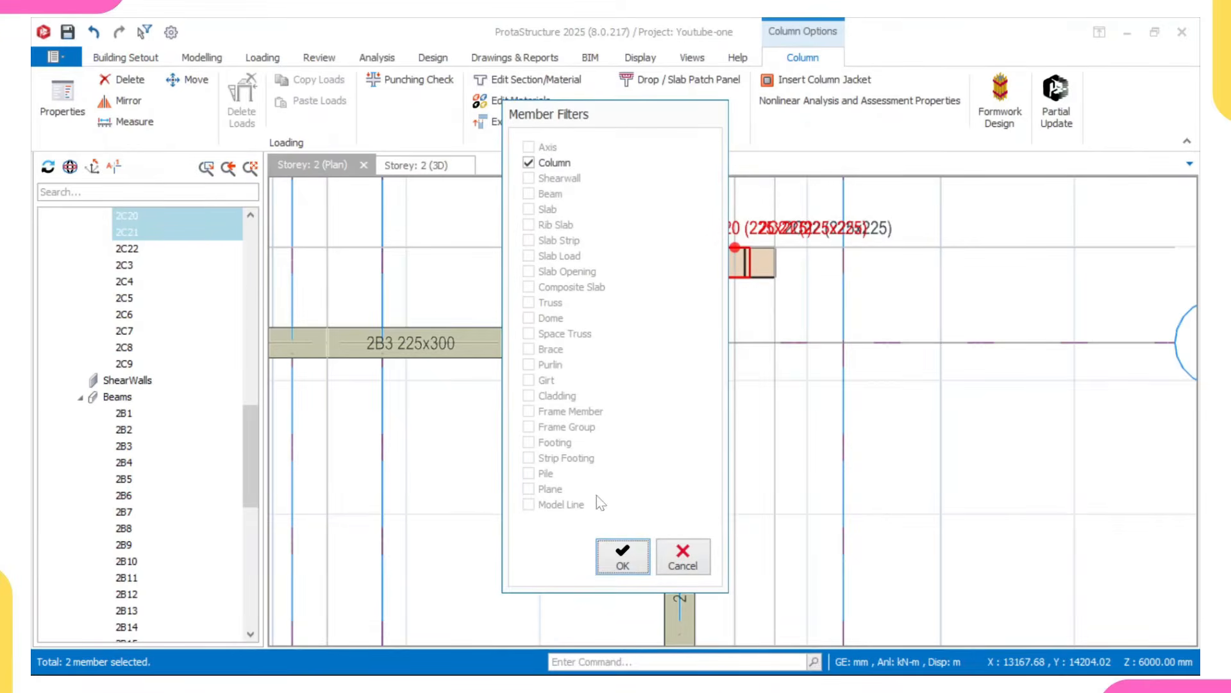
left_click(610, 550)
scroll(727, 288, "down", 2)
middle_click_drag(726, 288, 791, 292)
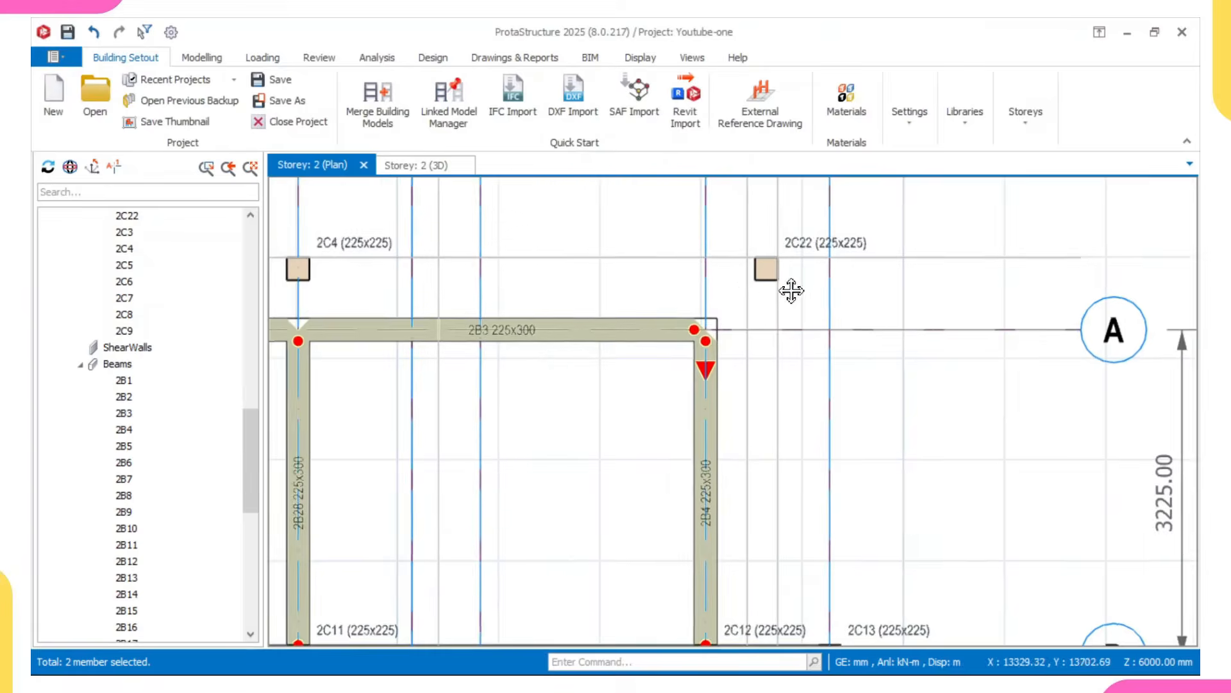
Using the properties of beam 2B8, add a 225x300 beam along hidden axis 9 from axis B to axis J at column 2C3.
scroll(773, 296, "down", 4)
middle_click_drag(658, 297, 744, 299)
scroll(698, 315, "down", 2)
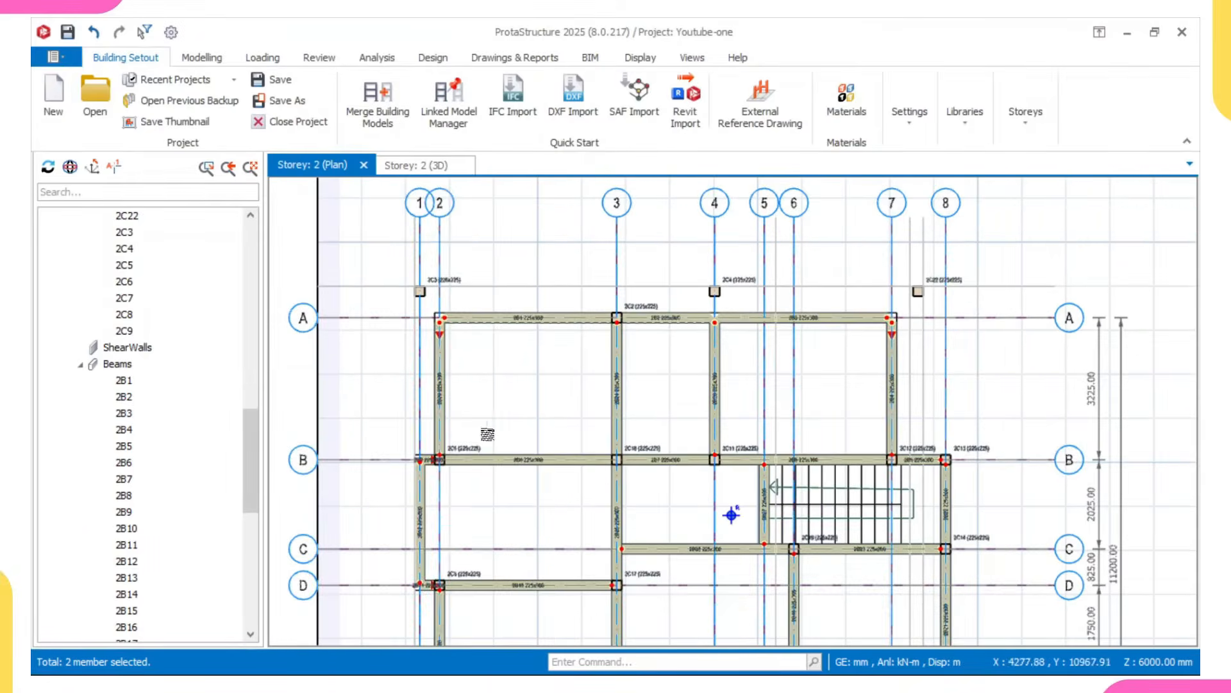
scroll(416, 484, "up", 2)
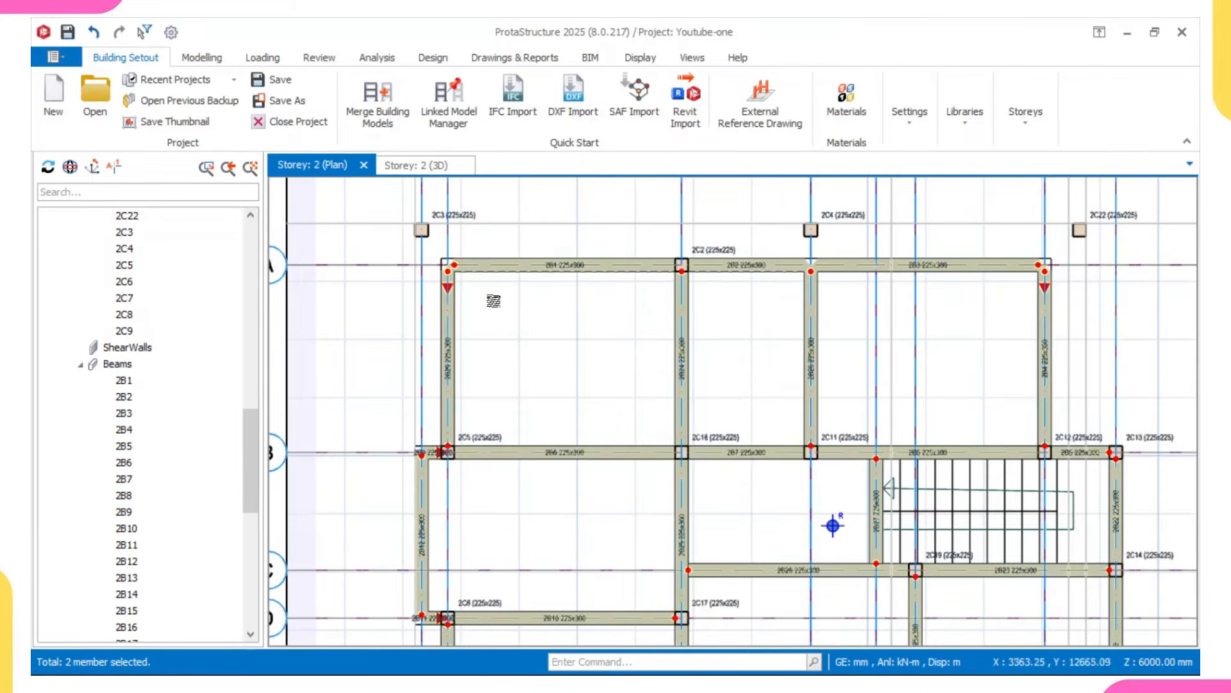
double_click(525, 459)
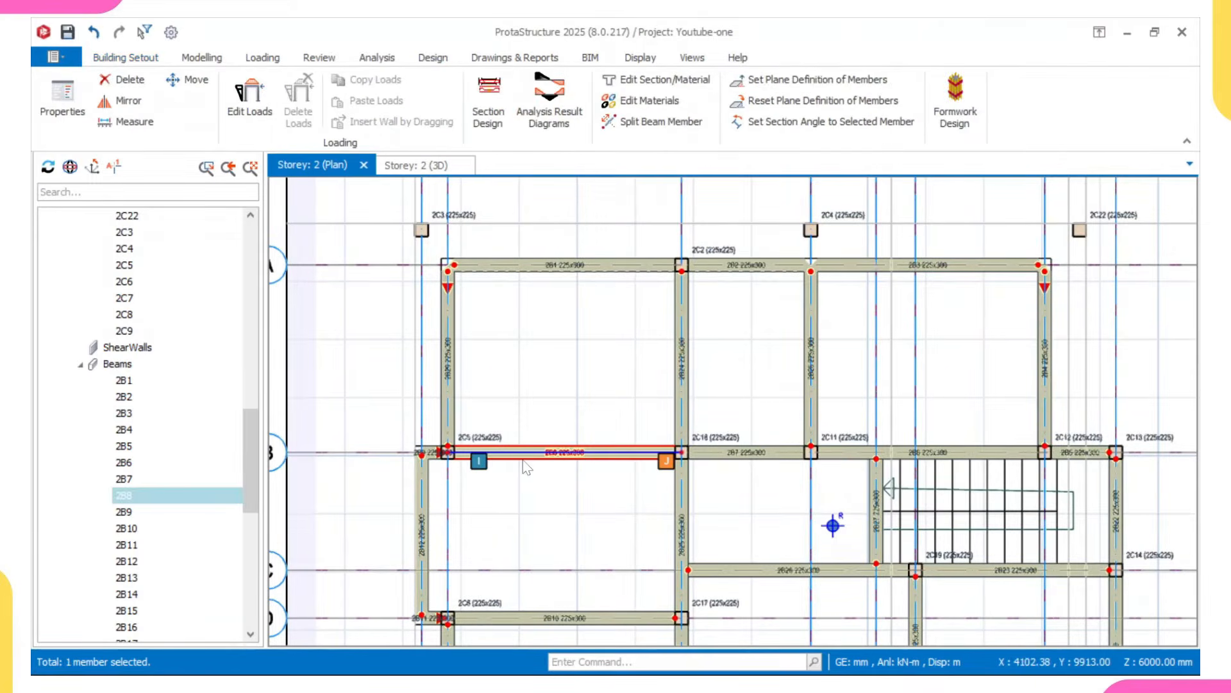
scroll(417, 452, "up", 2)
scroll(417, 455, "up", 1)
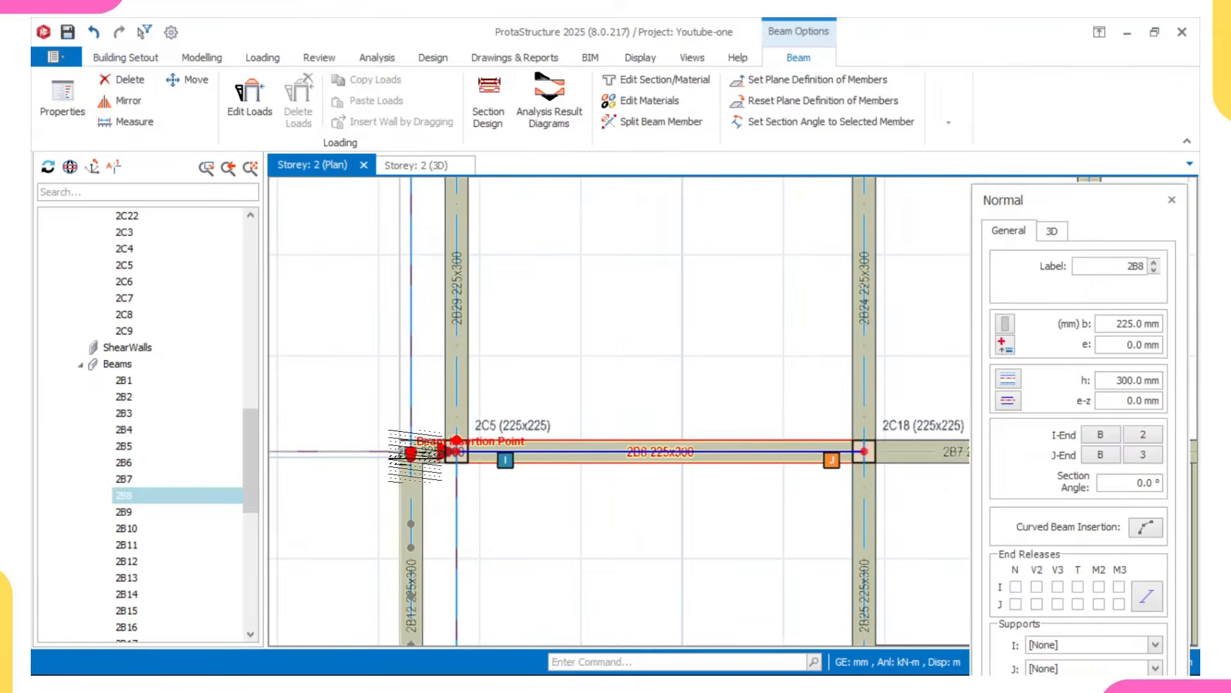
left_click(414, 454)
scroll(406, 356, "down", 2)
middle_click_drag(406, 278, 404, 426)
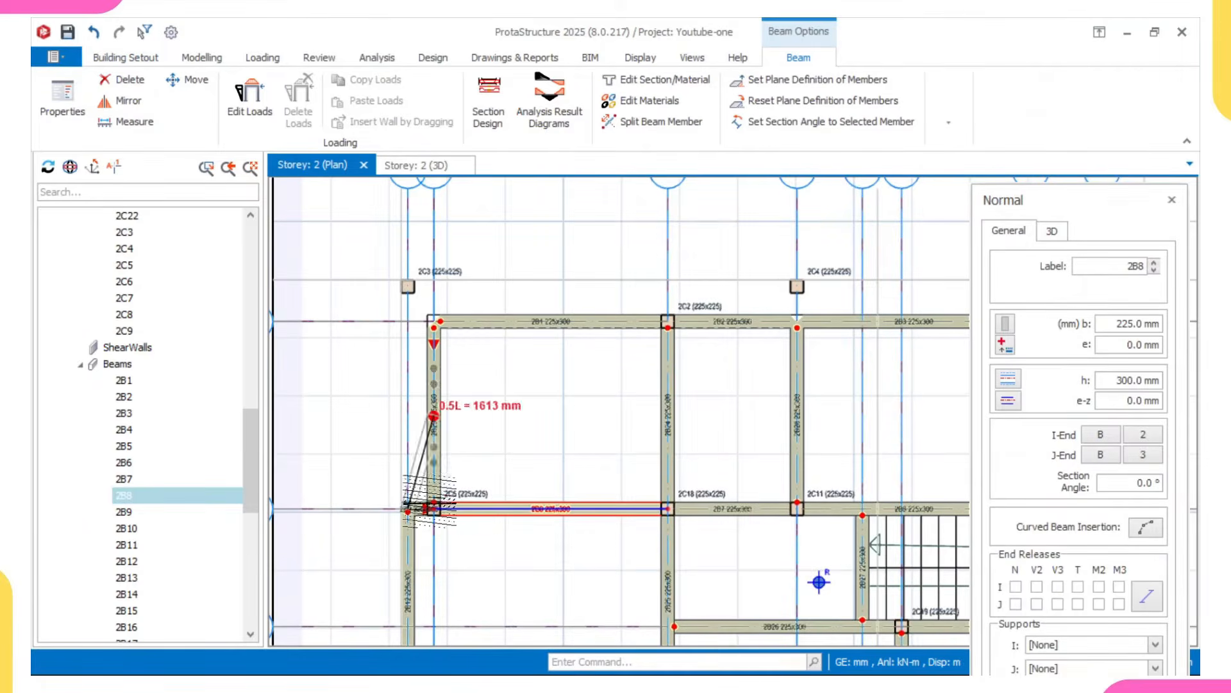
middle_click_drag(407, 514, 412, 514)
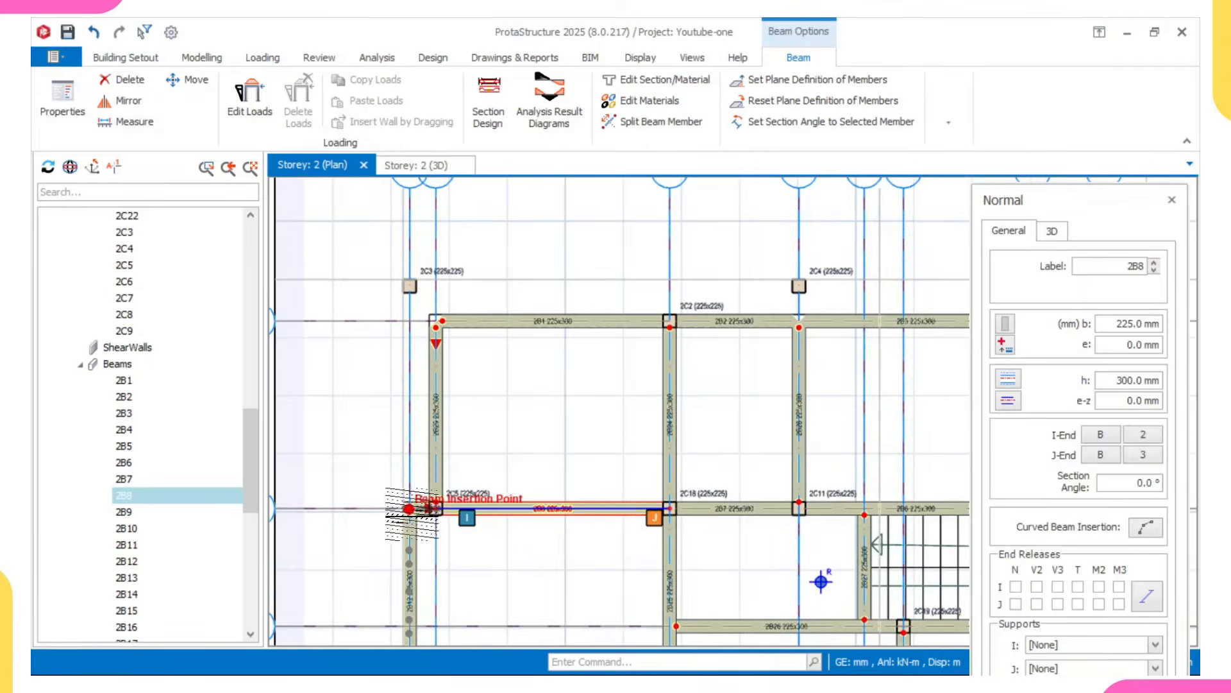
scroll(423, 506, "down", 1)
scroll(407, 506, "up", 1)
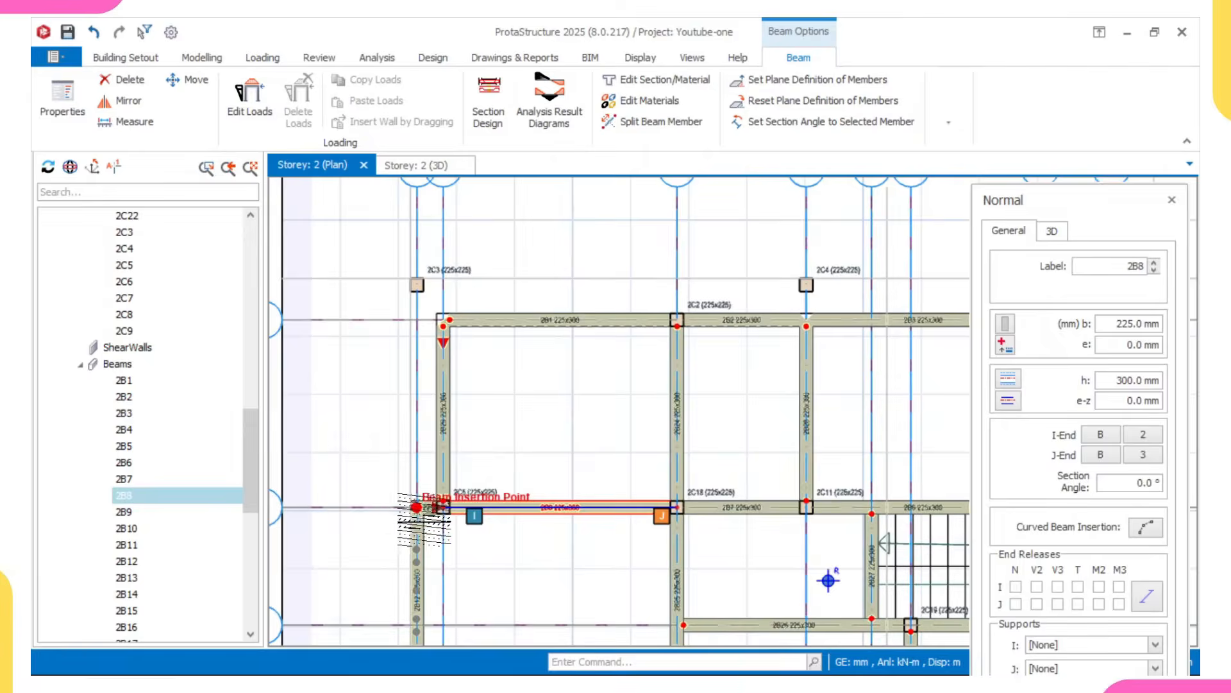
scroll(416, 506, "up", 4)
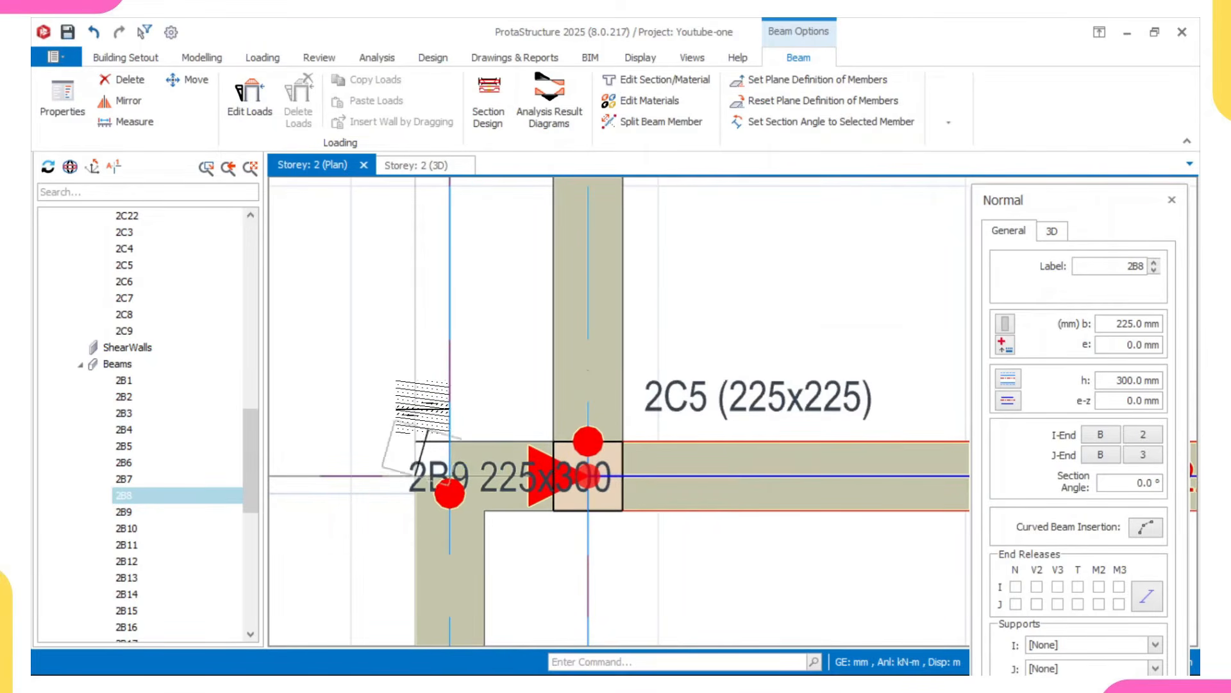
scroll(414, 471, "down", 5)
scroll(442, 241, "up", 4)
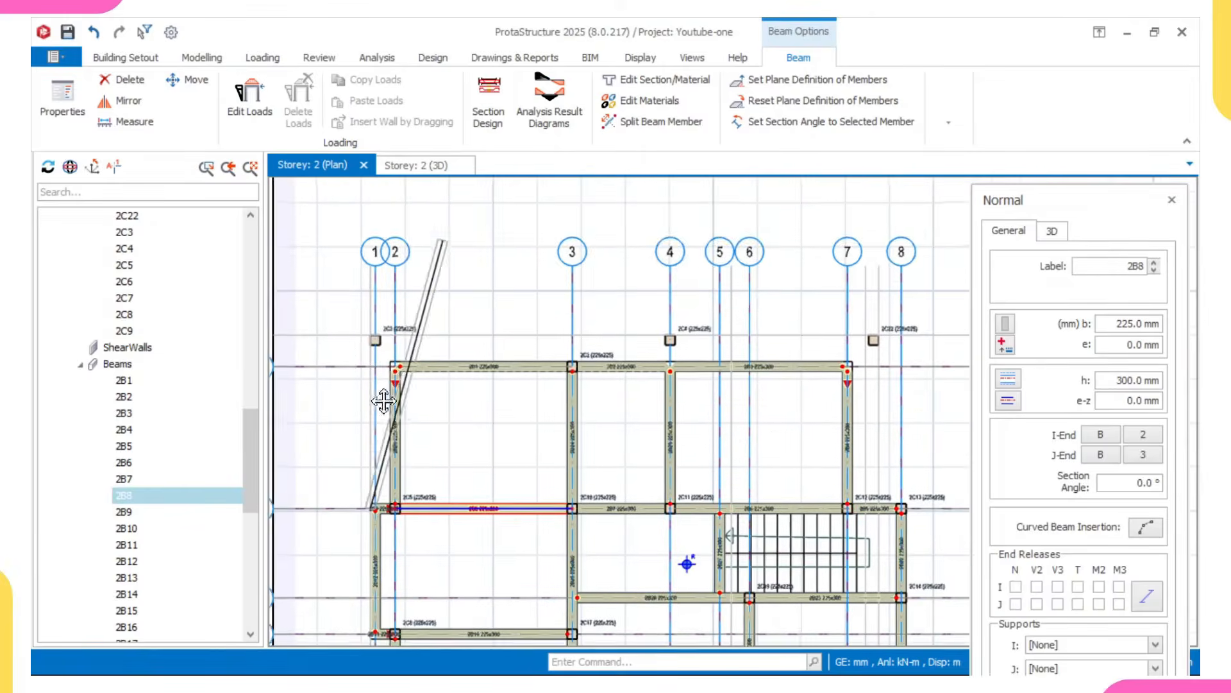
scroll(358, 313, "up", 2)
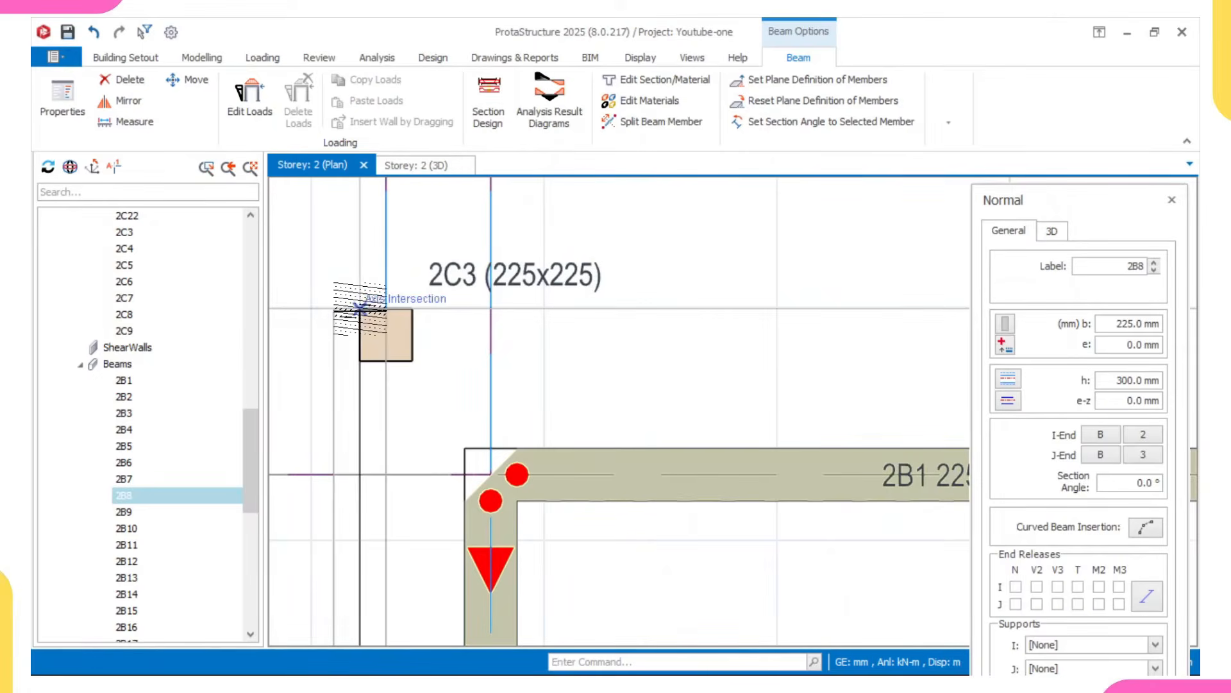
left_click(353, 386)
Set the eccentricity e of the new axis 9 beam to -112.5 mm so it lines up with column 2C3.
scroll(353, 386, "down", 3)
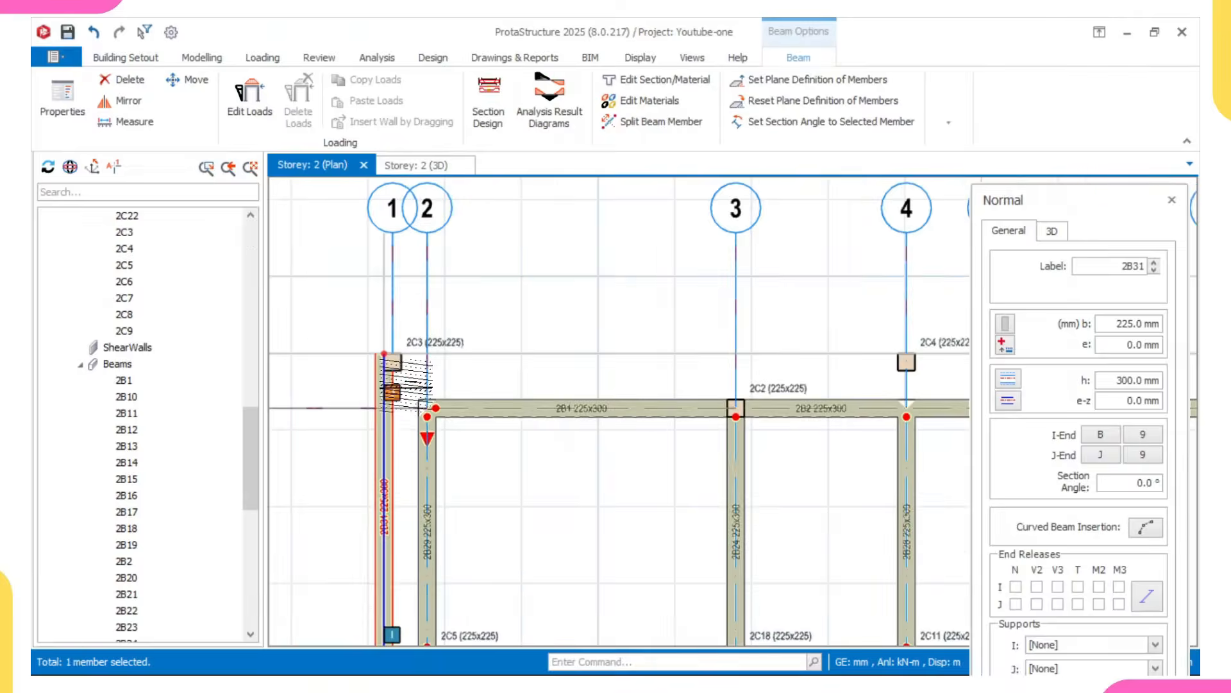
scroll(459, 490, "up", 2)
scroll(449, 462, "down", 4)
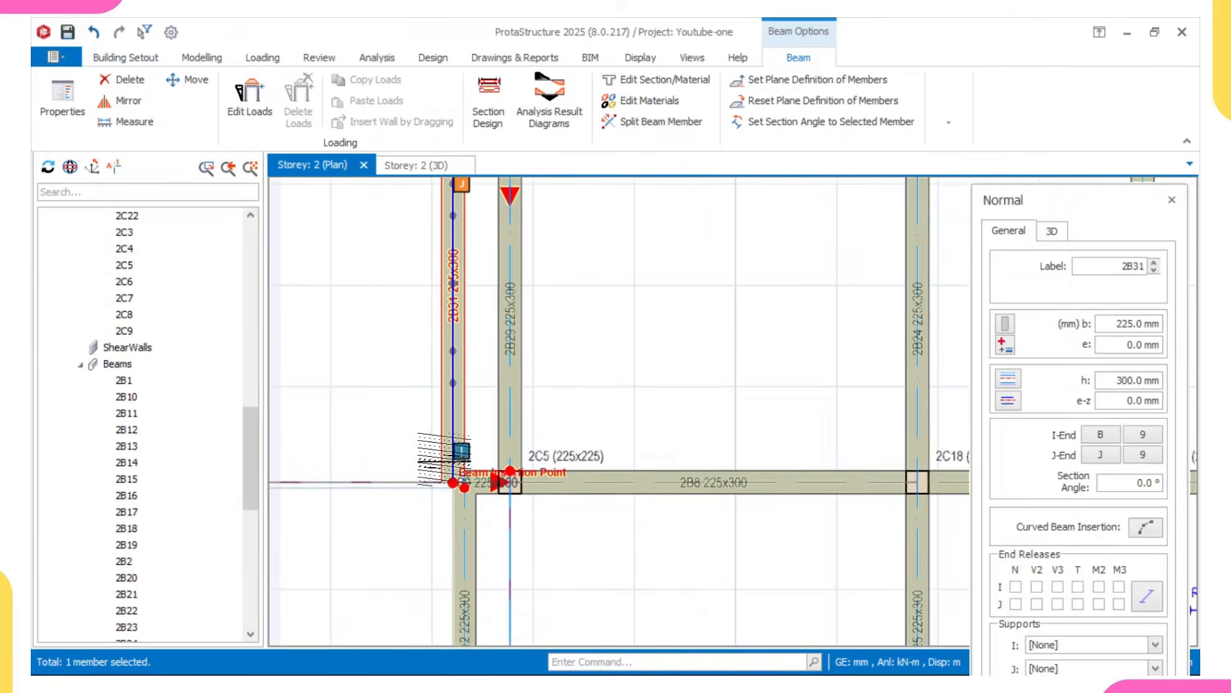
scroll(454, 436, "up", 4)
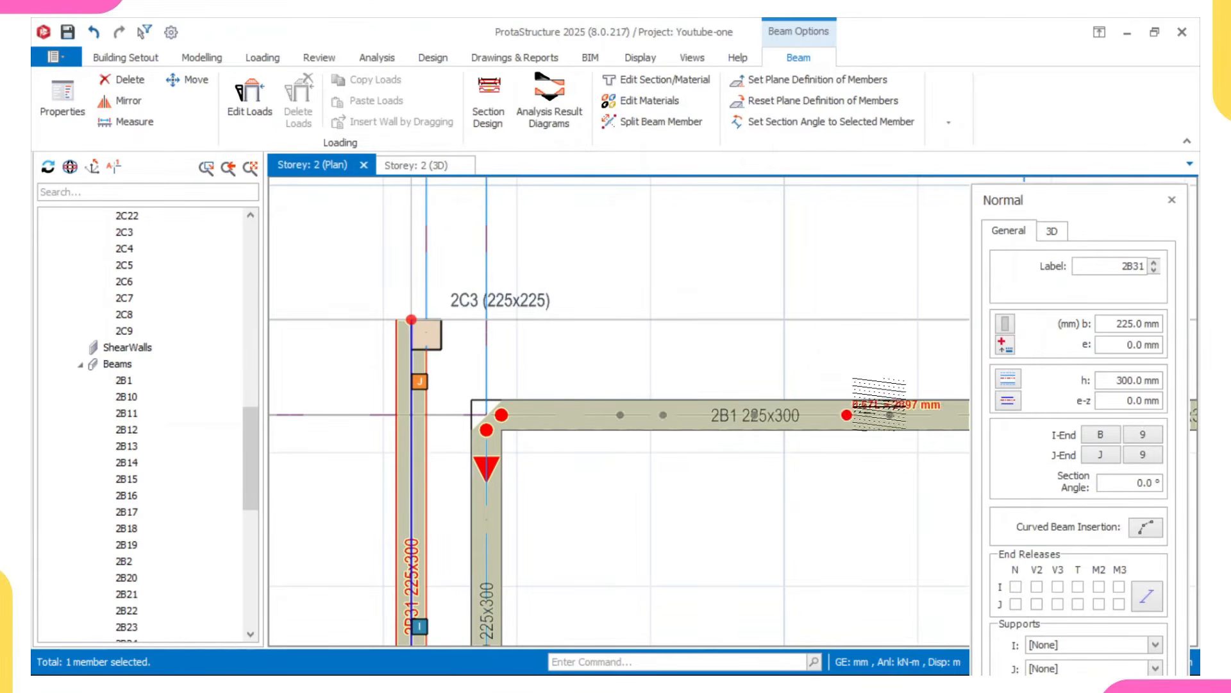
left_click(1009, 401)
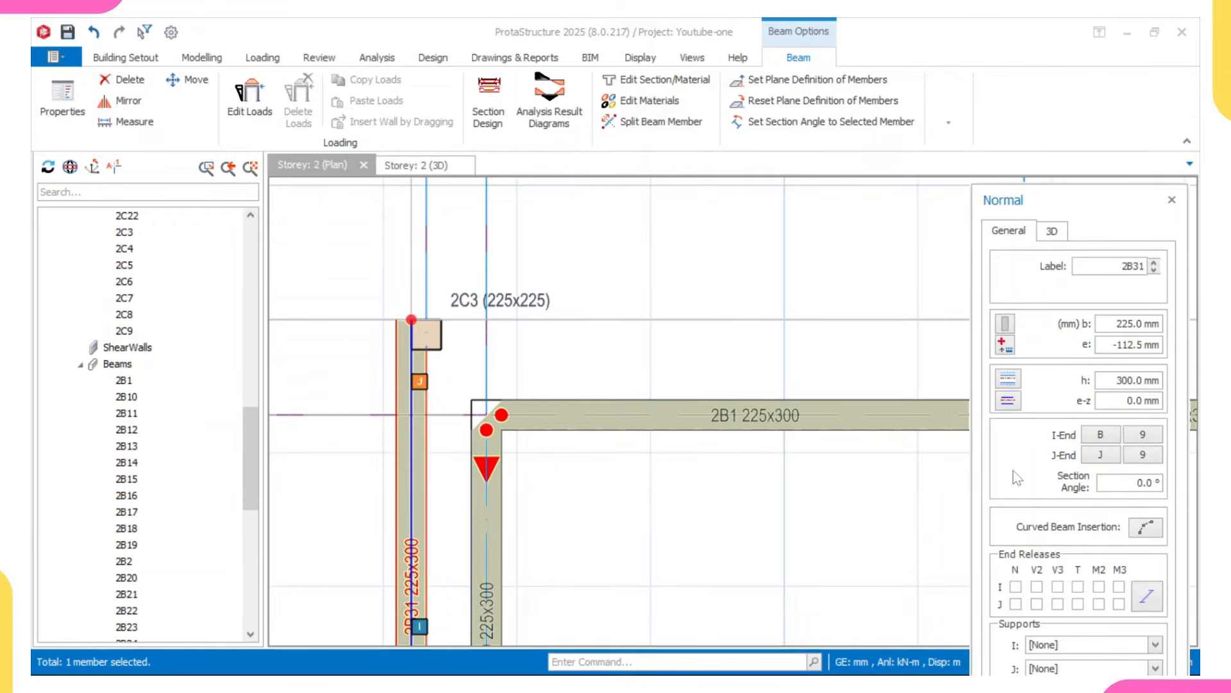
left_click_drag(1055, 198, 1047, 81)
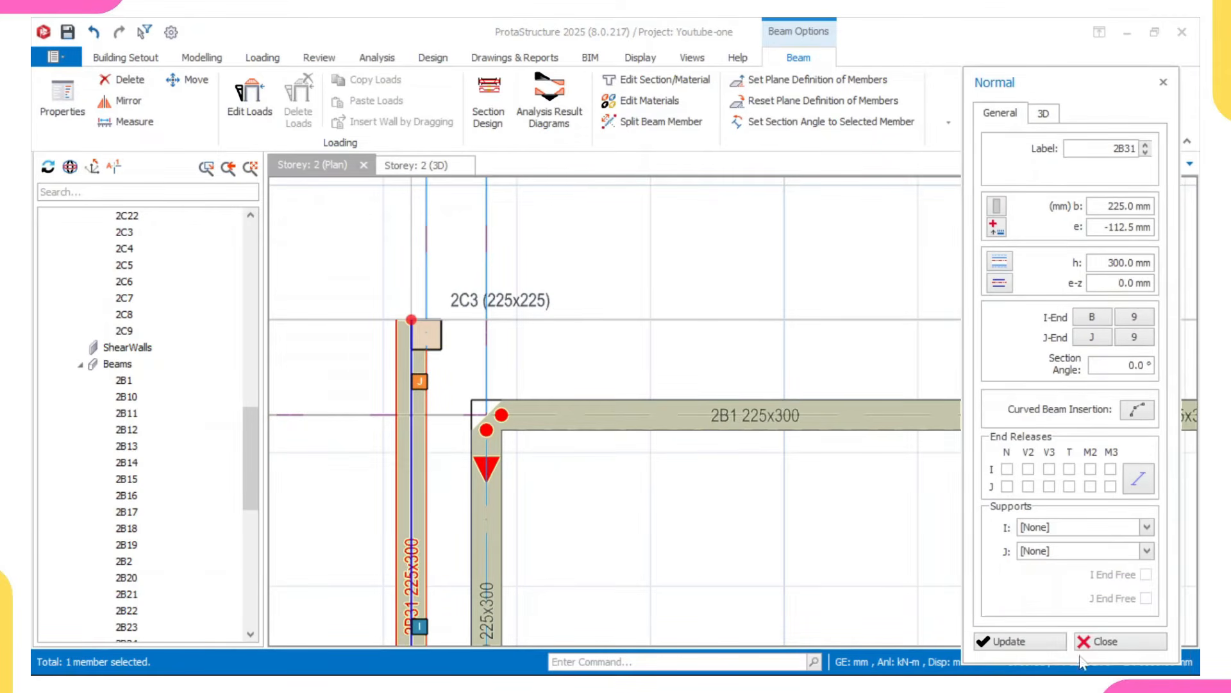
left_click(1020, 642)
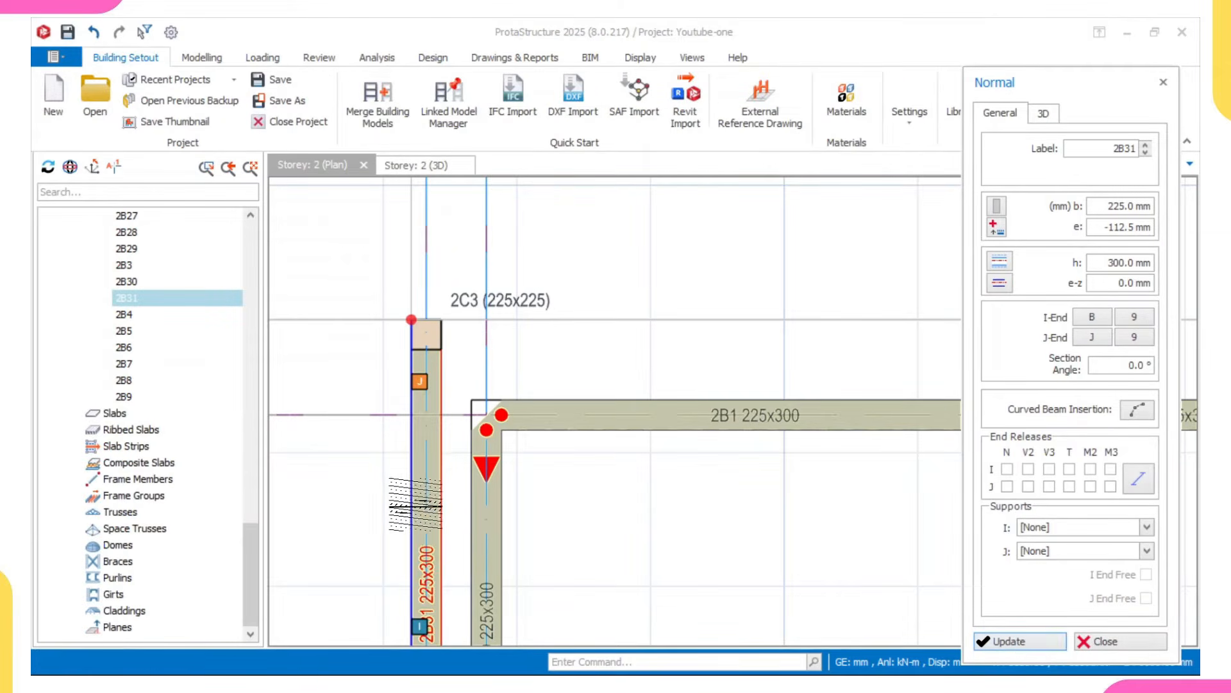
scroll(411, 500, "down", 3)
middle_click_drag(411, 518, 440, 382)
scroll(445, 503, "up", 3)
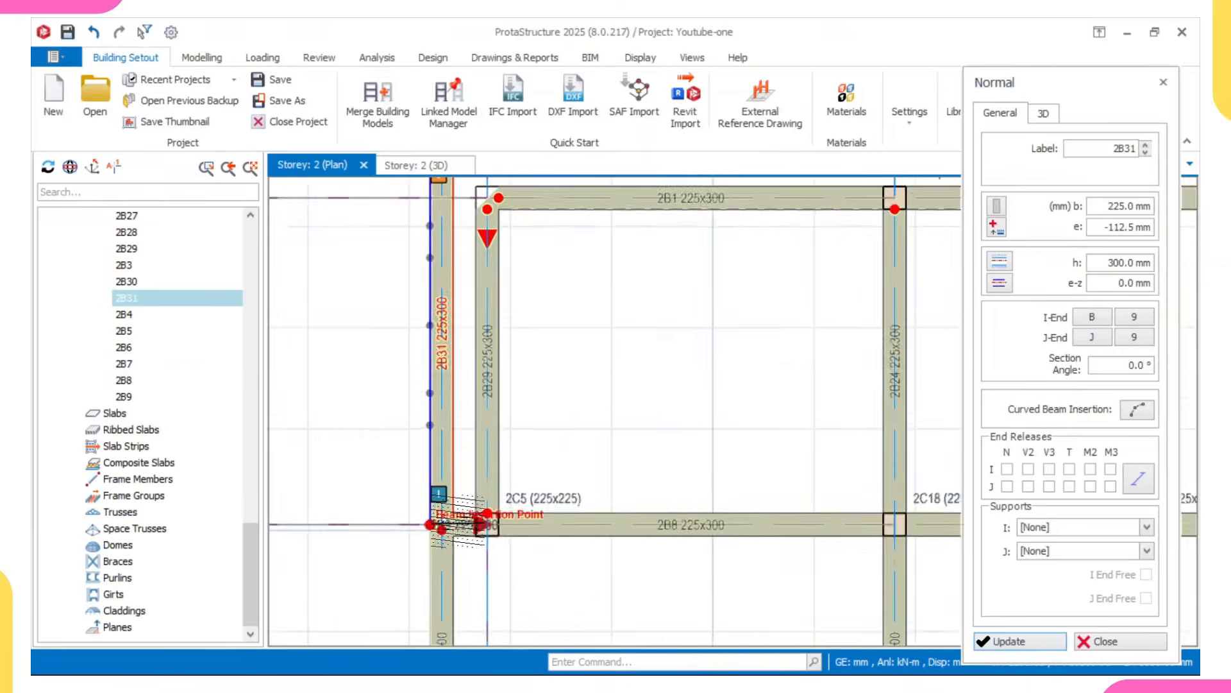
scroll(443, 526, "down", 3)
middle_click_drag(460, 326, 440, 353)
scroll(413, 336, "up", 3)
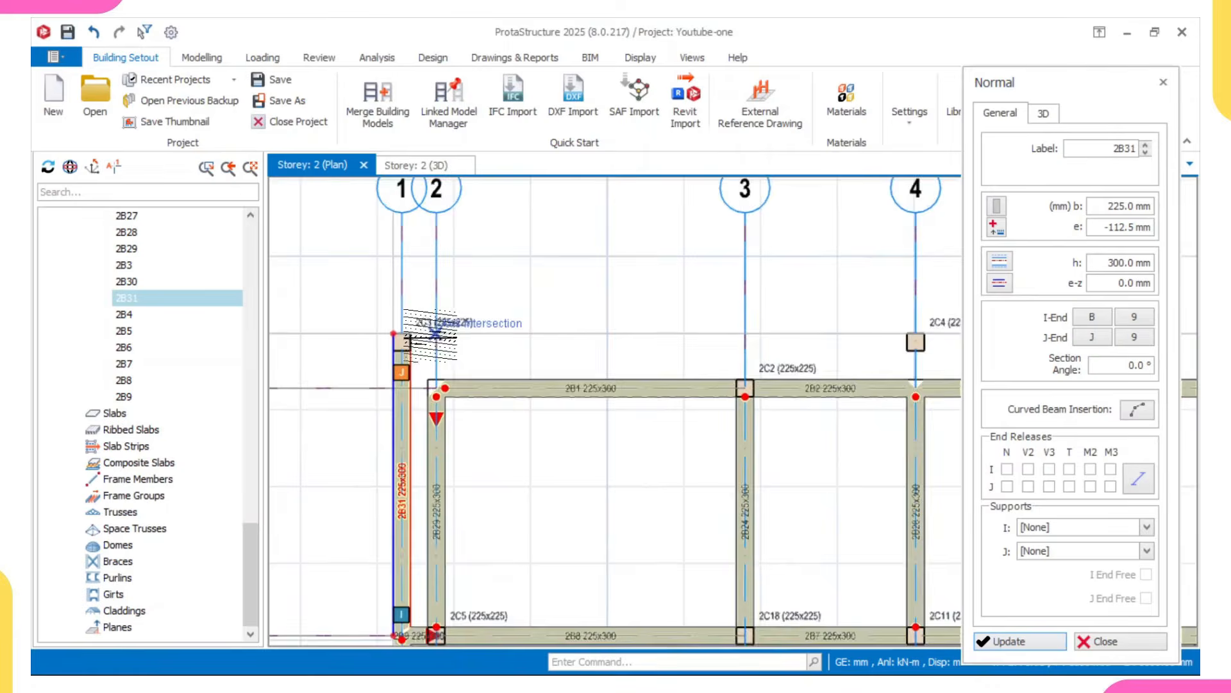
left_click(392, 343)
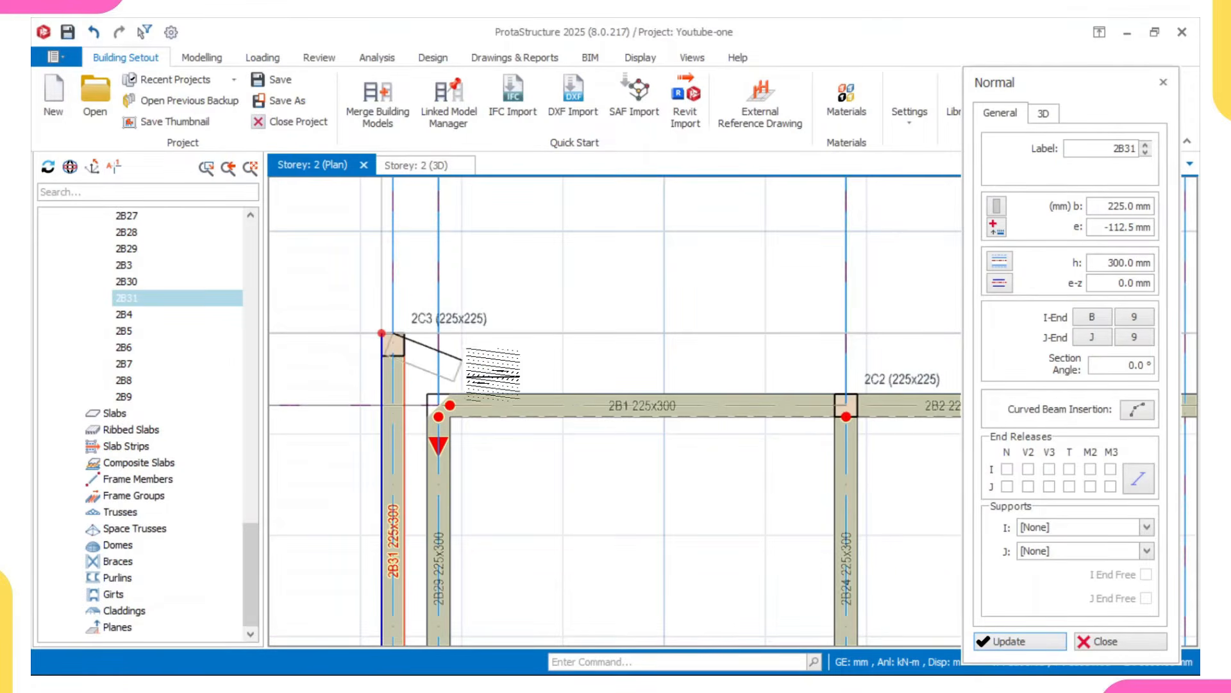
middle_click_drag(741, 339, 542, 341)
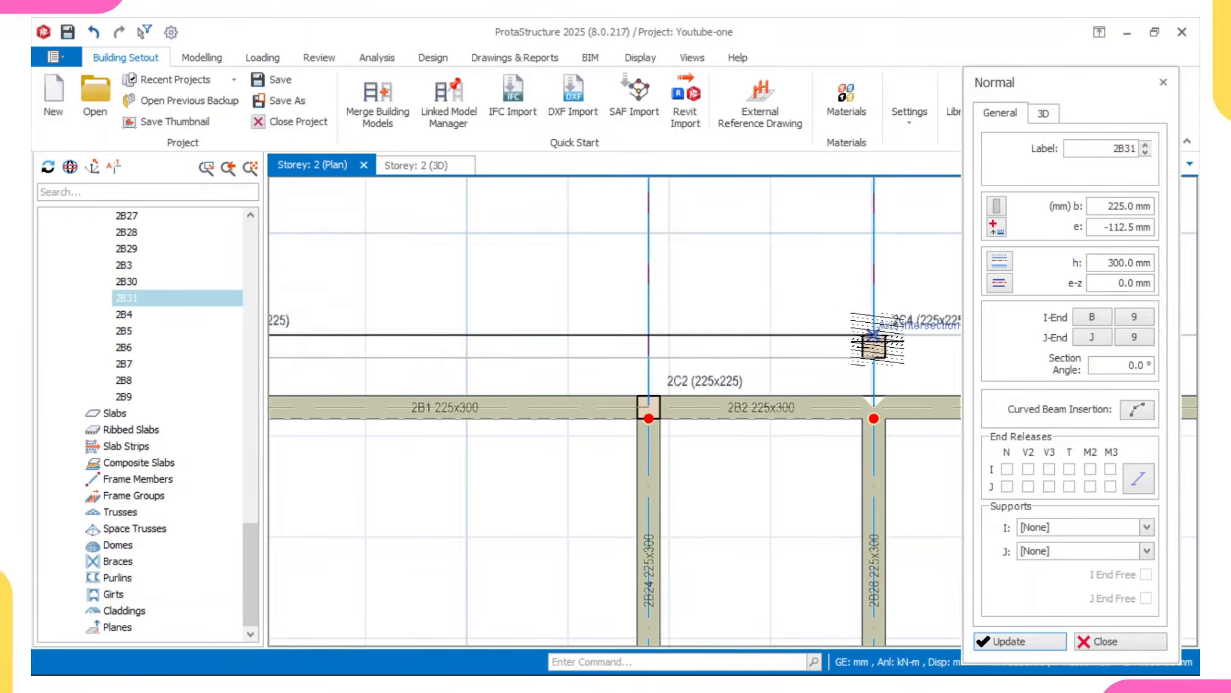
key("Escape")
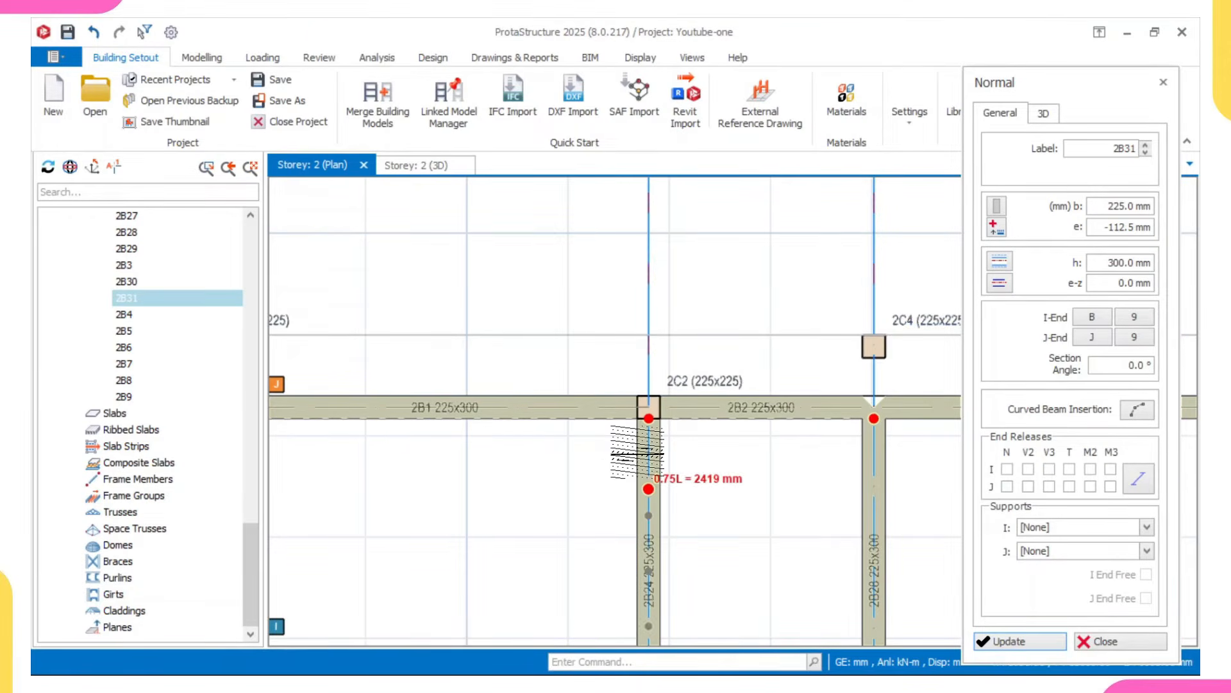
Using the properties of beam 2B24, add a 225x300 beam along axis 3 from axis A to hidden axis J.
left_click(649, 454)
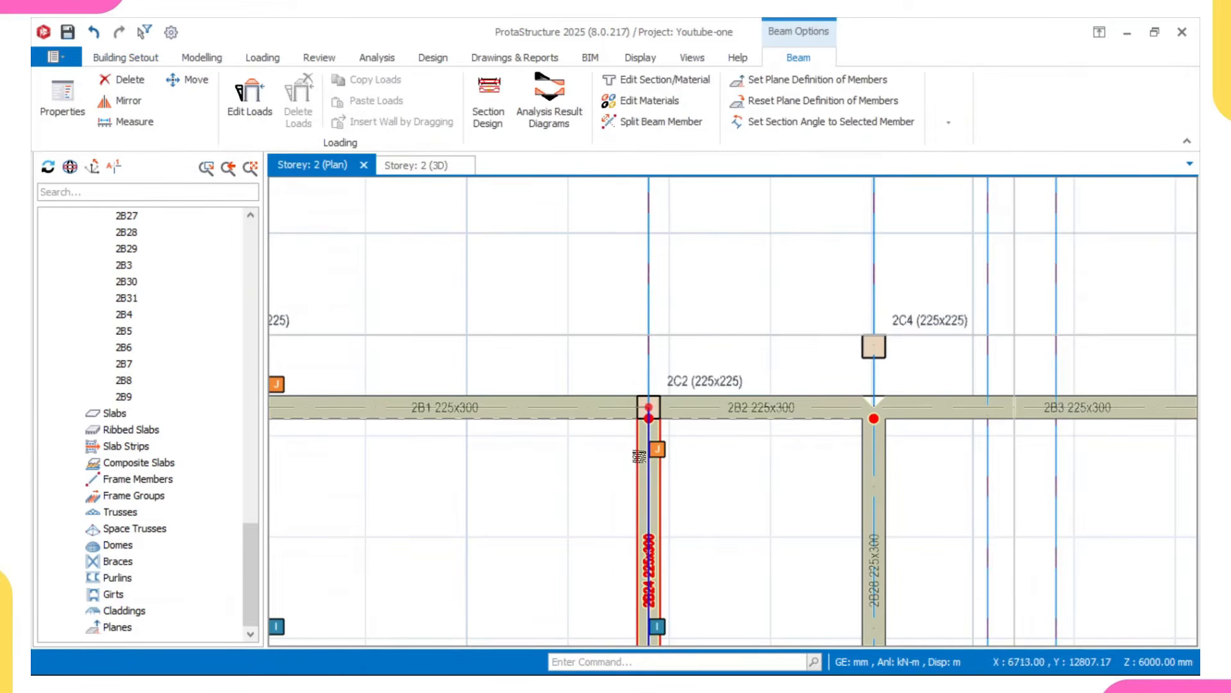
left_click(649, 409)
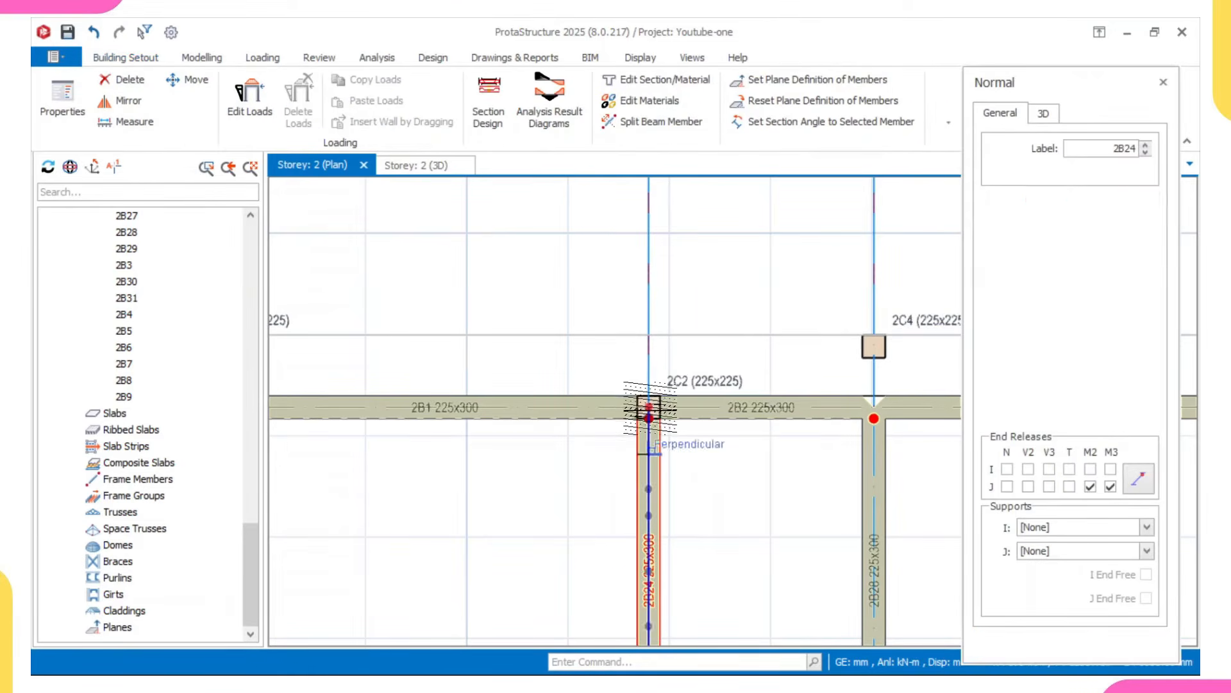
left_click(648, 335)
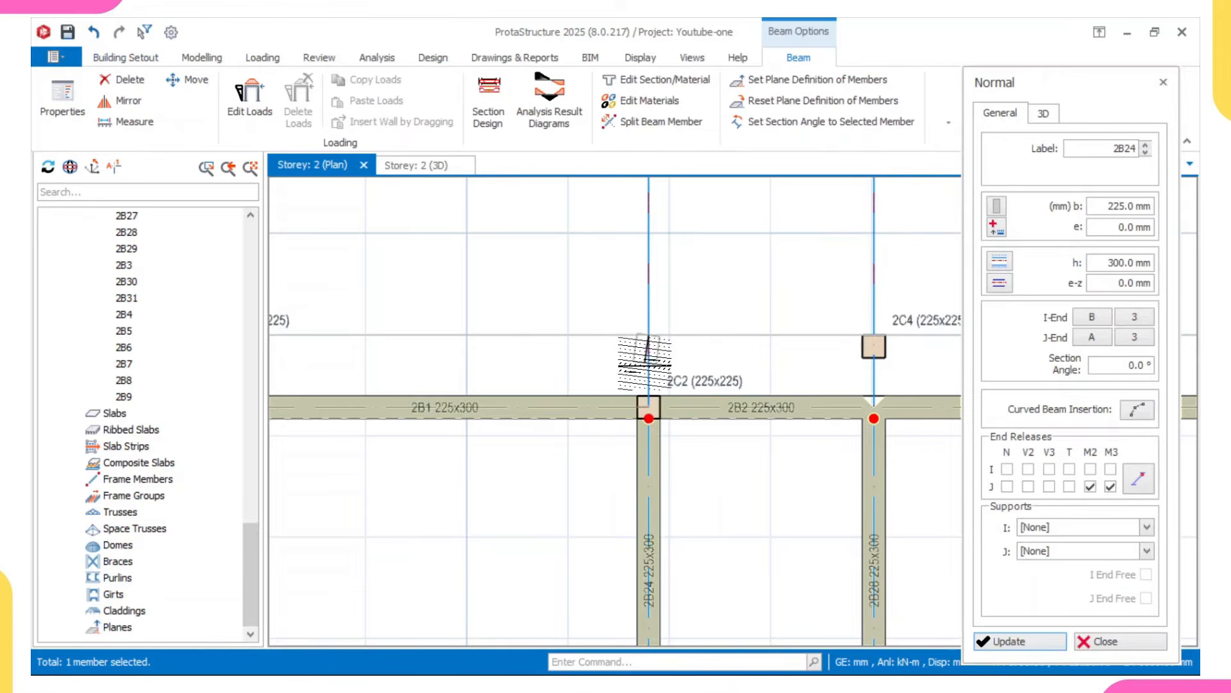
left_click(649, 411)
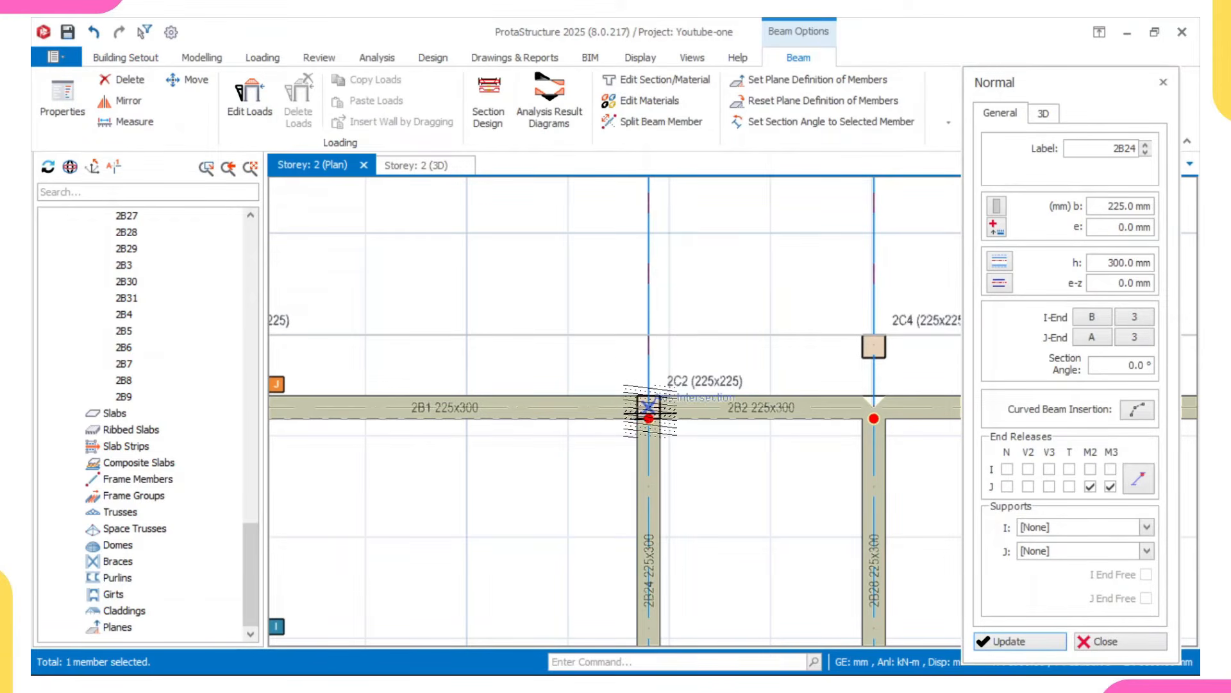
left_click(649, 333)
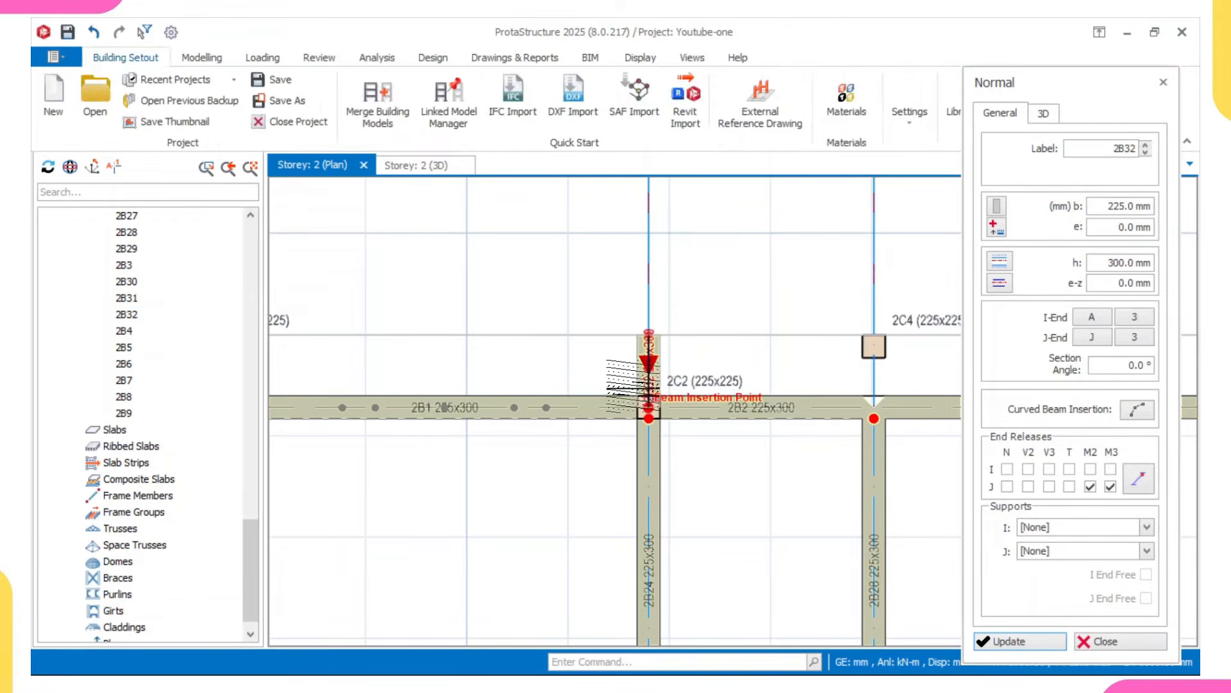
scroll(621, 372, "down", 2)
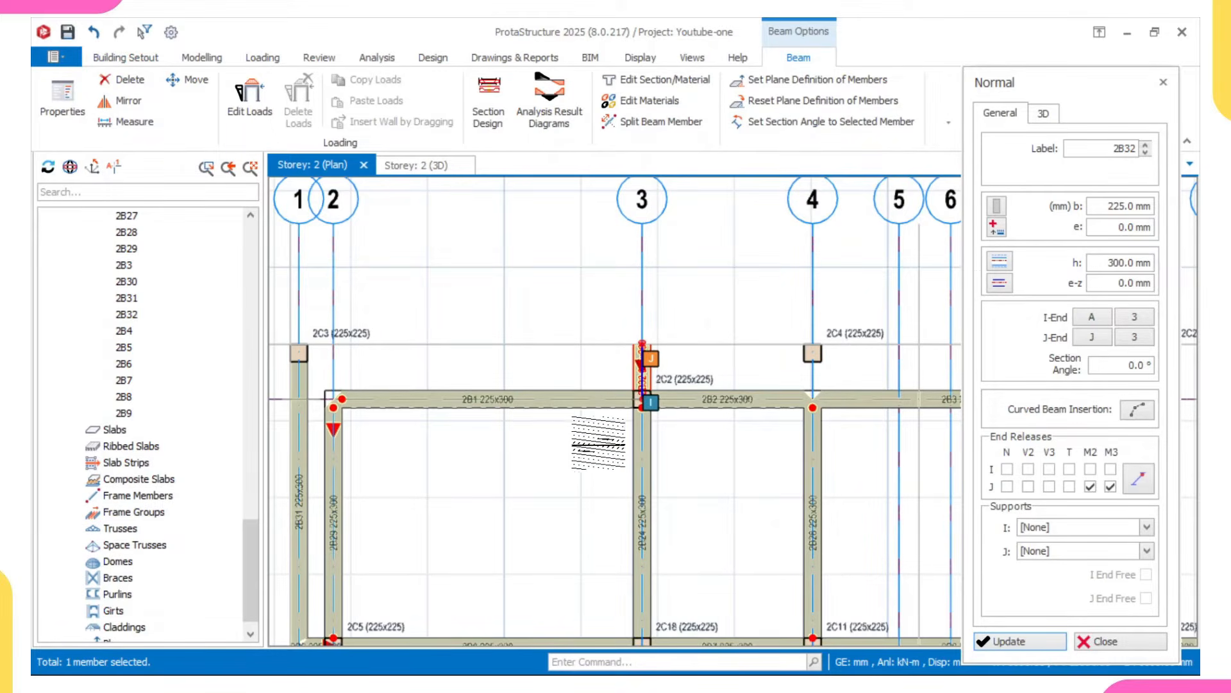
Using the properties of beam 2B31, add a 225x300 beam along hidden axis J from axis 9 to axis 3 with -112.5 mm eccentricity.
left_click(306, 425)
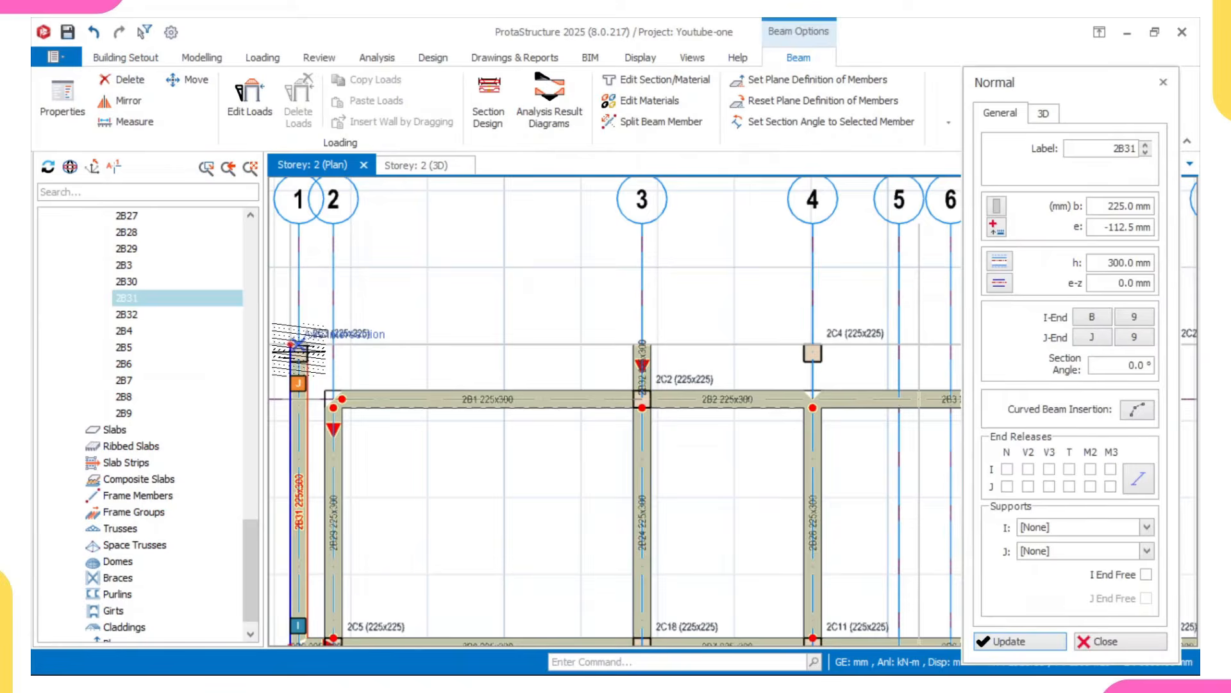
scroll(298, 350, "up", 2)
scroll(289, 352, "down", 4)
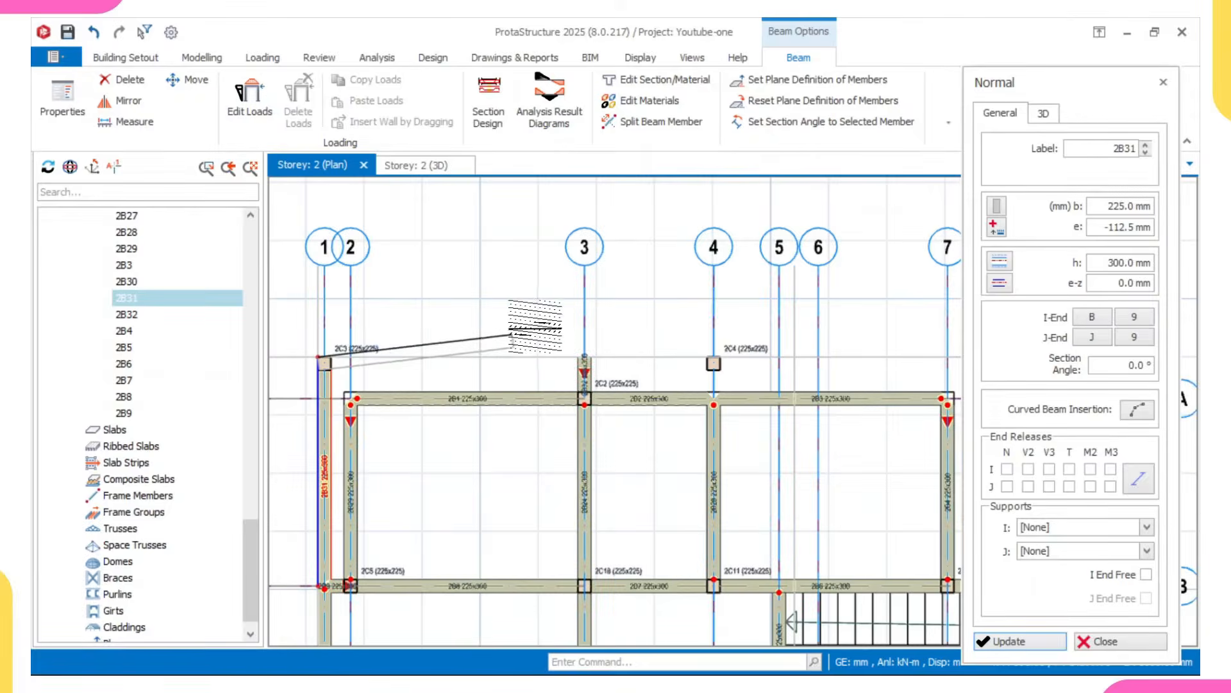
scroll(582, 351, "up", 3)
left_click(580, 384)
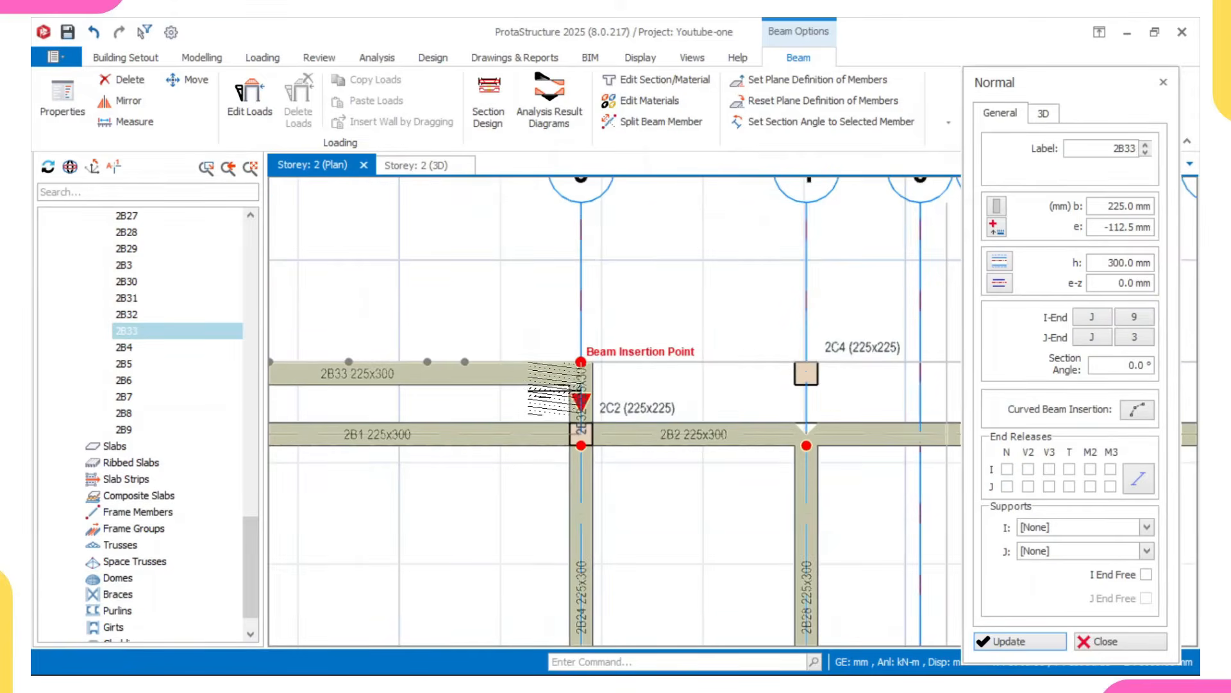
Continue along hidden axis J with a 225x300 beam from axis 3 to column 2C4 at axis 4.
scroll(513, 411, "down", 2)
middle_click_drag(535, 381, 617, 382)
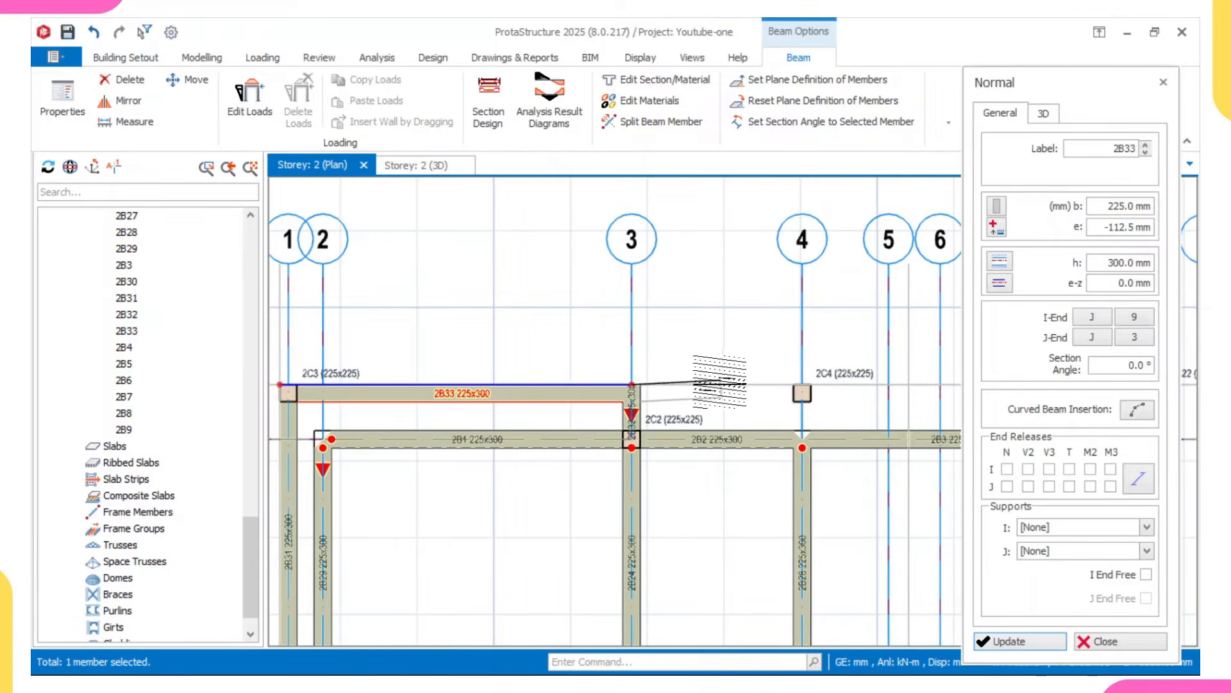
middle_click_drag(642, 384, 517, 384)
left_click(678, 386)
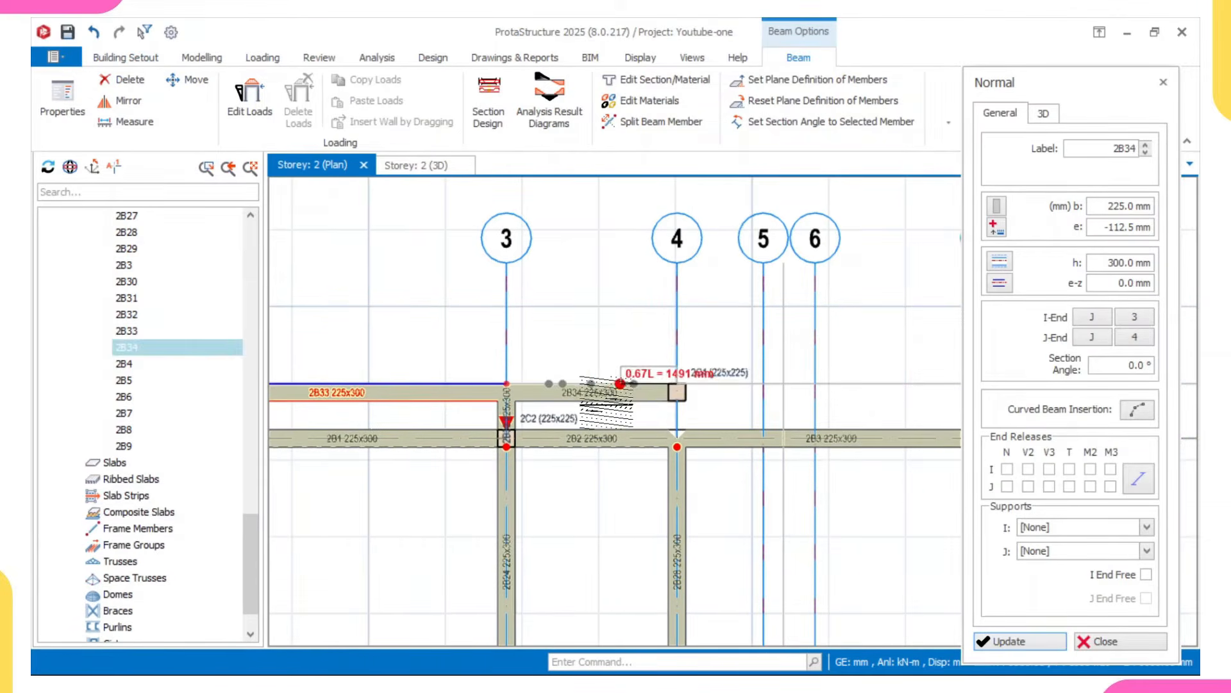
Extend the hidden axis J run with a 225x300 beam from axis 4 to column 2C22 at axis 10.
scroll(612, 388, "down", 1)
scroll(635, 387, "down", 1)
middle_click_drag(674, 387, 547, 387)
scroll(733, 383, "up", 2)
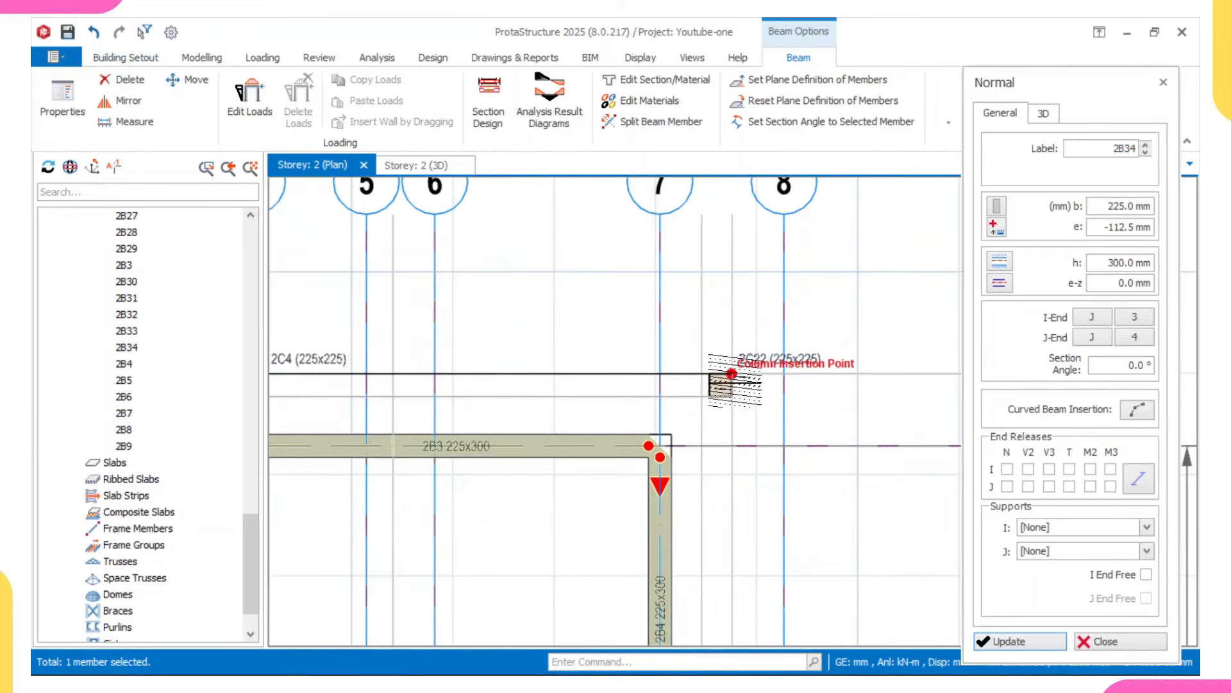
left_click(723, 384)
scroll(693, 438, "down", 1)
middle_click_drag(693, 439, 680, 386)
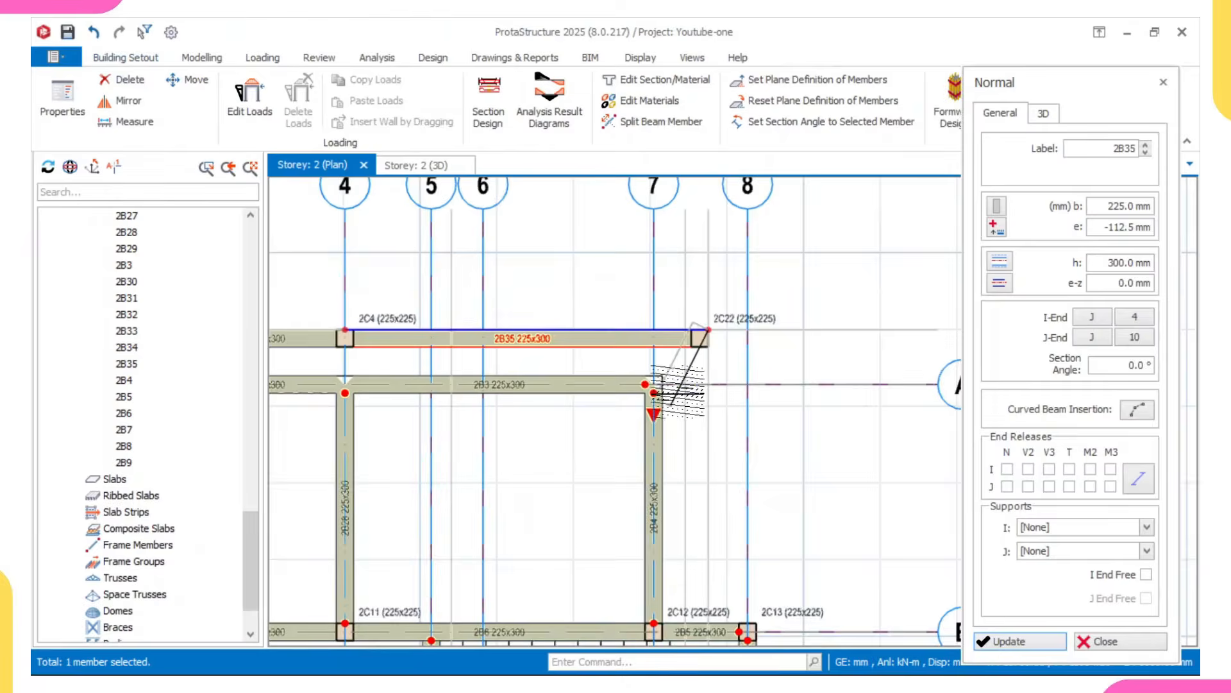
Add a 225x300 beam with -112.5 mm eccentricity along hidden axis 10 from column 2C22 at axis J to axis B.
scroll(697, 451, "down", 1)
middle_click_drag(699, 447, 696, 372)
scroll(707, 493, "up", 1)
scroll(708, 493, "up", 1)
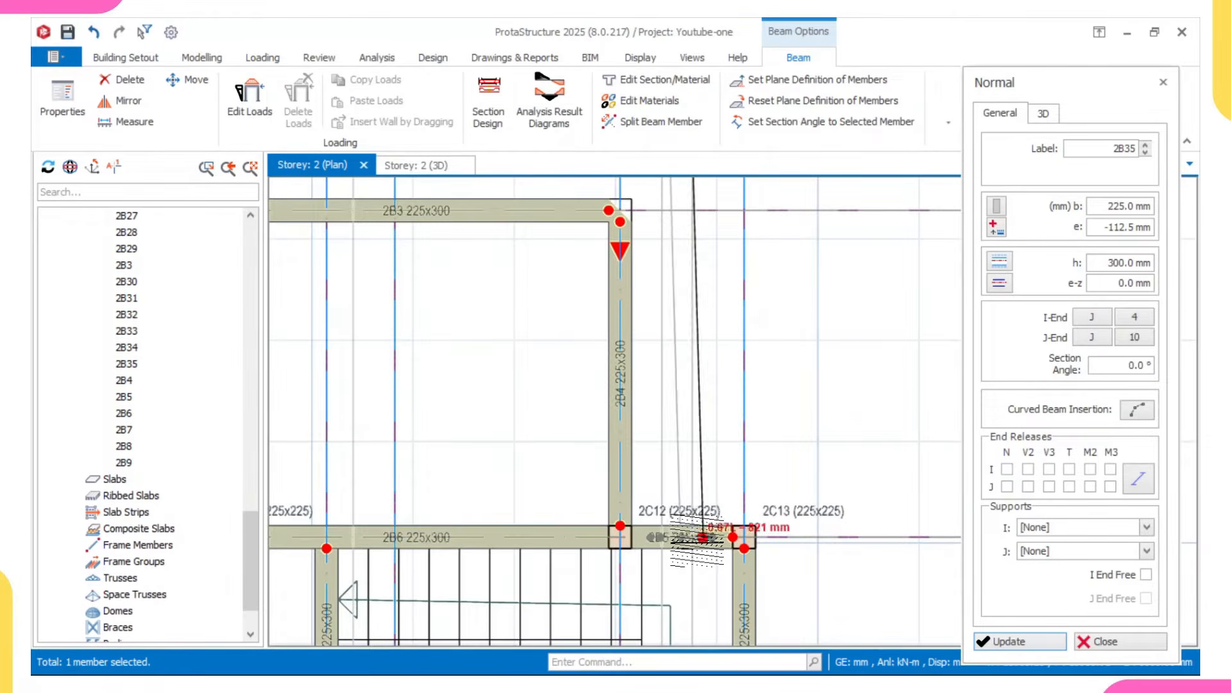
left_click(697, 537)
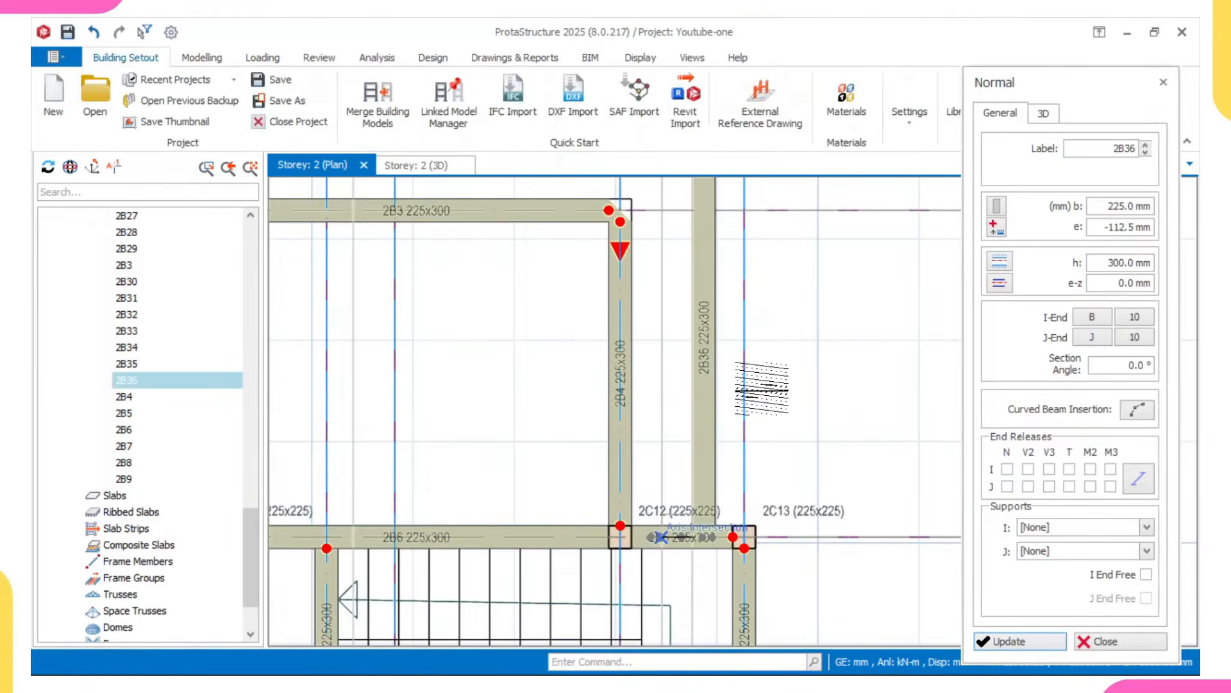
scroll(697, 378, "down", 1)
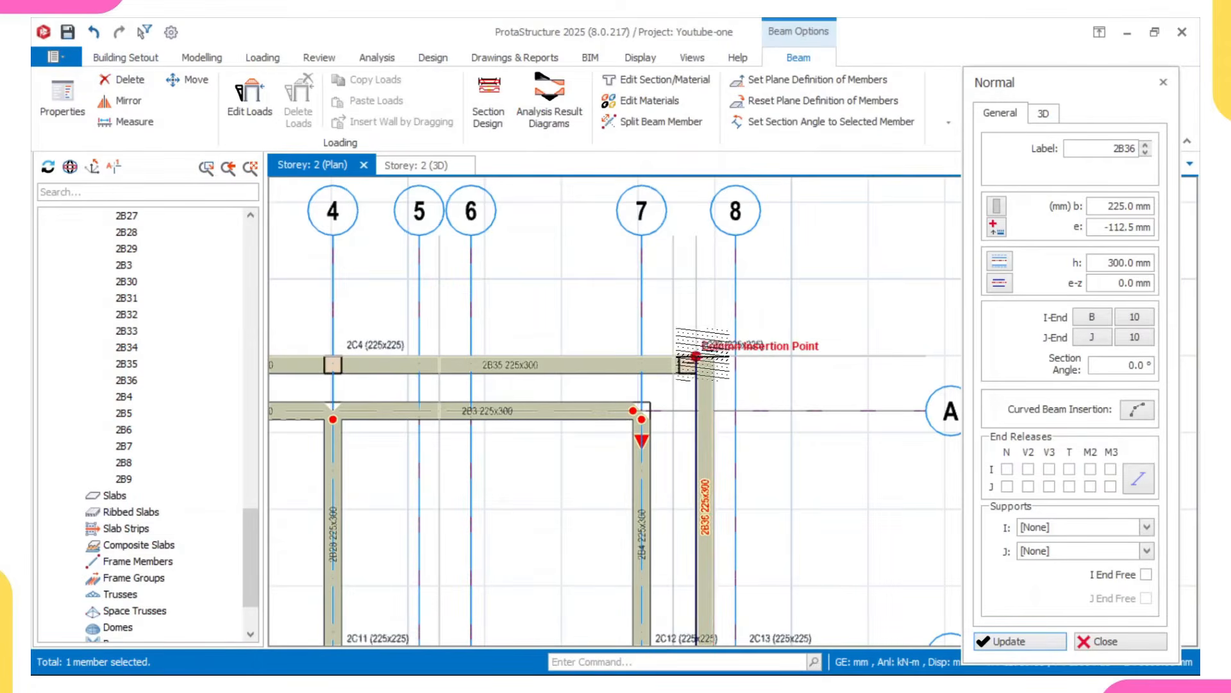
key("Escape")
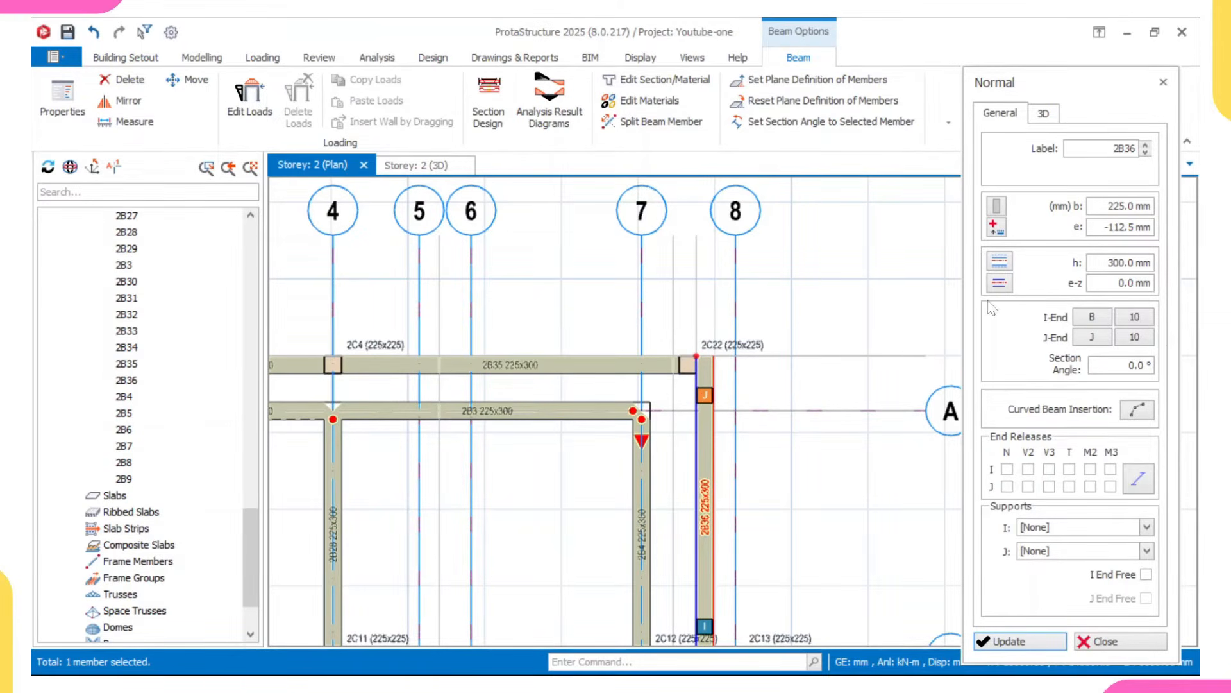
Set the eccentricity of beam 2B36 to 112.5 mm so it sits on the inner side of axis 10.
left_click(999, 284)
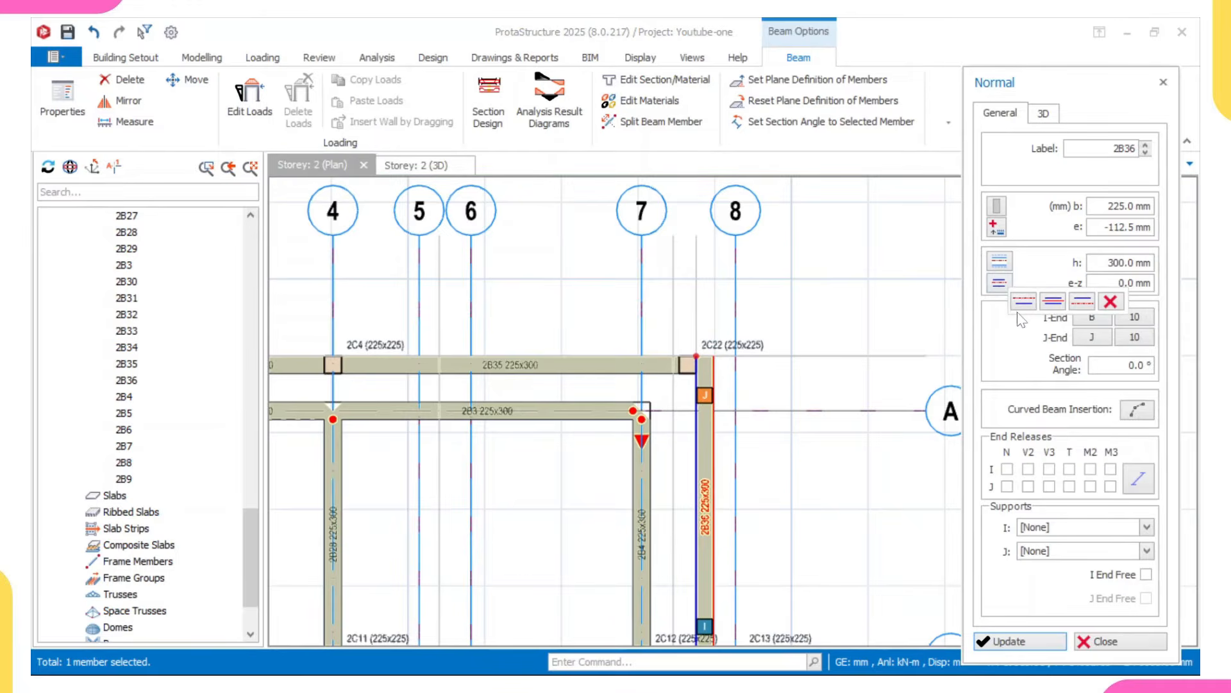
left_click(1083, 301)
left_click(993, 641)
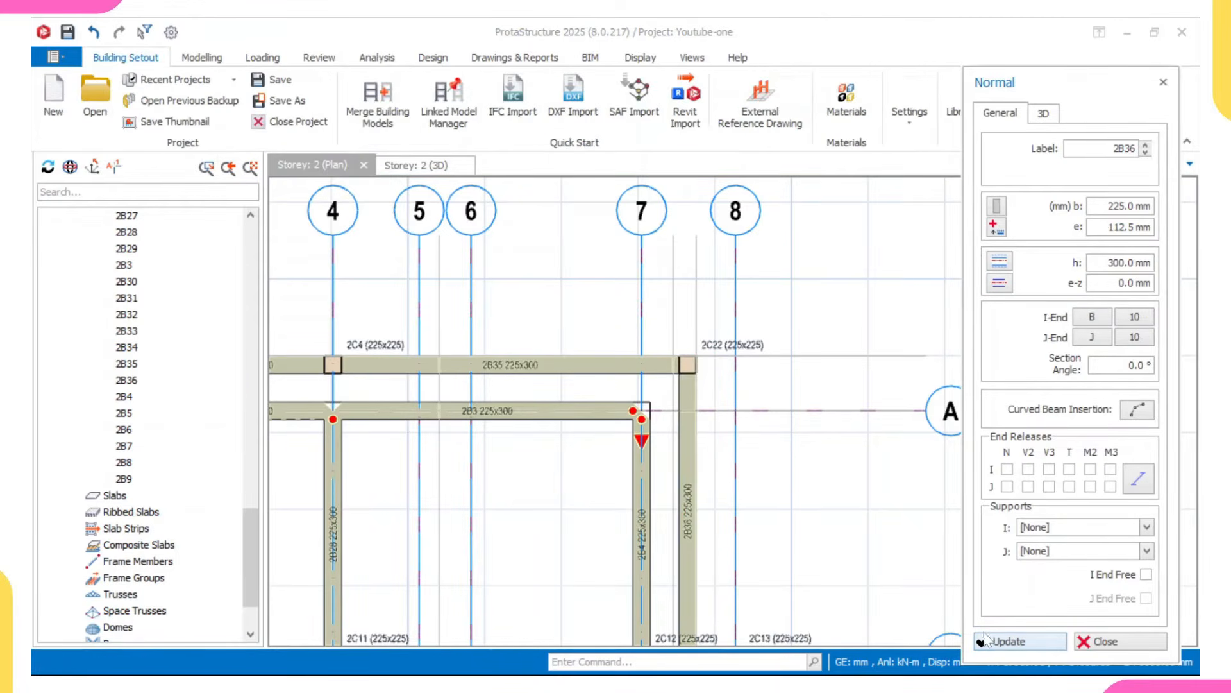
scroll(643, 462, "down", 2)
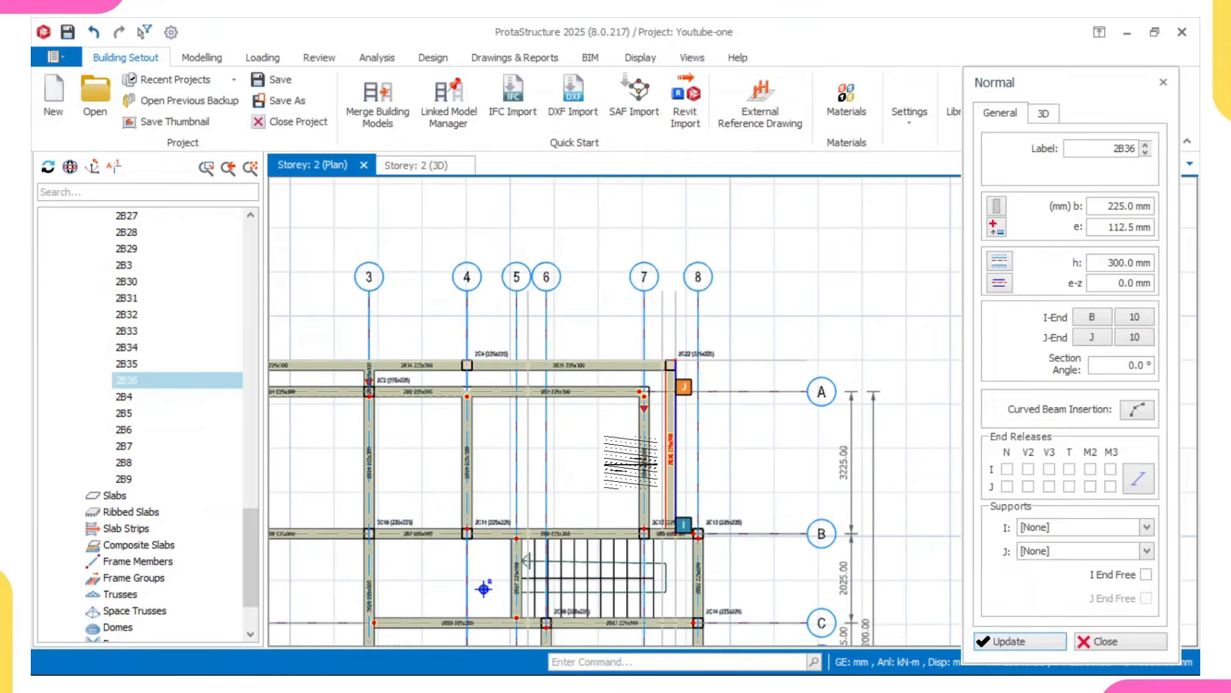
key("Escape")
Delete the three beams along axis A and the inner beams on axes 2, 4 and 7 between axes A and B.
middle_click_drag(605, 423, 777, 373)
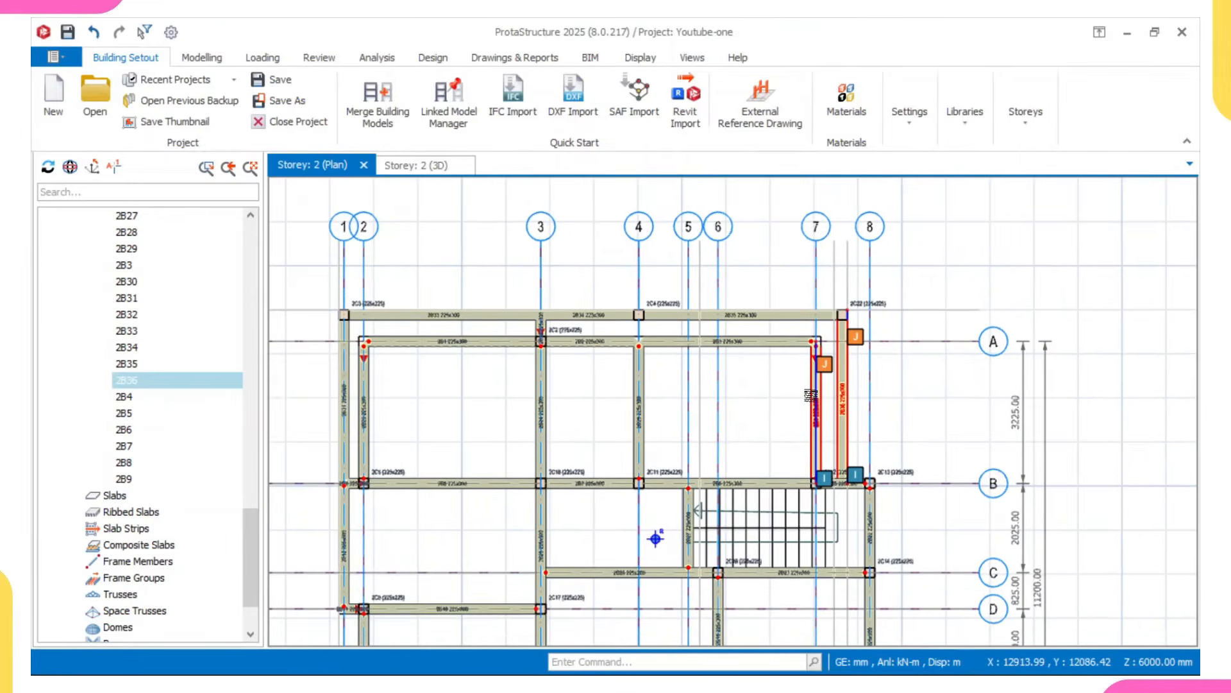
left_click(811, 396)
left_click(651, 346)
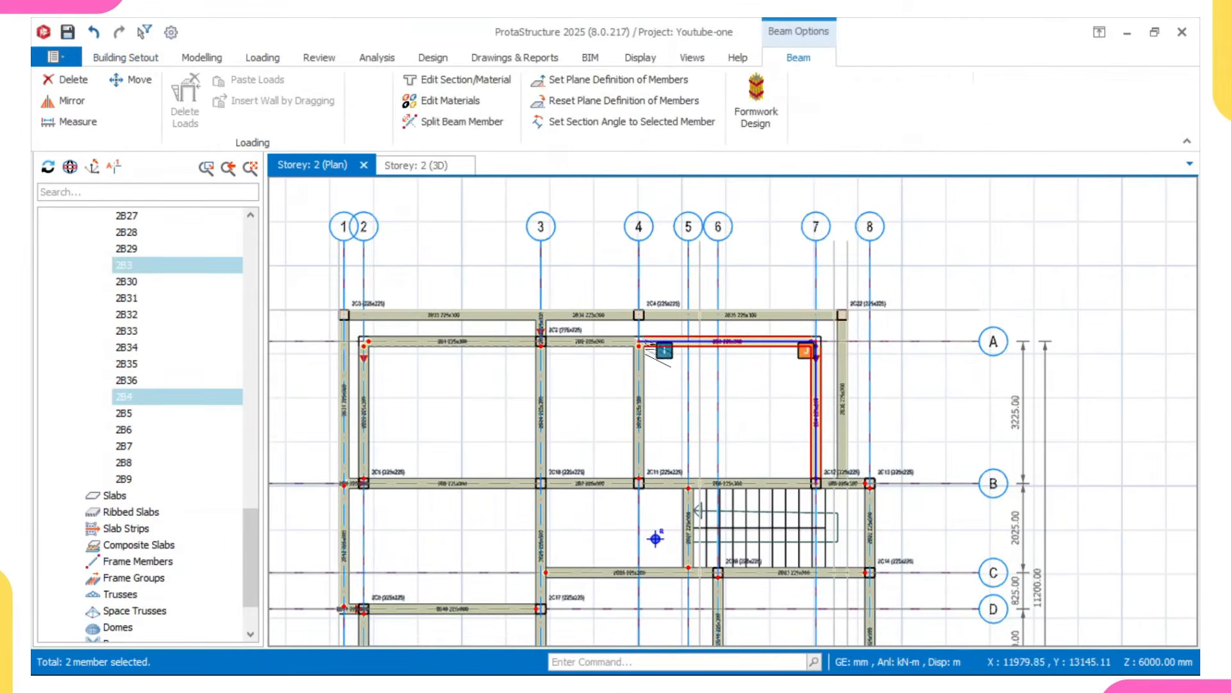
left_click(606, 343)
left_click(605, 346, "ctrl")
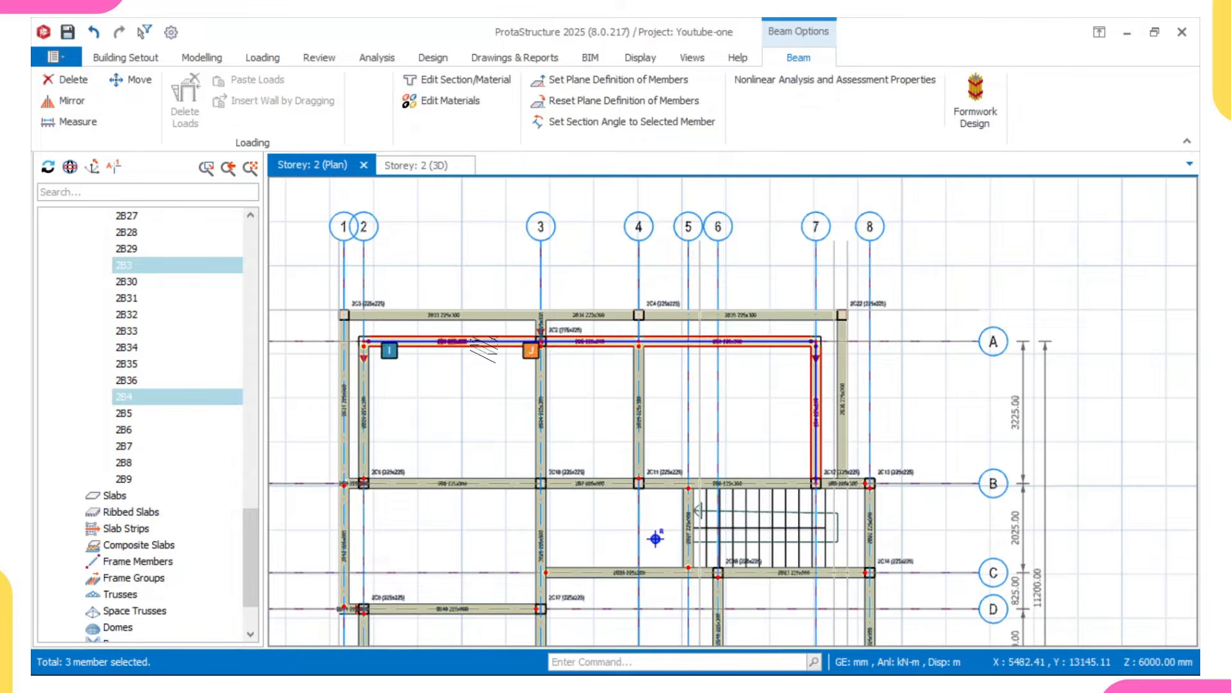
left_click(483, 346, "ctrl")
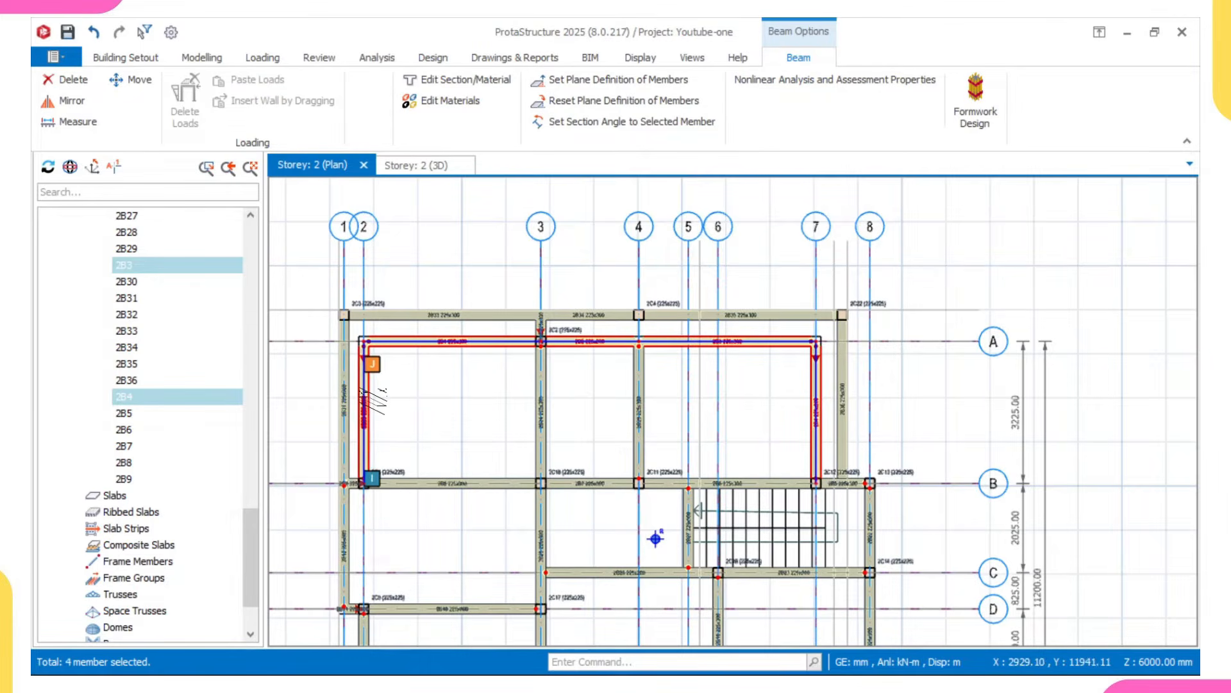
left_click(365, 398, "ctrl")
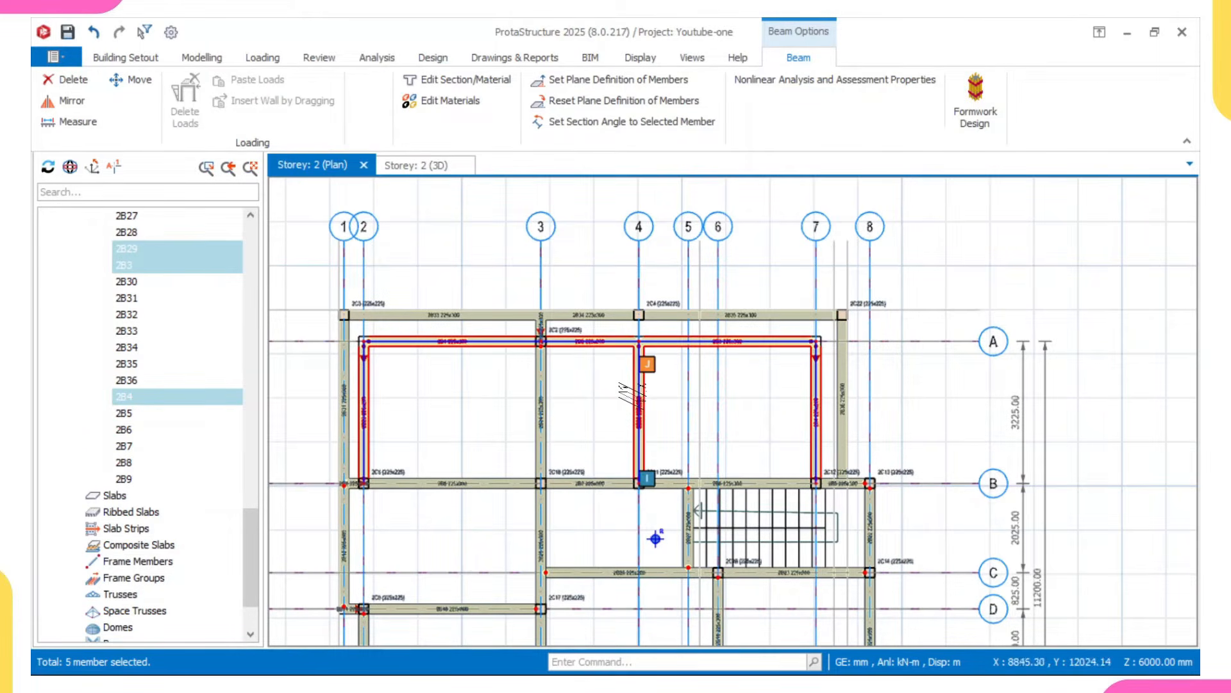
left_click(639, 372, "ctrl")
right_click(585, 267)
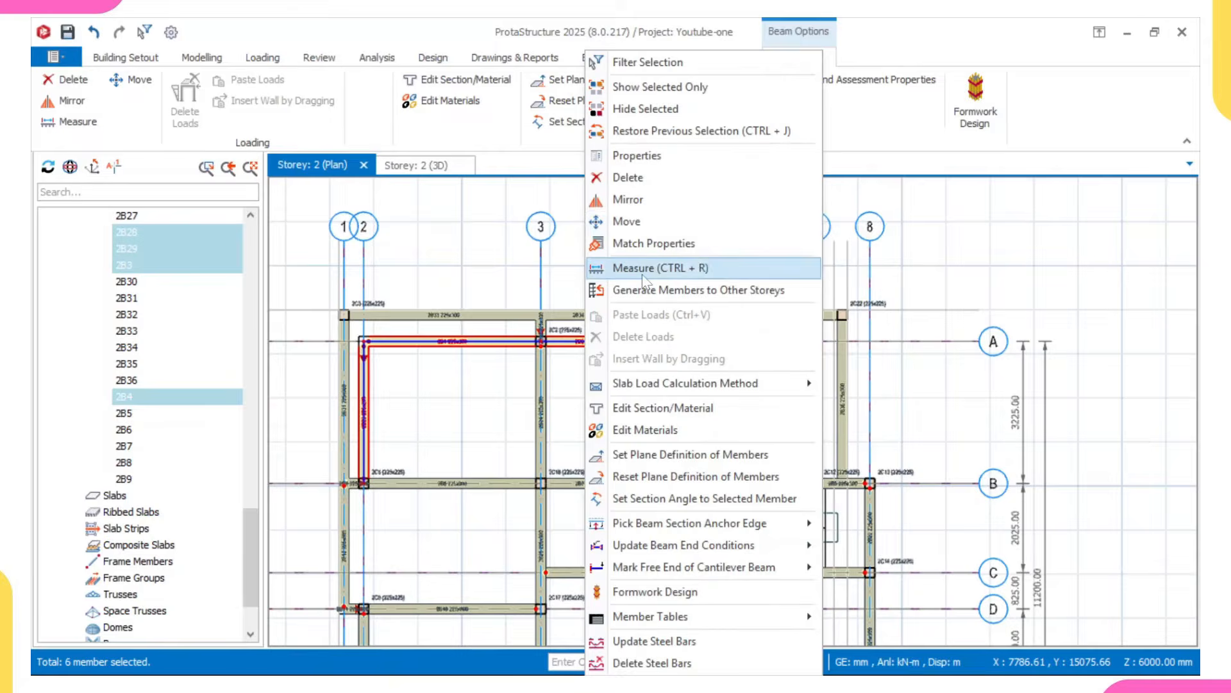
left_click(637, 178)
left_click(631, 567)
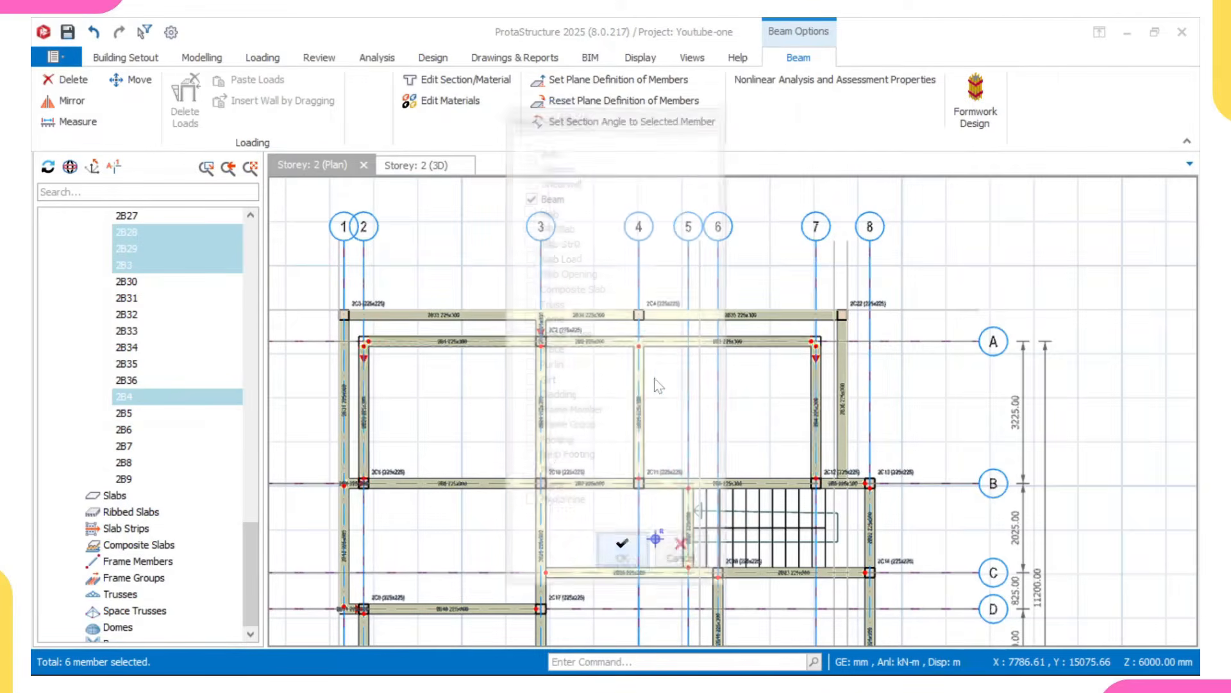
Using the properties of beam 2B6, add a 225x300 beam along axis 4 from column 2C11 at axis B to column 2C4.
double_click(734, 485)
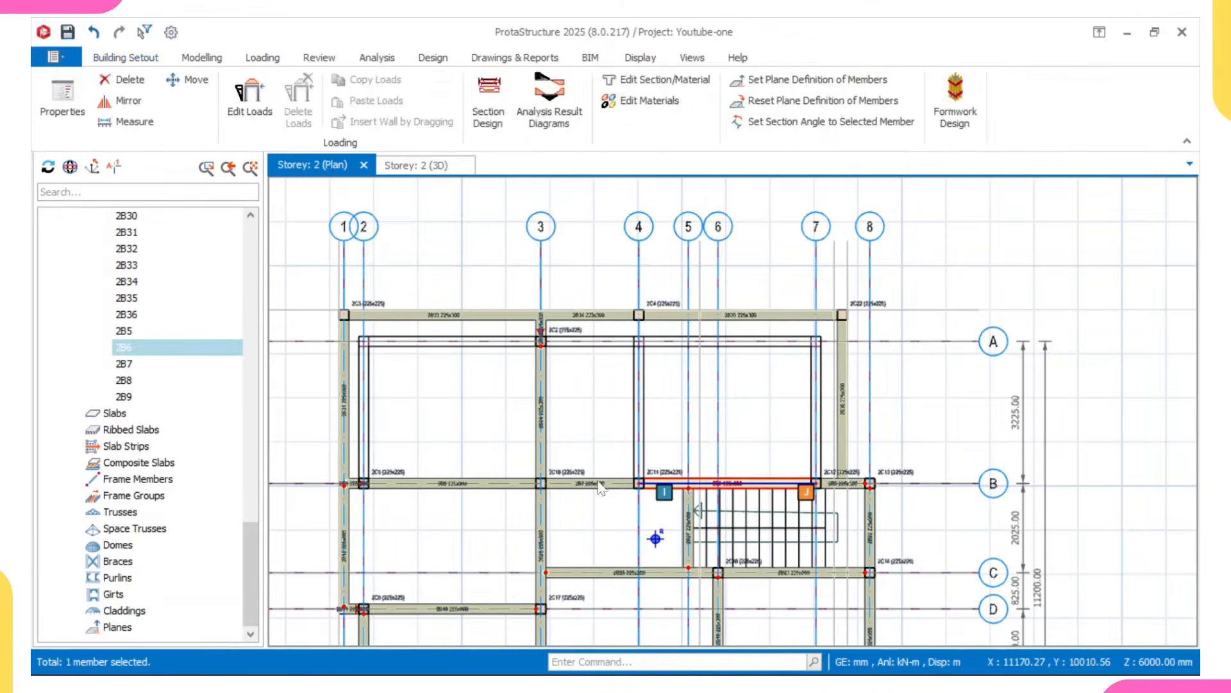
scroll(628, 481, "up", 4)
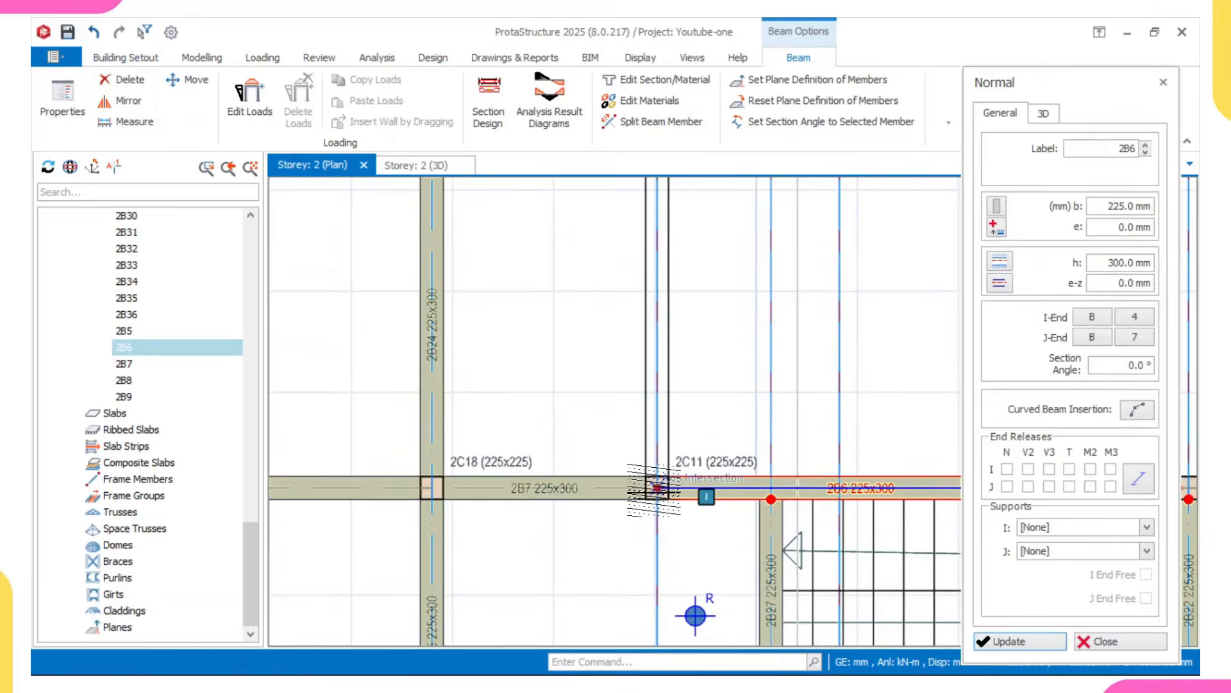
scroll(667, 443, "down", 3)
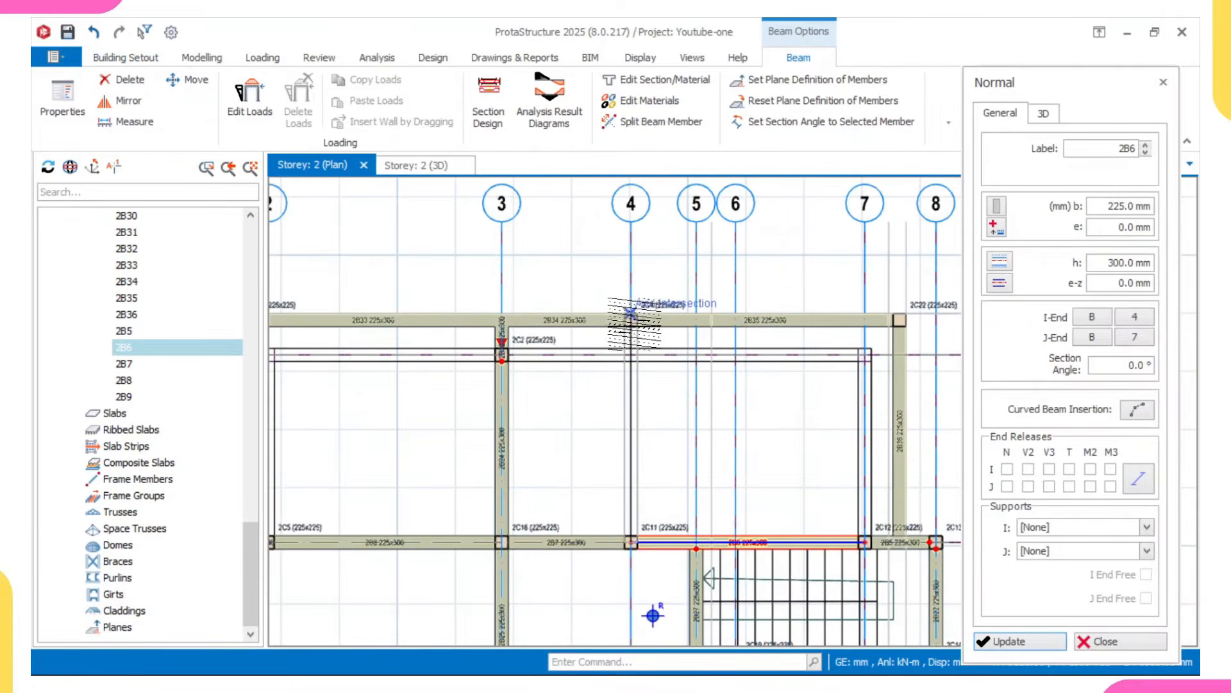
left_click(630, 328)
key("Escape")
scroll(687, 432, "down", 3)
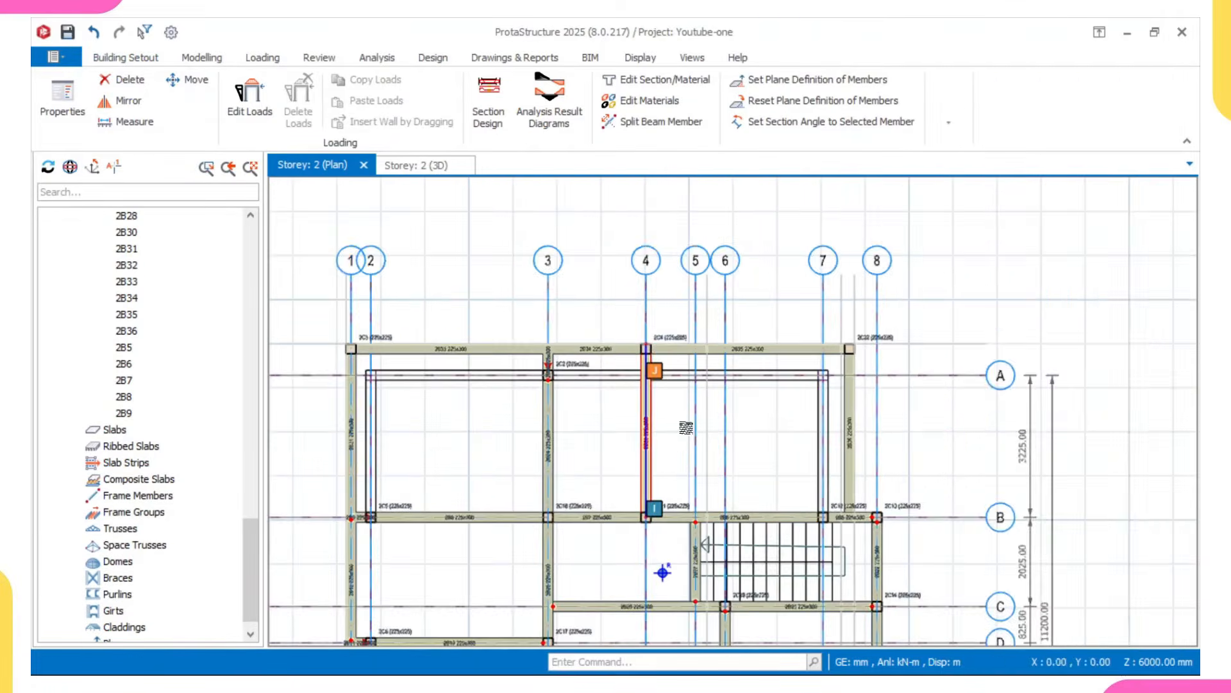
scroll(670, 430, "up", 2)
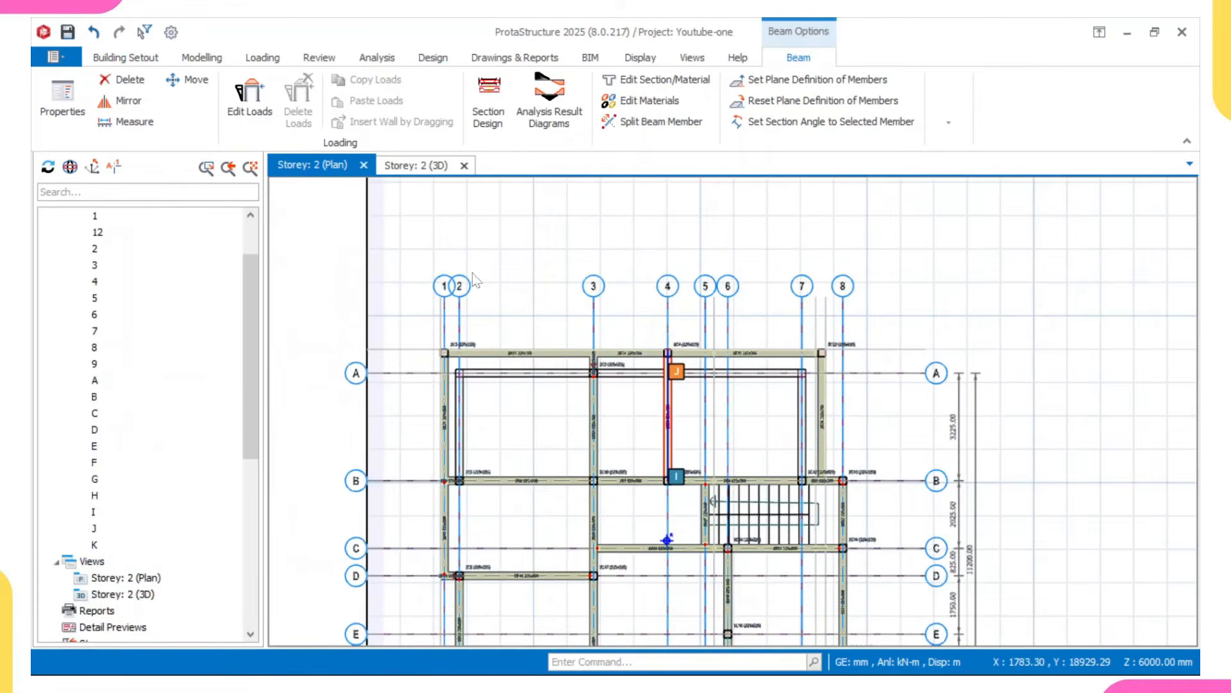
In the storey 2 3D view, hide the Axes, Ghost Axes, Plane Definitions and Texts layers.
left_click(430, 165)
middle_click_drag(737, 347, 722, 340)
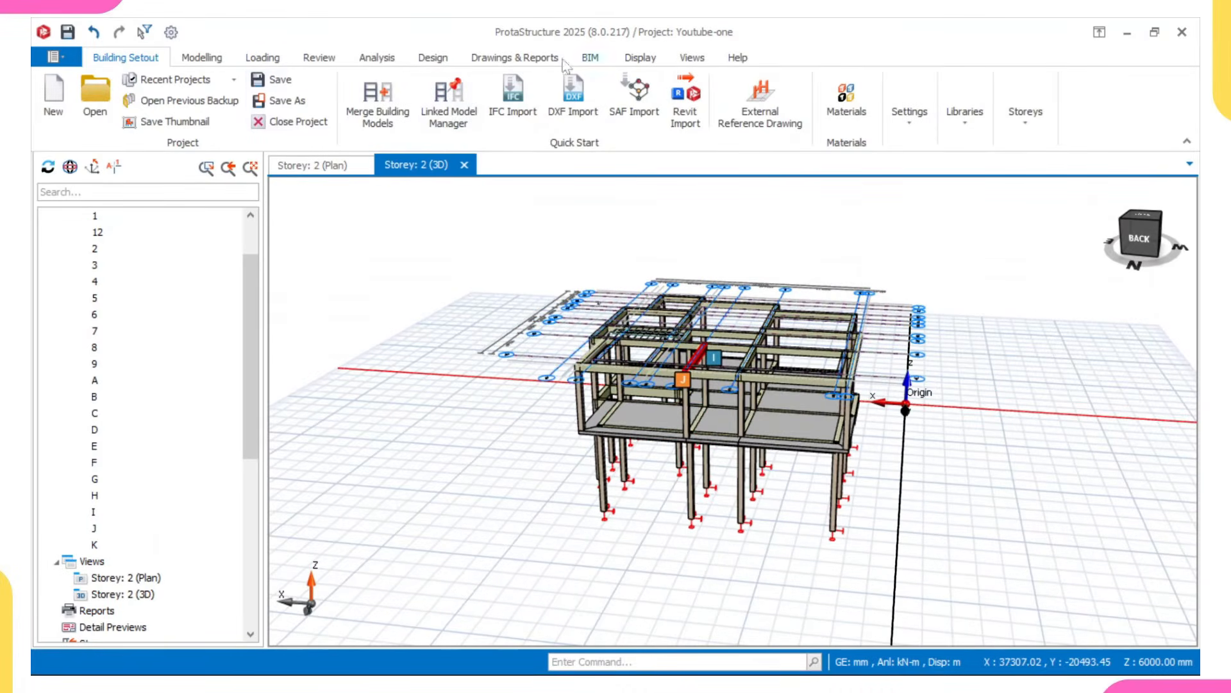
left_click(628, 58)
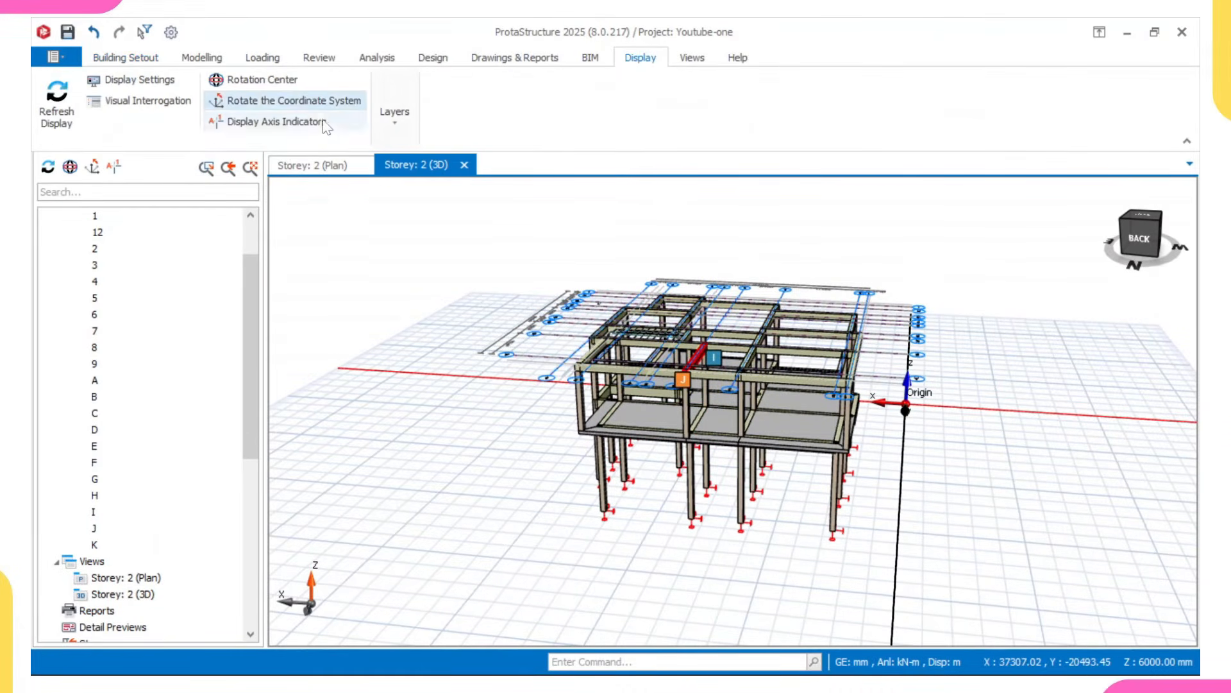
left_click(395, 113)
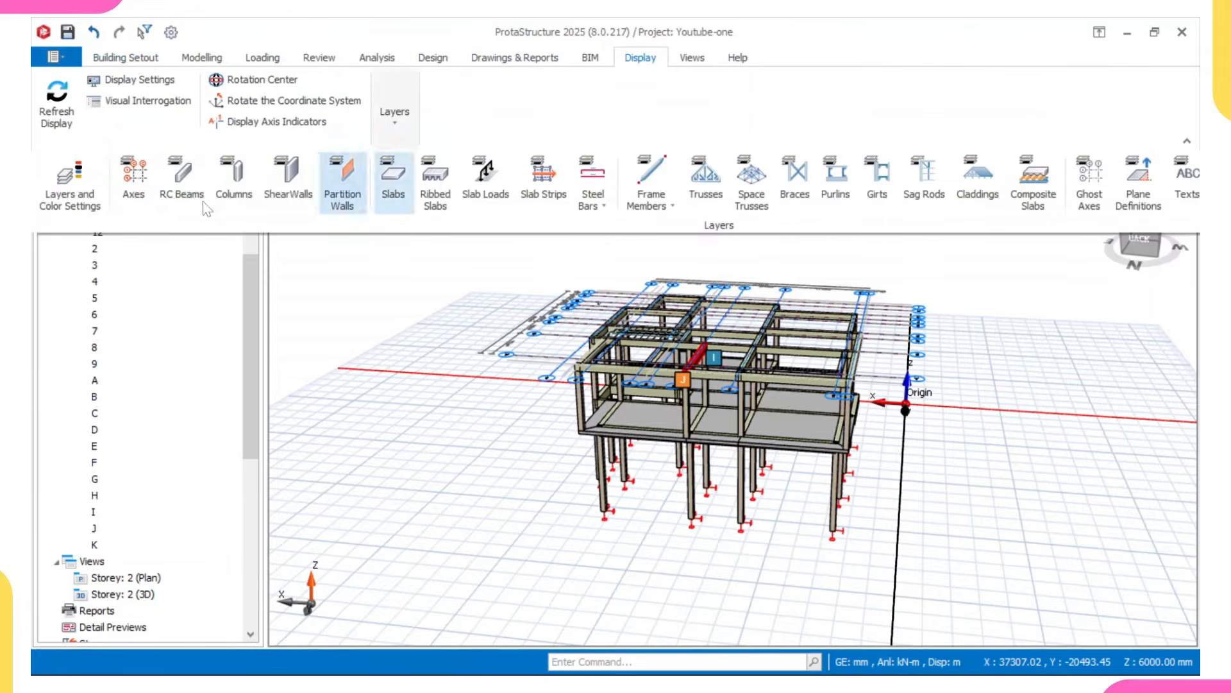
left_click(133, 183)
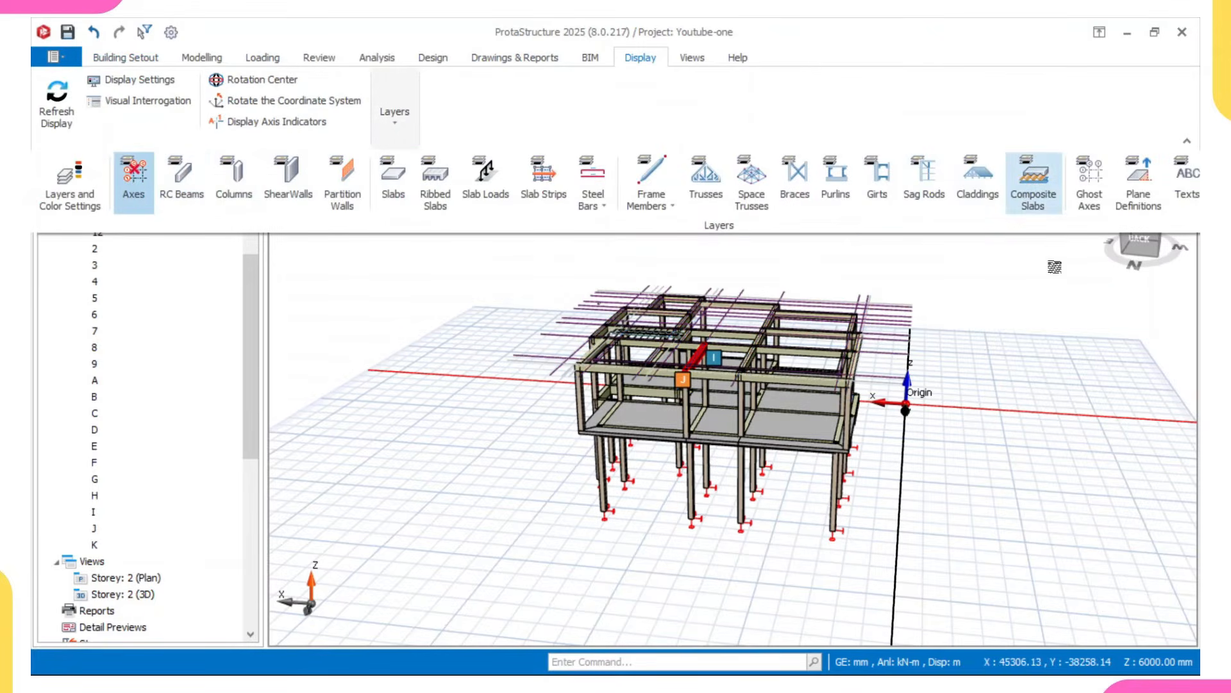
left_click(1107, 203)
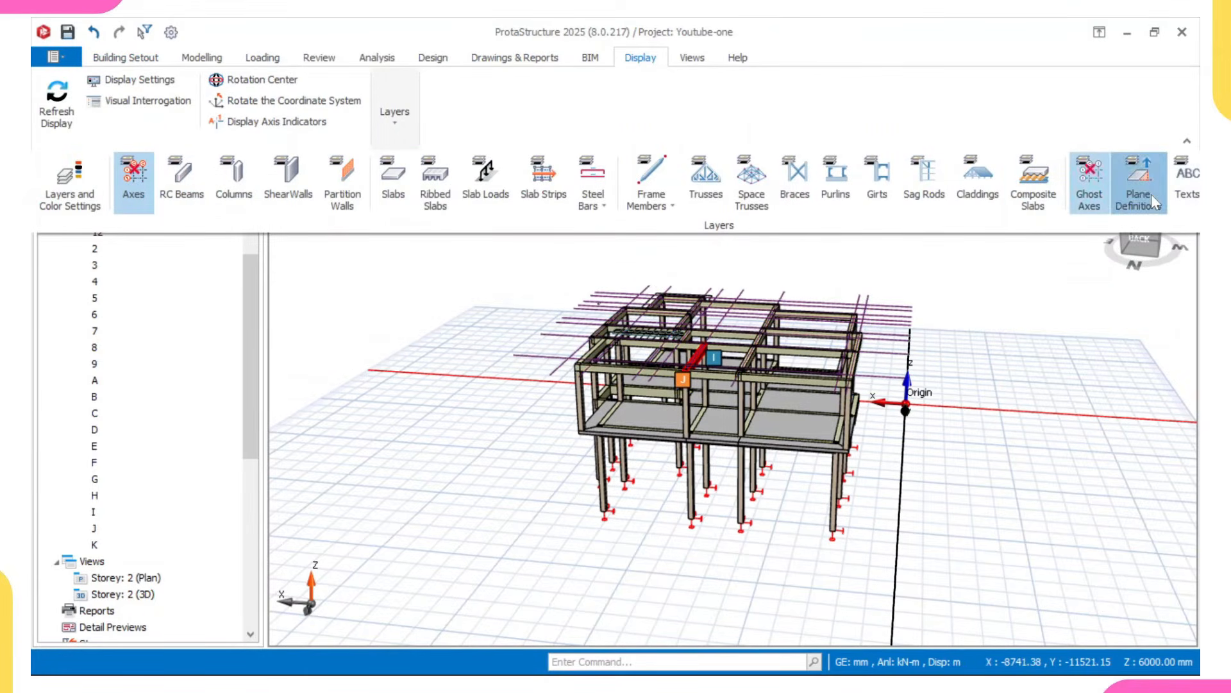
left_click(1139, 186)
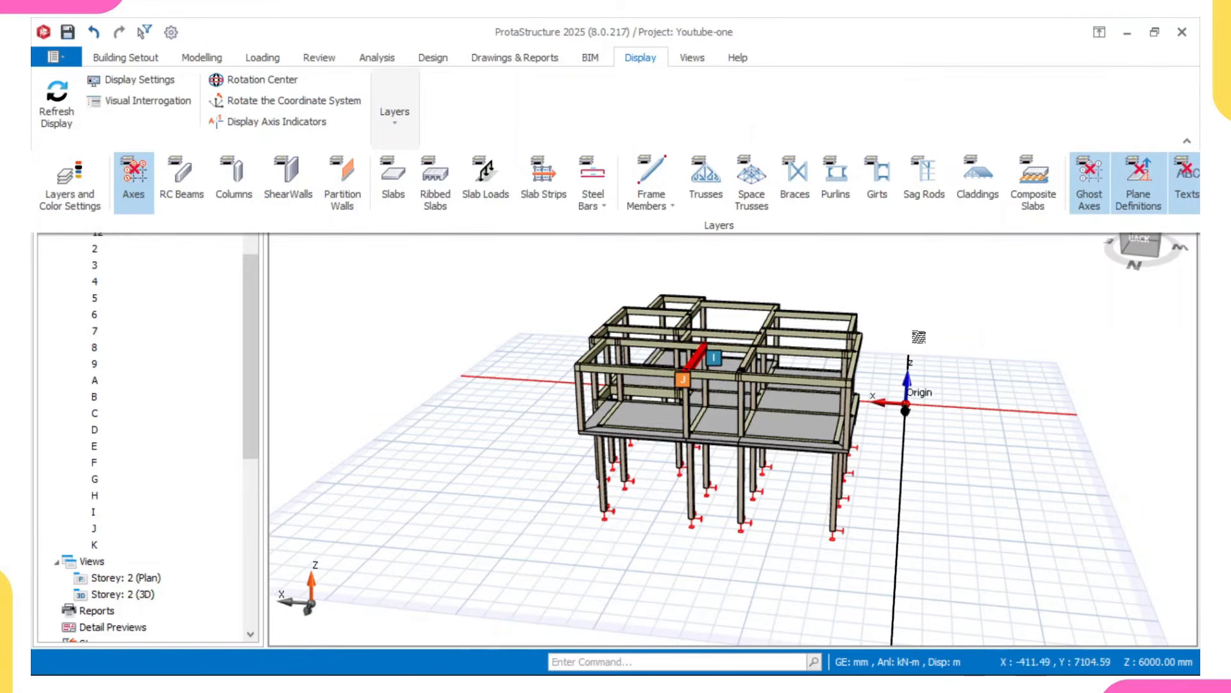
left_click(940, 285)
Examine the two-storey frame in 3D from several sides and below, checking the cantilever slabs and the beams above them.
middle_click_drag(879, 360, 826, 372)
mouse_move(826, 372)
middle_mouse_down("shift")
mouse_move(816, 316)
mouse_move(850, 315)
mouse_move(801, 346)
mouse_move(666, 367)
mouse_move(668, 442)
mouse_move(690, 438)
mouse_move(749, 476)
mouse_move(806, 472)
mouse_move(948, 385)
mouse_move(722, 425)
middle_mouse_up("shift")
middle_click_drag(881, 406, 719, 429, "shift")
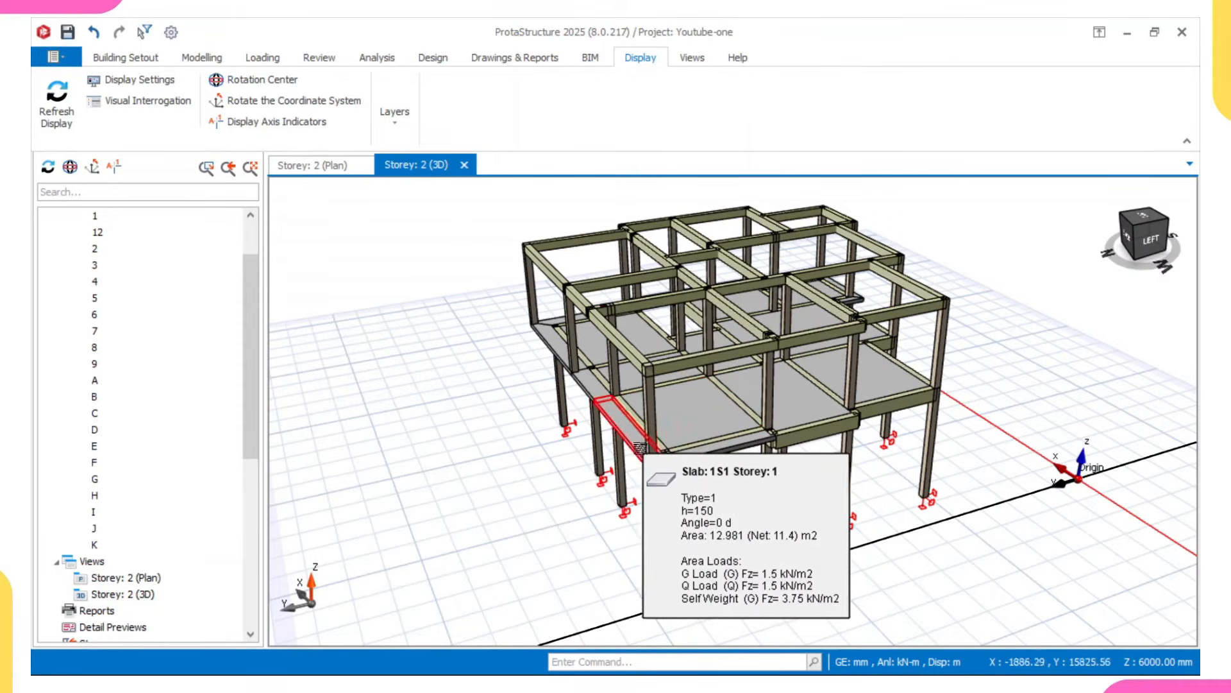
mouse_move(627, 421)
middle_mouse_down()
mouse_move(759, 448)
mouse_move(668, 391)
mouse_move(705, 359)
mouse_move(669, 335)
mouse_move(633, 250)
mouse_move(661, 324)
mouse_move(618, 406)
mouse_move(599, 389)
middle_mouse_up()
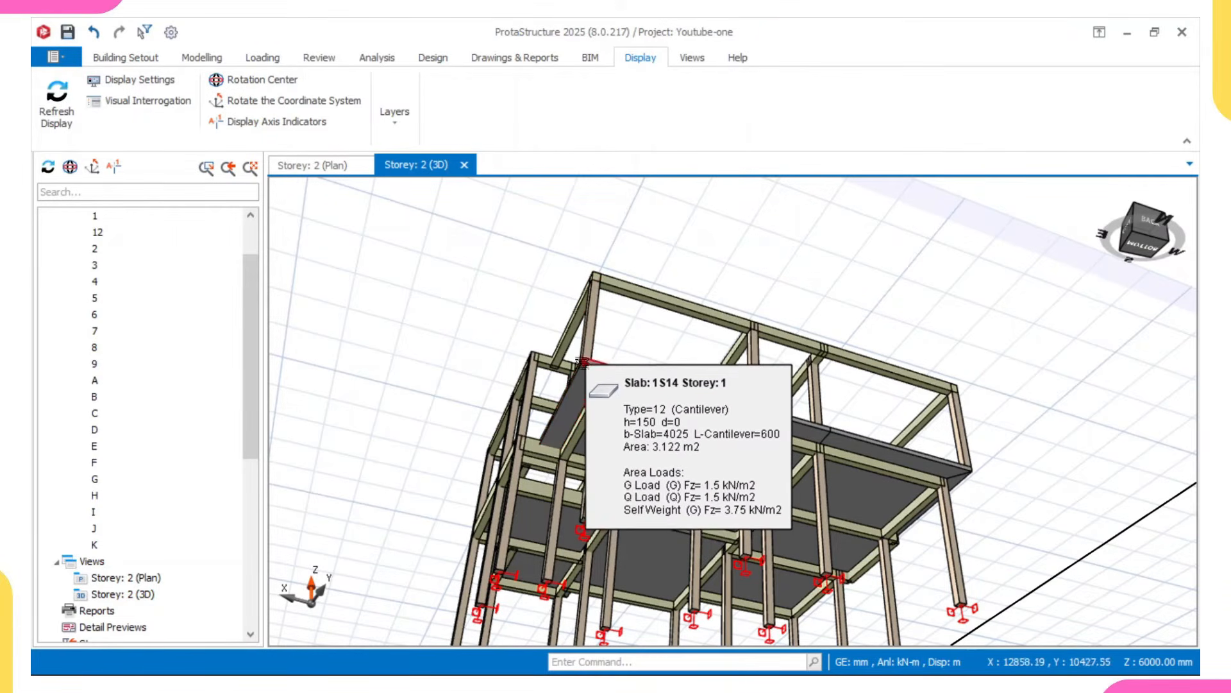
mouse_move(582, 358)
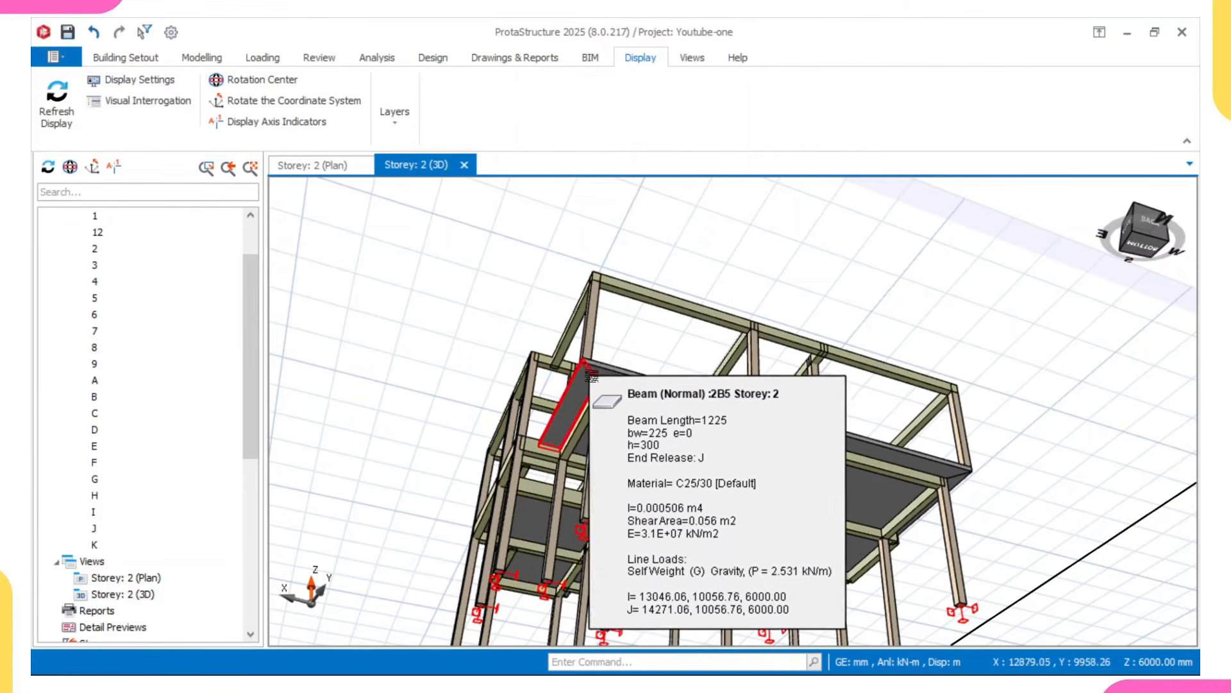
mouse_move(585, 380)
middle_mouse_down()
mouse_move(595, 374)
mouse_move(592, 389)
middle_mouse_up()
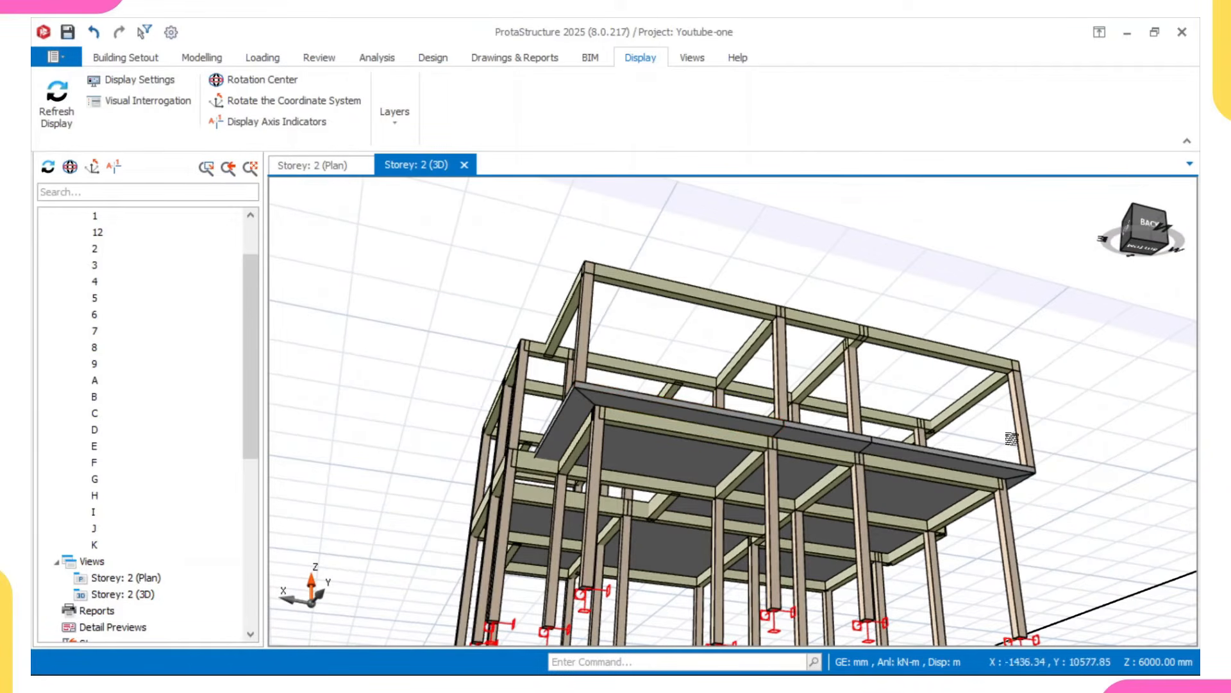
scroll(899, 410, "down", 3)
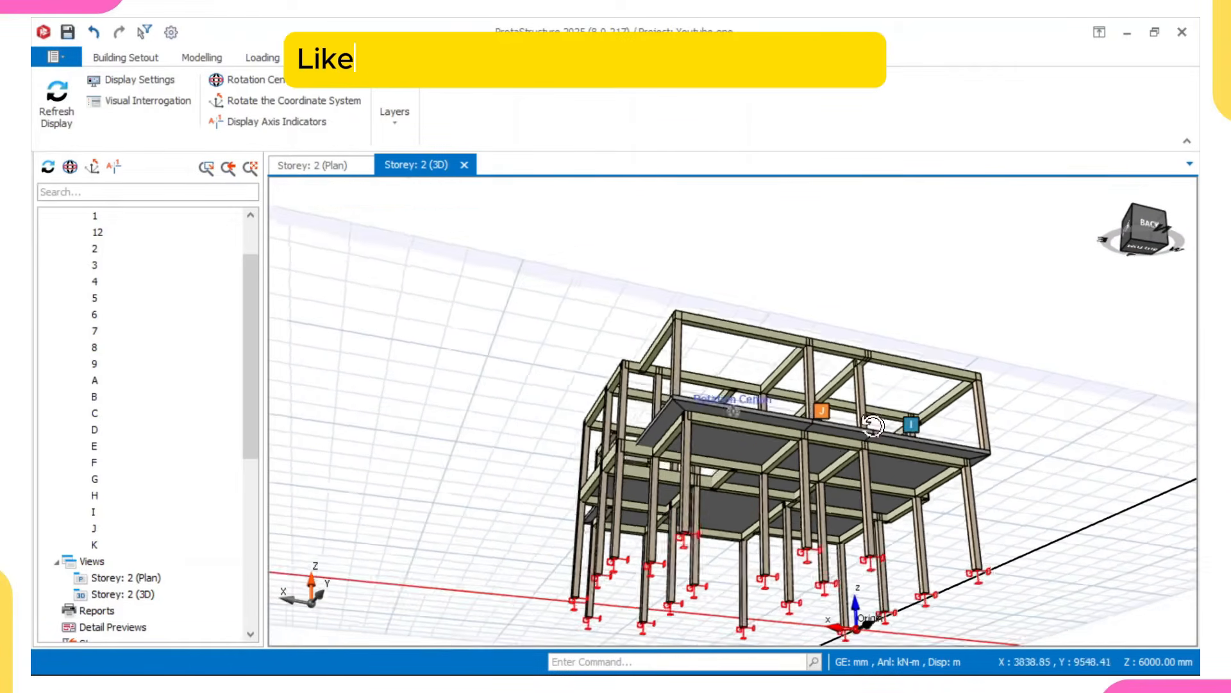
middle_click_drag(873, 418, 719, 383)
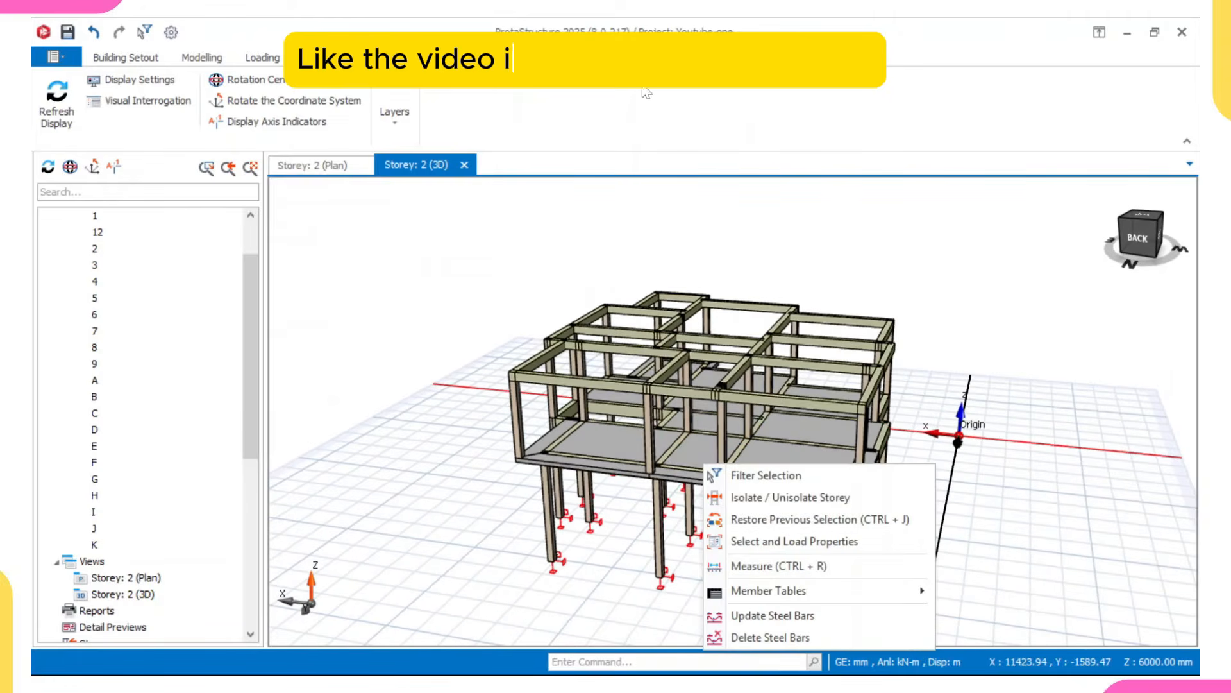
Show the Axes, Ghost Axes, Plane Definitions and Texts layers again in the 3D view.
left_click(397, 98)
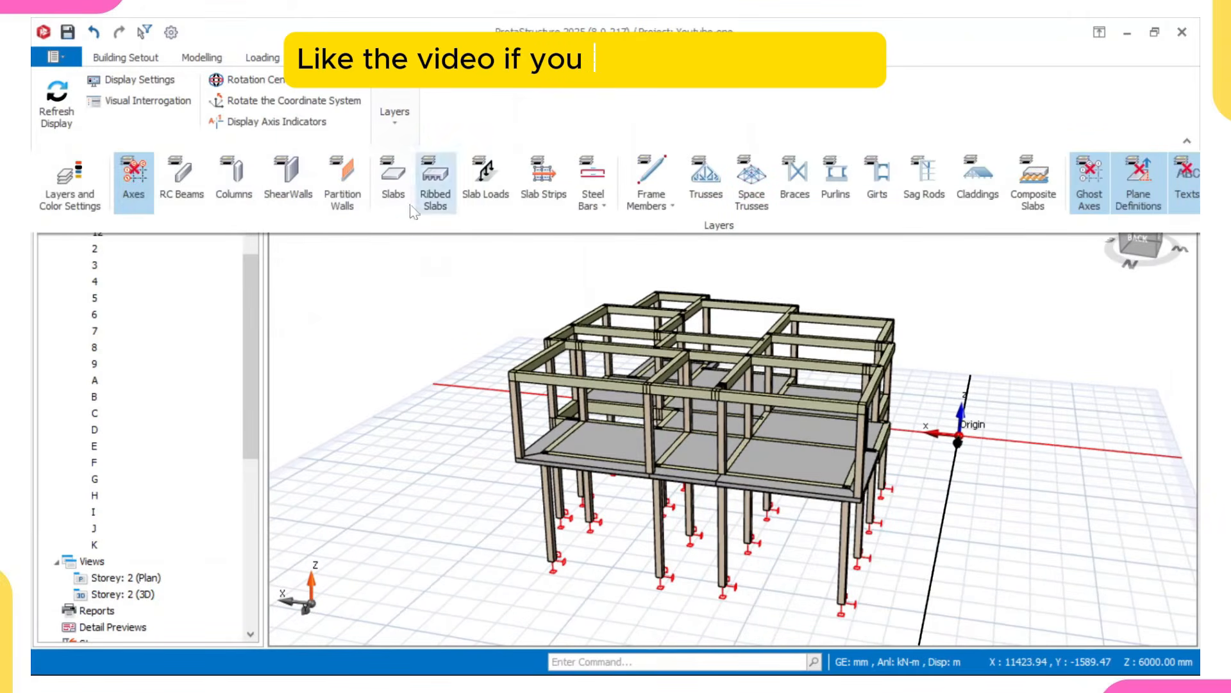
left_click(124, 187)
left_click(1089, 182)
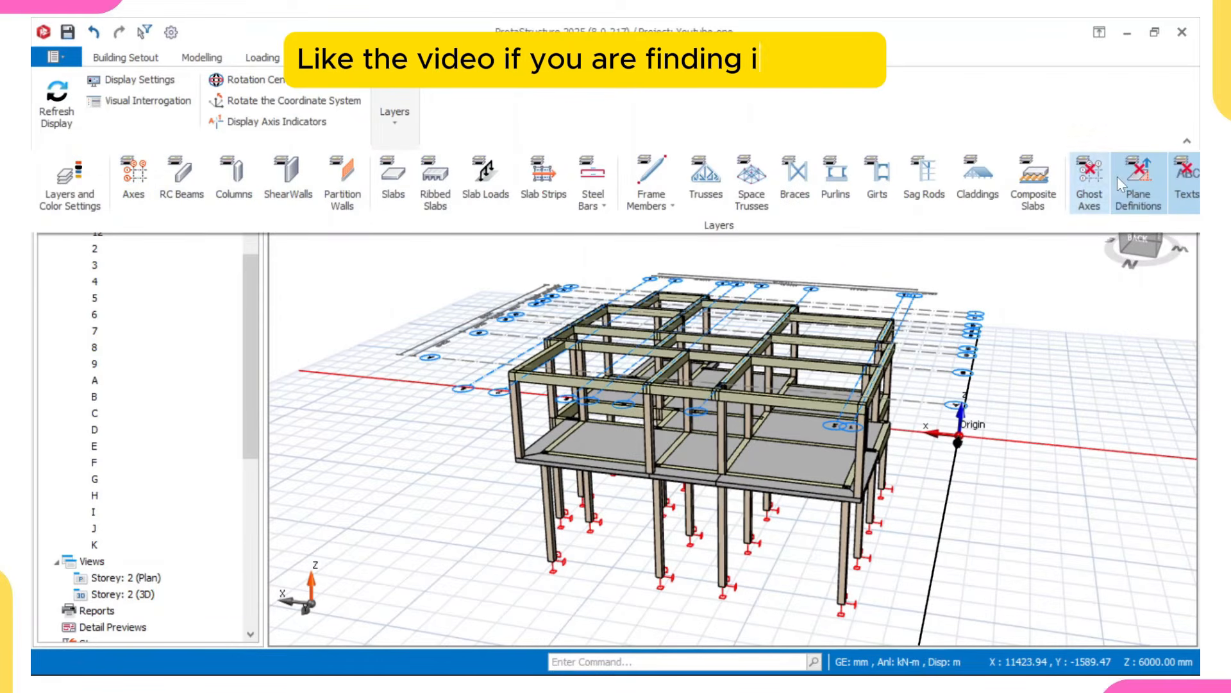
left_click(1177, 182)
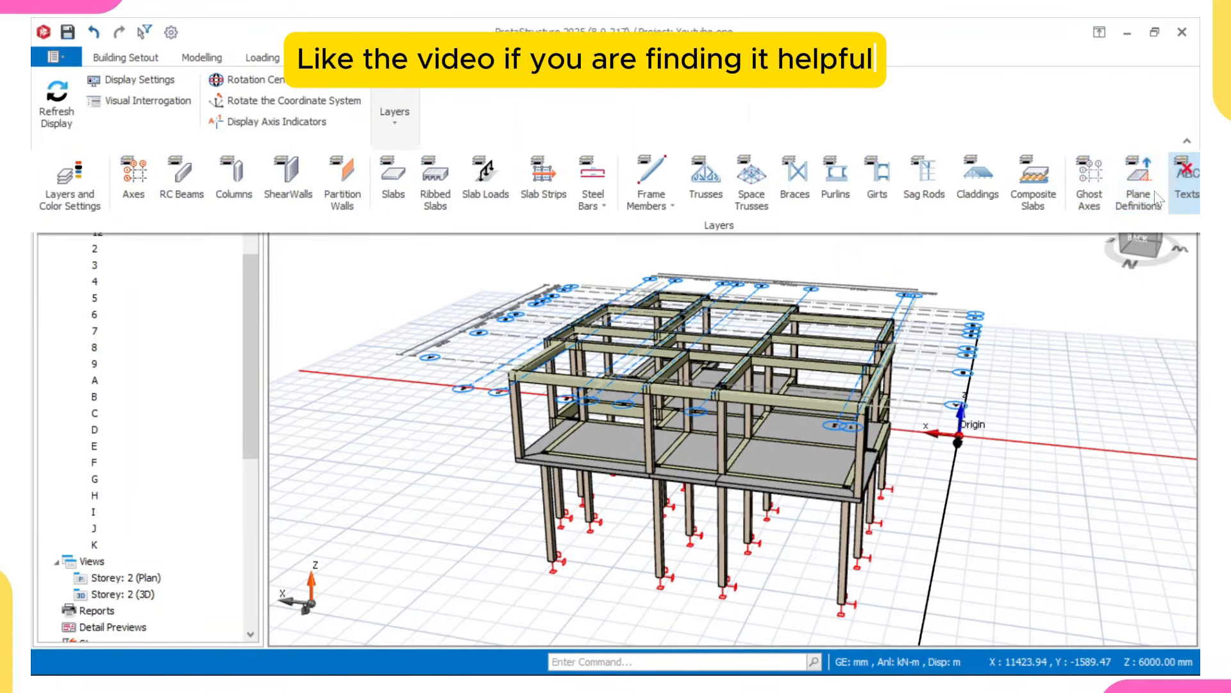
left_click(1072, 268)
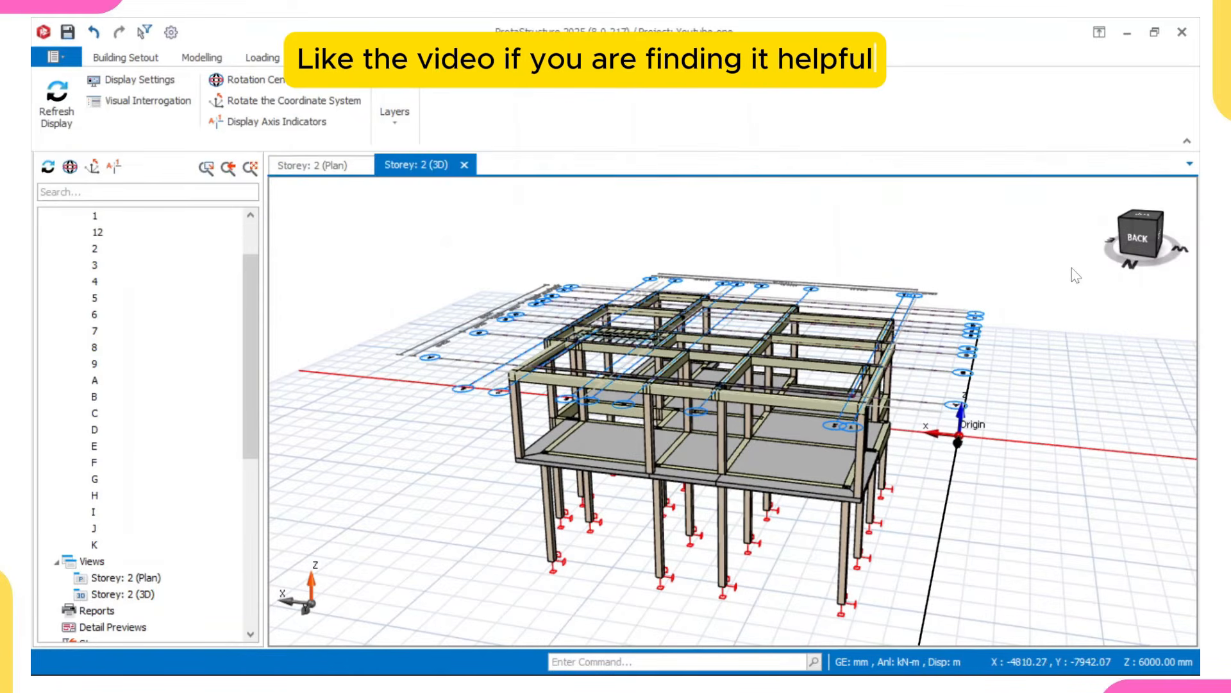
Return to the plan view and make storey 1 (+3.00 m) the displayed storey.
left_click(204, 59)
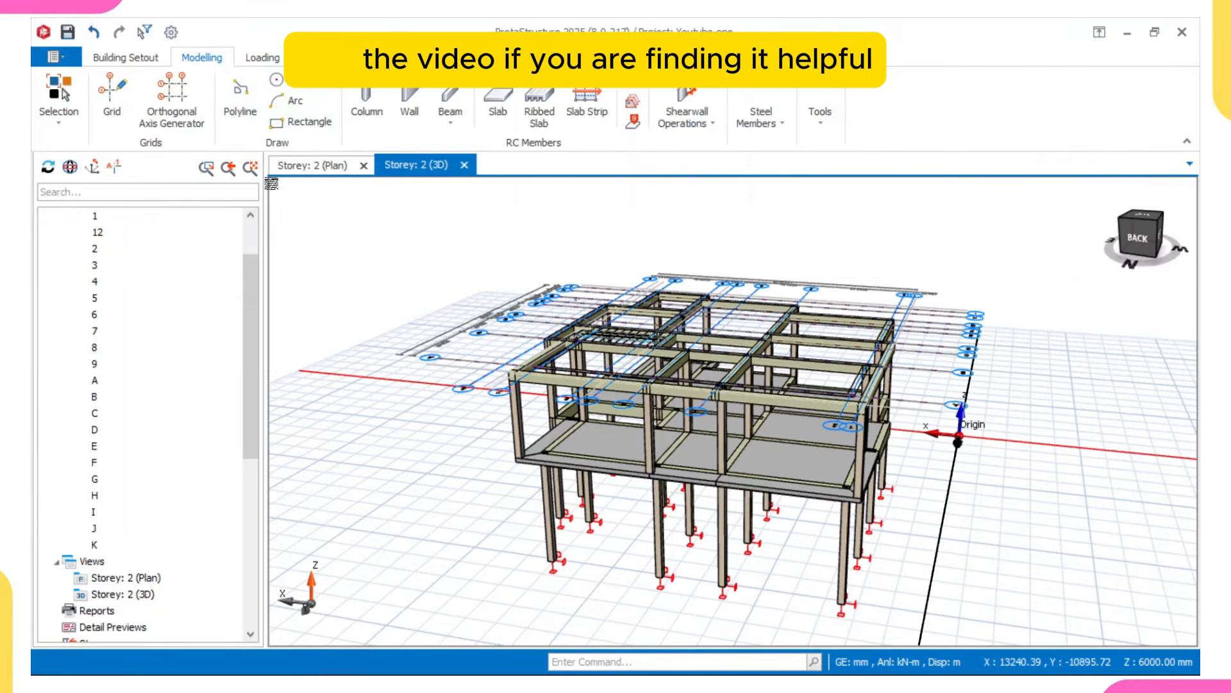
left_click(320, 172)
scroll(428, 400, "down", 2)
middle_click_drag(485, 433, 487, 322)
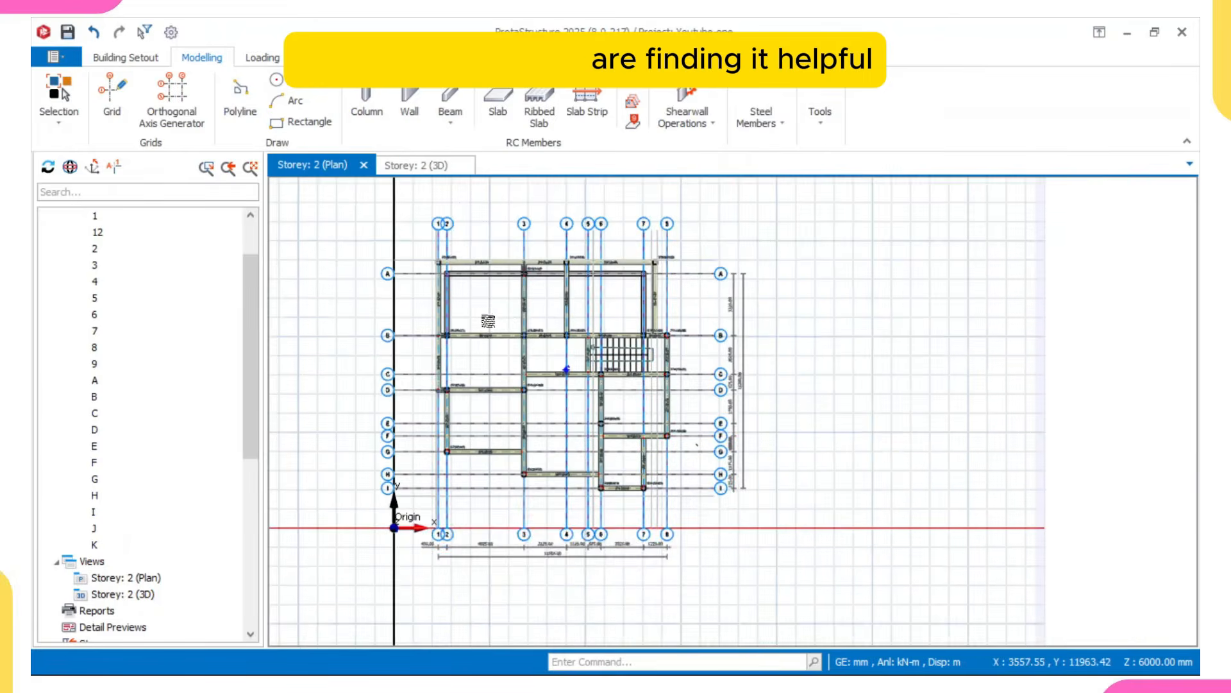
scroll(478, 276, "up", 3)
scroll(446, 330, "down", 2)
scroll(165, 594, "down", 2)
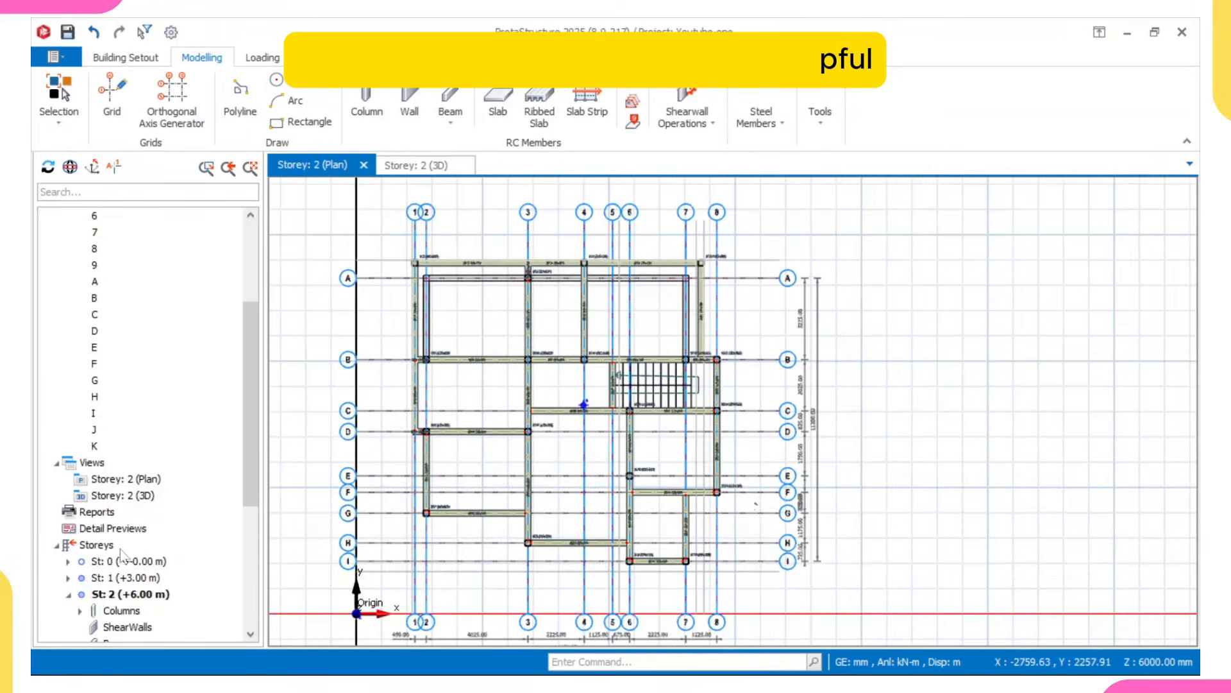
left_click(101, 579)
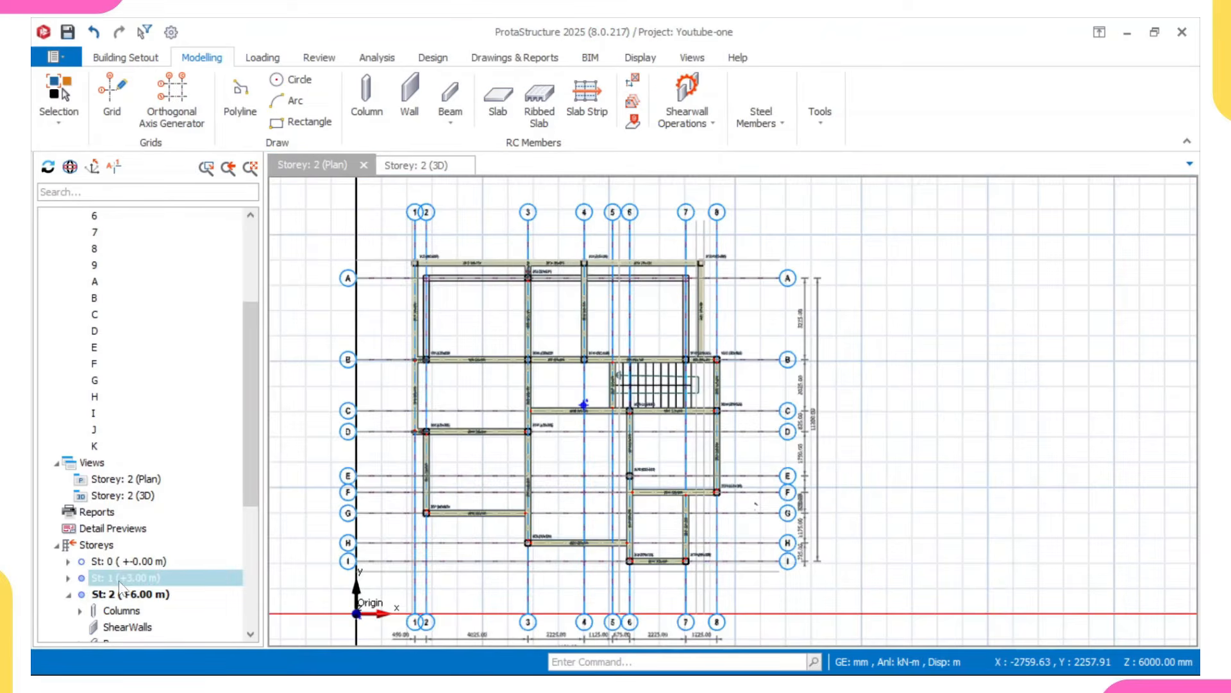
double_click(121, 579)
Open the properties of beam 1B3 as a template for a new beam and set the depth h to 150 mm.
scroll(410, 264, "up", 2)
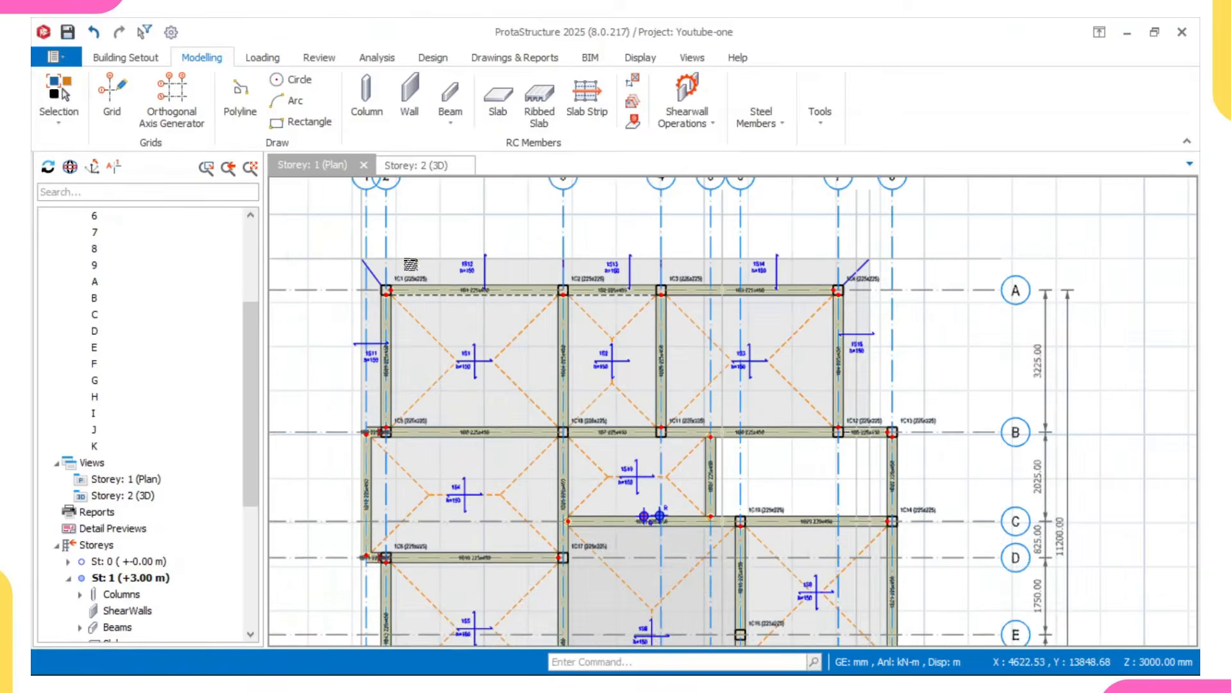
scroll(411, 265, "up", 3)
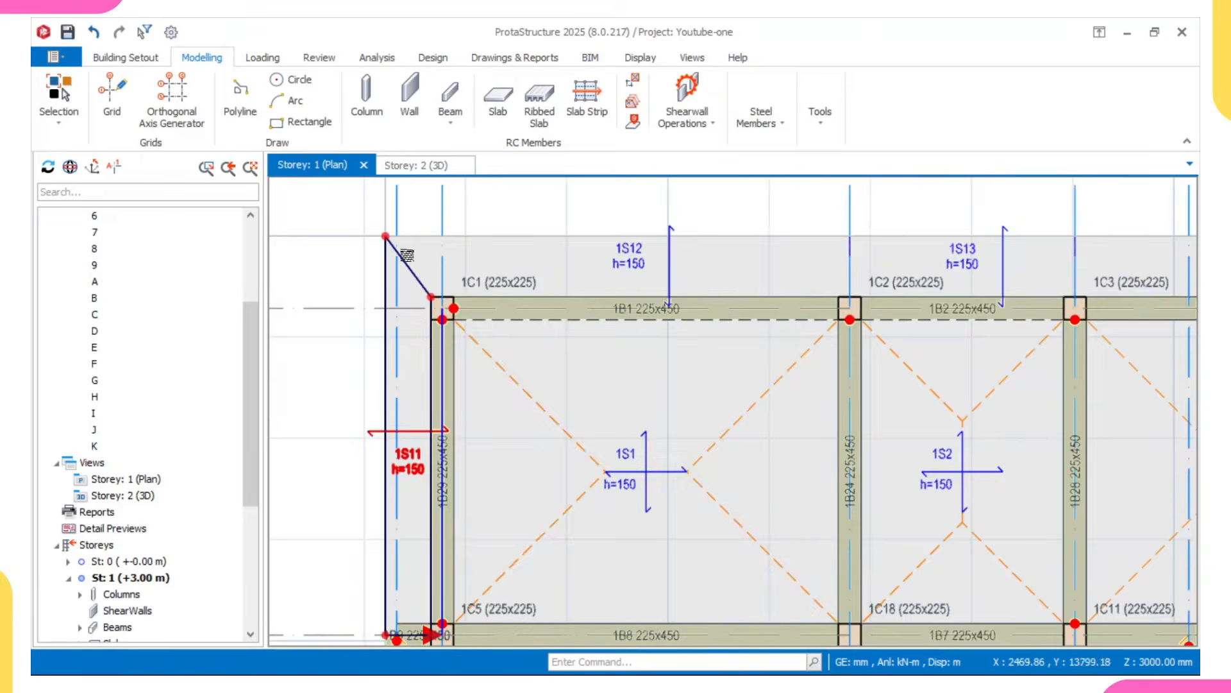
scroll(431, 263, "down", 3)
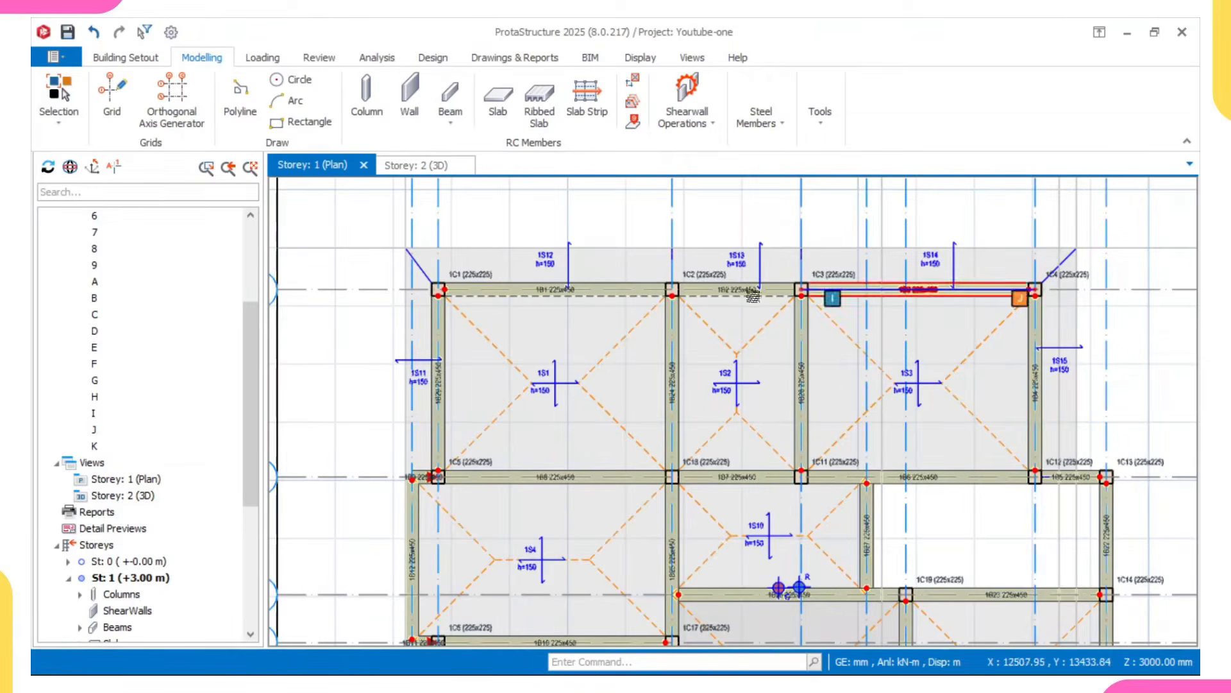
scroll(801, 292, "up", 1)
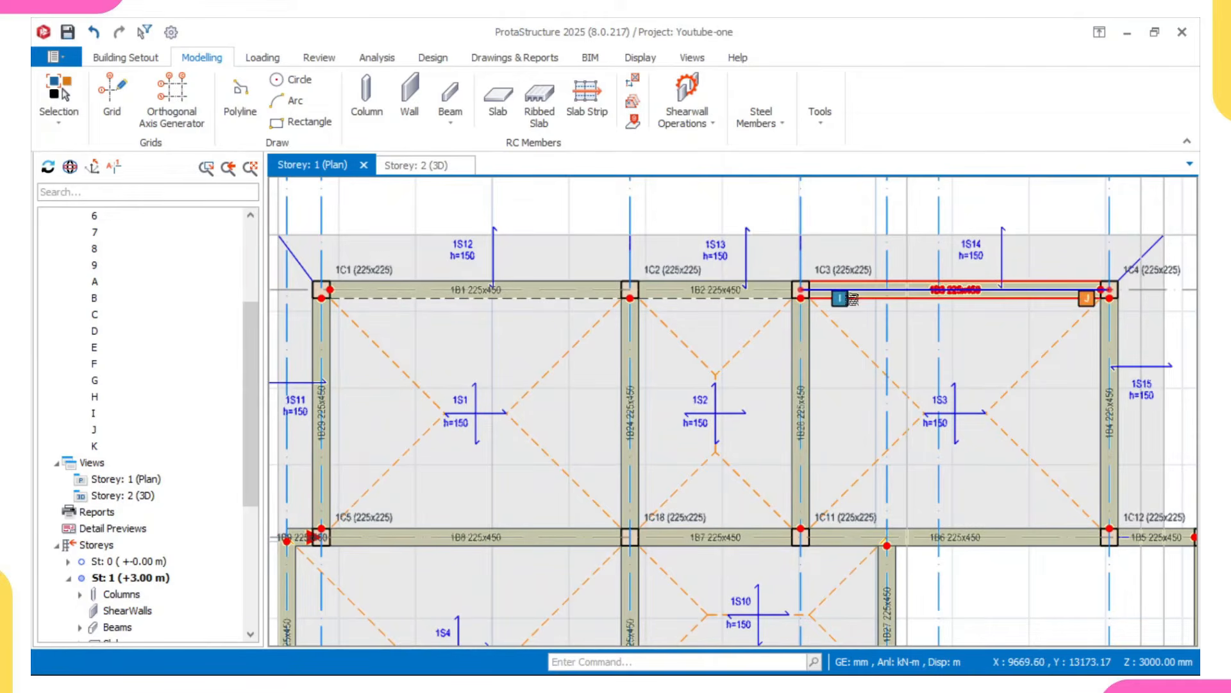
left_click(860, 298)
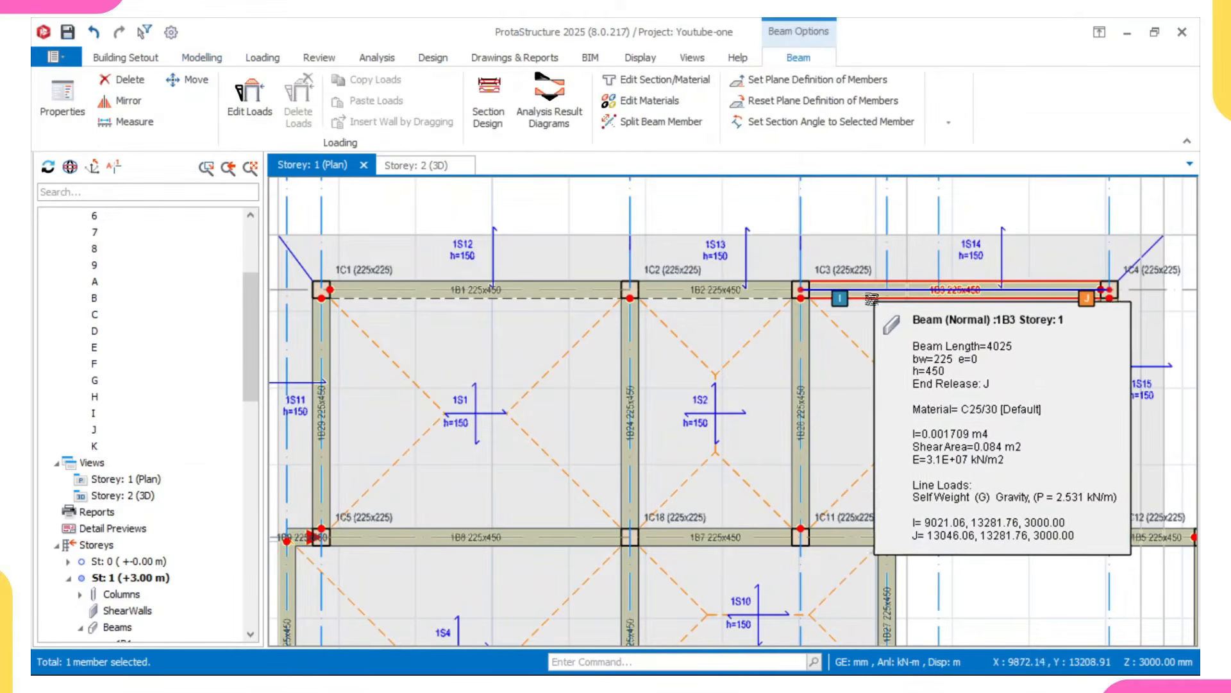
double_click(869, 298)
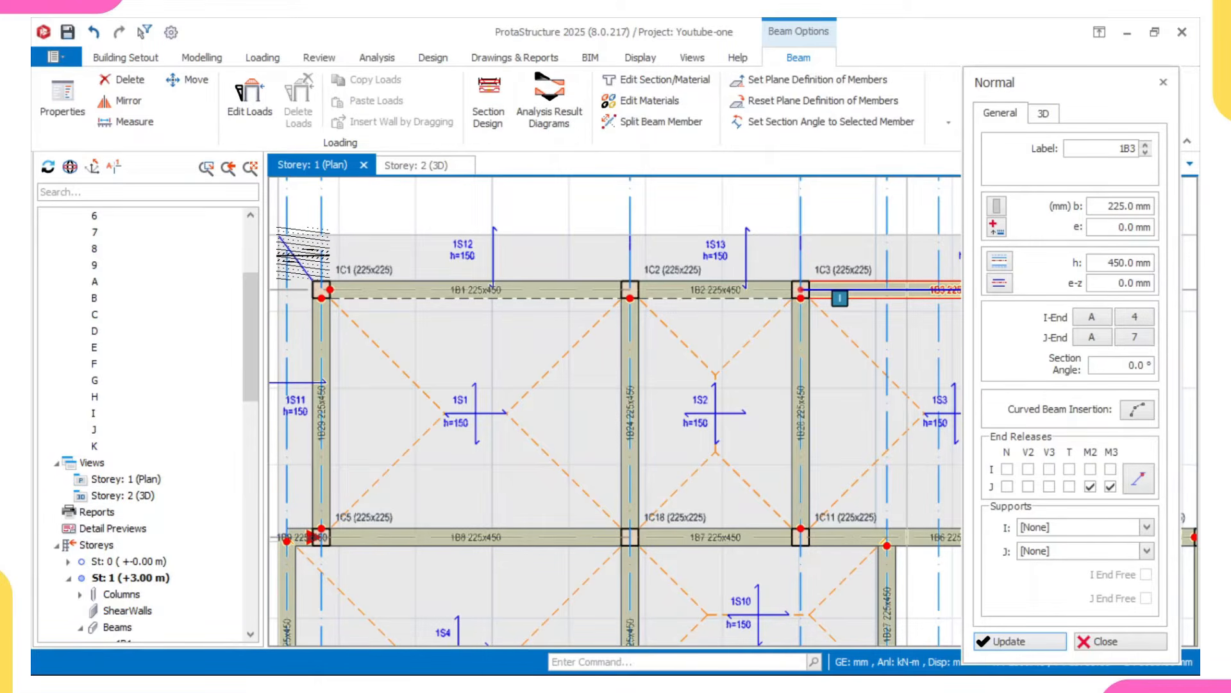
middle_click_drag(305, 253, 345, 256)
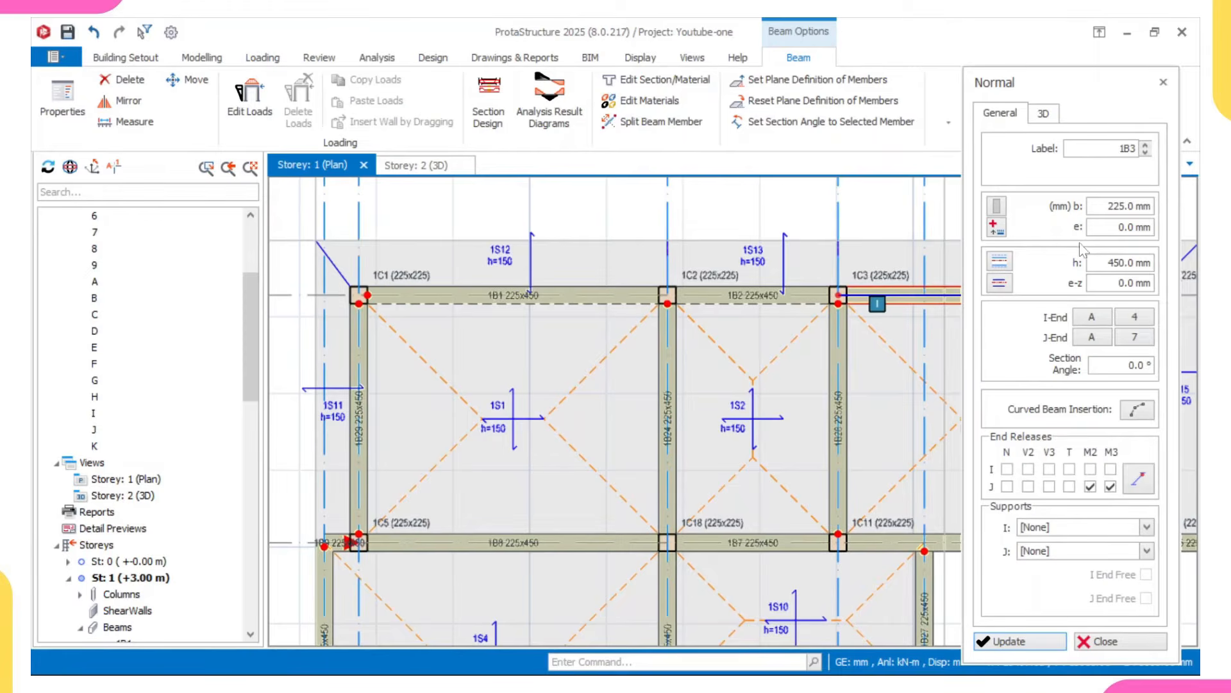
left_click_drag(1108, 263, 1152, 263)
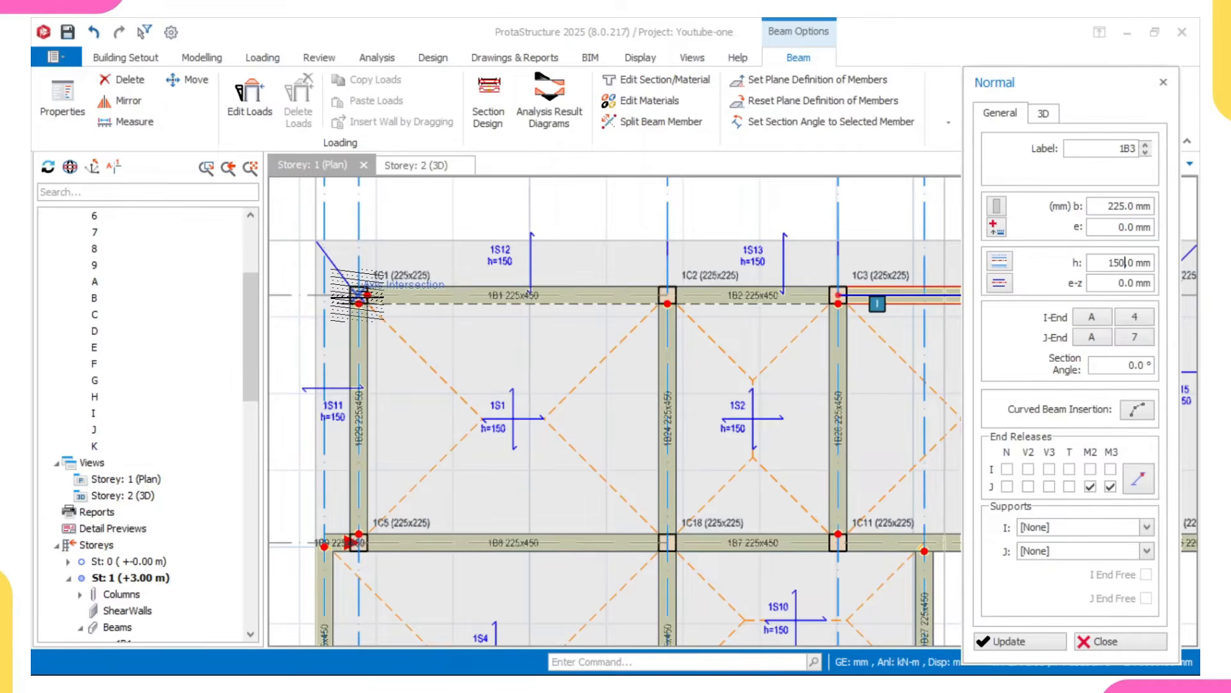
Add a diagonal 225x150 cantilever beam from column 1C1 to the outer corner of the overhang slab.
scroll(358, 295, "up", 1)
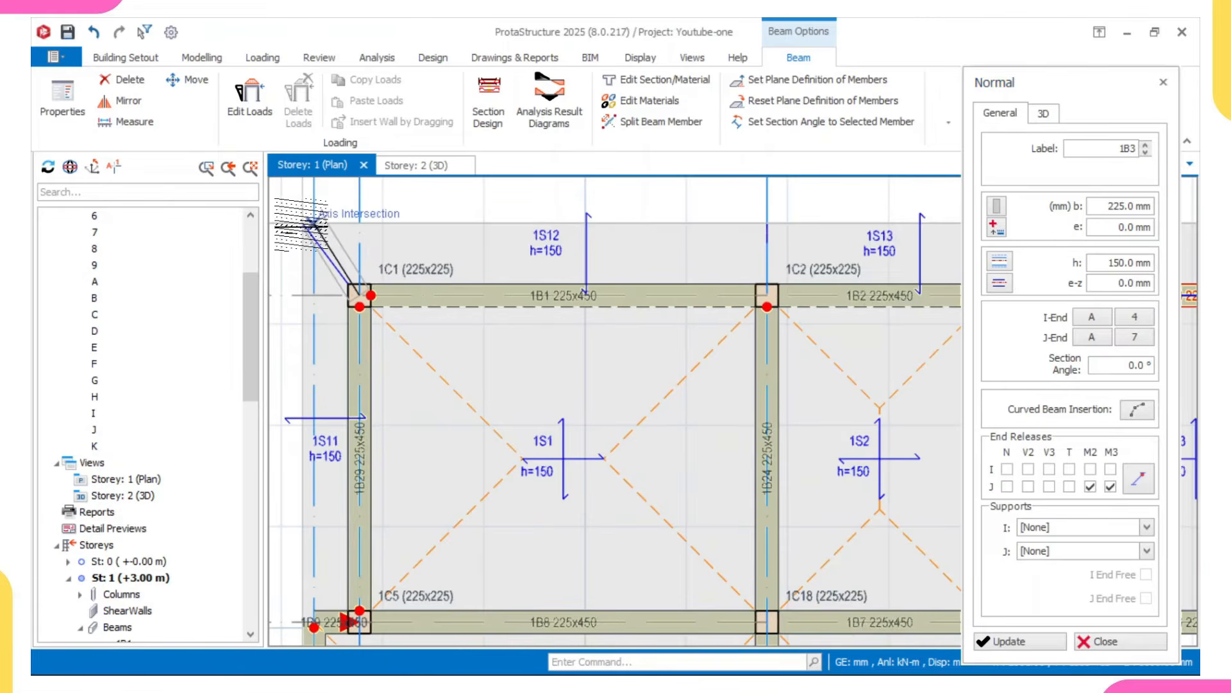
scroll(302, 225, "up", 1)
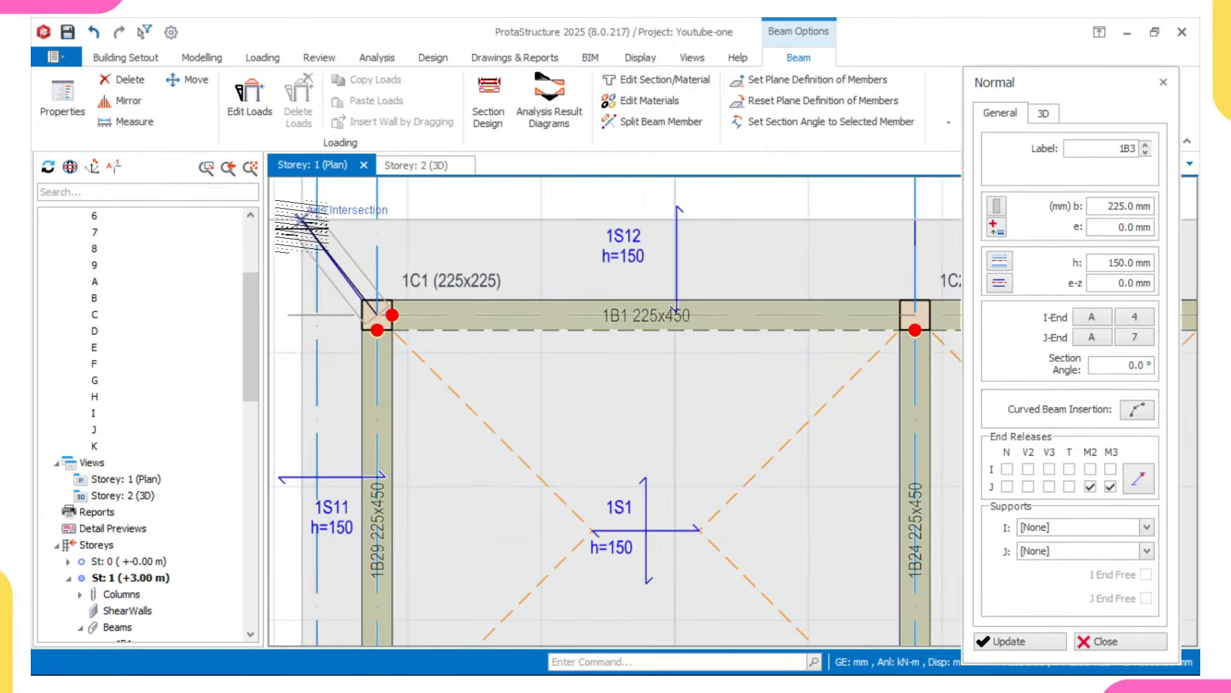
left_click(301, 218)
key("Escape")
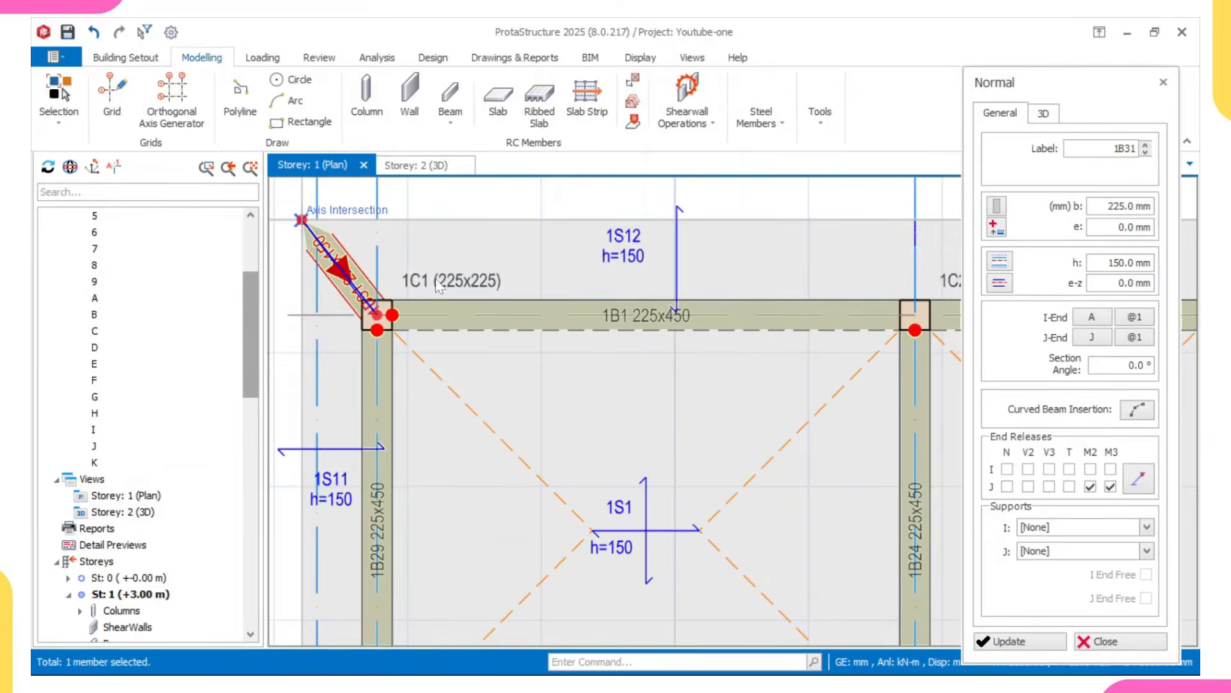
Add a 225x150 cantilever beam along axis 4 from column 1C3 to the outer edge of the overhang slab.
scroll(387, 277, "down", 1)
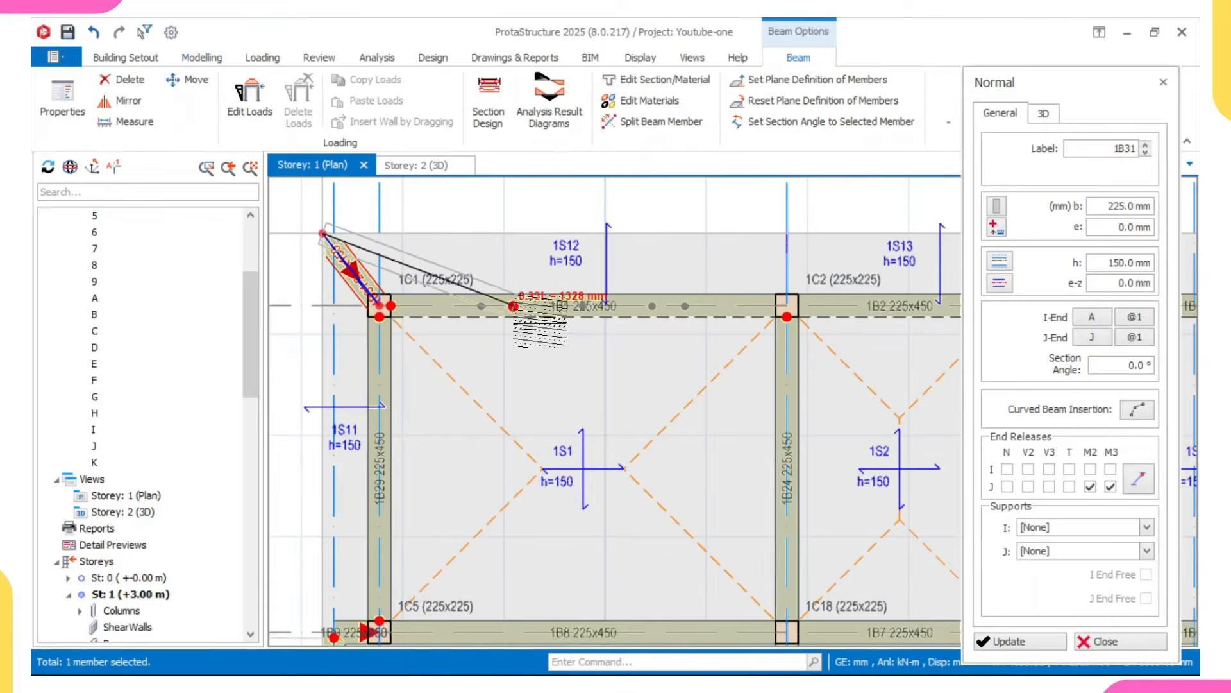
middle_click_drag(702, 315, 524, 299)
scroll(651, 305, "down", 1)
middle_click_drag(846, 299, 782, 307)
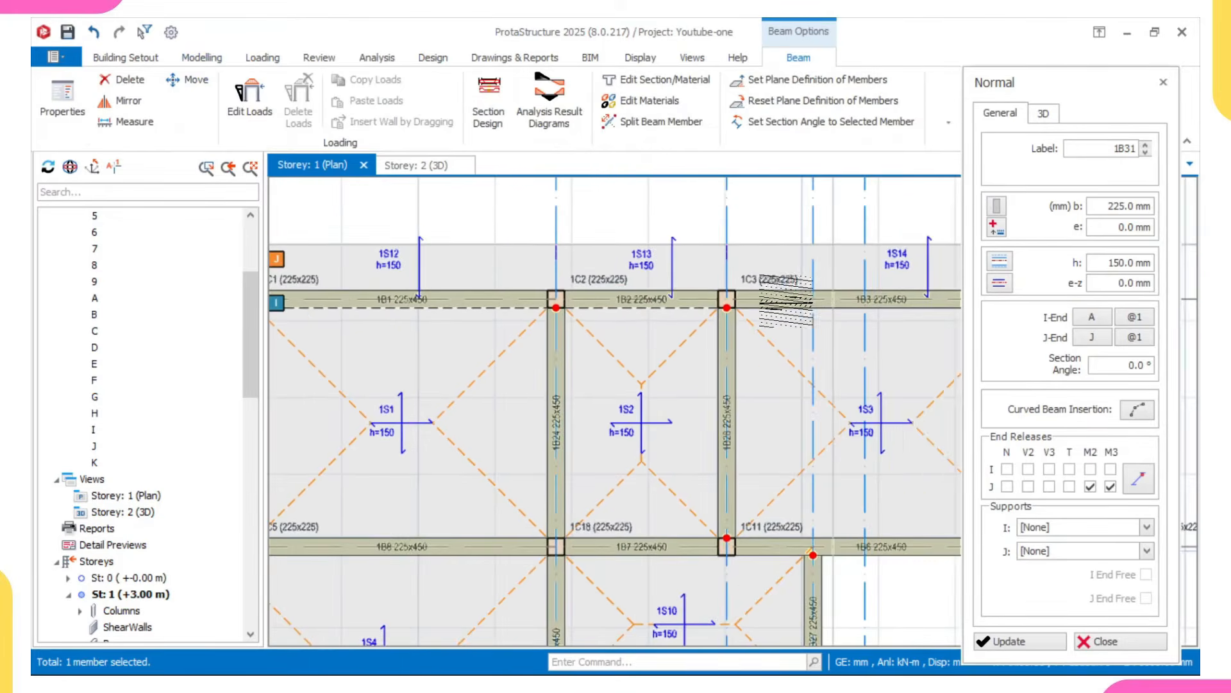
scroll(780, 307, "up", 1)
scroll(696, 218, "up", 1)
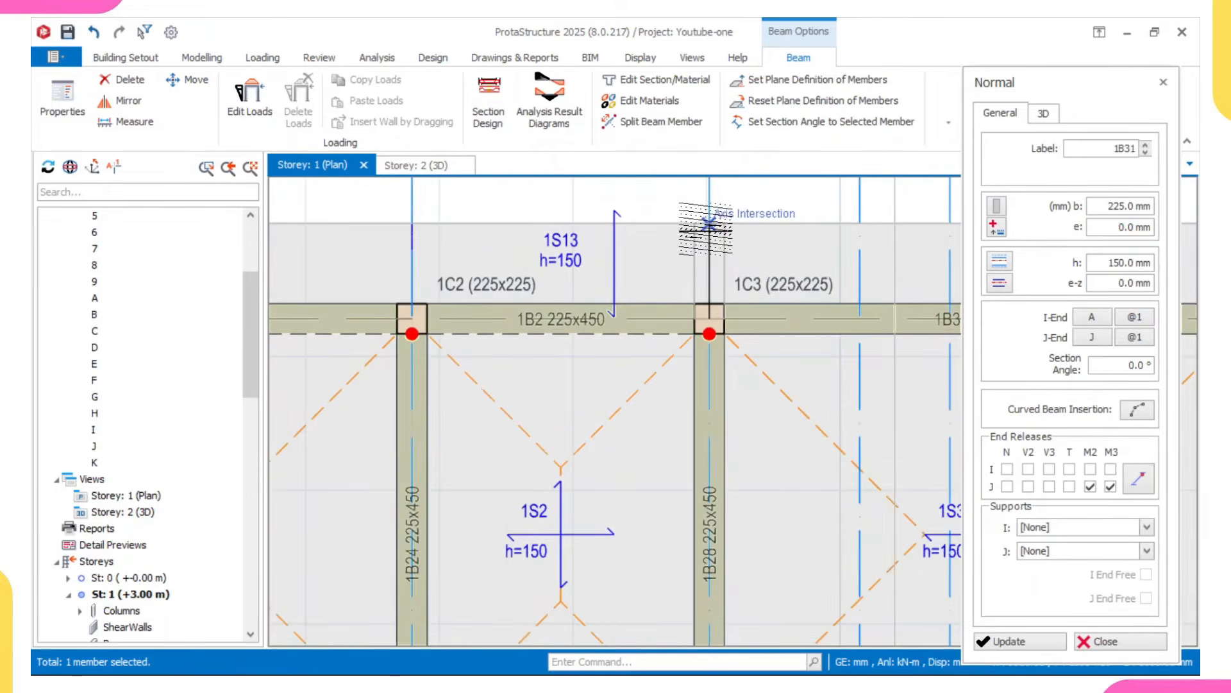
left_click(696, 218)
scroll(693, 221, "down", 3)
key("Escape")
key("Escape")
Using the properties of the cantilever beam at 1C3, add a diagonal 225x150 beam from column 1C4 to the outer slab corner.
middle_click_drag(874, 239, 613, 273)
scroll(614, 273, "up", 2)
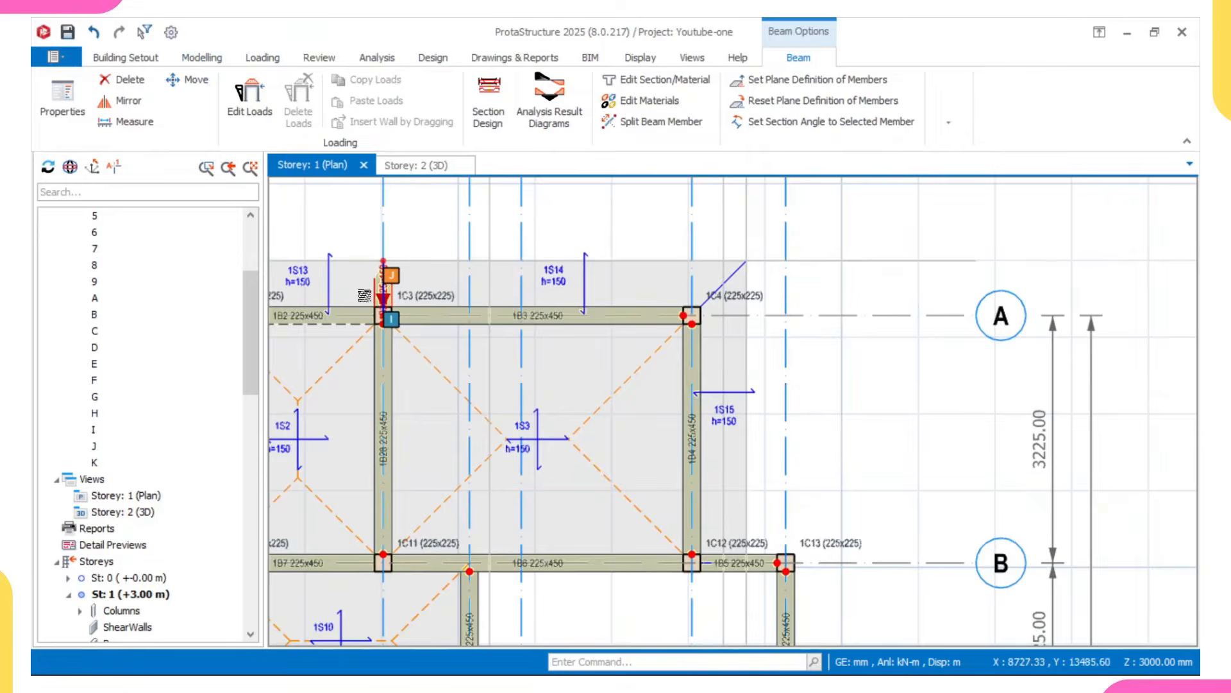
scroll(378, 298, "up", 2)
left_click(388, 298)
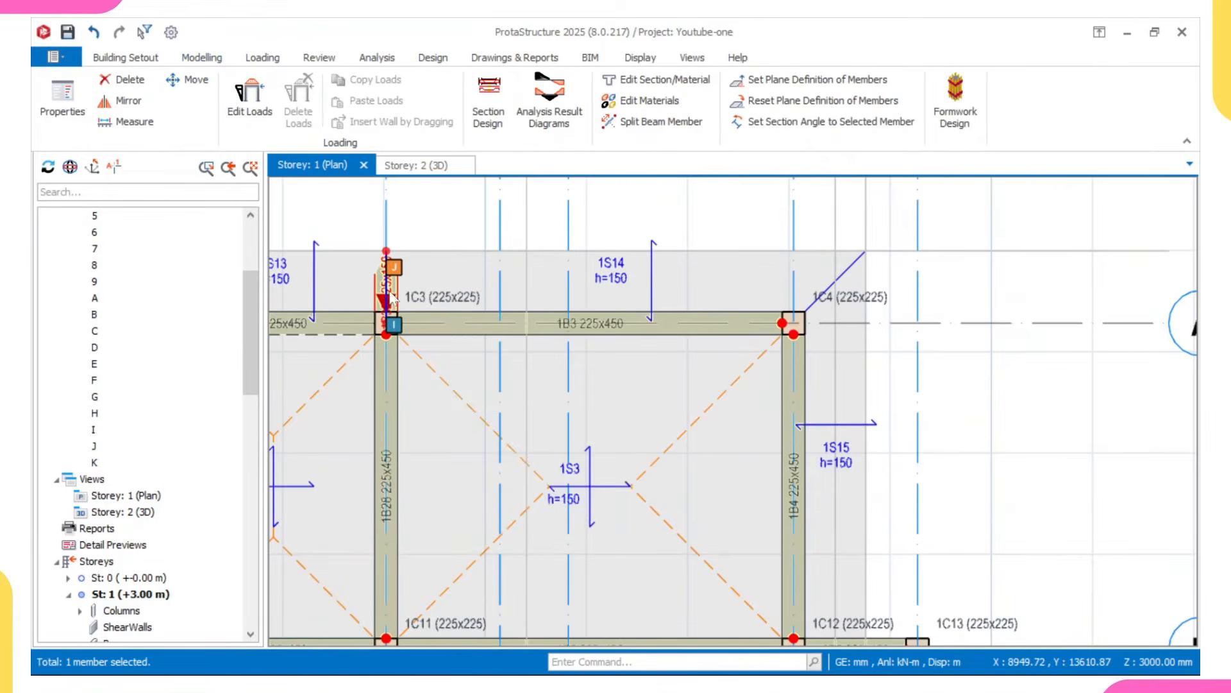
key("space")
middle_click_drag(779, 311, 678, 311)
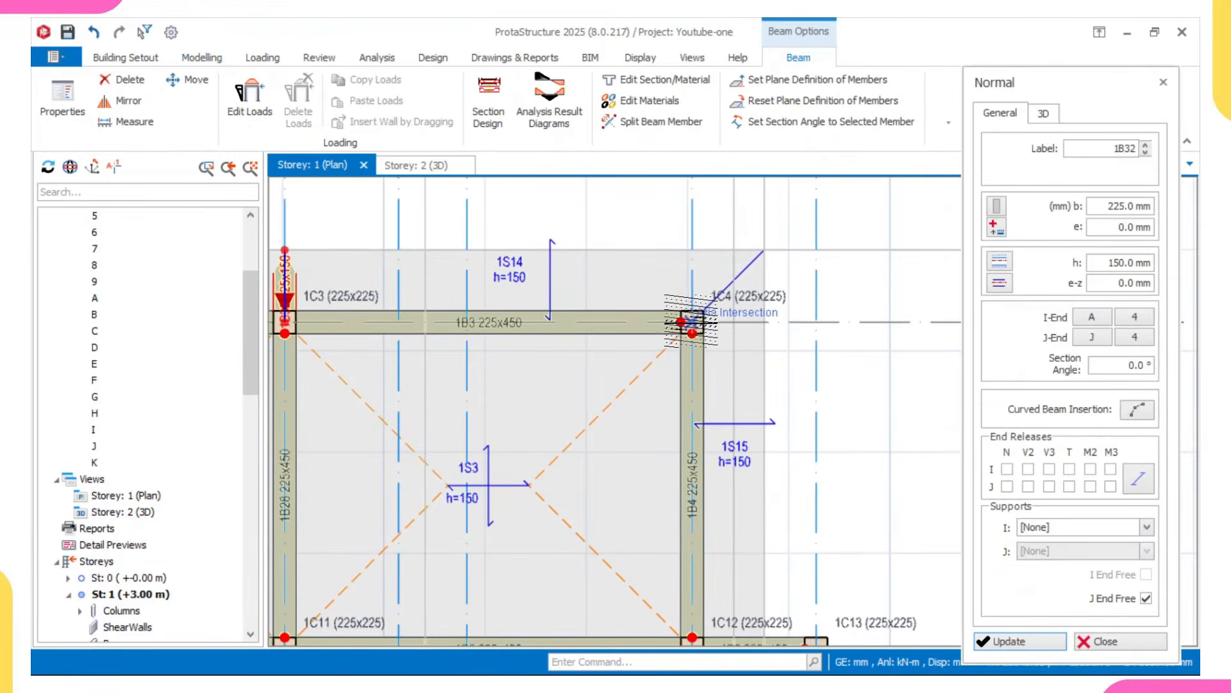
left_click(752, 264)
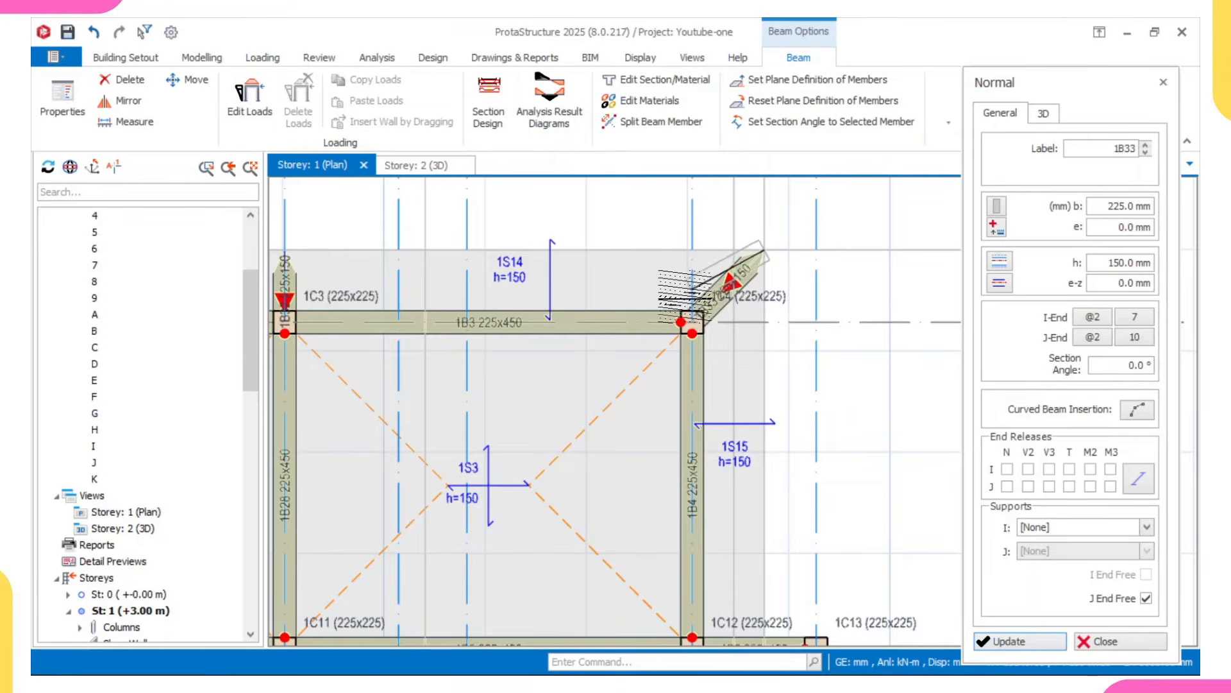
key("Escape")
Examine the section and end conditions of the cantilever beam at column 1C3, and the placement of the diagonal beam at 1C4.
scroll(702, 304, "down", 3)
middle_click_drag(611, 306, 695, 301)
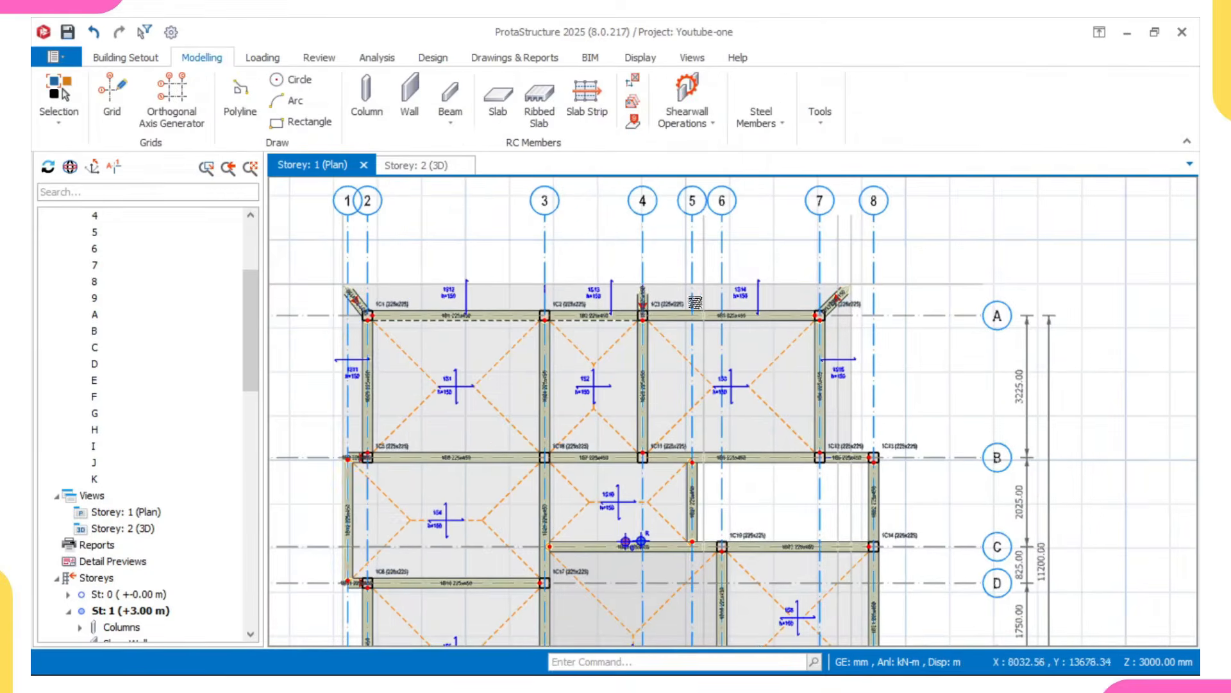
scroll(645, 302, "up", 2)
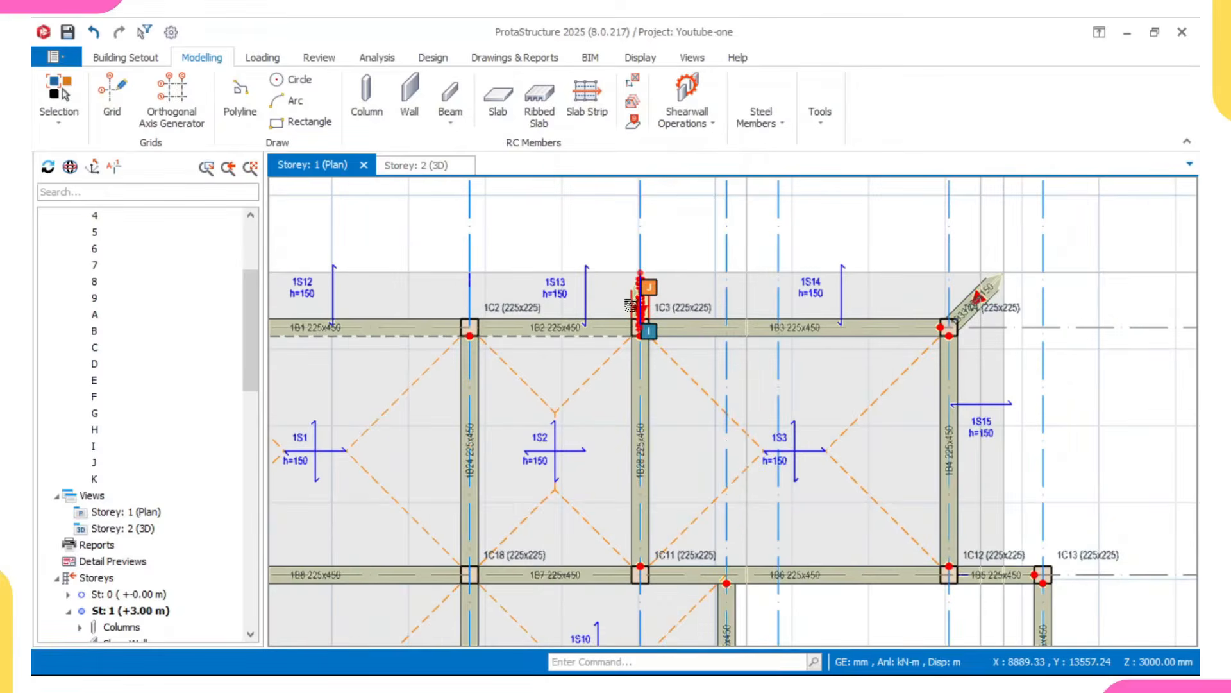
mouse_move(636, 294)
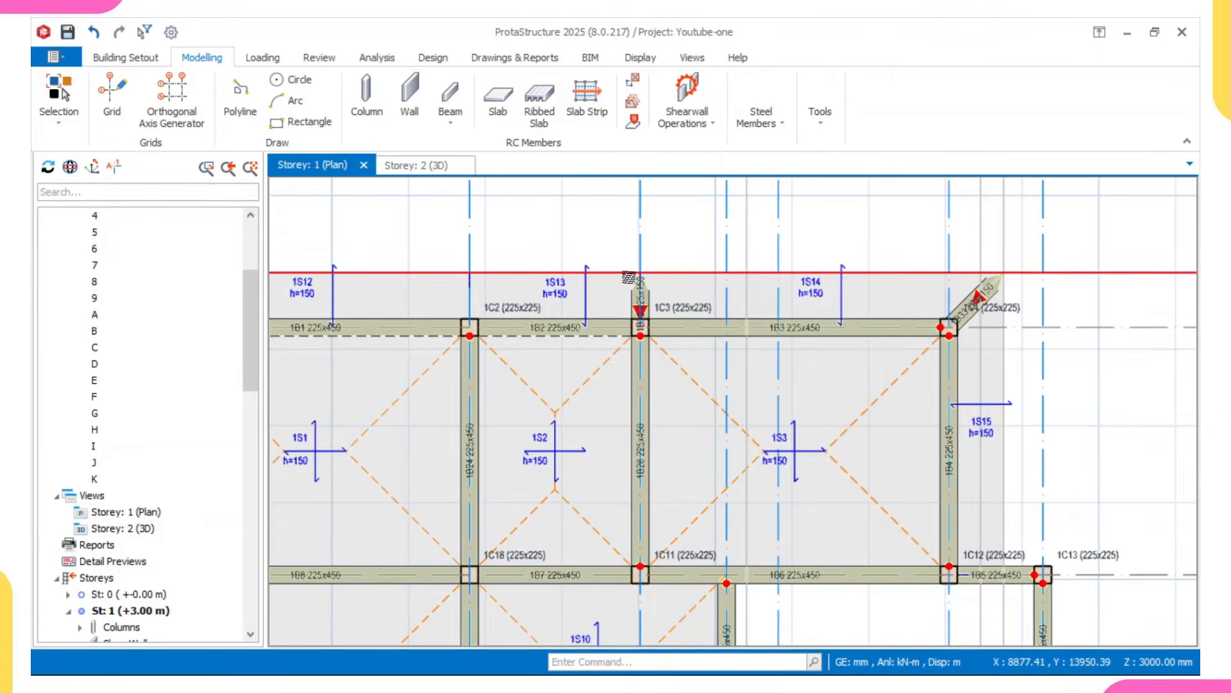
left_click(636, 299)
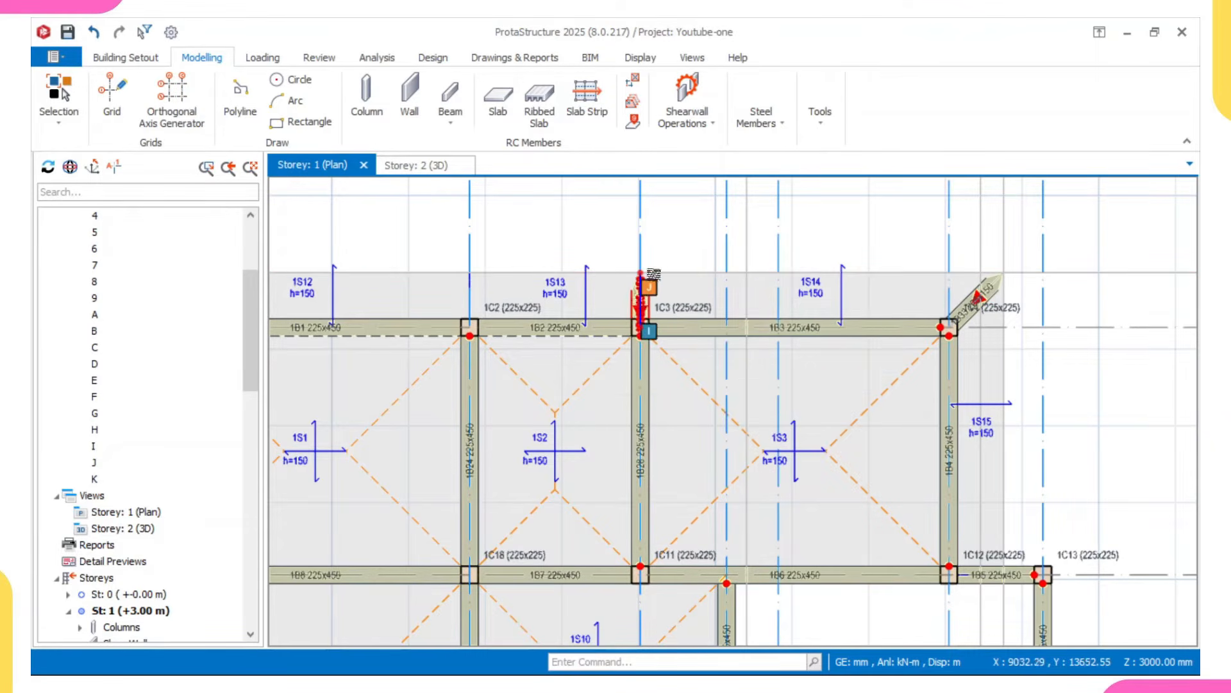
left_click(653, 281)
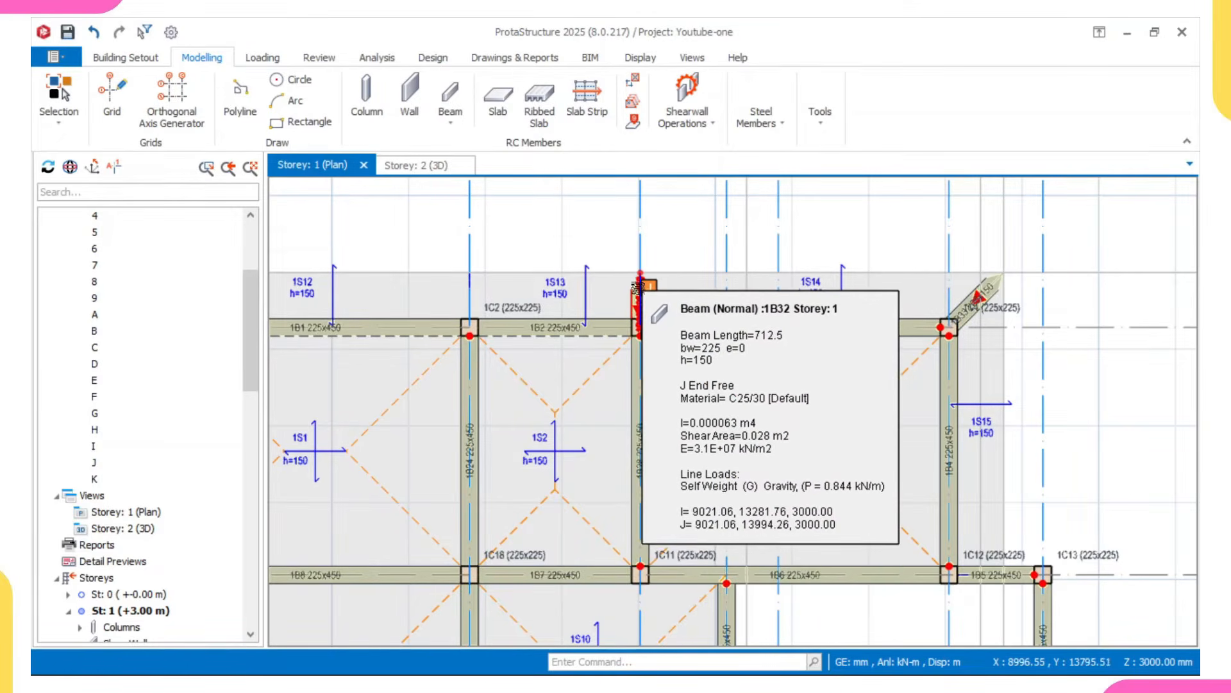
middle_click_drag(647, 285, 675, 287)
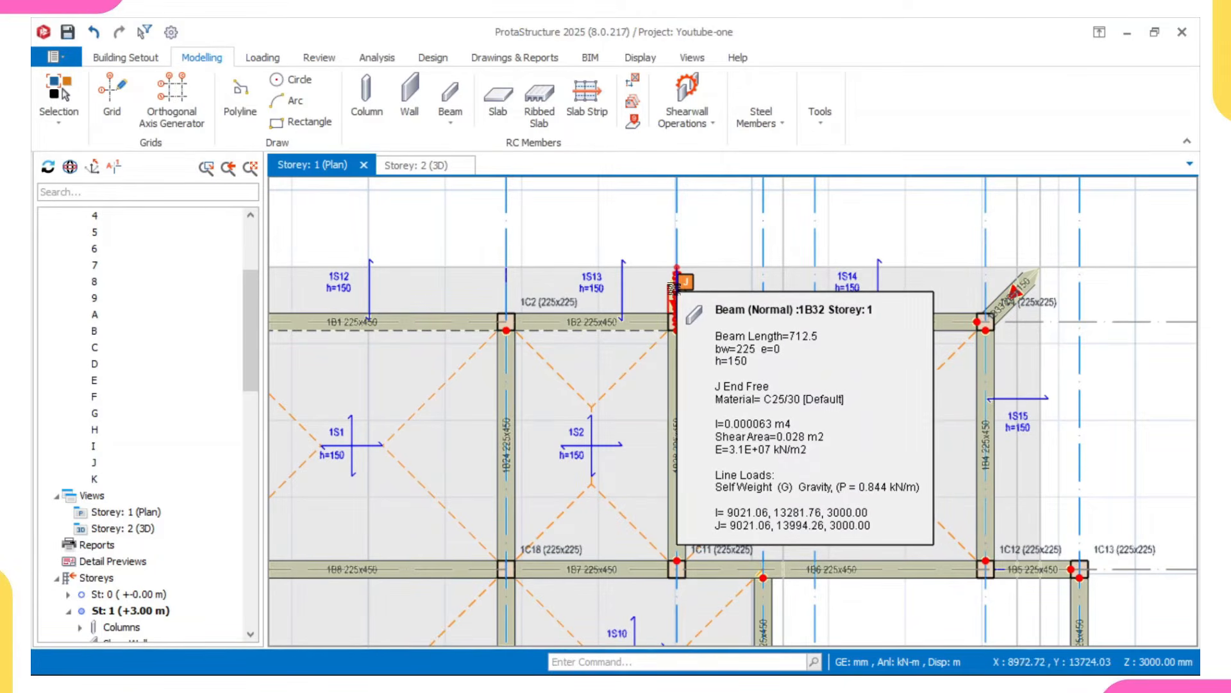
scroll(673, 289, "up", 2)
scroll(673, 289, "down", 2)
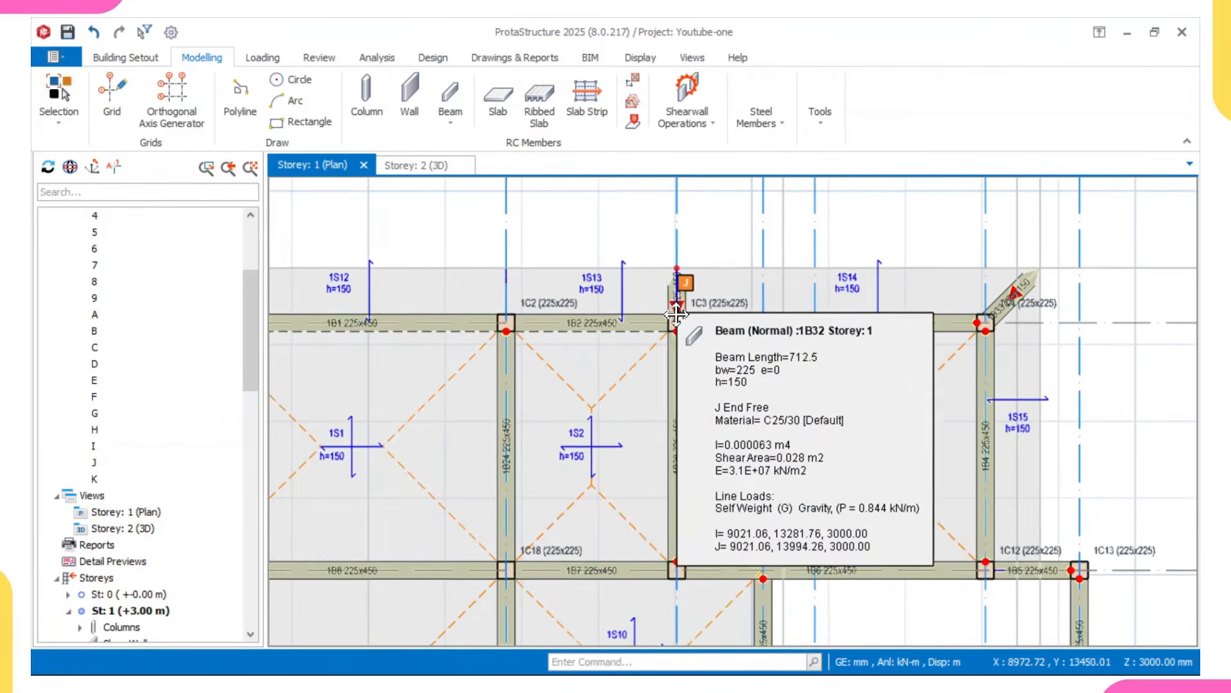
middle_click_drag(673, 309, 680, 315)
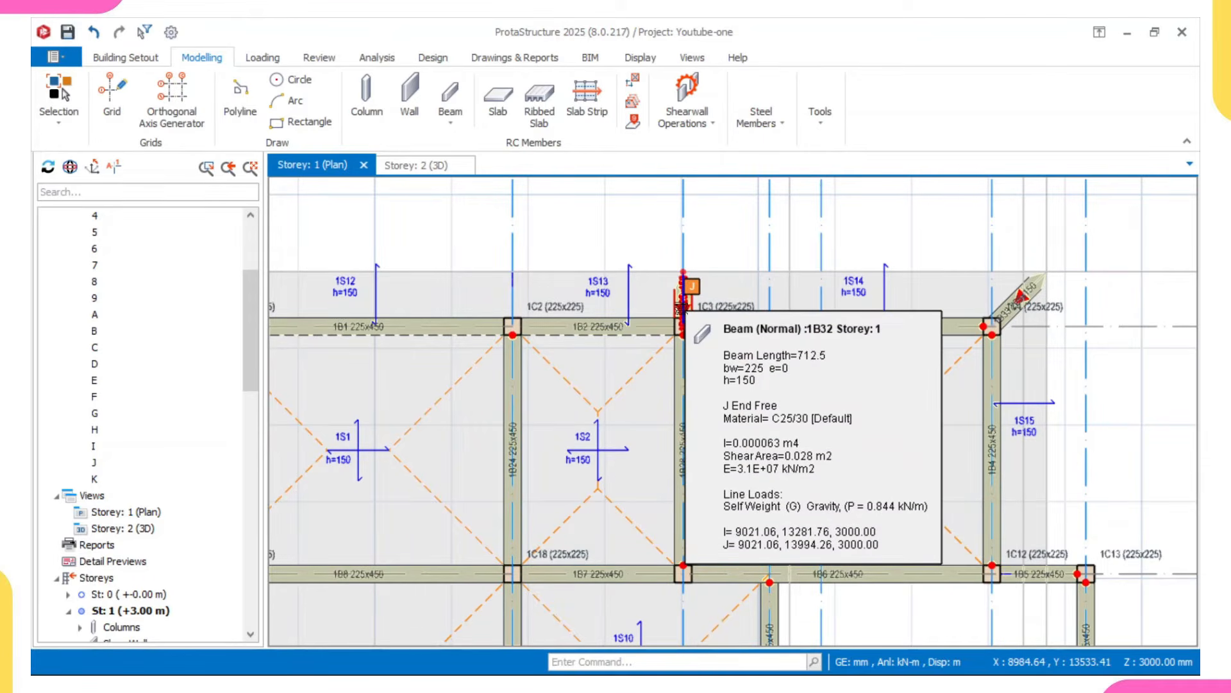
scroll(683, 302, "up", 1)
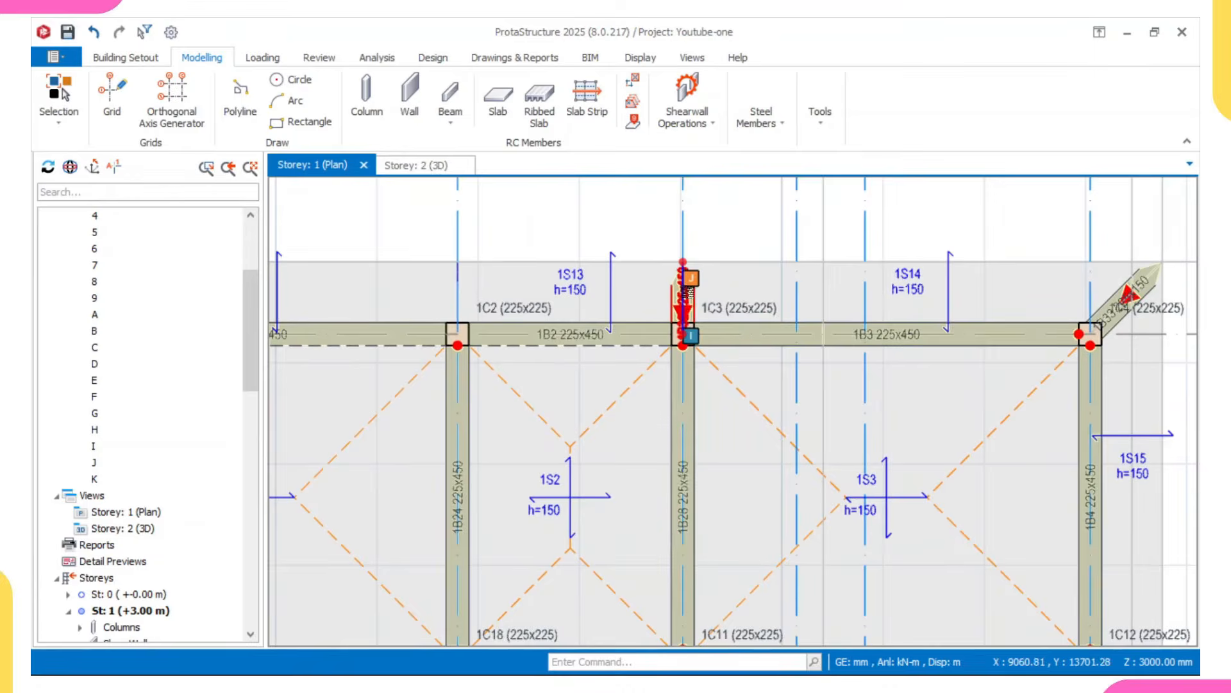
mouse_move(689, 290)
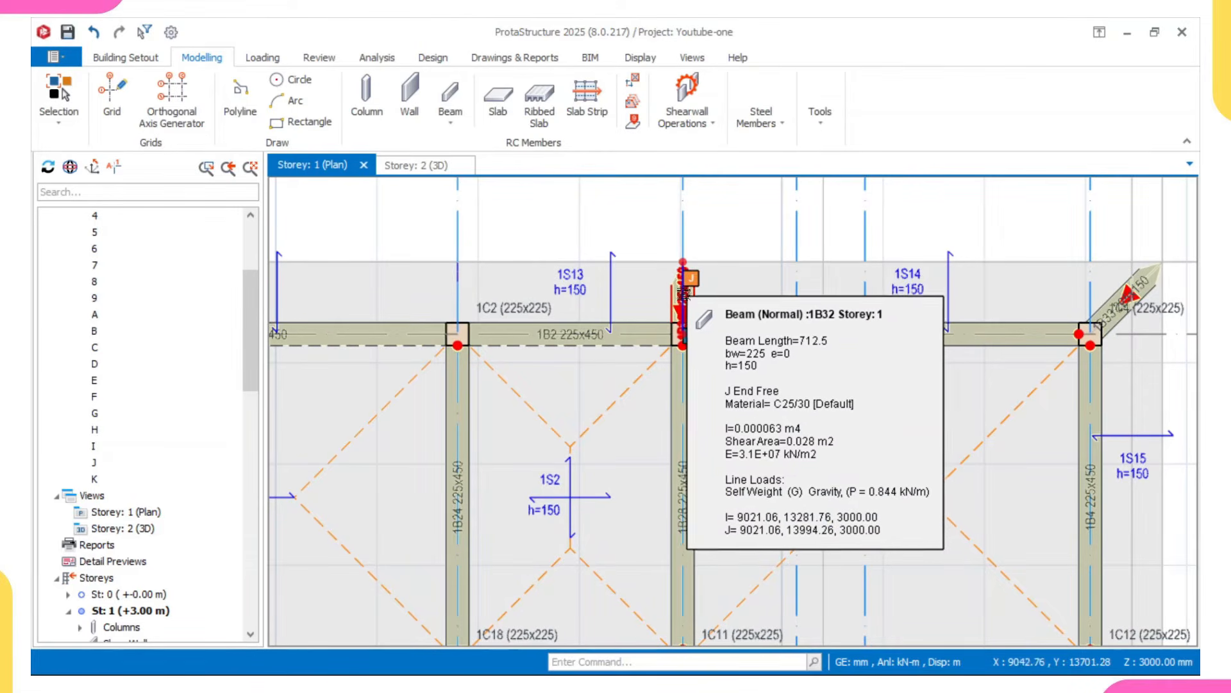
left_click(690, 292)
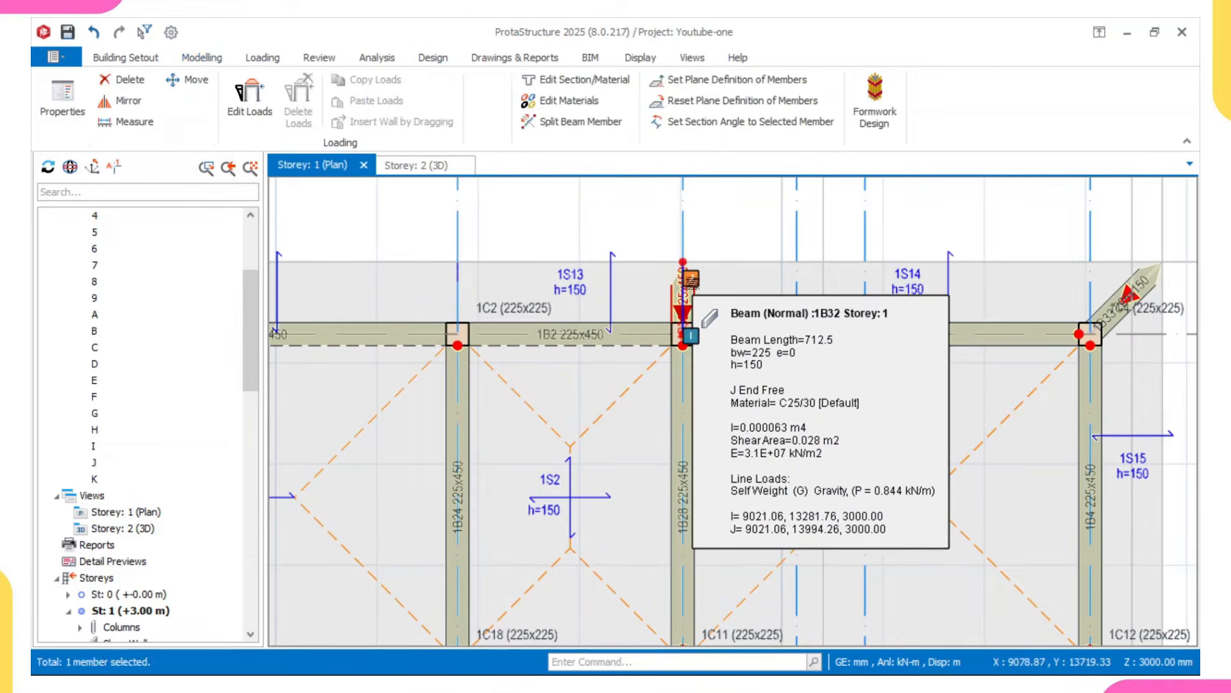
scroll(823, 258, "down", 3)
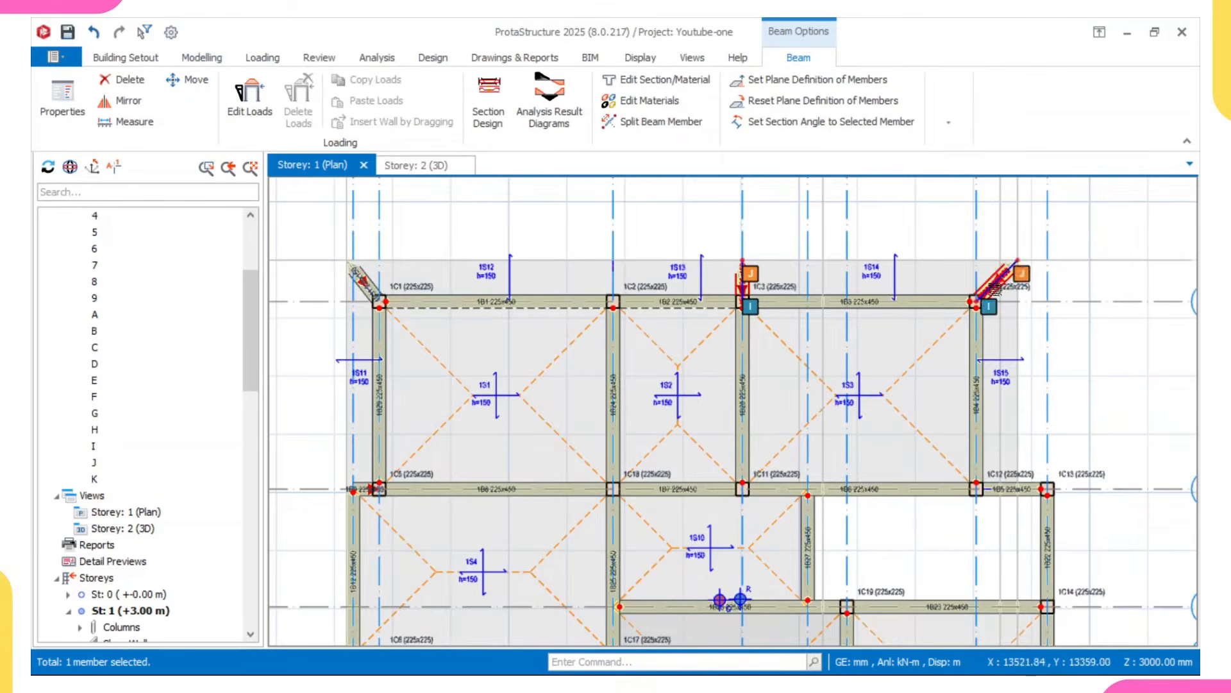
scroll(999, 283, "up", 2)
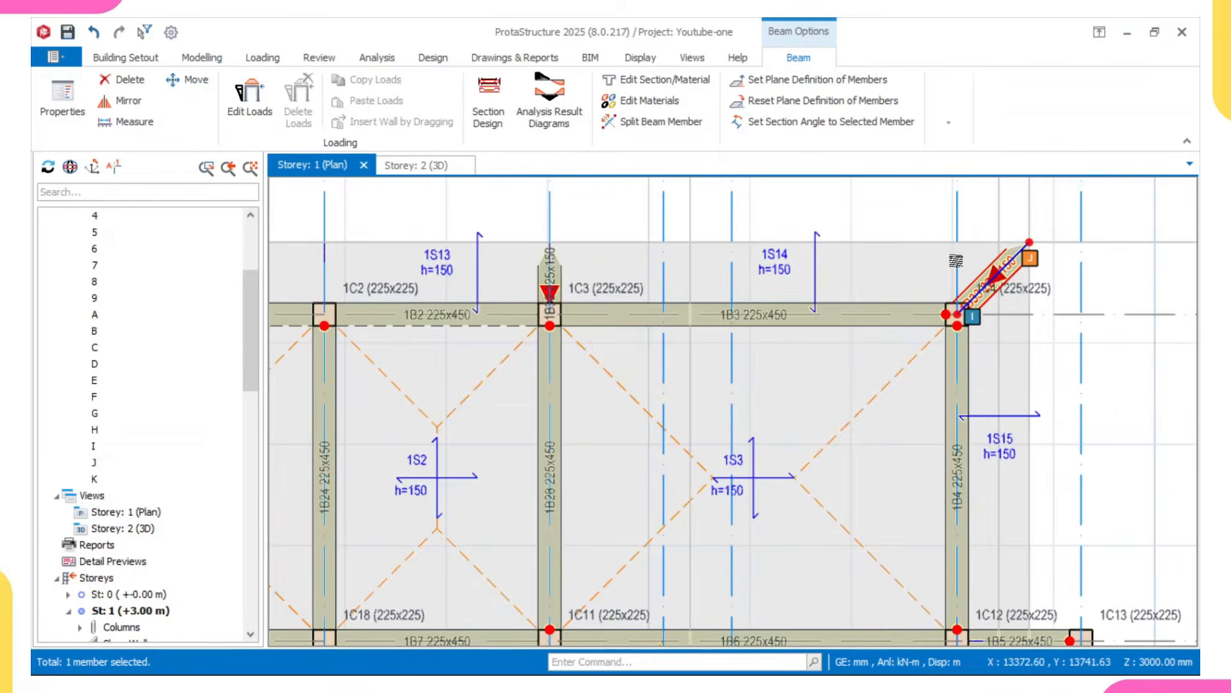
Set the end conditions of the three cantilever beams at columns 1C1, 1C3 and 1C4 to both ends hinged, applied to selected beams only.
scroll(981, 266, "down", 3)
scroll(692, 264, "up", 2)
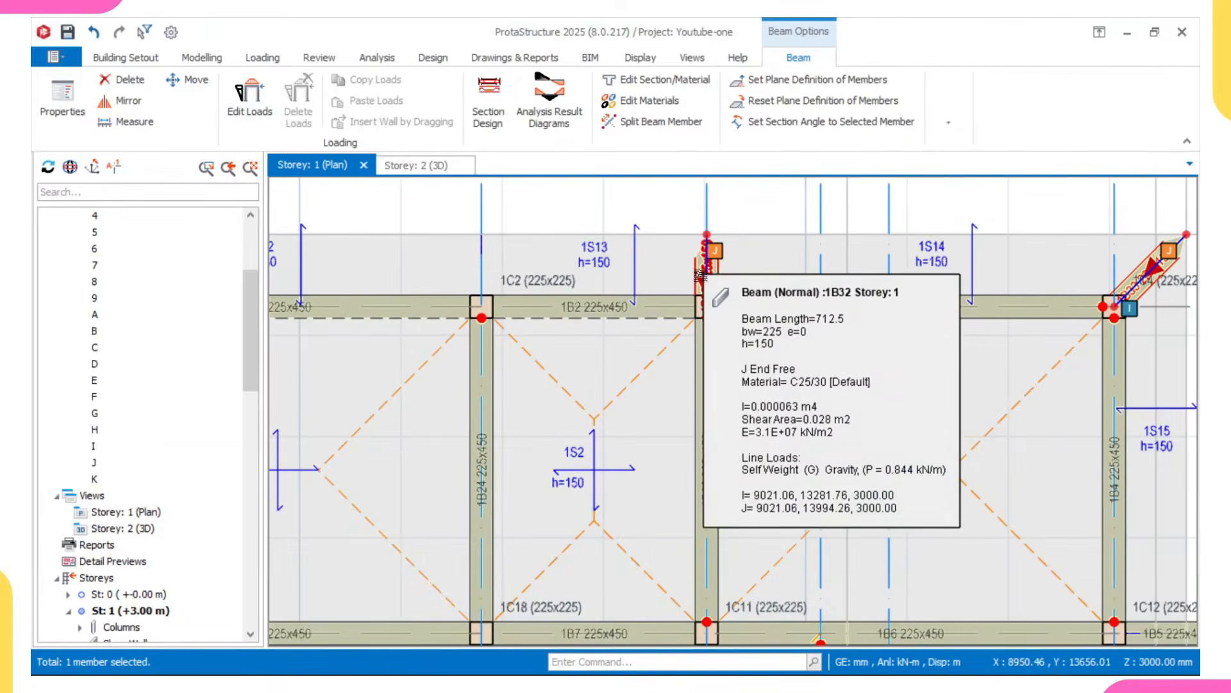
left_click(694, 271)
scroll(571, 275, "down", 3)
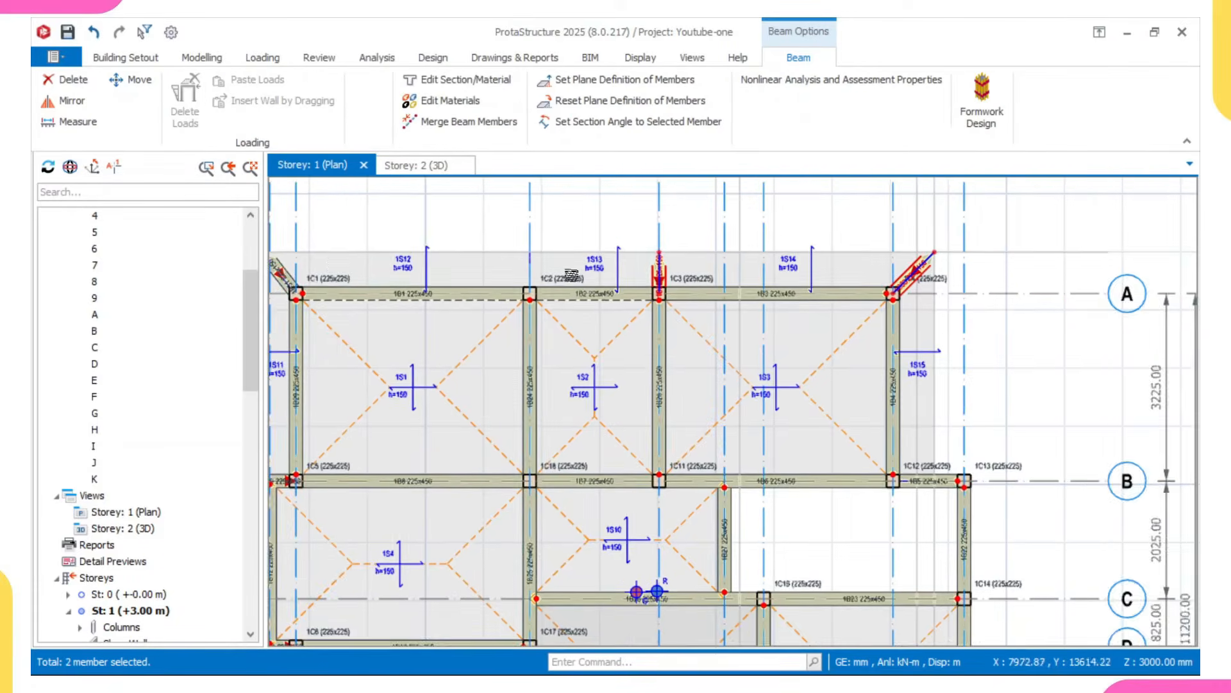
scroll(312, 266, "up", 3)
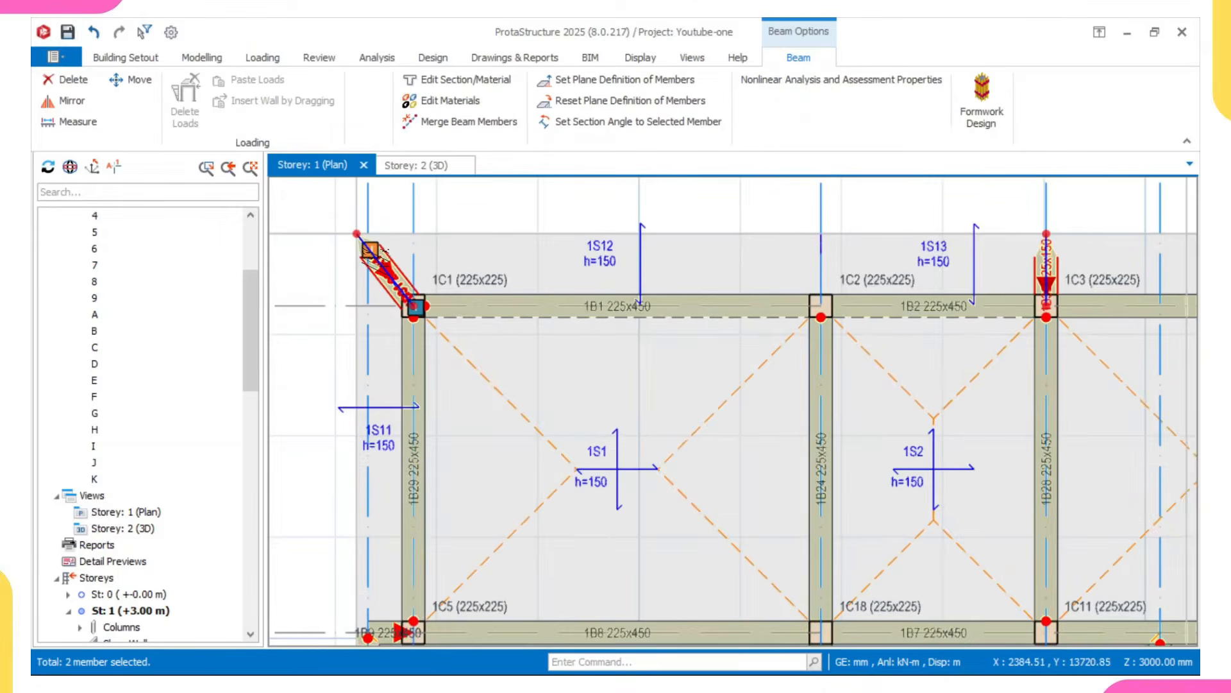
left_click(378, 258, "ctrl")
scroll(427, 229, "down", 2)
middle_click_drag(573, 211, 552, 265)
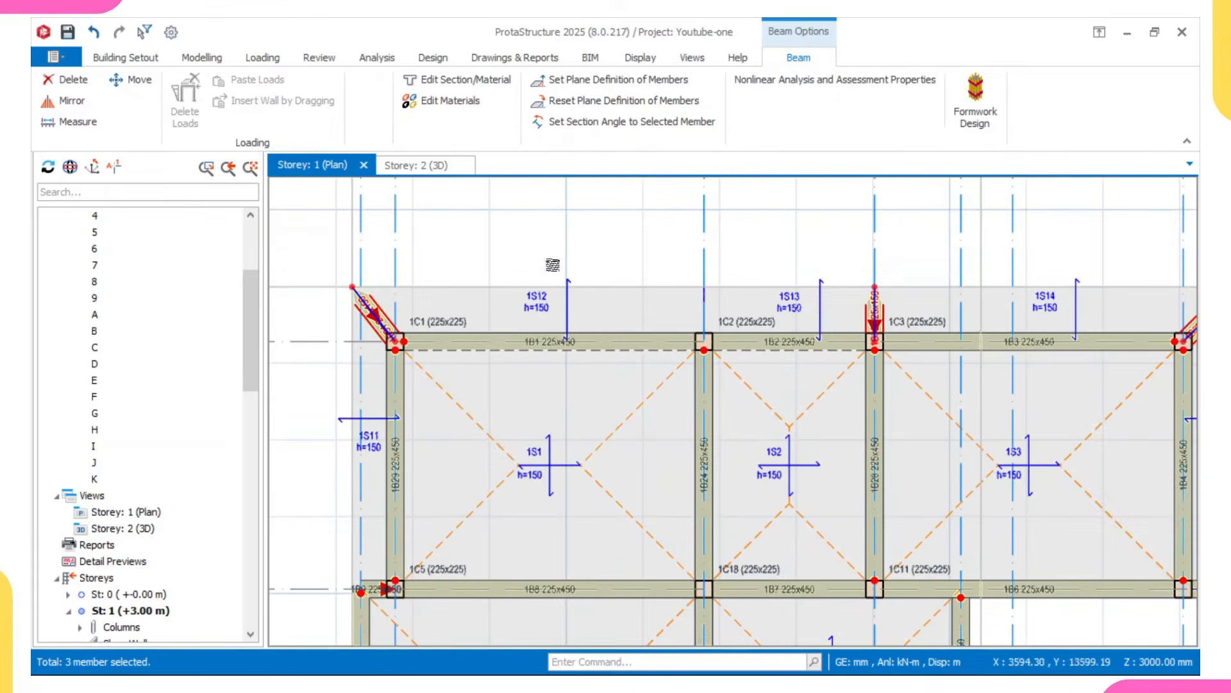
right_click(578, 246)
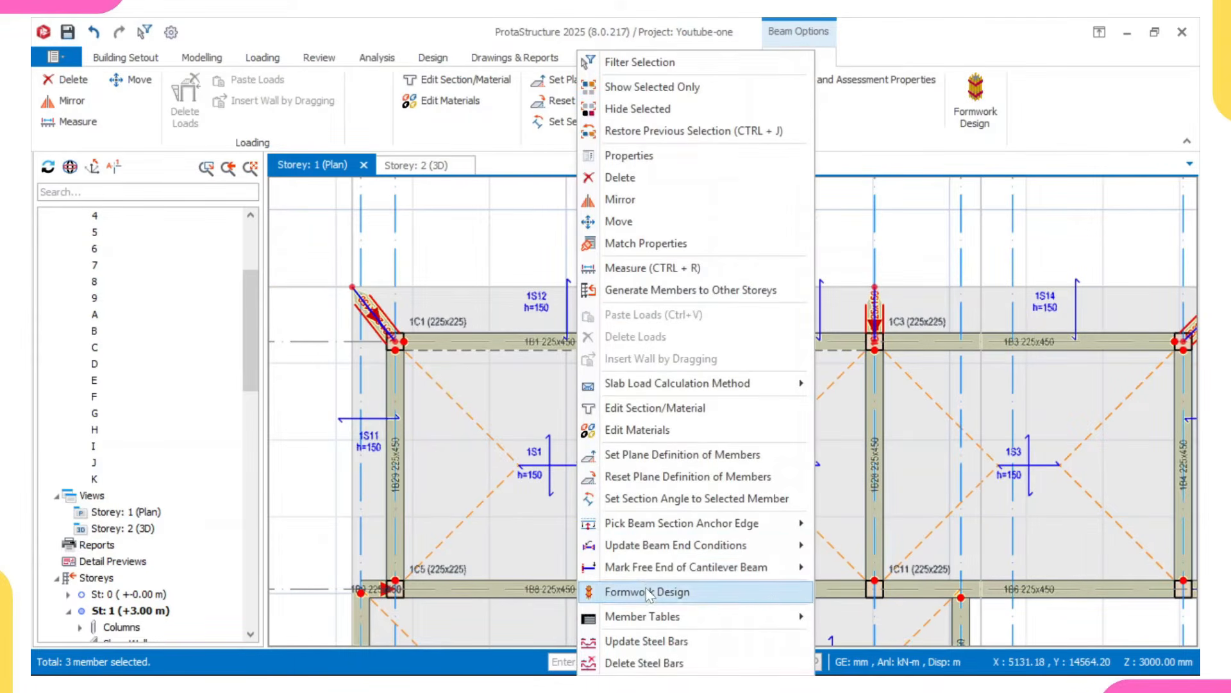
mouse_move(645, 573)
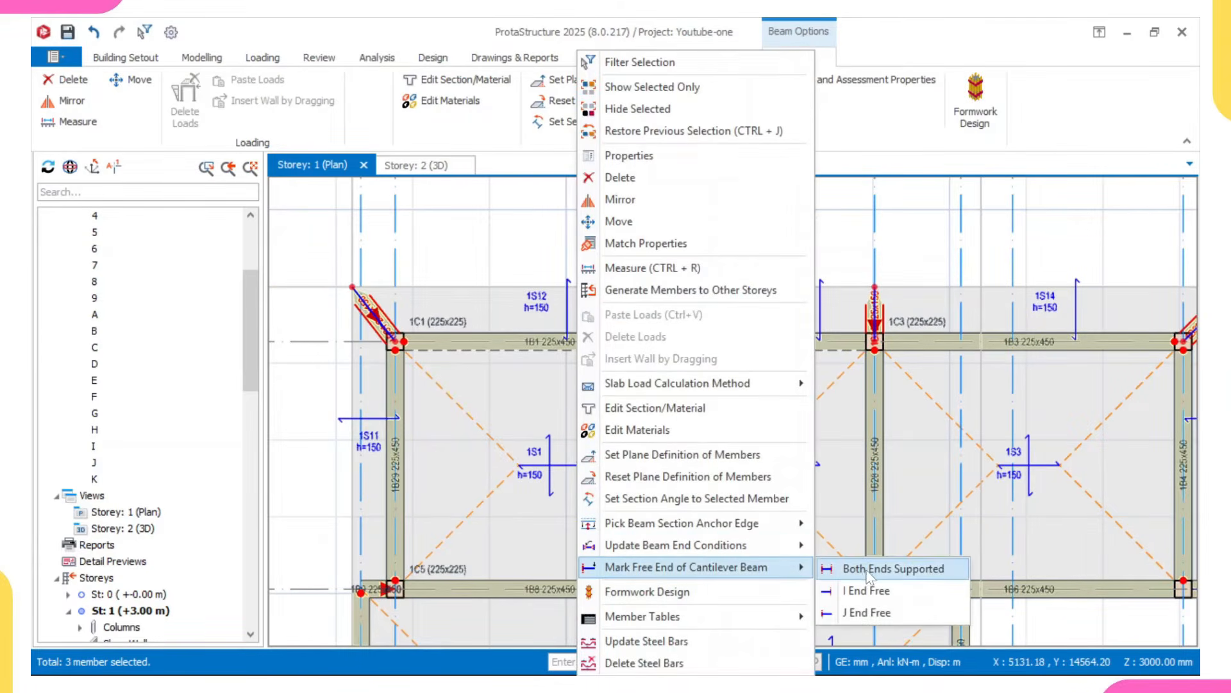
mouse_move(776, 551)
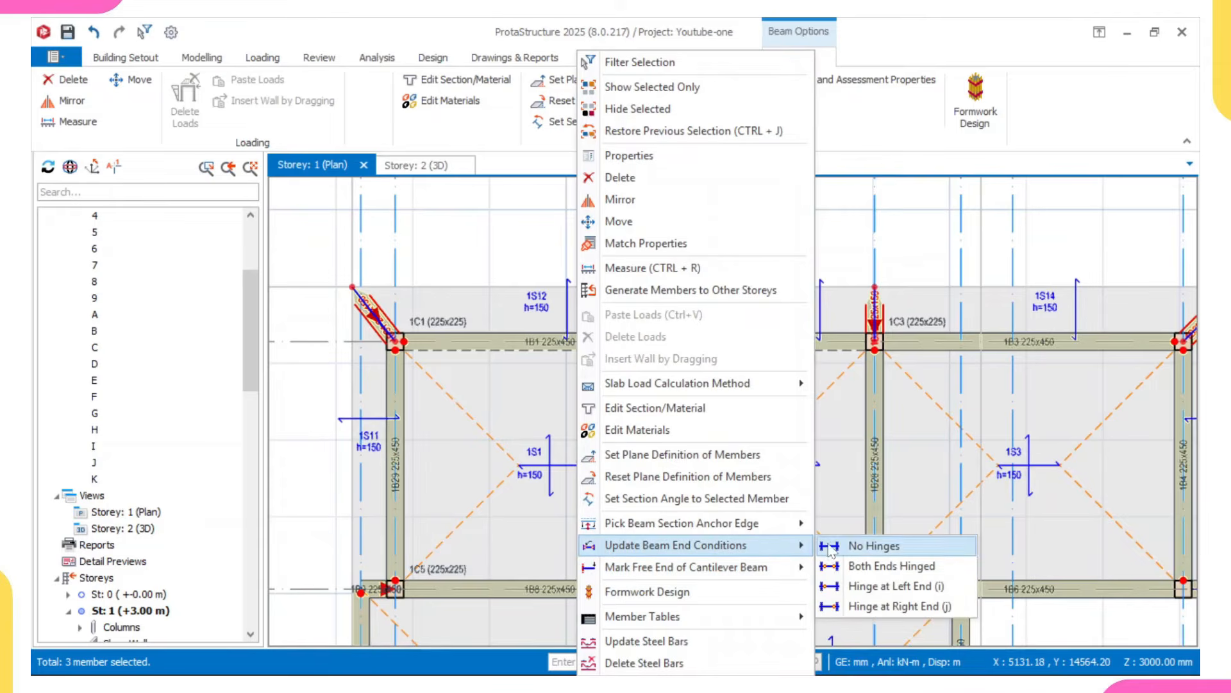
left_click(873, 565)
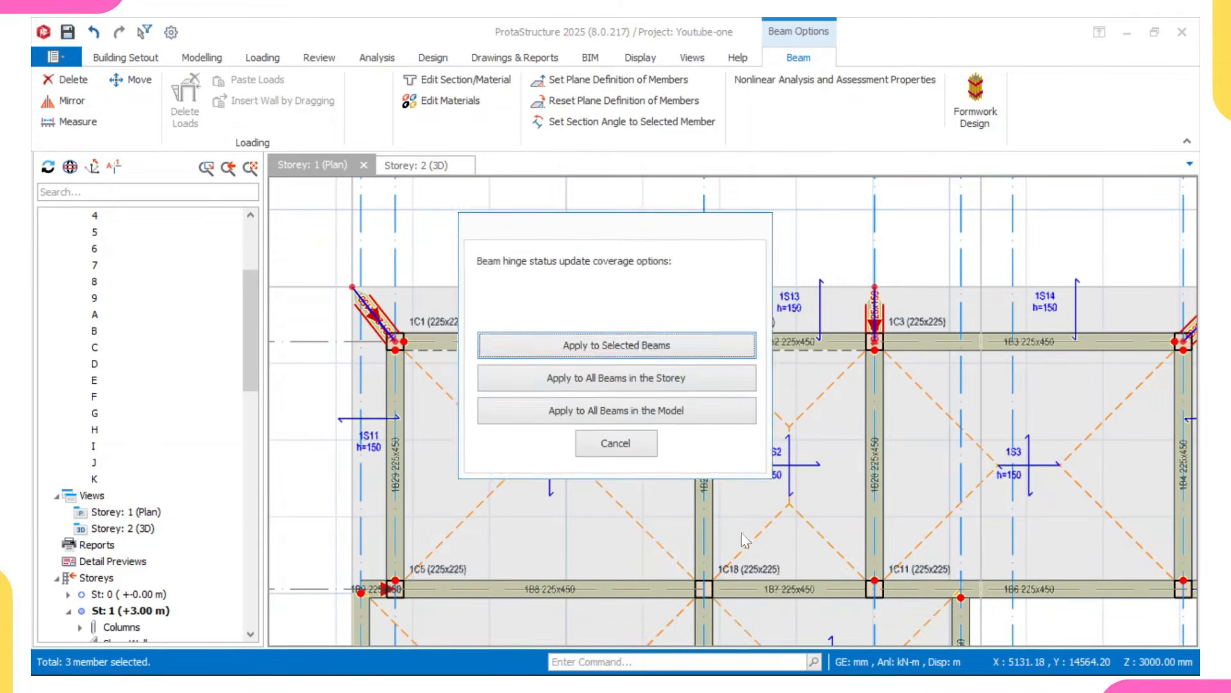
left_click(635, 346)
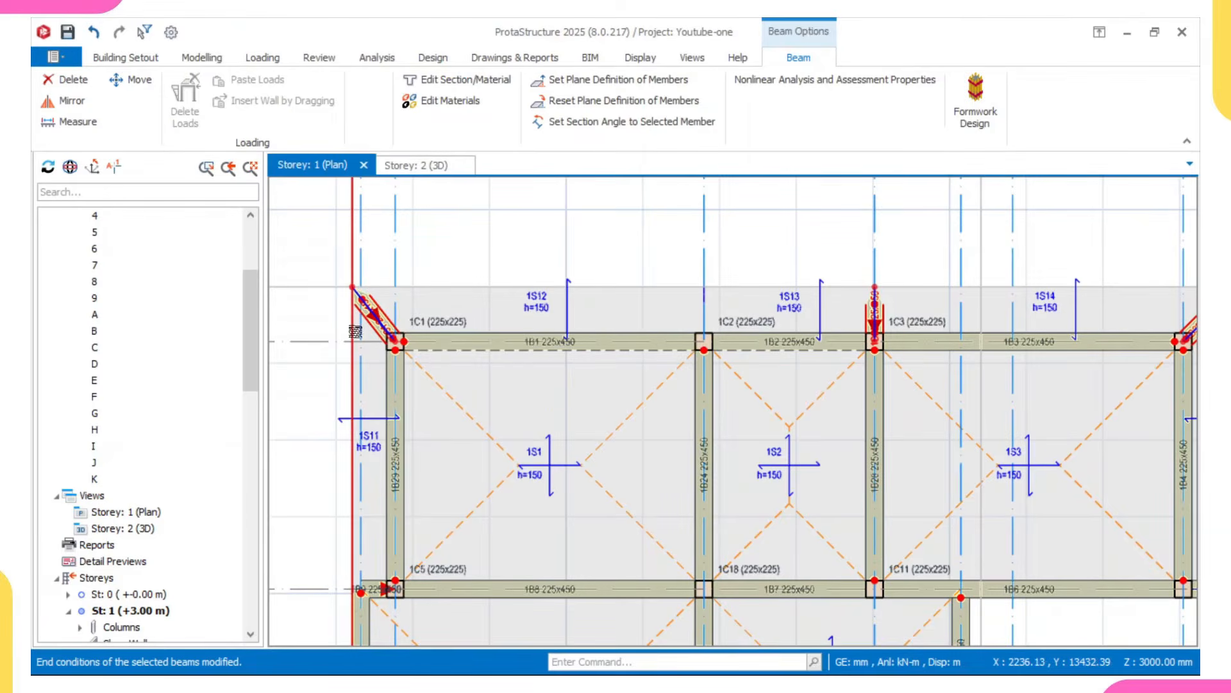
key("Escape")
Check the end releases and free end of the cantilever beams at columns 1C1 and 1C3 on the storey 1 plan.
middle_click_drag(496, 339, 431, 353)
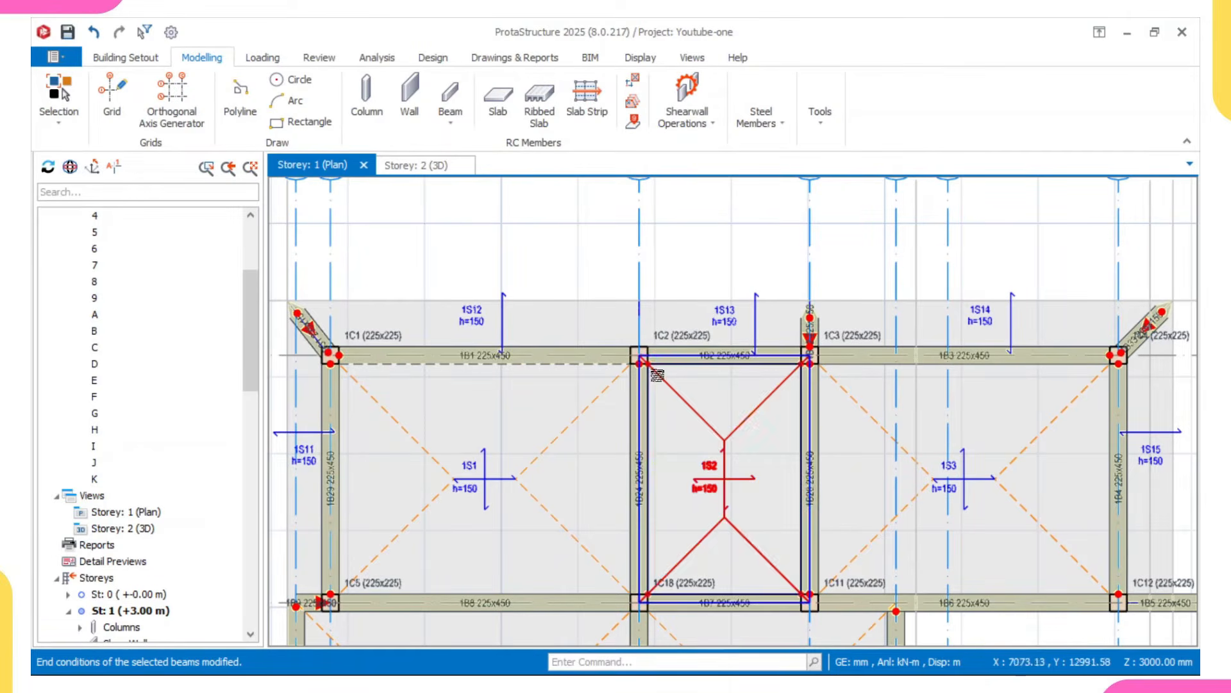
mouse_move(299, 315)
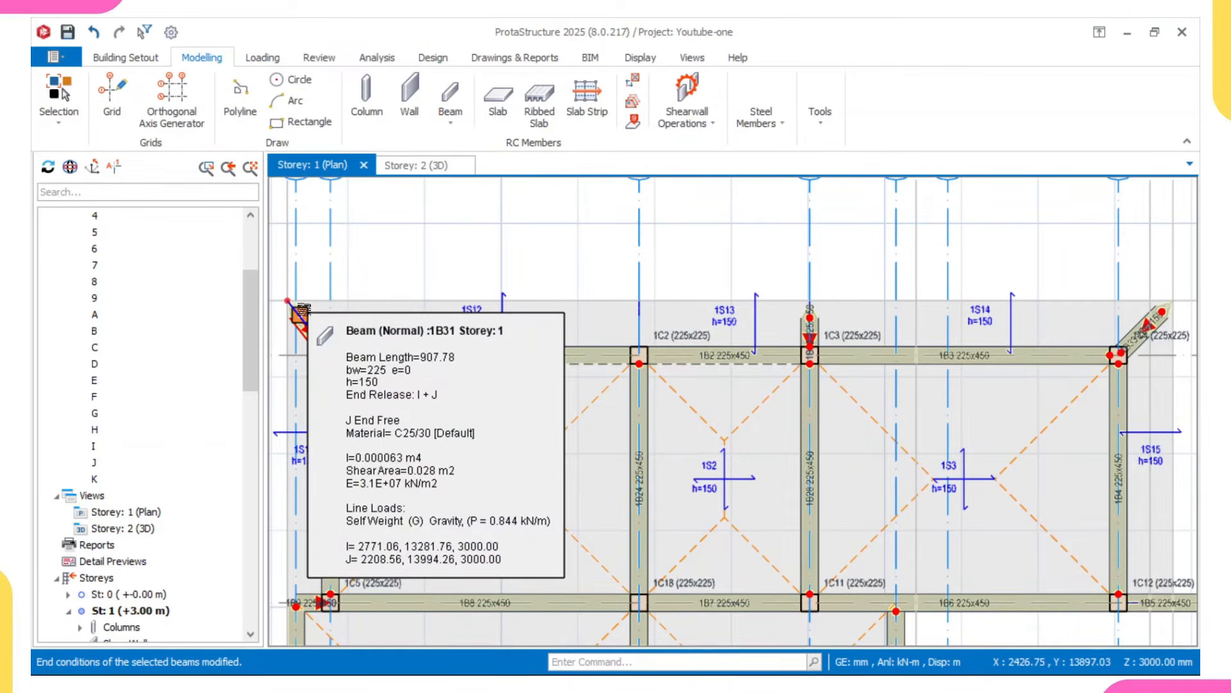
scroll(299, 313, "down", 2)
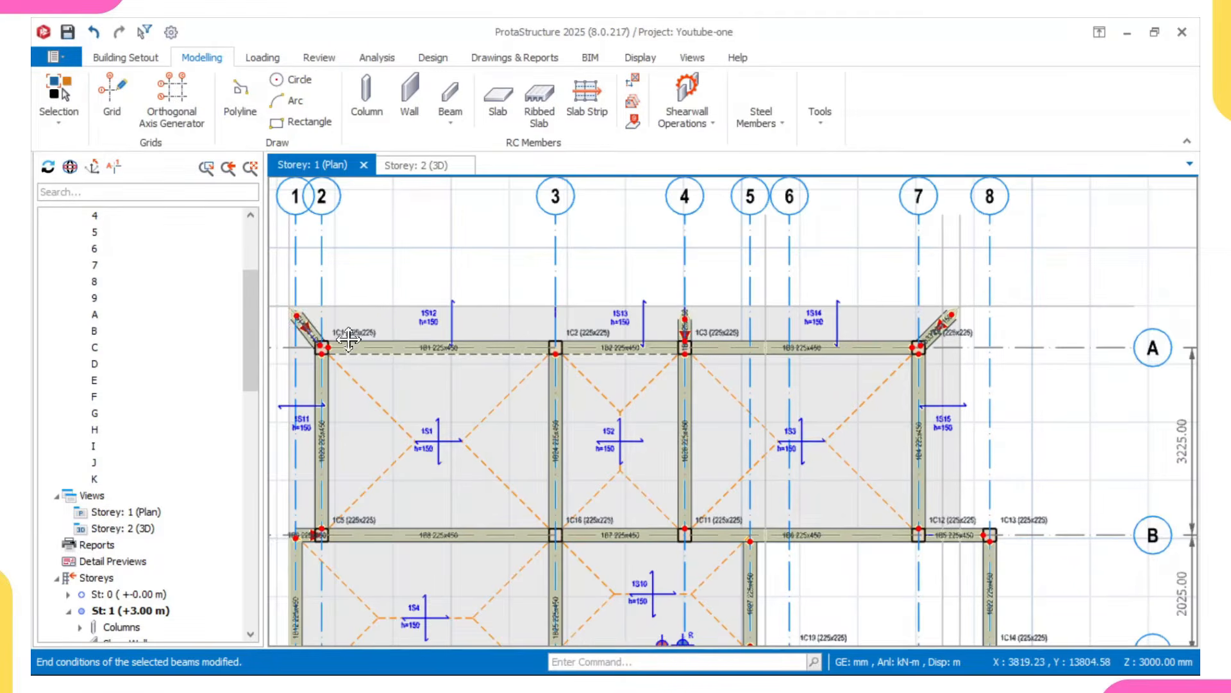
middle_click_drag(376, 329, 446, 358)
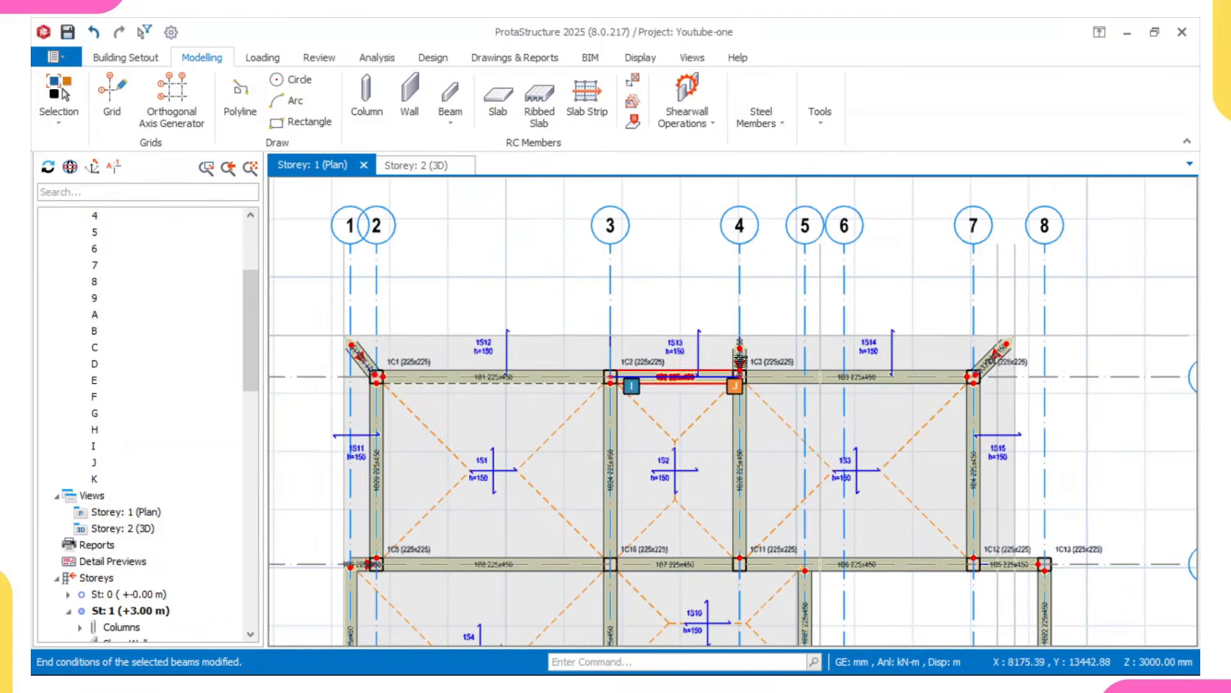
scroll(738, 350, "up", 1)
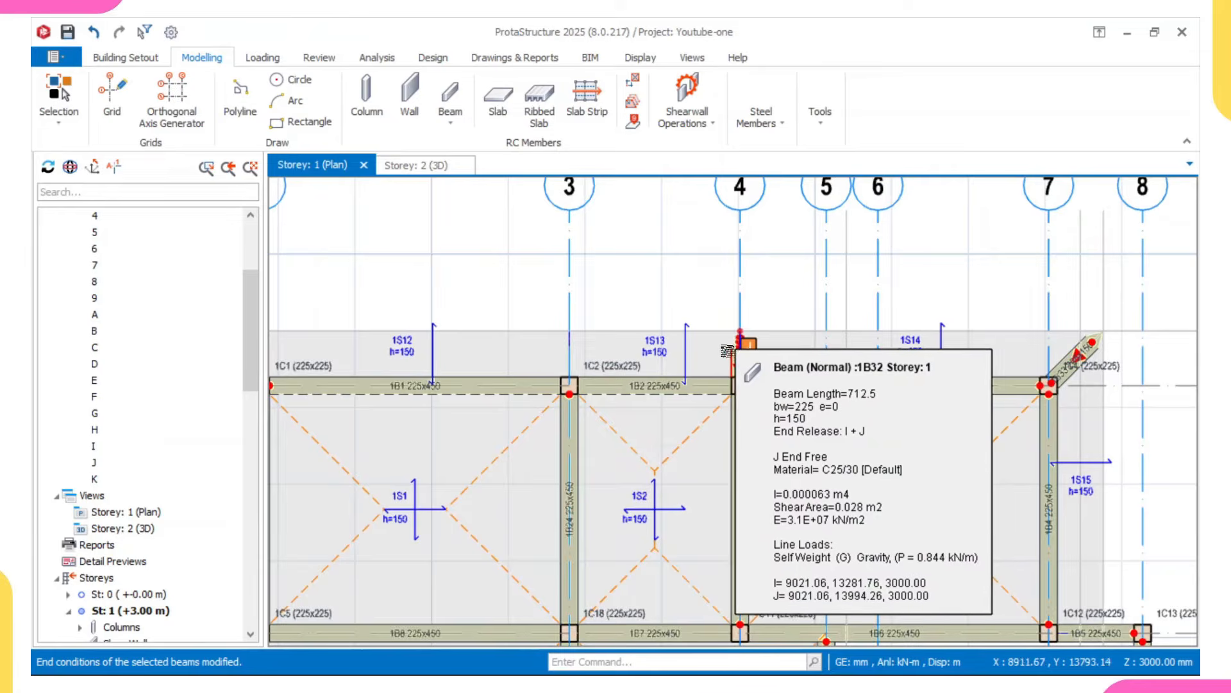
scroll(733, 349, "up", 2)
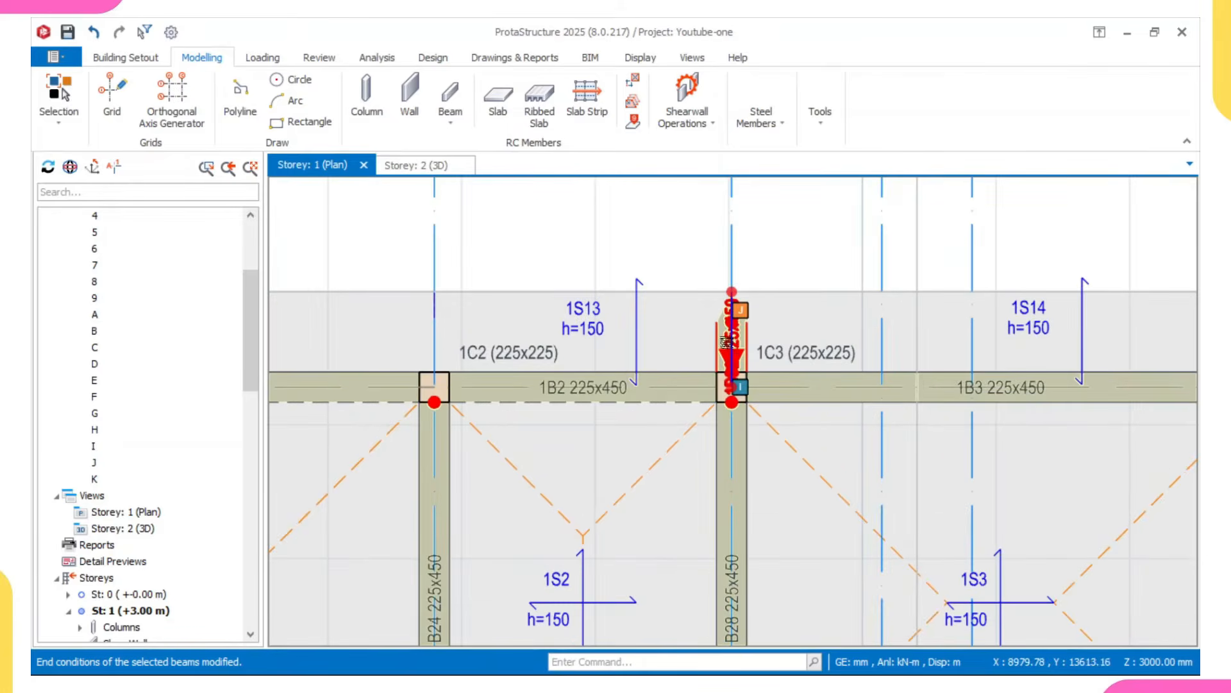
mouse_move(729, 338)
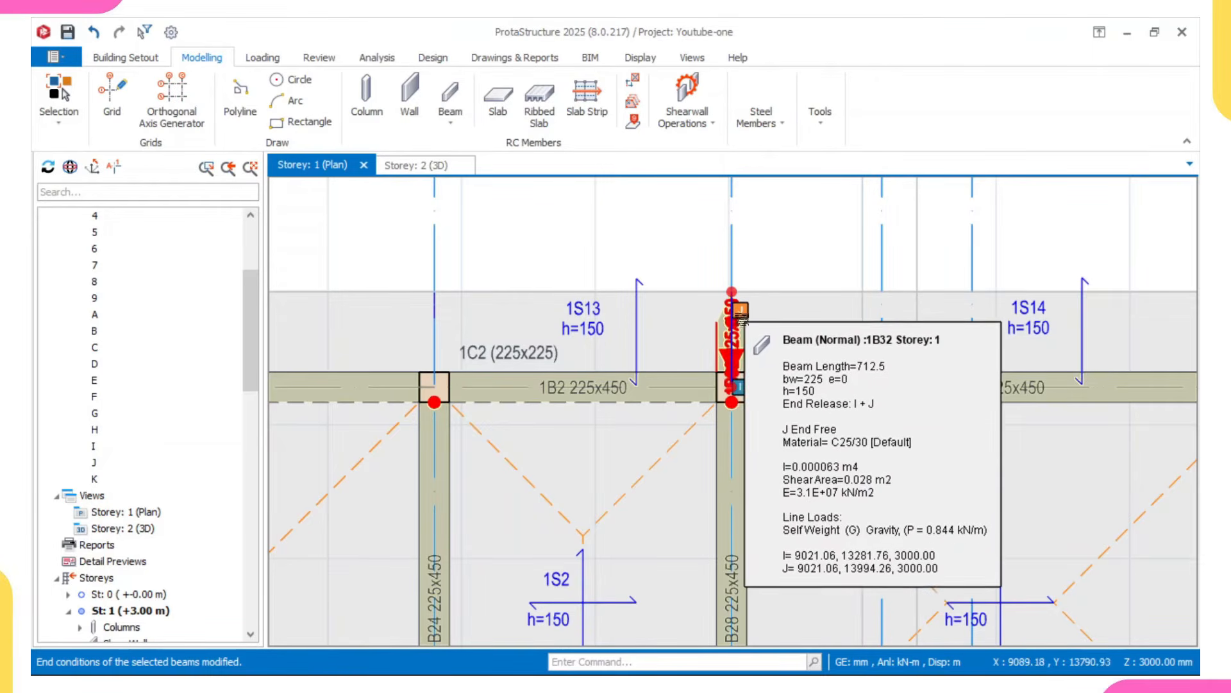
scroll(731, 347, "down", 1)
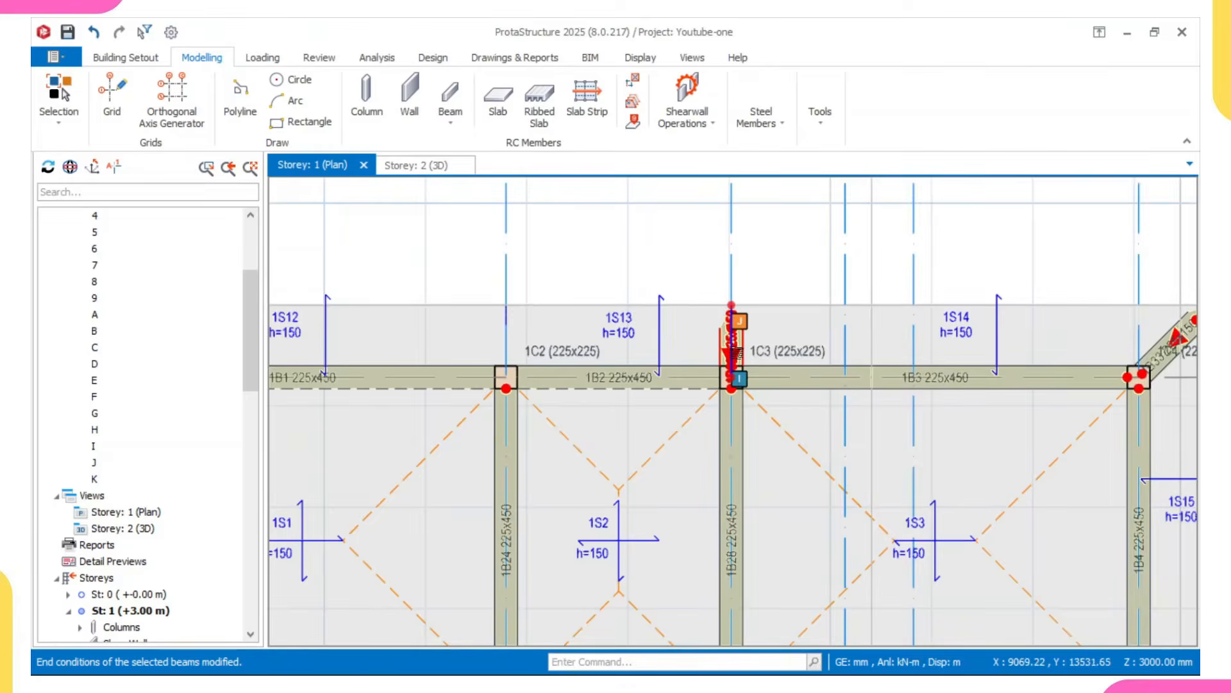
scroll(735, 353, "down", 1)
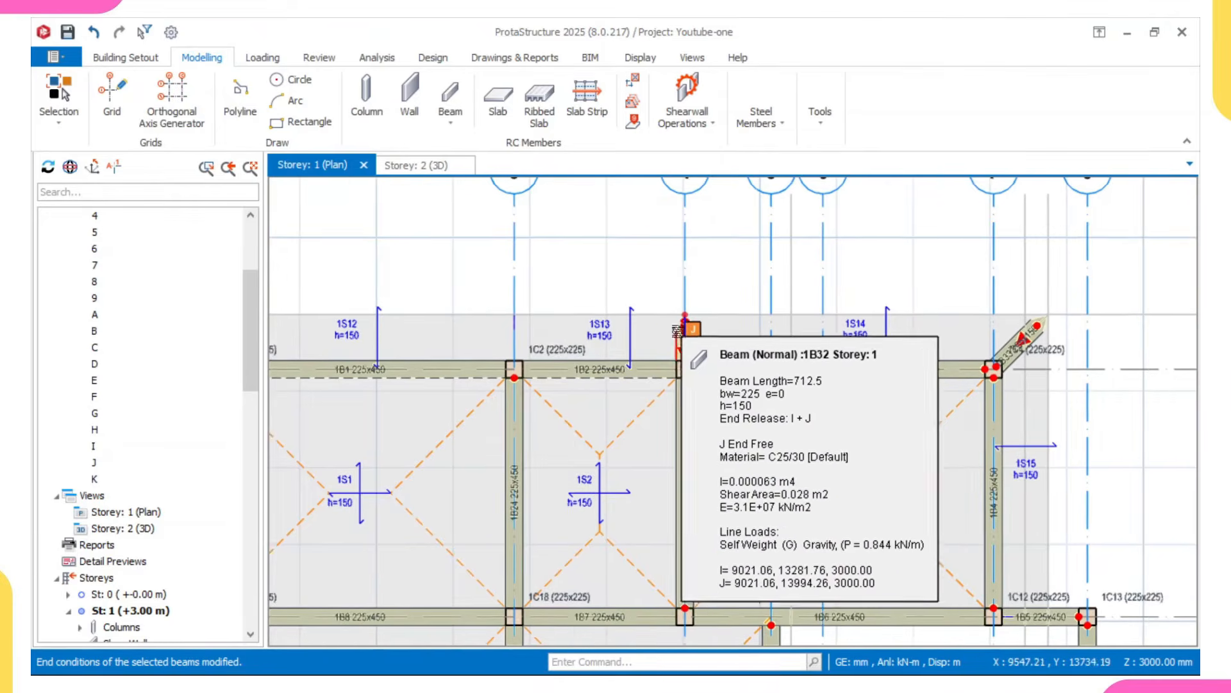
scroll(618, 320, "down", 2)
Examine the diagonal corner beams and the axis 4 cantilever beam under the storey 1 overhang slab from below in 3D.
left_click(423, 166)
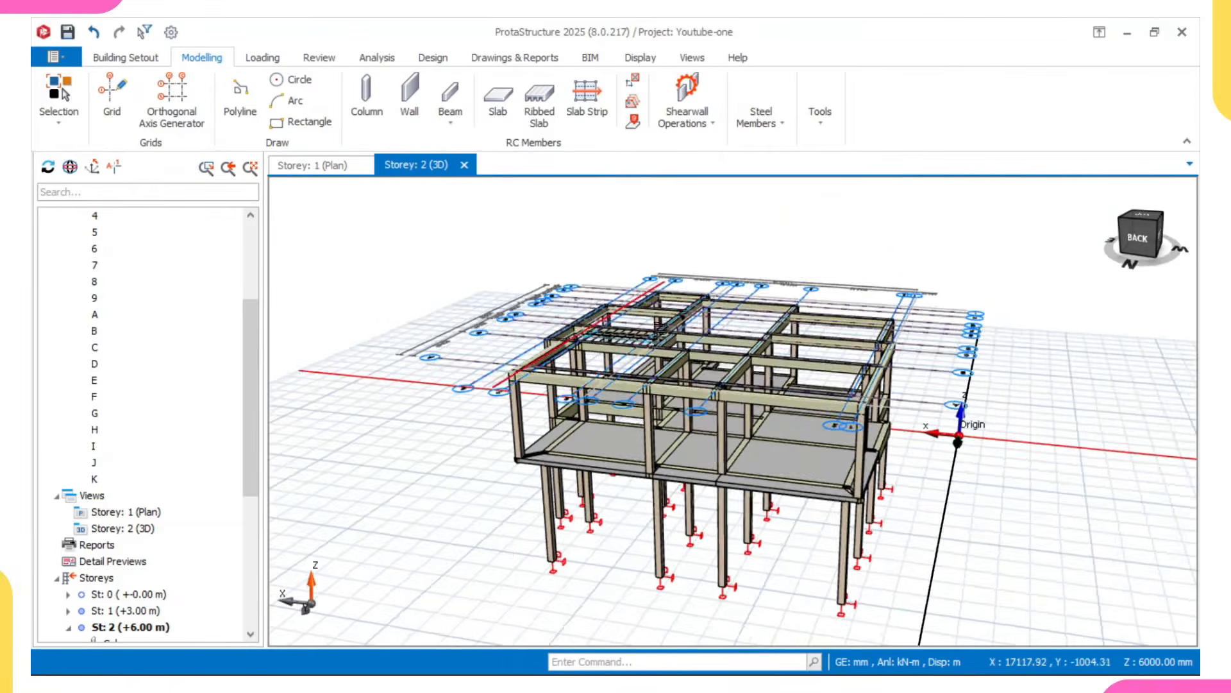
middle_click_drag(665, 326, 678, 382)
scroll(551, 370, "up", 4)
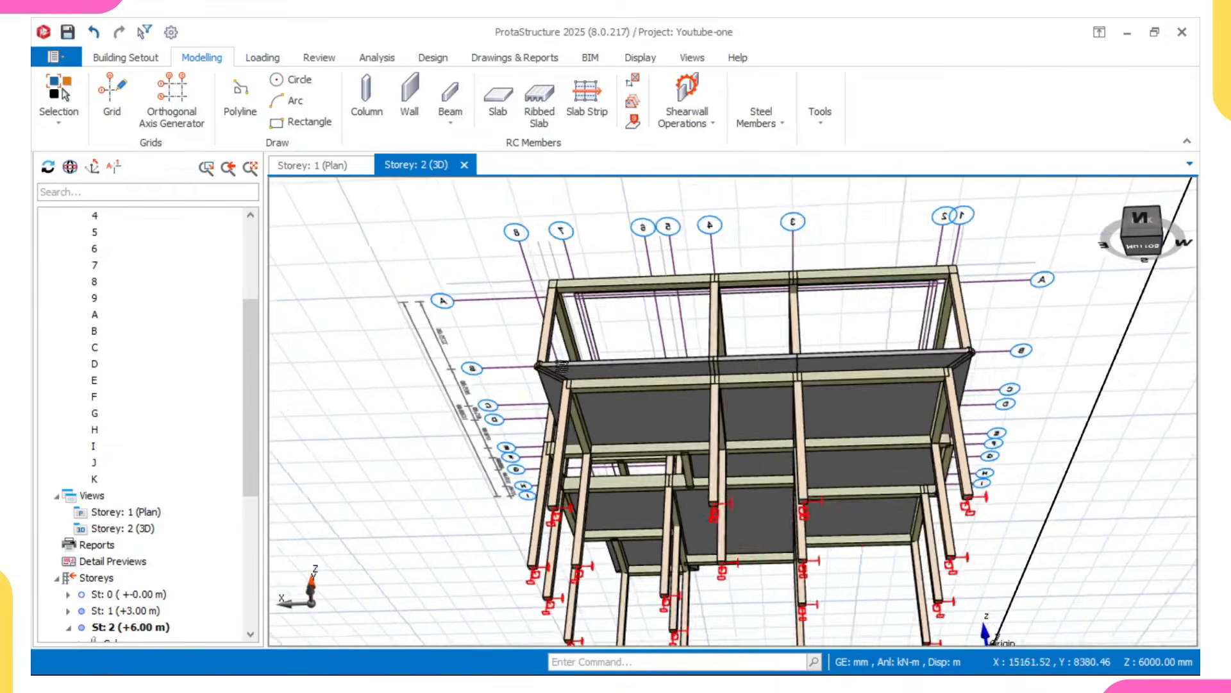
scroll(538, 366, "up", 2)
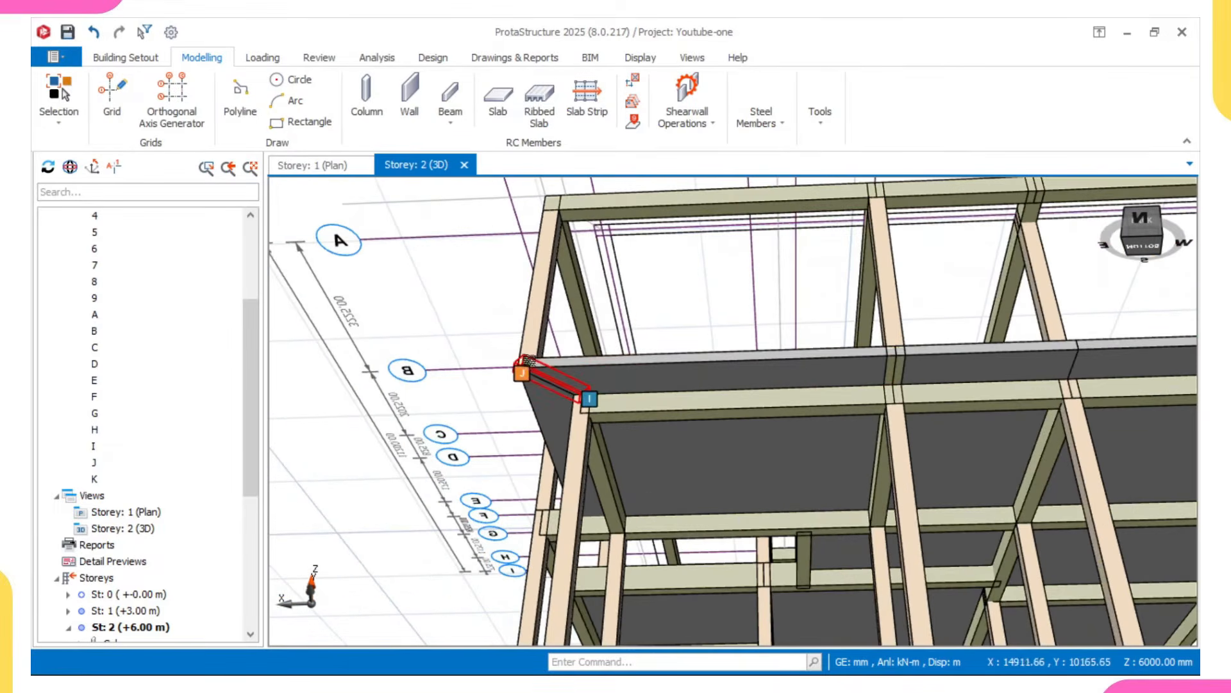
scroll(614, 359, "down", 1)
middle_click_drag(849, 384, 777, 404)
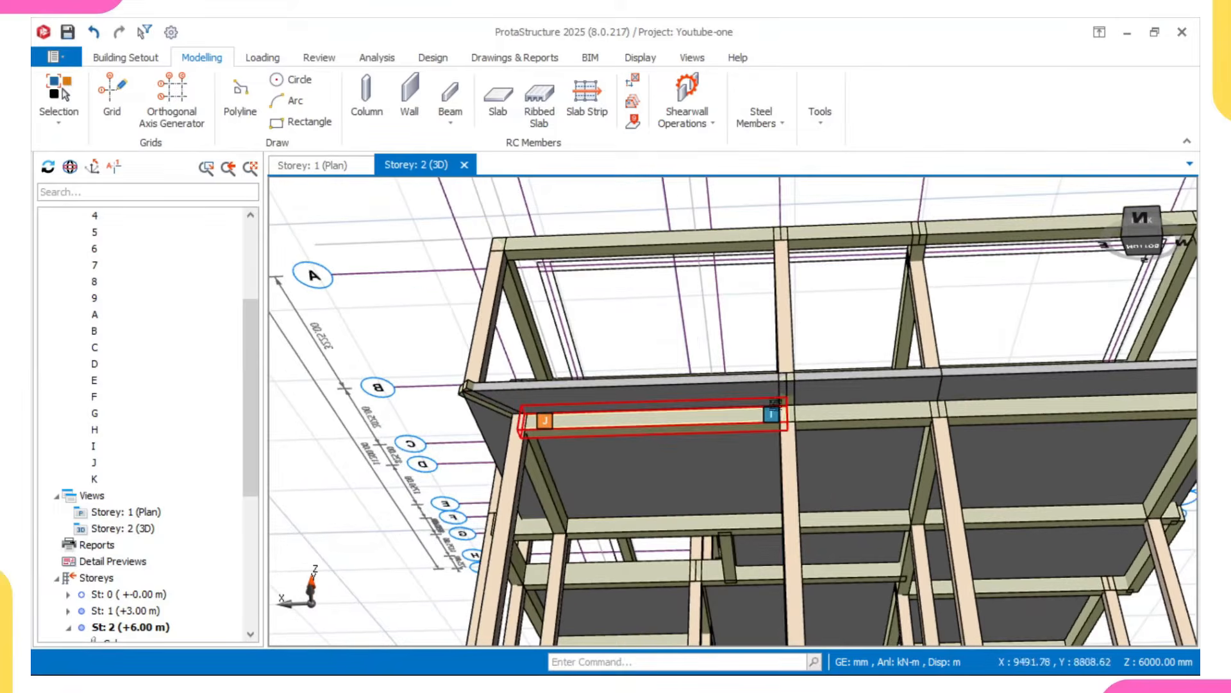
scroll(795, 398, "down", 3)
scroll(1165, 393, "up", 4)
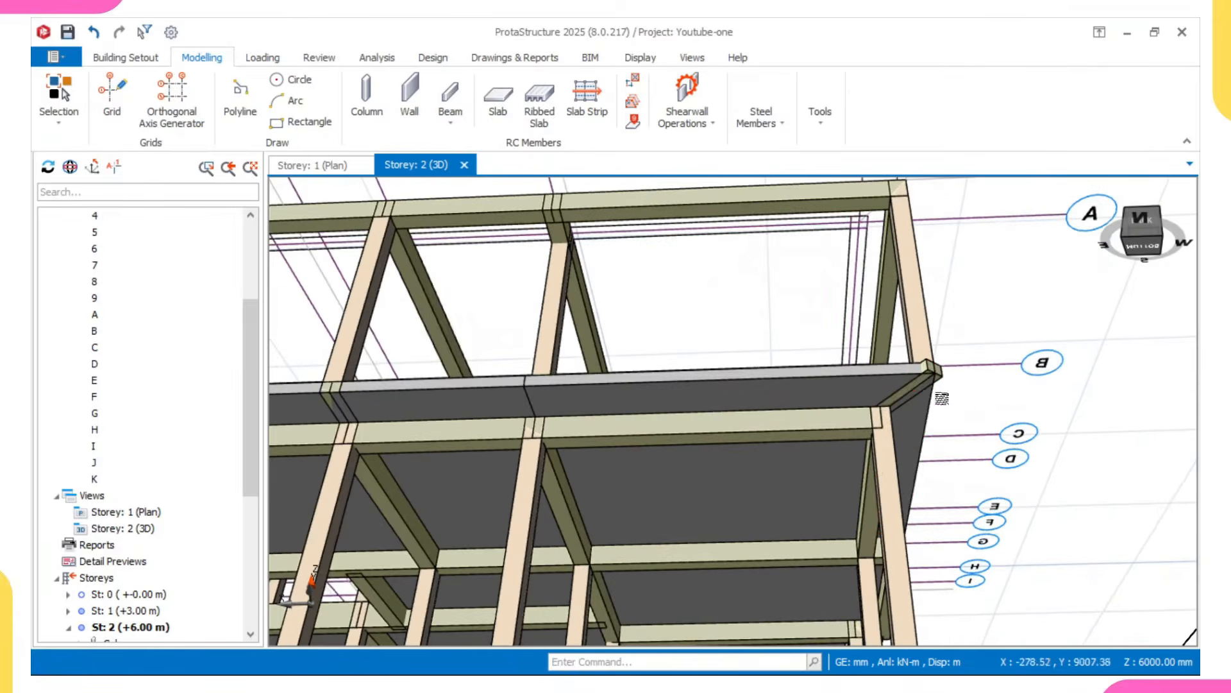
scroll(895, 385, "up", 2)
scroll(939, 403, "down", 6)
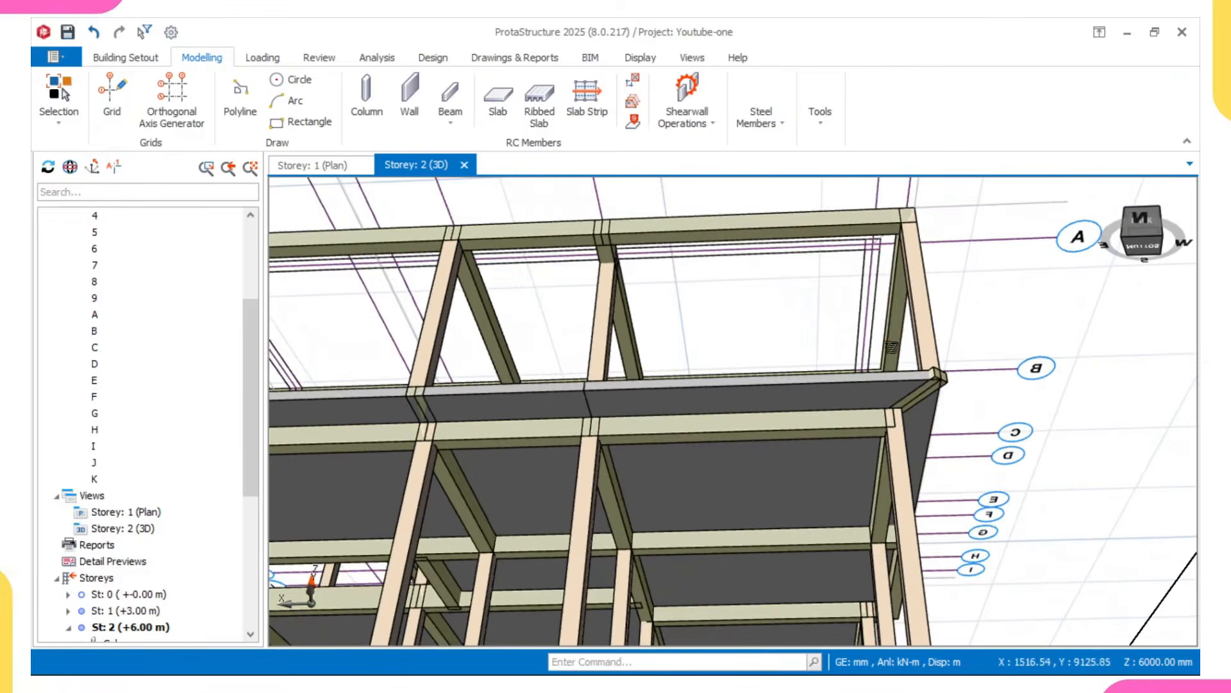
Examine the front balcony slab overhang in the 3D model, and switch to AutoCAD to compare it with the front elevation.
mouse_move(841, 456)
middle_mouse_down()
mouse_move(833, 490)
mouse_move(841, 445)
mouse_move(859, 444)
mouse_move(802, 436)
mouse_move(776, 414)
middle_mouse_up()
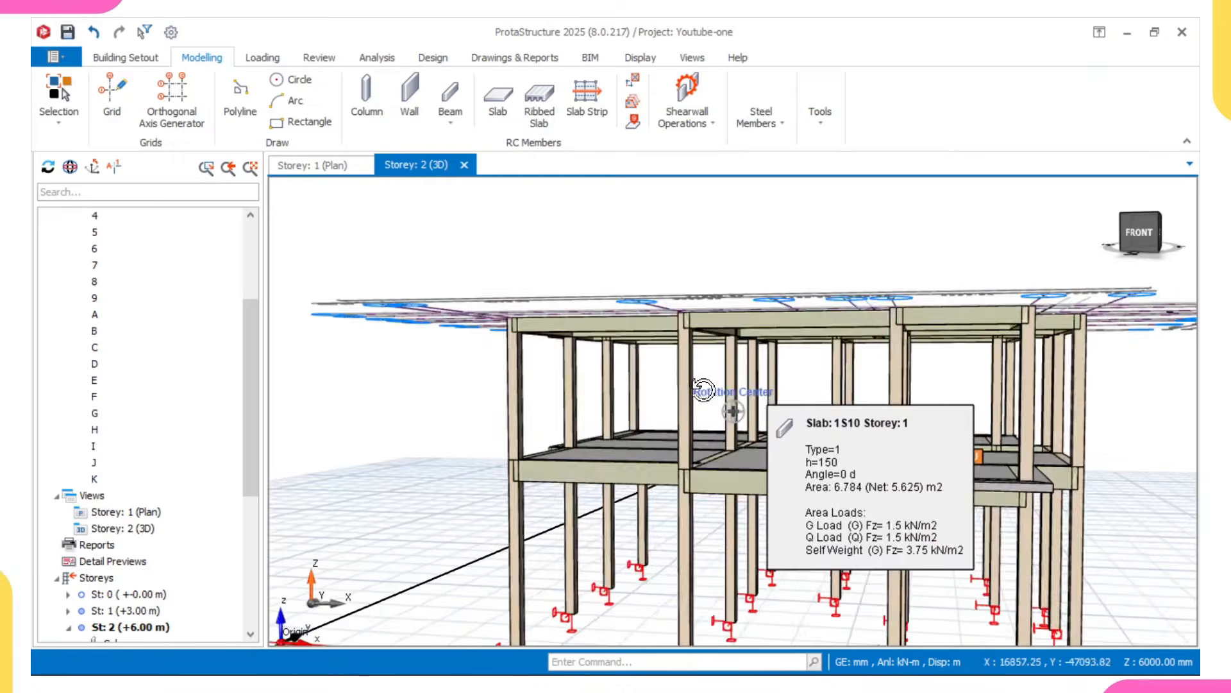
scroll(834, 462, "up", 4)
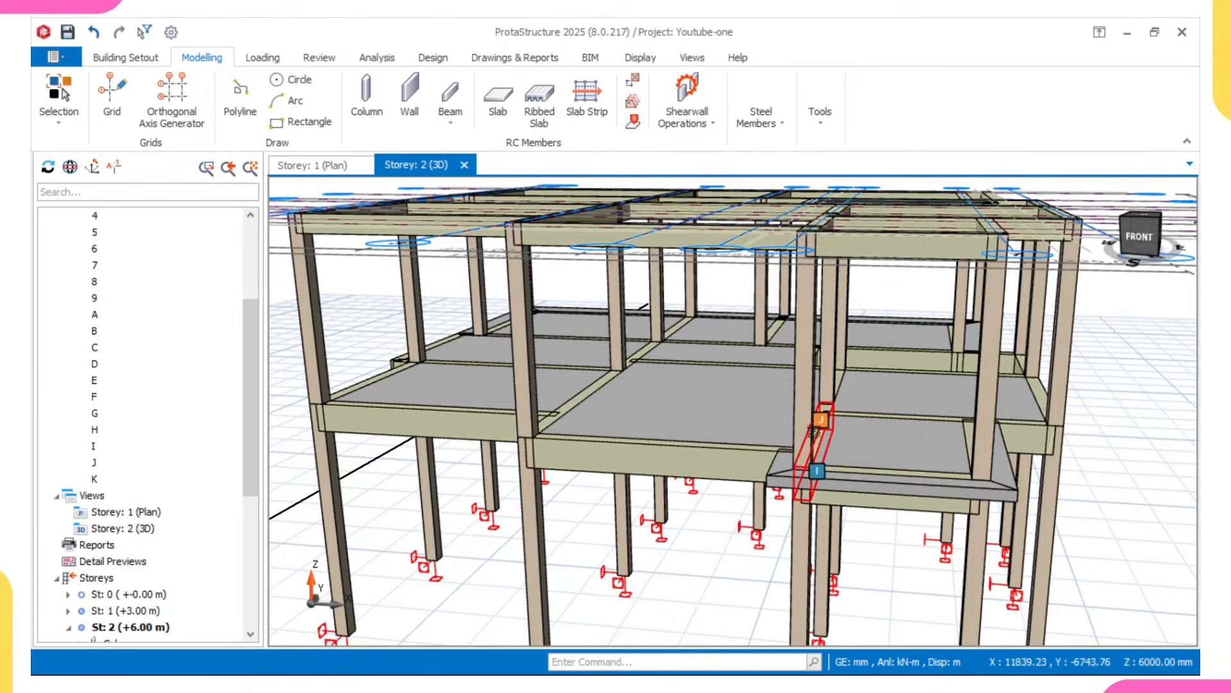
scroll(802, 359, "up", 2)
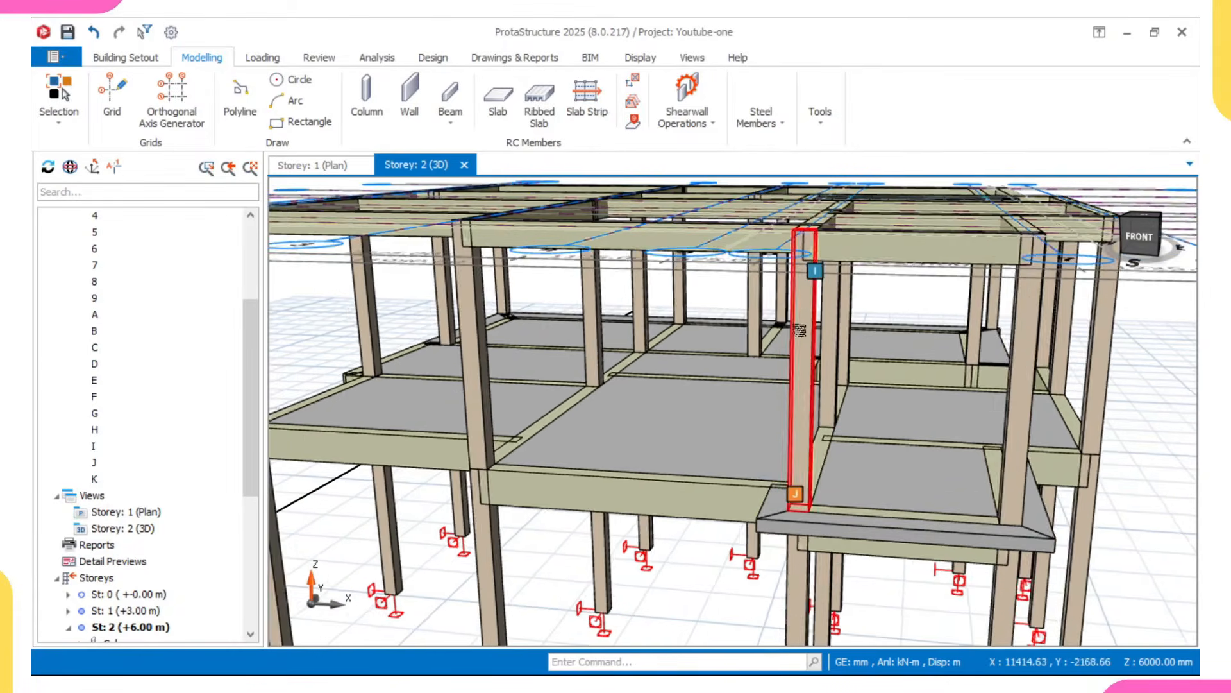
scroll(647, 298, "up", 2)
mouse_move(954, 671)
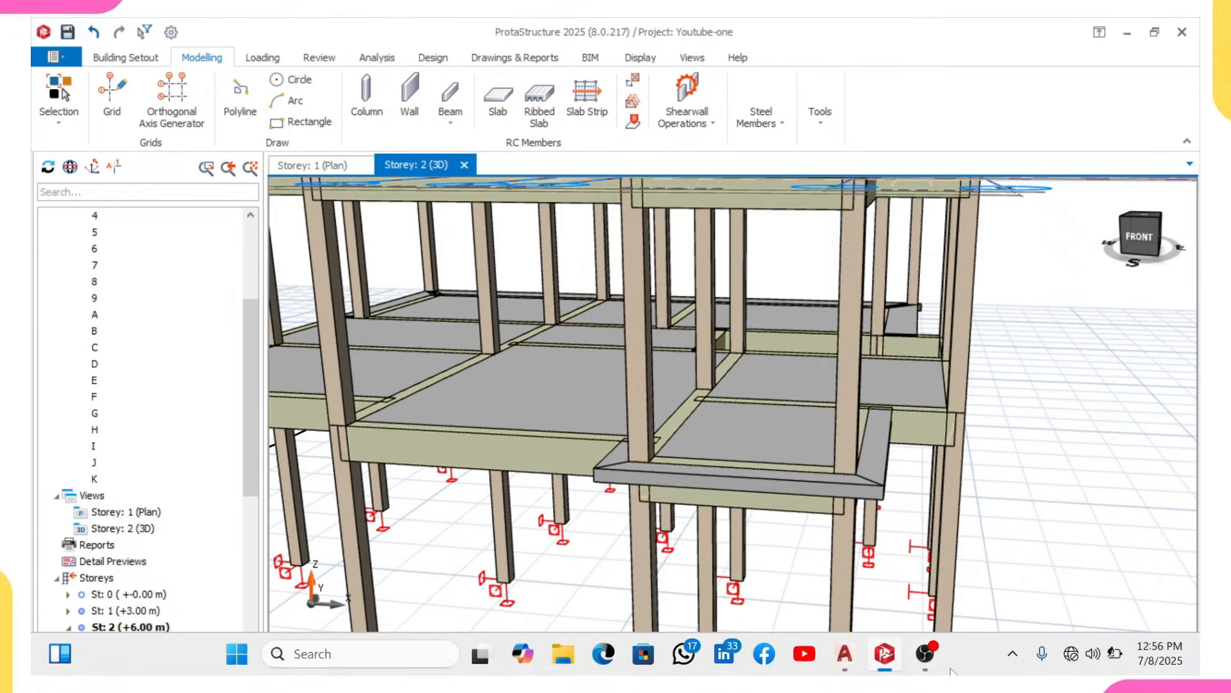
left_click(854, 661)
scroll(786, 446, "down", 8)
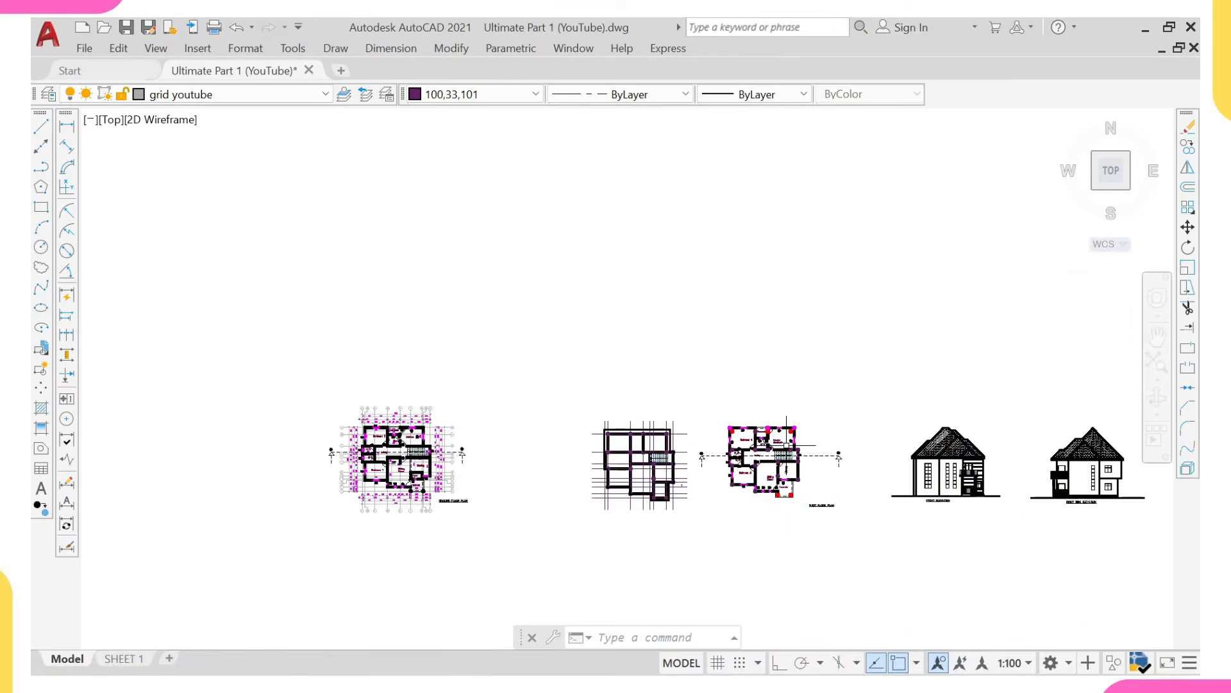
scroll(909, 451, "up", 8)
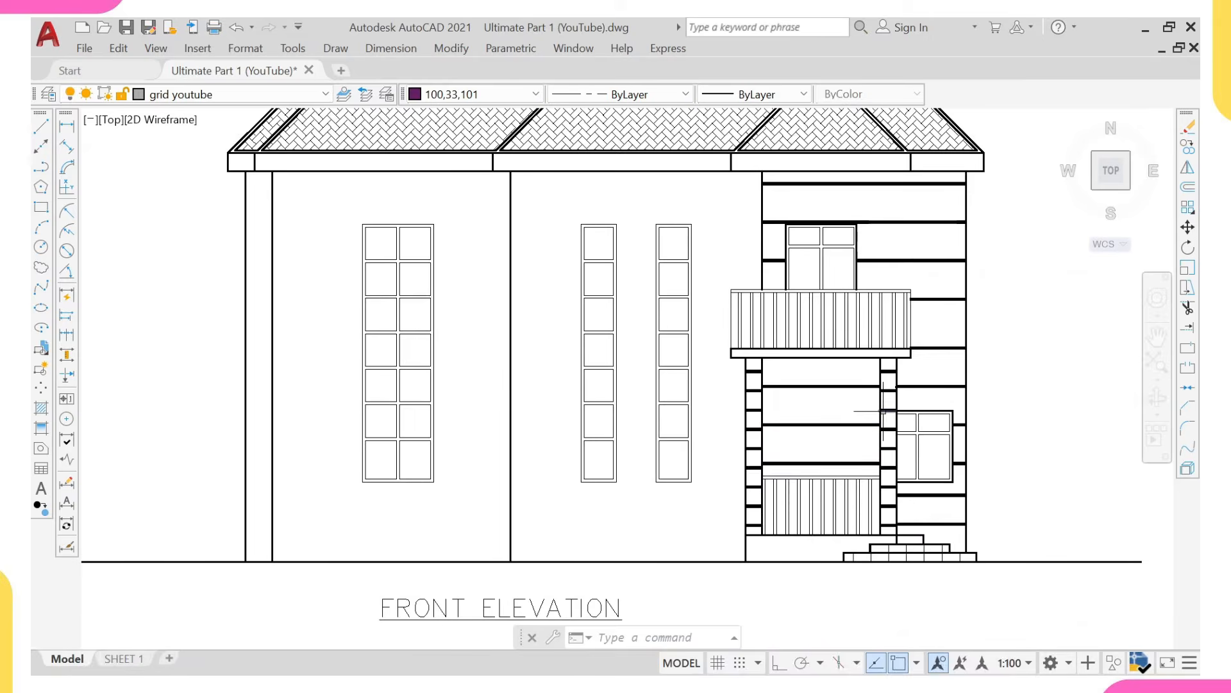
middle_click_drag(884, 411, 825, 444)
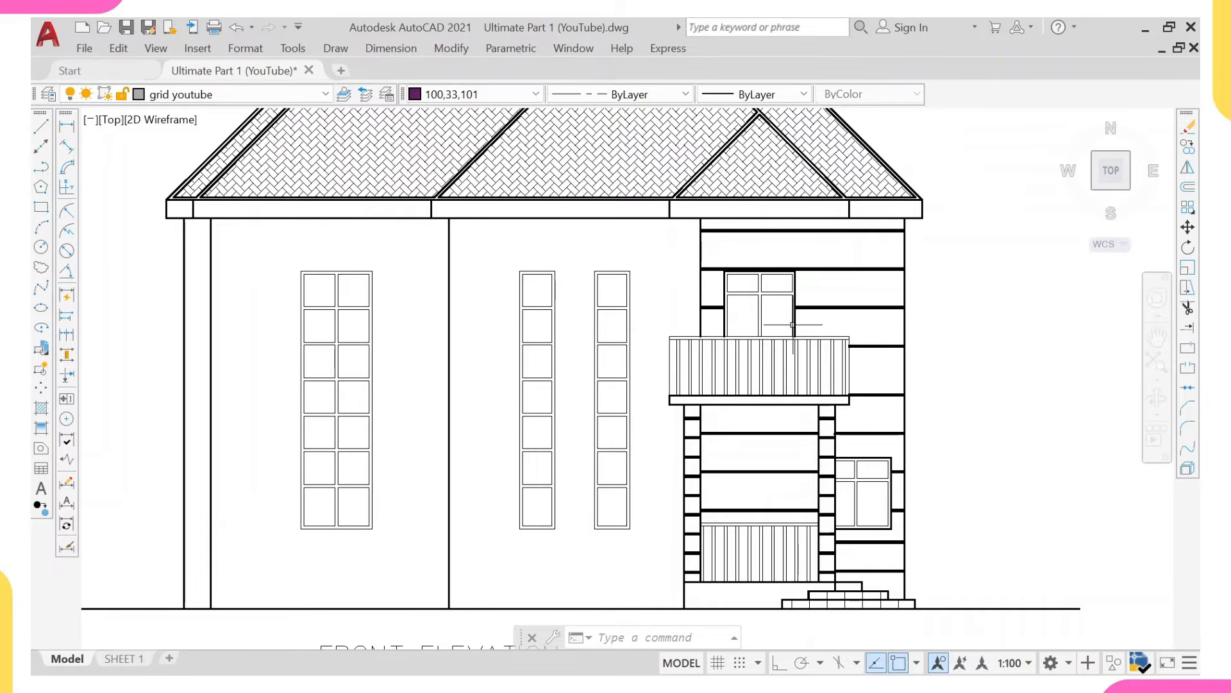
mouse_move(810, 670)
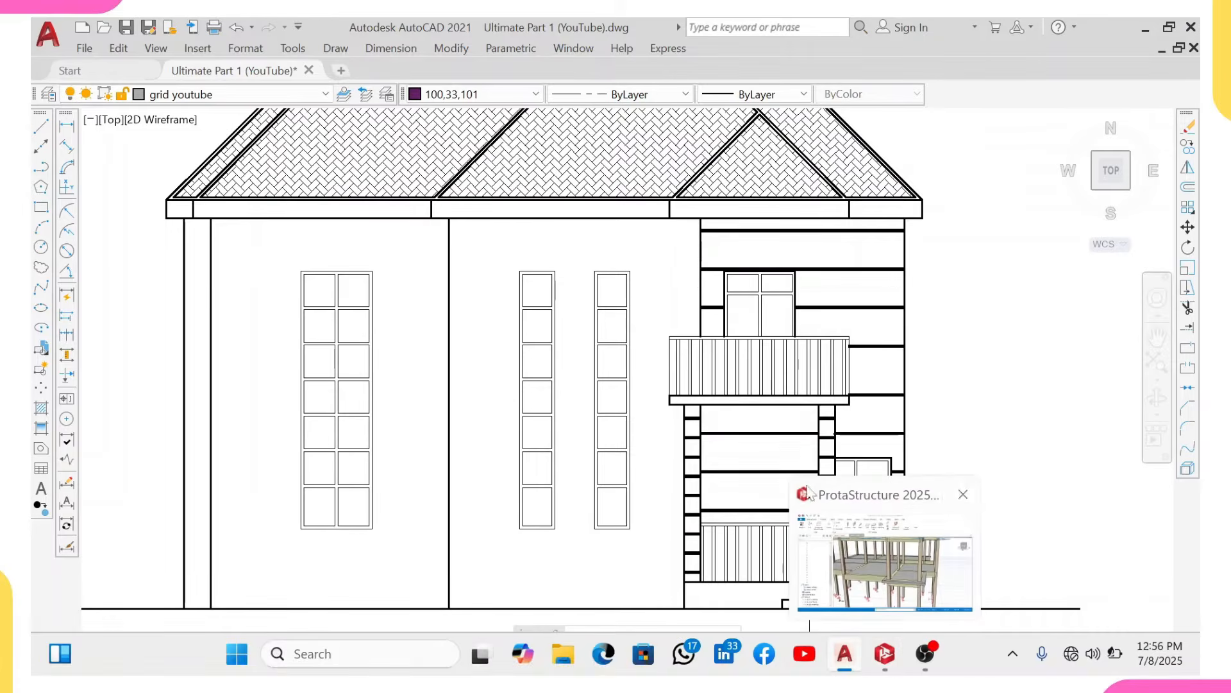
Examine the structural drawing sheets, including the roof beam and column layout and the adjoining beam details.
scroll(704, 358, "down", 8)
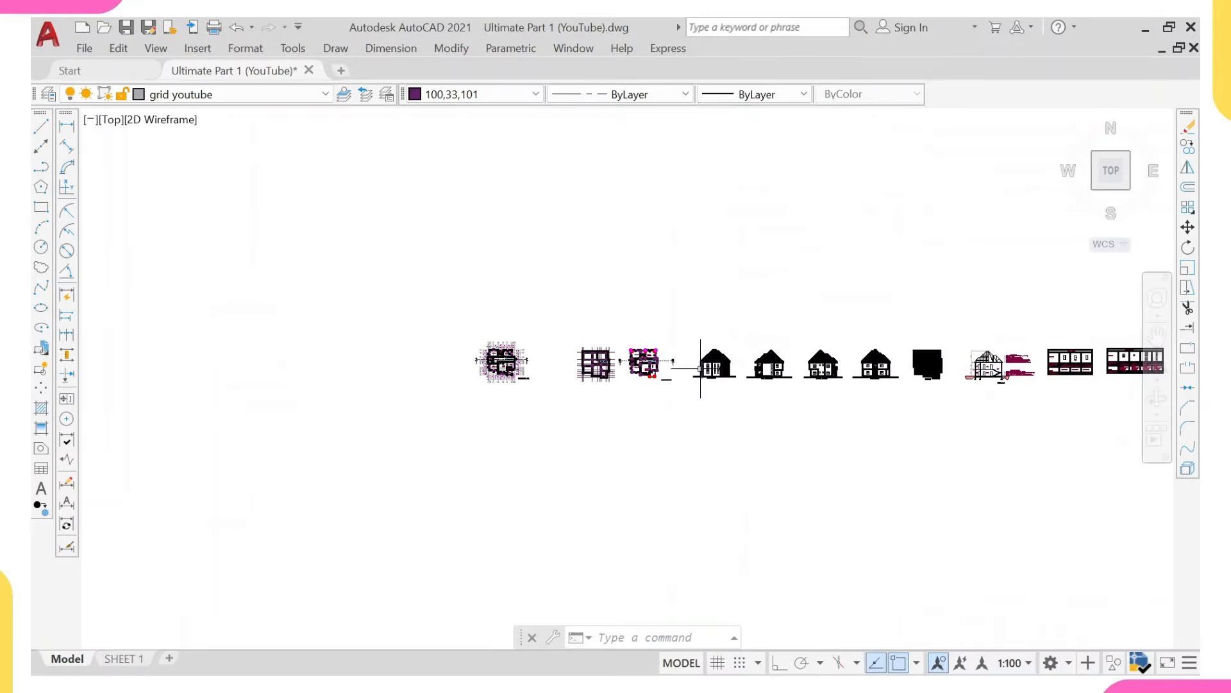
middle_click_drag(700, 369, 662, 417)
scroll(648, 401, "down", 4)
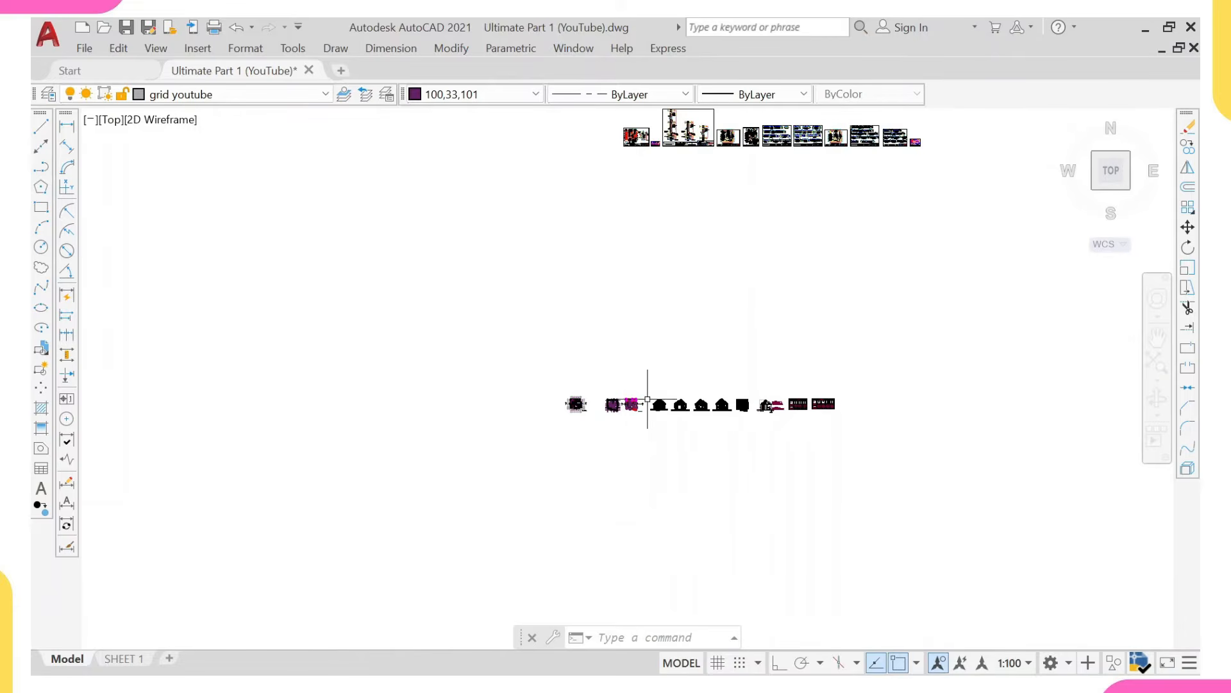
middle_click_drag(643, 234, 590, 389)
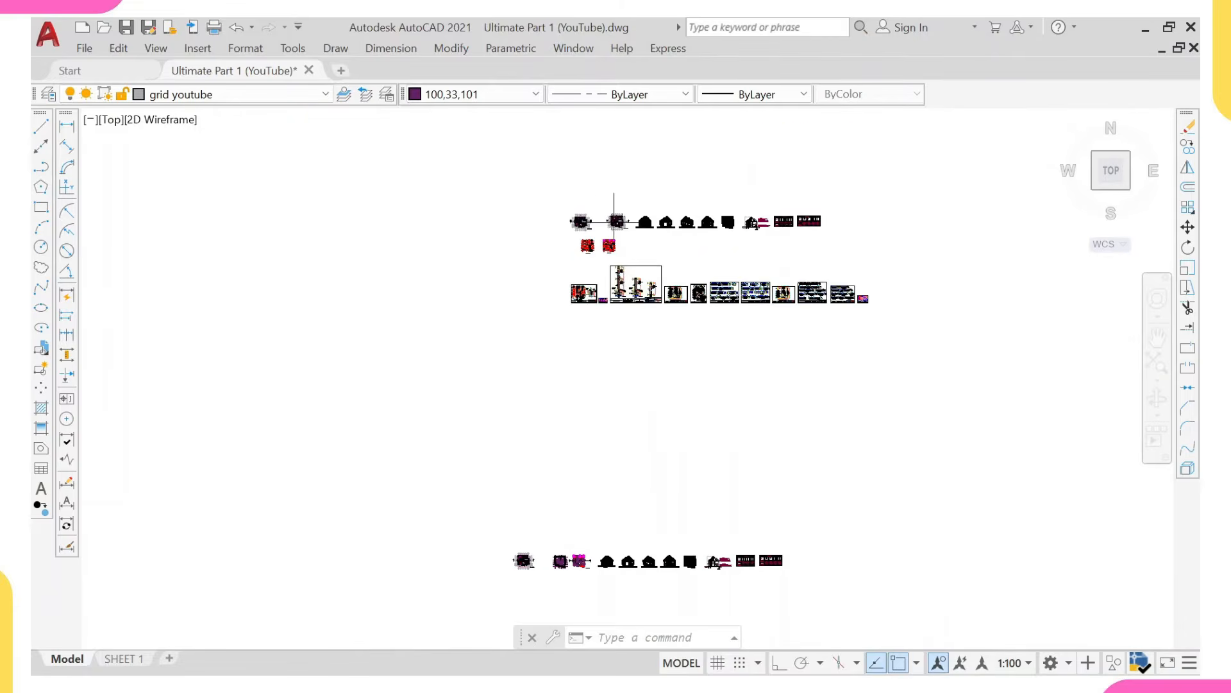
scroll(618, 204, "up", 4)
scroll(657, 343, "up", 4)
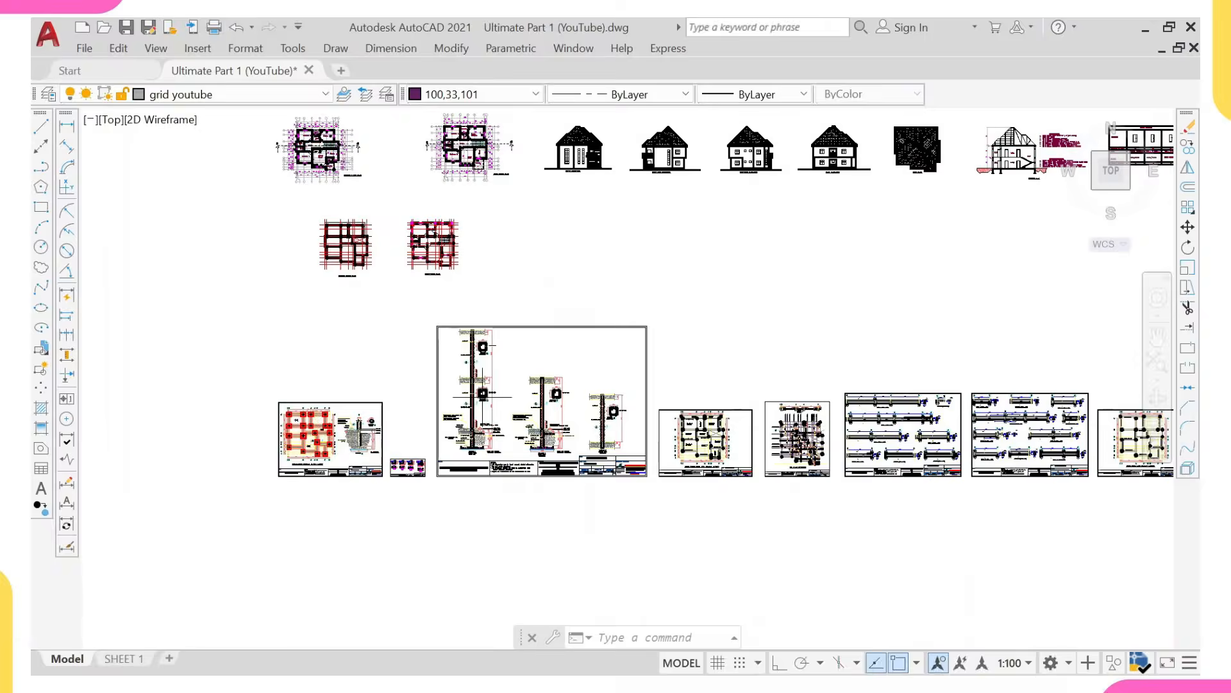
middle_click_drag(521, 393, 390, 399)
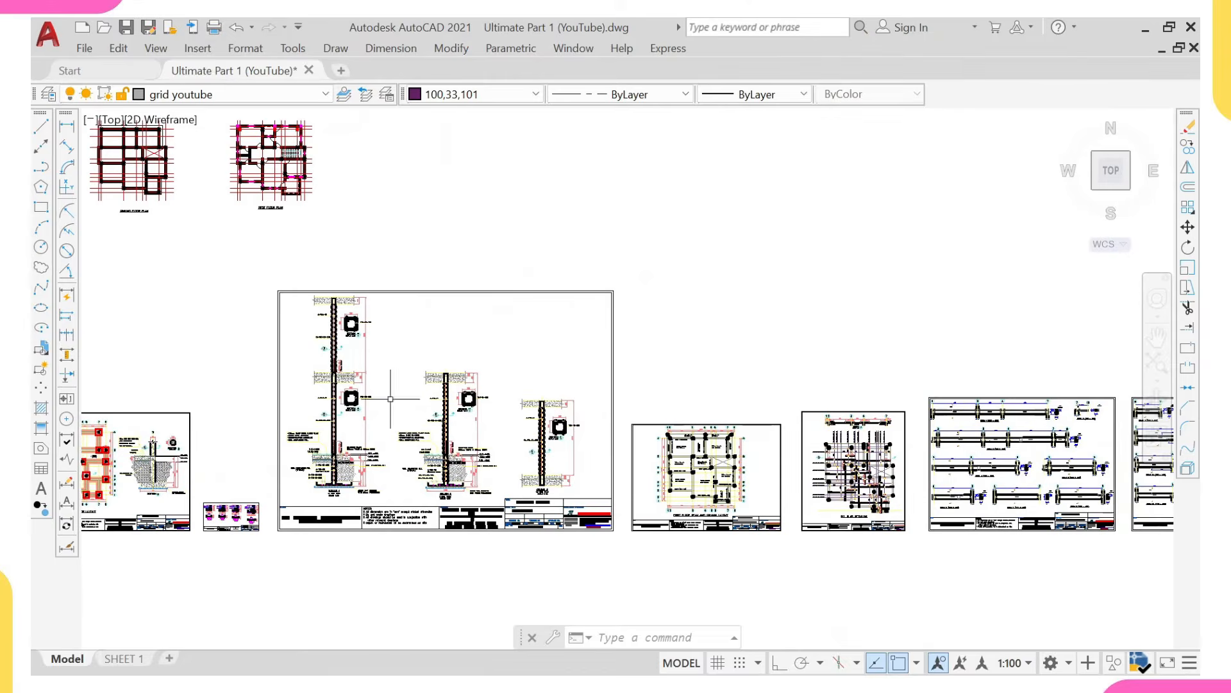
middle_click_drag(513, 411, 477, 407)
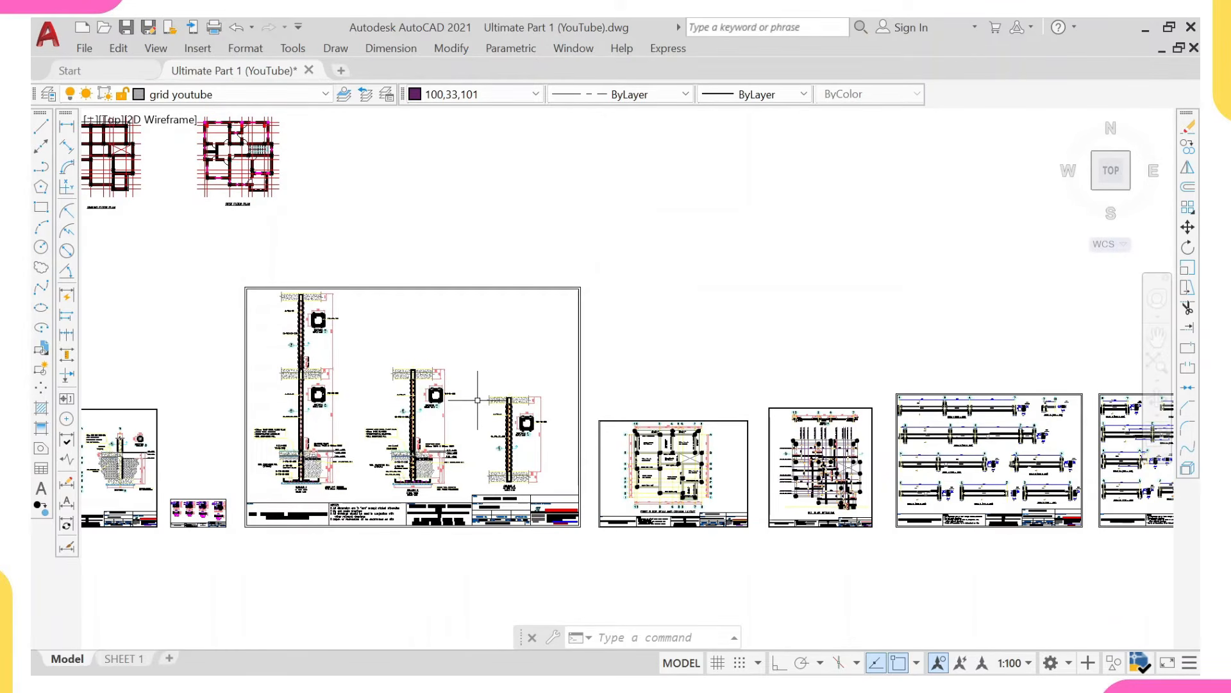
middle_click_drag(478, 400, 378, 416)
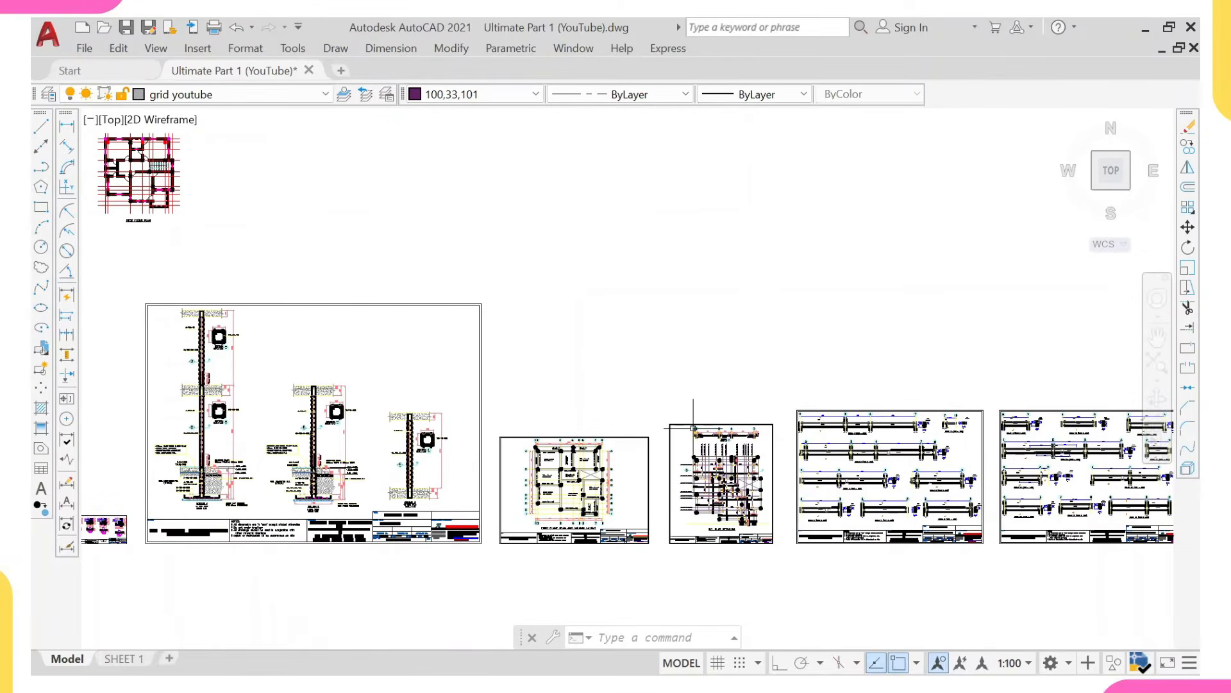
middle_click_drag(694, 428, 413, 399)
scroll(737, 454, "down", 4)
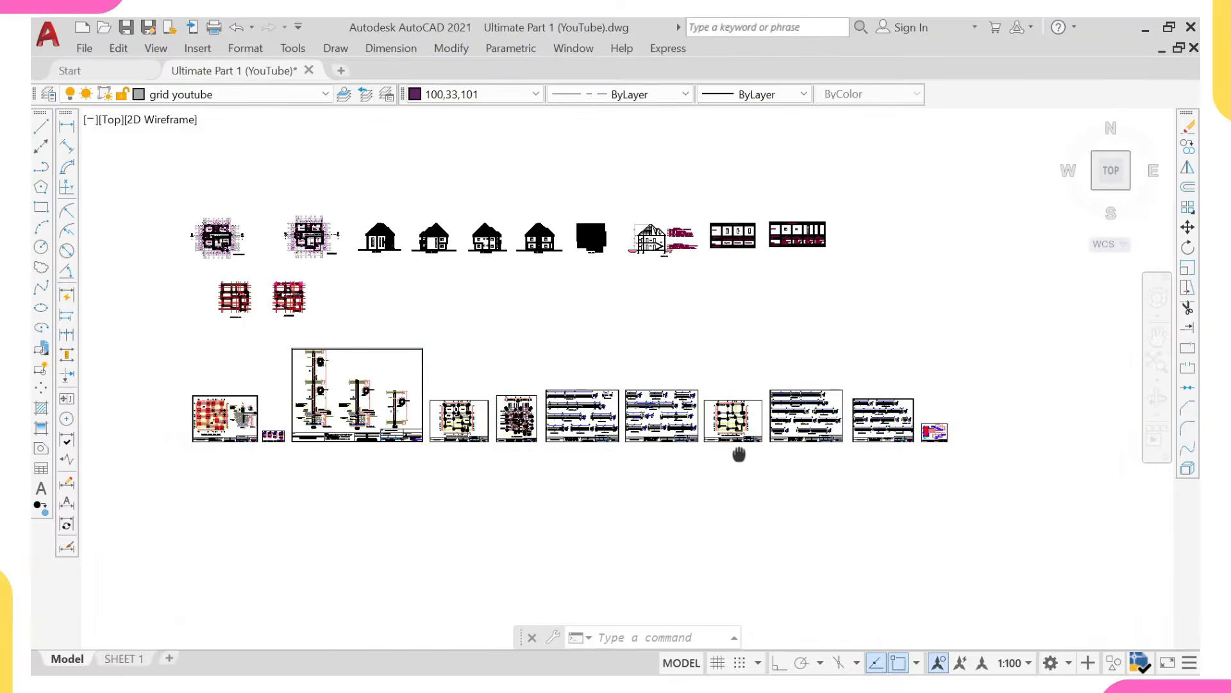
scroll(649, 453, "up", 2)
scroll(702, 427, "up", 6)
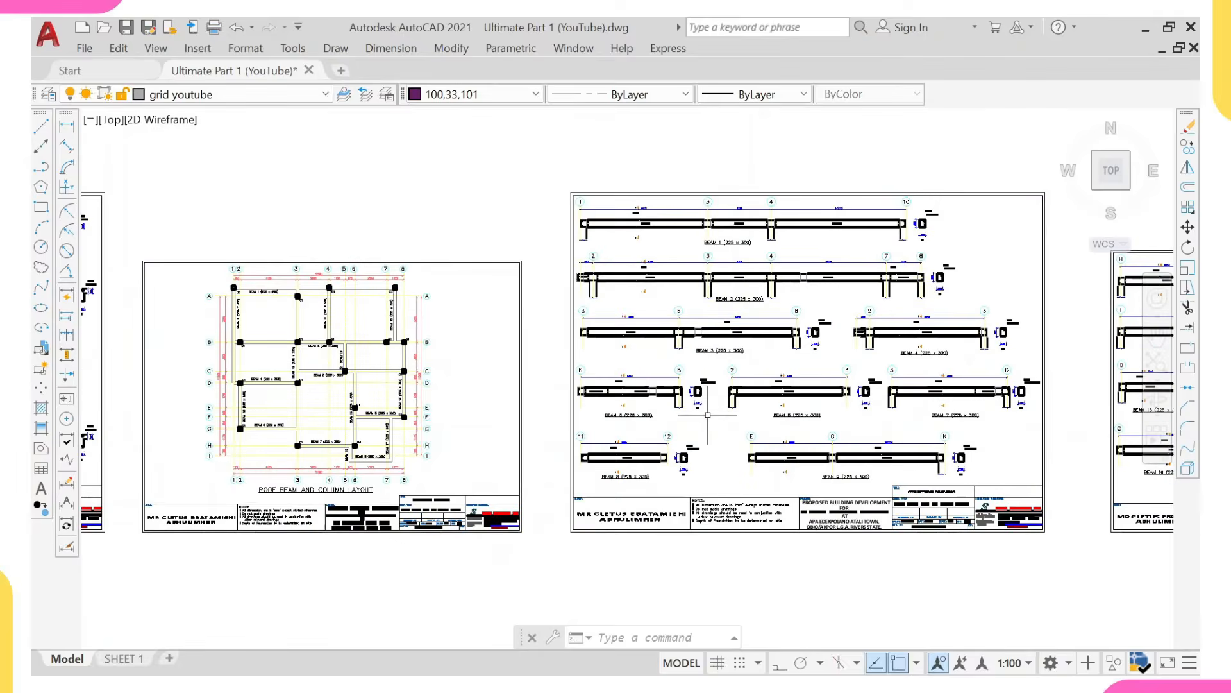
scroll(705, 417, "down", 4)
middle_click_drag(486, 386, 501, 386)
scroll(501, 386, "down", 4)
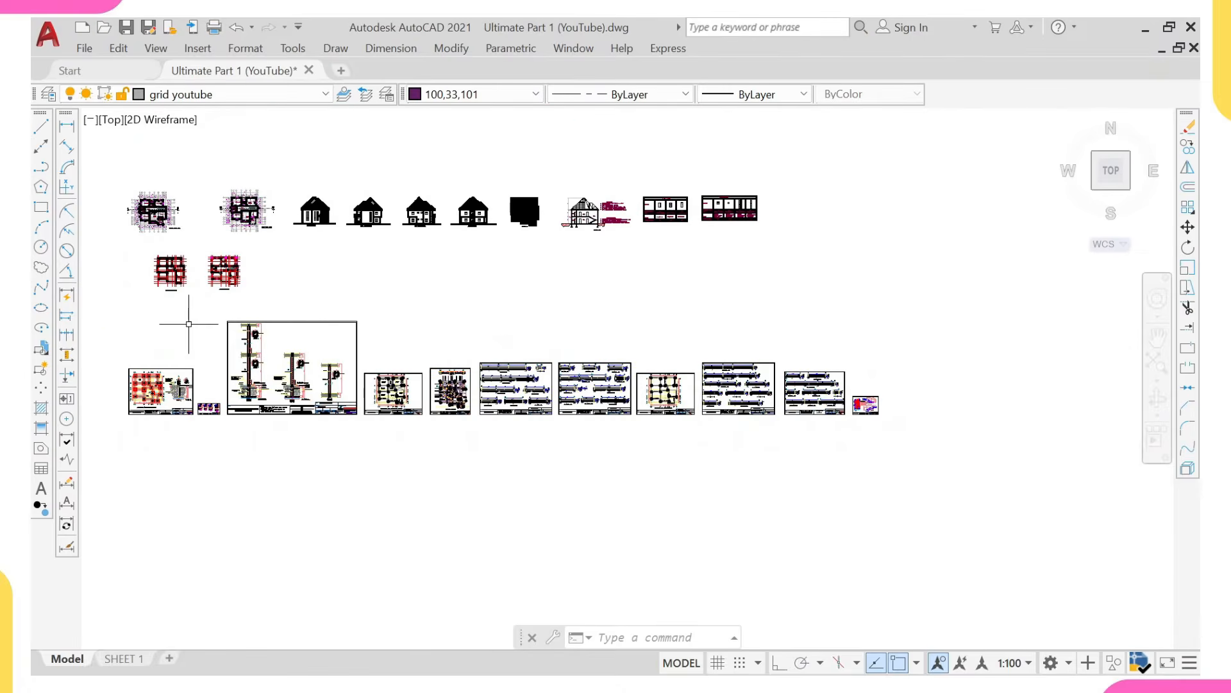
Review the ground floor plan and first floor plan beside the grid layout in the separate architectural drawing row.
scroll(189, 324, "down", 6)
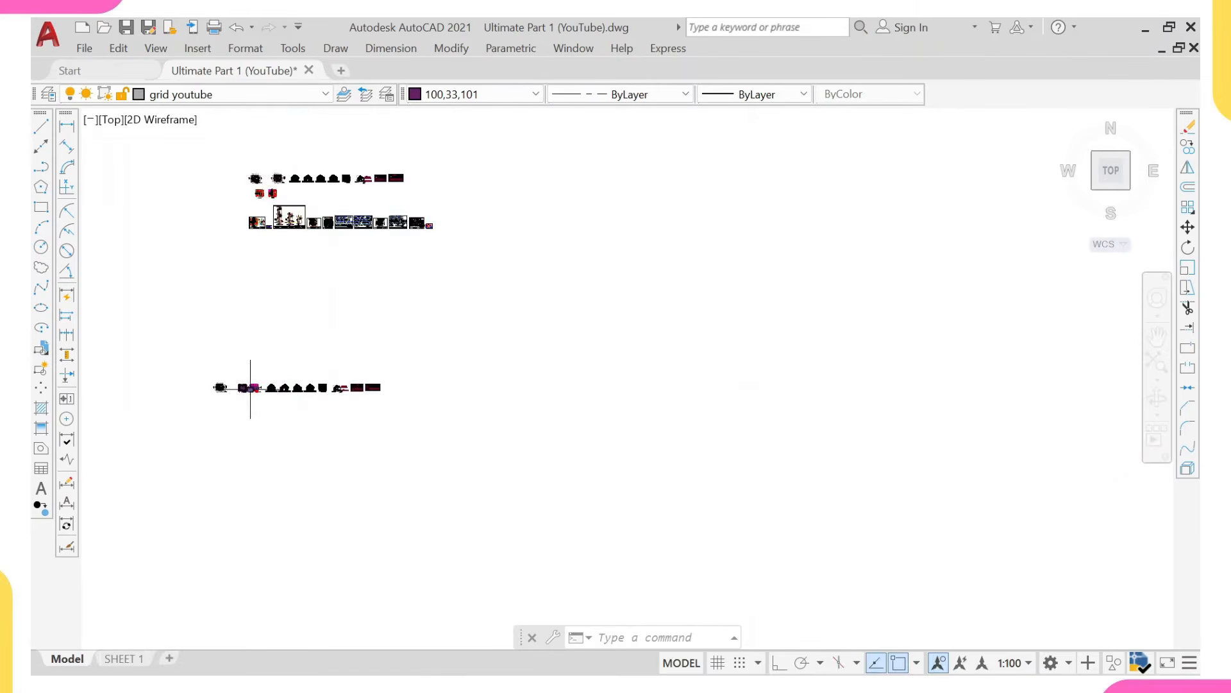
scroll(250, 388, "up", 5)
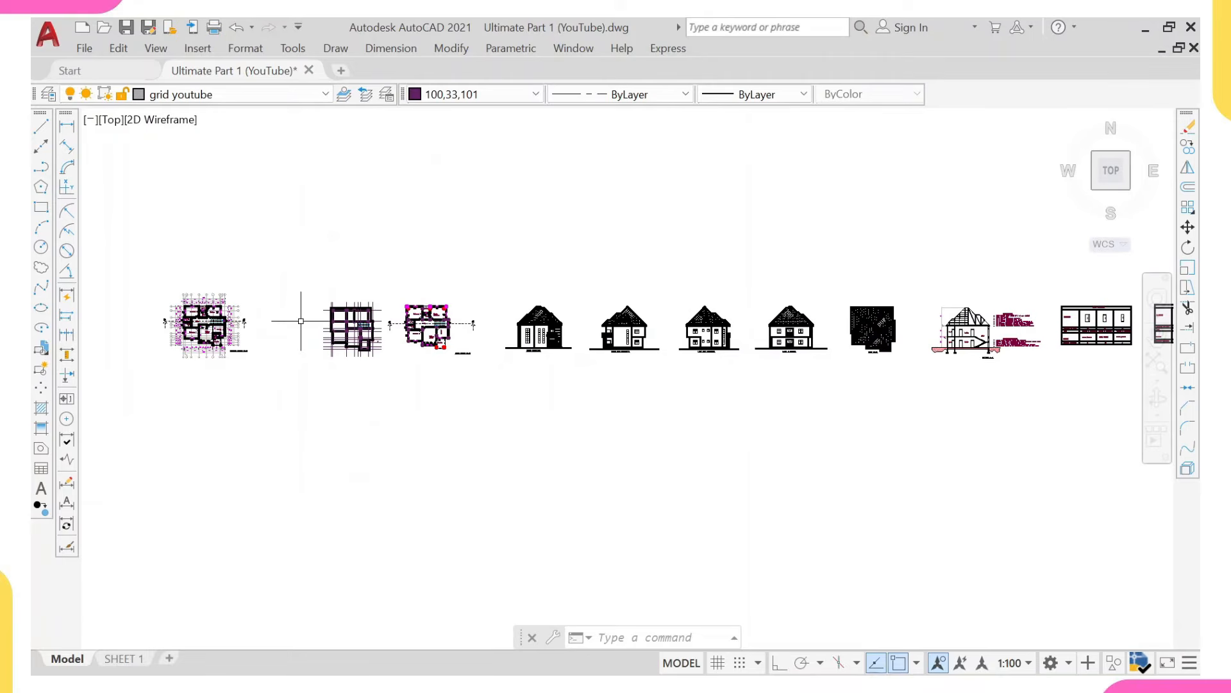
middle_click_drag(173, 336, 277, 328)
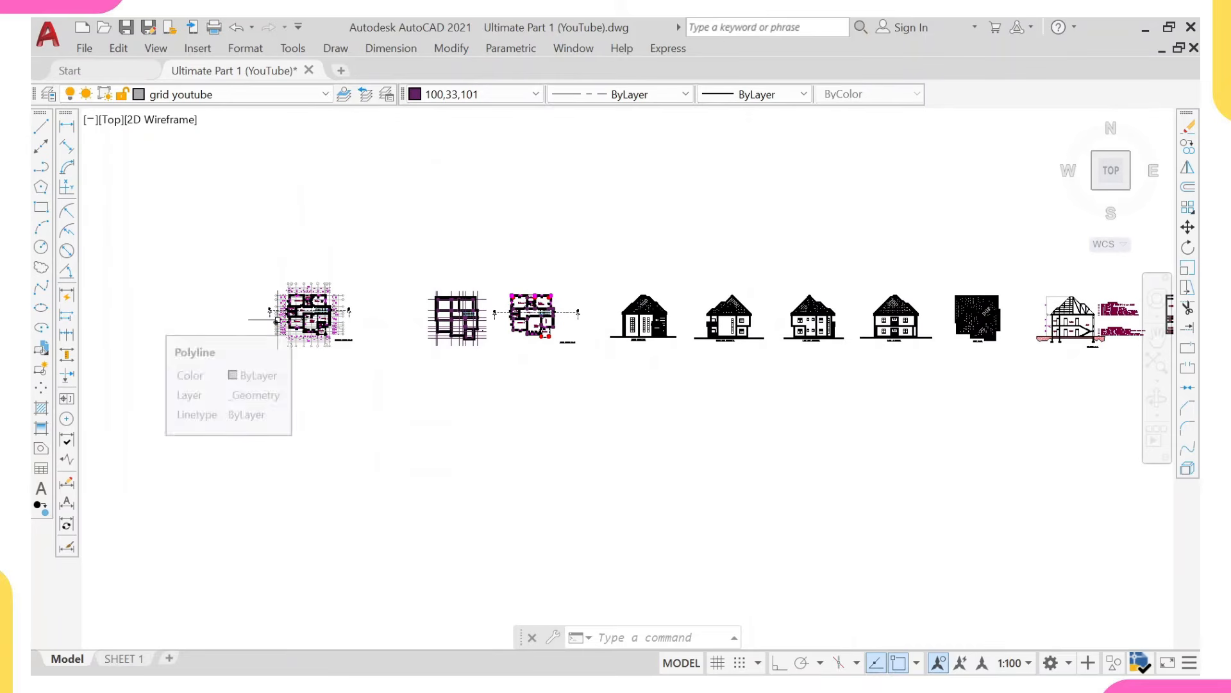
scroll(279, 314, "up", 6)
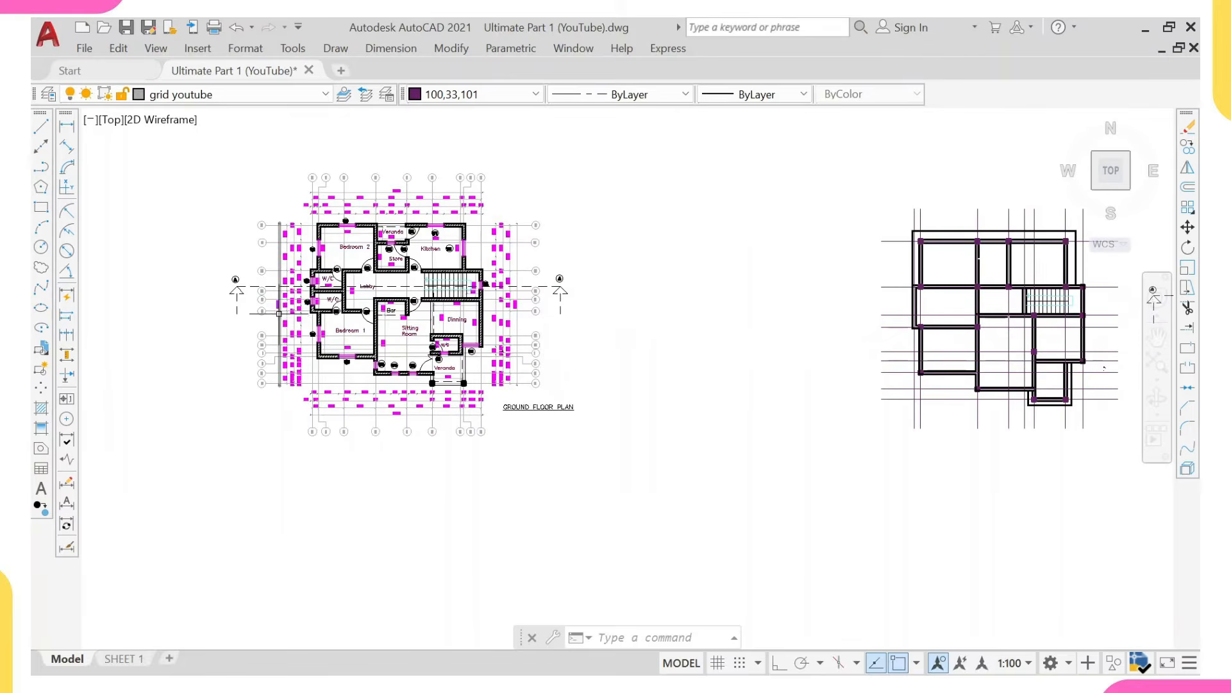
scroll(331, 314, "down", 2)
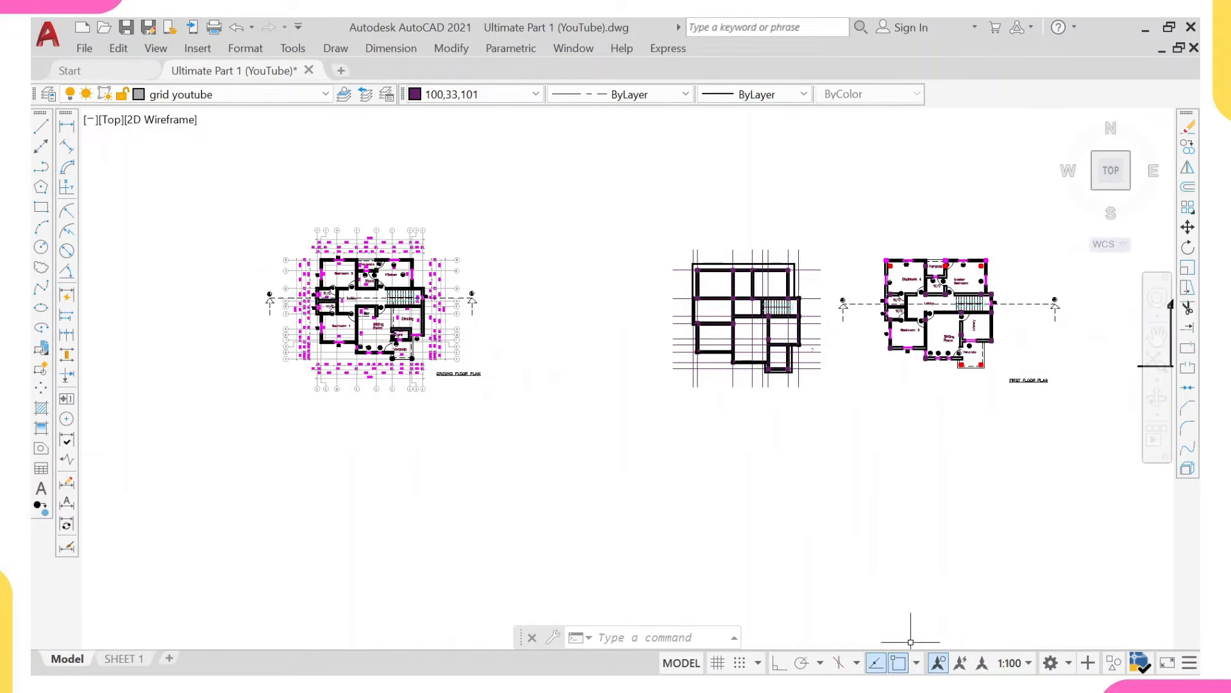
Switch to ProtaStructure and delete the two storey 2 columns at the front corners of the balcony, with only columns included in the filter.
left_click(885, 664)
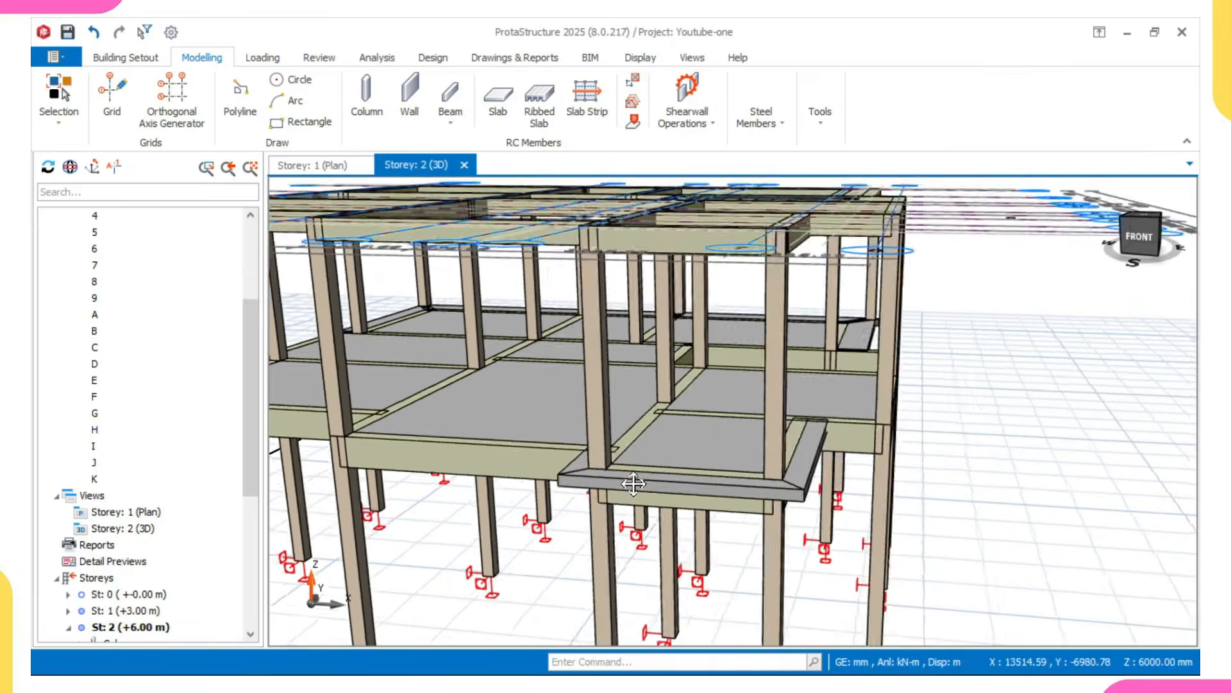
middle_click_drag(634, 484, 635, 513)
left_click(704, 401)
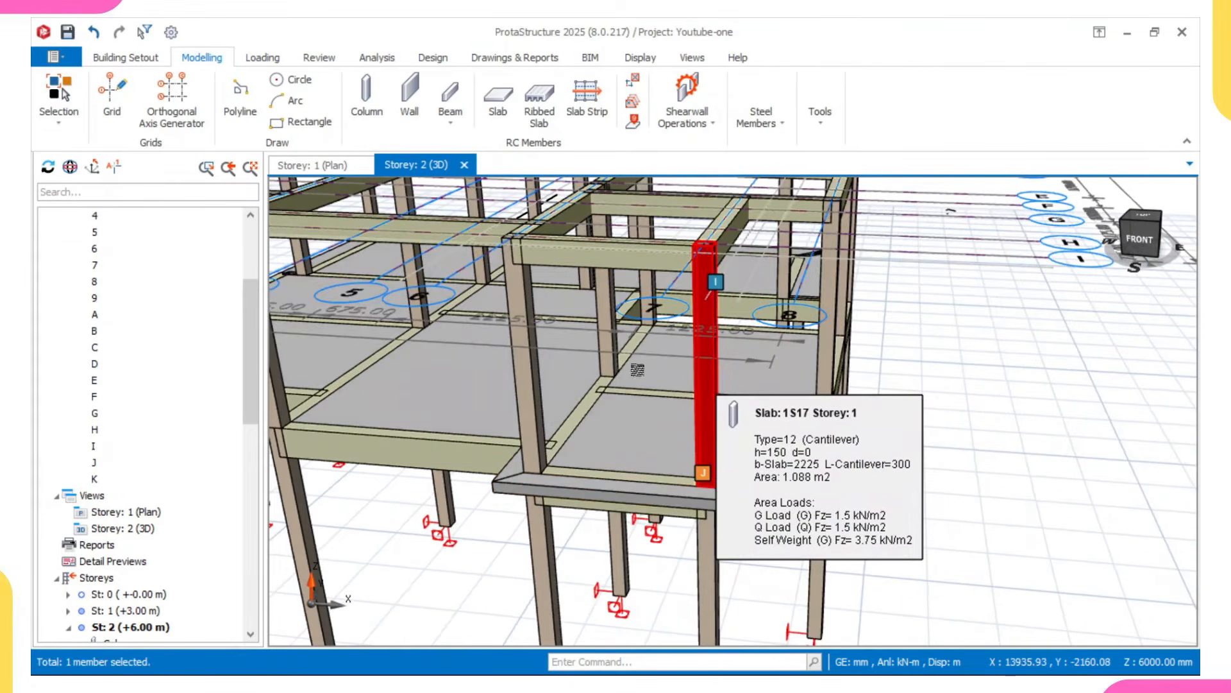
left_click(525, 350)
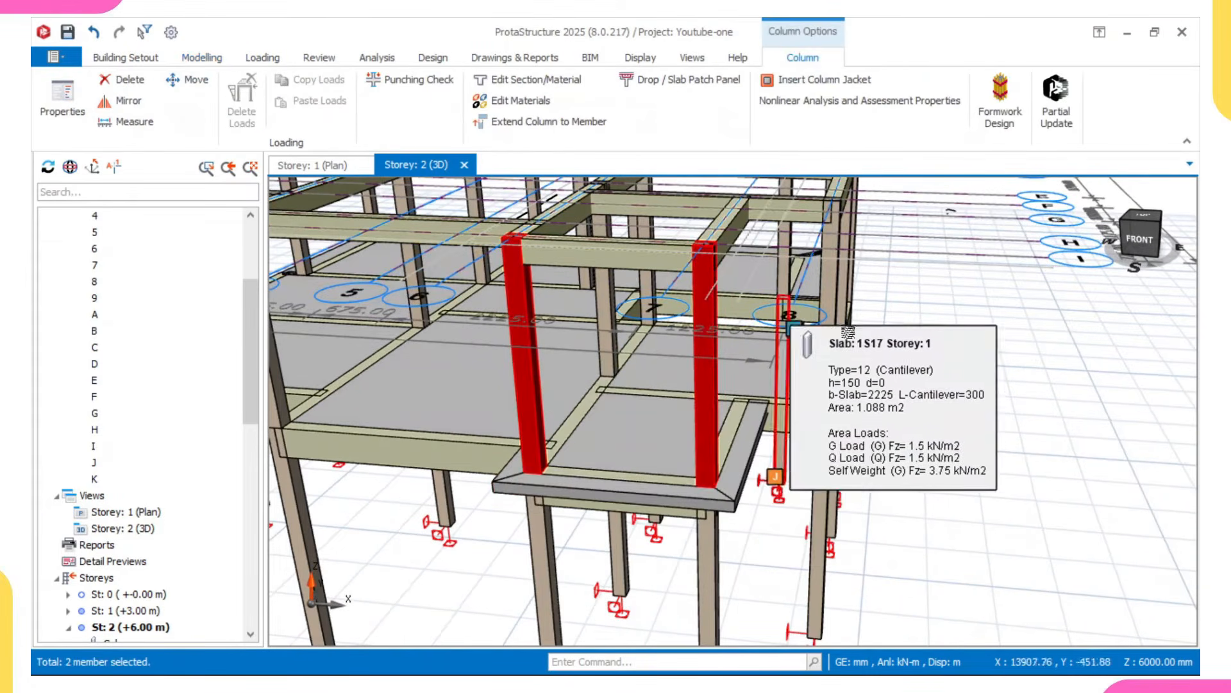
right_click(898, 300)
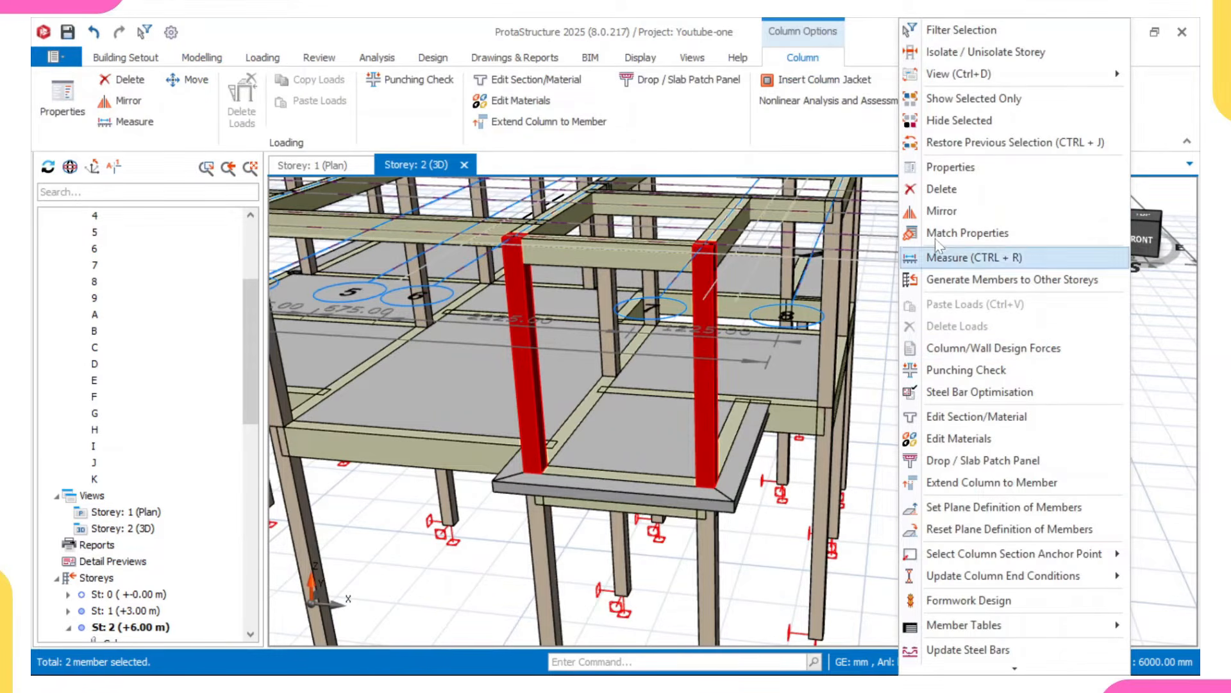
left_click(942, 188)
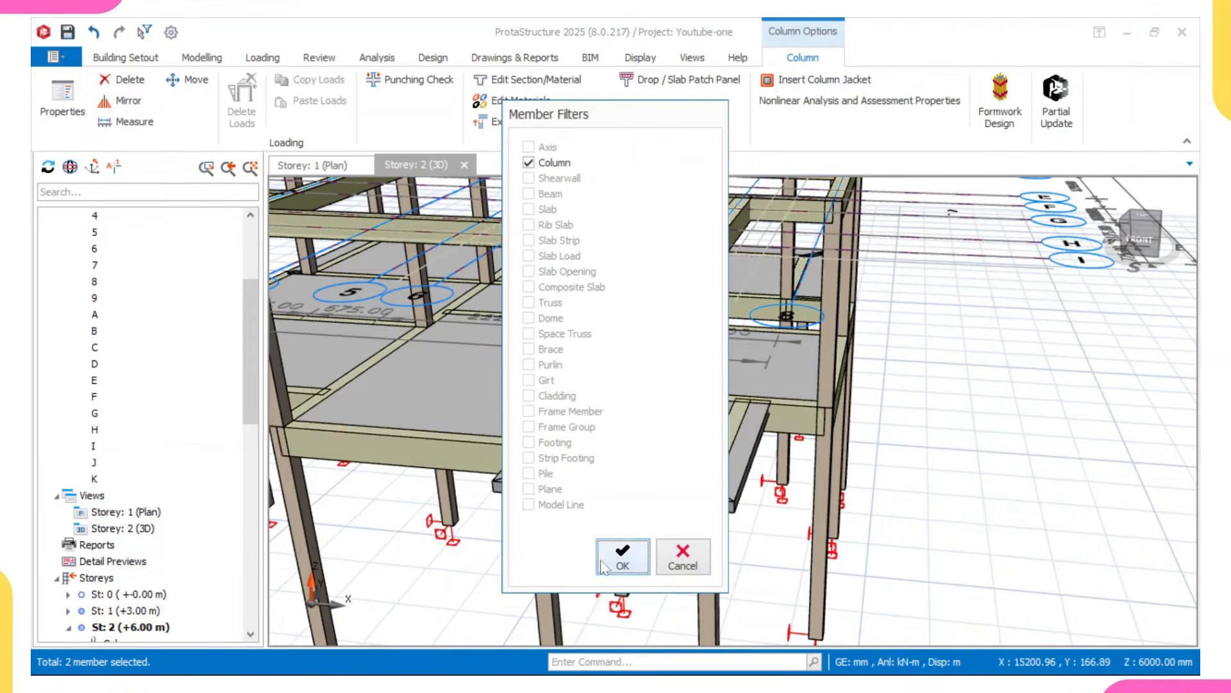
left_click(621, 558)
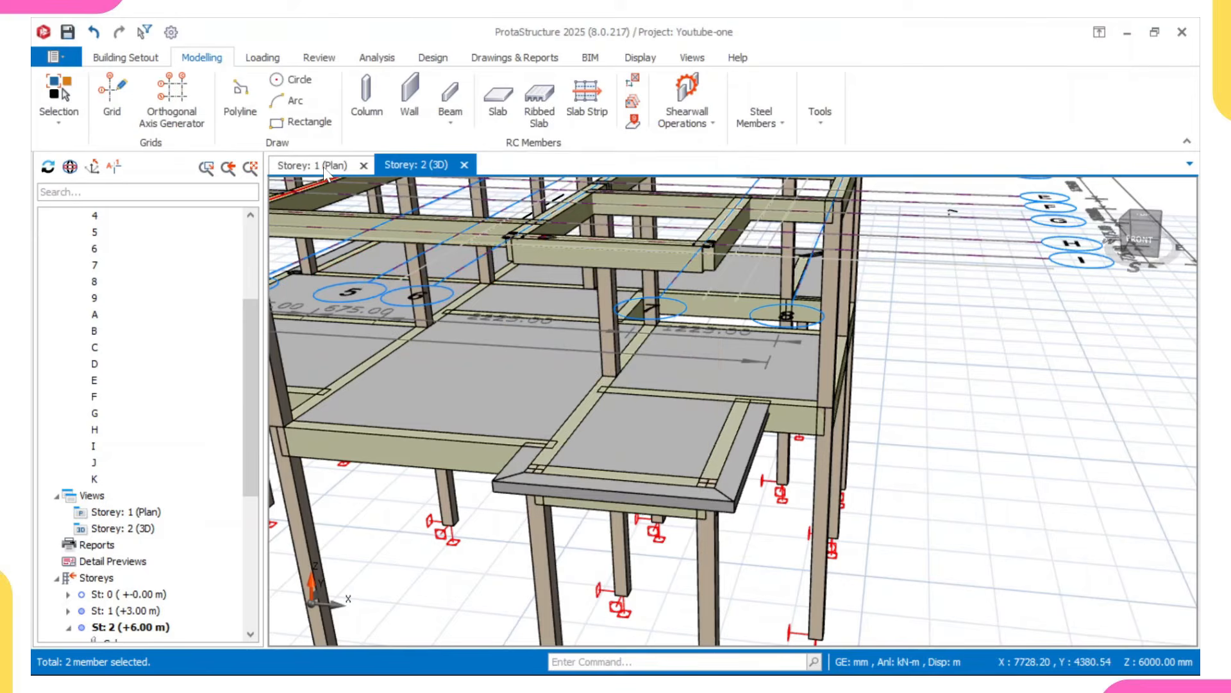
On the storey 2 plan, add a 225x300 beam along axis 12 from axis H to axis K, beside the front balcony.
left_click(325, 168)
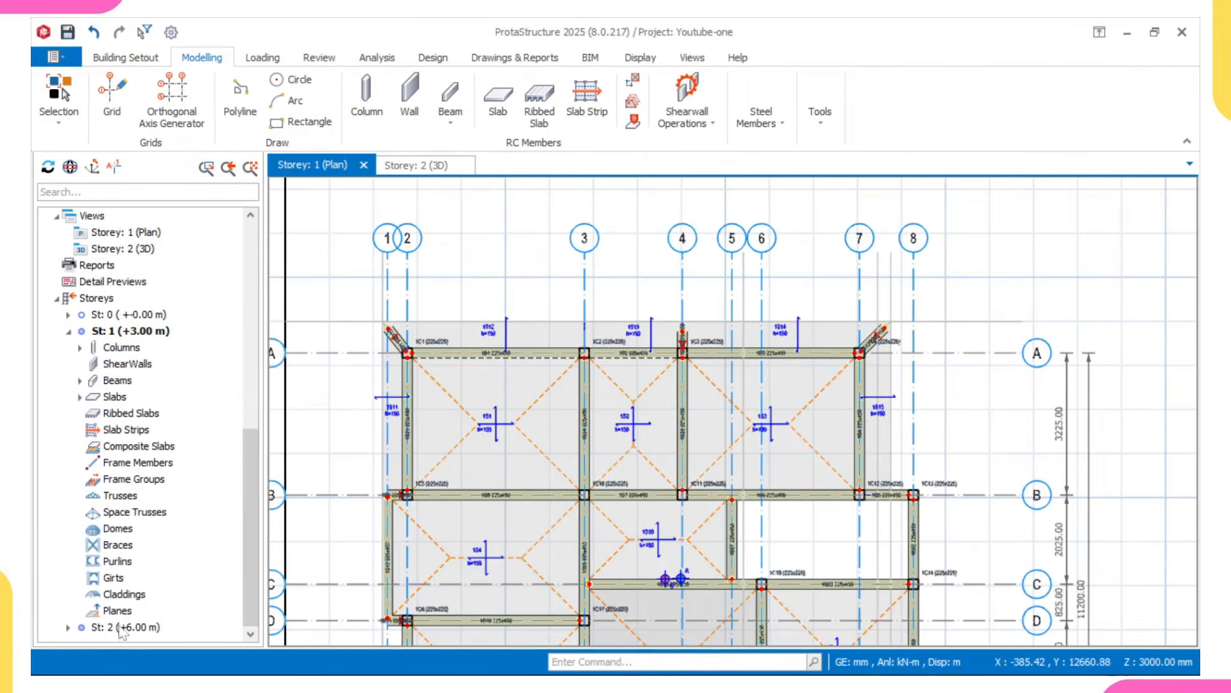
left_click(122, 627)
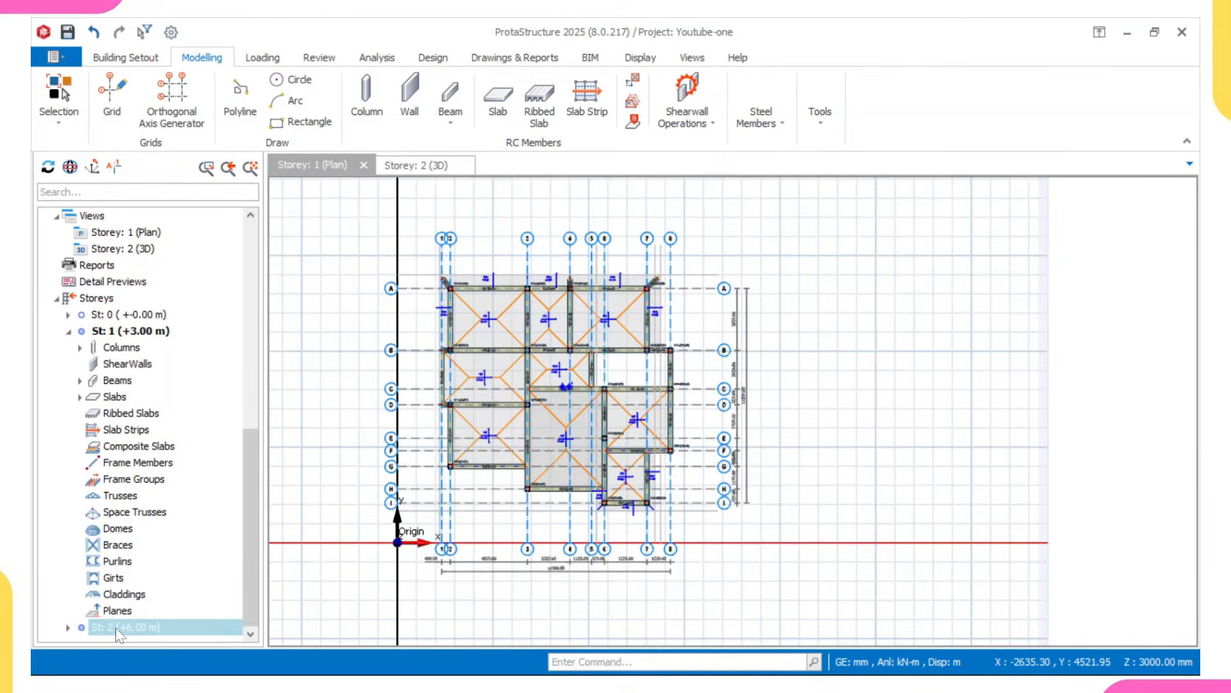
scroll(561, 334, "up", 8)
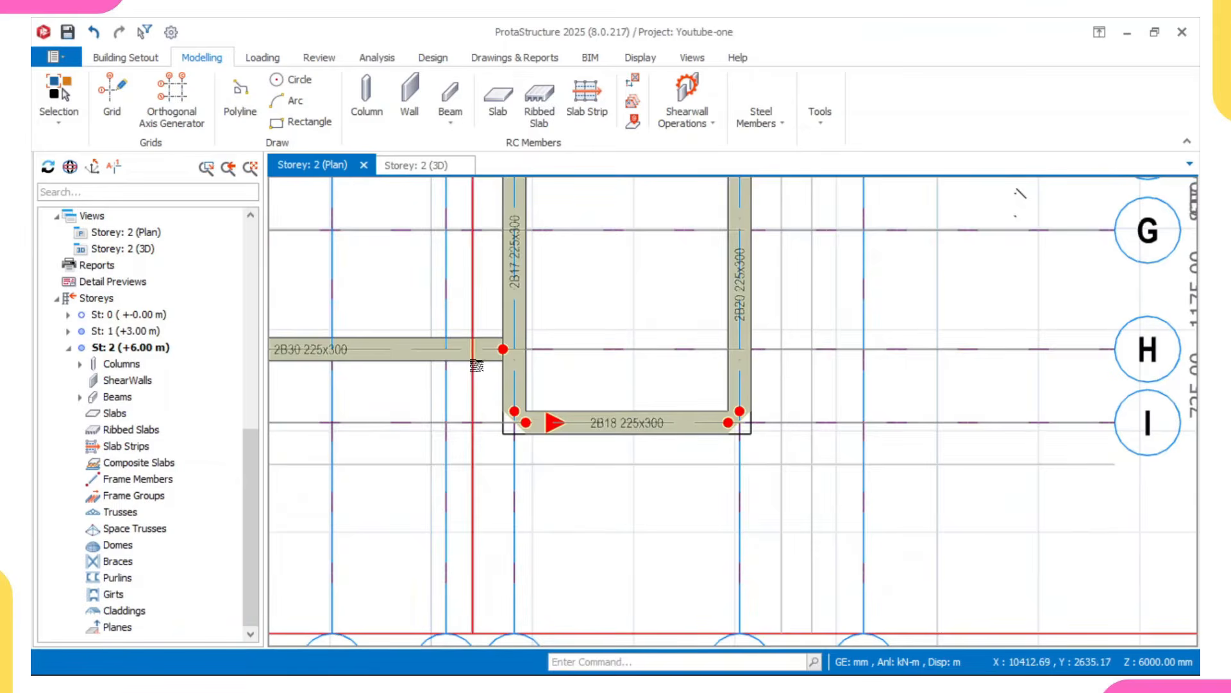
scroll(476, 366, "up", 2)
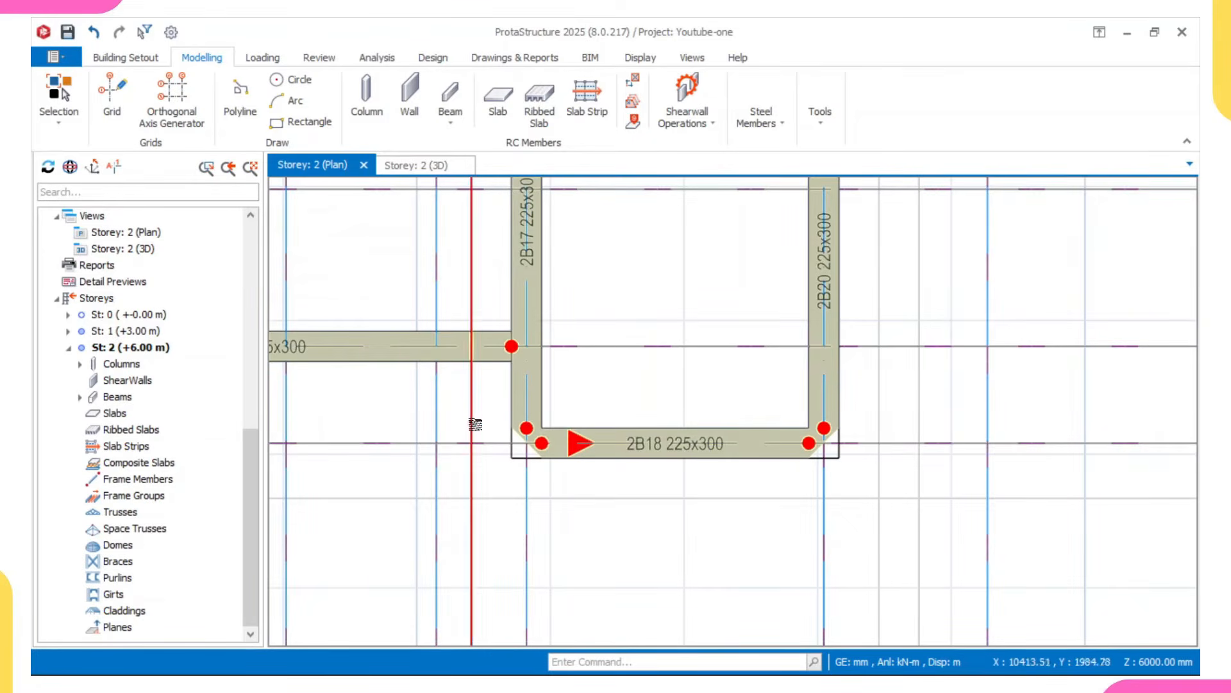
scroll(902, 373, "down", 3)
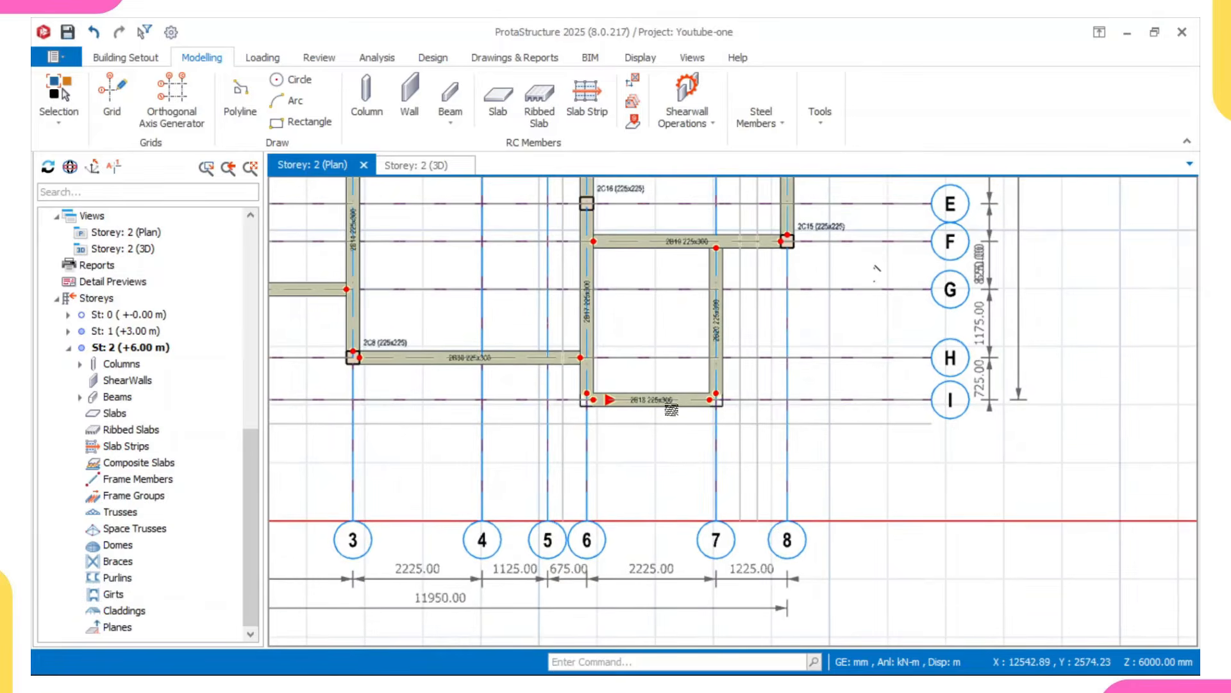
scroll(672, 409, "up", 2)
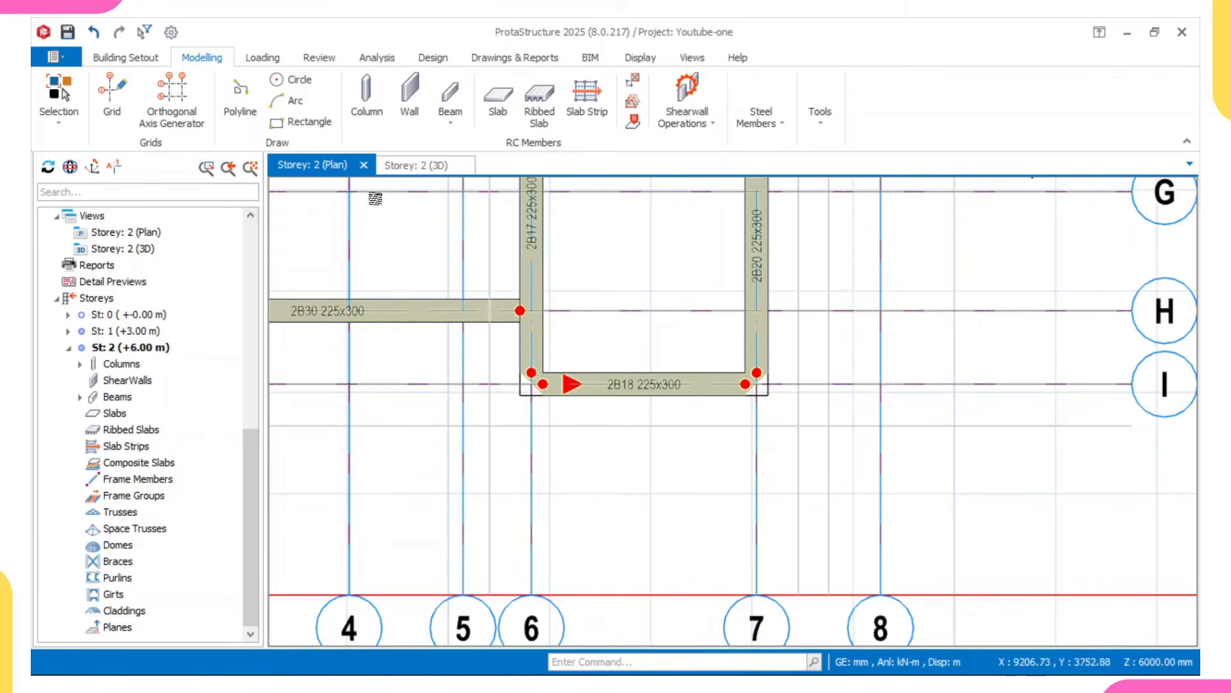
left_click(537, 276)
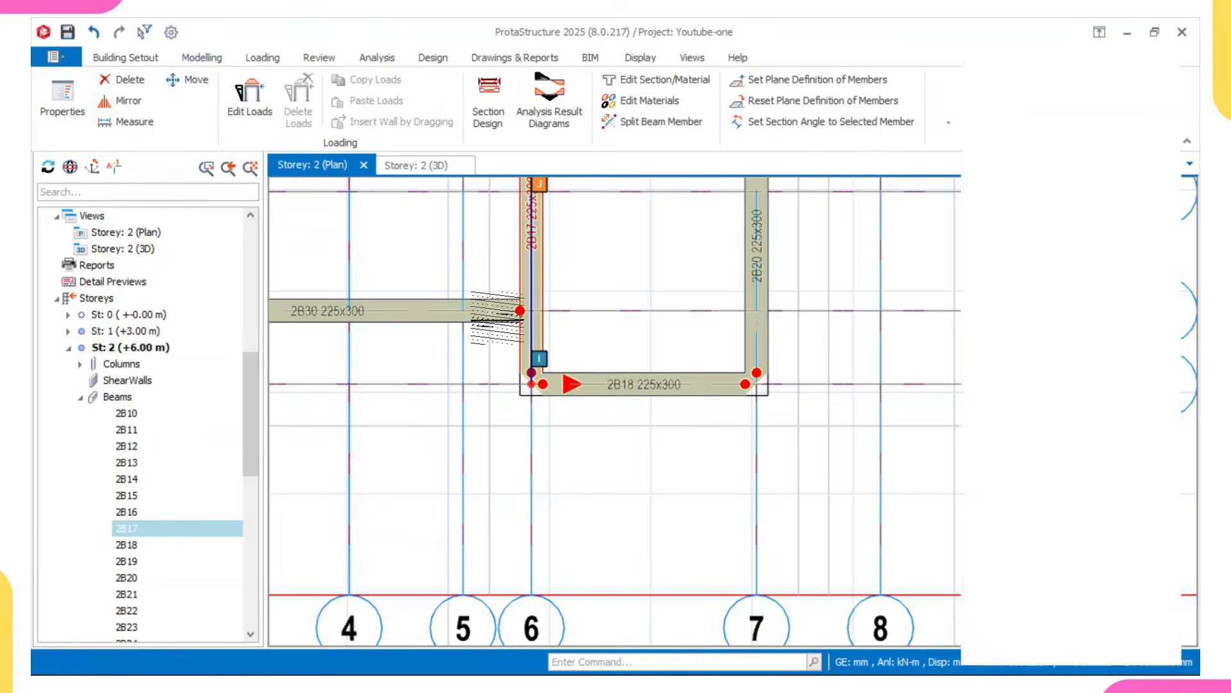
scroll(497, 315, "up", 2)
left_click(483, 305)
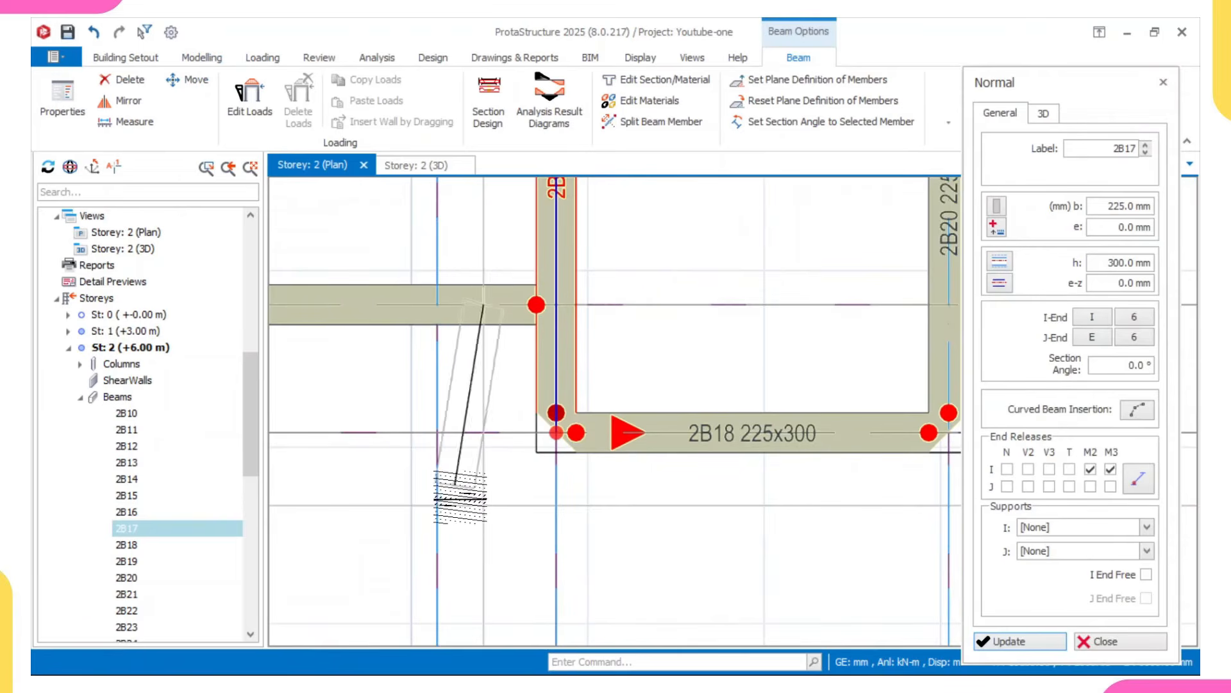
left_click(483, 504)
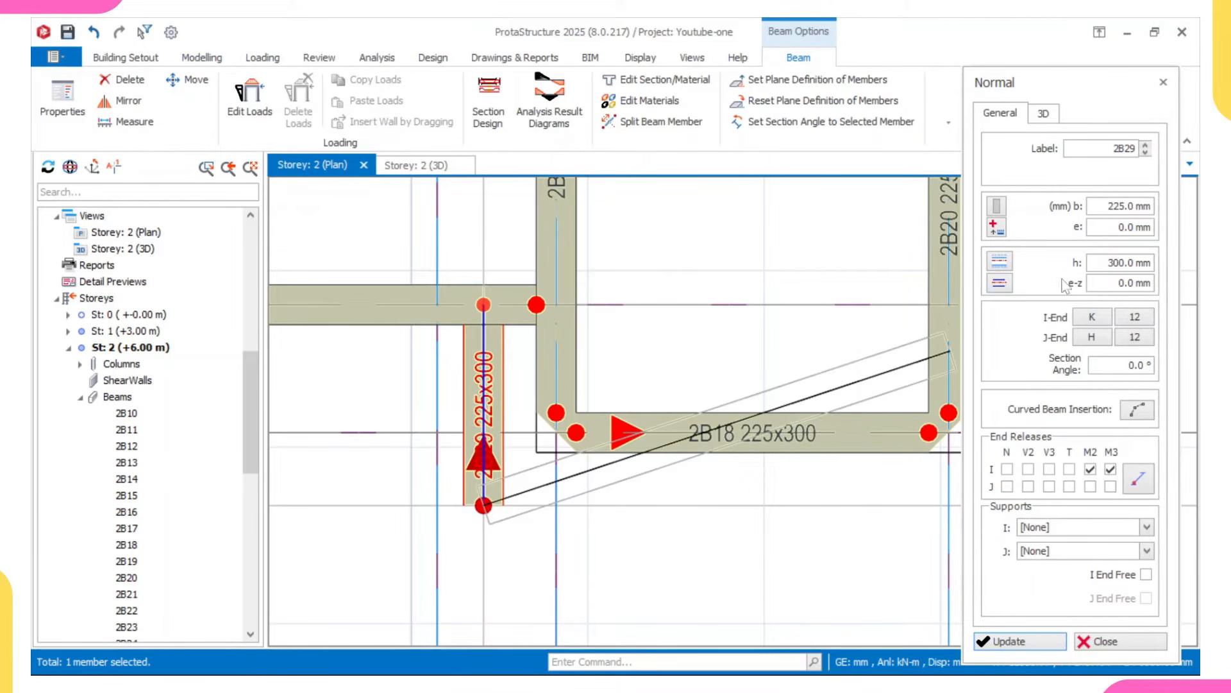
Set the axis 12 beam's eccentricity to -112.5 mm, and add a 225x300 beam along axis K from axis 12 to axis 11.
left_click(1002, 283)
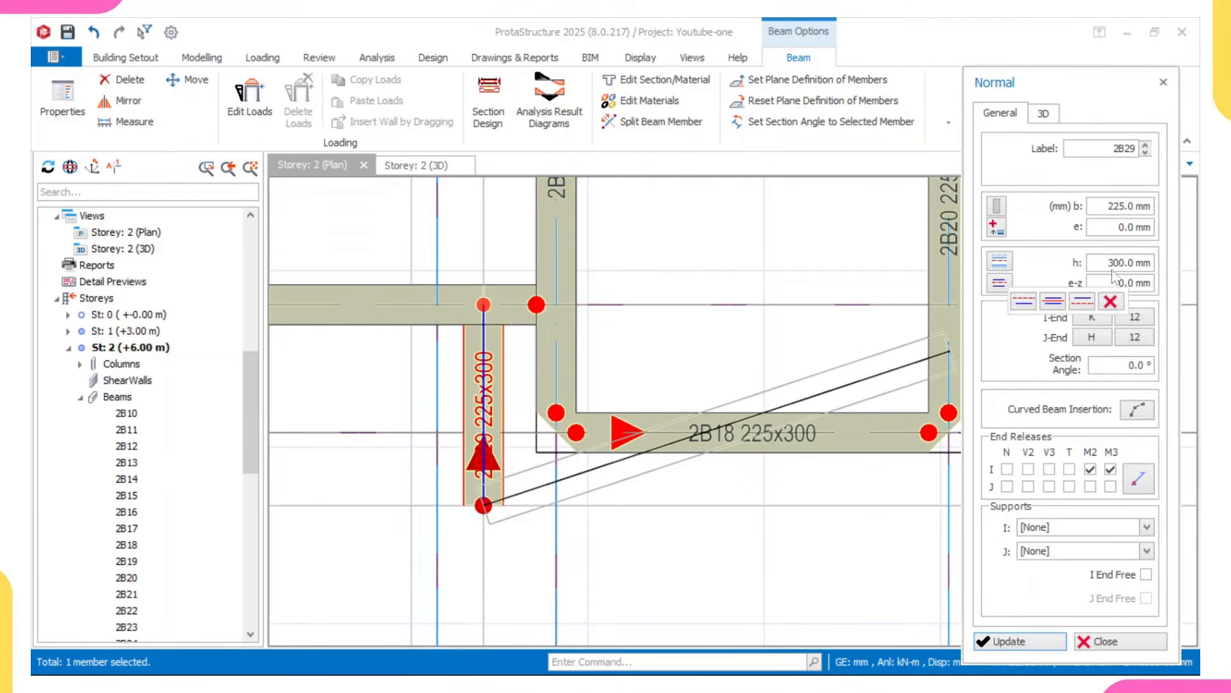
left_click(1024, 304)
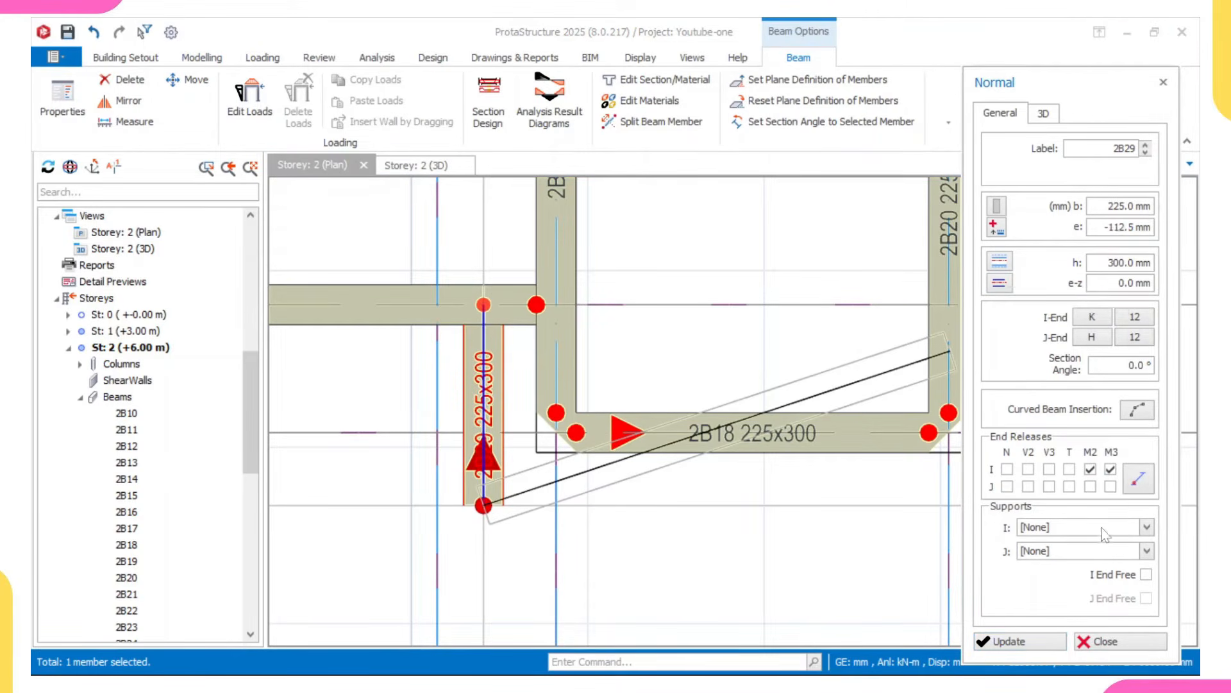
left_click(1019, 641)
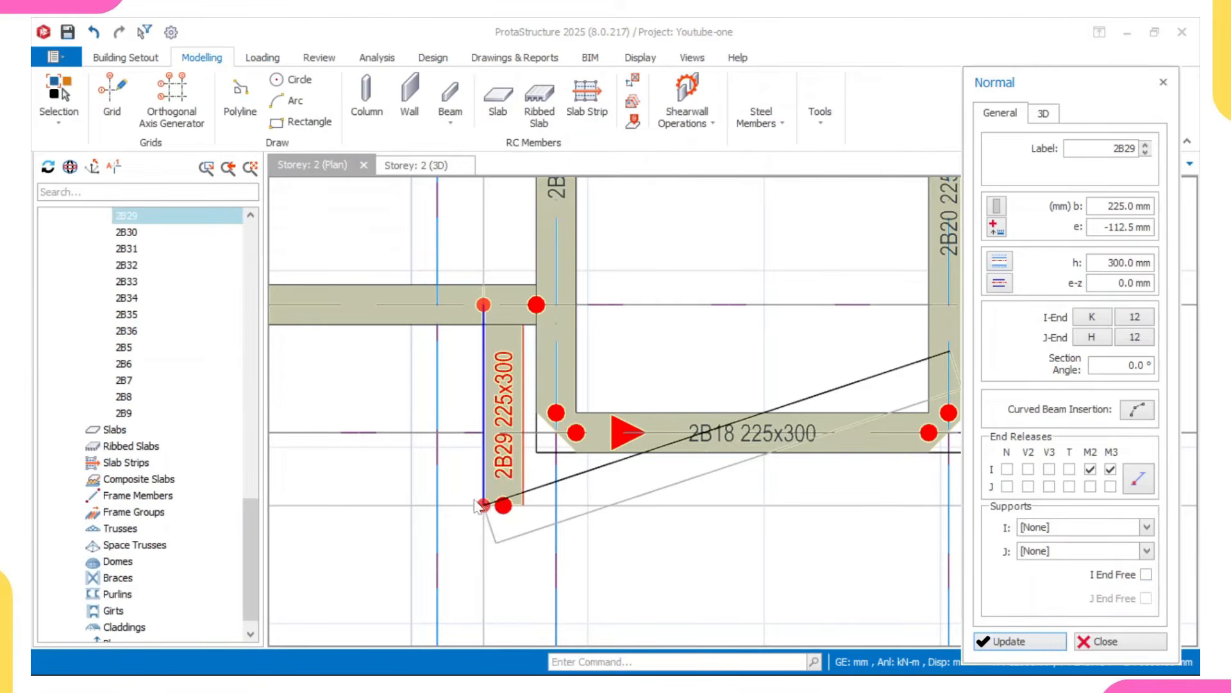
scroll(564, 517, "down", 3)
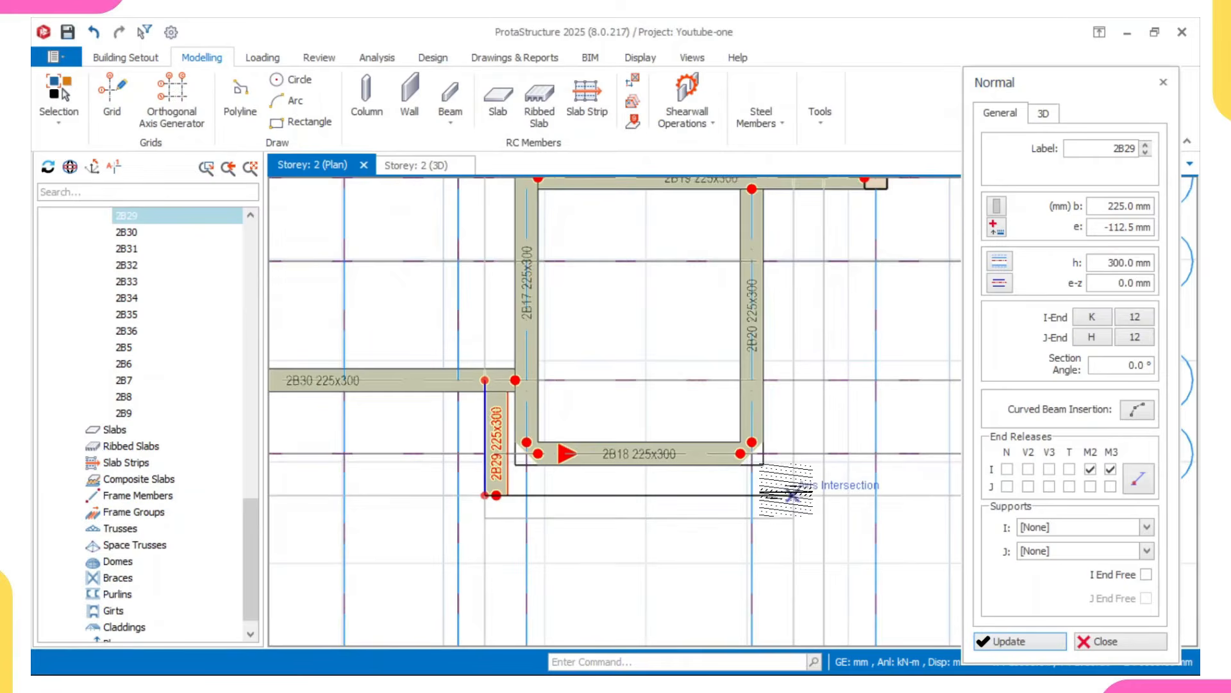
left_click(793, 495)
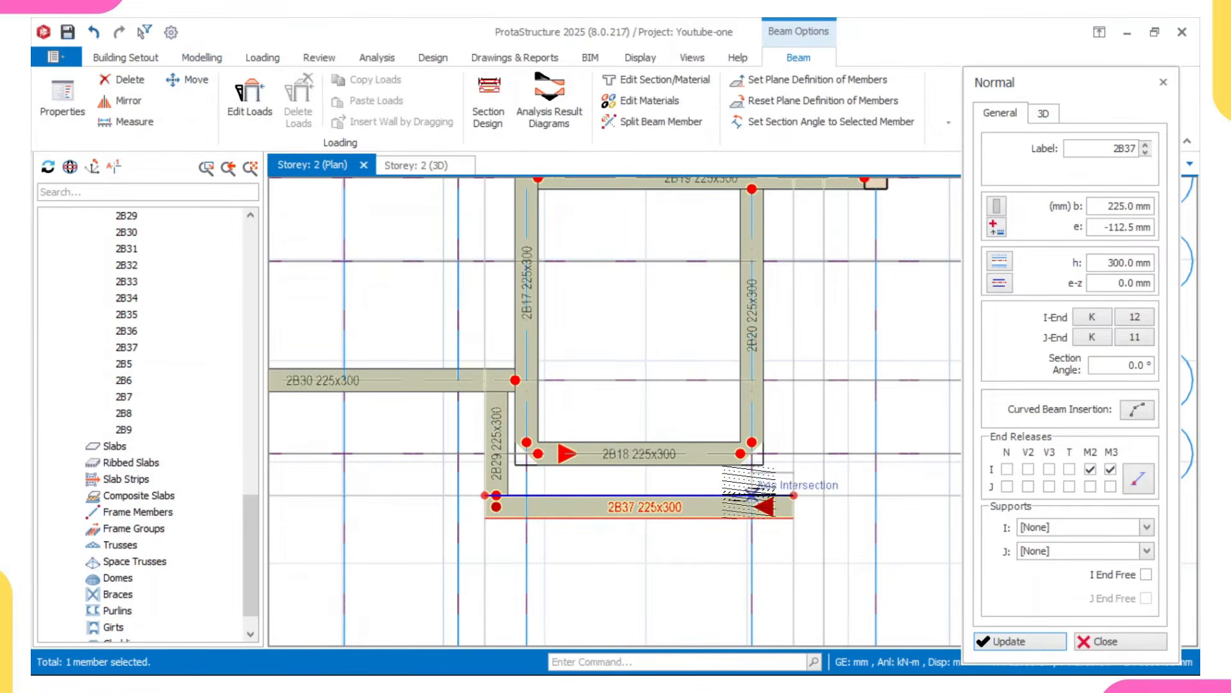
Set the axis K beam's eccentricity to 112.5 mm, and add a 225x300 beam along axis 11 from axis K to axis F.
left_click(1001, 288)
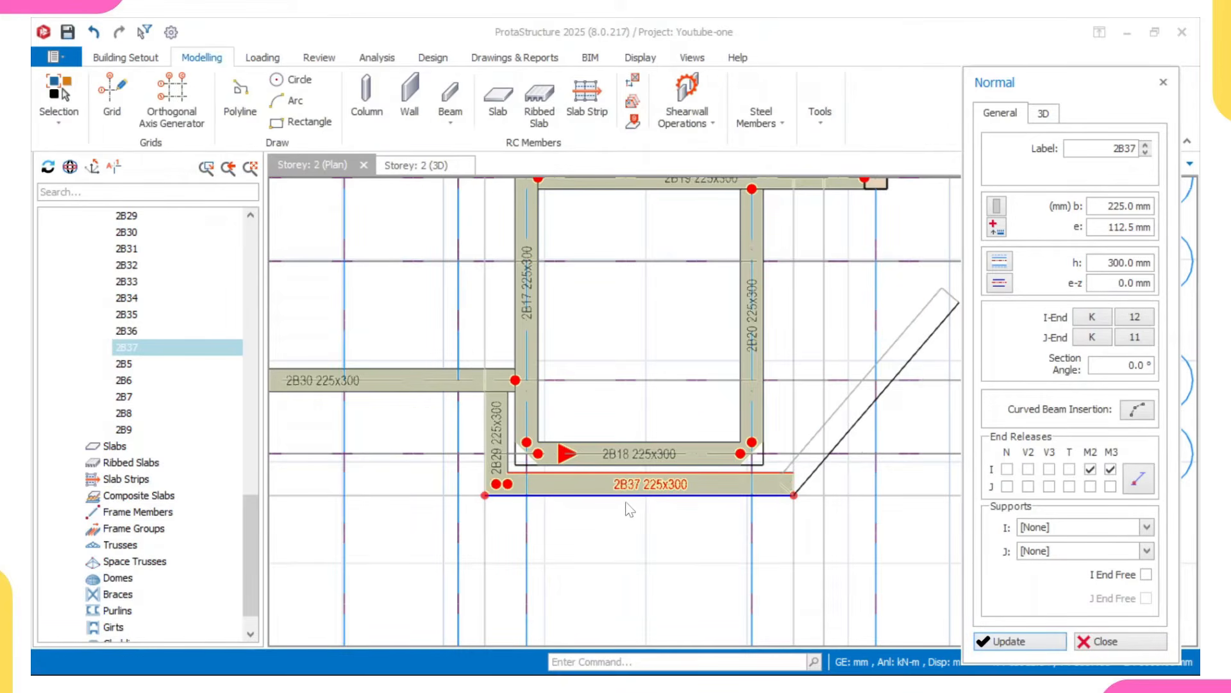
middle_click_drag(839, 338, 804, 423)
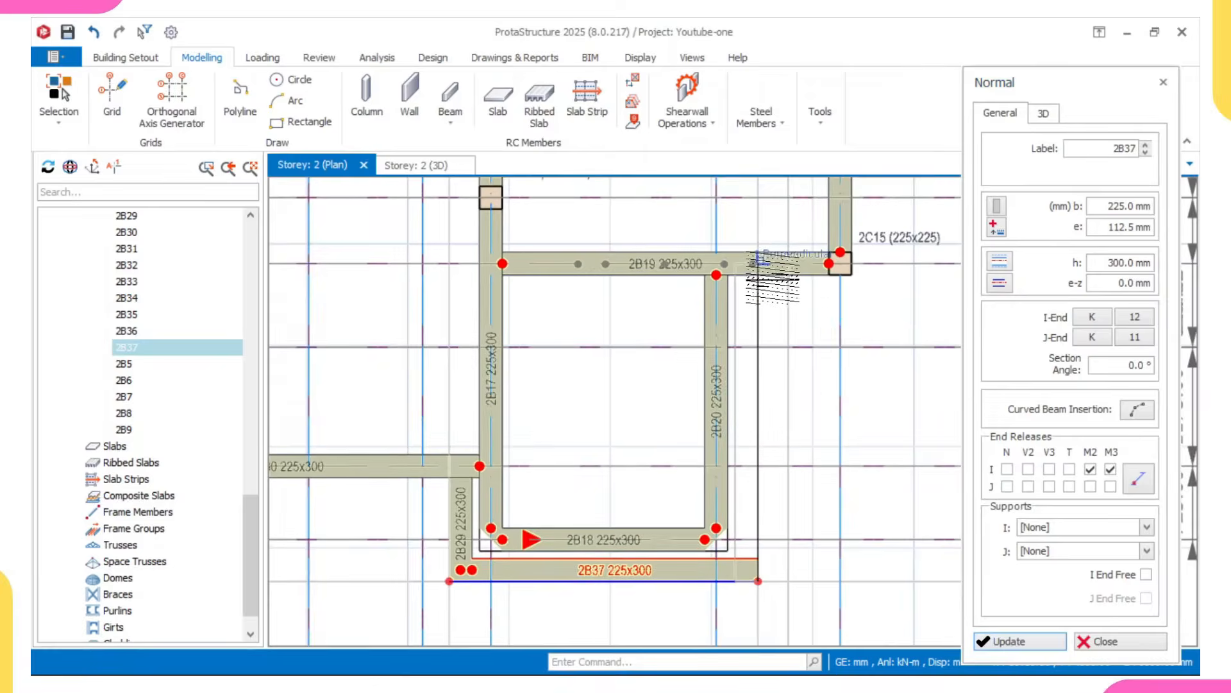
left_click(757, 263)
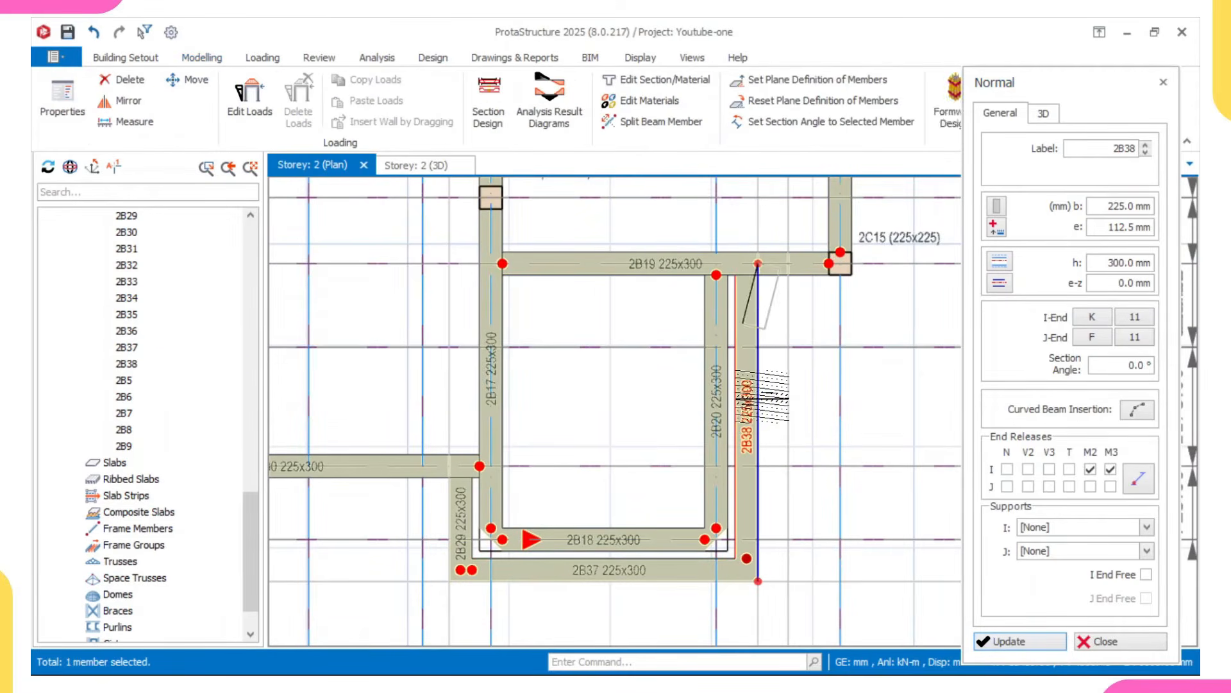
key("Escape")
Delete the three inner storey 2 balcony beams along axis 7, axis I and axis 6, with only beams included in the filter.
scroll(533, 420, "down", 1)
middle_click_drag(516, 387, 484, 385)
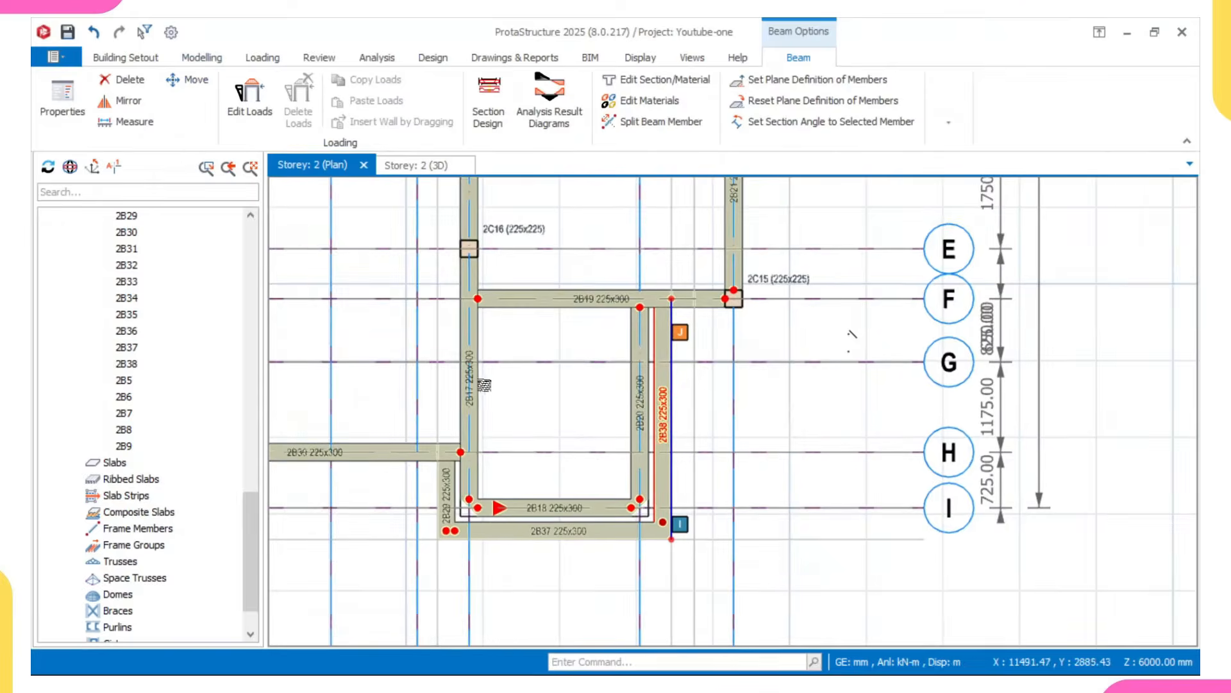
scroll(470, 340, "up", 1)
left_click(688, 363)
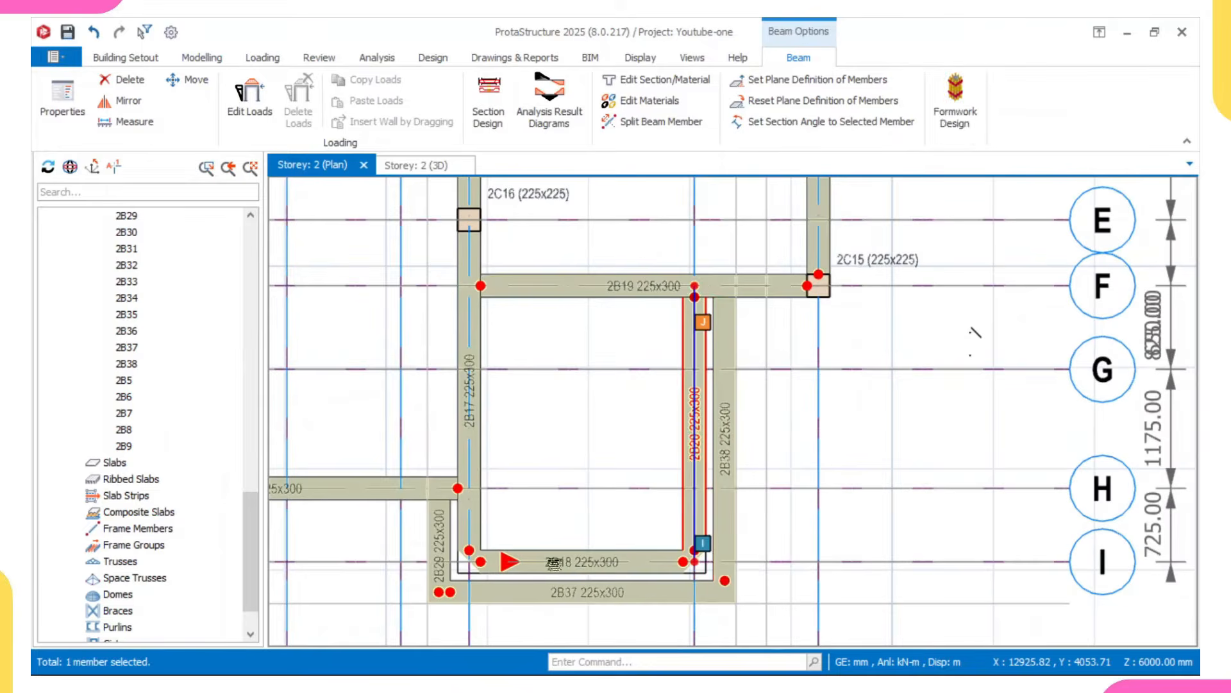
left_click(546, 542)
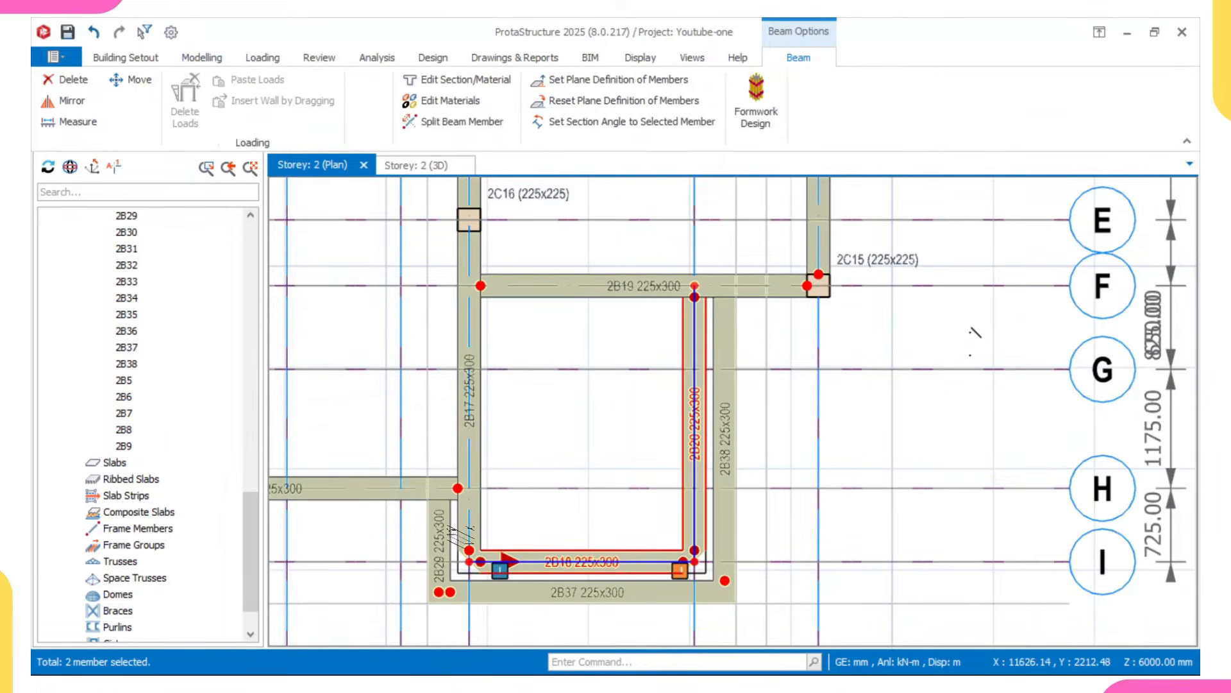
left_click(481, 511)
left_click(481, 511)
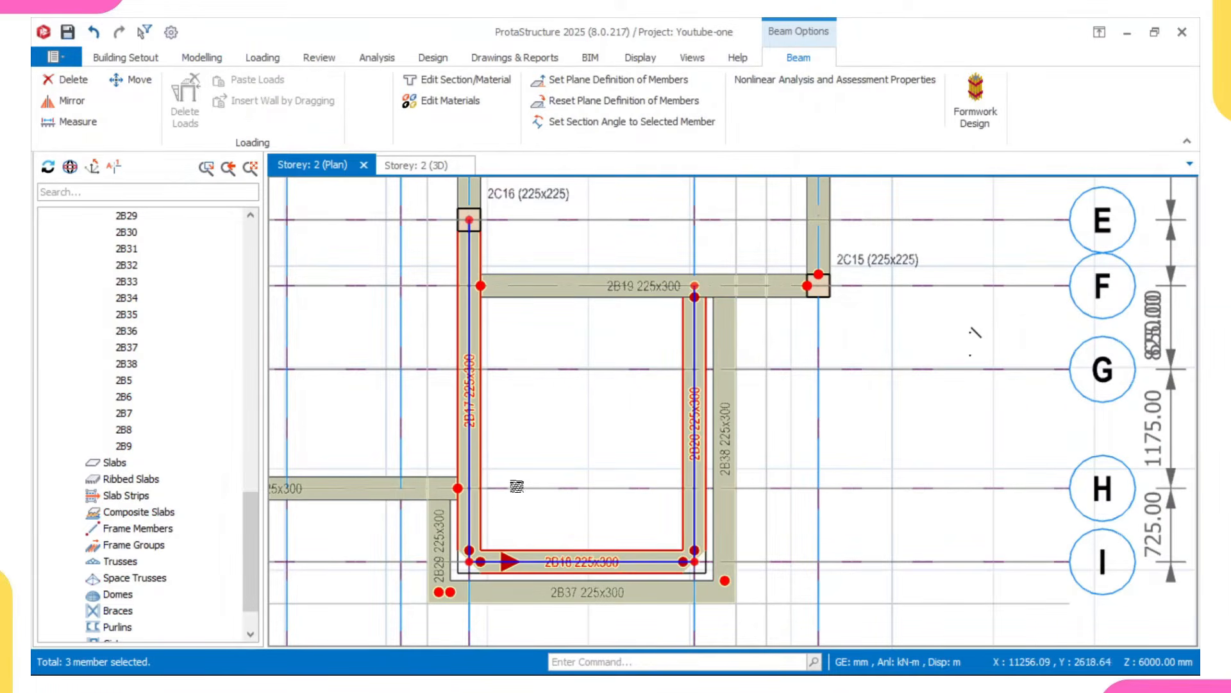
right_click(563, 395)
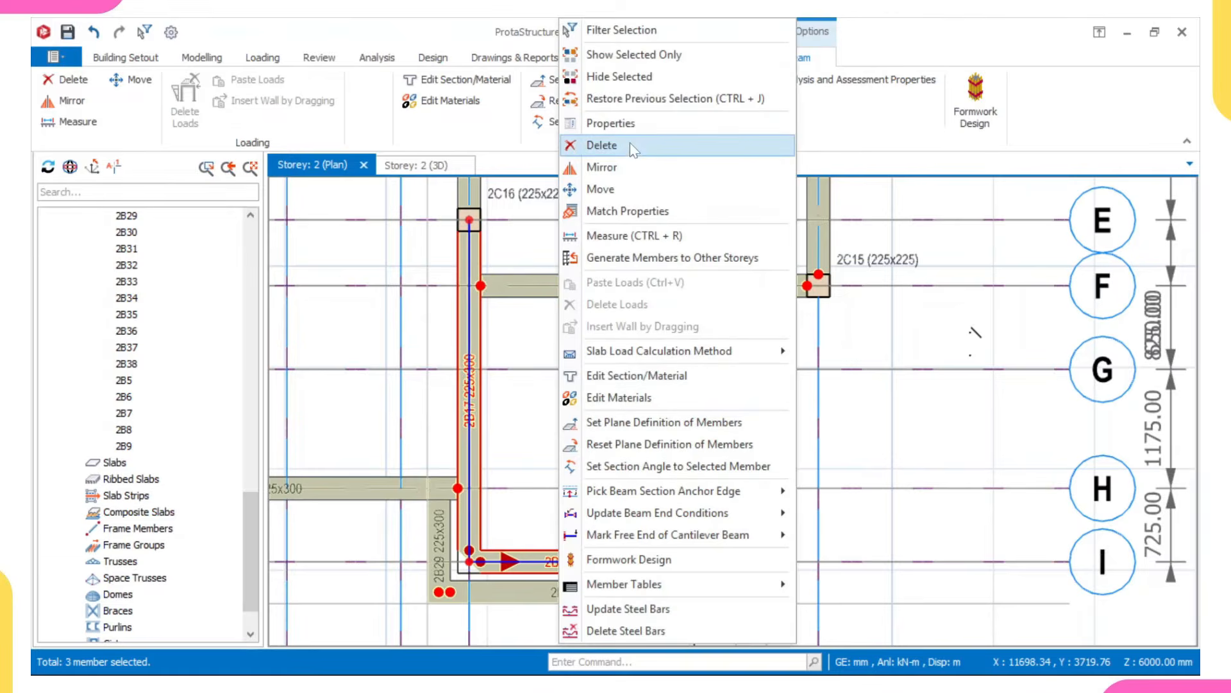
left_click(632, 23)
left_click(621, 556)
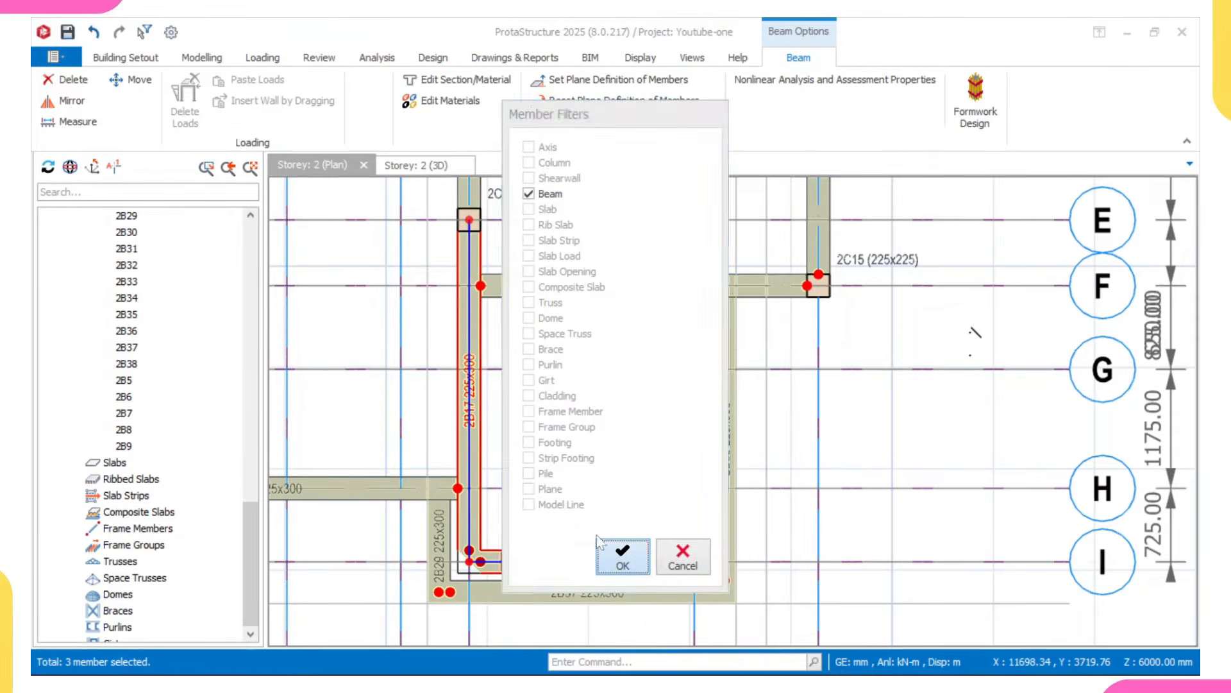
Examine the storey 2 framing around the junction of axes H and 6, where the front beam meets the balcony overhang.
scroll(487, 359, "down", 2)
scroll(860, 372, "down", 3)
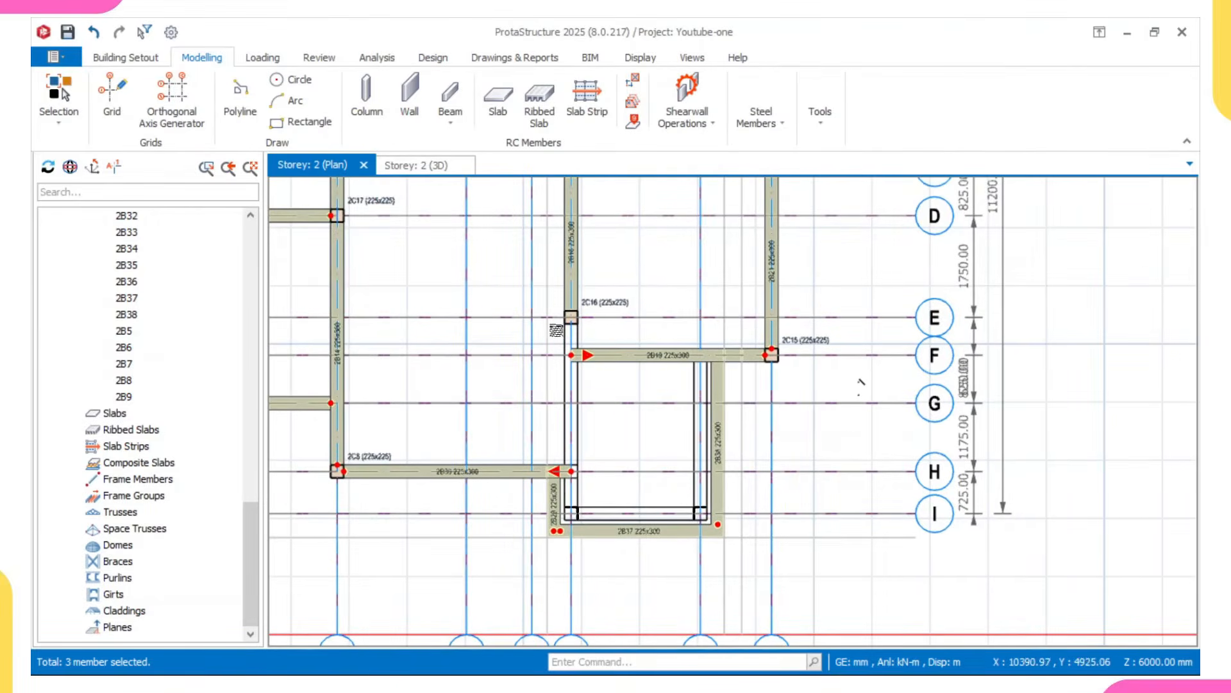
left_click(563, 471)
scroll(575, 468, "up", 1)
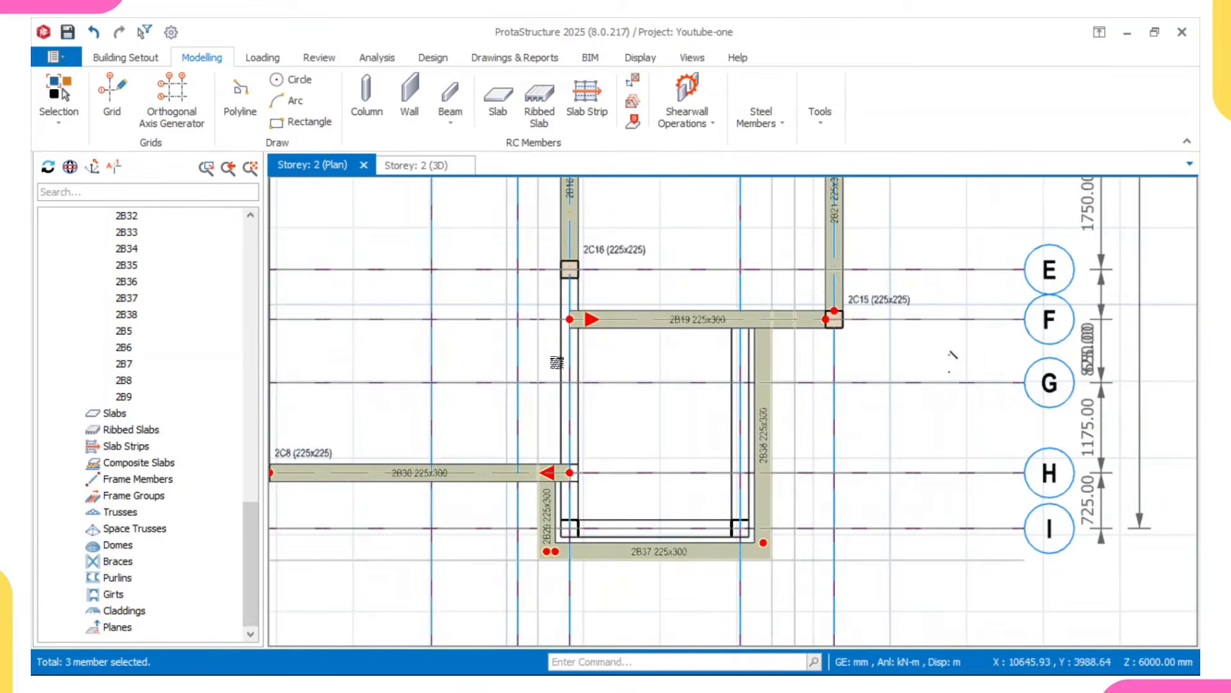
scroll(556, 362, "down", 2)
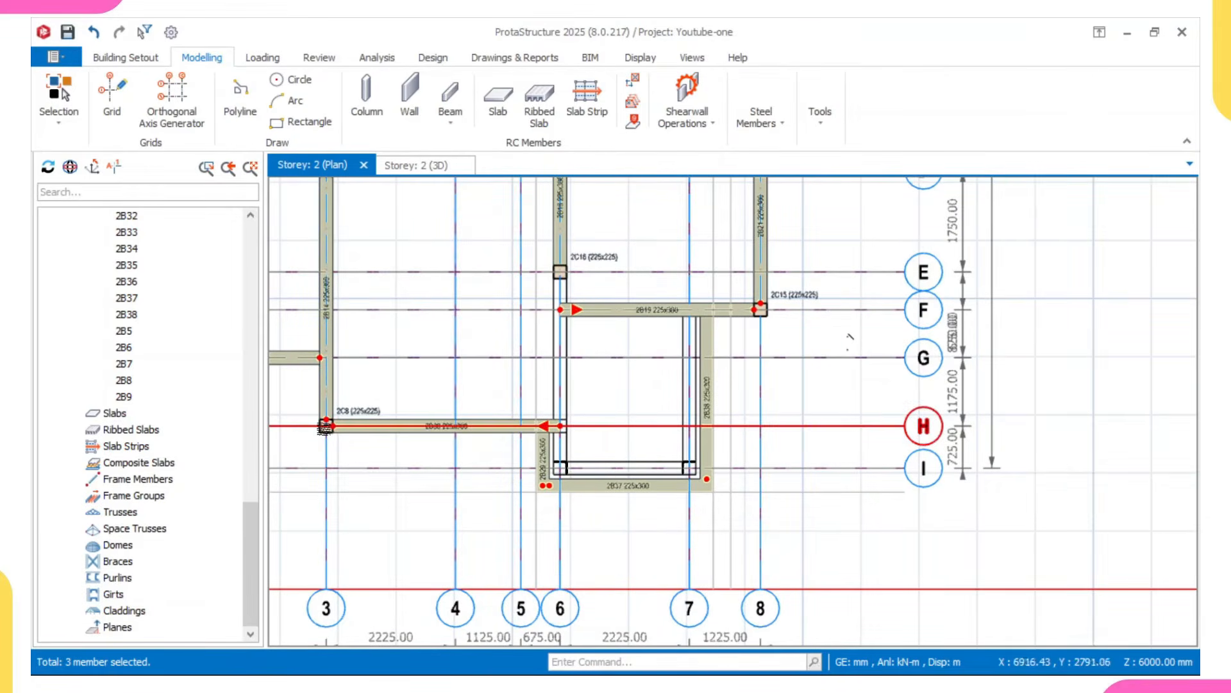
scroll(562, 424, "up", 2)
scroll(563, 423, "down", 2)
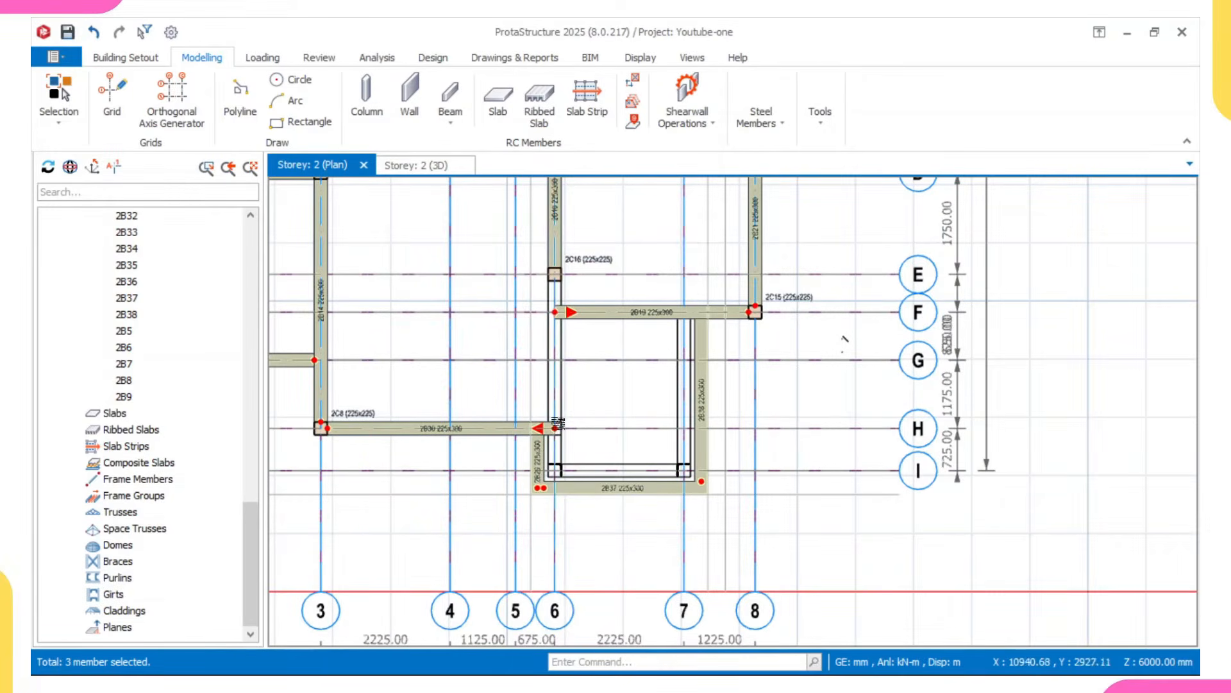
mouse_move(553, 427)
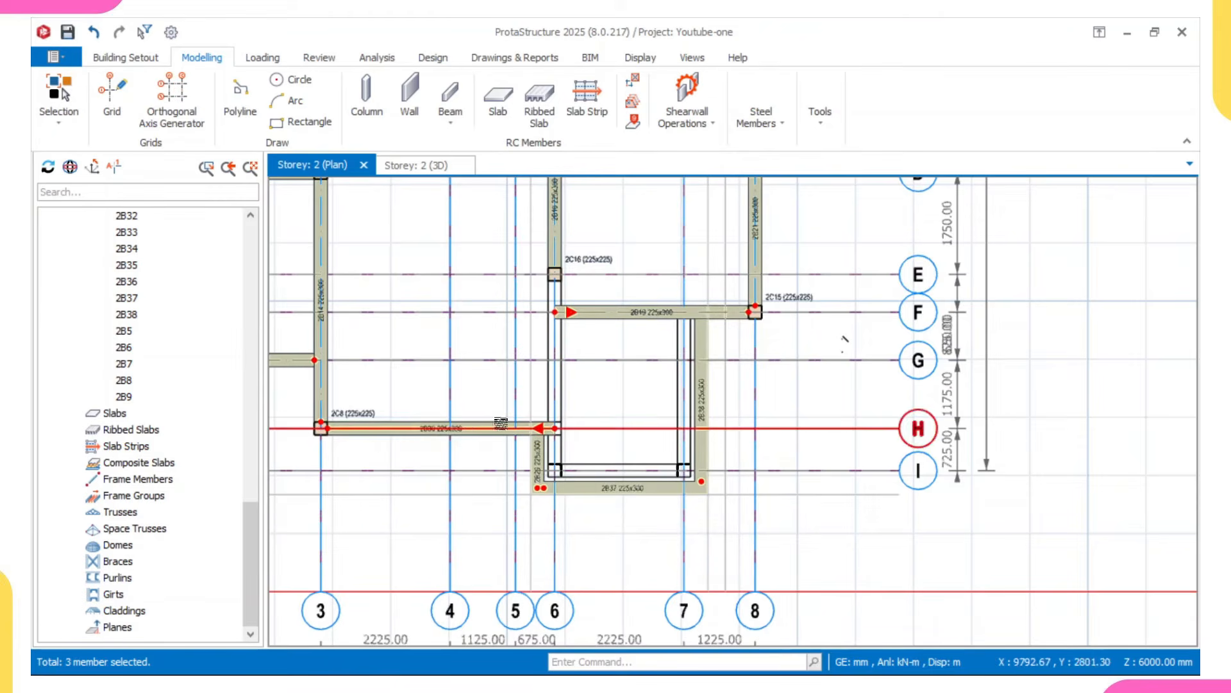
scroll(500, 423, "down", 2)
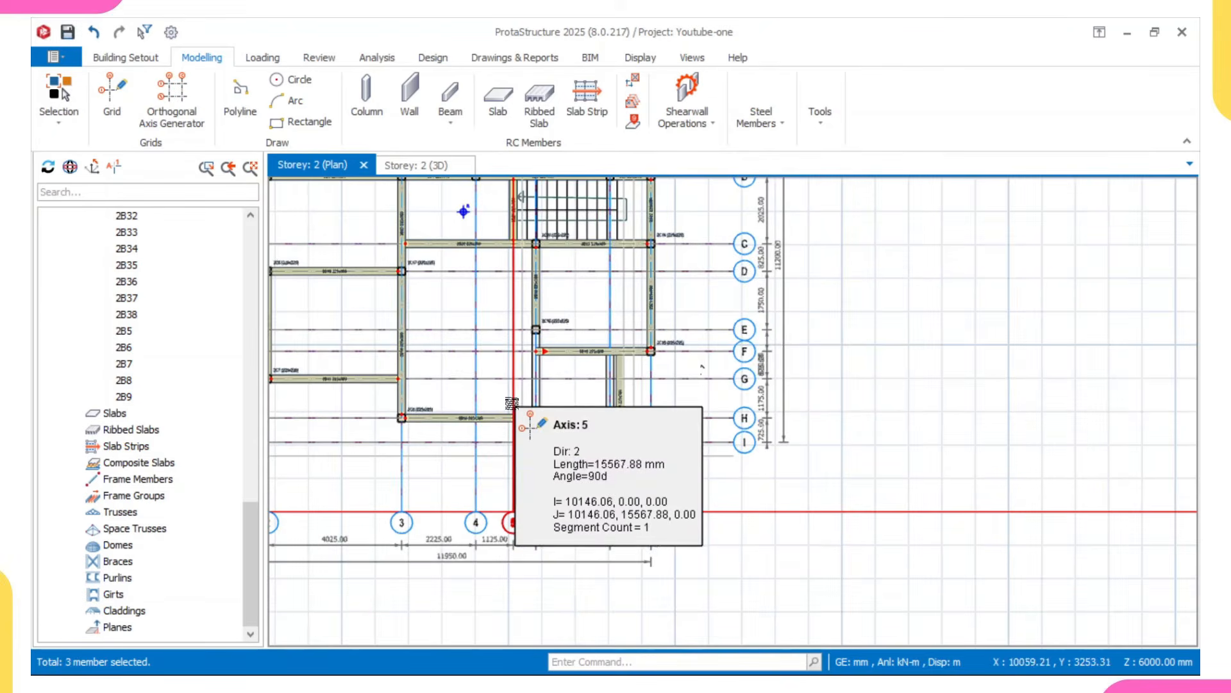
scroll(516, 410, "up", 2)
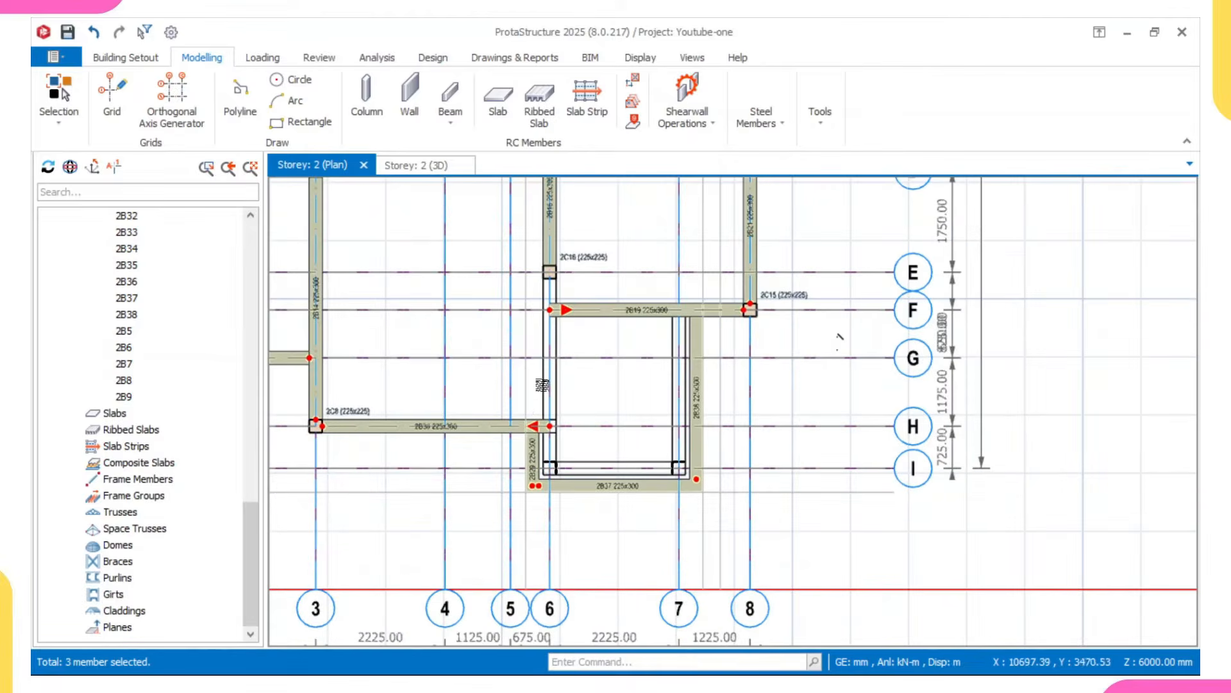
scroll(513, 356, "up", 3)
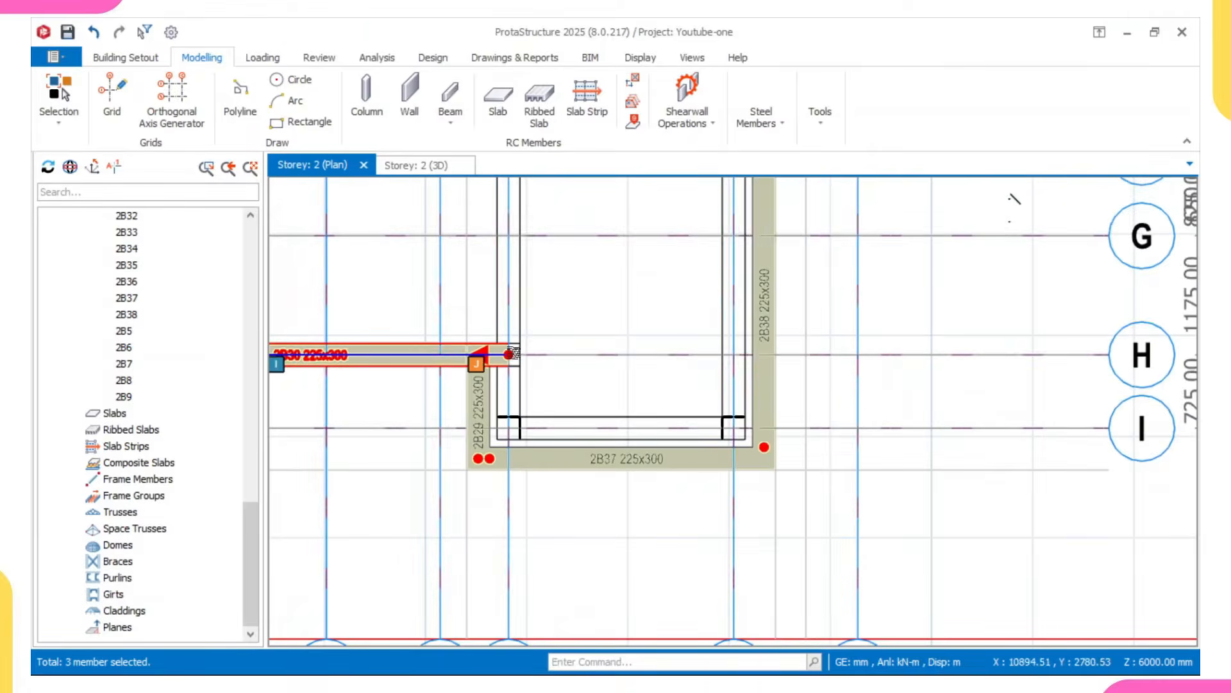
scroll(511, 354, "down", 3)
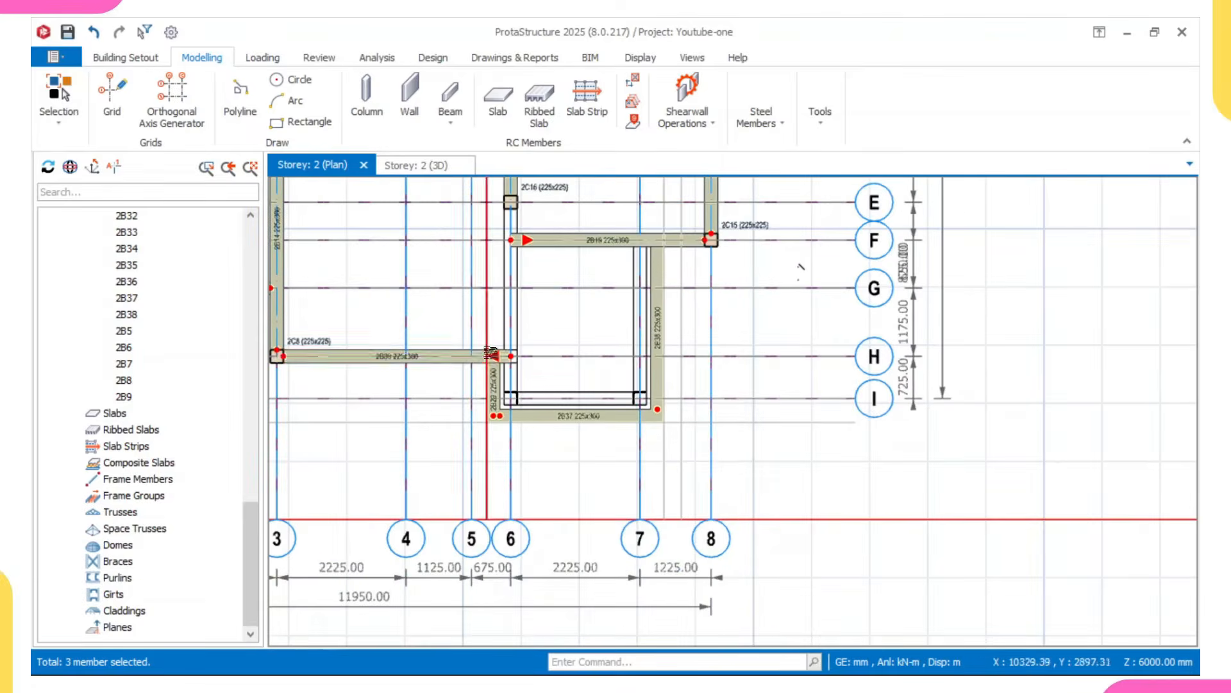
scroll(491, 352, "up", 2)
middle_click_drag(513, 239, 522, 362)
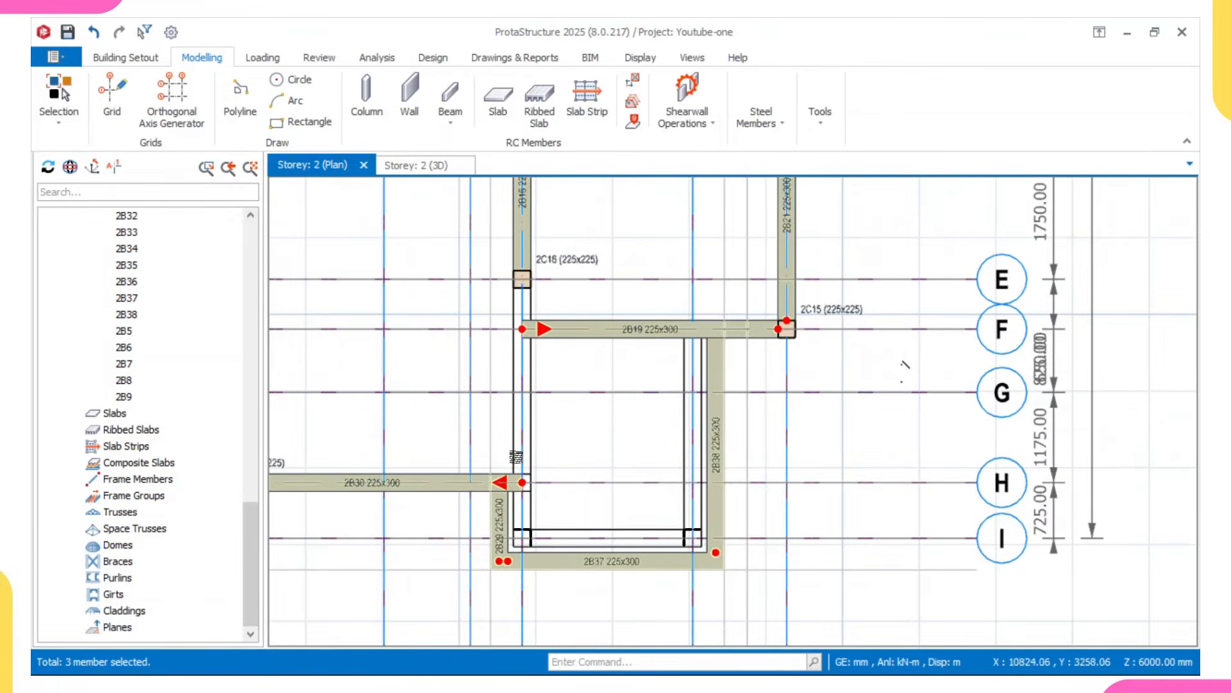
Add a 225x225 storey 2 column at the intersection of axes H and 6, using the properties of the column at axes E and 6.
left_click(571, 262)
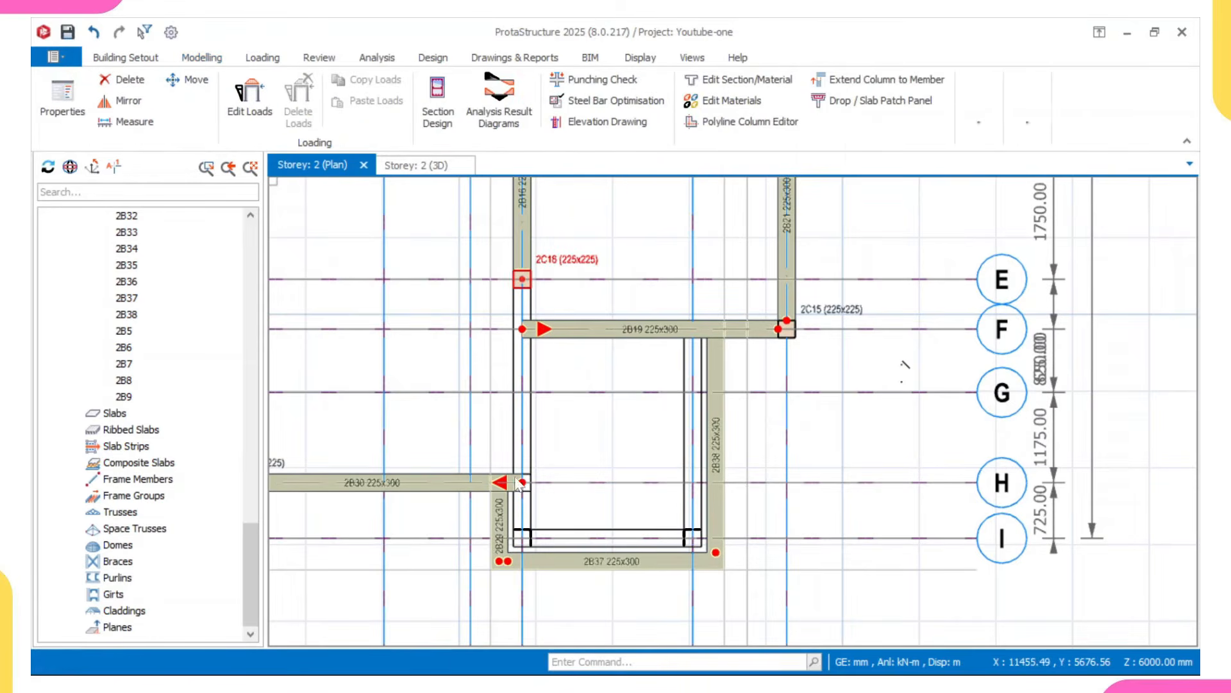
scroll(522, 483, "up", 3)
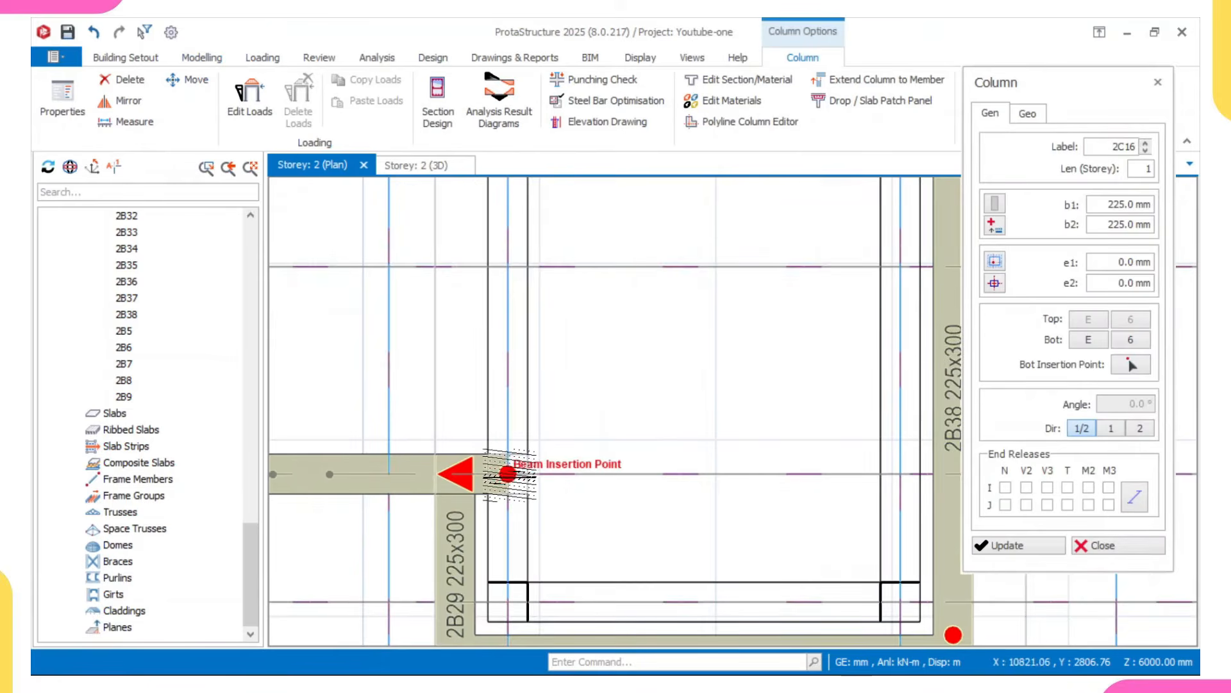
left_click(510, 449)
scroll(555, 458, "down", 3)
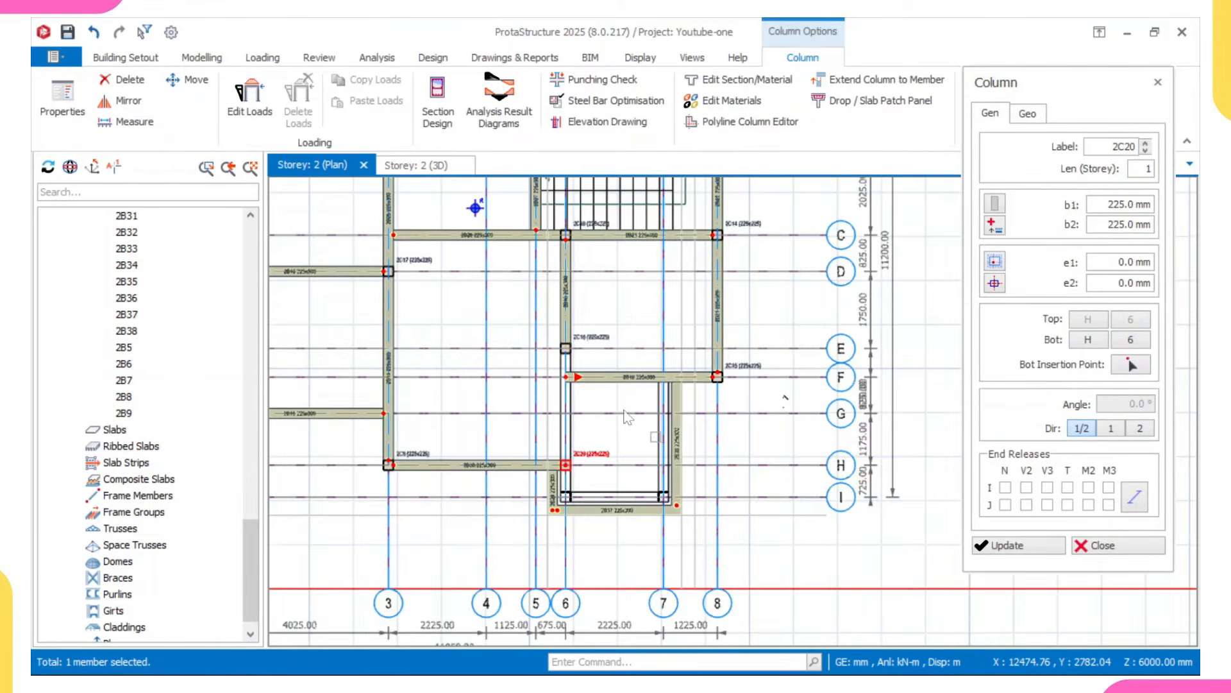
key("Escape")
Add a 225x300 beam along axis 6 between axes E and H, matching the axis H beam, without splitting it at supporting spans.
left_click(493, 467)
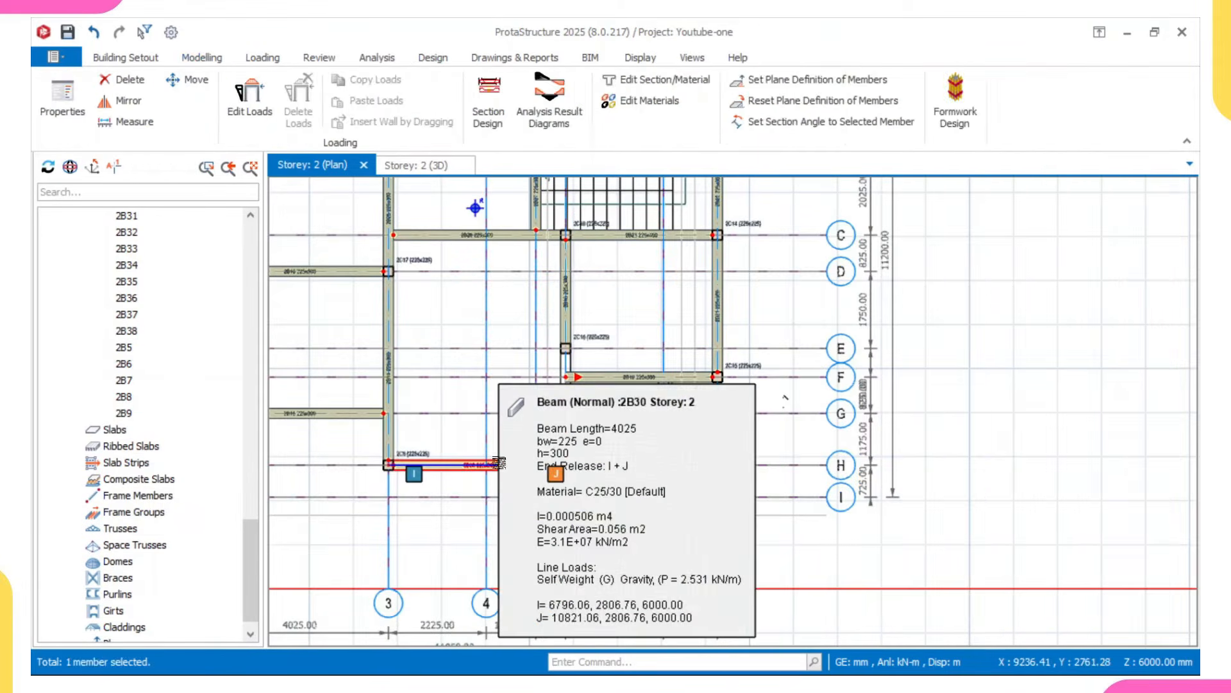
scroll(565, 350, "up", 3)
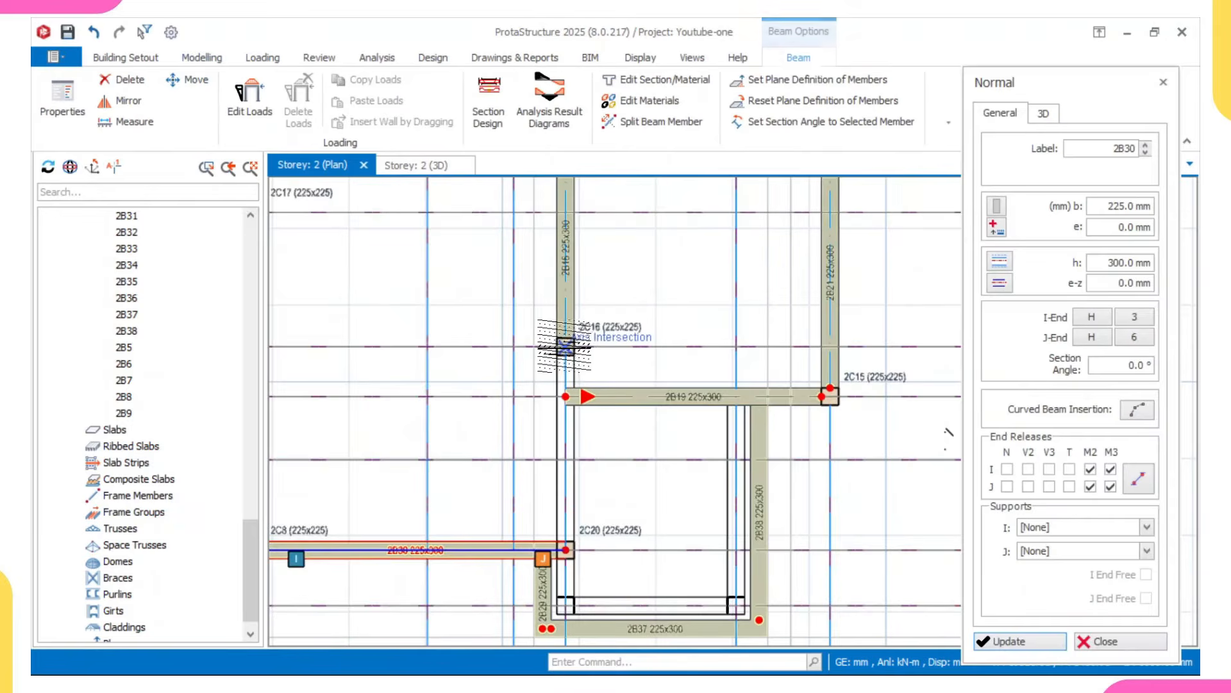
left_click(566, 348)
left_click(566, 550)
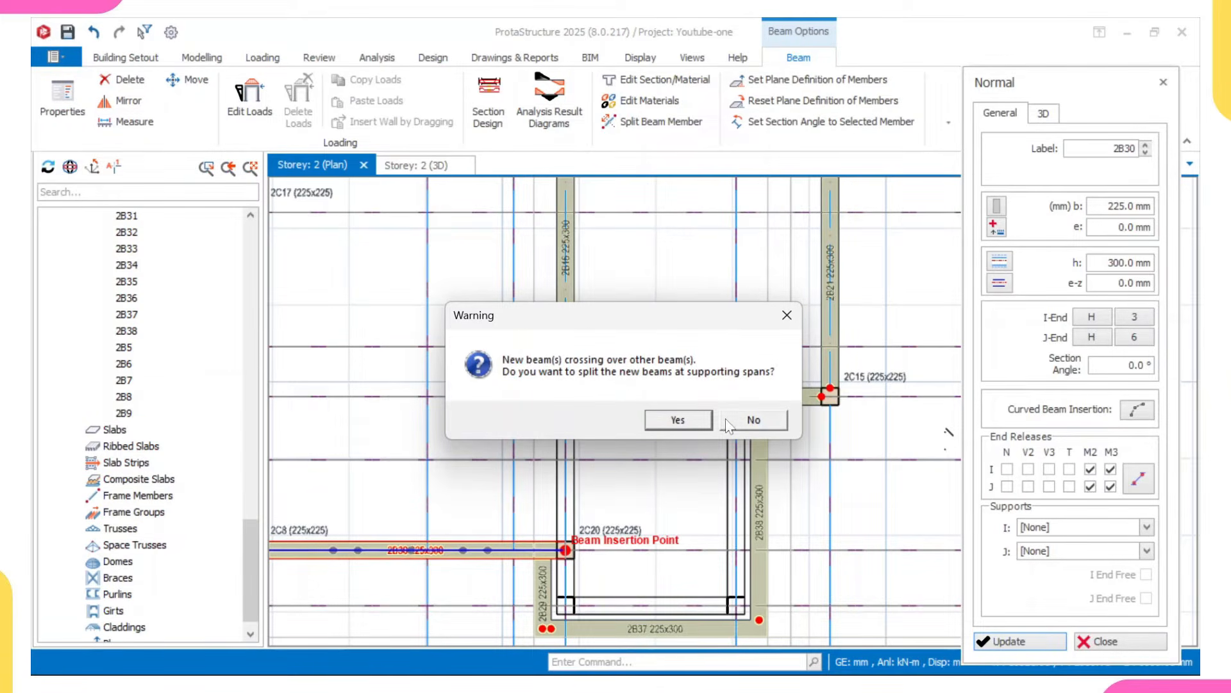
left_click(748, 421)
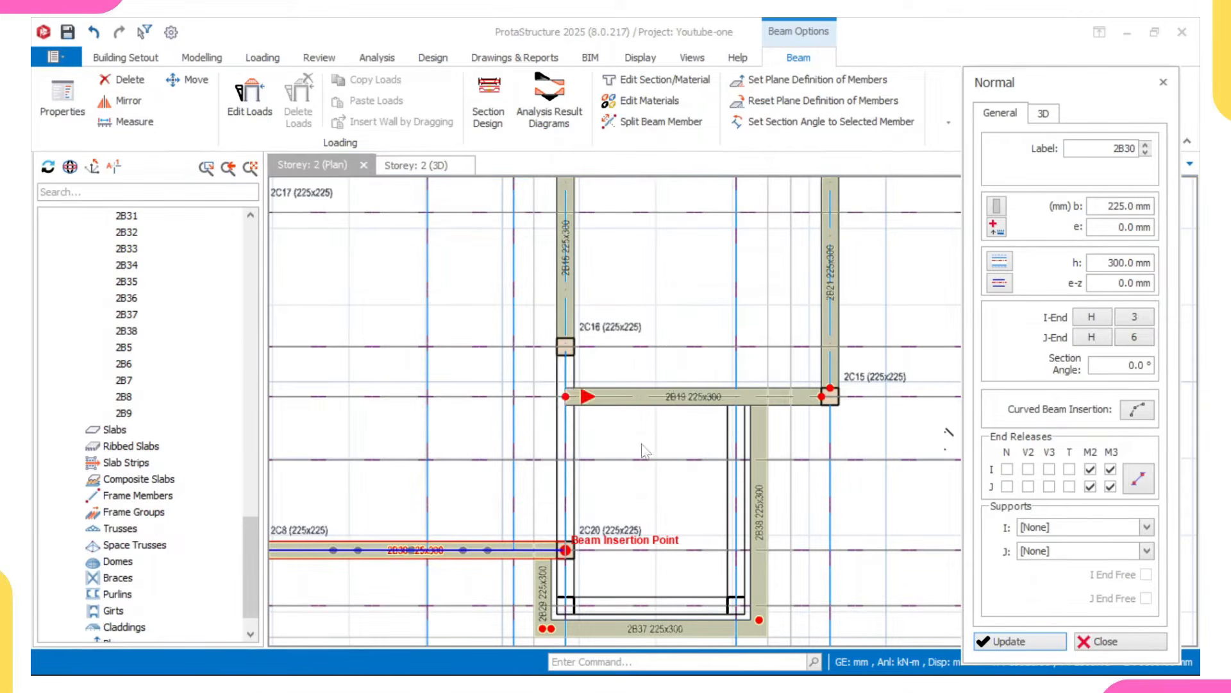
key("Escape")
Examine how the axis F beam meets the new axis 6 beam on the storey 2 plan.
scroll(580, 392, "up", 2)
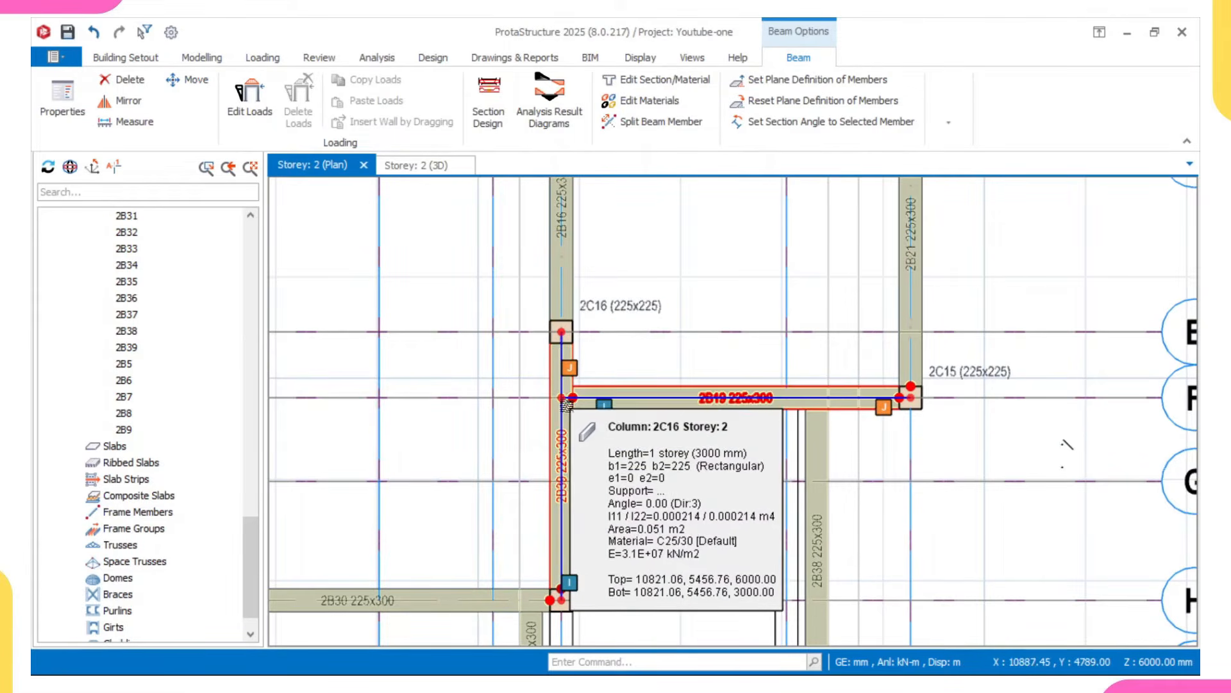
middle_click_drag(559, 399, 556, 338)
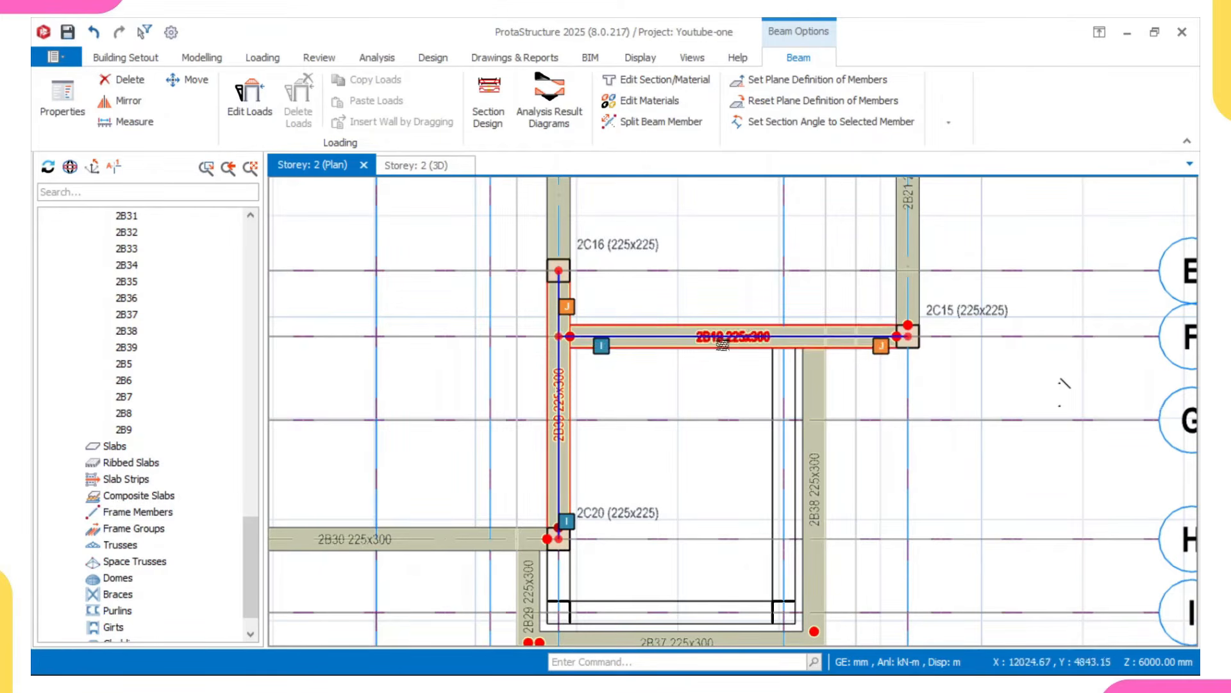
left_click(678, 327)
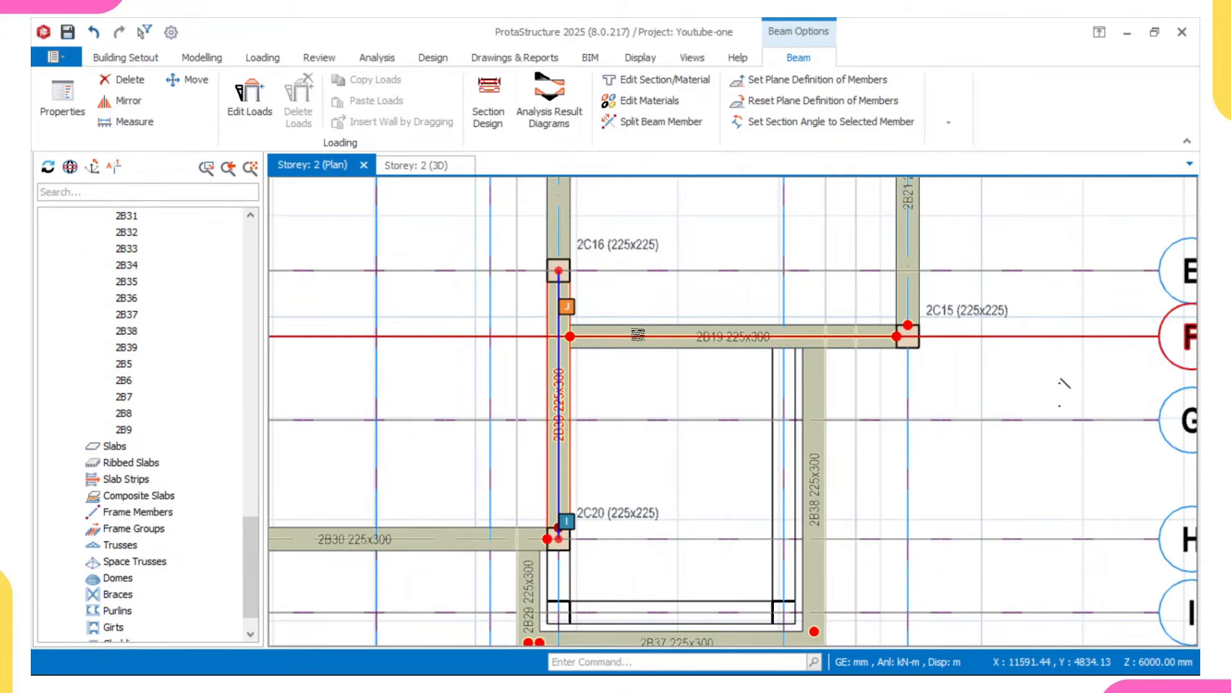
mouse_move(637, 337)
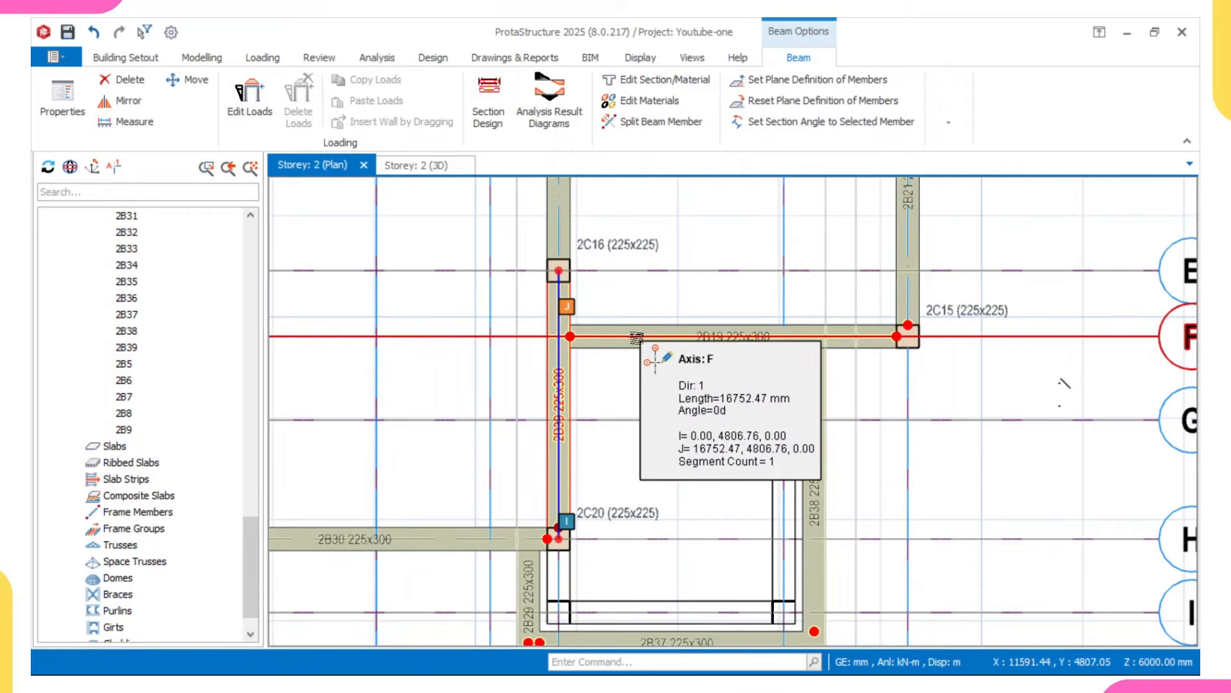
left_click(632, 340)
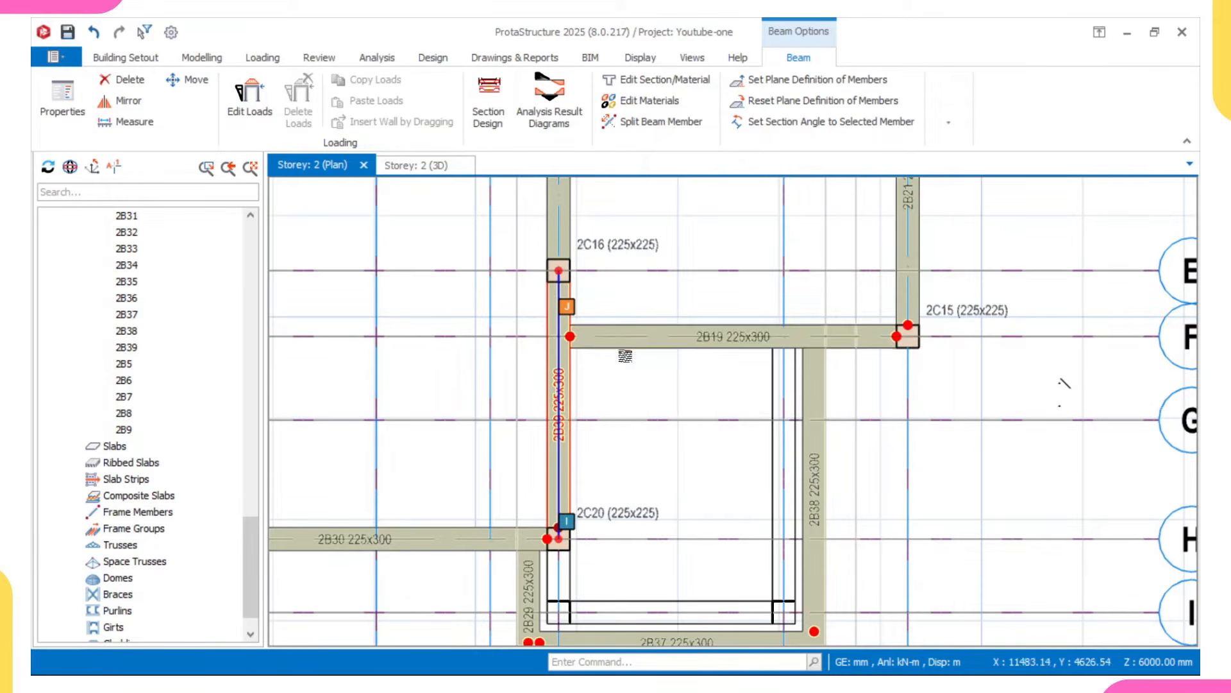
scroll(513, 243, "down", 5)
scroll(615, 431, "up", 4)
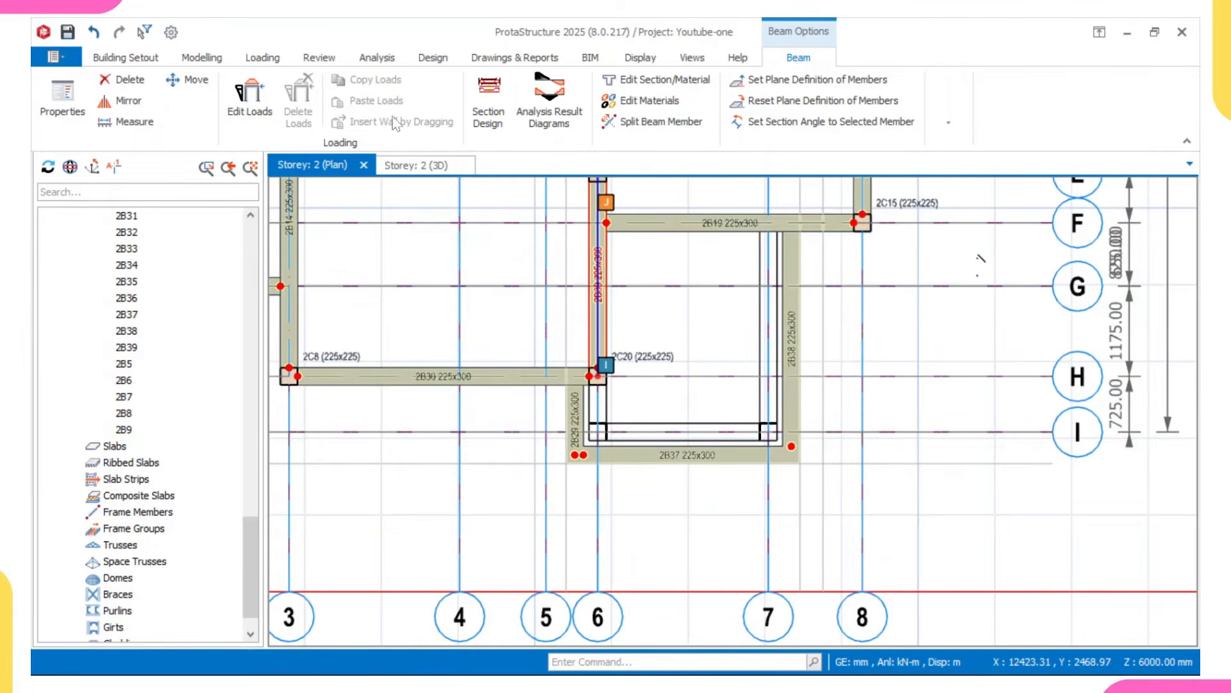
Inspect the storey 2 roof beams above the front balcony in the 3D view, orbiting to the balcony's side.
left_click(421, 166)
scroll(616, 321, "down", 1)
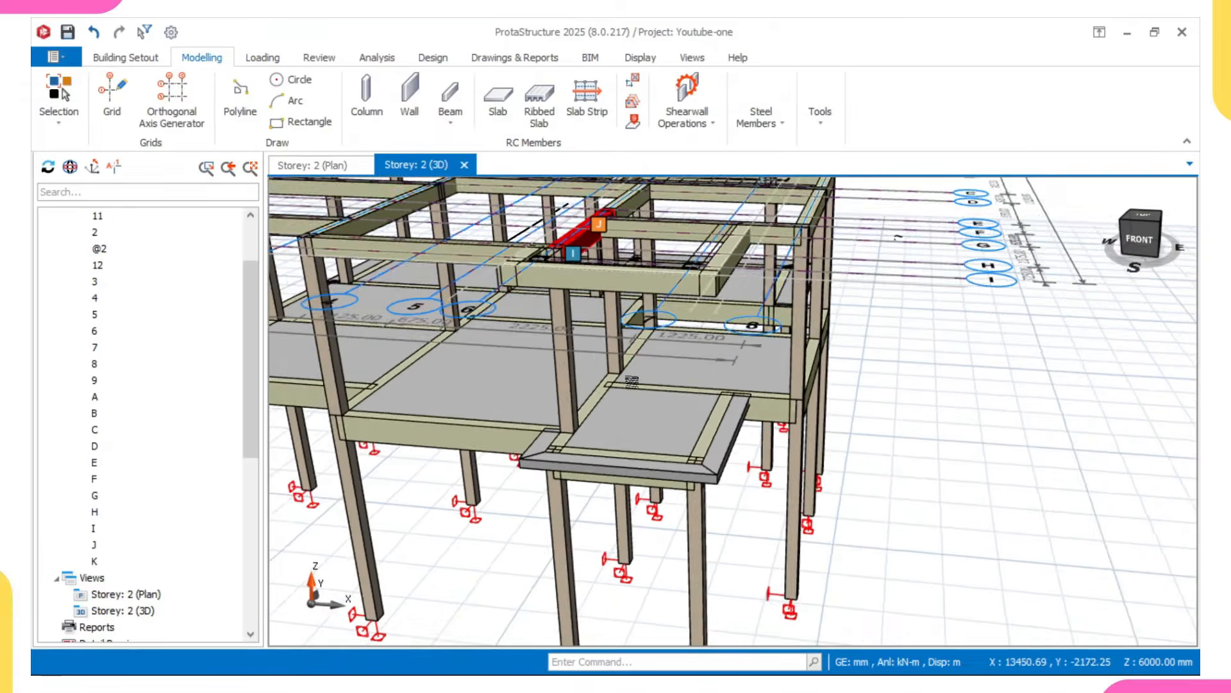
mouse_move(628, 377)
middle_mouse_down()
mouse_move(617, 416)
mouse_move(526, 416)
mouse_move(537, 441)
mouse_move(439, 516)
middle_mouse_up()
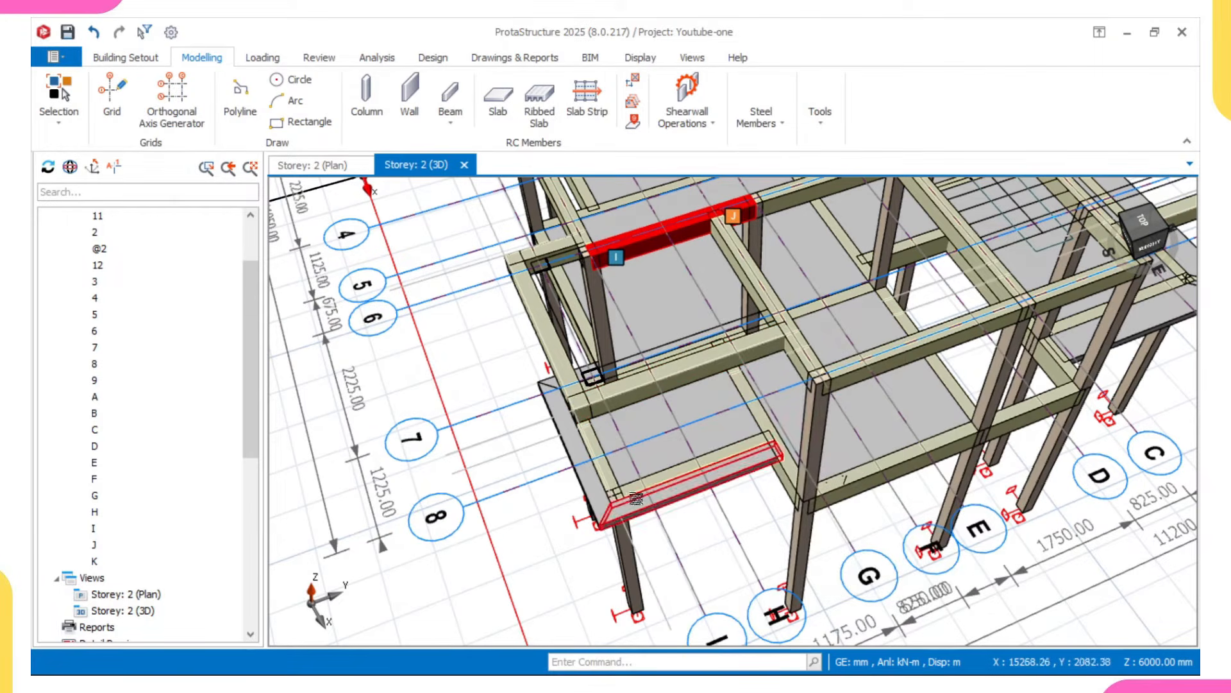
mouse_move(637, 507)
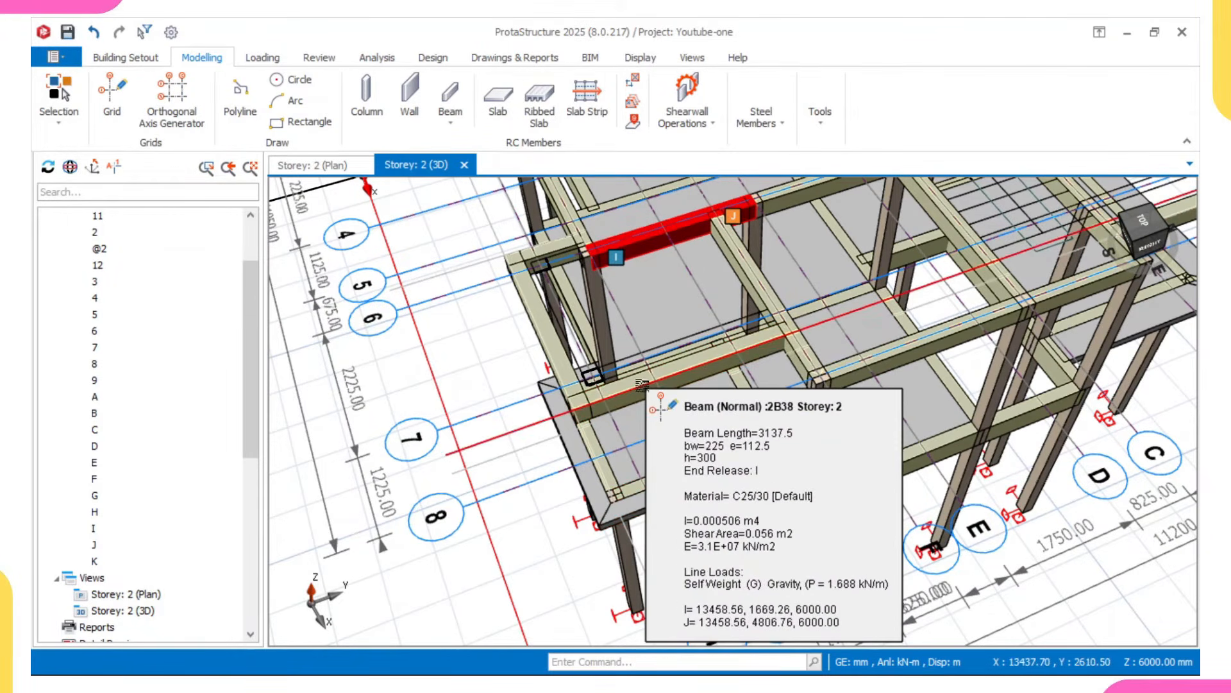
Hide the axes, ghost axes, plane definitions and texts layers in the 3D view and inspect the bare frame from the front.
mouse_move(643, 386)
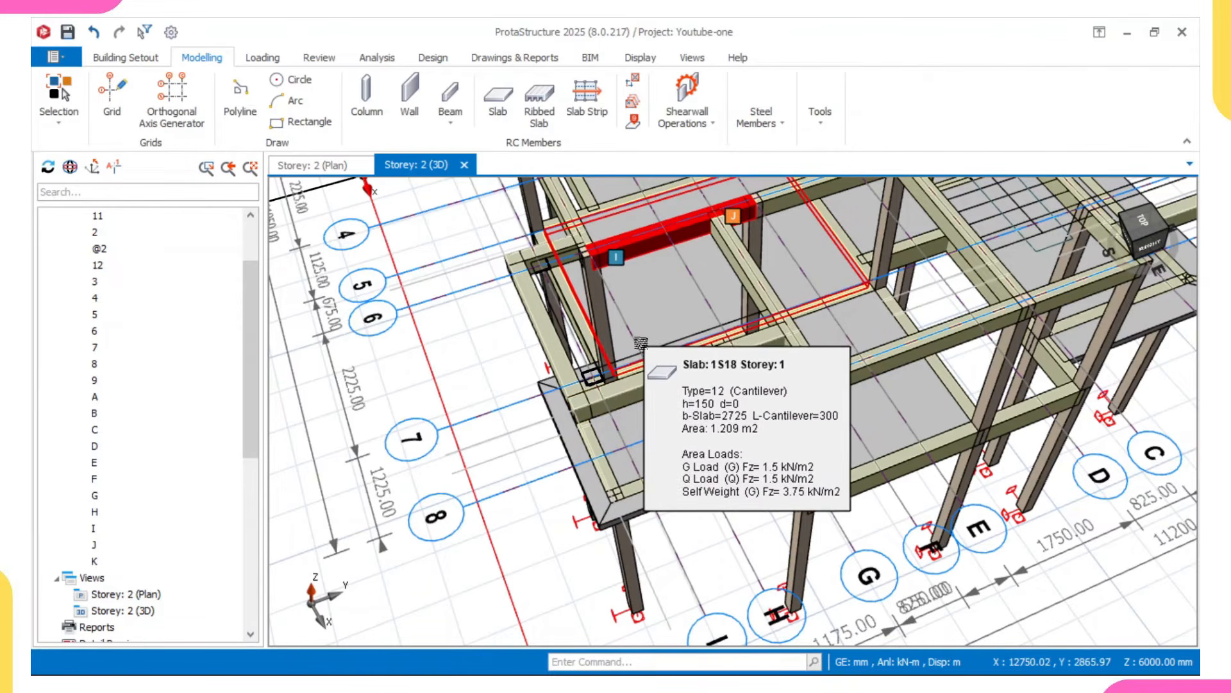
middle_click_drag(642, 340, 688, 370)
scroll(744, 351, "down", 3)
scroll(713, 350, "down", 3)
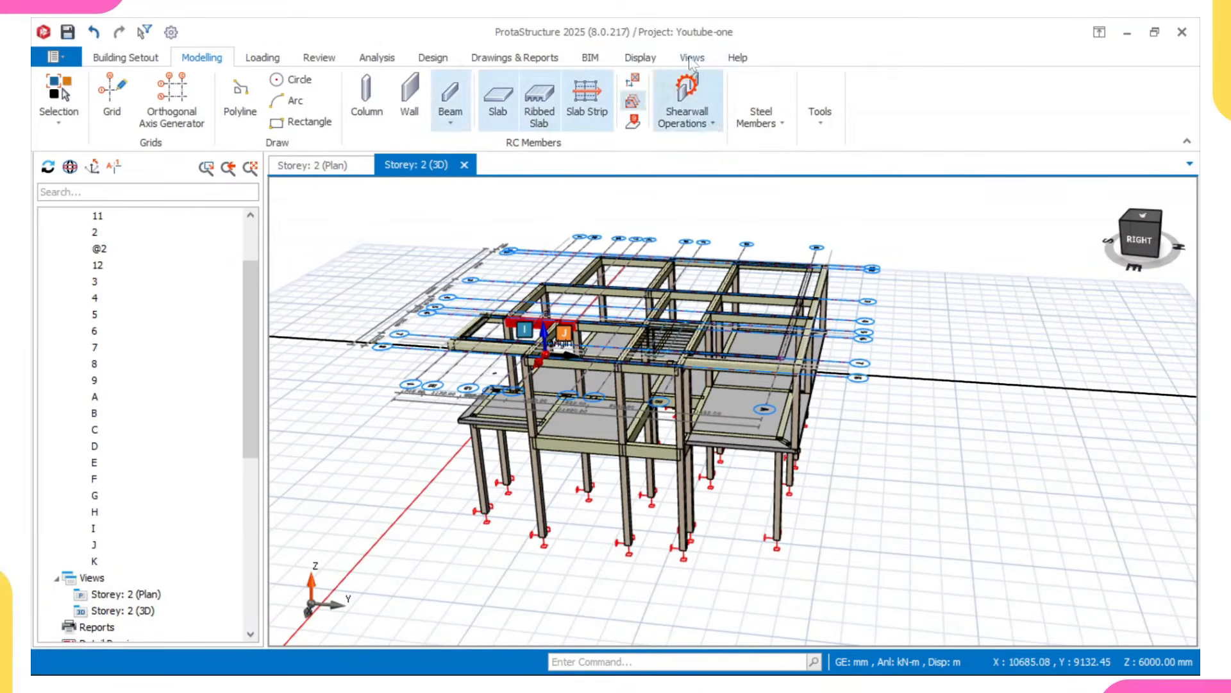
left_click(640, 57)
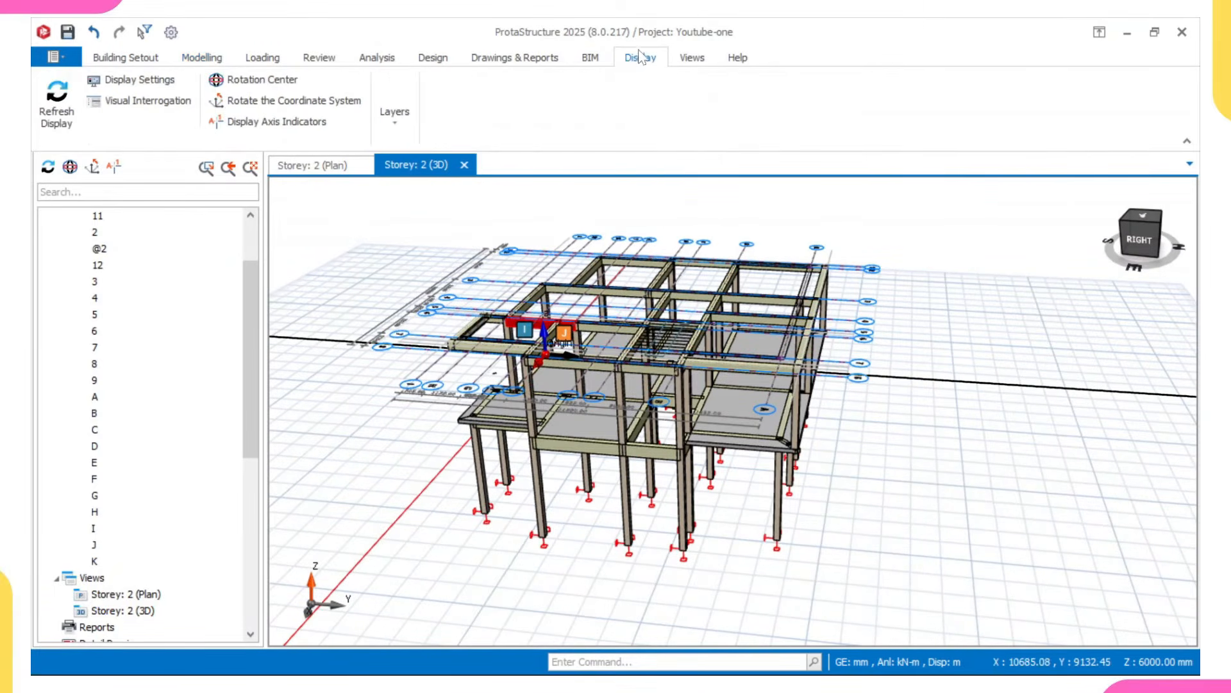
left_click(392, 116)
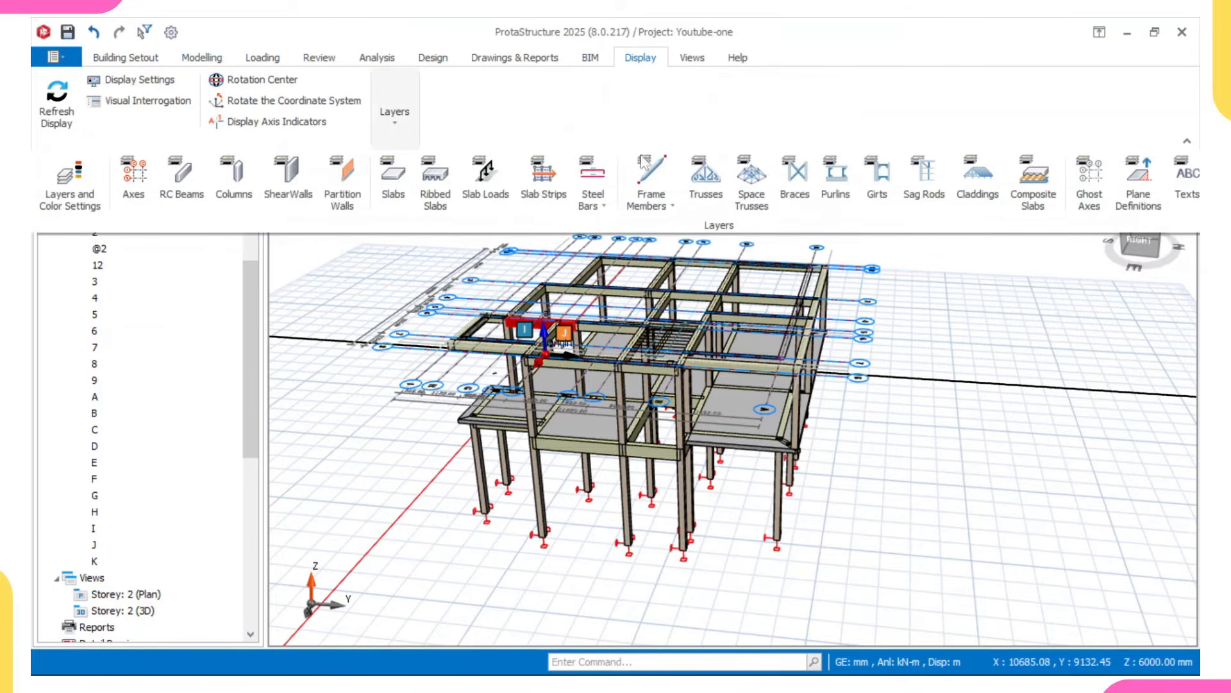
left_click(1108, 174)
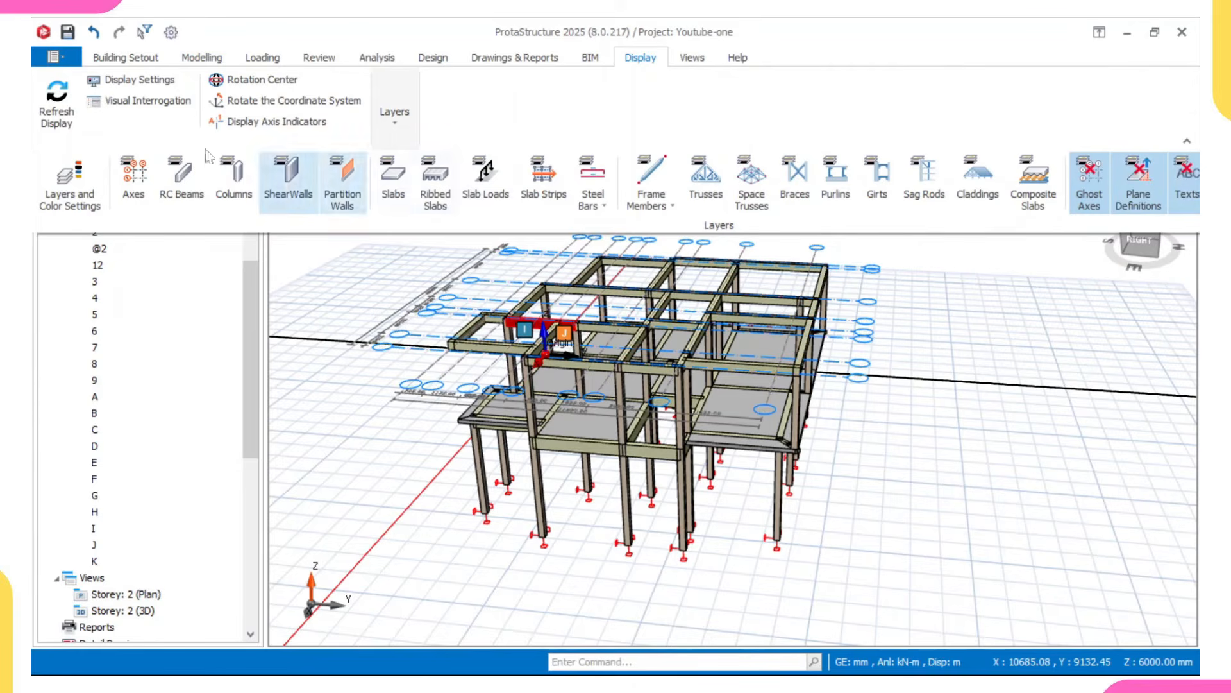
left_click(122, 181)
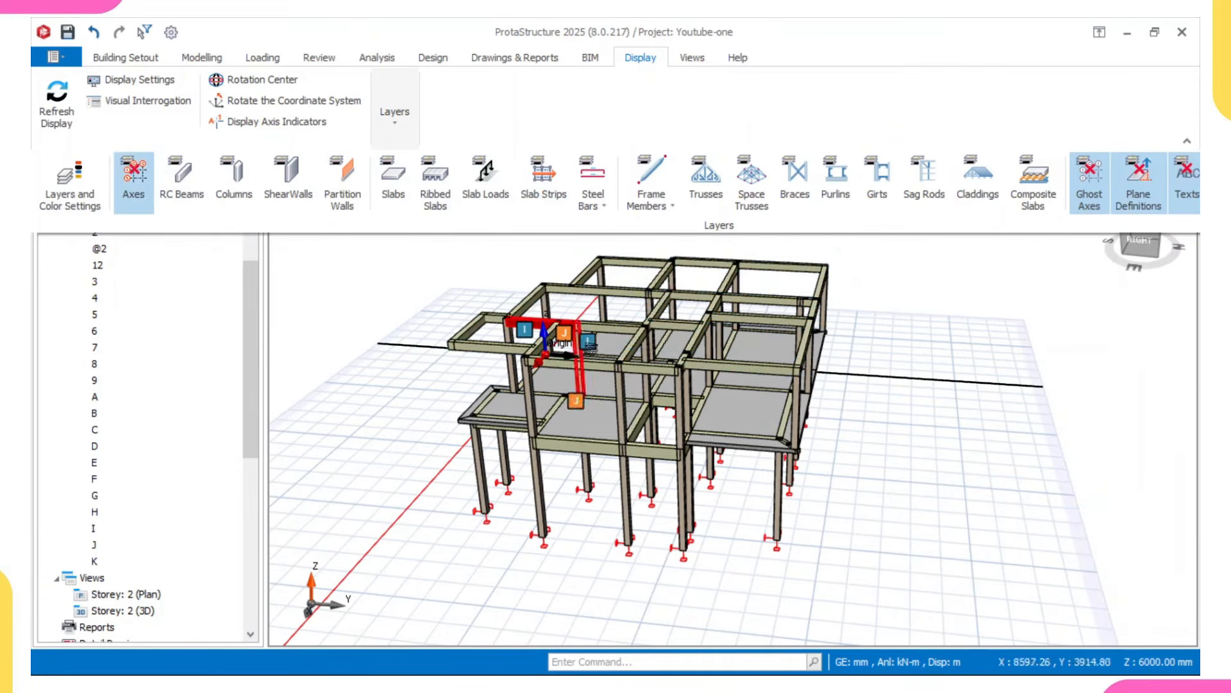
right_click(848, 443)
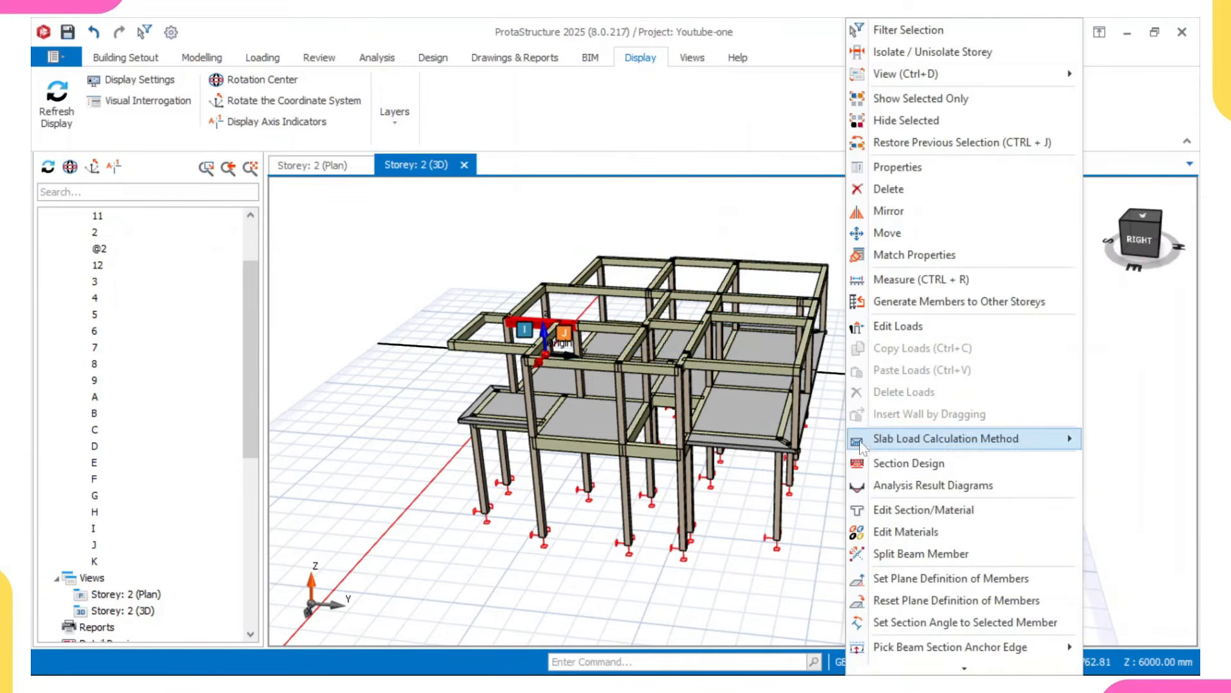
left_click(841, 405)
middle_click_drag(667, 438, 438, 382)
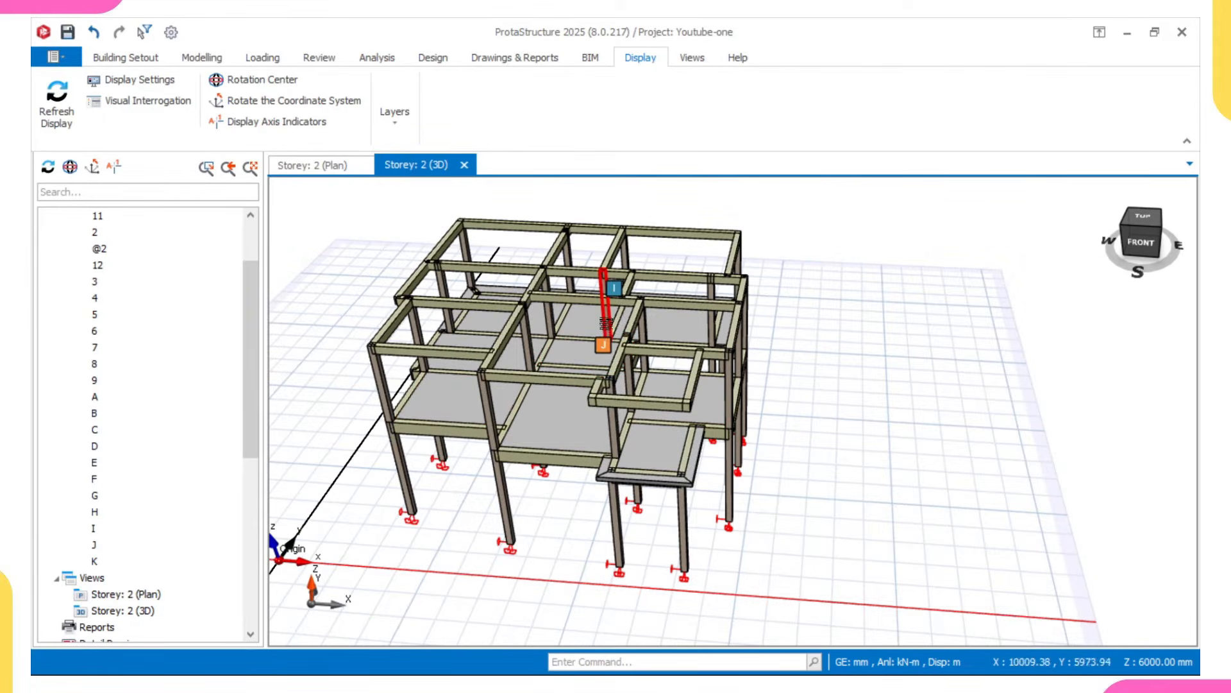
Restore the display of the axes, ghost axes, plane definitions and texts layers in the 3D view.
left_click(390, 123)
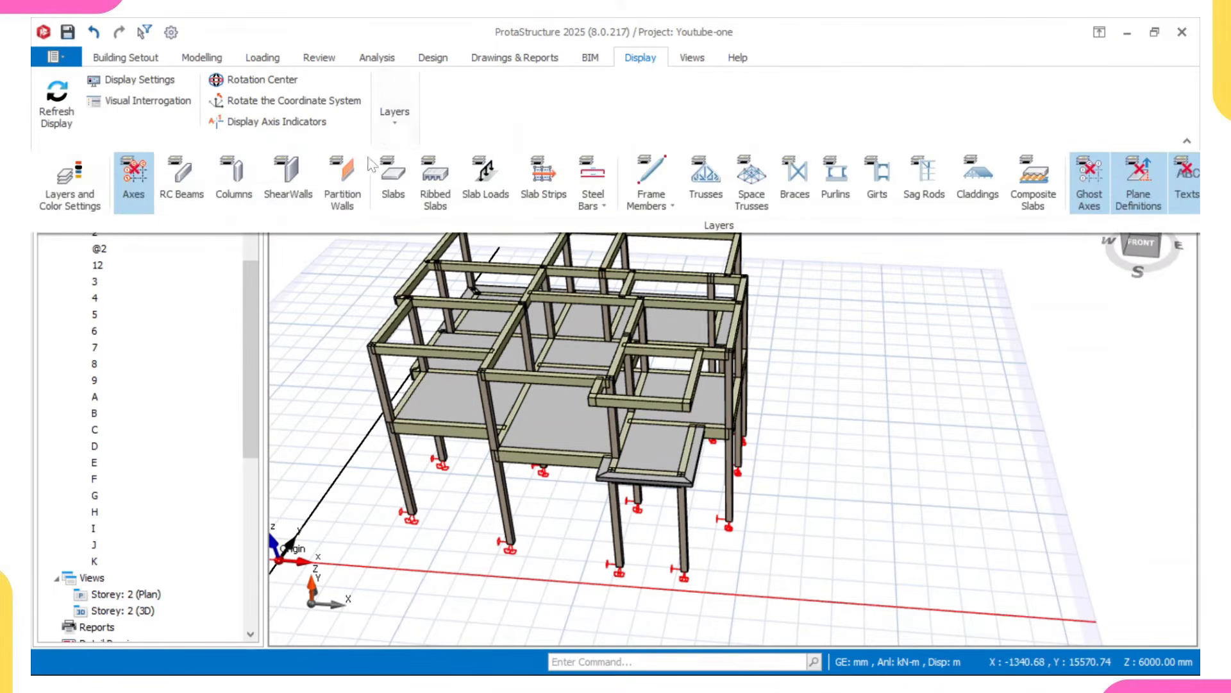
left_click(133, 174)
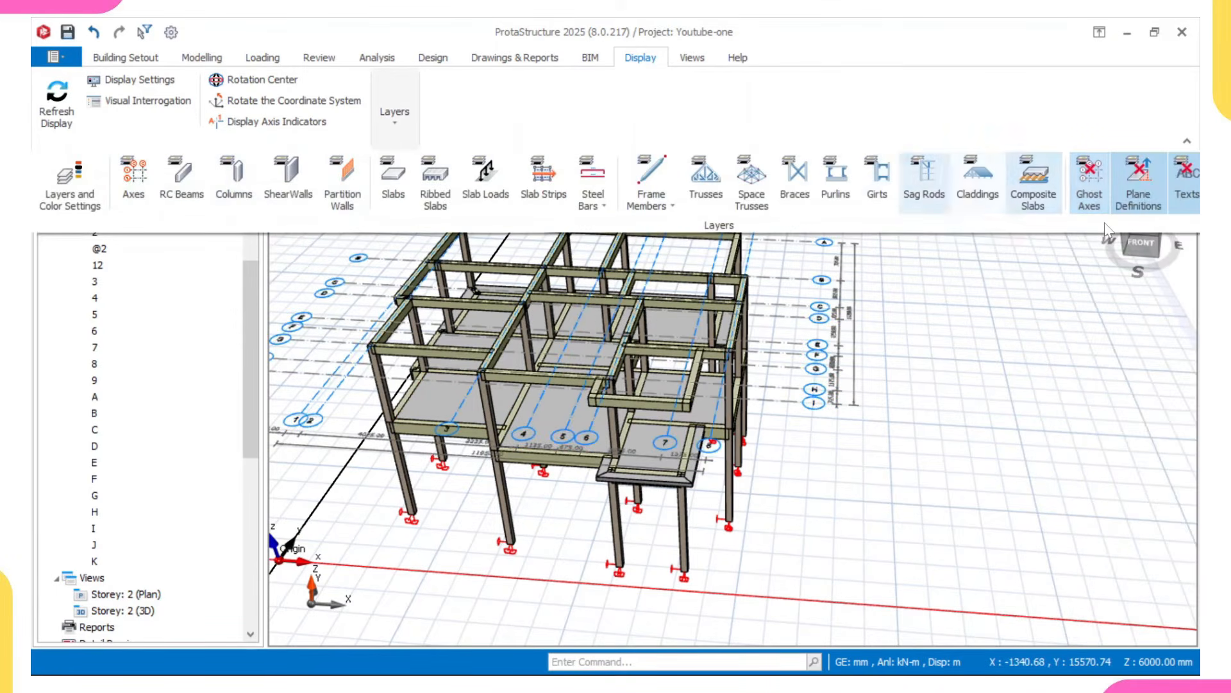
left_click(1091, 183)
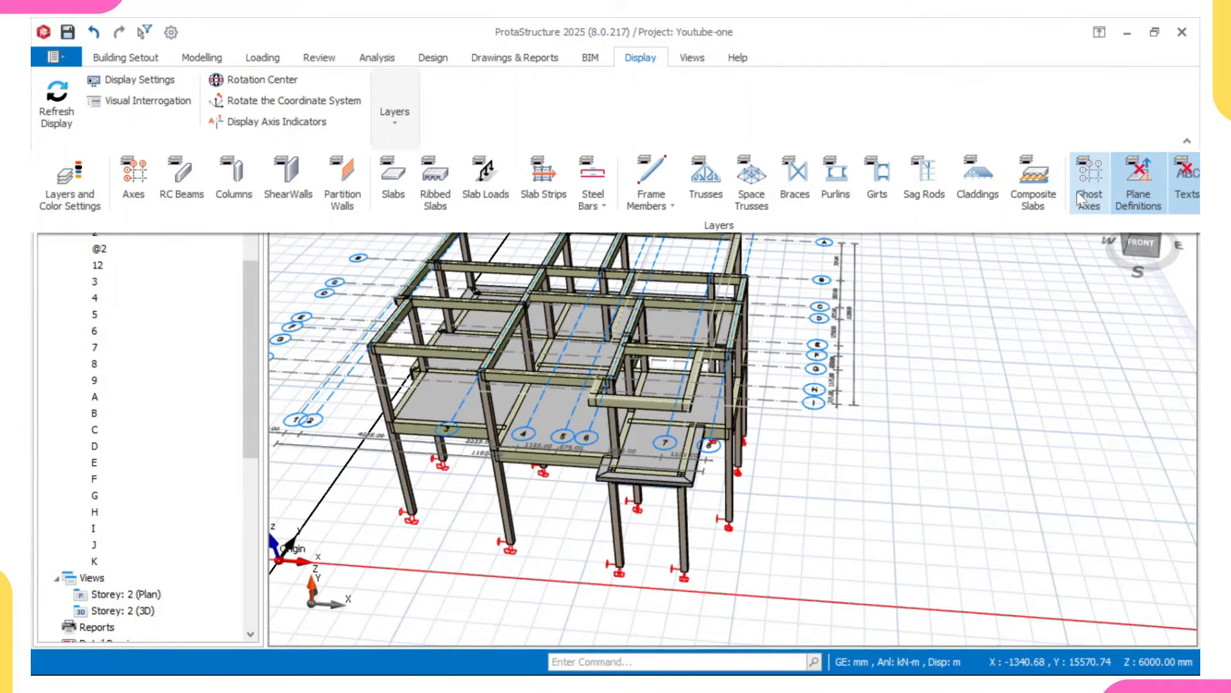
left_click(1139, 186)
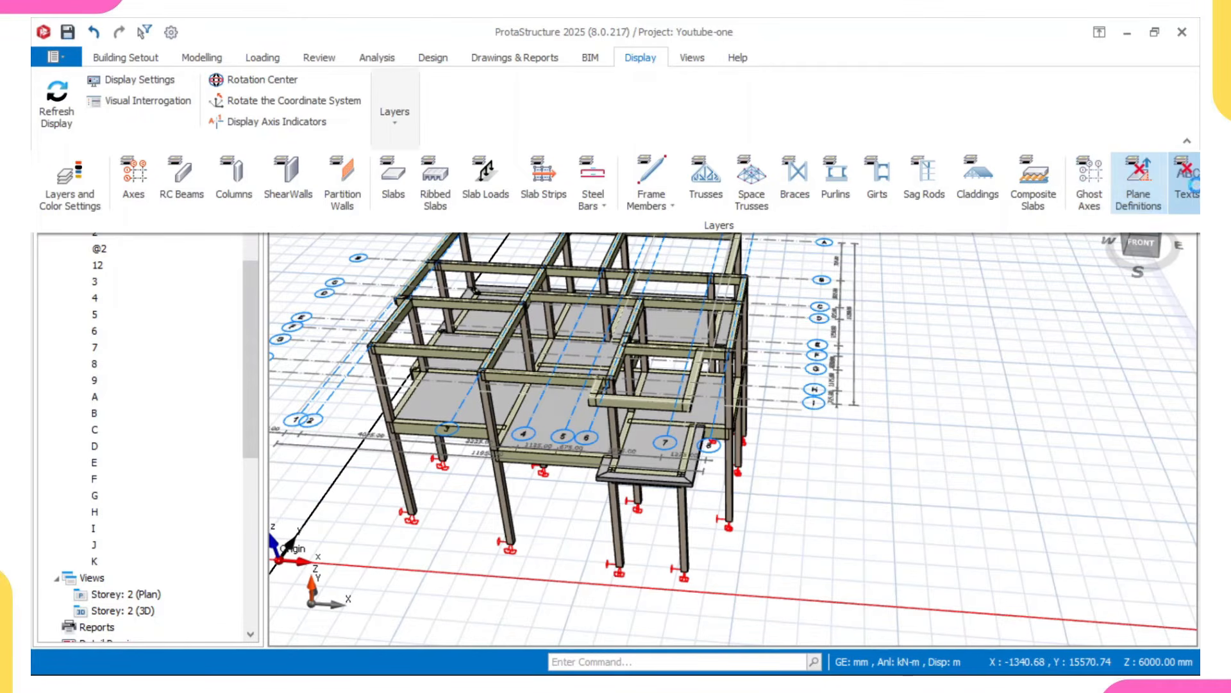
left_click(1187, 183)
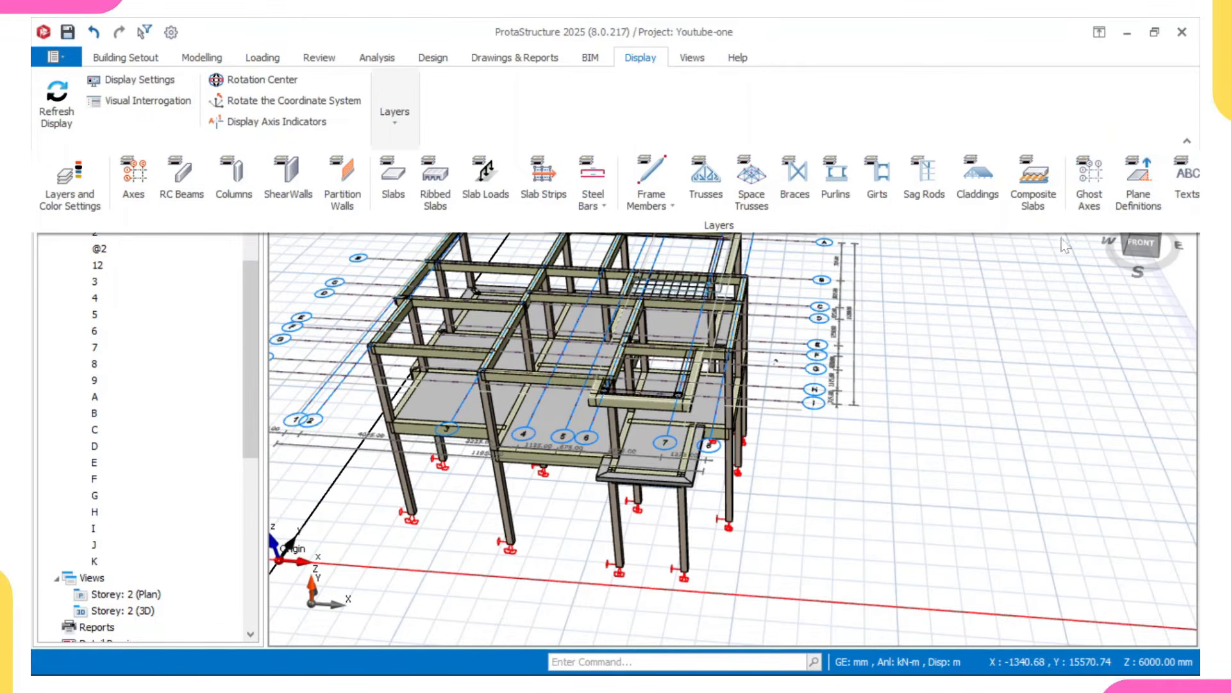
scroll(918, 350, "down", 1)
scroll(918, 350, "down", 1)
left_click(918, 351)
scroll(654, 351, "up", 2)
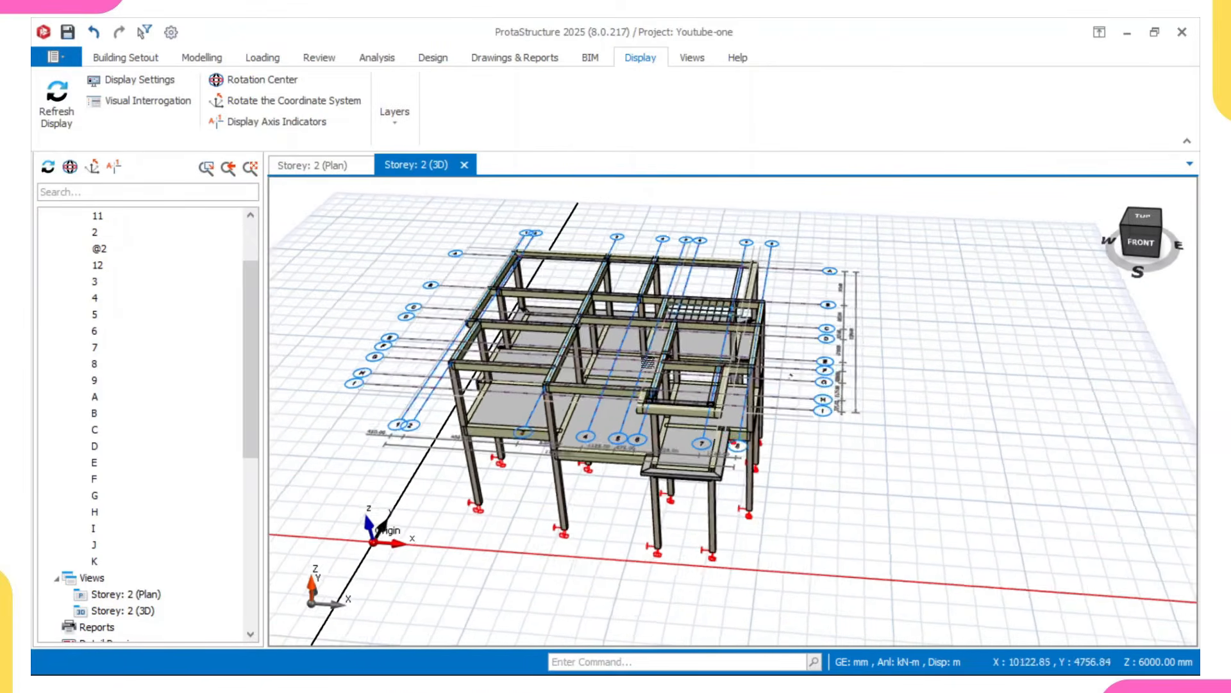
middle_click_drag(642, 356, 721, 316)
scroll(633, 387, "up", 2)
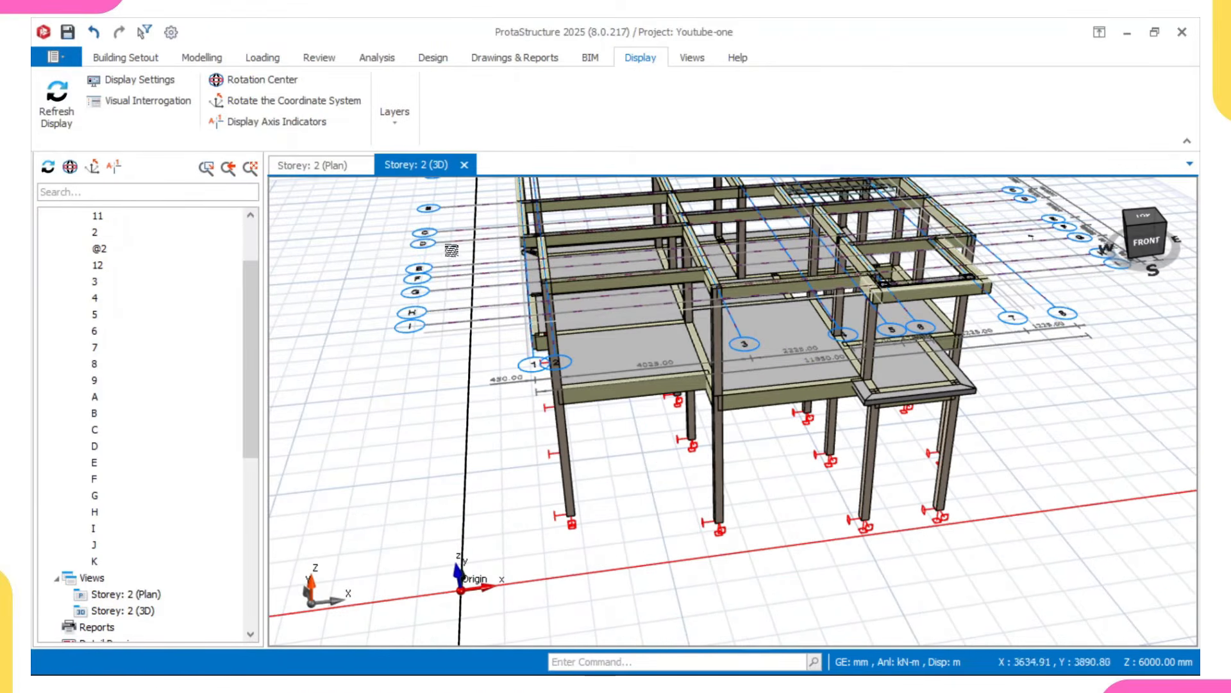
Switch from the 3D view to the plan and display storey St: 1 (+3.00 m).
left_click(316, 168)
scroll(486, 443, "down", 4)
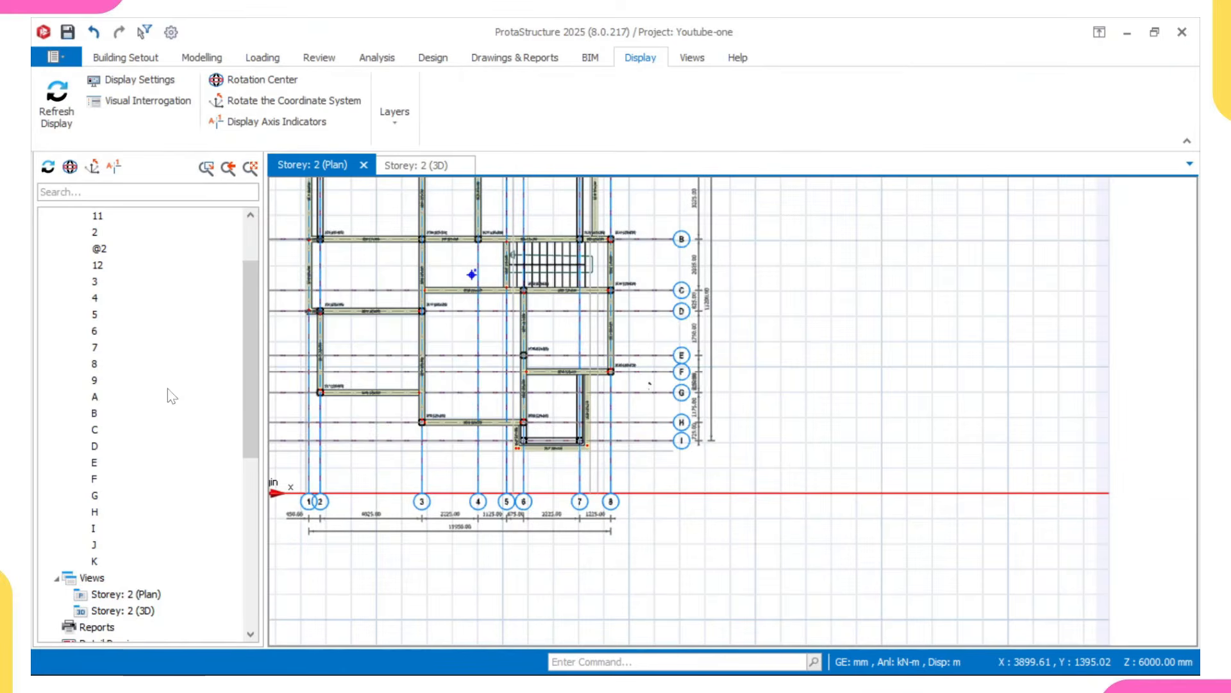
scroll(129, 344, "up", 3)
scroll(129, 428, "down", 8)
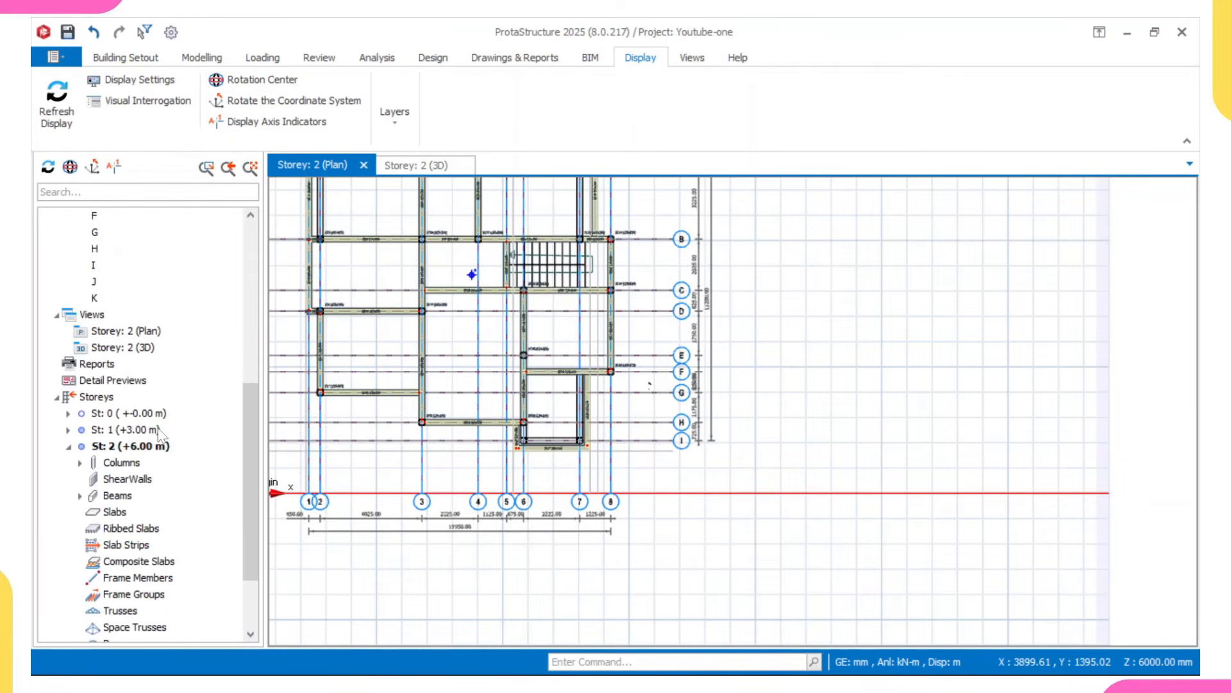
left_click(157, 431)
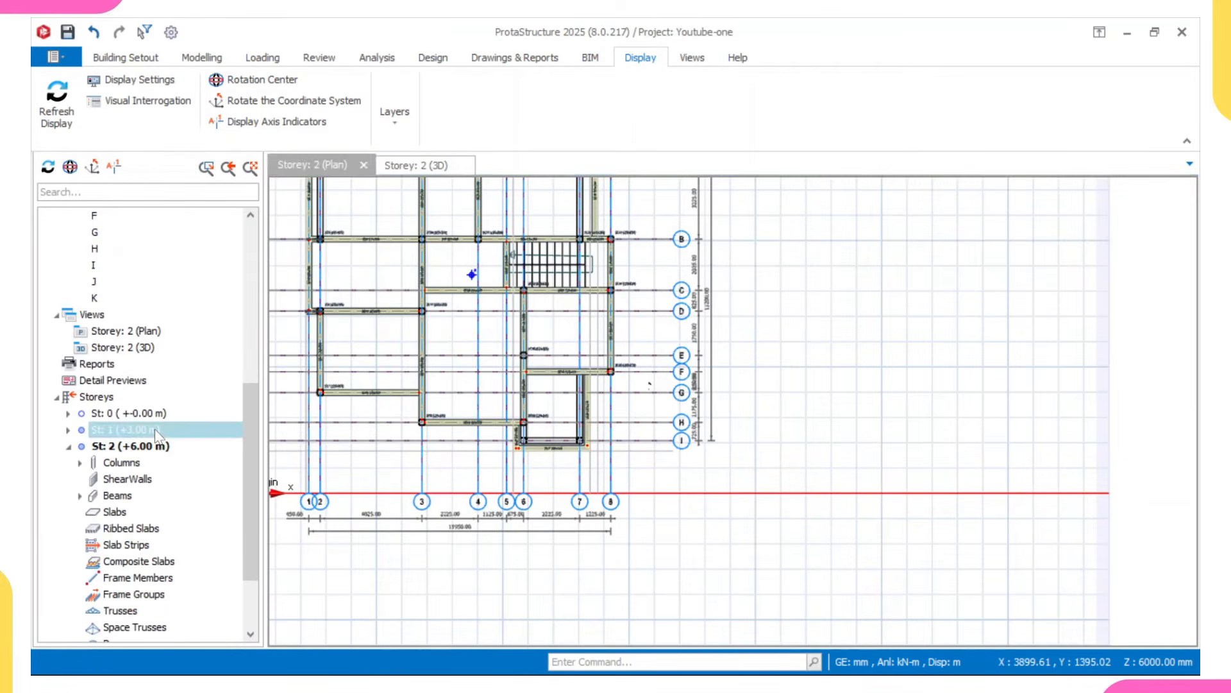
double_click(200, 432)
middle_click_drag(487, 373, 568, 407)
middle_click_drag(559, 323, 563, 426)
scroll(537, 297, "up", 3)
scroll(465, 296, "down", 1)
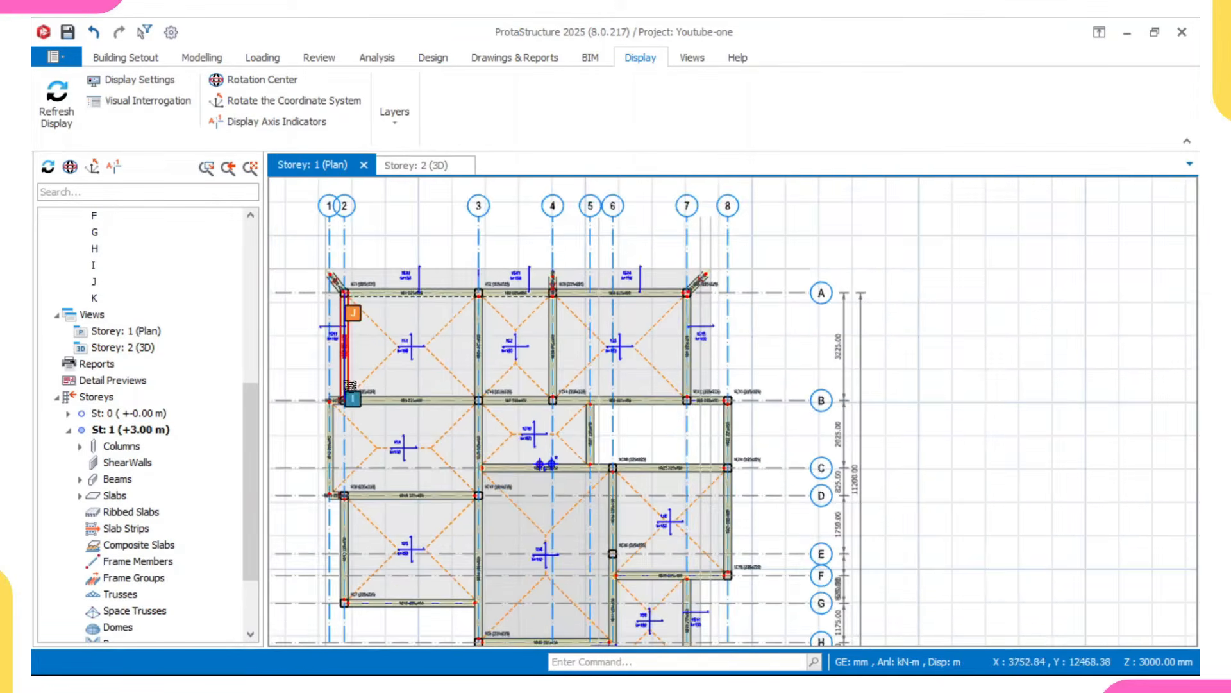
Open the load editor for beam 1B8 on axis B, between columns 1C5 and 1C18.
scroll(385, 397, "up", 3)
left_click(392, 382)
right_click(391, 383)
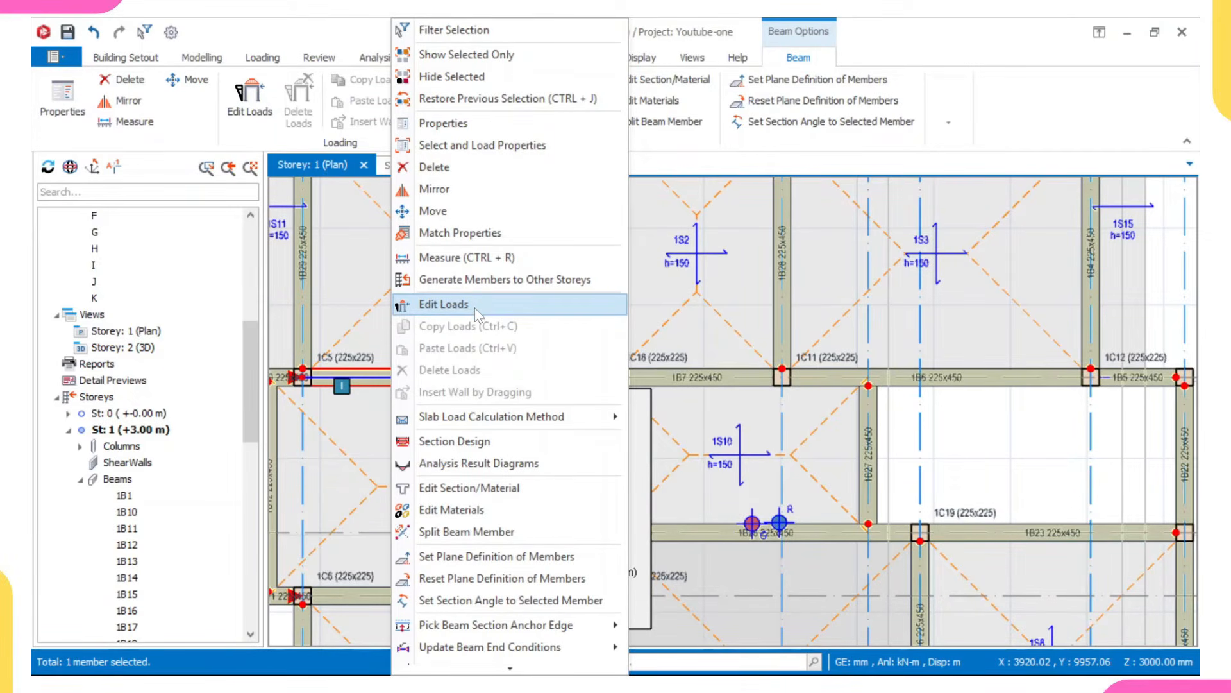
left_click(476, 308)
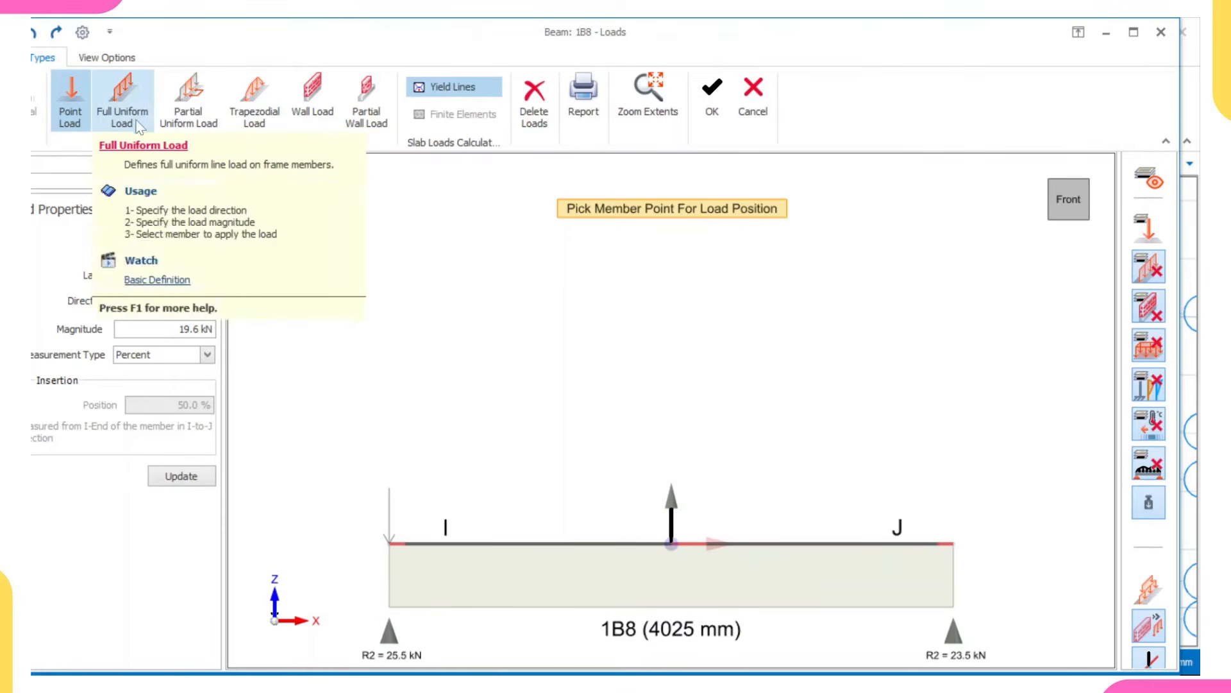
Start a wall load on beam 1B8 and set its wall load library type to User Defined.
left_click(321, 106)
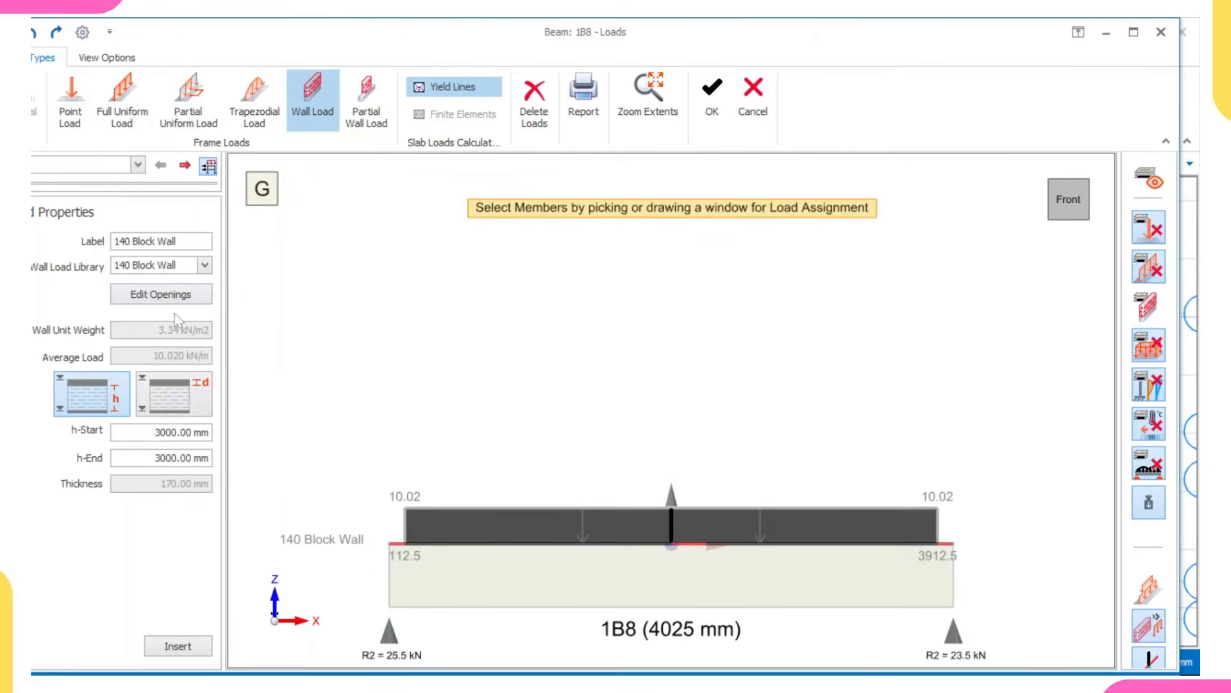
left_click(204, 265)
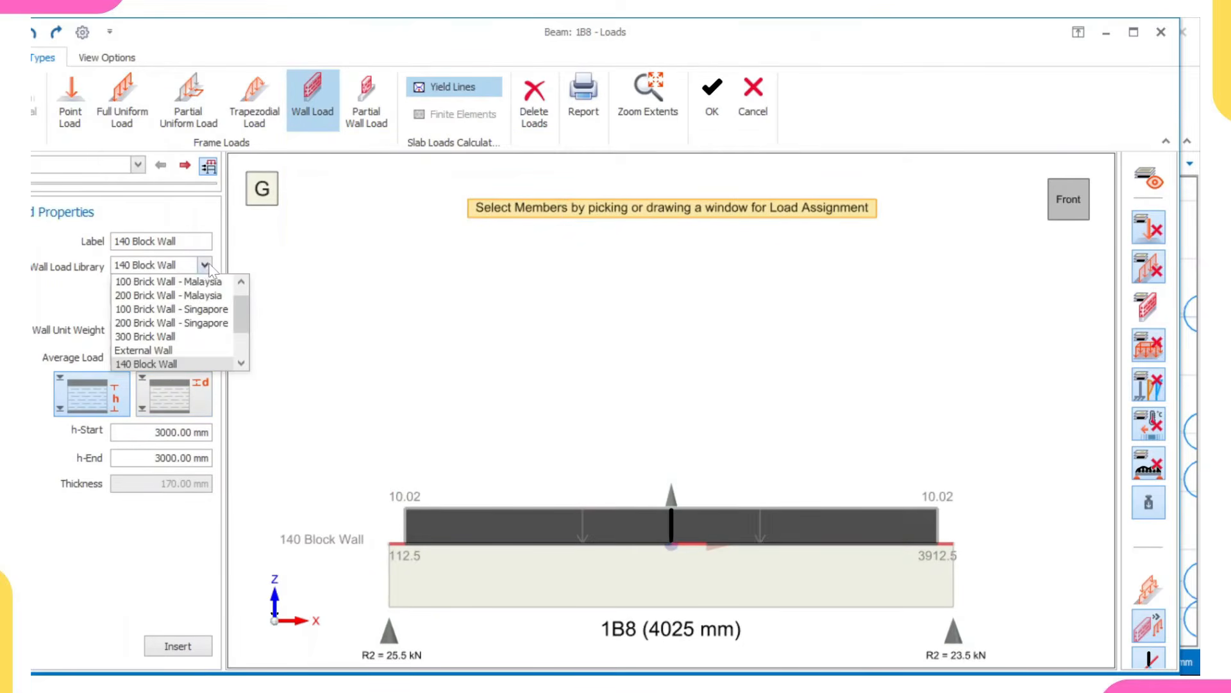
scroll(154, 290, "up", 2)
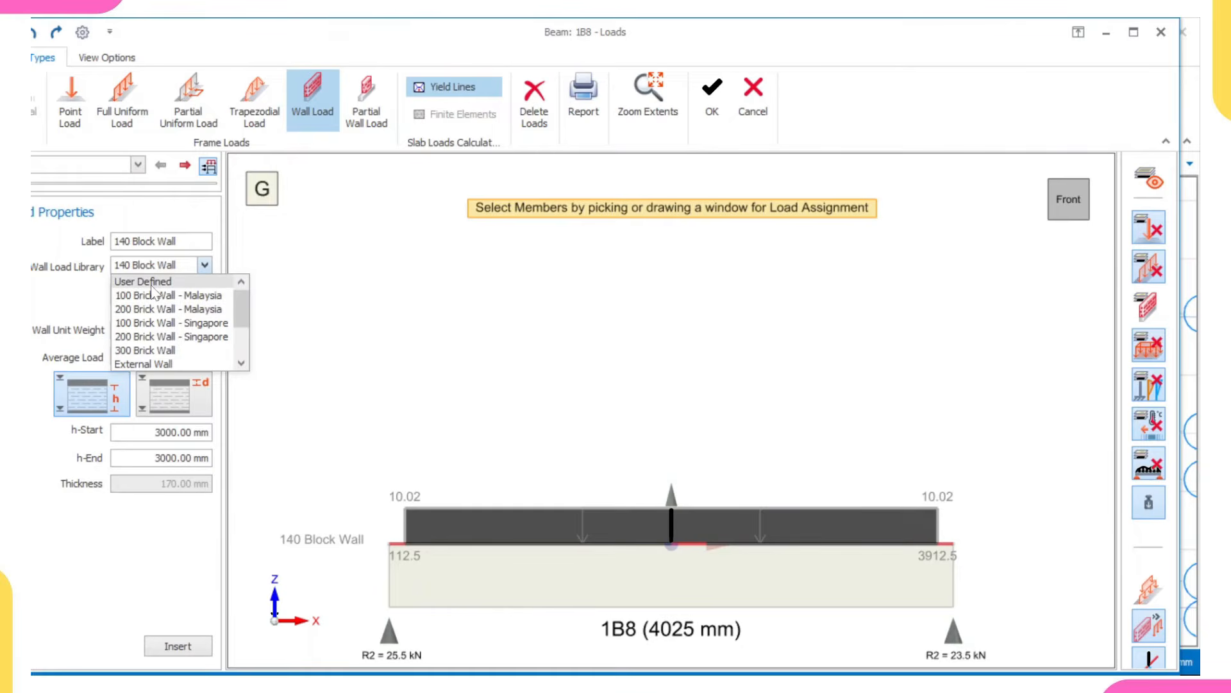
left_click(153, 285)
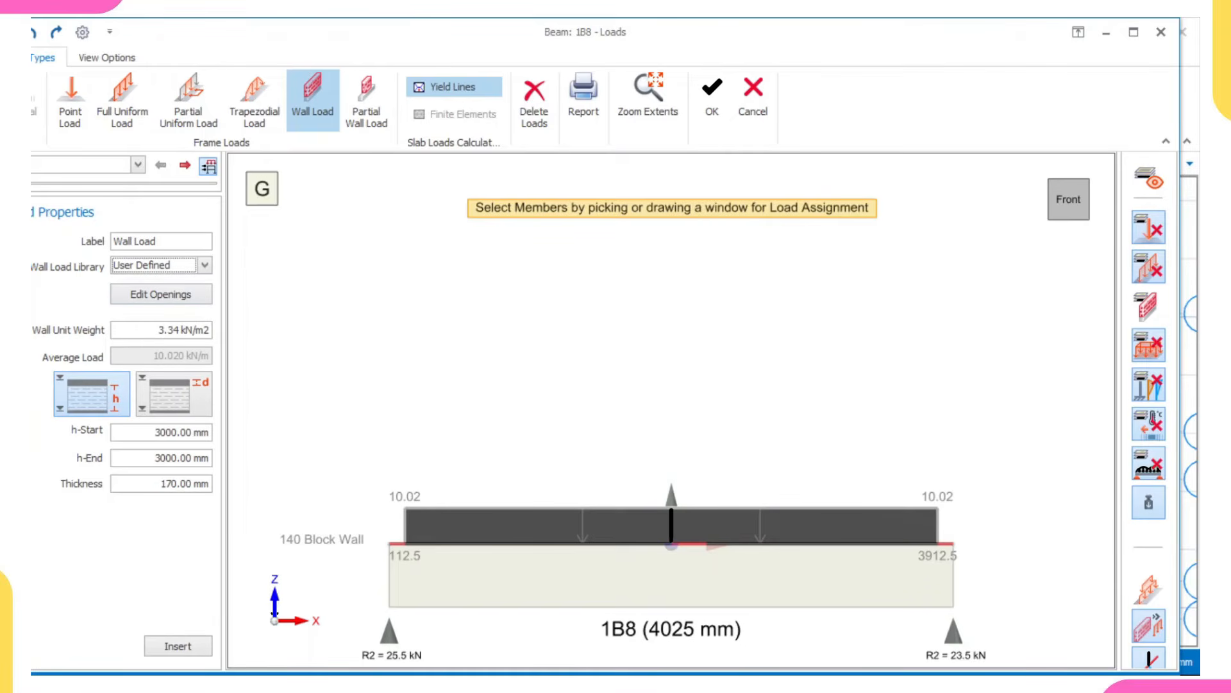
Set the wall load's unit weight to 6 kN/m2.
left_click_drag(161, 330, 214, 342)
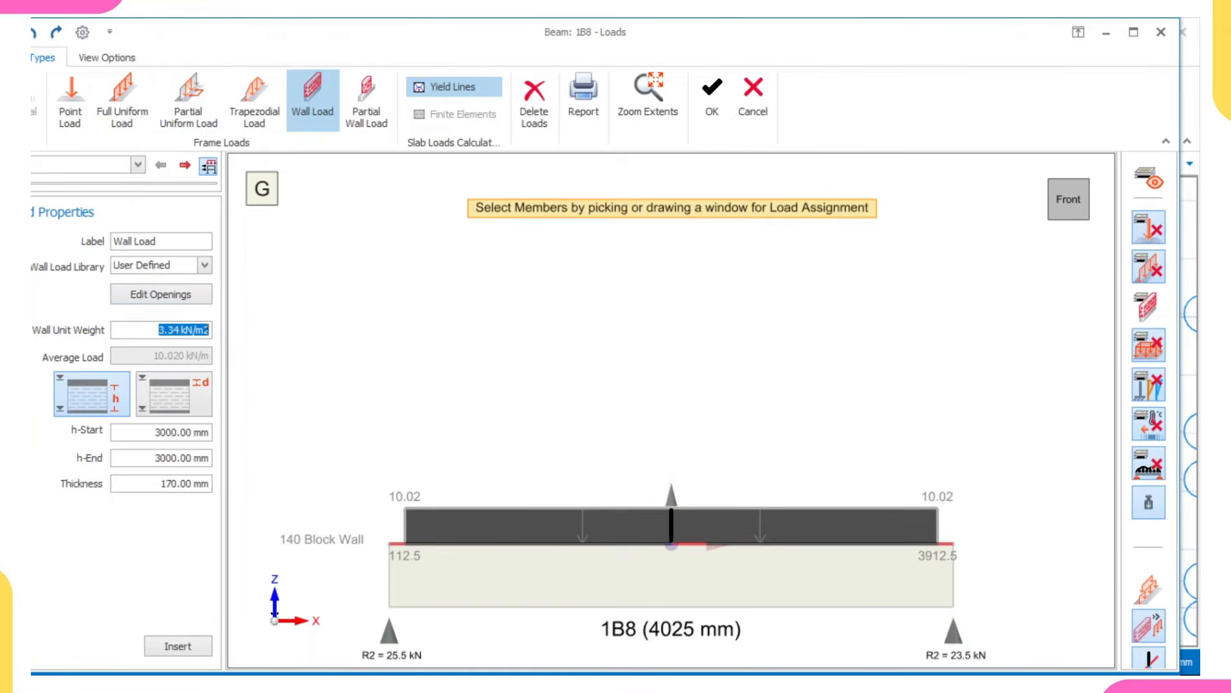
type("6")
key("Return")
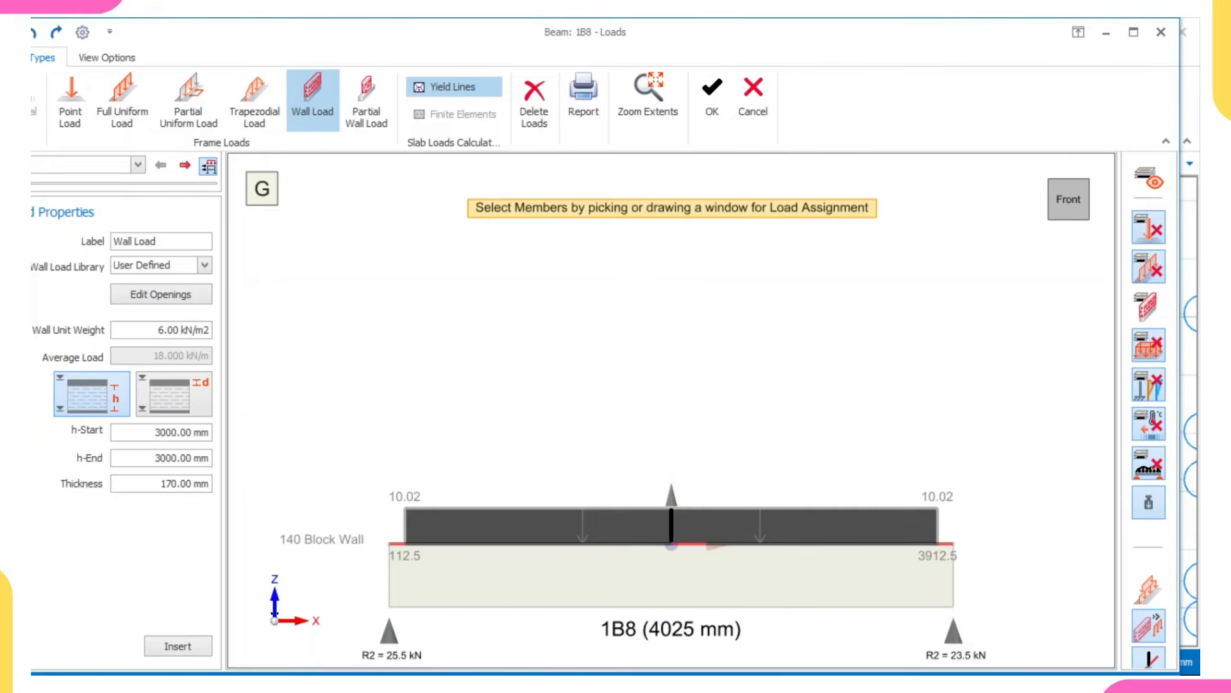
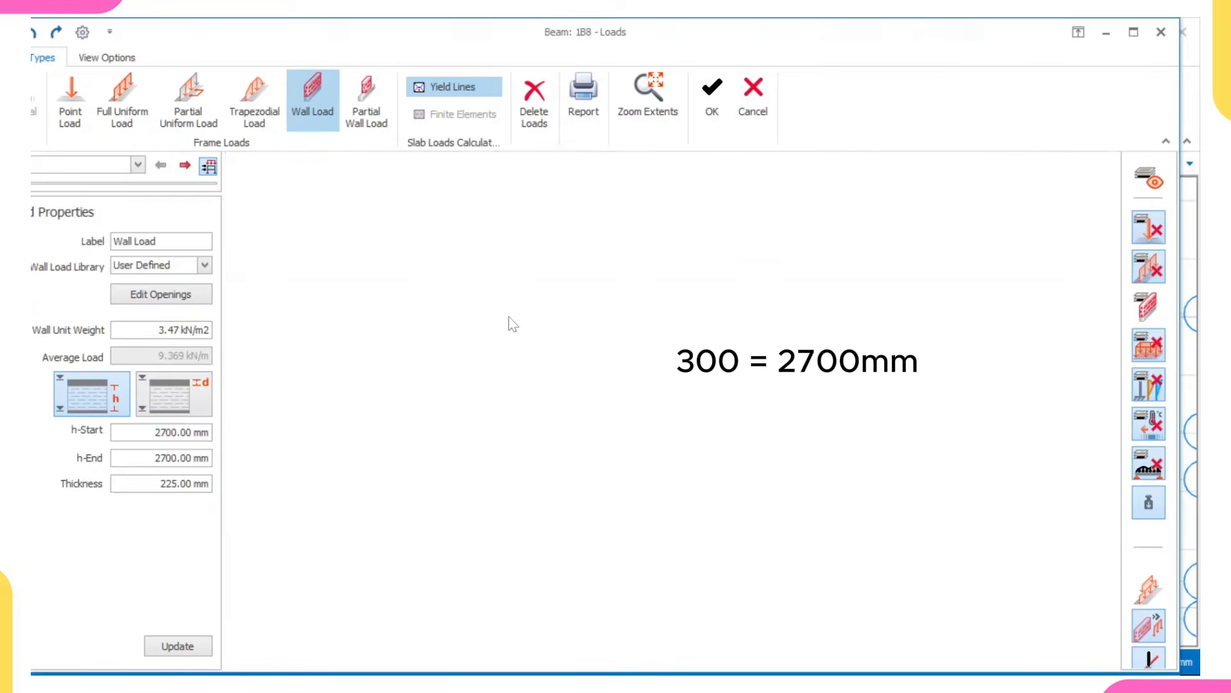
Examine the wall on beam 1B8 and the surrounding storey 1 and 2 beams and slabs in 3D.
scroll(455, 319, "up", 2)
scroll(454, 320, "down", 2)
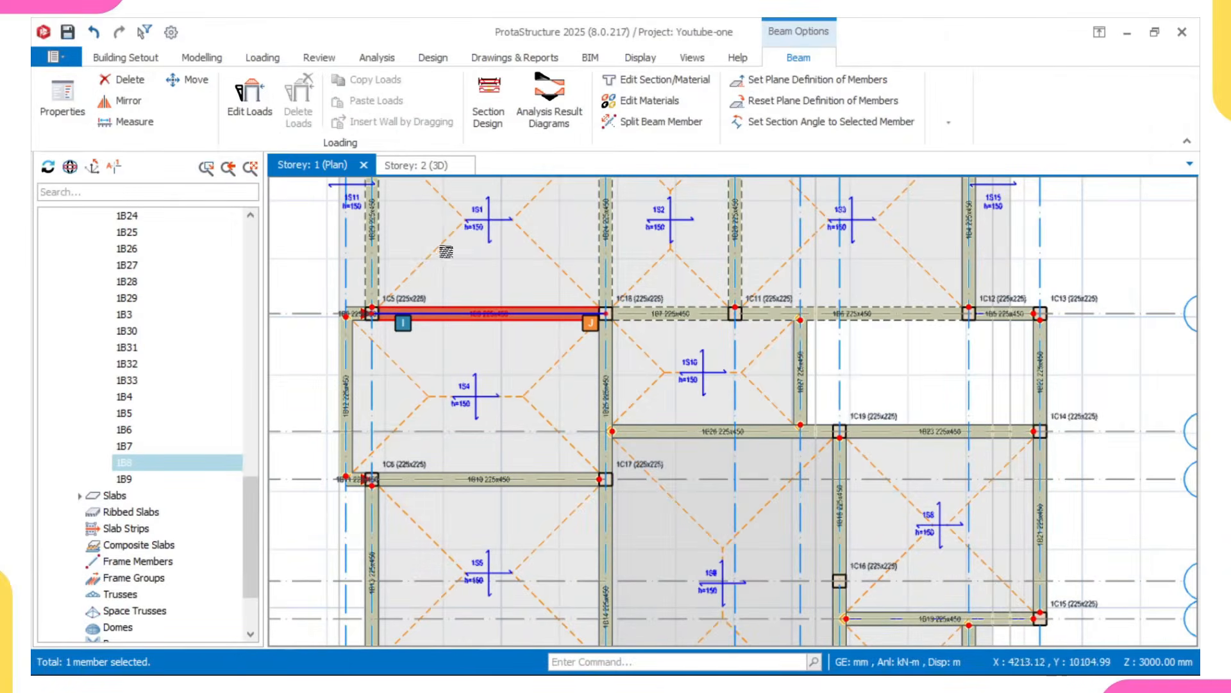
left_click(411, 166)
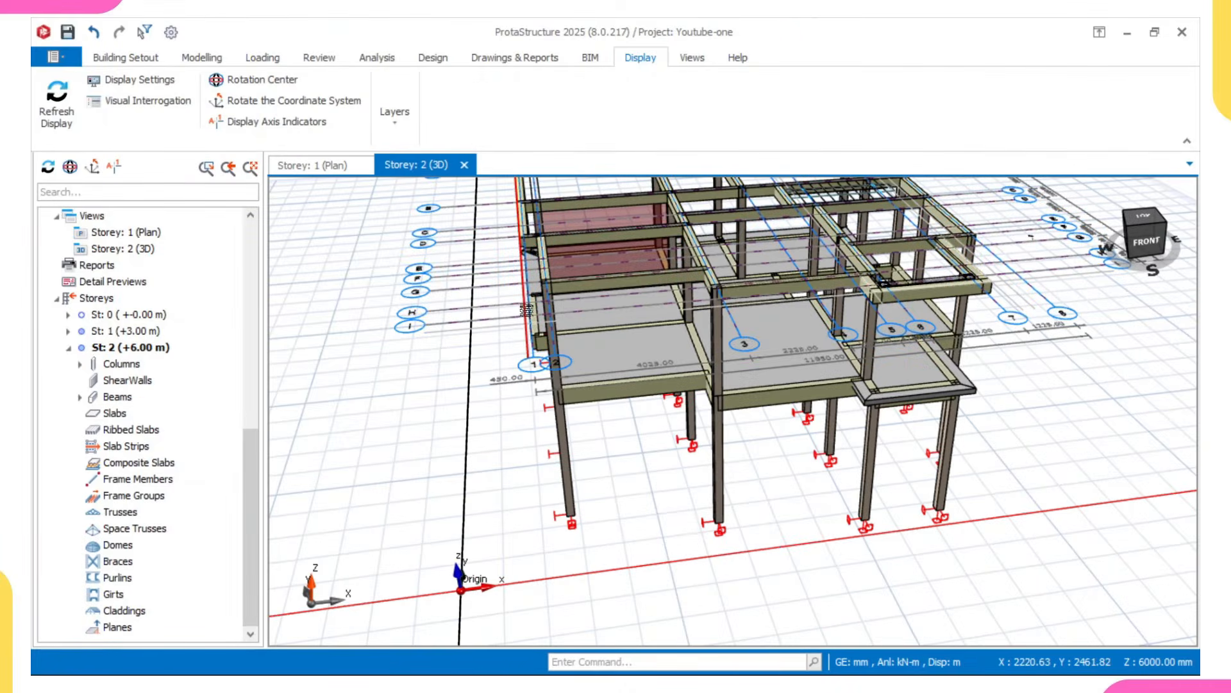
middle_click_drag(527, 311, 603, 321)
scroll(481, 359, "down", 2)
middle_click_drag(504, 349, 585, 352)
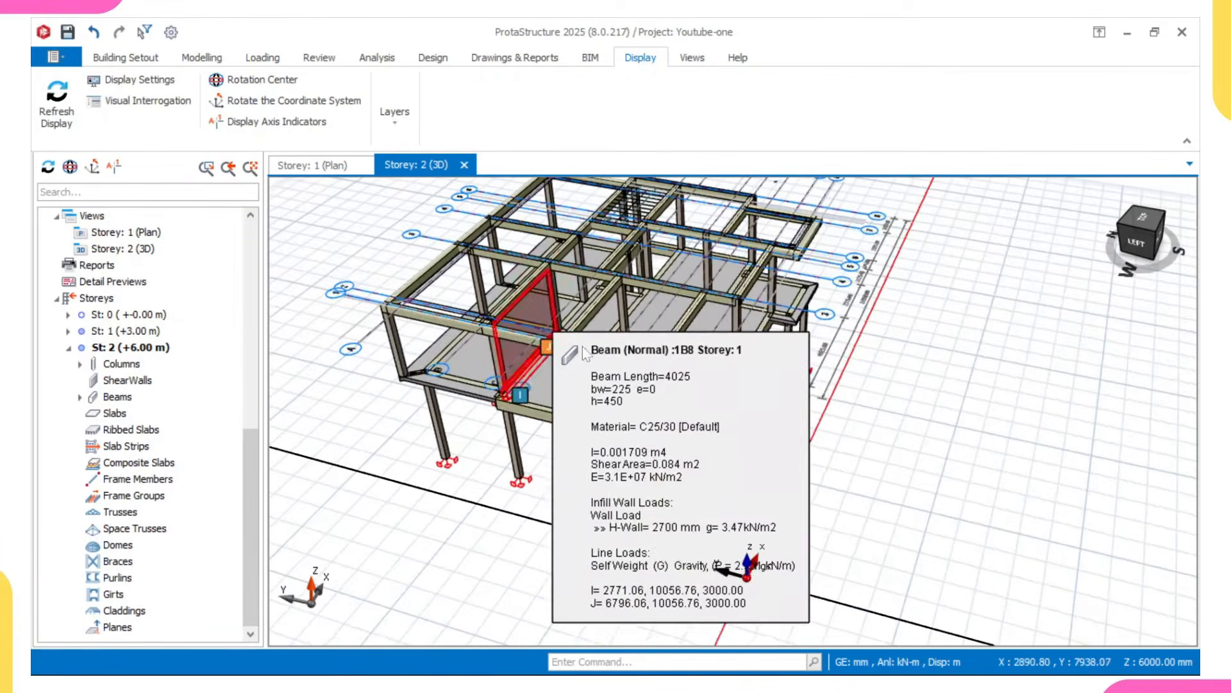
scroll(585, 351, "up", 3)
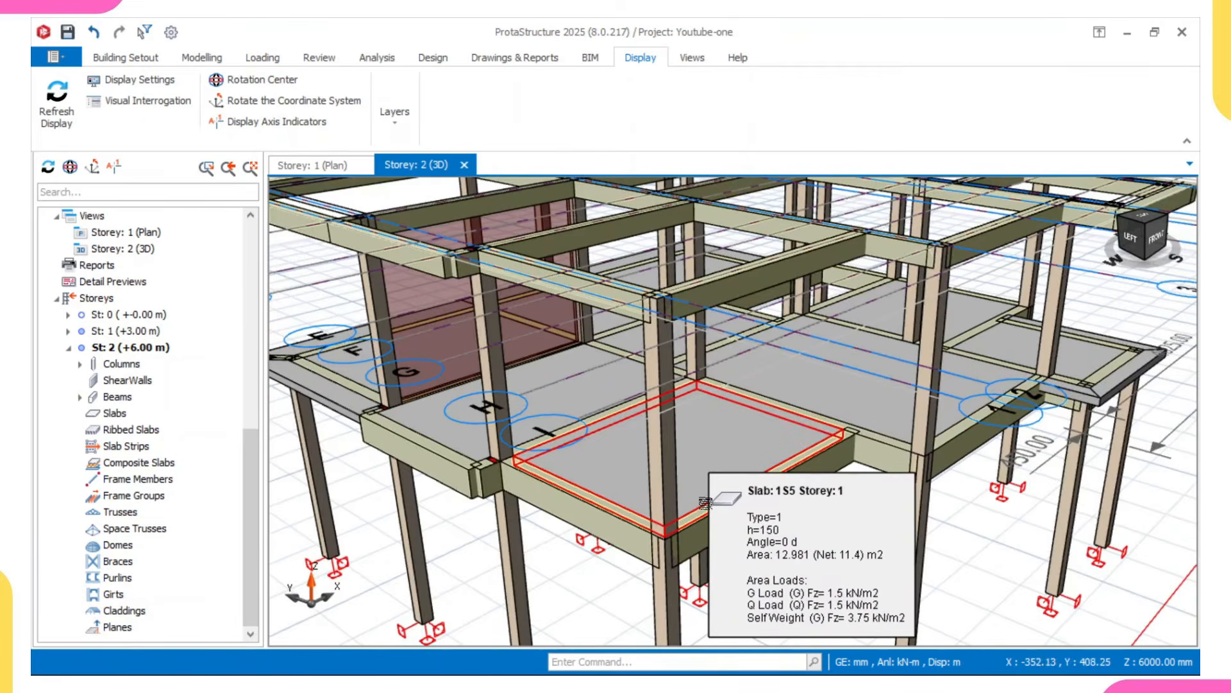
scroll(675, 512, "up", 1)
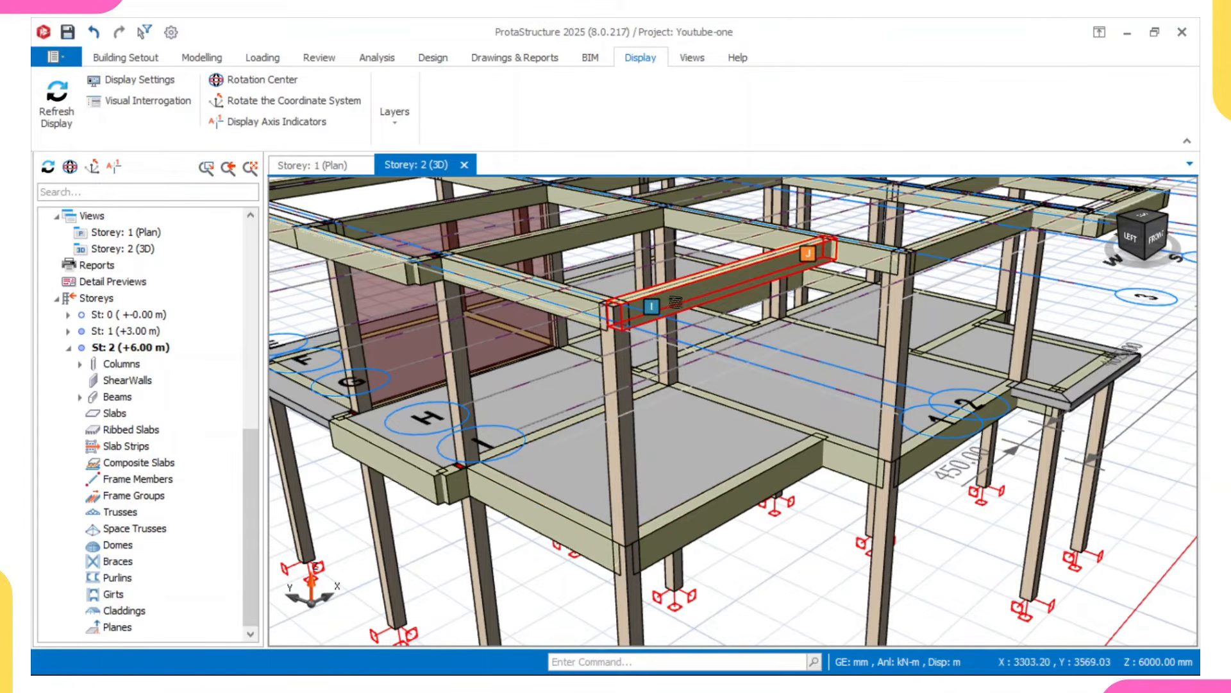
mouse_move(672, 301)
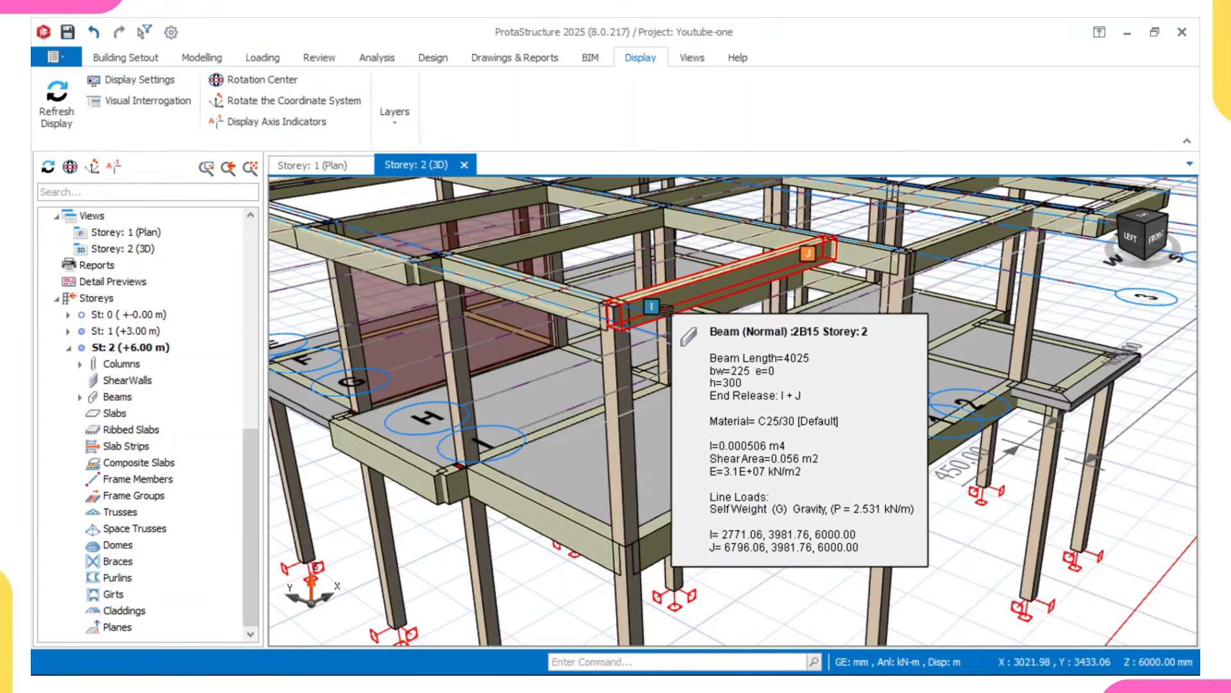
scroll(667, 313, "down", 3)
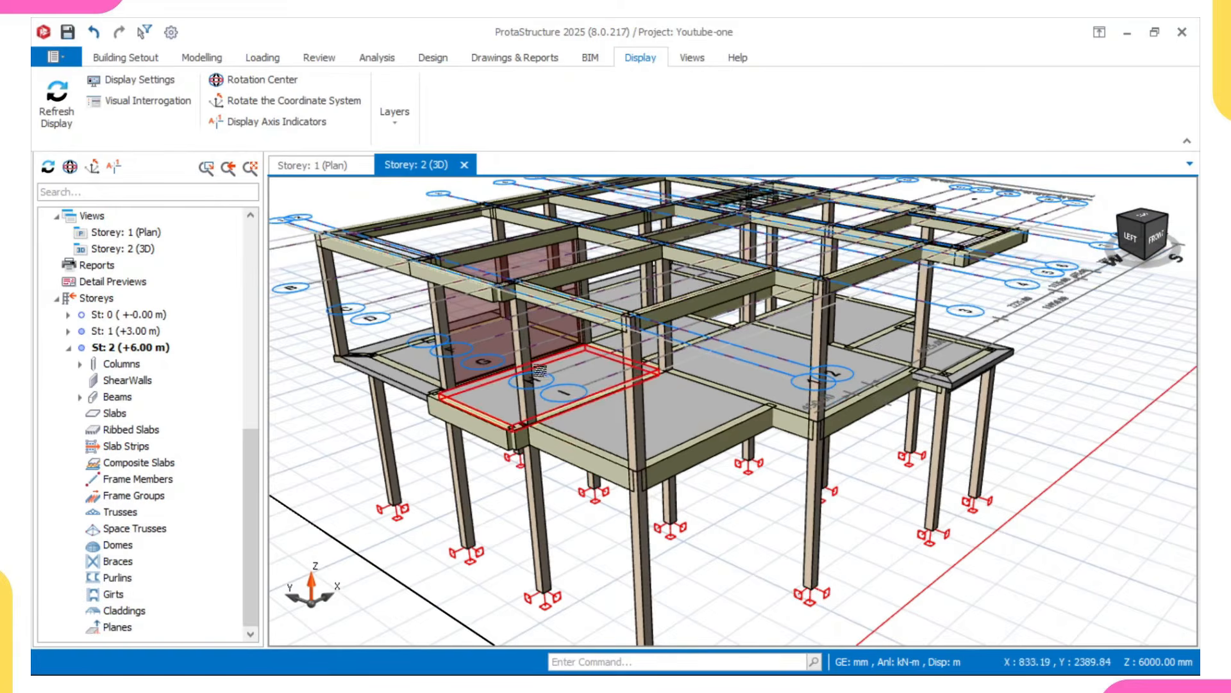
middle_click_drag(565, 385, 429, 467, "shift")
middle_click_drag(485, 400, 568, 320)
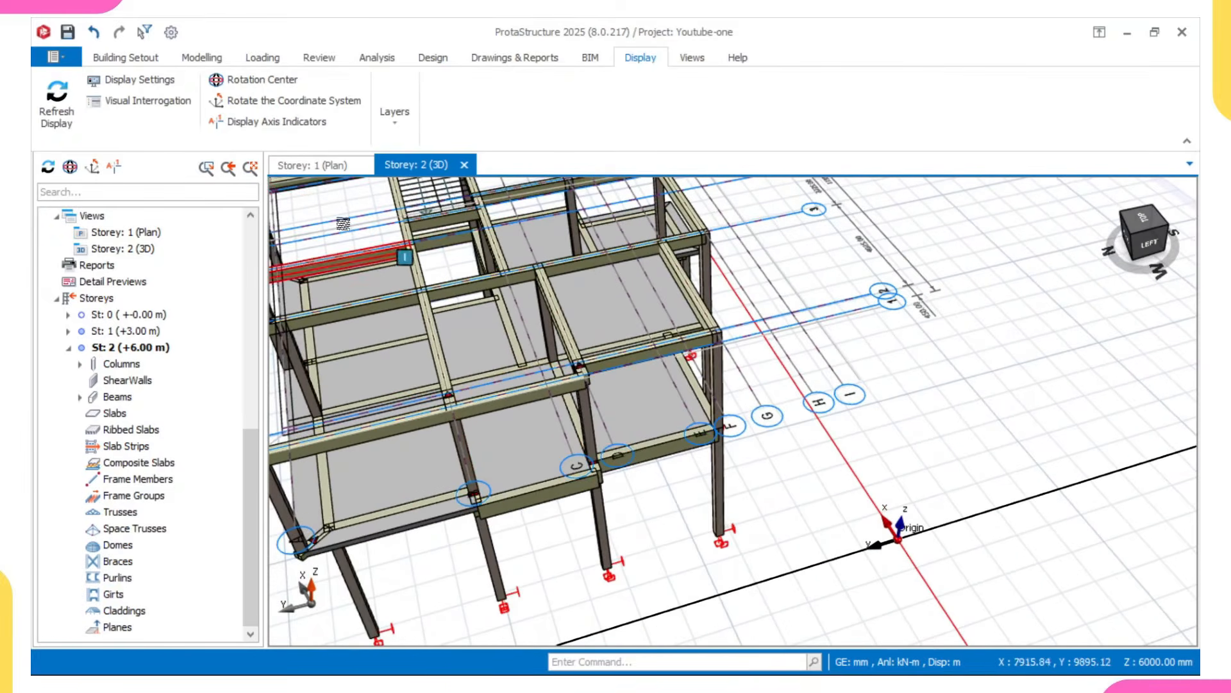
Return to the Storey 1 plan and copy the wall load from beam 1B8.
left_click(324, 170)
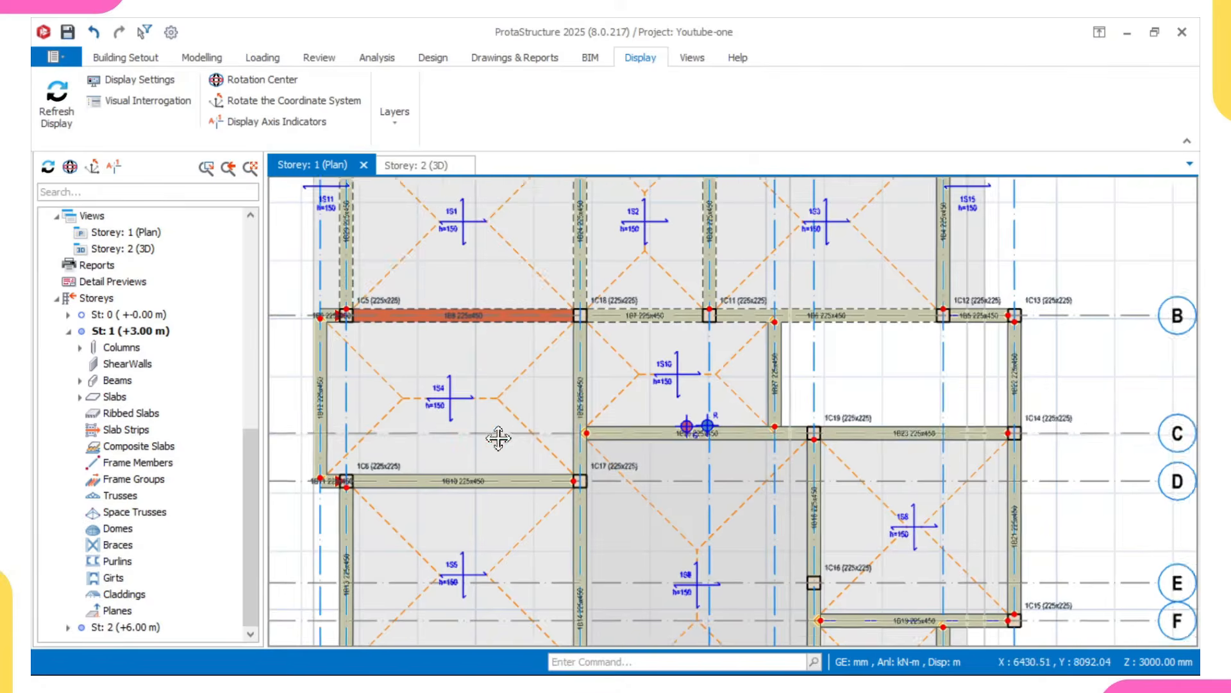
left_click(407, 334)
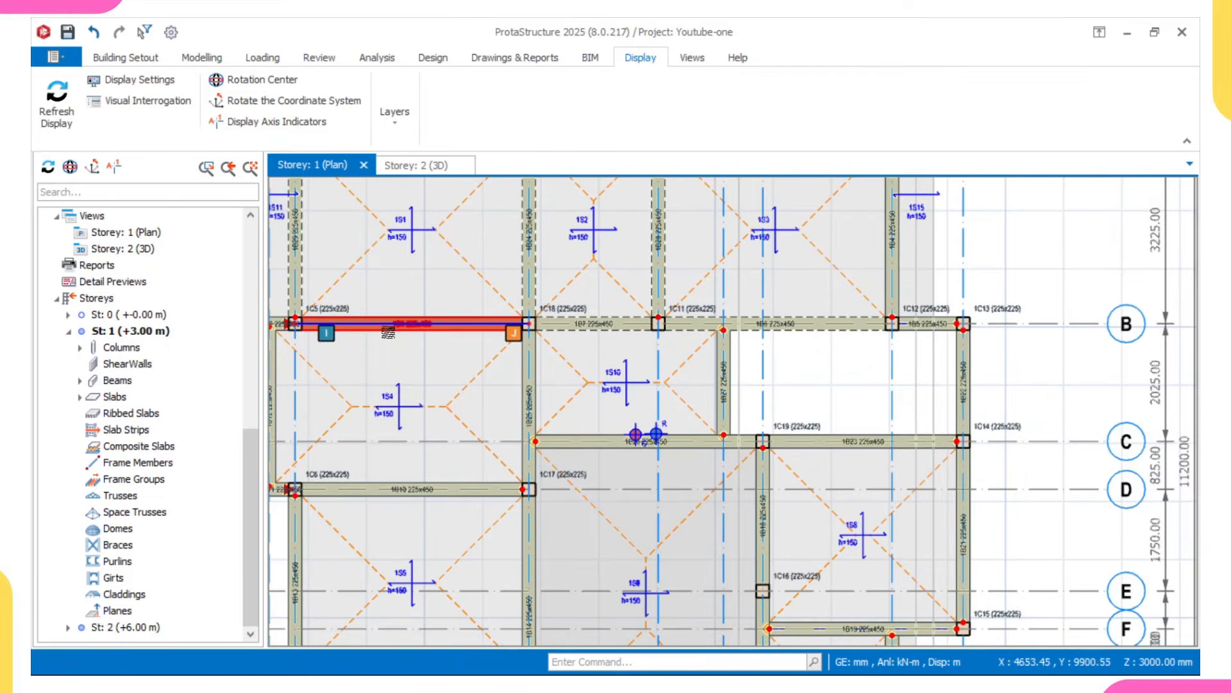
scroll(357, 334, "down", 2)
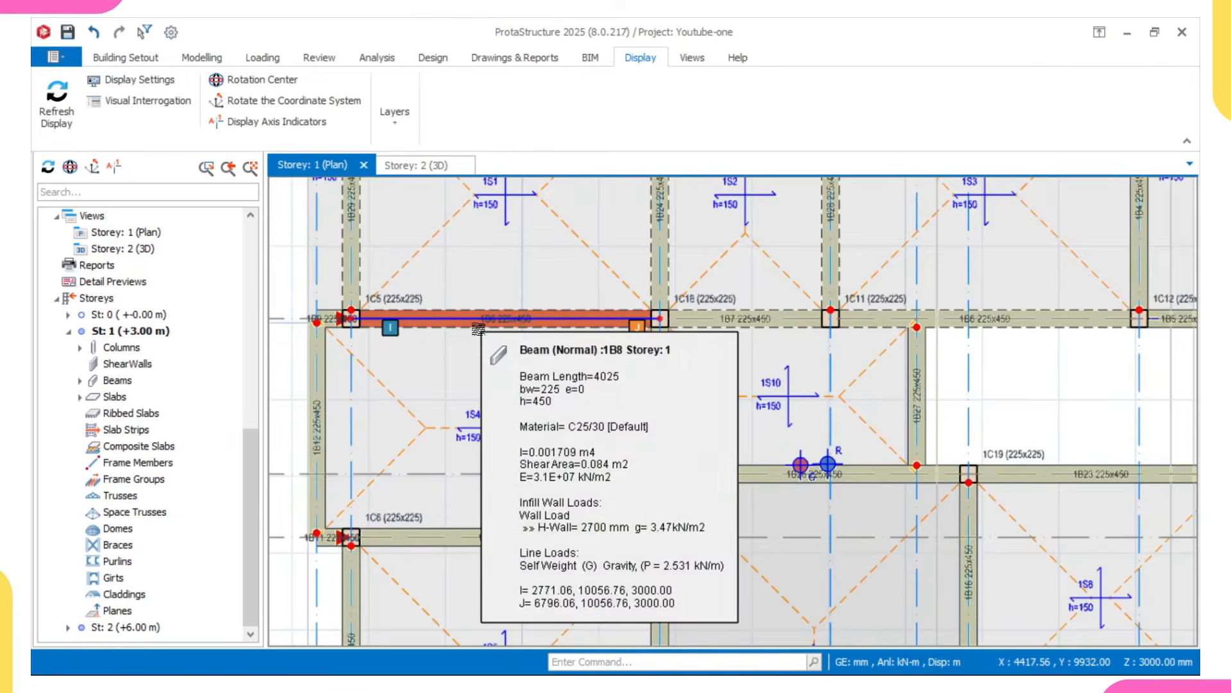
scroll(554, 468, "down", 2)
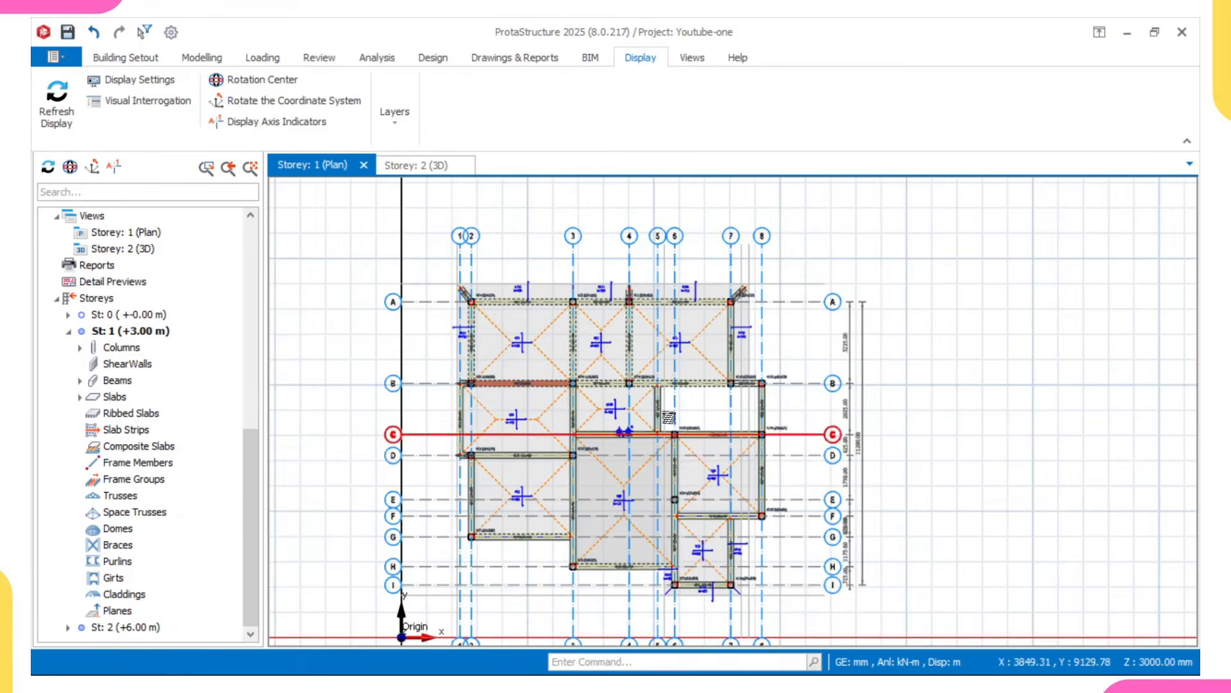
left_click(513, 383)
scroll(463, 371, "up", 2)
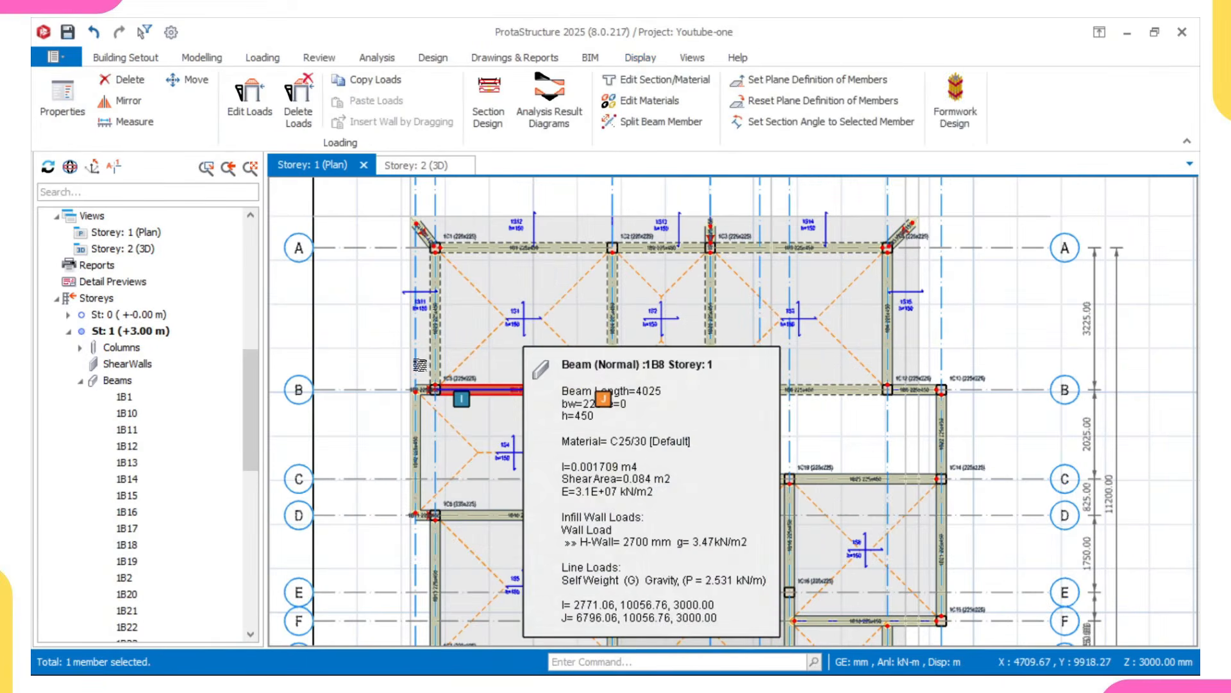
scroll(417, 437, "up", 2)
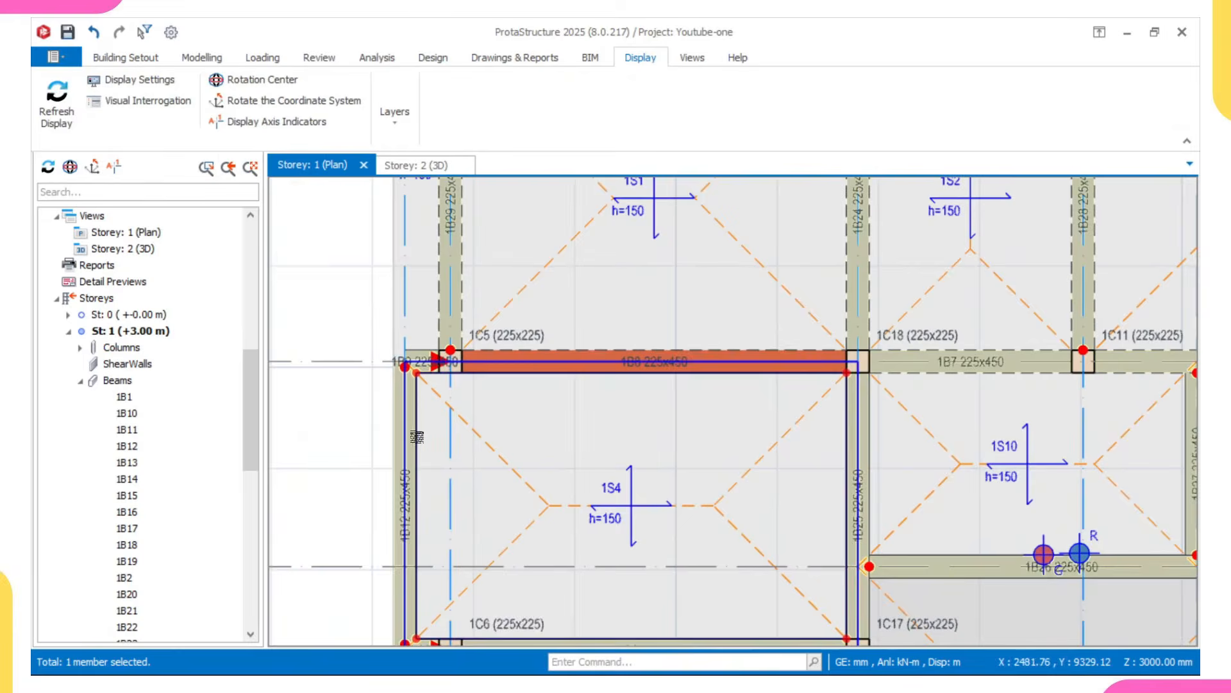
right_click(556, 374)
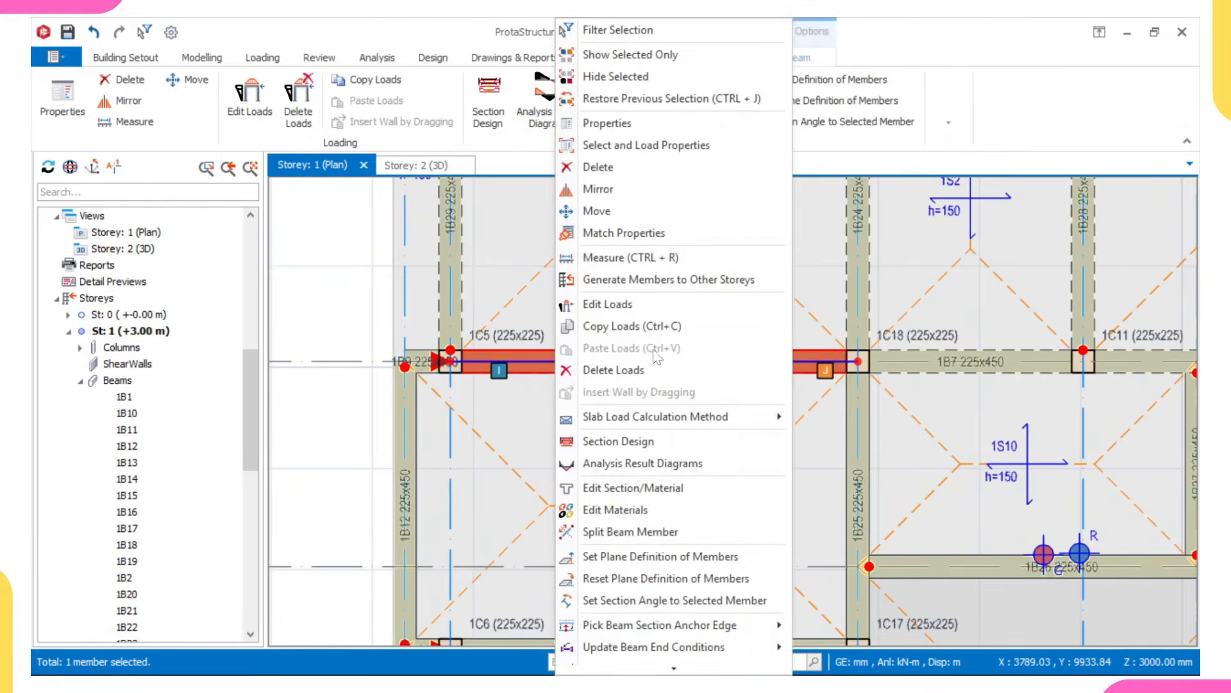
left_click(635, 326)
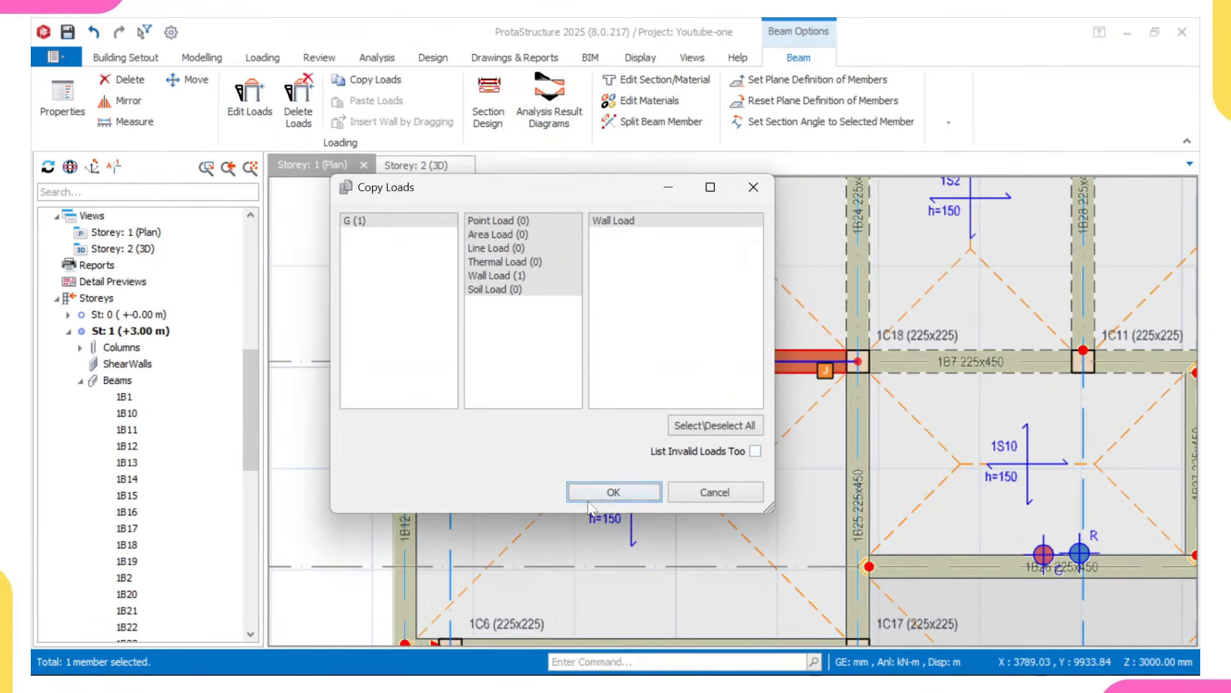
left_click(586, 494)
scroll(414, 413, "up", 3)
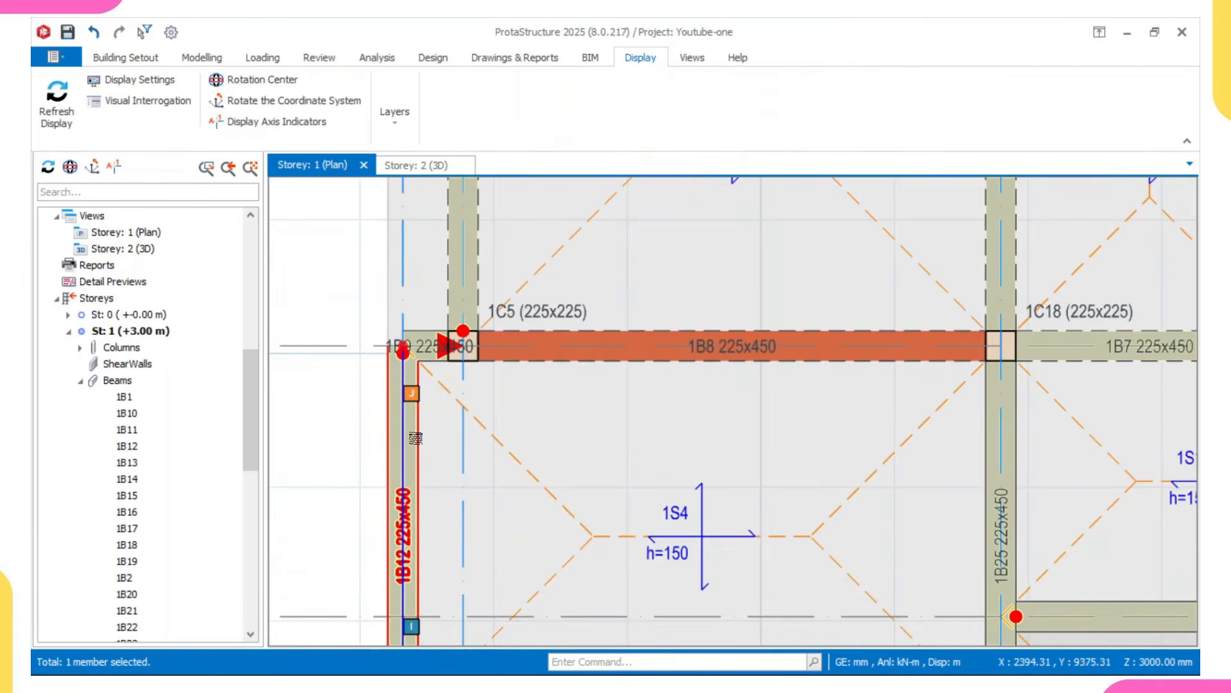
left_click(419, 372)
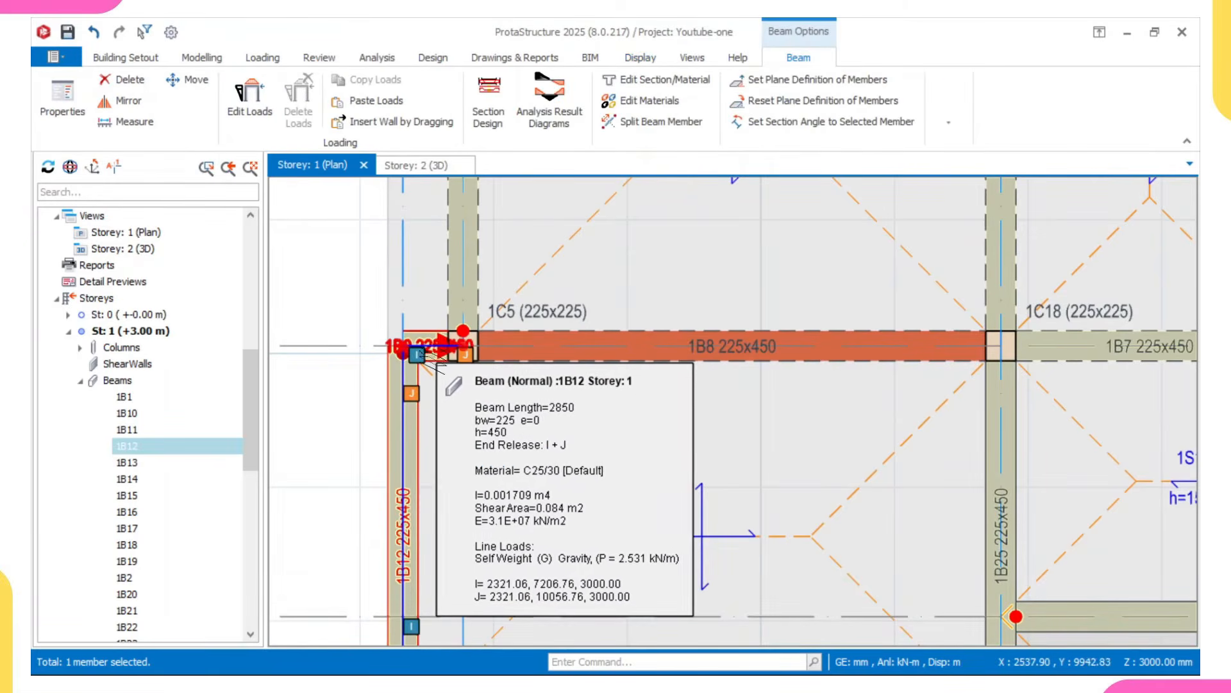
left_click(420, 363)
scroll(427, 364, "down", 5)
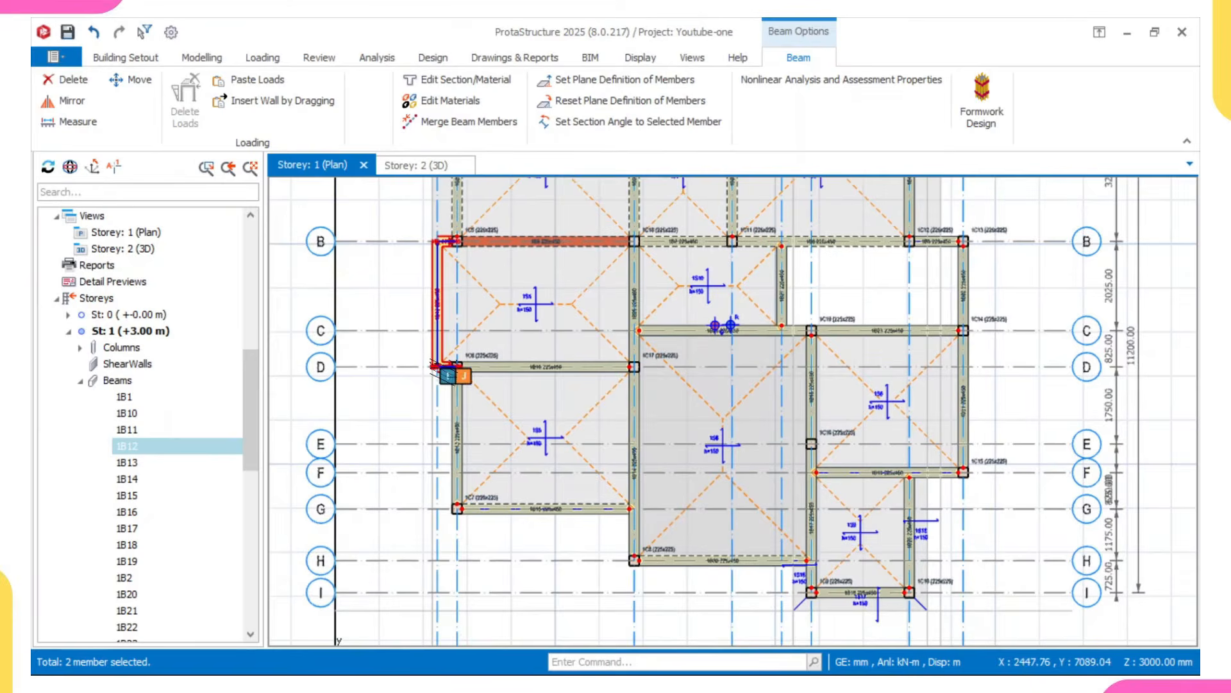
scroll(374, 411, "down", 2)
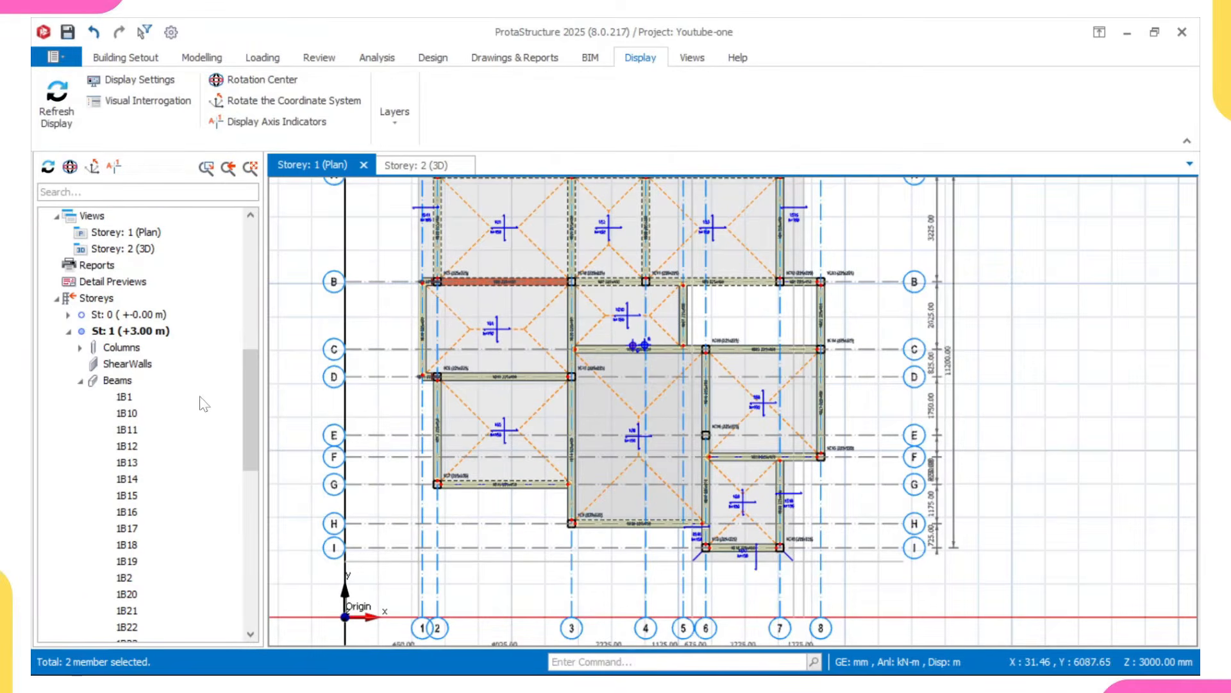
Select all storey 1 beams from 1B1 through 1B9 in the model's beam list.
left_click(161, 397)
scroll(183, 470, "down", 9)
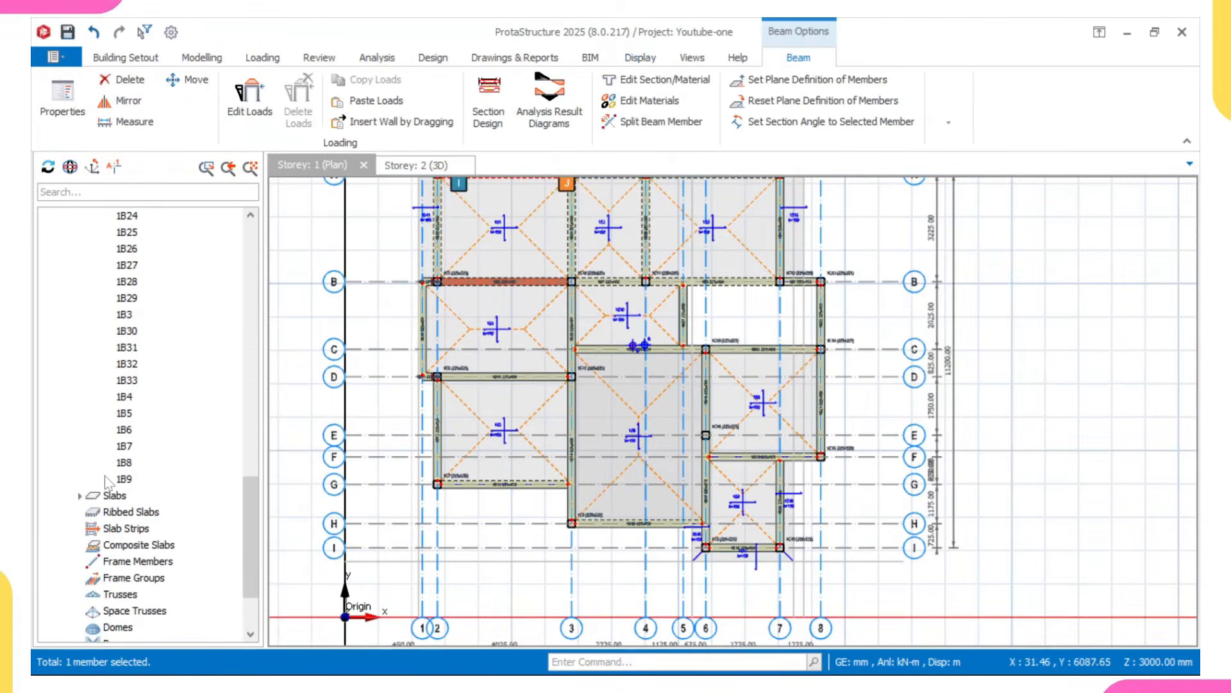
left_click(125, 479, "shift")
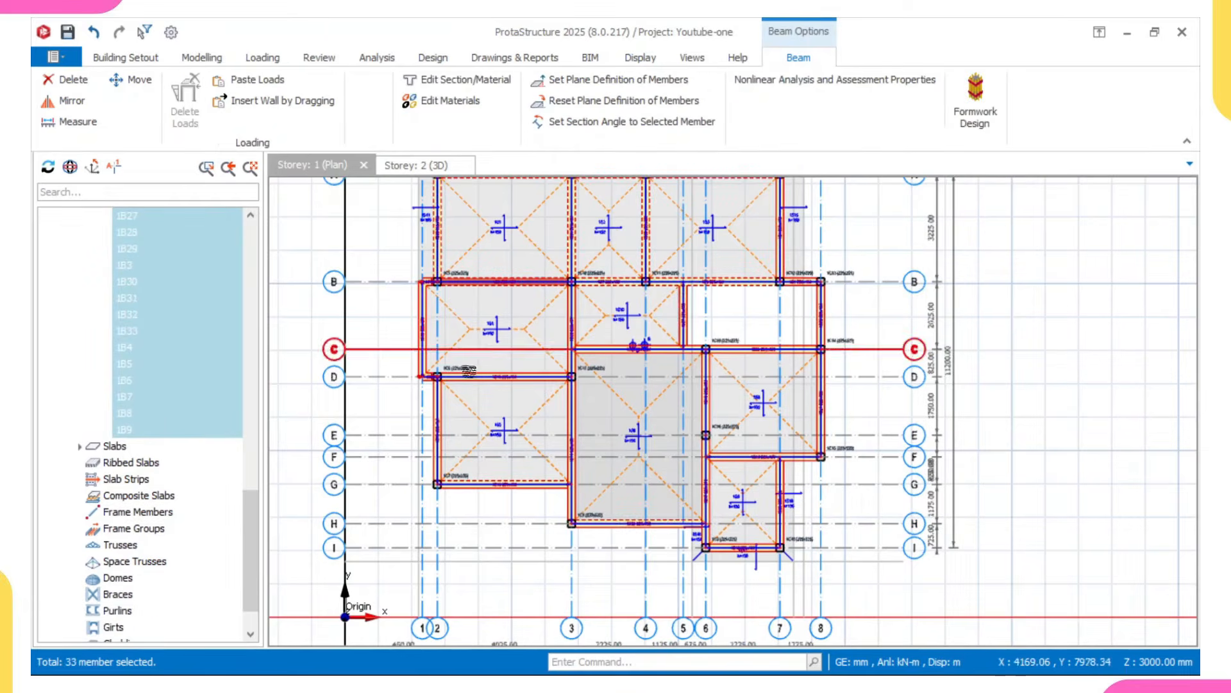
Remove beams 1B8 and 1B1 from the selection in the Storey 1 plan.
scroll(474, 355, "down", 2)
middle_click_drag(498, 301, 422, 390)
scroll(433, 316, "up", 2)
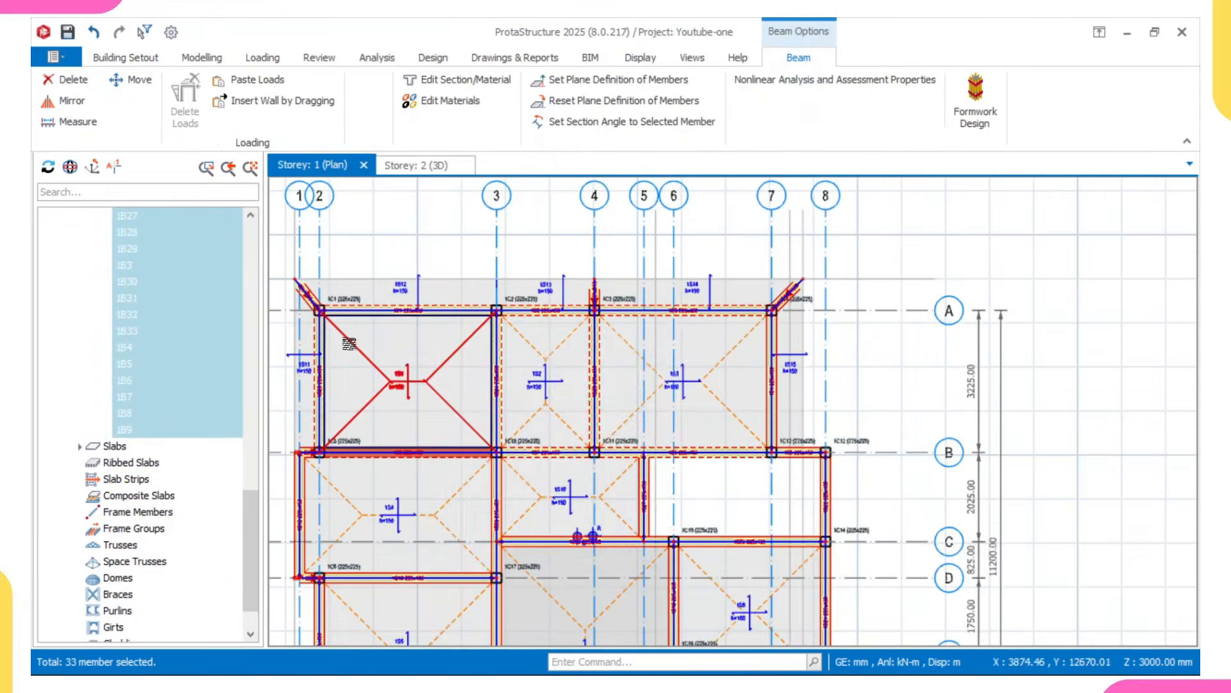
scroll(468, 324, "up", 2)
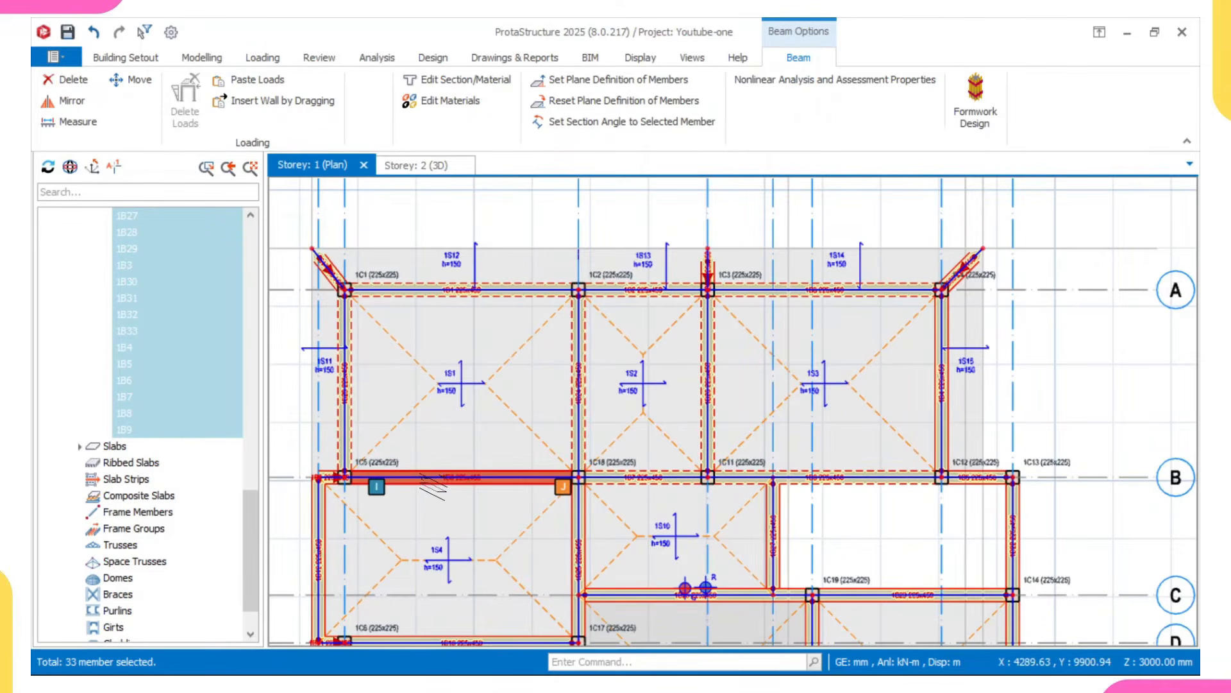
left_click(452, 476)
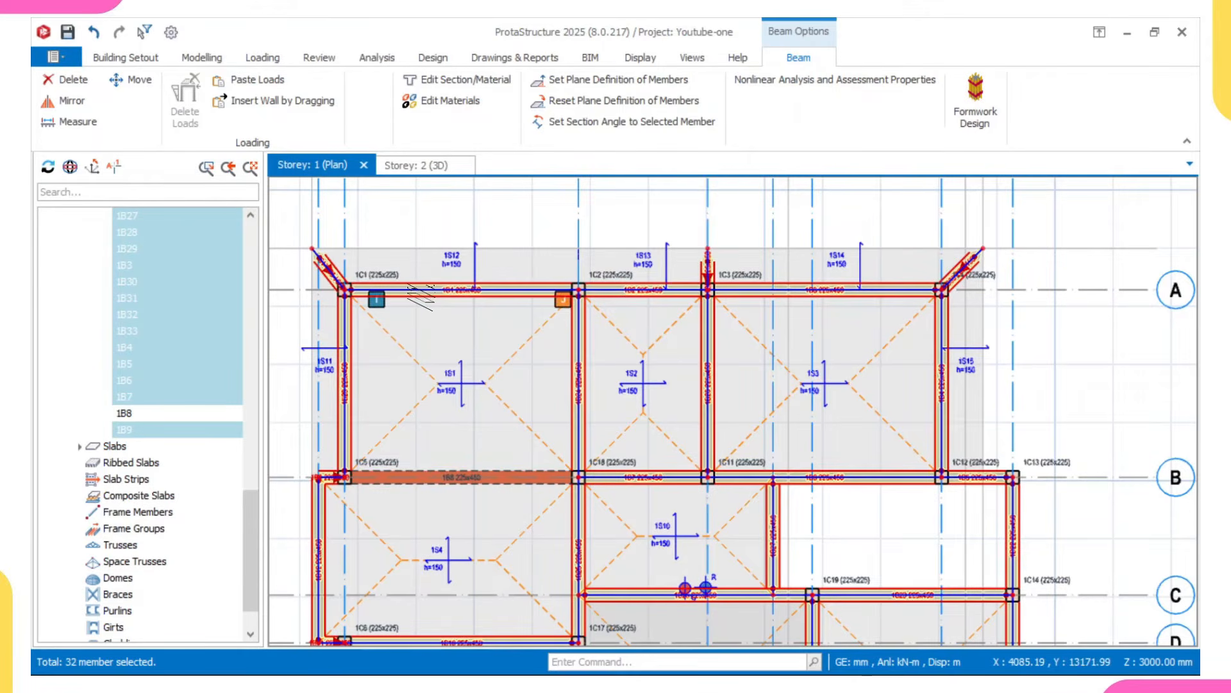
left_click(424, 295)
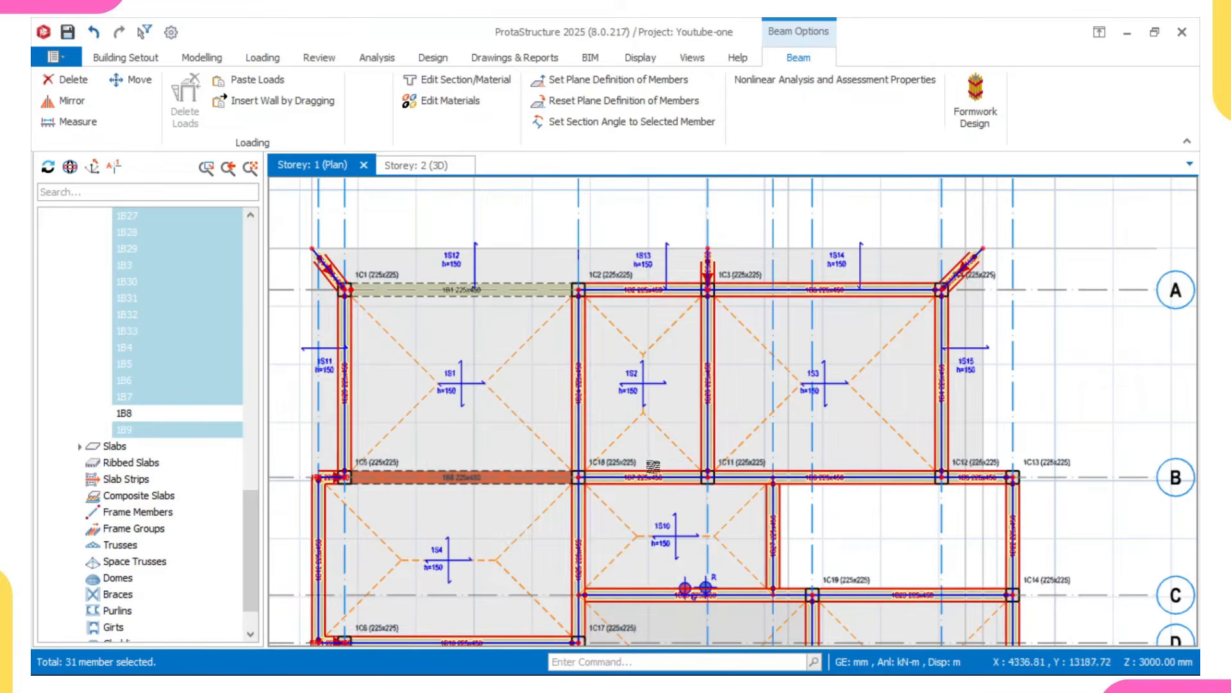
Switch to AutoCAD, examine the walls around Bedroom 4 in the architectural floor plan, and return to ProtaStructure.
mouse_move(855, 669)
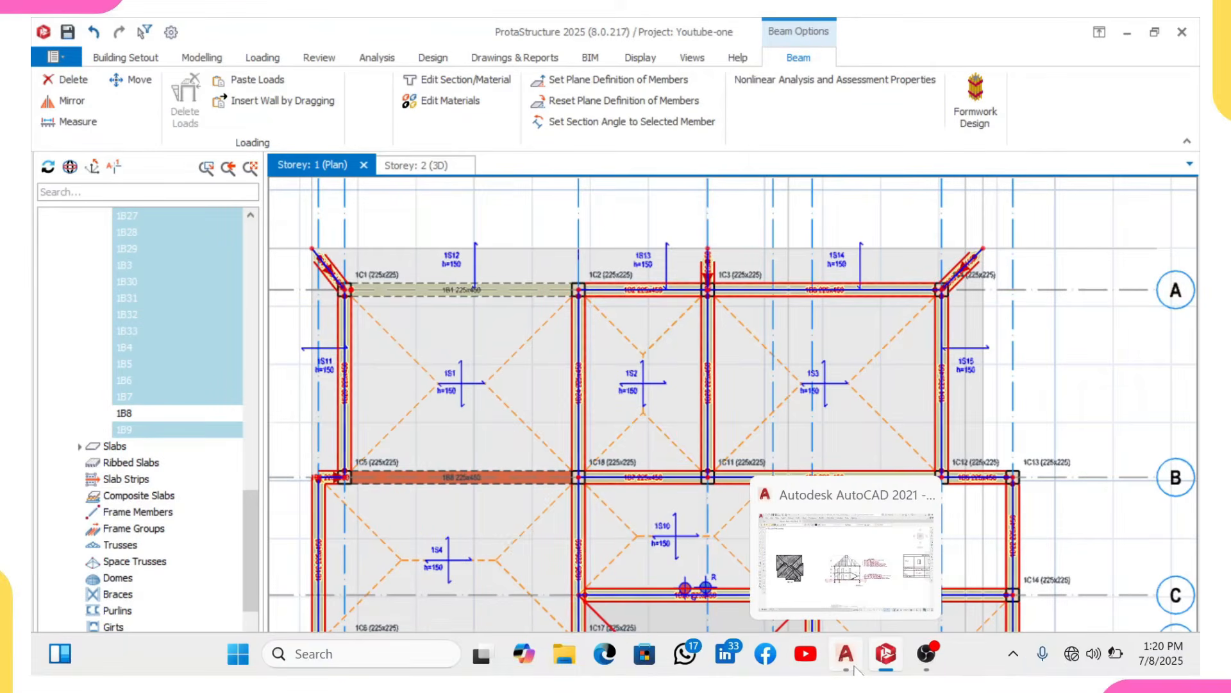
left_click(811, 617)
scroll(351, 420, "down", 5)
scroll(175, 420, "up", 10)
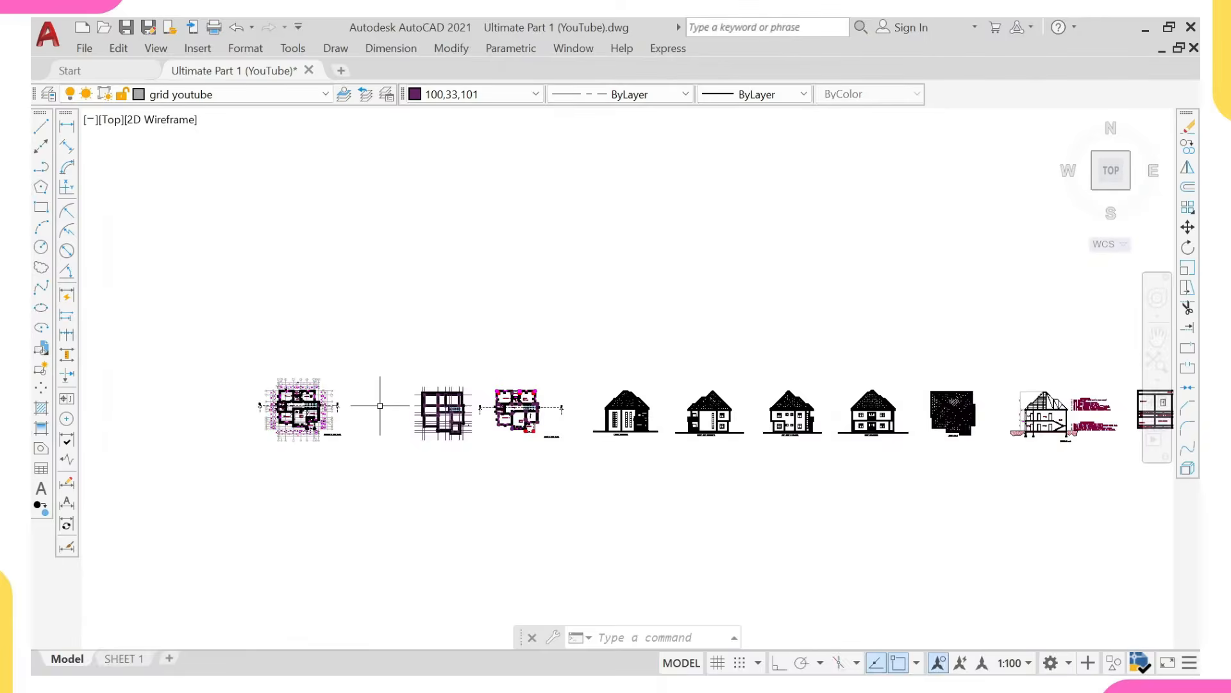
scroll(670, 369, "up", 8)
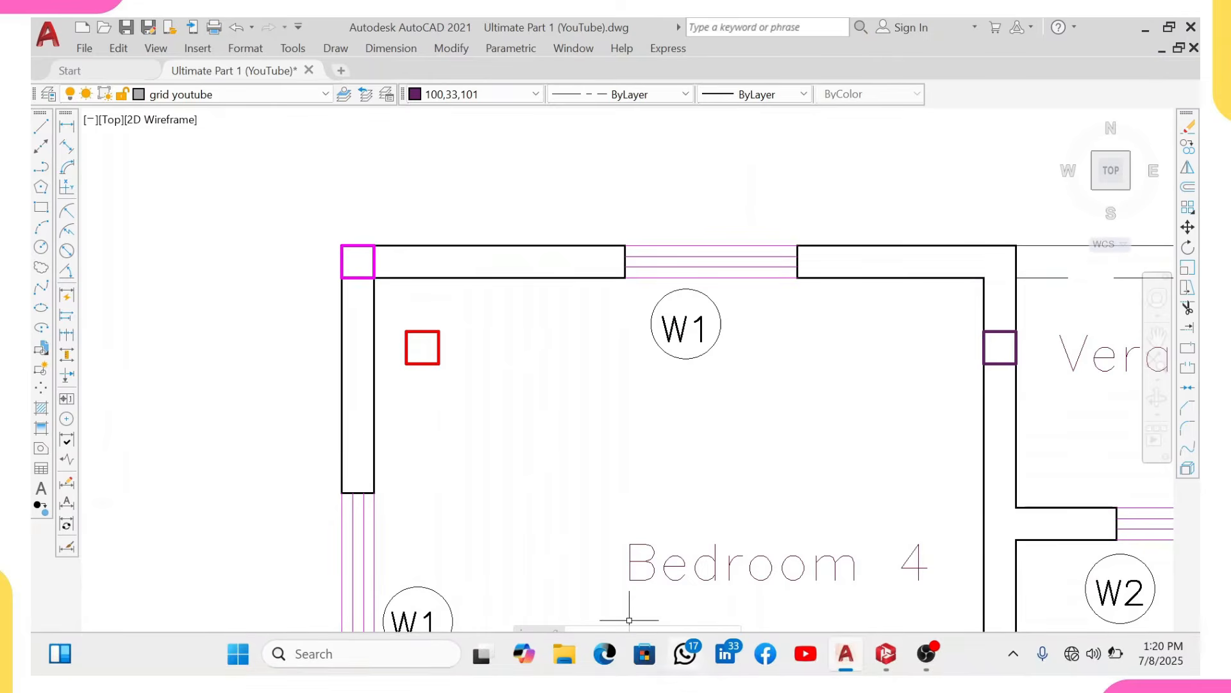
left_click(884, 656)
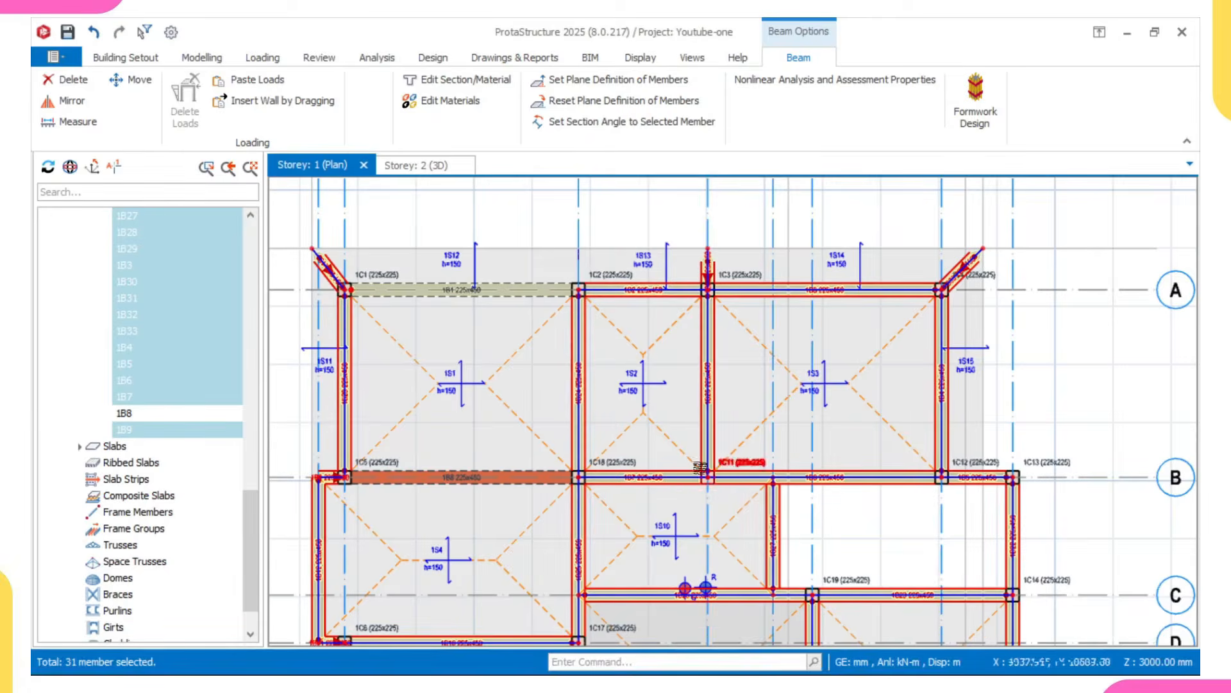
Remove beams 1B29 and 1B24 and the diagonal cantilever beam 1B31 at column 1C1 from the selection.
scroll(570, 421, "up", 2)
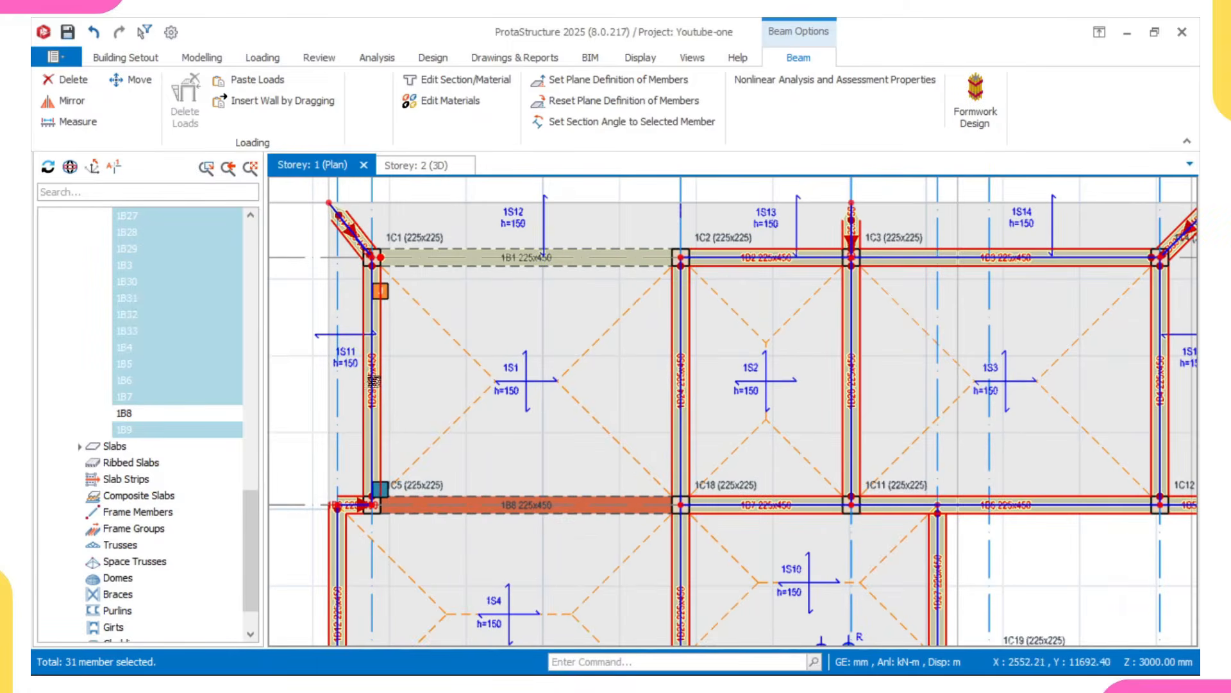
left_click(372, 375)
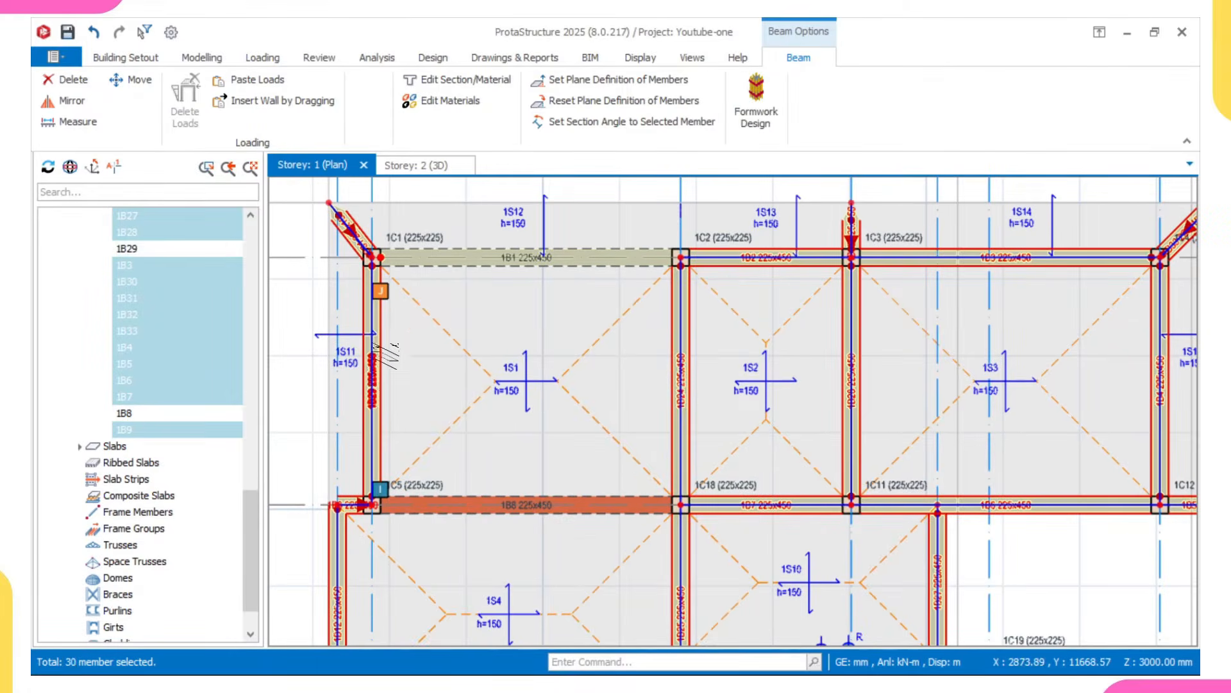
left_click(359, 235)
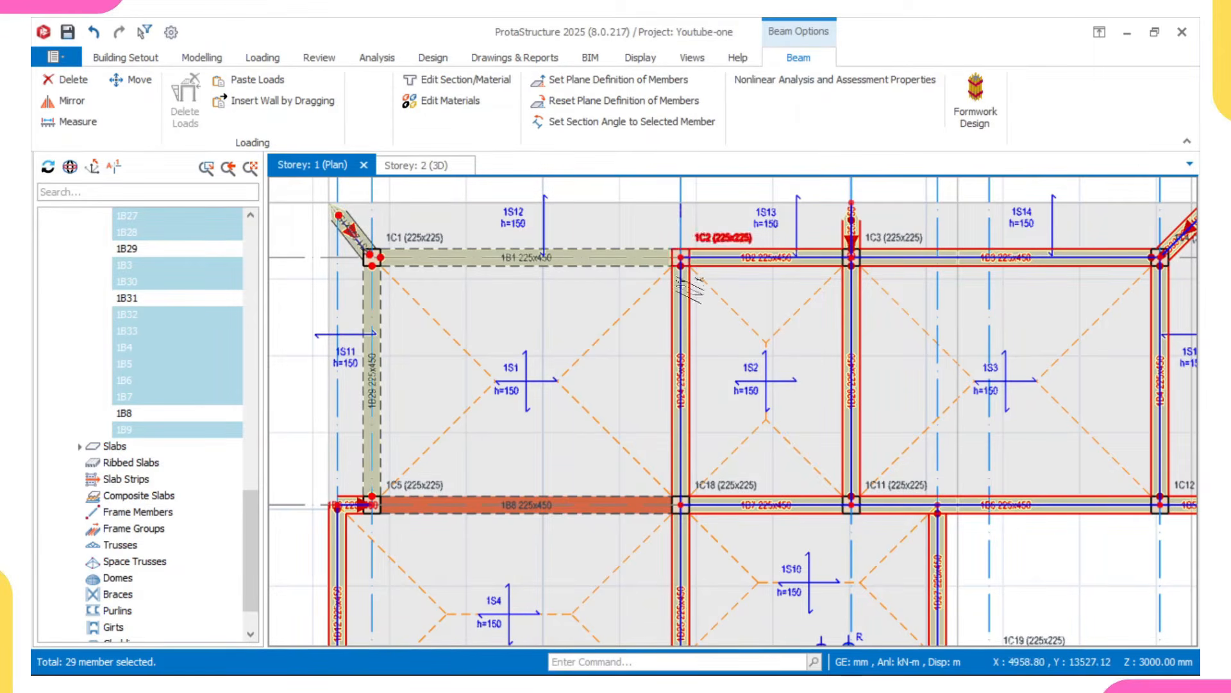
left_click(679, 314)
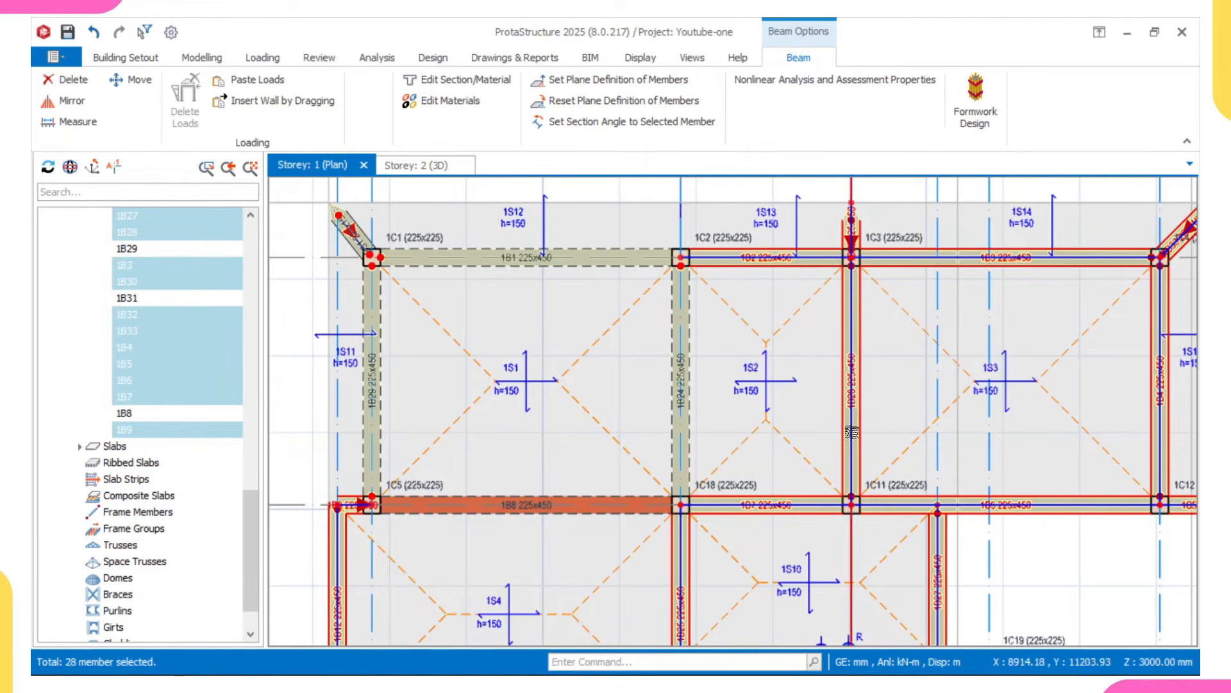
Remove axis A beams 1B2 and 1B3, beam 1B4 and beam 1B27 beside slab 1S10 from the selection.
scroll(882, 450, "down", 3)
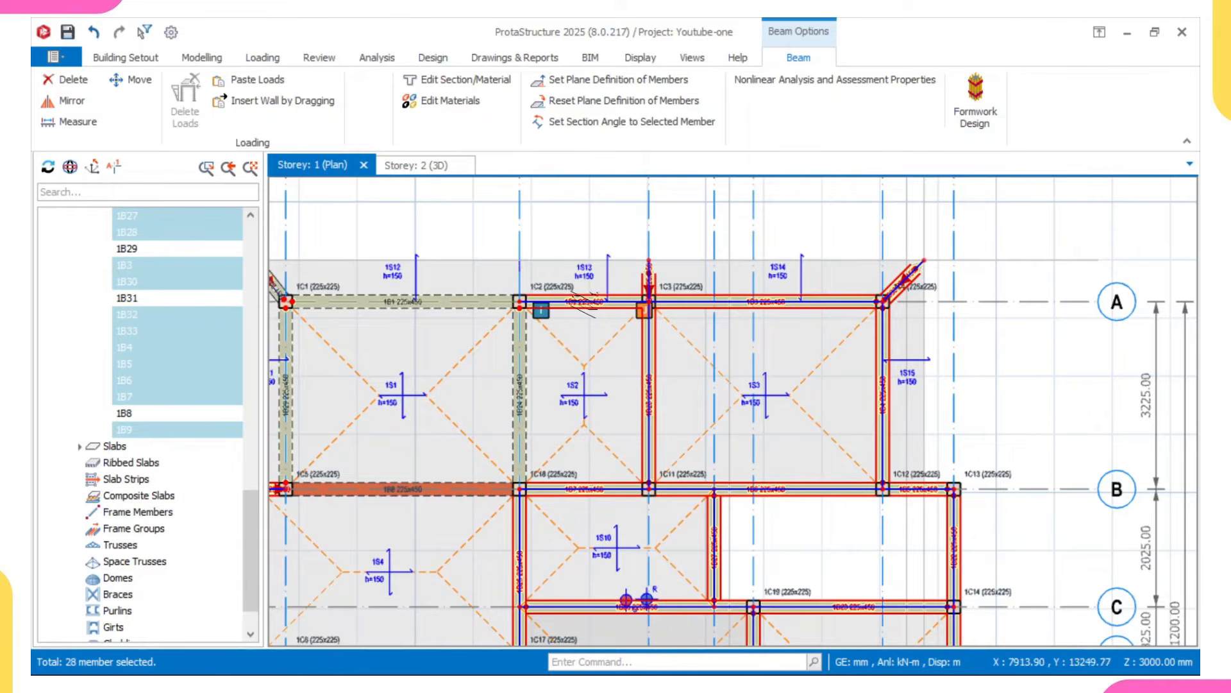
left_click(580, 302)
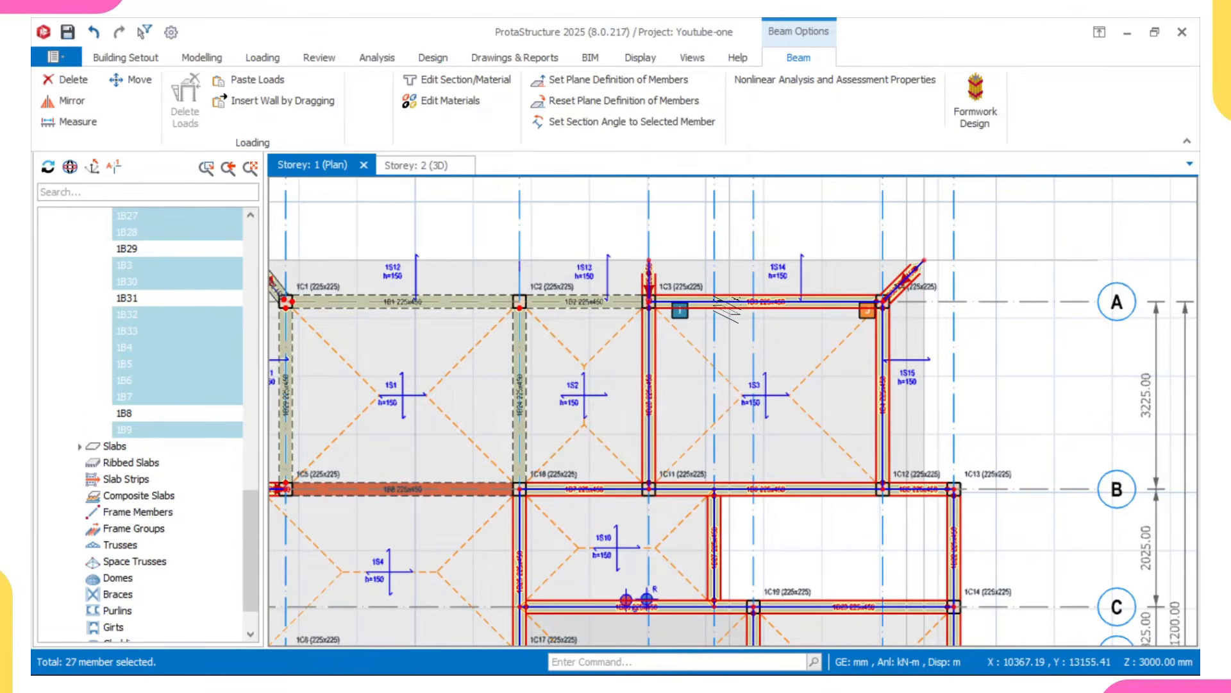
left_click(738, 302)
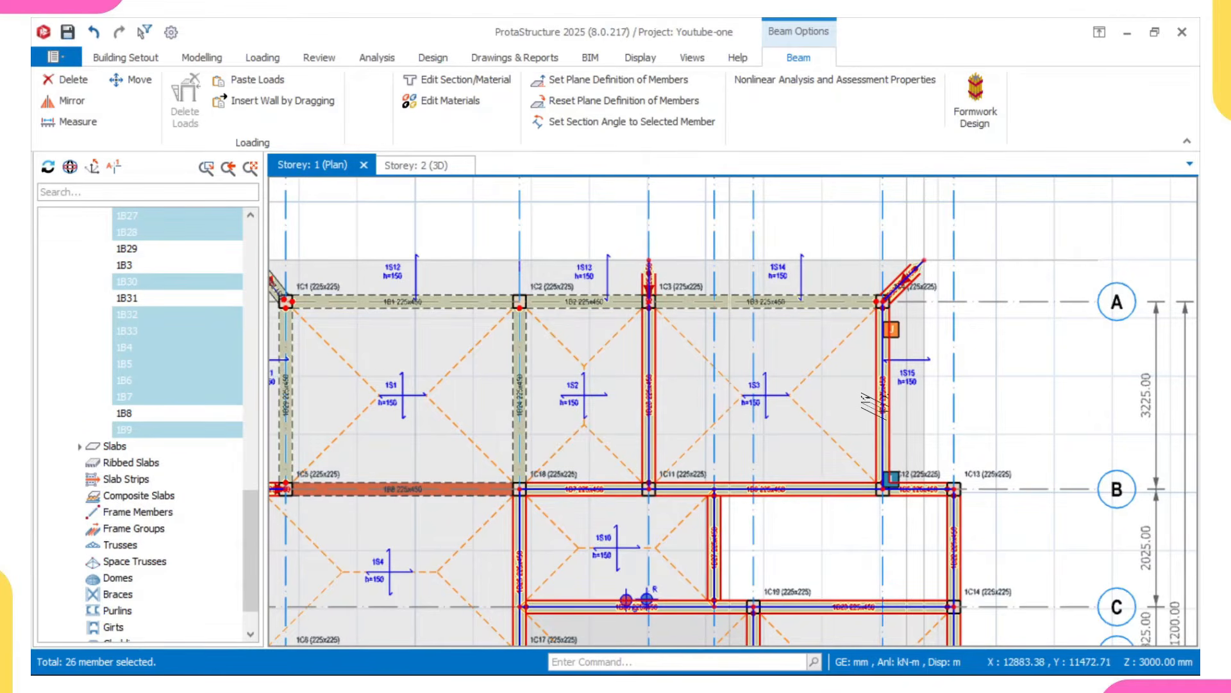
left_click(875, 406)
scroll(853, 417, "down", 3)
scroll(782, 430, "up", 3)
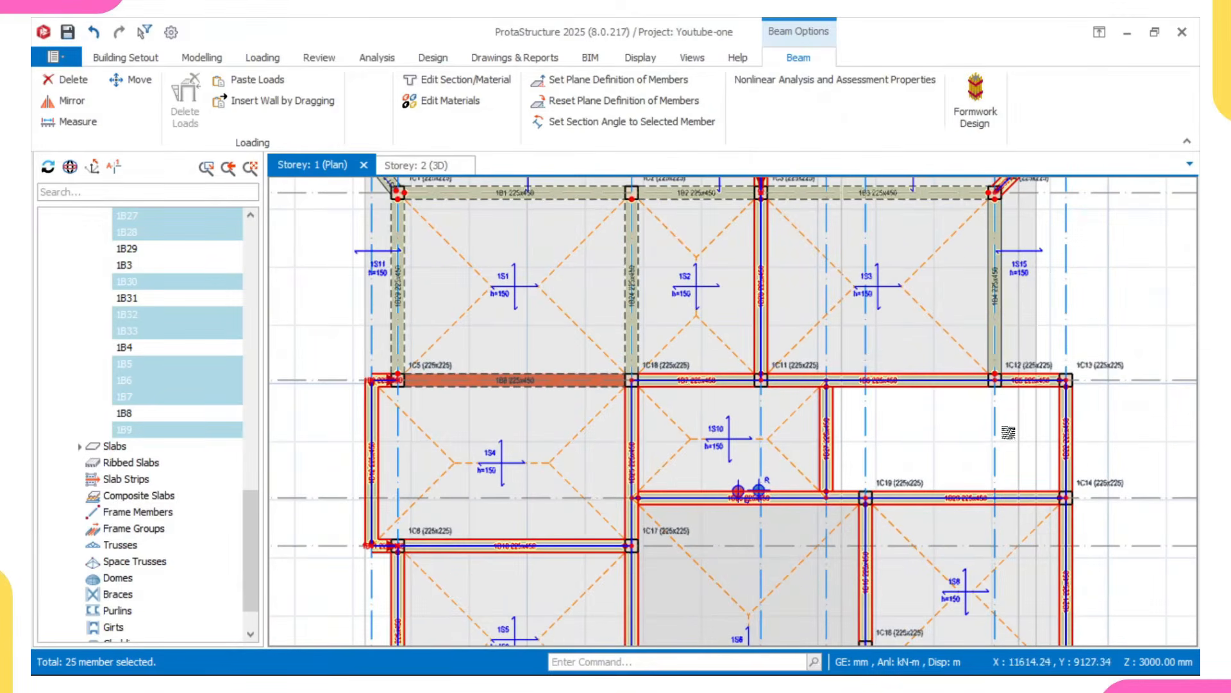
left_click(825, 439)
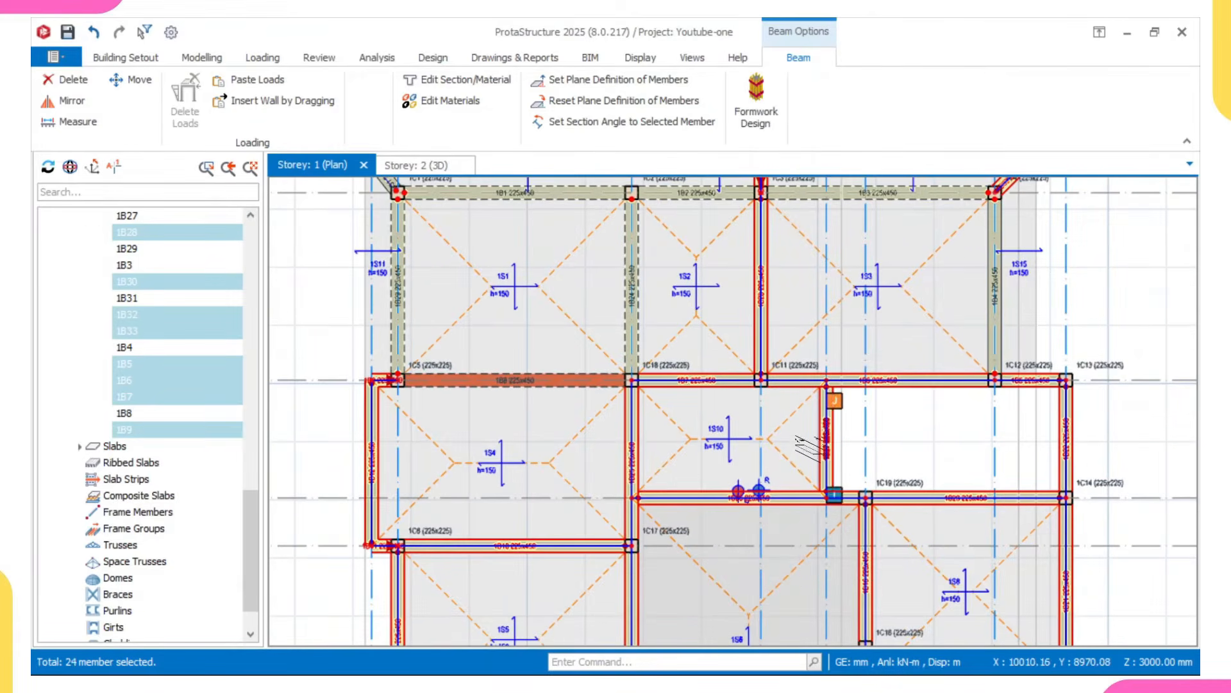
Remove the beams around slab 1S9 on axes 6 and 7 and between columns 1C9 and 1C10 from the selection.
scroll(834, 449, "down", 3)
scroll(845, 460, "up", 5)
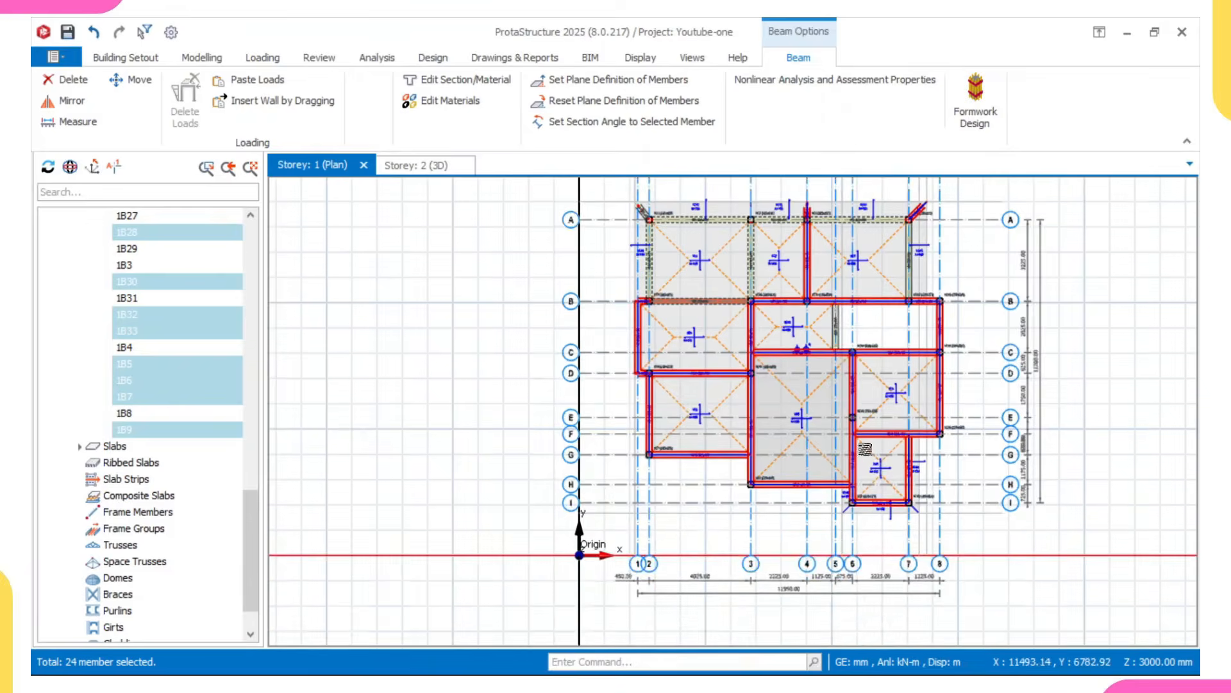
left_click(877, 500)
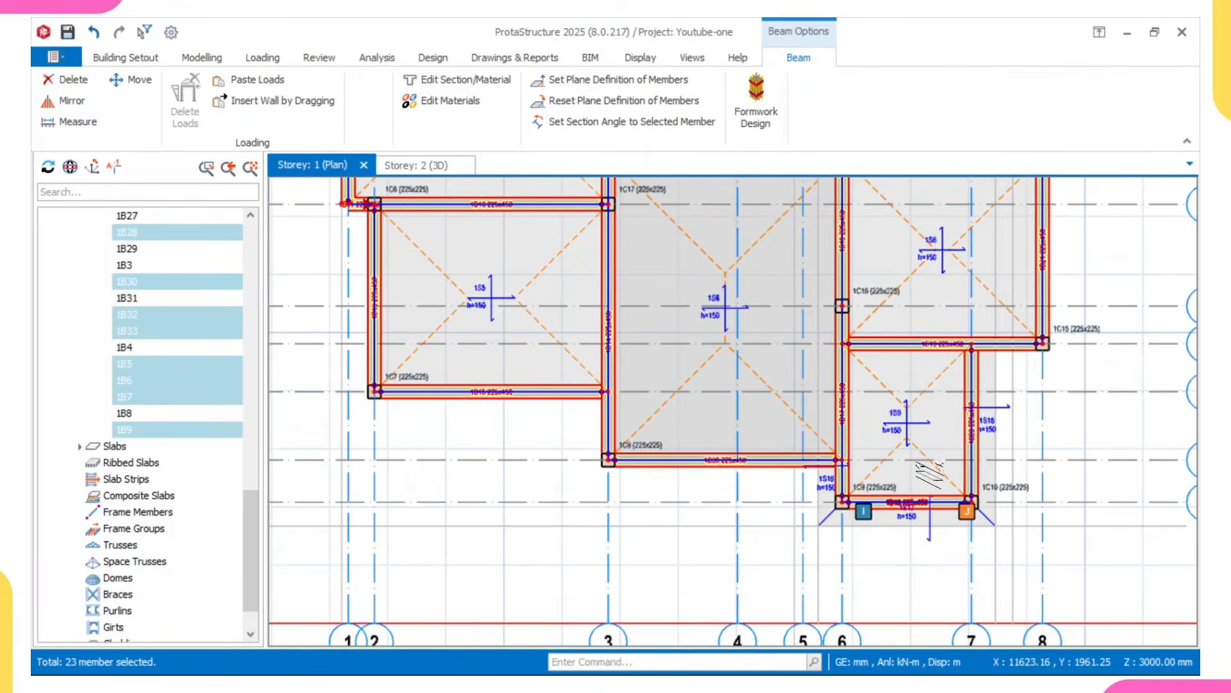
left_click(974, 441)
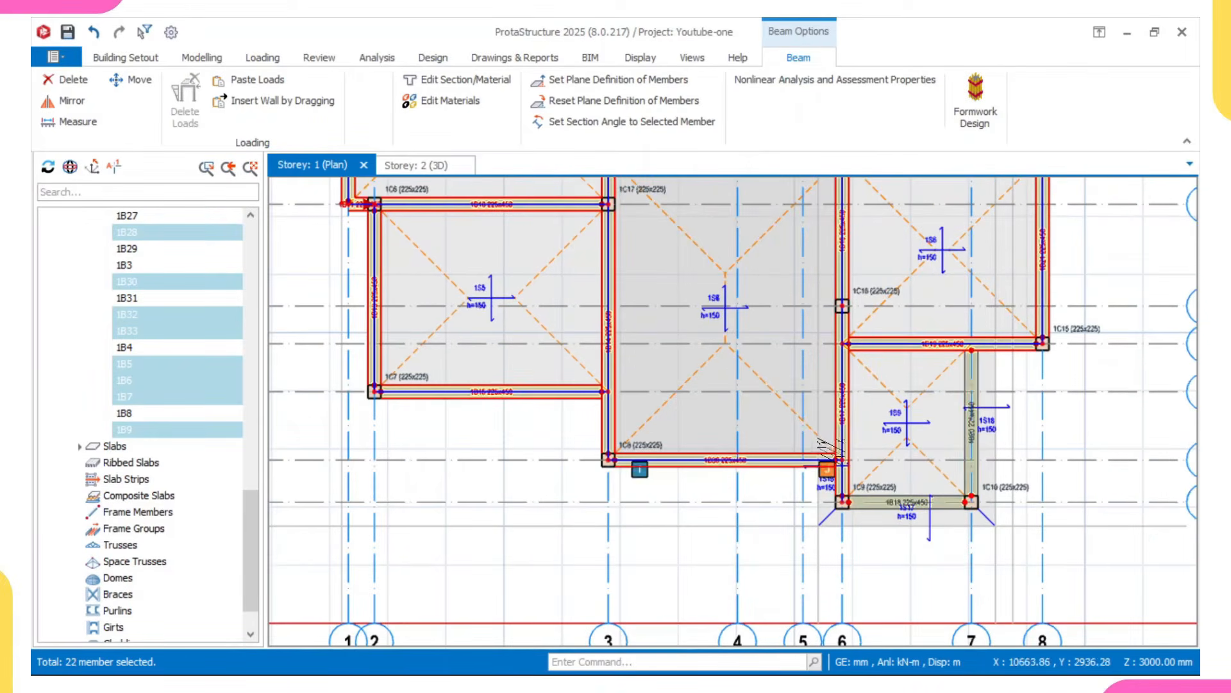
scroll(847, 449, "up", 3)
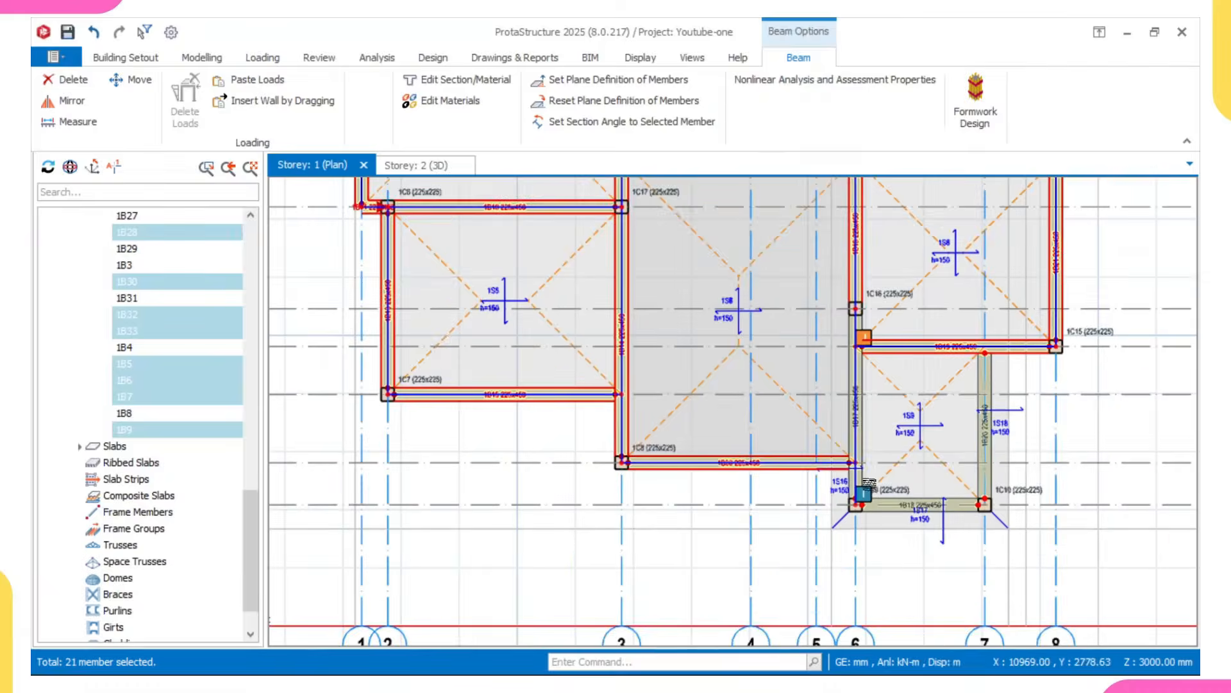
scroll(858, 387, "down", 5)
scroll(858, 387, "up", 2)
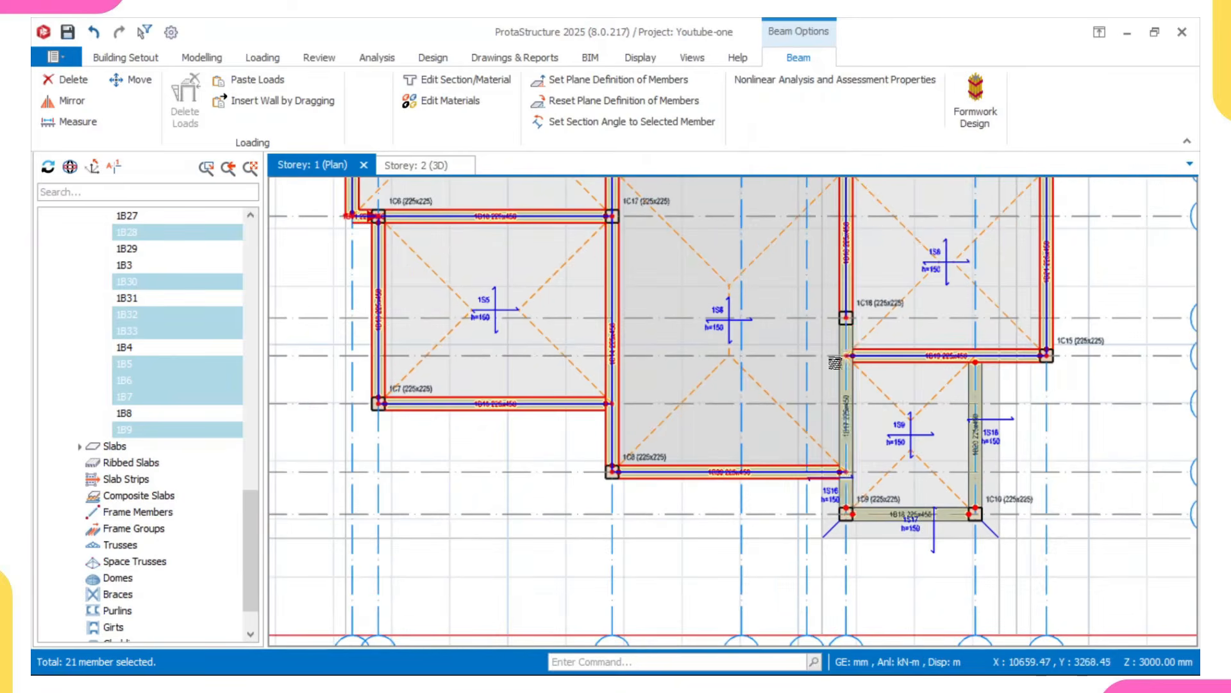
Remove the short cantilever beam 1B32 at column 1C3 from the selection.
scroll(830, 356, "down", 3)
middle_click_drag(825, 302, 822, 449)
scroll(818, 401, "up", 1)
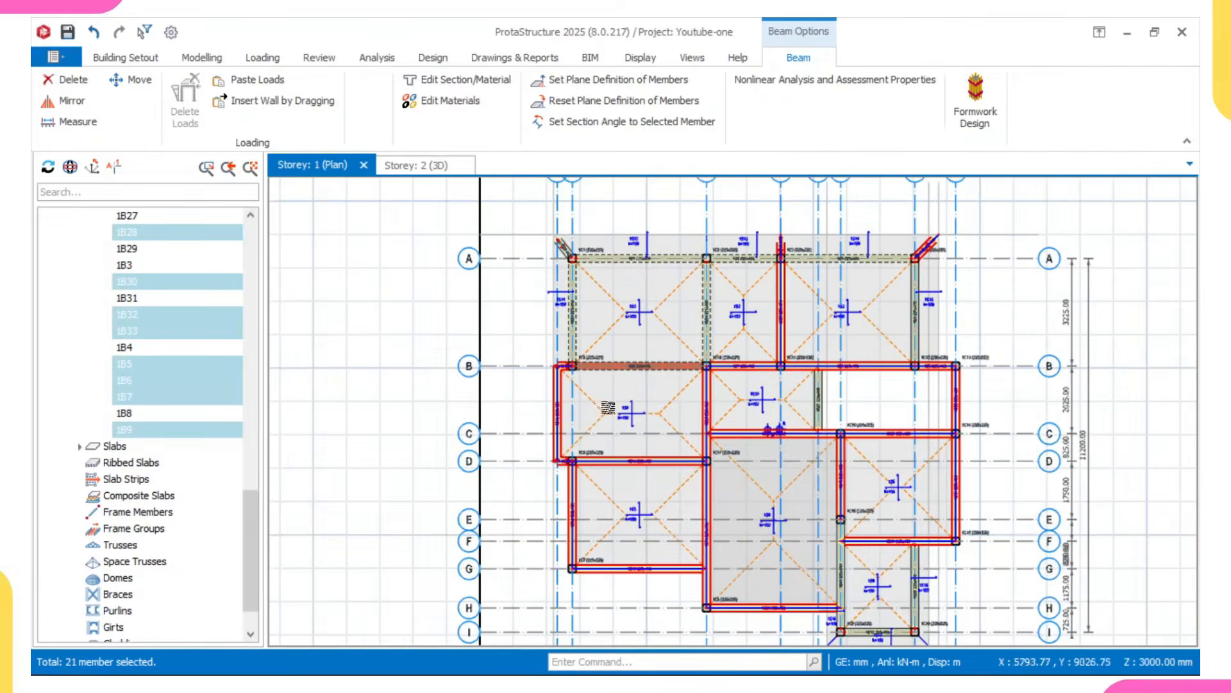
scroll(687, 348, "up", 2)
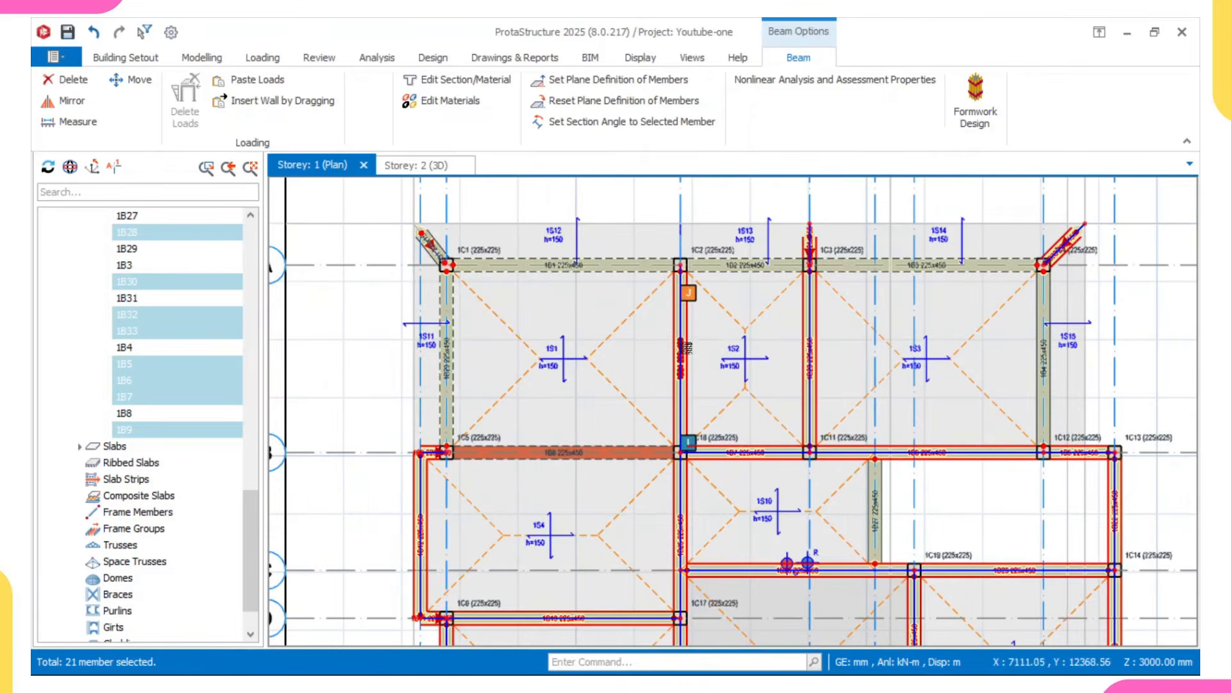
scroll(815, 247, "up", 3)
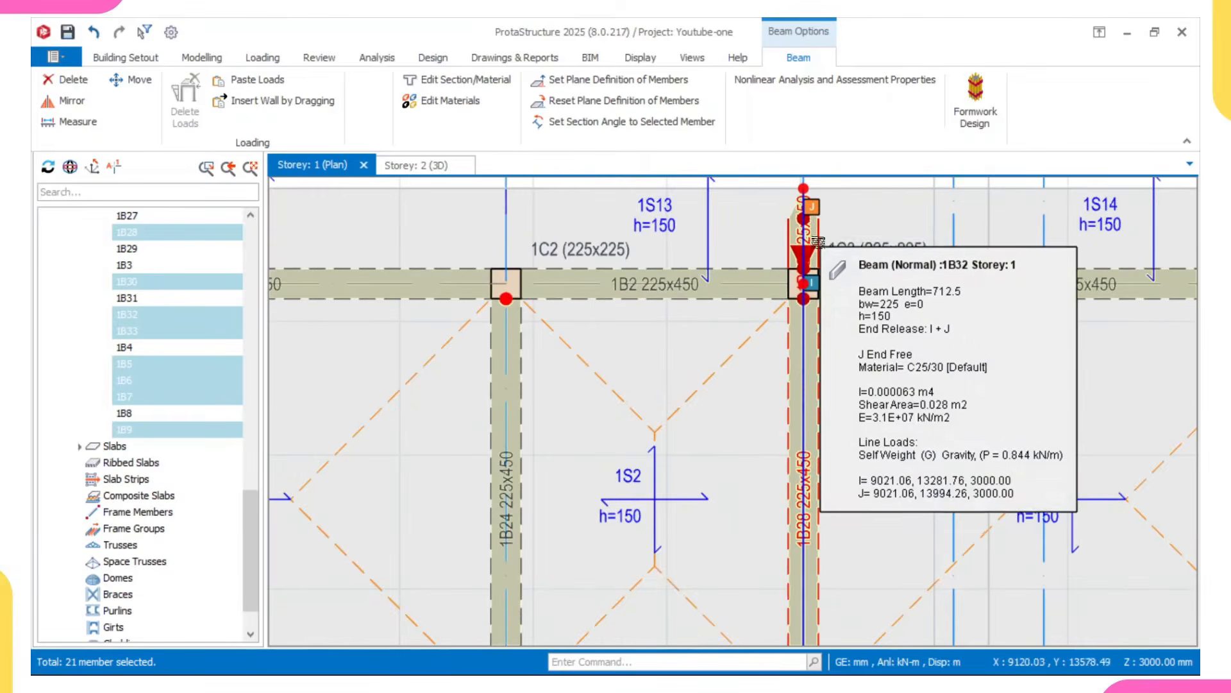
left_click(818, 242)
scroll(805, 346, "down", 3)
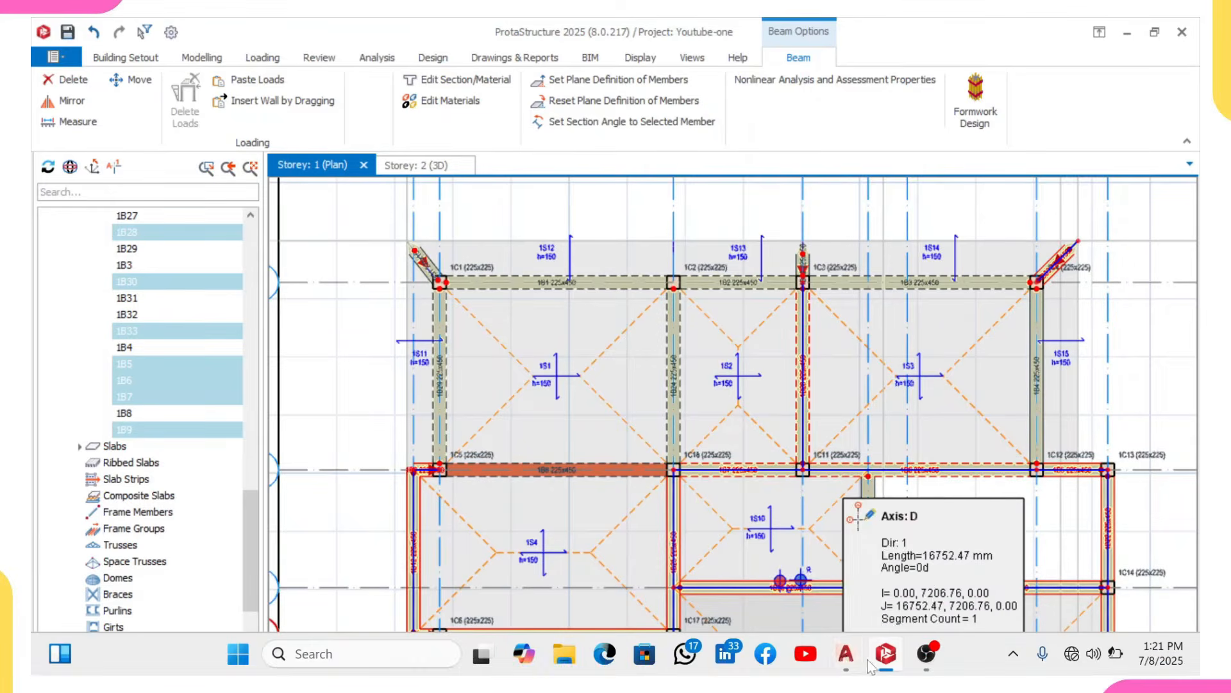
Switch to AutoCAD, examine the walls around the veranda, W/C and master bedroom, and return to ProtaStructure.
mouse_move(845, 657)
left_click(847, 576)
scroll(794, 505, "down", 6)
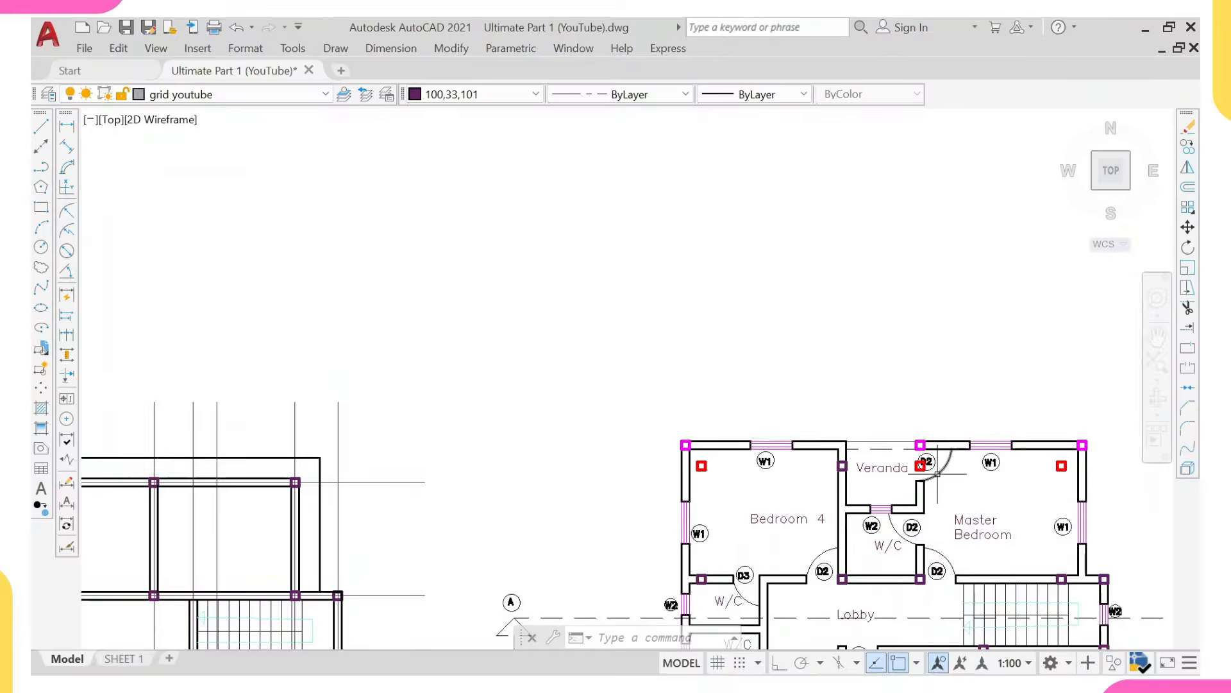
middle_click_drag(870, 492, 744, 457)
scroll(738, 462, "up", 2)
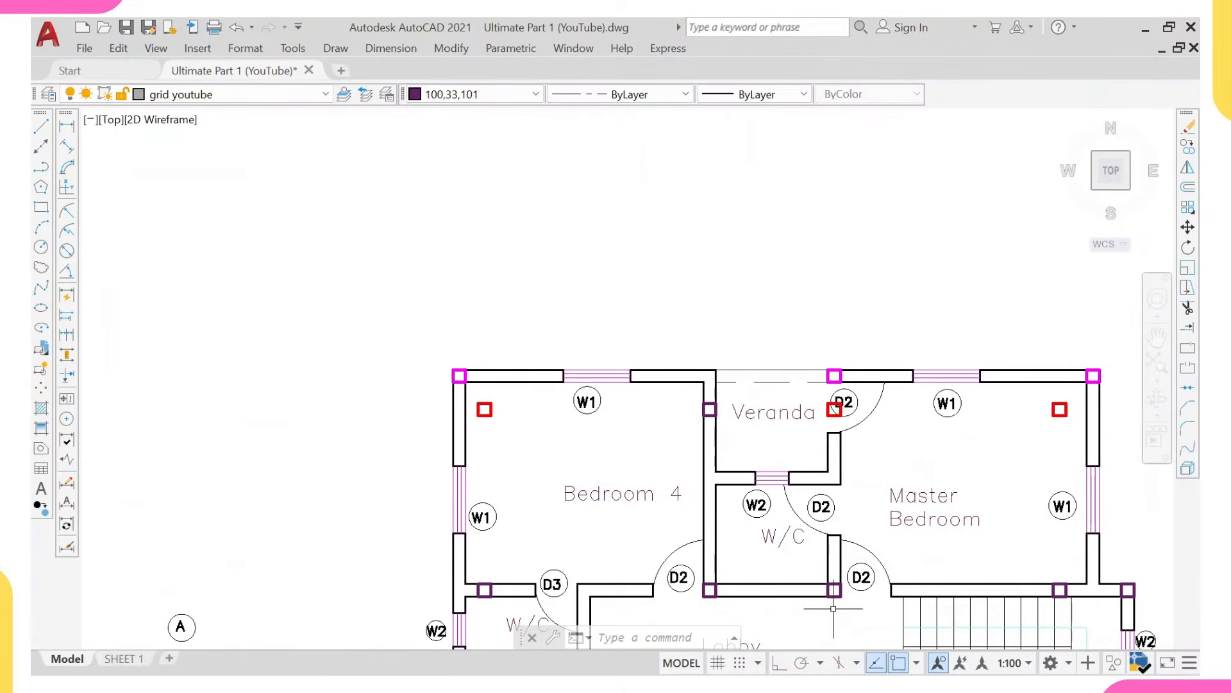
left_click(886, 657)
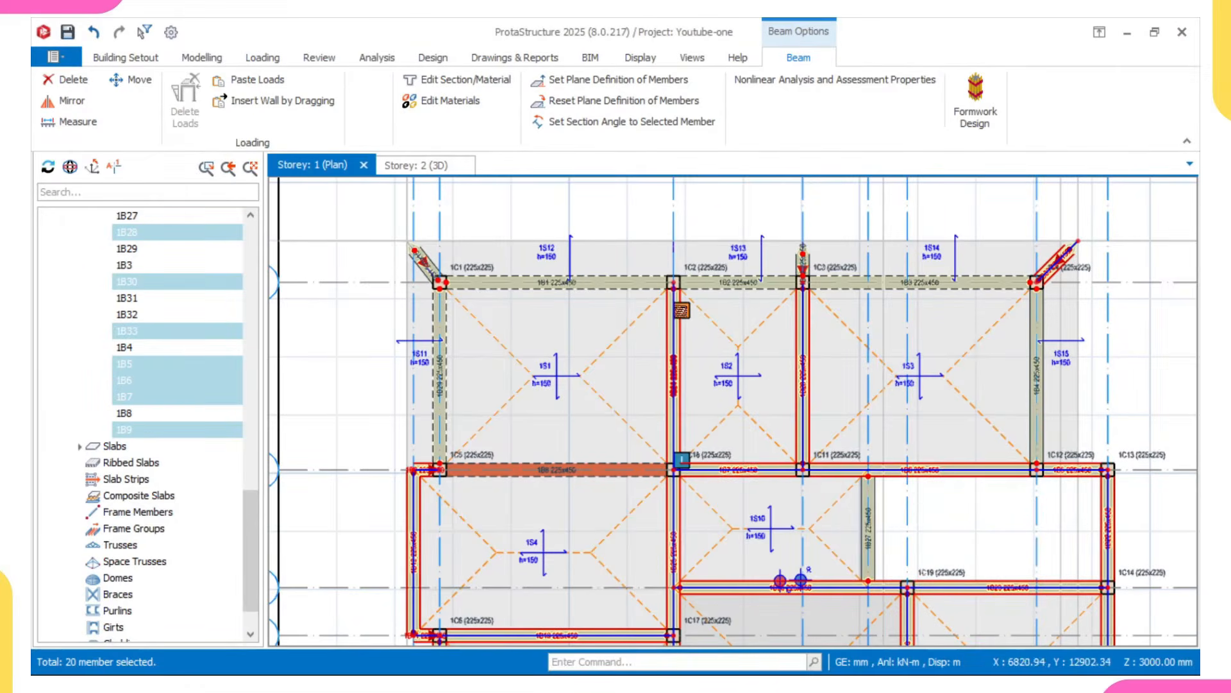
Paste the copied wall load onto the 20 selected storey 1 beams and clear the selection.
scroll(676, 319, "down", 3)
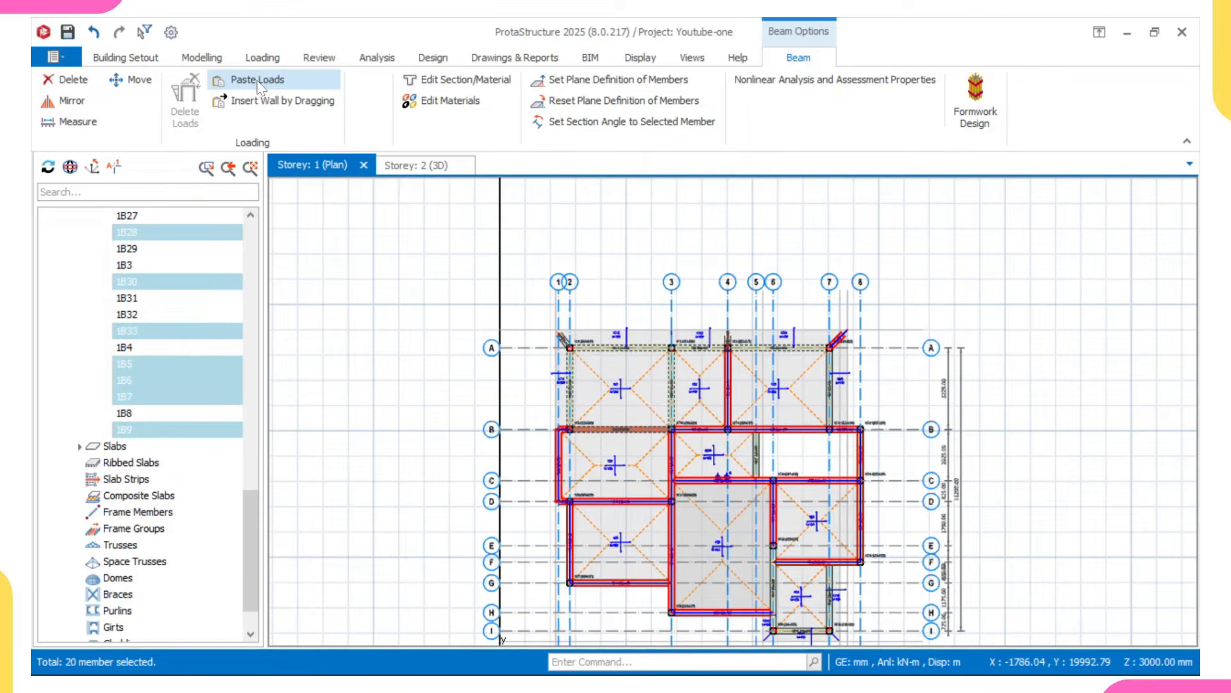
right_click(336, 228)
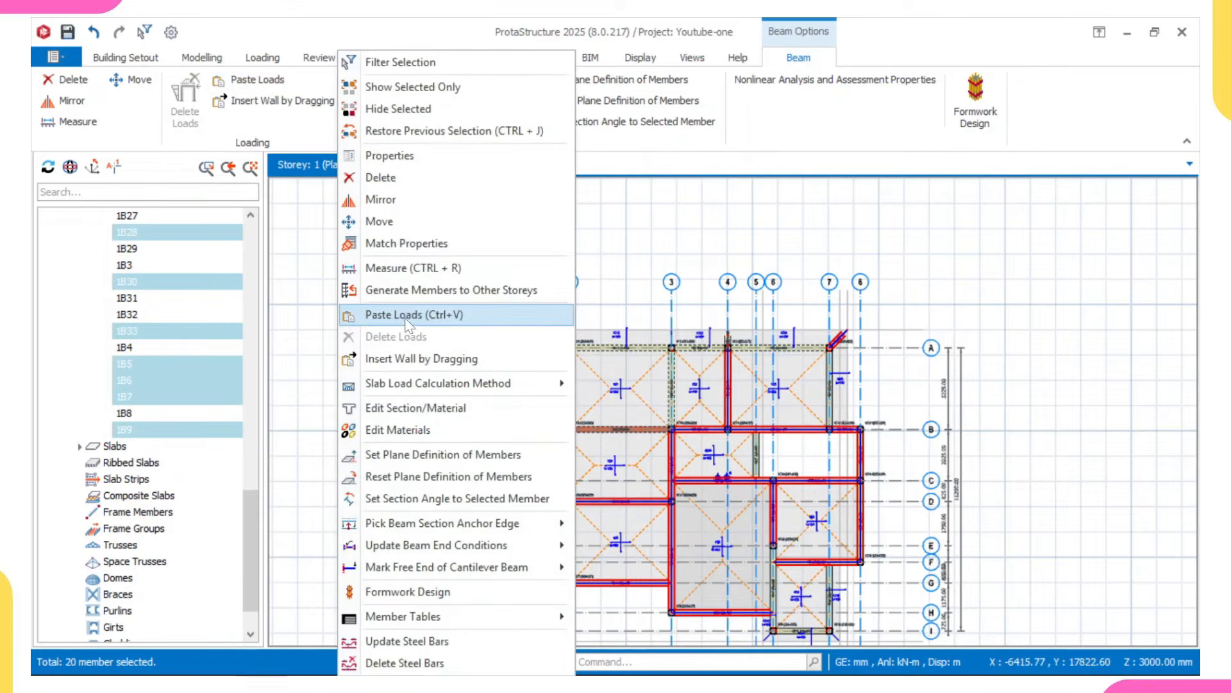
left_click(406, 315)
scroll(633, 422, "up", 2)
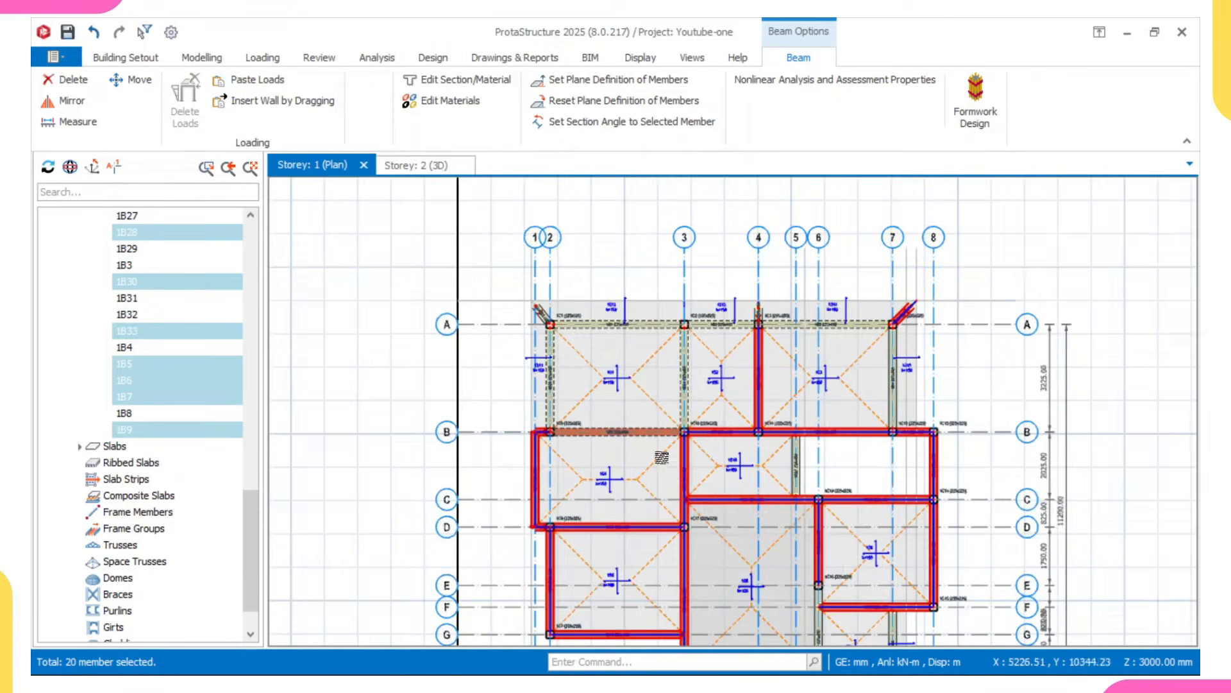
key("Escape")
Paste the copied wall load onto beam 1B24 on axis 3 between columns 1C2 and 1C18.
middle_click_drag(706, 527, 587, 420)
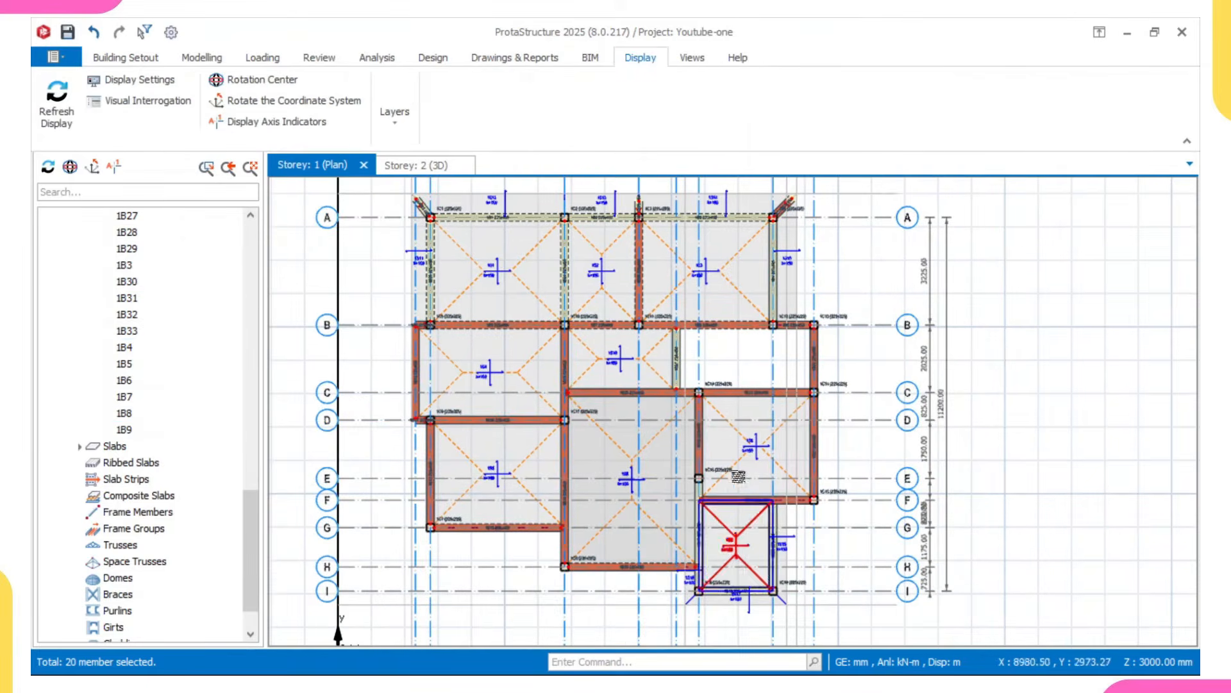
scroll(654, 444, "down", 2)
scroll(642, 370, "up", 5)
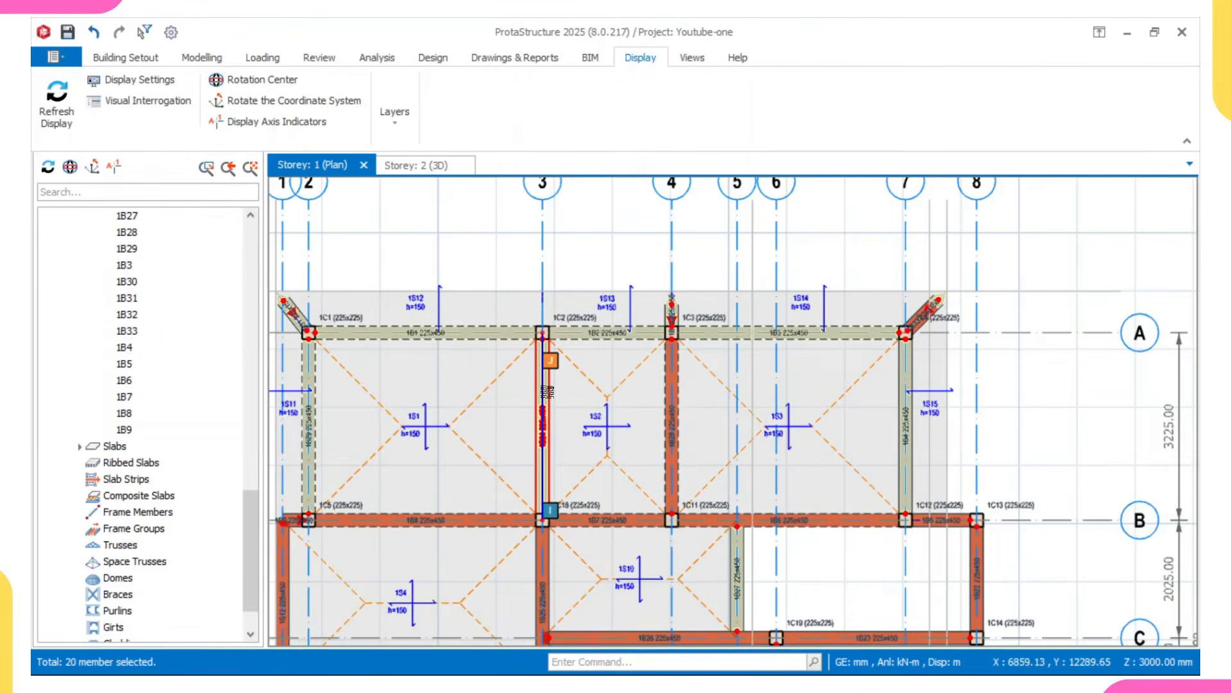
left_click(549, 375)
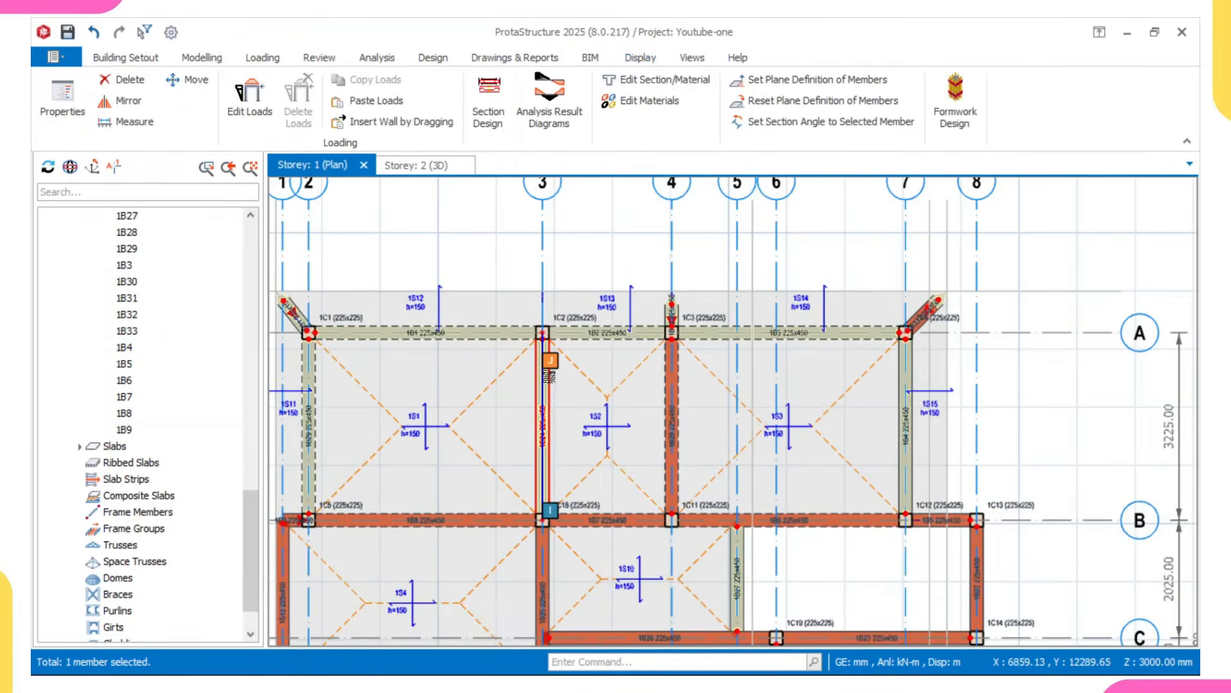
left_click(389, 101)
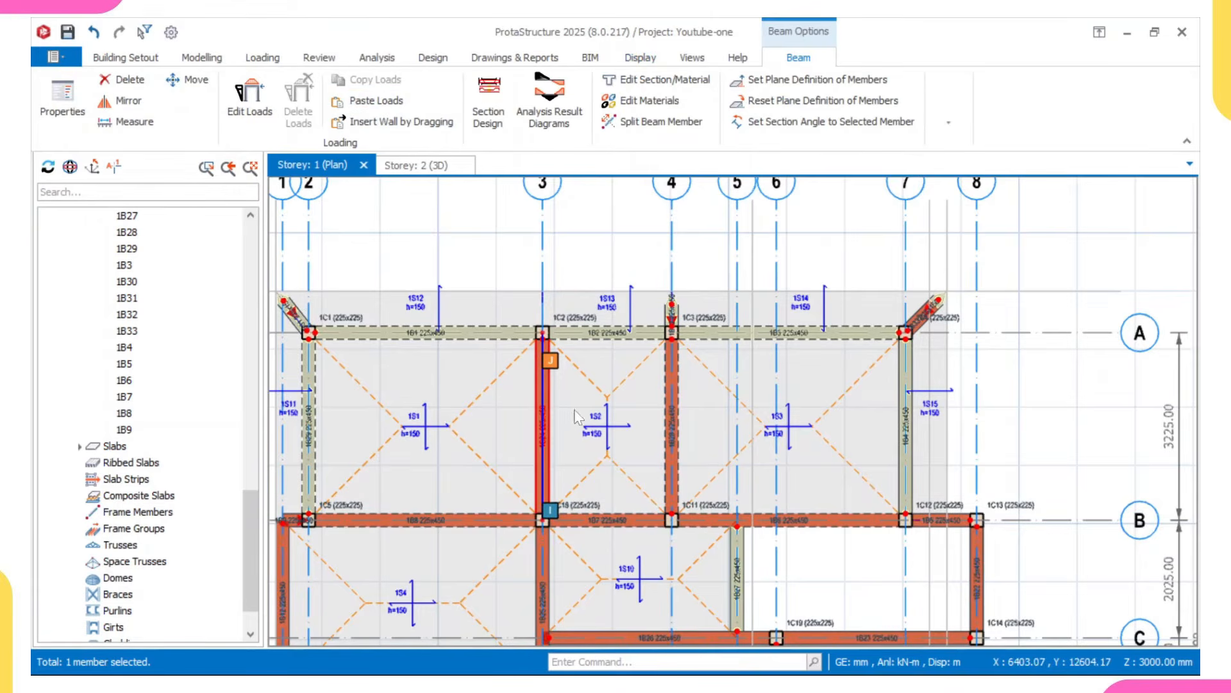
Insert a wall by dragging along beam 1B17, from column 1C16 to its intersection with beam 1B30.
scroll(596, 436, "down", 1)
middle_click_drag(594, 459, 642, 236)
scroll(686, 392, "down", 1)
scroll(718, 488, "up", 1)
middle_click_drag(734, 545, 690, 461)
scroll(757, 488, "up", 1)
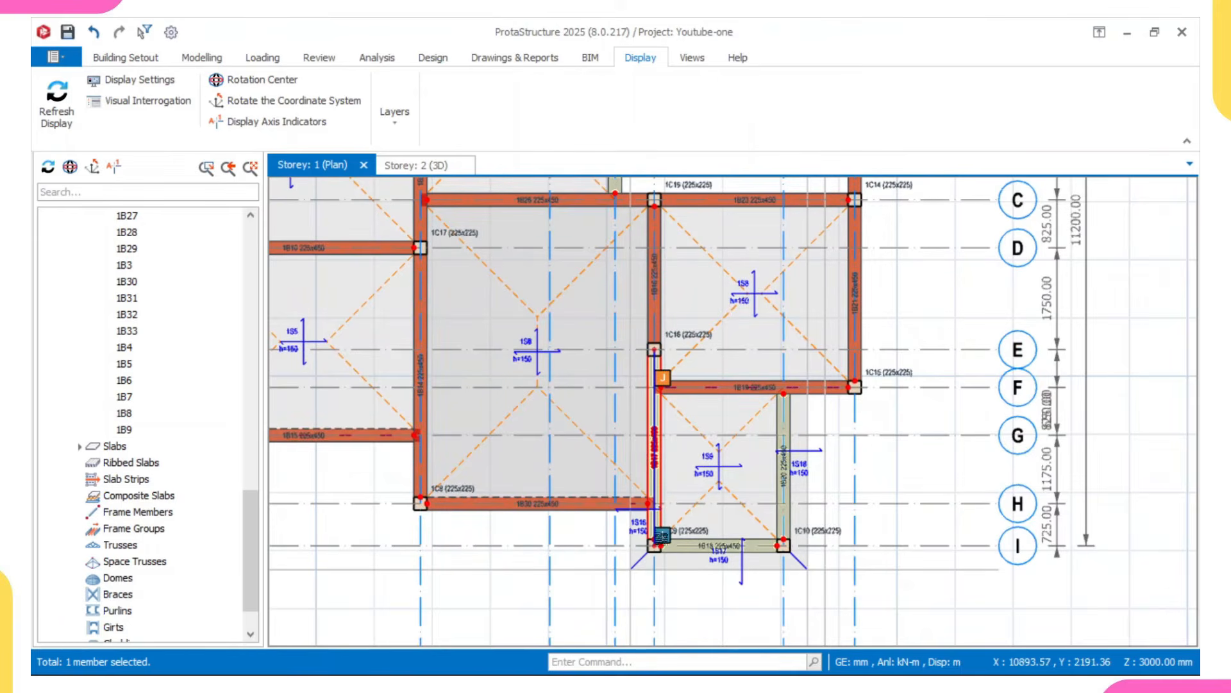
scroll(662, 475, "up", 3)
left_click(662, 476)
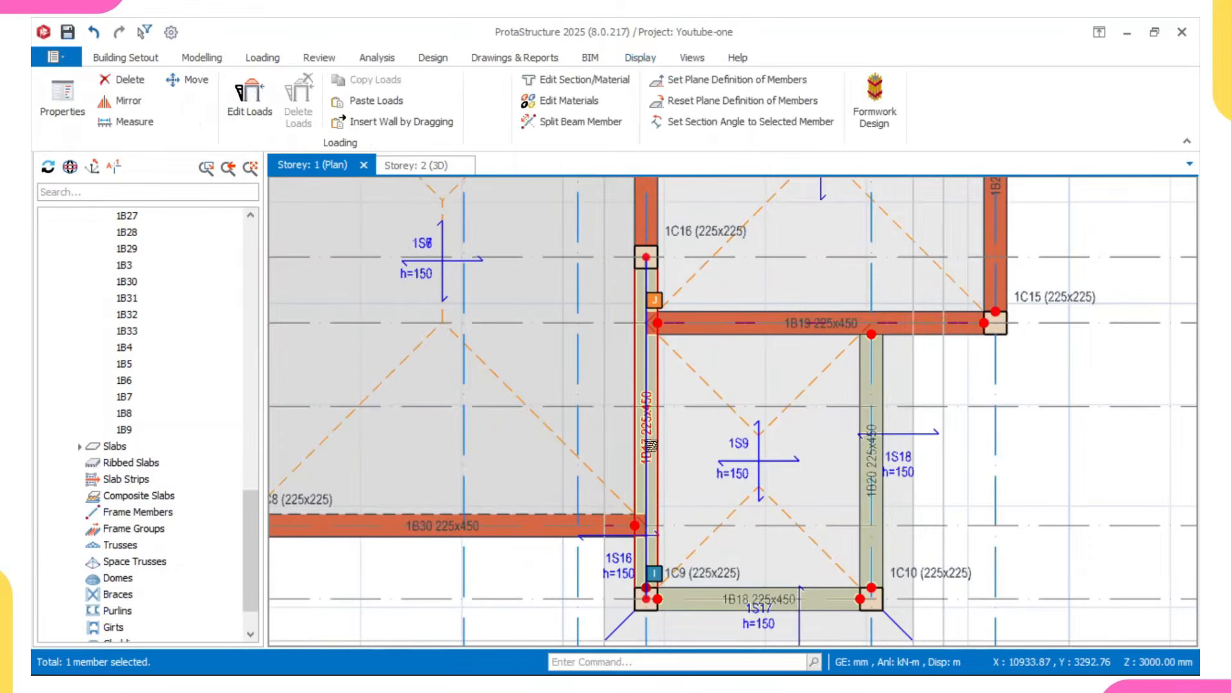
scroll(662, 475, "down", 2)
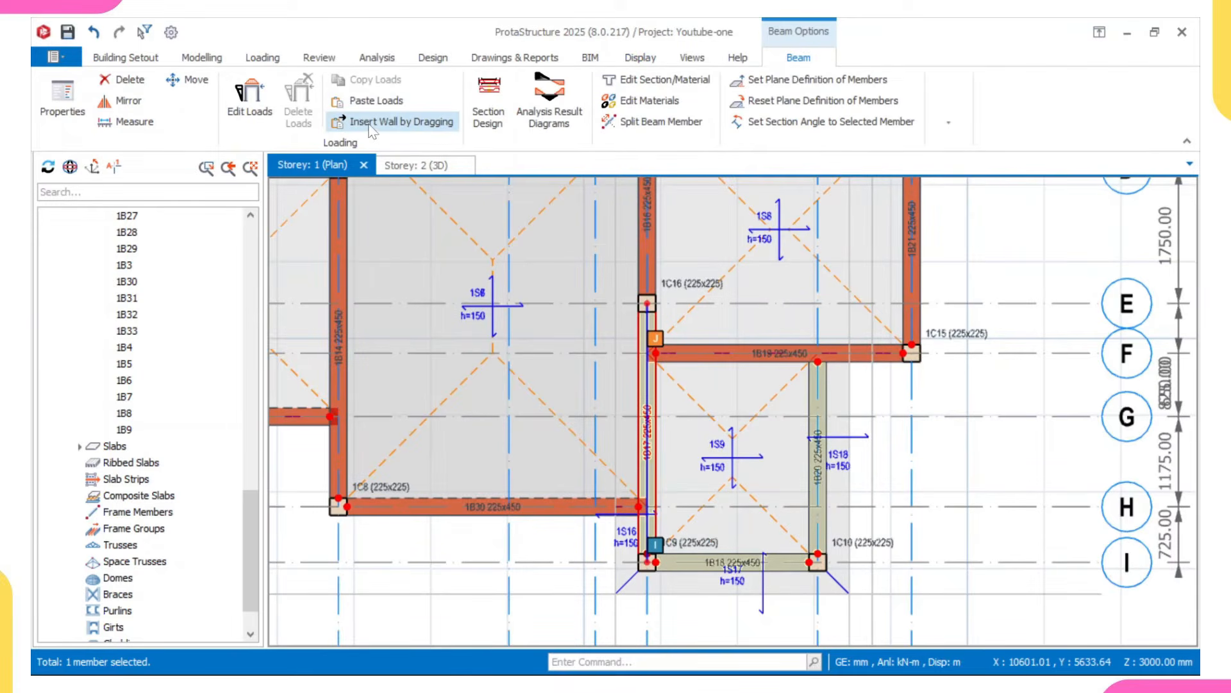
left_click(416, 122)
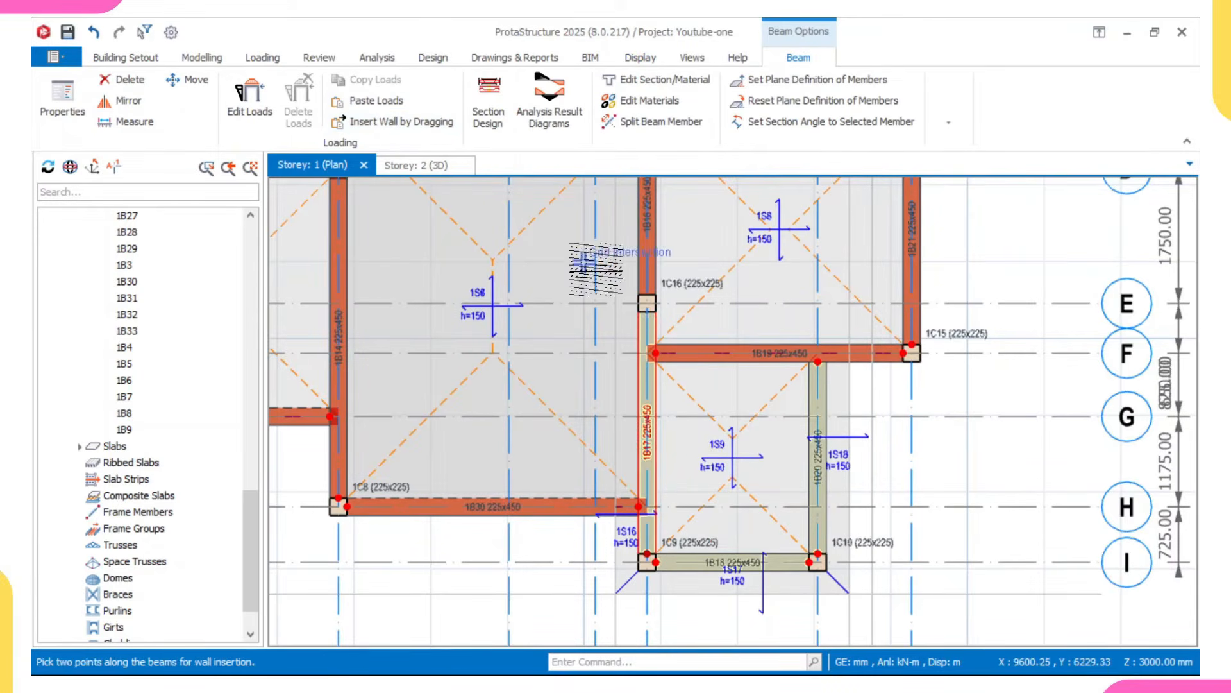
left_click(648, 301)
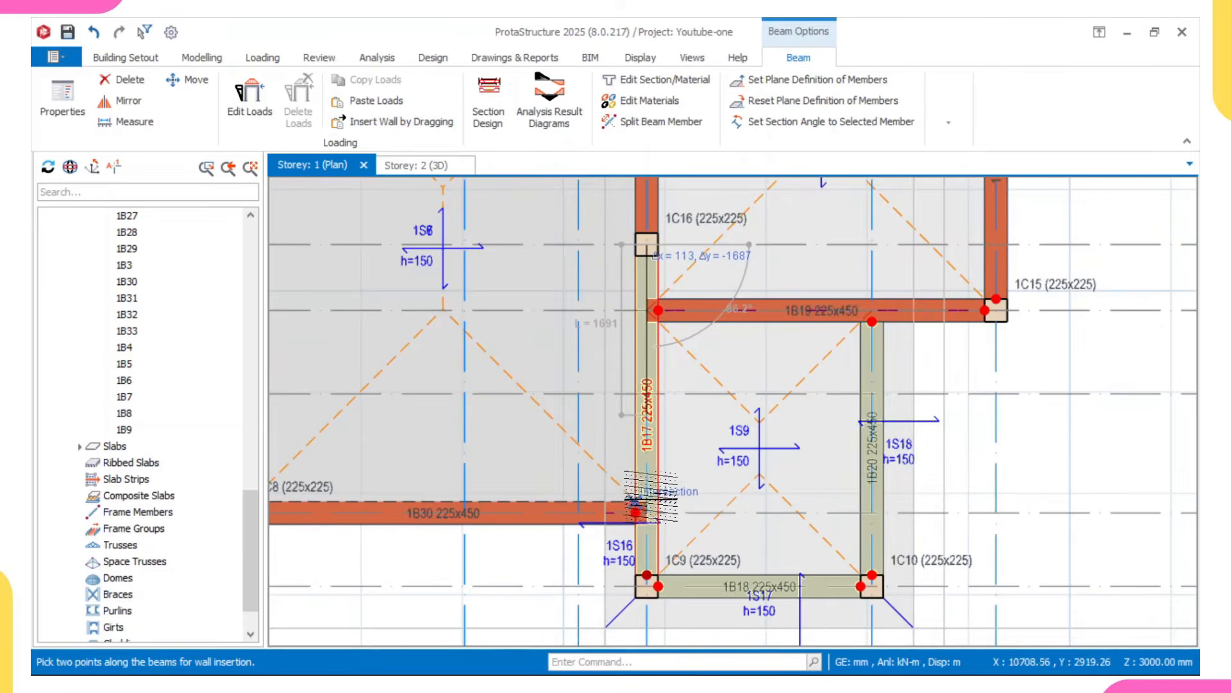
scroll(651, 482, "up", 1)
left_click(648, 510)
scroll(748, 307, "down", 3)
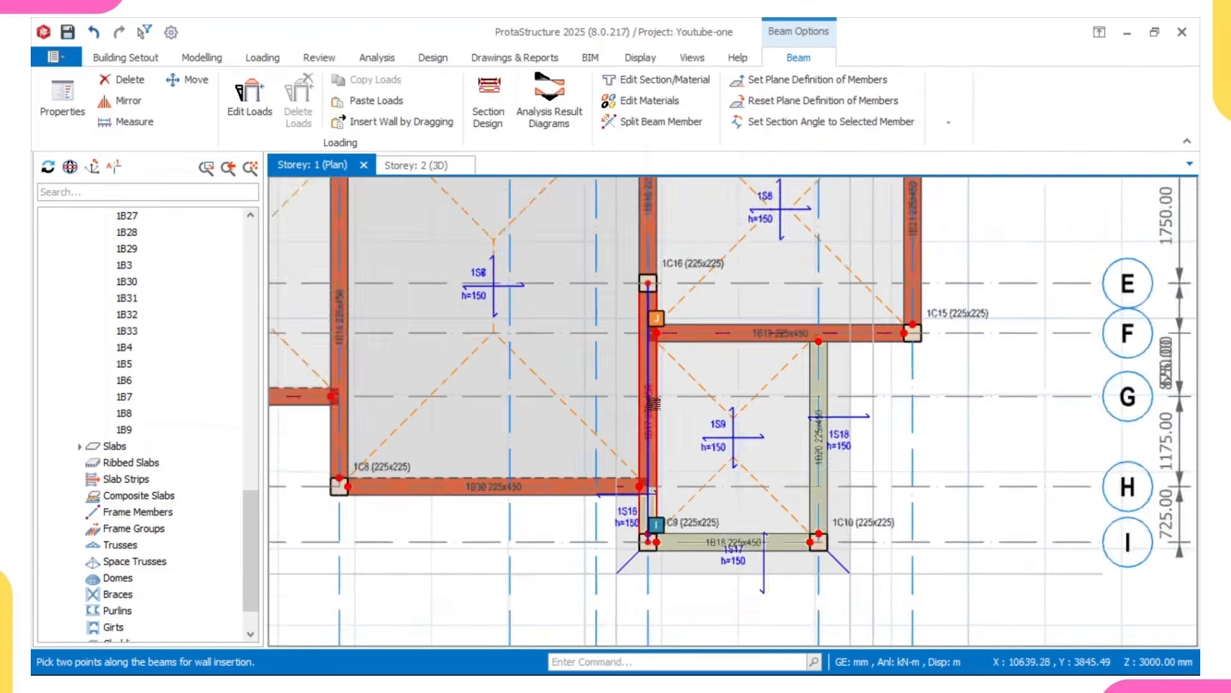
Delete the wall load from the diagonal cantilever beam 1B33 at axes A and 7, and clear the selection.
scroll(699, 310, "down", 2)
middle_click_drag(700, 304, 673, 395)
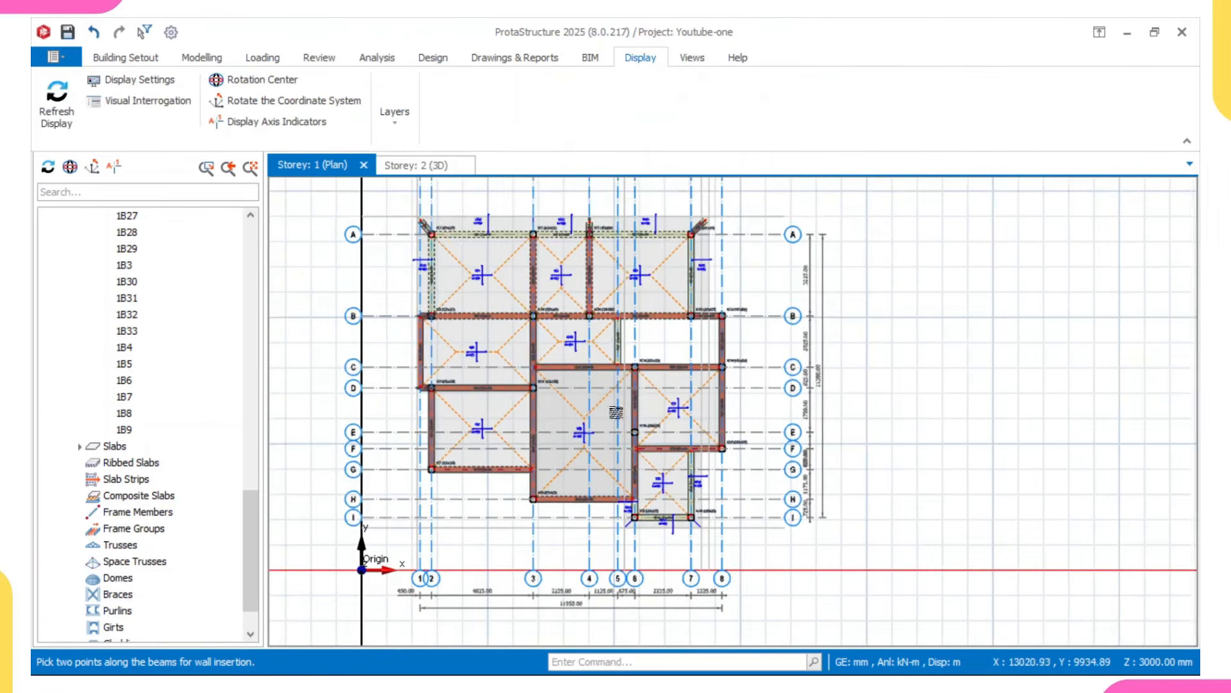
scroll(568, 325, "up", 2)
middle_click_drag(518, 320, 512, 356)
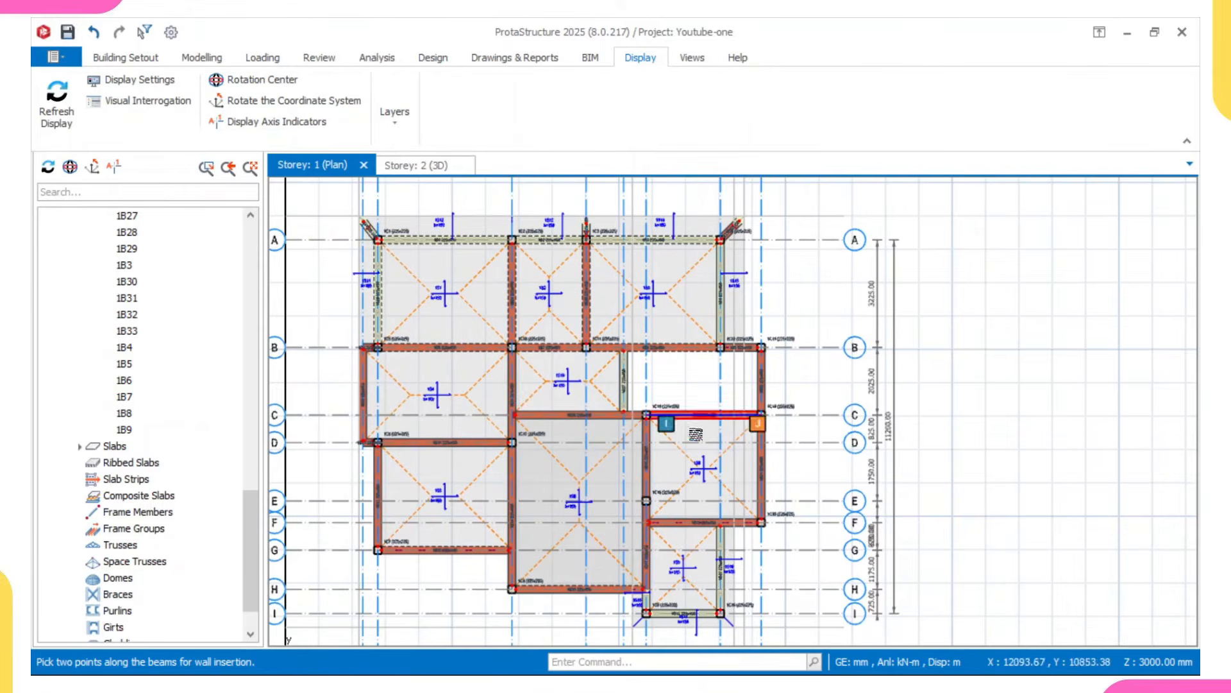
middle_click_drag(680, 421, 672, 310)
middle_click_drag(608, 272, 578, 492)
scroll(342, 425, "up", 3)
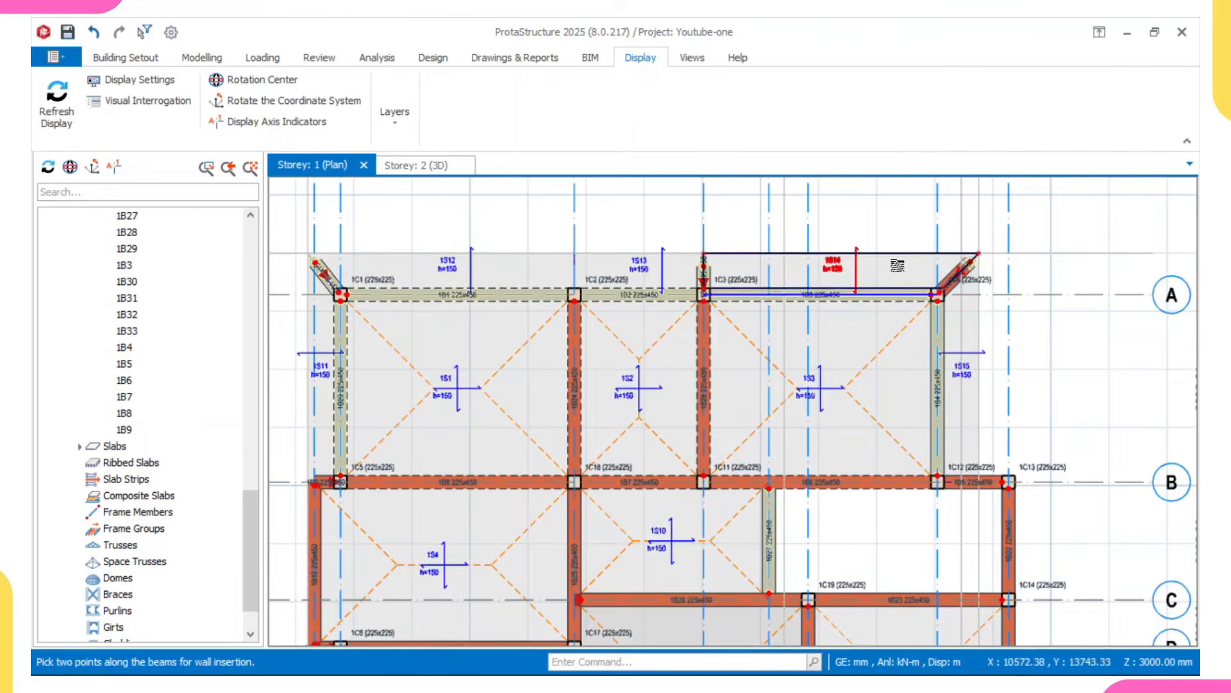
scroll(943, 276, "up", 1)
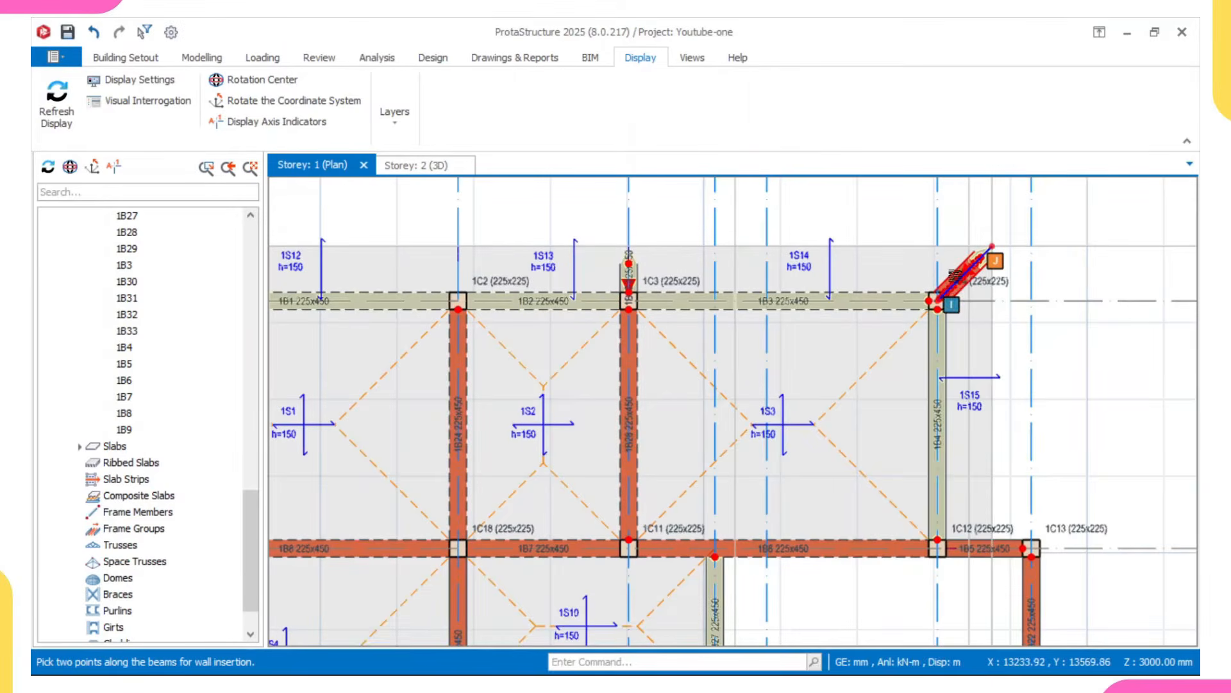
left_click(956, 276)
right_click(956, 276)
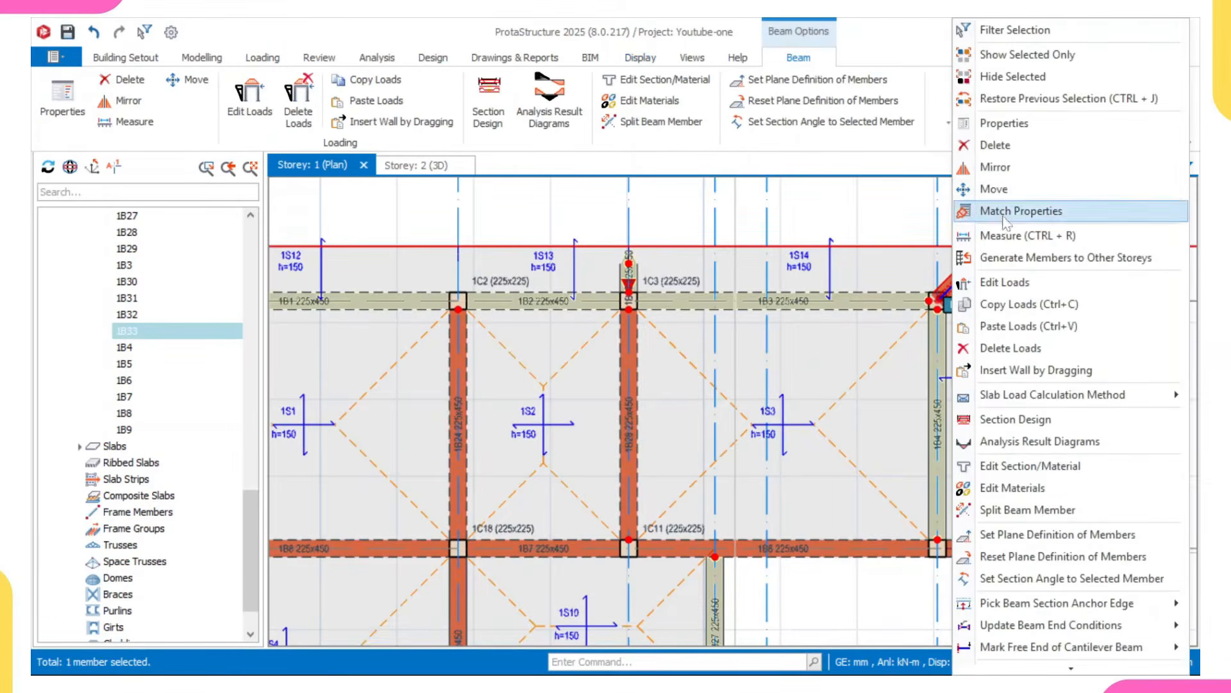
left_click(1011, 348)
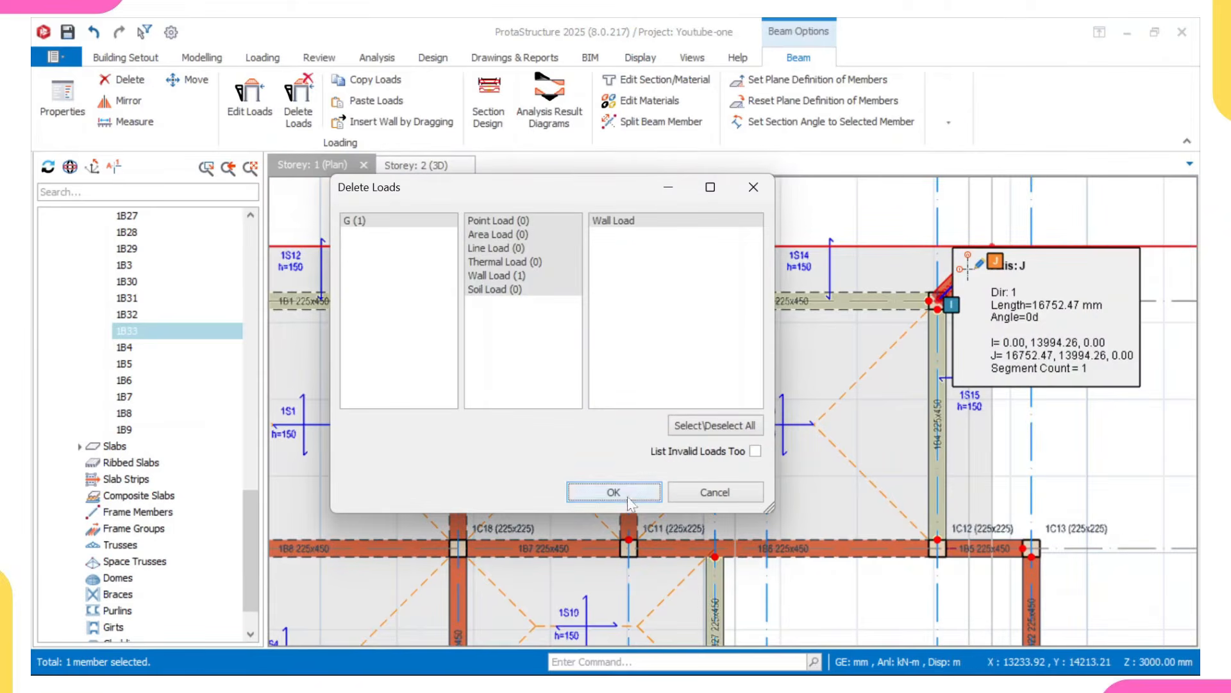
left_click(614, 492)
scroll(802, 390, "down", 4)
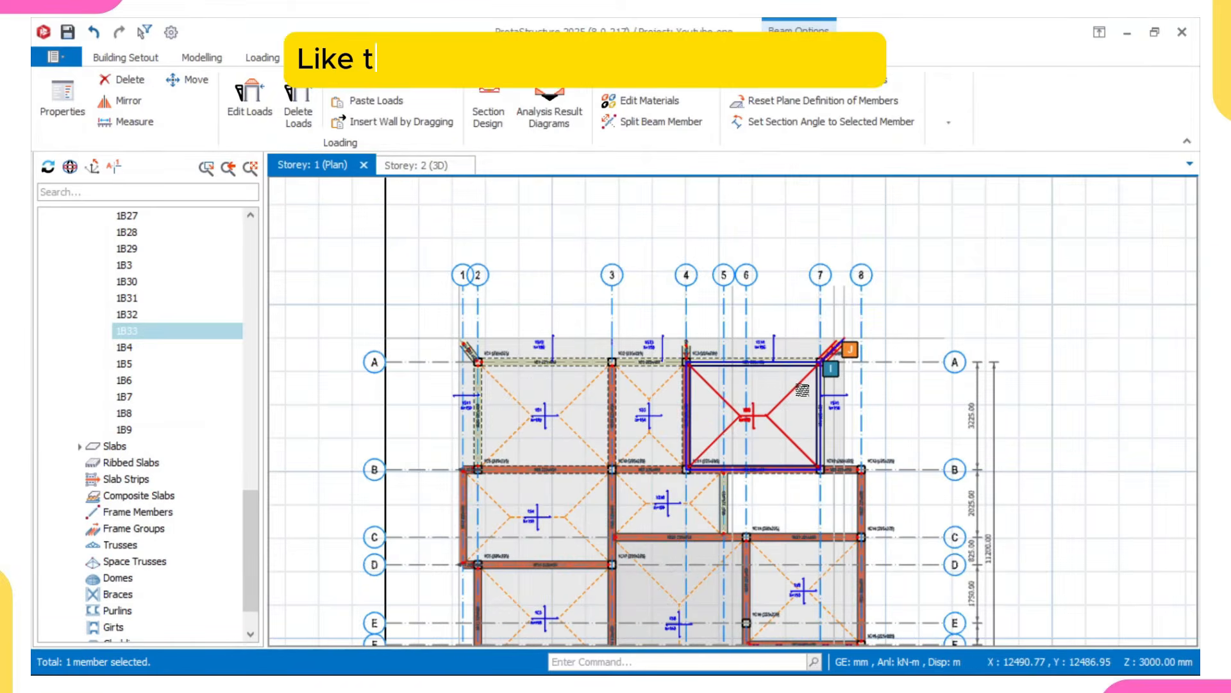
key("Escape")
scroll(648, 380, "up", 2)
scroll(413, 331, "up", 2)
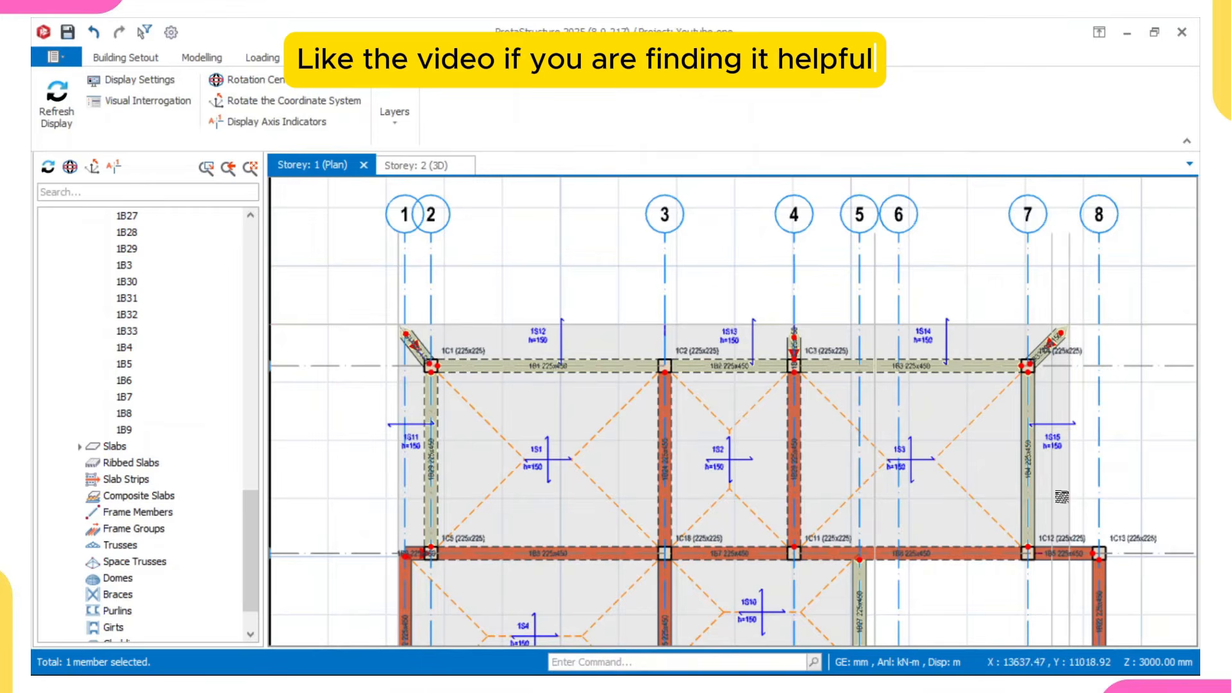
left_click(251, 58)
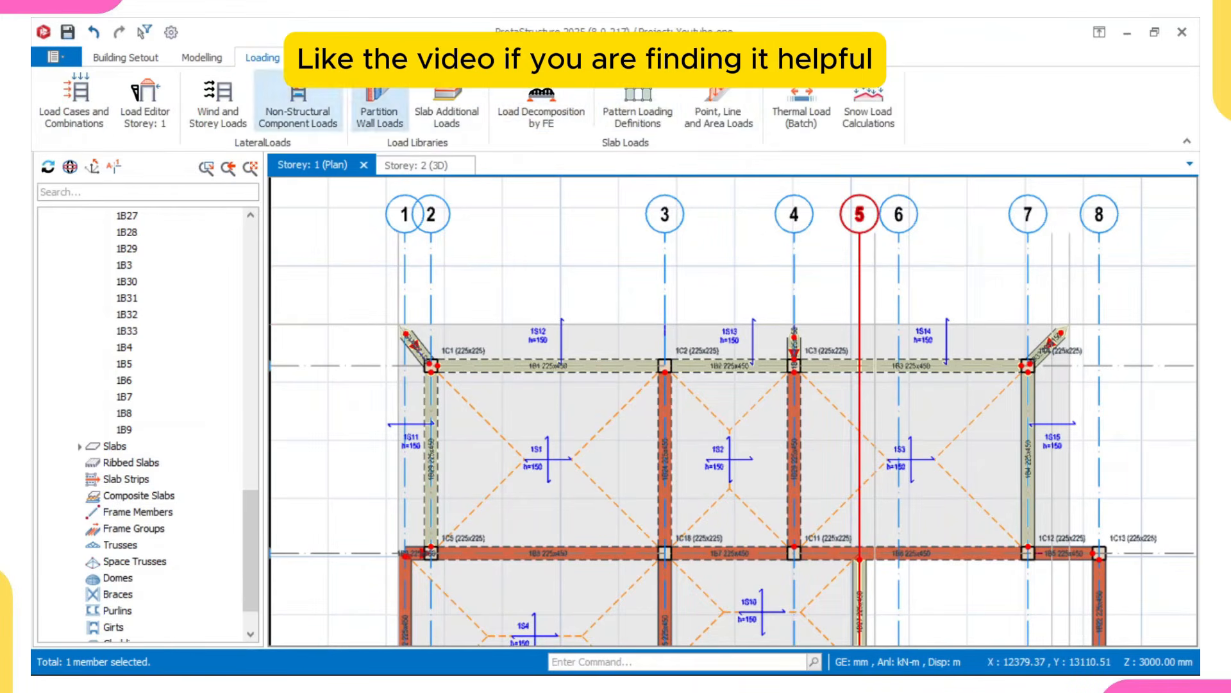
left_click(710, 100)
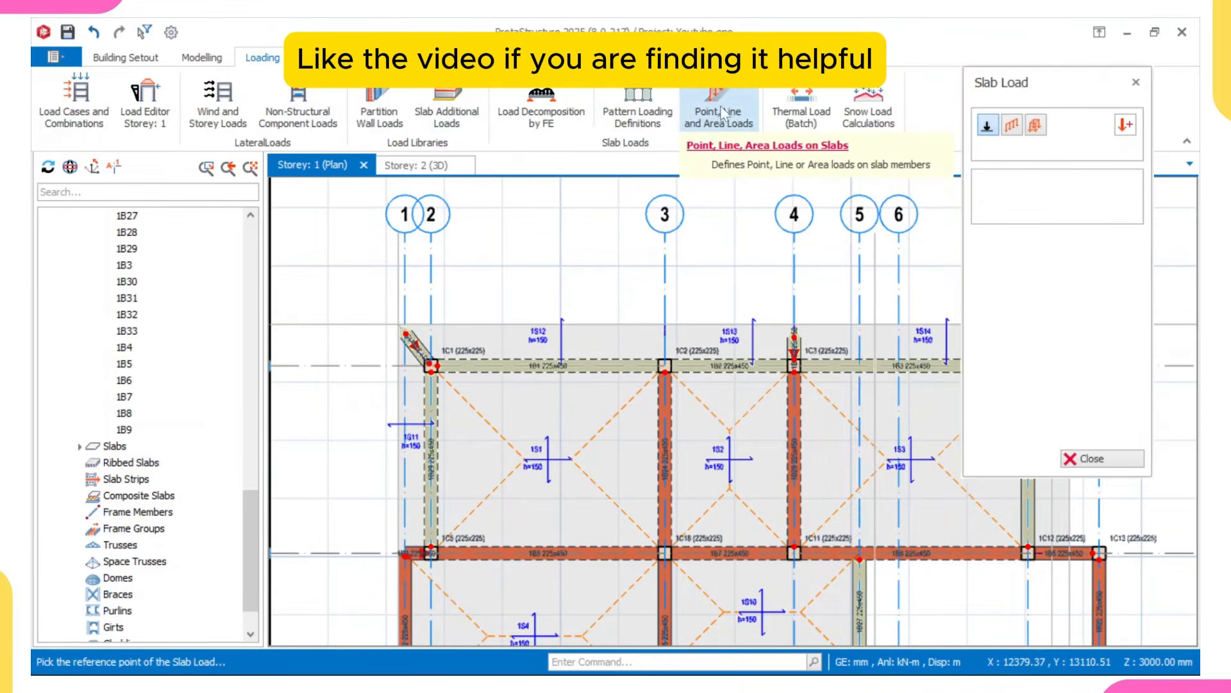
left_click(1012, 126)
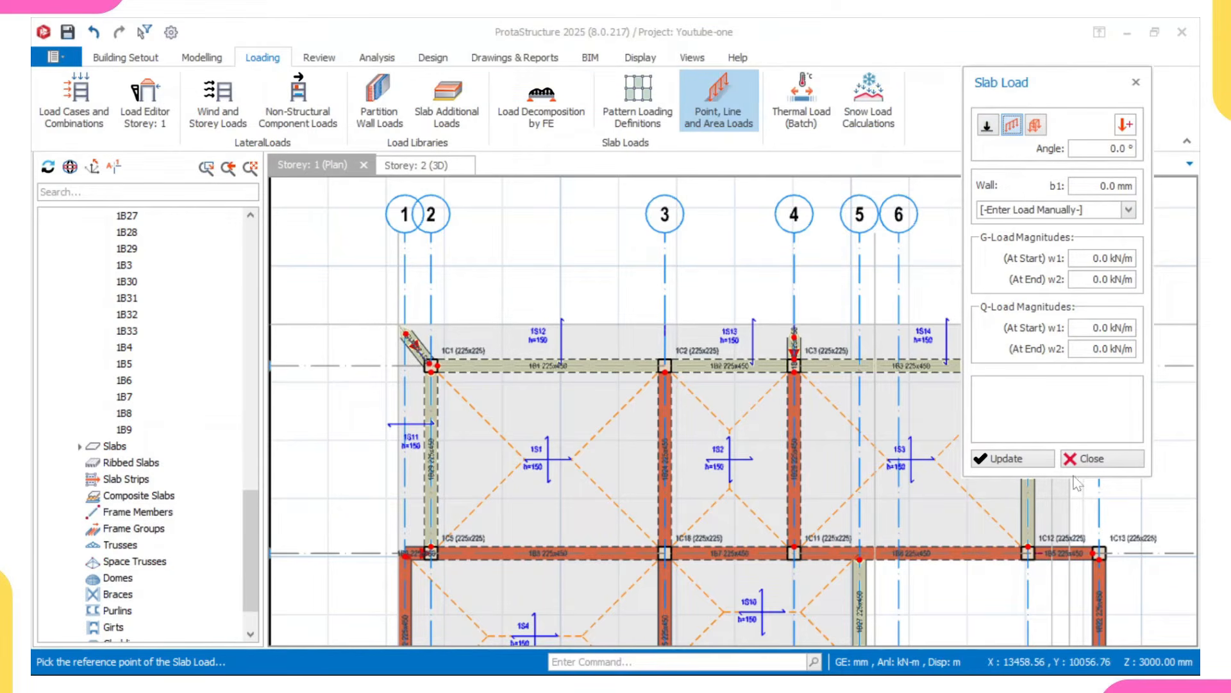
left_click(1139, 468)
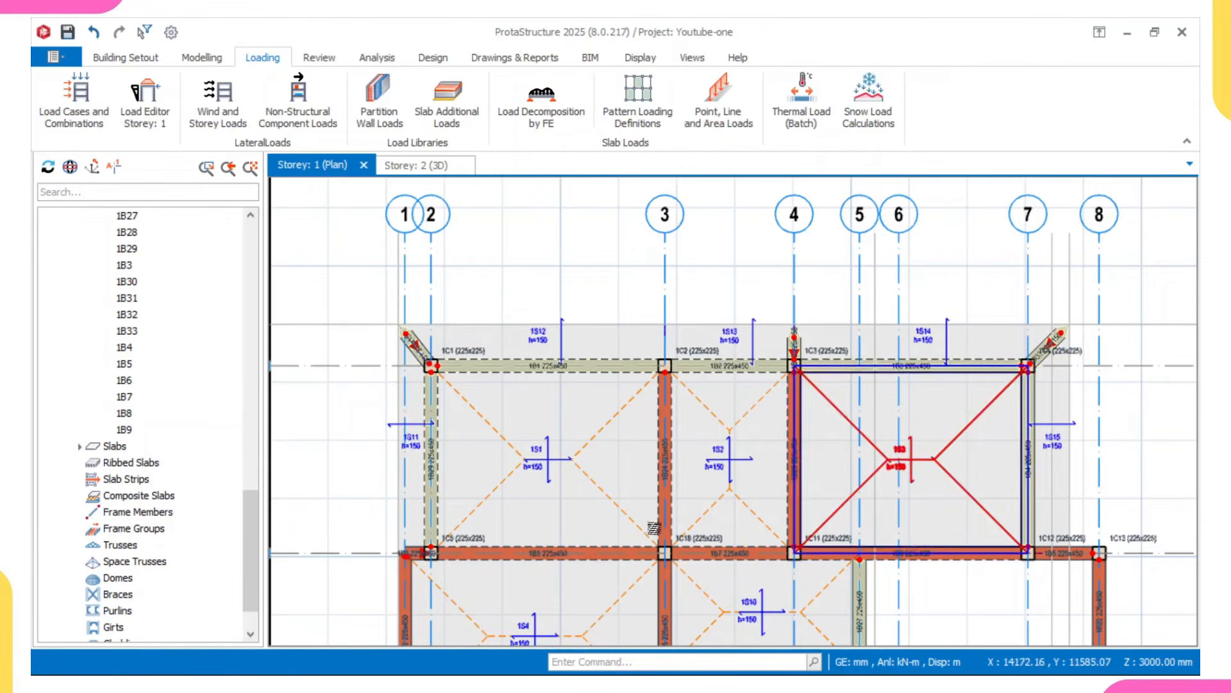
Open the load editor of beam 1B24, examine its wall load magnitude and properties, and close the editor.
left_click(667, 453)
right_click(669, 453)
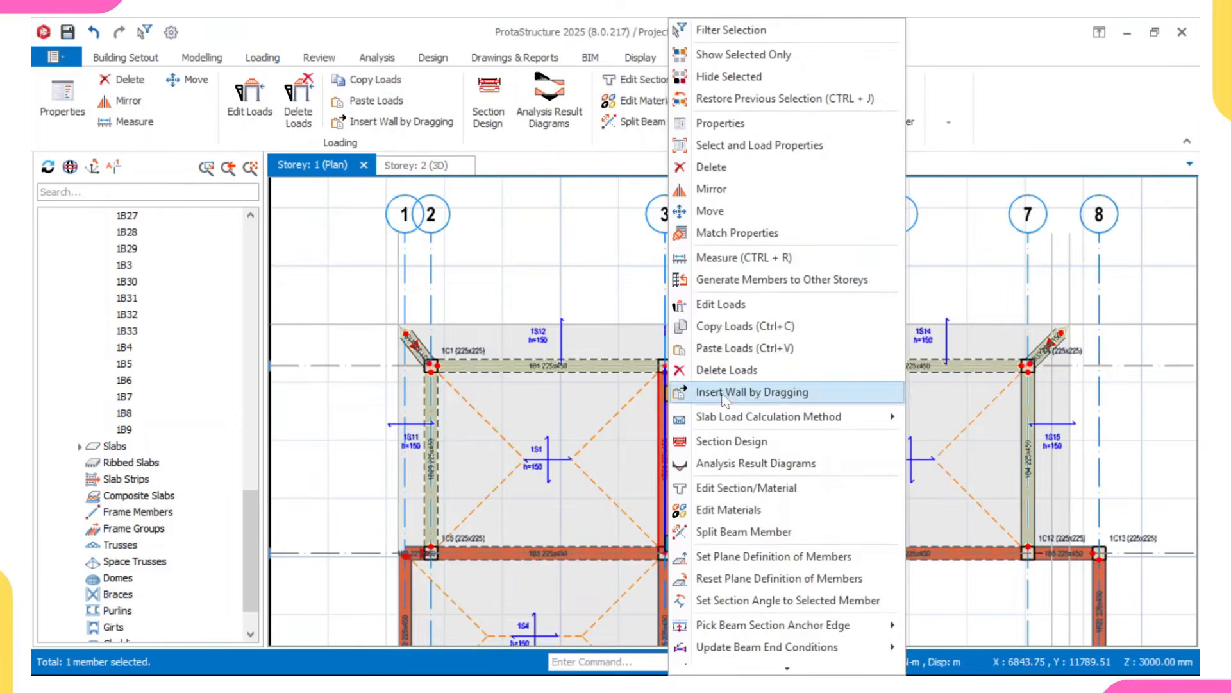
left_click(744, 313)
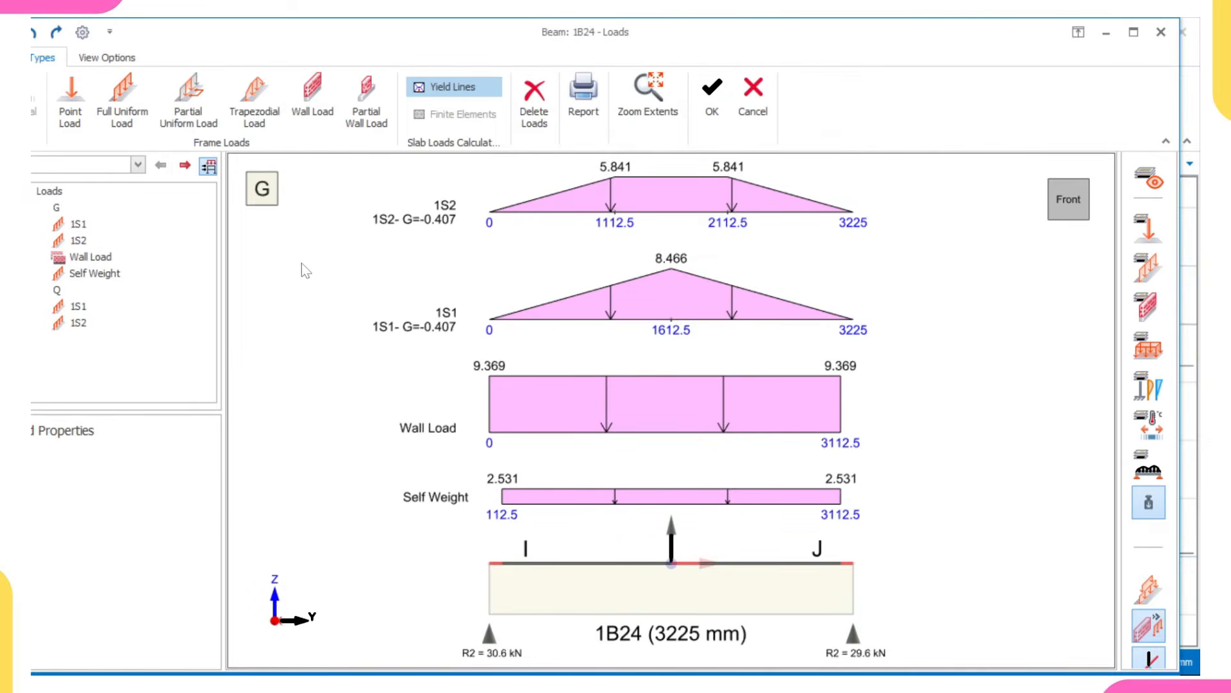
left_click(313, 96)
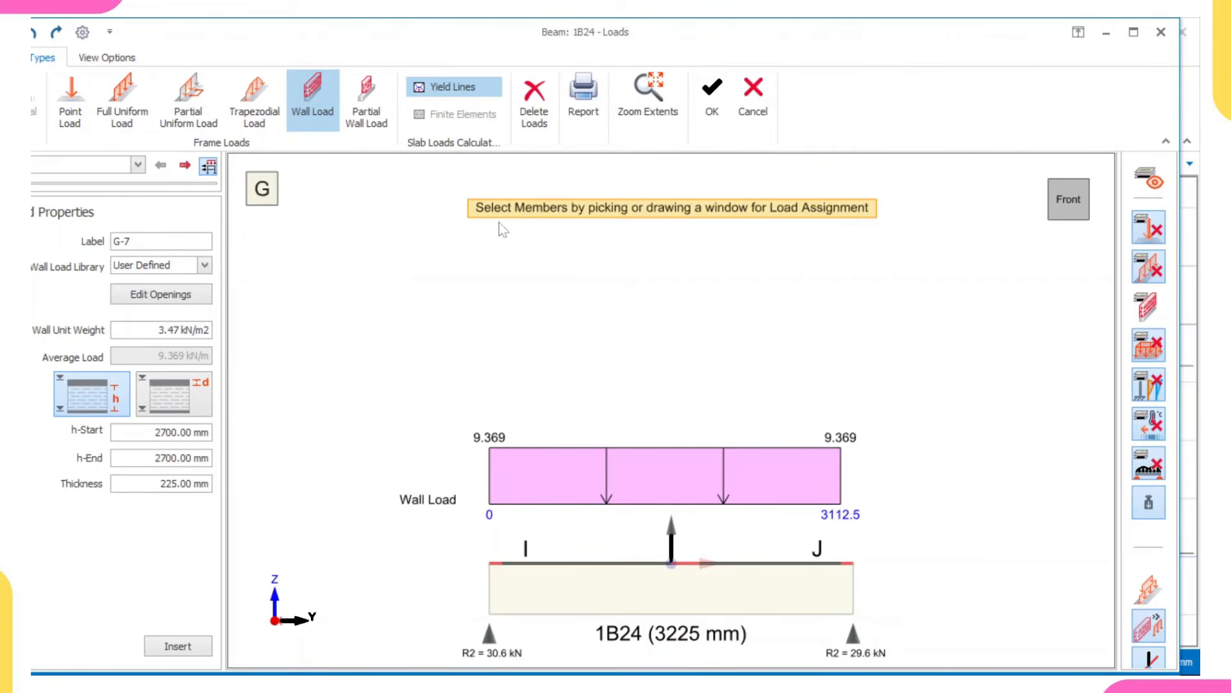
left_click(711, 101)
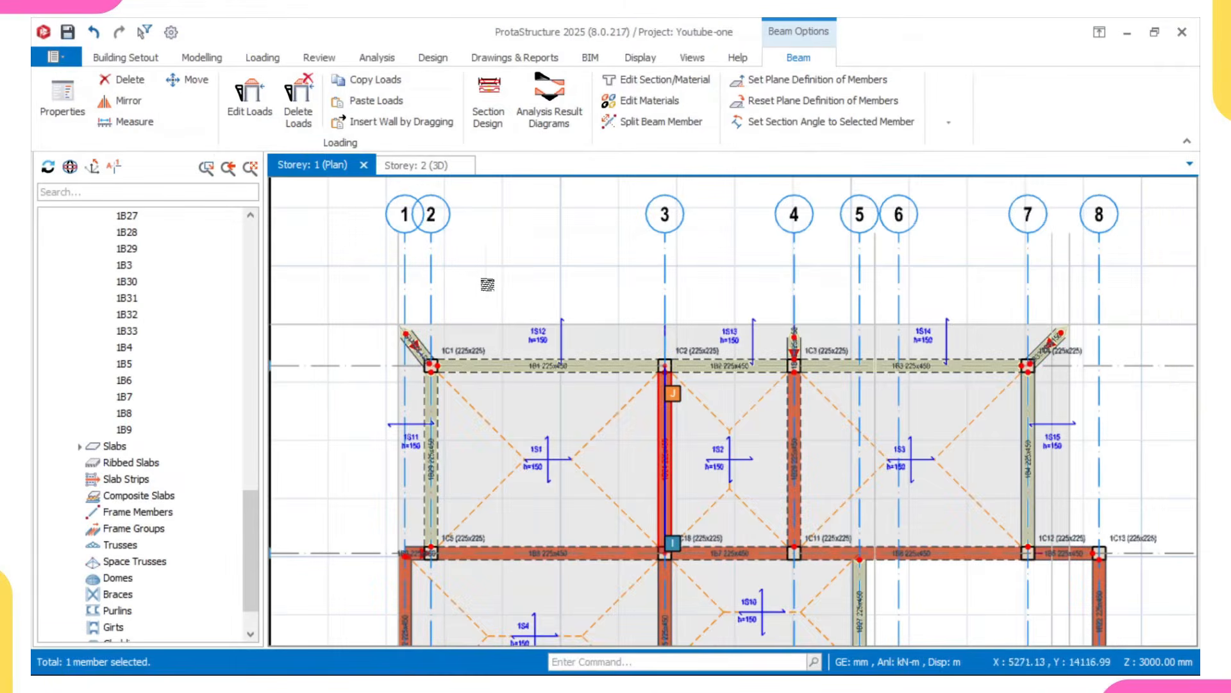
Set up a manually entered slab line load with G-load magnitudes of 9.4 kN/m at start and end.
left_click(279, 62)
left_click(718, 96)
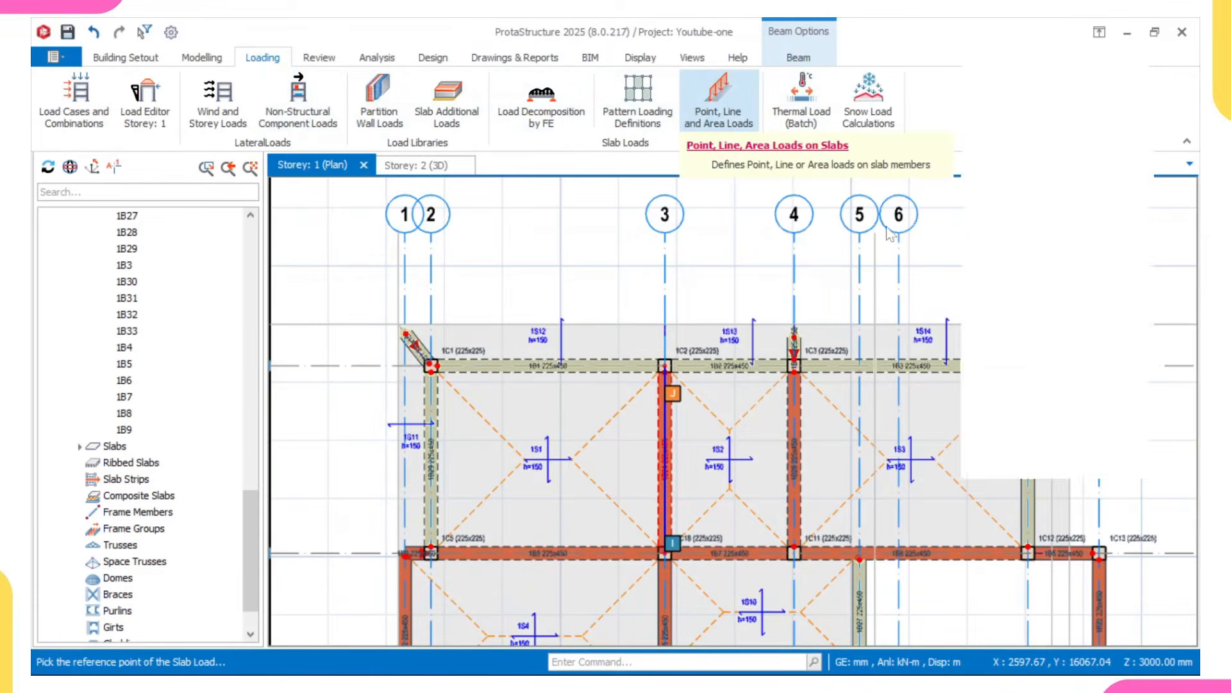
left_click(1012, 123)
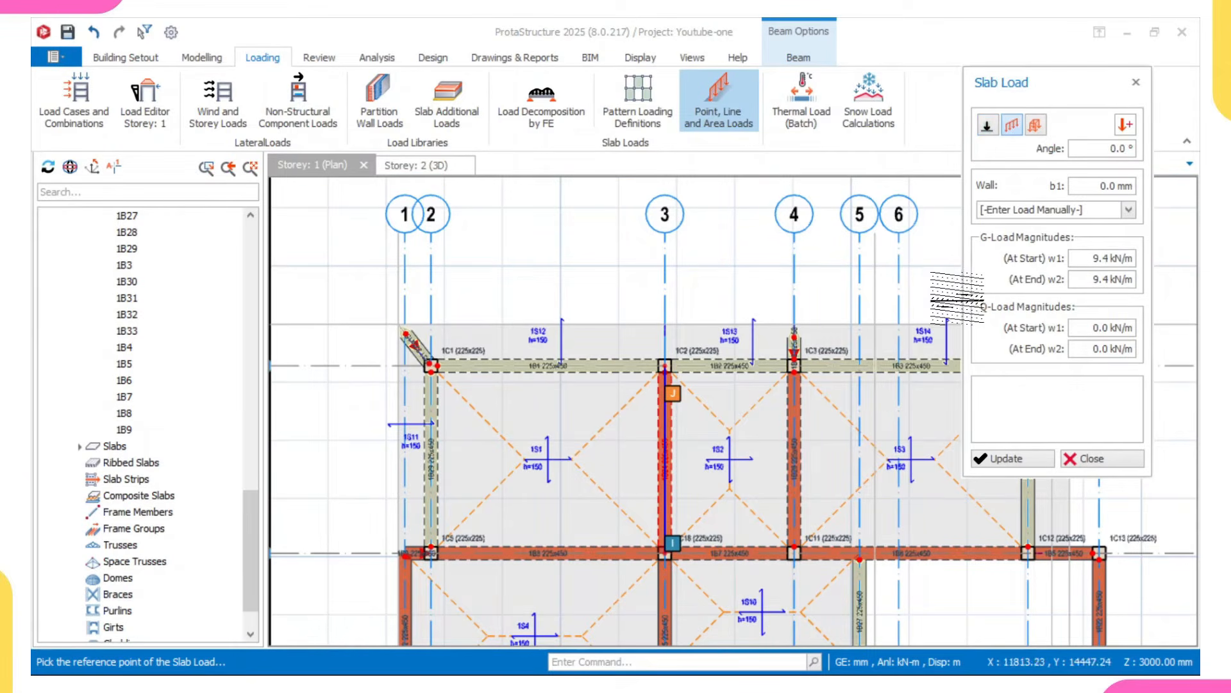
Place the line load along the outer edge of slab 1S11, from axis B to the slab corner near column 1C1.
scroll(399, 557, "up", 4)
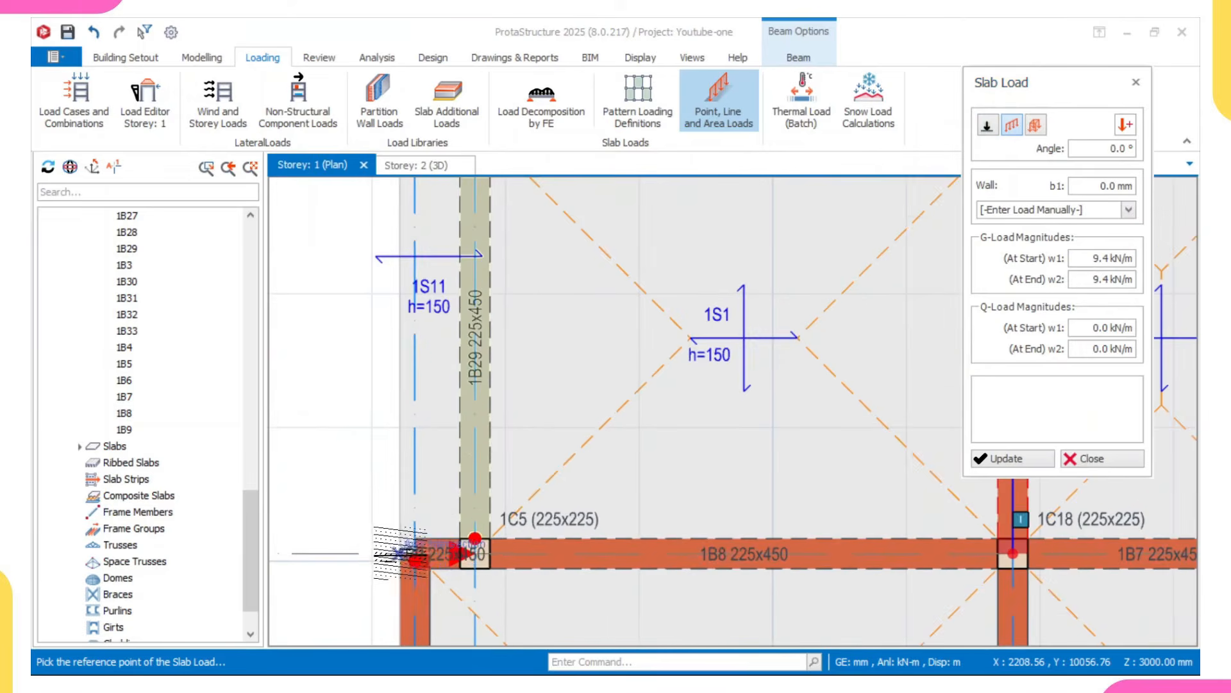
scroll(360, 339, "down", 3)
scroll(369, 331, "up", 3)
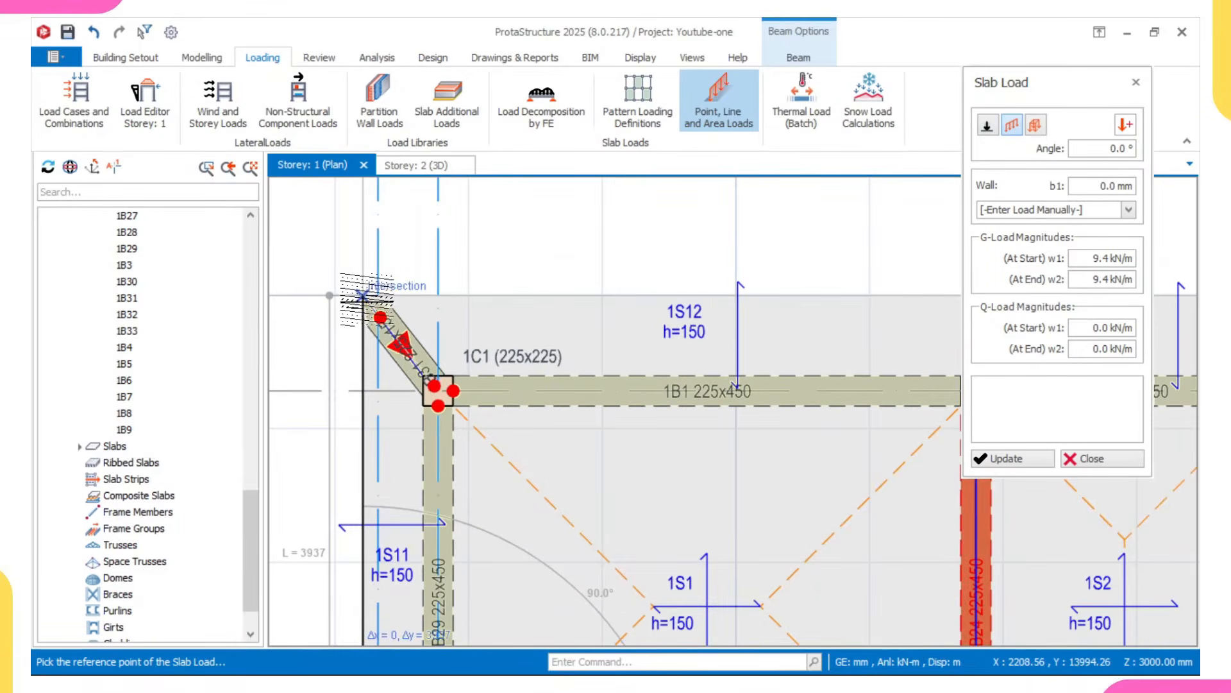
scroll(417, 301, "down", 3)
scroll(389, 301, "up", 3)
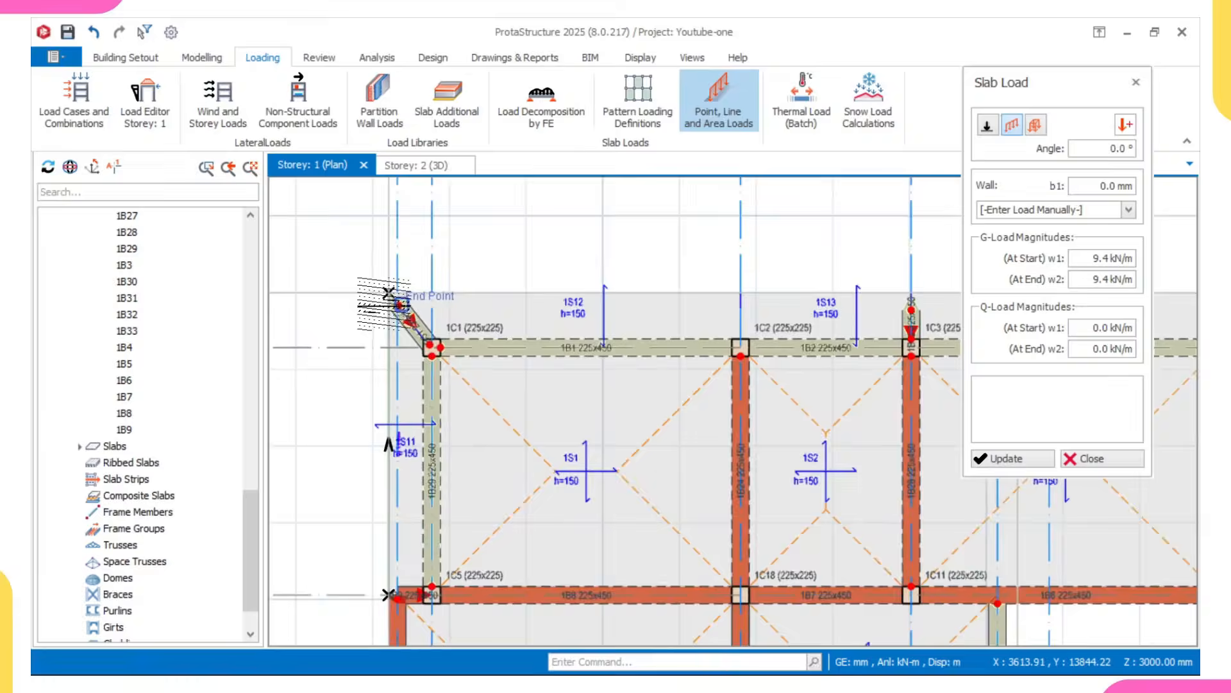
Place the line load along the outer edges of slabs 1S12 and 1S13, from the corner near column 1C1 to axis 4.
left_click(392, 285)
scroll(495, 259, "down", 3)
middle_click_drag(639, 242, 412, 272)
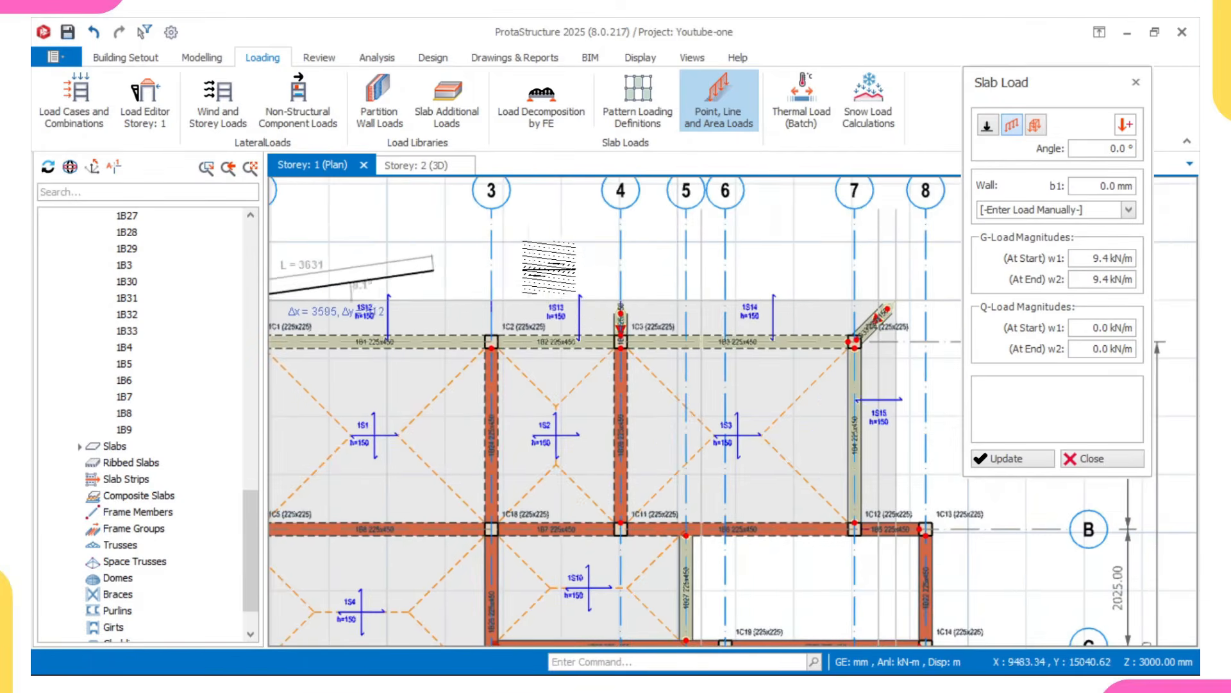
scroll(561, 293, "up", 2)
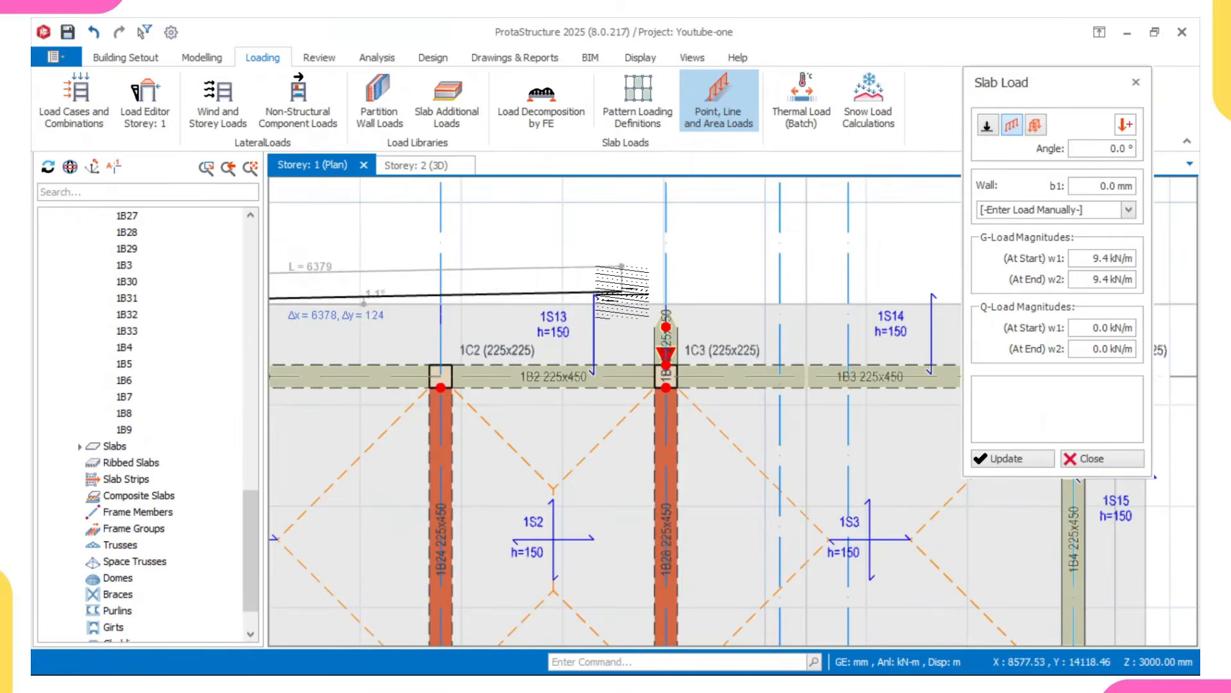
scroll(597, 302, "down", 2)
scroll(563, 328, "down", 1)
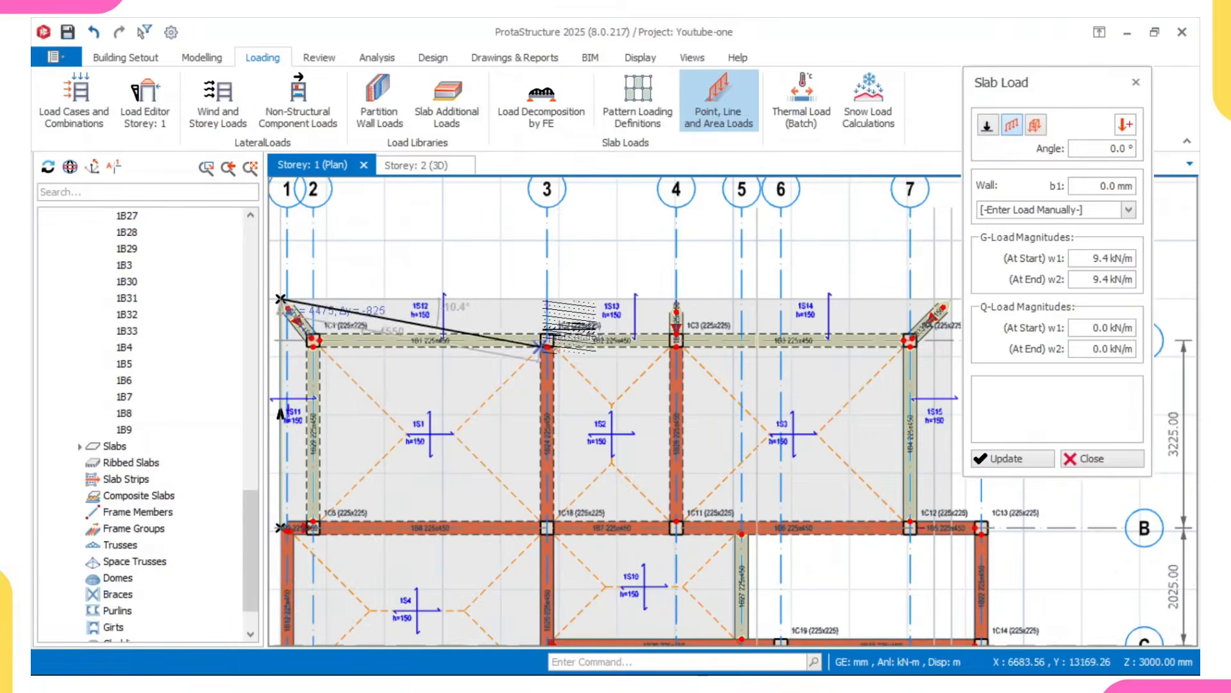
scroll(558, 295, "up", 3)
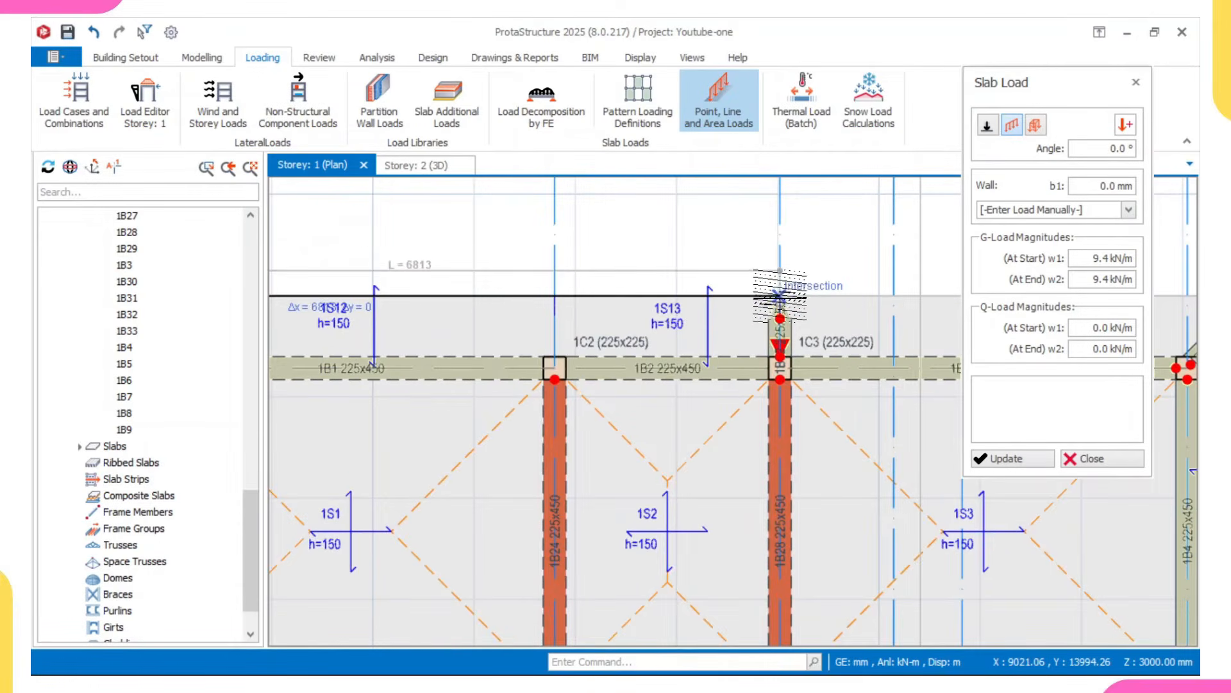
left_click(779, 295)
scroll(540, 297, "down", 3)
scroll(541, 296, "up", 3)
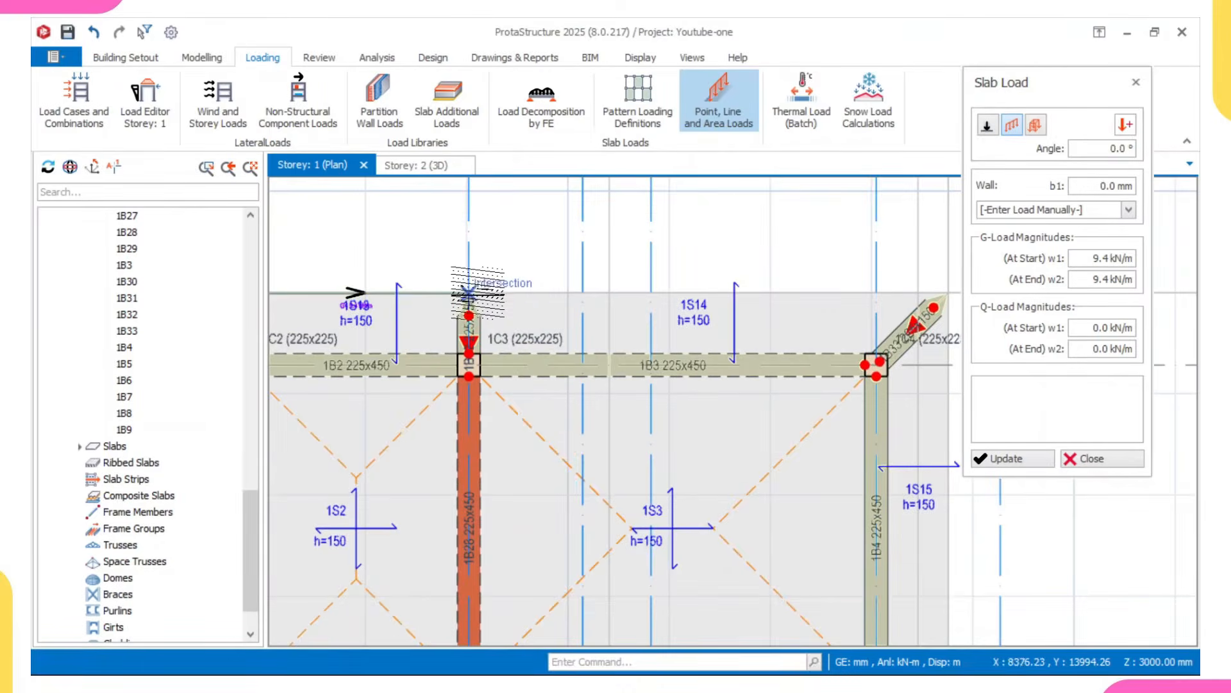
Place the line load along the outer edge of slab 1S14, from axis 4 to the slab corner beyond axis 7.
left_click(473, 267)
scroll(631, 326, "down", 2)
scroll(890, 287, "up", 2)
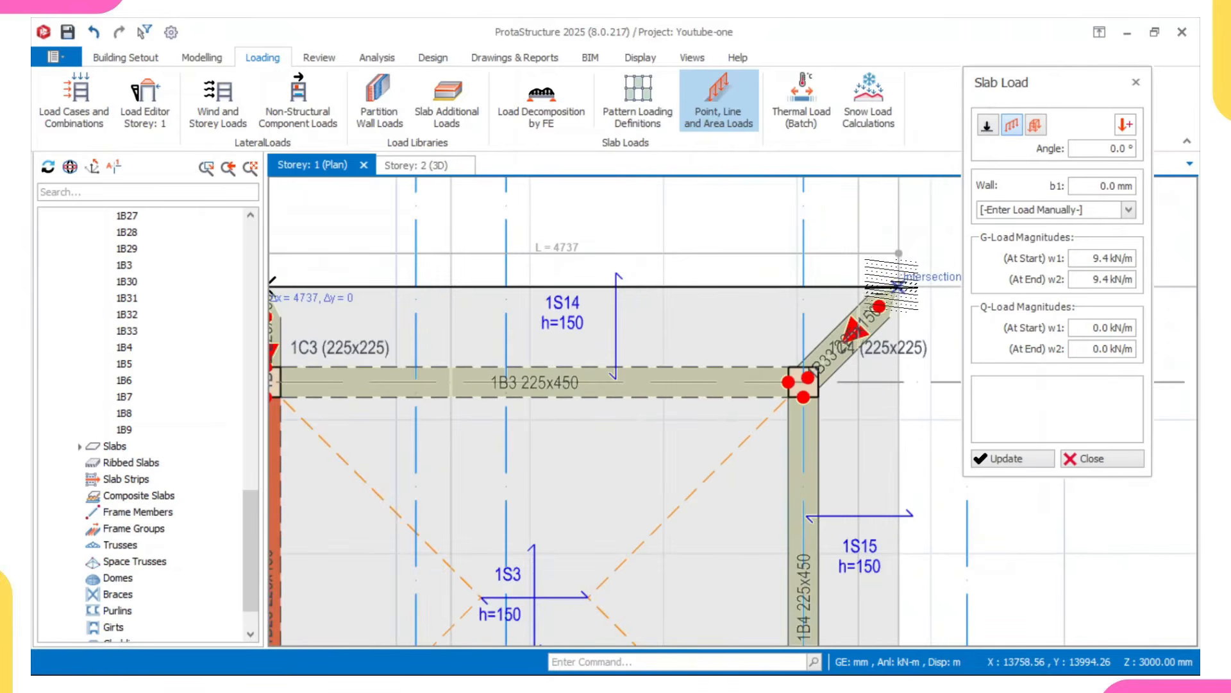
left_click(889, 286)
scroll(890, 282, "down", 2)
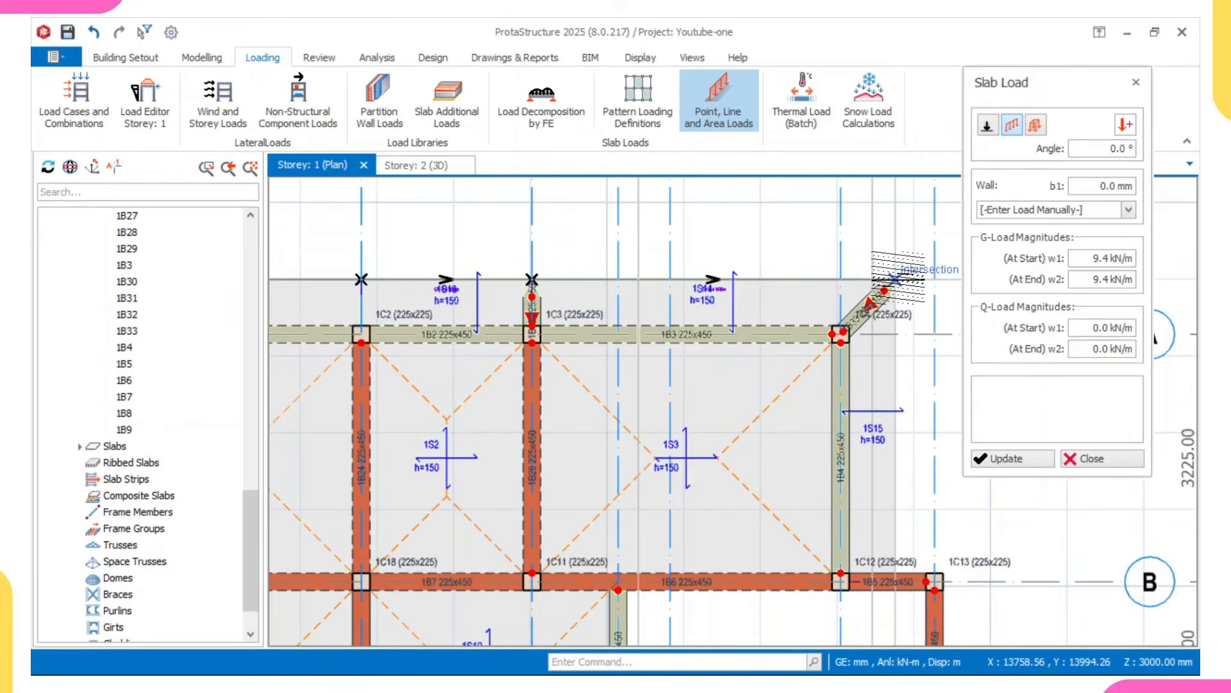
Place the line load along the outer edge of slab 1S15, from the slab corner beyond axis 7 to axis B.
scroll(882, 353, "down", 3)
scroll(879, 385, "up", 4)
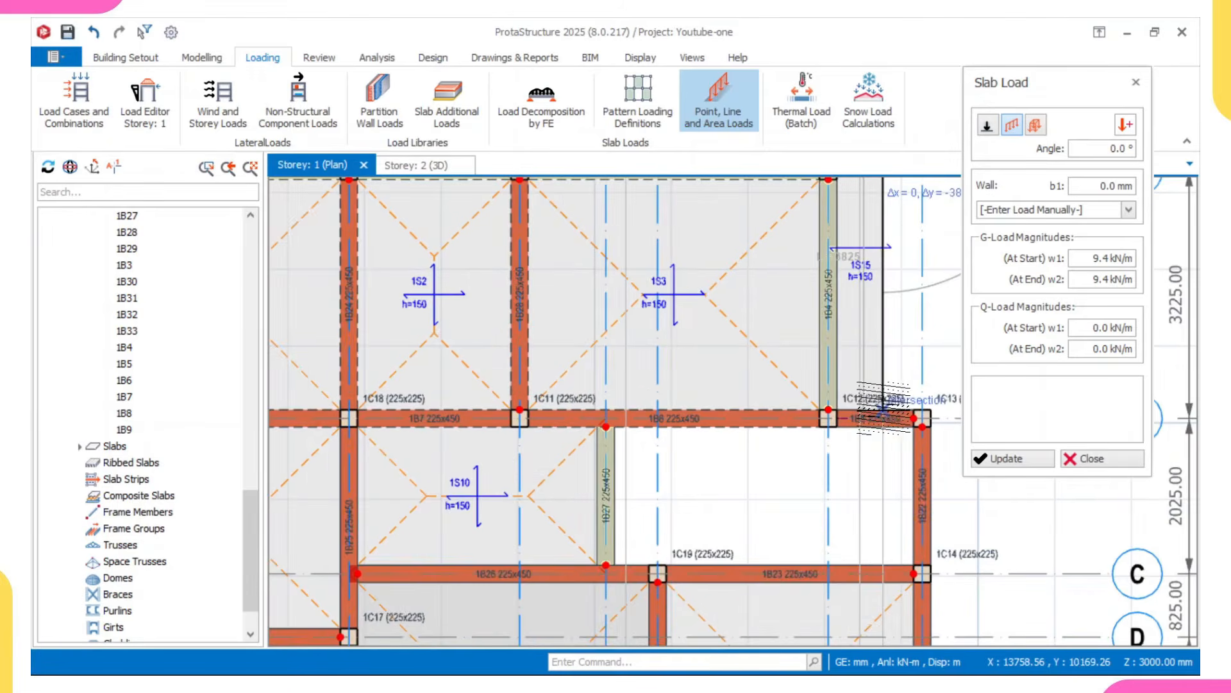
left_click(884, 408)
scroll(884, 408, "down", 3)
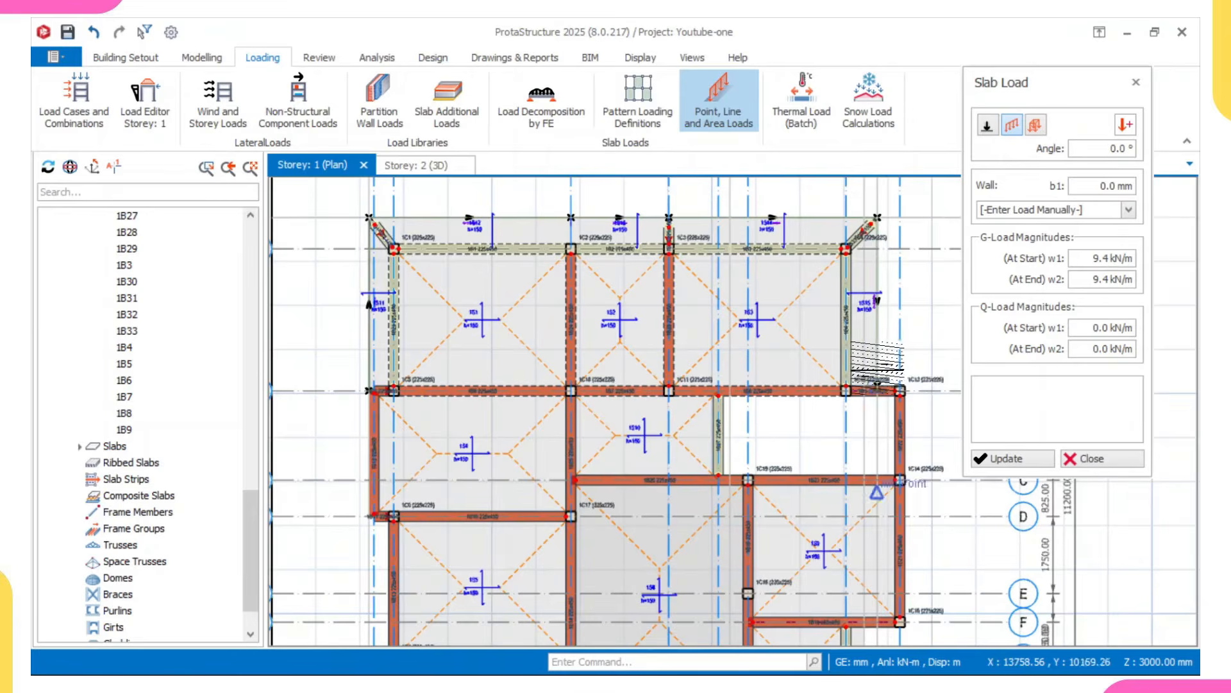
Set both G-load magnitudes to 1.0 kN/m and place the line load along the outer edge of slab 1S16.
scroll(744, 421, "up", 5)
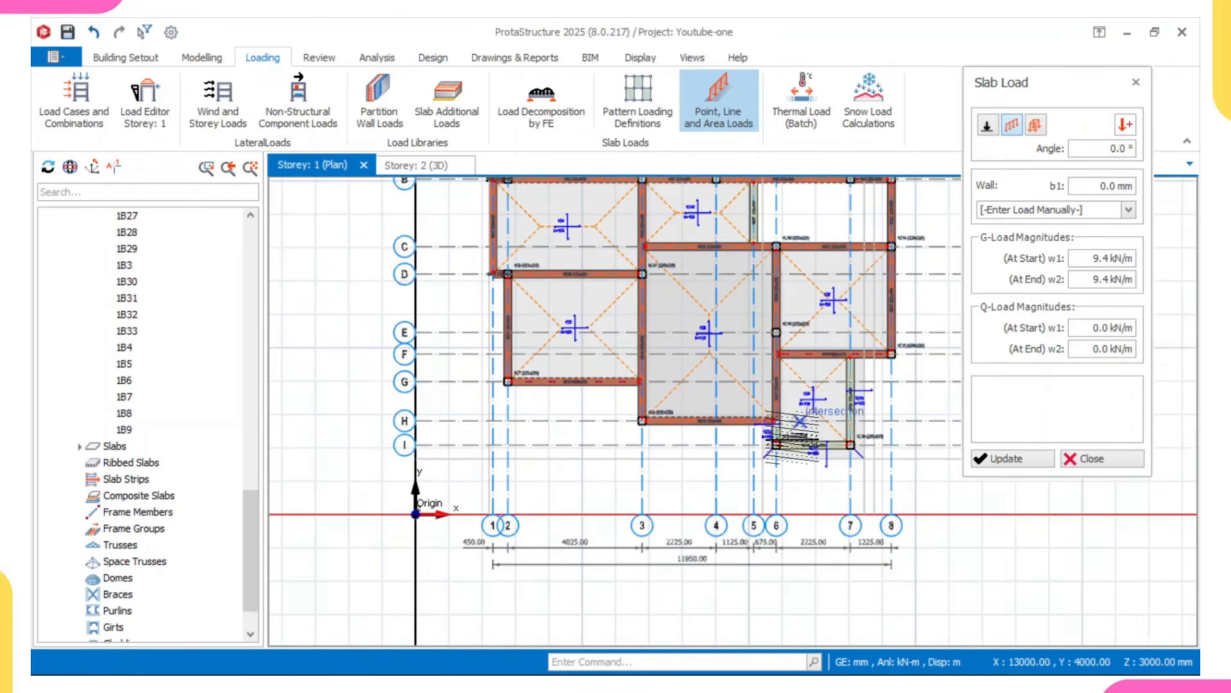
middle_click_drag(906, 461, 676, 462)
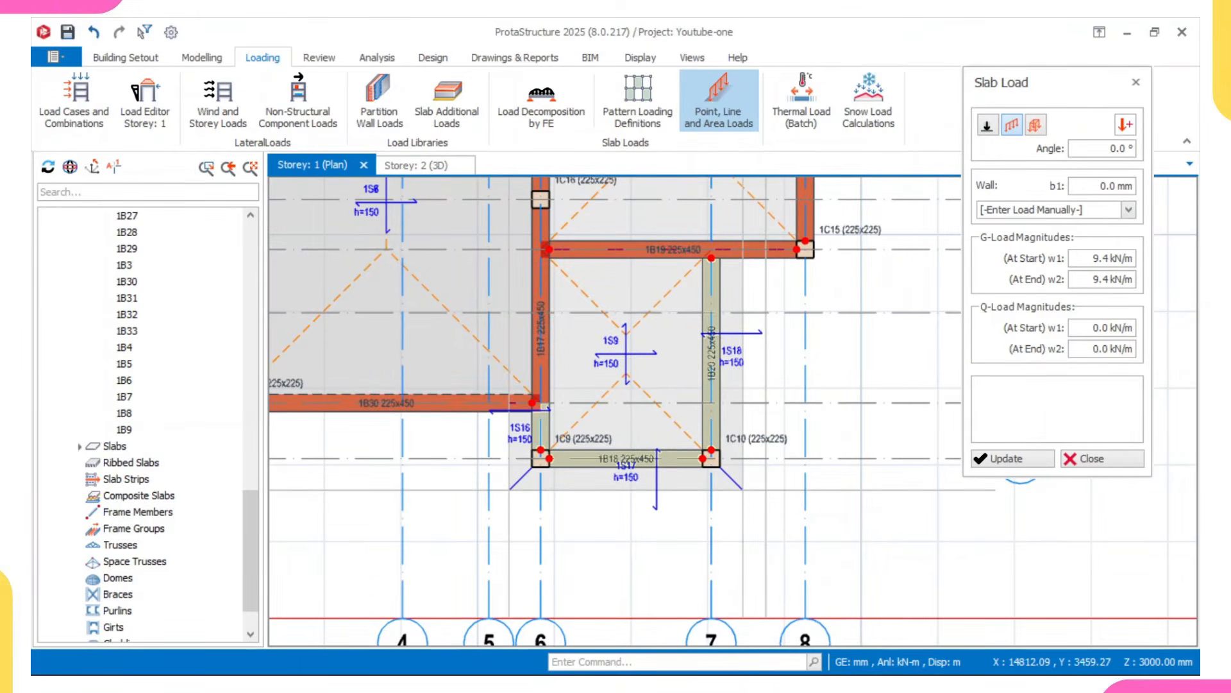
type("1")
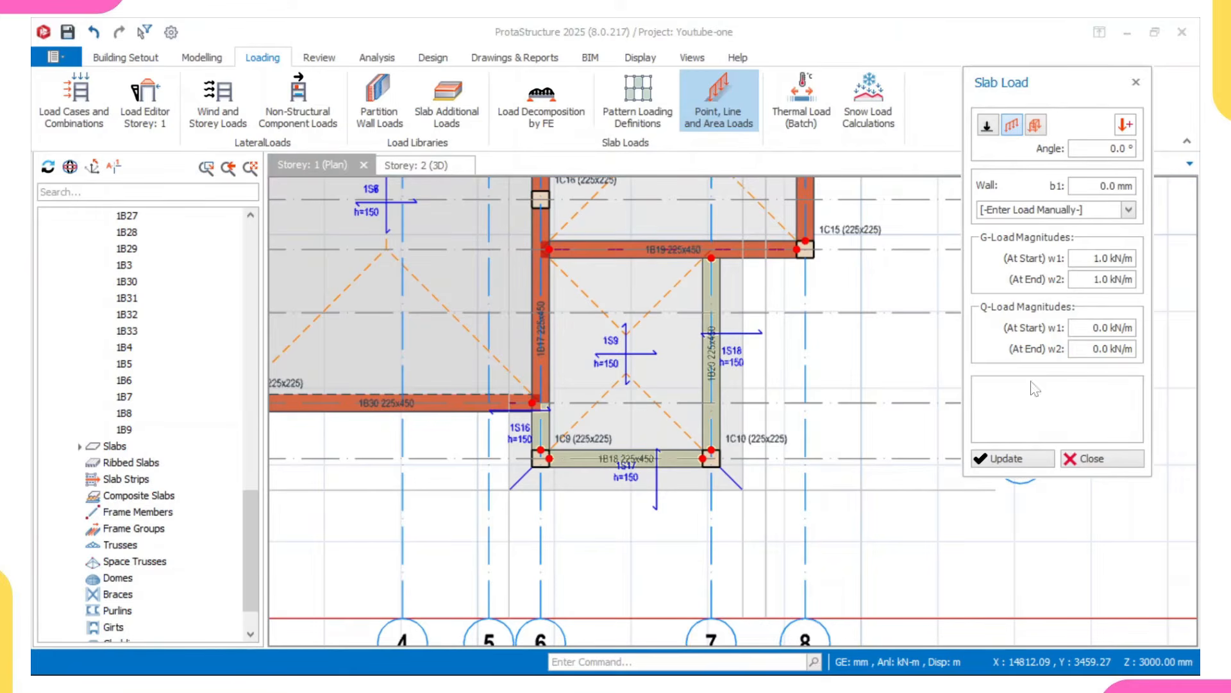
scroll(534, 420, "up", 2)
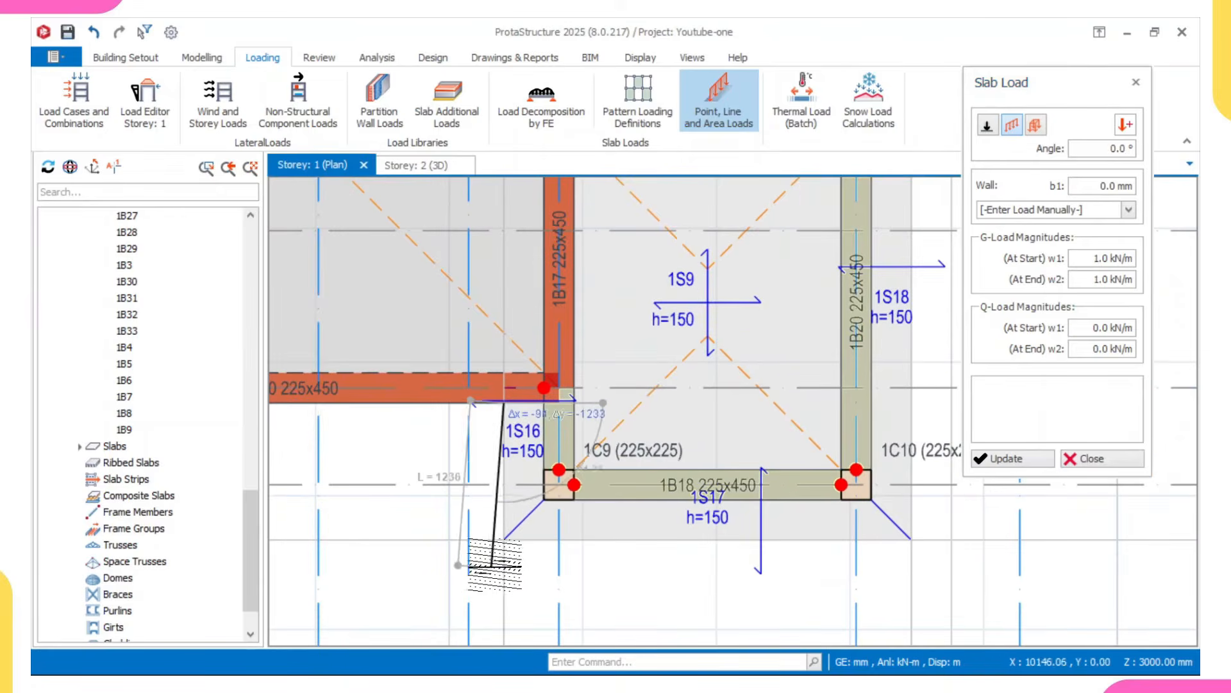
left_click(505, 539)
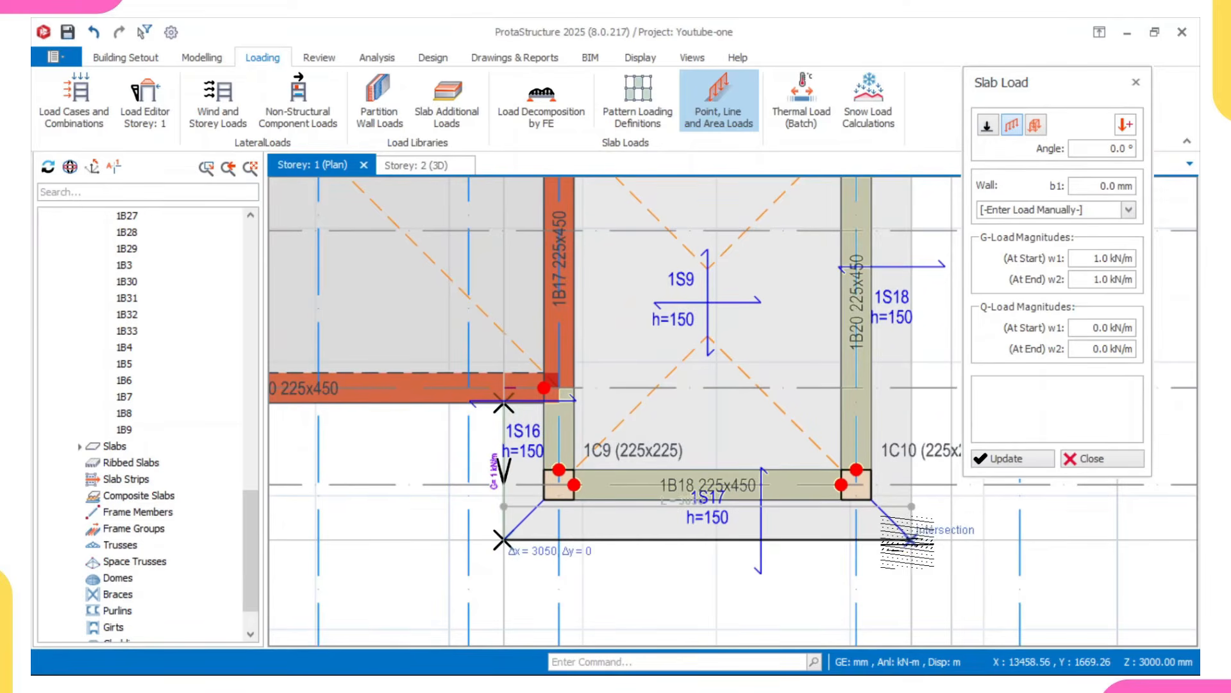
Place the 1.0 kN/m line load along the outer edges of slabs 1S17 and 1S18 up to axis F, and end slab load placement.
left_click(912, 540)
scroll(913, 540, "down", 3)
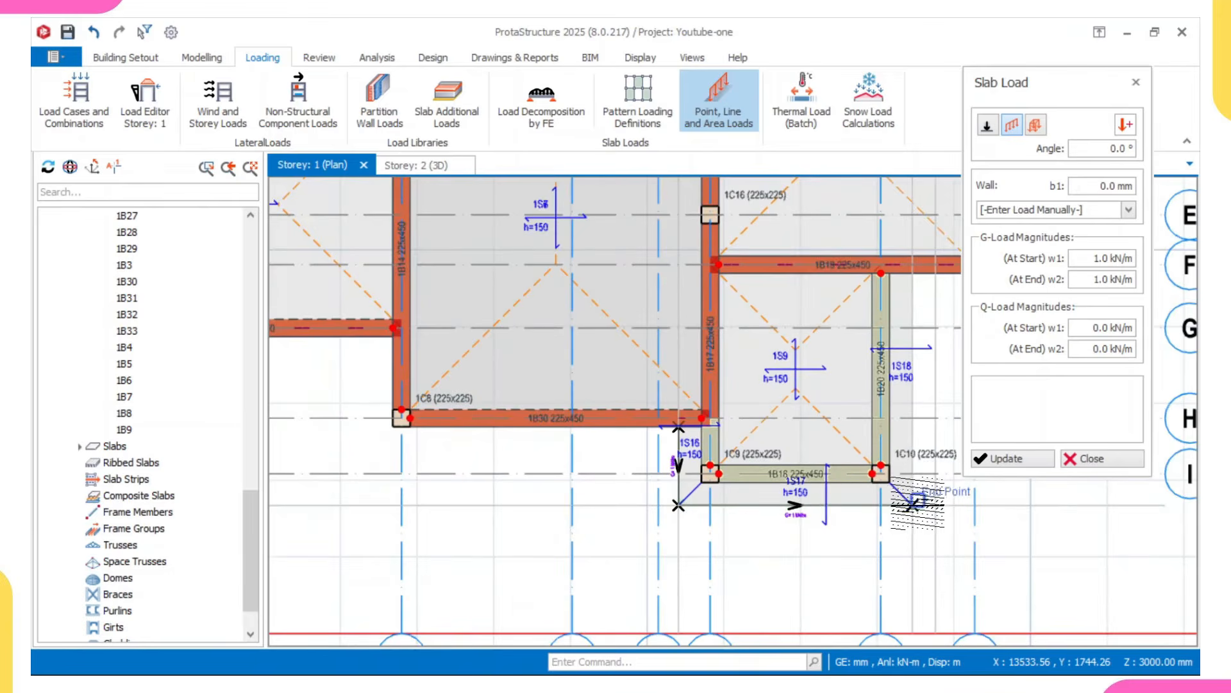
scroll(909, 385, "up", 2)
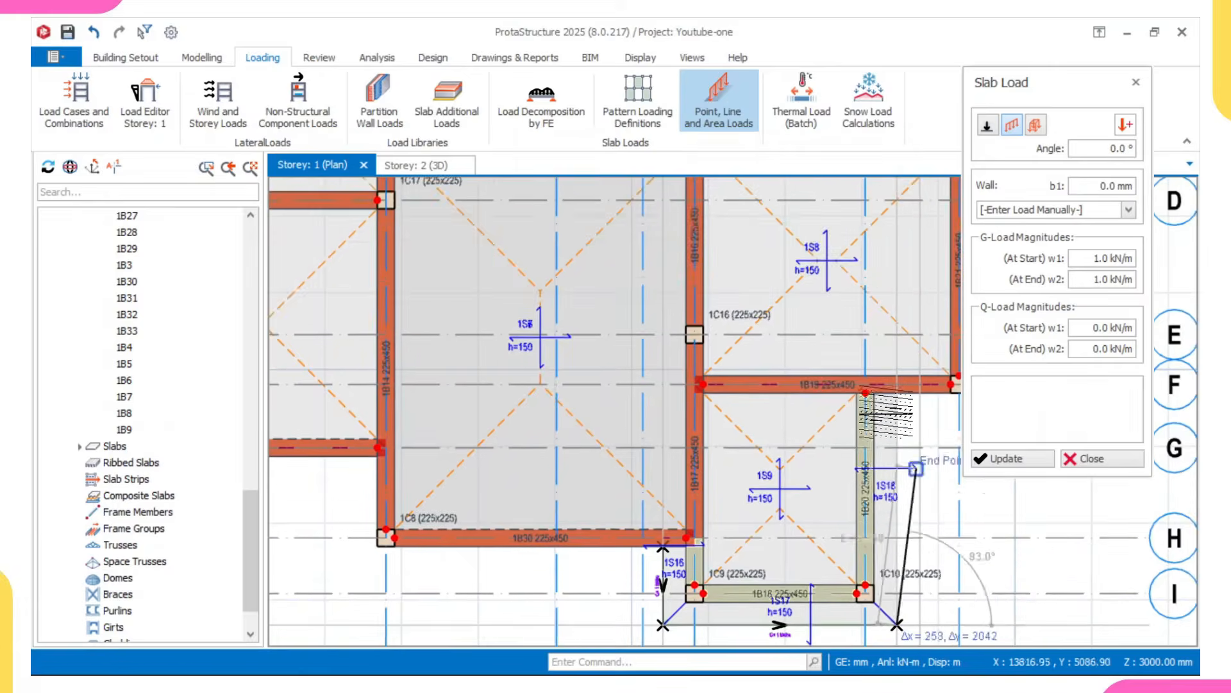
left_click(907, 393)
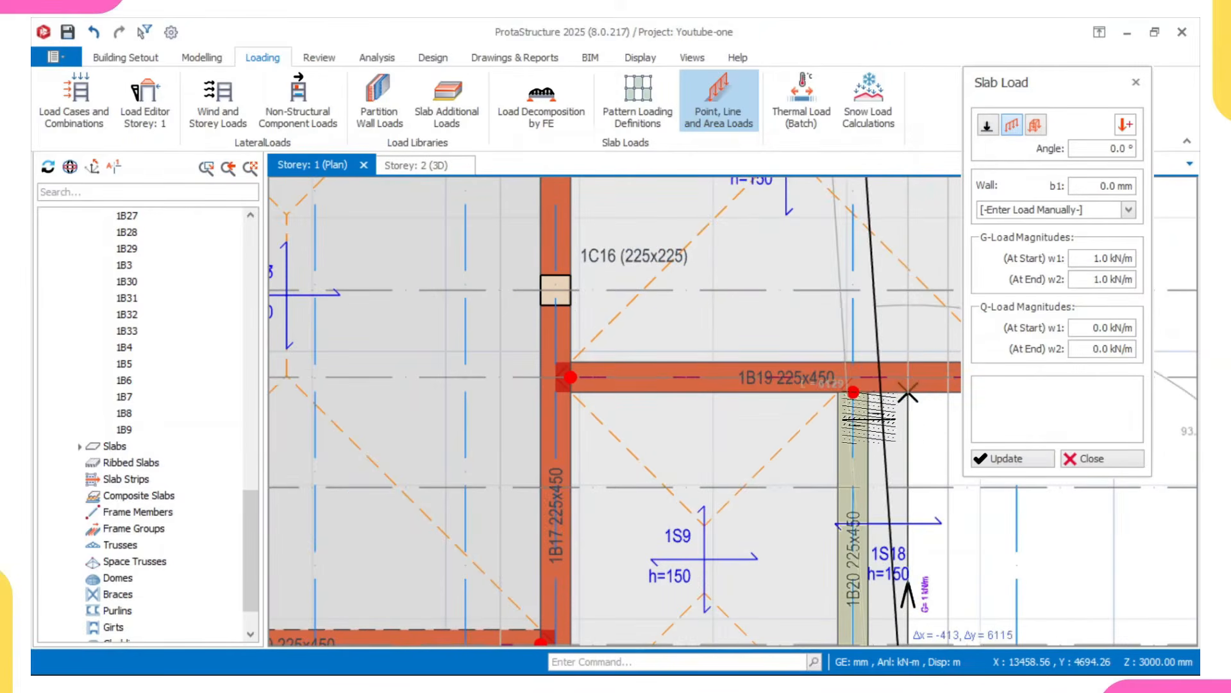
left_click(1084, 458)
scroll(981, 423, "down", 3)
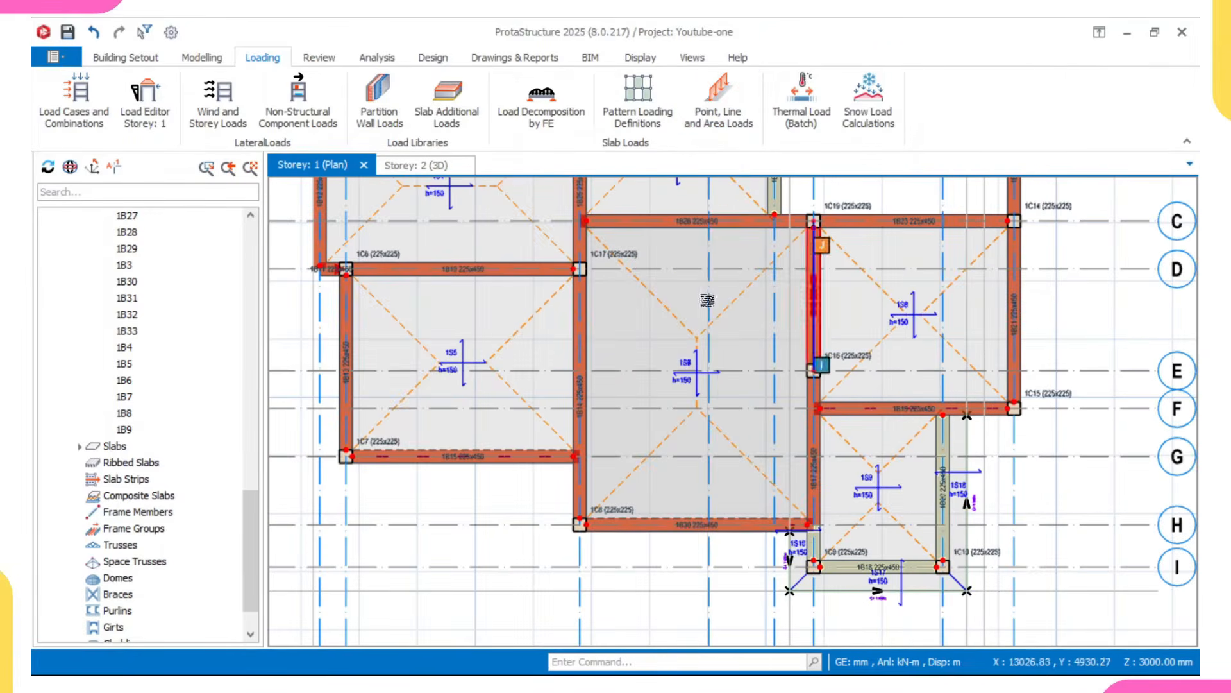
Examine the wall loads and cantilever slab edge loads all around the building in the storey 2 3D view.
left_click(396, 167)
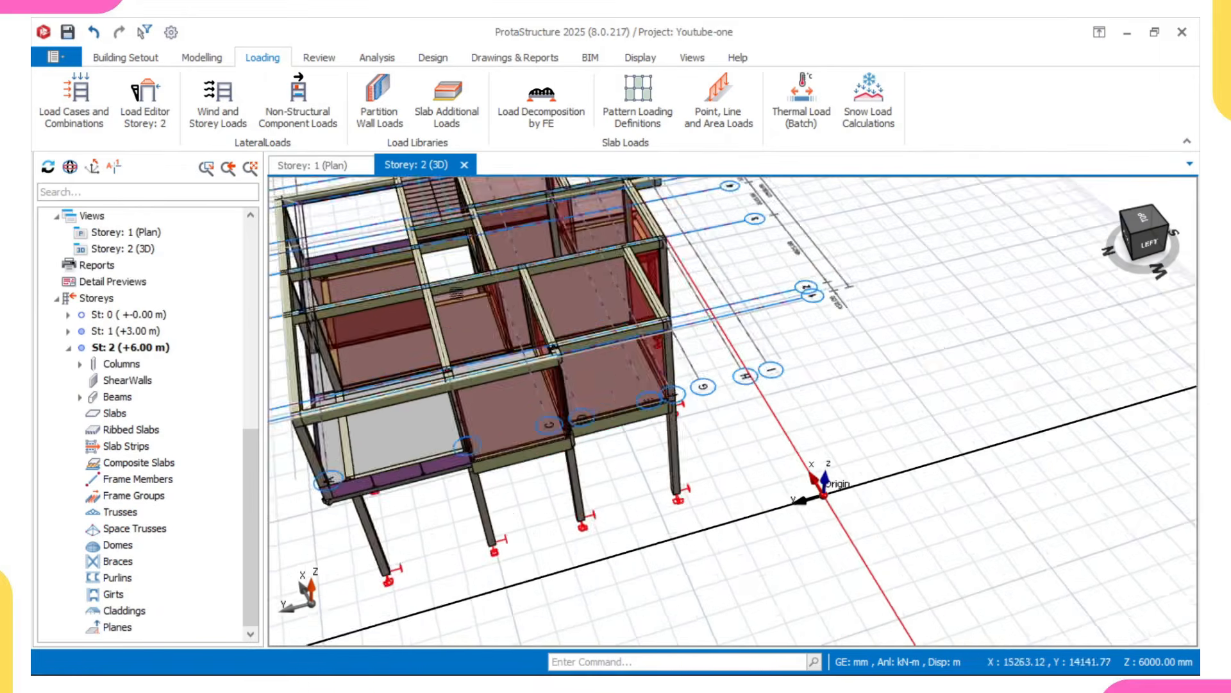
middle_click_drag(592, 401, 650, 416)
middle_click_drag(493, 406, 629, 431)
scroll(491, 416, "up", 3)
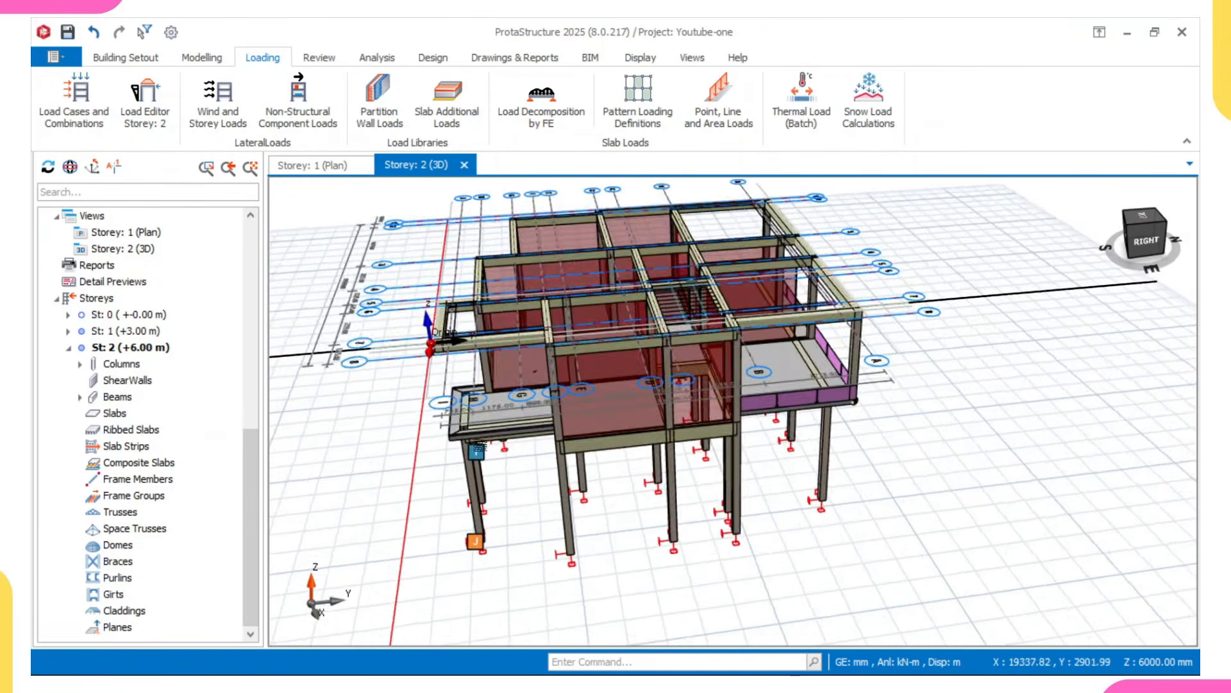
middle_click_drag(490, 417, 563, 326)
scroll(571, 453, "up", 5)
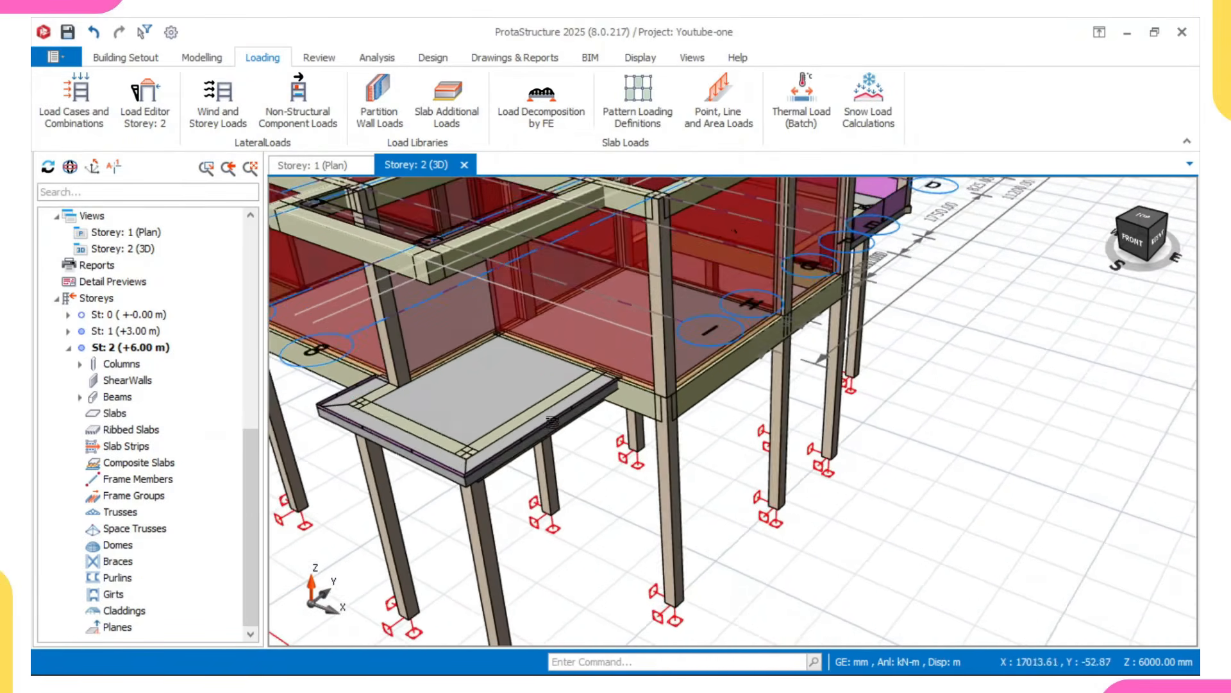
middle_click_drag(721, 455, 683, 418)
scroll(523, 437, "up", 3)
scroll(525, 439, "down", 3)
middle_click_drag(825, 385, 778, 404)
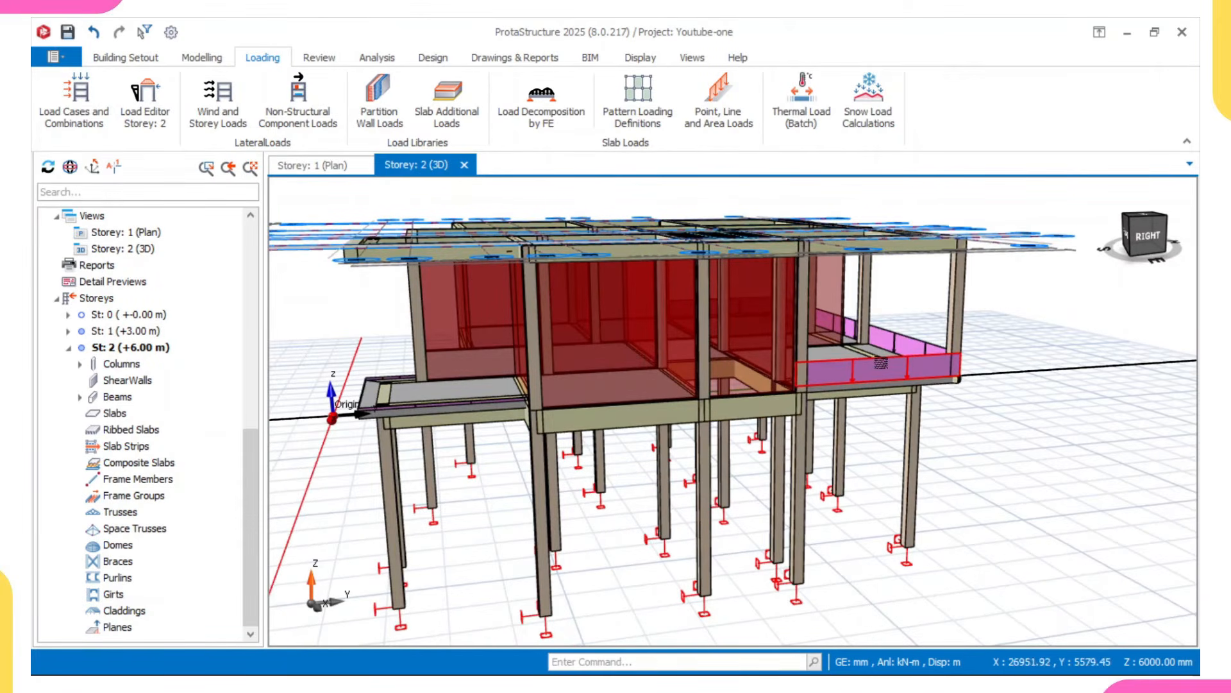
scroll(386, 399, "up", 2)
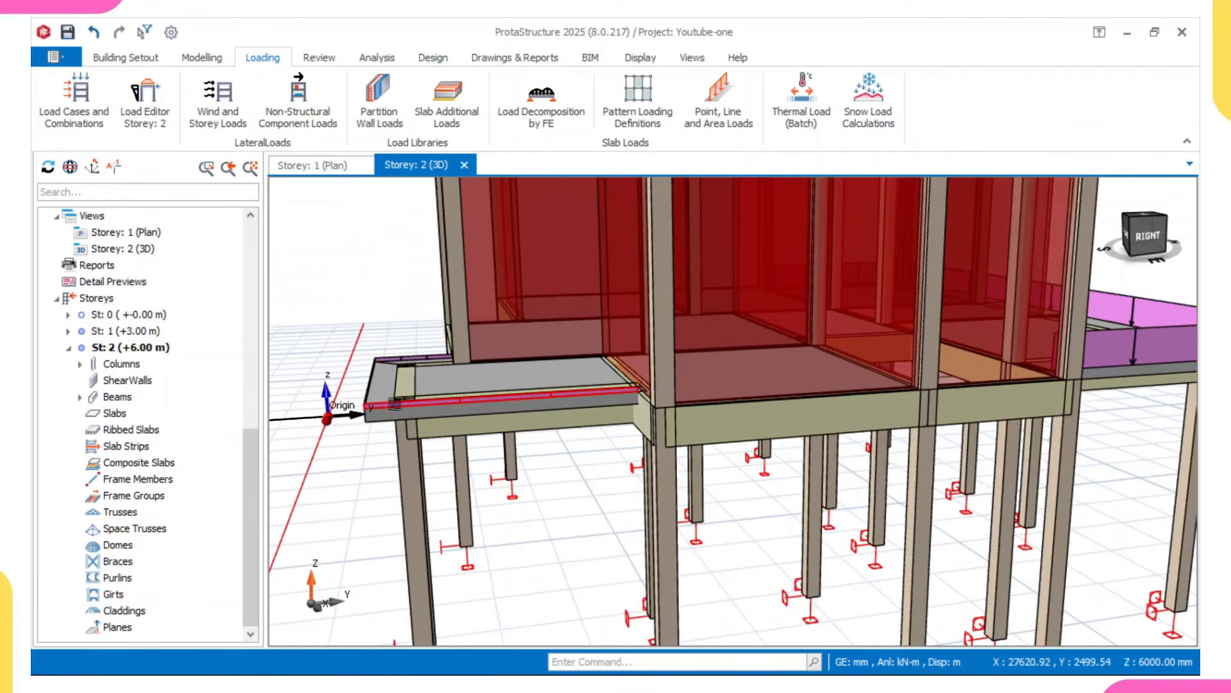
scroll(434, 404, "down", 5)
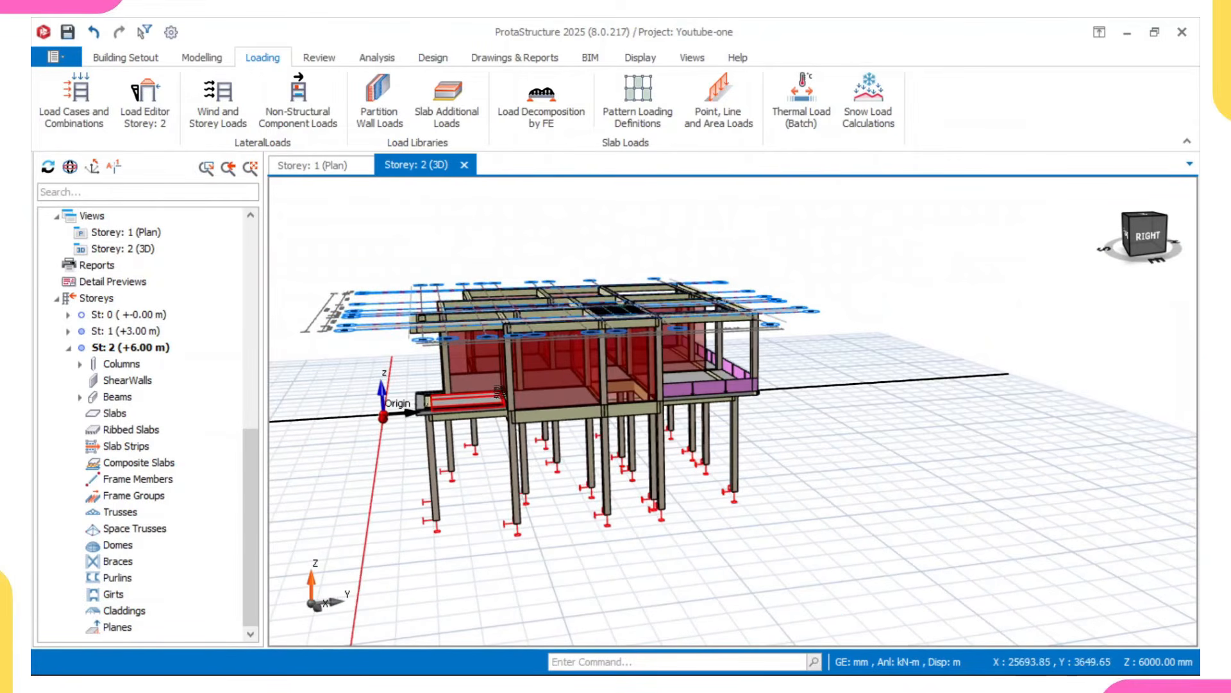
middle_click_drag(559, 411, 646, 424)
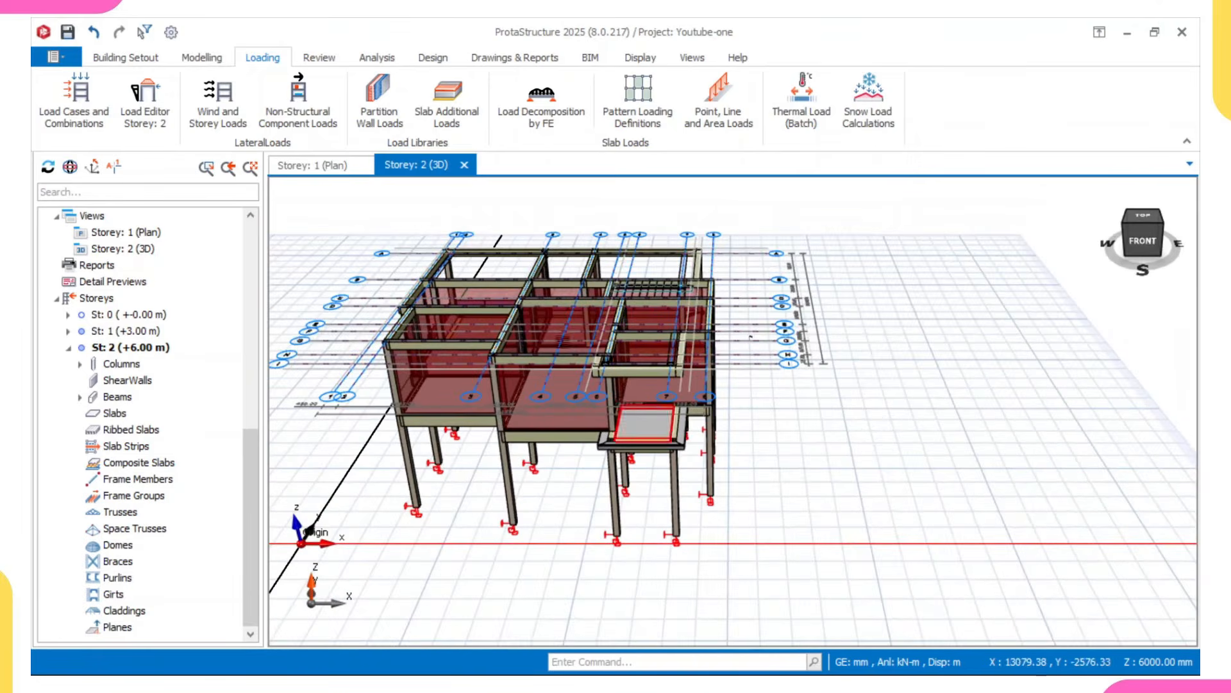
Return to the storey 1 plan and examine the area loads of slab 1S4.
left_click(322, 168)
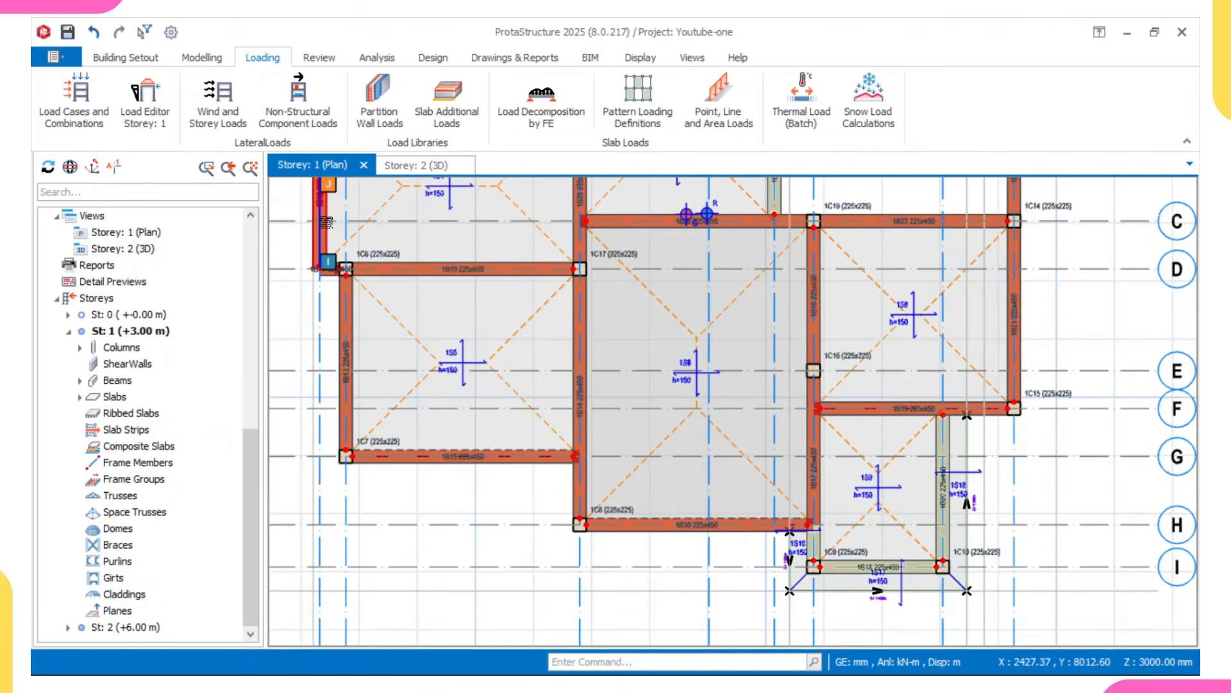
scroll(431, 291, "down", 3)
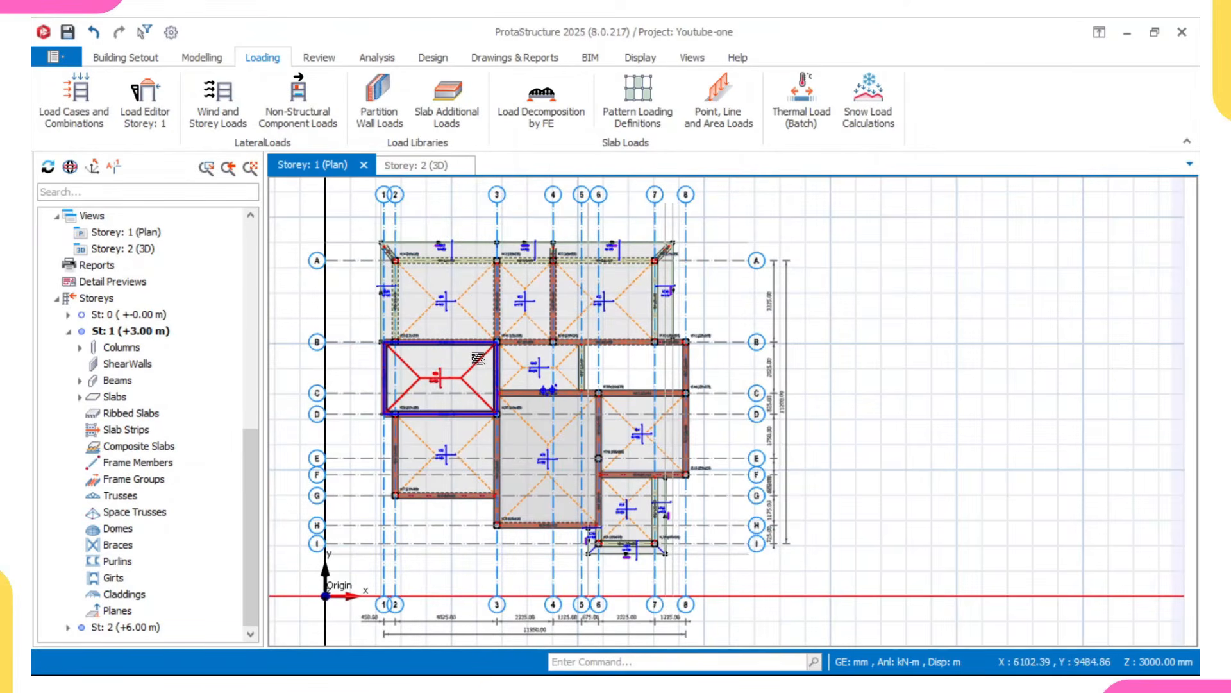
mouse_move(478, 358)
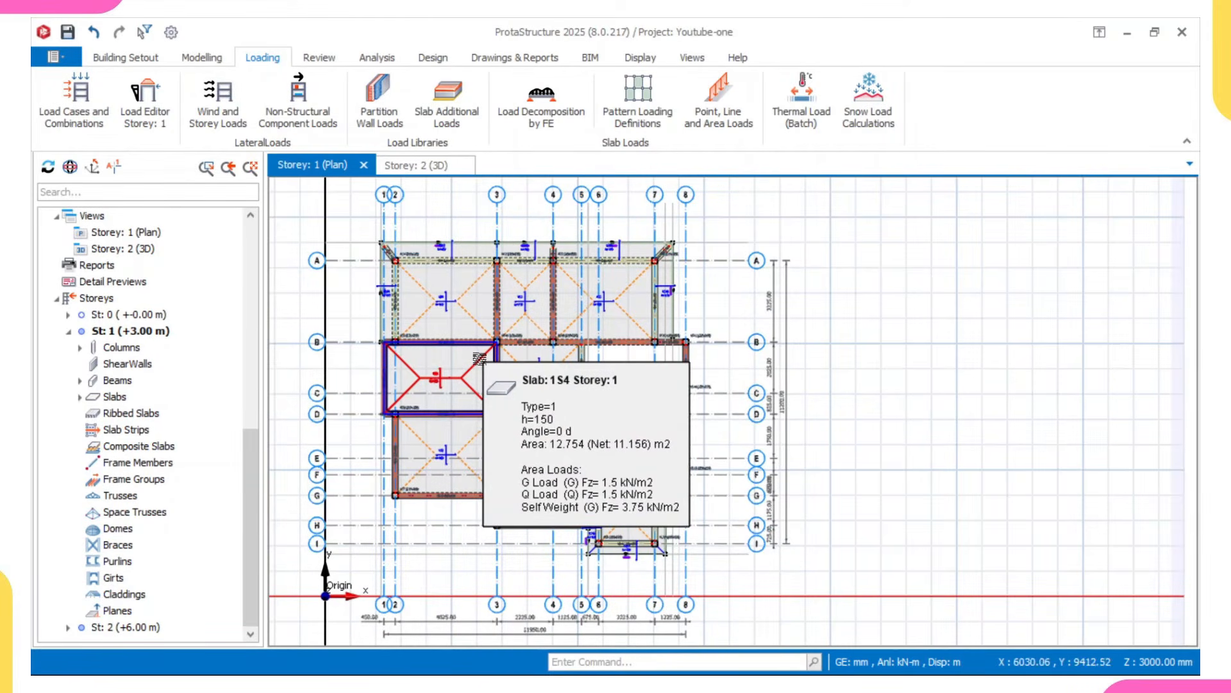
mouse_move(521, 289)
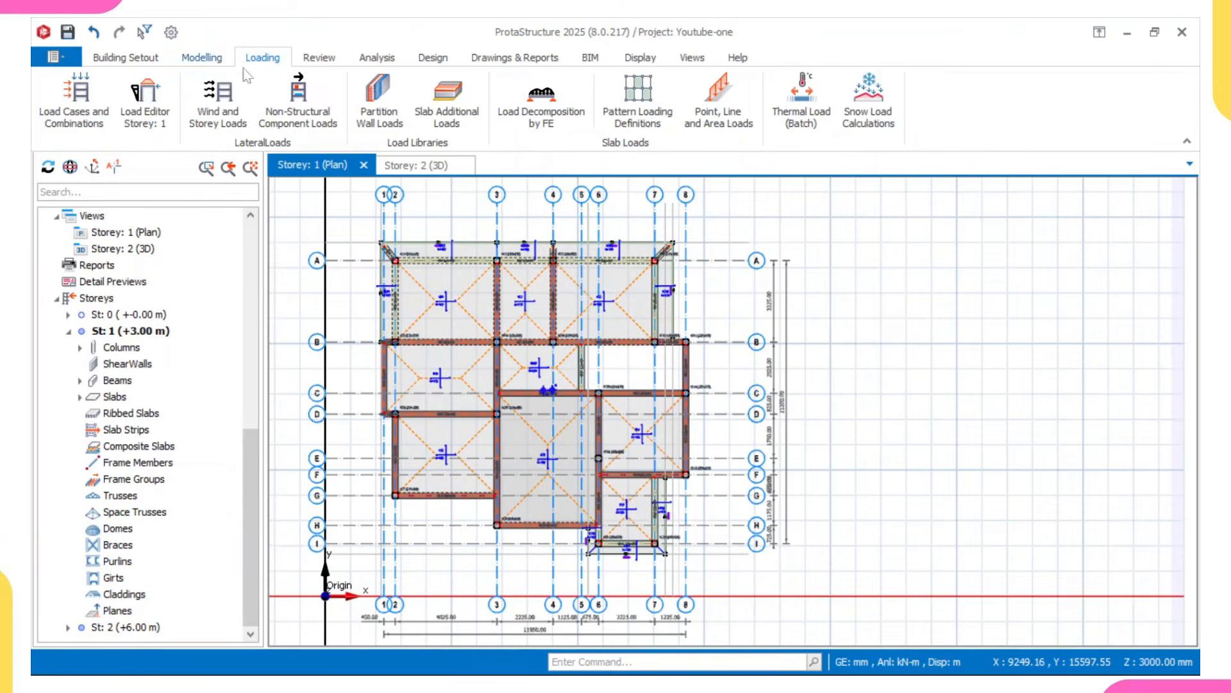
left_click(133, 58)
left_click(1026, 119)
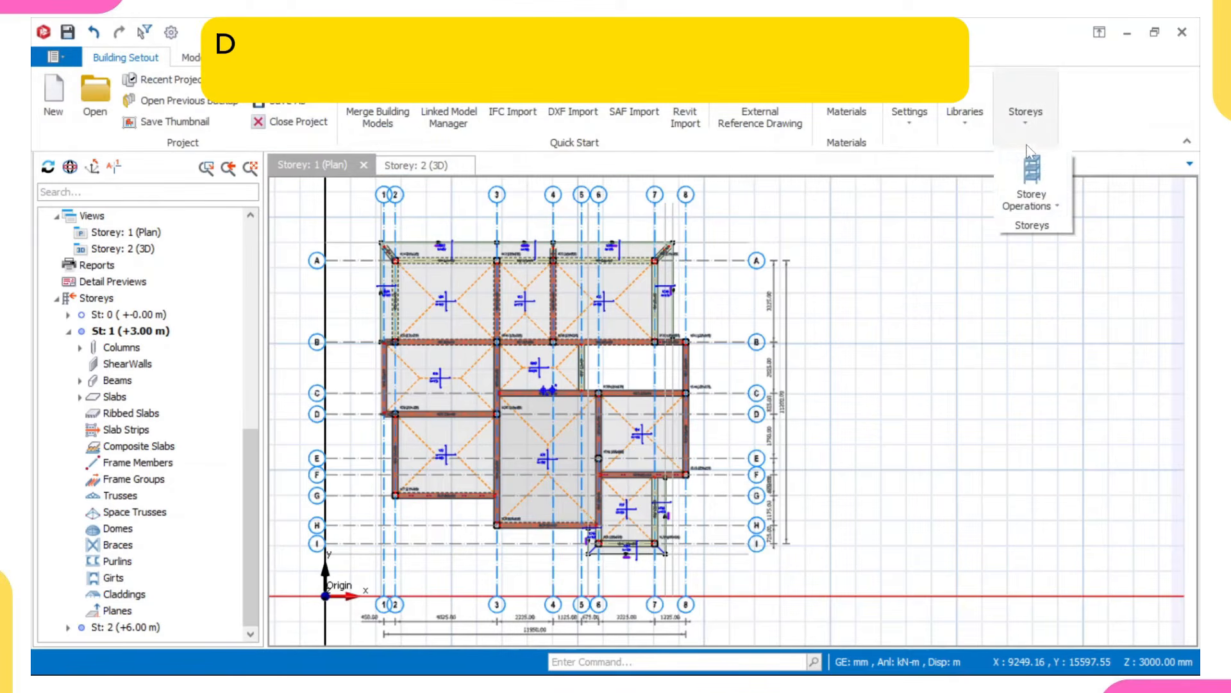
left_click(1030, 193)
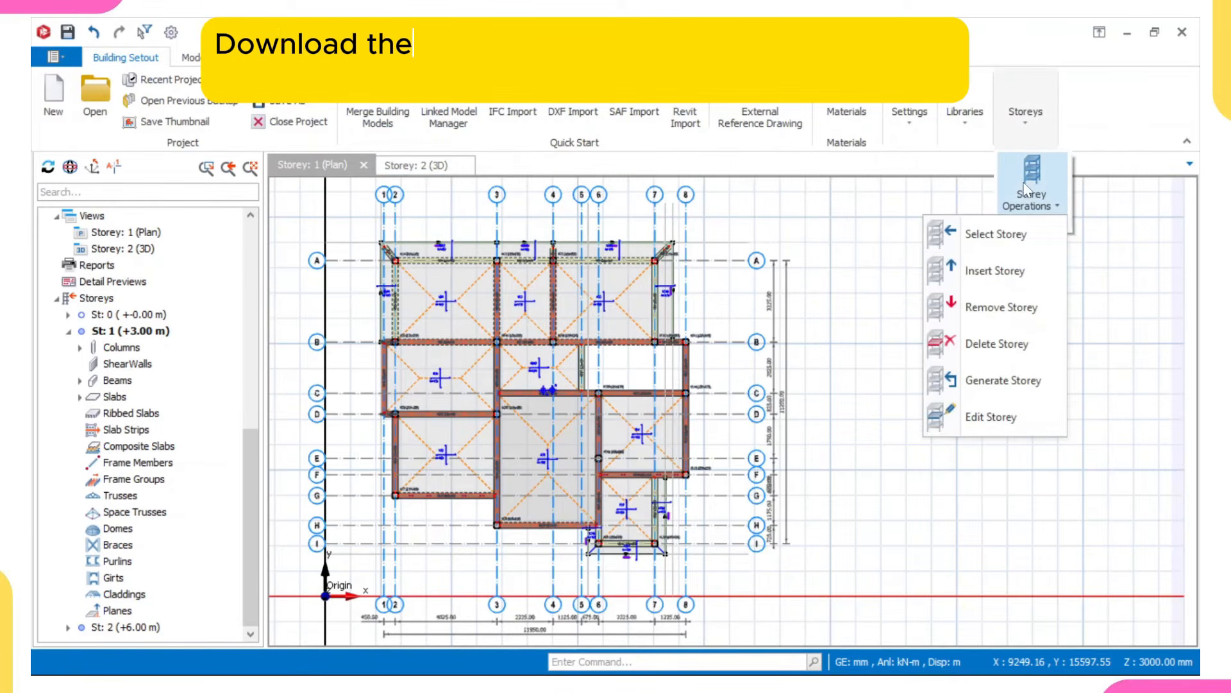
left_click(993, 269)
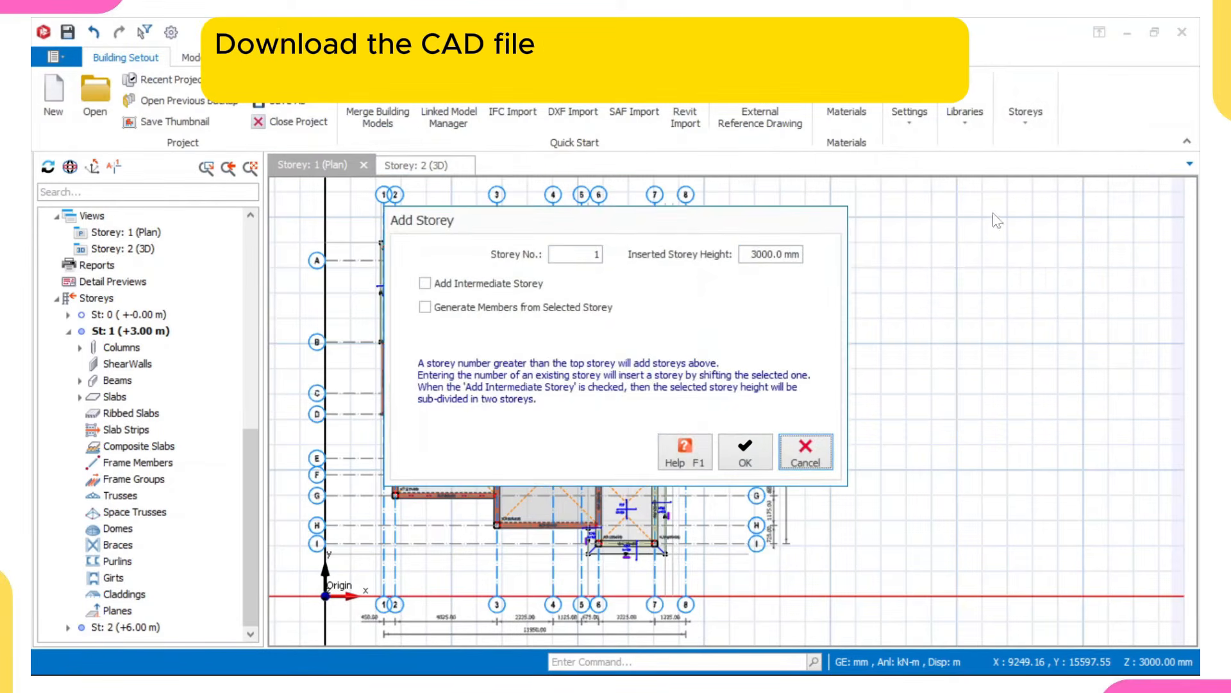
left_click(805, 451)
Set the foundation depth to 1200 mm in the storey settings and accept the change.
left_click(1025, 119)
left_click(1030, 196)
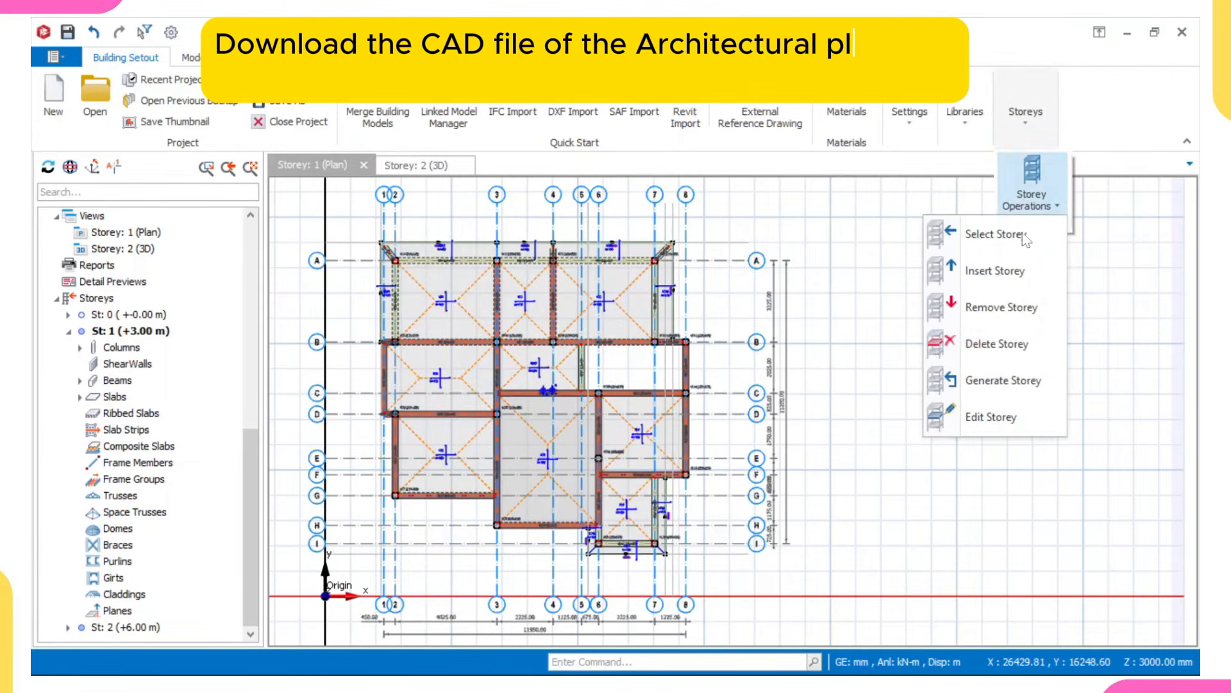
left_click(995, 421)
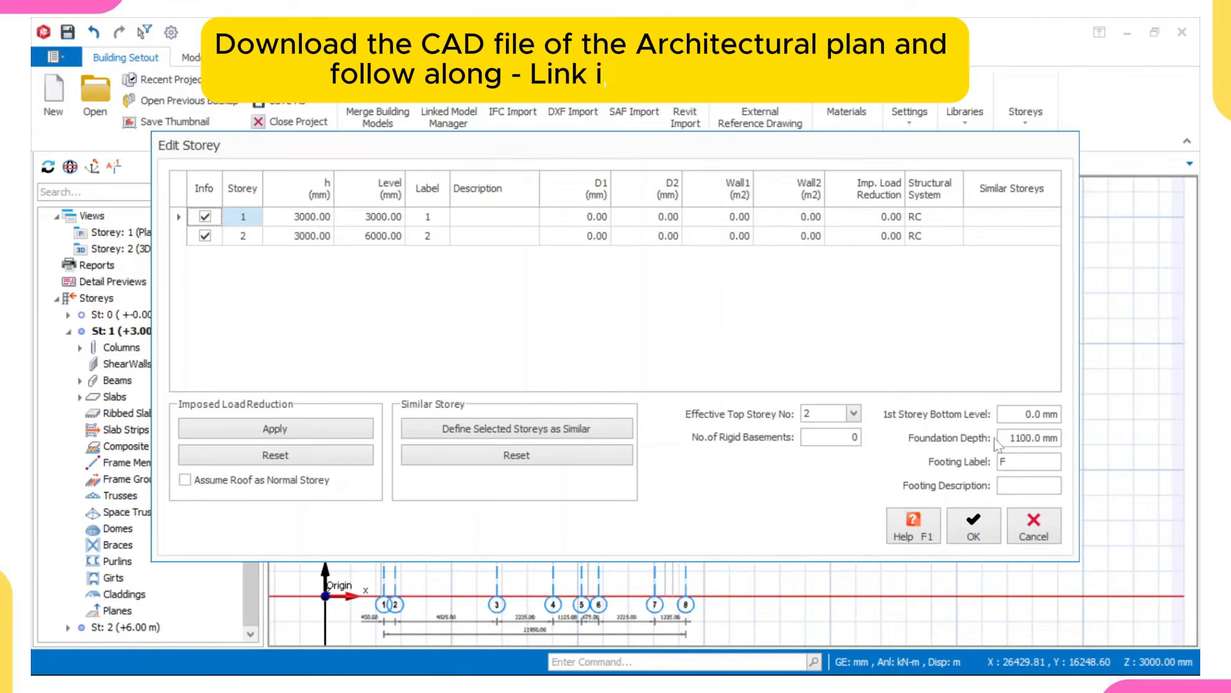
double_click(1026, 437)
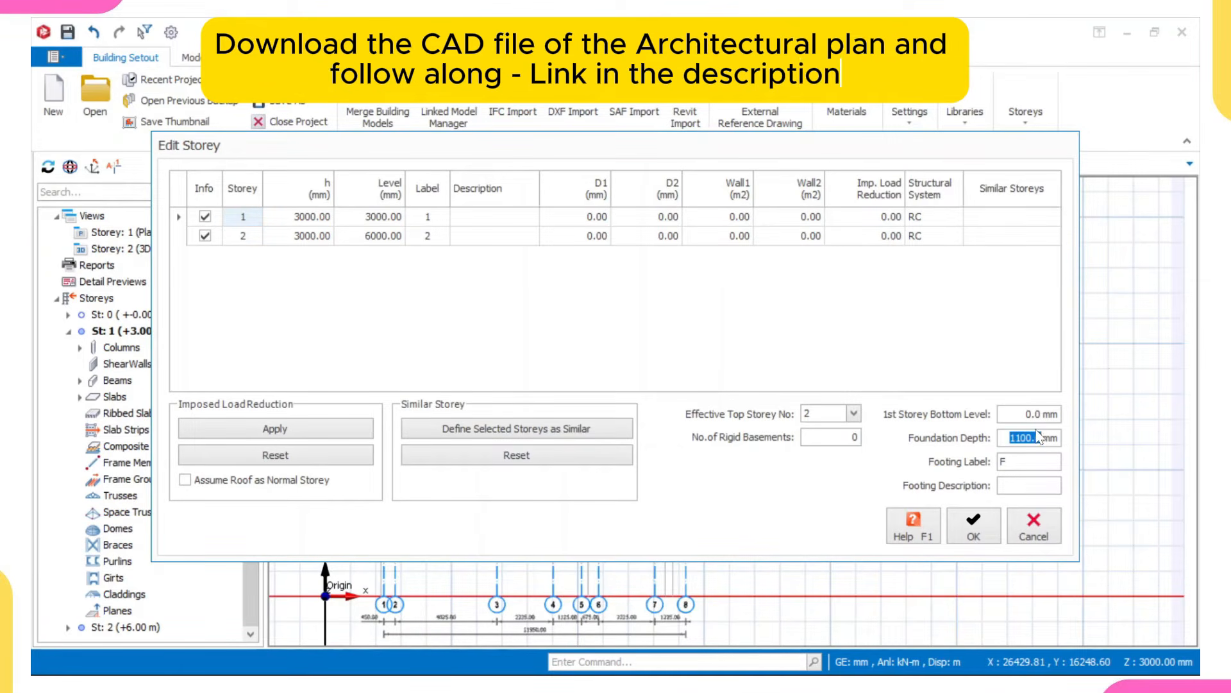
type("1200")
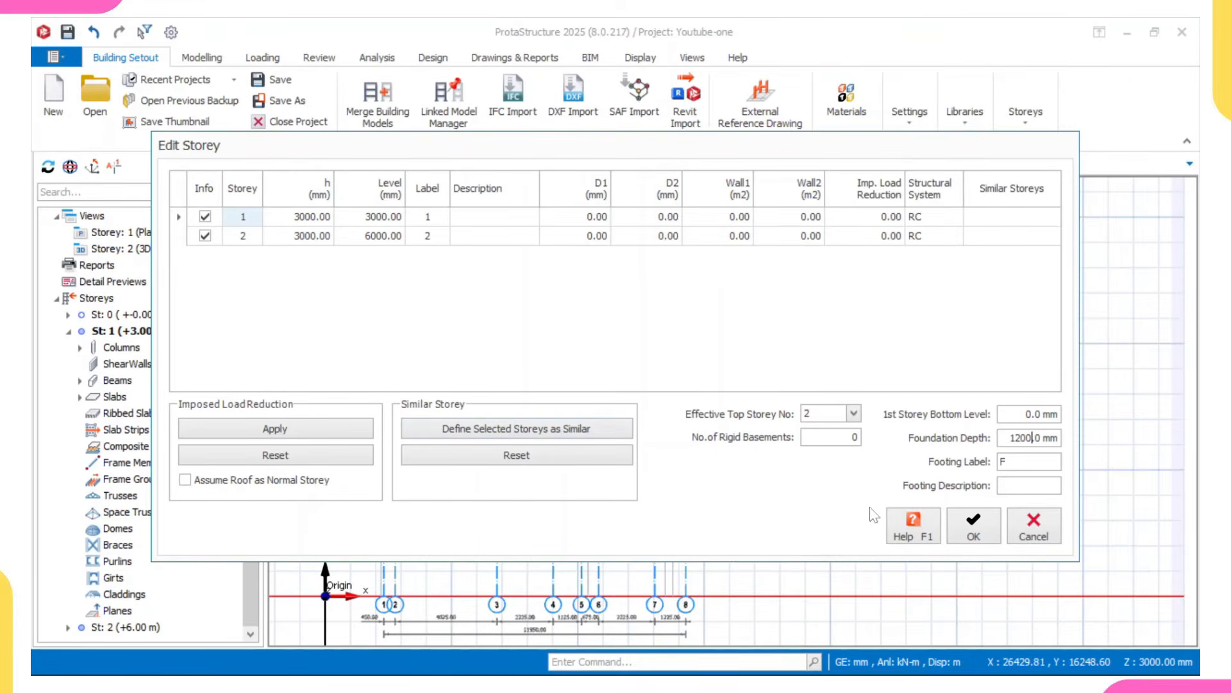
left_click(971, 527)
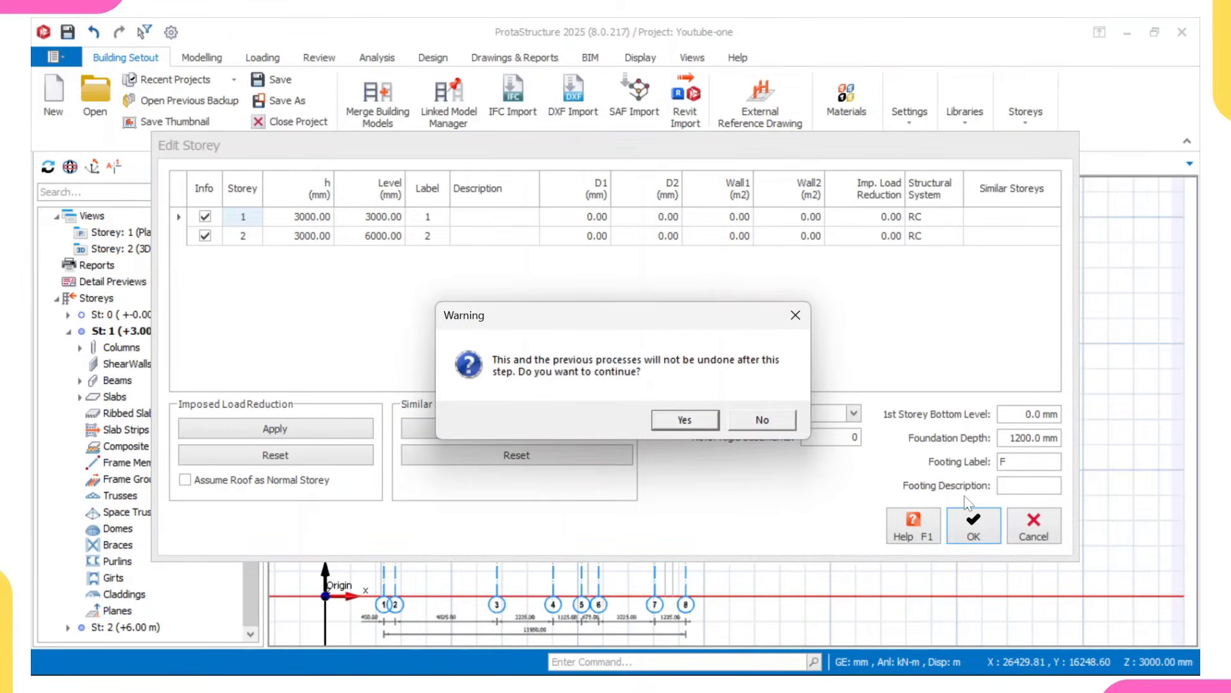
left_click(685, 420)
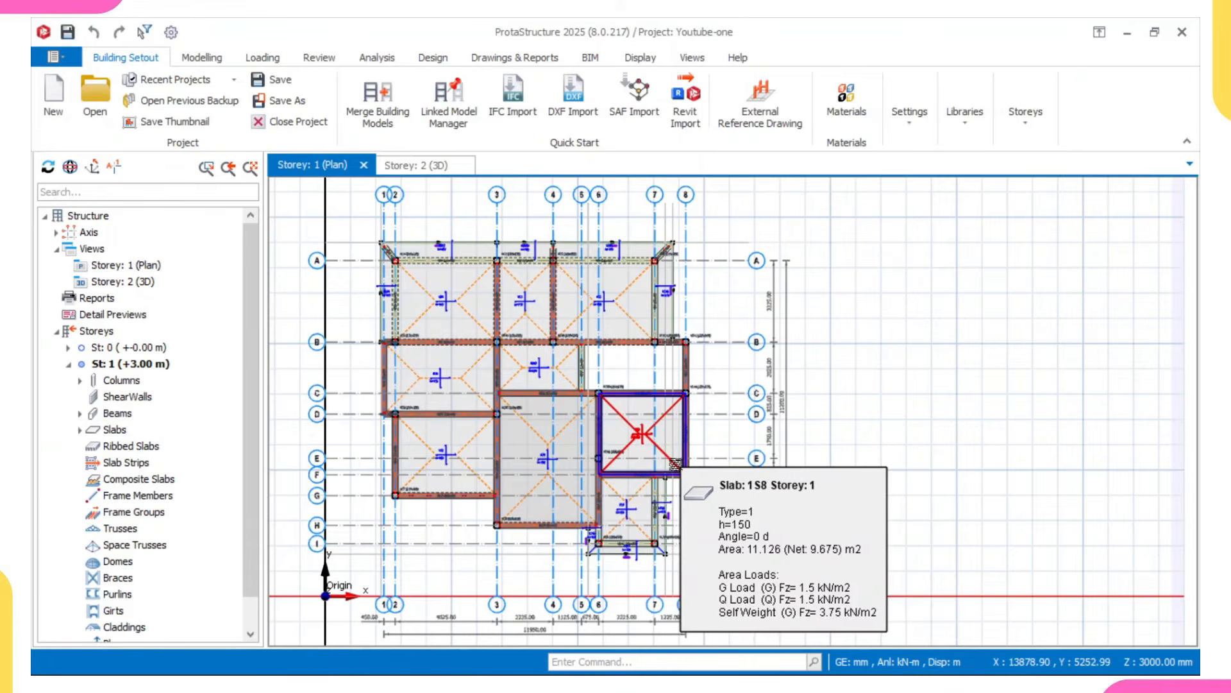
Examine the beam, column and slab labels along axes A and B in the storey 1 plan.
scroll(427, 263, "up", 2)
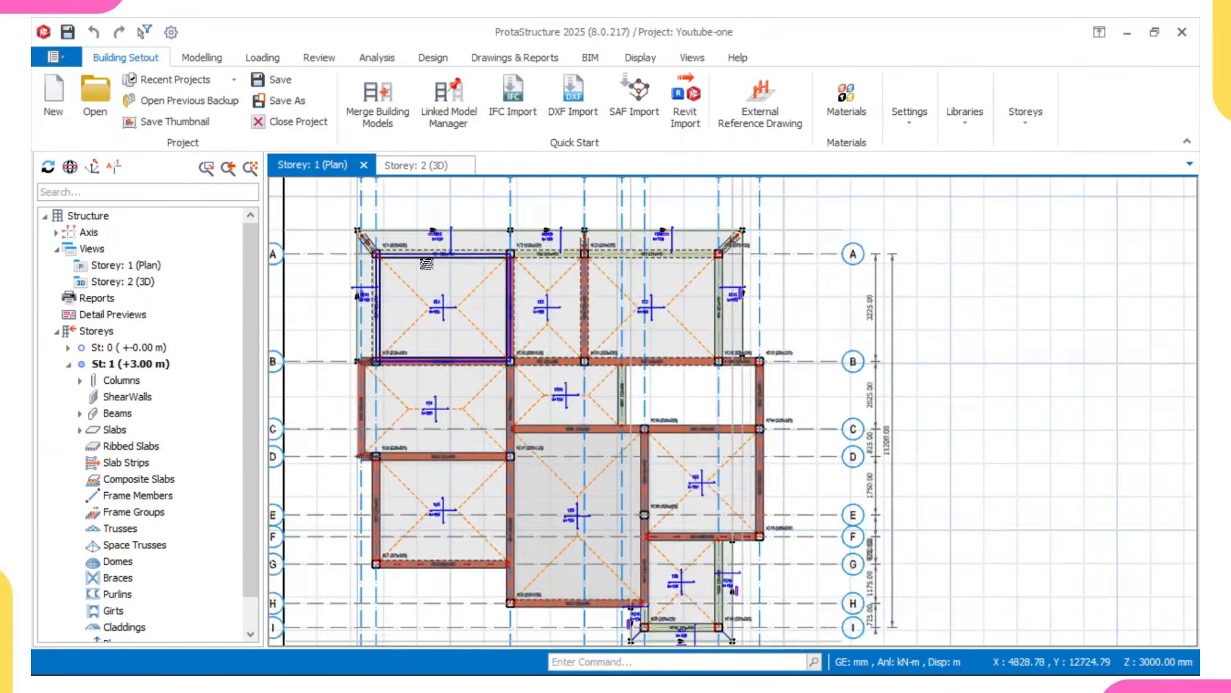
scroll(392, 253, "up", 2)
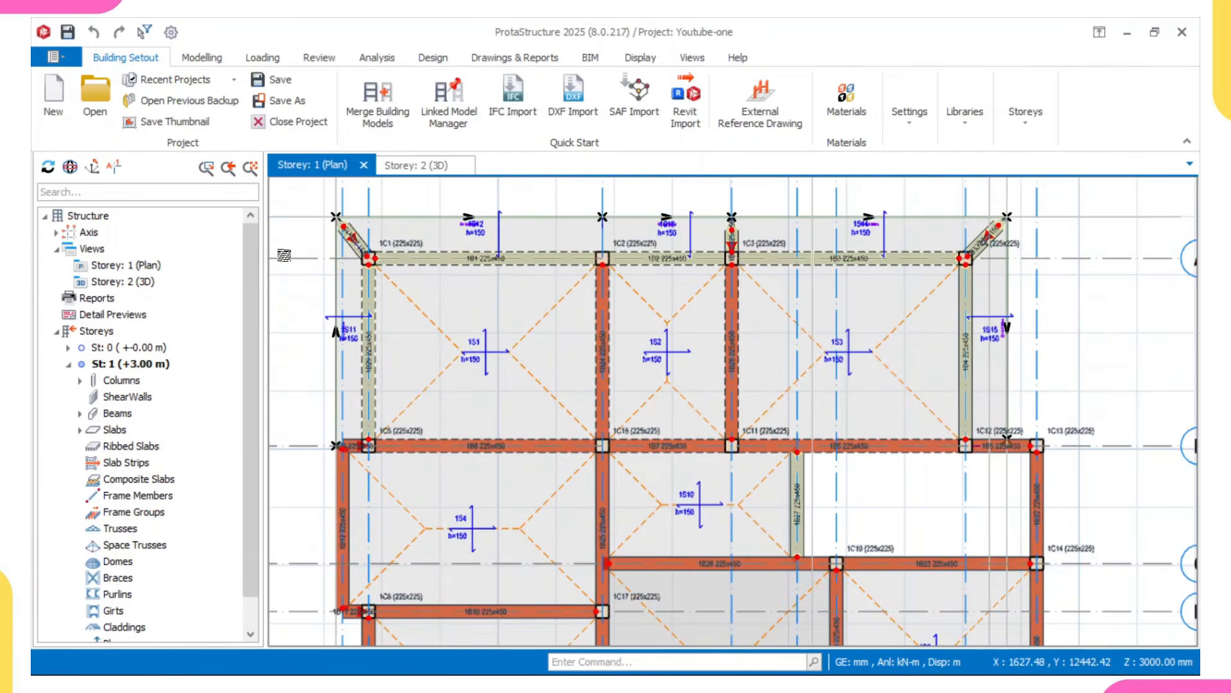
scroll(377, 258, "up", 2)
scroll(469, 300, "up", 2)
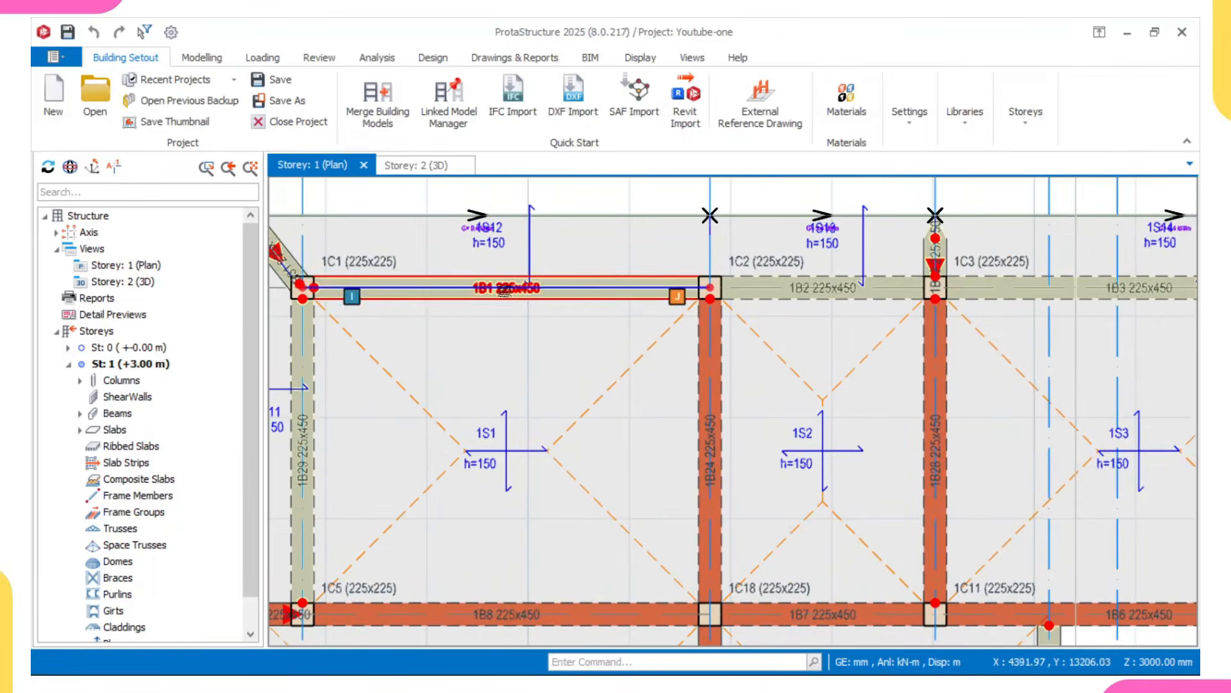
scroll(504, 290, "up", 1)
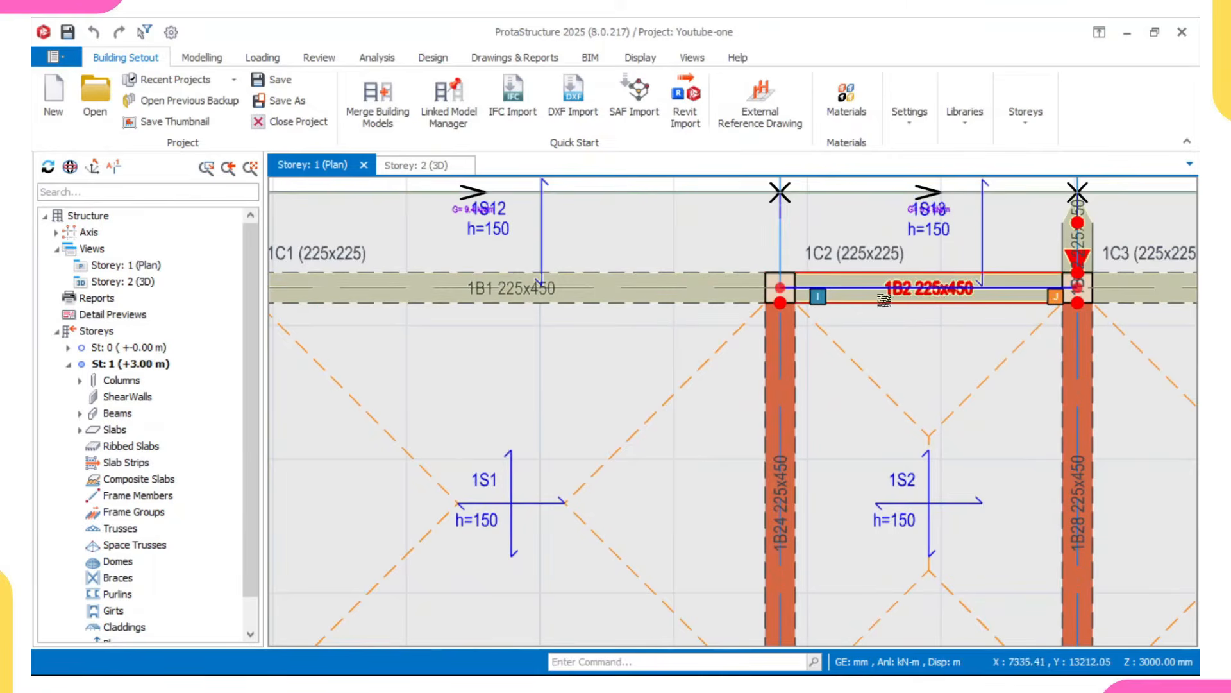
scroll(883, 300, "down", 3)
scroll(724, 414, "down", 2)
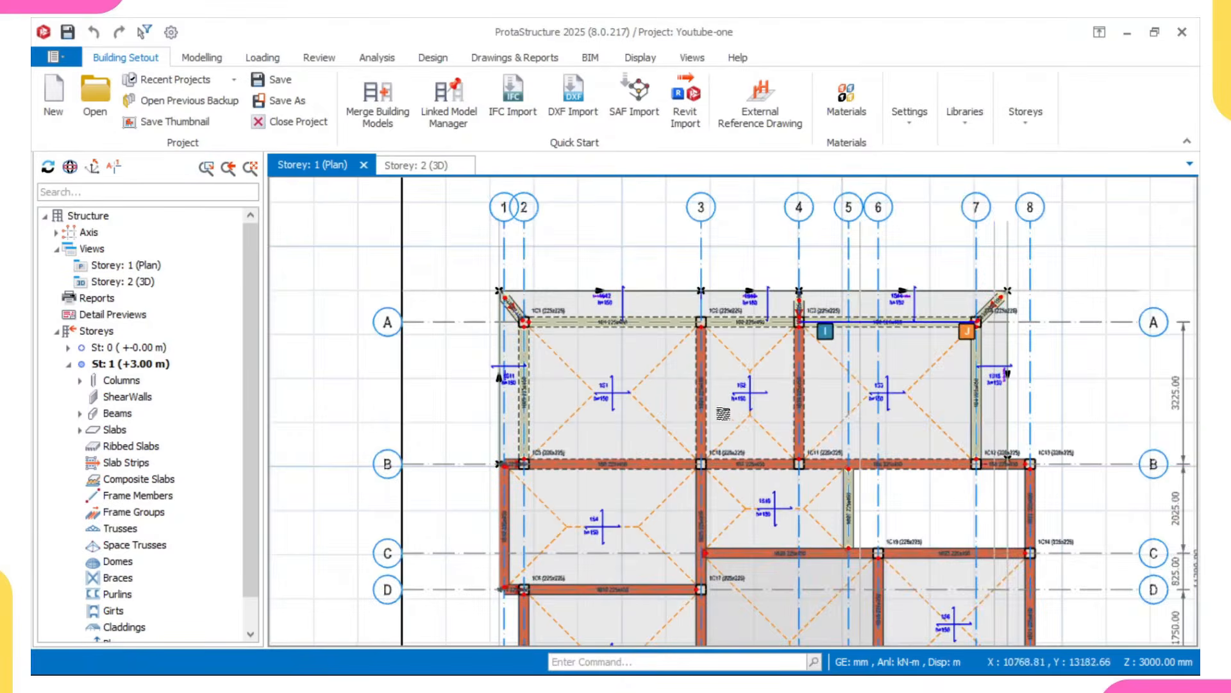
scroll(624, 458, "up", 3)
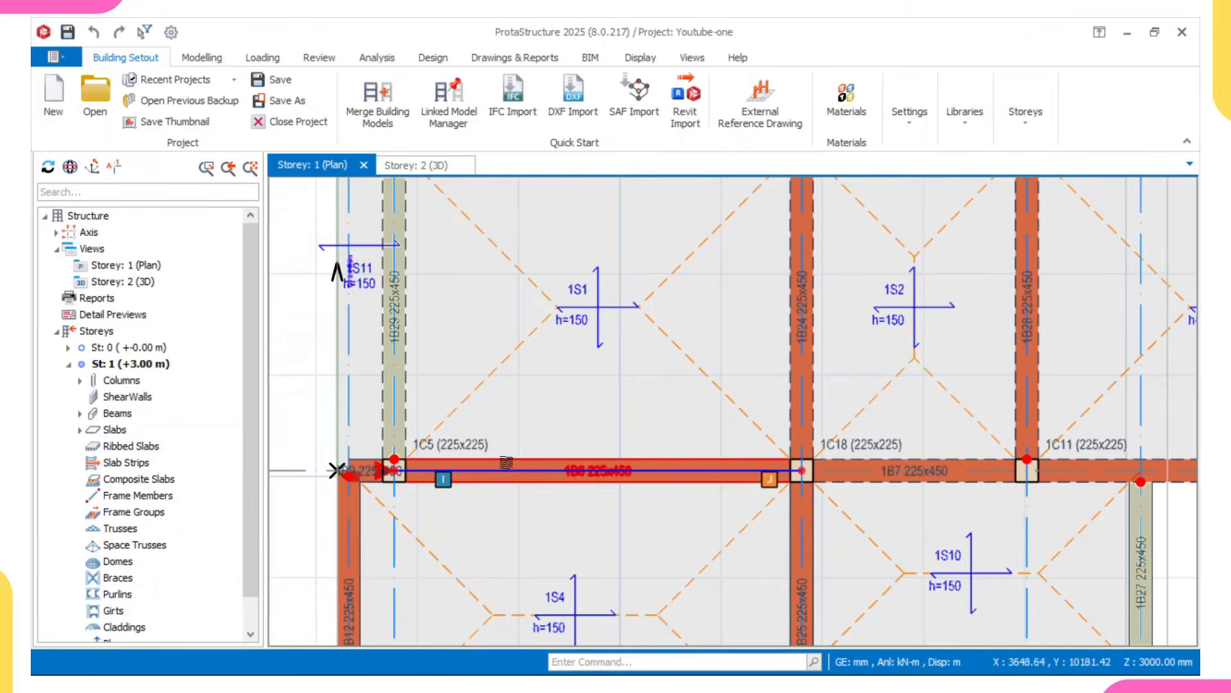
scroll(556, 451, "down", 1)
scroll(555, 451, "down", 1)
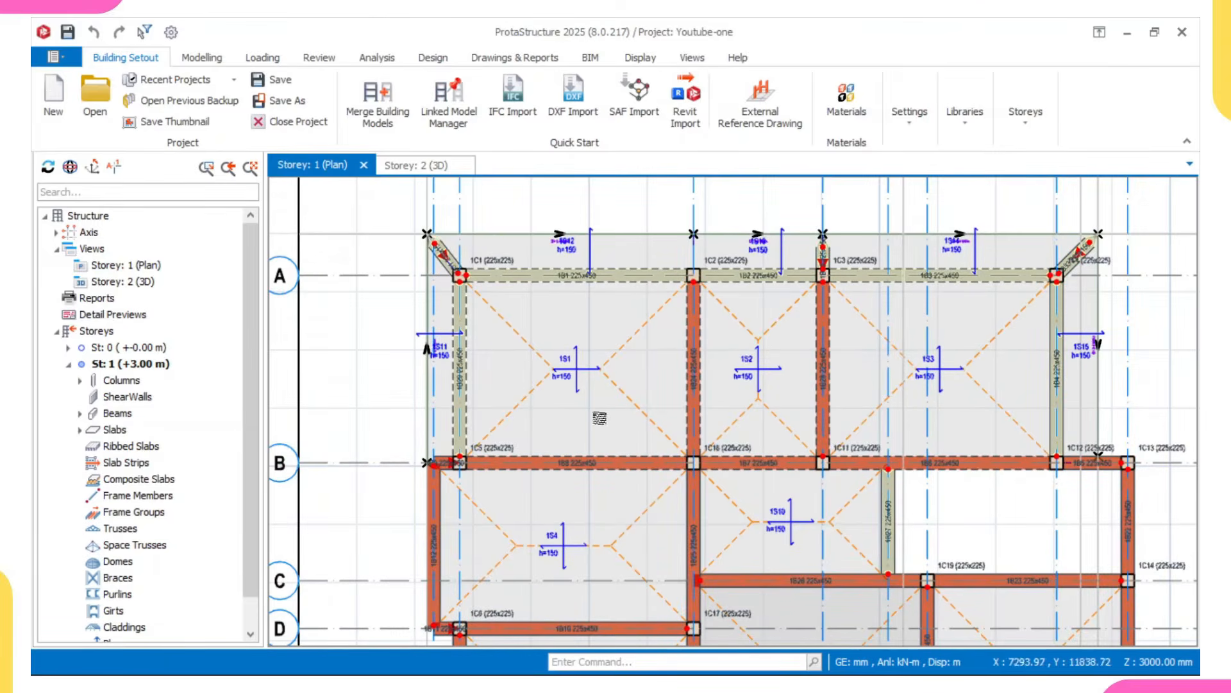
scroll(475, 272, "up", 2)
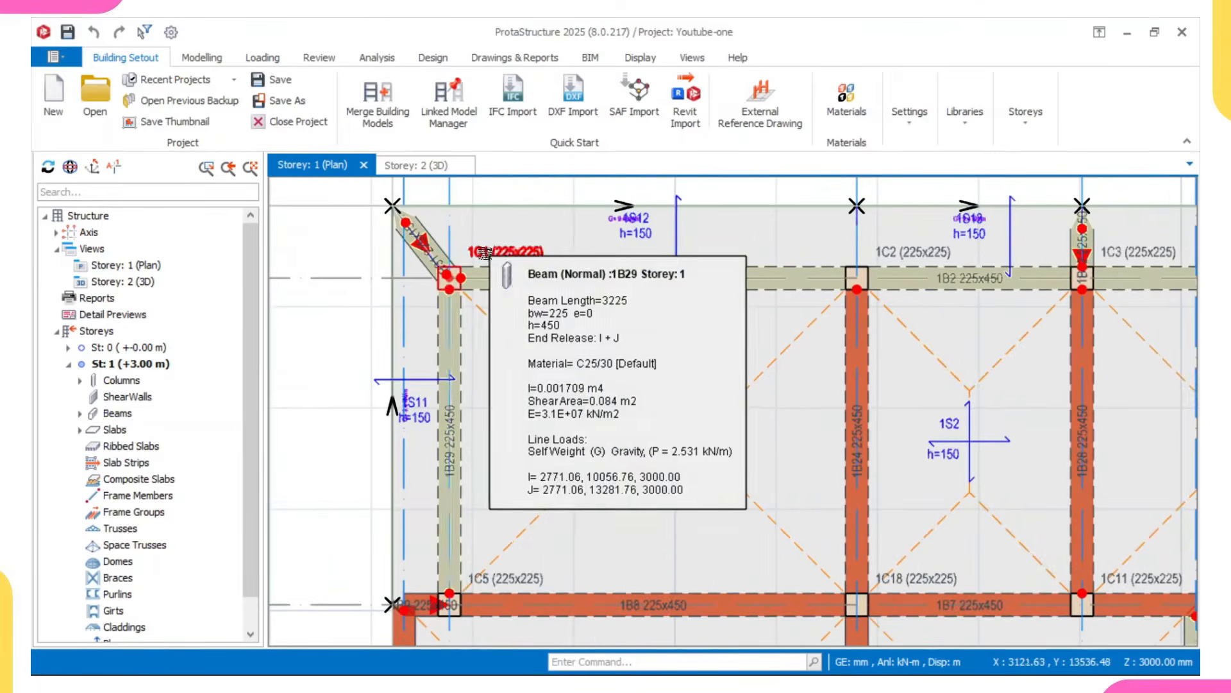
scroll(850, 248, "down", 2)
scroll(649, 311, "up", 1)
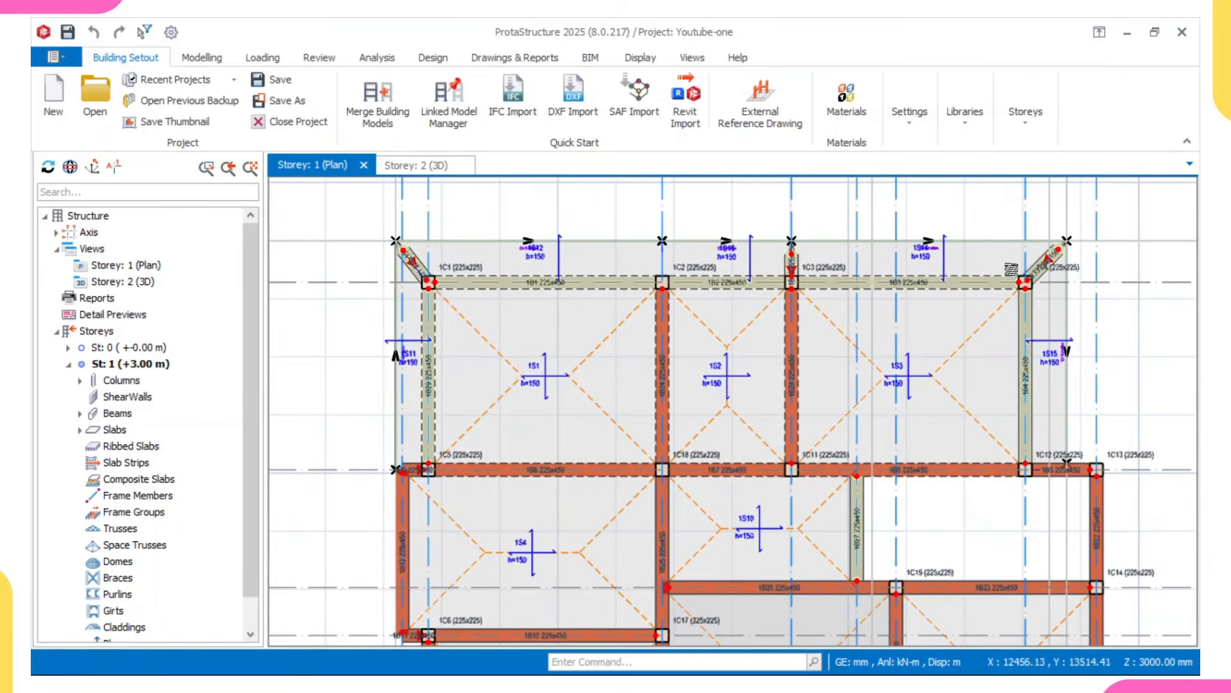
scroll(425, 485, "up", 2)
scroll(410, 474, "down", 2)
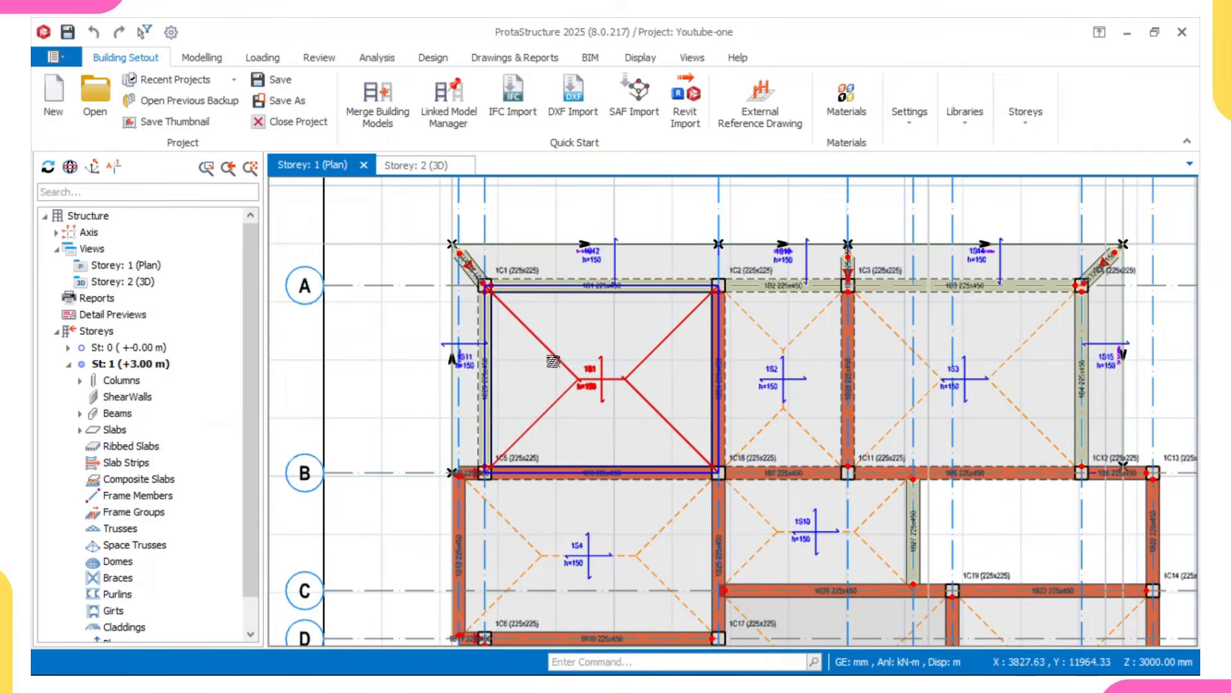
mouse_move(552, 361)
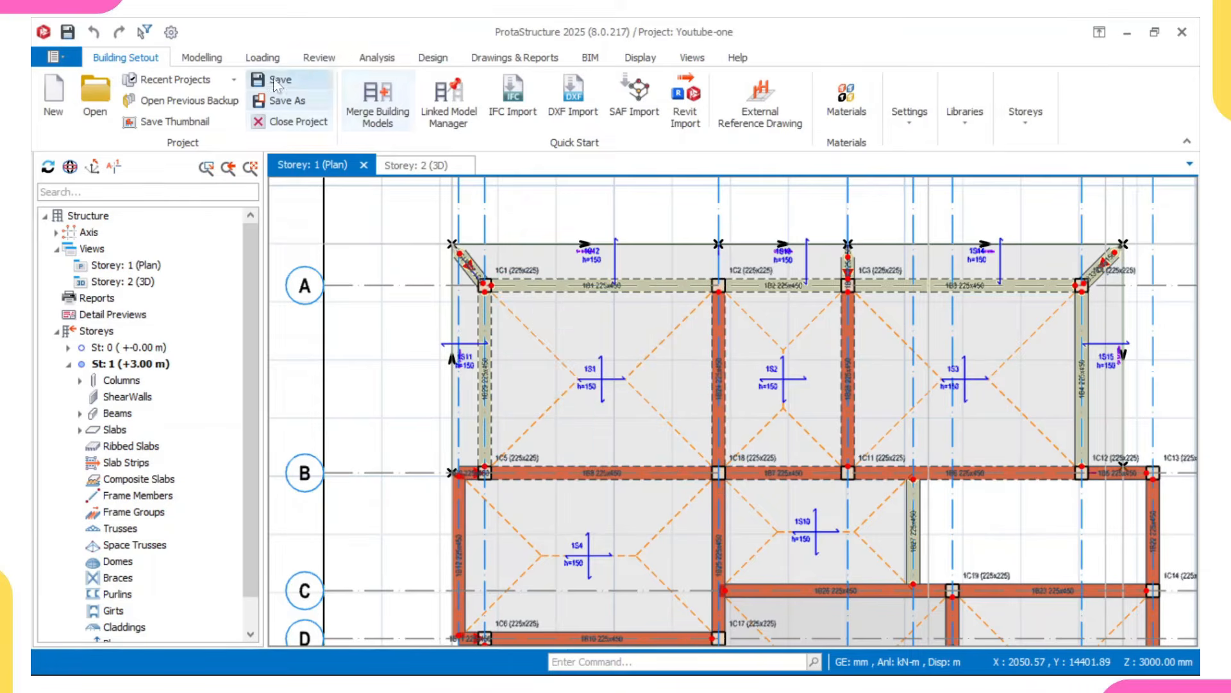
Bring up the model review tools and examine the member numbering across the whole storey 1 plan, including the slabs below axis B.
left_click(319, 58)
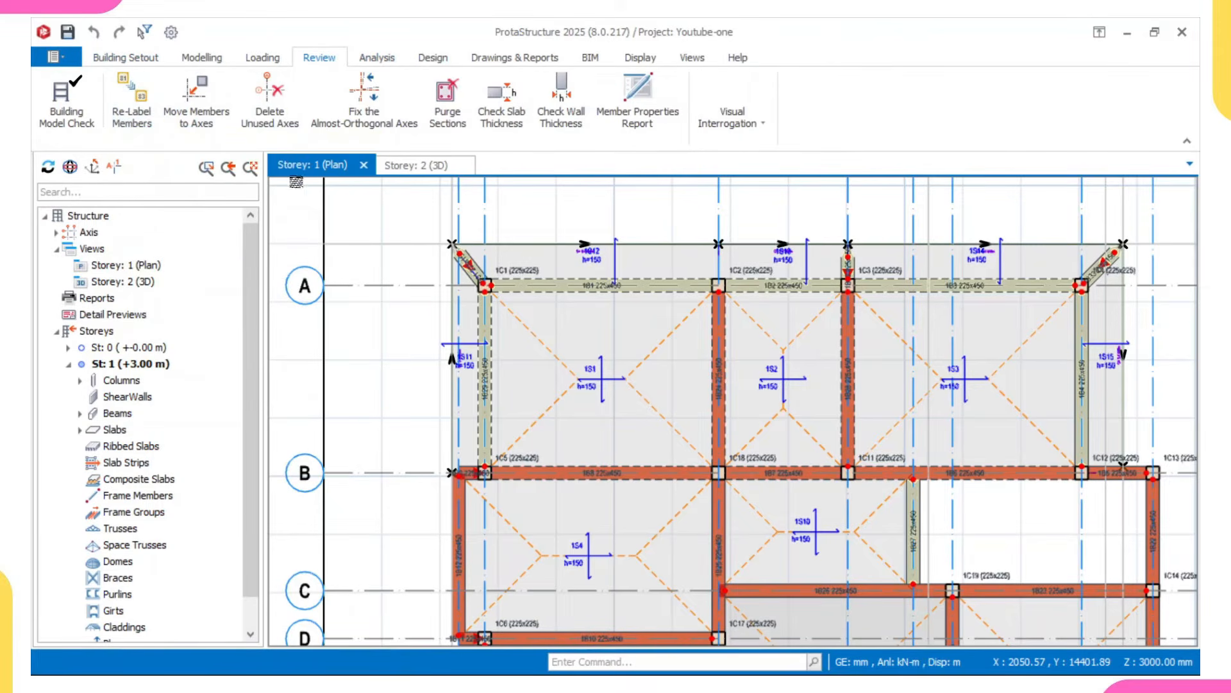
scroll(573, 412, "down", 3)
middle_click_drag(604, 483, 503, 384)
scroll(562, 479, "up", 2)
scroll(388, 526, "up", 1)
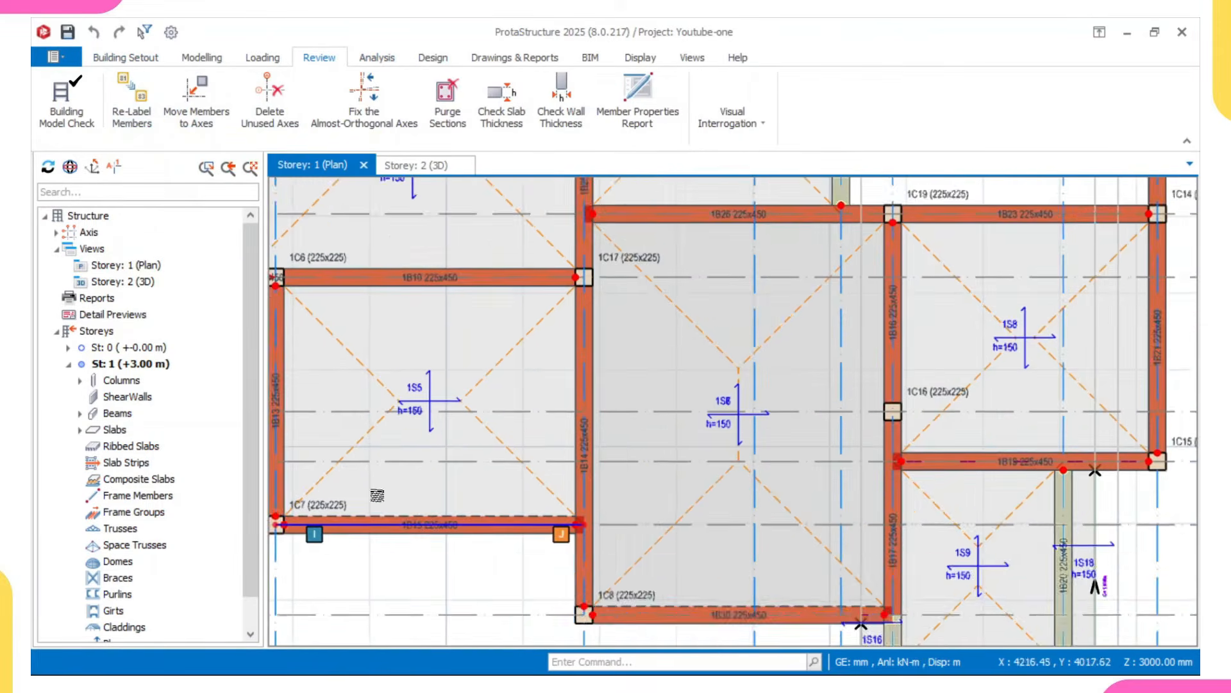
middle_click_drag(398, 387, 420, 596)
scroll(424, 427, "down", 1)
middle_click_drag(417, 353, 434, 548)
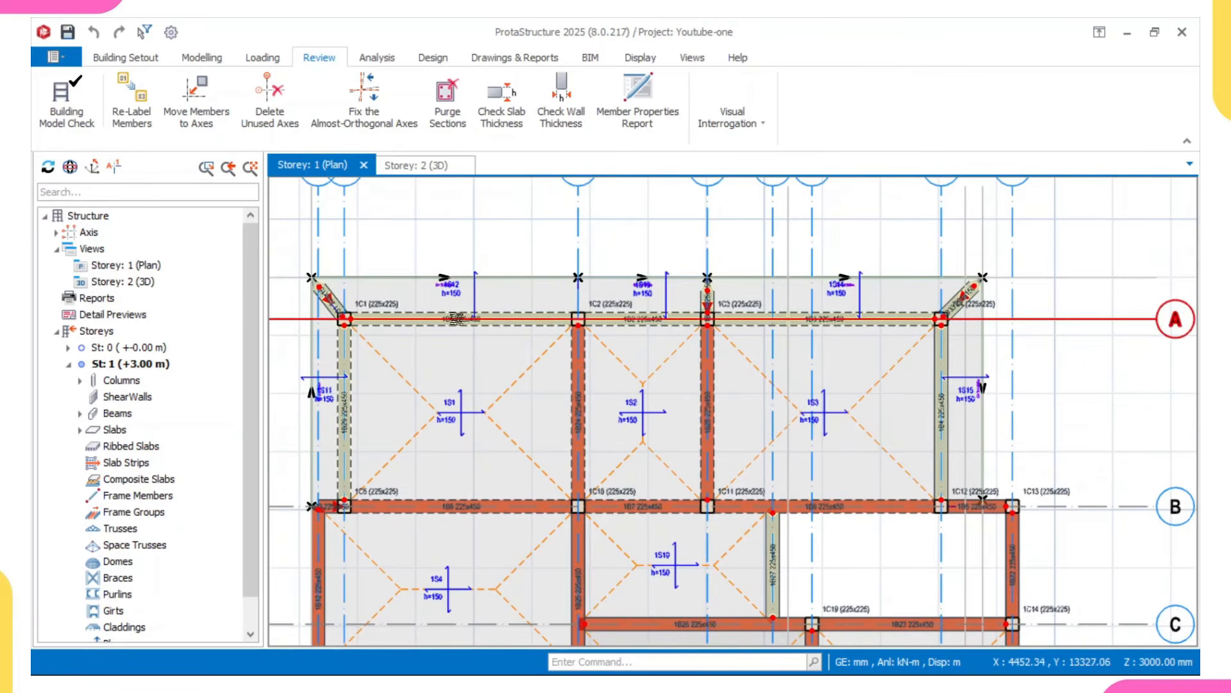
scroll(310, 513, "up", 2)
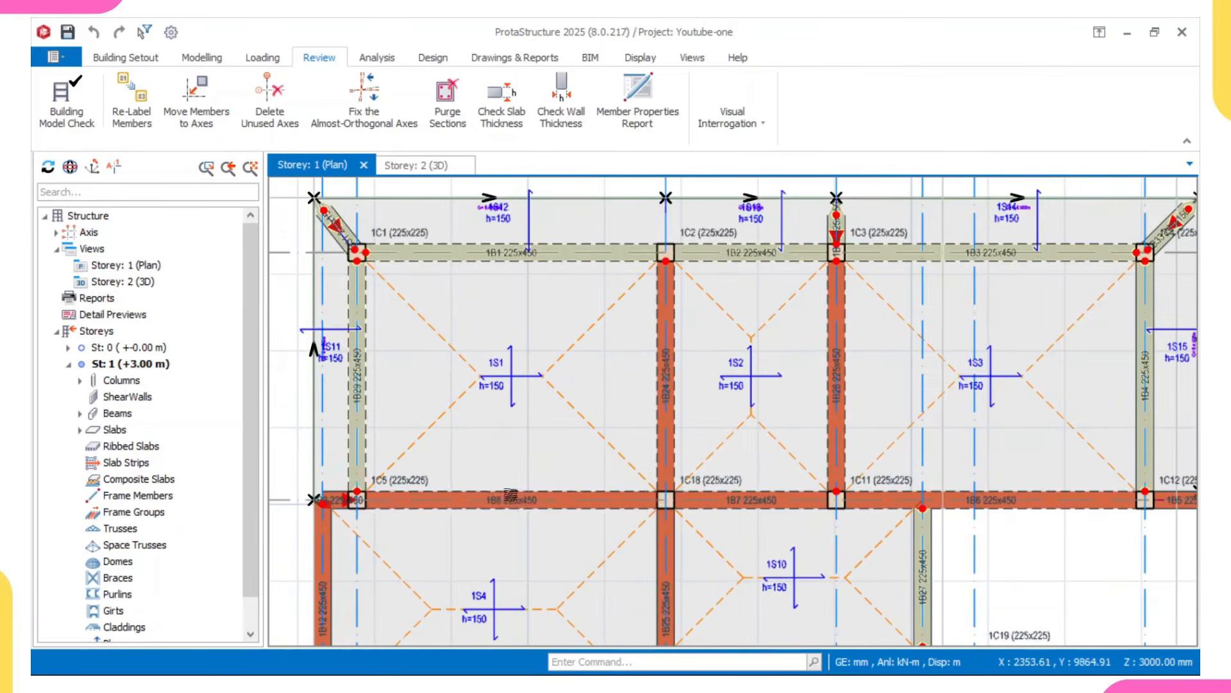
scroll(331, 513, "up", 4)
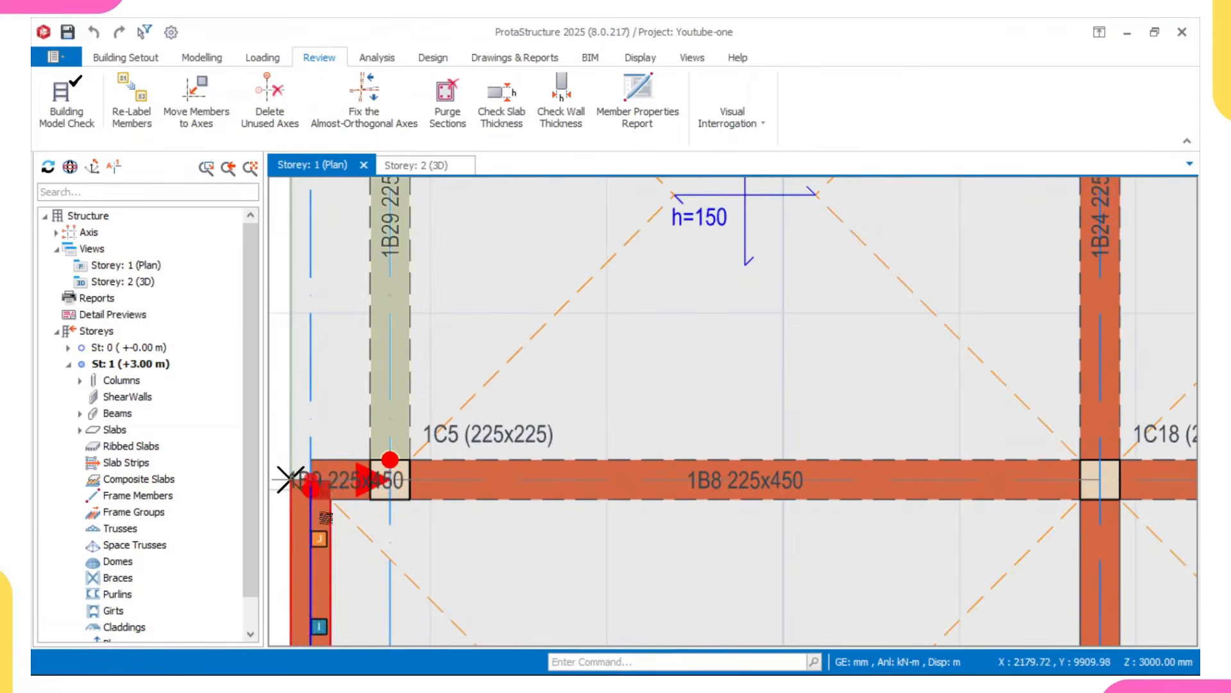
scroll(797, 482, "down", 6)
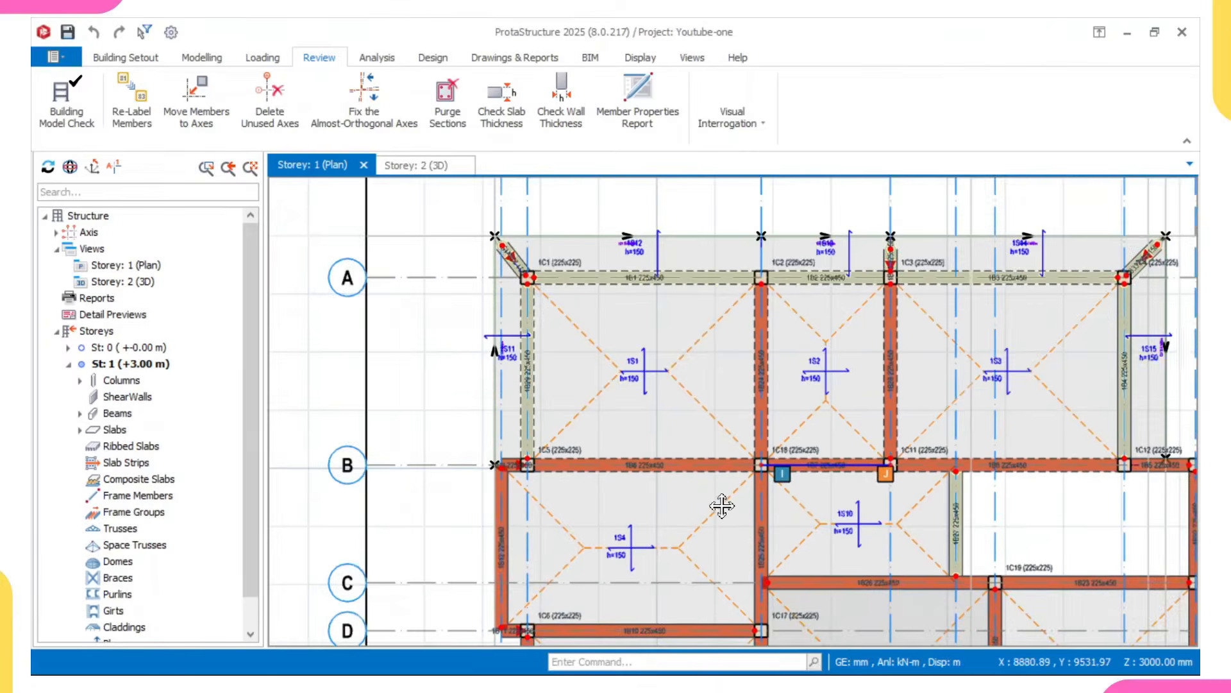
middle_click_drag(722, 506, 568, 505)
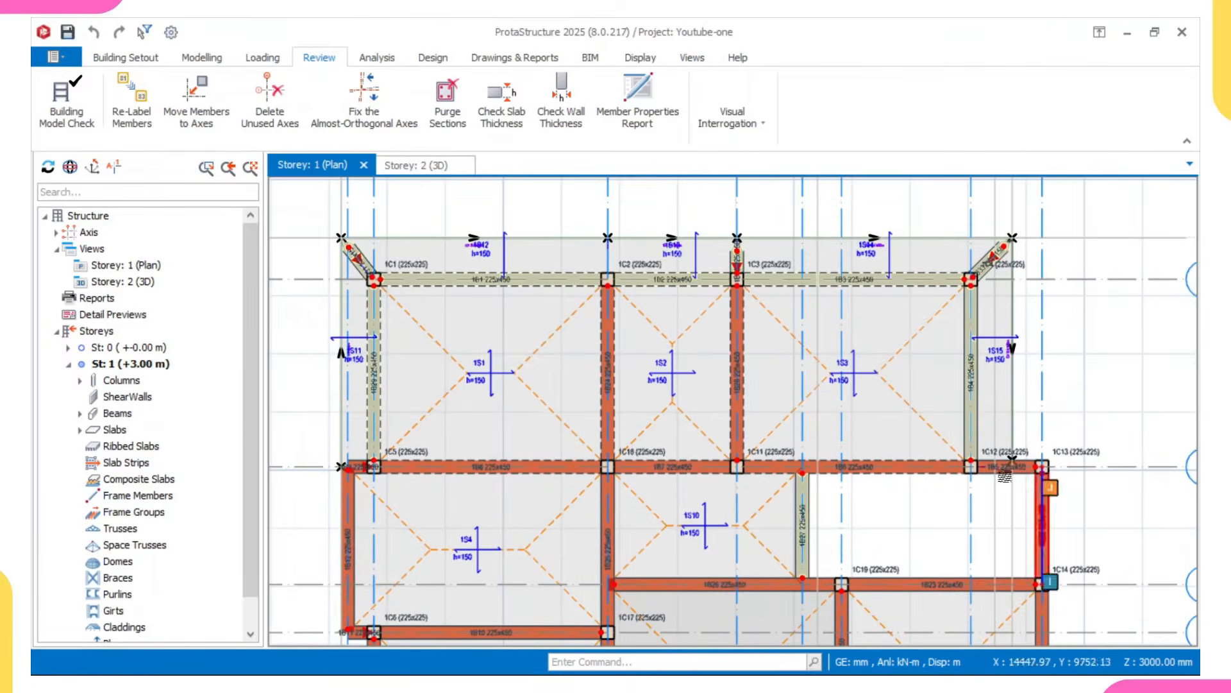
scroll(1016, 474, "up", 2)
scroll(981, 473, "down", 1)
scroll(978, 475, "down", 3)
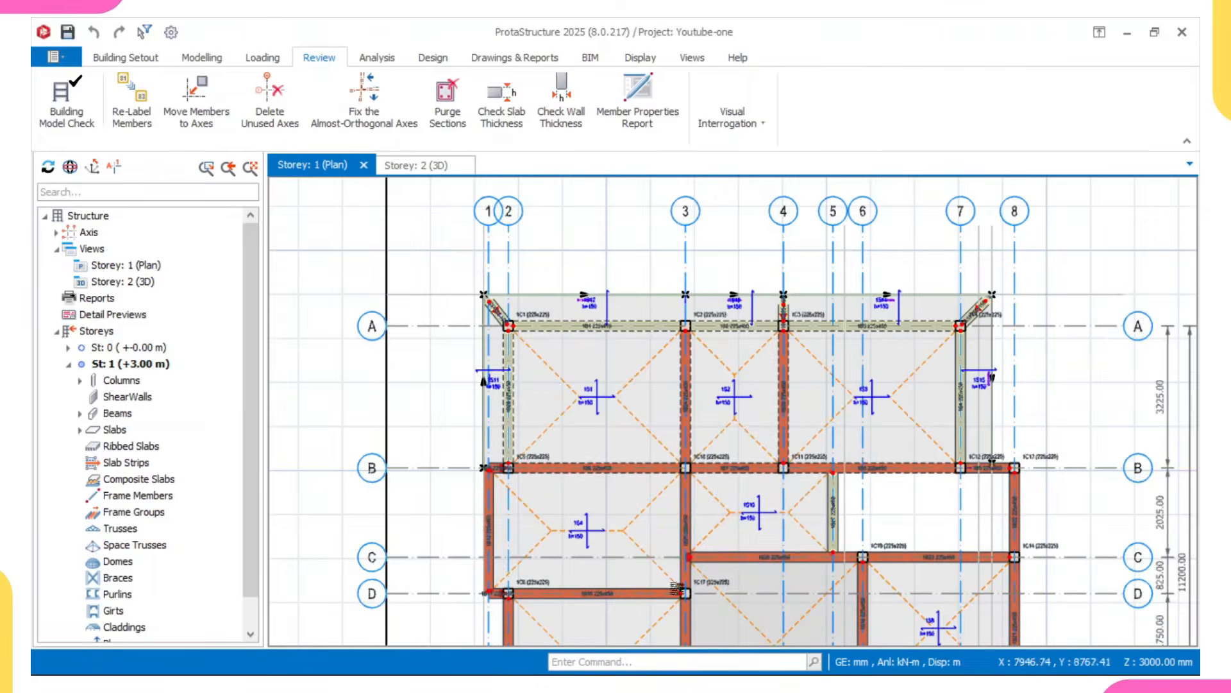
scroll(595, 604, "up", 3)
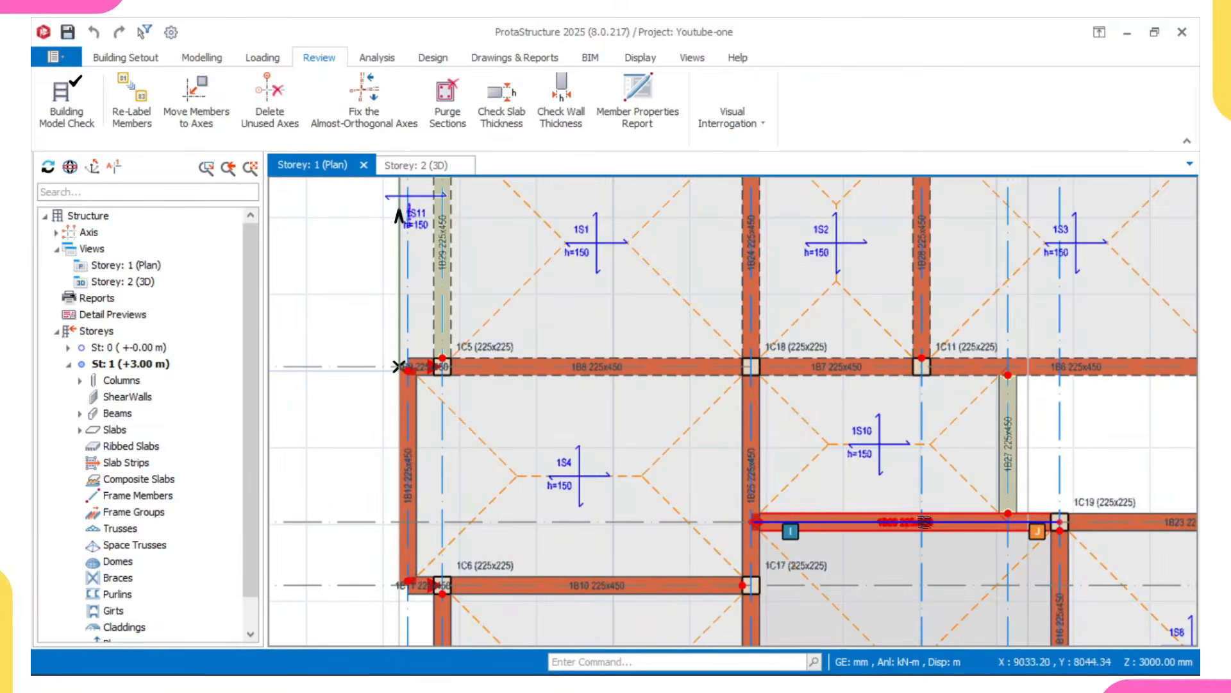
scroll(924, 521, "down", 2)
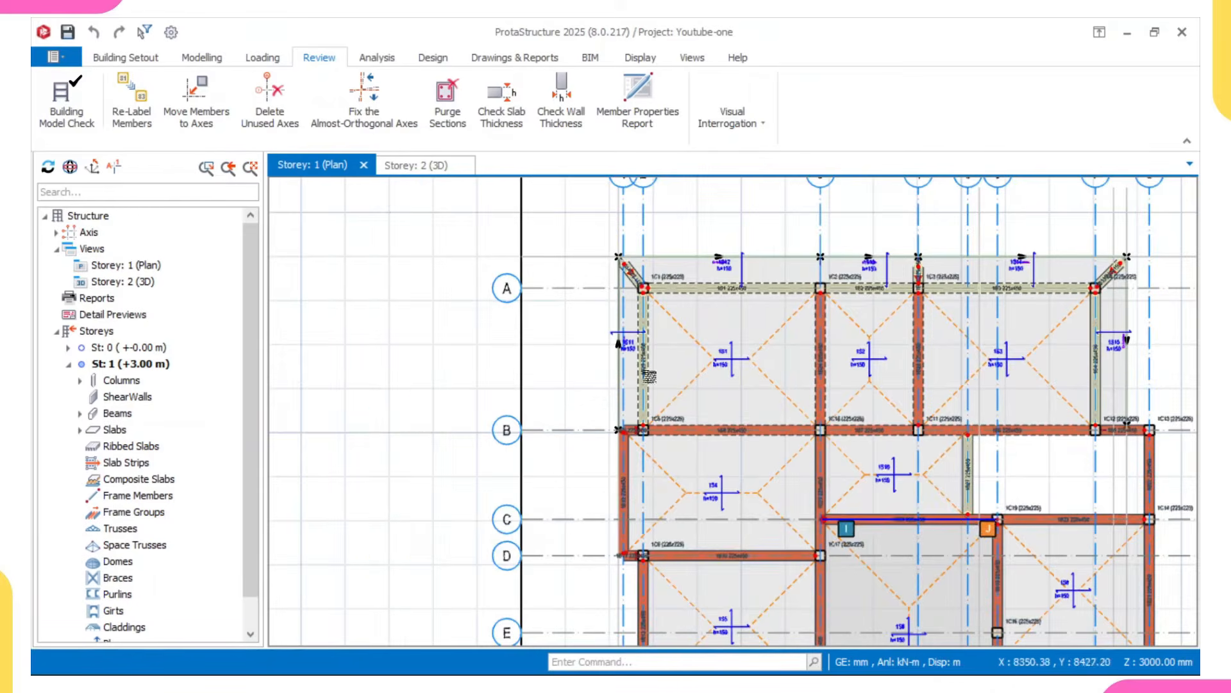
Re-label the columns, shearwalls, beams, frame members, slabs and ribbed slabs on all storeys, leaving out the axes.
left_click(133, 107)
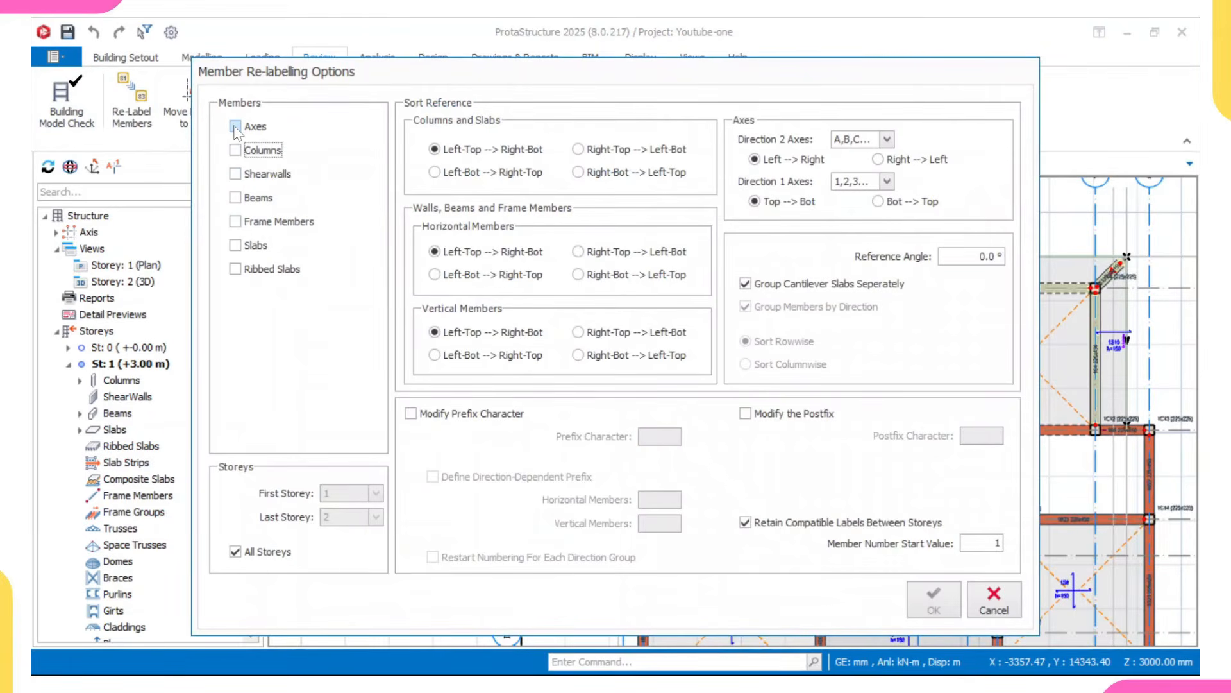
left_click(236, 150)
left_click(237, 174)
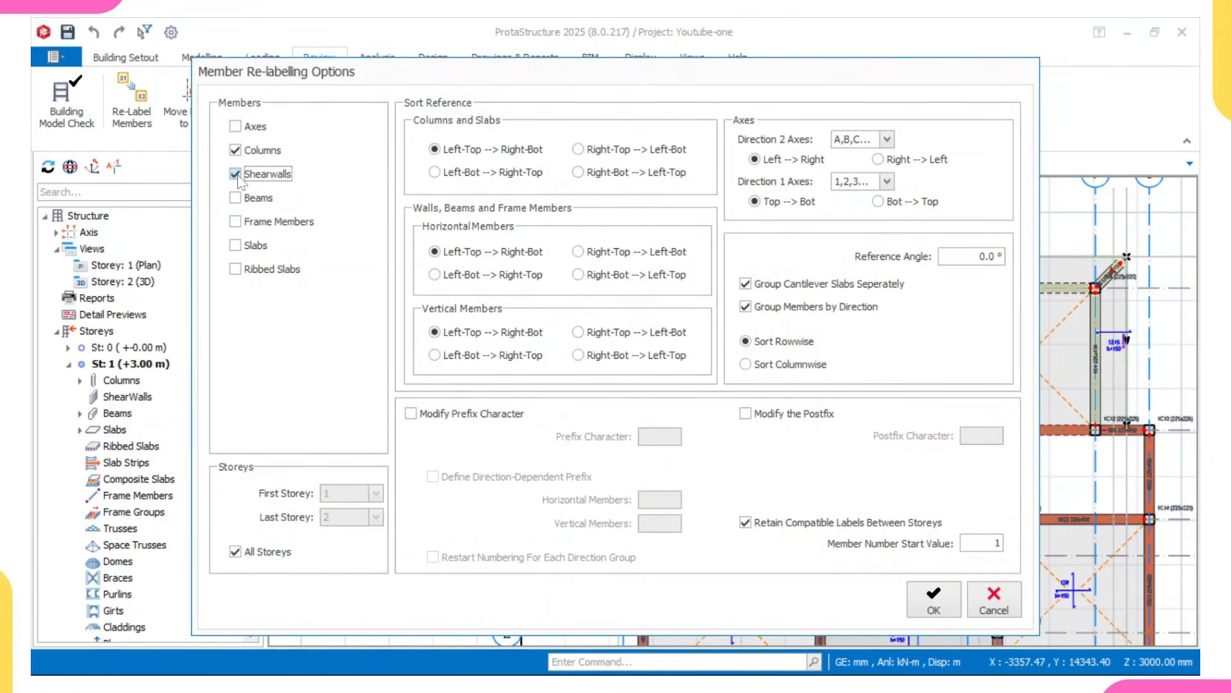
left_click(238, 198)
left_click(237, 222)
left_click(236, 246)
left_click(236, 269)
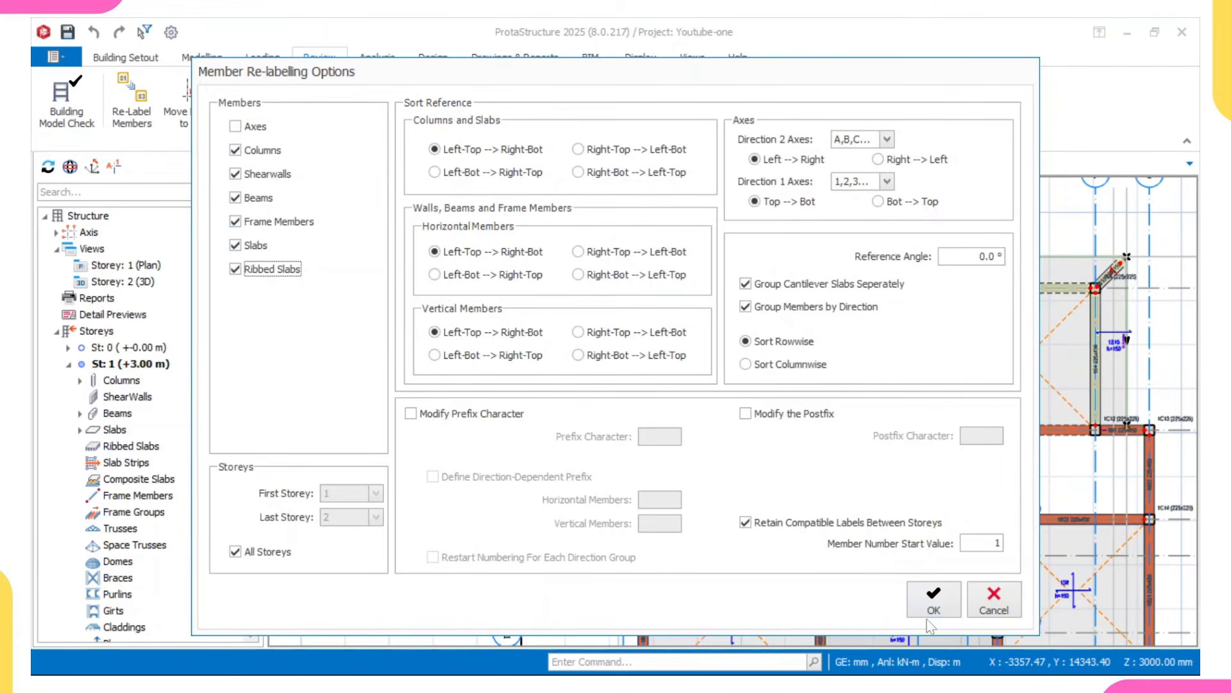
left_click(934, 599)
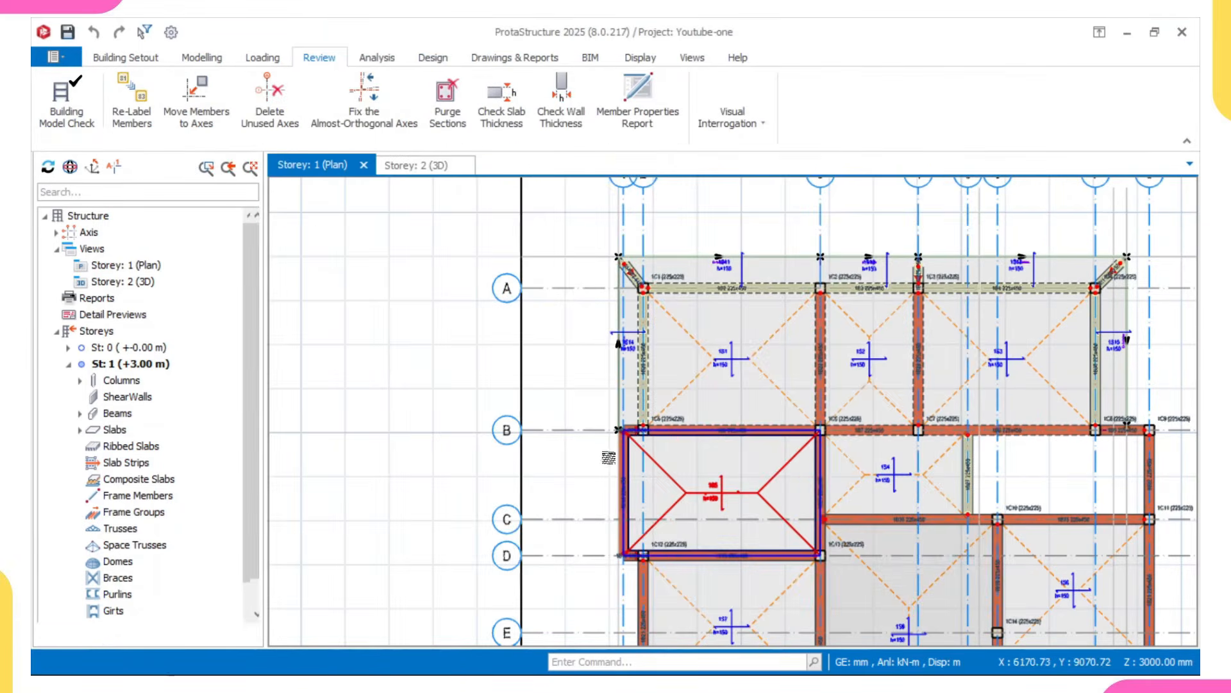
Examine the new beam, column and slab labels along axis A, from column 1C1 to the far cantilever corner.
middle_click_drag(609, 457, 463, 447)
middle_click_drag(717, 424, 591, 471)
scroll(484, 329, "up", 3)
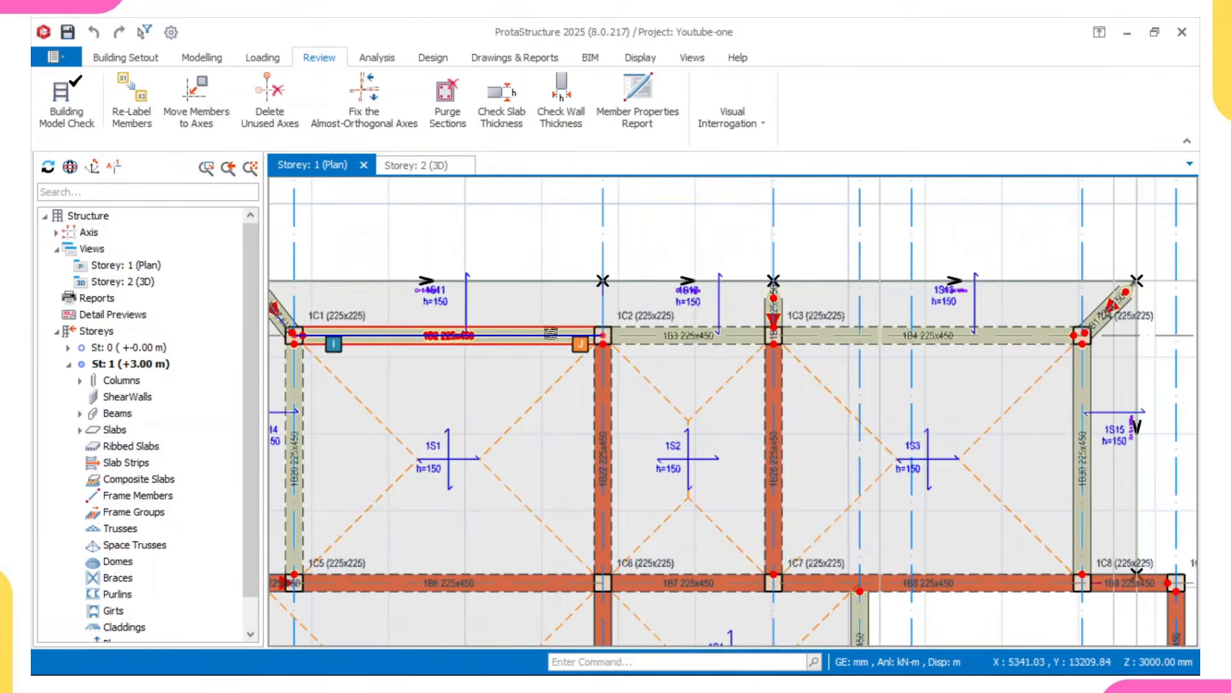
scroll(359, 340, "up", 3)
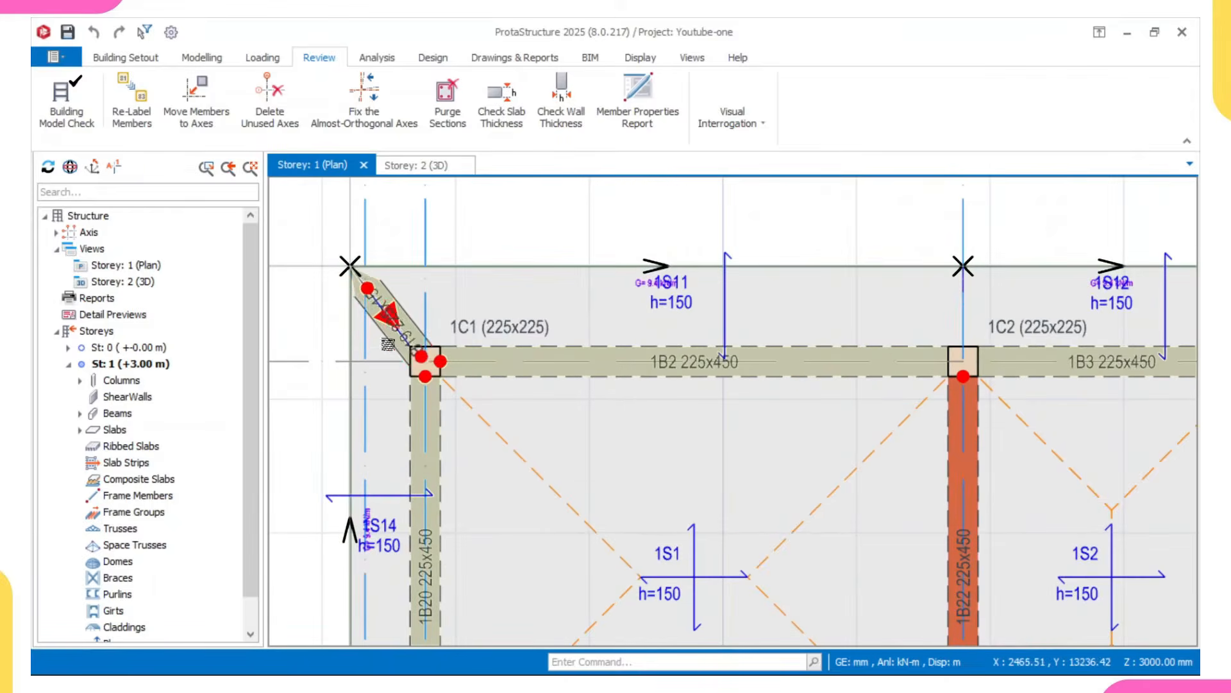
scroll(659, 366, "down", 3)
middle_click_drag(763, 427, 548, 444)
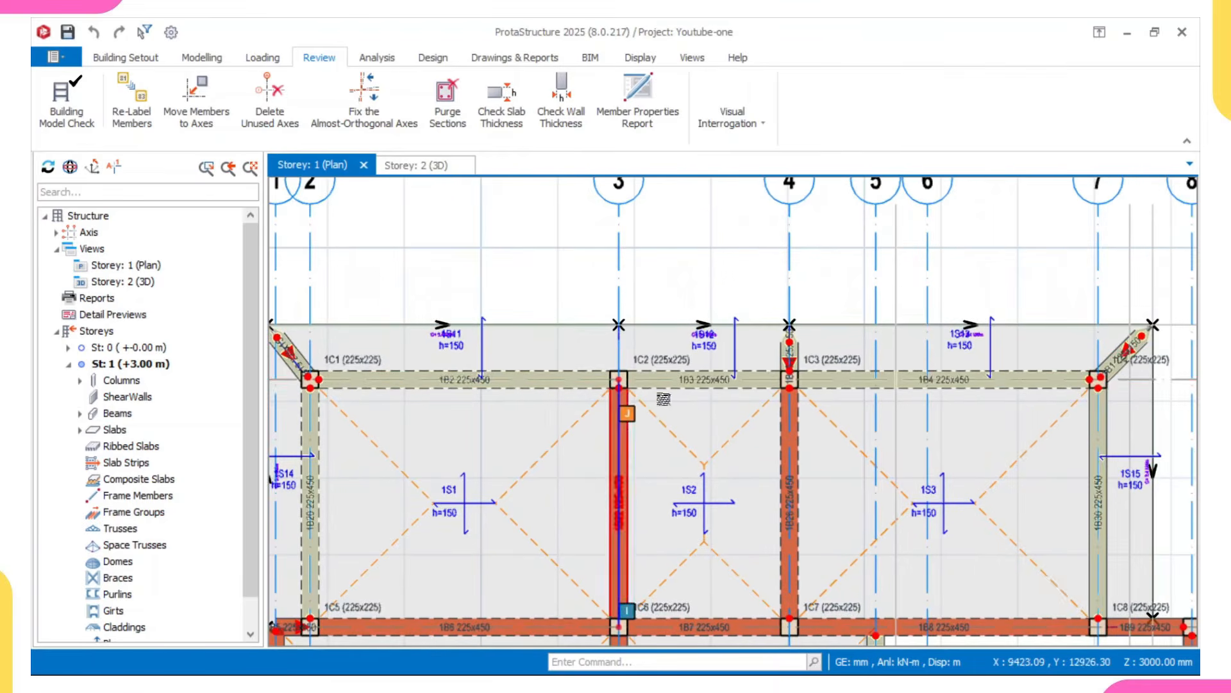
middle_click_drag(663, 399, 577, 400)
scroll(1034, 367, "up", 2)
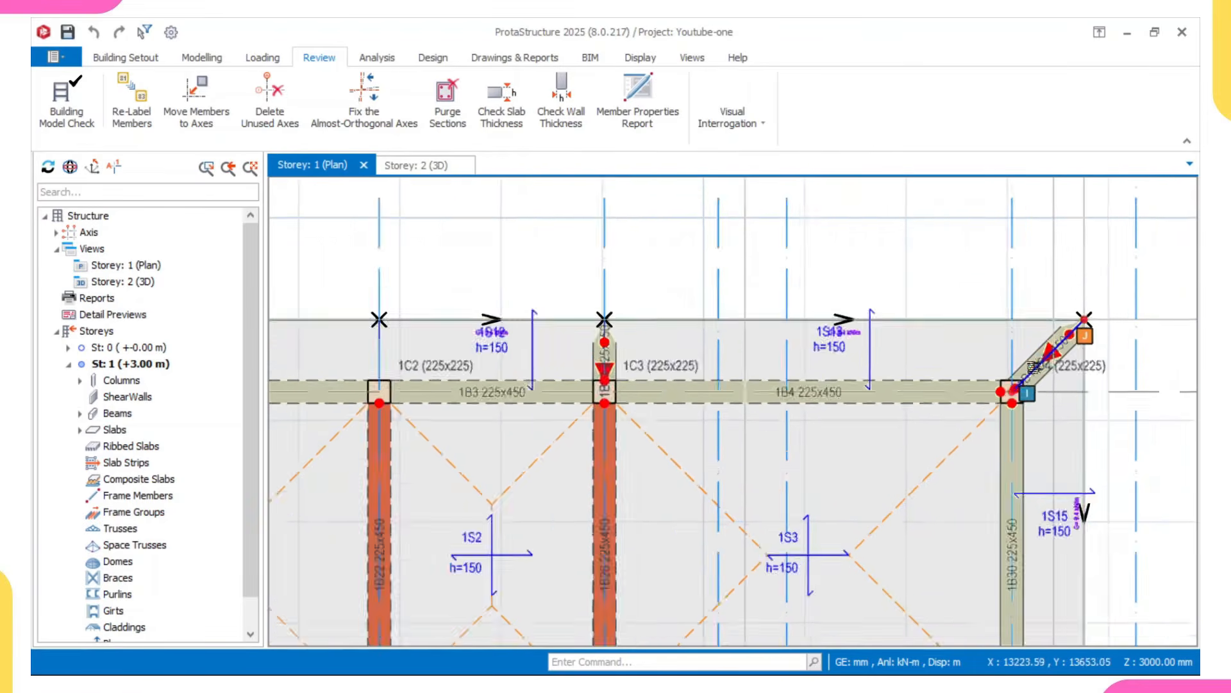
Examine the new beam, column and slab labels from axis A down to axis D in the storey 1 plan.
scroll(1034, 368, "up", 2)
scroll(1047, 389, "down", 5)
scroll(649, 544, "up", 2)
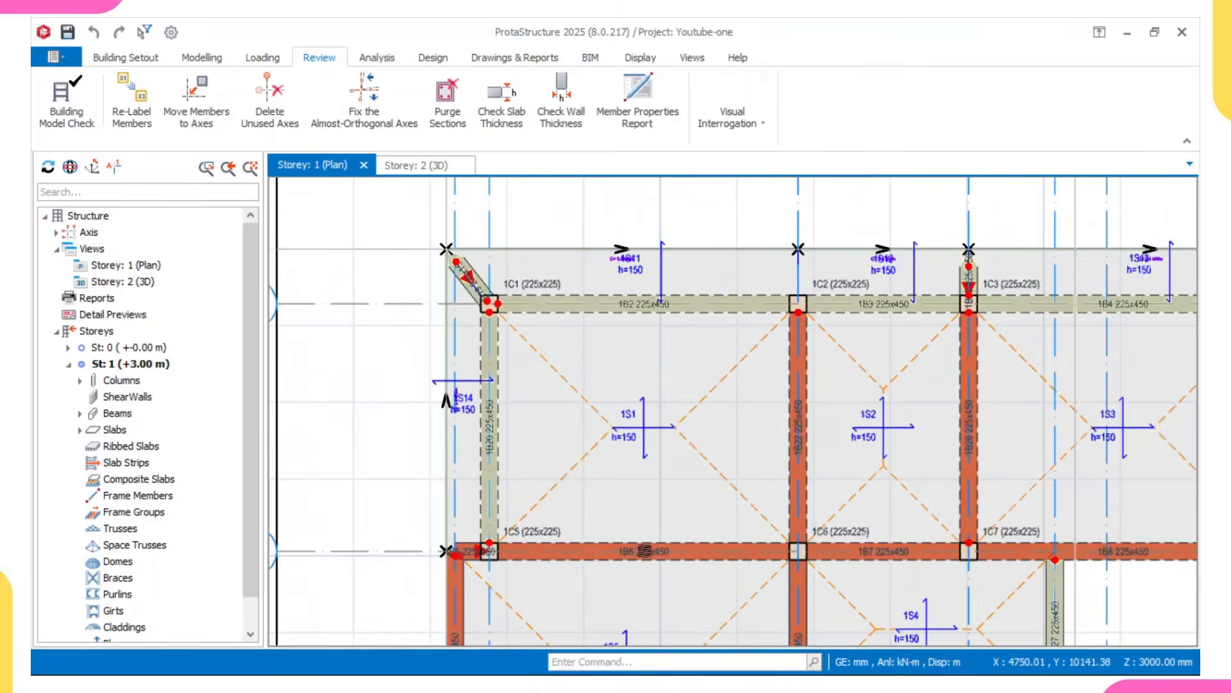
scroll(644, 550, "up", 2)
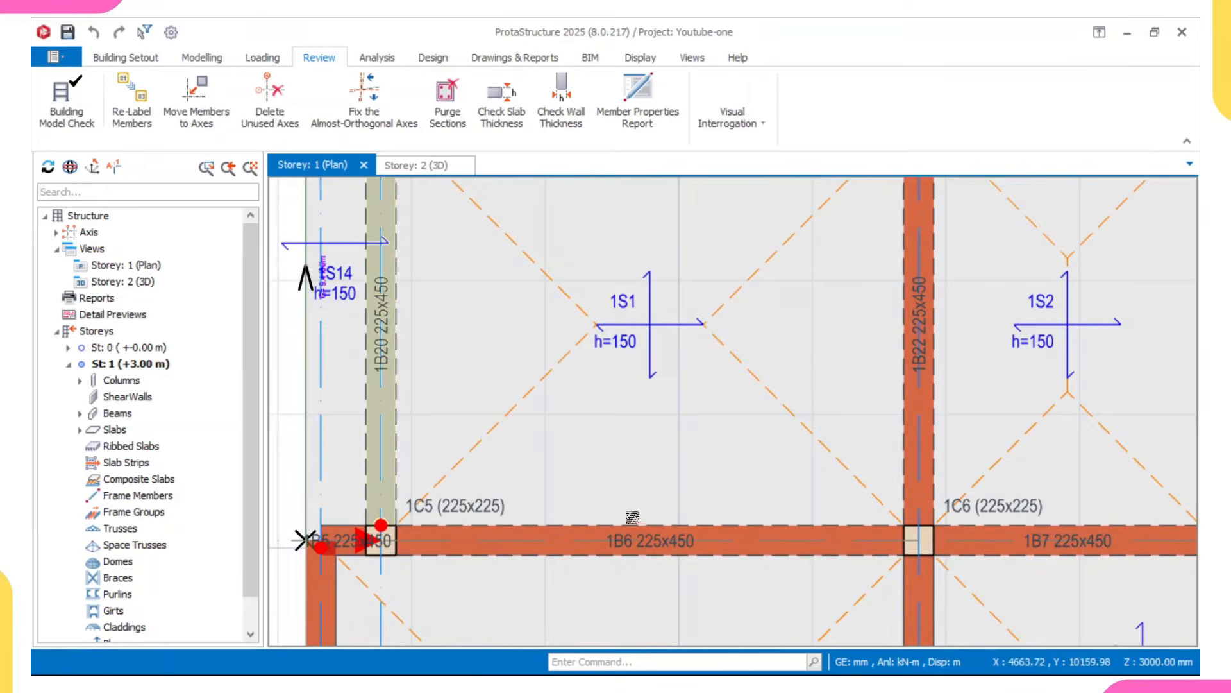
scroll(632, 517, "down", 2)
scroll(545, 474, "up", 1)
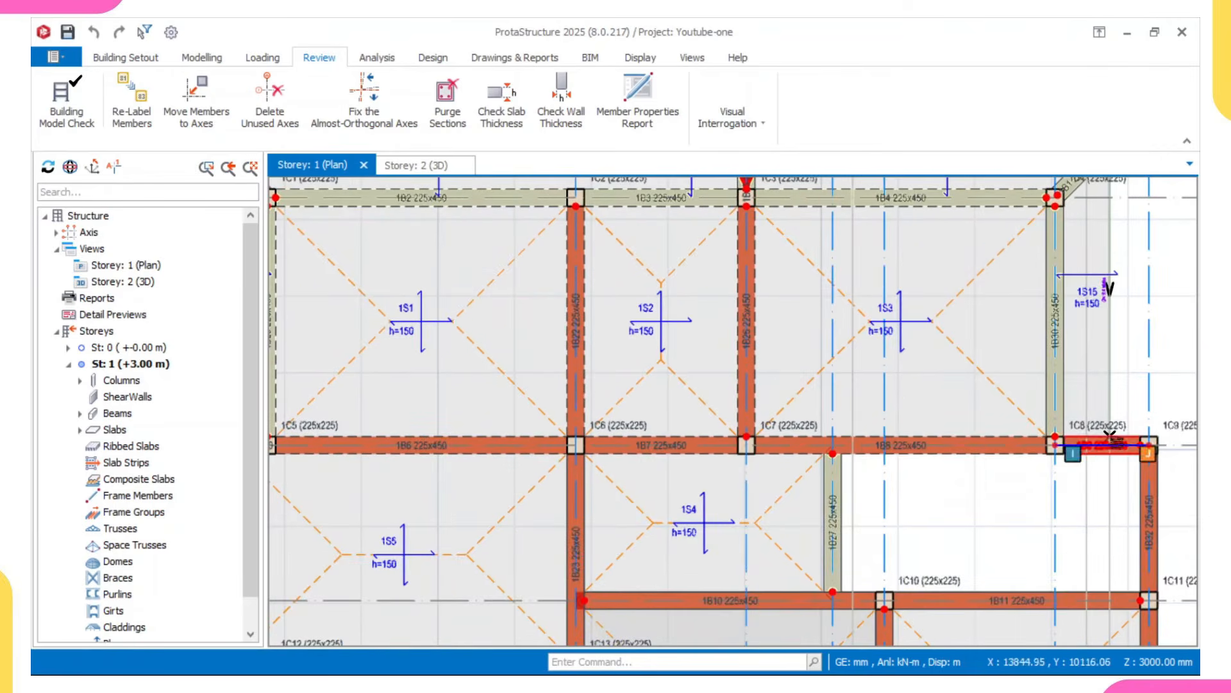
scroll(643, 488, "down", 1)
middle_click_drag(619, 556, 551, 463)
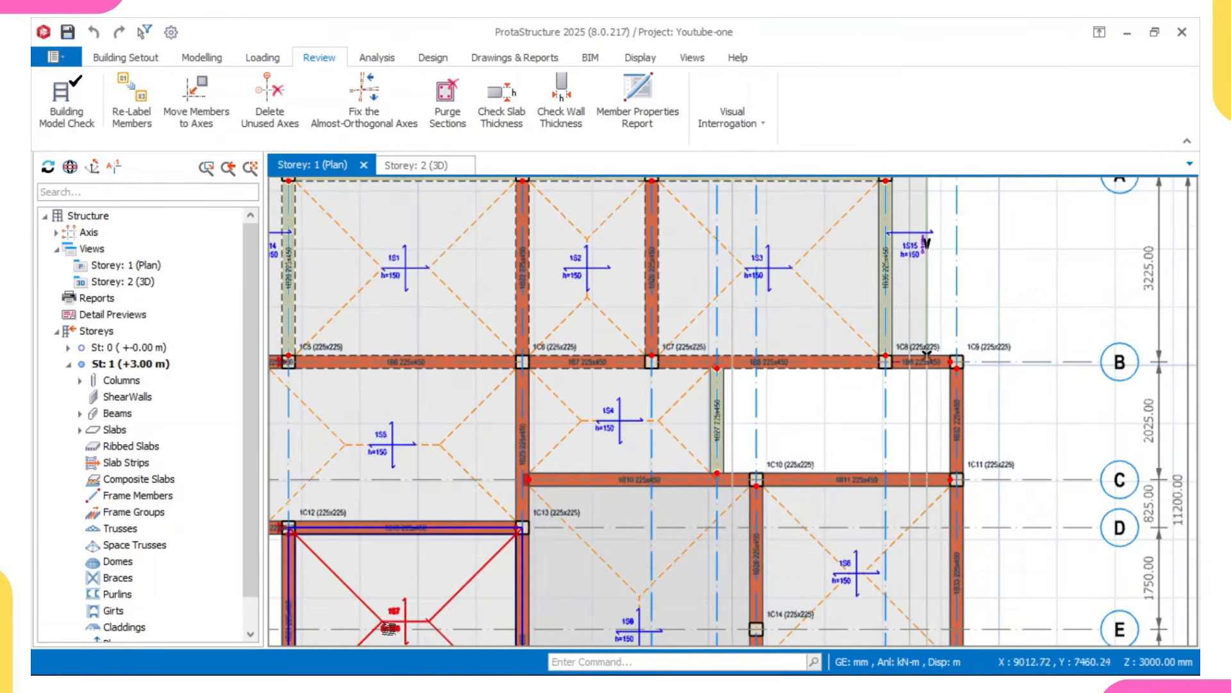
middle_click_drag(367, 550, 516, 542)
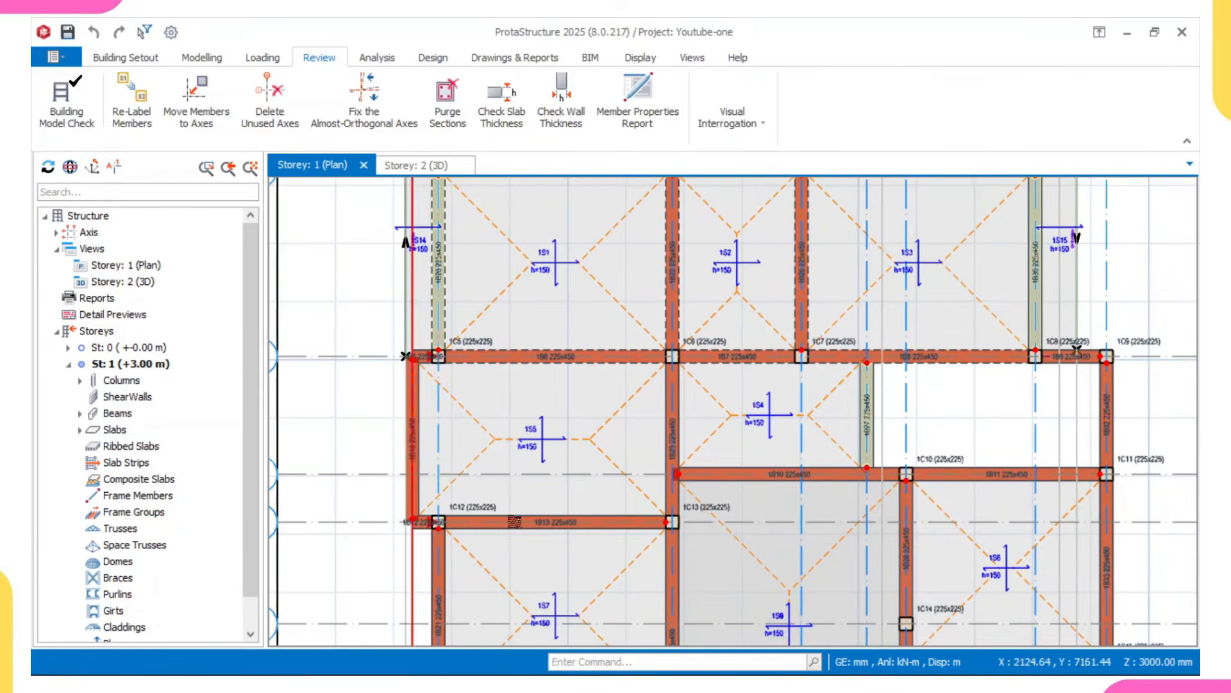
scroll(550, 492, "down", 3)
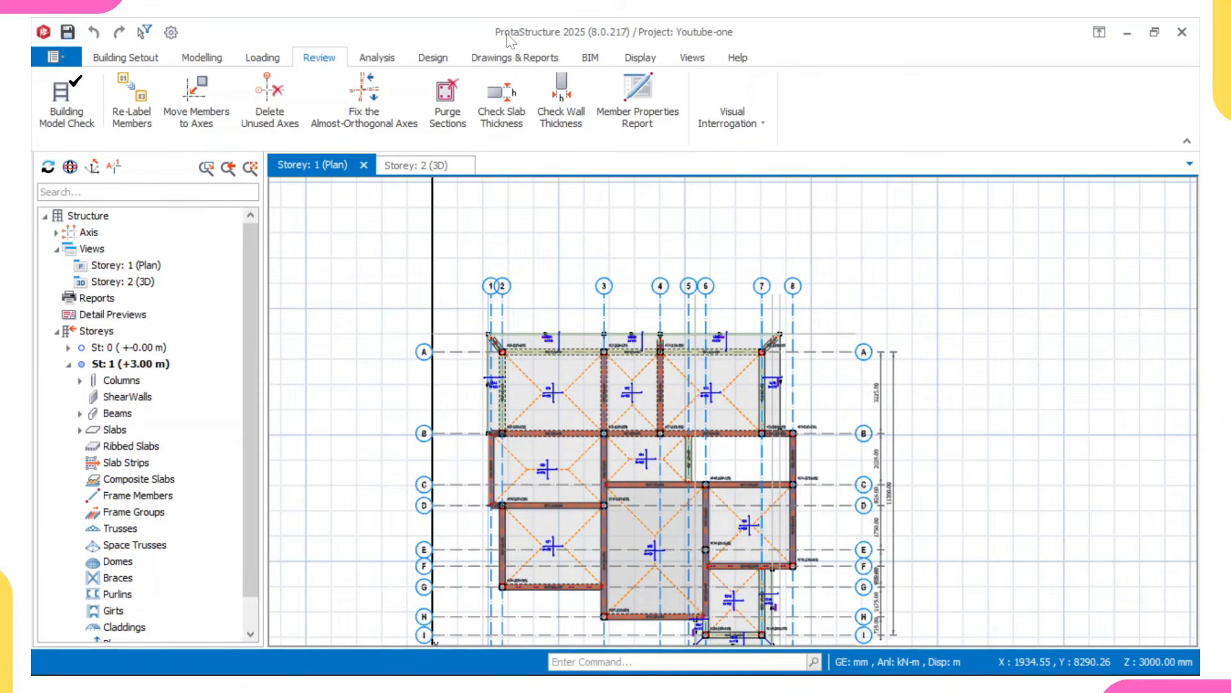
Inspect the label and properties of beam 1B2 between columns 1C1 and 1C2 on axis A.
scroll(546, 346, "up", 6)
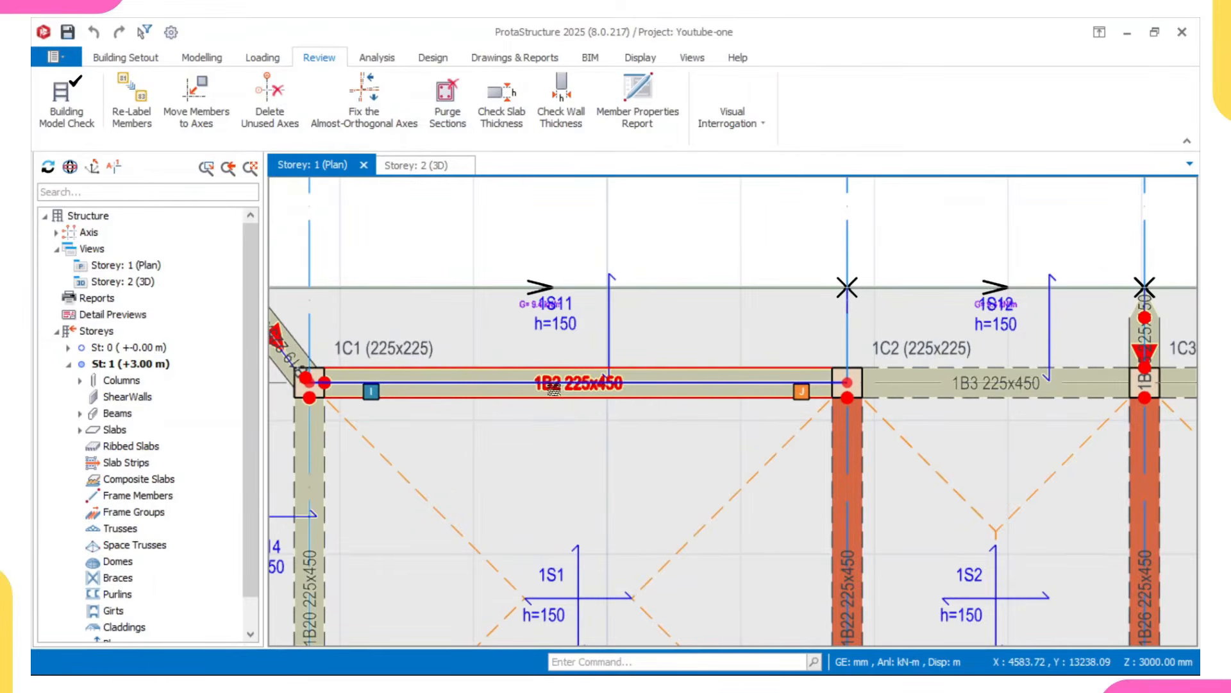
mouse_move(553, 390)
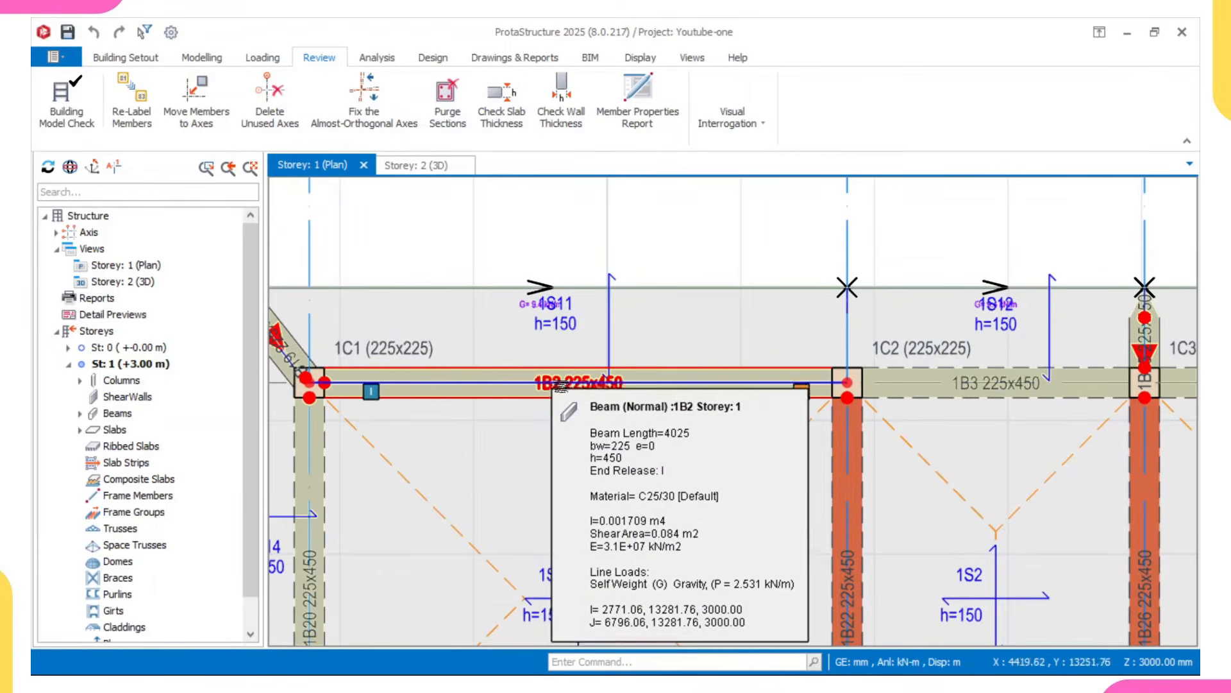
scroll(558, 386, "up", 1)
scroll(552, 352, "down", 1)
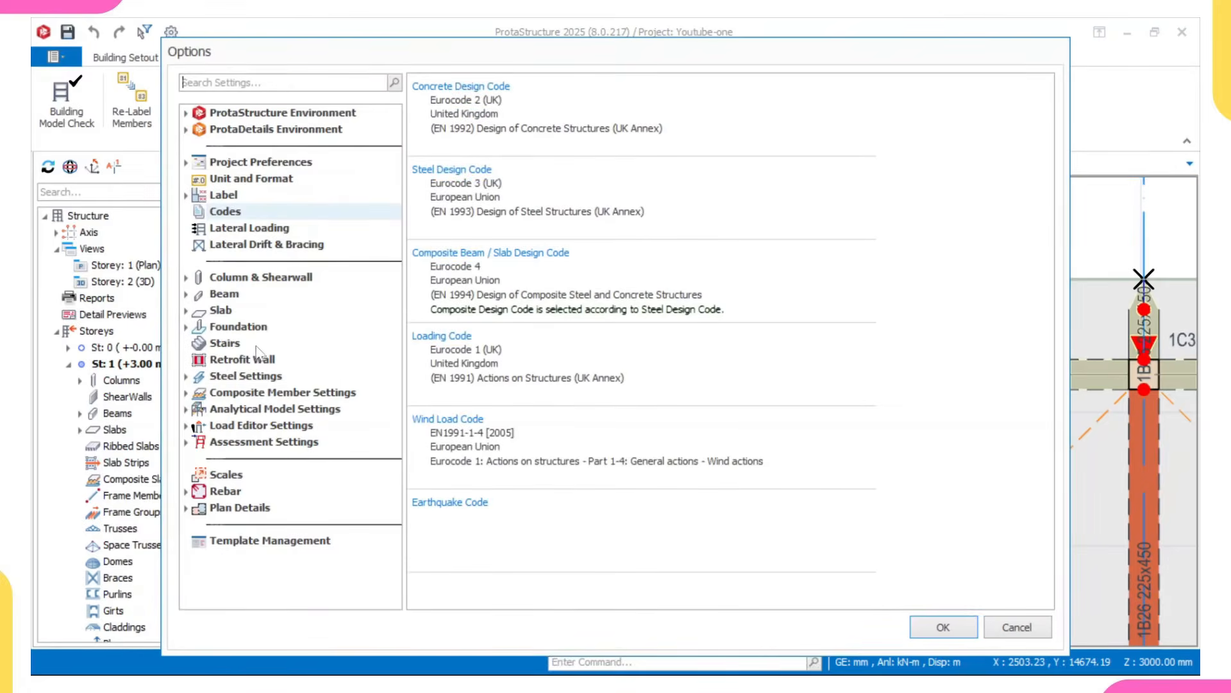
In the label options, place the beam label and dimensions above the beam lines instead of inside them.
left_click(224, 195)
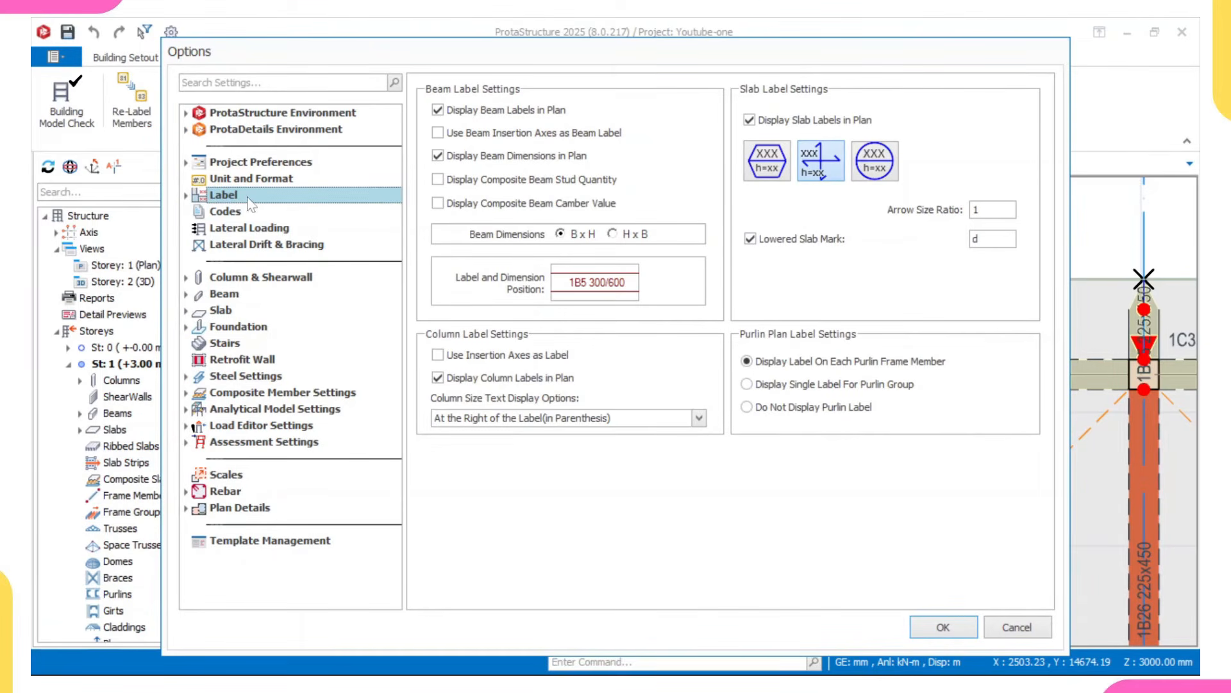
left_click(585, 290)
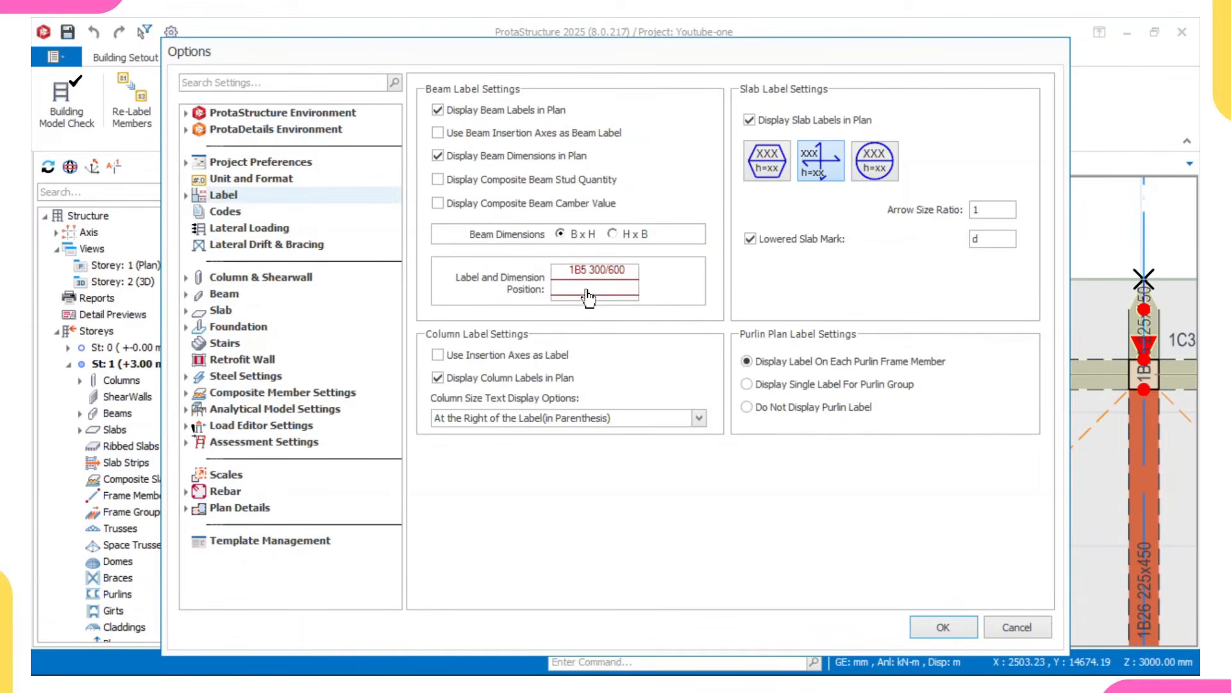
left_click(587, 291)
left_click(590, 282)
left_click(589, 278)
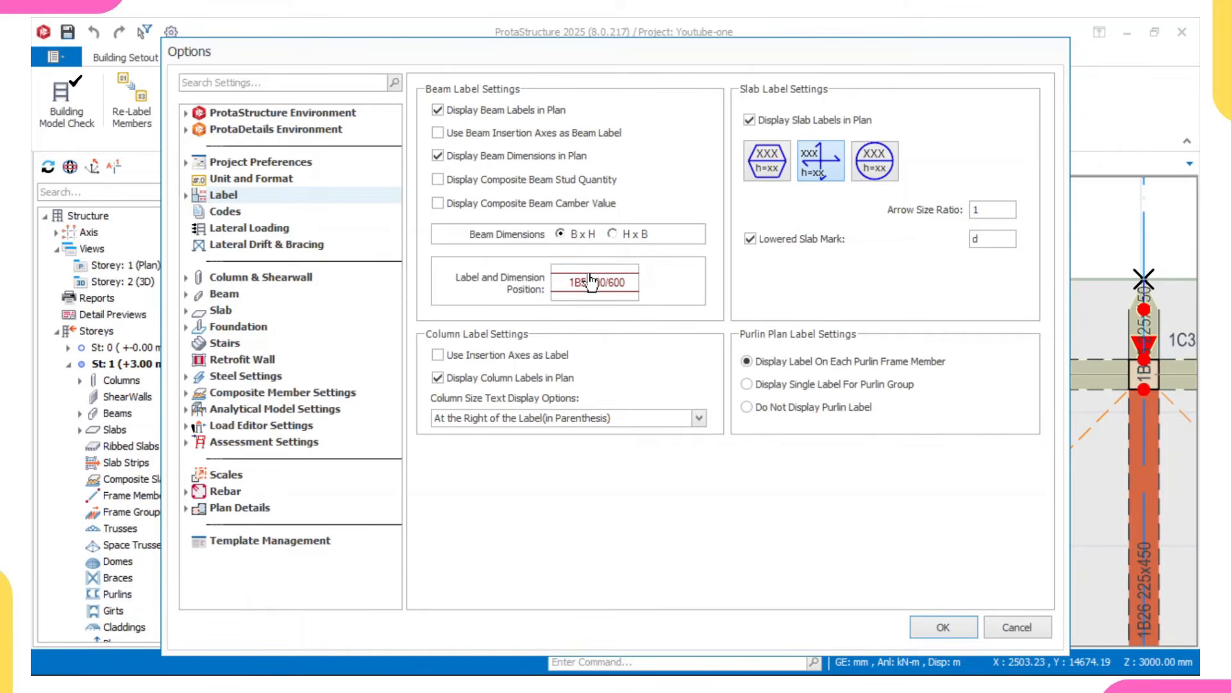
left_click(590, 280)
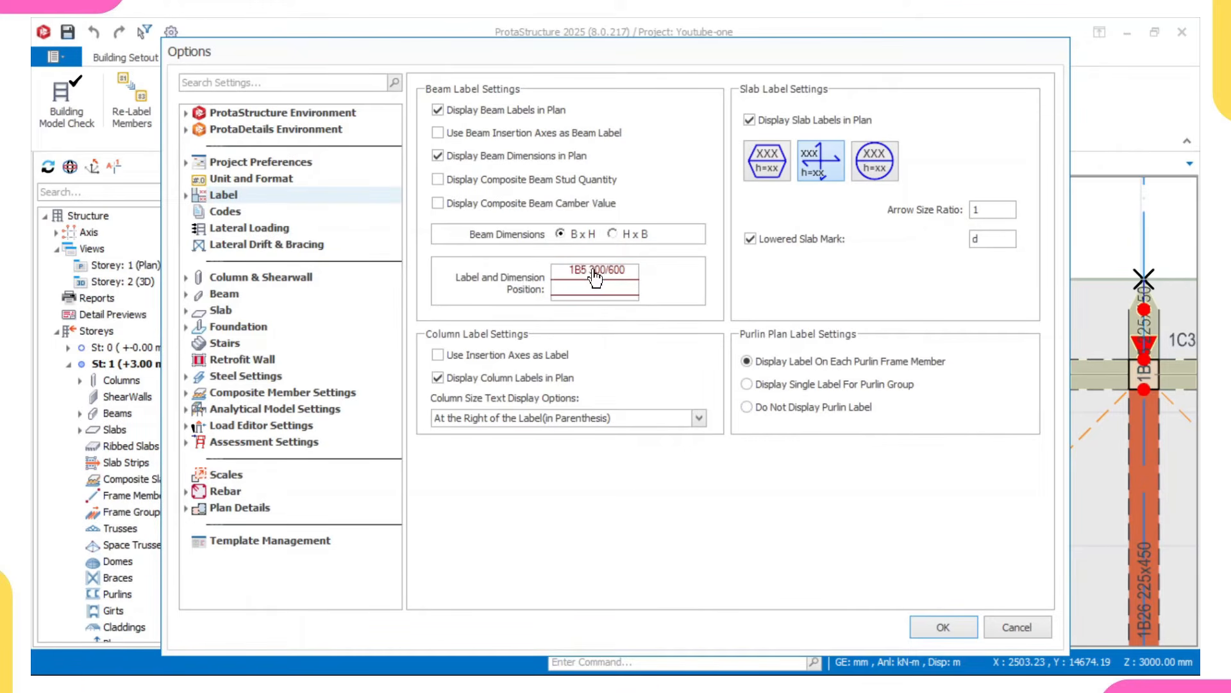
Set the column size text display option to Hide and apply the label settings.
left_click(631, 419)
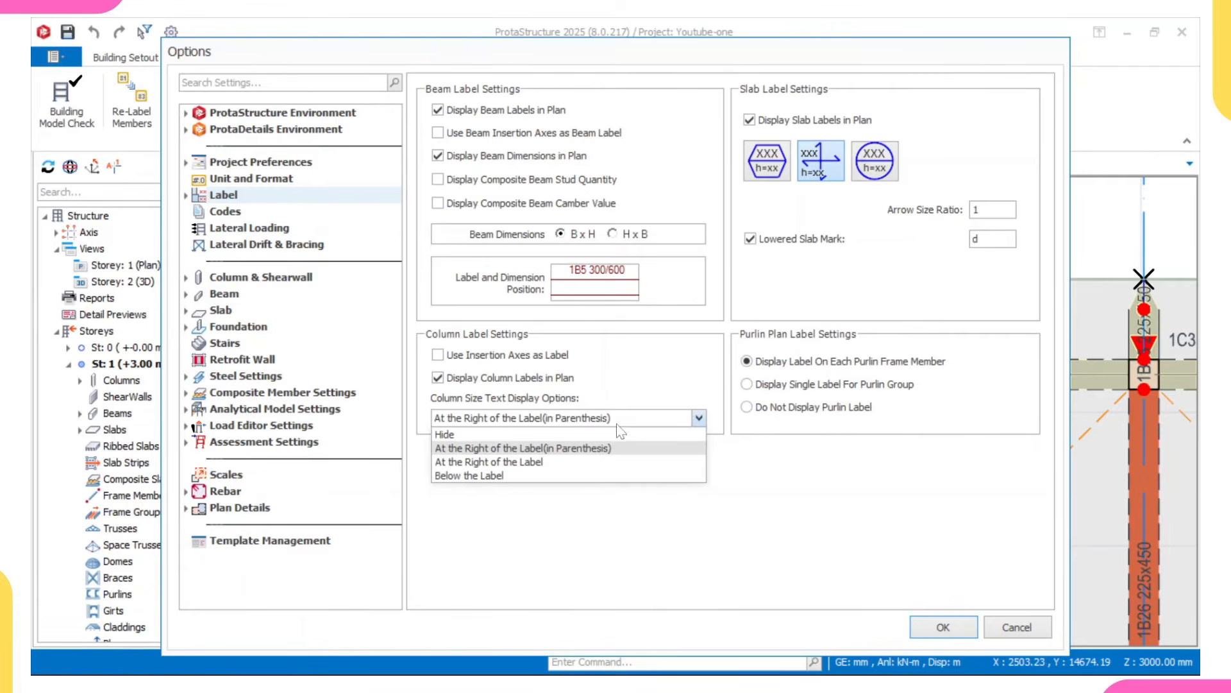
left_click(572, 435)
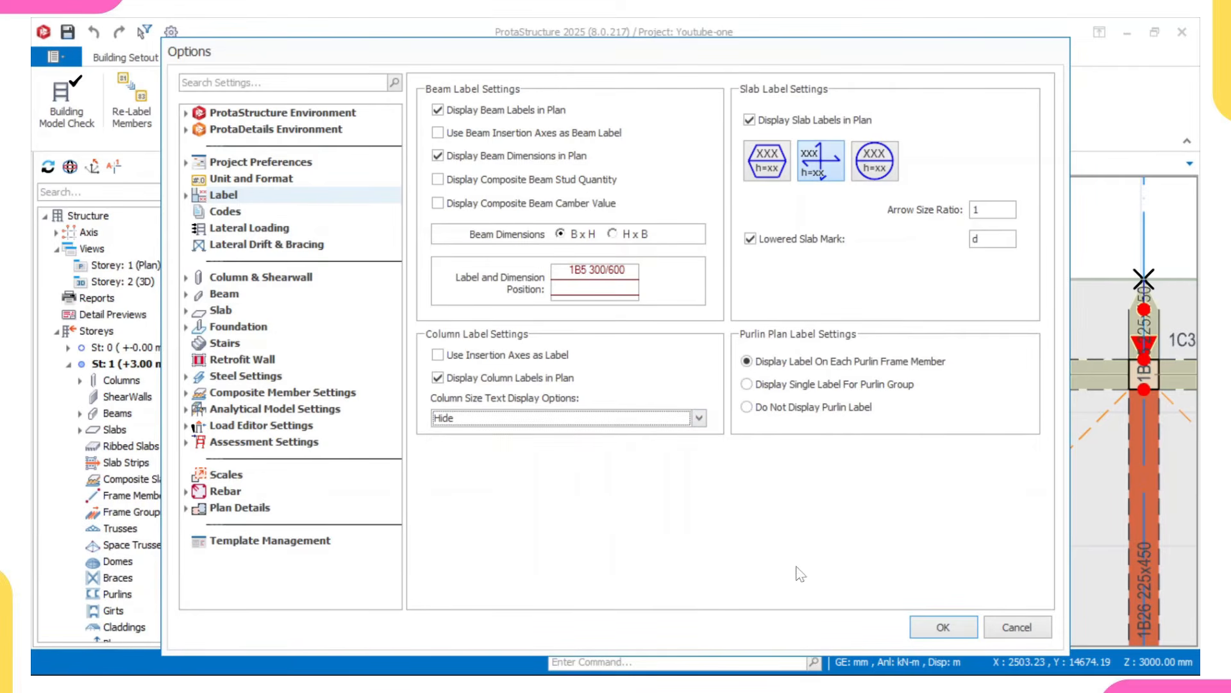
left_click(935, 626)
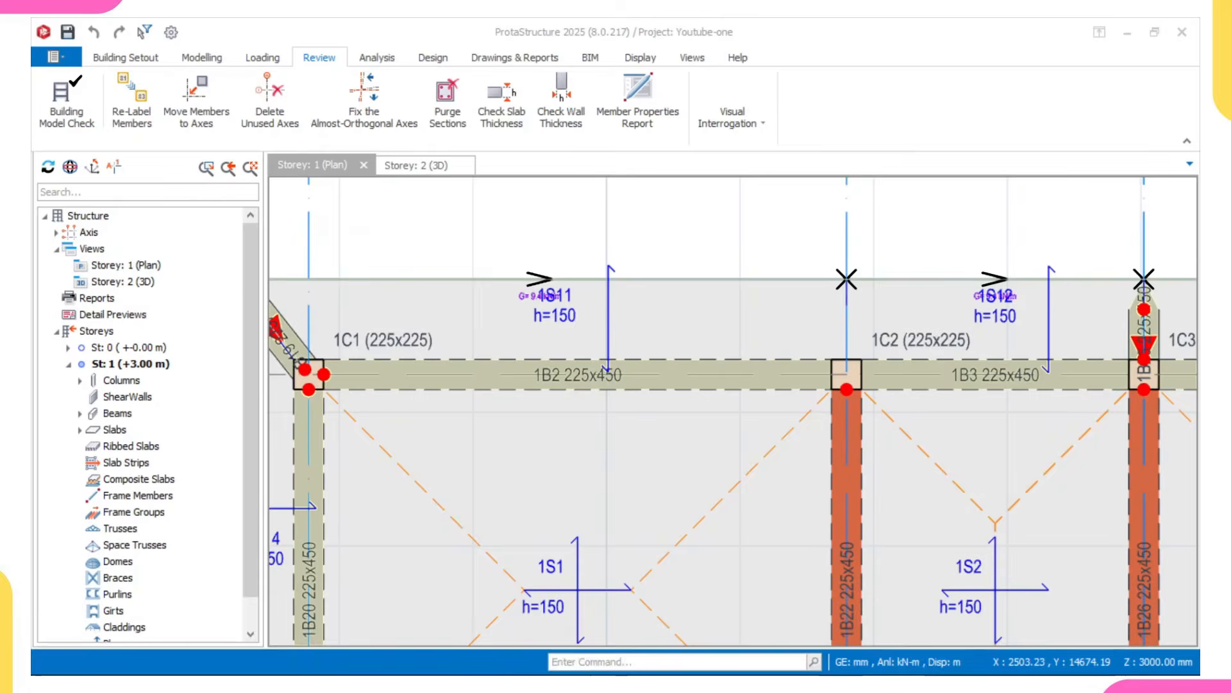
Examine the repositioned beam labels and shortened column labels along axes A and B in the storey 1 plan.
scroll(577, 324, "down", 3)
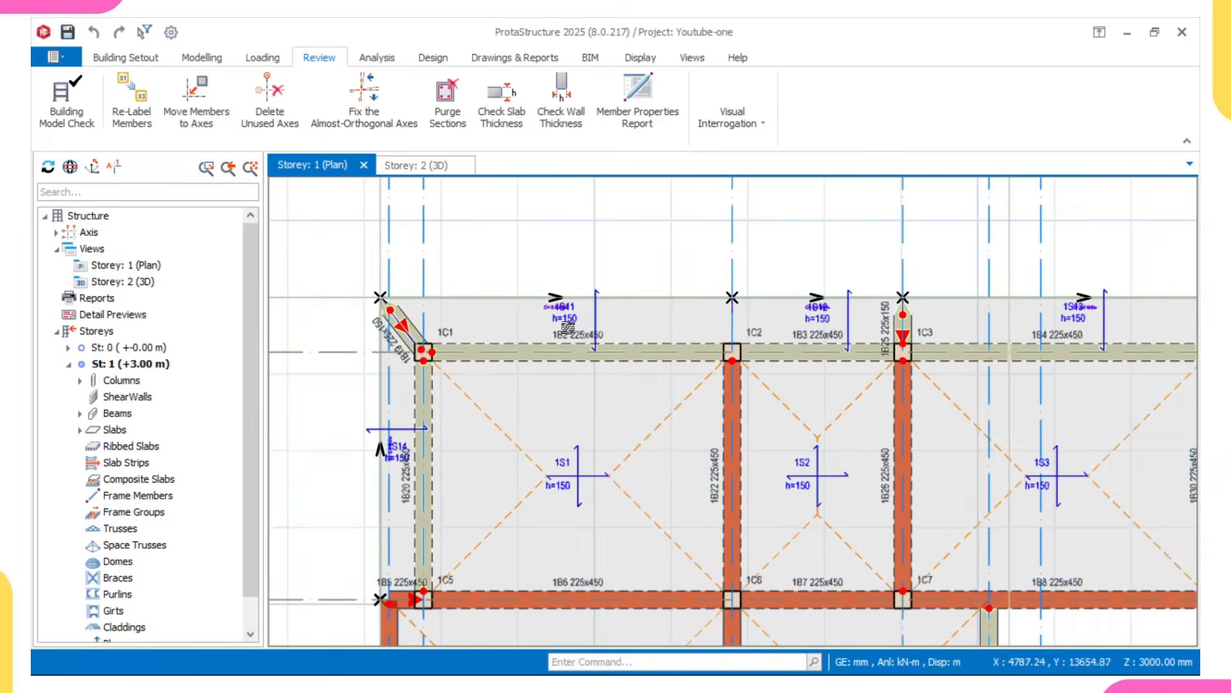
scroll(449, 329, "up", 3)
scroll(449, 331, "down", 2)
scroll(450, 330, "up", 3)
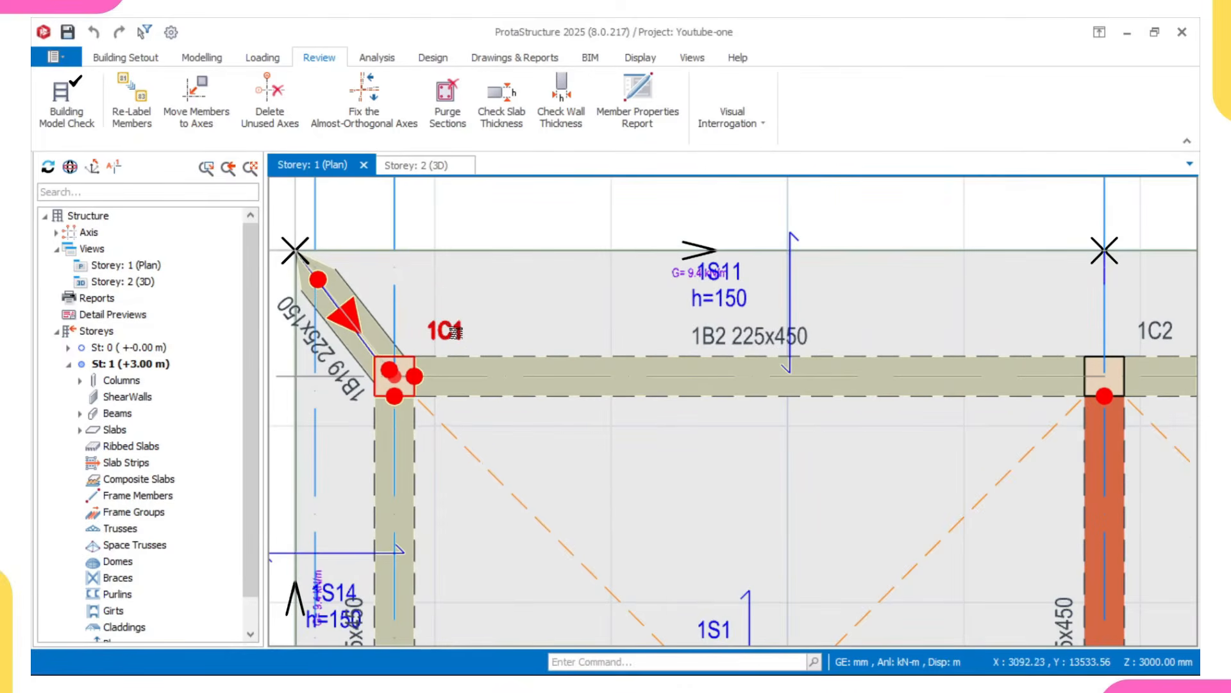
scroll(455, 331, "down", 3)
scroll(524, 350, "up", 2)
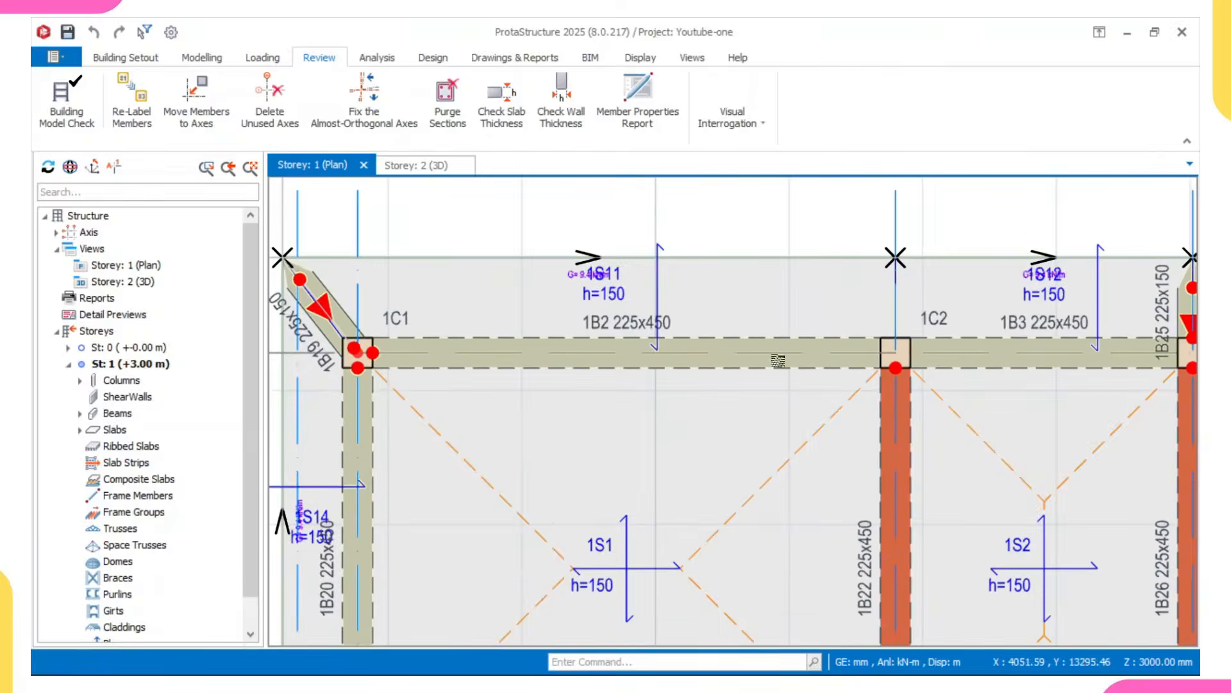
middle_click_drag(778, 361, 663, 350)
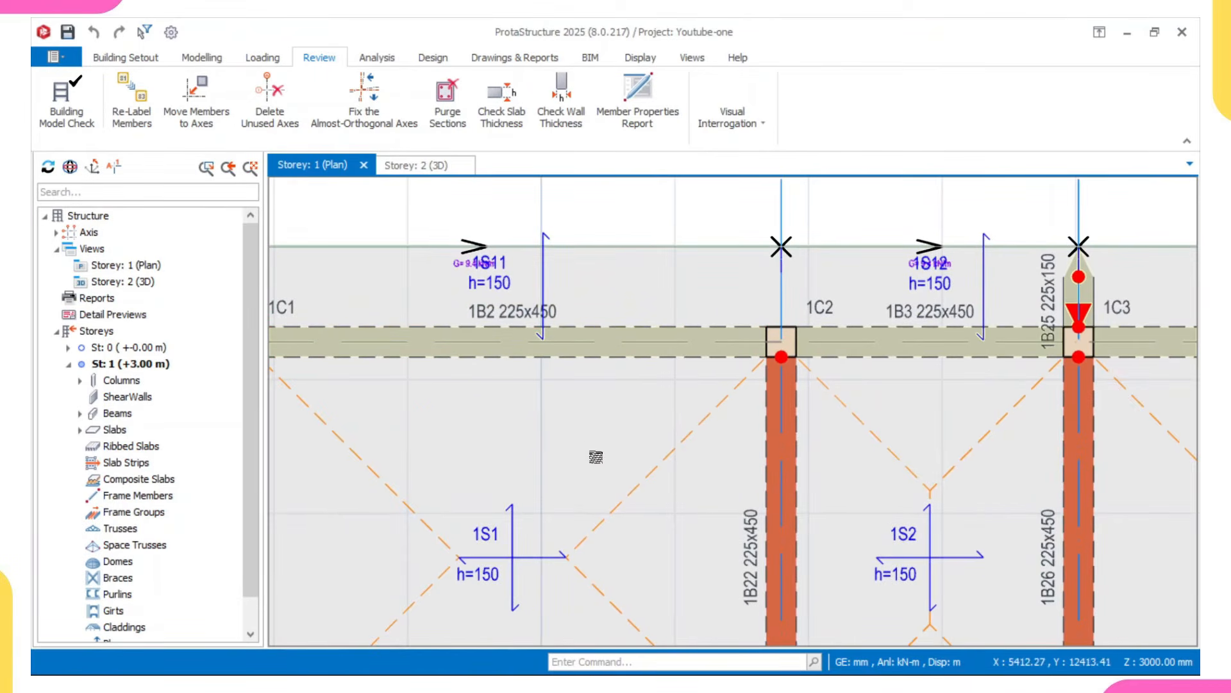
middle_click_drag(596, 456, 600, 401)
scroll(603, 439, "down", 1)
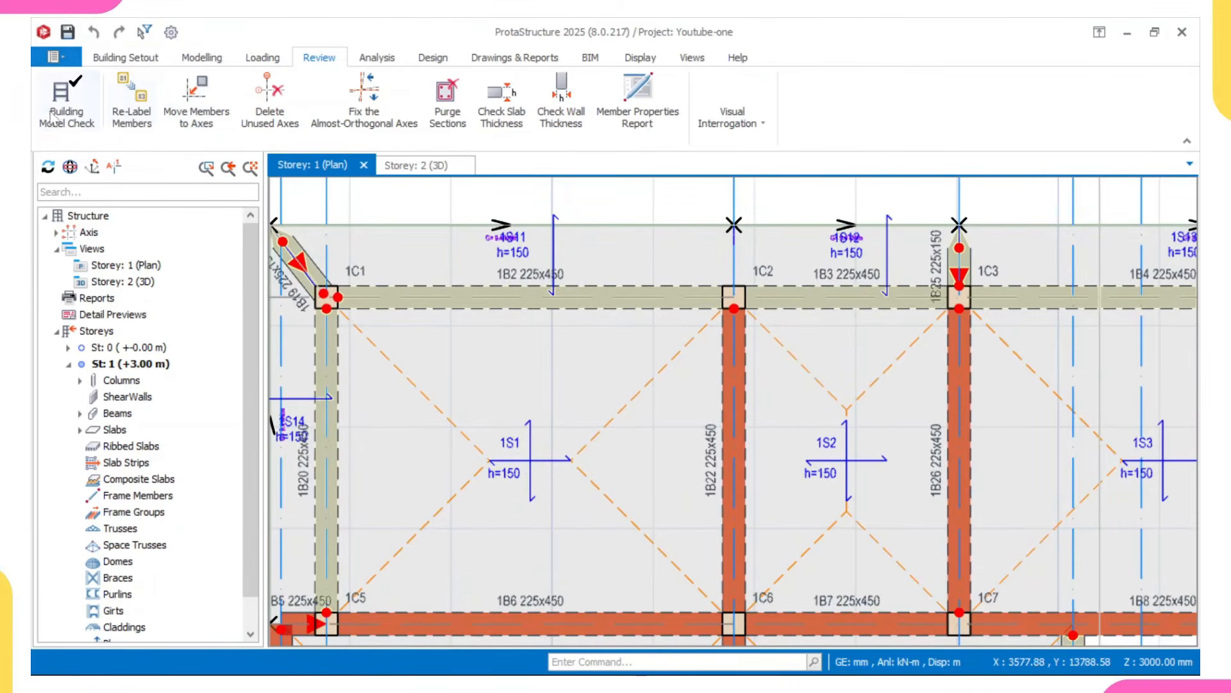
Hide the axes and ghost axes in the storey 2 3D view and look over the frame from several angles.
left_click(81, 122)
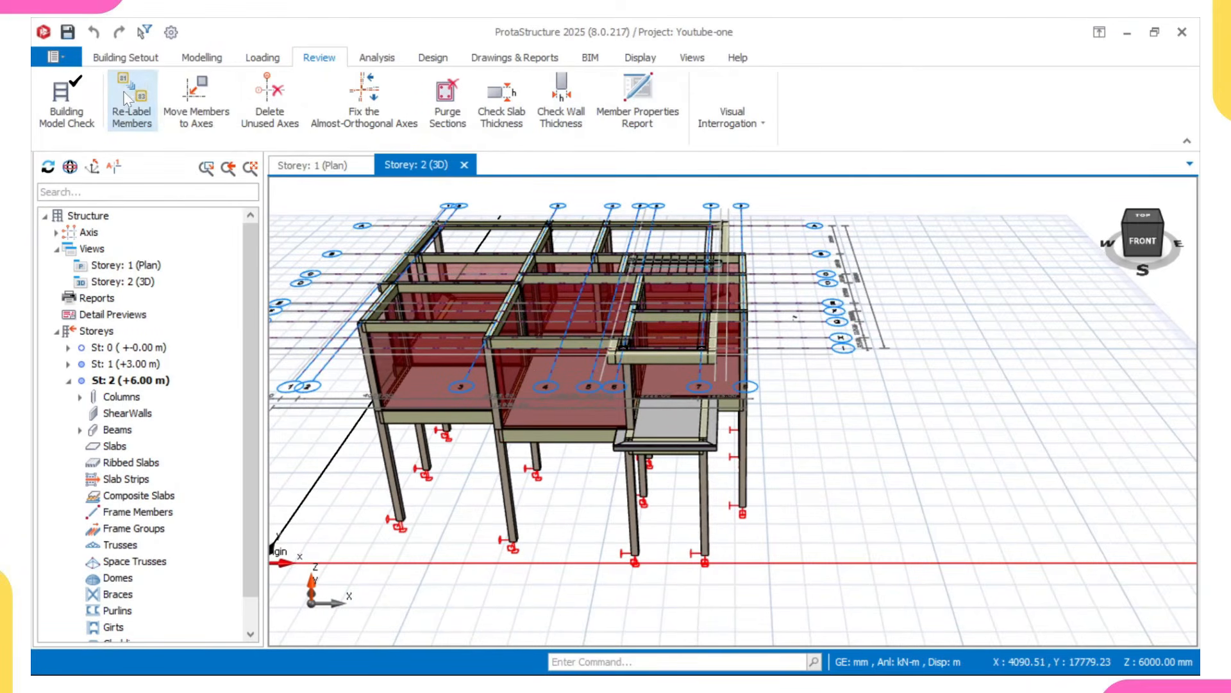
left_click(642, 57)
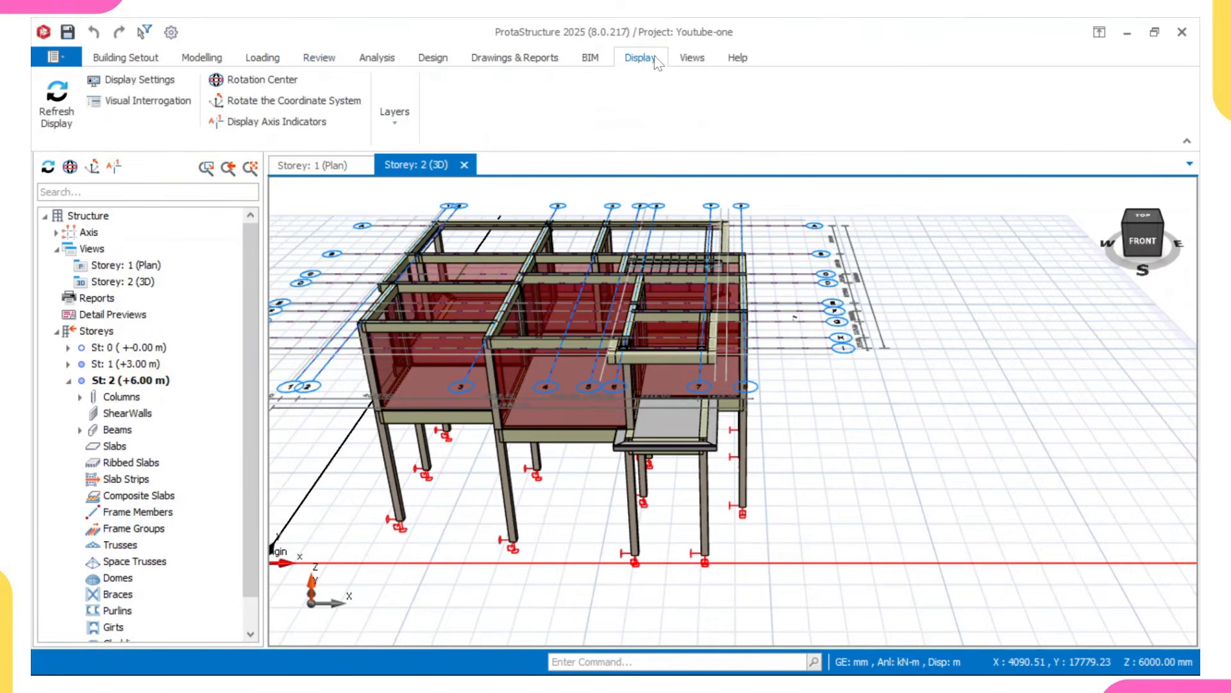
left_click(395, 114)
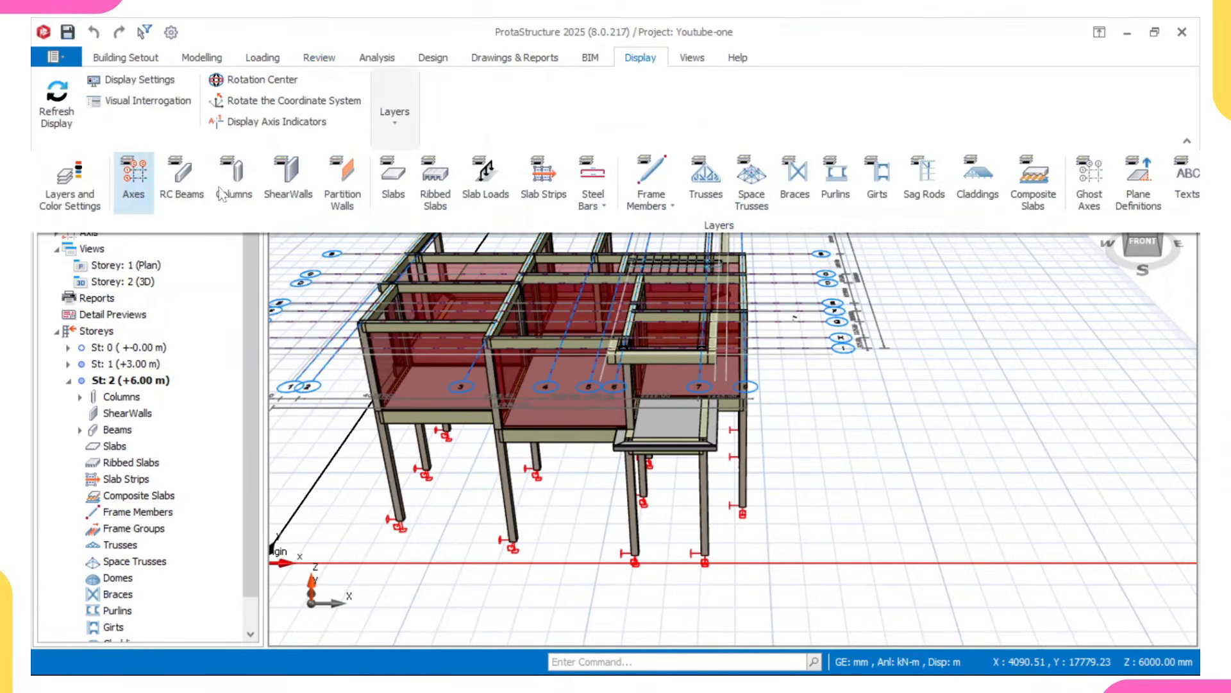
left_click(1092, 183)
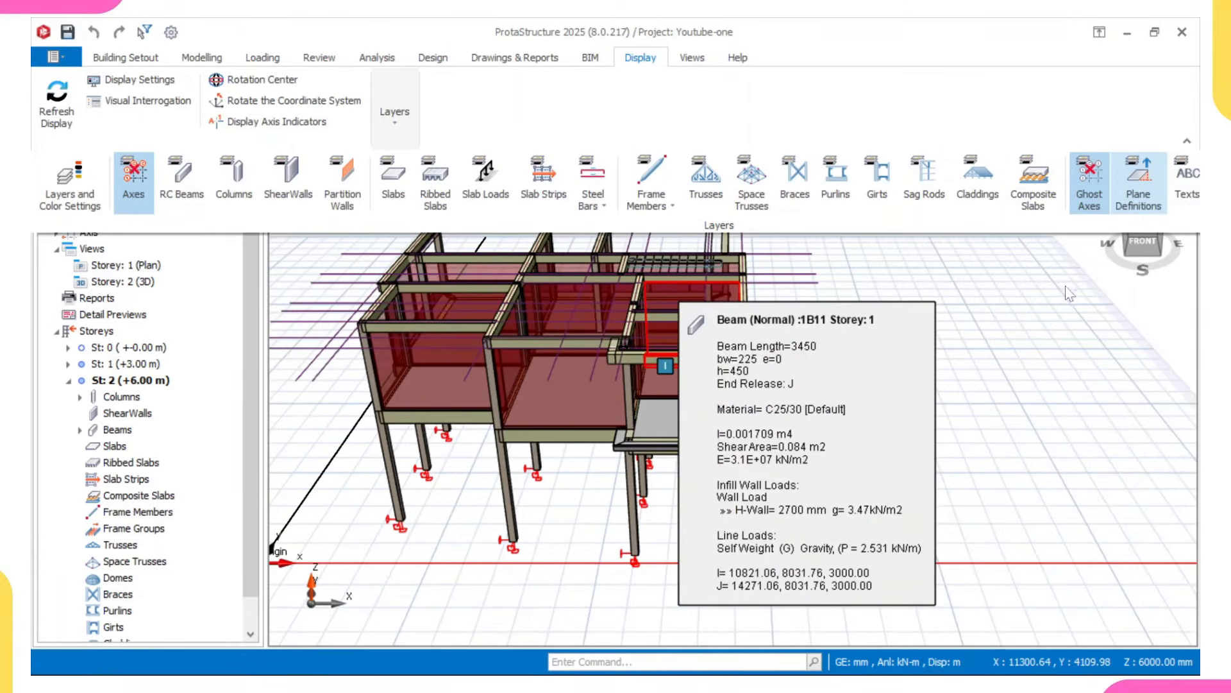
left_click(708, 414)
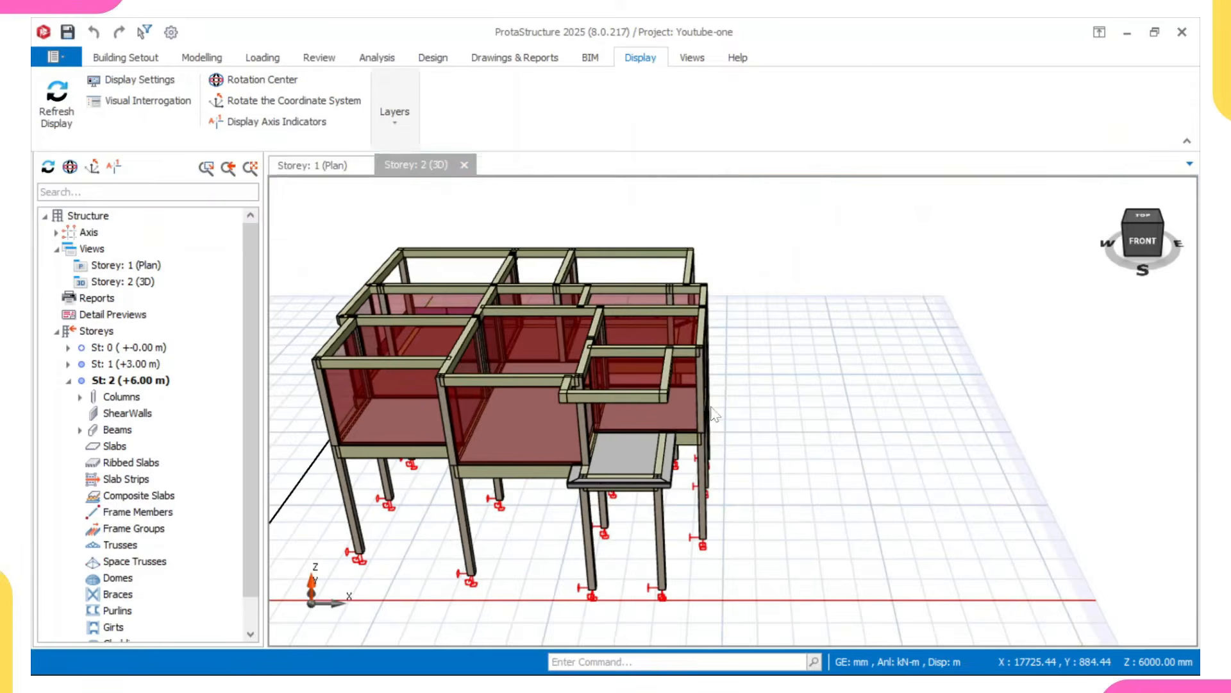
middle_click_drag(700, 378, 709, 453)
scroll(710, 453, "down", 1)
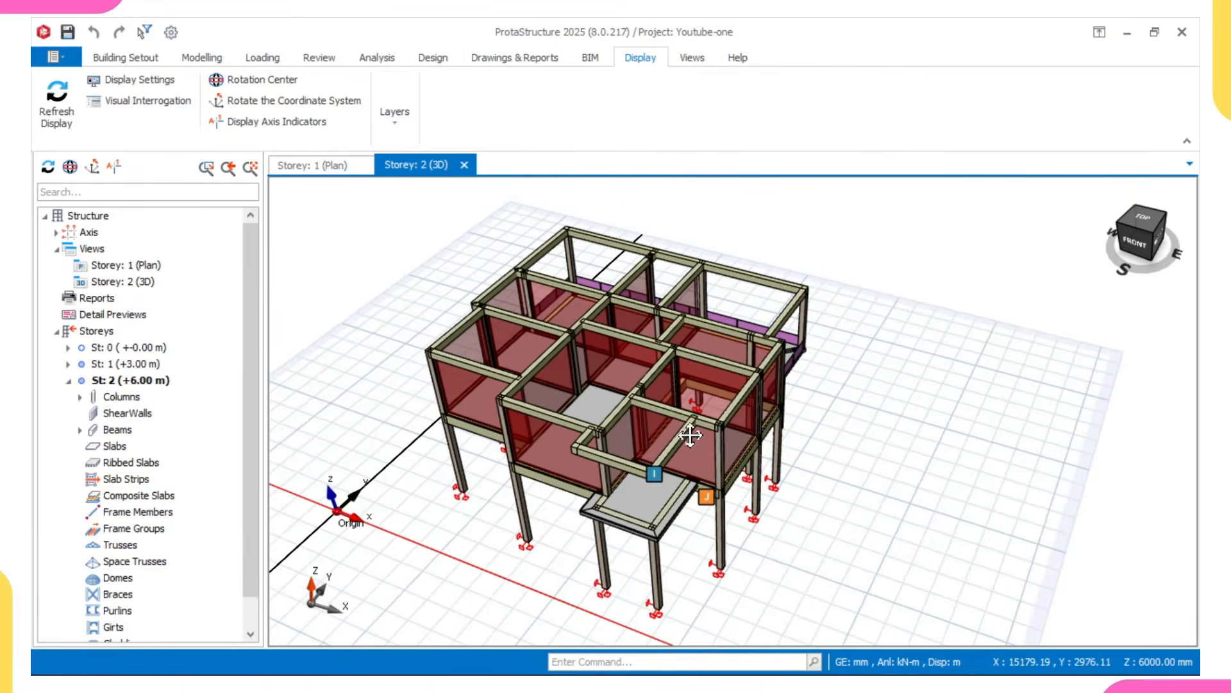
right_click_drag(696, 448, 681, 470)
right_click(684, 456)
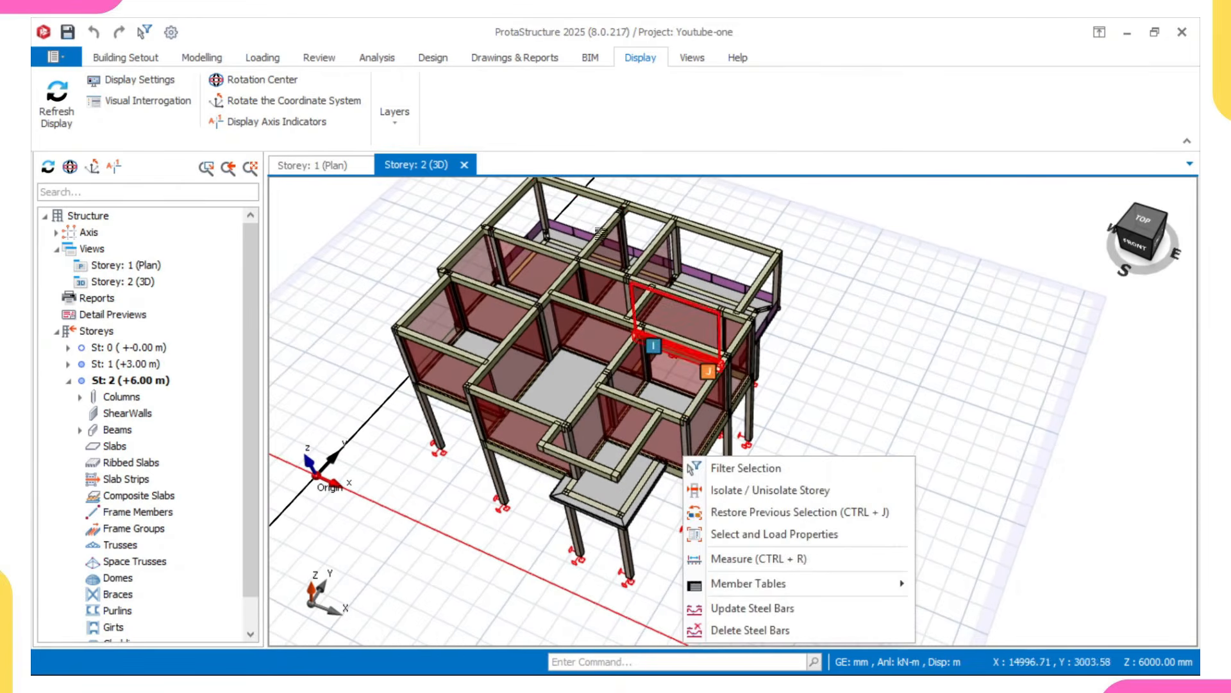
Turn the axes, ghost axes, plane definitions and texts layers back on in the 3D view.
left_click(395, 112)
left_click(1074, 180)
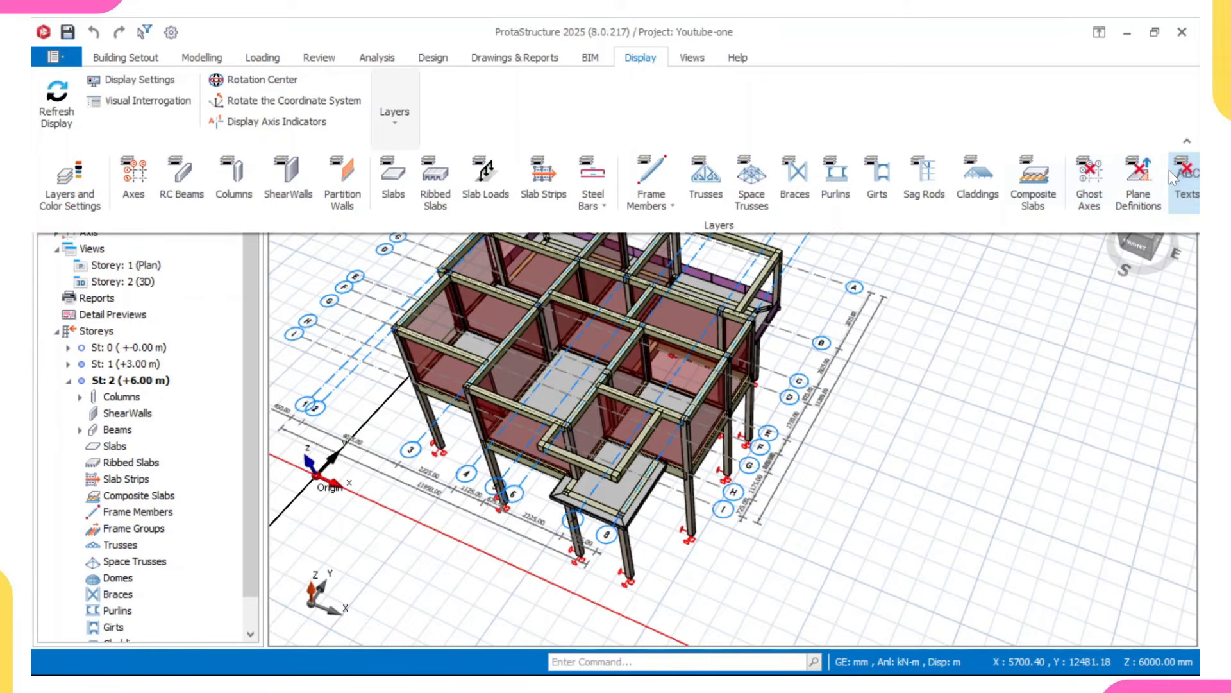
left_click(1188, 185)
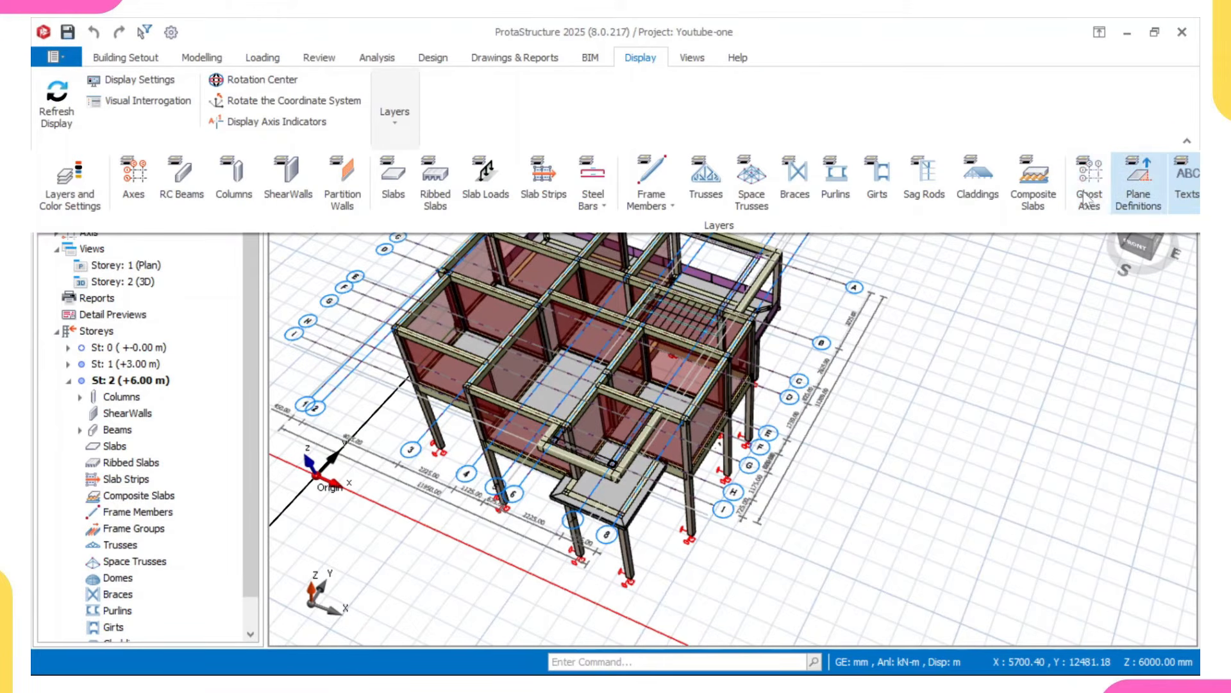
left_click(934, 364)
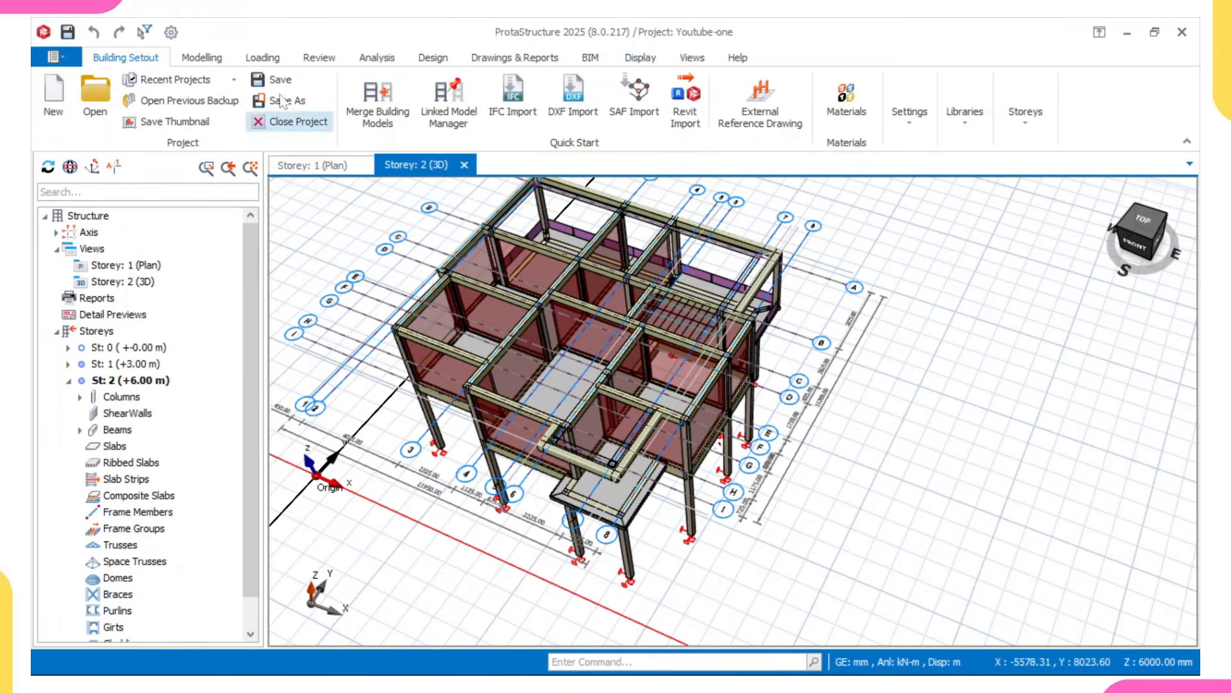
Run the Building Model Check on all storeys with every check option enabled.
left_click(320, 58)
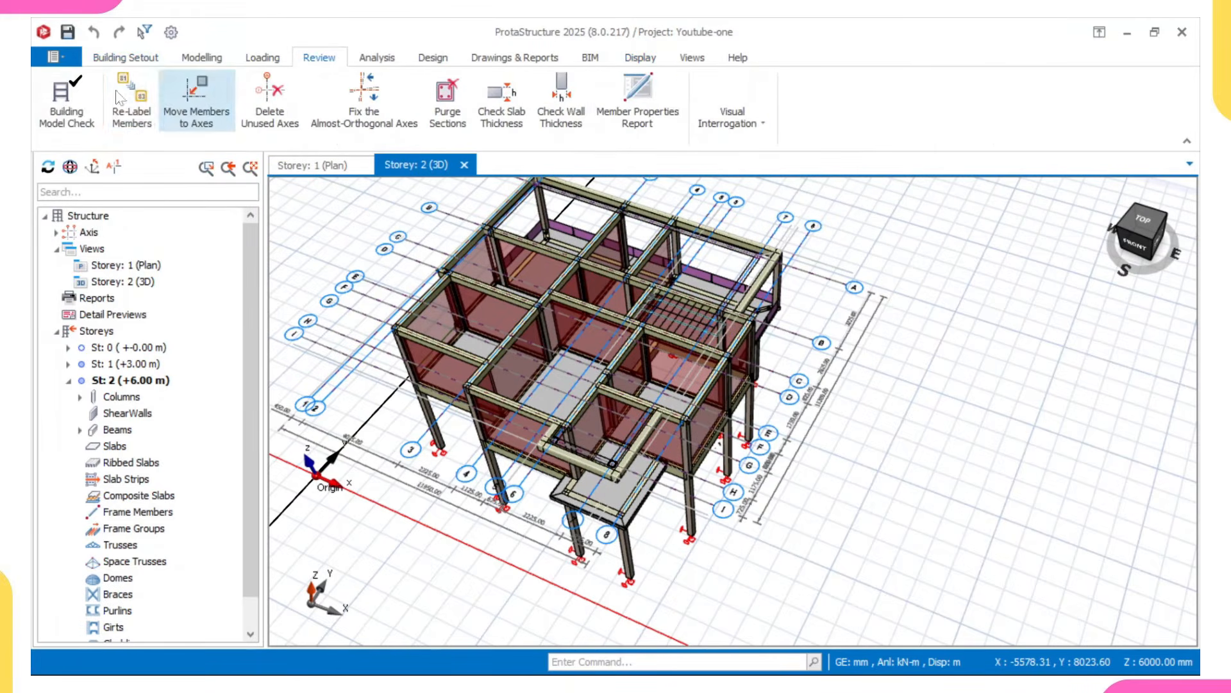
left_click(66, 103)
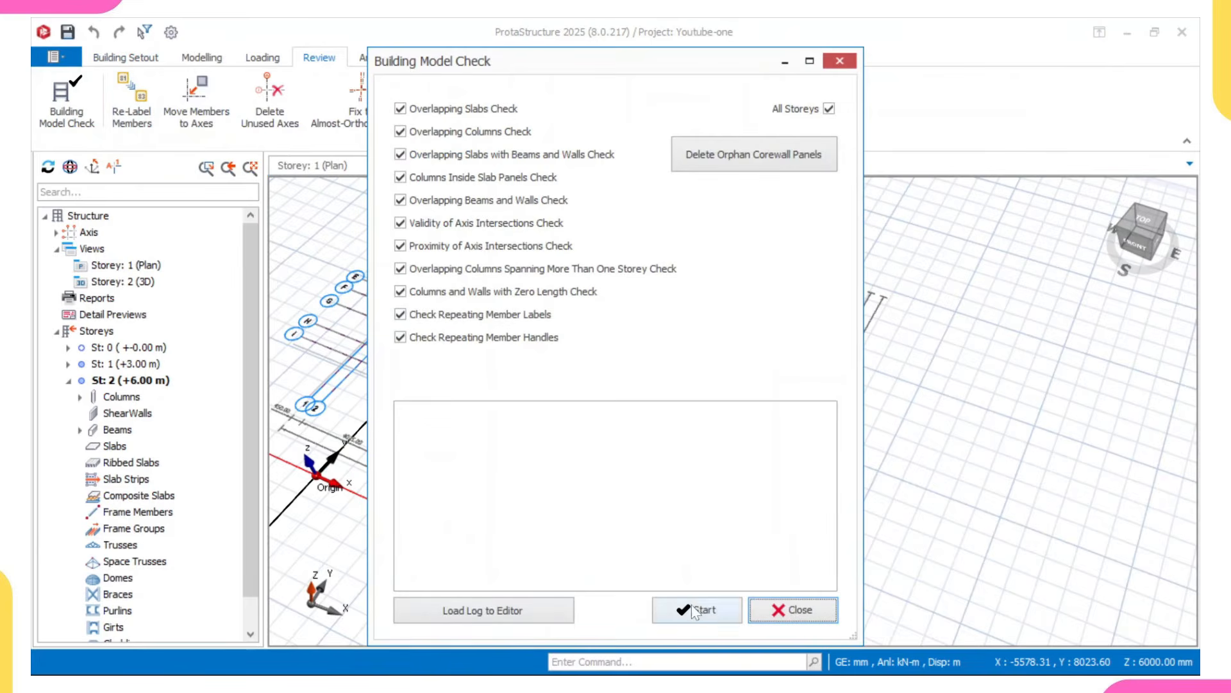
left_click(691, 606)
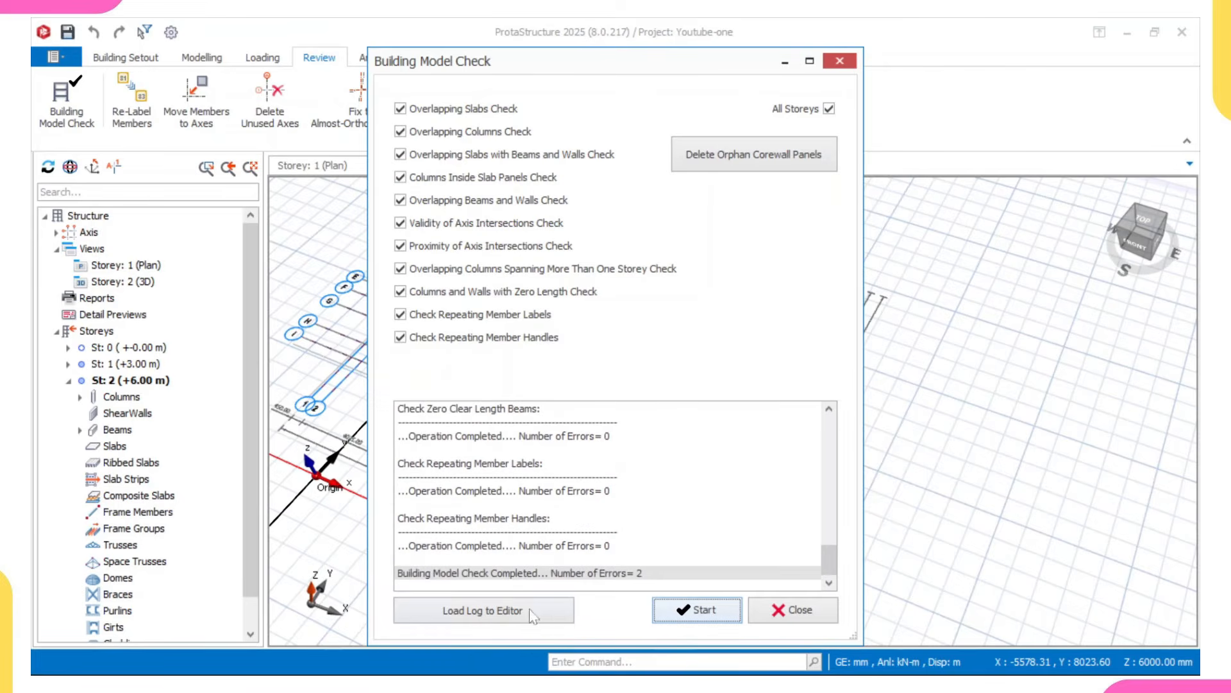
Read the overlapping slabs and small slab area sections of the model check log, and close the check.
scroll(541, 484, "up", 10)
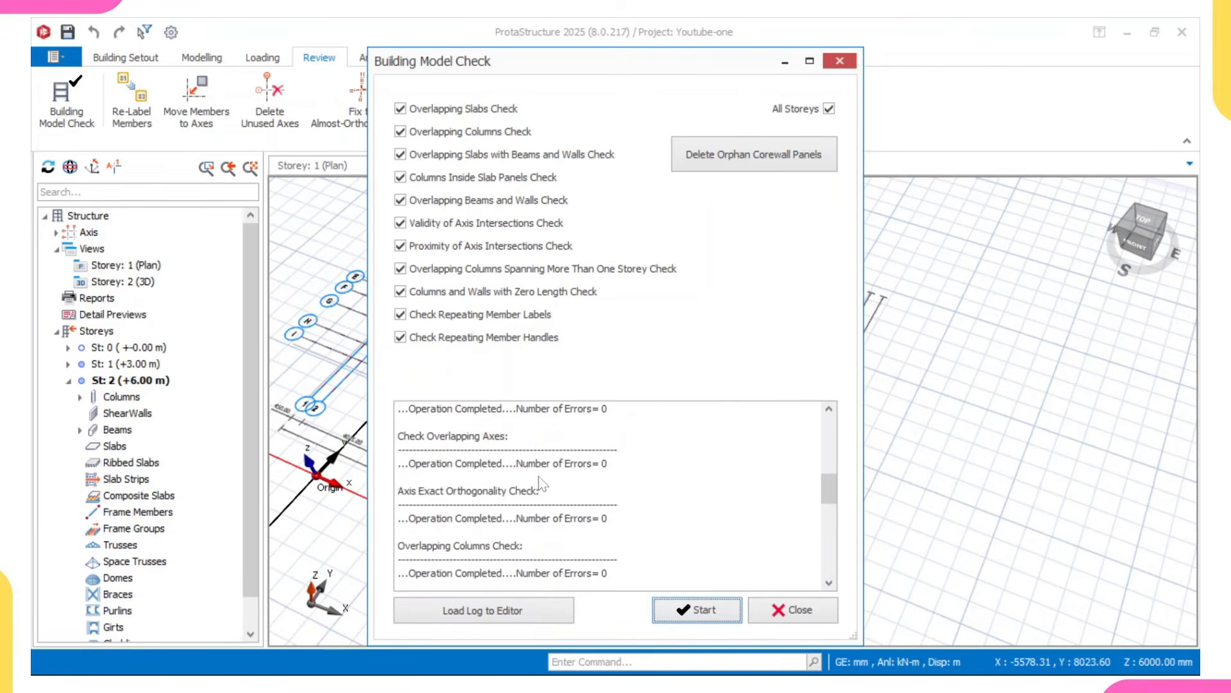
scroll(542, 483, "up", 5)
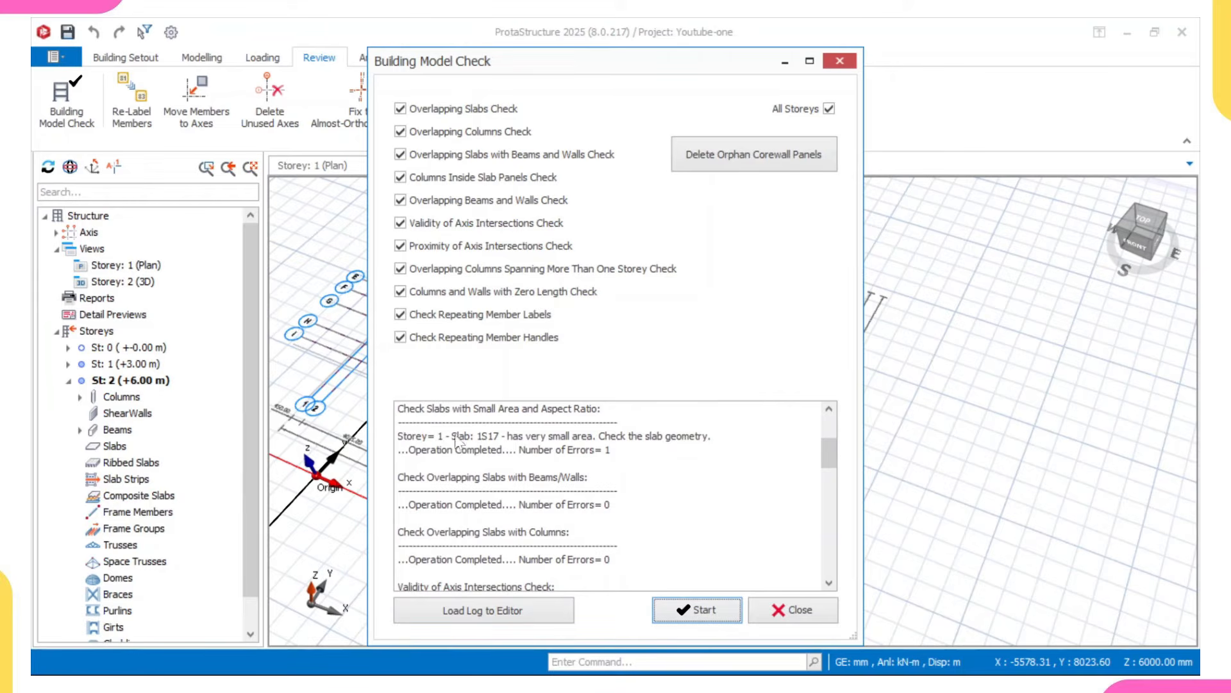
scroll(607, 451, "up", 2)
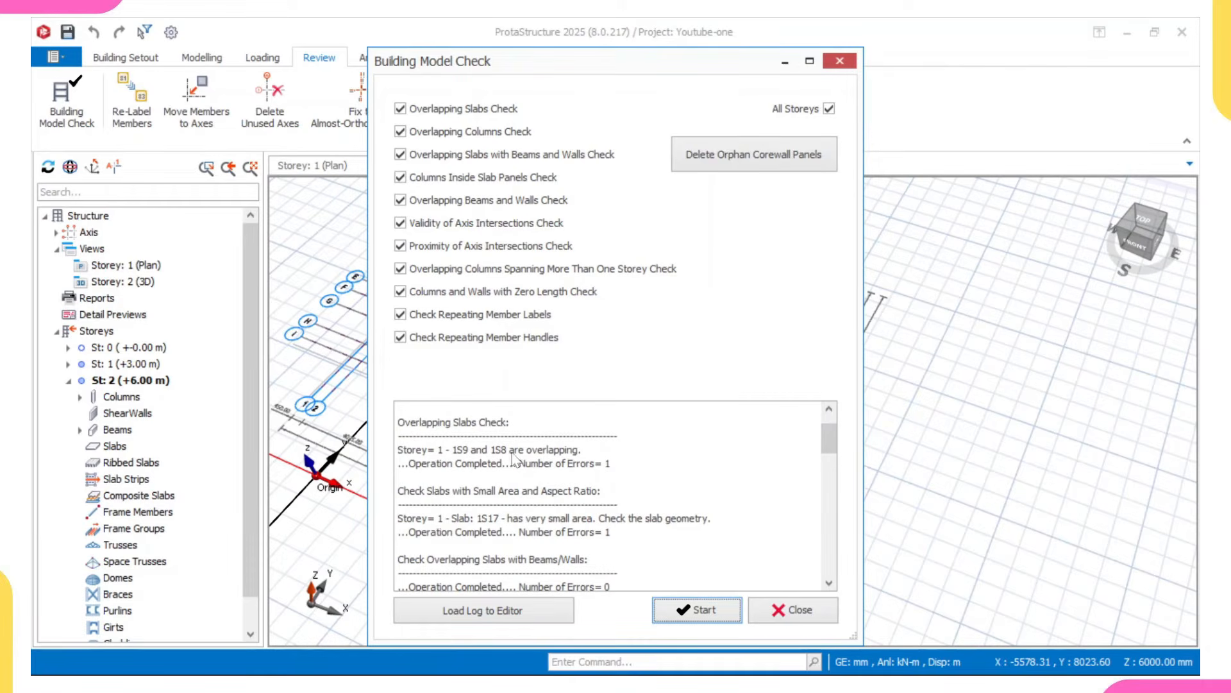
scroll(519, 461, "down", 5)
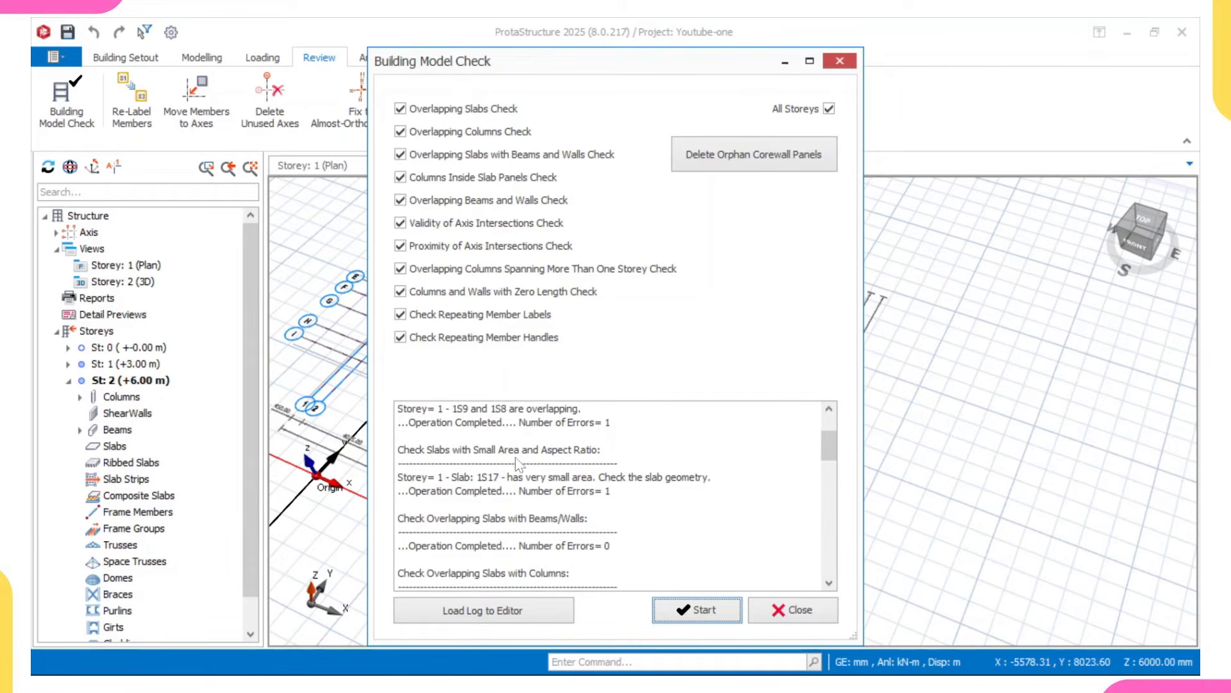
scroll(530, 503, "down", 10)
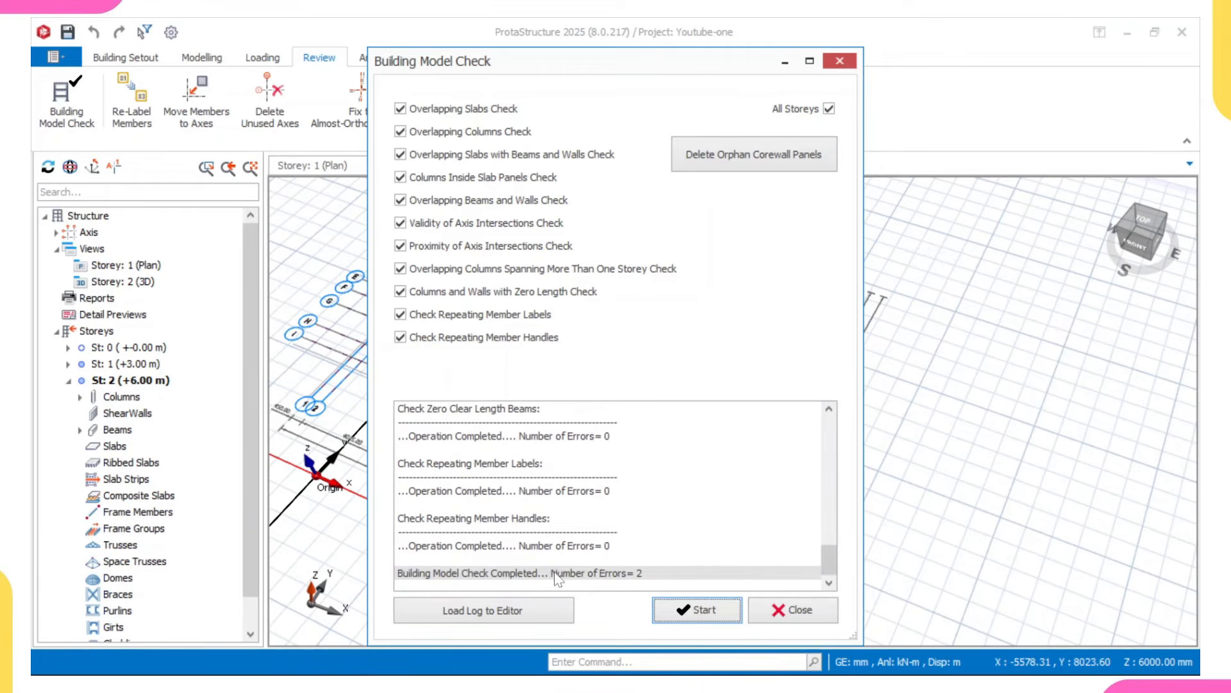
scroll(603, 578, "up", 10)
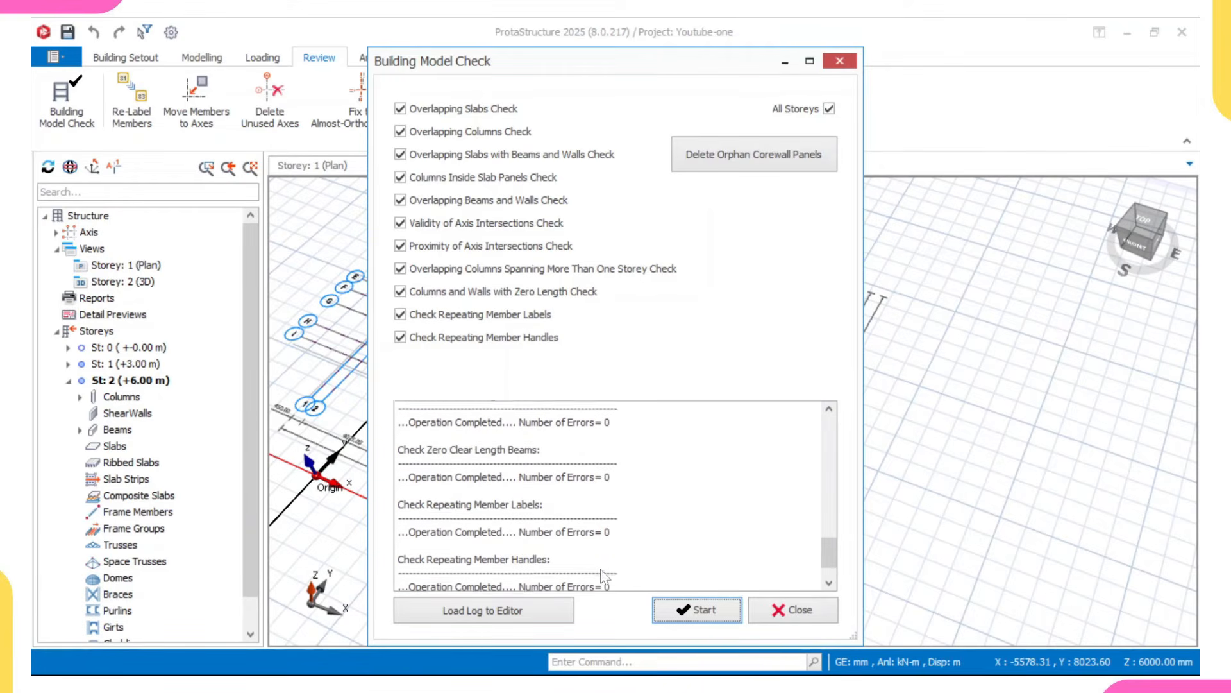
scroll(583, 535, "up", 3)
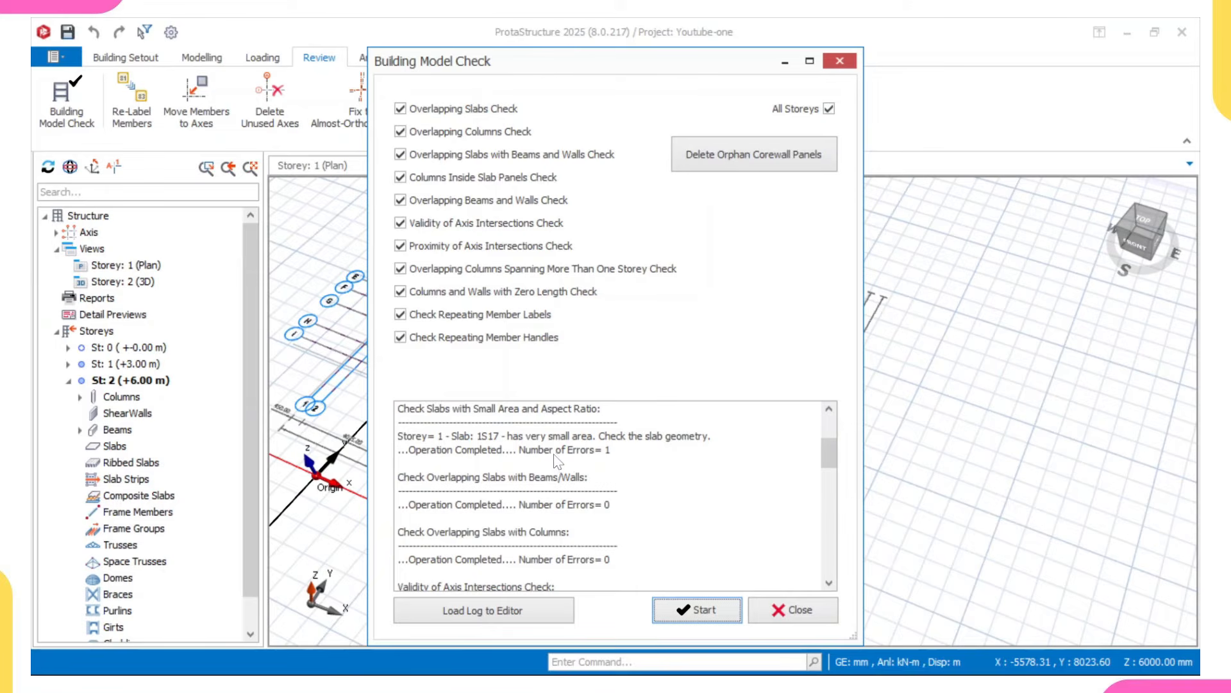
scroll(557, 459, "up", 2)
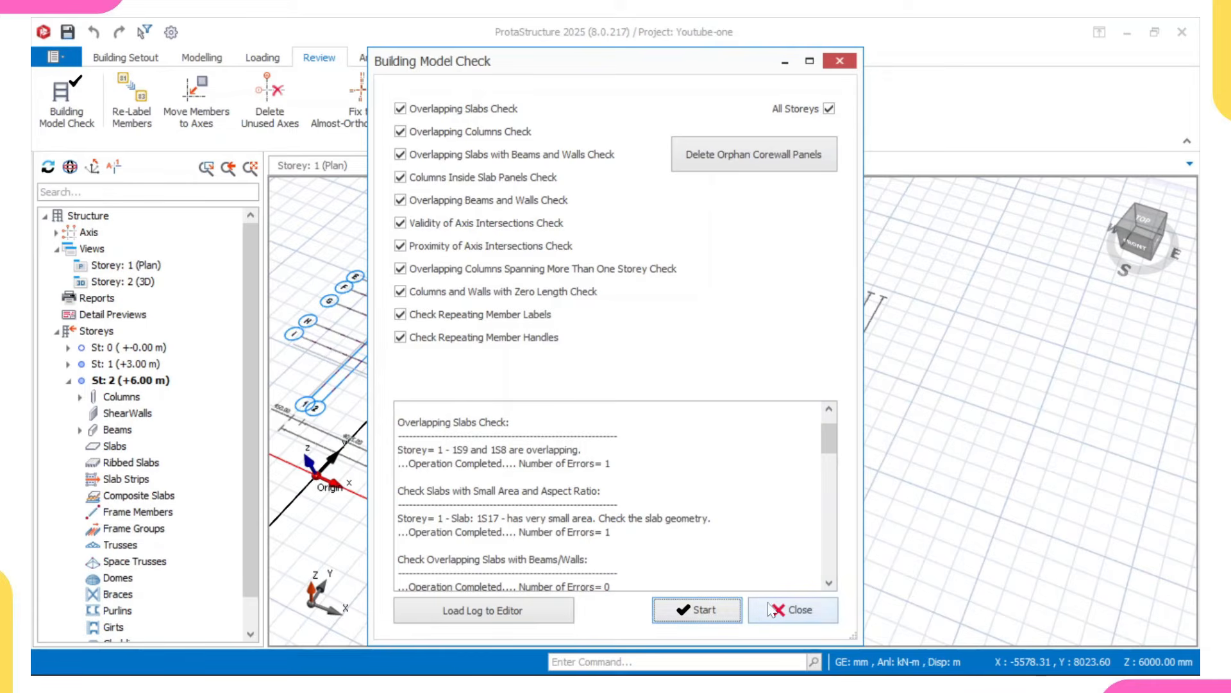
left_click(795, 609)
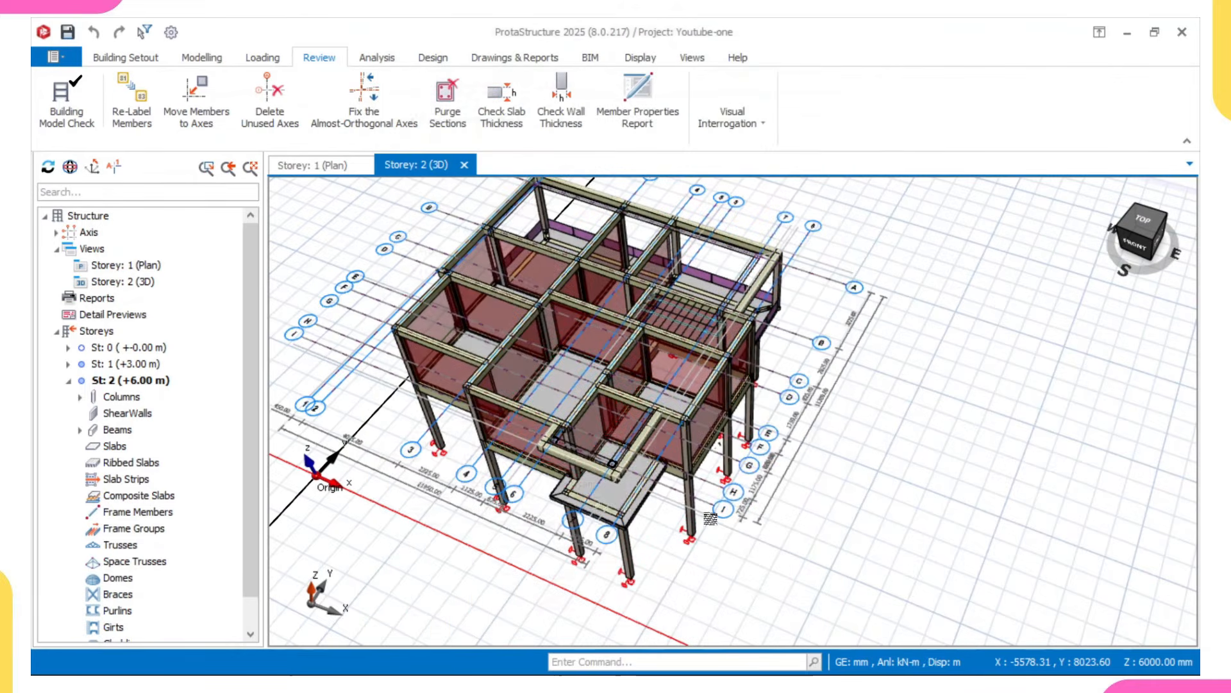
Locate slabs 1S8 and 1S9 in the storey 1 plan using the structure tree, and inspect the details of 1S9.
left_click(300, 168)
scroll(502, 346, "up", 2)
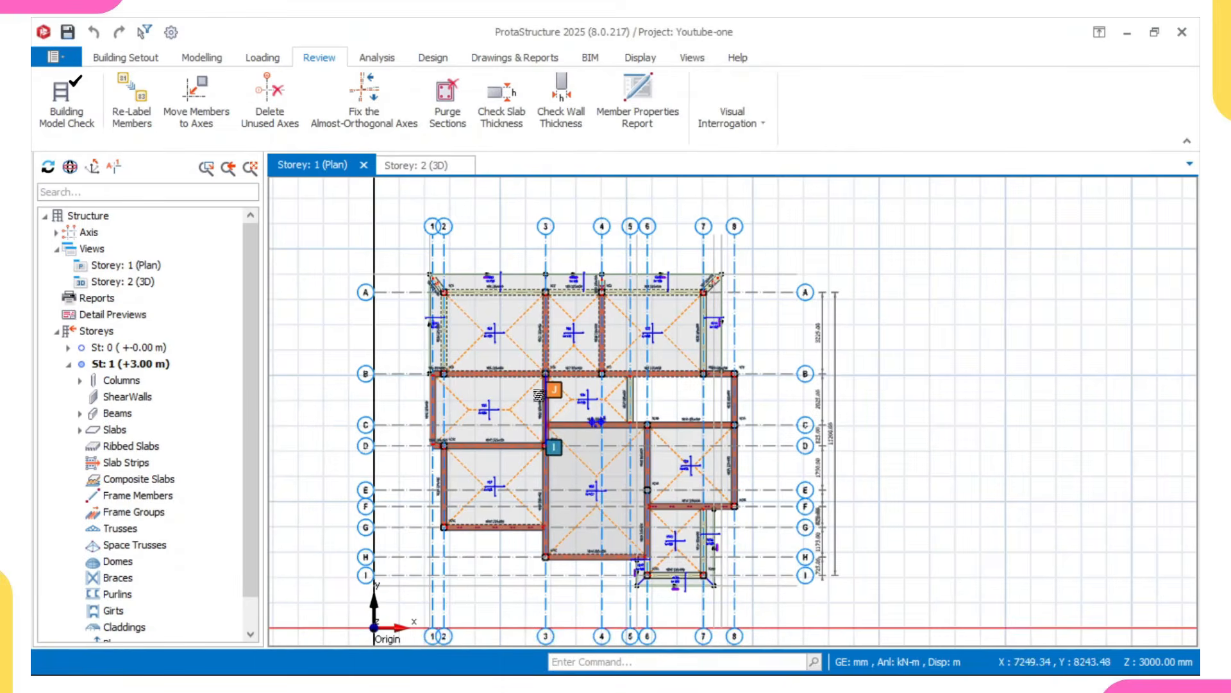
scroll(502, 346, "up", 2)
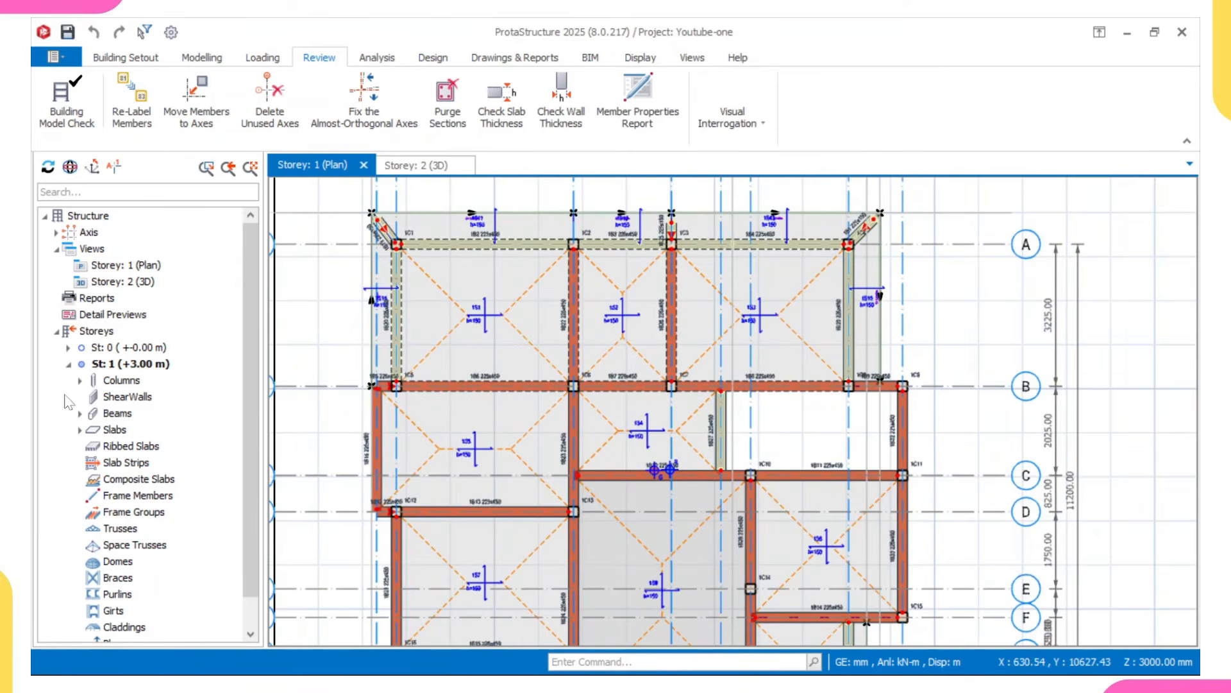
left_click(80, 429)
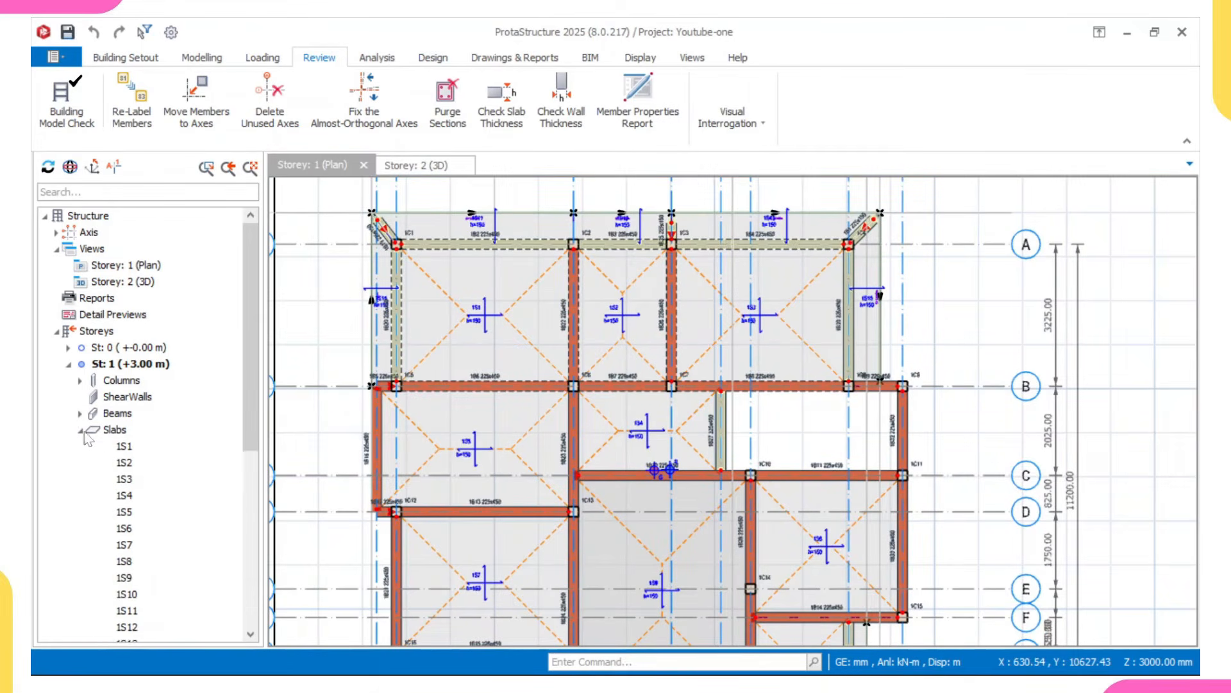
scroll(131, 476, "down", 2)
left_click(125, 463)
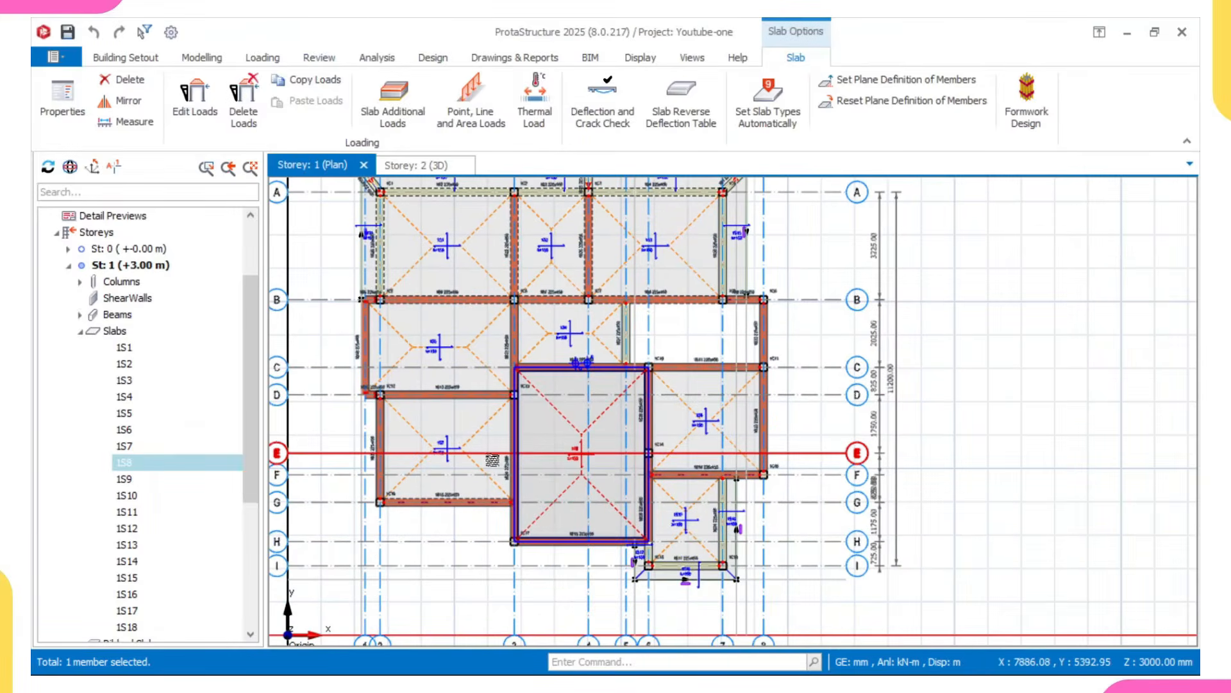
left_click(166, 479)
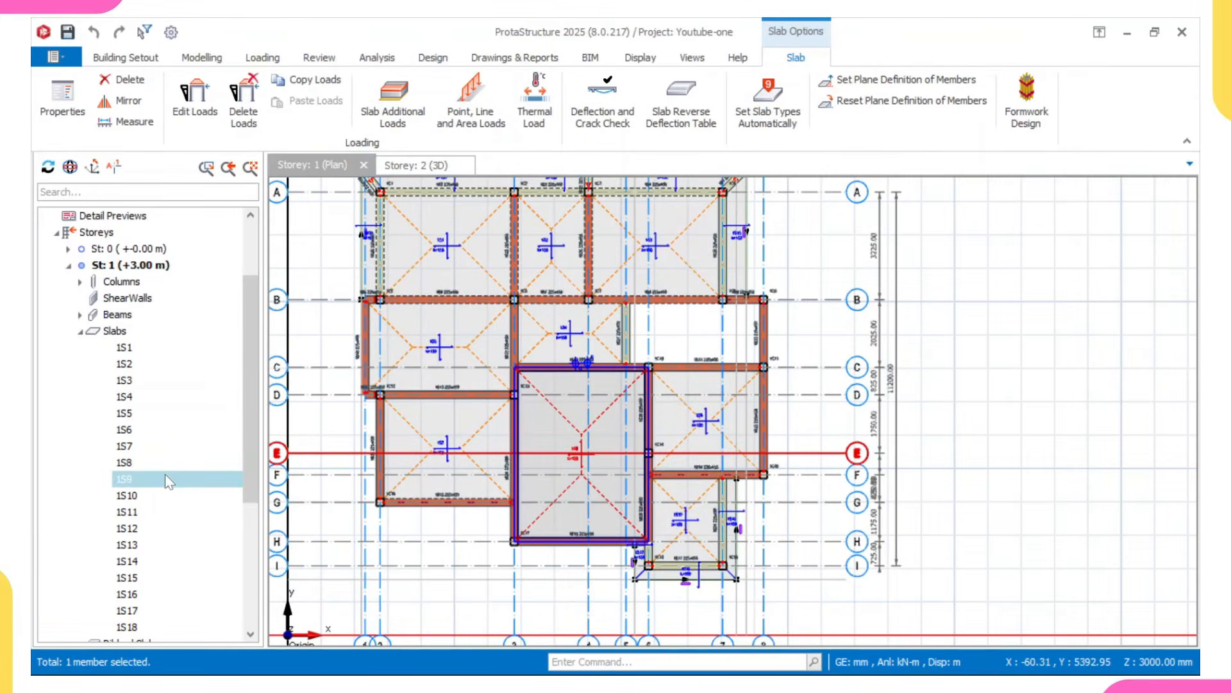
scroll(579, 447, "up", 2)
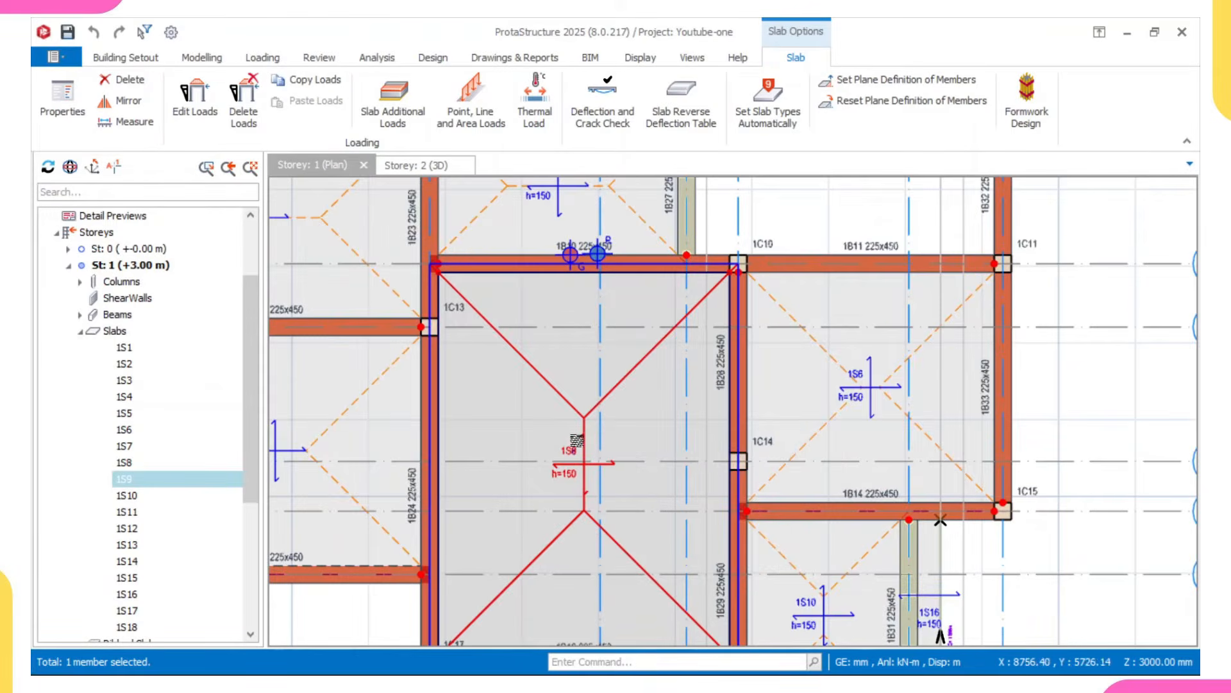
mouse_move(576, 440)
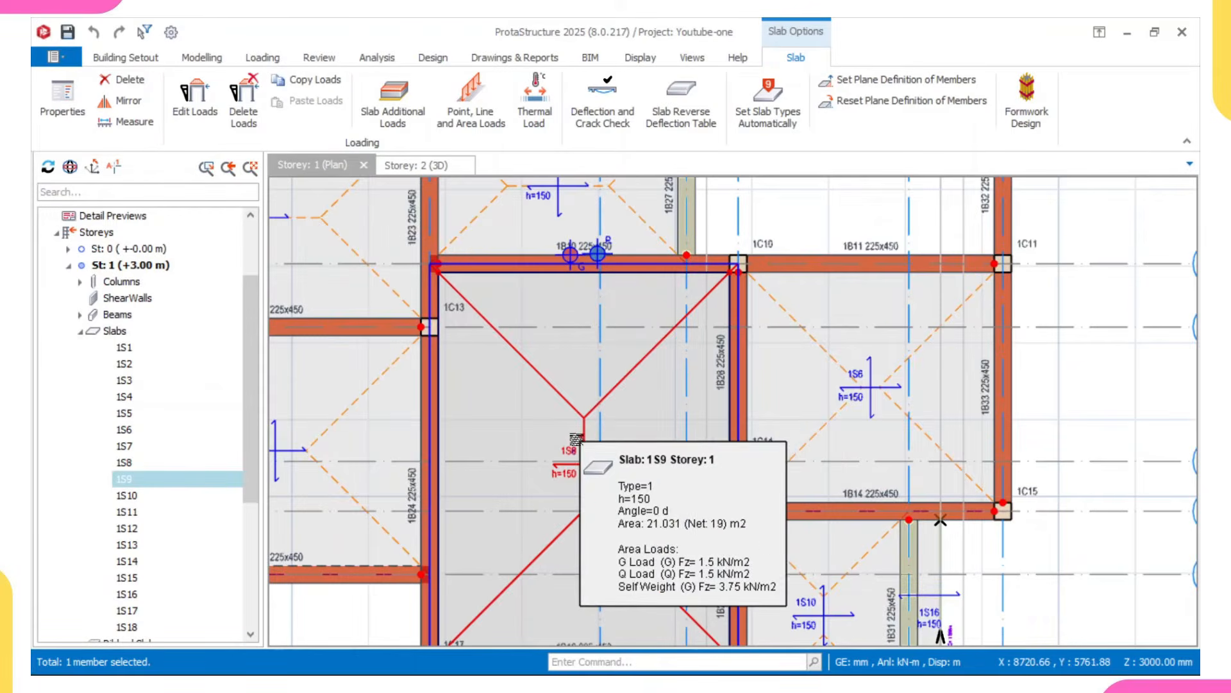
Delete the G and Q area loads from slab 1S9 and clear the selection.
right_click(558, 392)
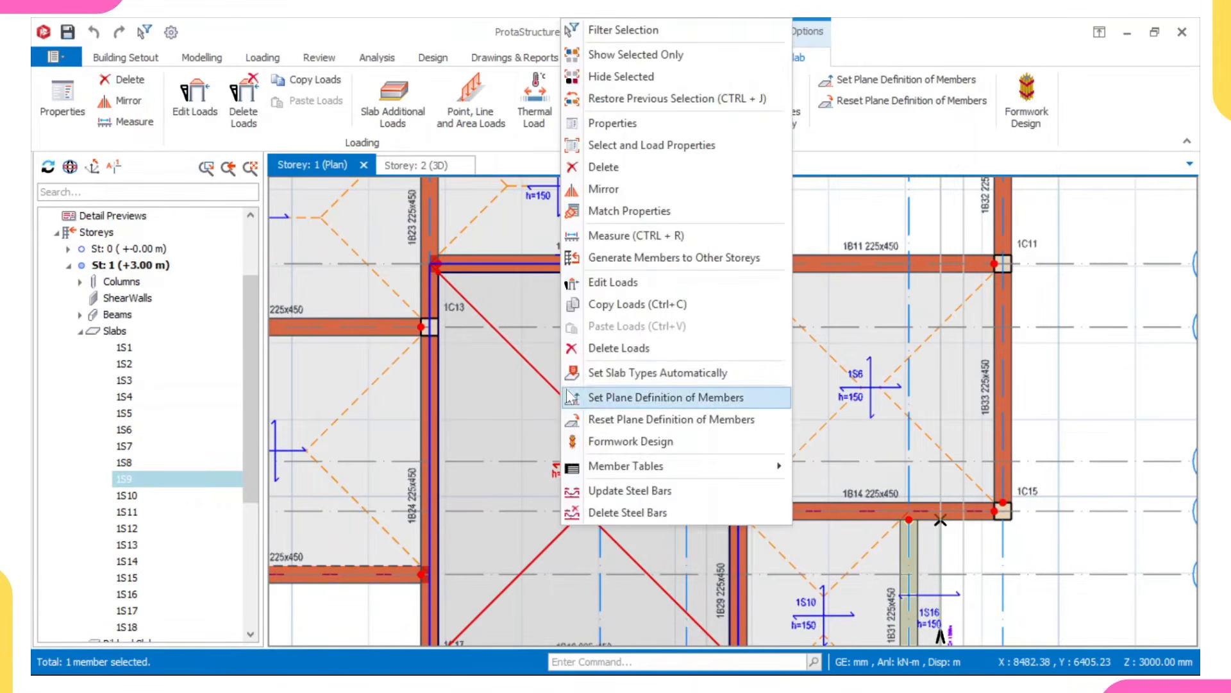
left_click(627, 349)
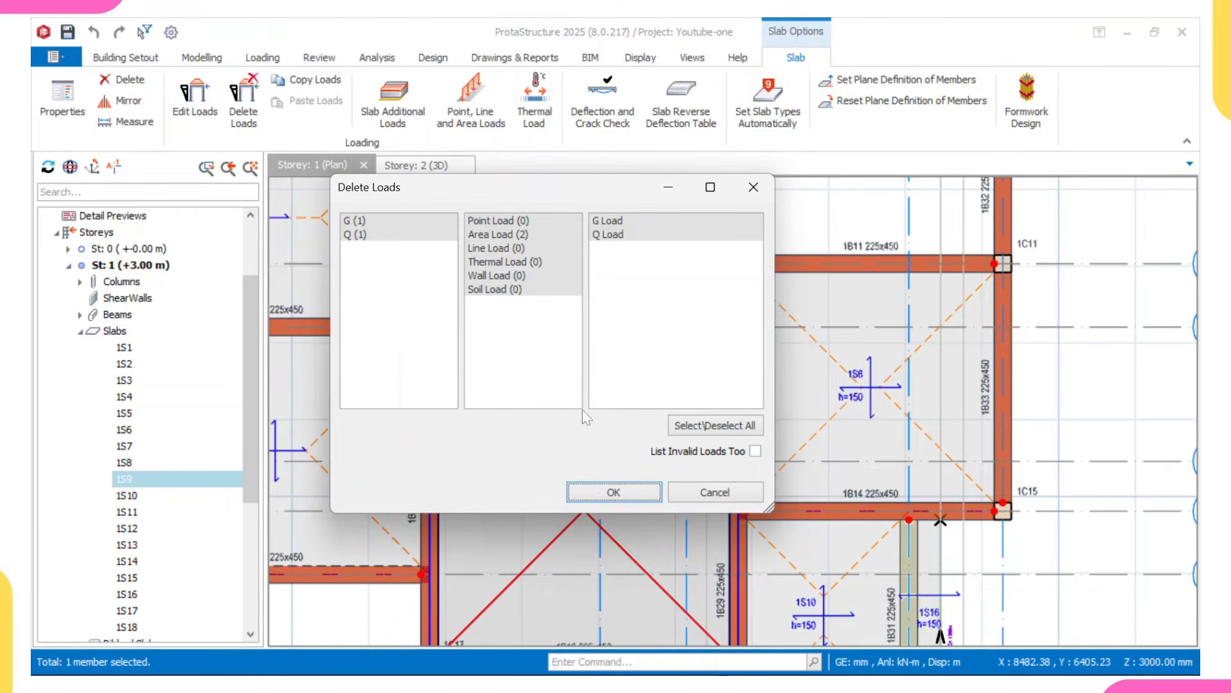
left_click(597, 488)
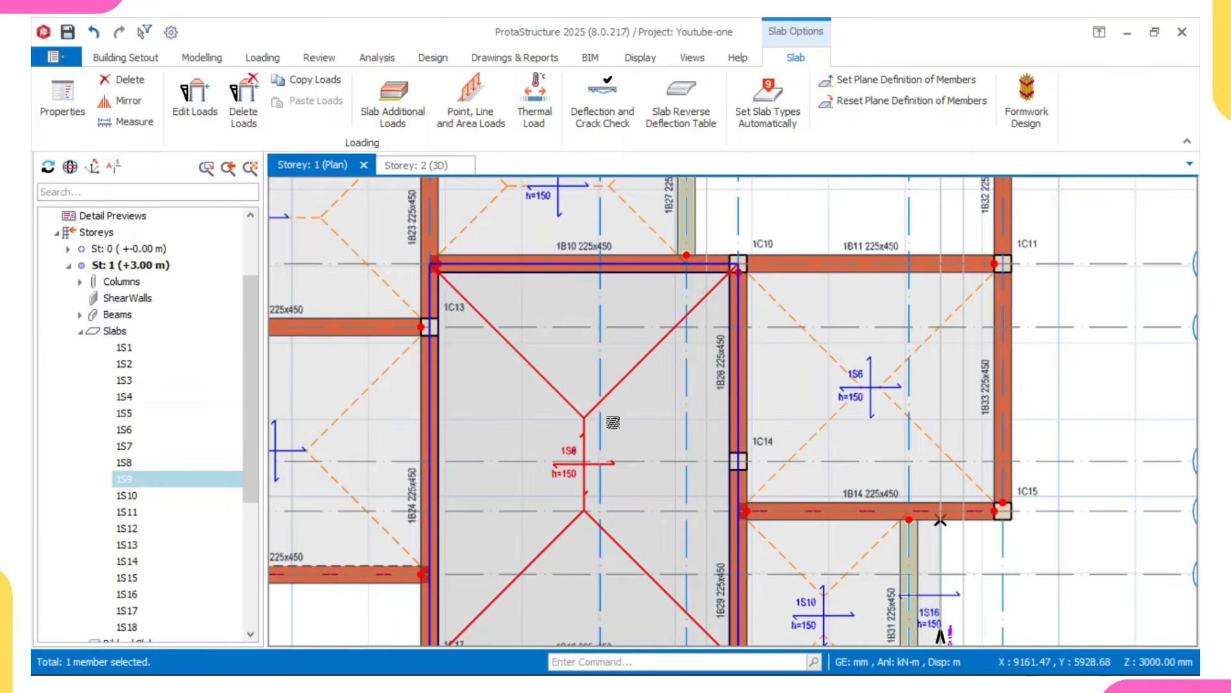
key("Escape")
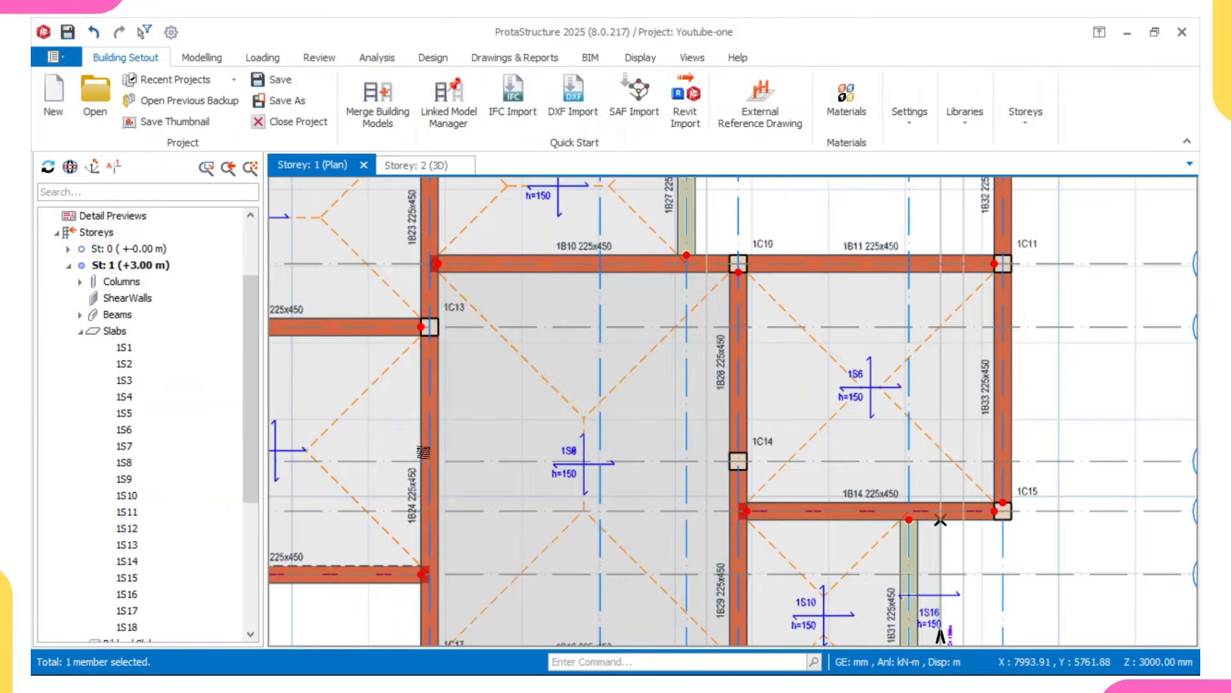
Select slab 1S9 on storey 1 from the structure tree and delete it.
left_click(141, 464)
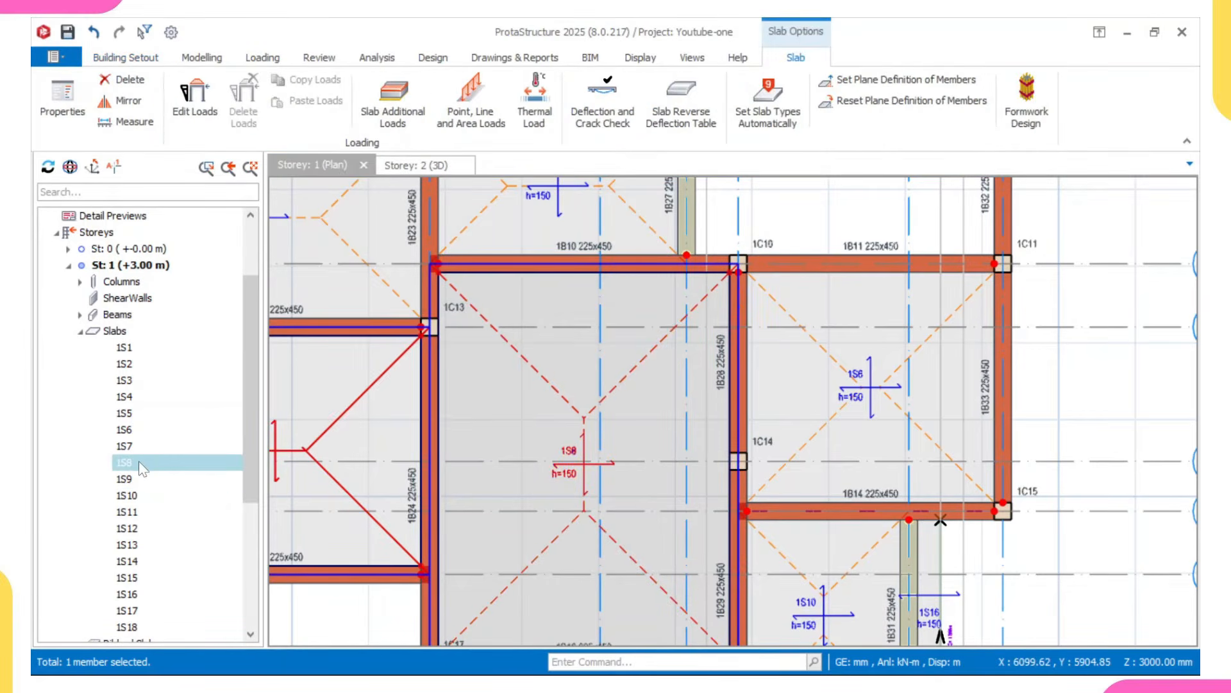
left_click(144, 479)
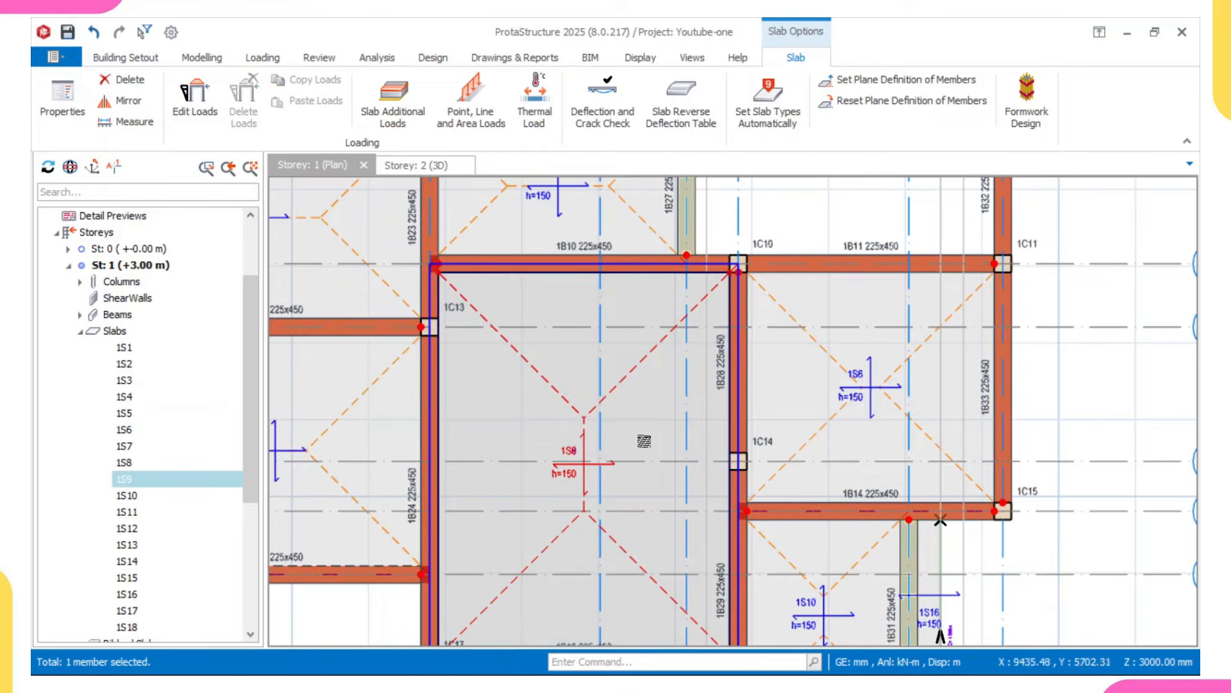
right_click(584, 417)
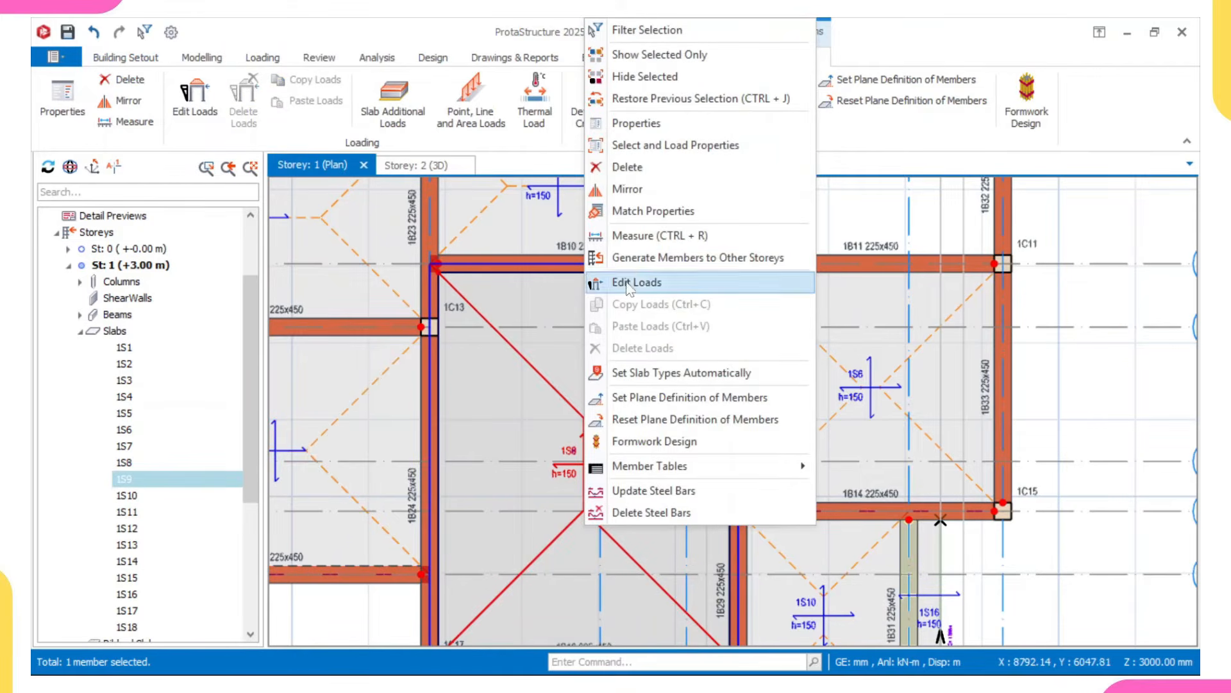
left_click(642, 172)
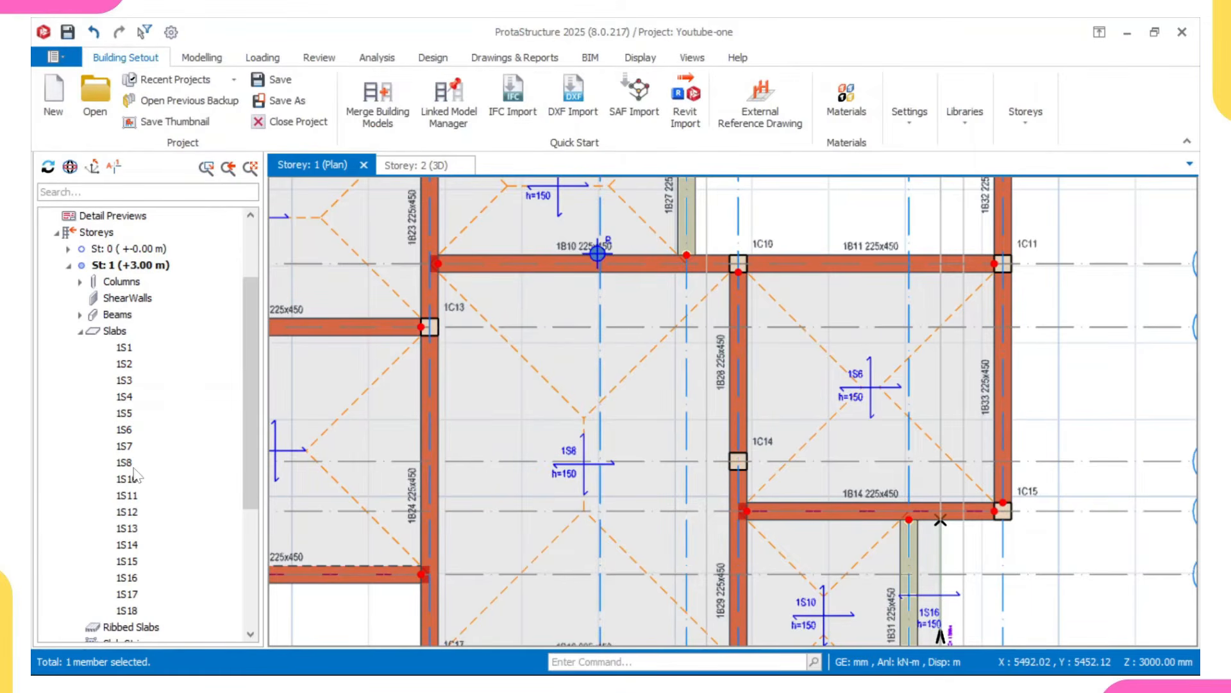
Inspect the details and area loads of slab 1S8 between axes C and H in the storey 1 plan.
scroll(546, 449, "down", 3)
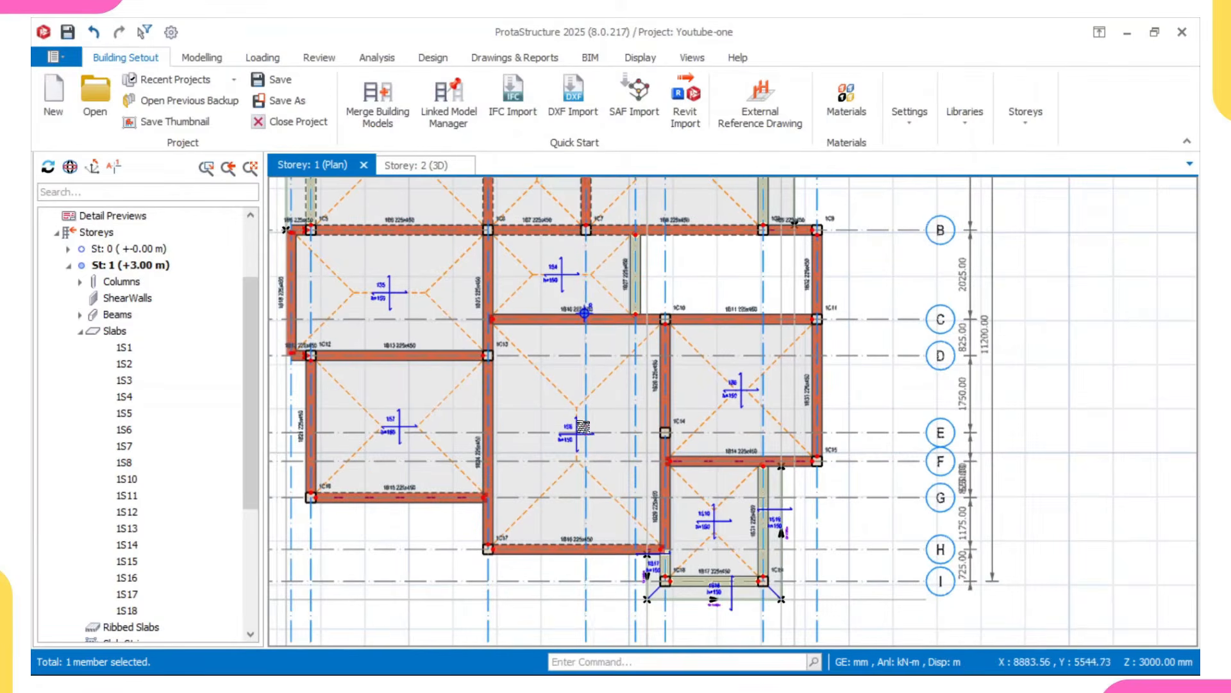
left_click(583, 428)
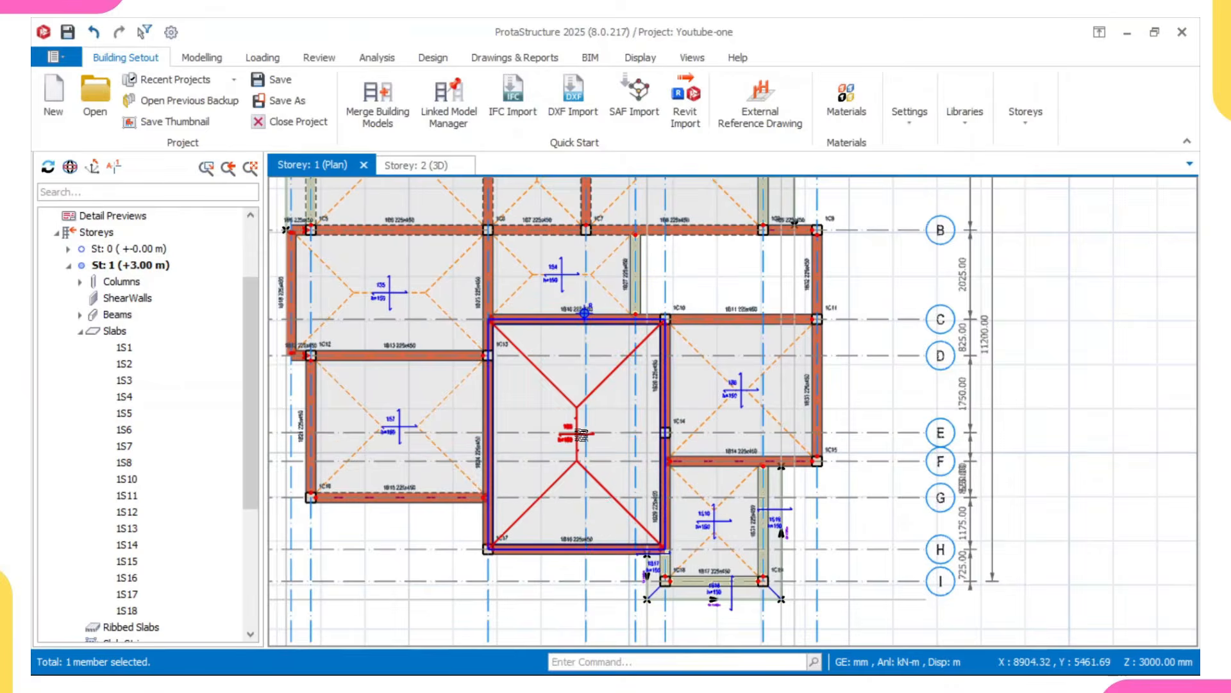
scroll(583, 430, "up", 3)
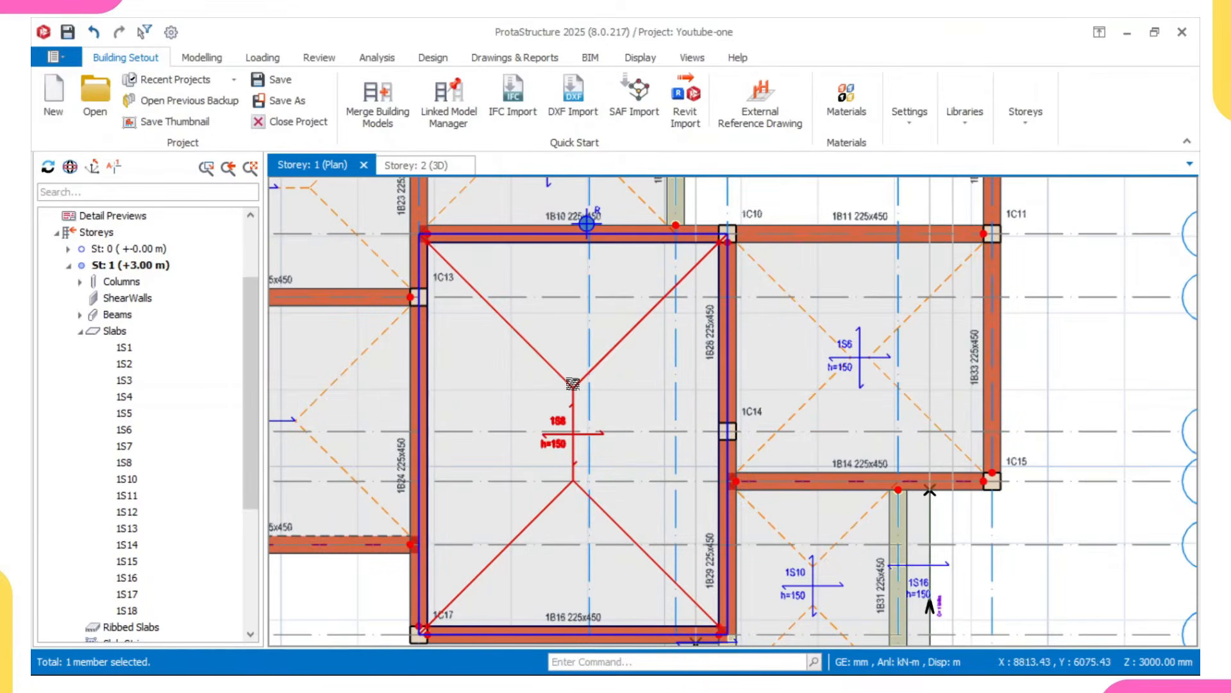
mouse_move(573, 383)
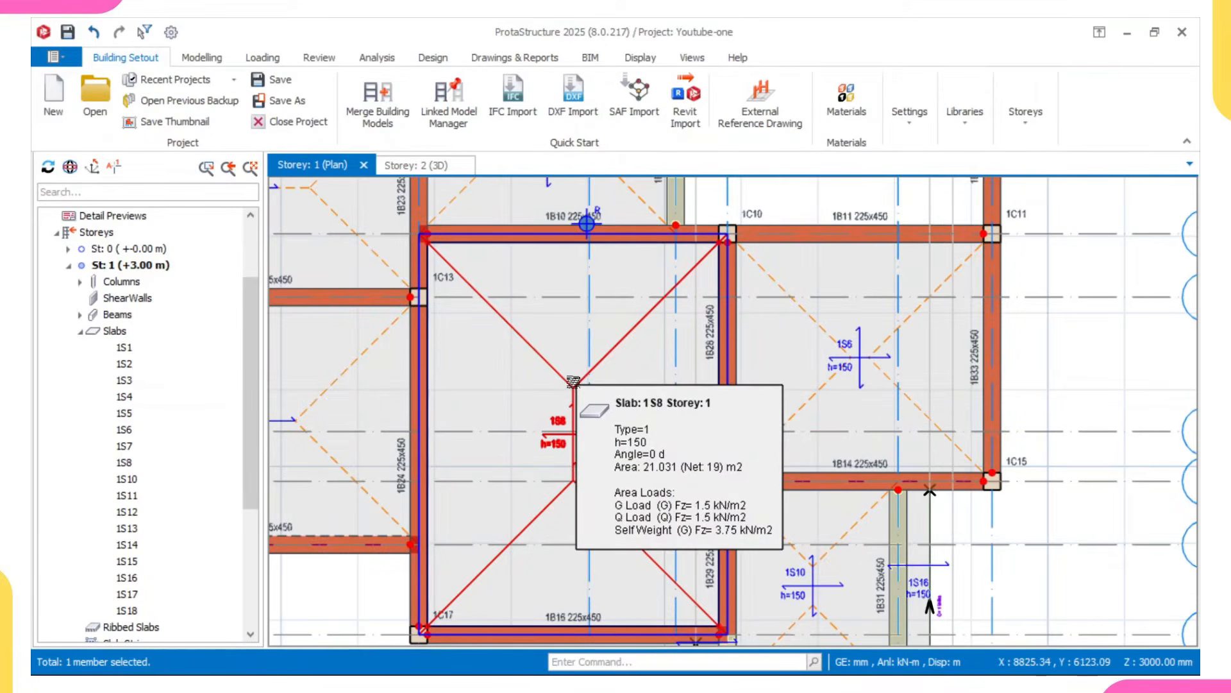
key("Escape")
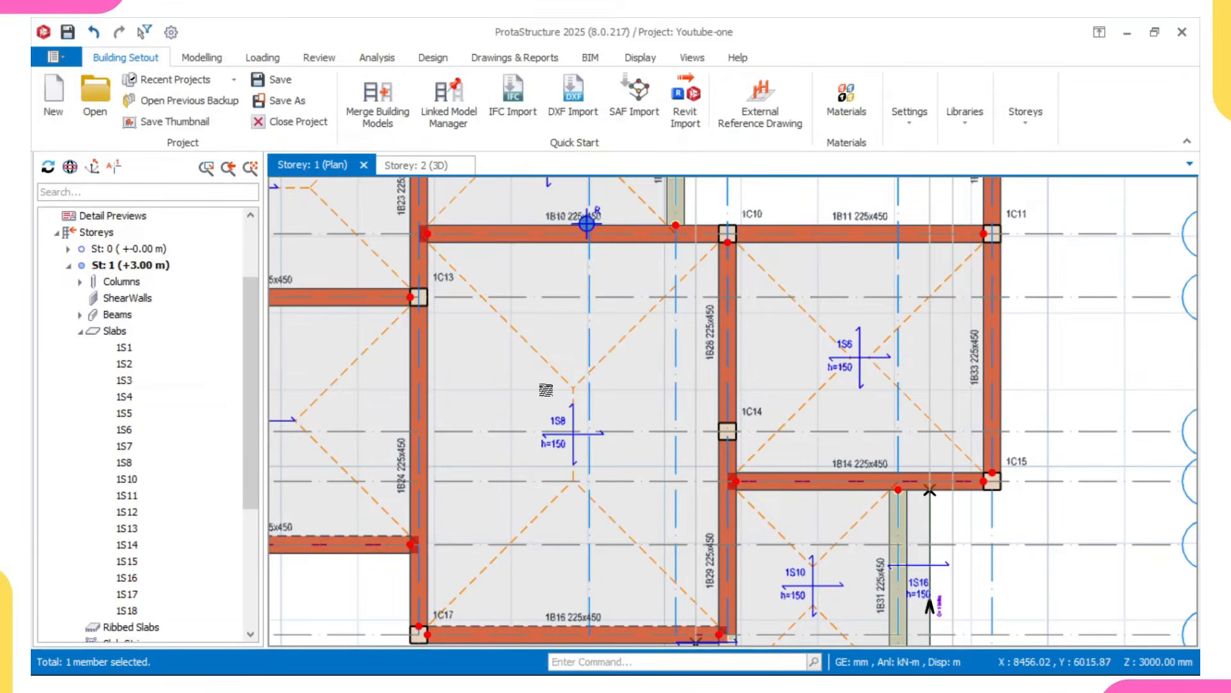
Examine the small slab 1S17 beside column 1C18 and its surroundings in the storey 1 plan.
scroll(543, 383, "down", 2)
middle_click_drag(543, 460, 525, 424)
scroll(570, 481, "up", 2)
scroll(640, 547, "up", 3)
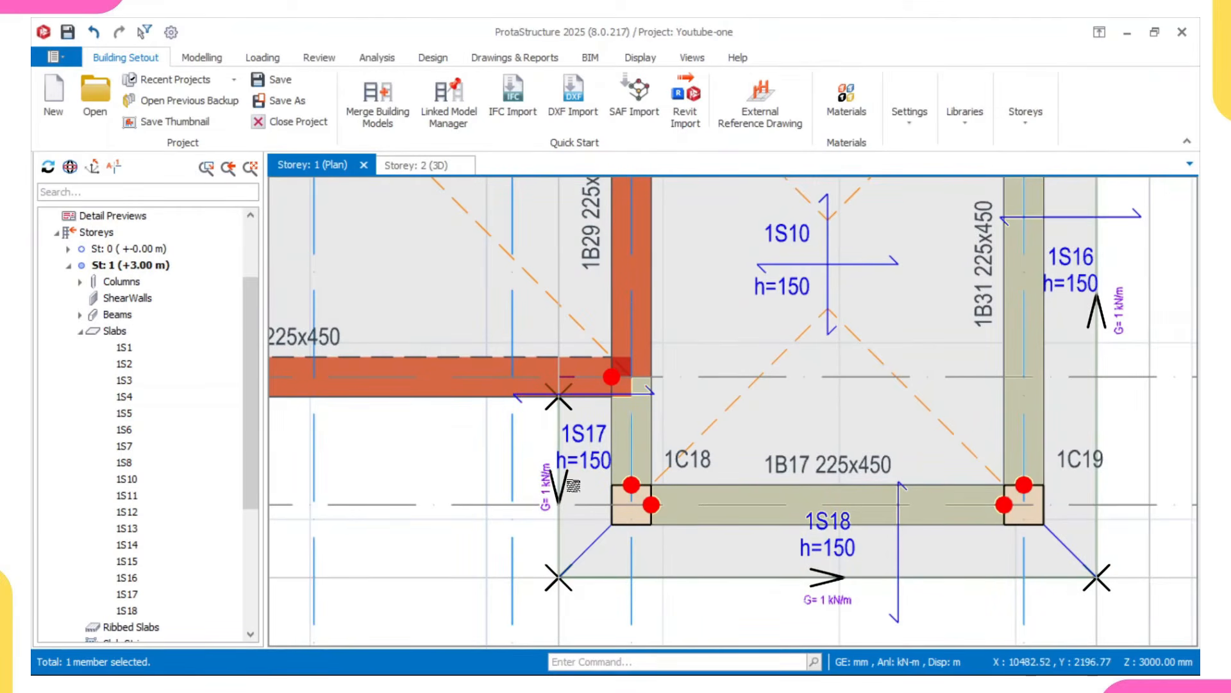
scroll(573, 478, "down", 2)
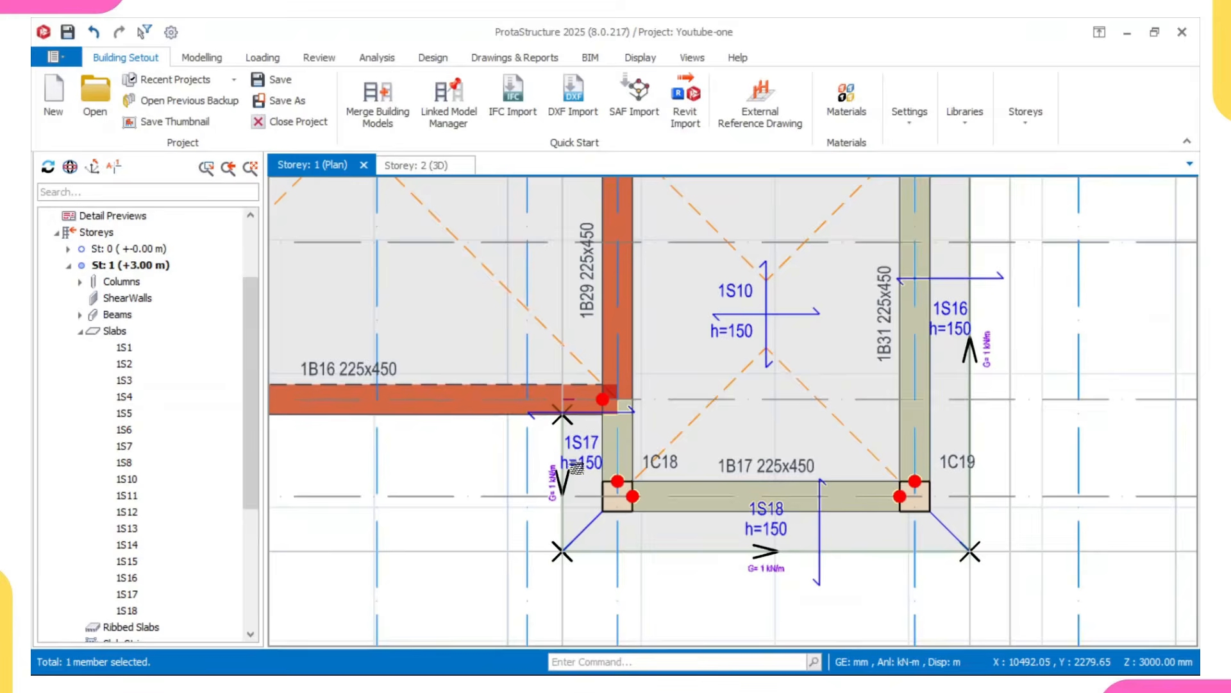
scroll(582, 467, "down", 4)
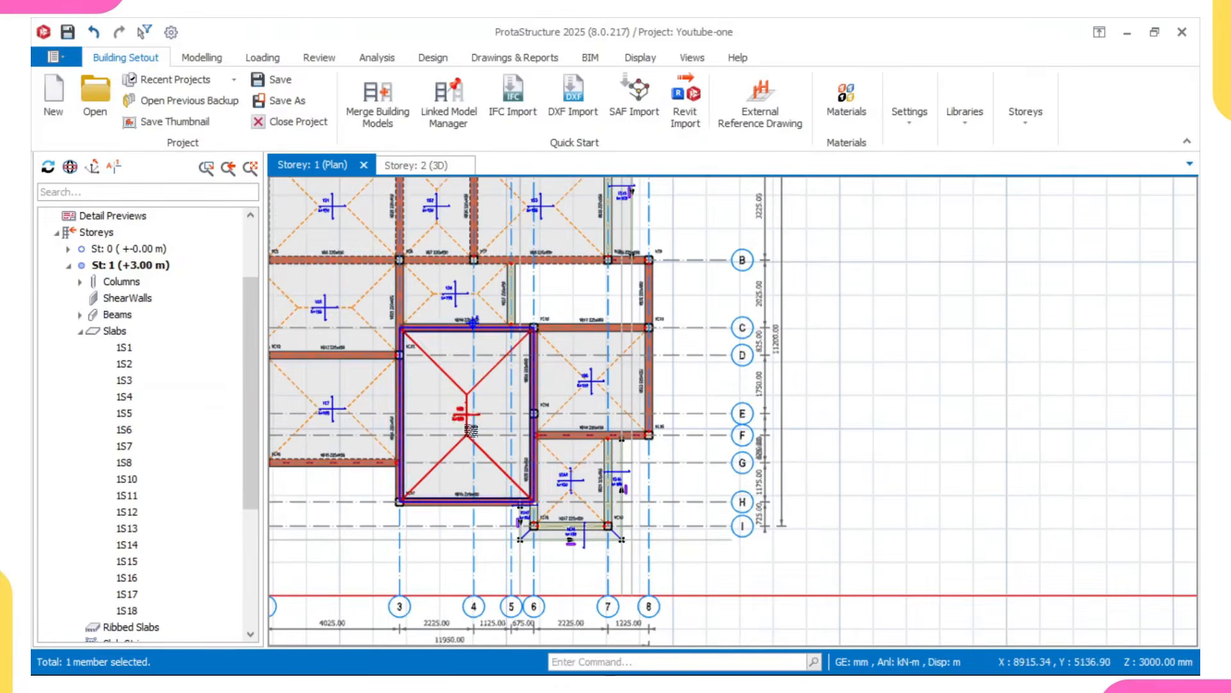
Run the building model check again with all checks enabled for all storeys.
scroll(510, 533, "up", 5)
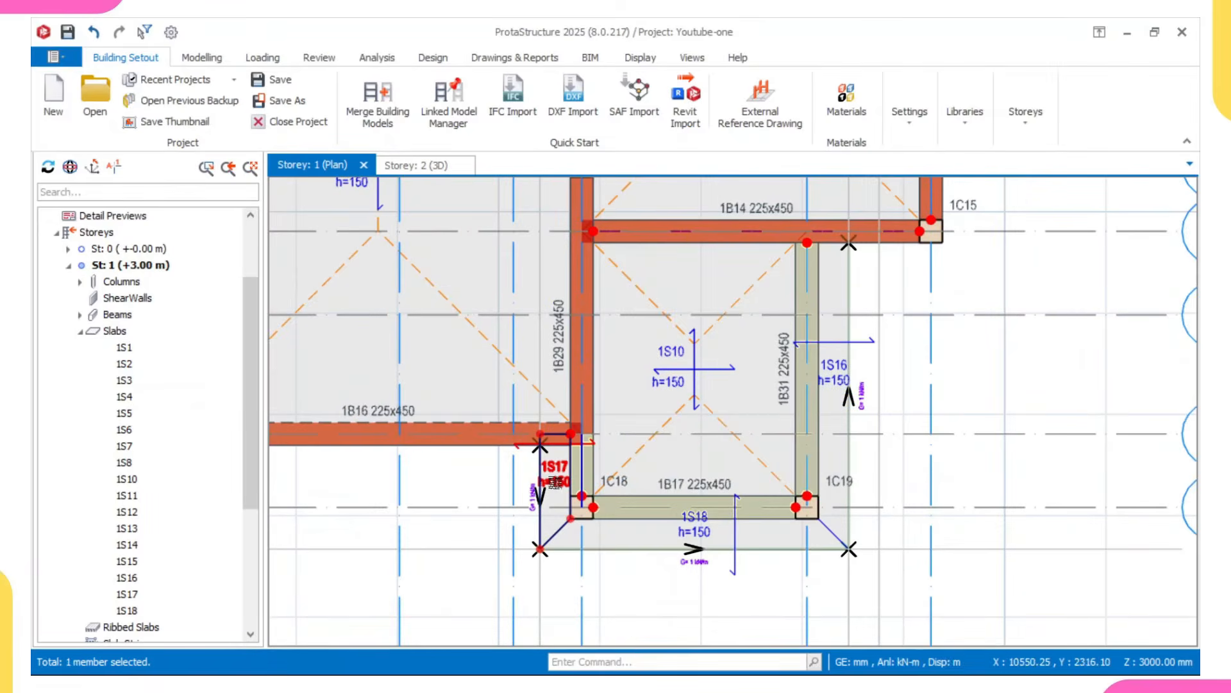
scroll(513, 468, "down", 5)
scroll(502, 456, "up", 2)
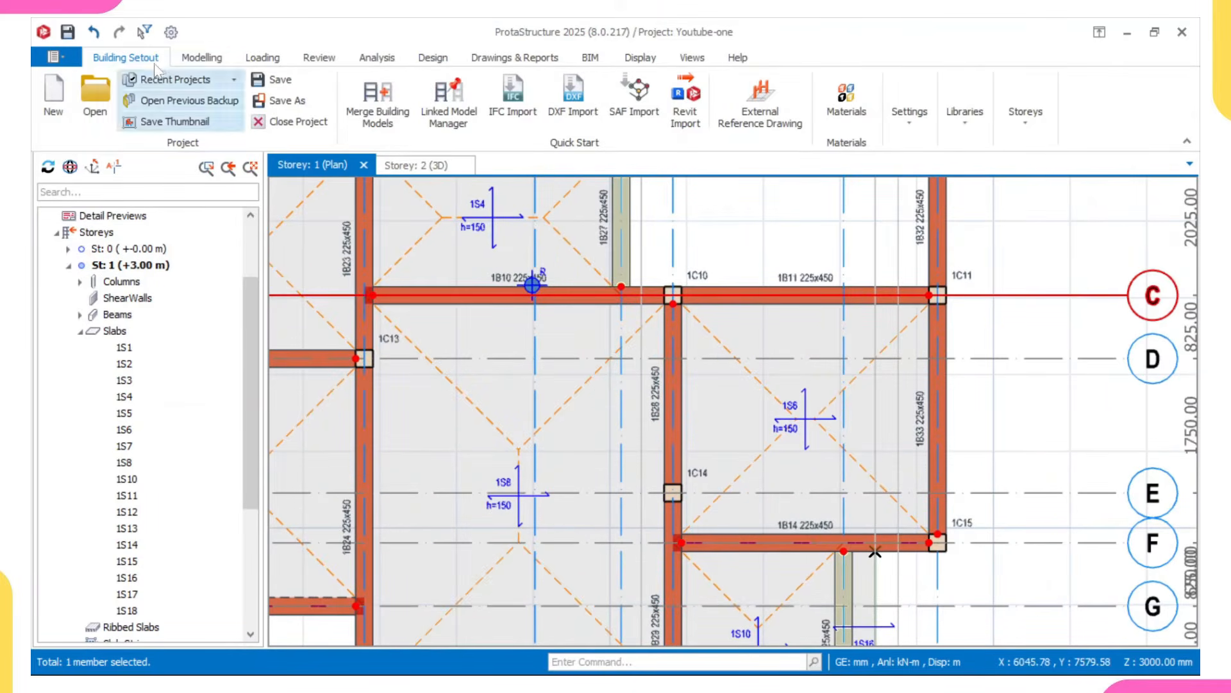
left_click(329, 58)
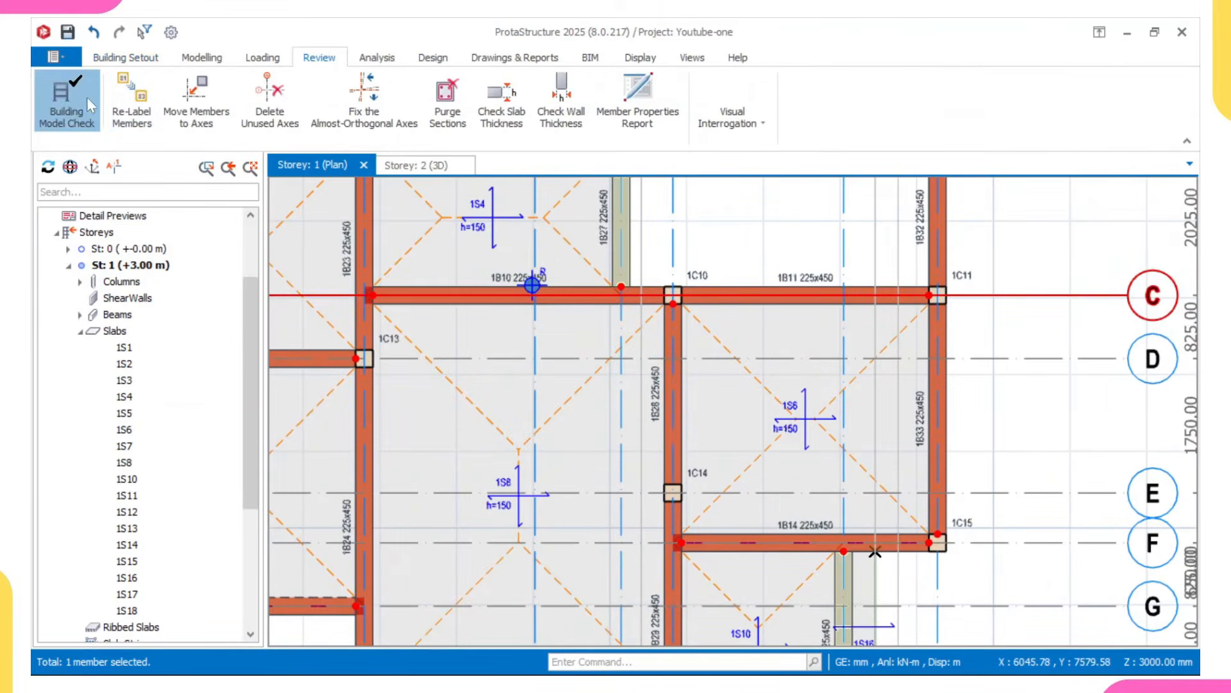
left_click(67, 103)
left_click(696, 610)
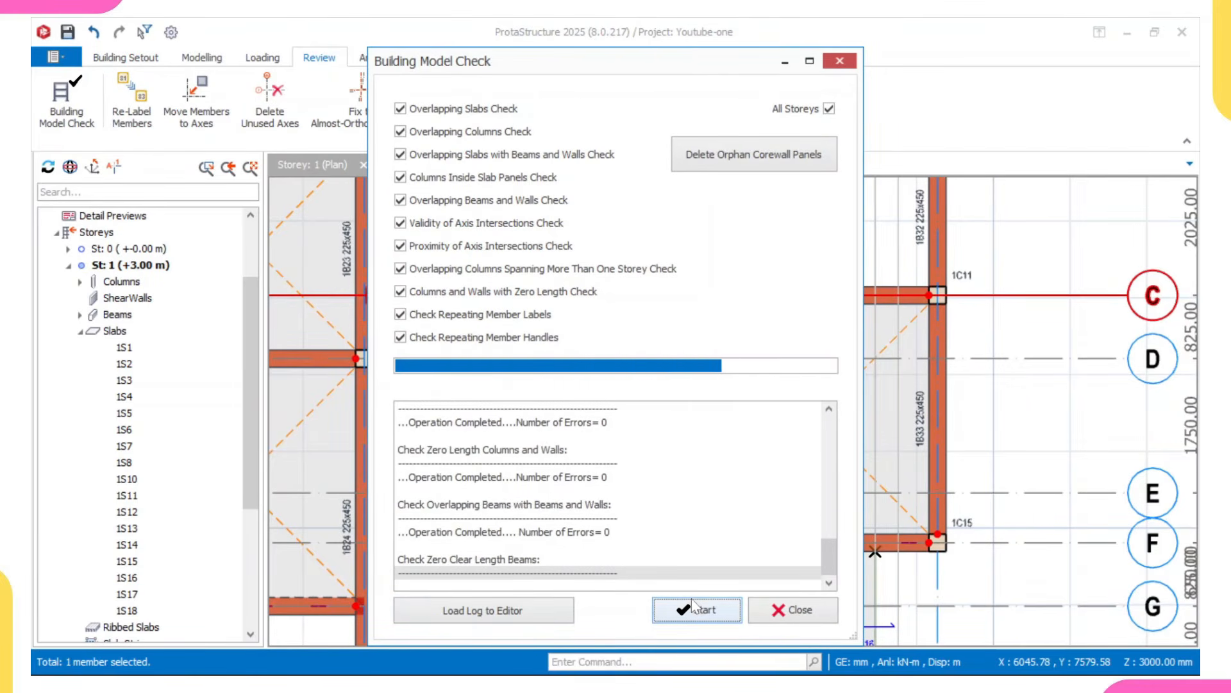
Read through the building model check log for reported errors and close the check.
scroll(611, 511, "up", 8)
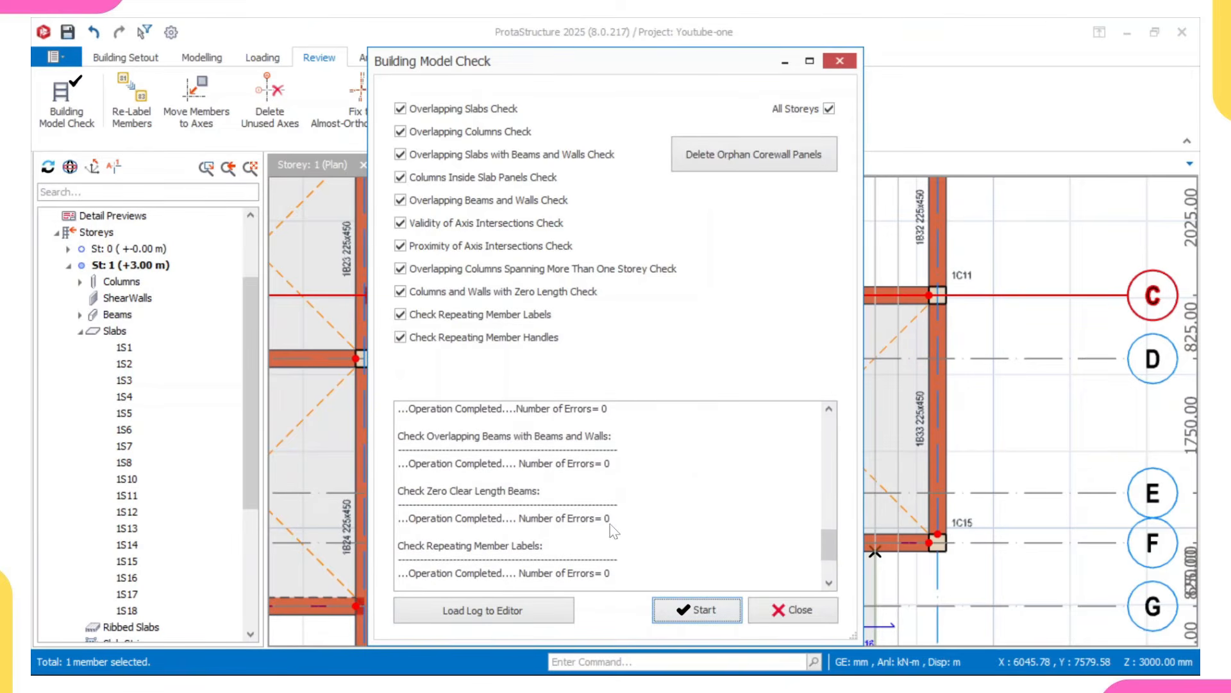
scroll(580, 490, "up", 5)
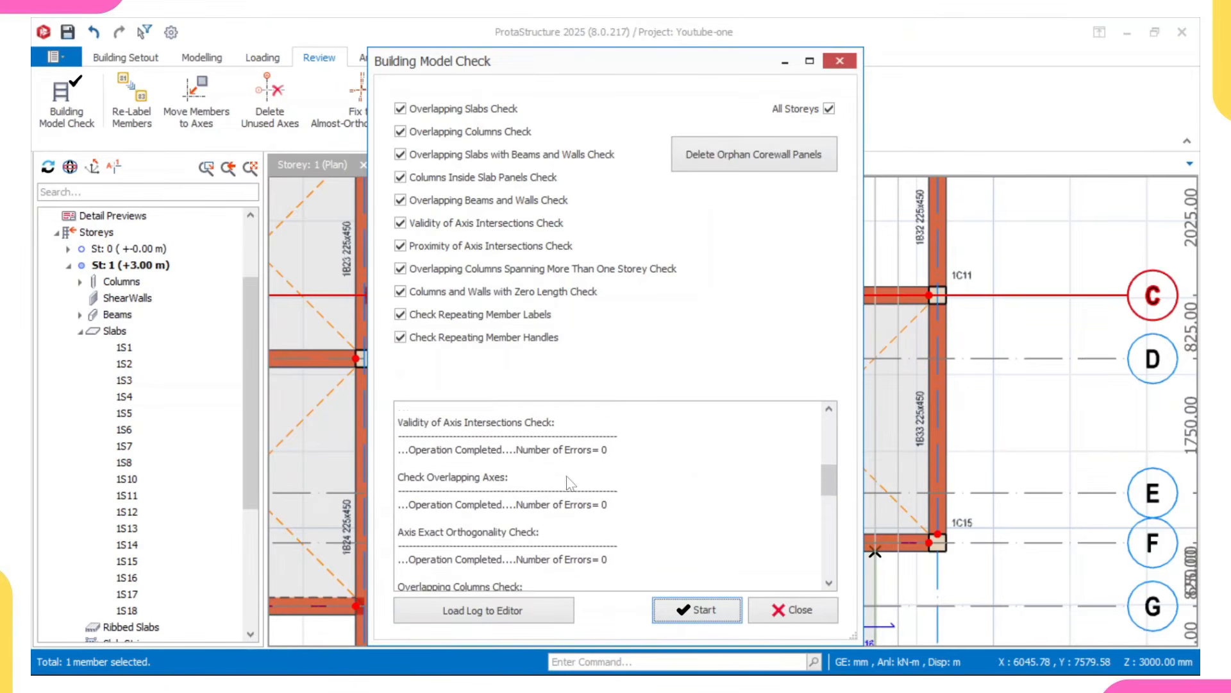
scroll(484, 449, "up", 1)
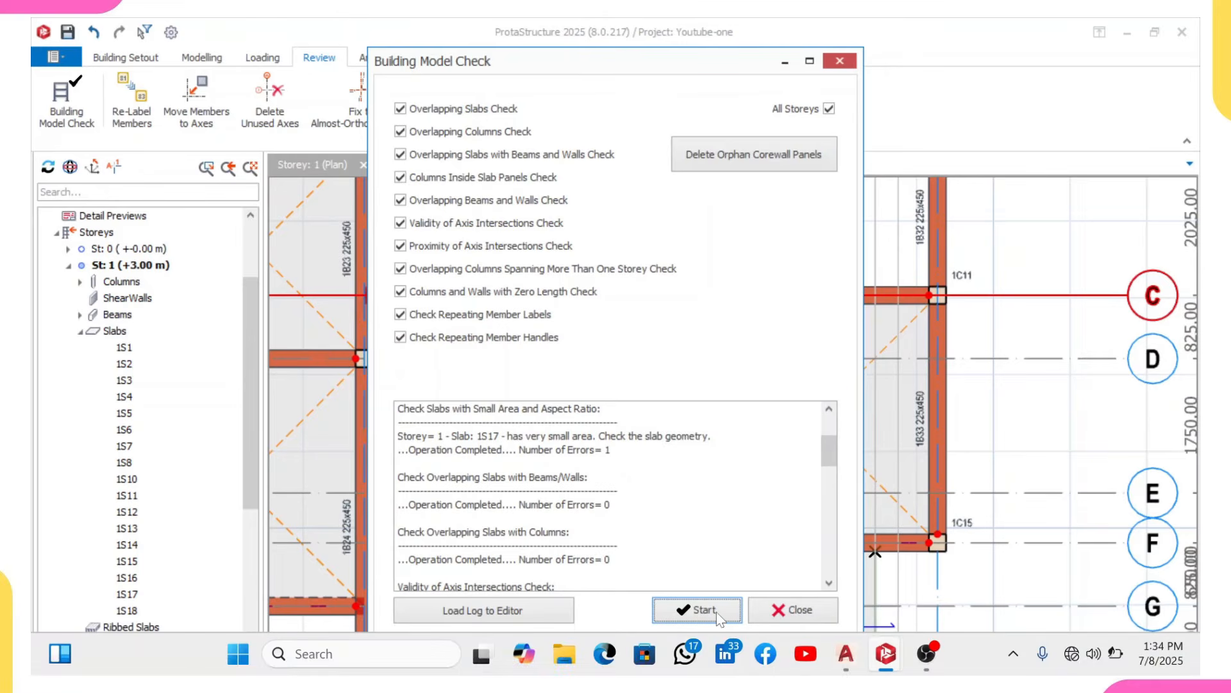
left_click(793, 610)
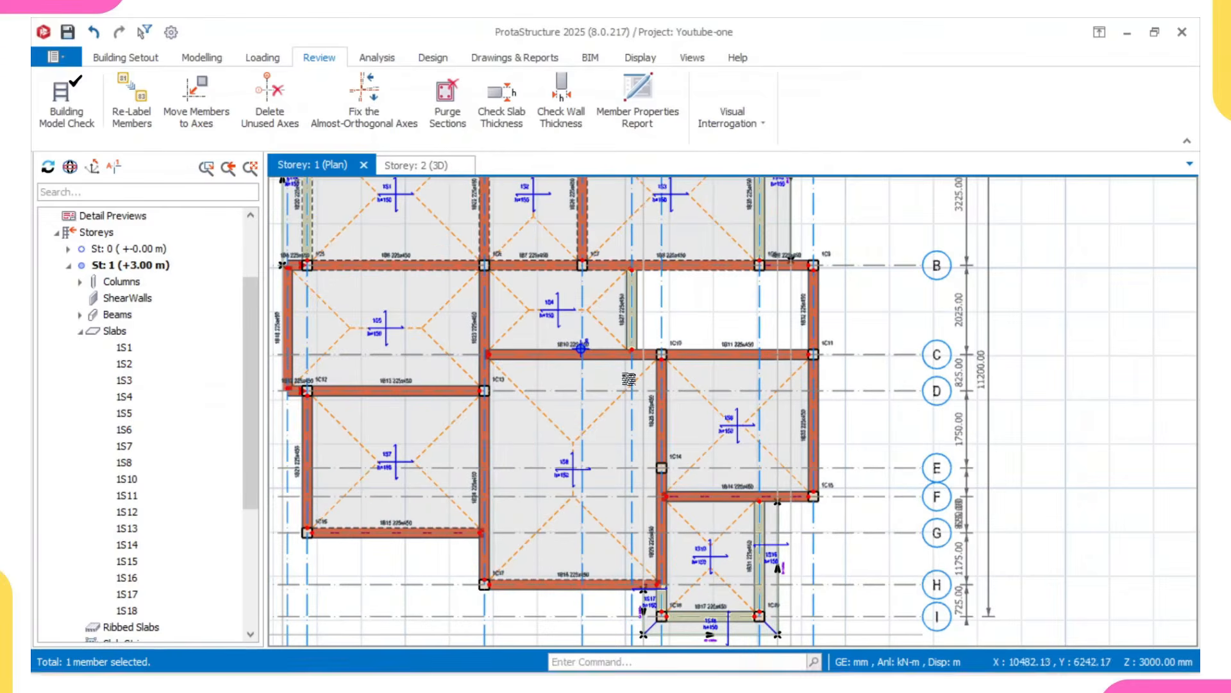
Open the plan of storey 2 from the structure tree.
scroll(90, 529, "down", 4)
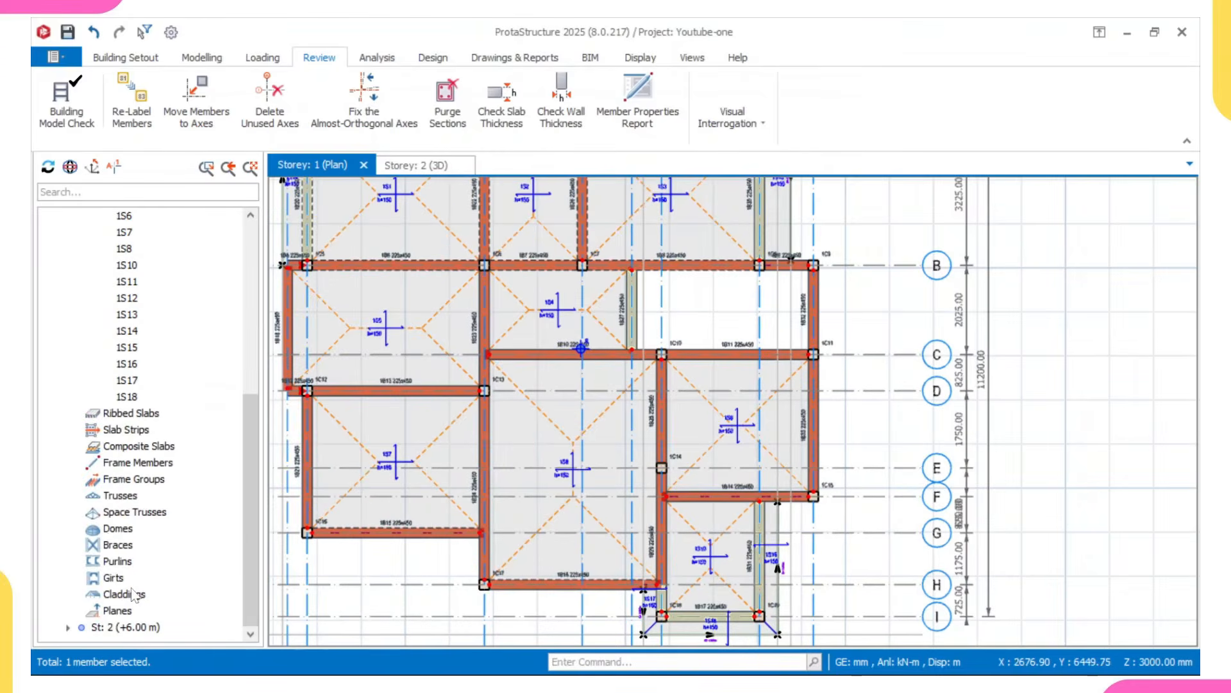
double_click(147, 627)
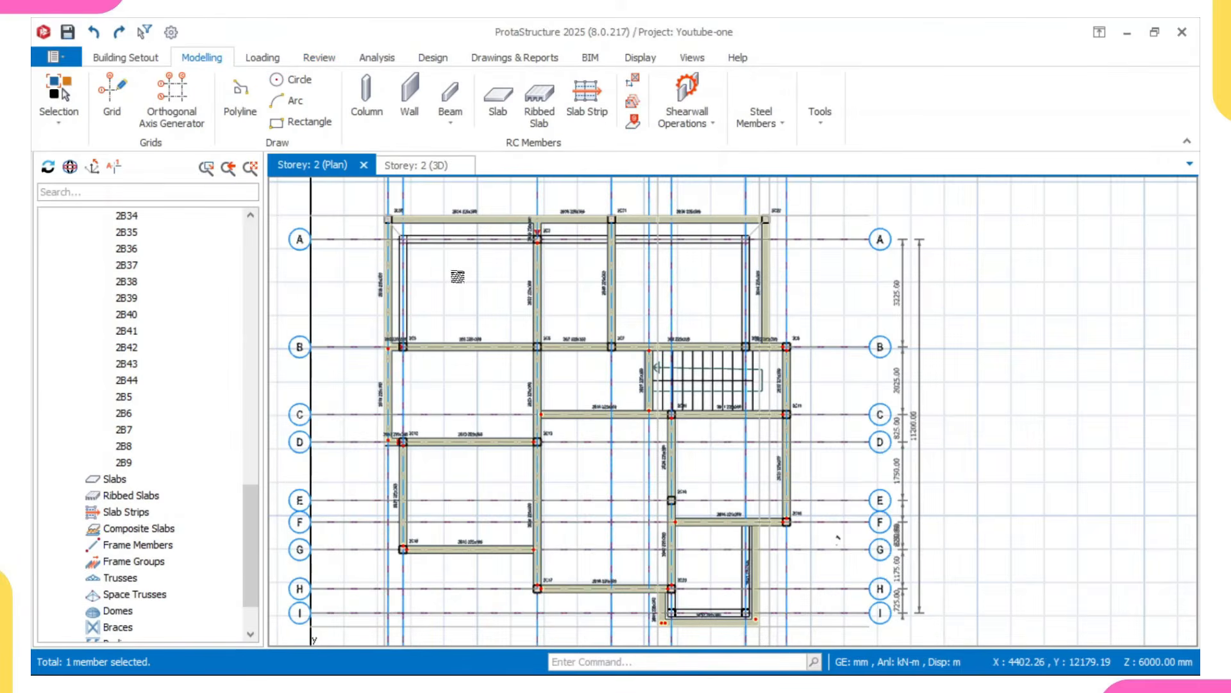
Examine the outer edge beams beyond axis A in the storey 2 plan, especially 2B34 between column 2C20 and axis 3.
scroll(451, 313, "up", 3)
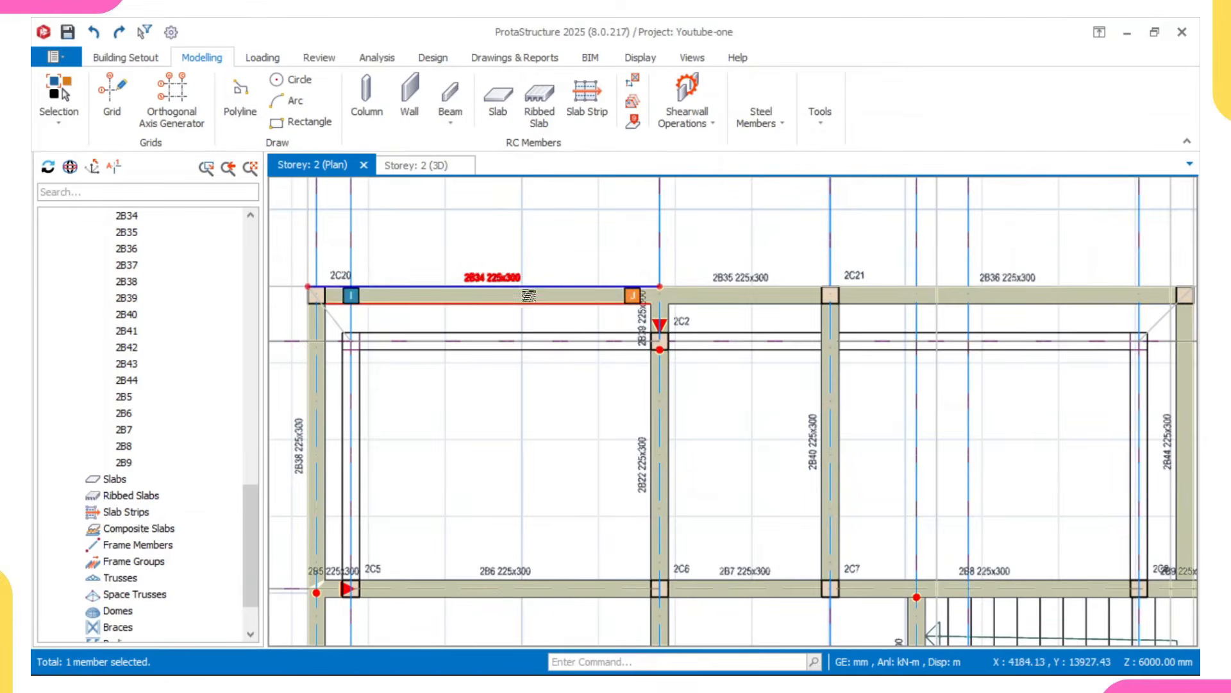
left_click(675, 300)
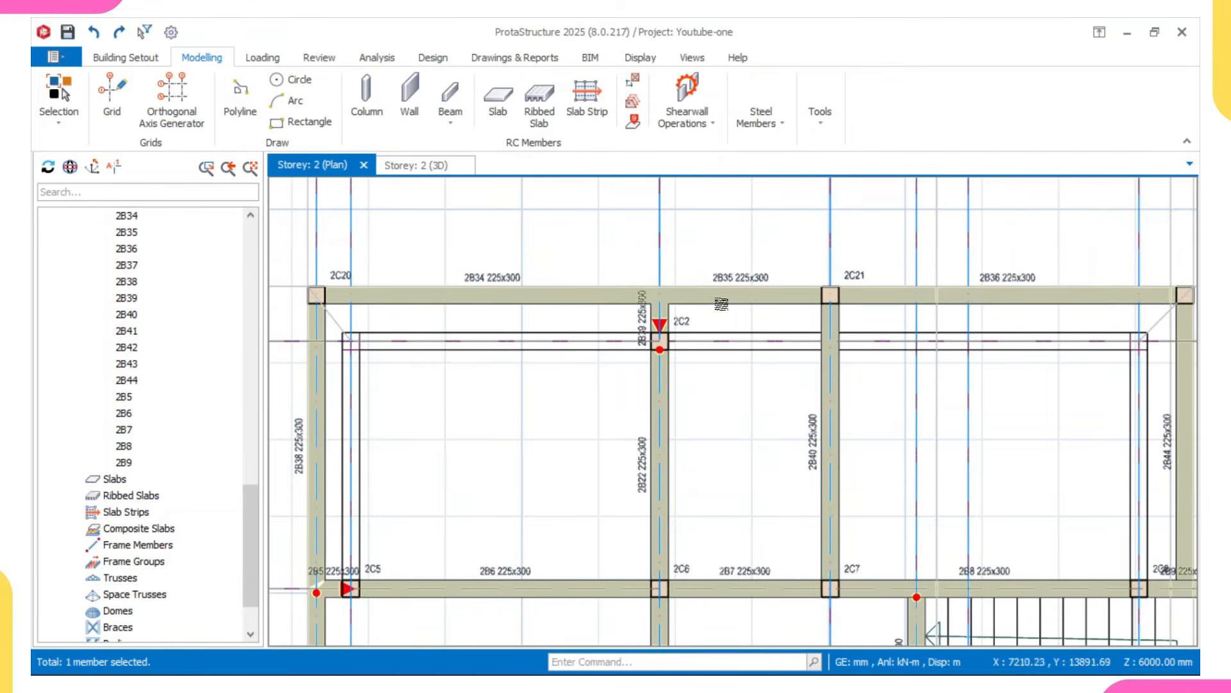
scroll(762, 310, "down", 2)
scroll(591, 352, "down", 4)
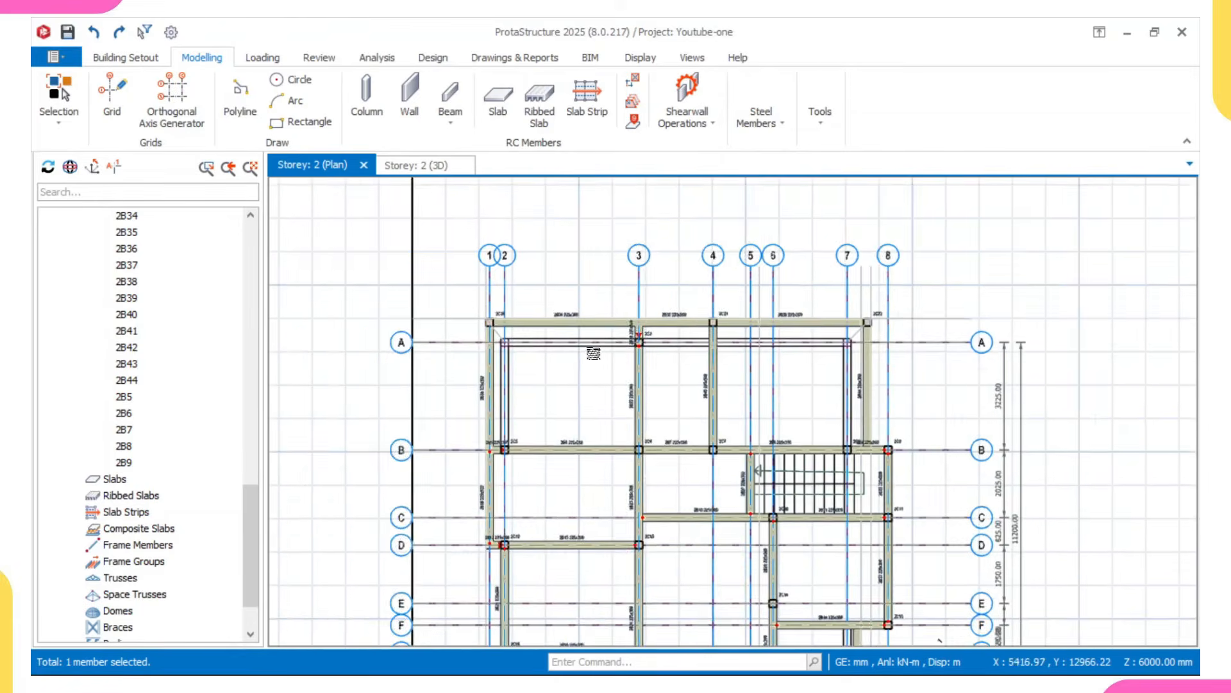
scroll(412, 440, "up", 4)
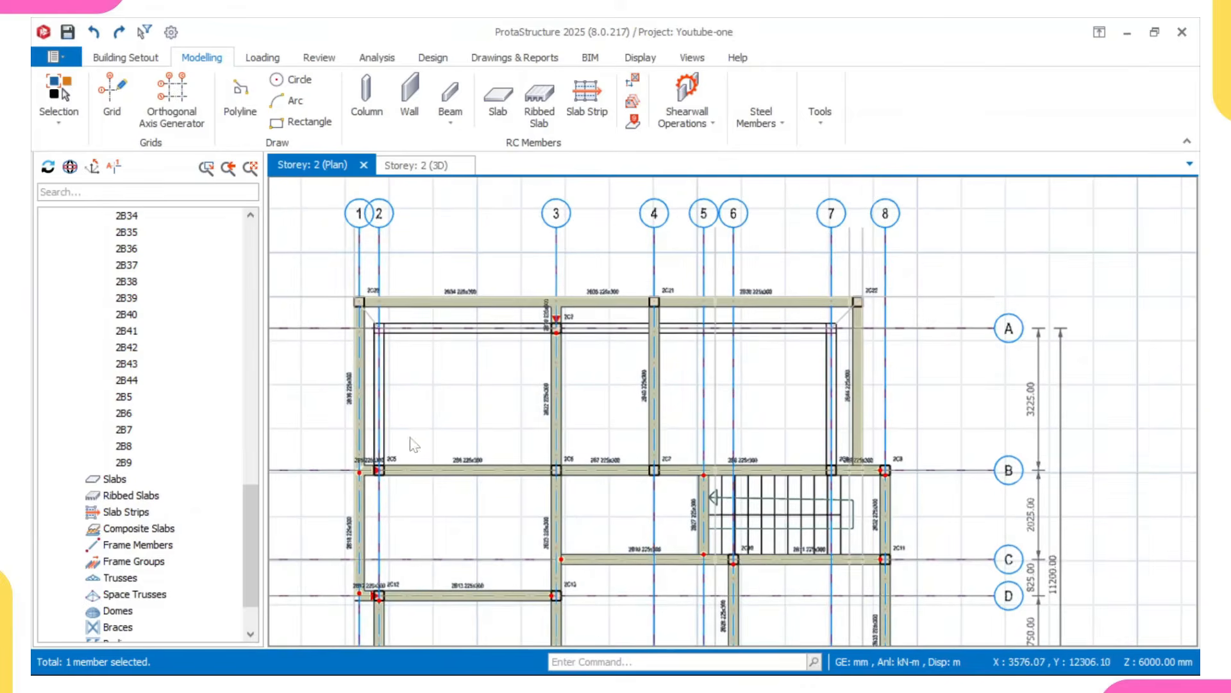
left_click(345, 498)
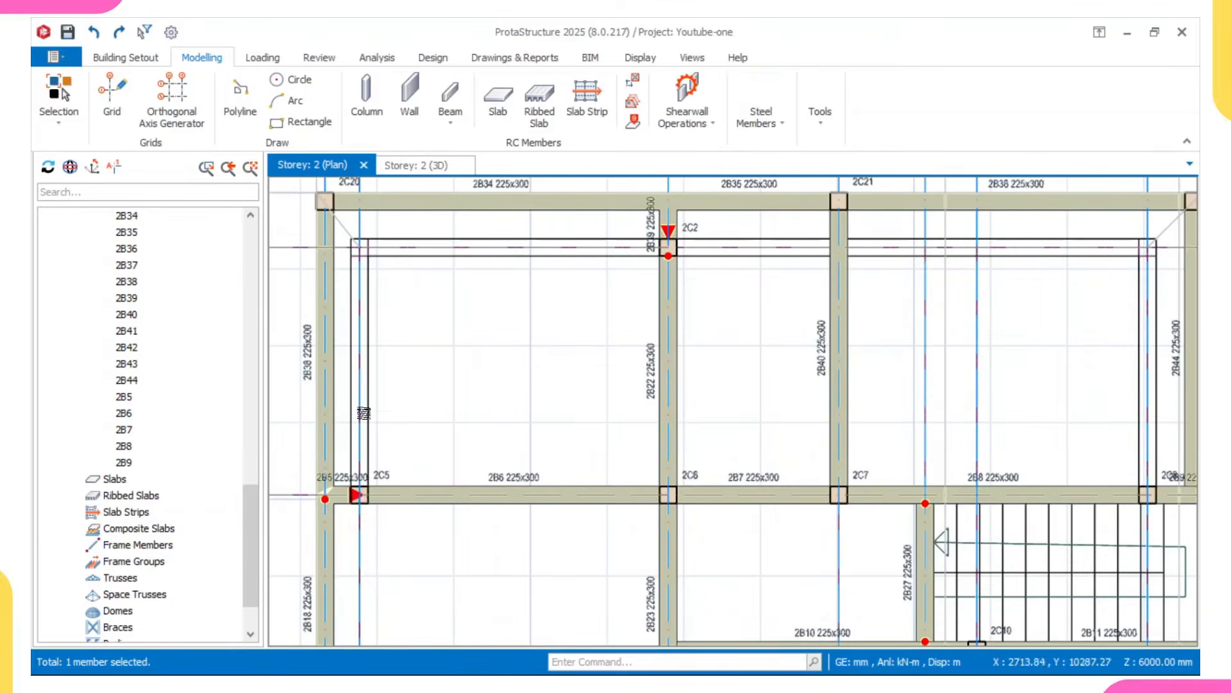
scroll(378, 398, "down", 3)
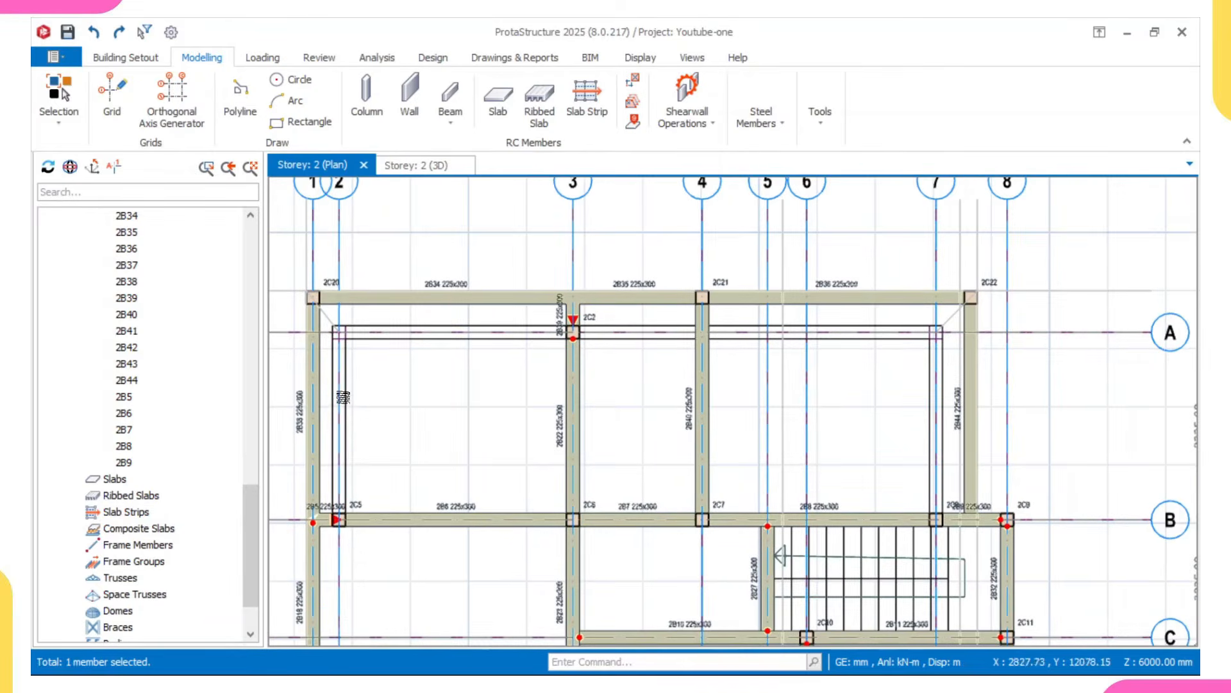
scroll(346, 365, "up", 1)
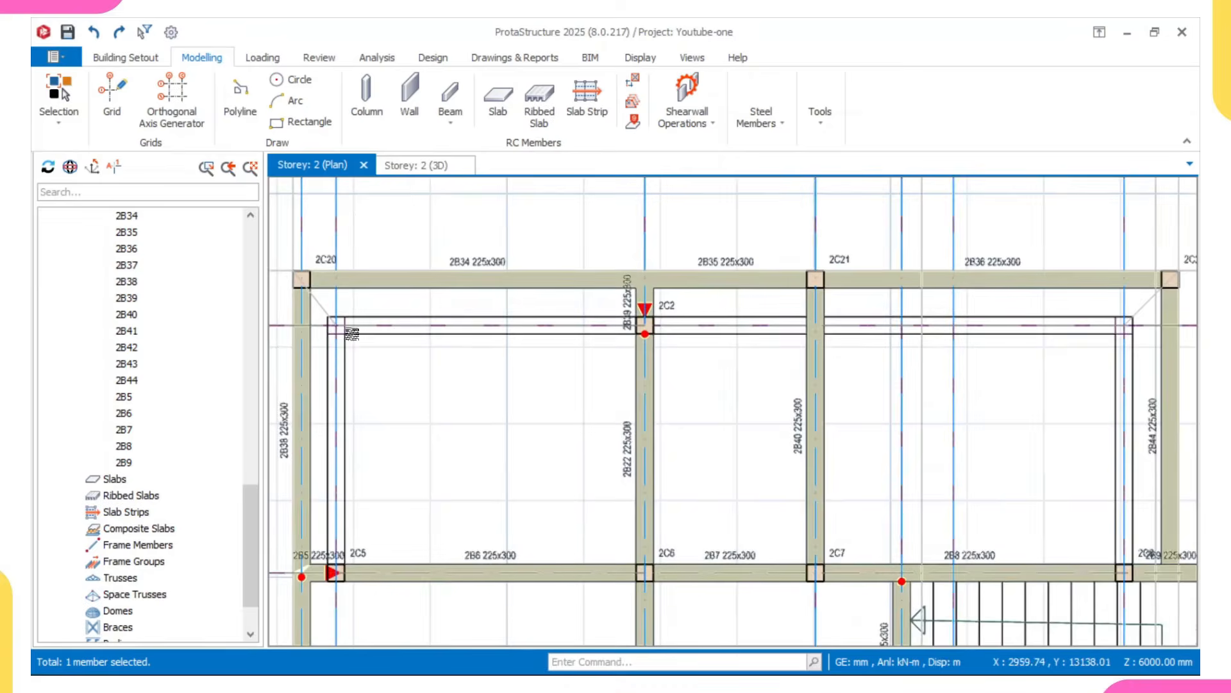
middle_click_drag(352, 334, 357, 375)
scroll(374, 381, "down", 1)
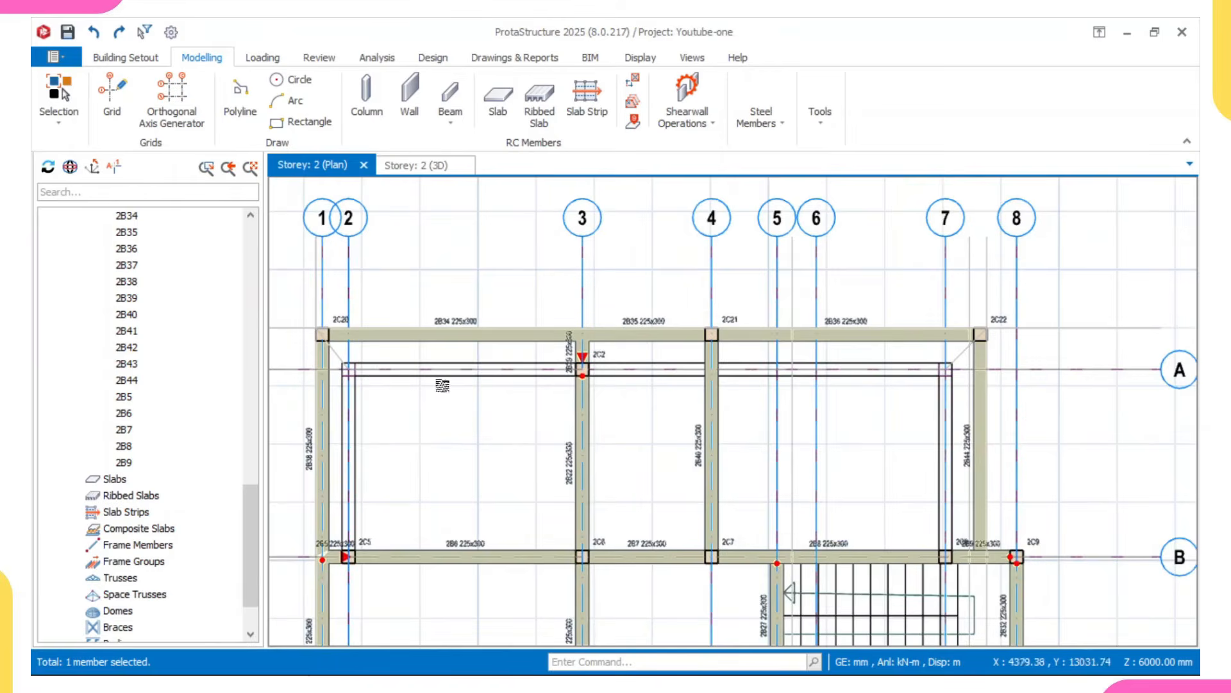
scroll(534, 361, "up", 2)
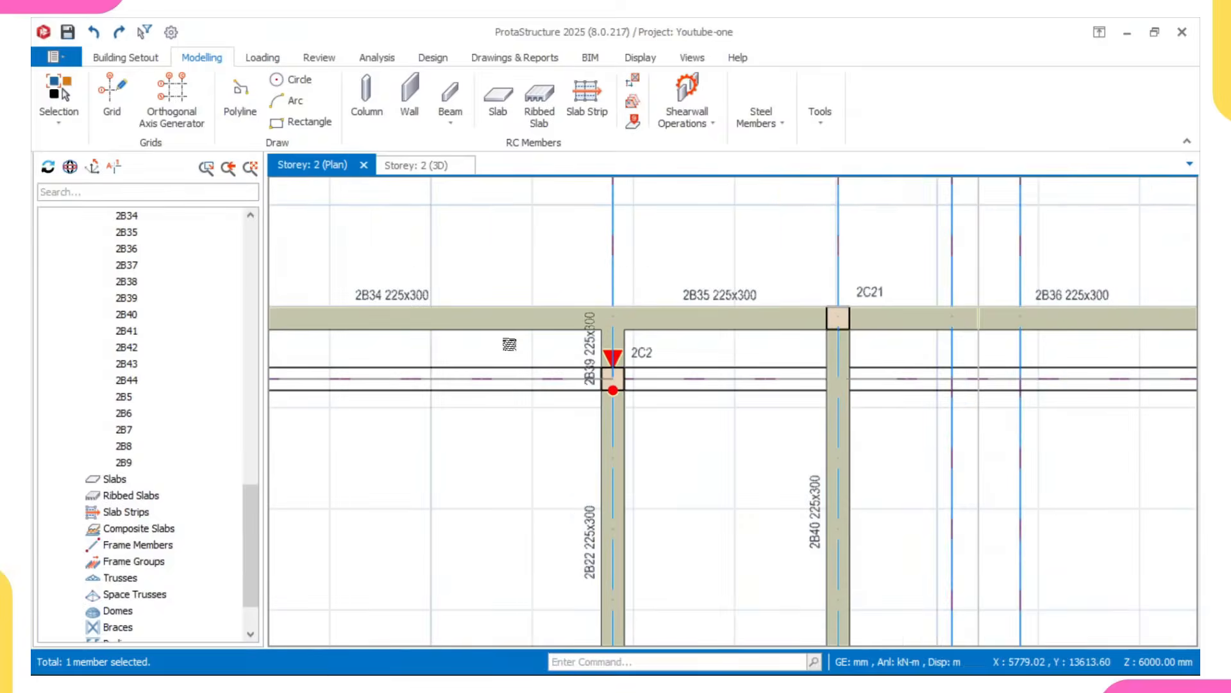
scroll(506, 340, "down", 2)
scroll(517, 360, "up", 1)
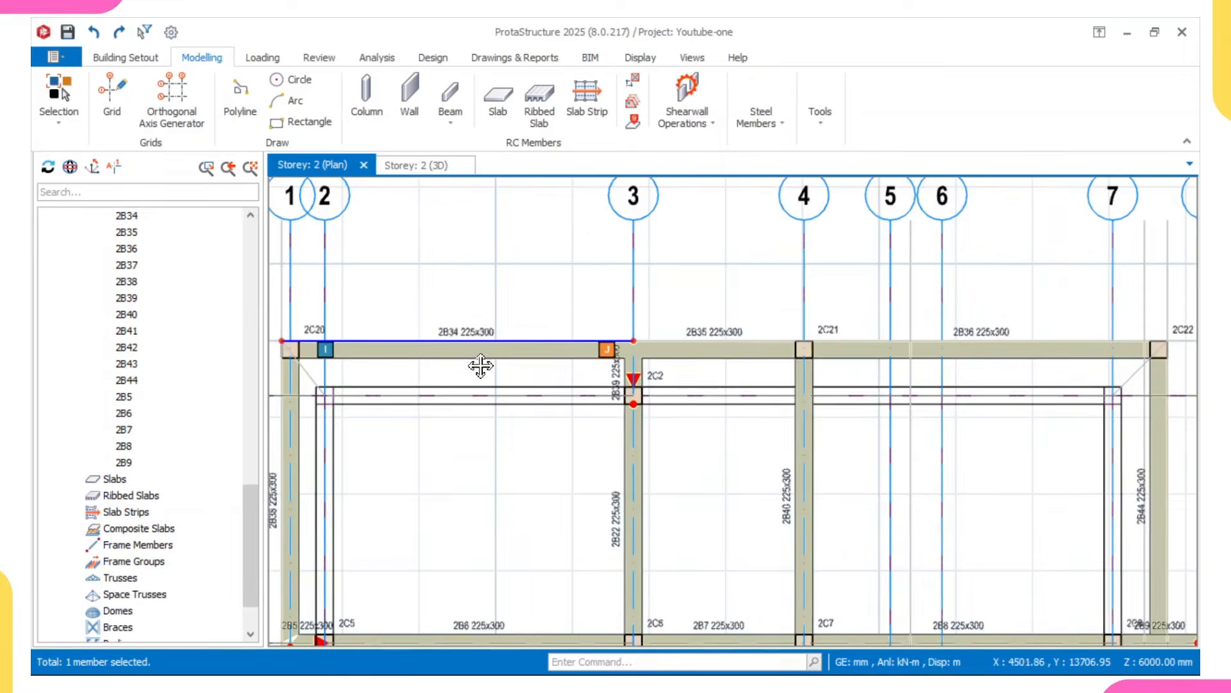
middle_click_drag(456, 362, 535, 364)
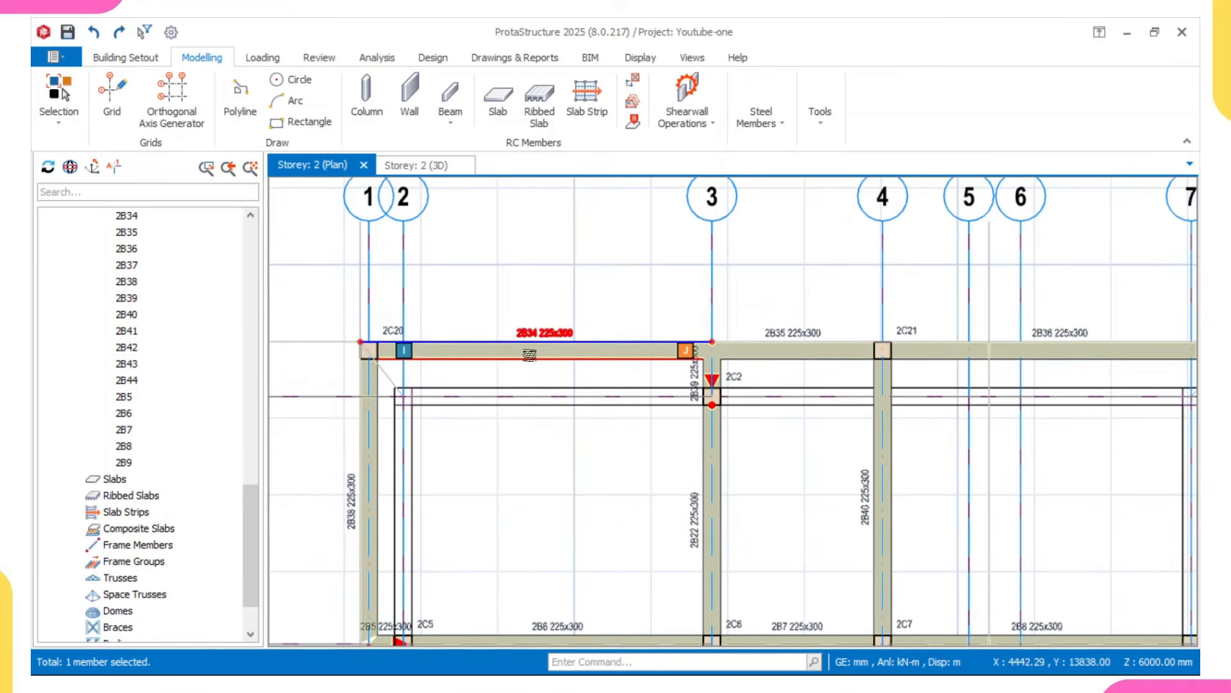
middle_click_drag(529, 355, 505, 335)
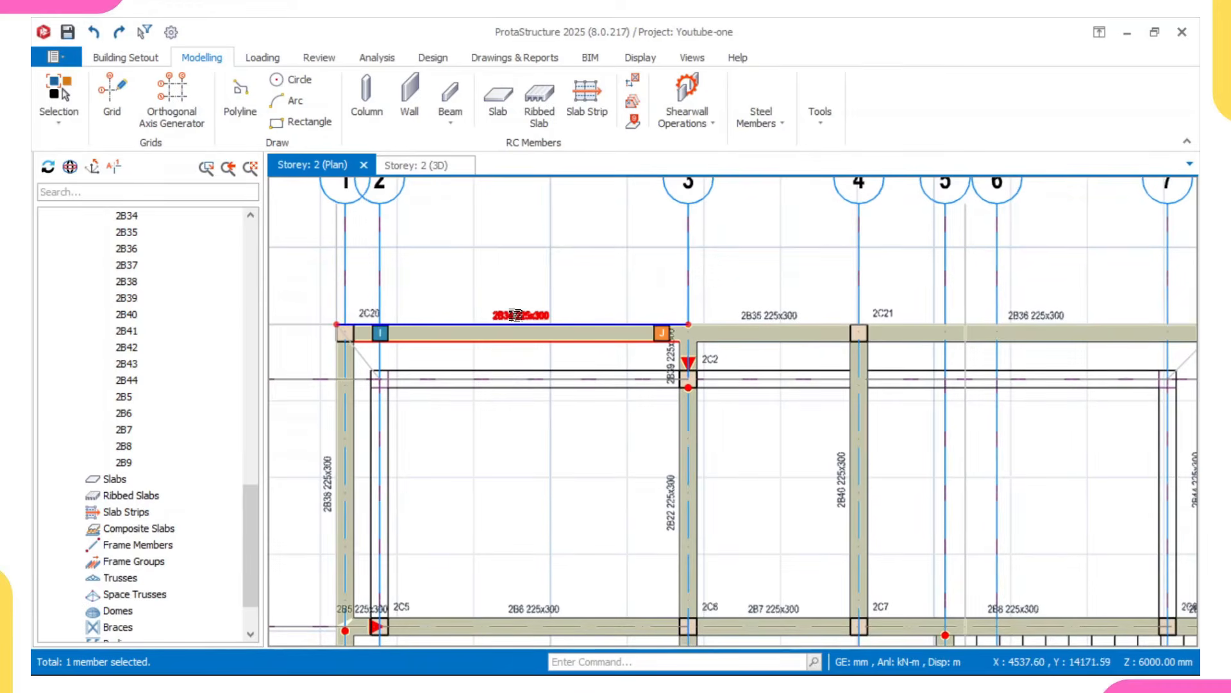
Add a wall load of 3.47 kN/m2 with 1000 mm start and end heights to beam 2B34 under load case G.
mouse_move(516, 314)
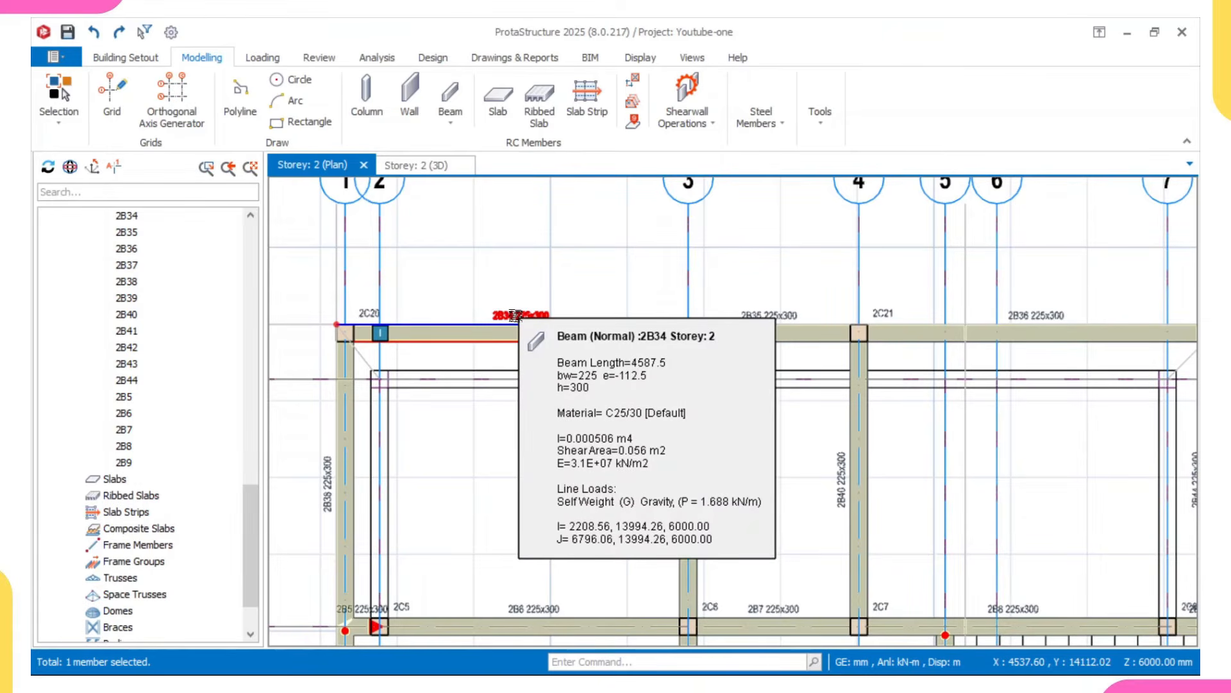
left_click(517, 314)
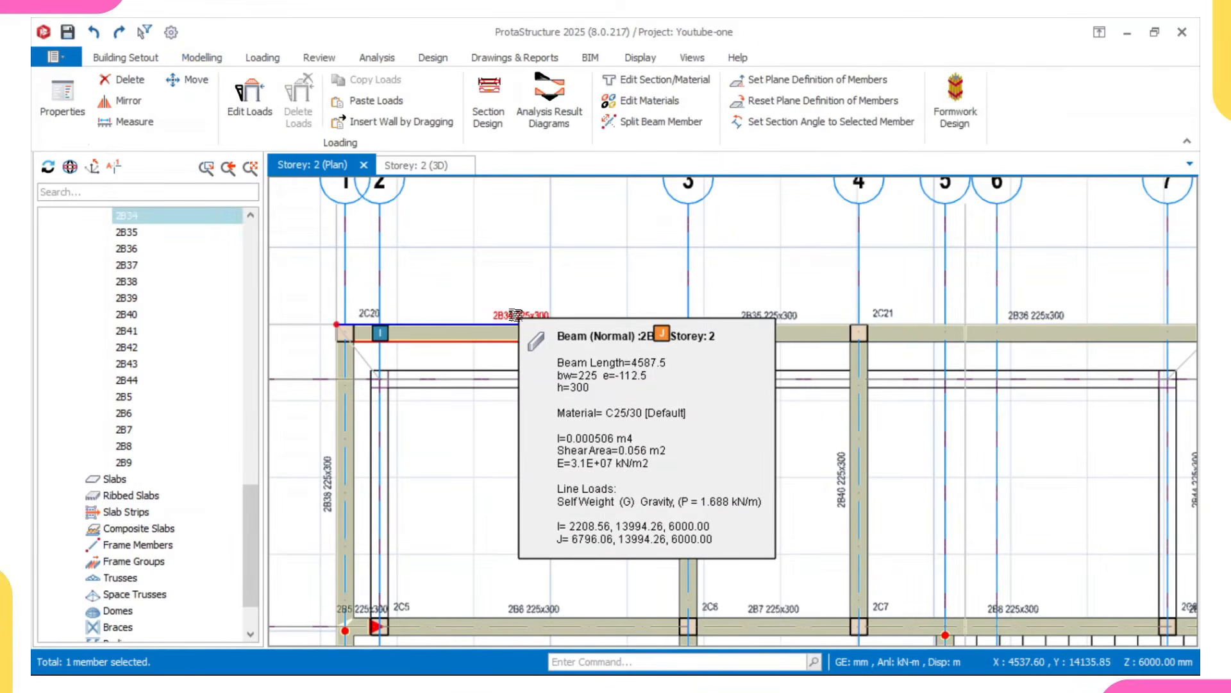
right_click(515, 314)
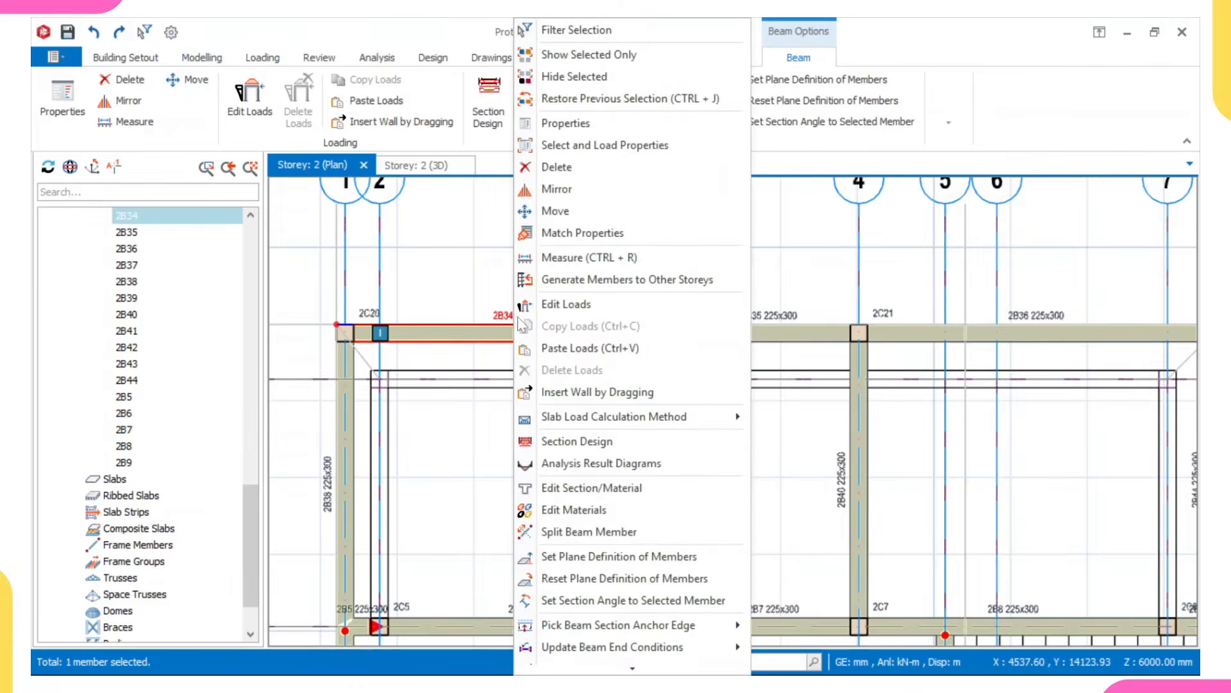
left_click(583, 309)
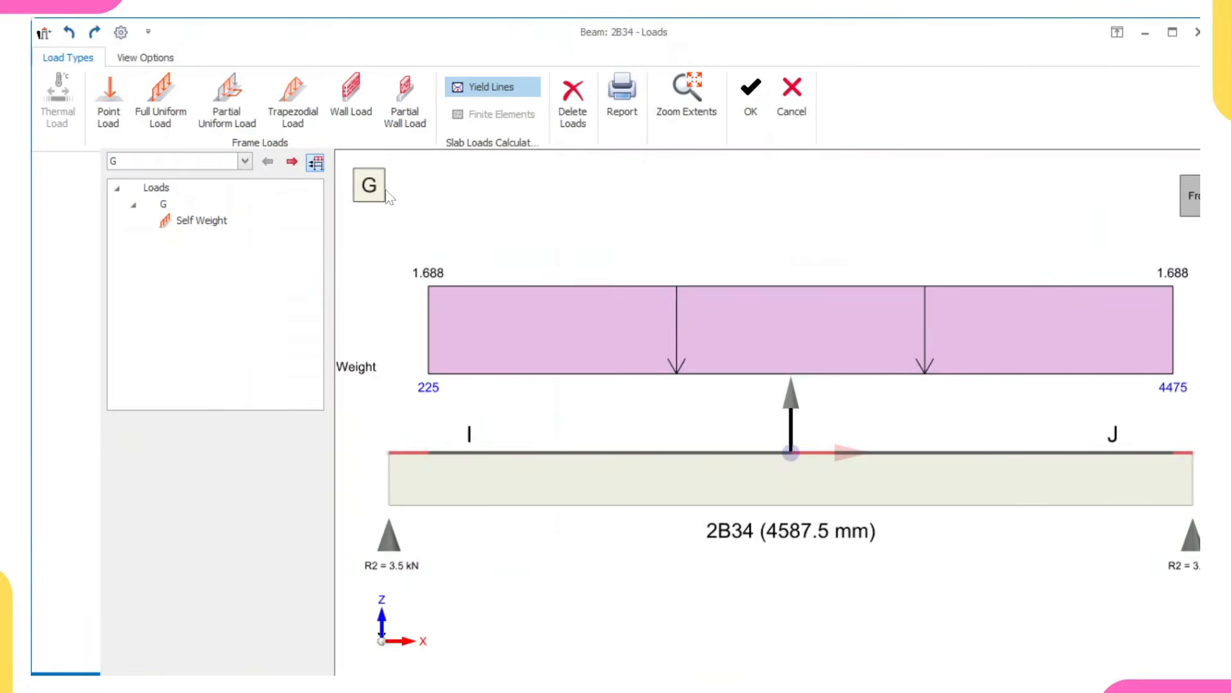
left_click(355, 89)
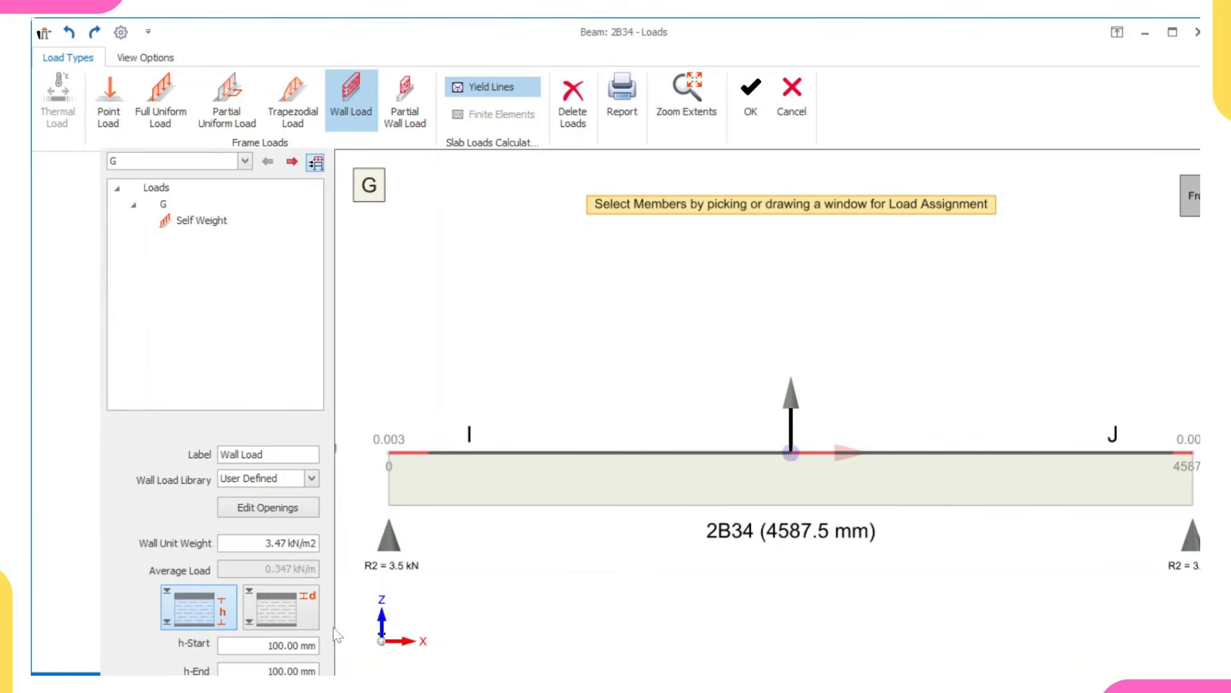
left_click(642, 475)
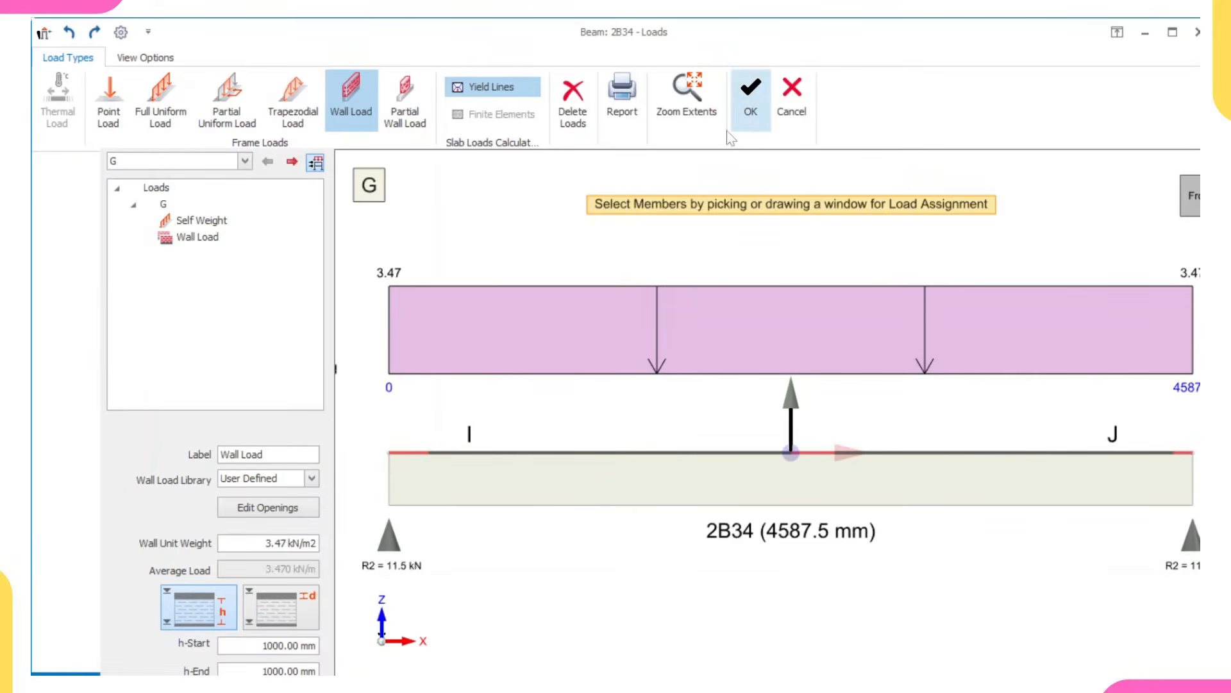
left_click(741, 99)
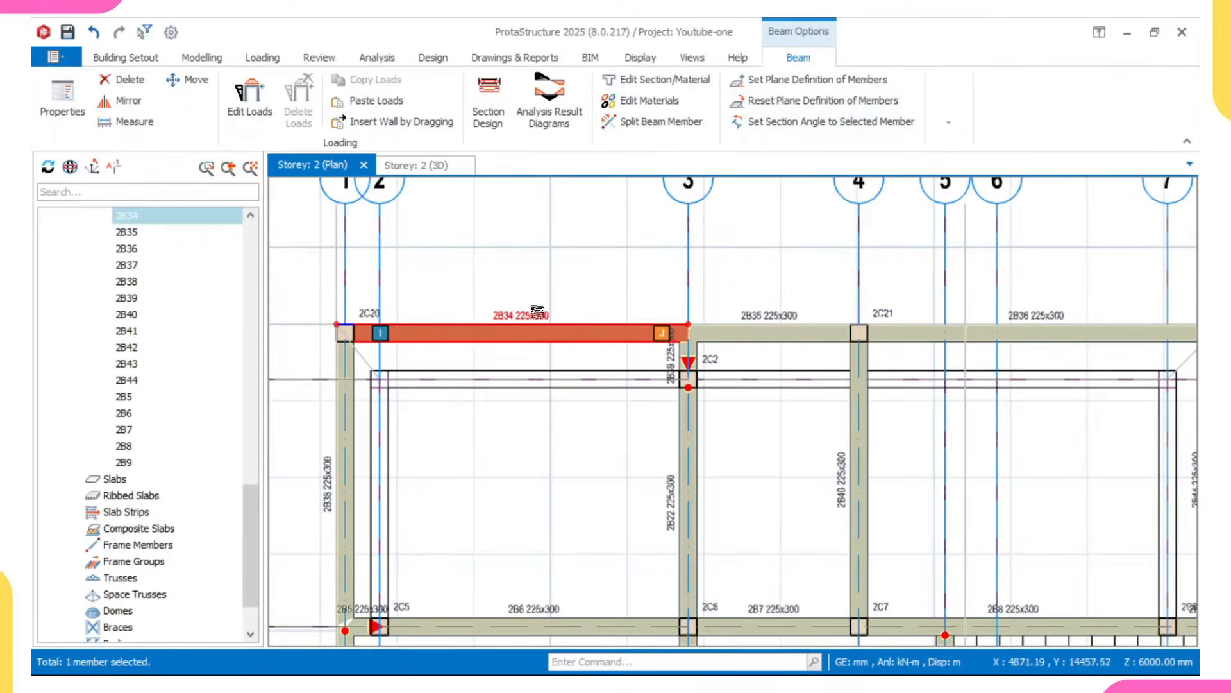
Check the new wall on beam 2B34 in the 3D view and return to the storey 2 plan.
middle_click_drag(539, 337, 521, 270)
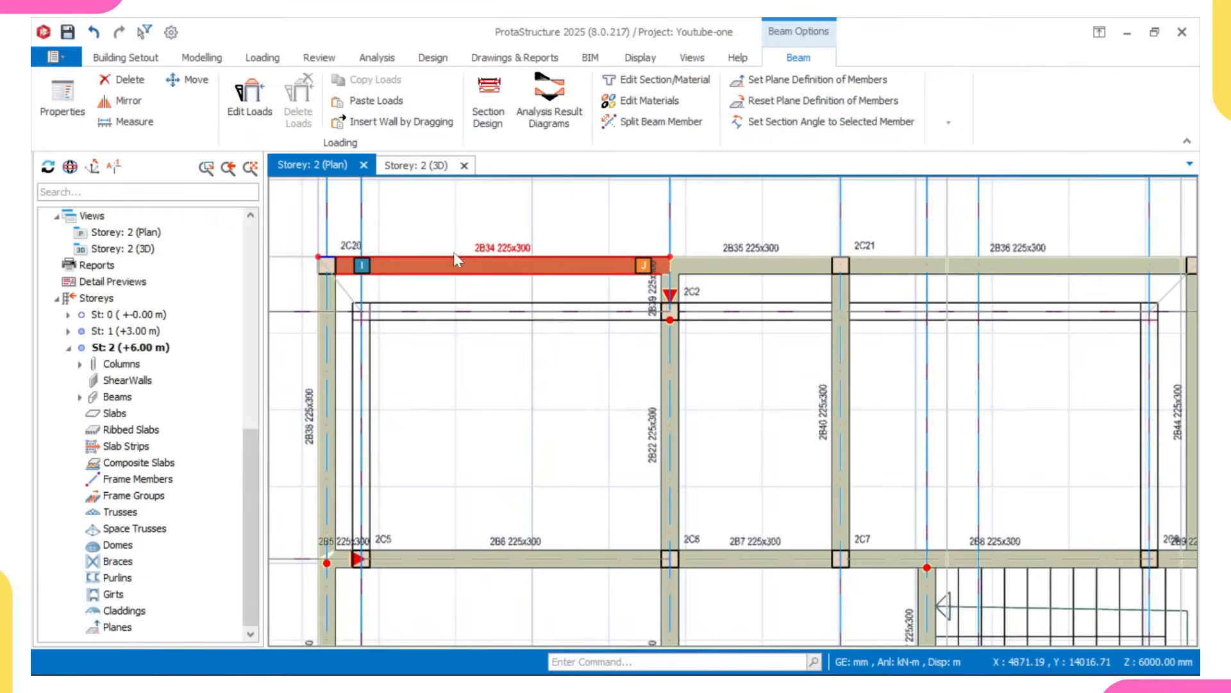
left_click(405, 167)
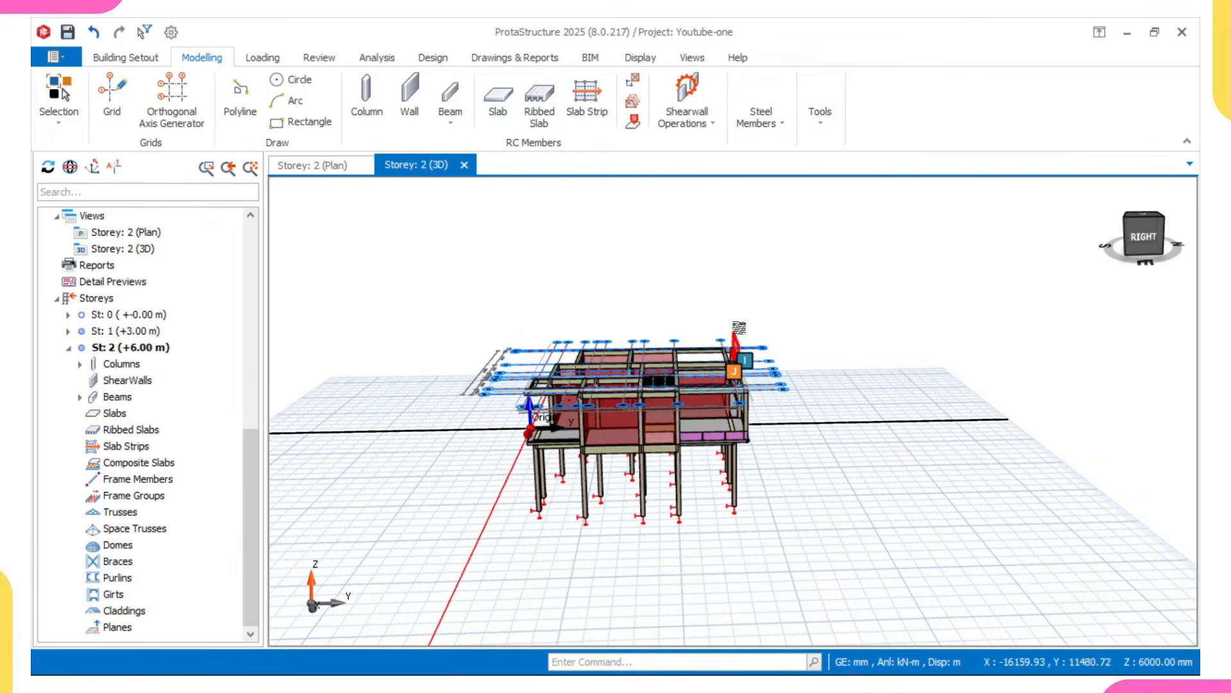
middle_click_drag(737, 368, 691, 368)
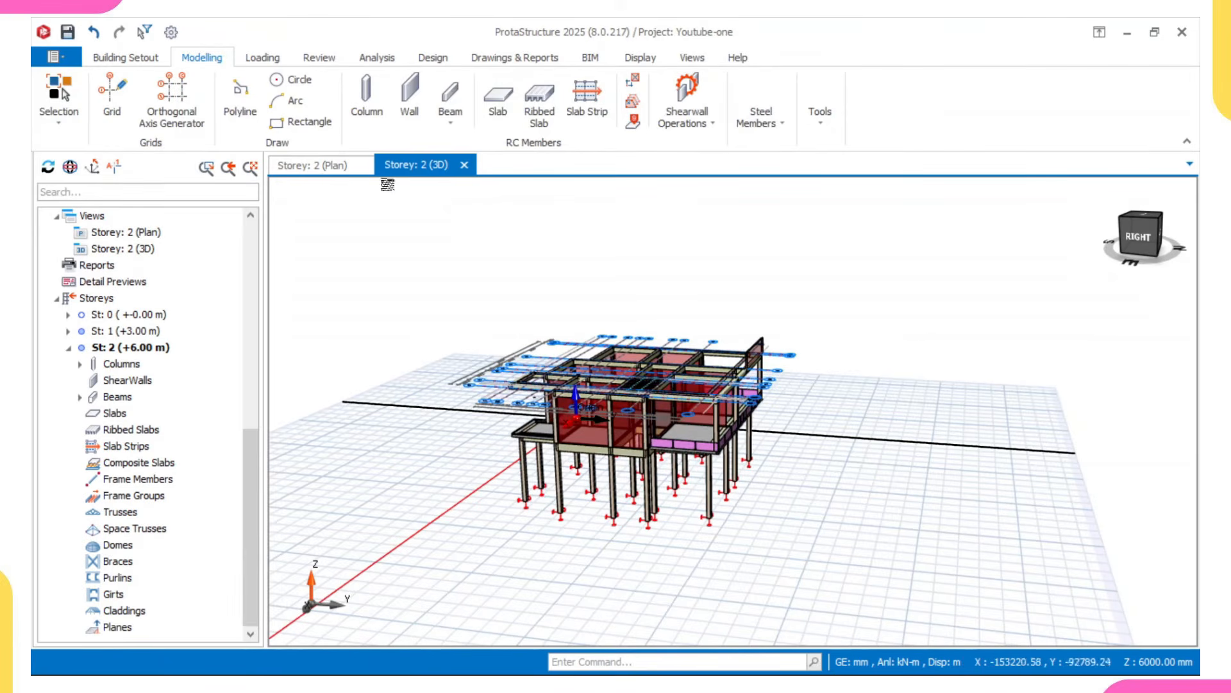
left_click(323, 168)
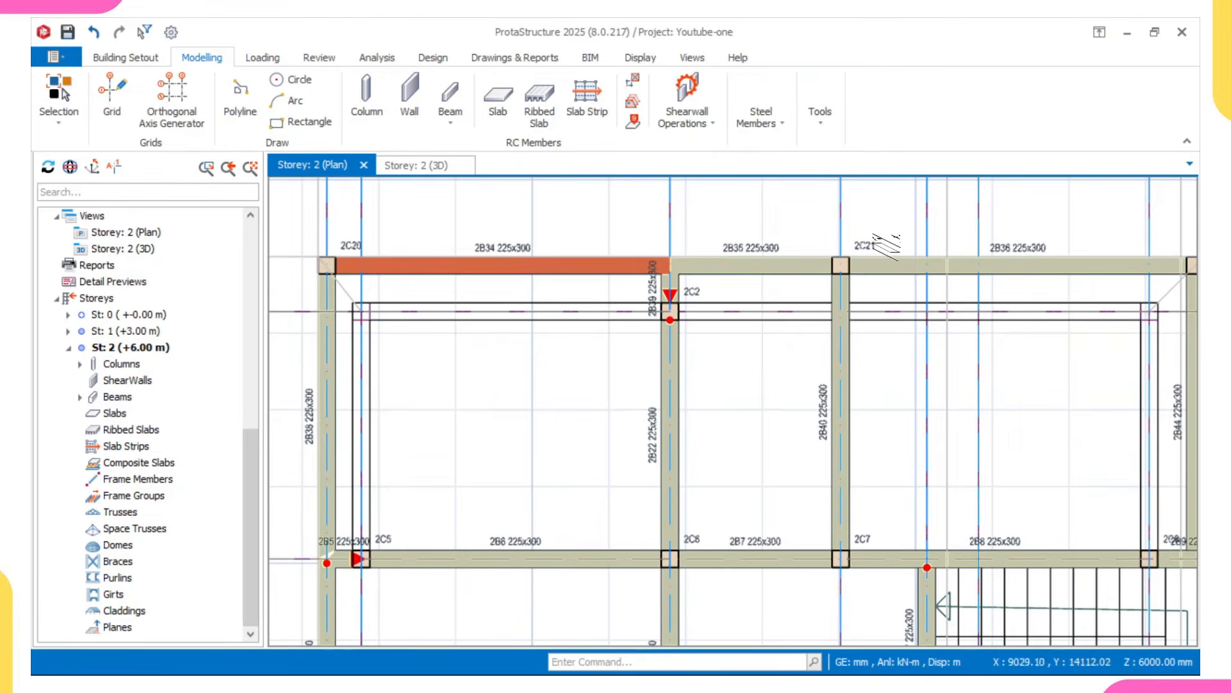
Select outer edge beams 2B35 and 2B36 beyond axis A, plus edge beam 2B44 running from there to axis B.
scroll(764, 247, "down", 2)
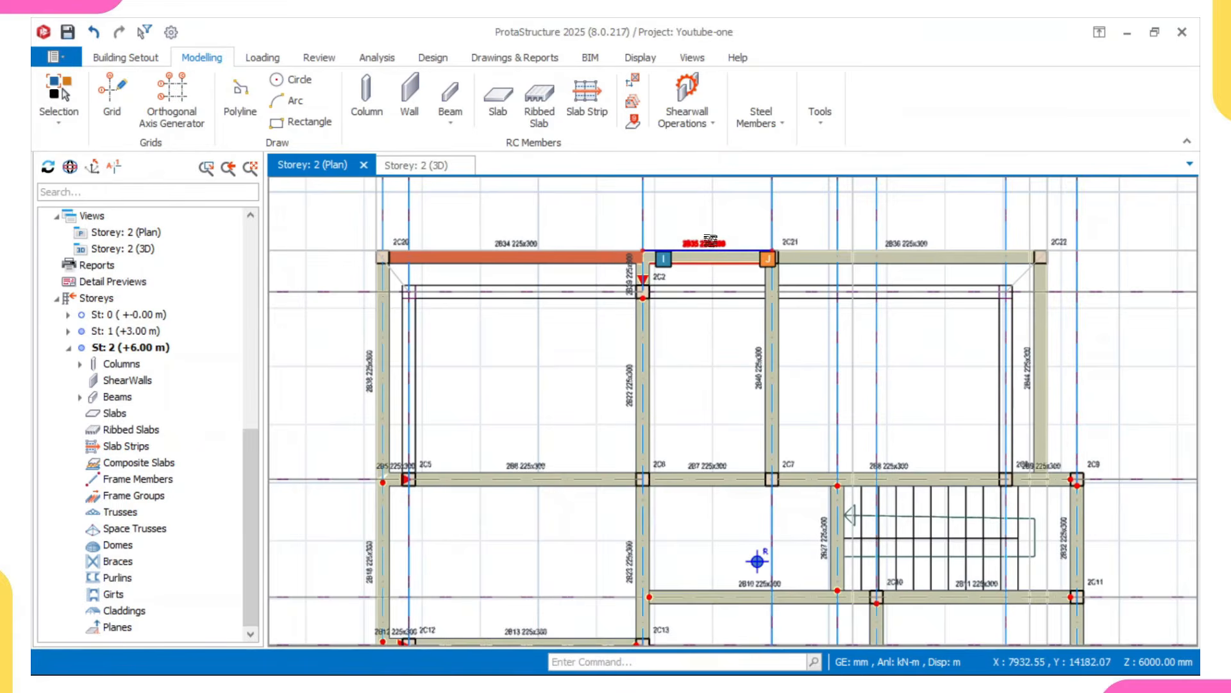
left_click(710, 243)
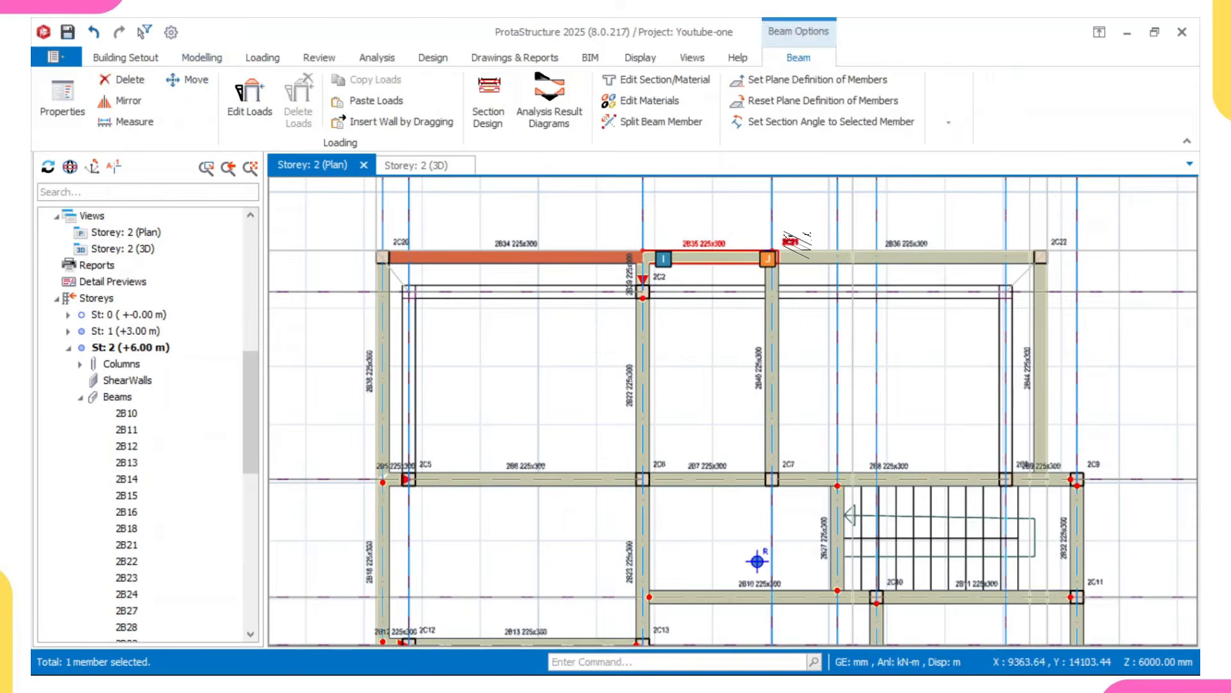
left_click(786, 235)
left_click(705, 244)
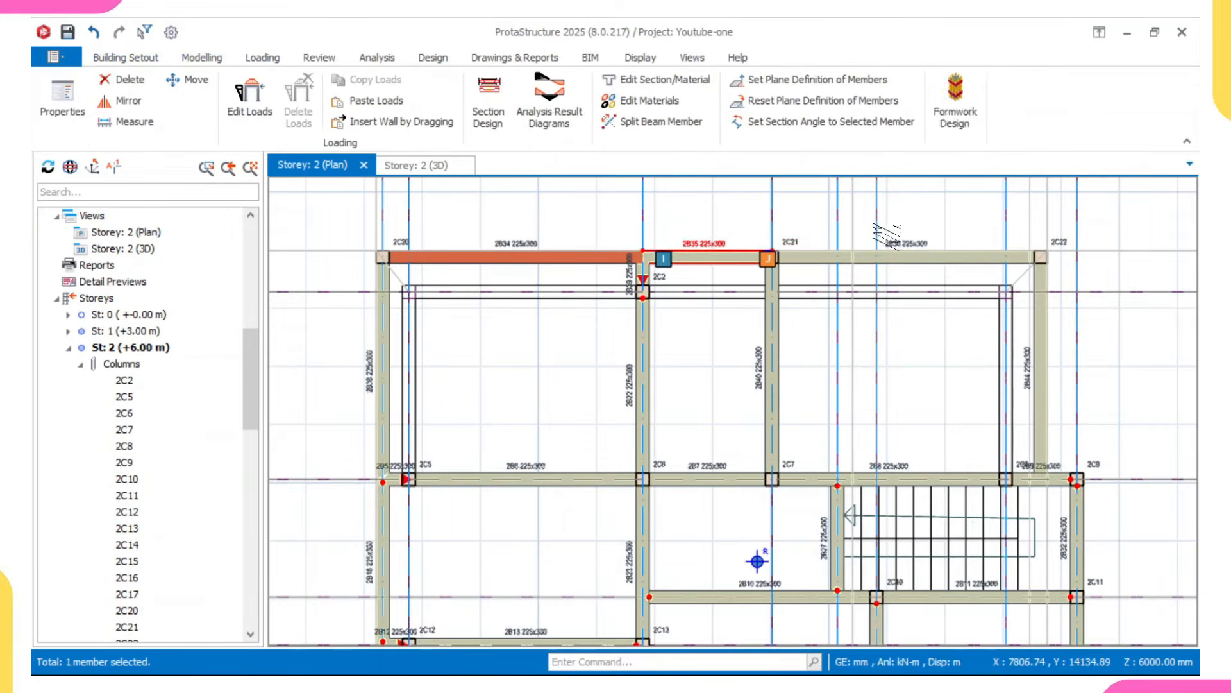
scroll(909, 257, "down", 3)
middle_click_drag(909, 257, 812, 215)
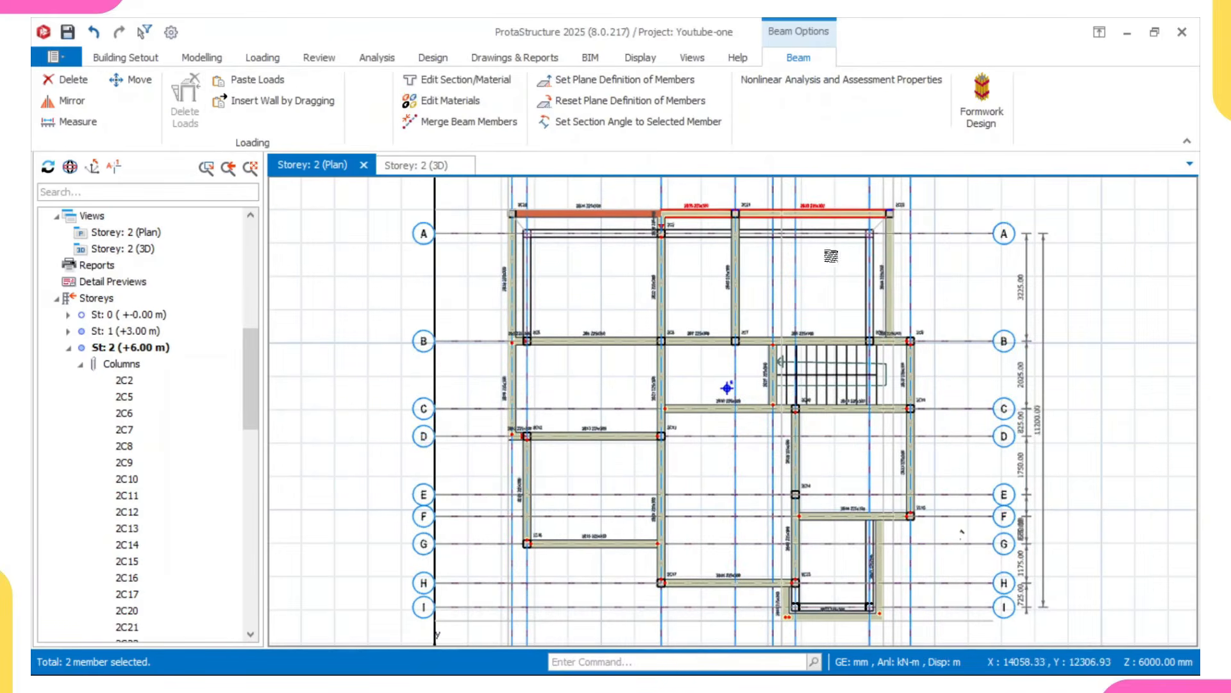
left_click(884, 280)
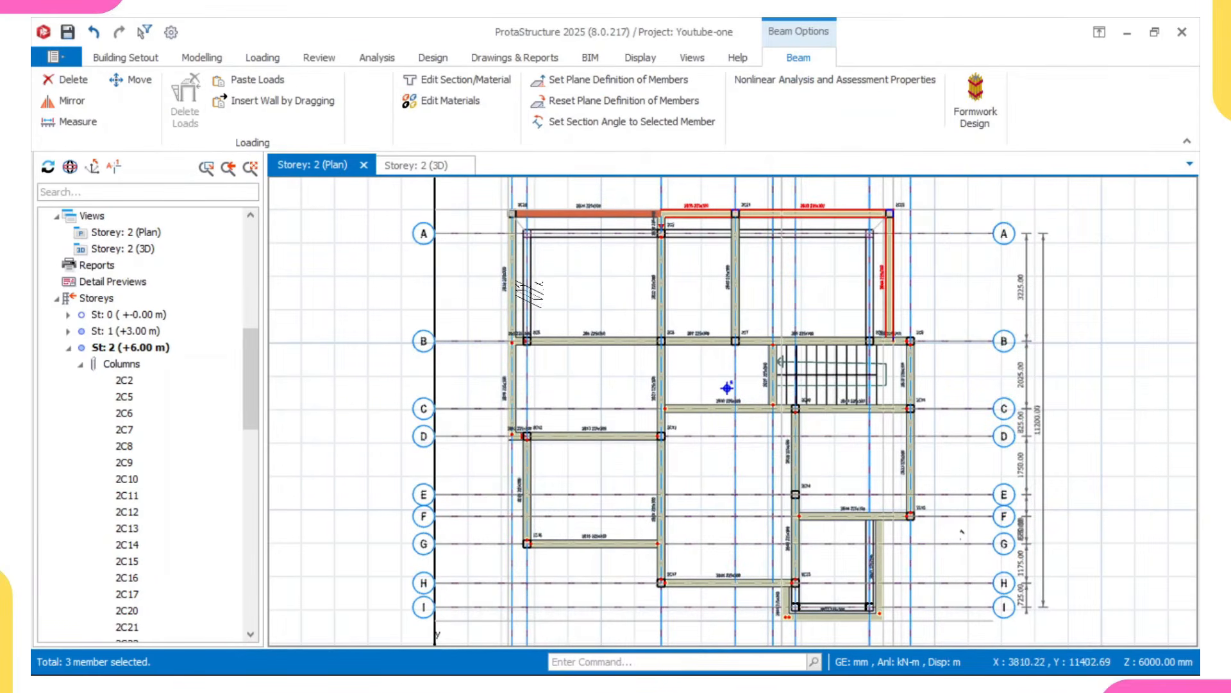
Add the outer beams along axes 1 and 2 from 2C20 to 2C16, plus beams 2B15 and 2B16, to the selection.
left_click(511, 285)
left_click(510, 378)
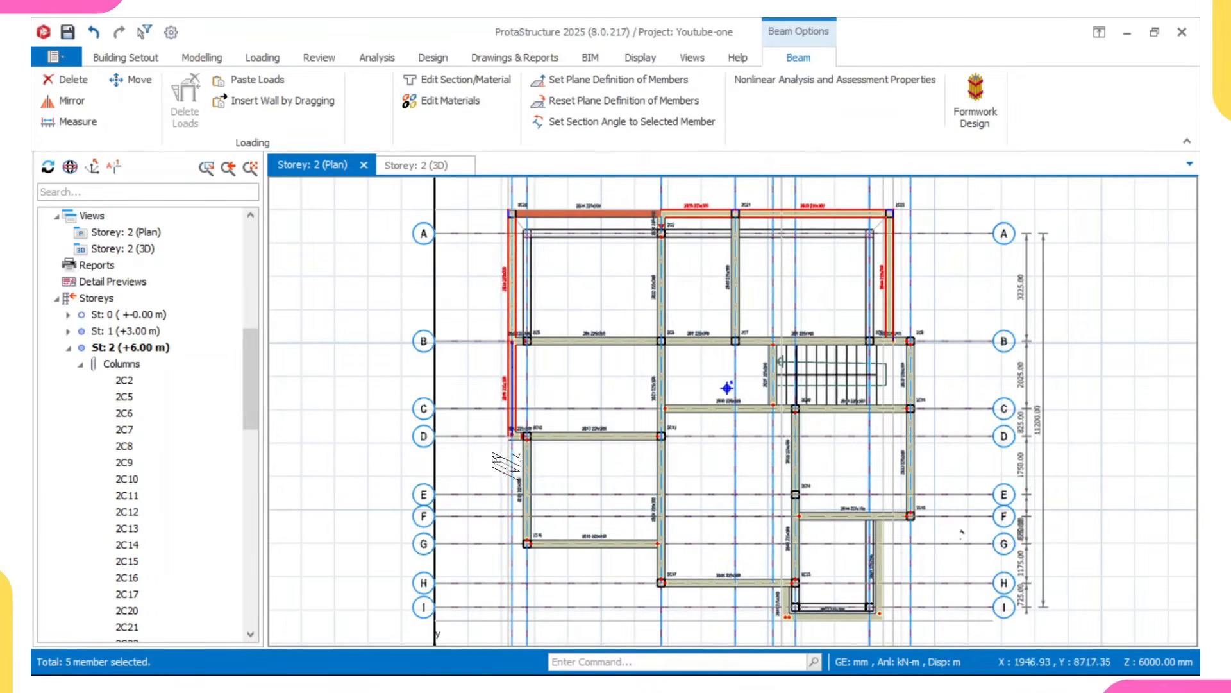
left_click(521, 489)
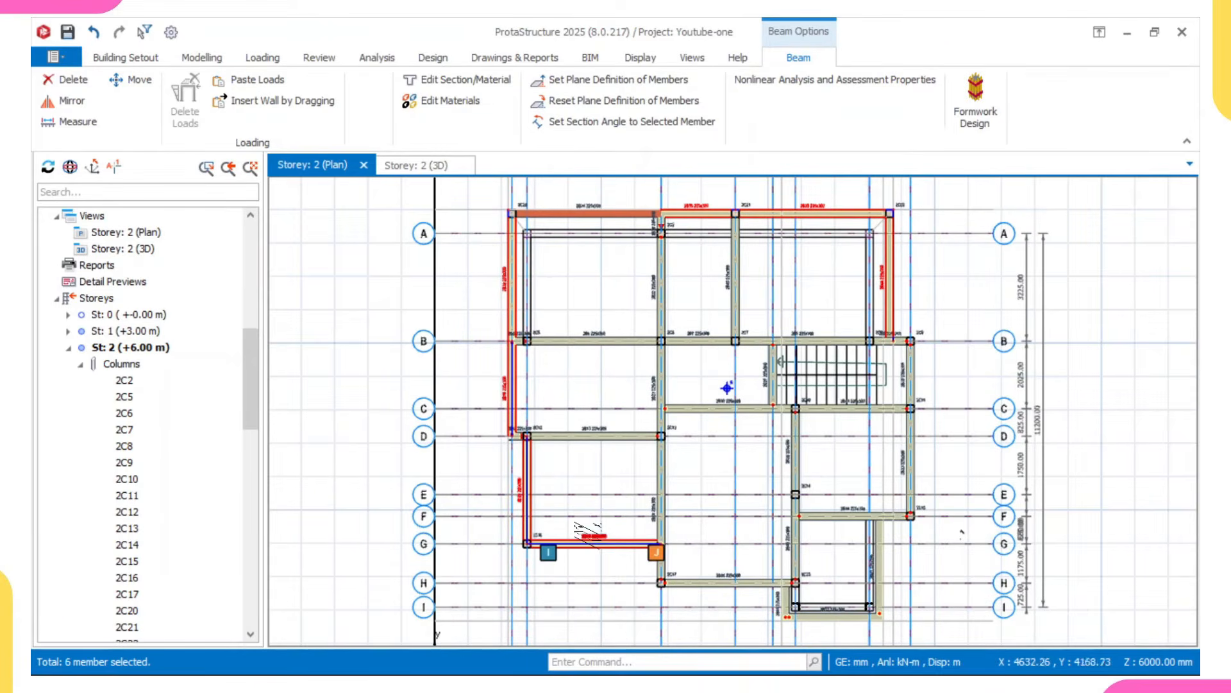
left_click(591, 542)
left_click(722, 576)
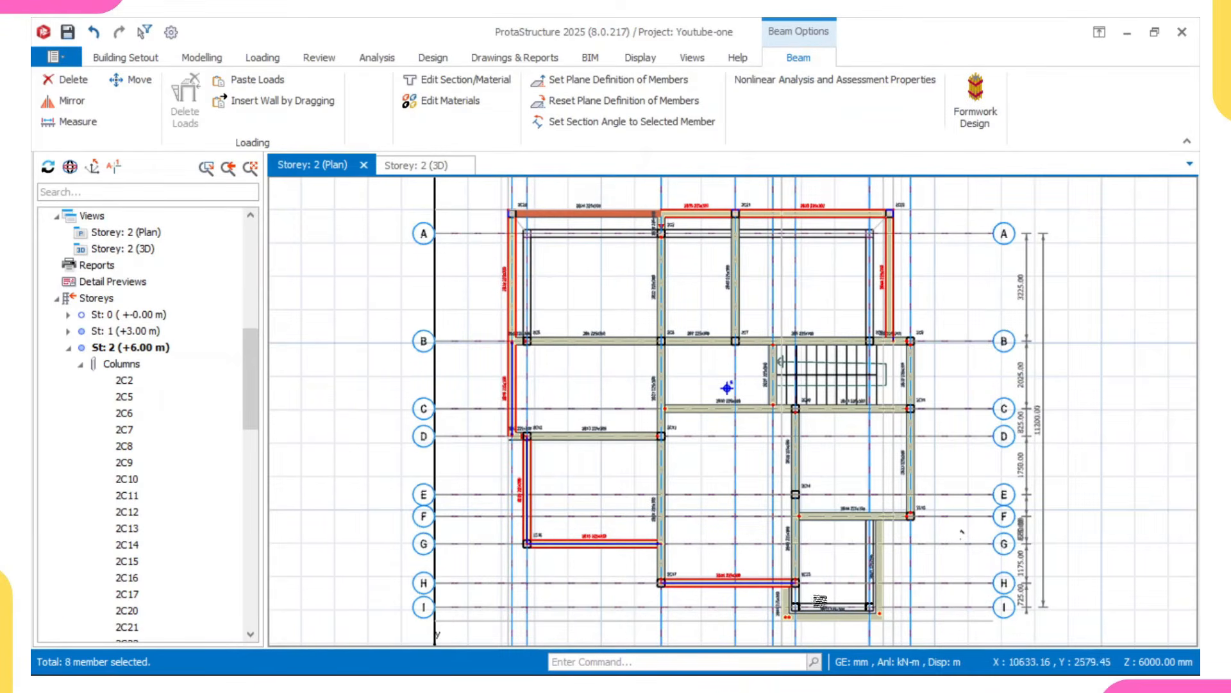
Add edge beams 2B37 and 2B43 around the projection near axes I and 7 to the selection.
left_click(834, 606)
scroll(815, 545, "up", 5)
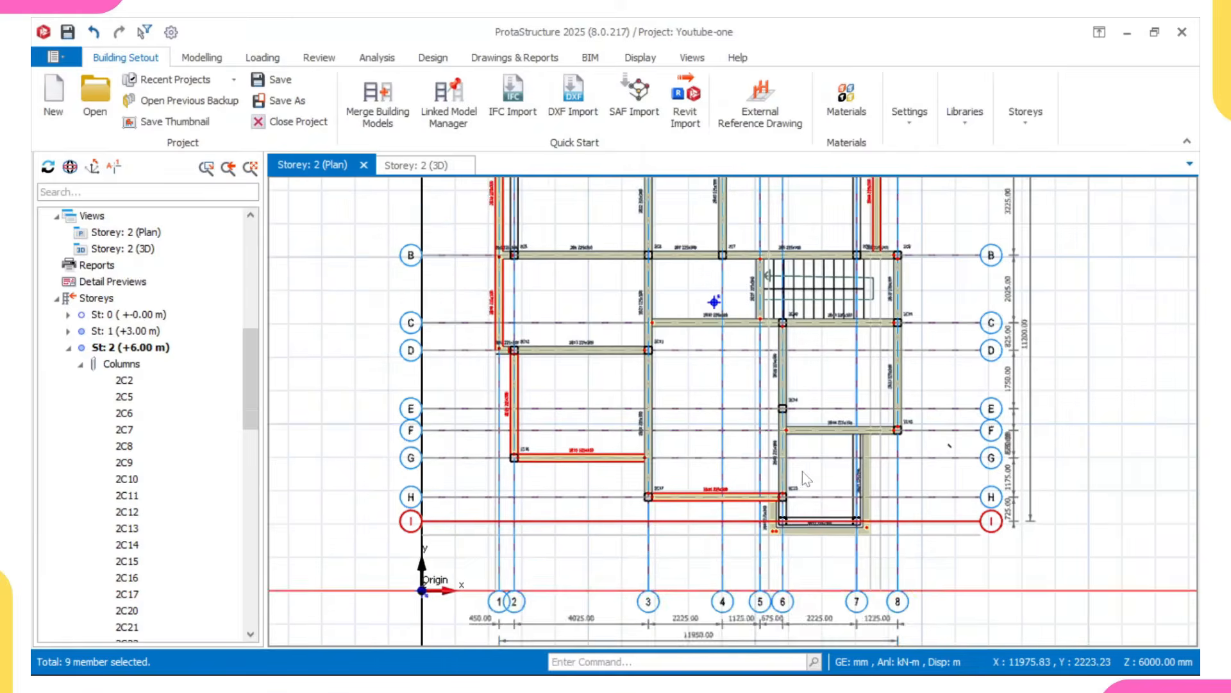
left_click(801, 474)
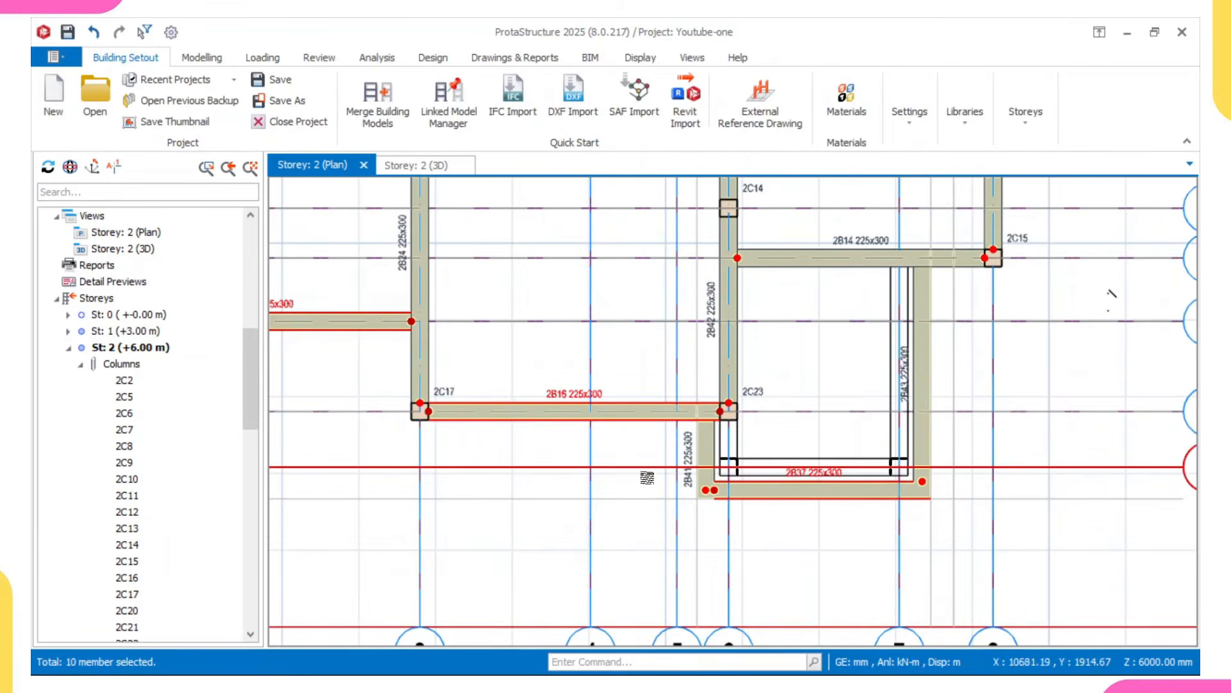
scroll(638, 467, "down", 3)
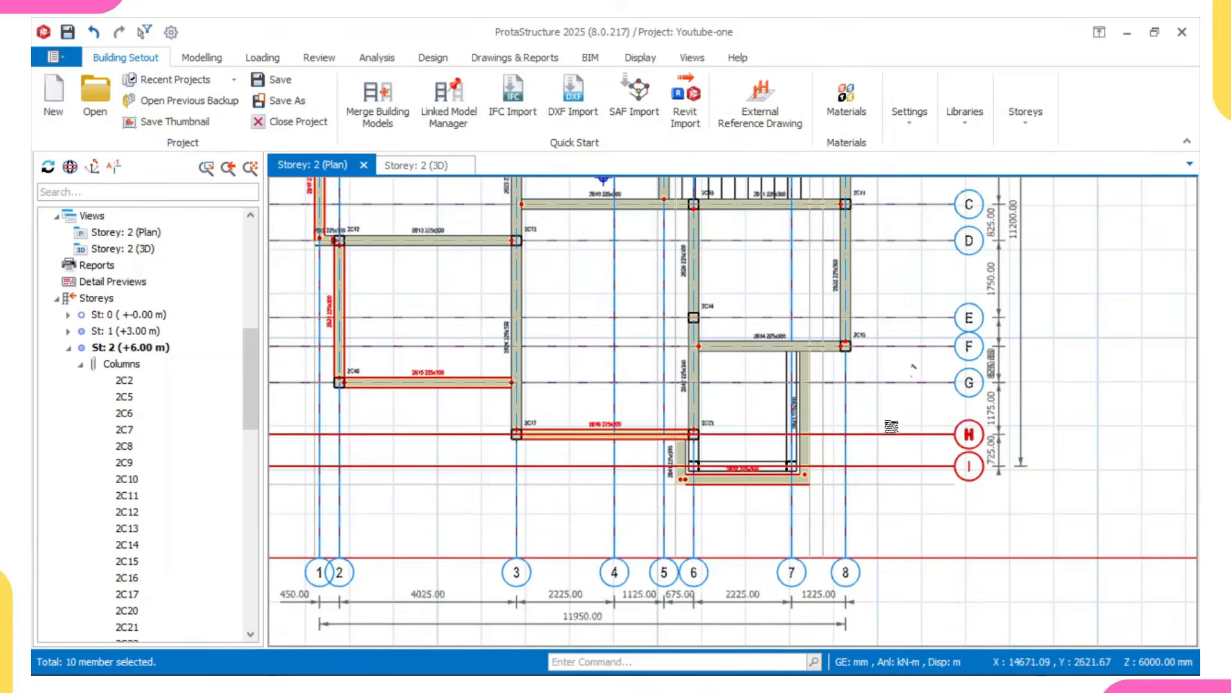
scroll(795, 414, "up", 1)
left_click(795, 407)
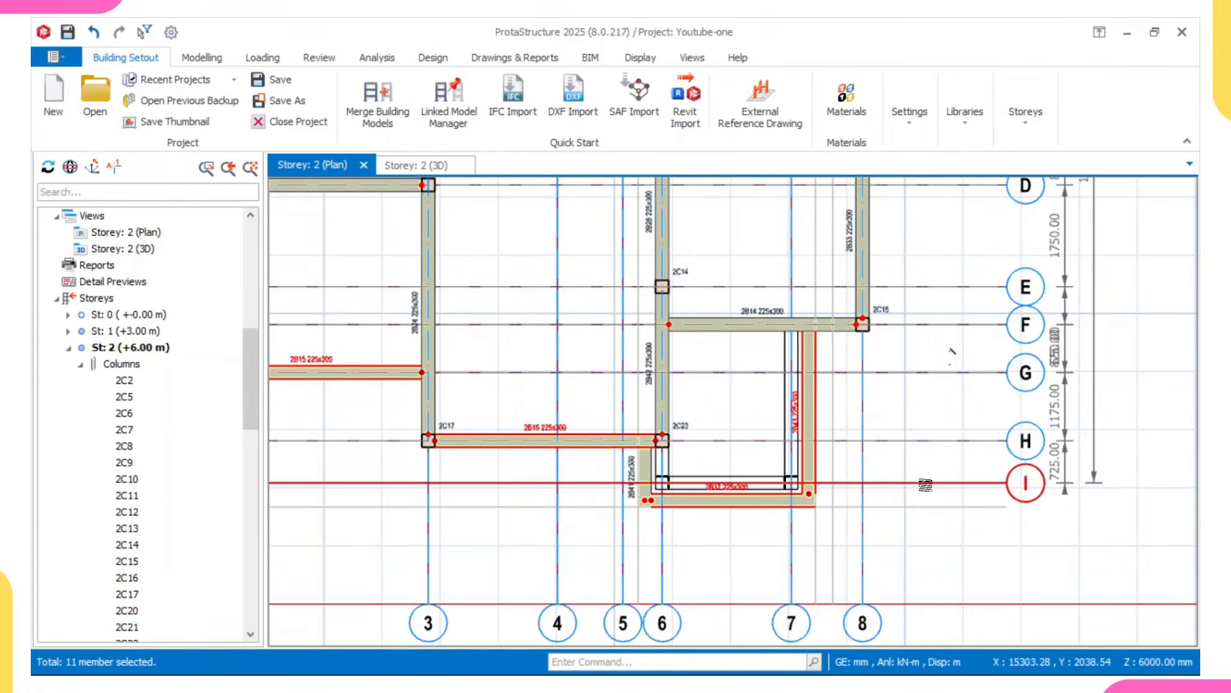
Add beams 2B33 and 2B32 along axis 8 between axes B and F to the selection.
scroll(924, 439, "down", 2)
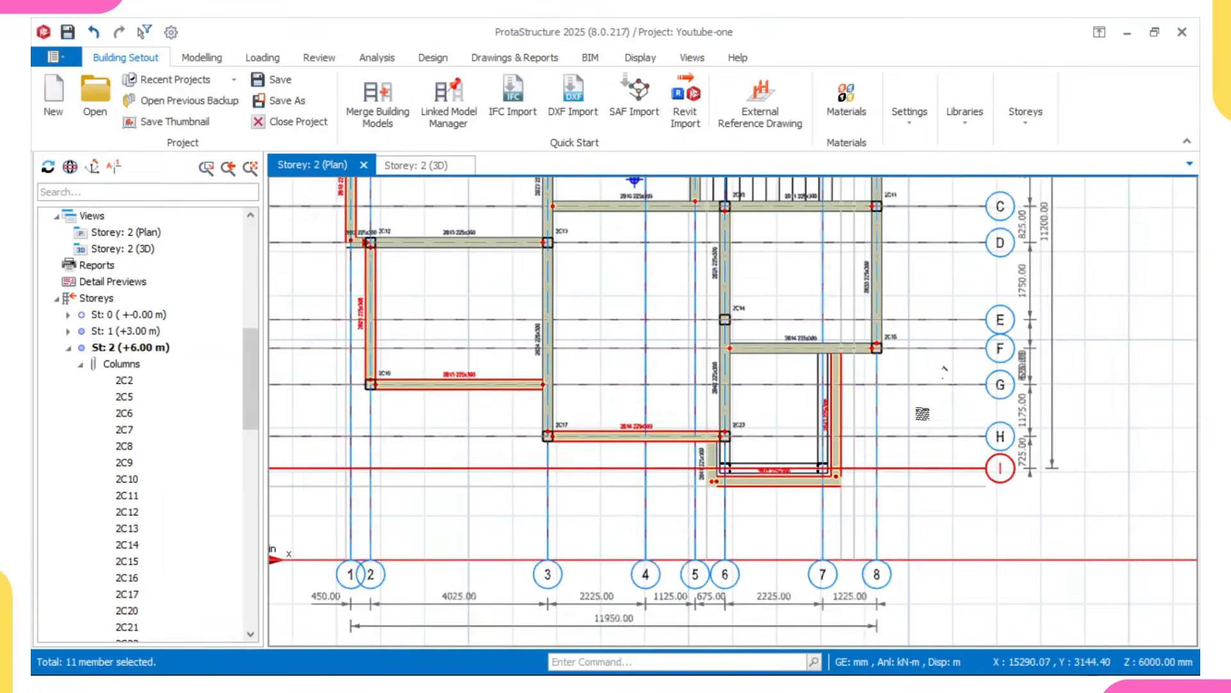
scroll(924, 413, "up", 3)
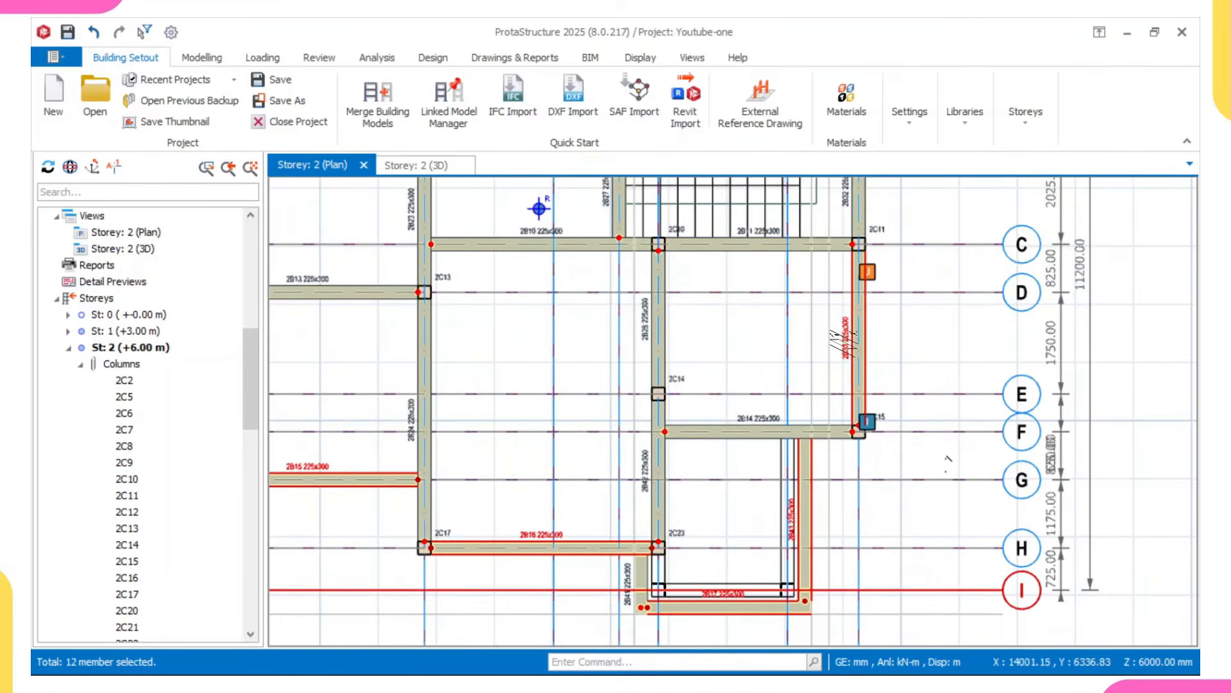
scroll(841, 341, "down", 3)
scroll(840, 342, "up", 3)
left_click(834, 344)
scroll(825, 346, "down", 1)
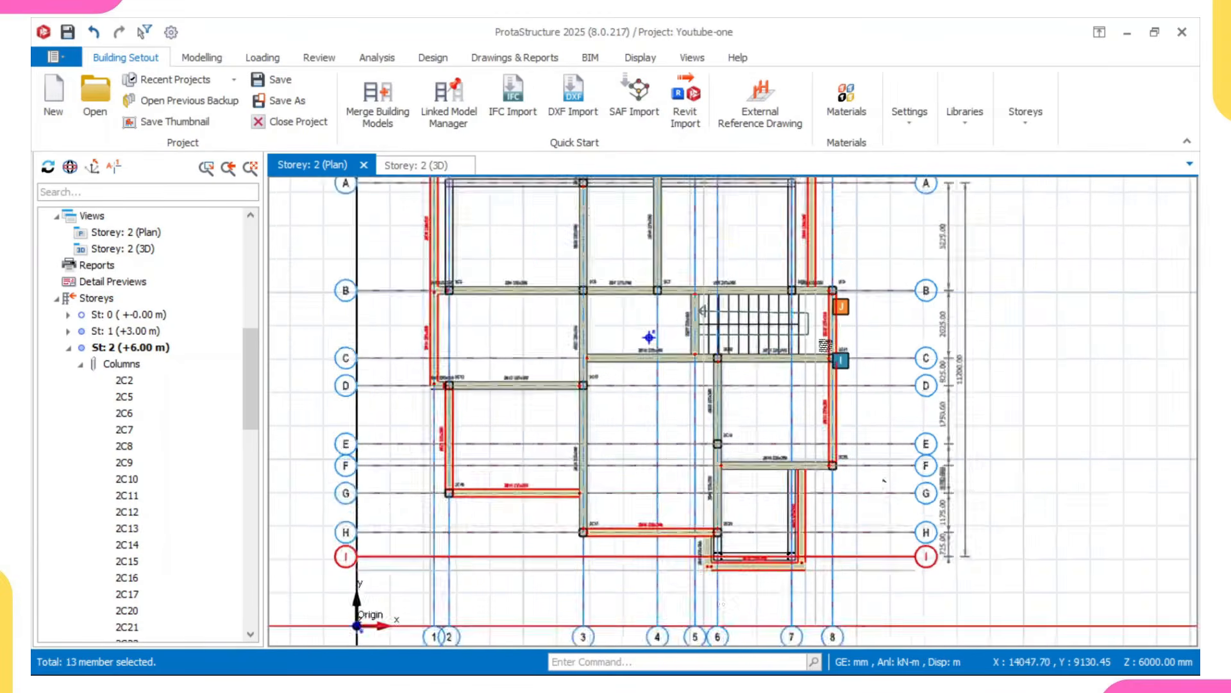
Remove grid line I from the selection and paste the copied wall load onto the selected outer edge beams.
scroll(826, 346, "down", 2)
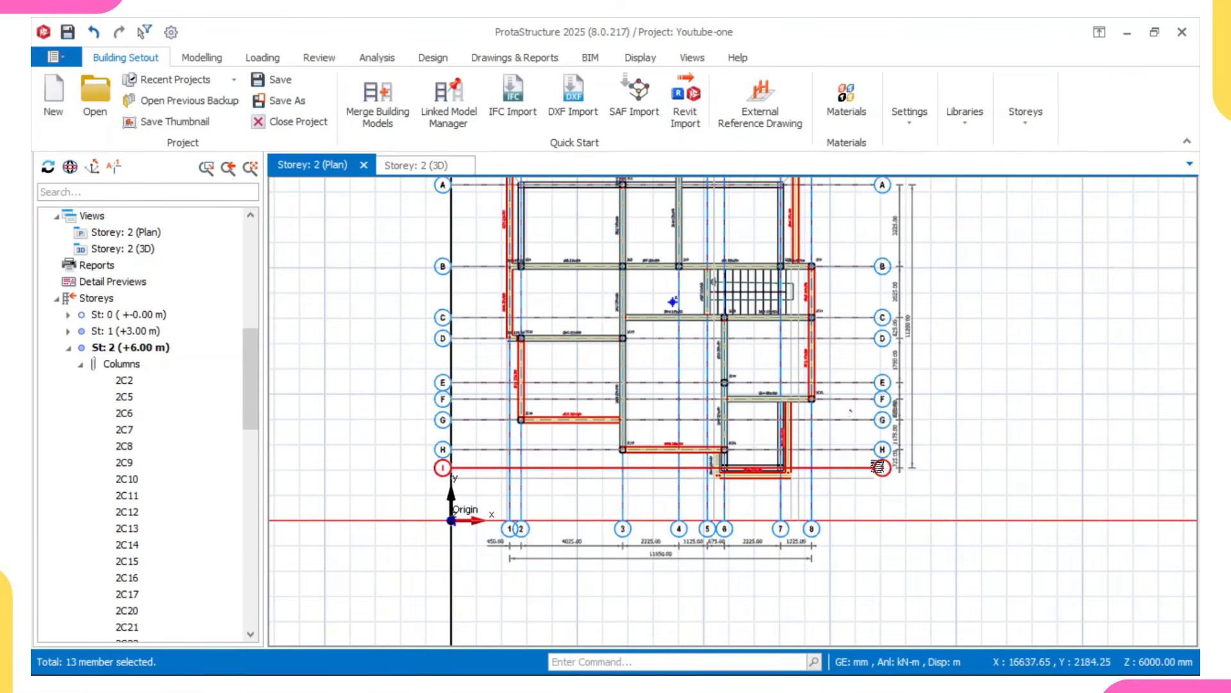
left_click(877, 467, "ctrl")
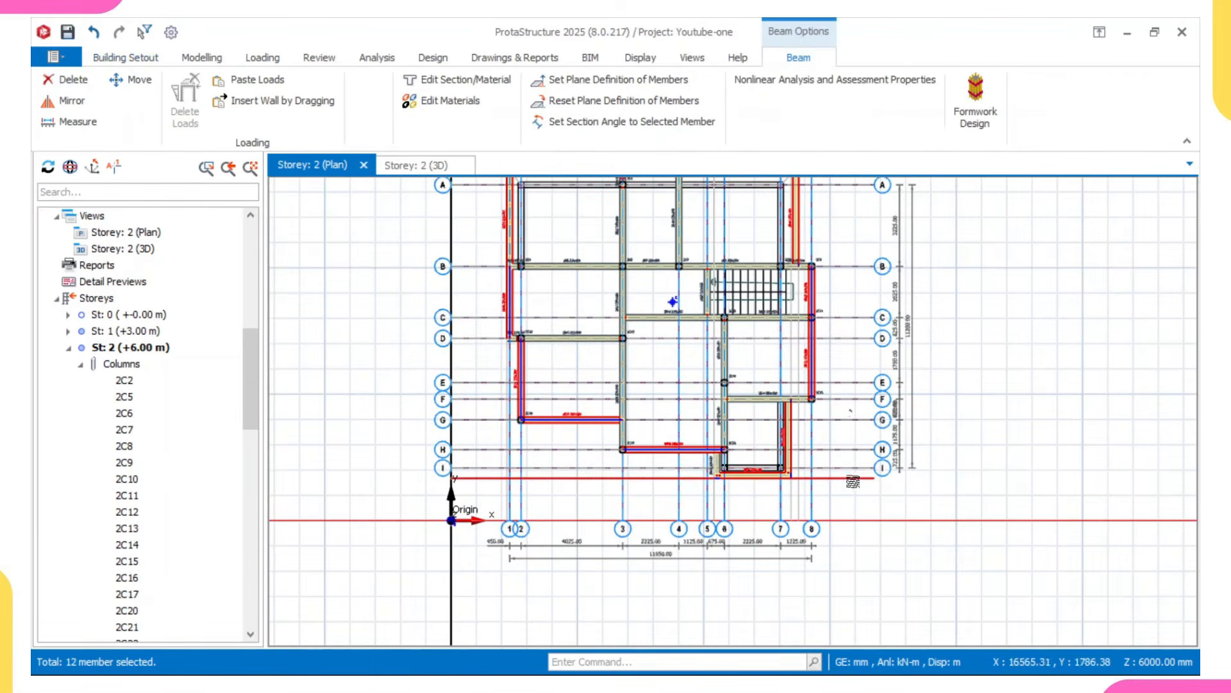
scroll(842, 487, "down", 2)
scroll(854, 365, "up", 2)
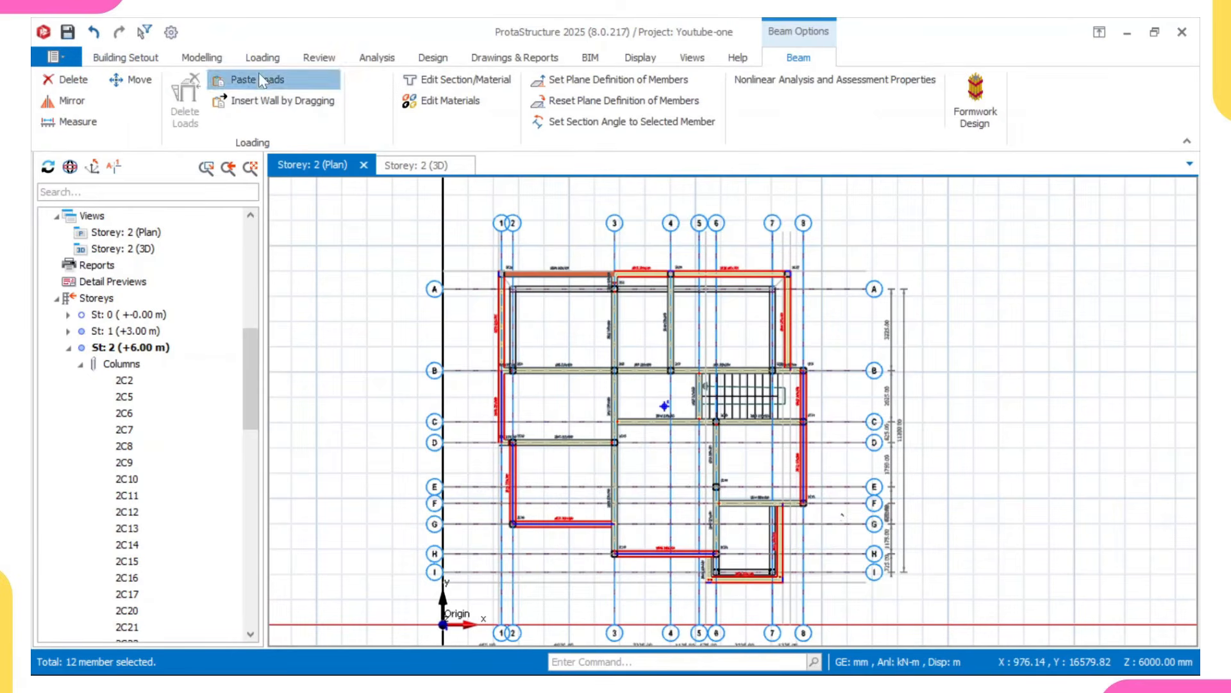
left_click(270, 100)
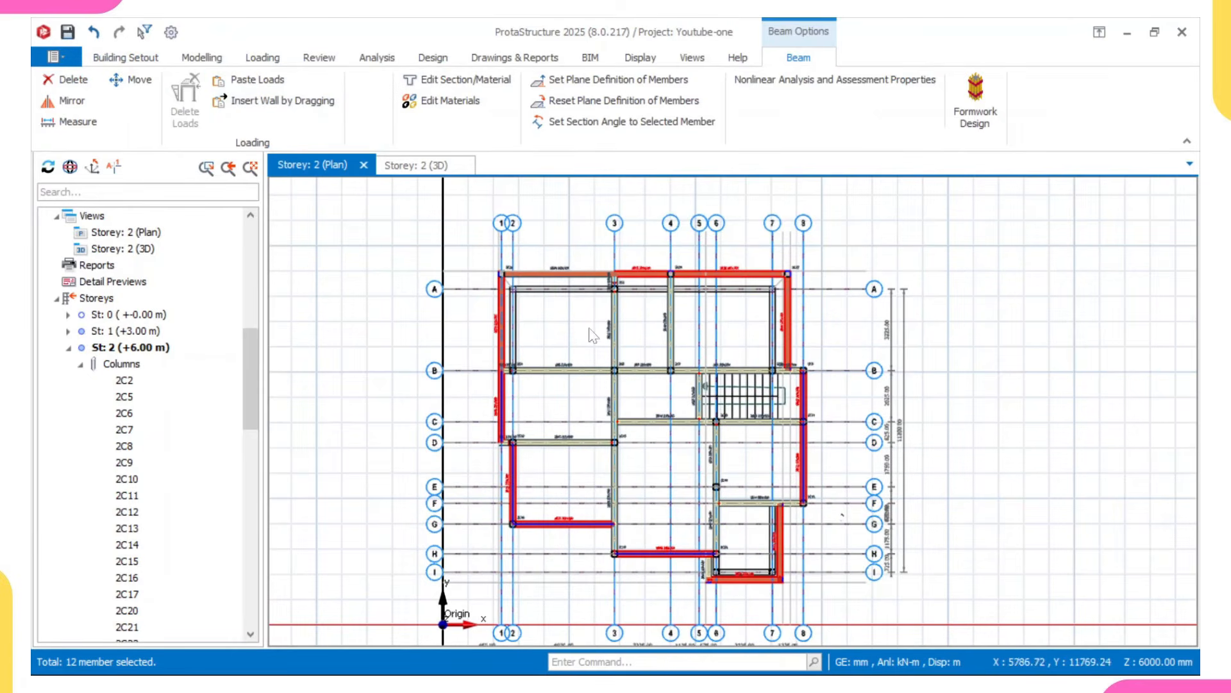
key("Escape")
Paste the copied wall load onto short edge beam 2B41 between beams 2B16 and 2B37.
middle_click_drag(710, 601, 696, 512)
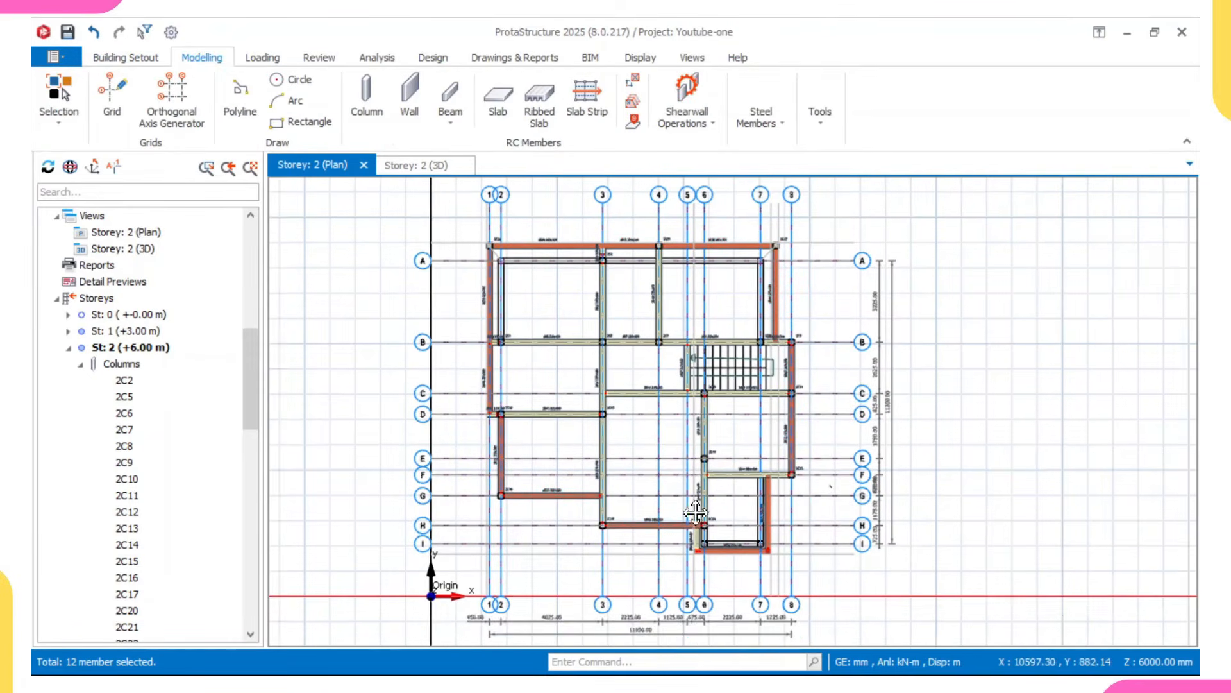
scroll(696, 513, "up", 5)
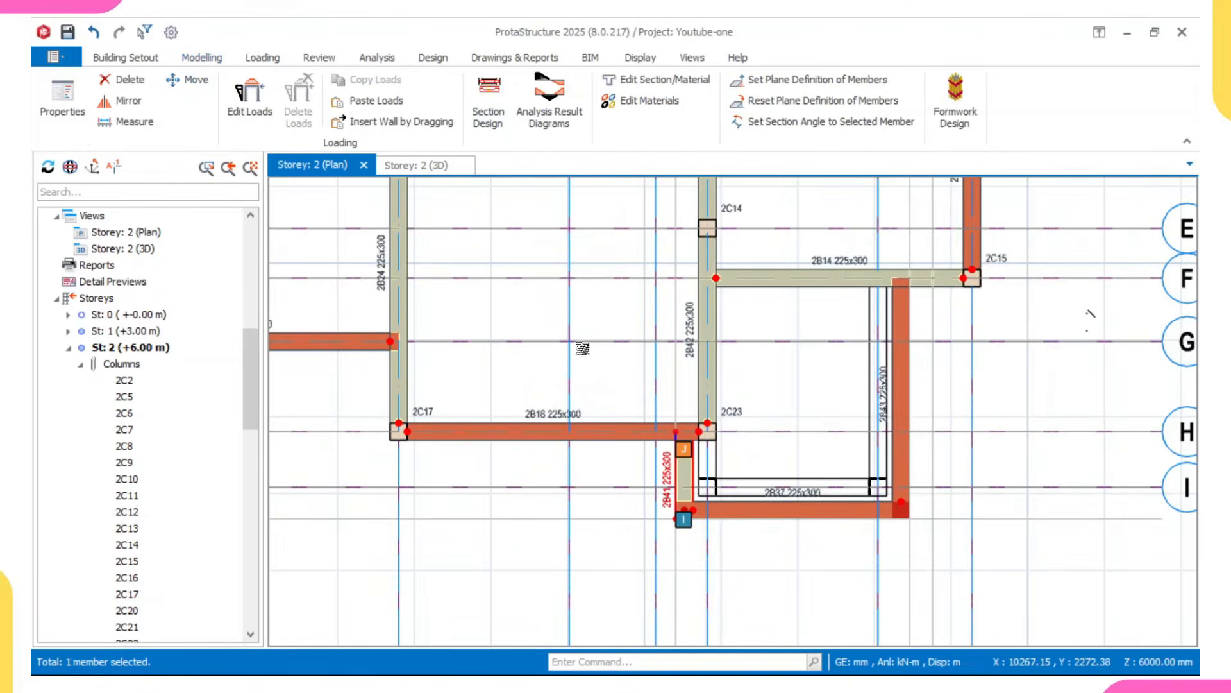
left_click(374, 101)
scroll(723, 433, "down", 4)
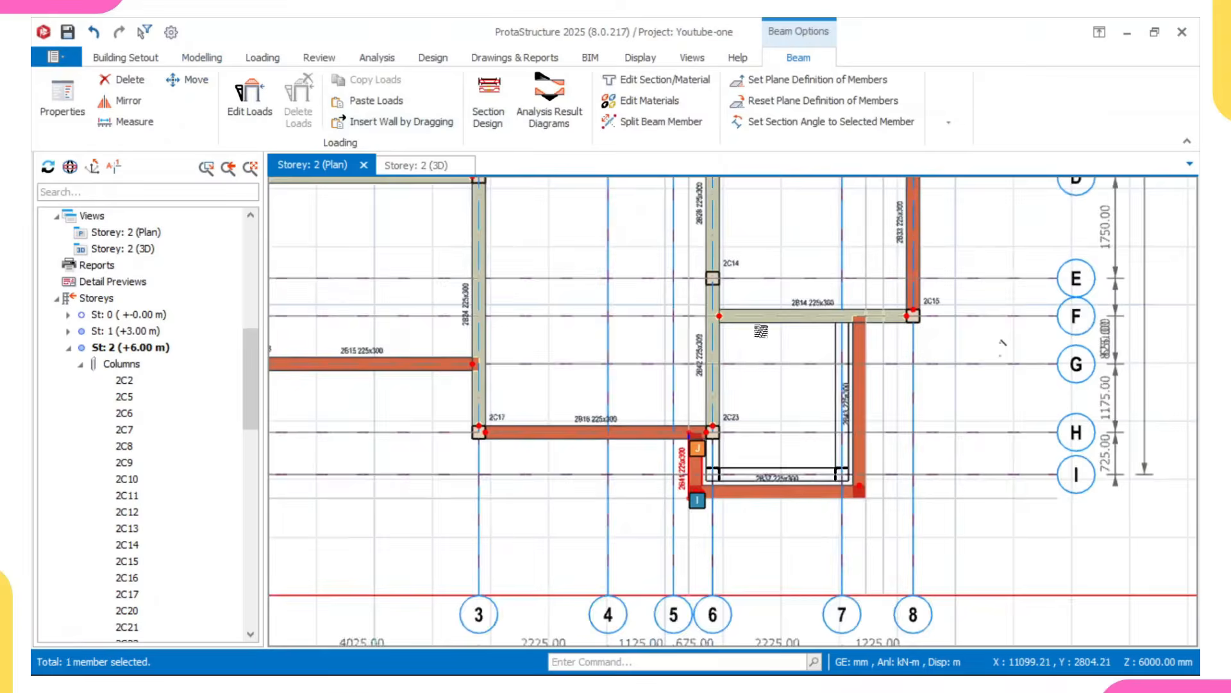
Insert a wall by dragging along beam 2B14 from column 2C15 to the outer end of the wall on 2B43.
scroll(800, 480, "up", 6)
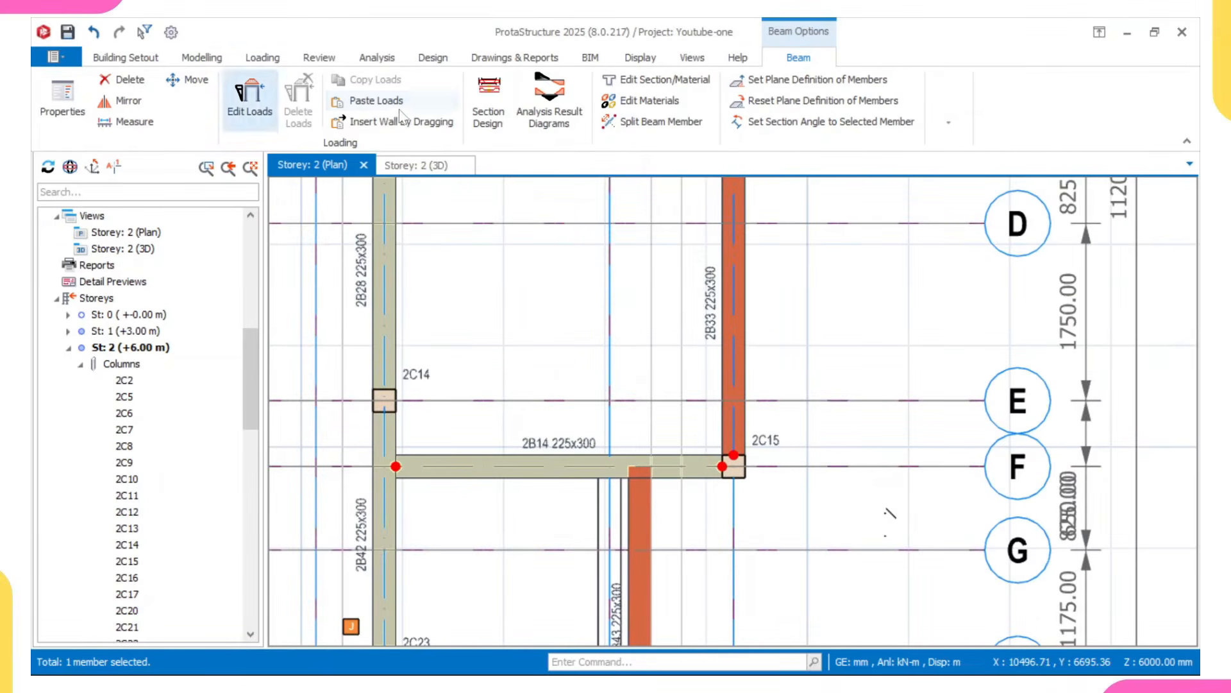
left_click(397, 122)
left_click(733, 477)
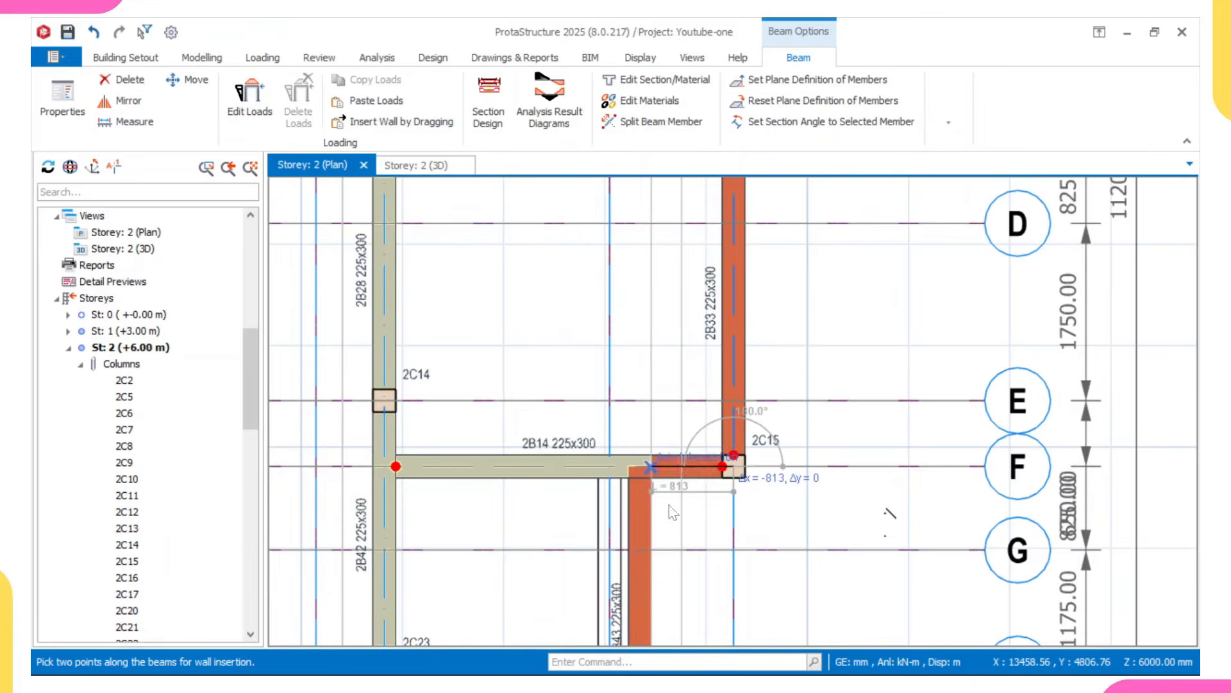
scroll(737, 471, "down", 3)
scroll(596, 503, "down", 3)
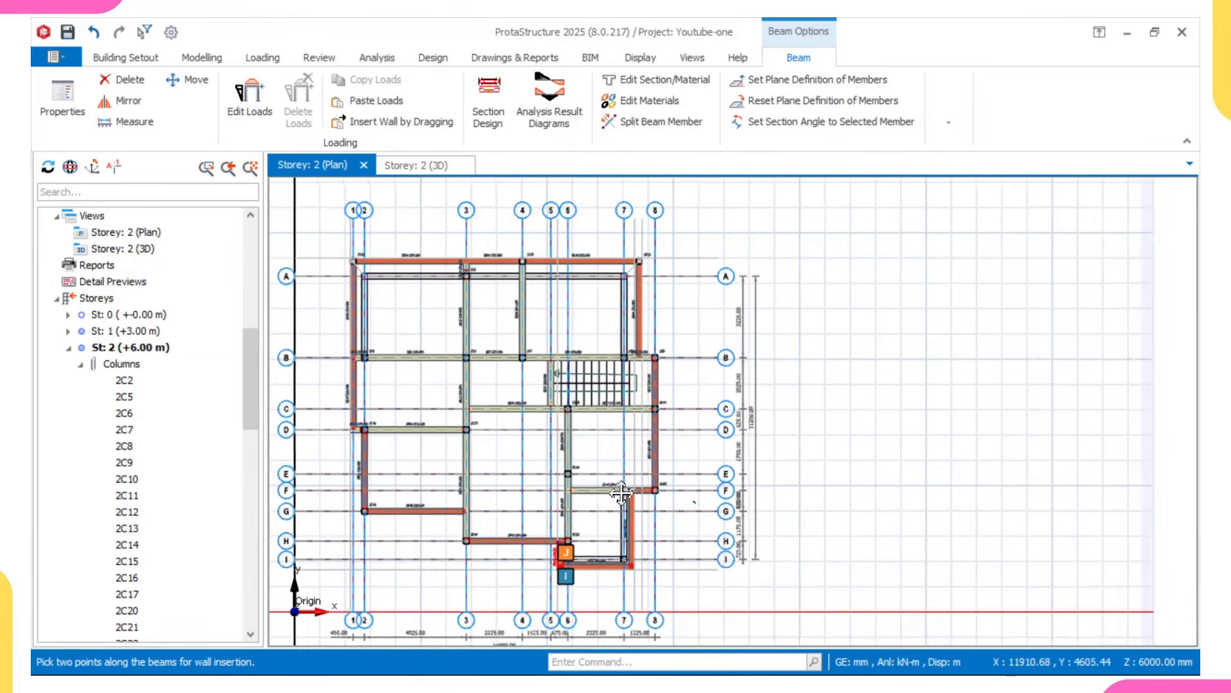
Insert a wall by dragging along short beam 2B12 between beam 2B18 and column 2C12.
scroll(435, 443, "up", 6)
left_click(420, 445)
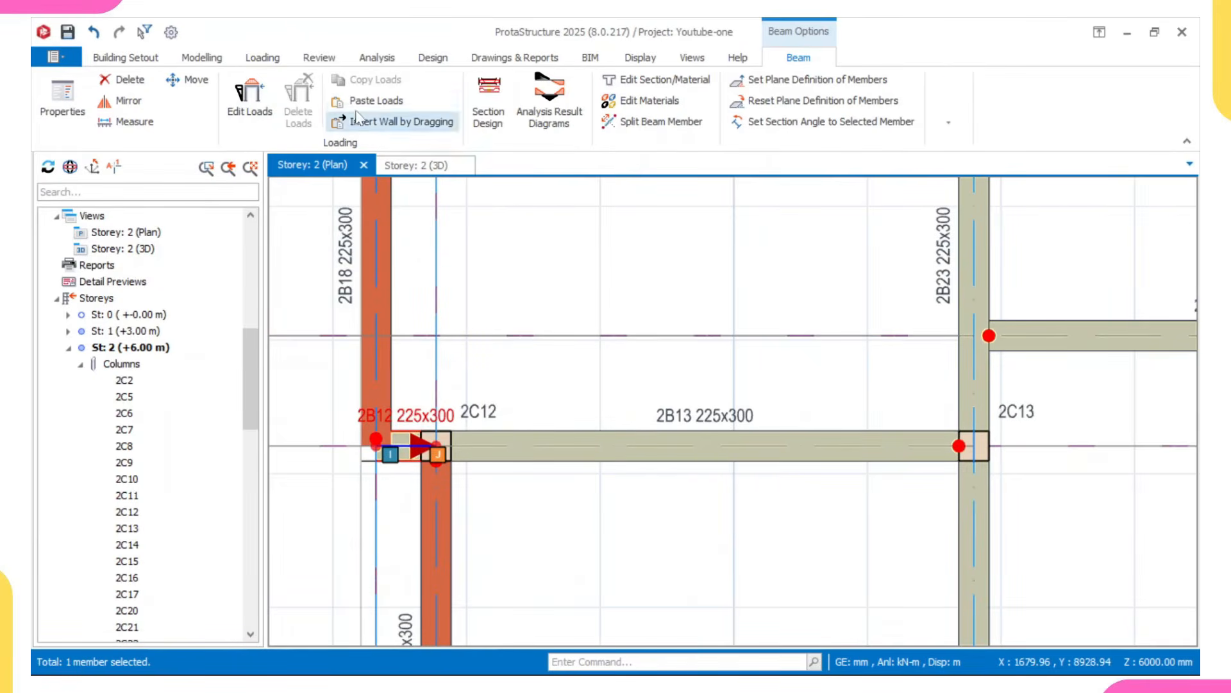
left_click(385, 121)
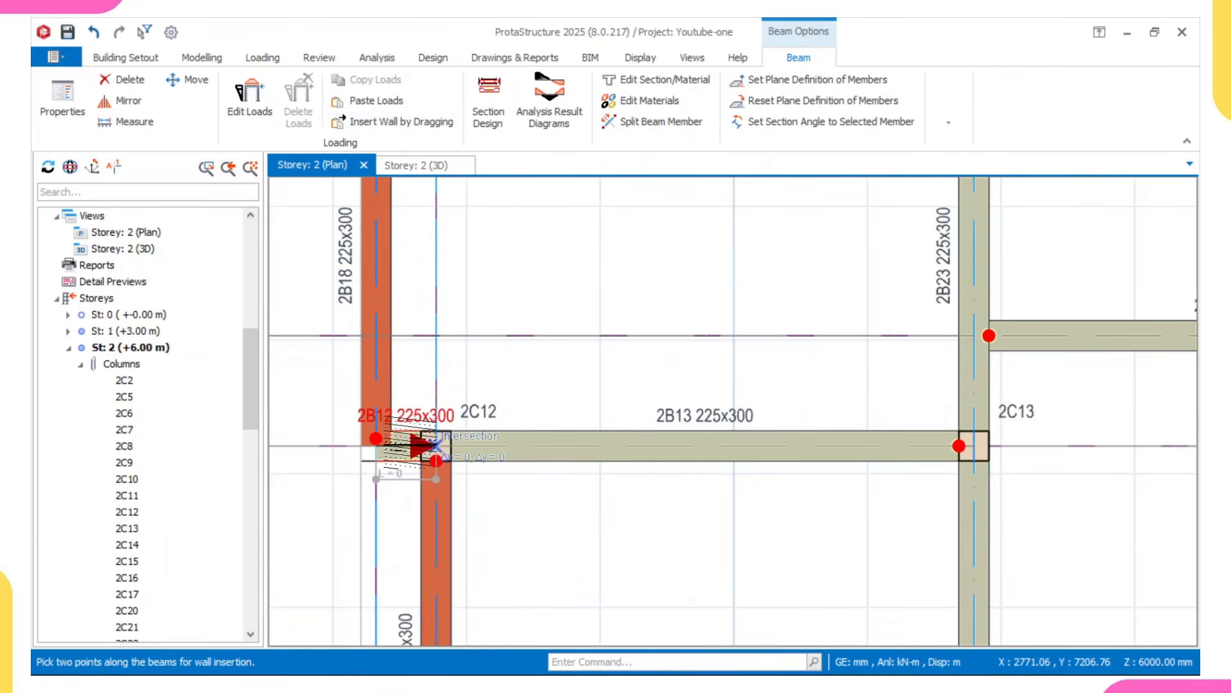
scroll(480, 420, "down", 3)
Insert a wall by dragging along beam 2B9 between the wall on beam 2B44 and column 2C9.
middle_click_drag(508, 360, 477, 547)
scroll(489, 521, "down", 1)
middle_click_drag(553, 483, 536, 376)
scroll(869, 392, "up", 1)
scroll(871, 392, "up", 3)
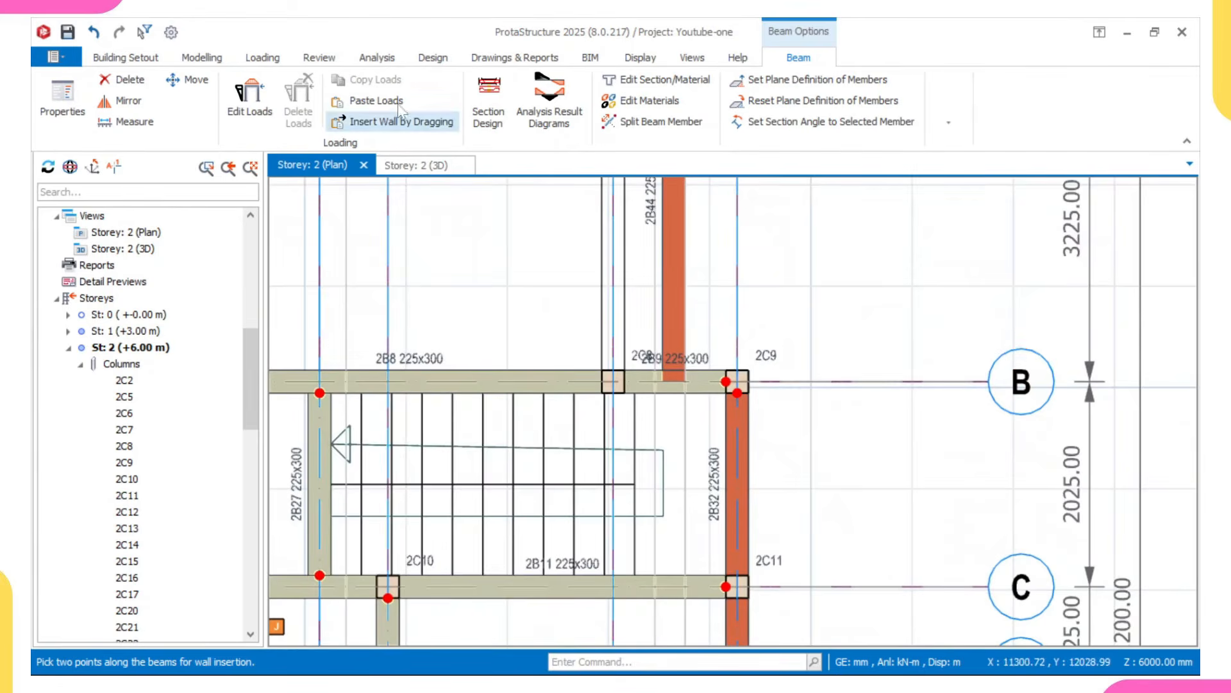
left_click(397, 123)
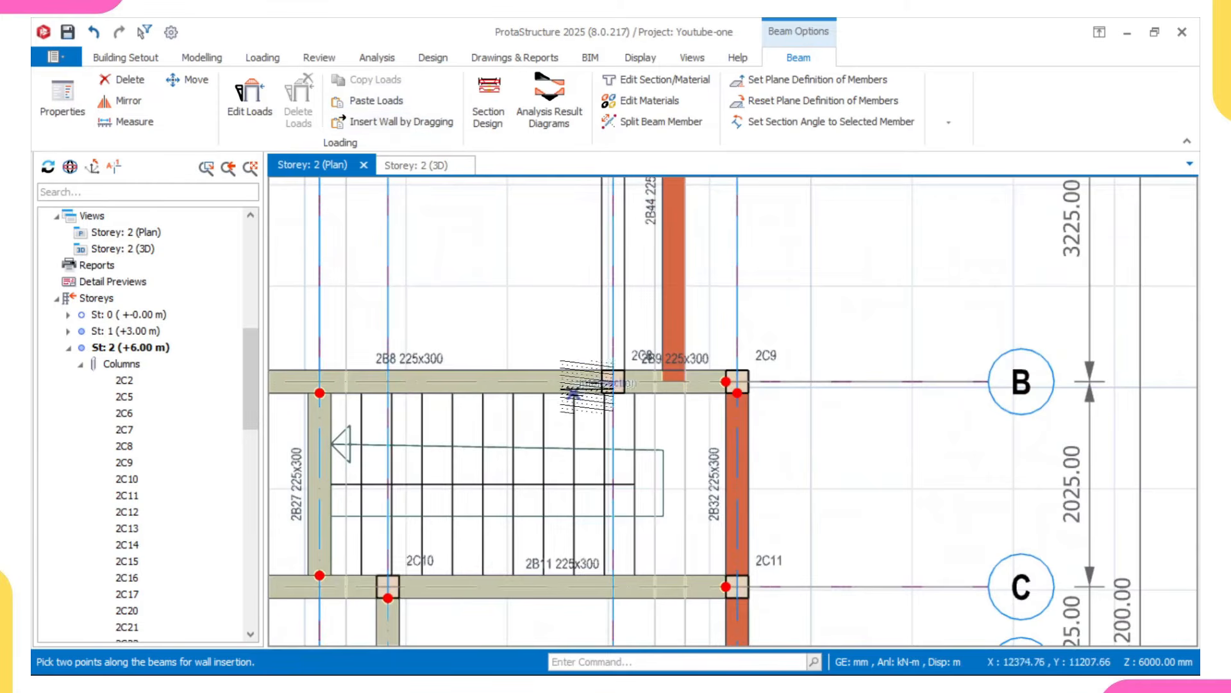
left_click(737, 383)
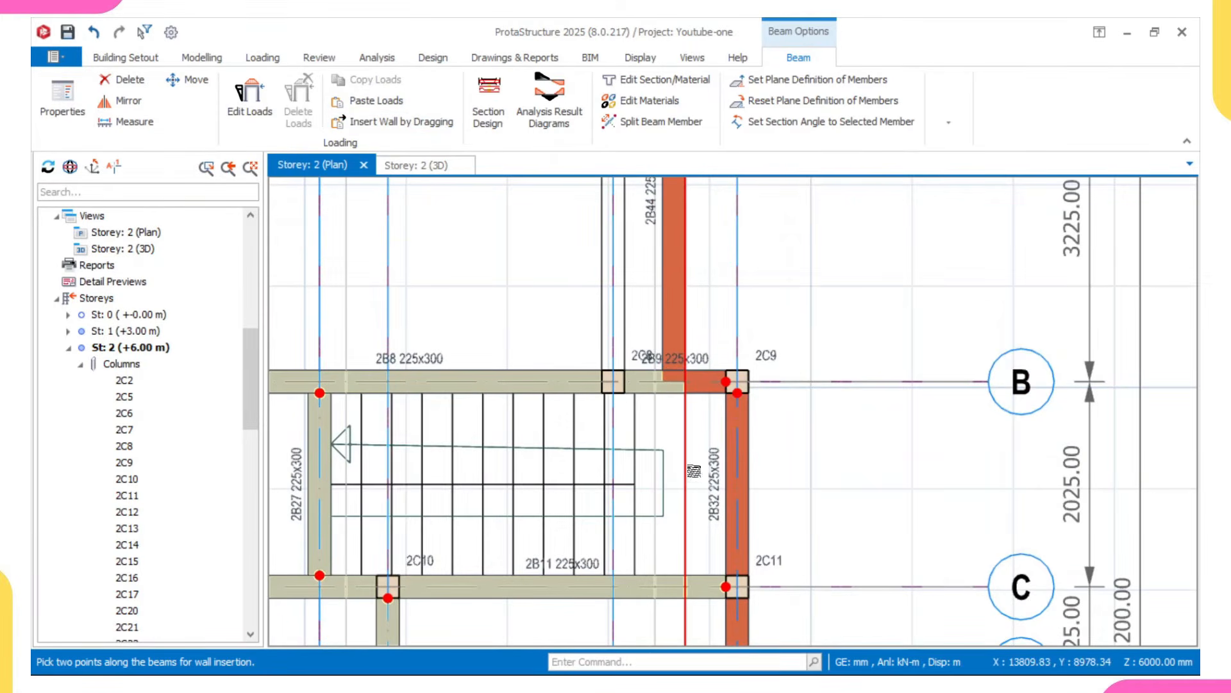
key("Escape")
Check the new walls along storey 2's outer edge beams in the 3D view.
scroll(692, 467, "down", 4)
middle_click_drag(687, 460, 774, 359)
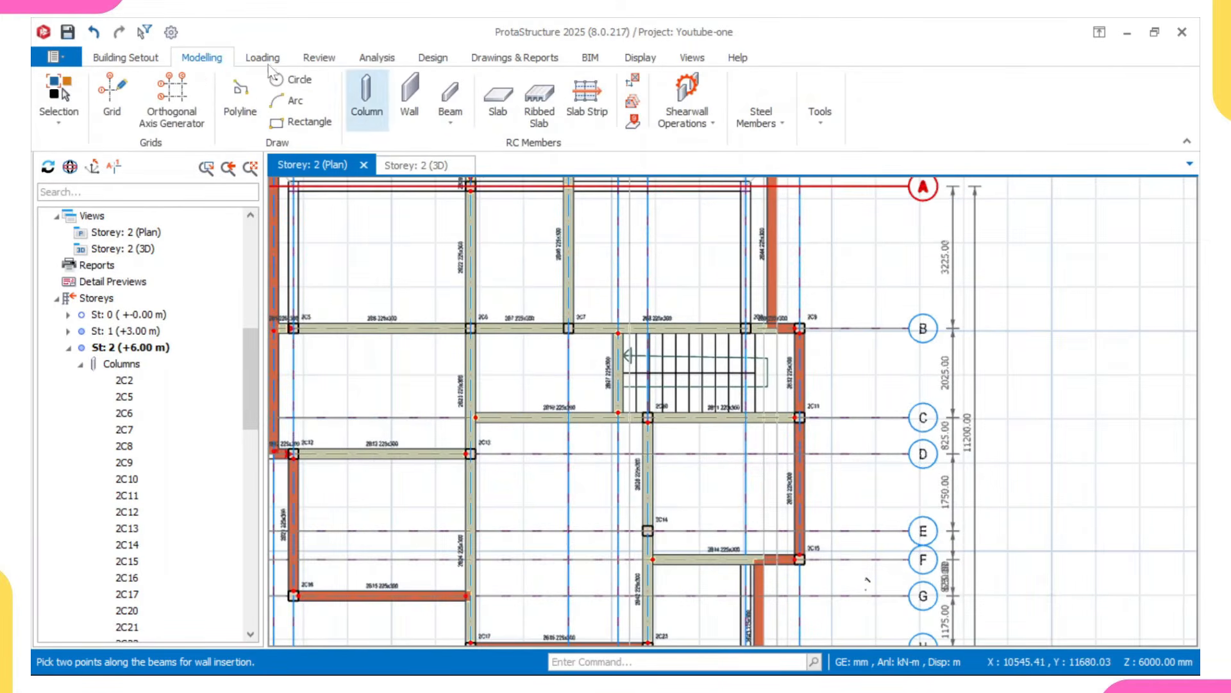
left_click(421, 172)
scroll(473, 317, "down", 1)
mouse_move(523, 347)
middle_mouse_down()
mouse_move(626, 364)
mouse_move(616, 340)
mouse_move(577, 379)
mouse_move(577, 291)
mouse_move(606, 411)
mouse_move(628, 391)
middle_mouse_up()
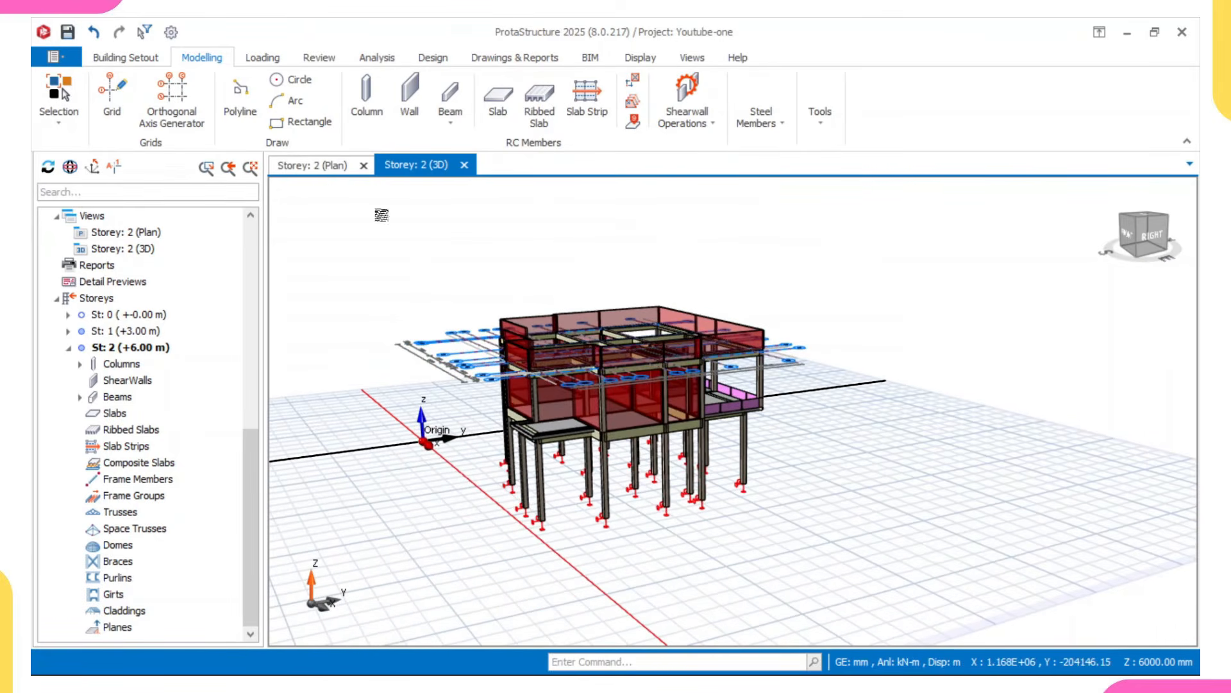
Insert a wall by dragging about 1180 mm along beam 2B24 from column 2C17 to the intersection with beam 2B15.
left_click(315, 165)
middle_click_drag(457, 353, 492, 312)
scroll(478, 398, "down", 2)
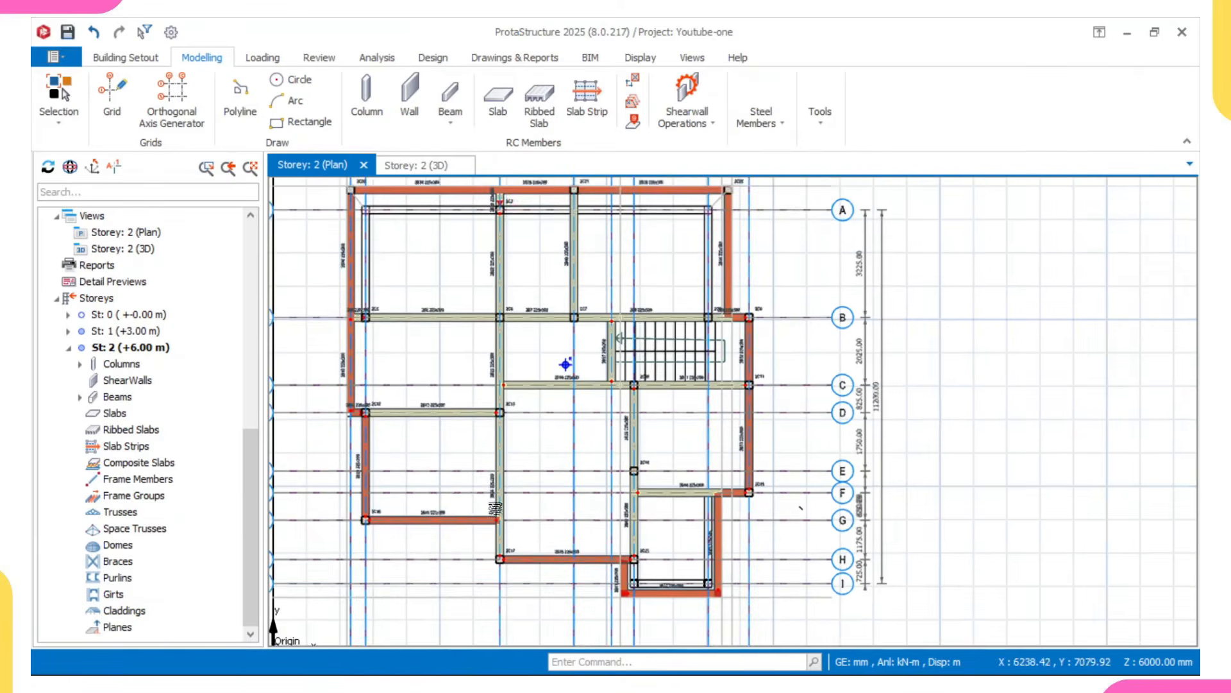
middle_click_drag(499, 390, 510, 331)
scroll(479, 456, "up", 4)
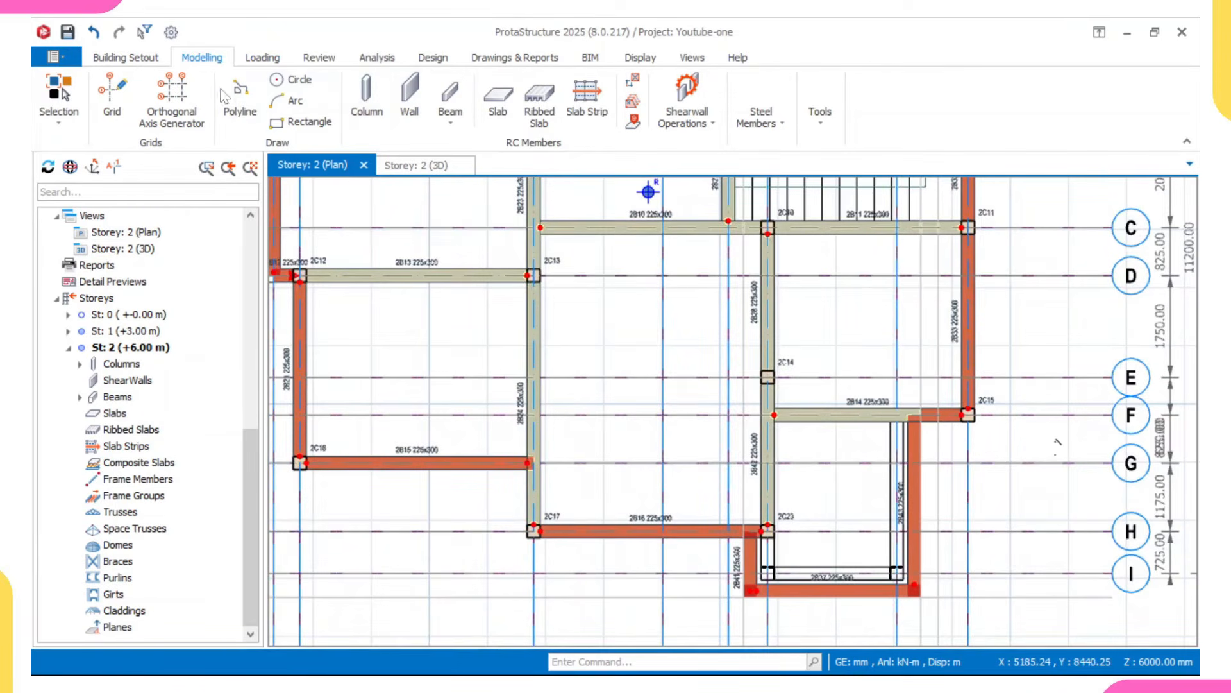
left_click(529, 499)
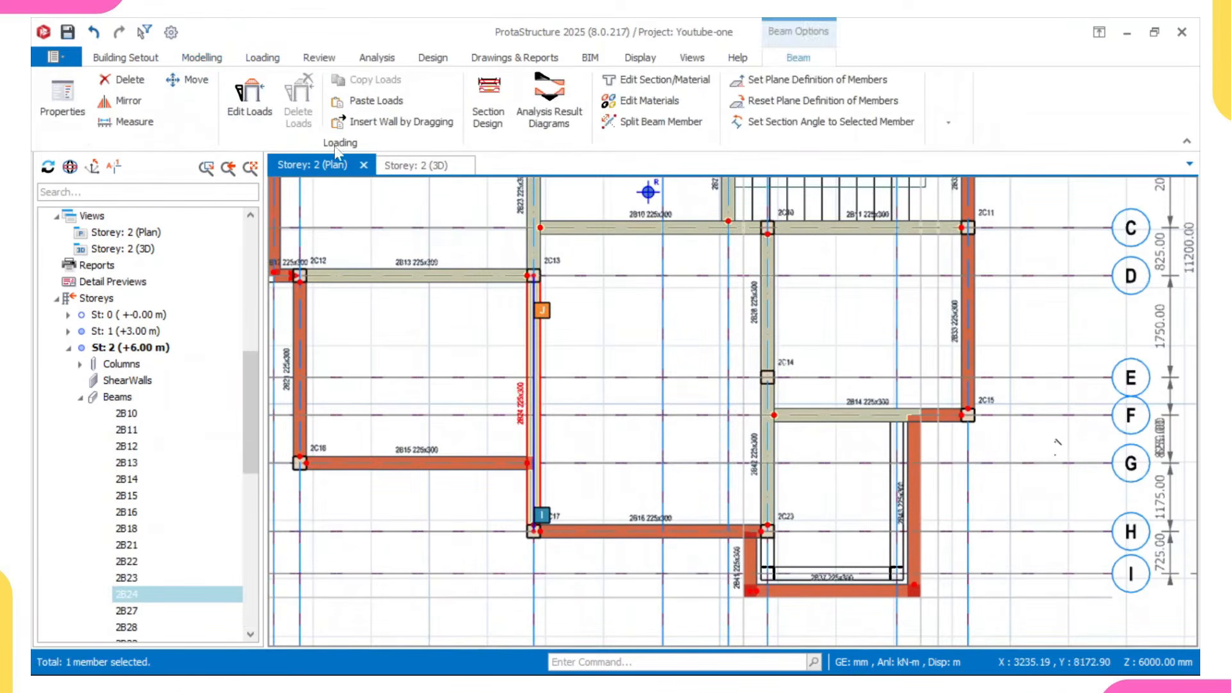
left_click(392, 121)
left_click(534, 525)
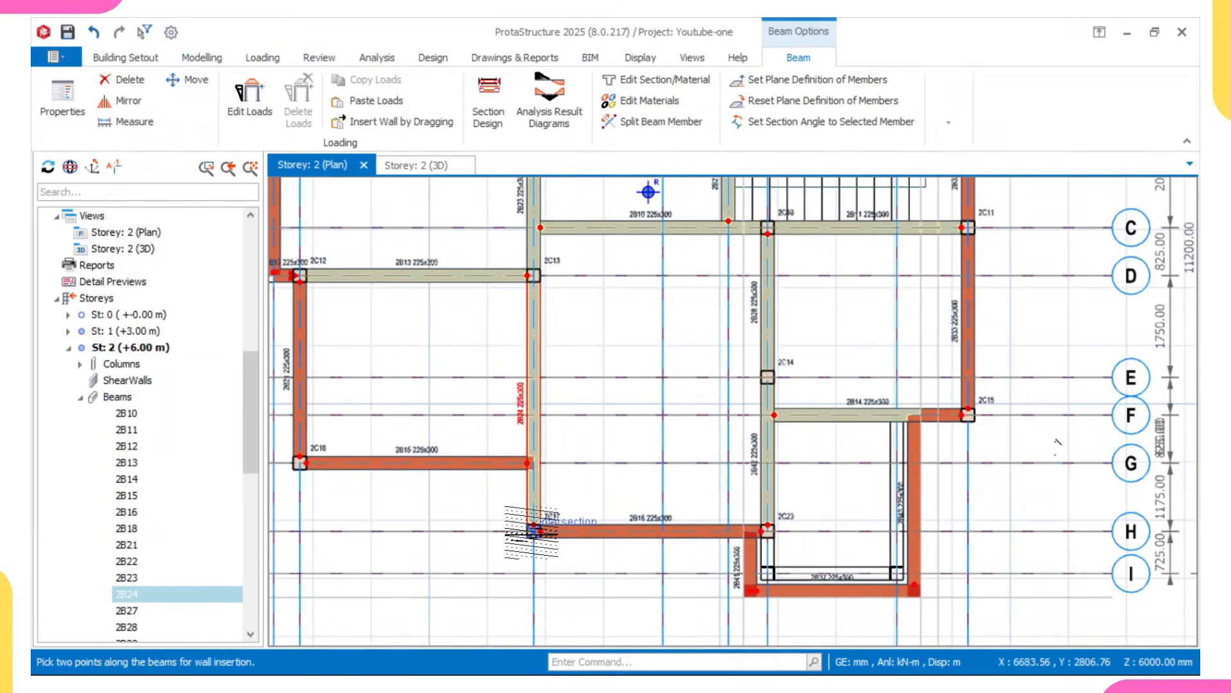
scroll(540, 463, "up", 2)
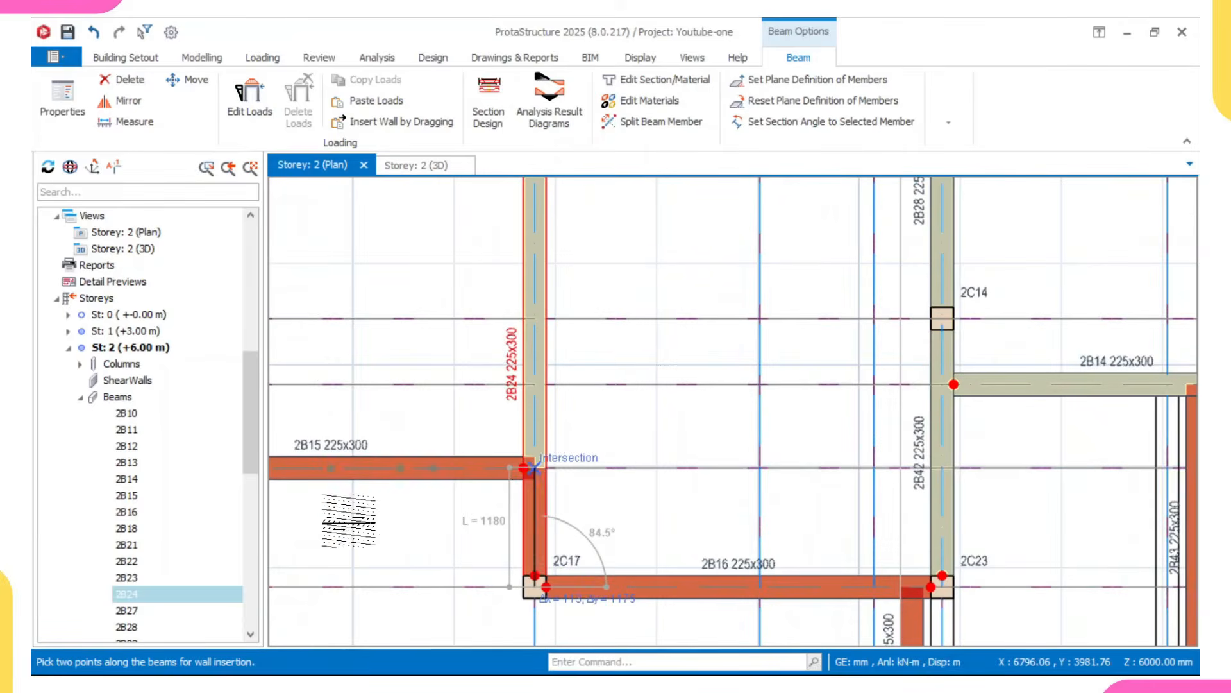
scroll(459, 491, "down", 1)
key("Escape")
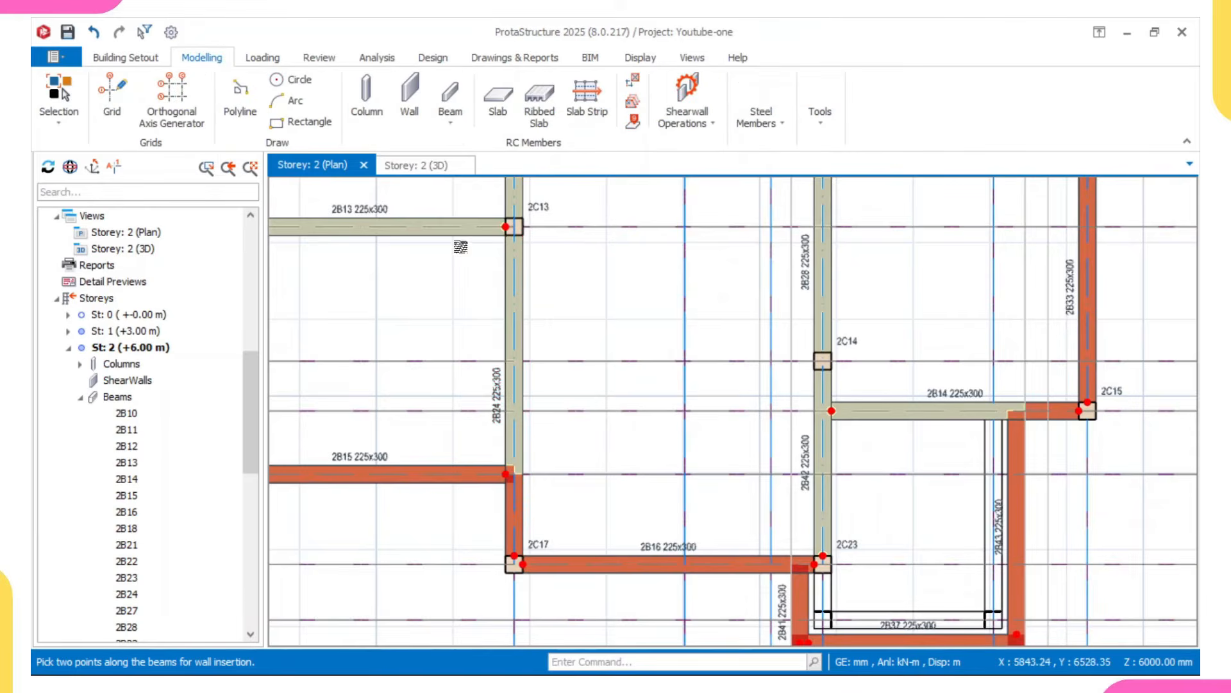
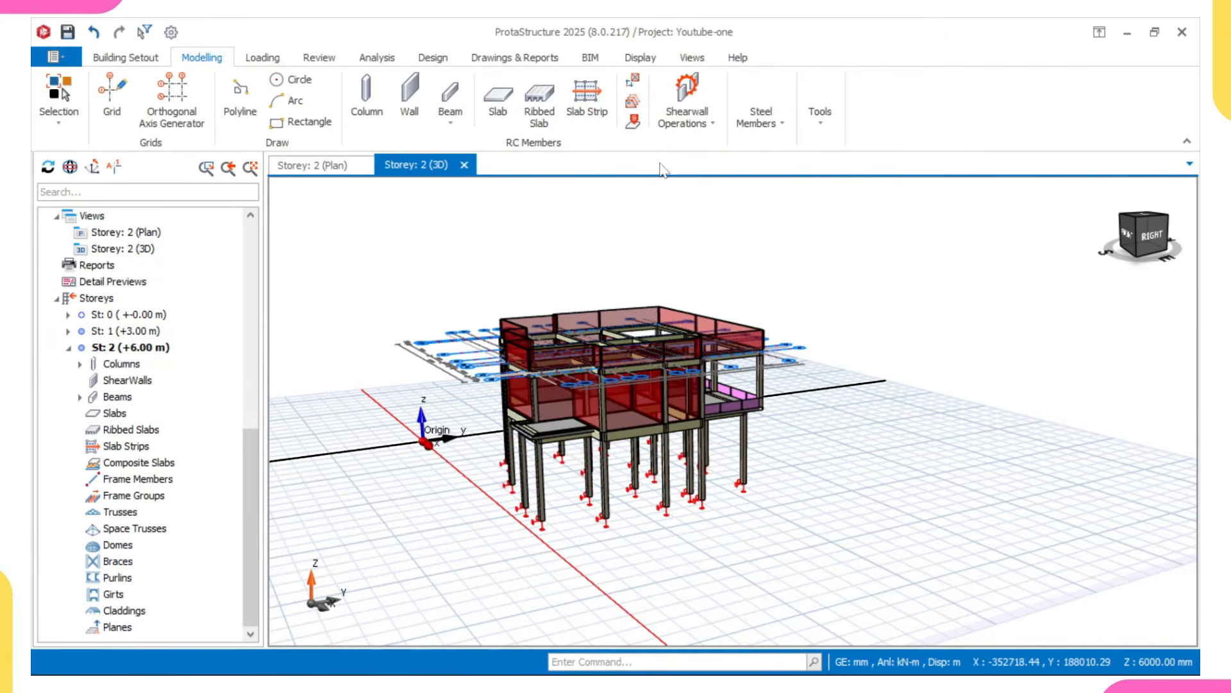
Hide the axes, ghost axes, plane definitions and texts to examine the walls in the 3D view.
left_click(451, 58)
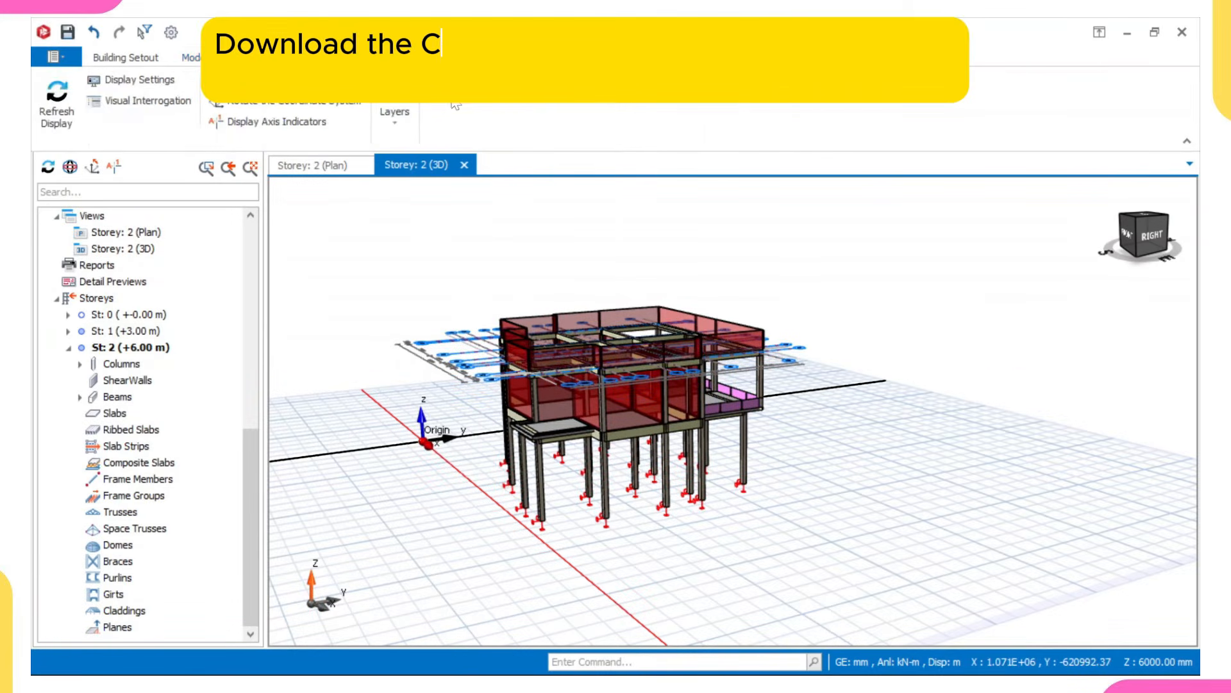
left_click(393, 119)
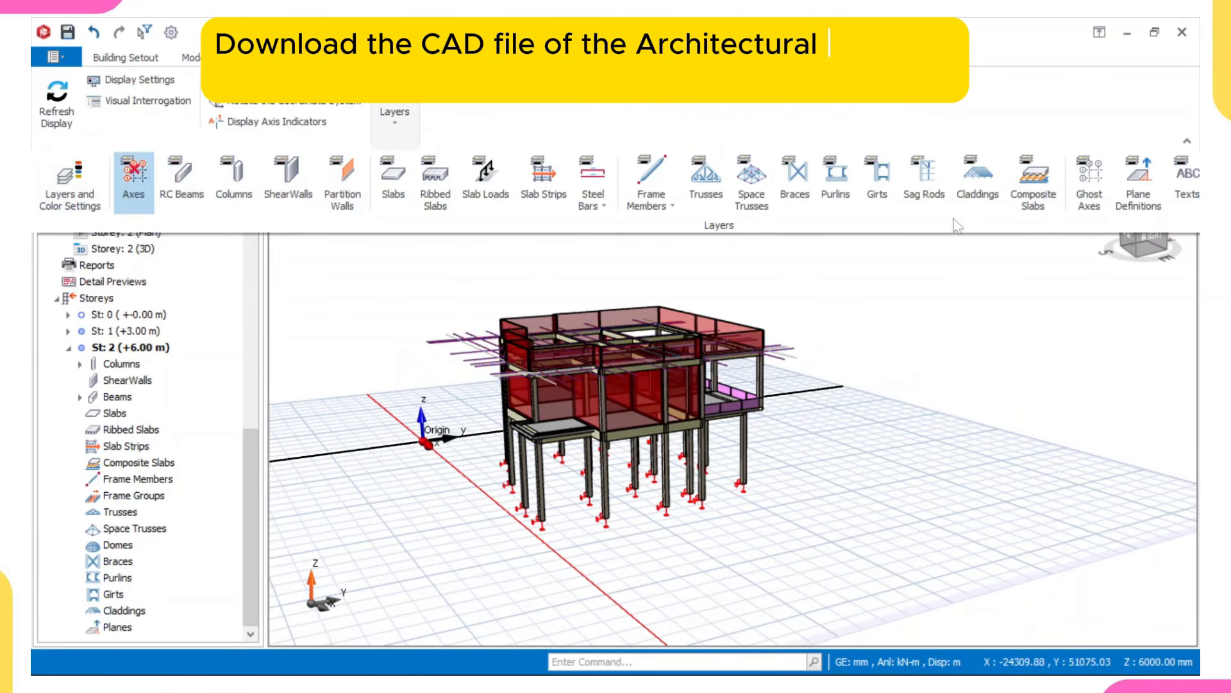
left_click(1101, 195)
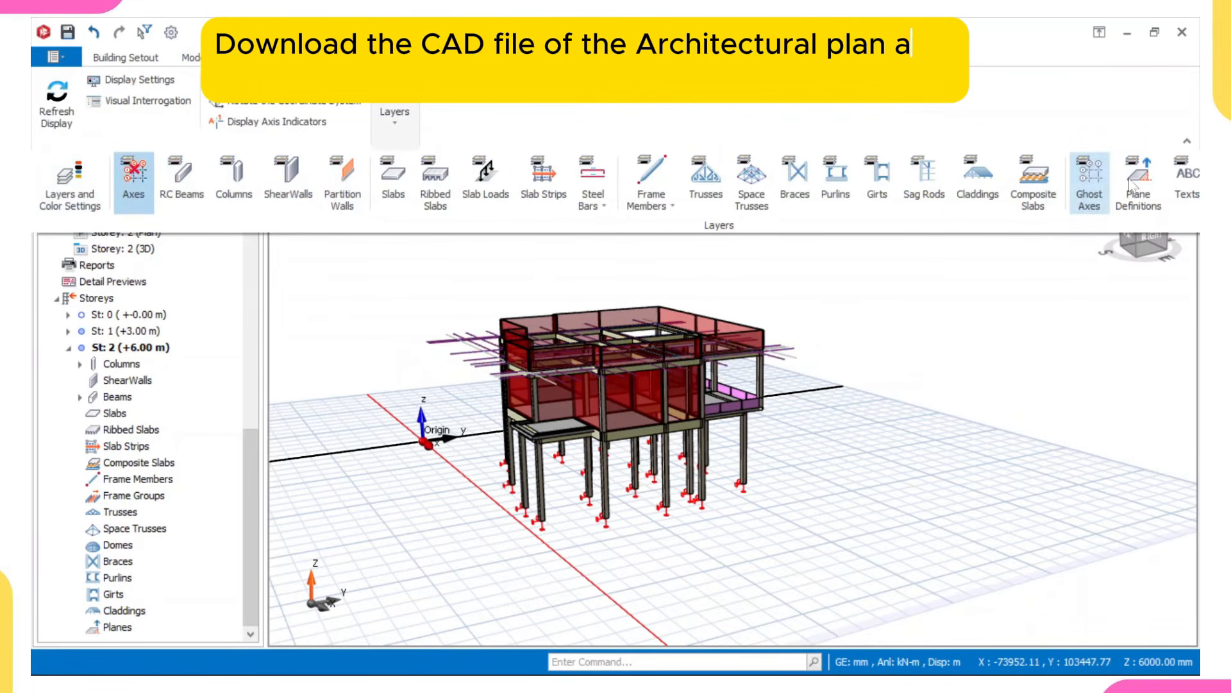
left_click(1162, 186)
left_click(1183, 186)
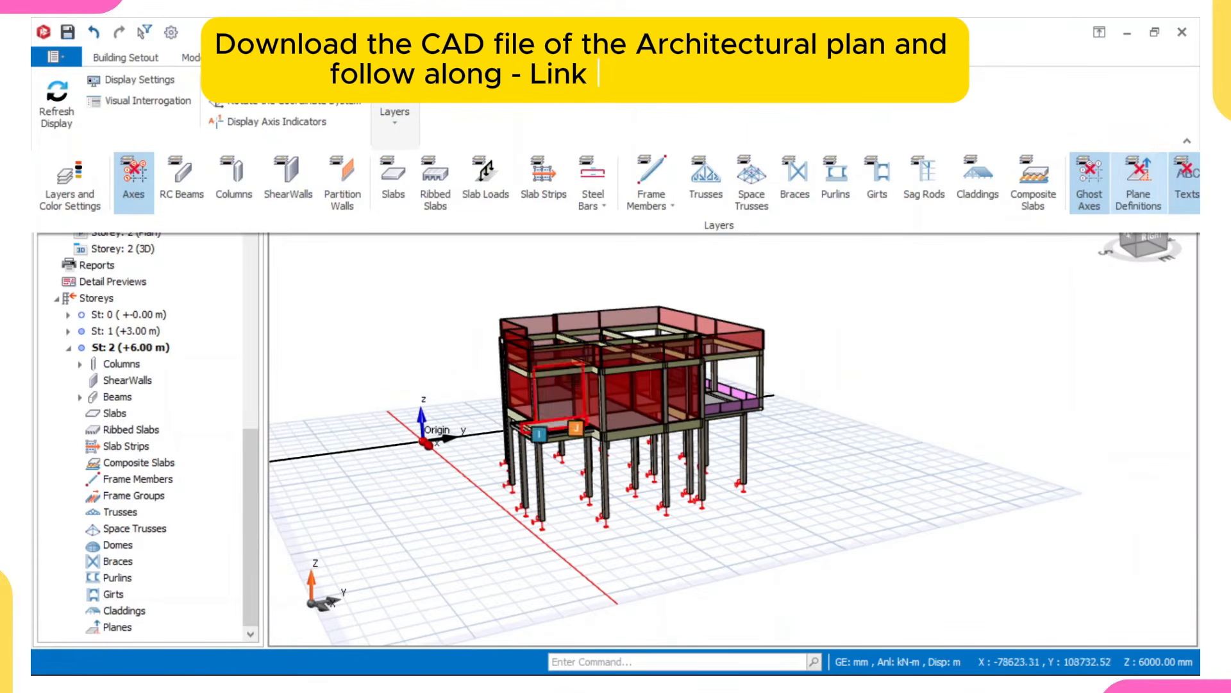
scroll(679, 428, "up", 3)
middle_click_drag(678, 428, 686, 345)
mouse_move(655, 421)
scroll(712, 296, "down", 1)
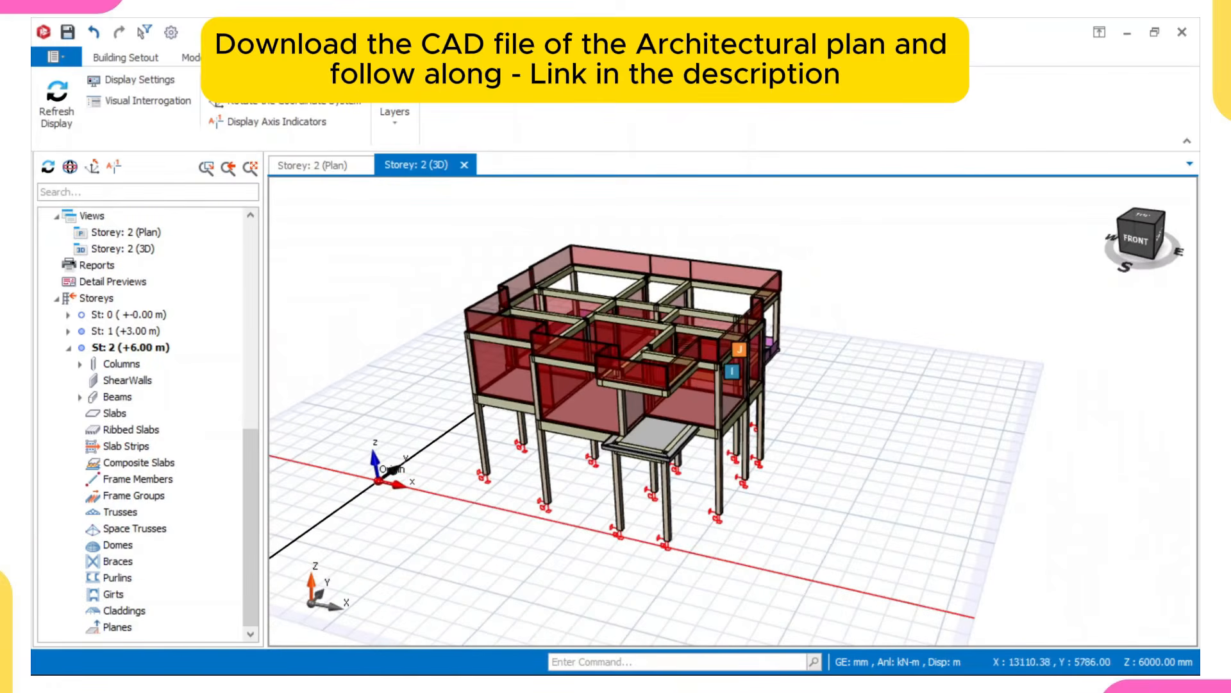
Show the axes, ghost axes, plane definitions and texts again in the storey 2 plan.
left_click(310, 168)
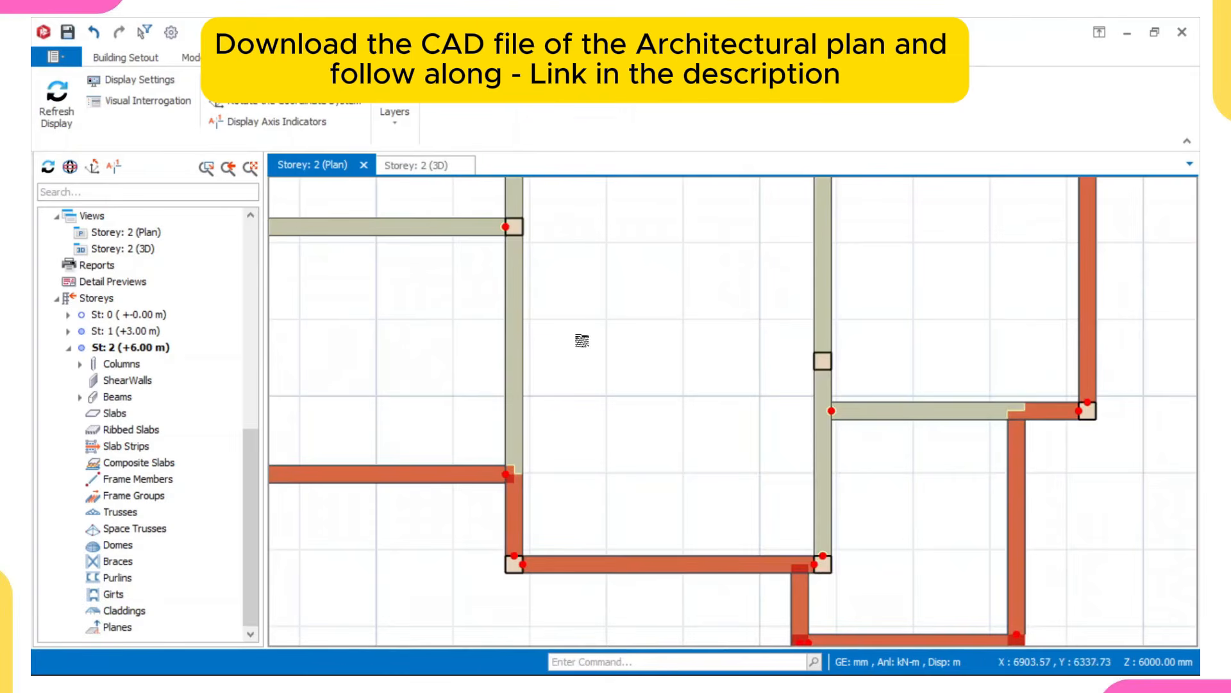
left_click(394, 114)
left_click(133, 185)
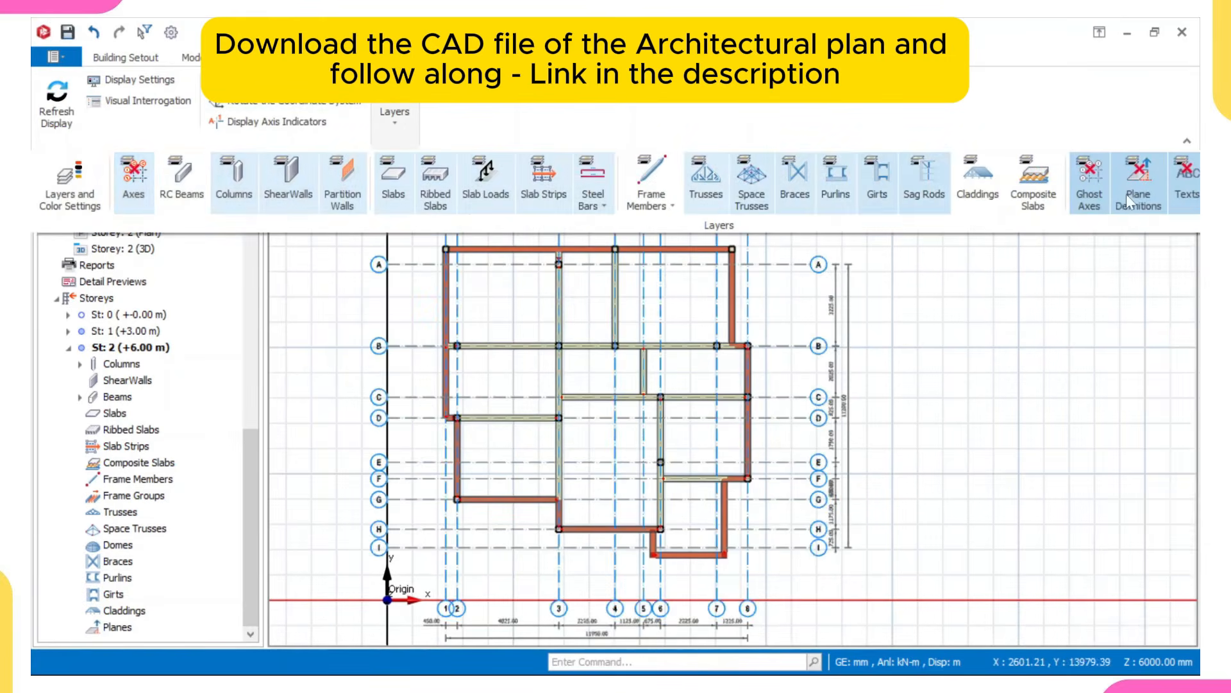
left_click(1187, 182)
scroll(1068, 269, "up", 3)
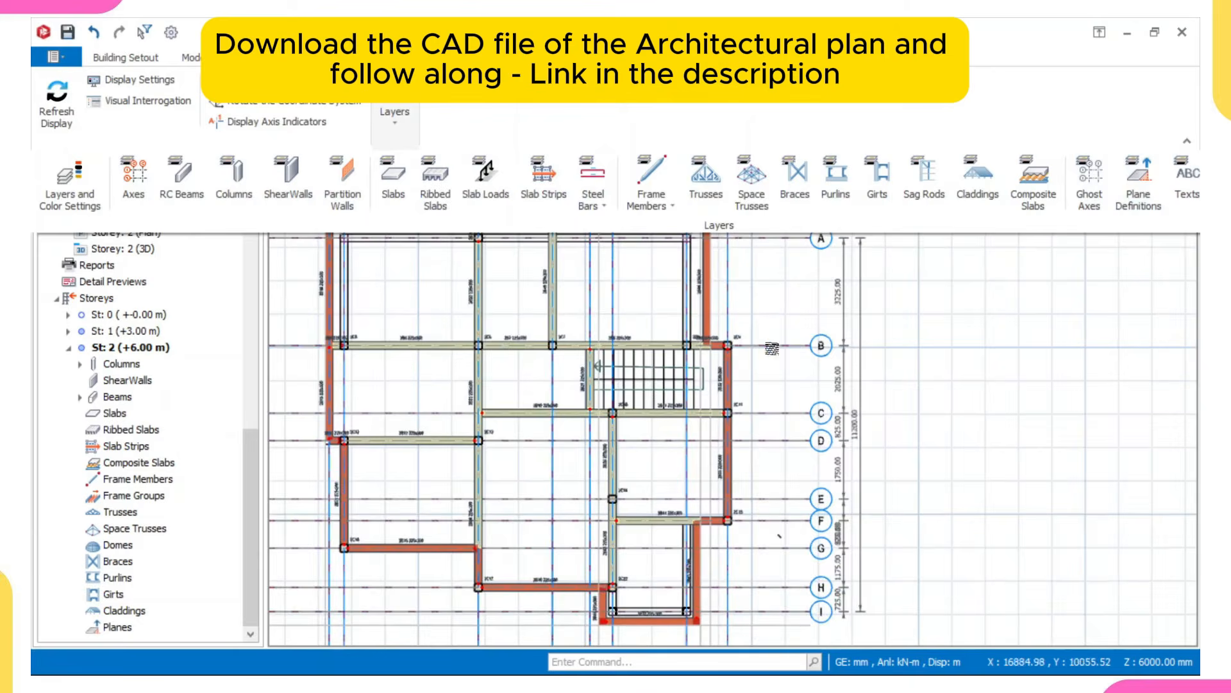
Examine the beam and column layout across the whole storey 2 plan.
scroll(1068, 269, "down", 5)
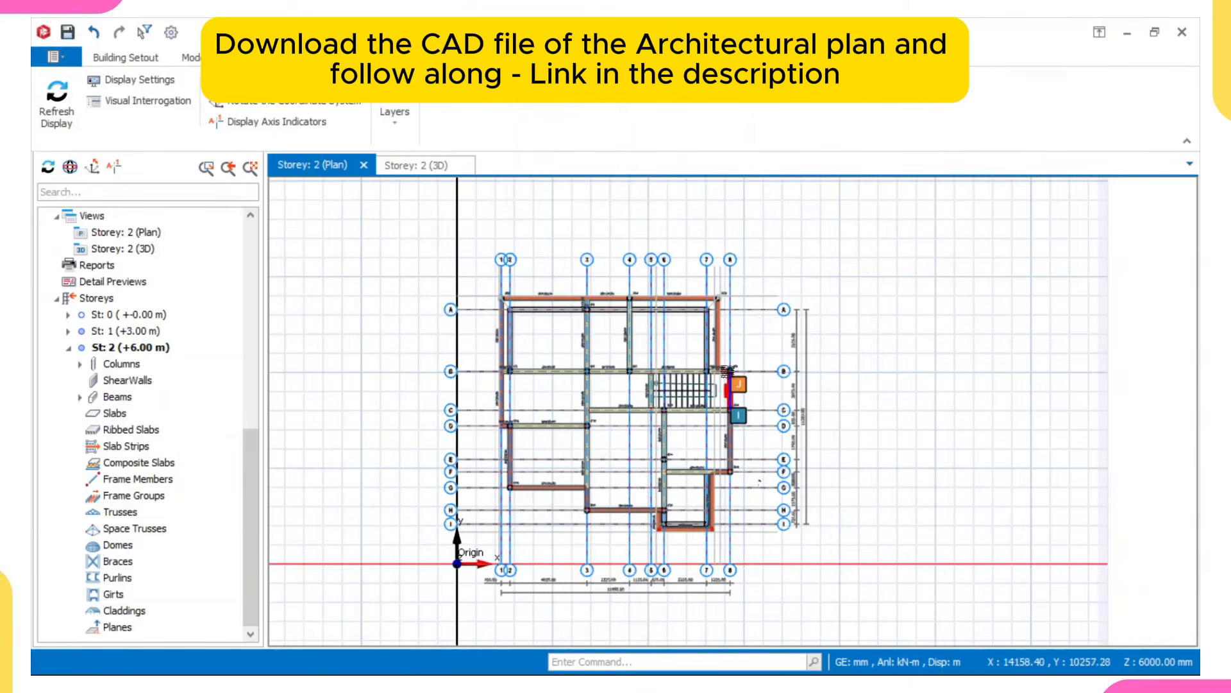
scroll(728, 371, "up", 3)
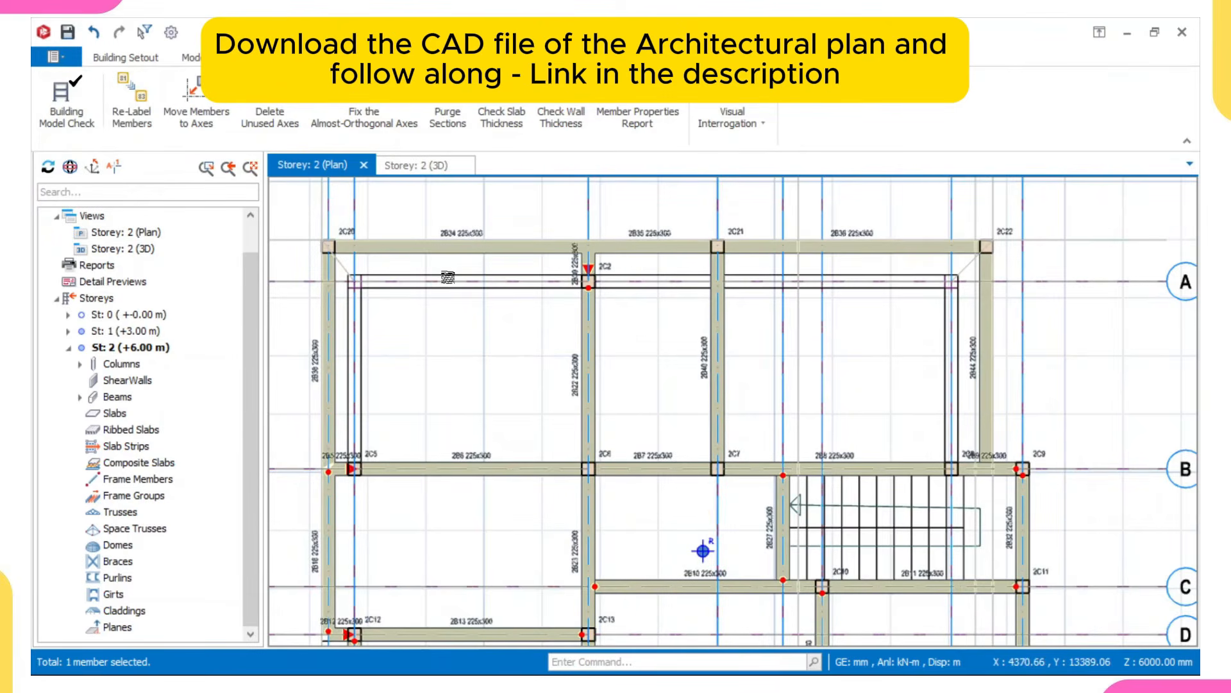
scroll(447, 283, "down", 5)
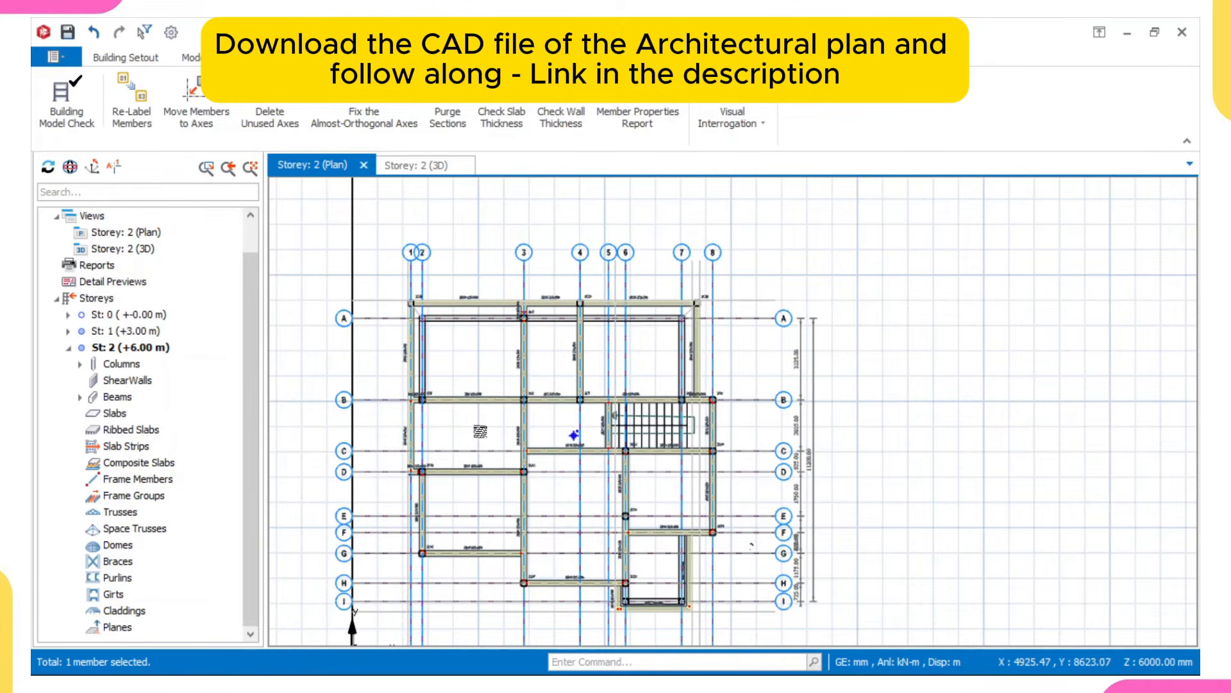
scroll(480, 432, "down", 1)
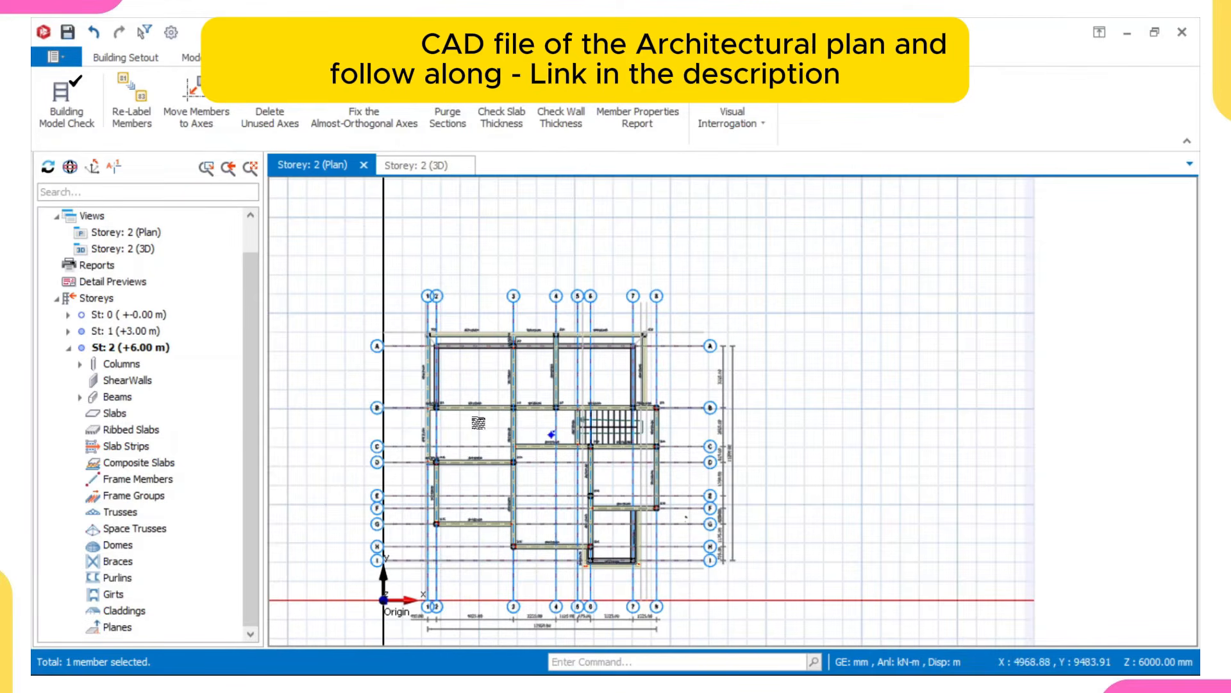
scroll(538, 484, "up", 3)
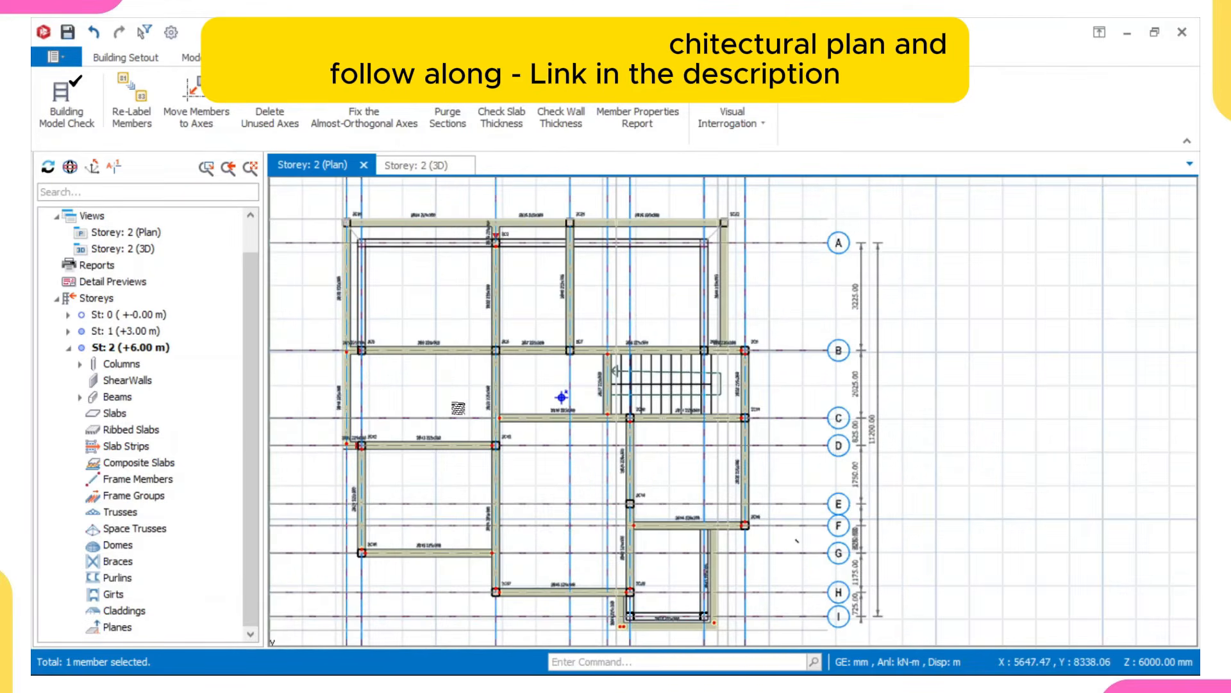
middle_click_drag(455, 403, 539, 407)
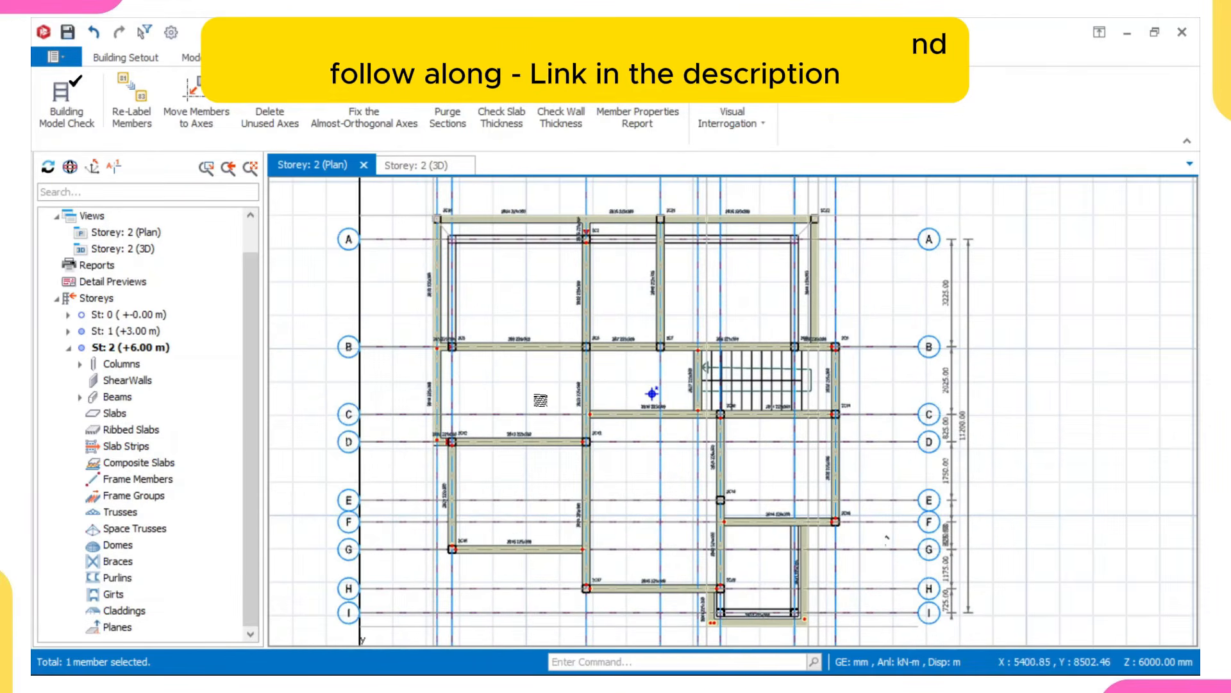
scroll(540, 400, "down", 2)
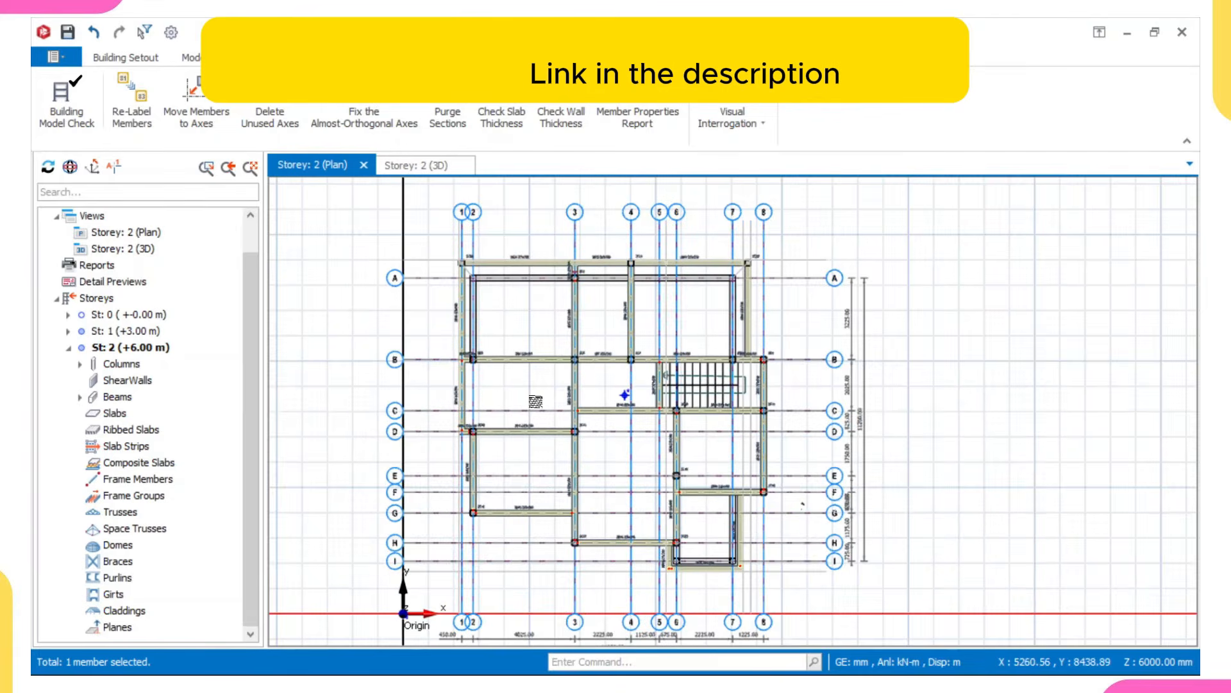
scroll(536, 401, "up", 1)
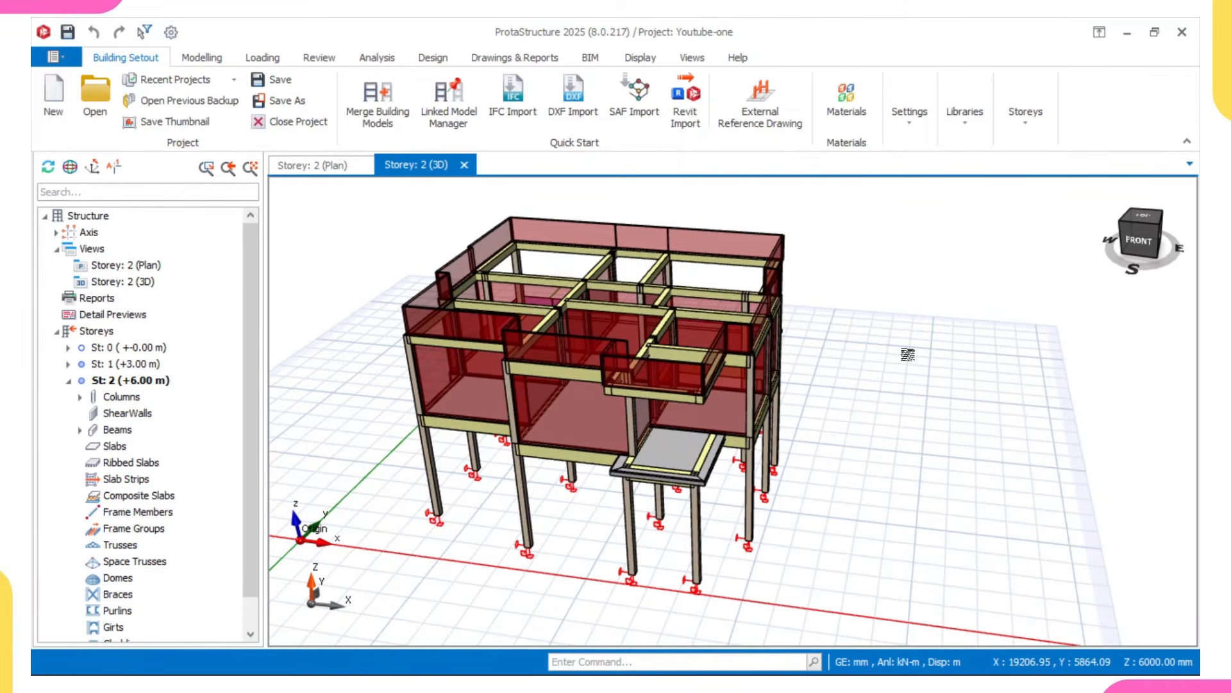
Edit the storey settings to set the 1st storey bottom level to 450 mm and check the raised model in 3D.
left_click(1028, 119)
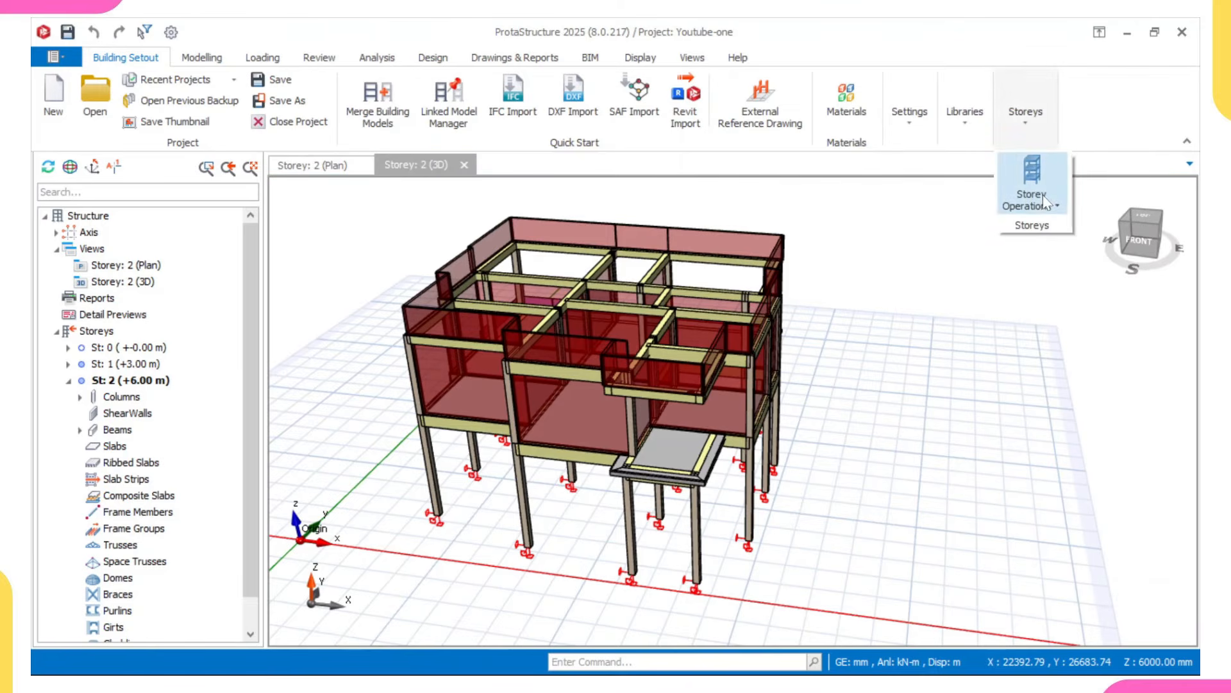
left_click(1045, 203)
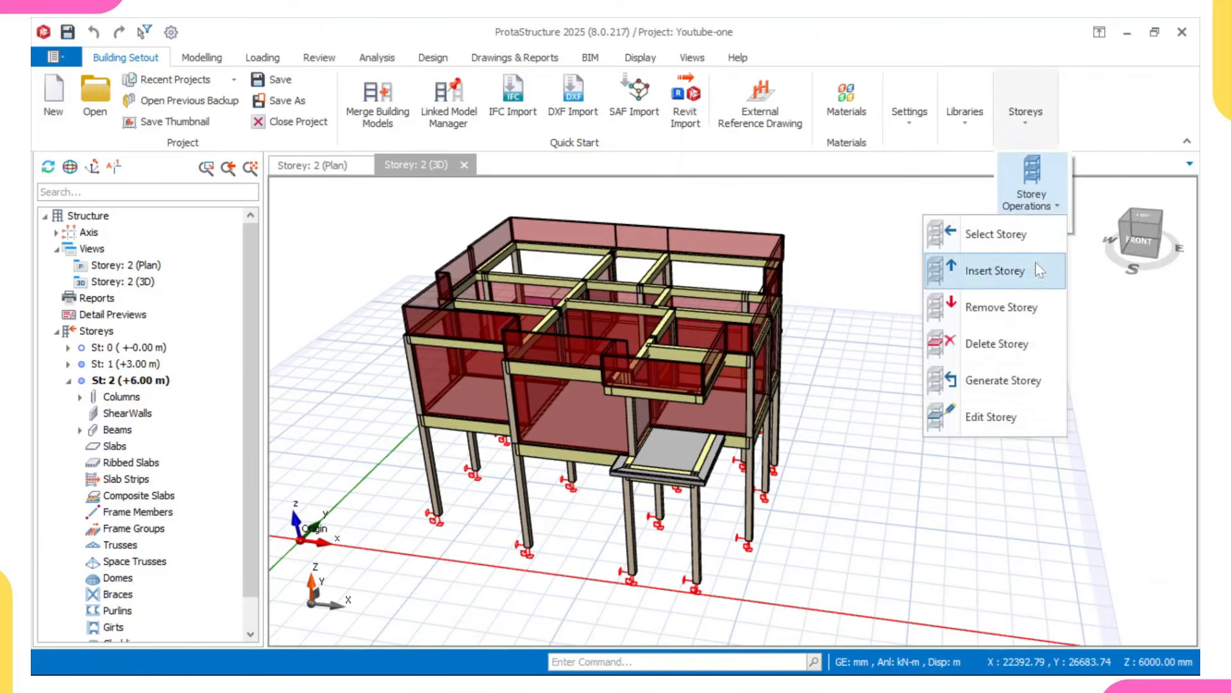
left_click(985, 418)
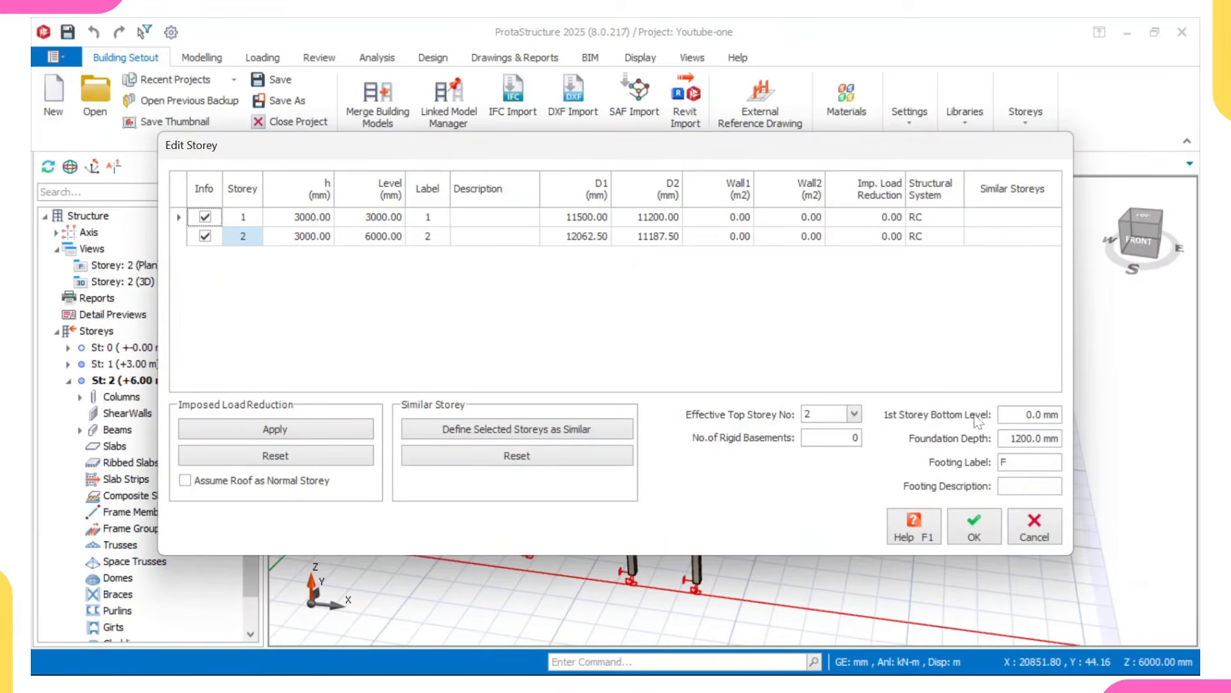
left_click(1061, 417)
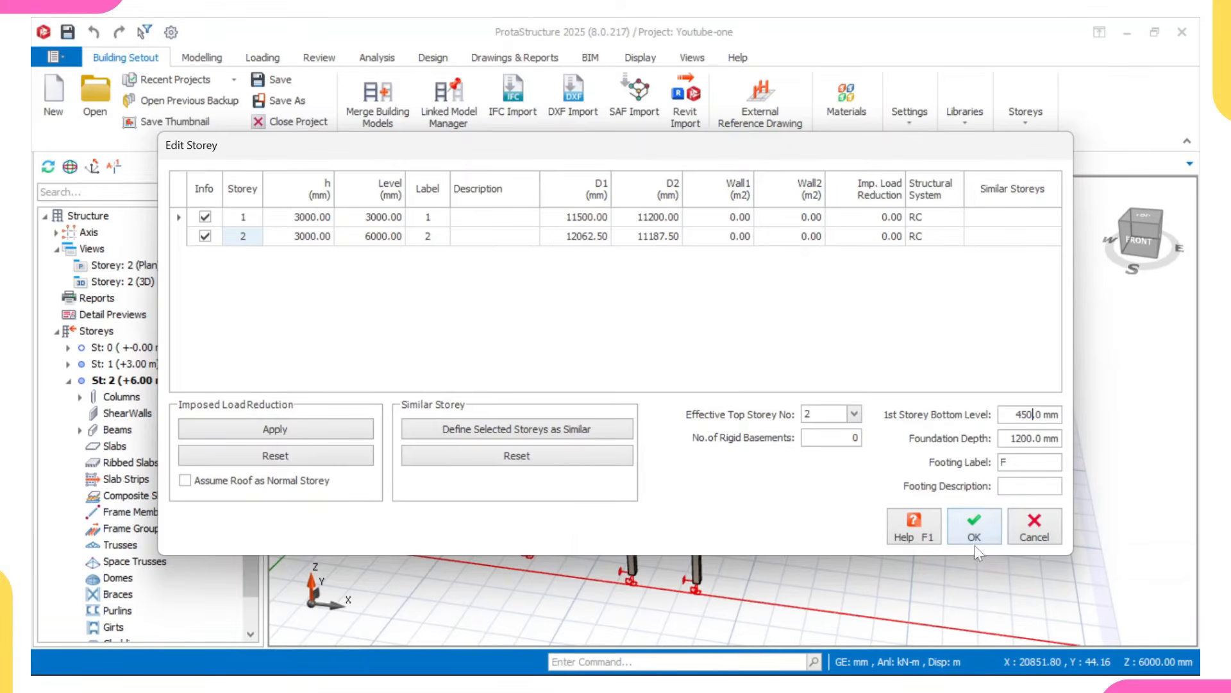
left_click(980, 527)
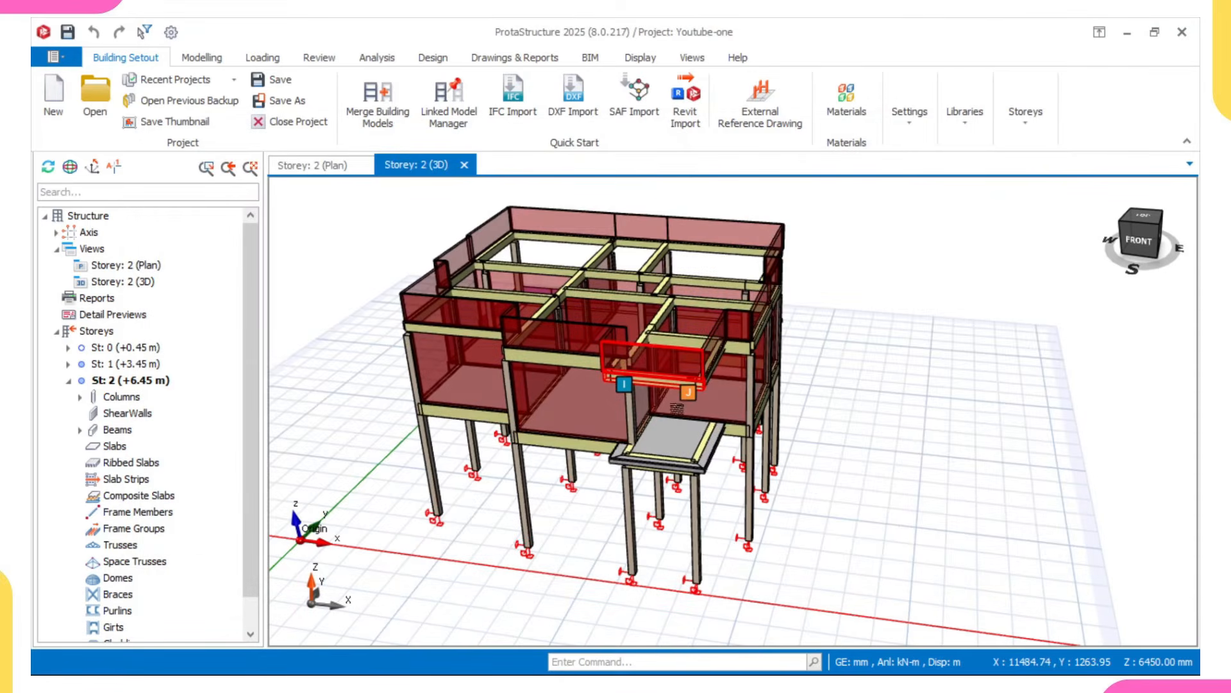
middle_click_drag(693, 319, 684, 355)
scroll(674, 332, "down", 1)
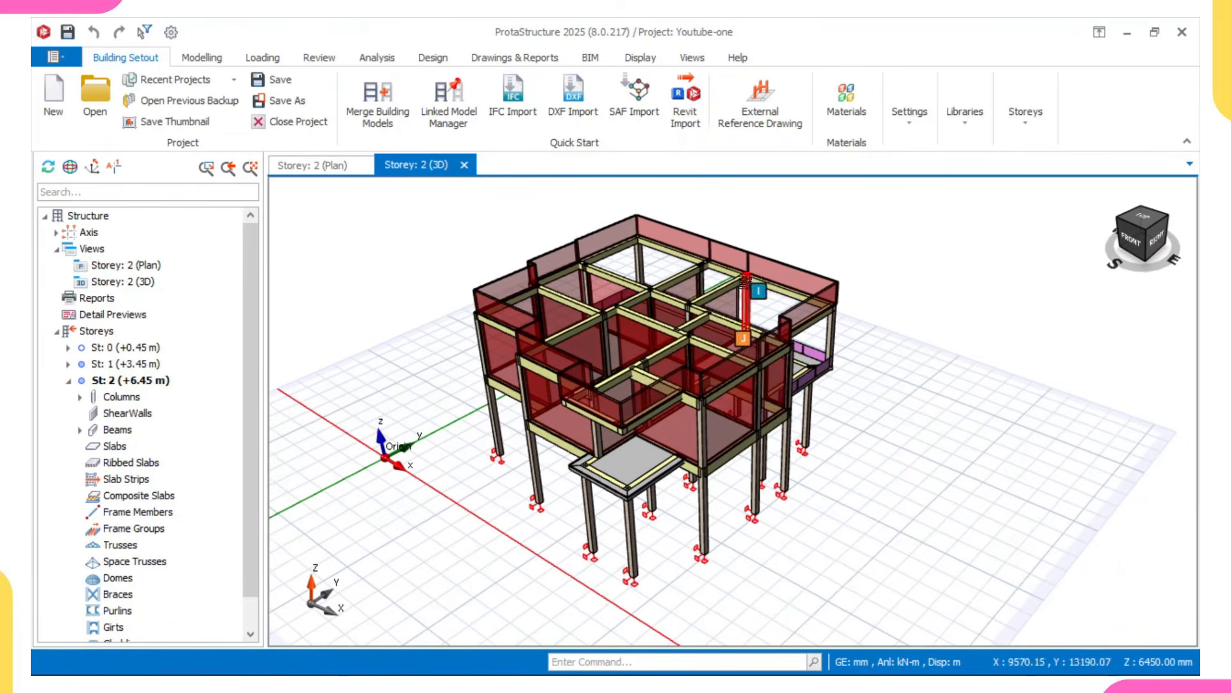
Show the axes, ghost axes, plane definitions and texts again in the 3D view.
left_click(650, 59)
left_click(394, 112)
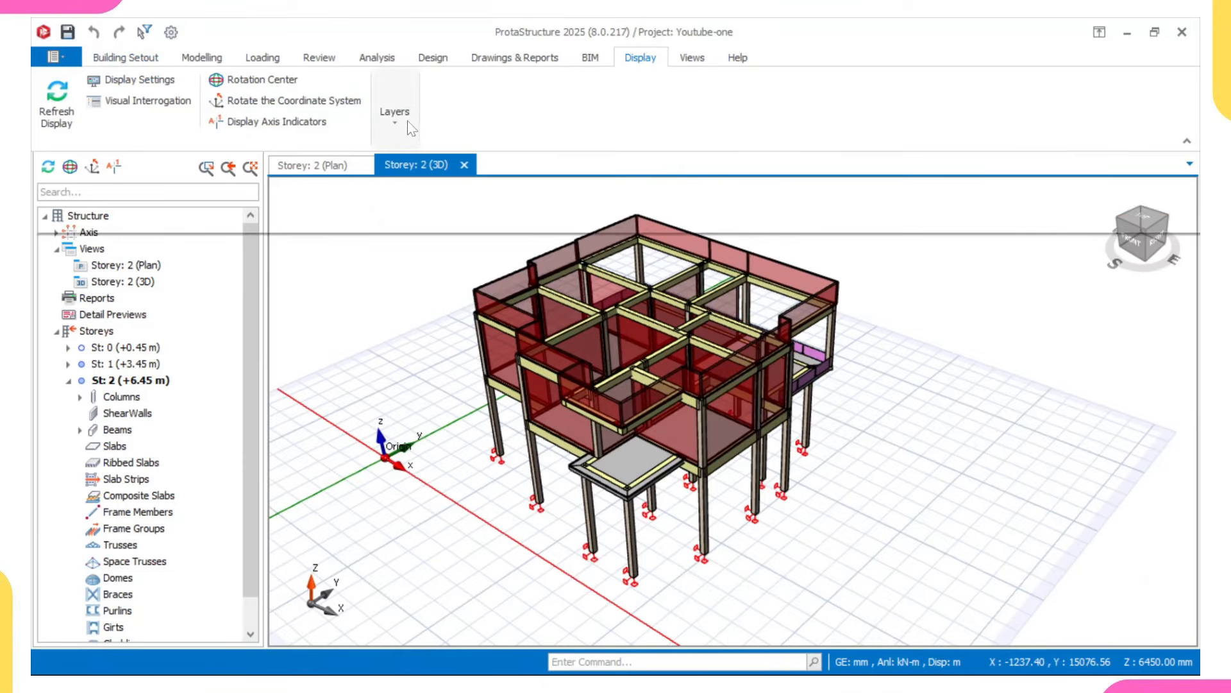
left_click(133, 180)
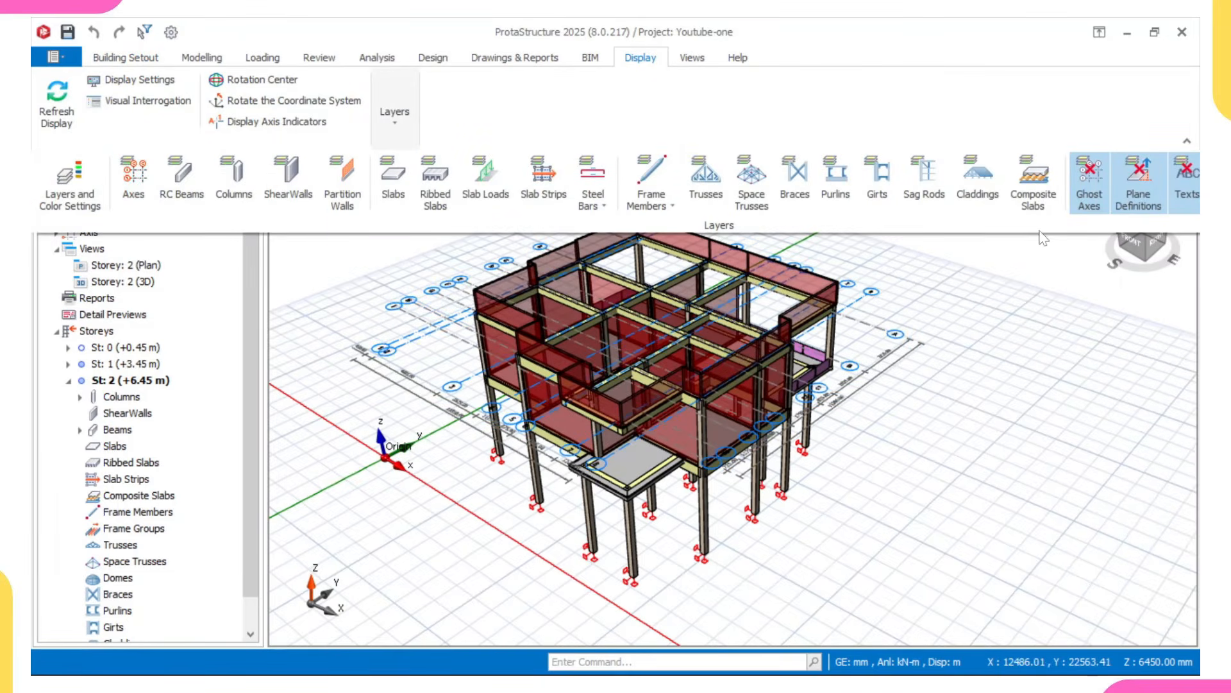
left_click(1164, 207)
left_click(1187, 186)
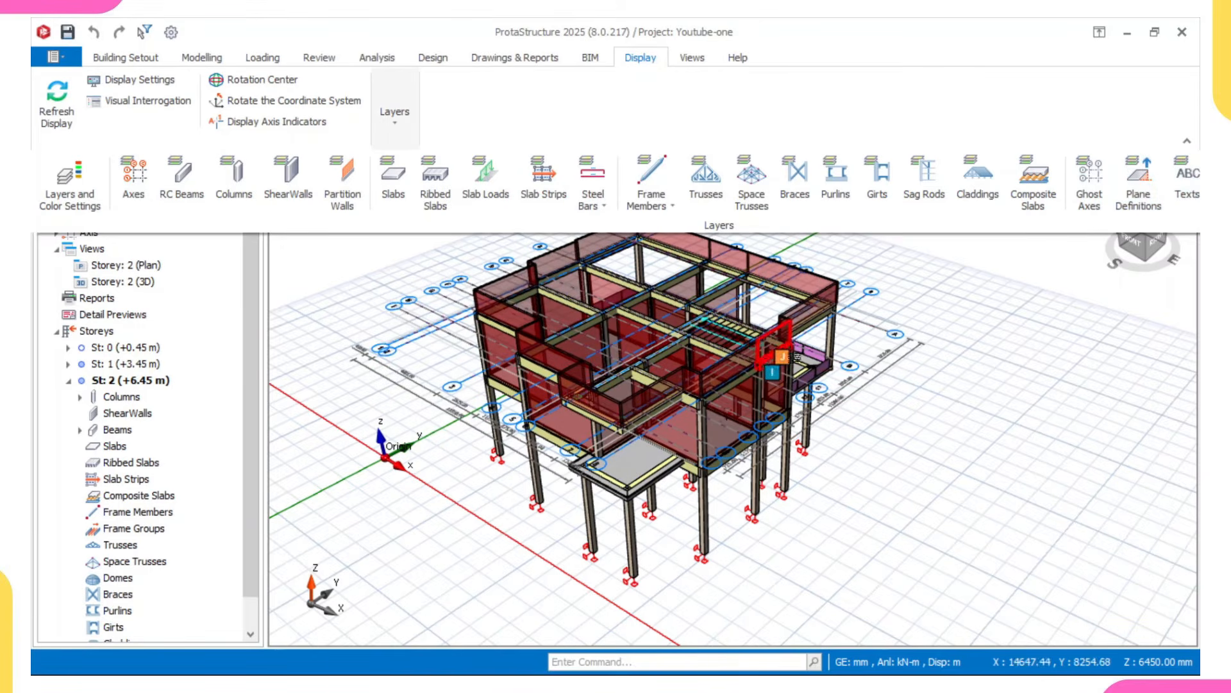
middle_click_drag(719, 344, 686, 324)
middle_click_drag(661, 355, 662, 368)
middle_click_drag(662, 368, 651, 327)
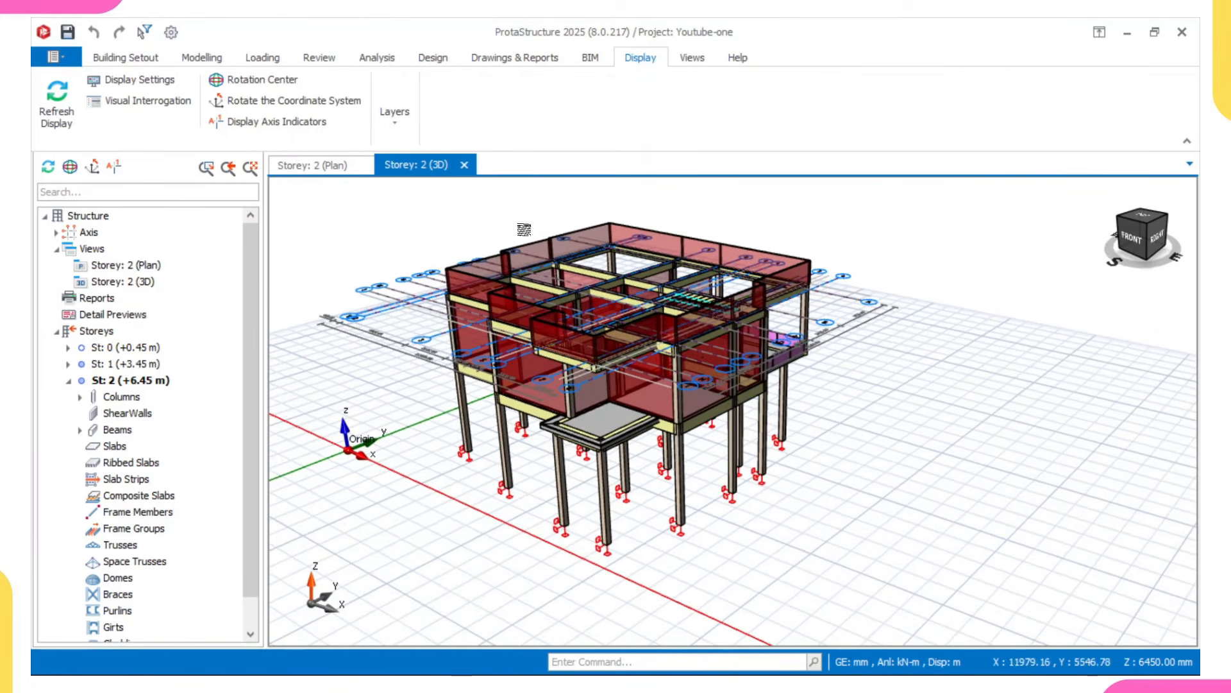
Open the building analysis materials and set the default concrete to C20/25 for all members of this material class.
left_click(385, 61)
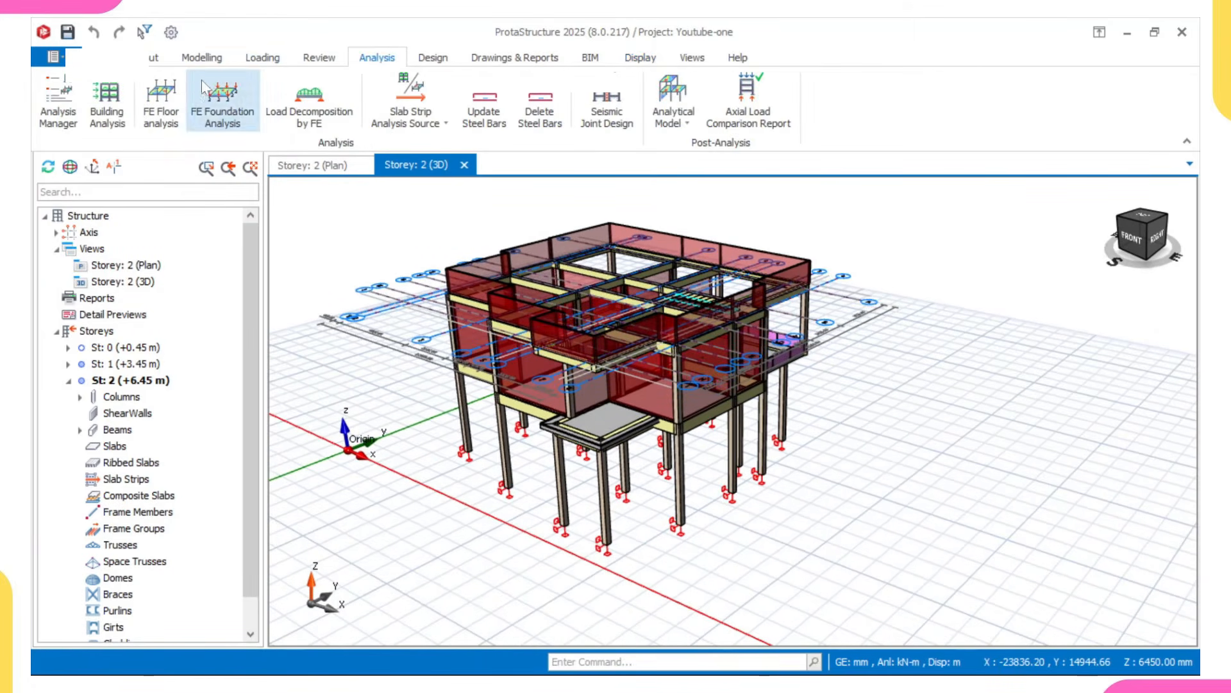
left_click(106, 117)
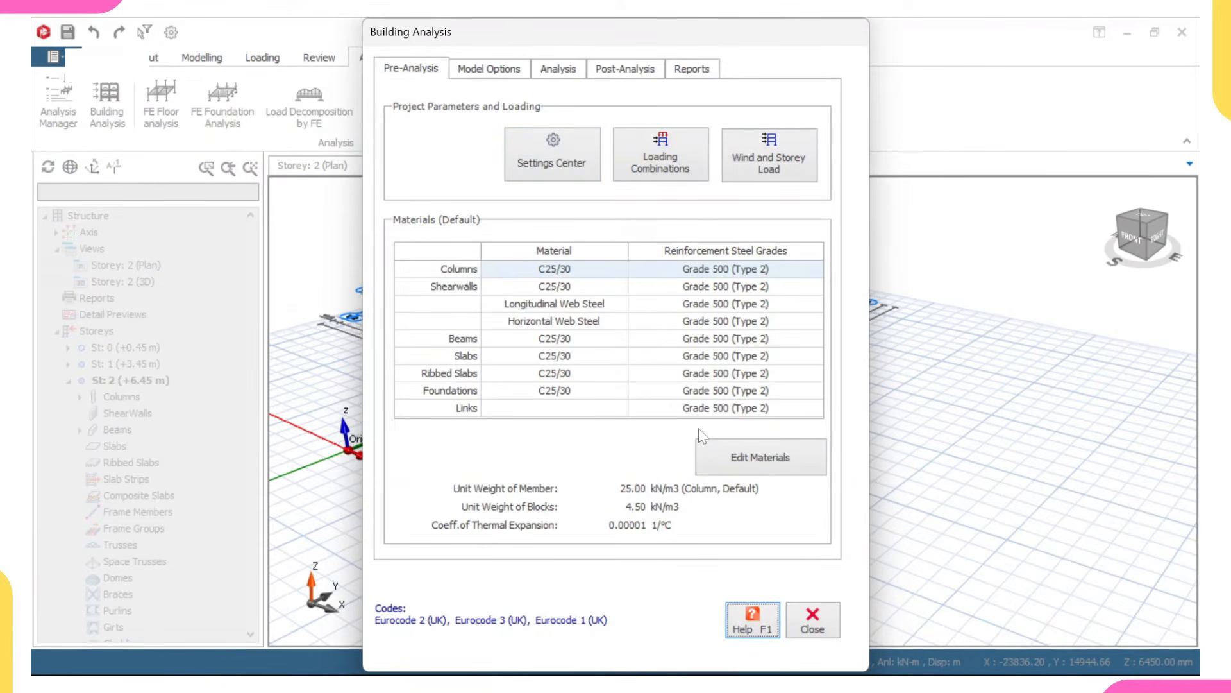
left_click(765, 461)
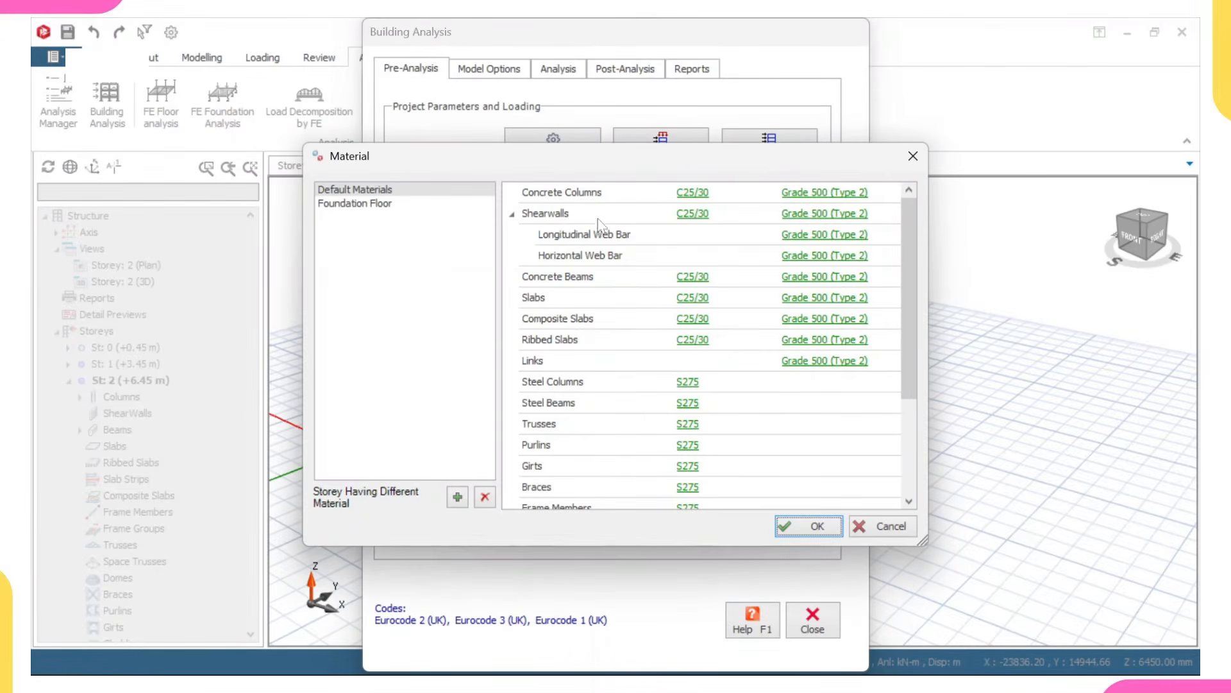
left_click(692, 194)
left_click(334, 158)
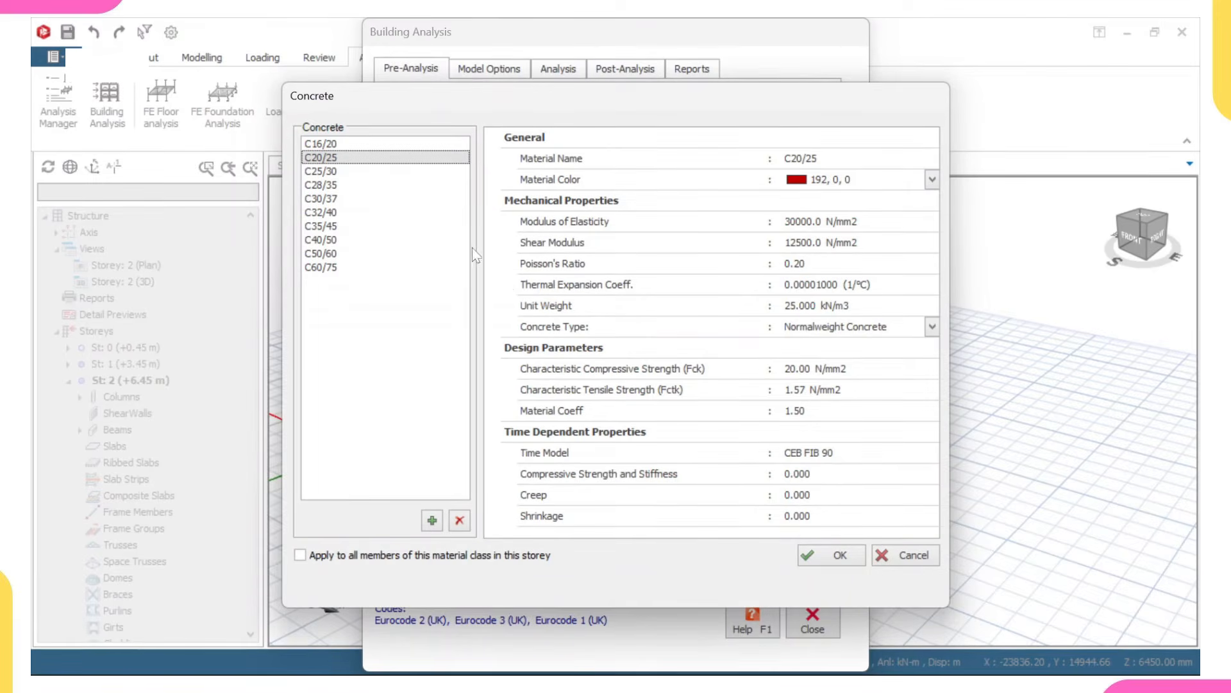
left_click(298, 553)
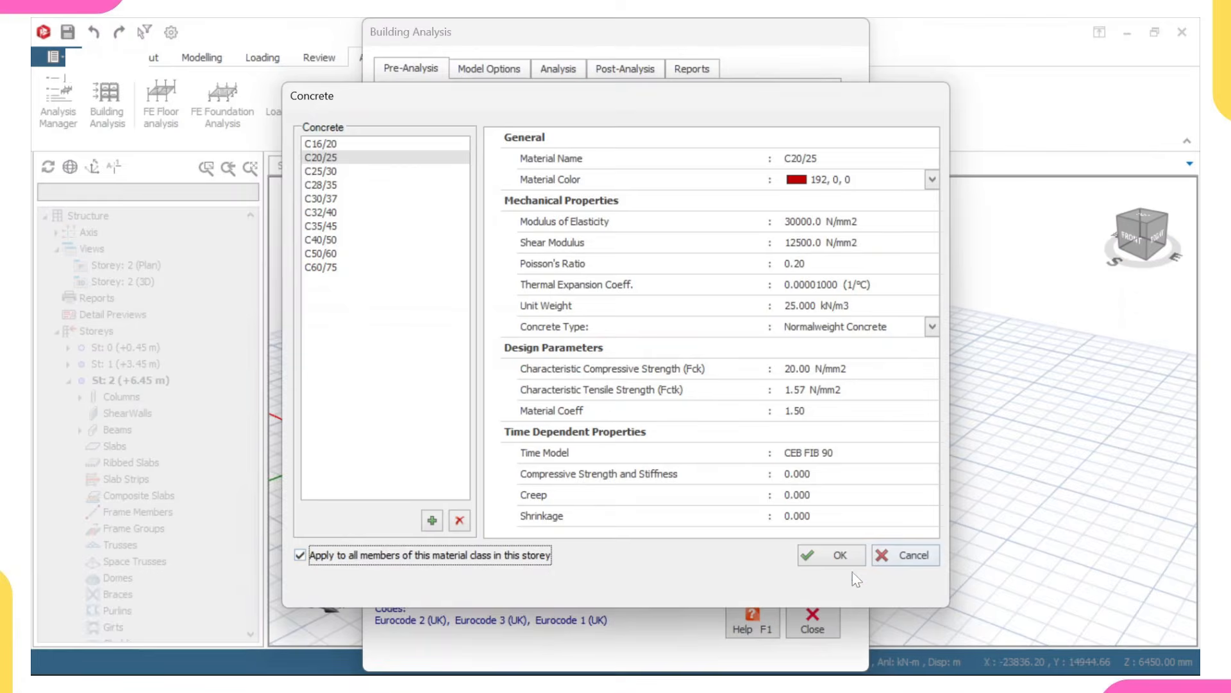
left_click(837, 556)
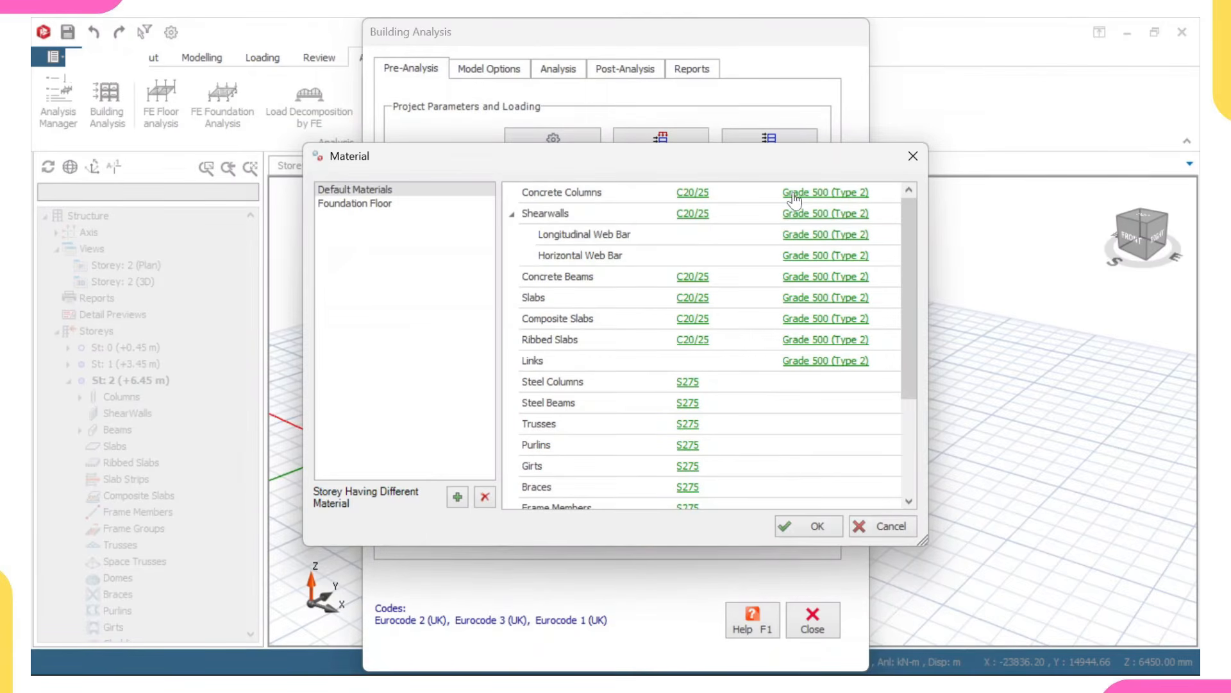
Choose Grade 460 (Type 2) as the default reinforcement steel, applied to all members of the material class.
left_click(809, 213)
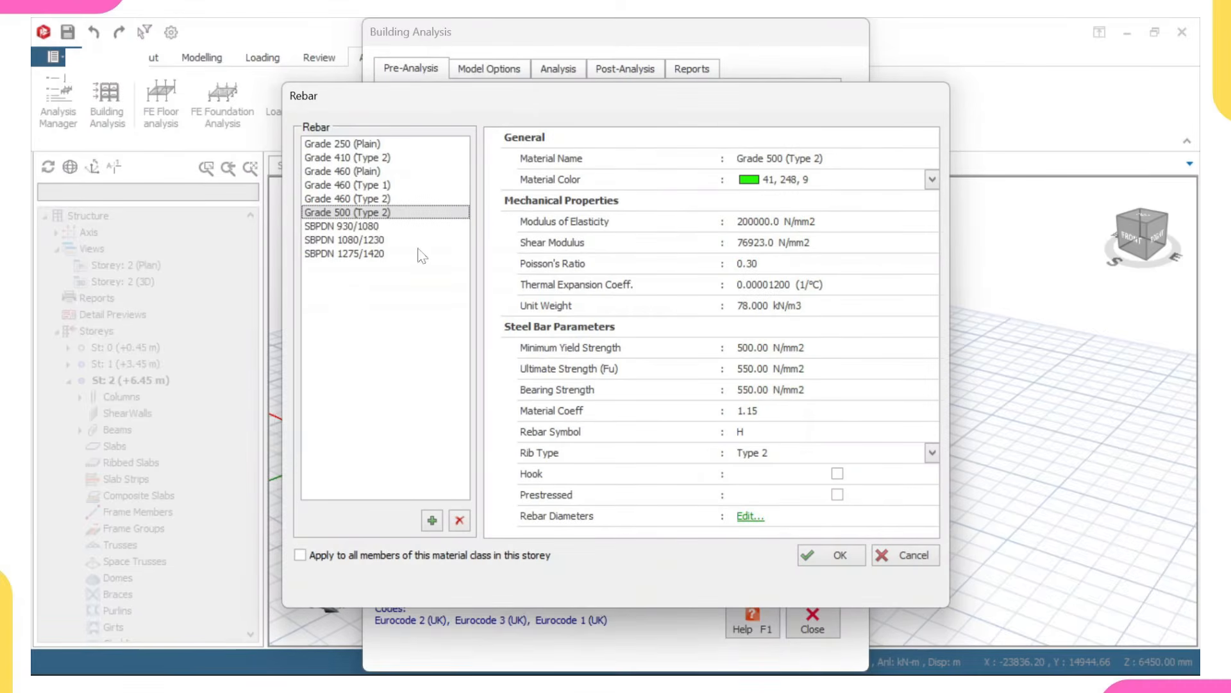
left_click(364, 200)
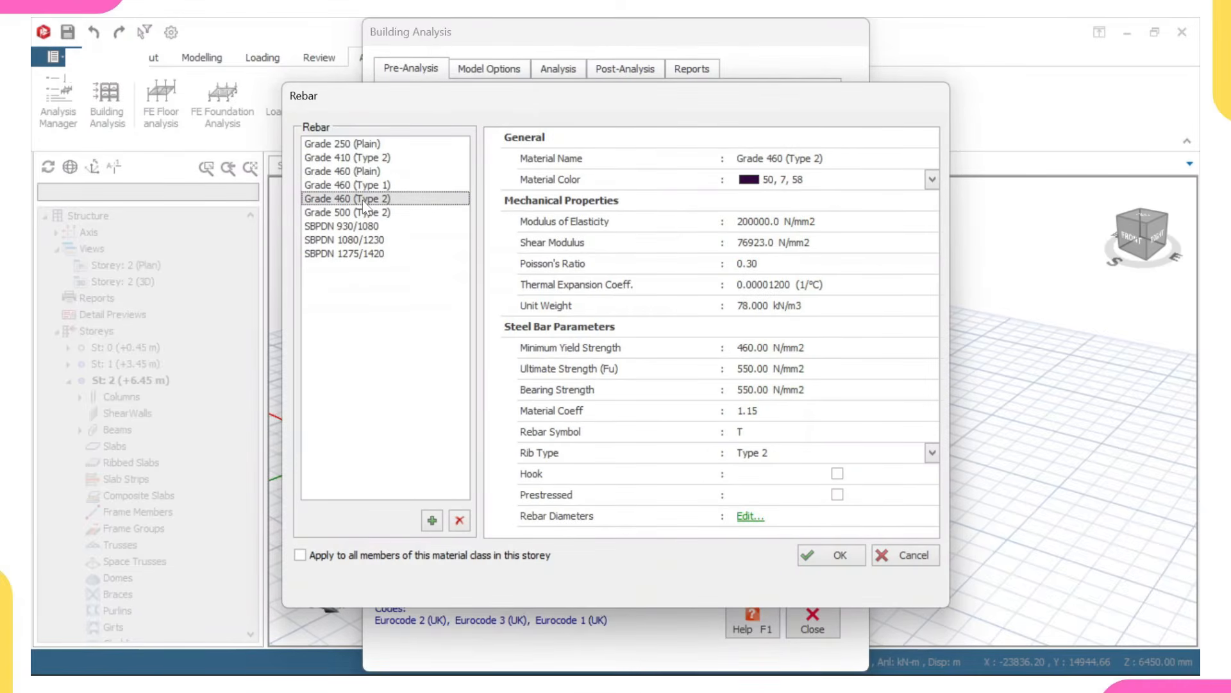
left_click(328, 555)
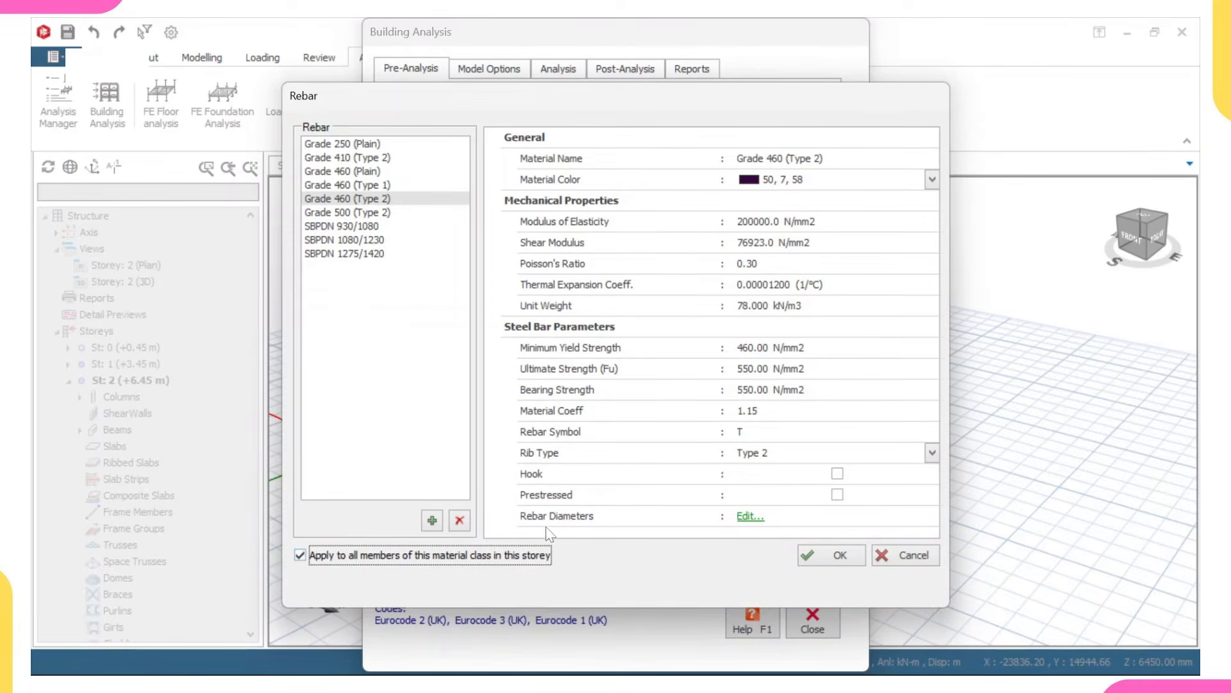
Exclude the 8, 10 and 12 mm diameters from wall reinforcement in the Grade 460 (Type 2) rebar table, keeping 16 mm for columns.
left_click(750, 516)
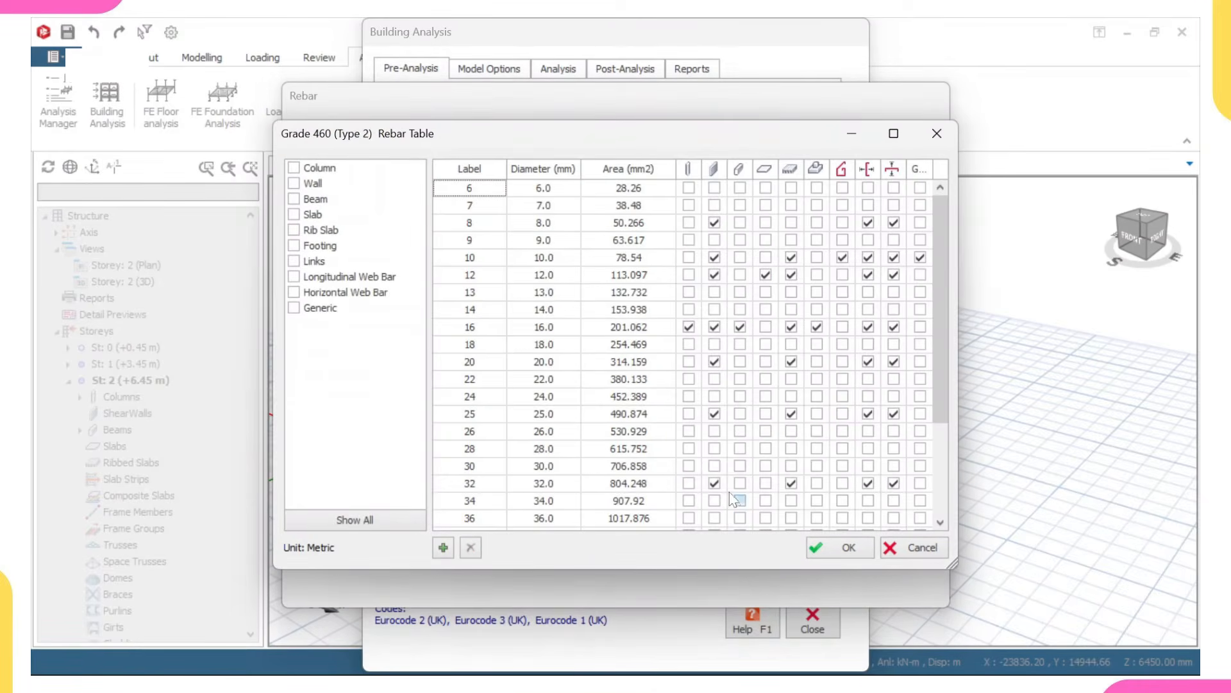
left_click(690, 307)
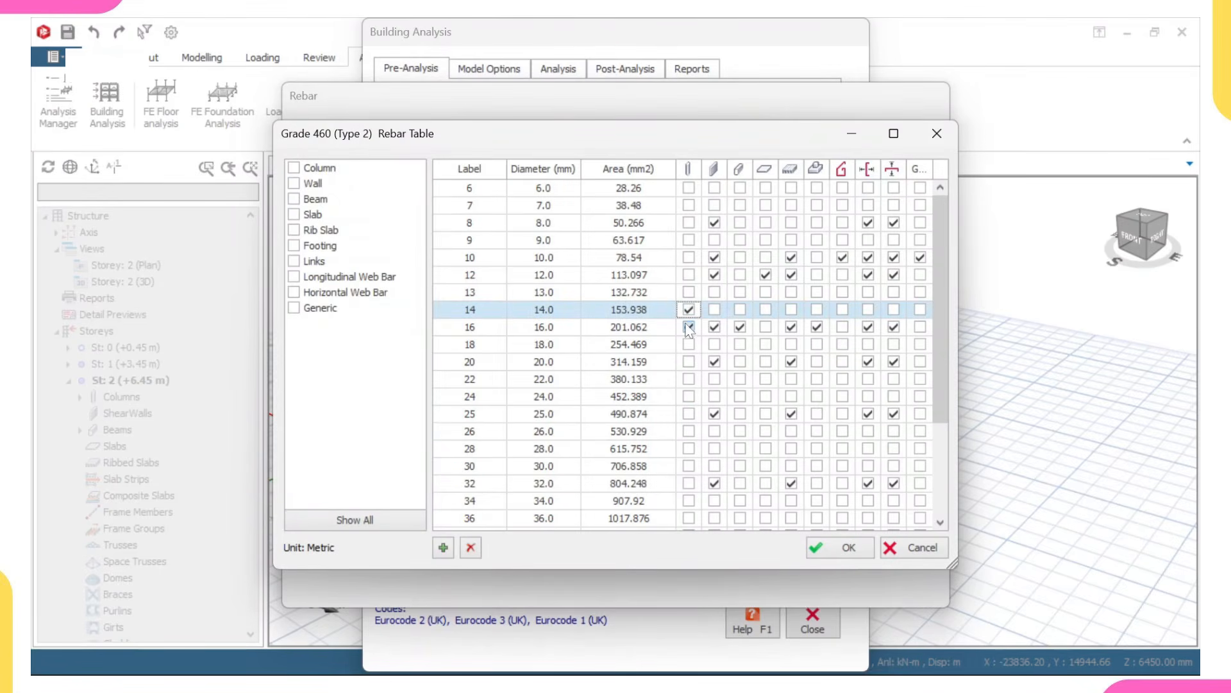
left_click(689, 327)
left_click(714, 223)
left_click(715, 257)
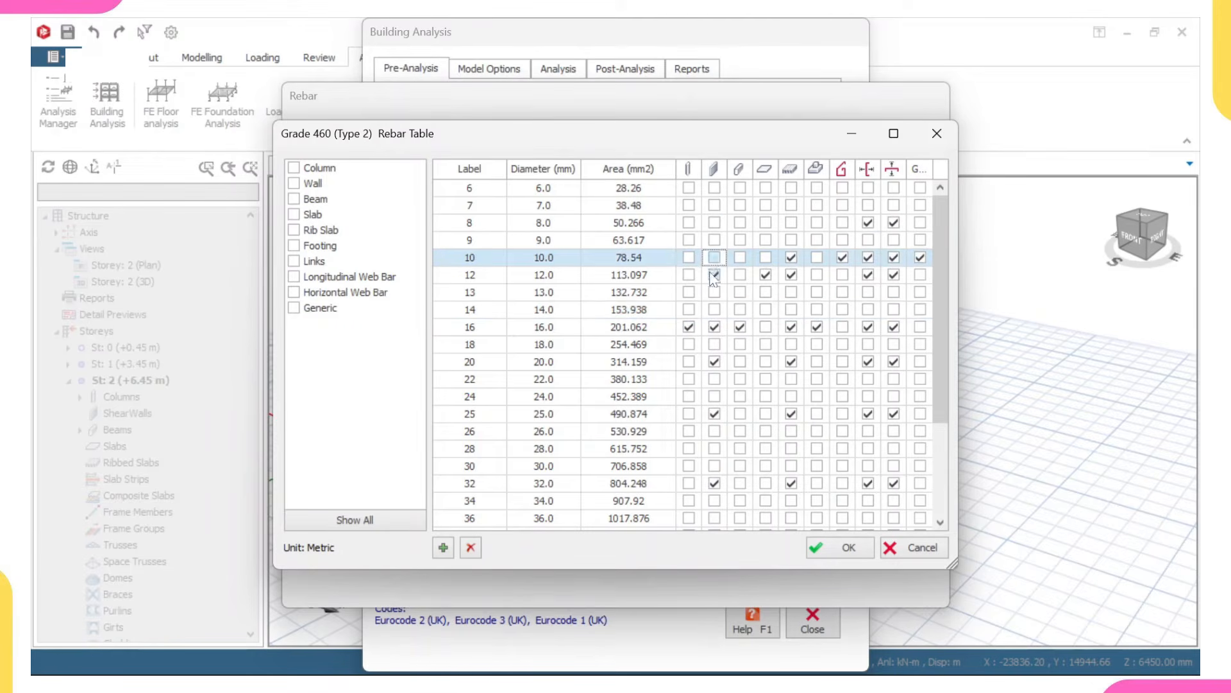
left_click(714, 275)
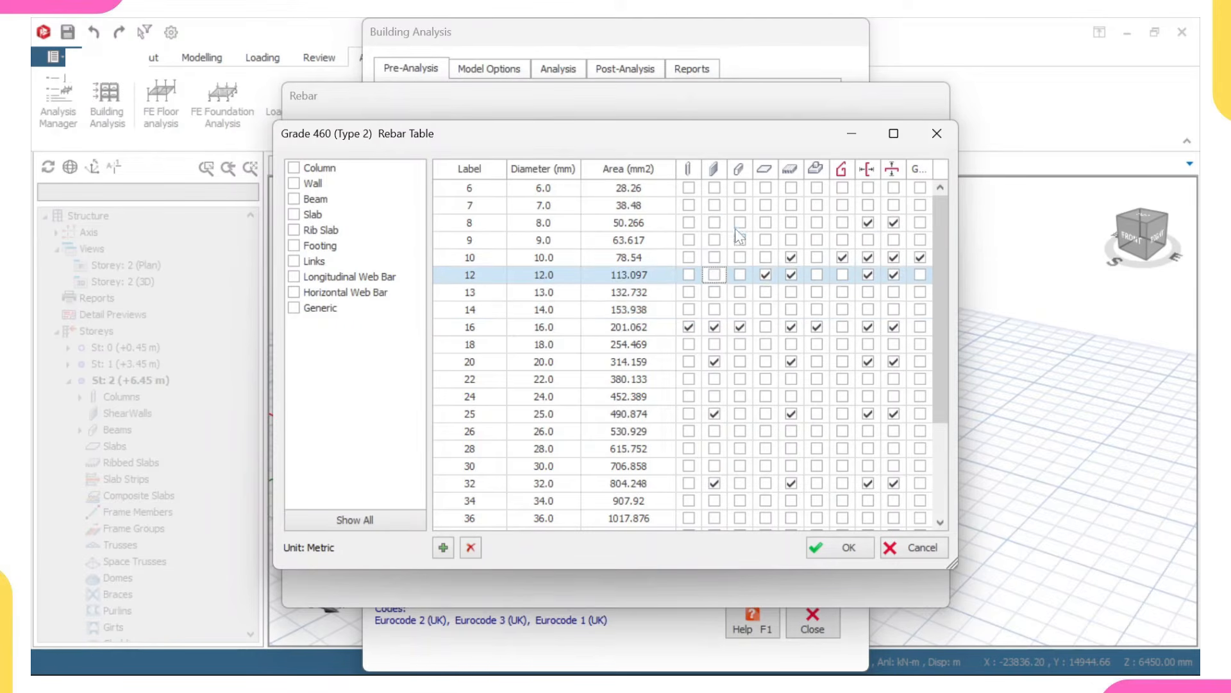
Review the bar diameters assigned to beams, slabs, footings and links, and accept the rebar table and default steel grade.
left_click(740, 205)
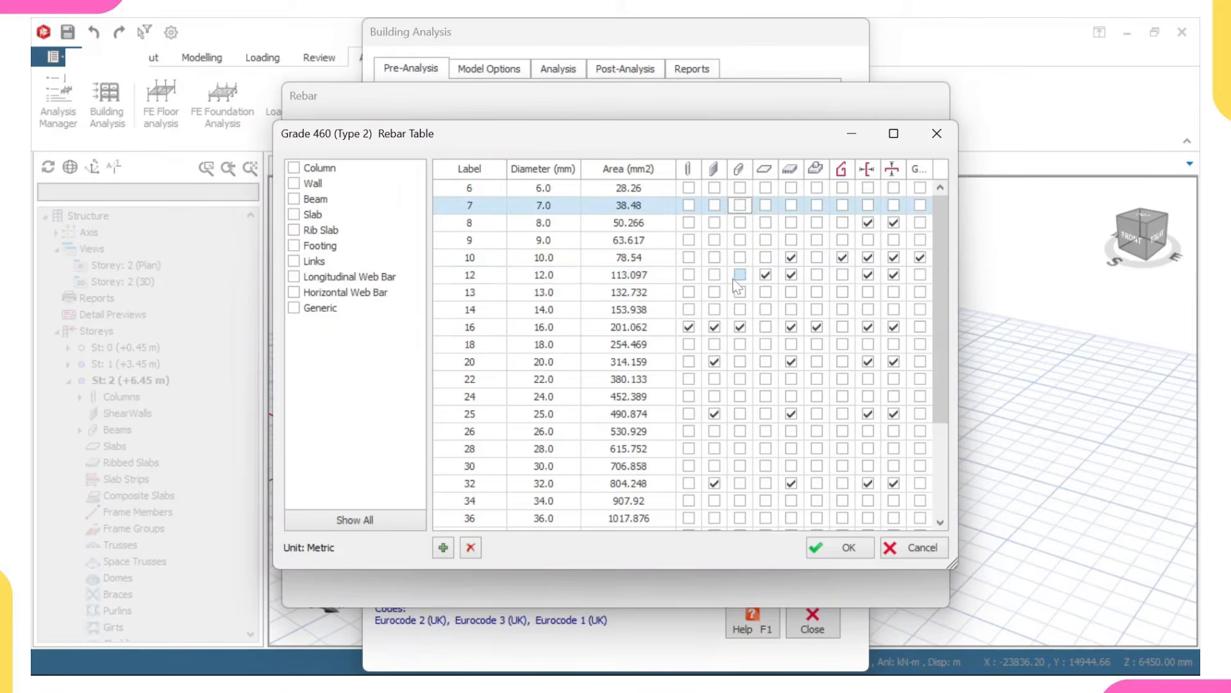
left_click(740, 327)
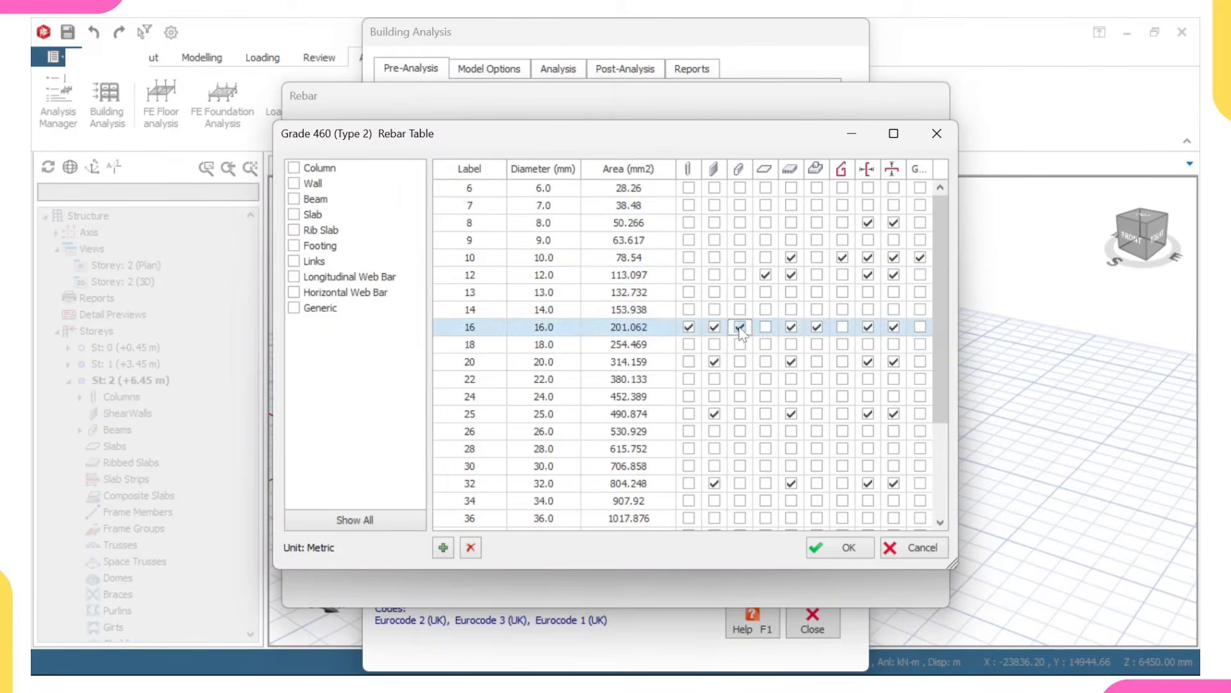
left_click(766, 275)
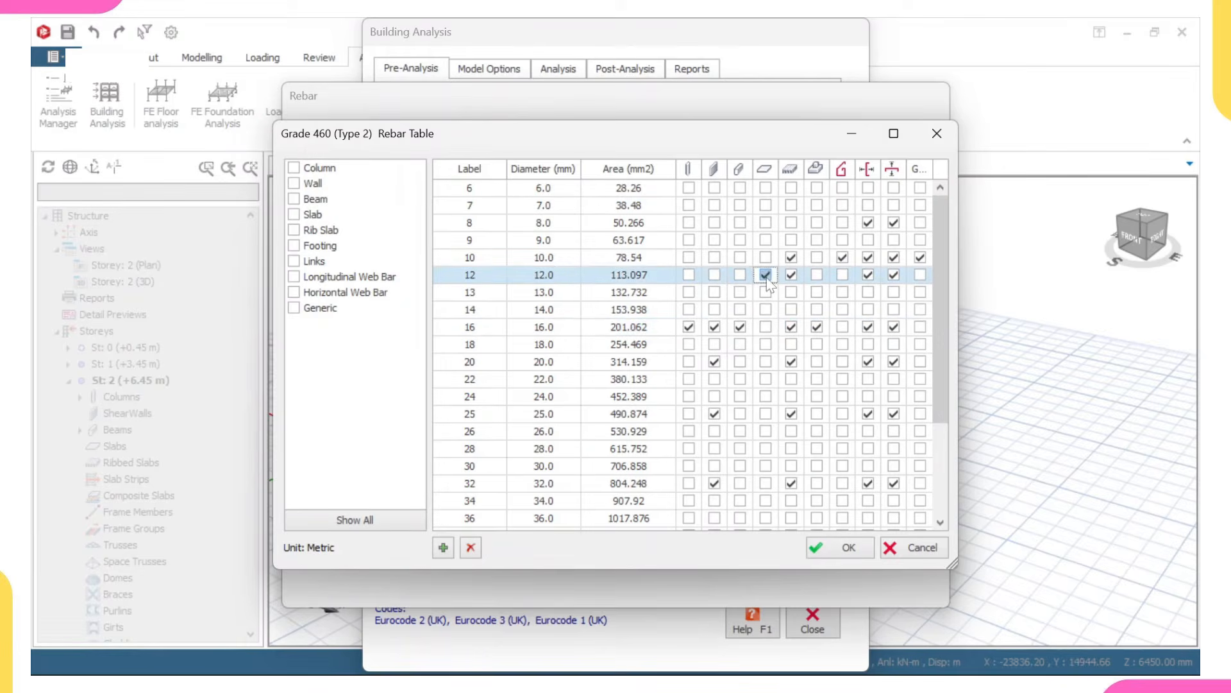
left_click(765, 275)
left_click(689, 327)
left_click(817, 326)
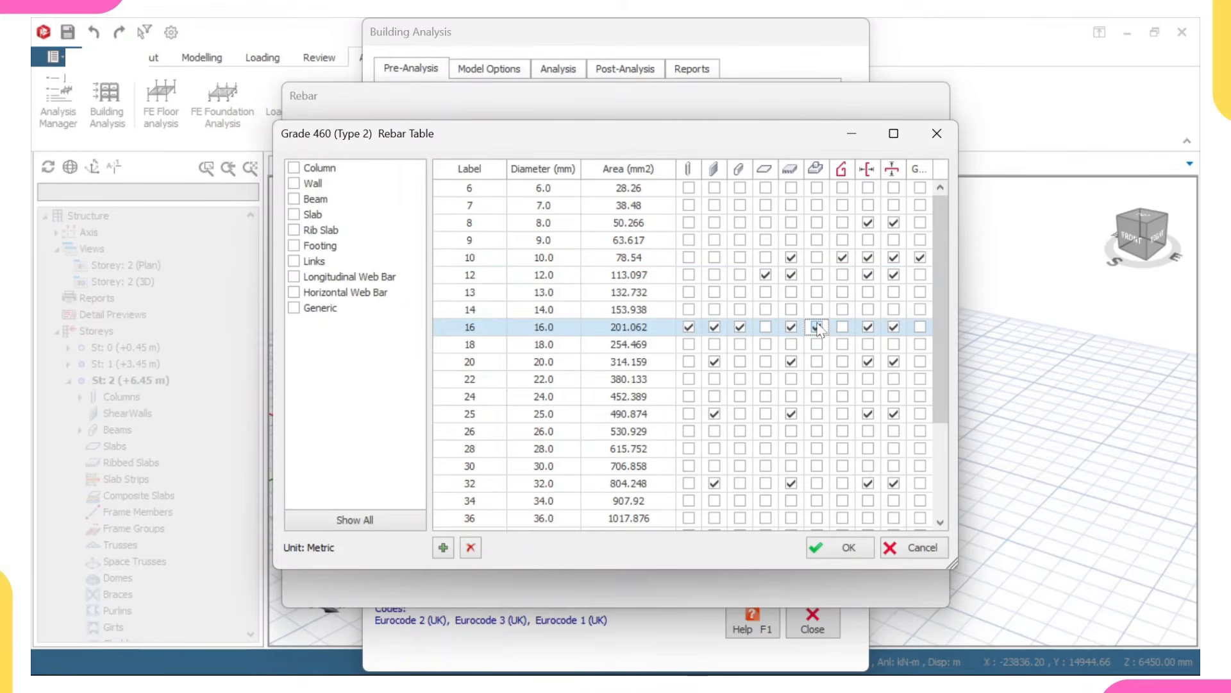
left_click(841, 257)
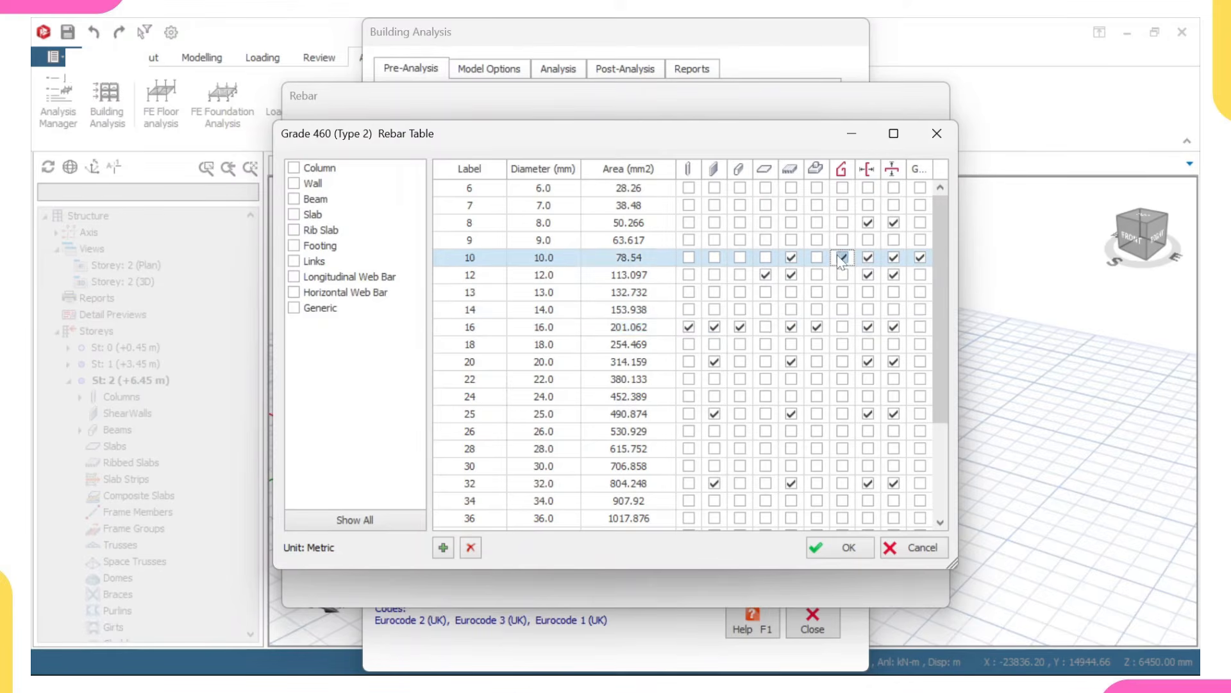
left_click(841, 257)
left_click(853, 550)
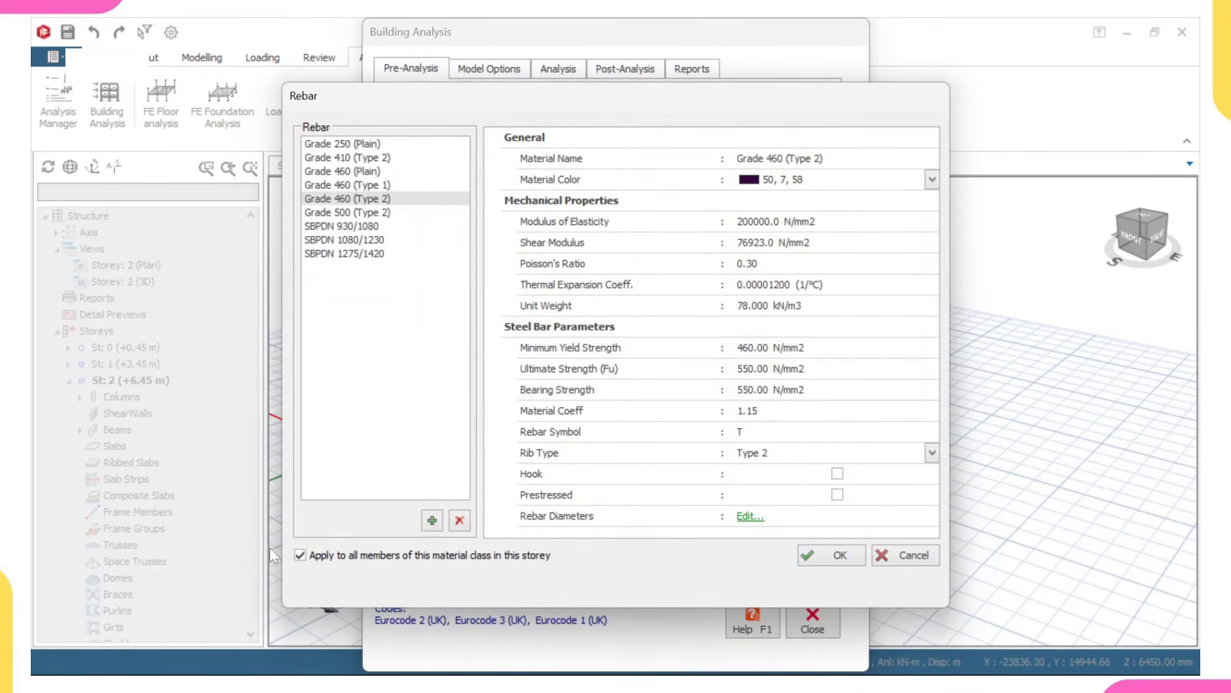
left_click(839, 555)
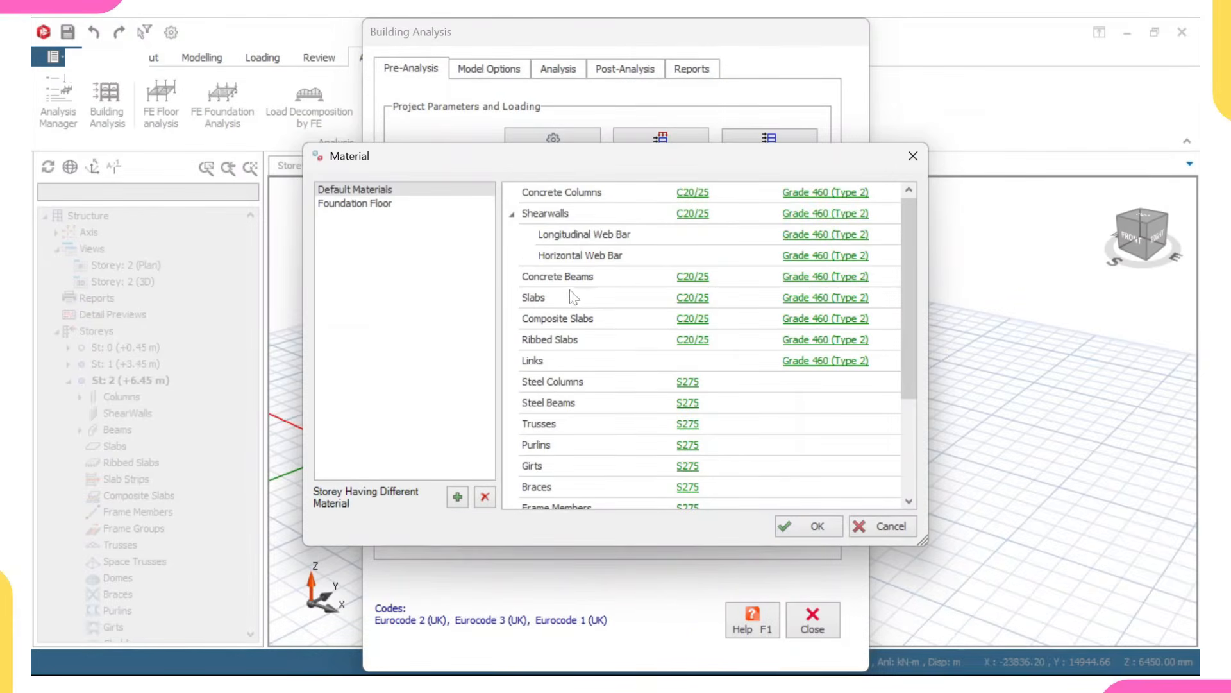
Set the Foundation Floor concrete to C20/25 and keep Sand as its soil material.
left_click(366, 203)
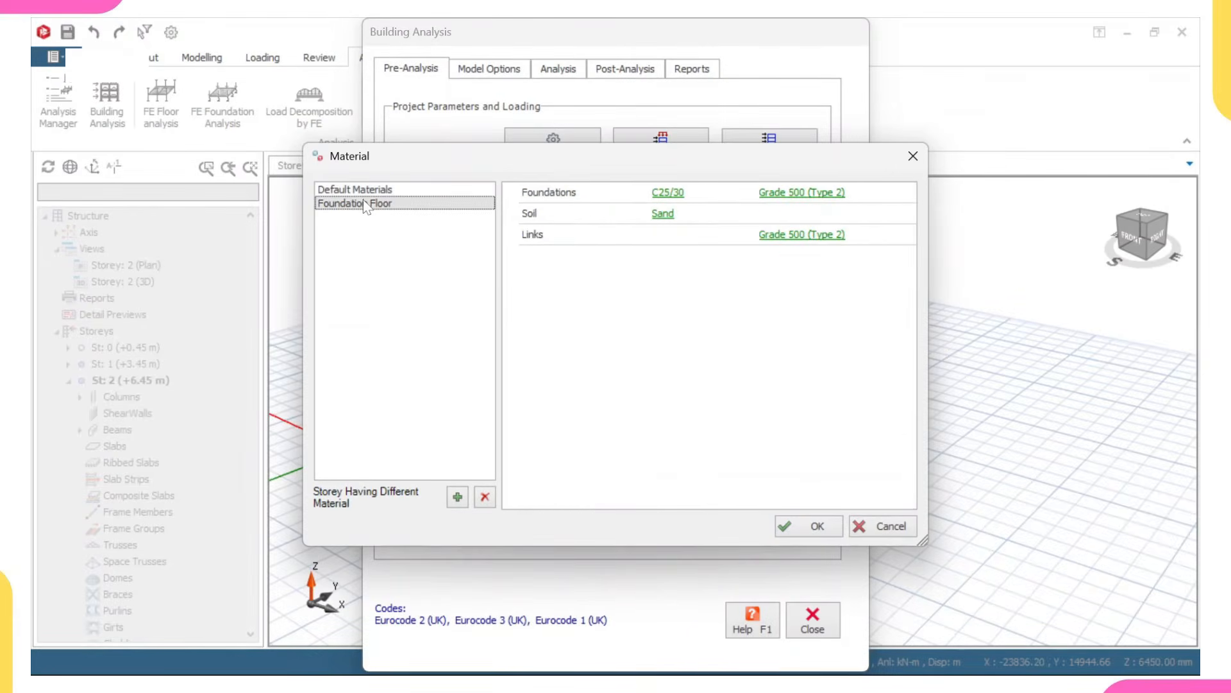
left_click(662, 203)
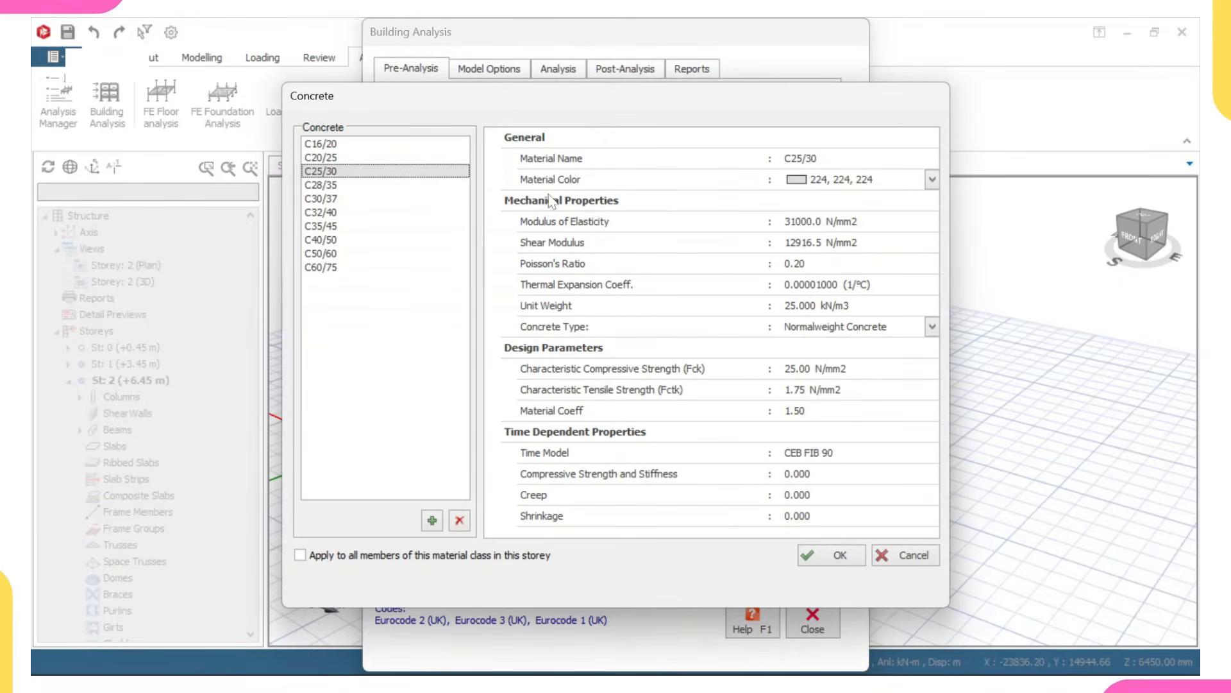
left_click(404, 157)
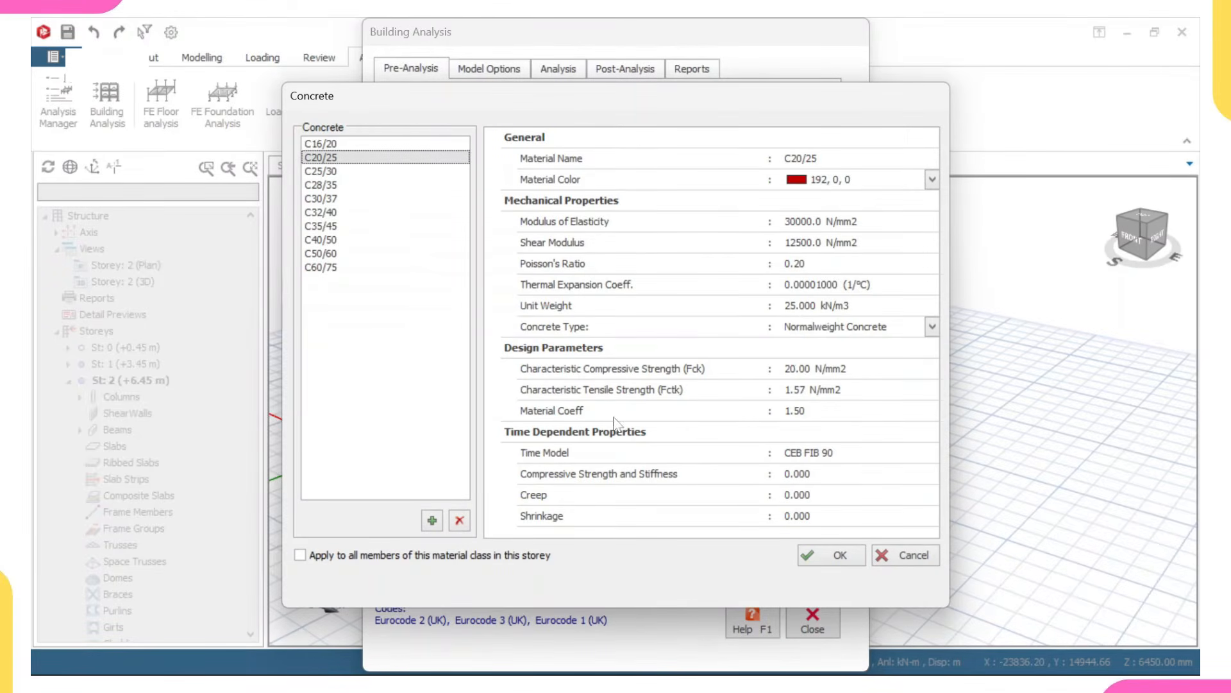
left_click(828, 553)
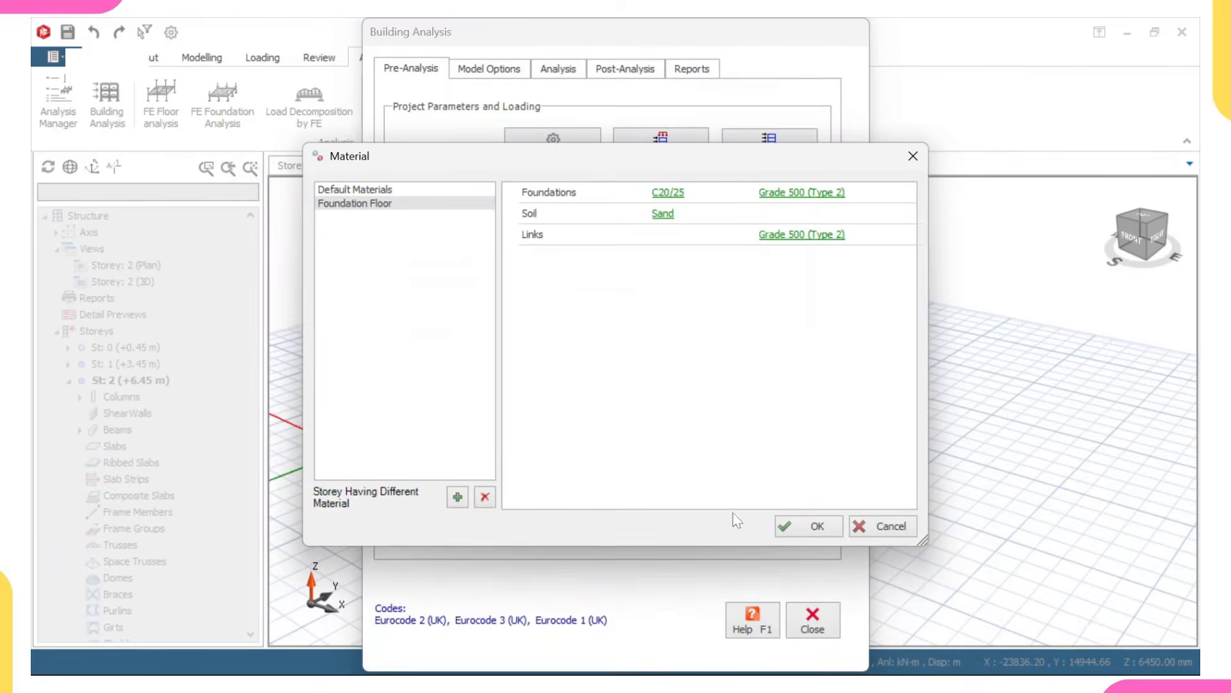
left_click(664, 214)
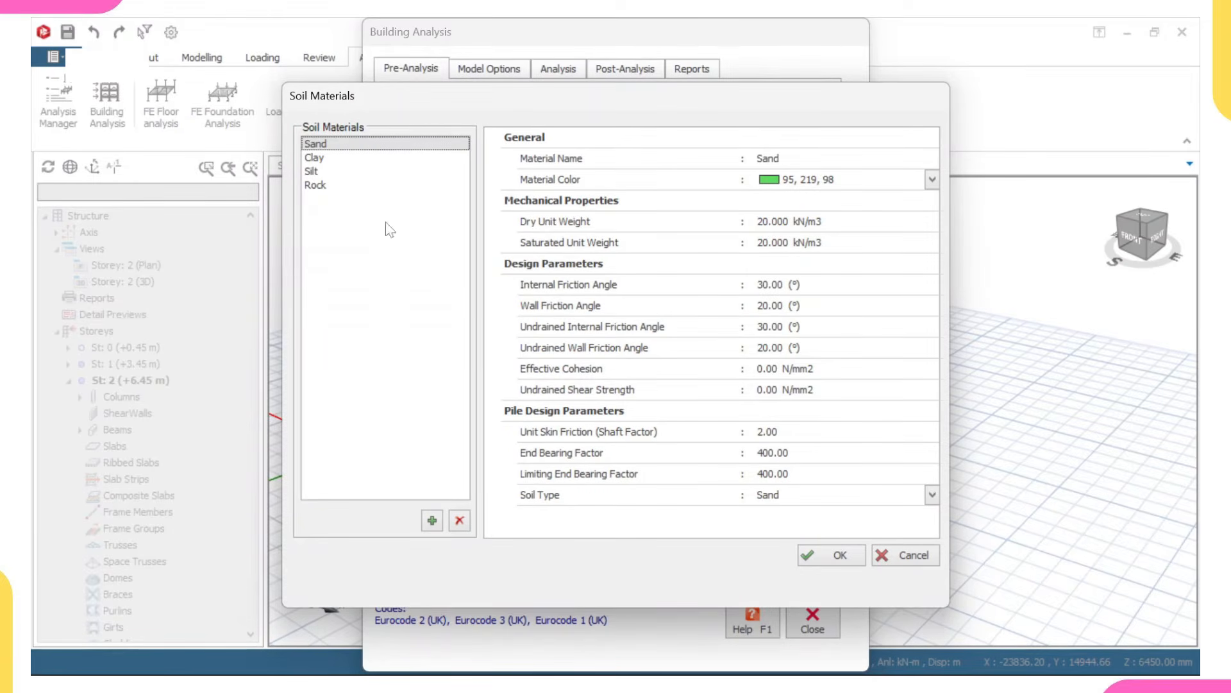
left_click(835, 557)
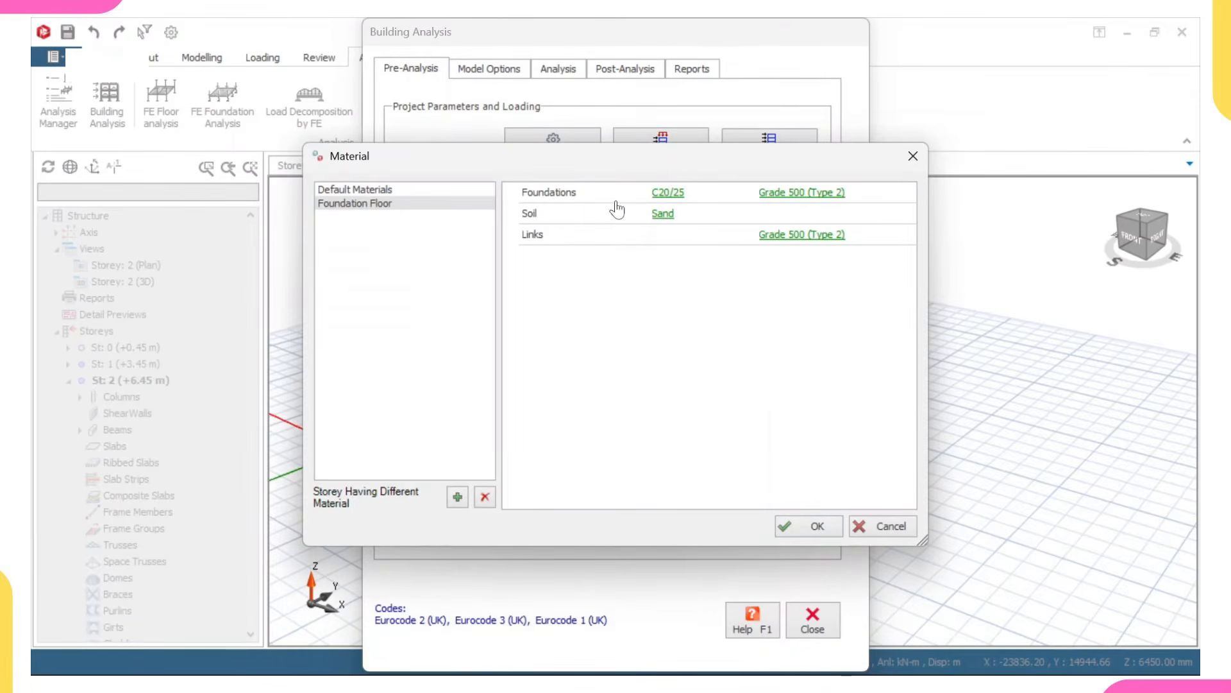
Set the foundation reinforcement to Grade 460 (Type 2) for all members of the class, checking its rebar diameter table.
left_click(793, 192)
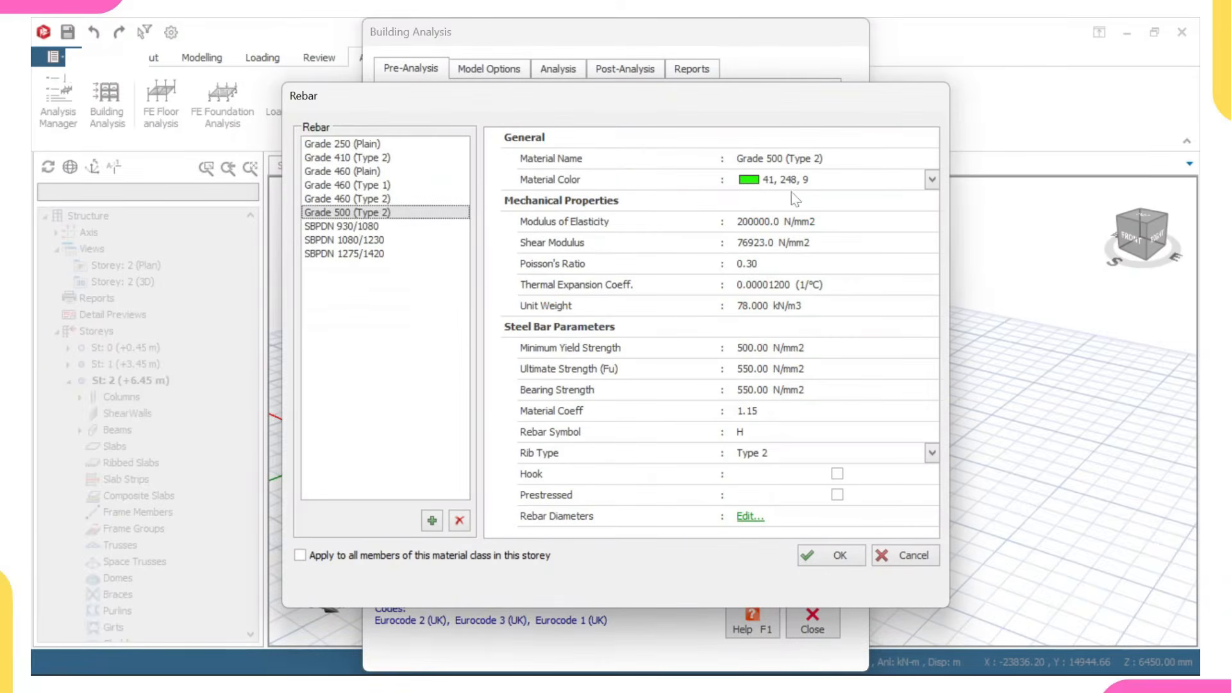
left_click(361, 199)
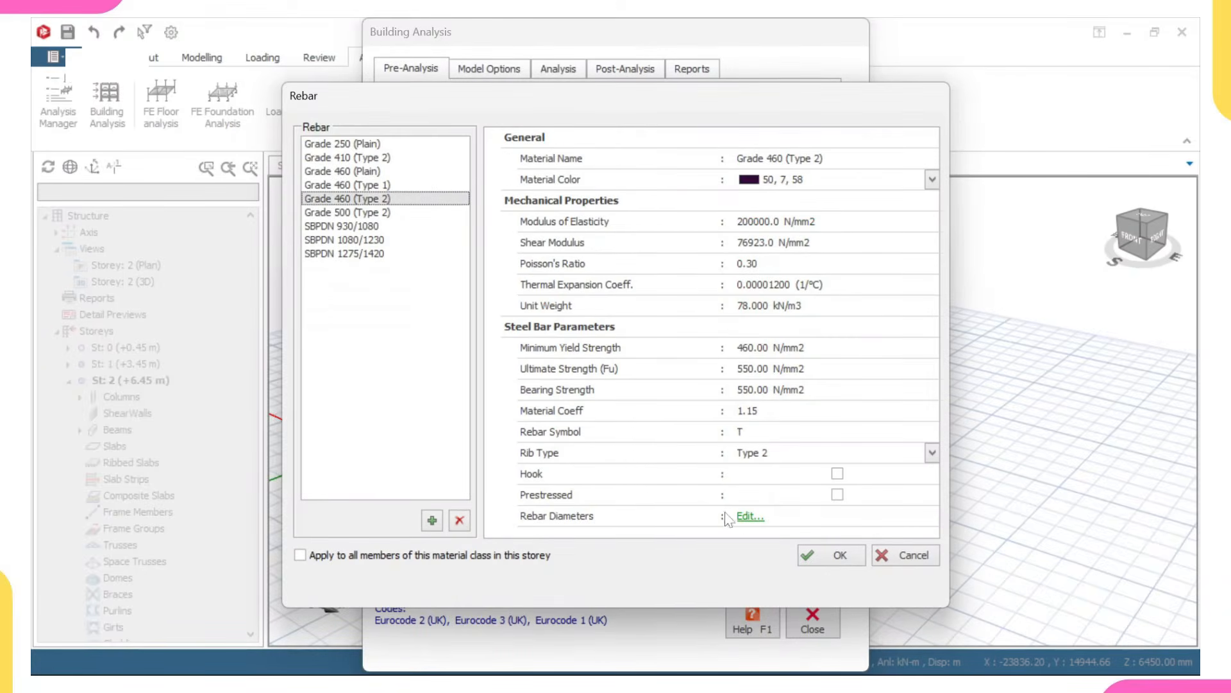
left_click(313, 556)
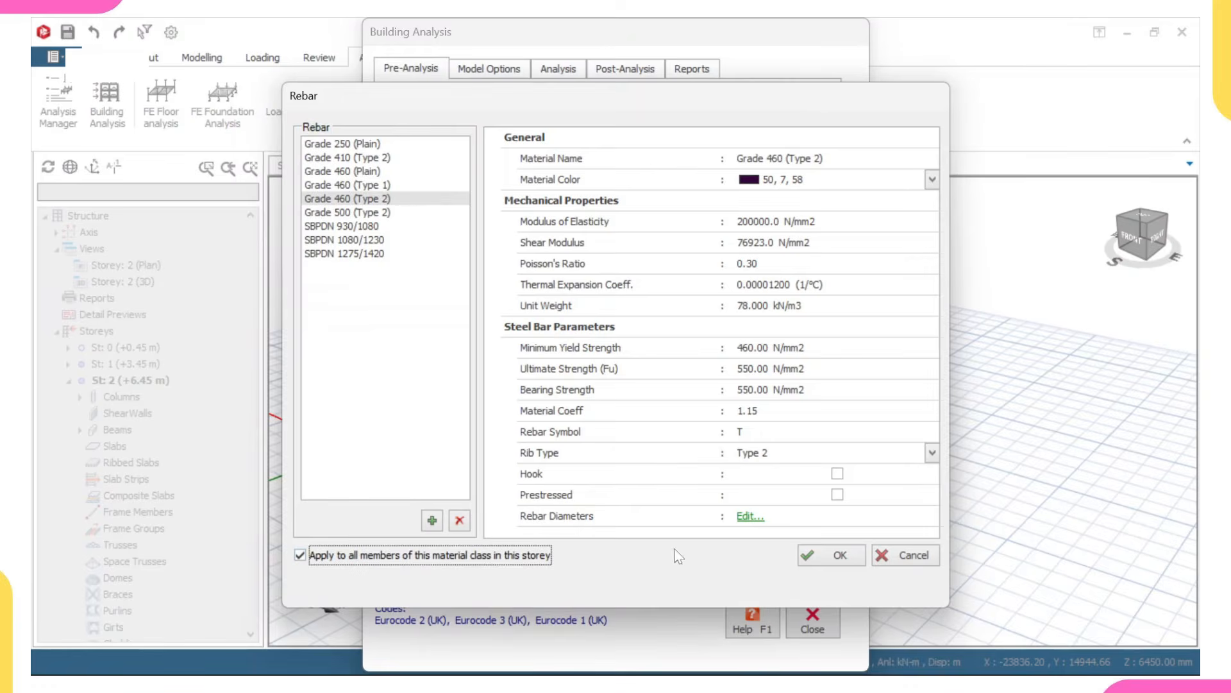
left_click(751, 516)
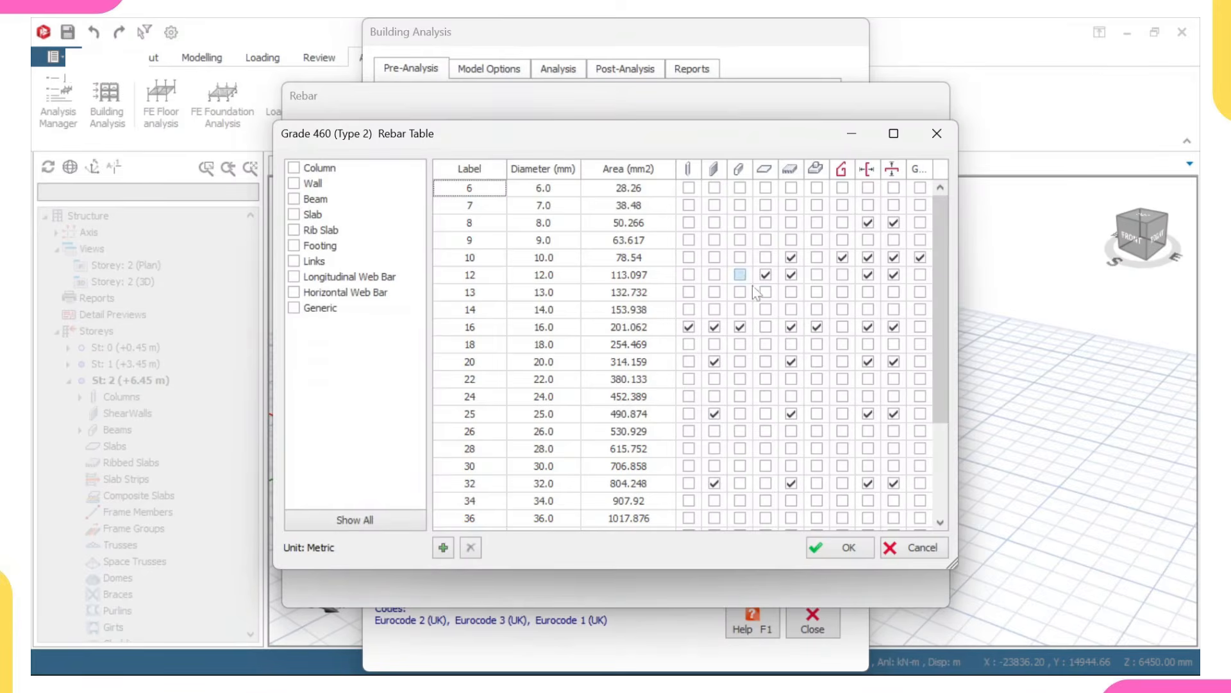
left_click(837, 549)
left_click(833, 549)
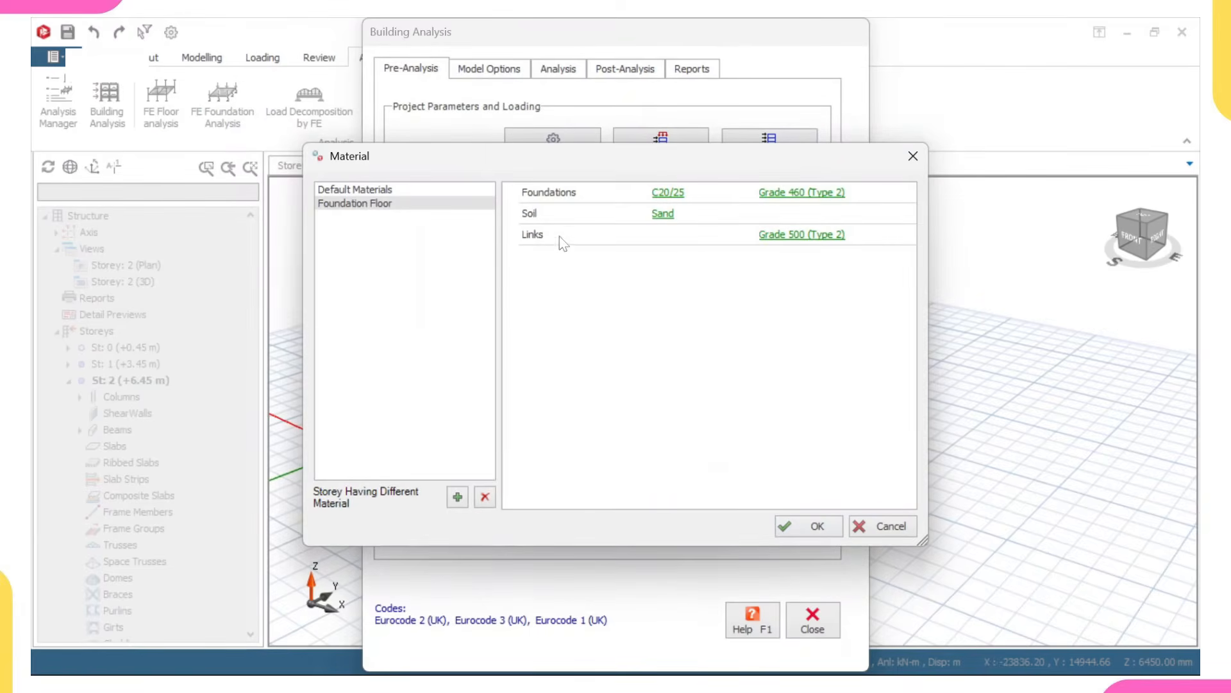
Set the Foundation Floor links to Grade 460 (Type 2) for all members of the class and accept the material changes.
left_click(784, 234)
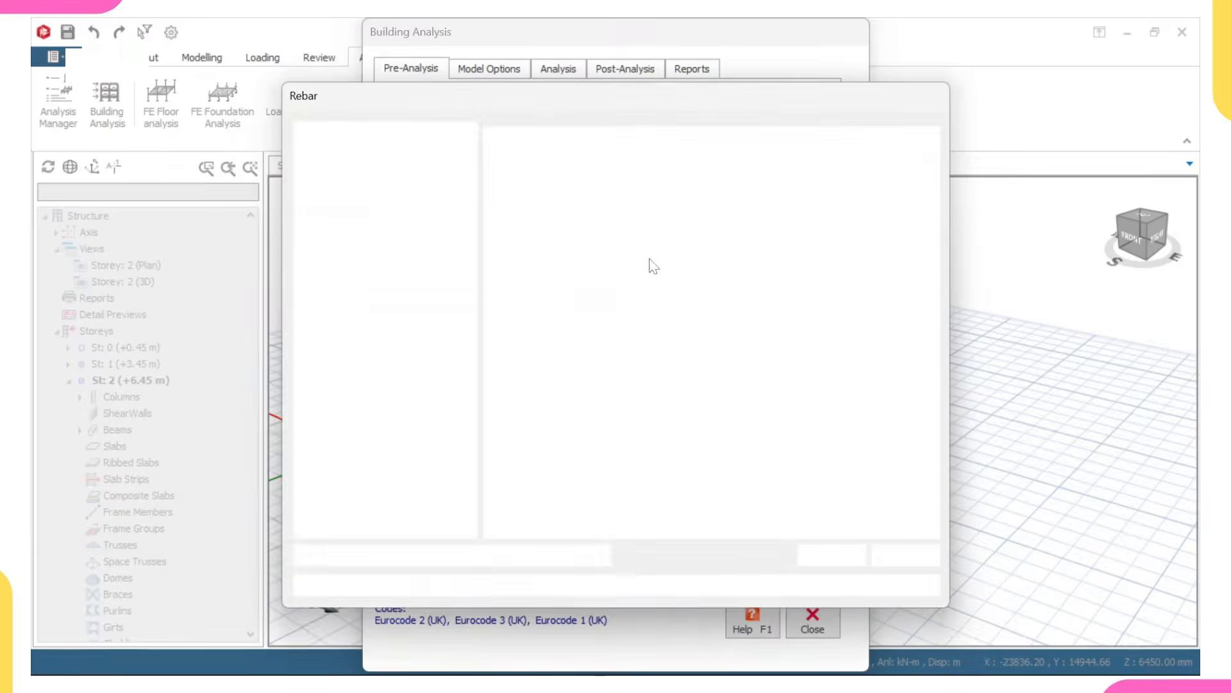
left_click(385, 199)
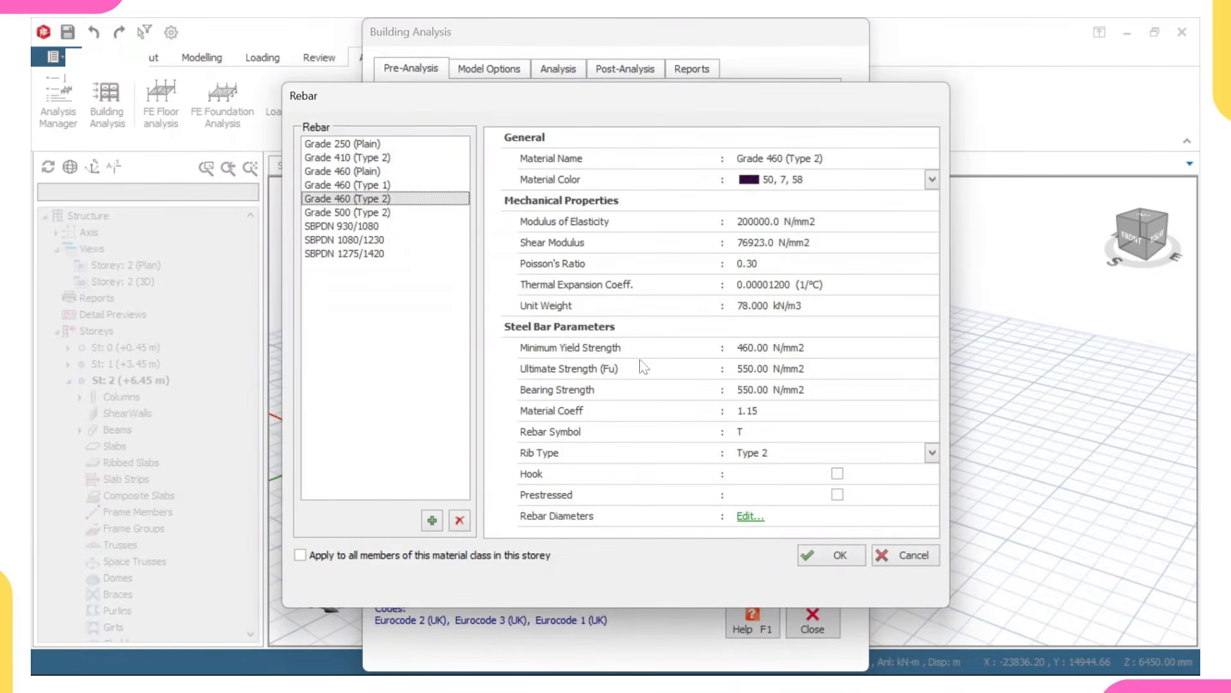
left_click(301, 555)
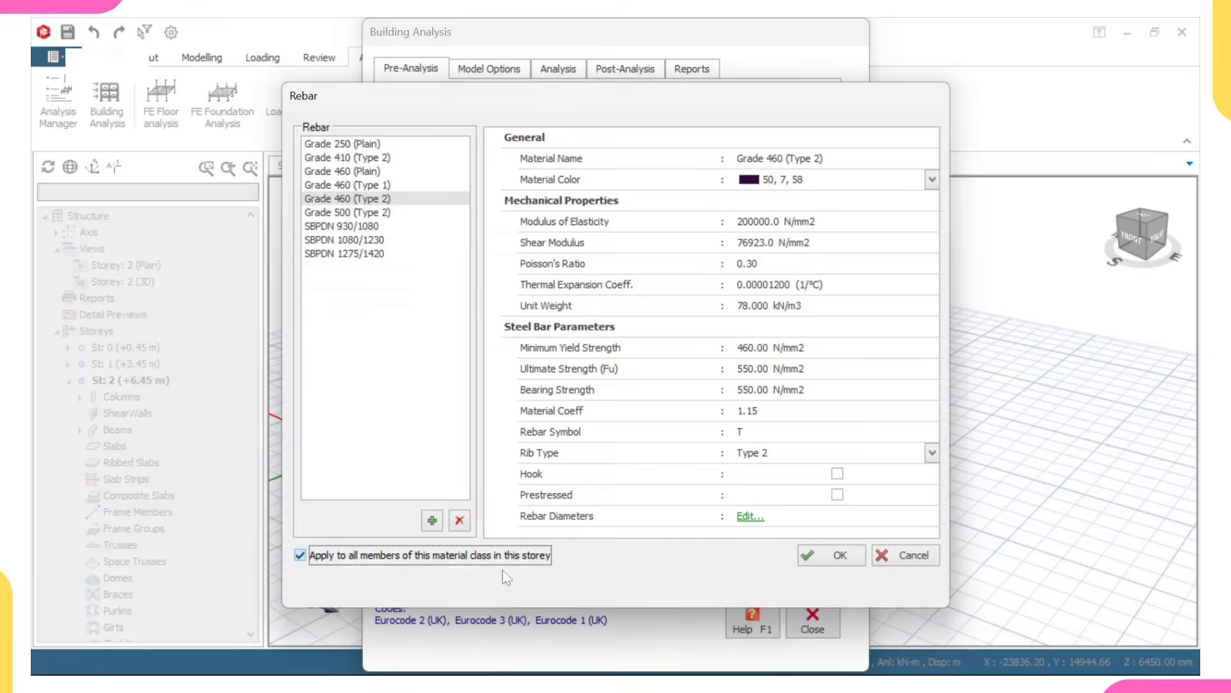
left_click(839, 555)
left_click(821, 521)
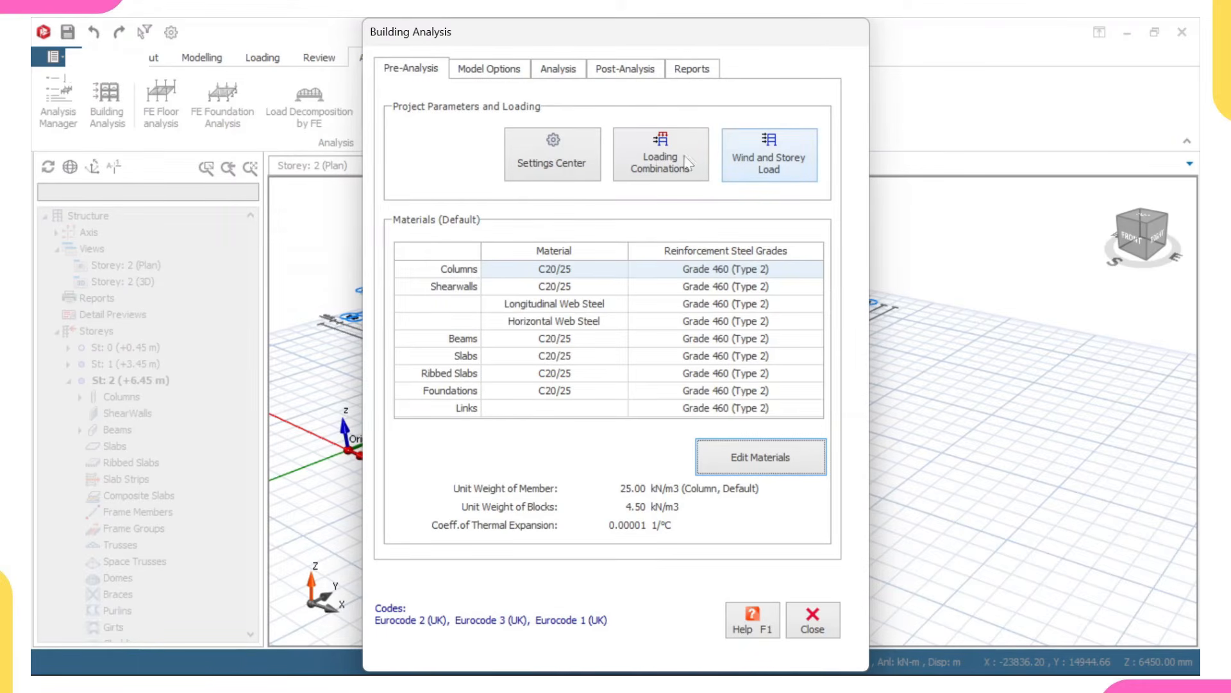
Run the building analysis with column/wall and beam reinforcement design, re-selecting bars for both, and dismiss the results.
left_click(558, 69)
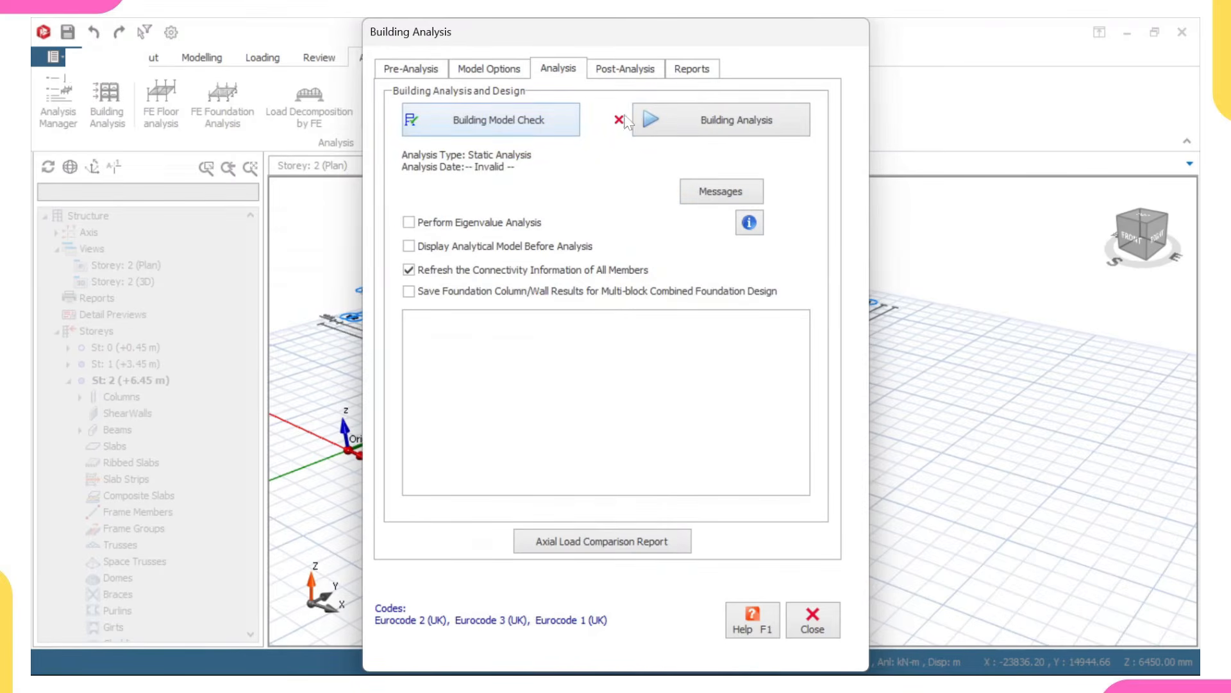
left_click(712, 121)
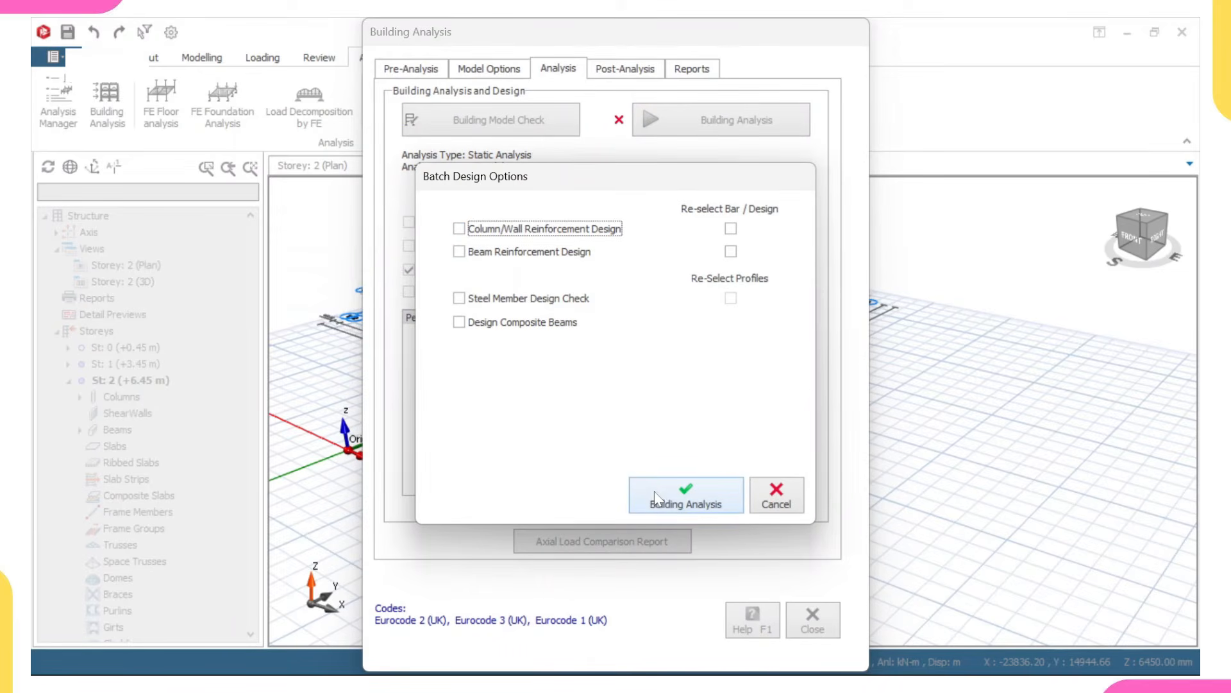
left_click(460, 229)
left_click(459, 252)
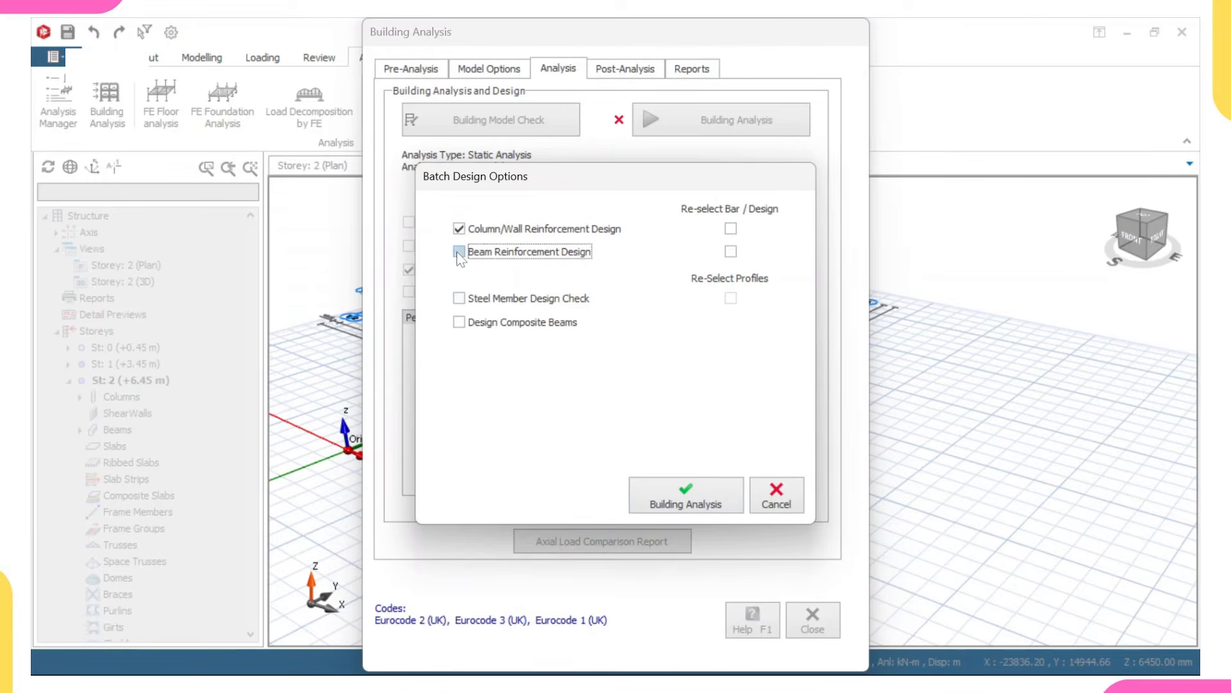
left_click(731, 230)
left_click(730, 252)
left_click(692, 507)
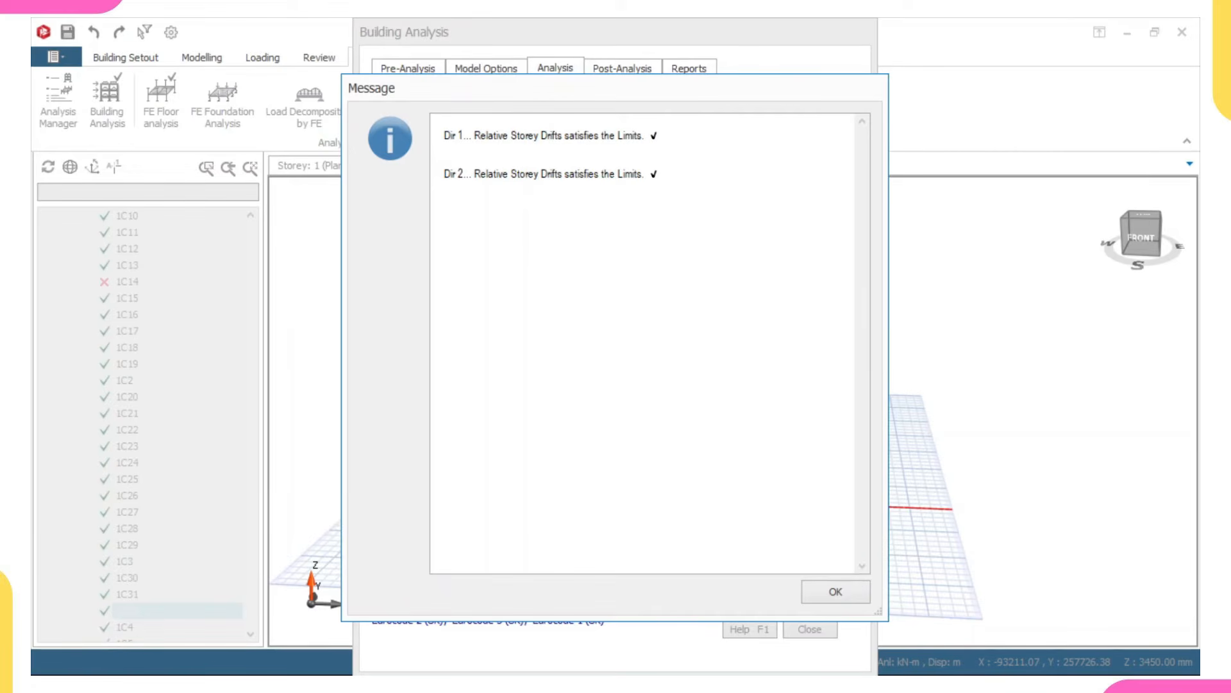
left_click(836, 591)
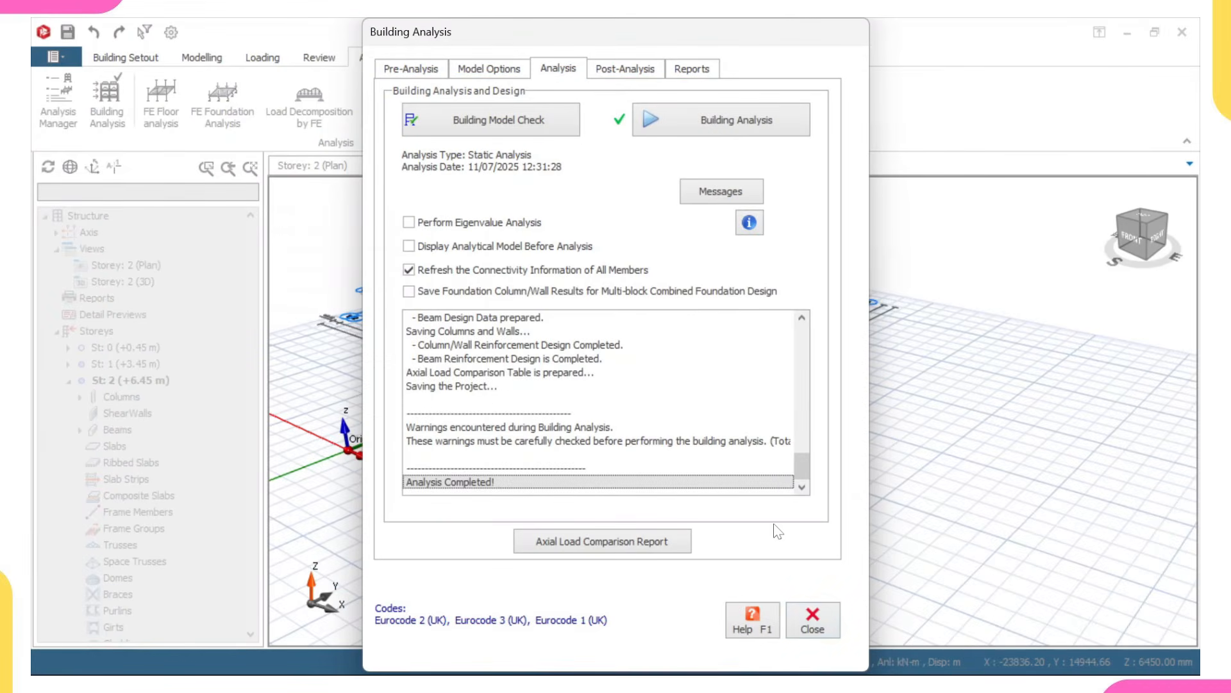
left_click(807, 623)
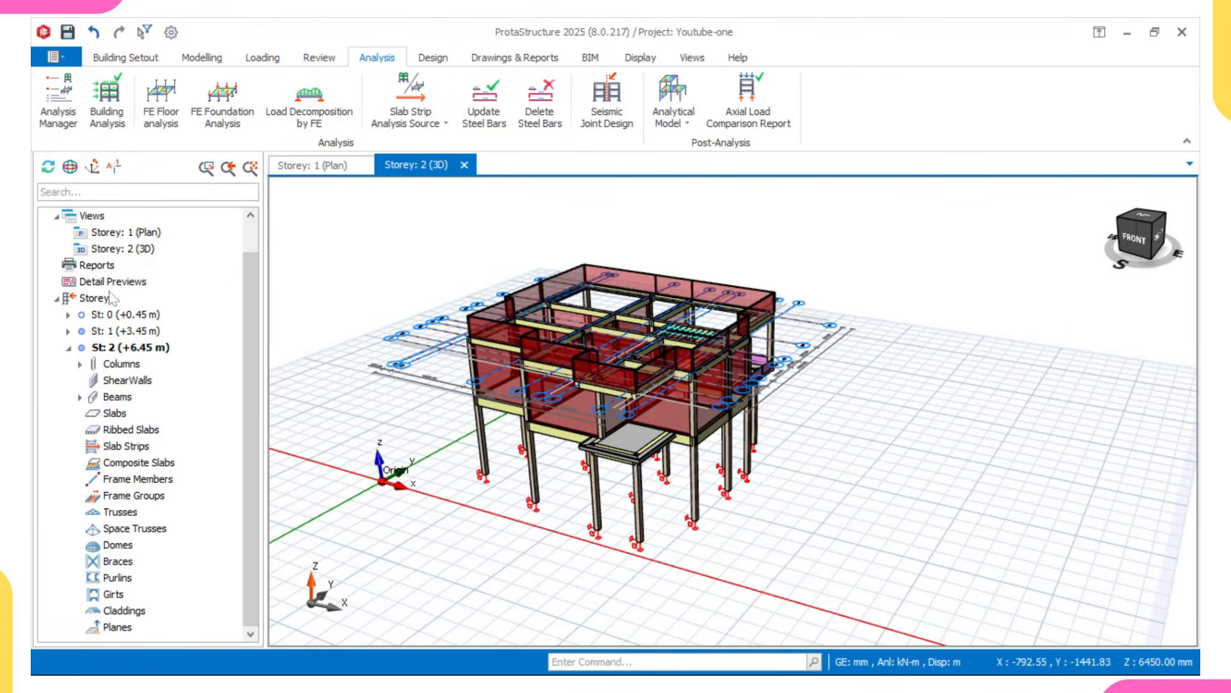
Open a Building Analysis Model view of the structure.
scroll(92, 239, "up", 1)
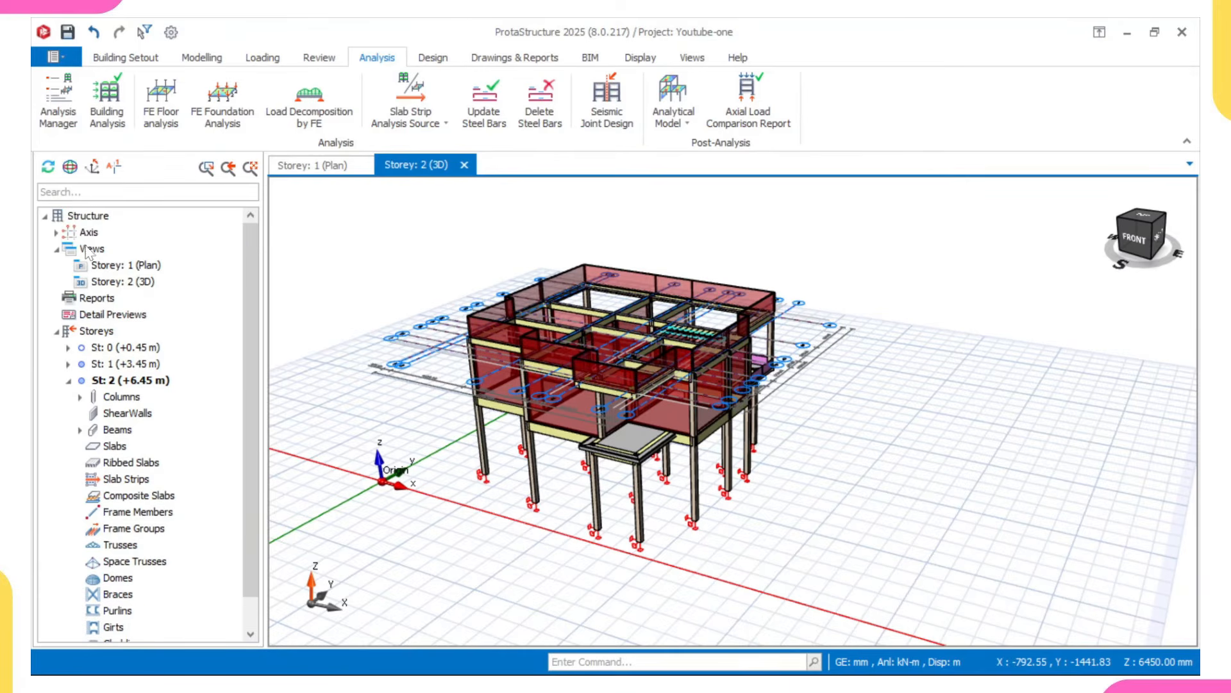
left_click(92, 250)
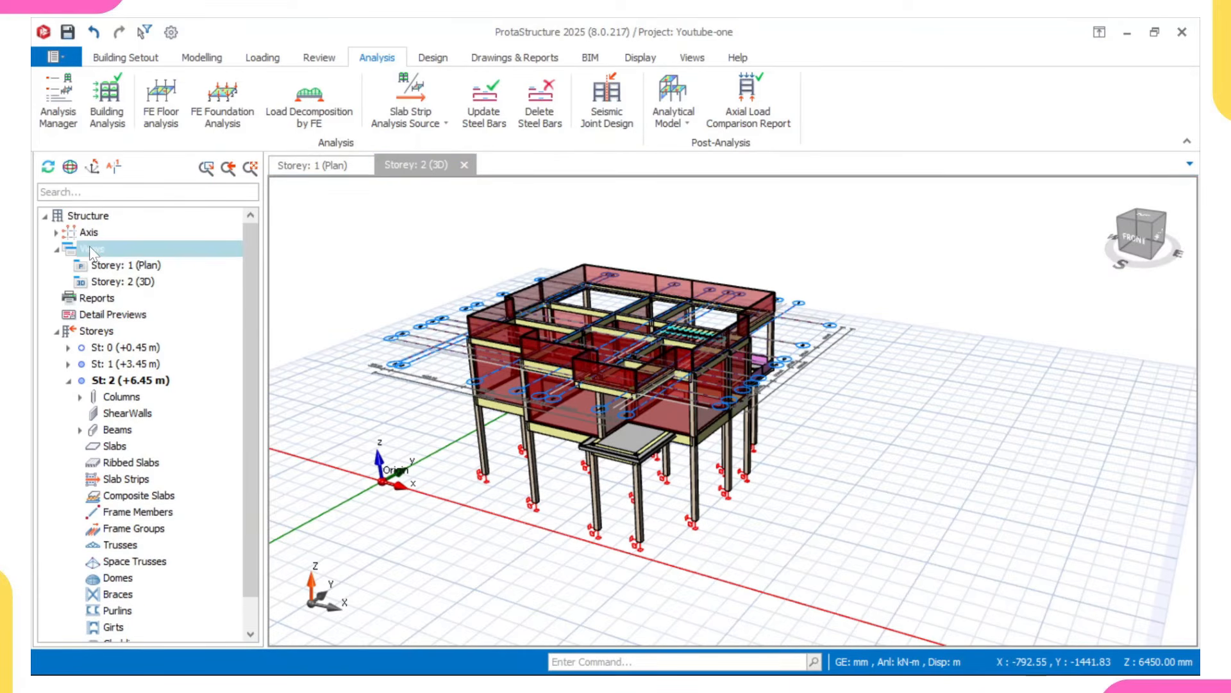
right_click(92, 250)
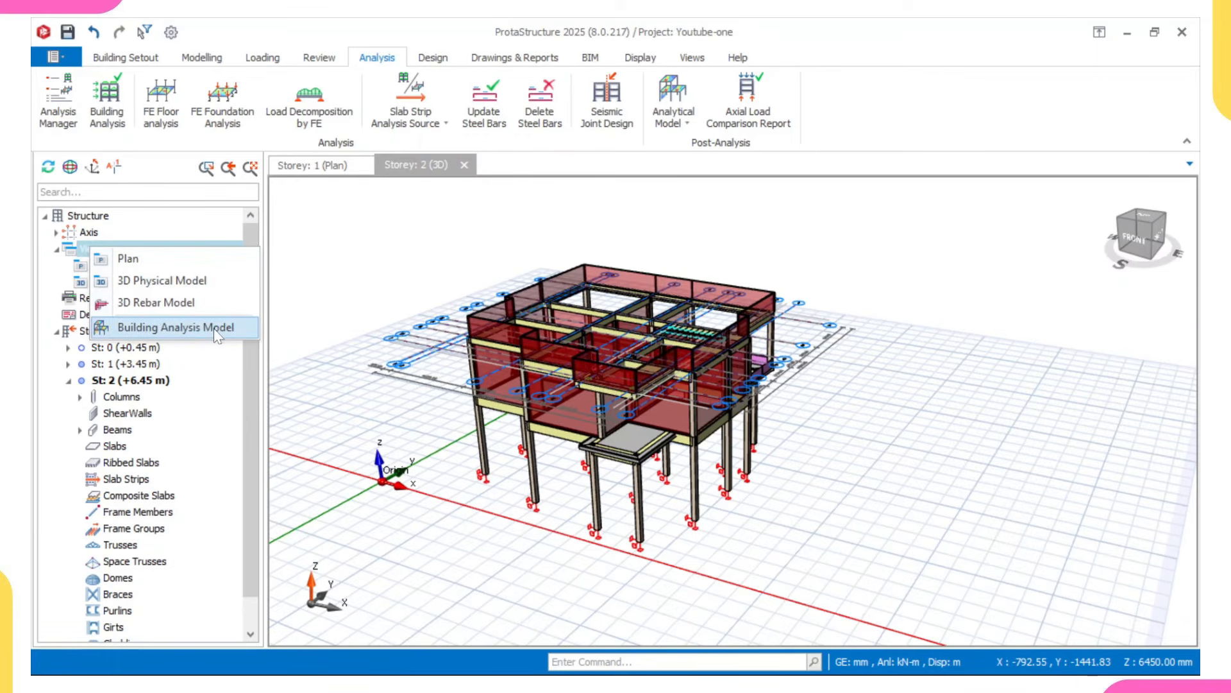
left_click(155, 326)
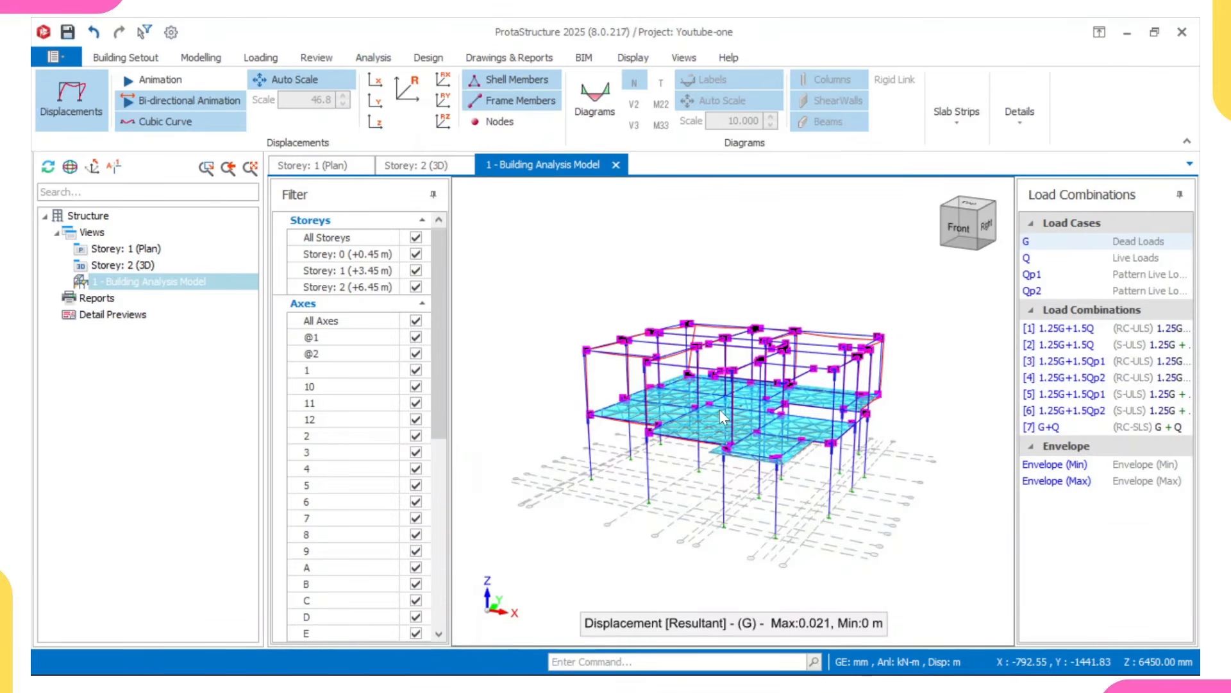
Display the solid model of frames and shells with axial force N for load case G and examine it from below.
middle_click_drag(704, 406, 665, 364)
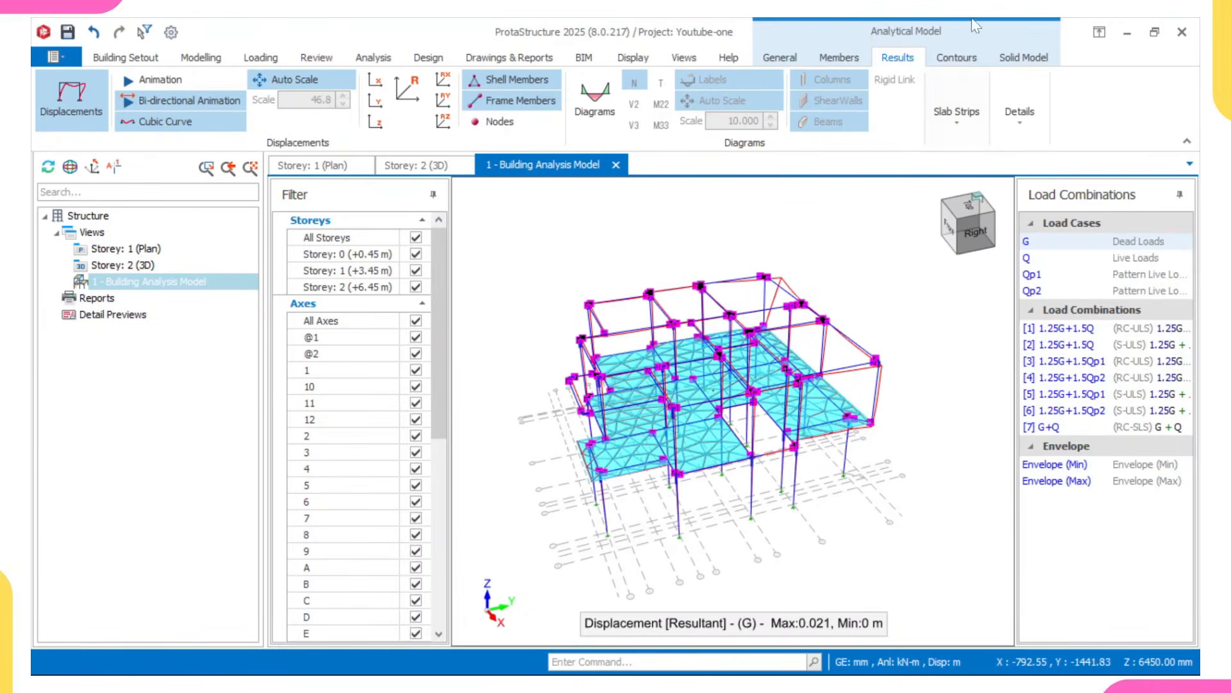
left_click(1020, 59)
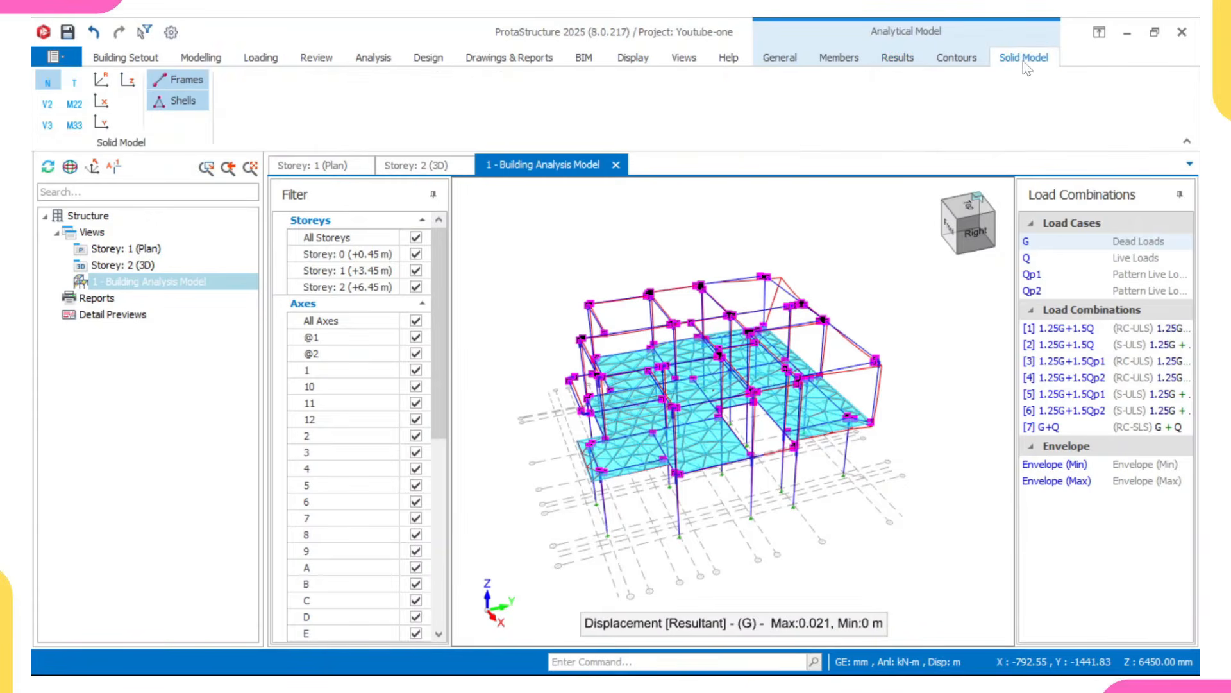
middle_click_drag(679, 367, 739, 453)
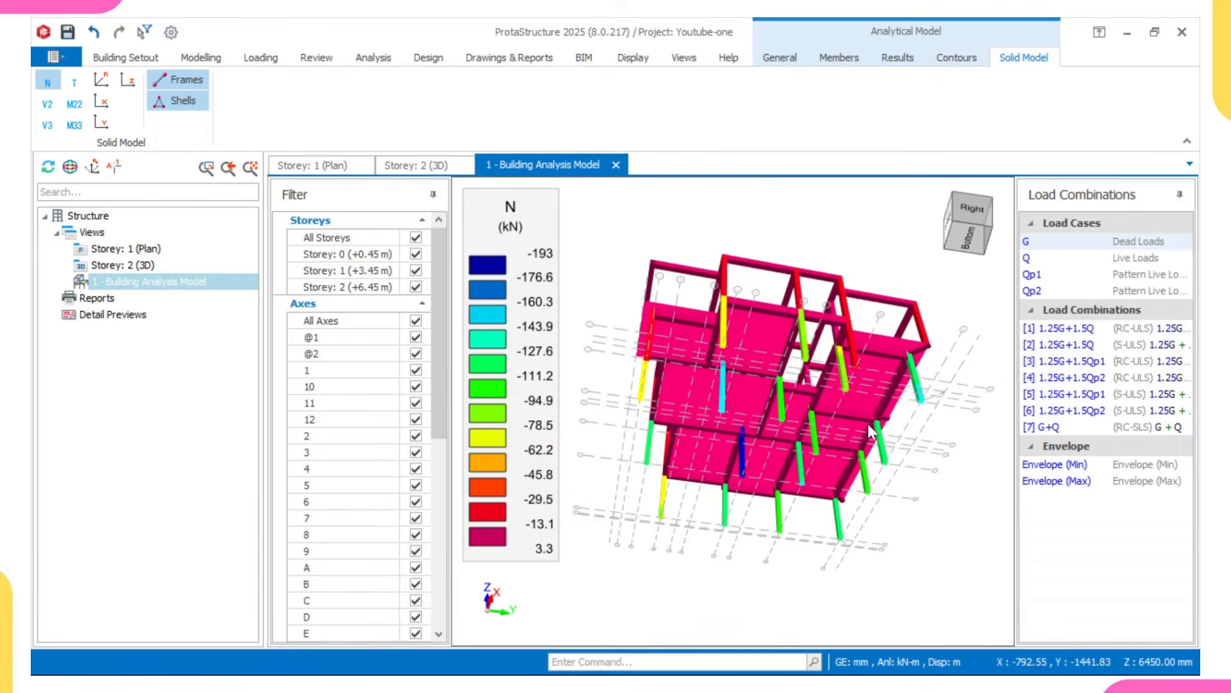
Inspect the dead-load axial force contours on the solid model from several sides and close the building analysis model view.
middle_click_drag(817, 416, 764, 418)
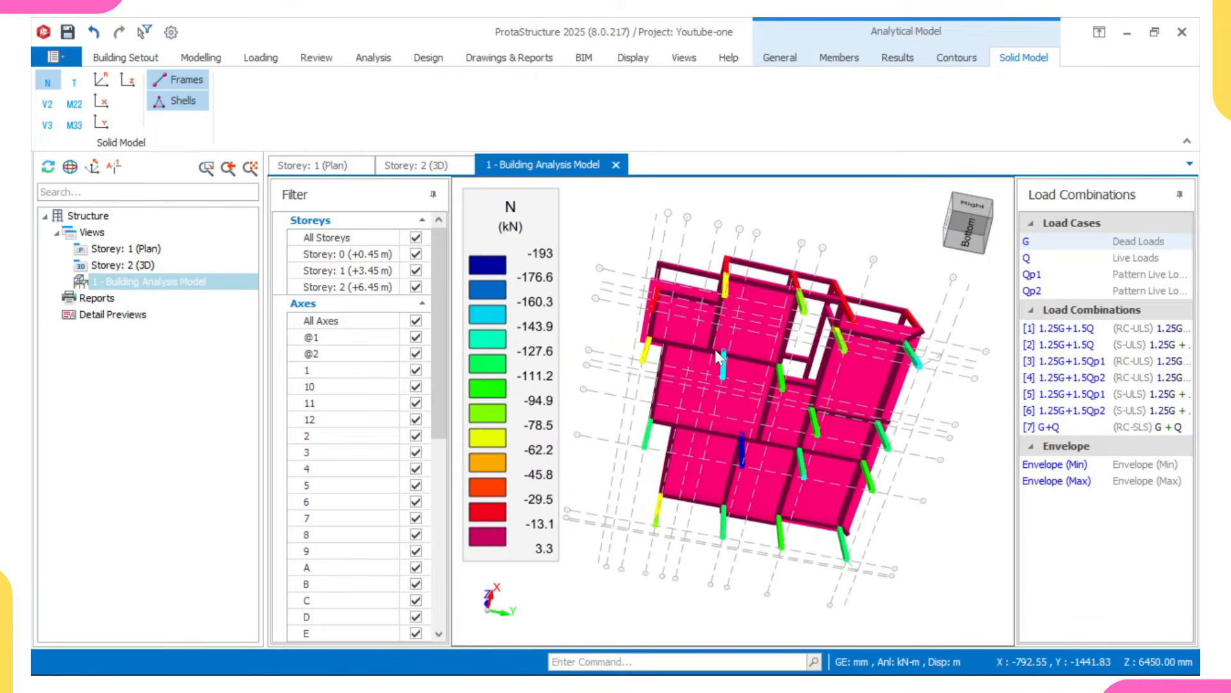
middle_click_drag(729, 335, 679, 470)
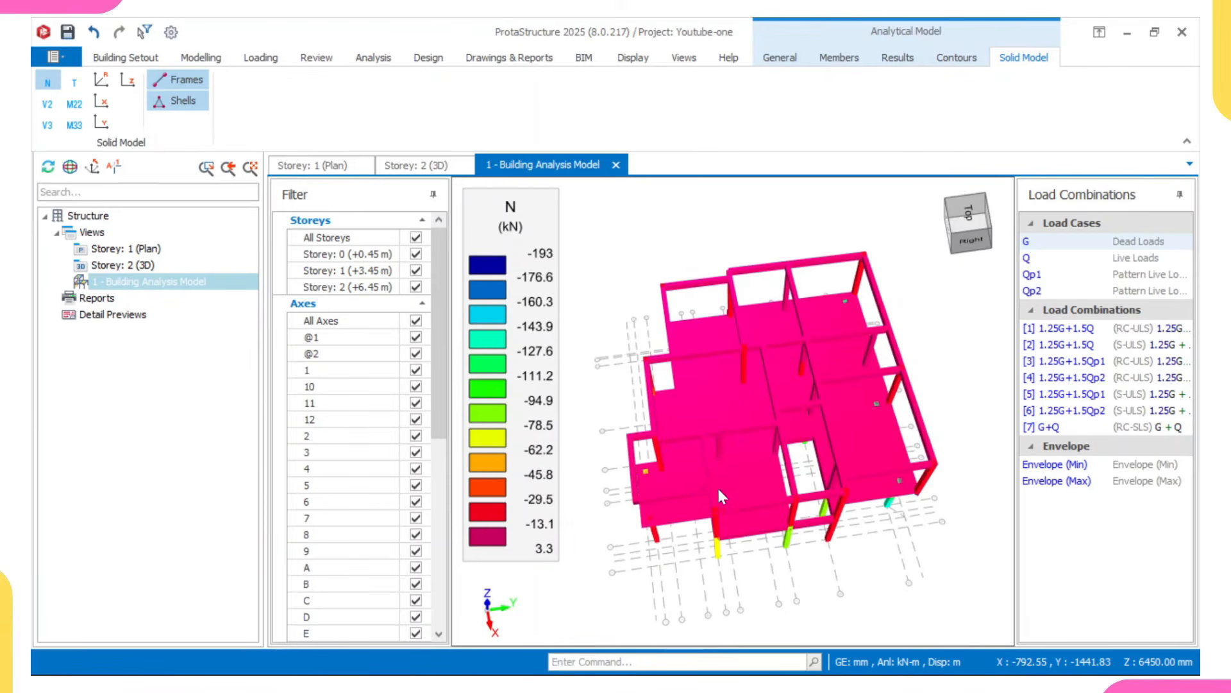
middle_click_drag(724, 520, 688, 426)
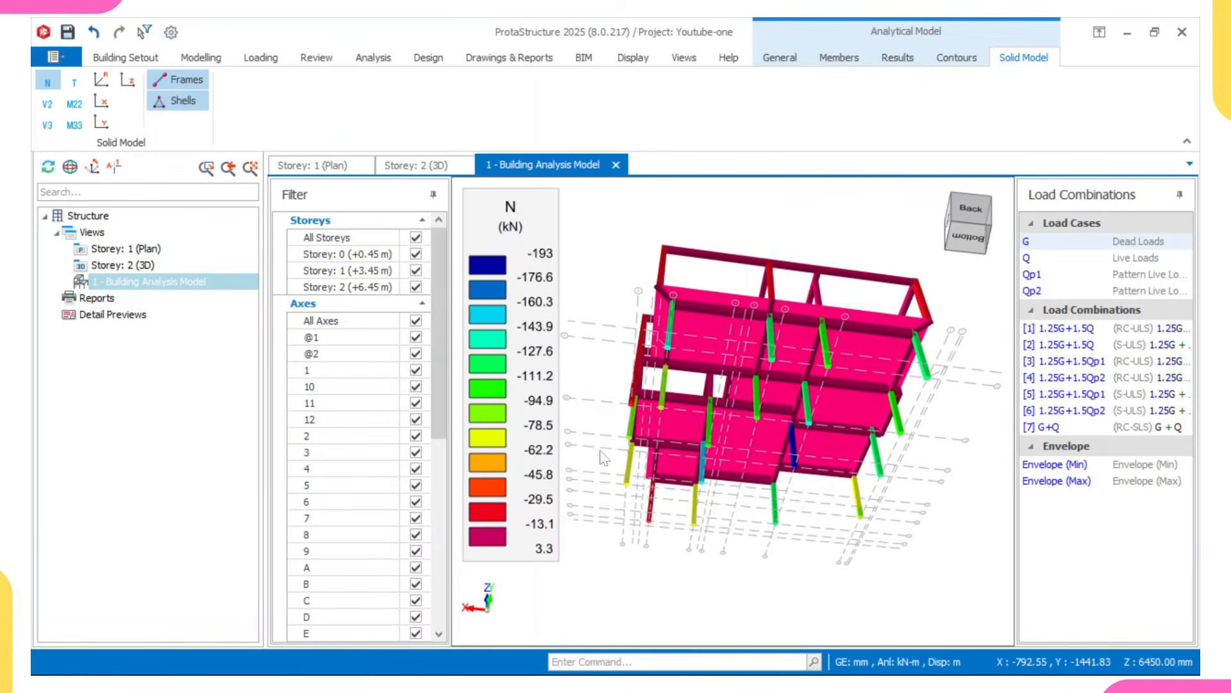
middle_click_drag(692, 354, 718, 392)
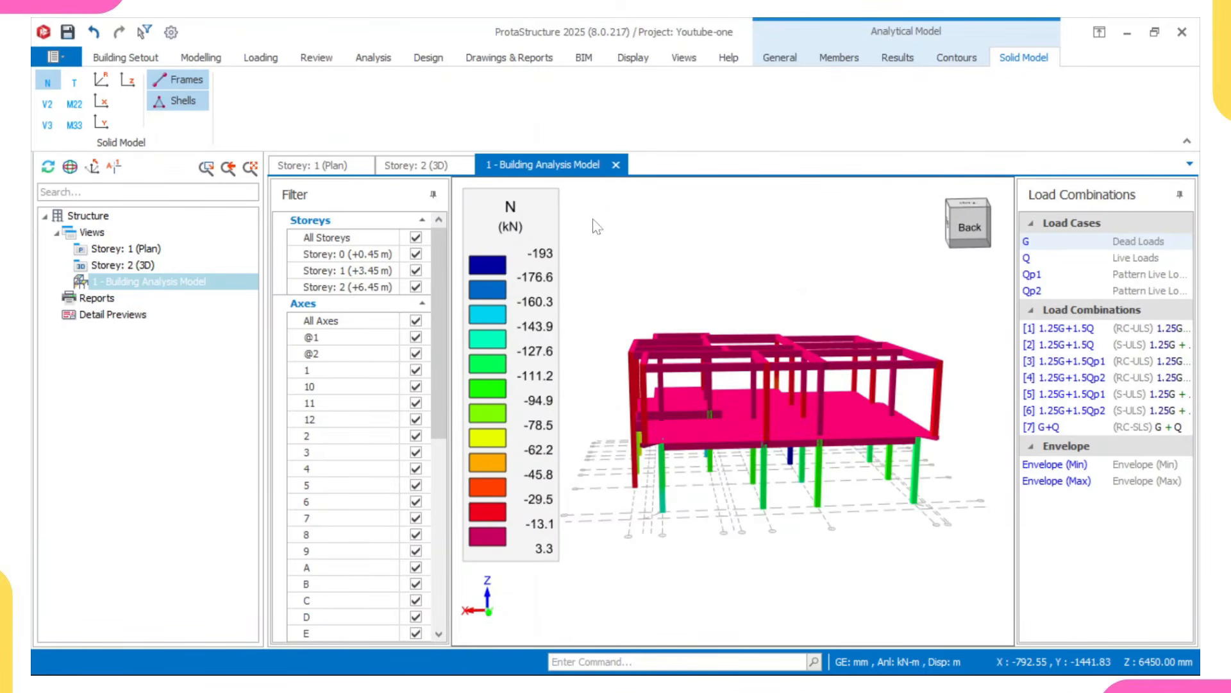
left_click(616, 166)
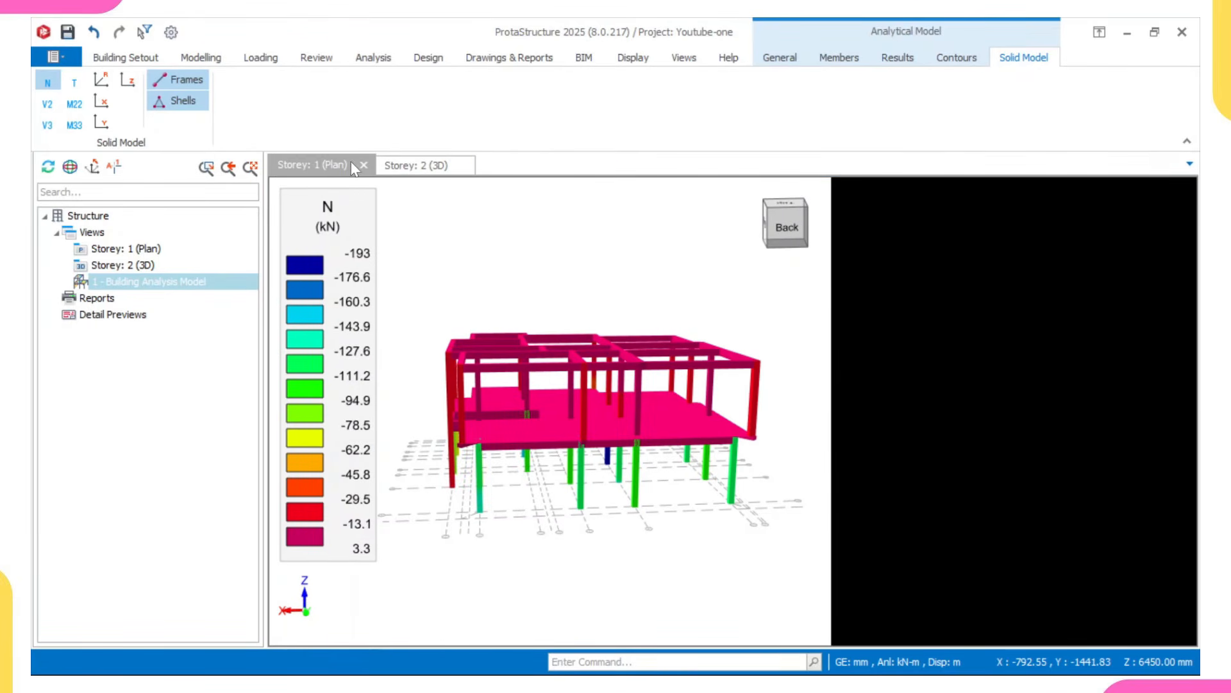
Recolour the Storey: 2 (3D) view by the Design Status criterion using Visual Interrogation.
left_click(417, 166)
middle_click_drag(473, 213, 590, 314)
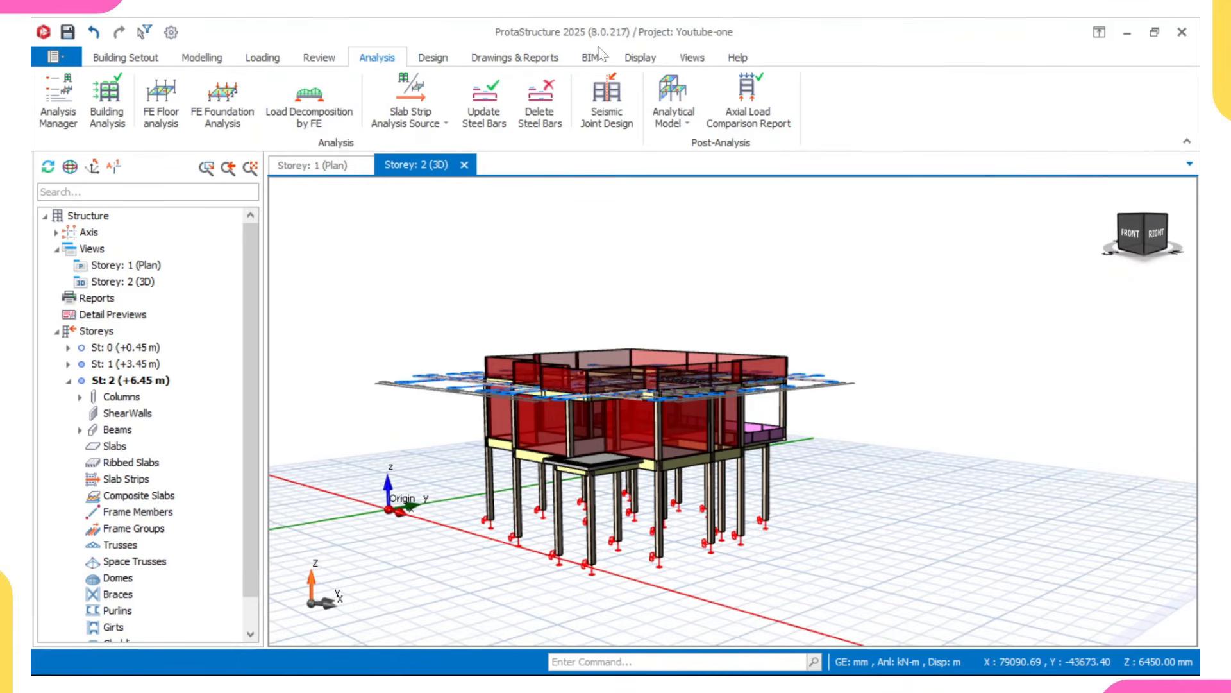
left_click(640, 57)
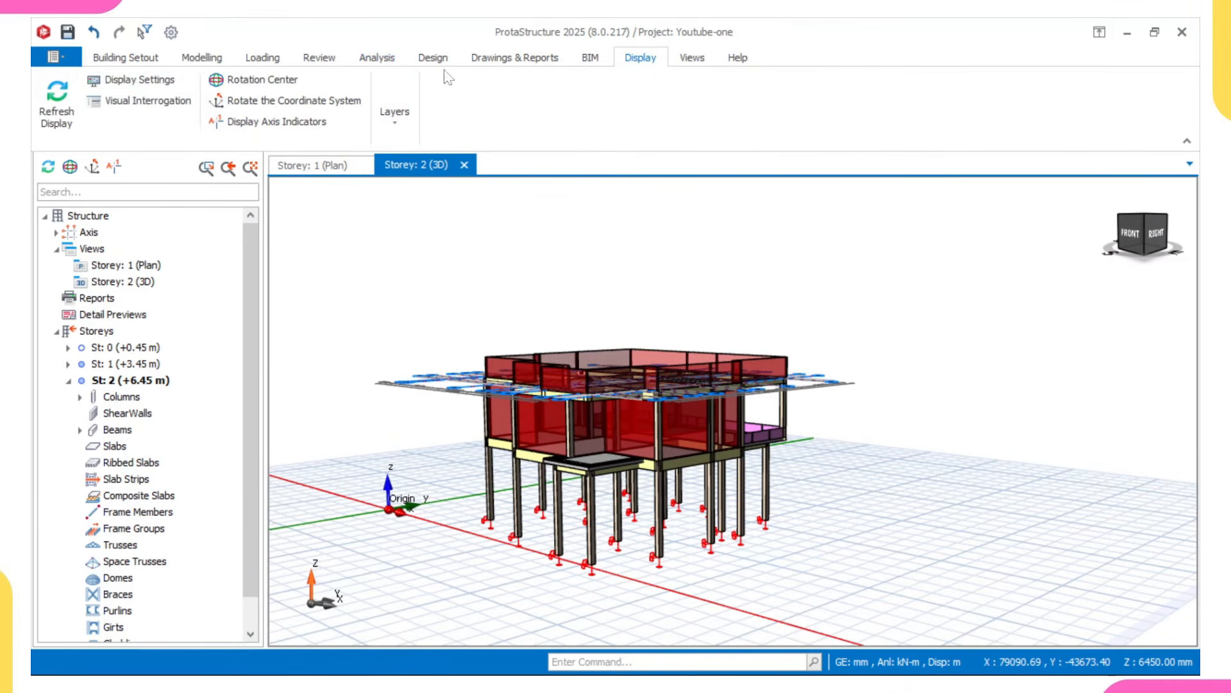
left_click(148, 100)
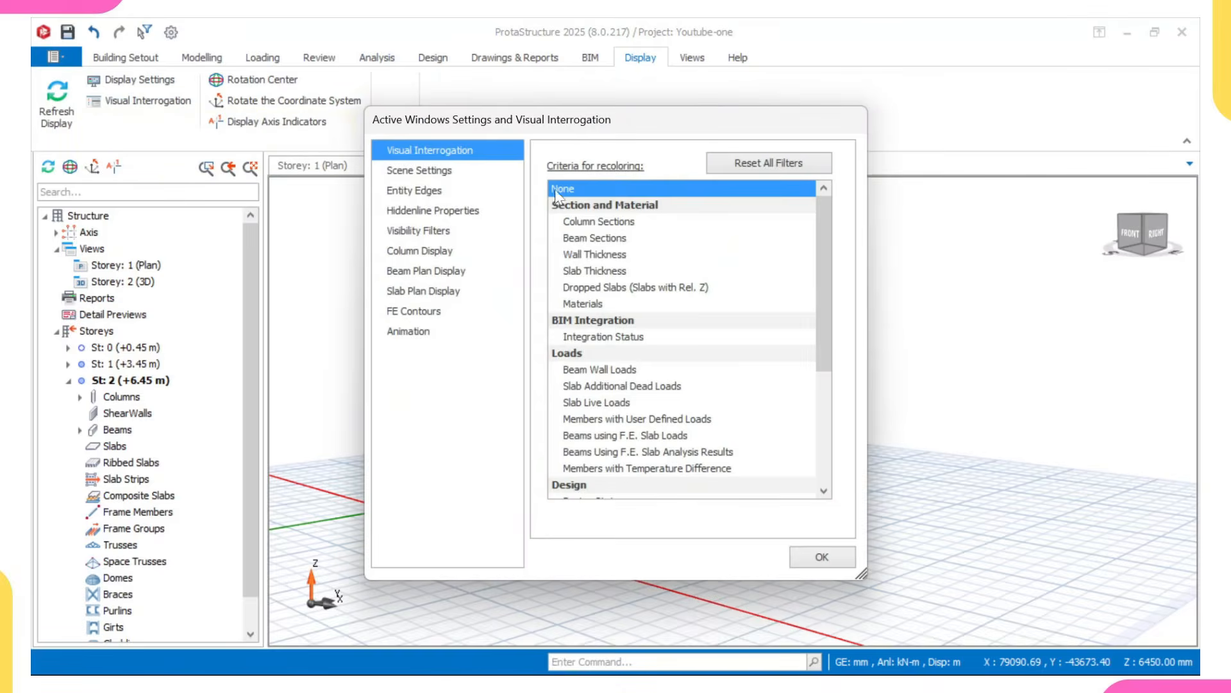
scroll(625, 324, "down", 2)
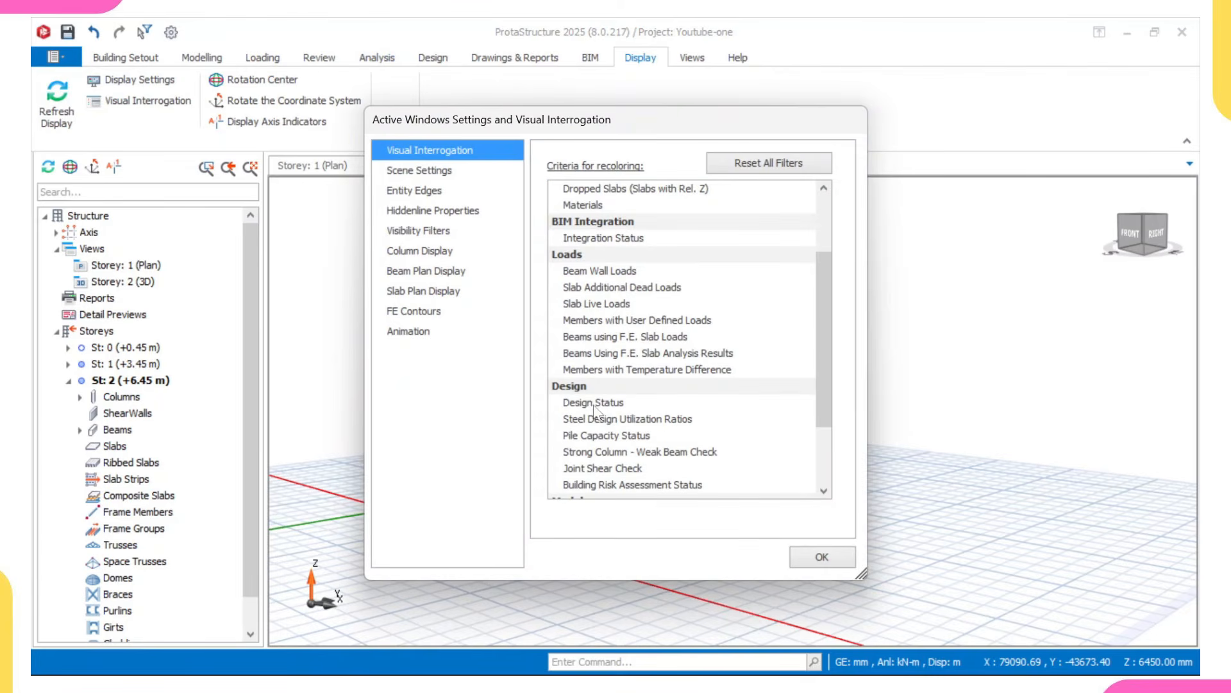
left_click(594, 404)
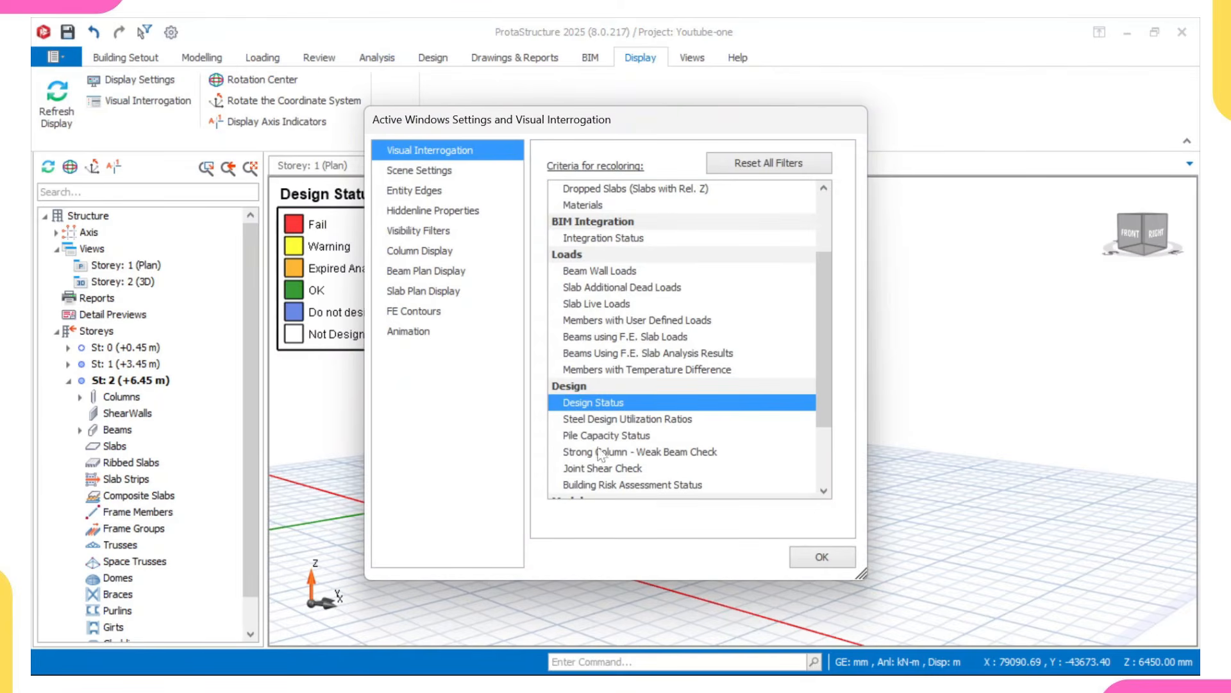
left_click(845, 557)
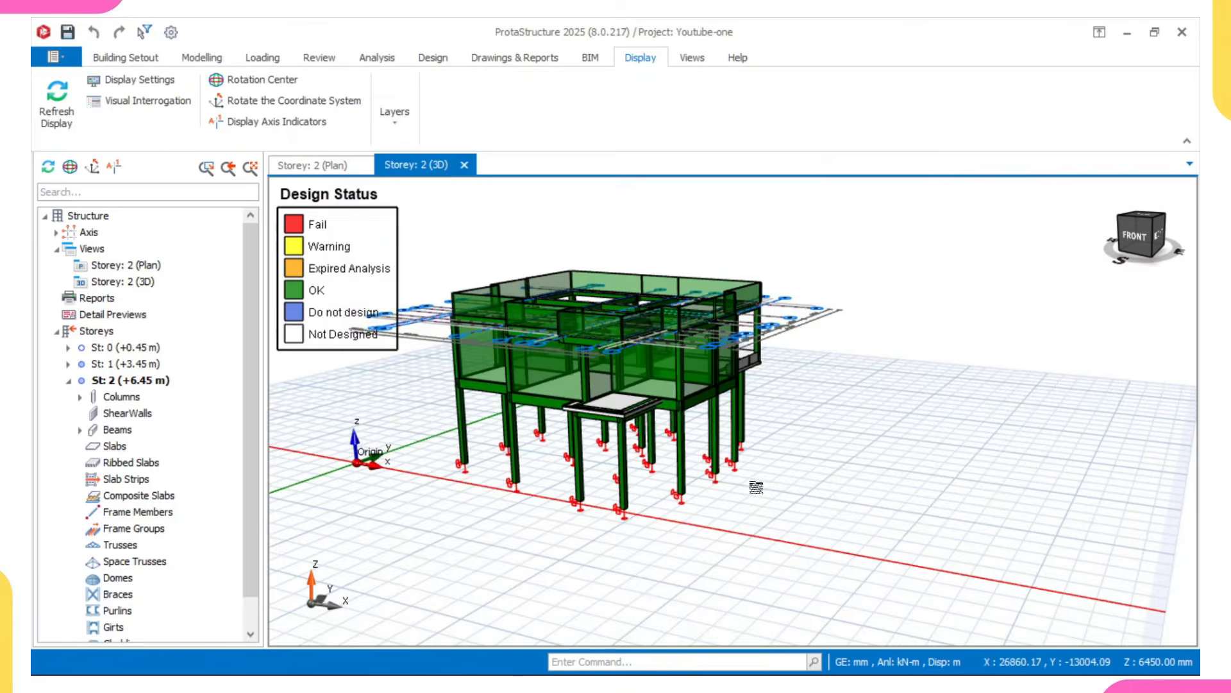
Examine the design status colours of the beams, columns and slabs all around the 3D model, including the details of beam 1B15.
mouse_move(710, 480)
middle_mouse_down()
mouse_move(673, 486)
mouse_move(618, 472)
mouse_move(605, 420)
mouse_move(503, 452)
mouse_move(478, 487)
mouse_move(506, 502)
mouse_move(732, 485)
middle_mouse_up()
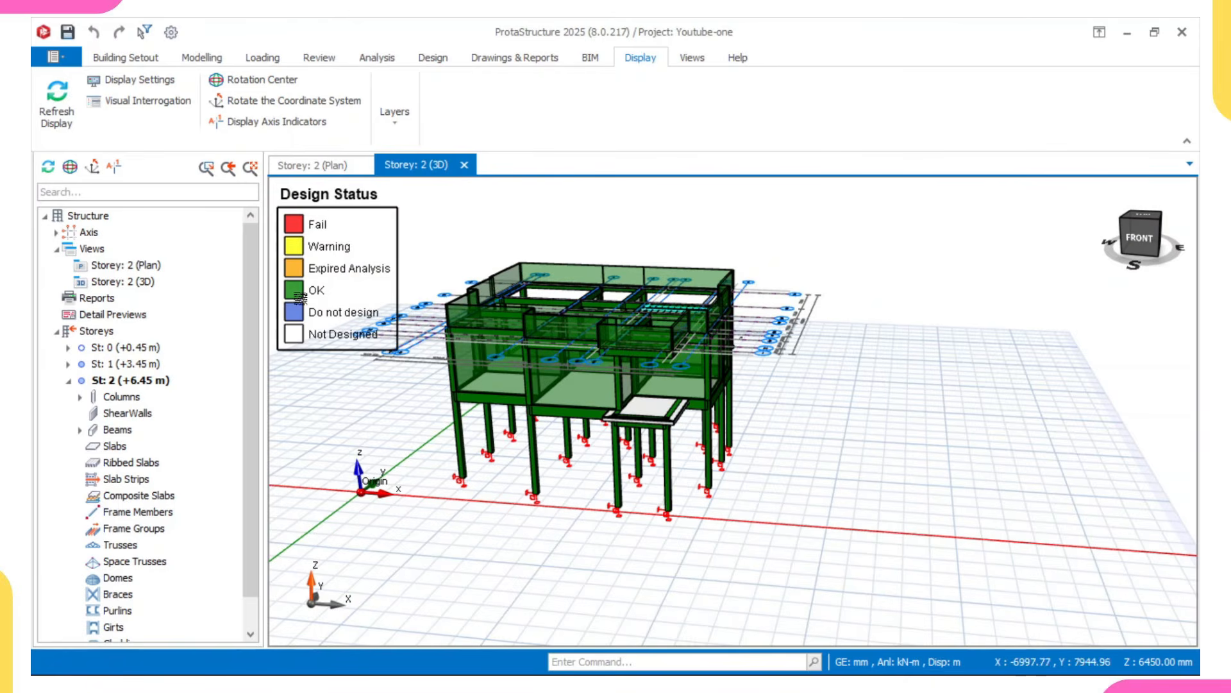
mouse_move(545, 378)
middle_mouse_down()
mouse_move(616, 385)
mouse_move(672, 368)
mouse_move(660, 378)
mouse_move(564, 338)
mouse_move(649, 316)
mouse_move(601, 310)
mouse_move(558, 394)
mouse_move(534, 388)
mouse_move(585, 358)
mouse_move(667, 360)
mouse_move(744, 340)
mouse_move(549, 372)
mouse_move(458, 365)
middle_mouse_up()
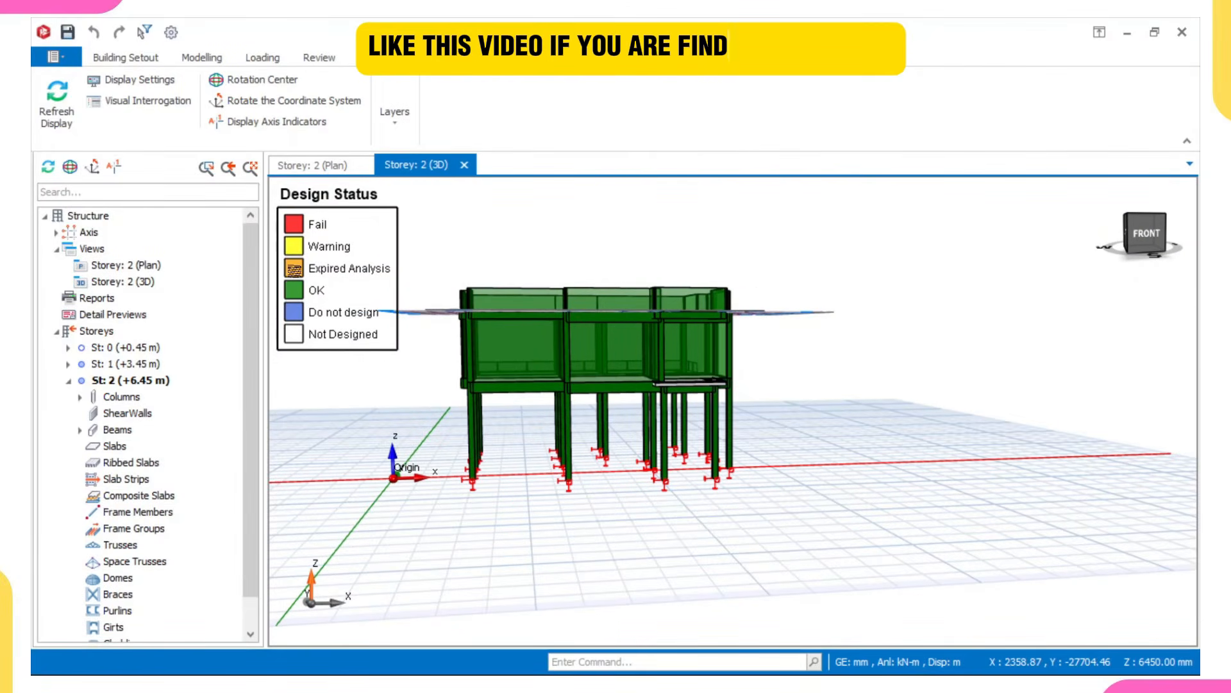
middle_click_drag(545, 372, 539, 391)
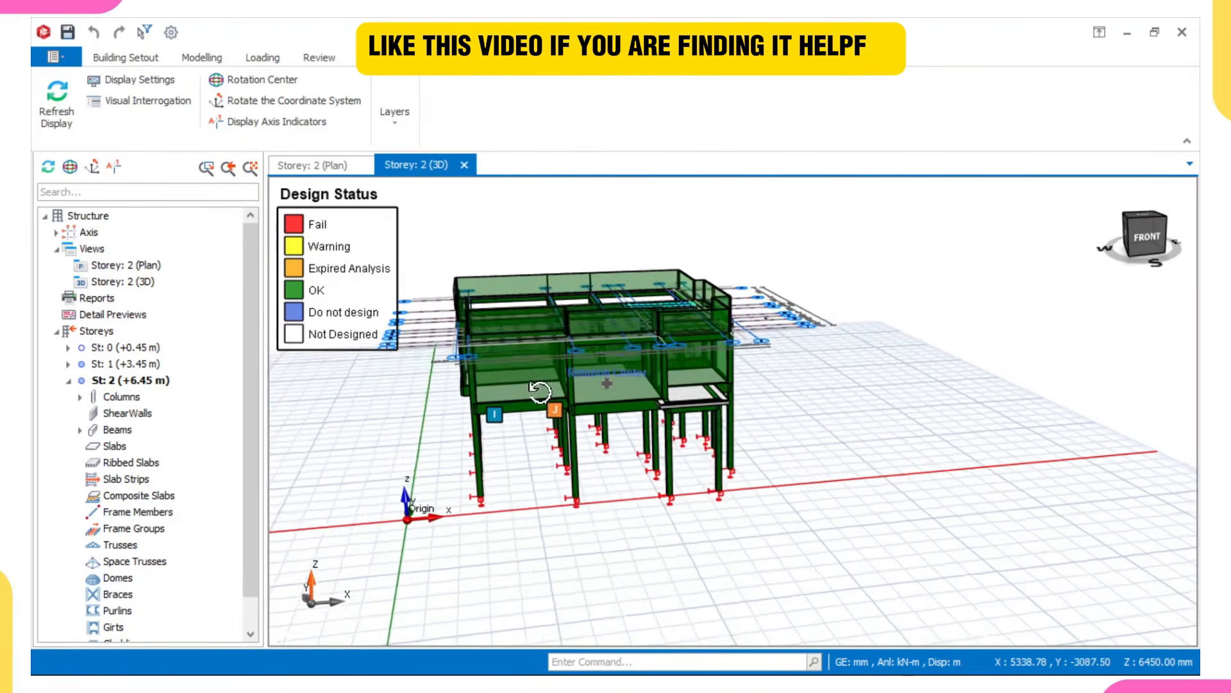
right_click_drag(540, 392, 520, 388)
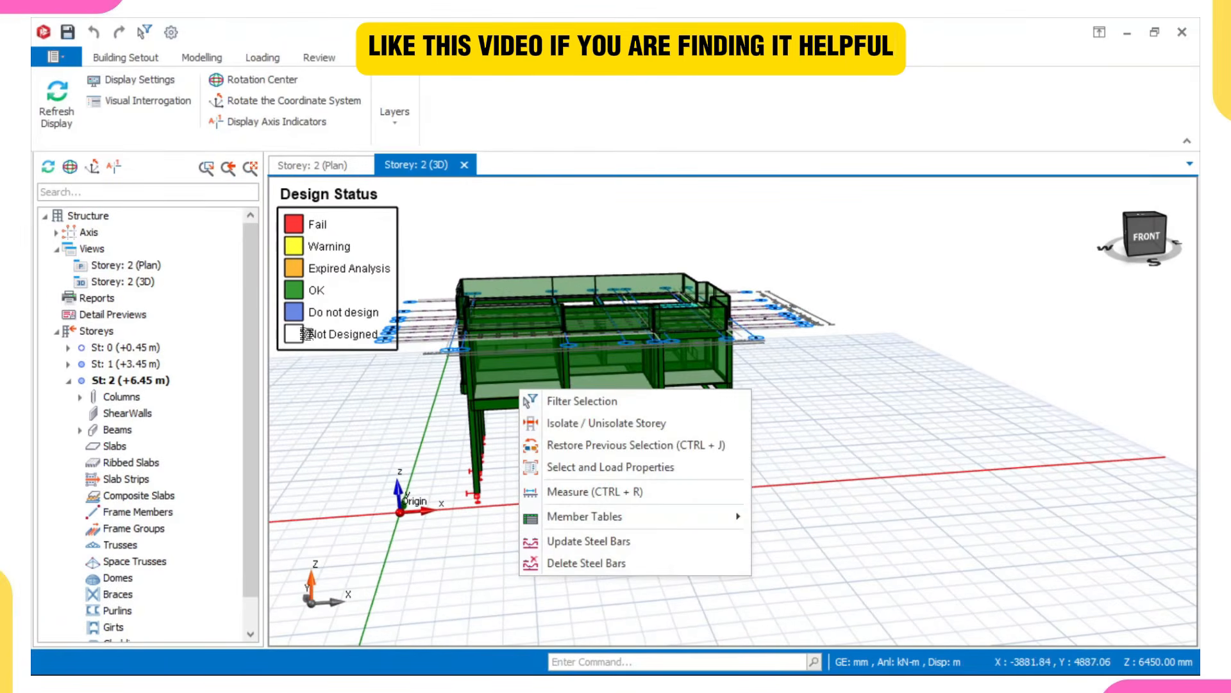
right_click_drag(667, 350, 694, 431)
scroll(619, 394, "up", 3)
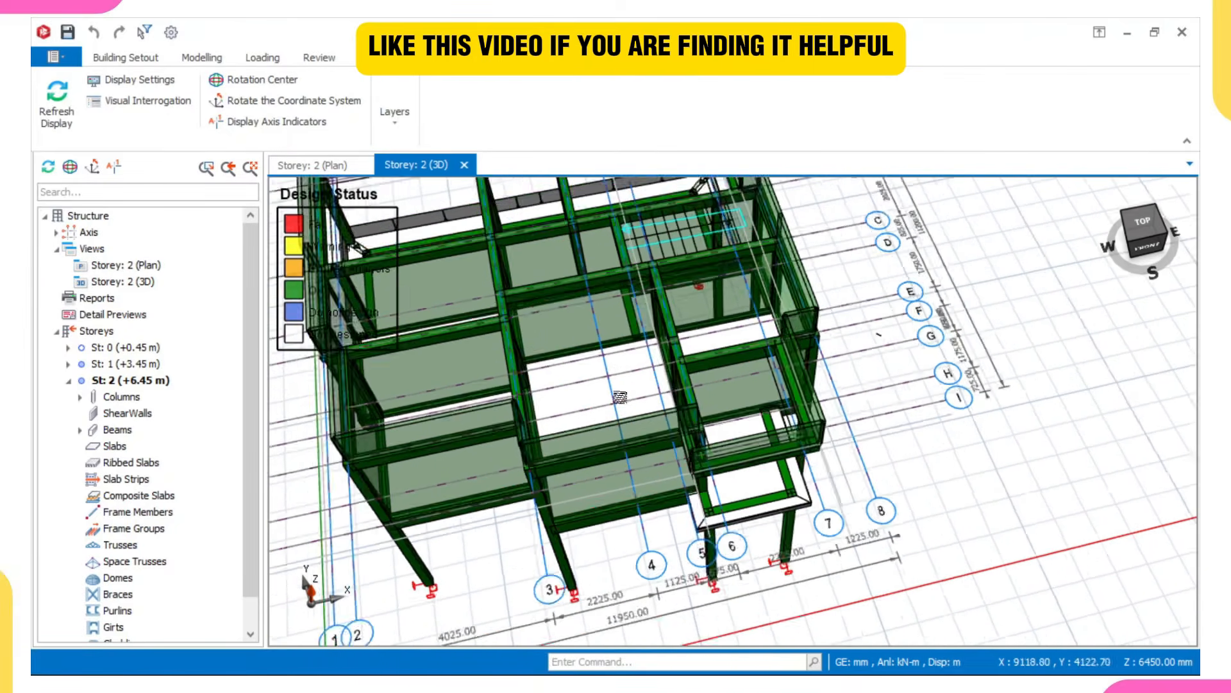
right_click_drag(624, 406, 628, 445)
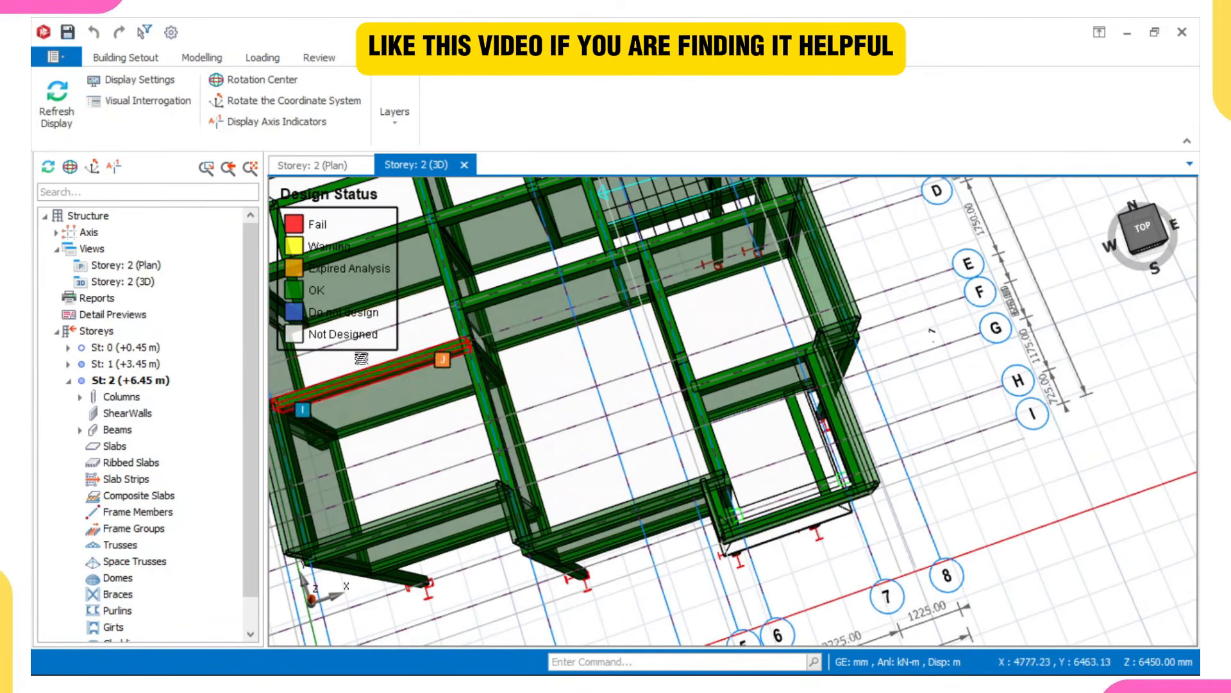
right_click_drag(556, 404, 566, 290)
scroll(567, 295, "down", 3)
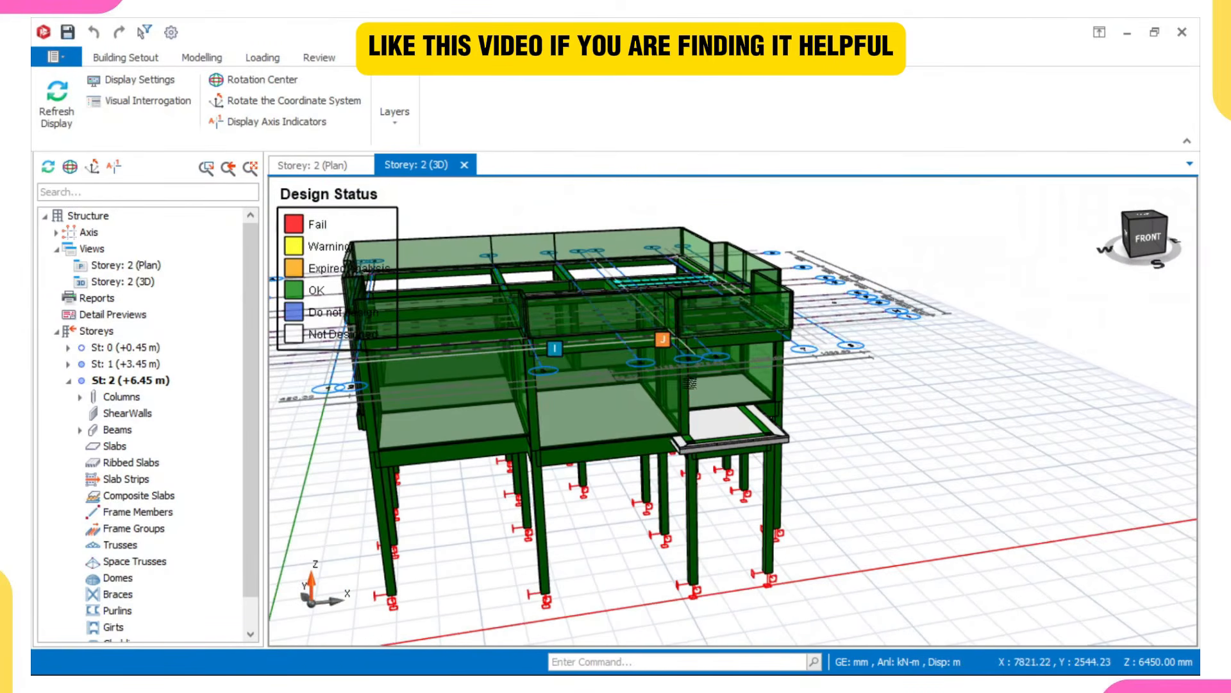
middle_click_drag(680, 388, 788, 388)
right_click_drag(788, 388, 684, 417)
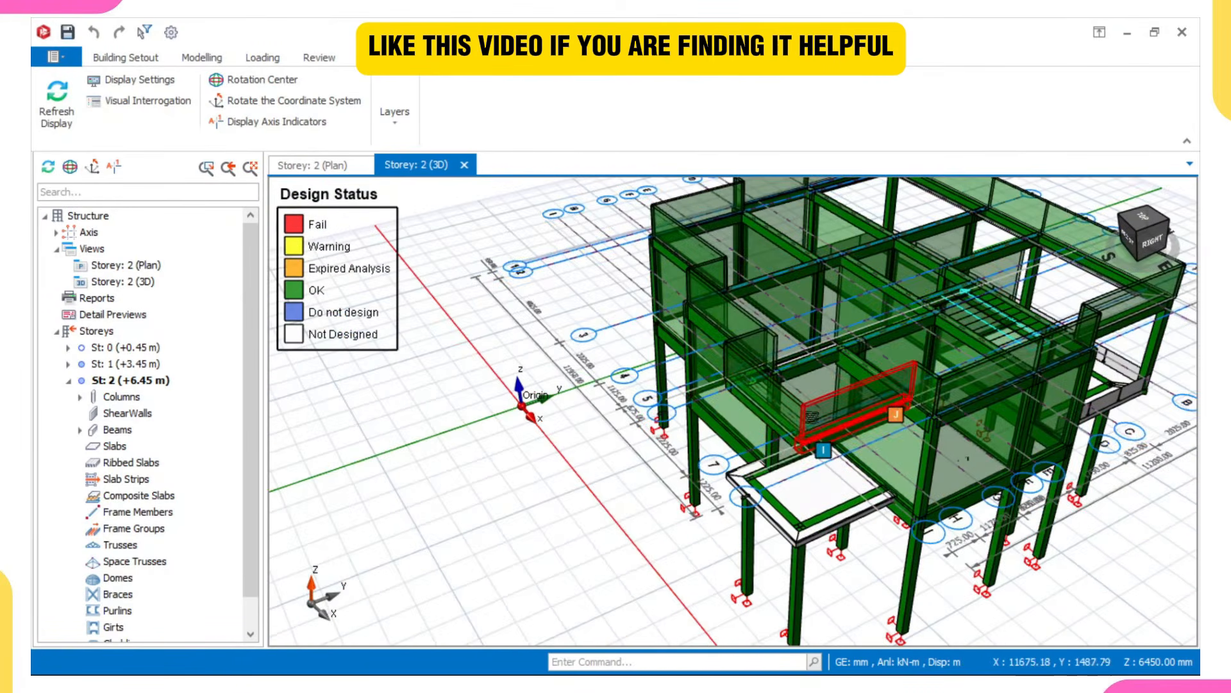
middle_click_drag(833, 417, 633, 424)
right_click_drag(644, 437, 742, 421)
scroll(711, 433, "down", 2)
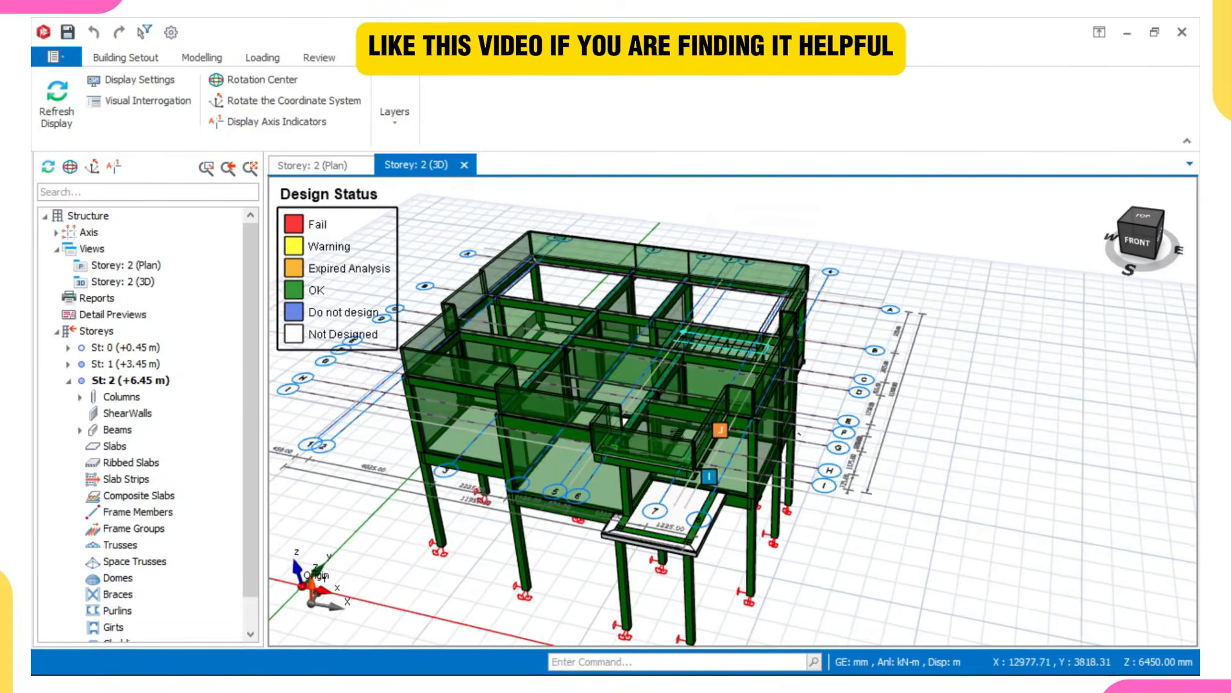
middle_click_drag(680, 427, 718, 378)
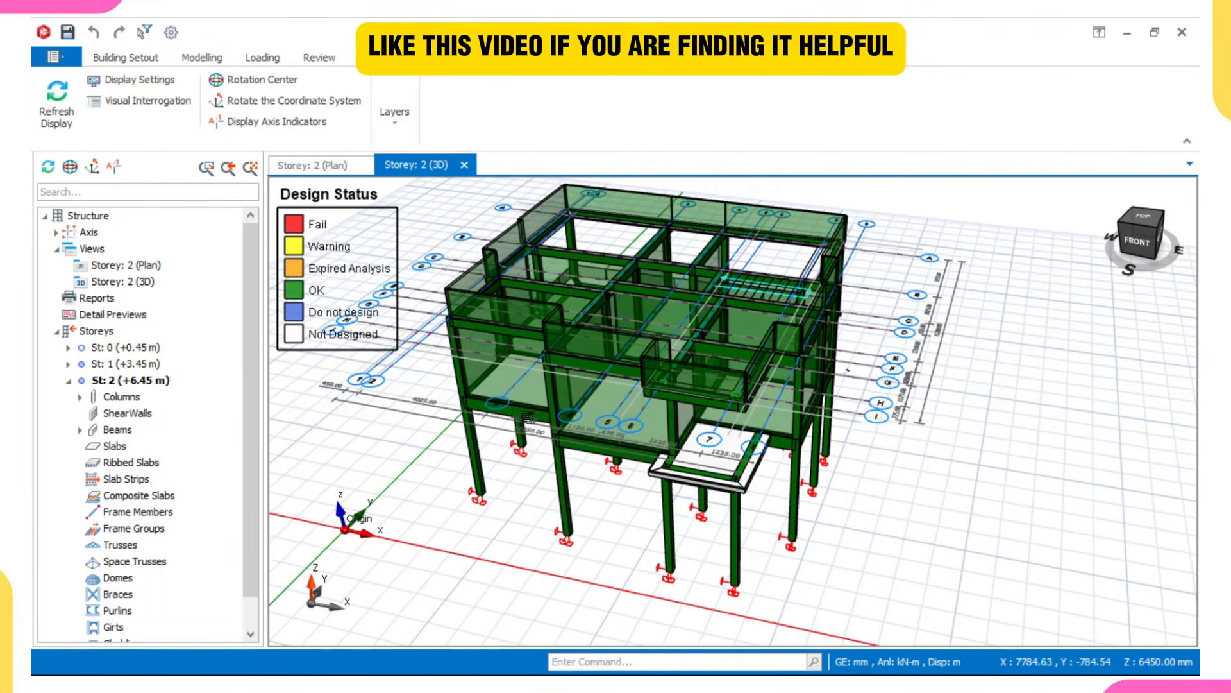
mouse_move(530, 418)
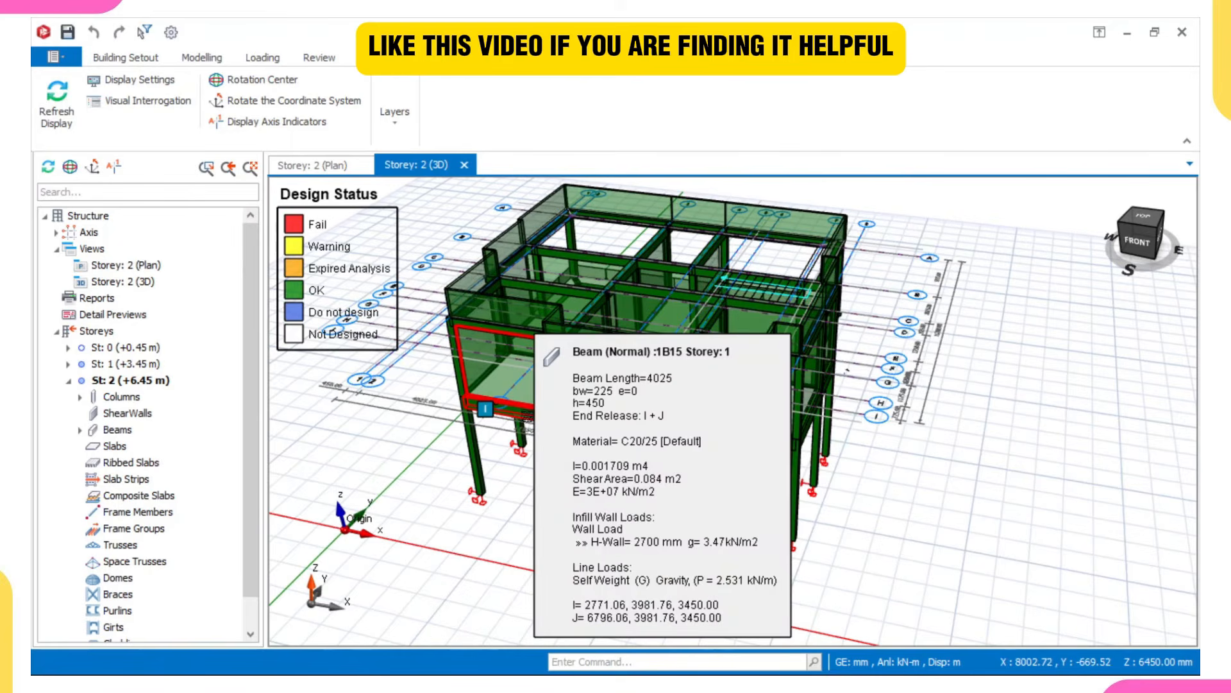
Recolour the storey plan view by Design Status and switch the plan to storey 1 (+3.45 m).
left_click(315, 166)
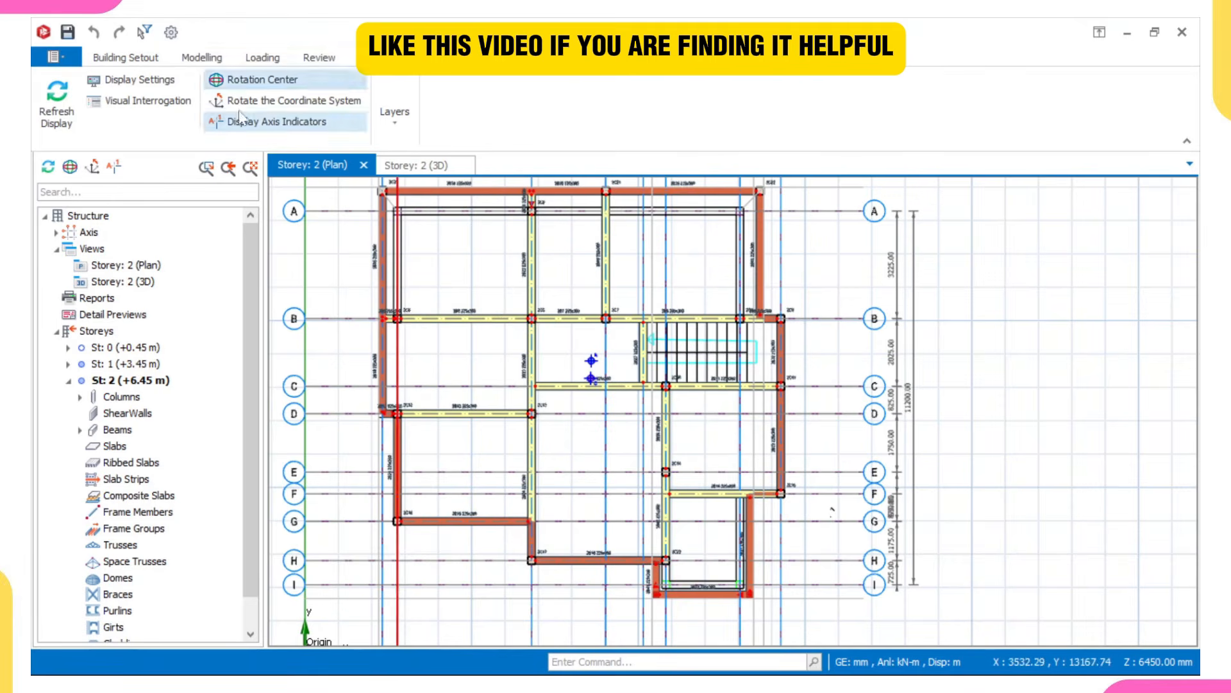
left_click(144, 101)
scroll(627, 499, "down", 1)
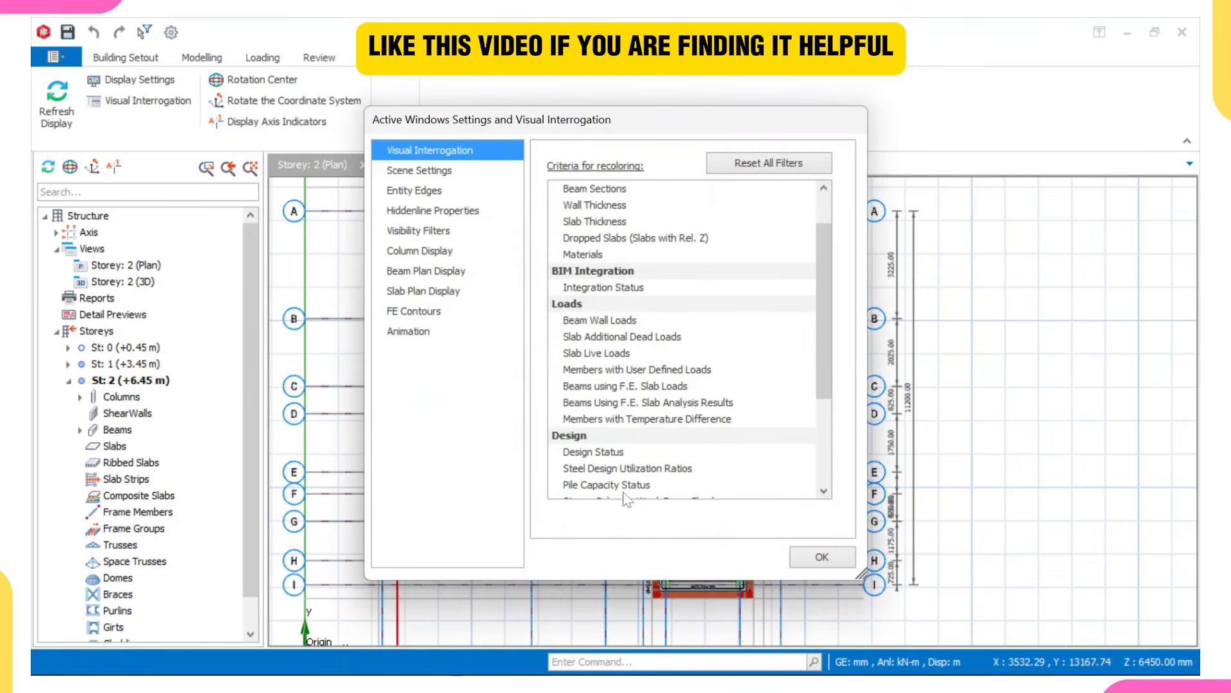
left_click(610, 452)
left_click(812, 557)
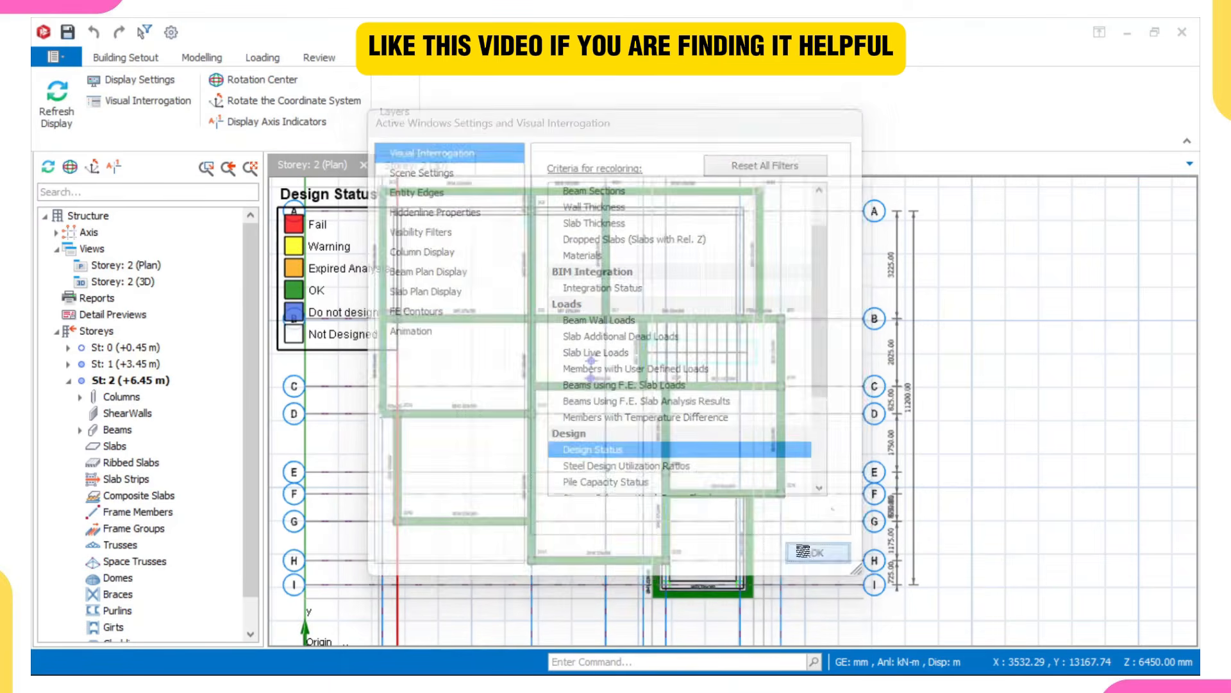
double_click(132, 363)
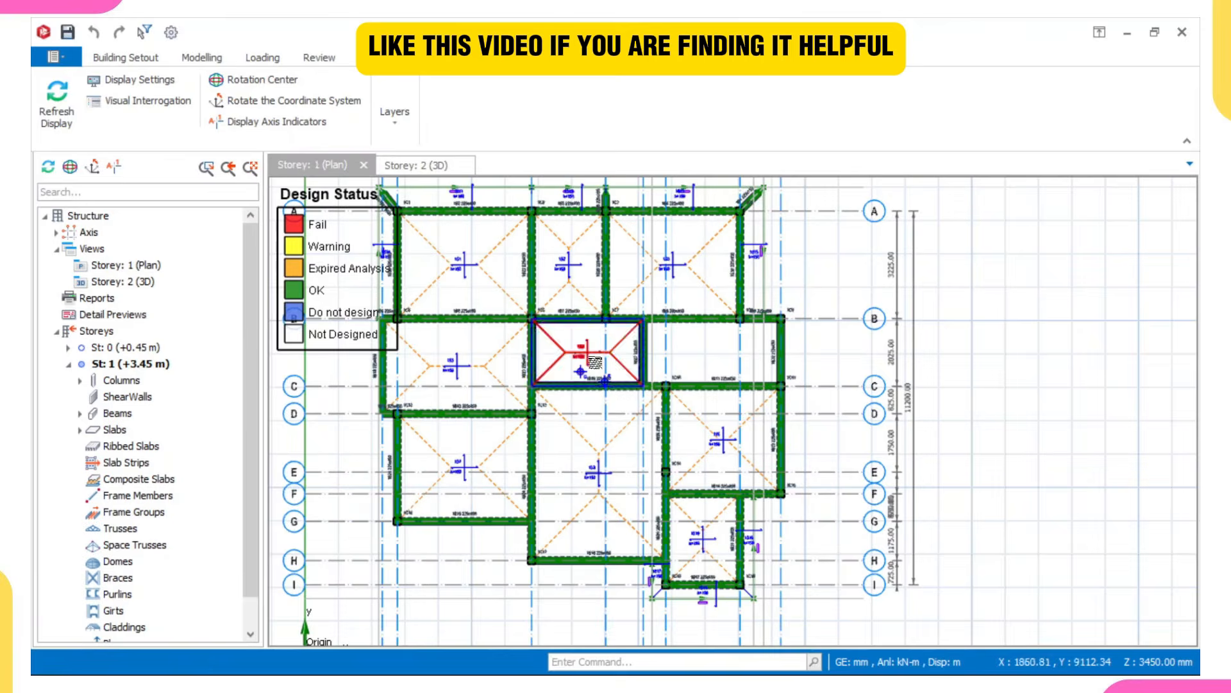
Select beam 1B2 on axis A in the storey 1 plan and open its section design with the beam design diagram.
middle_click_drag(770, 461, 809, 476)
scroll(678, 375, "up", 2)
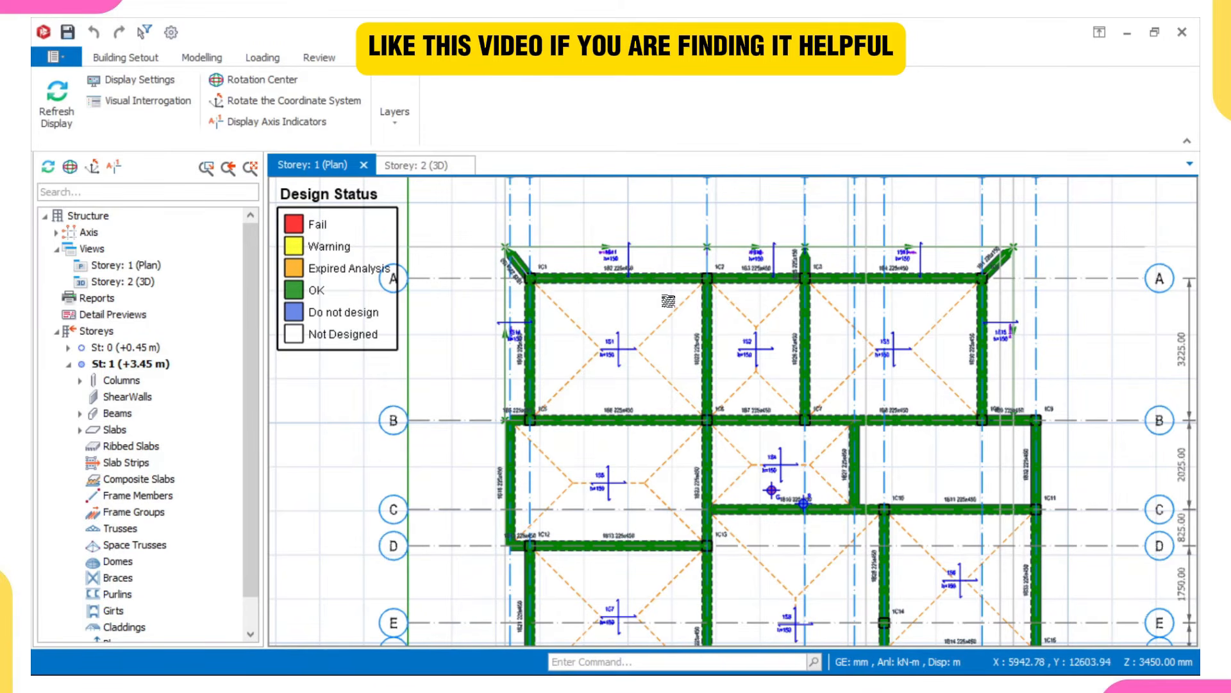
middle_click_drag(655, 292, 597, 309)
scroll(566, 295, "up", 2)
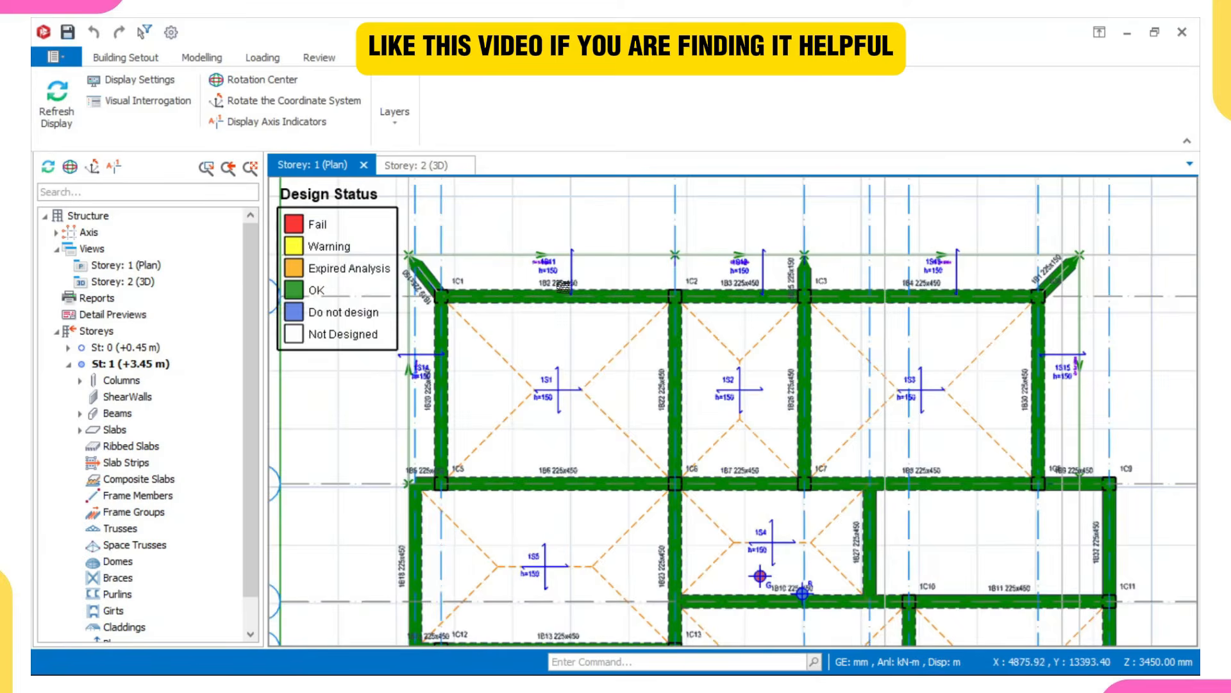
mouse_move(562, 283)
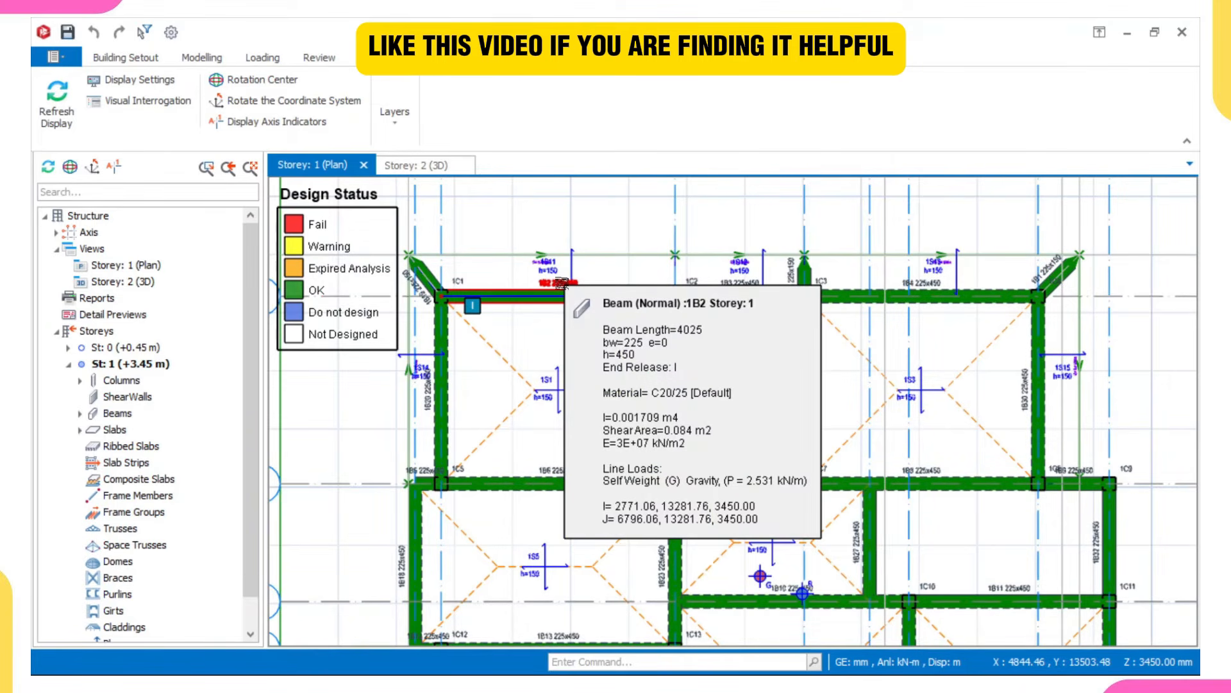
left_click(561, 283)
right_click(563, 283)
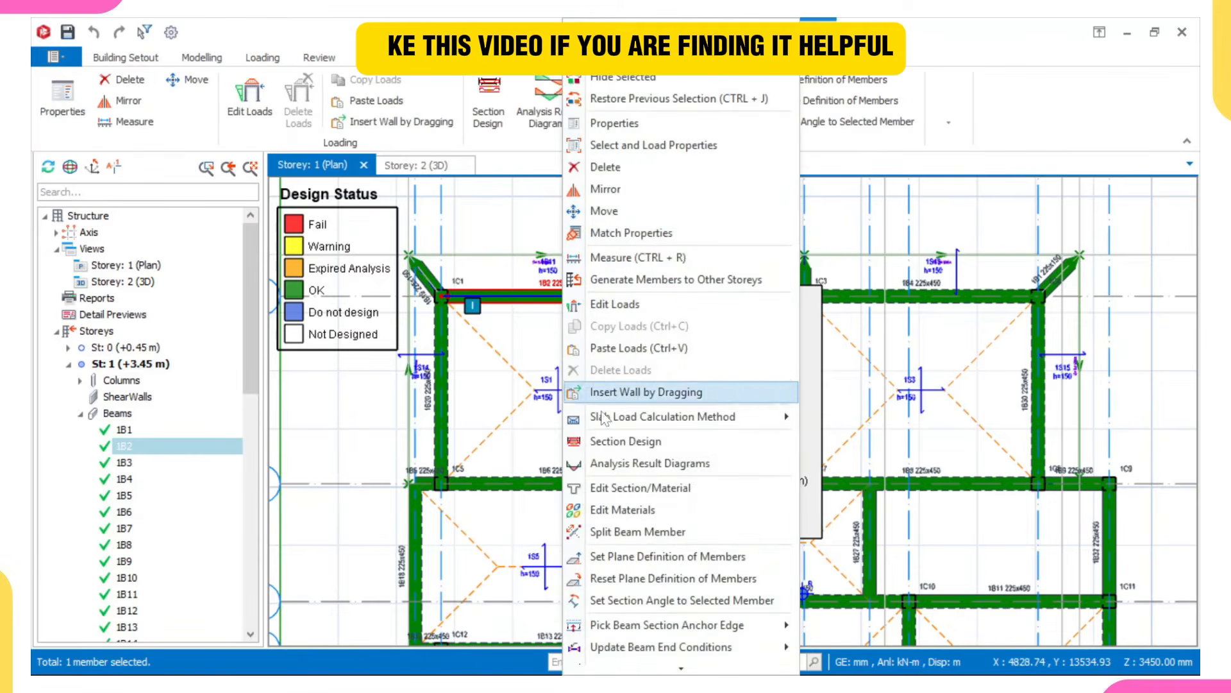
key("Escape")
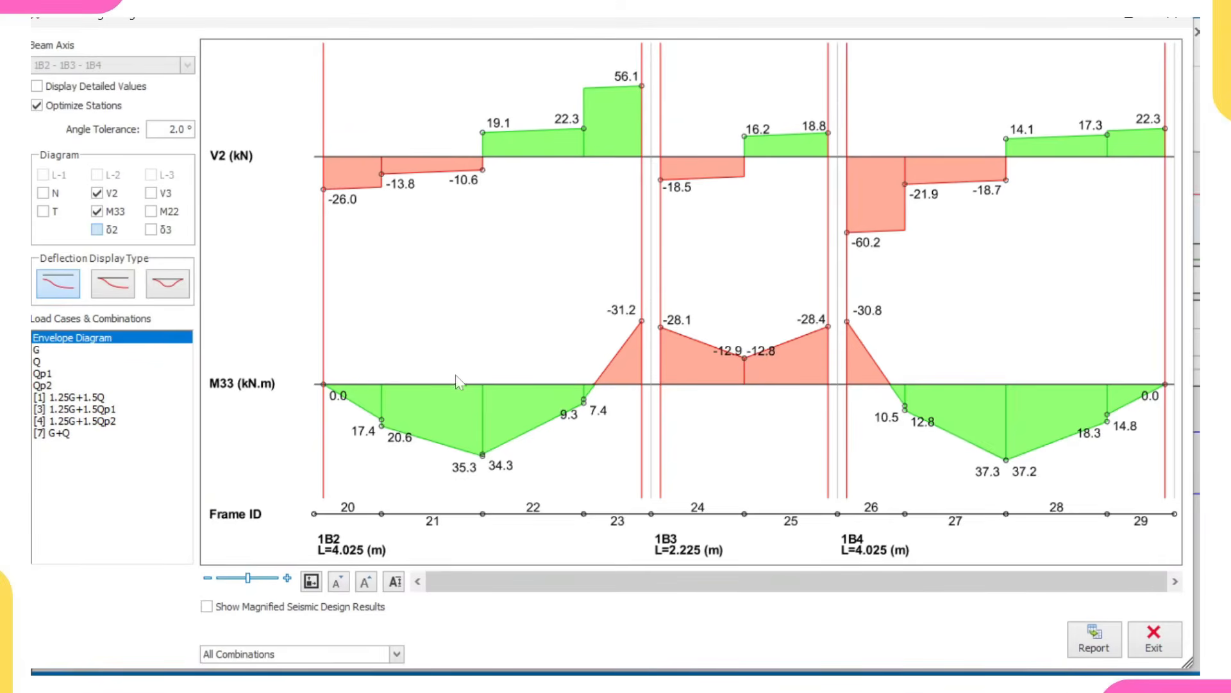
Review the V2 and M33 envelope diagrams for beams 1B2, 1B3 and 1B4 and accept the axis A reinforcement data.
scroll(703, 264, "down", 5)
scroll(796, 285, "up", 5)
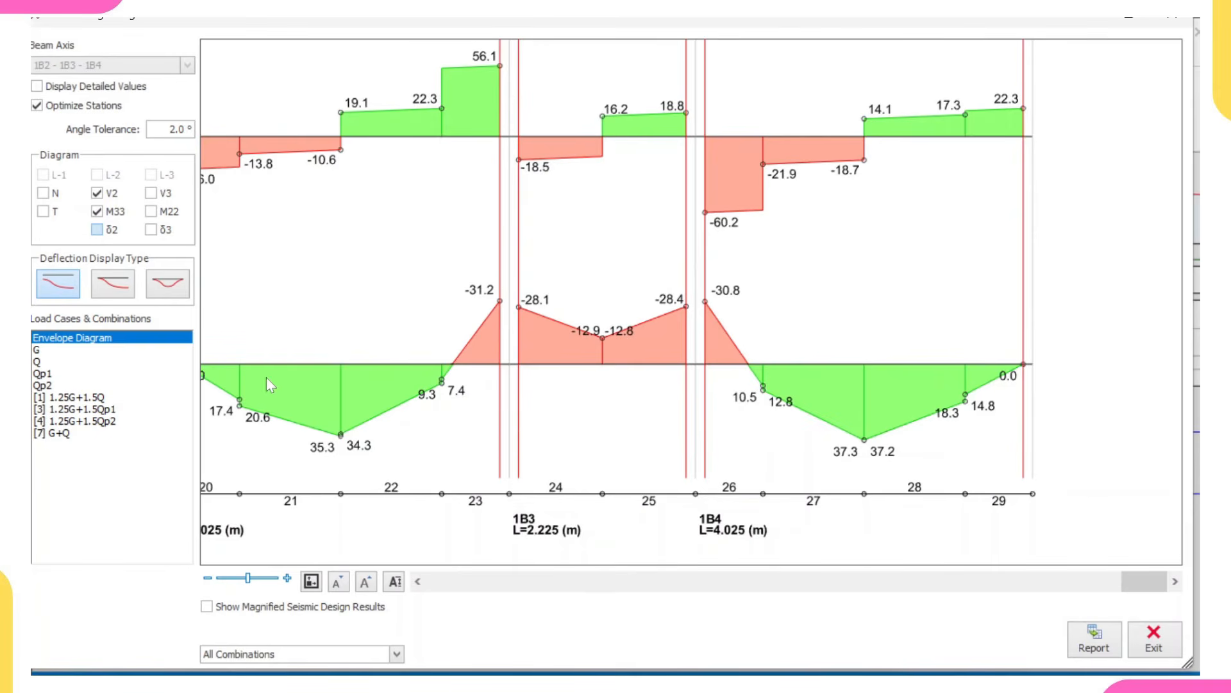
middle_click_drag(267, 377, 345, 368)
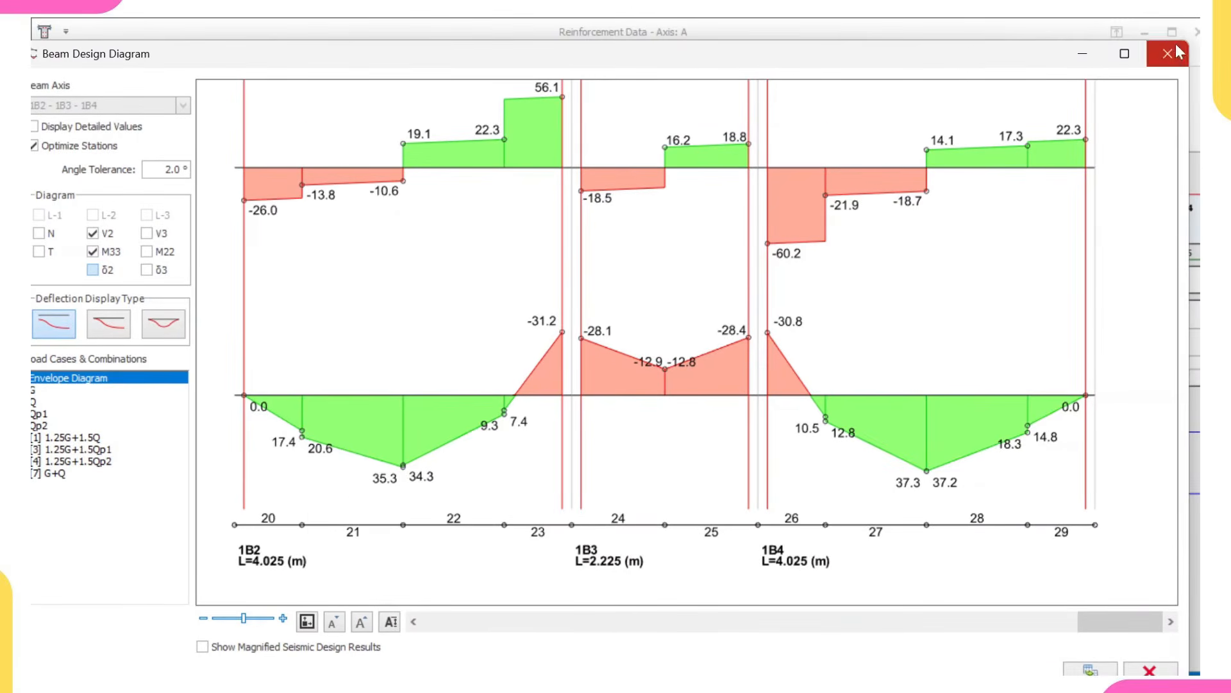
left_click(1171, 13)
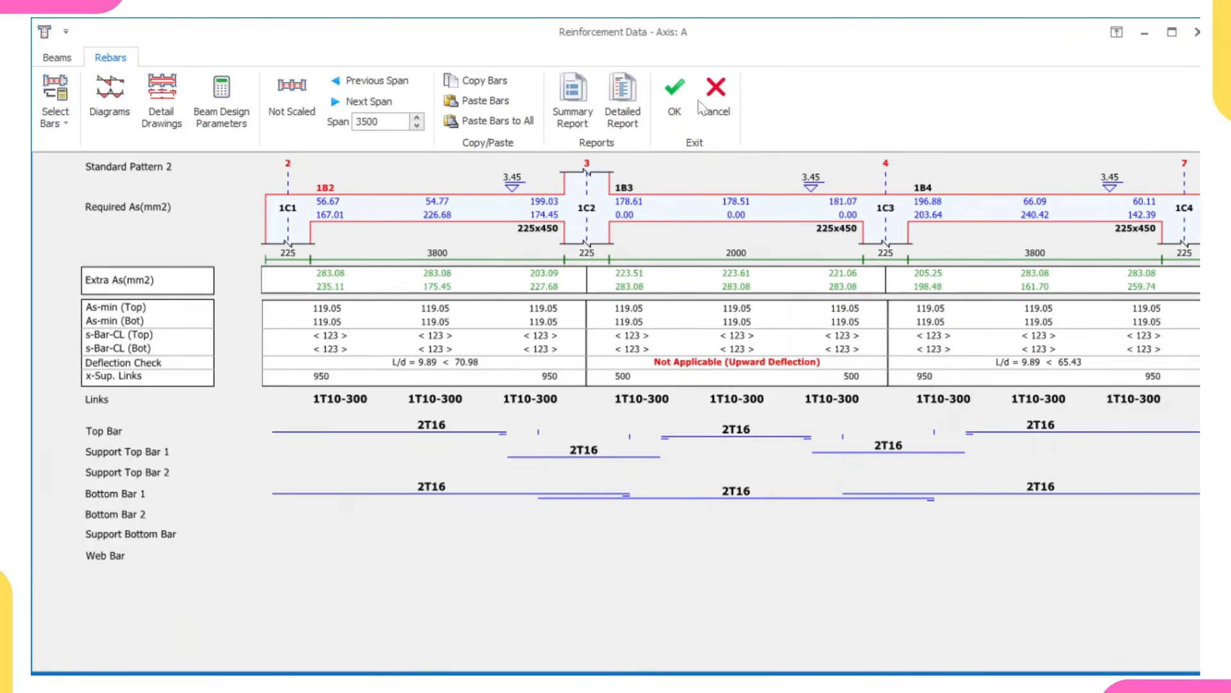
left_click(680, 94)
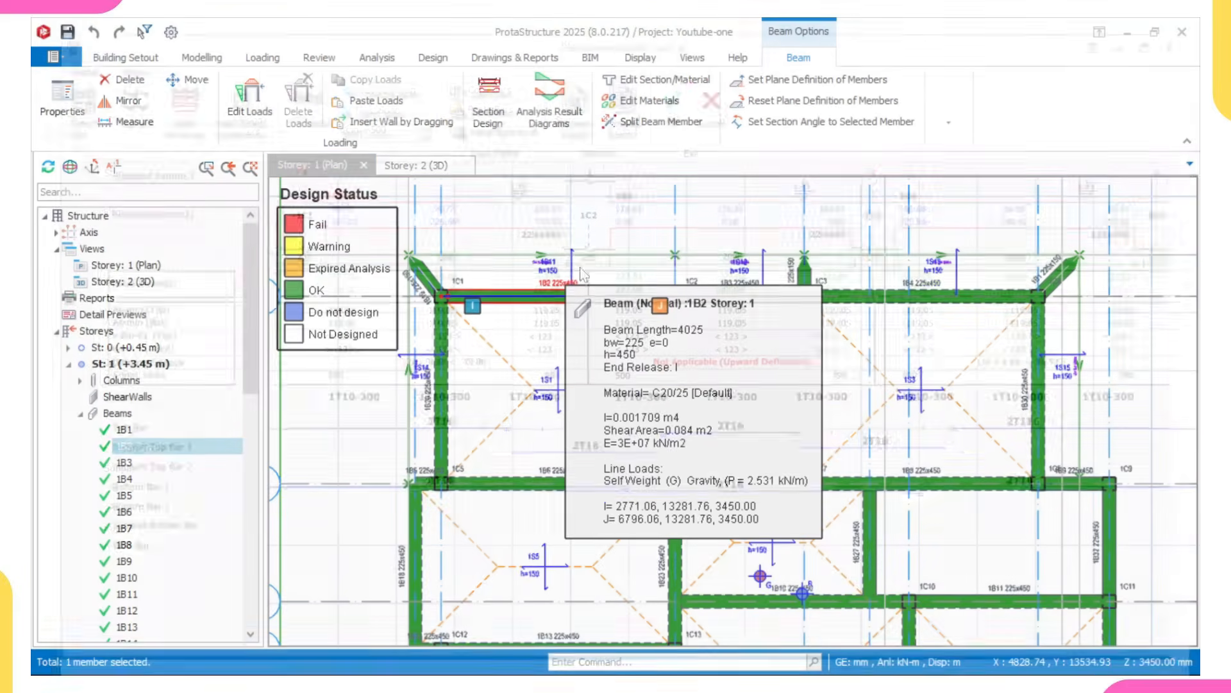
Select beam 1B6 on axis B in the storey 1 plan and open its section design.
middle_click_drag(533, 404, 525, 345)
scroll(536, 381, "up", 2)
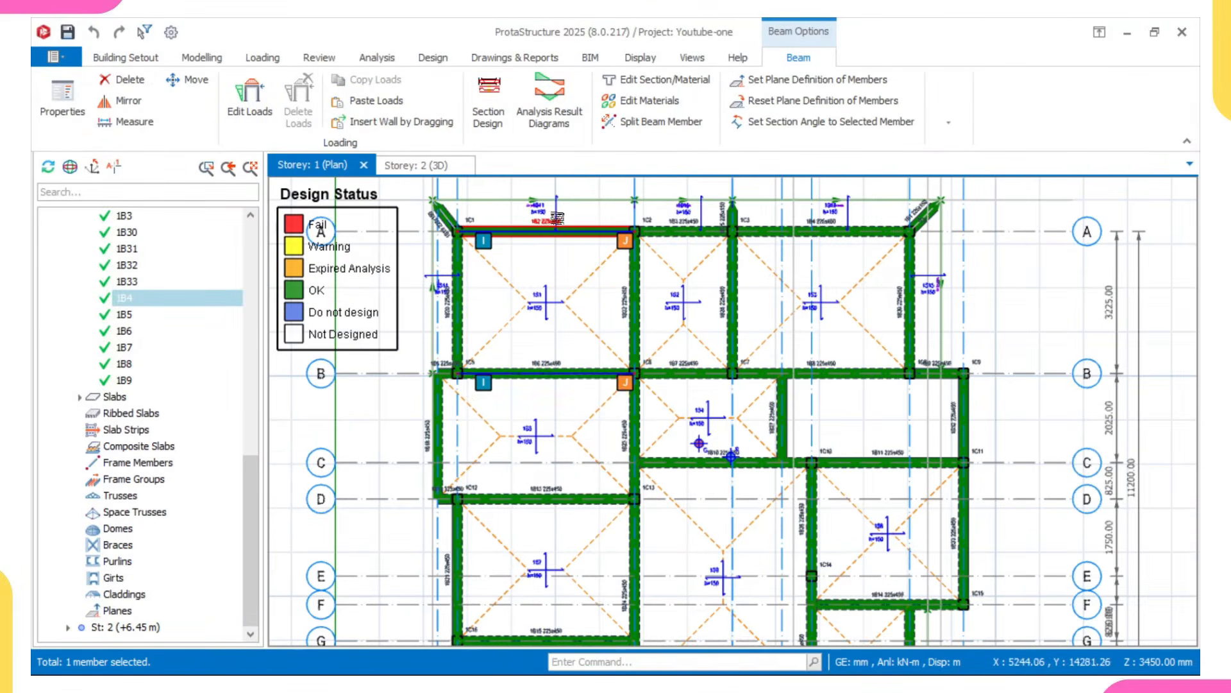
mouse_move(537, 227)
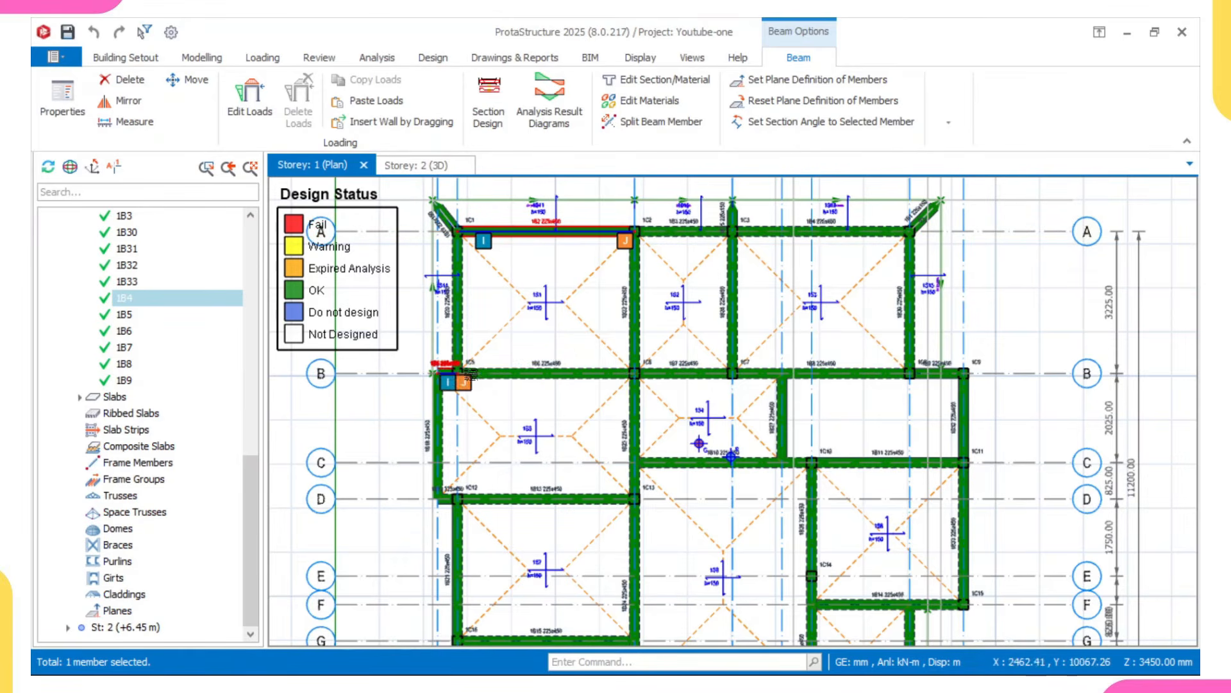
left_click(538, 364)
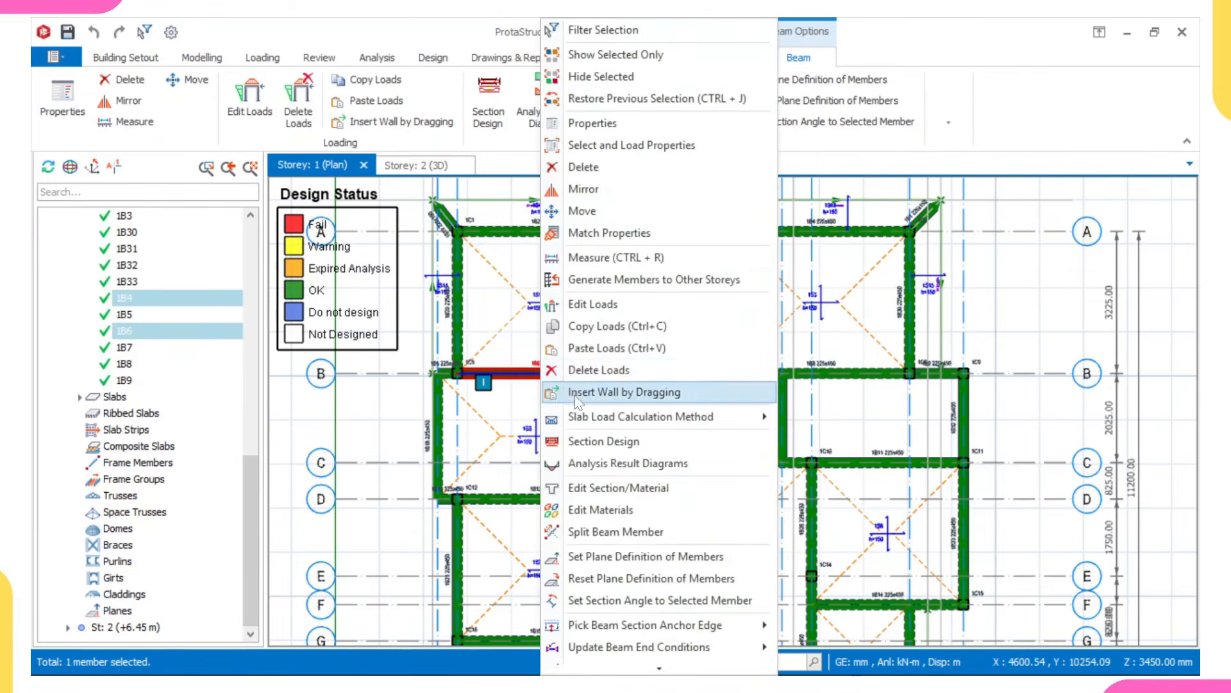
right_click(540, 364)
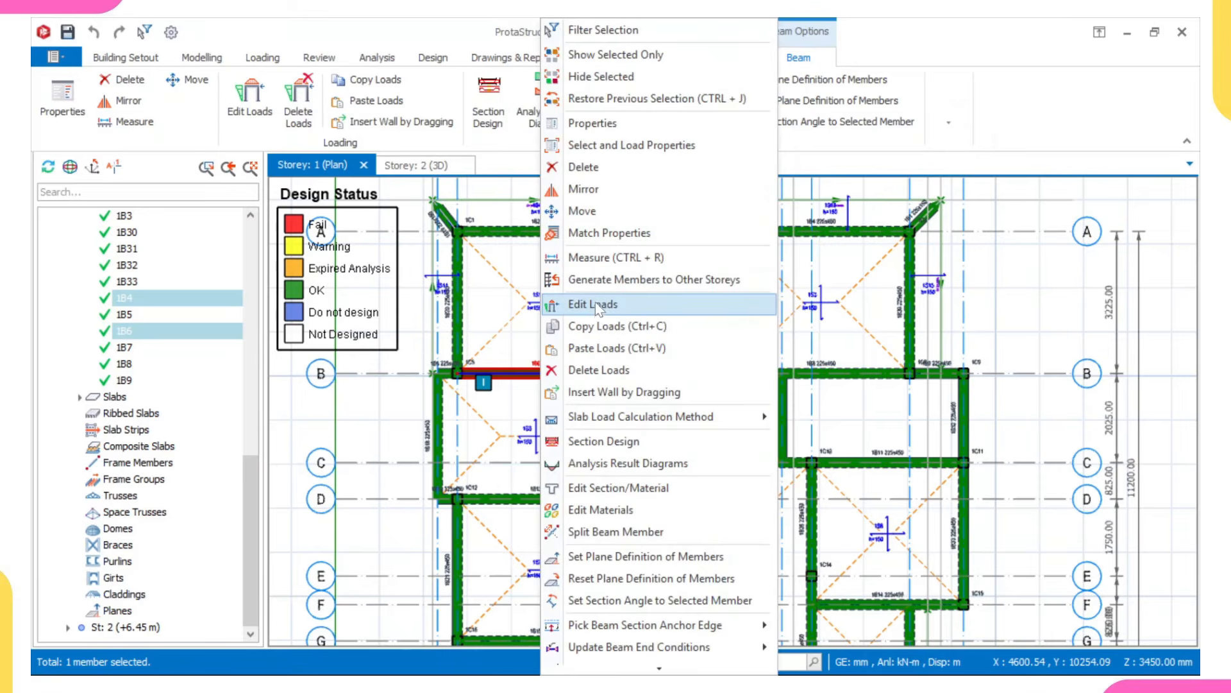
left_click(596, 441)
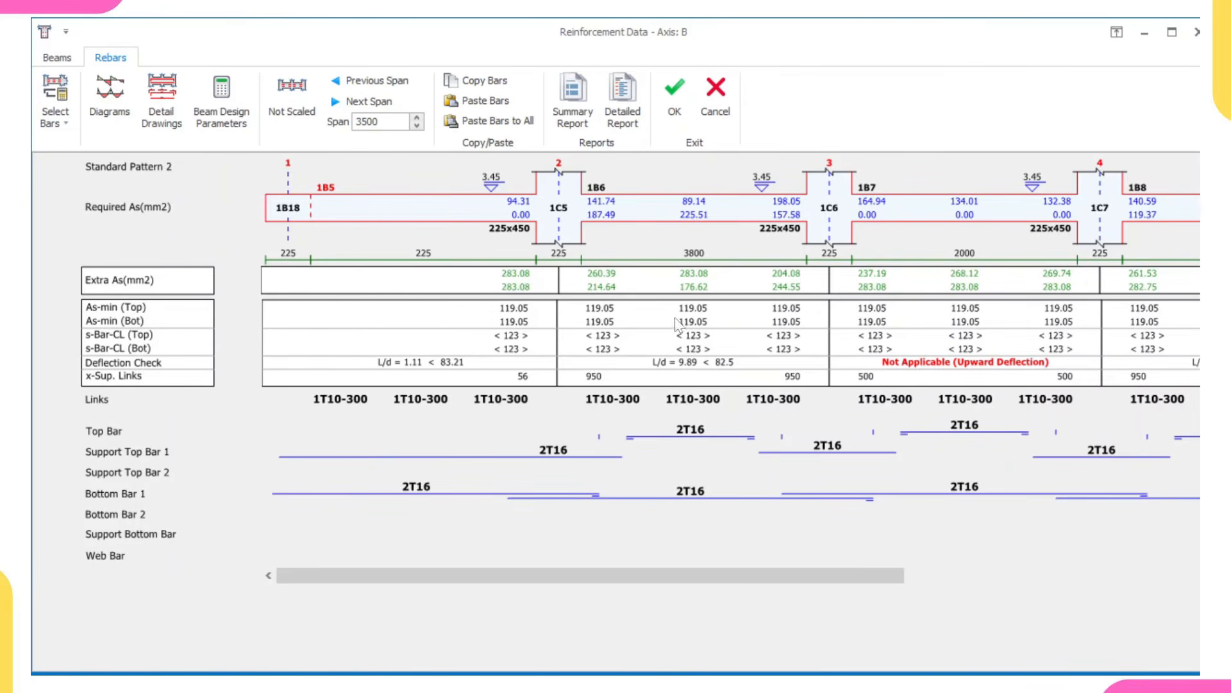
Review the required steel, extra steel, deflection checks and bars of all axis B spans and accept the reinforcement data.
scroll(696, 343, "right", 3)
scroll(696, 344, "left", 3)
scroll(558, 296, "right", 5)
scroll(616, 297, "left", 5)
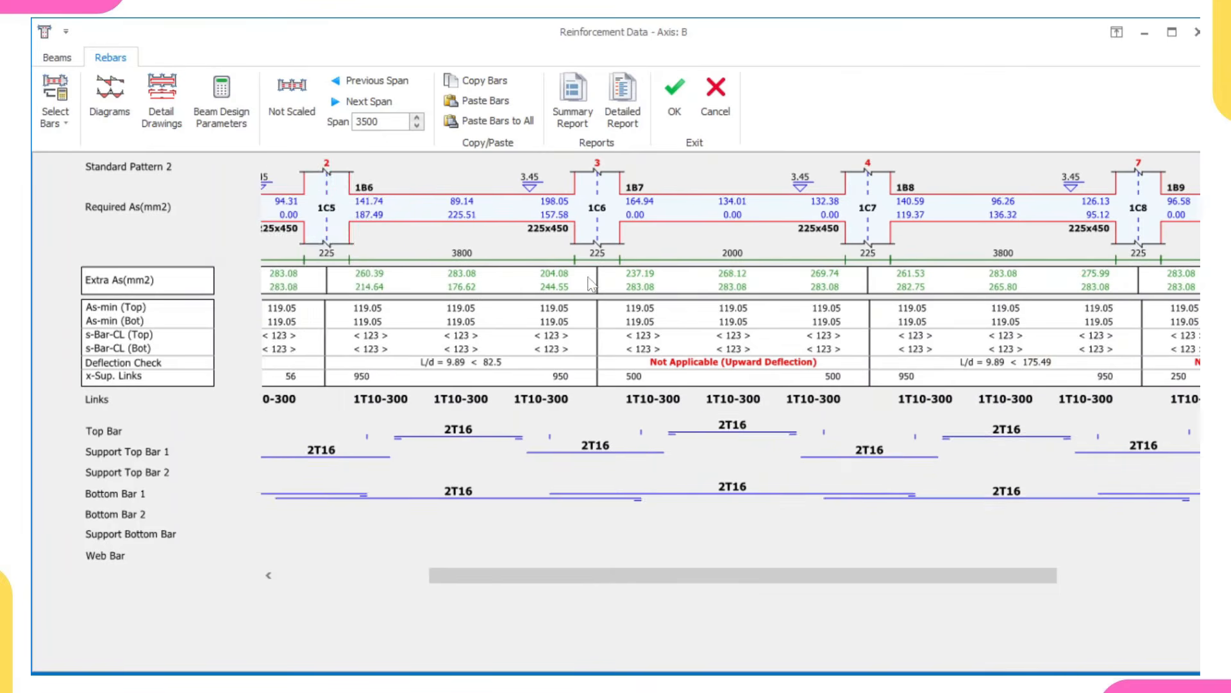
scroll(926, 302, "right", 5)
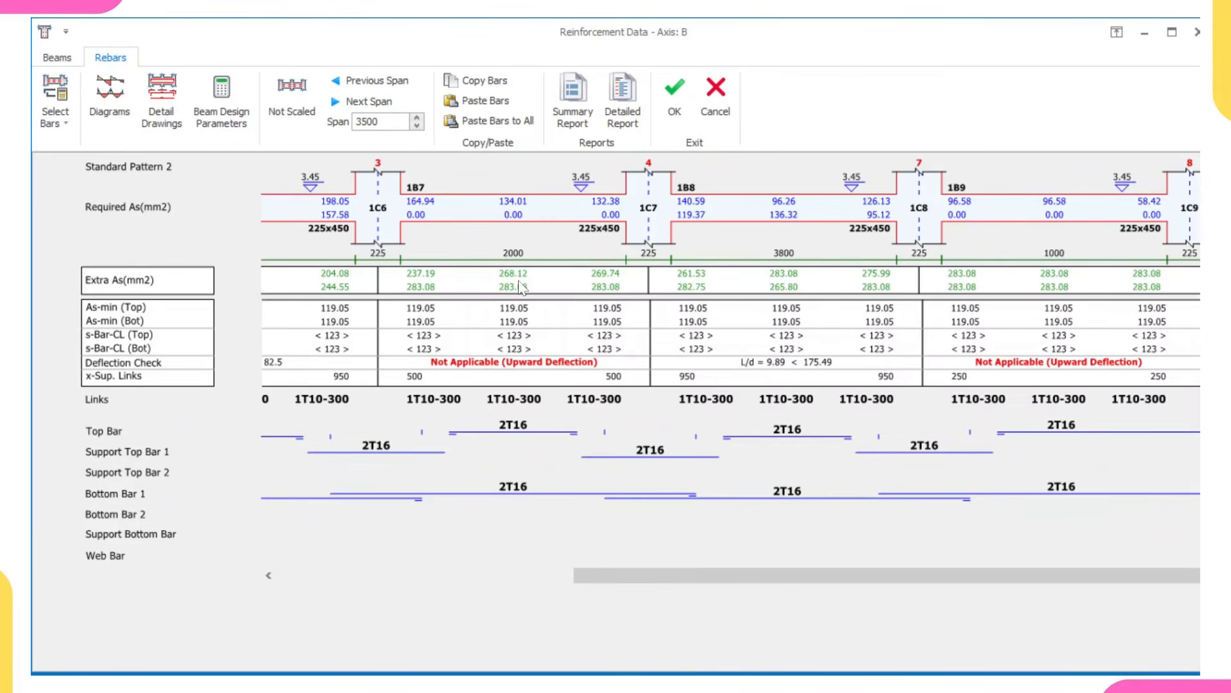
left_click(674, 93)
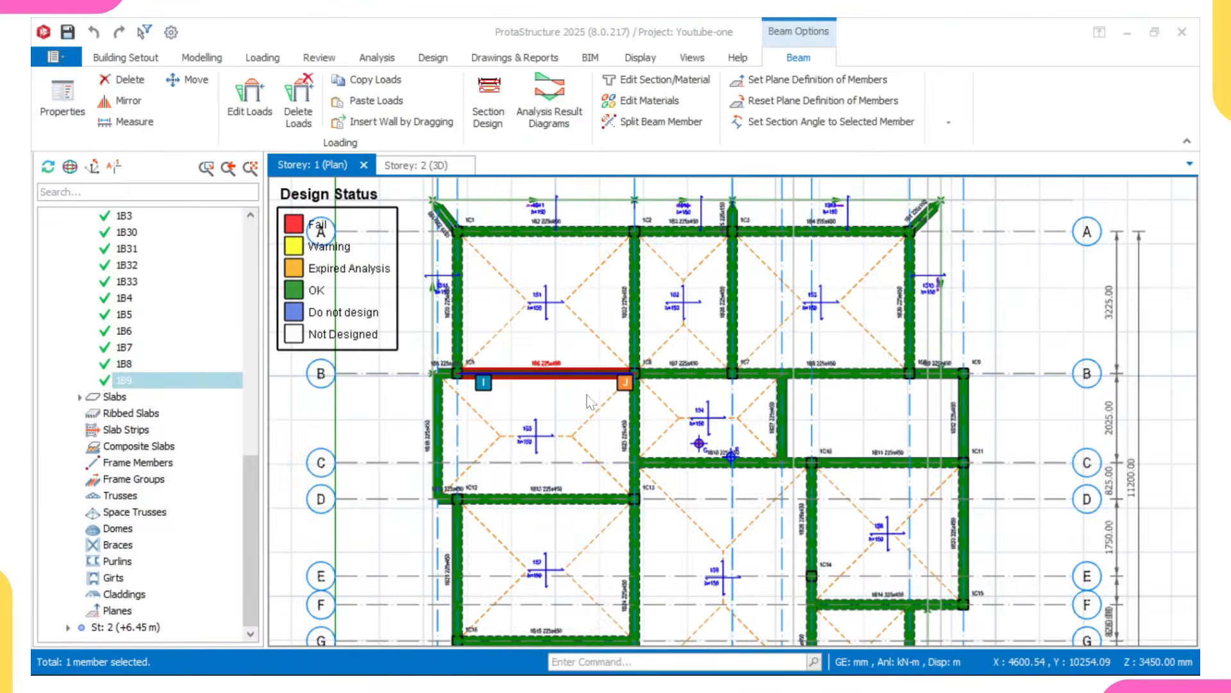
Open the section design of beam 1B10 on axis C, review its reinforcement and accept the data.
scroll(744, 574, "up", 3)
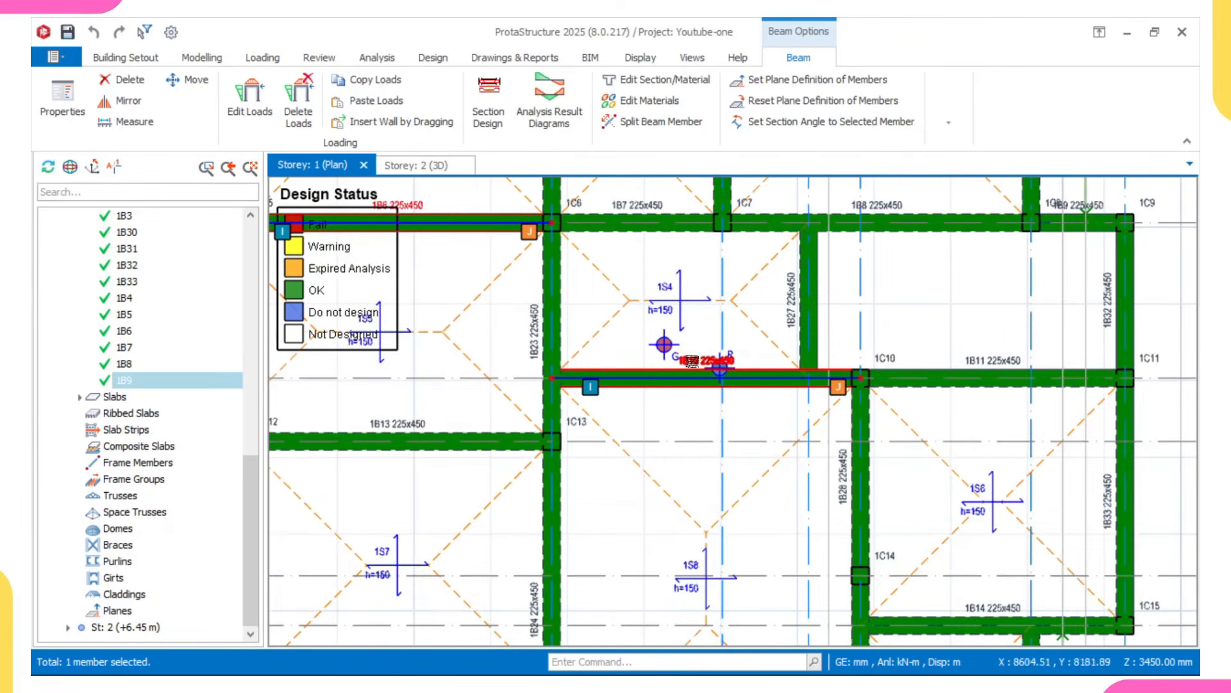
right_click(694, 367)
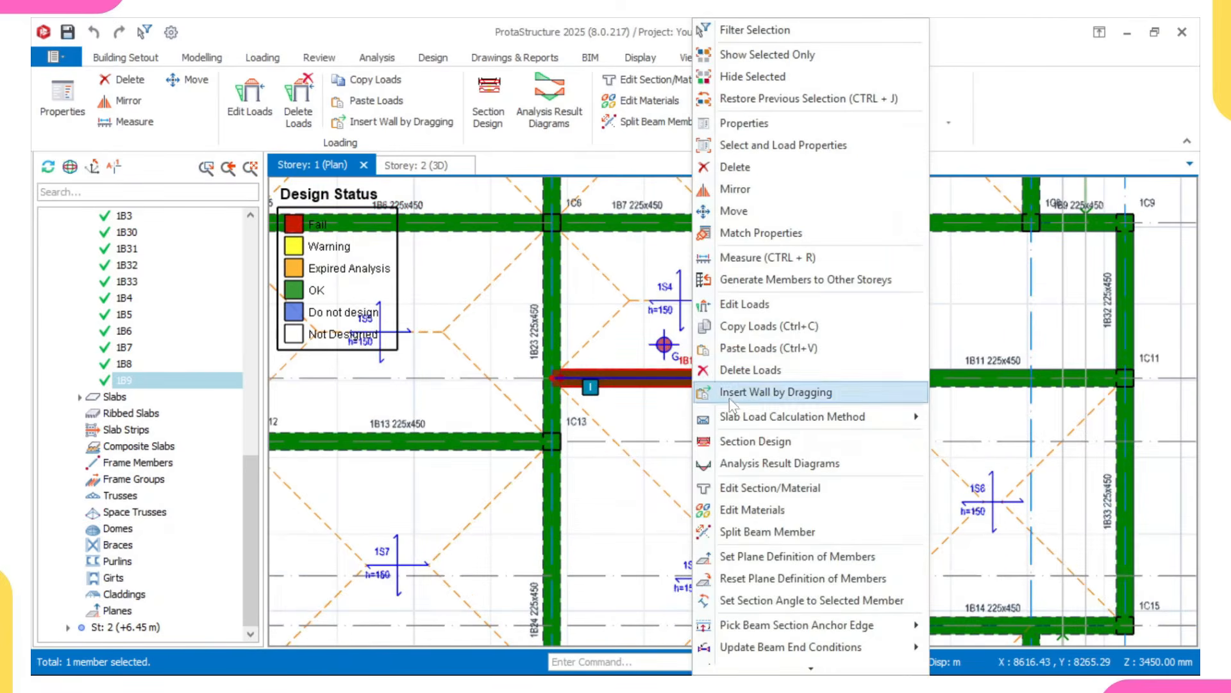
left_click(755, 441)
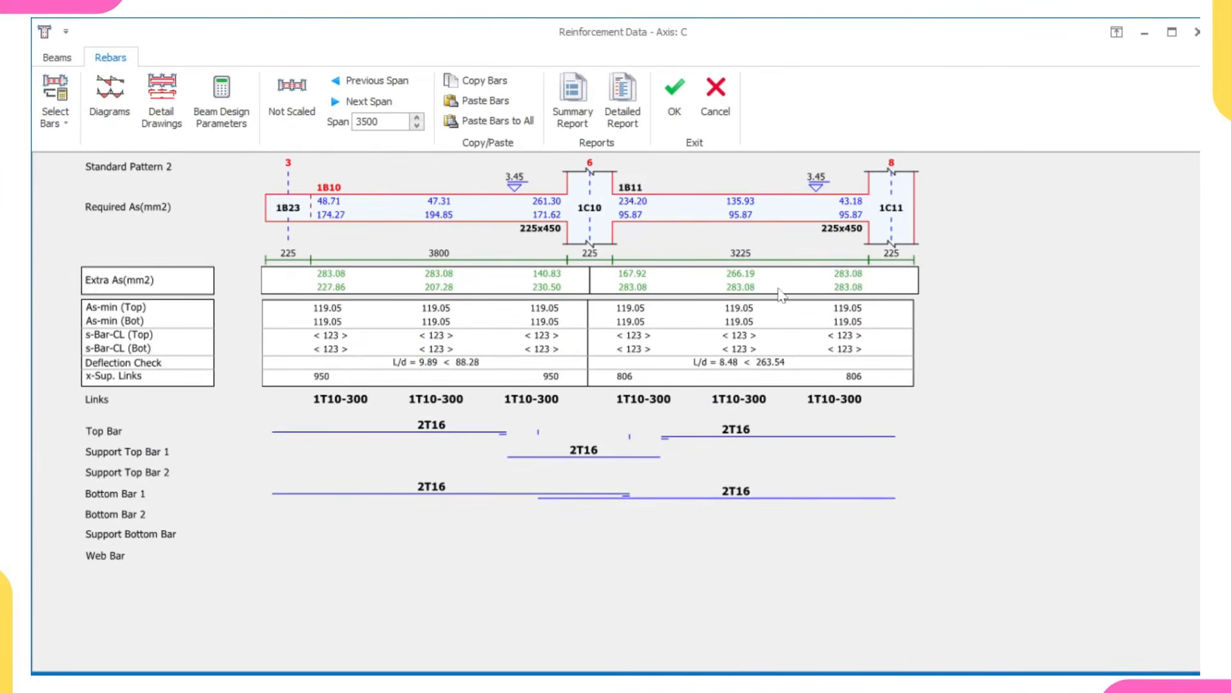
left_click(676, 100)
Open the section design of beam 1B13 on axis D, review its reinforcement and accept the data.
middle_click_drag(632, 449, 618, 321)
middle_click_drag(404, 233, 560, 351)
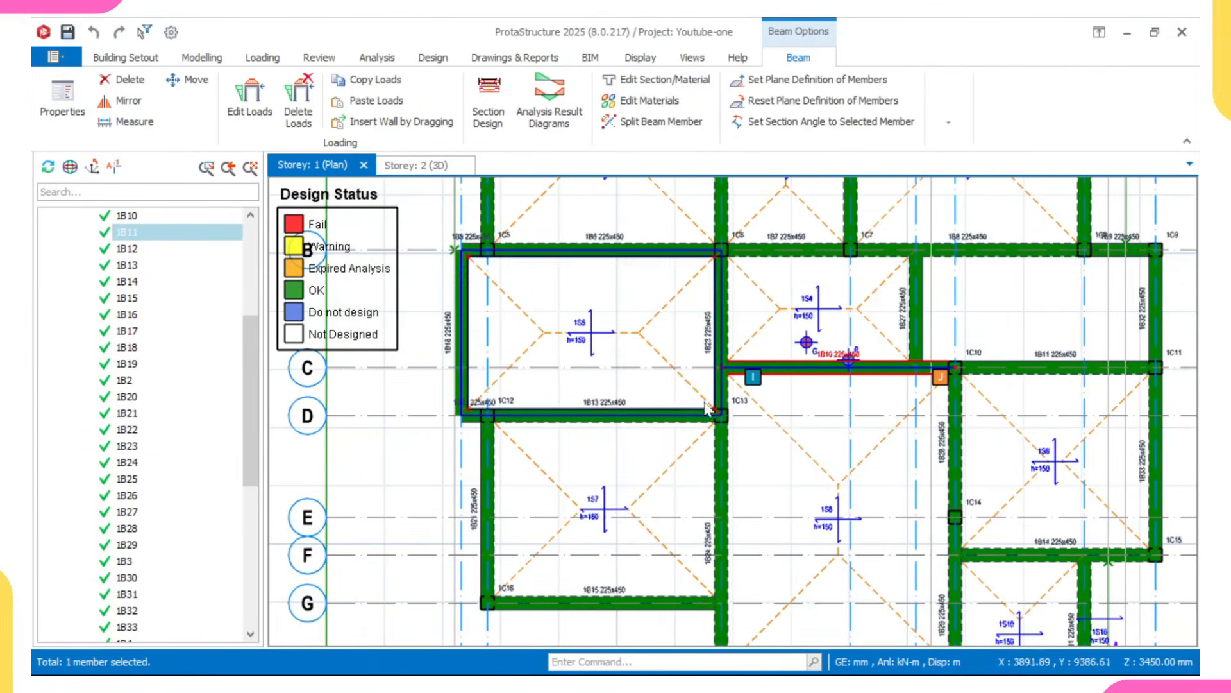
right_click(591, 401)
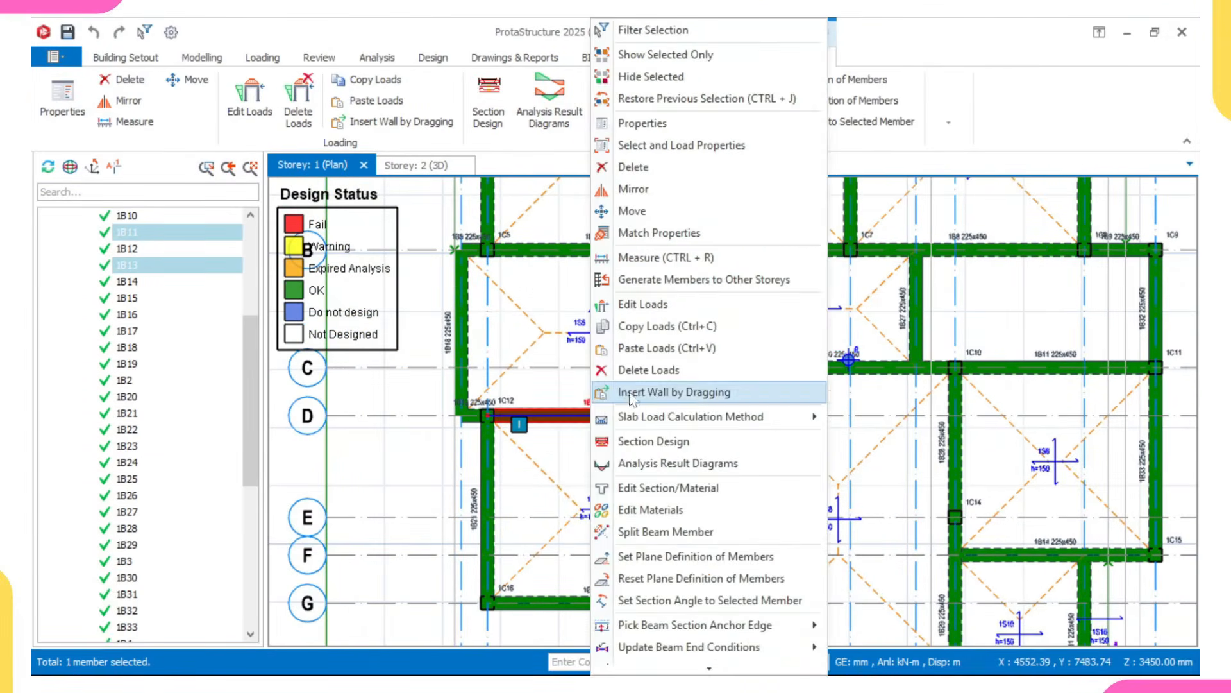
left_click(648, 443)
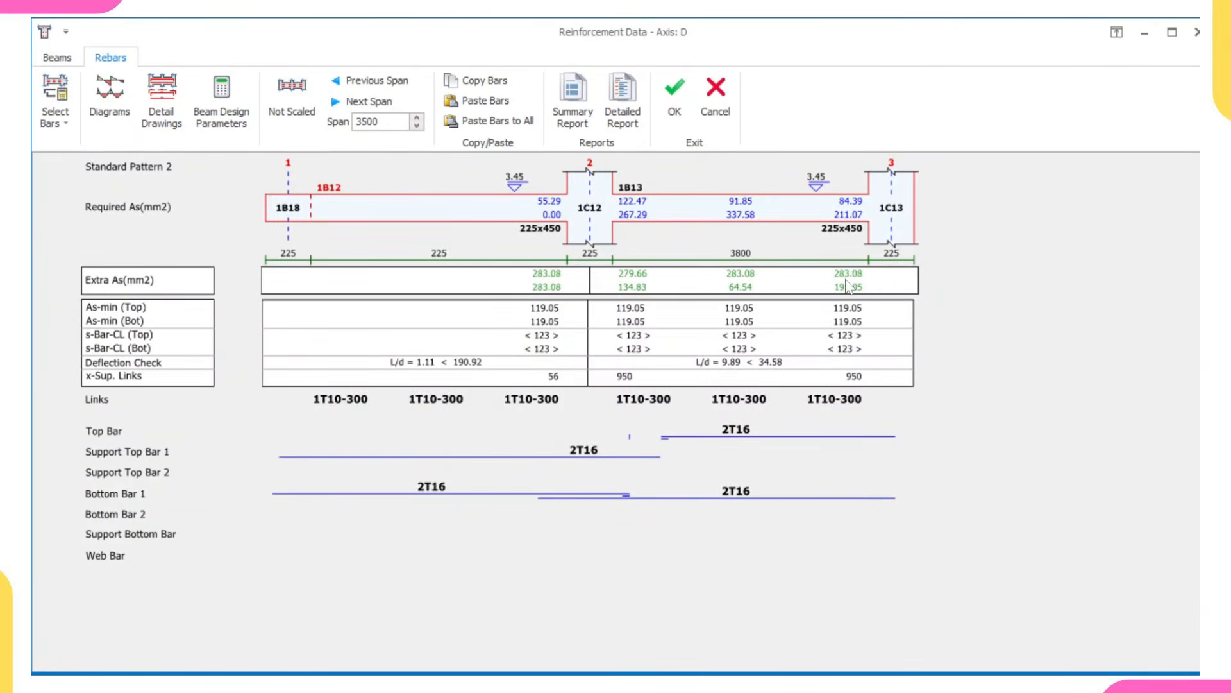
left_click(671, 102)
Open the section design of beam 1B15 on axis G, review its reinforcement and accept the data.
scroll(671, 304, "down", 2)
middle_click_drag(699, 364, 628, 362)
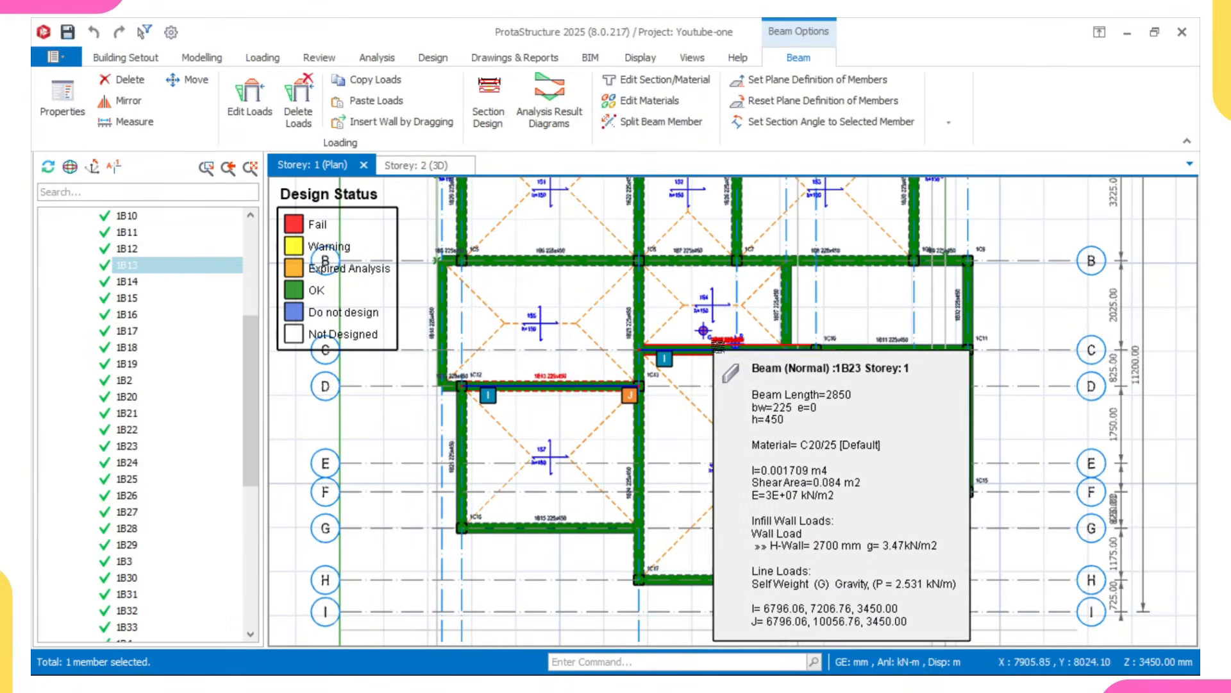
scroll(732, 343, "up", 2)
scroll(731, 378, "down", 2)
middle_click_drag(731, 404, 710, 291)
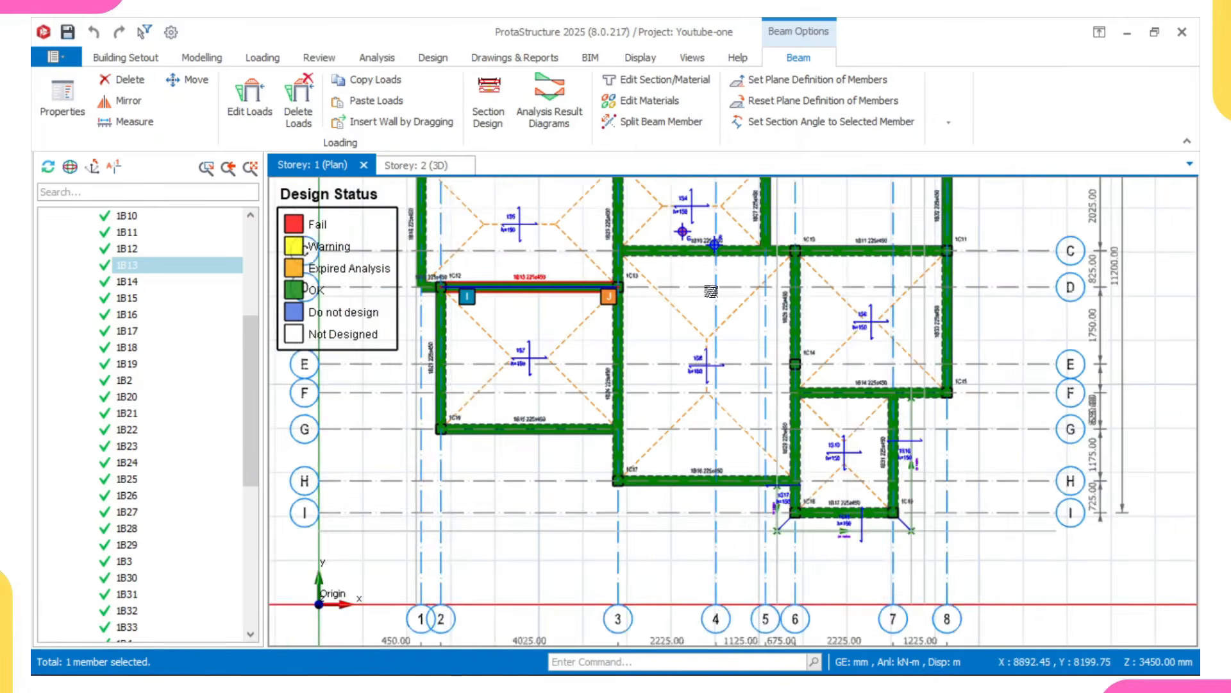
scroll(712, 286, "down", 1)
scroll(591, 372, "up", 2)
left_click(617, 406)
right_click(617, 406)
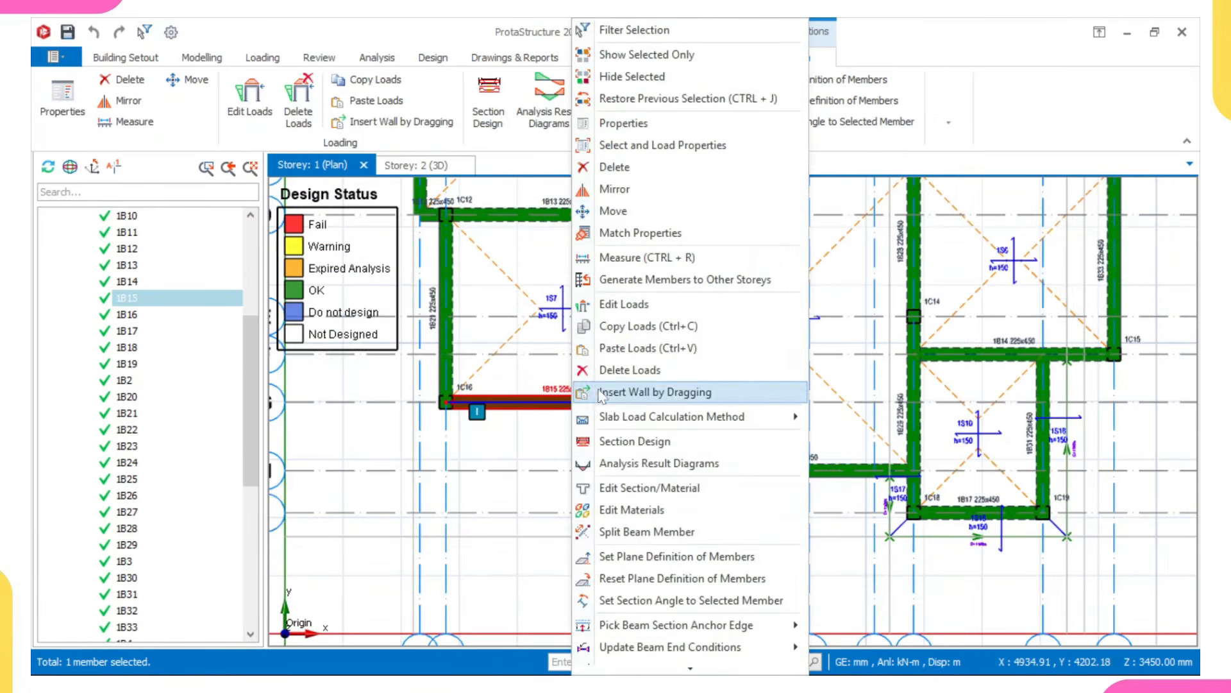
left_click(635, 441)
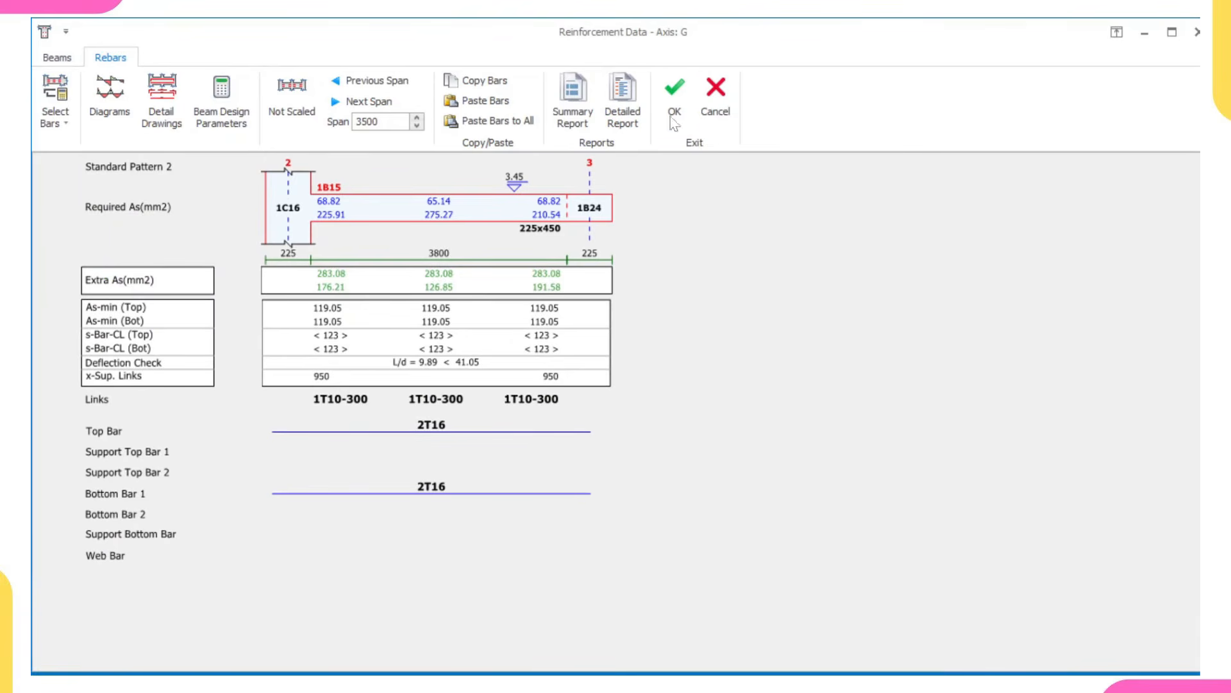
left_click(667, 94)
Open the section design of beam 1B18 on axis 1, review its reinforcement and accept the data.
scroll(628, 466, "down", 4)
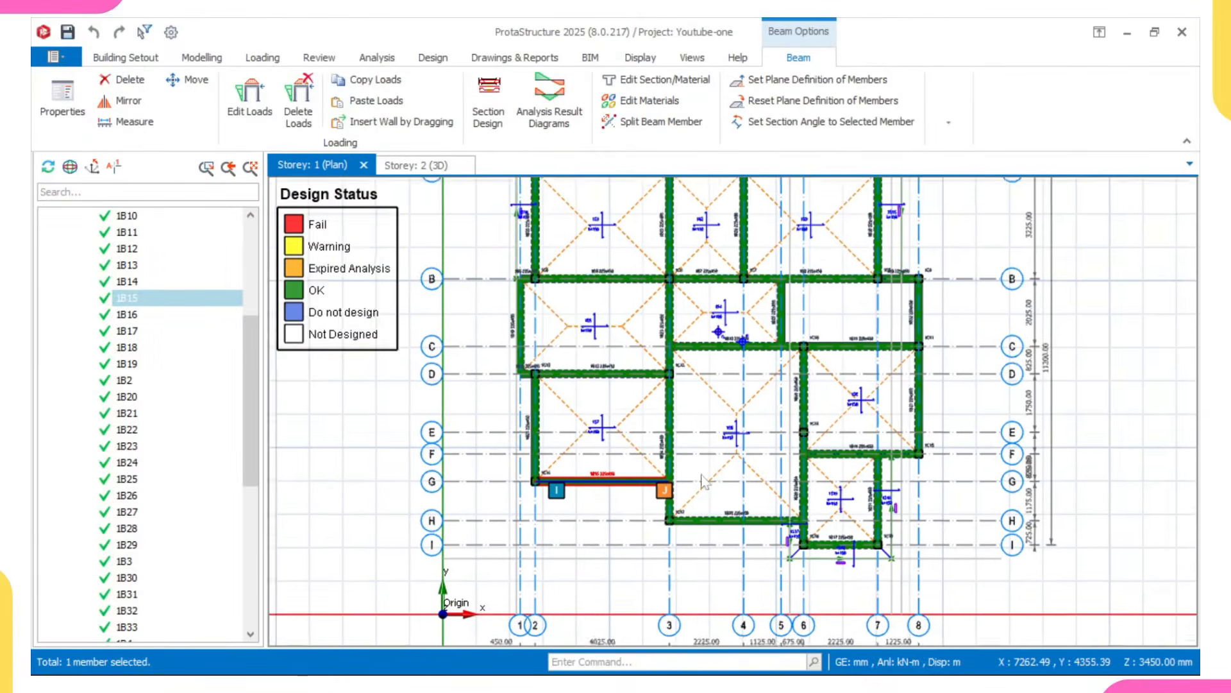
scroll(532, 449, "up", 3)
left_click(532, 476)
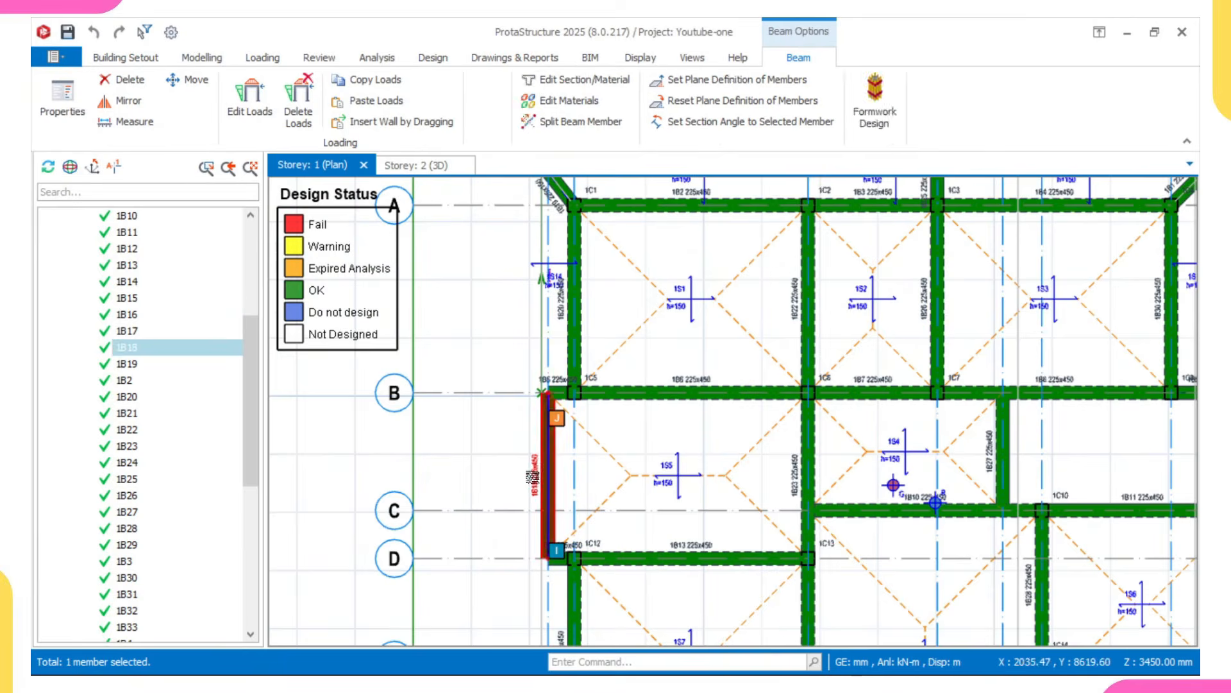
right_click(533, 476)
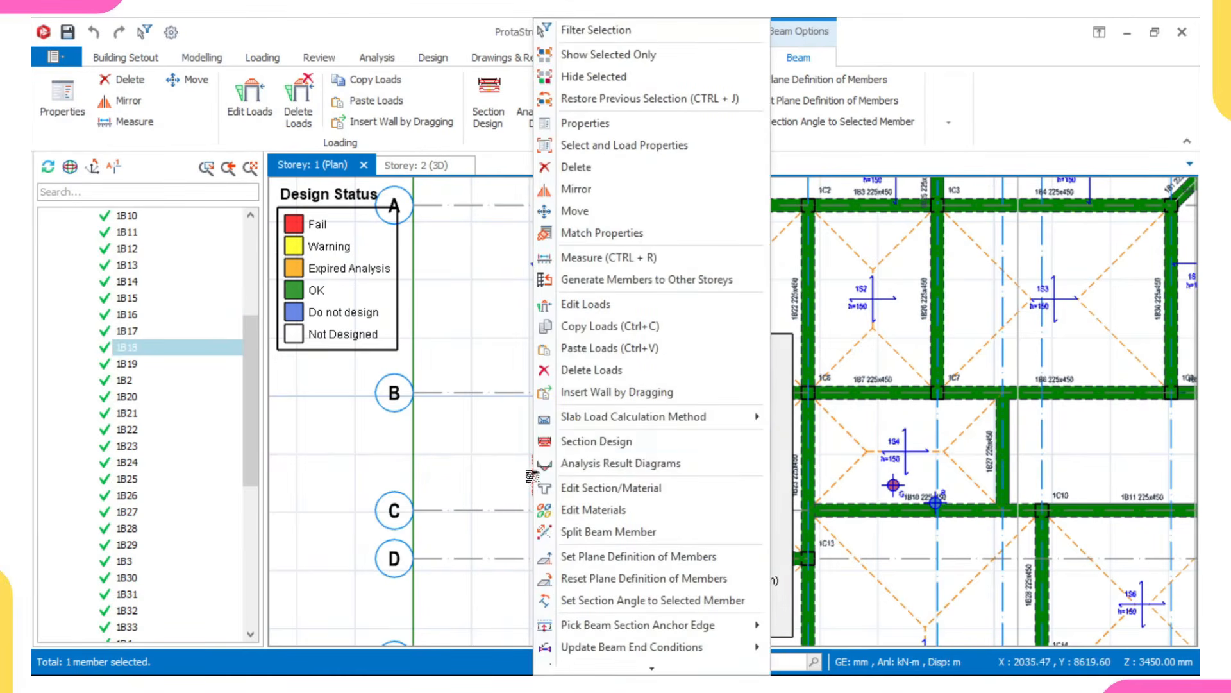
left_click(600, 448)
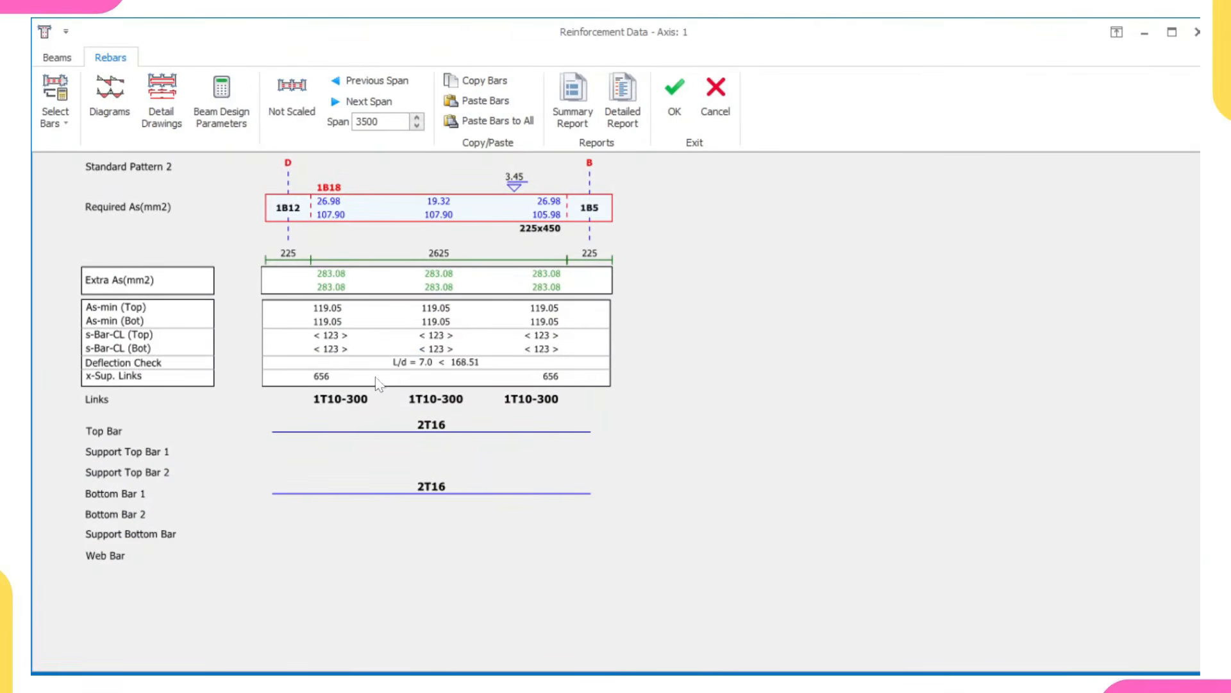
left_click(675, 102)
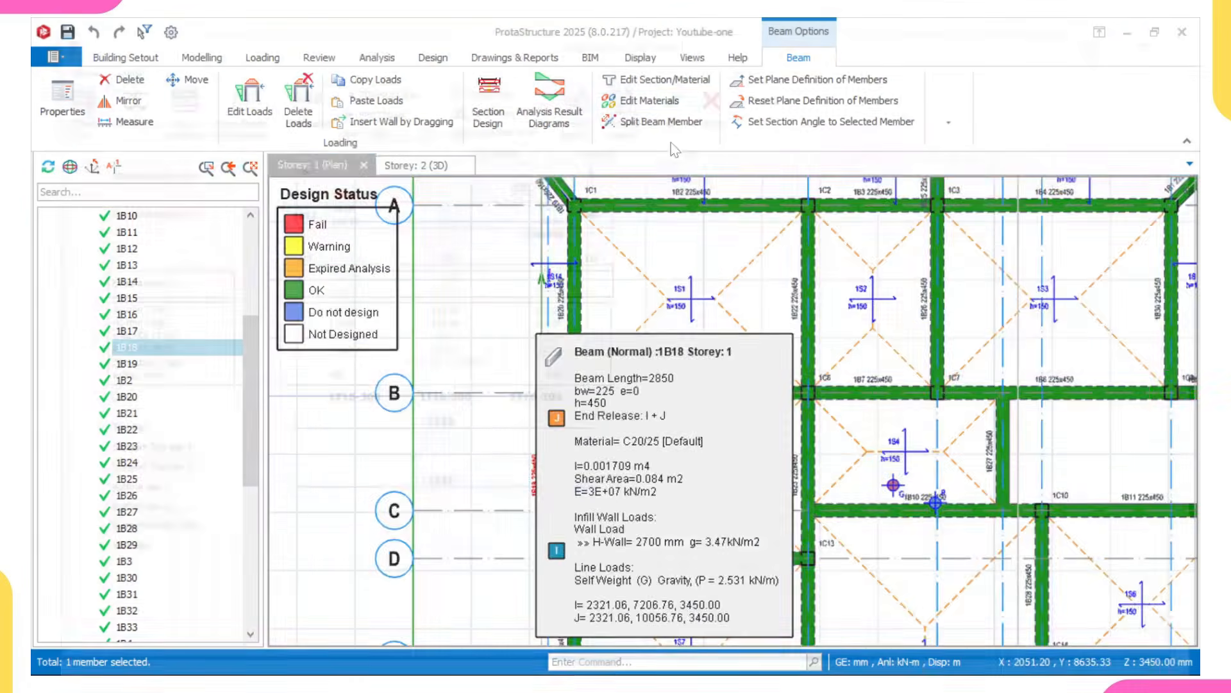
Select beam 1B28 on axis 6 in the storey 1 plan and open its section design.
scroll(677, 299, "down", 6)
middle_click_drag(850, 347, 566, 281)
scroll(627, 347, "up", 4)
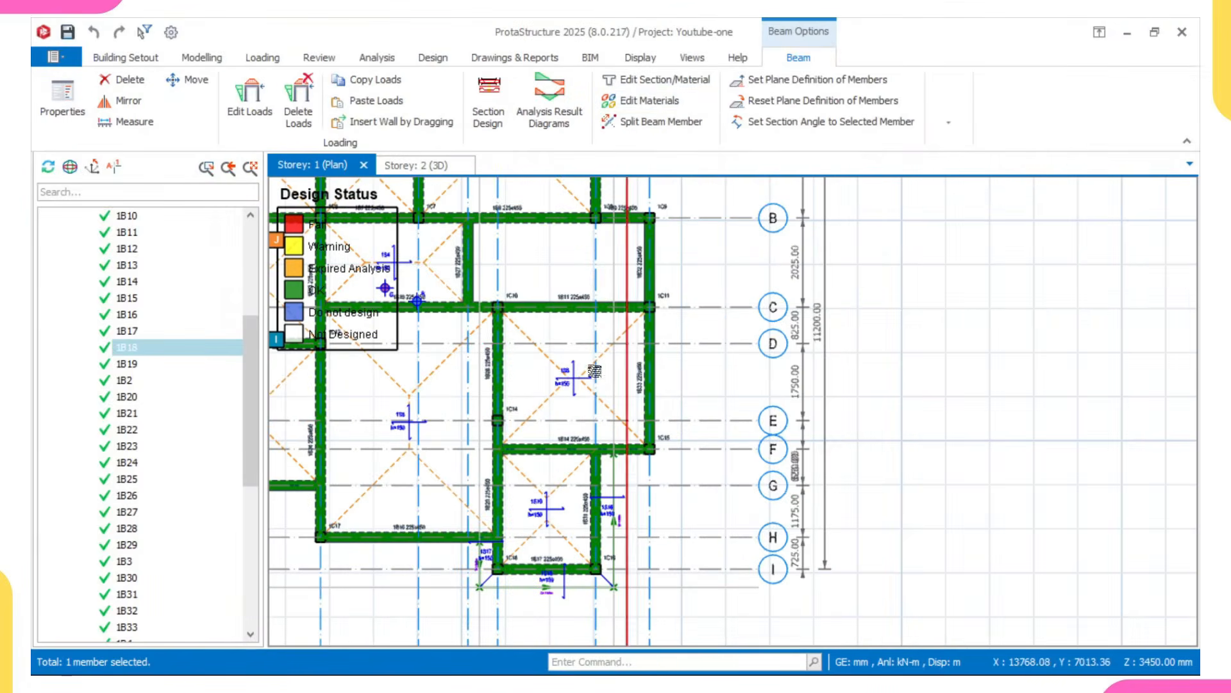
scroll(496, 387, "up", 2)
left_click(494, 369)
right_click(490, 369)
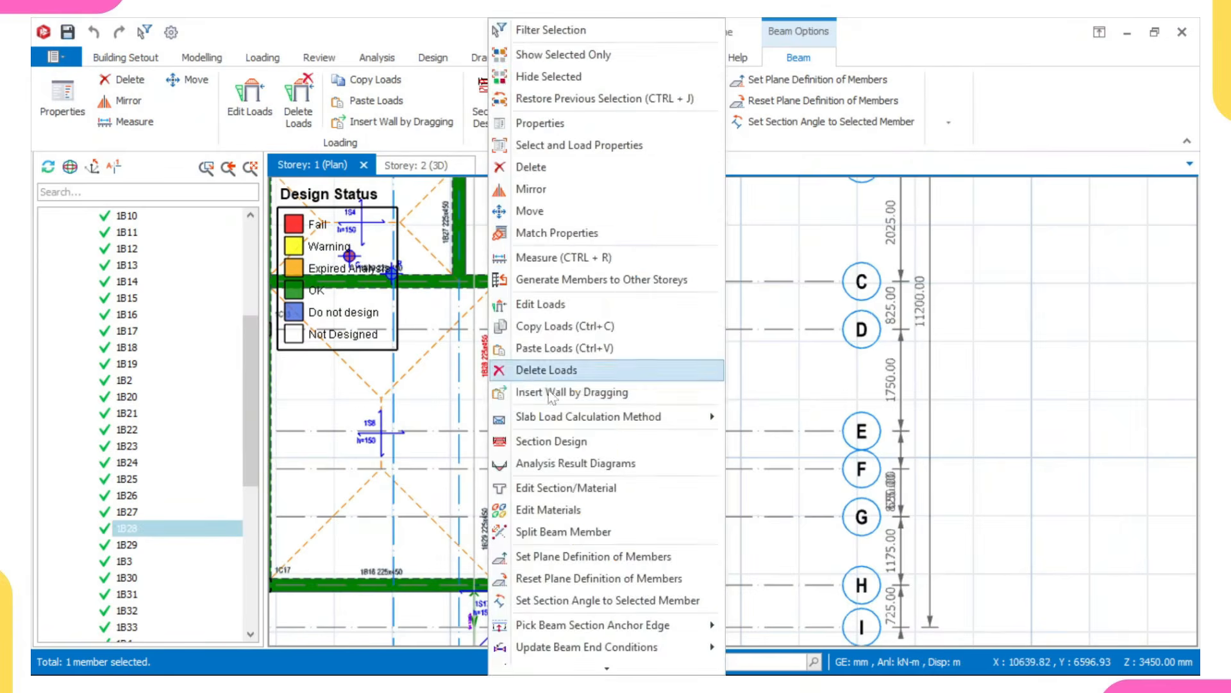
left_click(555, 442)
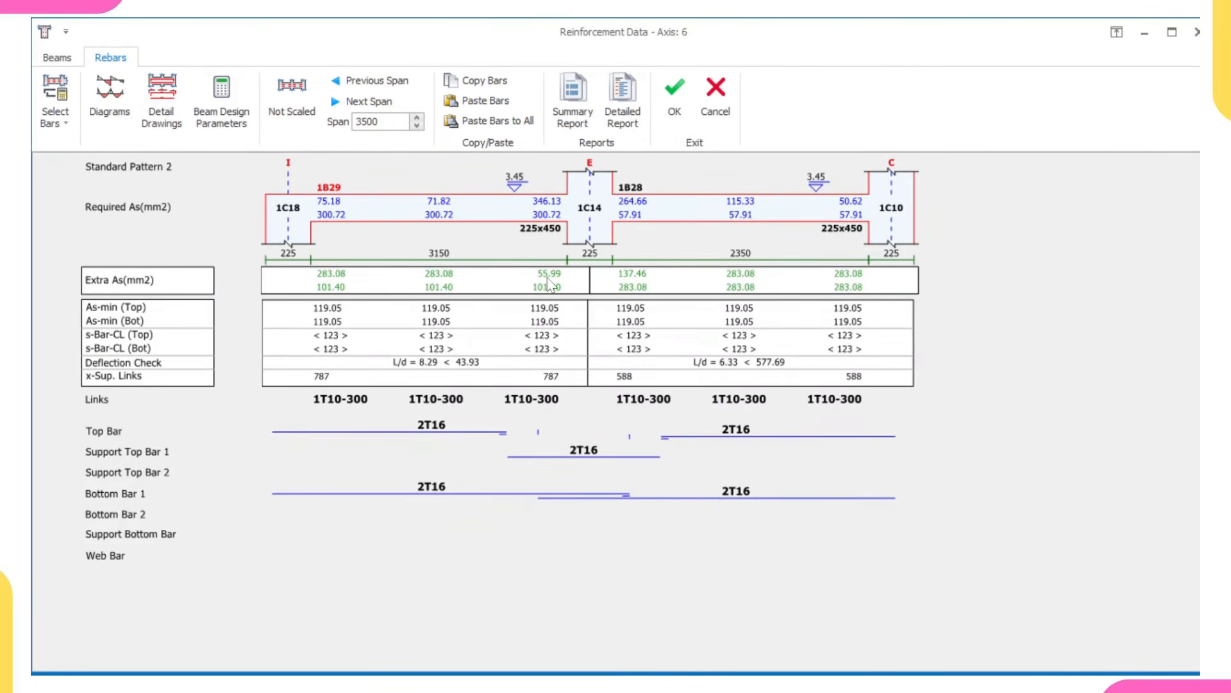
Set Support Top Bar 1 over column 1C14 to 3T16 and accept the axis 6 reinforcement data.
left_click(582, 450)
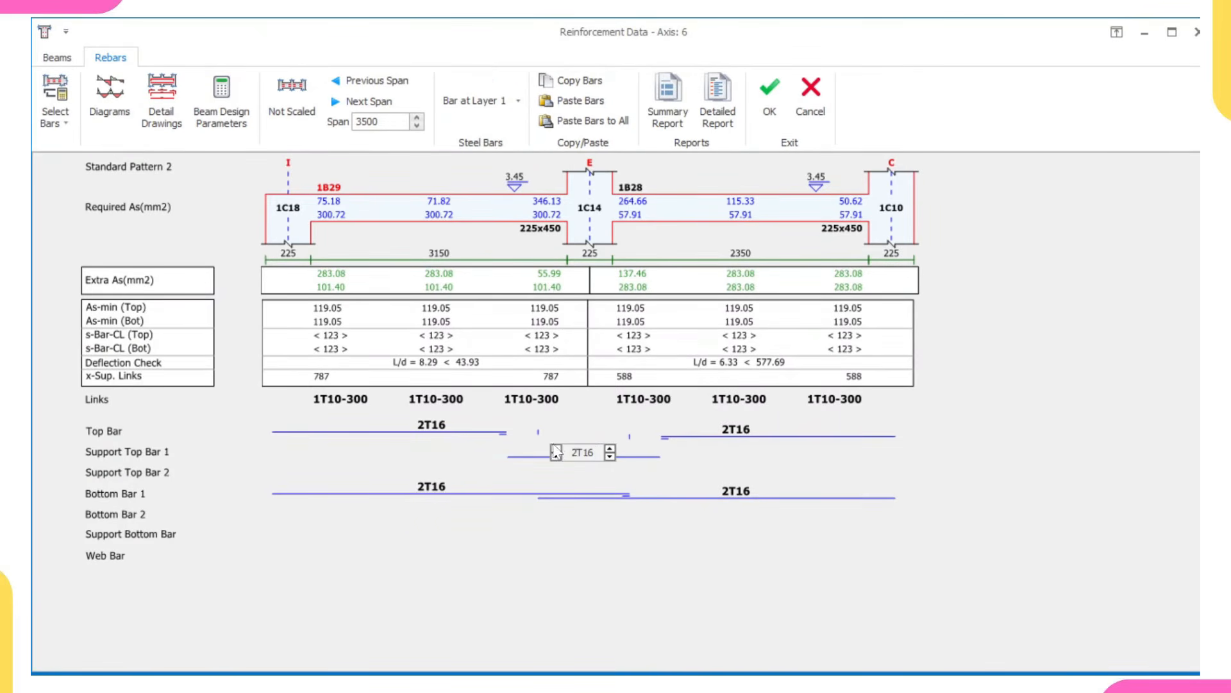
left_click(556, 449)
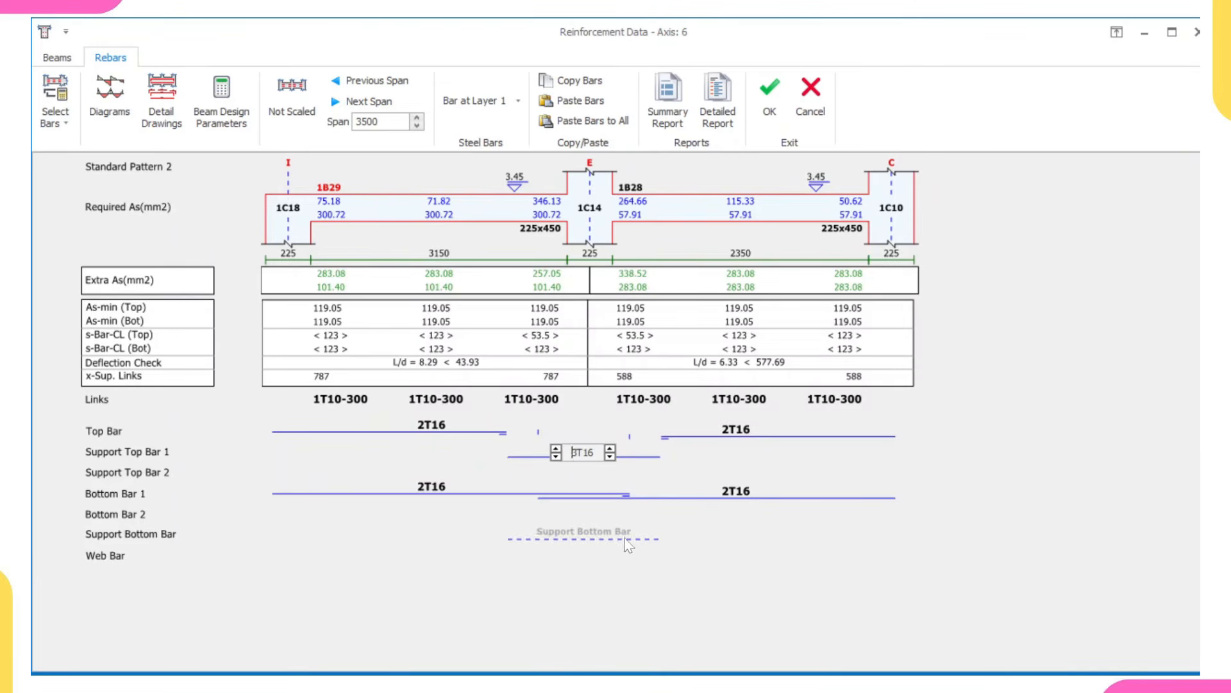
left_click(768, 539)
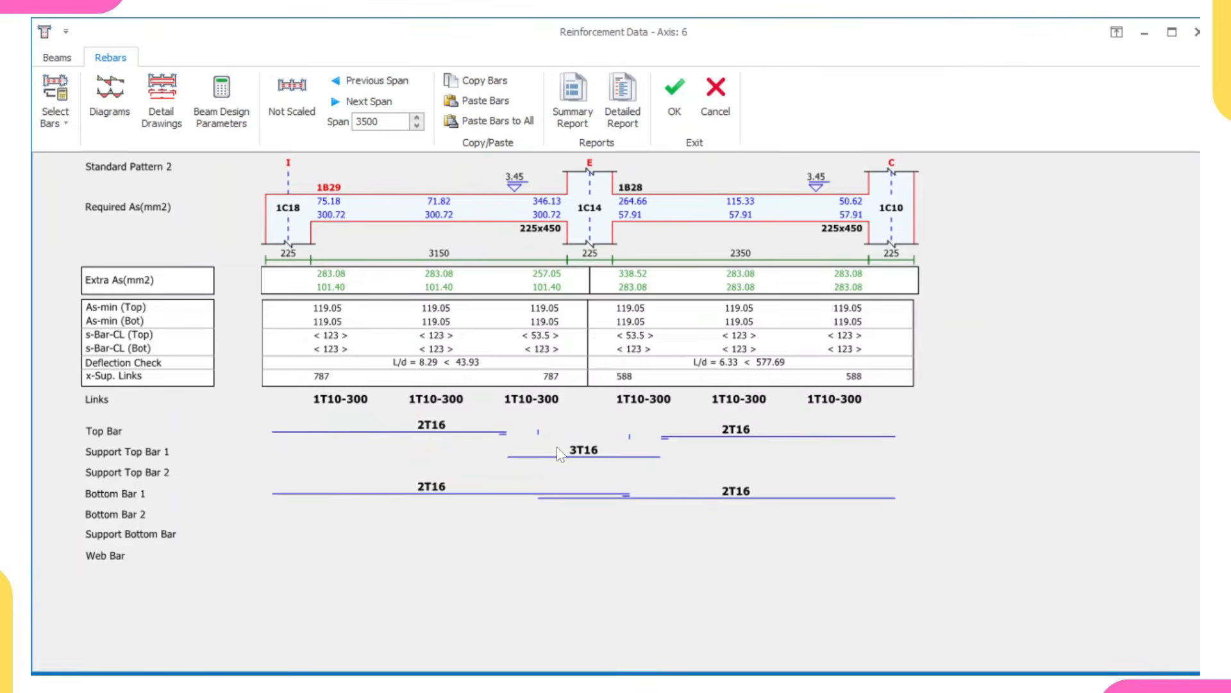
left_click(674, 96)
Switch the plan view from storey 1 to storey 2 (+6.45 m).
scroll(616, 334, "down", 5)
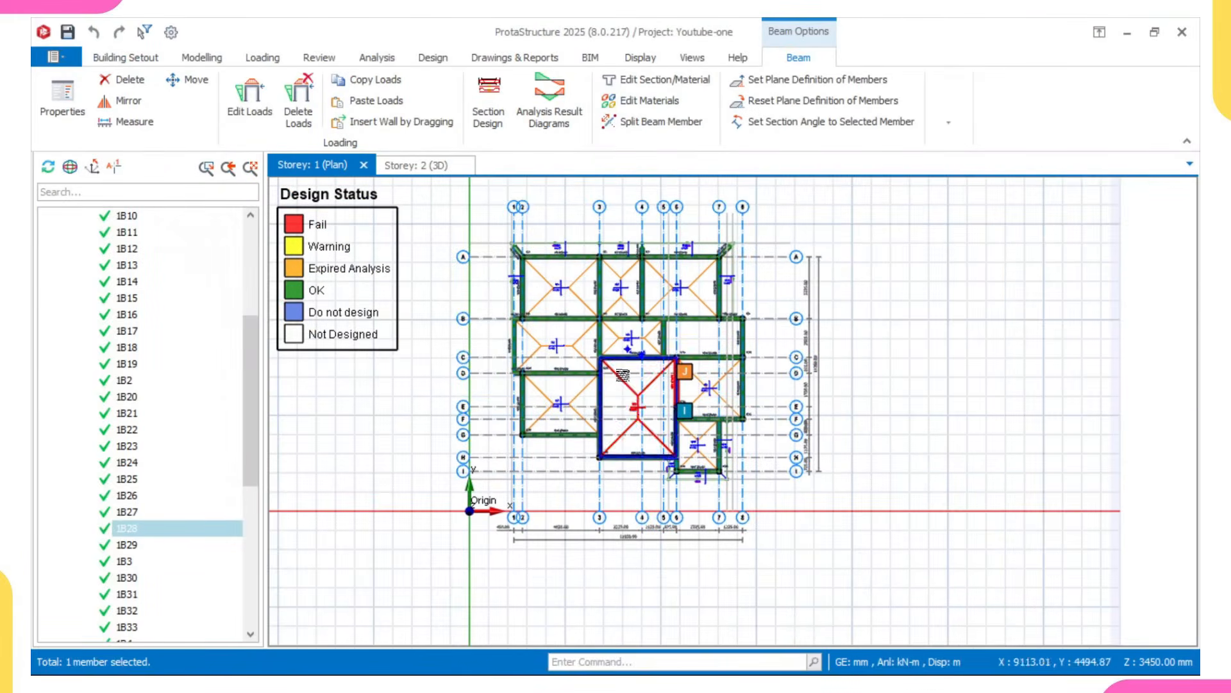
scroll(614, 327, "up", 2)
scroll(117, 497, "down", 6)
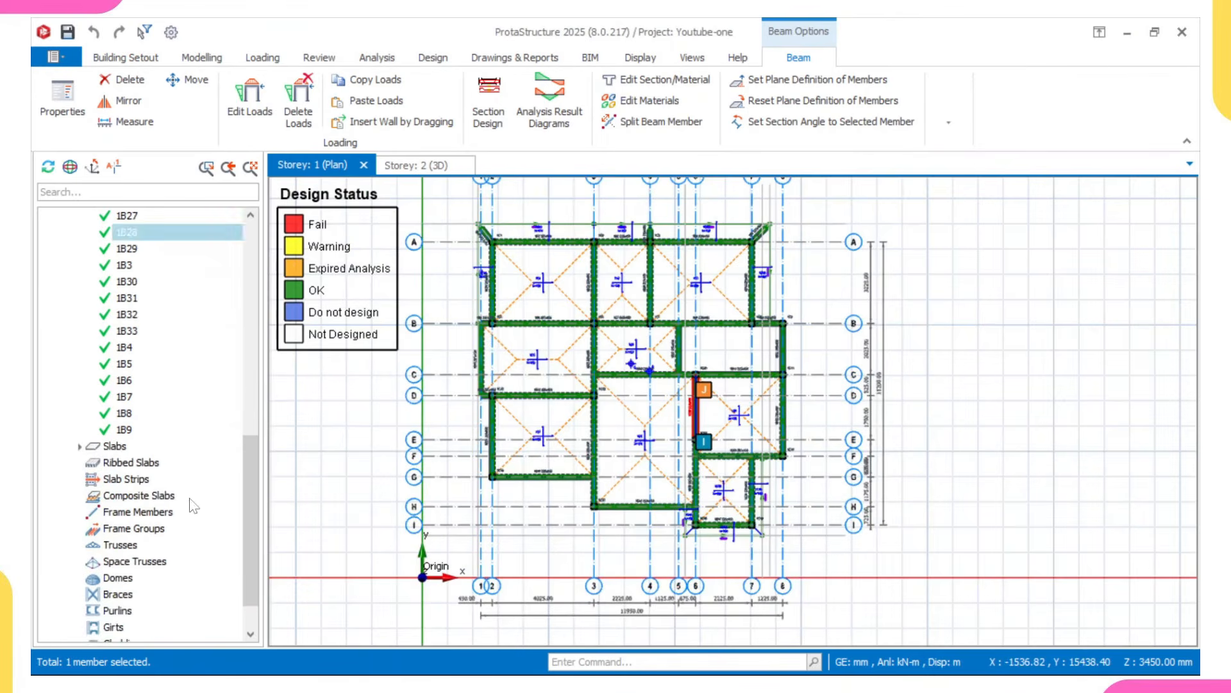
scroll(117, 495, "down", 1)
double_click(111, 628)
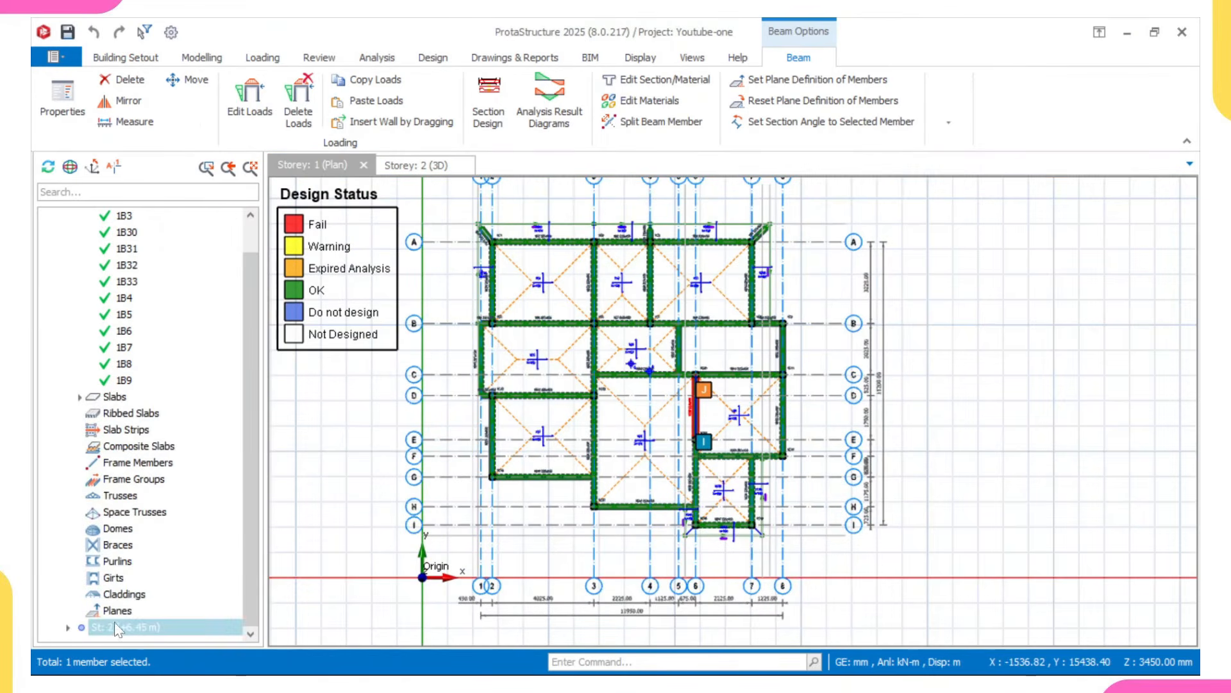
Select beam 2B7 on axis B in the storey 2 plan and open its section design.
scroll(616, 340, "up", 3)
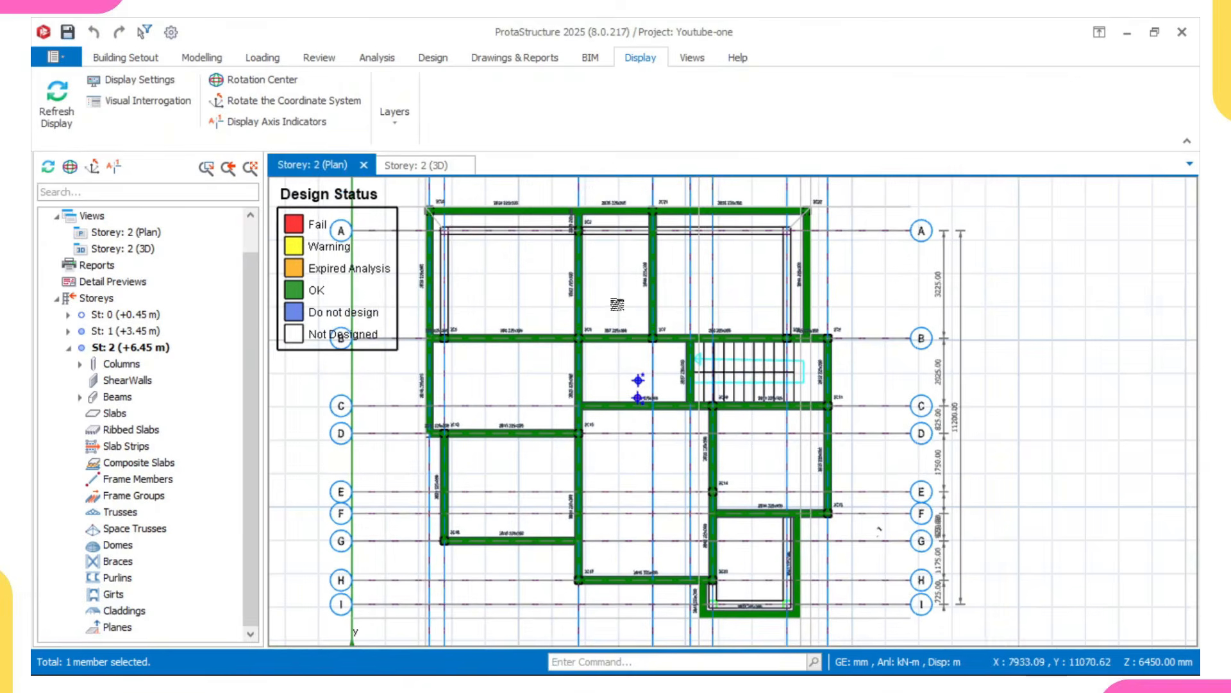
right_click(611, 336)
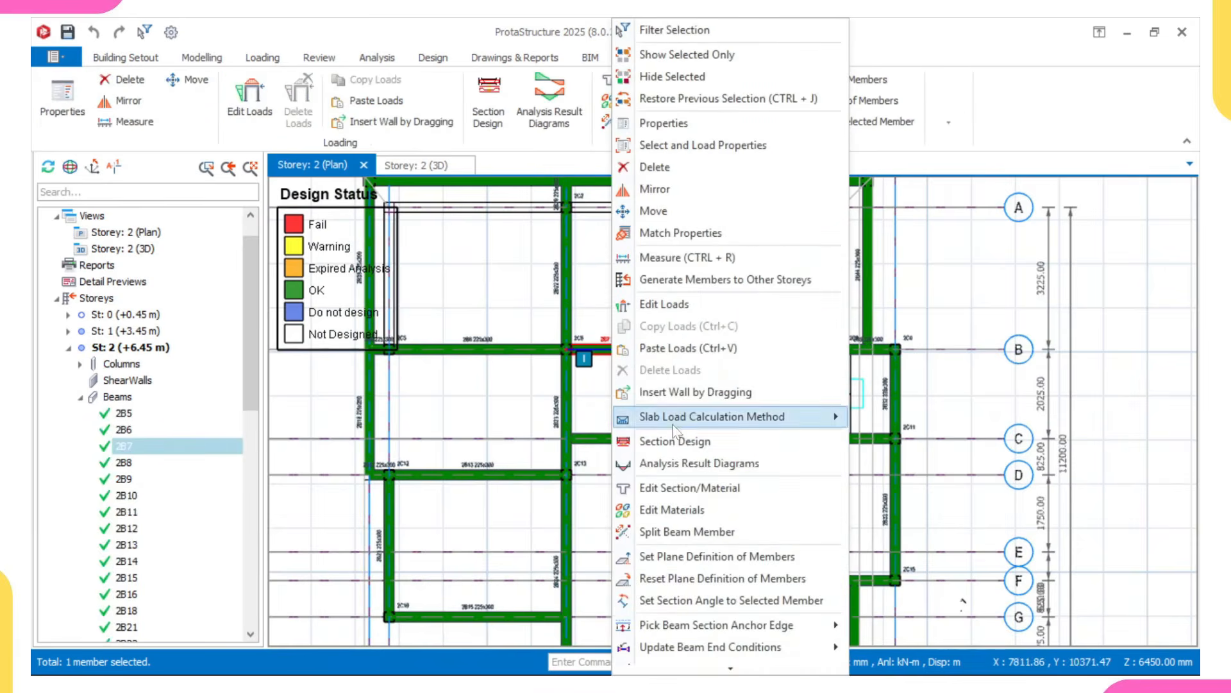
left_click(676, 441)
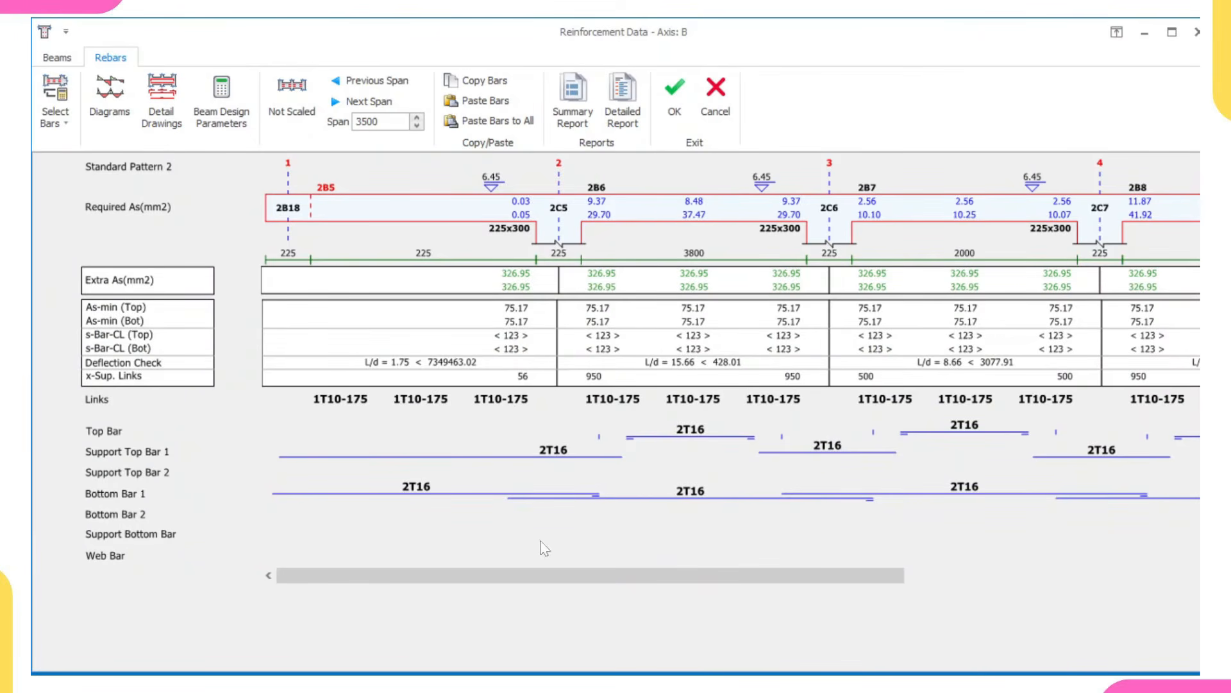
Check the required and extra steel areas along all axis B spans and accept the reinforcement data.
left_click_drag(527, 583, 737, 593)
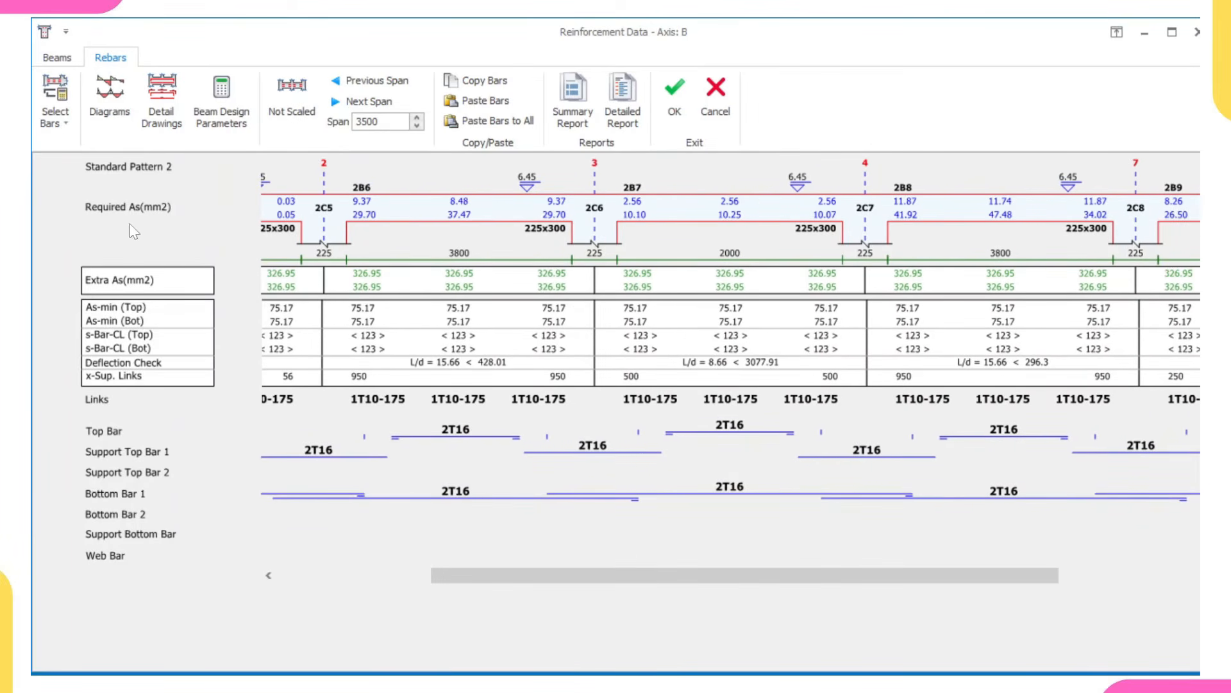
scroll(283, 256, "up", 5)
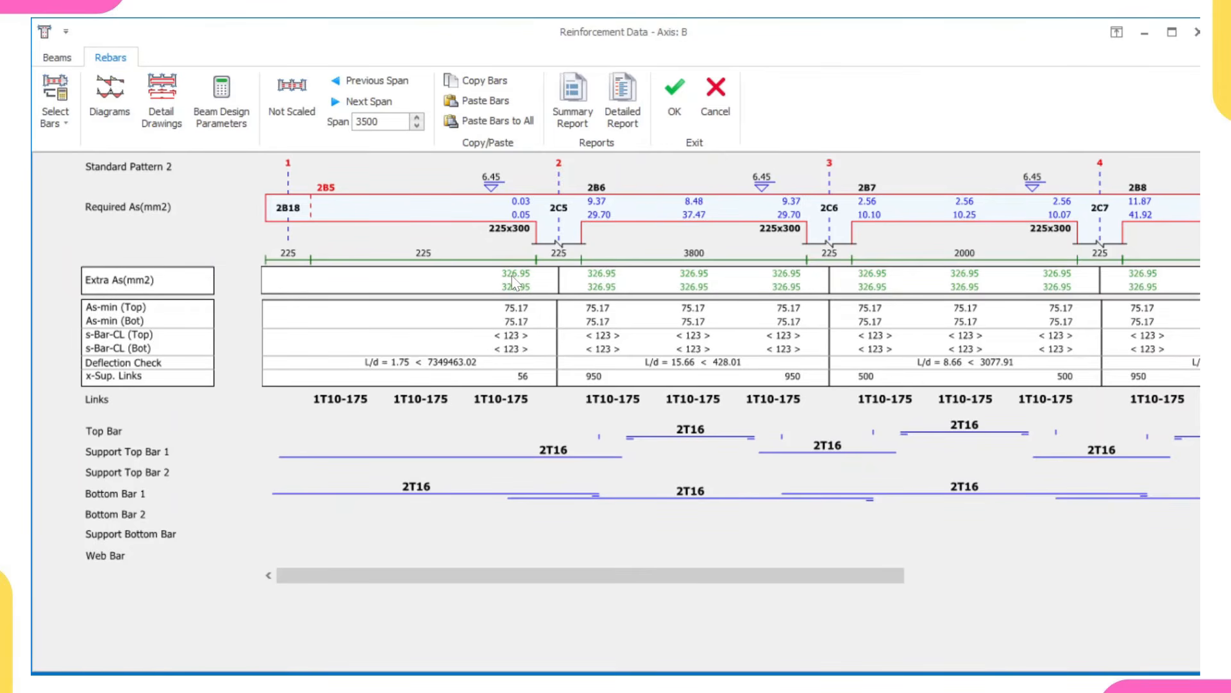
scroll(520, 287, "right", 5)
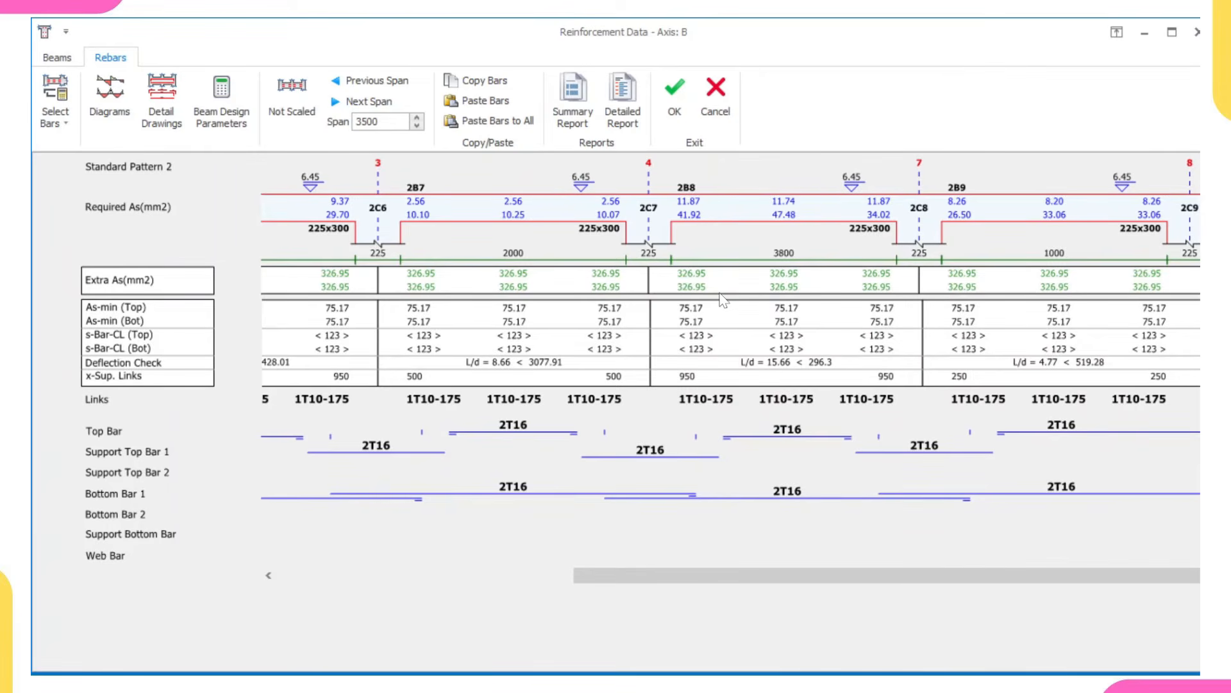
left_click(675, 109)
Open the section design of beam 2B11 on axis C, check the span reinforcement and accept it.
scroll(667, 325, "up", 5)
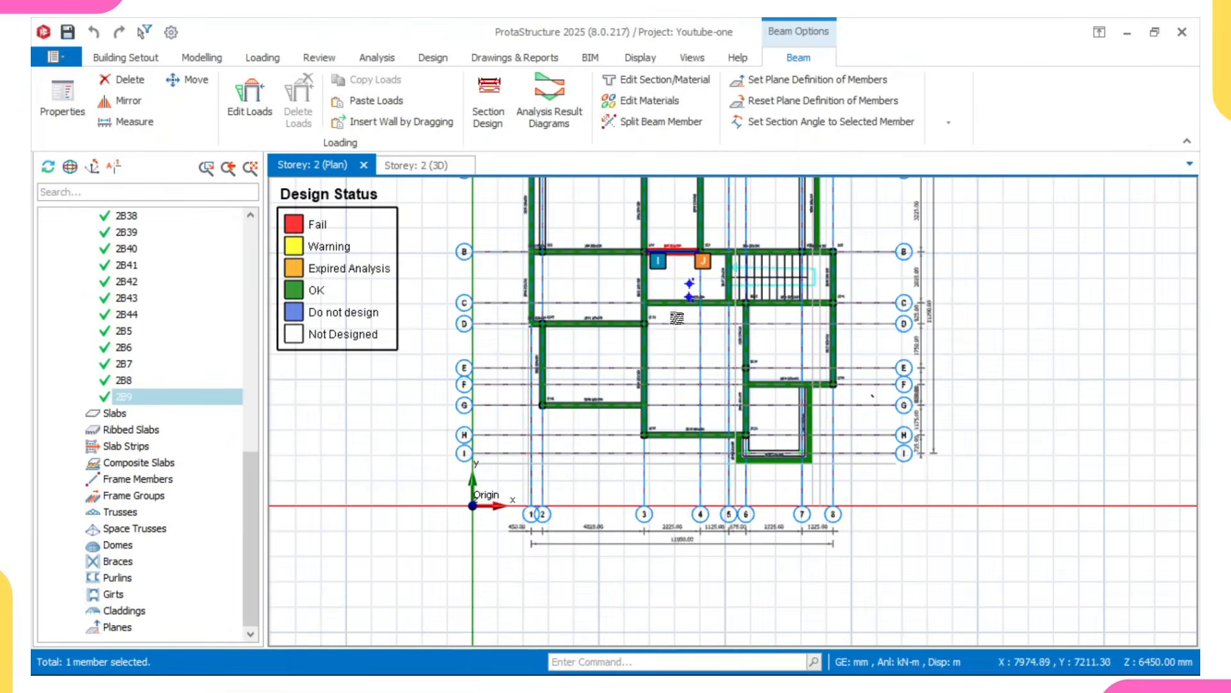
scroll(653, 283, "up", 3)
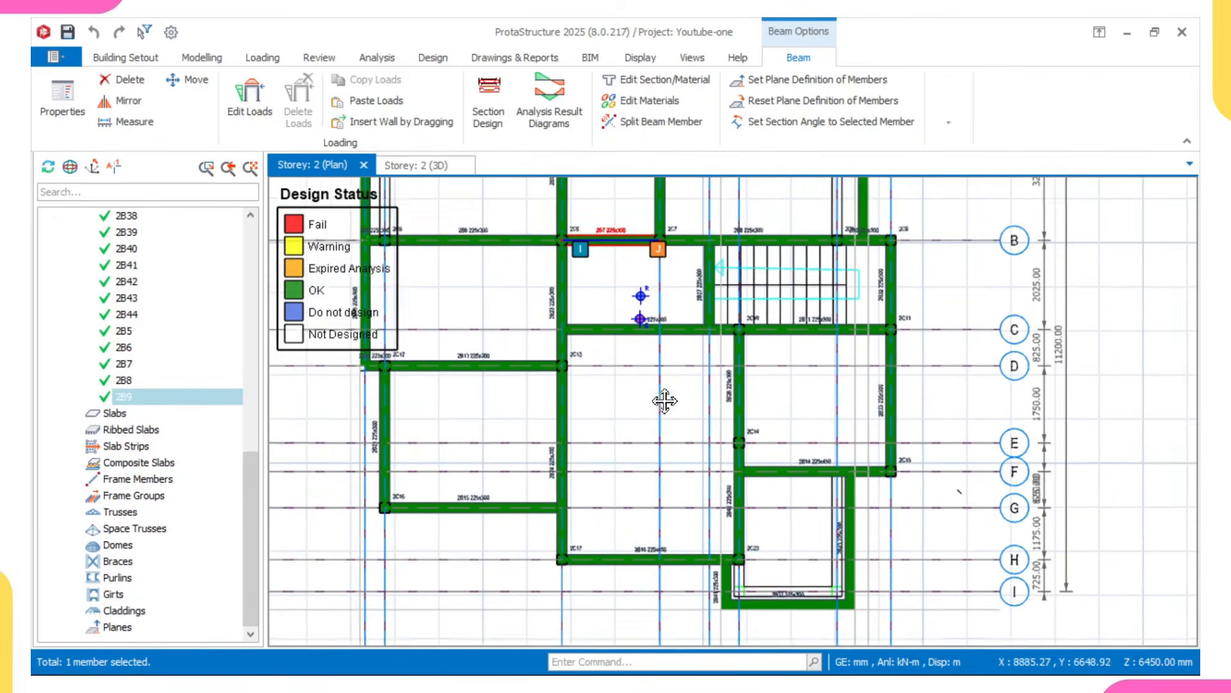
left_click(840, 334)
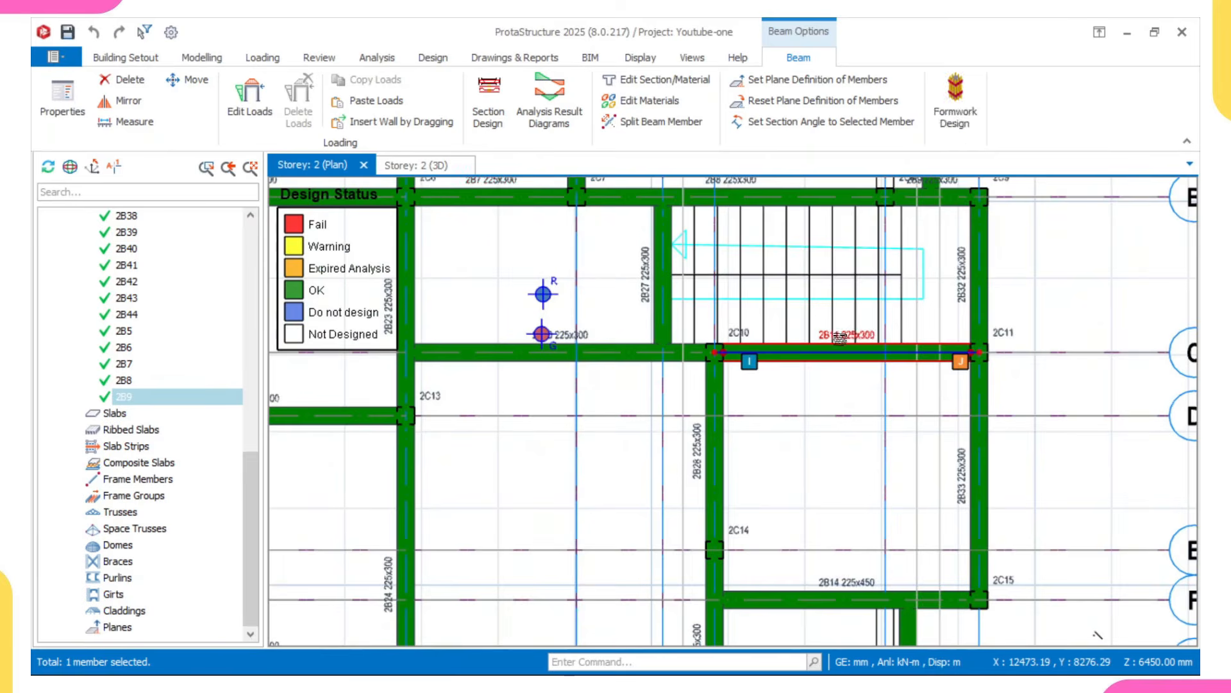
right_click(840, 334)
left_click(884, 433)
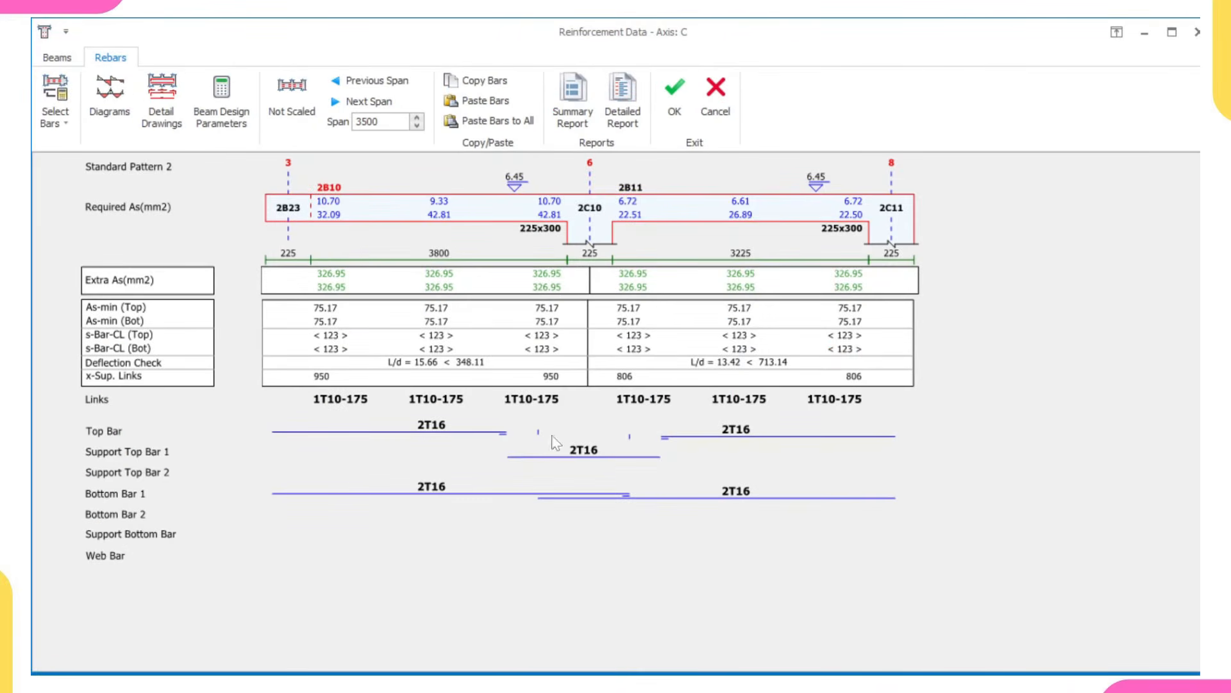
left_click(675, 97)
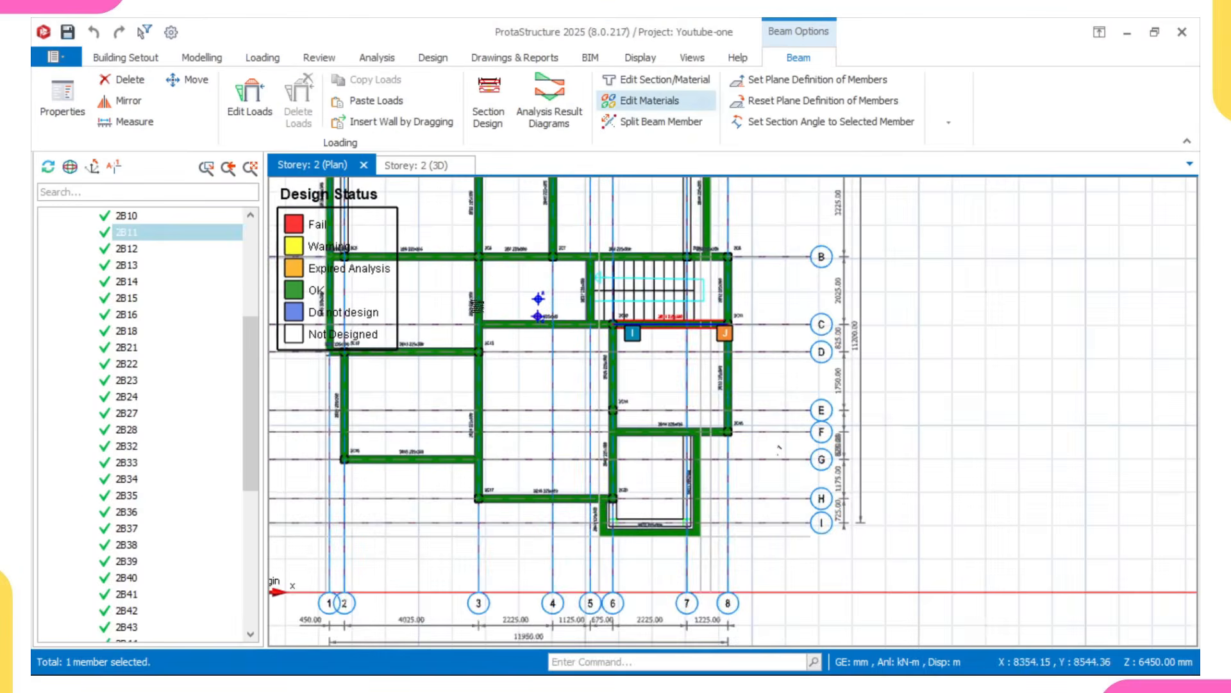
Switch the plan view from storey 2 to storey 1 (+3.45 m).
scroll(192, 394, "up", 5)
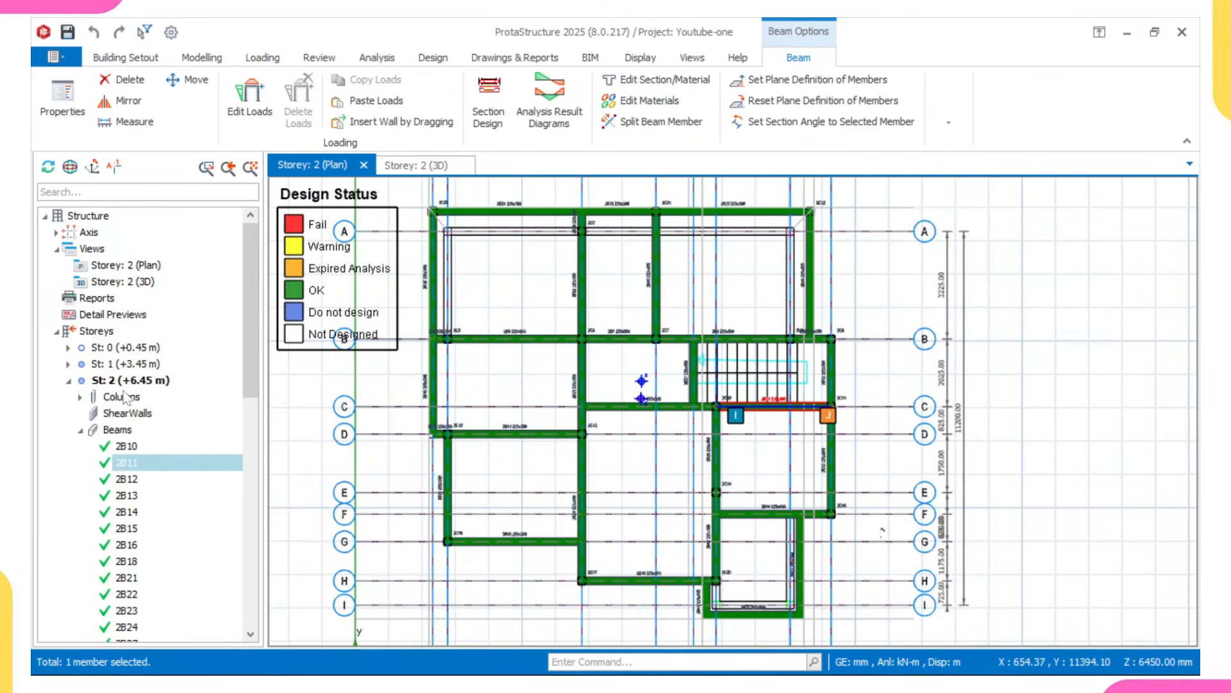
double_click(125, 364)
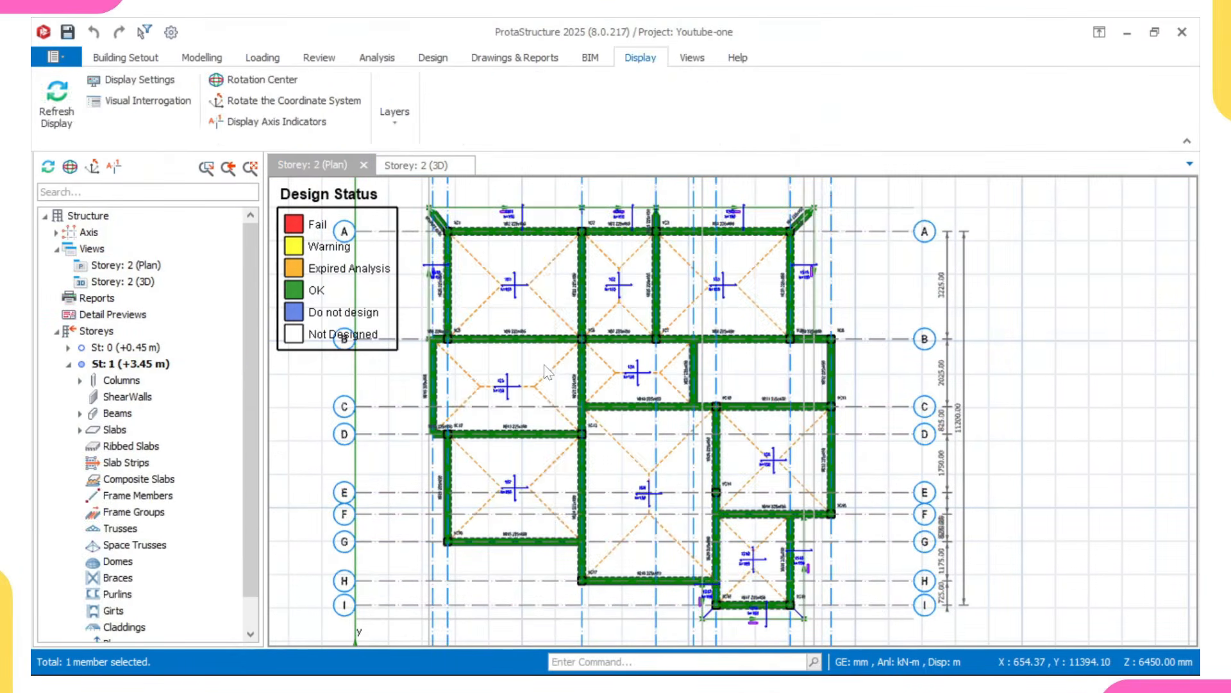
scroll(651, 425, "up", 4)
middle_click_drag(651, 425, 641, 269)
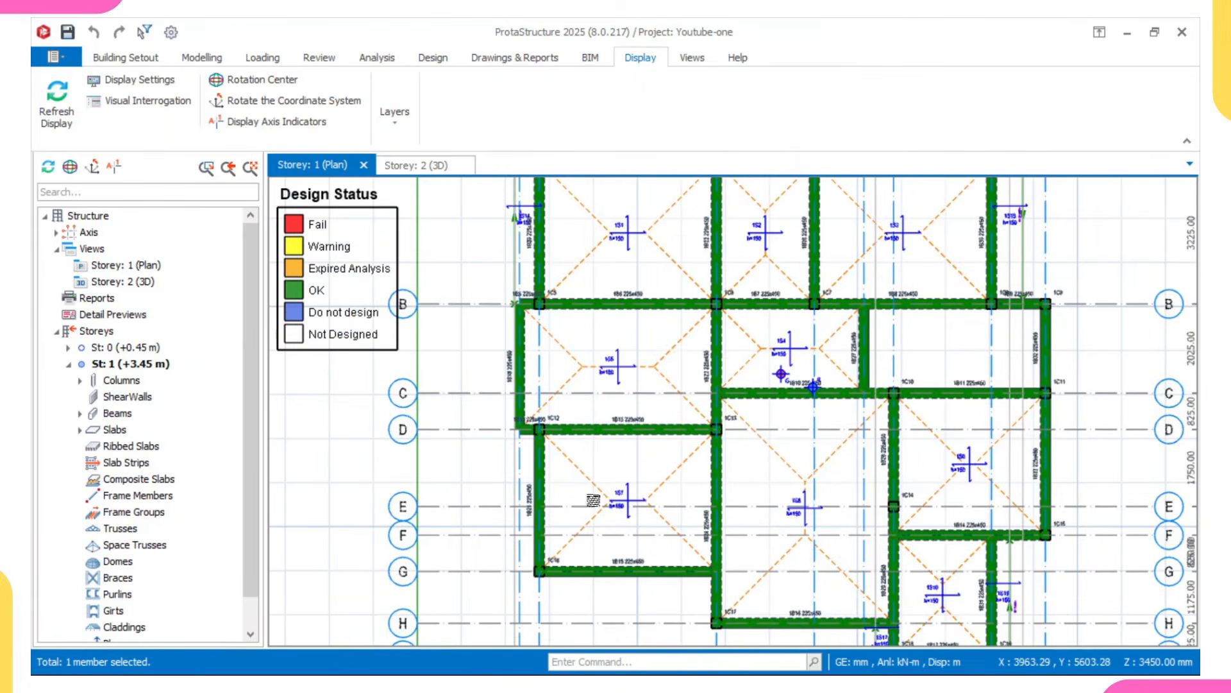
Open the section design of column 1C16 at axis G, compare required and supplied steel areas, and accept it.
scroll(580, 545, "up", 4)
middle_click_drag(573, 504, 571, 448)
scroll(571, 448, "up", 2)
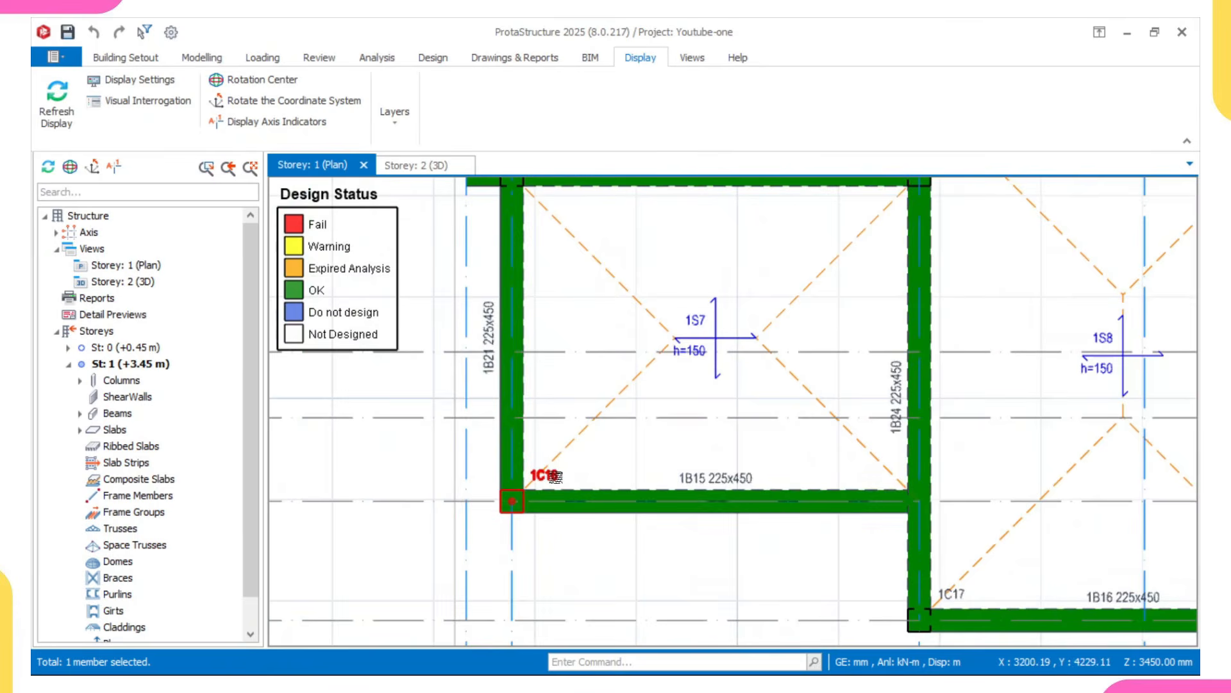
left_click(559, 478)
right_click(561, 478)
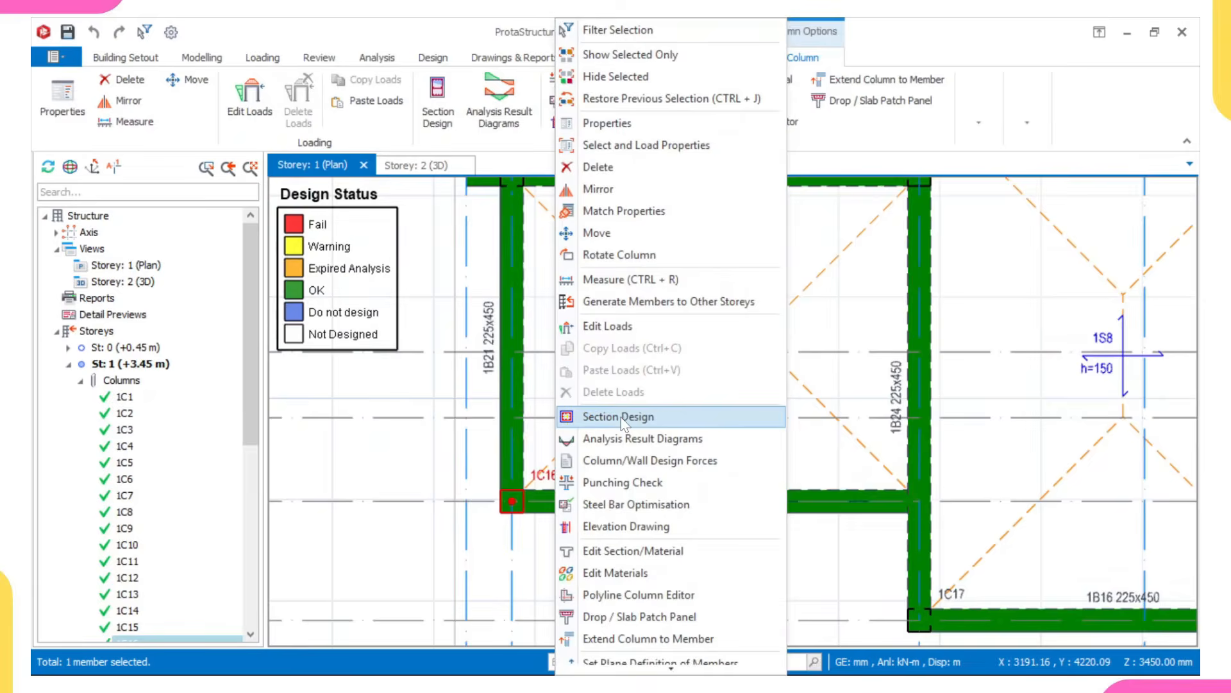
left_click(620, 417)
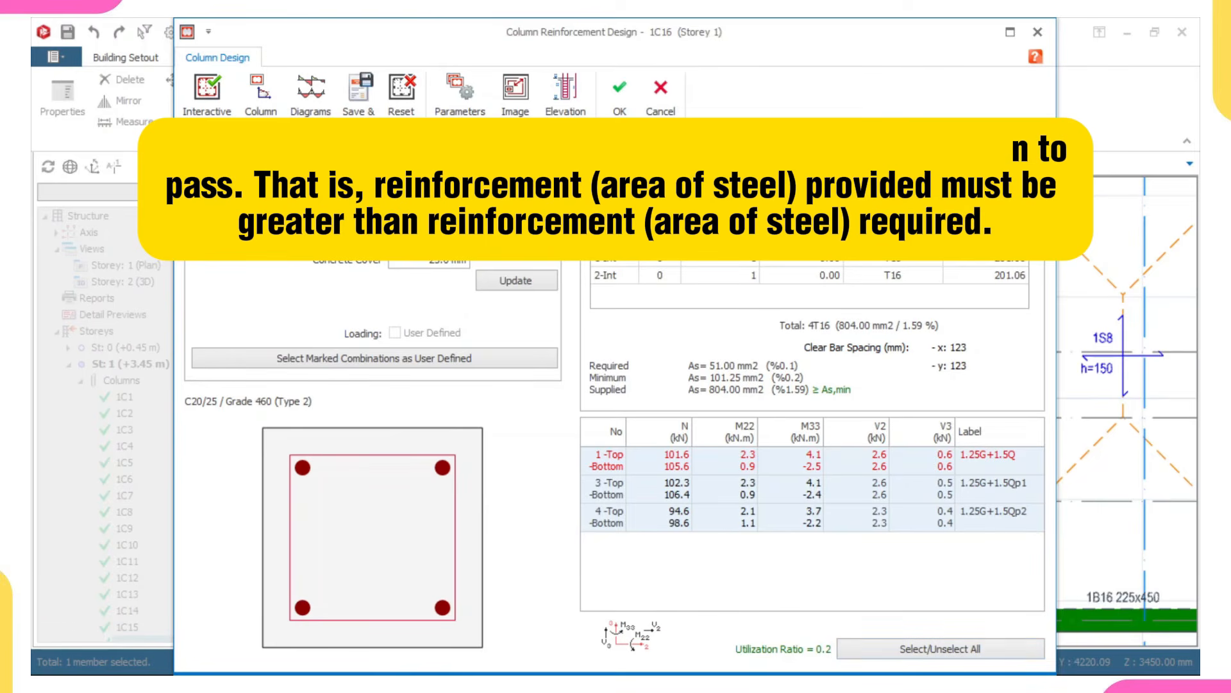
left_click(620, 93)
Check the steel bars and utilization ratio of column 1C10 in its section design and accept it.
scroll(923, 438, "down", 2)
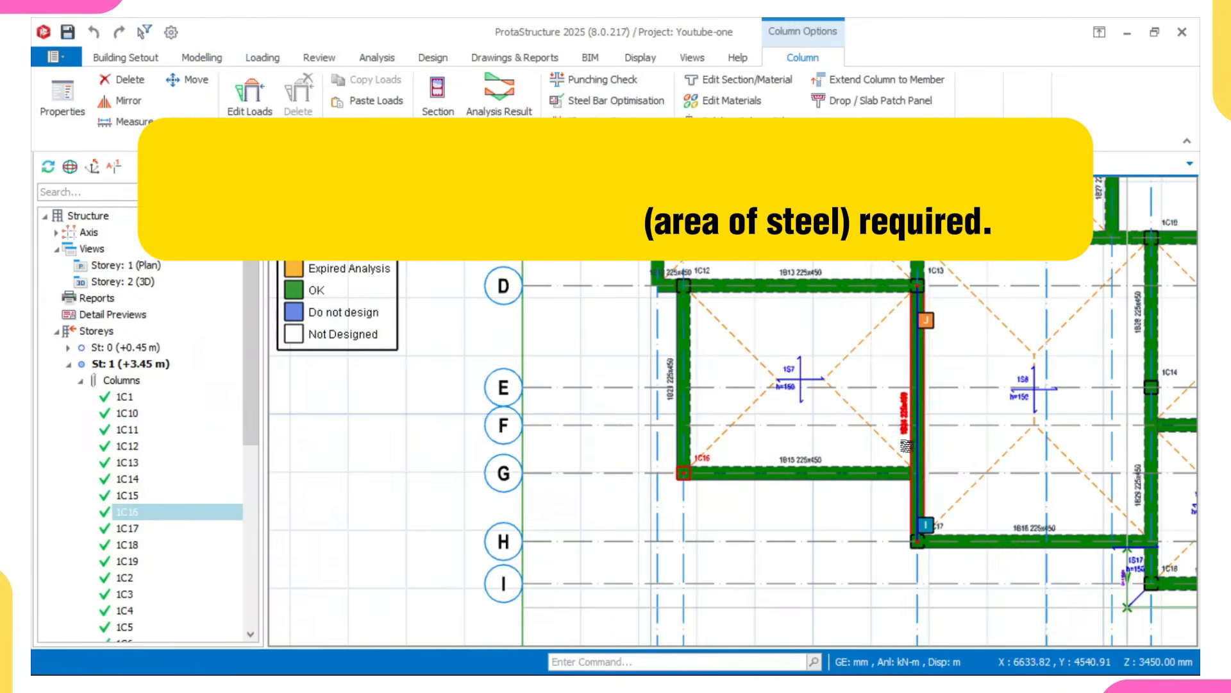
middle_click_drag(936, 408, 765, 453)
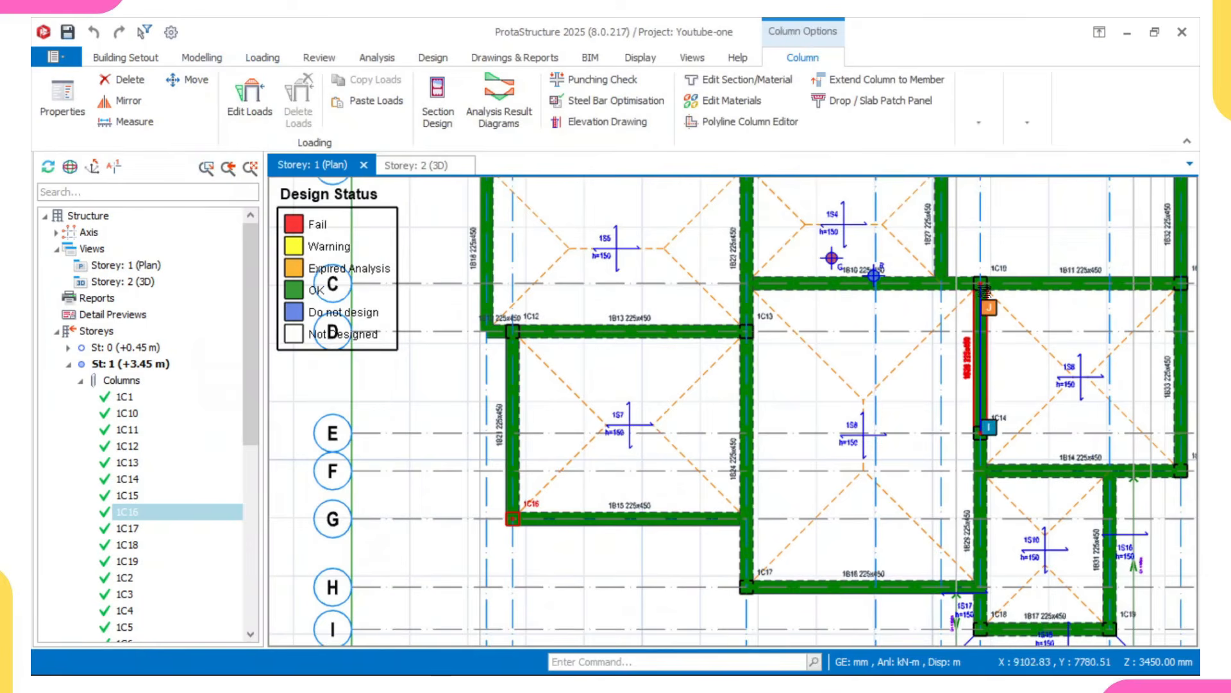
middle_click_drag(1003, 285, 950, 328)
left_click(949, 327)
right_click(949, 327)
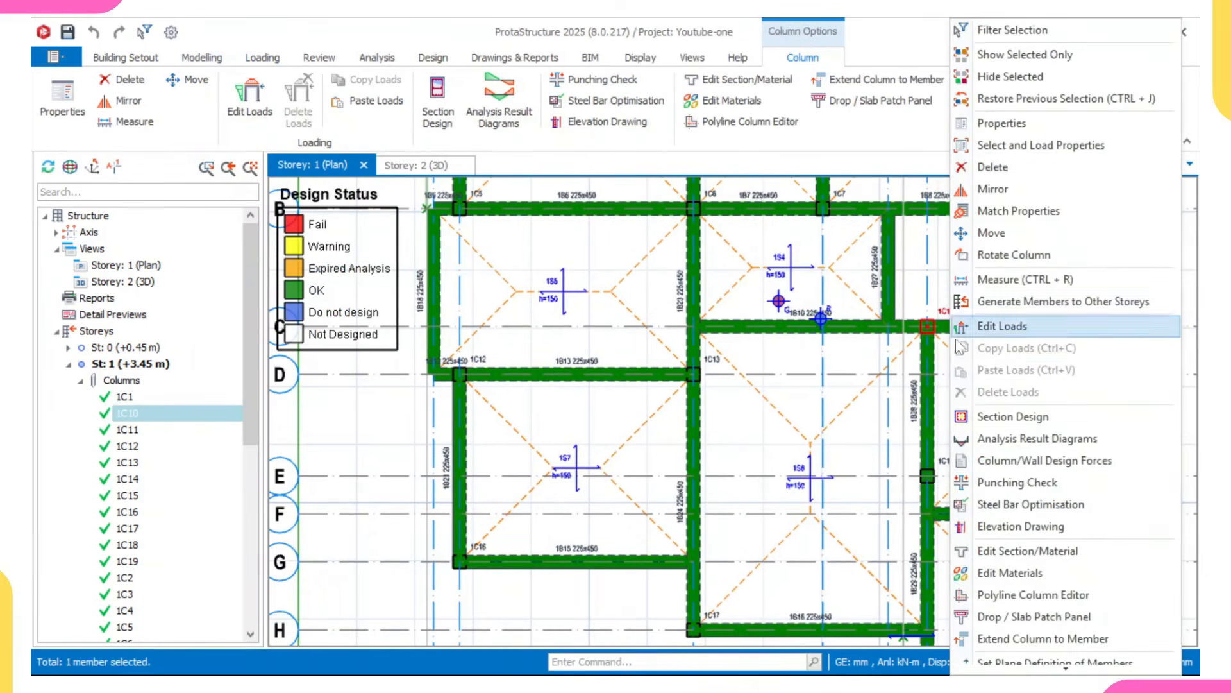
left_click(1004, 417)
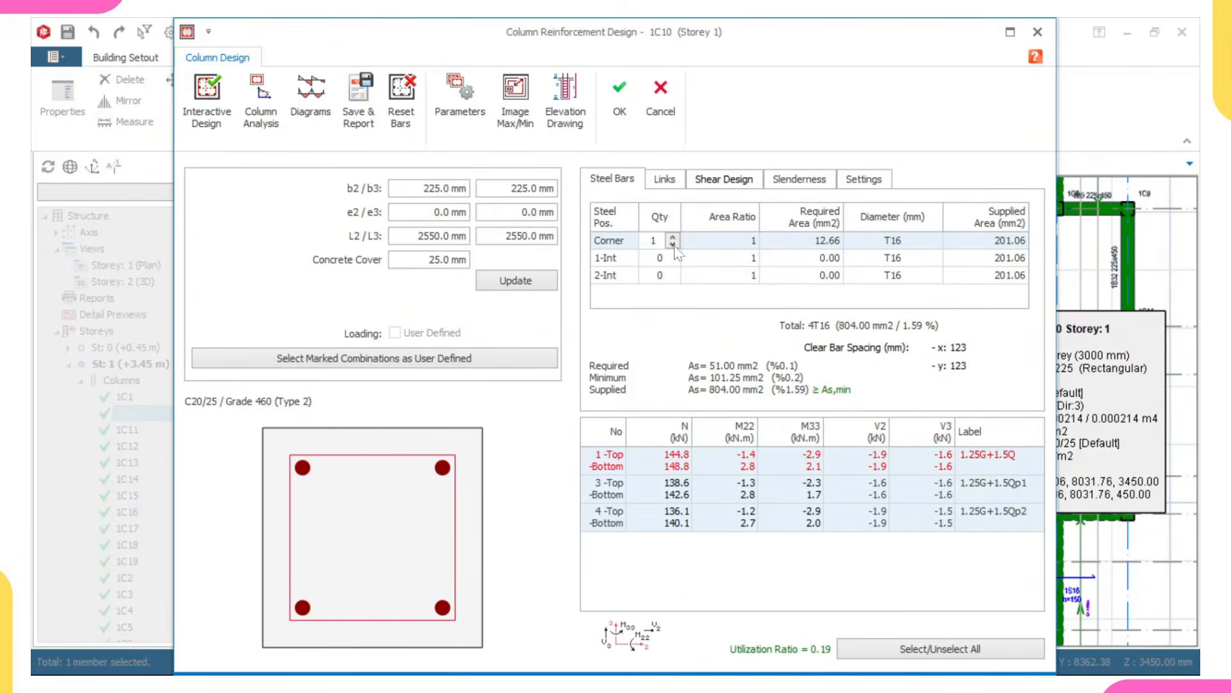
left_click(619, 96)
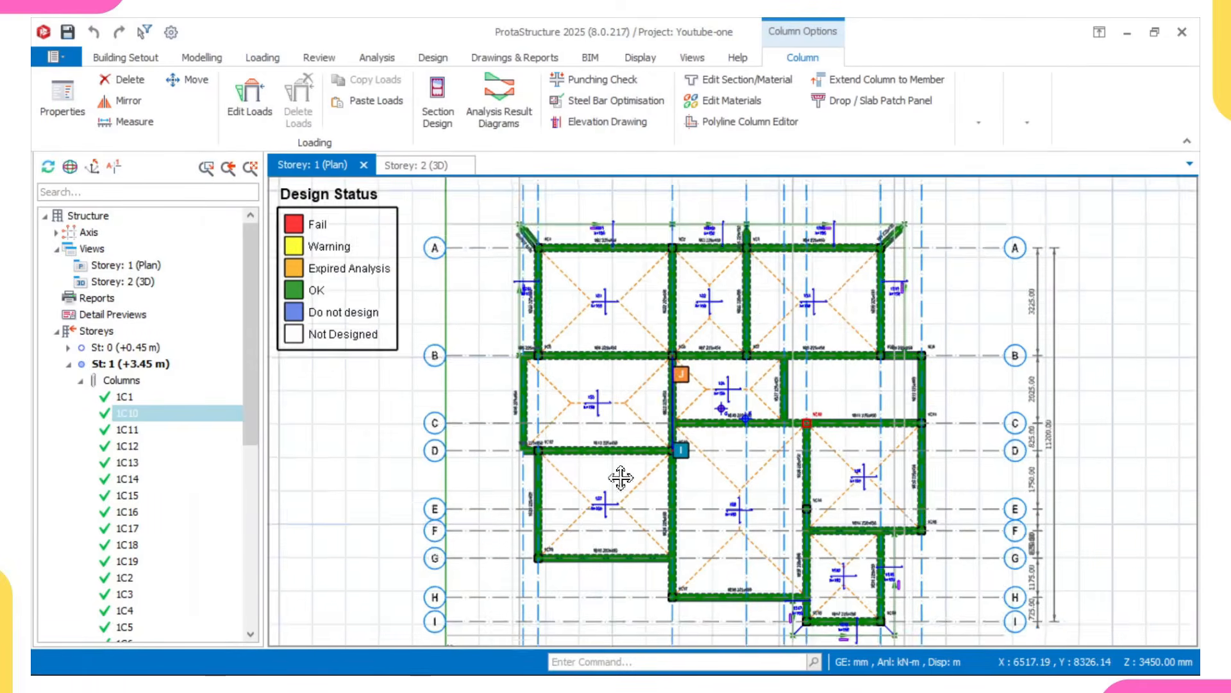
Check the steel bars and utilization ratio of column 1C13 in its section design and accept it.
scroll(677, 439, "up", 3)
left_click(684, 448)
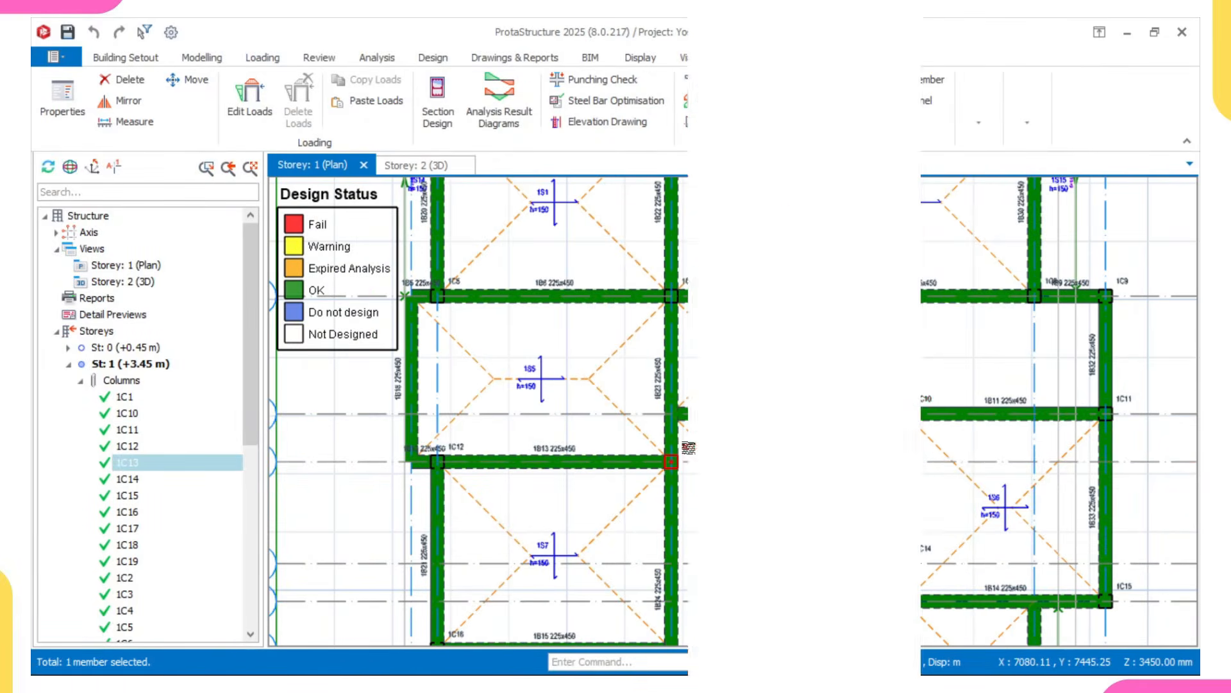
left_click(780, 424)
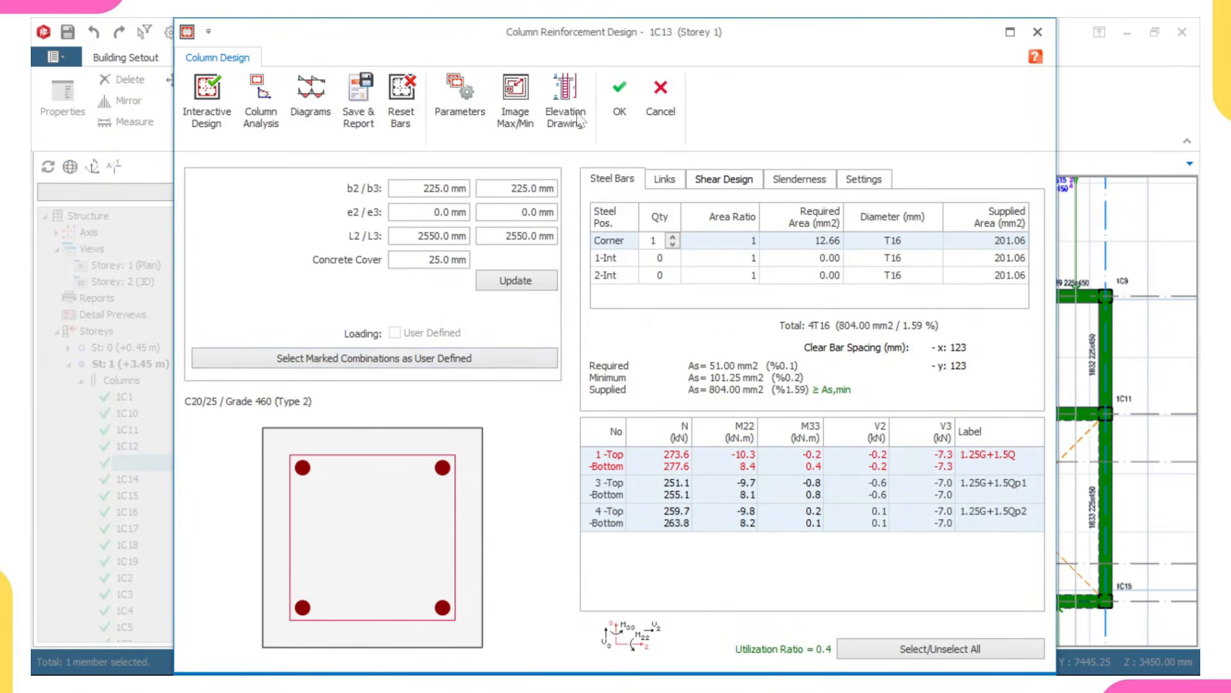
left_click(621, 93)
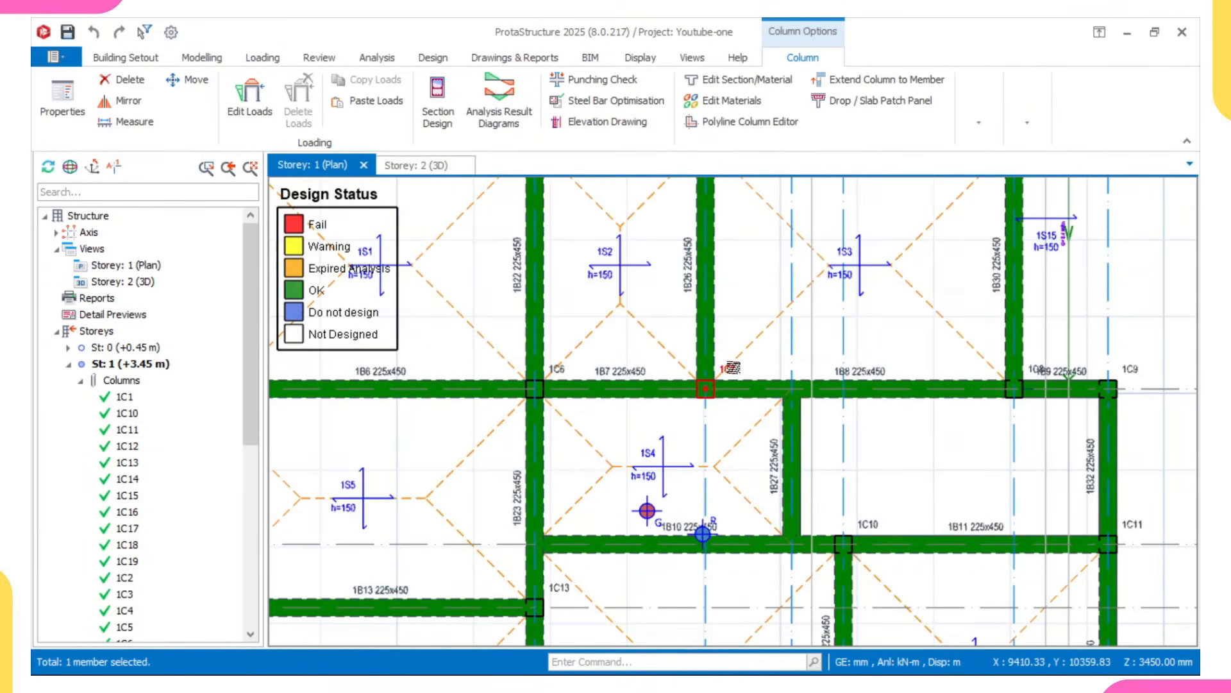
Check the steel bars and utilization ratio of column 1C7 on axis B in its section design and accept it.
right_click(731, 365)
left_click(783, 417)
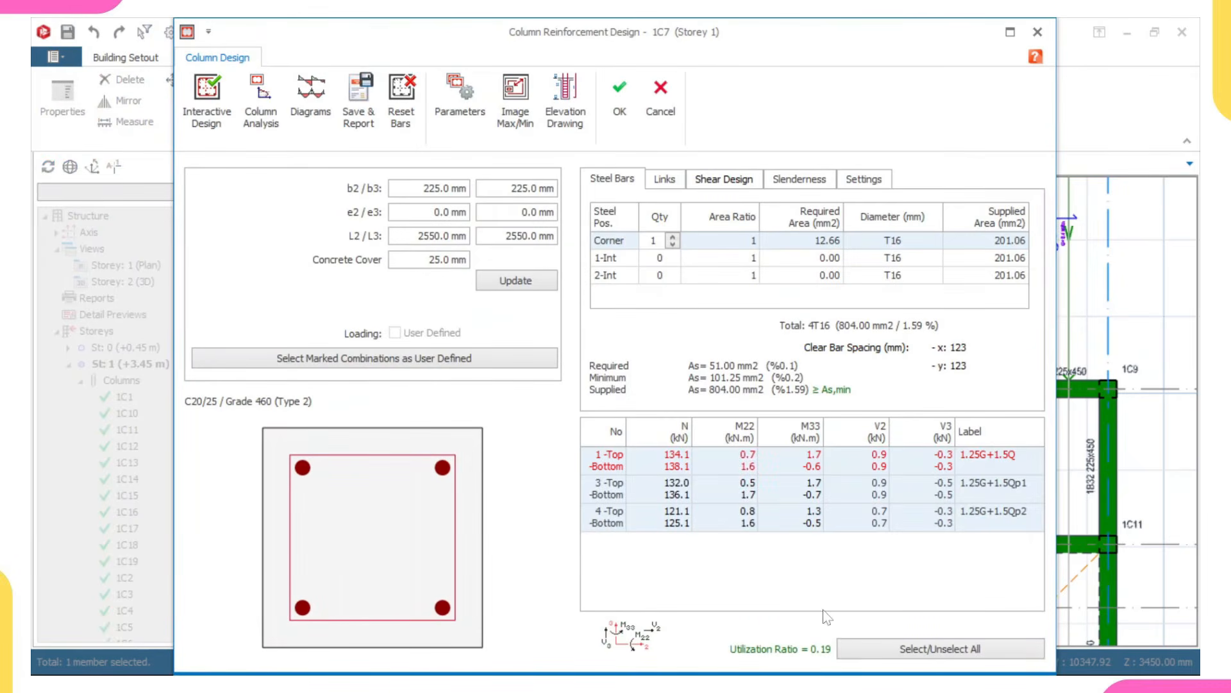
left_click(626, 99)
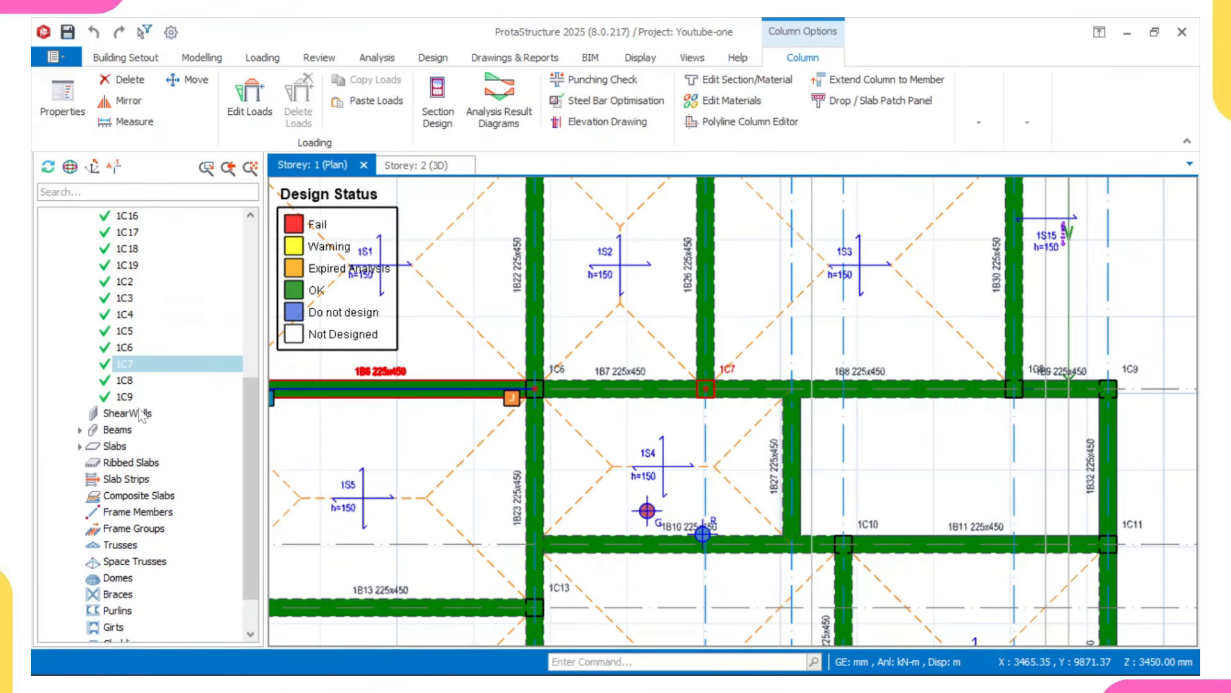
Switch the plan to storey 2 (+6.45 m) and check and accept the section design of column 2C6.
scroll(130, 436, "down", 1)
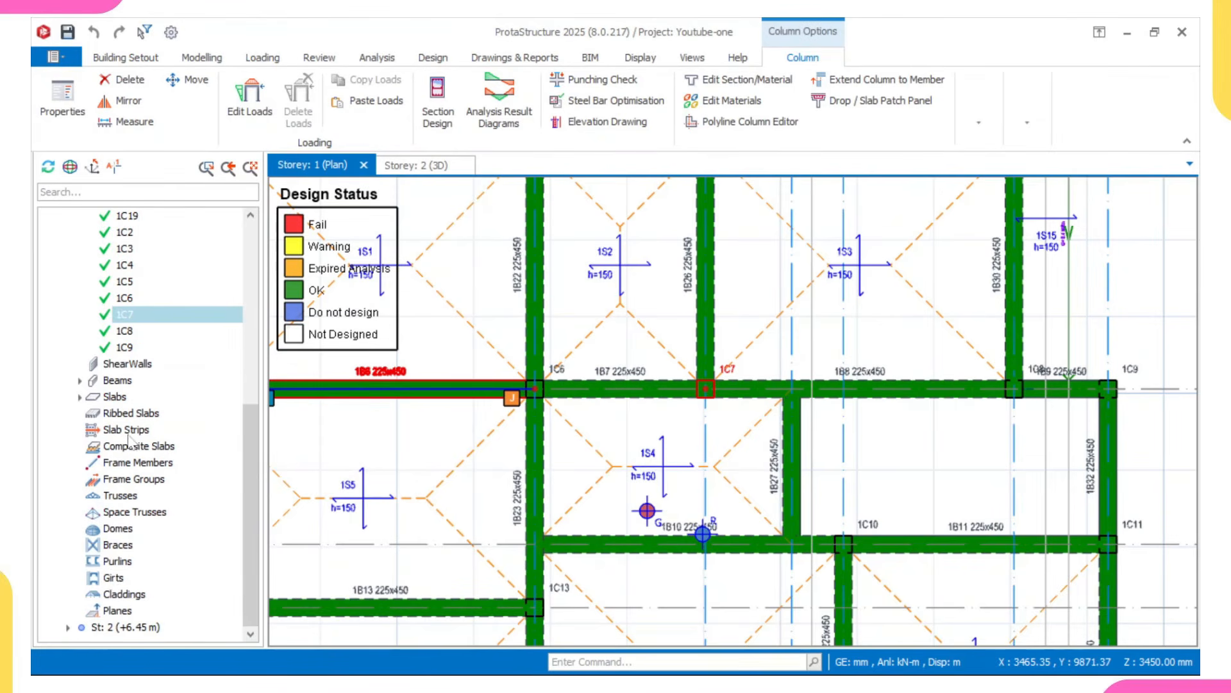
double_click(122, 627)
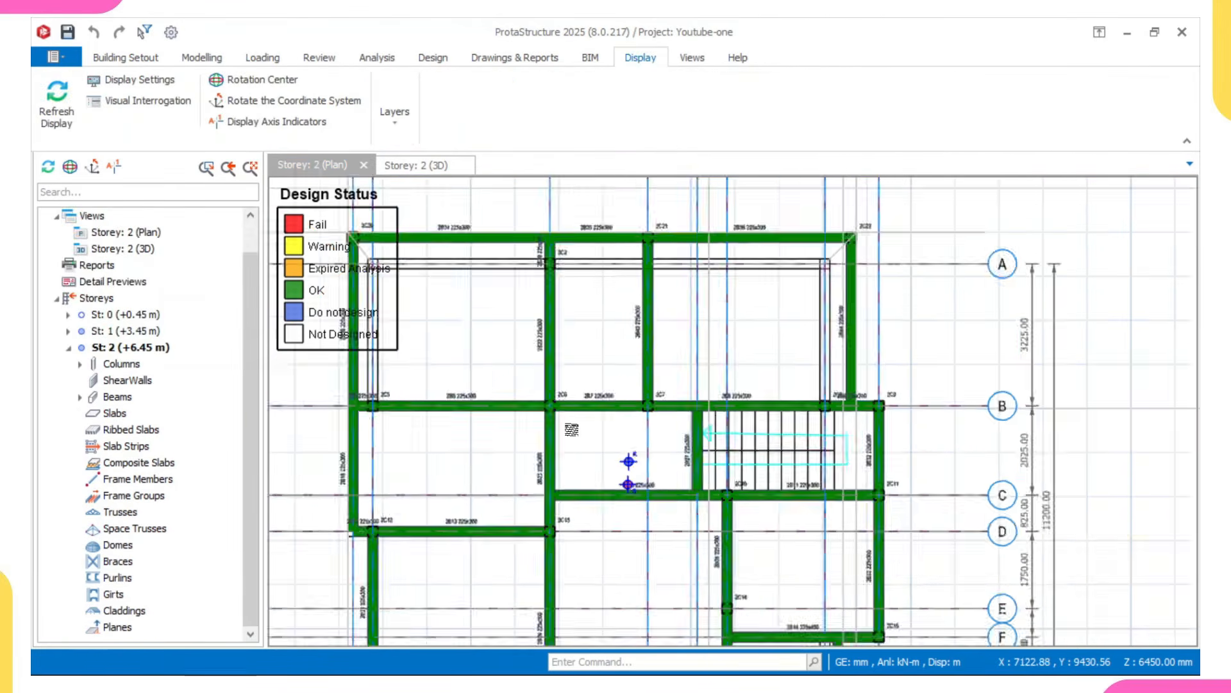
scroll(571, 430, "up", 2)
left_click(543, 385)
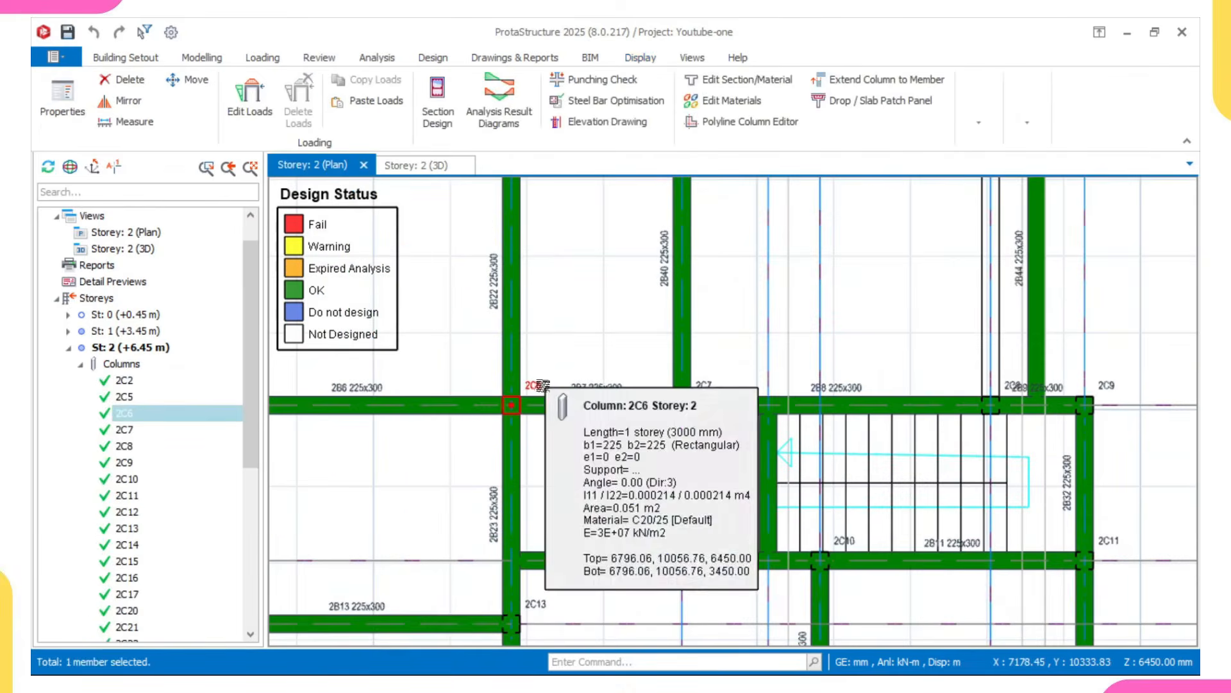
right_click(542, 386)
left_click(618, 425)
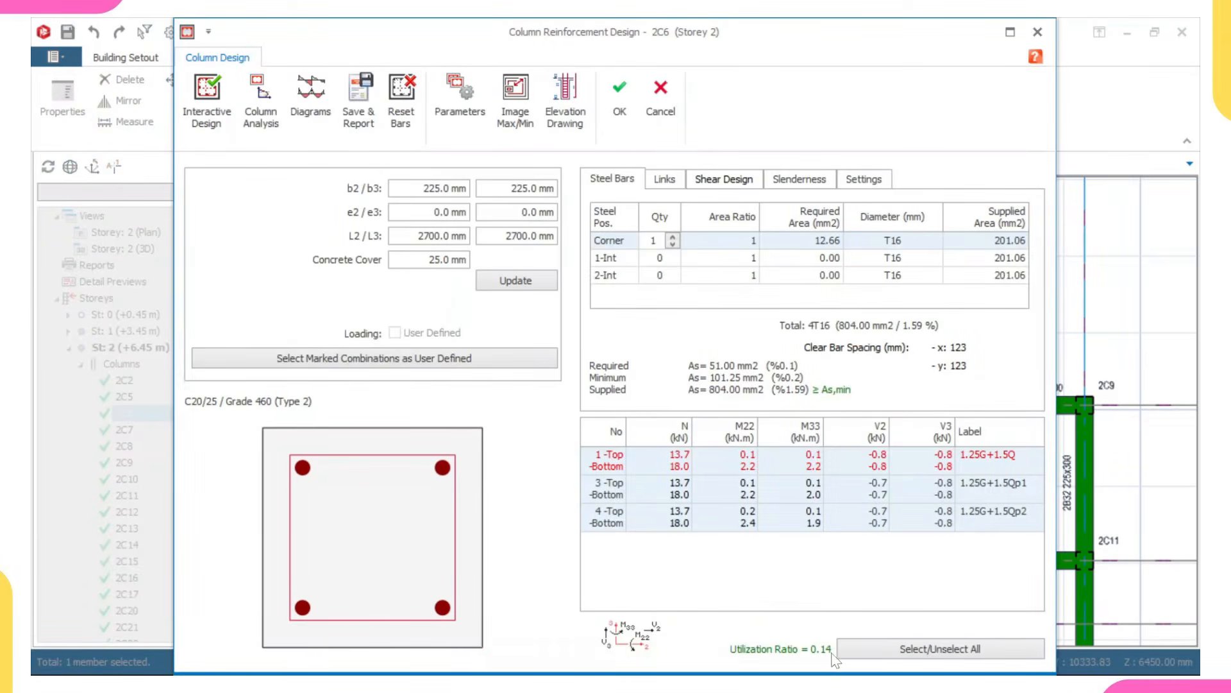
left_click(619, 93)
Open the section design of column 2C13 on axis D, check its steel areas and utilization ratio, and accept it.
scroll(677, 435, "up", 3)
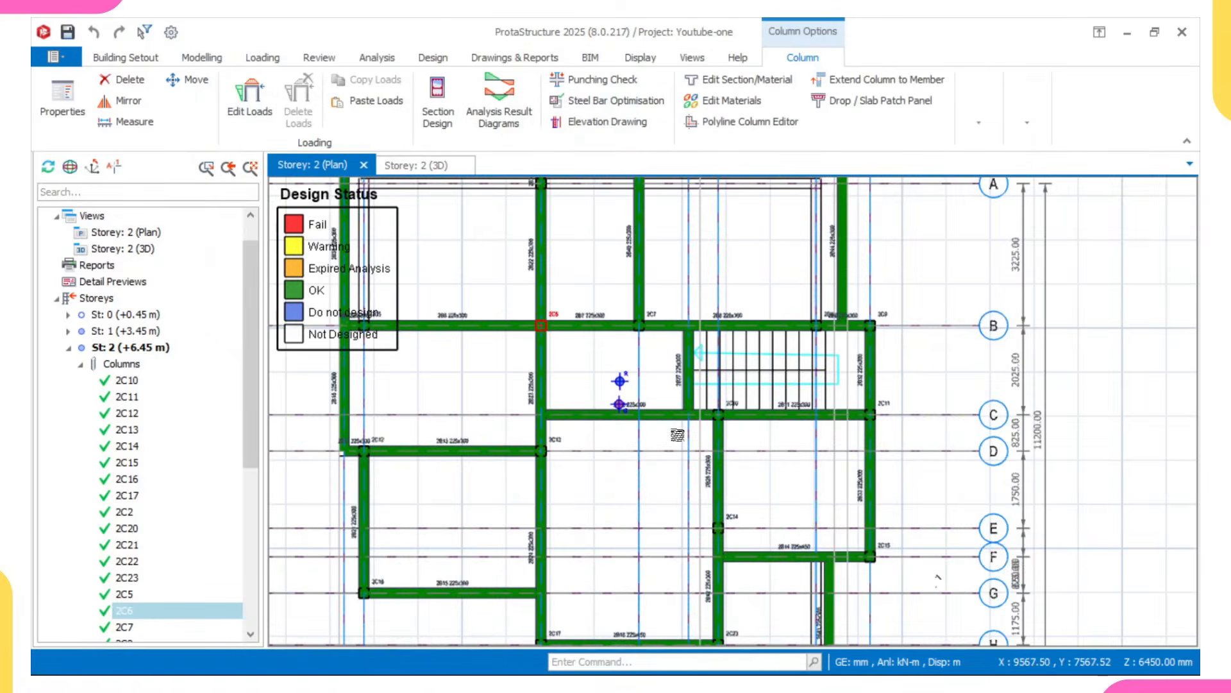
left_click(562, 439)
right_click(564, 437)
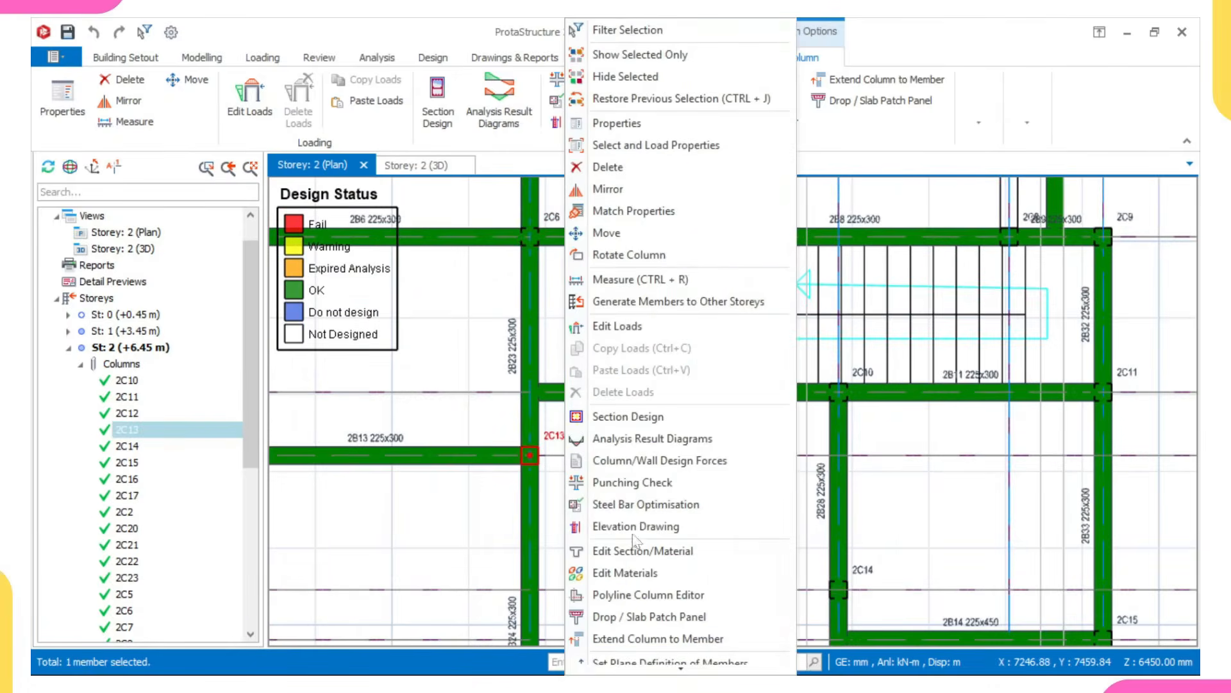
left_click(643, 421)
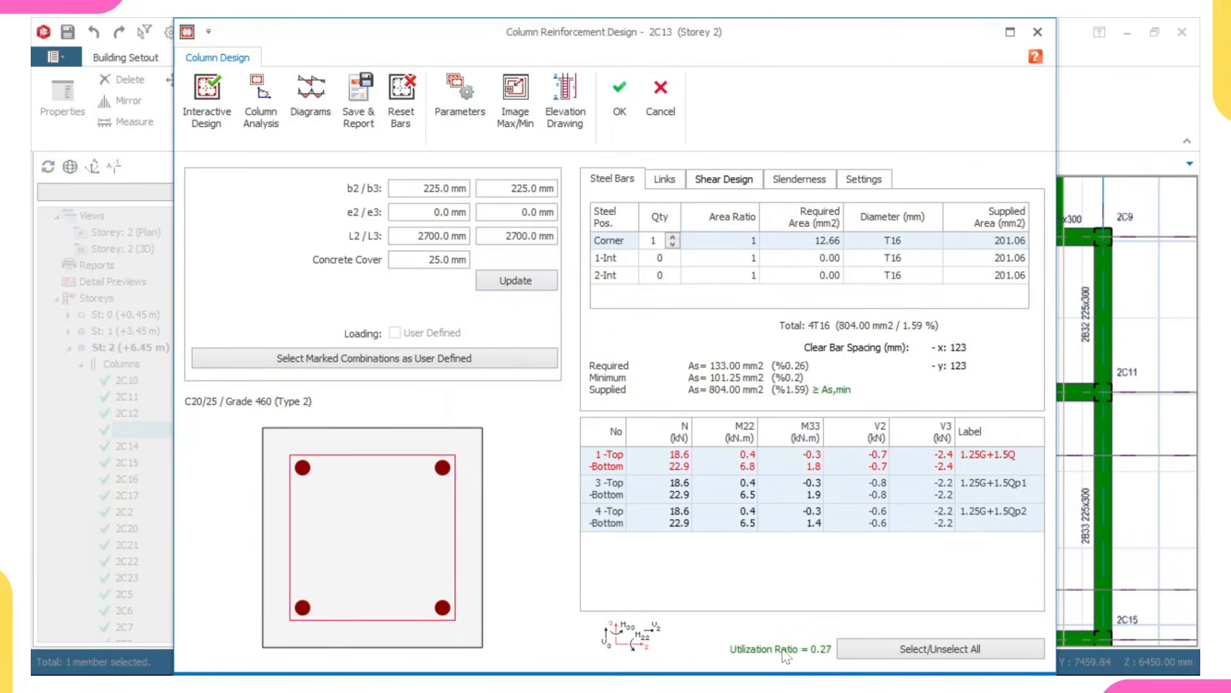
left_click(620, 102)
Inspect the members' design status from several angles in the storey 2 3D view and return to the plan.
scroll(610, 398, "down", 5)
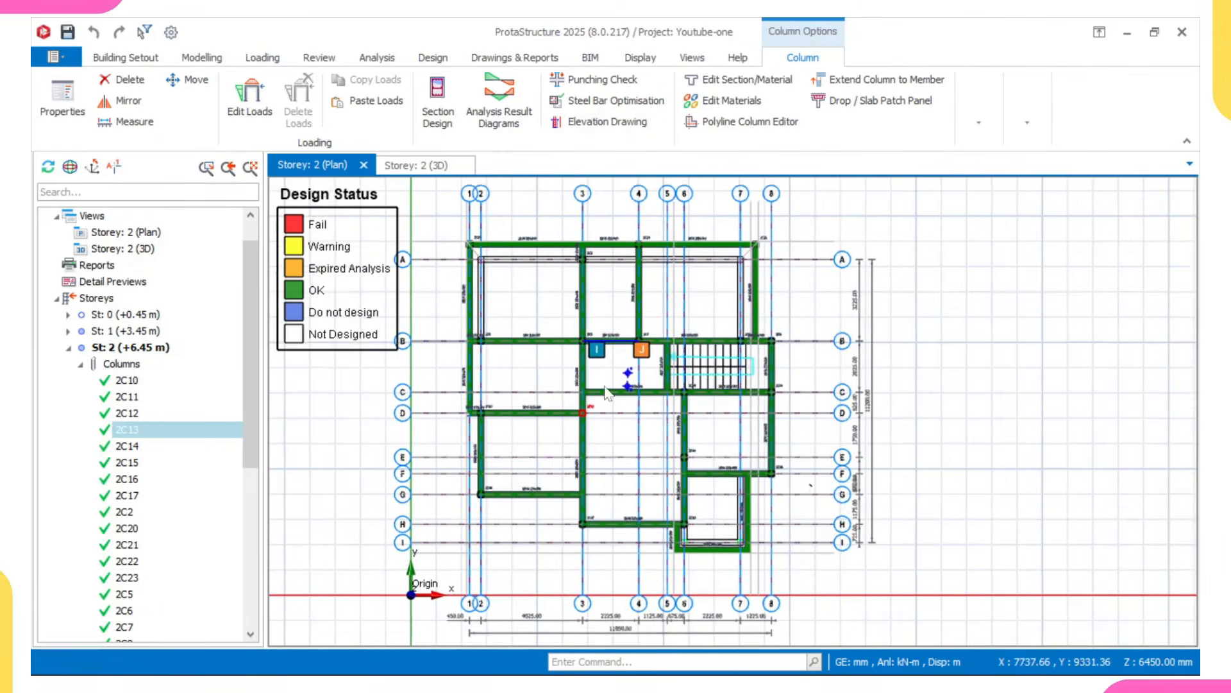
left_click(407, 165)
mouse_move(562, 426)
left_mouse_down()
mouse_move(498, 384)
mouse_move(557, 415)
left_mouse_up()
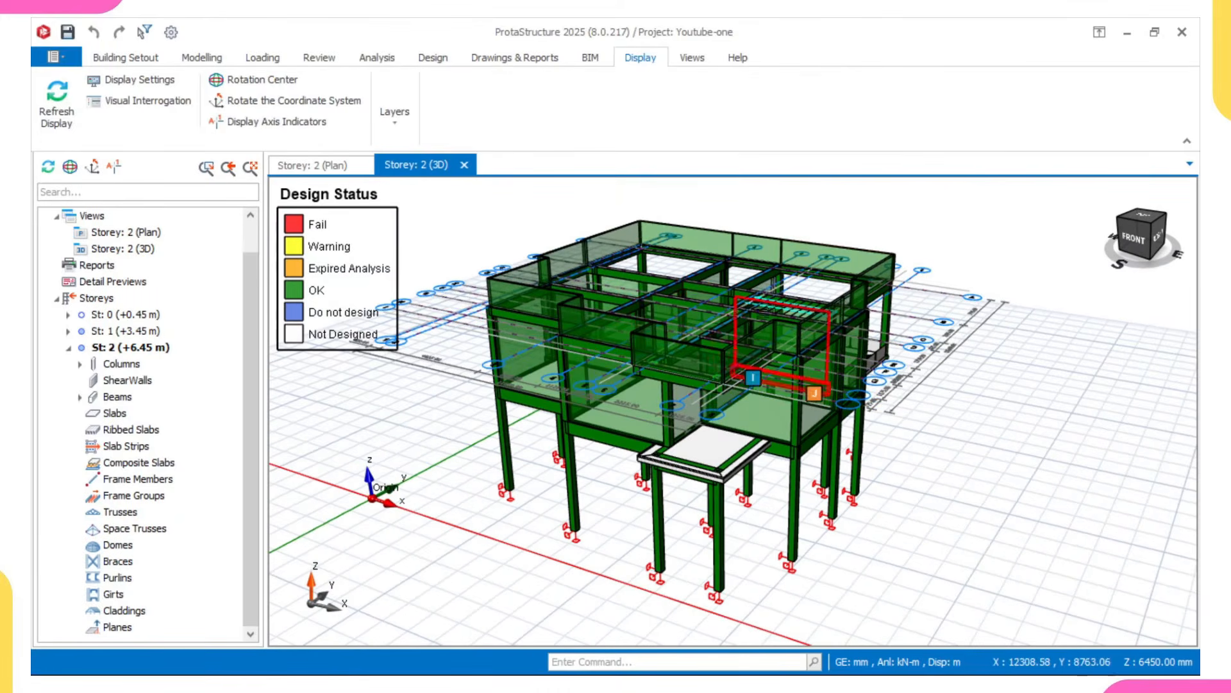
left_click_drag(747, 328, 614, 328)
middle_click_drag(591, 331, 627, 357)
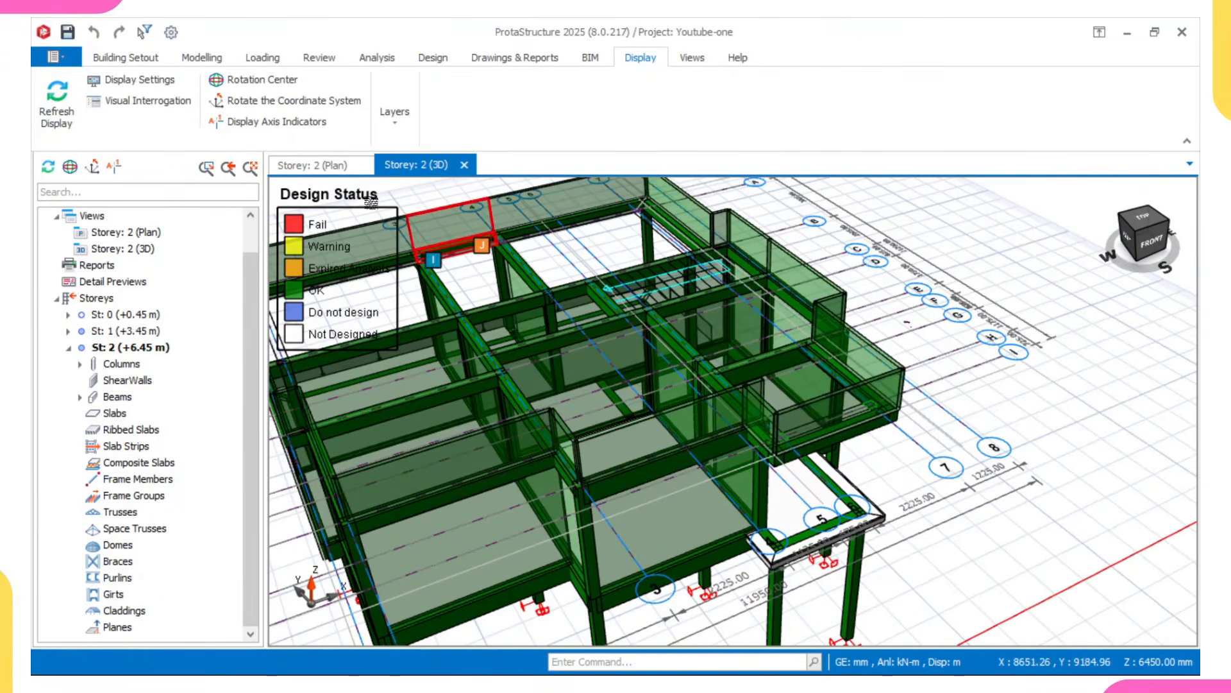
left_click(324, 166)
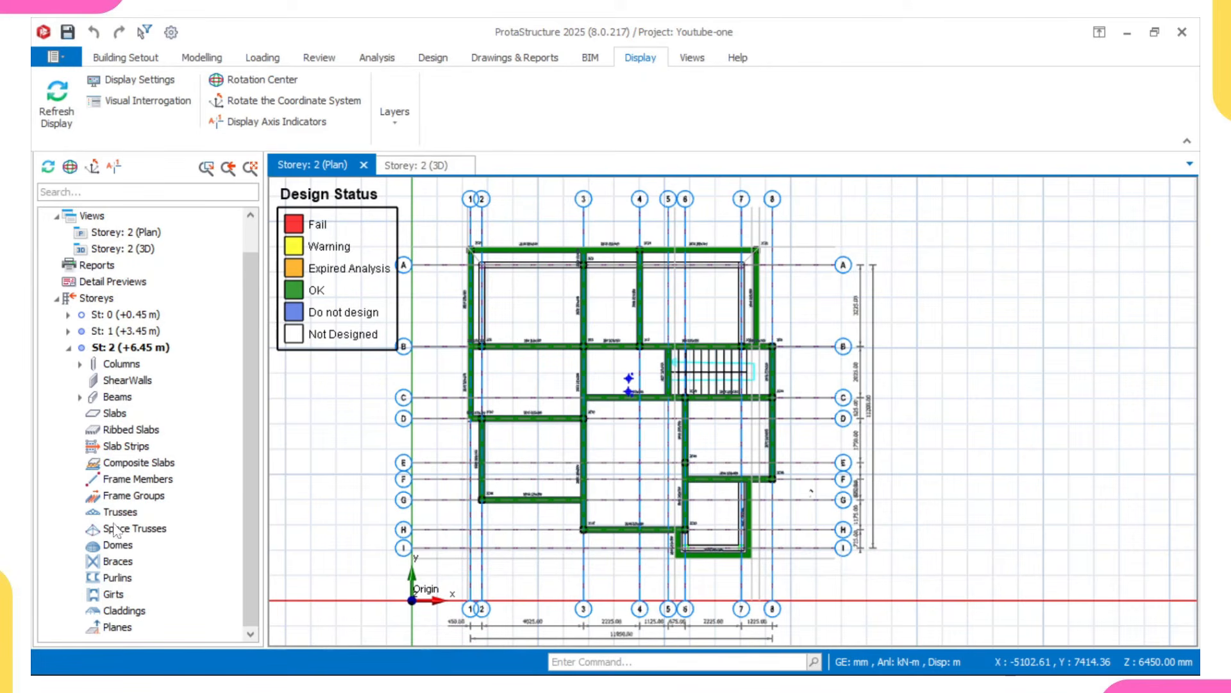
Switch the plan to storey 1 (+3.45 m) and start the Slab Strip command over the floor slabs.
double_click(117, 332)
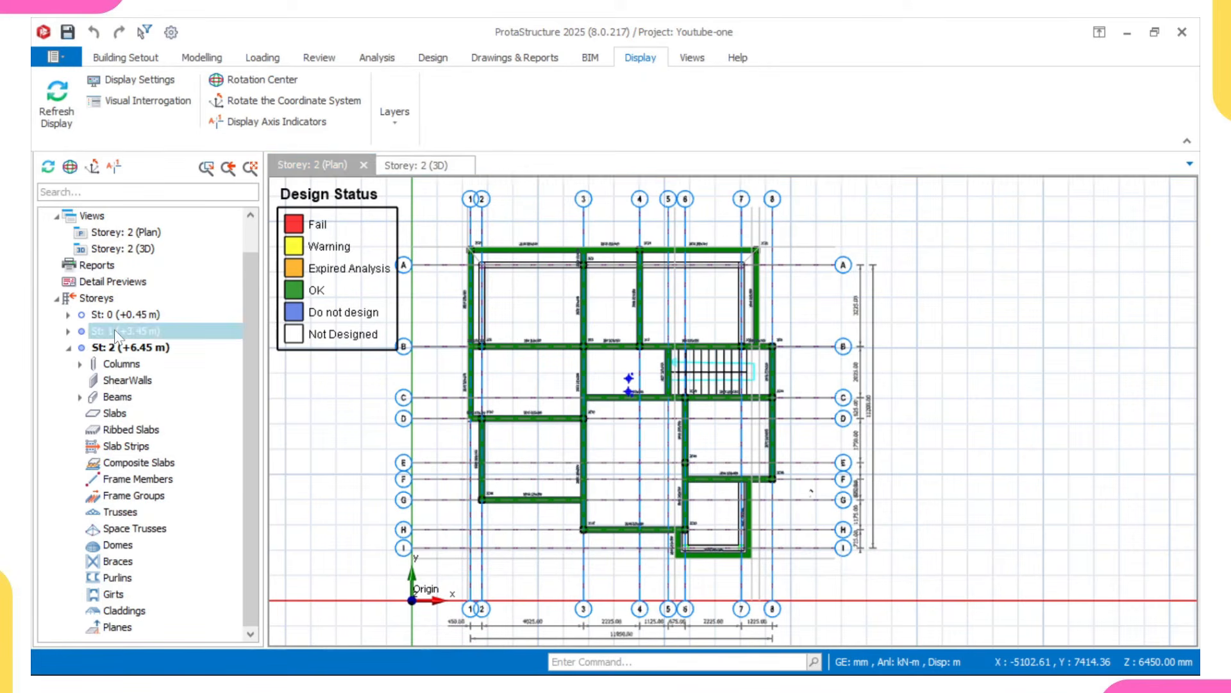
scroll(663, 328, "up", 4)
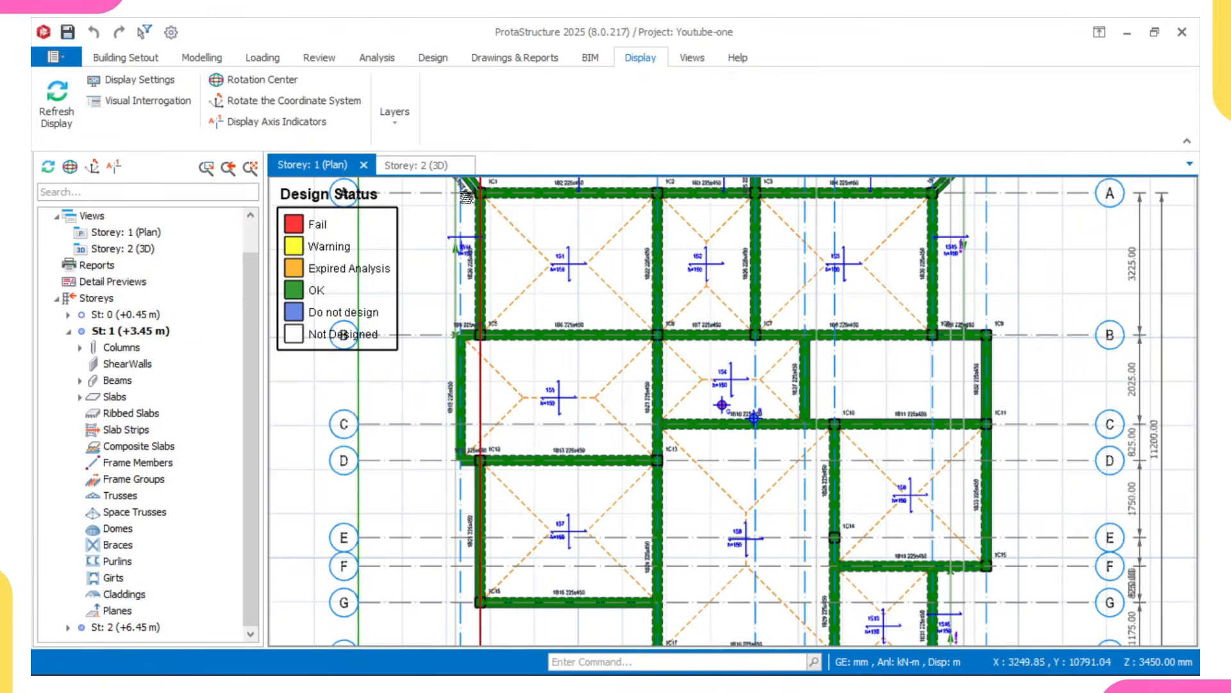
left_click(204, 57)
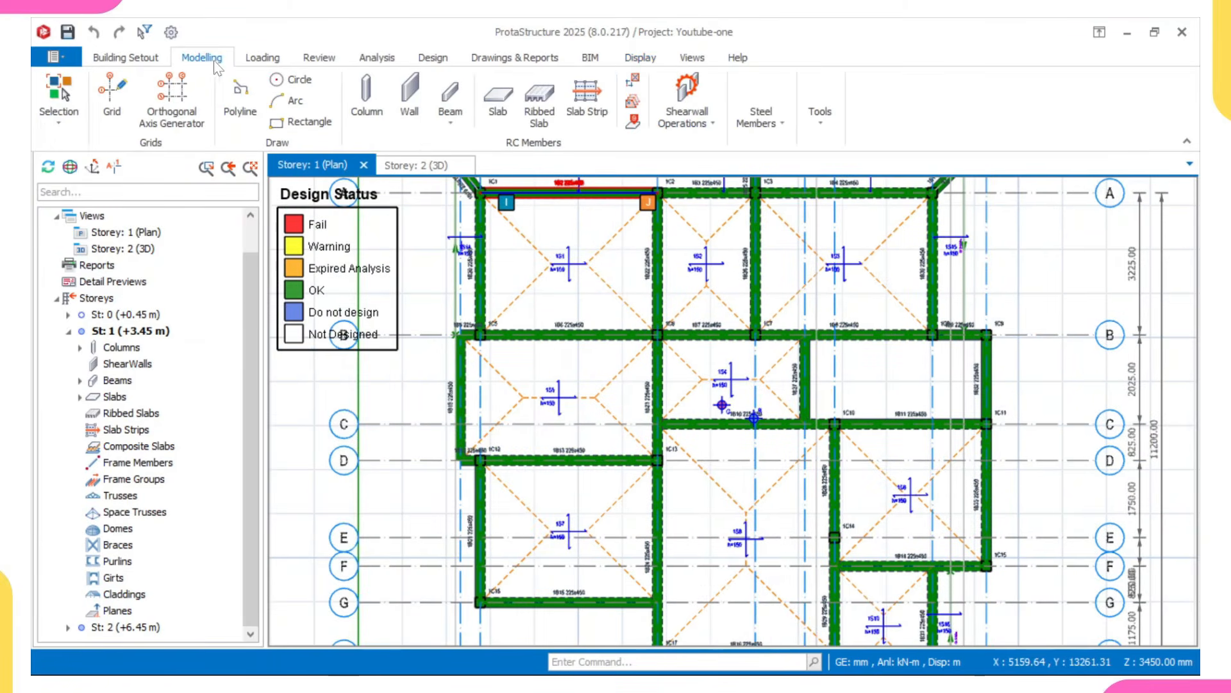
left_click(593, 99)
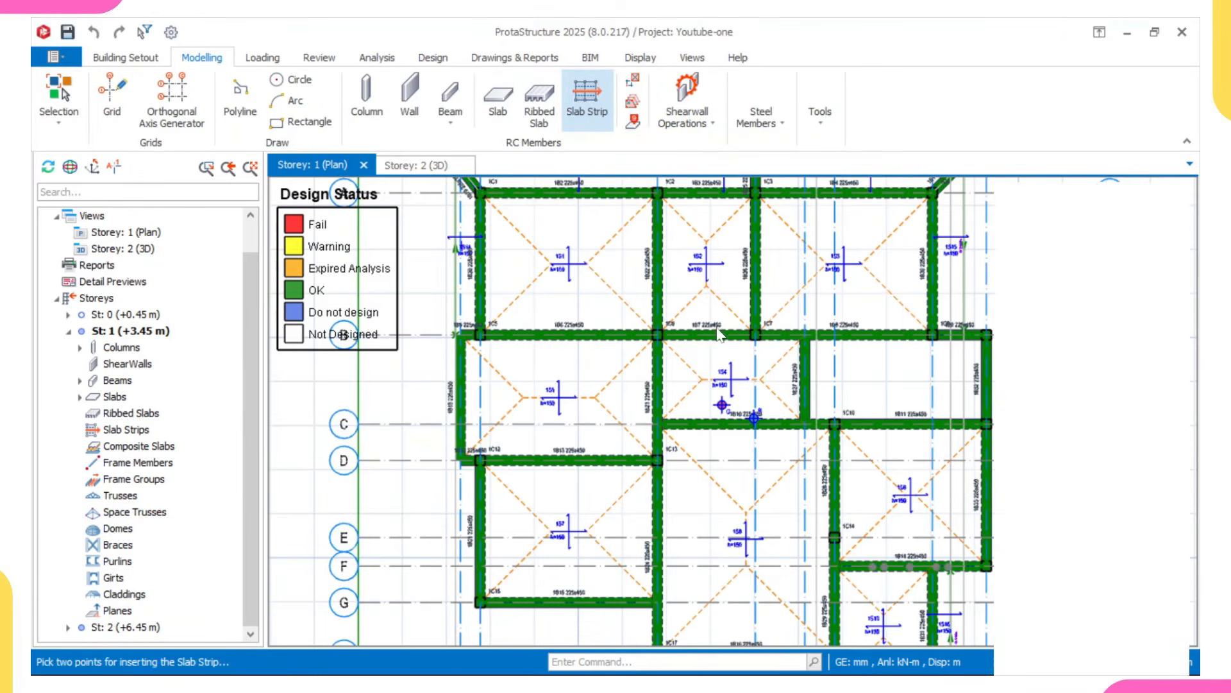
scroll(744, 331, "up", 1)
middle_click_drag(742, 335, 684, 330)
scroll(729, 323, "down", 1)
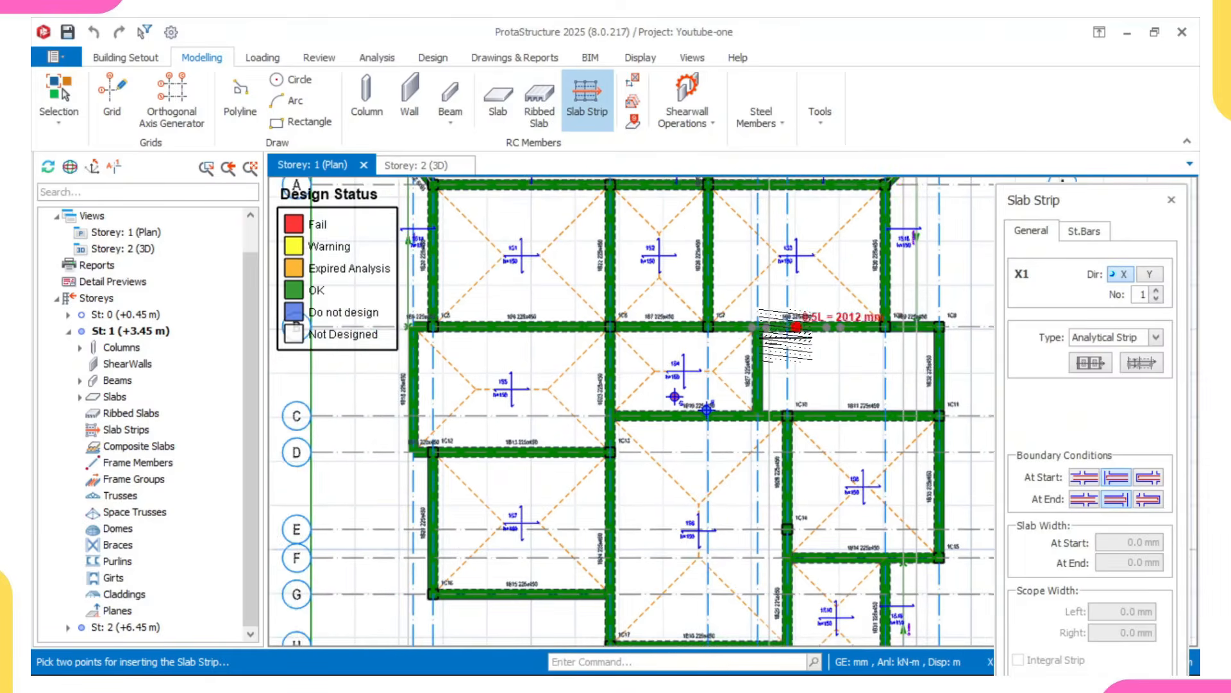
middle_click_drag(786, 336, 757, 343)
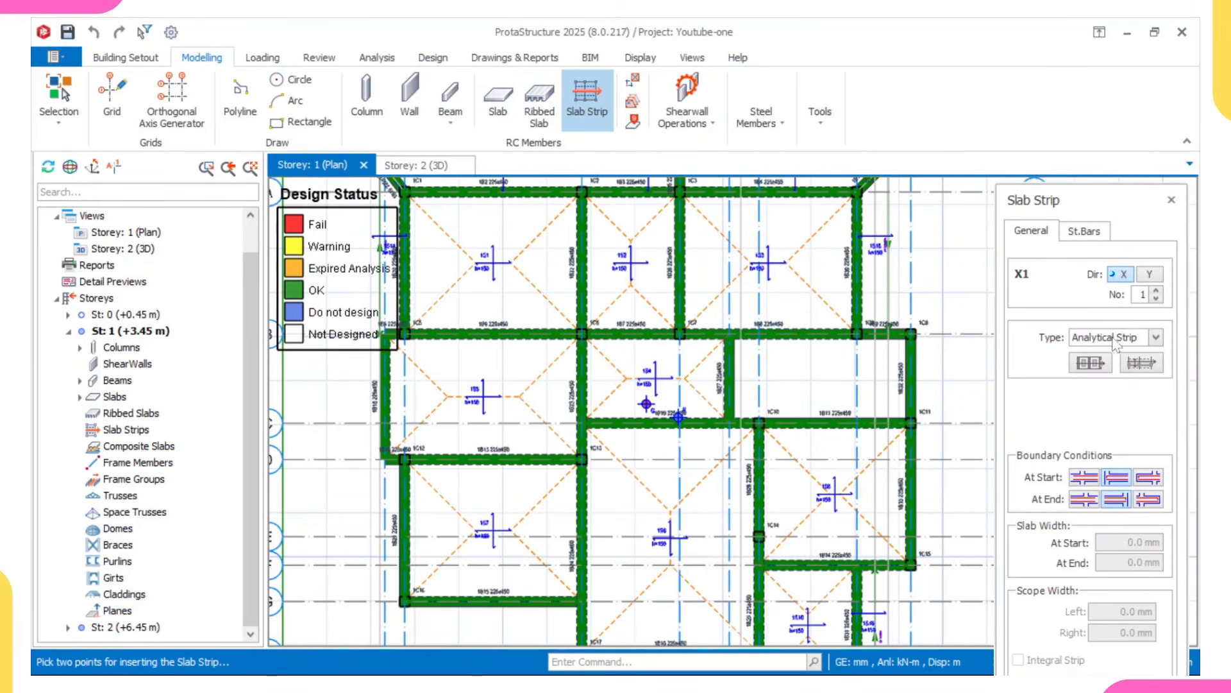
Review the available slab strip types and examine the storey 1 slab edges against the start and end boundary condition options.
left_click(1157, 338)
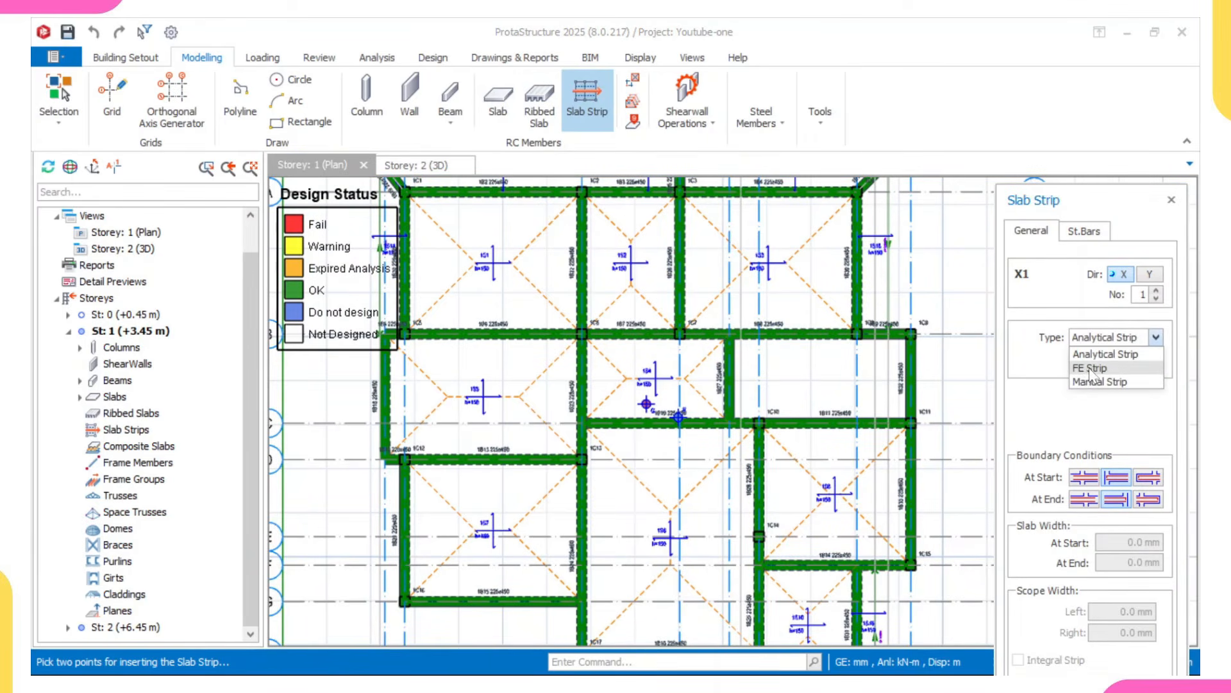
left_click(1027, 419)
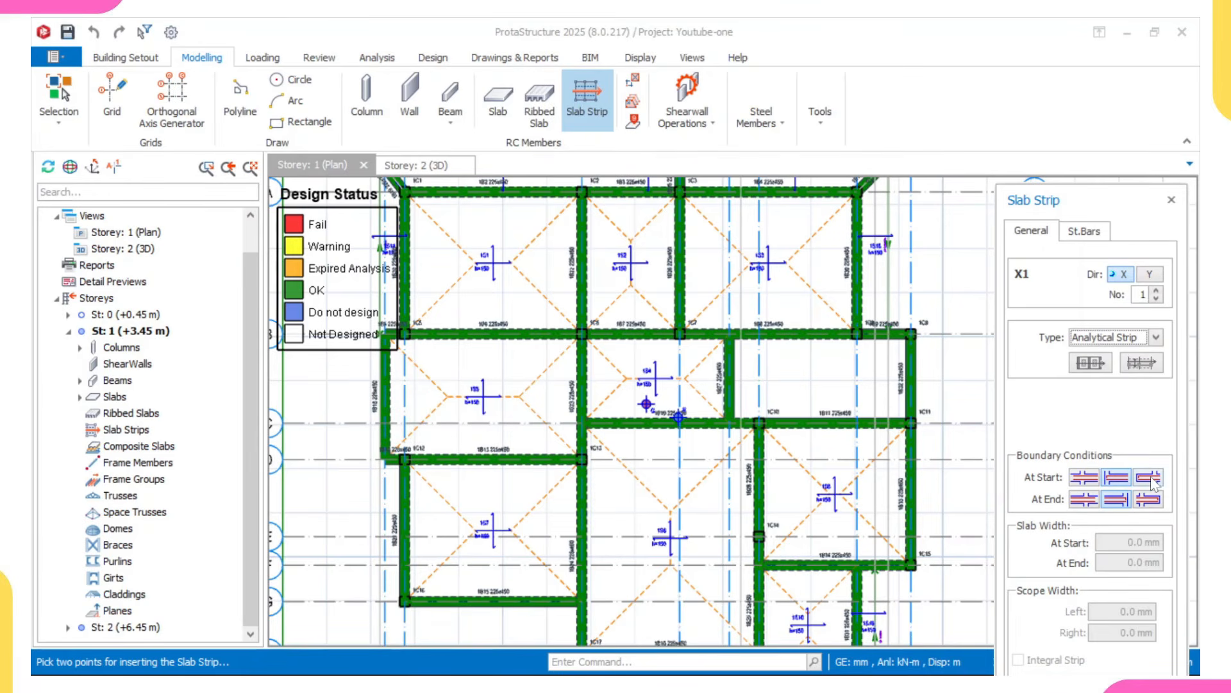
scroll(881, 447, "down", 1)
middle_click_drag(834, 495, 793, 366)
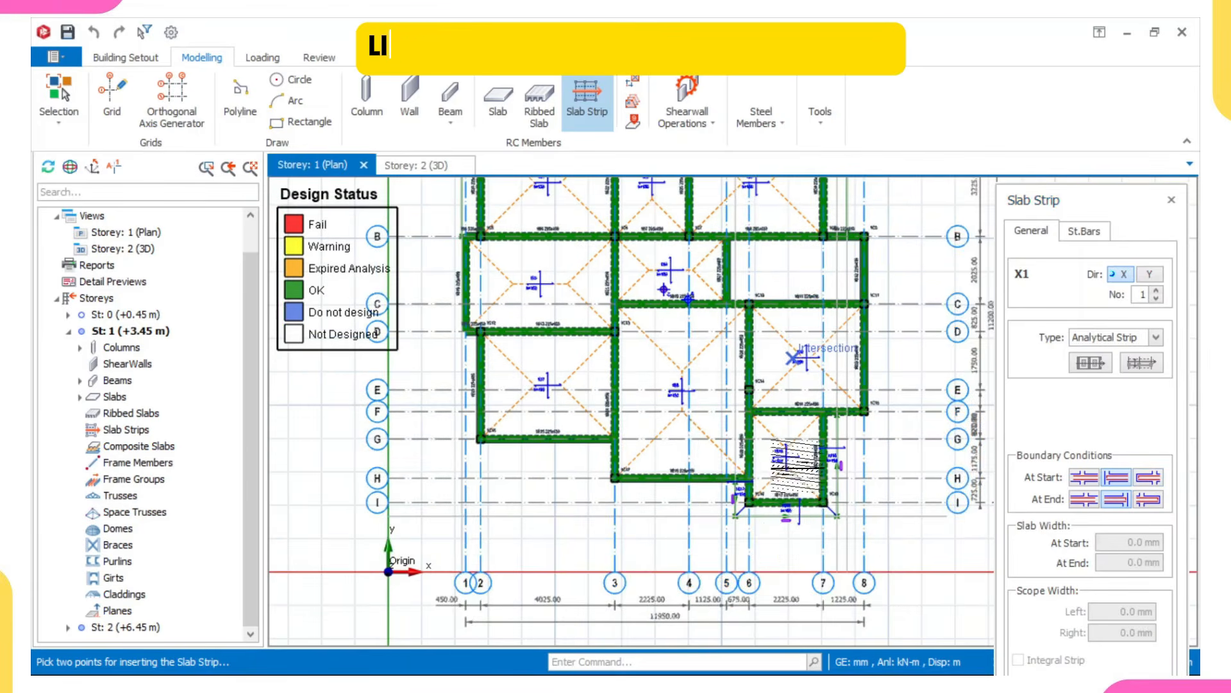
scroll(789, 512, "up", 2)
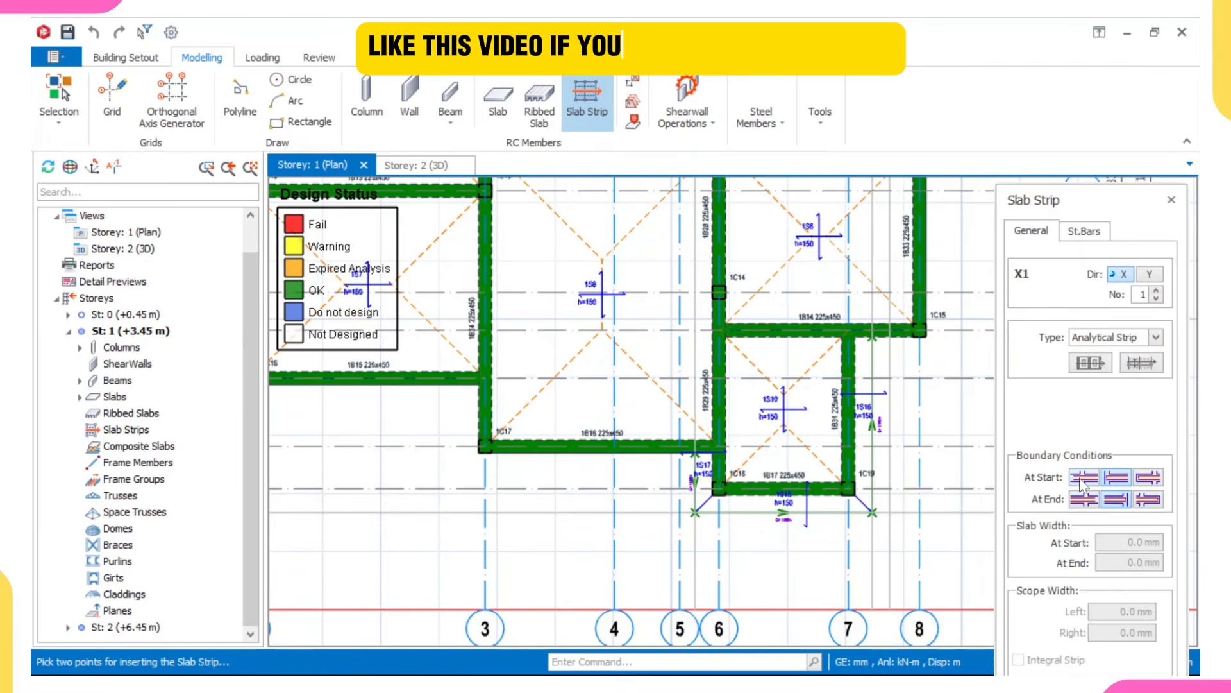
middle_click_drag(695, 326, 719, 457)
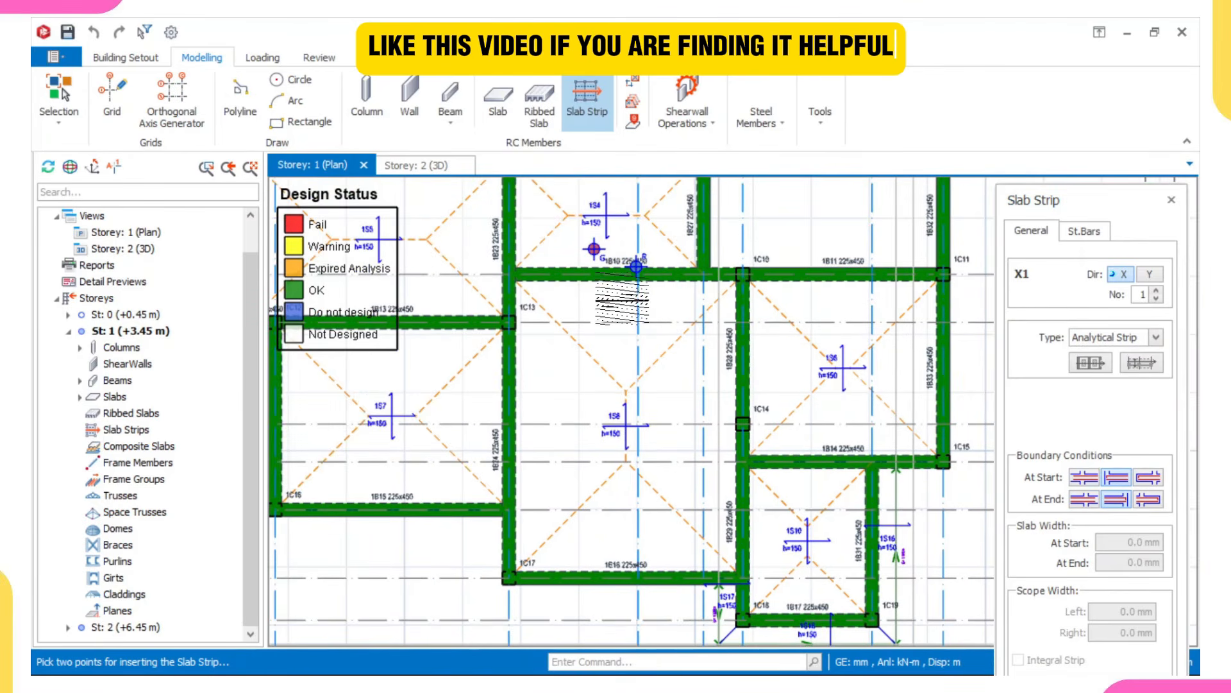
scroll(628, 275, "down", 4)
middle_click_drag(627, 275, 645, 349)
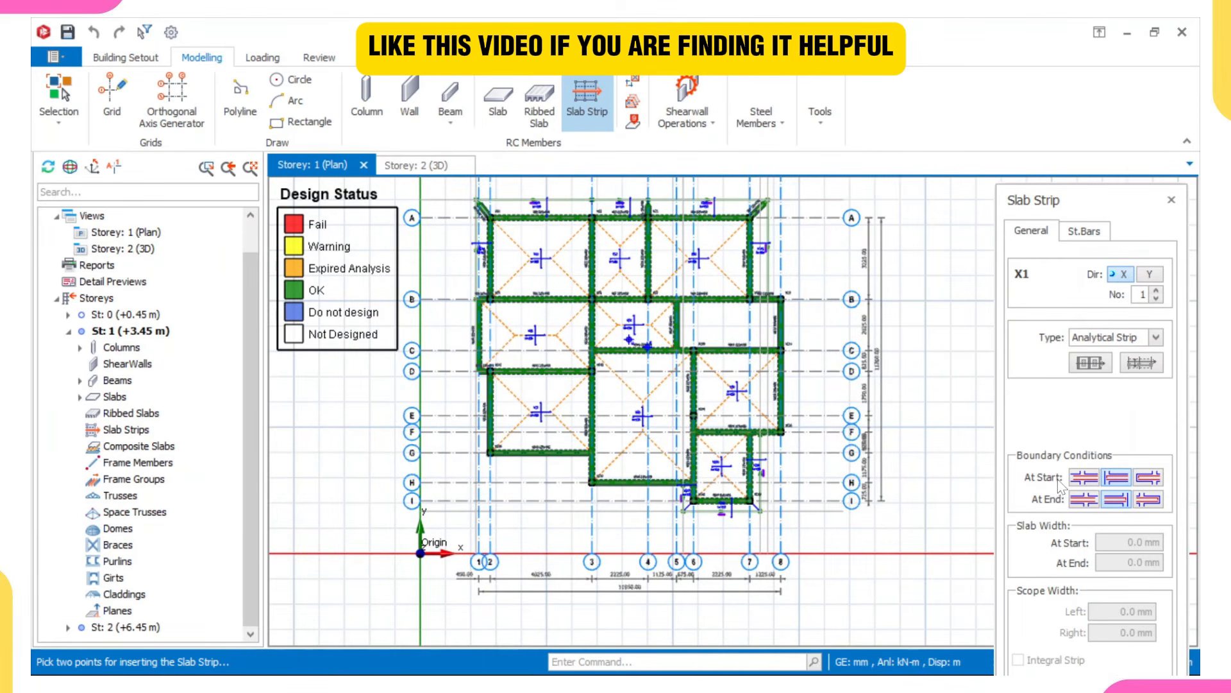
scroll(461, 394, "up", 5)
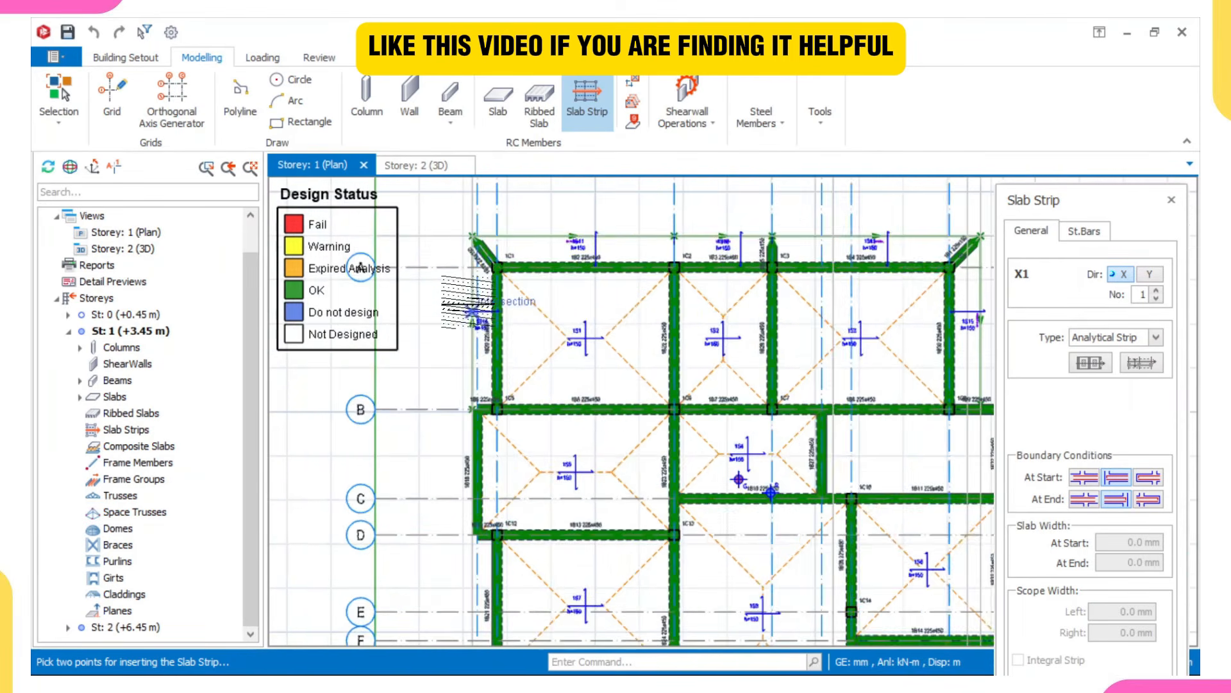
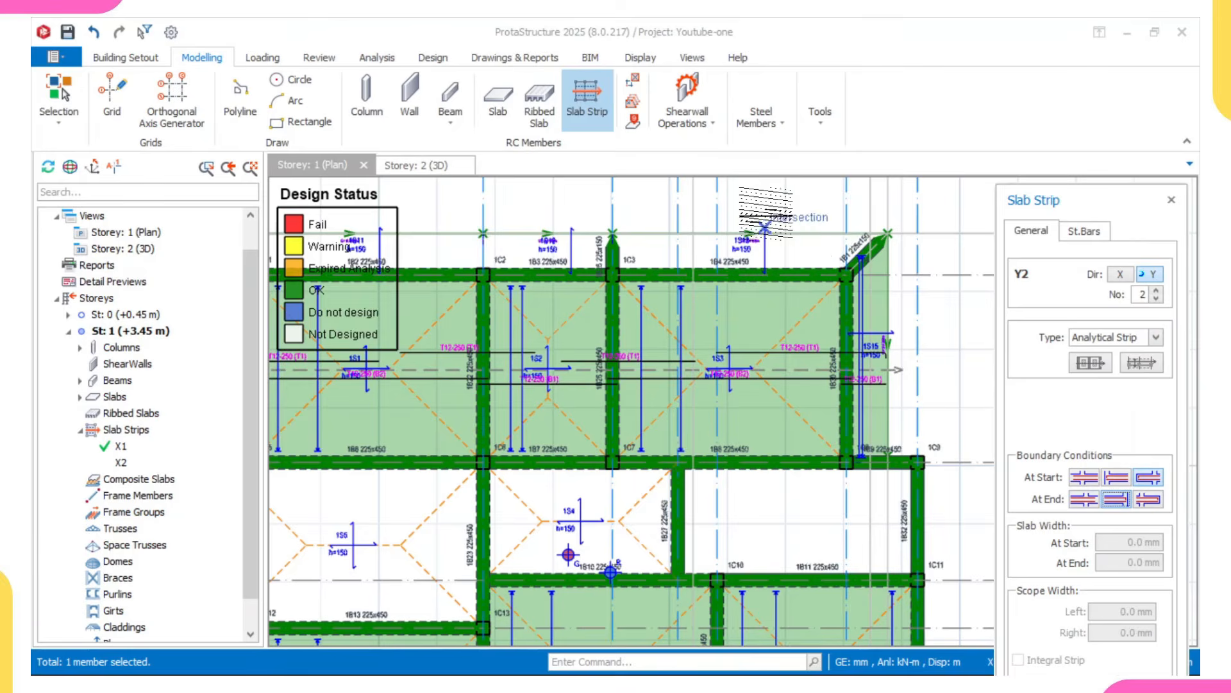
Insert a Y-direction analytical strip through slab 1S3, from outside the slab edge beyond axis A to just past beam 1B8.
left_click(766, 229)
scroll(780, 498, "up", 1)
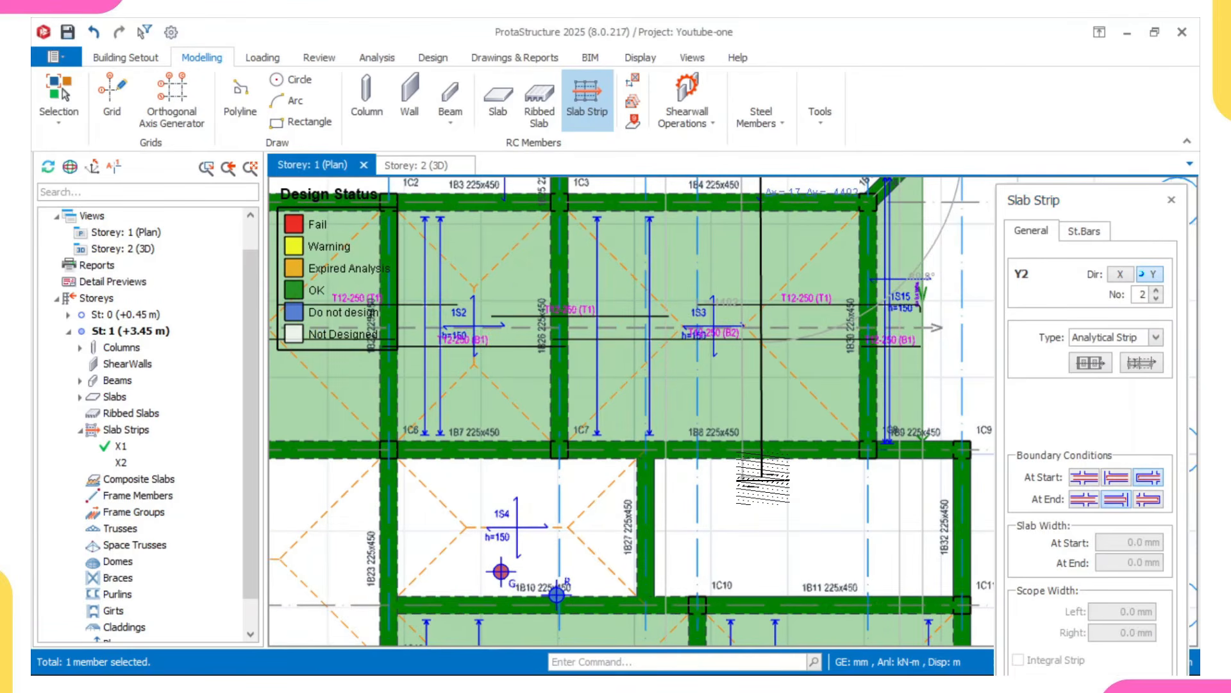
left_click(751, 468)
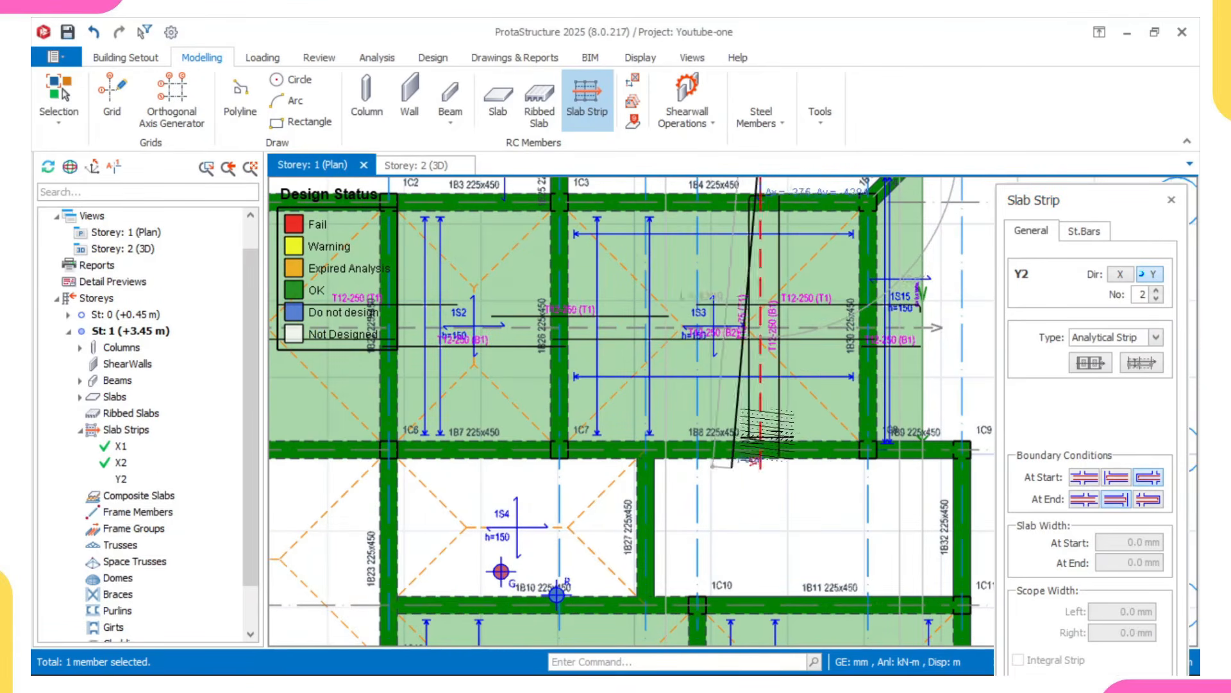
Insert a Y-direction strip about 10800 mm long through slabs 1S1, 1S5 and 1S7, using the third At Start boundary condition.
scroll(752, 468, "down", 4)
scroll(640, 421, "up", 2)
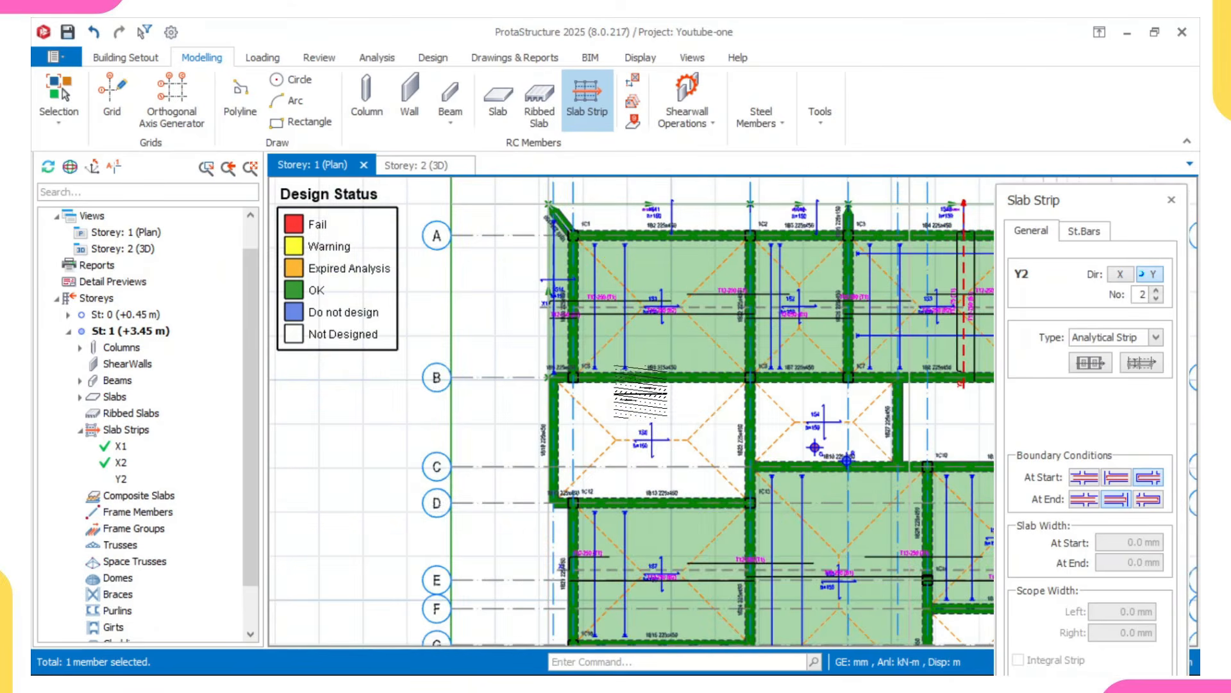
scroll(639, 420, "down", 1)
middle_click_drag(654, 449, 650, 389)
scroll(652, 418, "up", 2)
middle_click_drag(644, 294, 650, 438)
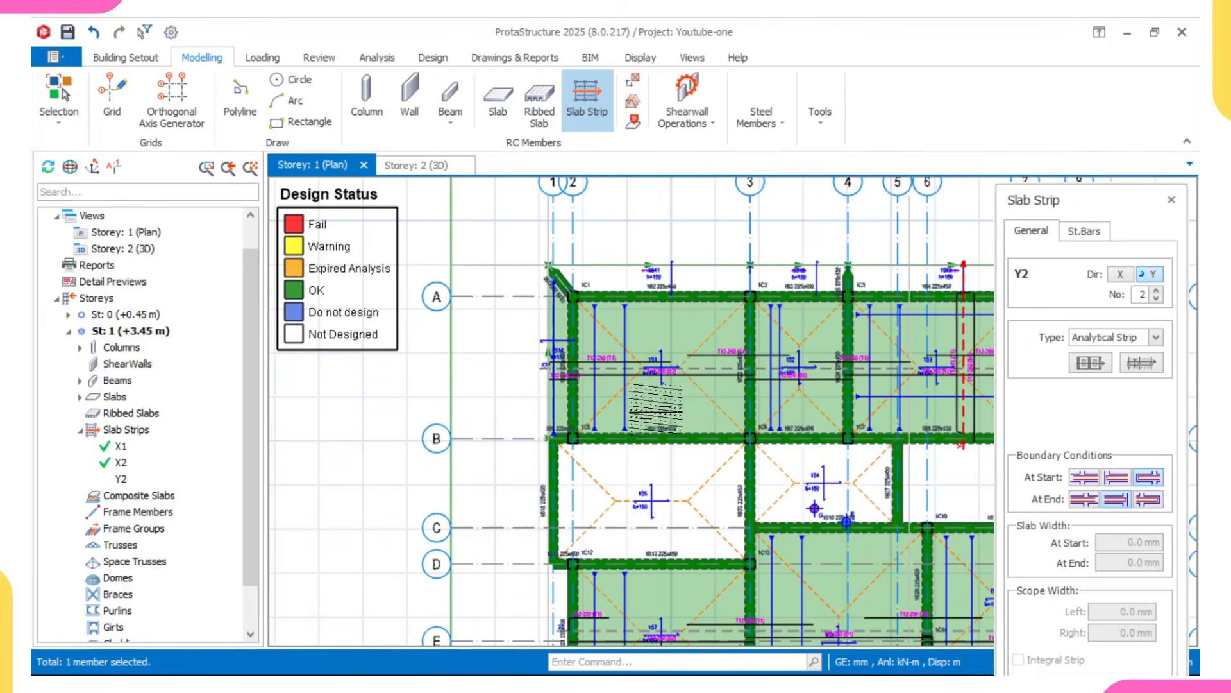
scroll(690, 461, "down", 4)
scroll(652, 364, "up", 2)
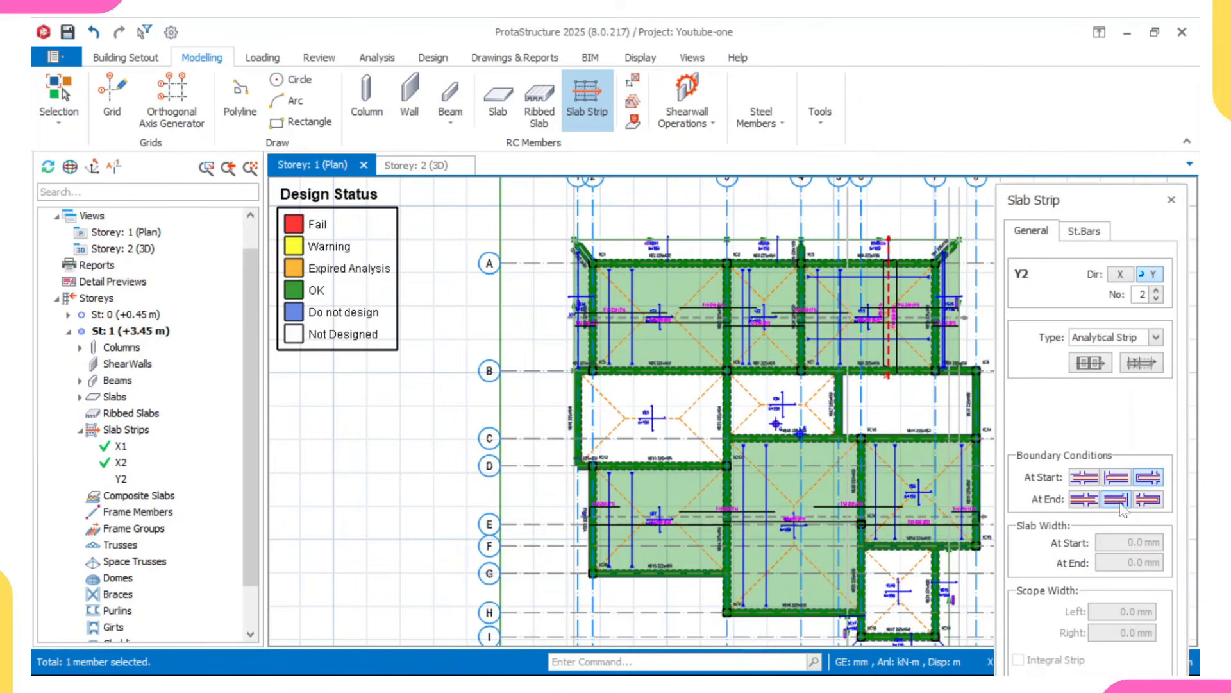
left_click(1155, 481)
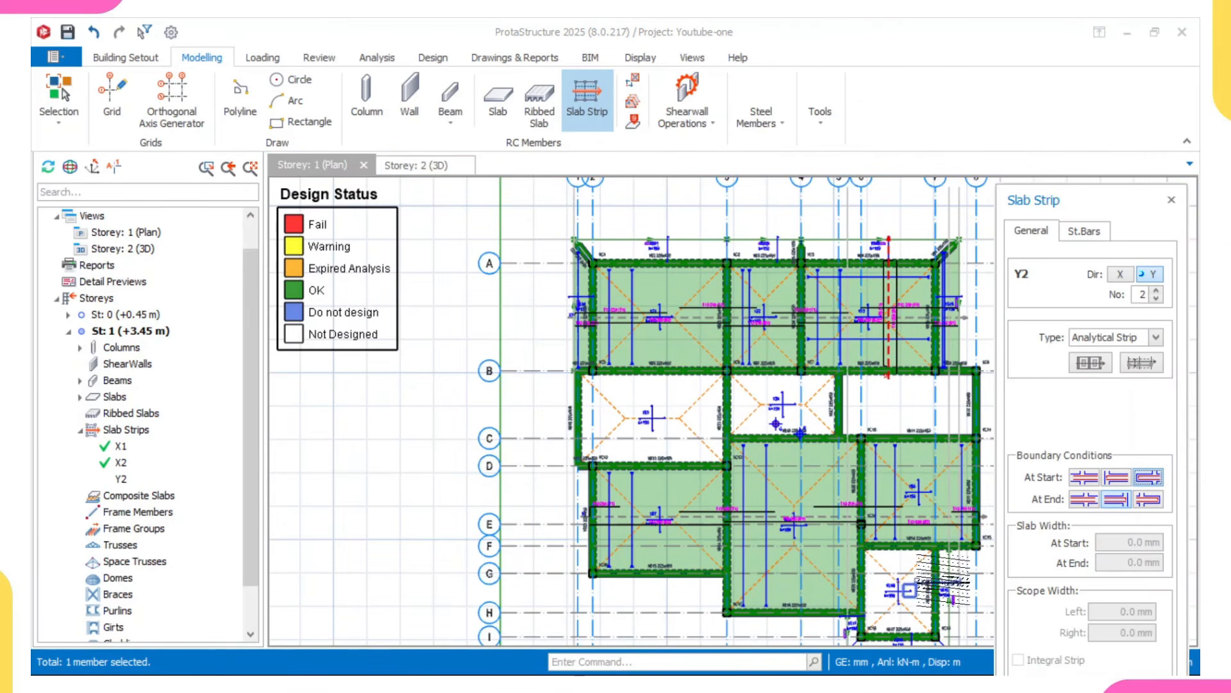
scroll(656, 223, "up", 3)
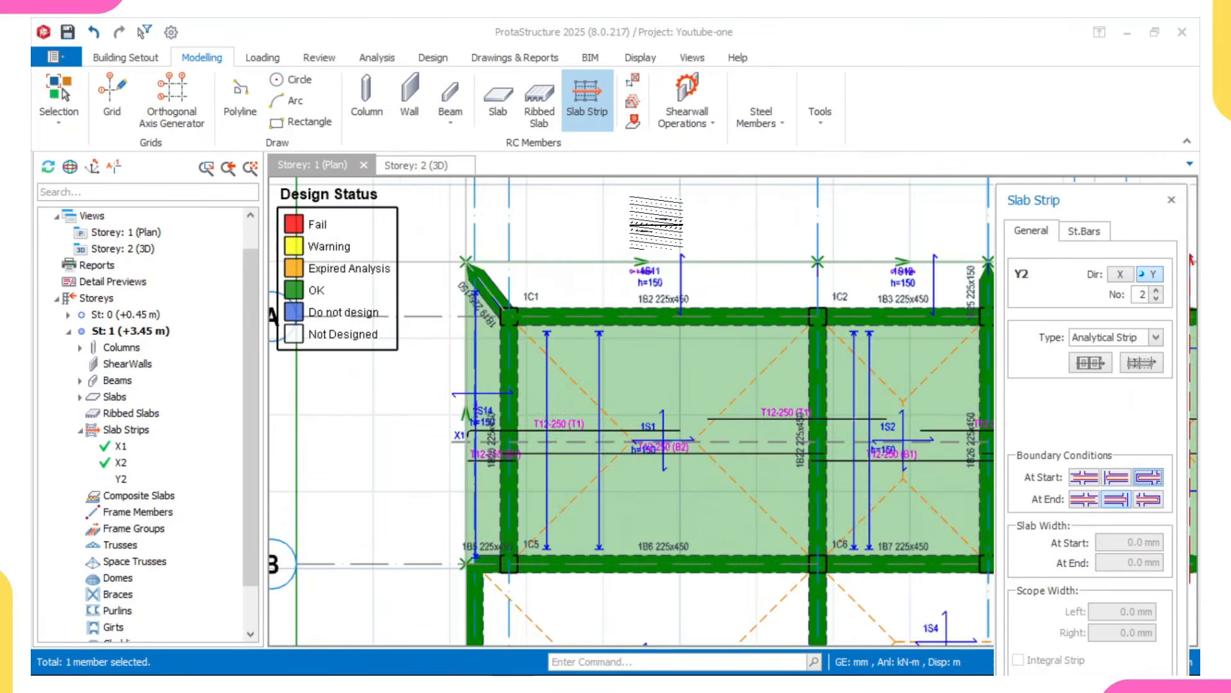
left_click(647, 235)
scroll(682, 392, "down", 4)
scroll(680, 494, "up", 3)
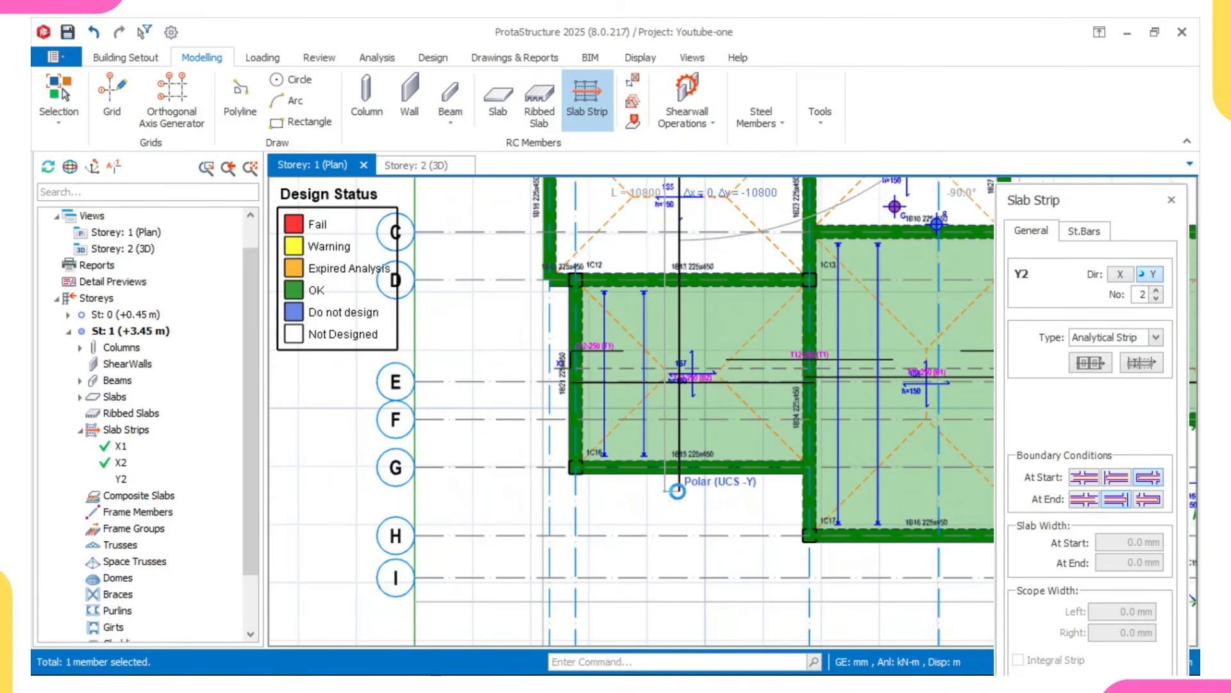
left_click(678, 490)
Try to insert a Y-direction strip about 2800 mm long across slab 1S4, with the first boundary condition option at both ends.
scroll(679, 514, "down", 5)
scroll(743, 427, "up", 4)
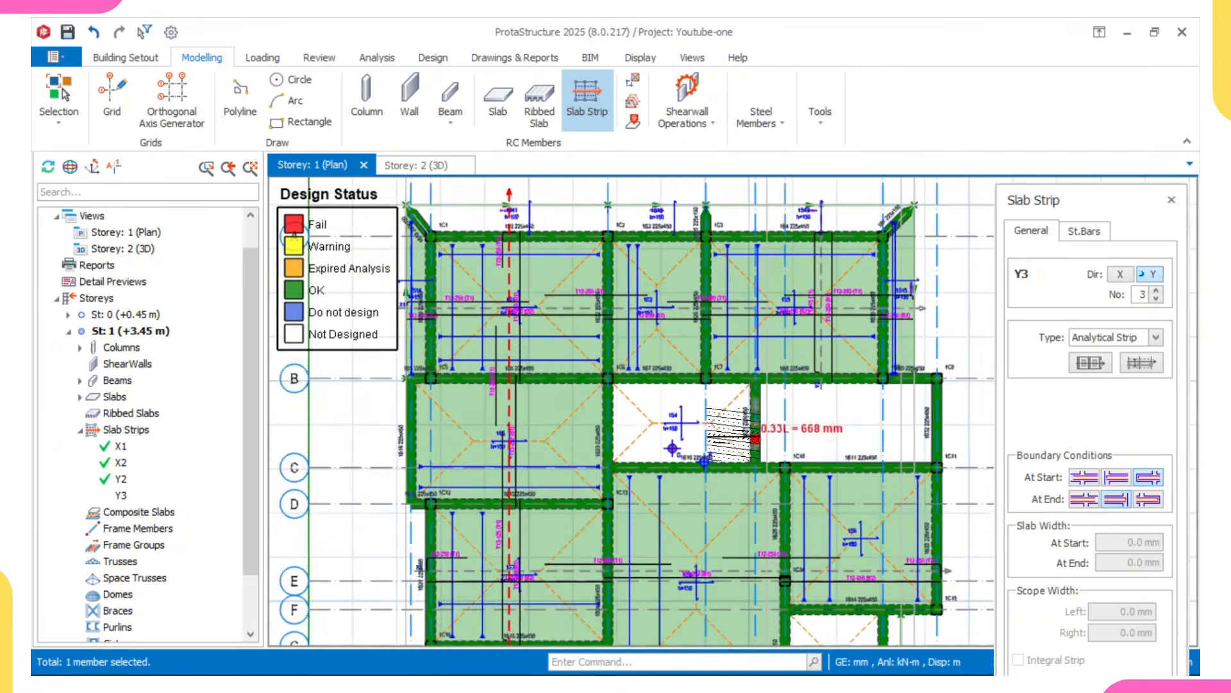
scroll(749, 462, "up", 2)
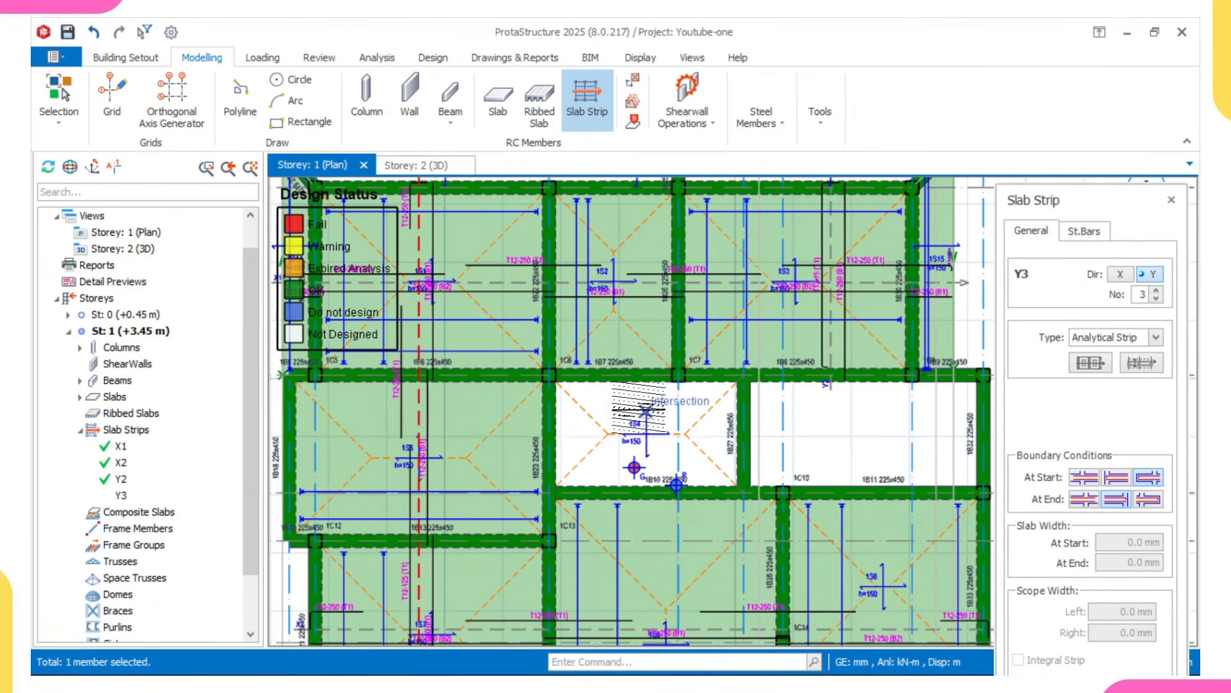
left_click(1085, 480)
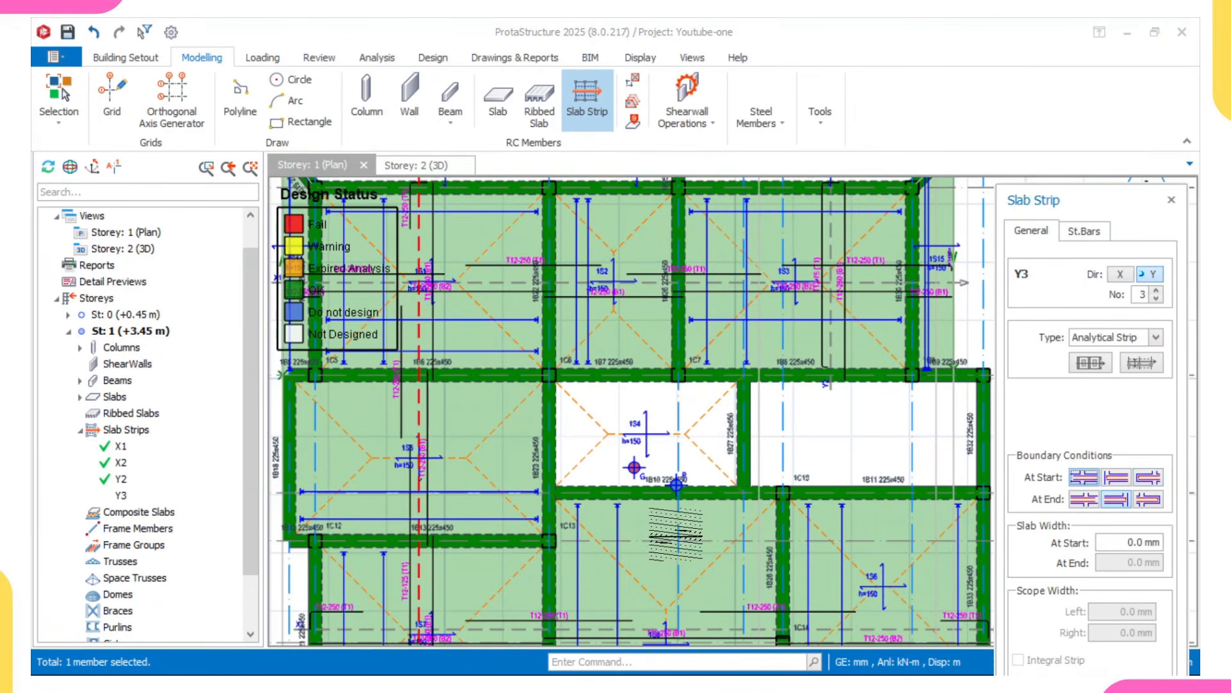
left_click(1094, 502)
left_click(638, 350)
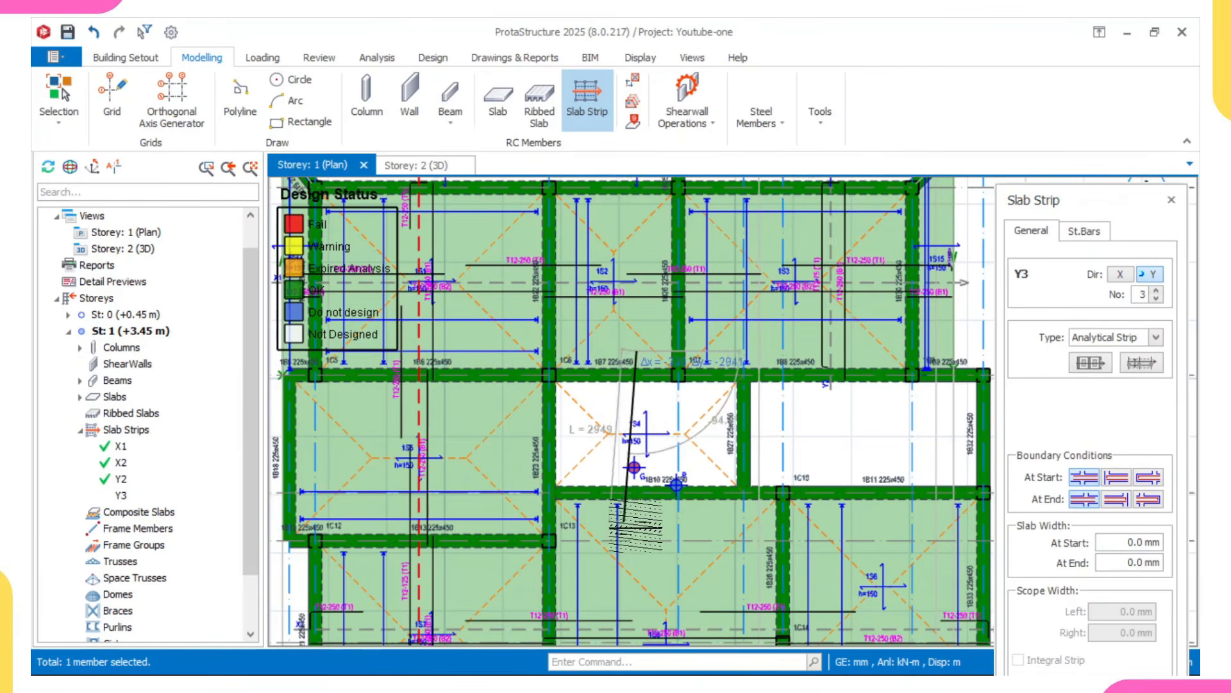
left_click(637, 515)
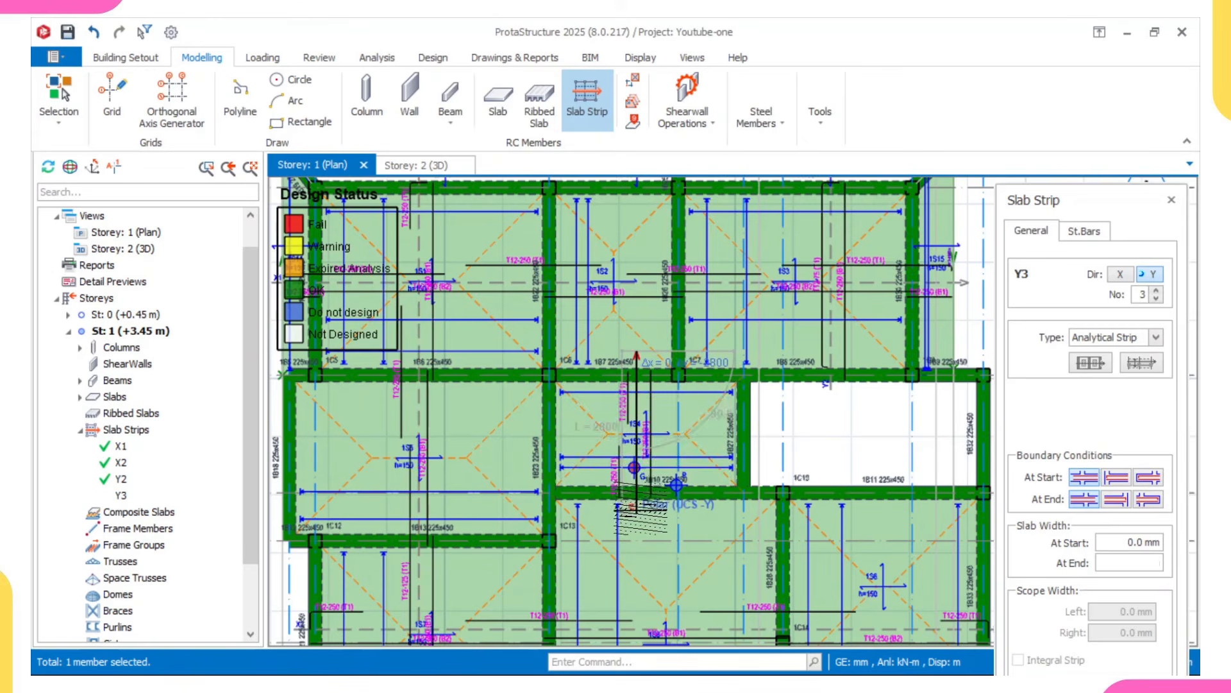
scroll(839, 455, "down", 4)
scroll(839, 456, "down", 2)
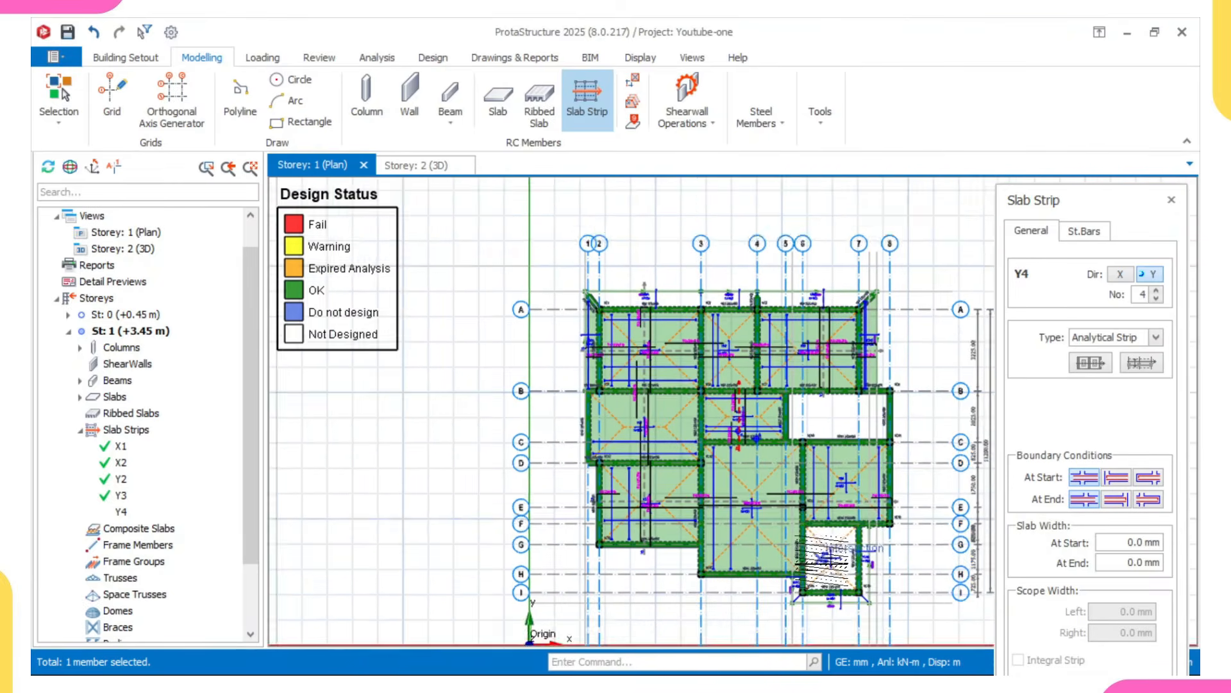
middle_click_drag(826, 549, 763, 492)
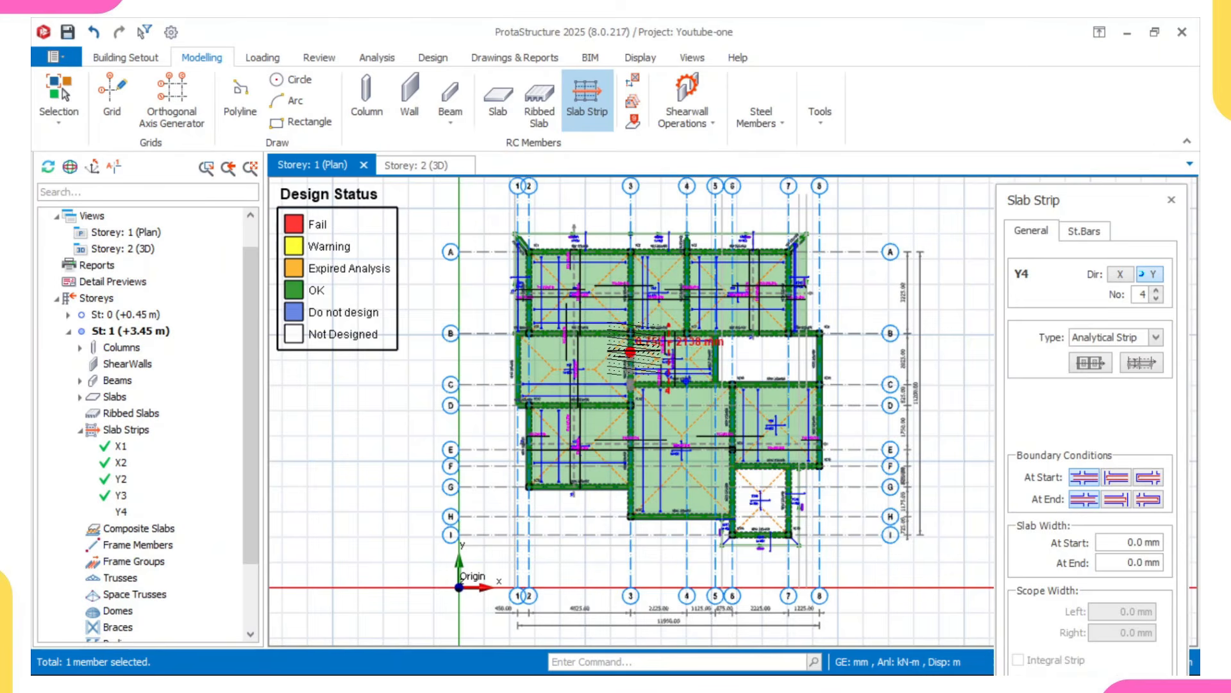
key("Escape")
scroll(648, 365, "down", 2)
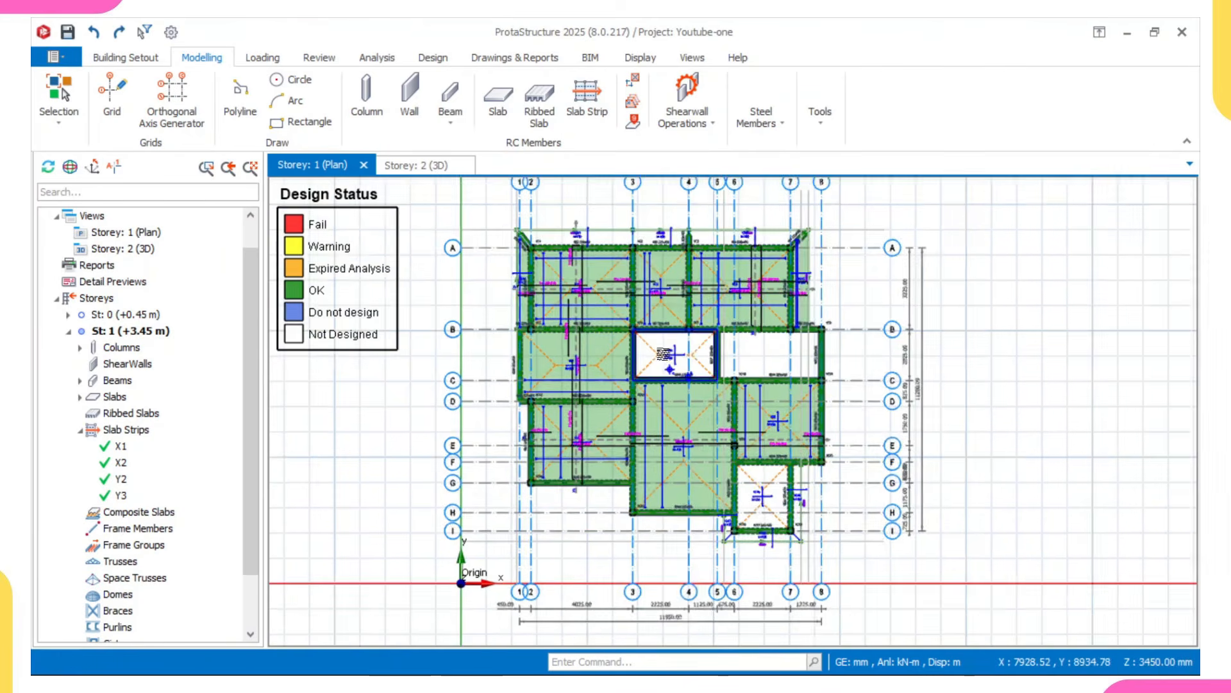
Examine the top and bottom reinforcement bar labels on the strips across slabs 1S1, 1S2 and 1S5.
scroll(652, 367, "up", 2)
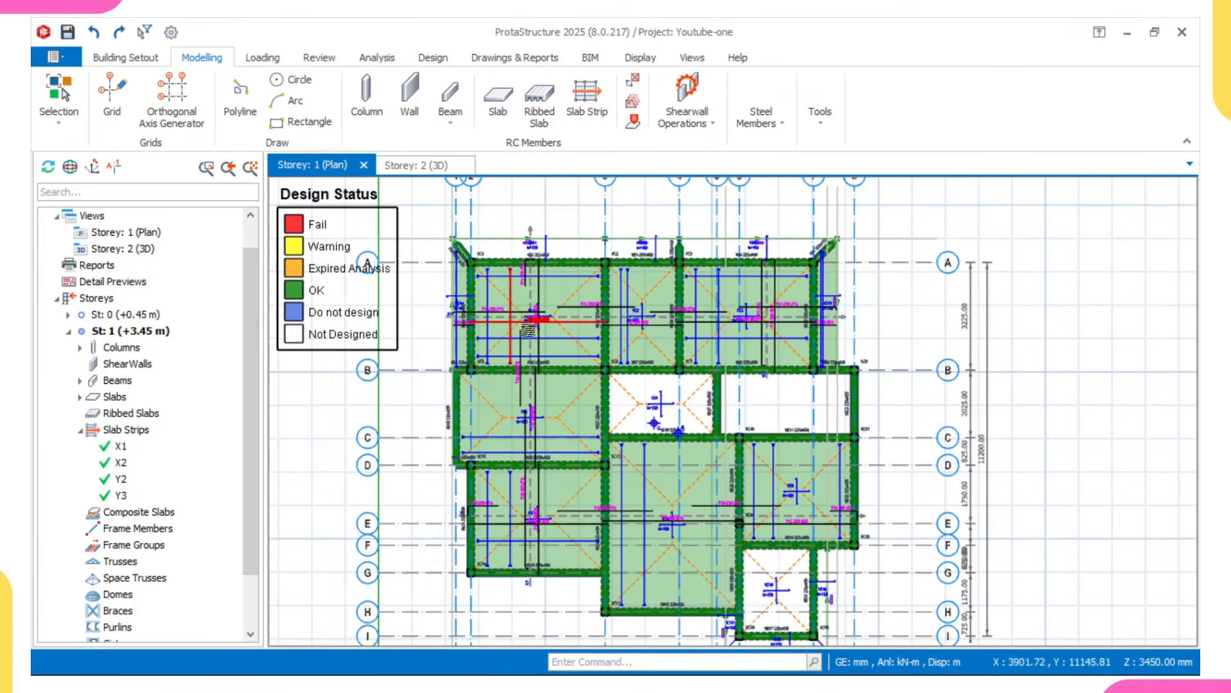
scroll(597, 301, "up", 6)
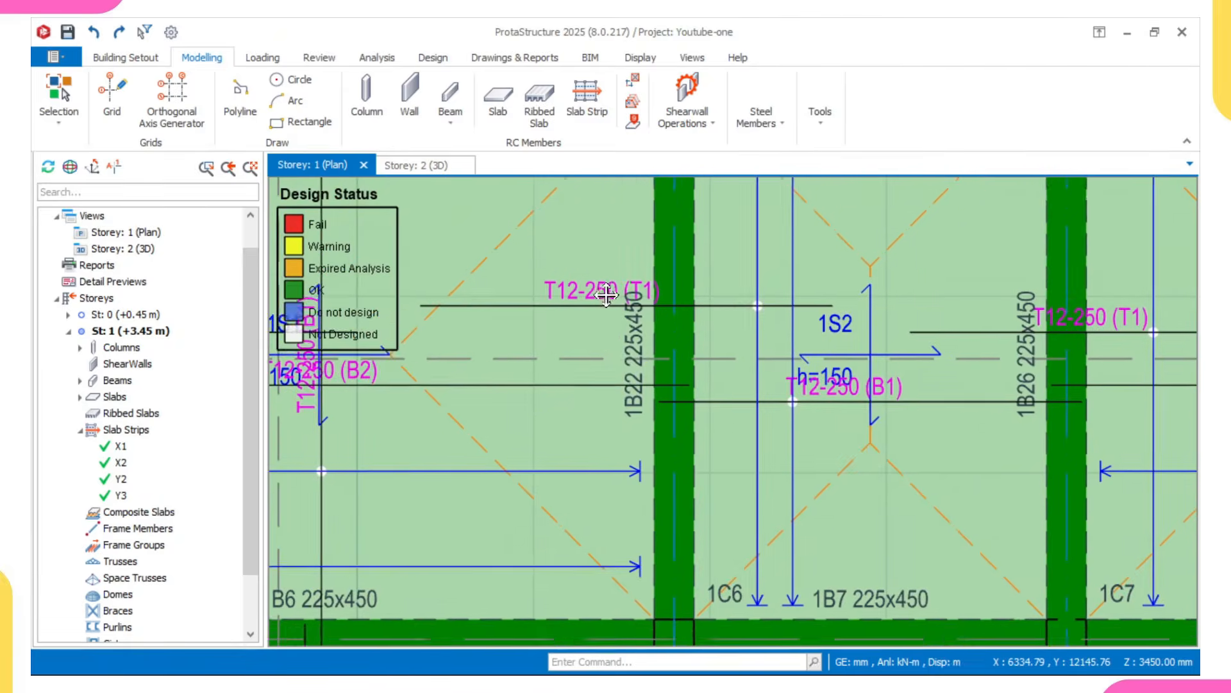
middle_click_drag(606, 292, 610, 358)
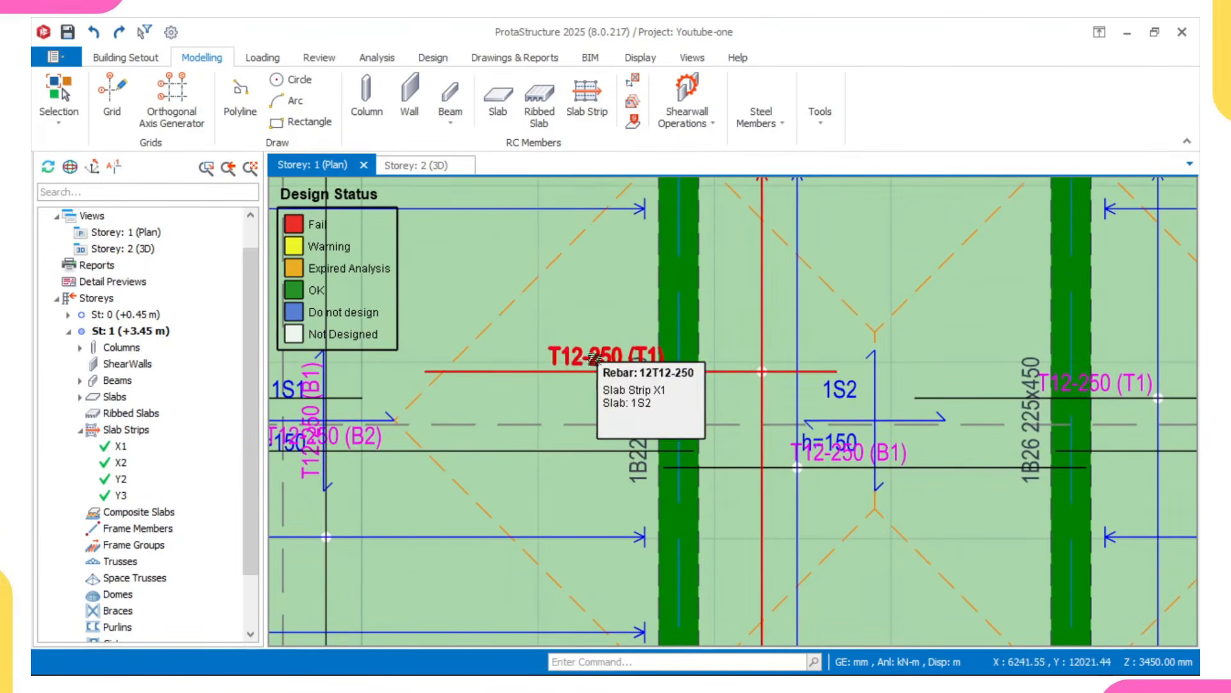
scroll(581, 365, "down", 1)
middle_click_drag(359, 420, 634, 412)
scroll(635, 412, "up", 3)
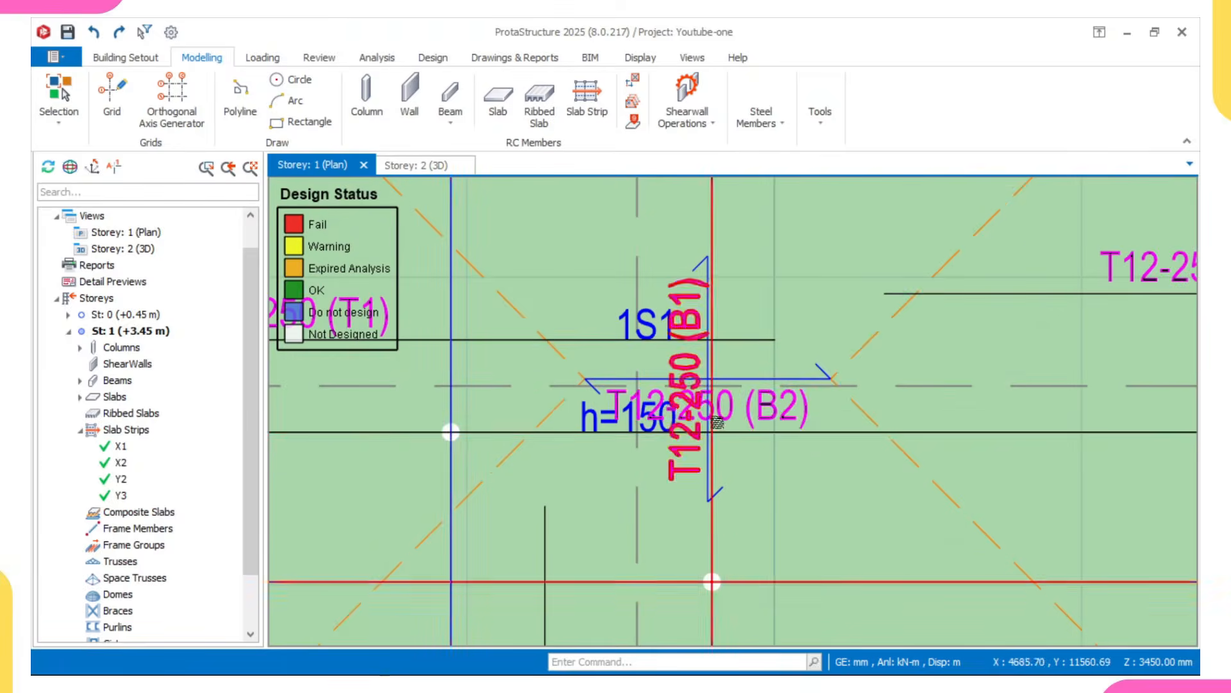
scroll(713, 421, "down", 6)
middle_click_drag(717, 488, 681, 306)
scroll(661, 417, "up", 3)
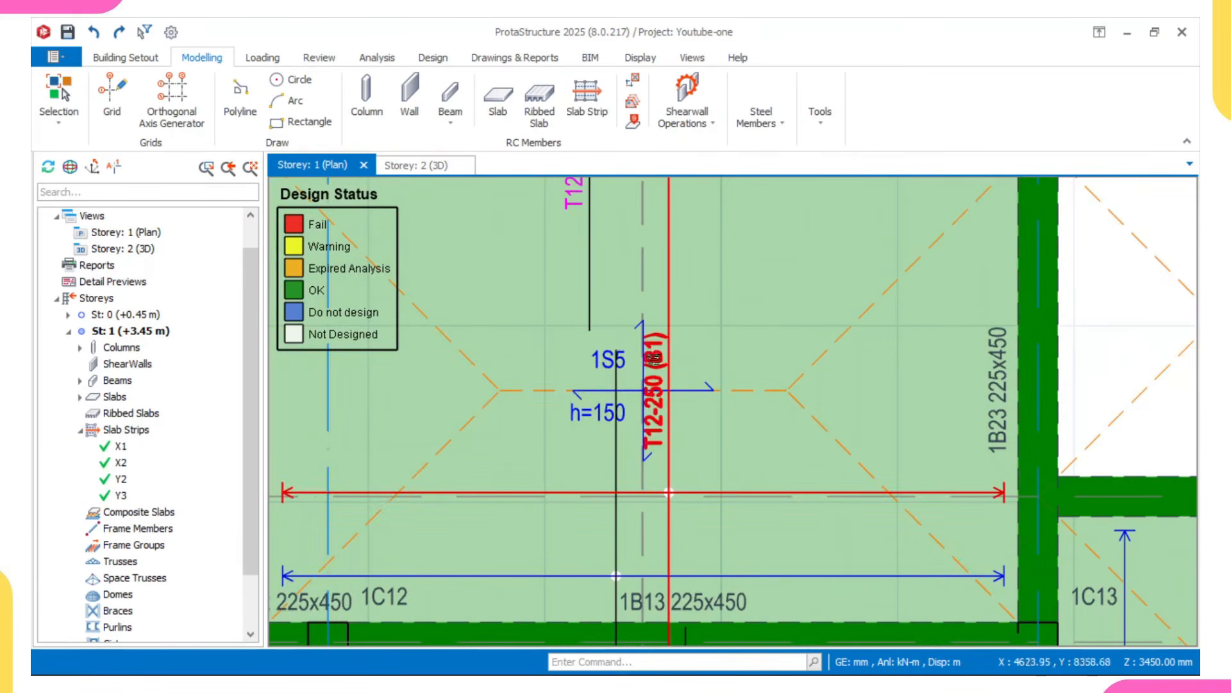
Examine the strip reinforcement across slabs 1S5 and 1S7 and the properties of beam 1B26 on the storey 1 plan.
scroll(654, 359, "down", 3)
middle_click_drag(689, 454, 678, 228)
scroll(664, 327, "up", 3)
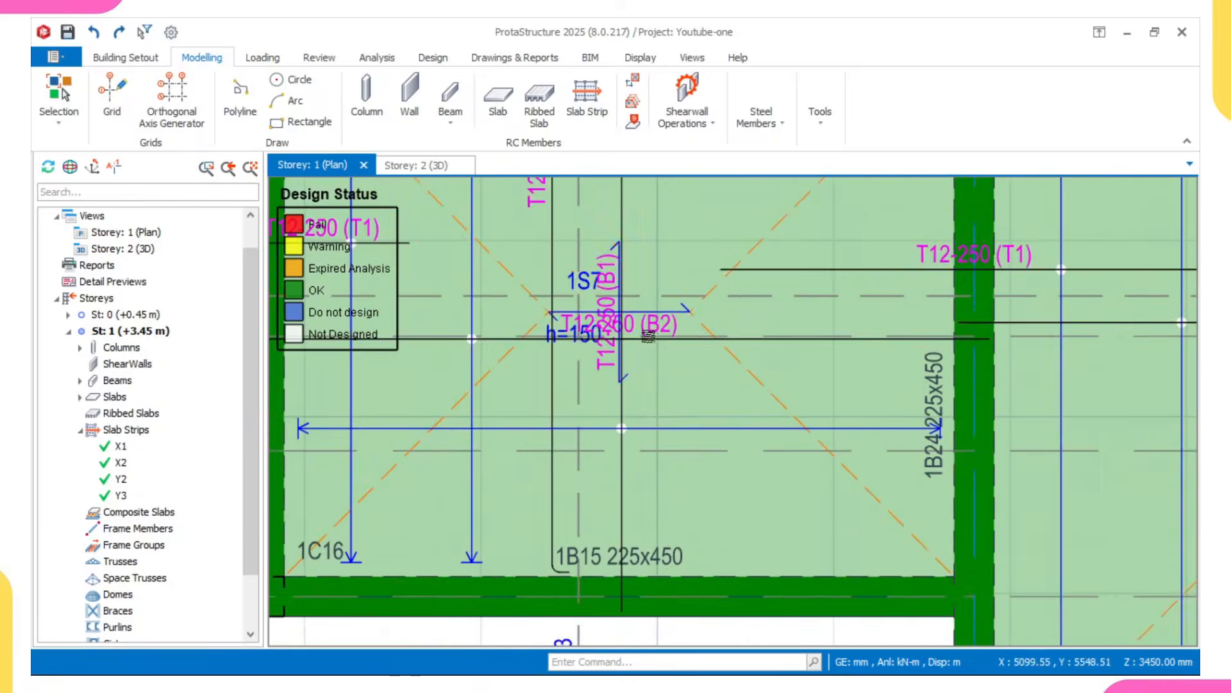
scroll(611, 327, "down", 5)
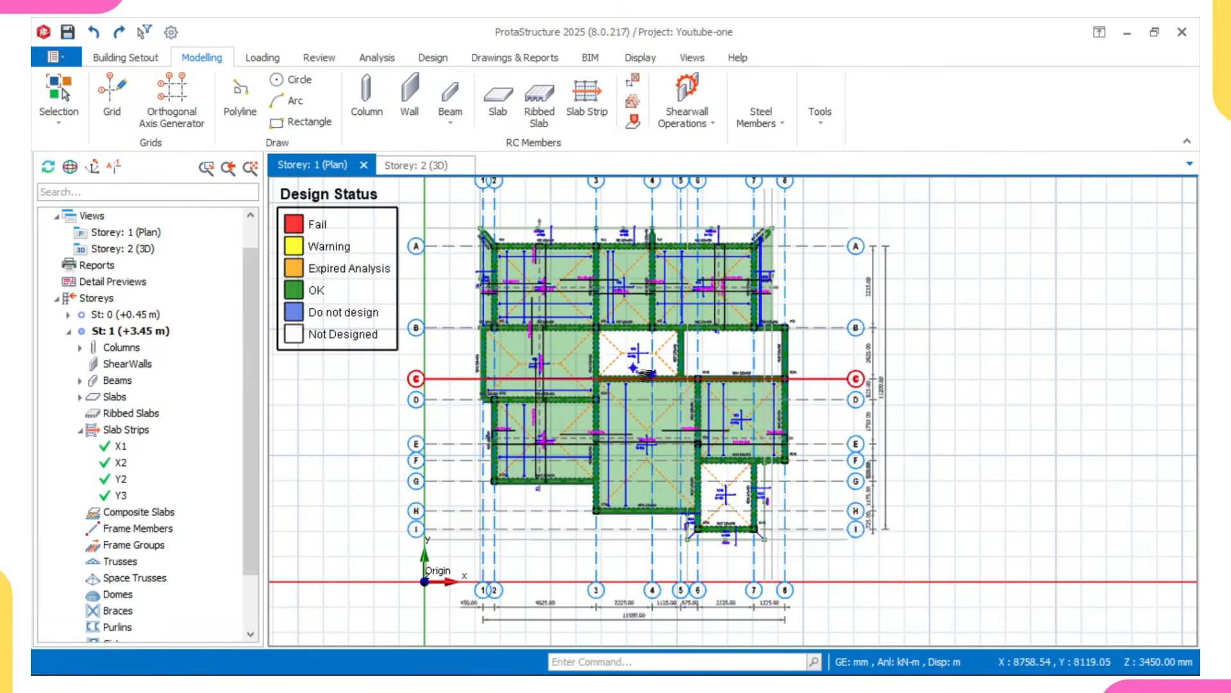
mouse_move(645, 372)
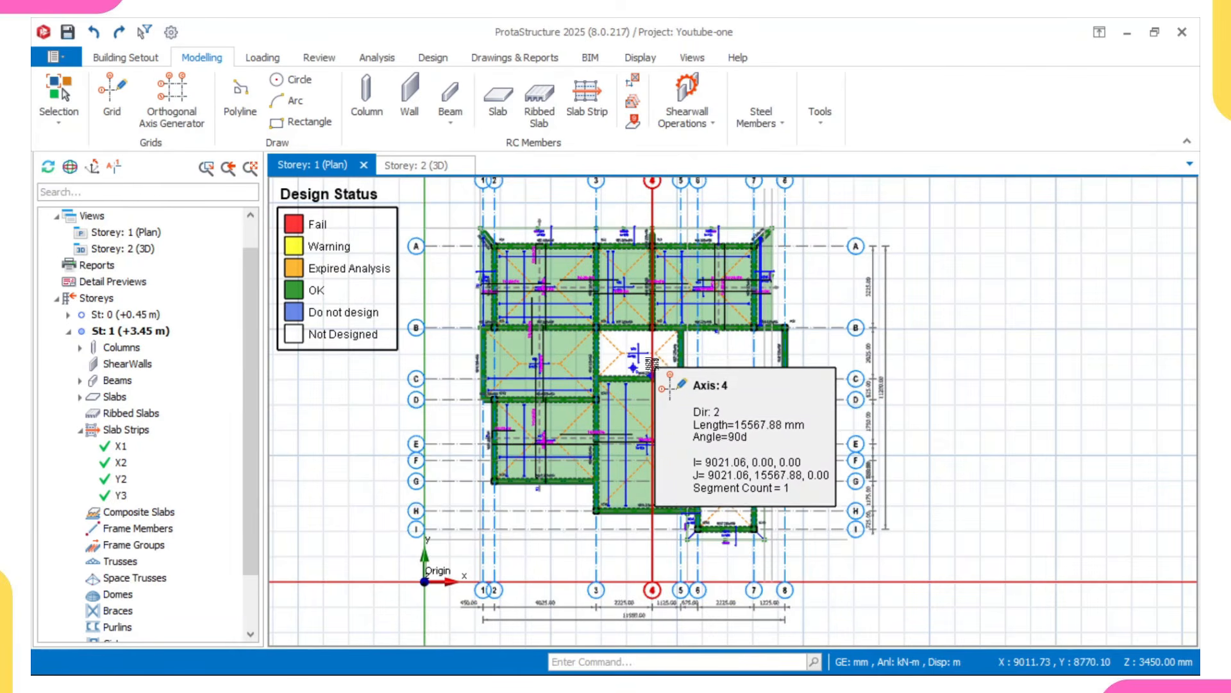
middle_click_drag(651, 358, 651, 371)
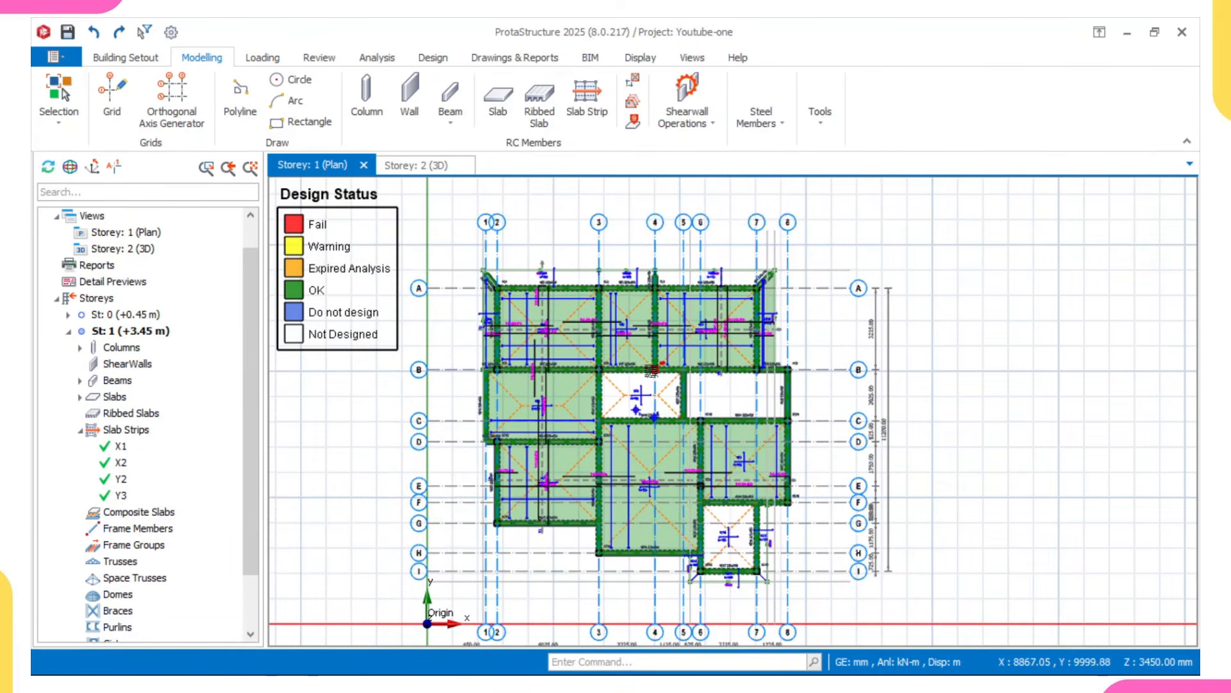
scroll(650, 367, "up", 3)
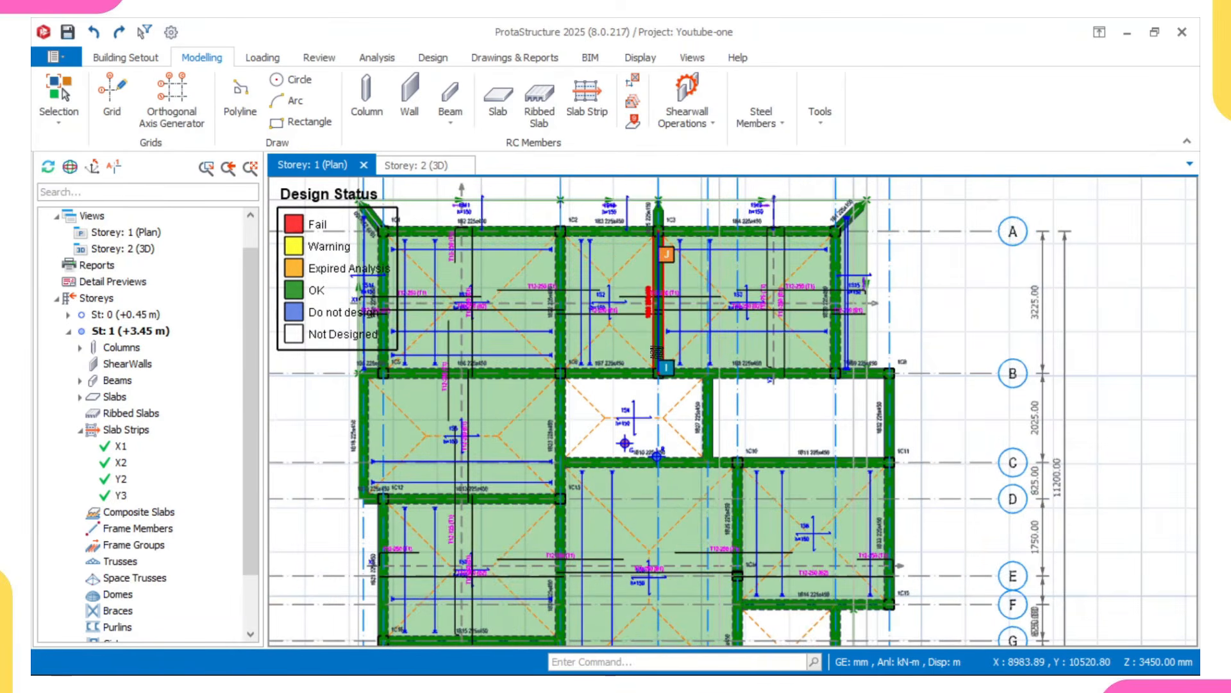
scroll(655, 298, "up", 2)
mouse_move(654, 300)
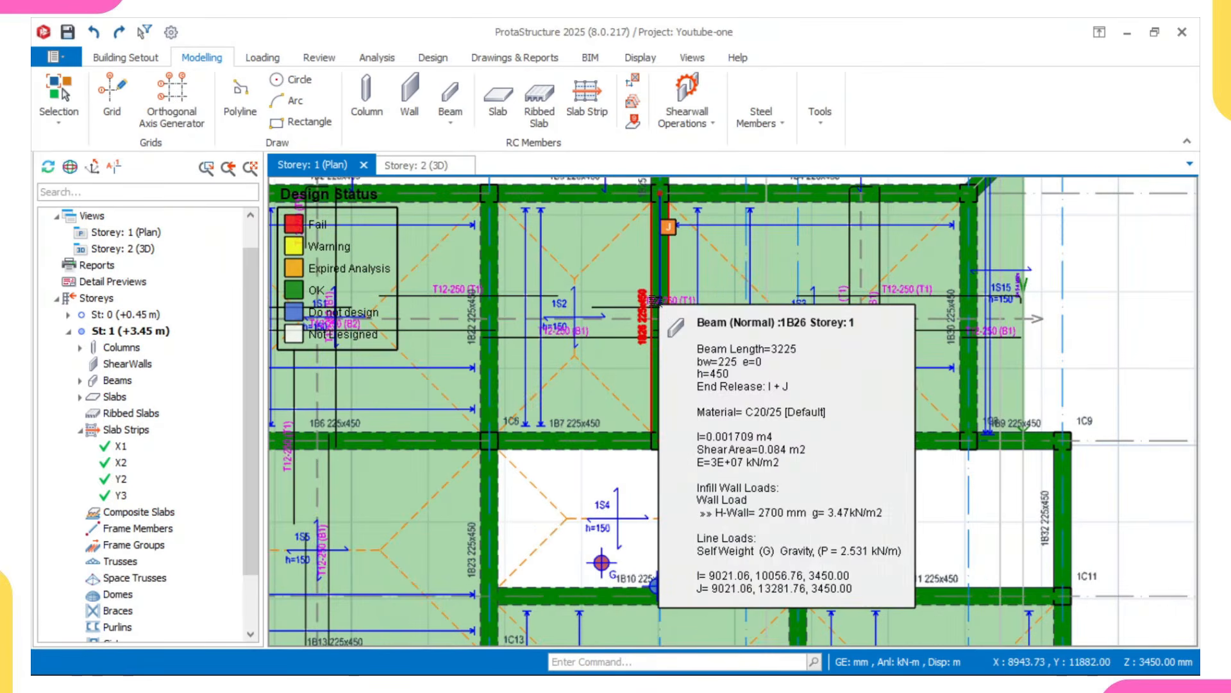
middle_click_drag(657, 295, 658, 357)
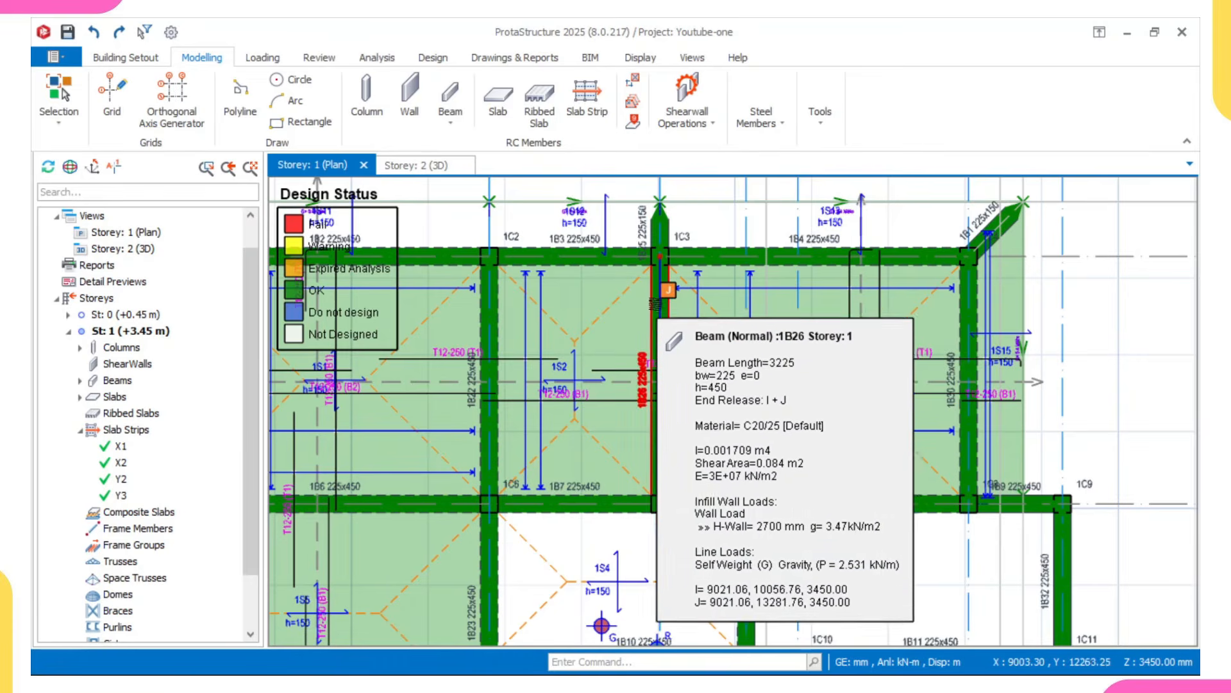
middle_click_drag(604, 330, 643, 334)
Inspect the top and bottom bars of strip X1 in slabs 1S2 and 1S1.
mouse_move(587, 363)
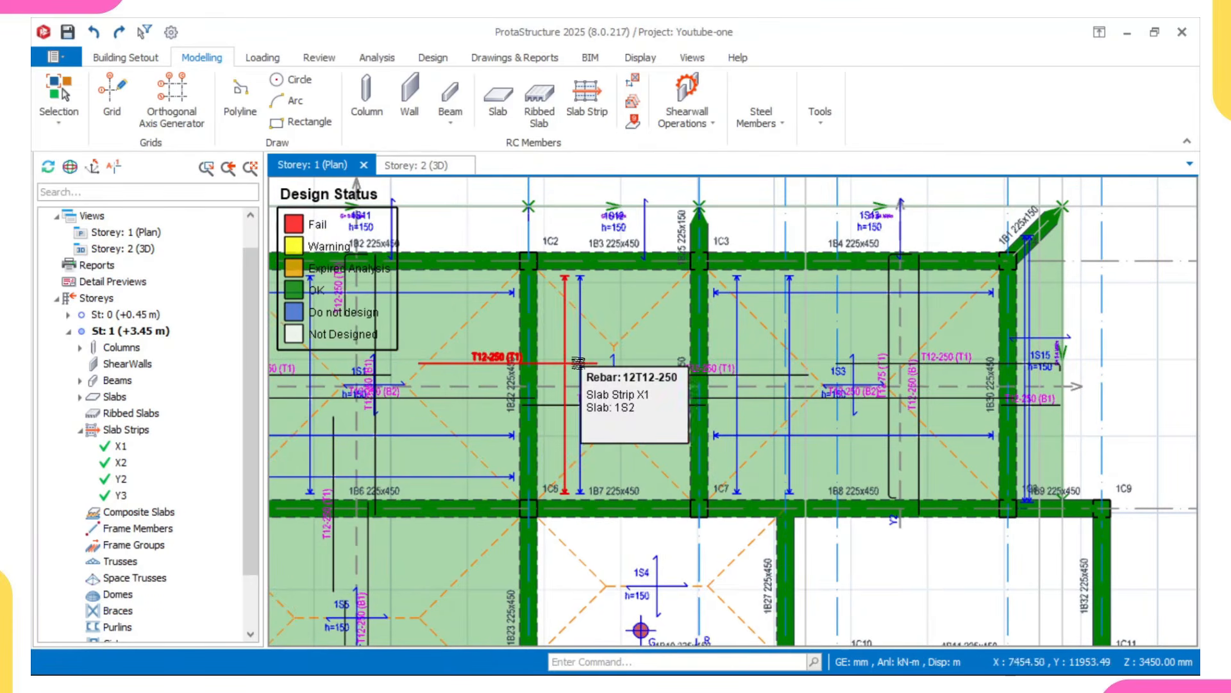
scroll(586, 364, "up", 3)
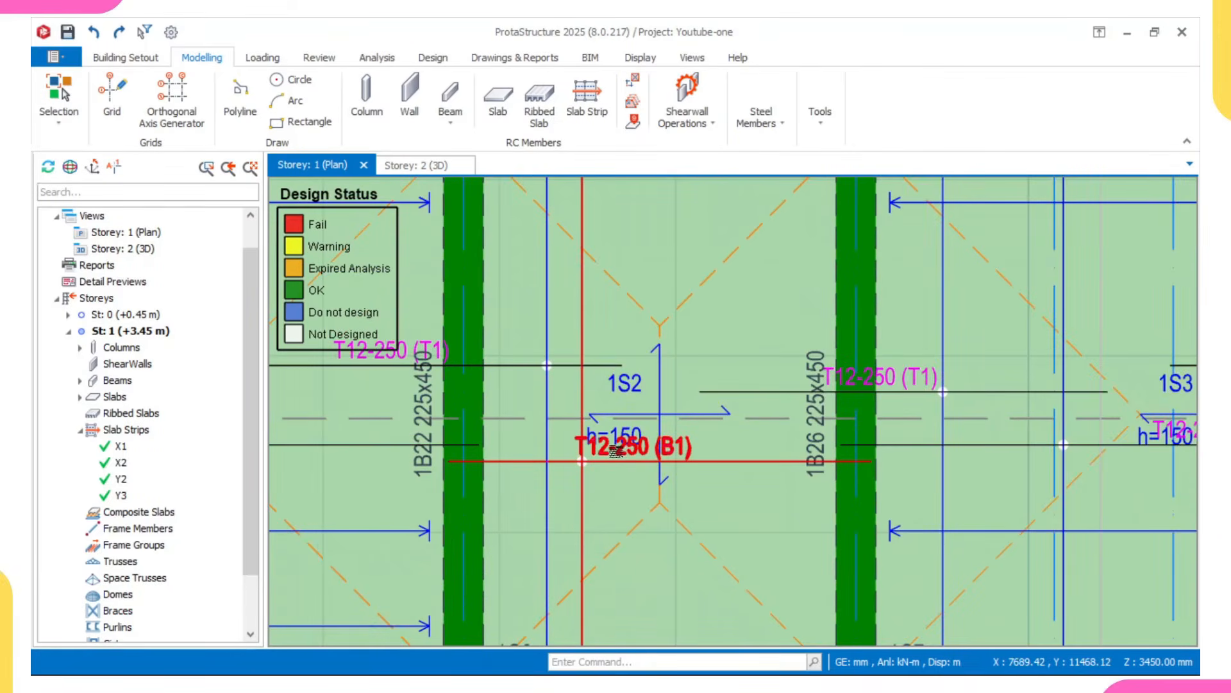
mouse_move(614, 451)
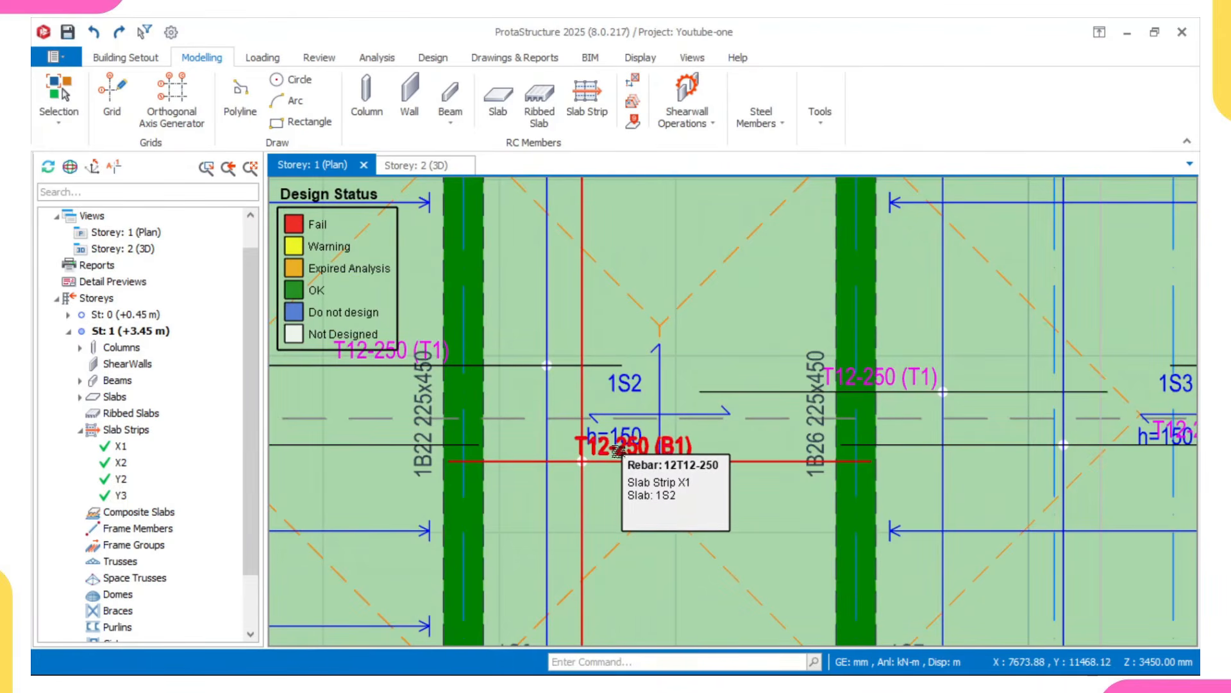
scroll(606, 451, "up", 2)
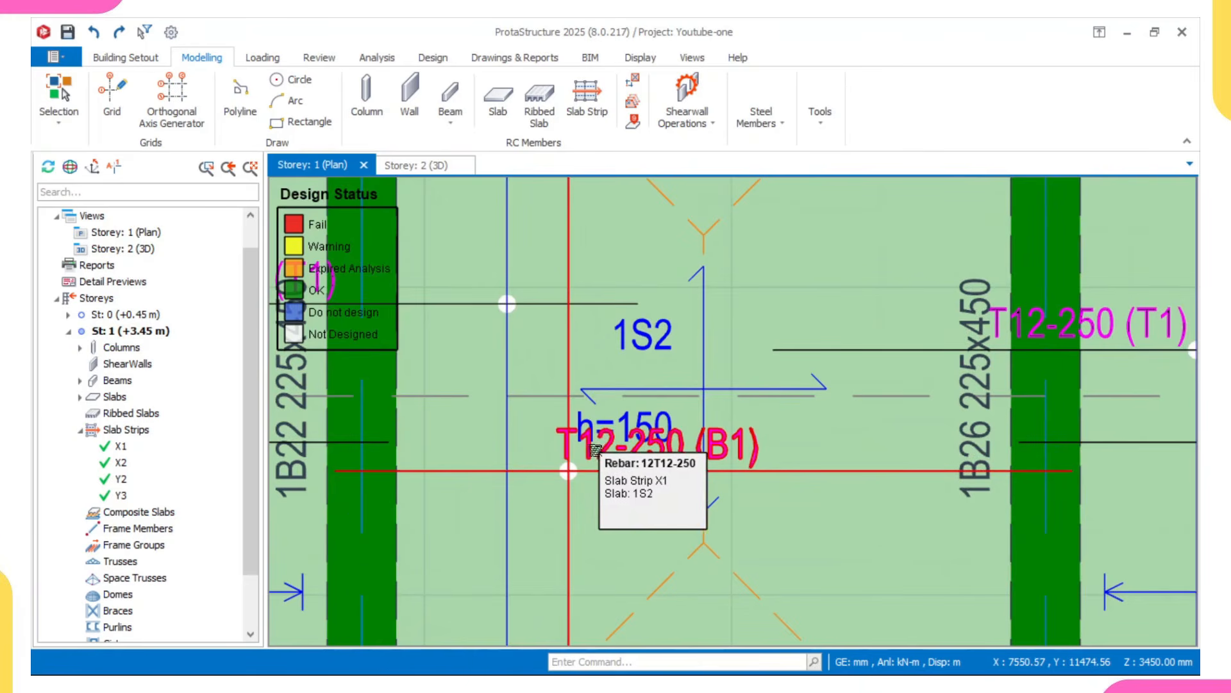
scroll(592, 449, "down", 4)
scroll(492, 475, "up", 2)
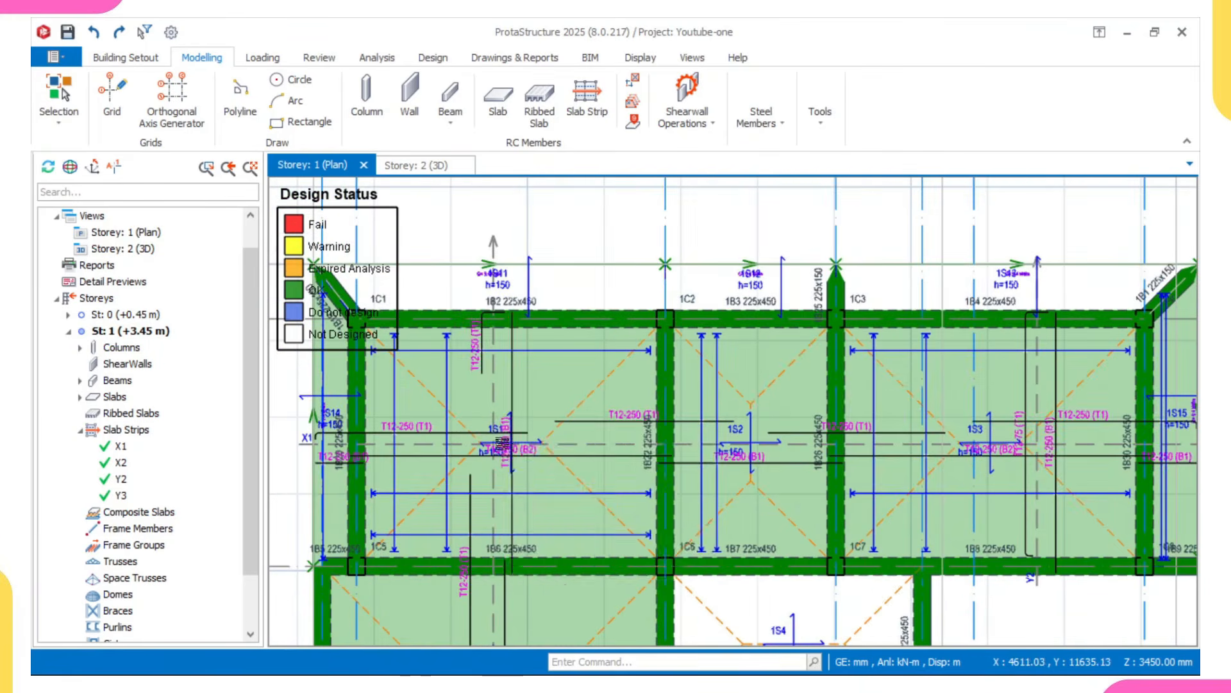
scroll(499, 449, "up", 3)
middle_click_drag(500, 444, 623, 431)
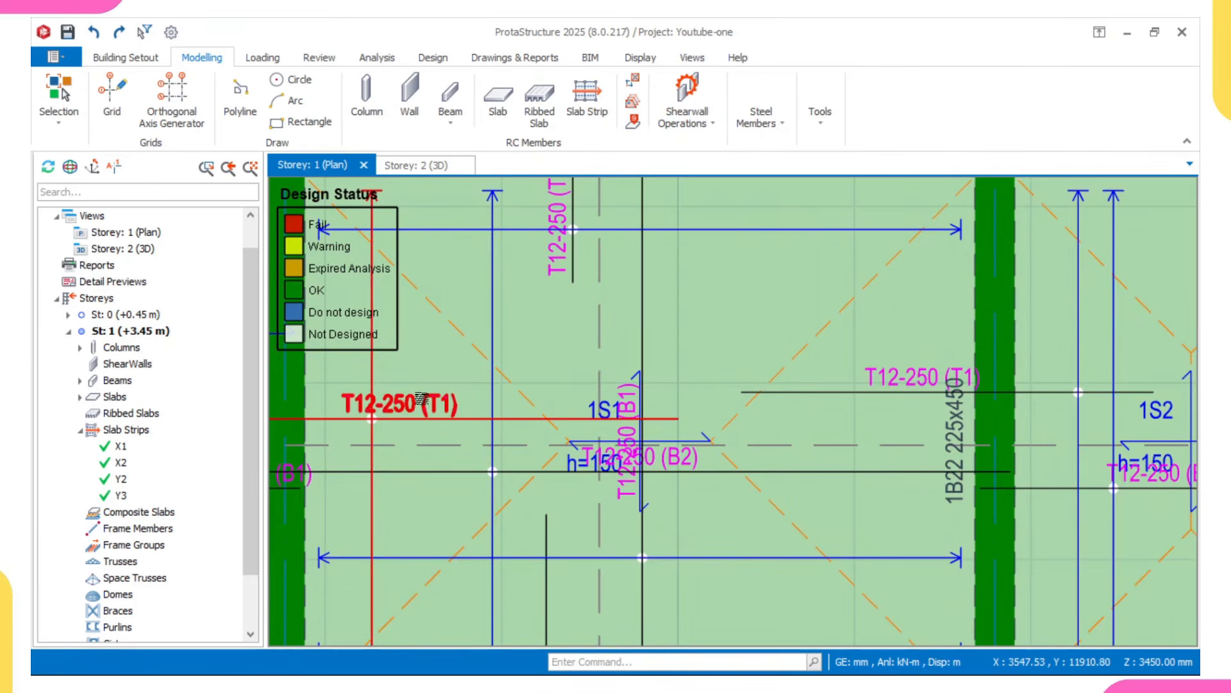
mouse_move(421, 398)
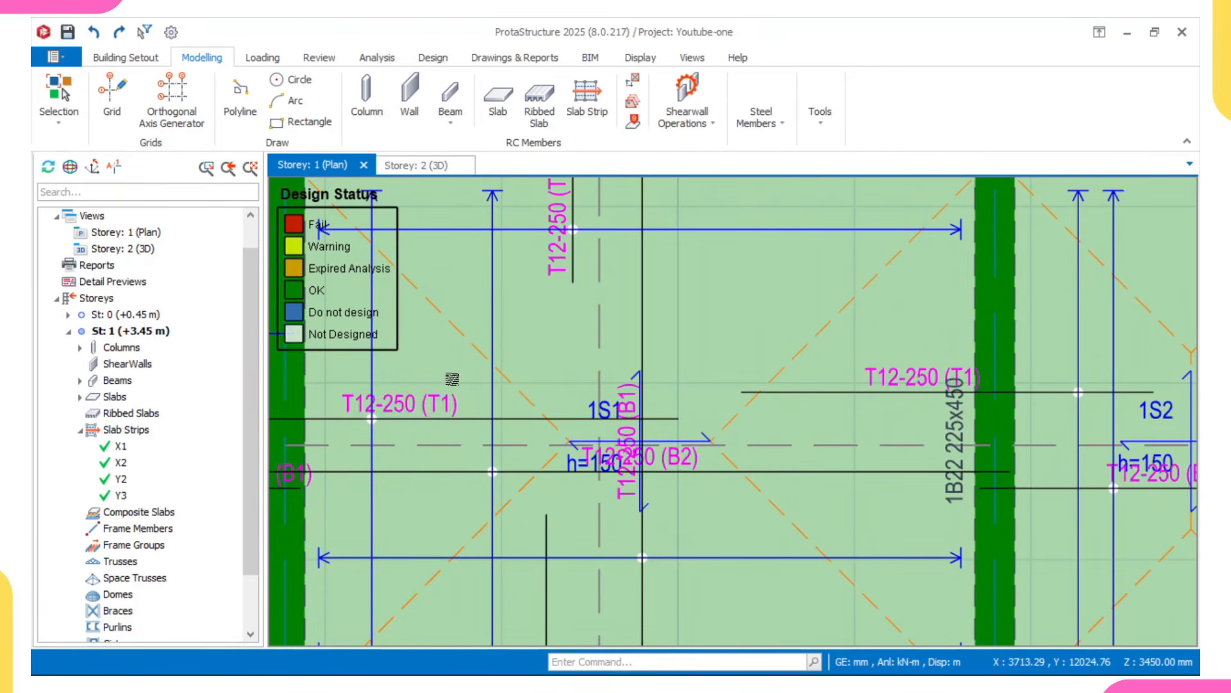
scroll(453, 379, "down", 6)
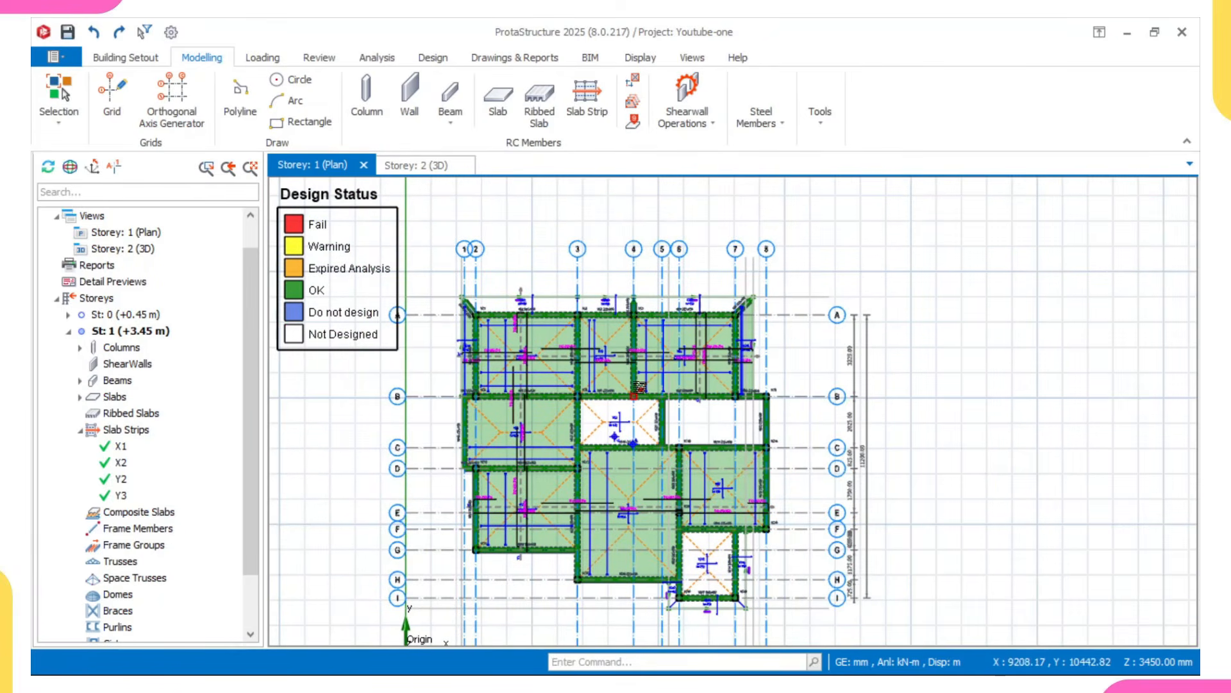
middle_click_drag(636, 419, 616, 372)
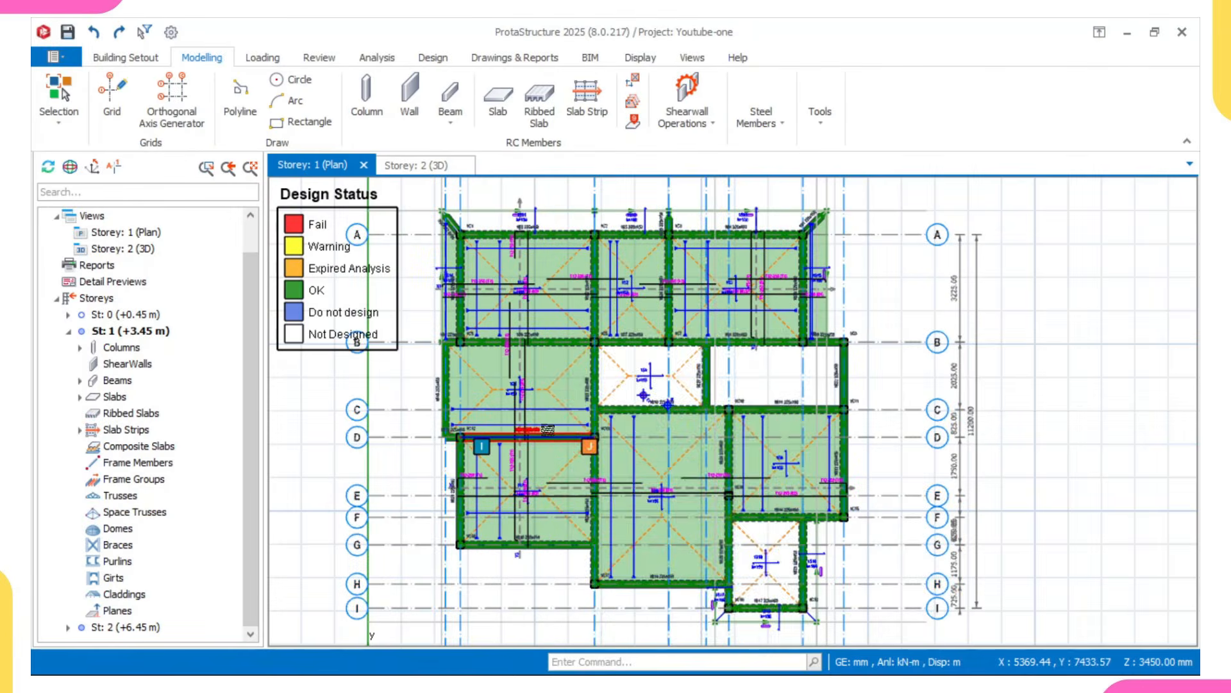
mouse_move(538, 456)
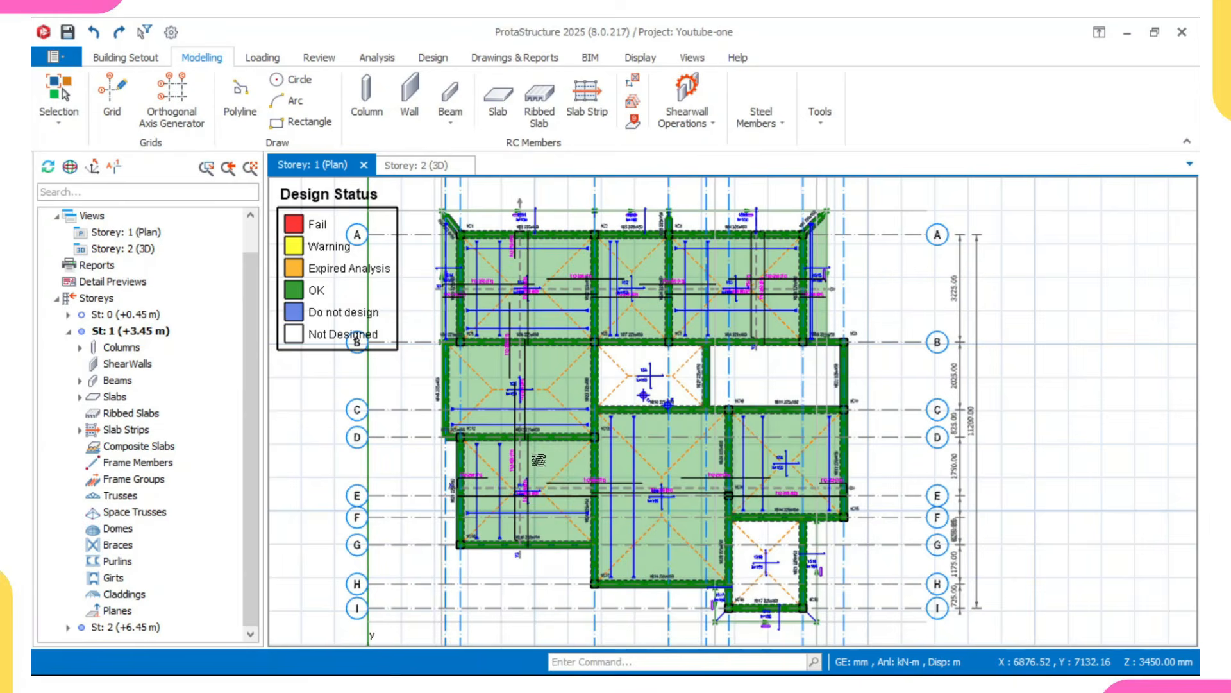
scroll(634, 436, "down", 3)
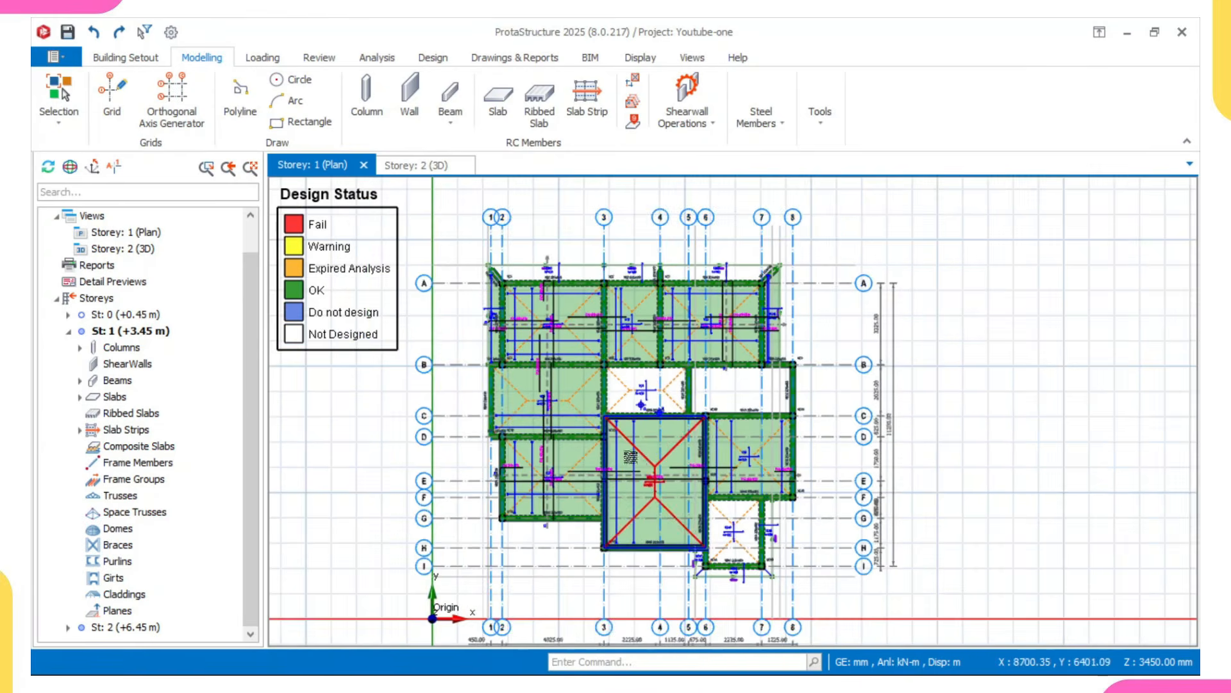
mouse_move(592, 424)
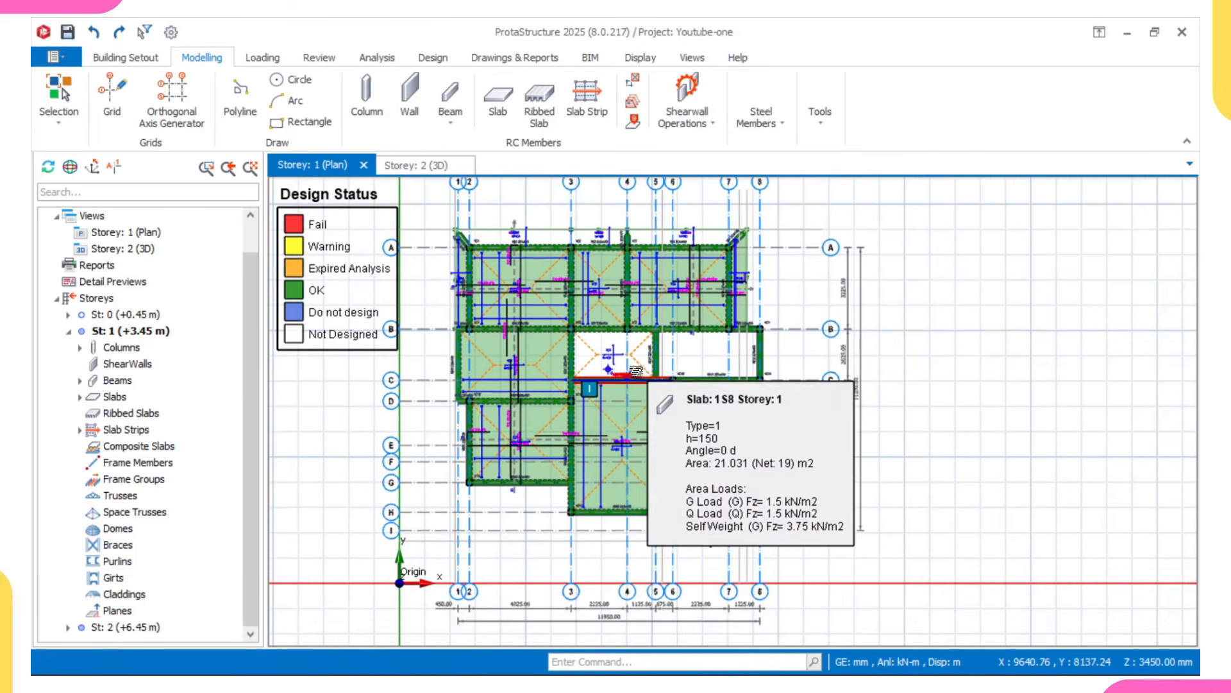
mouse_move(624, 407)
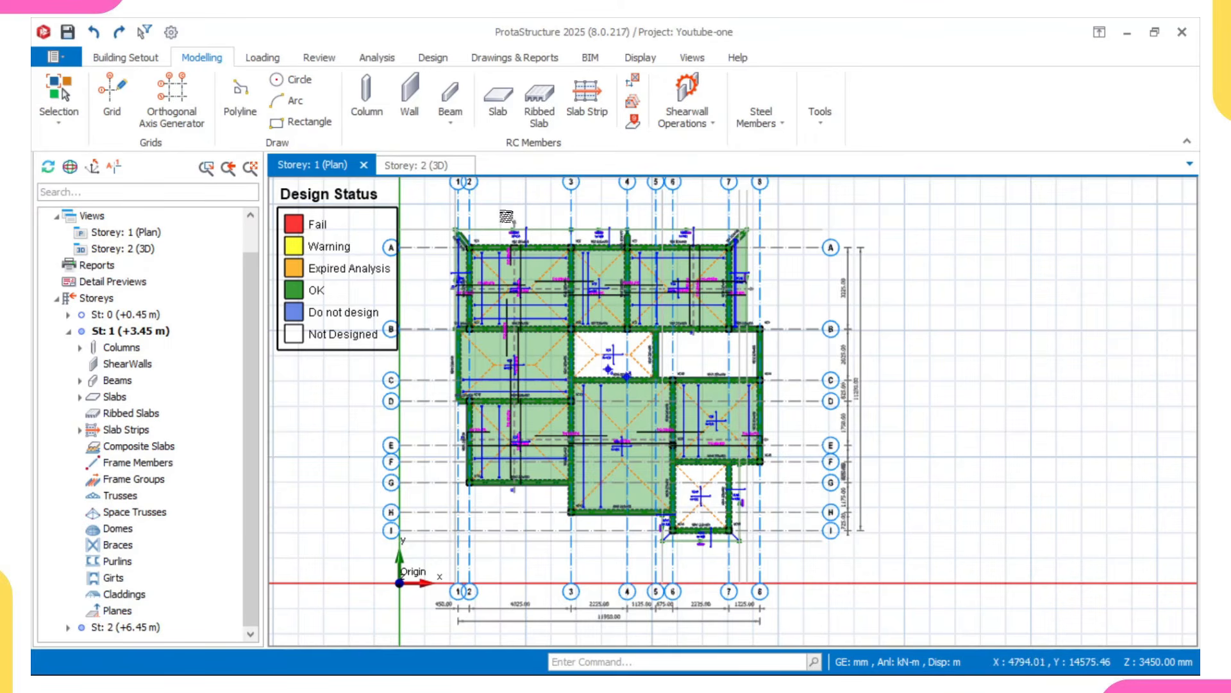
scroll(456, 222, "up", 3)
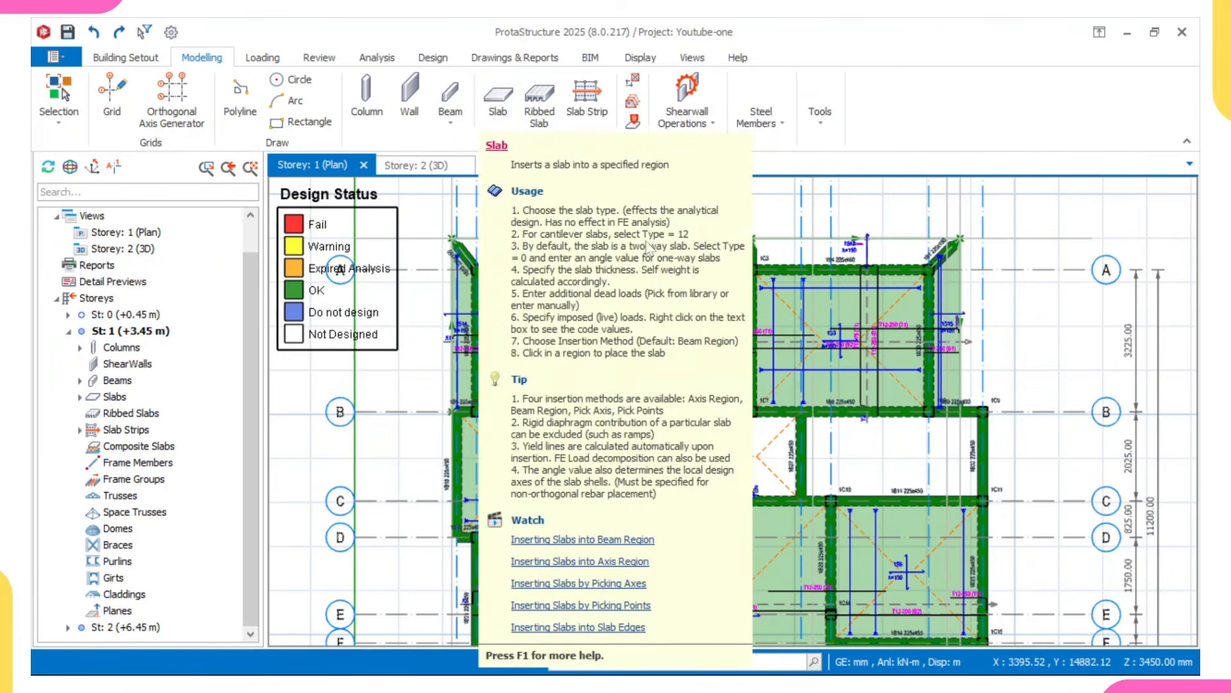
scroll(1176, 281, "down", 4)
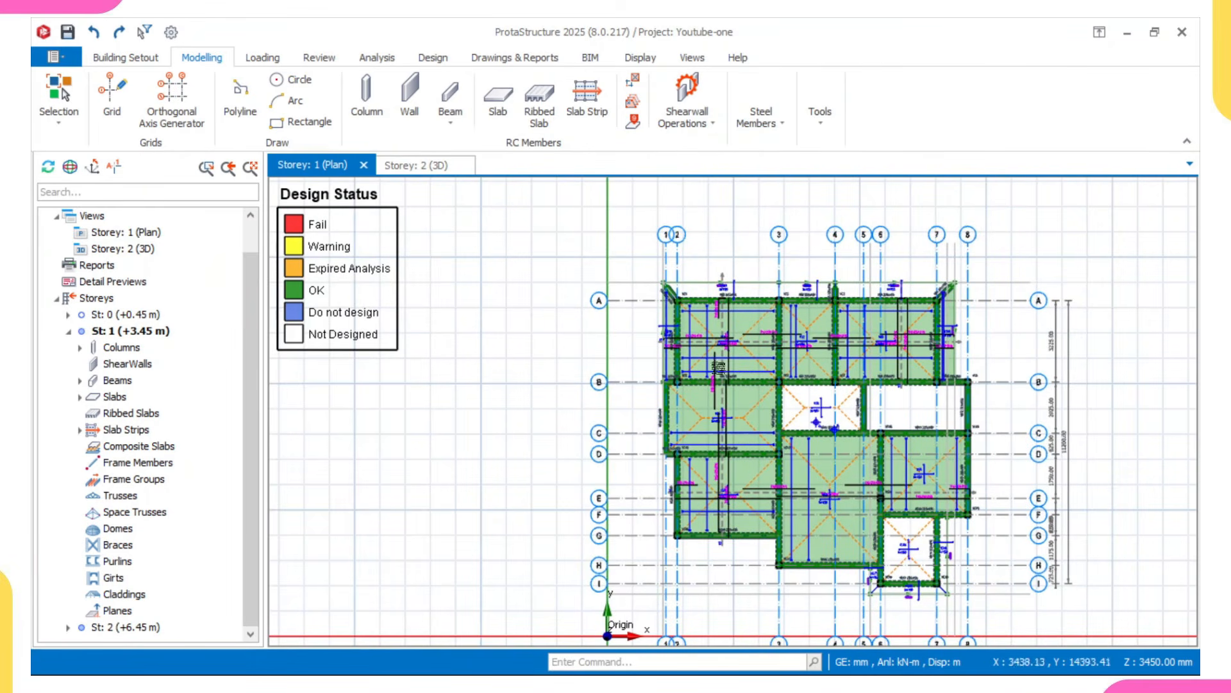
scroll(840, 417, "up", 3)
scroll(684, 389, "down", 3)
middle_click_drag(837, 417, 688, 398)
scroll(686, 392, "up", 3)
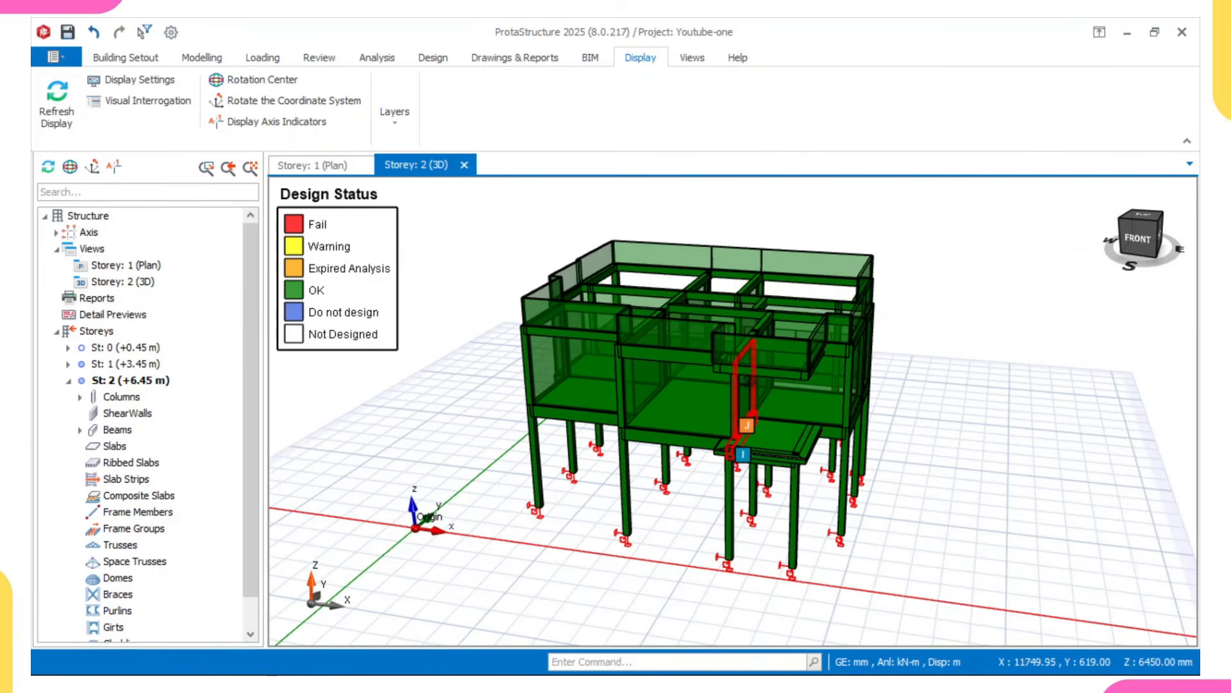
Make storey St: 0 (+0.45 m) the active storey and show its plan.
mouse_move(740, 381)
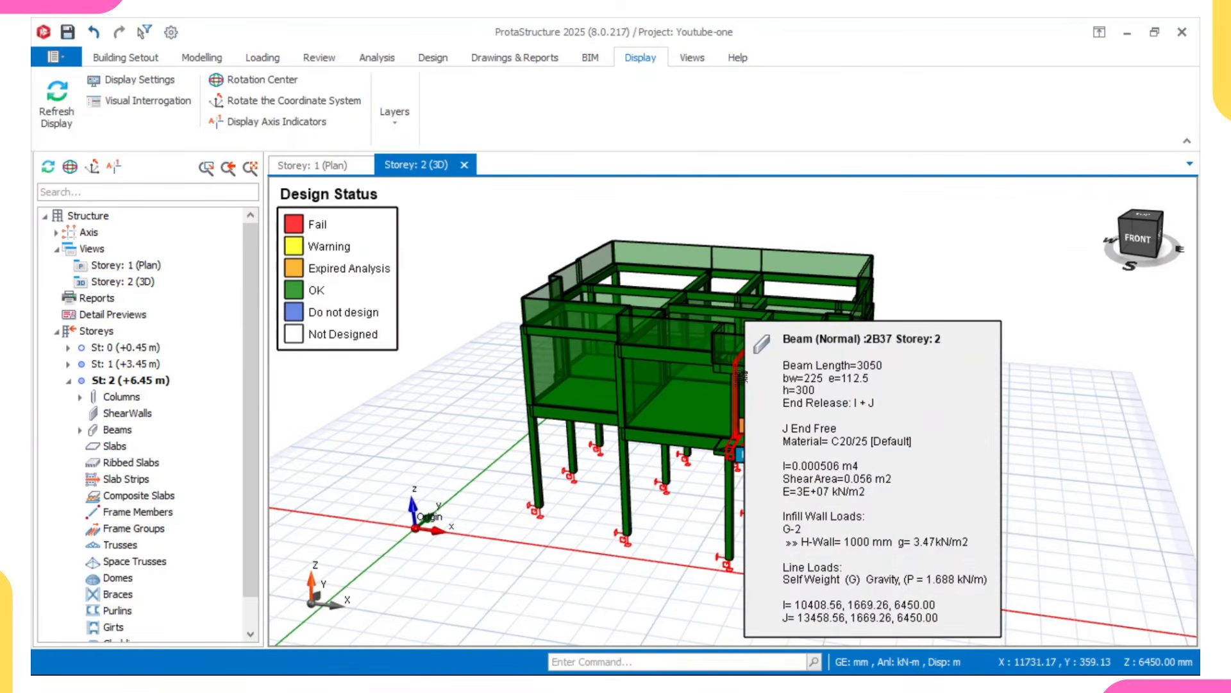
left_click(108, 350)
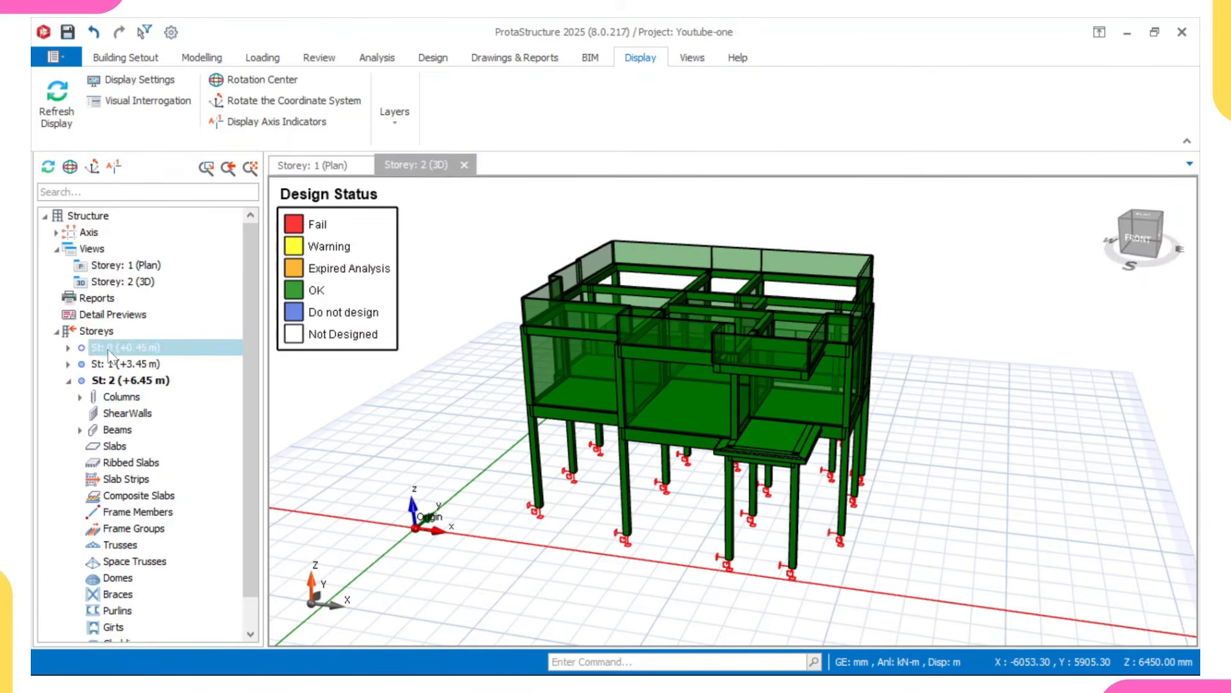
double_click(109, 350)
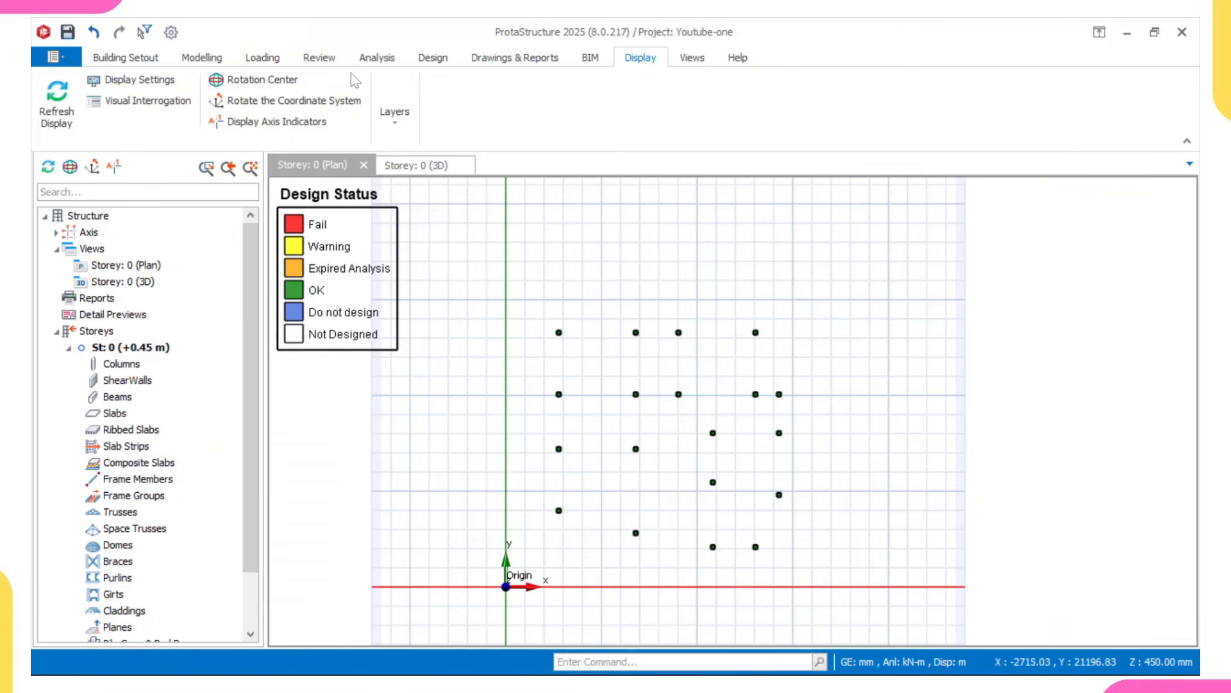
Show the Axes, Ghost Axes, Plane Definitions and Texts layers on the storey 0 plan.
left_click(391, 121)
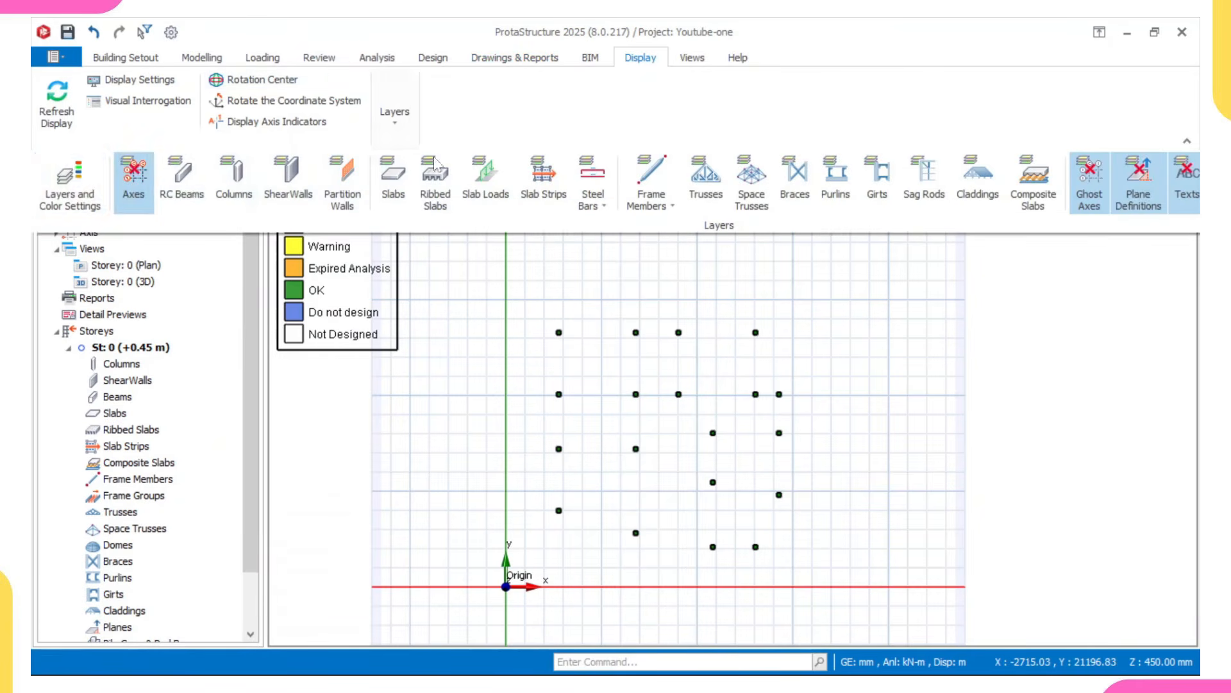
left_click(120, 174)
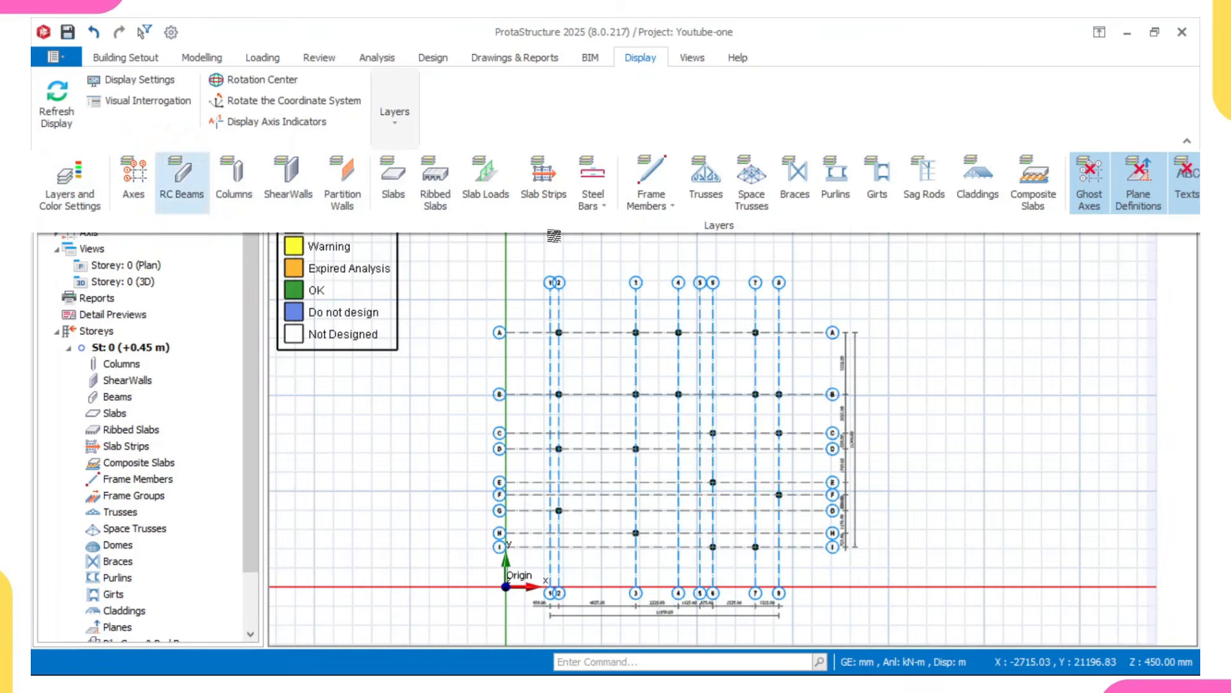
left_click(1090, 178)
left_click(1140, 178)
left_click(1188, 182)
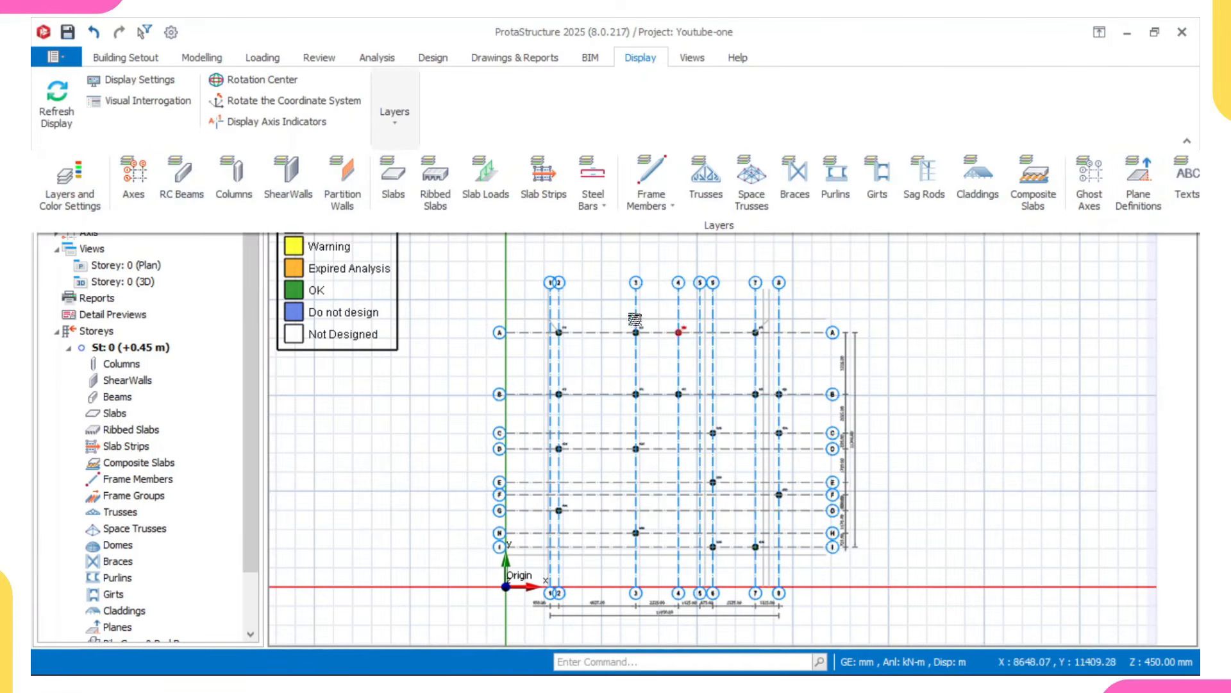
left_click(461, 311)
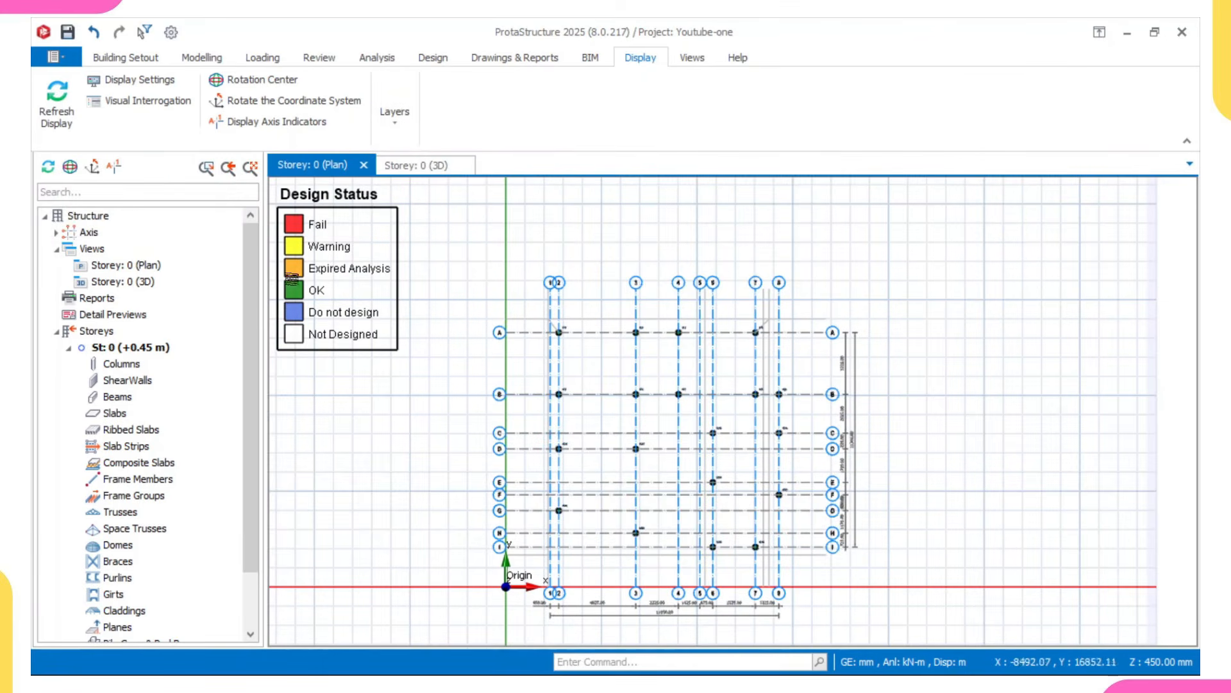
Set the visual interrogation recoloring criterion to None to remove the design-status colours from the storey 0 plan.
middle_click_drag(654, 370, 638, 294)
scroll(616, 273, "up", 4)
middle_click_drag(602, 231, 607, 286)
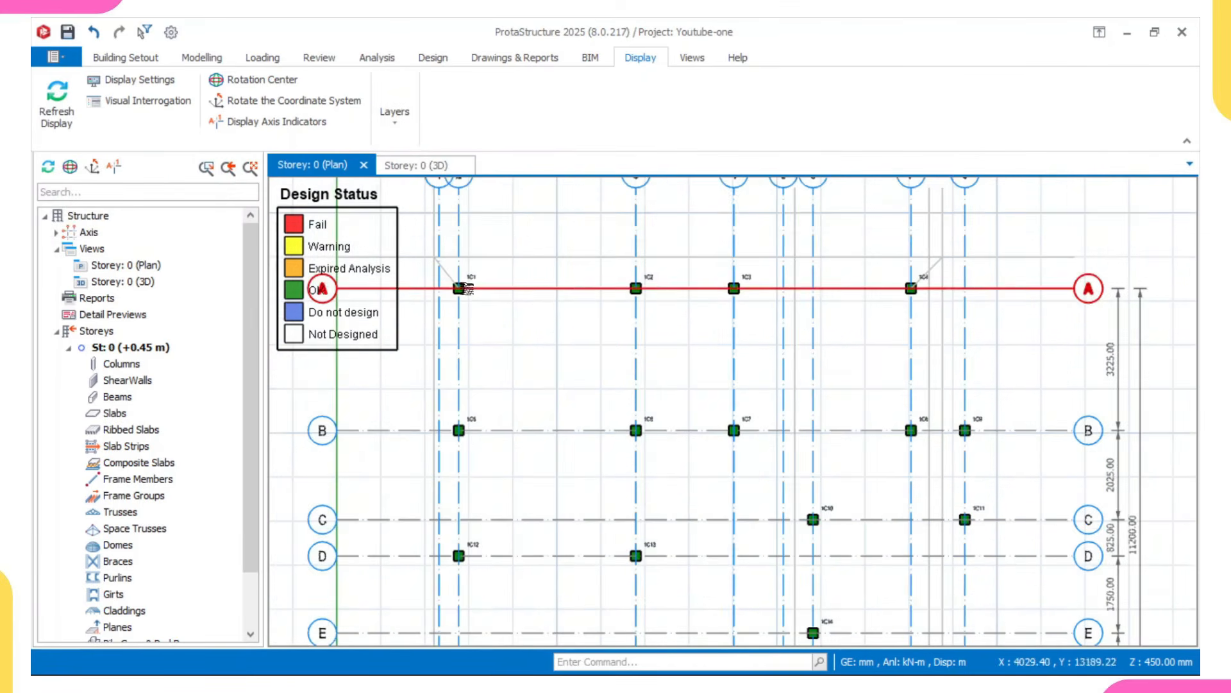
middle_click_drag(487, 266, 500, 271)
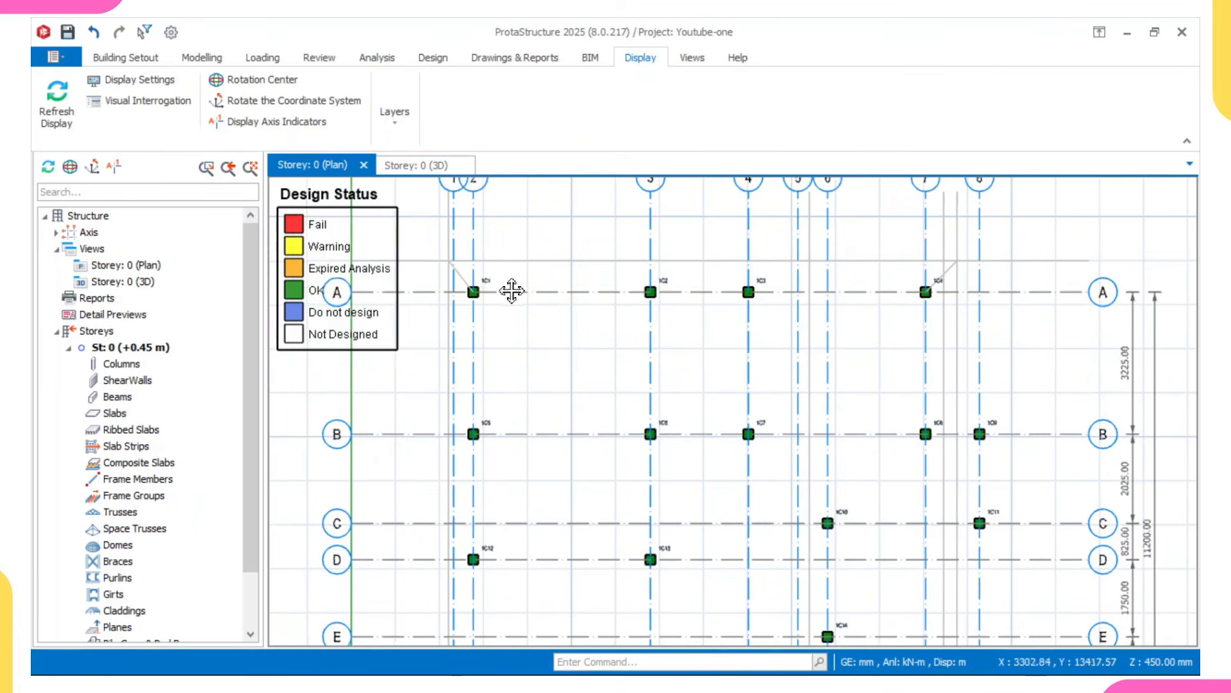
mouse_move(481, 281)
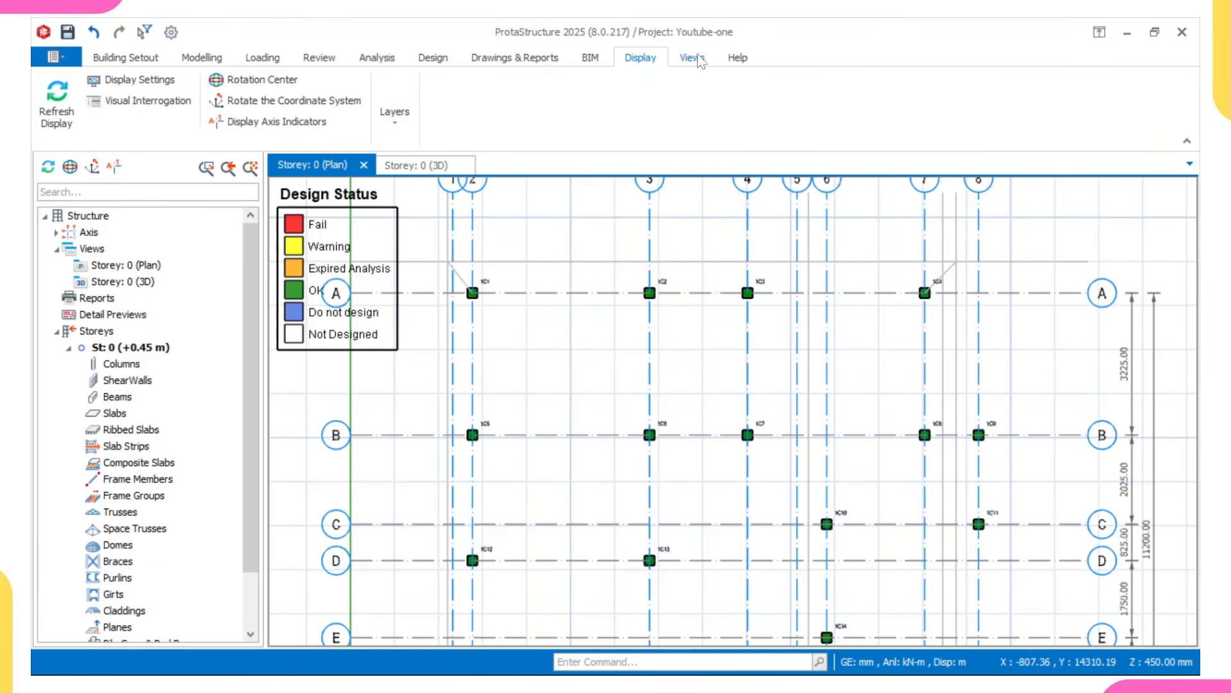
left_click(170, 103)
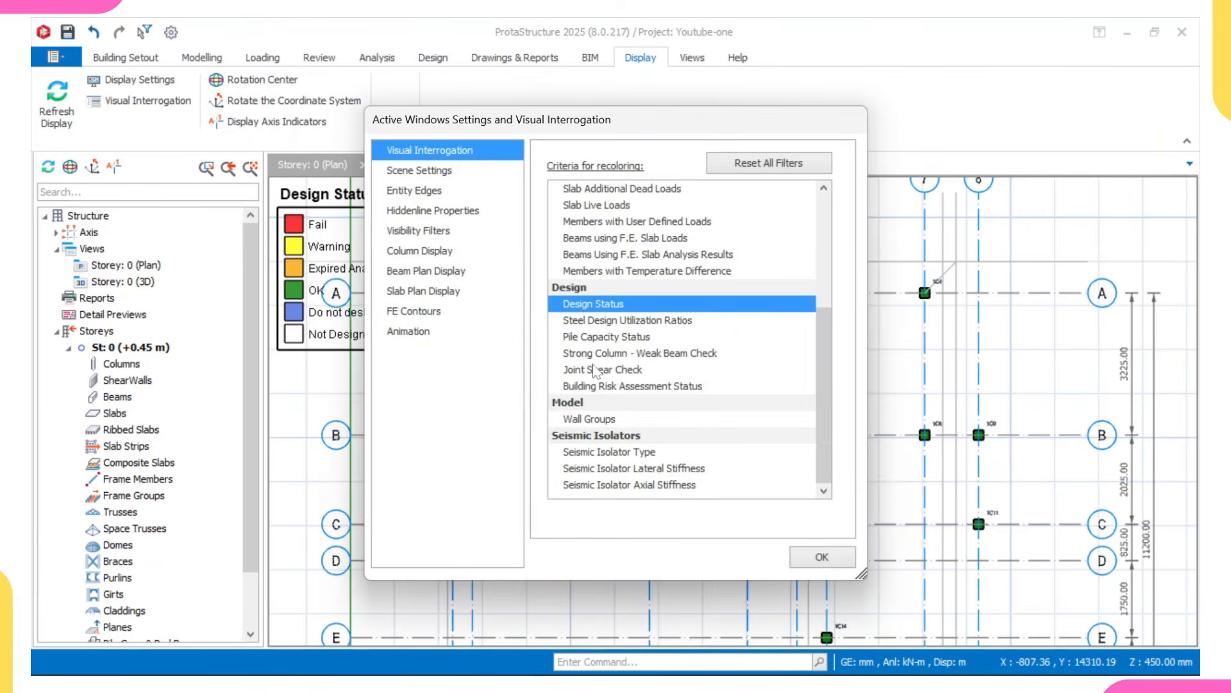
scroll(603, 202, "up", 4)
left_click(601, 195)
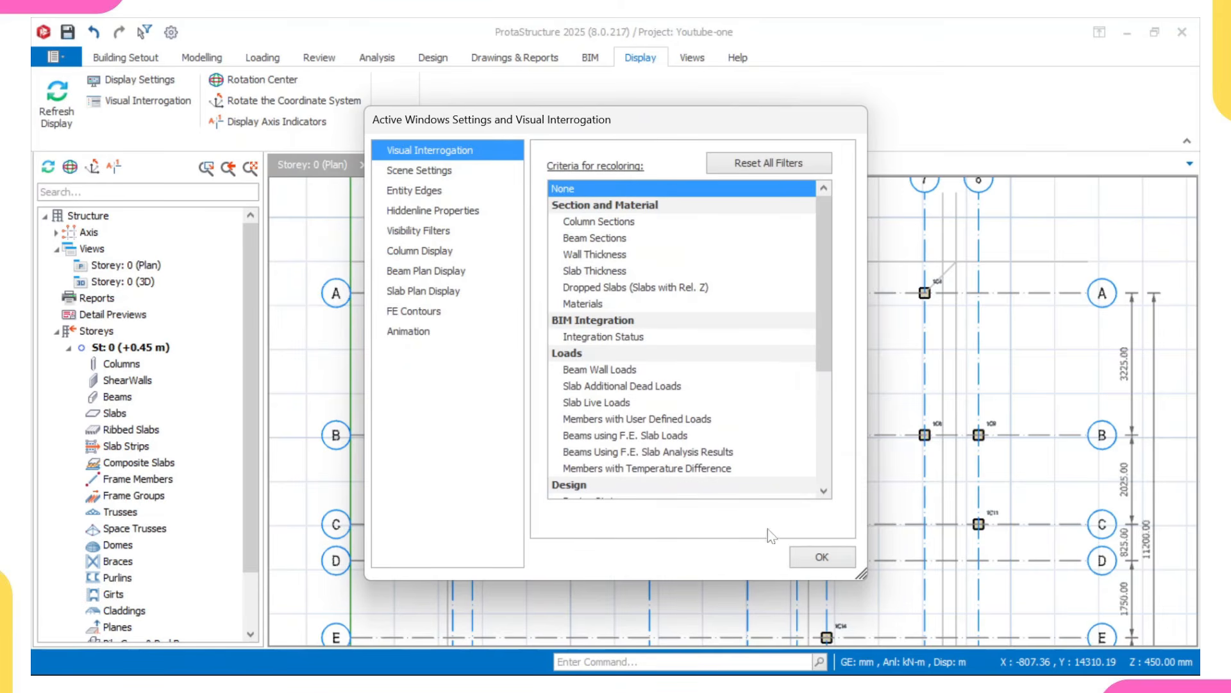
left_click(816, 559)
scroll(488, 356, "up", 3)
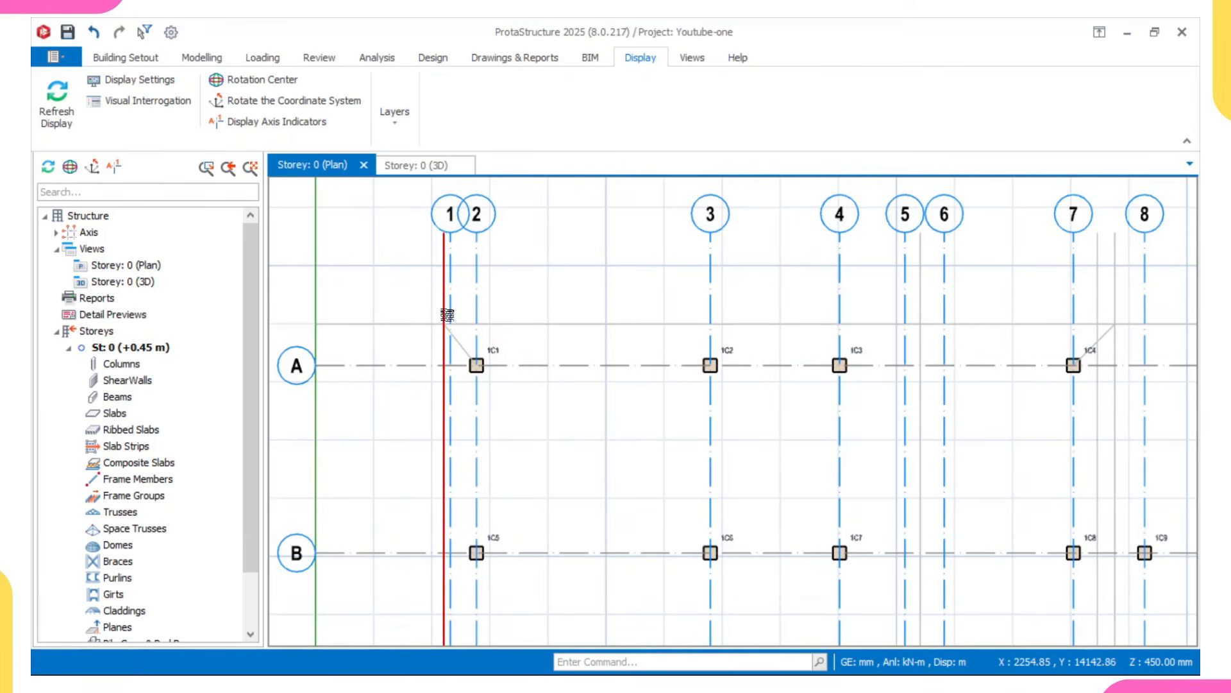
Set the foundation's allowable stress of soil to 120 kN/m2 and review the reference table of subgrade reaction coefficients.
mouse_move(447, 315)
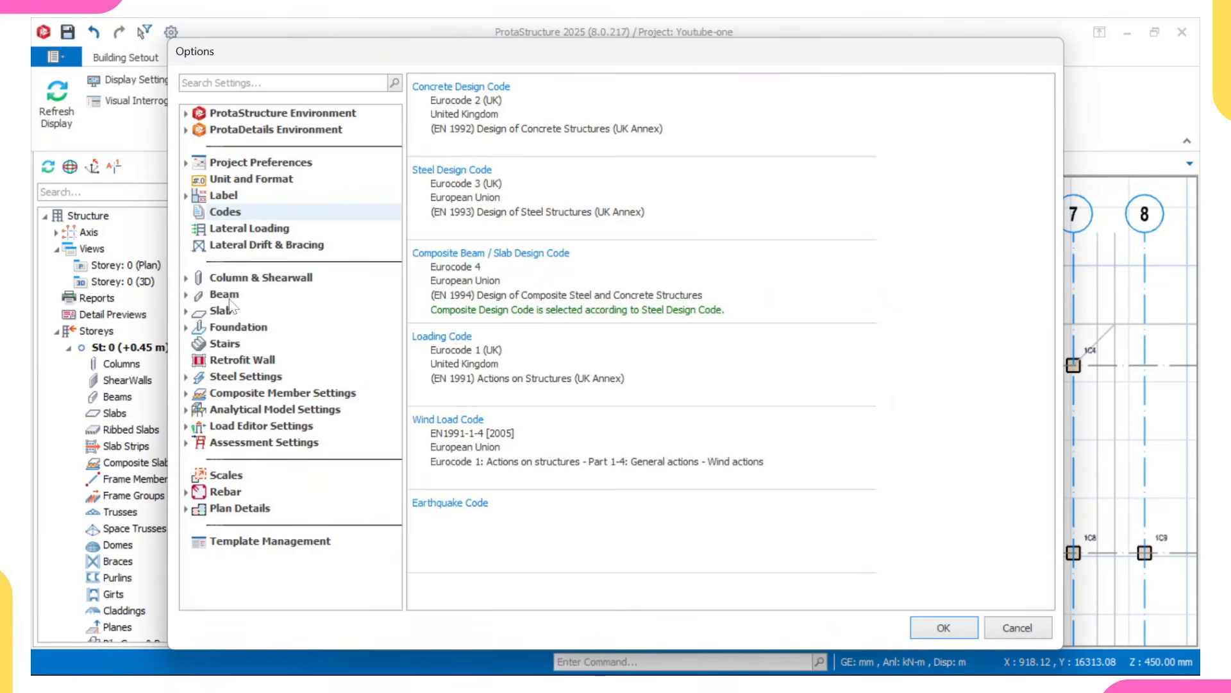
left_click(244, 329)
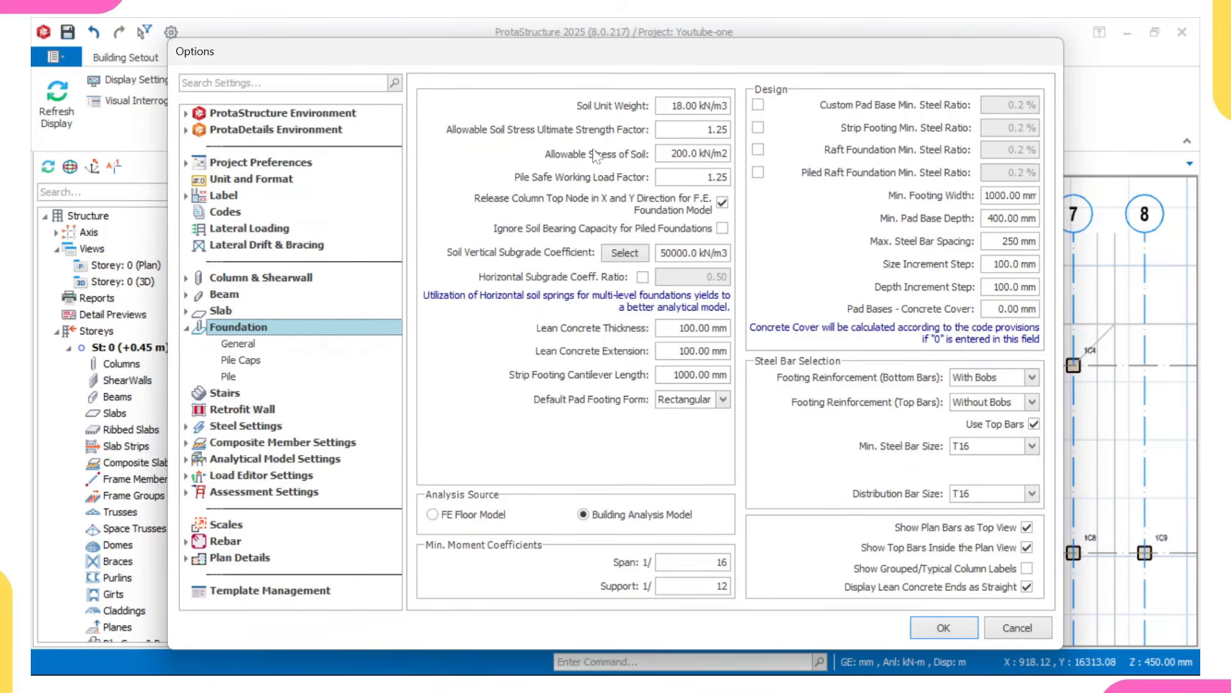
left_click_drag(672, 154, 730, 154)
type("1")
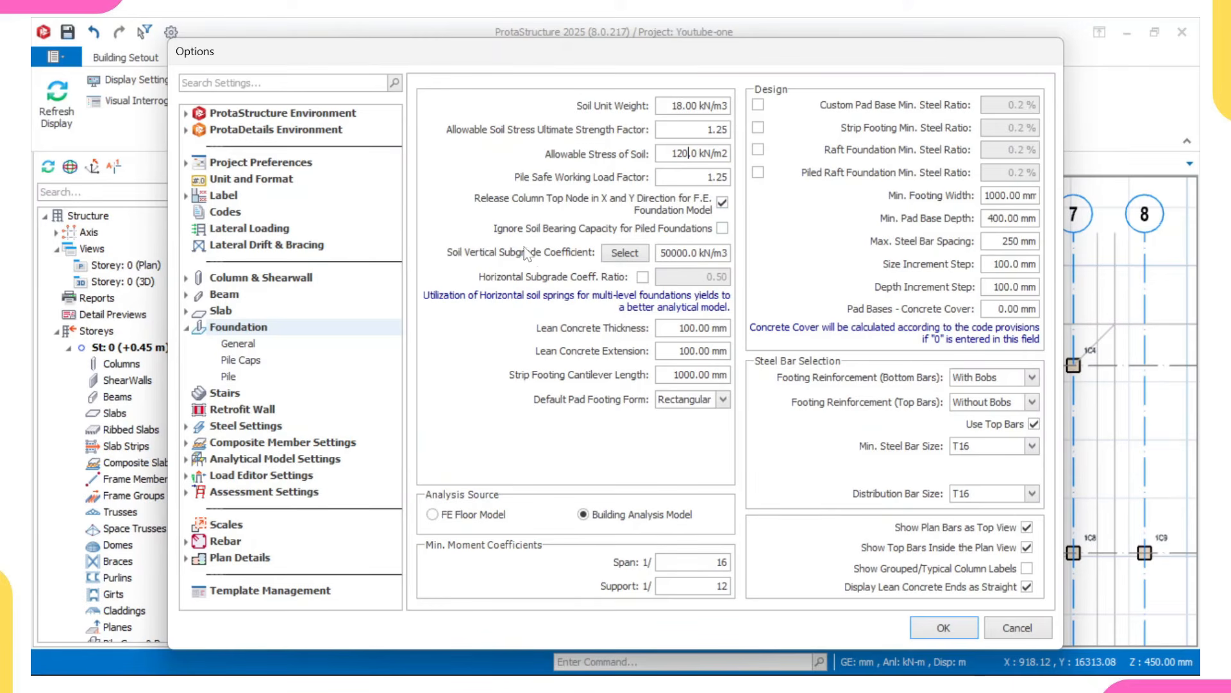
left_click(625, 252)
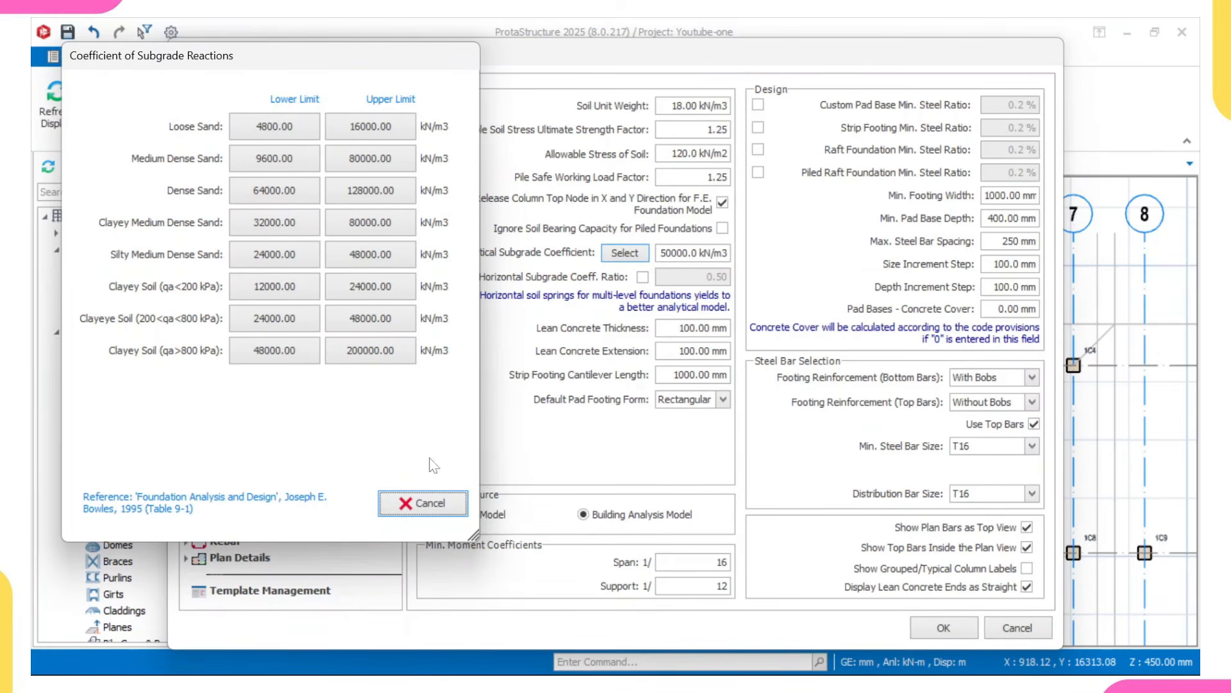
left_click(423, 502)
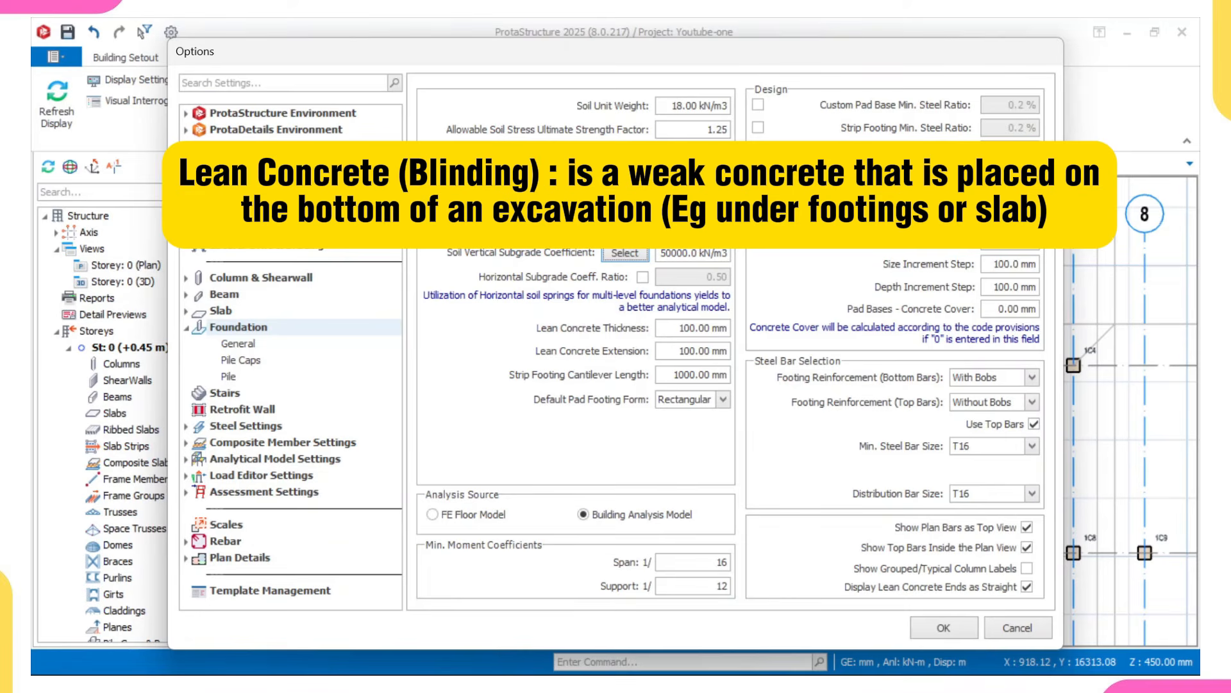
Set the lean concrete thickness and extension to 50 mm each and the default pad footing form to Square.
left_click_drag(721, 328, 678, 328)
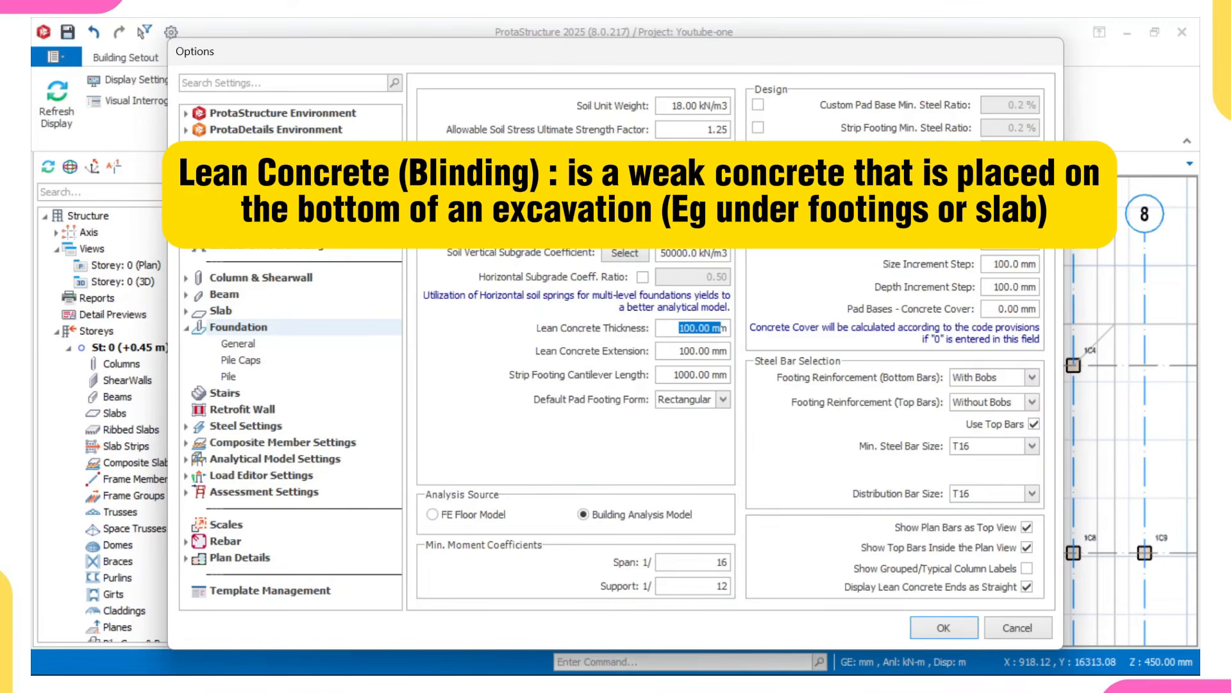
type("500 m")
left_click_drag(679, 351, 721, 351)
type("5")
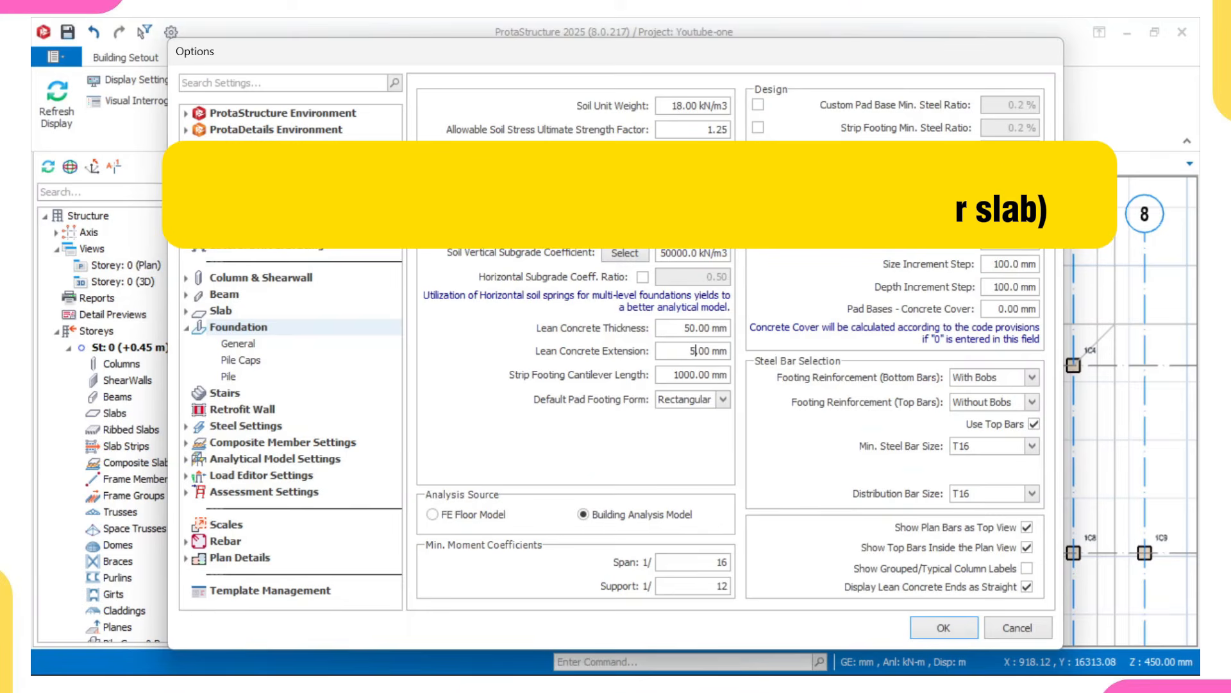
type("0")
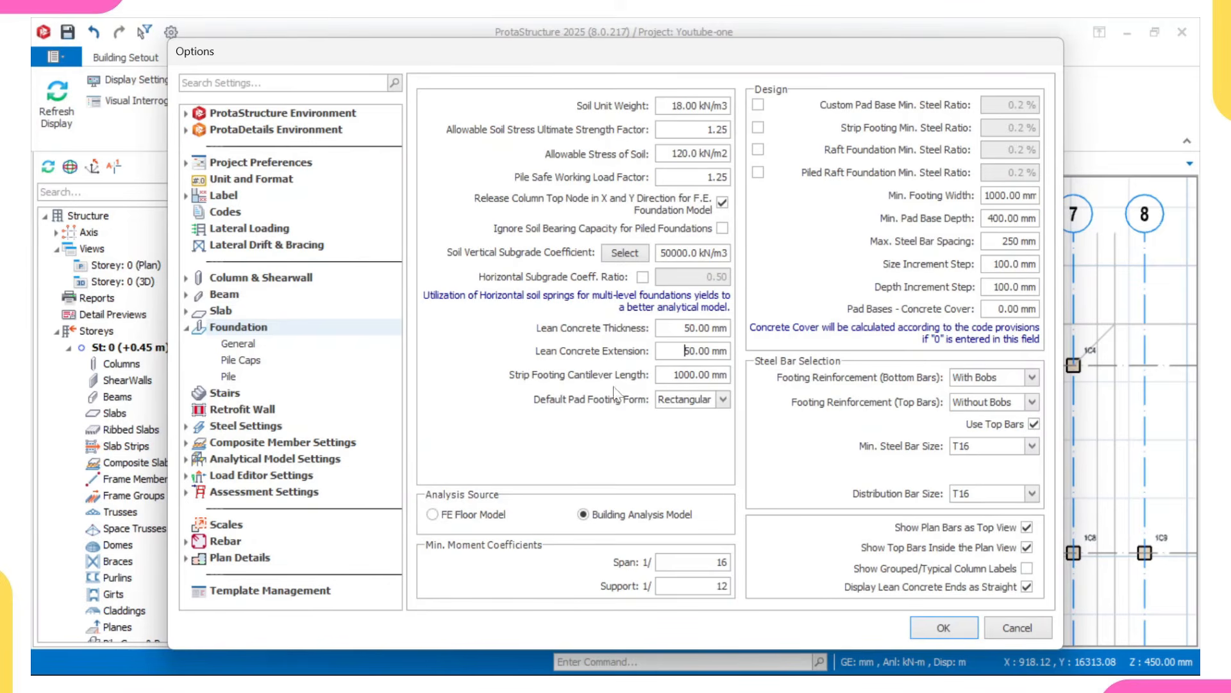
left_click(704, 402)
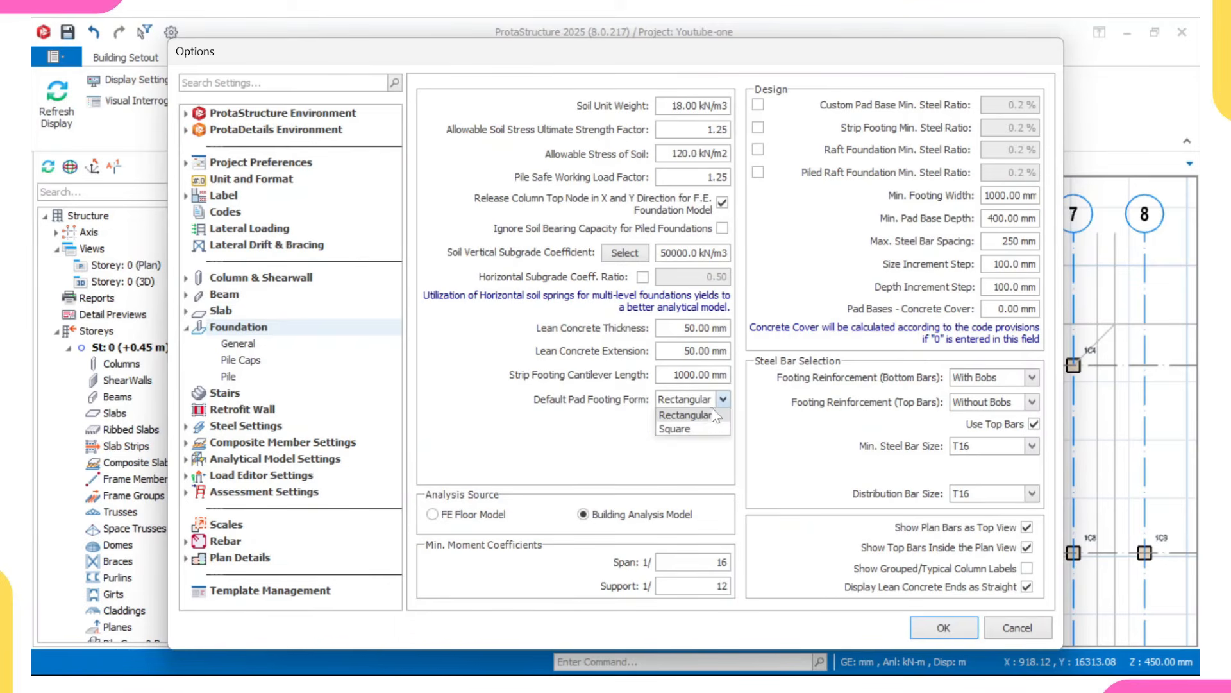
left_click(703, 427)
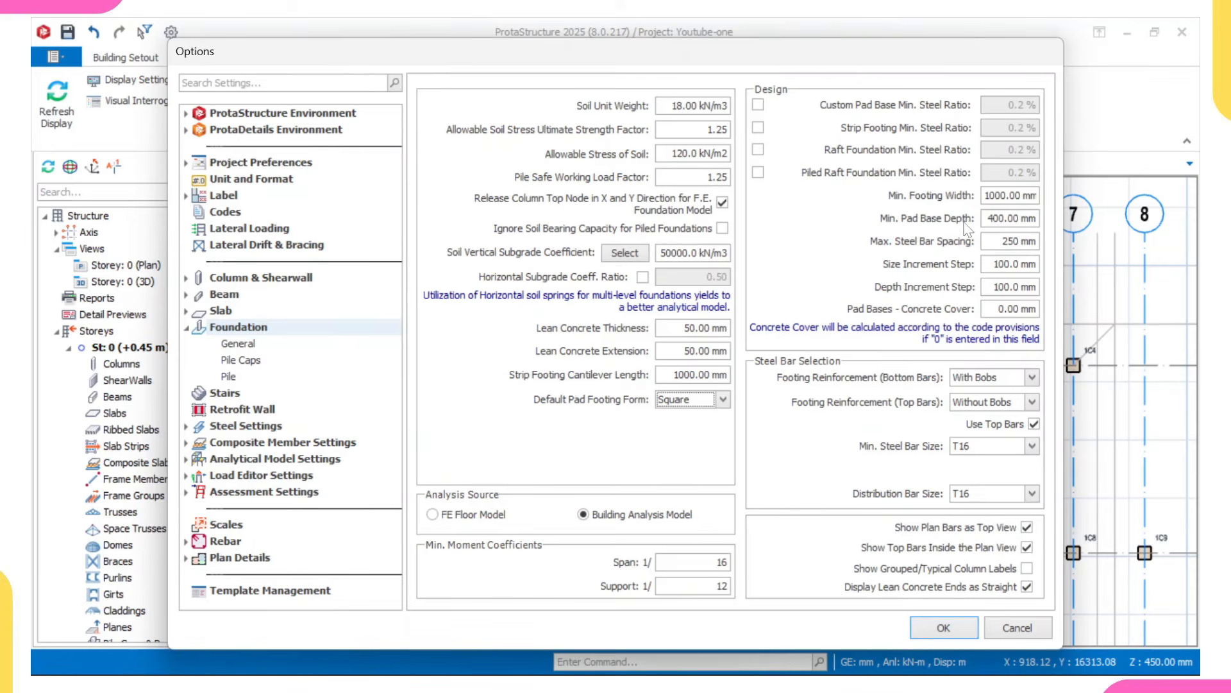
Set the minimum pad base depth to 300 mm and the pad base concrete cover to 50 mm.
left_click_drag(987, 218, 1019, 218)
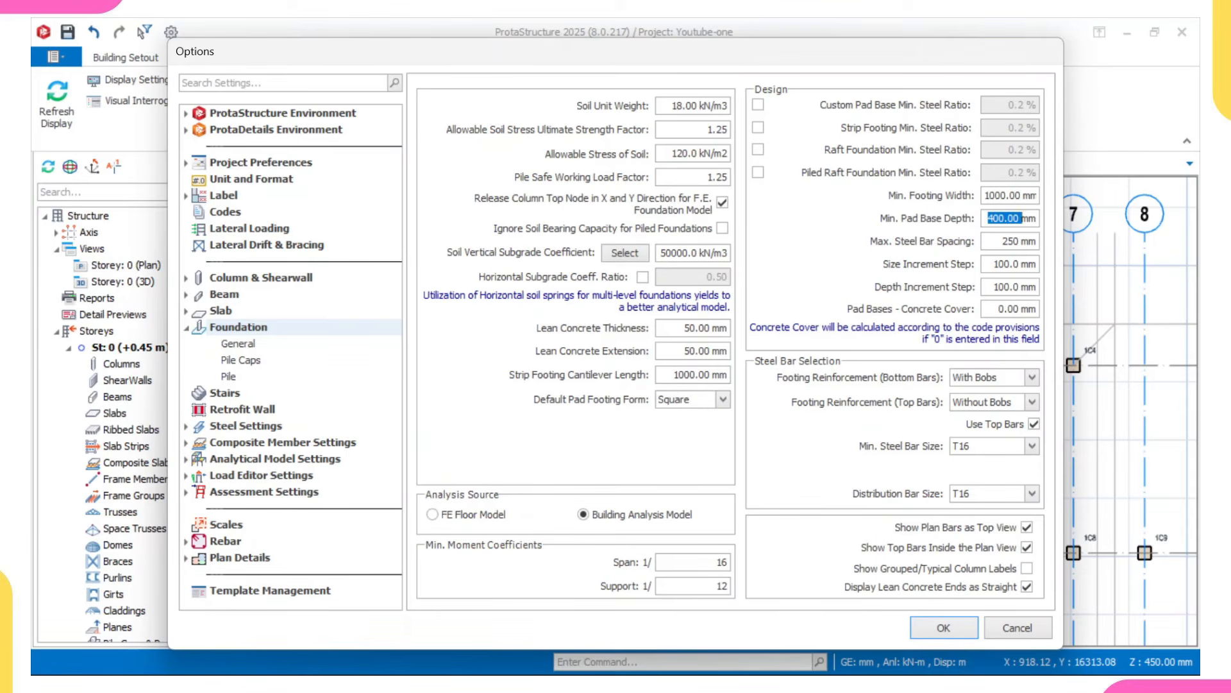
type("250")
left_click_drag(1001, 219, 1031, 219)
type("300")
left_click(993, 234)
left_click_drag(1004, 242, 1038, 244)
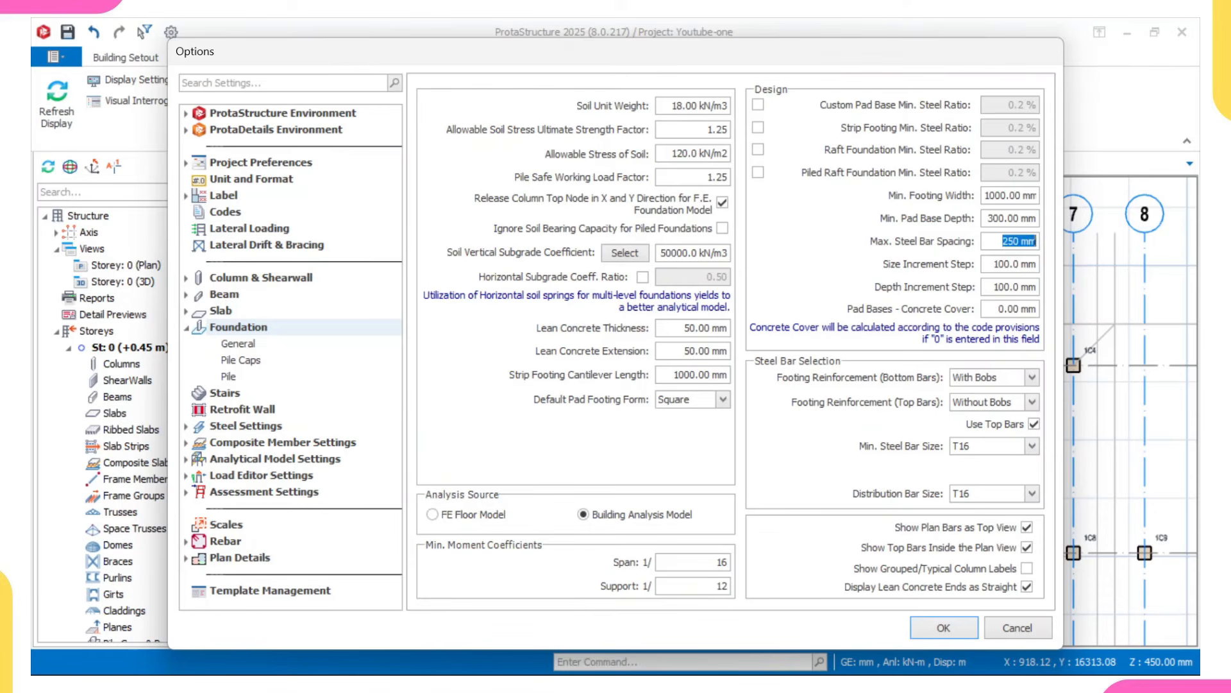
left_click(1003, 242)
left_click_drag(999, 308, 1035, 308)
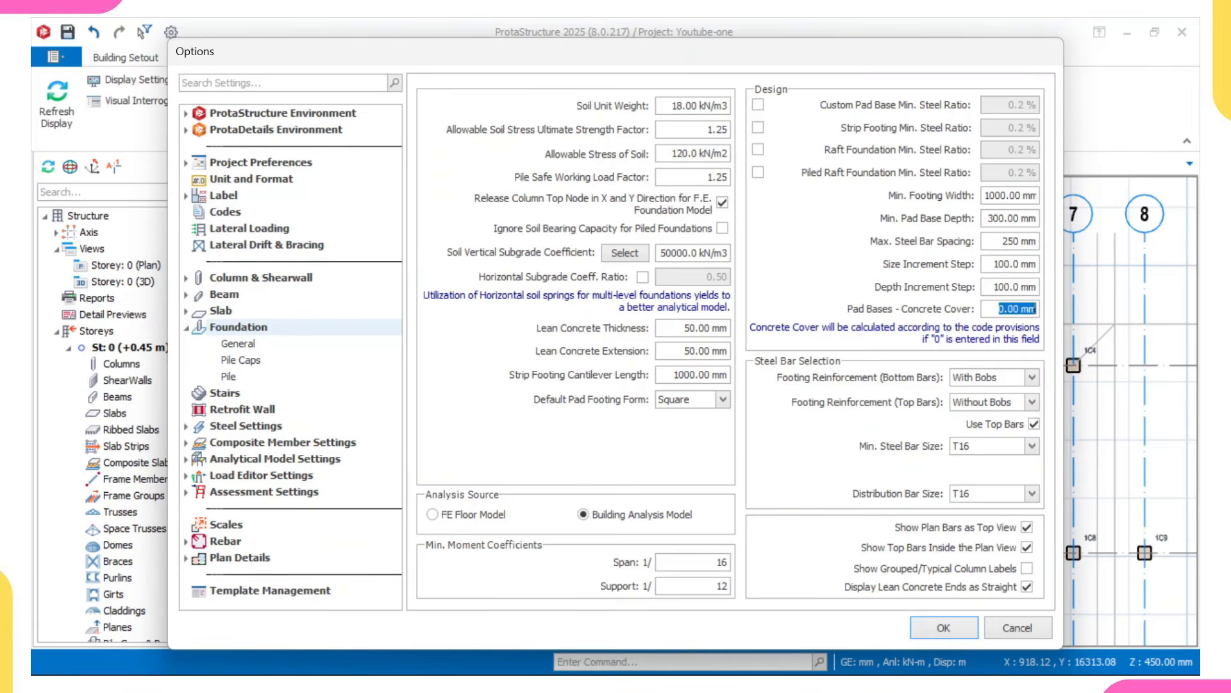
left_click(999, 308)
type("5")
Turn off the use of top bars in the foundation's steel bar selection.
left_click(1034, 424)
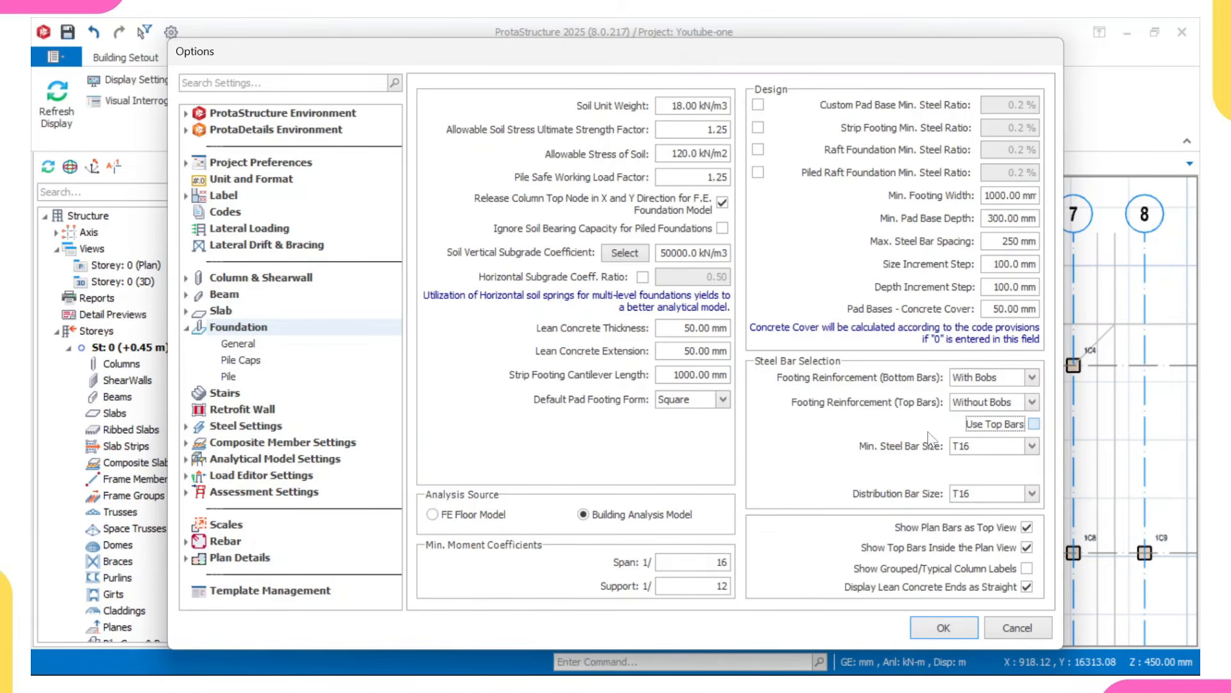
key("space")
left_click(986, 429)
Check the available minimum steel bar and distribution bar sizes for foundations, and accept the foundation settings.
left_click(1032, 446)
left_click(1032, 447)
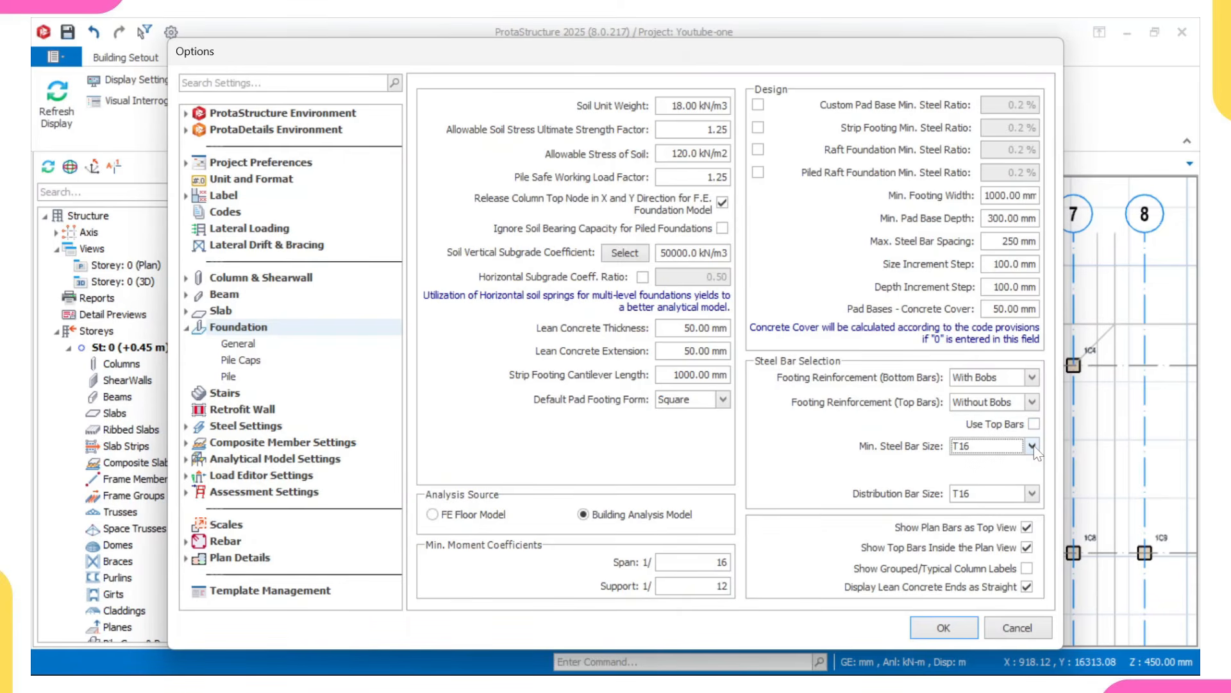
left_click(1032, 447)
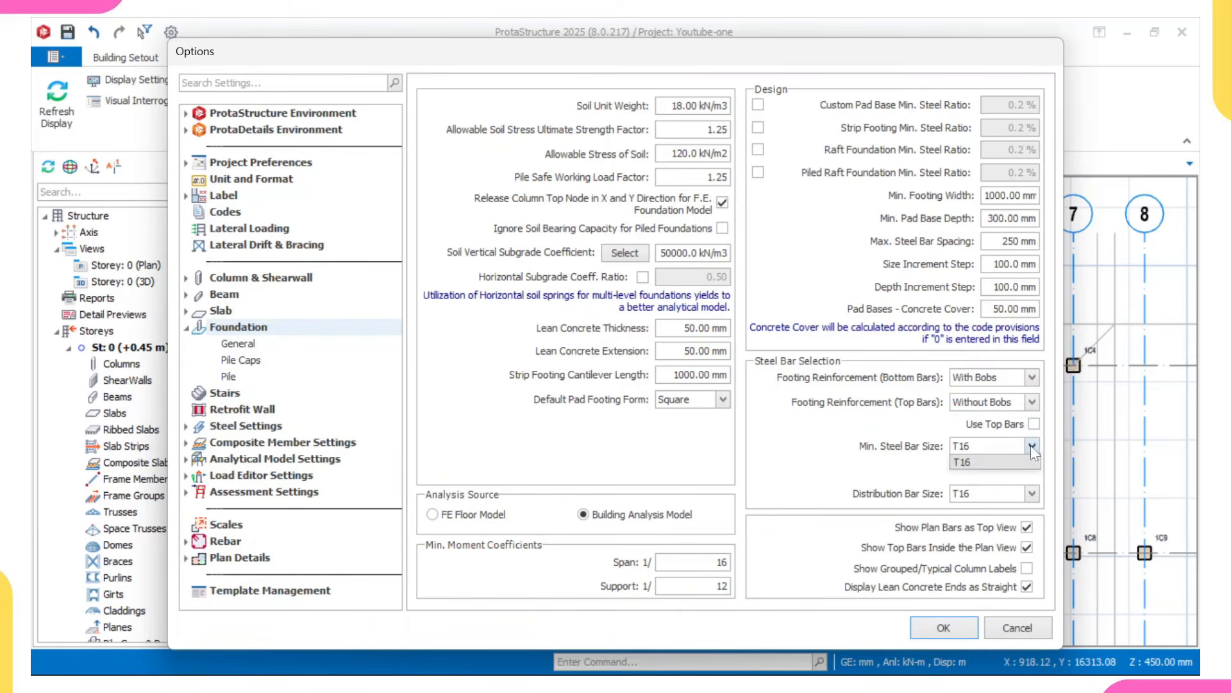
left_click(1032, 447)
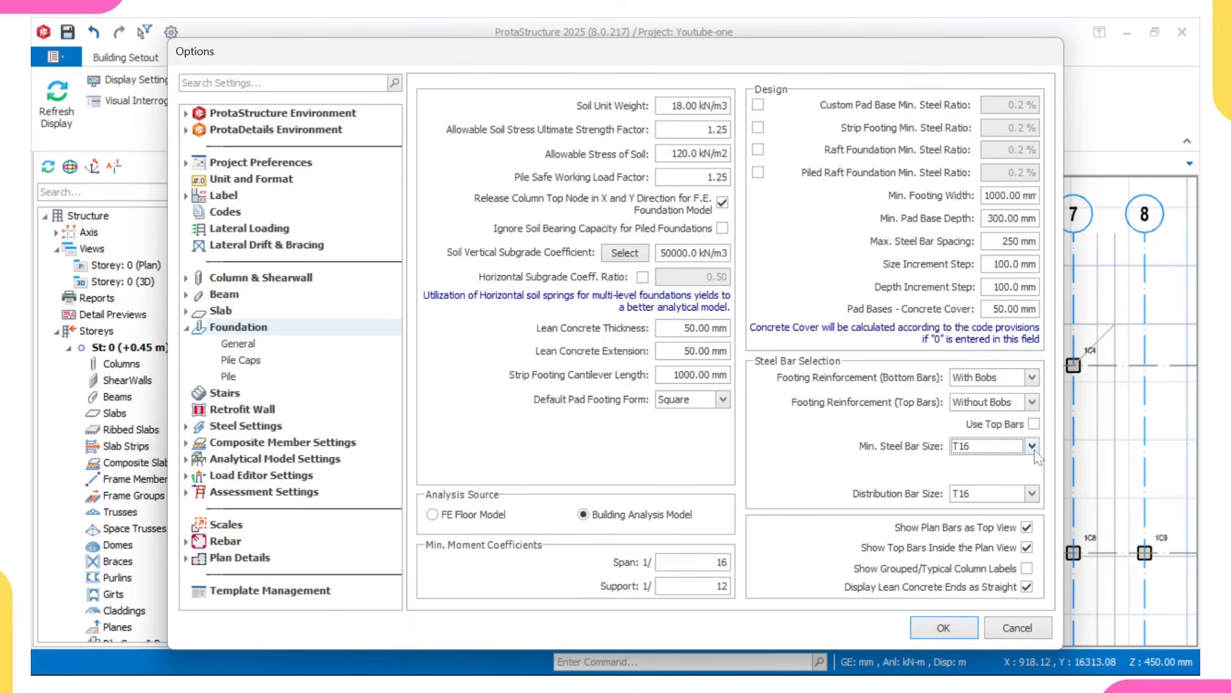
left_click(1033, 494)
left_click(1033, 494)
left_click(1034, 494)
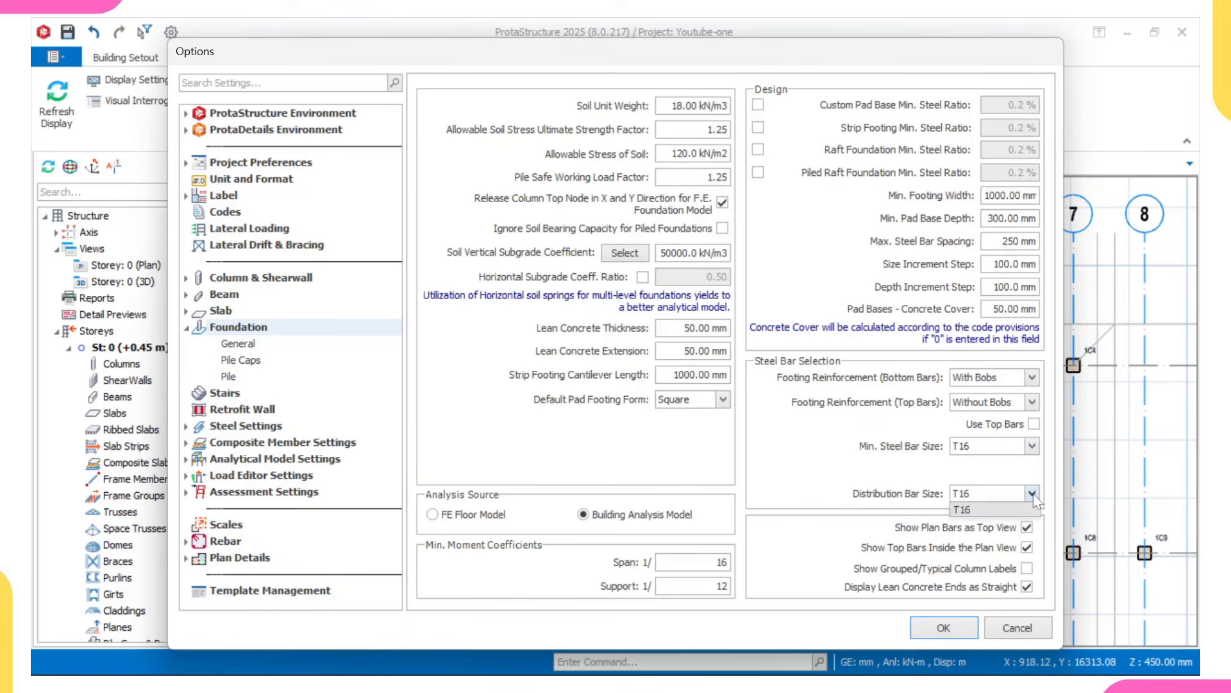
left_click(1033, 495)
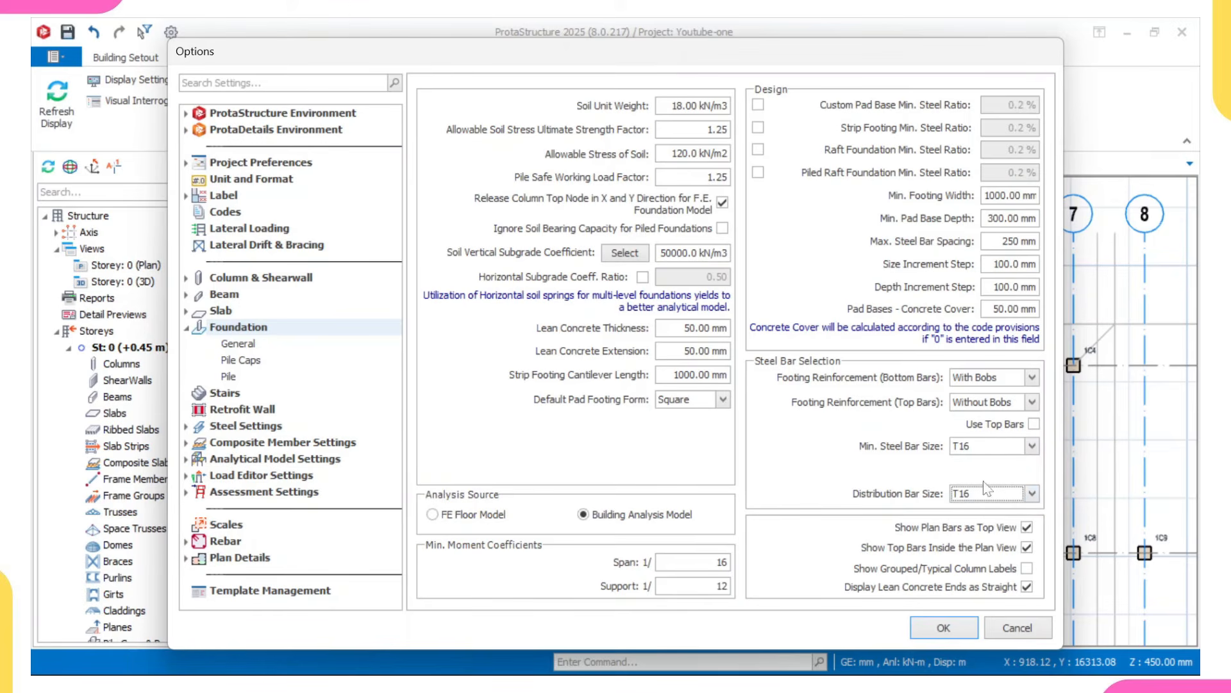
left_click(955, 628)
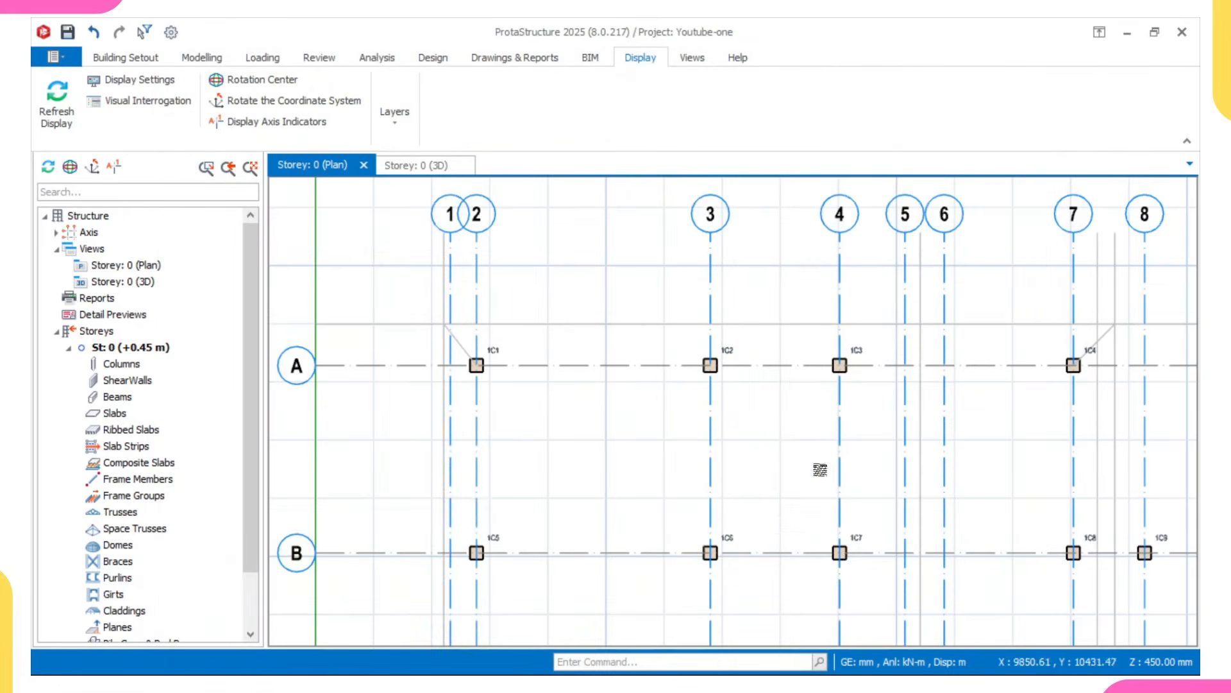
Open the rebar diameter table of the Foundation Floor's Grade 460 (Type 2) steel from the building analysis material settings.
scroll(643, 301, "down", 2)
middle_click_drag(611, 305, 598, 301)
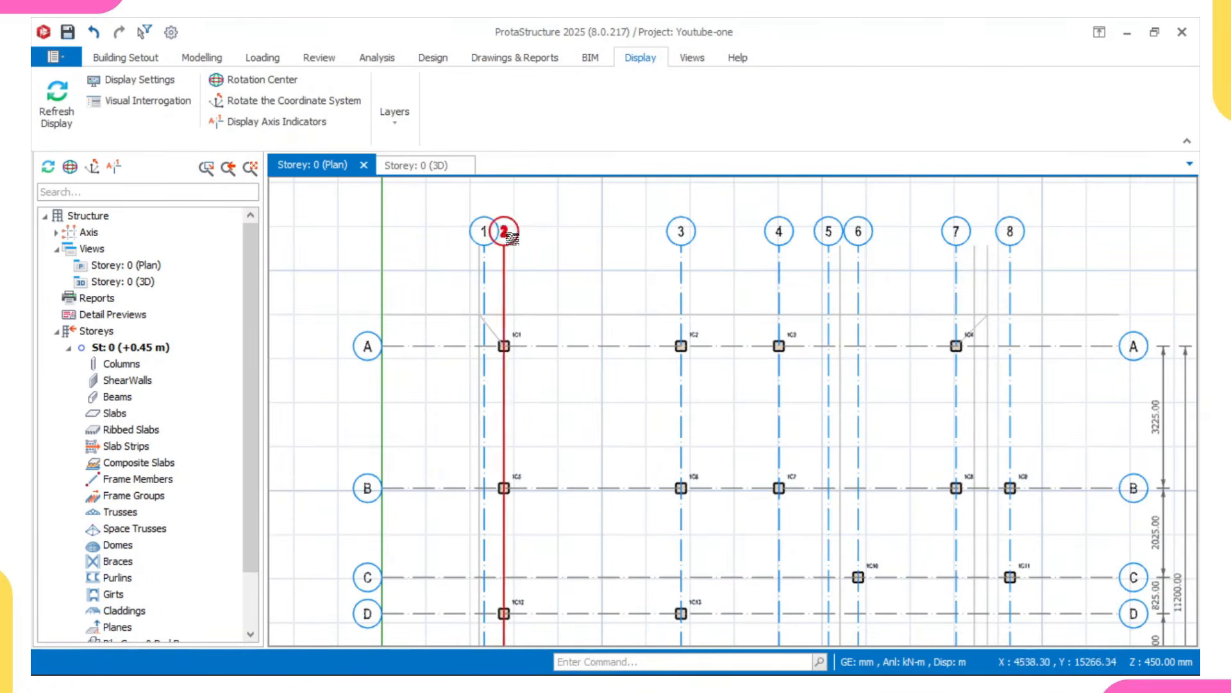
left_click(378, 58)
left_click(120, 128)
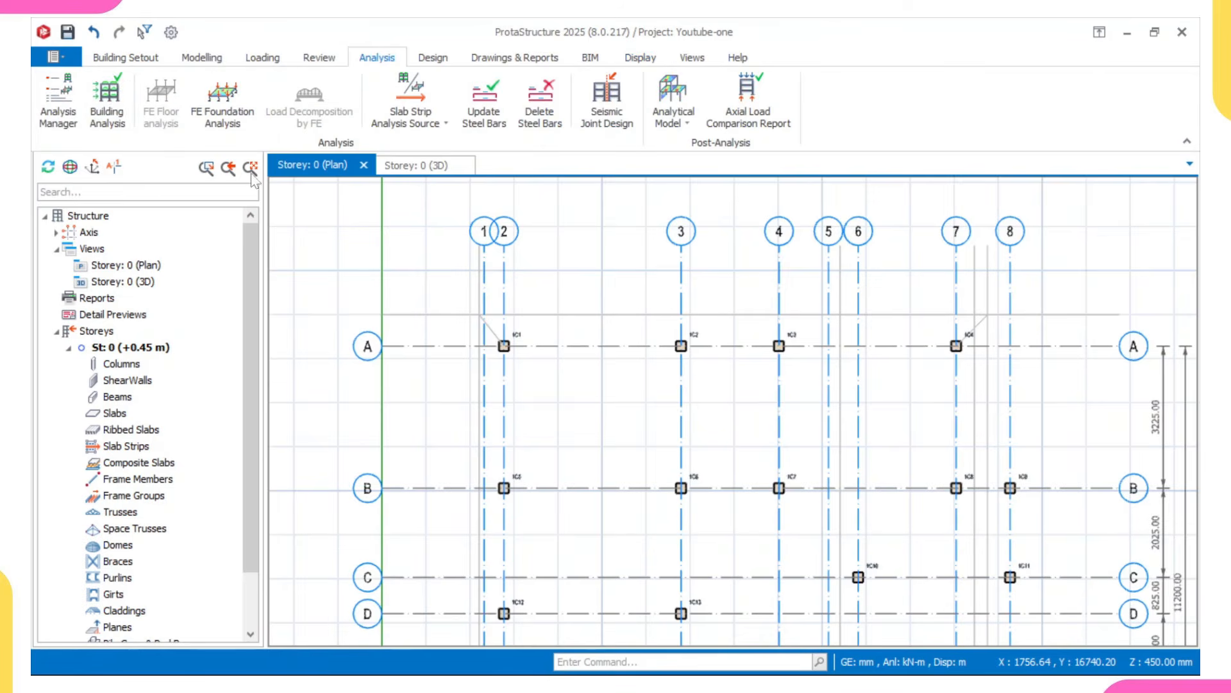
left_click(742, 458)
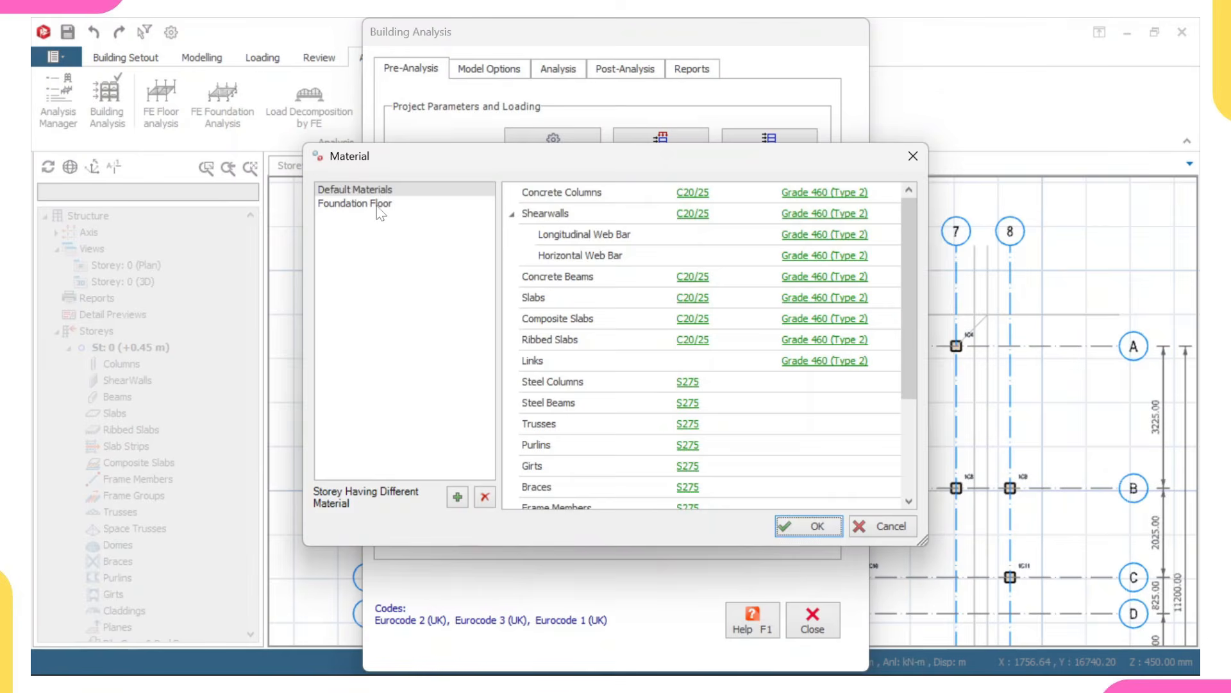
left_click(377, 205)
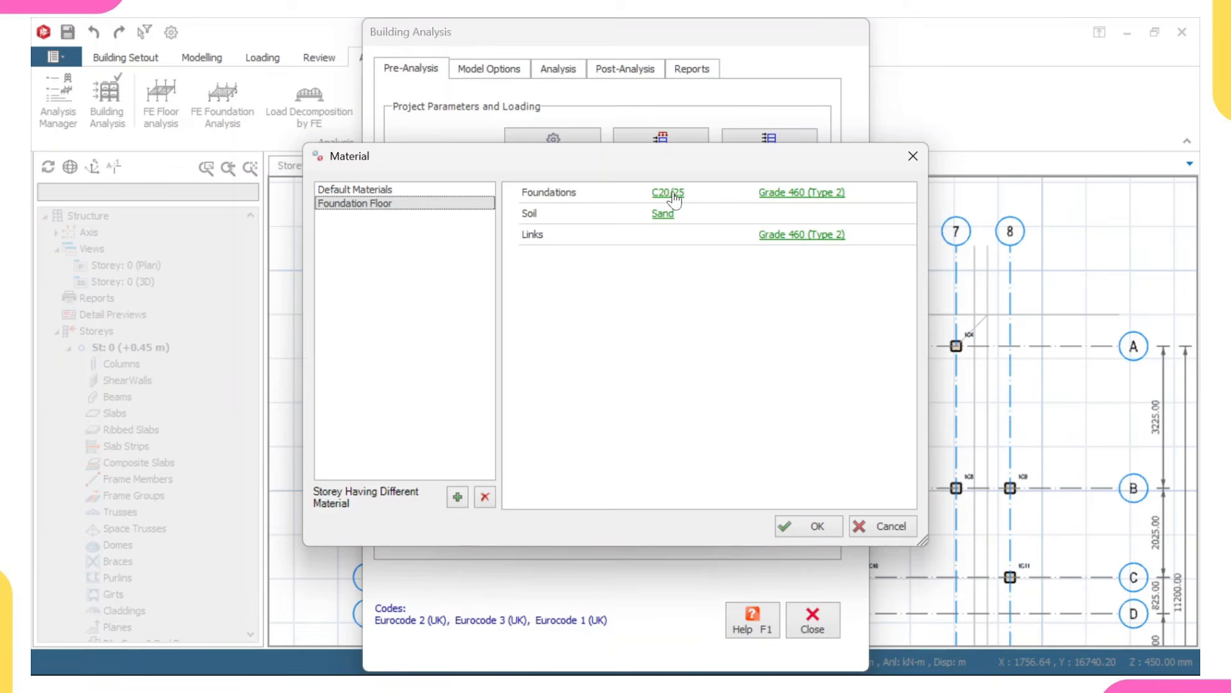
left_click(792, 194)
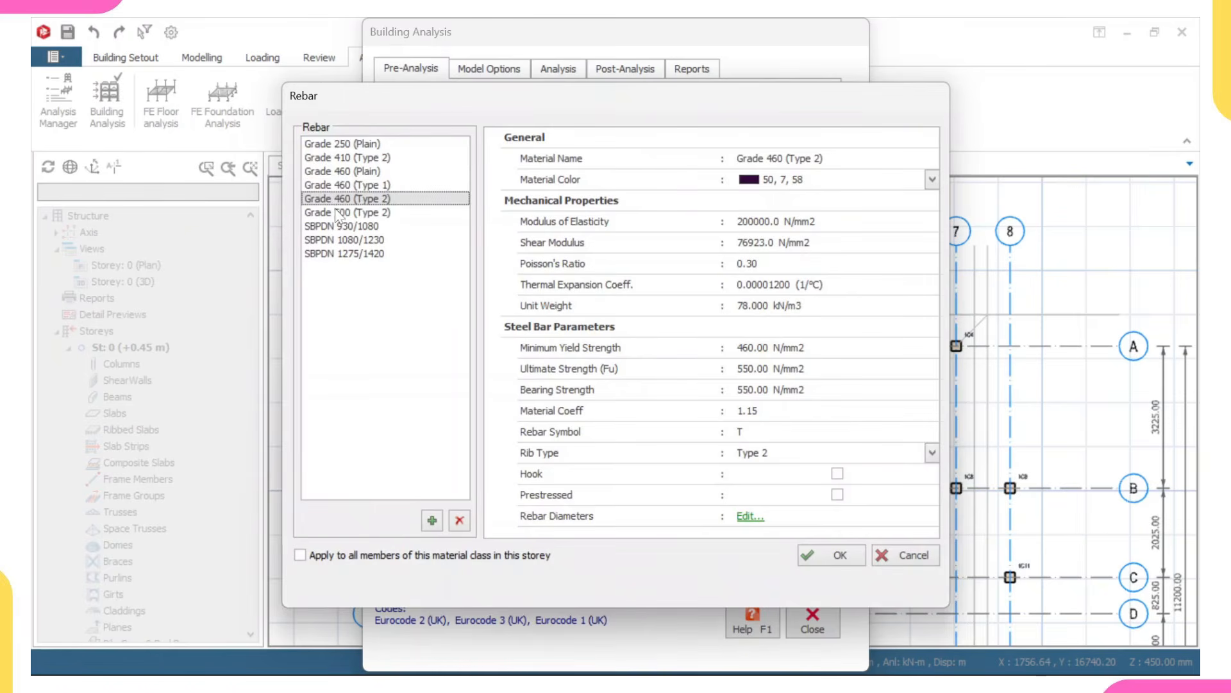
left_click(750, 517)
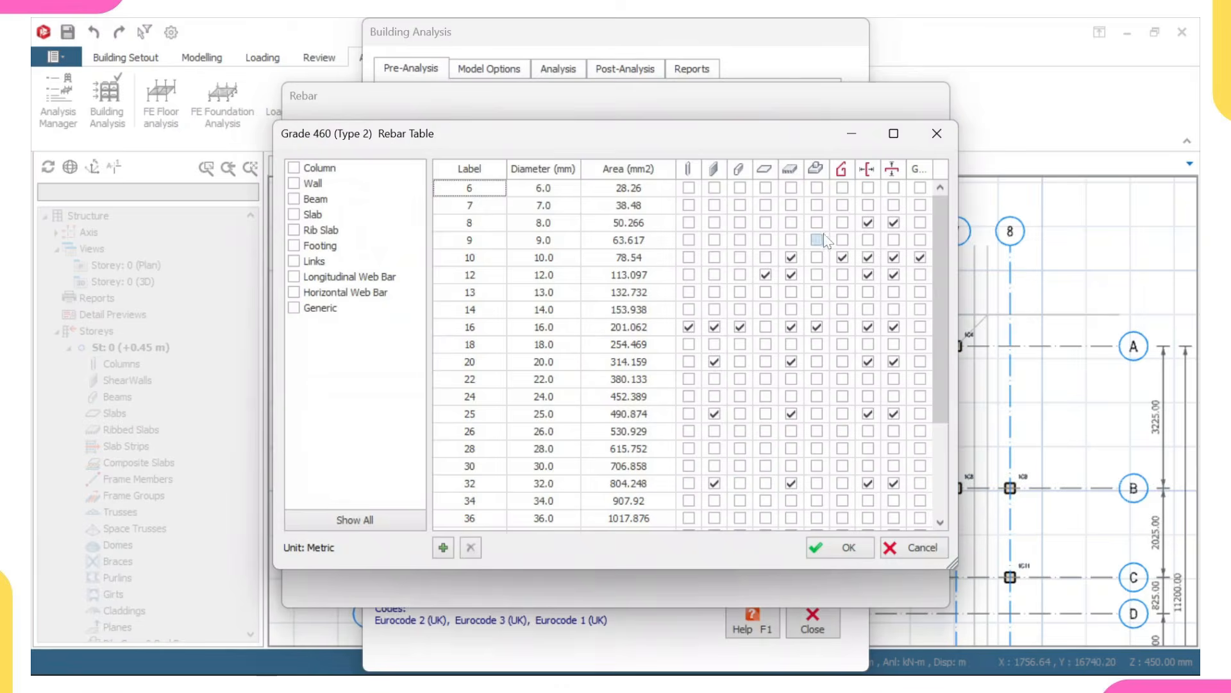
Make the 12 mm bar available for footings in the Grade 460 (Type 2) rebar table and accept the table.
left_click(817, 293)
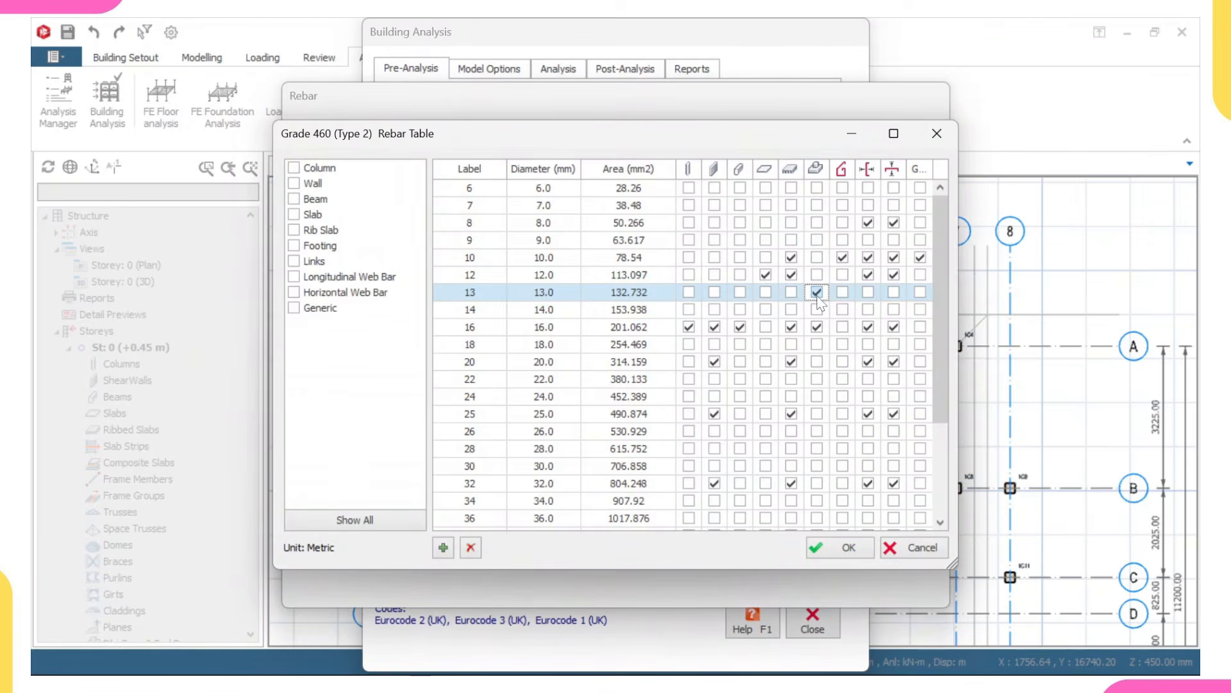
left_click(817, 275)
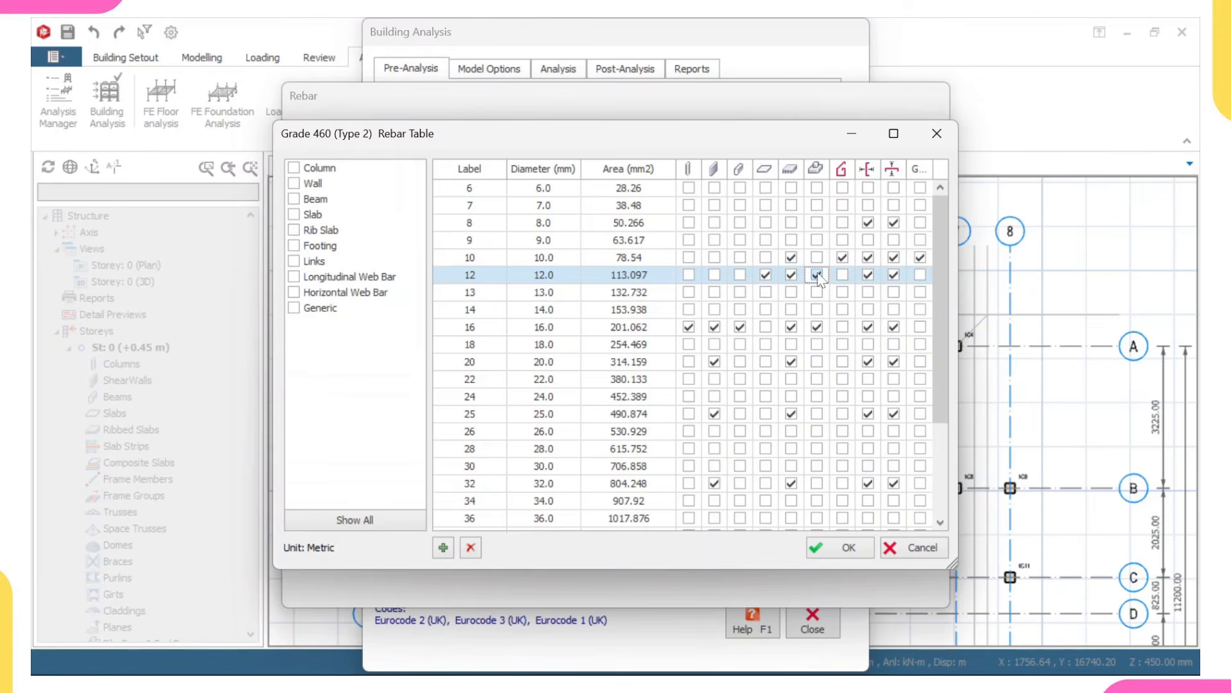
left_click(840, 548)
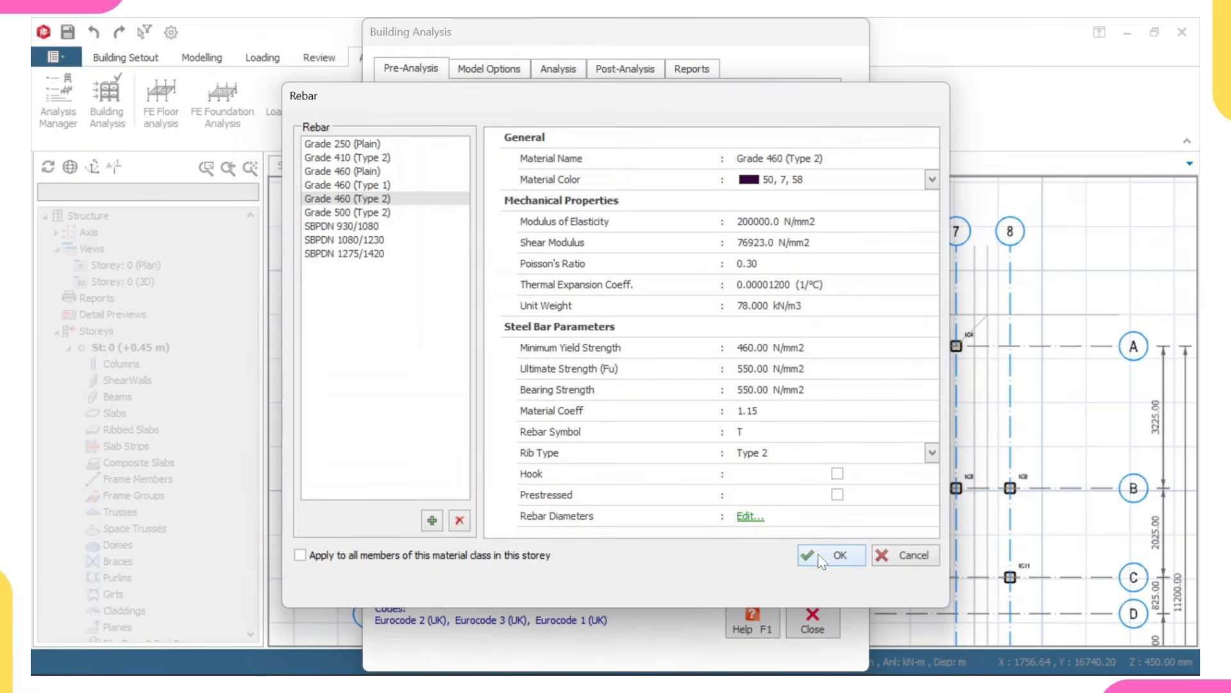
Accept the Grade 460 (Type 2) rebar and Foundation Floor material settings, and close the building analysis.
left_click(822, 557)
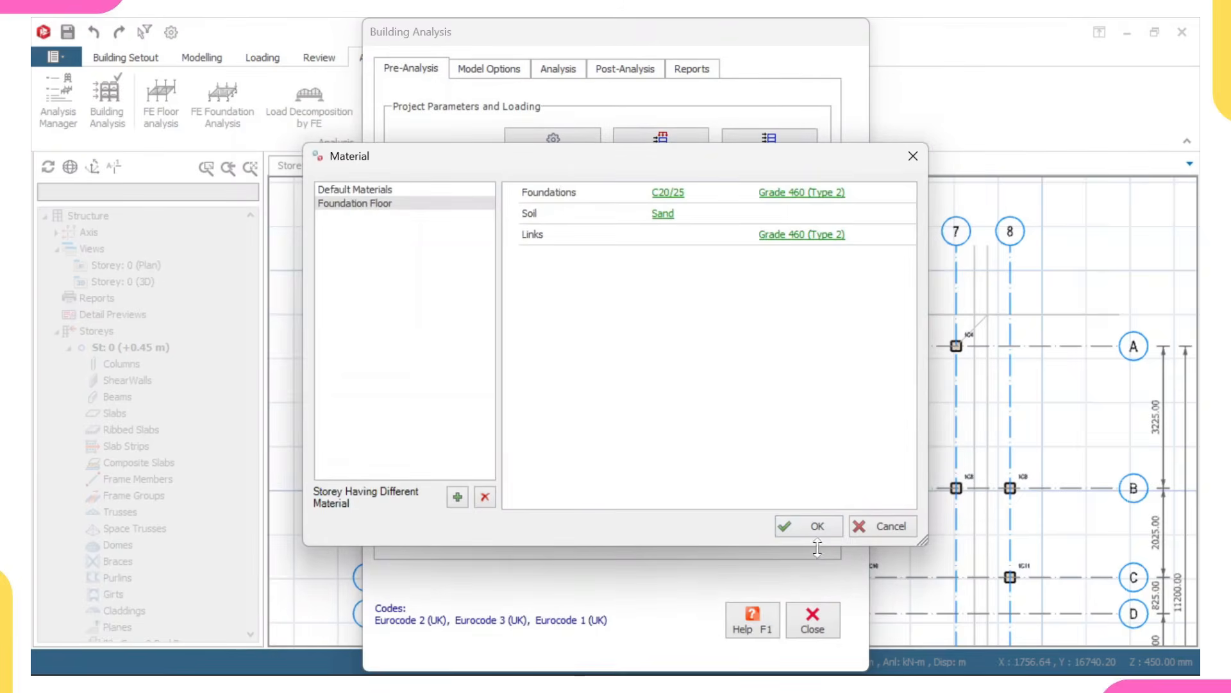
left_click(818, 527)
left_click(814, 623)
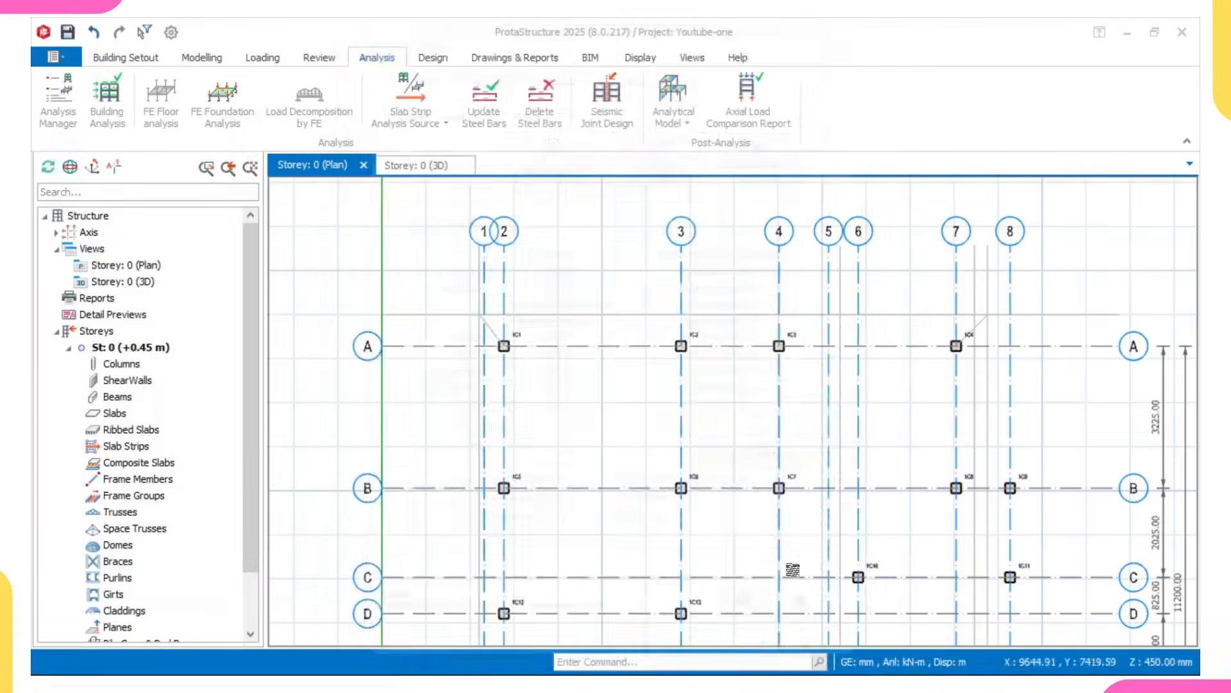
Set the foundation's minimum steel bar size to T12, reselect its distribution bar size, and accept the settings.
left_click(170, 32)
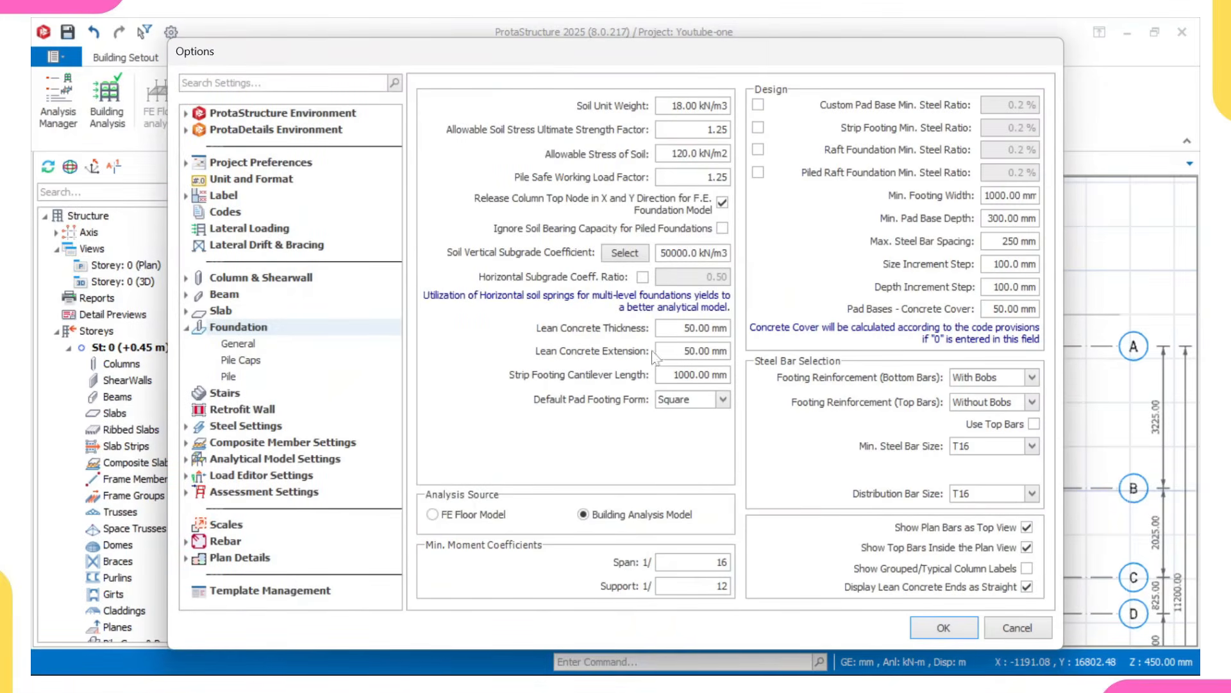
left_click(1033, 447)
left_click(1011, 460)
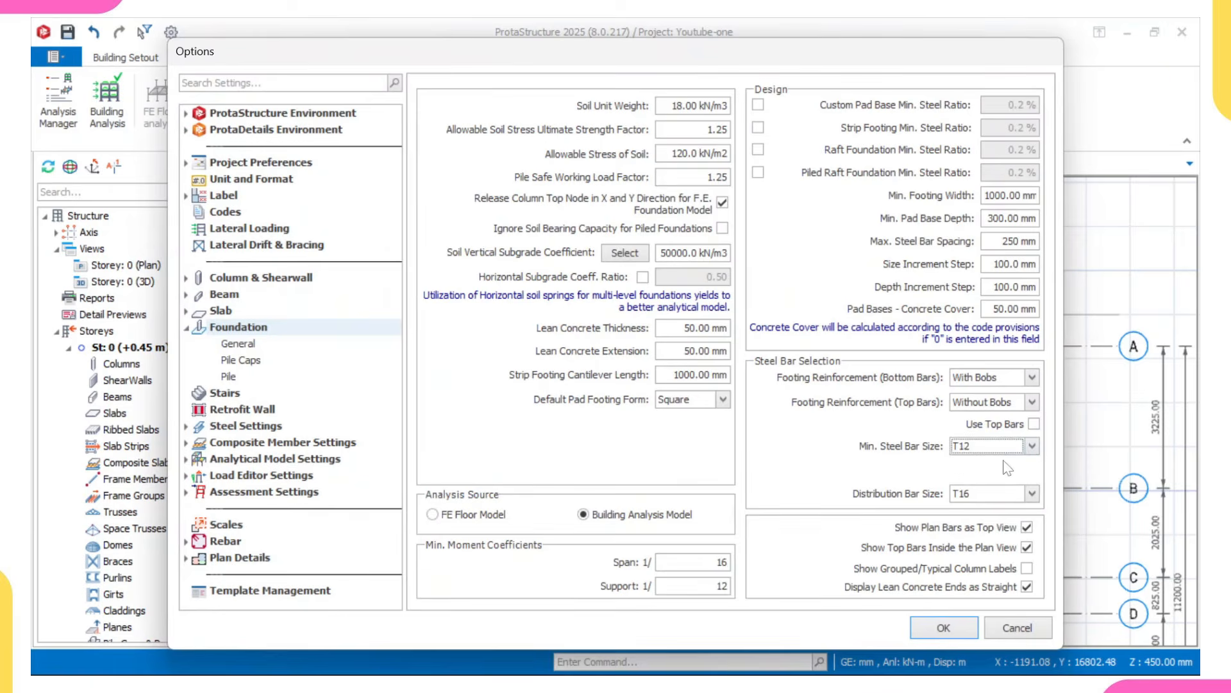
left_click(1033, 494)
left_click(1007, 506)
left_click(923, 633)
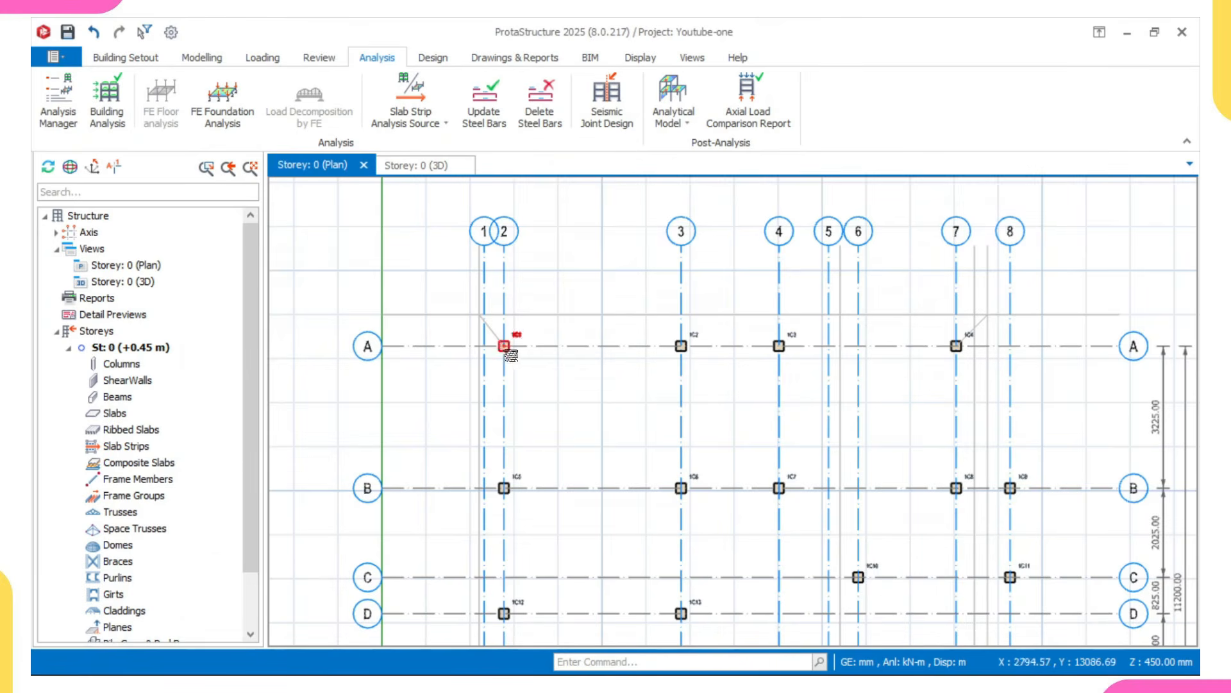
Insert a pad footing under column 1C1 at the intersection of axes A and 2.
scroll(573, 331, "down", 2)
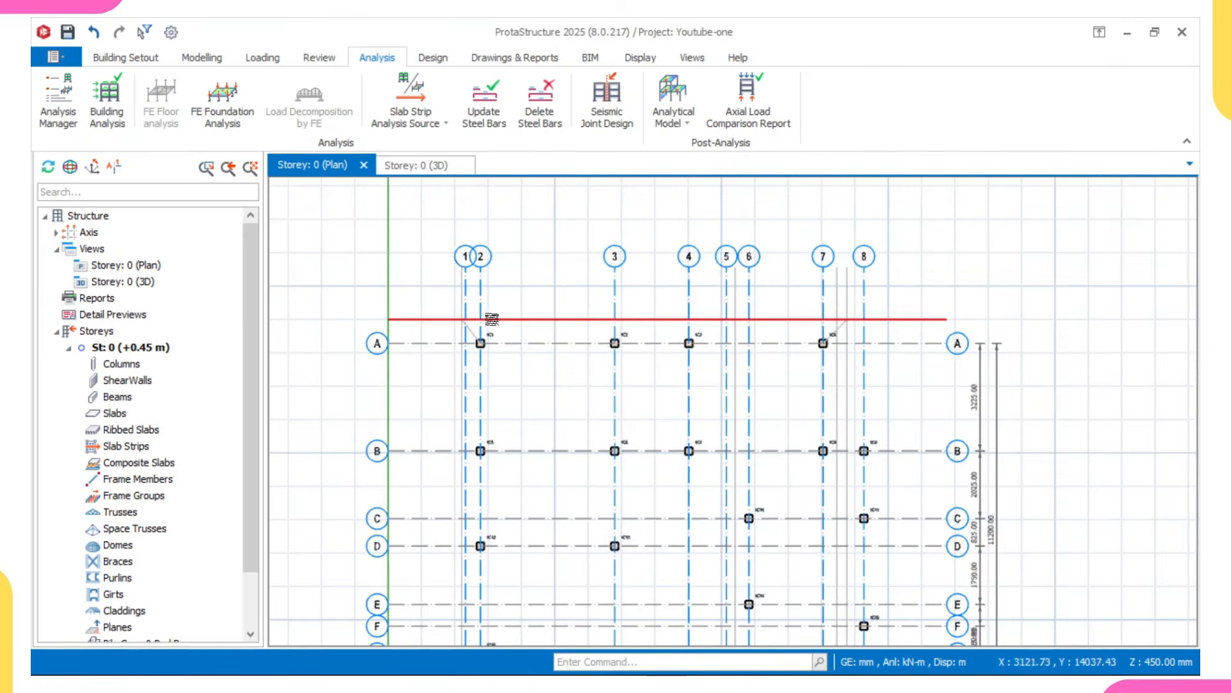
scroll(495, 321, "up", 2)
mouse_move(481, 336)
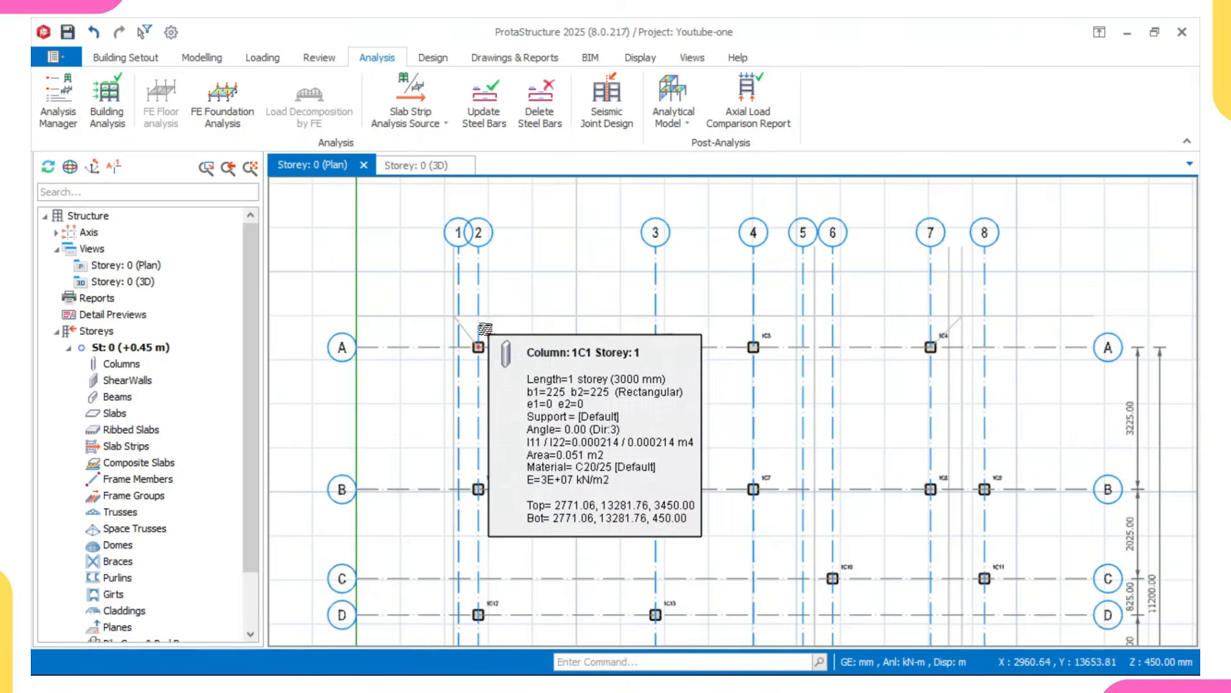
scroll(606, 334, "up", 1)
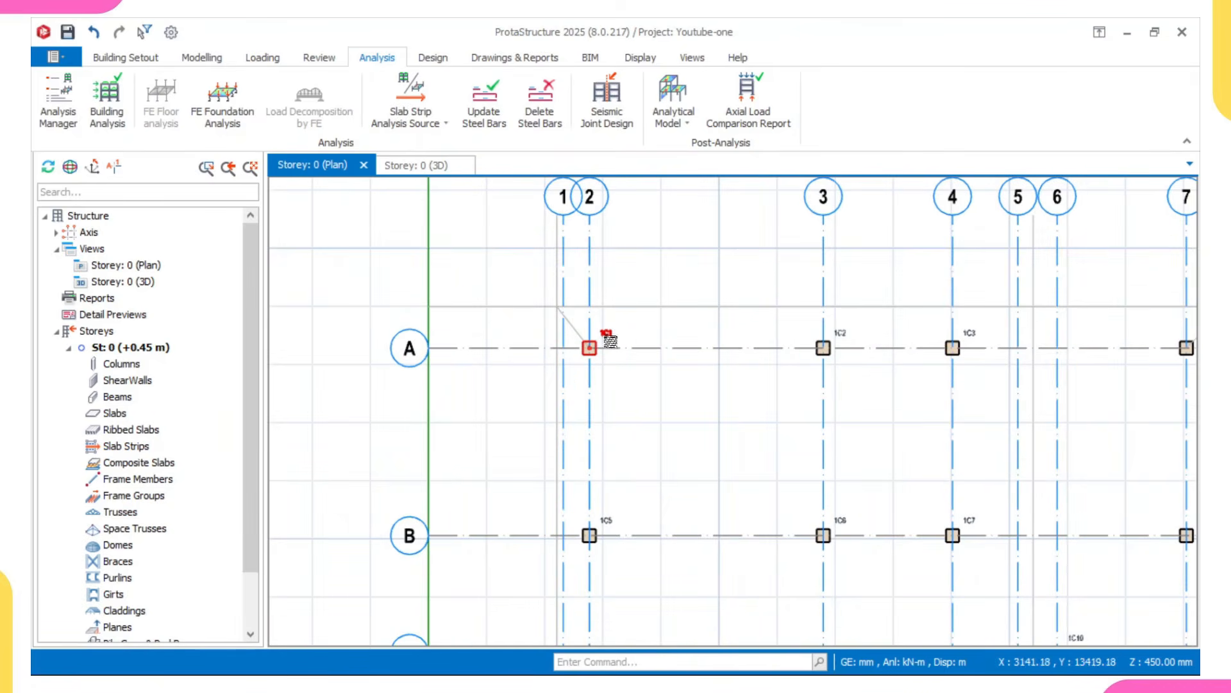
left_click(603, 333)
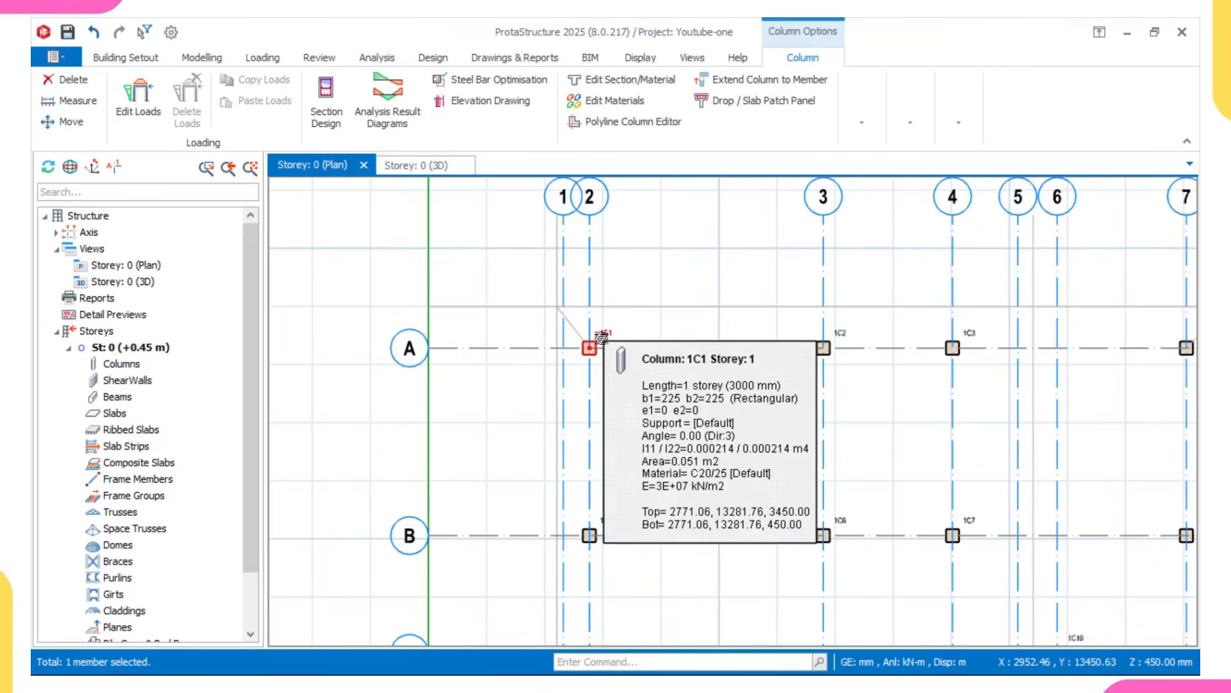
right_click(615, 316)
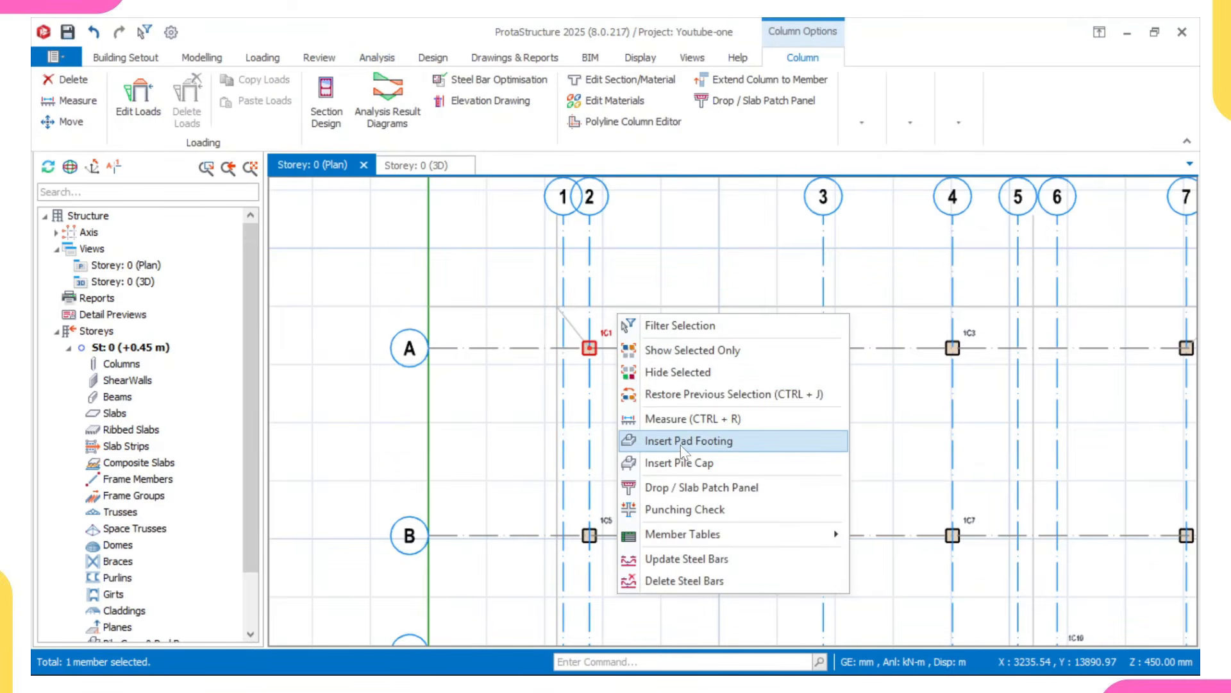
left_click(661, 443)
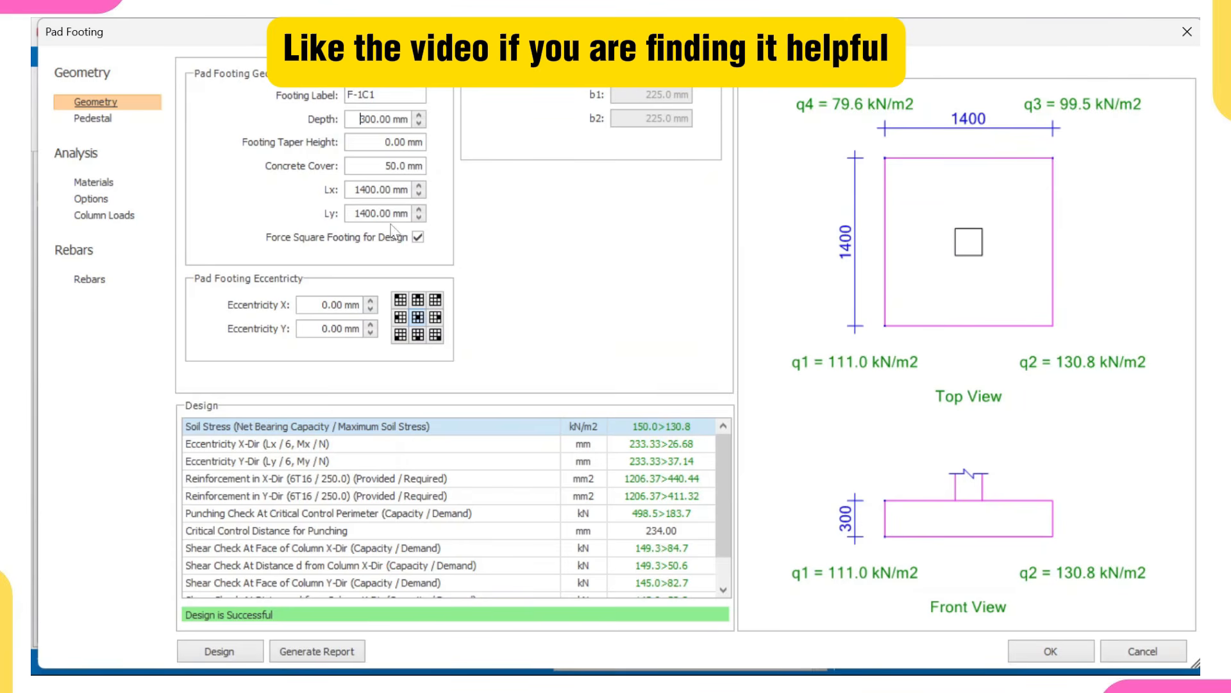
Inspect the pad footing's reinforcement in 3D and review its column load combinations and rebar list.
left_click(826, 71)
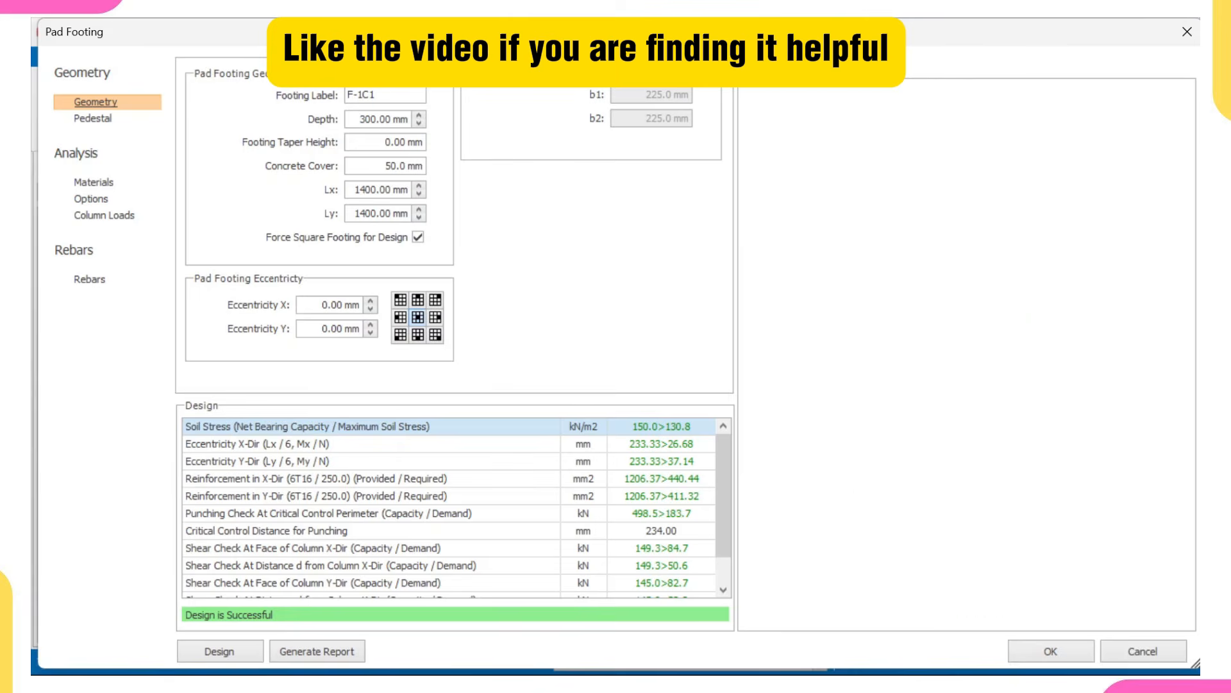
scroll(934, 284, "down", 6)
middle_click_drag(984, 349, 937, 397)
scroll(922, 424, "up", 6)
scroll(926, 426, "up", 4)
scroll(926, 408, "down", 8)
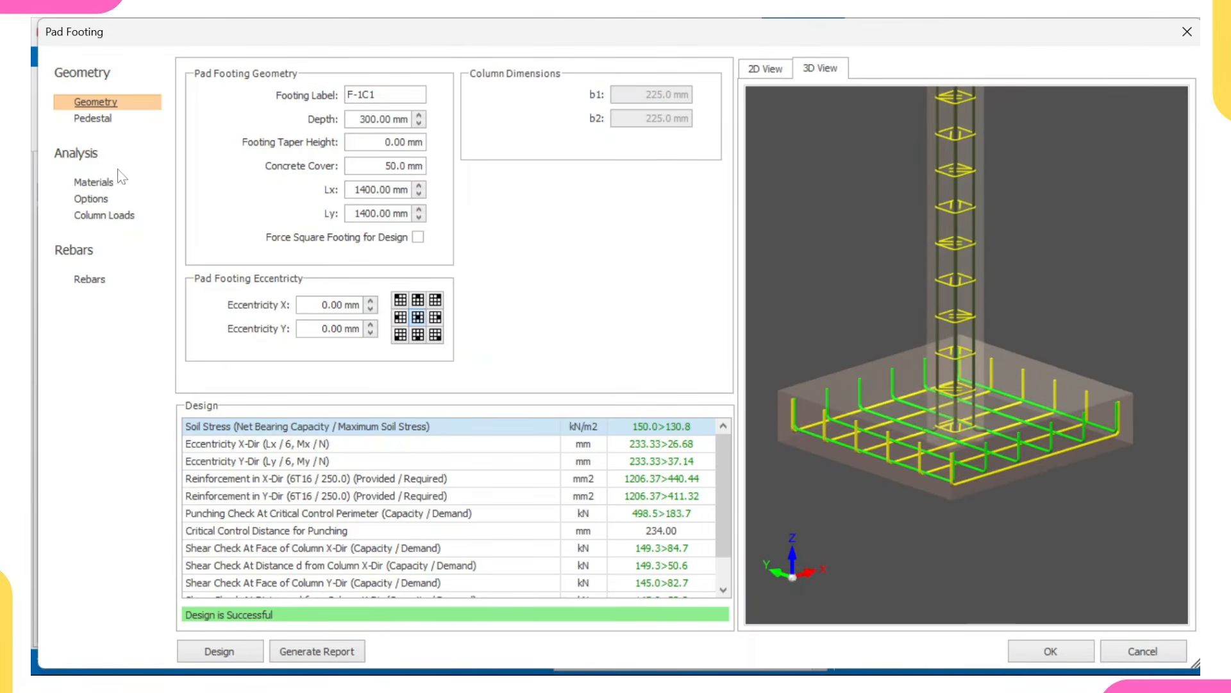
left_click(118, 219)
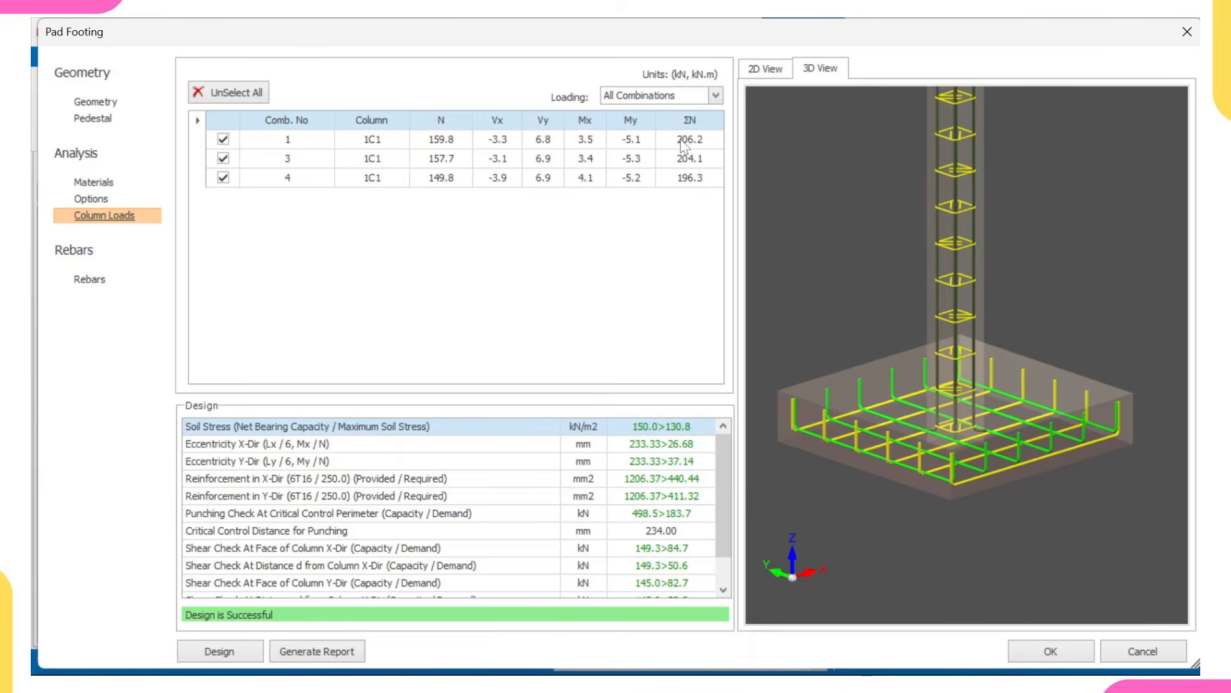
left_click(93, 279)
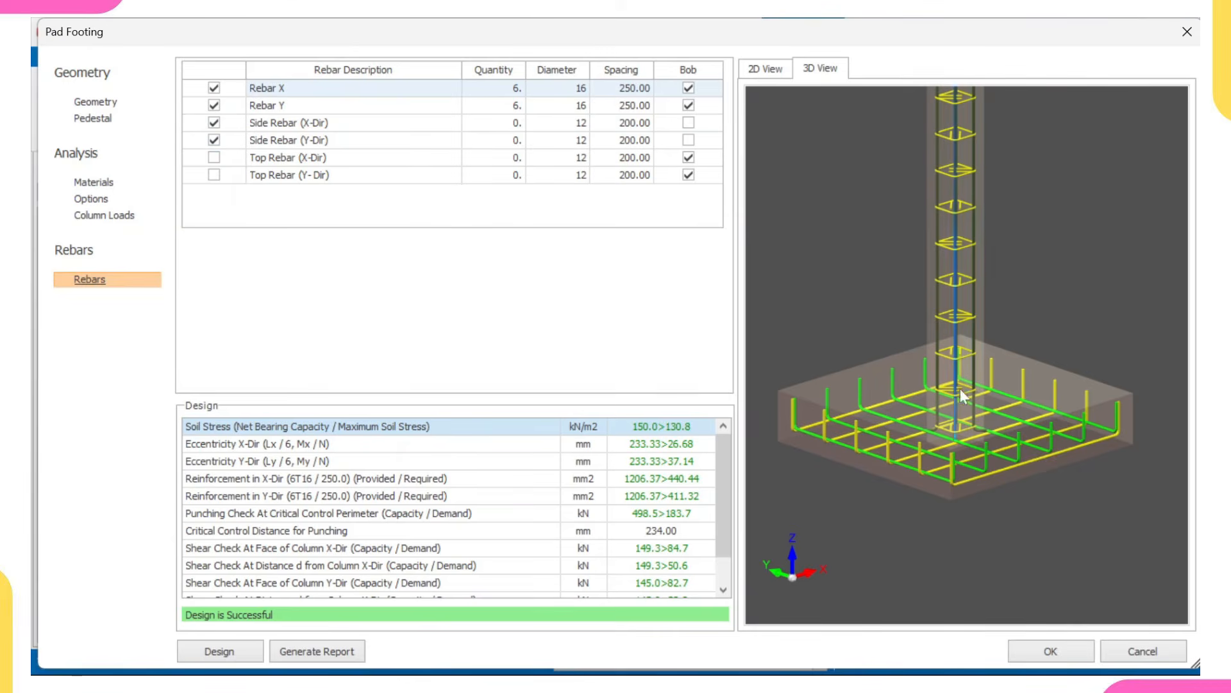
Preview the pad footing in 3D with top rebars in the X and Y directions, and turn both top rebars off again.
left_click(214, 157)
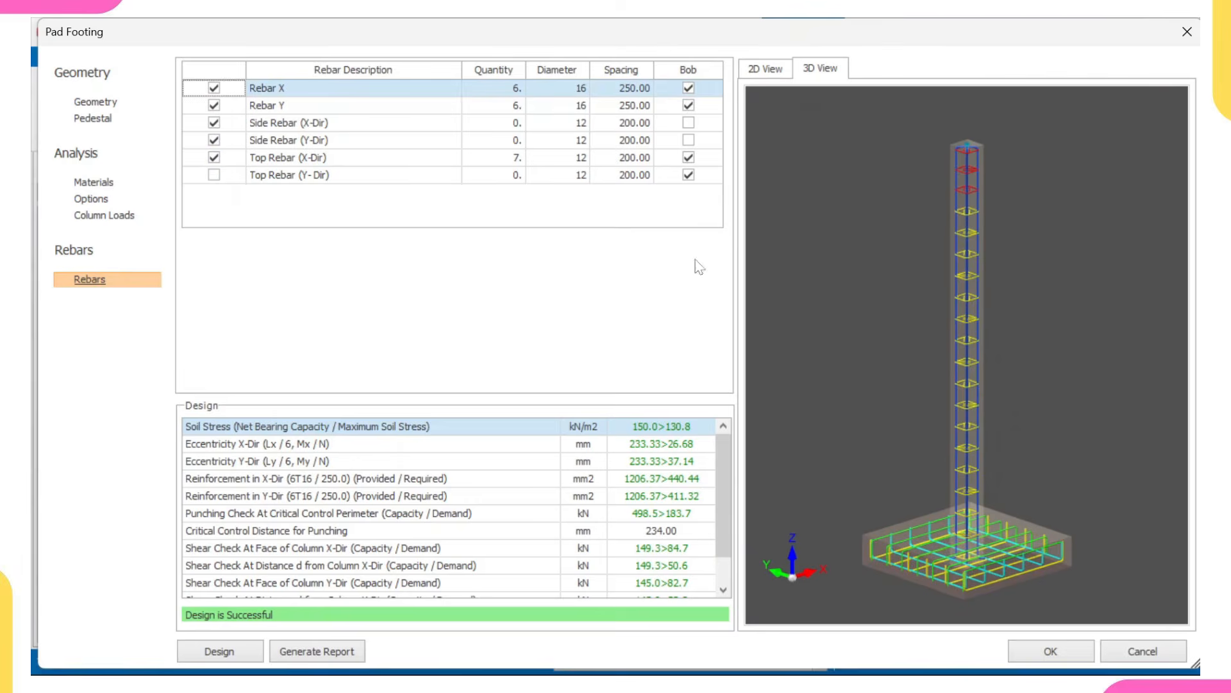
left_click(214, 175)
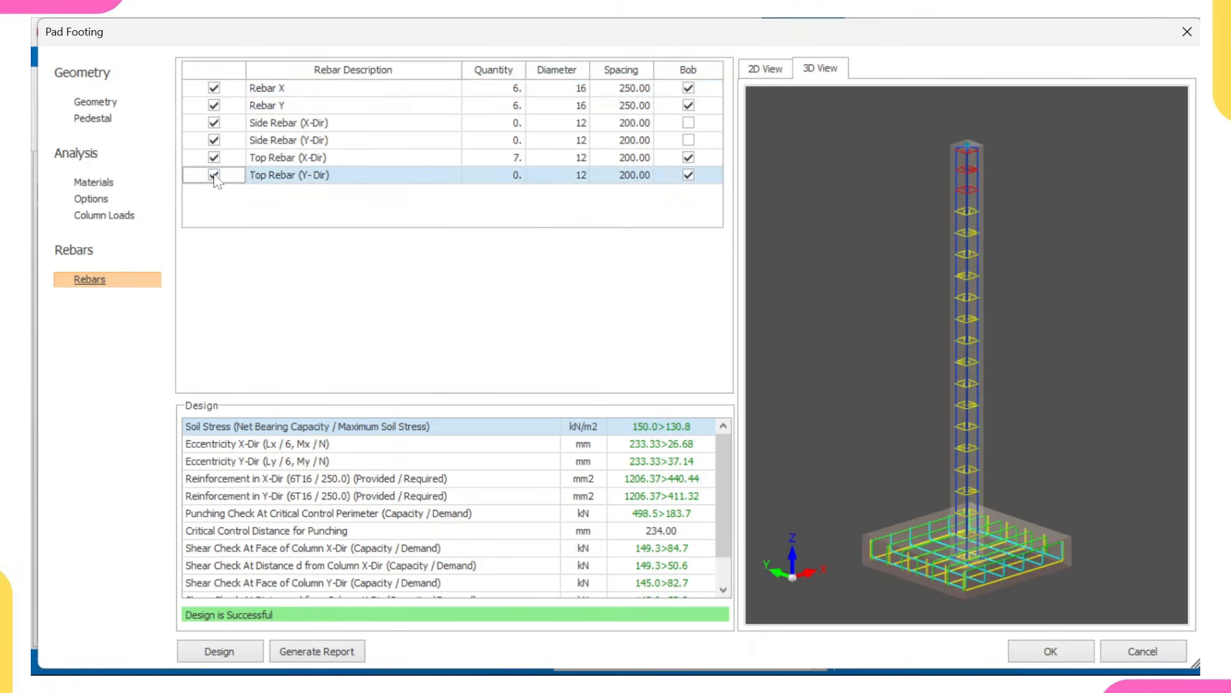
scroll(974, 458, "up", 5)
middle_click_drag(968, 450, 971, 225)
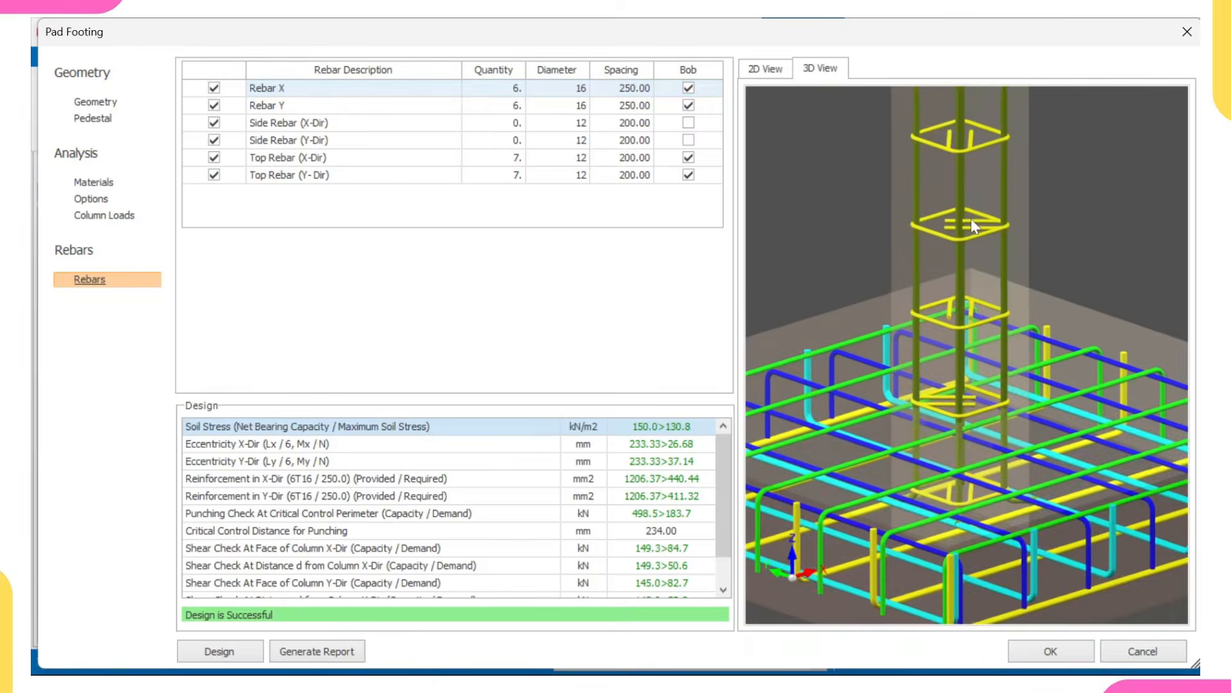
scroll(955, 321, "down", 4)
middle_click_drag(956, 321, 825, 267)
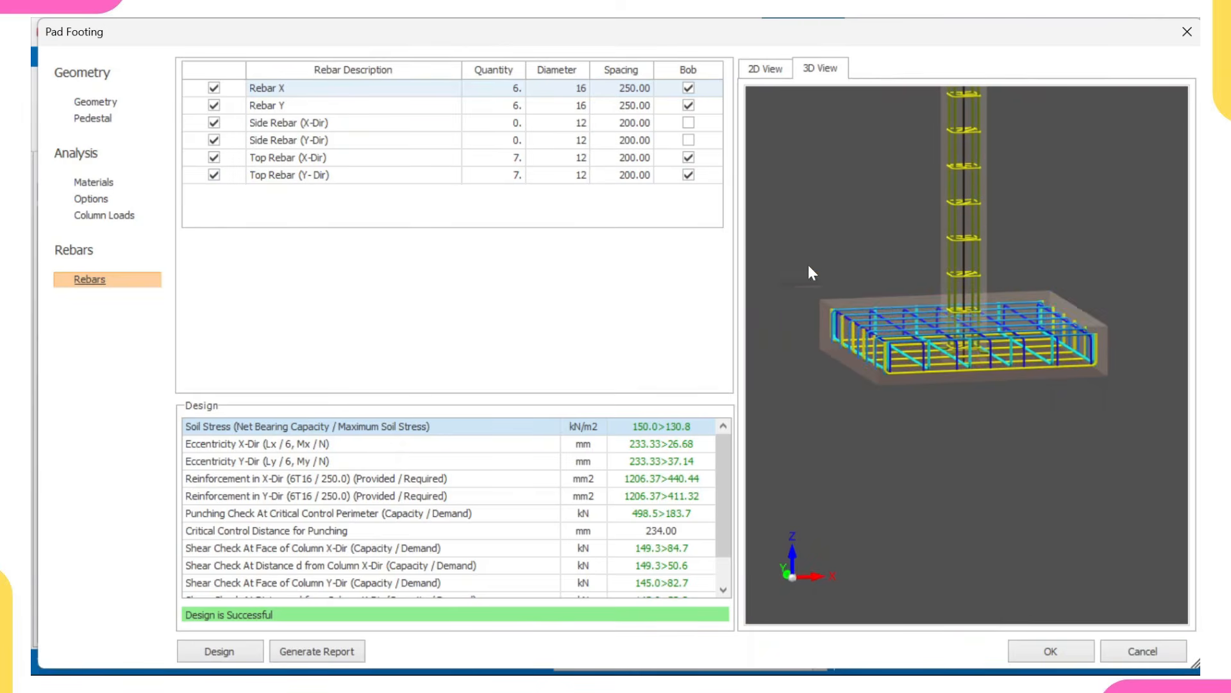
left_click(214, 157)
left_click(213, 174)
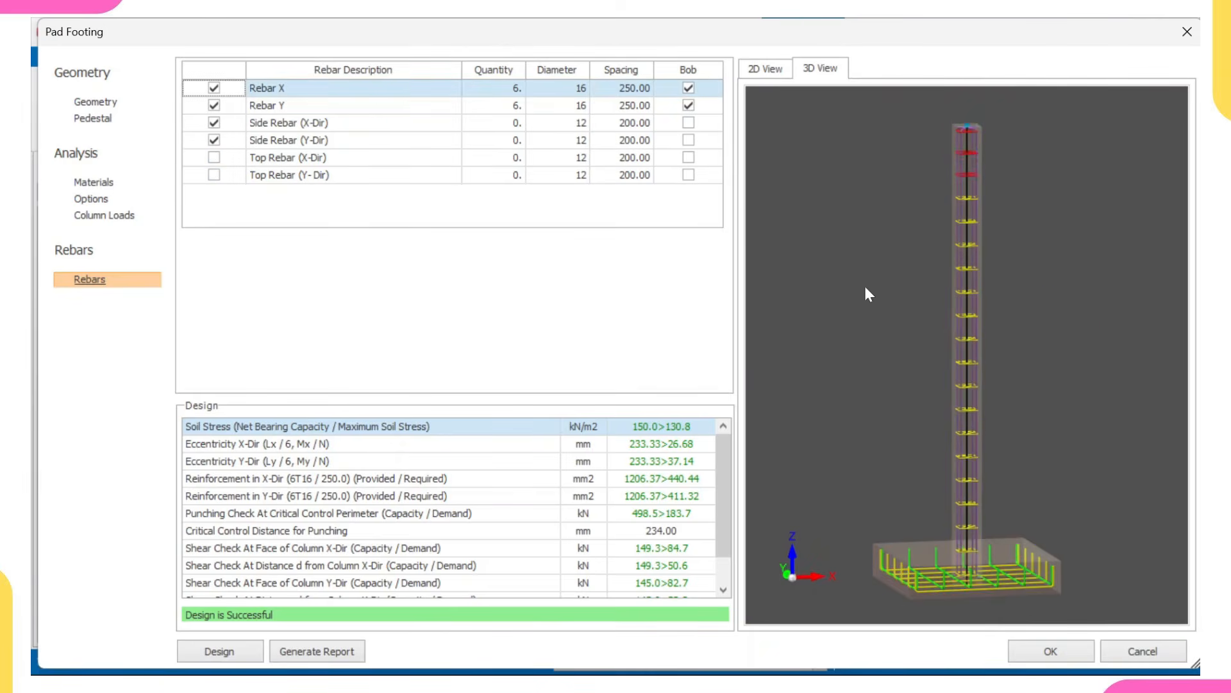
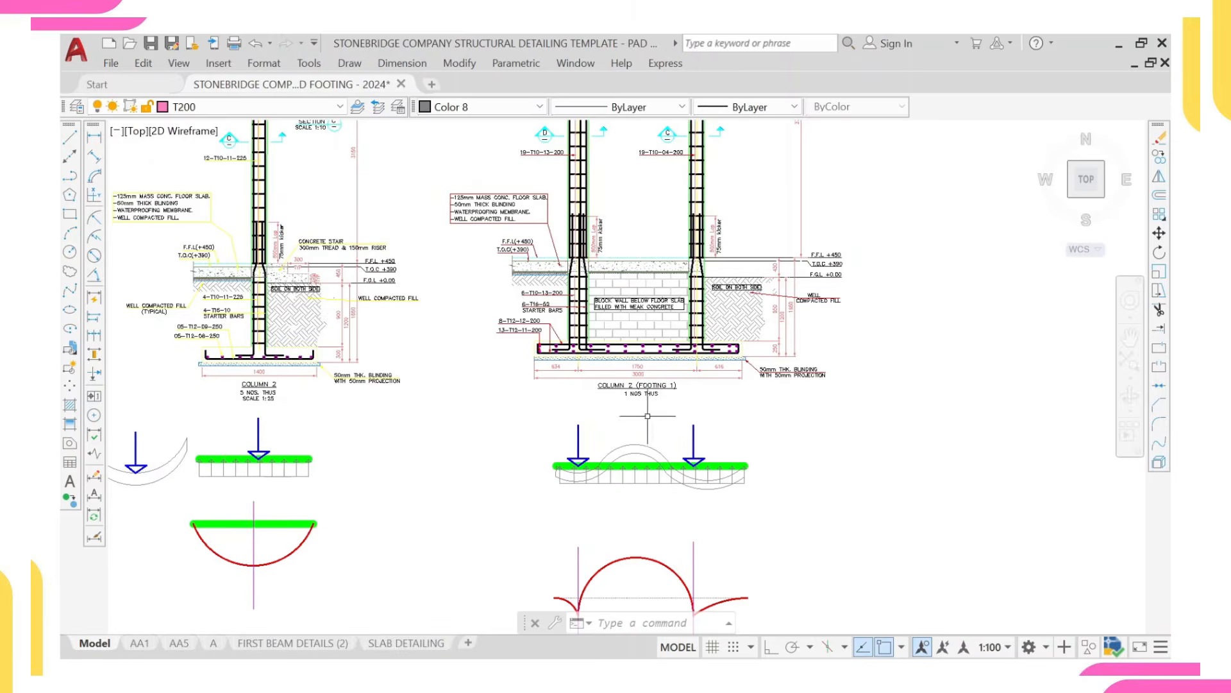
Switch to the AutoCAD pad footing drawing and examine the bending curves between the two column loads of Column 2 (Footing 1).
middle_click_drag(654, 424, 514, 422)
scroll(513, 424, "up", 2)
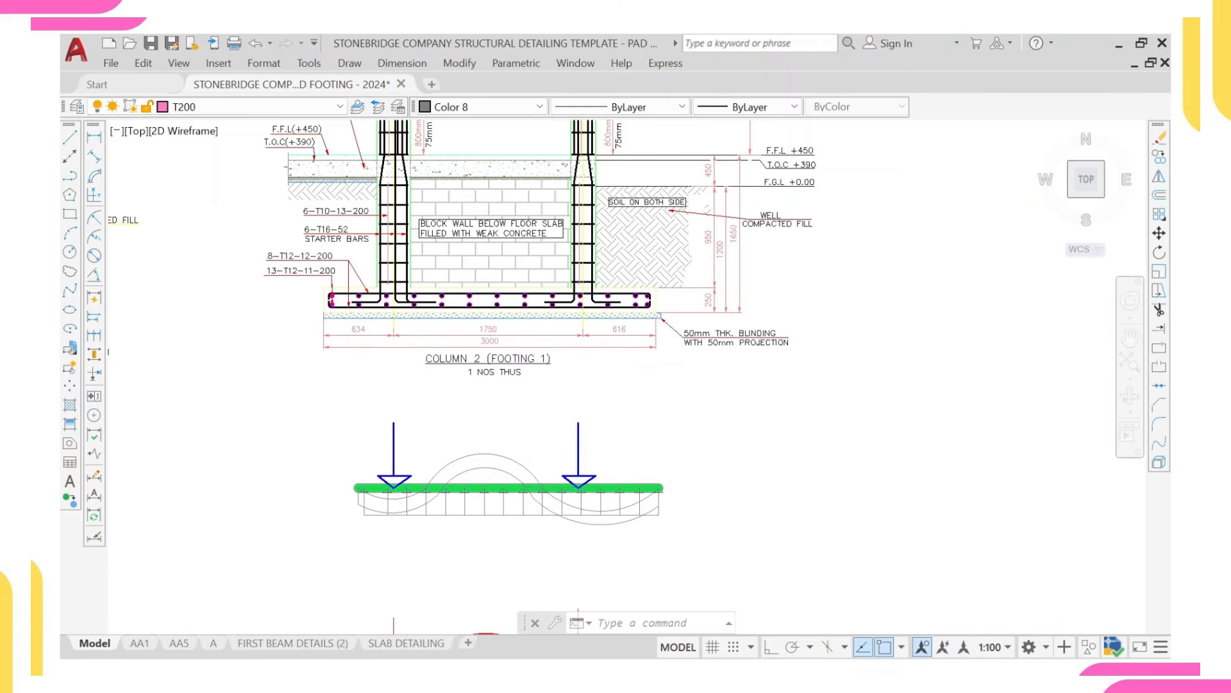
scroll(557, 487, "up", 2)
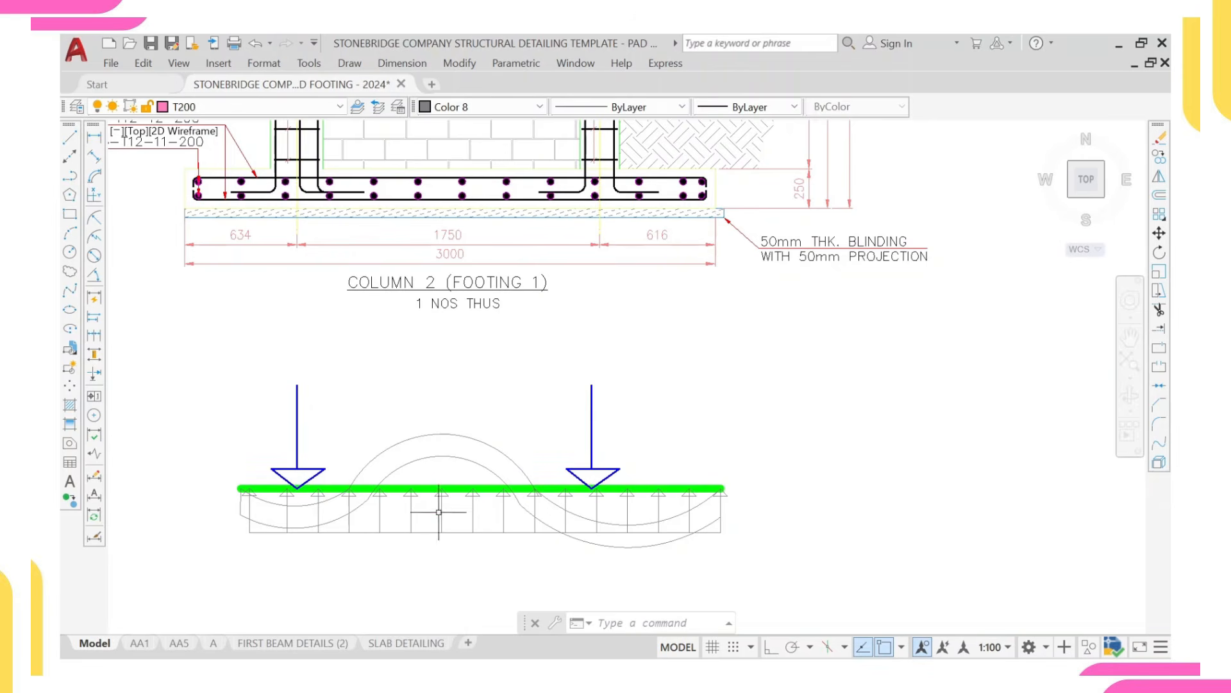
scroll(418, 474, "up", 2)
left_click(430, 455)
left_click(398, 412)
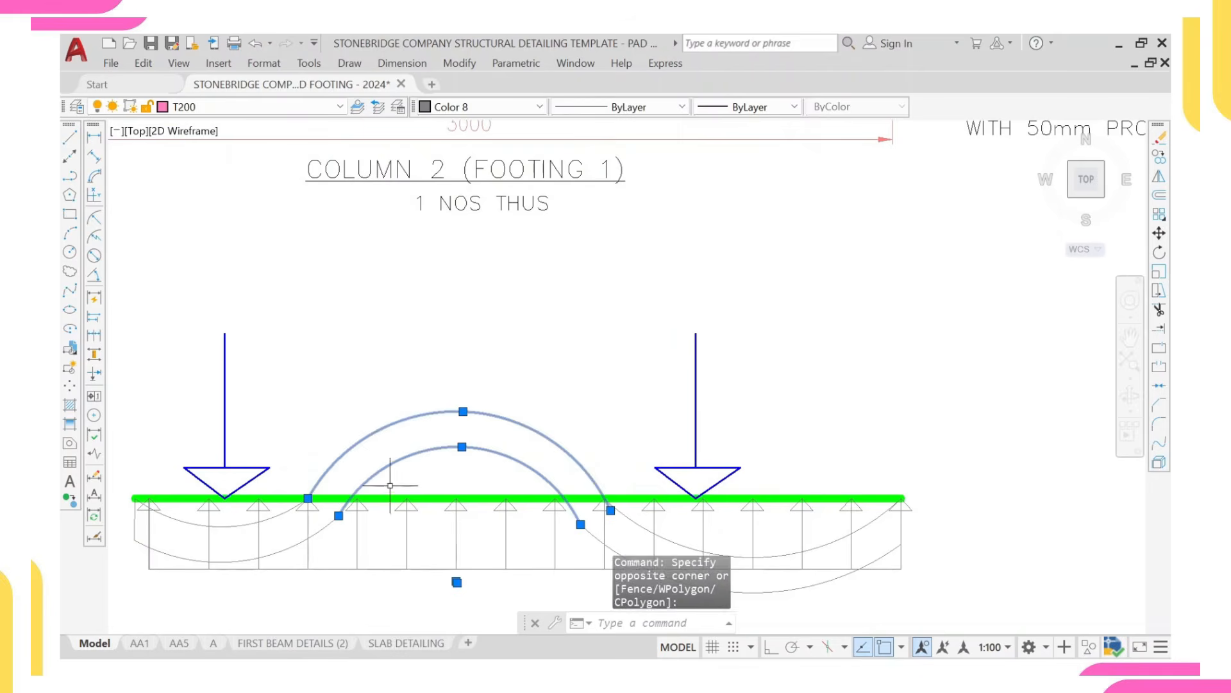
key("Escape")
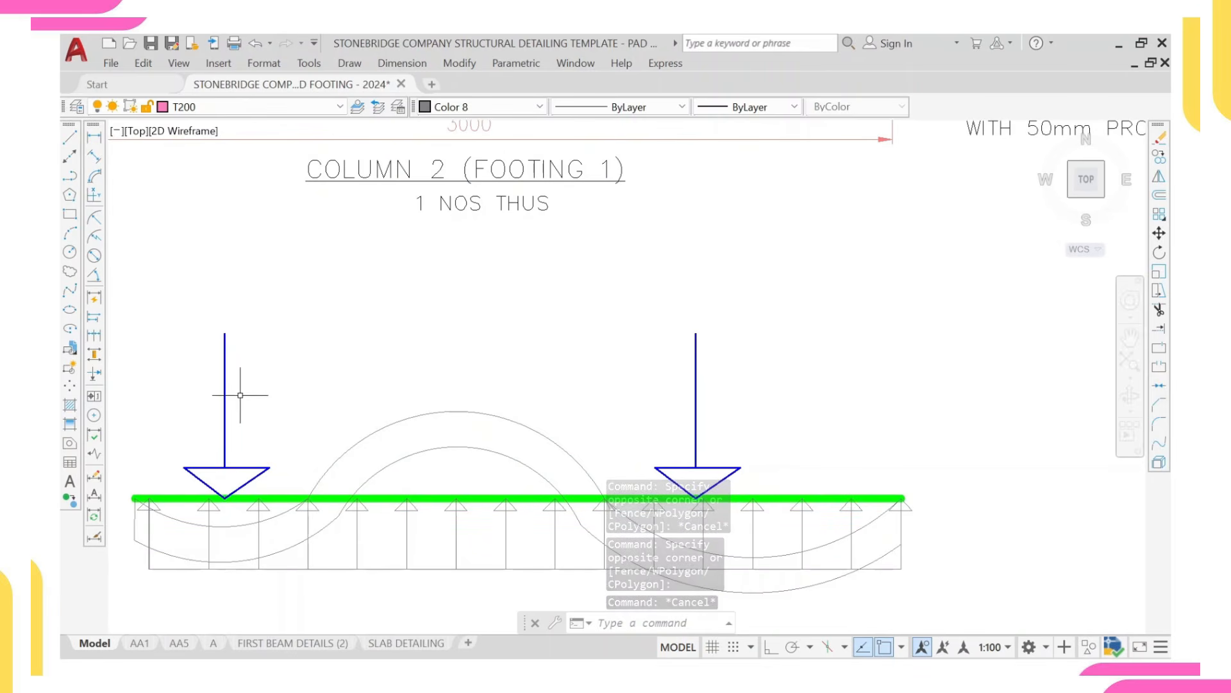
left_click(350, 451)
left_click(231, 522)
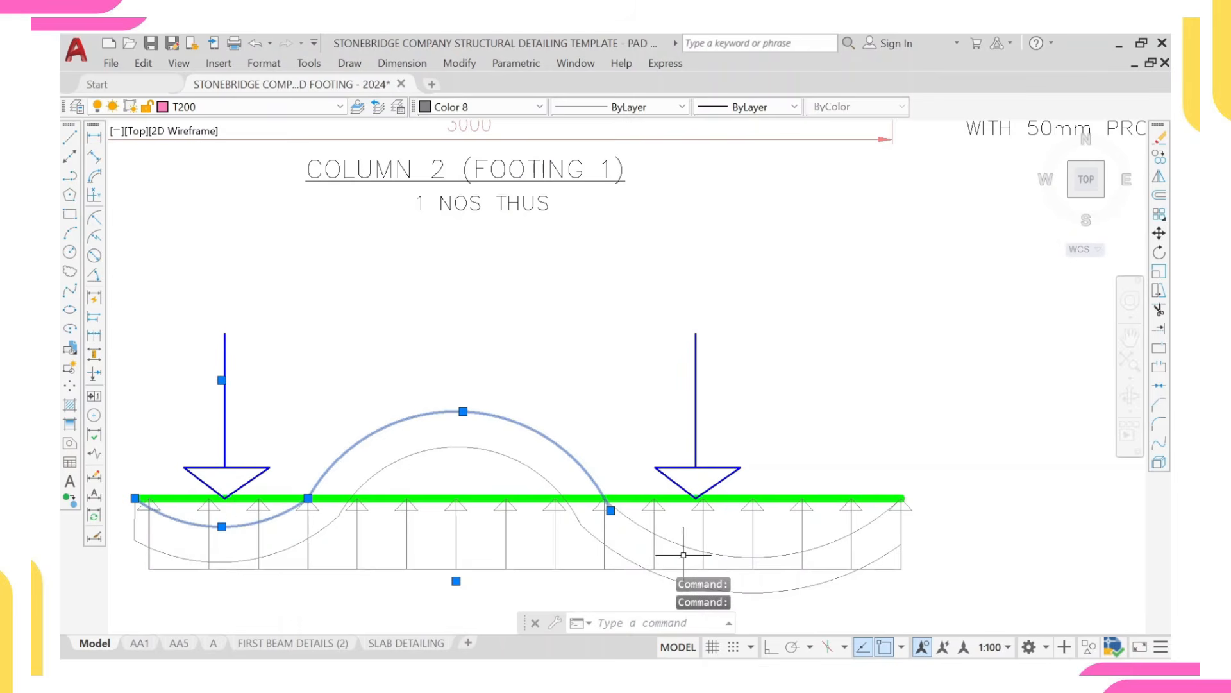
key("Escape")
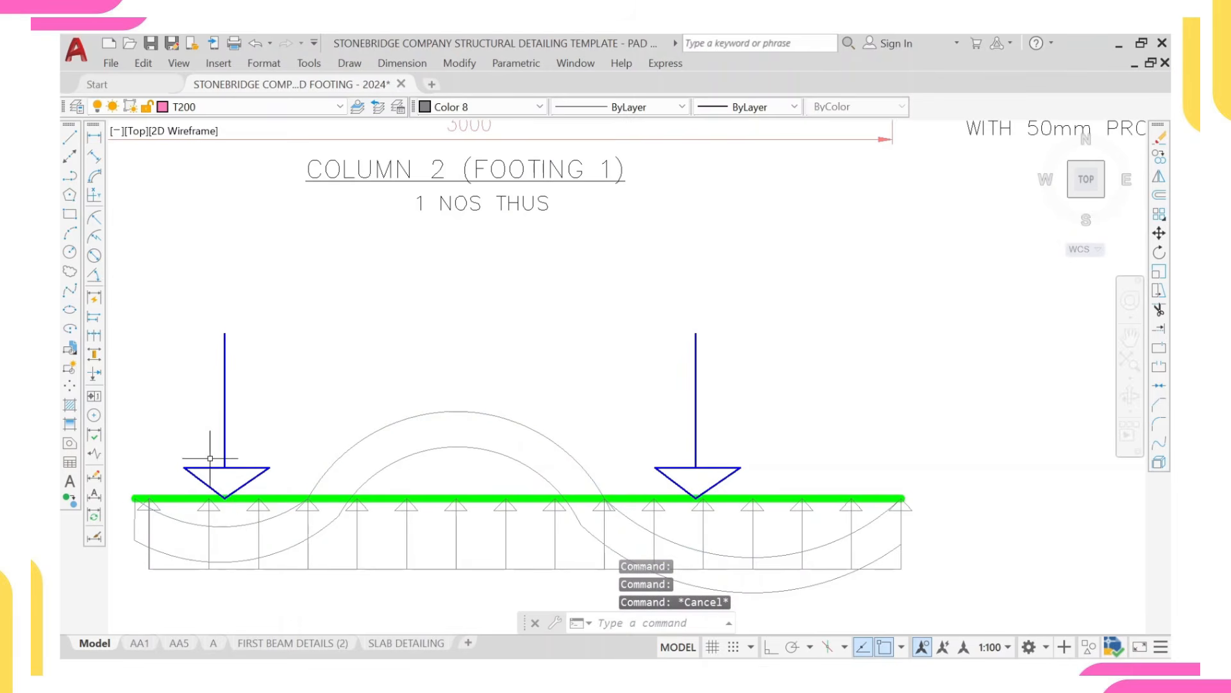
Examine the footing's deflected shape beneath each column load and compare it with the red bending moment diagram below.
scroll(210, 458, "up", 3)
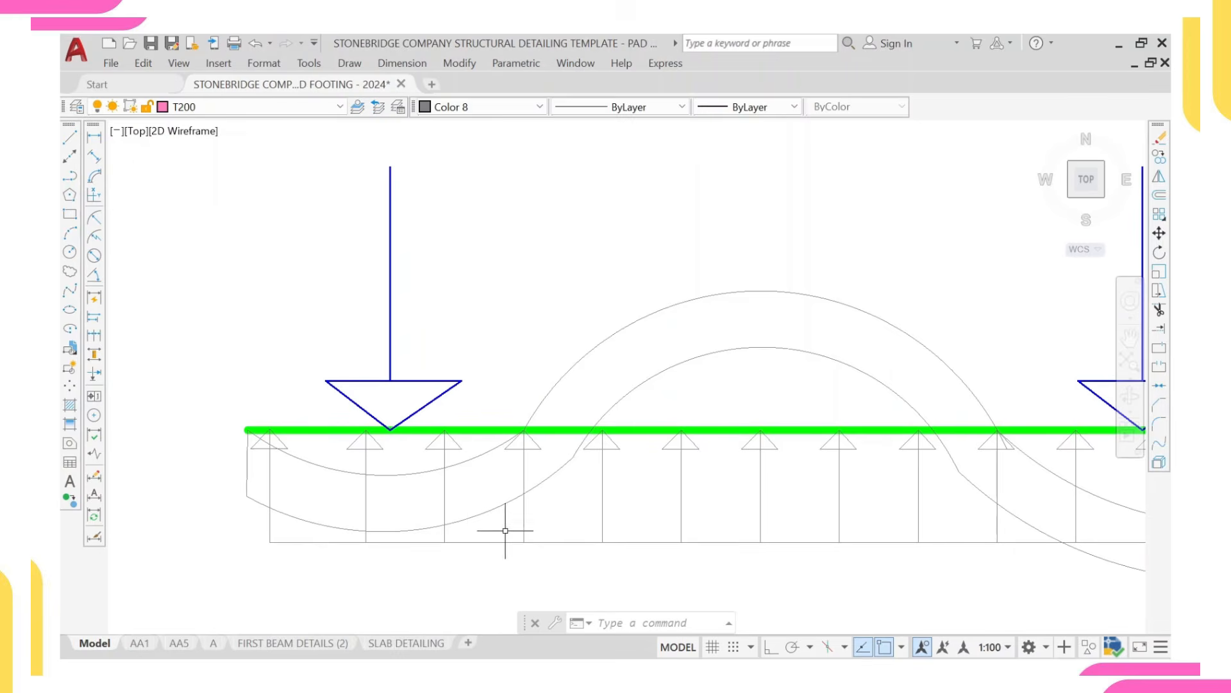
scroll(547, 511, "down", 2)
middle_click_drag(675, 452, 519, 471)
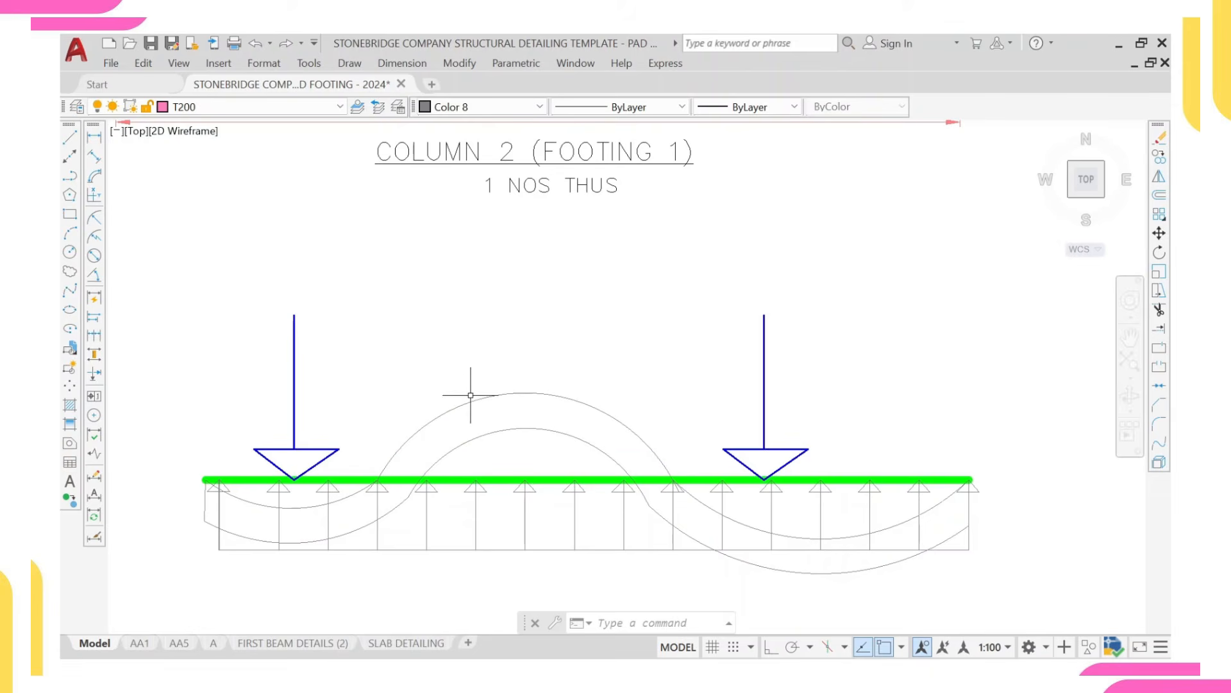
scroll(609, 400, "down", 2)
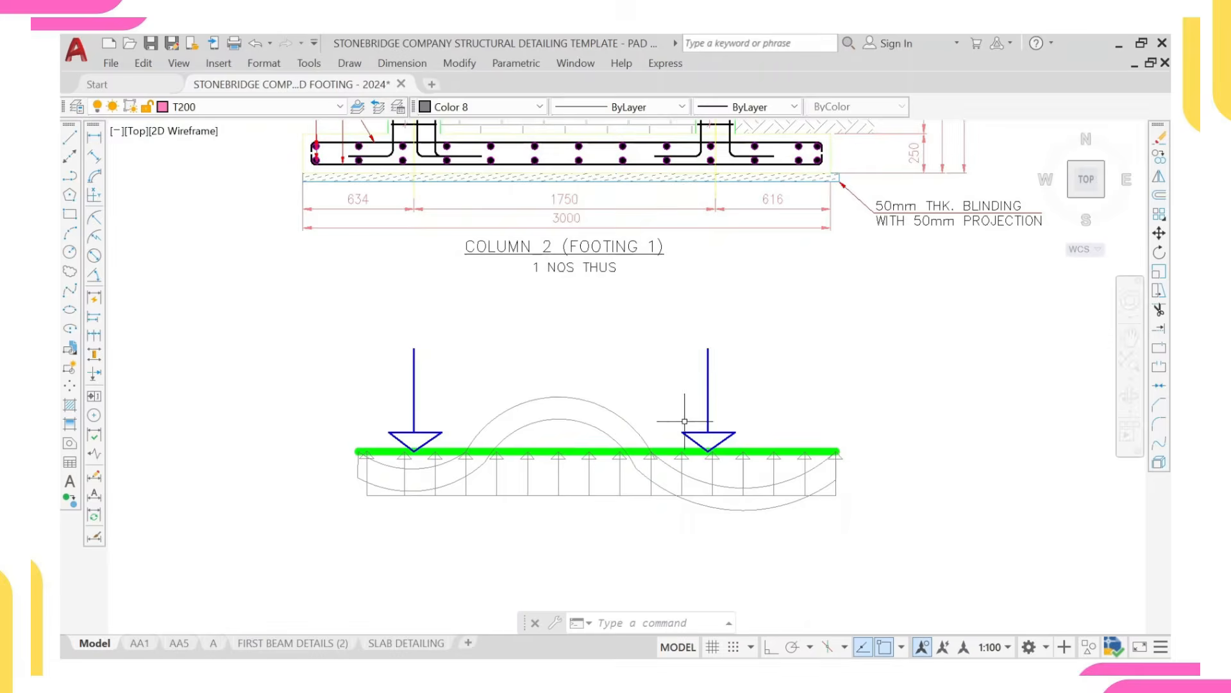
middle_click_drag(685, 420, 602, 414)
scroll(615, 478, "up", 4)
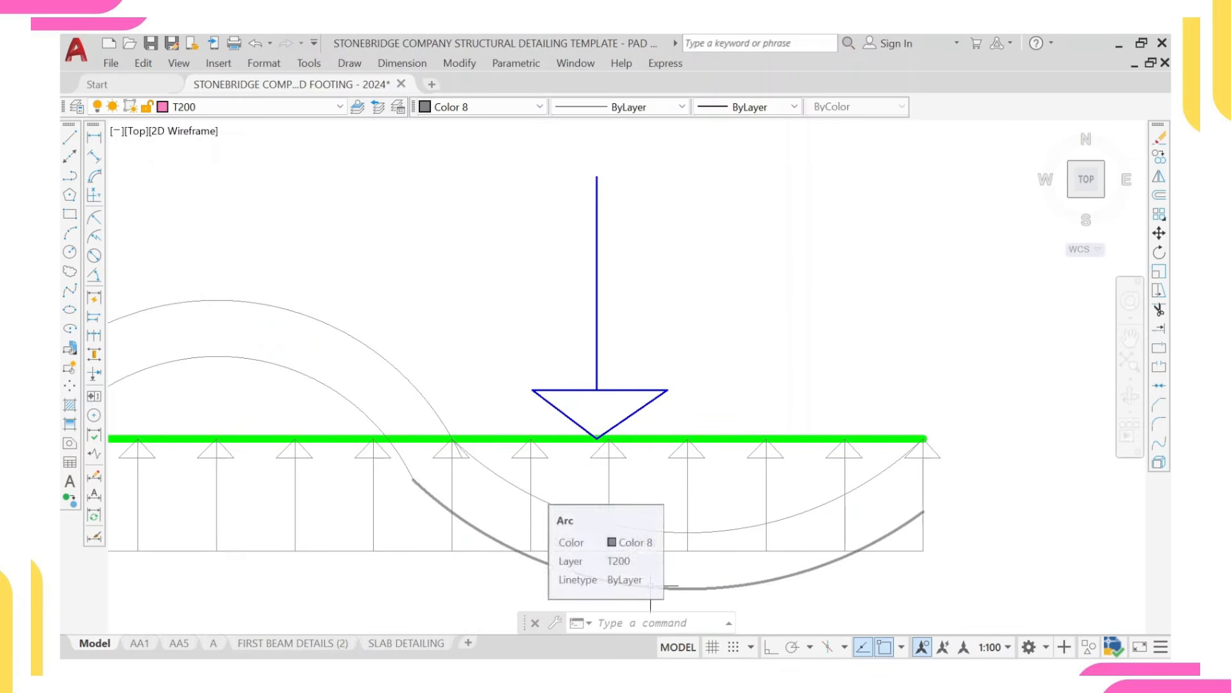
scroll(660, 563, "down", 4)
mouse_move(658, 528)
middle_mouse_down()
mouse_move(587, 322)
mouse_move(561, 123)
middle_mouse_up()
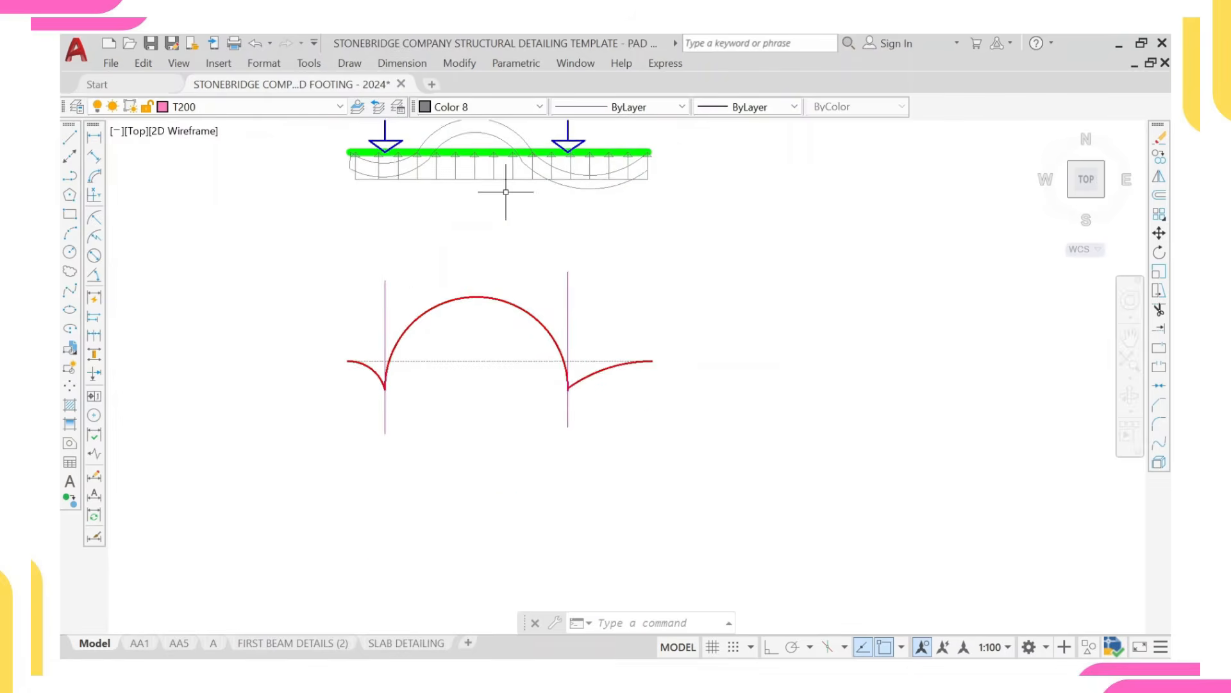
mouse_move(511, 243)
middle_mouse_down()
mouse_move(530, 294)
mouse_move(525, 404)
mouse_move(491, 346)
middle_mouse_up()
scroll(527, 336, "up", 2)
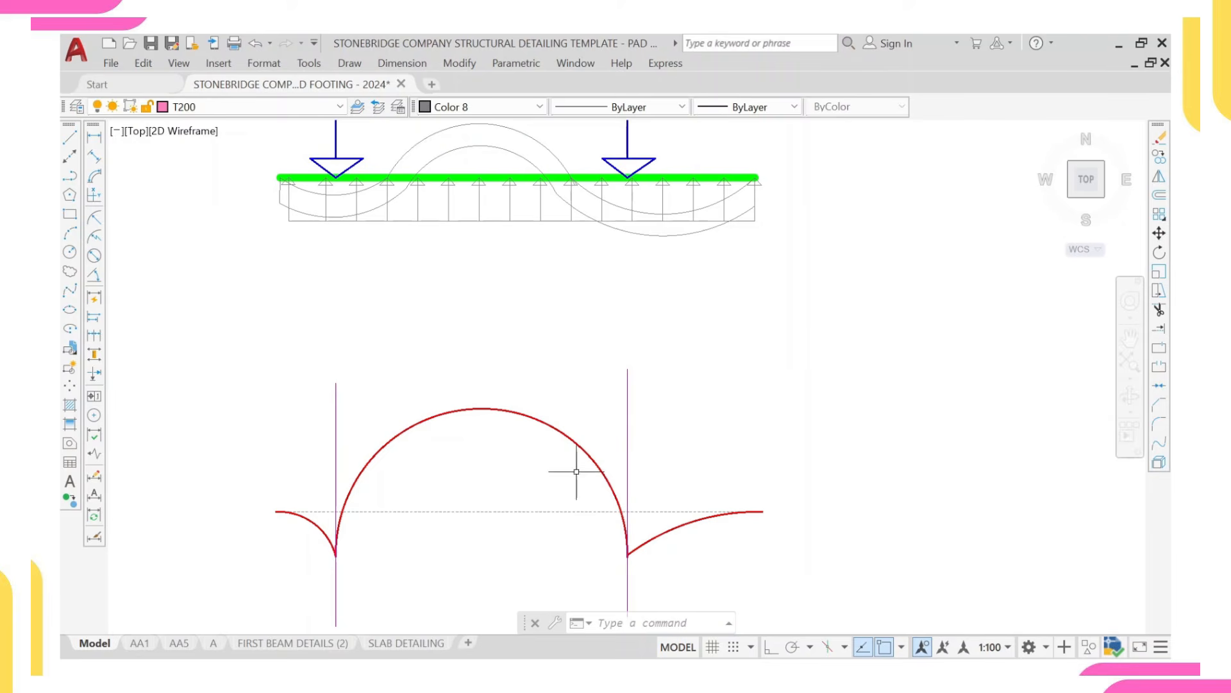
middle_click_drag(549, 175, 563, 279)
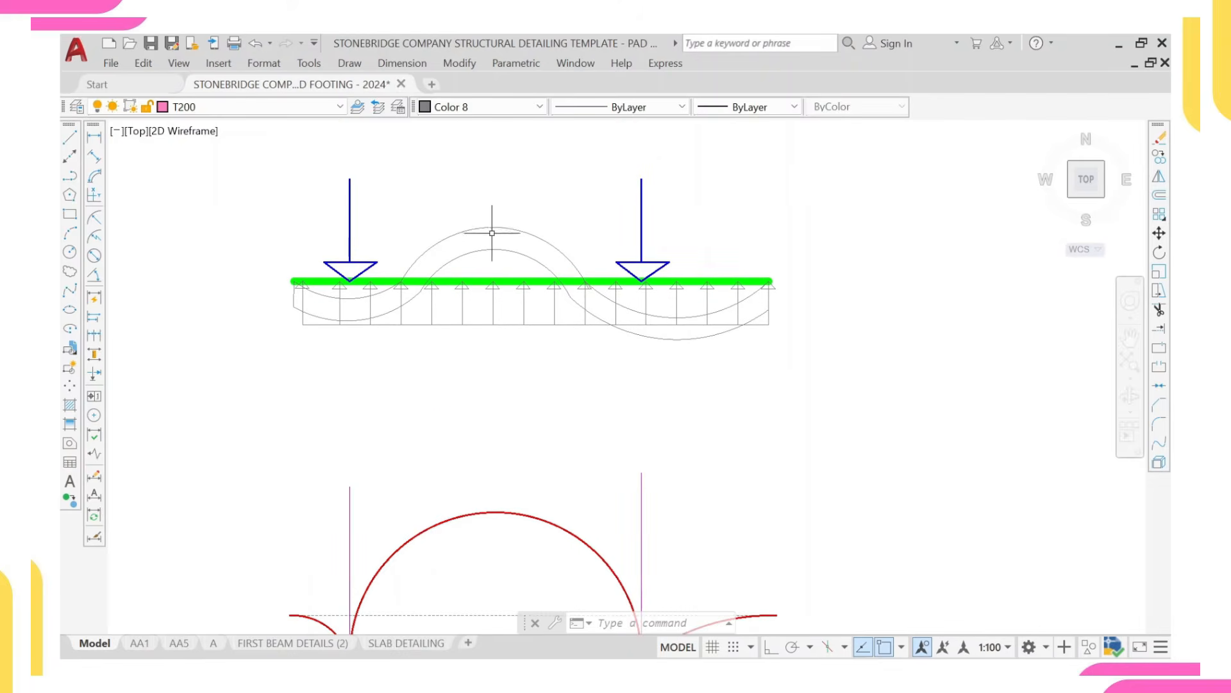
scroll(473, 341, "down", 2)
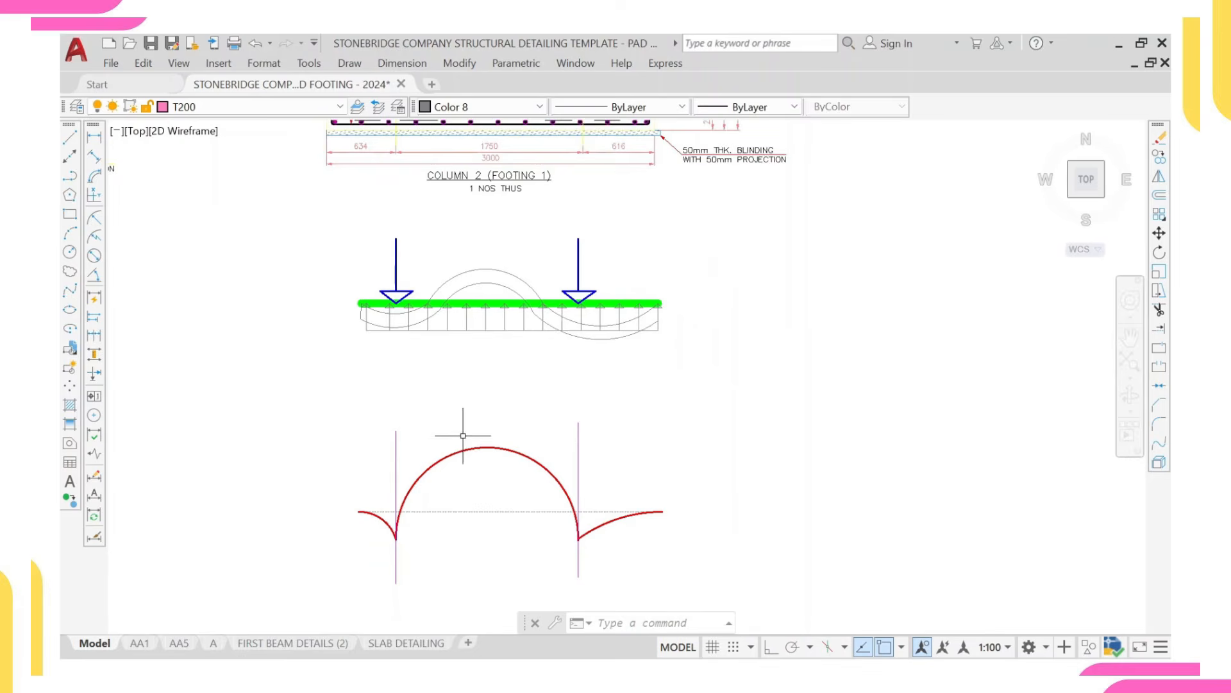
Examine the two-column footing's red bending moment diagram at both column lines against the deflected shape above.
scroll(488, 263, "up", 2)
scroll(506, 423, "down", 2)
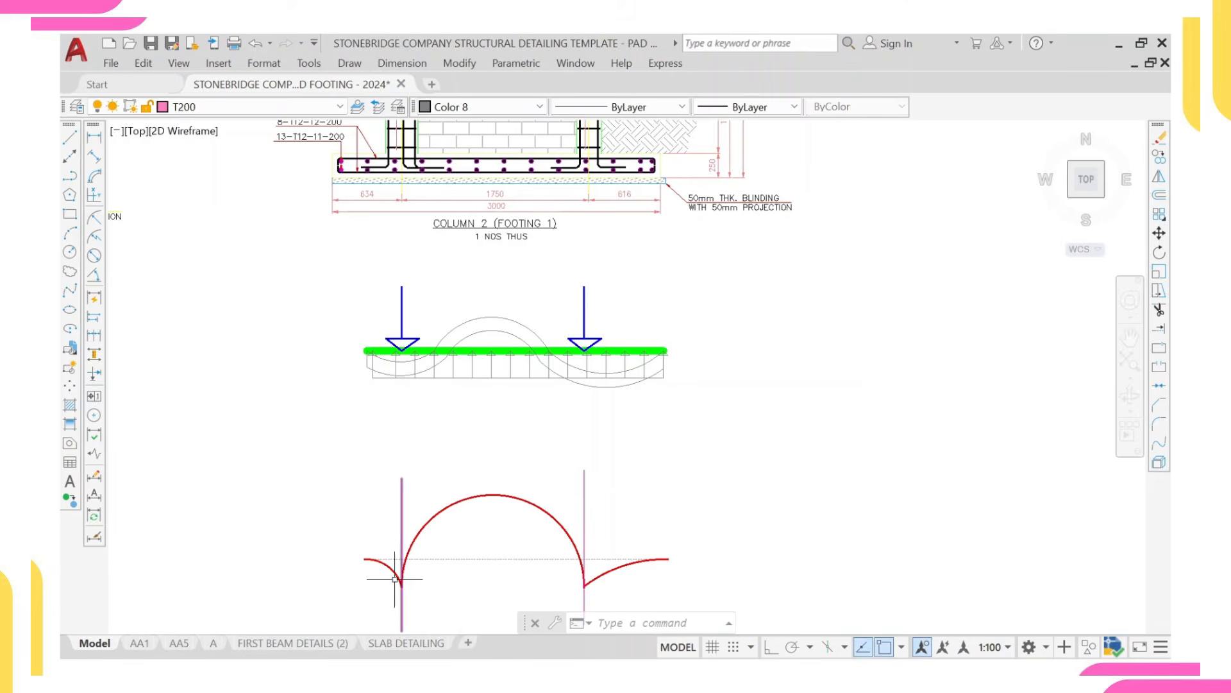
scroll(402, 584, "up", 2)
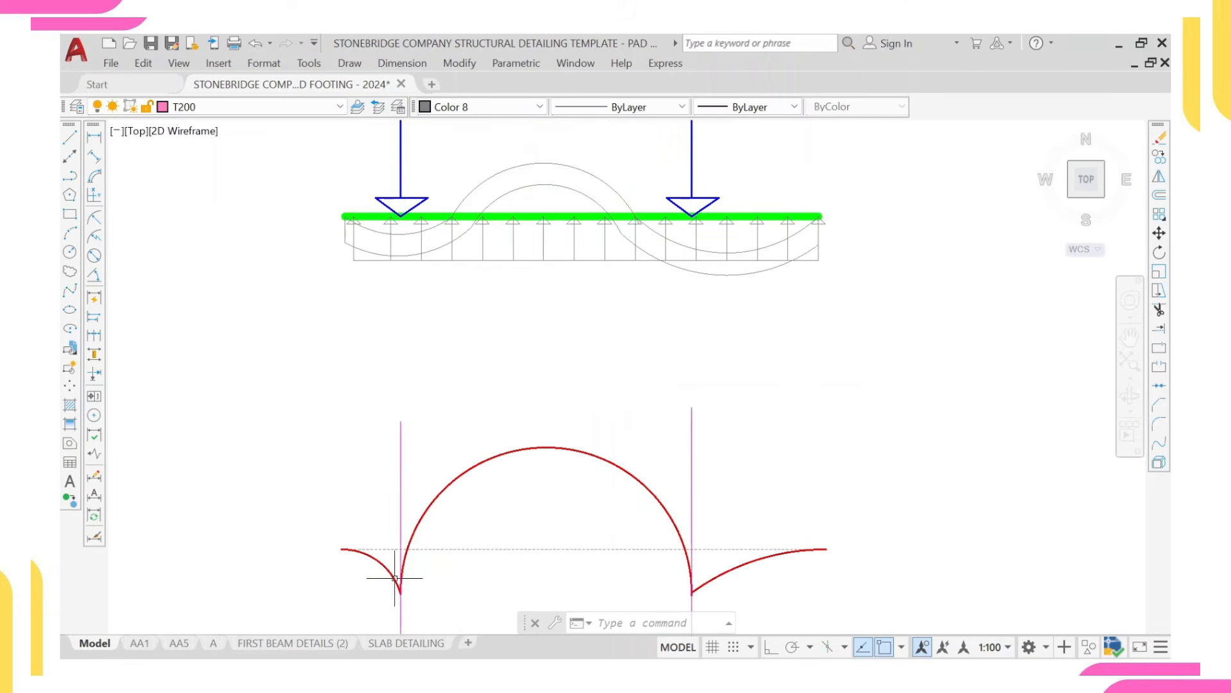
scroll(462, 572, "down", 2)
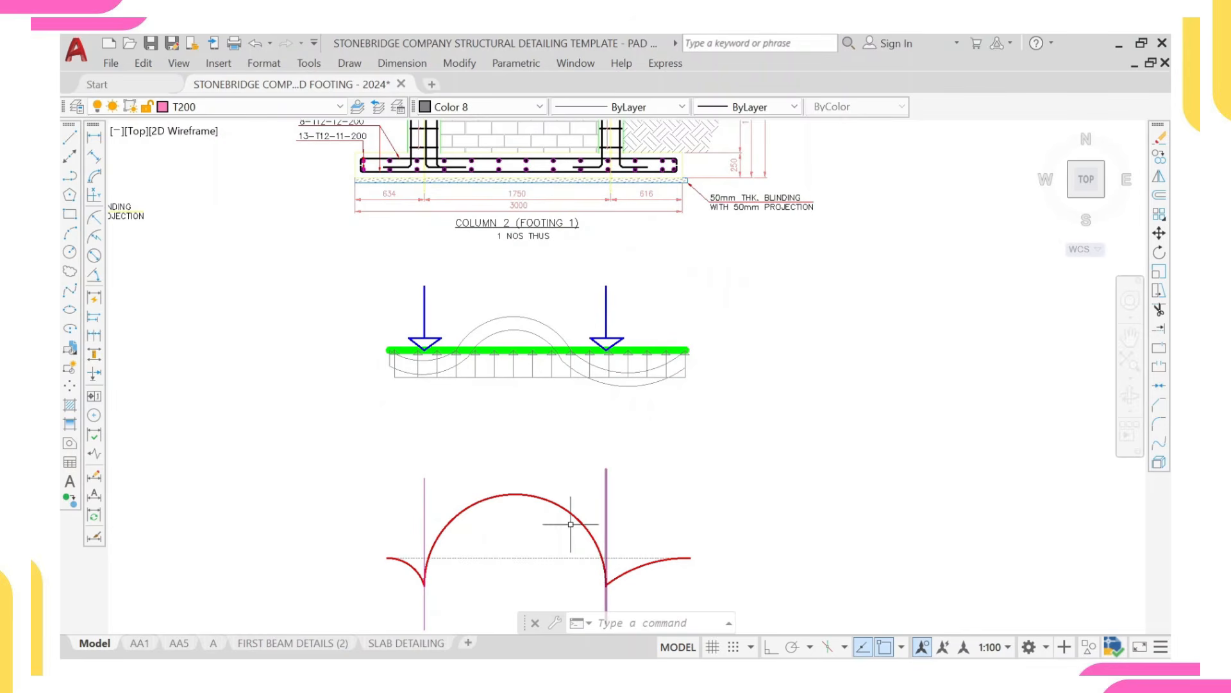
Examine the single-column footing of Column 2, its load and soil pressure sketch, and its deflected shape.
scroll(570, 520, "down", 4)
middle_click_drag(275, 450, 461, 449)
scroll(460, 448, "up", 4)
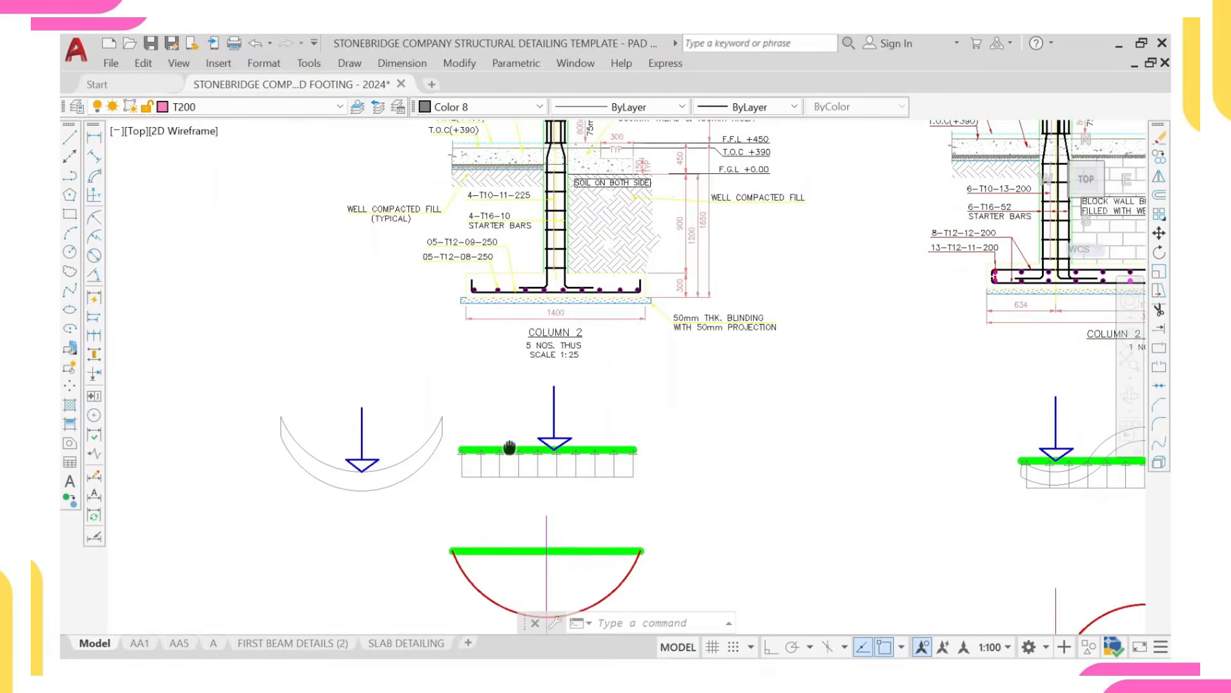
scroll(553, 448, "up", 3)
middle_click_drag(479, 450, 531, 437)
scroll(601, 351, "down", 2)
middle_click_drag(581, 364, 583, 391)
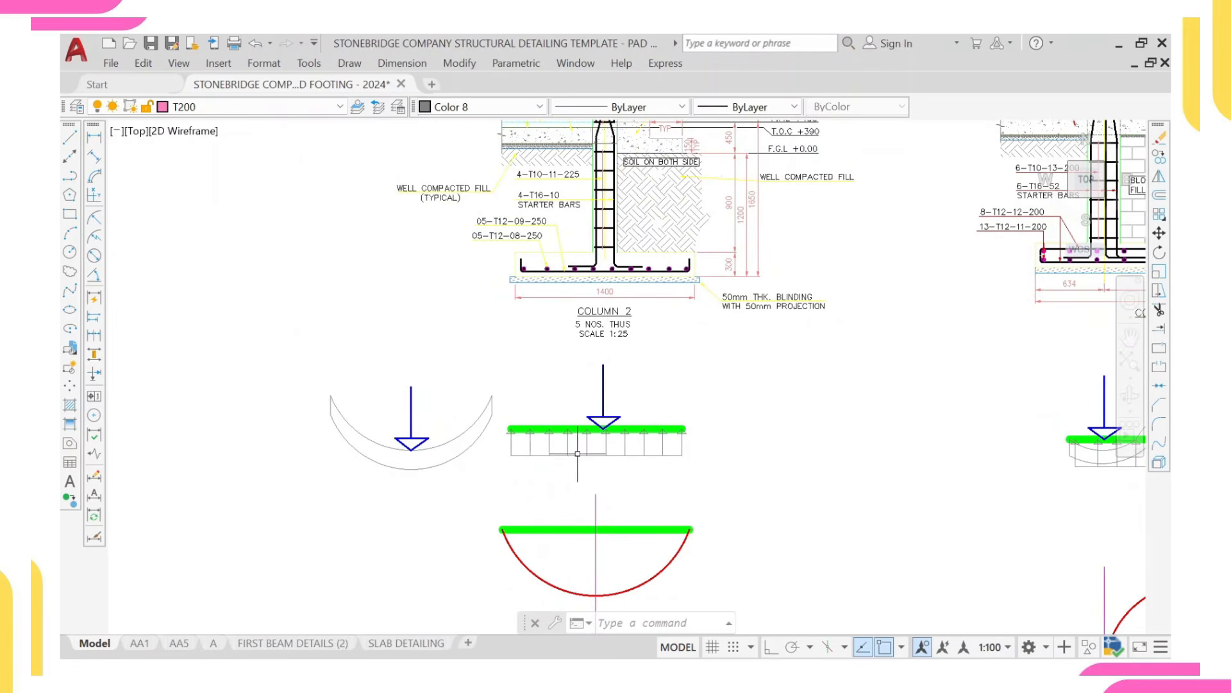
middle_click_drag(441, 440, 532, 443)
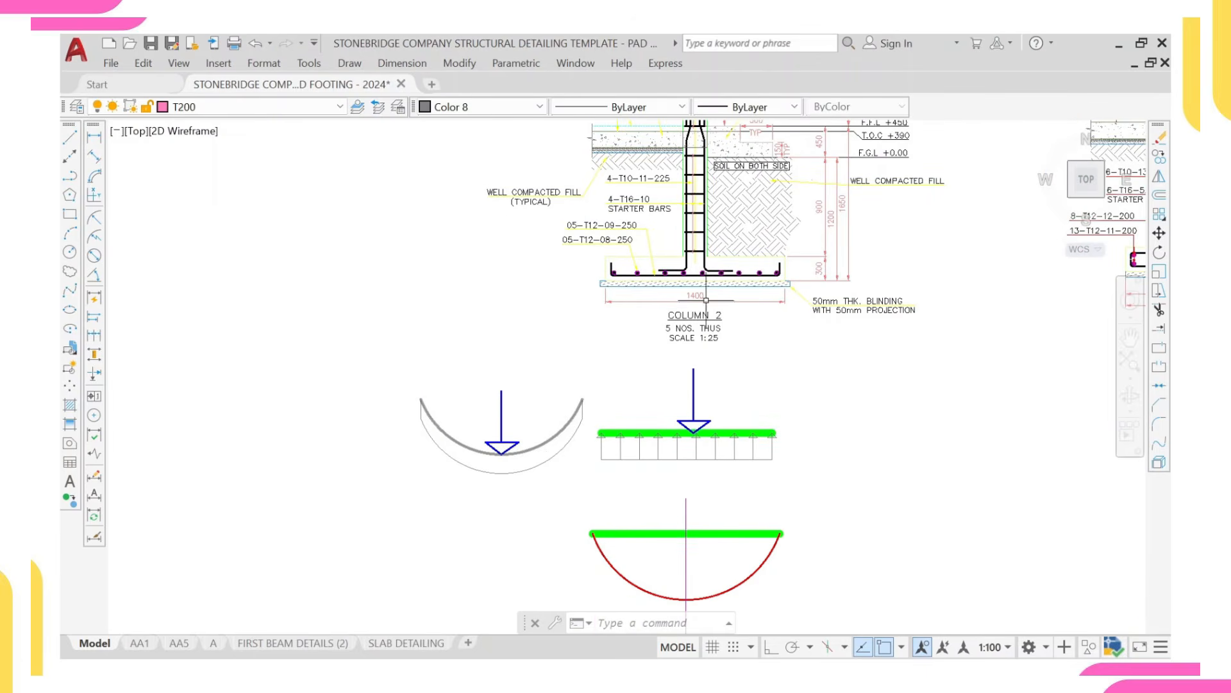
scroll(499, 530, "up", 2)
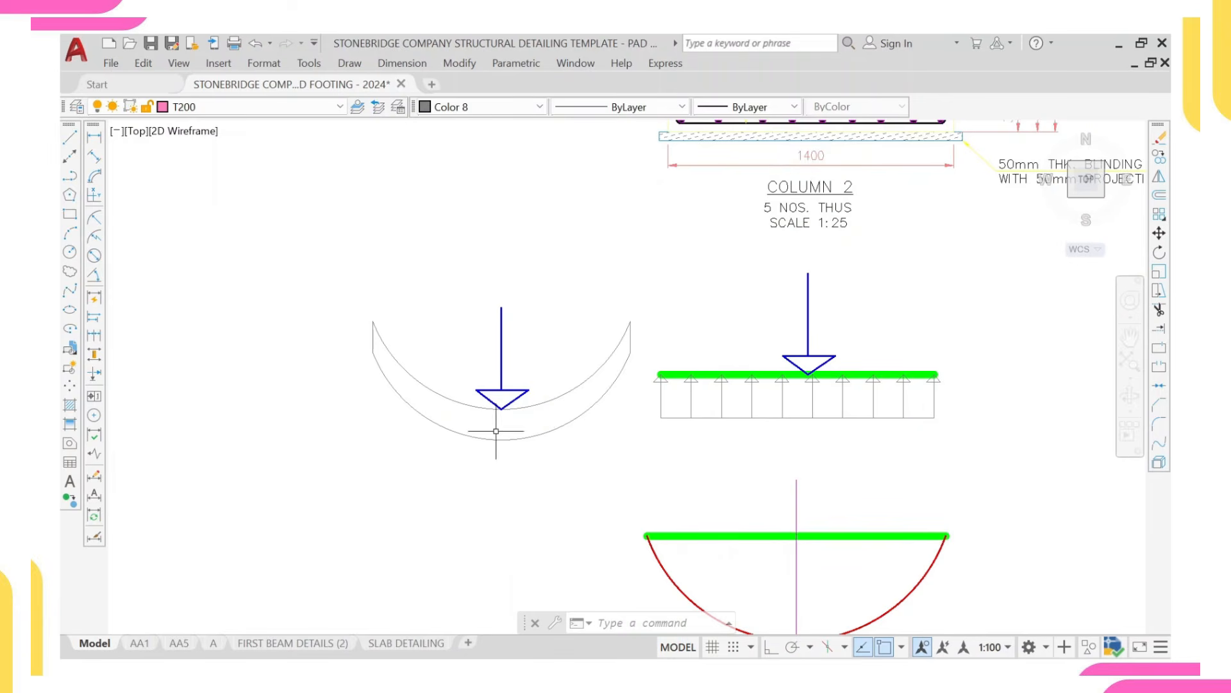
Examine the bending moment diagram below the single-column footing and compare it with the deflected shape.
scroll(543, 404, "down", 2)
middle_click_drag(612, 457, 551, 388)
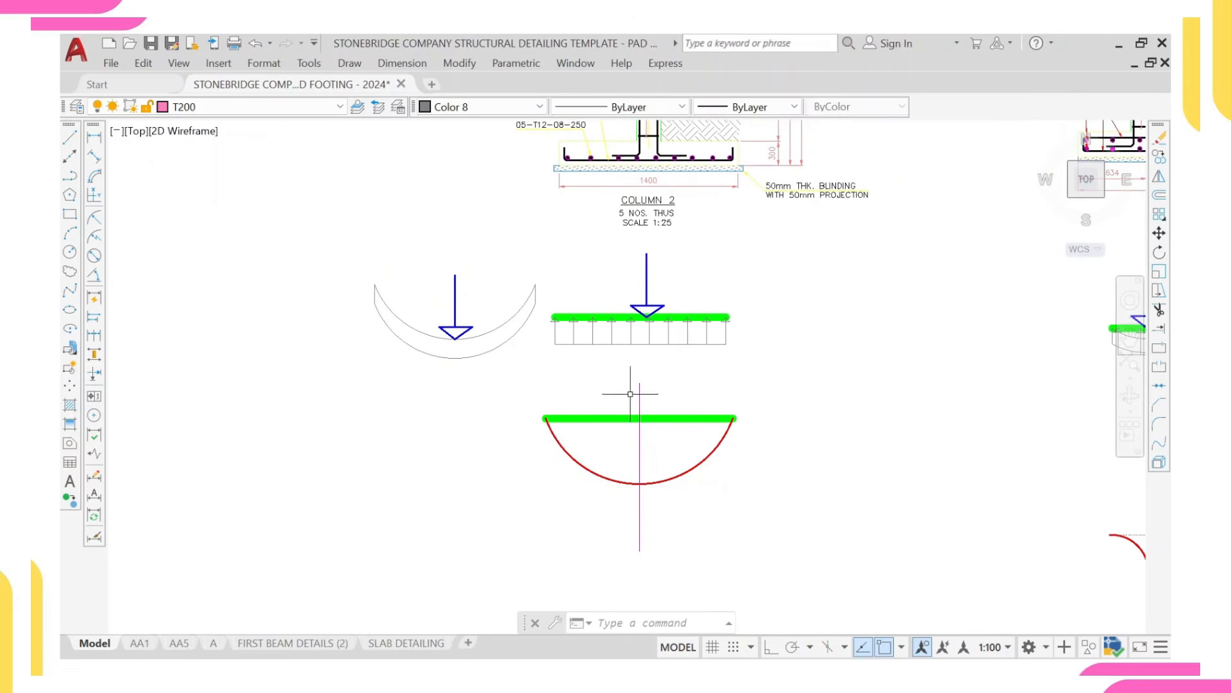
scroll(582, 464, "up", 2)
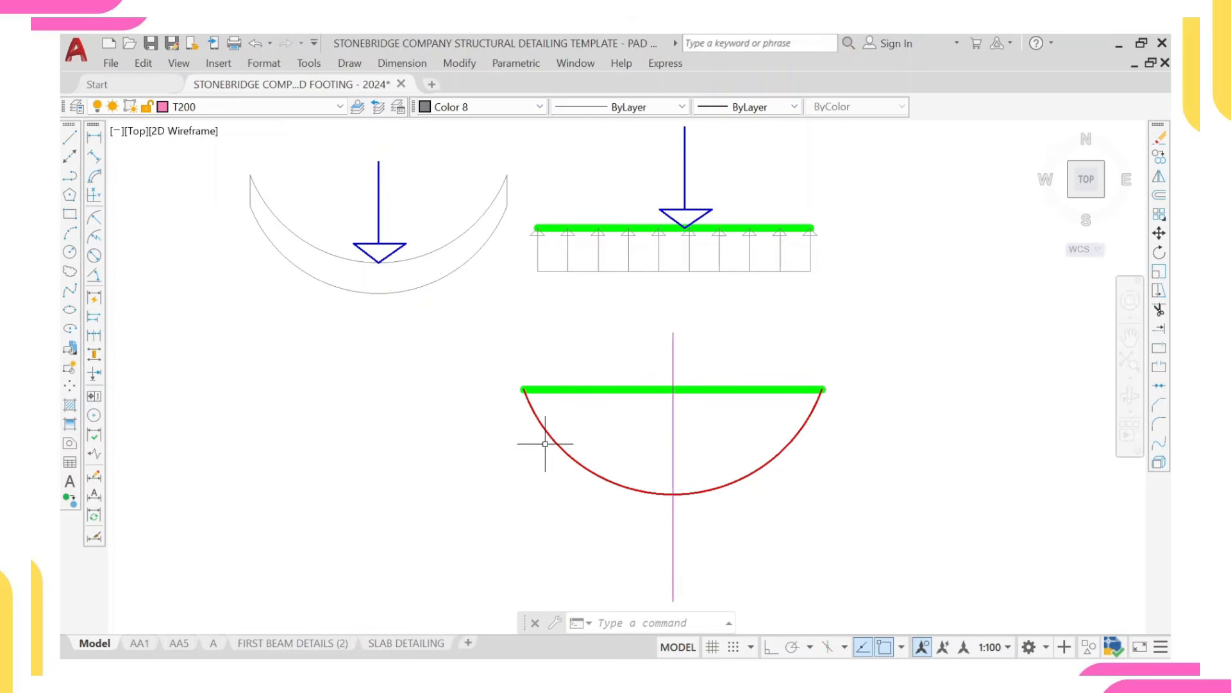
scroll(574, 390, "down", 3)
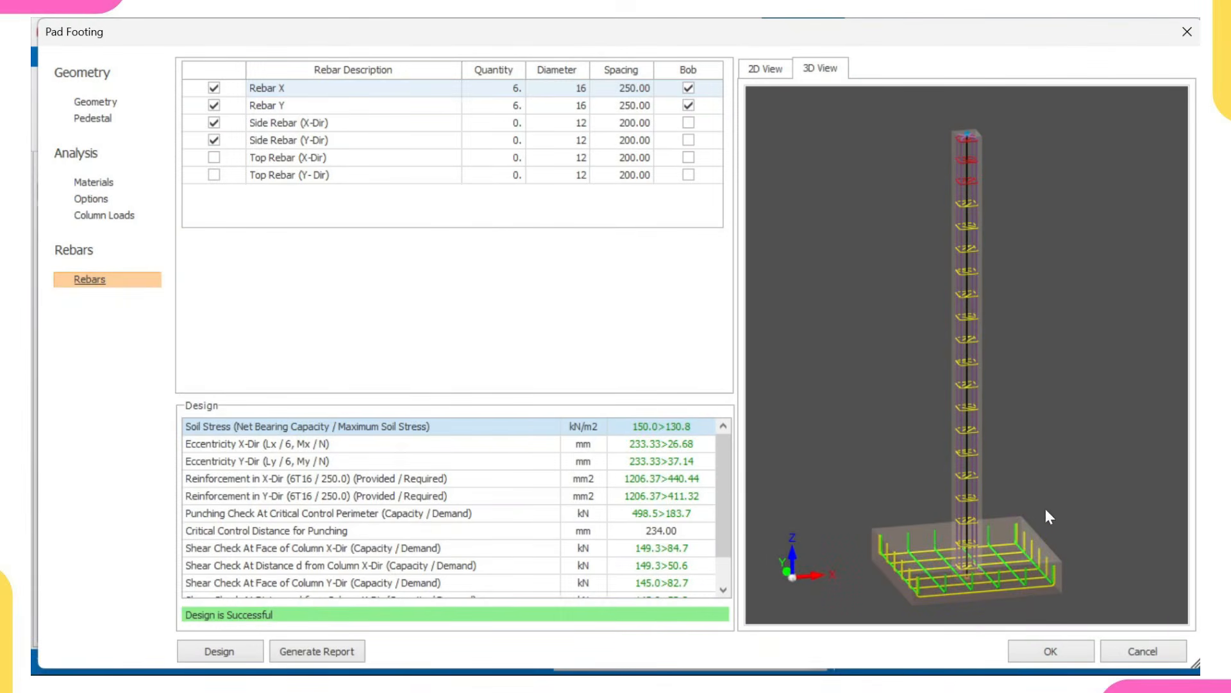
Switch to ProtaStructure and accept the pad footing designed for column 1C1.
left_click(1048, 655)
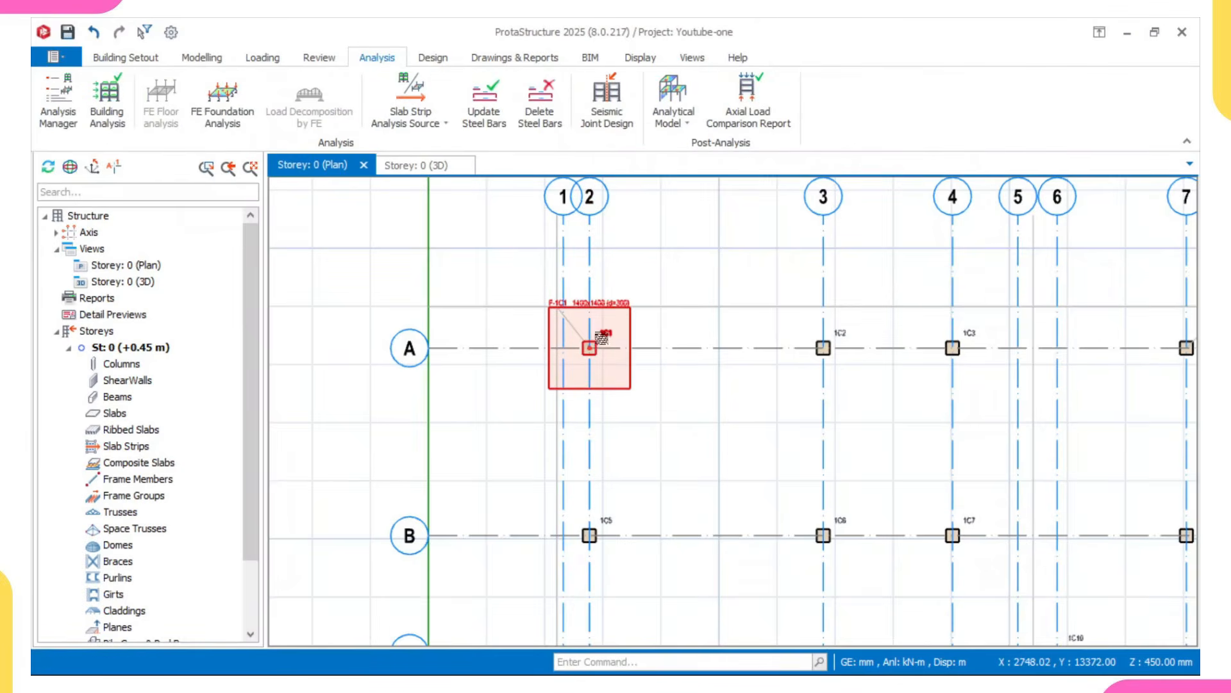
middle_click_drag(601, 334, 603, 319)
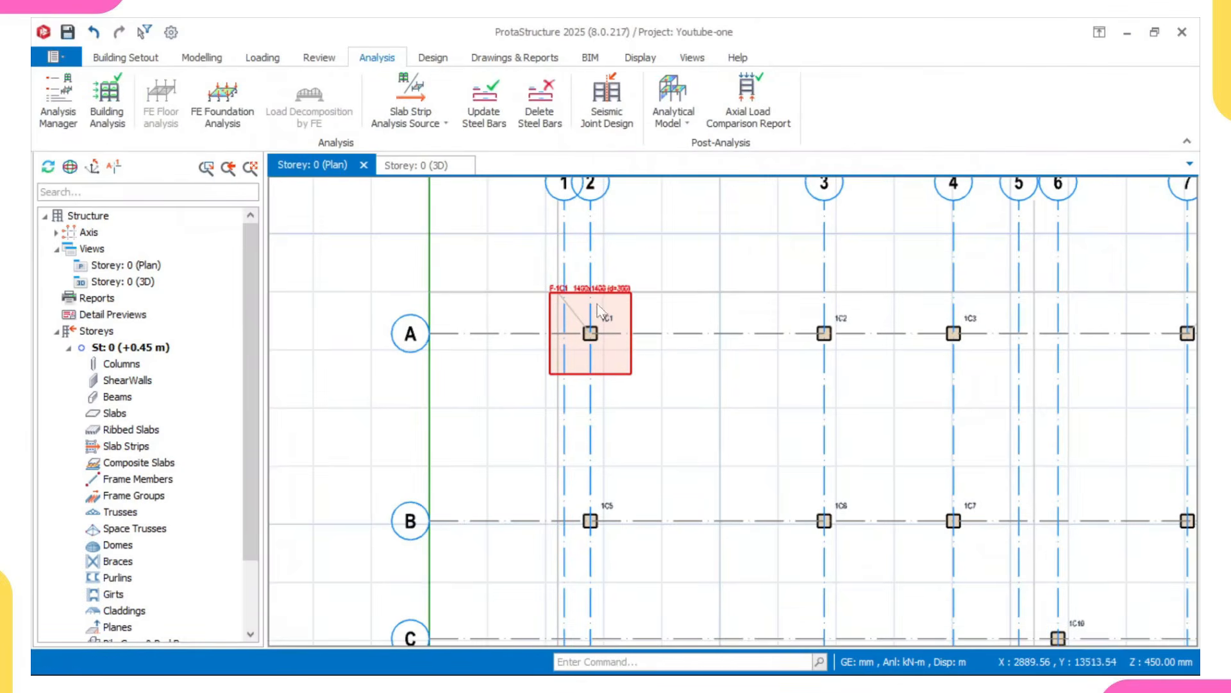
middle_click_drag(635, 360, 591, 367)
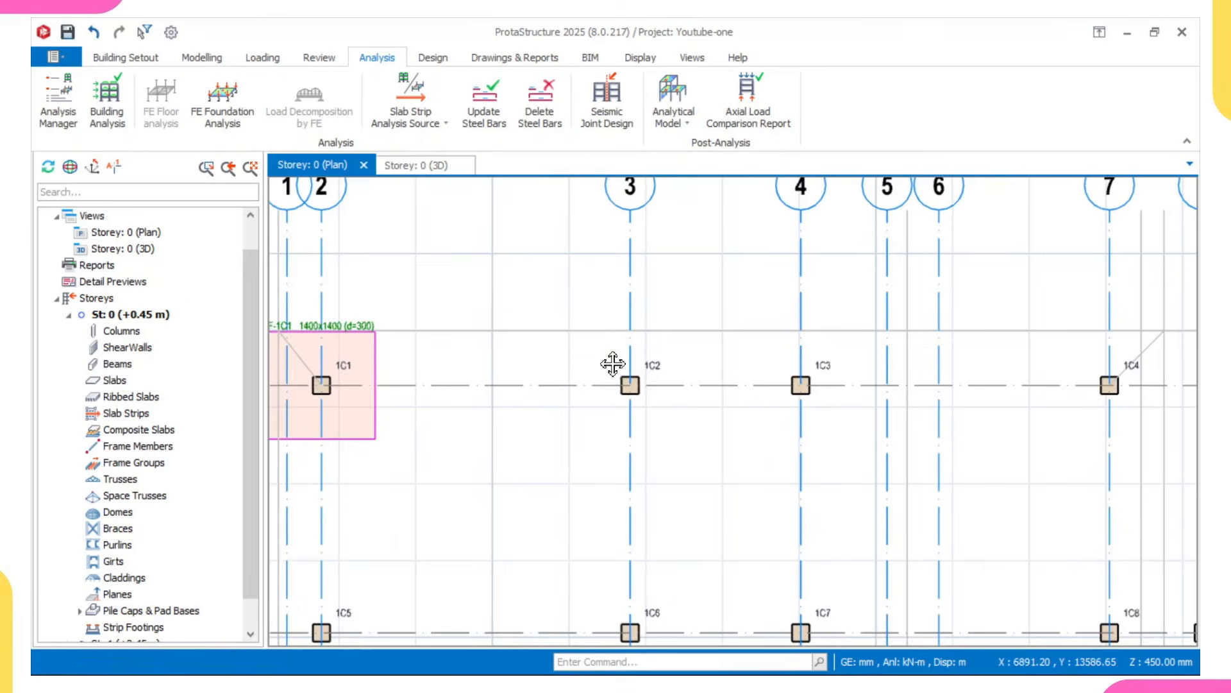
Insert a designed pad footing under column 1C2 at axes A and 3, labelled BT1.
scroll(618, 367, "up", 2)
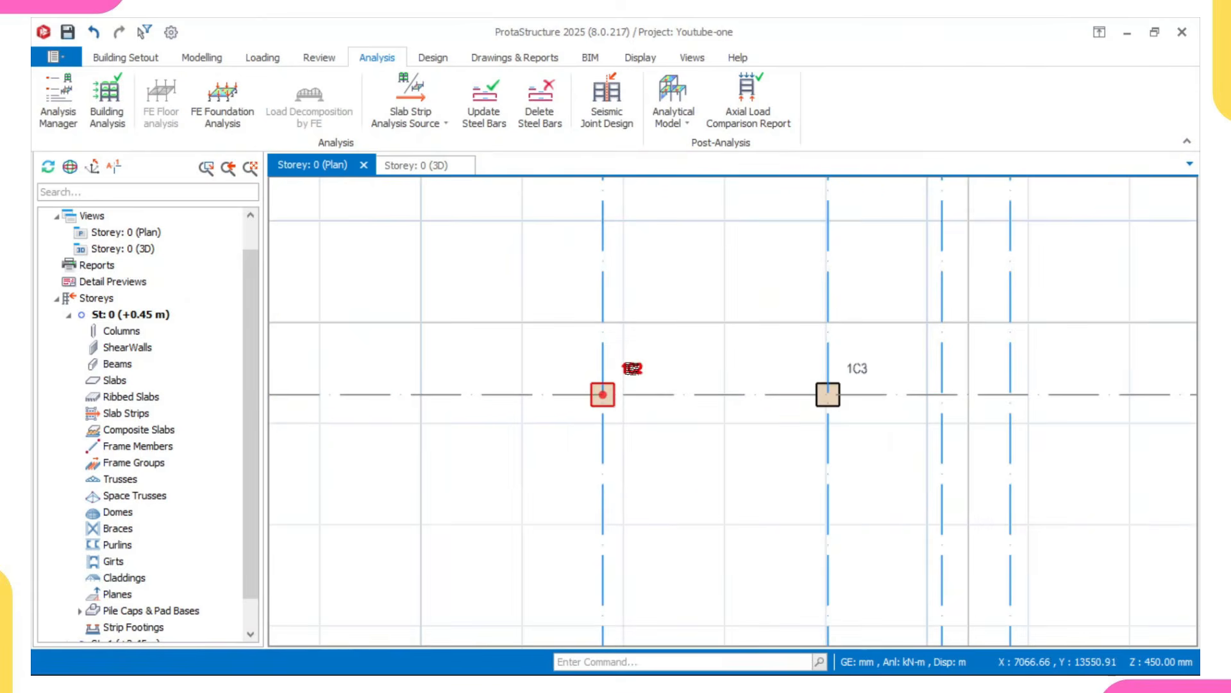
left_click(631, 368)
right_click(632, 368)
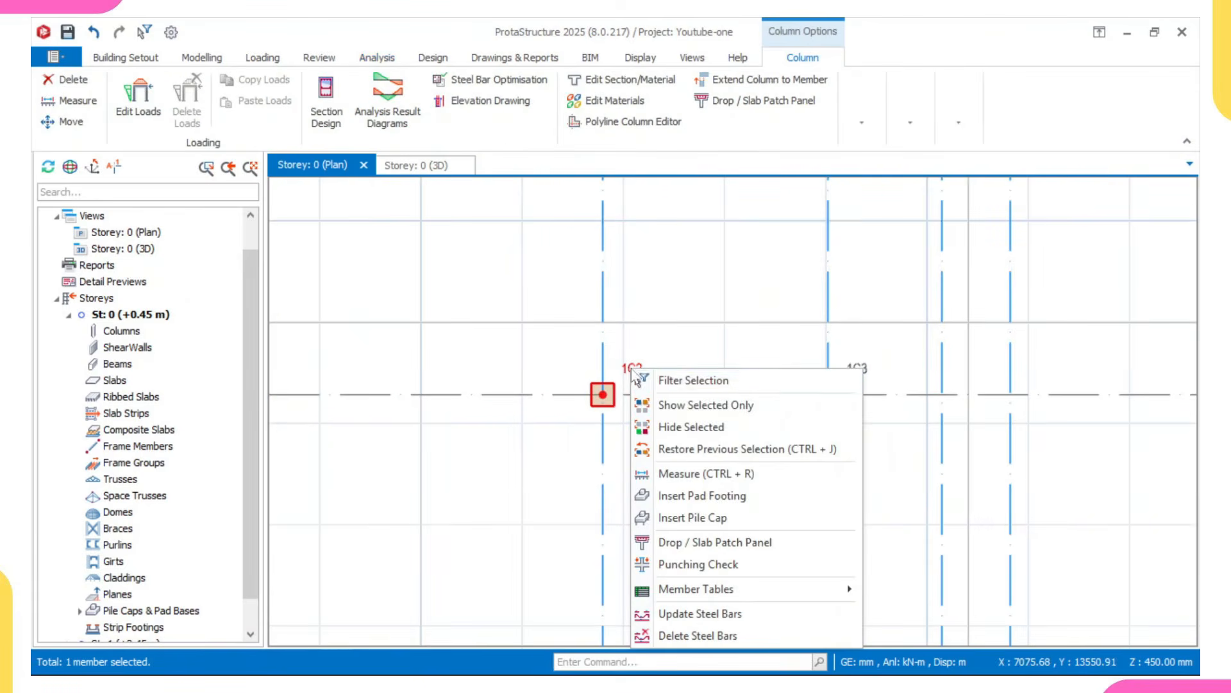
left_click(687, 496)
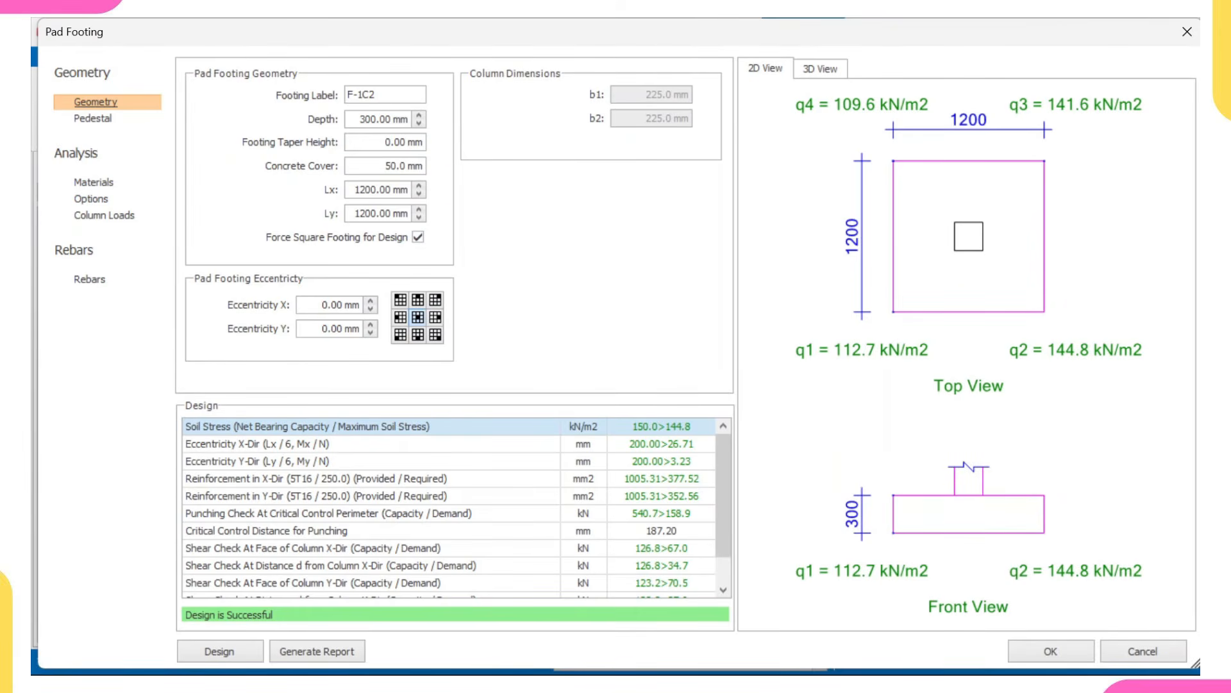
left_click_drag(374, 94, 328, 109)
type("BT1")
left_click(1051, 653)
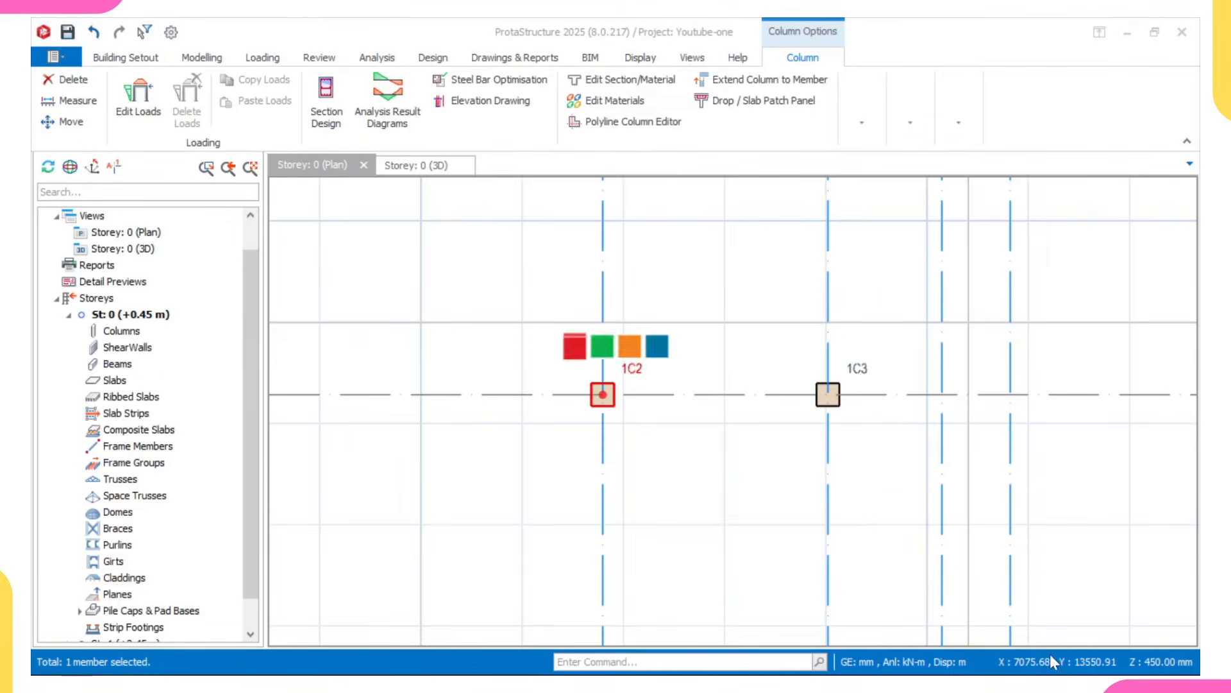
Insert a designed square pad footing under column 1C3 at axes A and 4, keeping the default label.
scroll(836, 433, "down", 2)
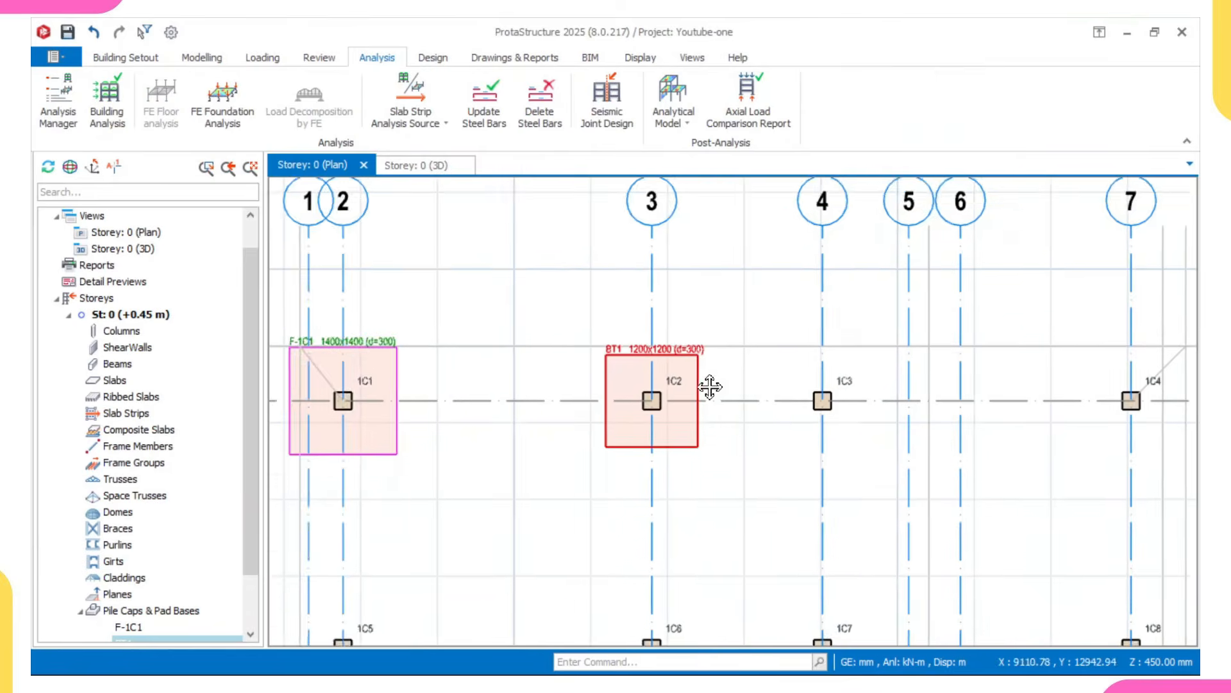
left_click(768, 354)
right_click(767, 354)
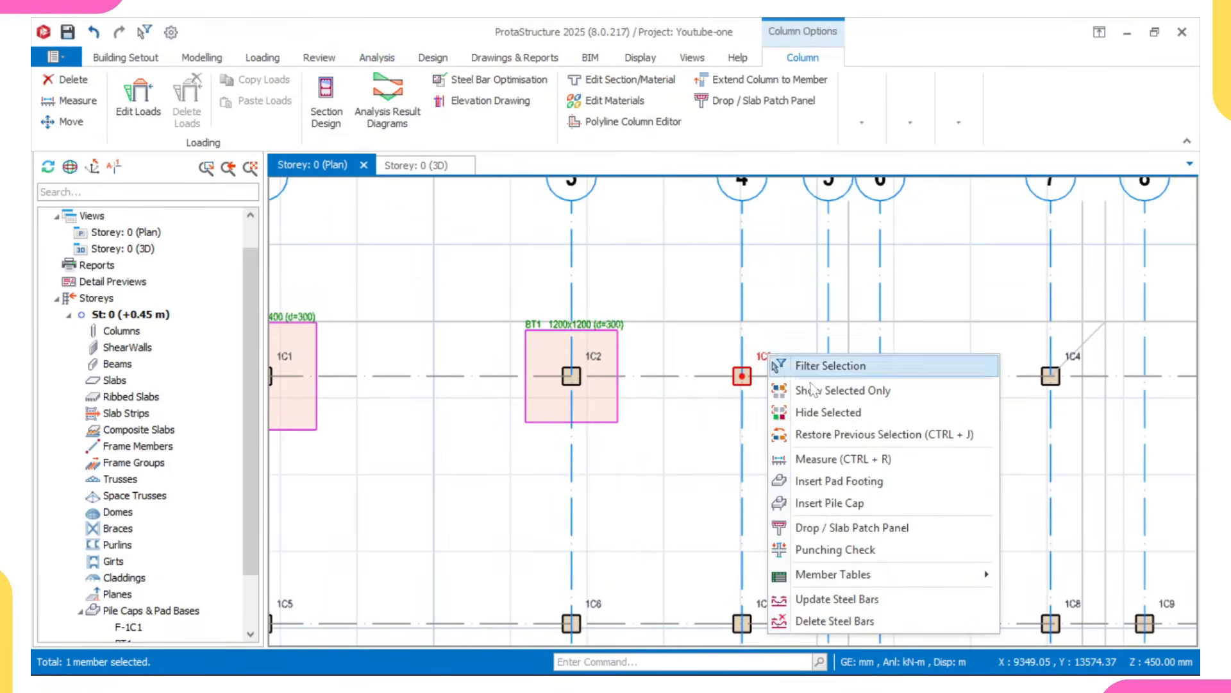
left_click(840, 482)
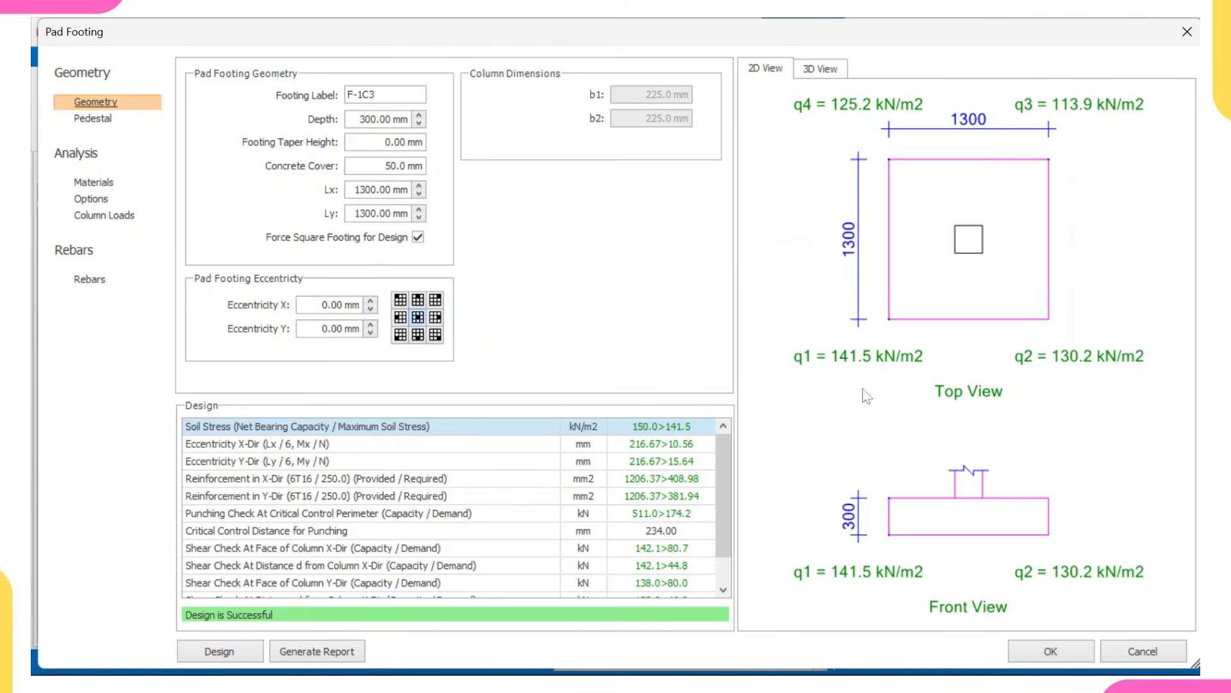
left_click(1051, 651)
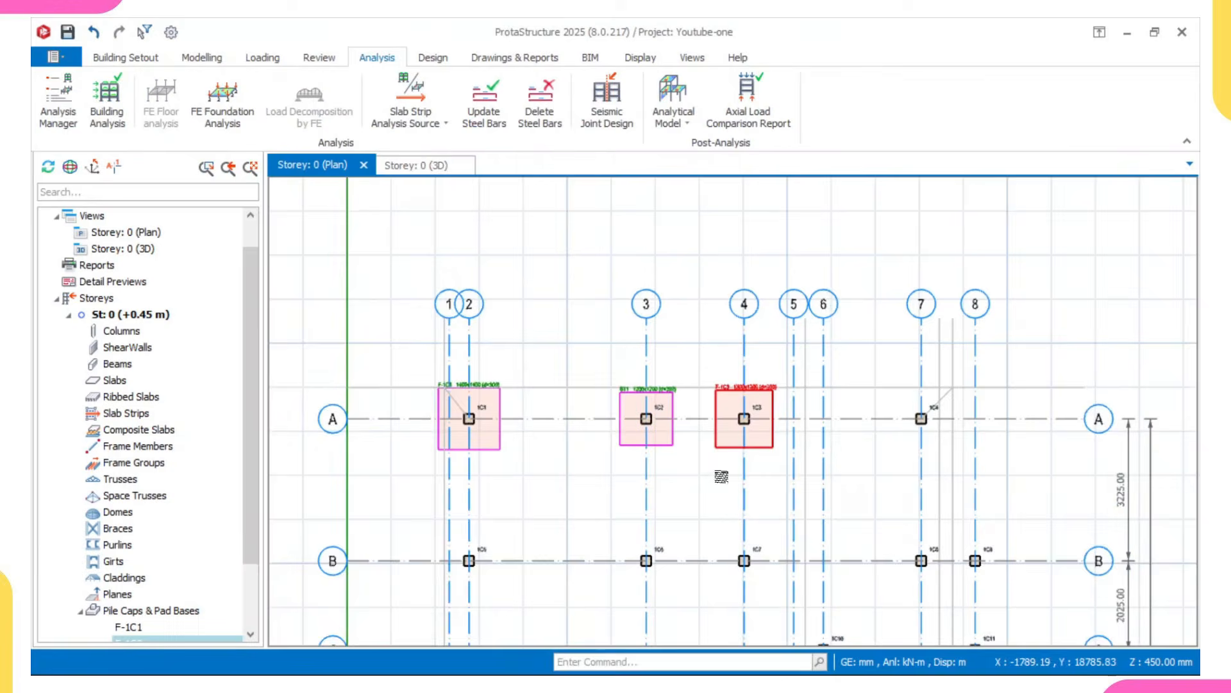
Insert a designed square pad footing under column 1C6 at axes B and 3, keeping the default label.
middle_click_drag(706, 456, 704, 385)
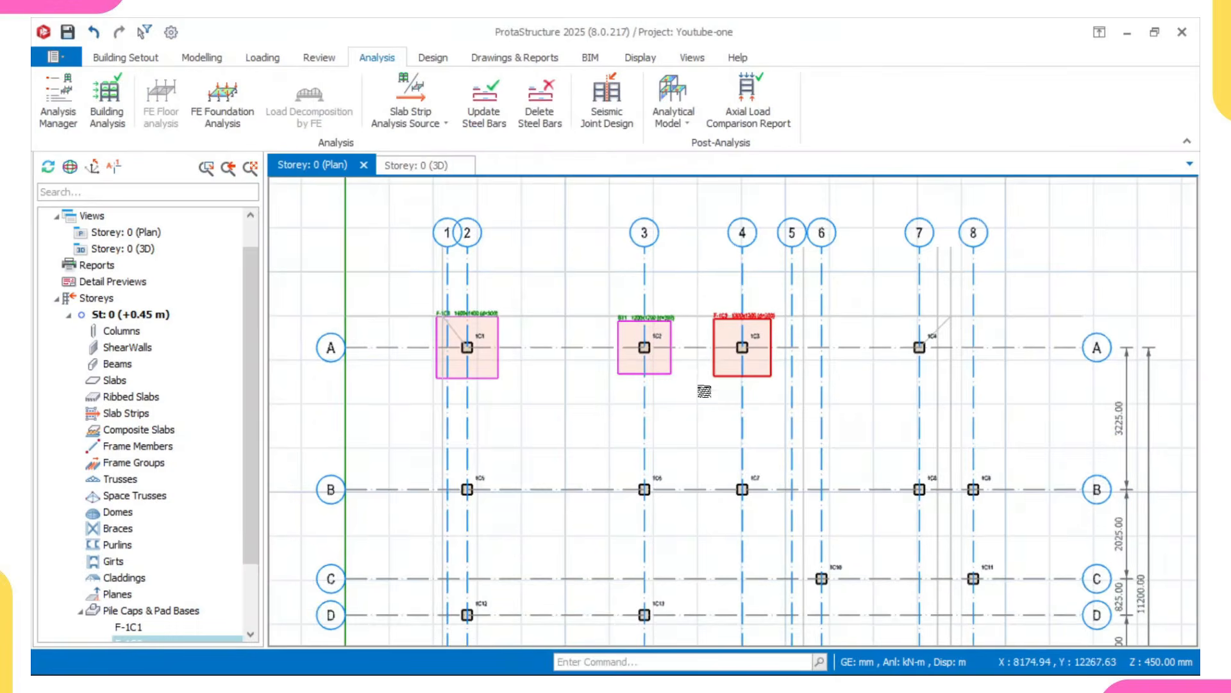
scroll(703, 410, "down", 3)
middle_click_drag(671, 472, 675, 396)
scroll(685, 443, "up", 3)
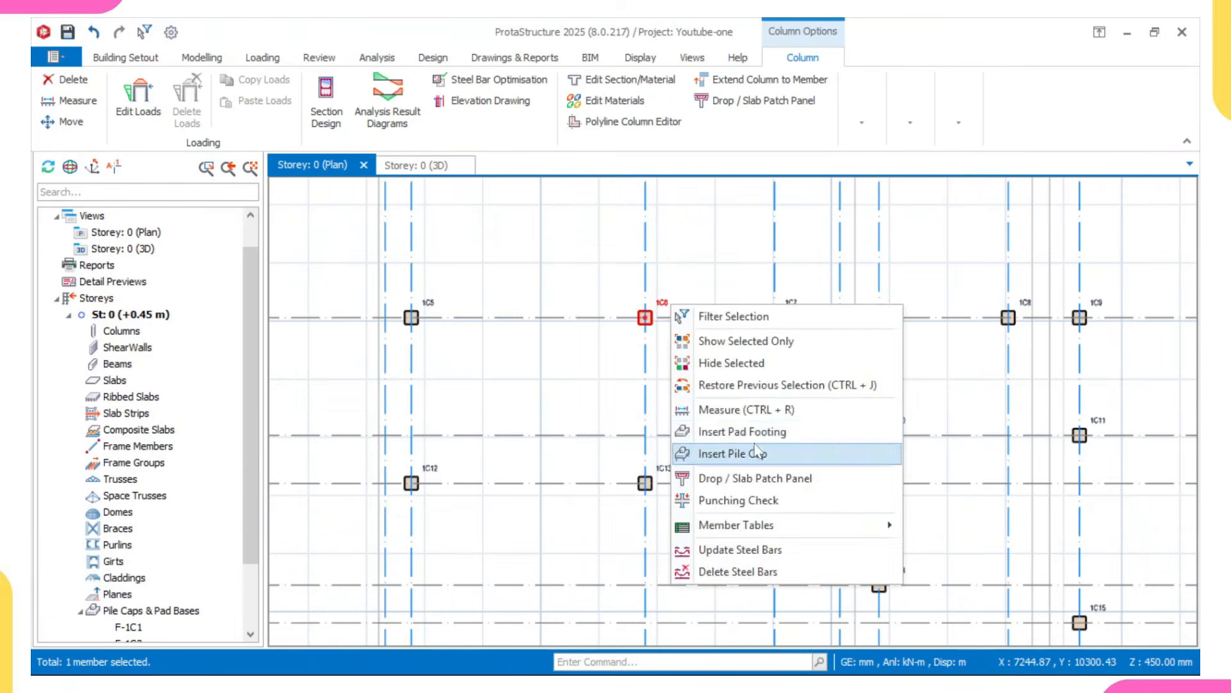
left_click(757, 437)
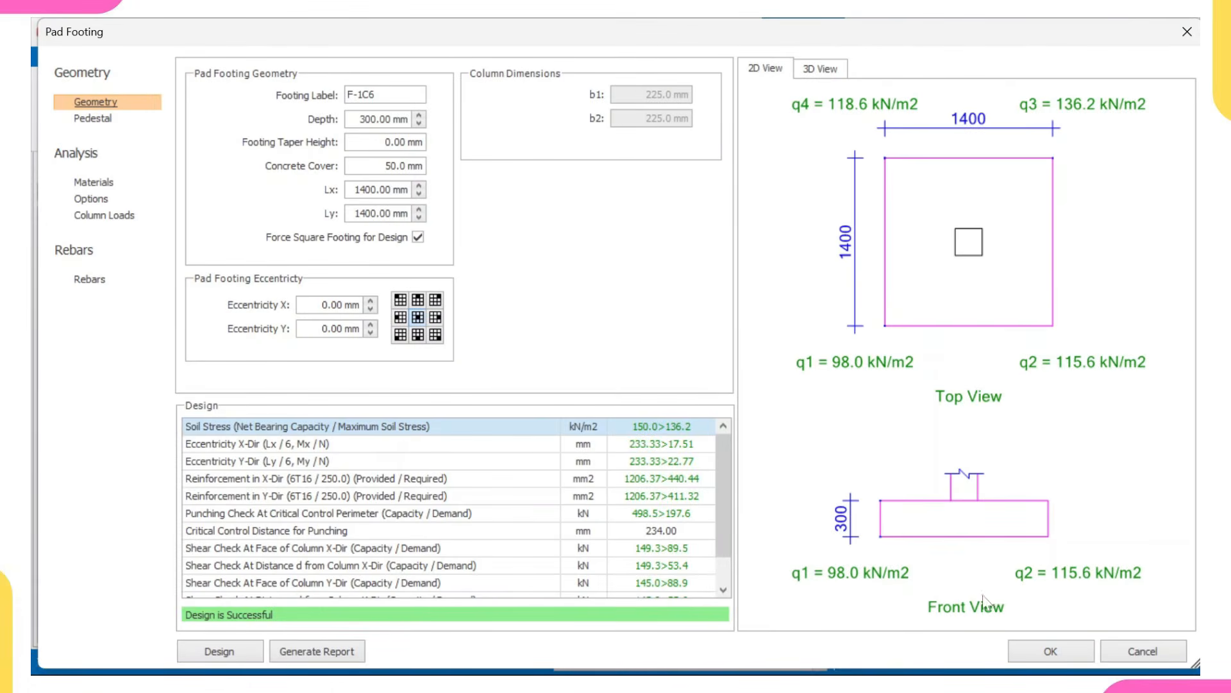
left_click(1049, 651)
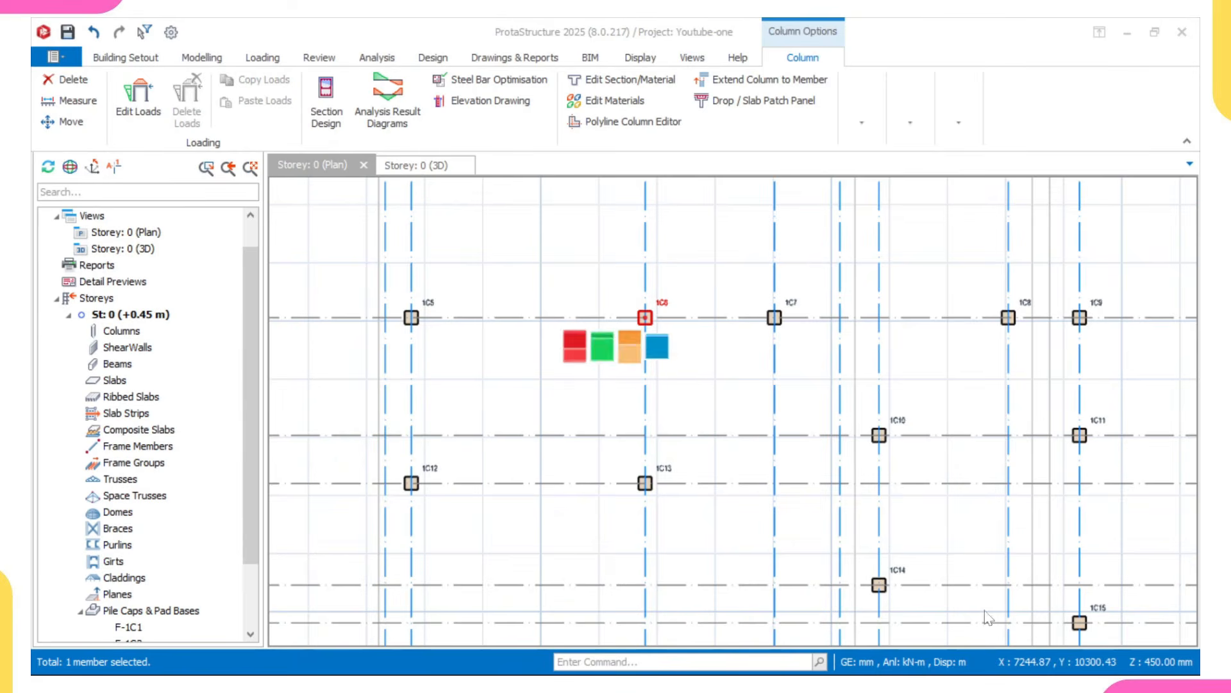
Insert a designed square pad footing under column 1C13, check it on the plan, and clear the selection.
left_click(645, 482)
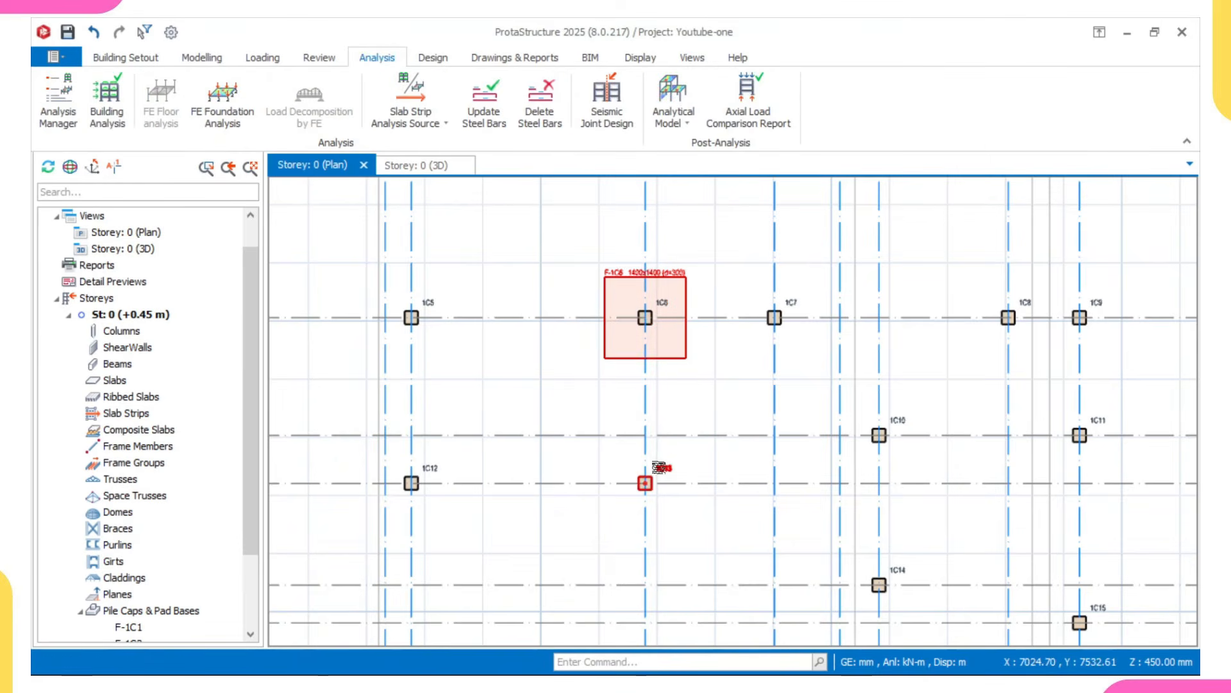
right_click(655, 479)
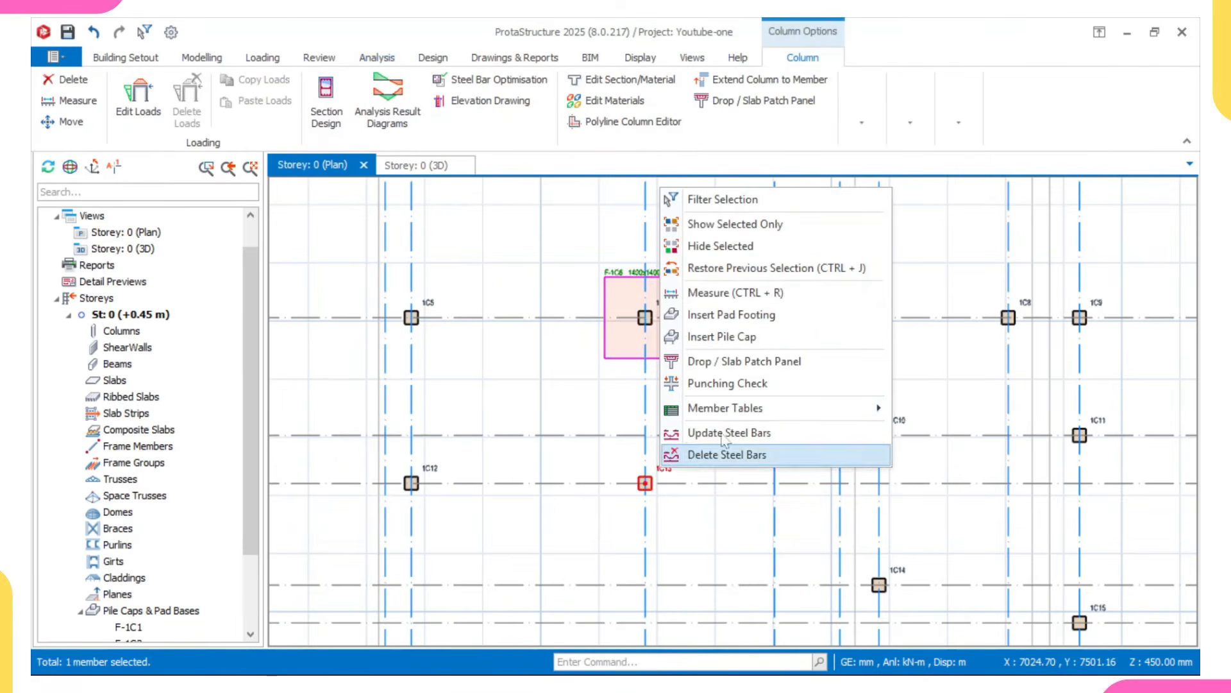
left_click(725, 317)
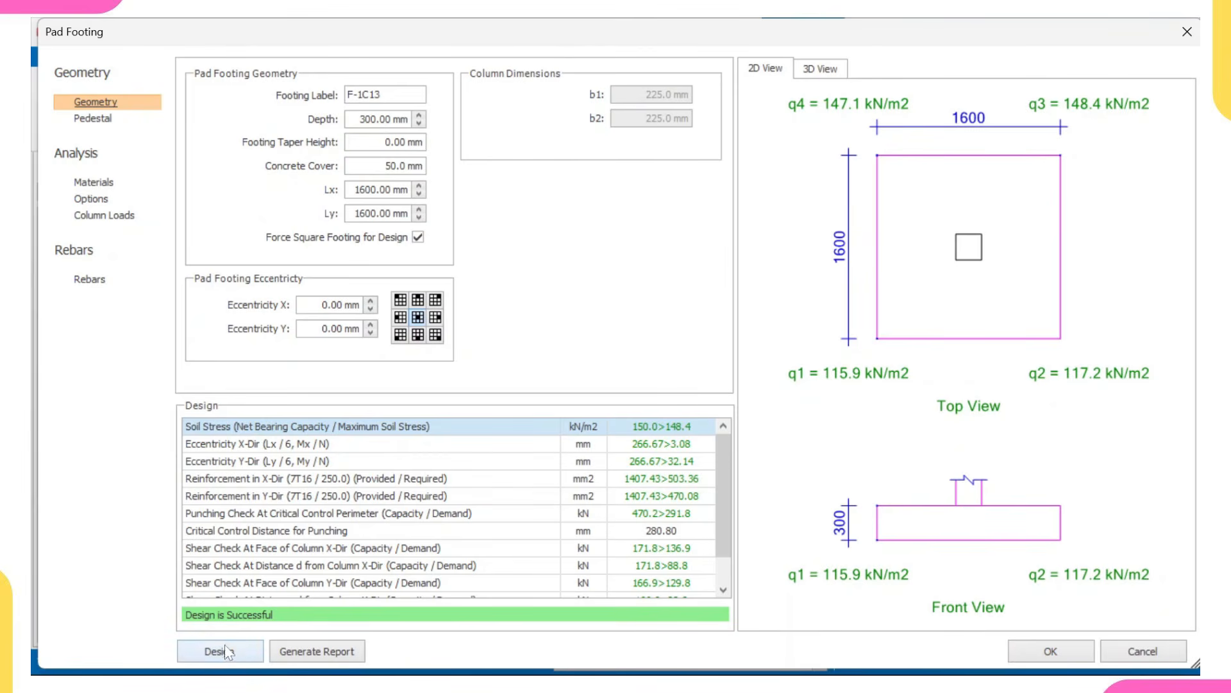
left_click(1025, 650)
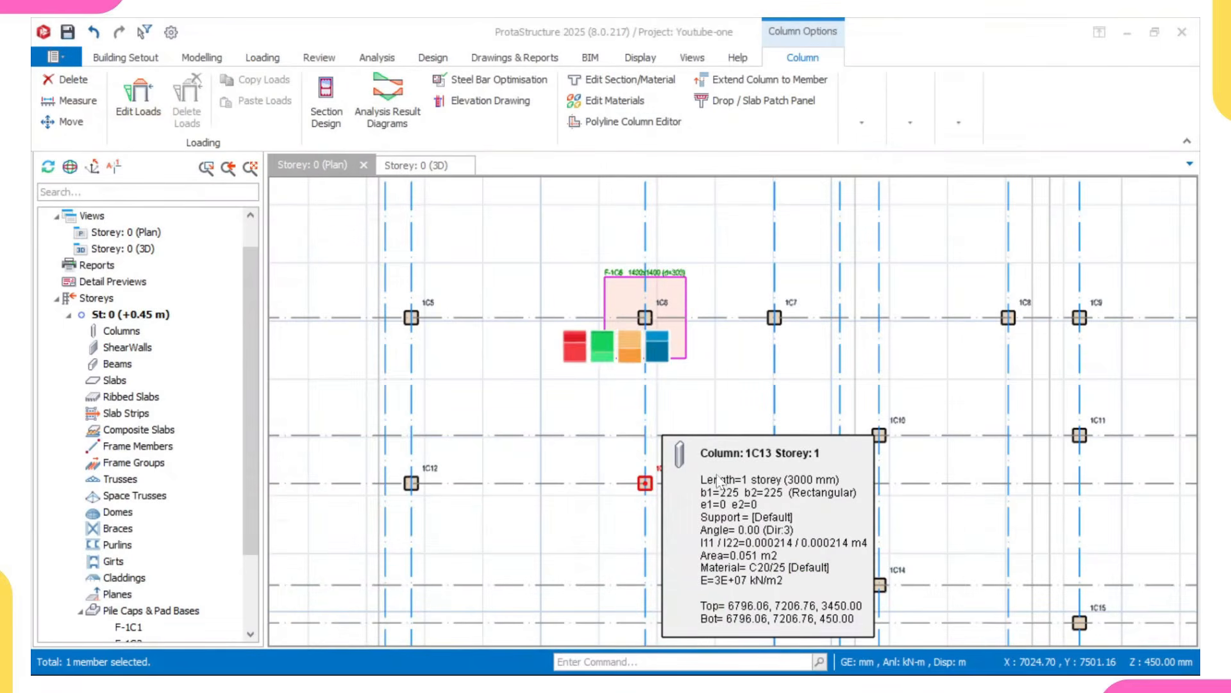
scroll(629, 429, "down", 1)
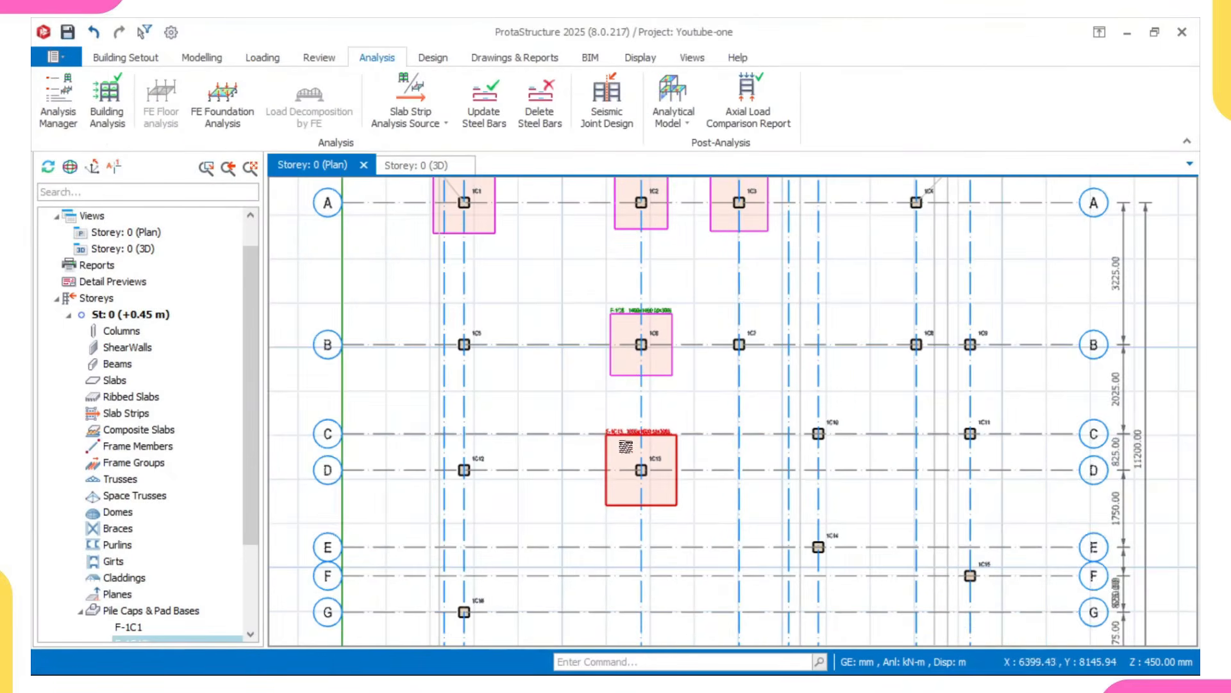
scroll(626, 446, "up", 2)
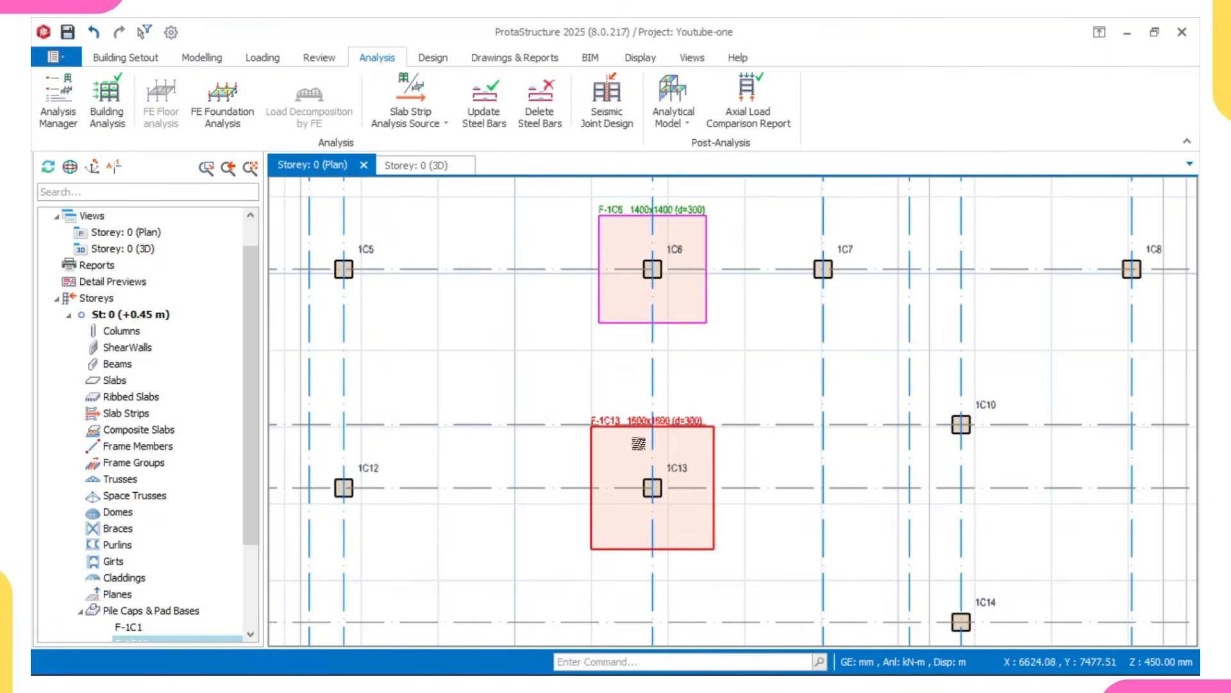
scroll(639, 441, "up", 1)
scroll(516, 381, "down", 1)
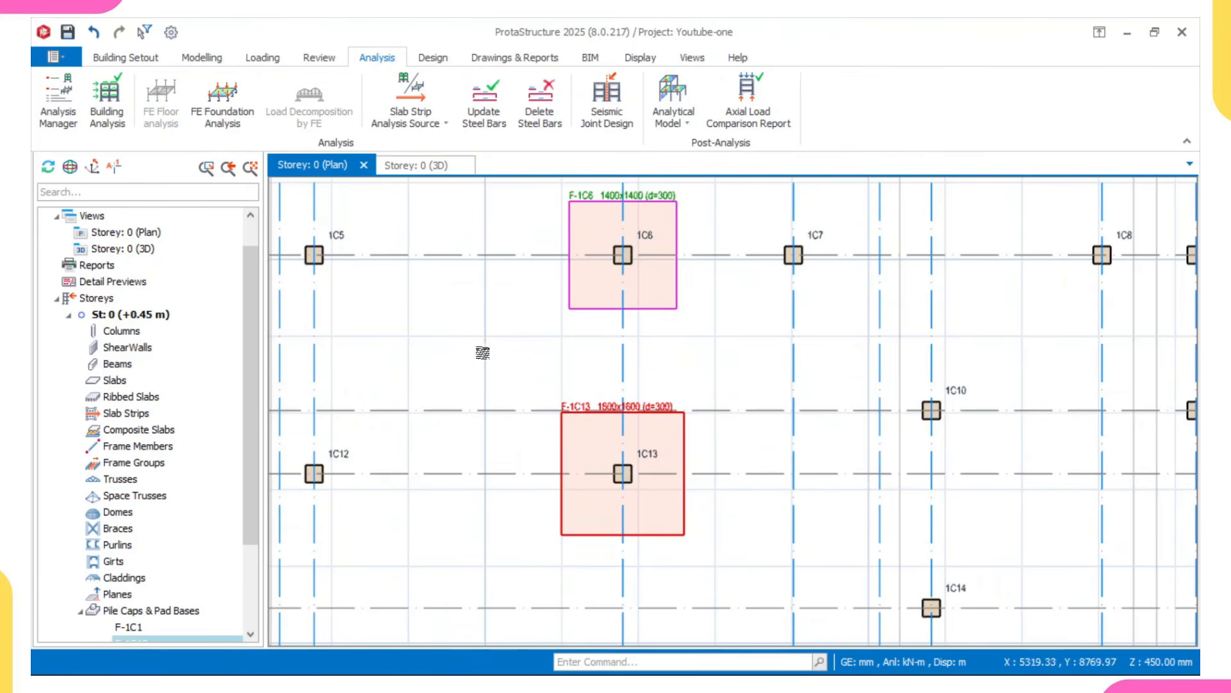
key("Escape")
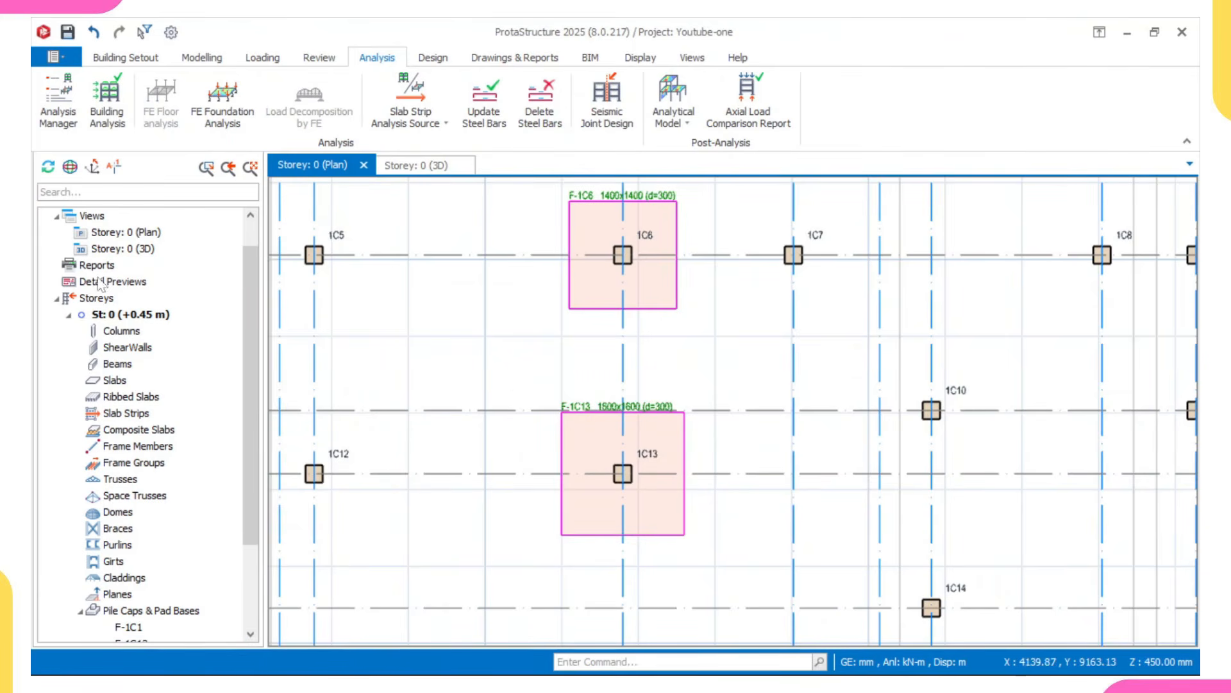
Open the Building Analysis Model view of the structure.
left_click(95, 219)
right_click(95, 222)
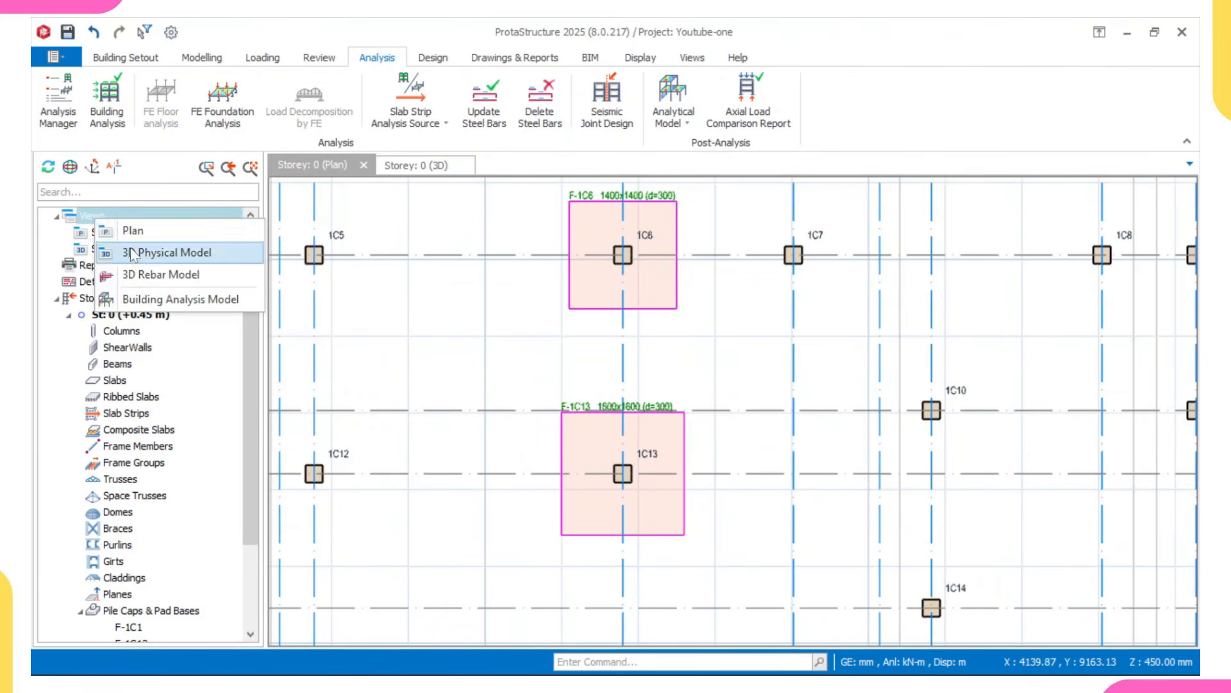
left_click(140, 300)
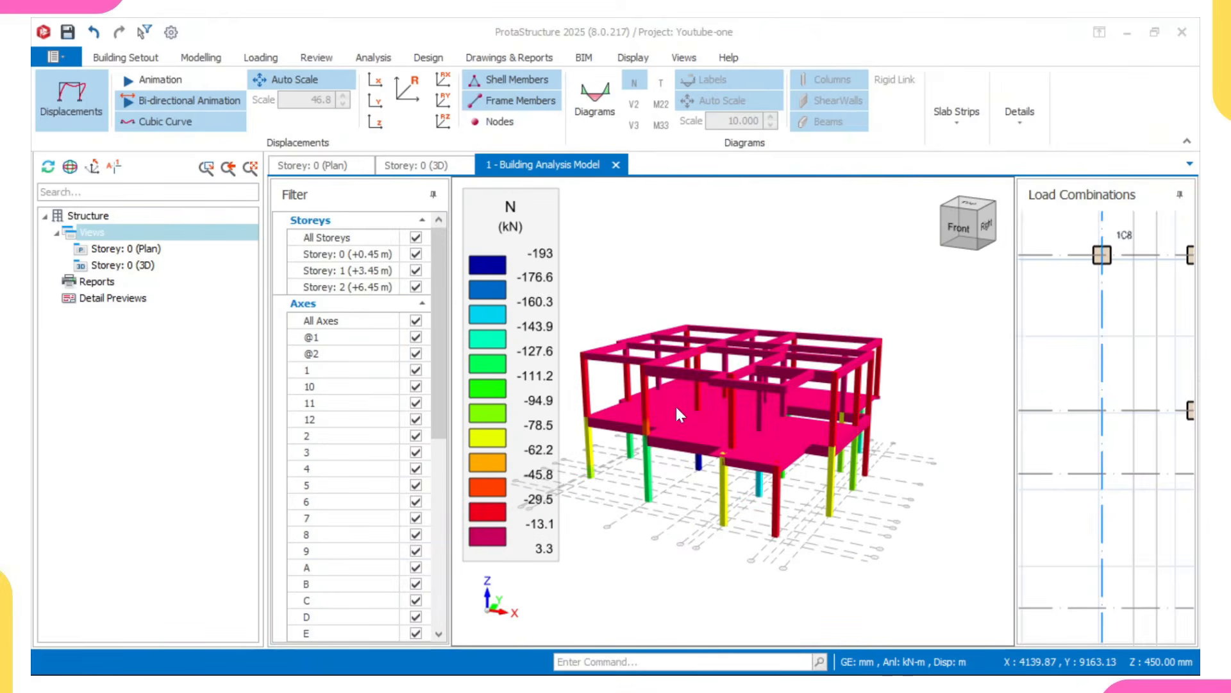
Examine the column axial forces in the building analysis model from several angles, including from underneath.
middle_click_drag(805, 347, 573, 340)
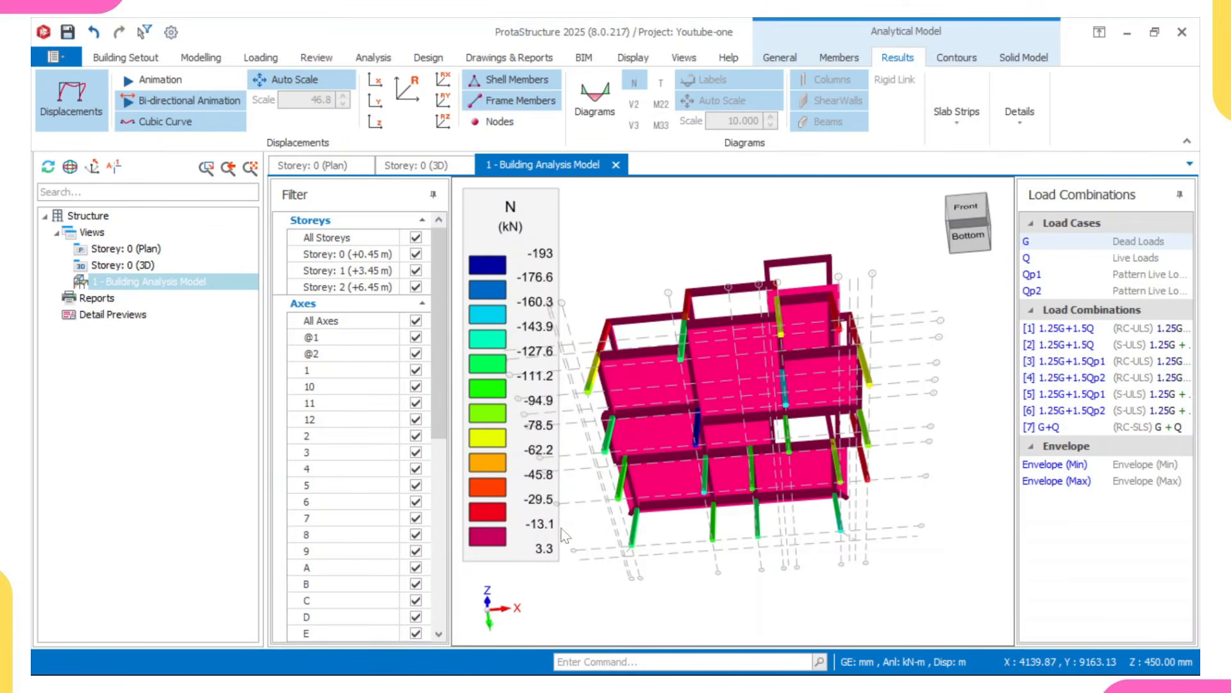
middle_click_drag(731, 473, 606, 447)
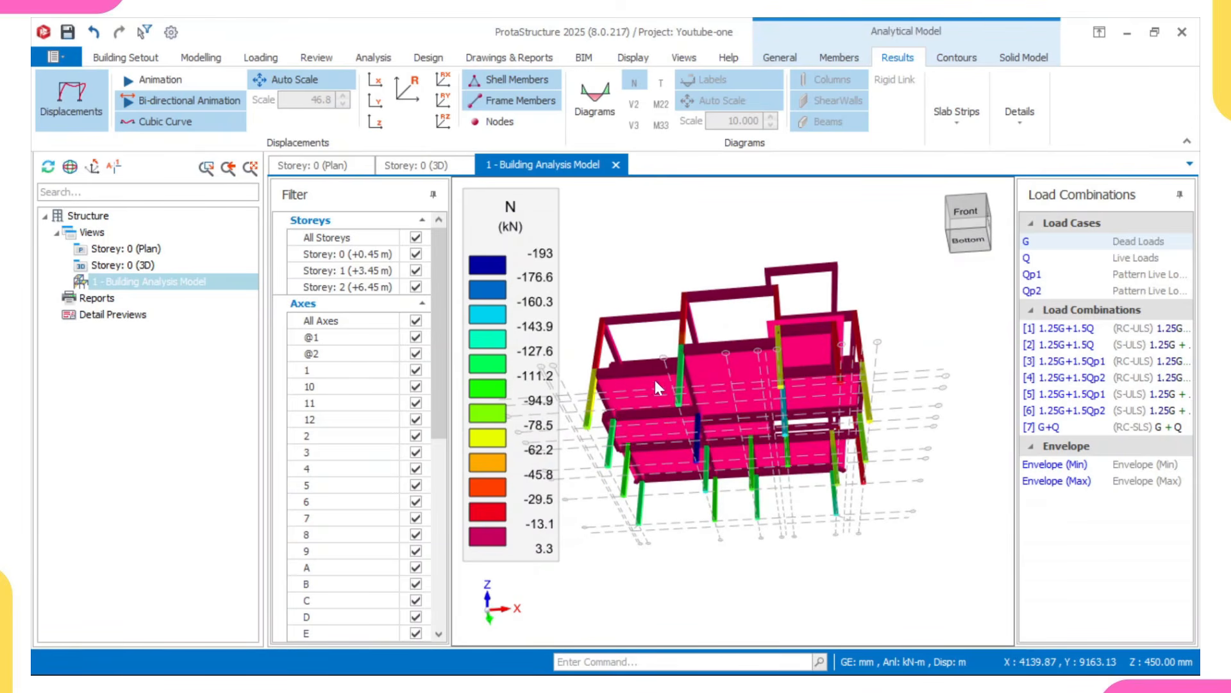
middle_click_drag(807, 379, 699, 401)
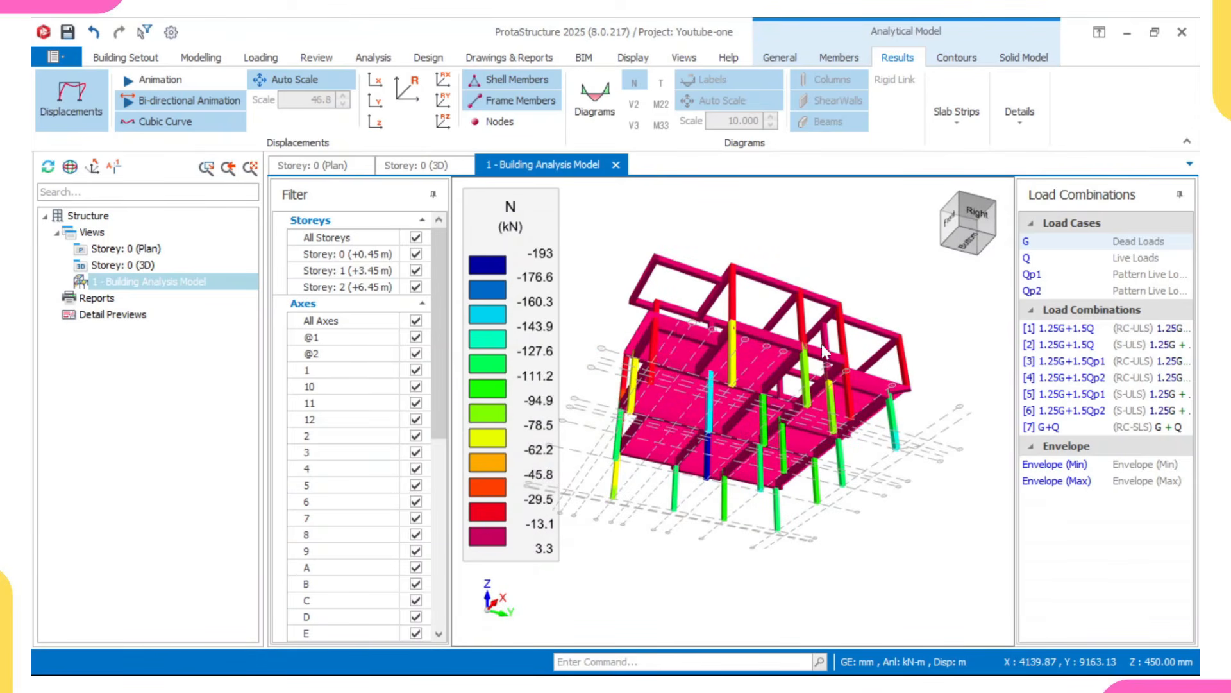
middle_click_drag(844, 494, 680, 393)
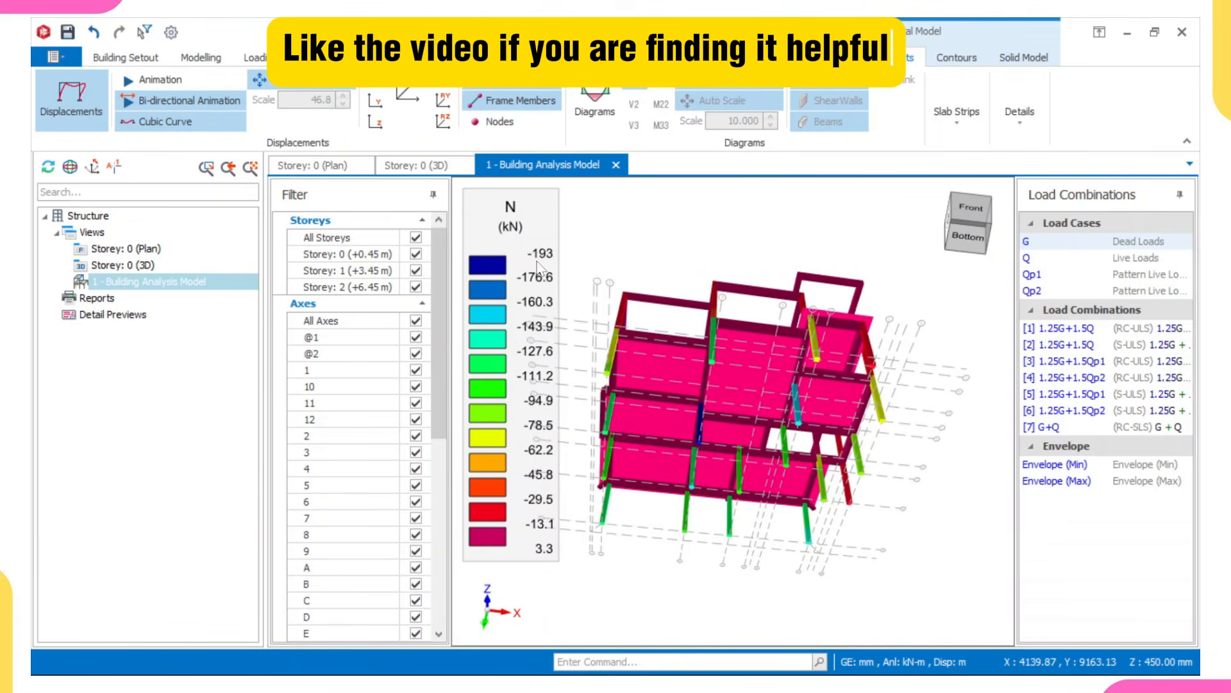
middle_click_drag(687, 426, 709, 407)
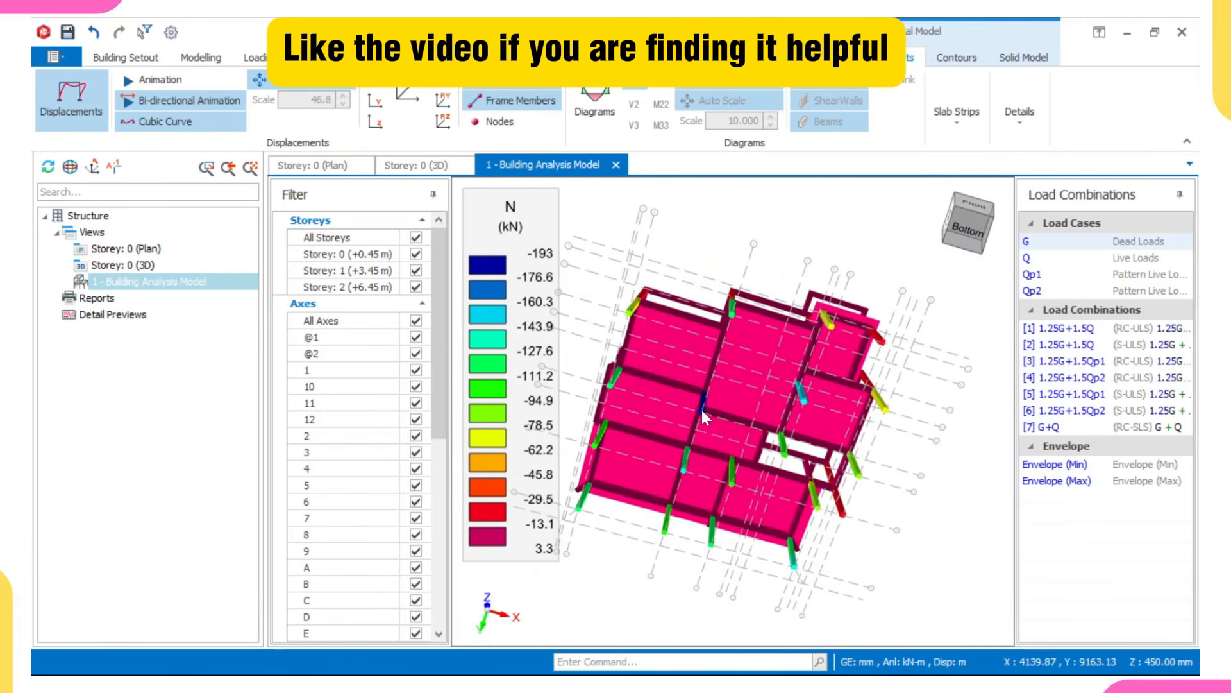
mouse_move(702, 410)
middle_mouse_down()
mouse_move(698, 421)
mouse_move(701, 387)
middle_mouse_up()
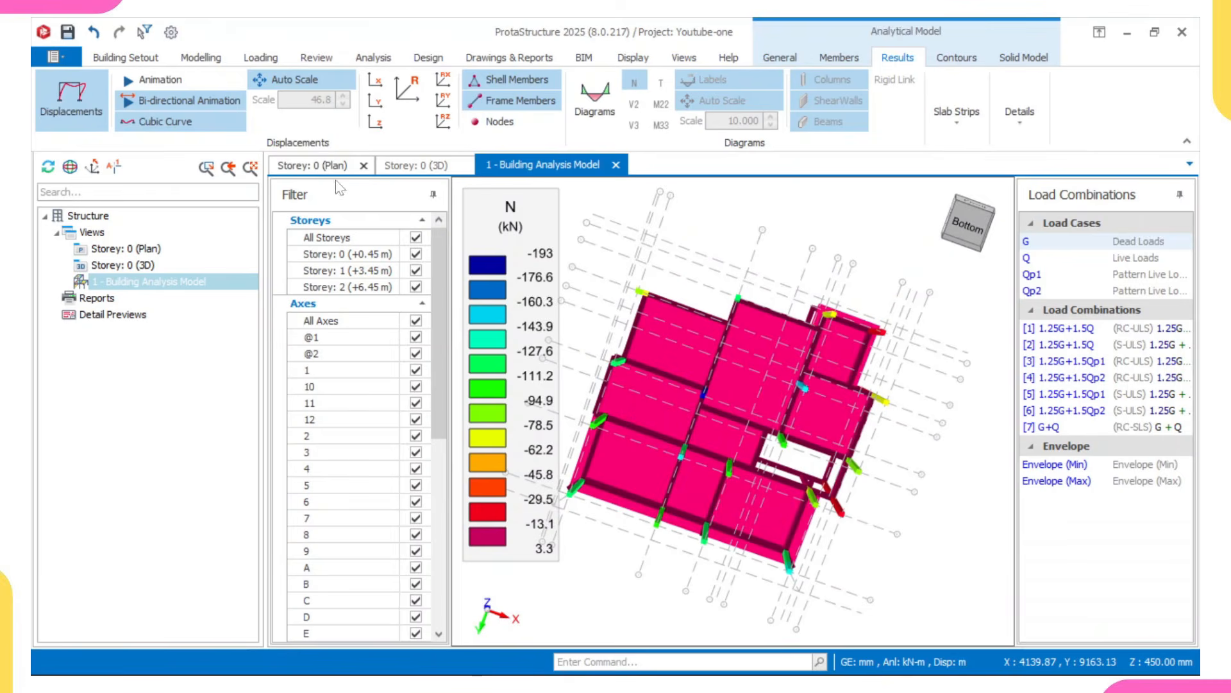
On the storey 0 plan, insert a designed square pad footing under column 1C14 at axes E and 6, keeping the default label.
scroll(606, 376, "down", 7)
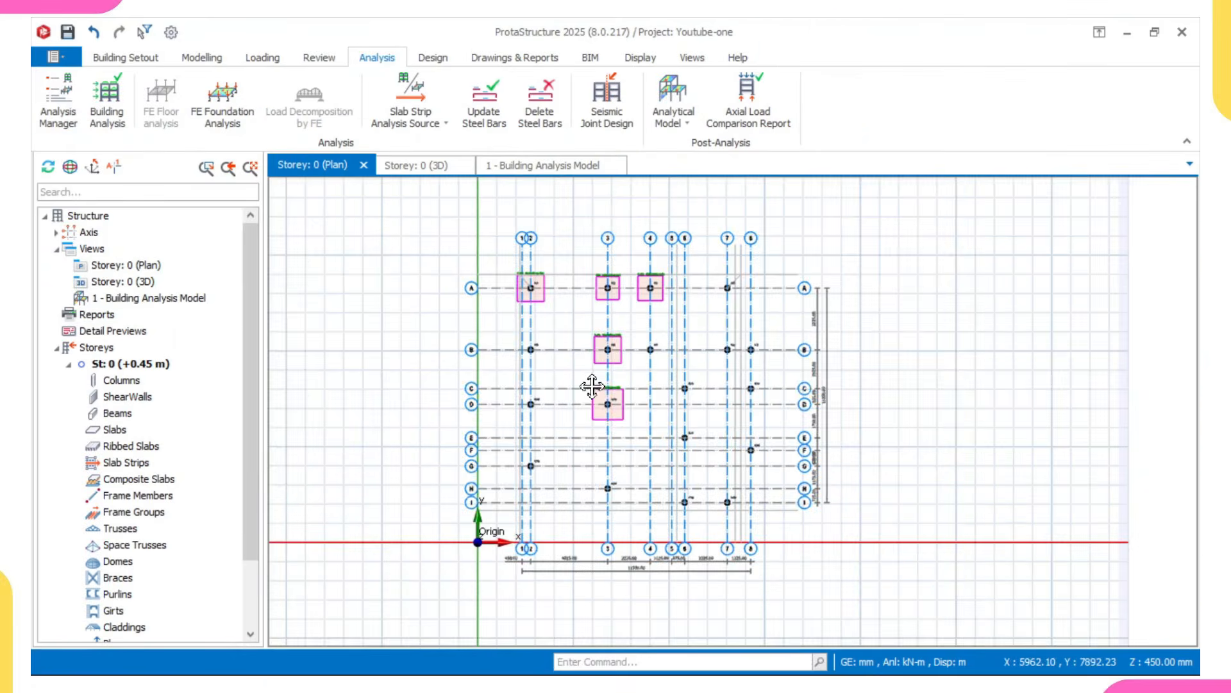
scroll(651, 403, "up", 3)
scroll(672, 417, "up", 2)
left_click(737, 466)
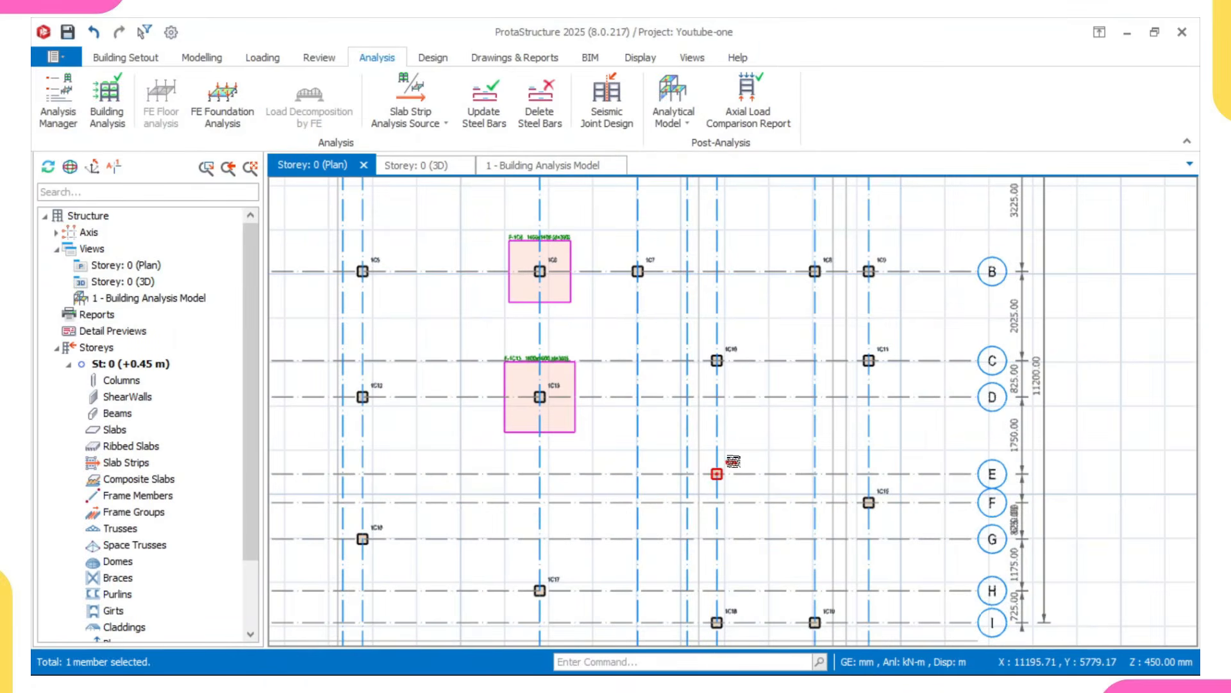
right_click(738, 467)
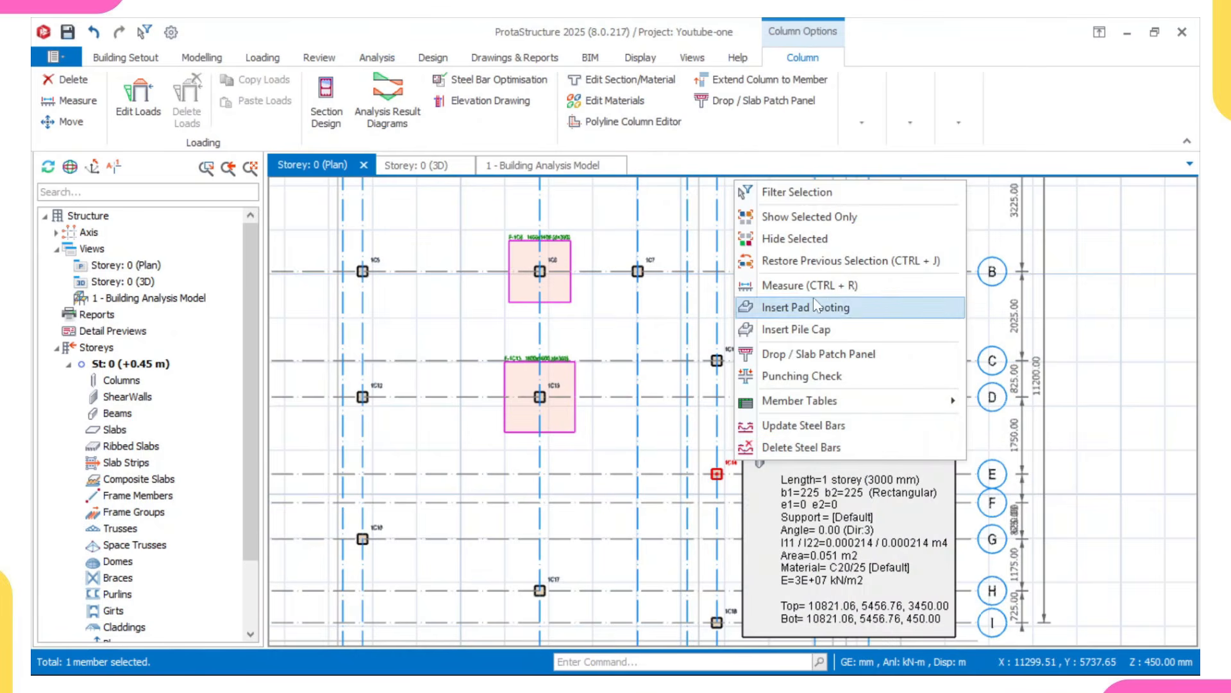
left_click(812, 307)
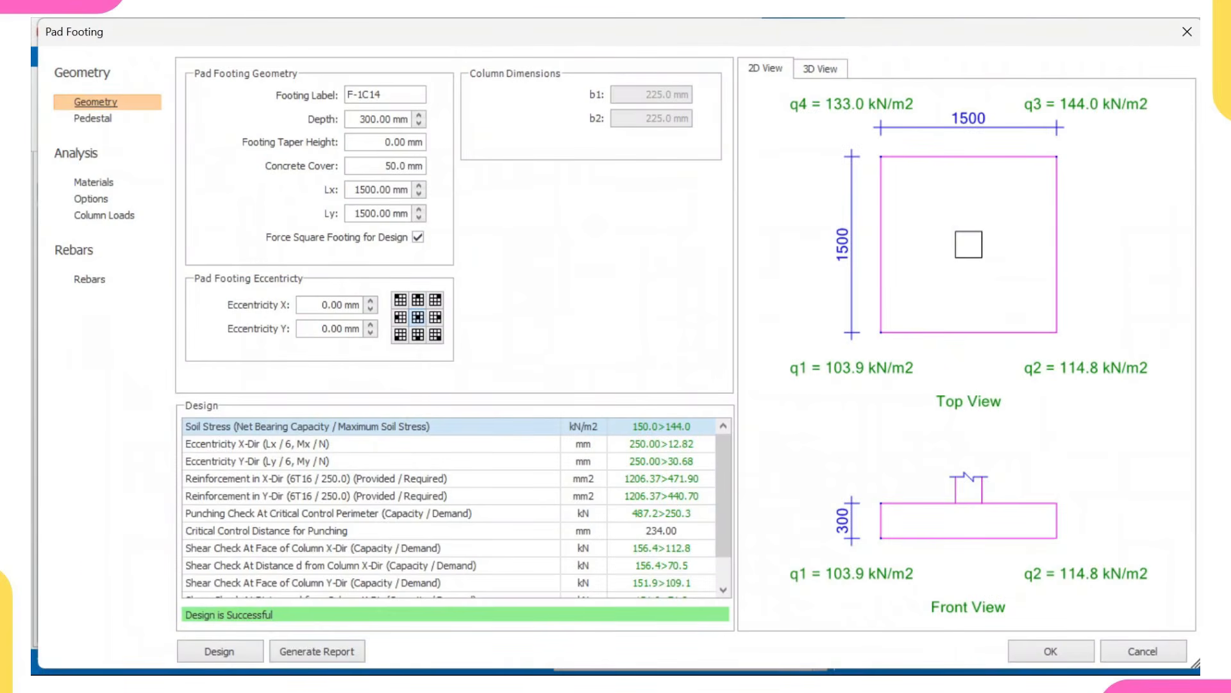
left_click(1049, 651)
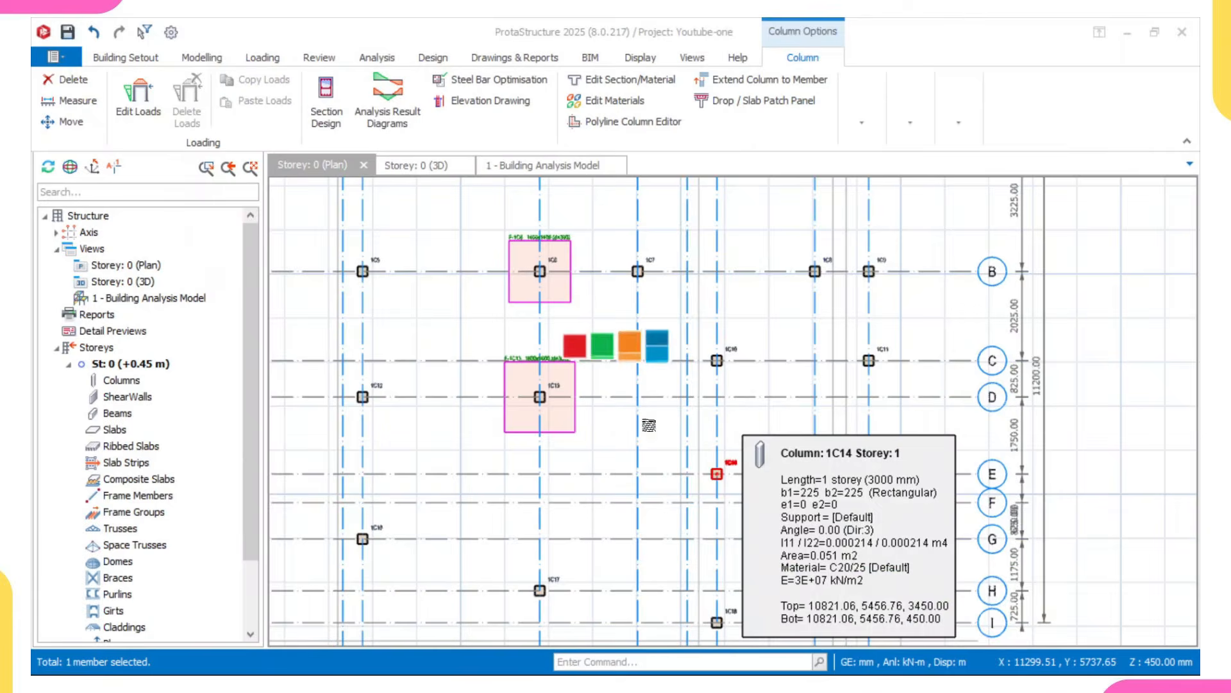
Insert a designed square pad footing under column 1C4 at axes A and 7, keeping the default label.
scroll(646, 427, "down", 2)
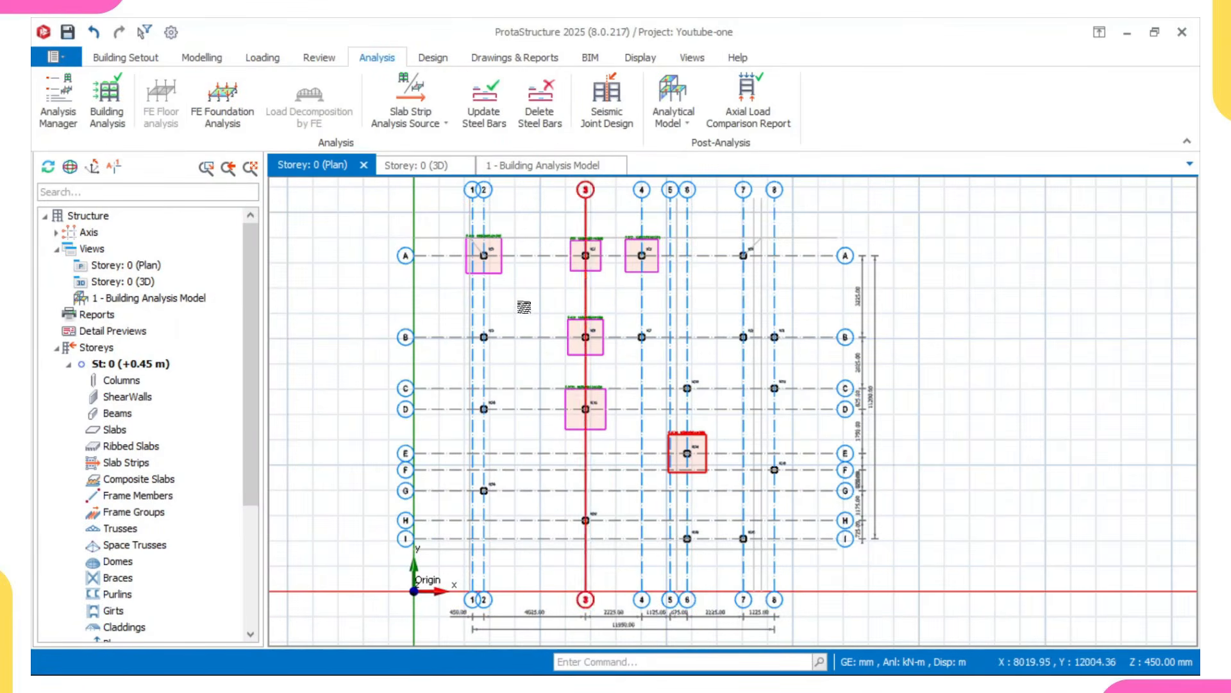
scroll(764, 251, "up", 3)
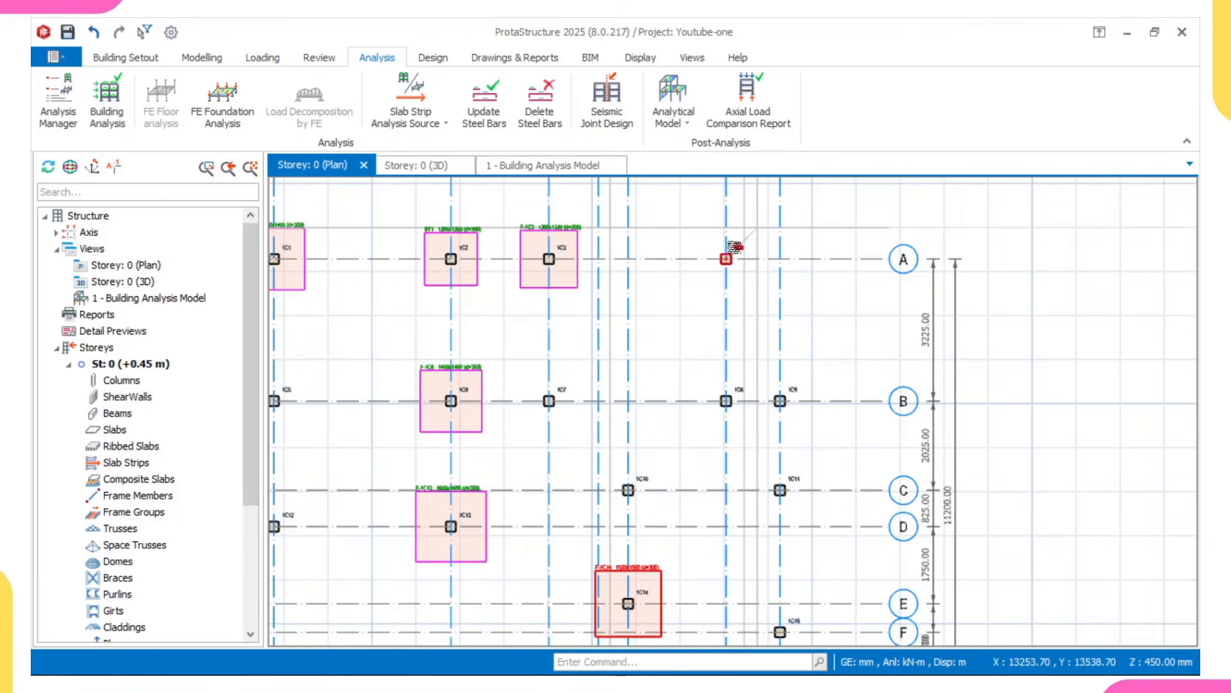
left_click(731, 252)
scroll(744, 248, "up", 3)
right_click(768, 248)
left_click(843, 375)
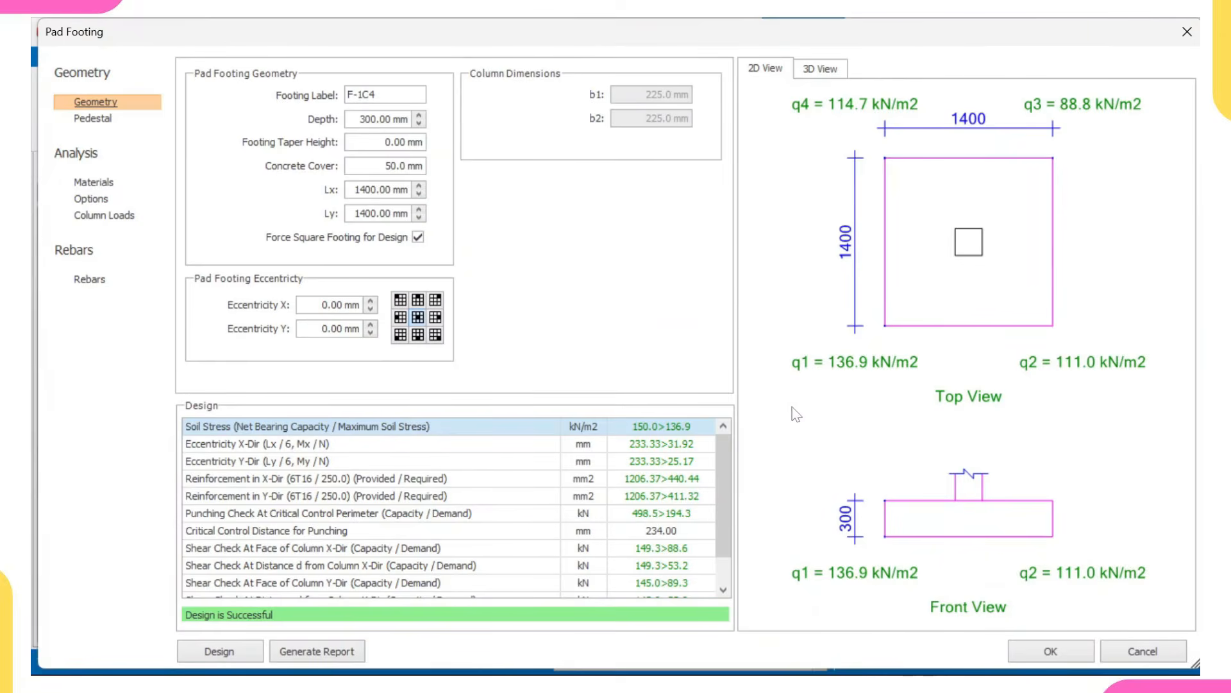
left_click(1039, 649)
Insert a designed square pad footing under column 1C5 at axes B and 2, keeping the default label.
scroll(961, 531, "down", 2)
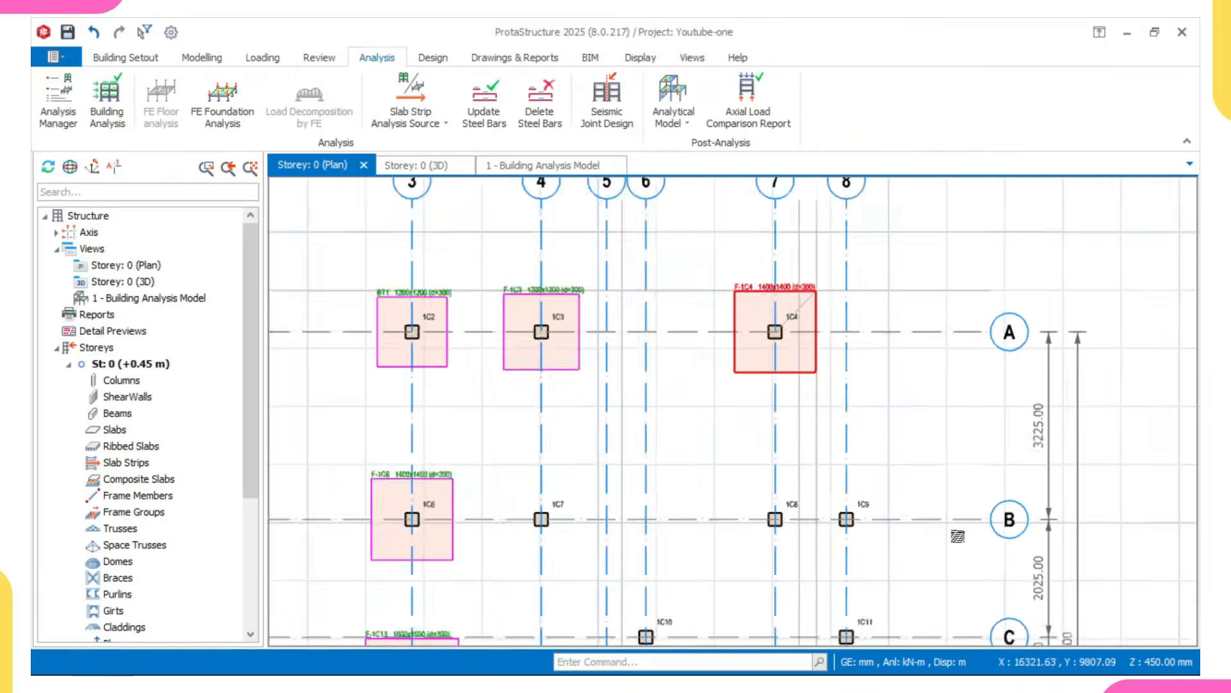
scroll(398, 558, "up", 2)
right_click(311, 441)
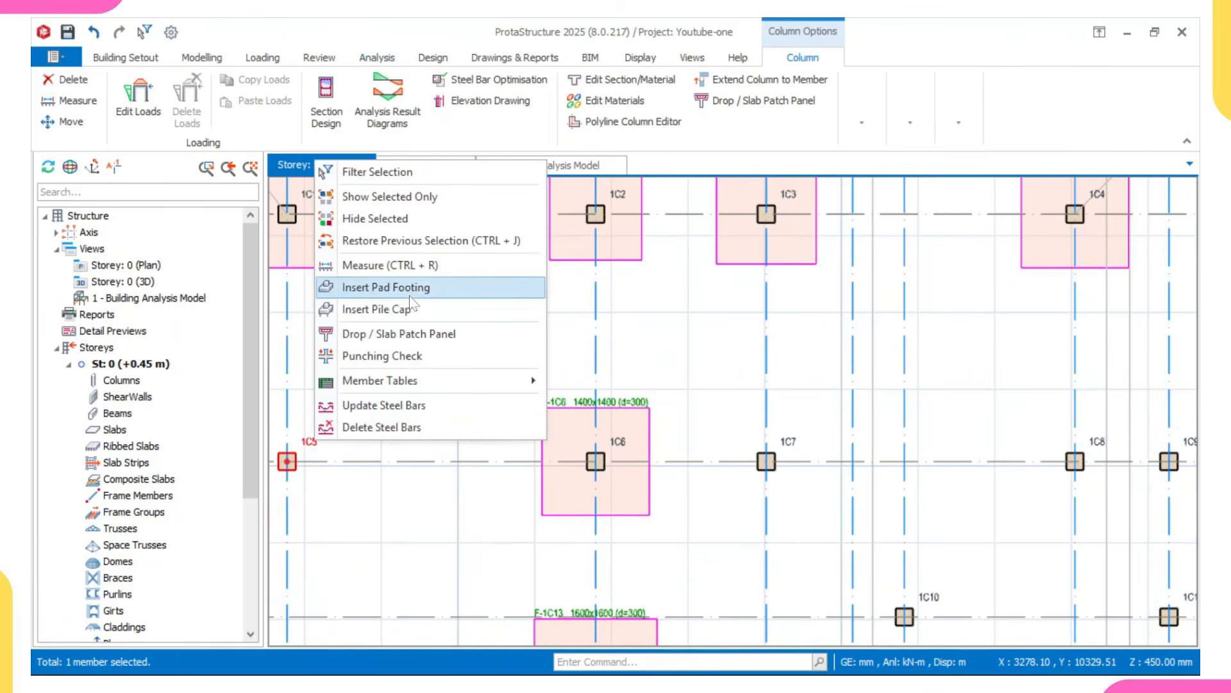
left_click(385, 282)
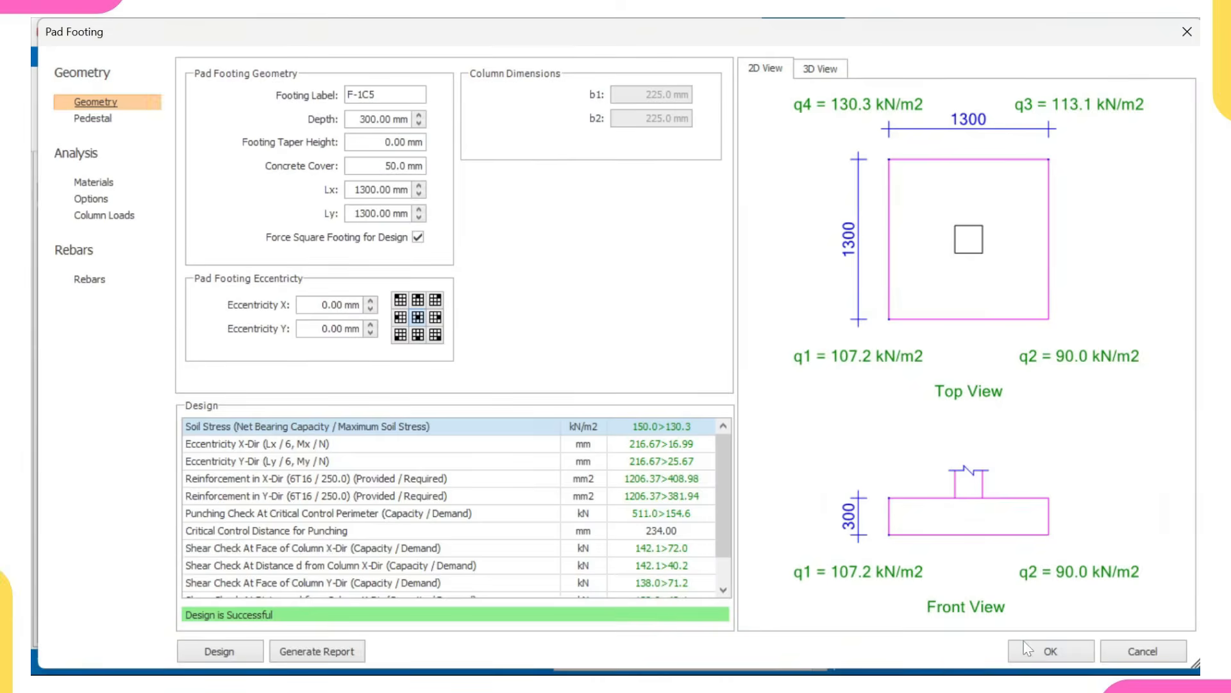
left_click(1032, 651)
Insert designed square pad footings under columns 1C7 and 1C8 on axis B, keeping their default labels.
left_click(766, 462)
right_click(767, 461)
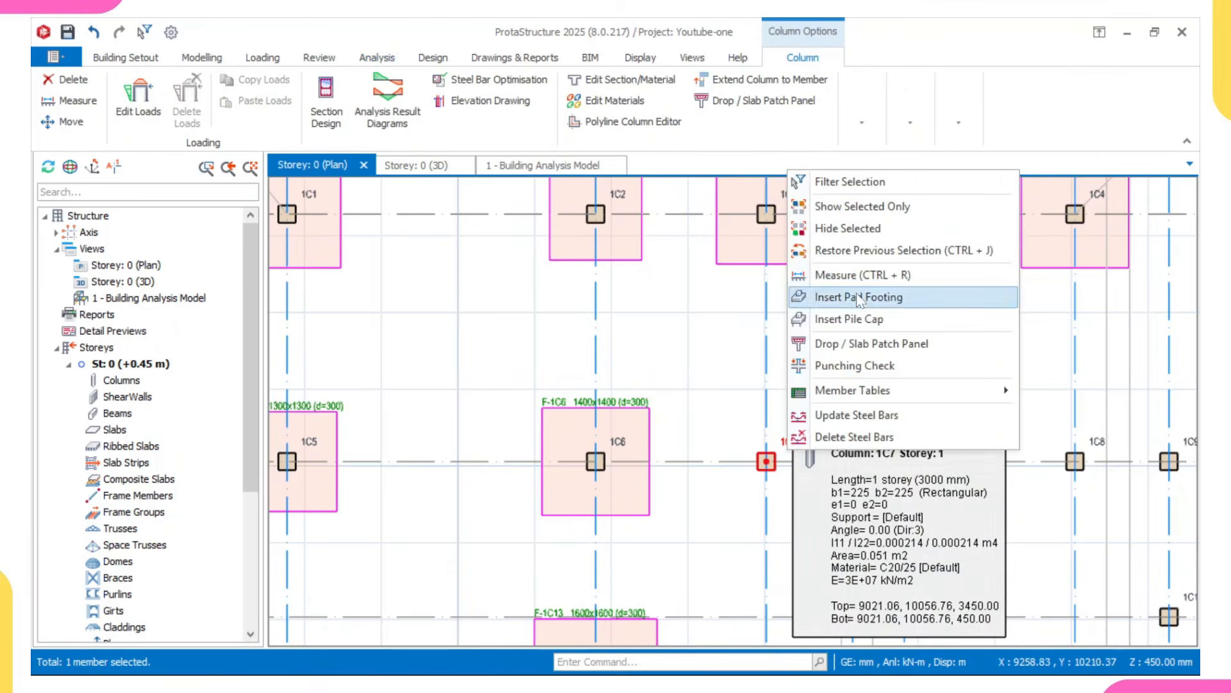
left_click(834, 294)
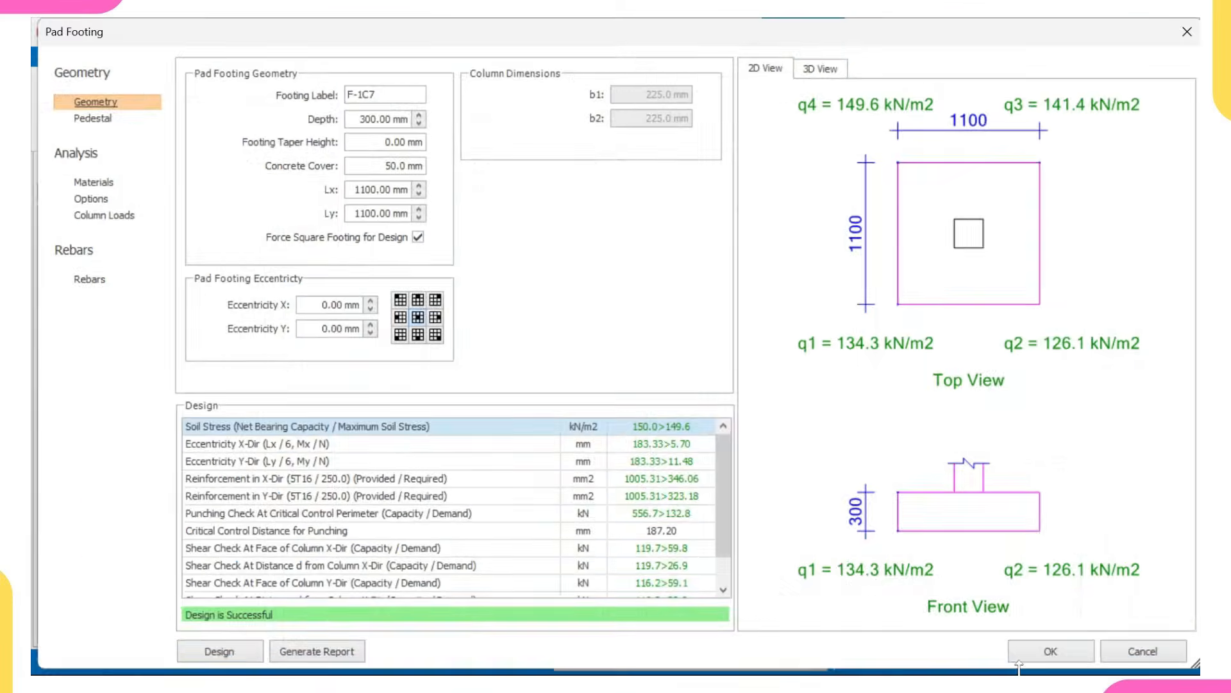
left_click(1055, 649)
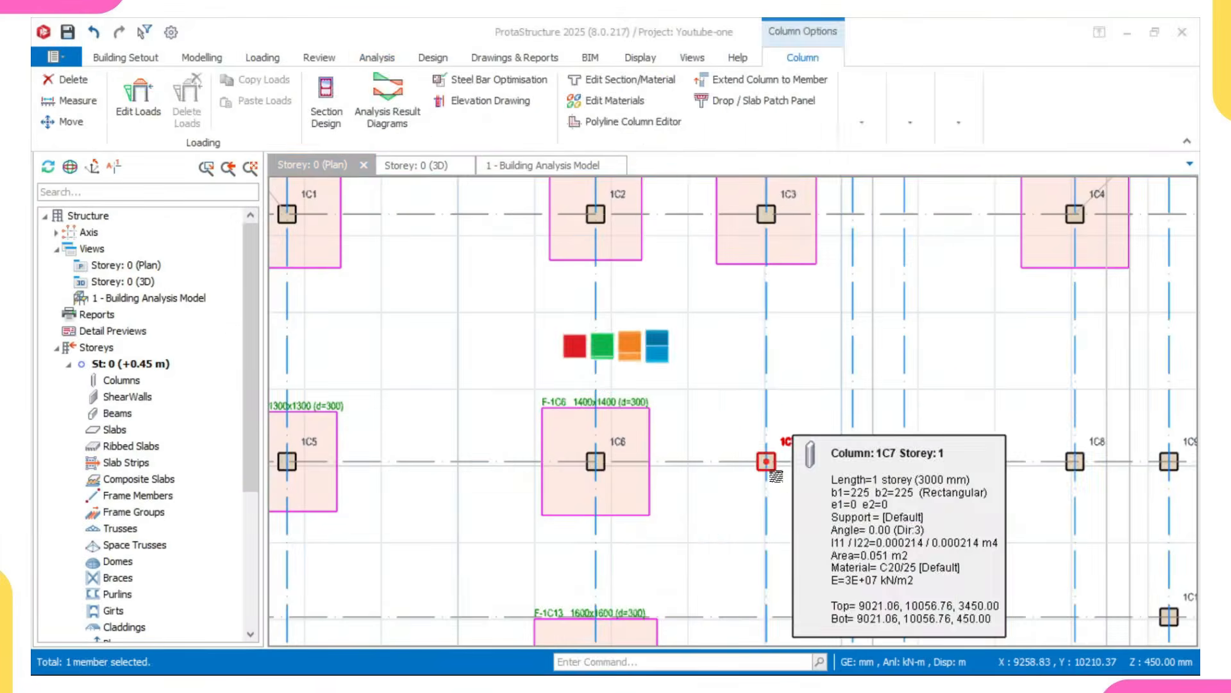
right_click(829, 381)
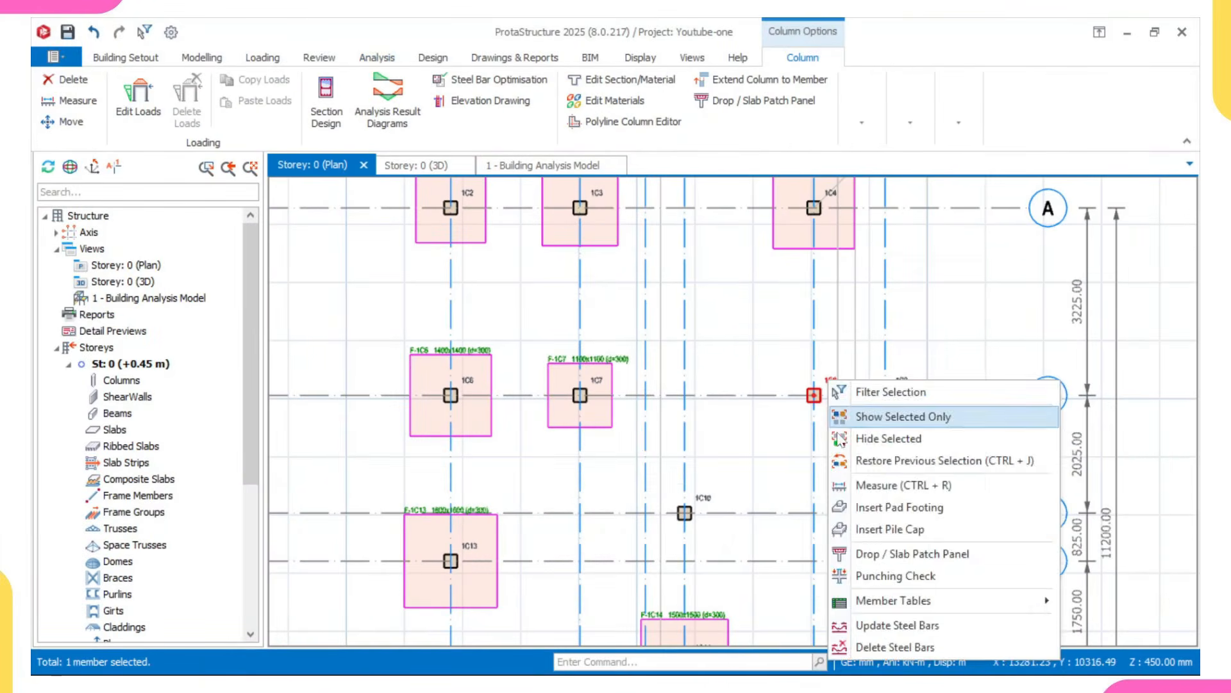
left_click(885, 507)
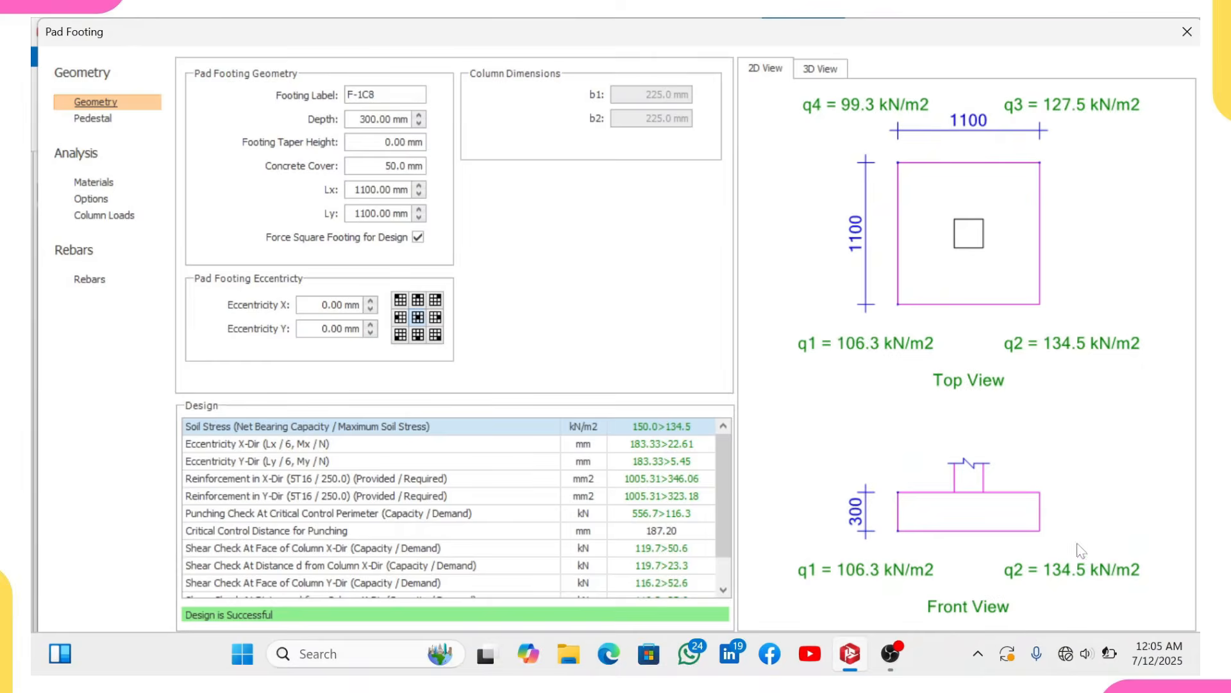
left_click(1055, 649)
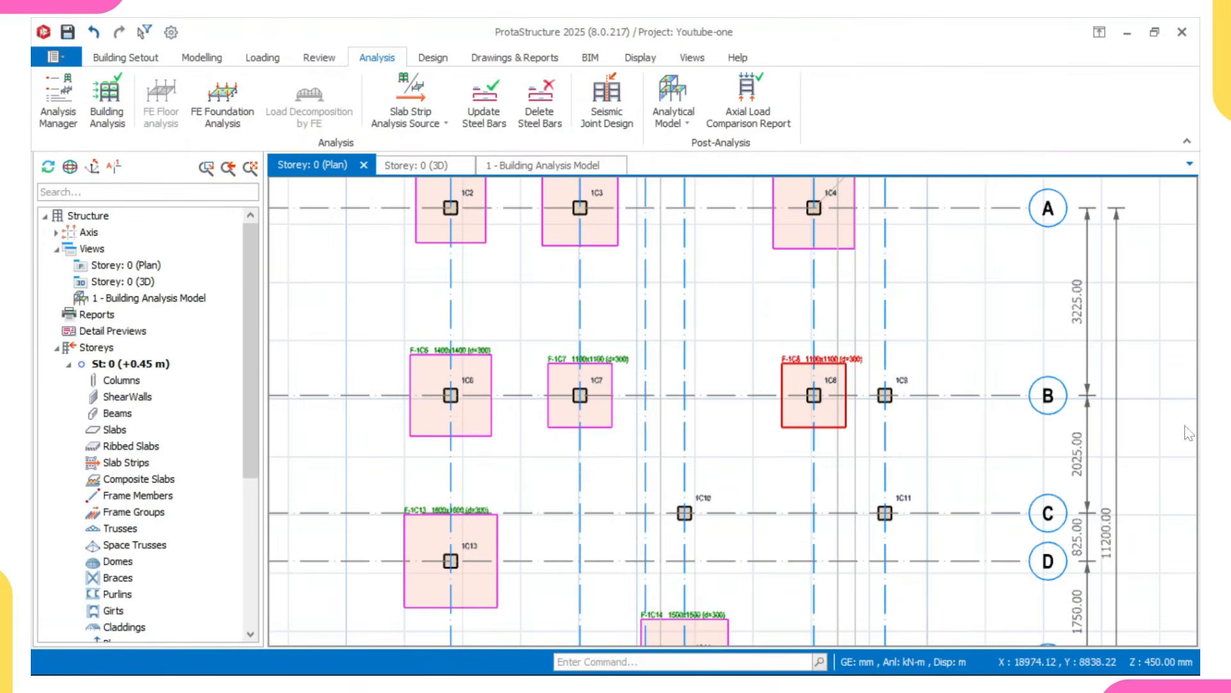
Insert designed square pad footings under columns 1C9 and 1C11 on axis 8, keeping their default labels.
left_click(890, 390)
right_click(890, 390)
left_click(975, 510)
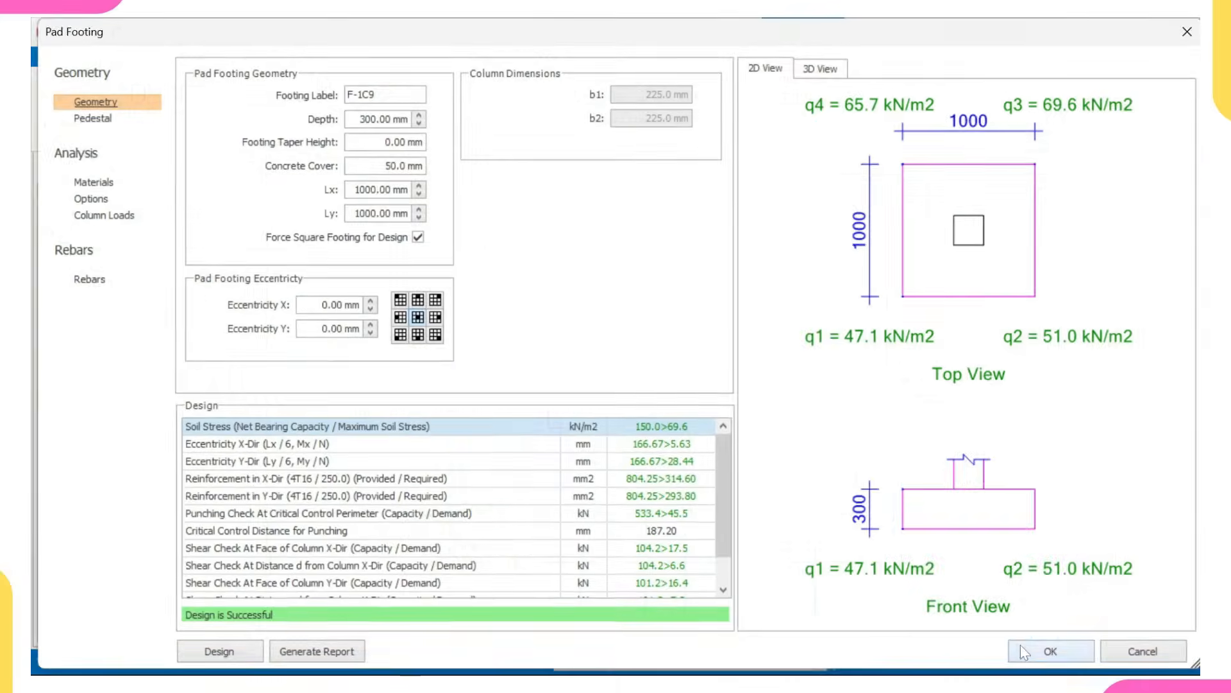
left_click(1023, 647)
right_click(879, 433)
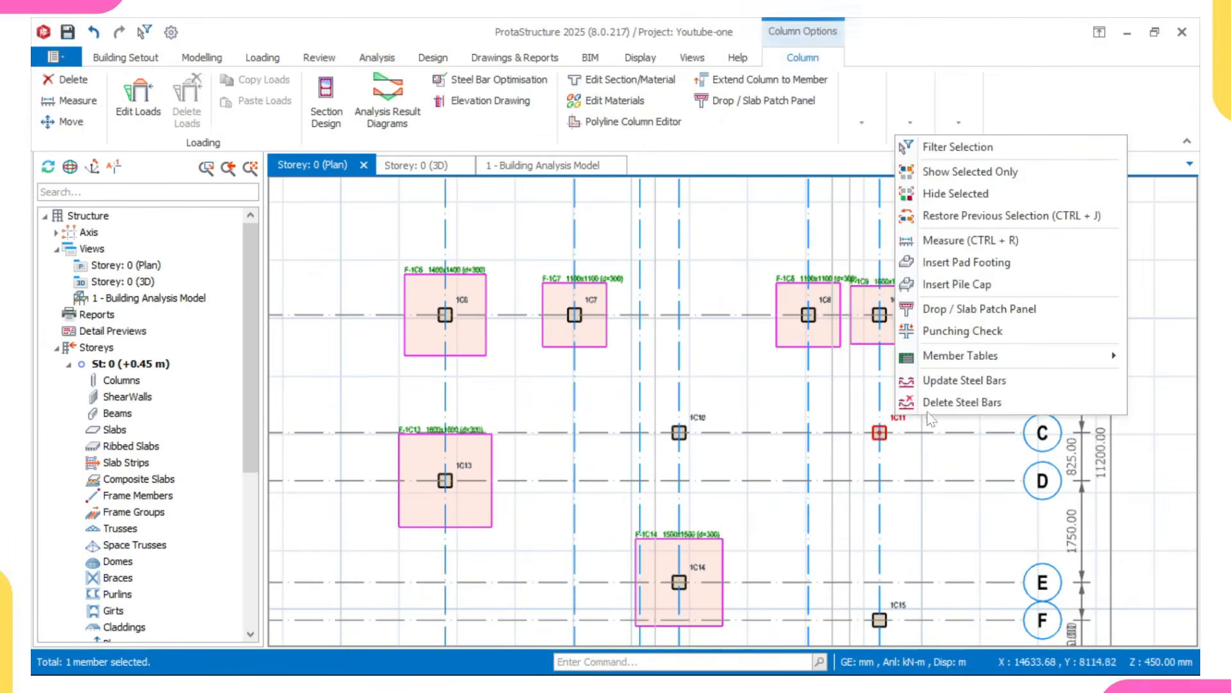
left_click(948, 263)
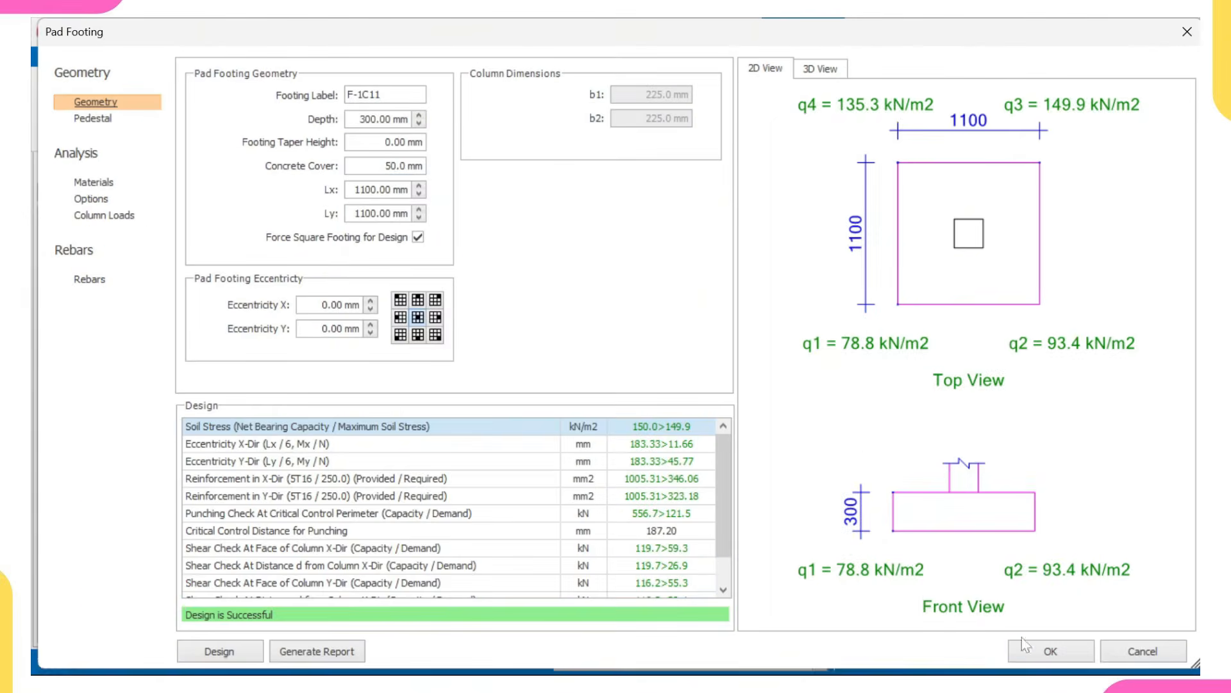
left_click(1023, 649)
Insert designed square pad footings under column 1C10 on axis C and column 1C12 on axis D, keeping their default labels.
right_click(681, 430)
left_click(751, 263)
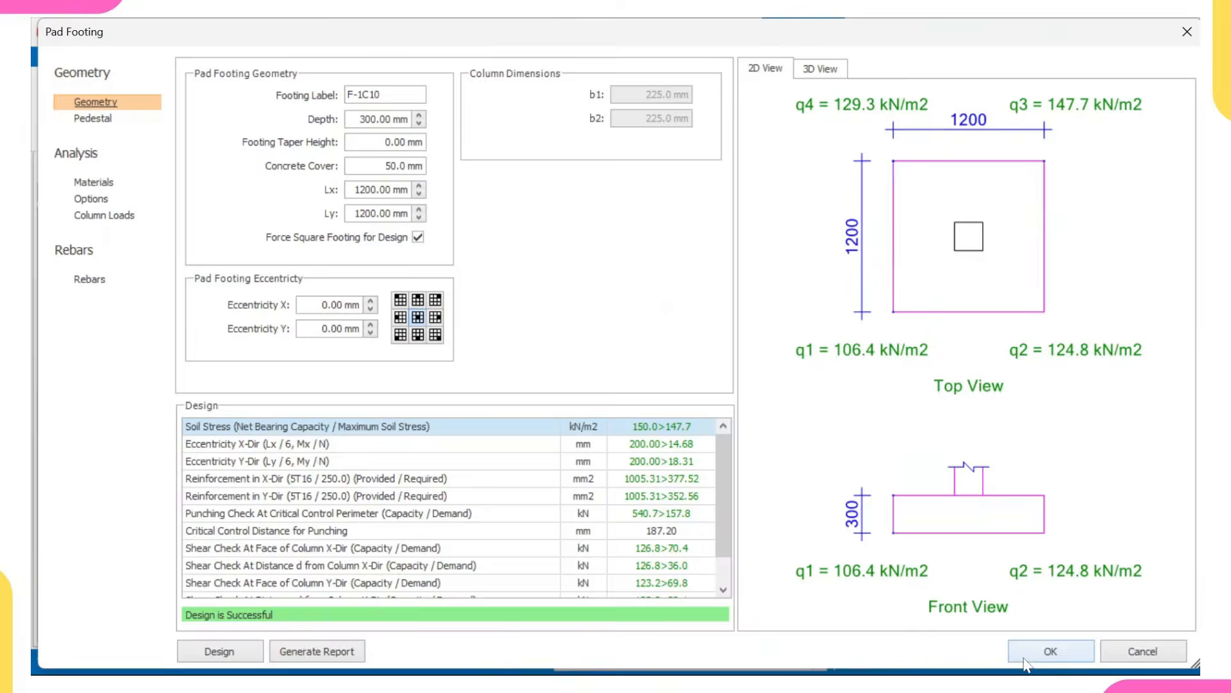
left_click(1024, 658)
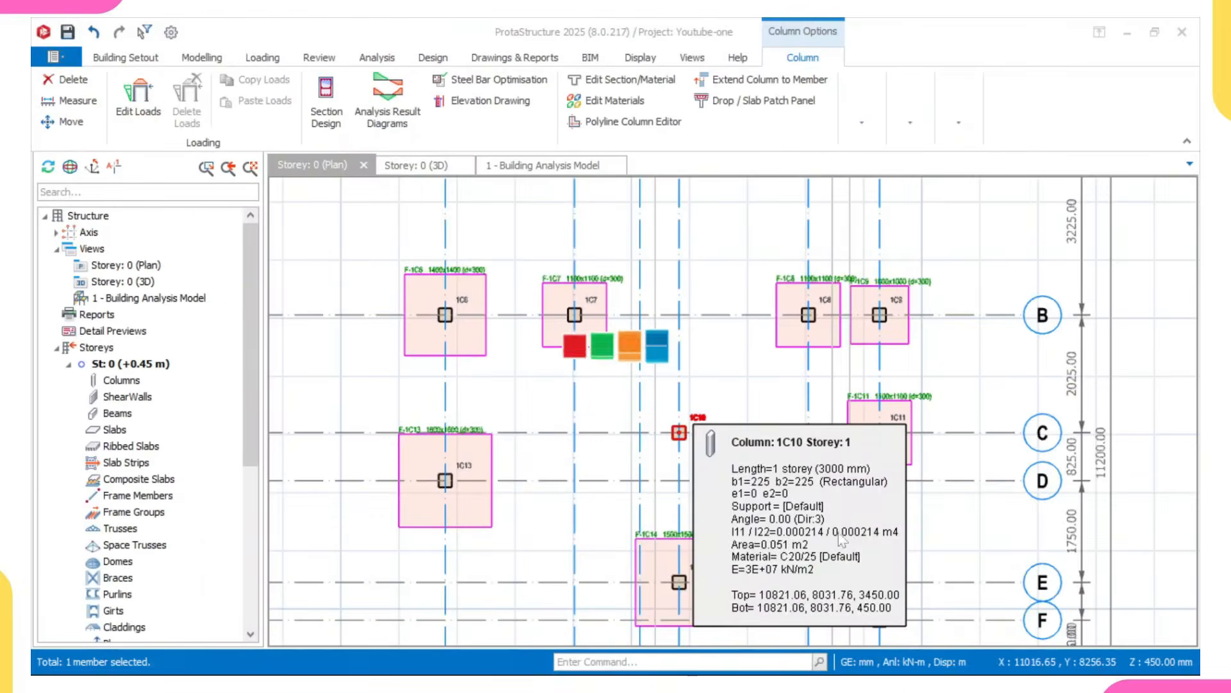
scroll(898, 250, "down", 3)
scroll(512, 359, "up", 3)
right_click(461, 387)
left_click(542, 493)
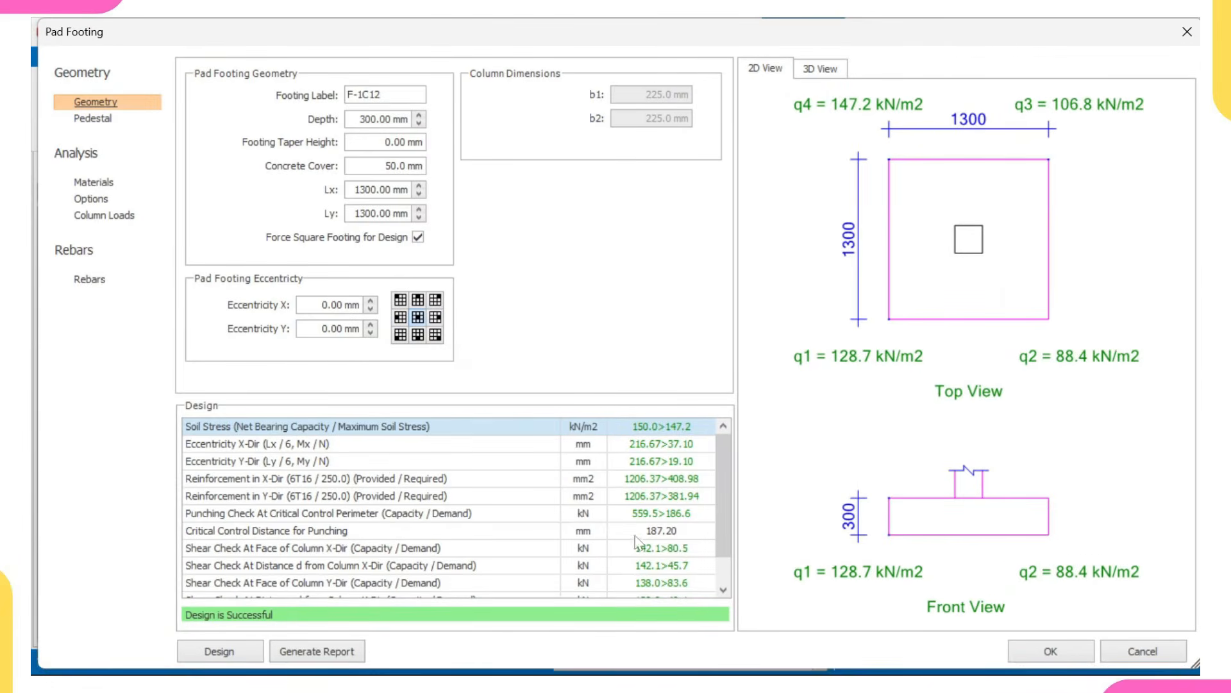
scroll(637, 542, "down", 1)
left_click(1051, 651)
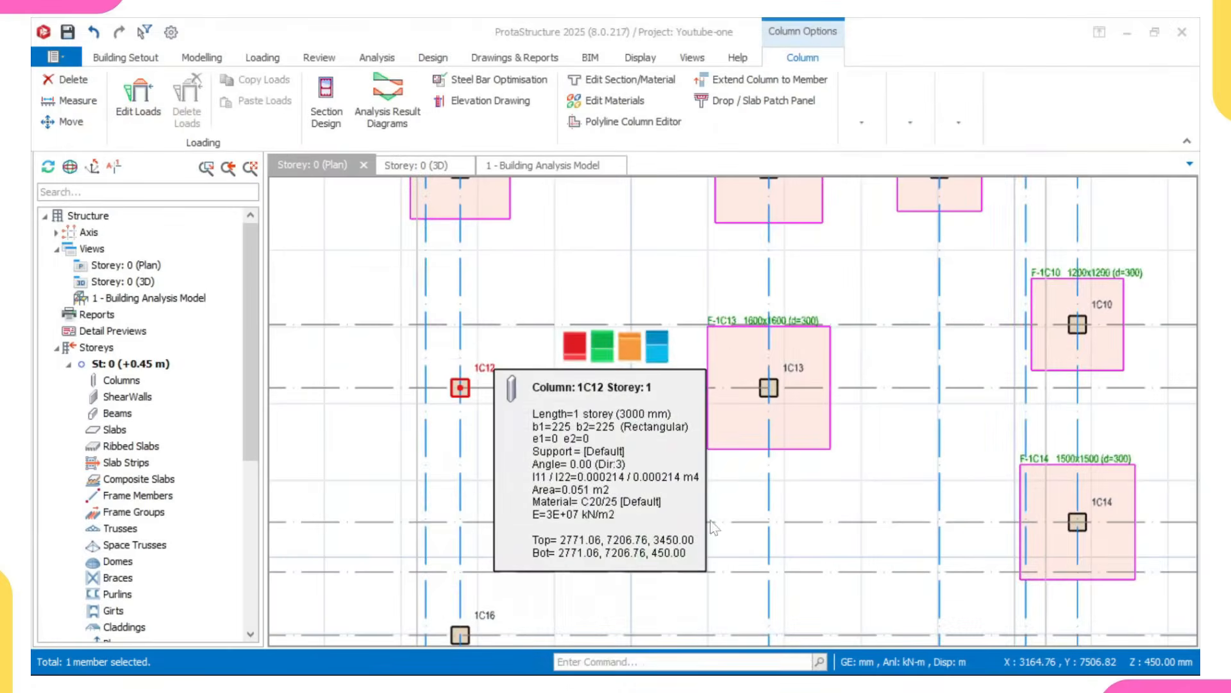
Insert designed square pad footings under column 1C16 on axis G and column 1C17 on axis H, keeping their default labels.
scroll(584, 209, "down", 3)
scroll(562, 368, "up", 2)
right_click(526, 398)
left_click(607, 247)
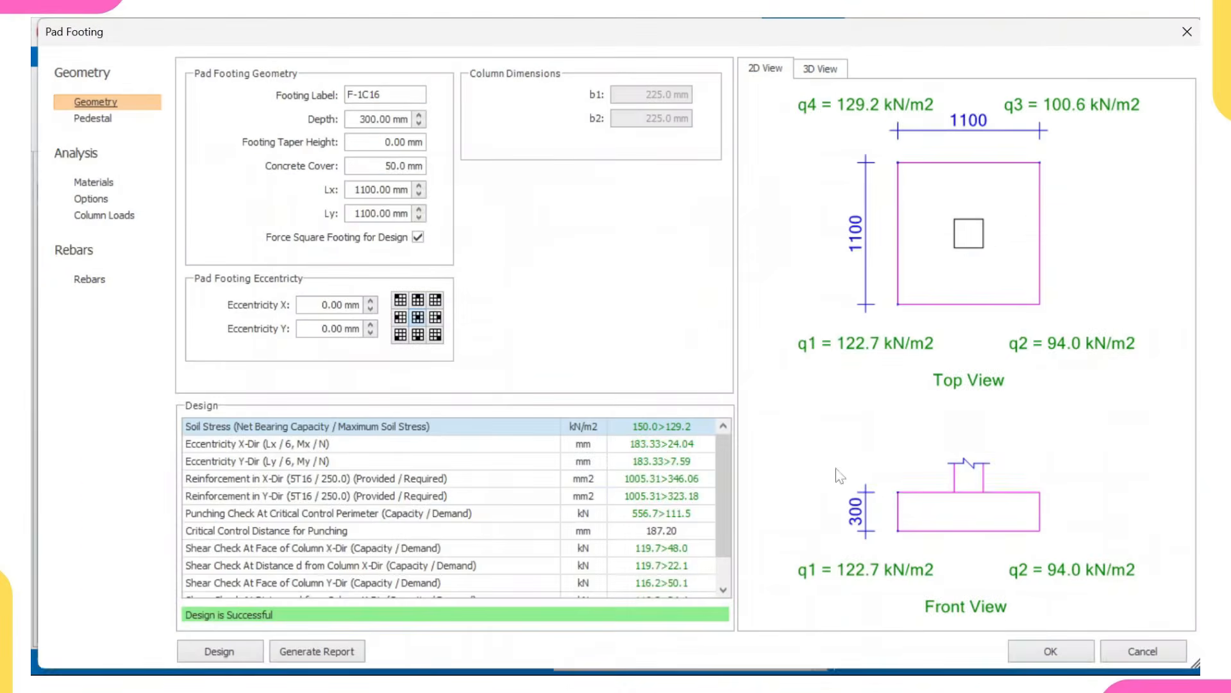
left_click(1036, 646)
right_click(750, 475)
left_click(842, 311)
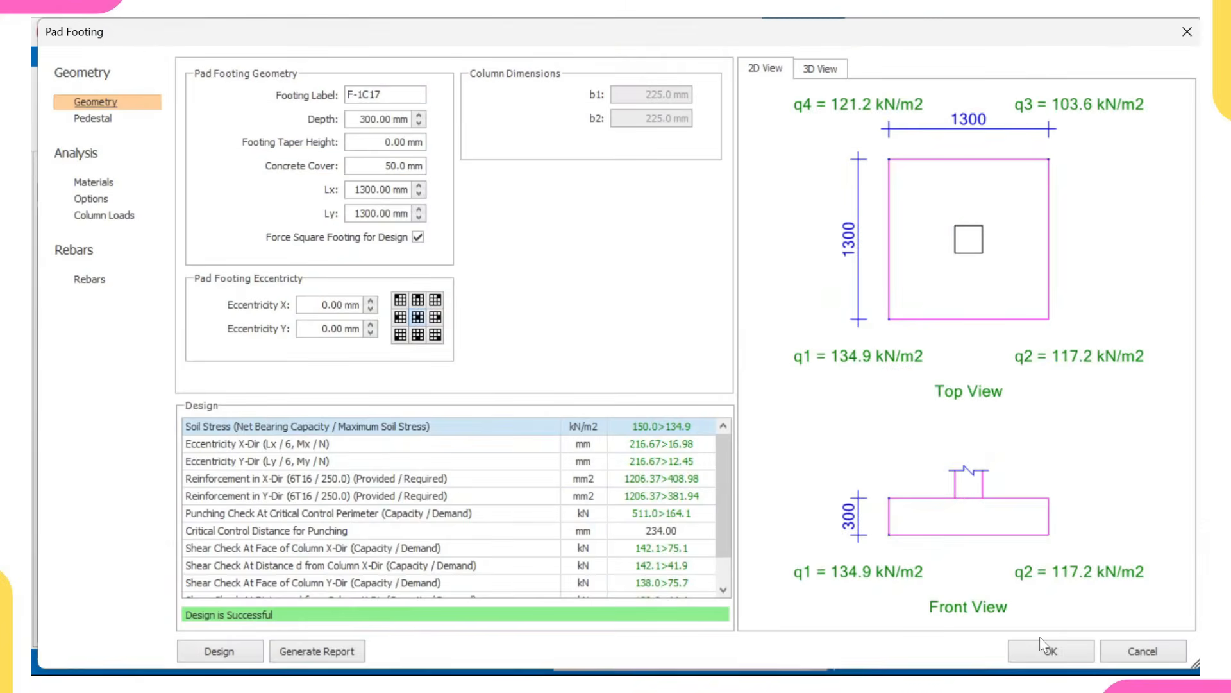
left_click(1050, 649)
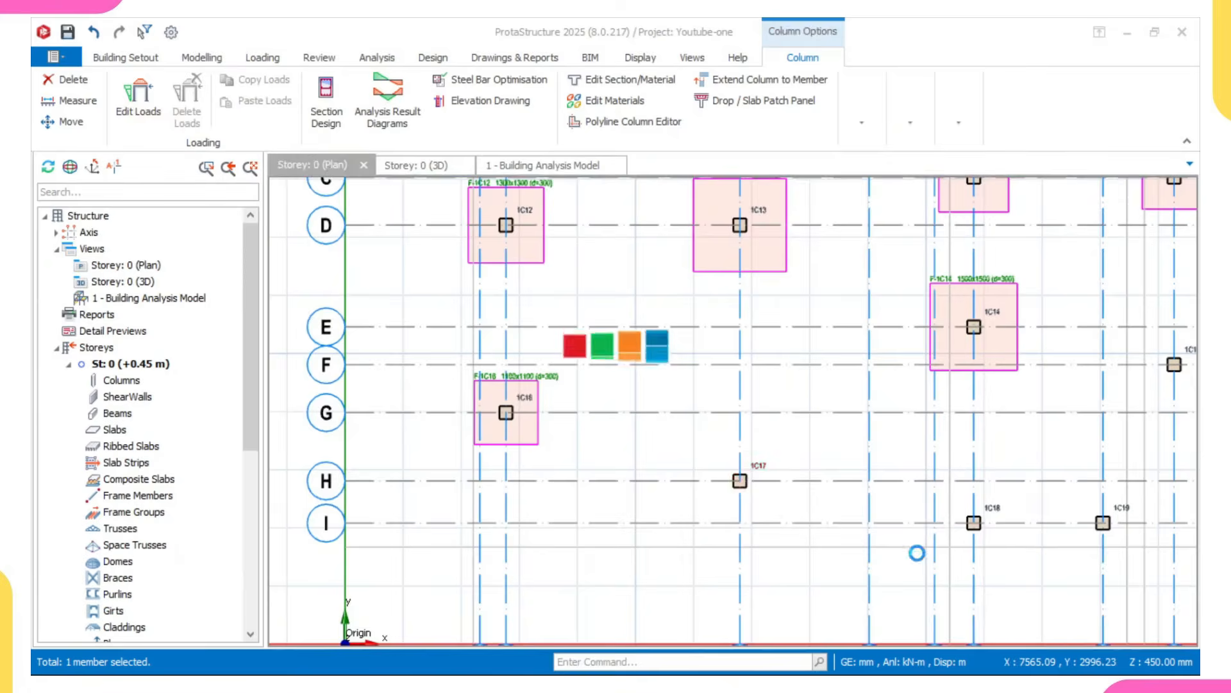
Insert a designed square pad footing under column 1C18 at axes I and 6, keeping the default label.
middle_click_drag(917, 553, 732, 460)
right_click(810, 418)
left_click(881, 265)
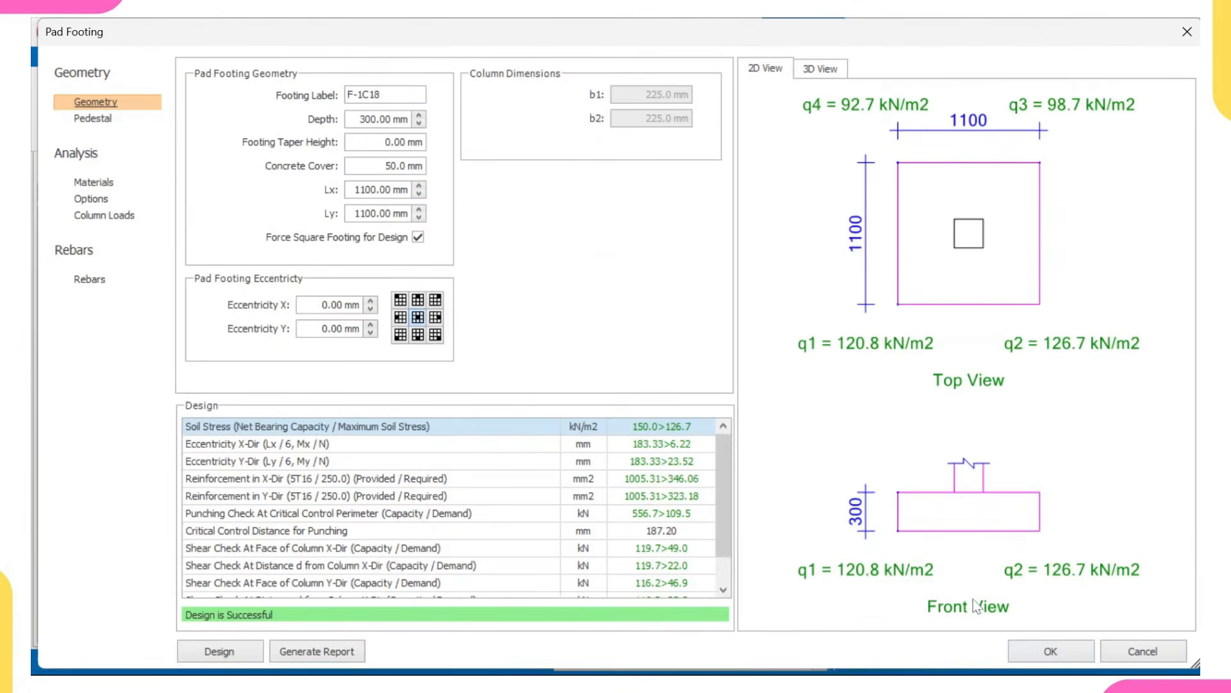
left_click(1019, 652)
middle_click_drag(1015, 257, 908, 336)
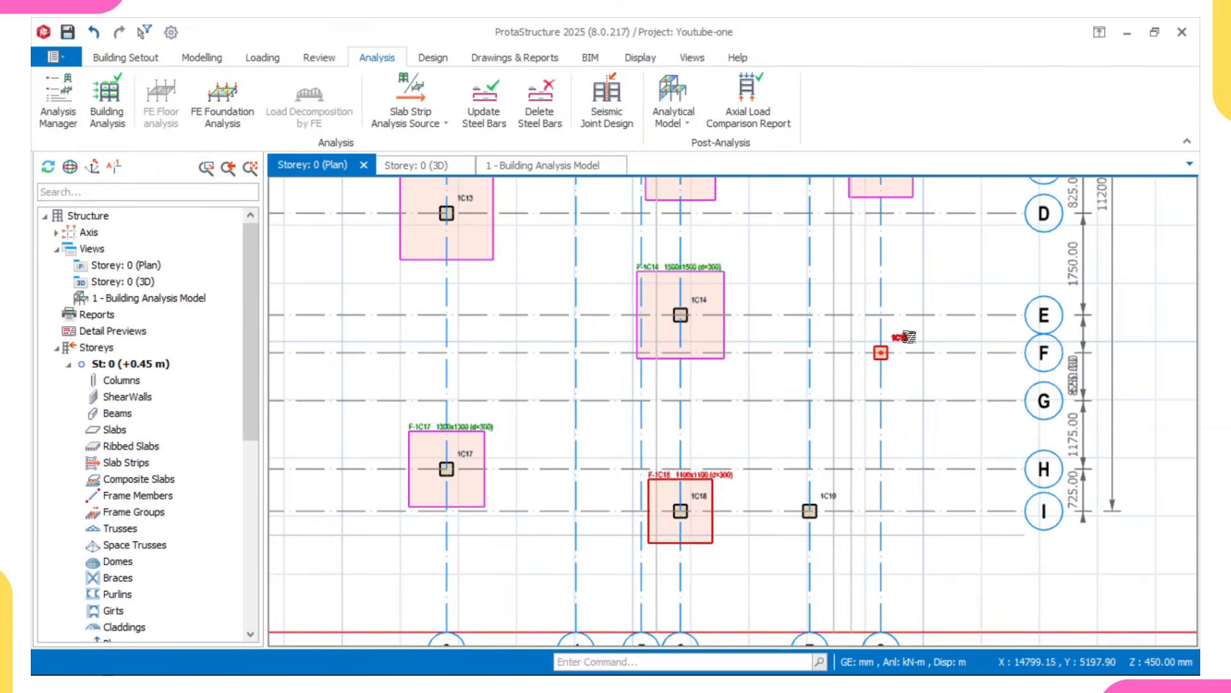
Insert designed square pad footings under column 1C15 at axes F and 8 and column 1C19 at axes I and 7.
right_click(908, 337)
left_click(1001, 465)
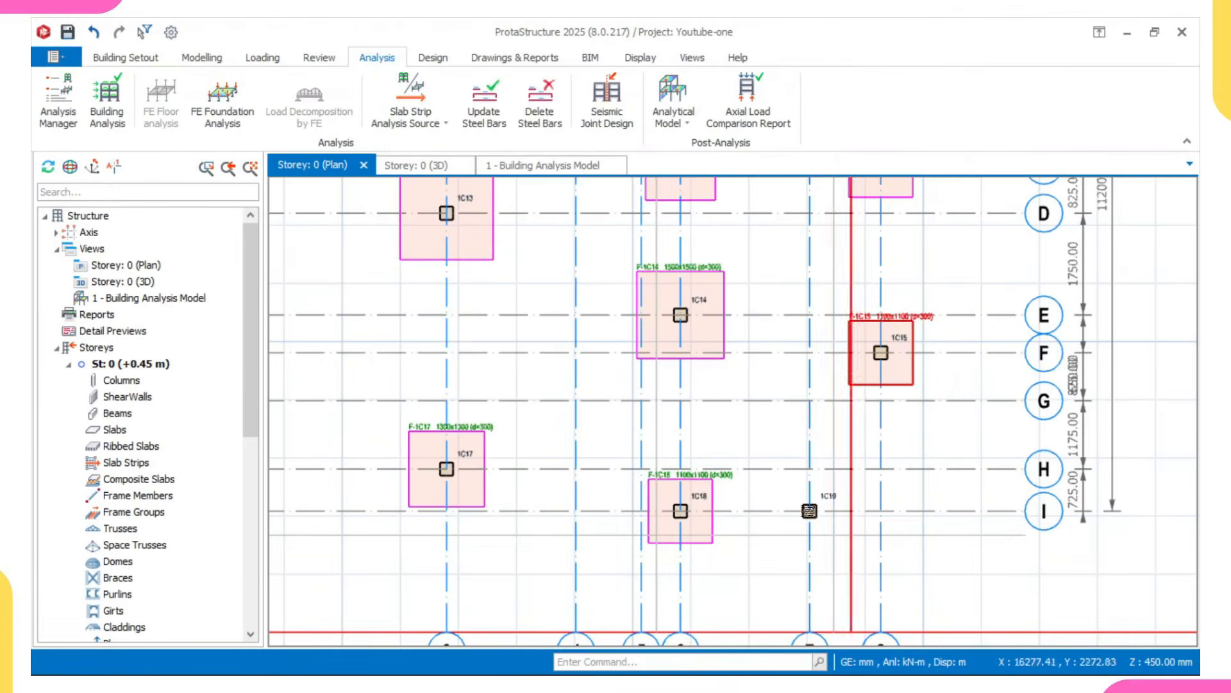
right_click(826, 502)
left_click(894, 340)
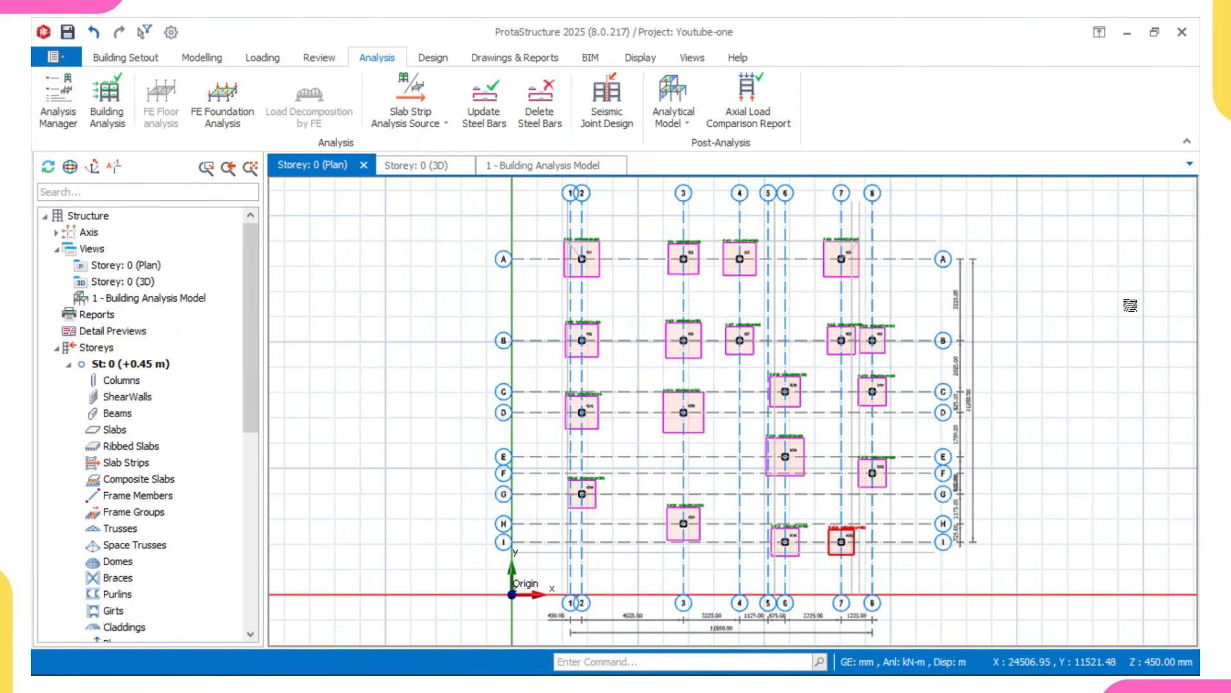
Examine the pad footings and columns of the whole building in the 3D view from several angles.
mouse_move(1130, 306)
middle_mouse_down()
mouse_move(858, 264)
mouse_move(891, 286)
middle_mouse_up()
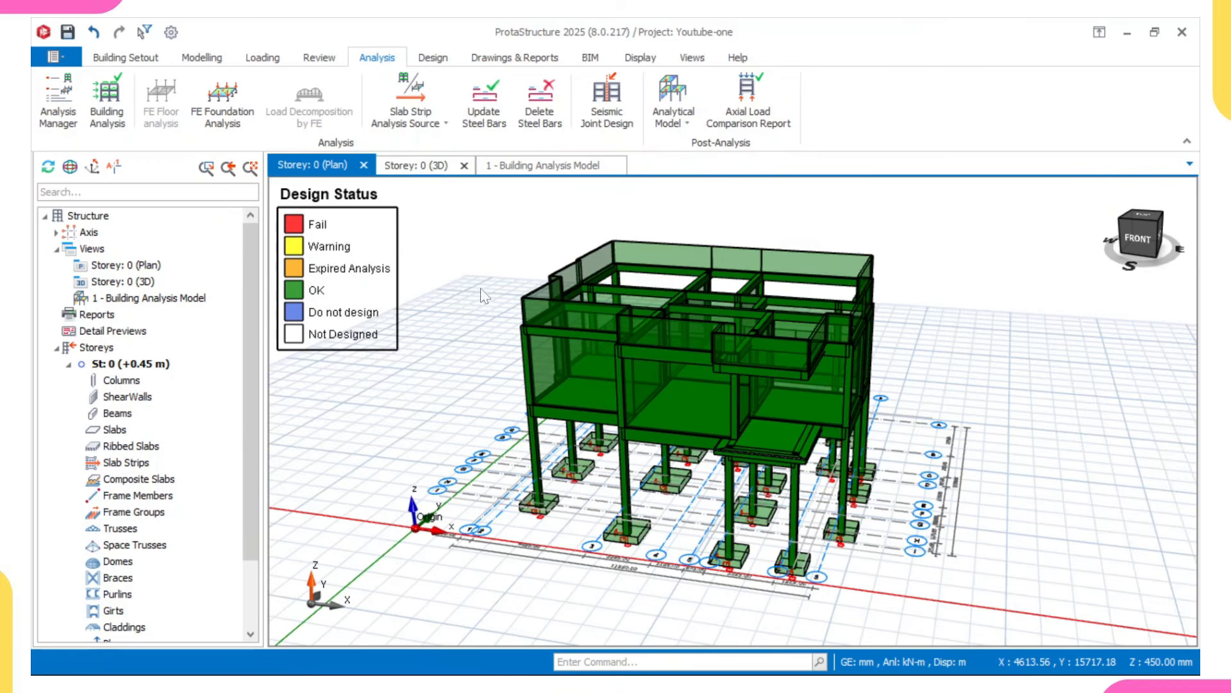
middle_click_drag(525, 264, 551, 260)
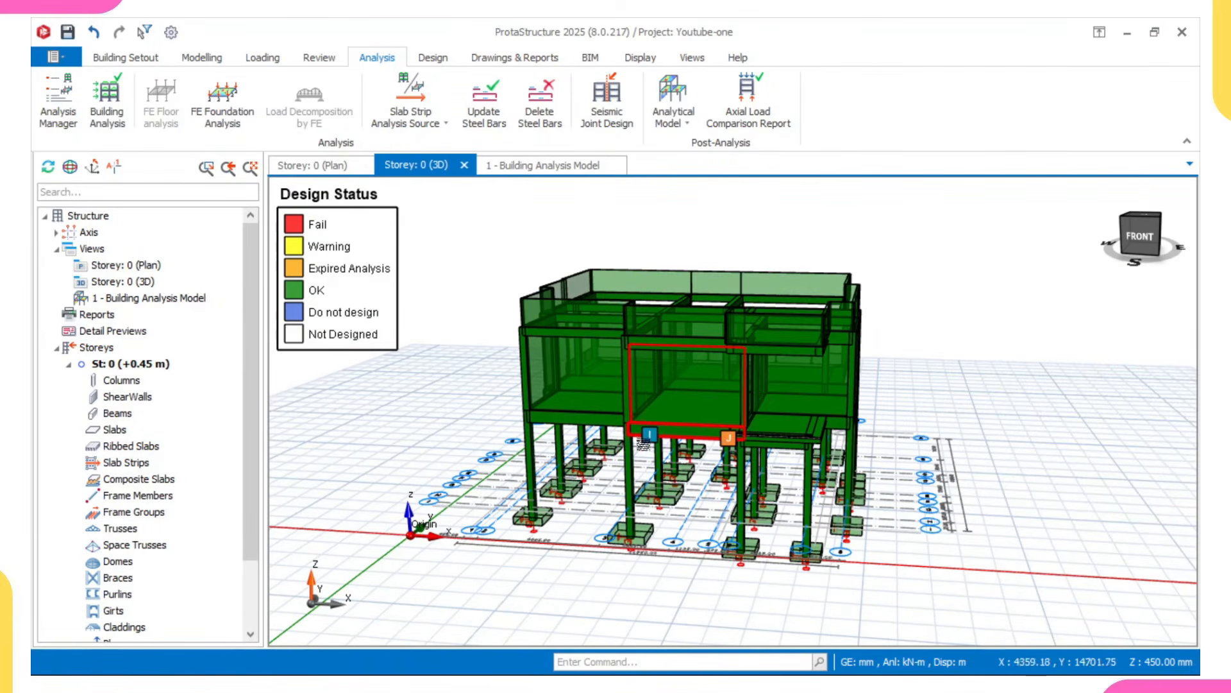
mouse_move(746, 508)
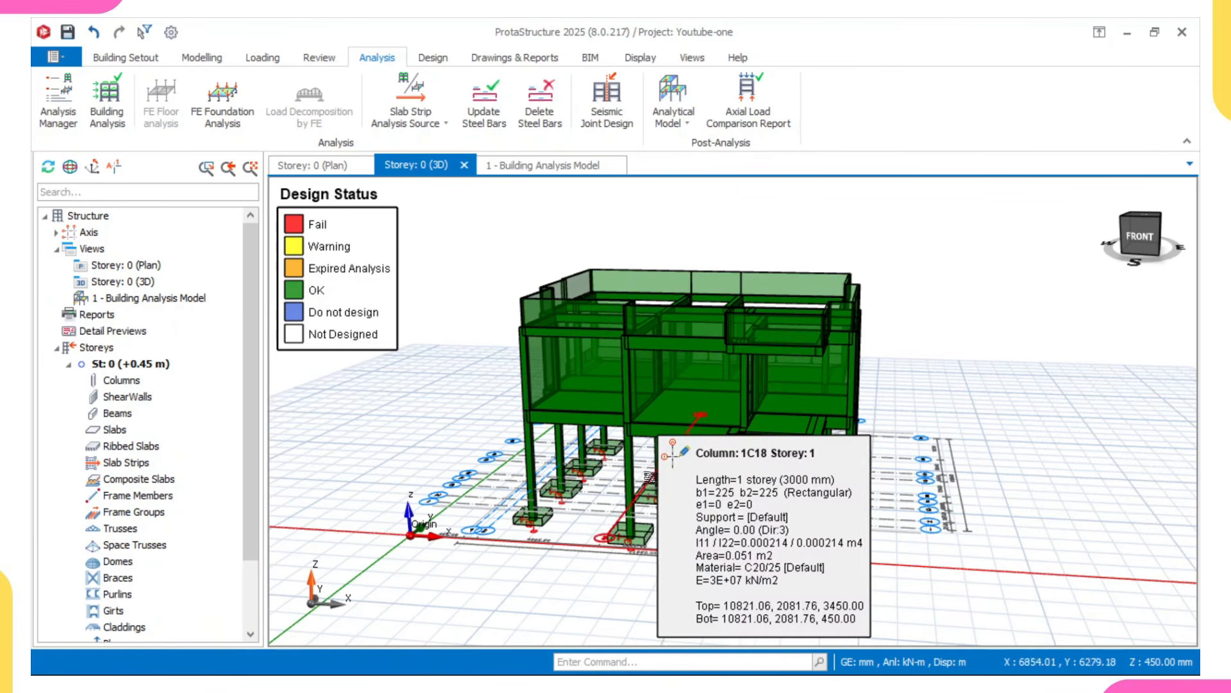
middle_click_drag(680, 417, 675, 430)
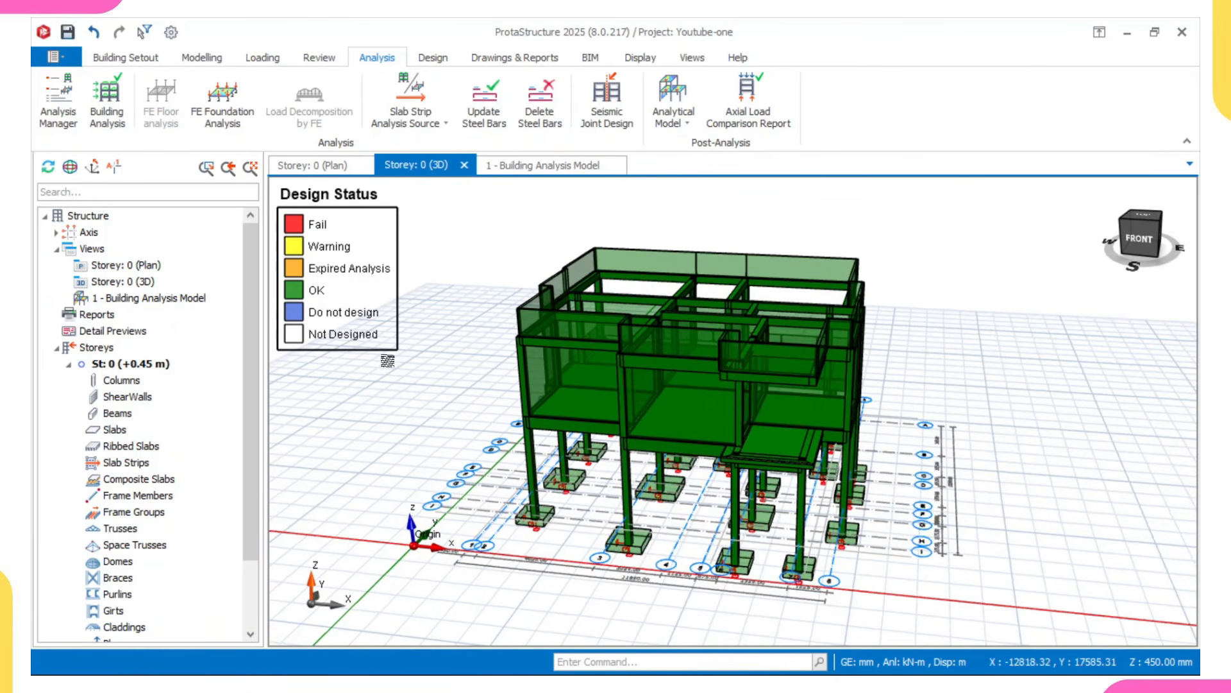
middle_click_drag(584, 417, 585, 423)
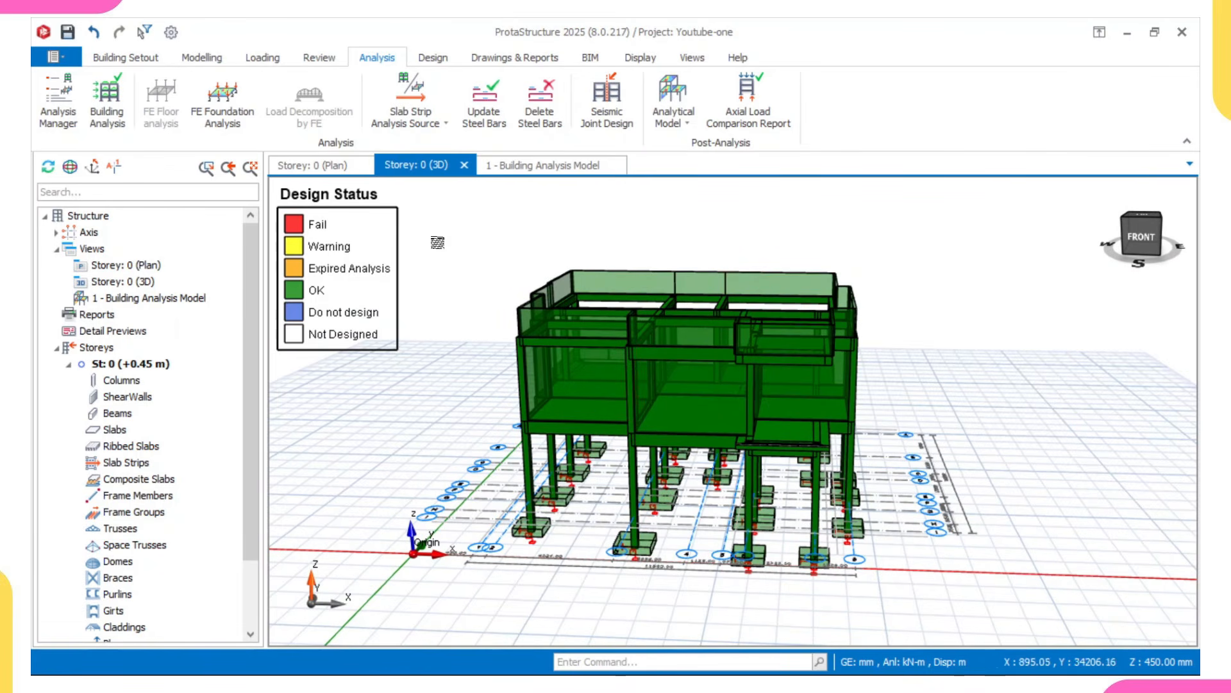
Open the project in ProtaDetails, saving the model changes, and start a new drawing.
left_click(521, 59)
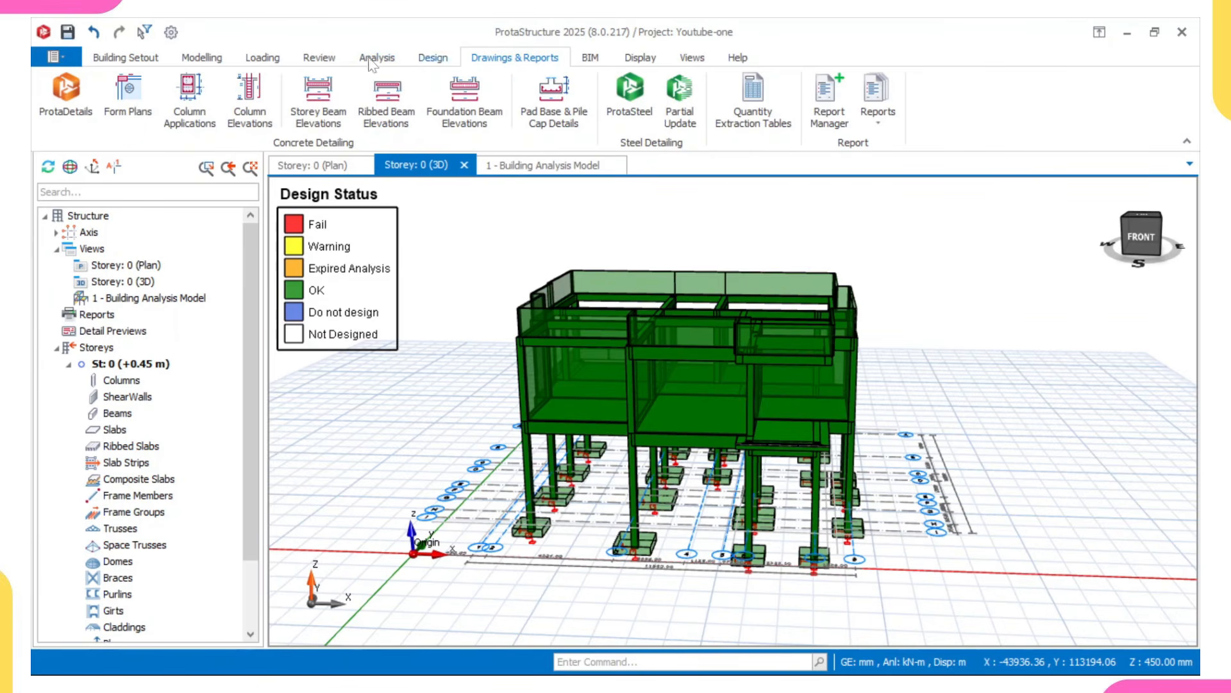
left_click(87, 112)
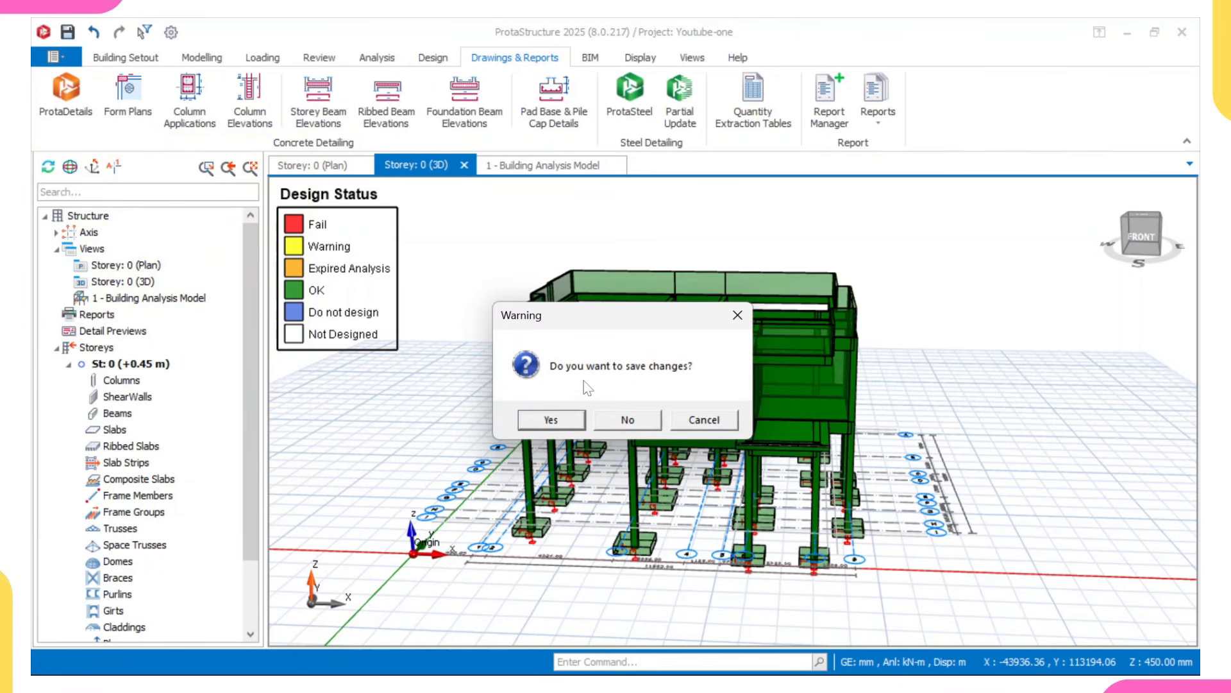
left_click(573, 422)
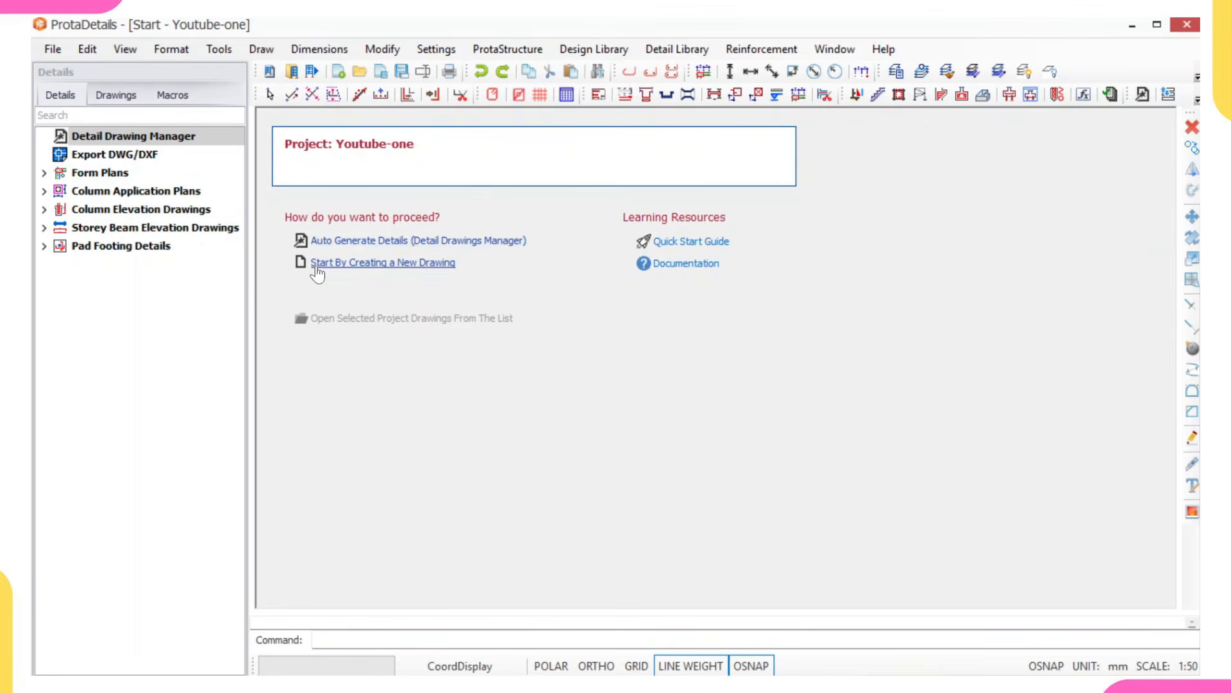
left_click(435, 266)
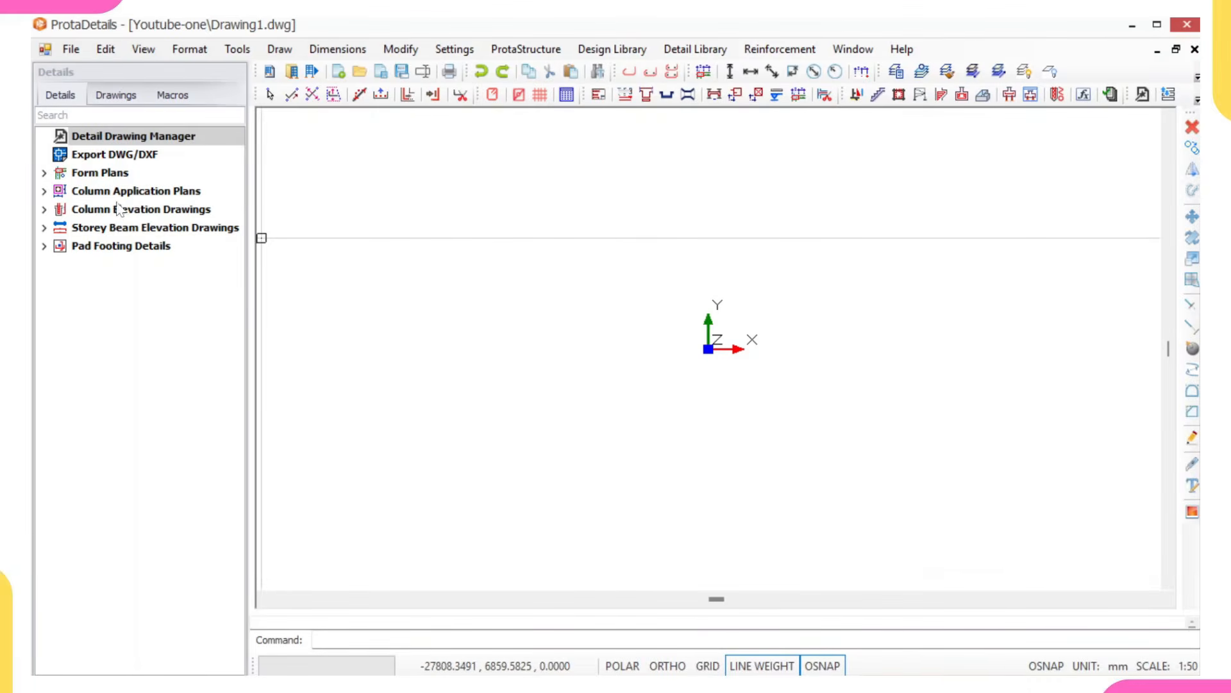
Draw the form plans of storeys 0, 1 and 2 at 1:50 scale with quantity tables and model info in the empty drawing.
left_click(90, 177)
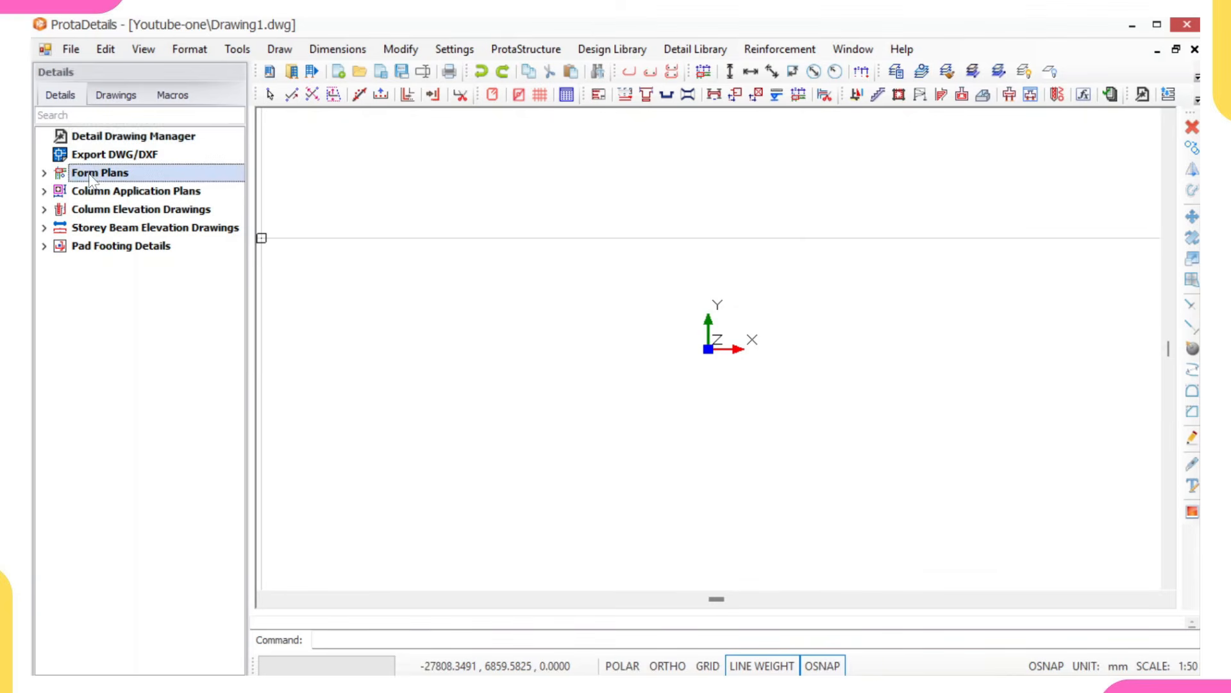
left_click(45, 174)
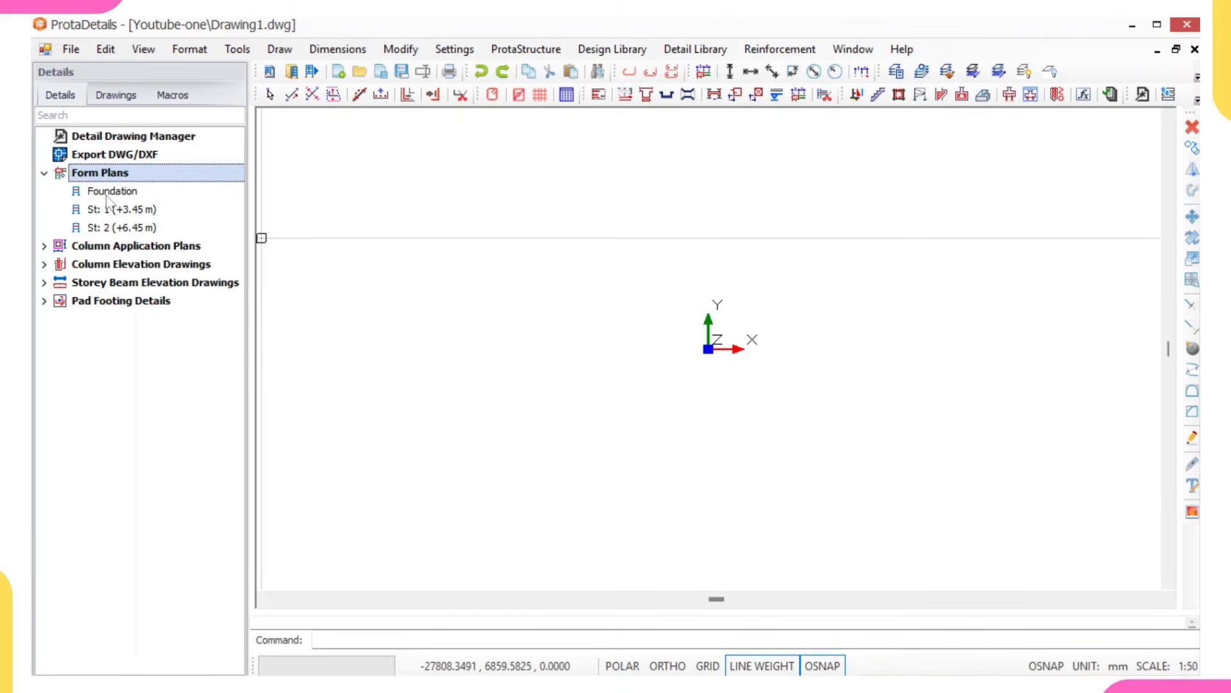
left_click(44, 174)
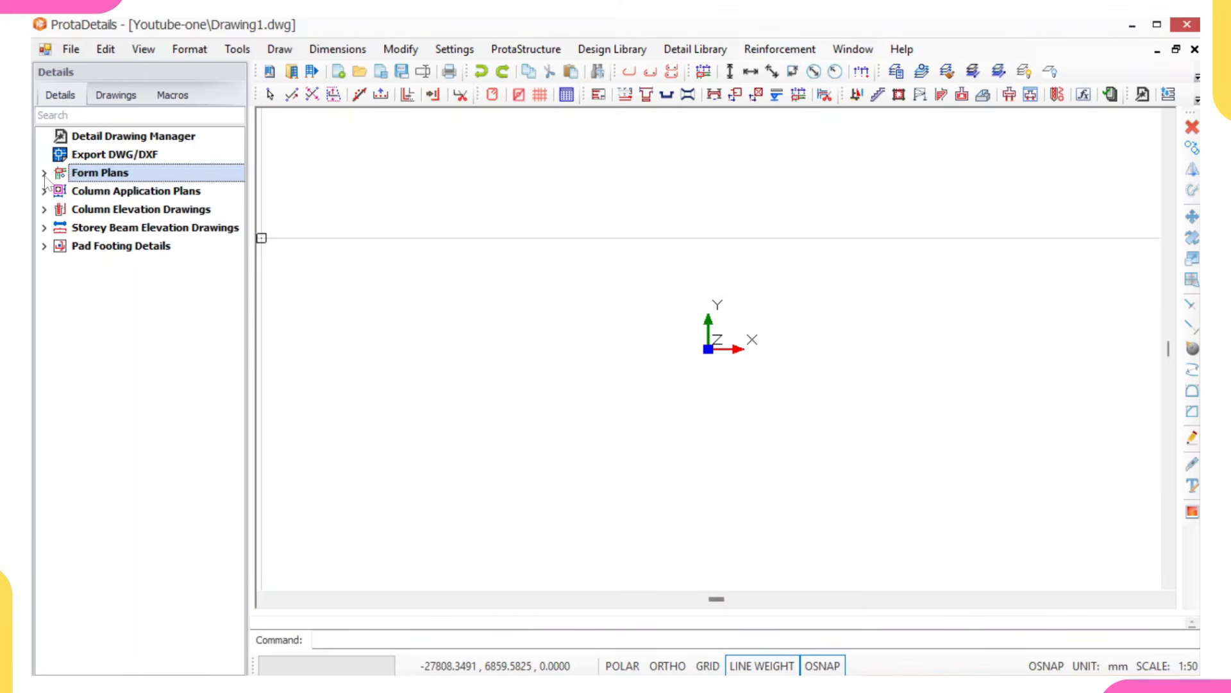
right_click(104, 180)
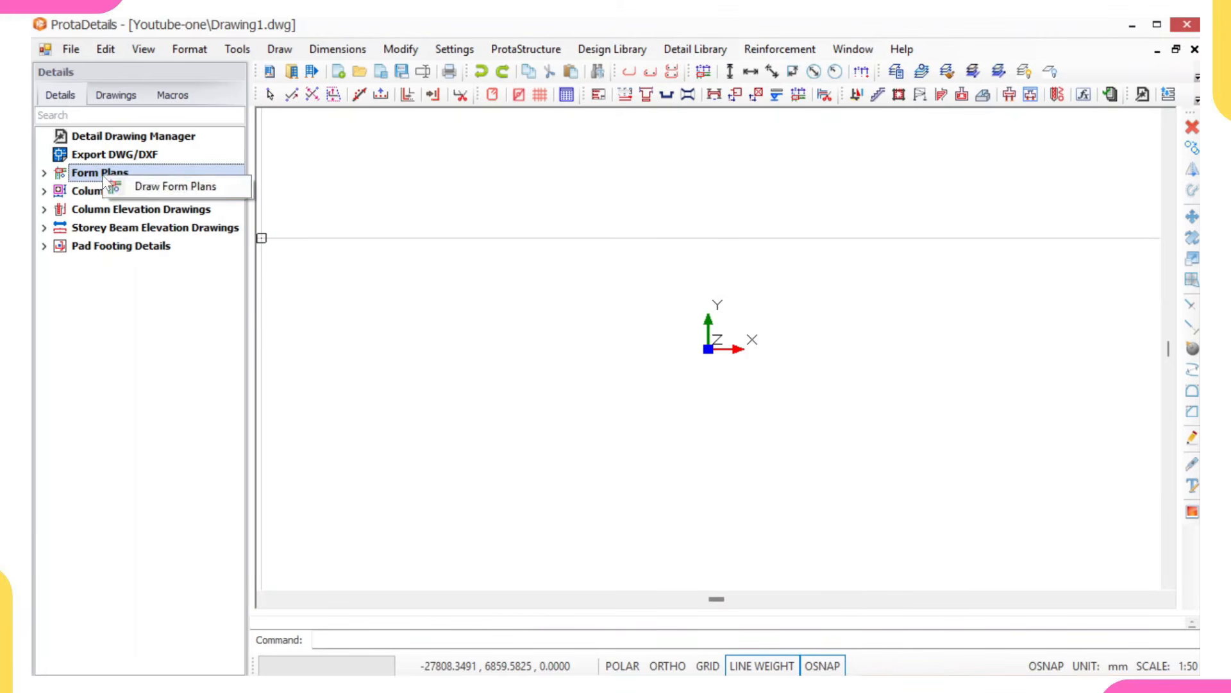
left_click(154, 189)
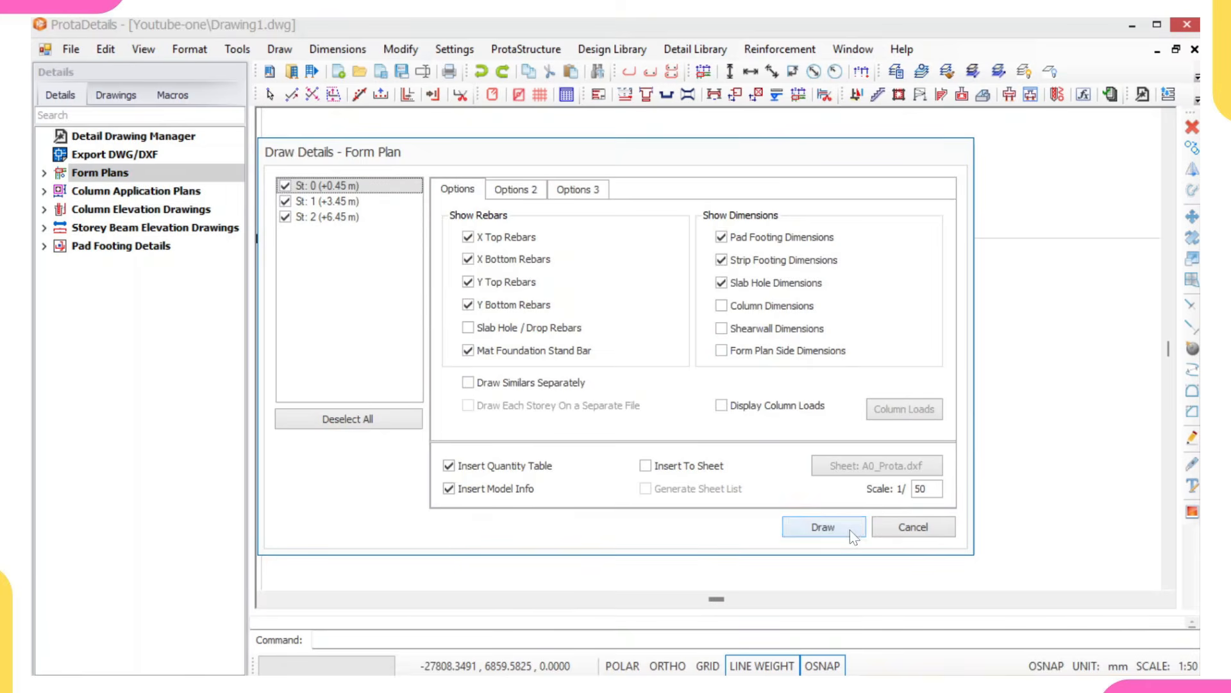
left_click(849, 530)
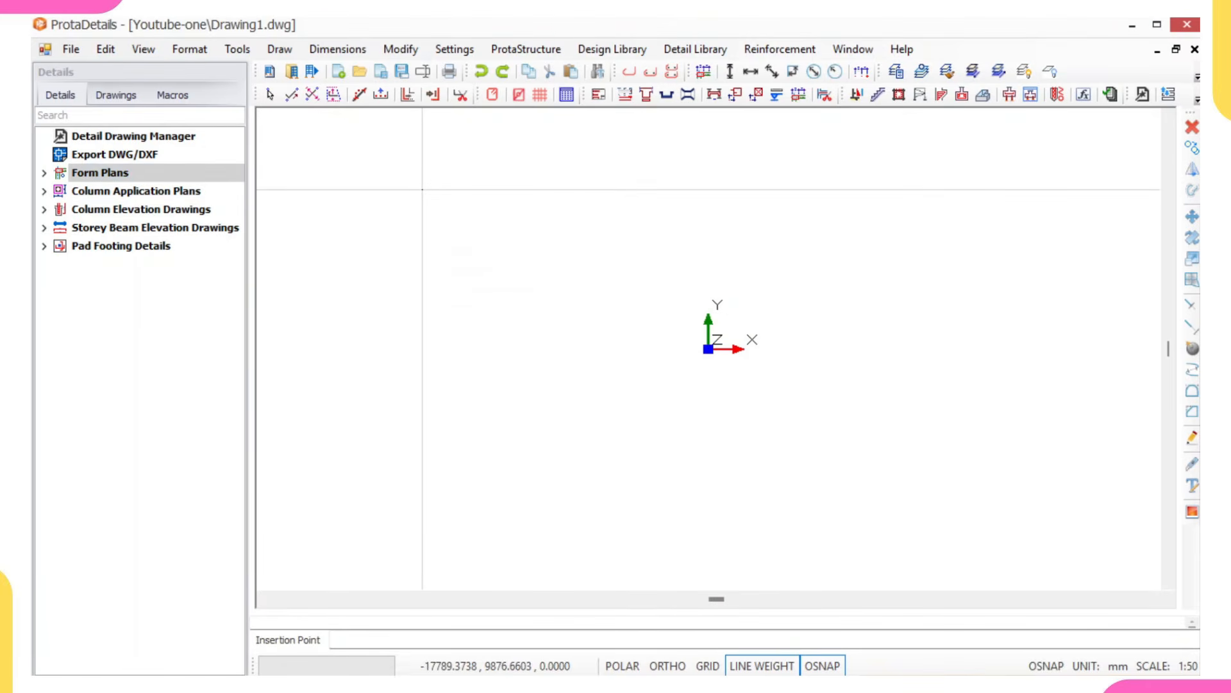
left_click(426, 195)
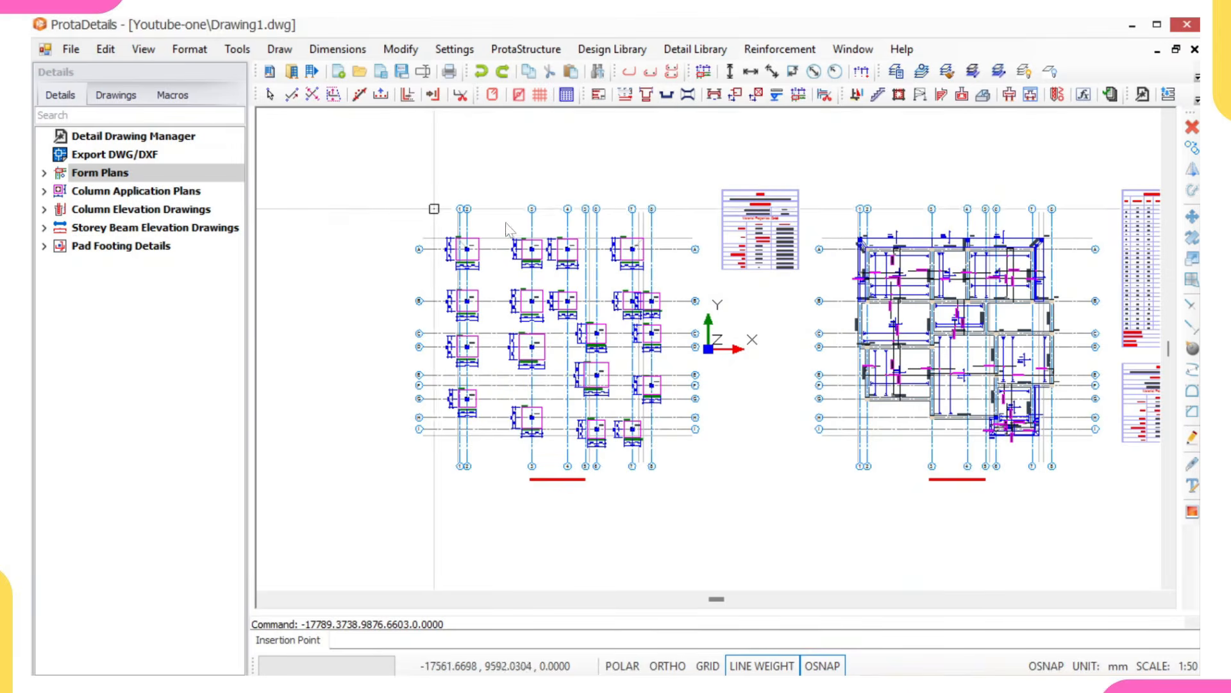
scroll(431, 206, "down", 3)
scroll(617, 216, "down", 4)
middle_click_drag(612, 304, 447, 324)
key("Escape")
Draw the column application plans of storeys 1 and 2 at 1:20 scale, with link details next to columns, below the form plans.
scroll(466, 302, "up", 2)
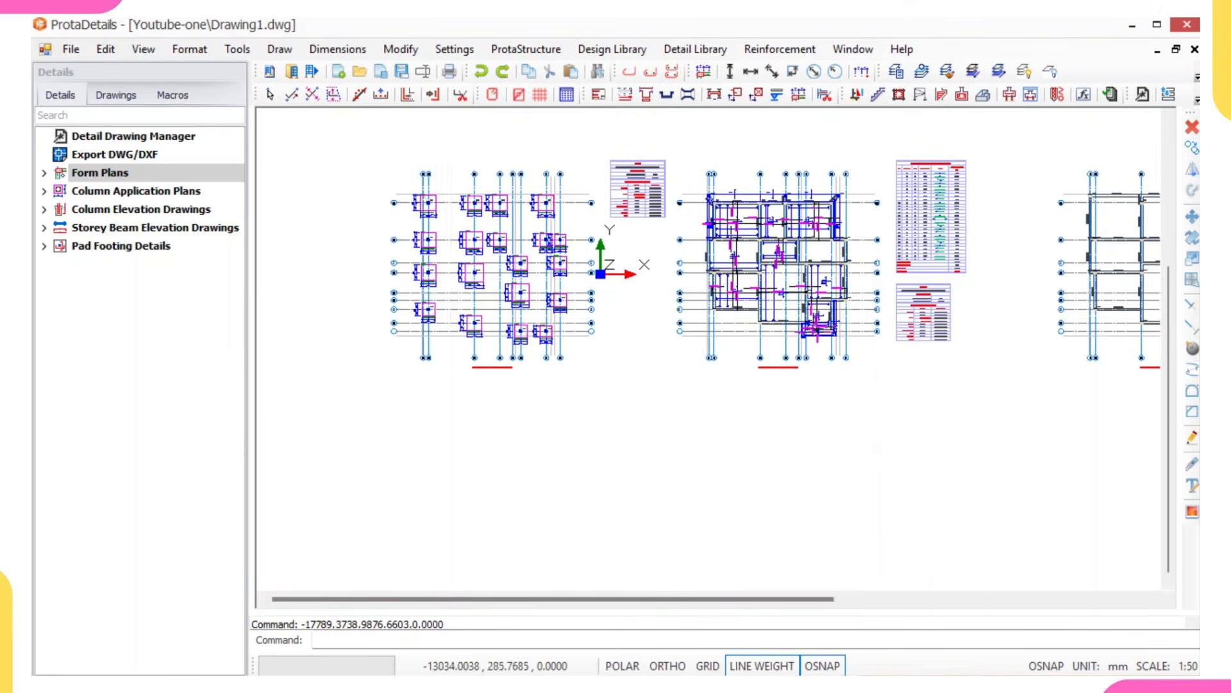
scroll(453, 268, "up", 3)
scroll(447, 259, "down", 3)
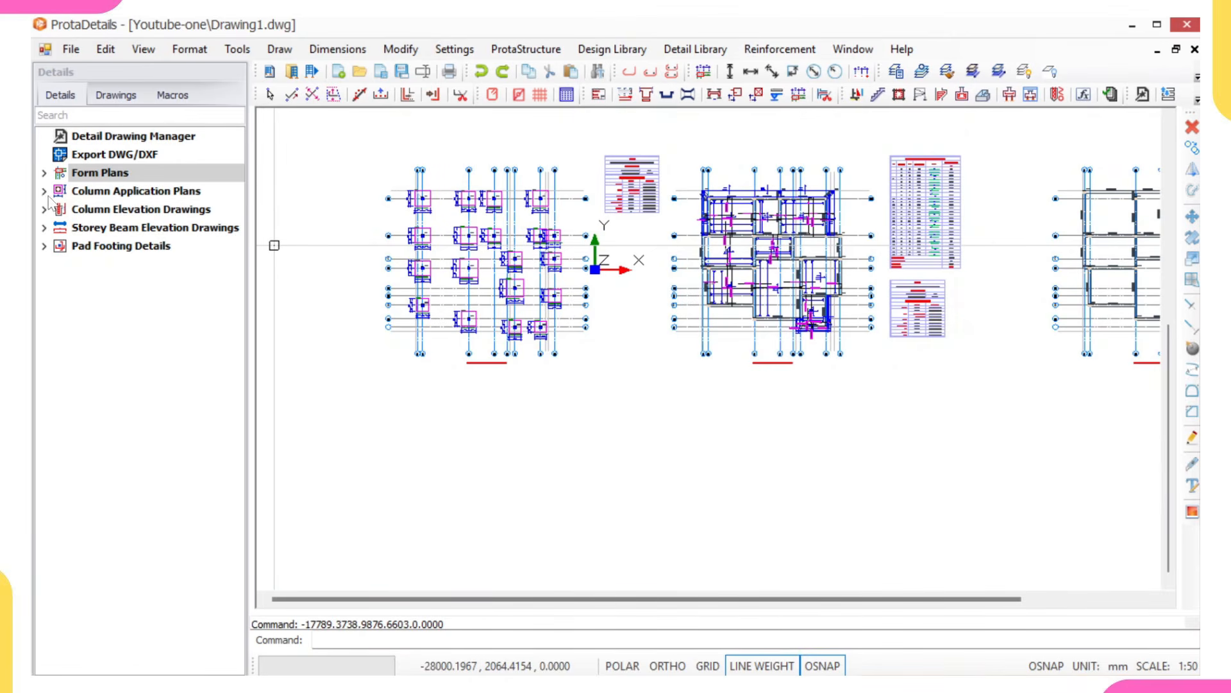
left_click(94, 192)
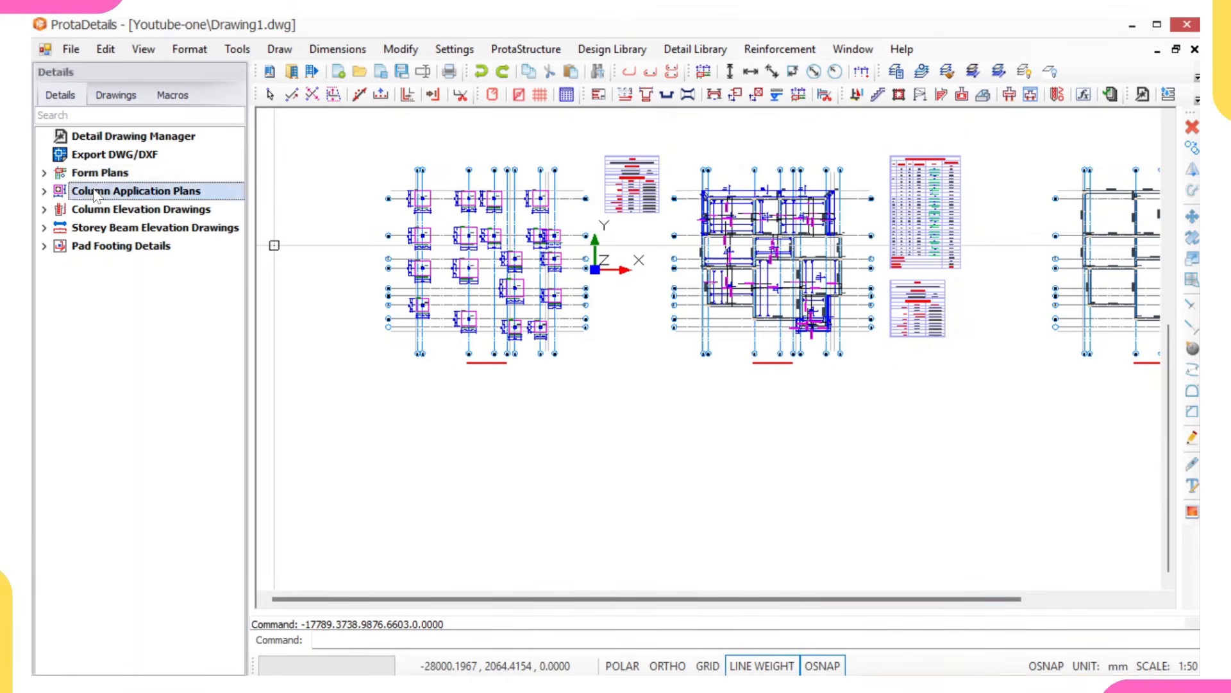
right_click(95, 193)
left_click(177, 200)
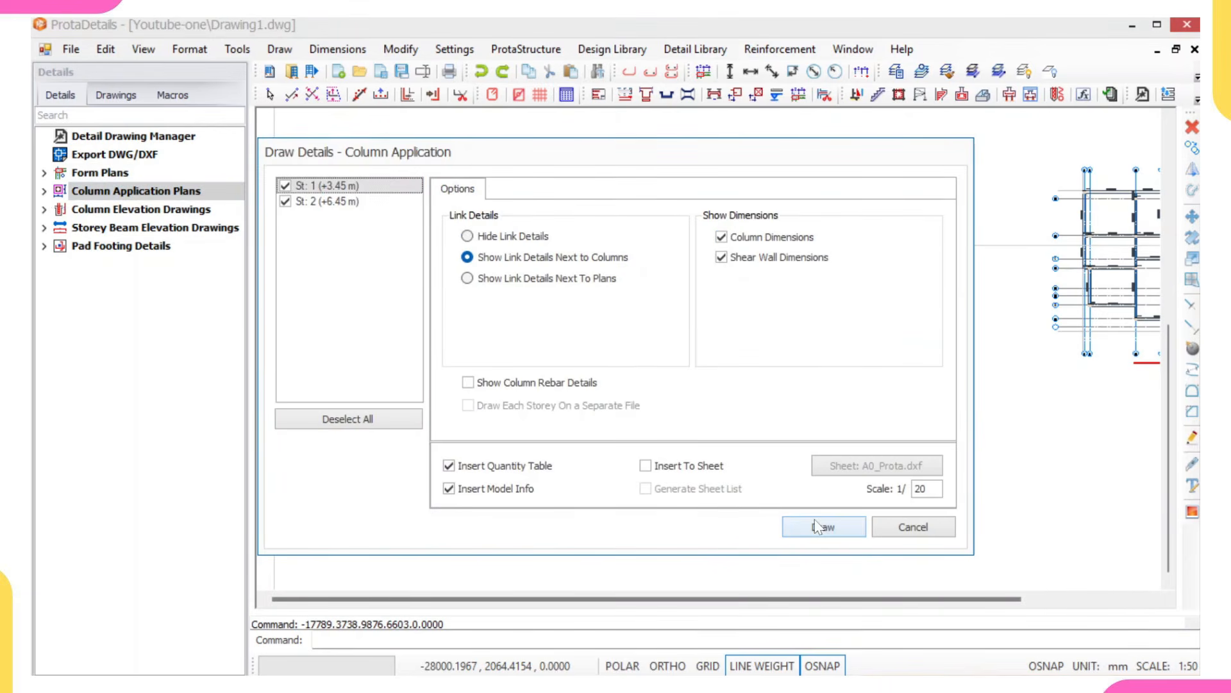
left_click(824, 527)
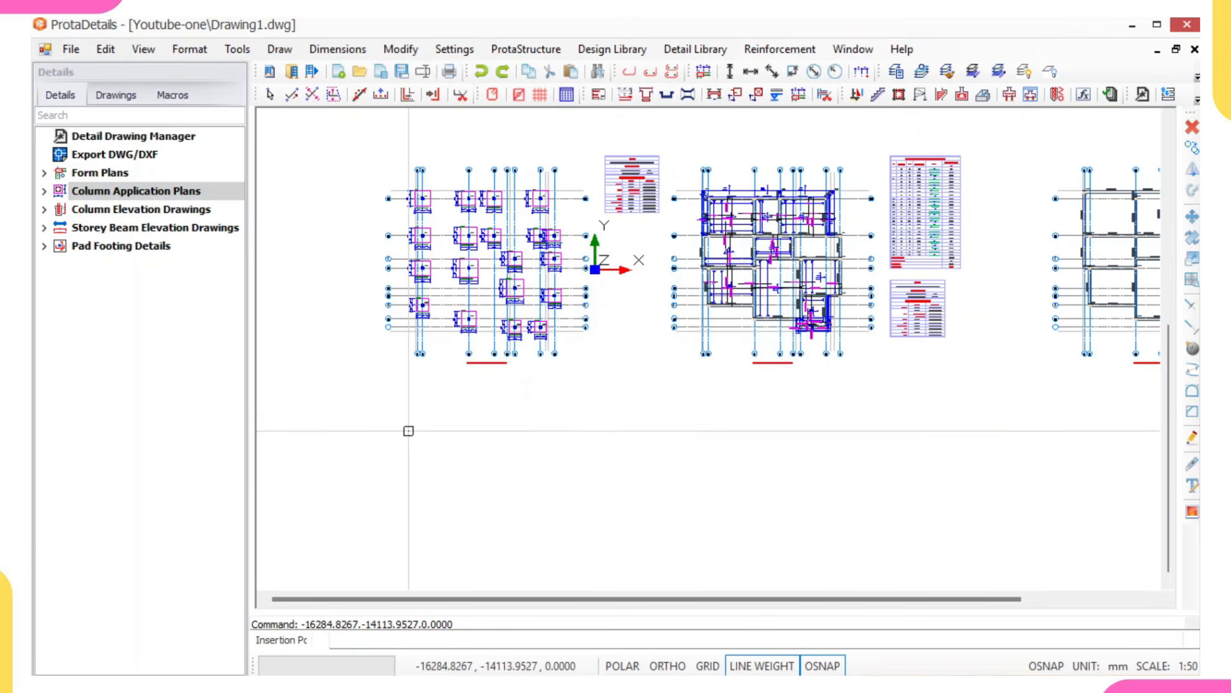
left_click(408, 430)
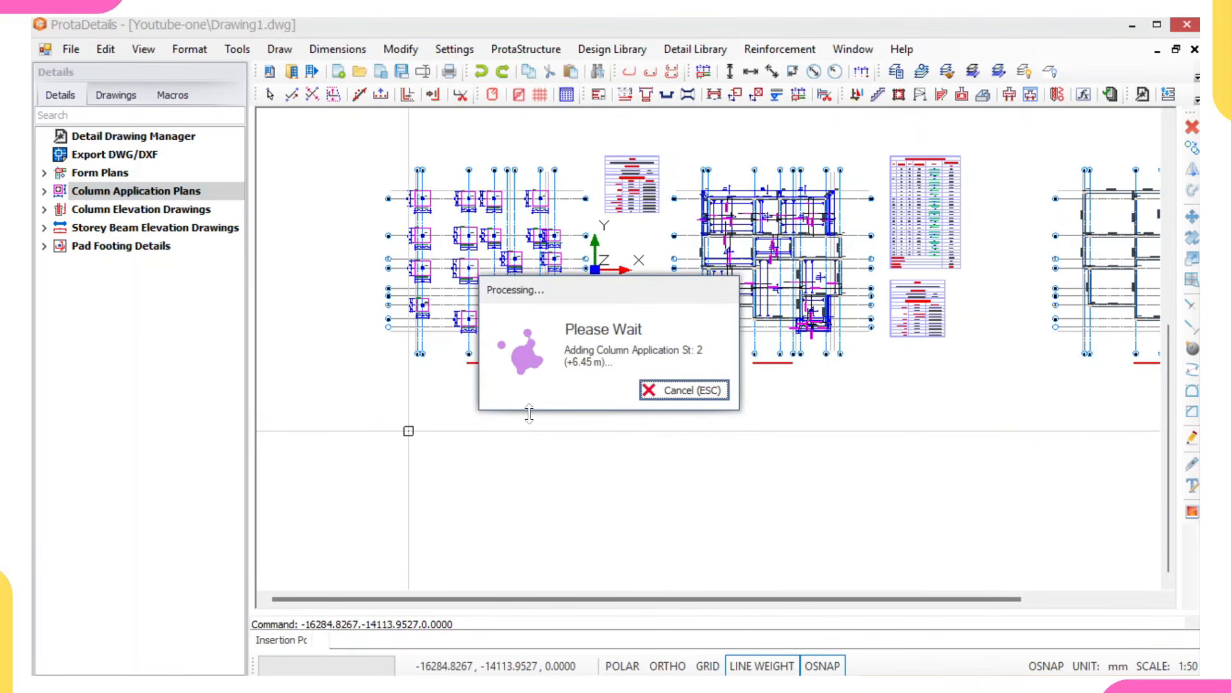
Draw the column elevations with the default options and place them below the column application plans.
scroll(531, 409, "down", 2)
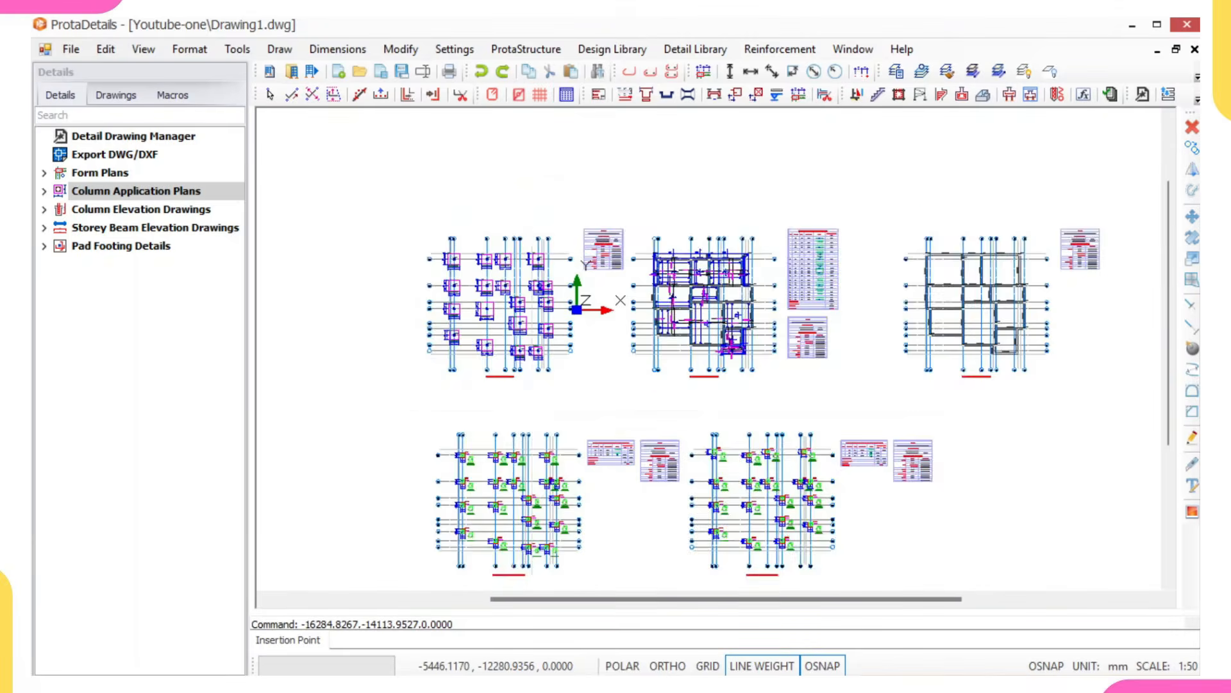
middle_click_drag(526, 421, 516, 349)
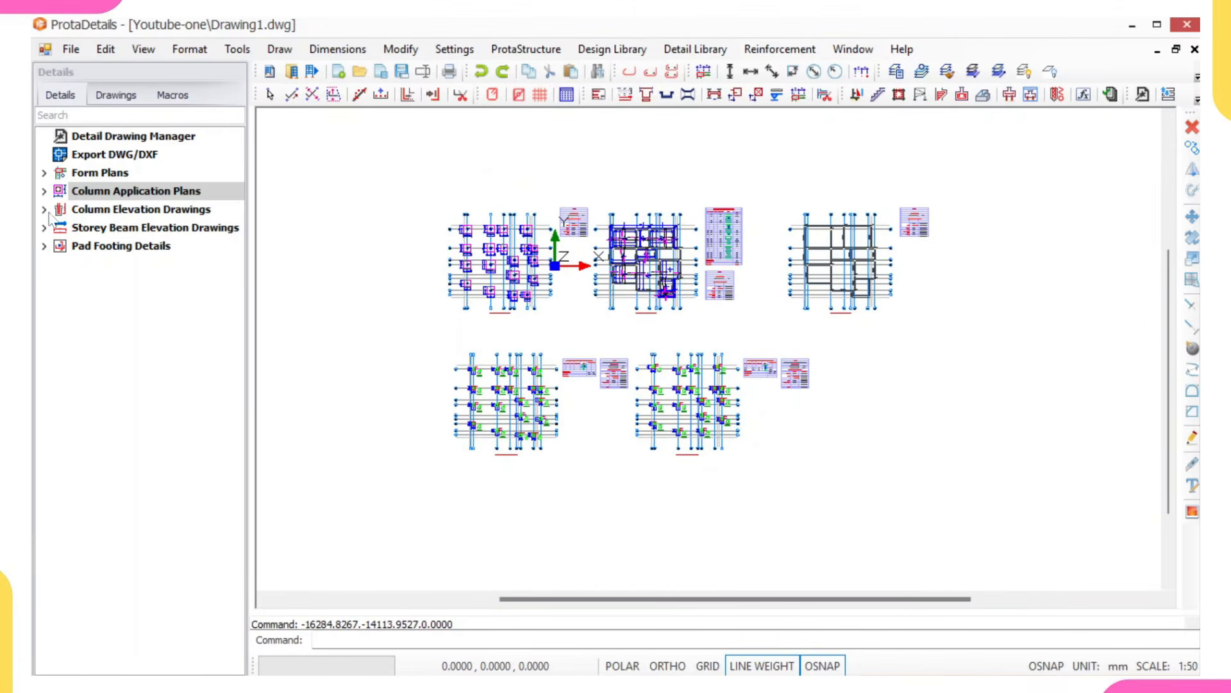
left_click(95, 211)
right_click(94, 211)
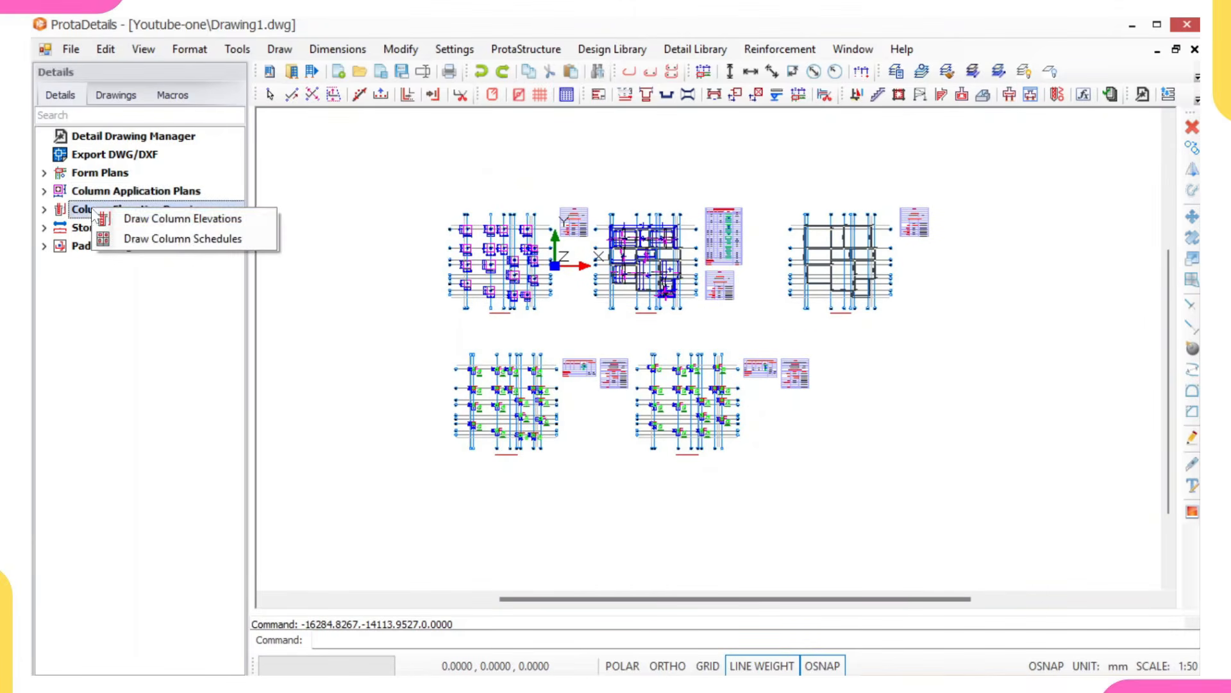
left_click(186, 218)
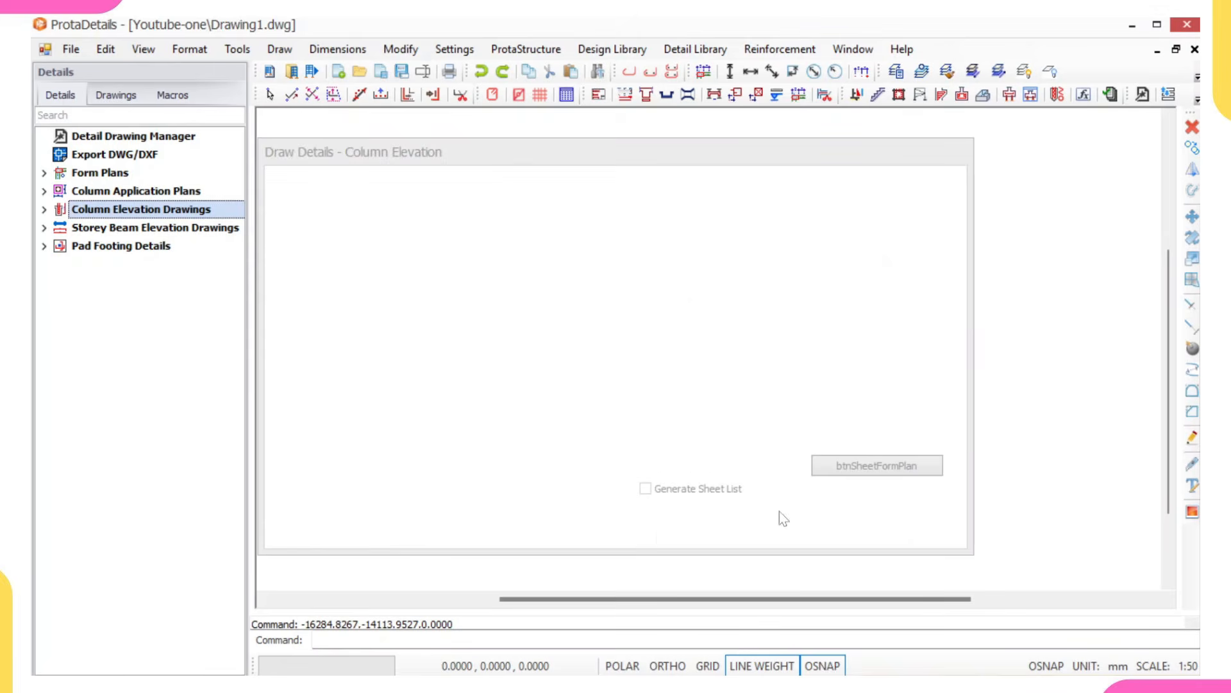
left_click(802, 524)
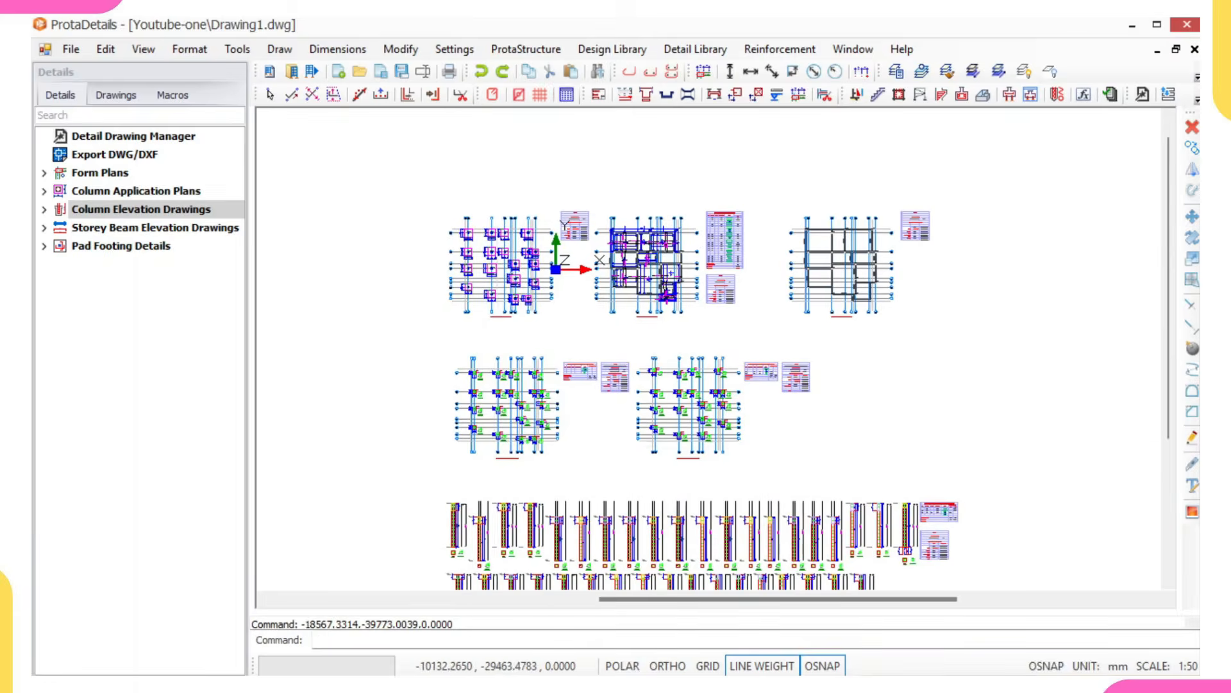
Draw the column schedule for all columns of storeys 1 and 2 at 1:20 scale, placed below the column elevations.
left_click(133, 217)
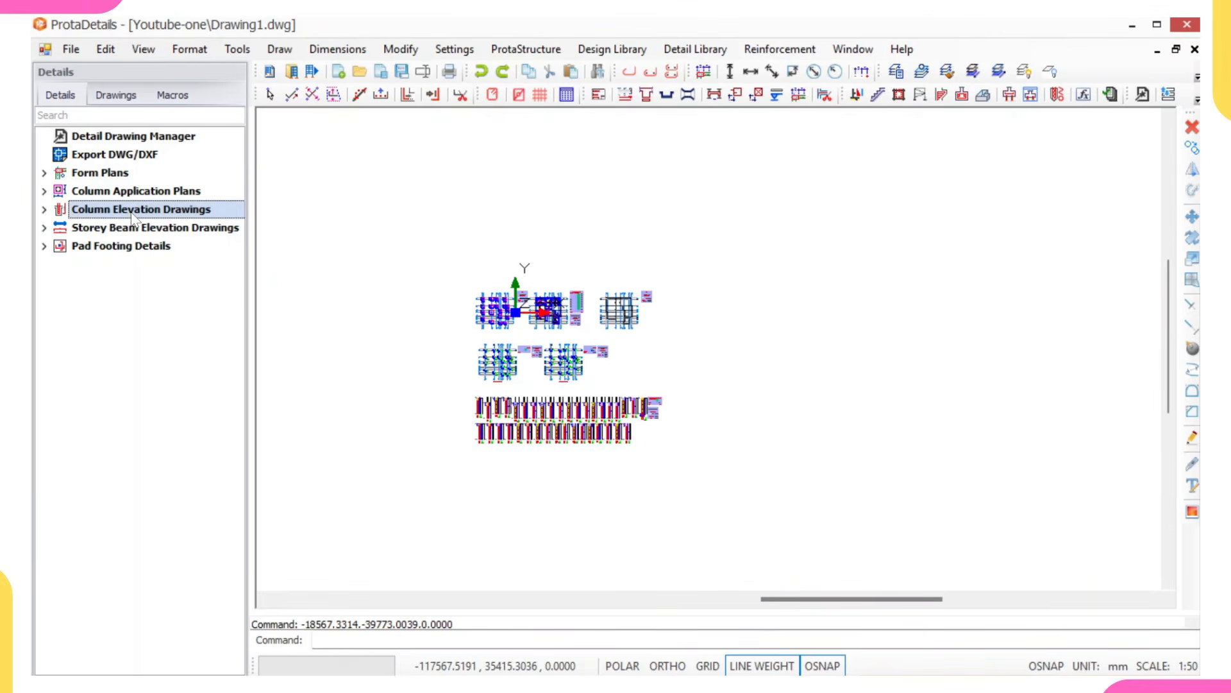
right_click(134, 218)
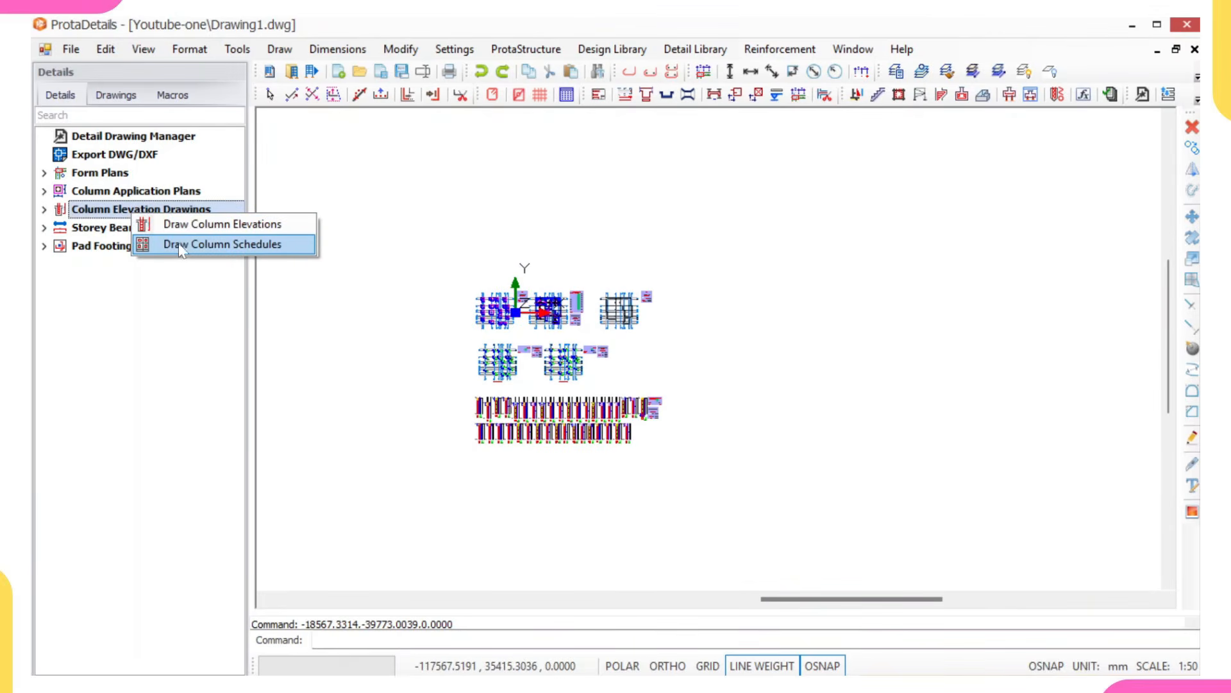
left_click(185, 245)
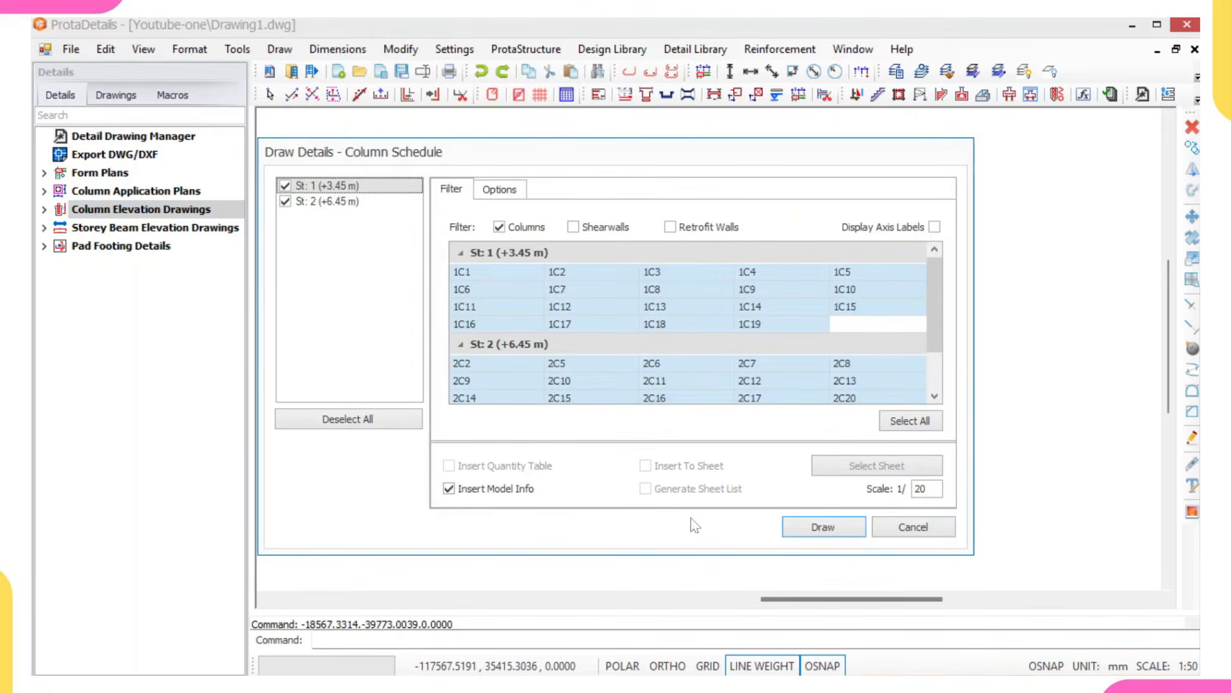
left_click(814, 526)
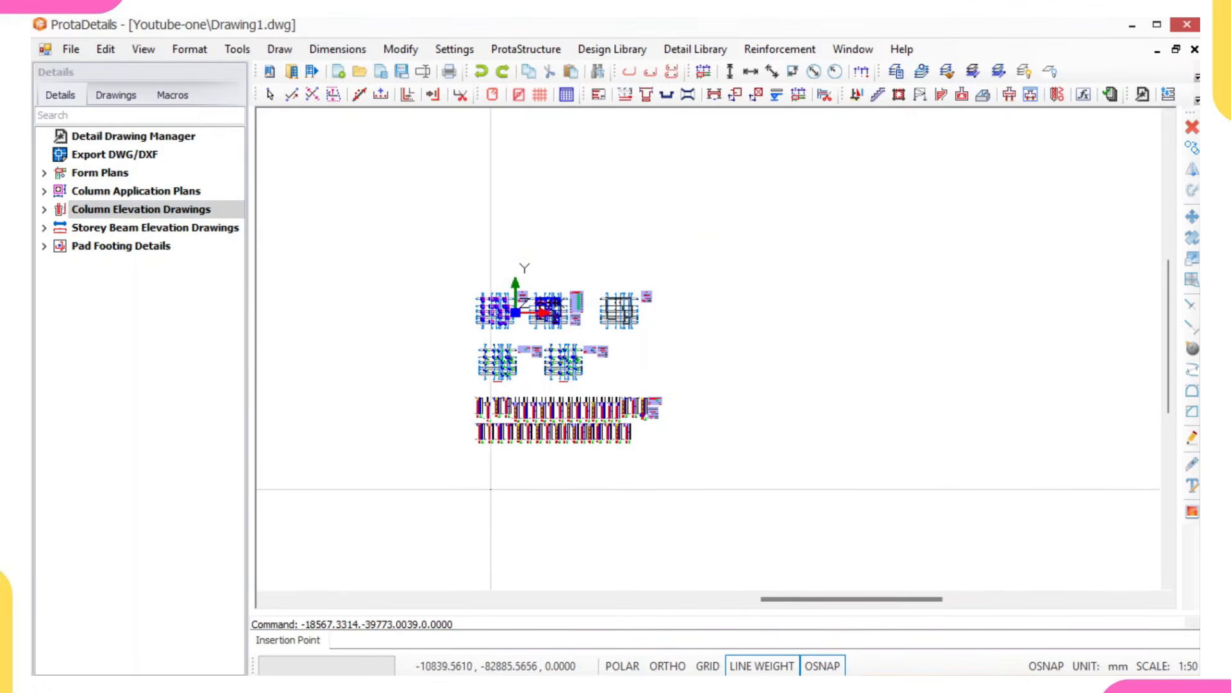
left_click(476, 478)
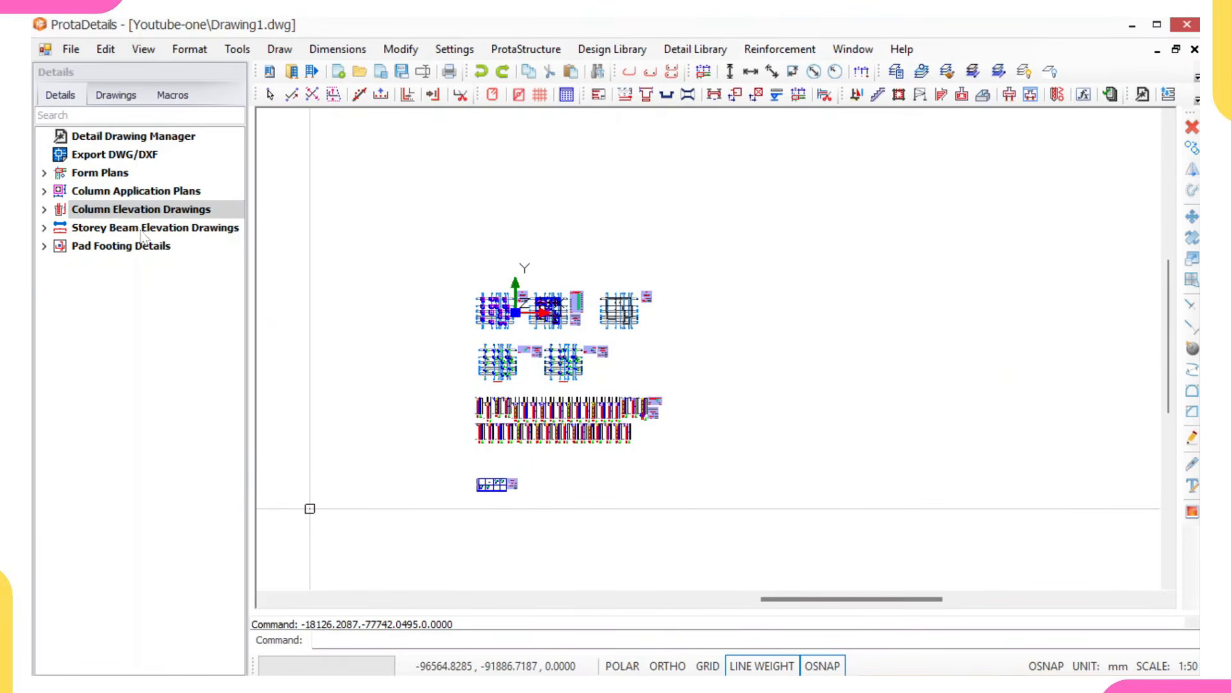
Draw the beam elevations of storey 1 at 1:25 scale with quantity table and model info, placed below the column schedule.
left_click(44, 228)
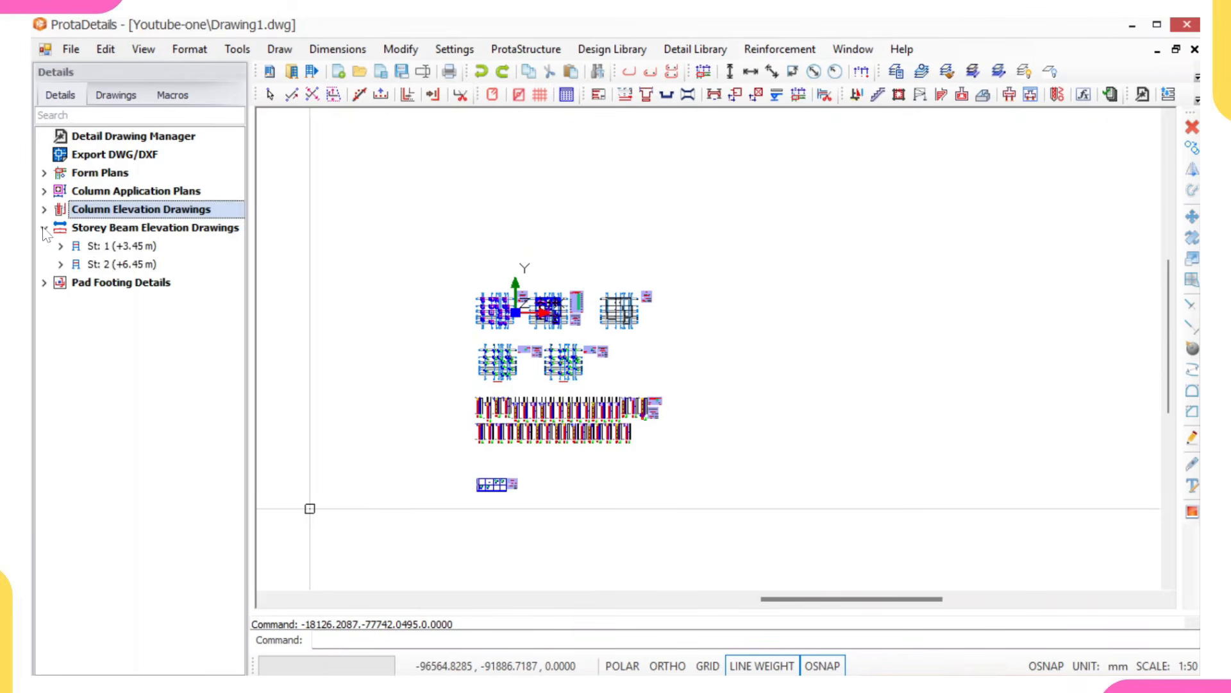
left_click(118, 230)
left_click(106, 249)
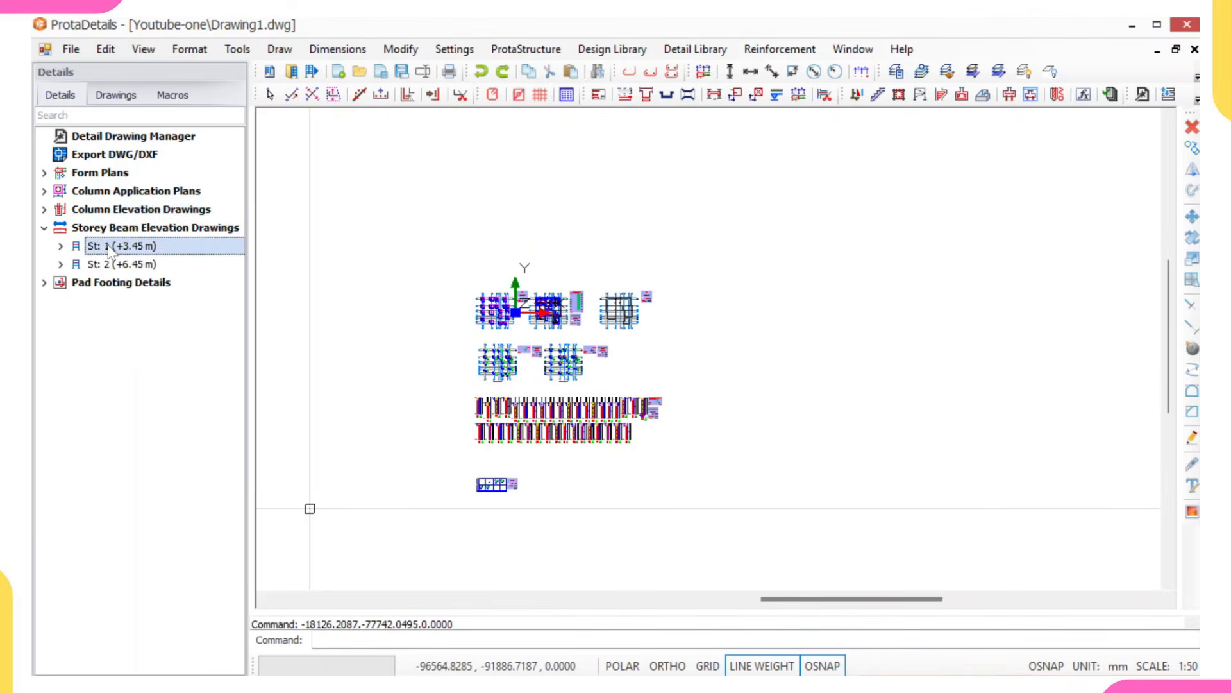
right_click(128, 253)
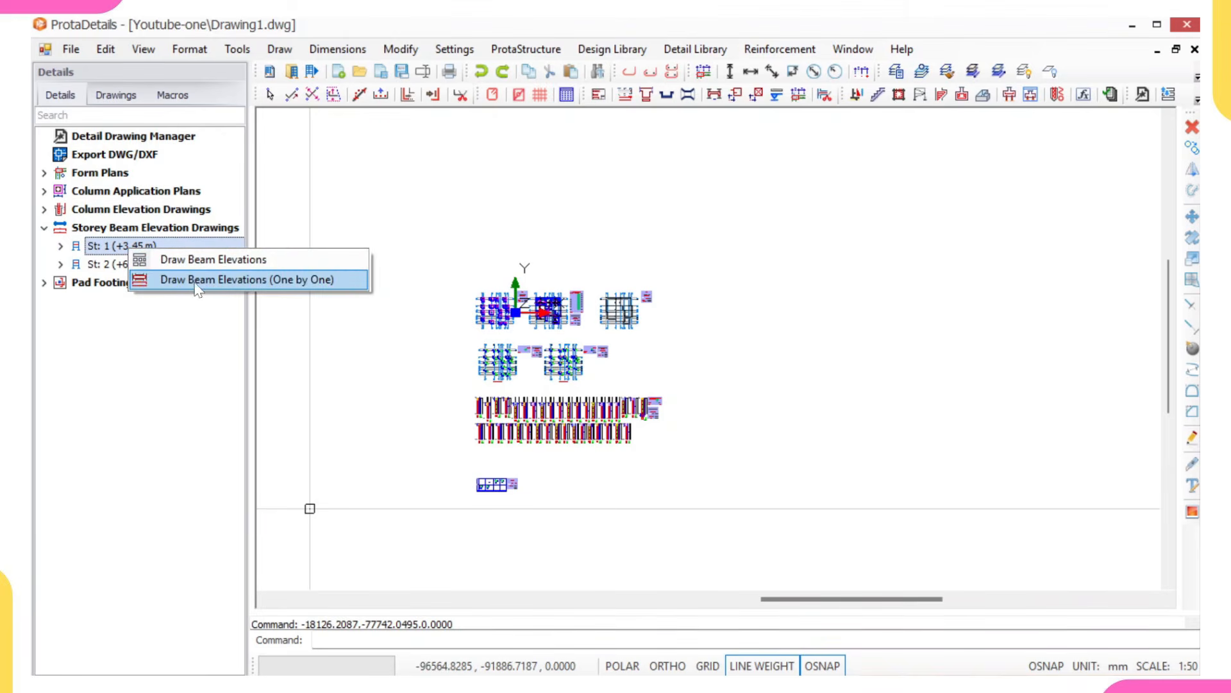
left_click(272, 260)
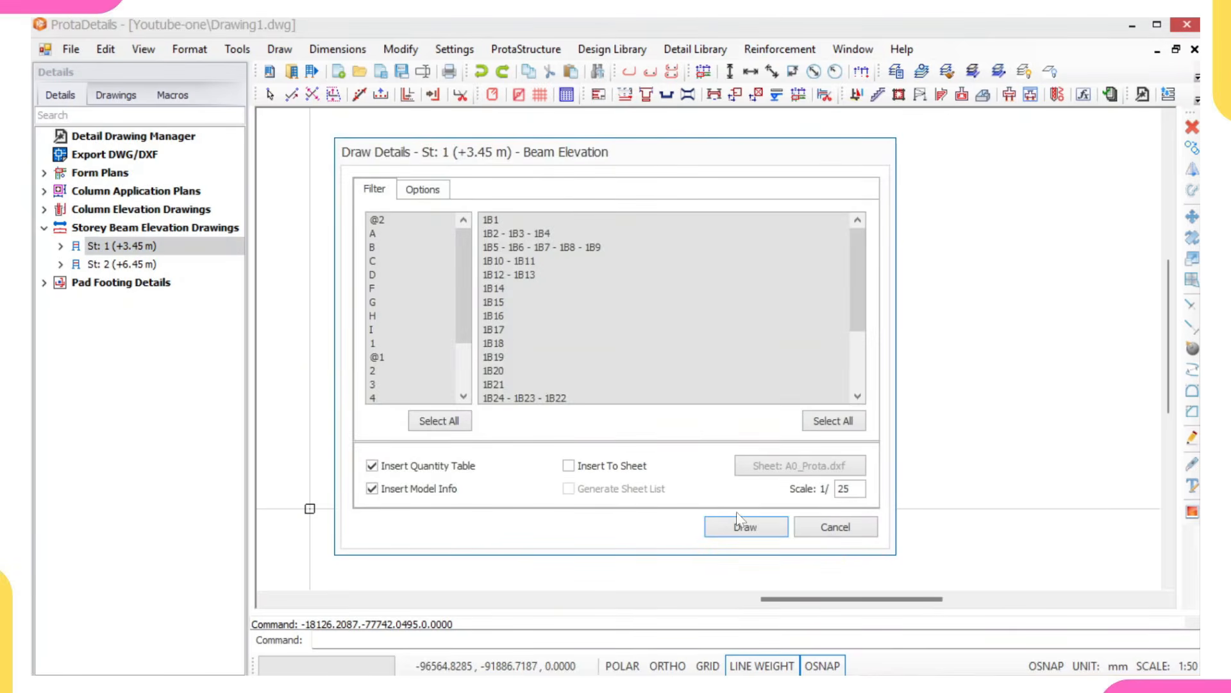
left_click(744, 525)
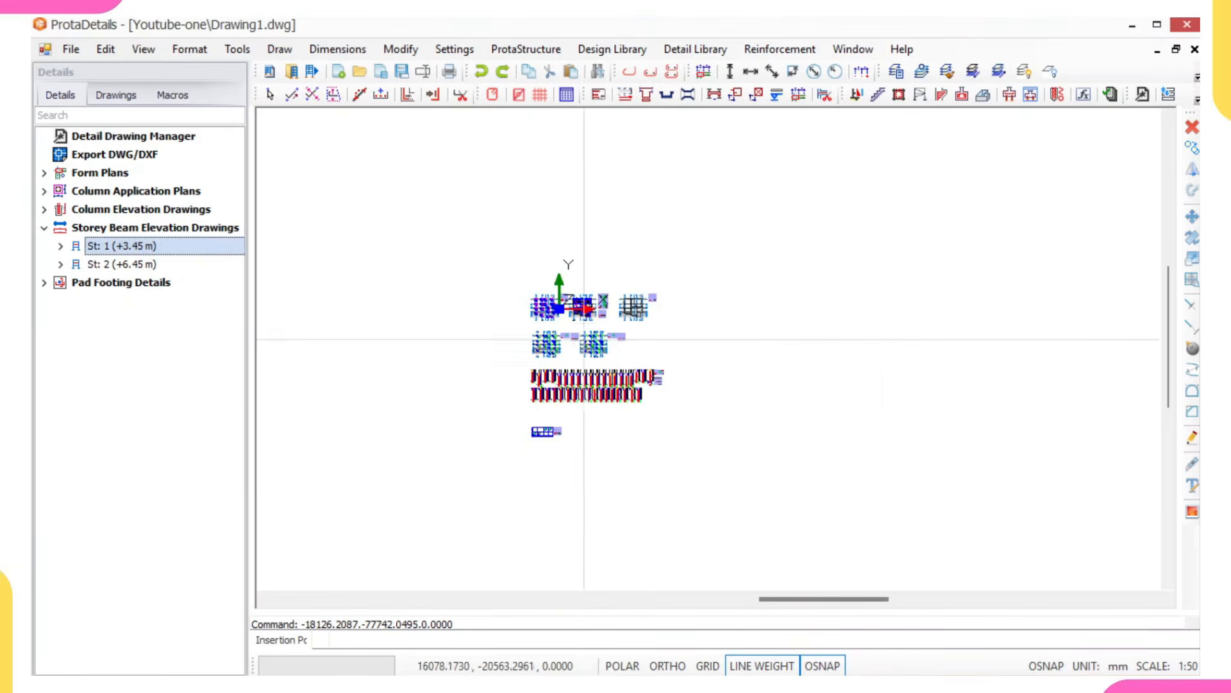
left_click(514, 459)
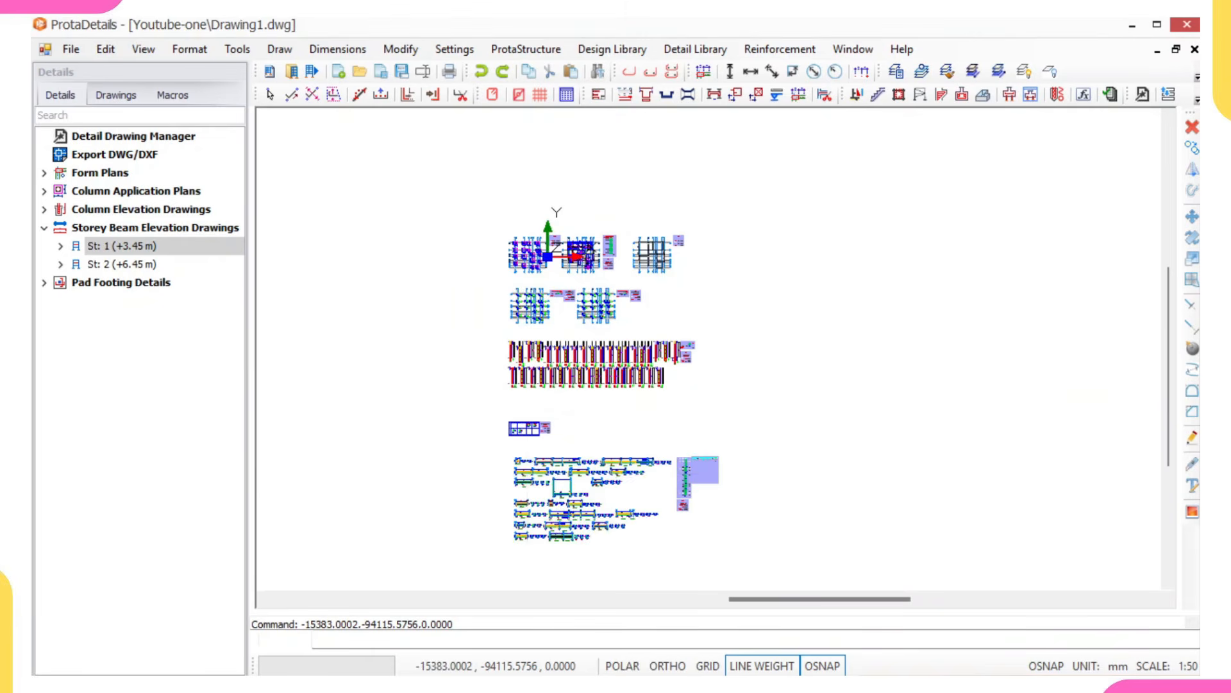
Draw the beam elevations of storey 2 at 1:25 scale with quantity table and model info, placed beside the storey 1 beam elevations.
middle_click_drag(490, 473, 476, 349)
scroll(522, 356, "up", 2)
scroll(550, 365, "up", 1)
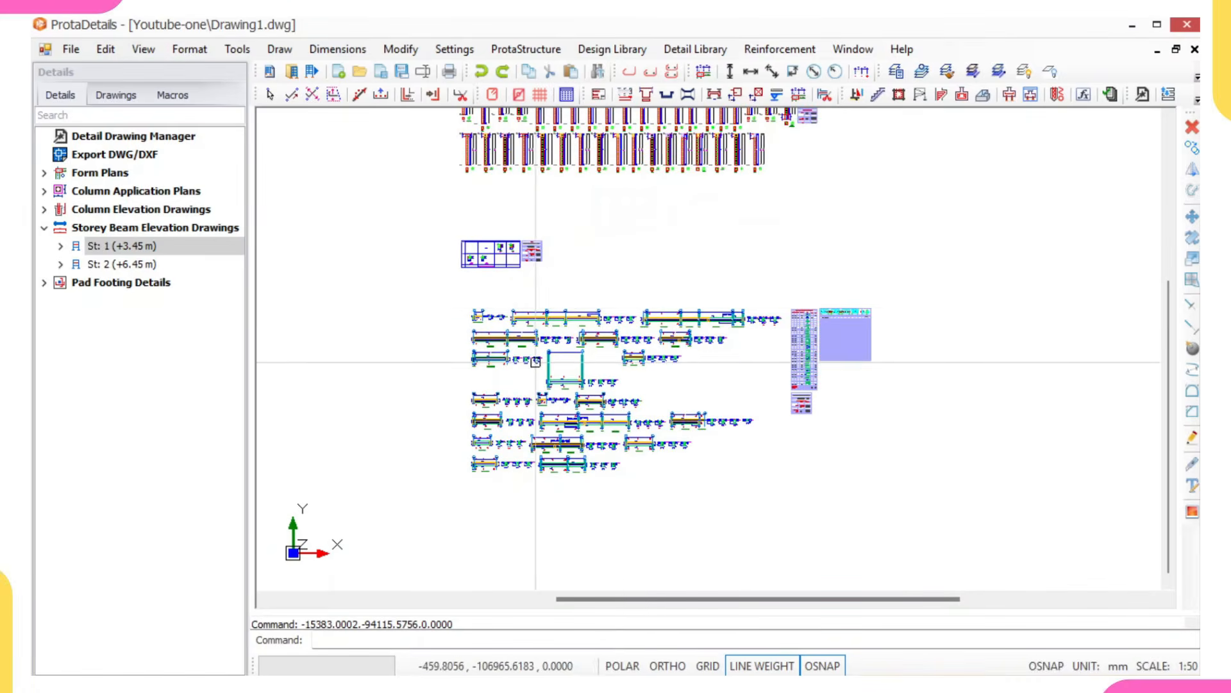
left_click(99, 265)
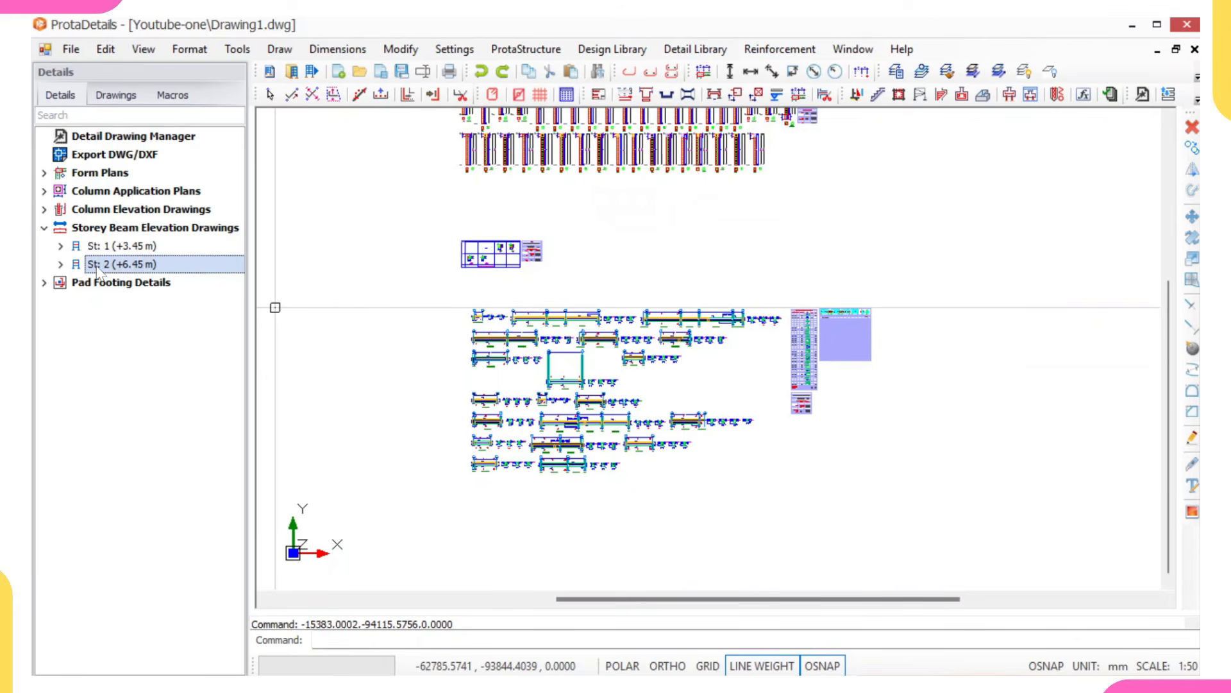
right_click(97, 266)
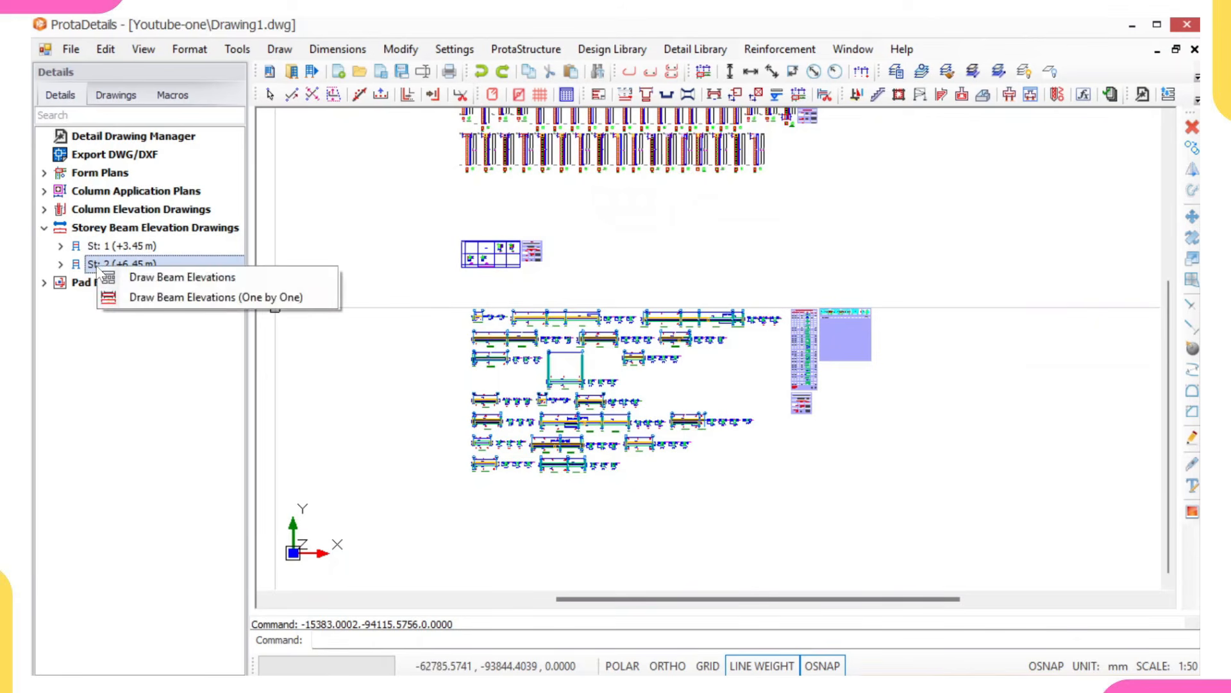
left_click(161, 283)
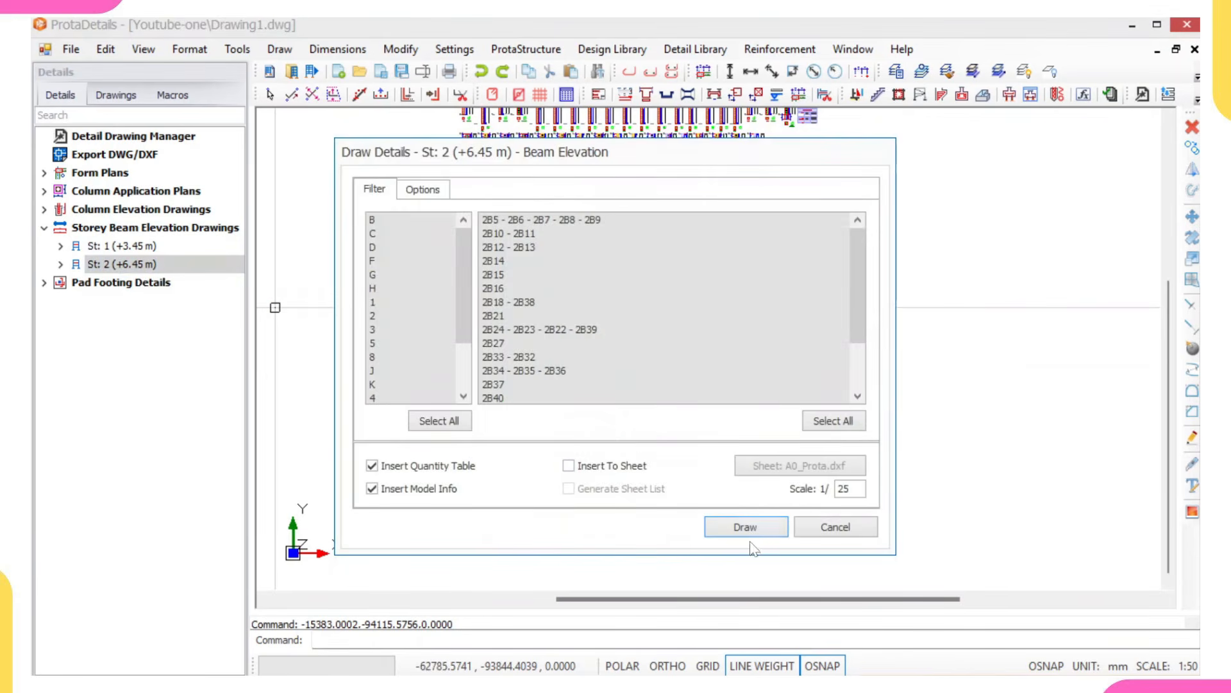
left_click(746, 527)
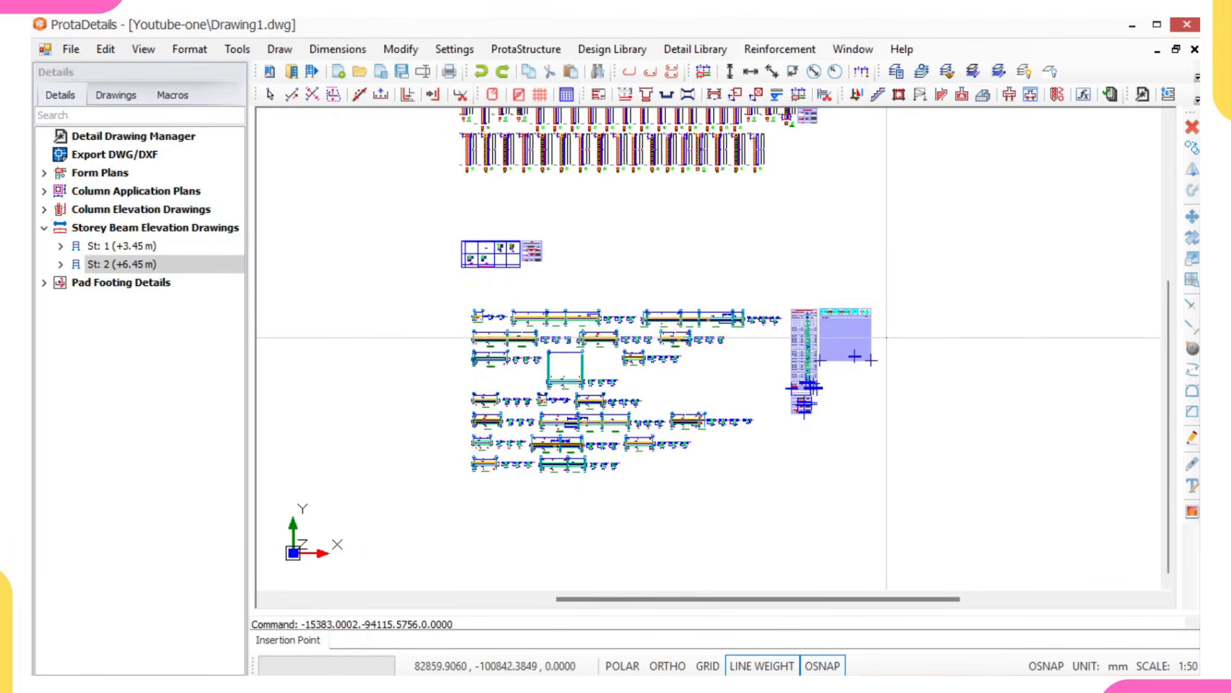
left_click(838, 411)
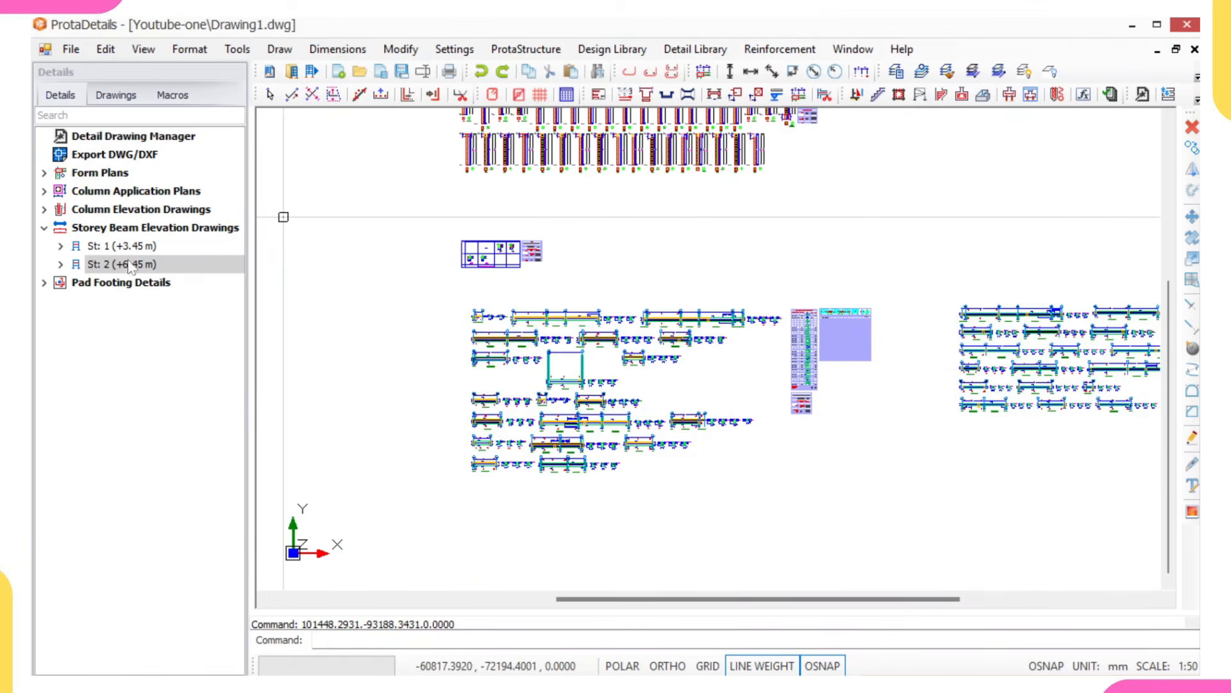
Draw the pad footing details at 1:25 scale without the rebar schedule, placed below the storey 1 beam elevations.
left_click(138, 285)
right_click(138, 290)
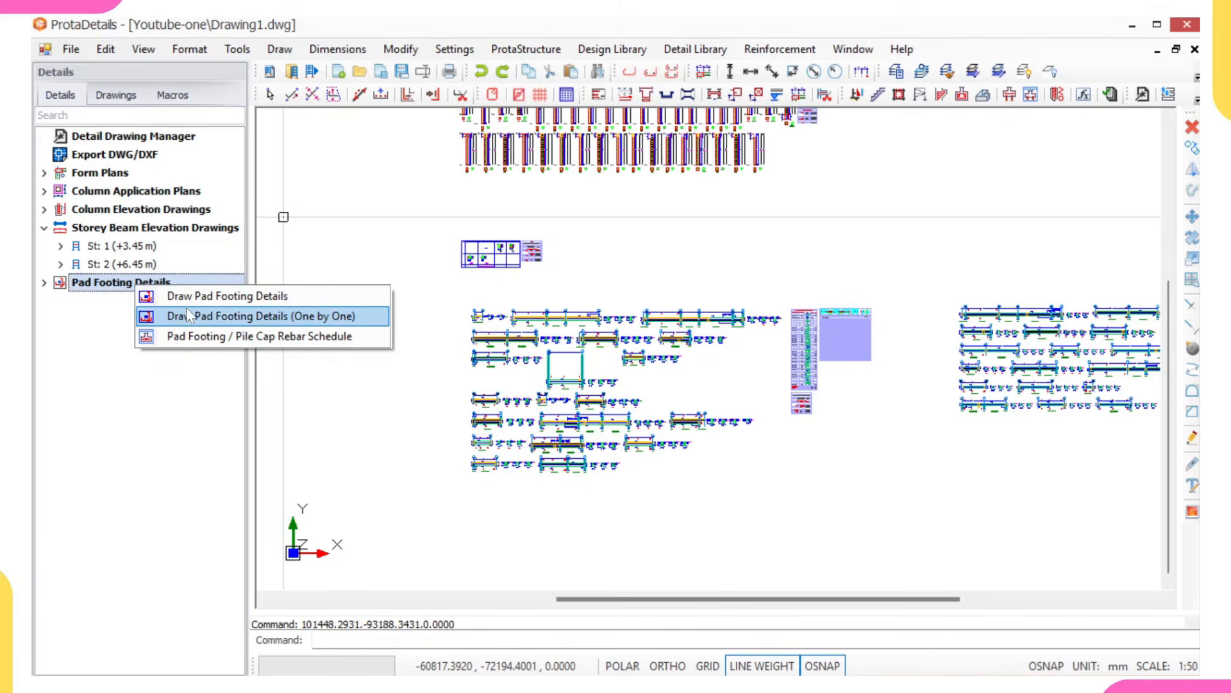
left_click(239, 299)
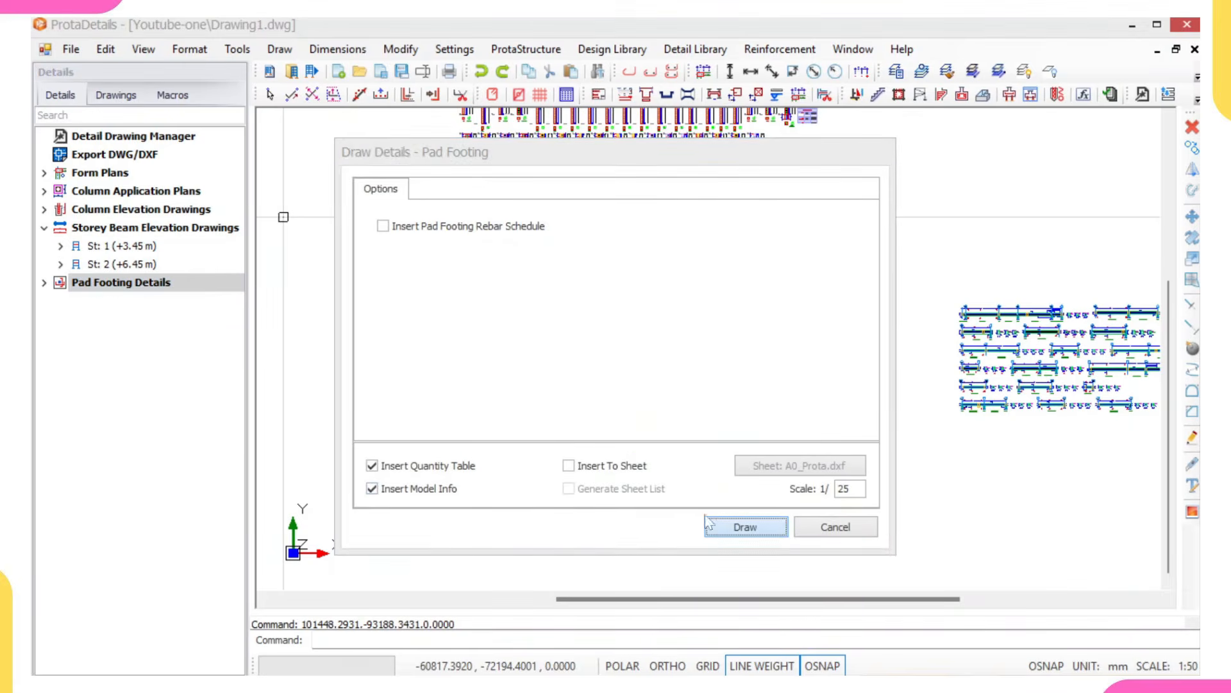
left_click(709, 521)
scroll(557, 445, "down", 5)
scroll(563, 535, "up", 2)
left_click(542, 434)
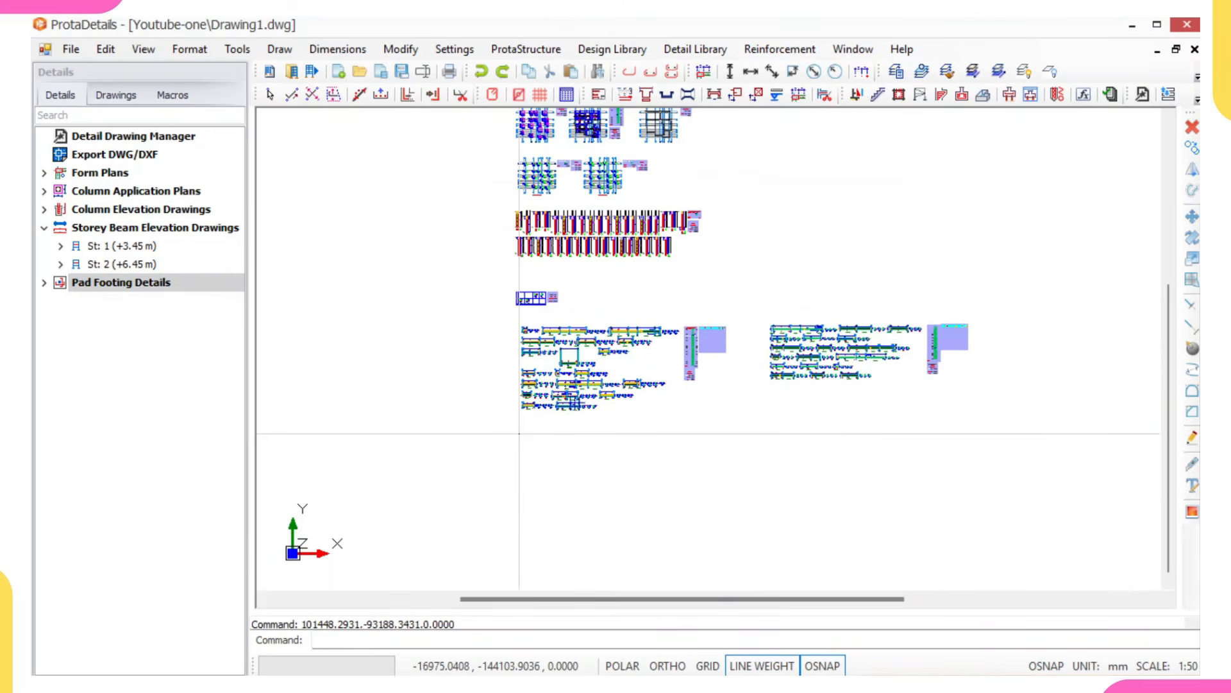
left_click(519, 434)
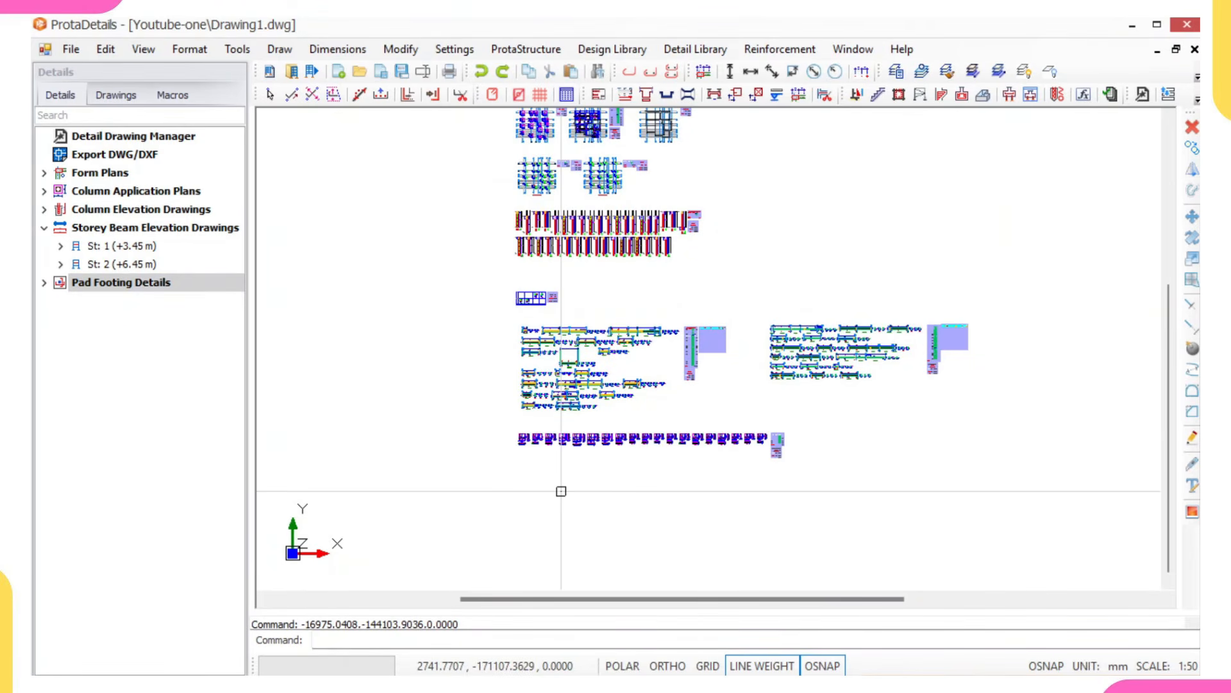
Export Drawing1.dwg in DWG2010 version to the project's subfolder of House Plan.
scroll(555, 301, "down", 3)
scroll(644, 189, "up", 2)
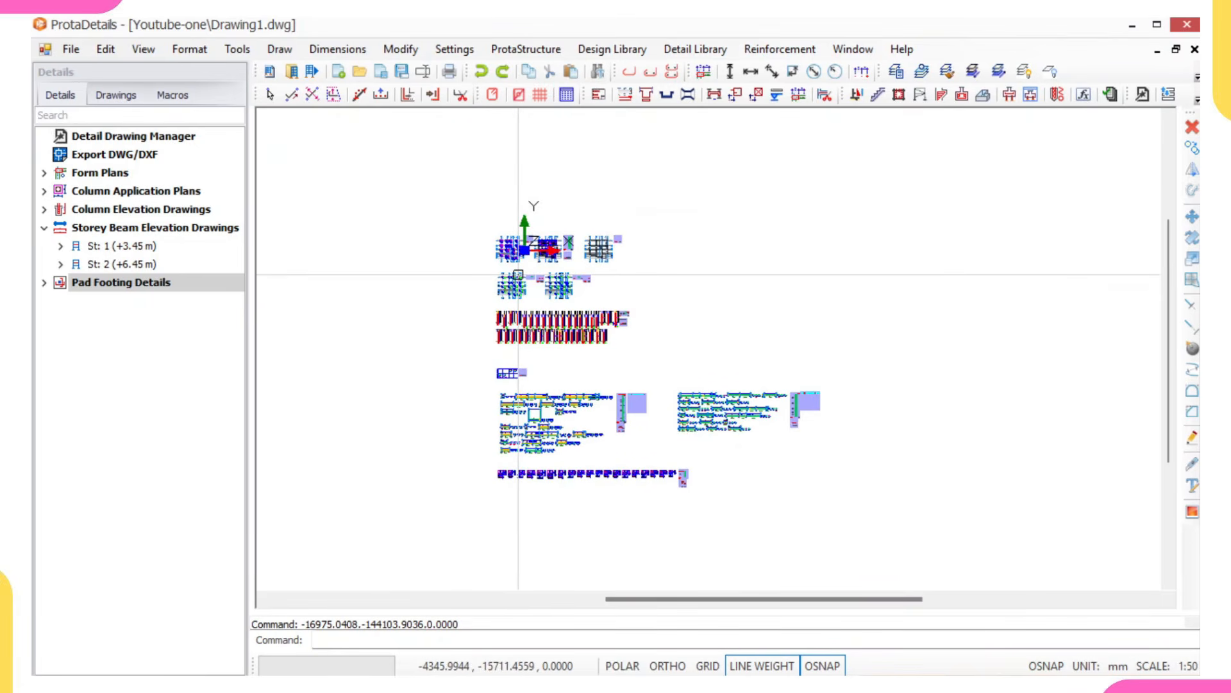
double_click(77, 158)
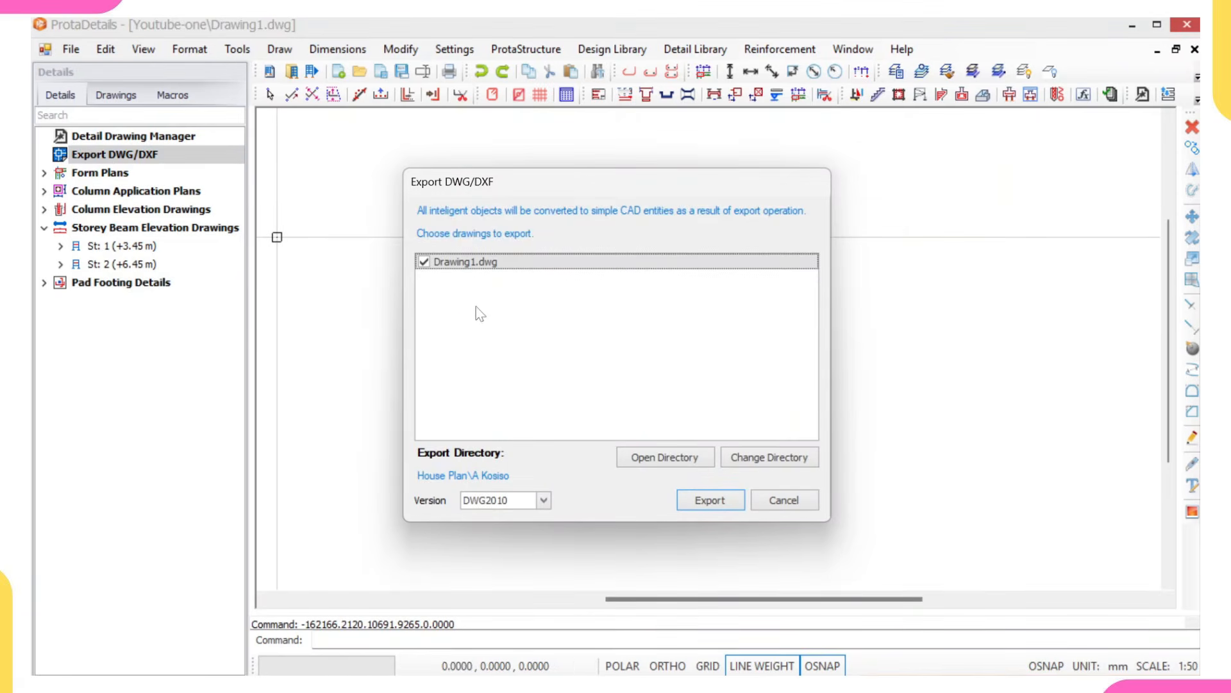
left_click(768, 459)
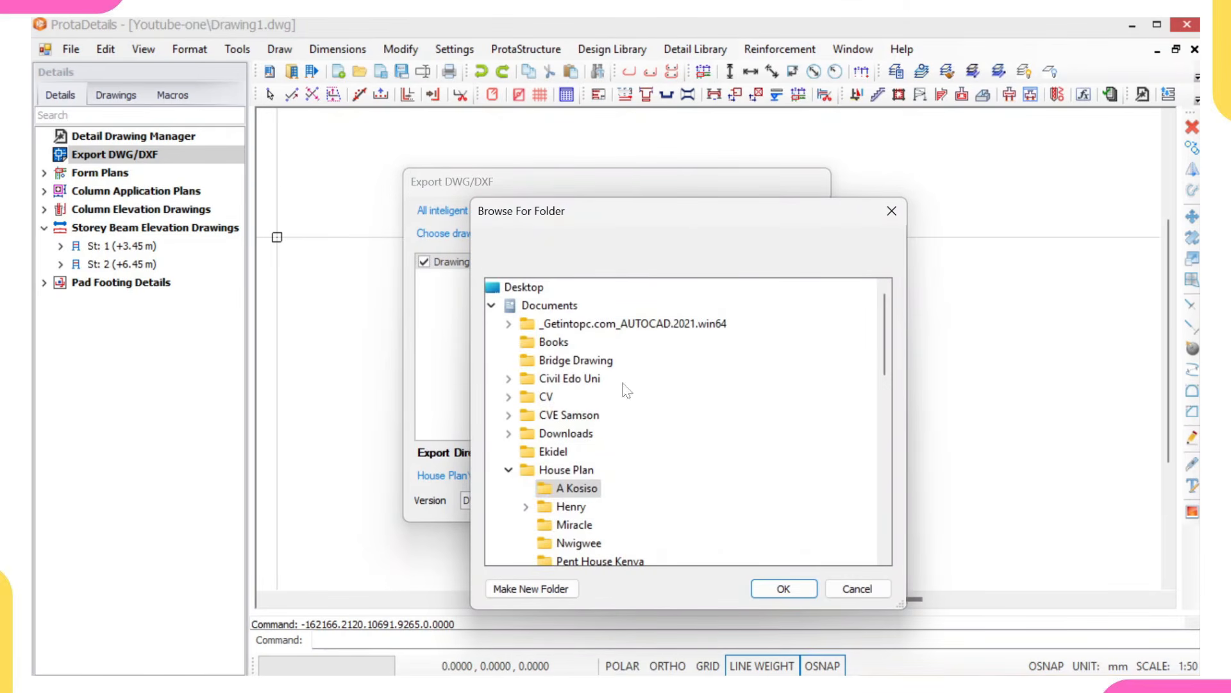
left_click(578, 490)
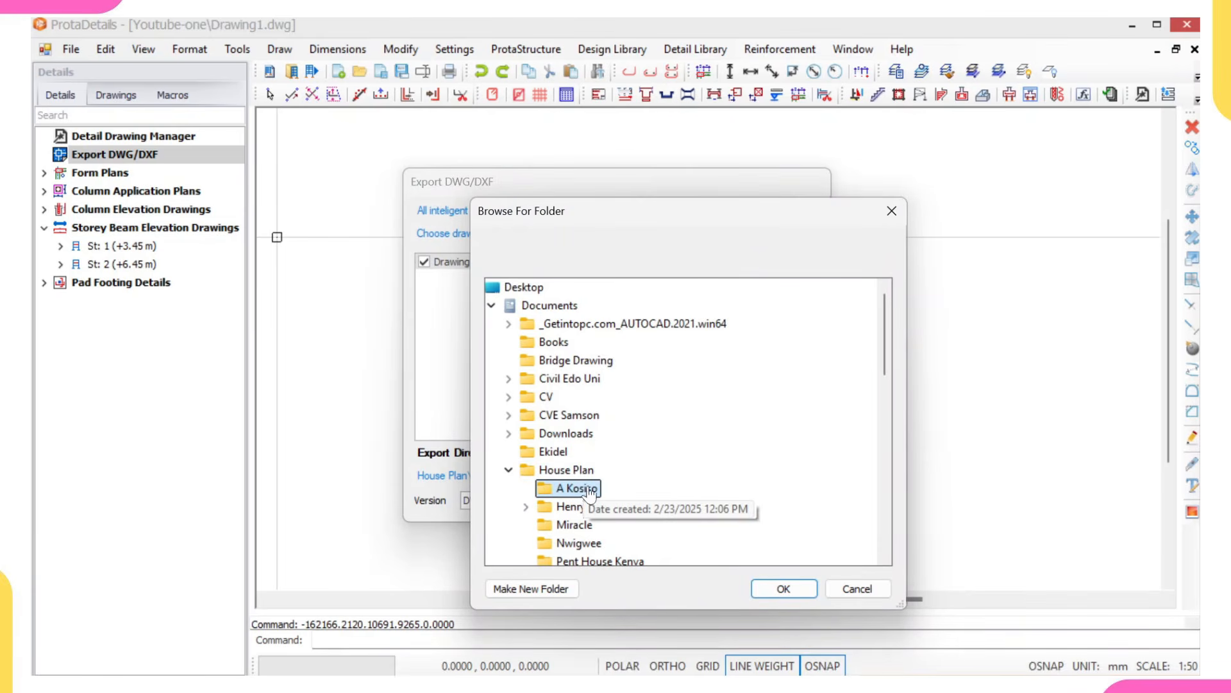
left_click(765, 589)
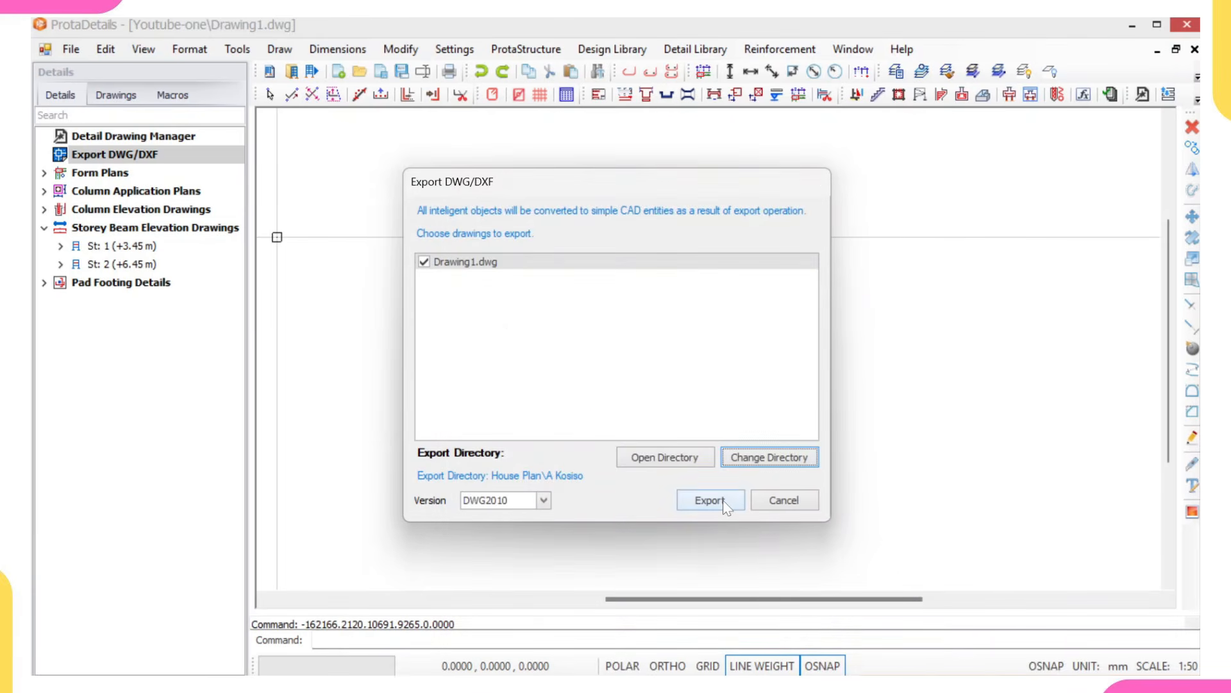
left_click(710, 500)
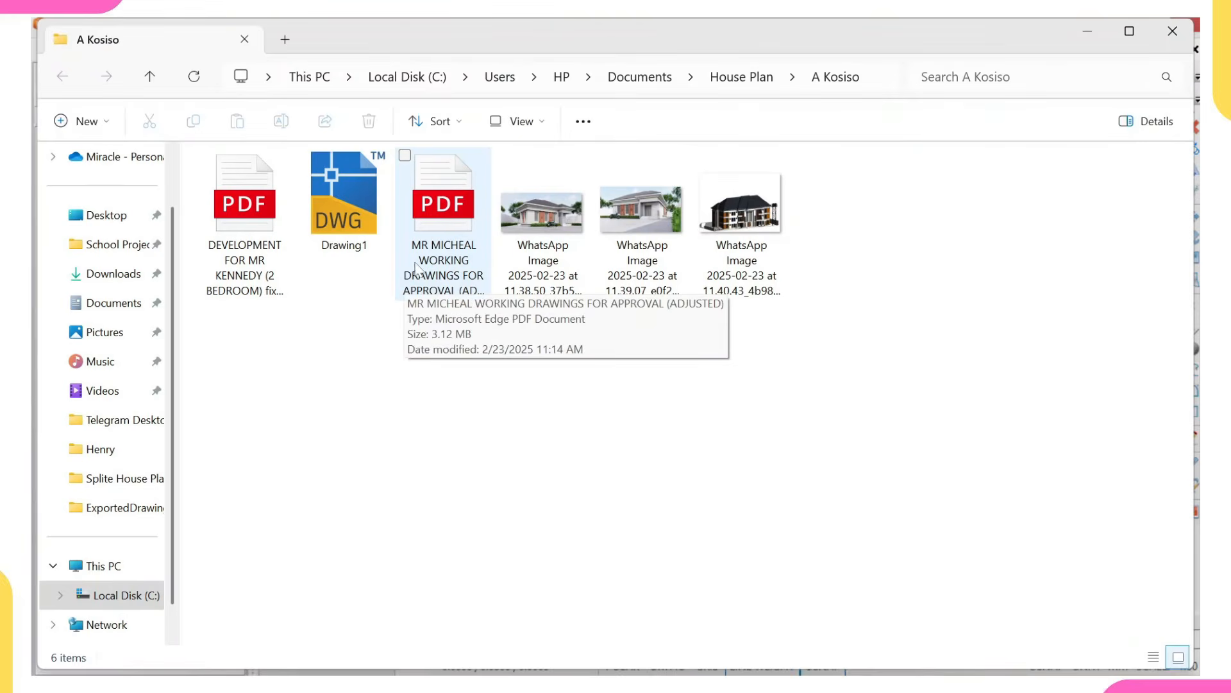
Open the exported Drawing1 file in AutoCAD, continuing despite its non-Autodesk origin.
double_click(337, 205)
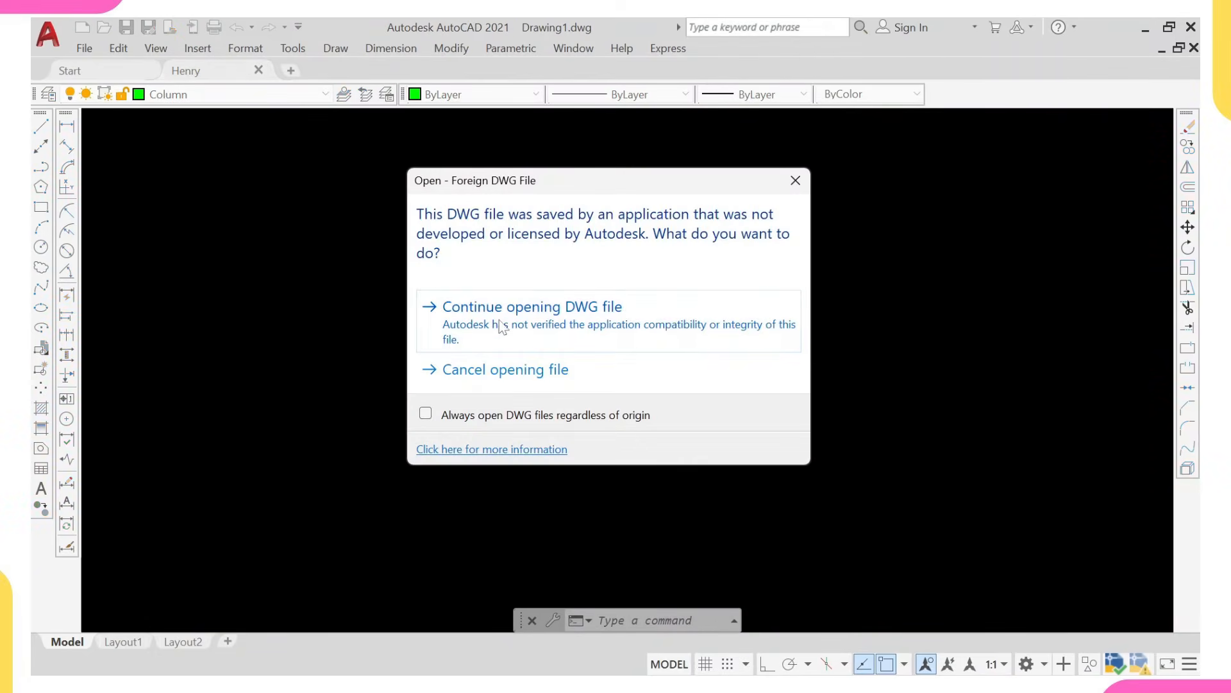
left_click(498, 319)
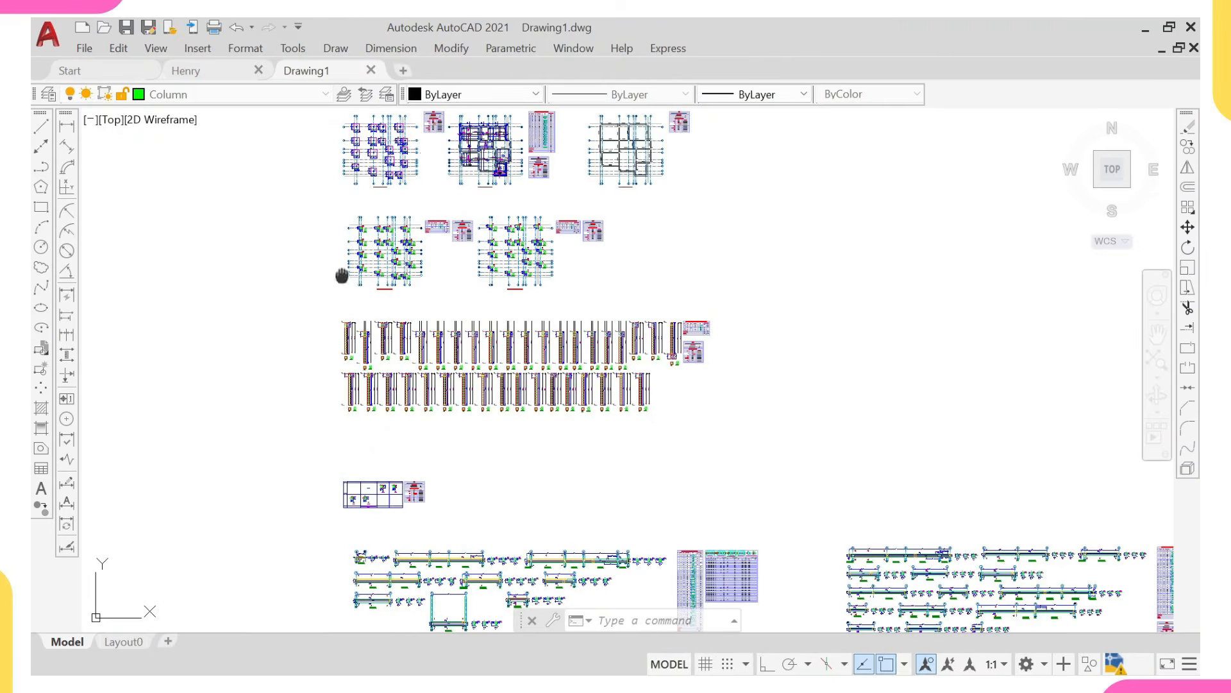
Examine the overall layout of the exported drawings and the footing sizes and dimensions on the storey 0 form plan.
scroll(376, 259, "up", 6)
scroll(371, 278, "down", 8)
mouse_move(367, 433)
middle_mouse_down()
mouse_move(343, 327)
mouse_move(350, 259)
middle_mouse_up()
mouse_move(389, 378)
middle_mouse_down()
mouse_move(376, 311)
mouse_move(389, 293)
middle_mouse_up()
scroll(385, 481, "down", 4)
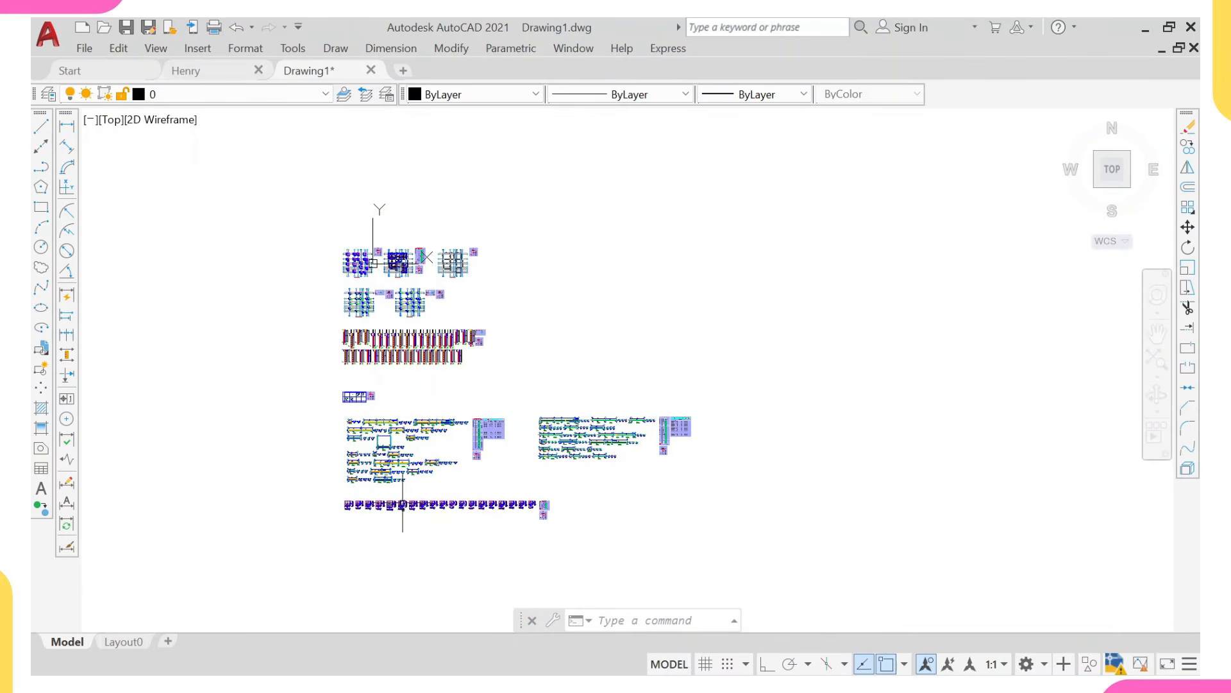
scroll(384, 350, "up", 6)
middle_click_drag(383, 289, 386, 436)
middle_click_drag(397, 237, 402, 341)
scroll(394, 312, "up", 4)
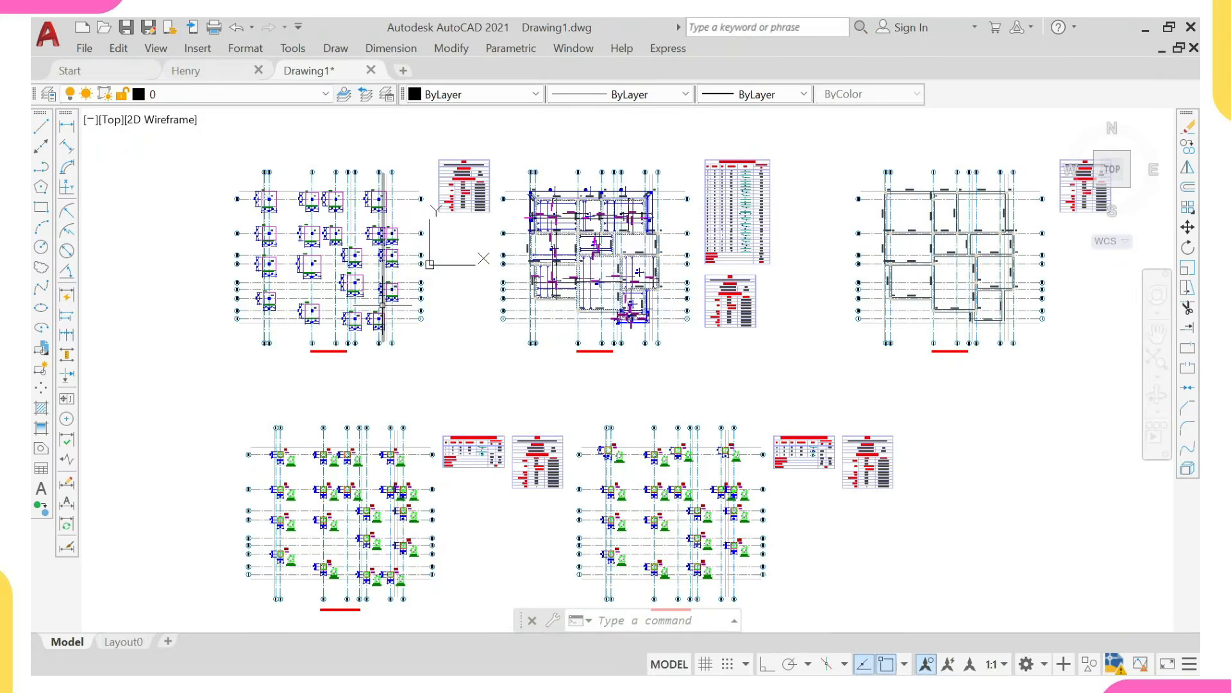
middle_click_drag(333, 271, 400, 319)
scroll(323, 307, "up", 8)
scroll(400, 318, "up", 4)
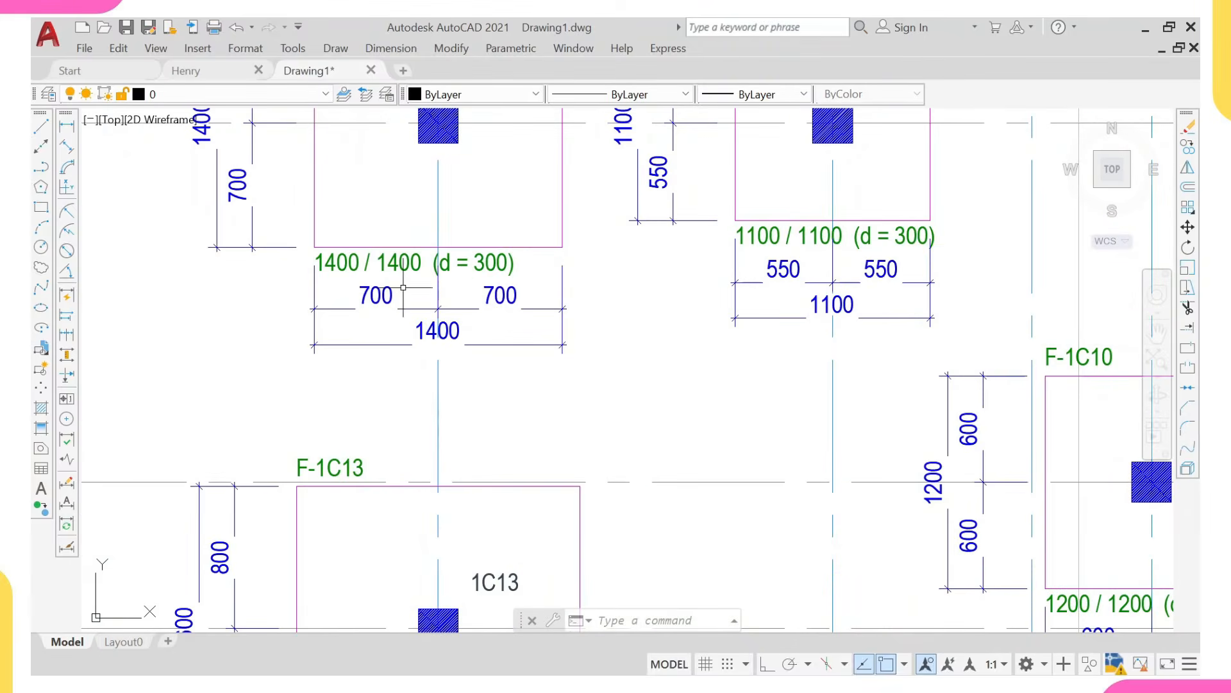
scroll(396, 286, "down", 15)
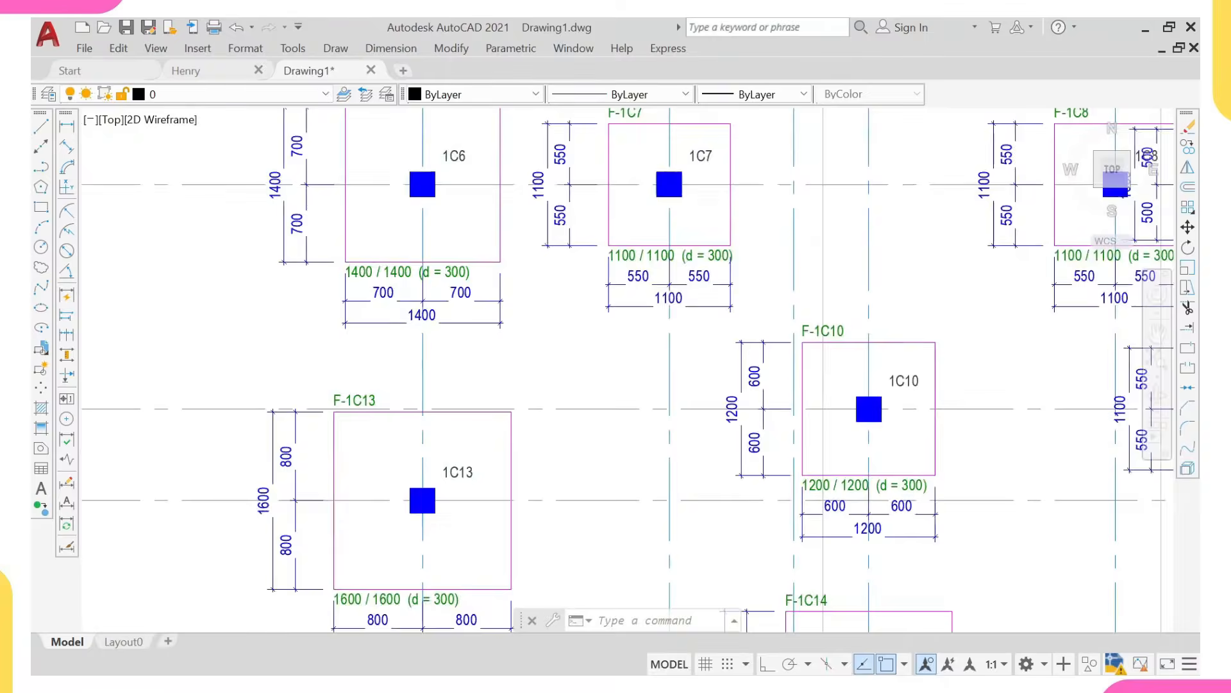
middle_click_drag(440, 308, 444, 350)
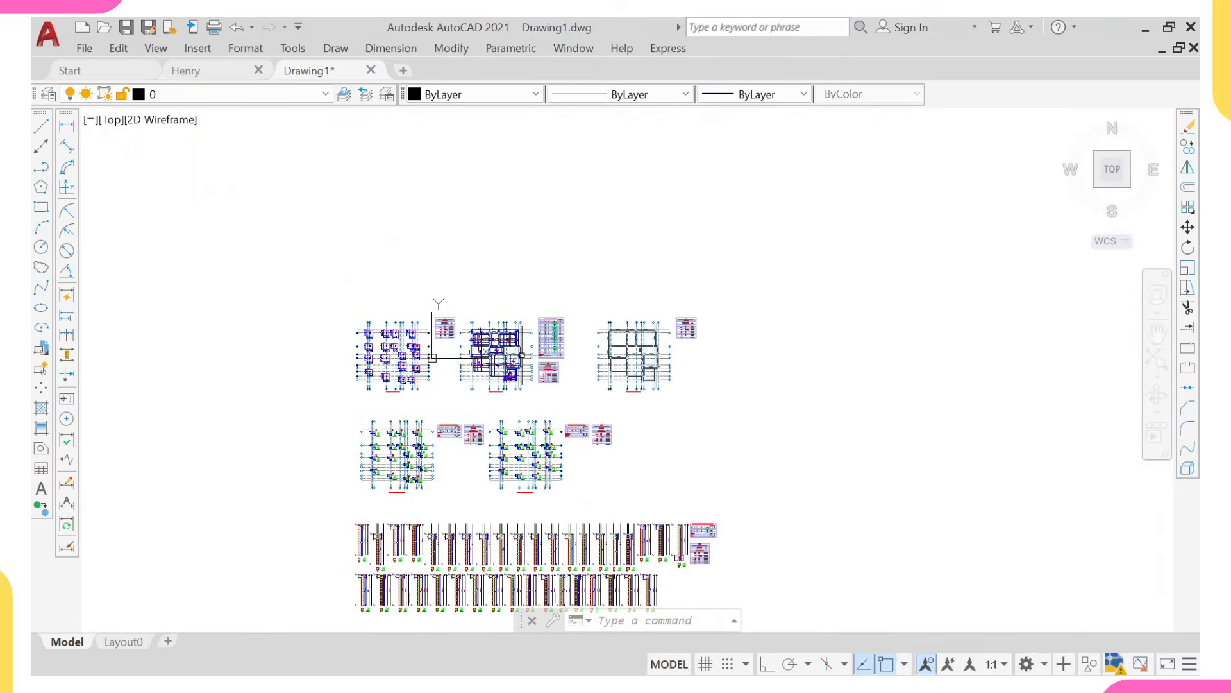
Examine the storey 1 form plan, the column elevations and the storey 1 column application plan.
scroll(432, 357, "up", 10)
scroll(524, 353, "down", 6)
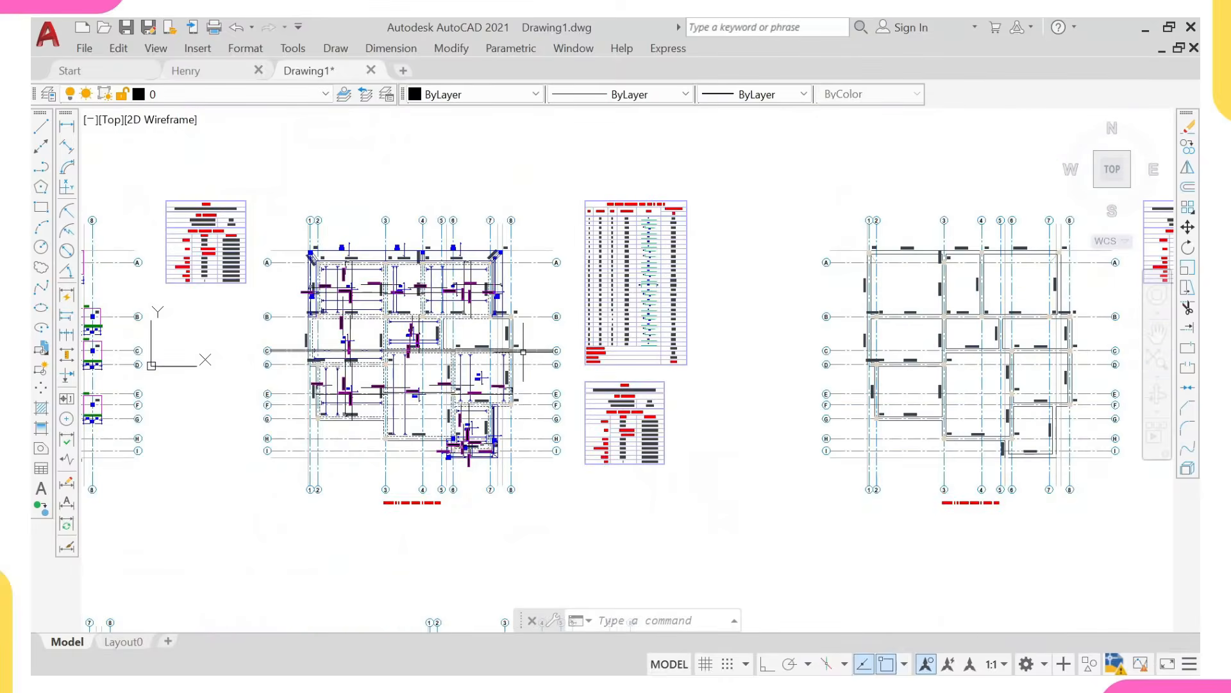
scroll(524, 352, "down", 5)
middle_click_drag(506, 452, 508, 322)
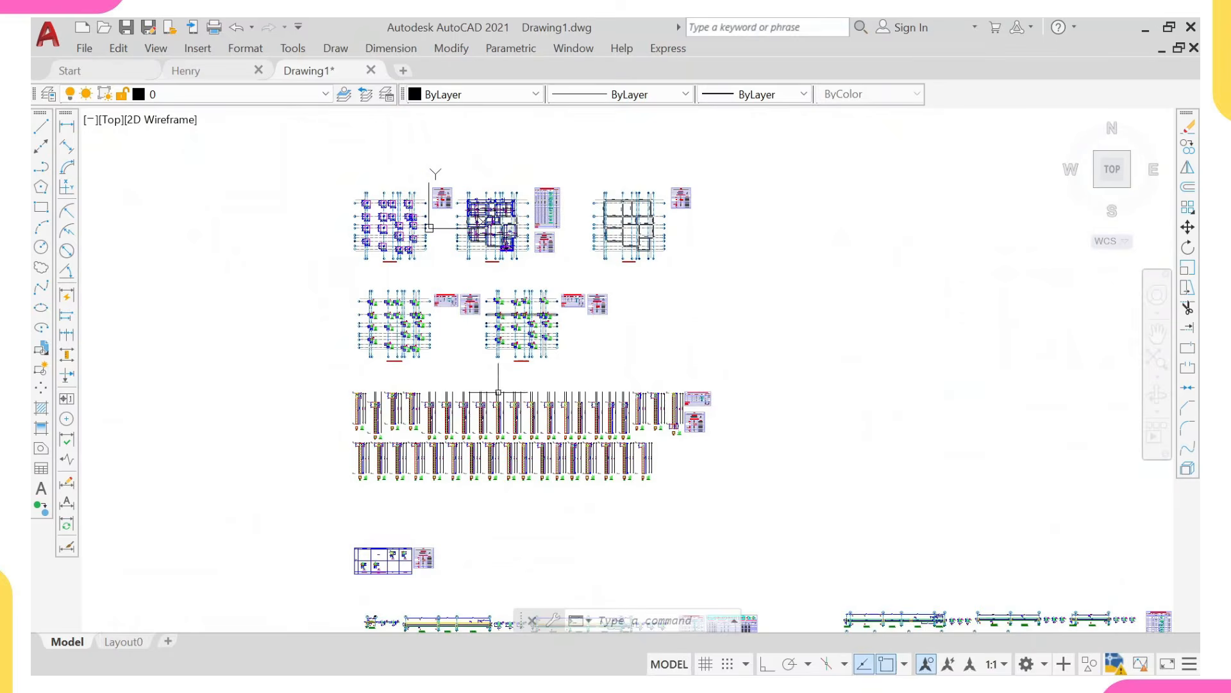
mouse_move(476, 470)
middle_mouse_down()
mouse_move(482, 420)
mouse_move(465, 345)
middle_mouse_up()
scroll(450, 414, "down", 5)
mouse_move(446, 400)
middle_mouse_down()
mouse_move(418, 525)
mouse_move(426, 463)
middle_mouse_up()
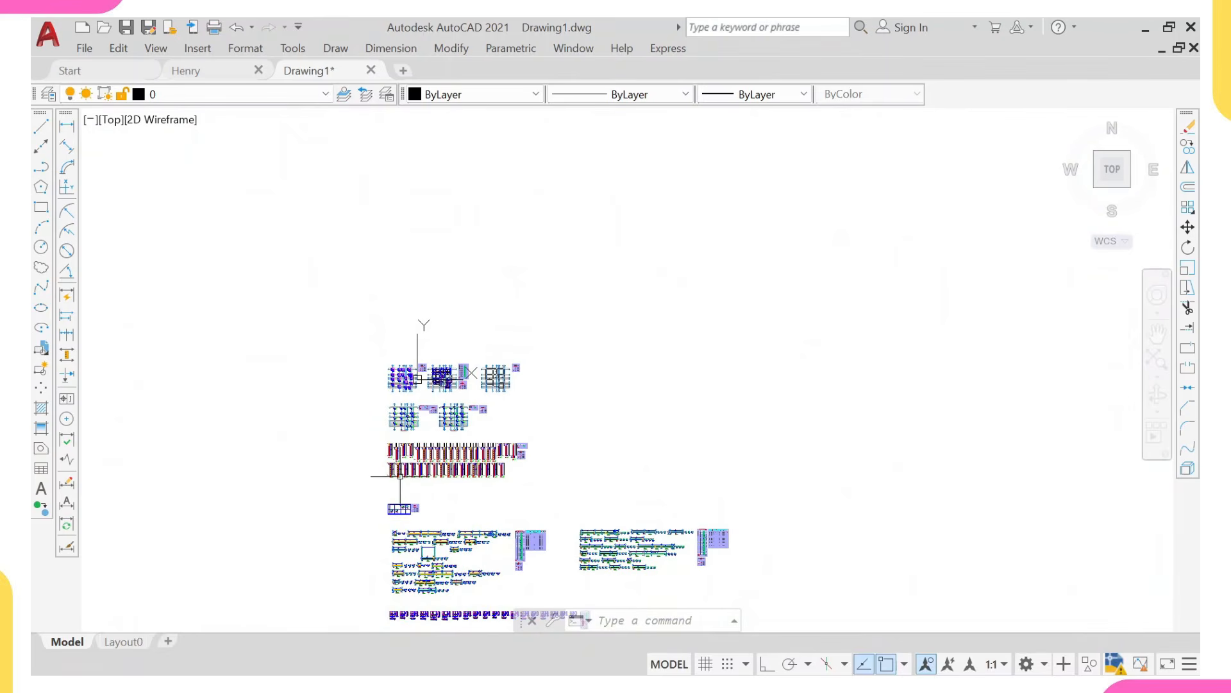
scroll(406, 447, "up", 8)
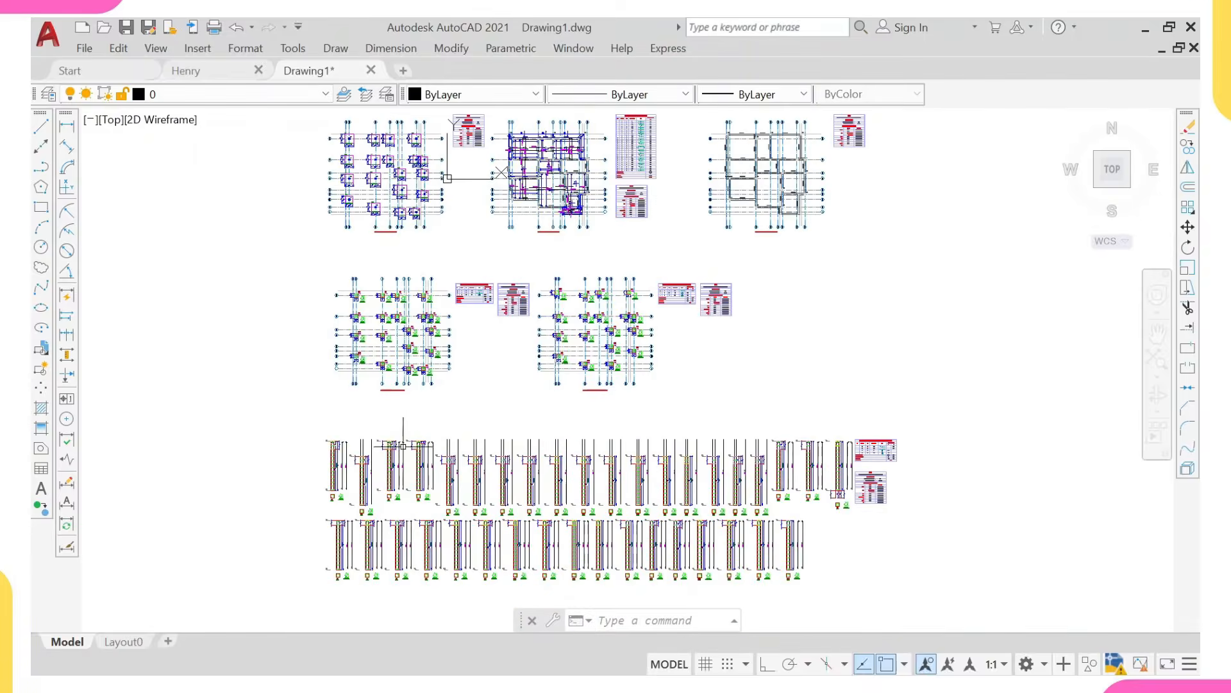
middle_click_drag(380, 408, 374, 438)
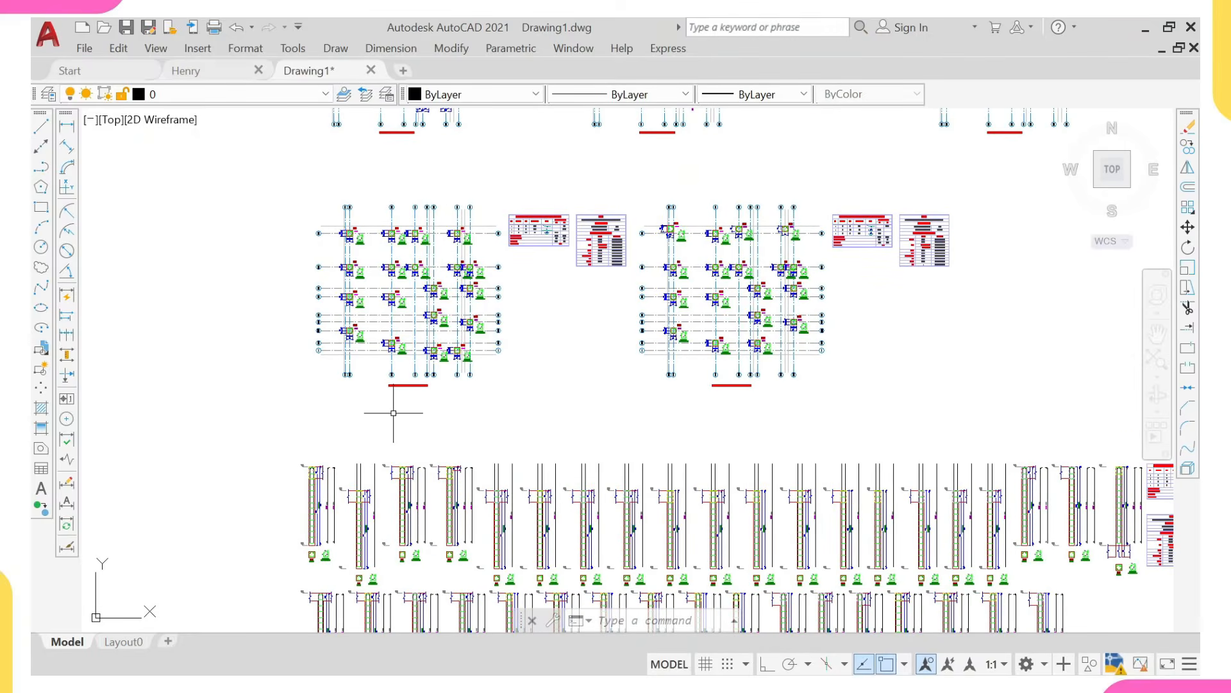
middle_click_drag(391, 360, 390, 404)
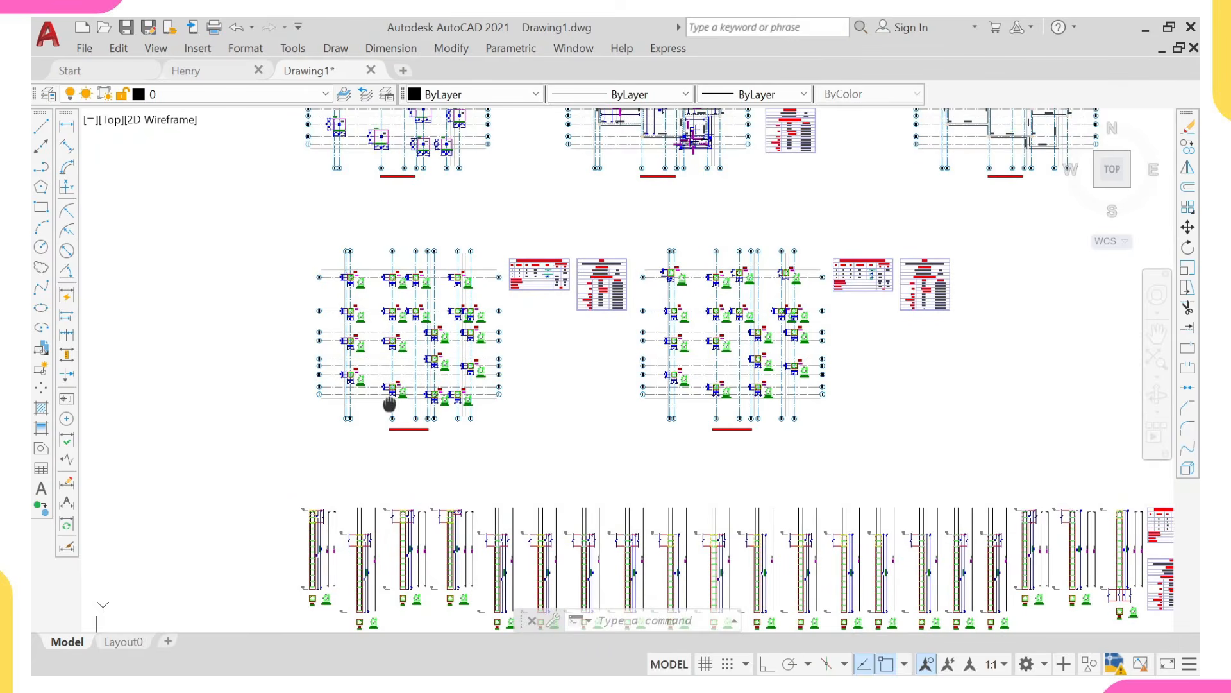
scroll(383, 396, "up", 4)
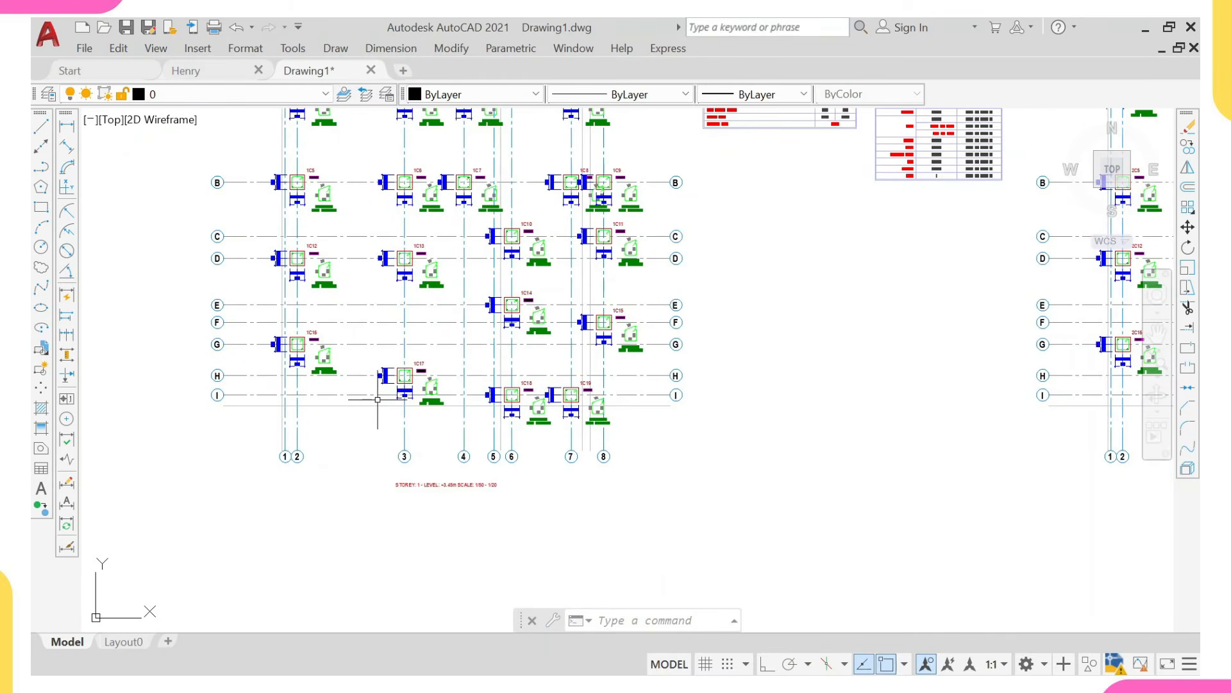